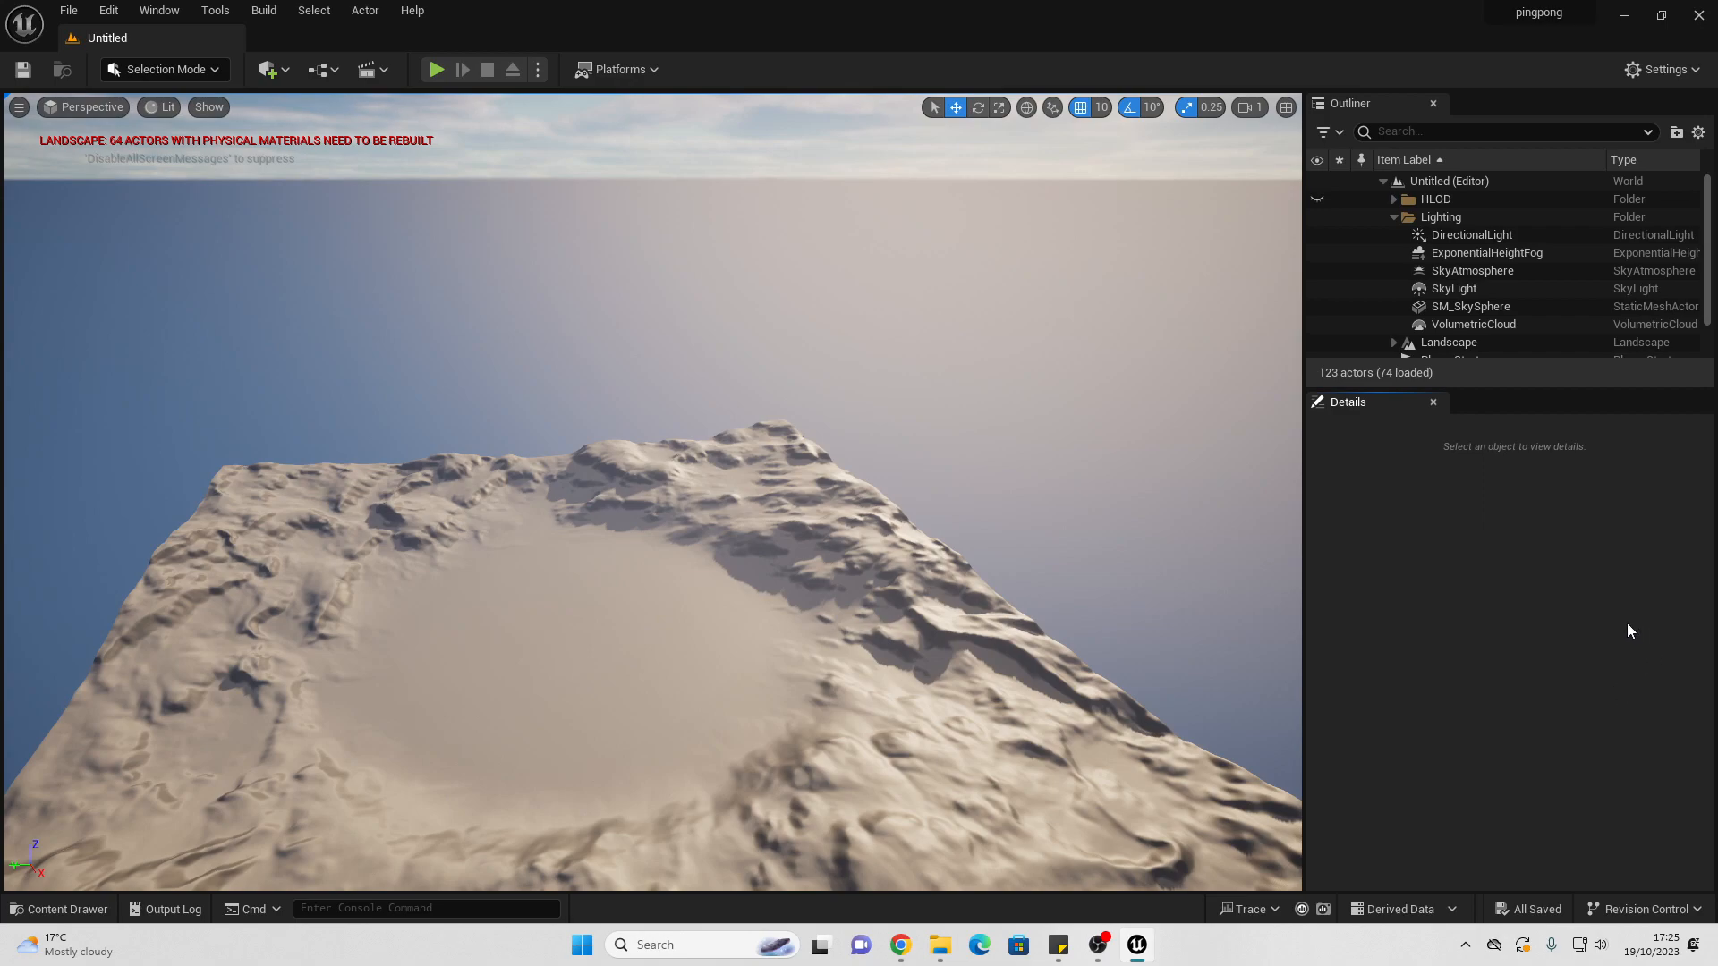
# Step: Dock the content browser in the layout and create a folder named Maps in the Content folder
pyautogui.click(59, 909)
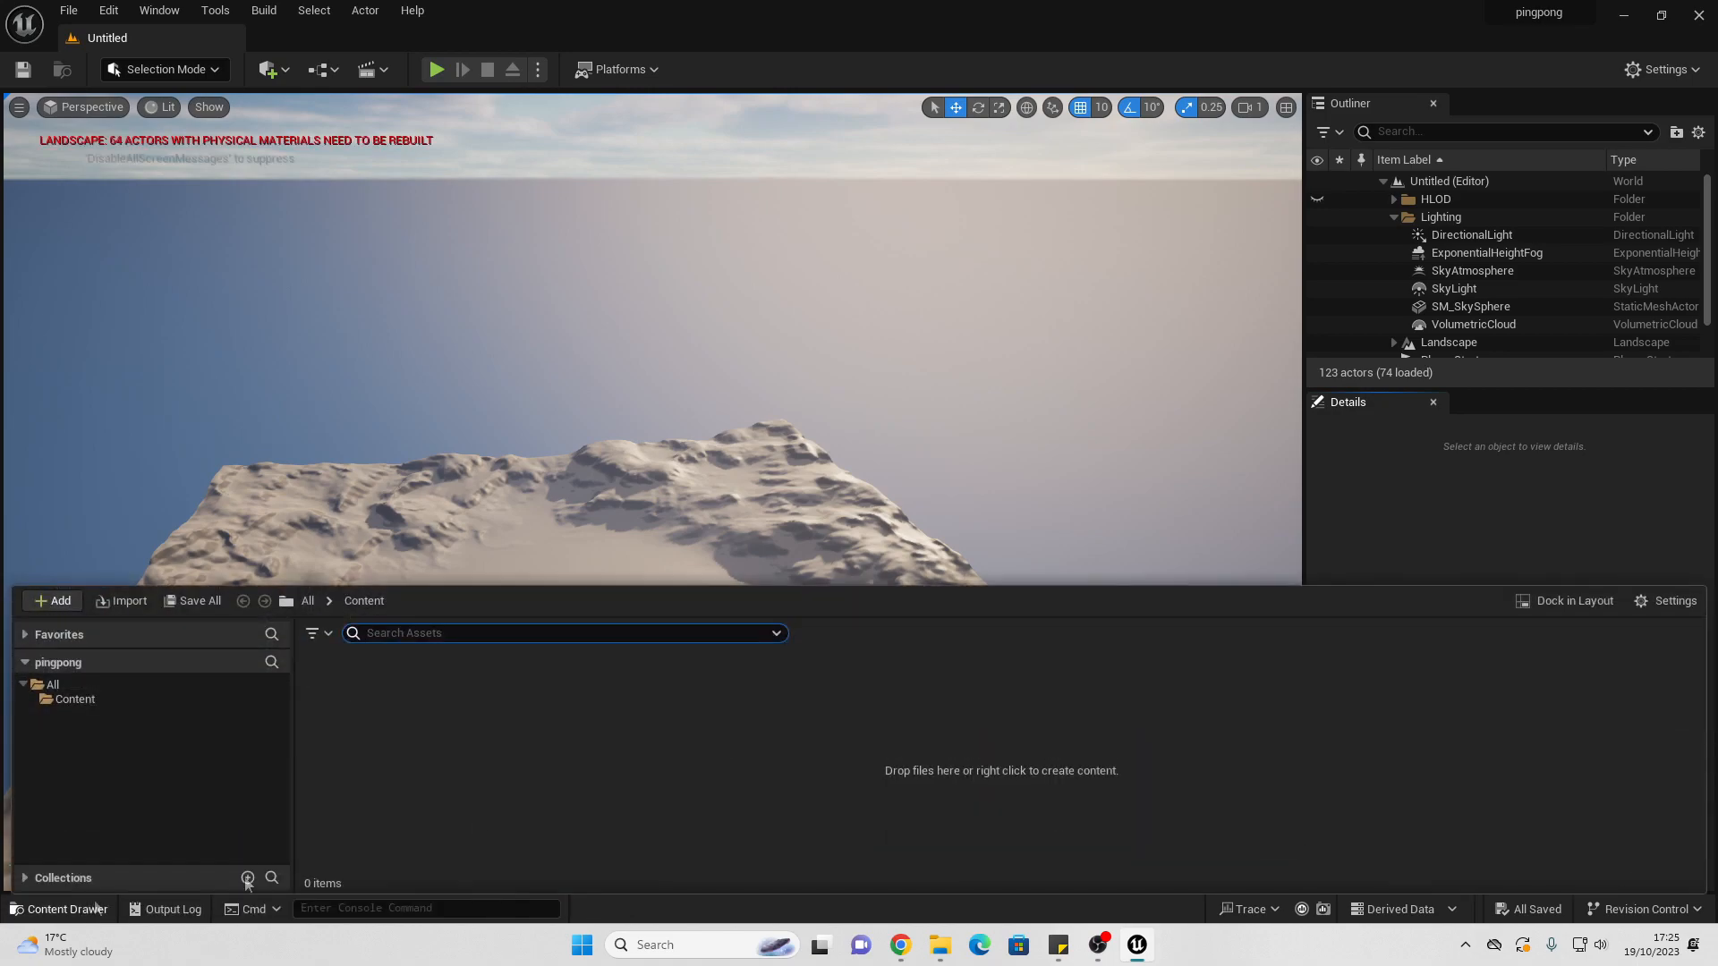
pyautogui.click(1566, 601)
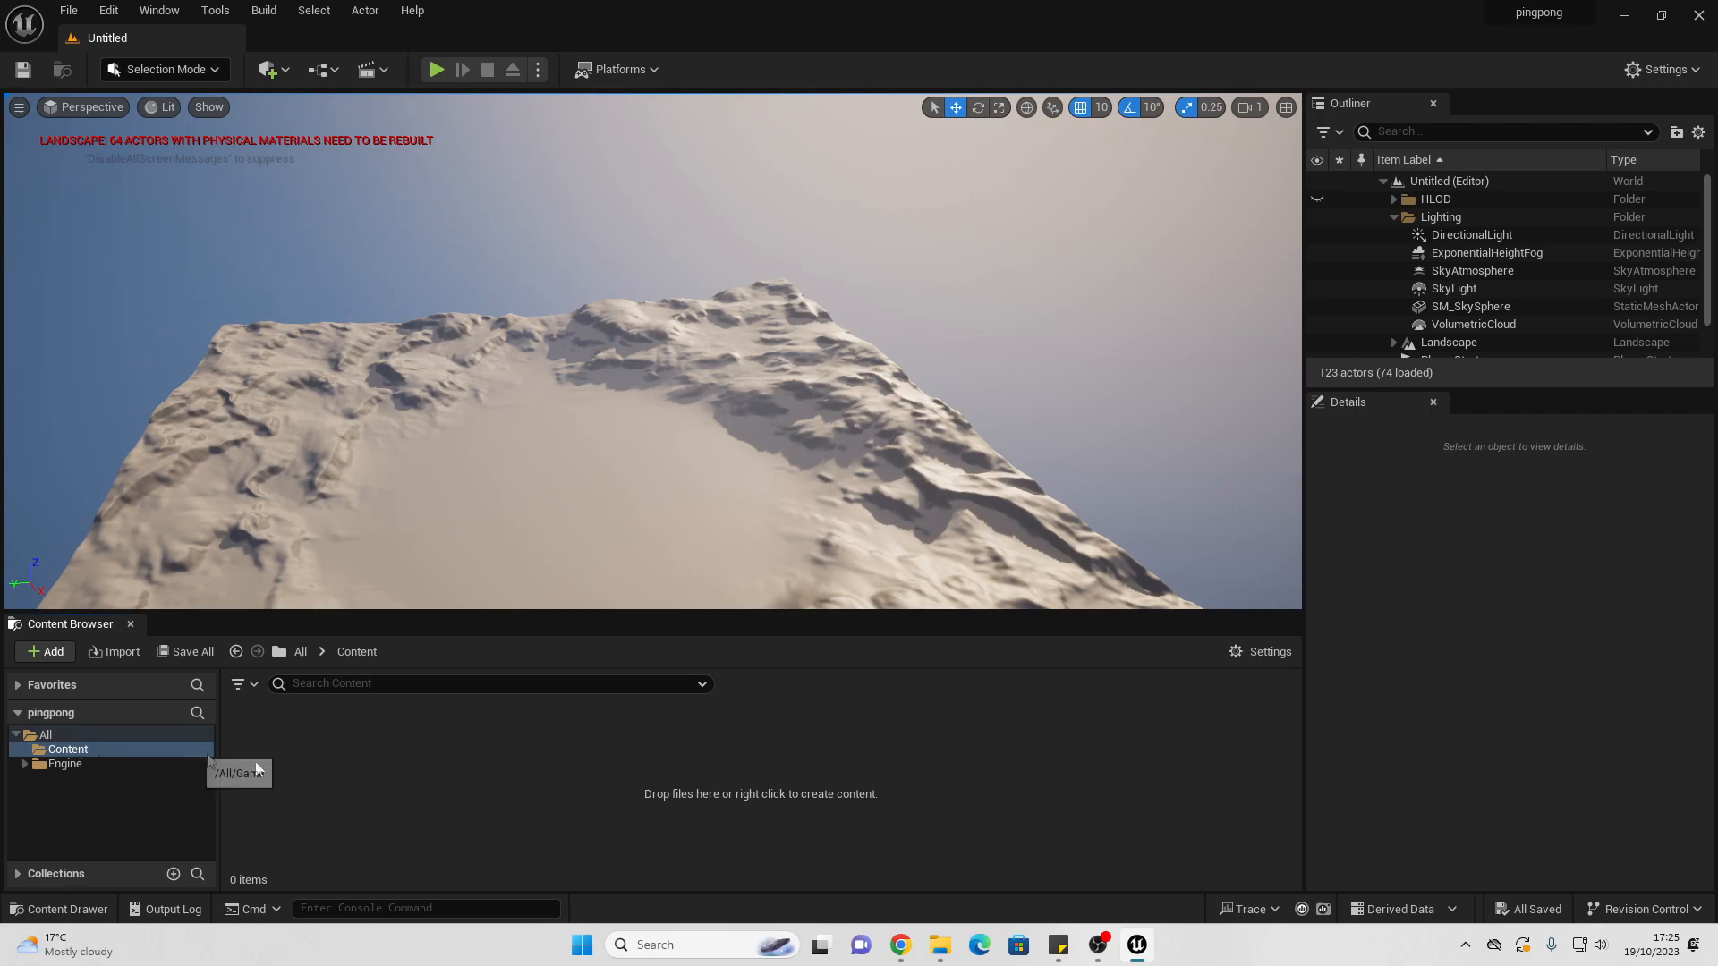
pyautogui.rightClick(307, 769)
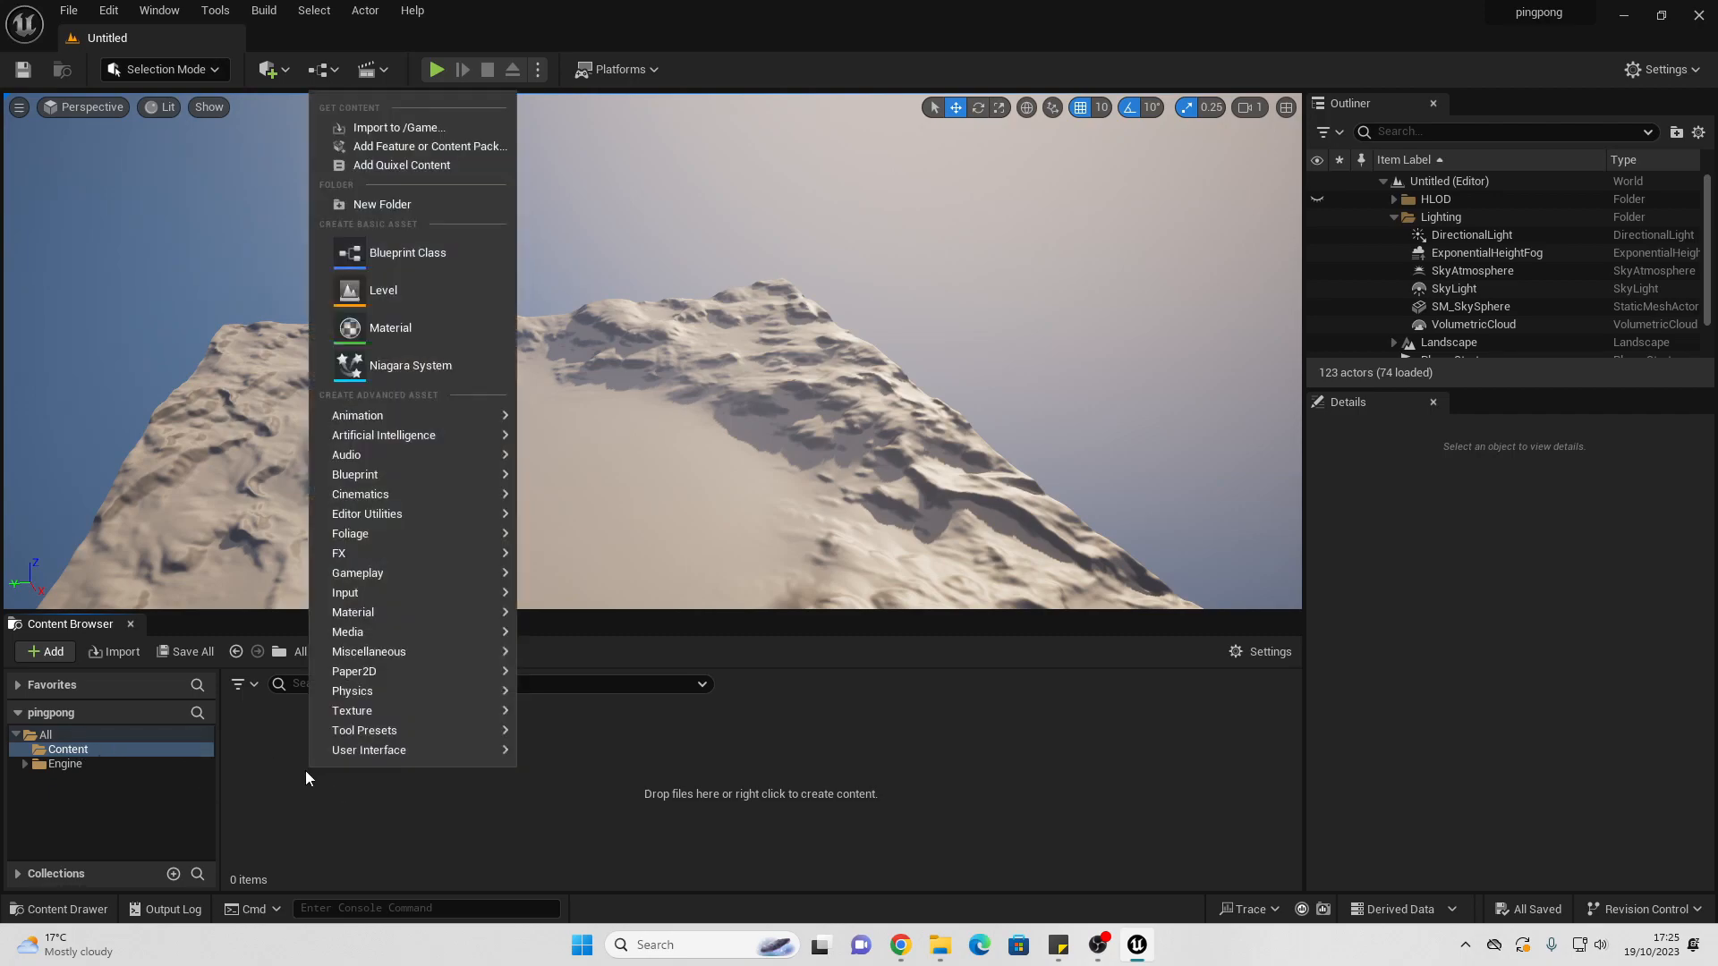
pyautogui.click(388, 205)
pyautogui.write('Maps')
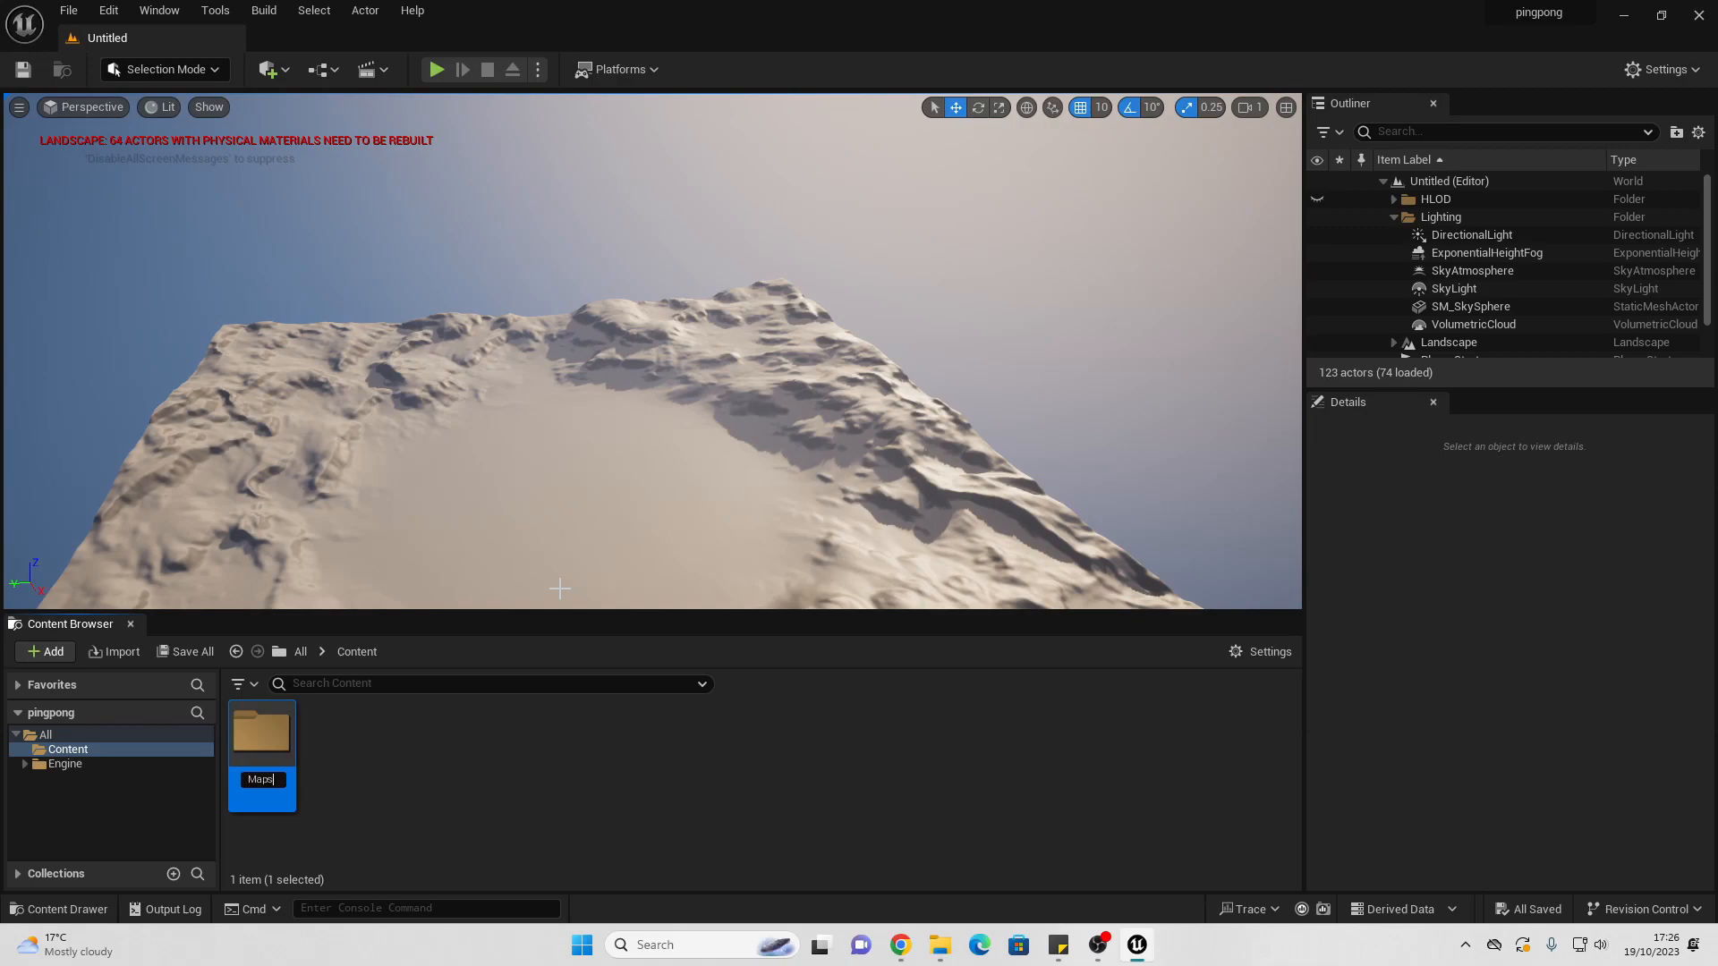
pyautogui.press('Return')
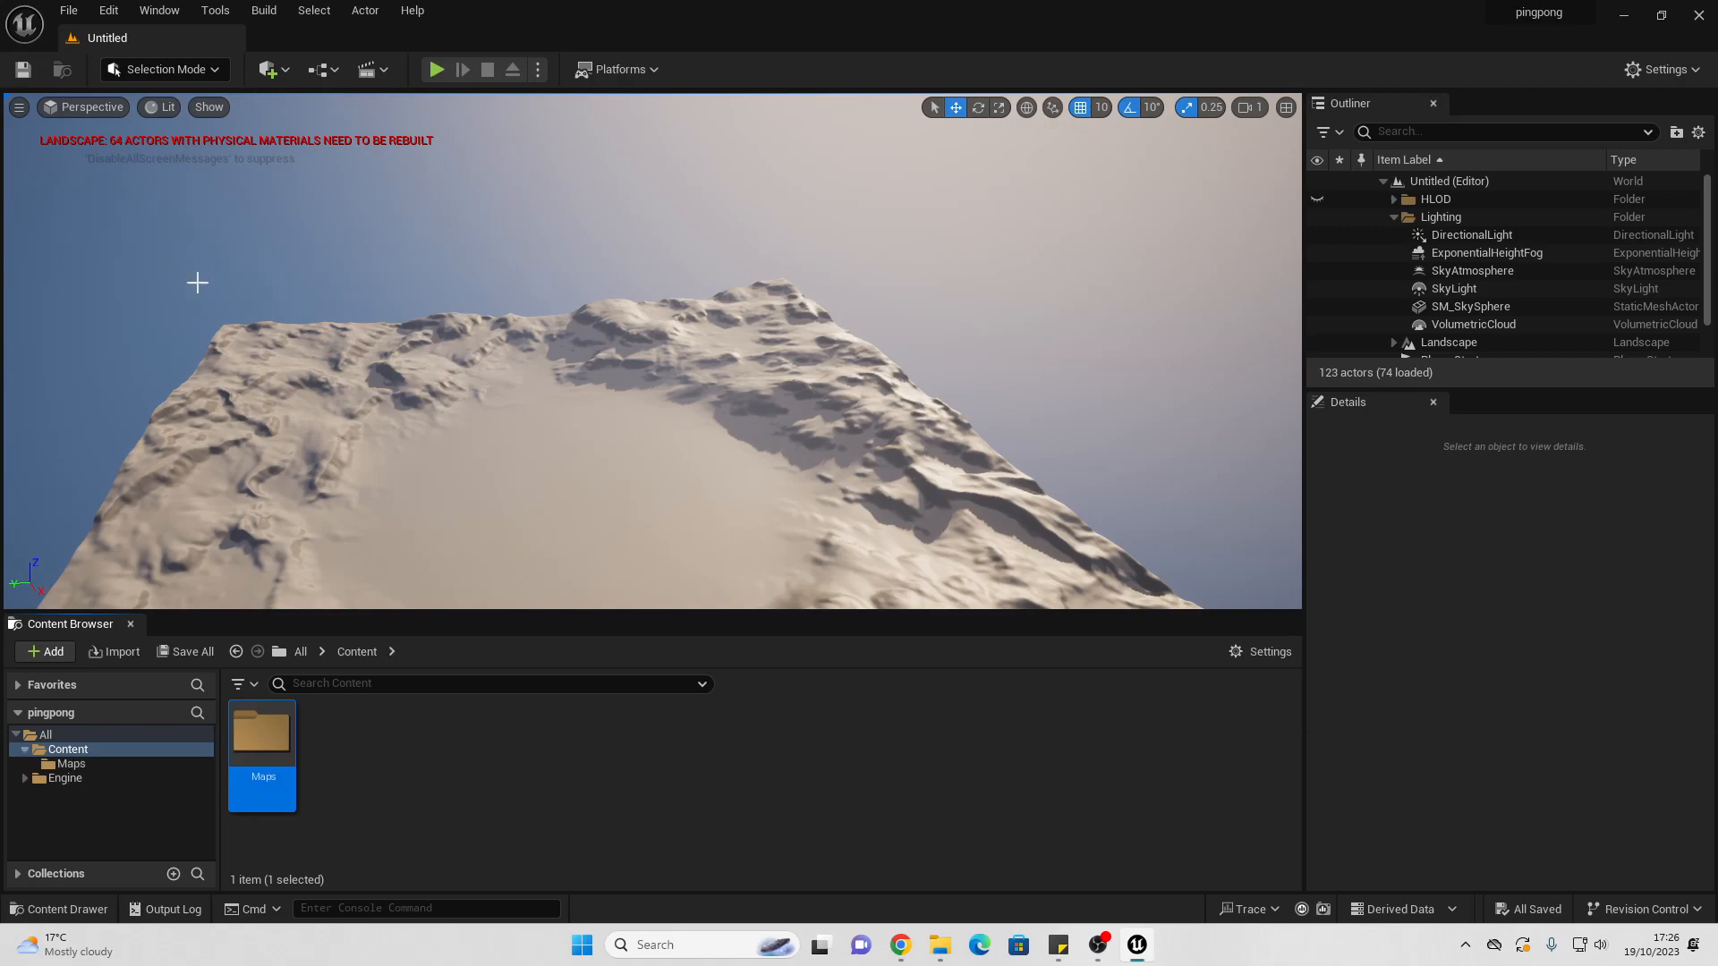
# Step: Create a new level from the Basic template
pyautogui.click(69, 11)
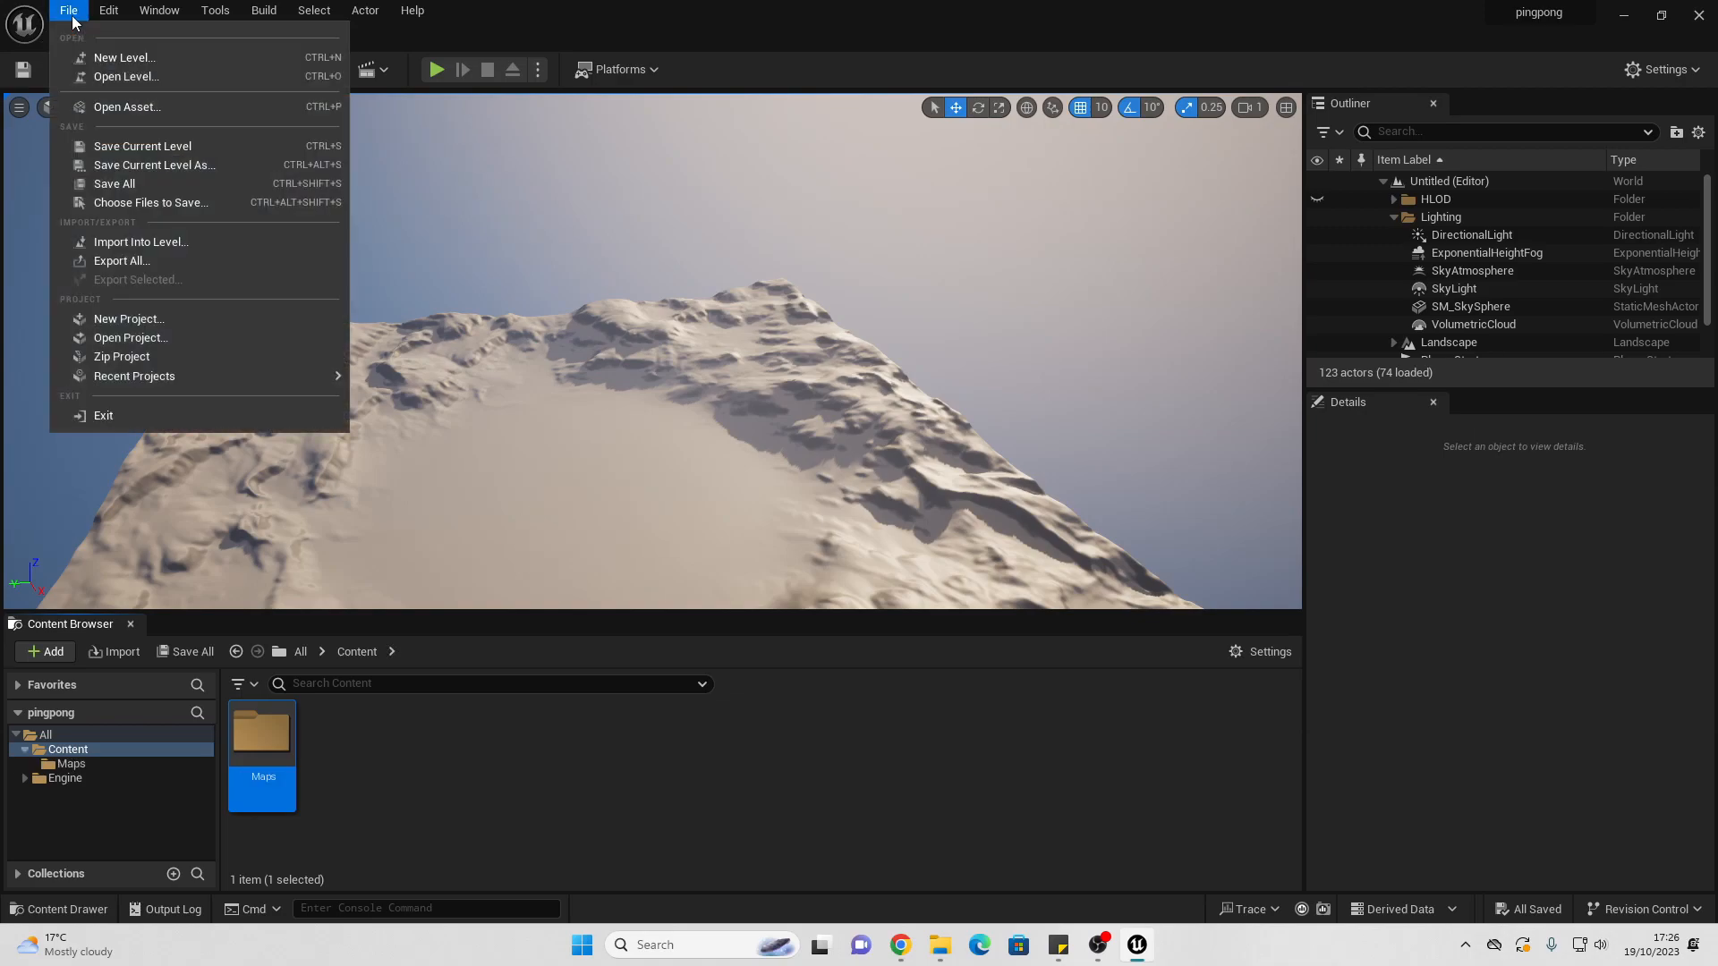
pyautogui.click(121, 57)
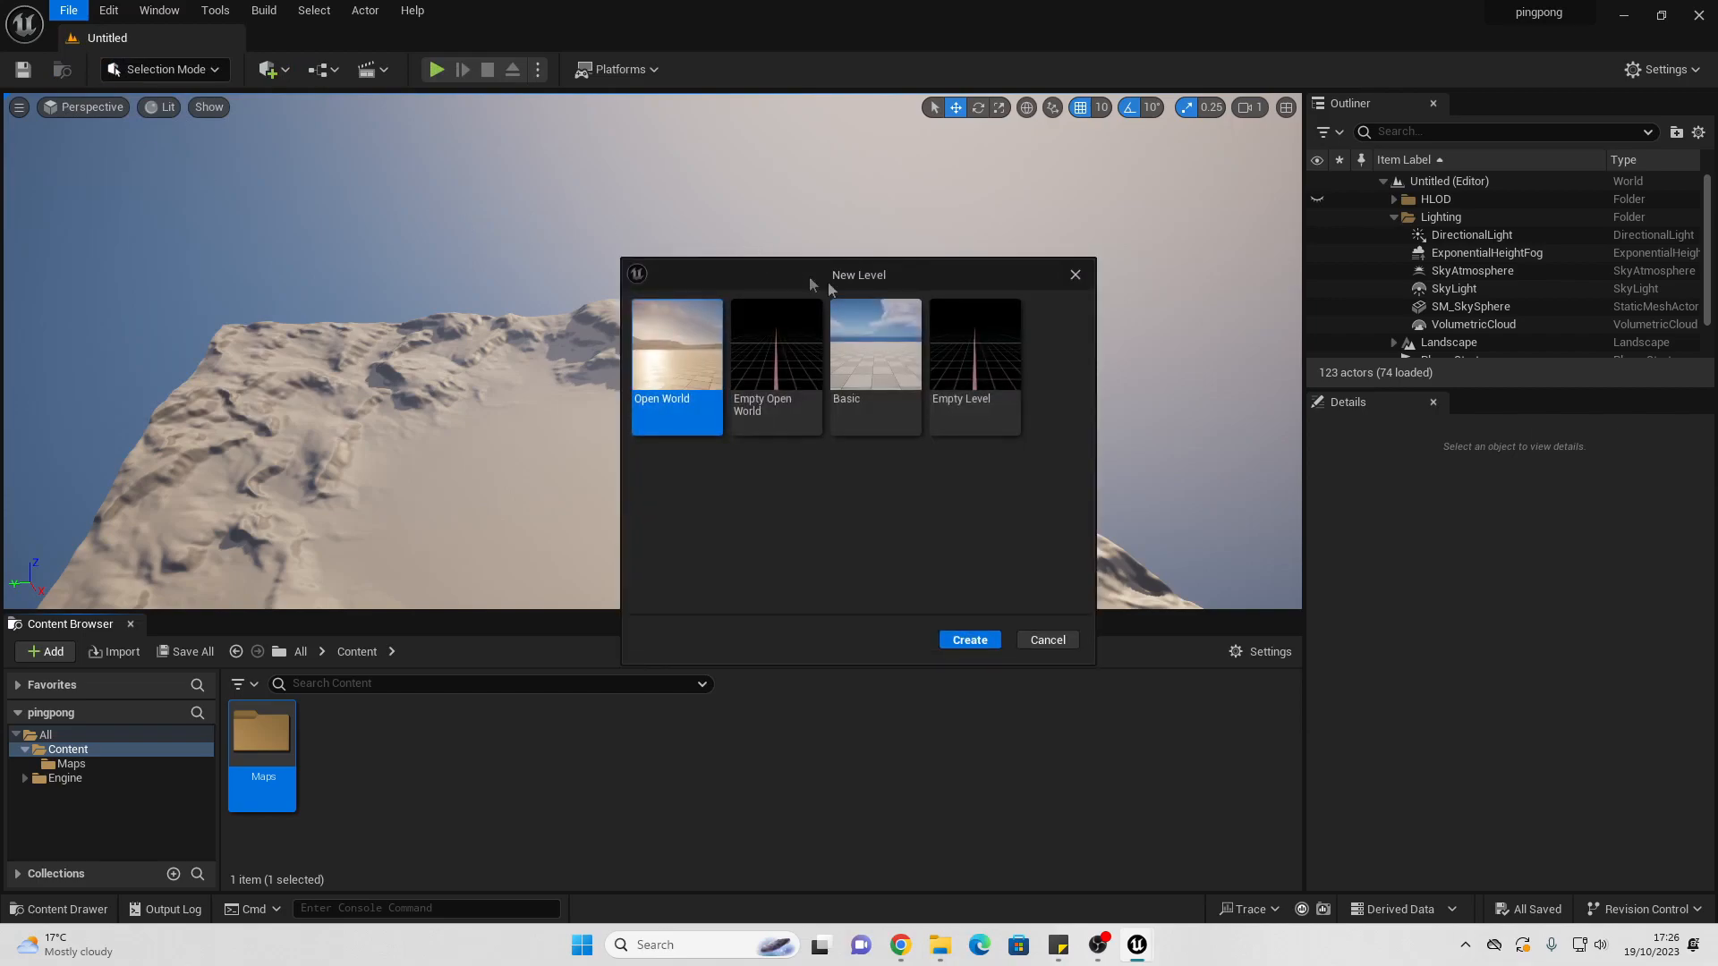
pyautogui.click(889, 350)
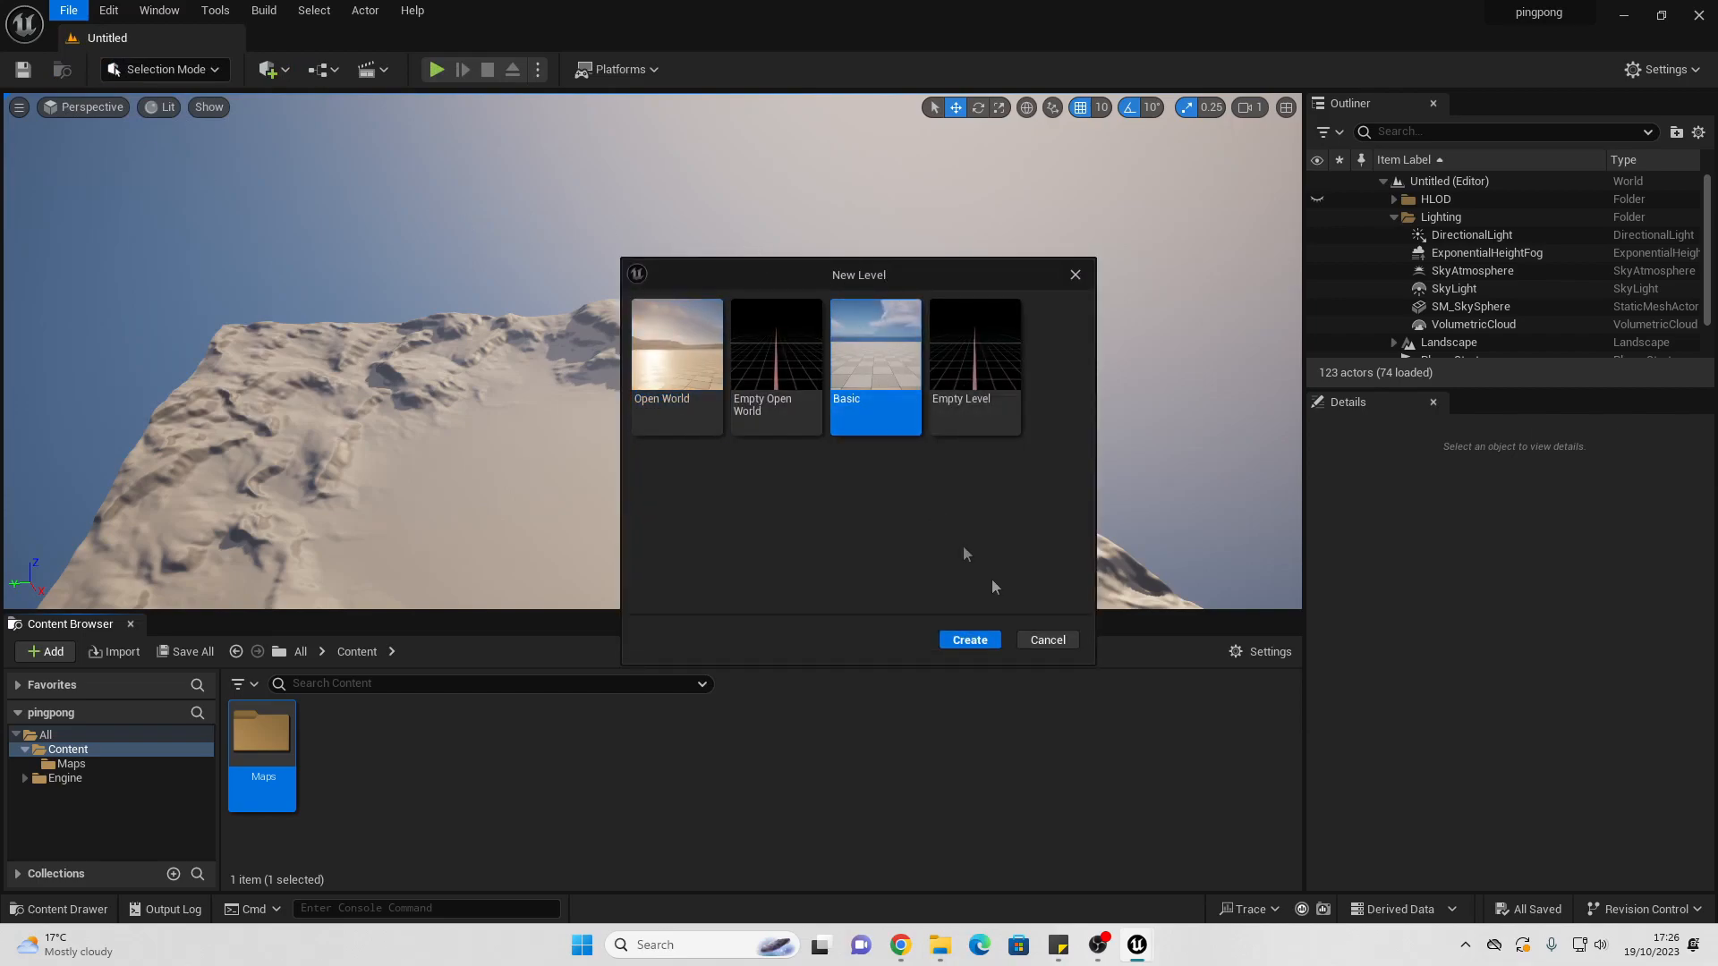
pyautogui.click(968, 640)
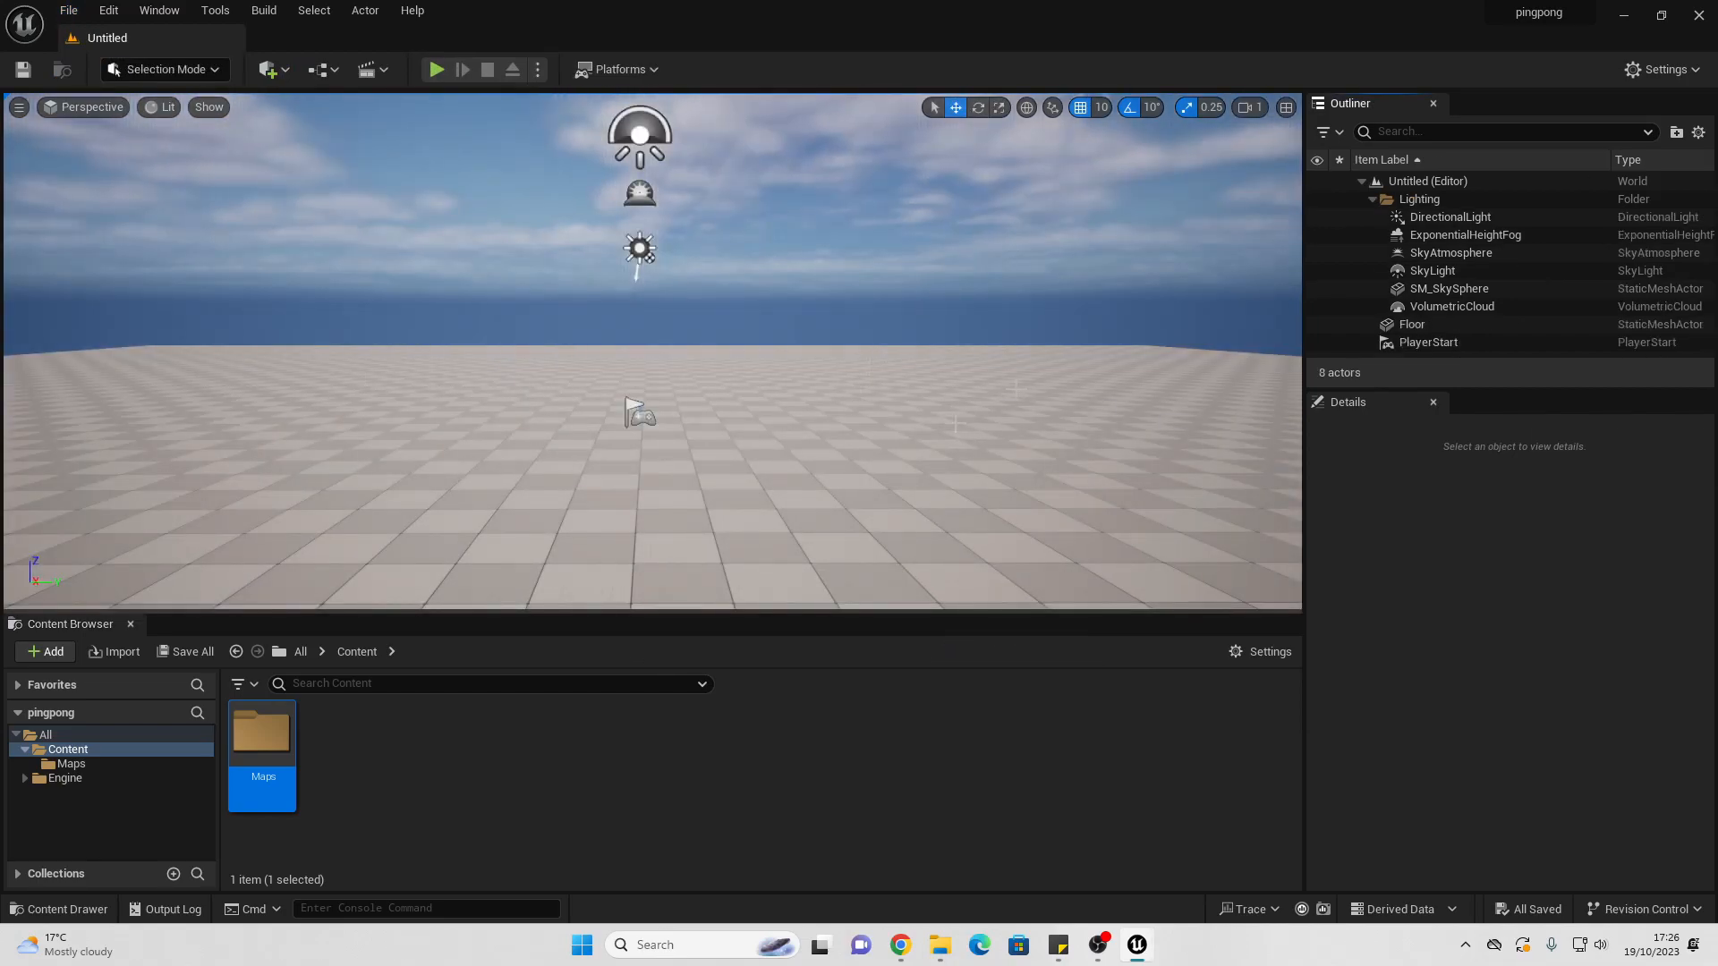
# Step: Save the current level in the Maps folder under the name "level"
pyautogui.click(23, 69)
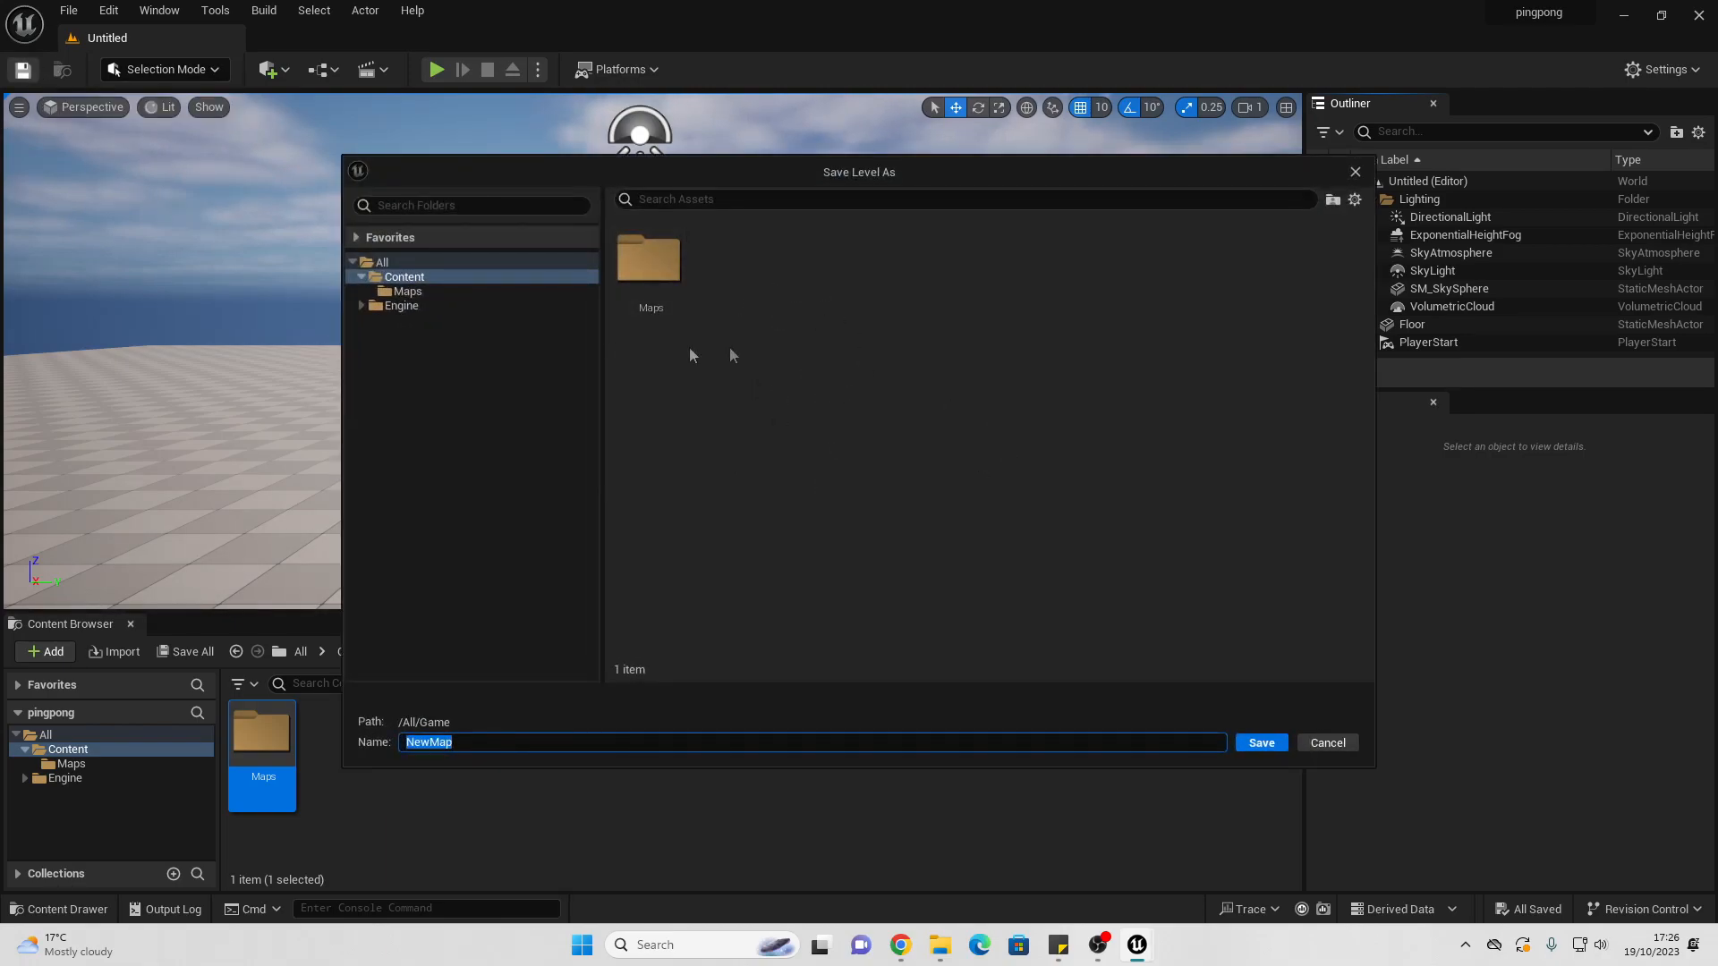
pyautogui.click(654, 268)
pyautogui.doubleClick(655, 271)
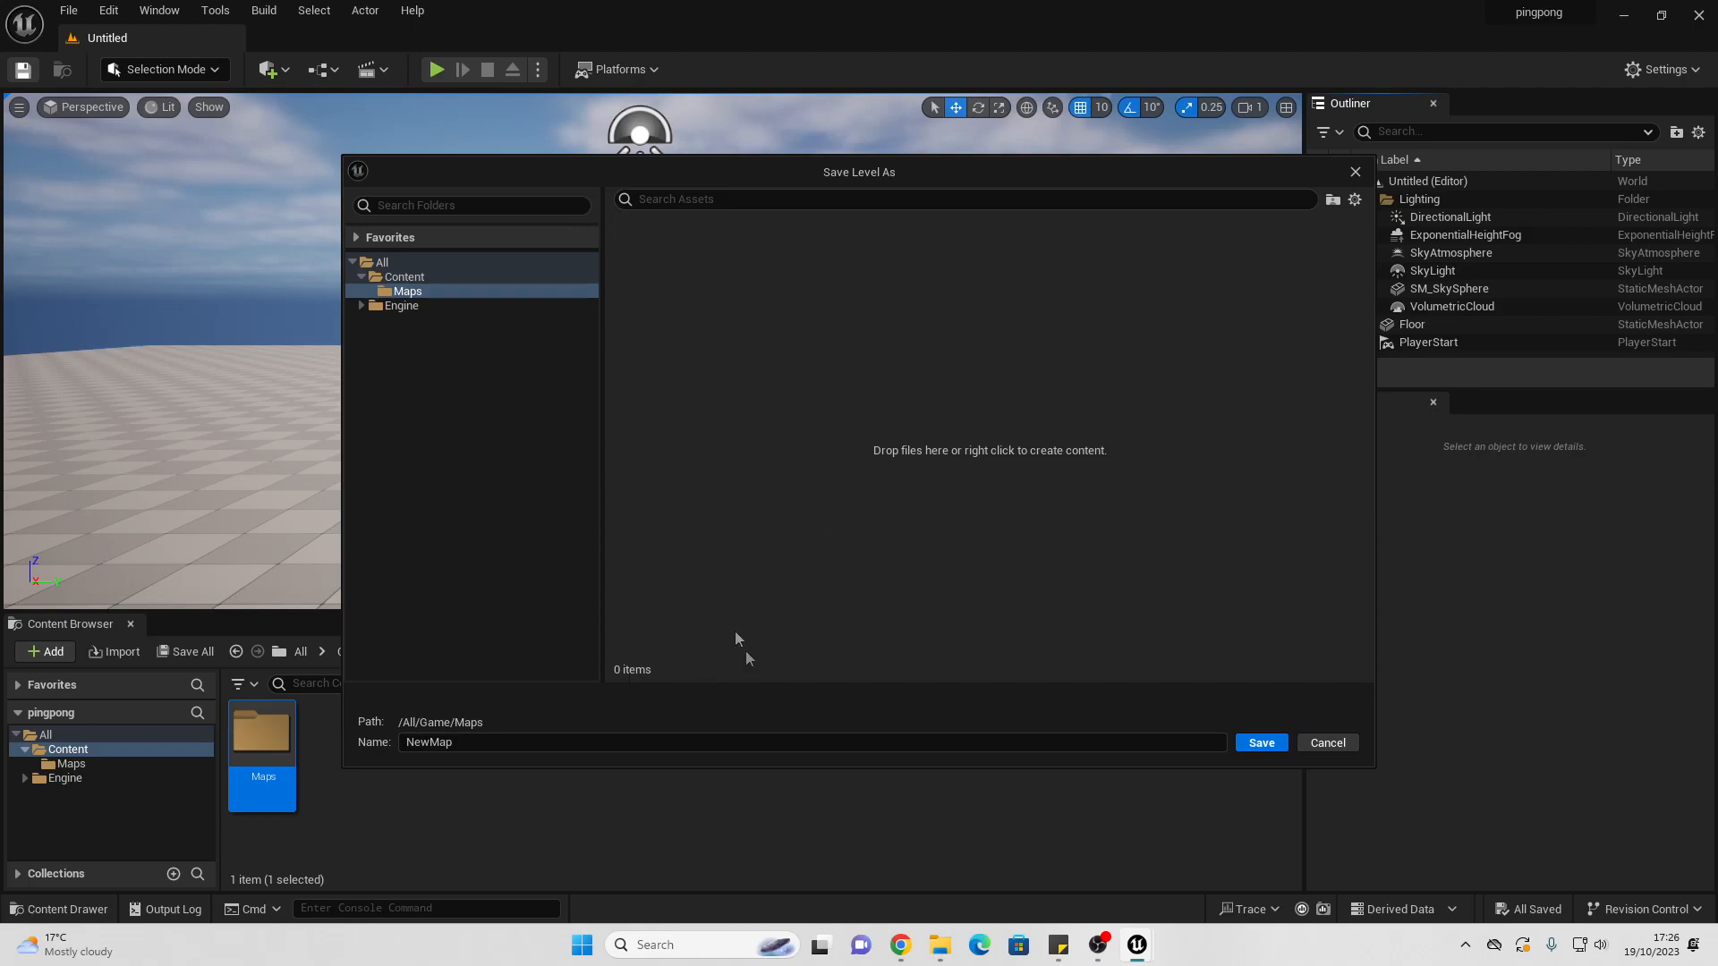
pyautogui.click(489, 742)
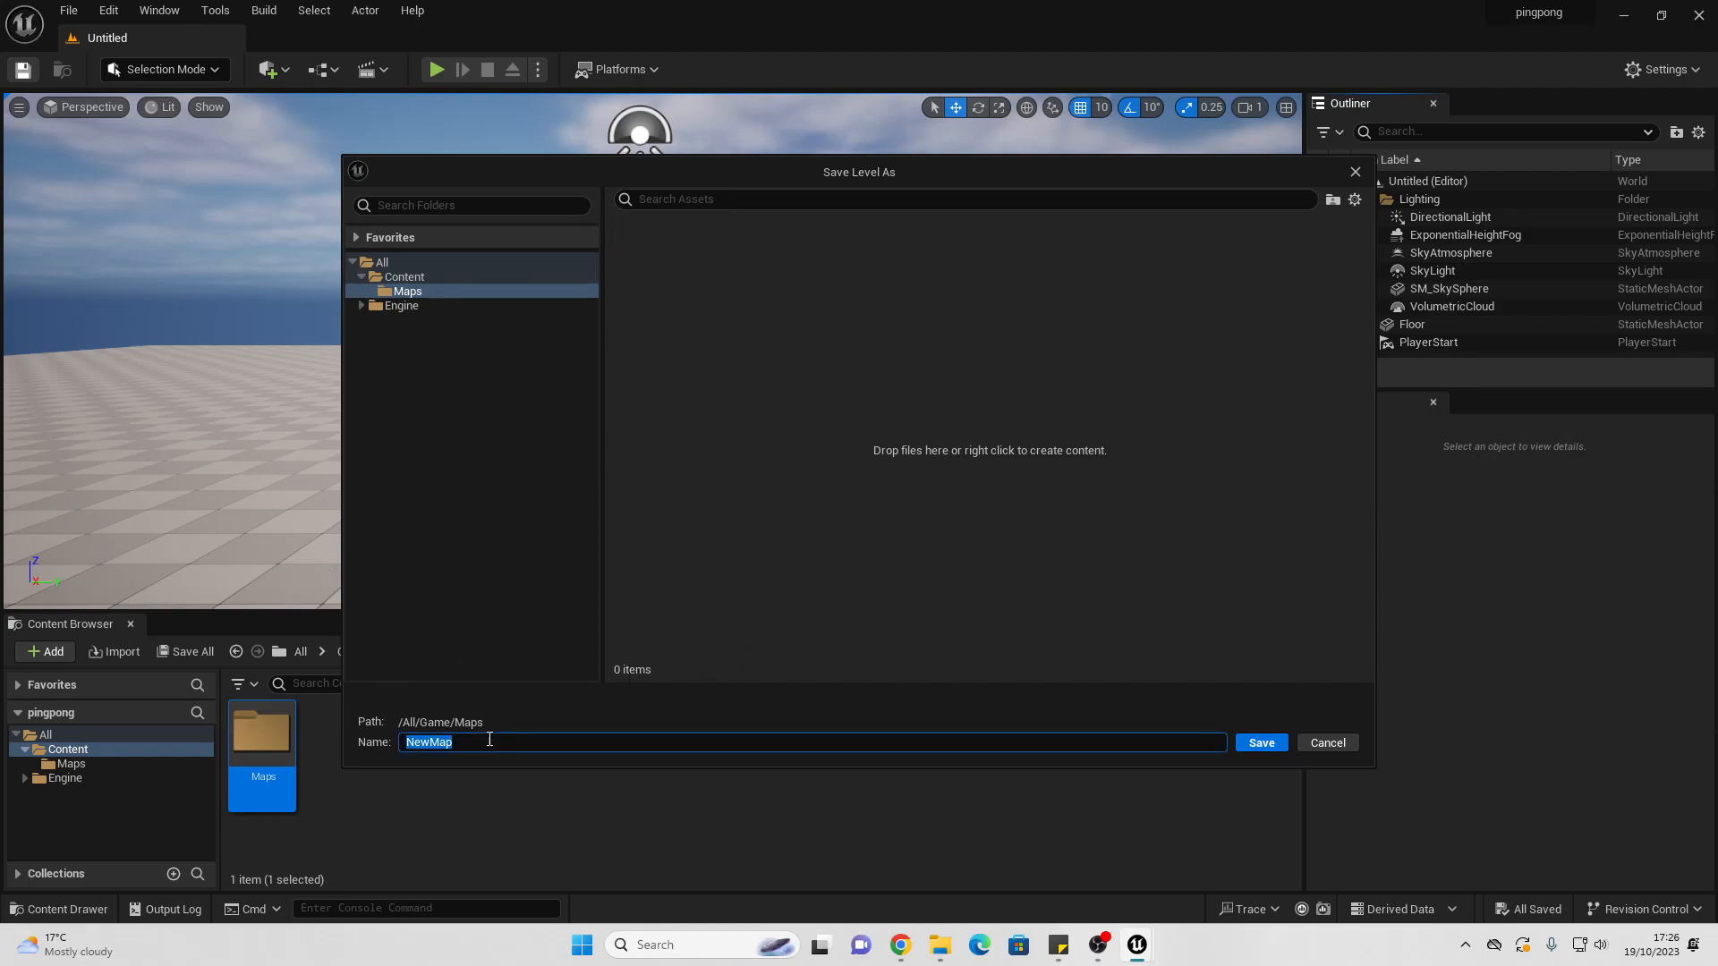
pyautogui.write('level')
pyautogui.click(1261, 743)
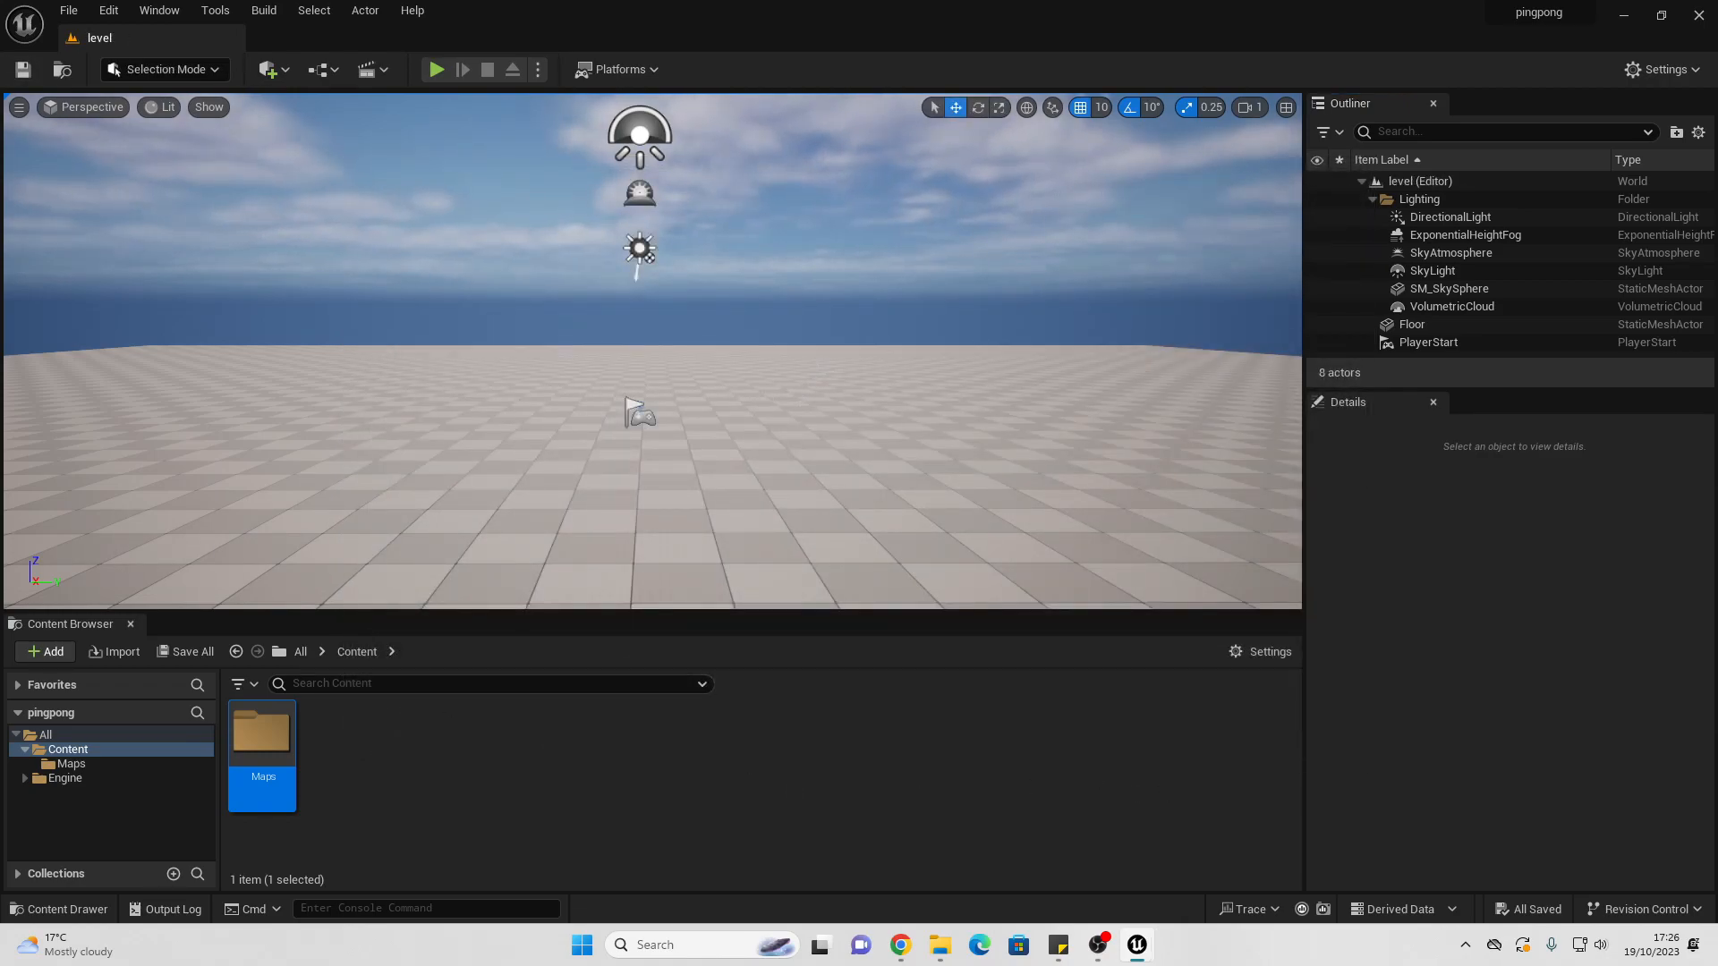
# Step: Create a second folder named Blueprints in the Content folder
pyautogui.press('w')
pyautogui.moveTo(768, 398); pyautogui.dragTo(707, 461, button='right')
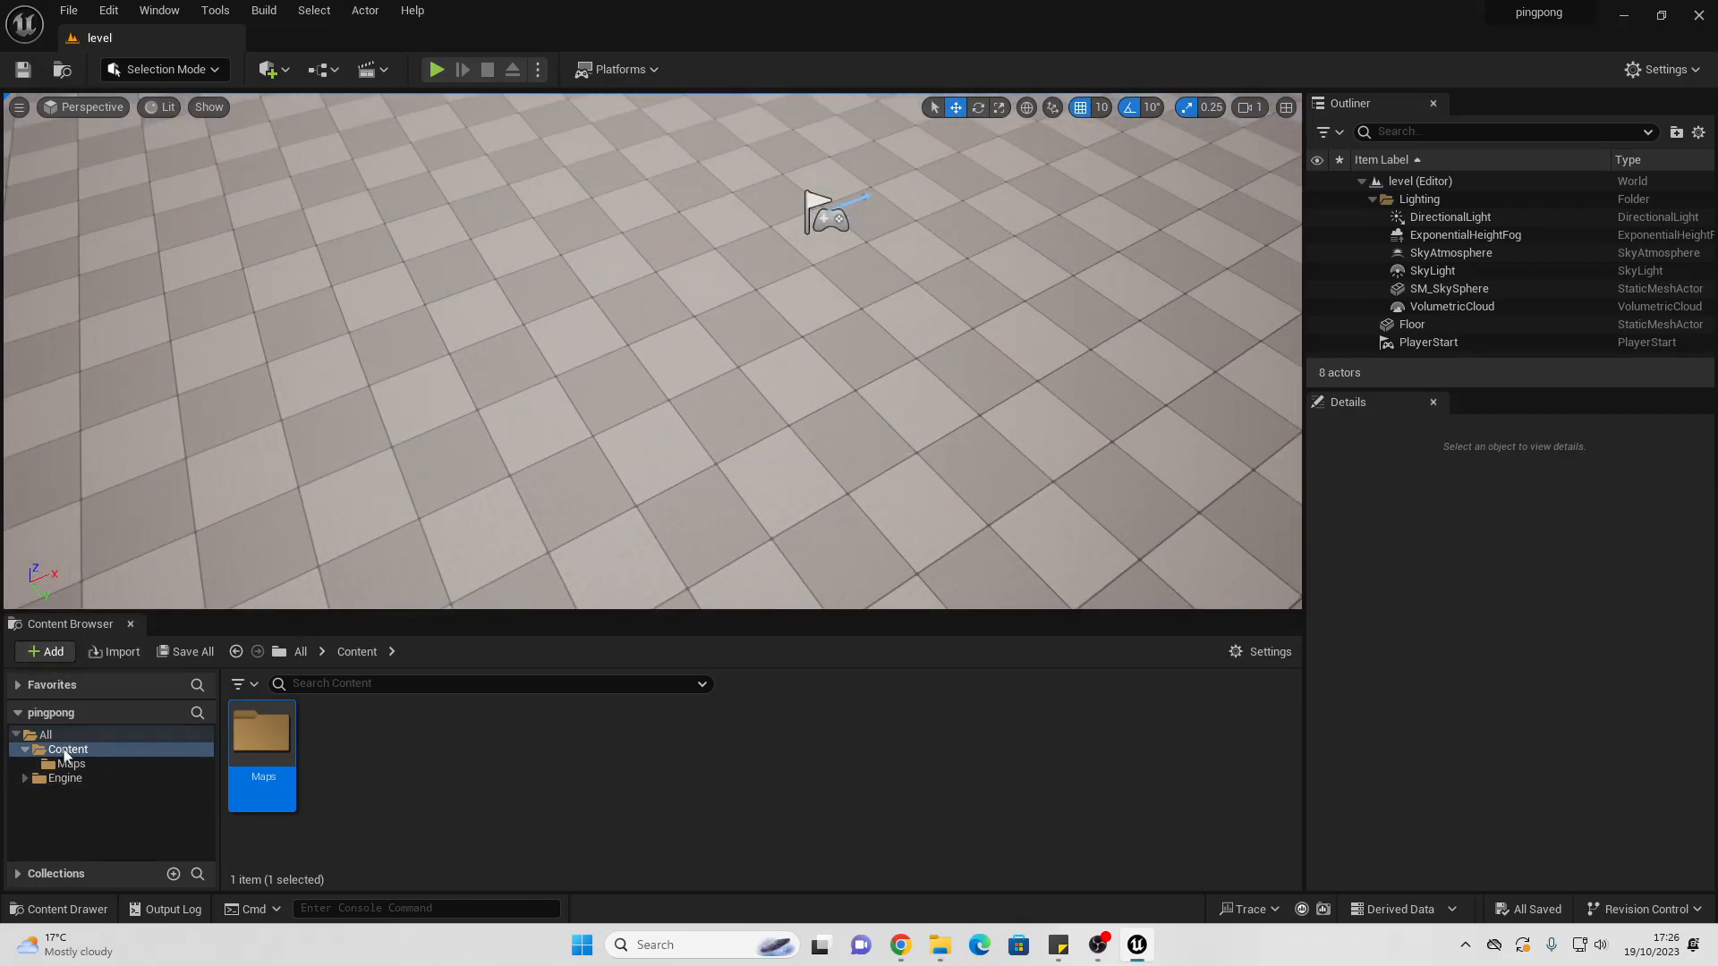
pyautogui.rightClick(459, 750)
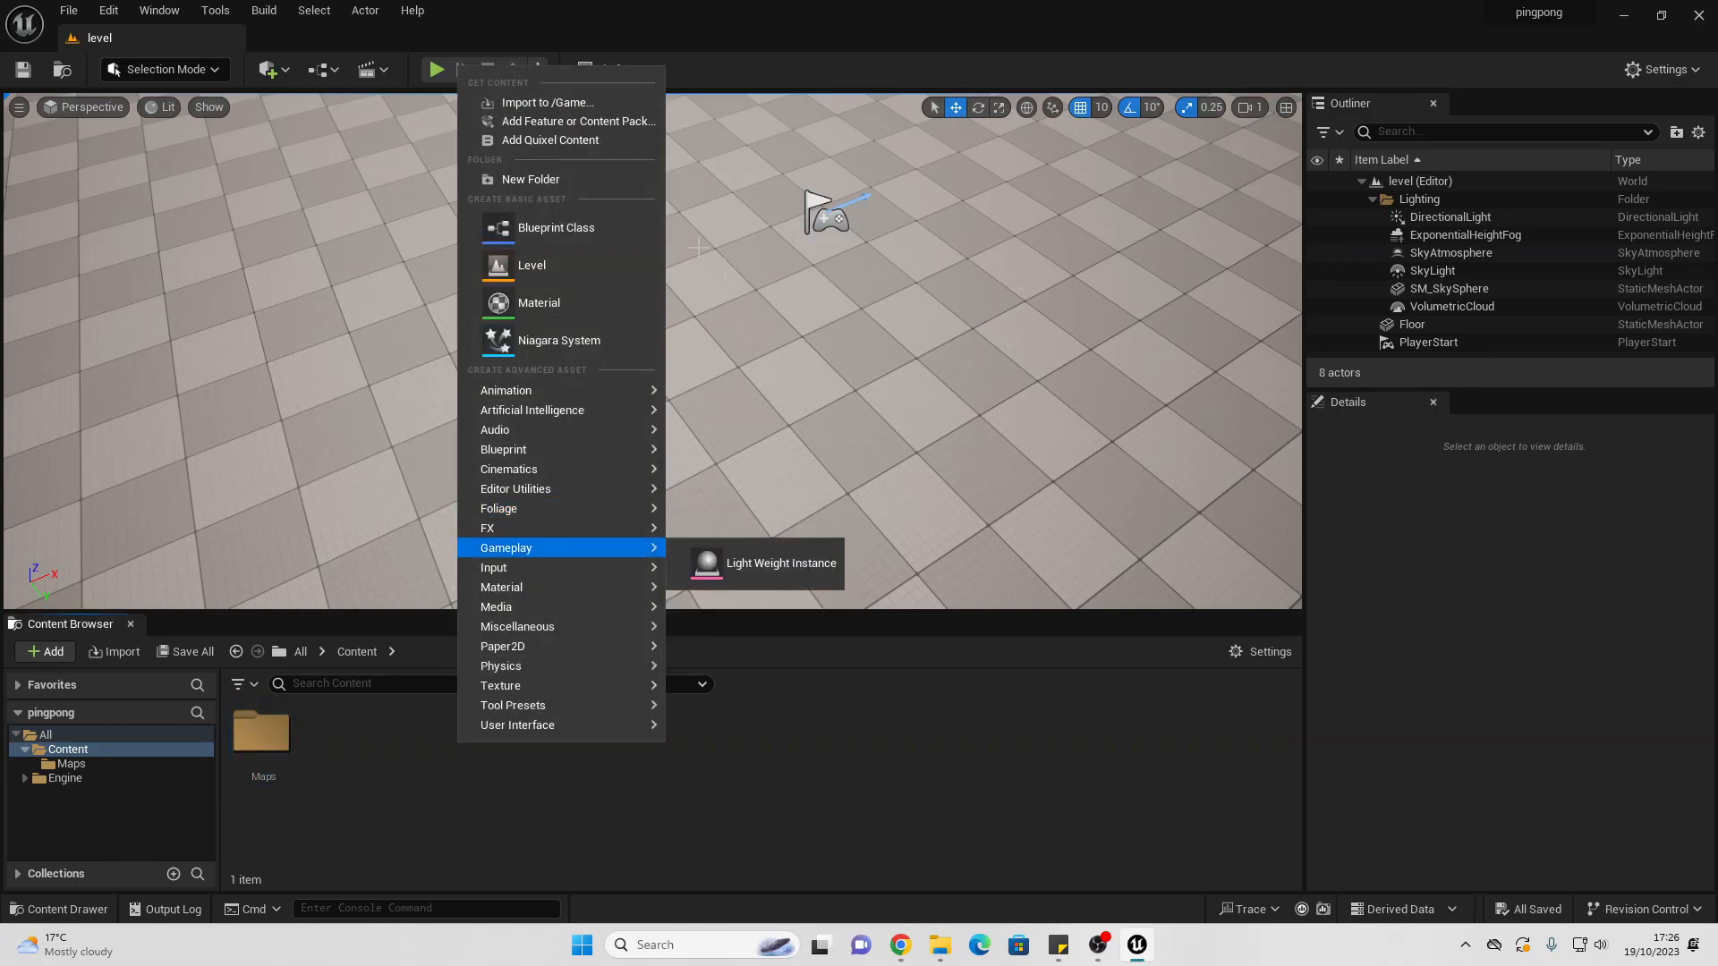
pyautogui.click(588, 184)
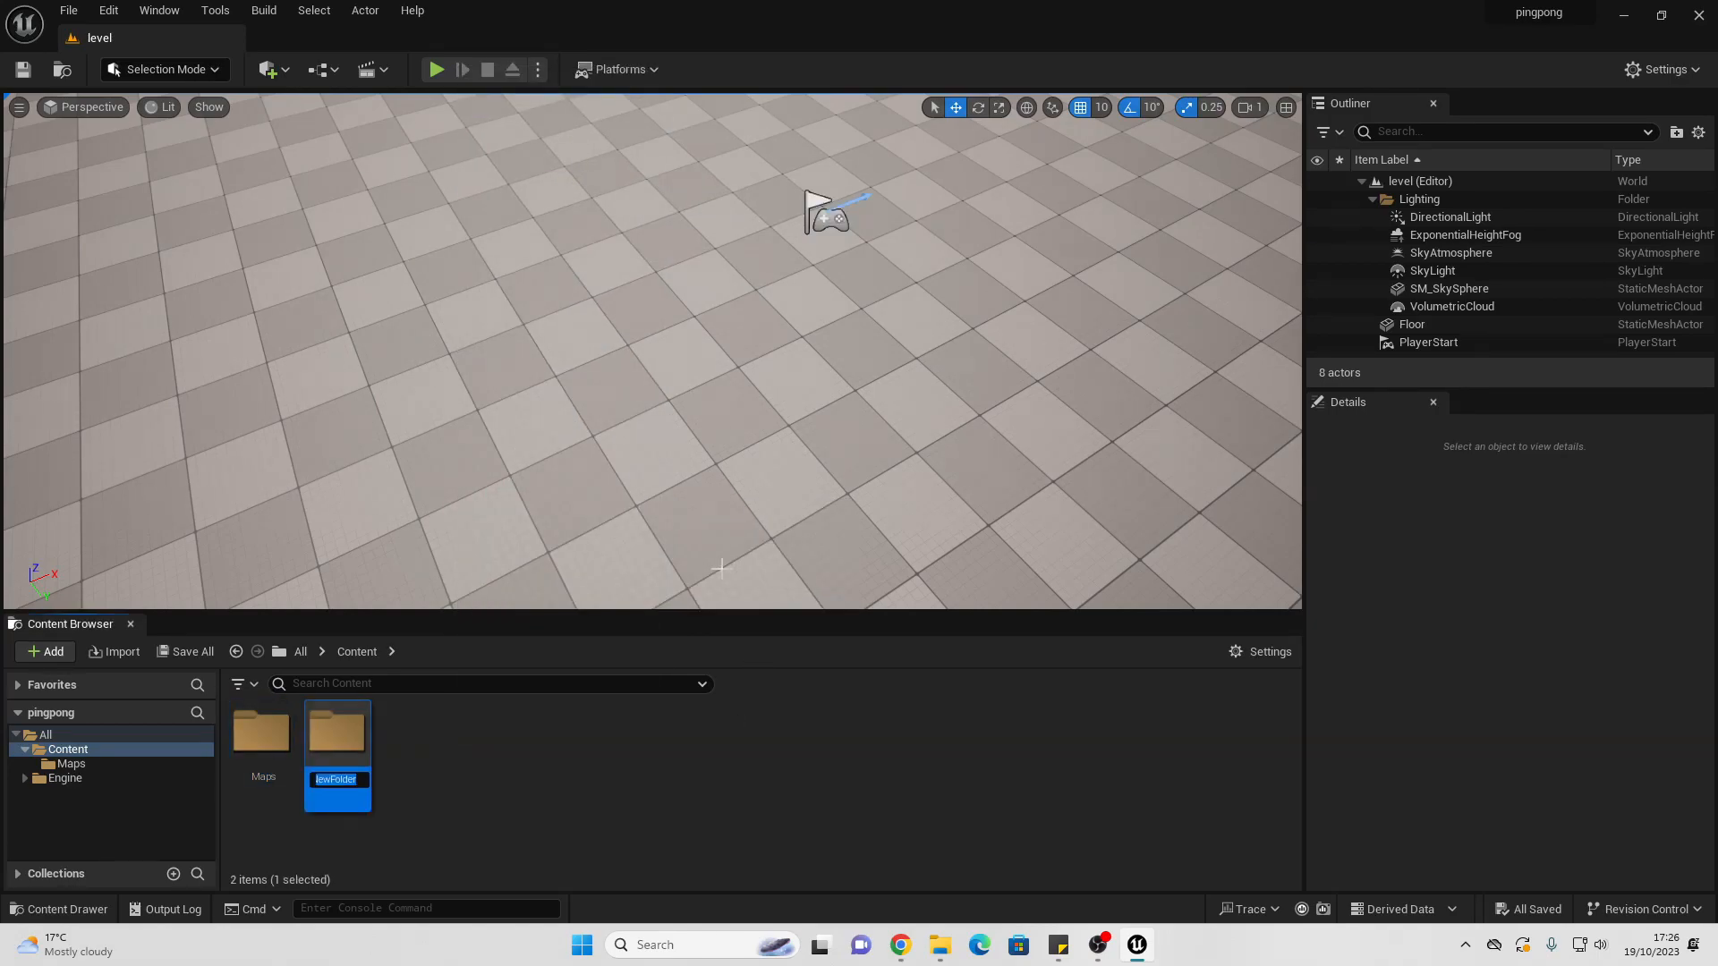
pyautogui.write('Blueprints')
pyautogui.press('Return')
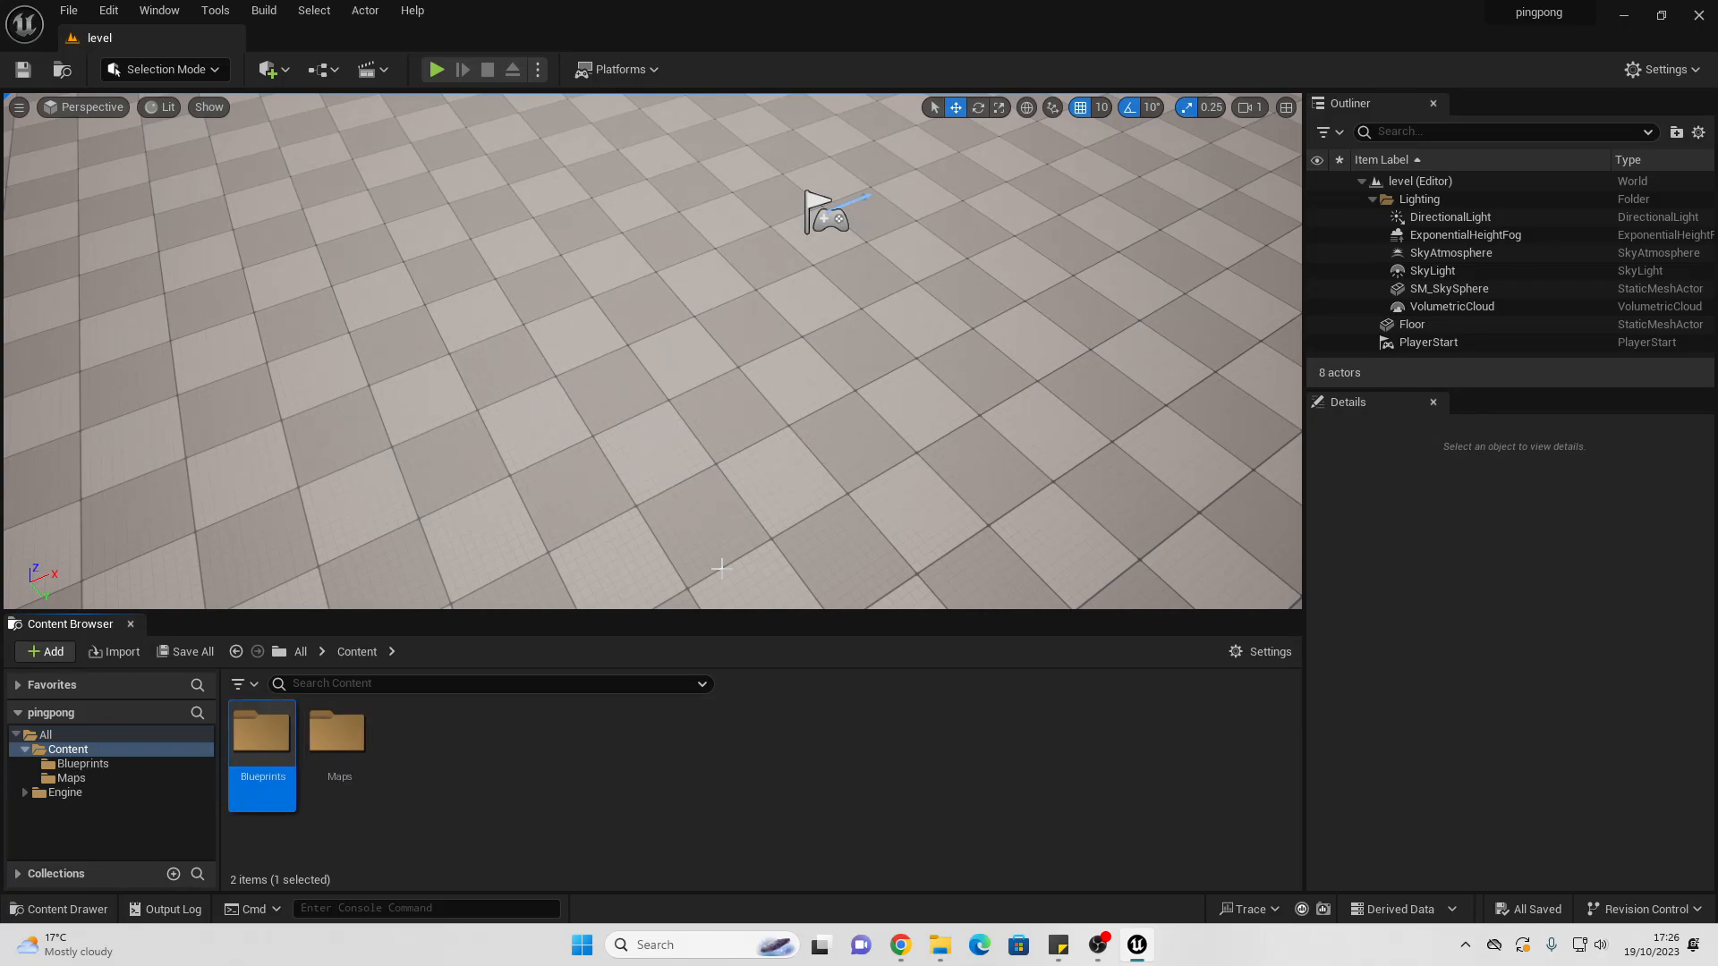
# Step: Create a Blueprint Class with Pawn as parent inside the Blueprints folder and name it Paddle_BP
pyautogui.doubleClick(273, 758)
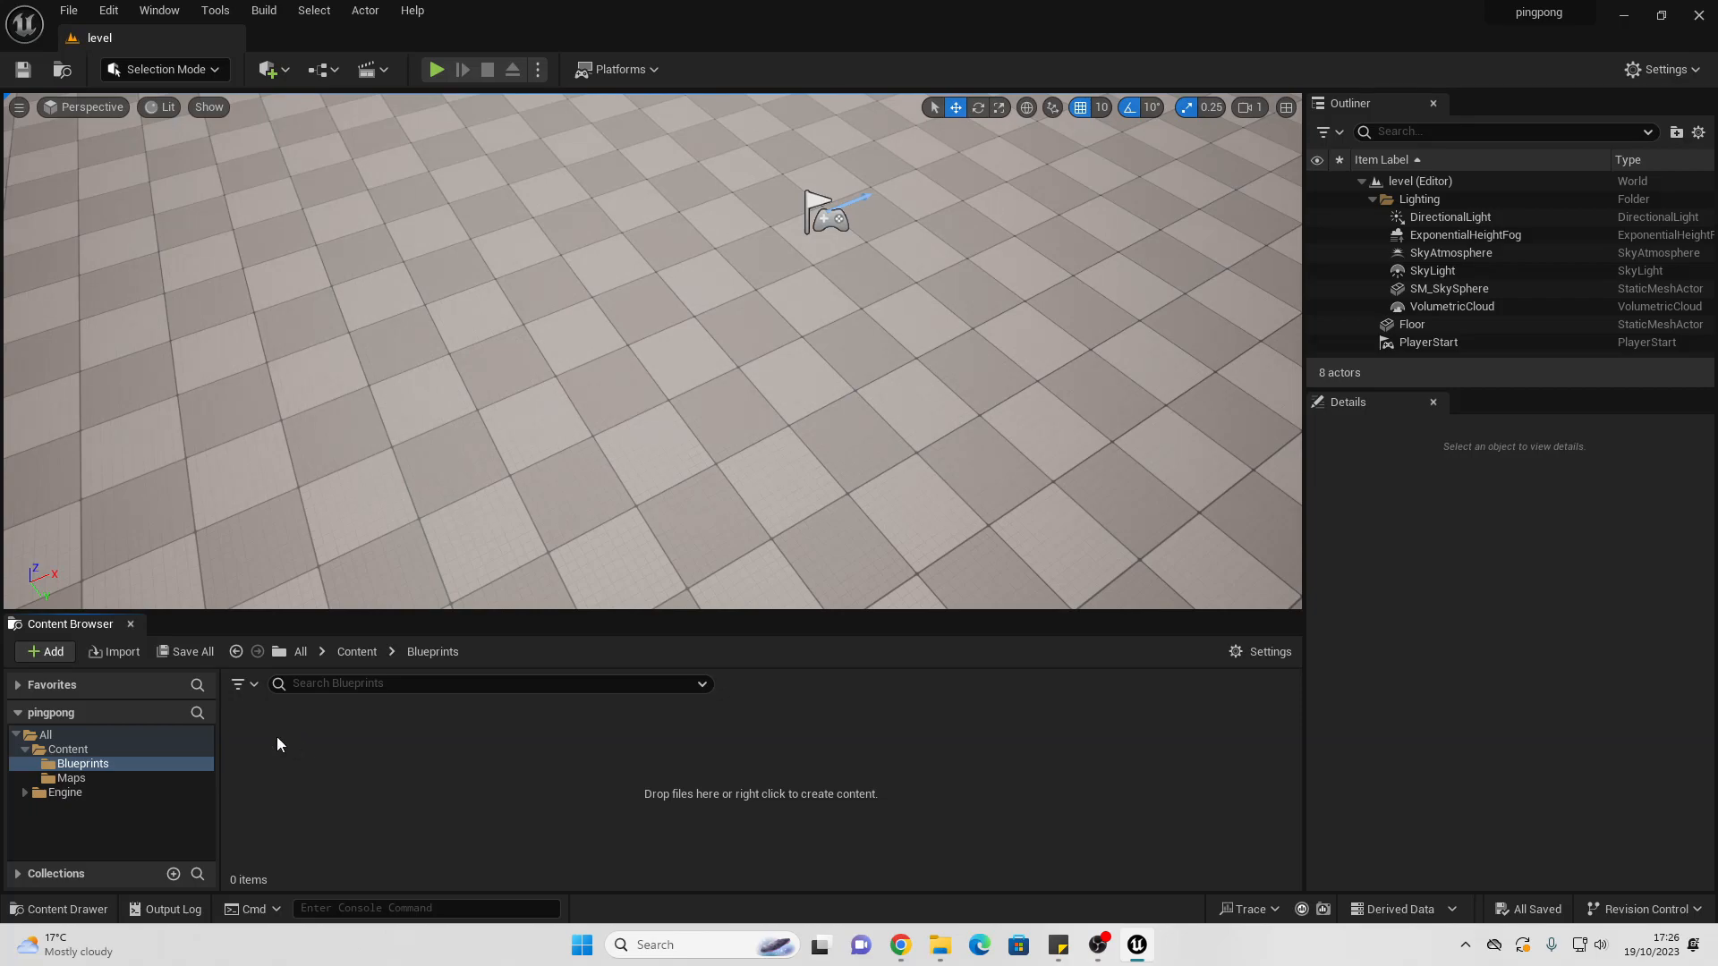
pyautogui.rightClick(278, 738)
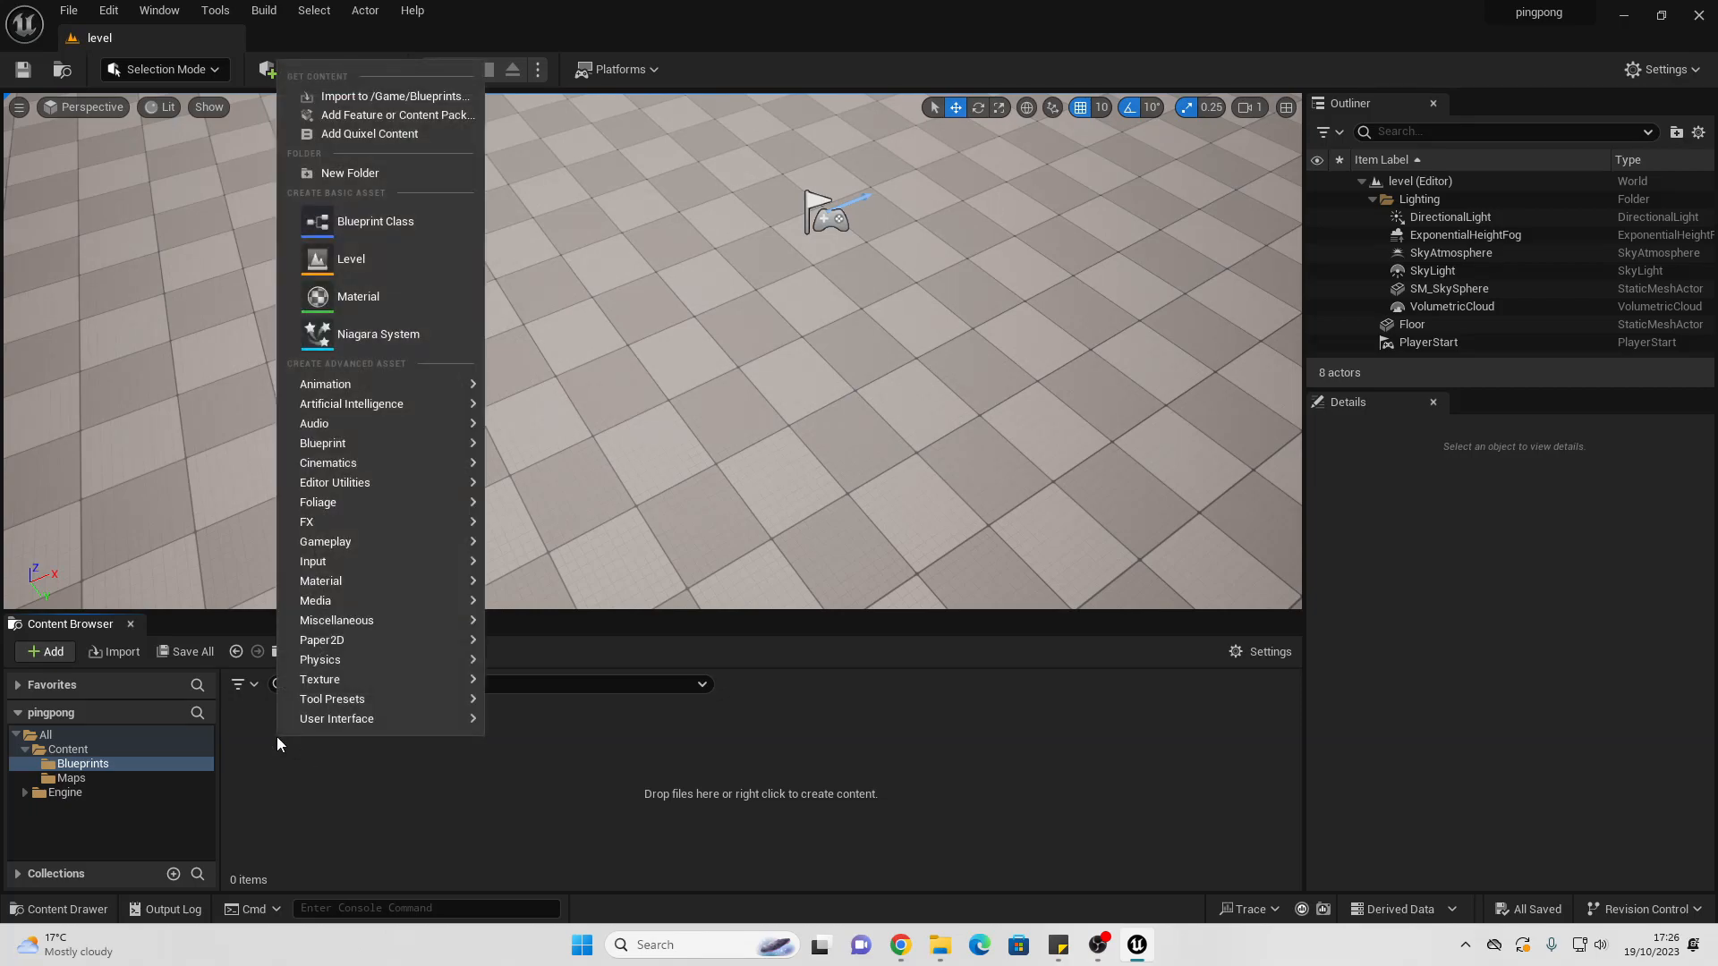
pyautogui.click(401, 233)
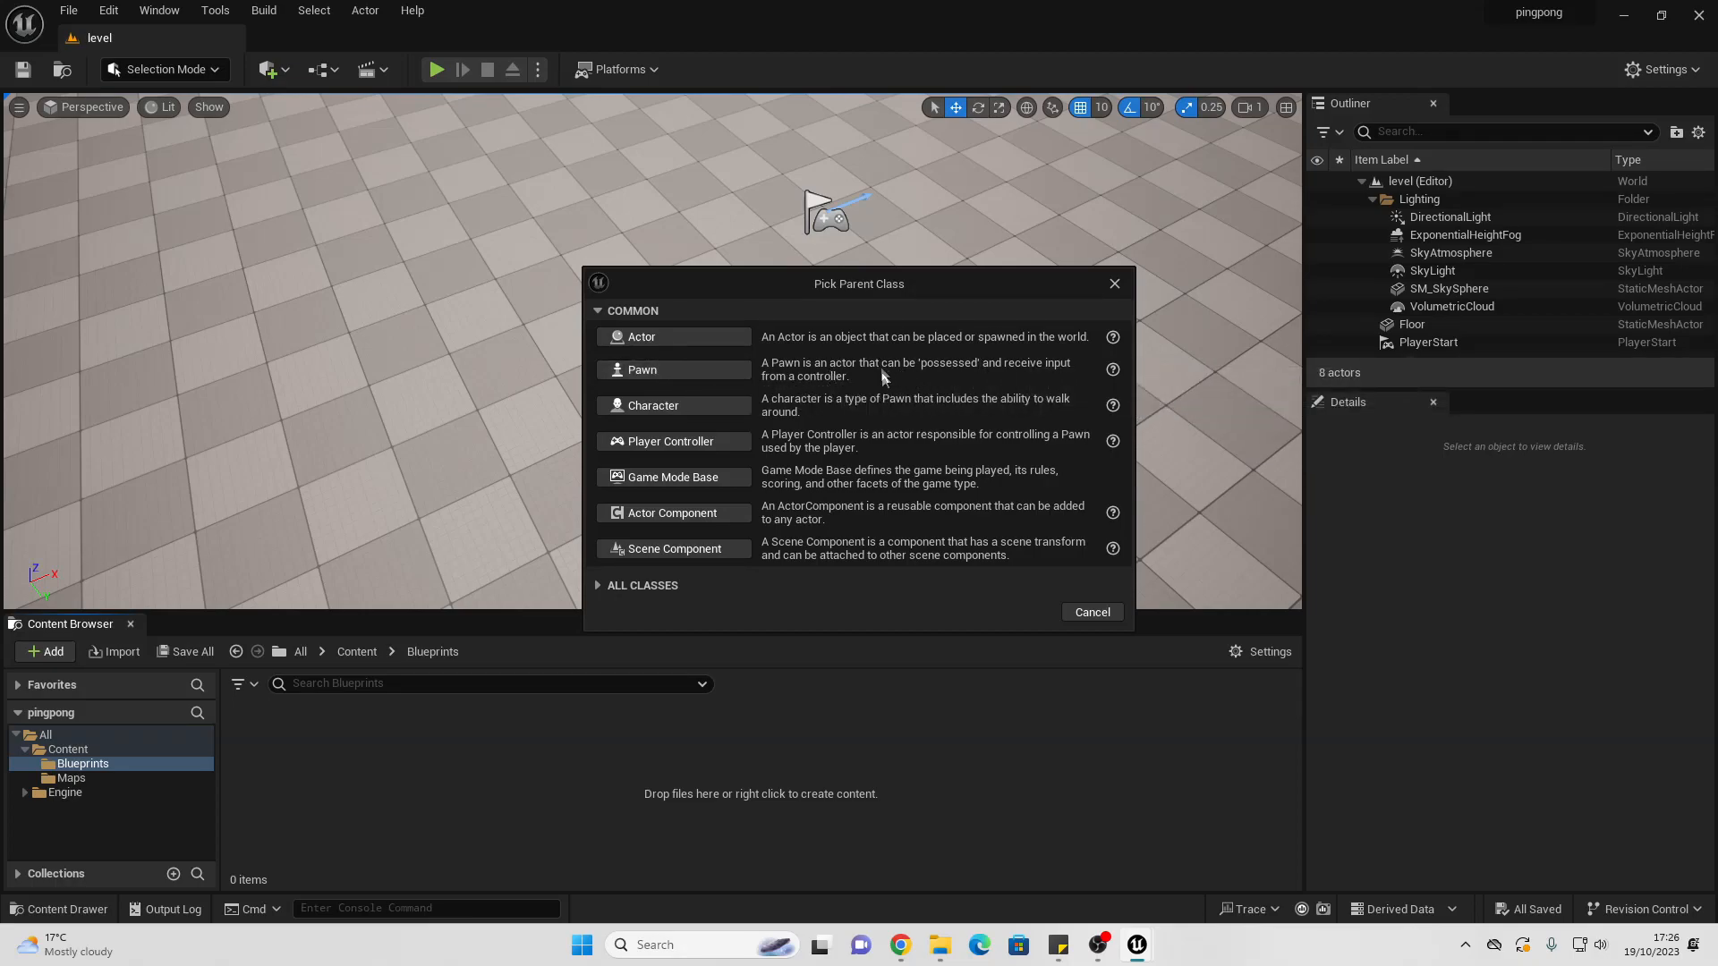
pyautogui.click(674, 370)
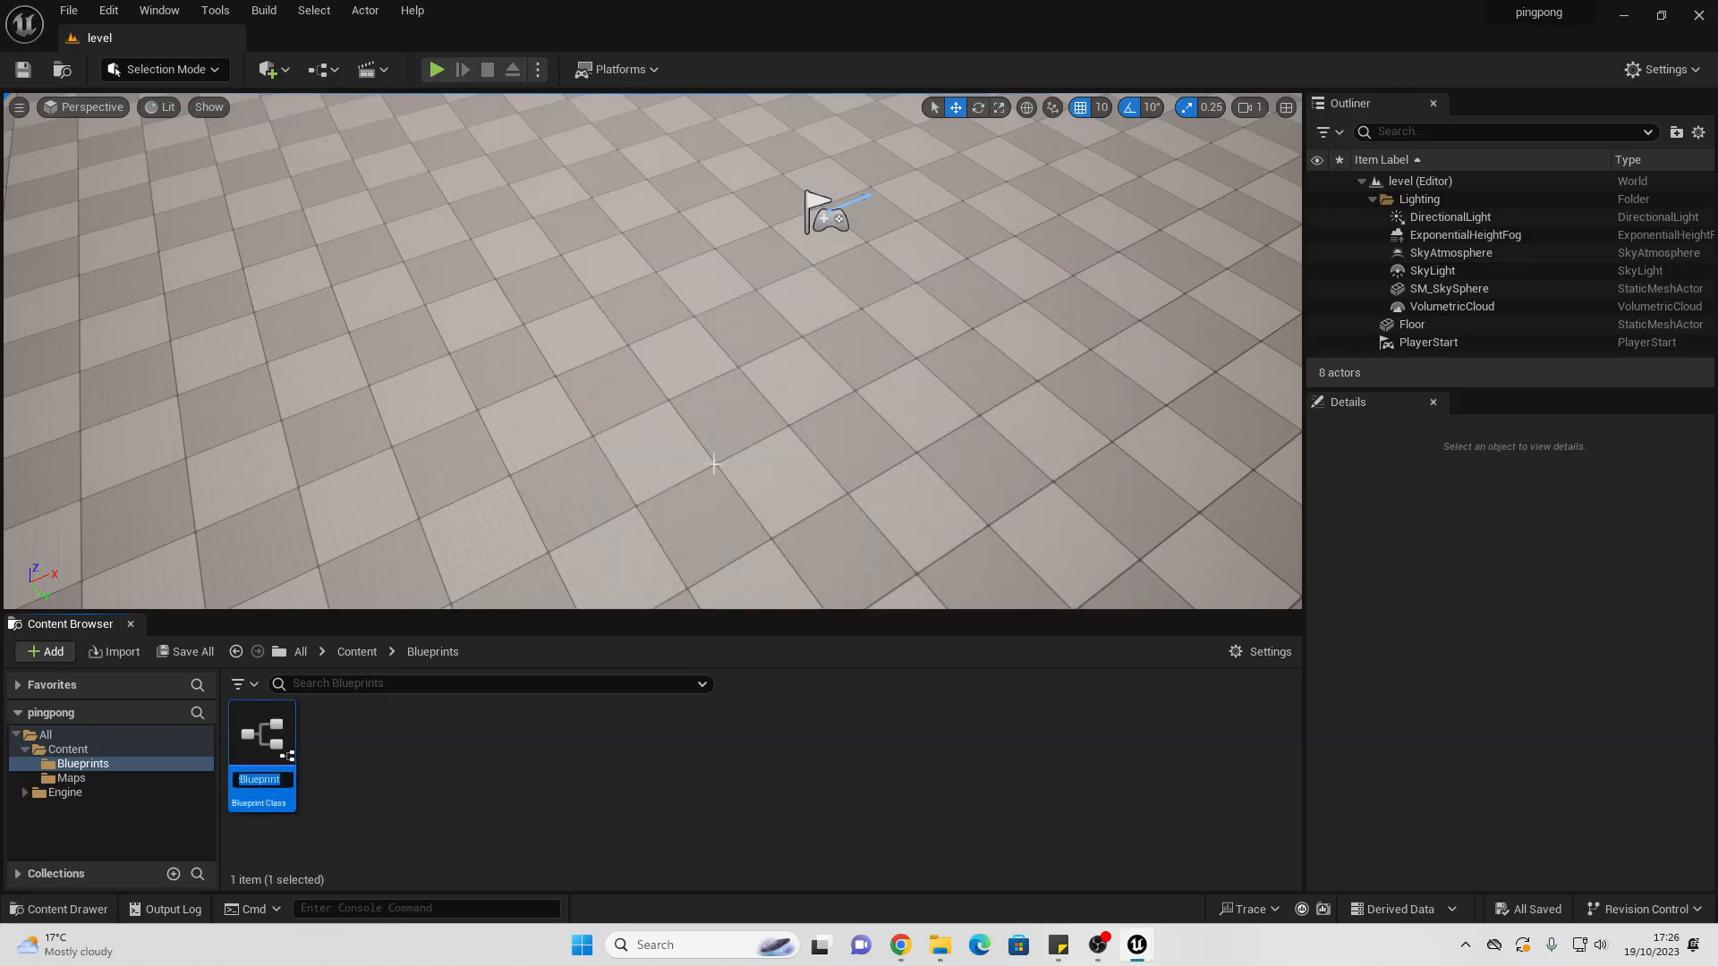
pyautogui.write('Paddle_BP')
pyautogui.press('Return')
# Step: Open the Paddle_BP blueprint and add a Cube component to it
pyautogui.doubleClick(265, 758)
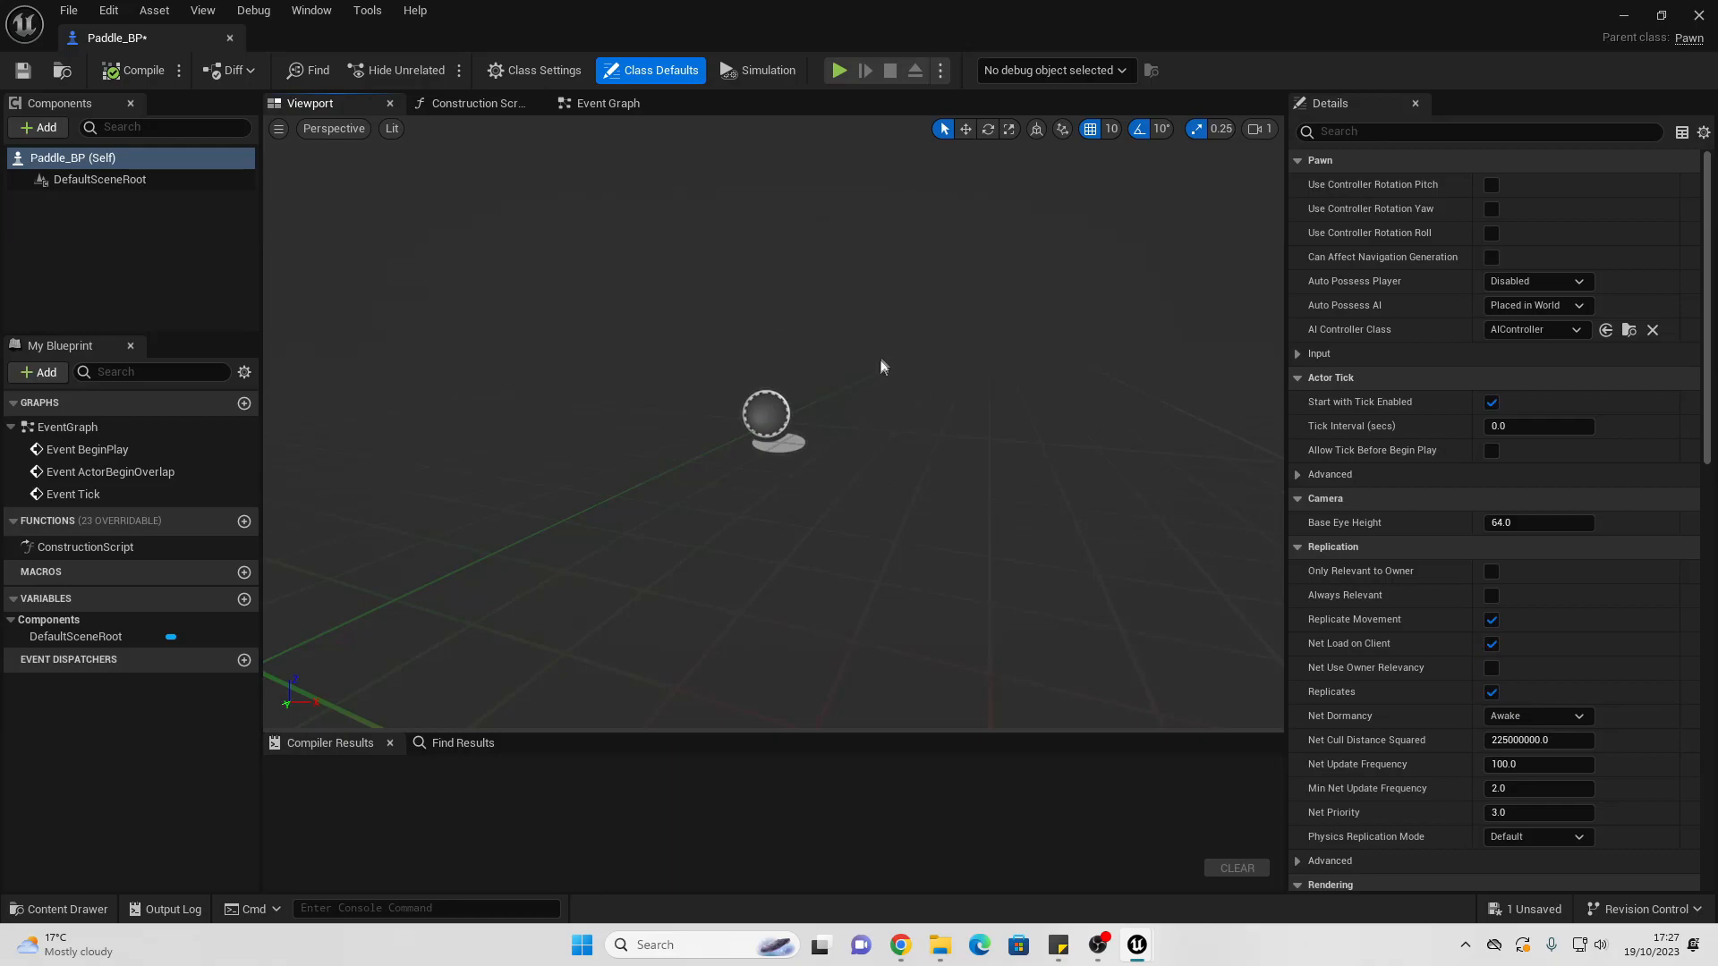
pyautogui.click(45, 128)
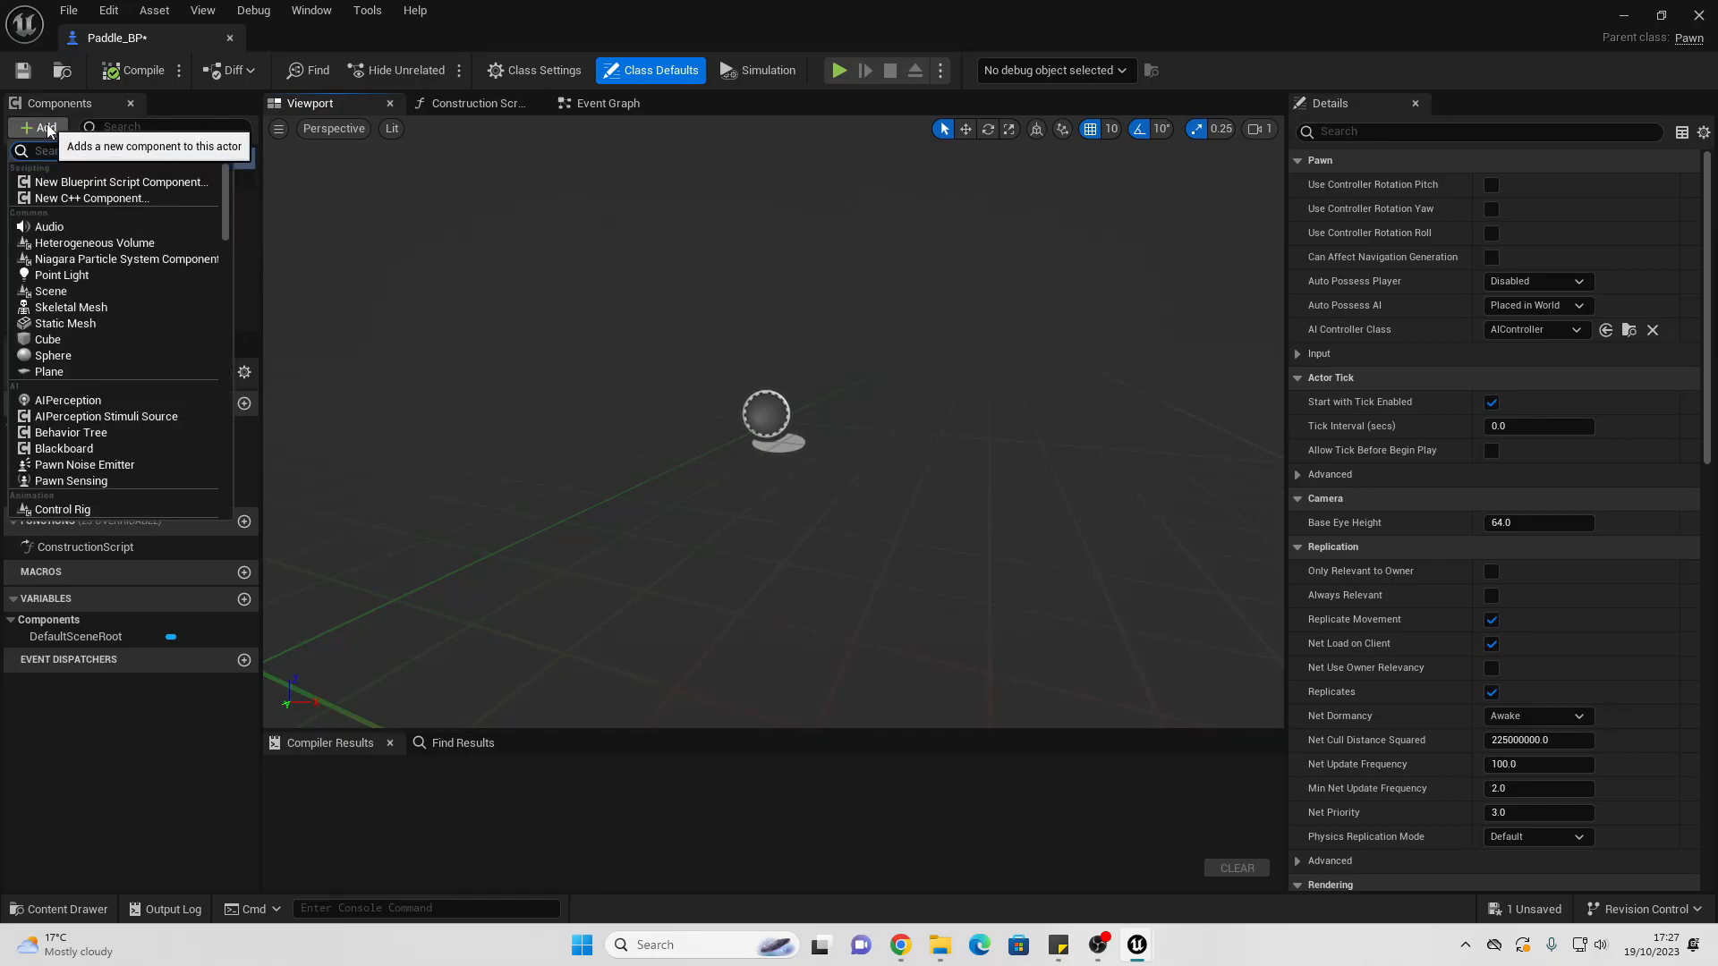
pyautogui.click(79, 338)
pyautogui.click(901, 318)
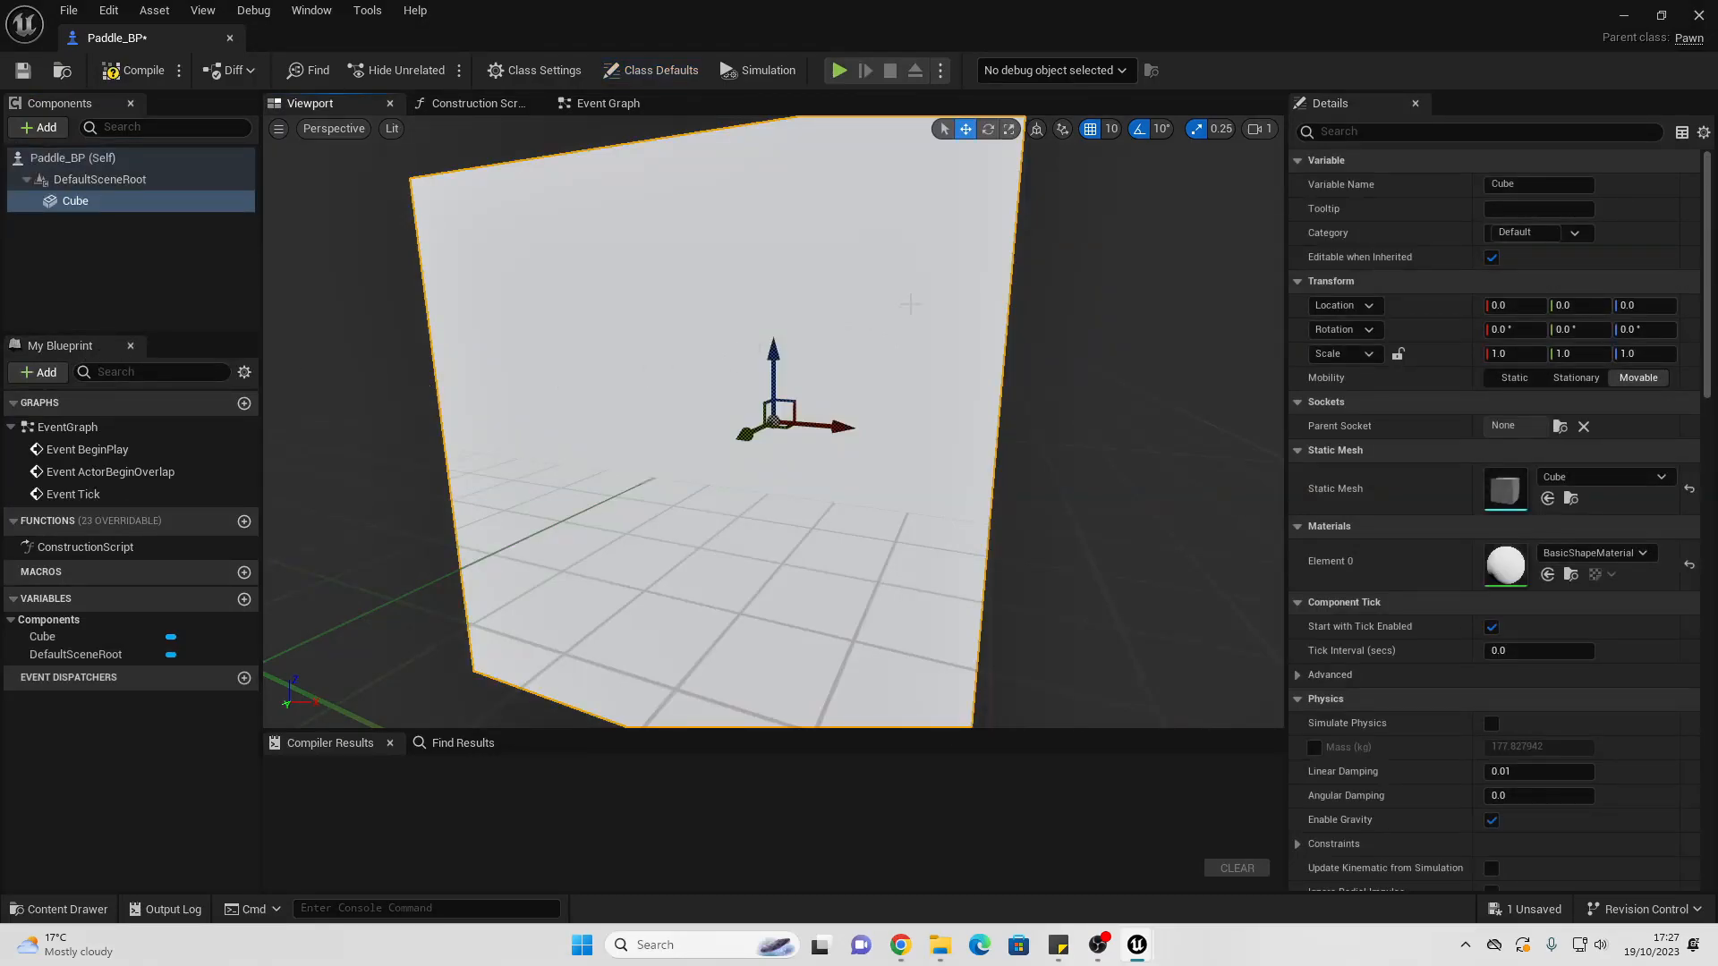
pyautogui.press('f')
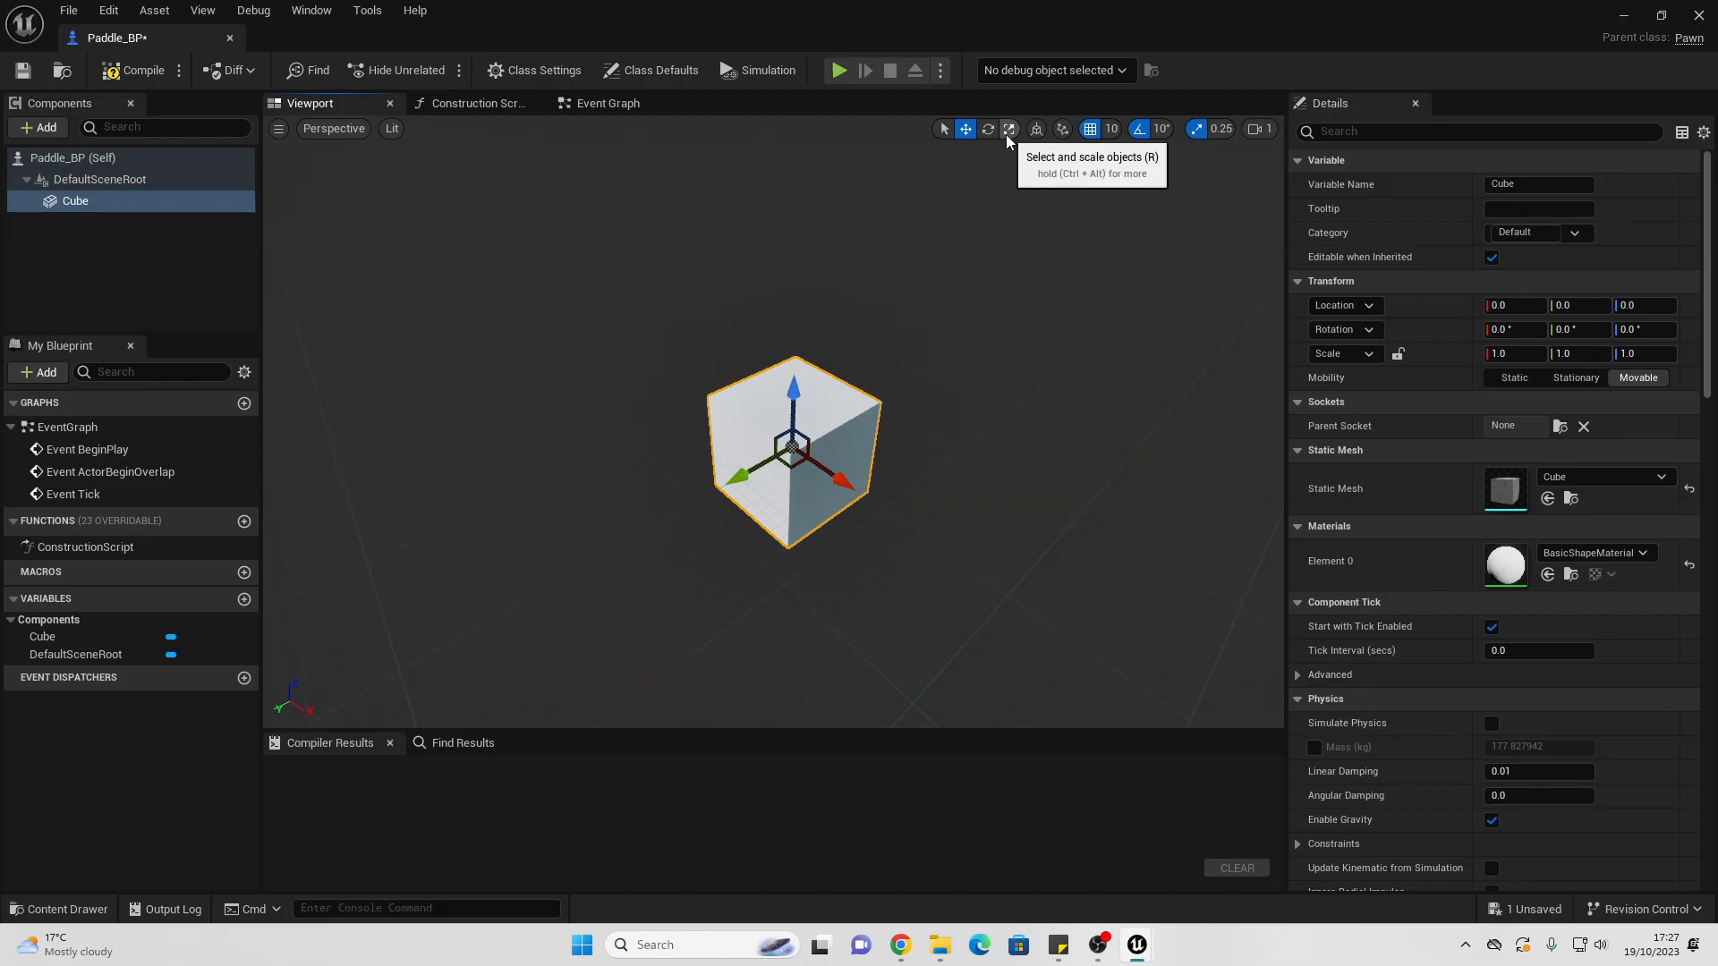
# Step: Scale the cube into a long, thin paddle at about 0.5 in X, 3.5 in Y and 1.75 in Z
pyautogui.click(1007, 132)
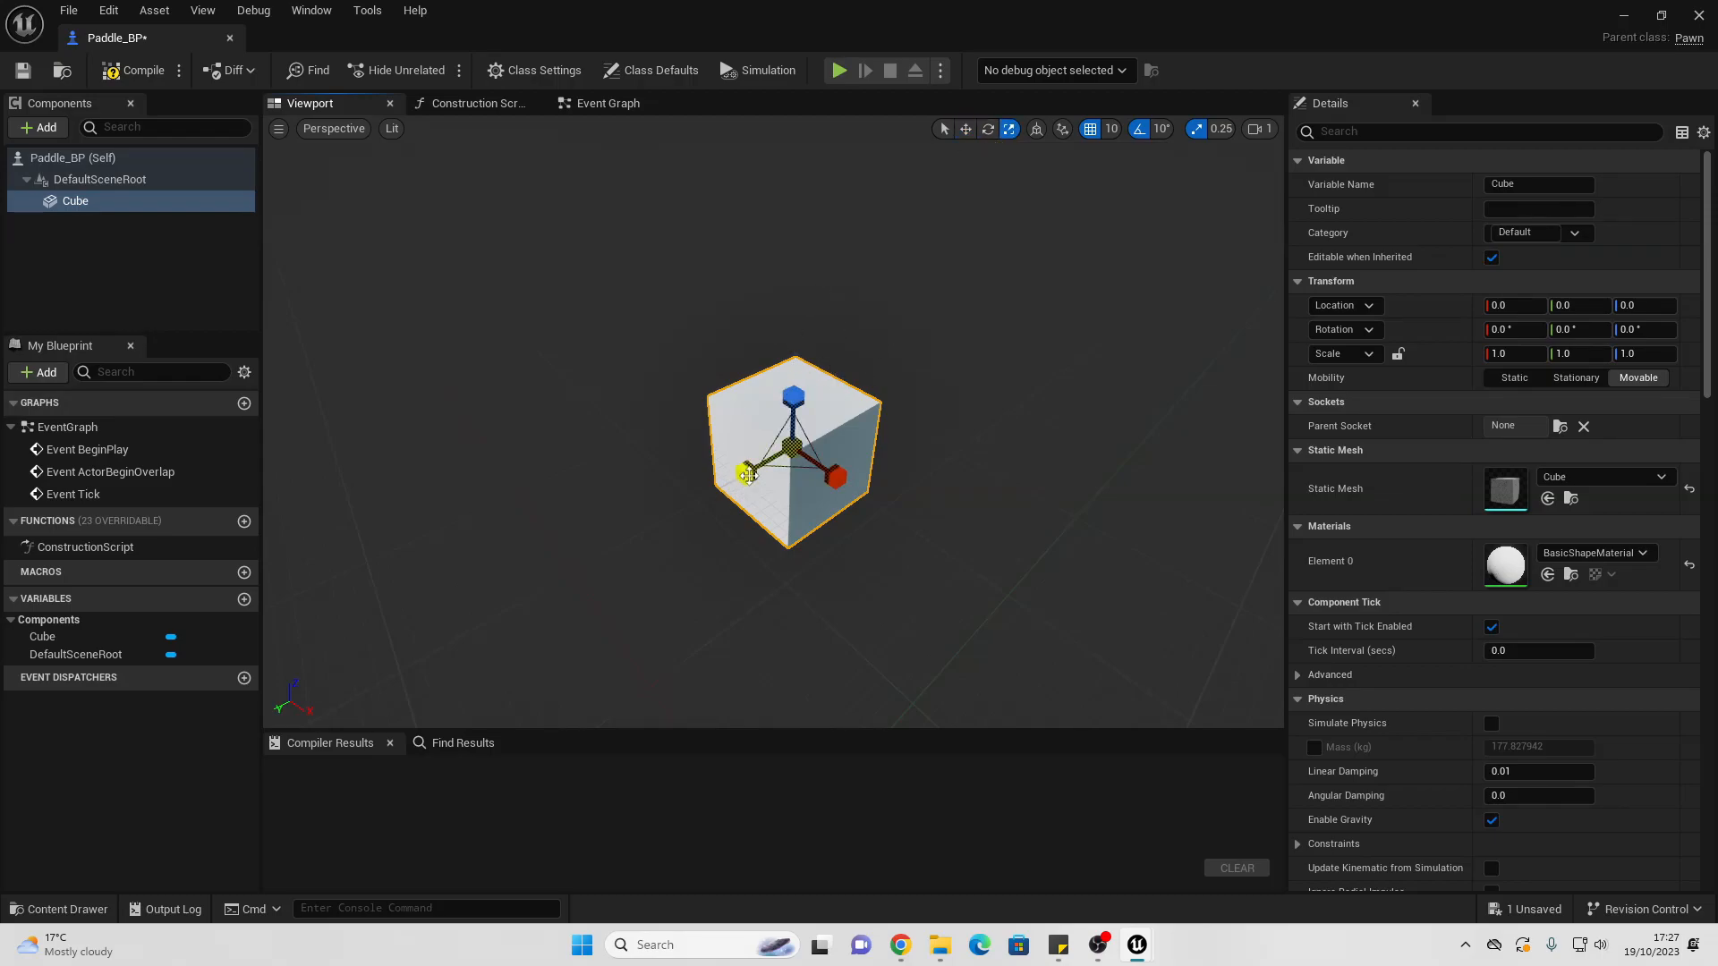
pyautogui.moveTo(748, 475); pyautogui.dragTo(810, 462)
pyautogui.moveTo(793, 397); pyautogui.dragTo(1074, 398)
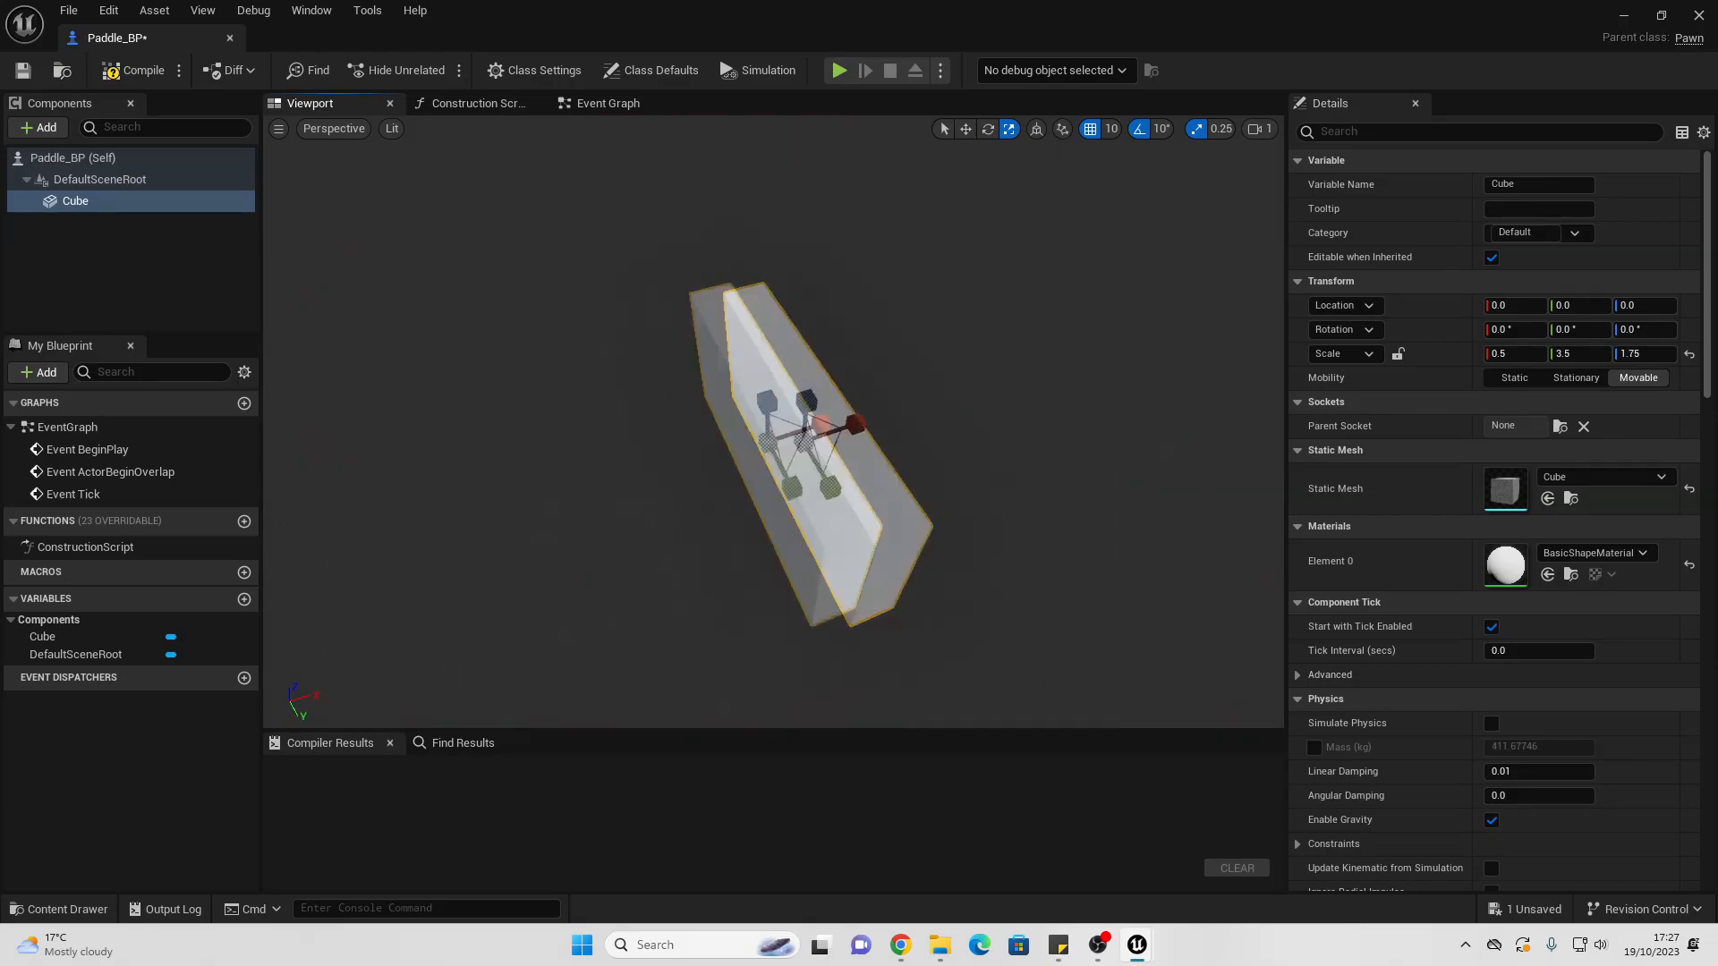
pyautogui.moveTo(680, 324); pyautogui.dragTo(465, 335, button='right')
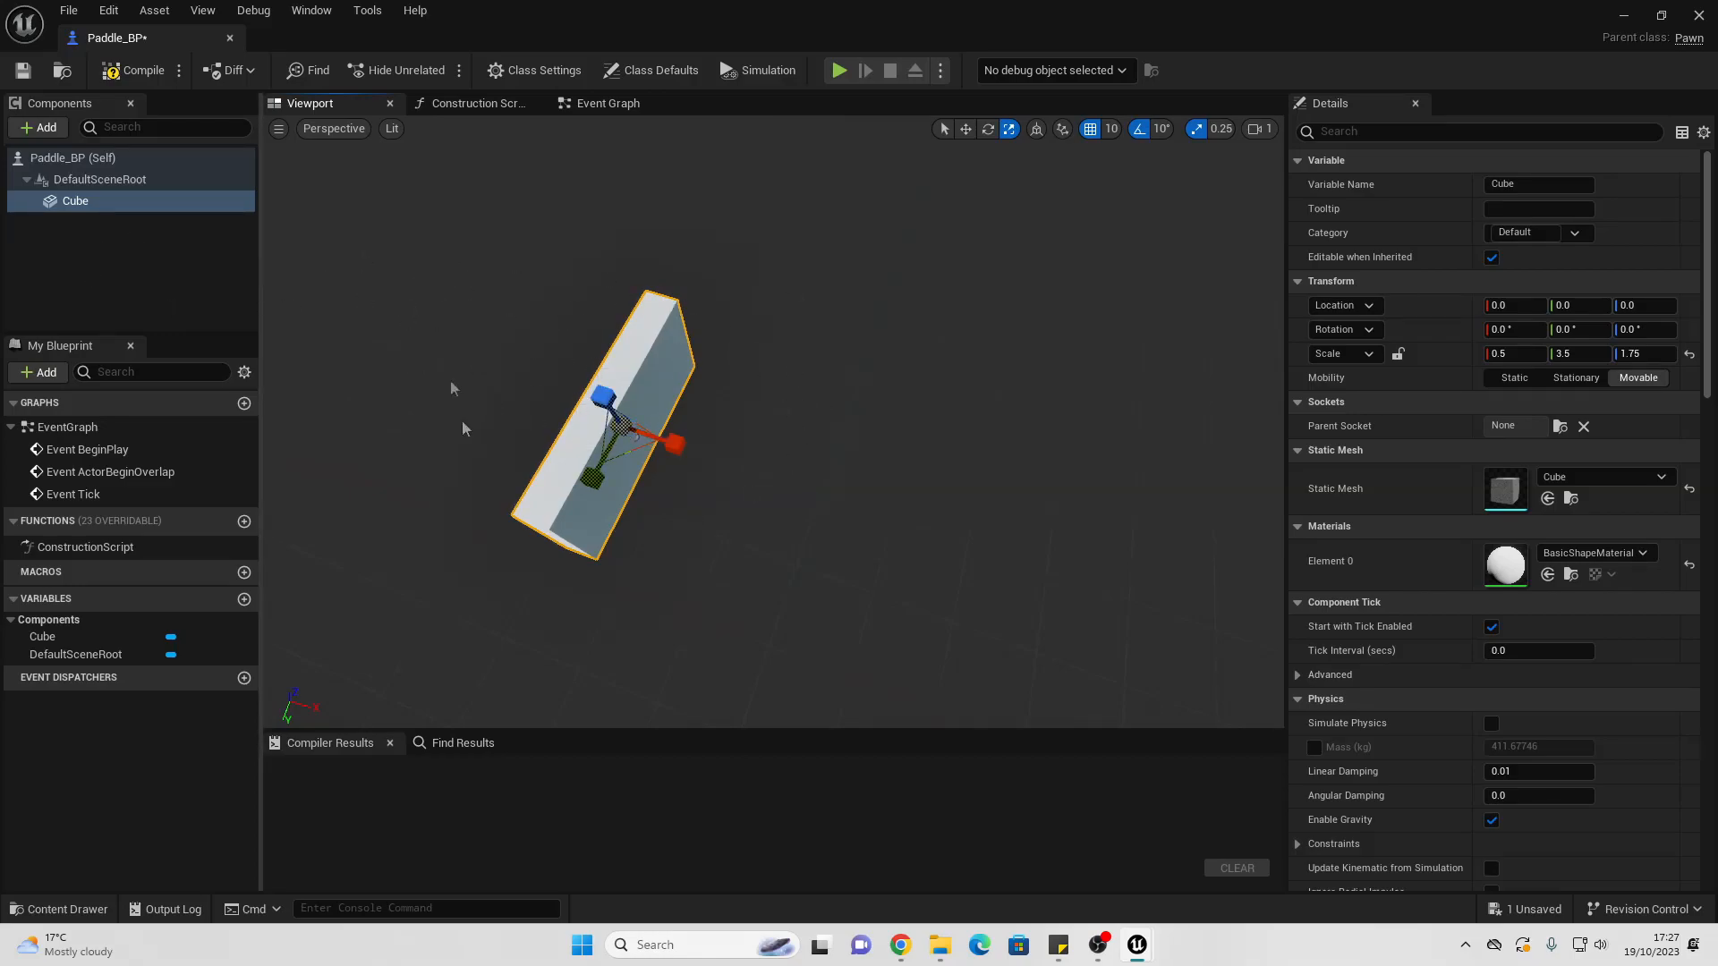
# Step: Add a Camera component to Paddle_BP, keeping its default name
pyautogui.click(94, 254)
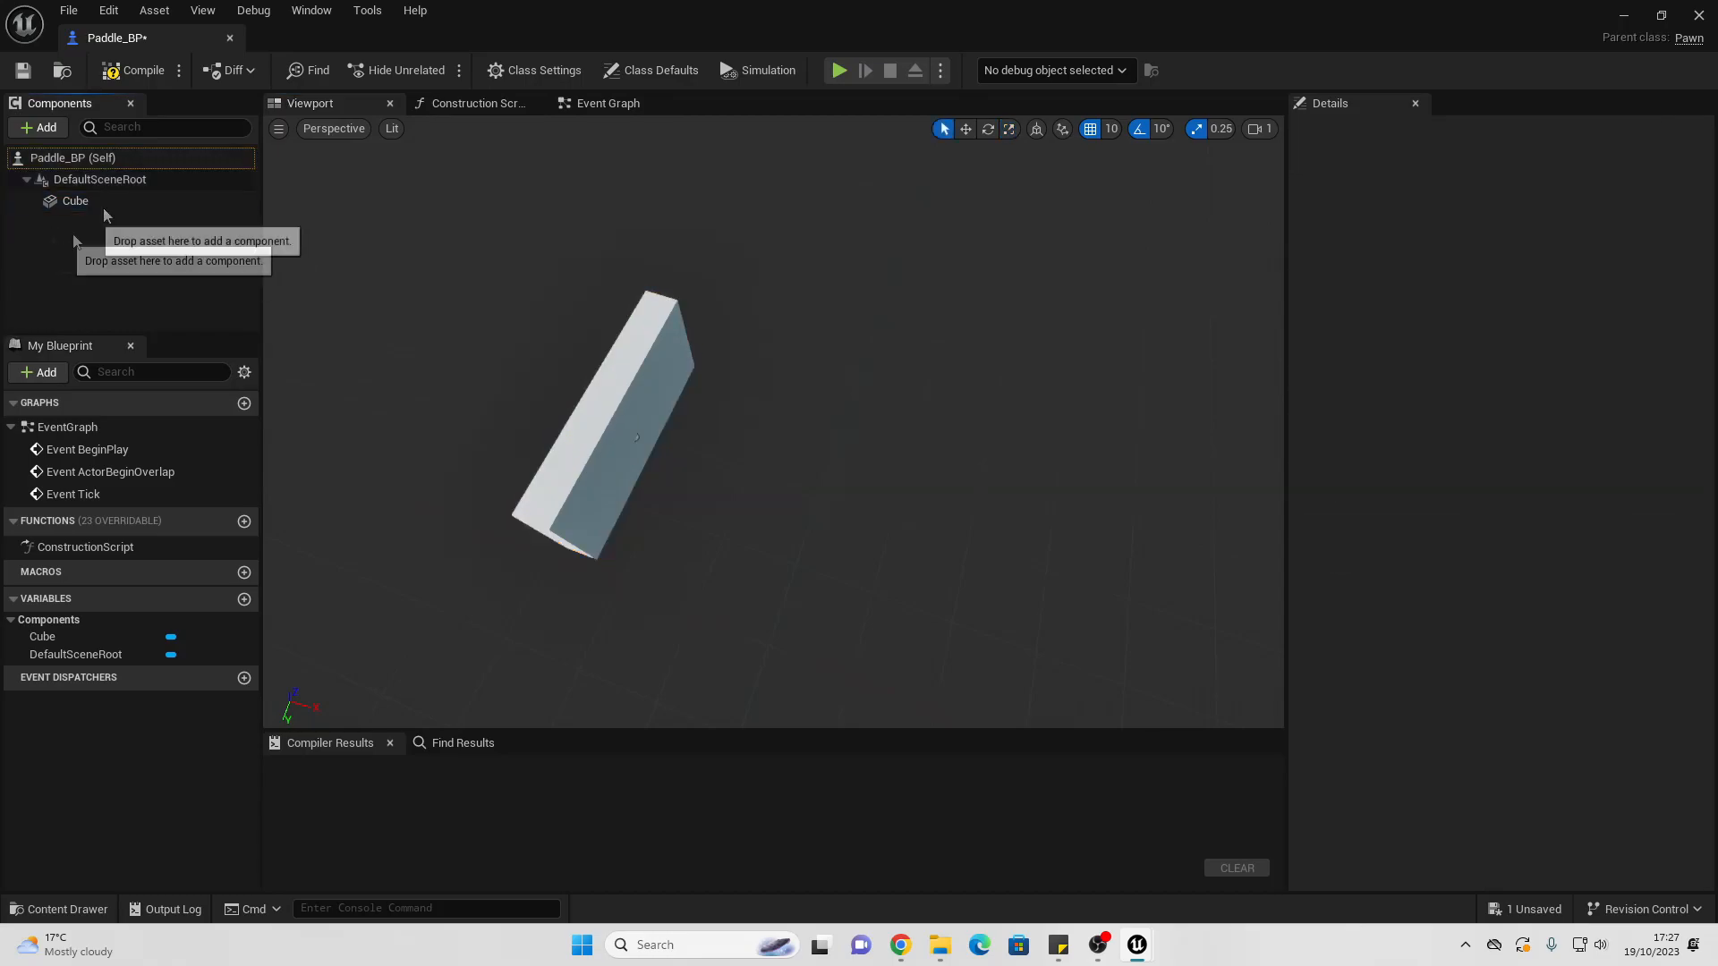
pyautogui.click(46, 127)
pyautogui.write('CA')
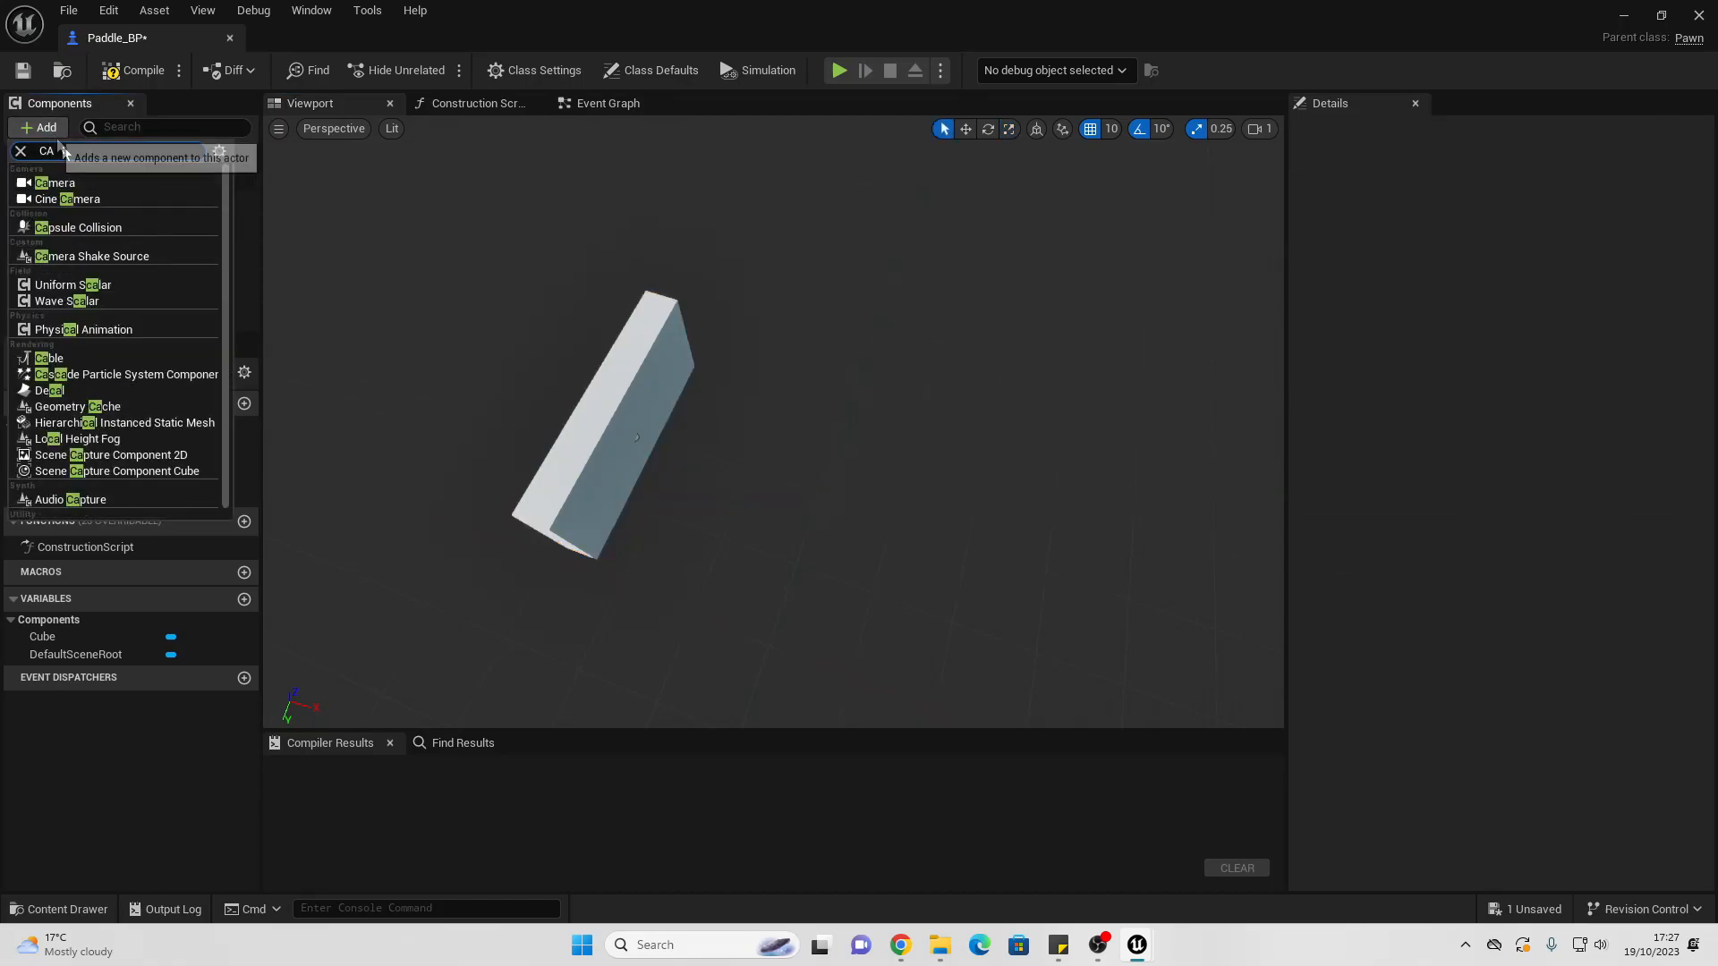
pyautogui.click(82, 185)
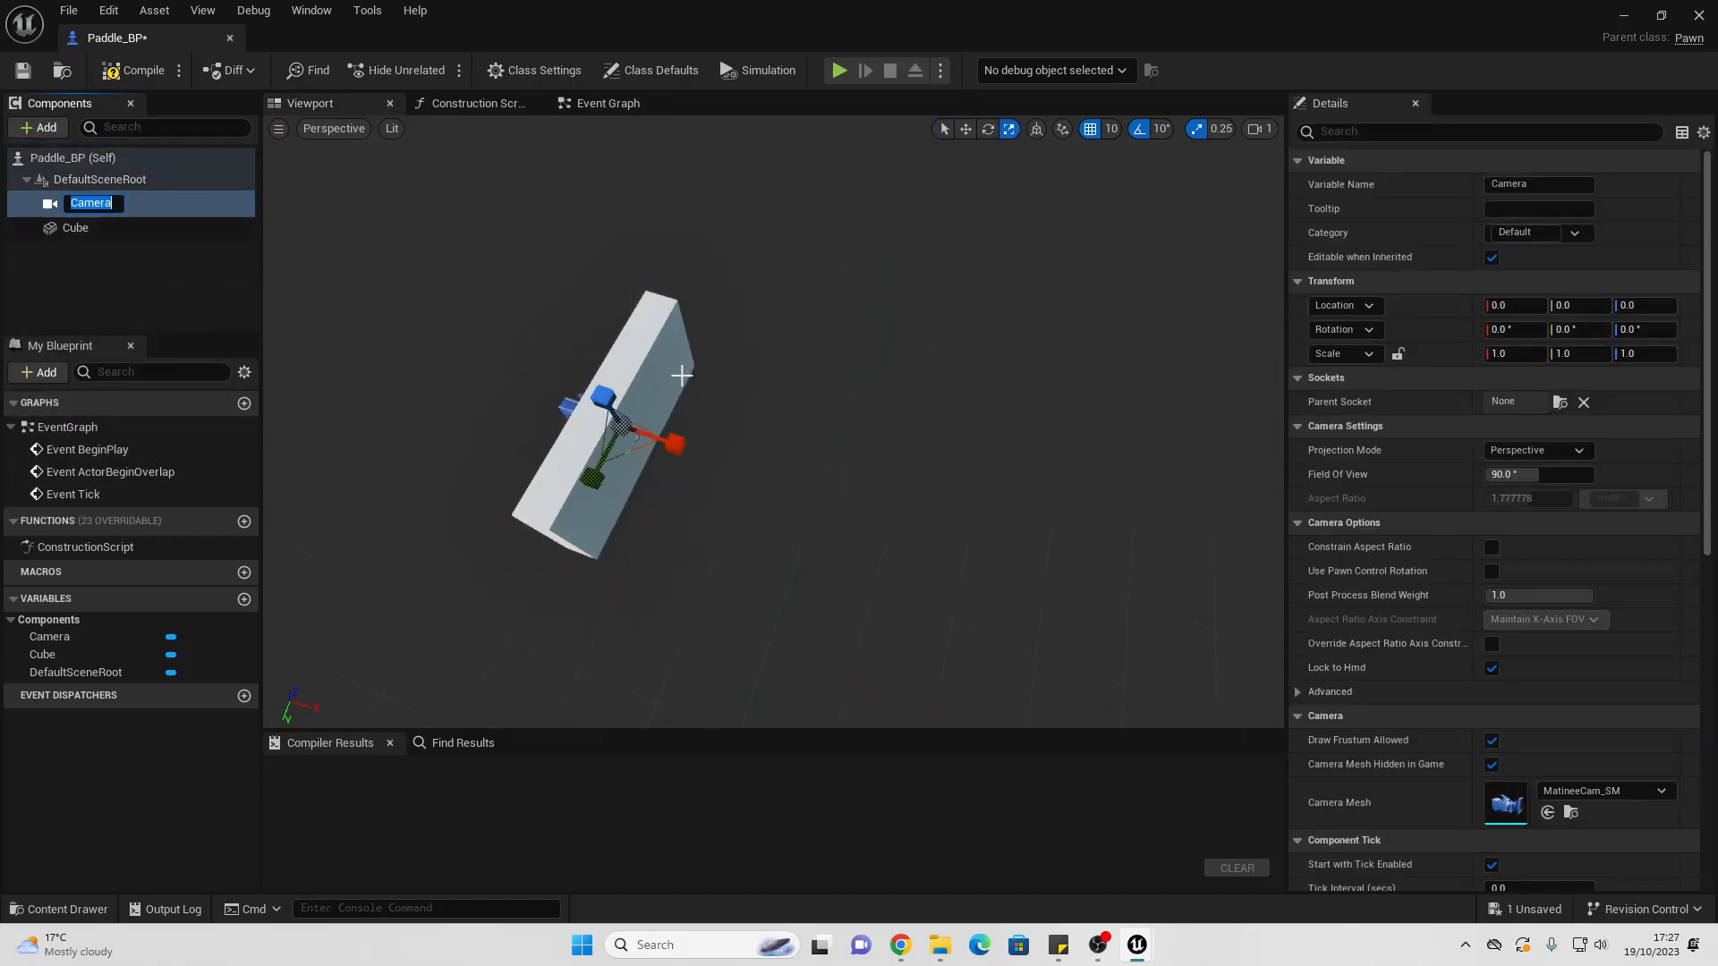
pyautogui.click(100, 270)
# Step: Move the Camera component straight up above the paddle to a Z location of 340
pyautogui.click(117, 204)
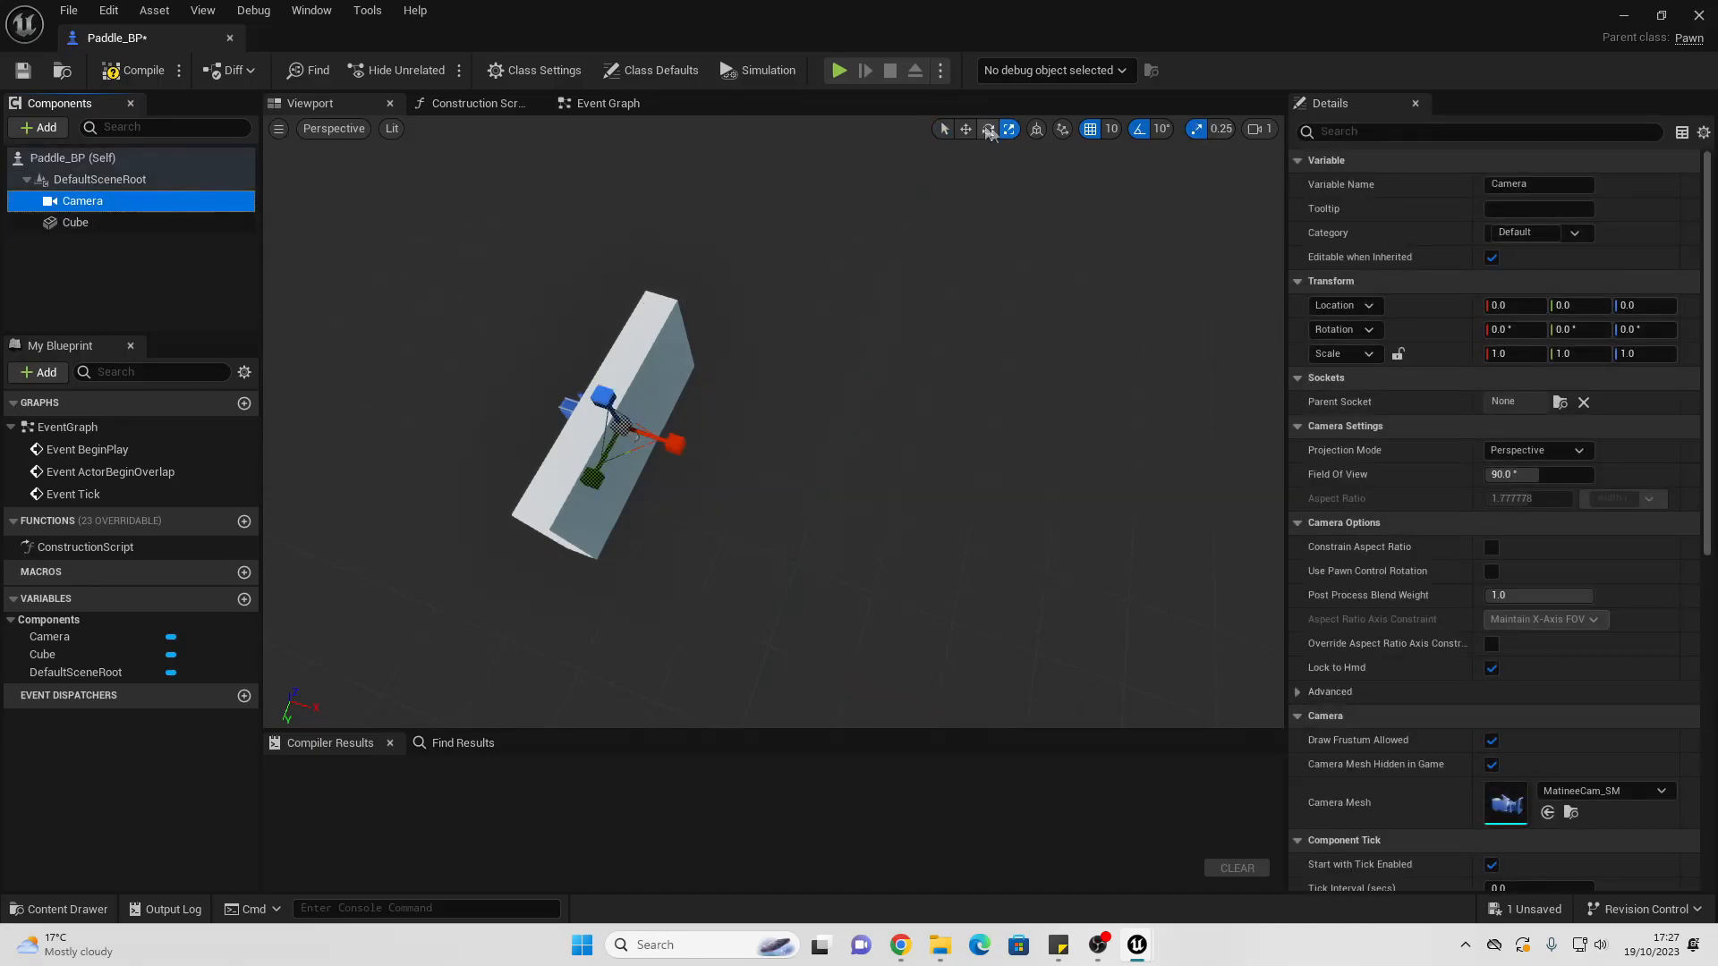
pyautogui.click(966, 129)
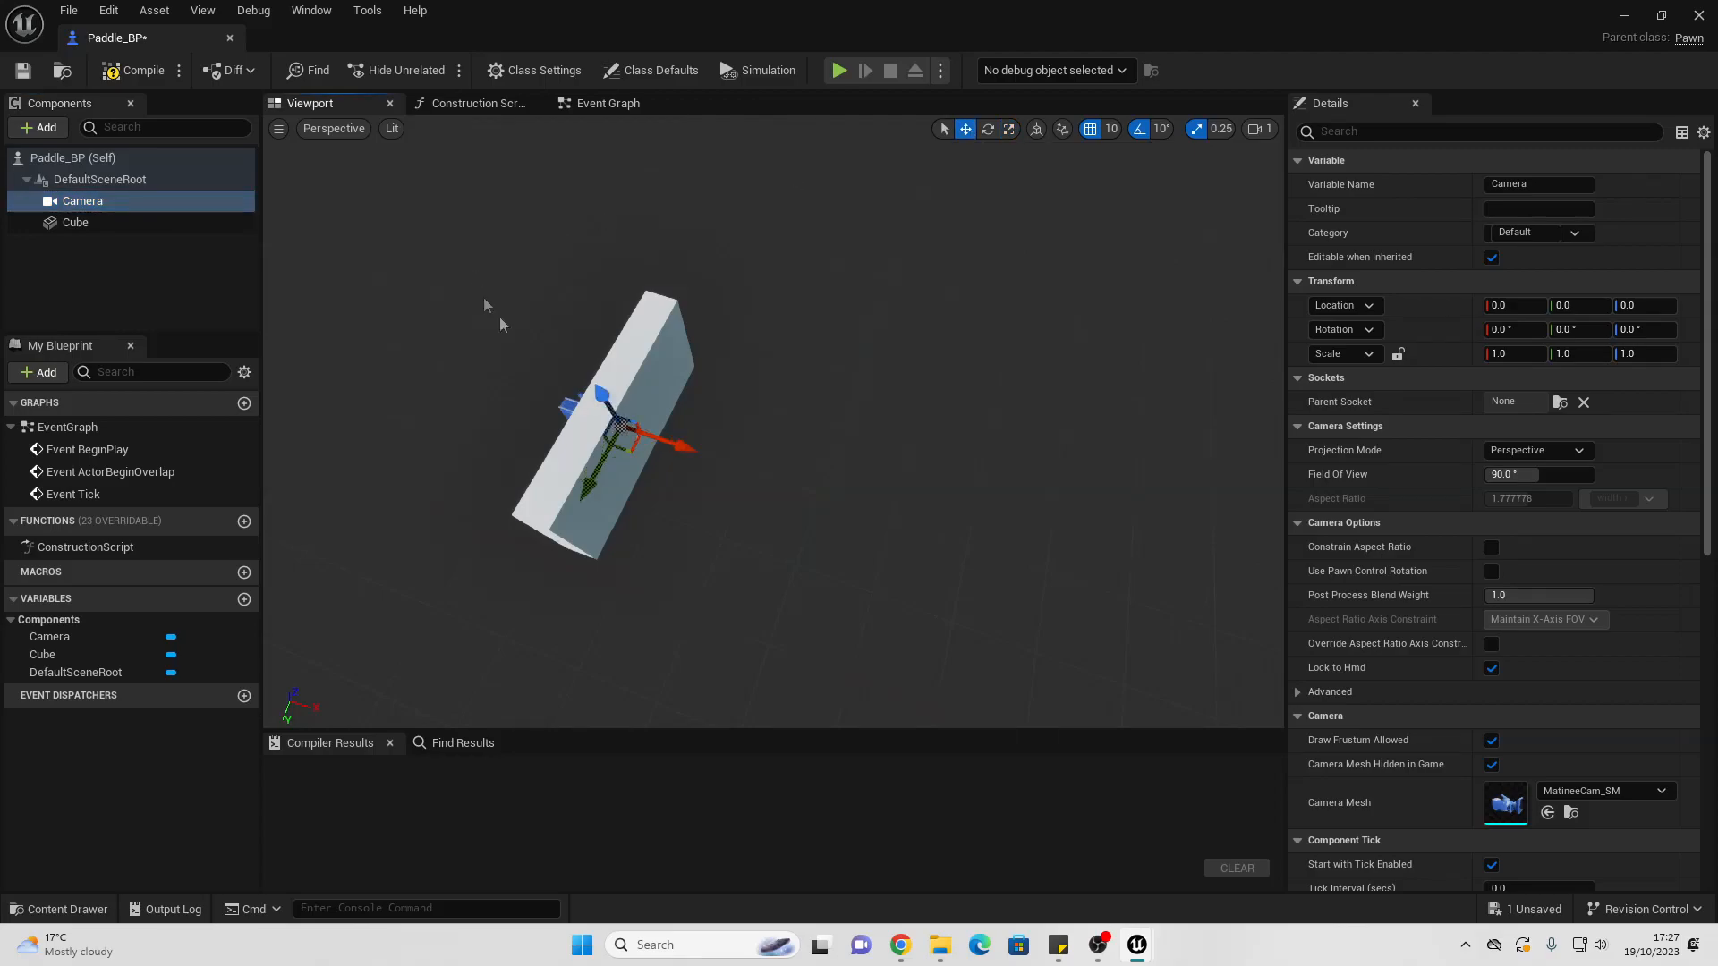
pyautogui.moveTo(598, 400); pyautogui.dragTo(430, 204)
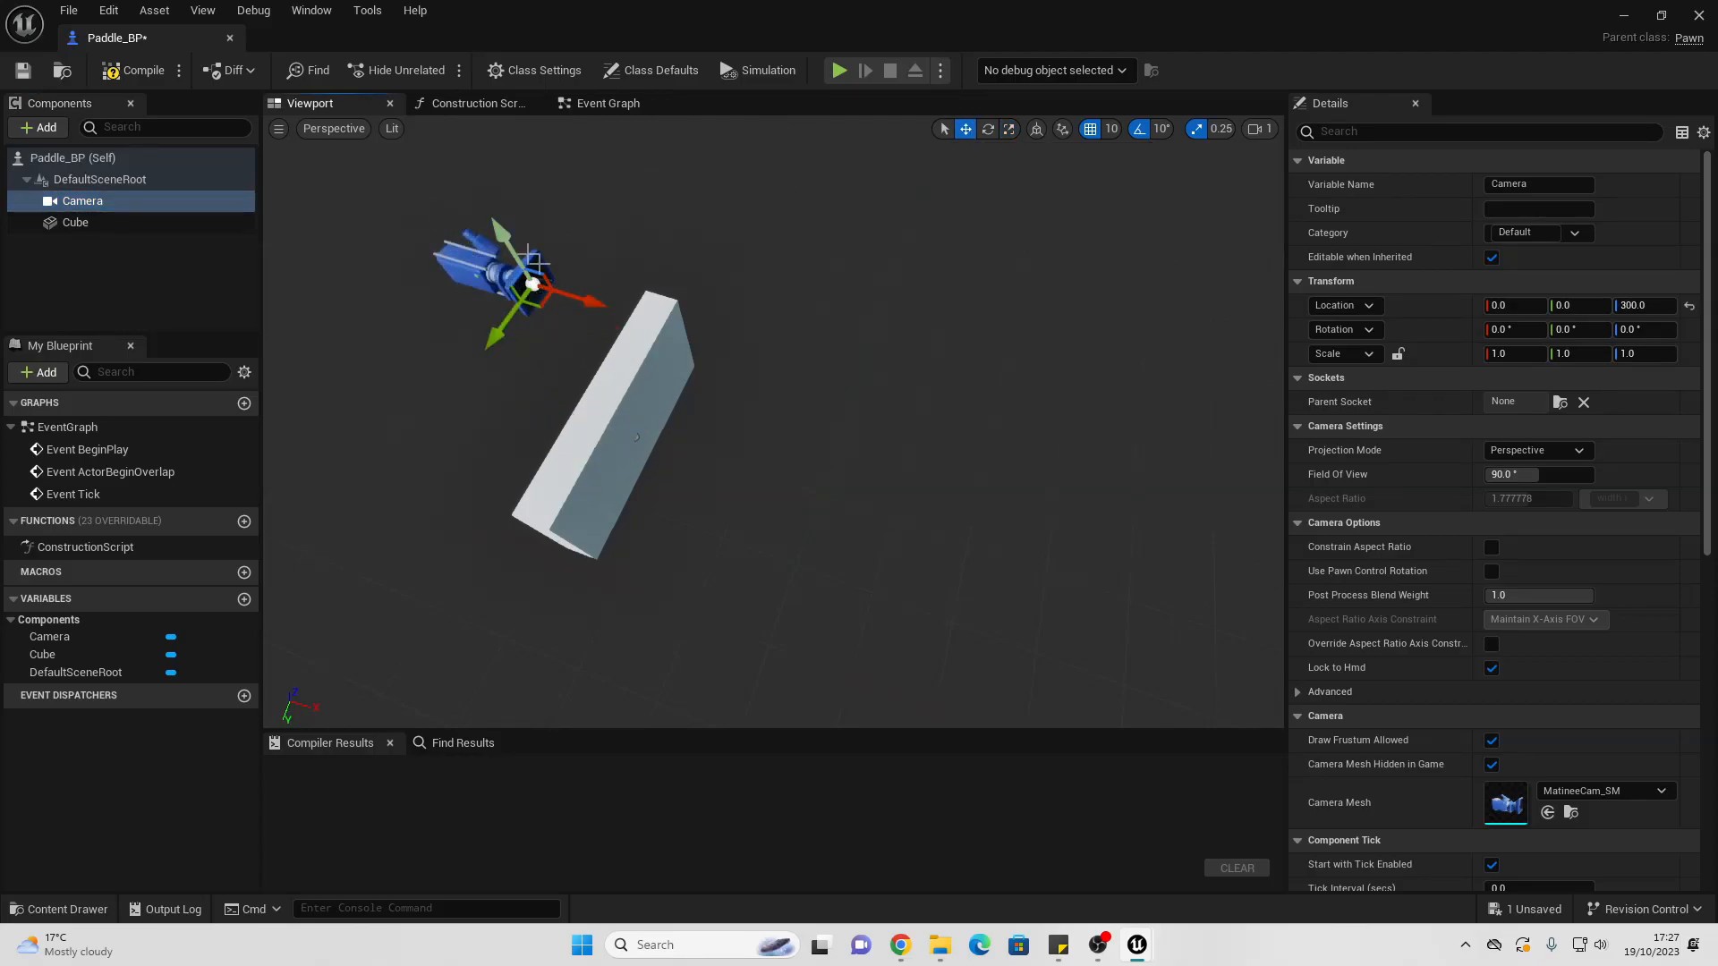
pyautogui.moveTo(514, 244); pyautogui.dragTo(481, 203)
# Step: Rotate the Camera component to point straight down at the paddle, about -90° in X and -90° in Y, and compile Paddle_BP
pyautogui.click(988, 129)
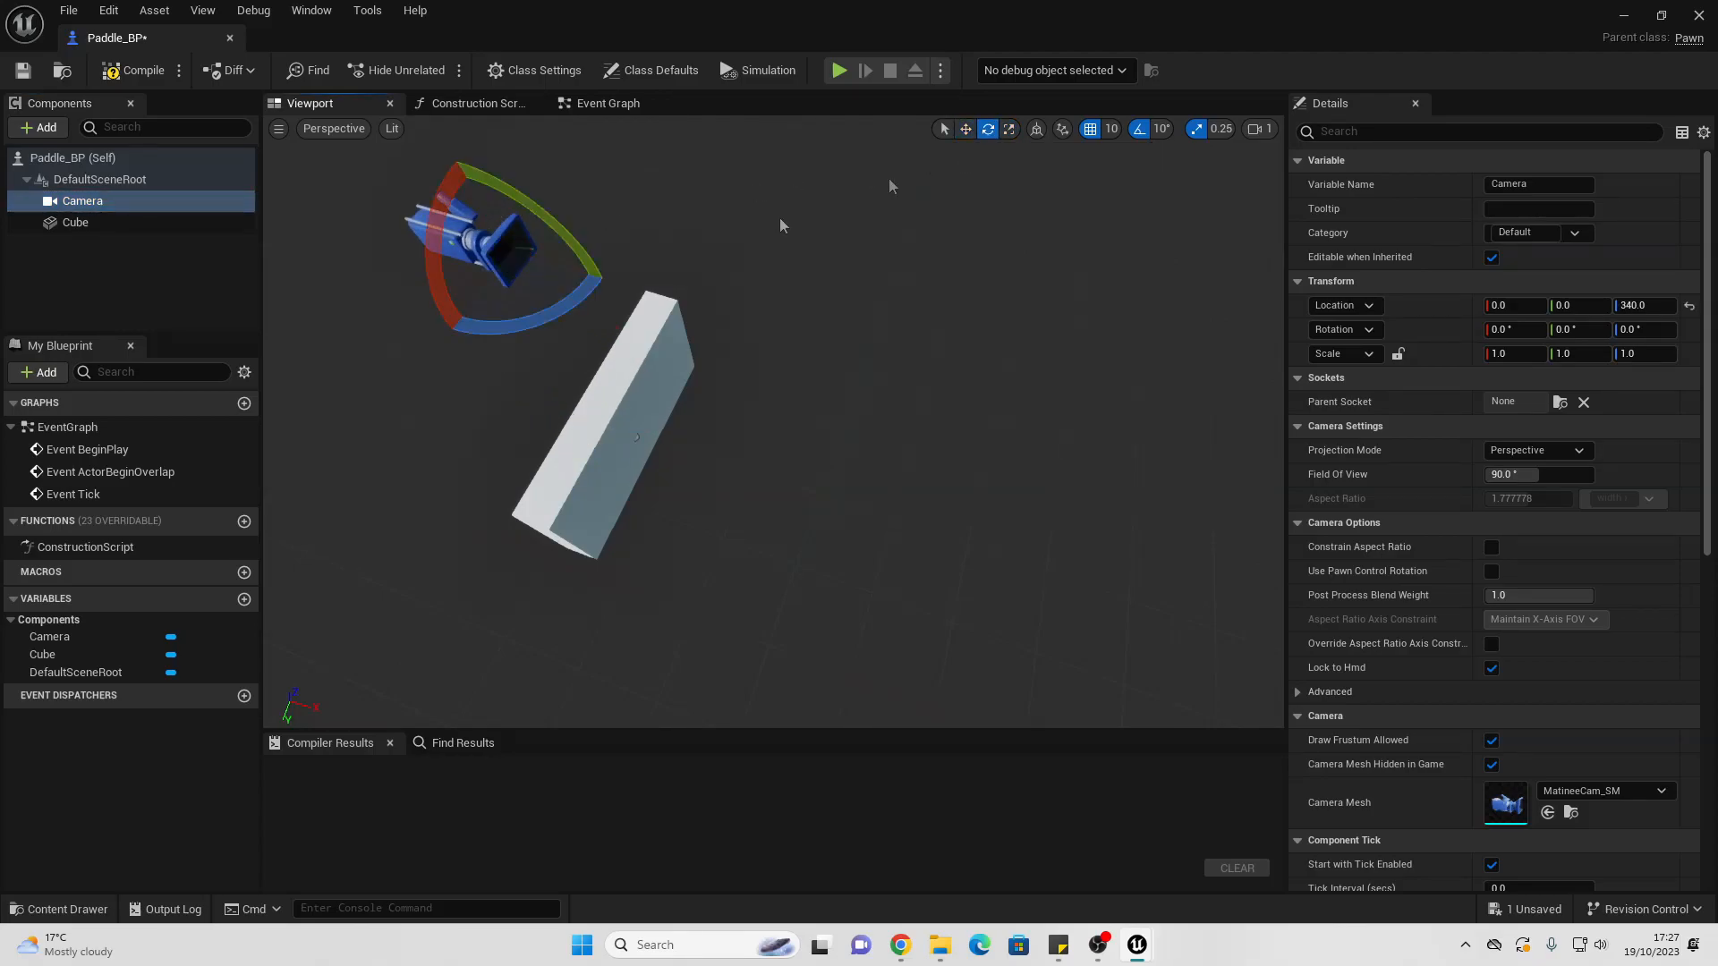
pyautogui.moveTo(481, 322); pyautogui.dragTo(497, 315, button='right')
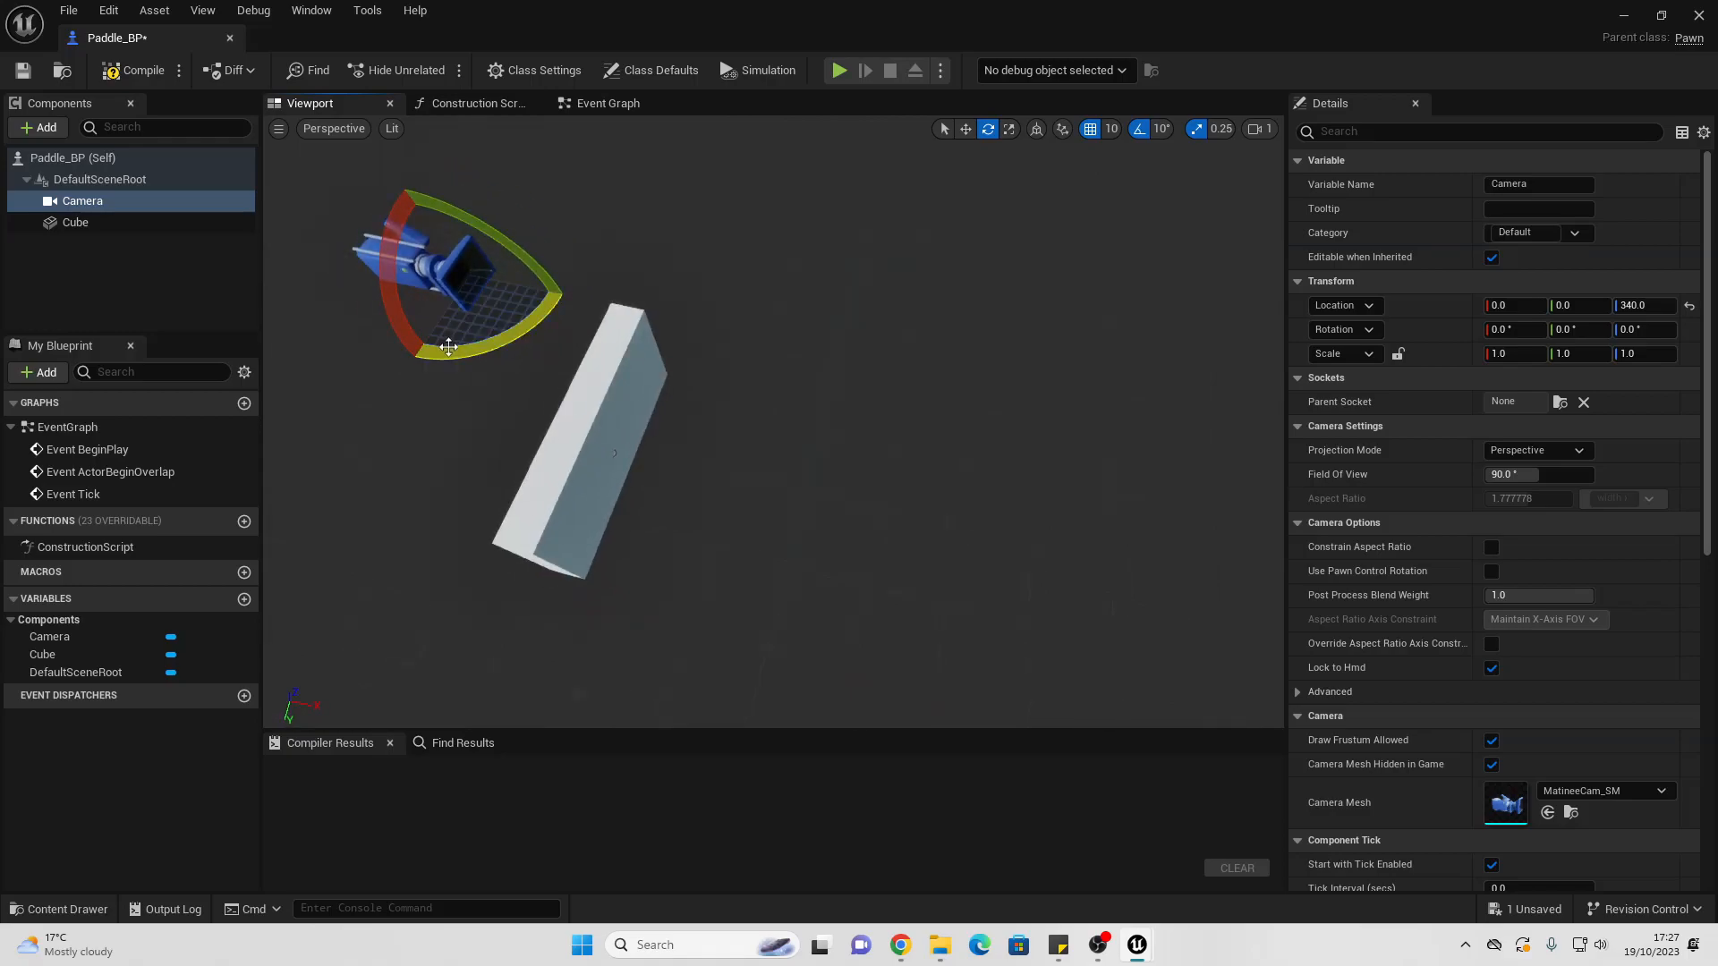
pyautogui.moveTo(446, 345); pyautogui.dragTo(545, 346)
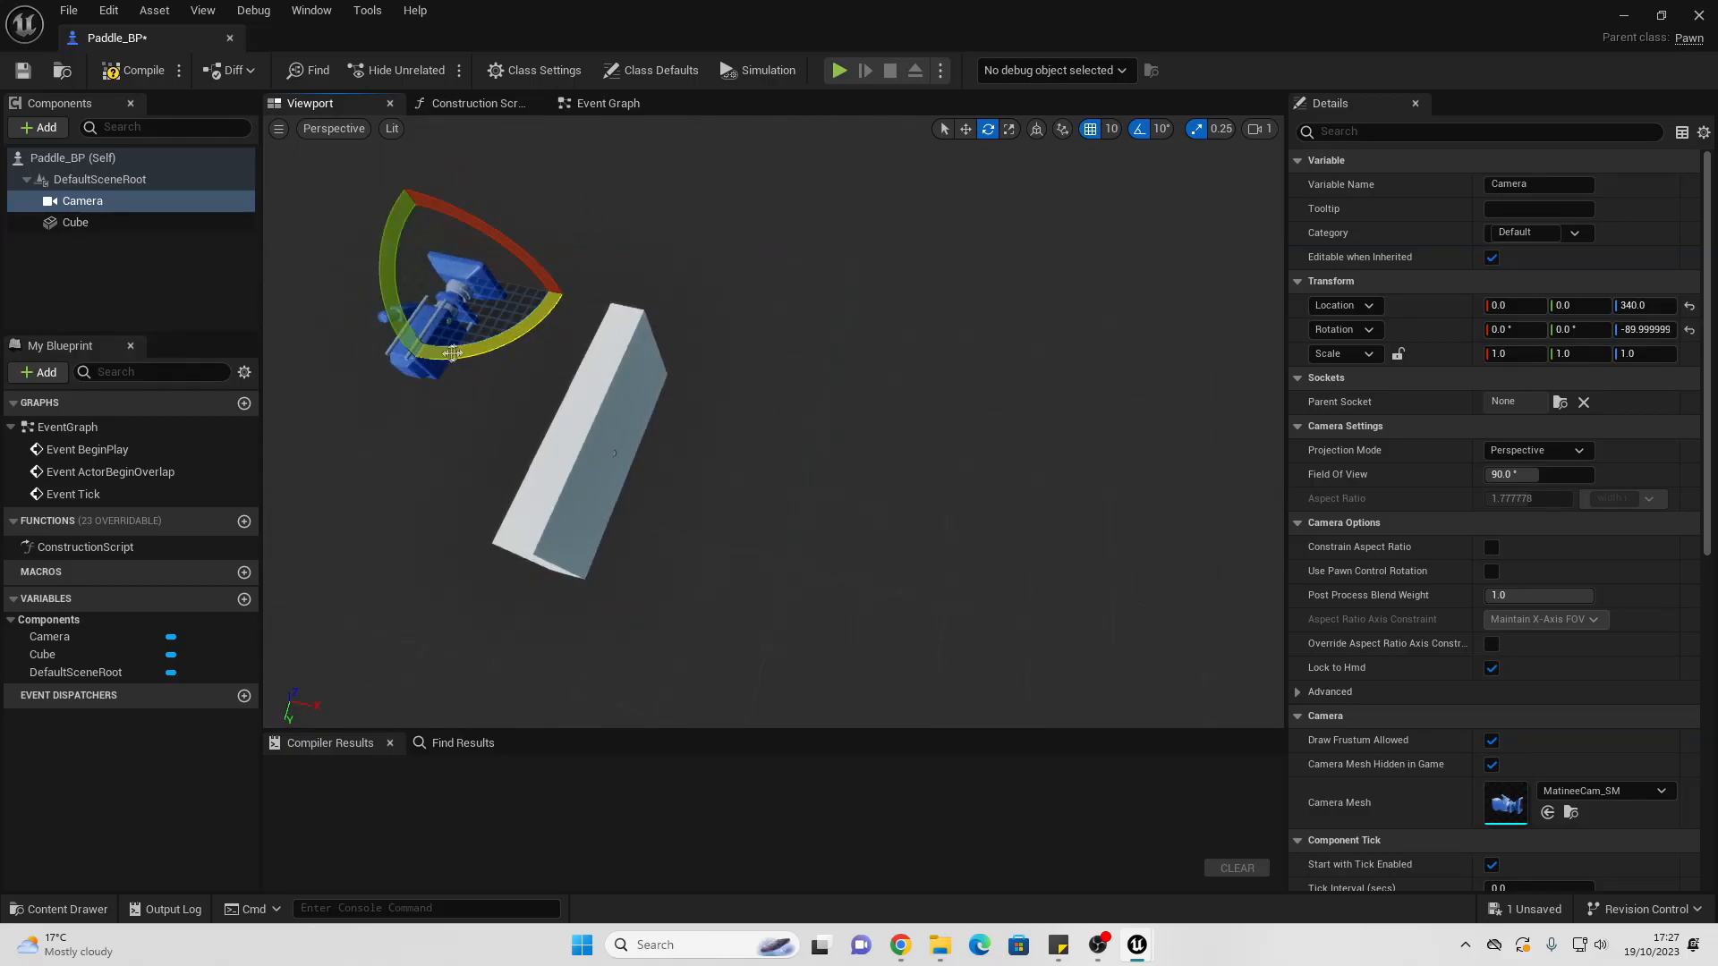
pyautogui.moveTo(381, 278); pyautogui.dragTo(390, 353)
pyautogui.moveTo(666, 416); pyautogui.dragTo(716, 416, button='right')
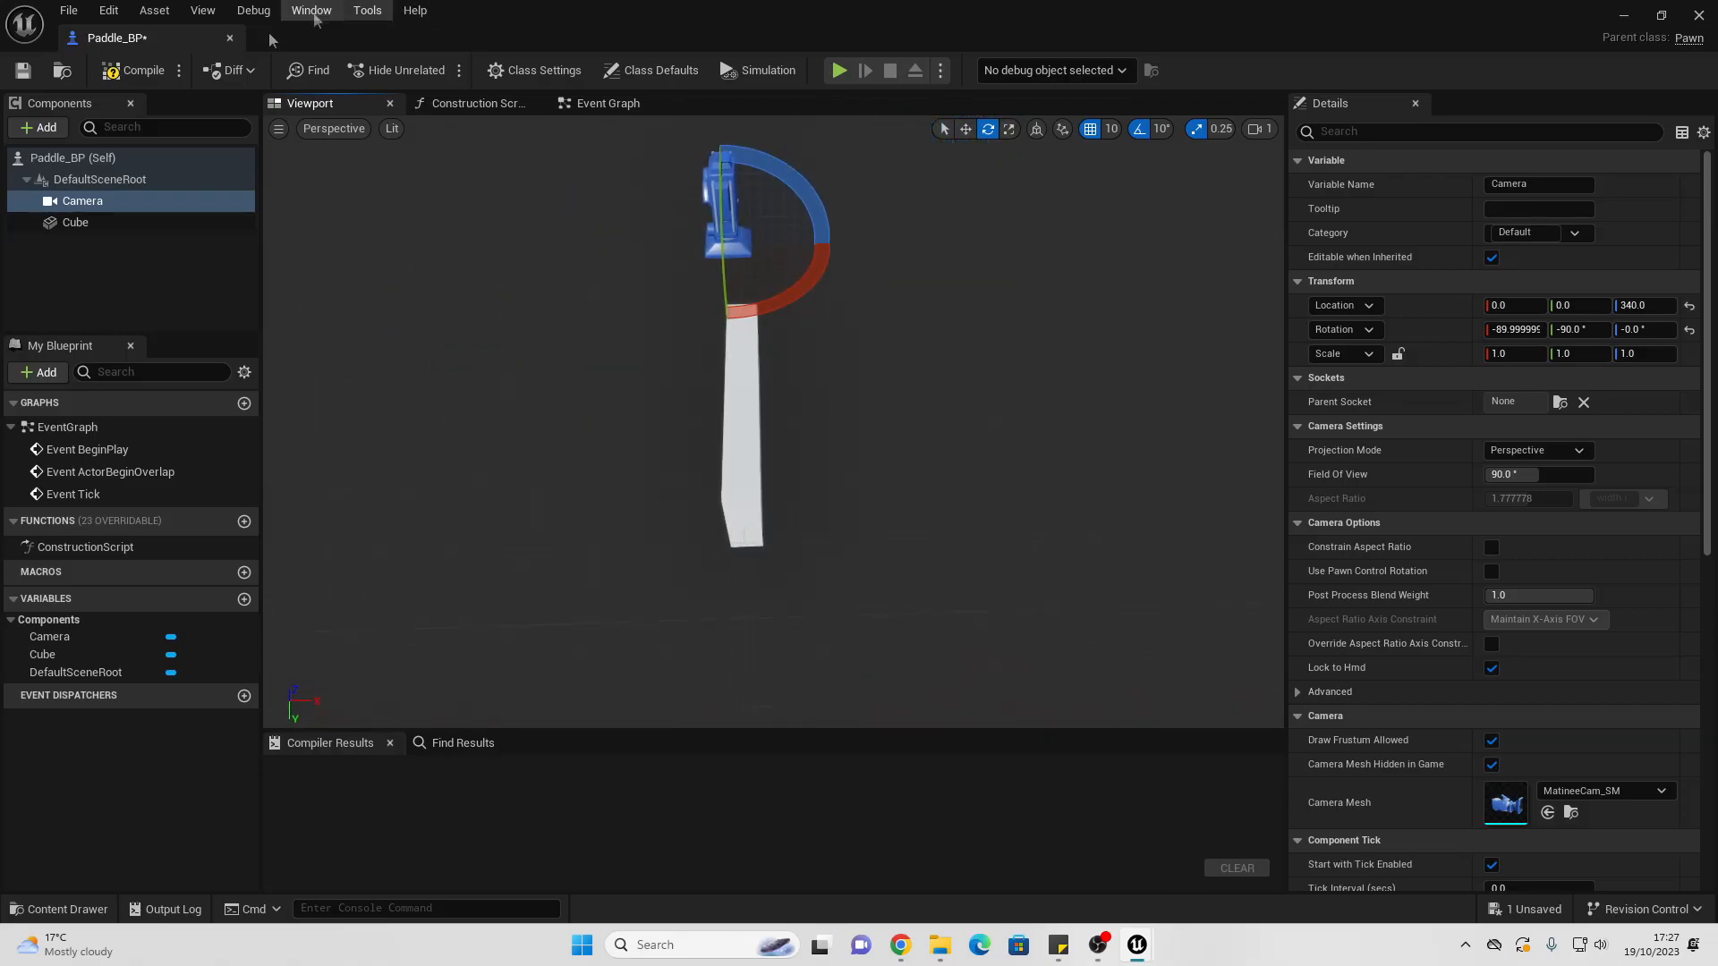
pyautogui.click(132, 69)
pyautogui.click(1625, 17)
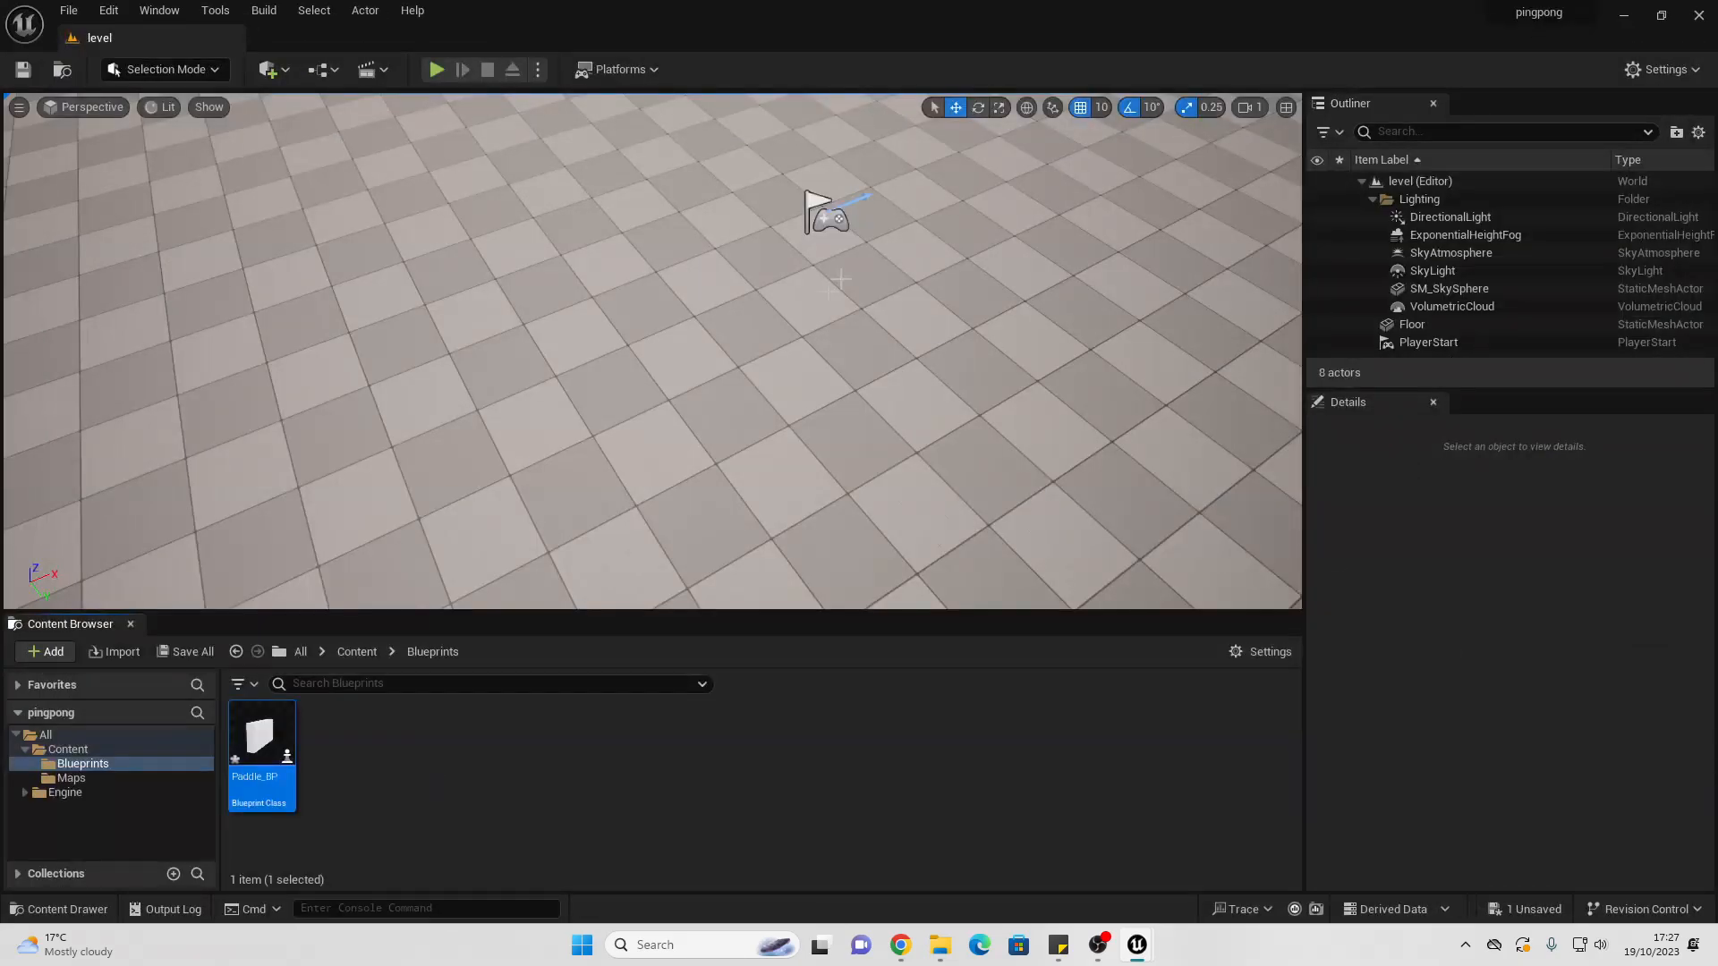
# Step: Create a Game Mode Base blueprint named Pingponggamemode in the Blueprints folder
pyautogui.moveTo(806, 354); pyautogui.dragTo(864, 308, button='right')
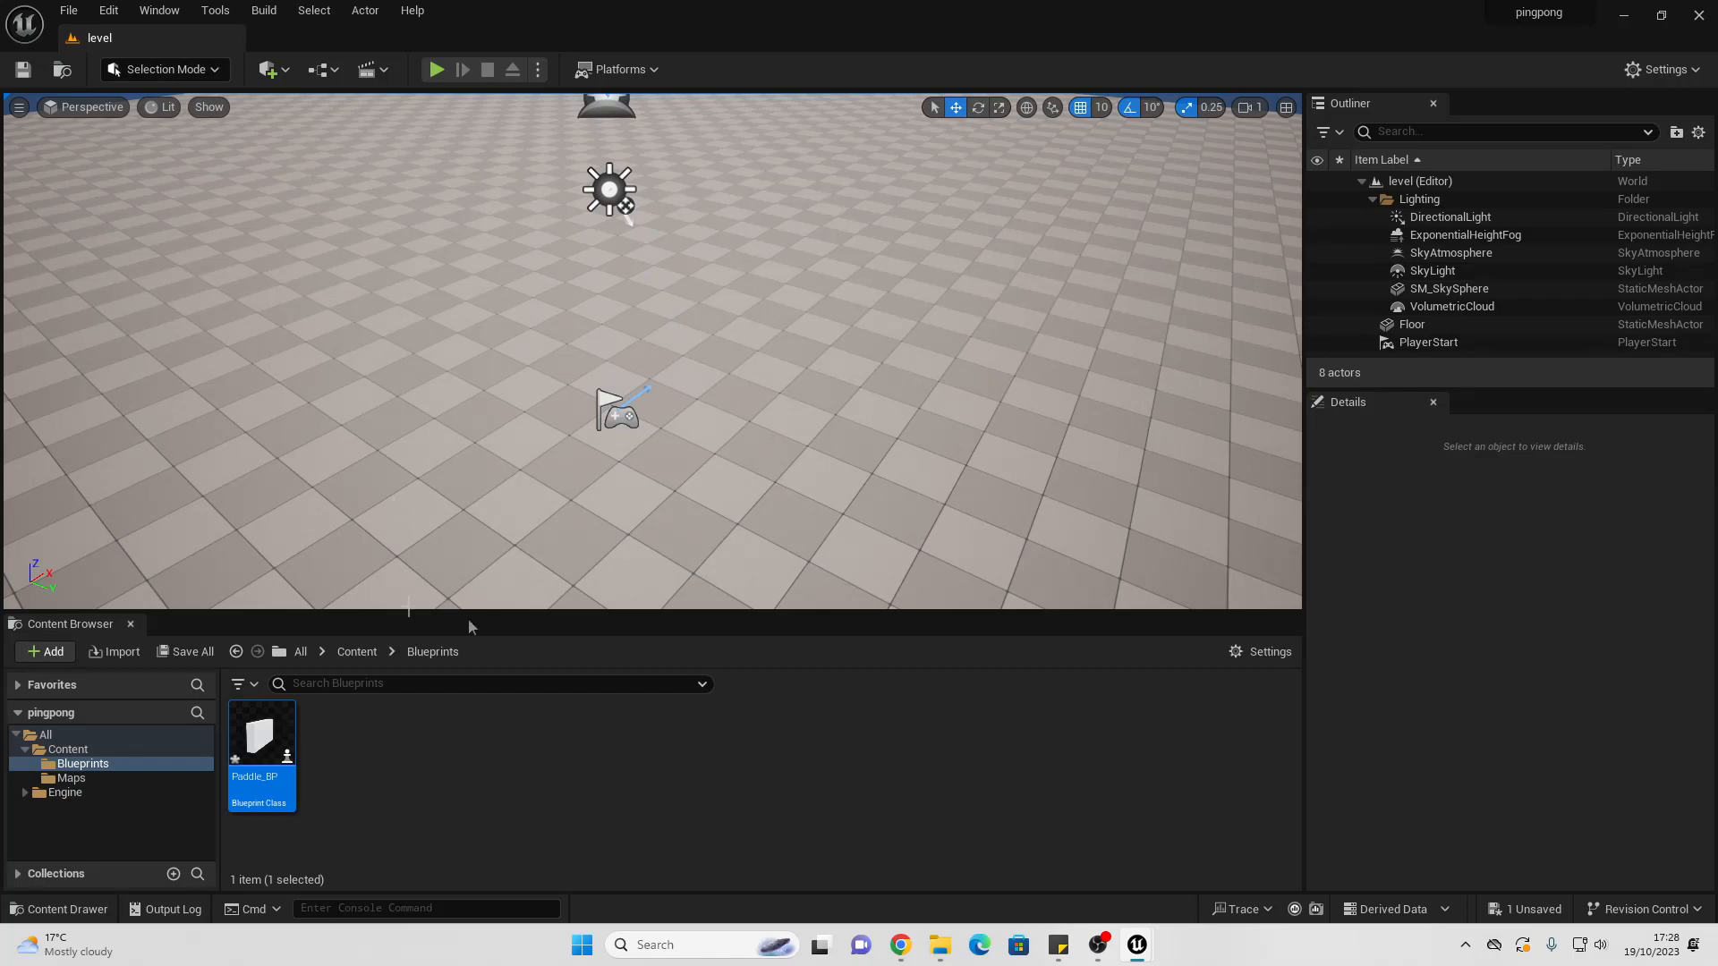
pyautogui.rightClick(390, 749)
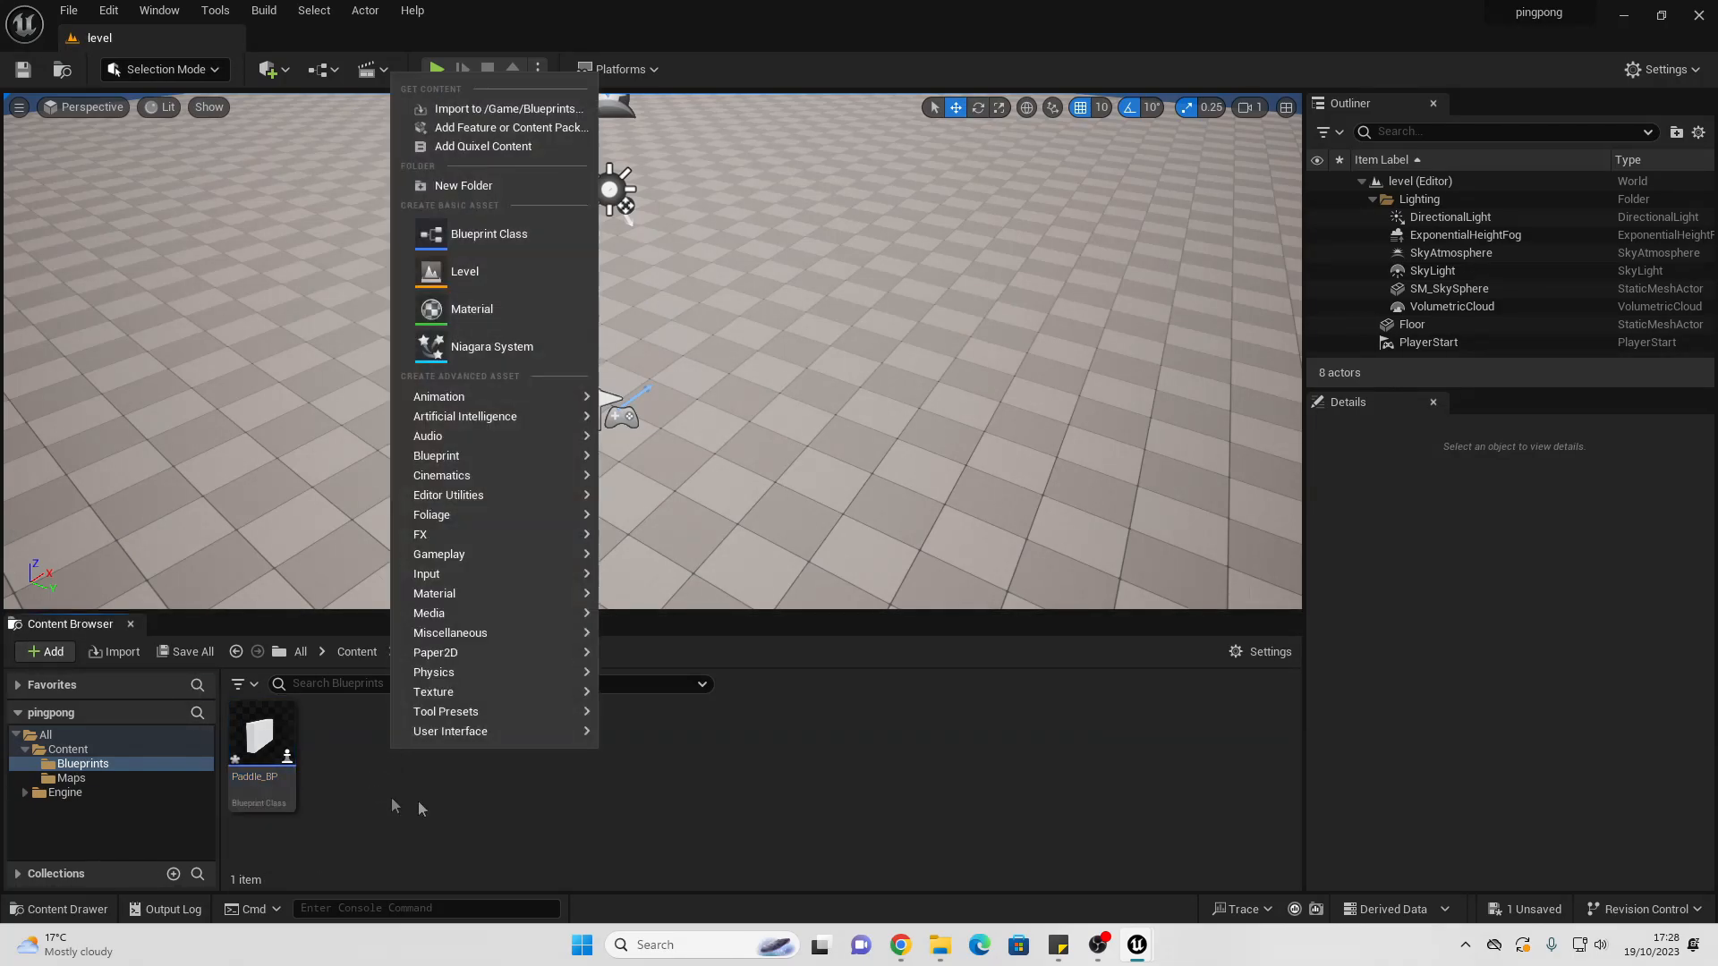
pyautogui.click(481, 236)
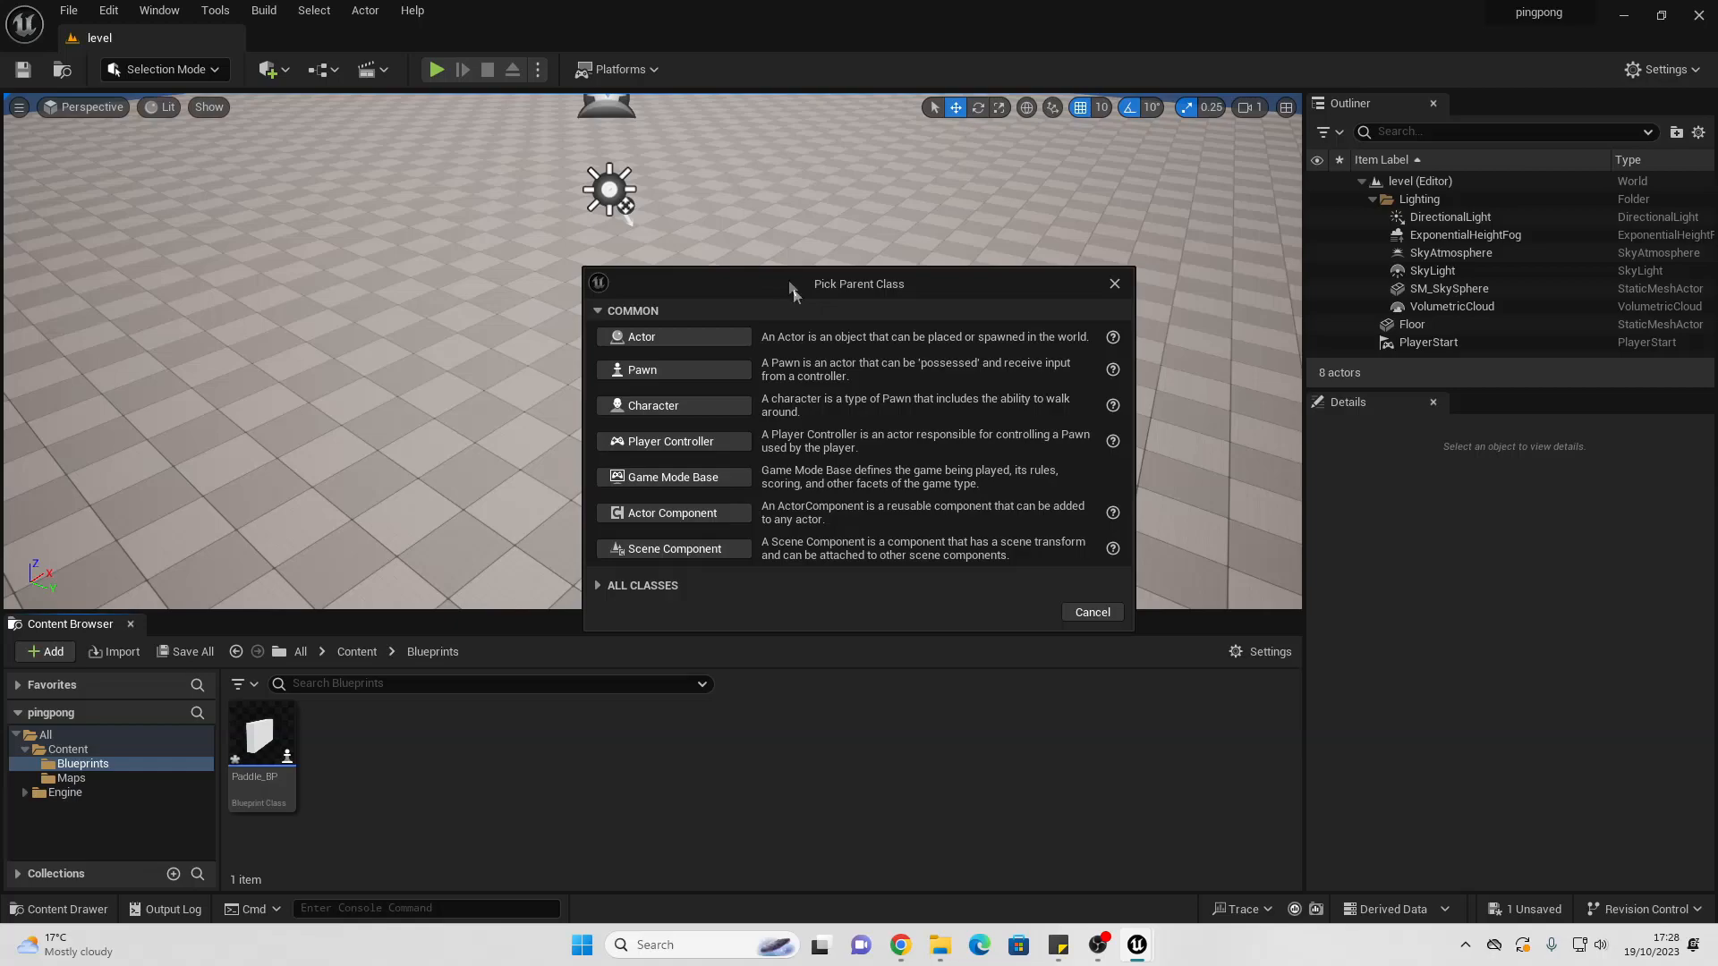
pyautogui.click(663, 474)
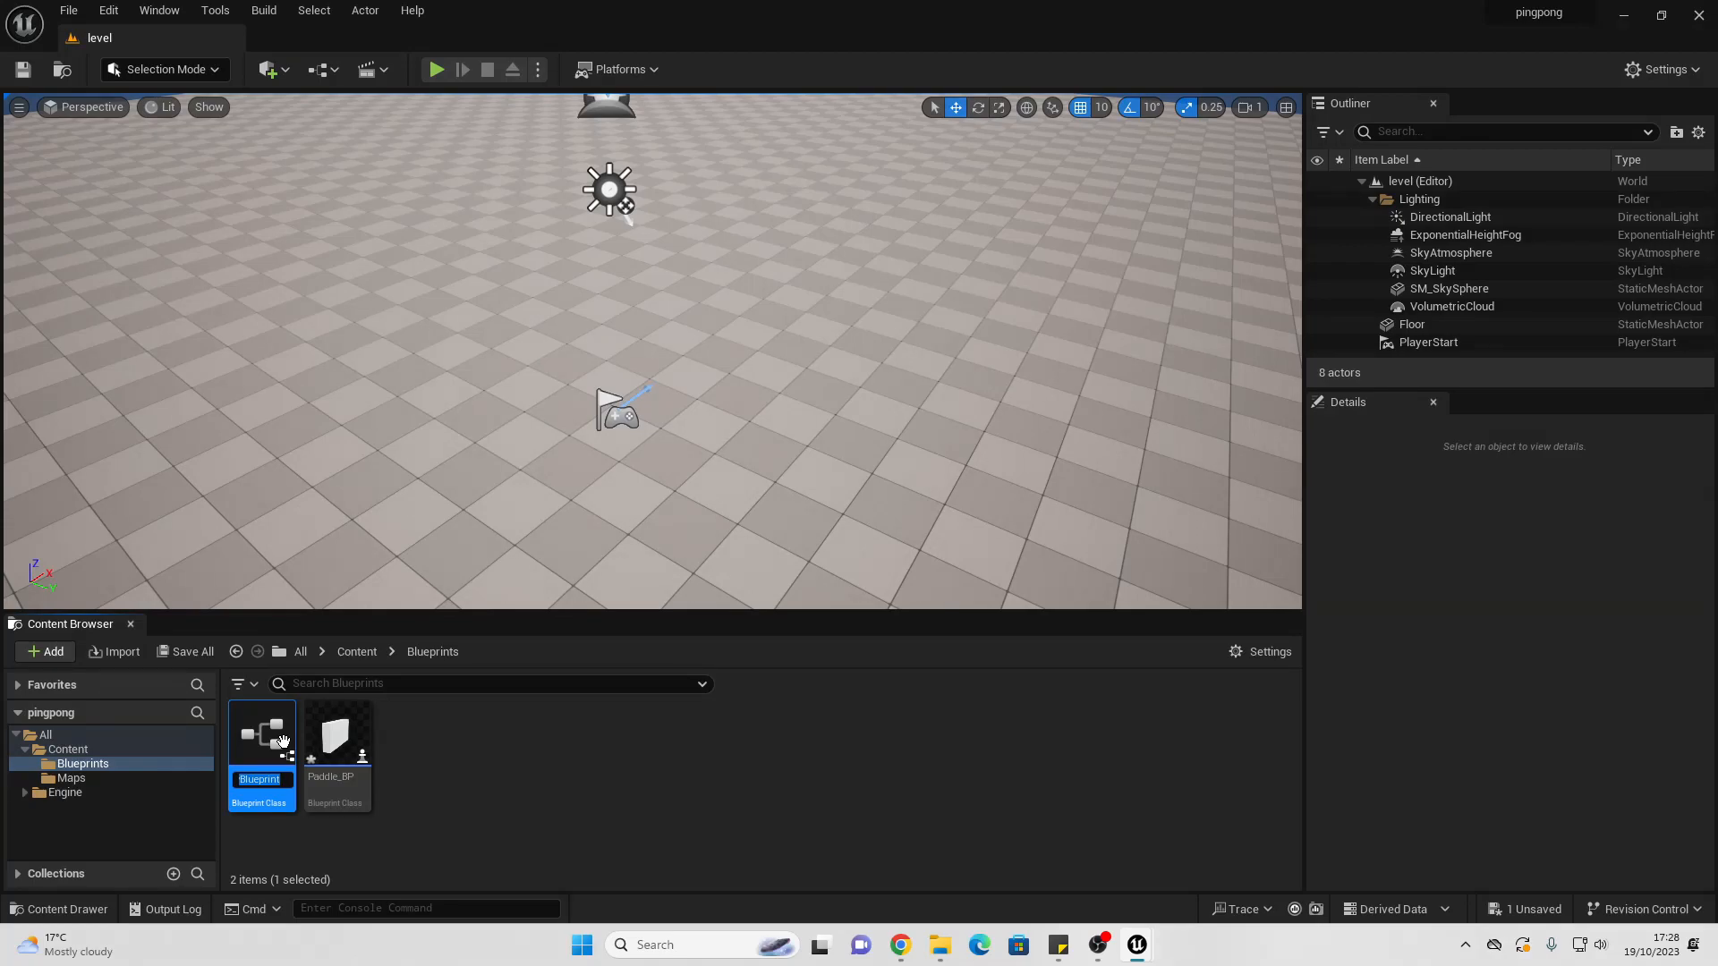
pyautogui.write('Pl')
pyautogui.press('BackSpace')
pyautogui.write('ing[')
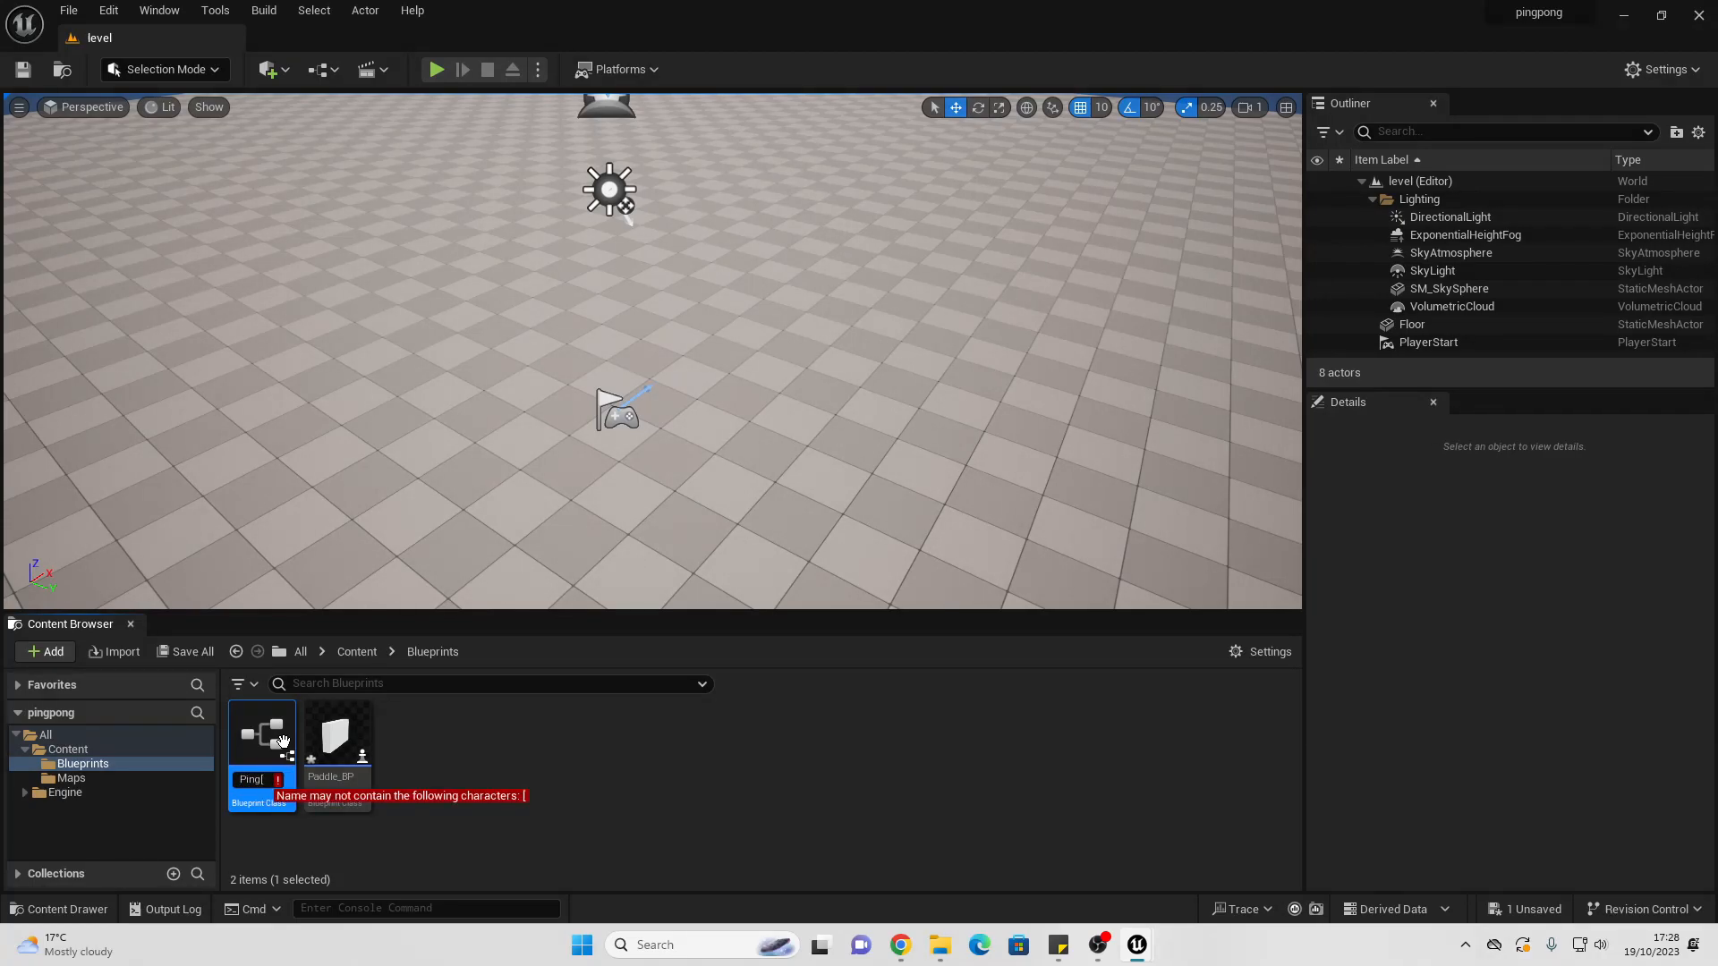
pyautogui.write('p')
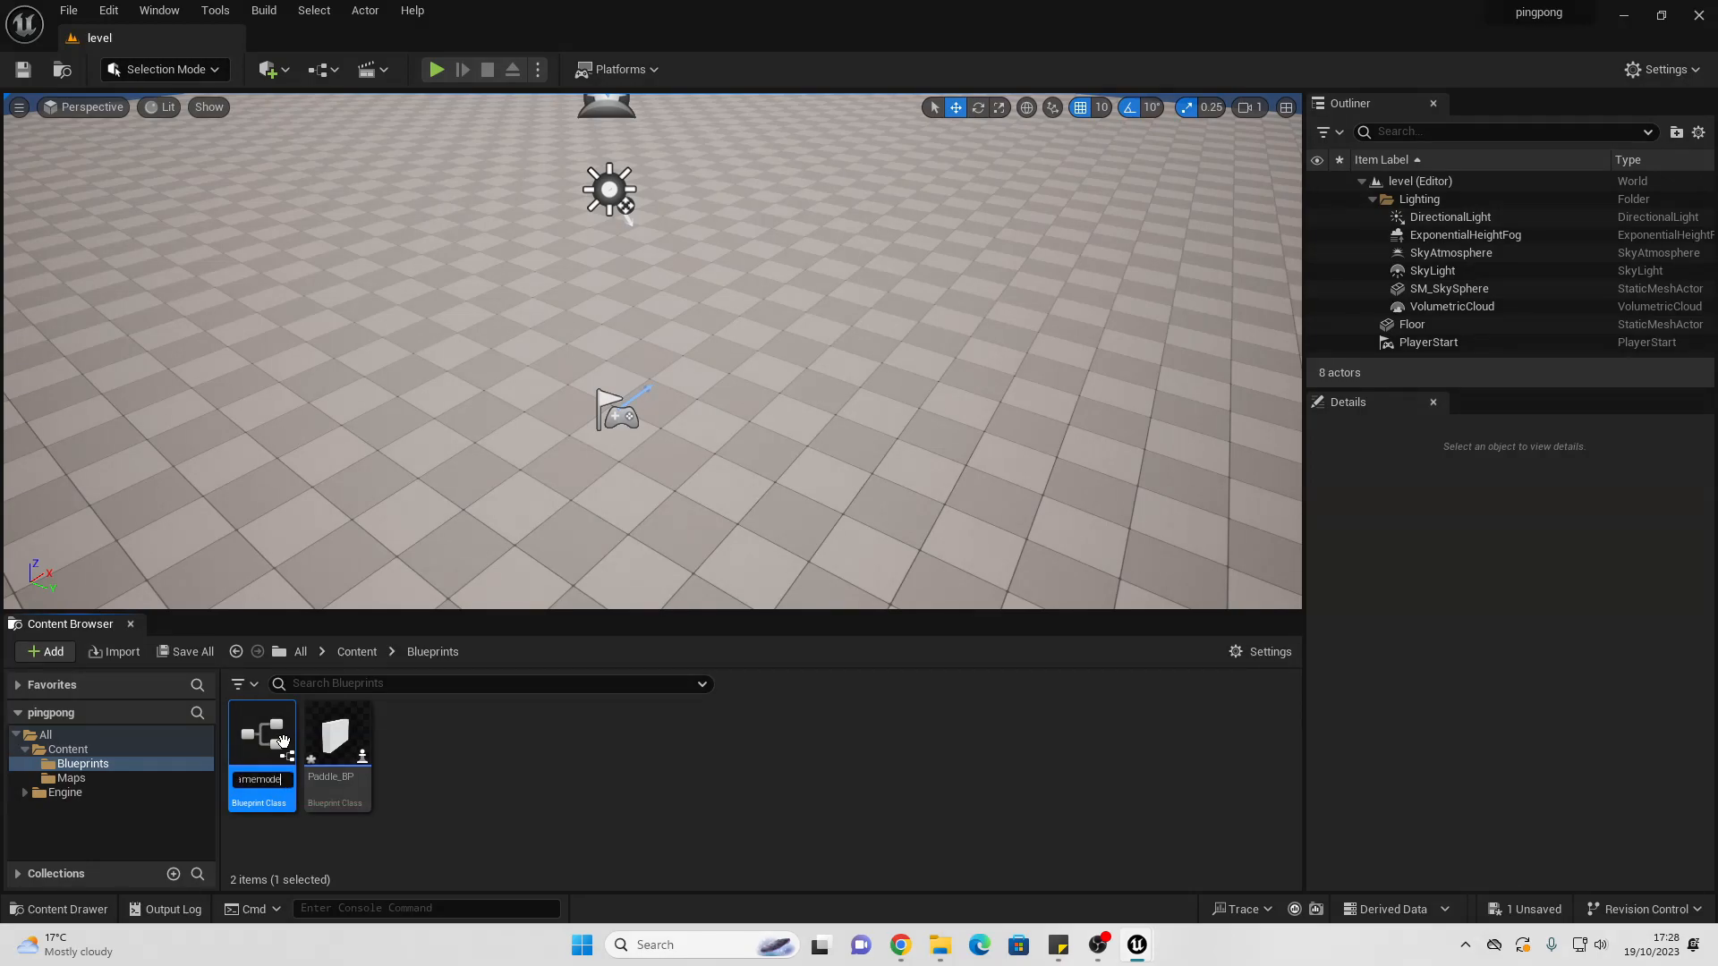
pyautogui.write('onggamemode')
pyautogui.press('Return')
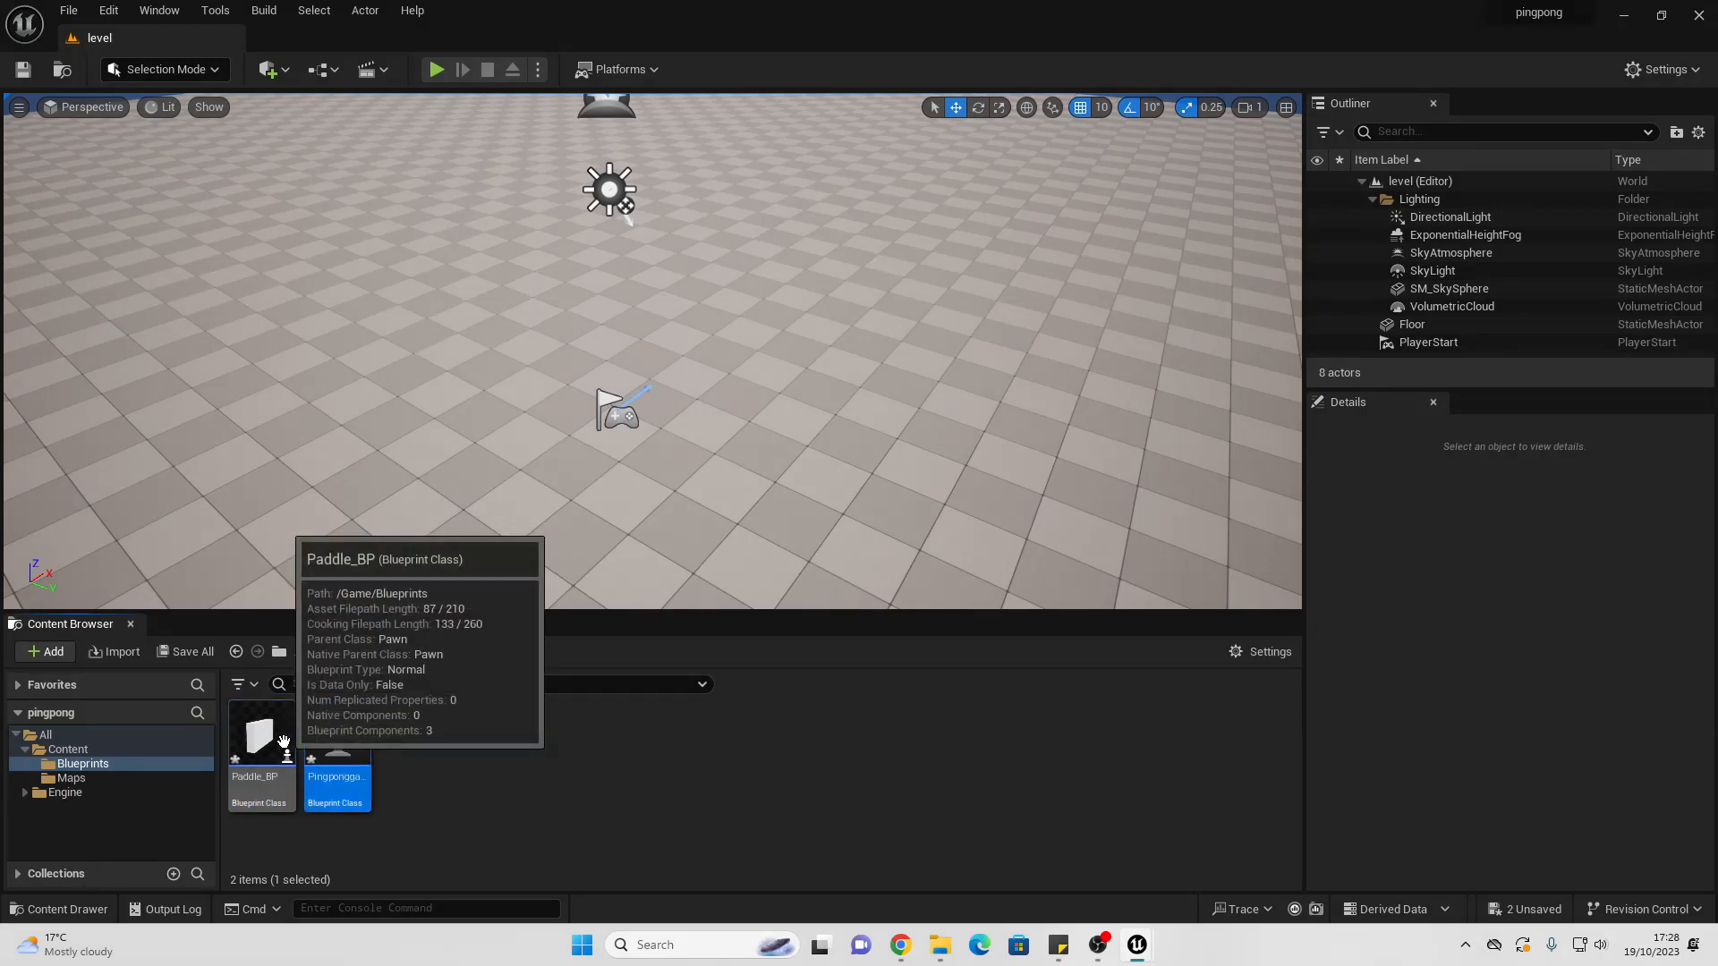
# Step: Set the Default Pawn Class of Pingponggamemode to Paddle_BP and compile the blueprint
pyautogui.doubleClick(339, 732)
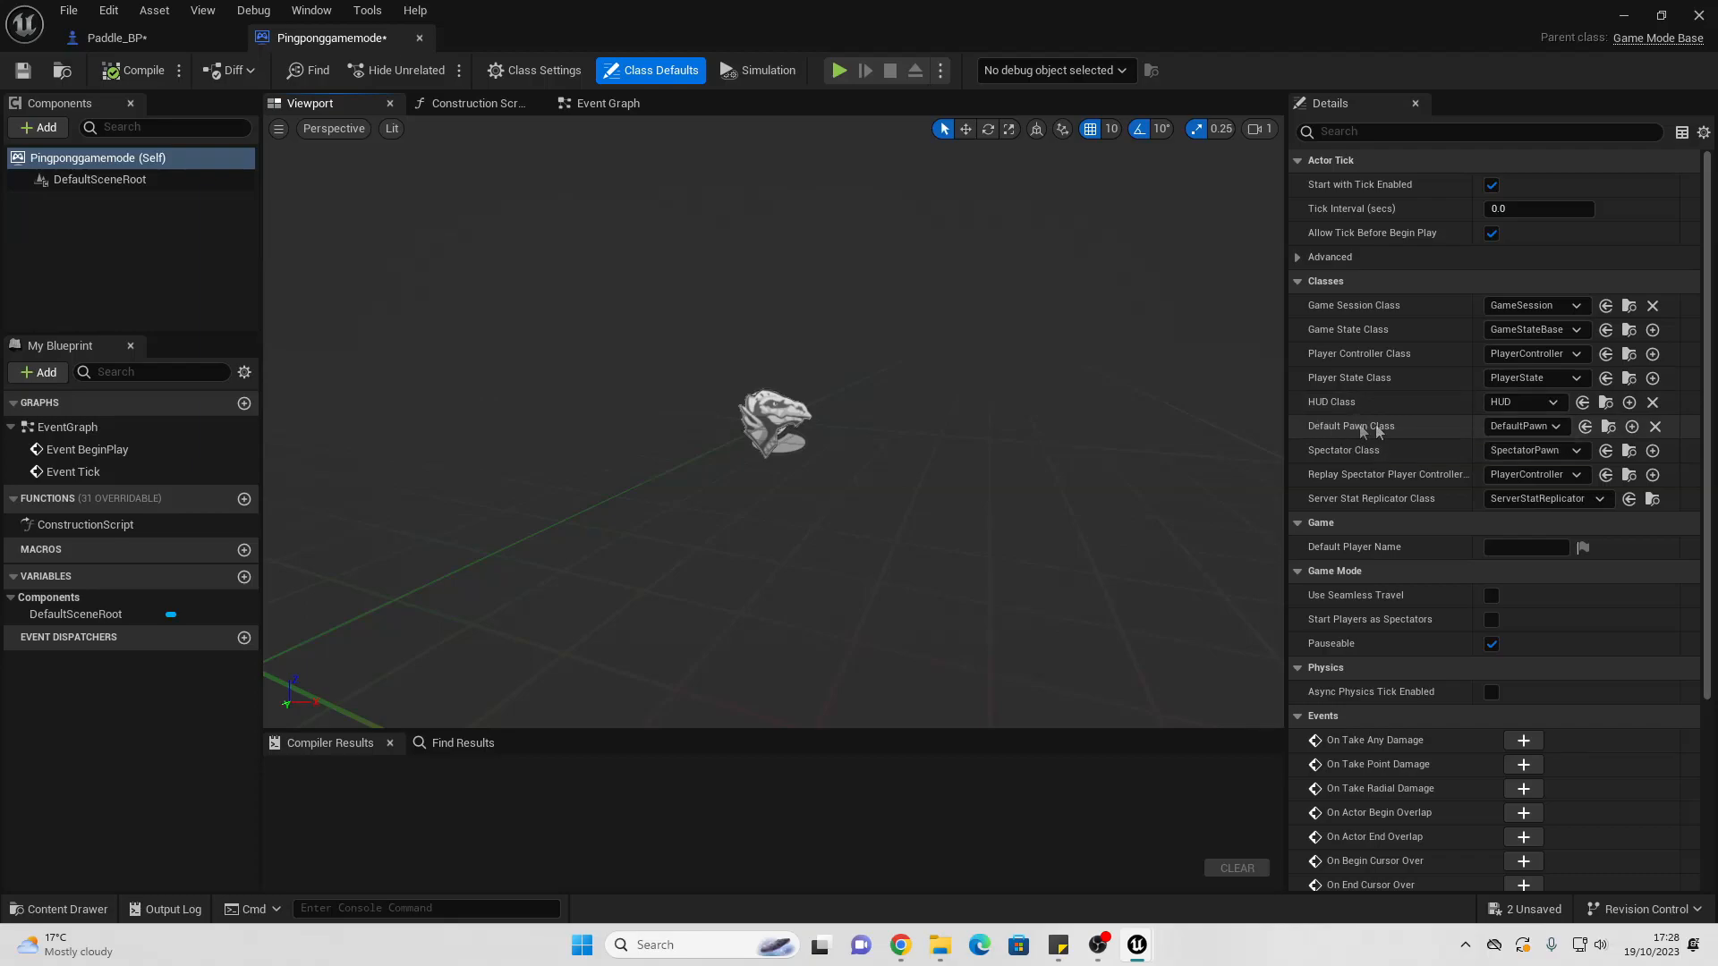
pyautogui.click(1521, 427)
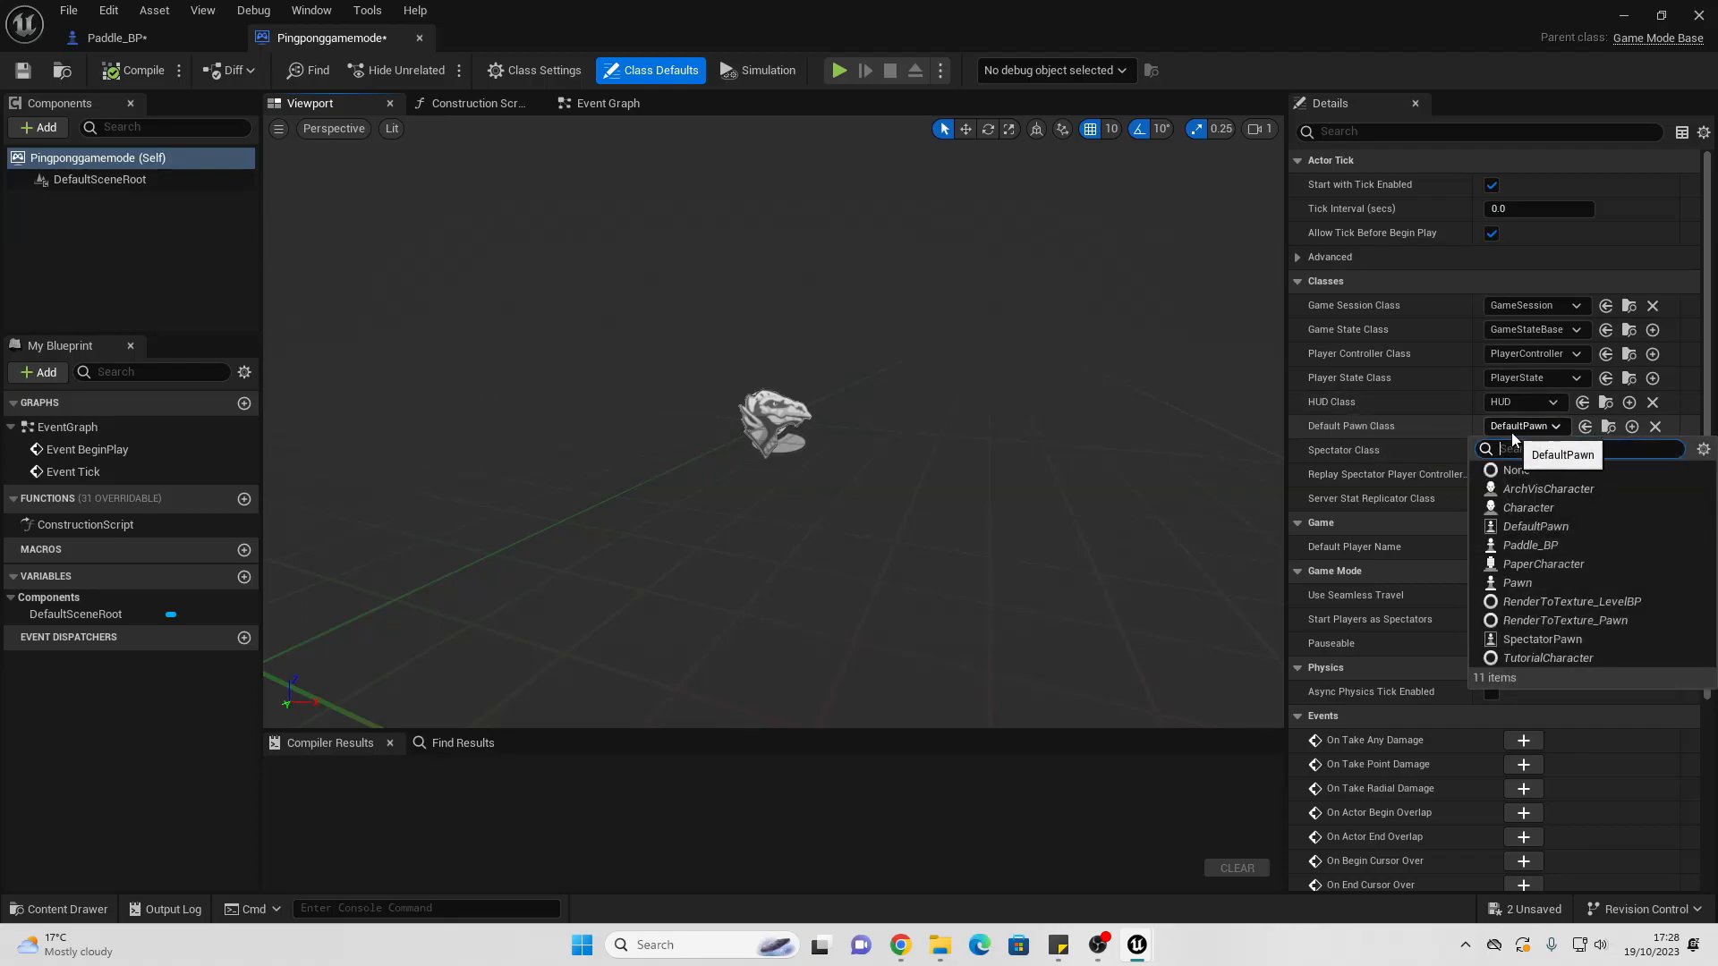
pyautogui.click(1530, 545)
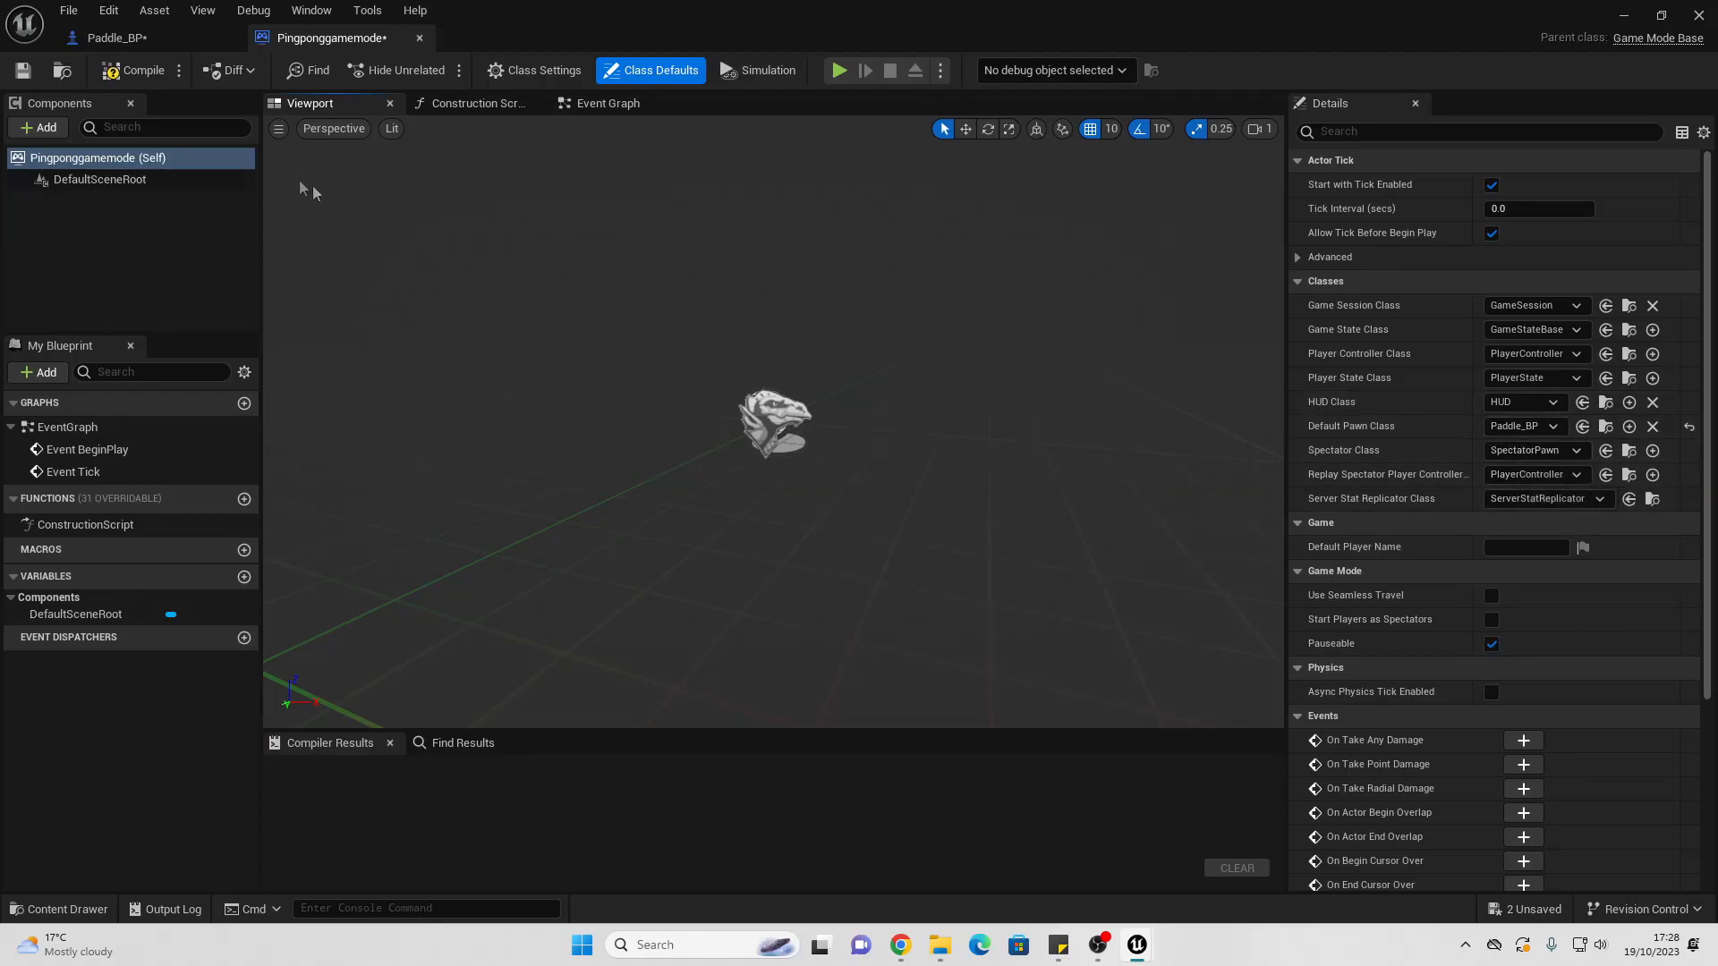
pyautogui.click(134, 70)
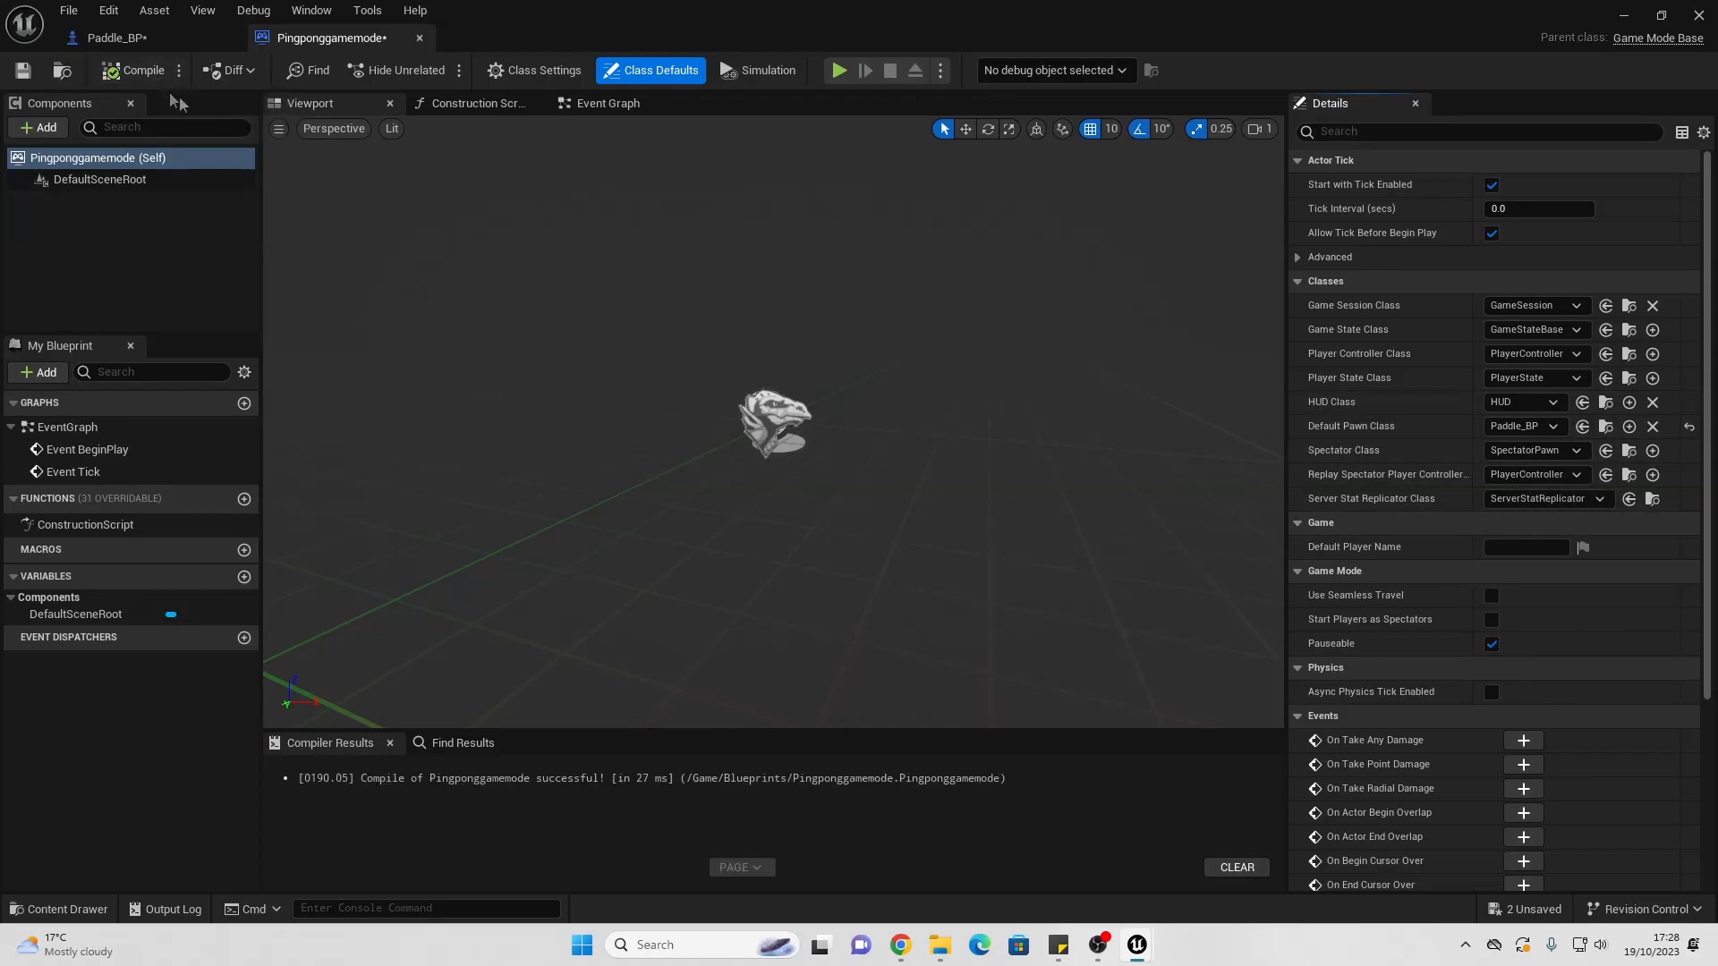
pyautogui.click(1625, 18)
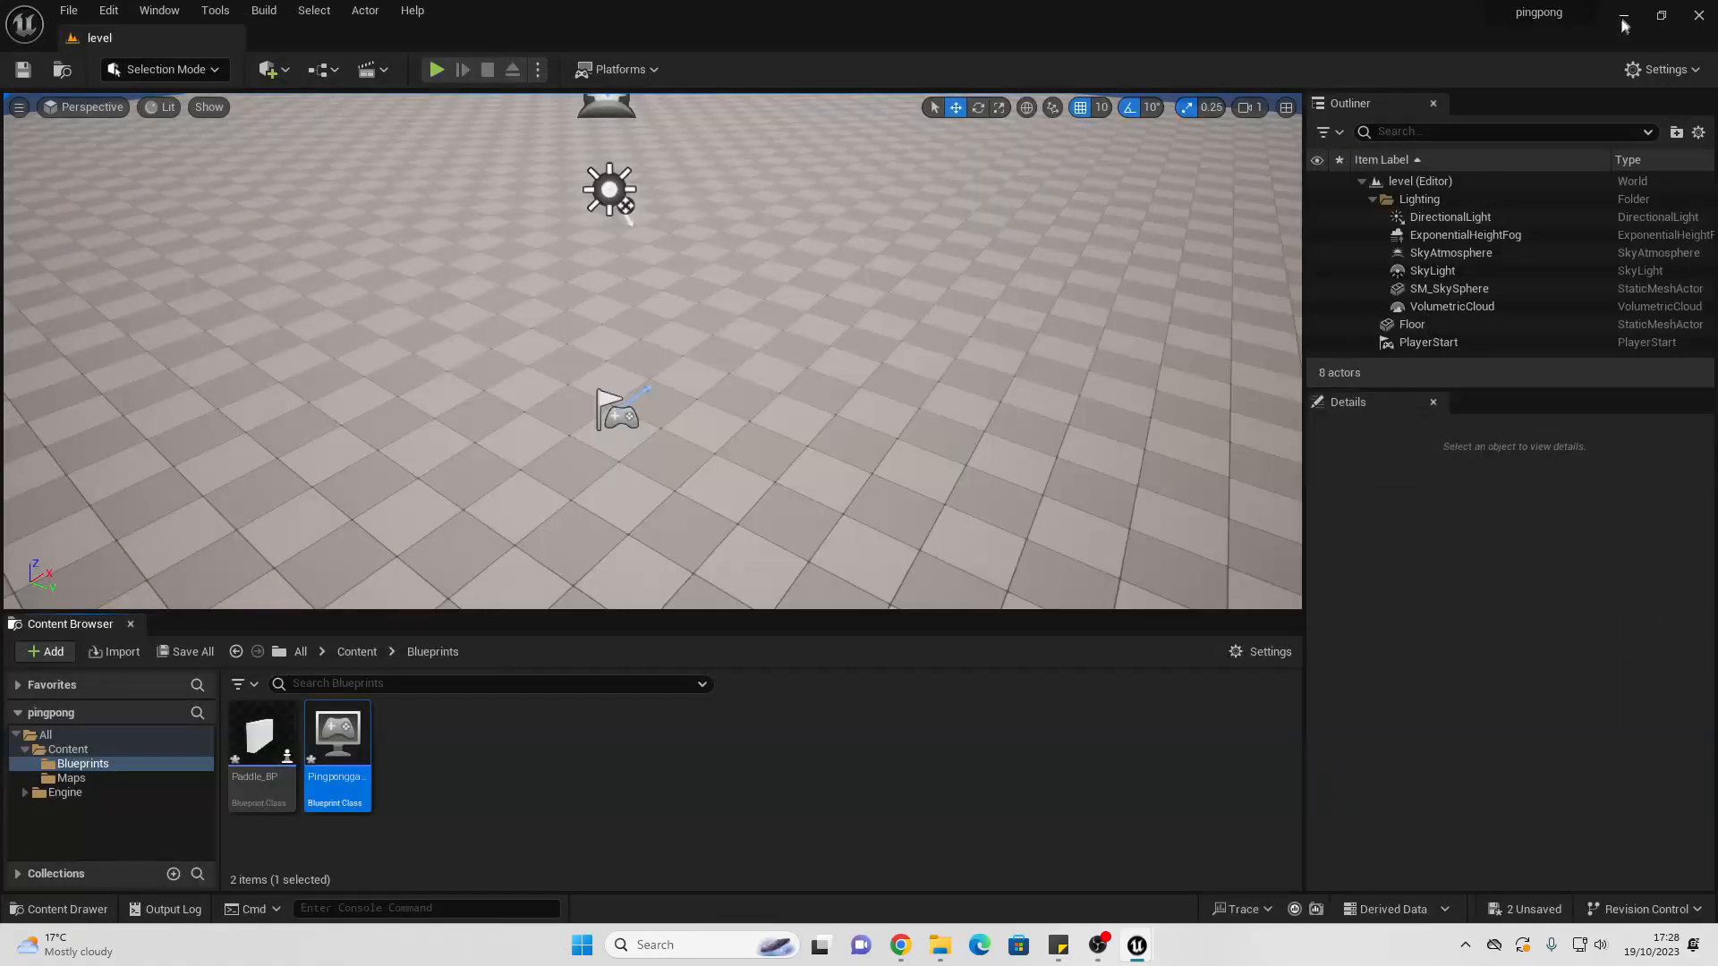
# Step: Open the World Settings and assign Pingponggamemode as the level's GameMode Override
pyautogui.click(160, 11)
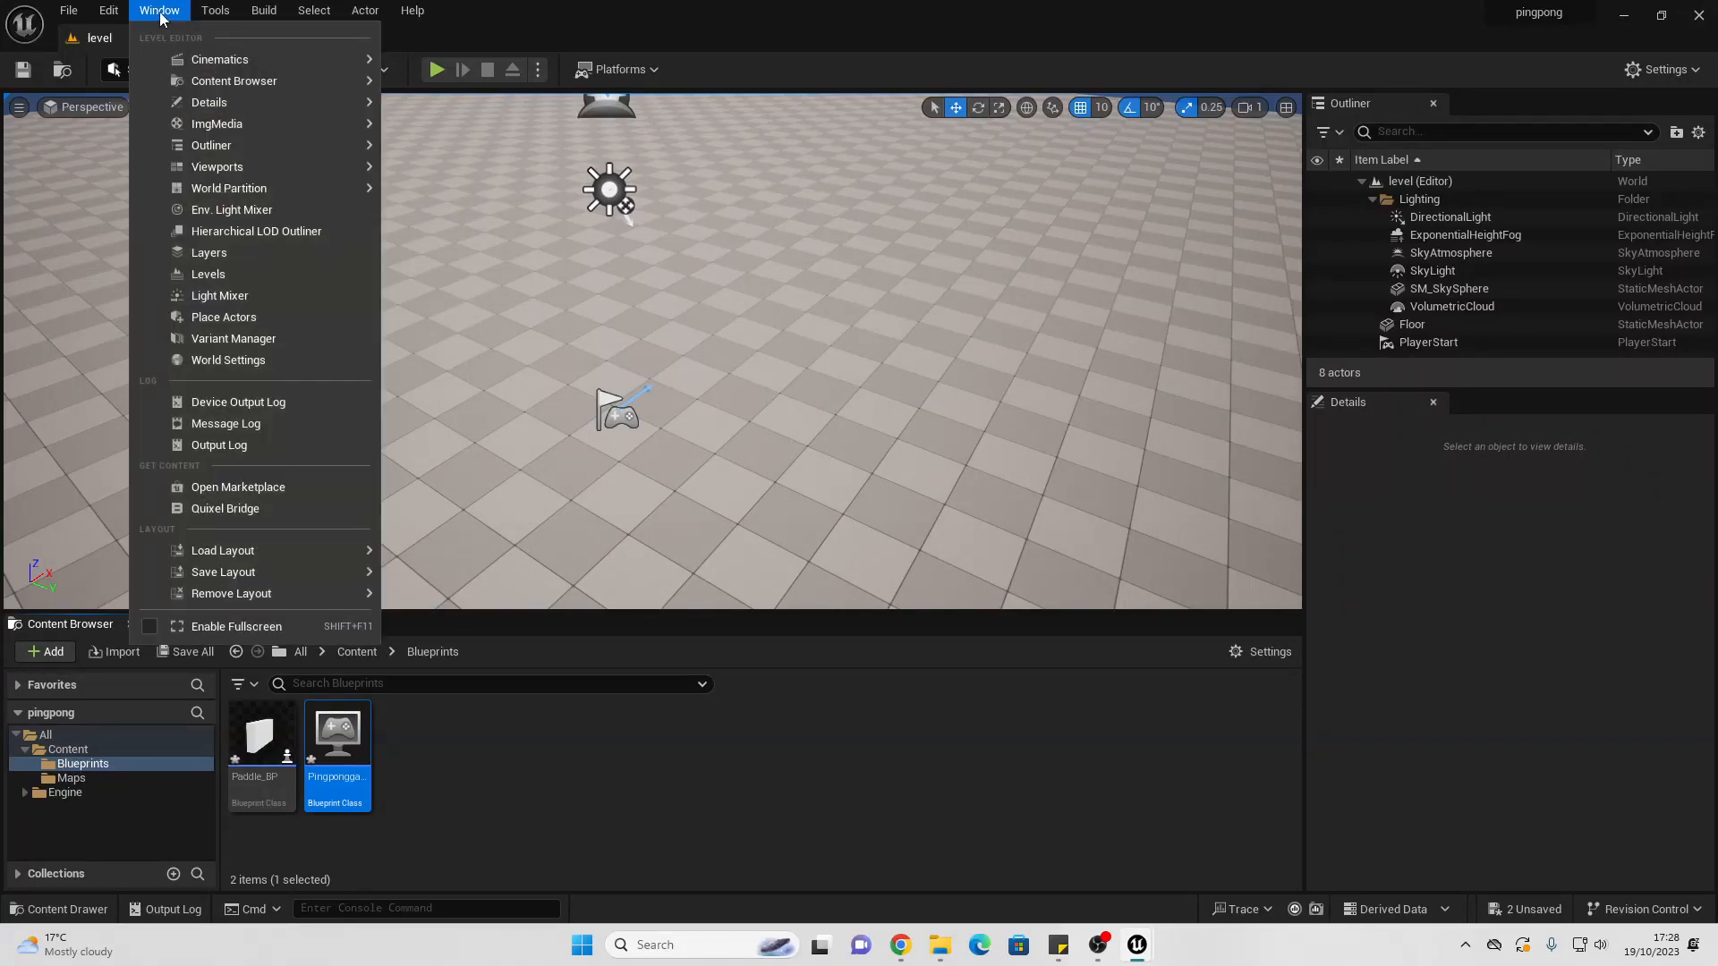
pyautogui.click(229, 360)
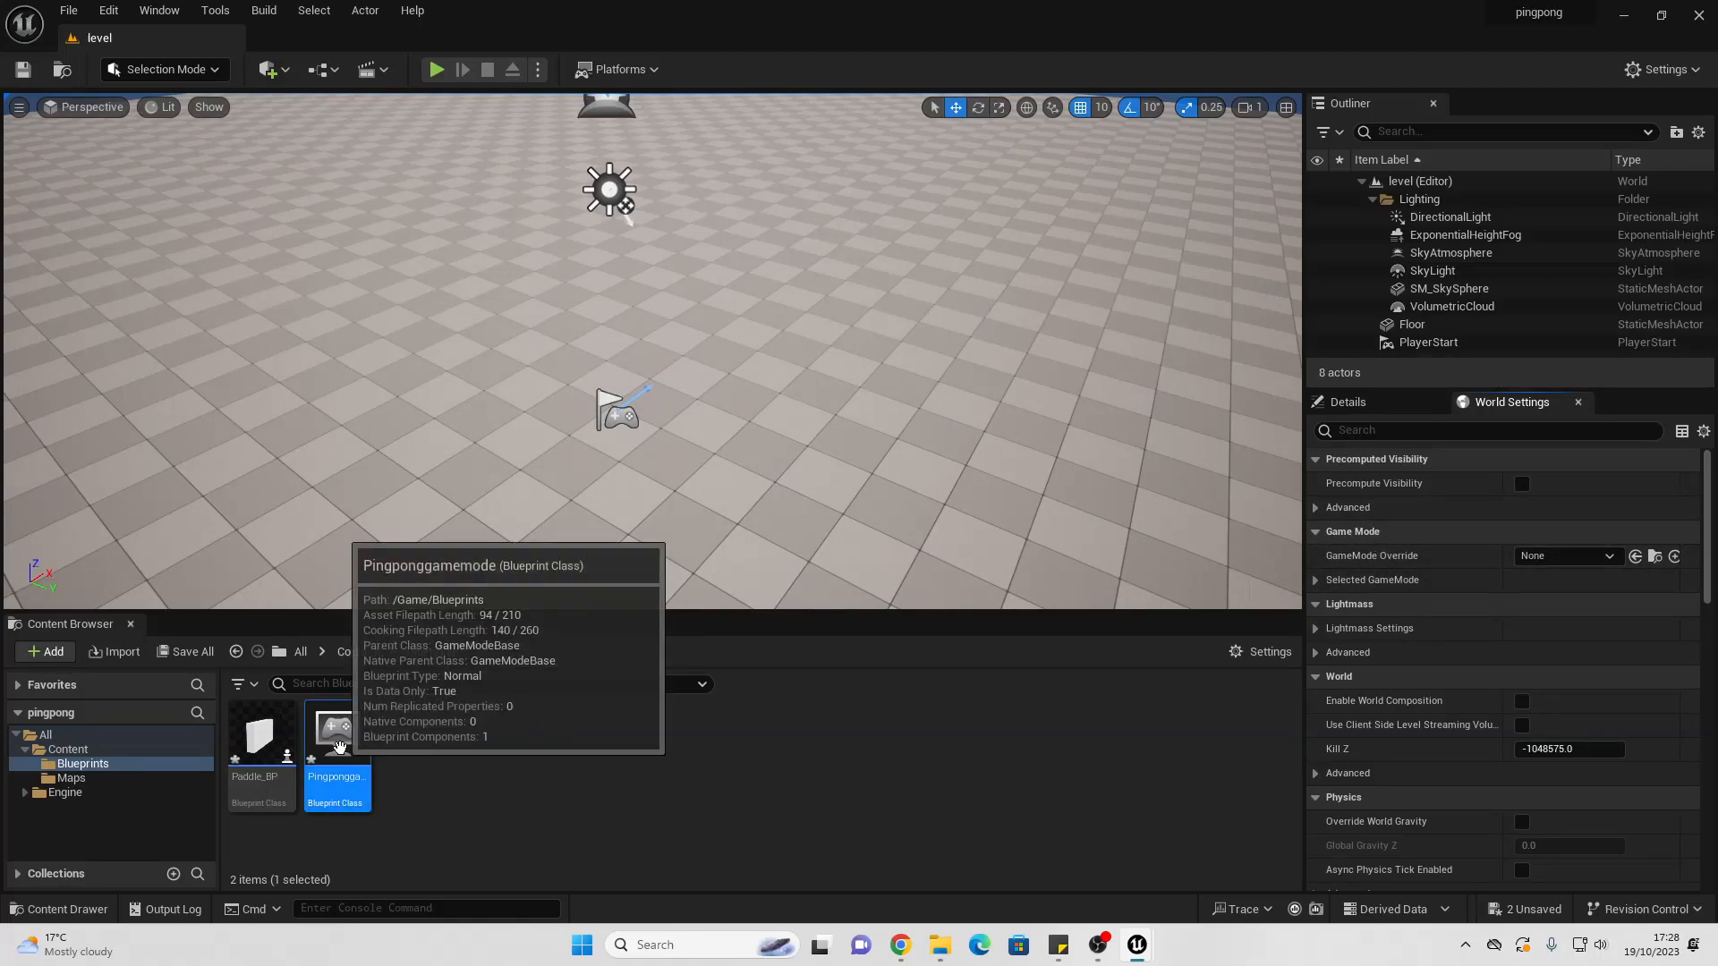
pyautogui.moveTo(337, 747); pyautogui.dragTo(1541, 556)
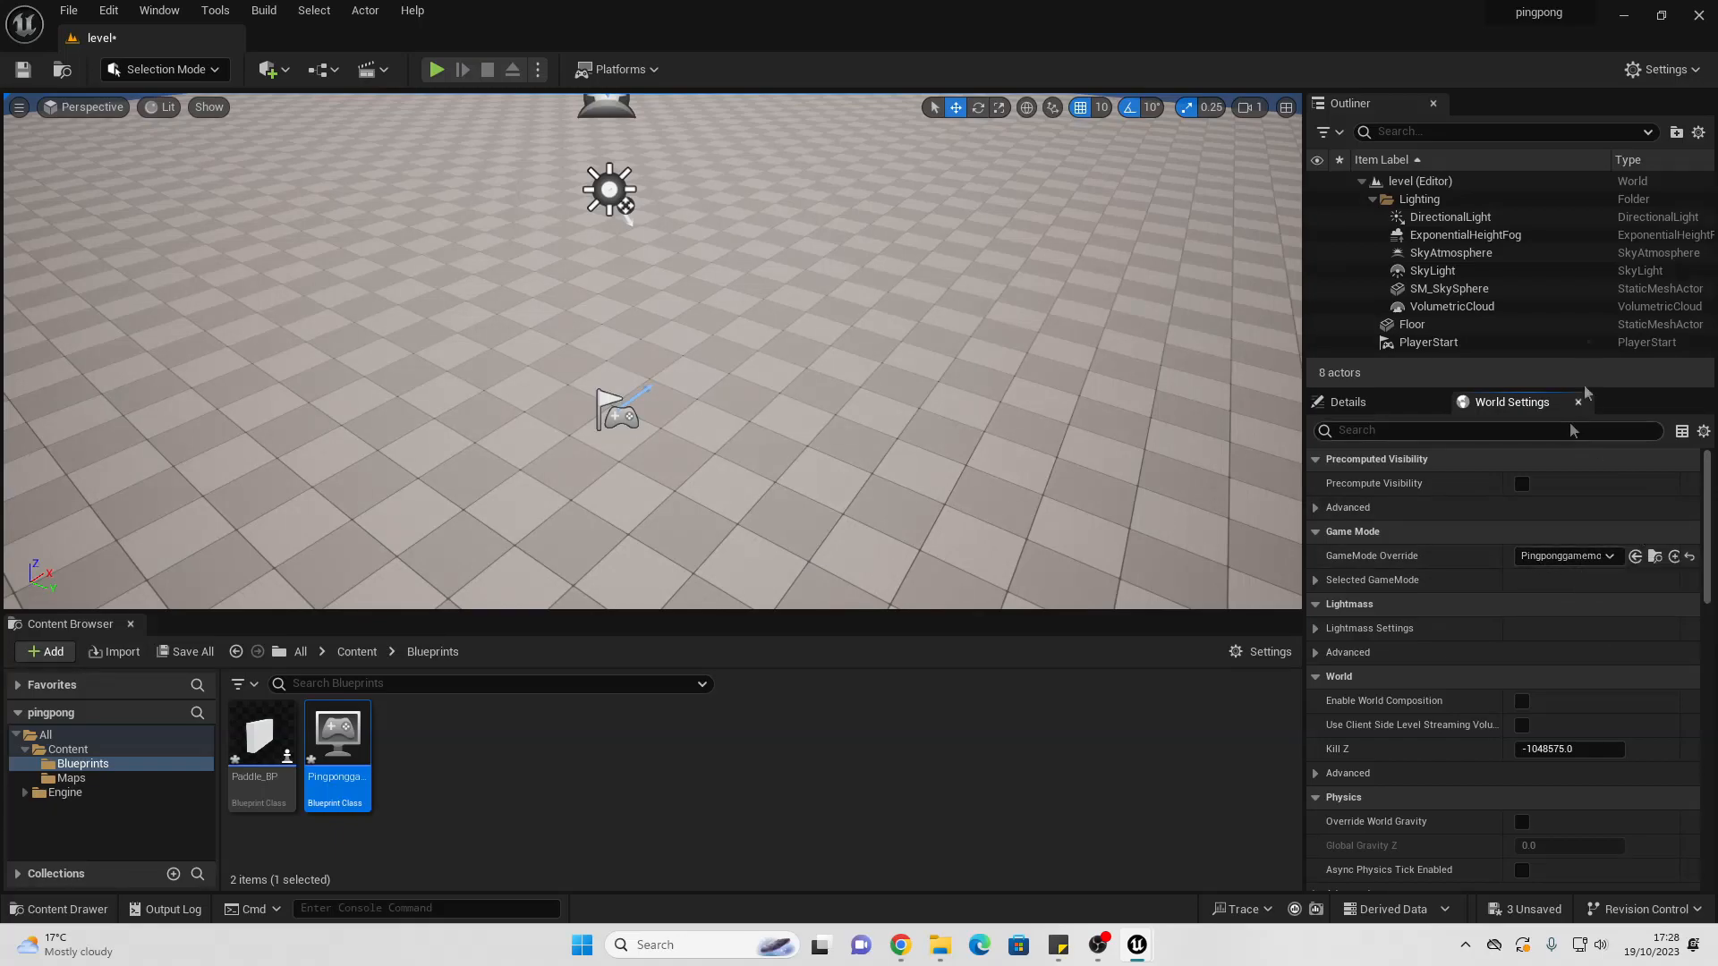
# Step: Select the PlayerStart actor, then play-test the level to check the overhead view and stop it
pyautogui.click(1429, 342)
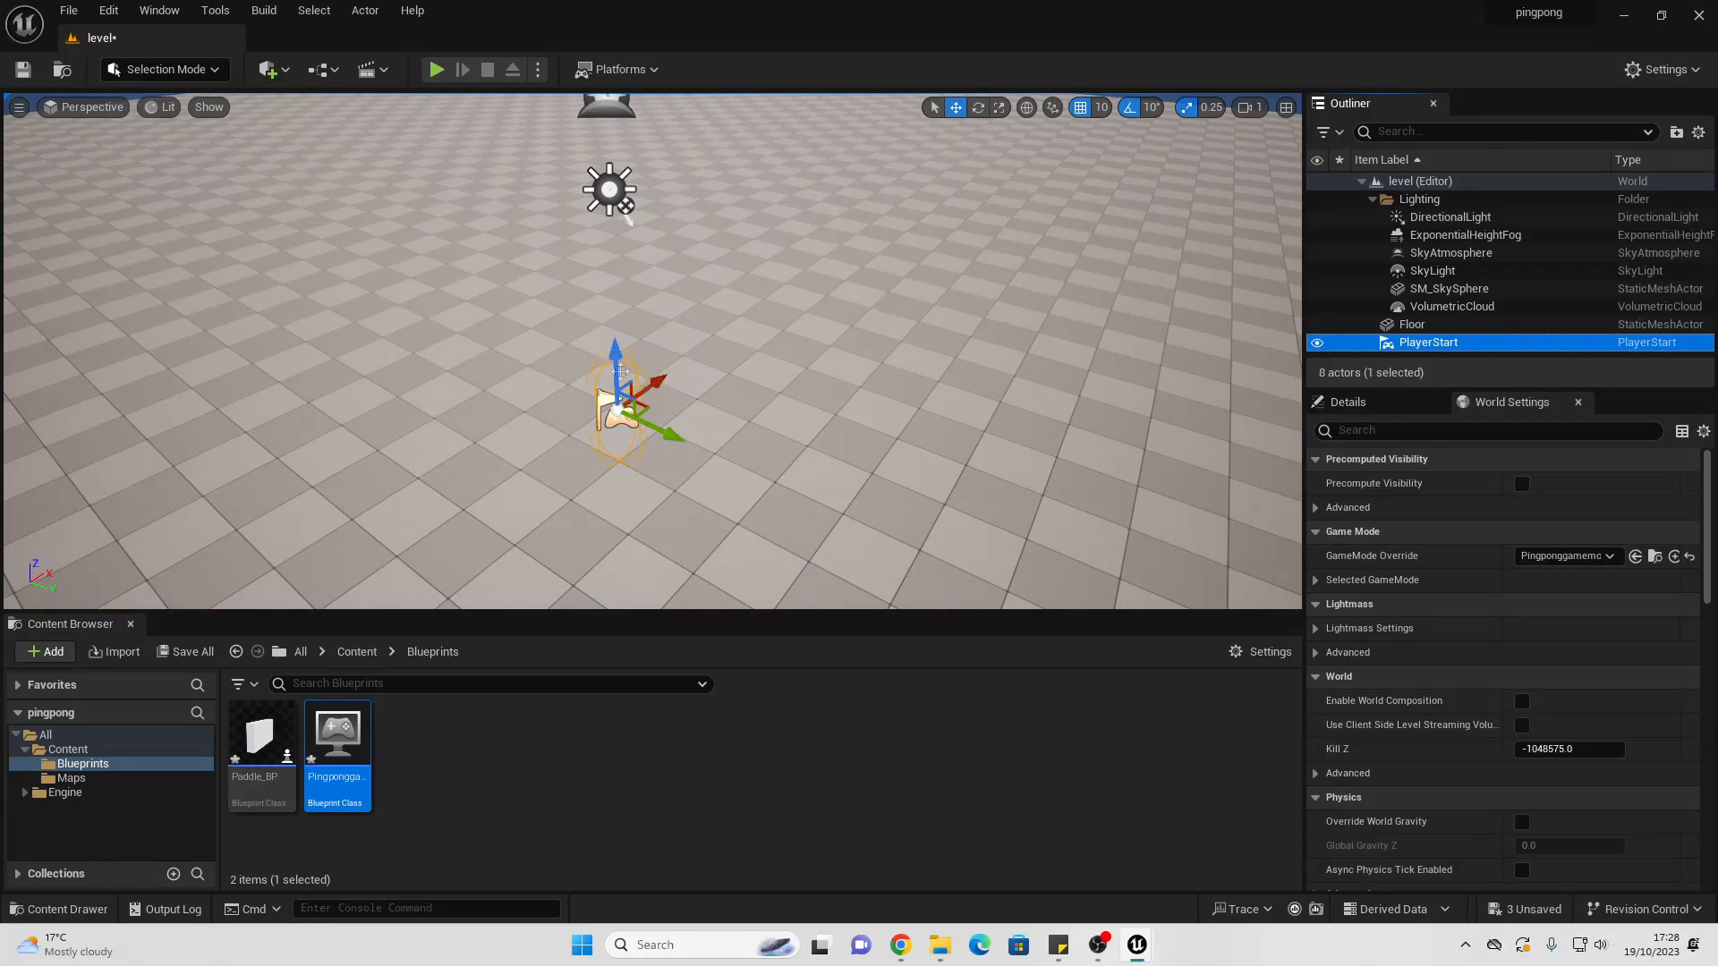
pyautogui.click(437, 68)
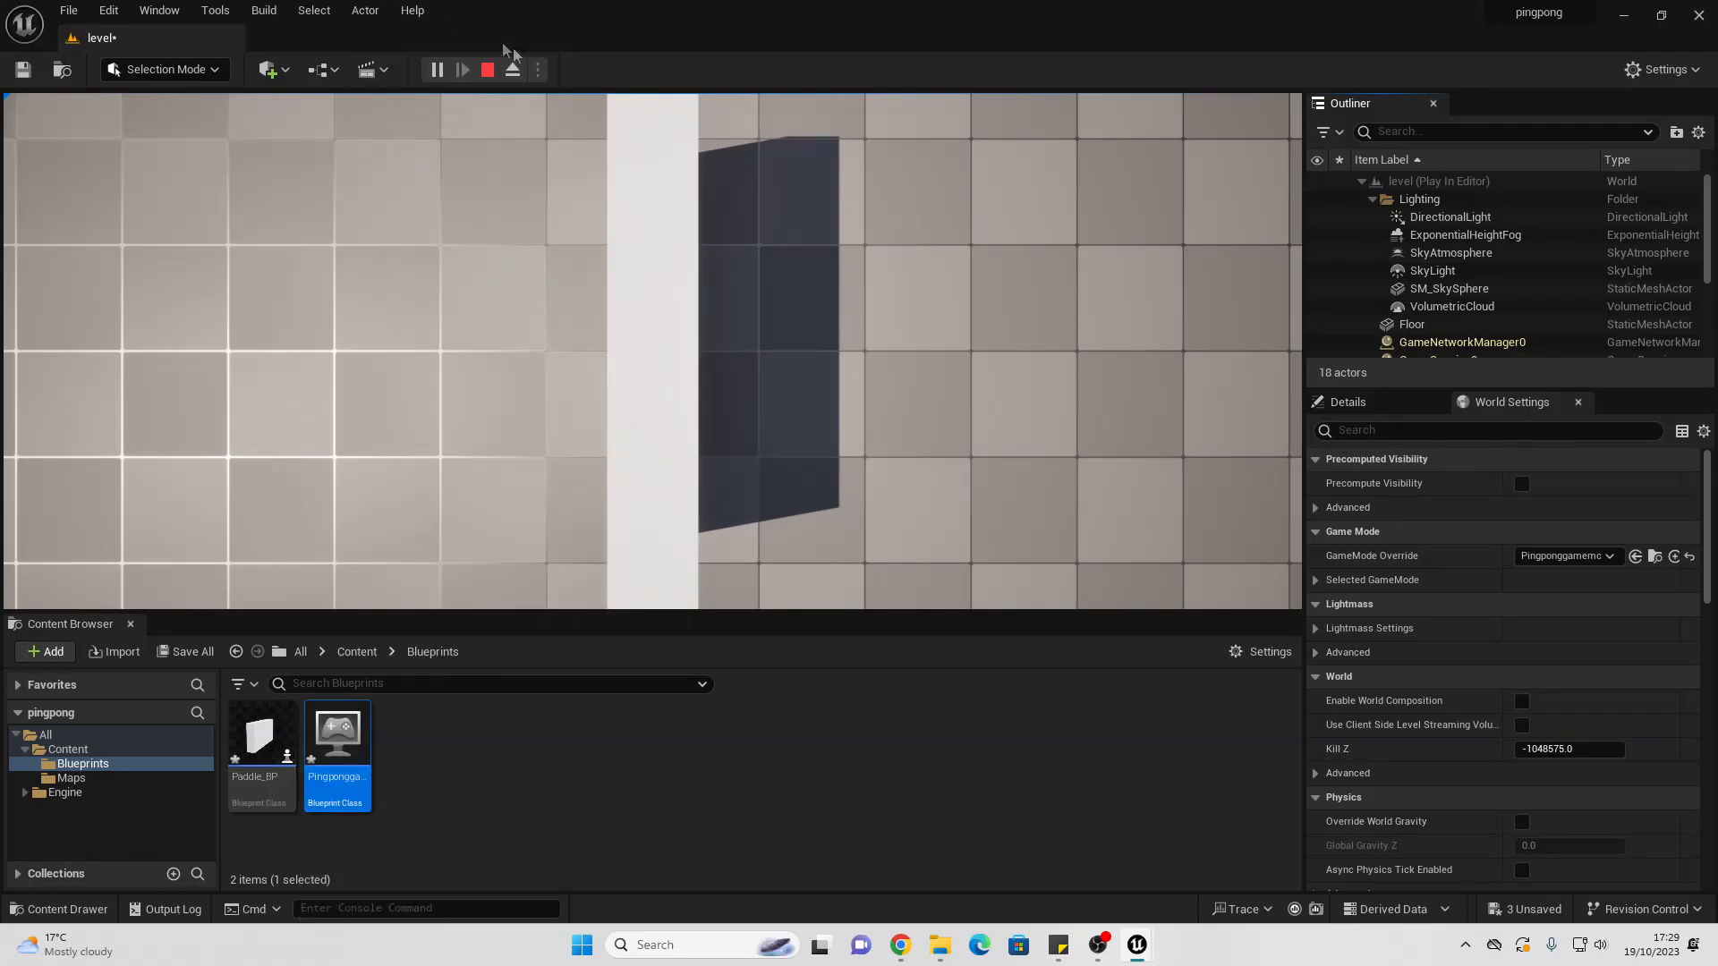
pyautogui.click(488, 70)
# Step: Raise the Camera component in Paddle_BP to a Z location of 860 and compile the blueprint
pyautogui.doubleClick(260, 741)
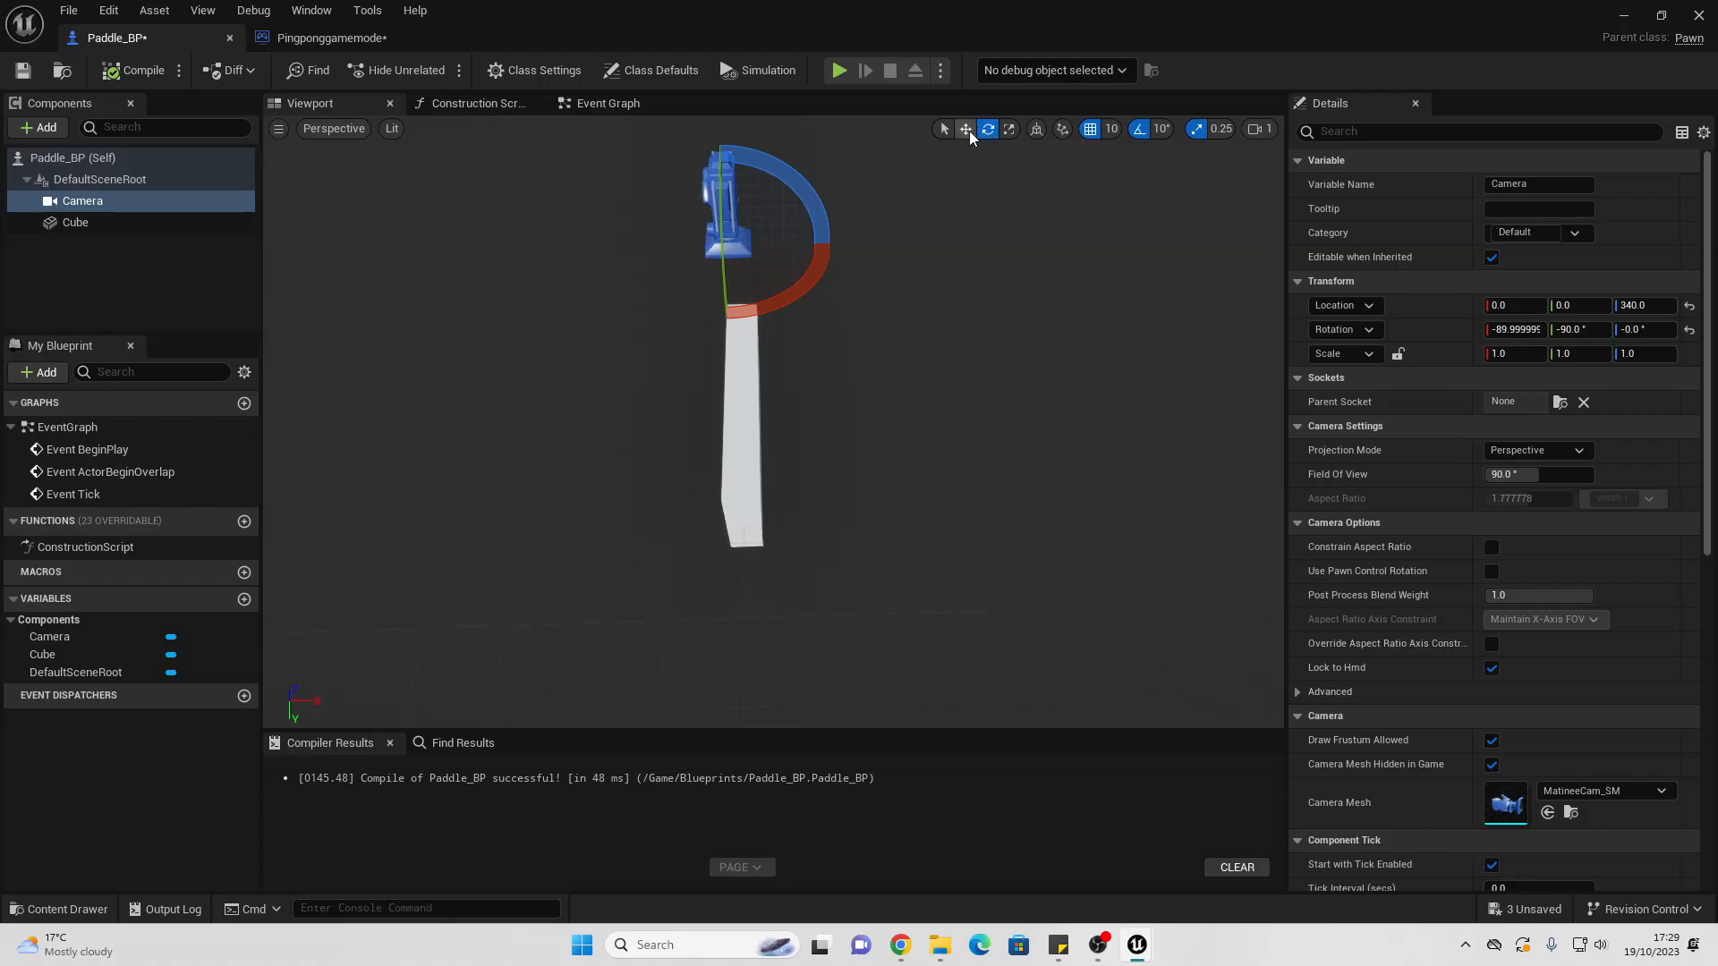
pyautogui.click(967, 132)
pyautogui.keyDown('alt'); pyautogui.moveTo(881, 369); pyautogui.dragTo(749, 186); pyautogui.keyUp('alt')
pyautogui.scroll(-4, 883, 371)
pyautogui.moveTo(779, 380); pyautogui.dragTo(775, 364, button='right')
pyautogui.scroll(-2, 775, 363)
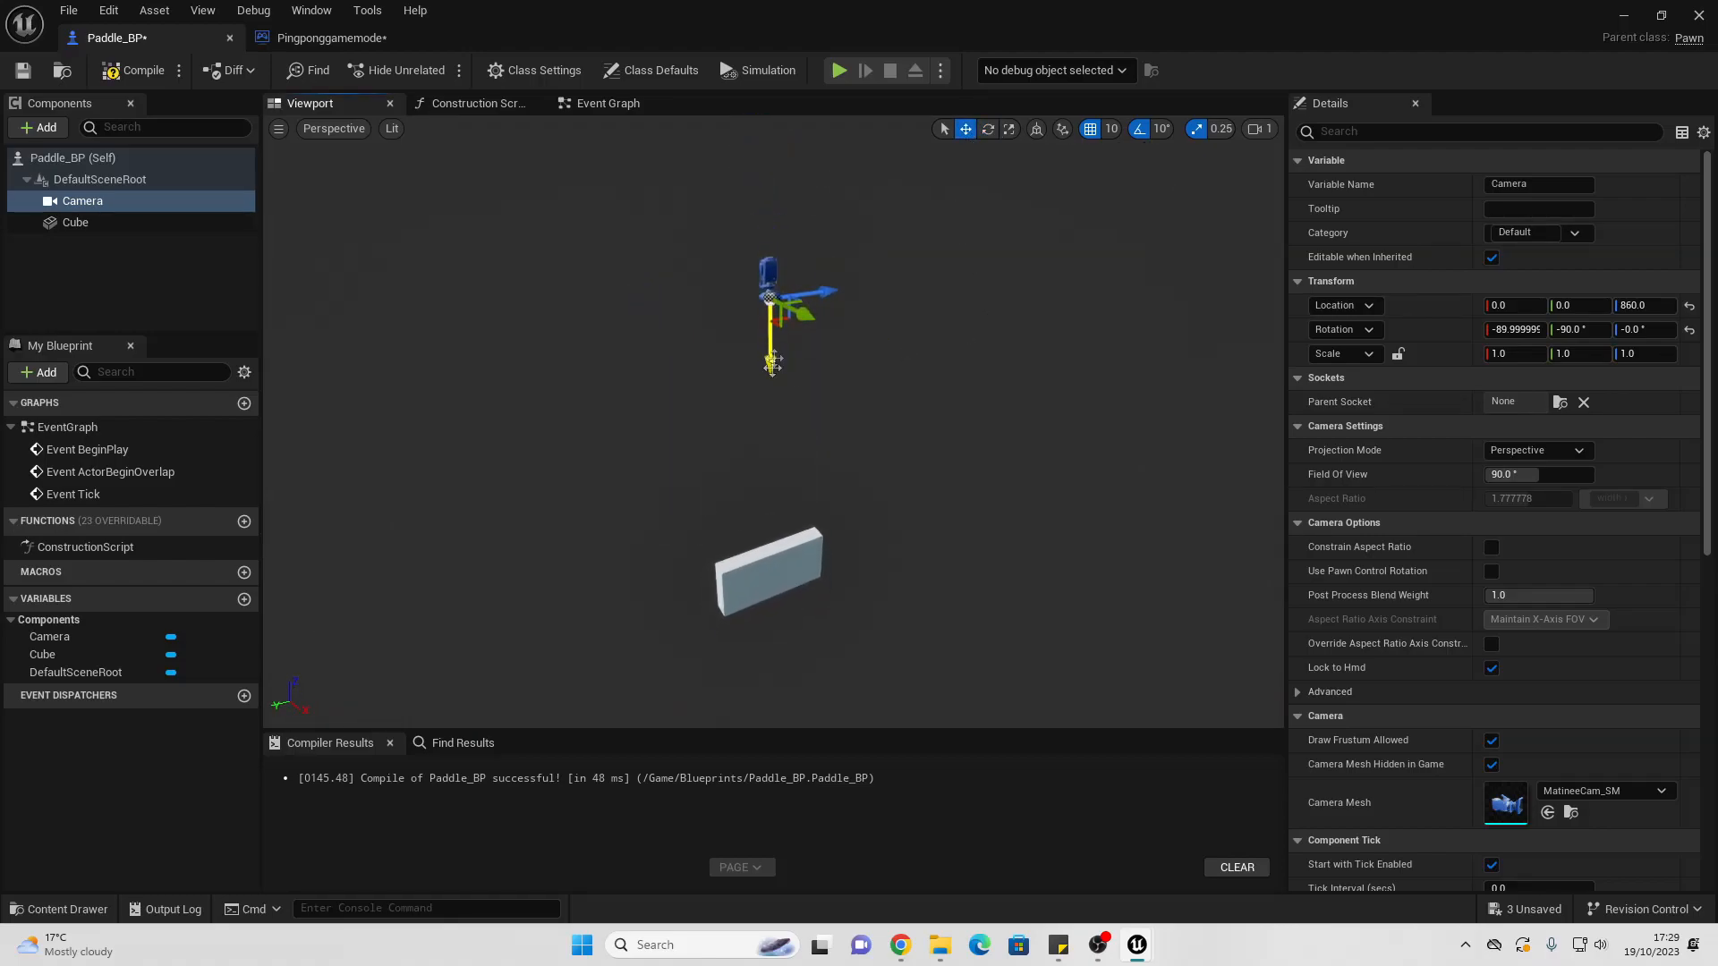
pyautogui.click(134, 70)
# Step: Play-test the level again to check the view from the raised paddle camera
pyautogui.click(1624, 16)
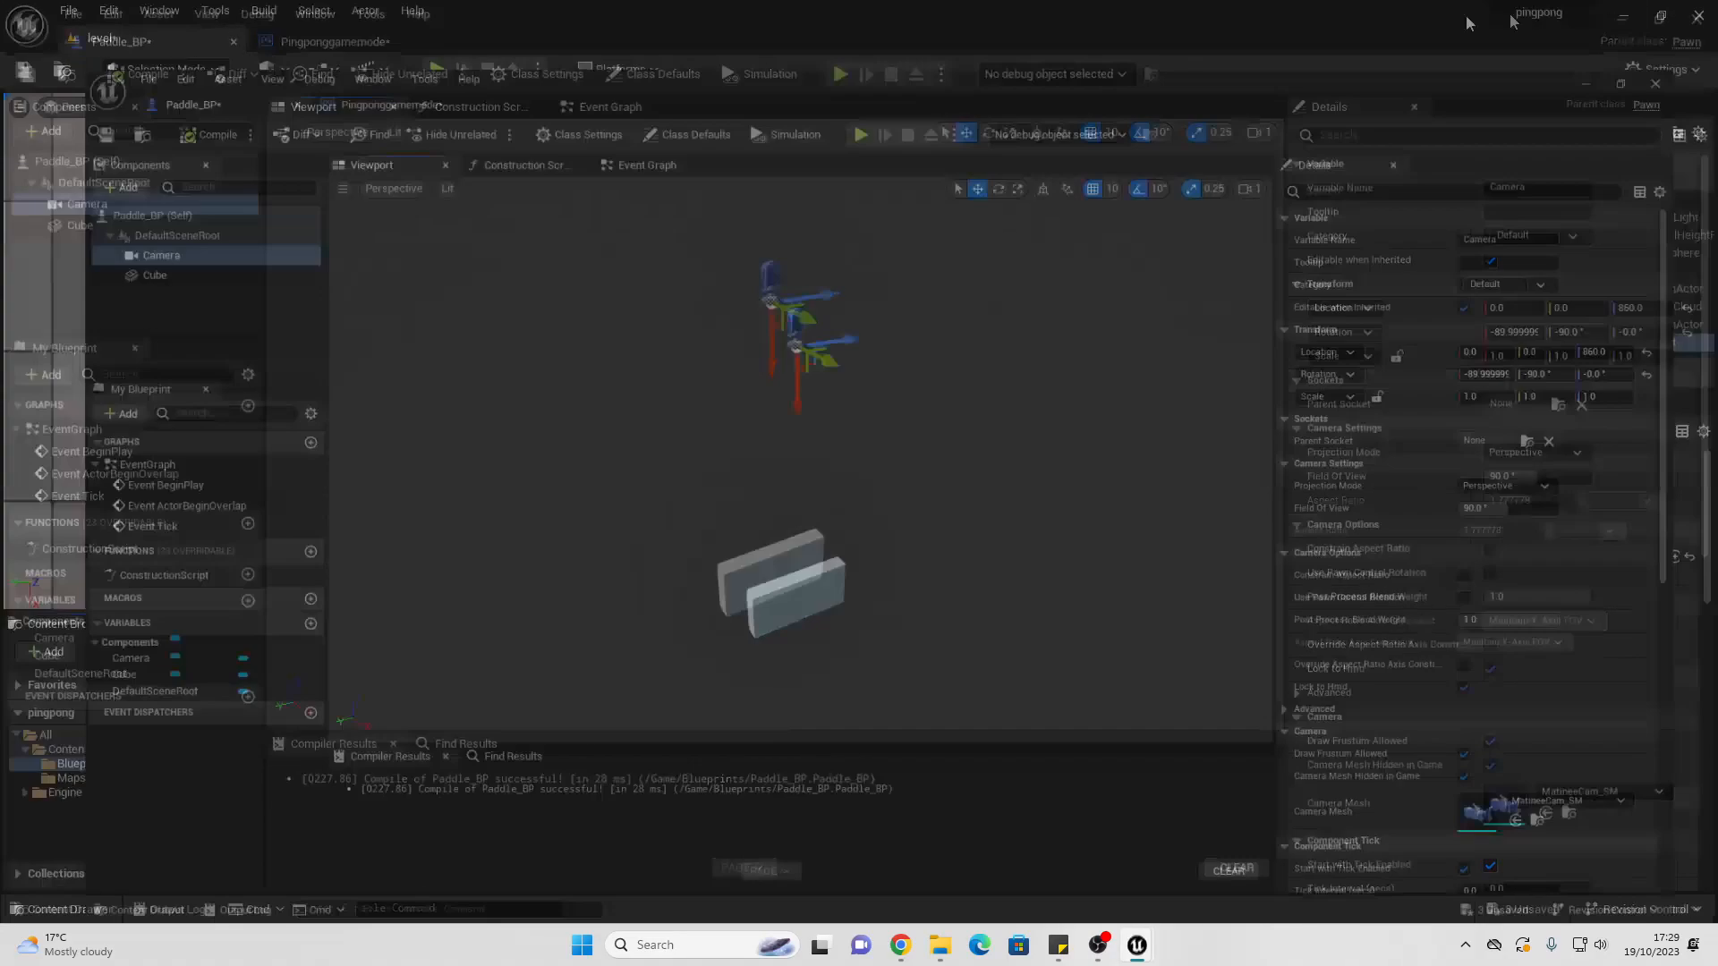
pyautogui.click(436, 70)
pyautogui.click(566, 275)
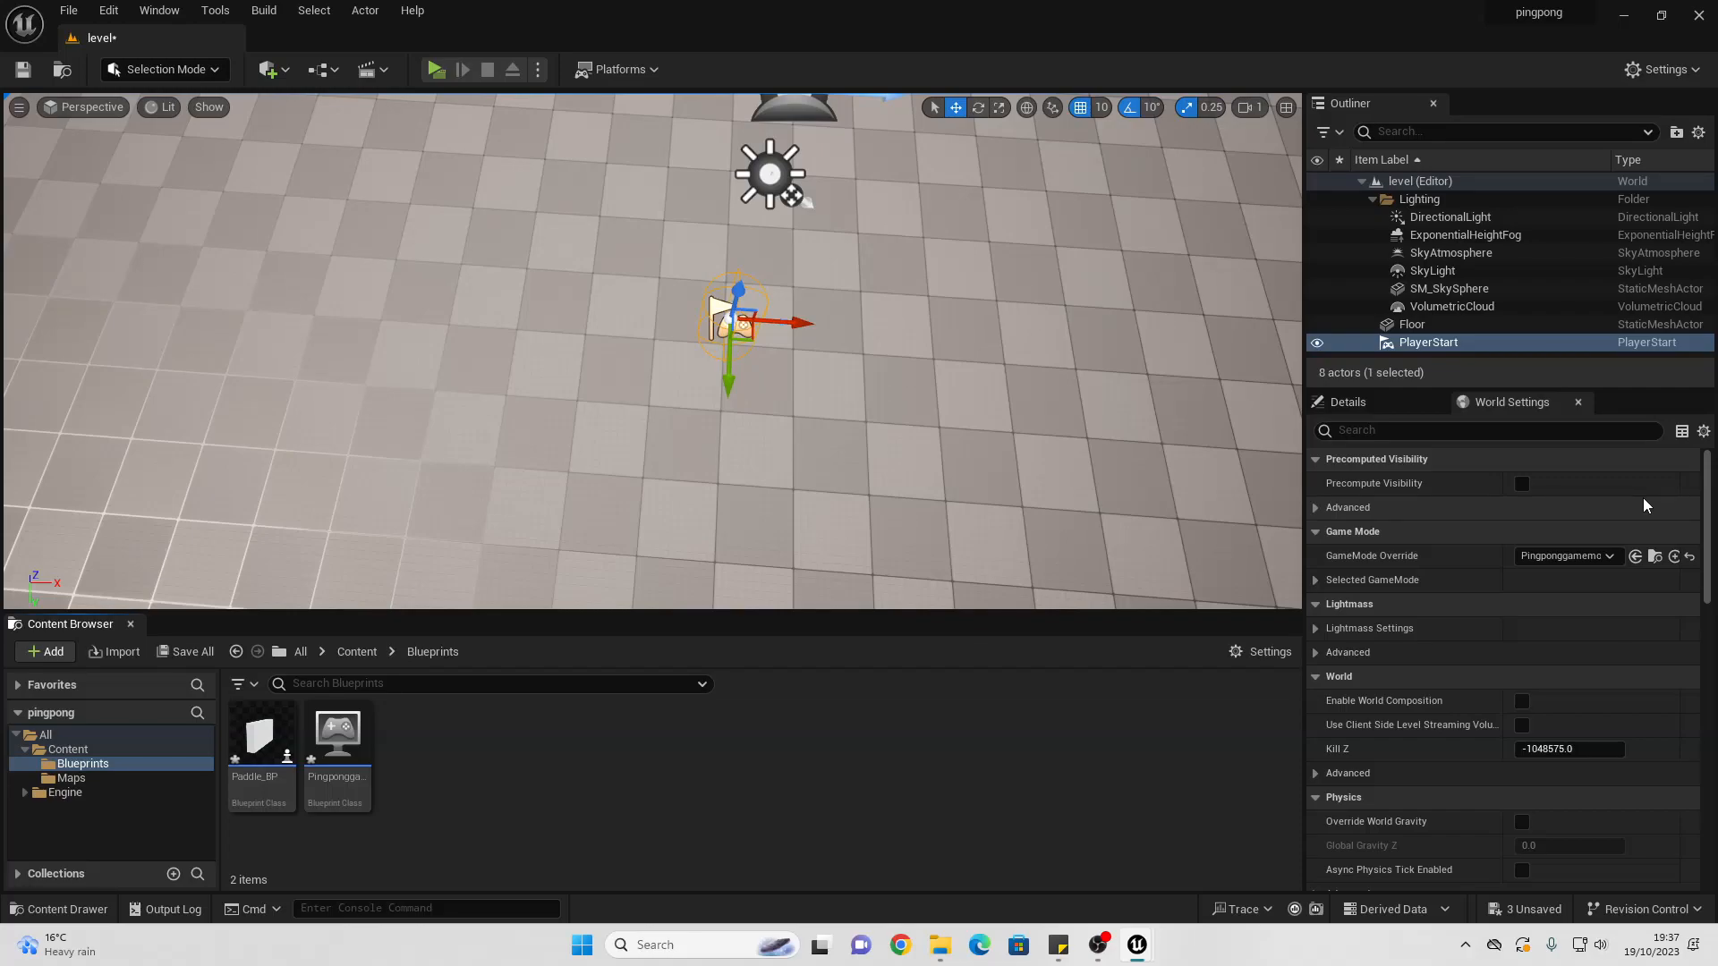
# Step: Create a new folder named Input inside the Content folder
pyautogui.click(123, 751)
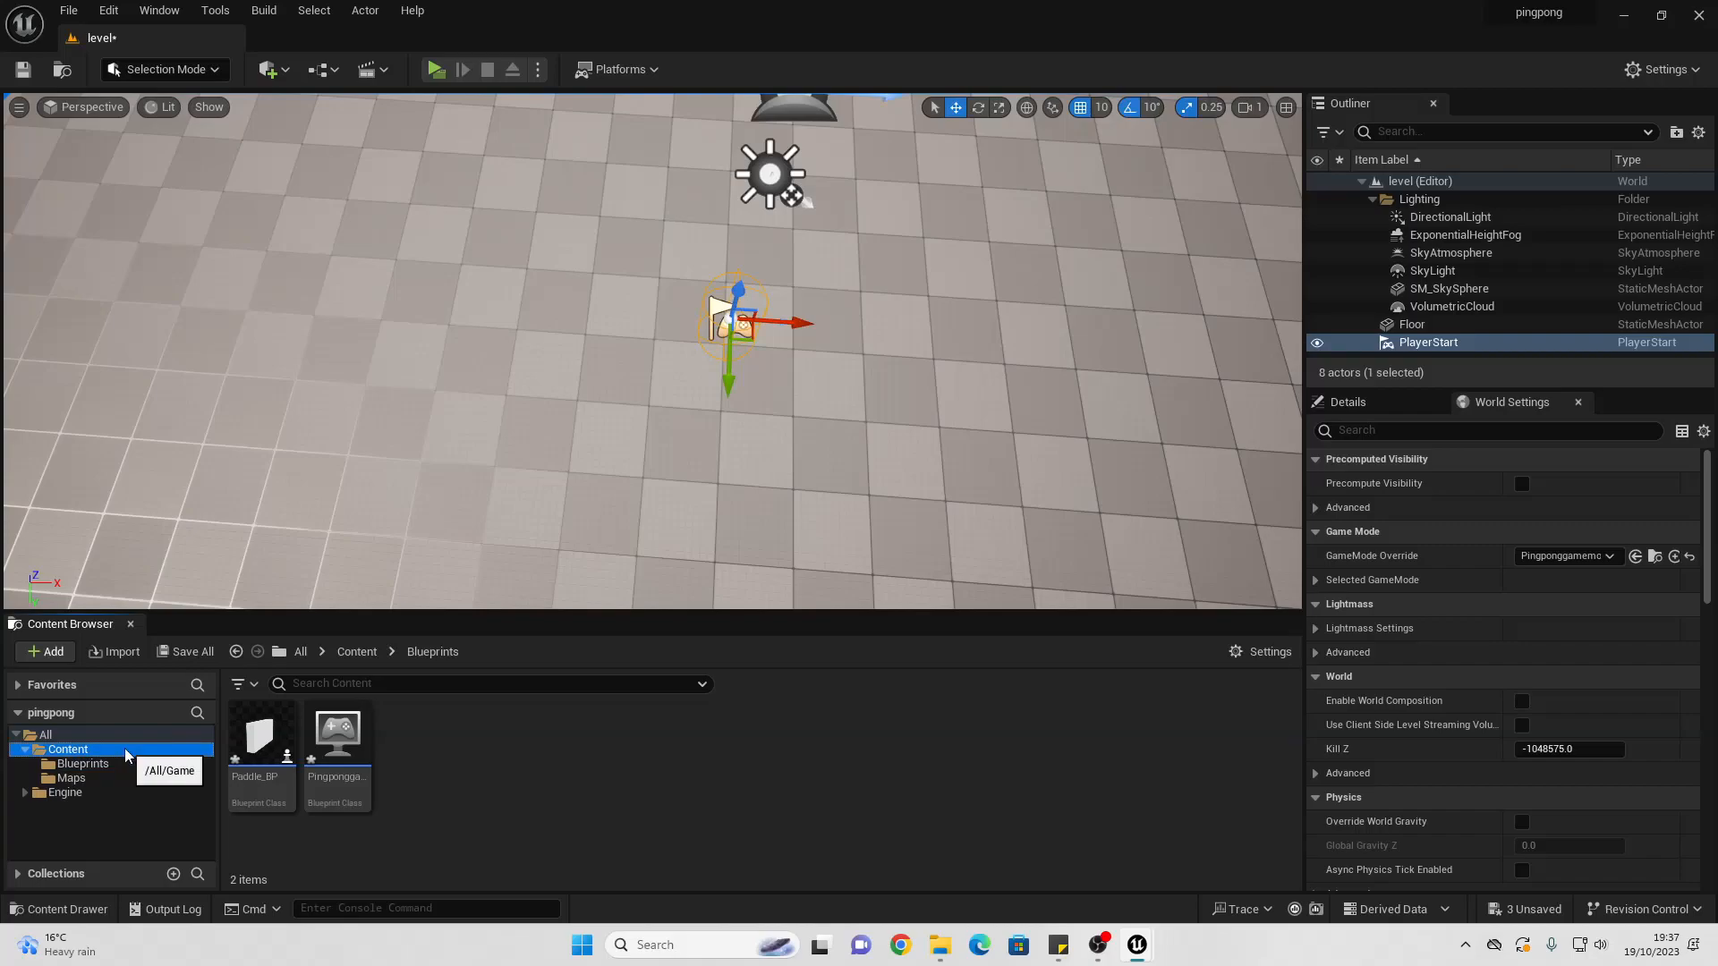
pyautogui.rightClick(438, 759)
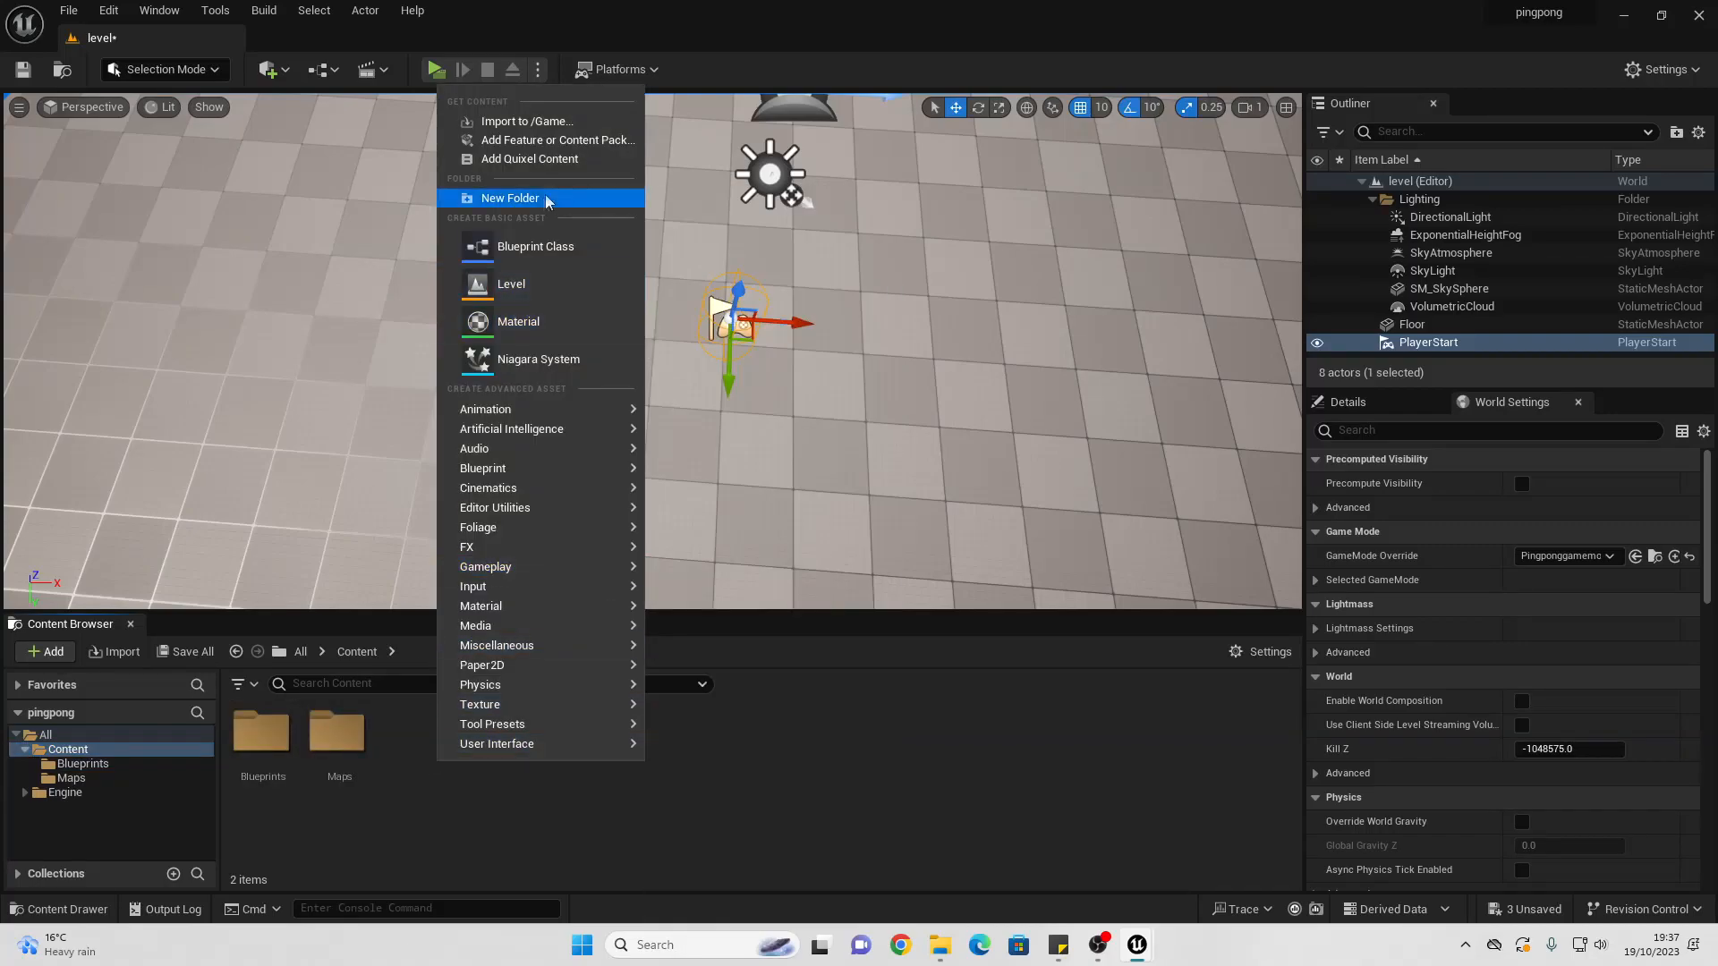
pyautogui.click(546, 199)
pyautogui.write('Input')
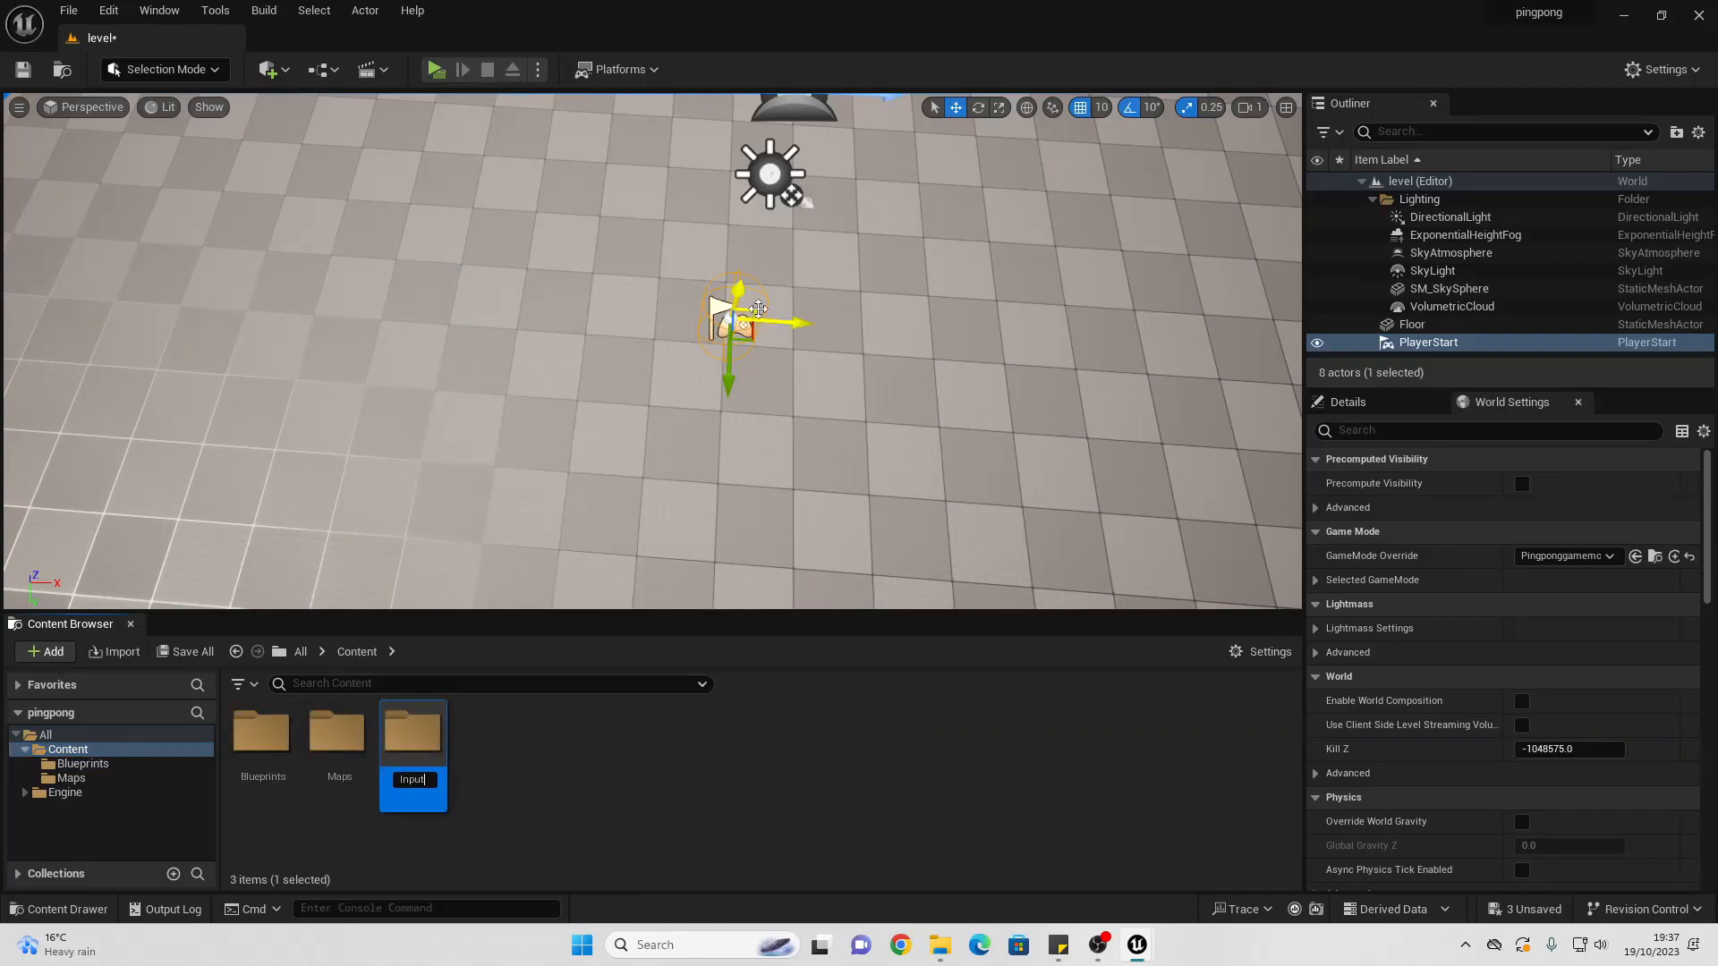
pyautogui.press('Return')
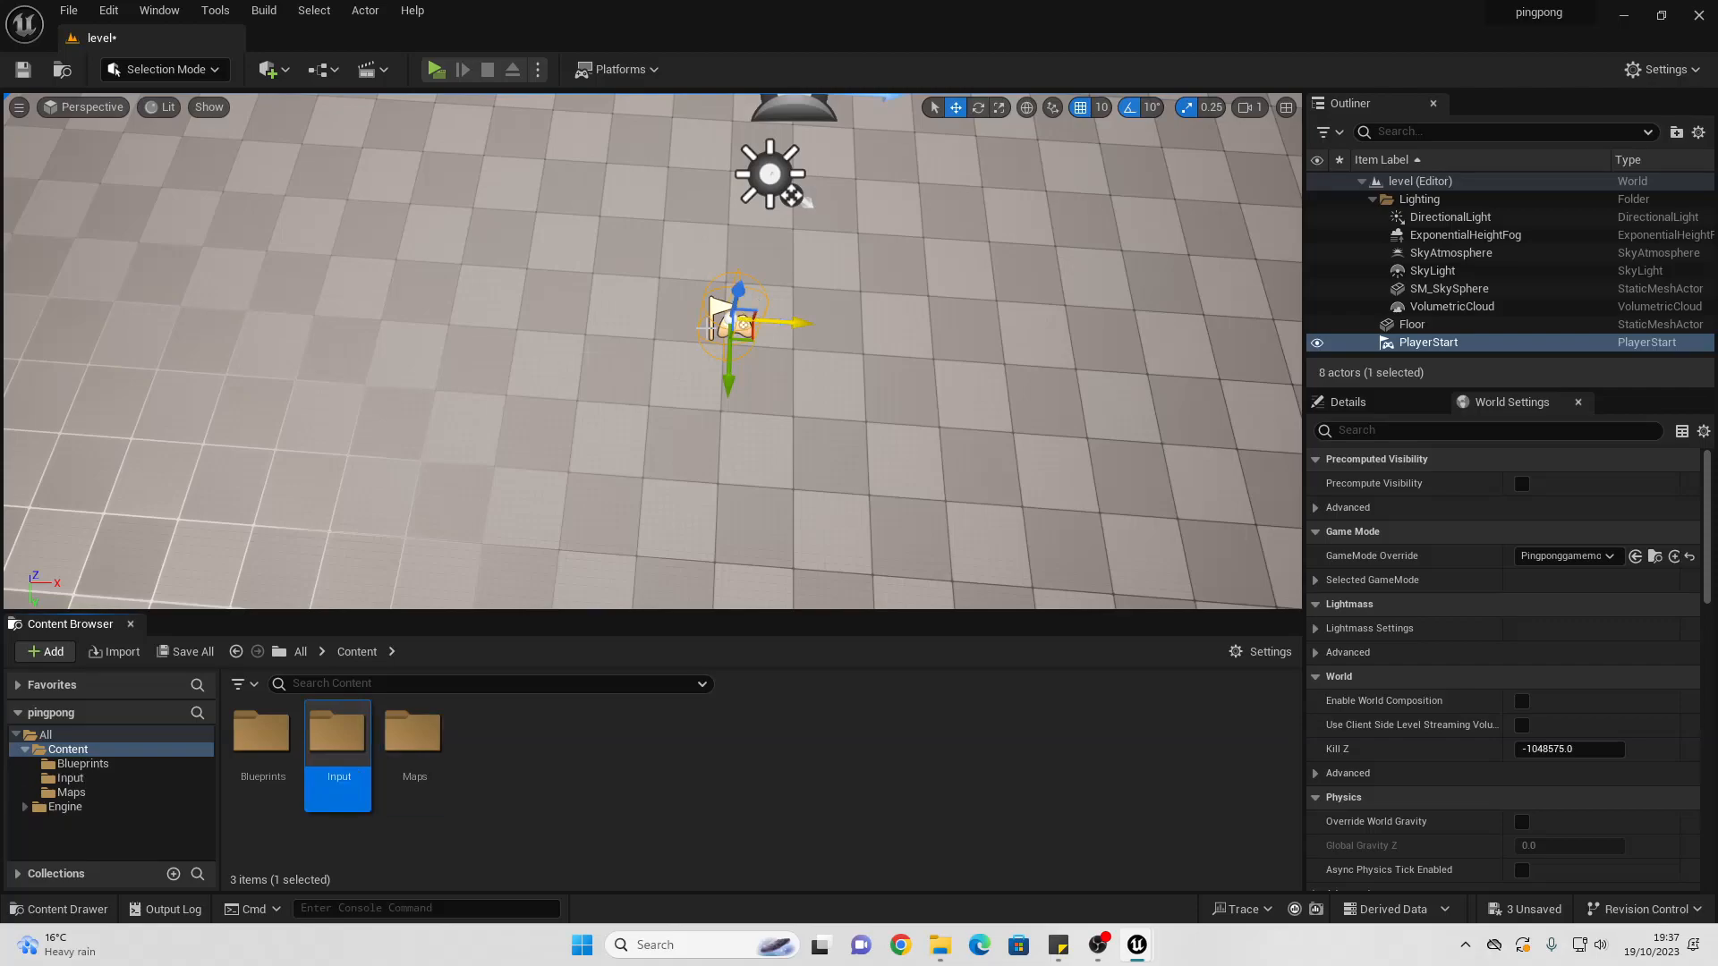
# Step: Create an Input Mapping Context named Pingpong_IMC inside the Input folder
pyautogui.doubleClick(345, 748)
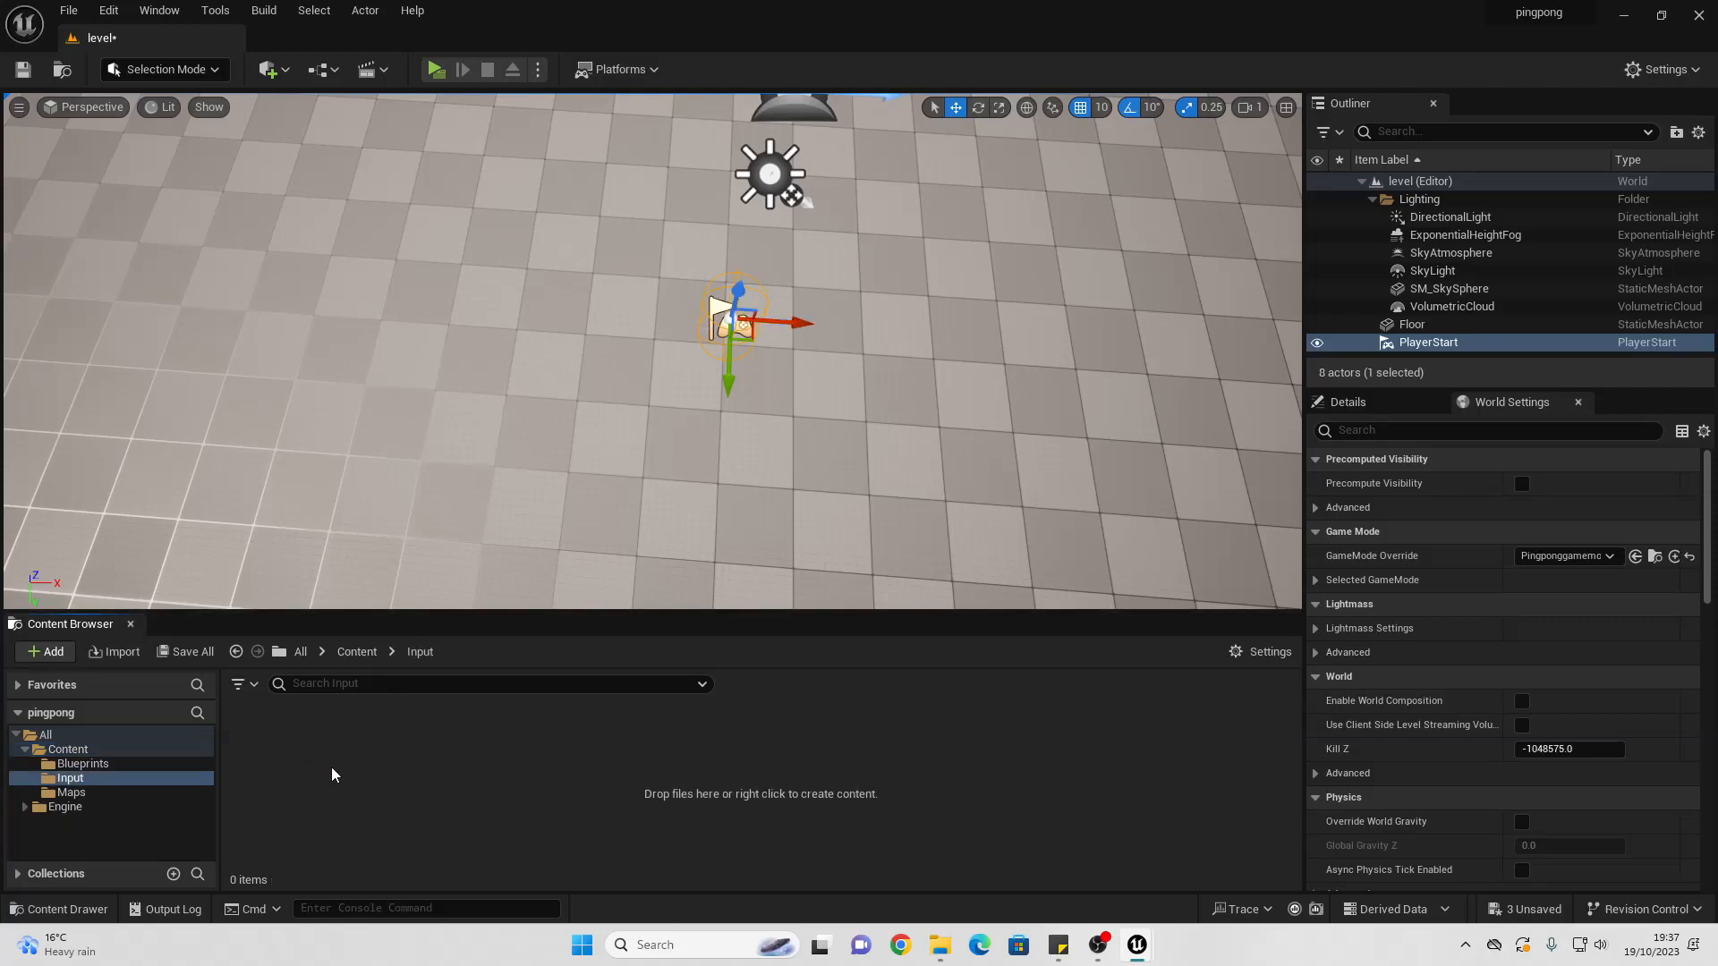
pyautogui.rightClick(331, 767)
pyautogui.moveTo(442, 587)
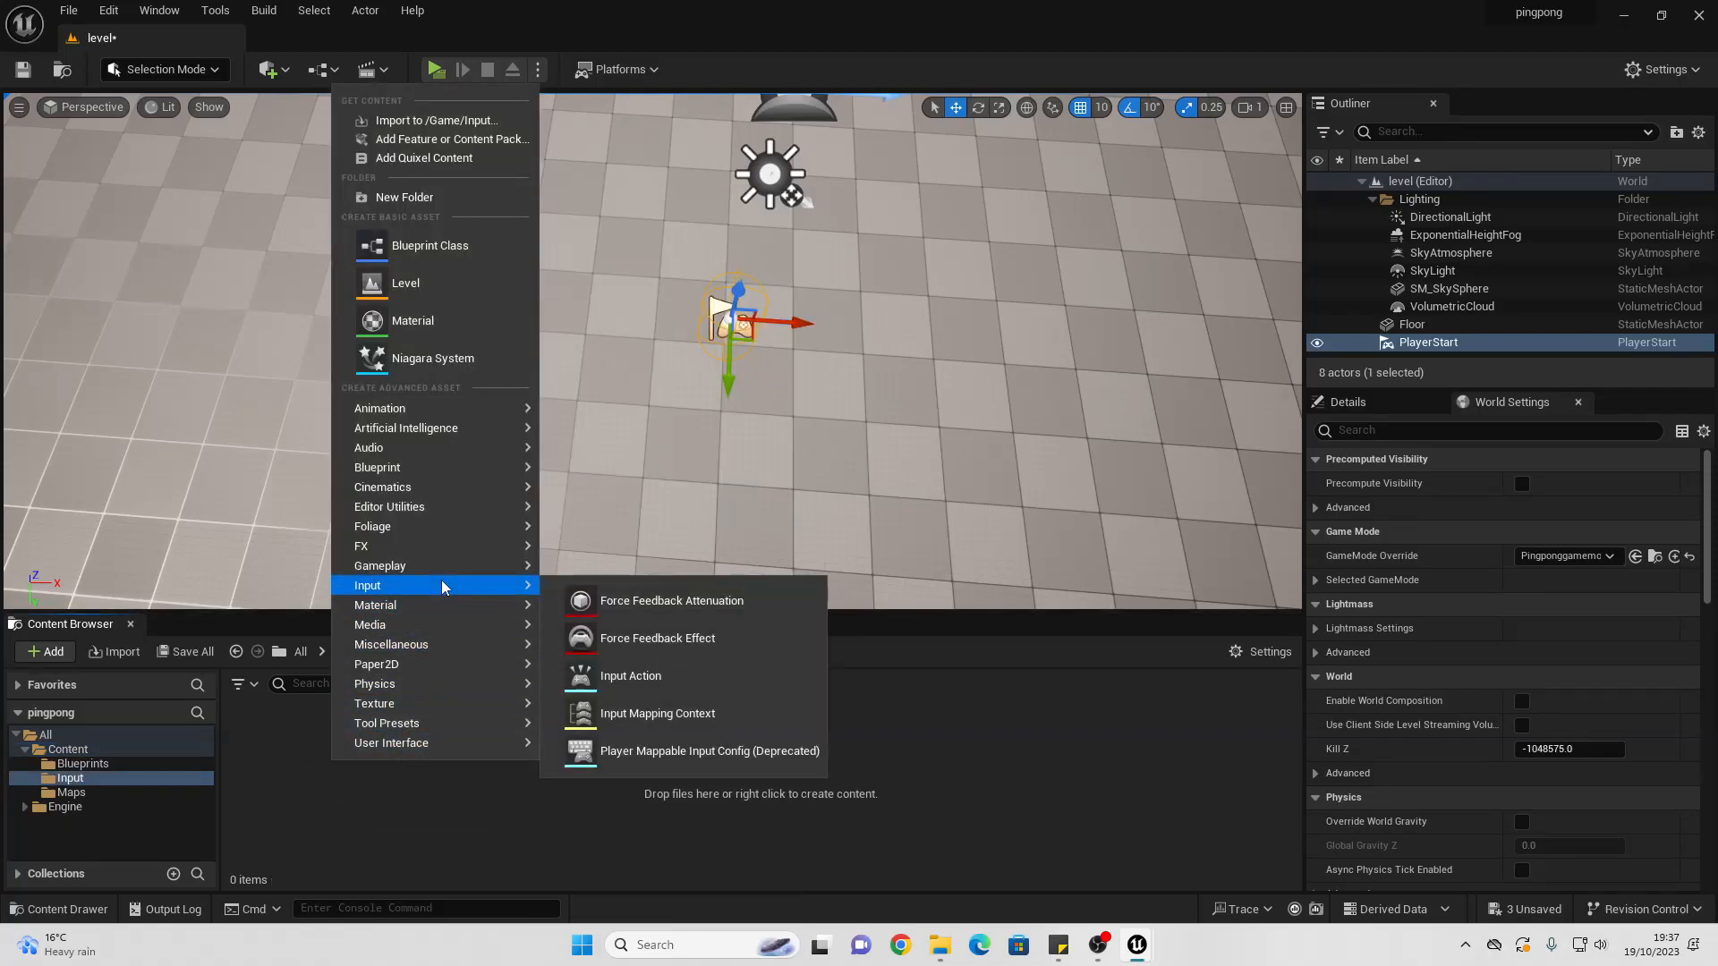
pyautogui.click(627, 714)
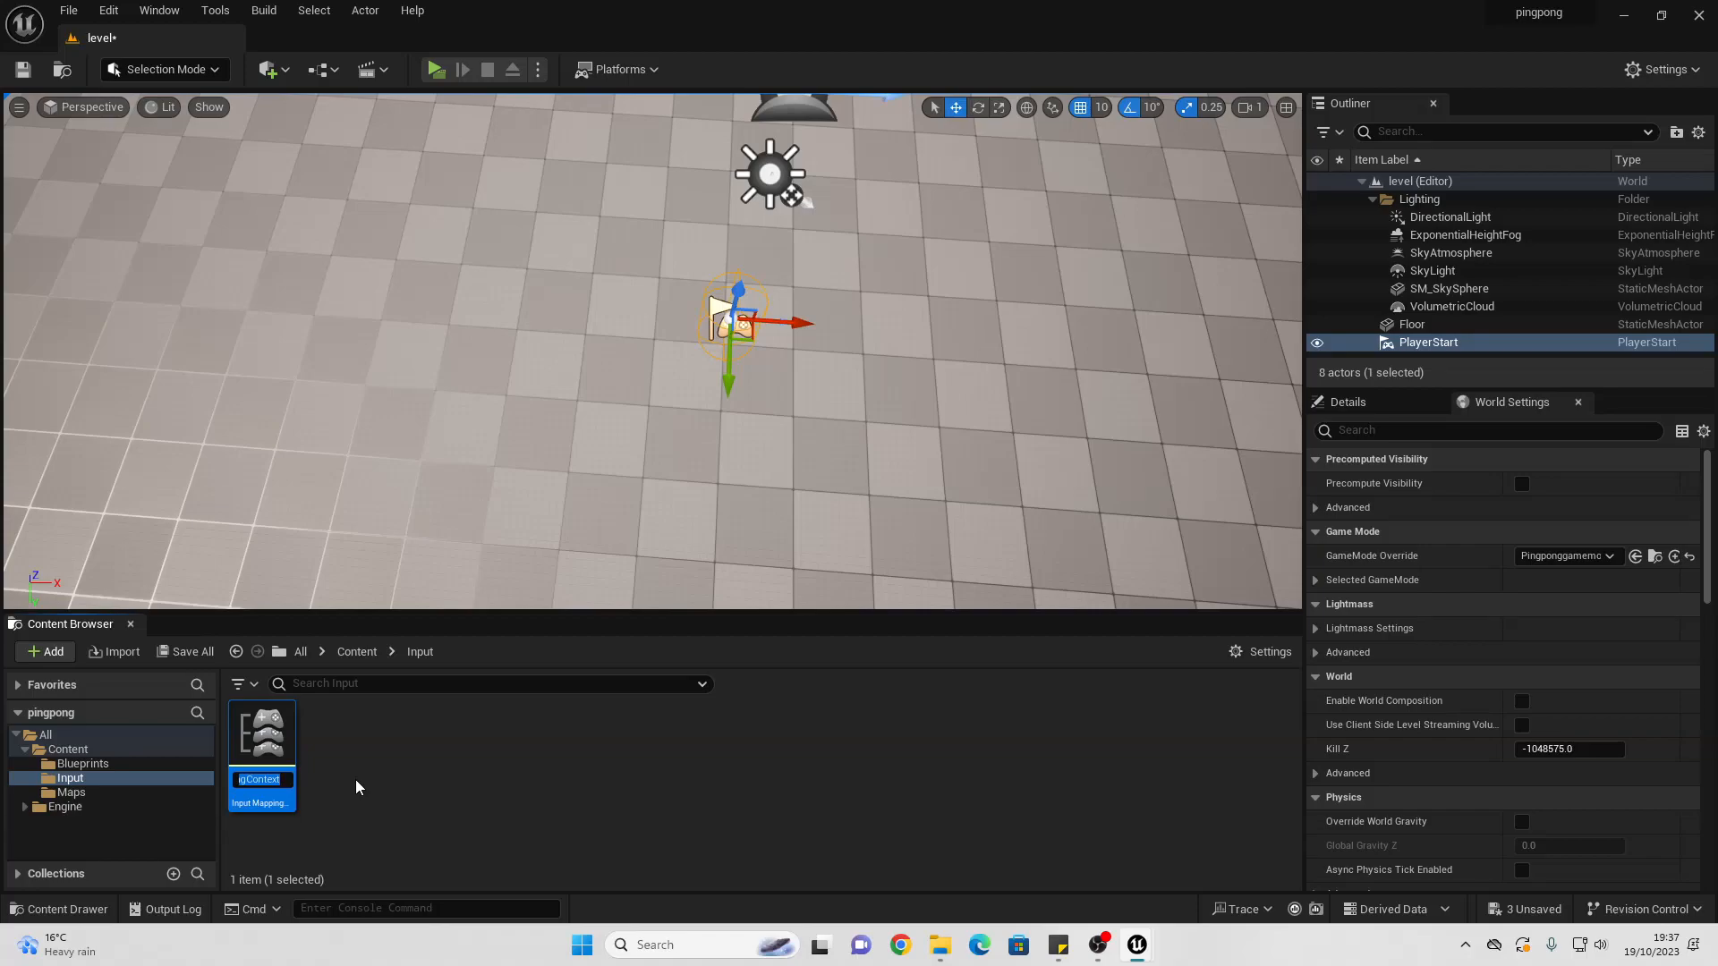
pyautogui.write('P')
pyautogui.press('Return')
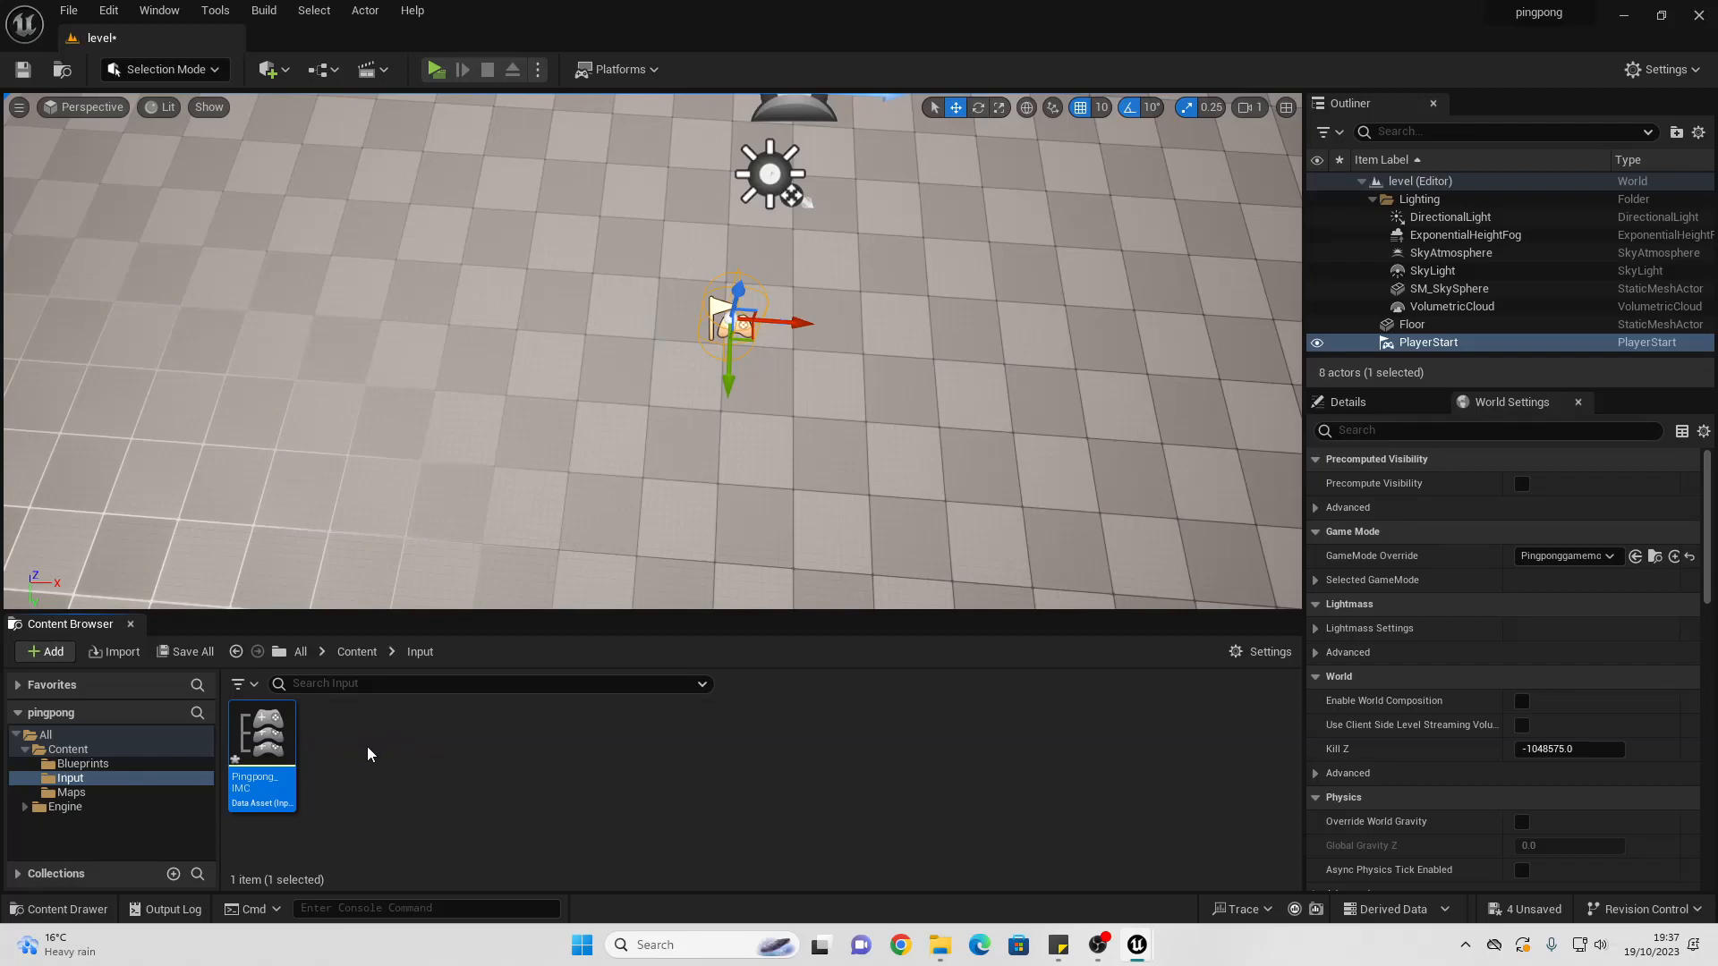
# Step: Create an Input Action named Move_IA inside the Input folder
pyautogui.rightClick(368, 754)
pyautogui.moveTo(466, 571)
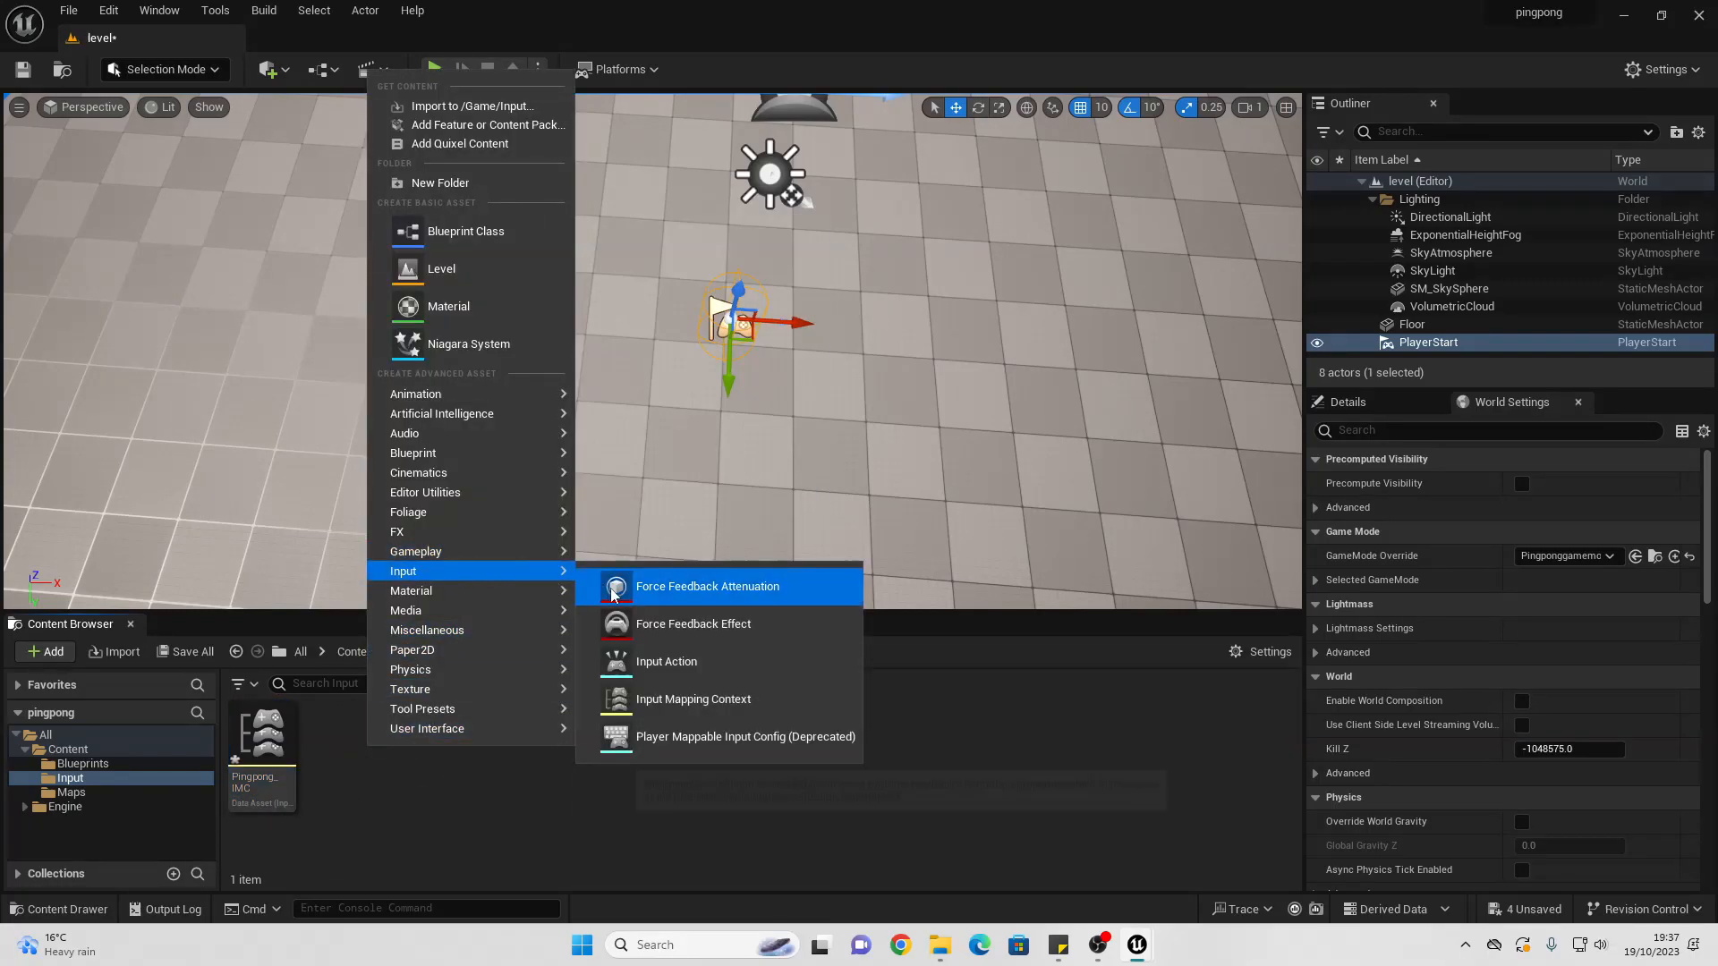
pyautogui.click(650, 667)
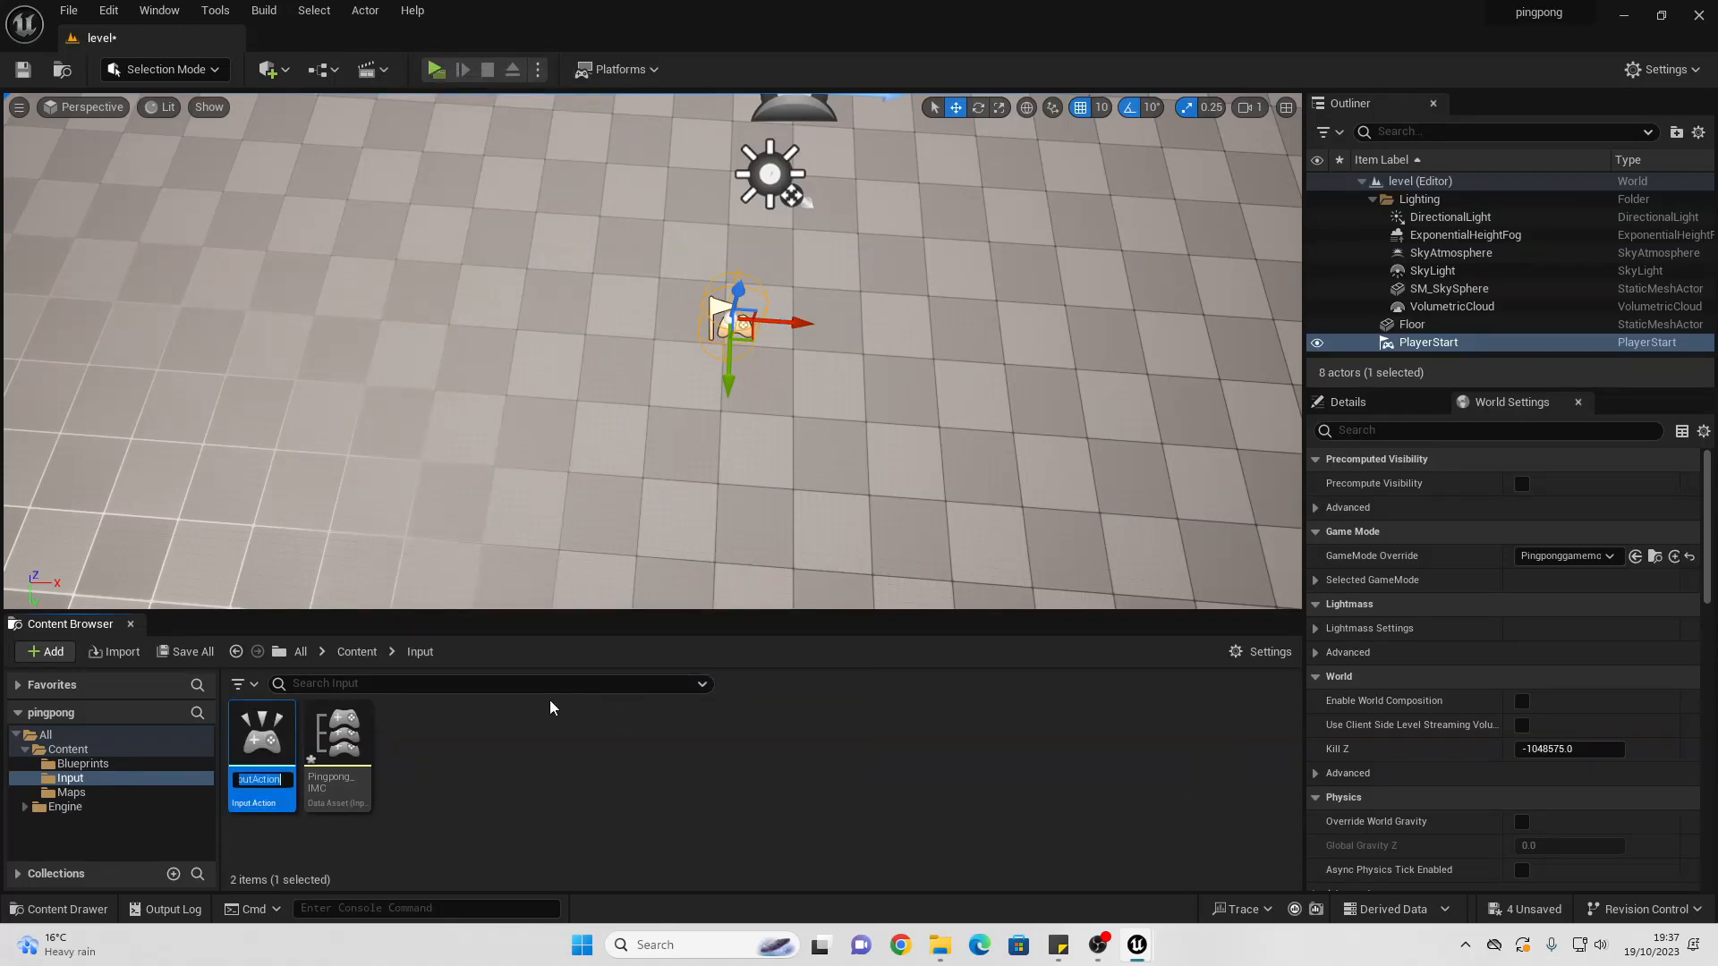
pyautogui.write('Move_IA')
pyautogui.press('Return')
# Step: Open Move_IA, change its Value Type from the digital boolean default and save the asset
pyautogui.doubleClick(283, 753)
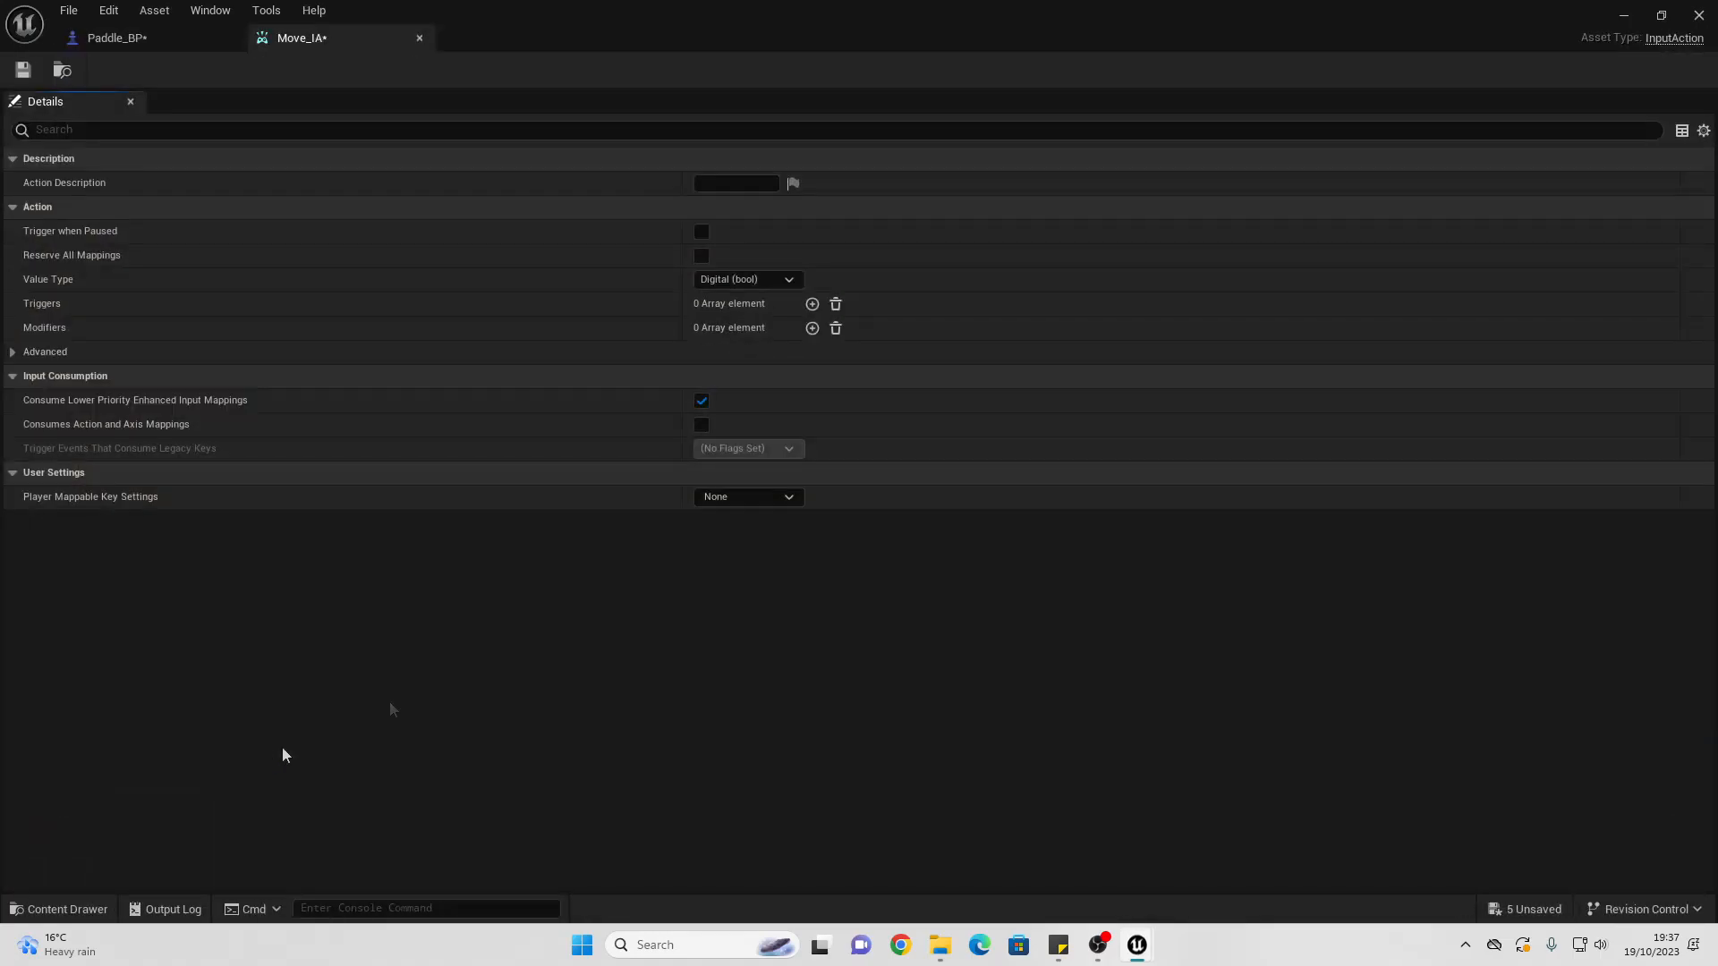
pyautogui.click(725, 281)
pyautogui.click(730, 314)
pyautogui.click(24, 70)
pyautogui.click(1623, 18)
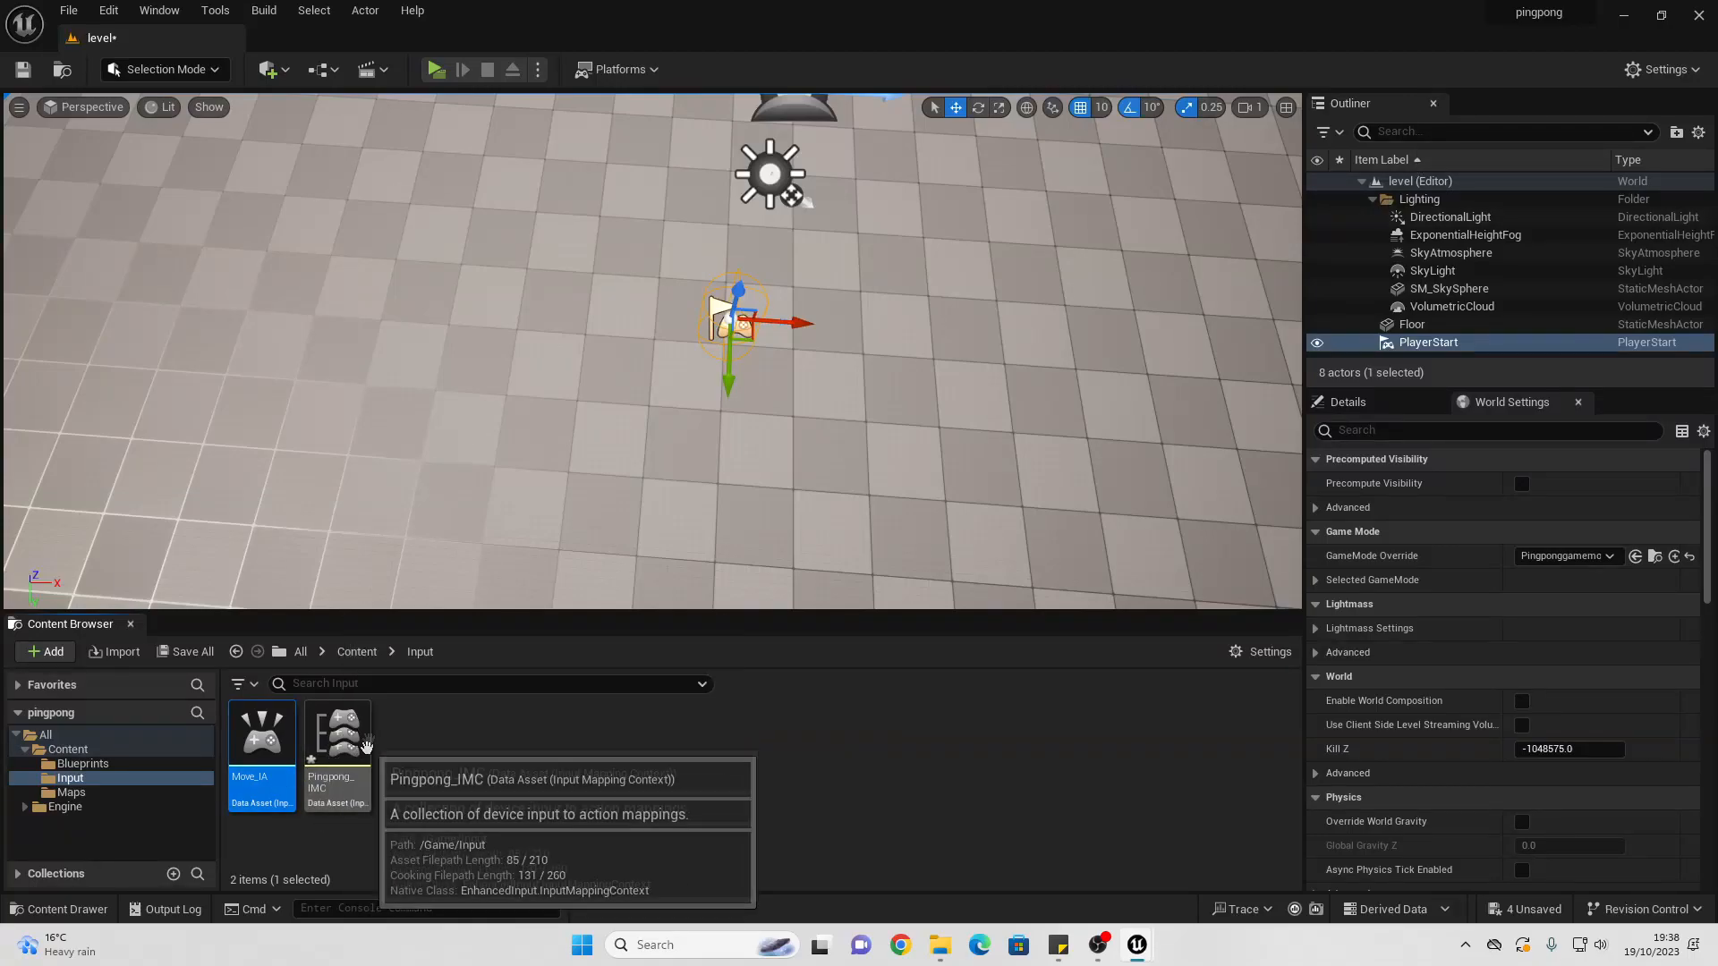
# Step: Open Pingpong_IMC and add a mapping that uses the Move_IA input action
pyautogui.doubleClick(343, 737)
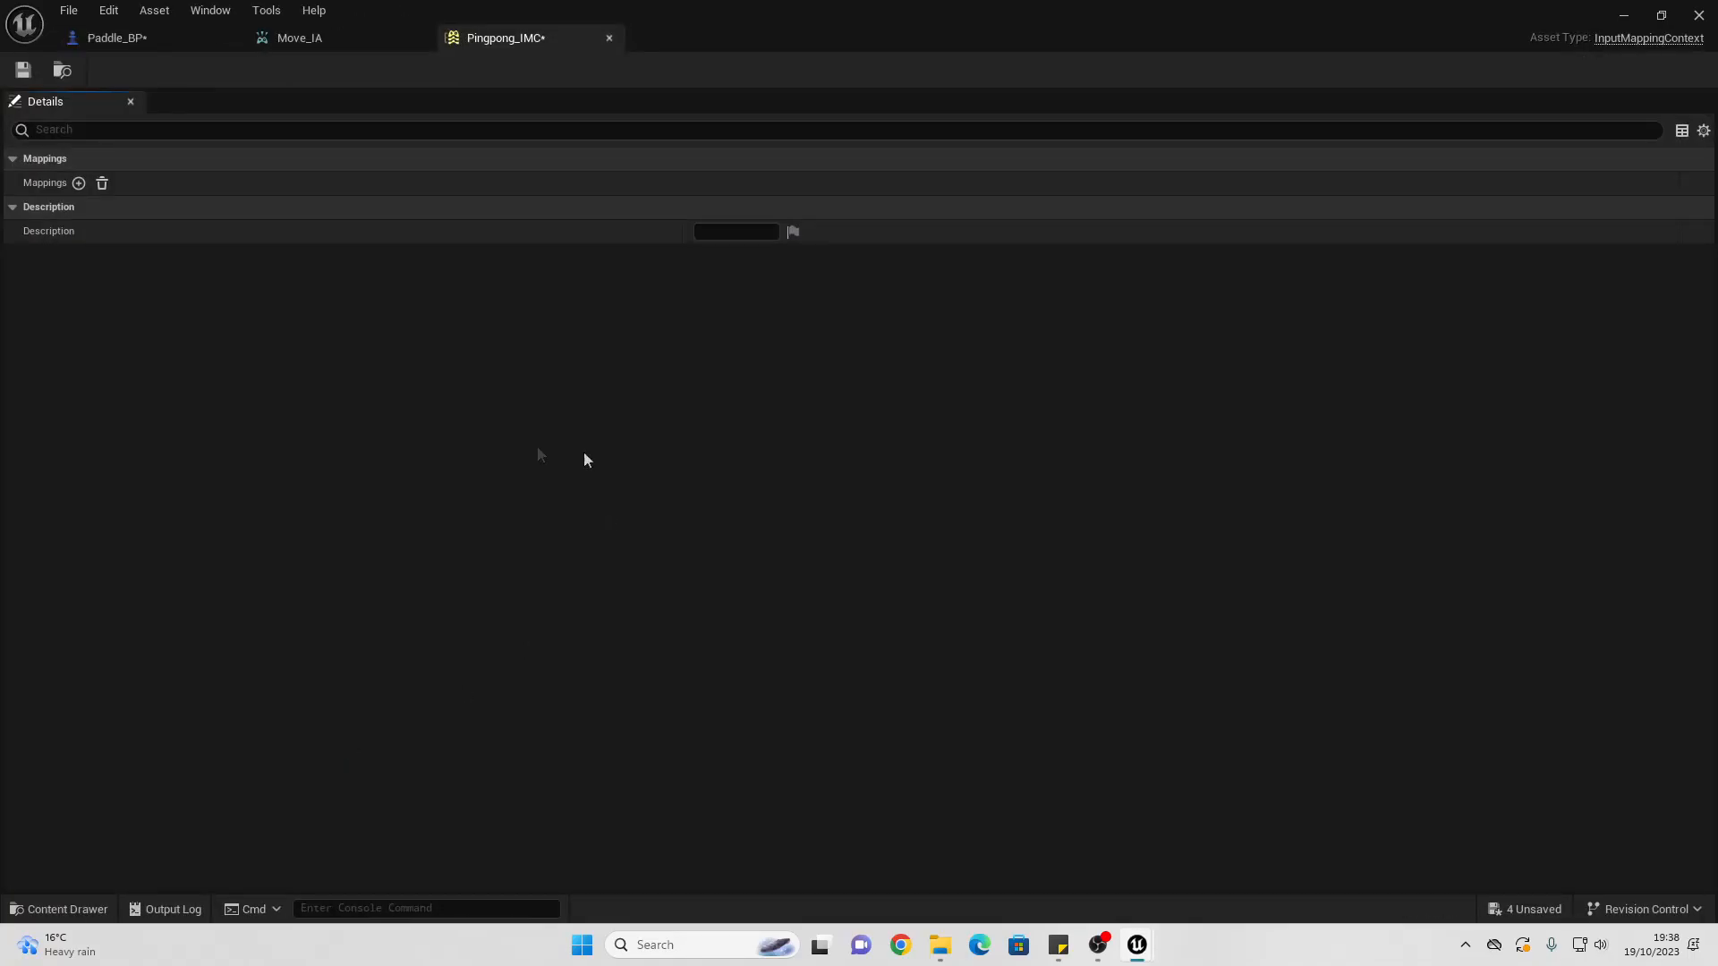
pyautogui.click(78, 183)
pyautogui.click(123, 207)
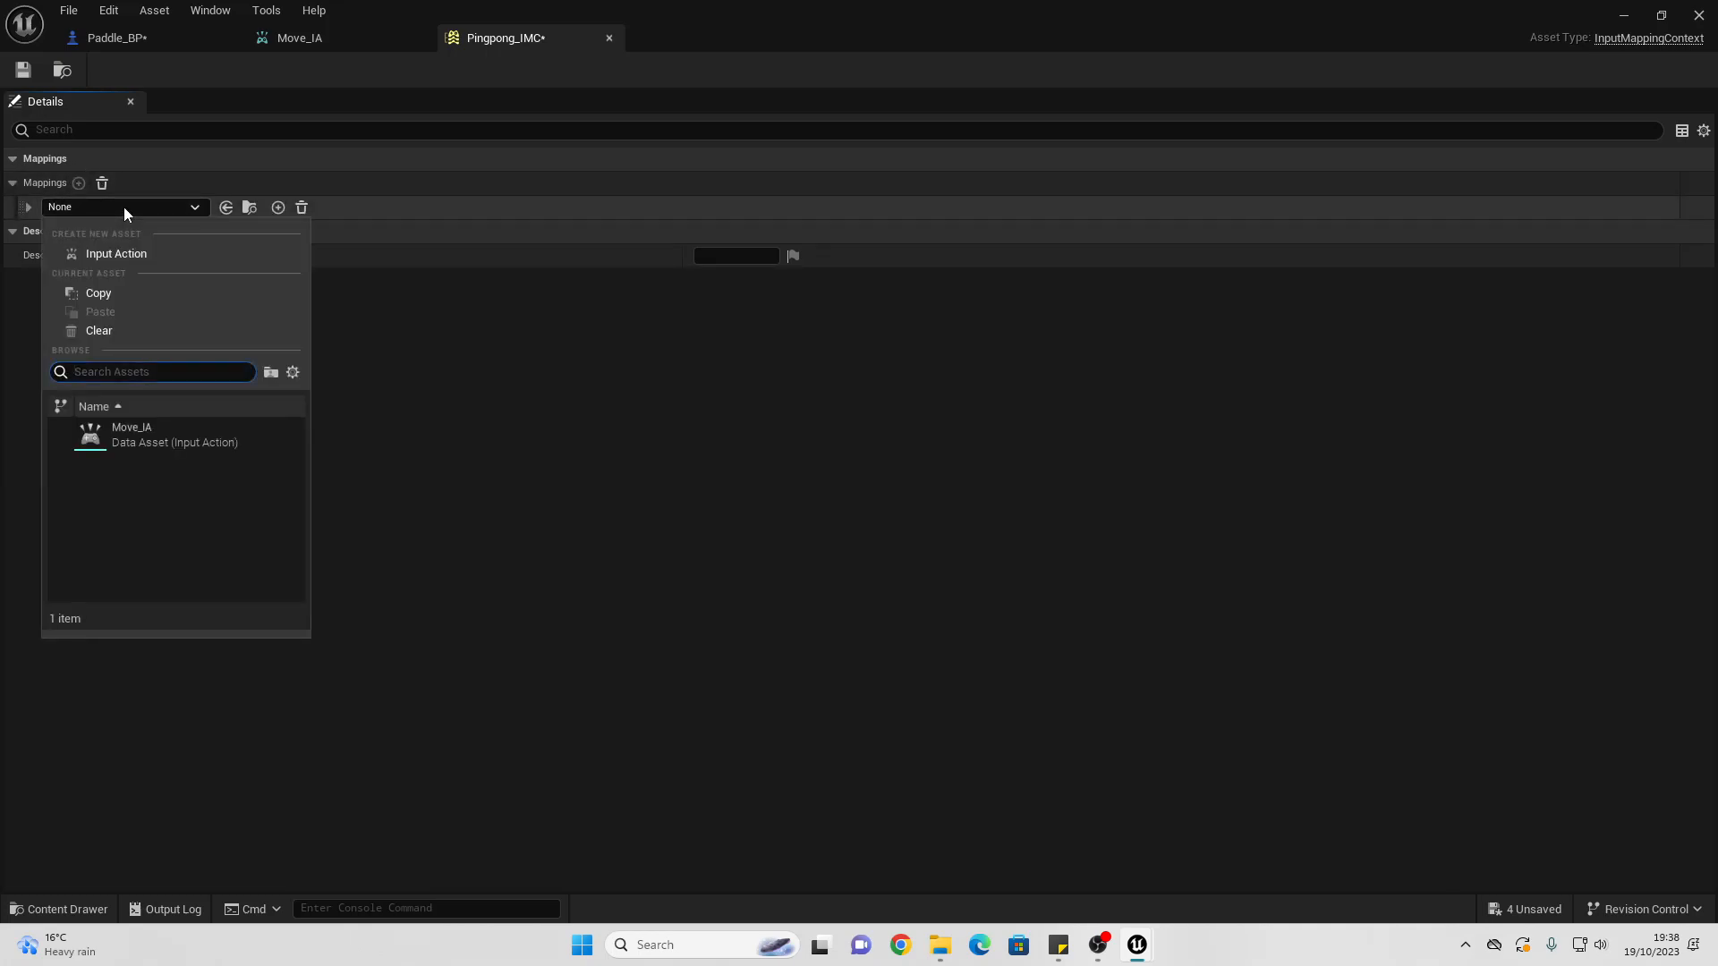
pyautogui.click(129, 439)
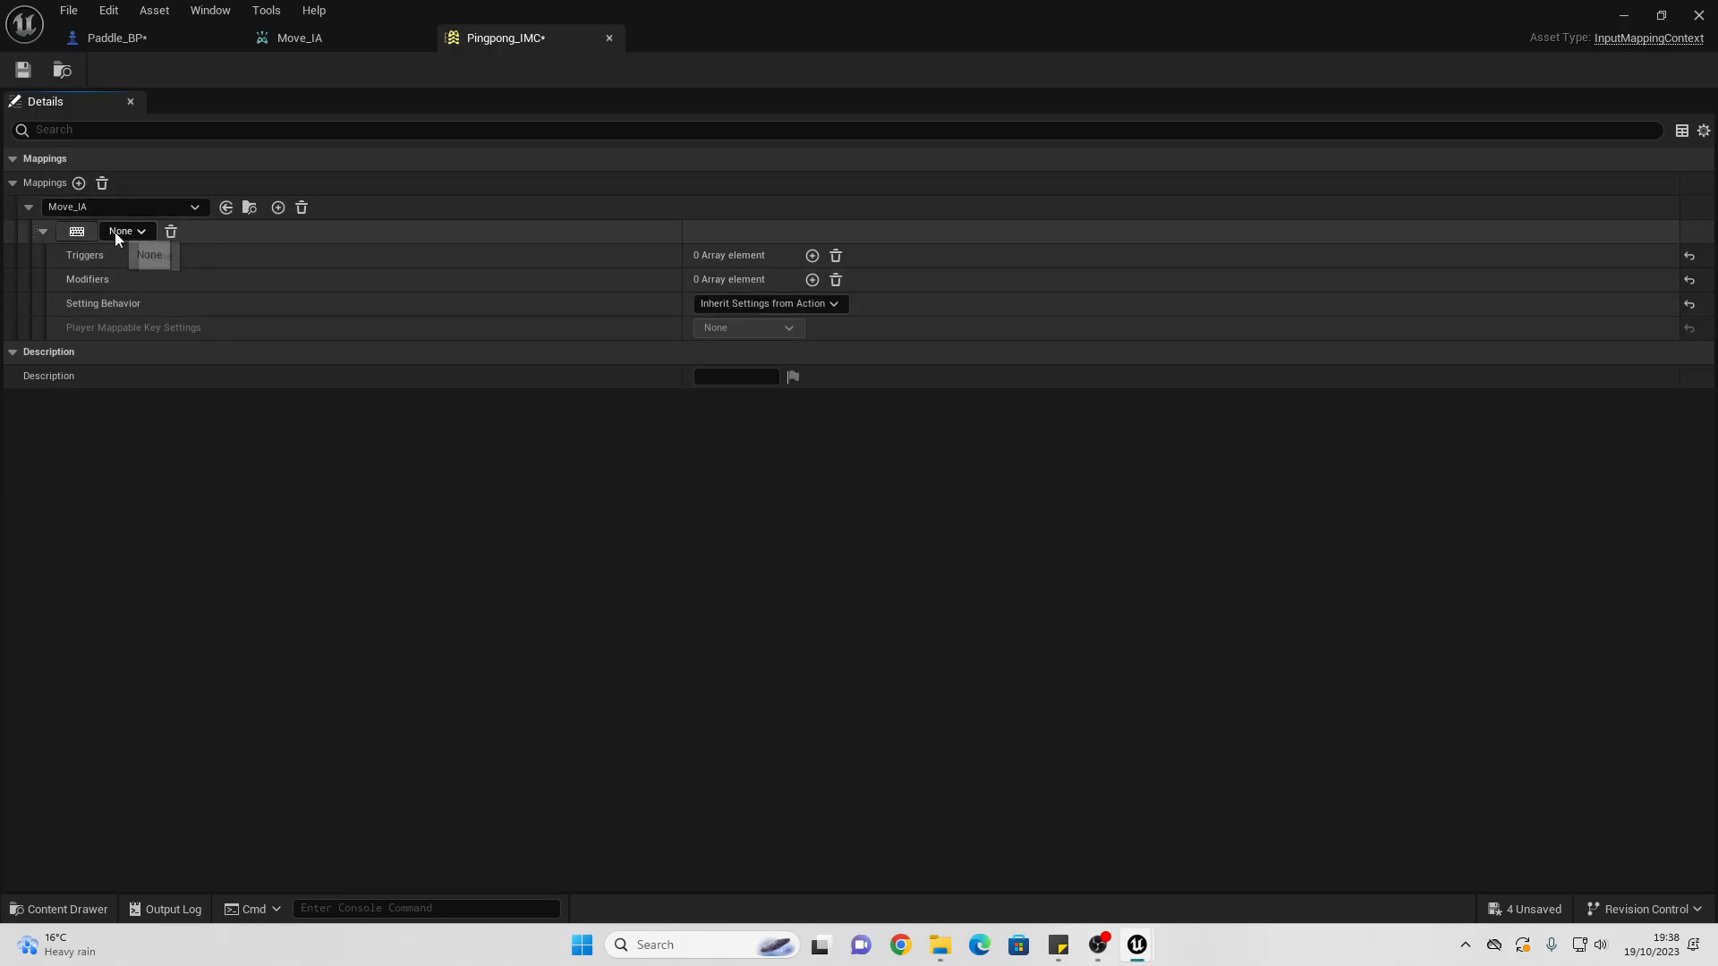
# Step: Bind the keyboard Up key to the Move_IA mapping and add a second binding for the keyboard Down key
pyautogui.click(138, 232)
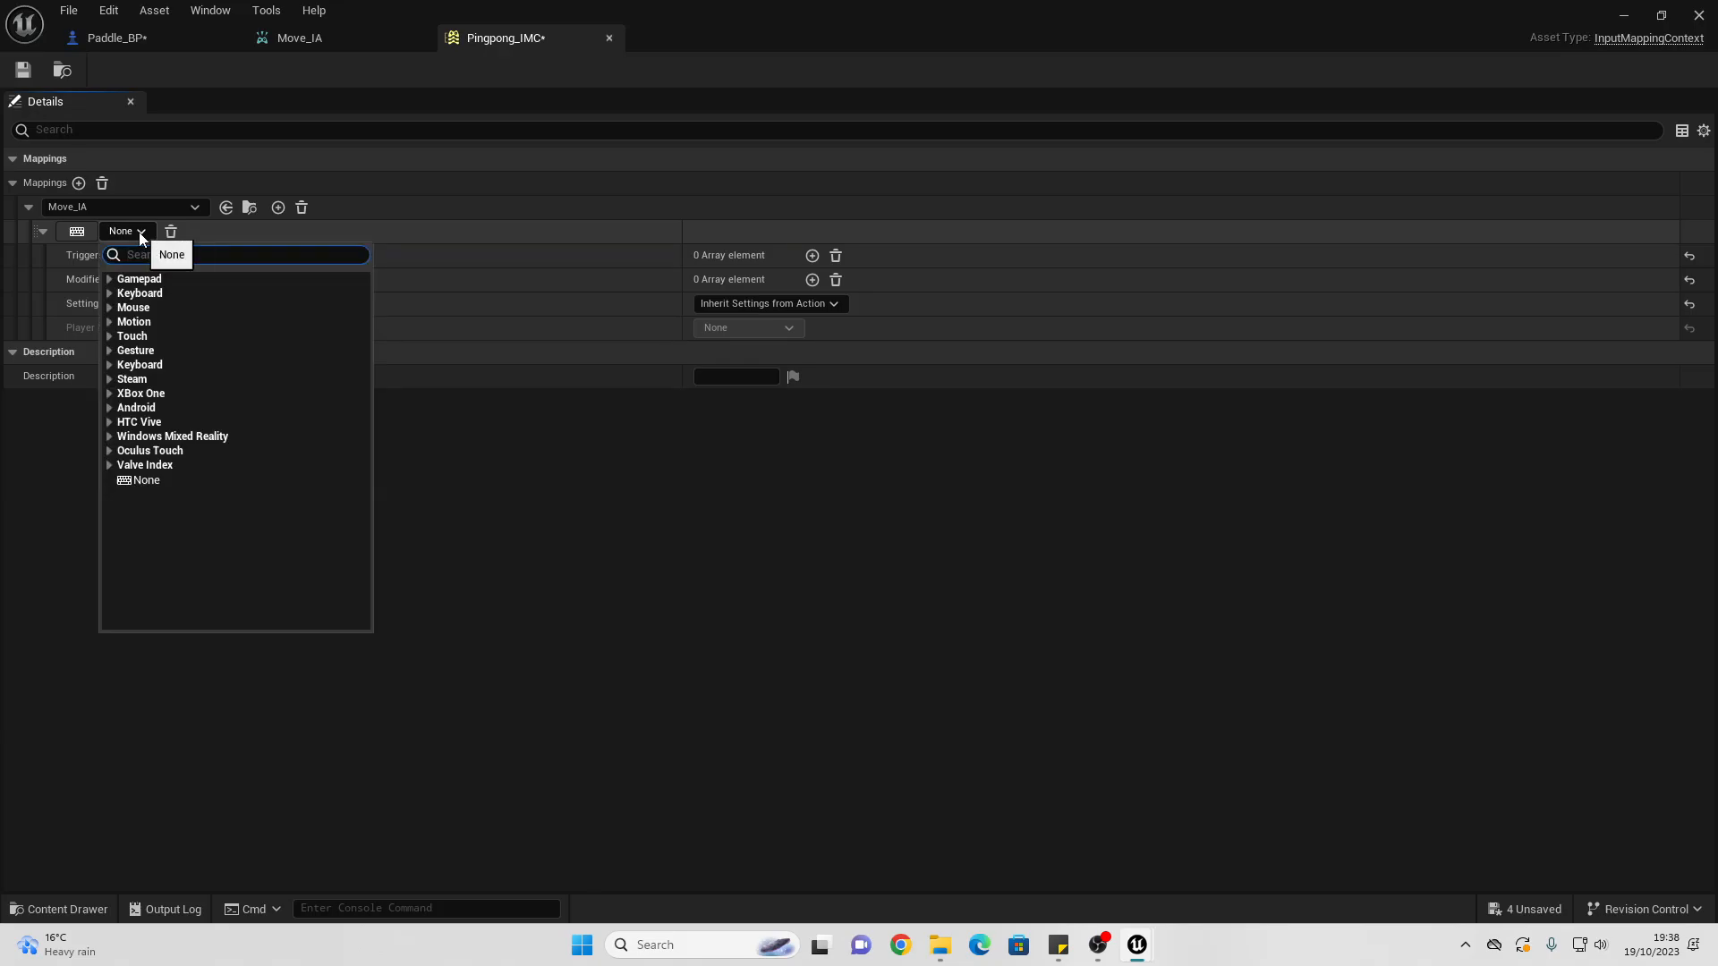
pyautogui.write('UP')
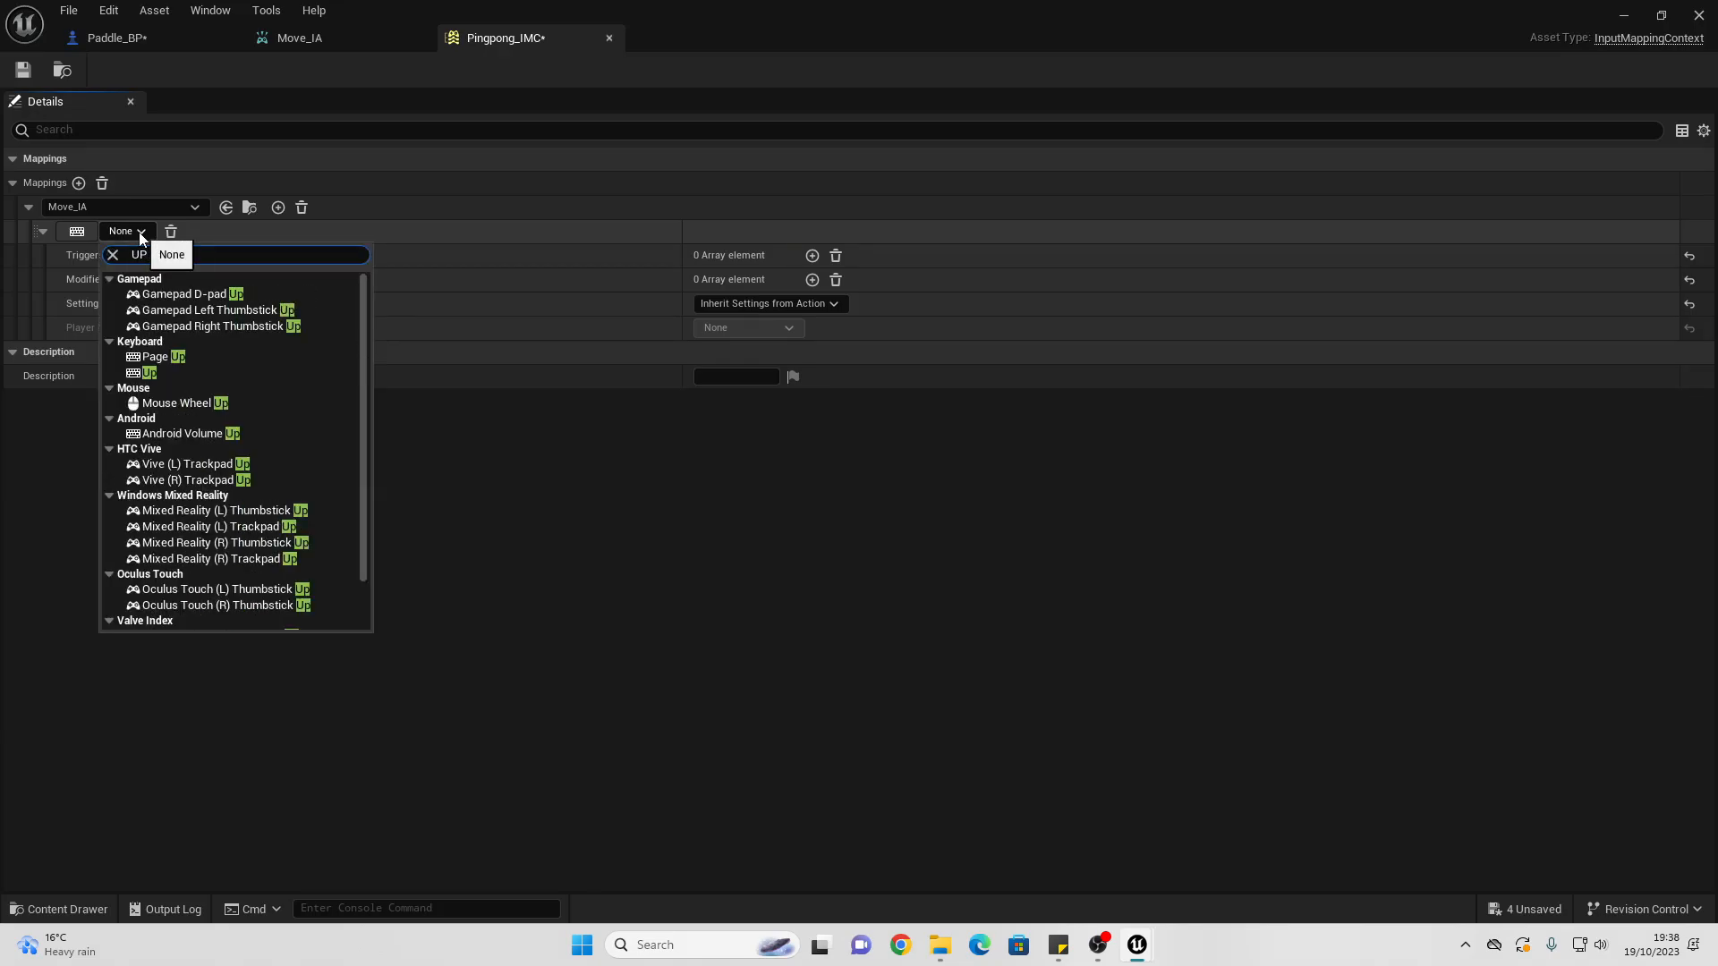
pyautogui.click(154, 371)
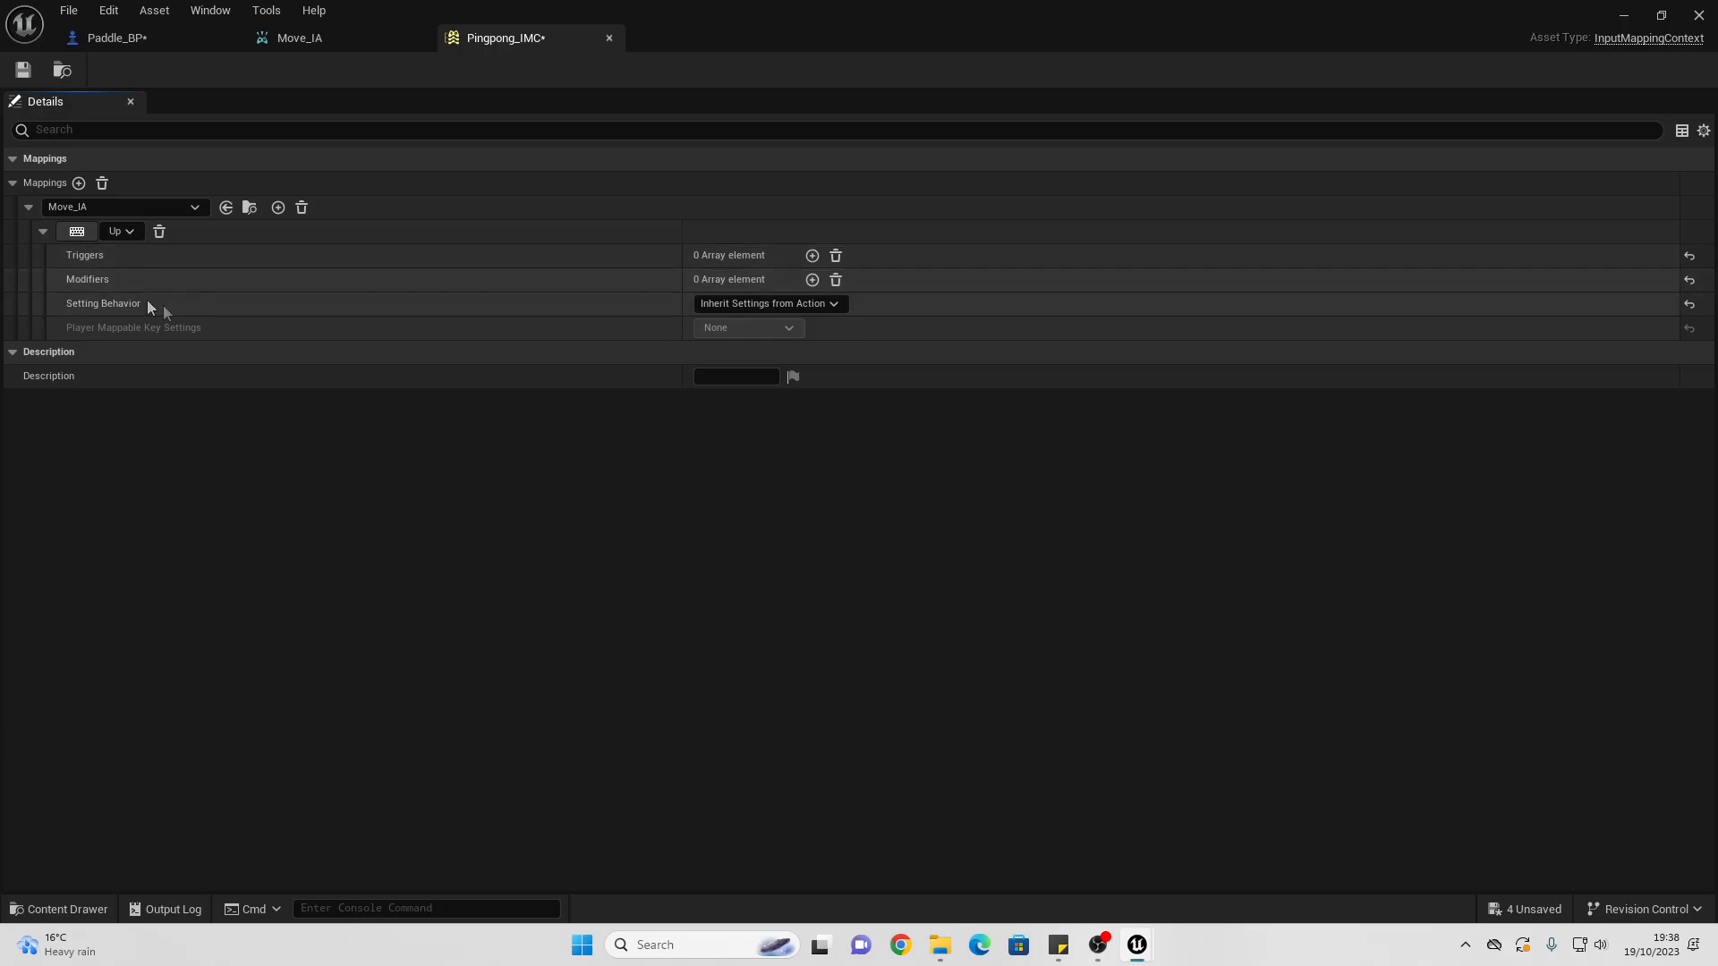
pyautogui.click(278, 207)
pyautogui.click(119, 353)
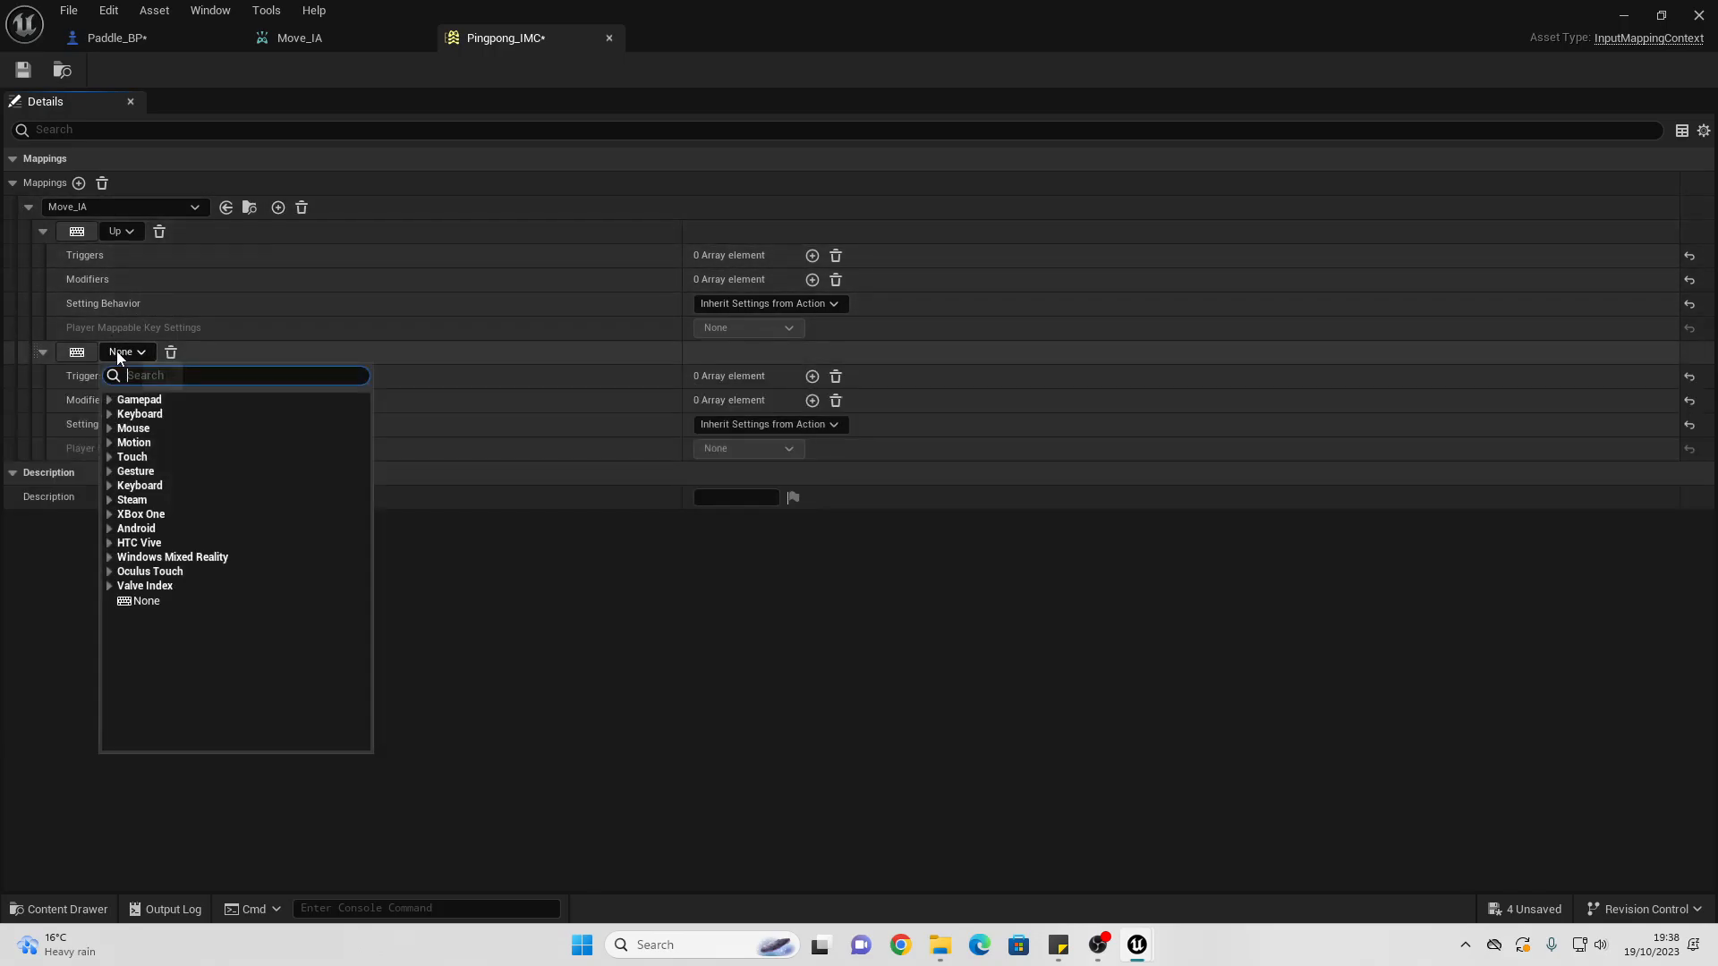
pyautogui.write('down')
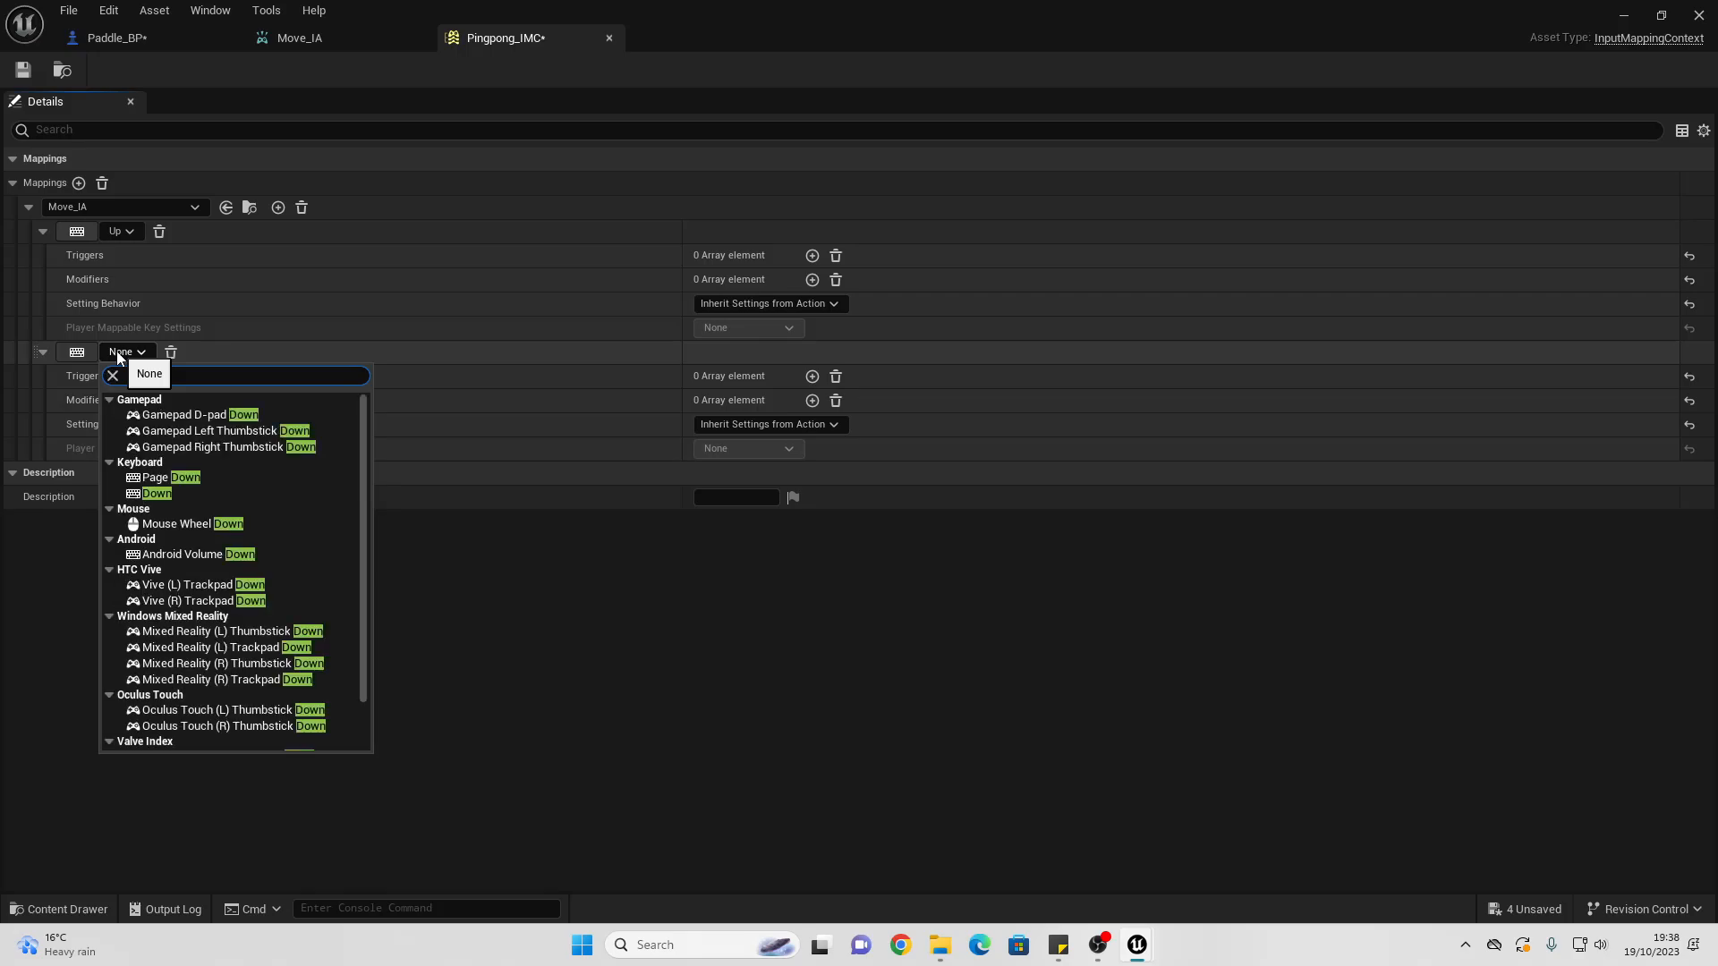
pyautogui.click(181, 498)
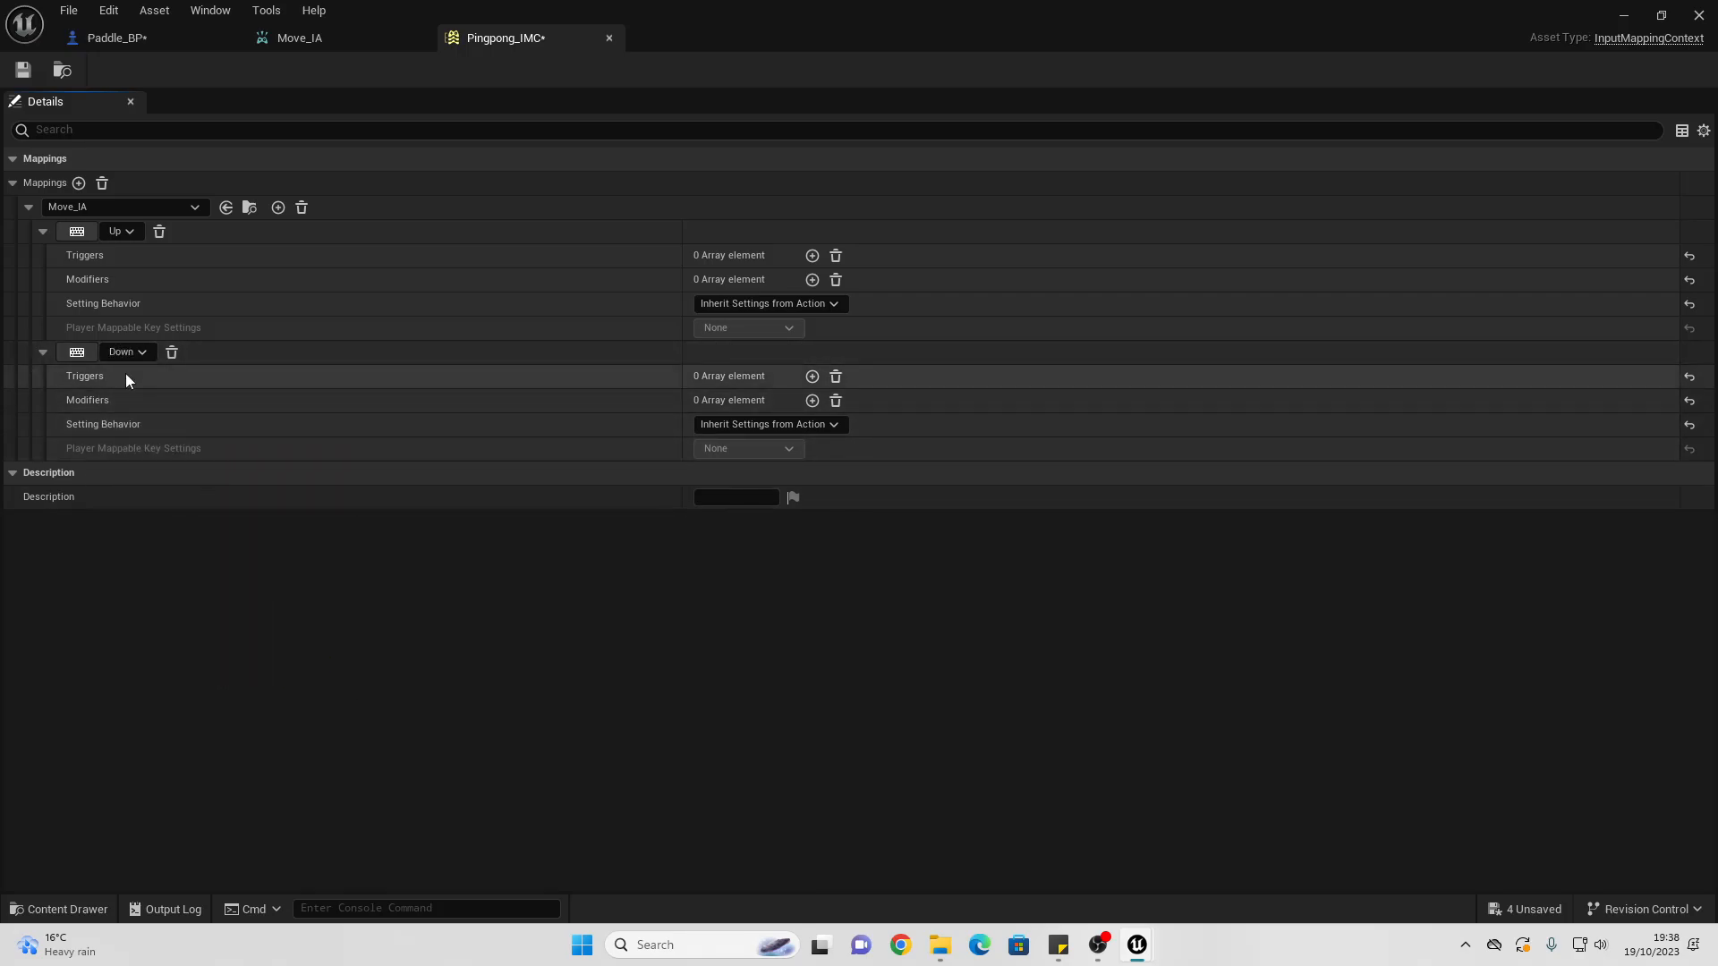
# Step: Add a Negate modifier to the Down key binding in Pingpong_IMC
pyautogui.click(812, 401)
pyautogui.click(755, 426)
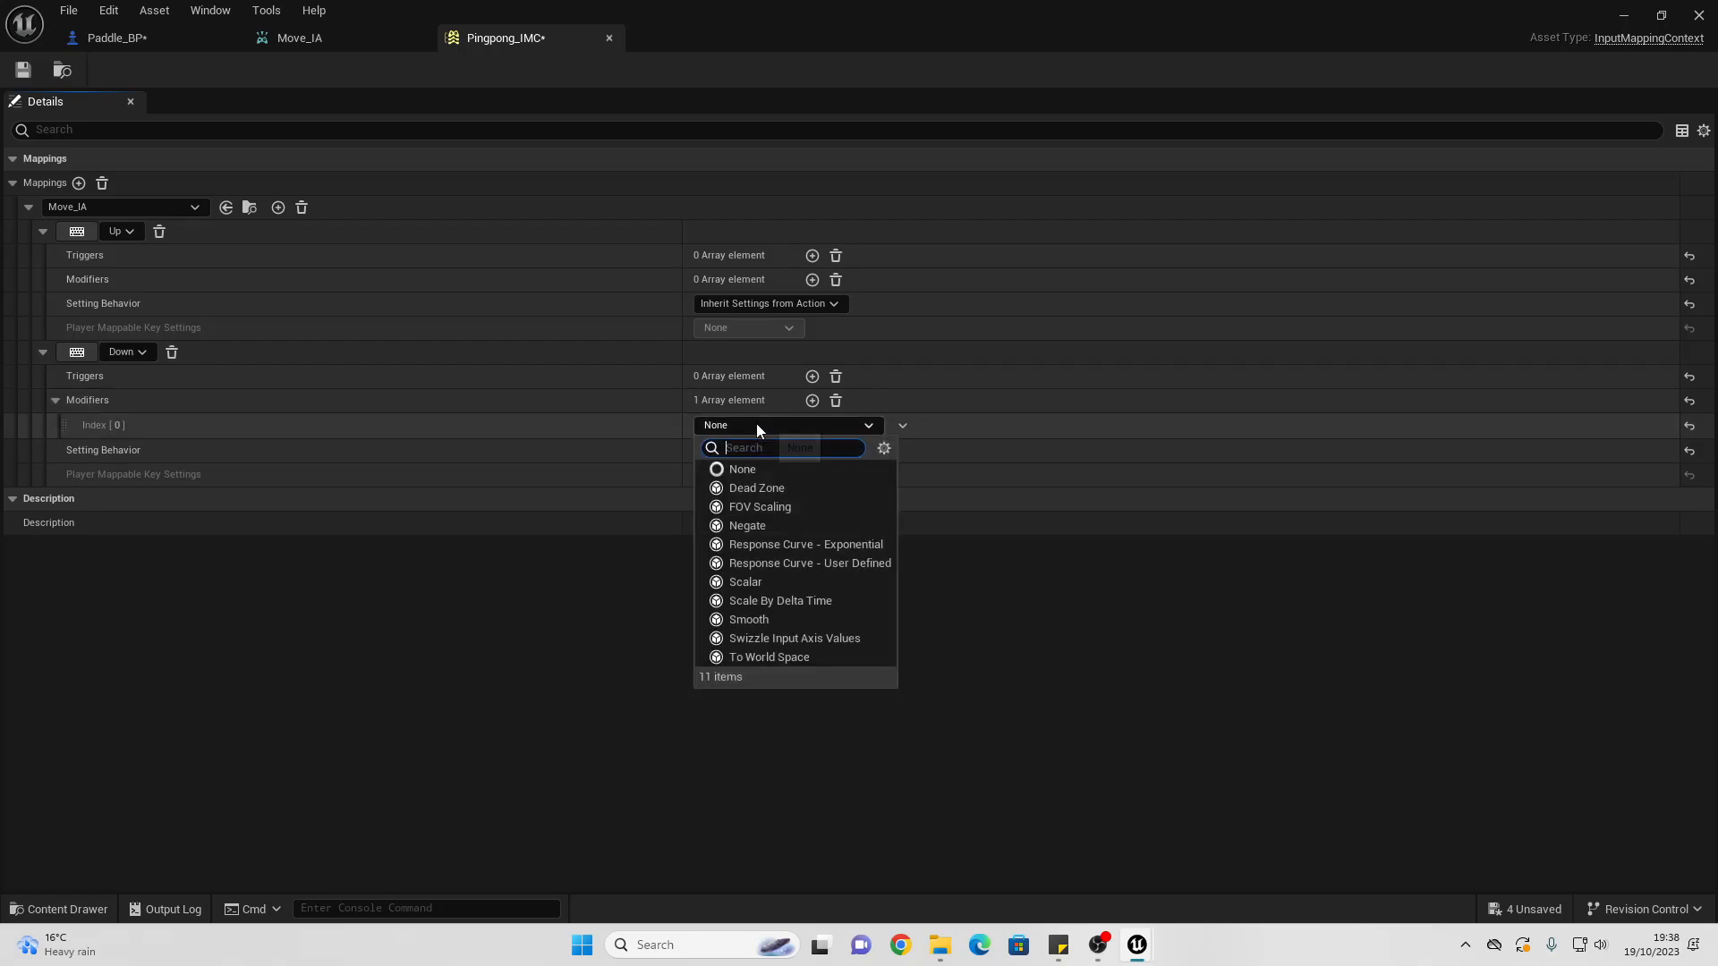
pyautogui.click(741, 526)
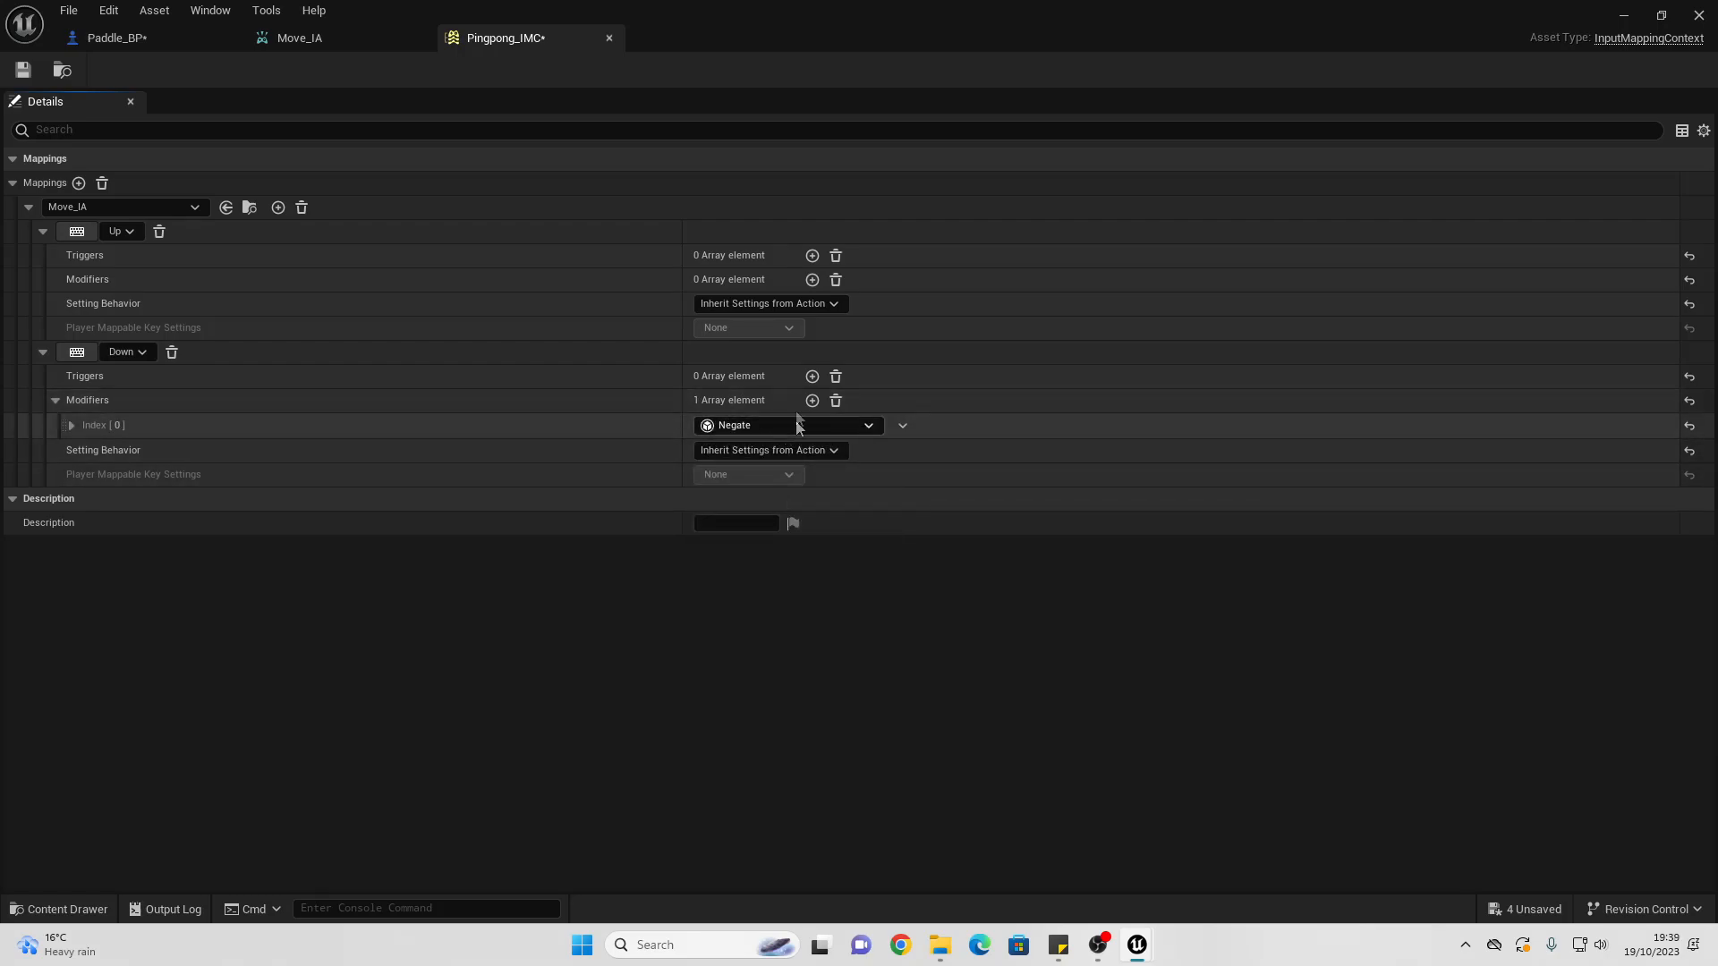
pyautogui.click(1626, 18)
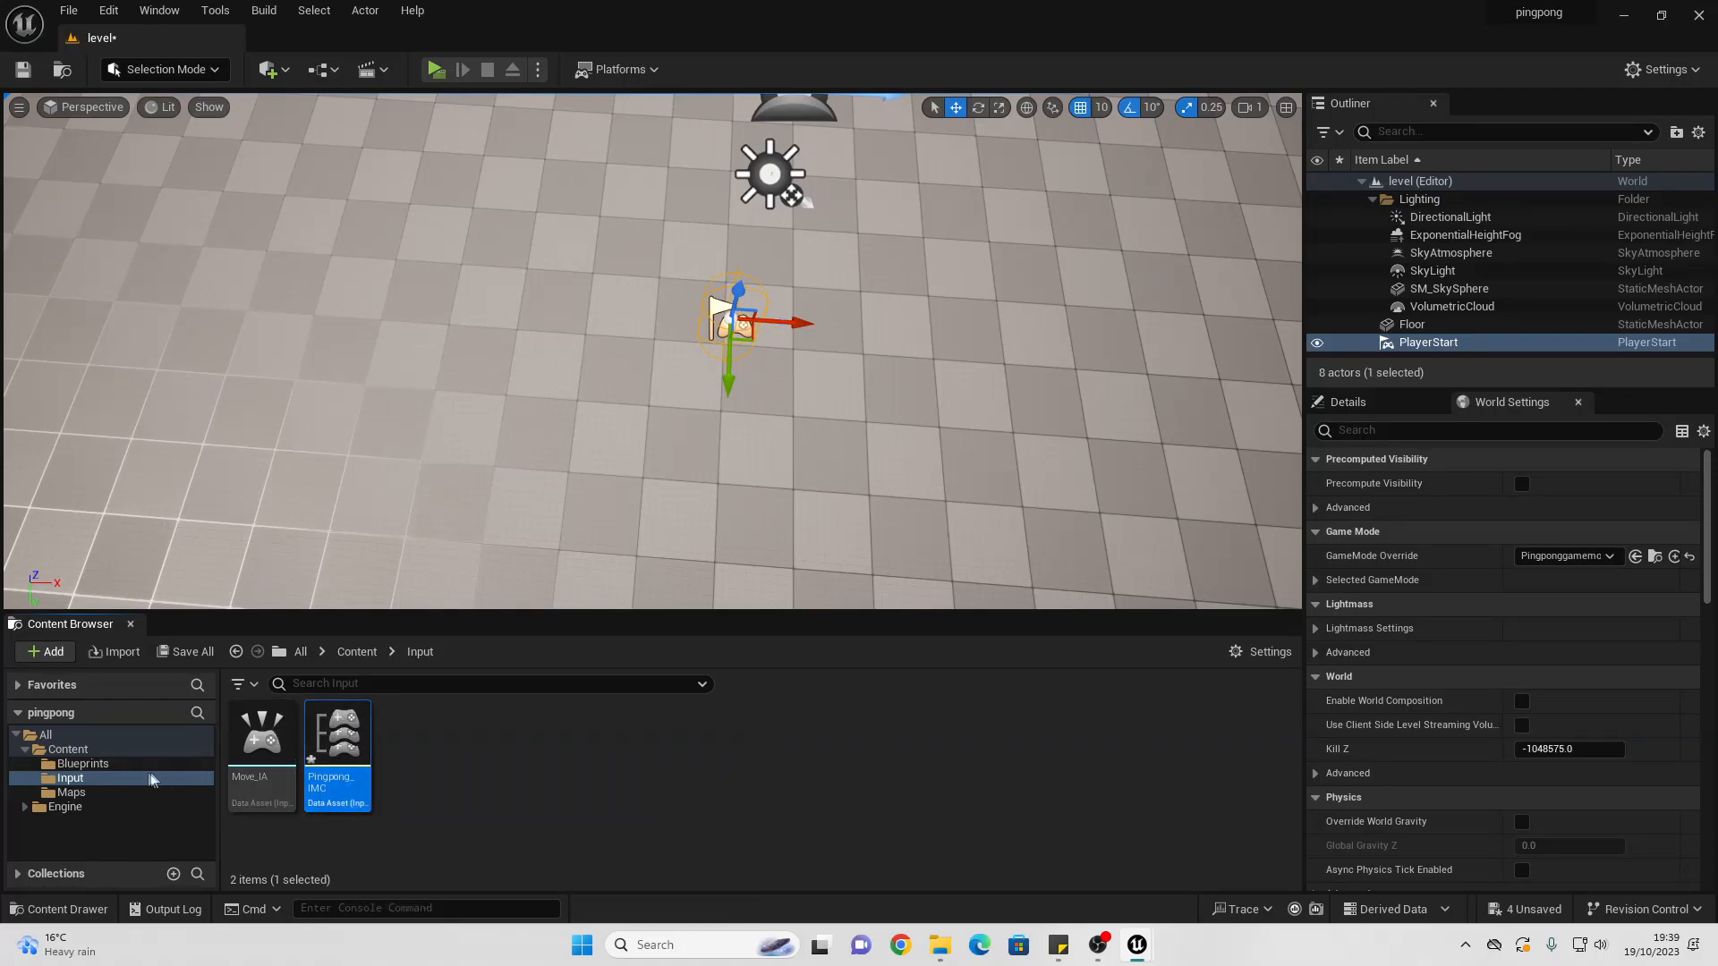
# Step: Open Paddle_BP's Event Graph and place an Event BeginPlay node in an empty area
pyautogui.click(143, 763)
pyautogui.doubleClick(273, 746)
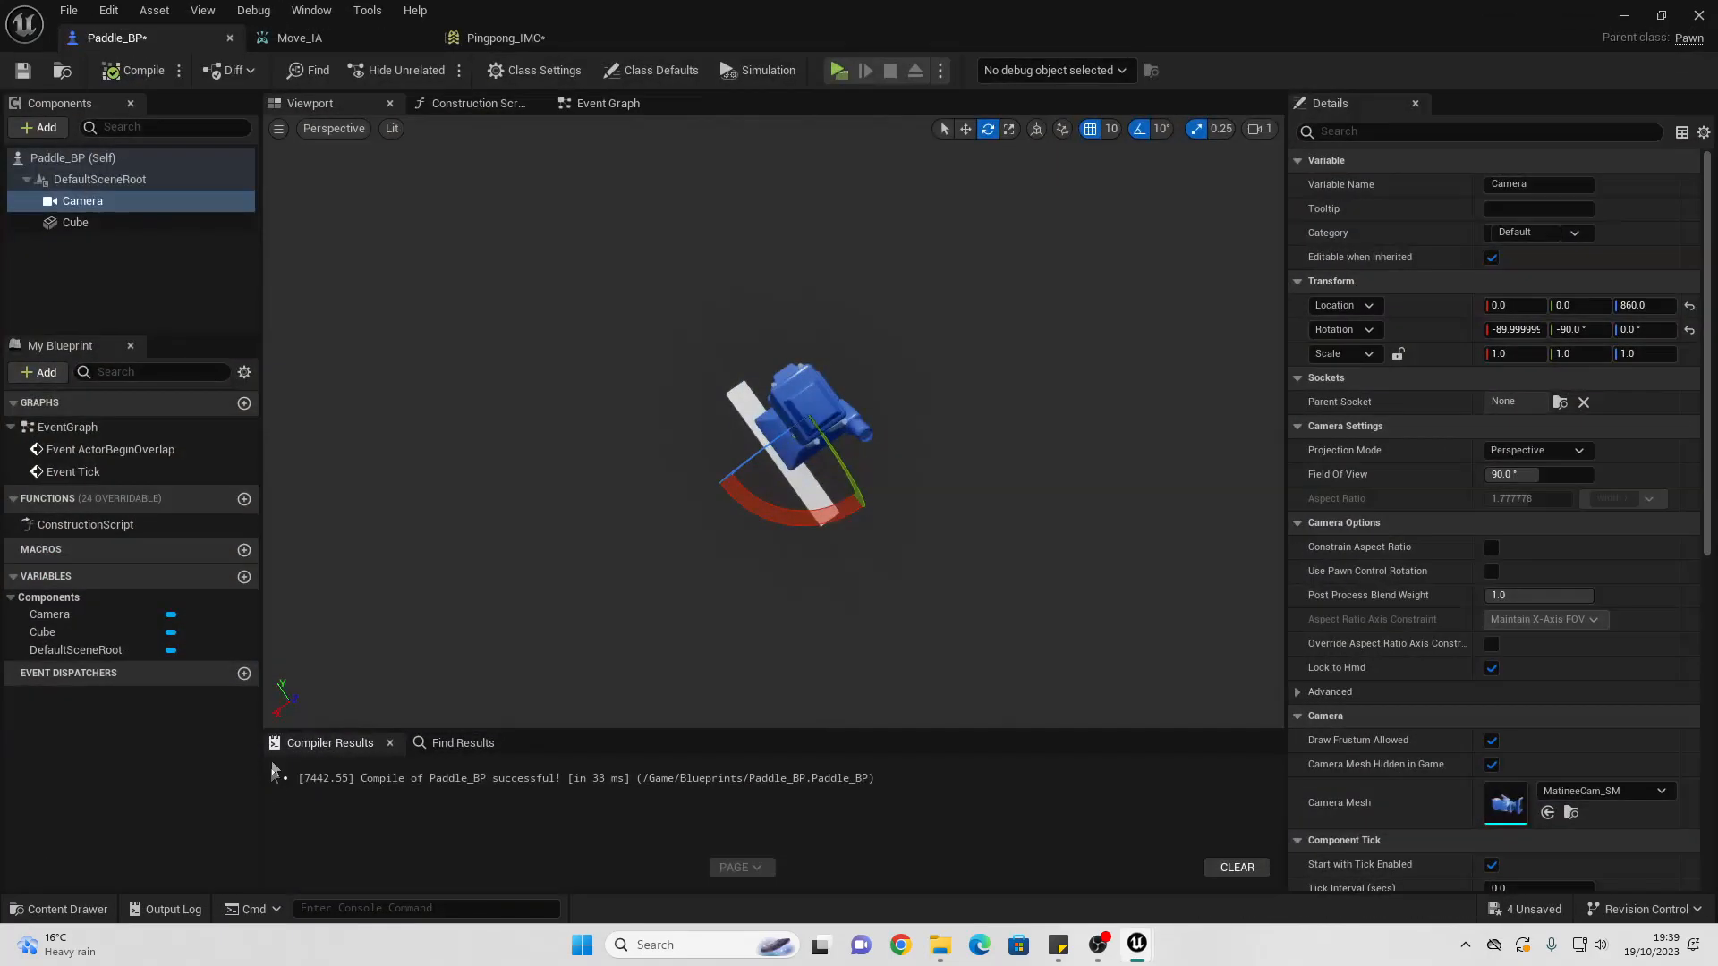
pyautogui.click(604, 104)
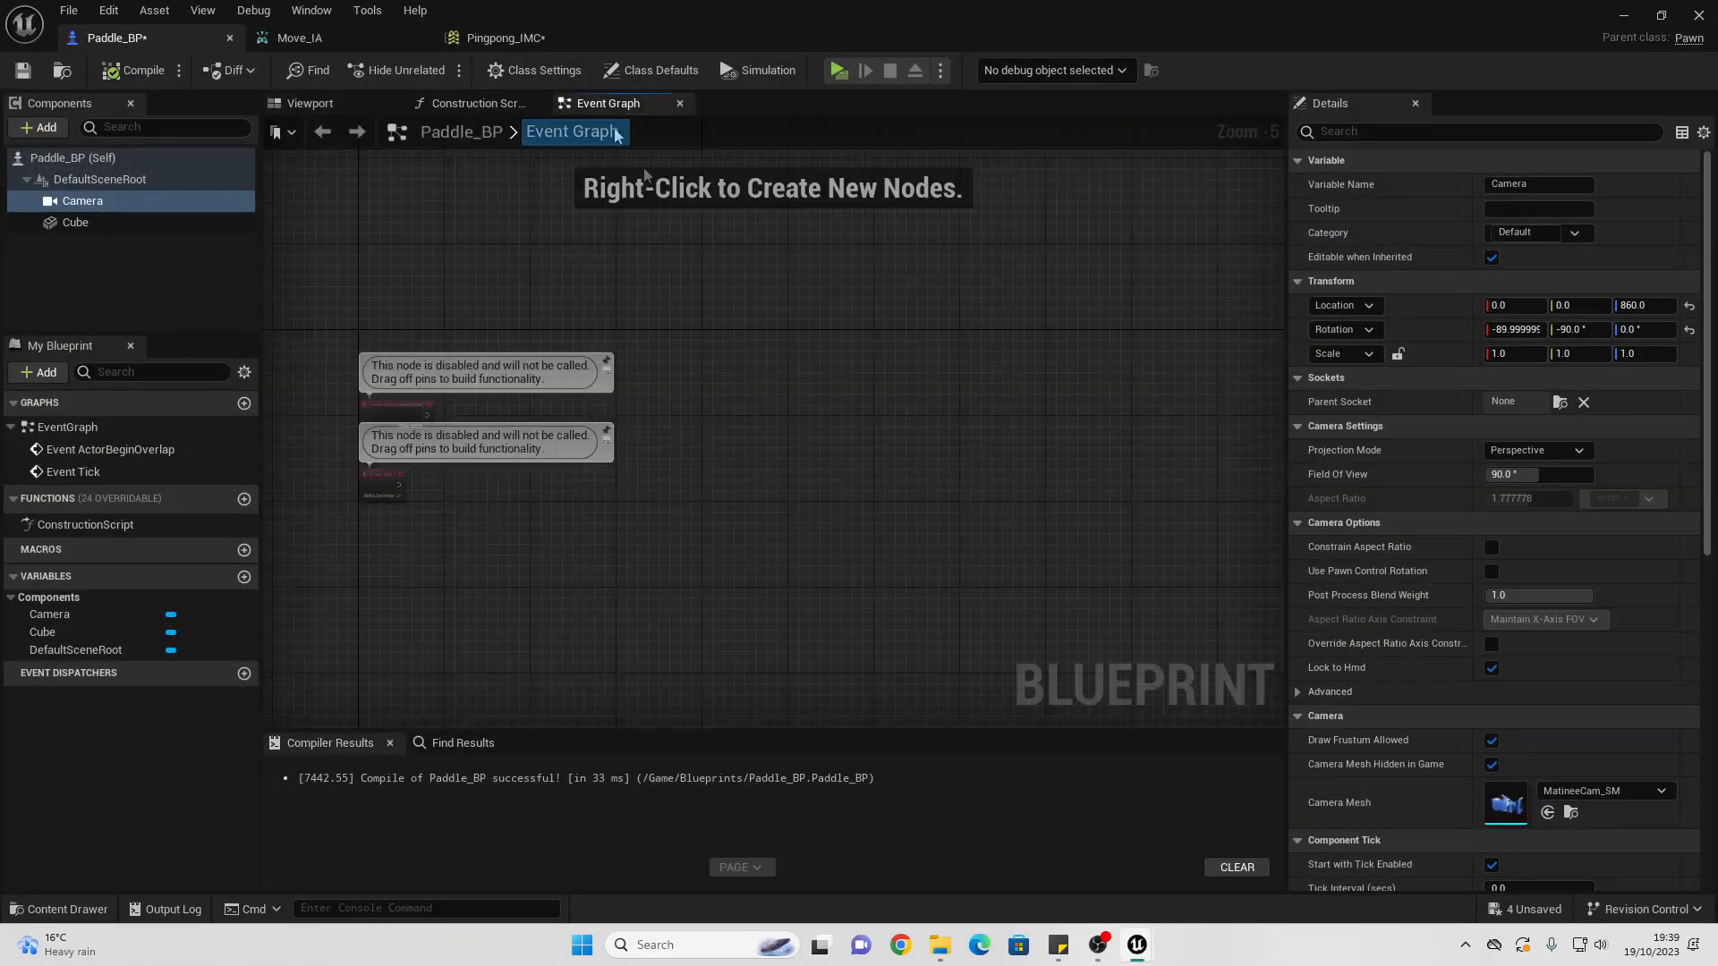
pyautogui.scroll(1, 686, 397)
pyautogui.moveTo(685, 397); pyautogui.dragTo(605, 470, button='right')
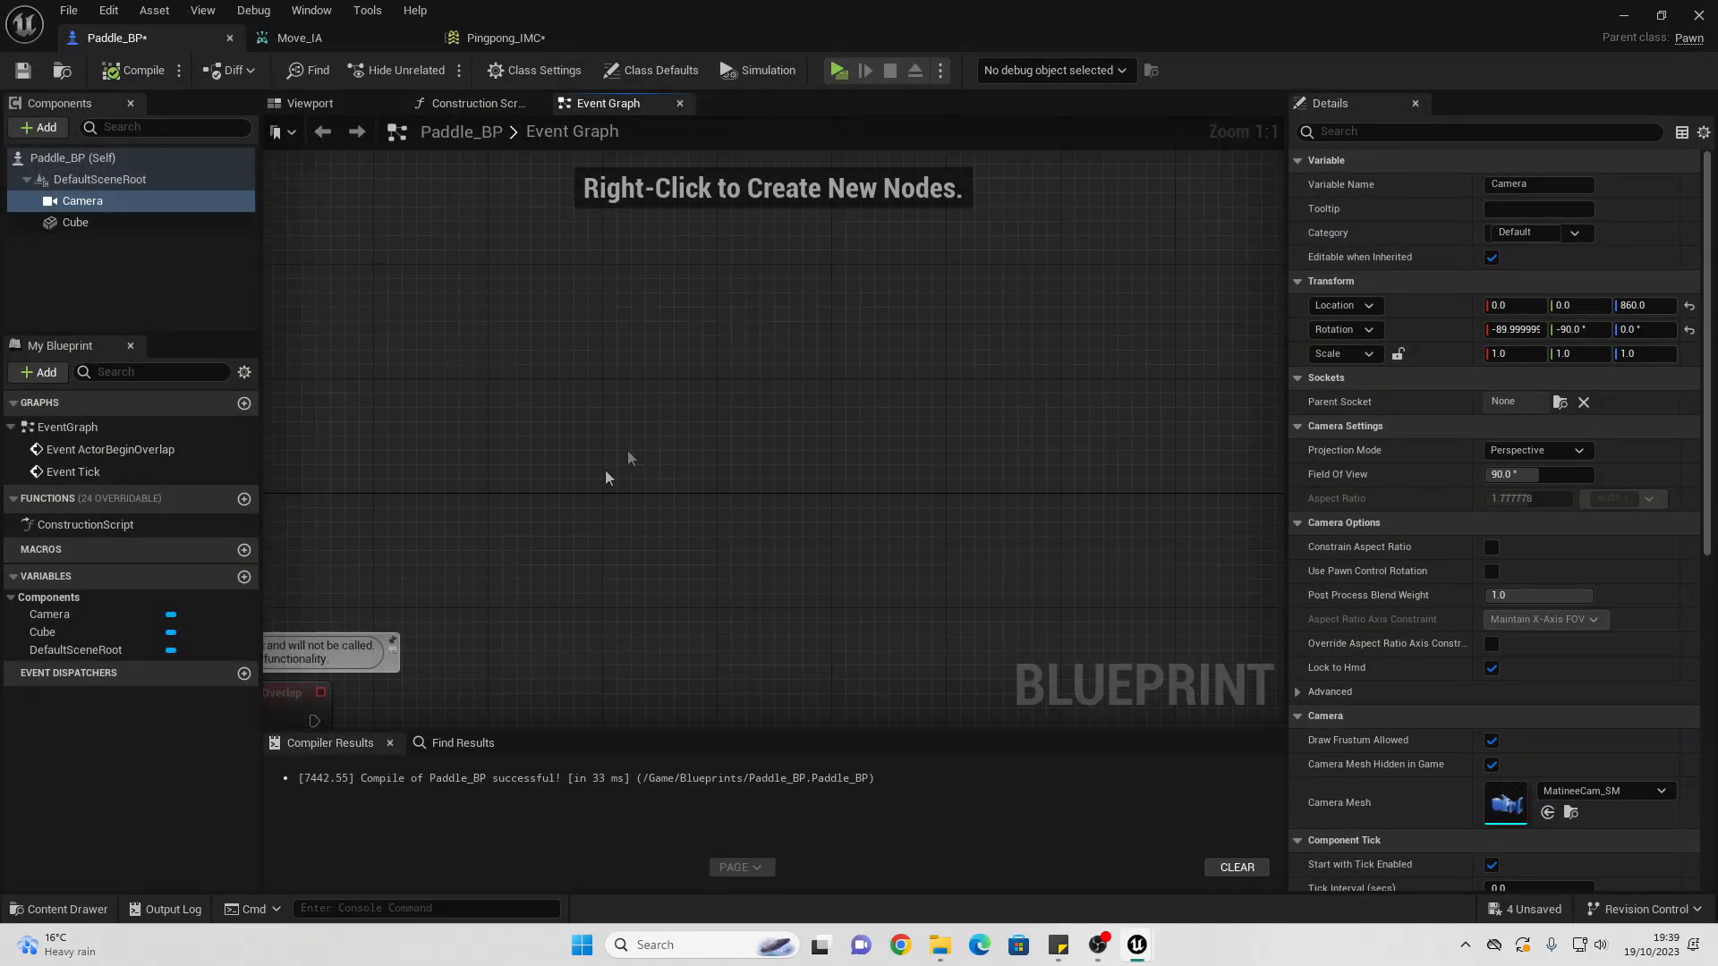
pyautogui.rightClick(579, 418)
pyautogui.write('EVENT ')
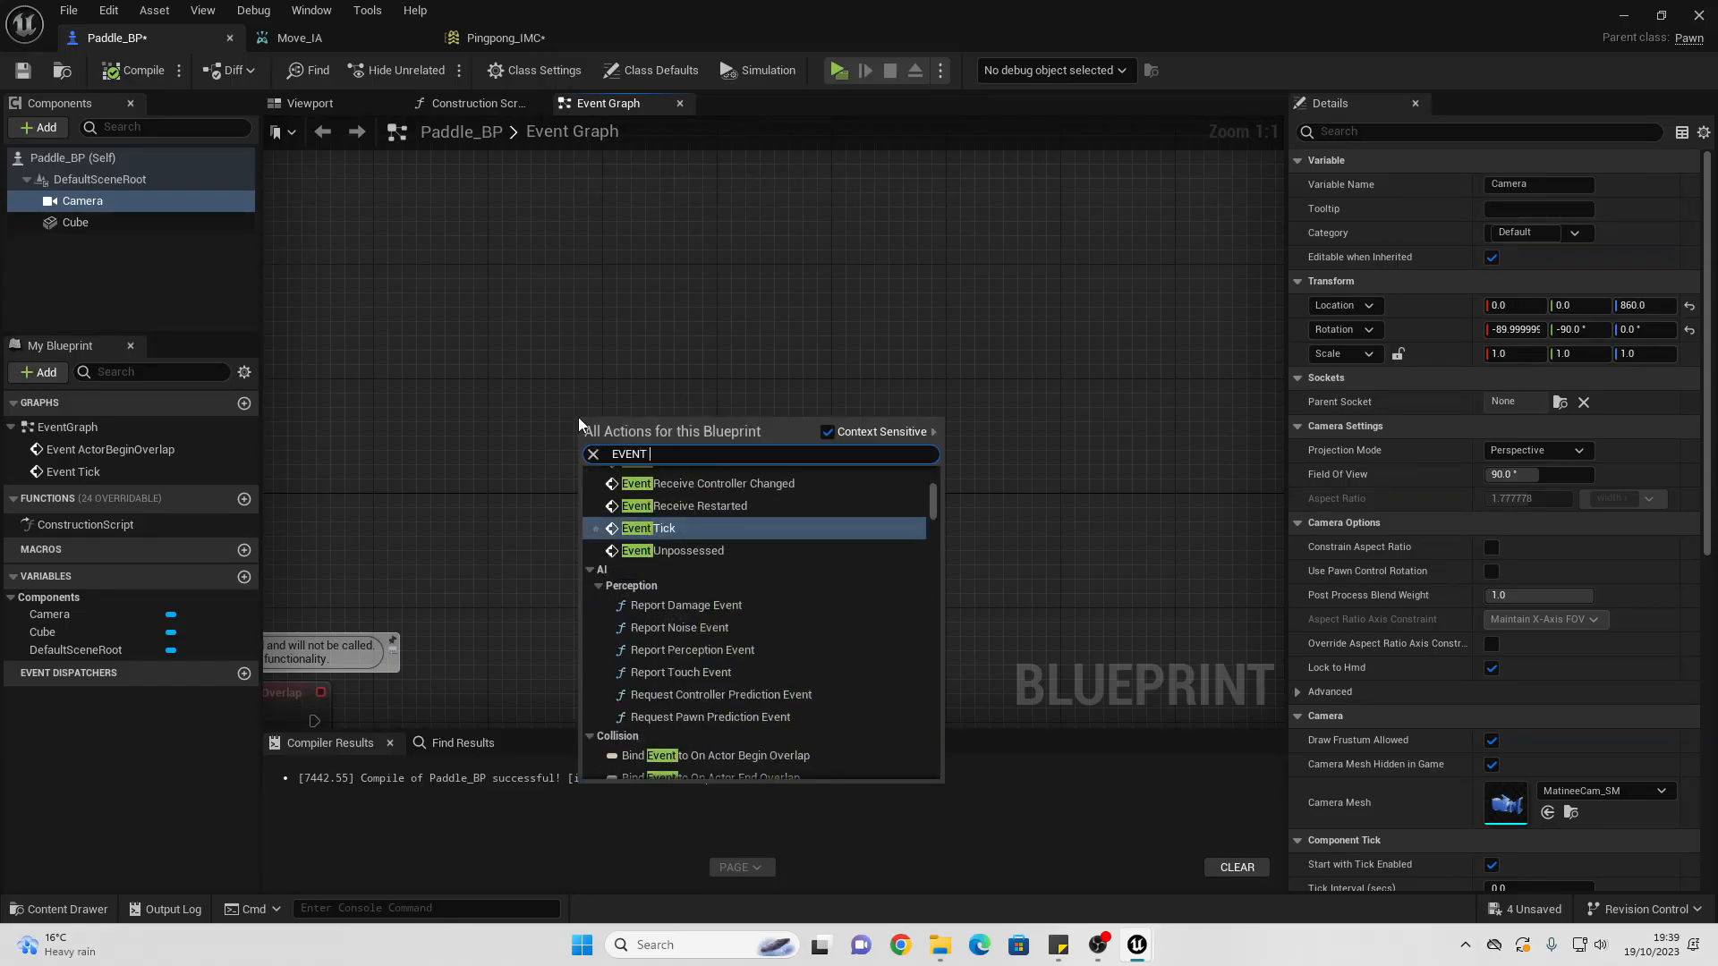
pyautogui.write('BEGI')
pyautogui.press('Return')
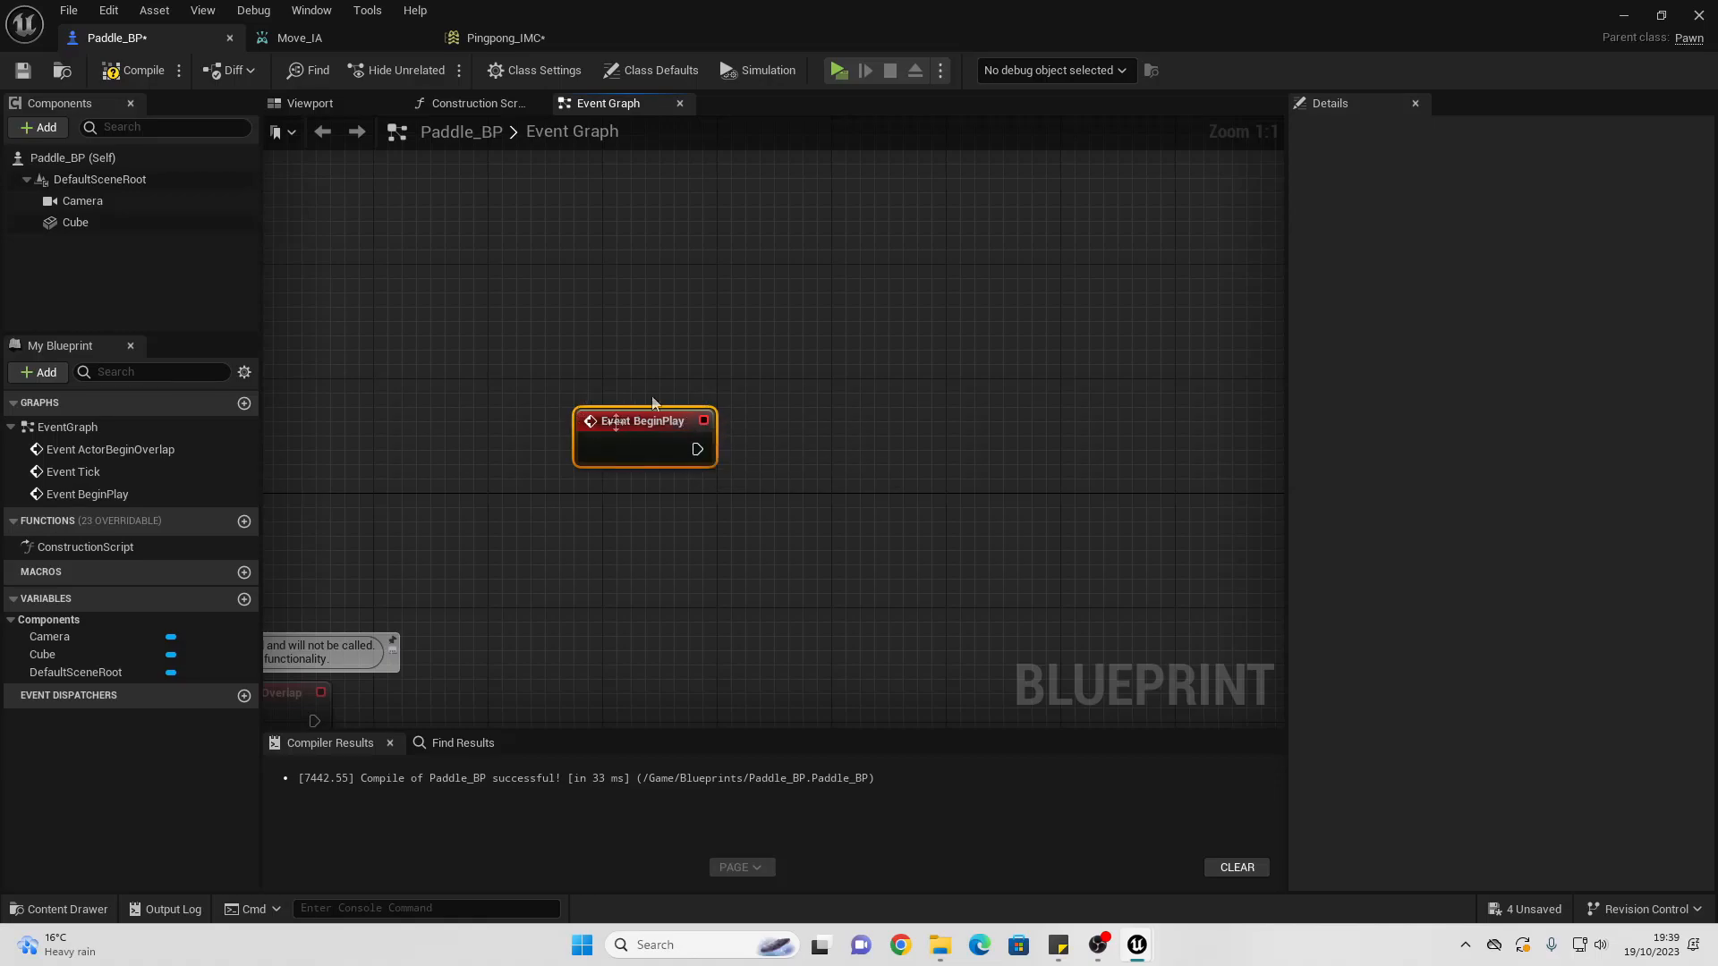
pyautogui.moveTo(660, 433); pyautogui.dragTo(689, 404)
# Step: Add a Get Controller node below Event BeginPlay in the Event Graph
pyautogui.moveTo(847, 468); pyautogui.dragTo(642, 406, button='right')
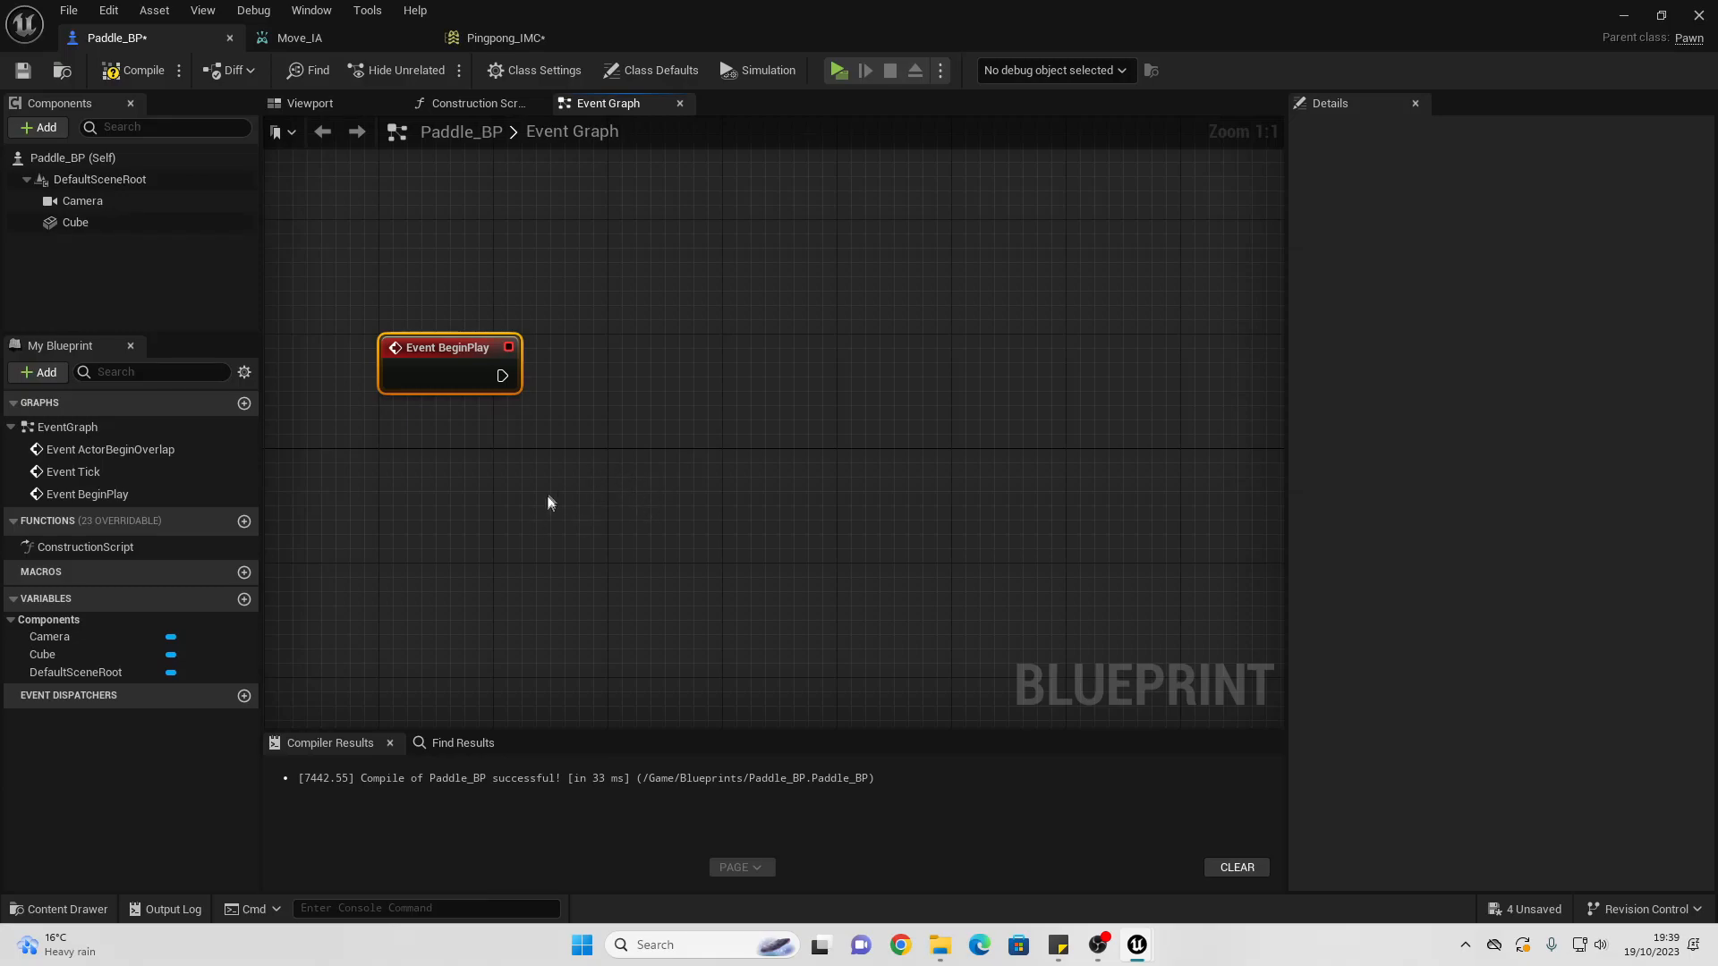
pyautogui.rightClick(514, 483)
pyautogui.write('GET CONTR')
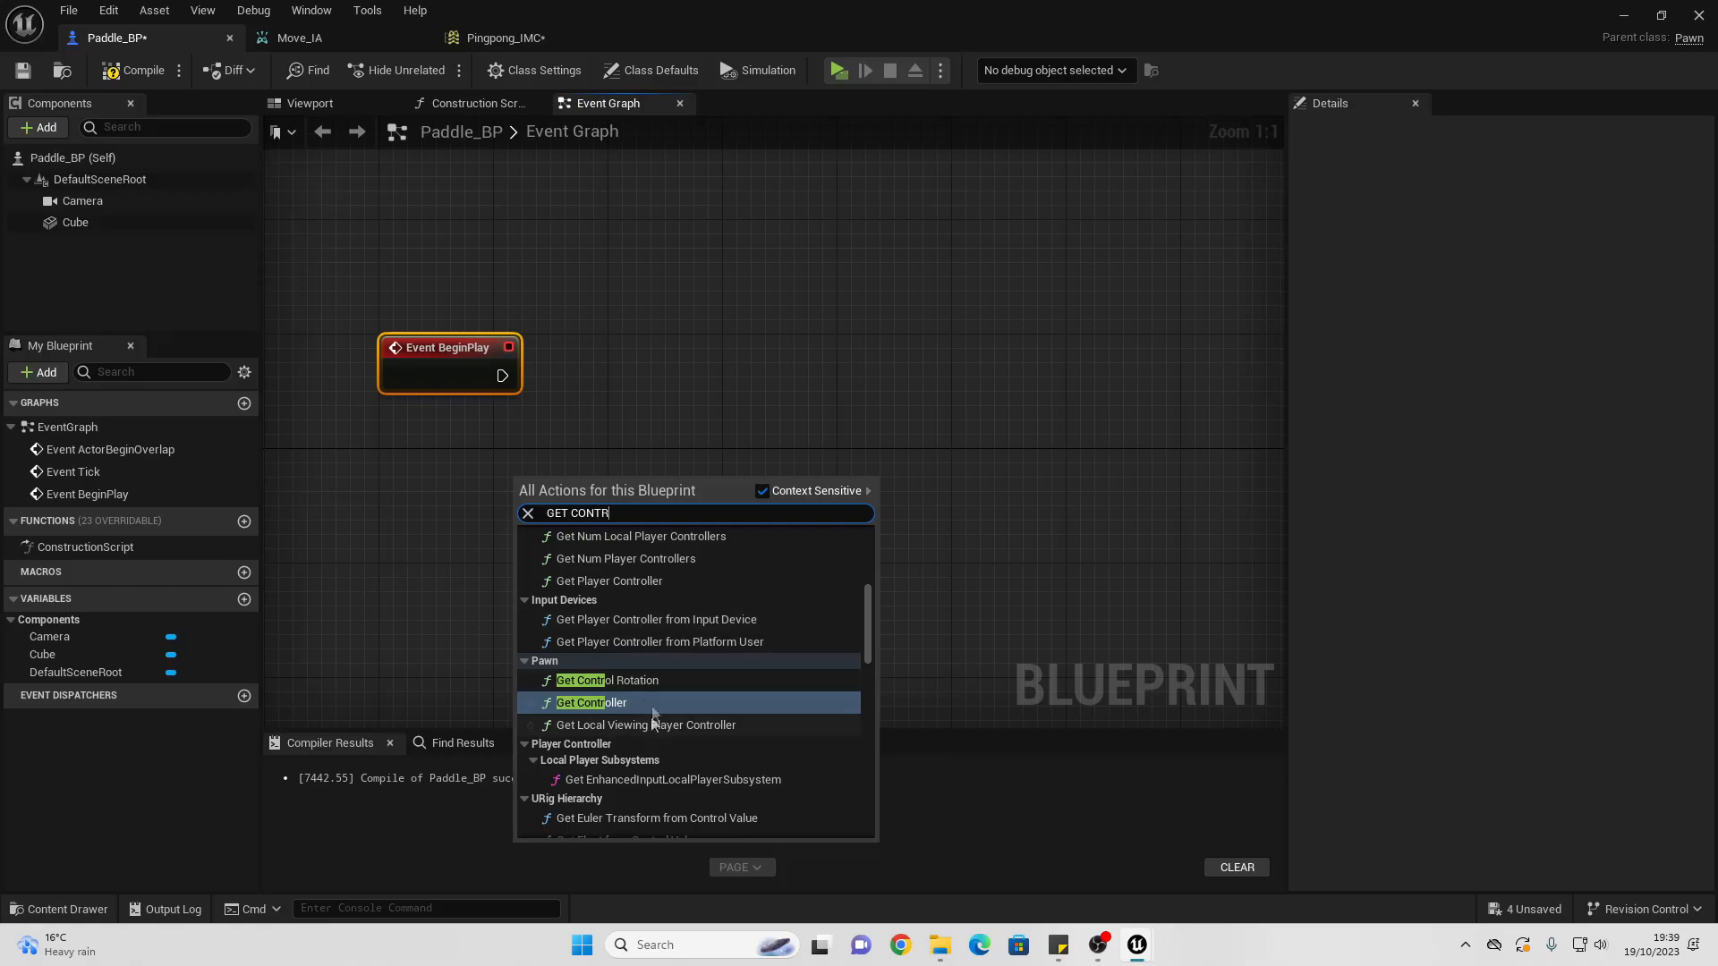
pyautogui.click(663, 702)
# Step: Cast the Get Controller return value to PlayerController and run the cast from Event BeginPlay
pyautogui.moveTo(708, 516); pyautogui.dragTo(799, 314)
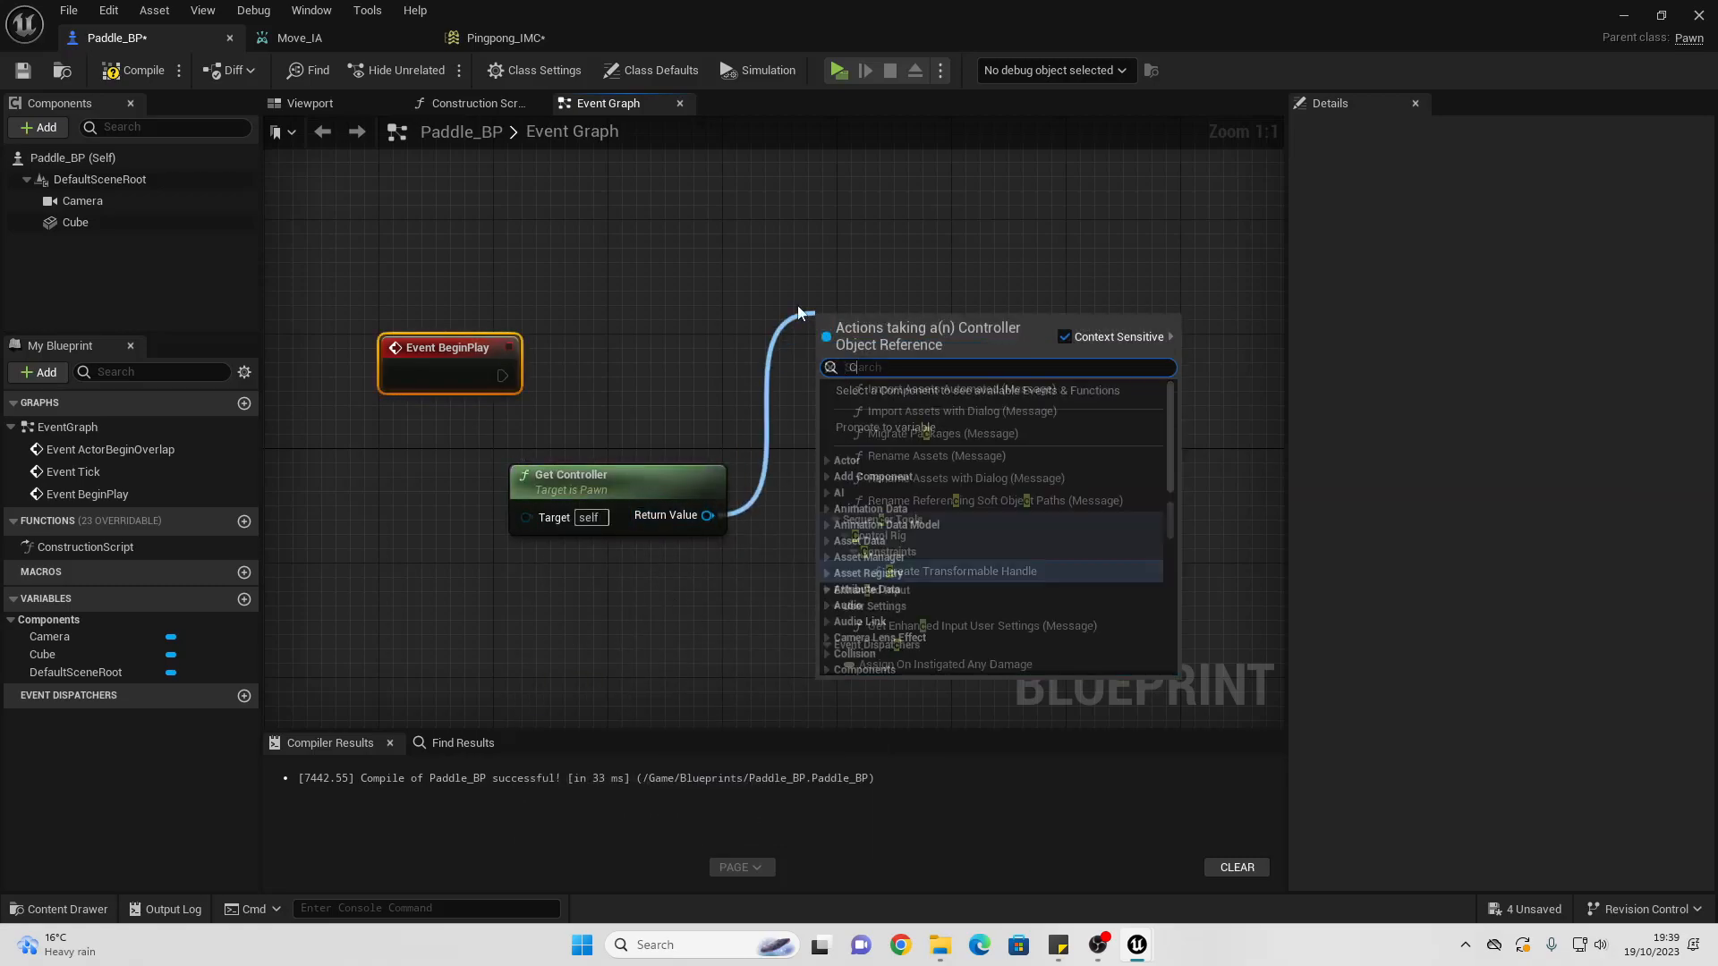
pyautogui.write('CAST TO PLAYERC')
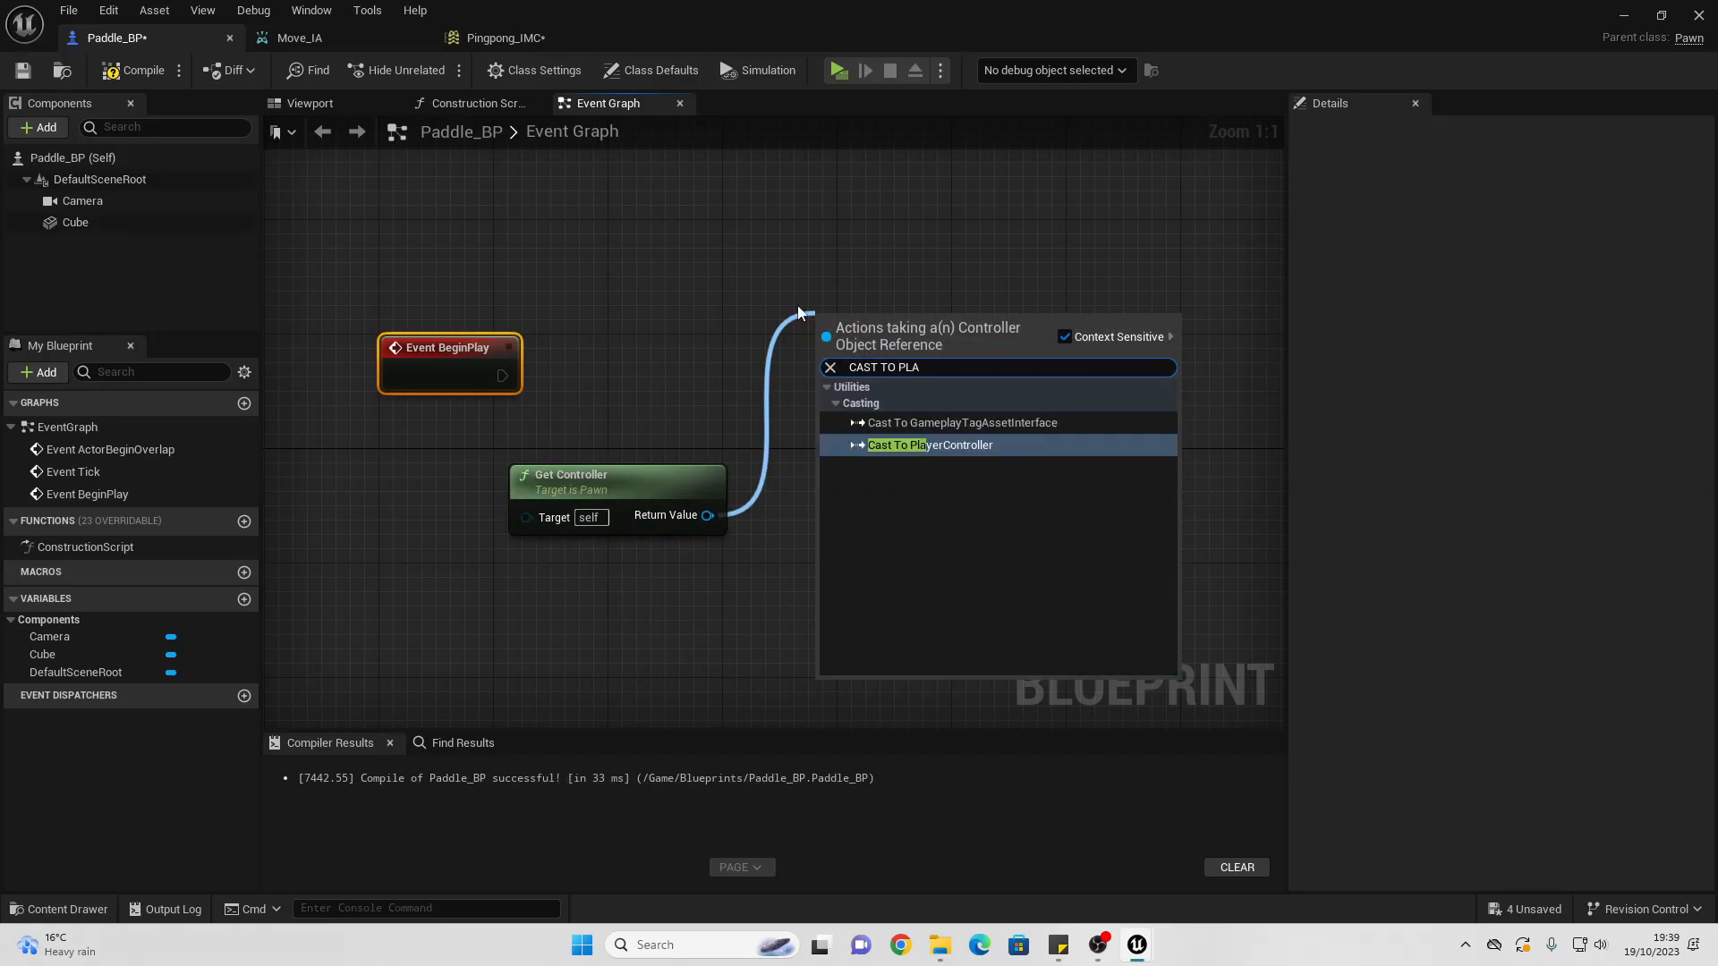
pyautogui.press('Return')
pyautogui.moveTo(502, 376); pyautogui.dragTo(841, 345)
# Step: Add a Get EnhancedInputLocalPlayerSubsystem node fed by the cast's As Player Controller output
pyautogui.moveTo(1006, 400); pyautogui.dragTo(620, 390, button='right')
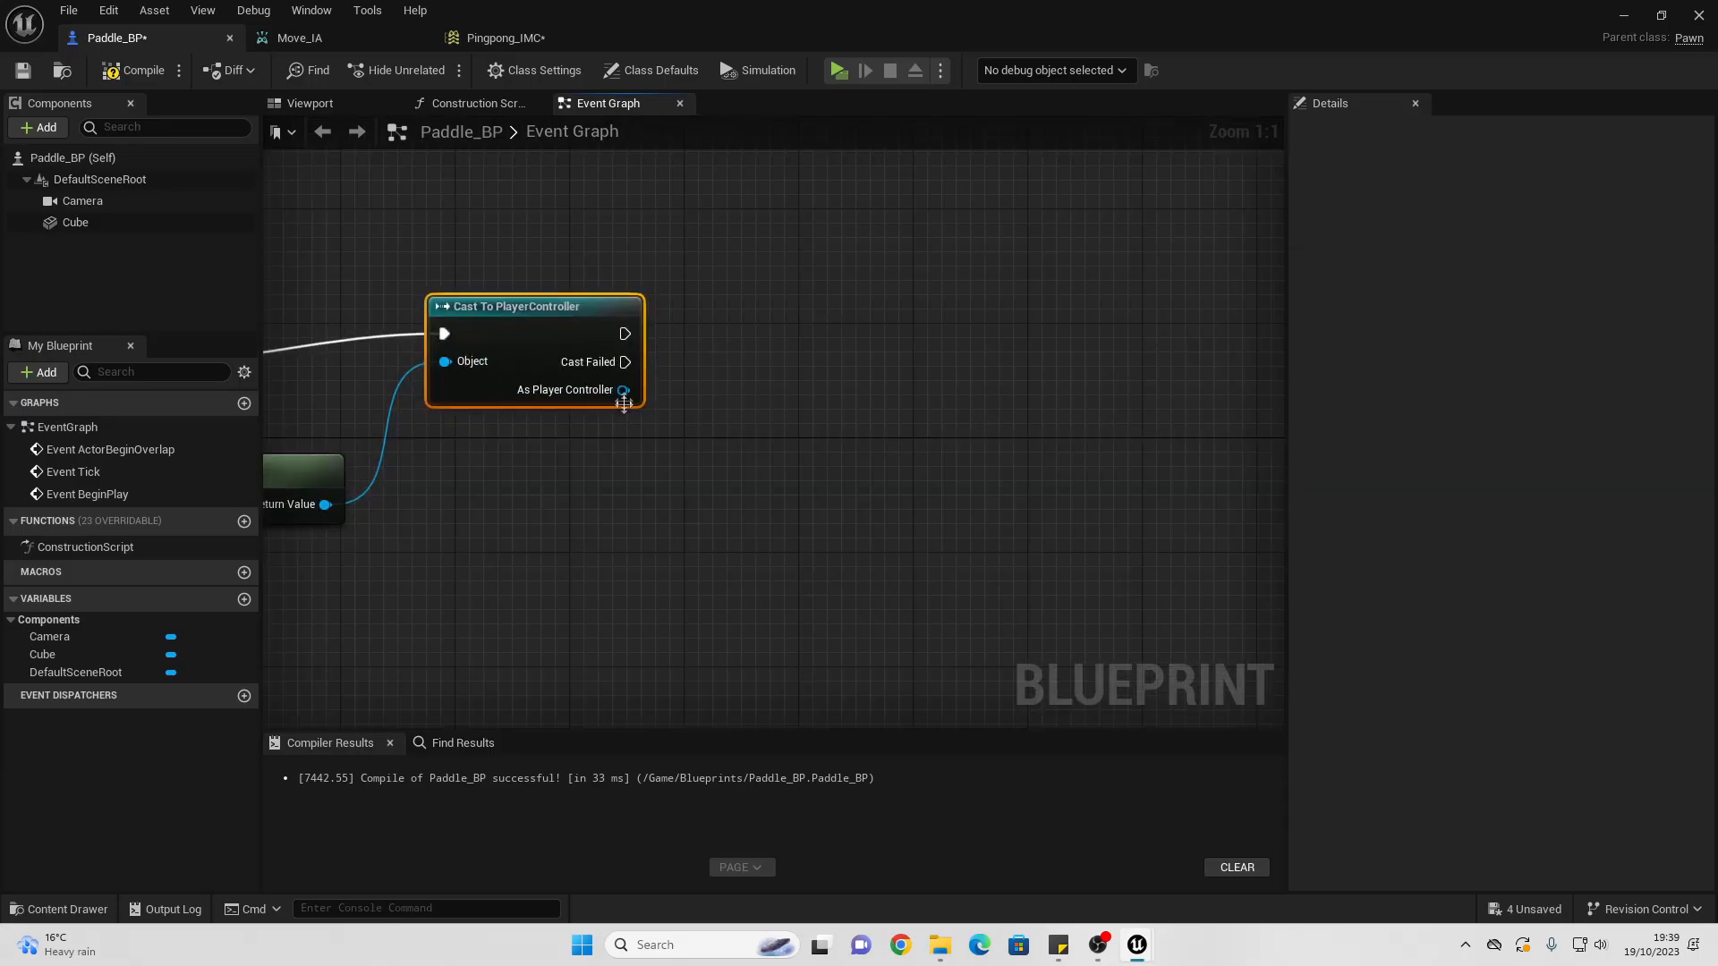
pyautogui.moveTo(621, 389); pyautogui.dragTo(601, 538)
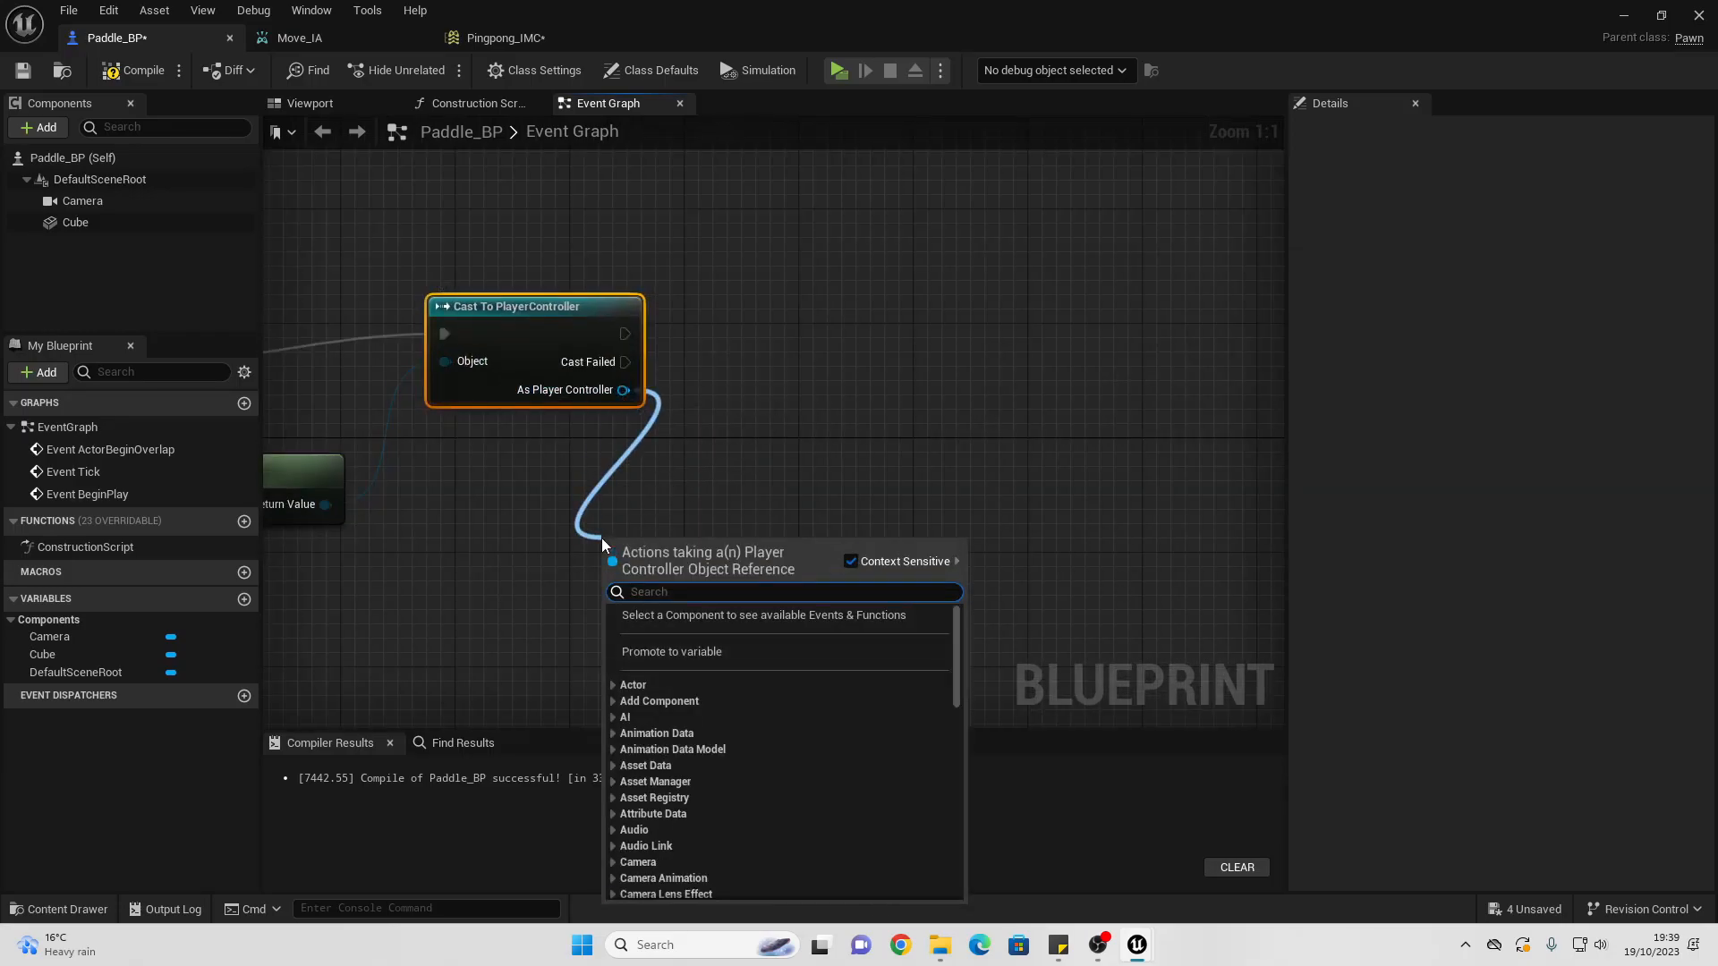
pyautogui.write('ENHAN')
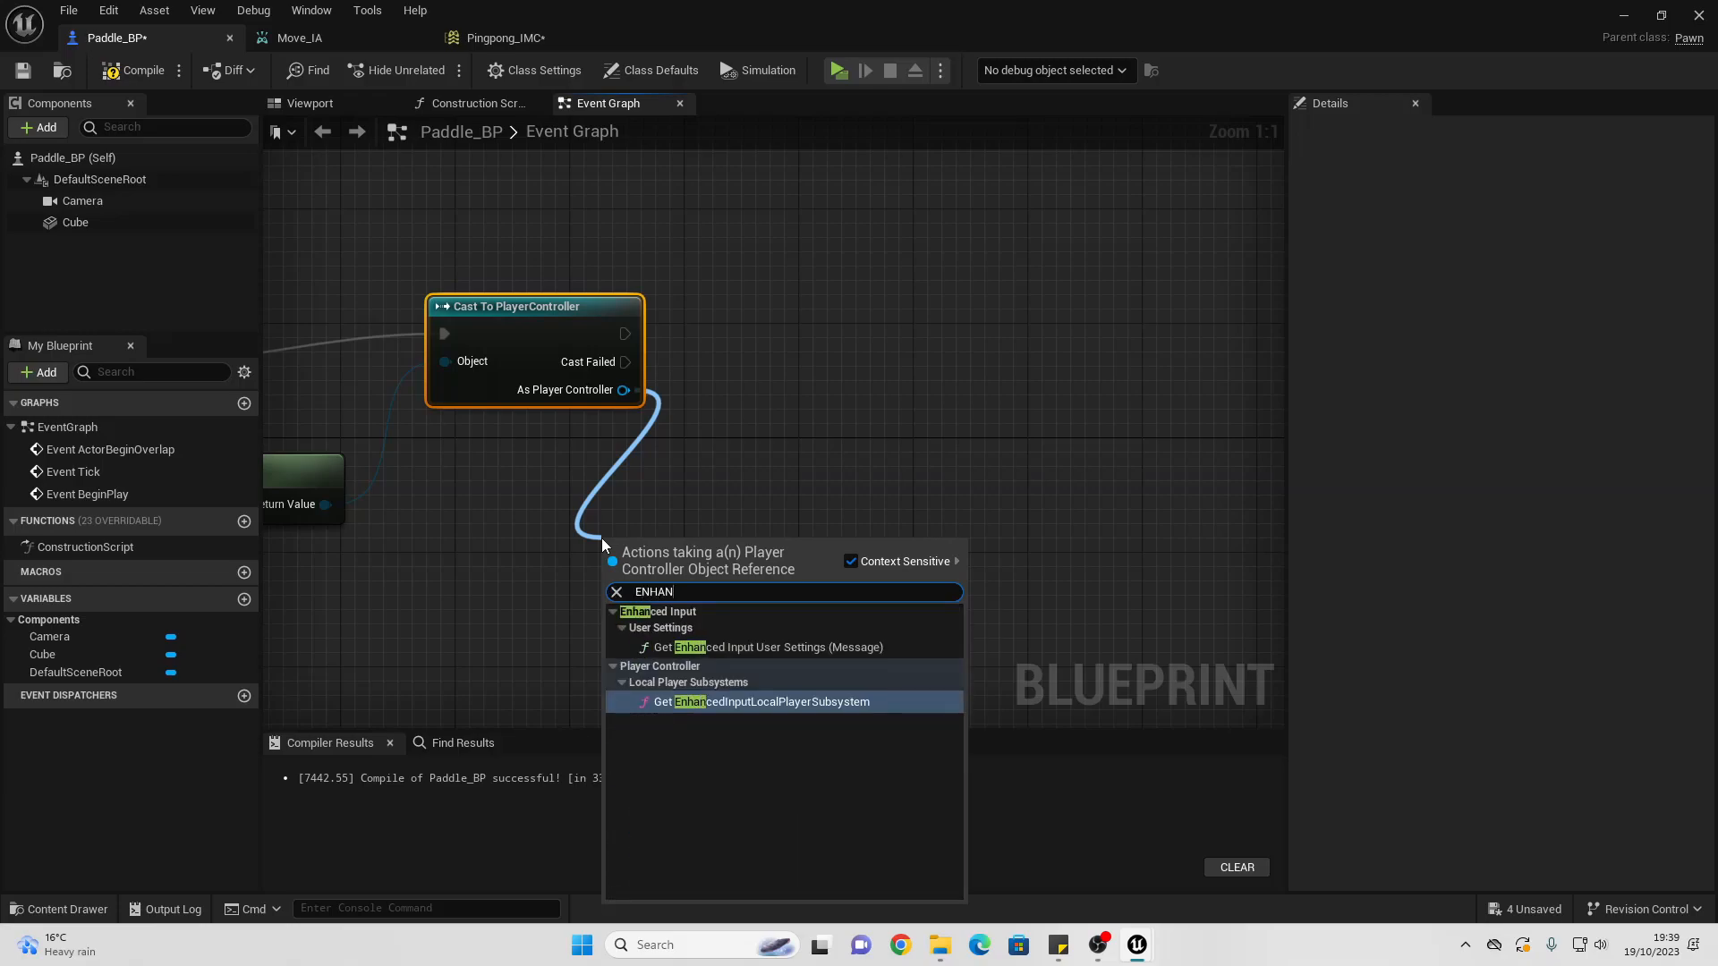
pyautogui.click(808, 703)
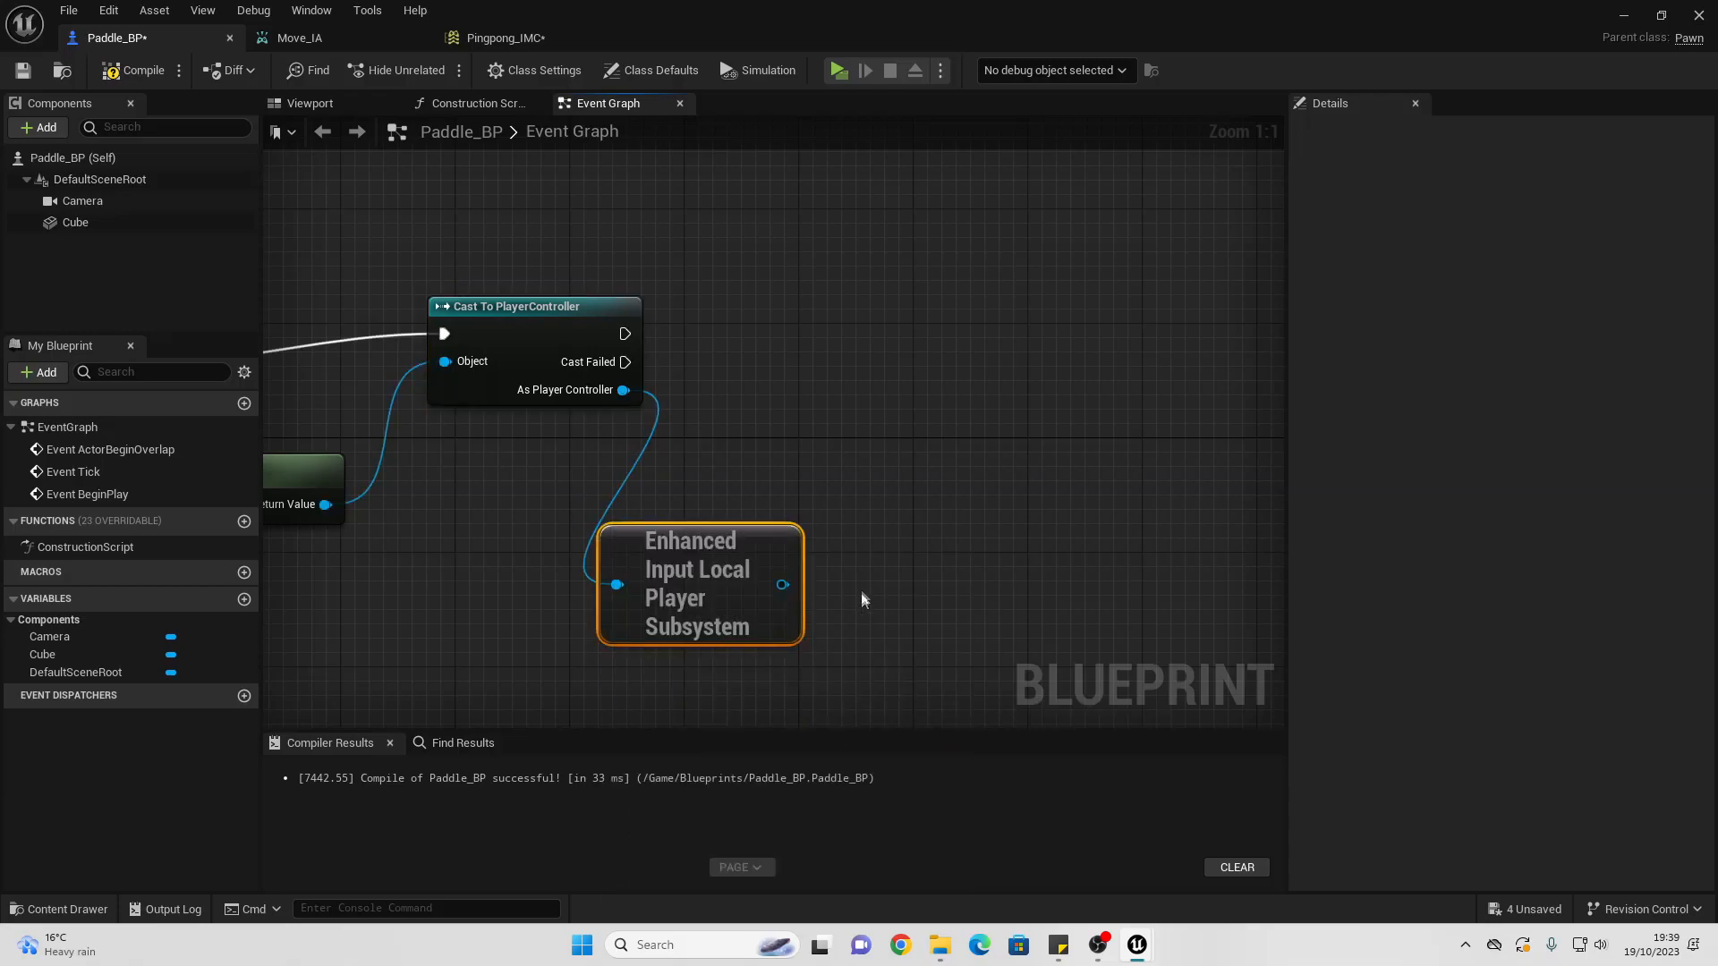
# Step: Add an Is Valid execution check on the Enhanced Input subsystem and run it from the successful PlayerController cast
pyautogui.moveTo(782, 584); pyautogui.dragTo(877, 400)
pyautogui.write('IS VA')
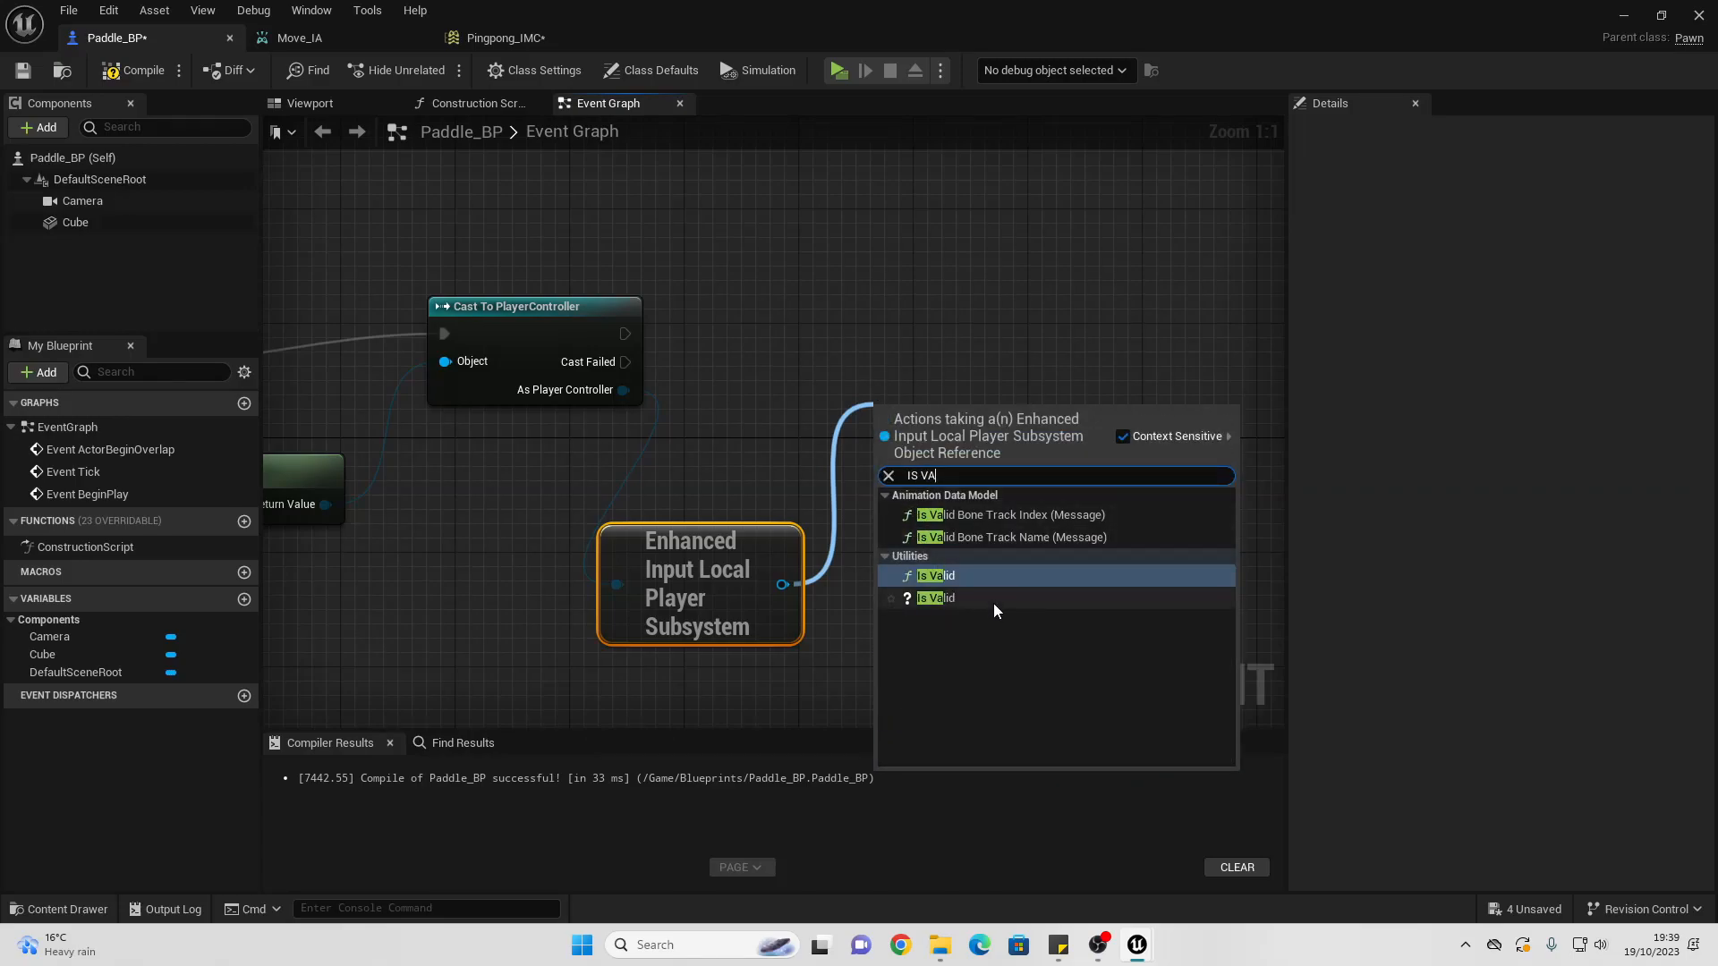
pyautogui.click(993, 602)
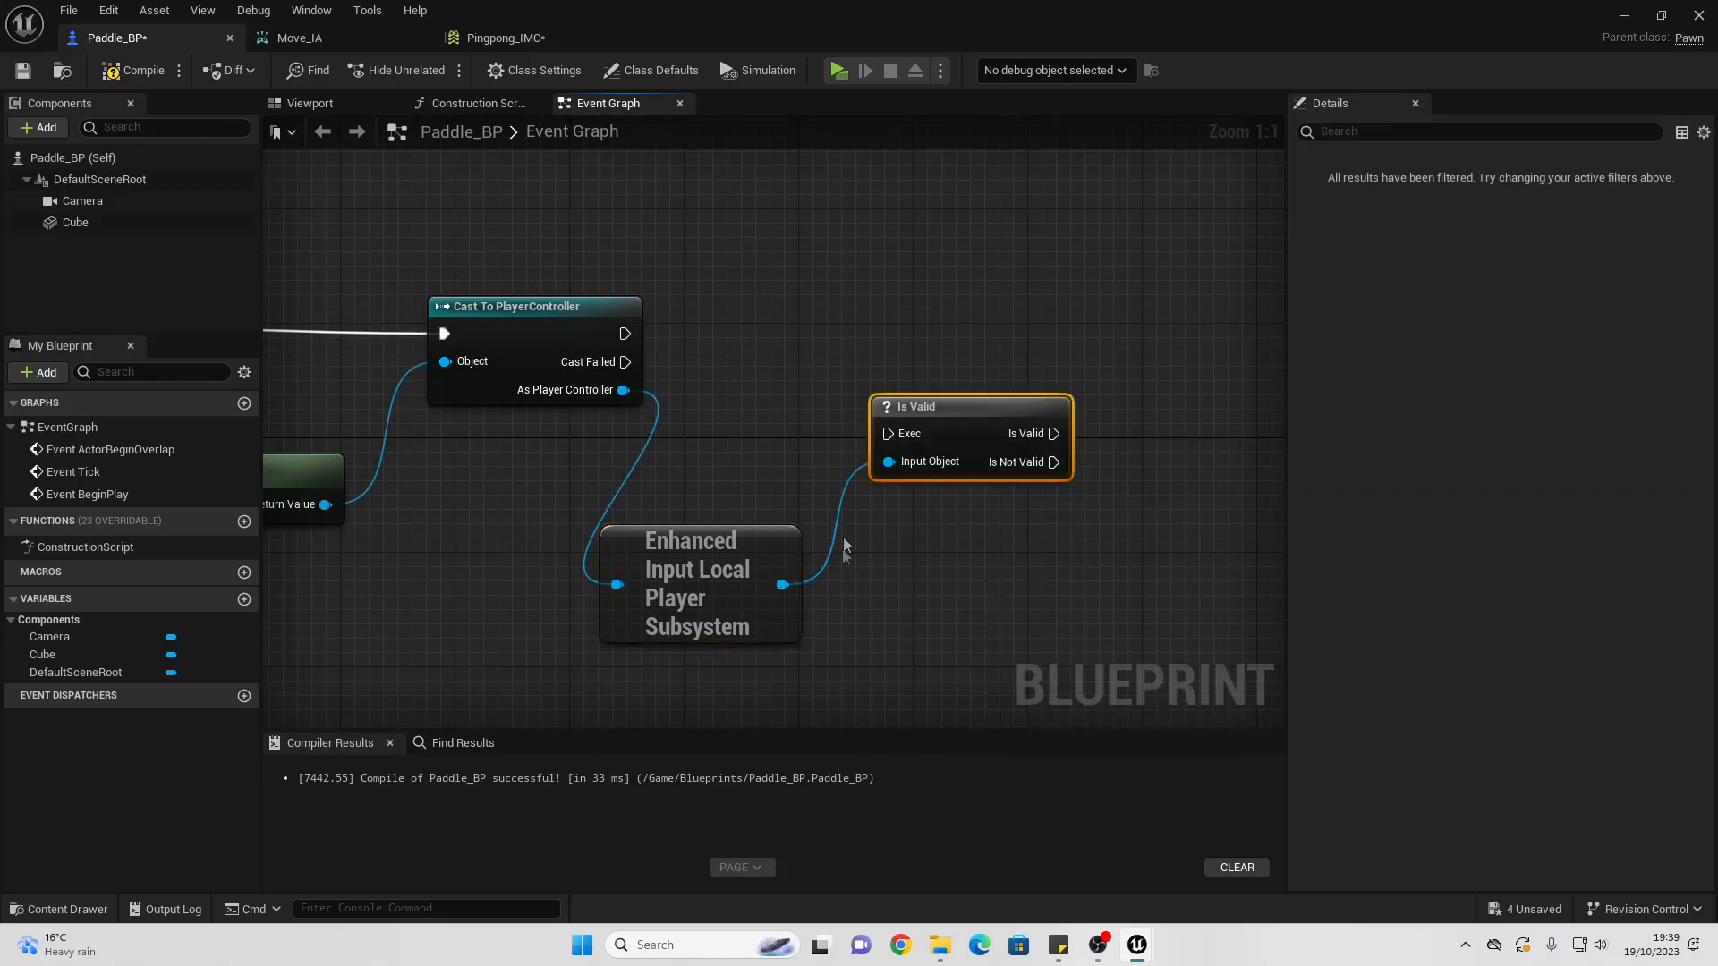
pyautogui.moveTo(890, 410); pyautogui.dragTo(904, 324)
pyautogui.moveTo(534, 493); pyautogui.dragTo(680, 492, button='right')
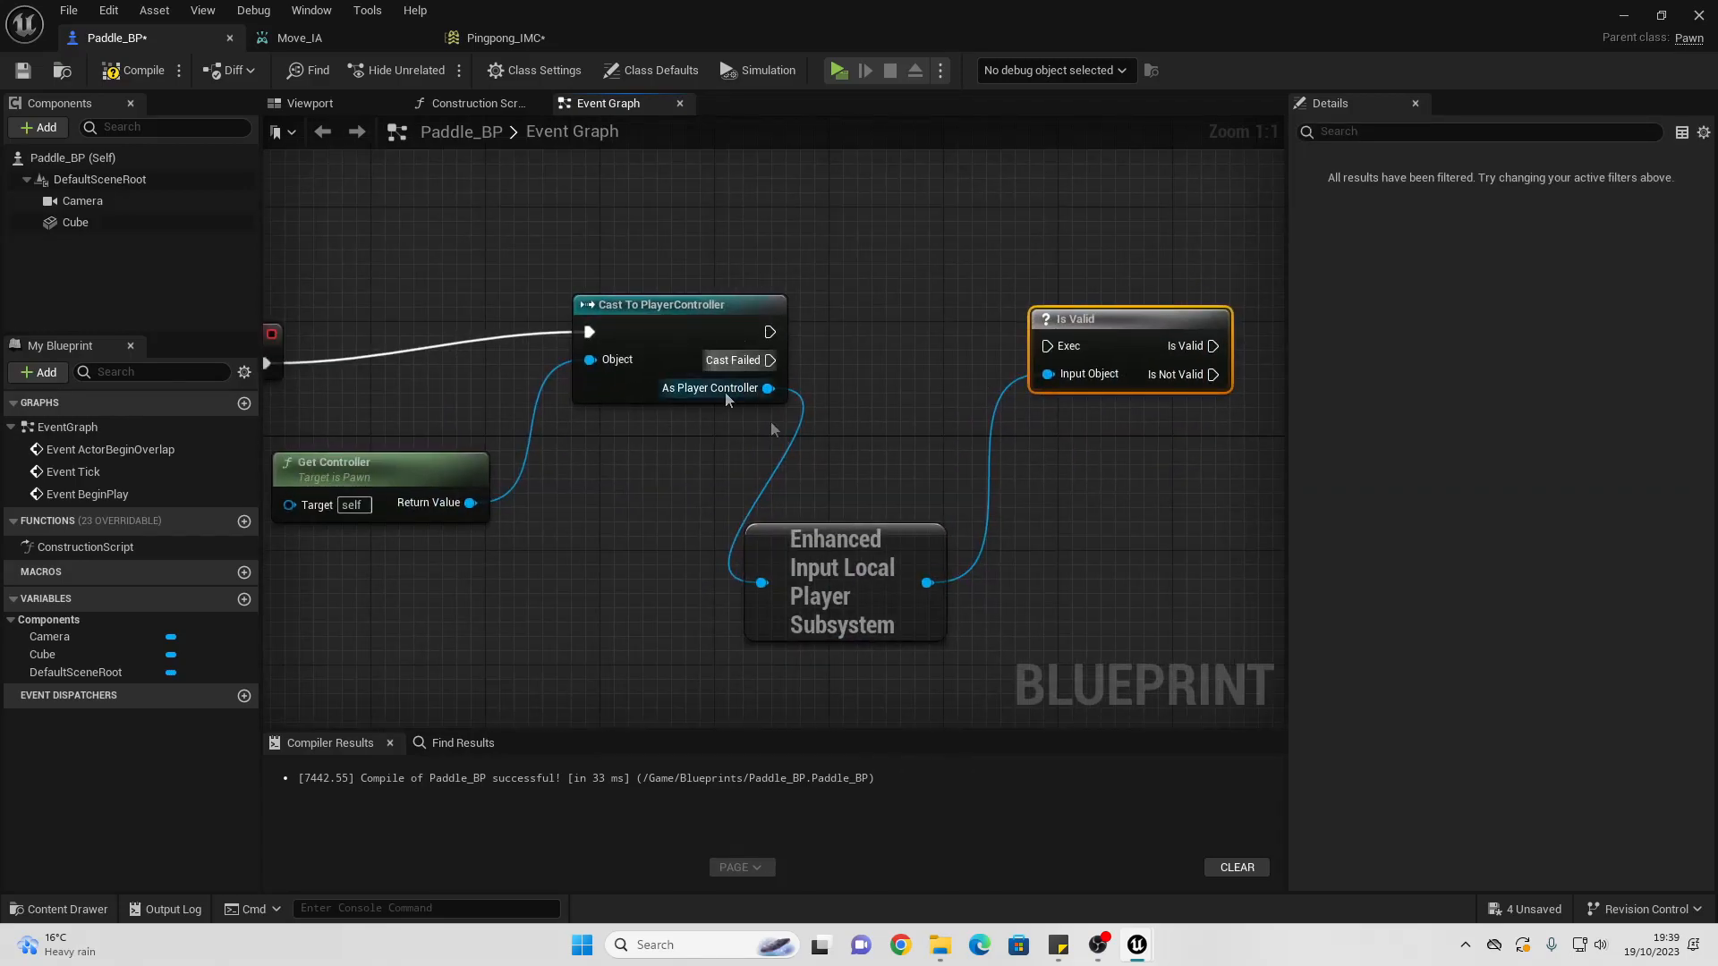
pyautogui.moveTo(768, 332); pyautogui.dragTo(1047, 345)
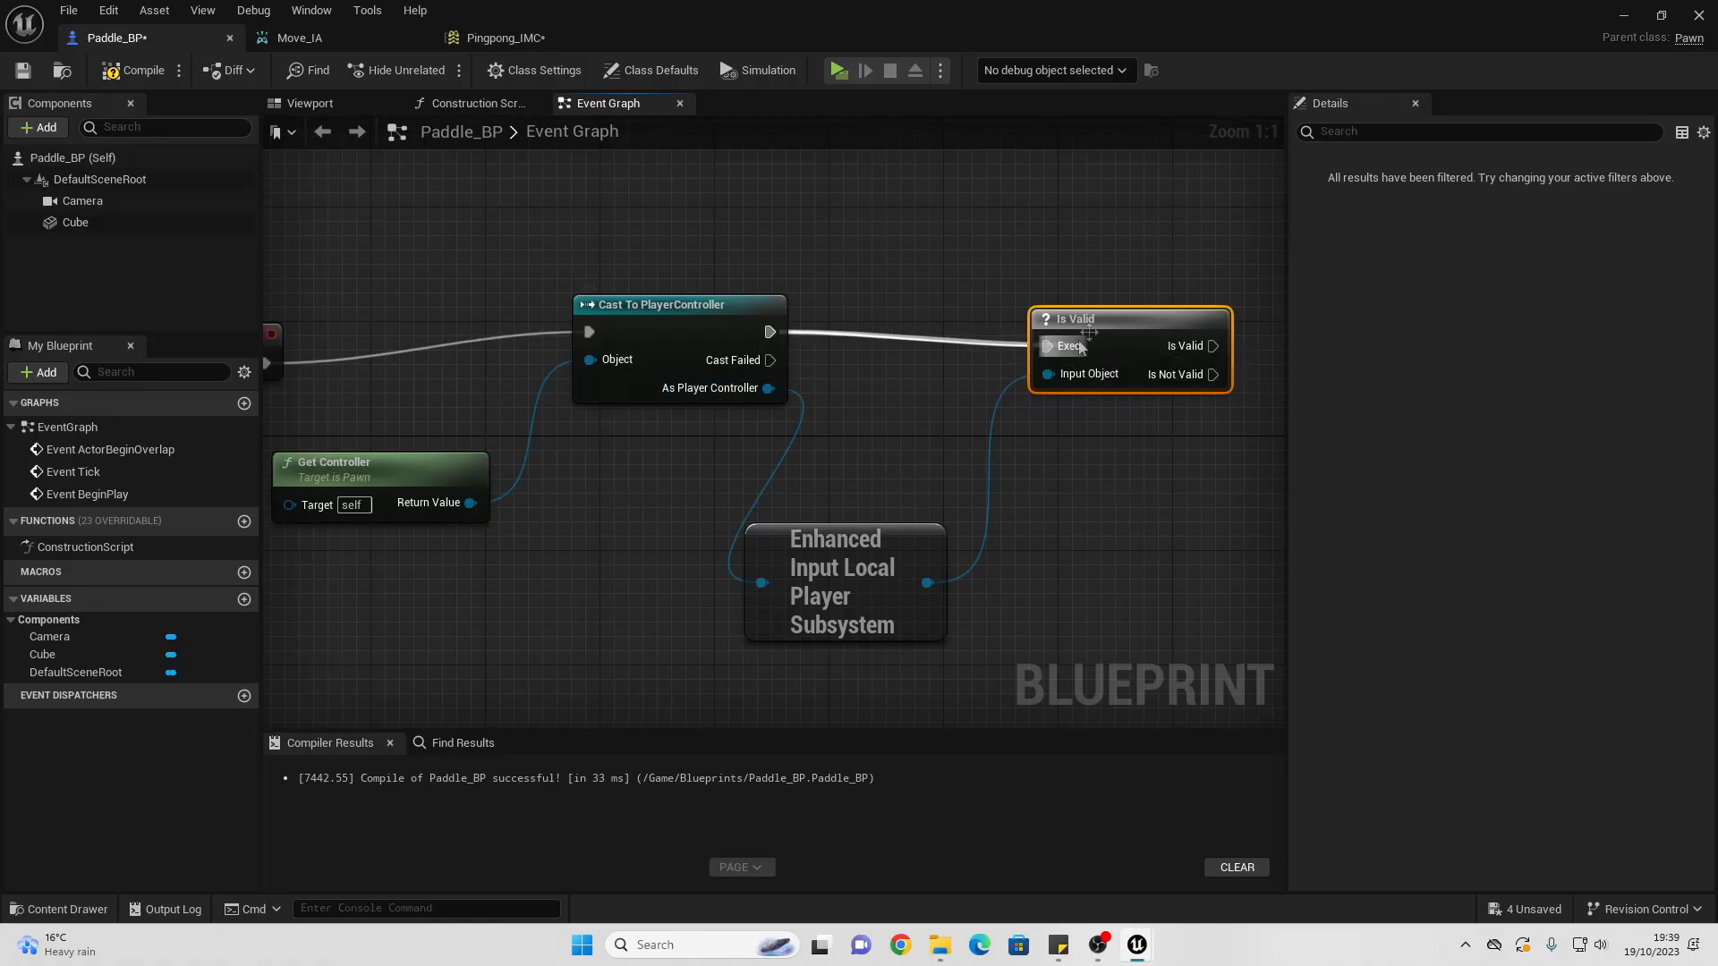
# Step: Add an Add Mapping Context node fed by the Enhanced Input subsystem and set its mapping context to Pingpong_IMC
pyautogui.moveTo(967, 631); pyautogui.dragTo(604, 611, button='right')
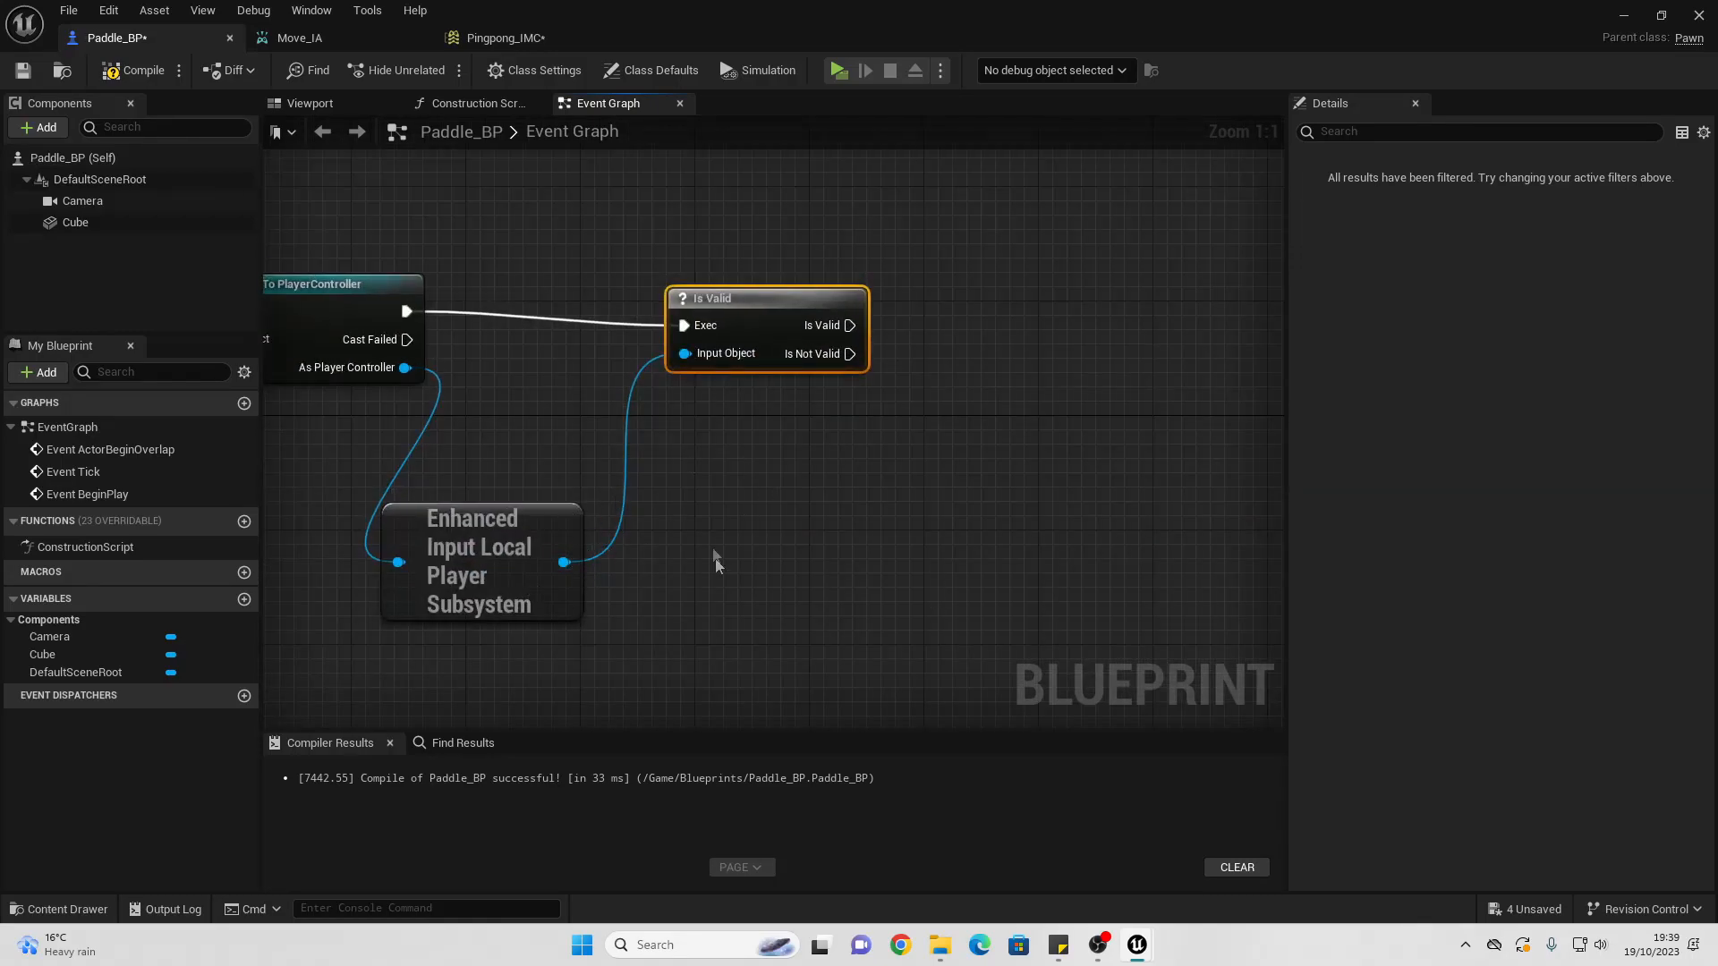
pyautogui.moveTo(570, 561); pyautogui.dragTo(1052, 415)
pyautogui.write('A')
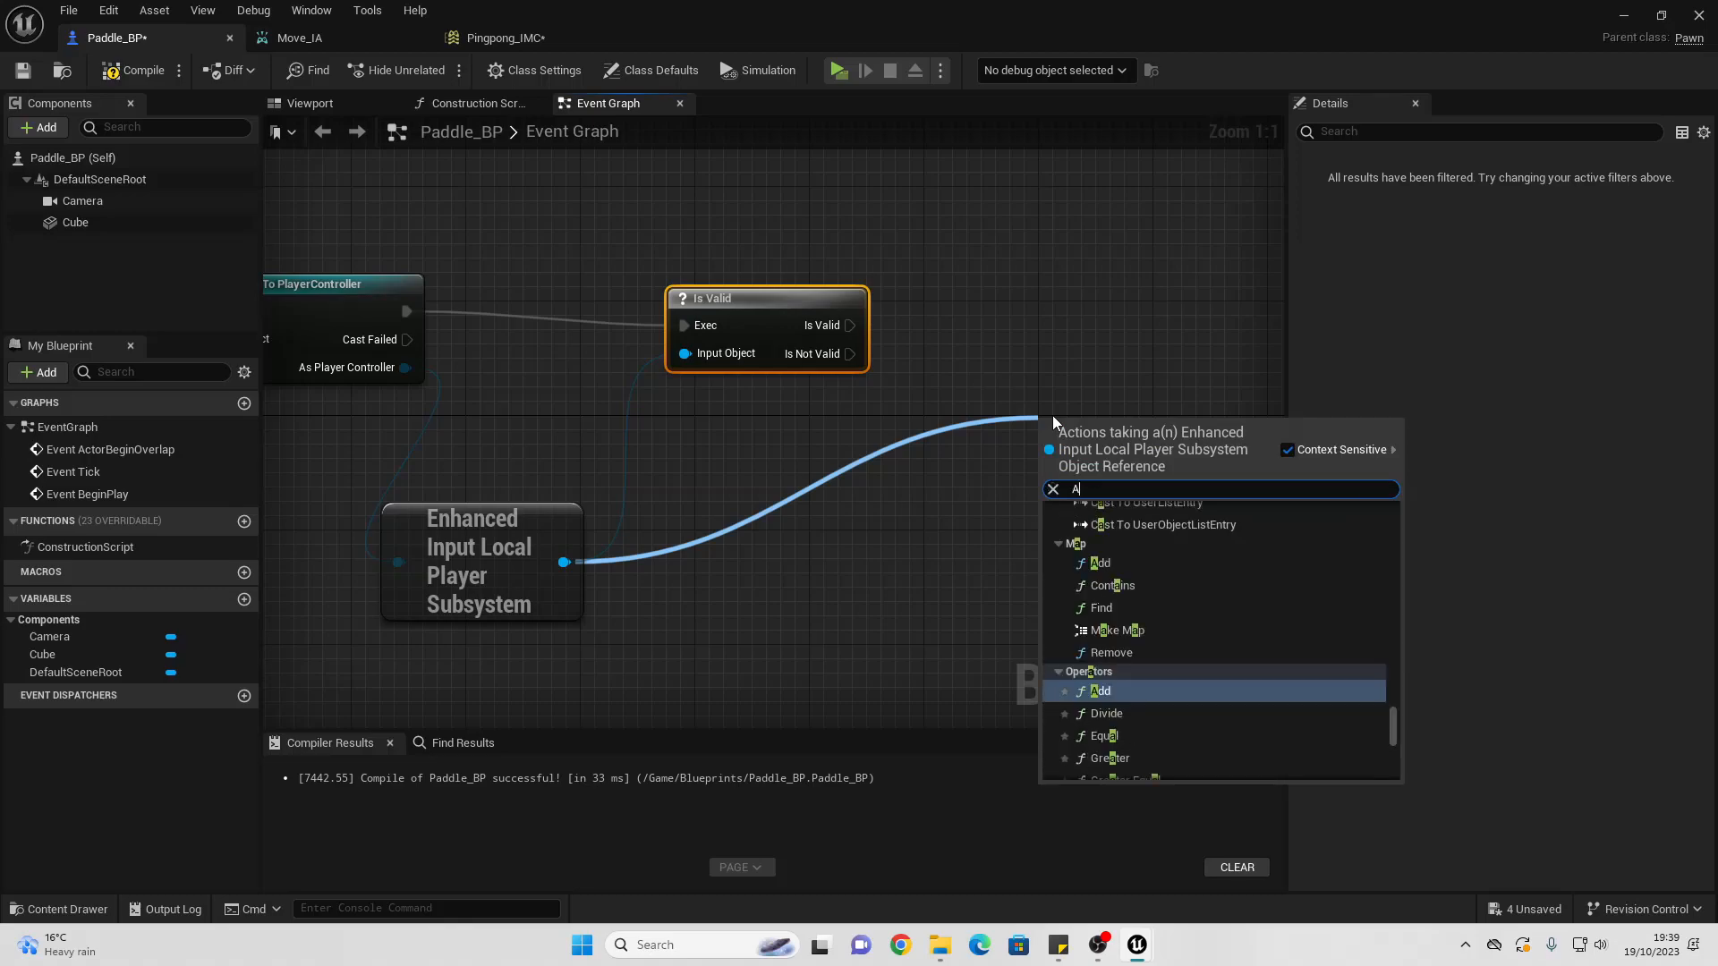
pyautogui.write('DD MA')
pyautogui.press('Return')
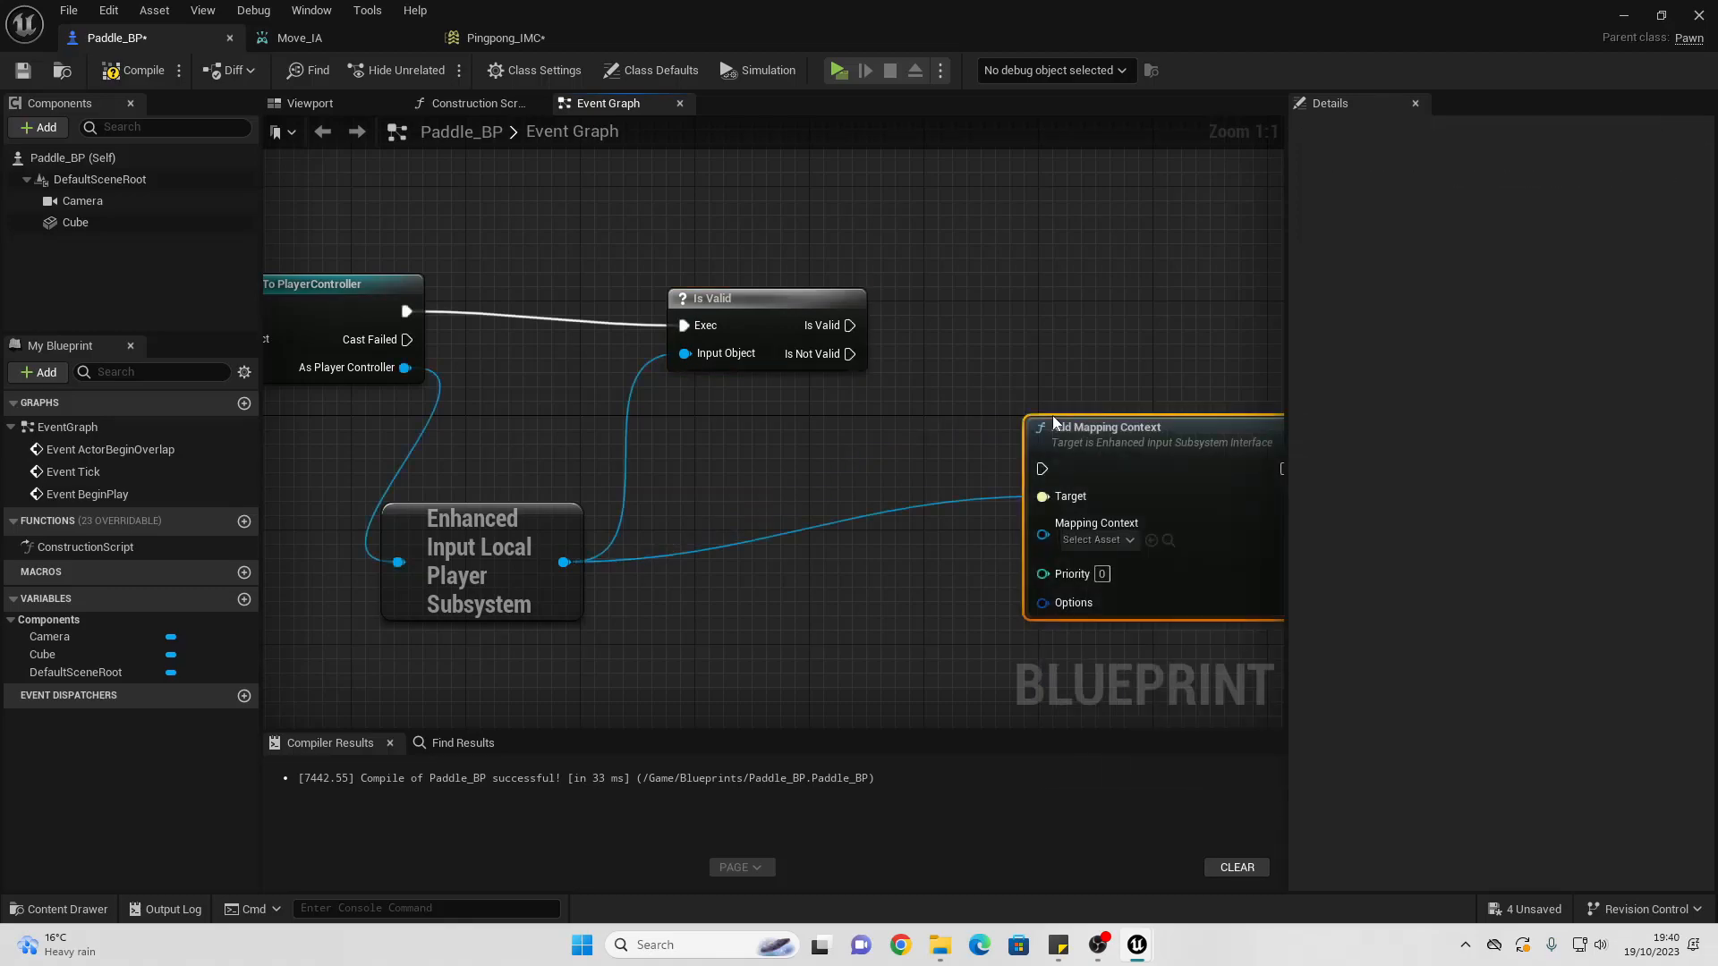
pyautogui.click(1097, 540)
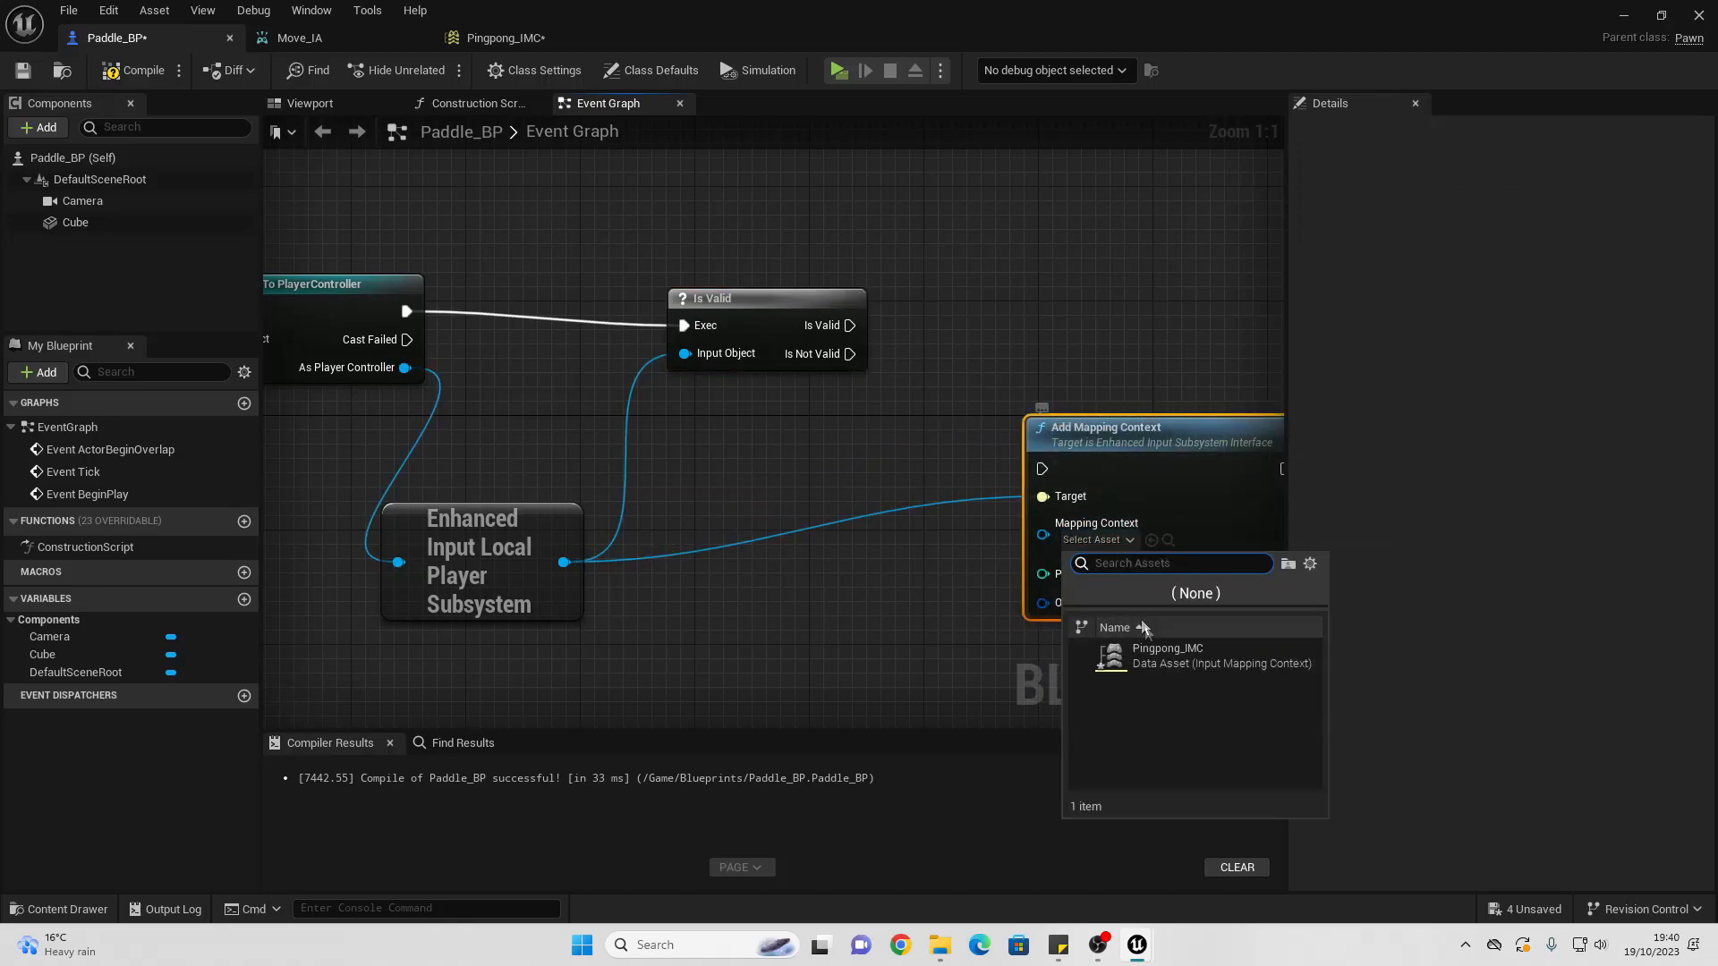
pyautogui.click(1181, 651)
# Step: Align the Add Mapping Context node with Is Valid and run it from the Is Valid execution output
pyautogui.moveTo(1221, 514); pyautogui.dragTo(1221, 413)
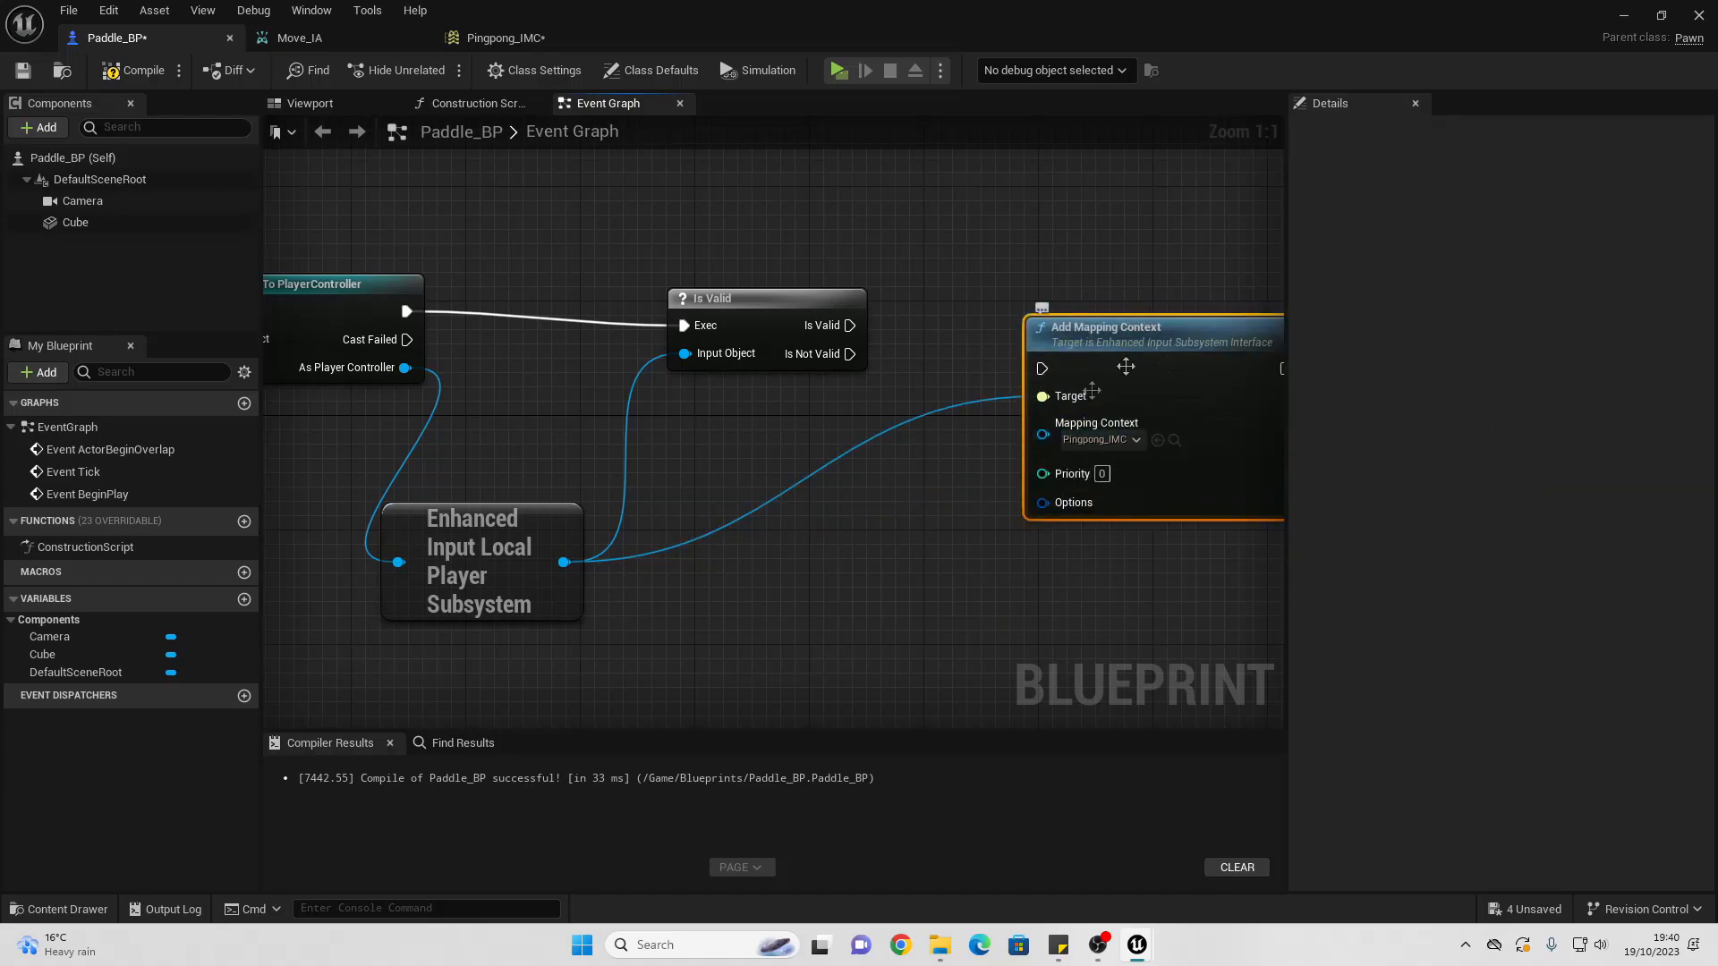
pyautogui.moveTo(850, 326); pyautogui.dragTo(1049, 373)
pyautogui.scroll(-4, 996, 408)
pyautogui.moveTo(859, 468); pyautogui.dragTo(929, 314, button='right')
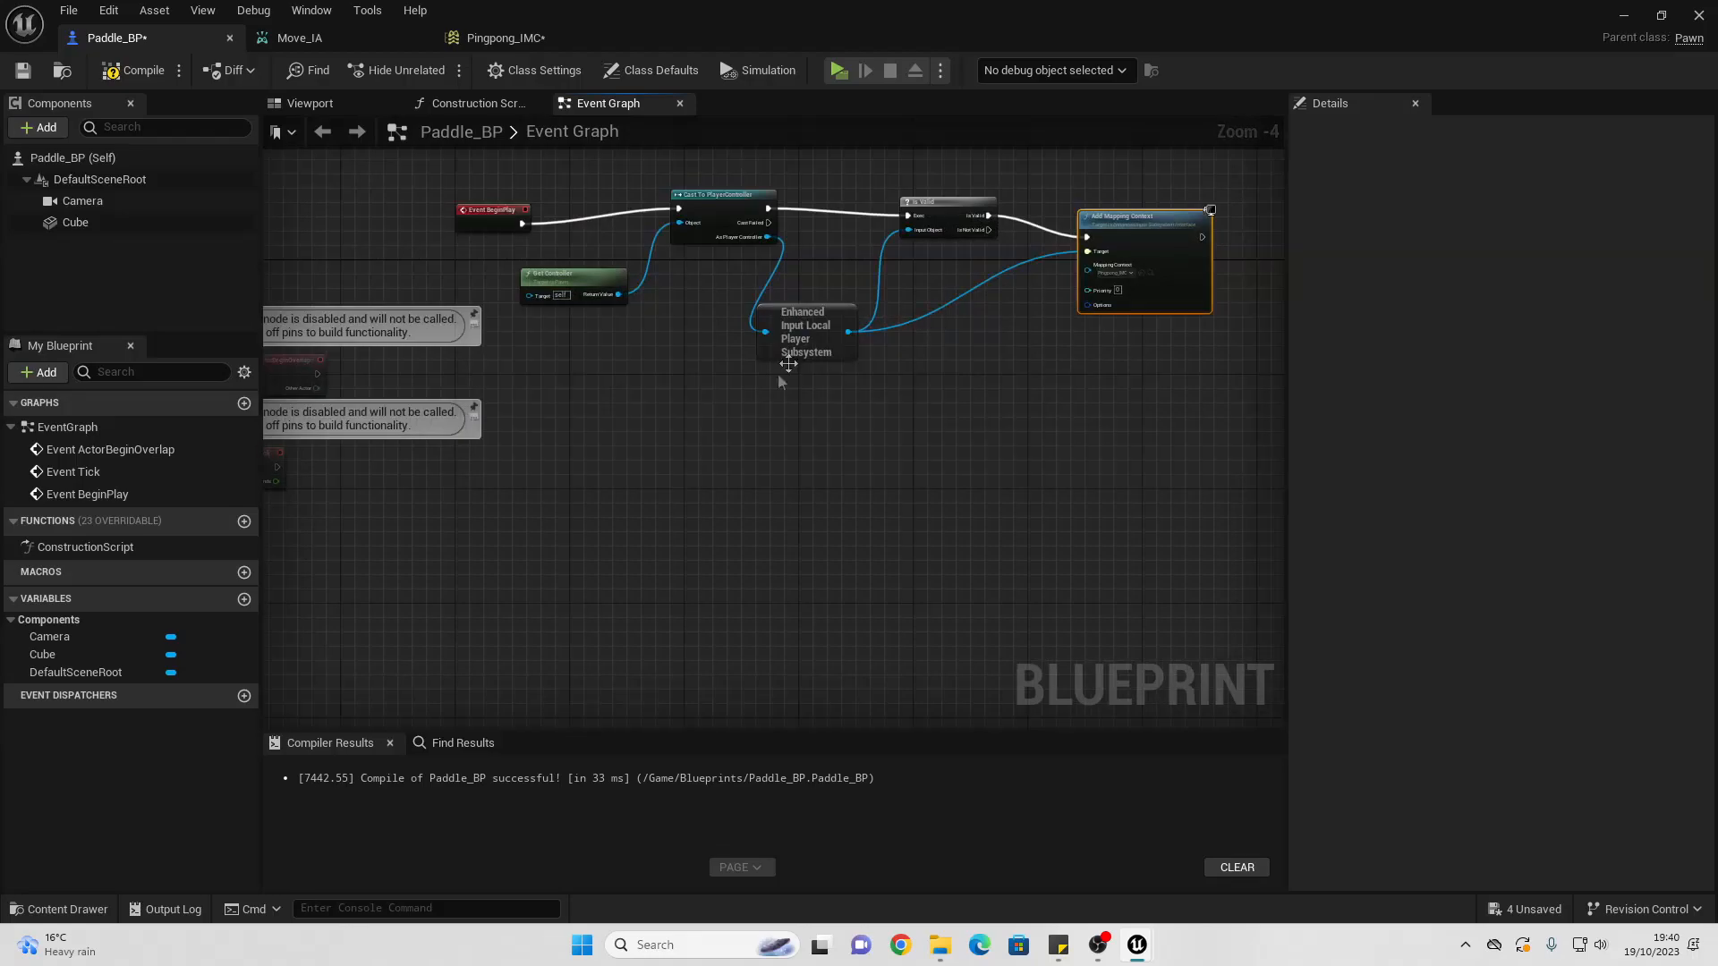
# Step: Add an EnhancedInputAction Move_IA event in the empty graph area below the subsystem nodes
pyautogui.scroll(4, 772, 383)
pyautogui.rightClick(447, 550)
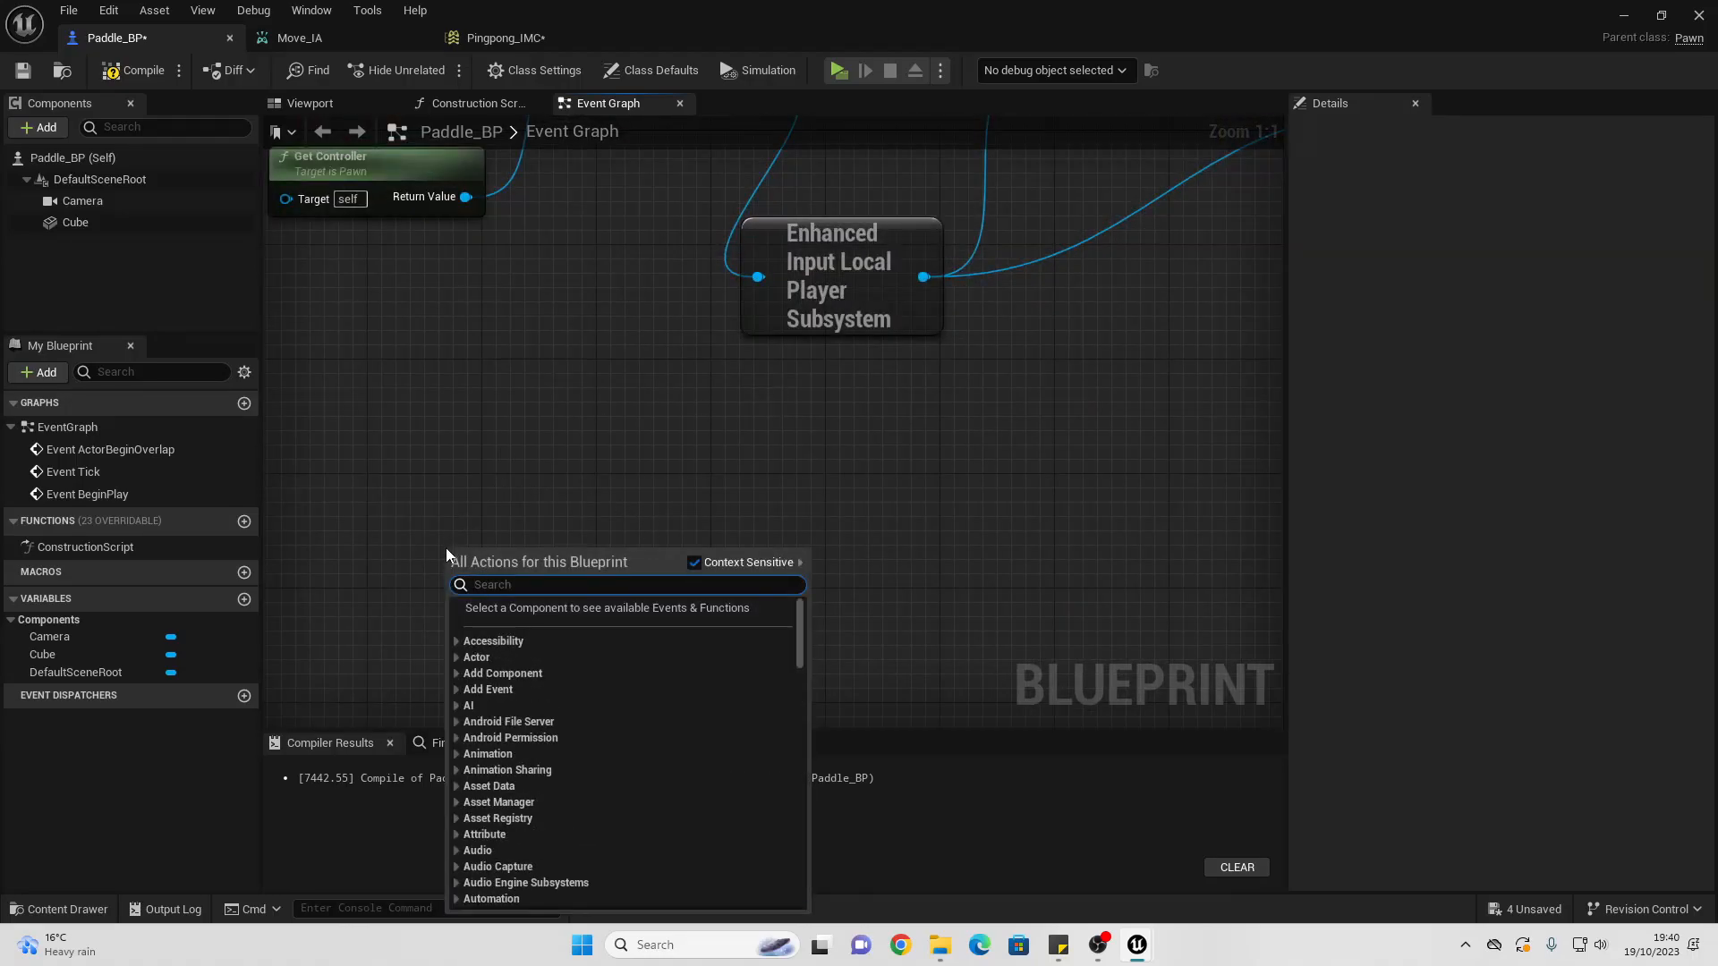
pyautogui.write('MOVE IA')
pyautogui.press('Return')
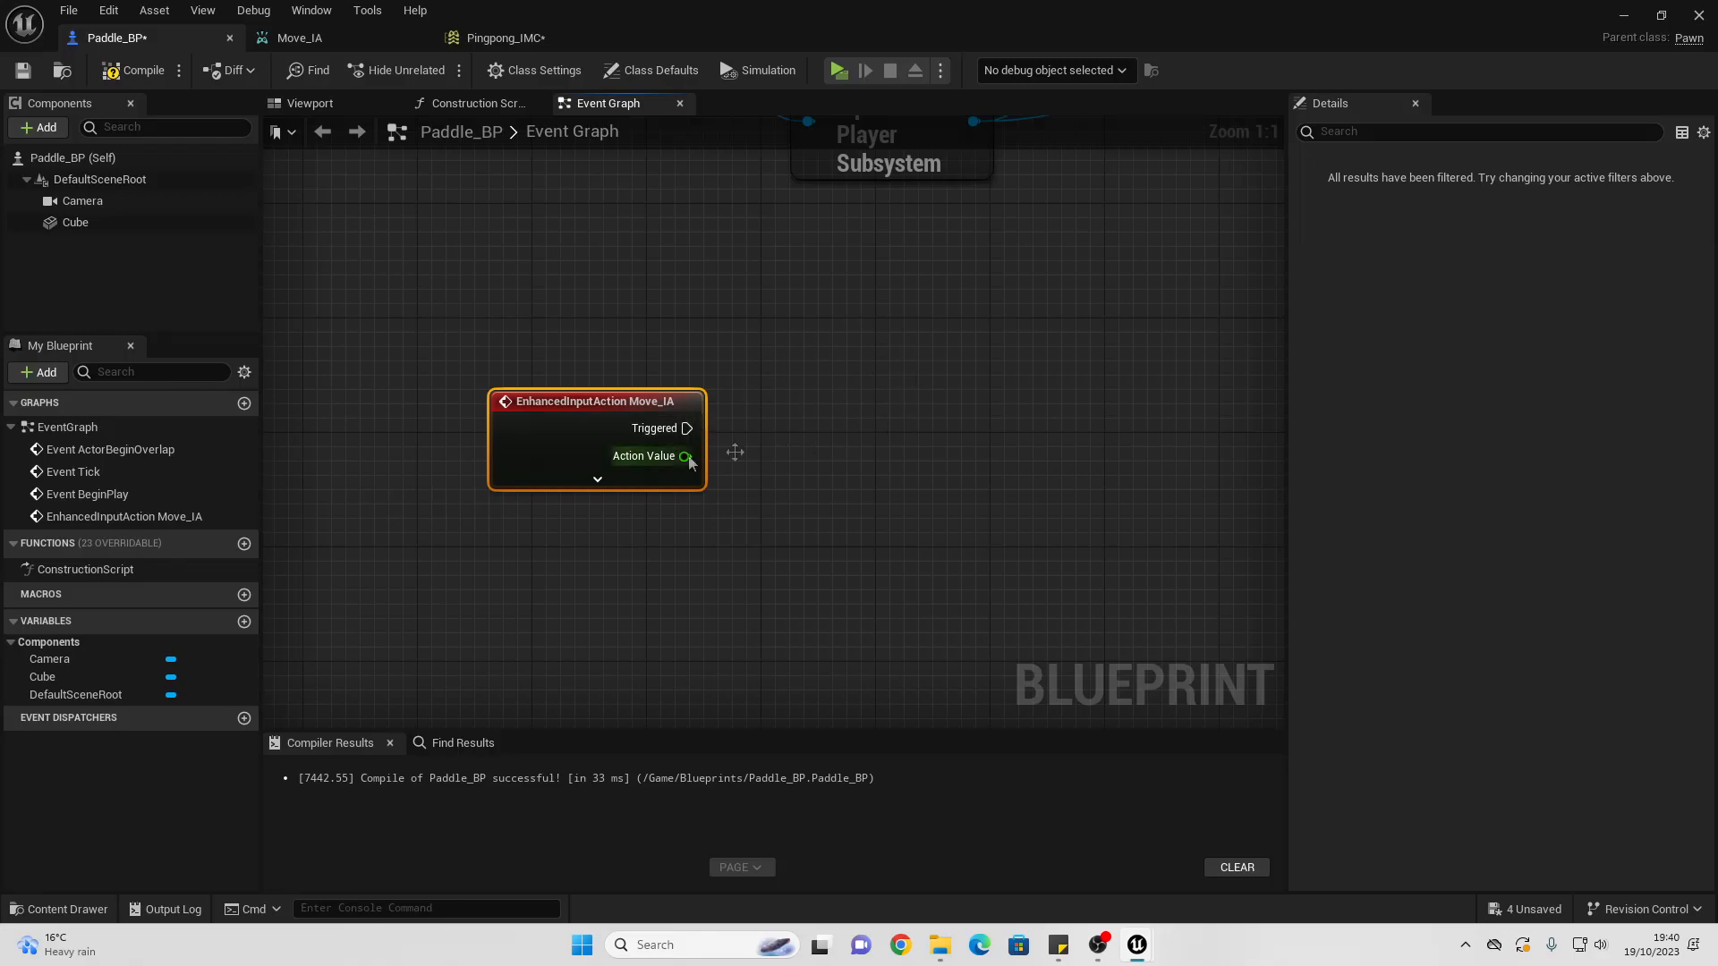
# Step: Add an Add Local Offset node targeting the Cube and run it from Move_IA's Triggered output
pyautogui.moveTo(687, 429); pyautogui.dragTo(921, 394)
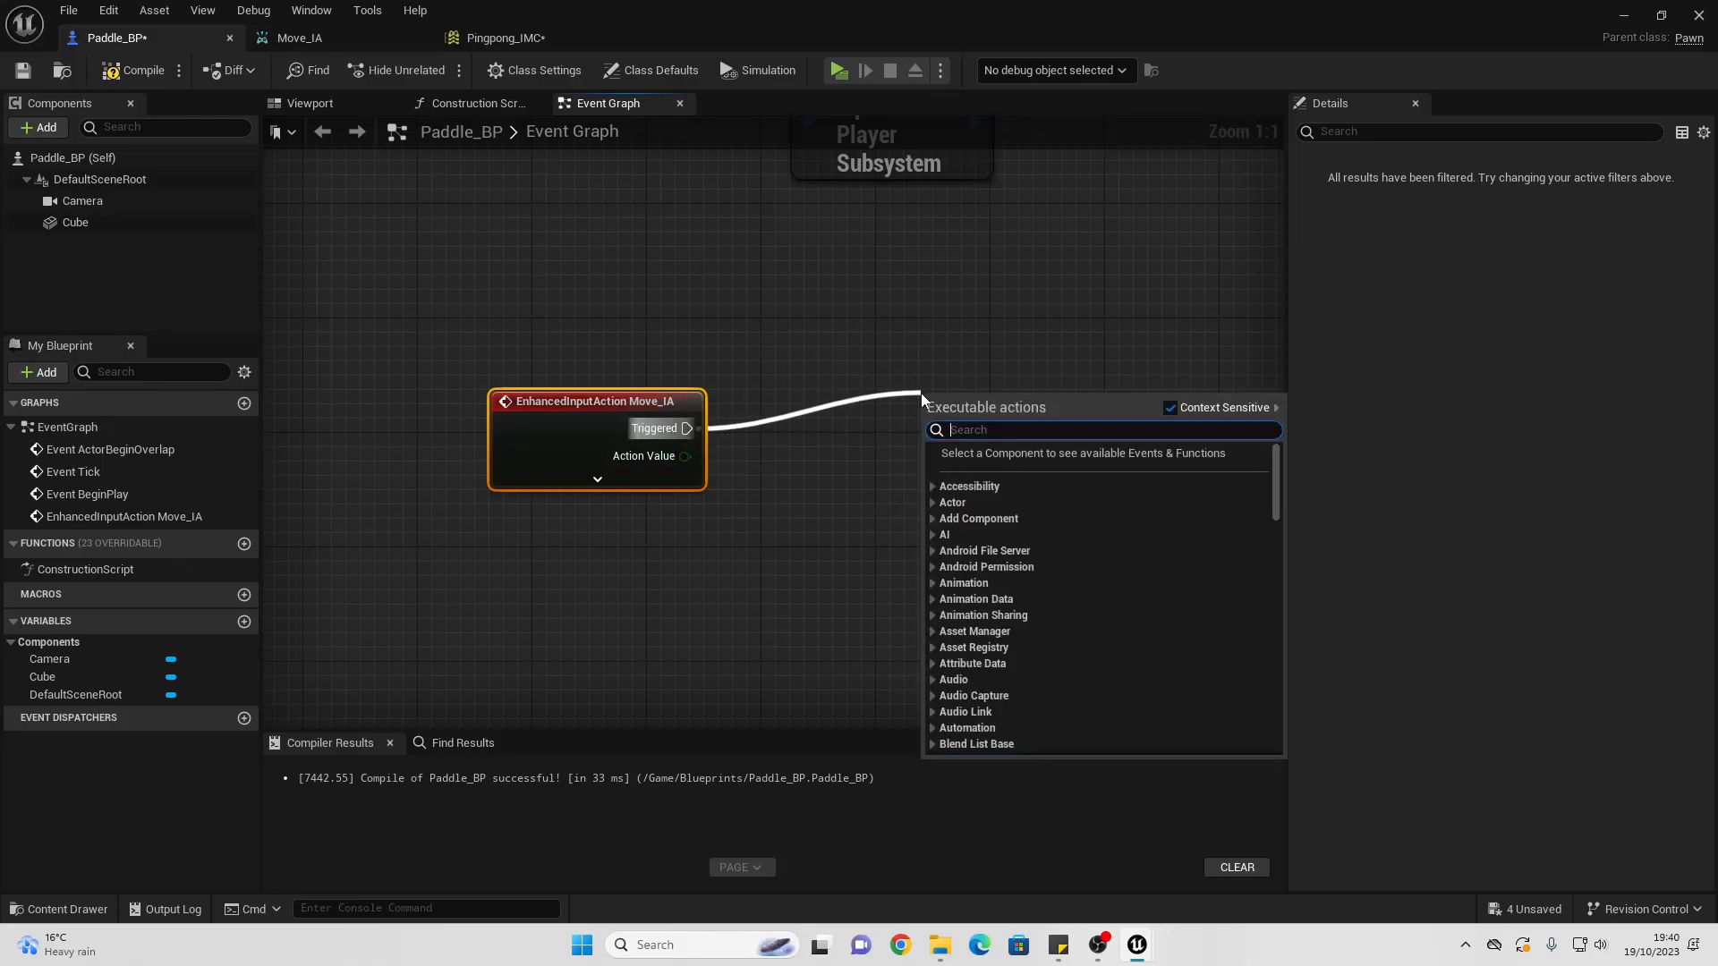
pyautogui.write('ADD LOCAL')
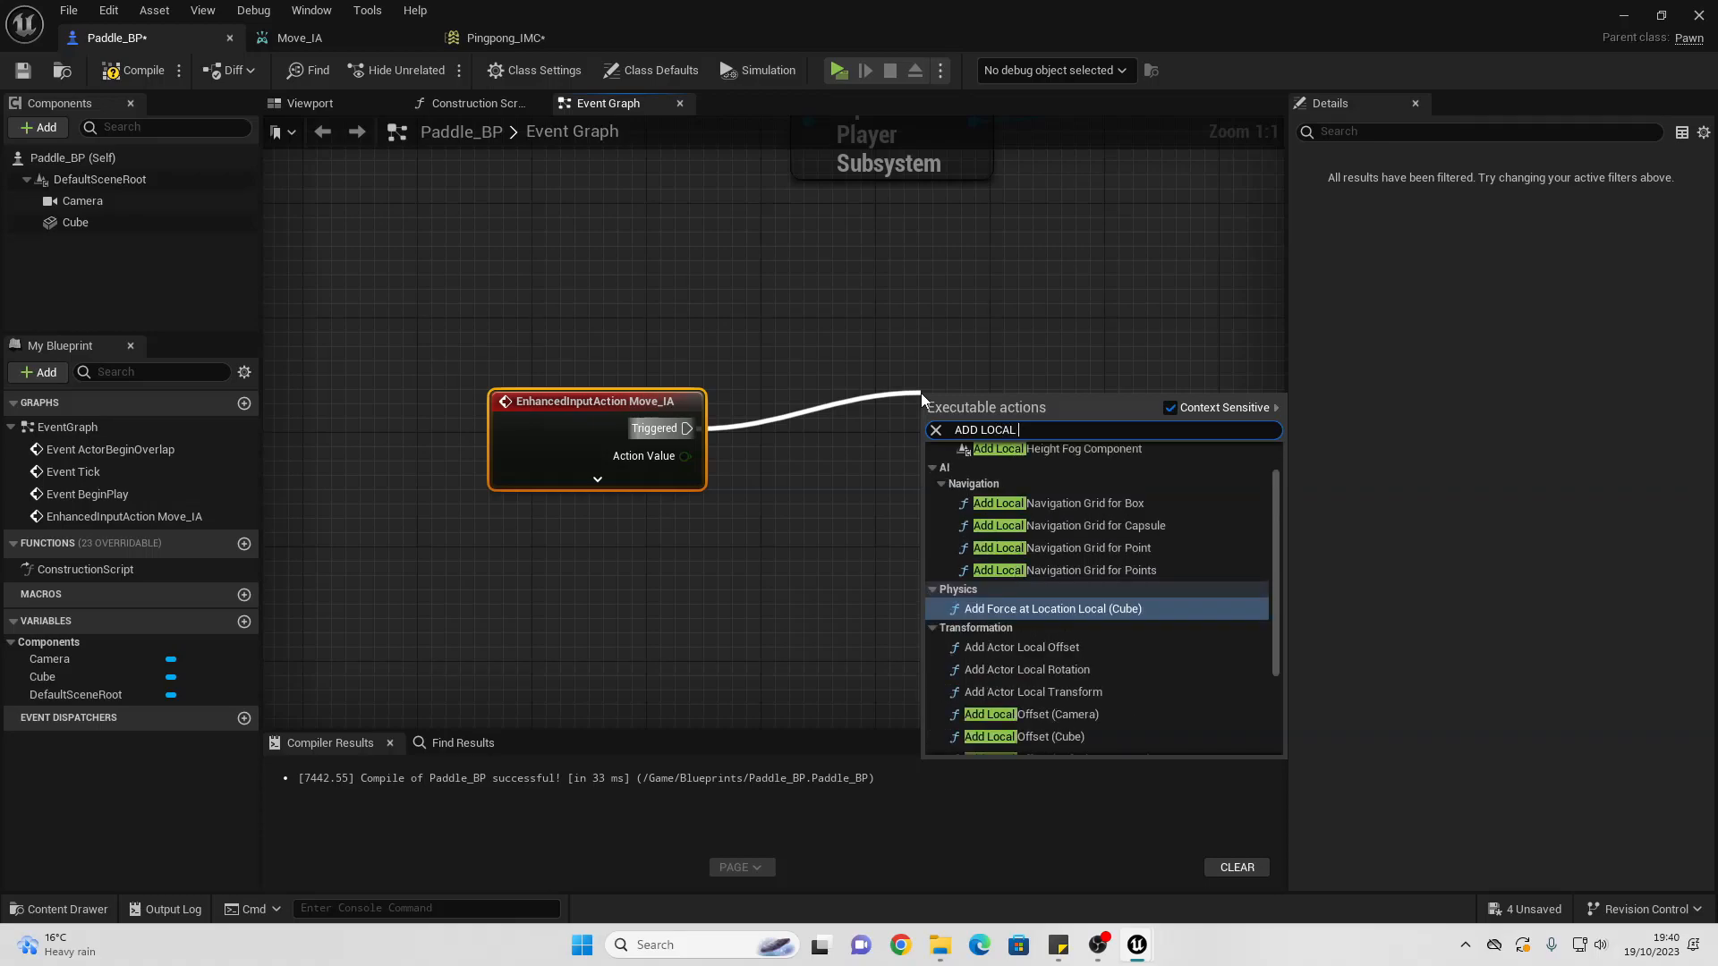
pyautogui.write(' OF')
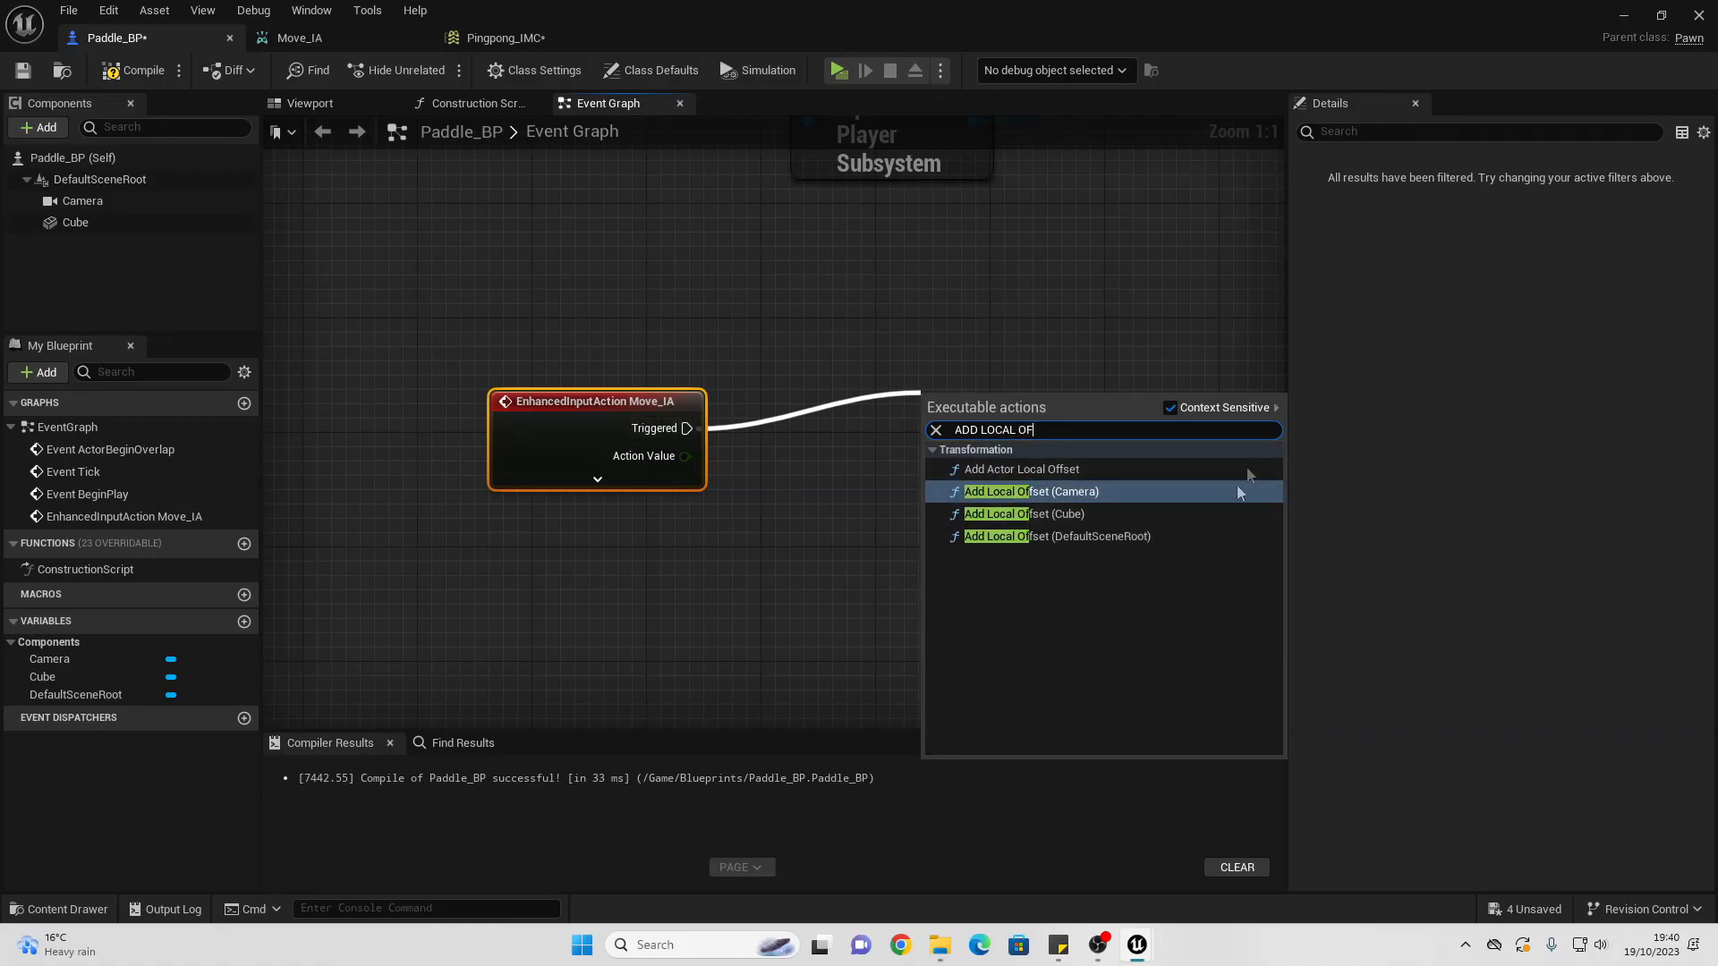
pyautogui.click(1077, 514)
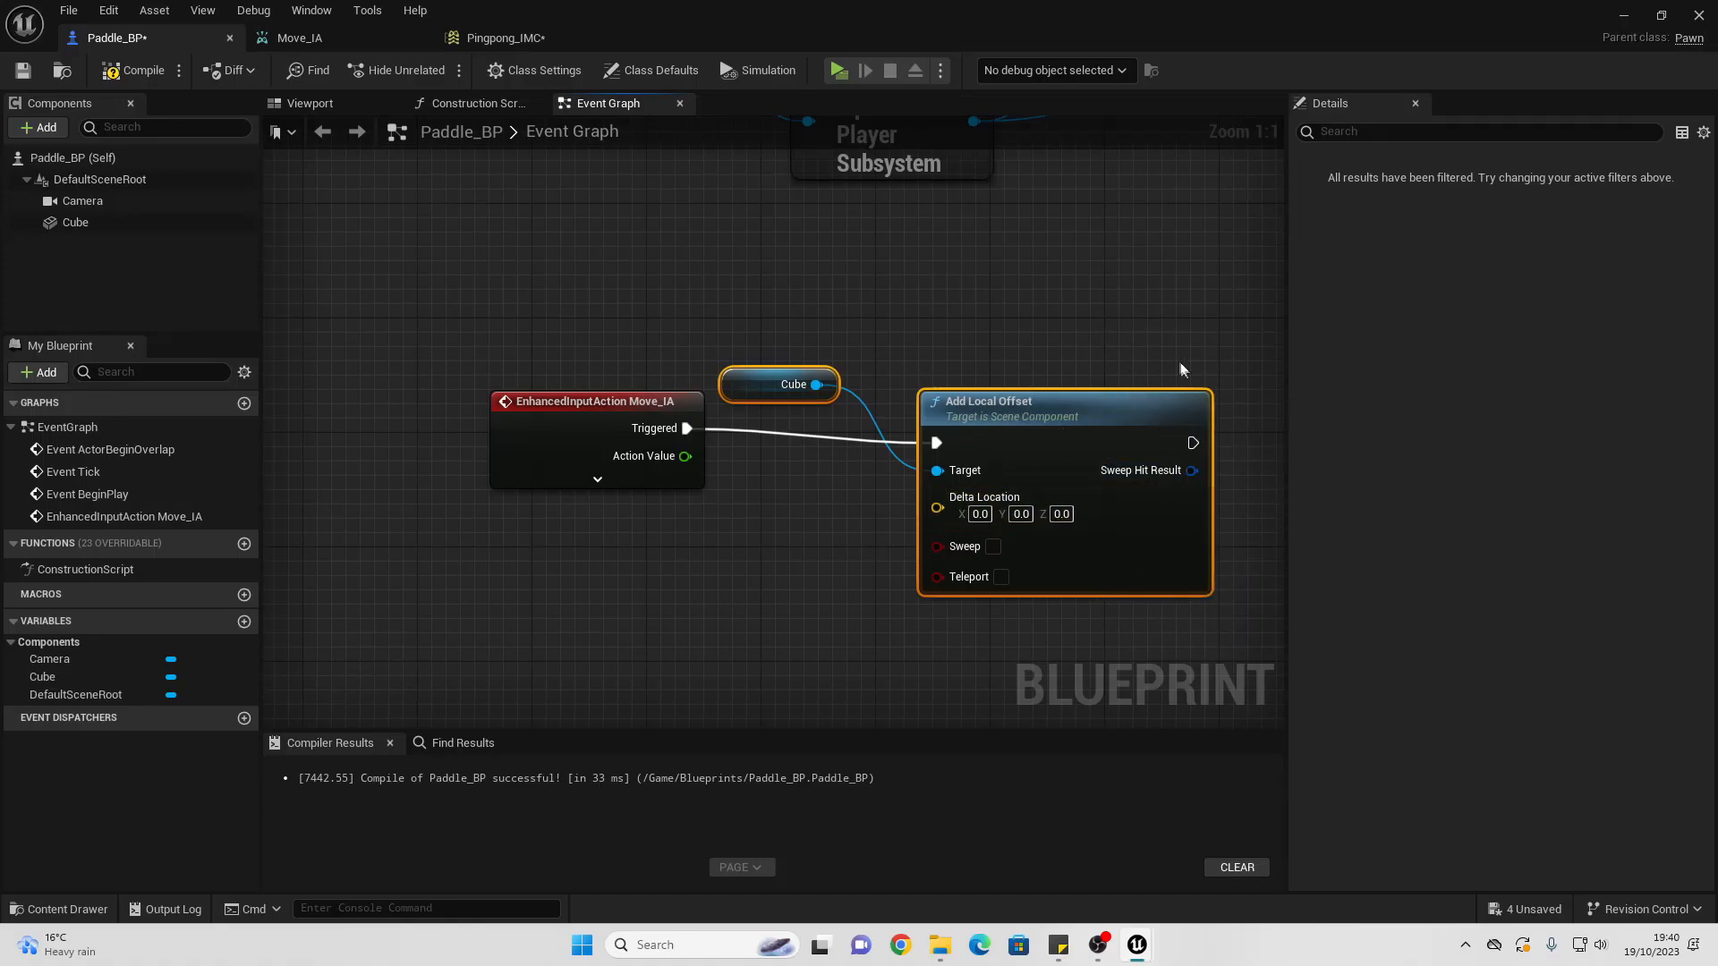
# Step: Examine the Cube's movement axes in the paddle's 3D view to see which axis runs along its length, and return to the Event Graph
pyautogui.click(310, 104)
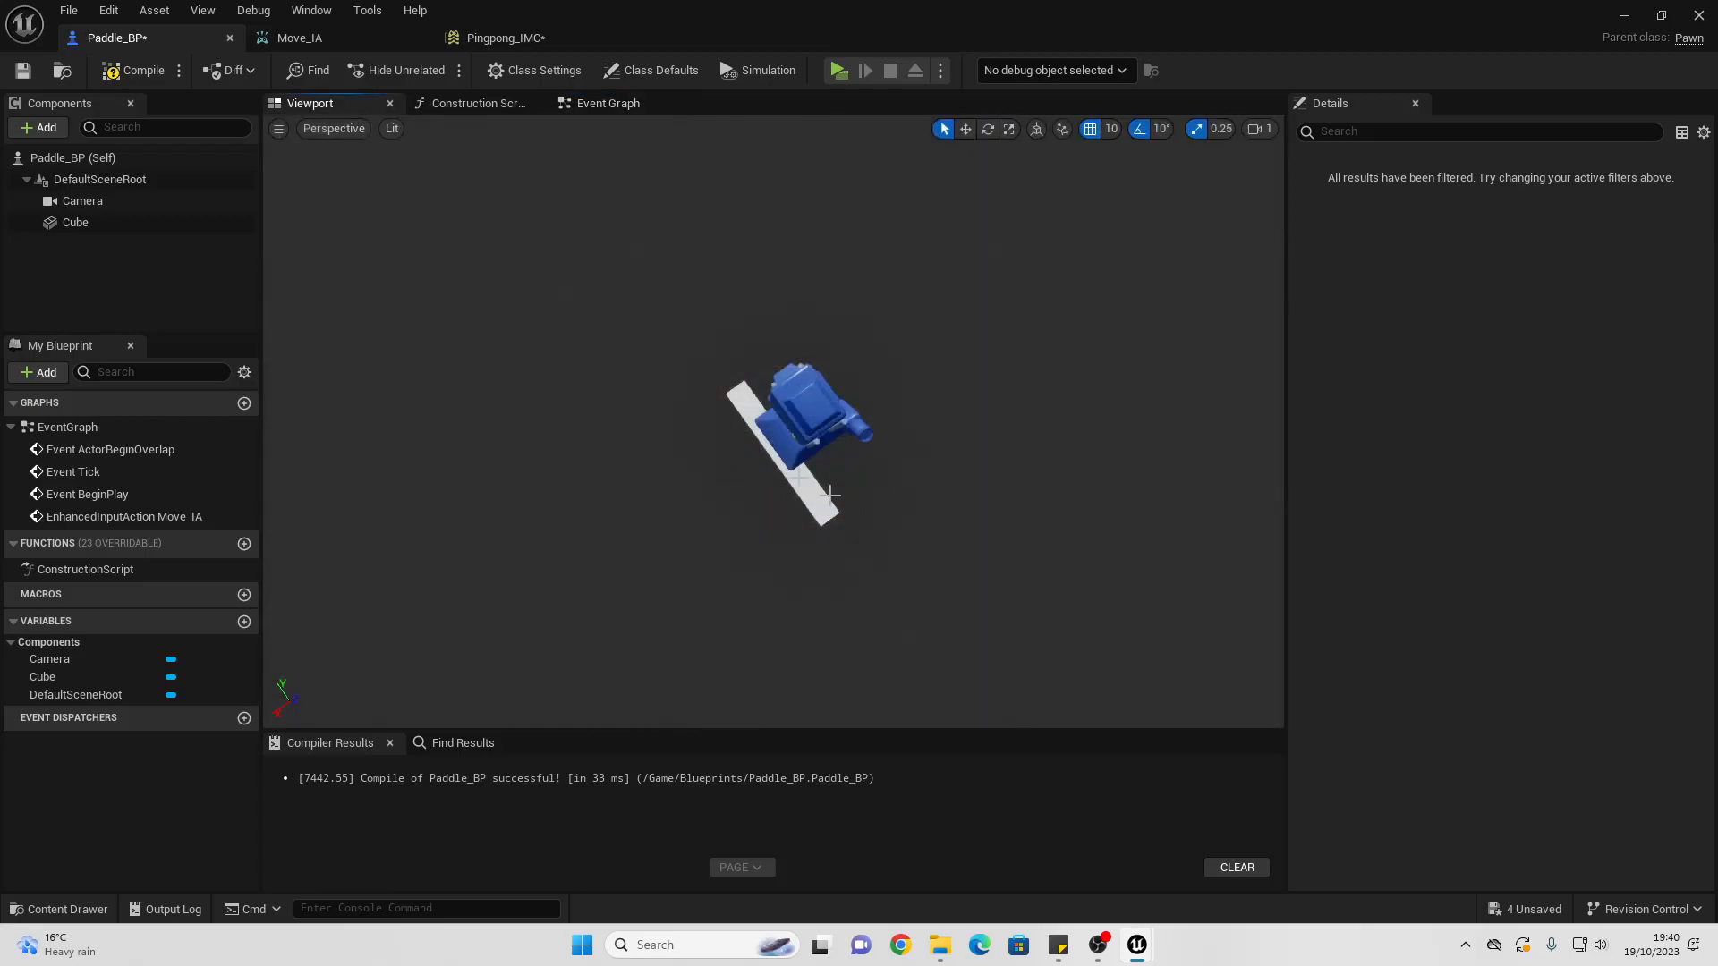
pyautogui.click(748, 455)
pyautogui.press('e')
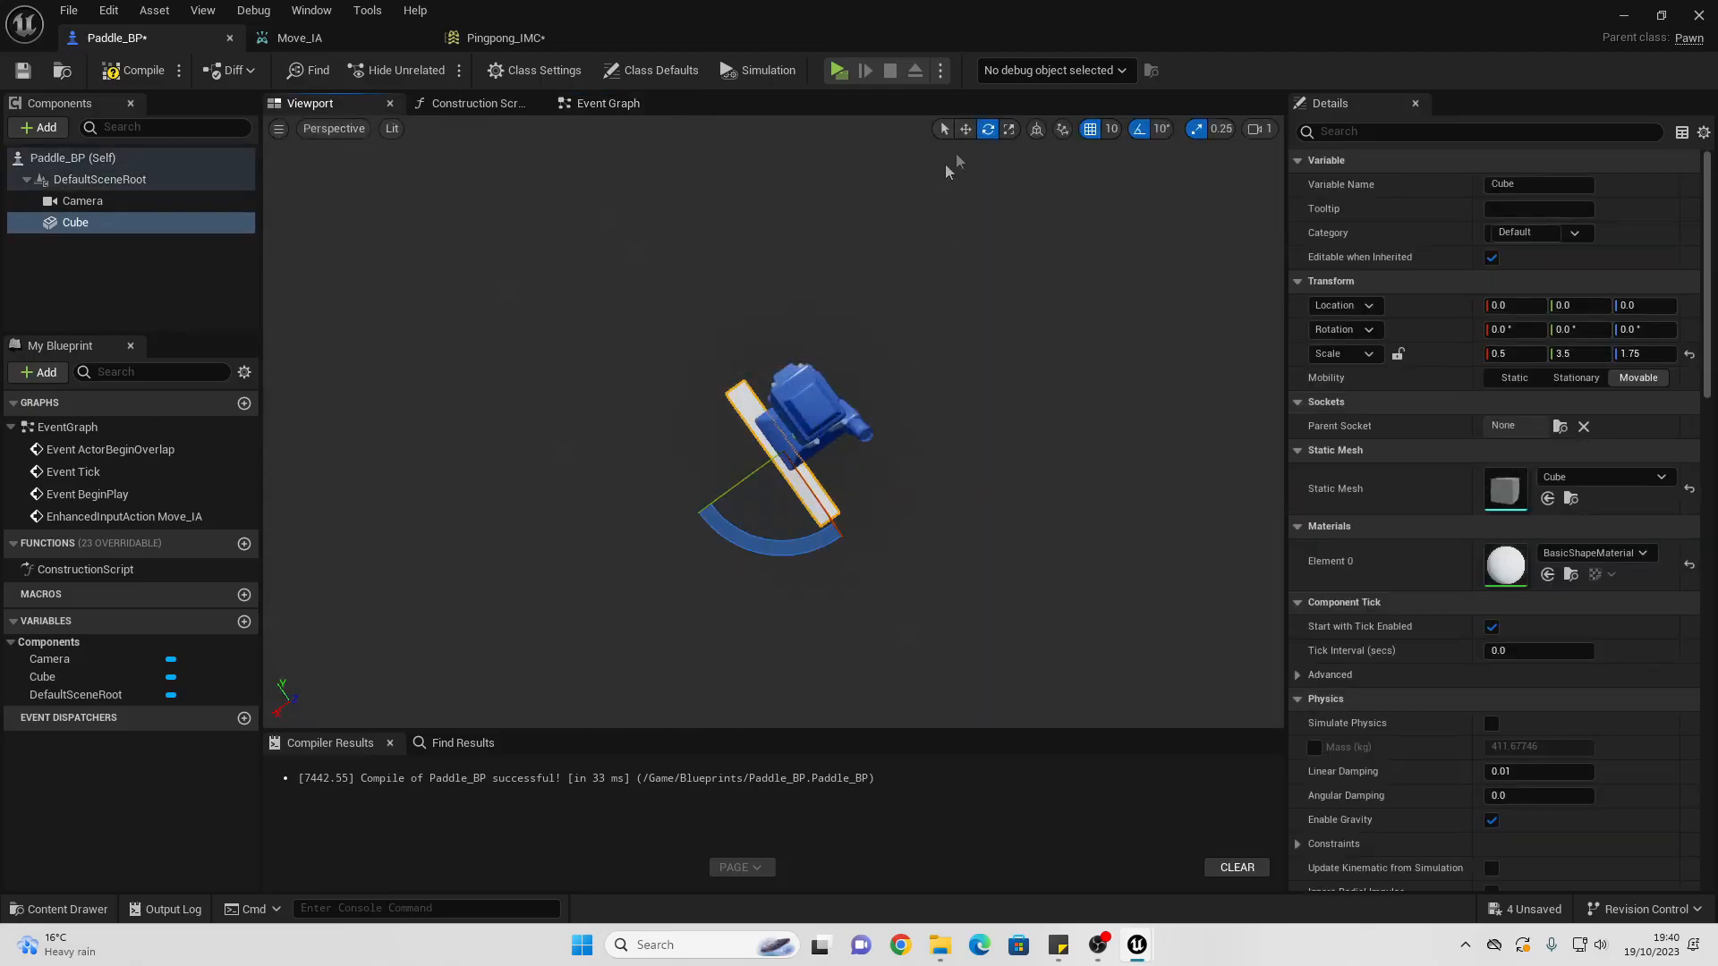
pyautogui.click(966, 129)
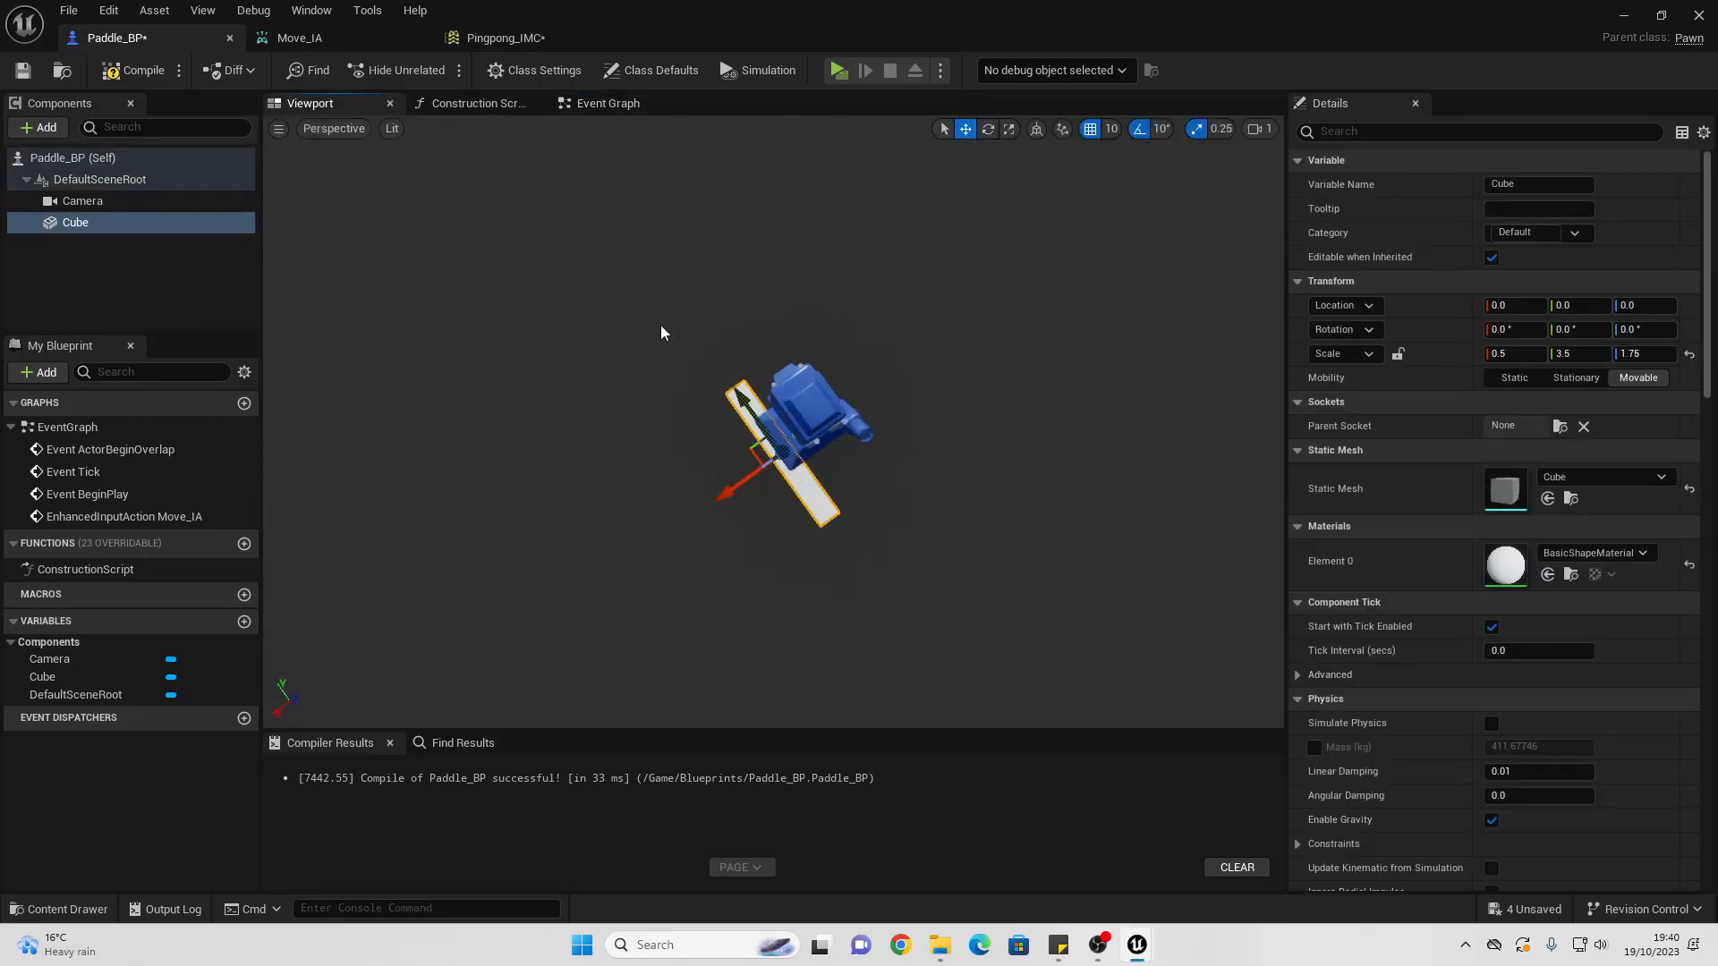
pyautogui.moveTo(753, 384); pyautogui.dragTo(846, 392, button='right')
pyautogui.press('a')
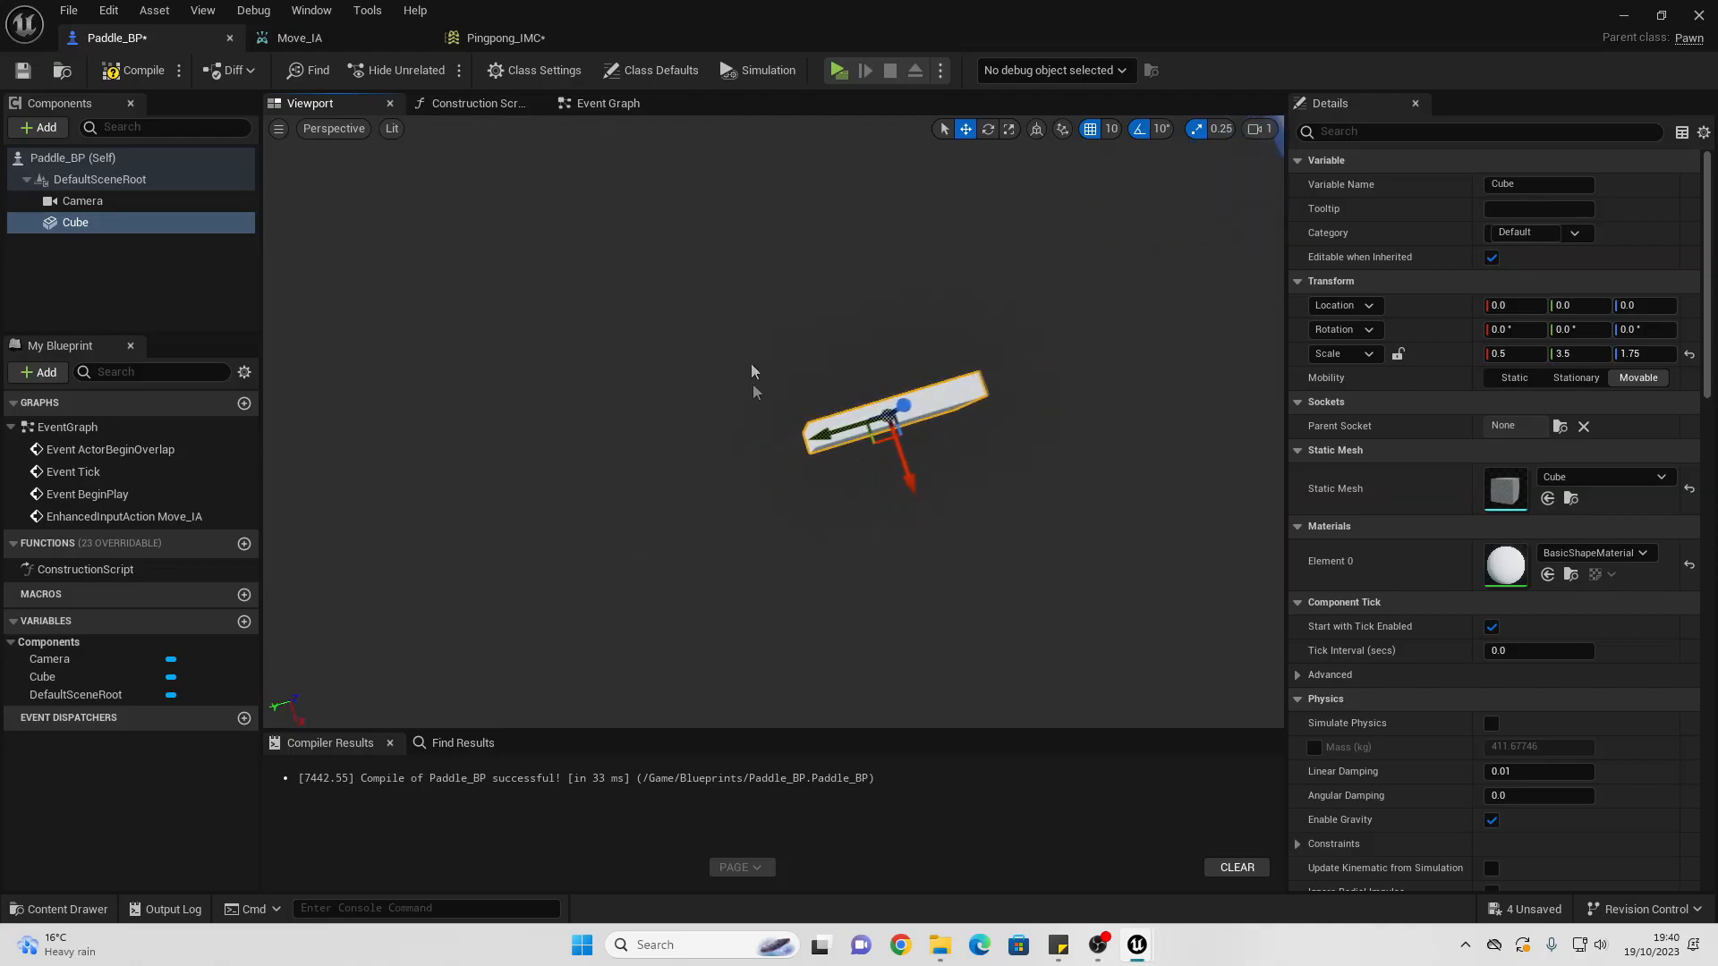
pyautogui.moveTo(827, 434); pyautogui.dragTo(817, 394)
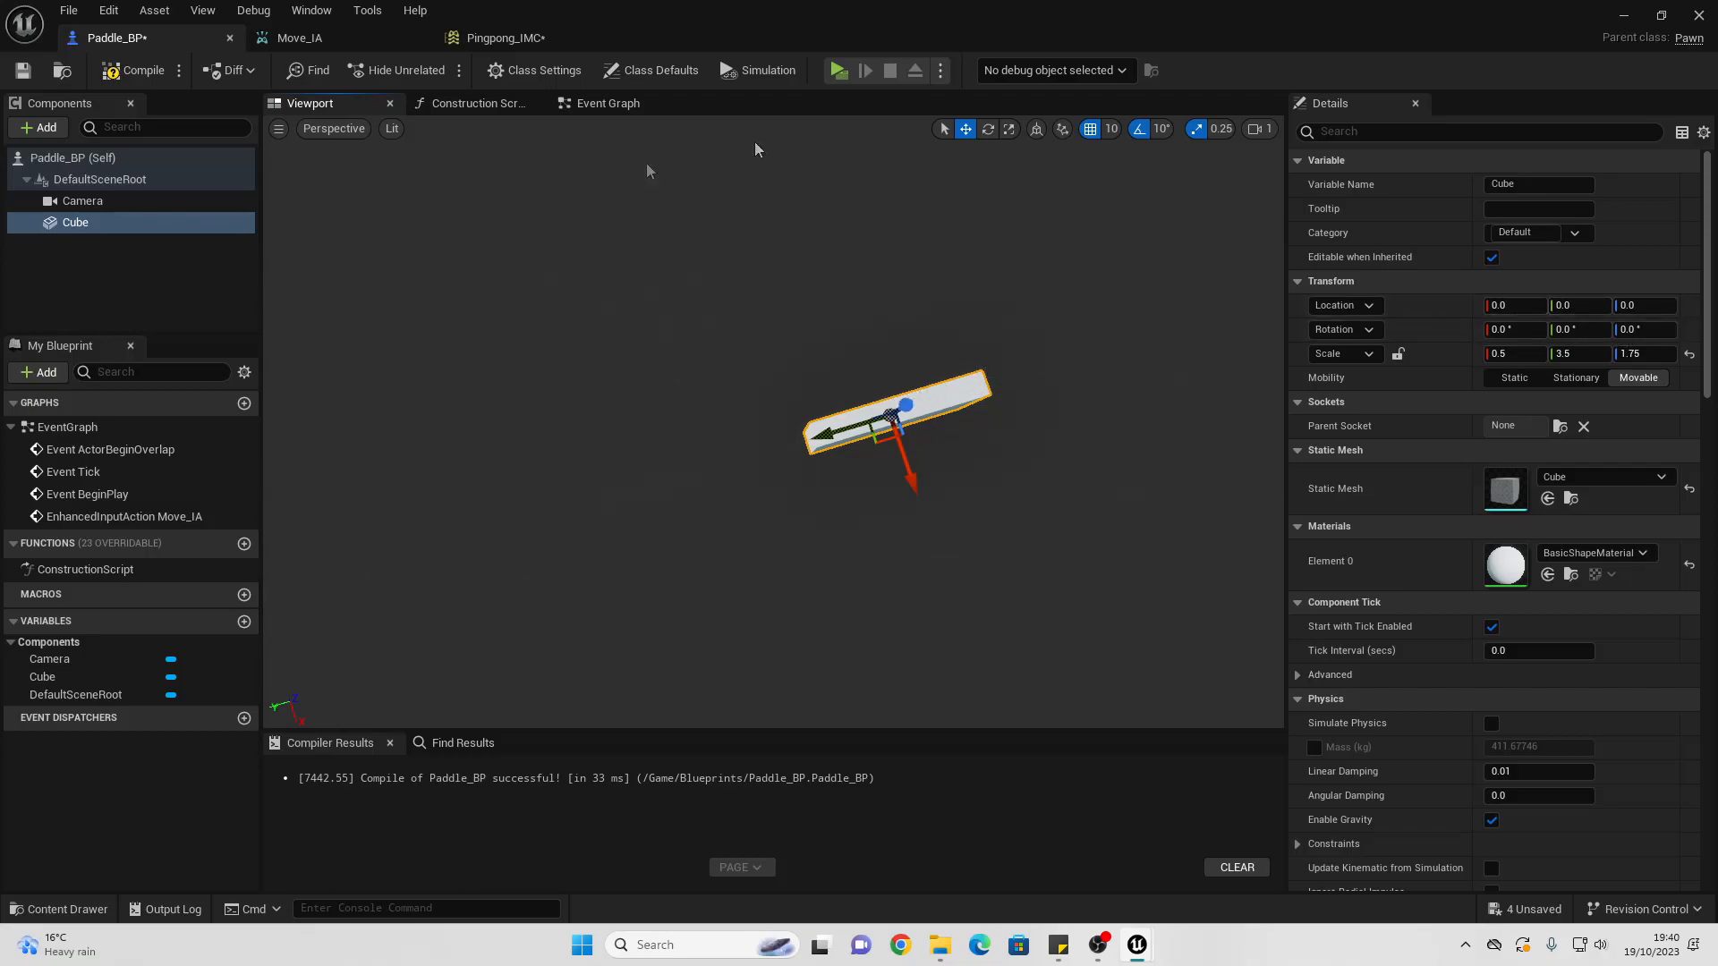
pyautogui.click(617, 103)
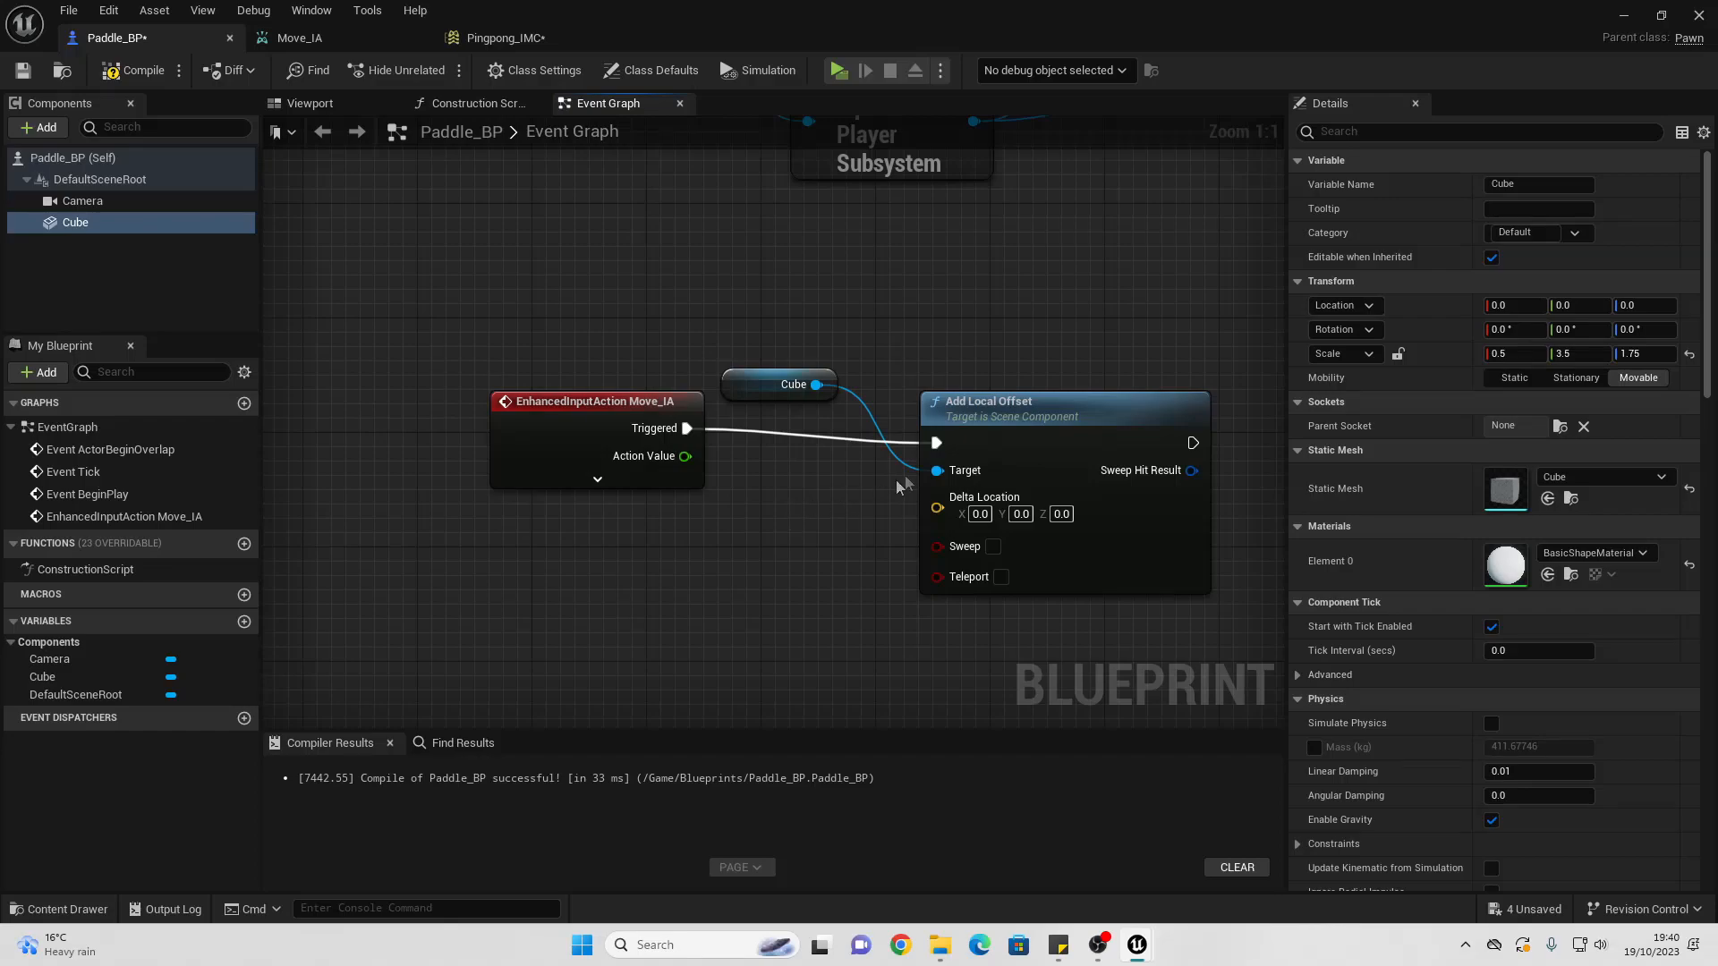
# Step: Split Add Local Offset's Delta Location into separate X, Y and Z inputs and space the node away from the Move_IA event
pyautogui.moveTo(1071, 404); pyautogui.dragTo(1099, 390)
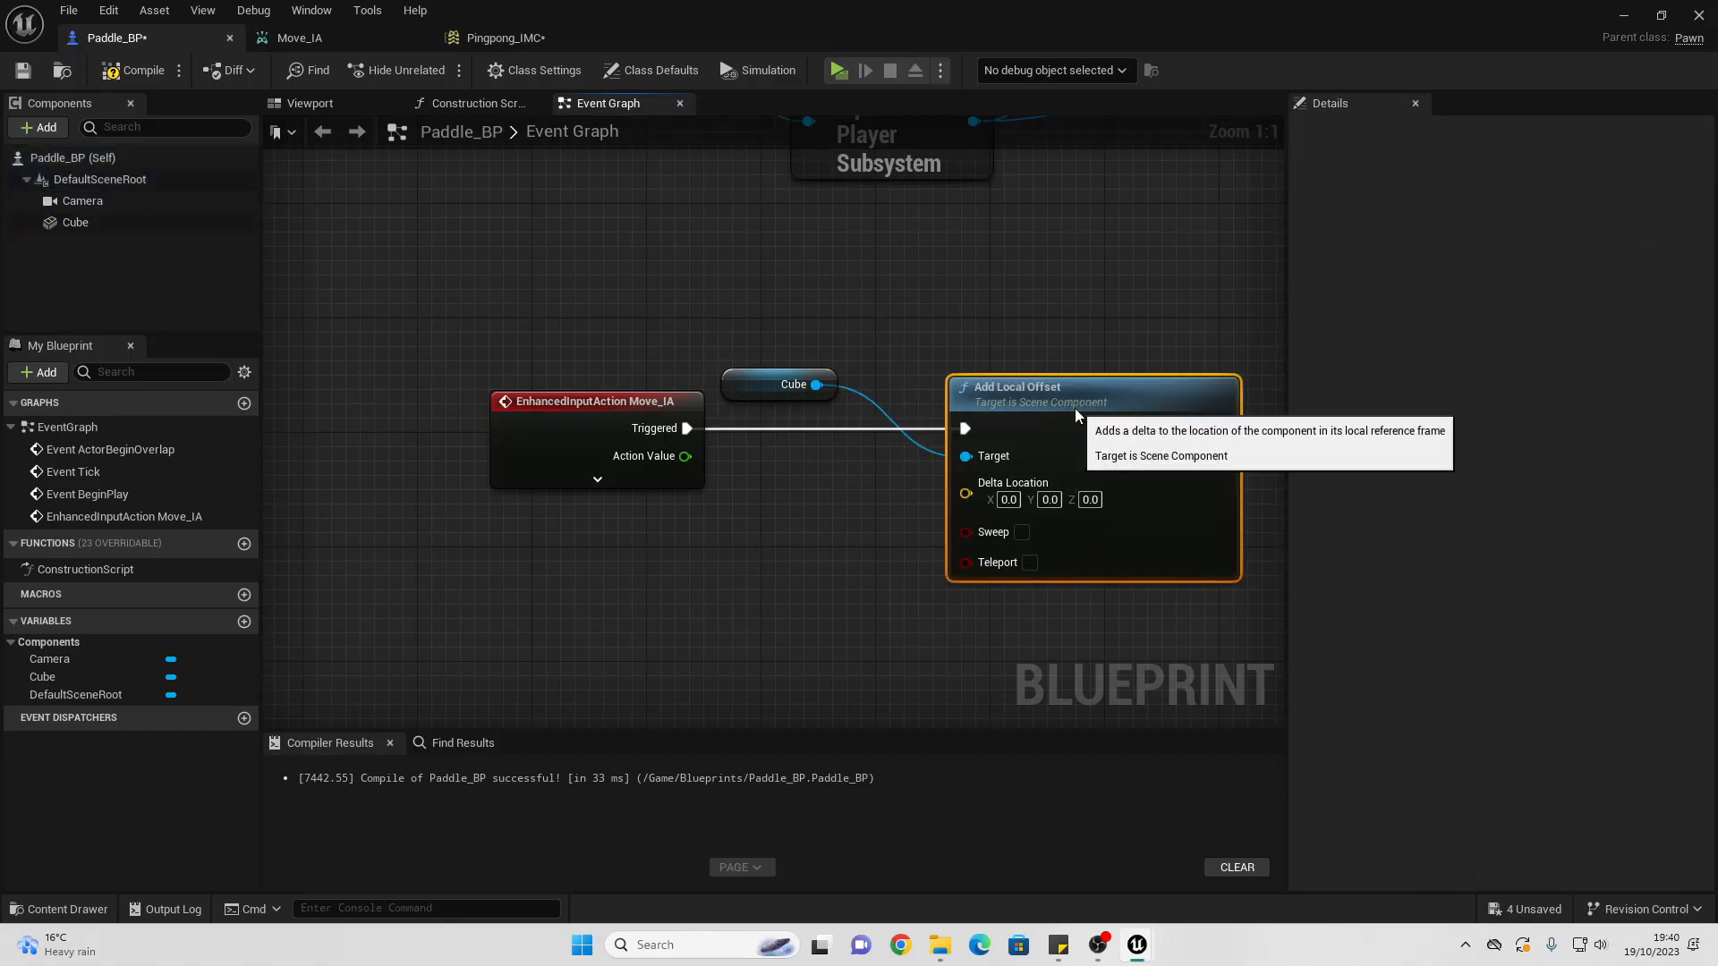
pyautogui.rightClick(989, 487)
pyautogui.click(1047, 543)
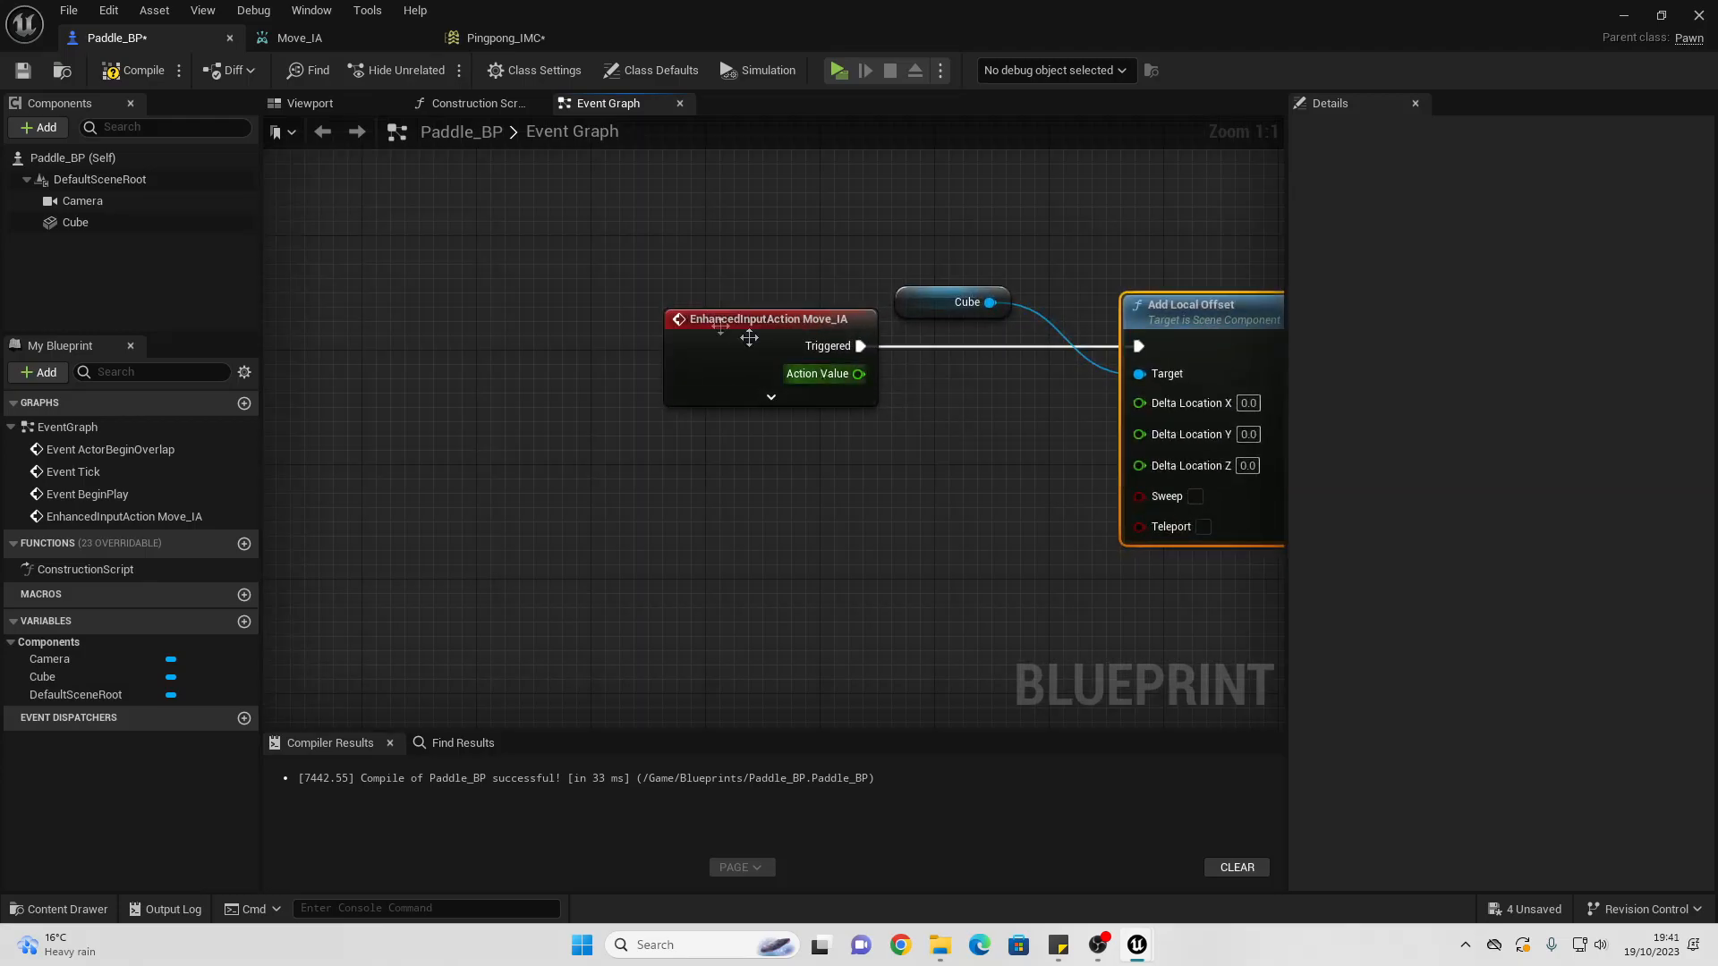
pyautogui.click(748, 338)
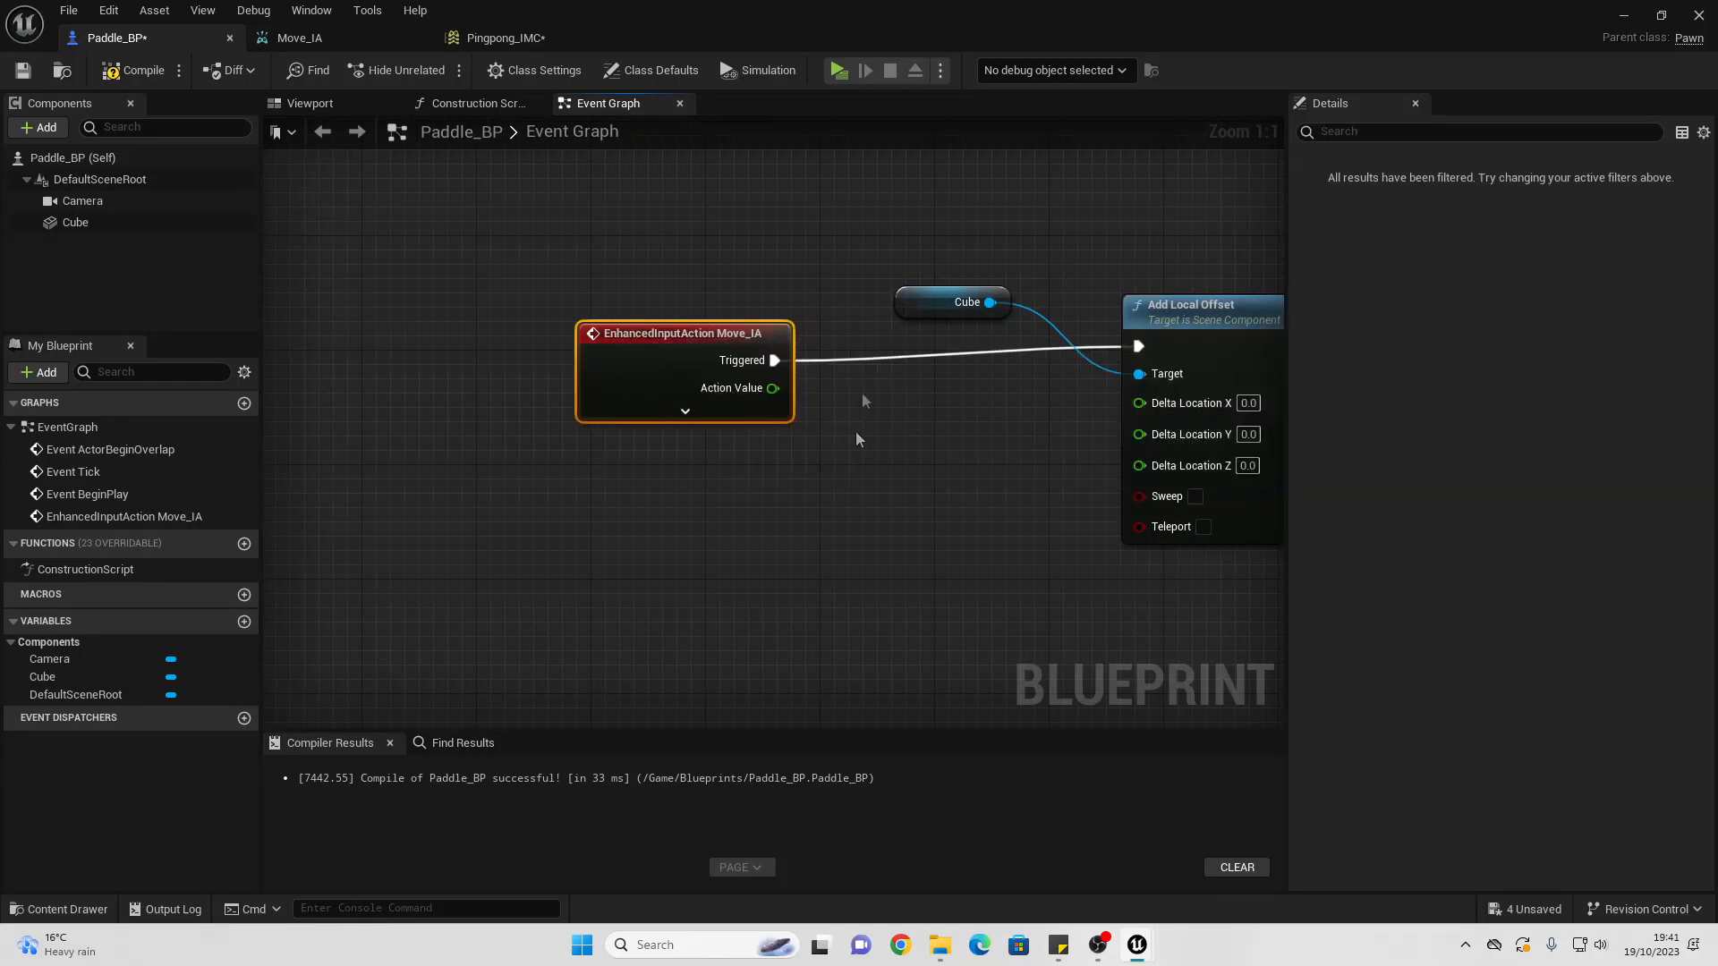
# Step: Review the value type of Move_IA and the Up and Down key mappings in Pingpong_IMC
pyautogui.click(350, 43)
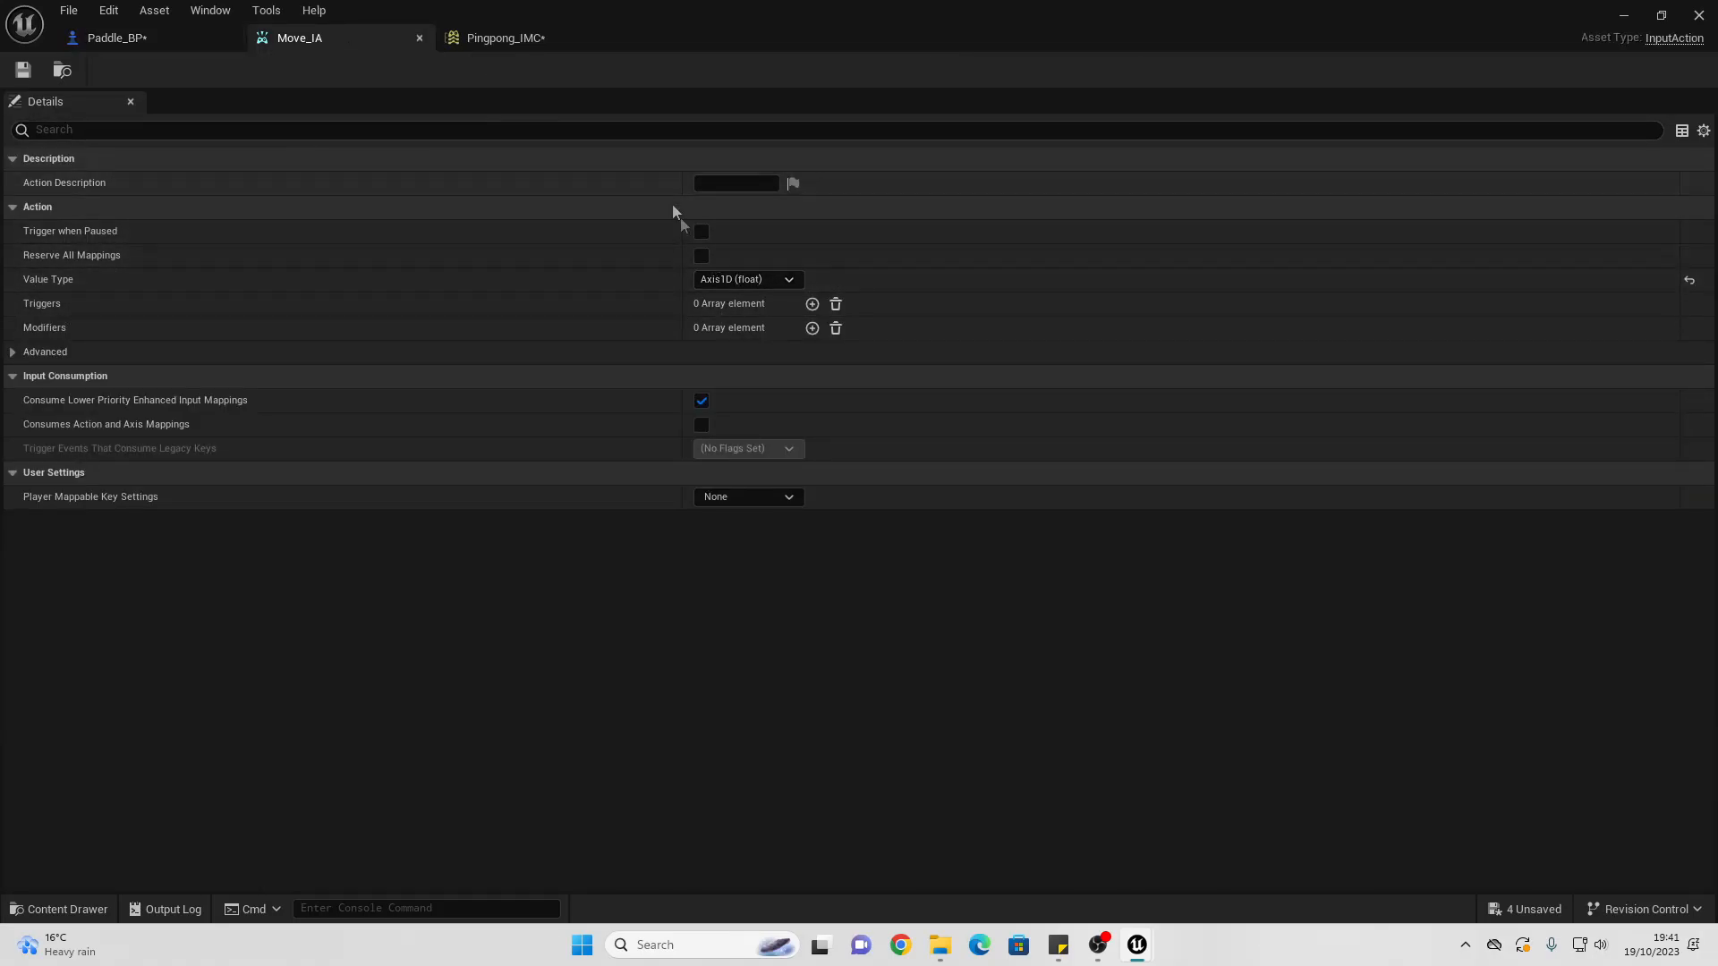
pyautogui.click(161, 41)
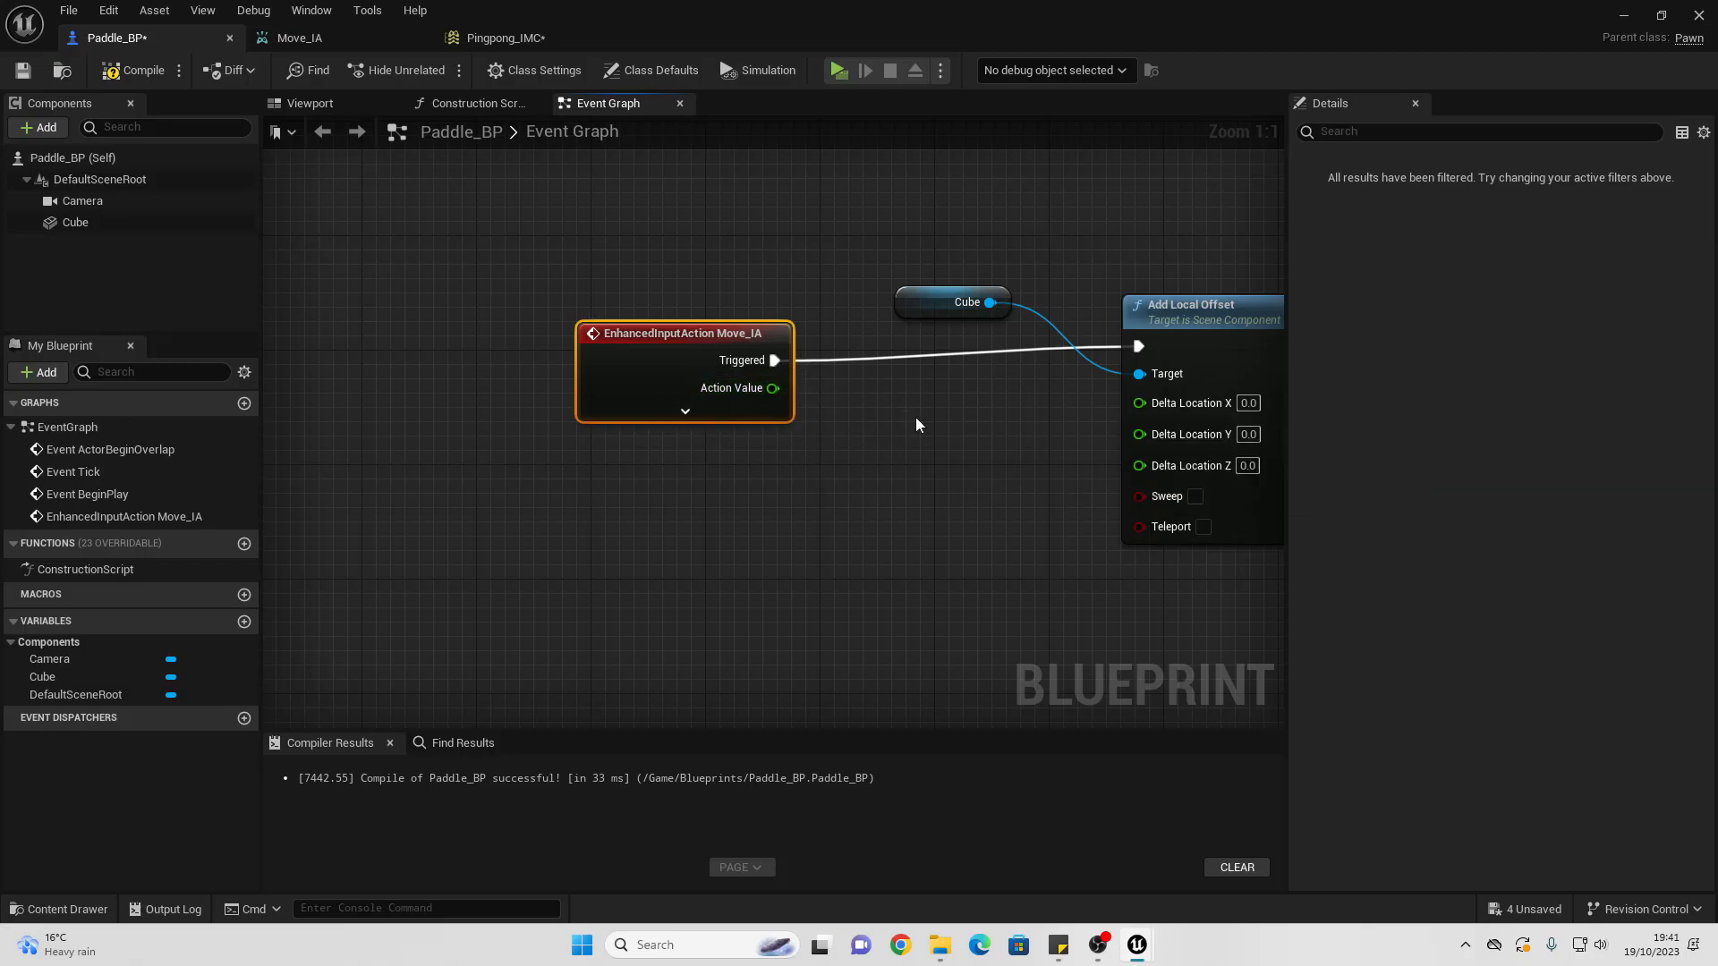
pyautogui.click(519, 39)
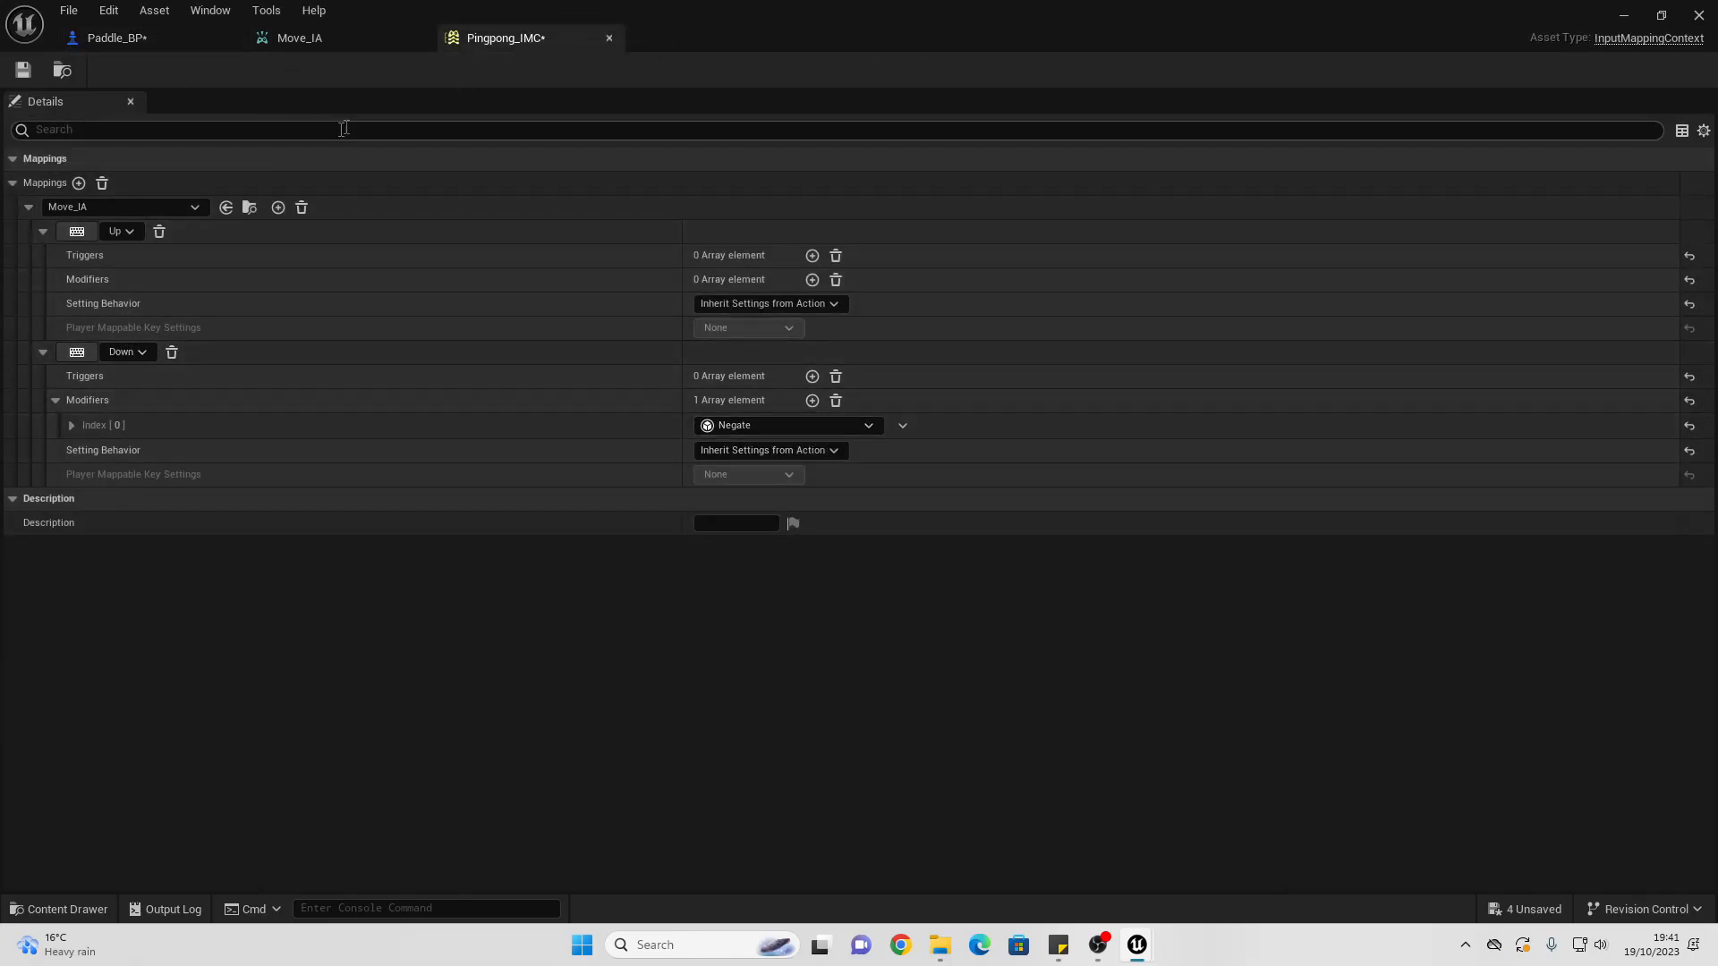
pyautogui.click(288, 40)
pyautogui.click(170, 40)
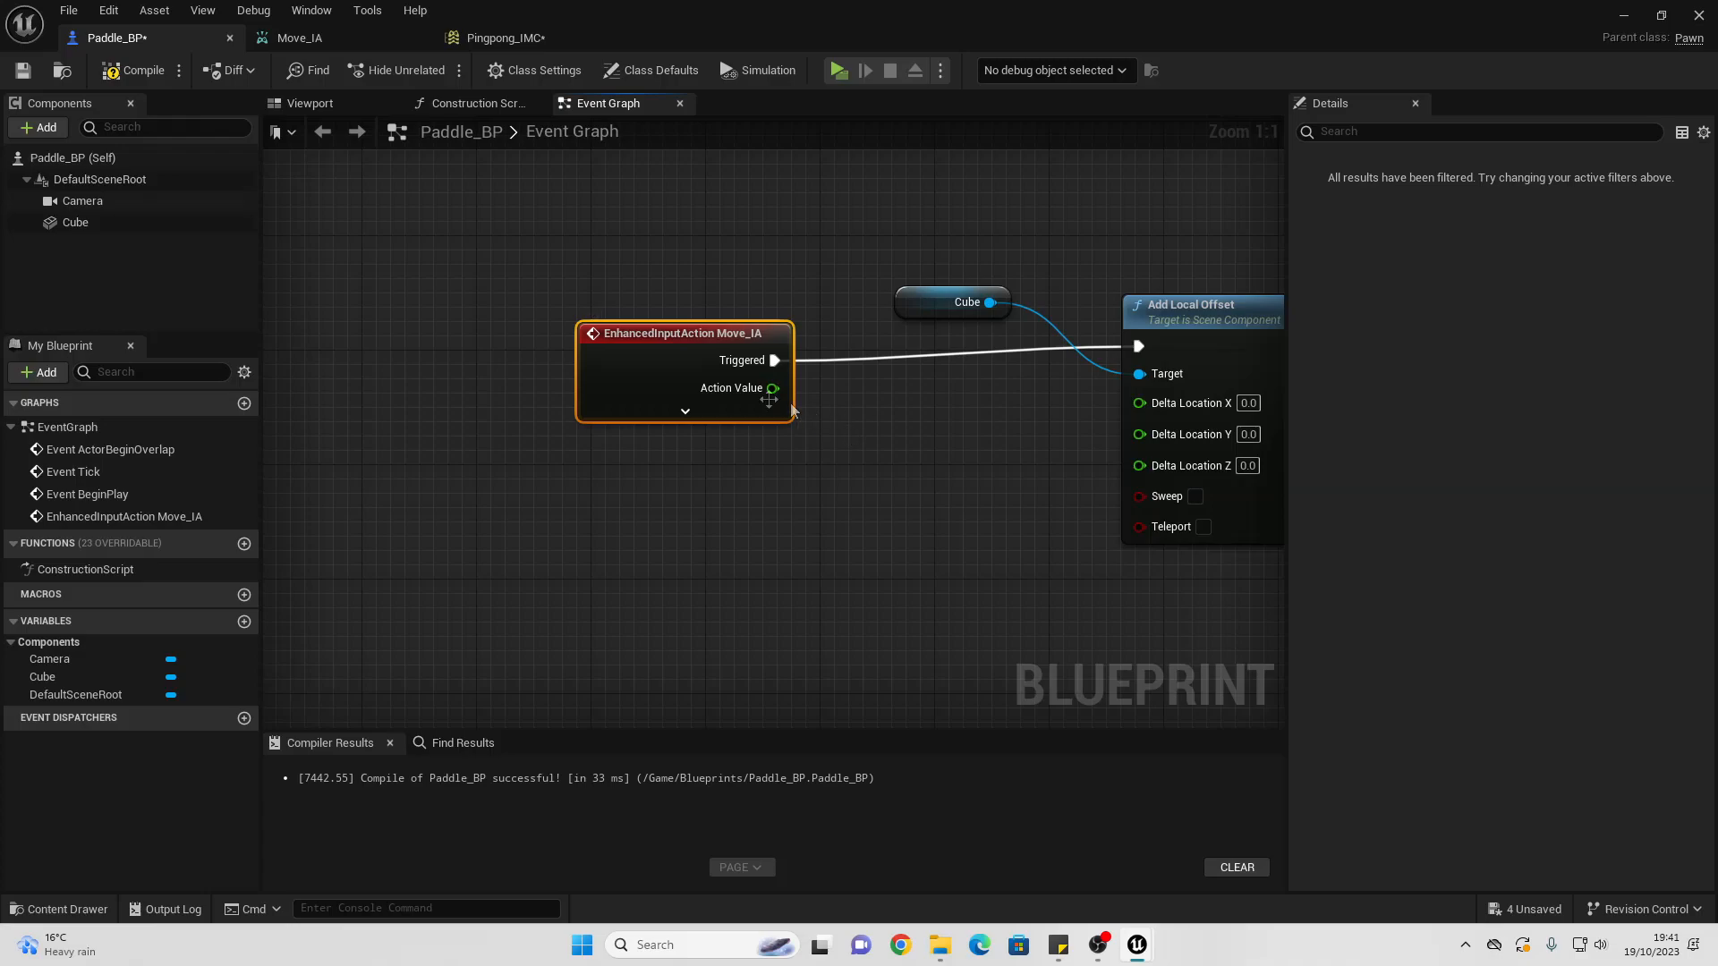
# Step: Add a Multiply node fed by the Move_IA event's Action Value
pyautogui.moveTo(788, 394); pyautogui.dragTo(792, 449)
pyautogui.write('MUL')
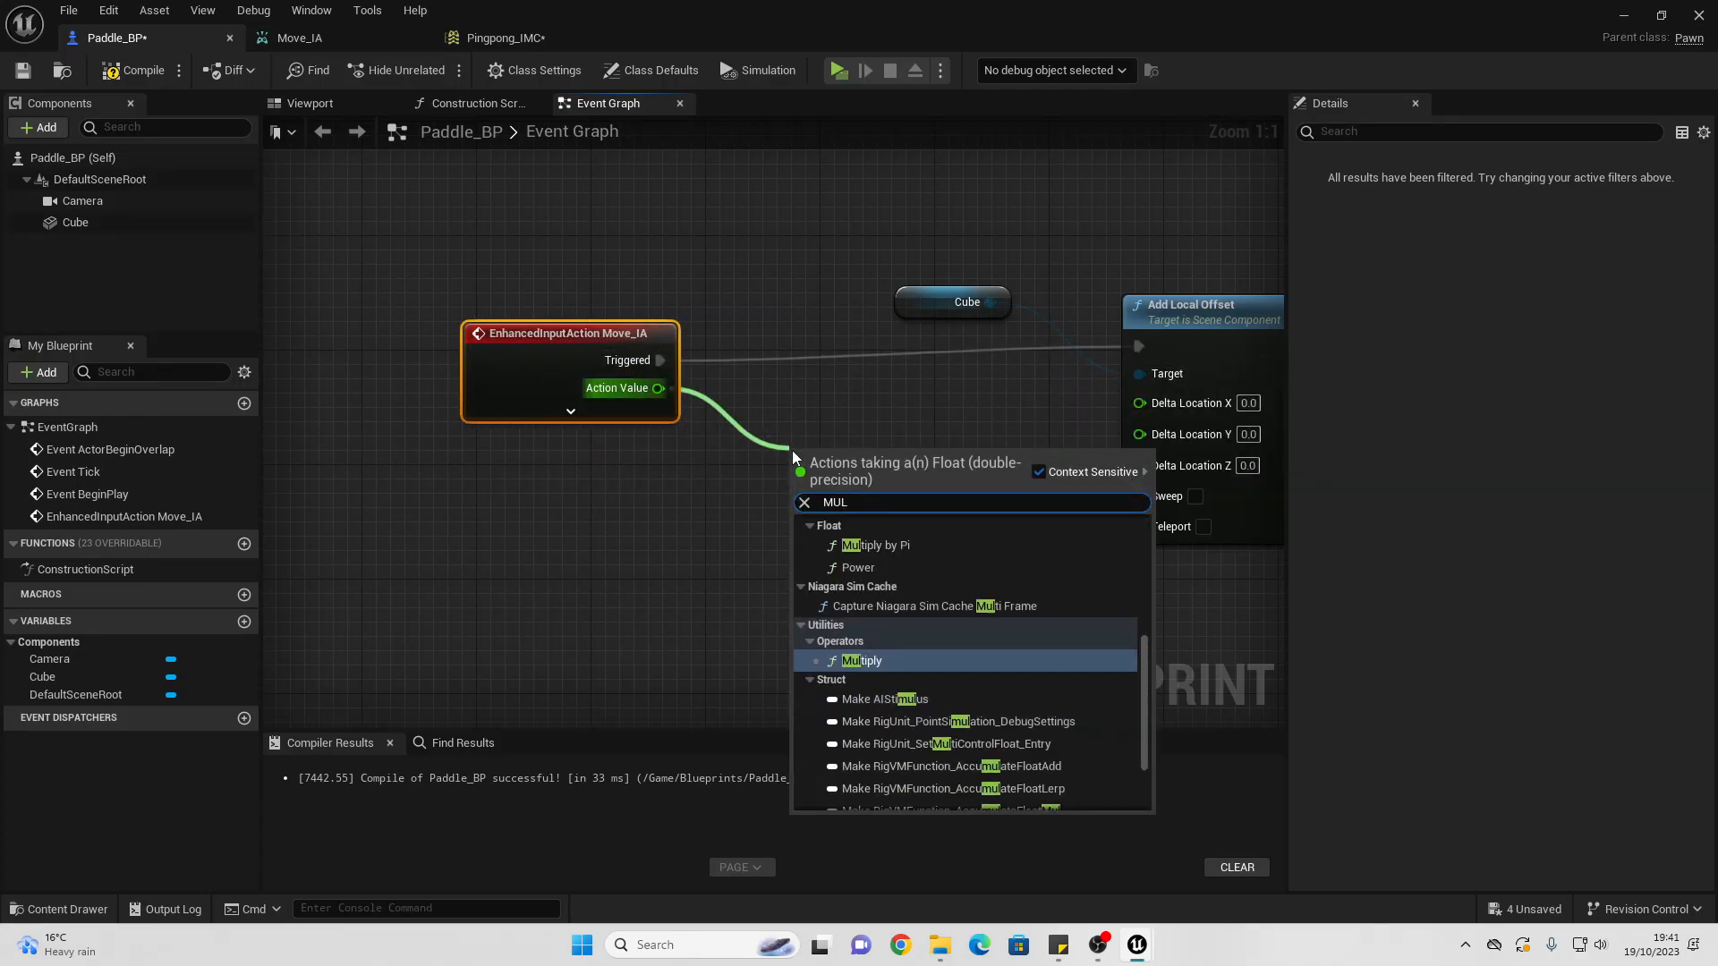
pyautogui.press('Return')
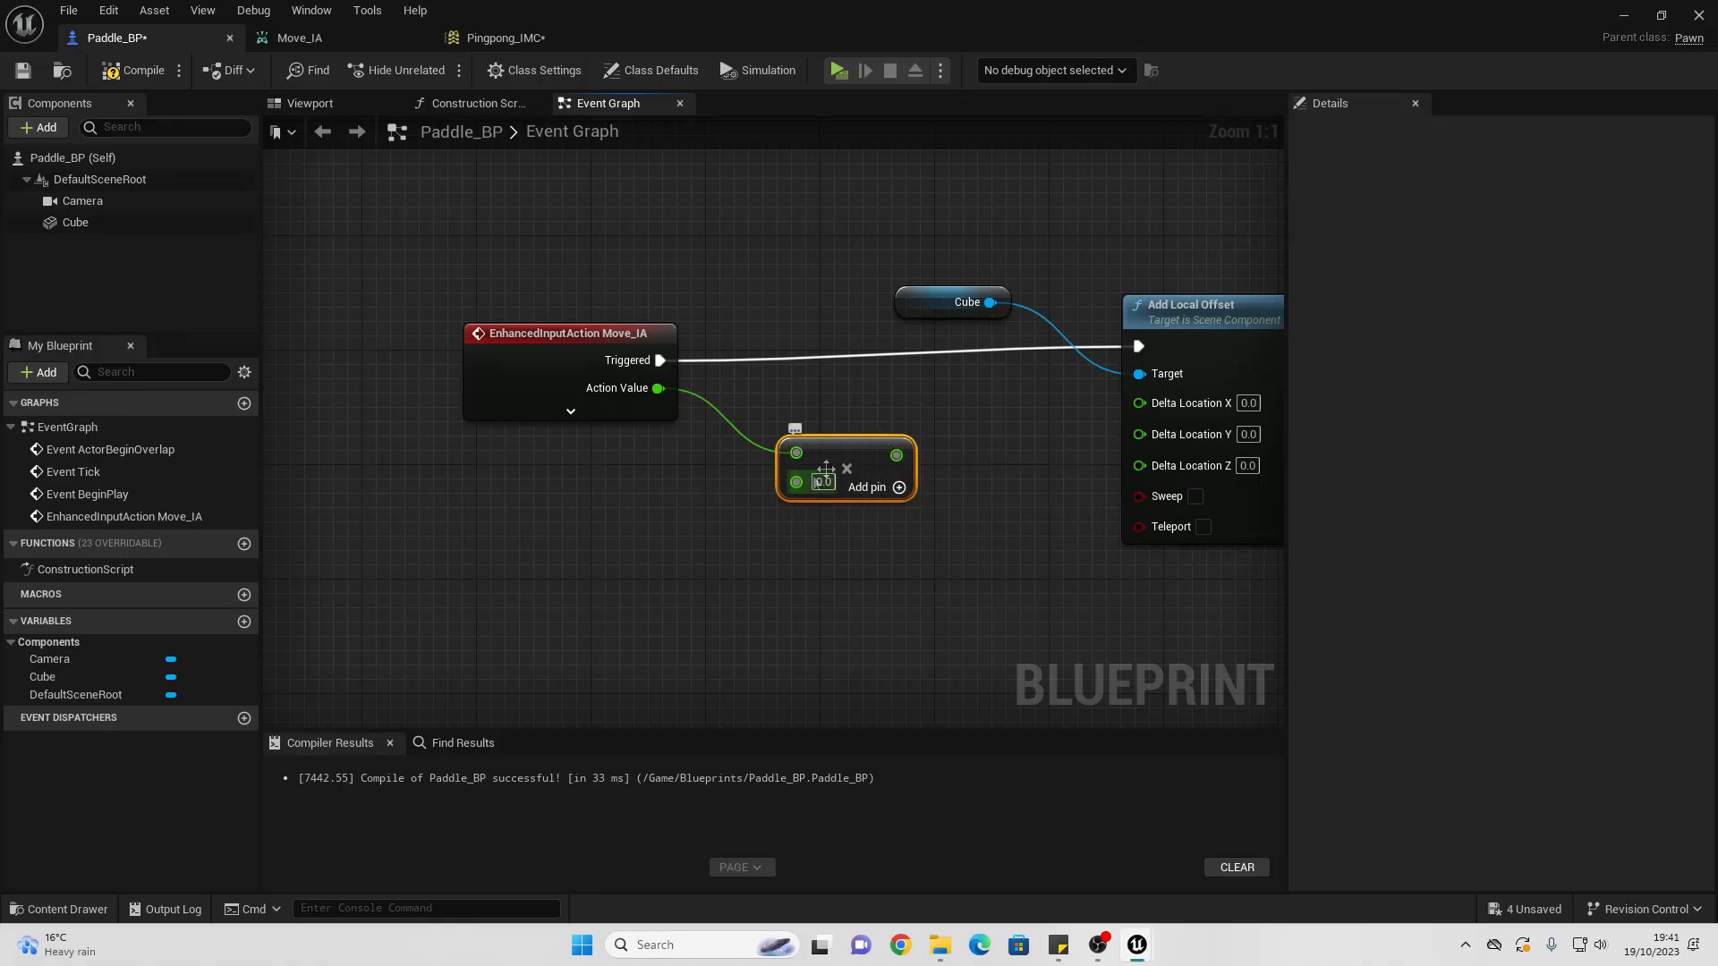
# Step: Promote the Multiply node's second input to a variable named Playerspeed, compile, and set its default value to 10.0
pyautogui.rightClick(807, 483)
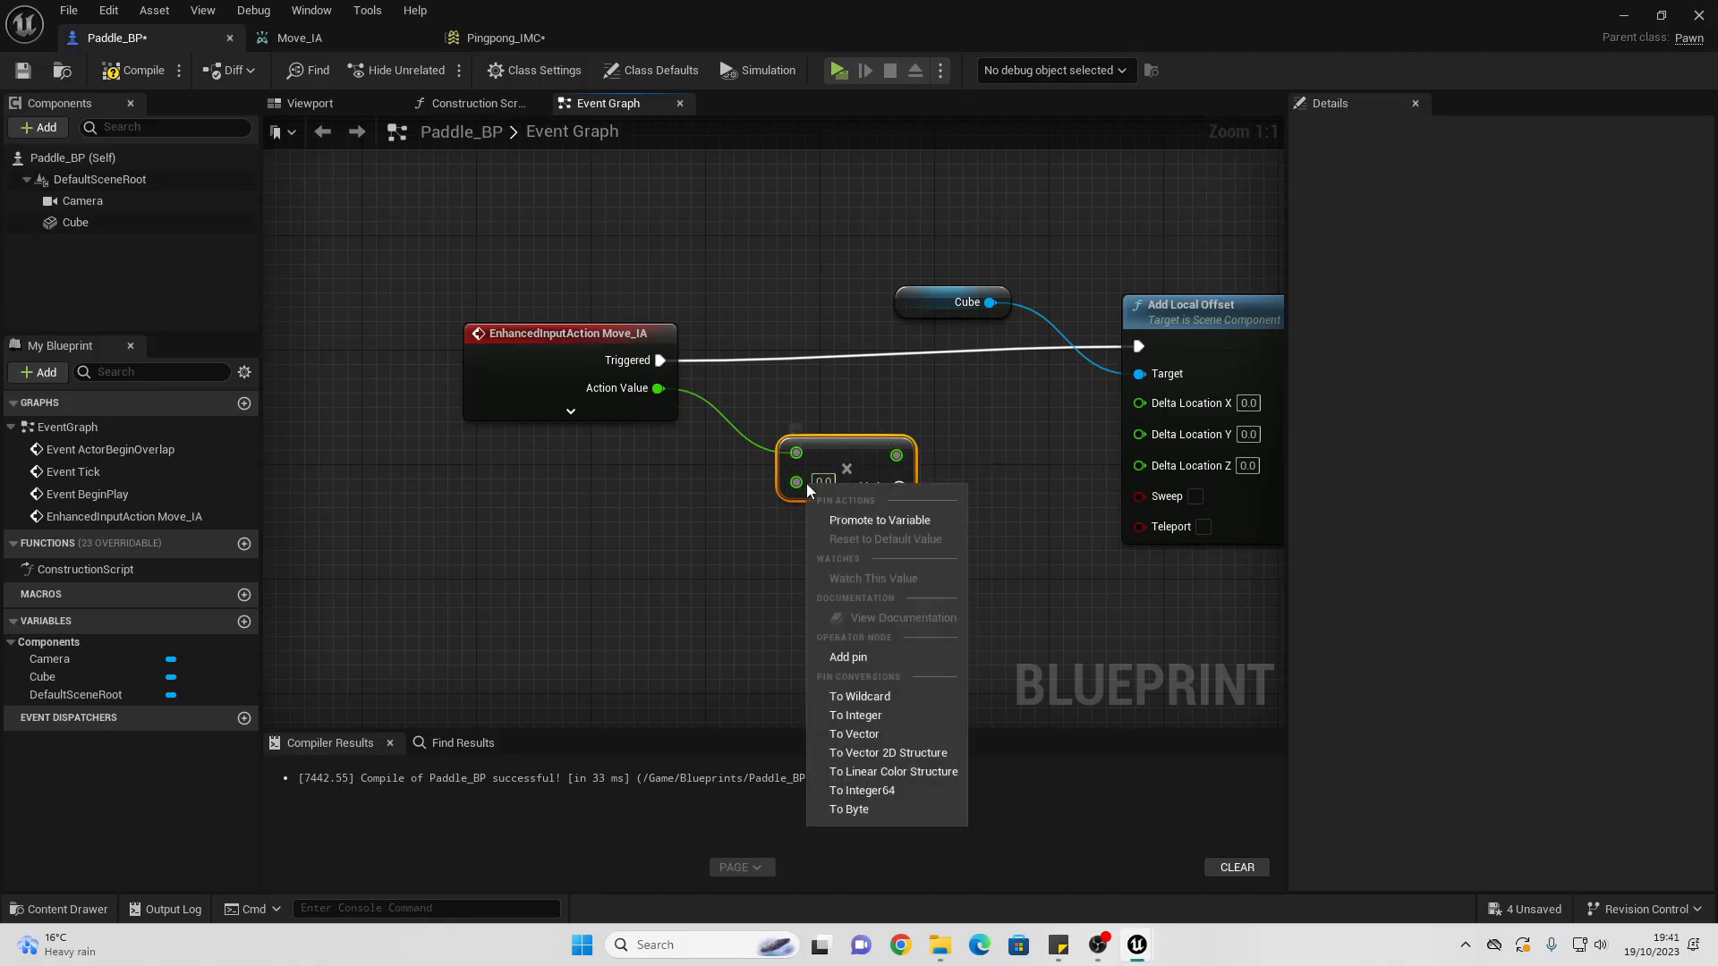
pyautogui.click(899, 519)
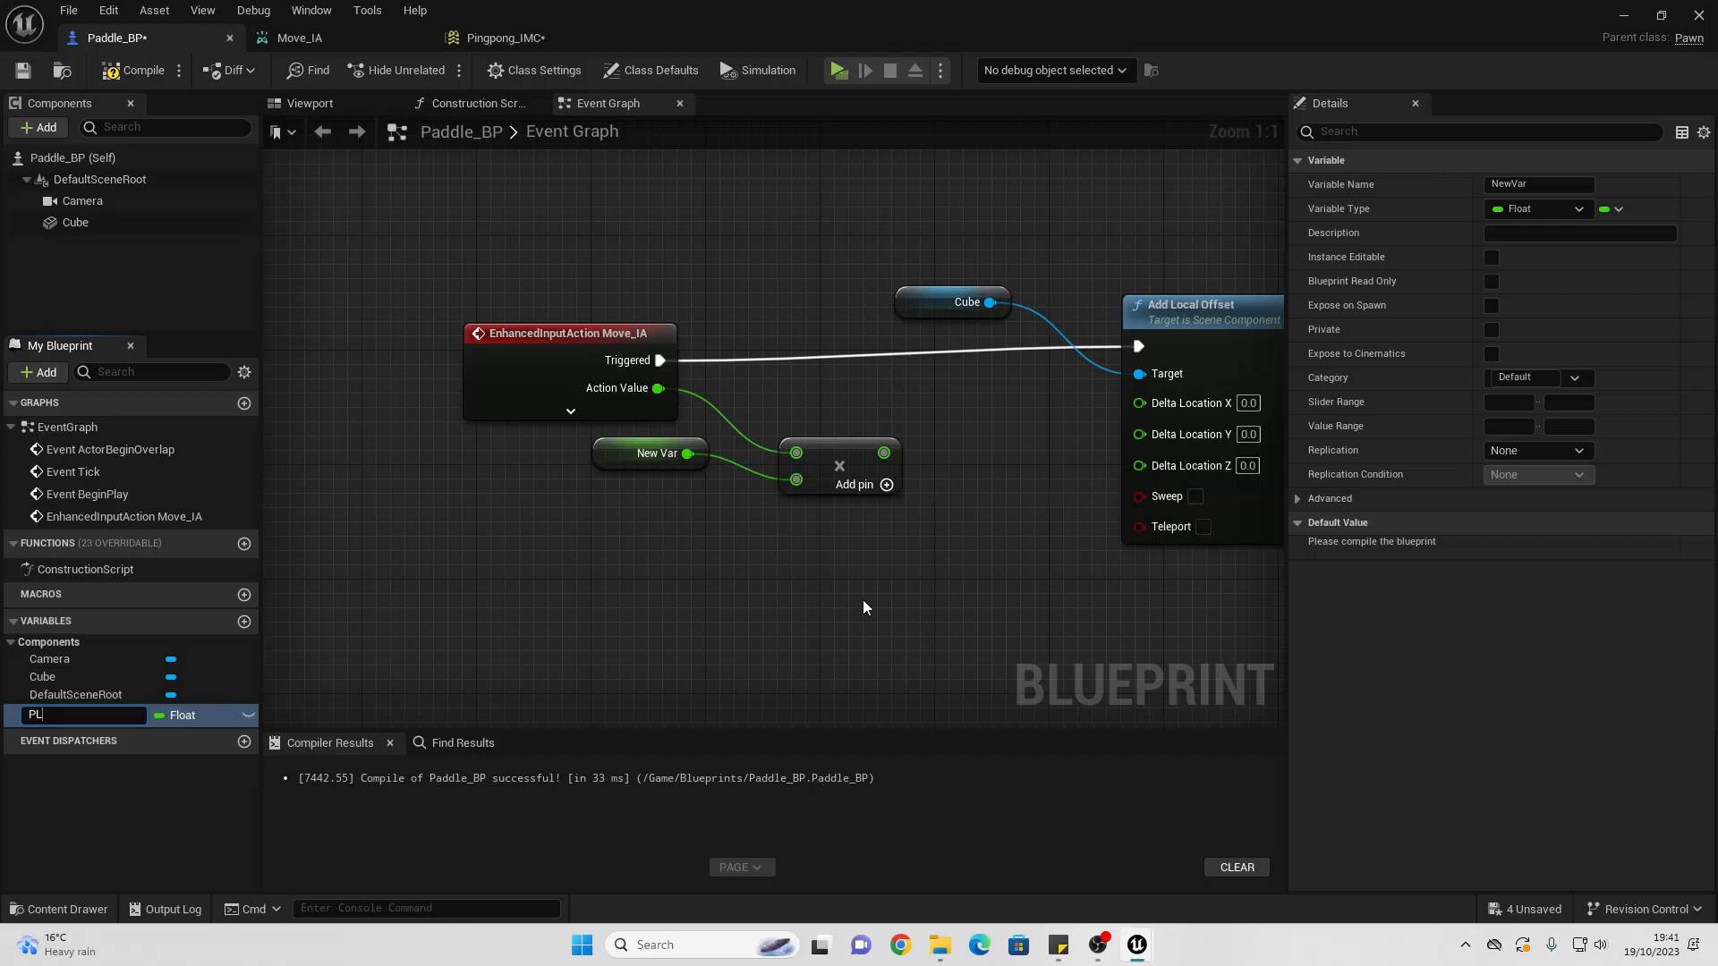
pyautogui.write('Playerspeed')
pyautogui.press('Return')
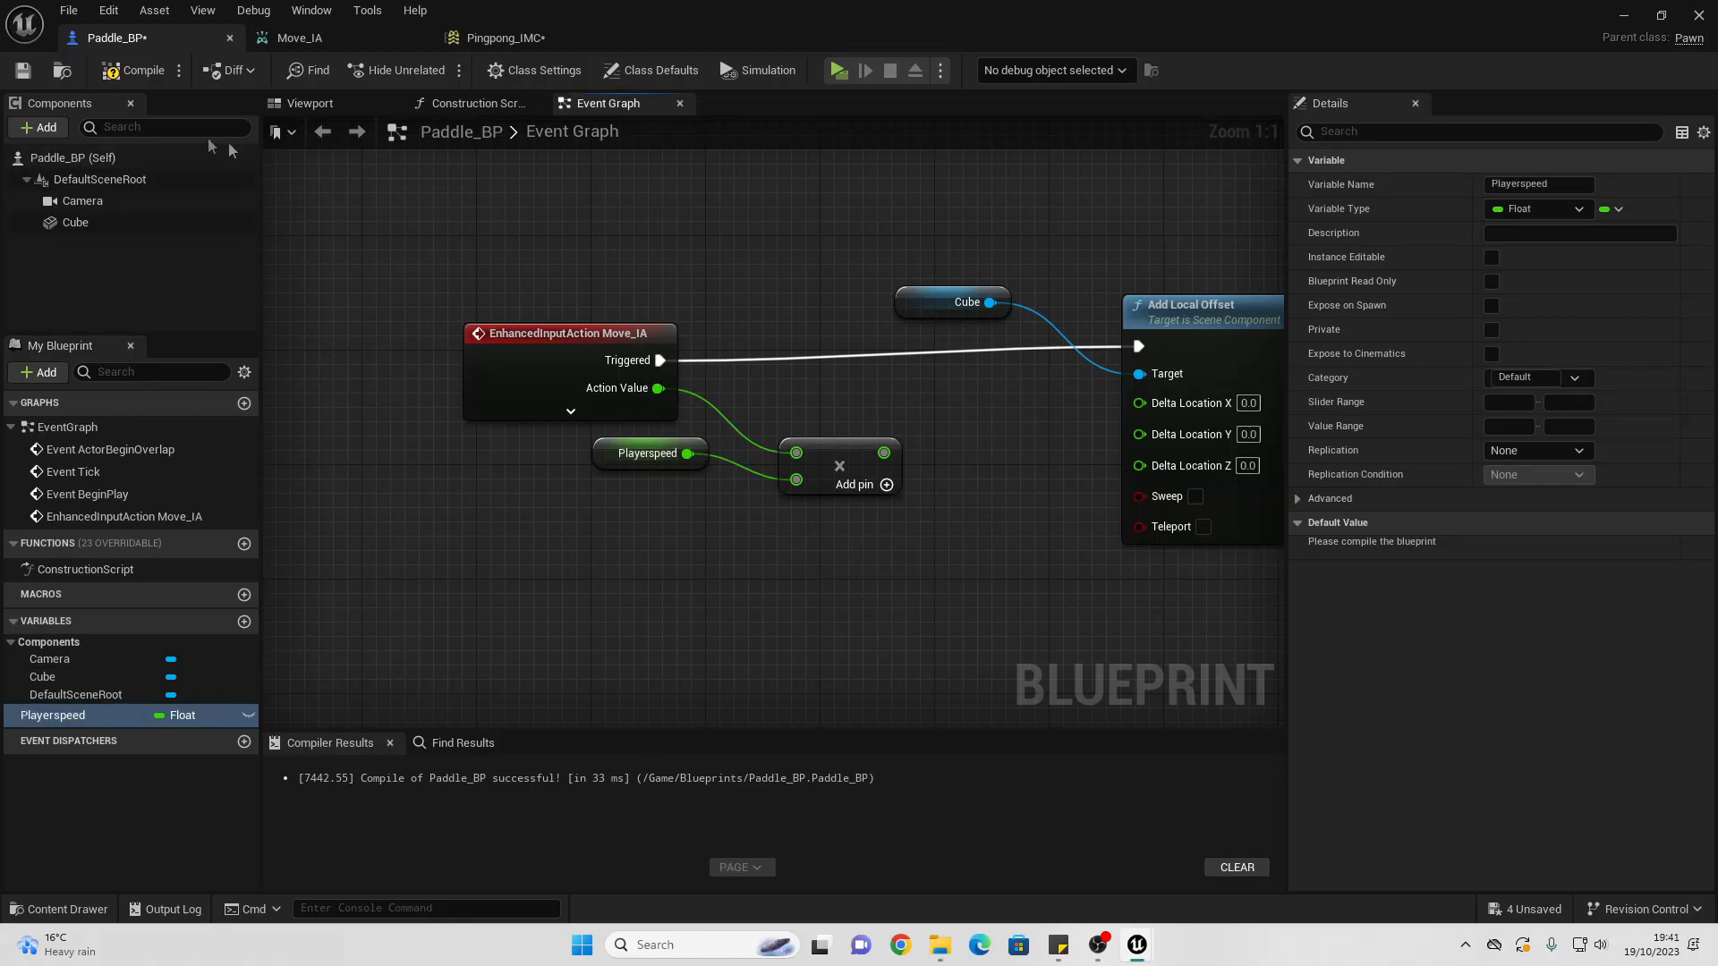
pyautogui.click(144, 77)
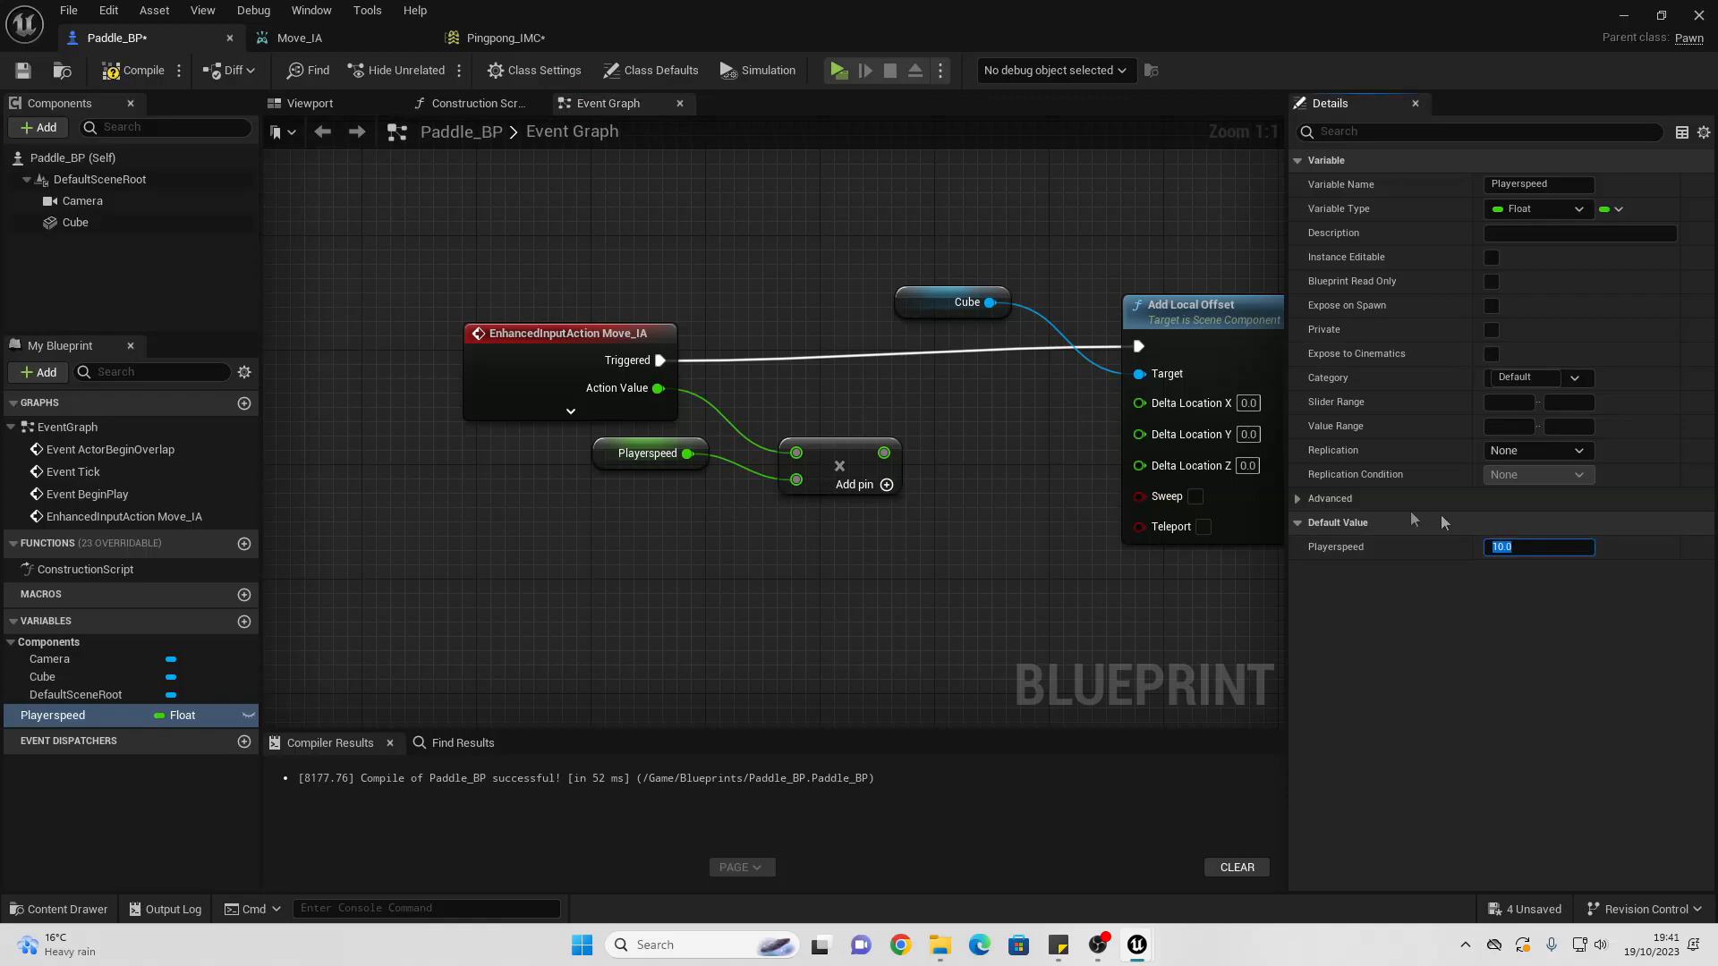
# Step: Connect the Multiply result to Delta Location Y of Add Local Offset and compile Paddle_BP
pyautogui.moveTo(885, 452); pyautogui.dragTo(1192, 433)
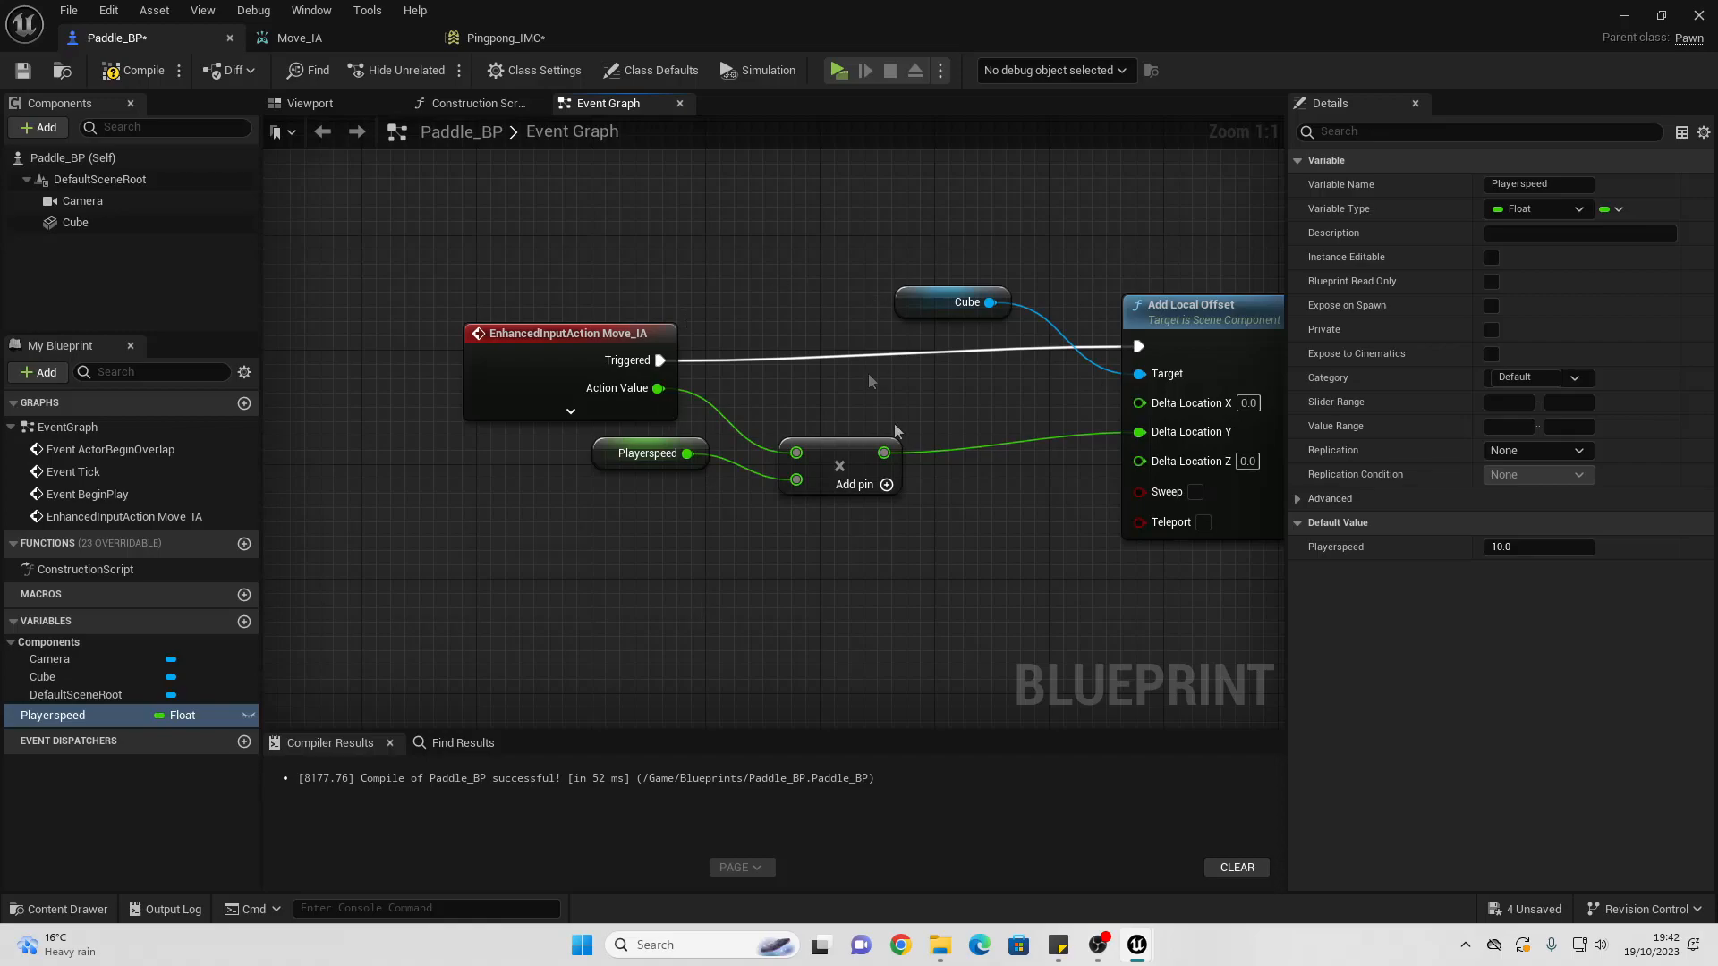
pyautogui.click(133, 70)
# Step: Play the level in the editor viewport and test the paddle's movement with the keyboard
pyautogui.click(1626, 17)
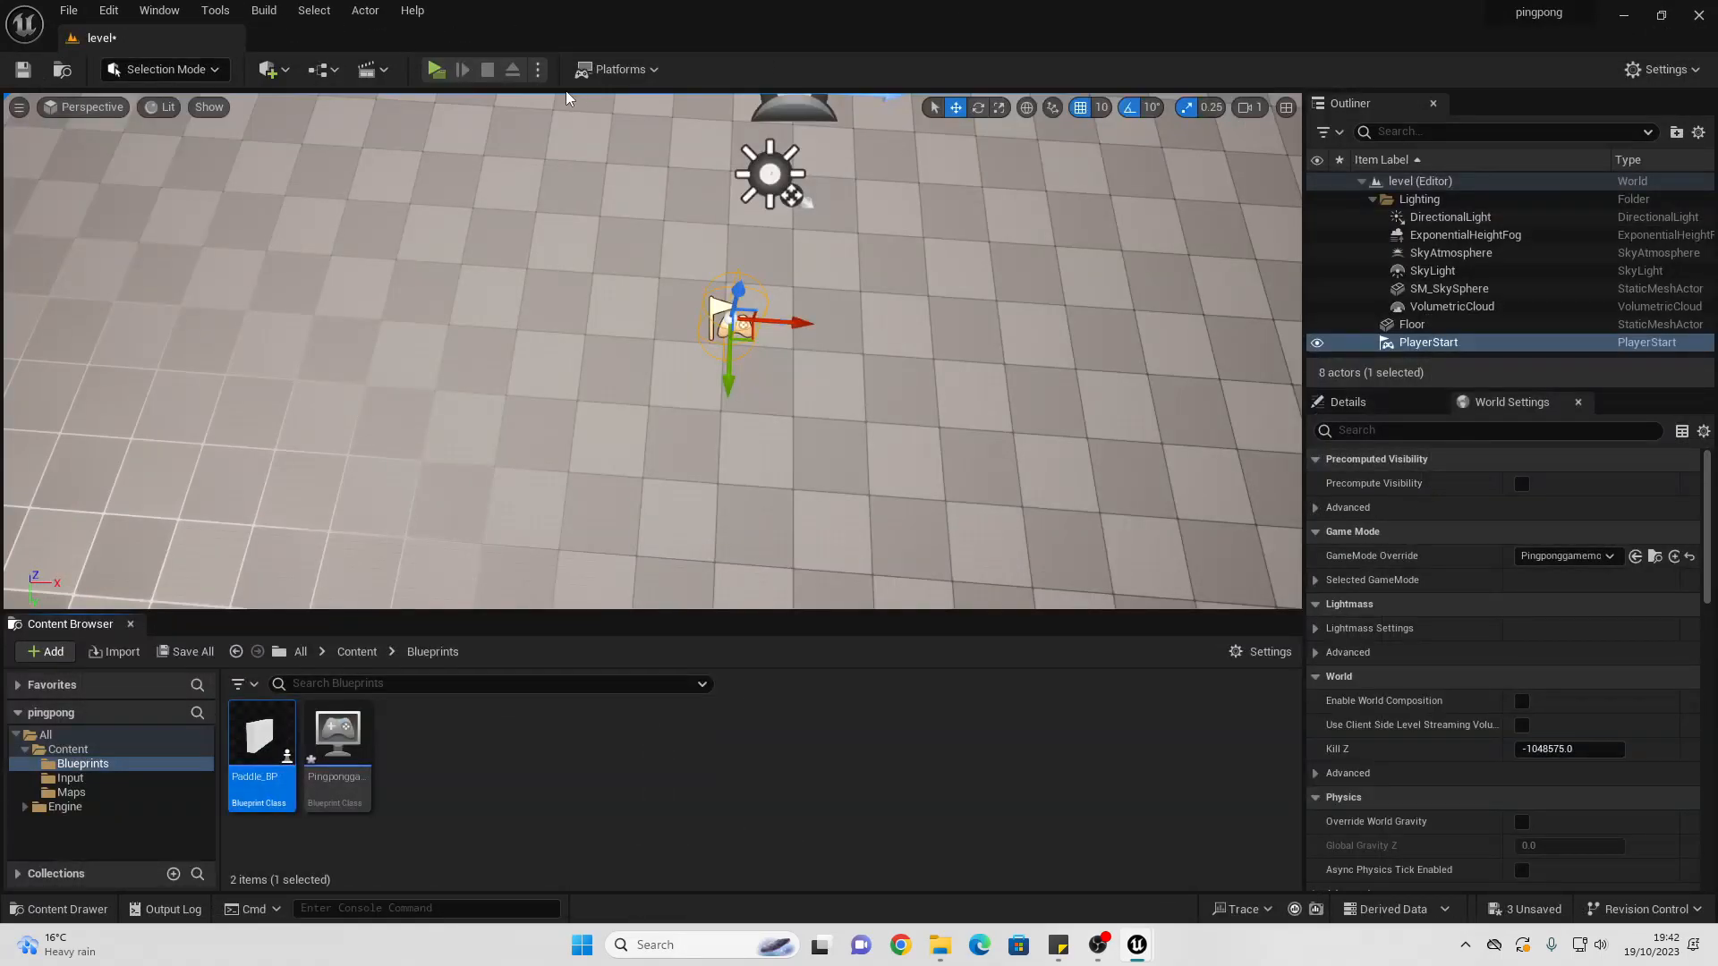
pyautogui.click(538, 69)
pyautogui.click(616, 119)
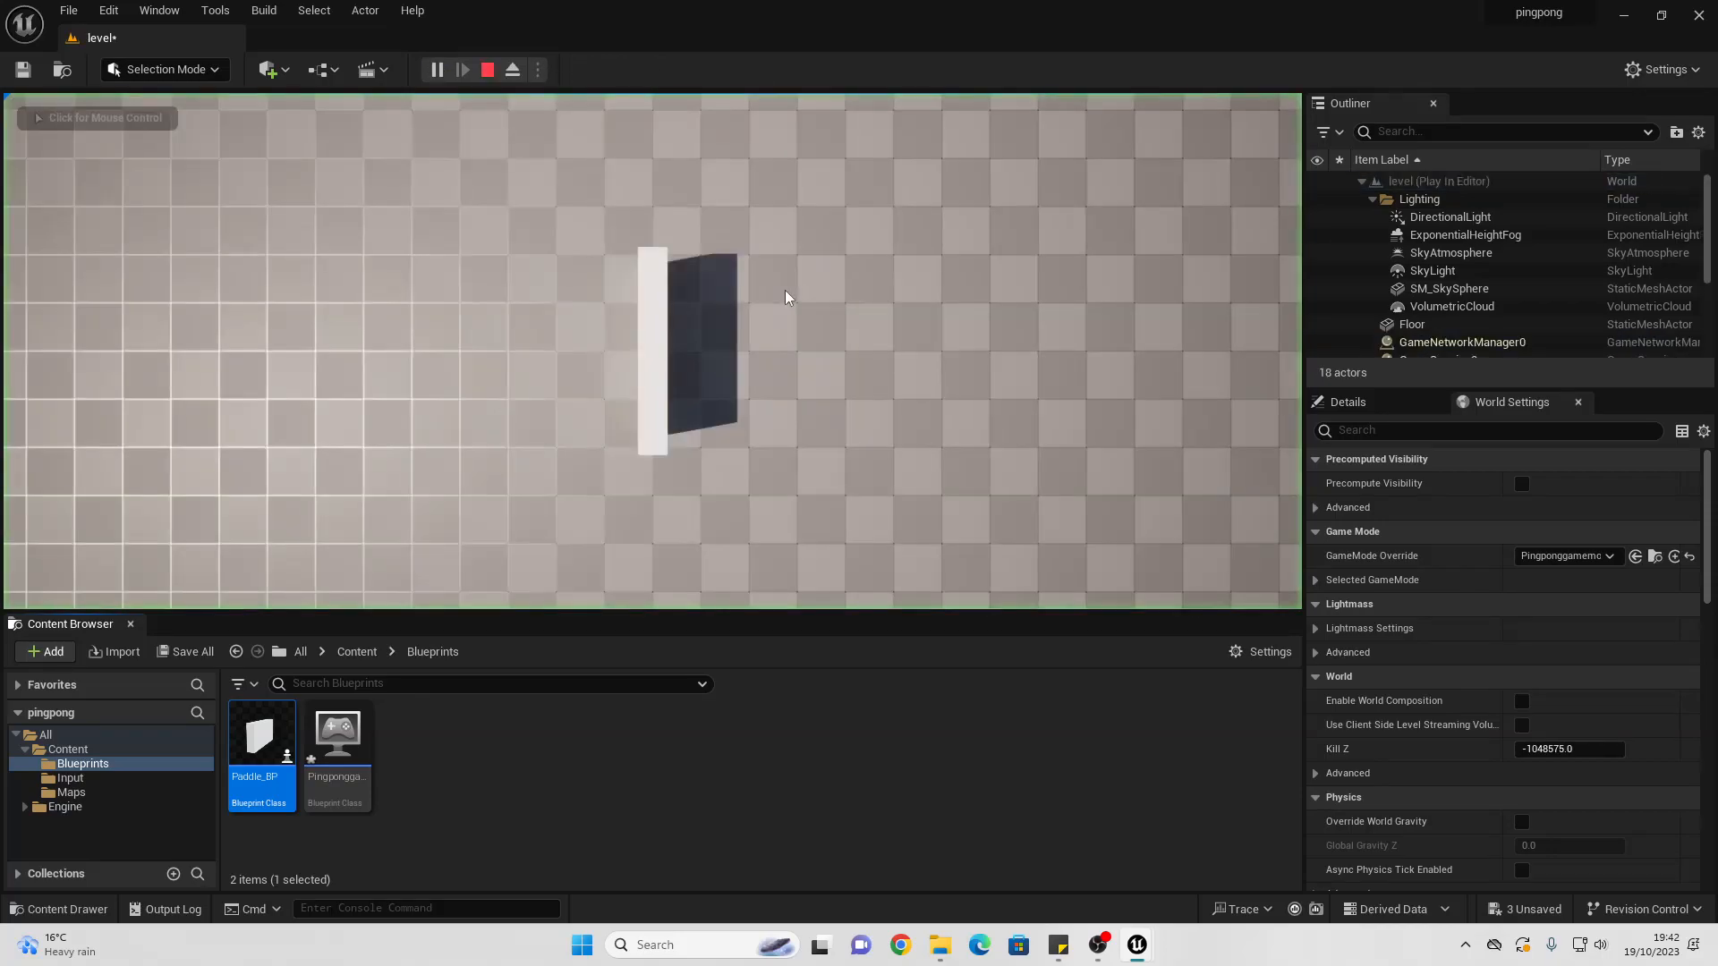
pyautogui.press('s')
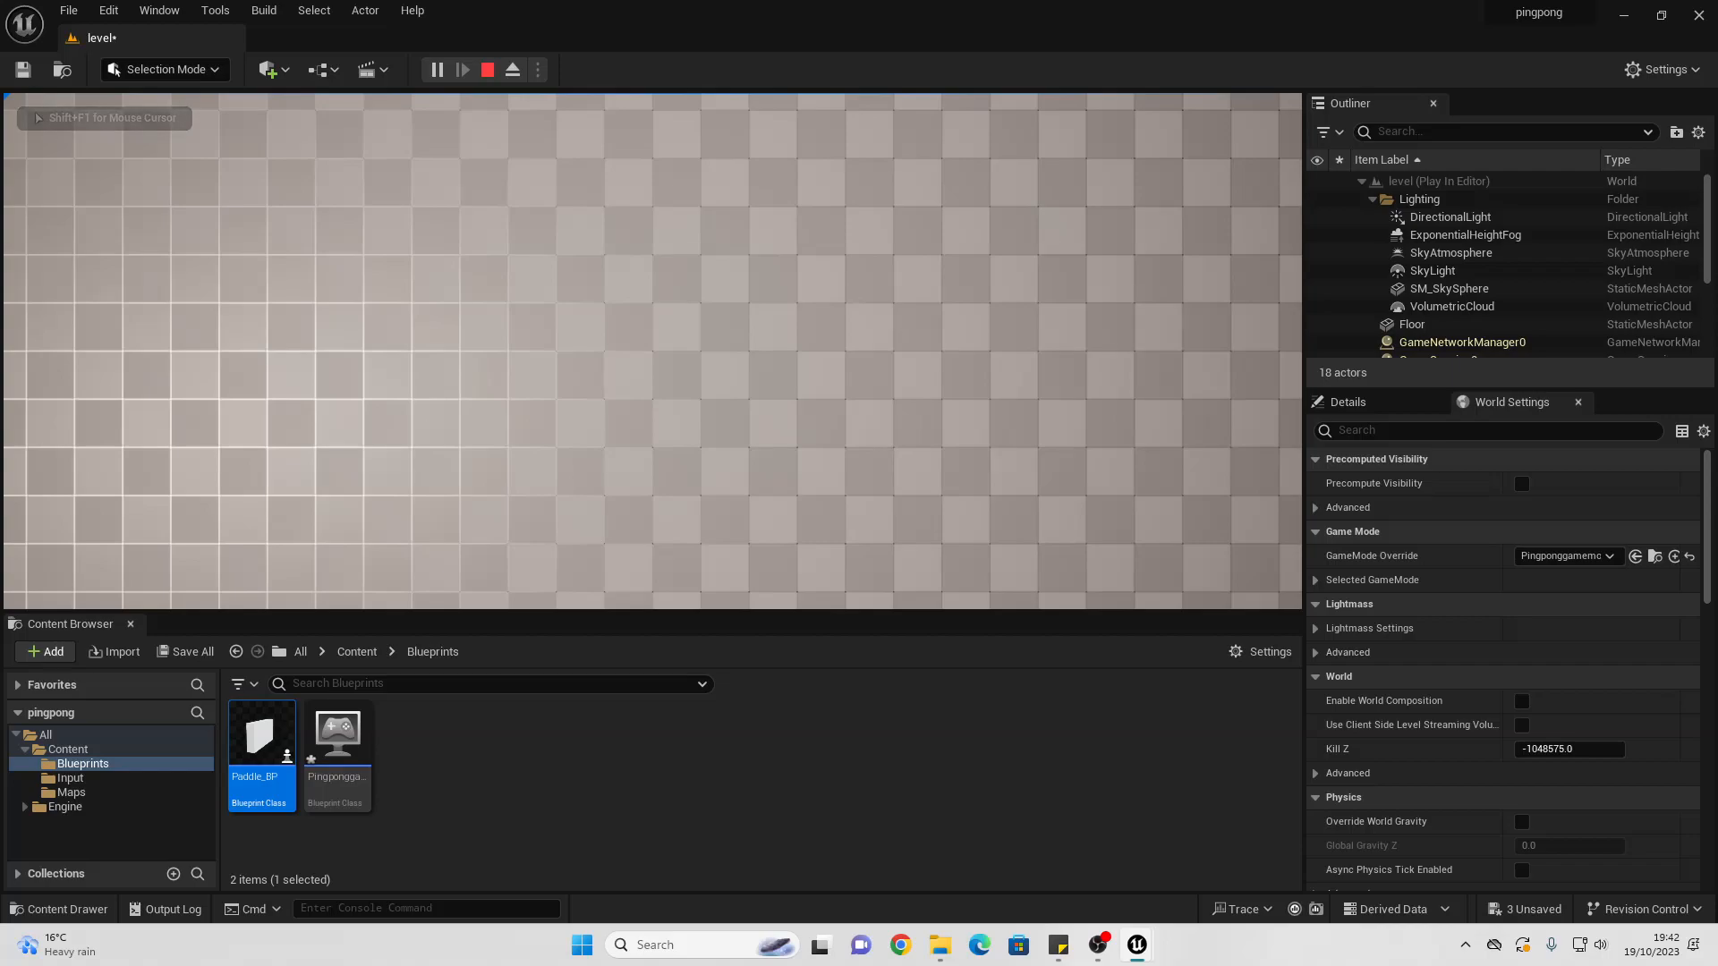
# Step: Finish testing the paddle's travel in the running level and stop the play session
pyautogui.press('w')
pyautogui.press('w')
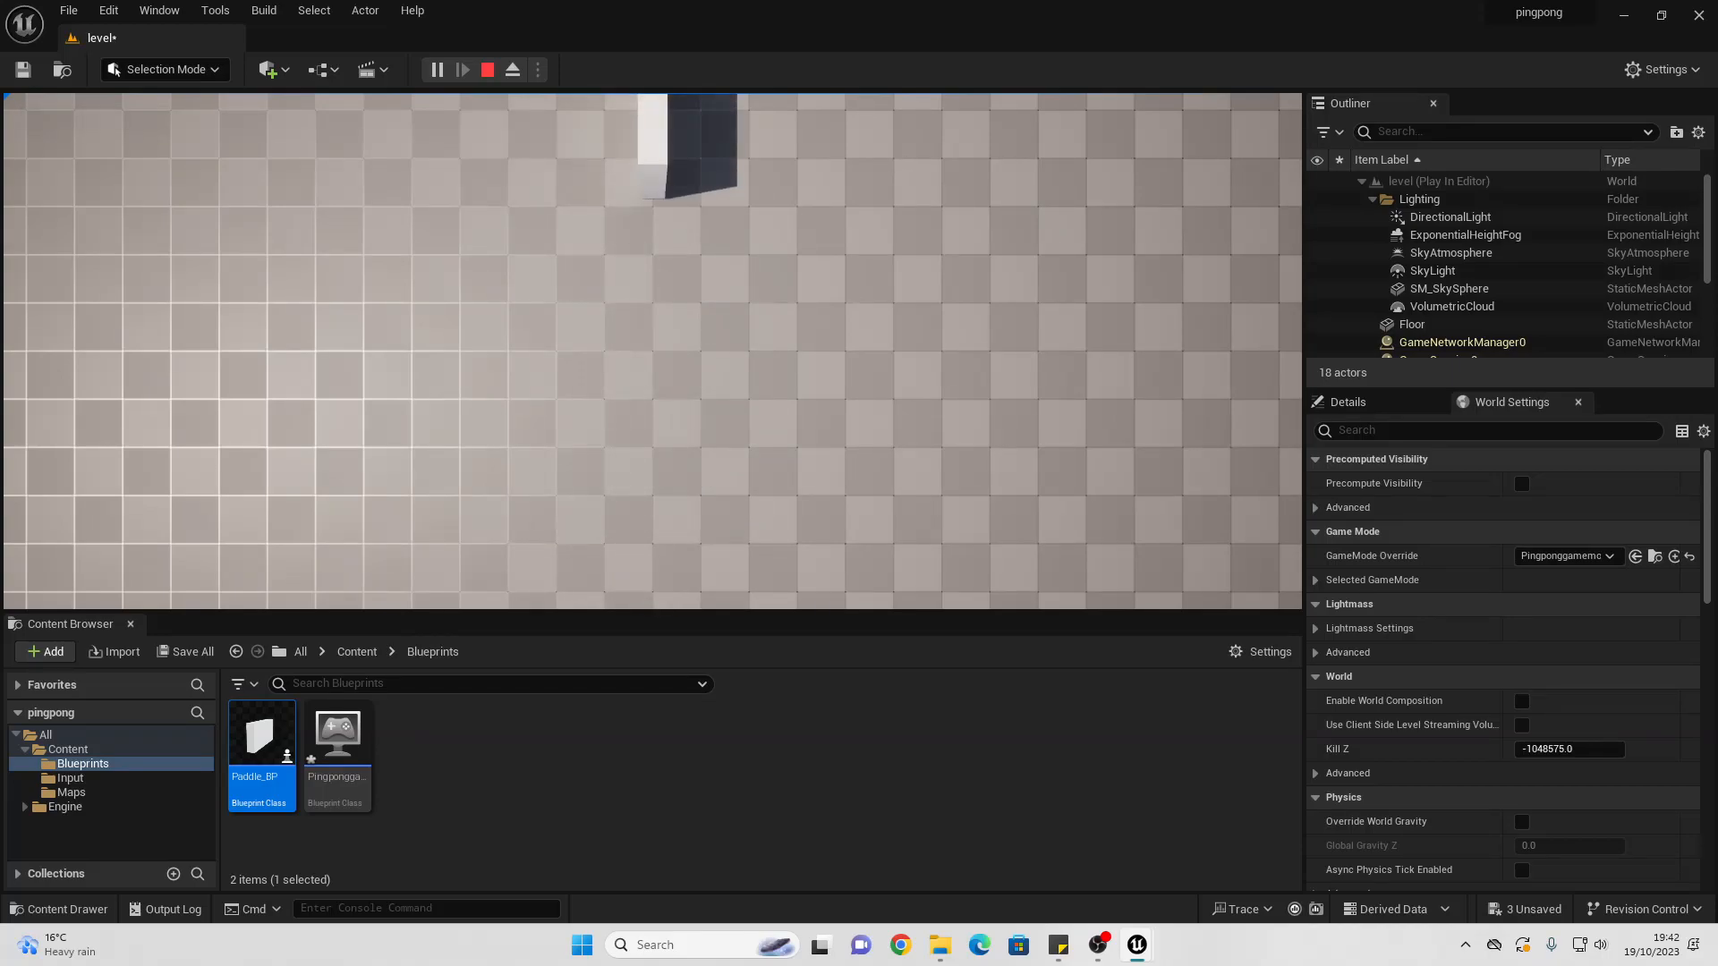
pyautogui.press('Escape')
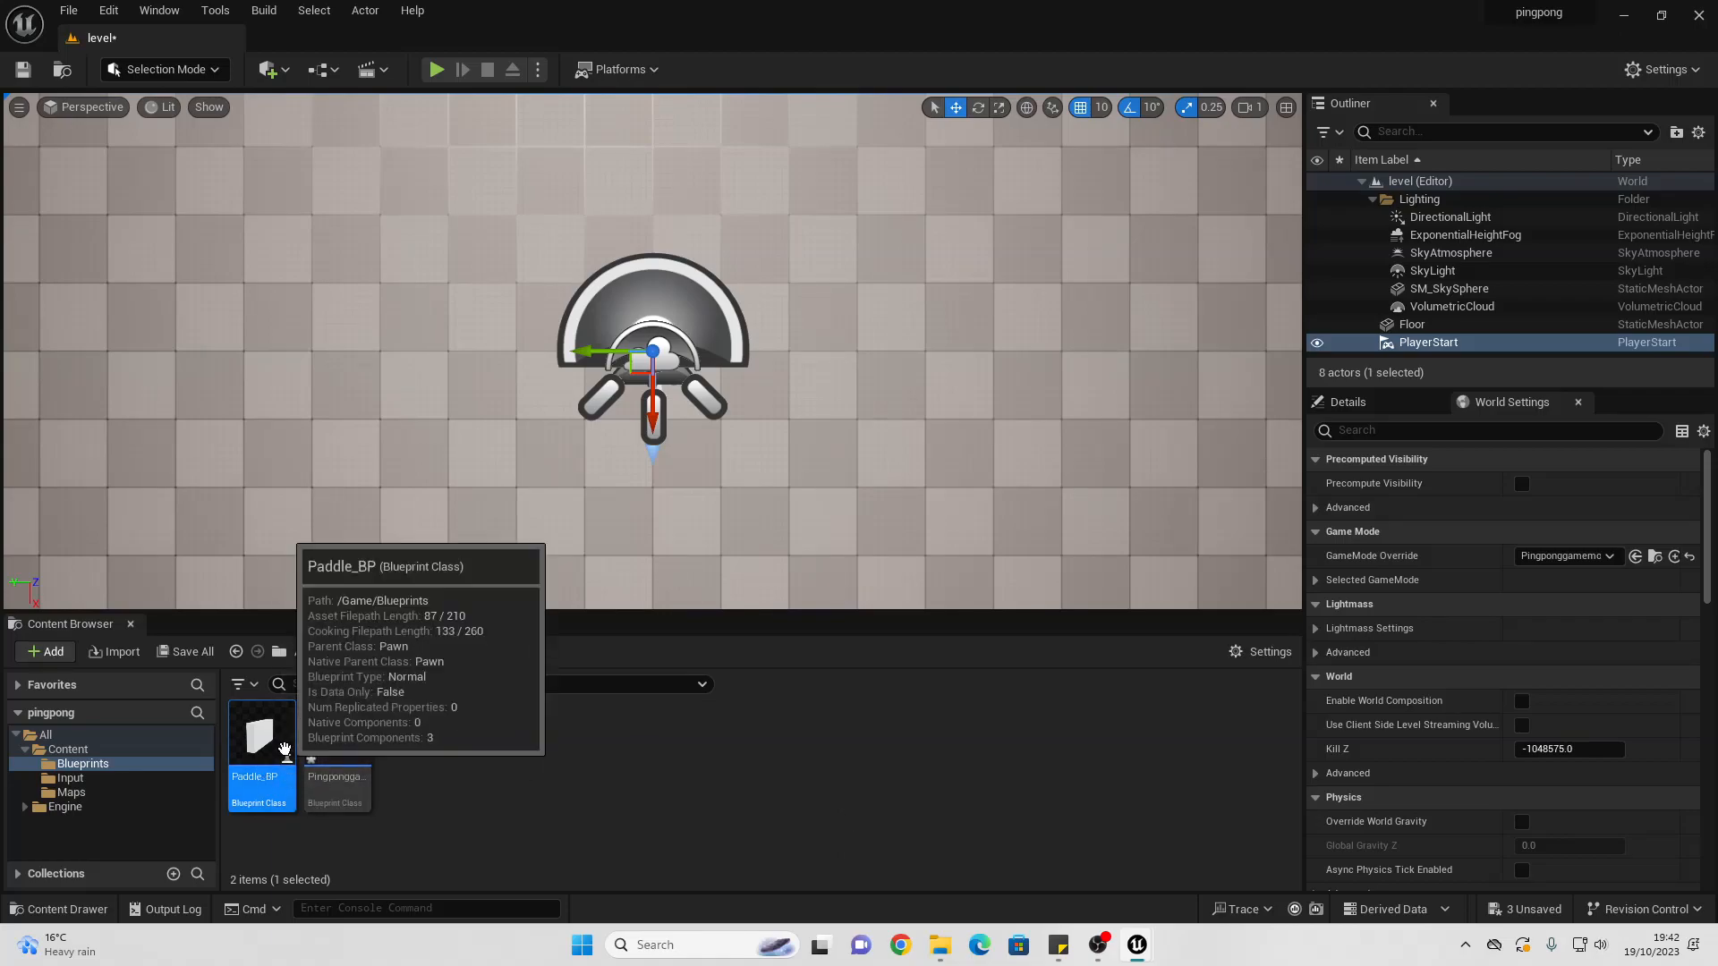
# Step: Rotate Paddle_BP's Camera component to X 0°, Y -90°, Z 90°, then compile and save the blueprint
pyautogui.doubleClick(259, 743)
pyautogui.click(318, 104)
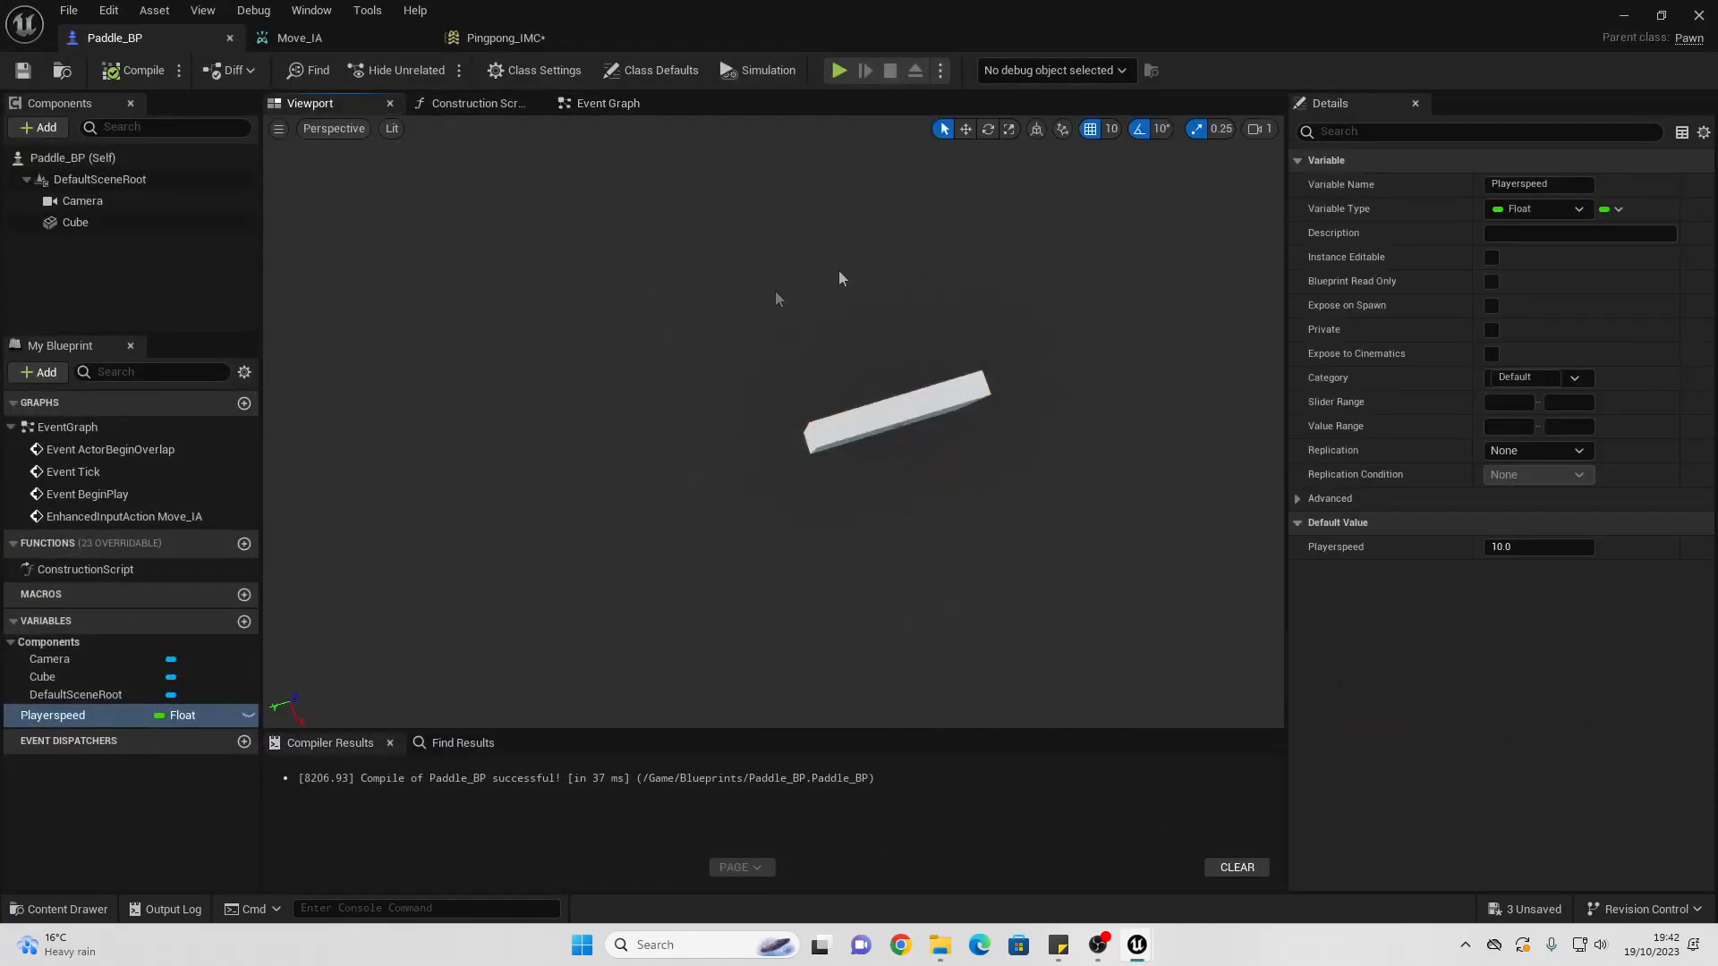
pyautogui.click(961, 311)
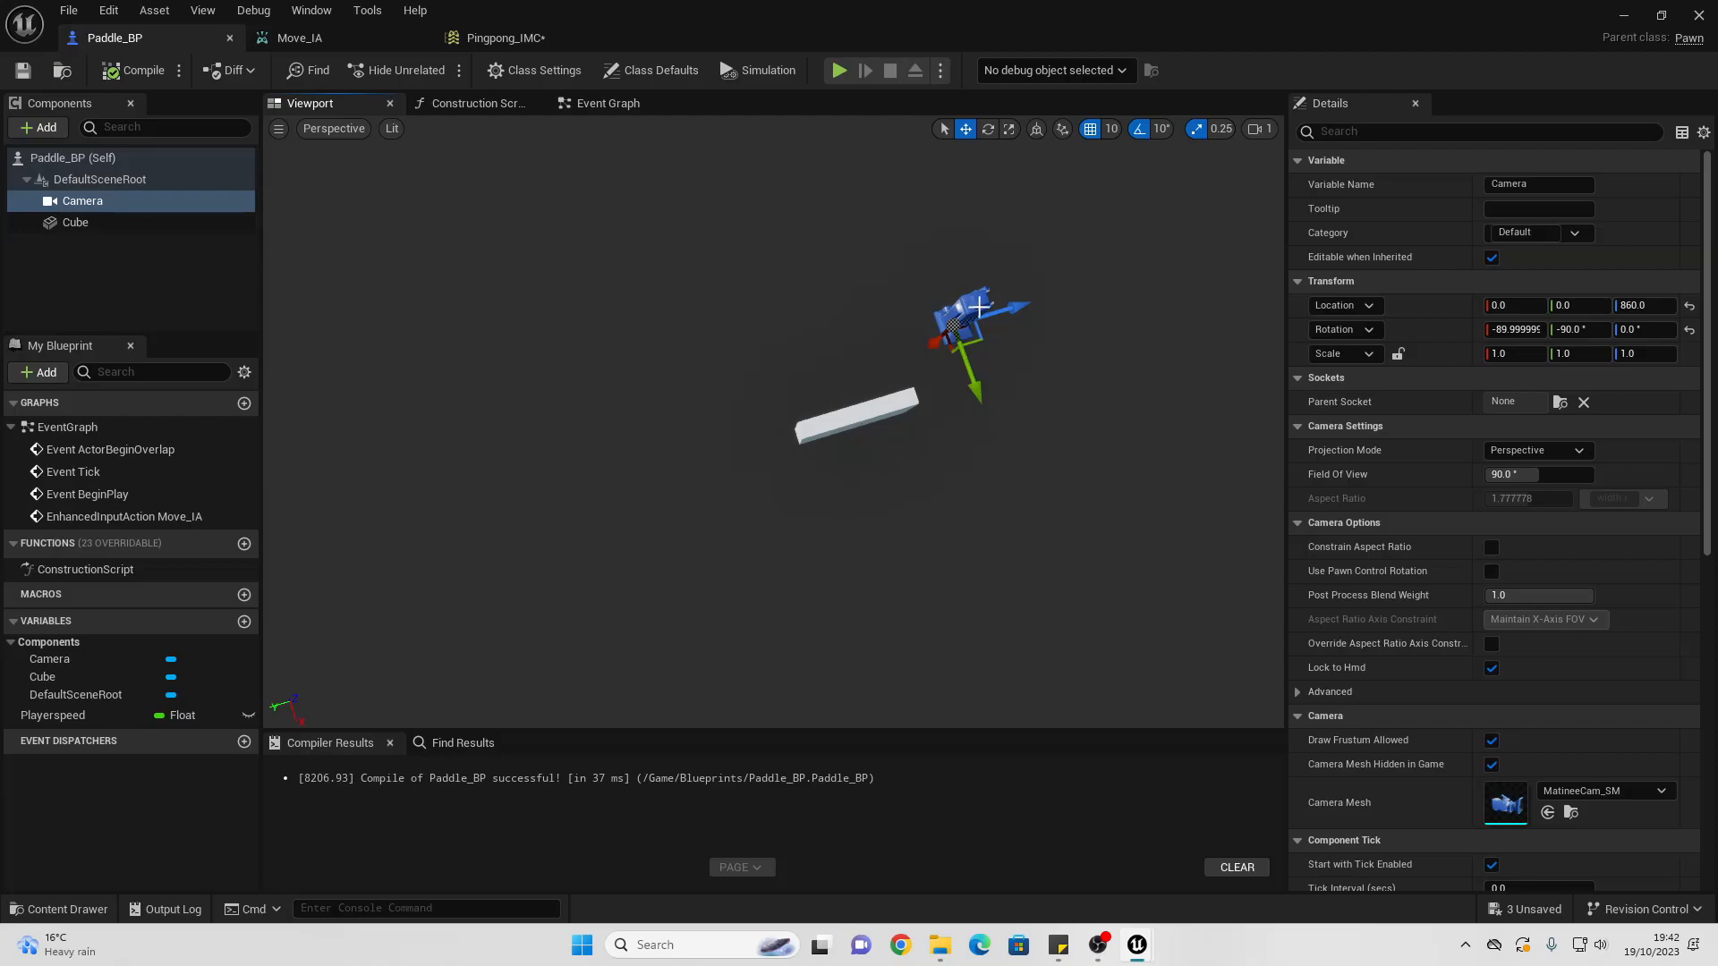
pyautogui.click(988, 129)
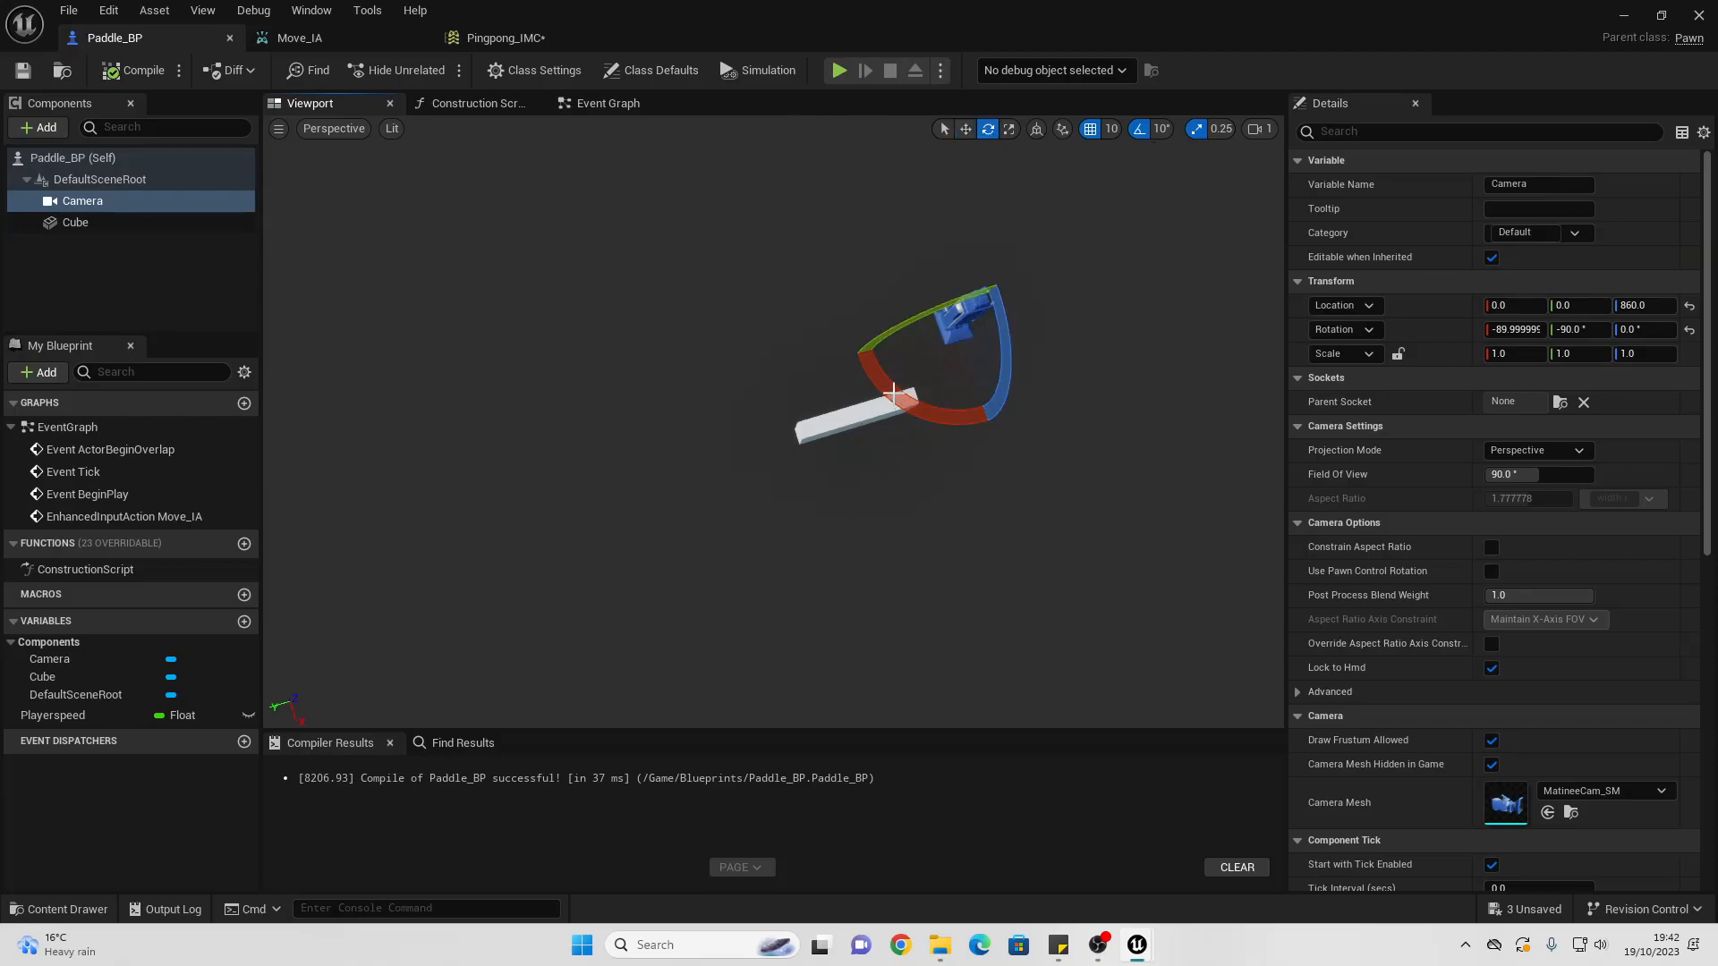
pyautogui.moveTo(891, 391); pyautogui.dragTo(832, 380)
pyautogui.click(1532, 332)
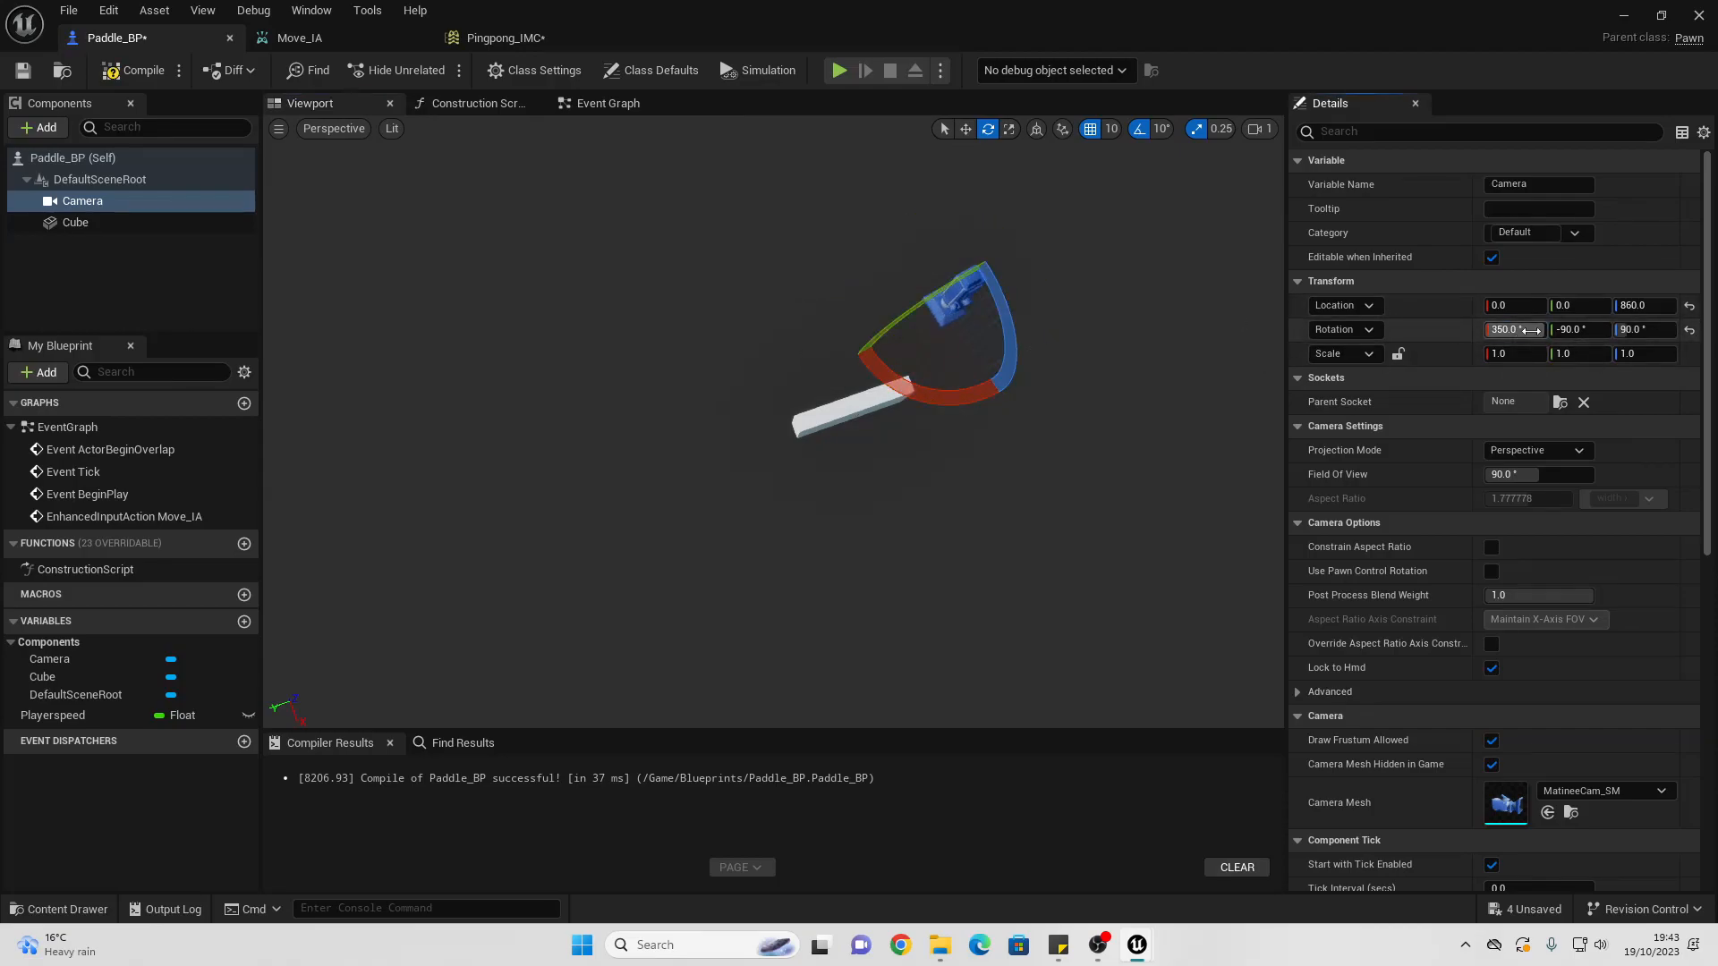
pyautogui.write('0')
pyautogui.press('Return')
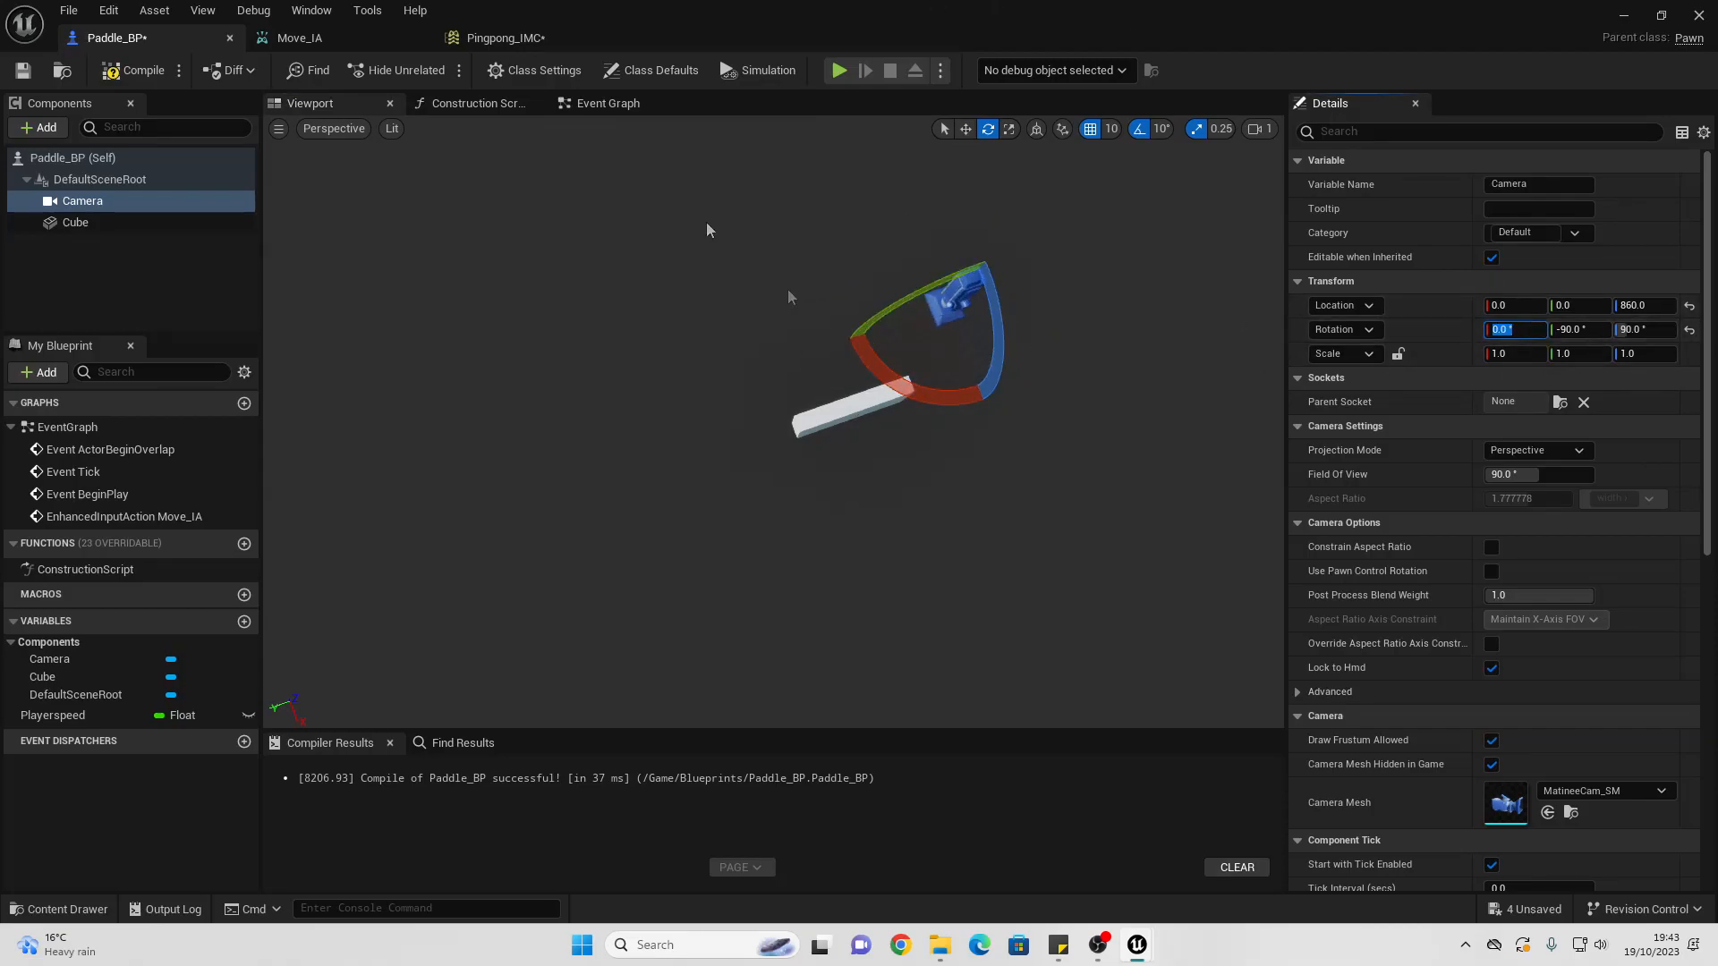
pyautogui.moveTo(1099, 362)
pyautogui.keyDown('alt'); pyautogui.mouseDown()
pyautogui.moveTo(931, 371)
pyautogui.moveTo(805, 394)
pyautogui.moveTo(770, 421)
pyautogui.moveTo(877, 429)
pyautogui.moveTo(1100, 368)
pyautogui.mouseUp(); pyautogui.keyUp('alt')
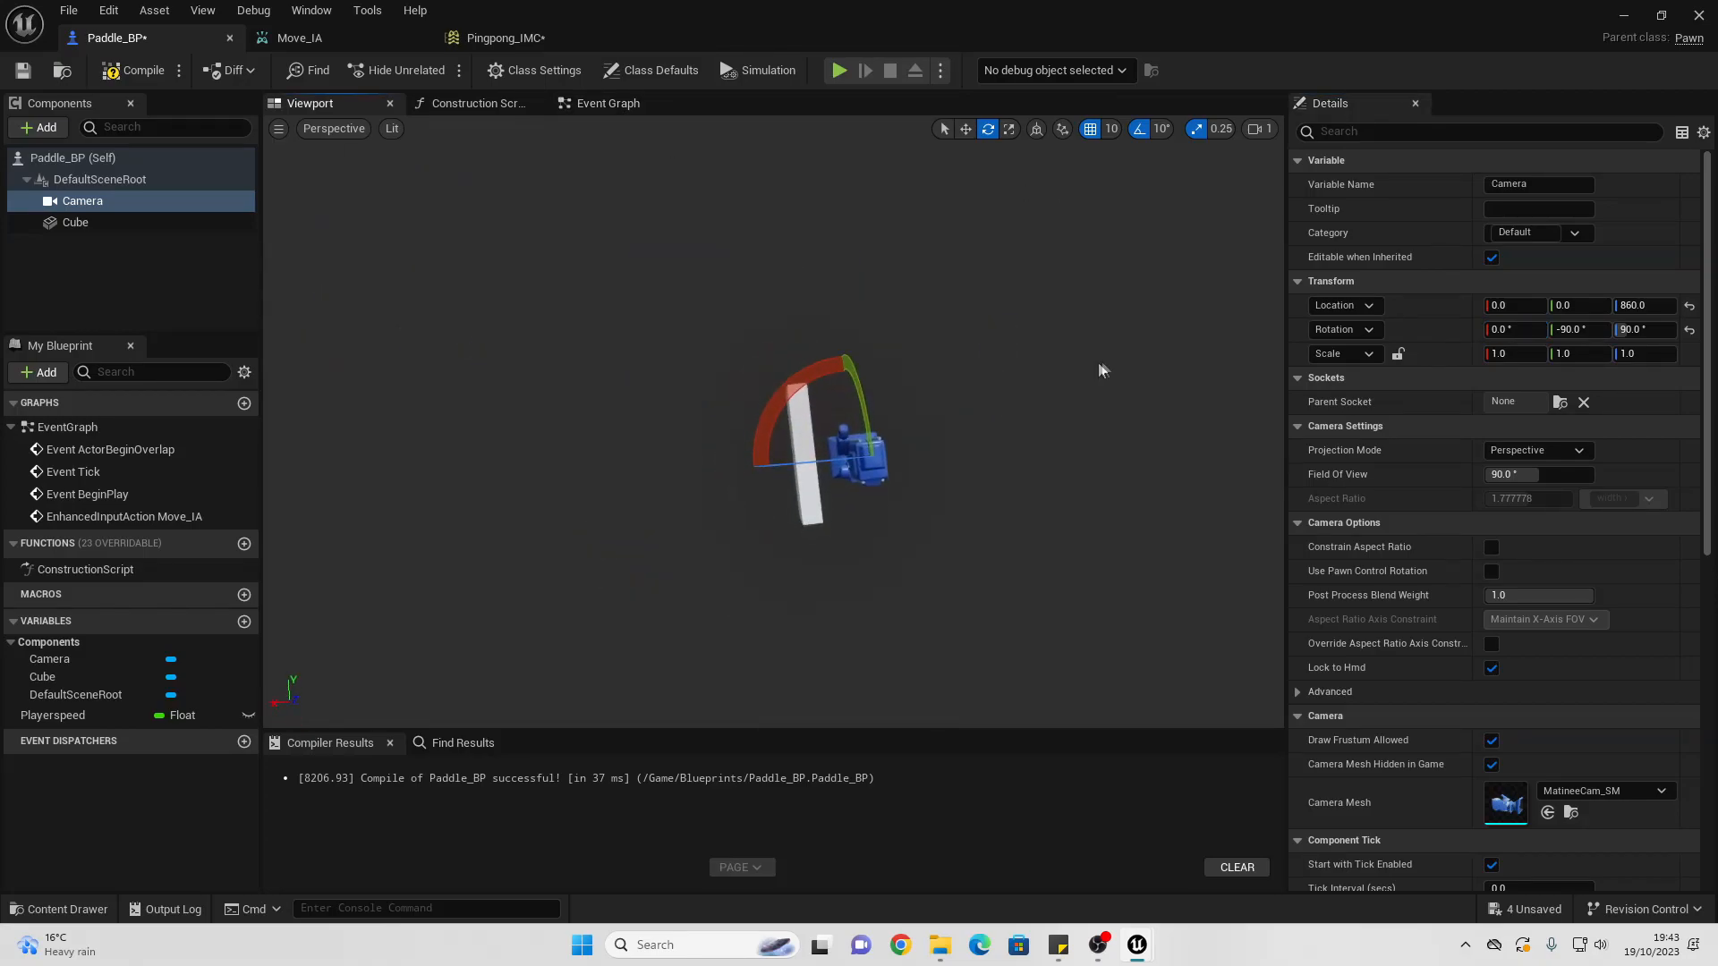
pyautogui.click(134, 70)
pyautogui.click(23, 70)
pyautogui.click(1623, 19)
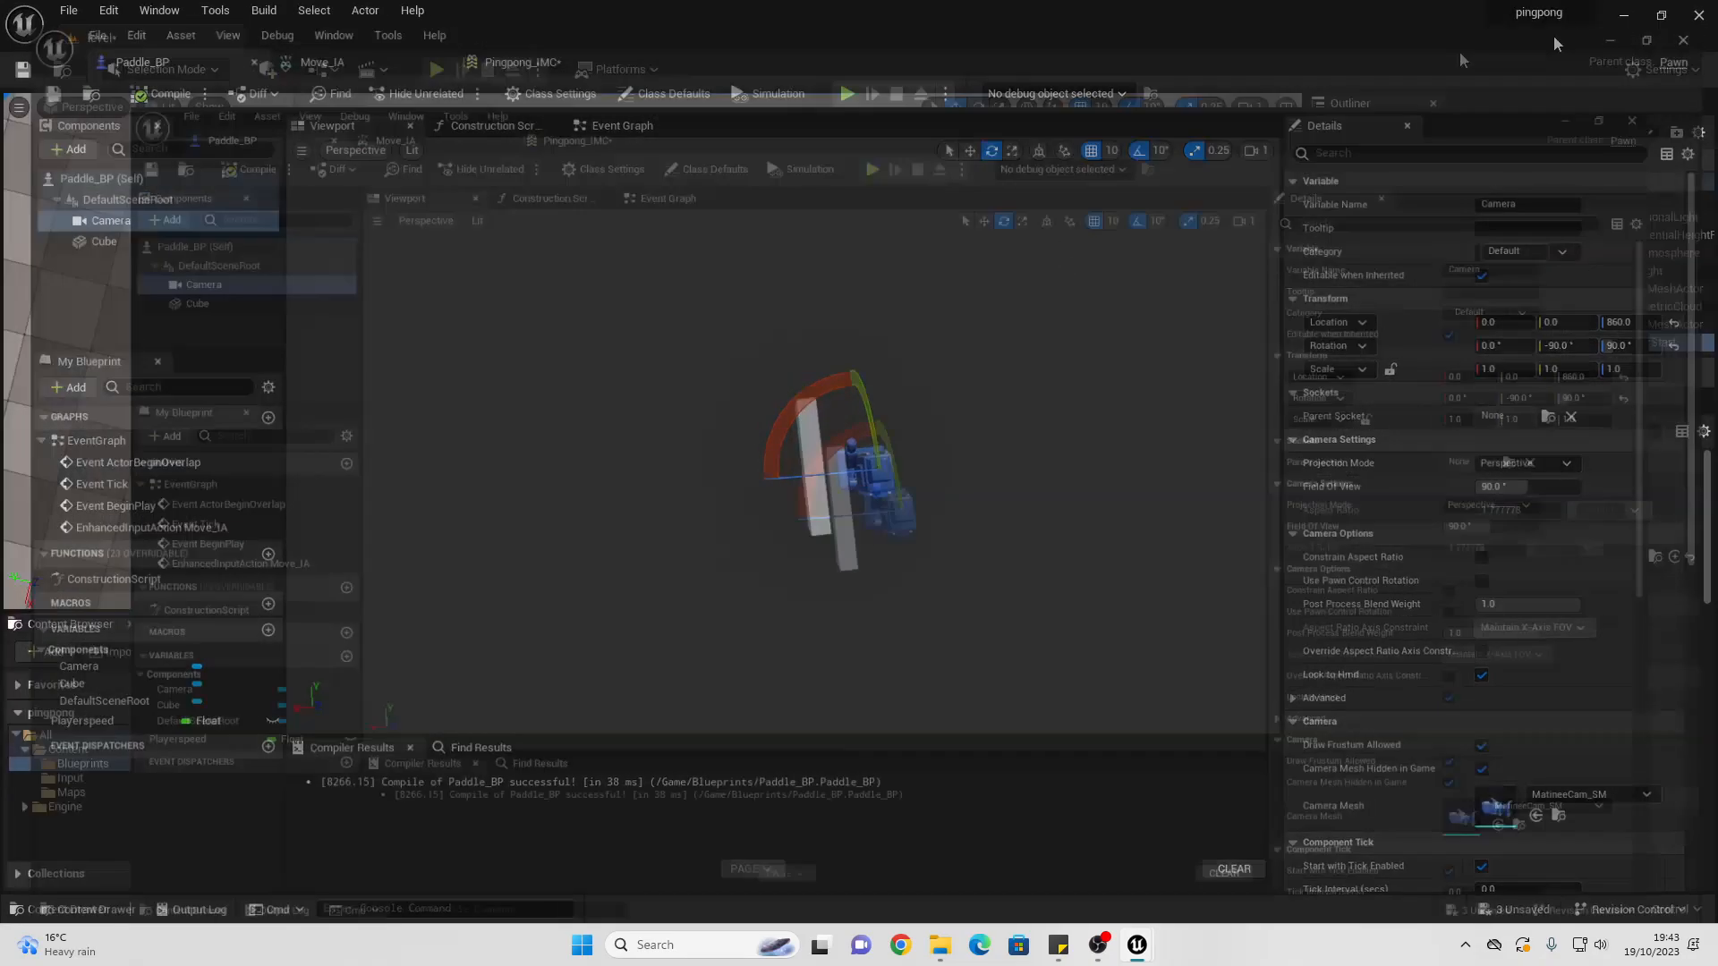
# Step: Play the level again and test moving the paddle up and down with the changed camera rotation
pyautogui.click(446, 77)
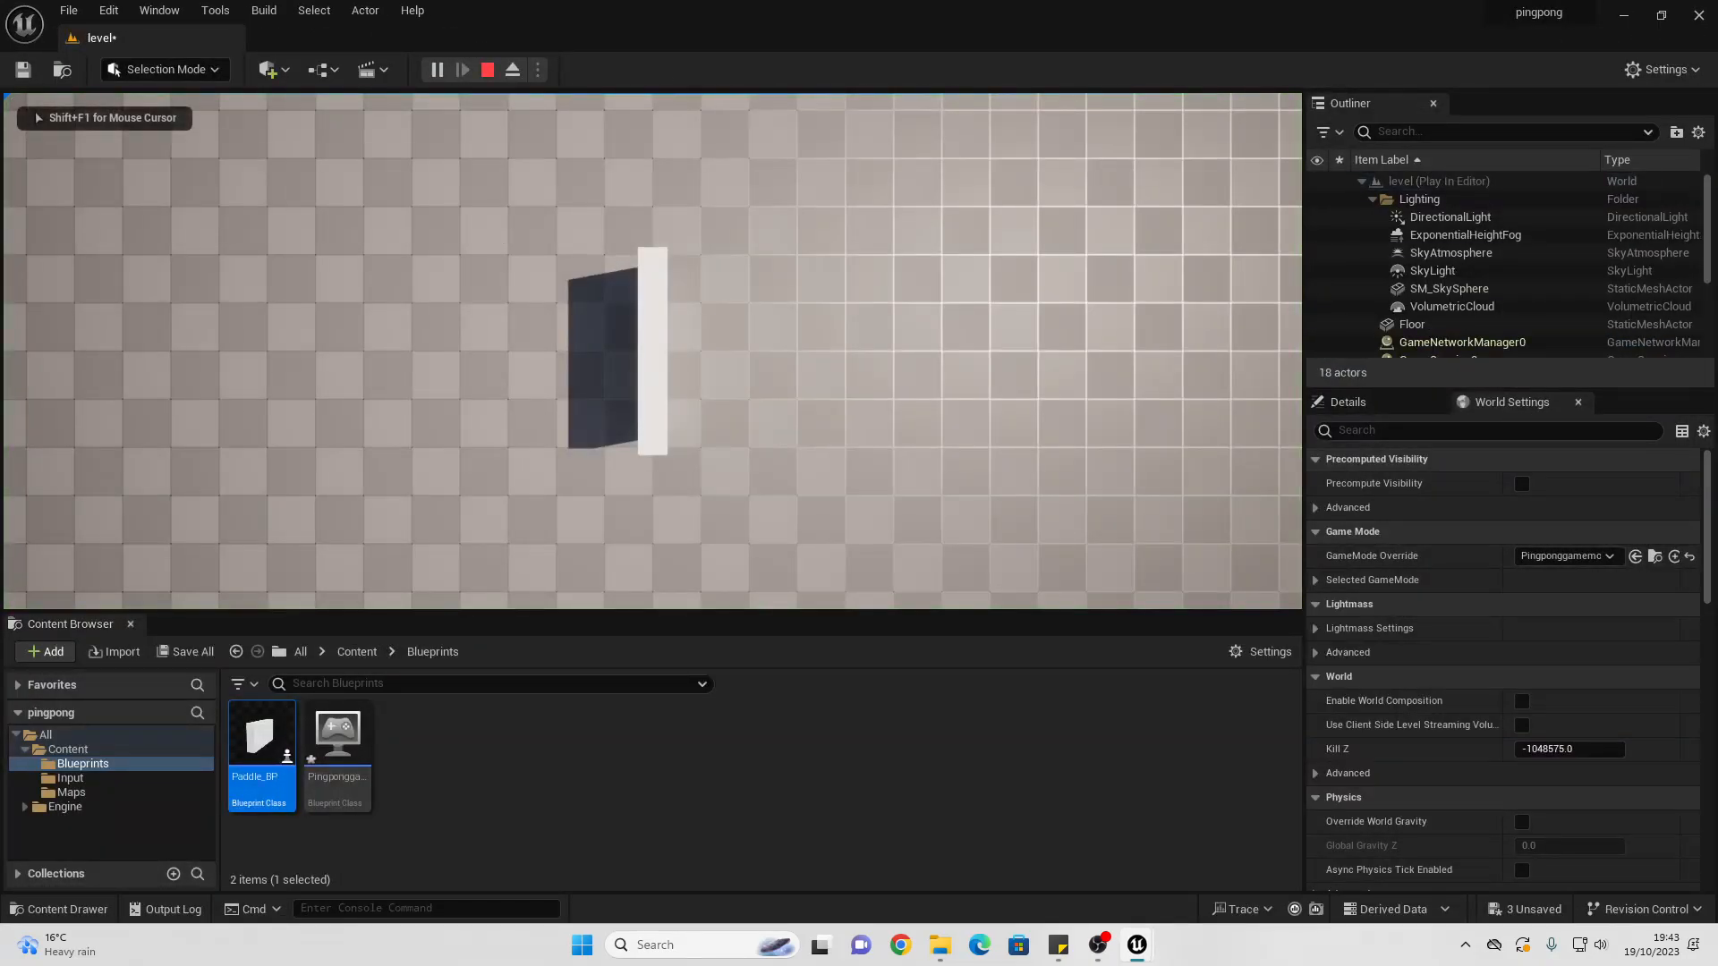
pyautogui.press('w')
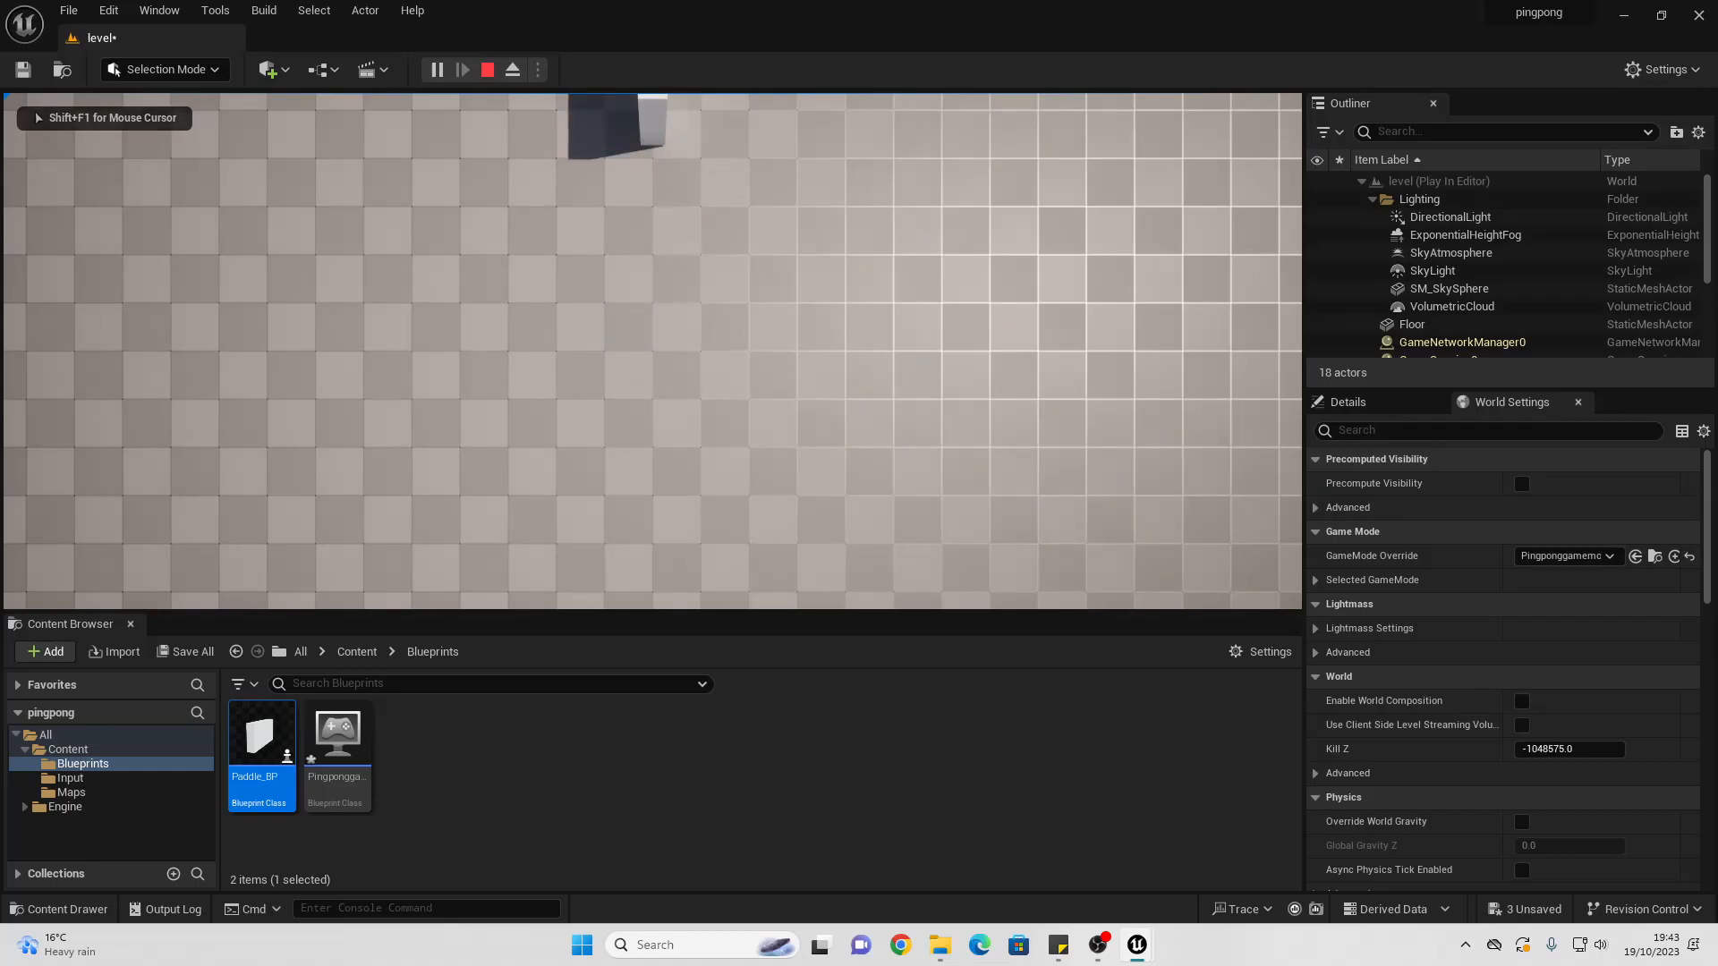
pyautogui.press('s')
pyautogui.press('w')
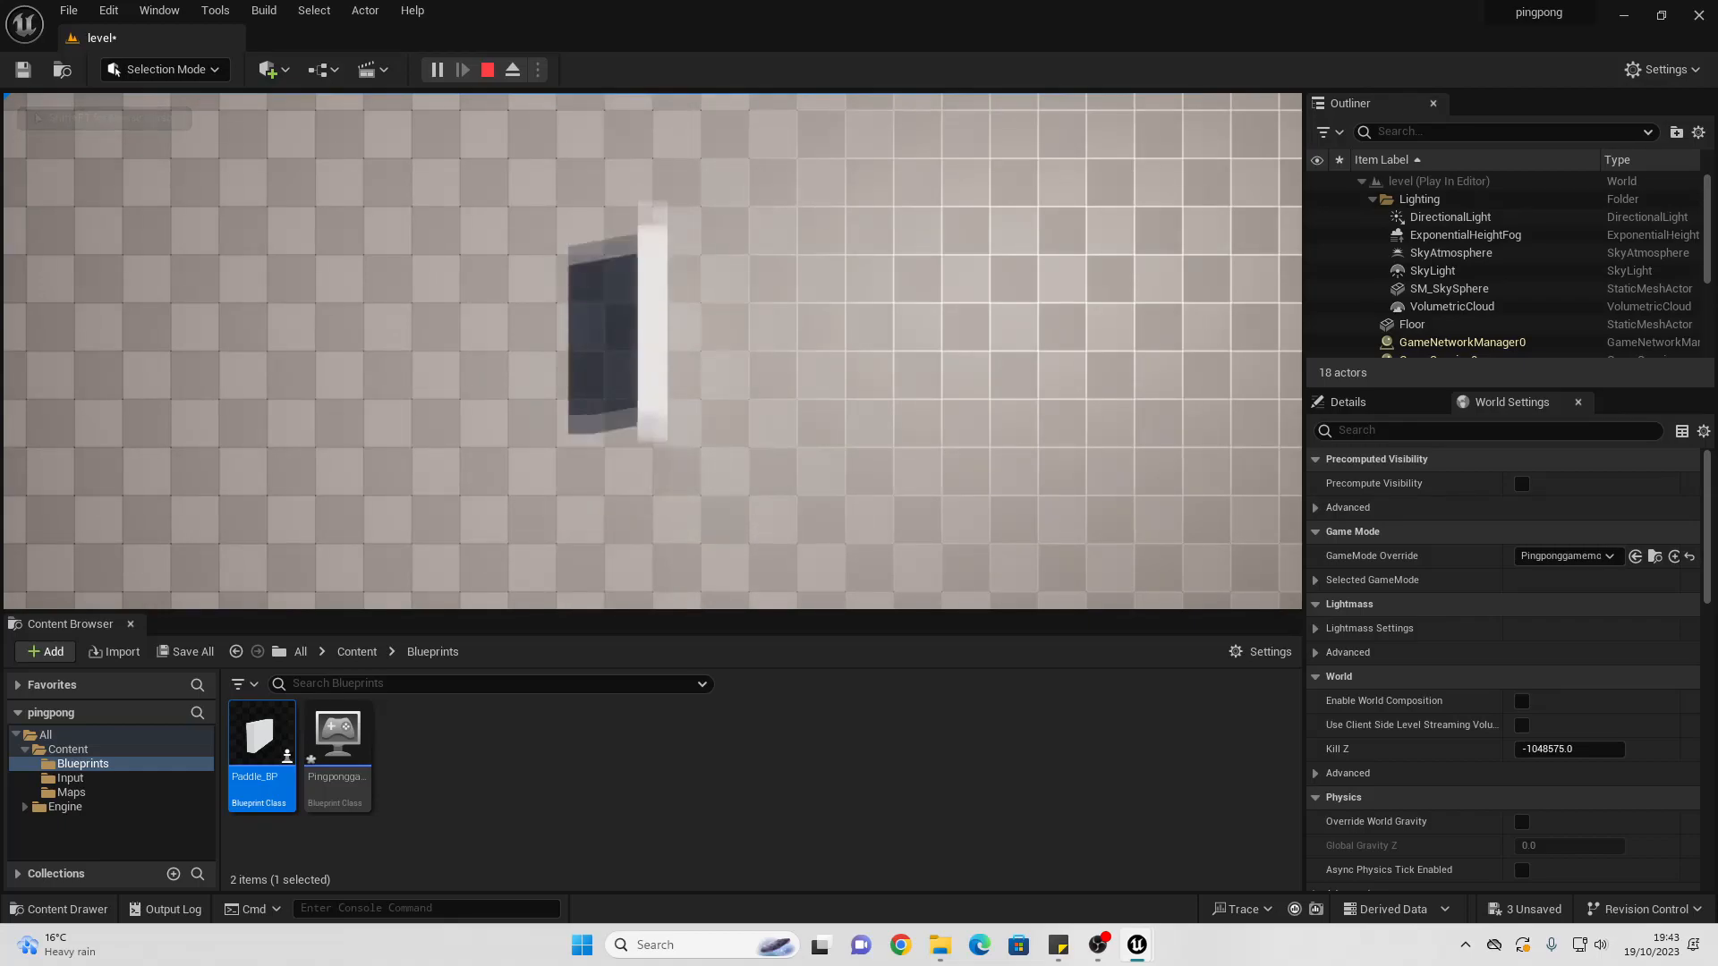
pyautogui.press('w')
pyautogui.press('s')
pyautogui.press('w')
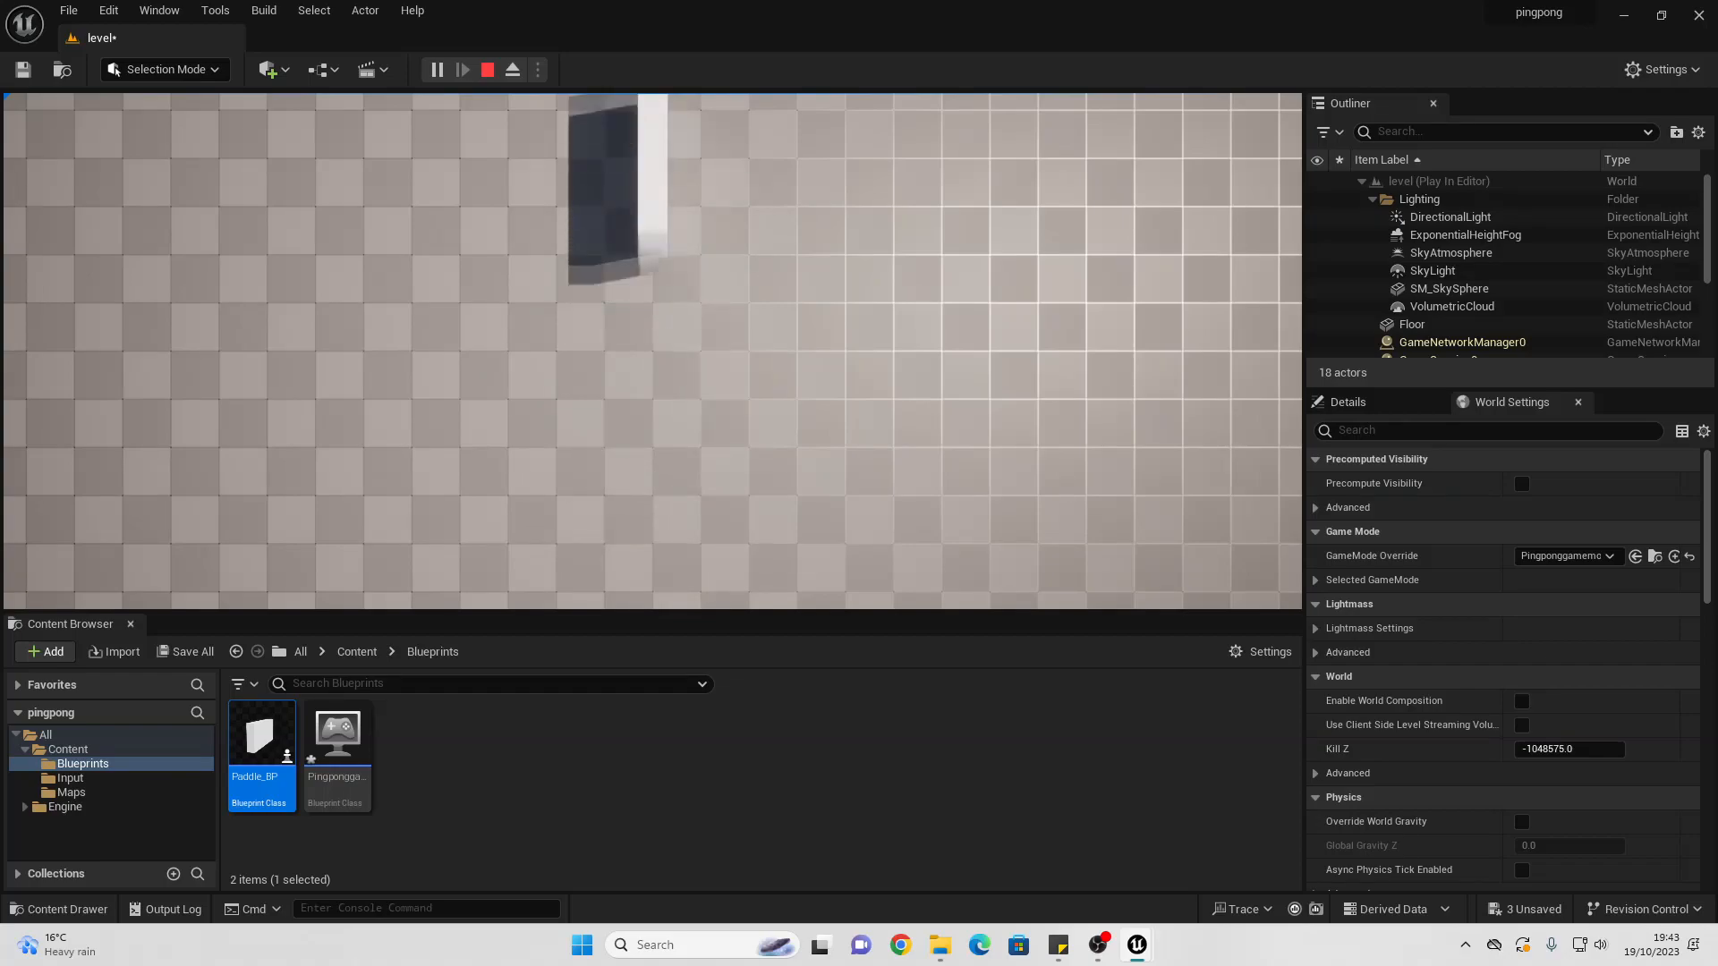
pyautogui.press('s')
pyautogui.press('w')
pyautogui.press('s')
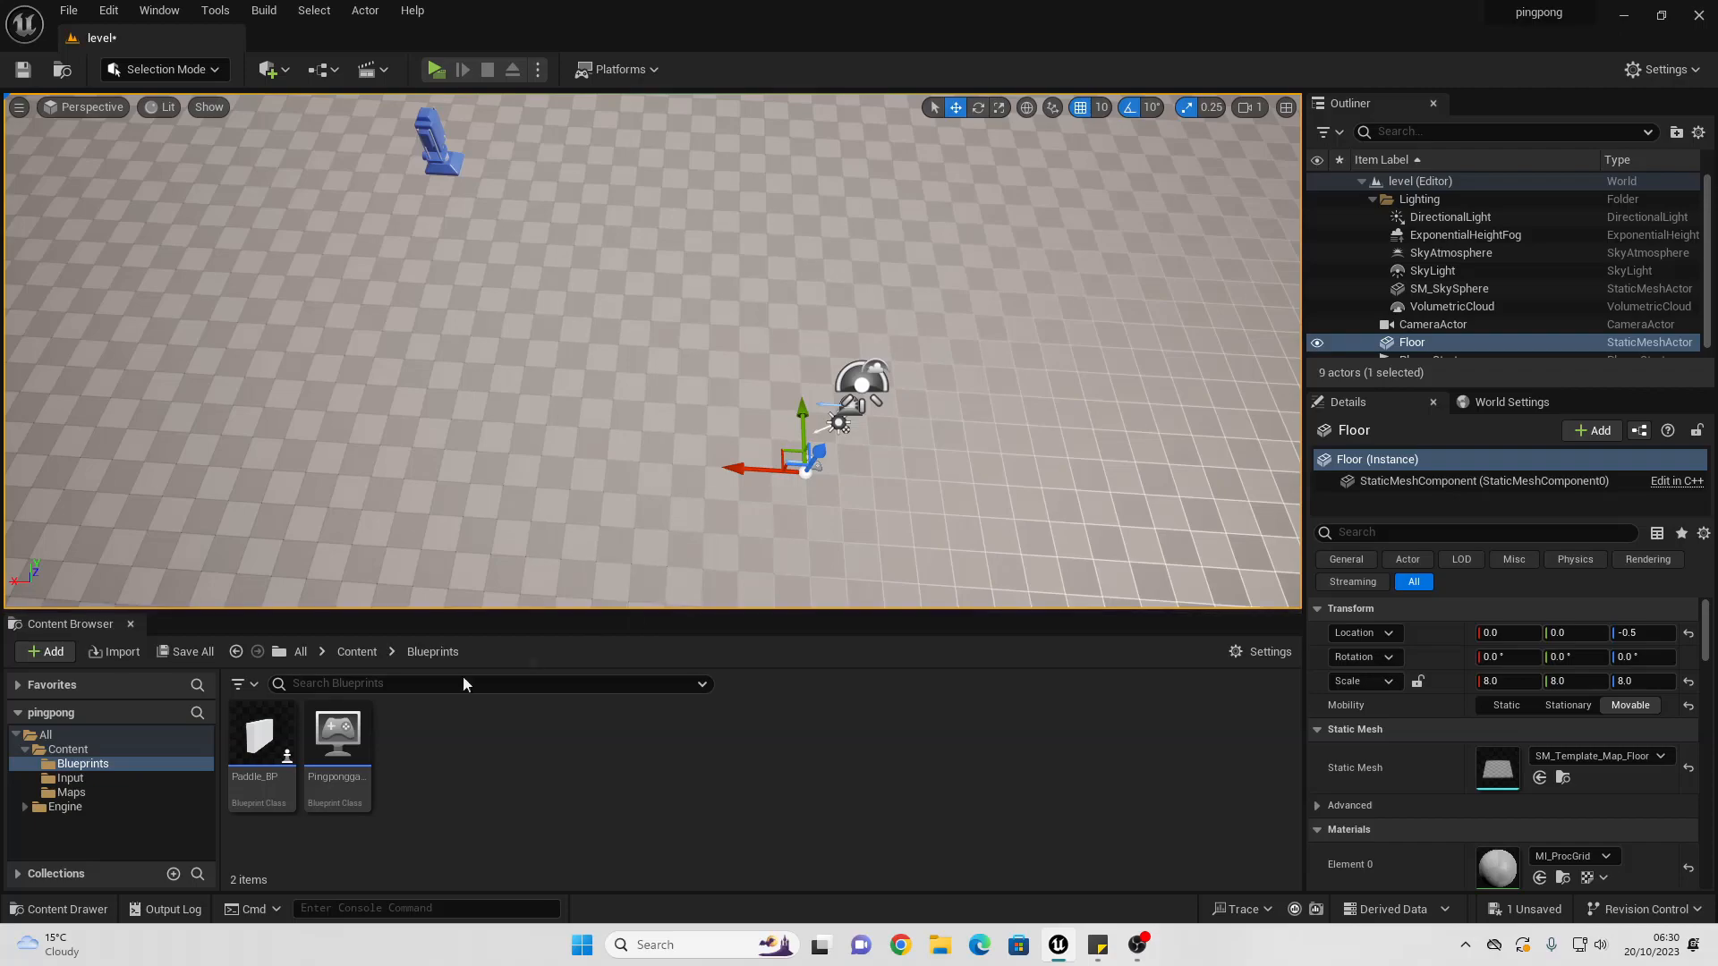
# Step: Create an Actor blueprint class named Ball_BP in the Blueprints folder
pyautogui.rightClick(429, 770)
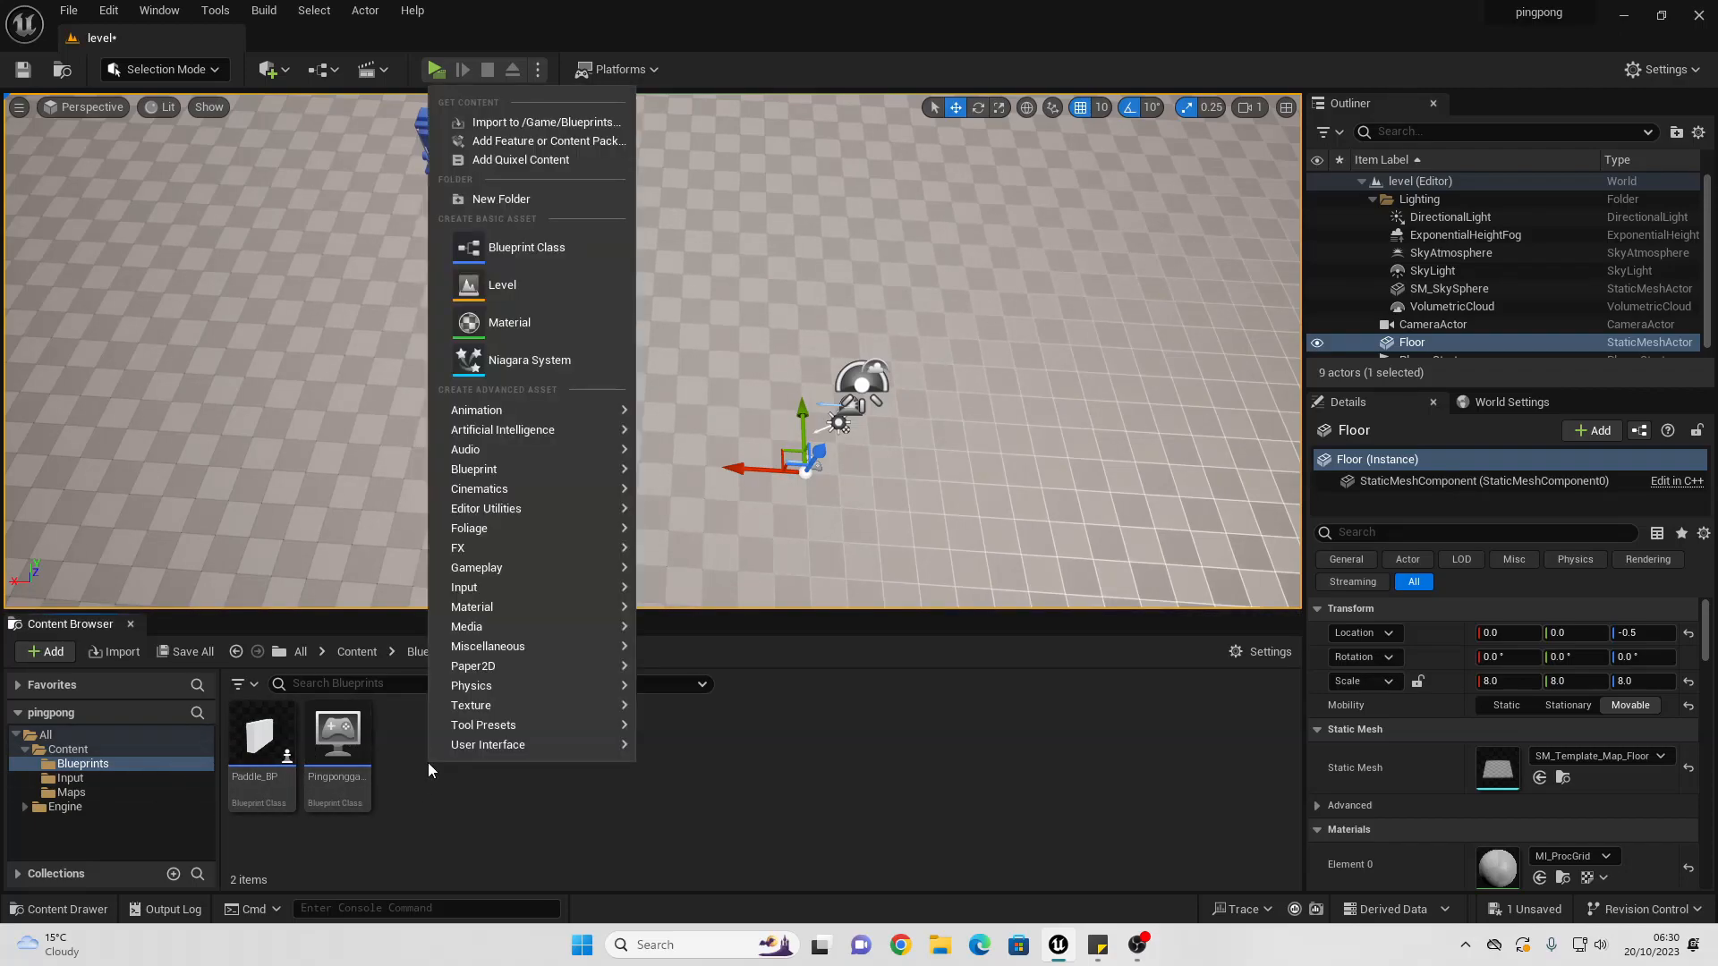
pyautogui.click(546, 248)
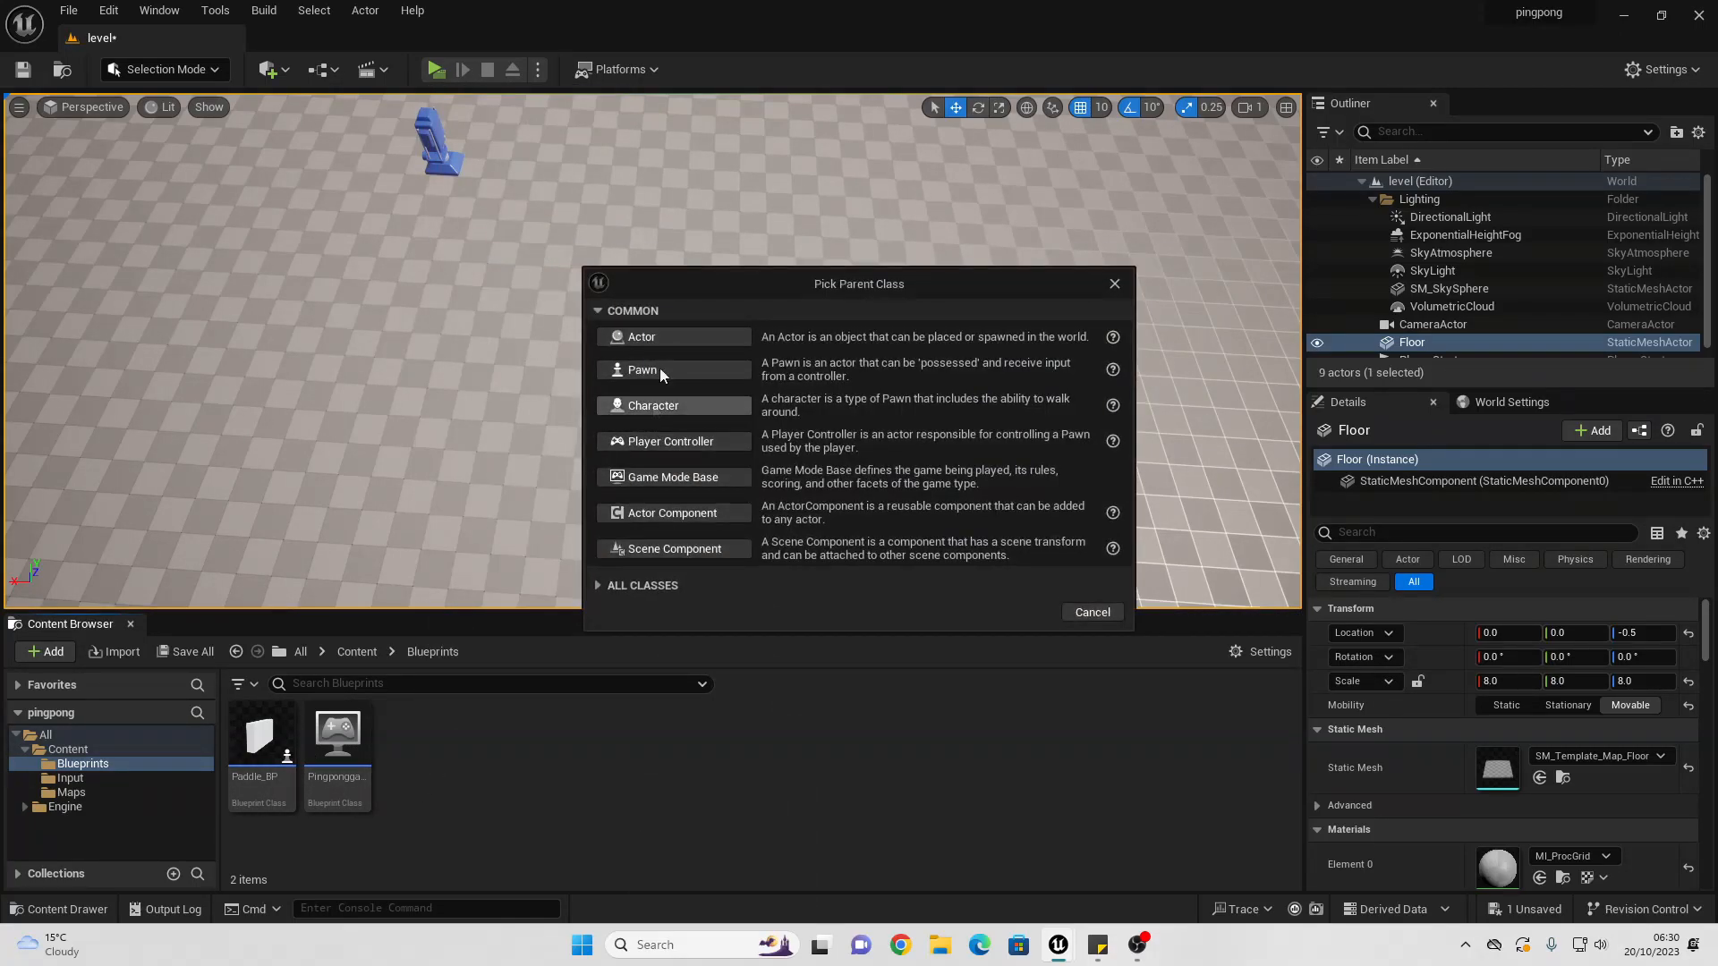
pyautogui.click(655, 338)
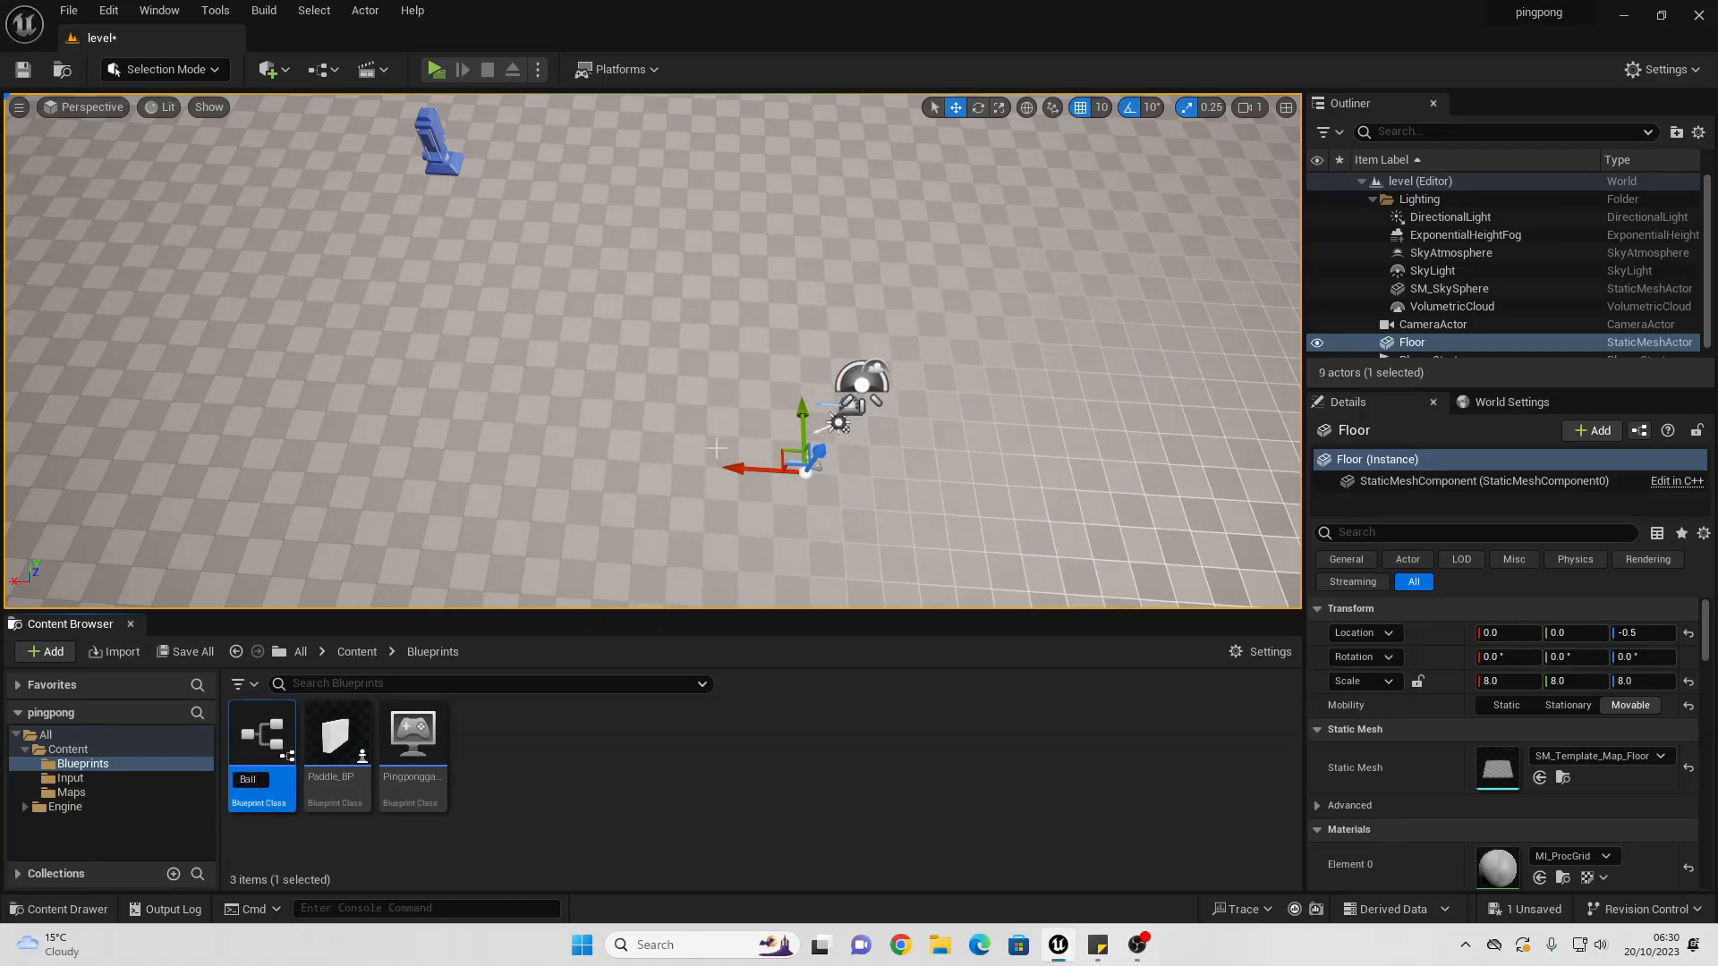
pyautogui.write('Ball_BP')
pyautogui.press('Return')
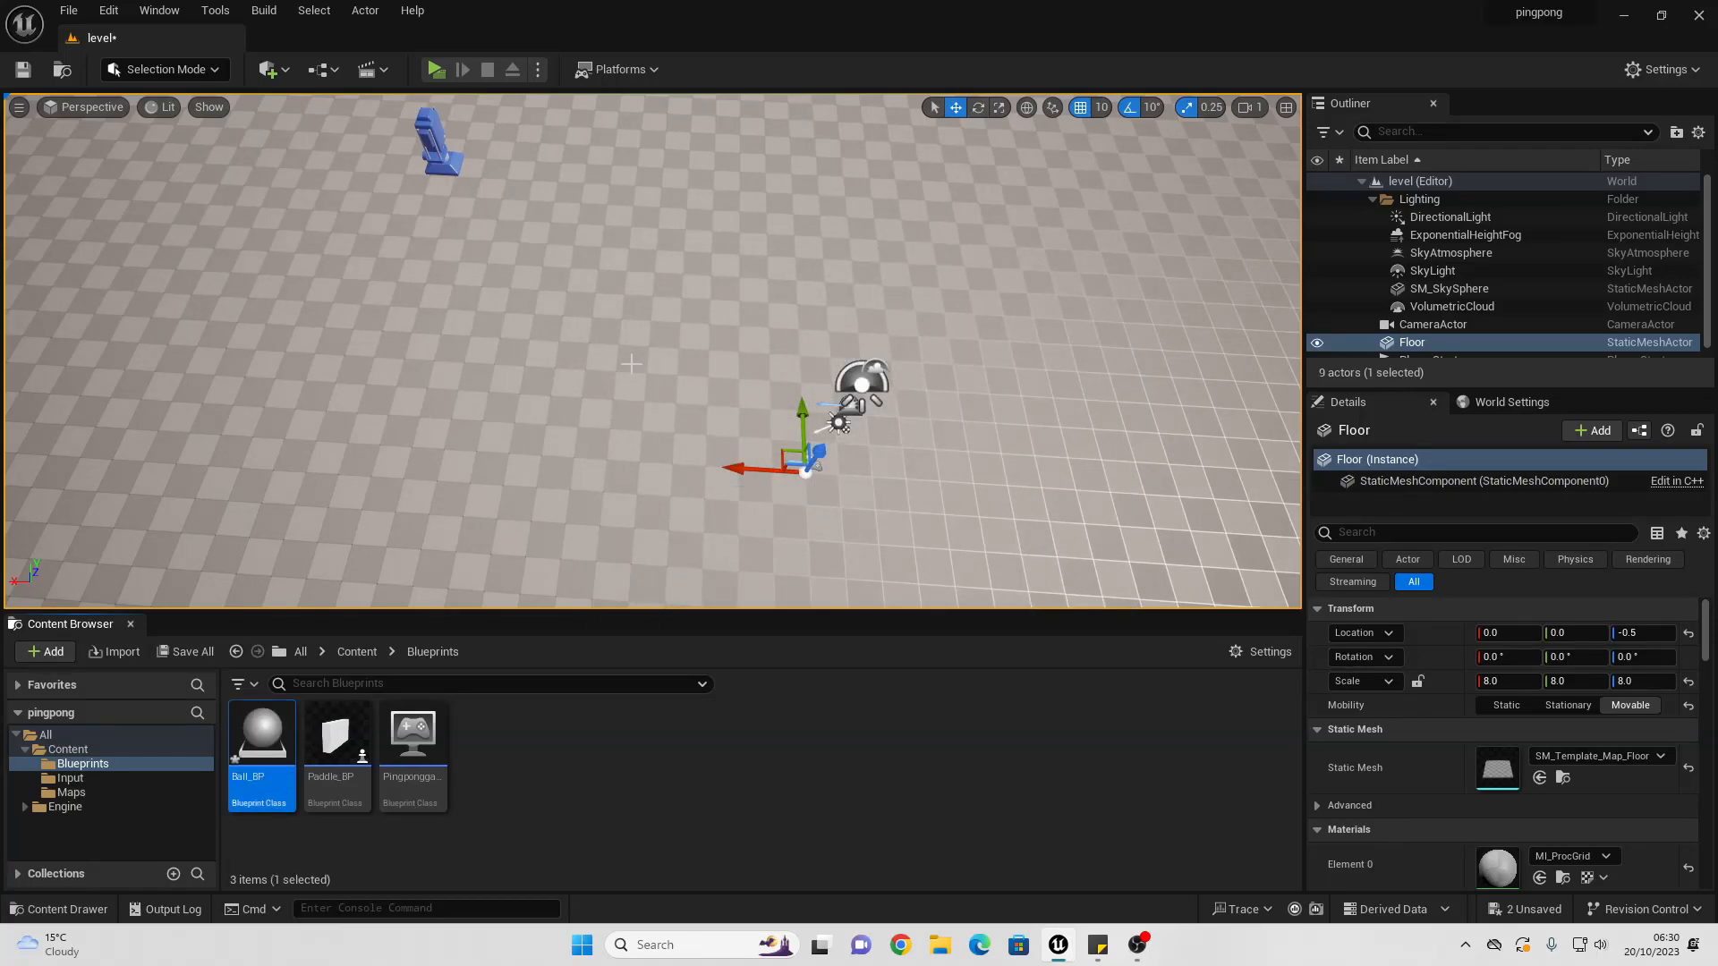
# Step: Add a Sphere component to Ball_BP, enable Simulate Physics on it, and compile the blueprint
pyautogui.doubleClick(267, 747)
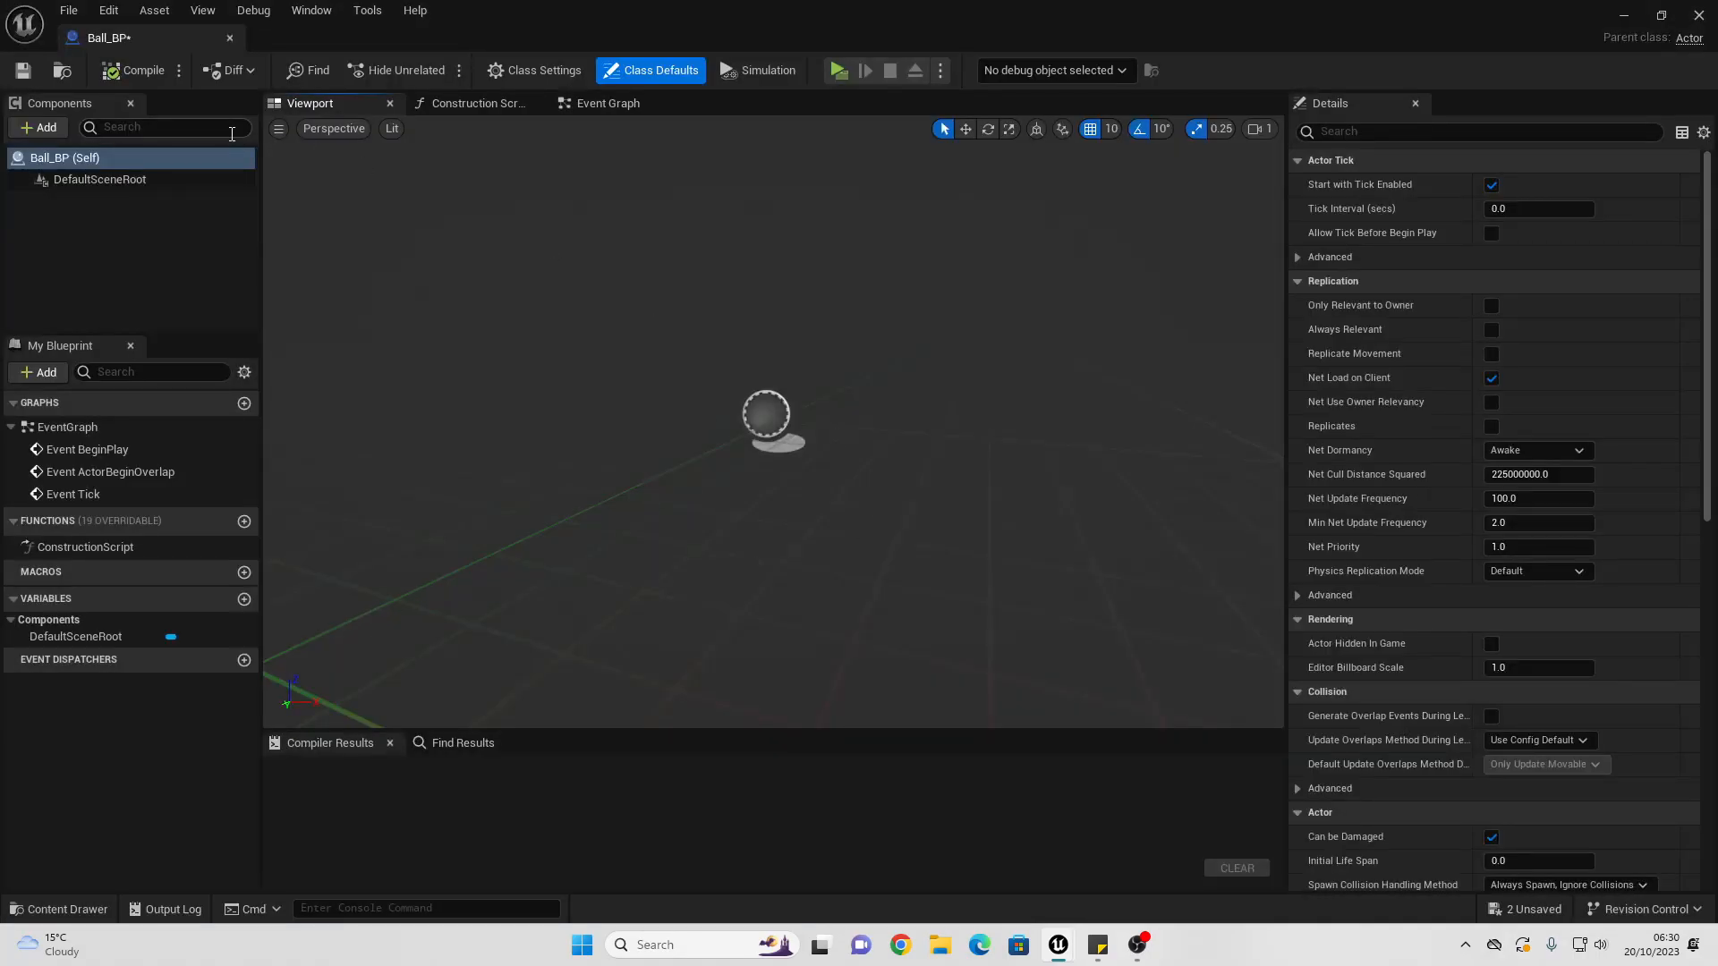
pyautogui.click(50, 131)
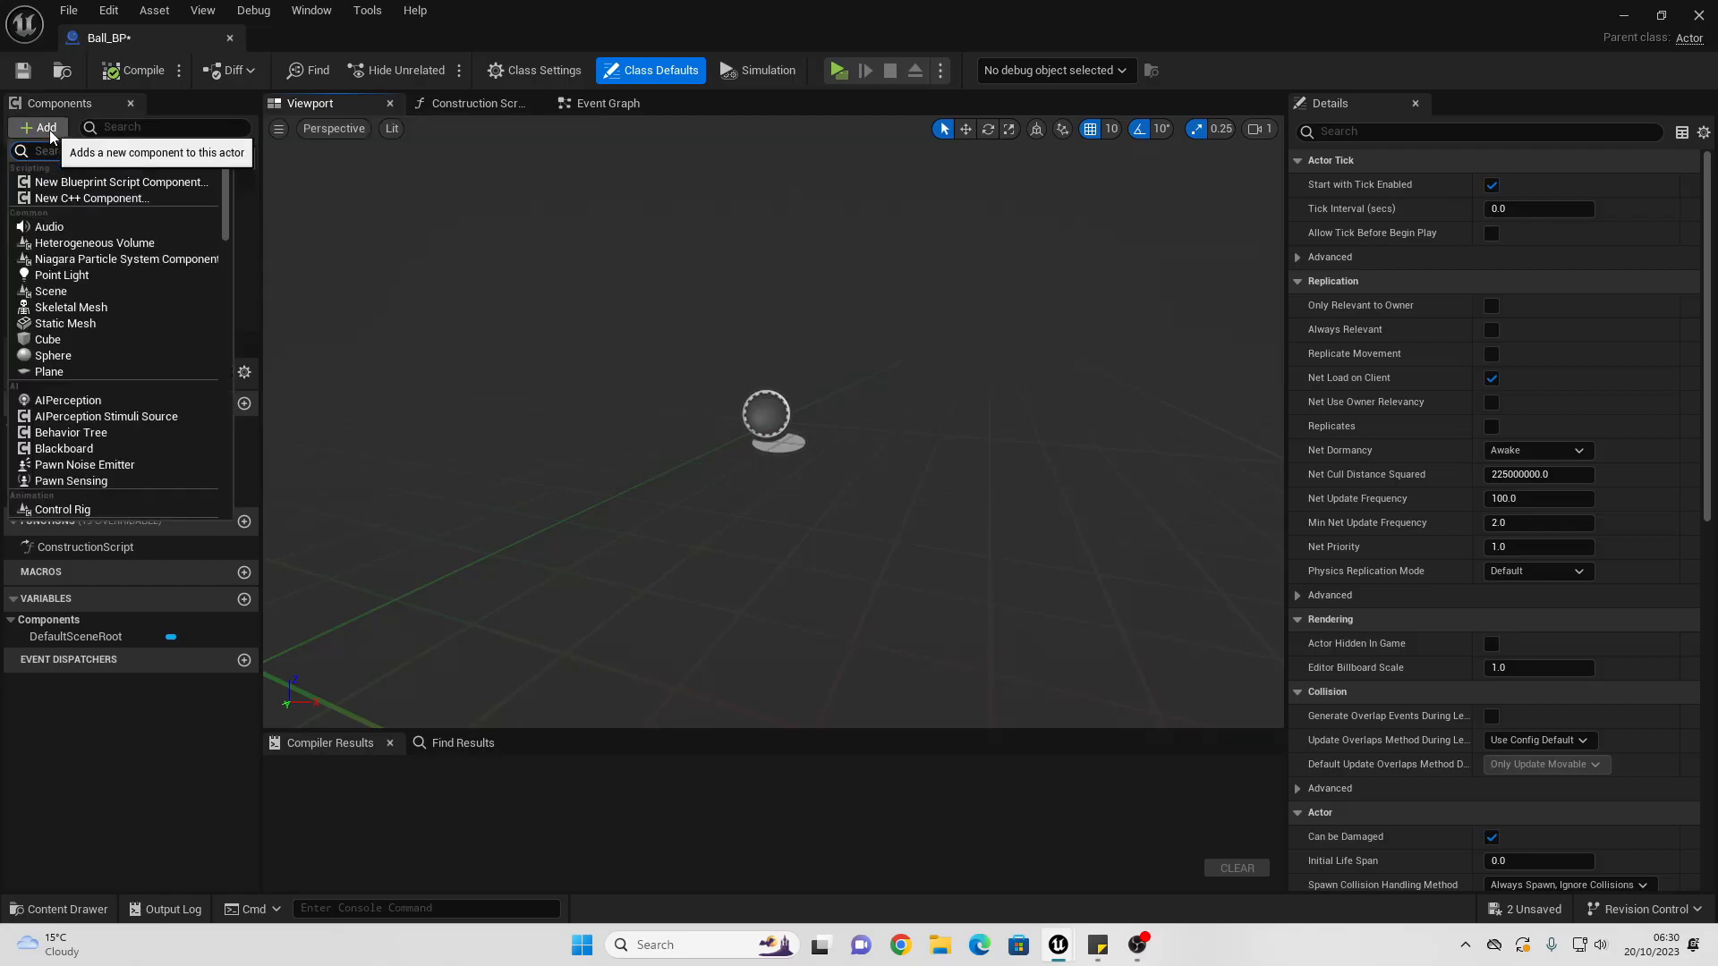
pyautogui.click(67, 358)
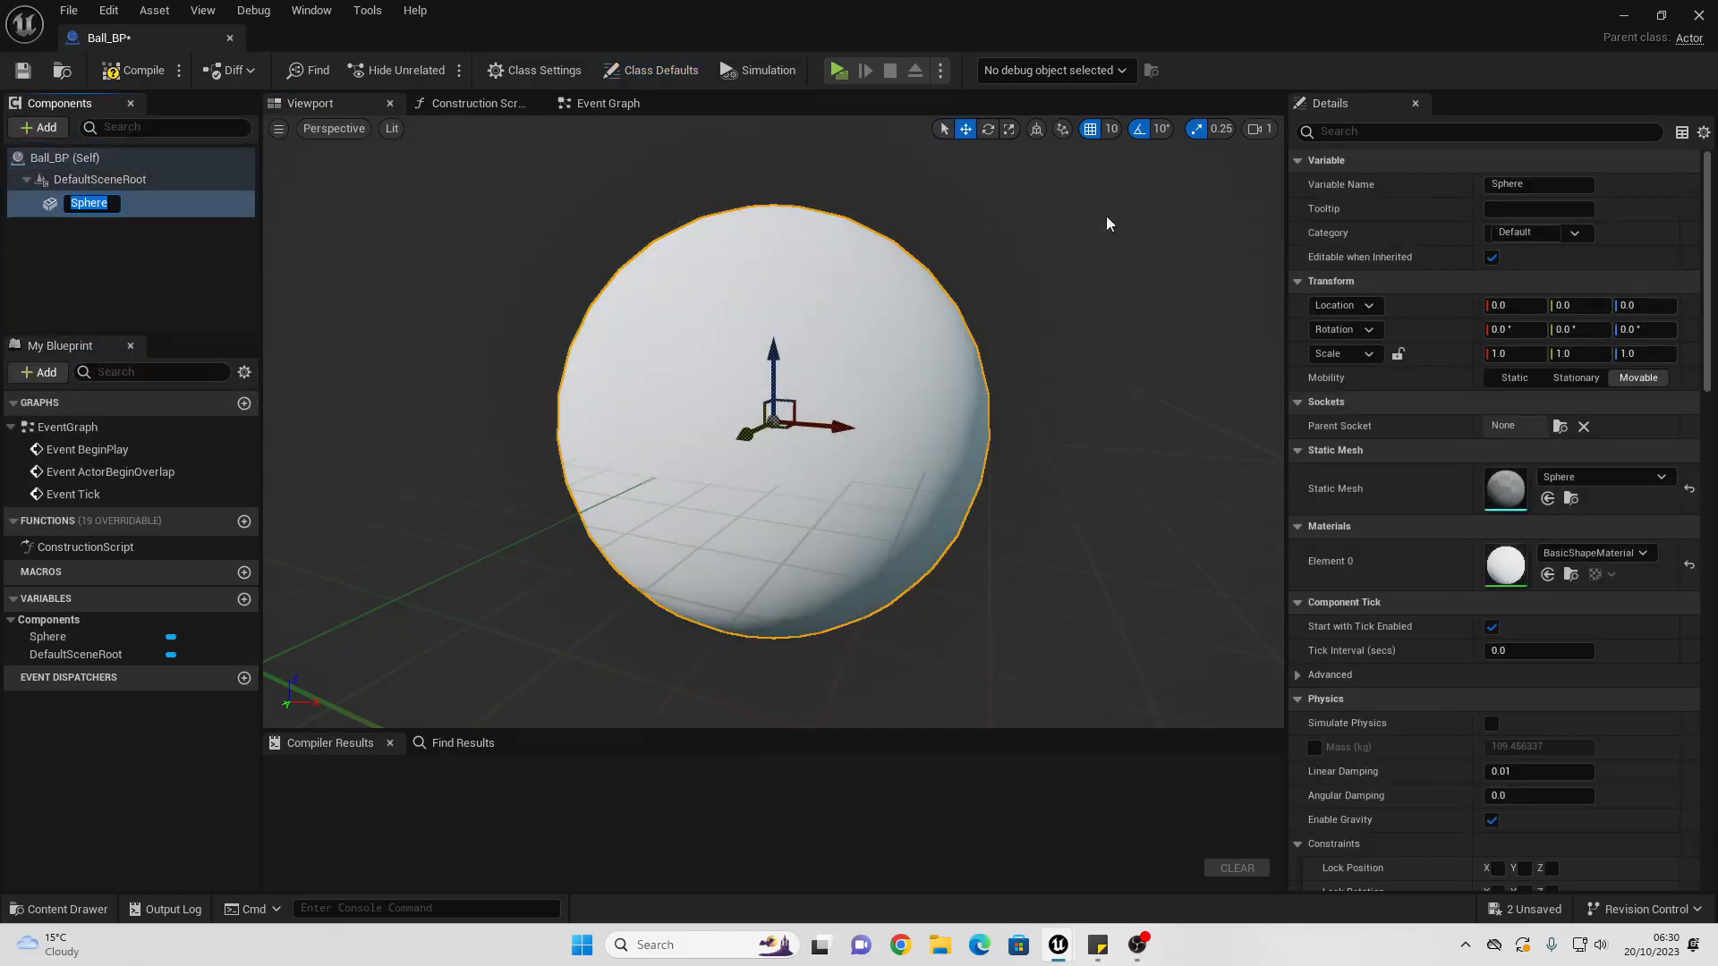
pyautogui.click(1491, 724)
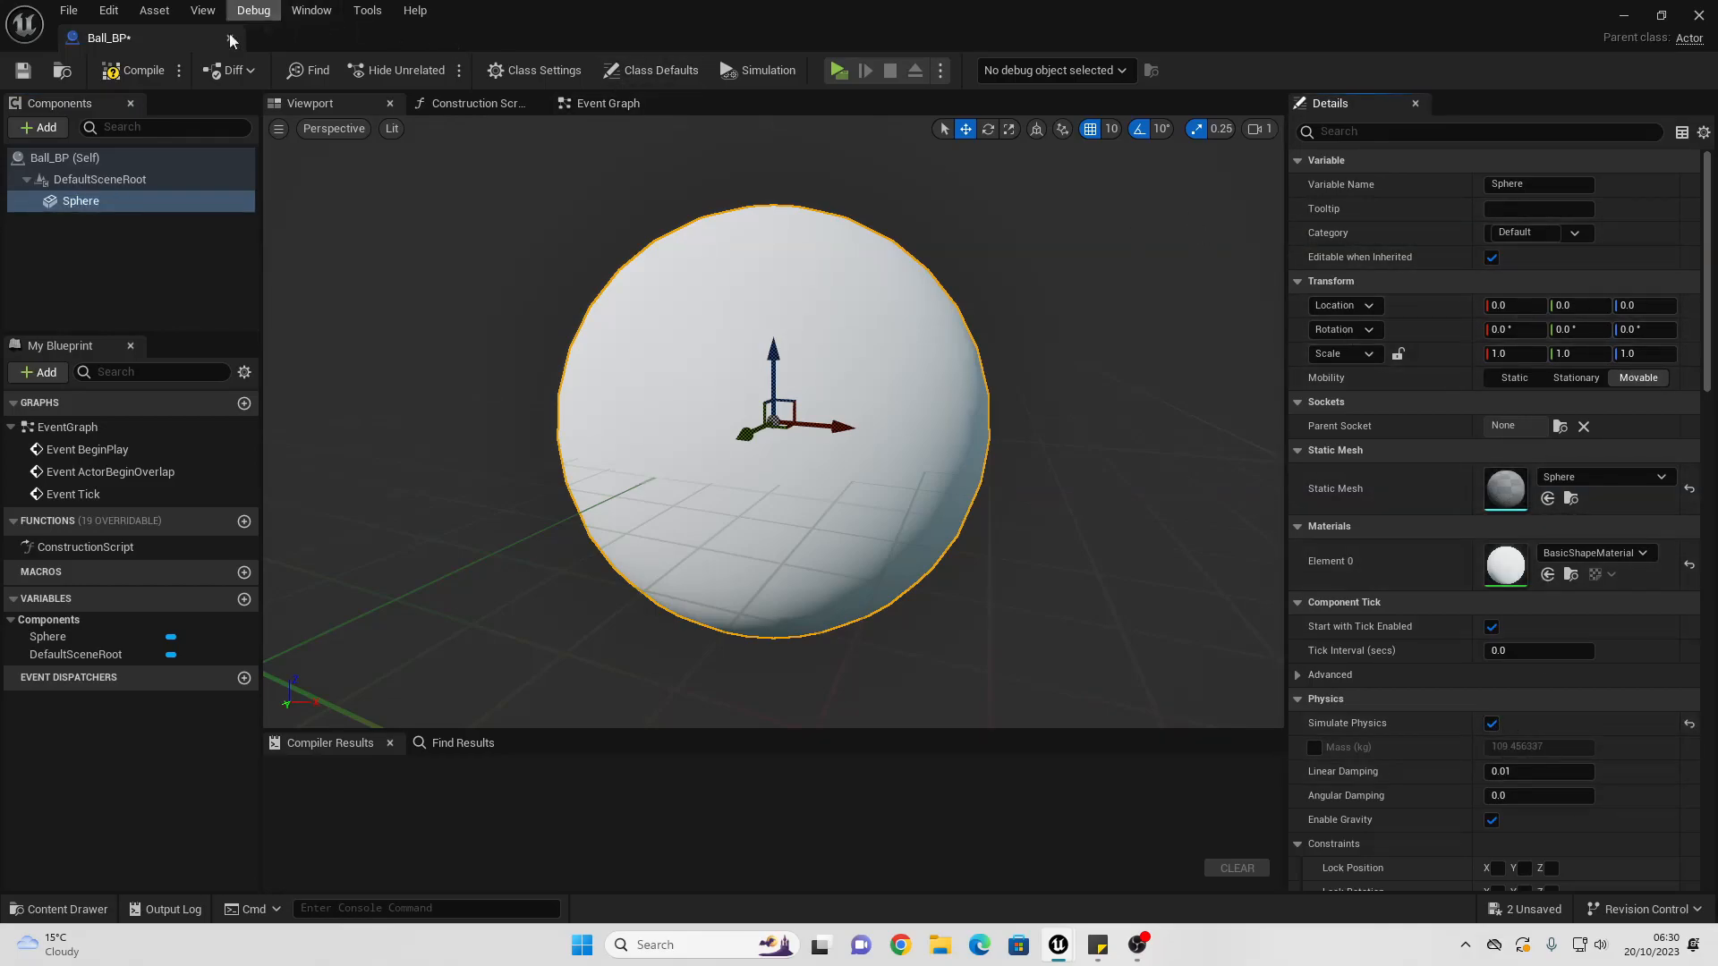
pyautogui.click(141, 71)
pyautogui.click(1626, 18)
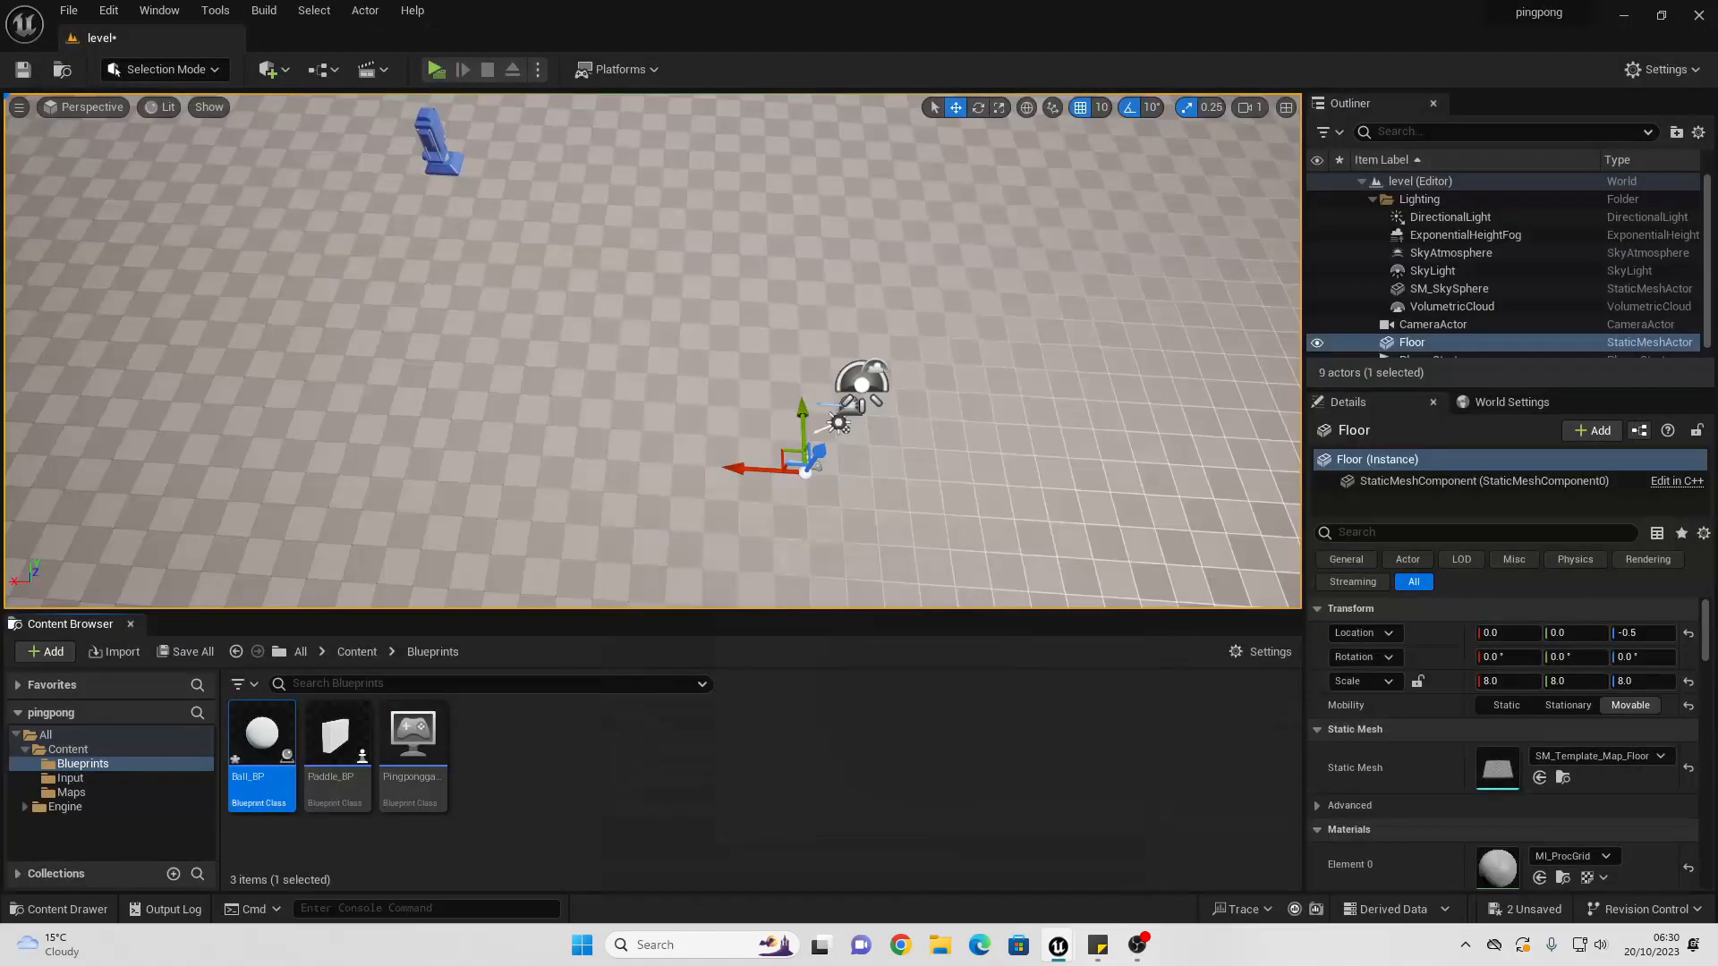
# Step: Place a Ball_BP in the level at about X 430, Y 60, Z 140 and play-test it
pyautogui.moveTo(262, 743); pyautogui.dragTo(663, 445)
pyautogui.moveTo(664, 444)
pyautogui.mouseDown(button='right')
pyautogui.moveTo(796, 434)
pyautogui.moveTo(664, 445)
pyautogui.mouseUp(button='right')
pyautogui.press('w')
pyautogui.moveTo(444, 367); pyautogui.dragTo(405, 303)
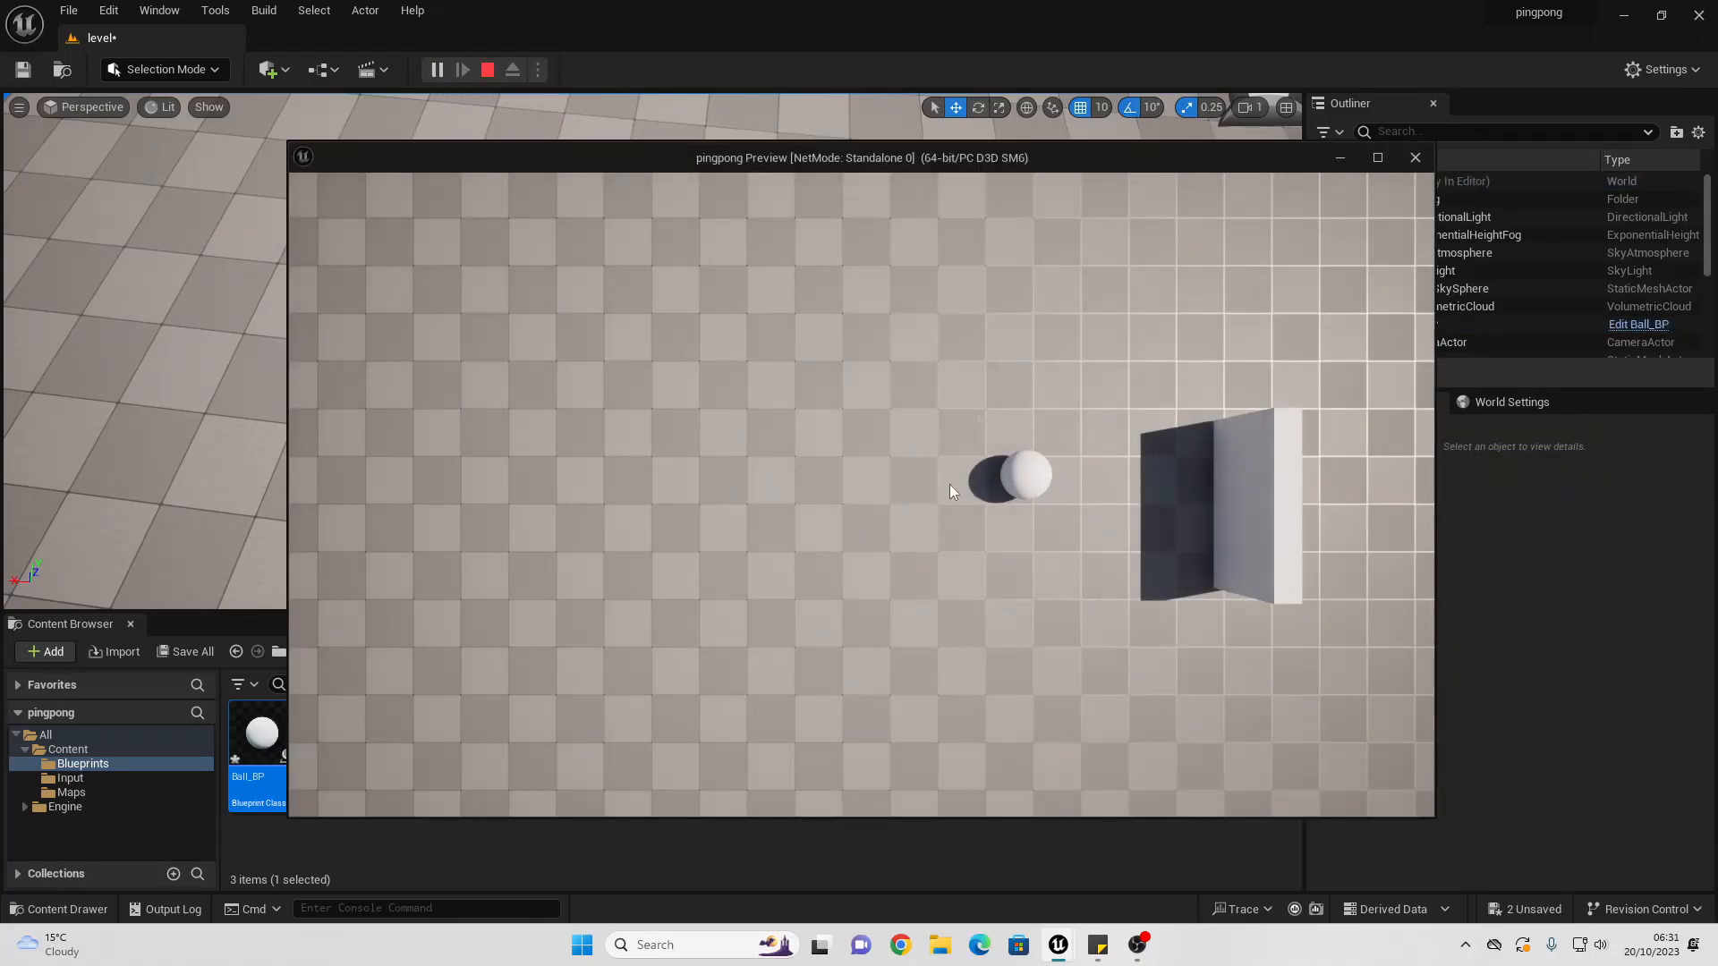
pyautogui.press('Escape')
# Step: Lock the Z position of Ball_BP's sphere in its physics constraints, compile, and play-test the ball in the level
pyautogui.doubleClick(257, 732)
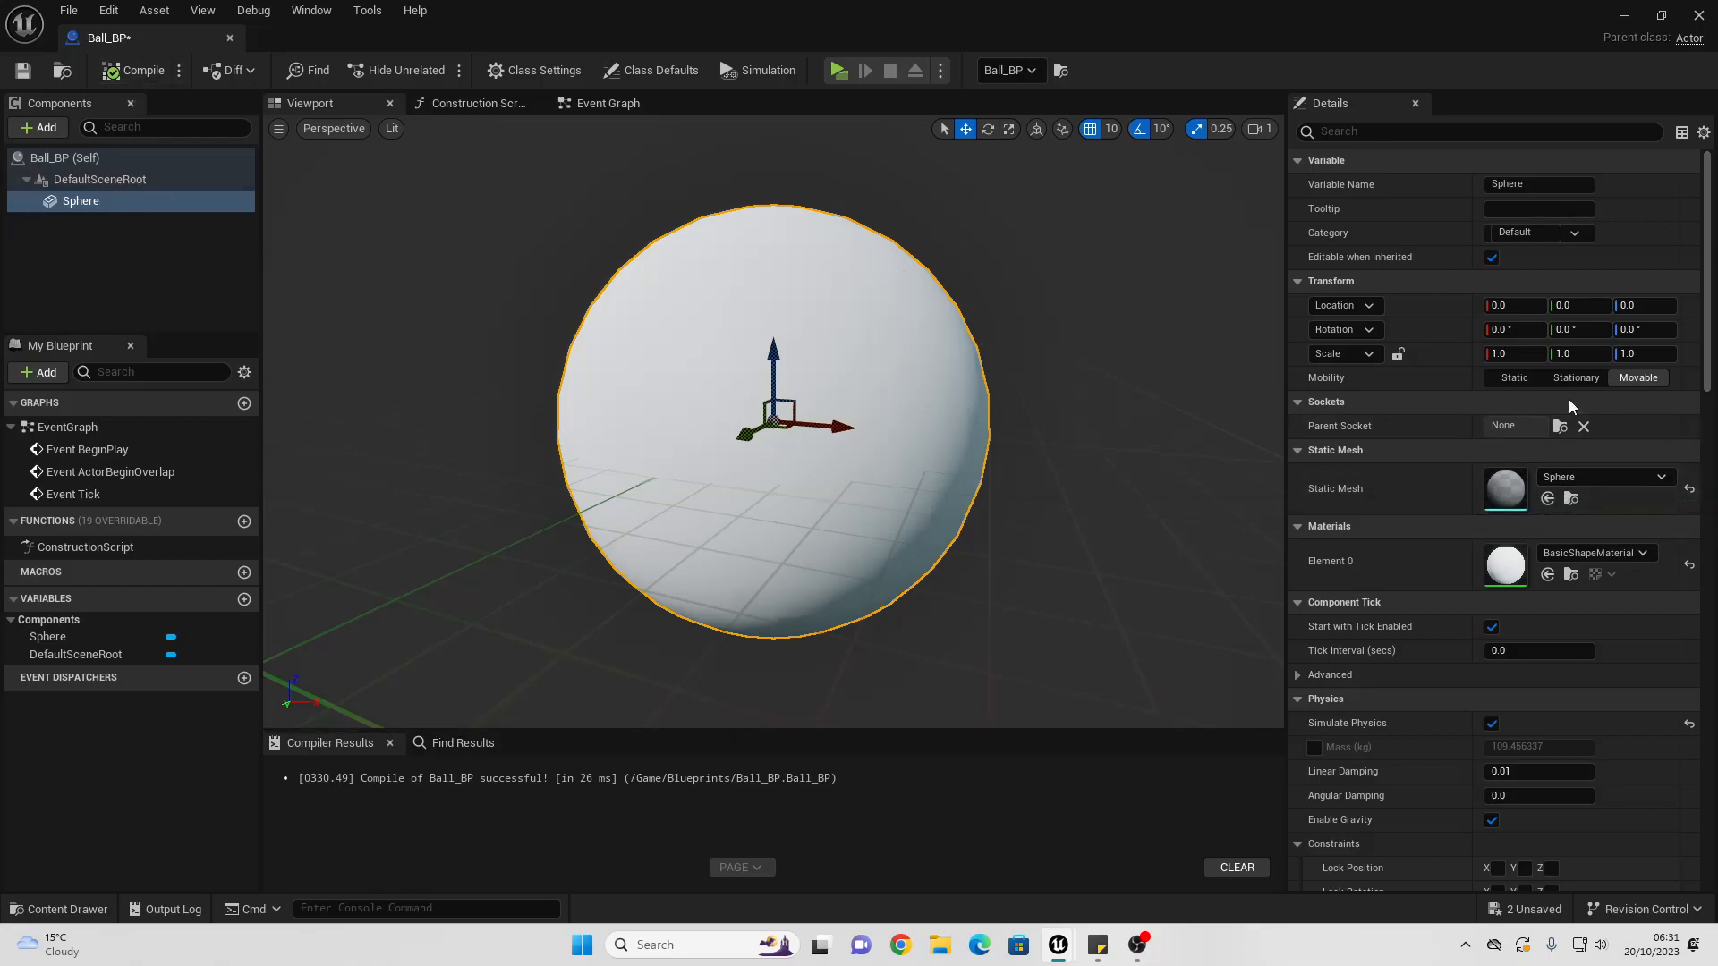
pyautogui.scroll(-5, 1570, 399)
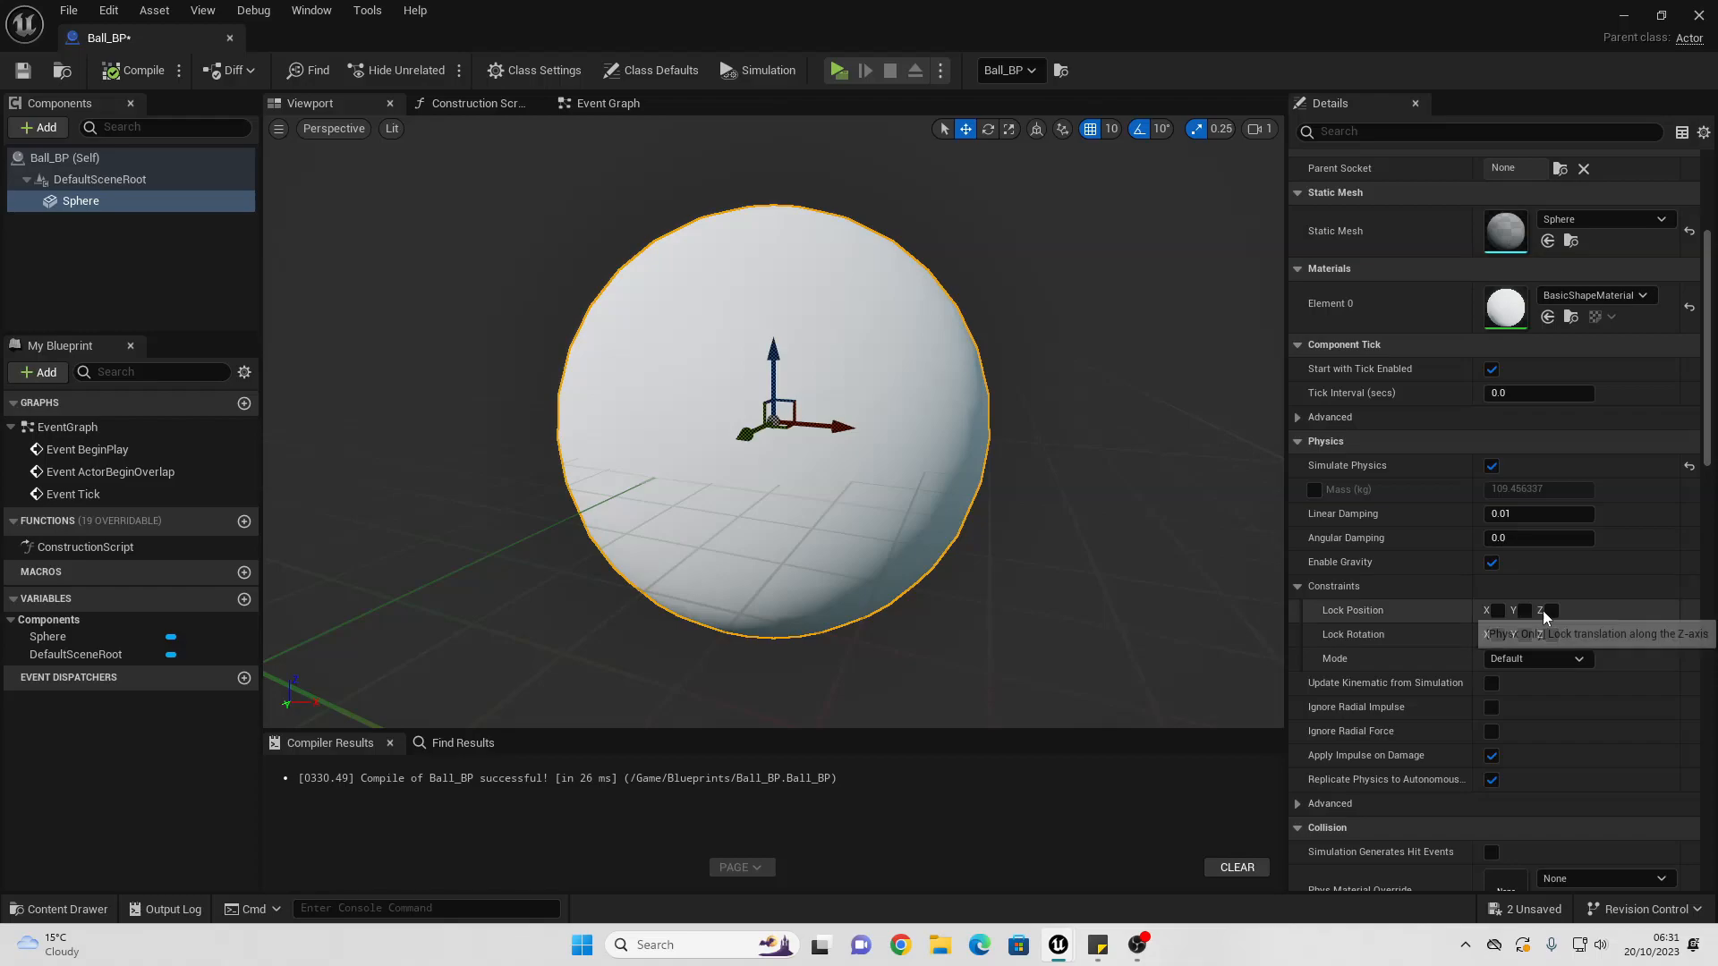
pyautogui.click(1552, 611)
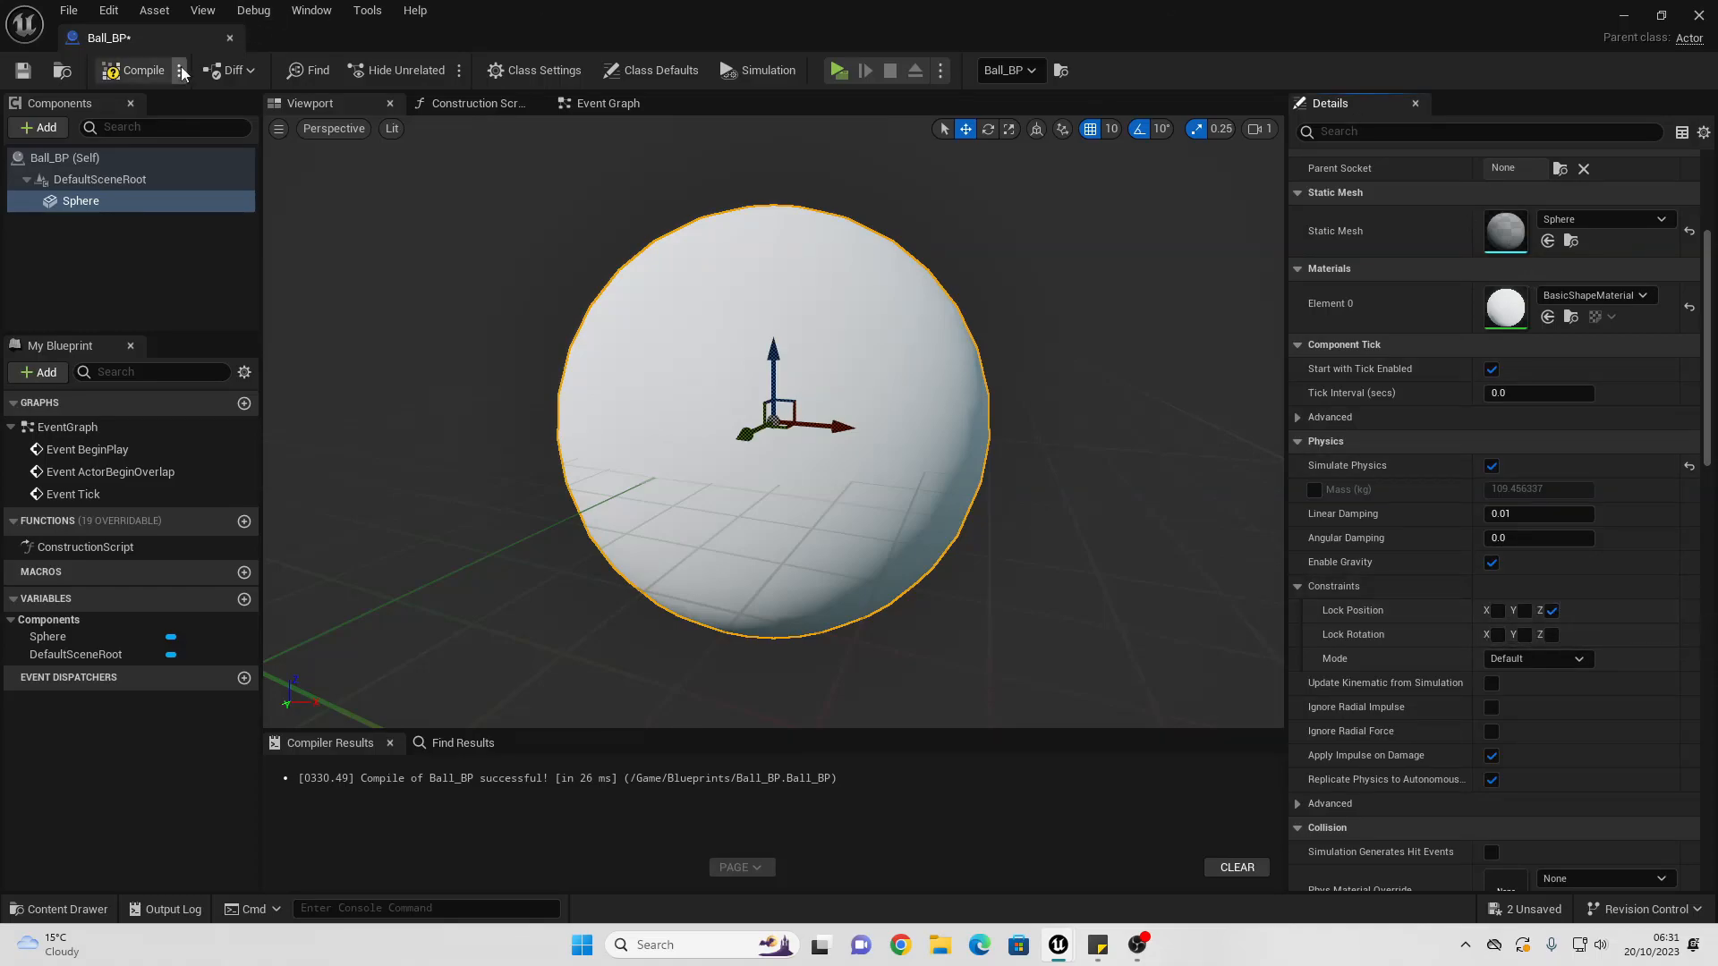
pyautogui.click(132, 69)
pyautogui.click(1625, 17)
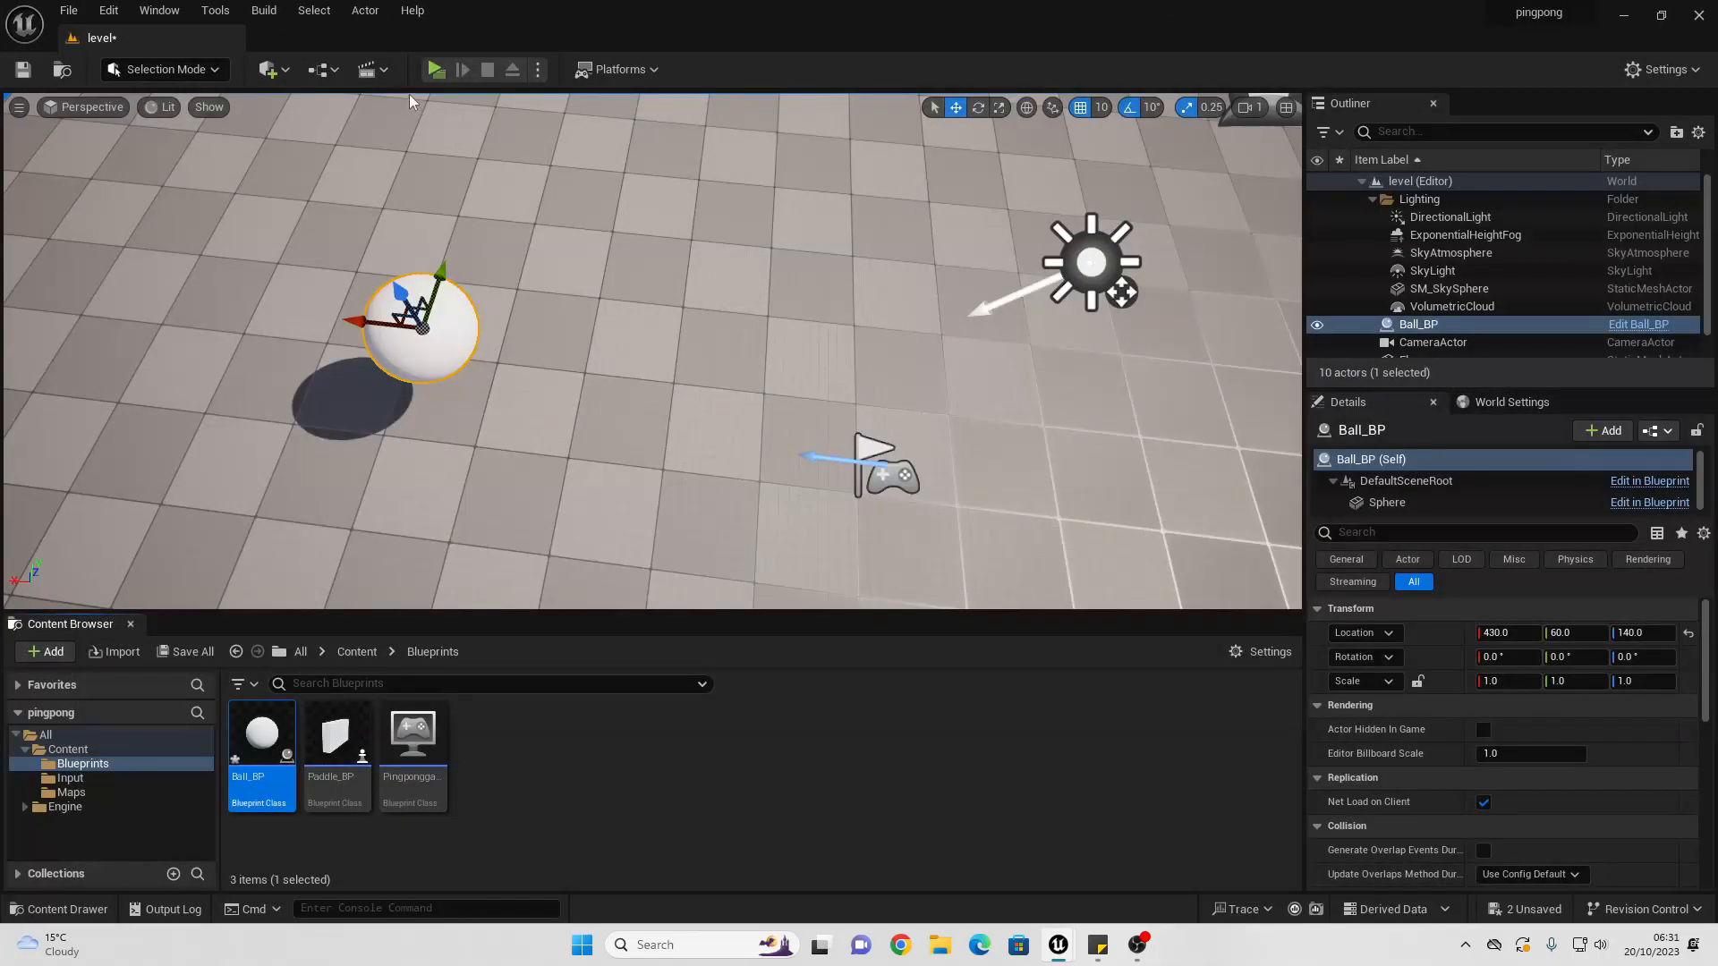
pyautogui.click(438, 70)
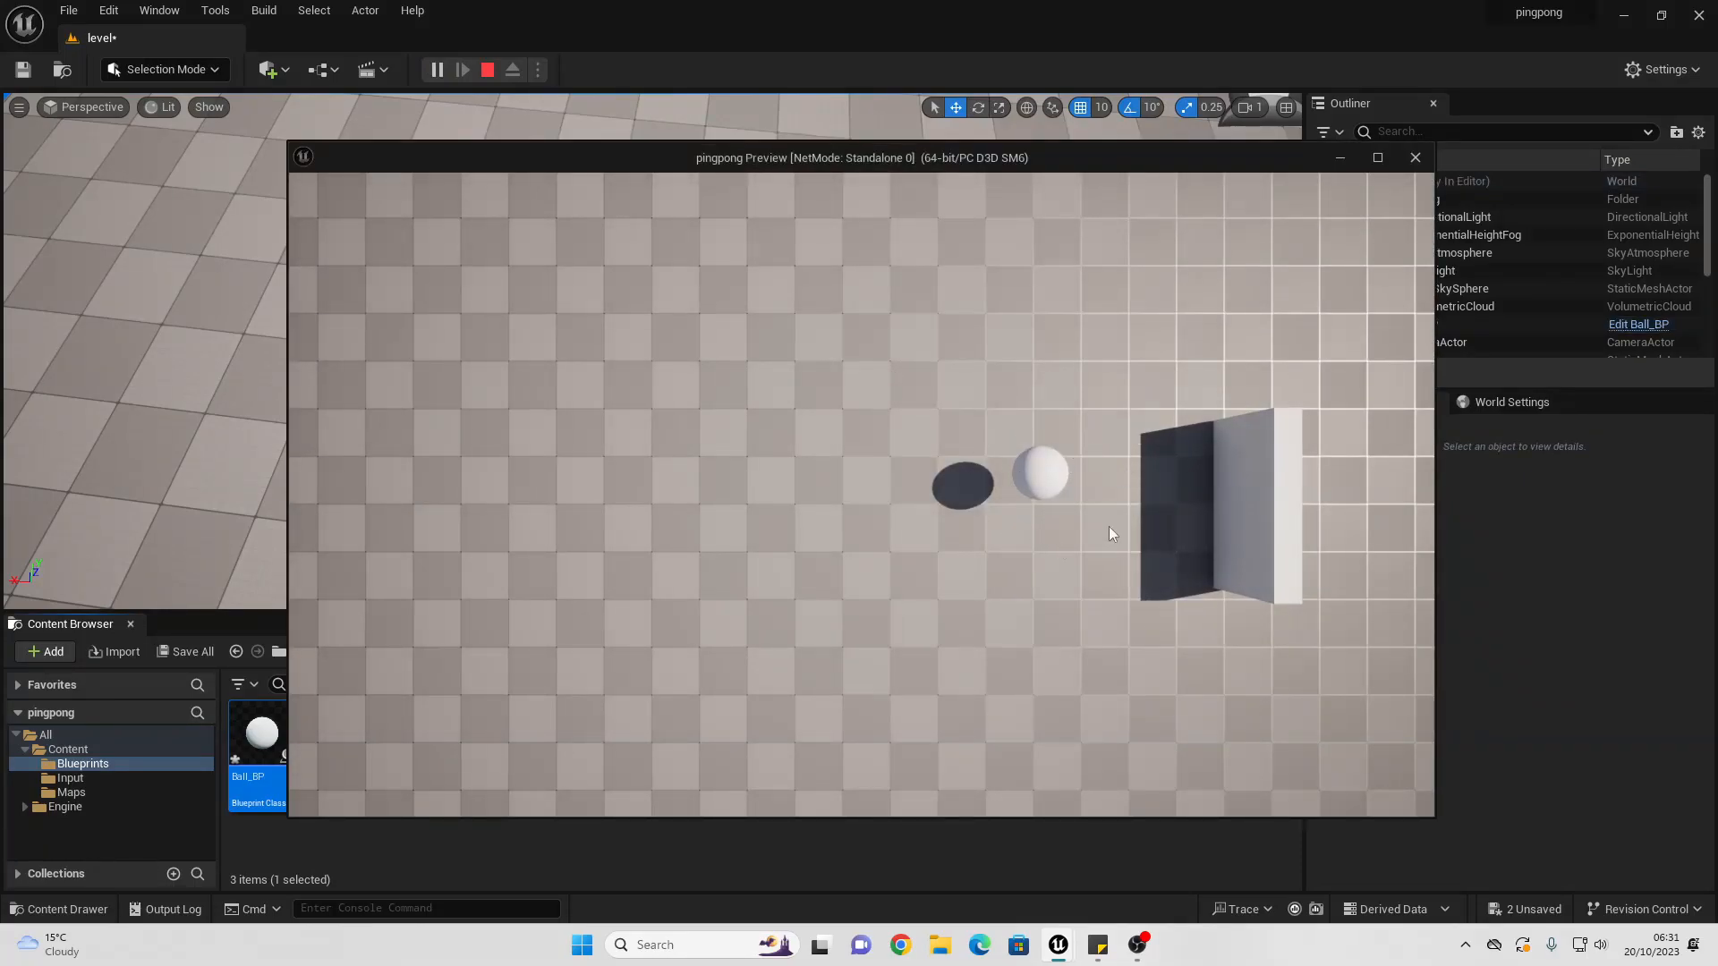
pyautogui.press('Escape')
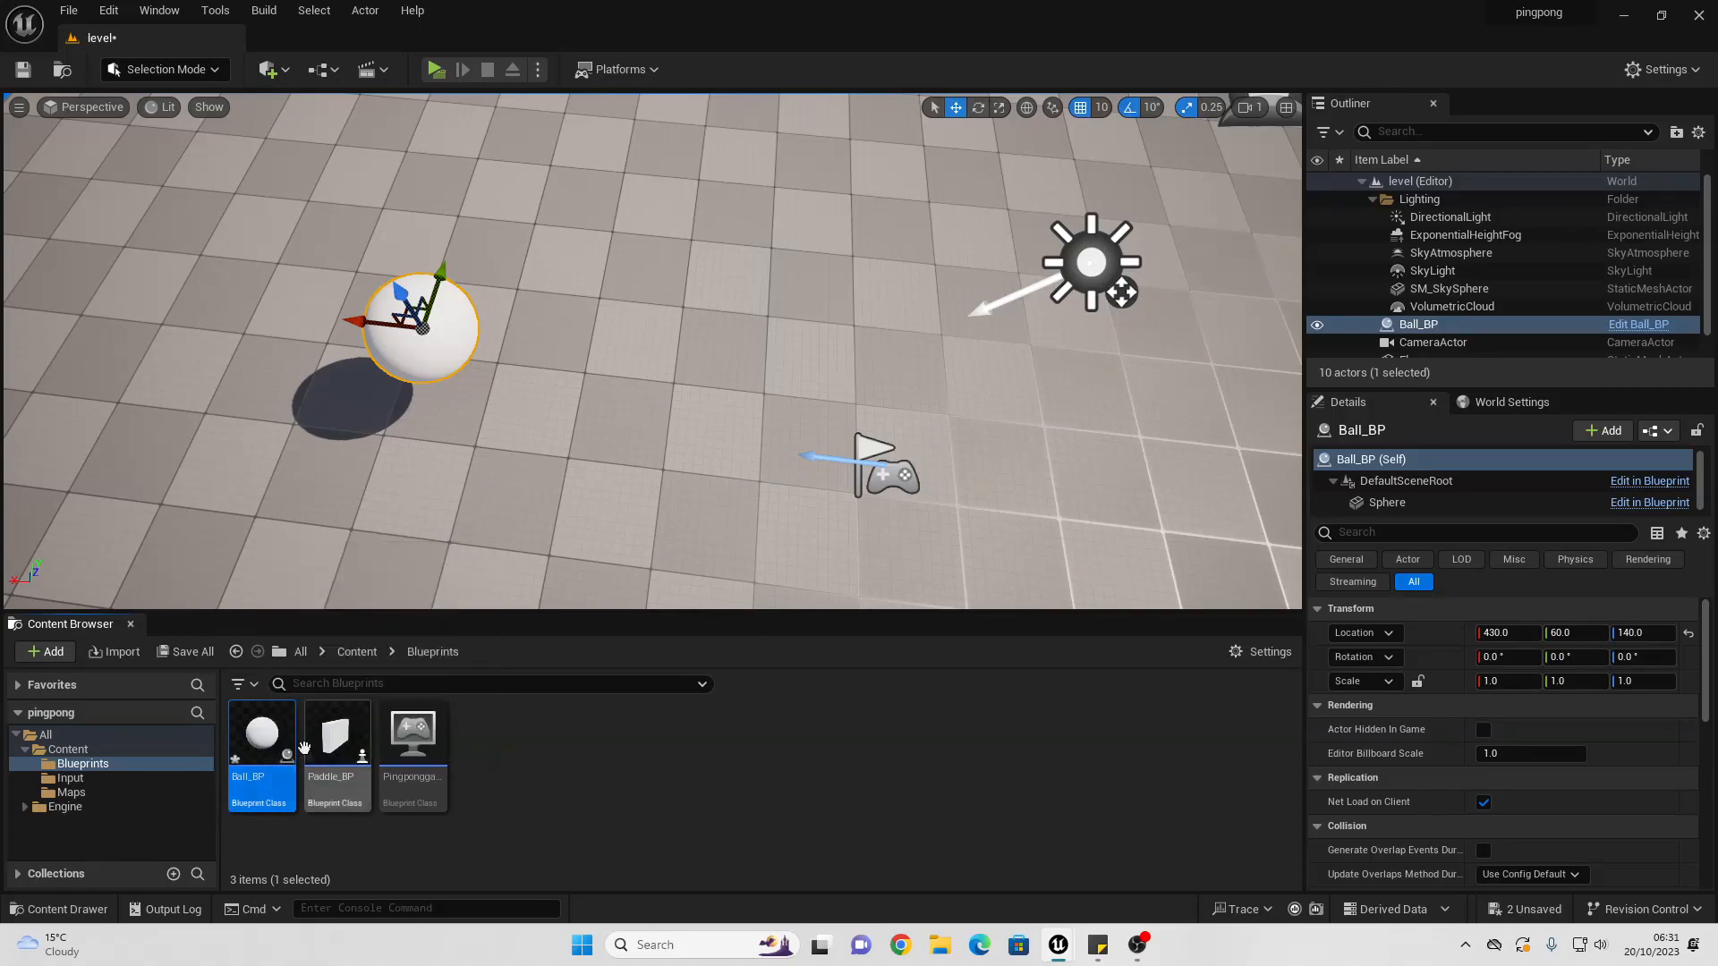
# Step: In Ball_BP's Event Graph, place a Sphere reference beside Event BeginPlay and connect it to a new Add Impulse node
pyautogui.doubleClick(261, 739)
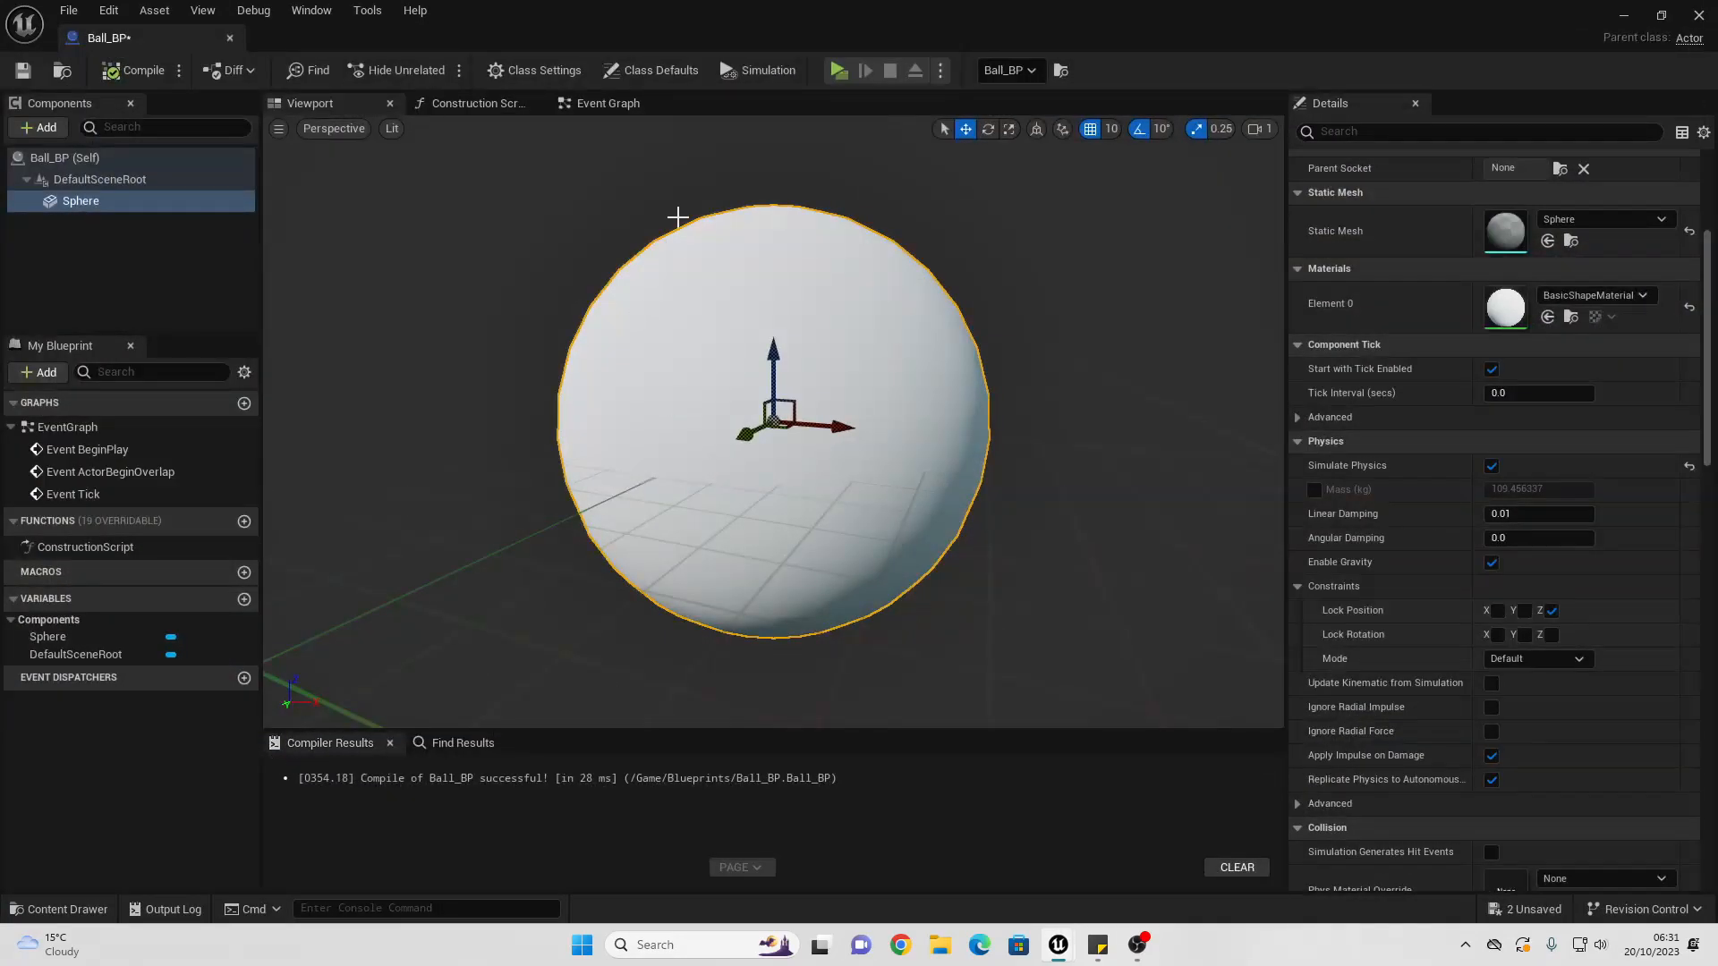
pyautogui.click(607, 103)
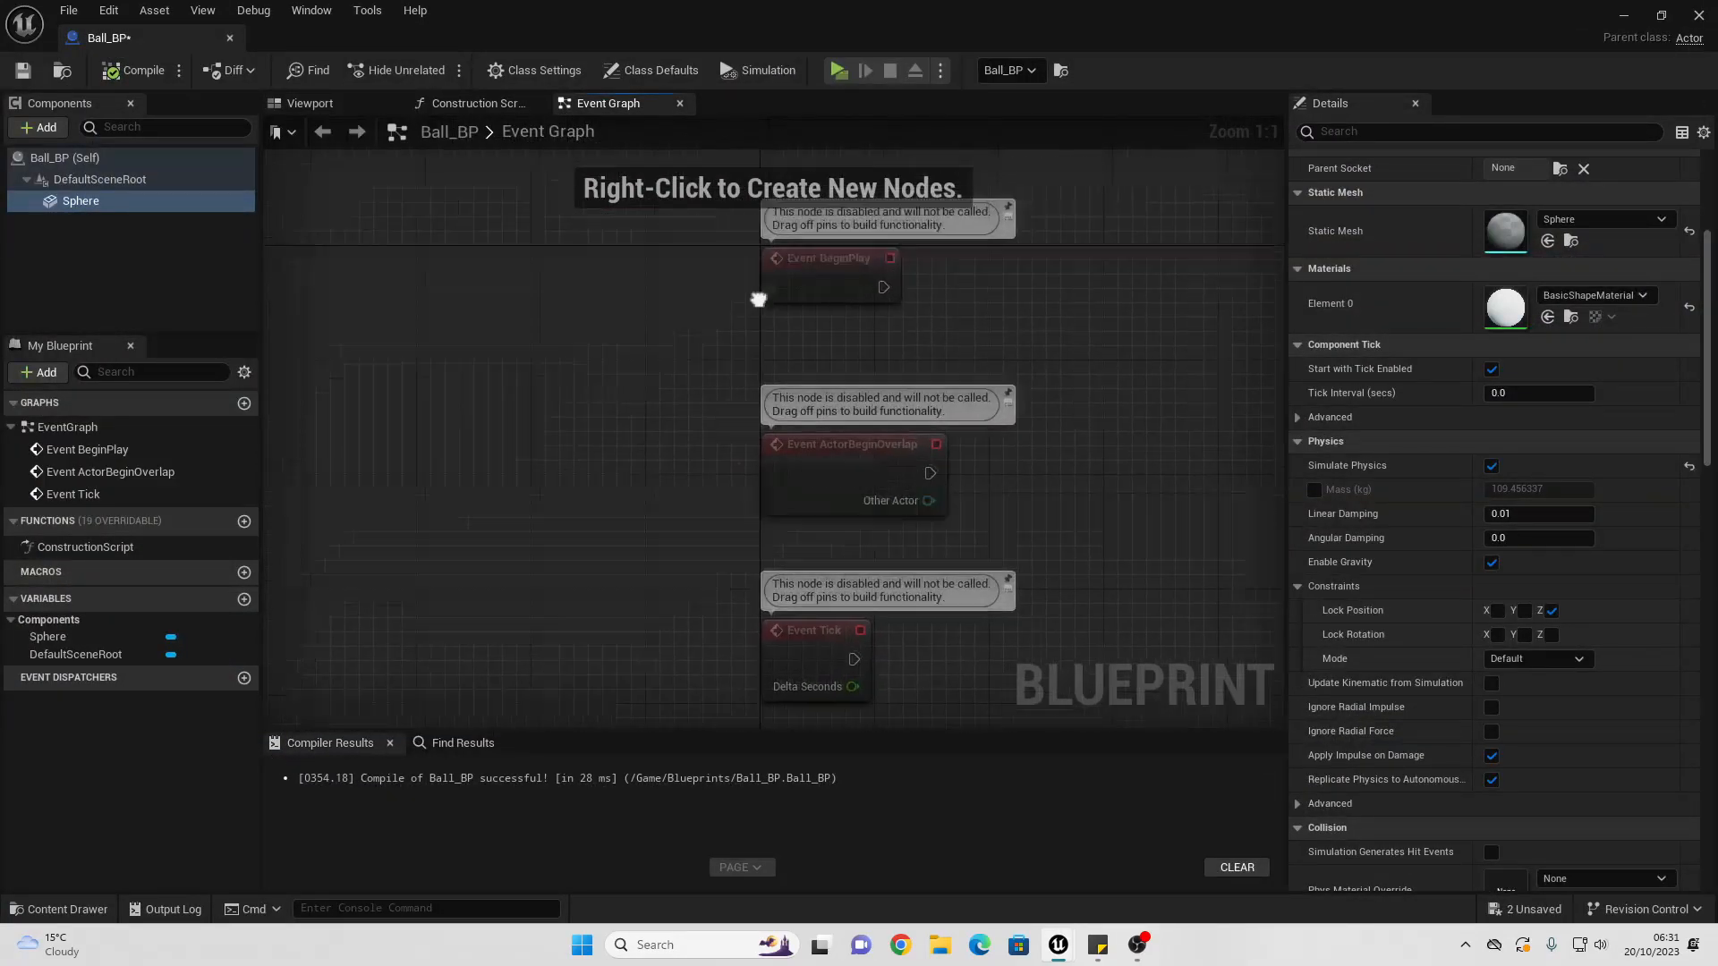
pyautogui.click(784, 348)
pyautogui.moveTo(784, 348); pyautogui.dragTo(639, 428, button='right')
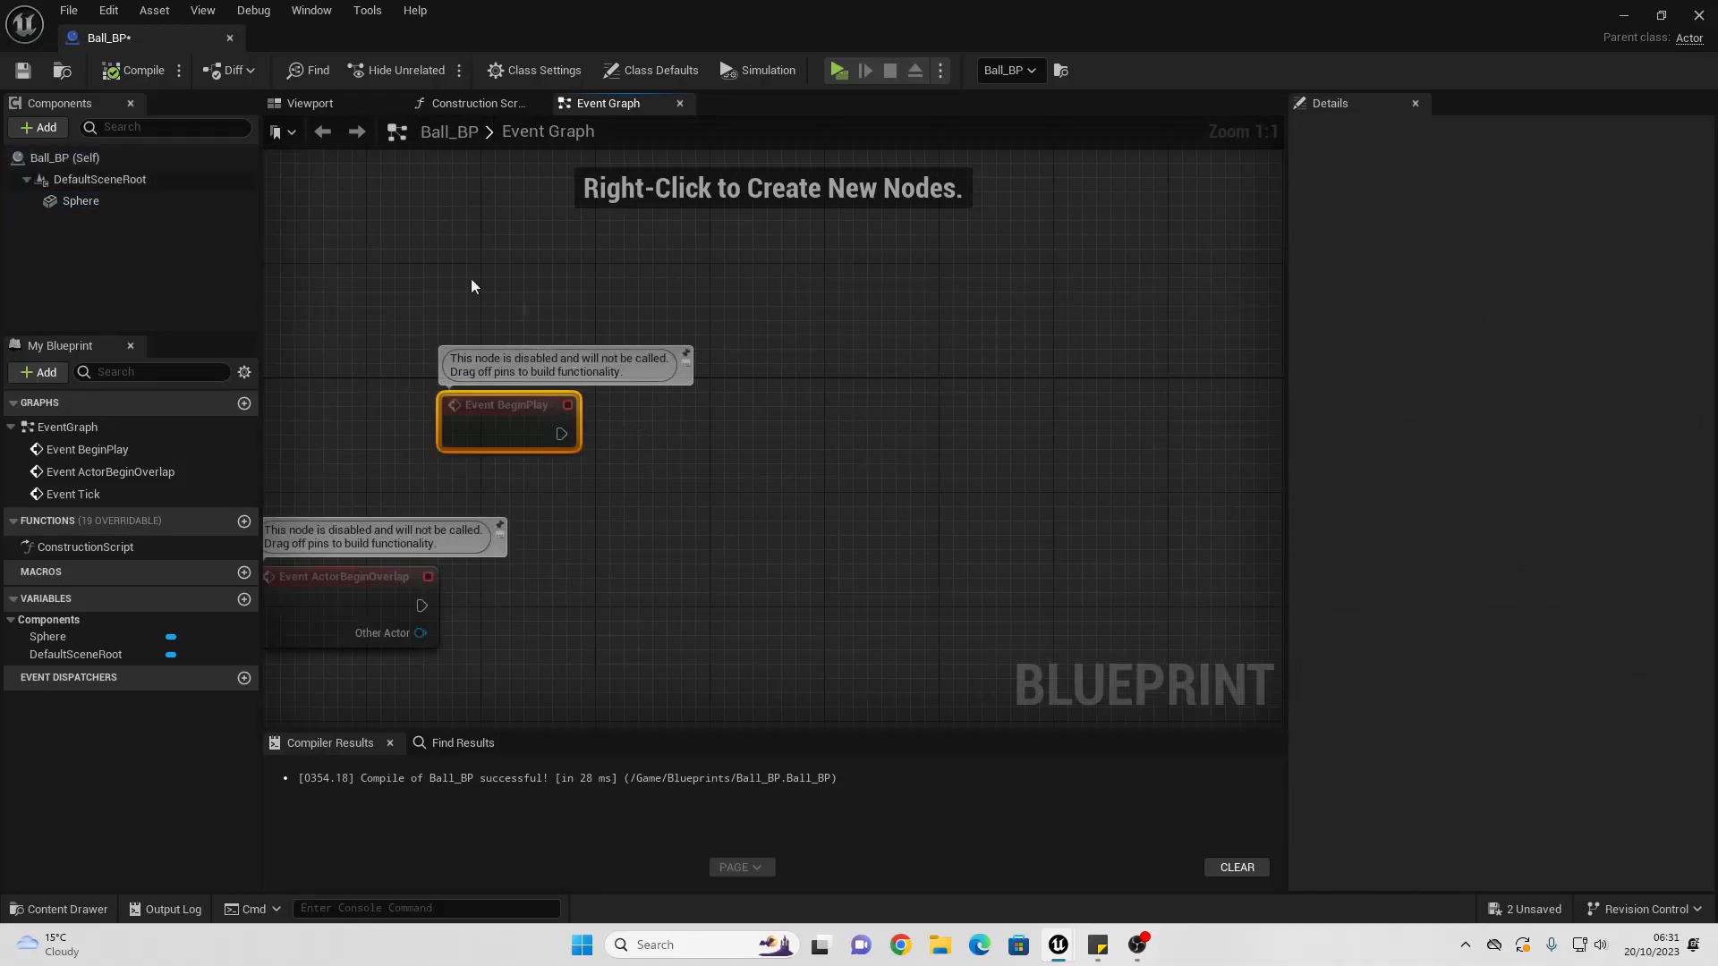
pyautogui.moveTo(106, 199); pyautogui.dragTo(742, 373)
pyautogui.write('ADD IM')
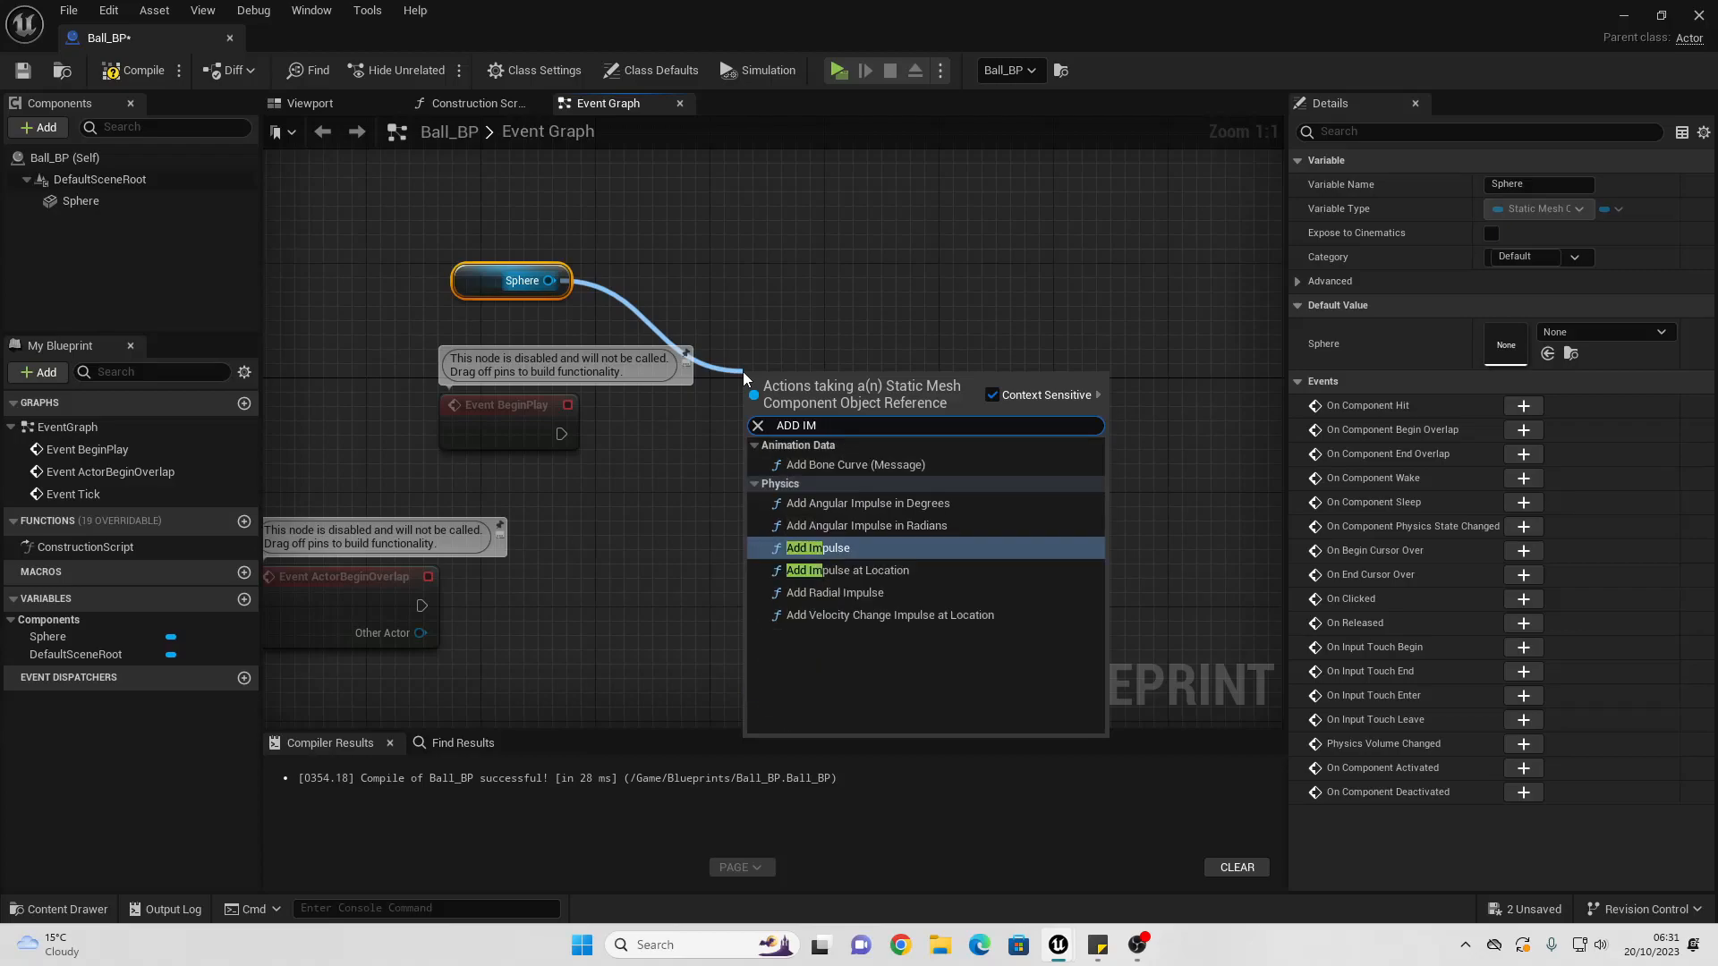
pyautogui.press('Return')
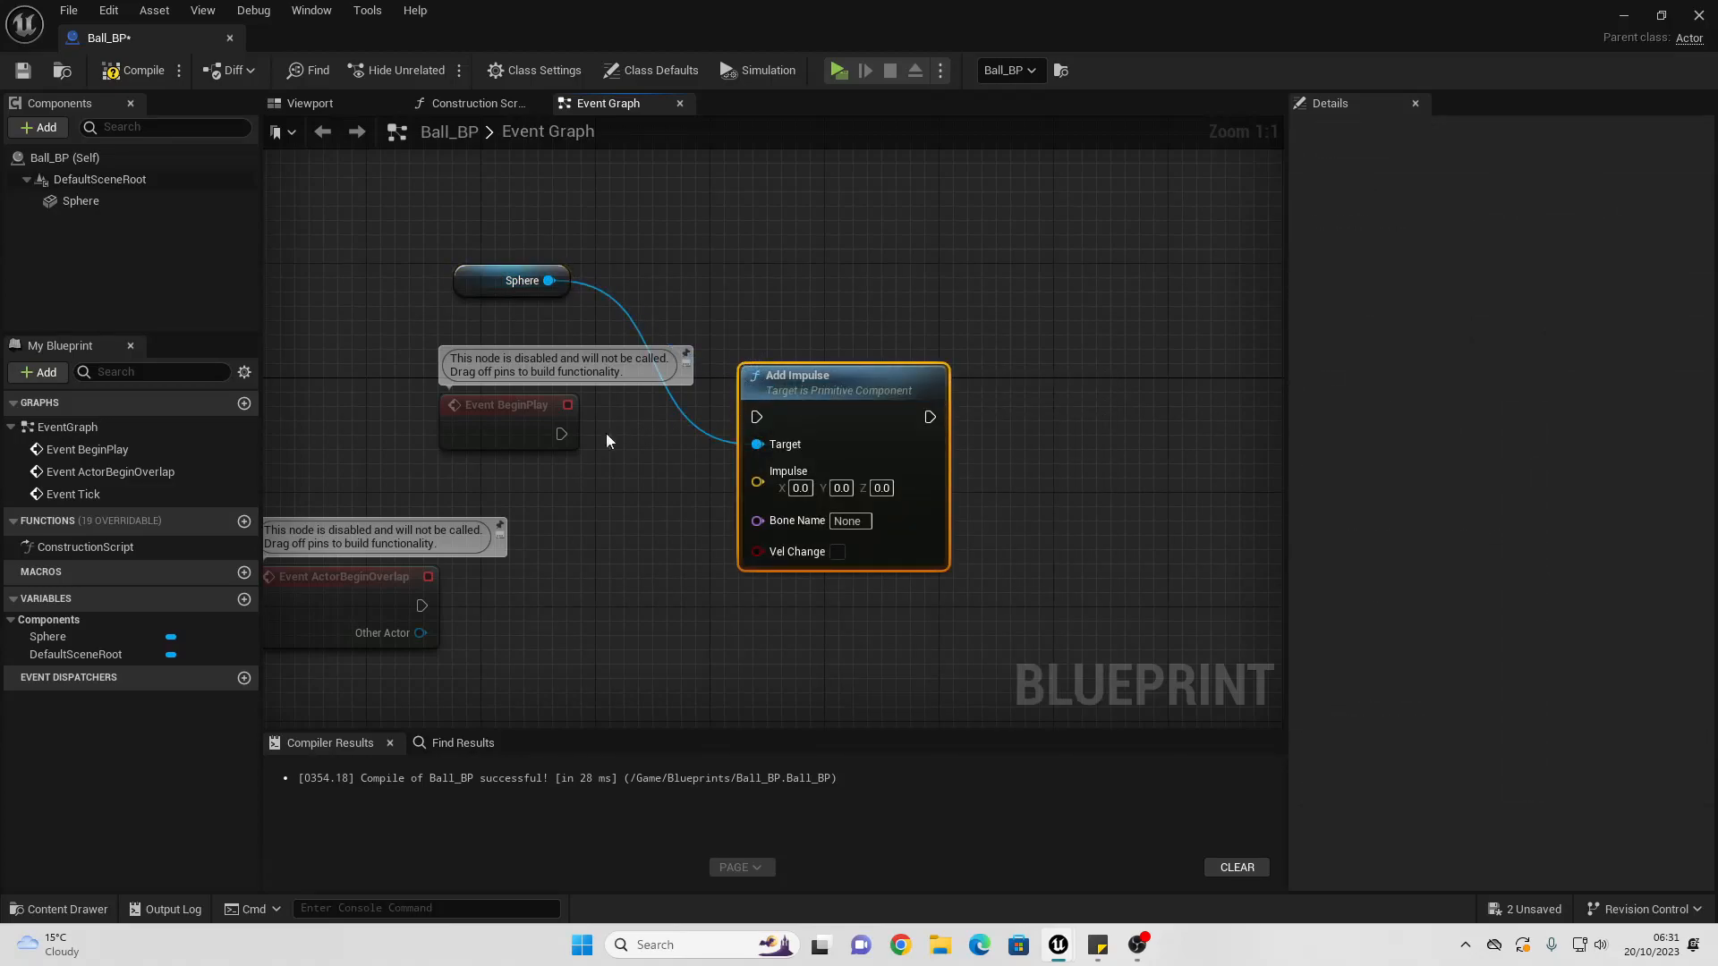
# Step: Connect Event BeginPlay's execution to the Add Impulse node and split its Impulse struct pin into X, Y and Z
pyautogui.moveTo(561, 434); pyautogui.dragTo(759, 417)
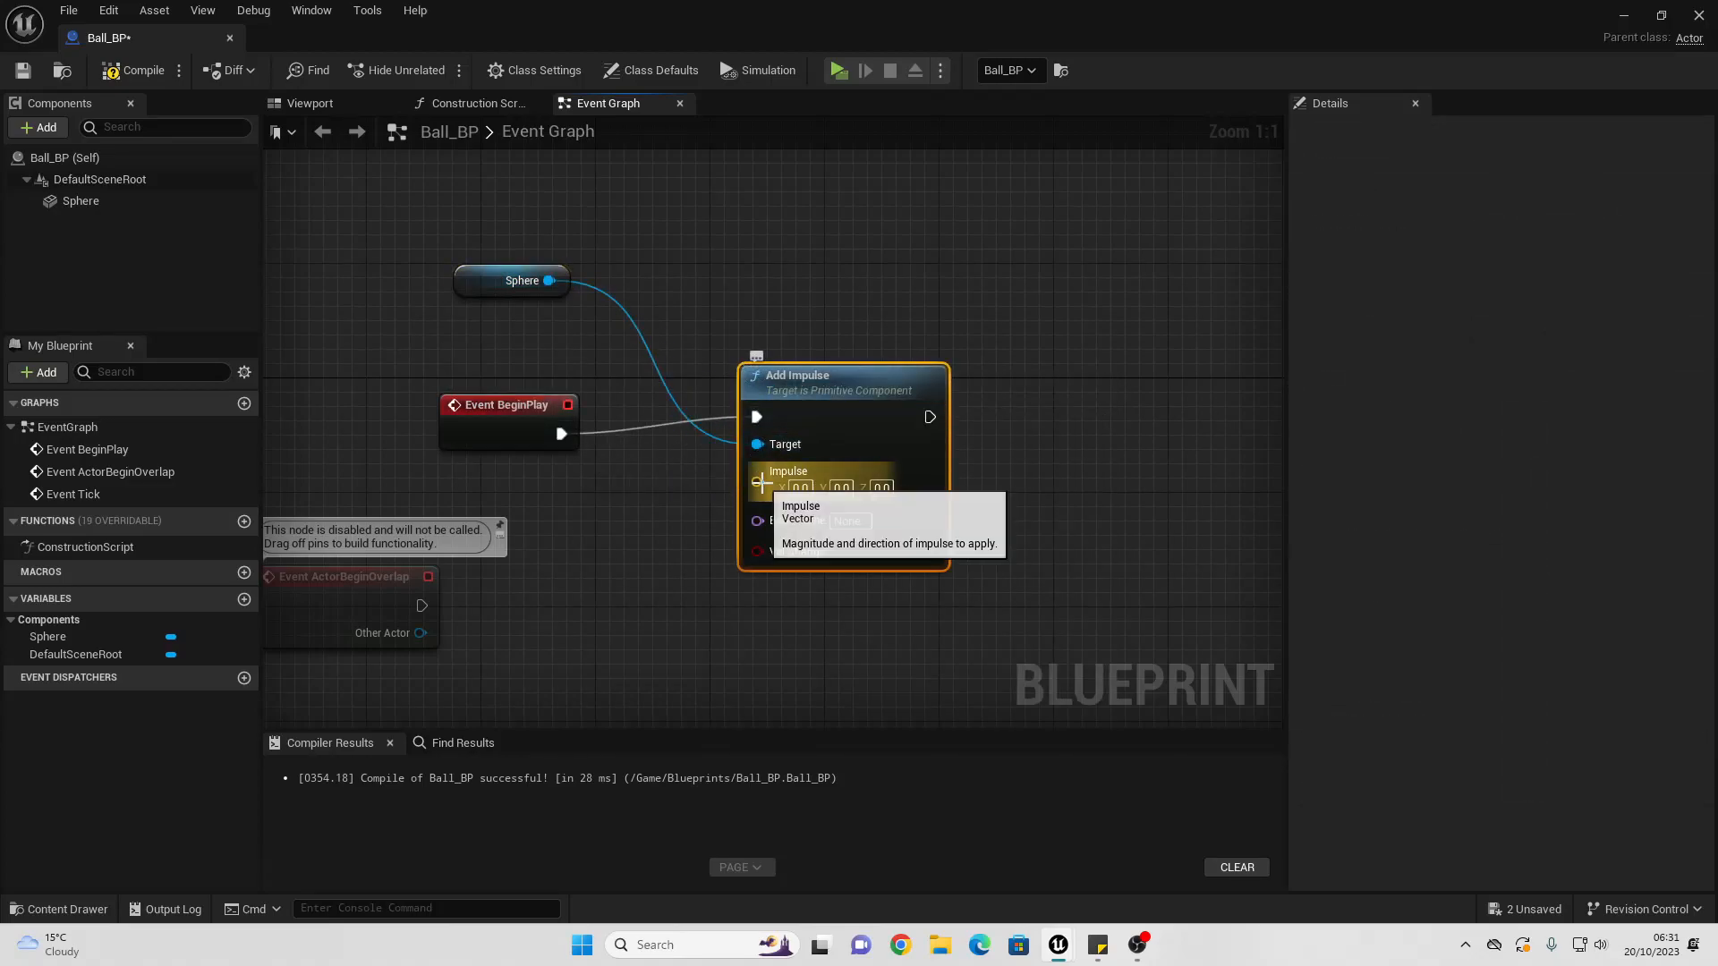
pyautogui.rightClick(762, 484)
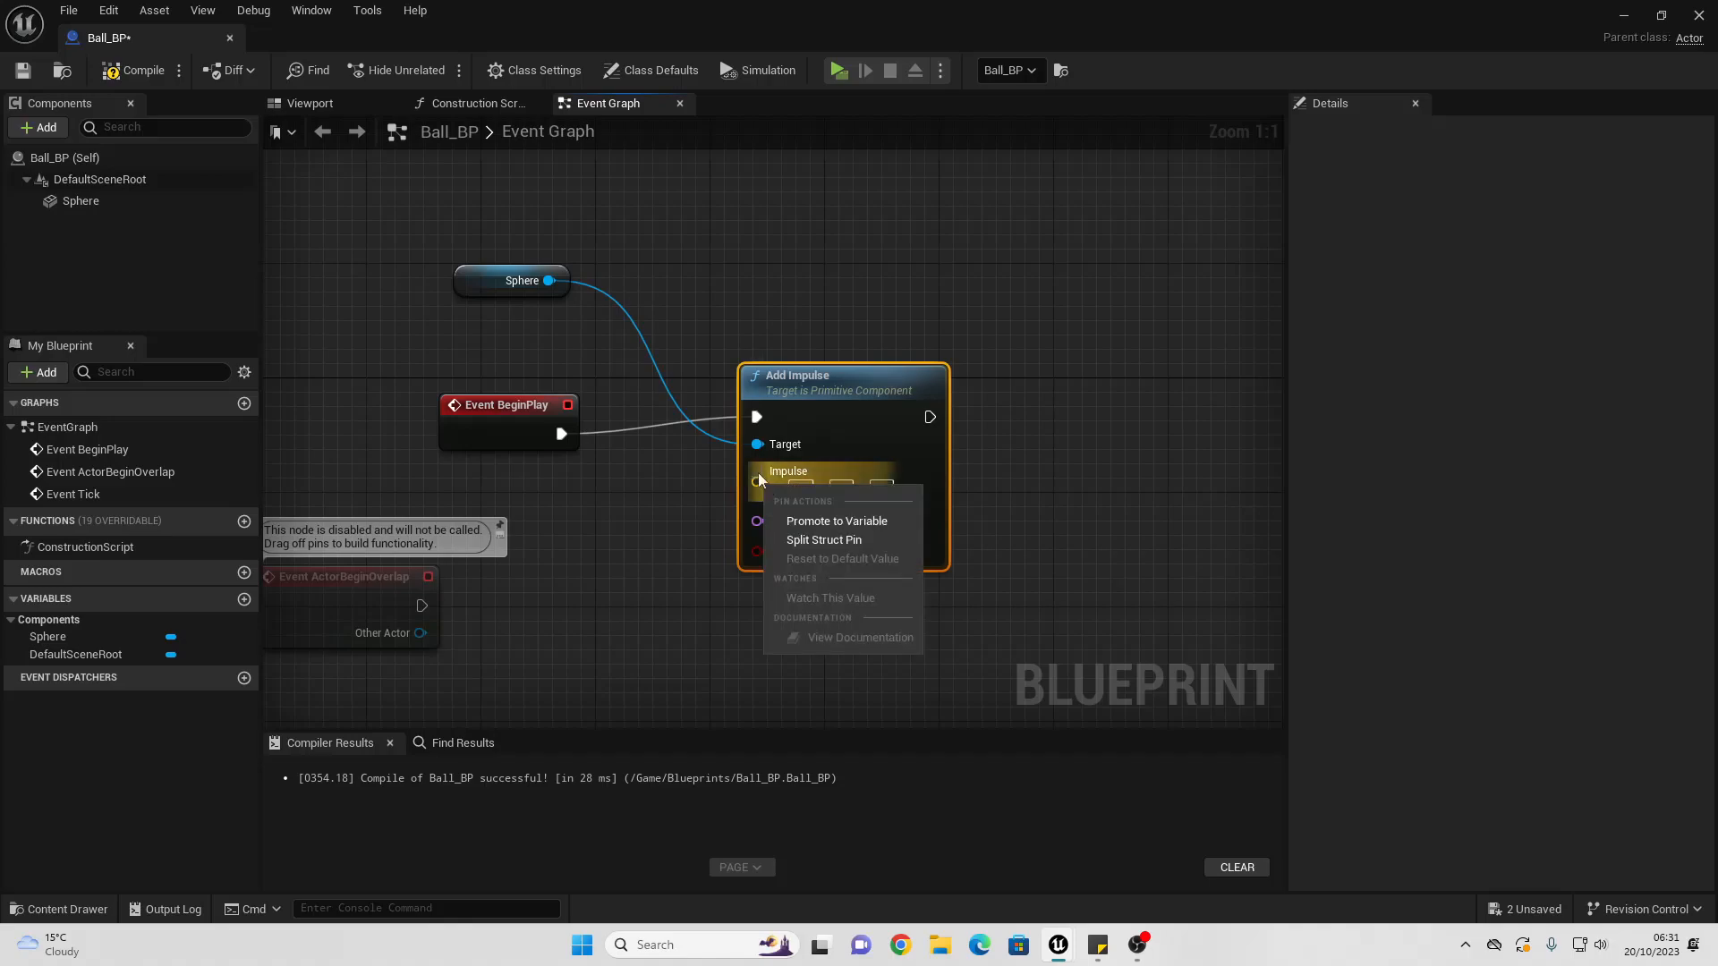
pyautogui.click(840, 541)
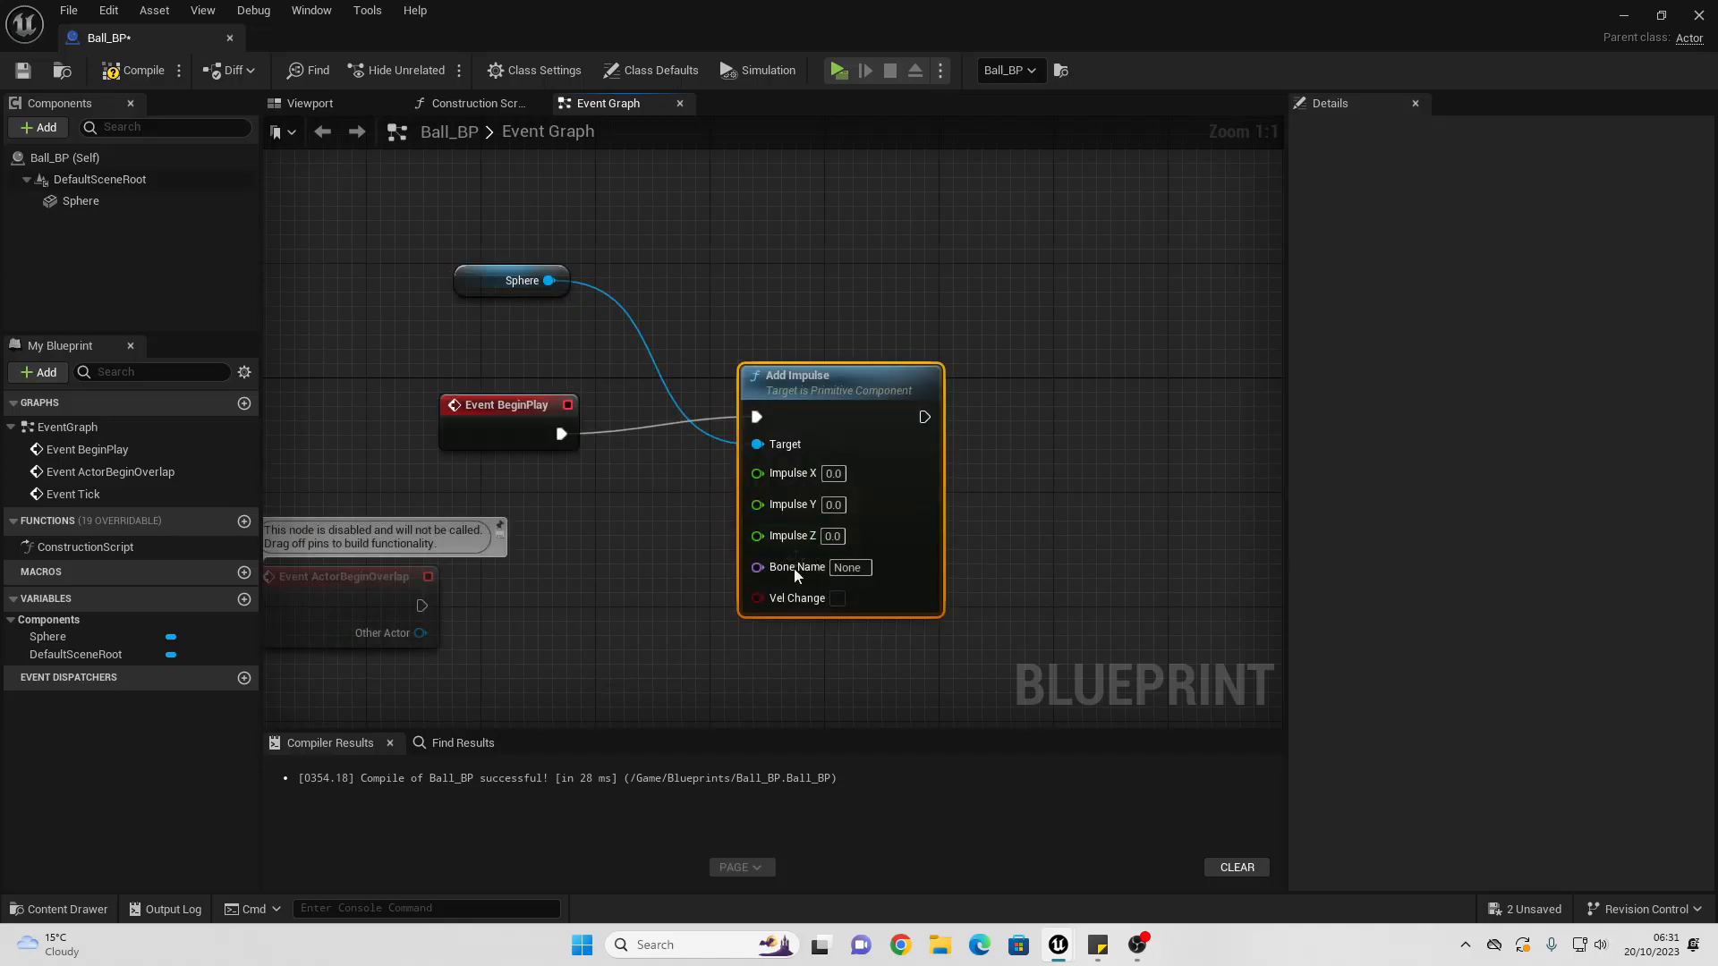
# Step: Move the Ball_BP in the level along the X axis to about 340, and return to the Ball_BP blueprint
pyautogui.click(1625, 18)
pyautogui.moveTo(535, 369); pyautogui.dragTo(582, 354)
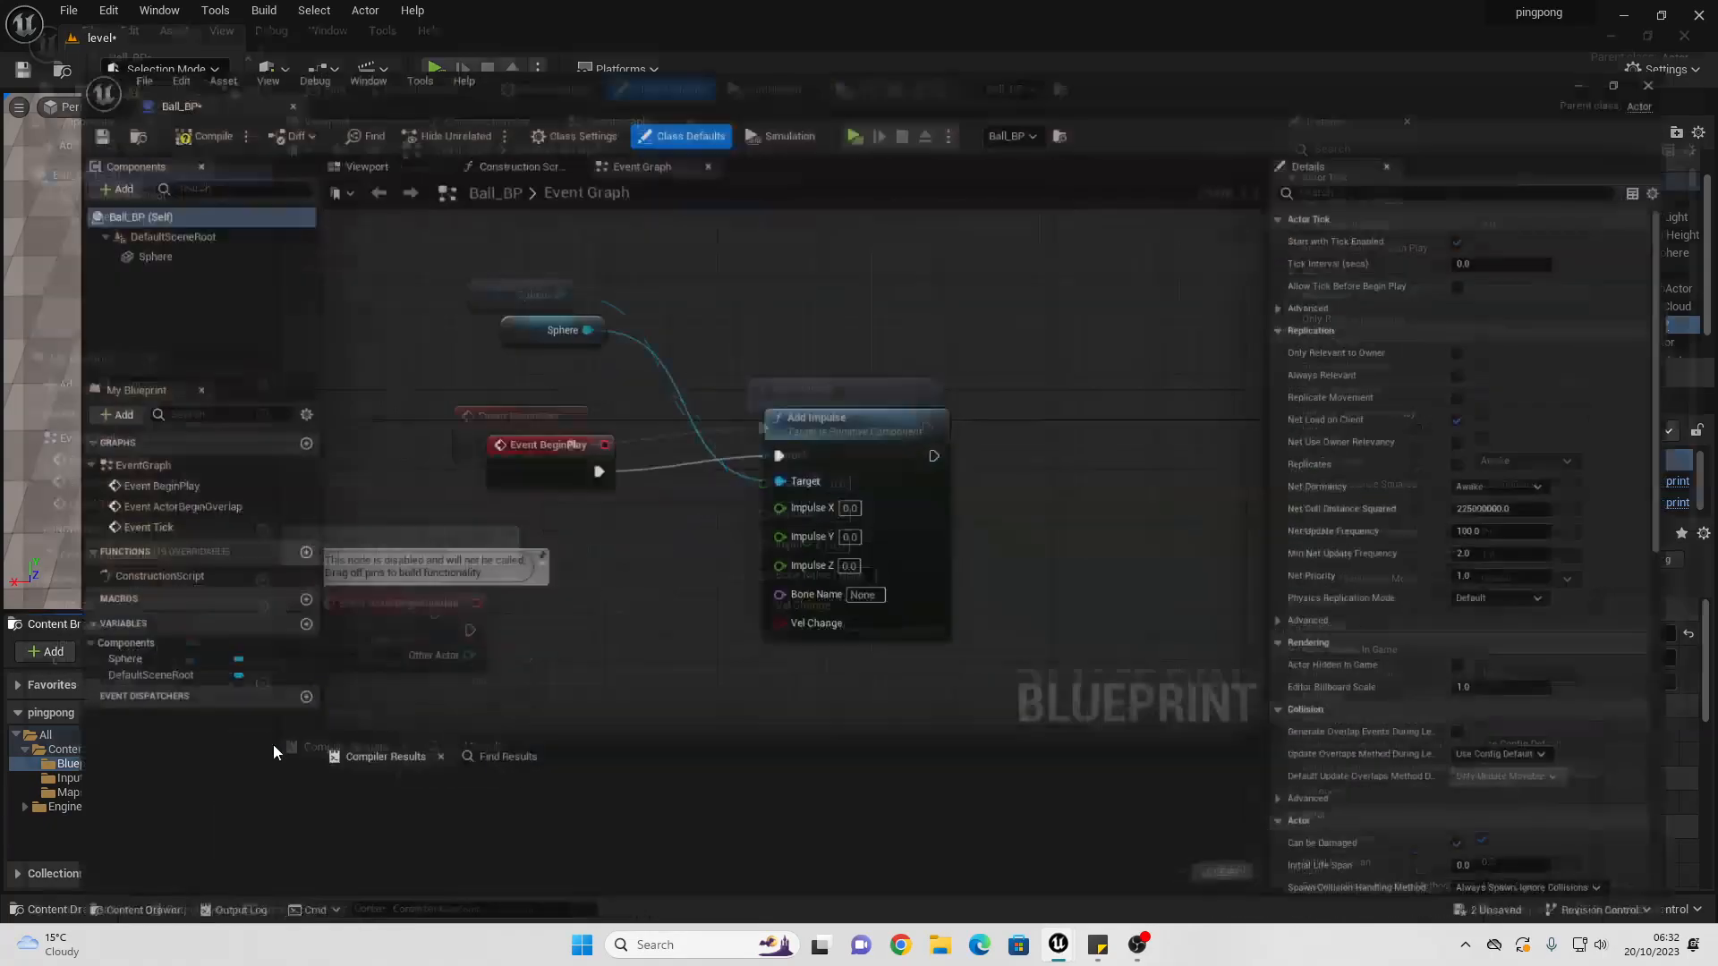
pyautogui.doubleClick(269, 743)
# Step: Set the Add Impulse node's Impulse X to -1000, enable Vel Change, and compile Ball_BP
pyautogui.click(833, 473)
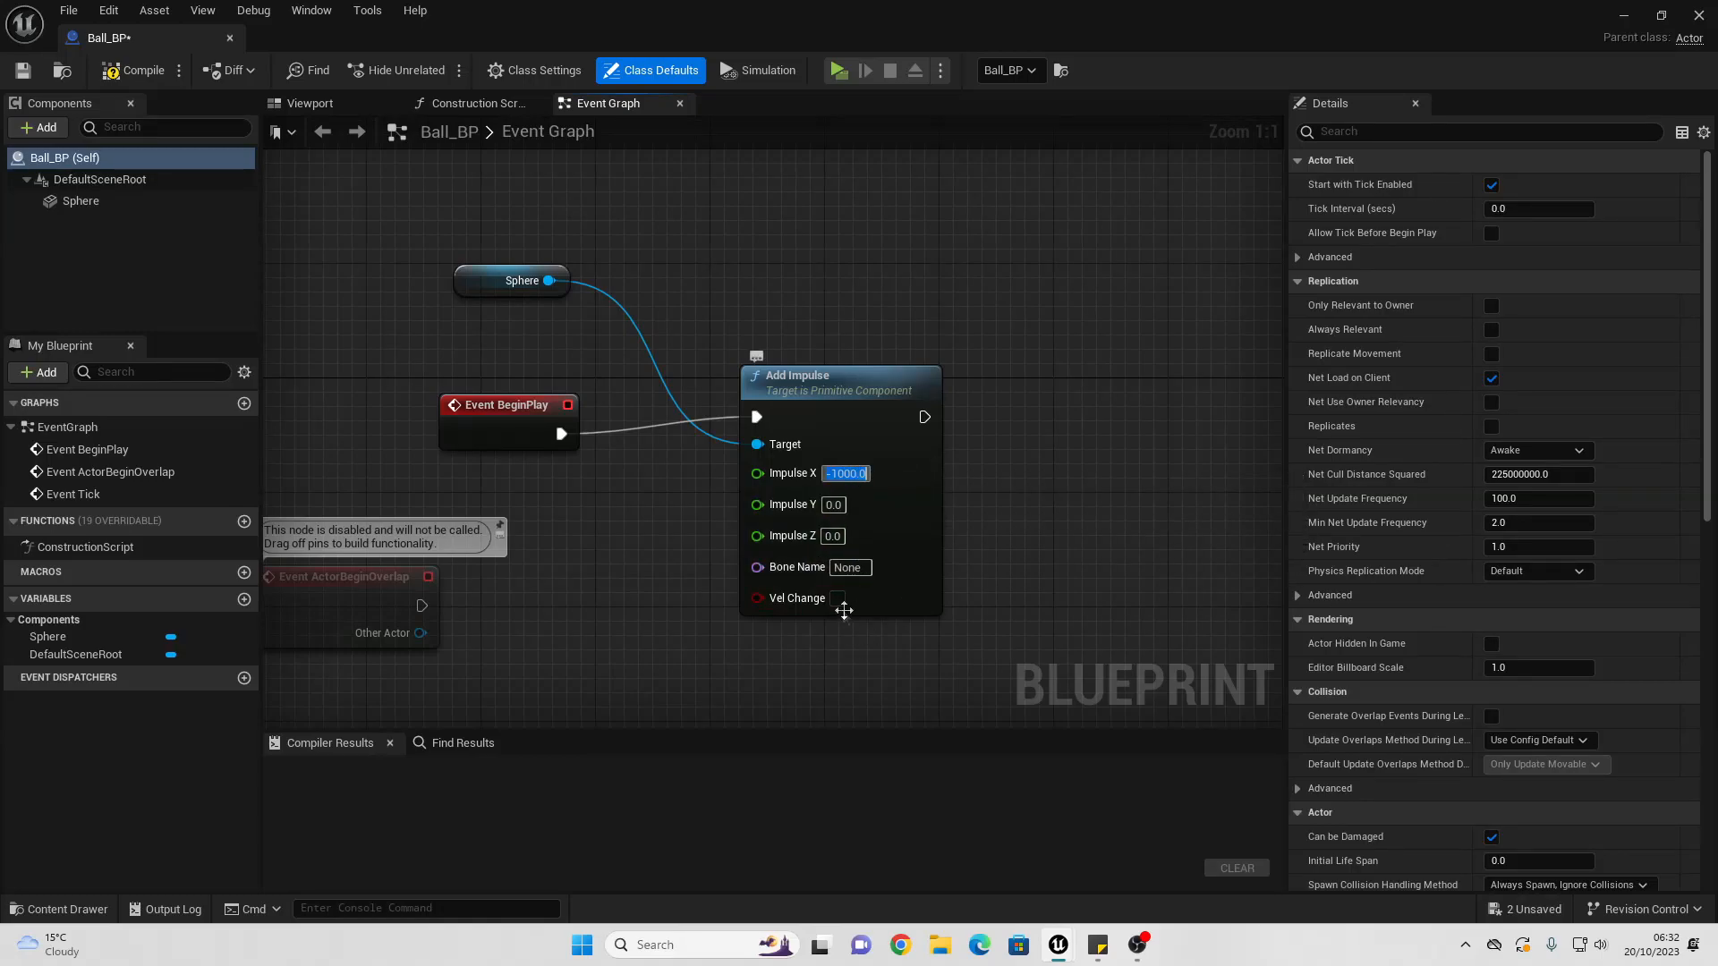
pyautogui.press('Return')
pyautogui.click(839, 599)
pyautogui.moveTo(890, 416); pyautogui.dragTo(919, 431)
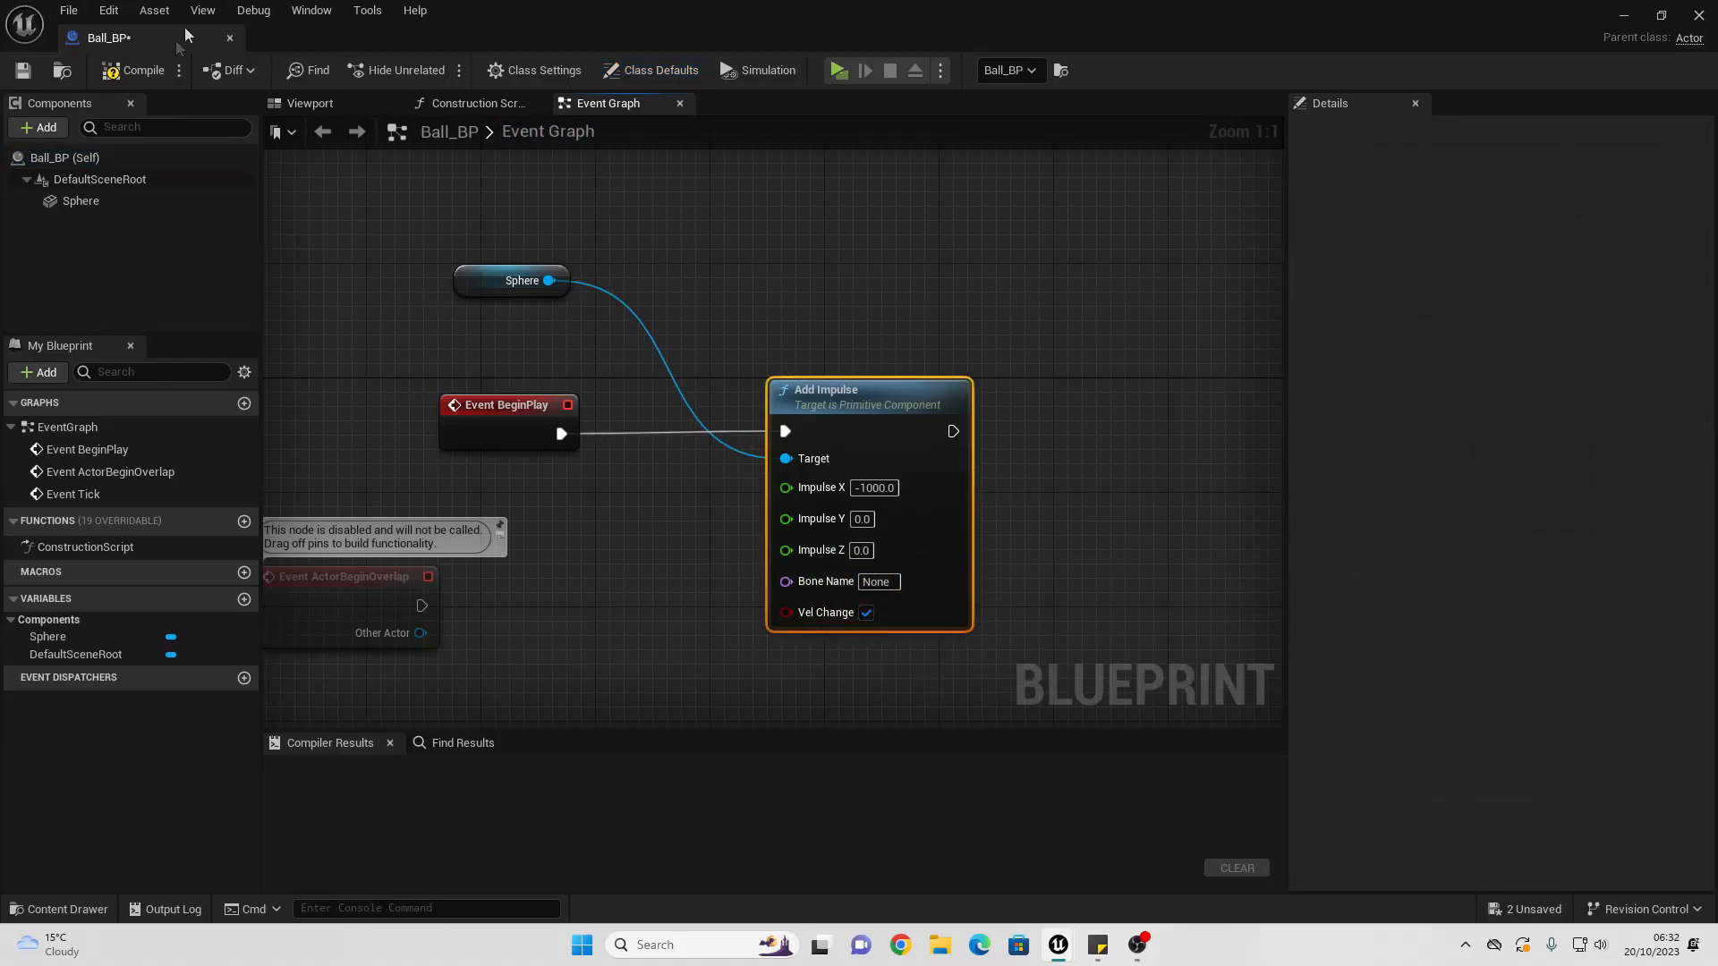
pyautogui.click(132, 69)
# Step: Play-test the level to check how the impulse launches the ball relative to the paddle
pyautogui.click(1629, 14)
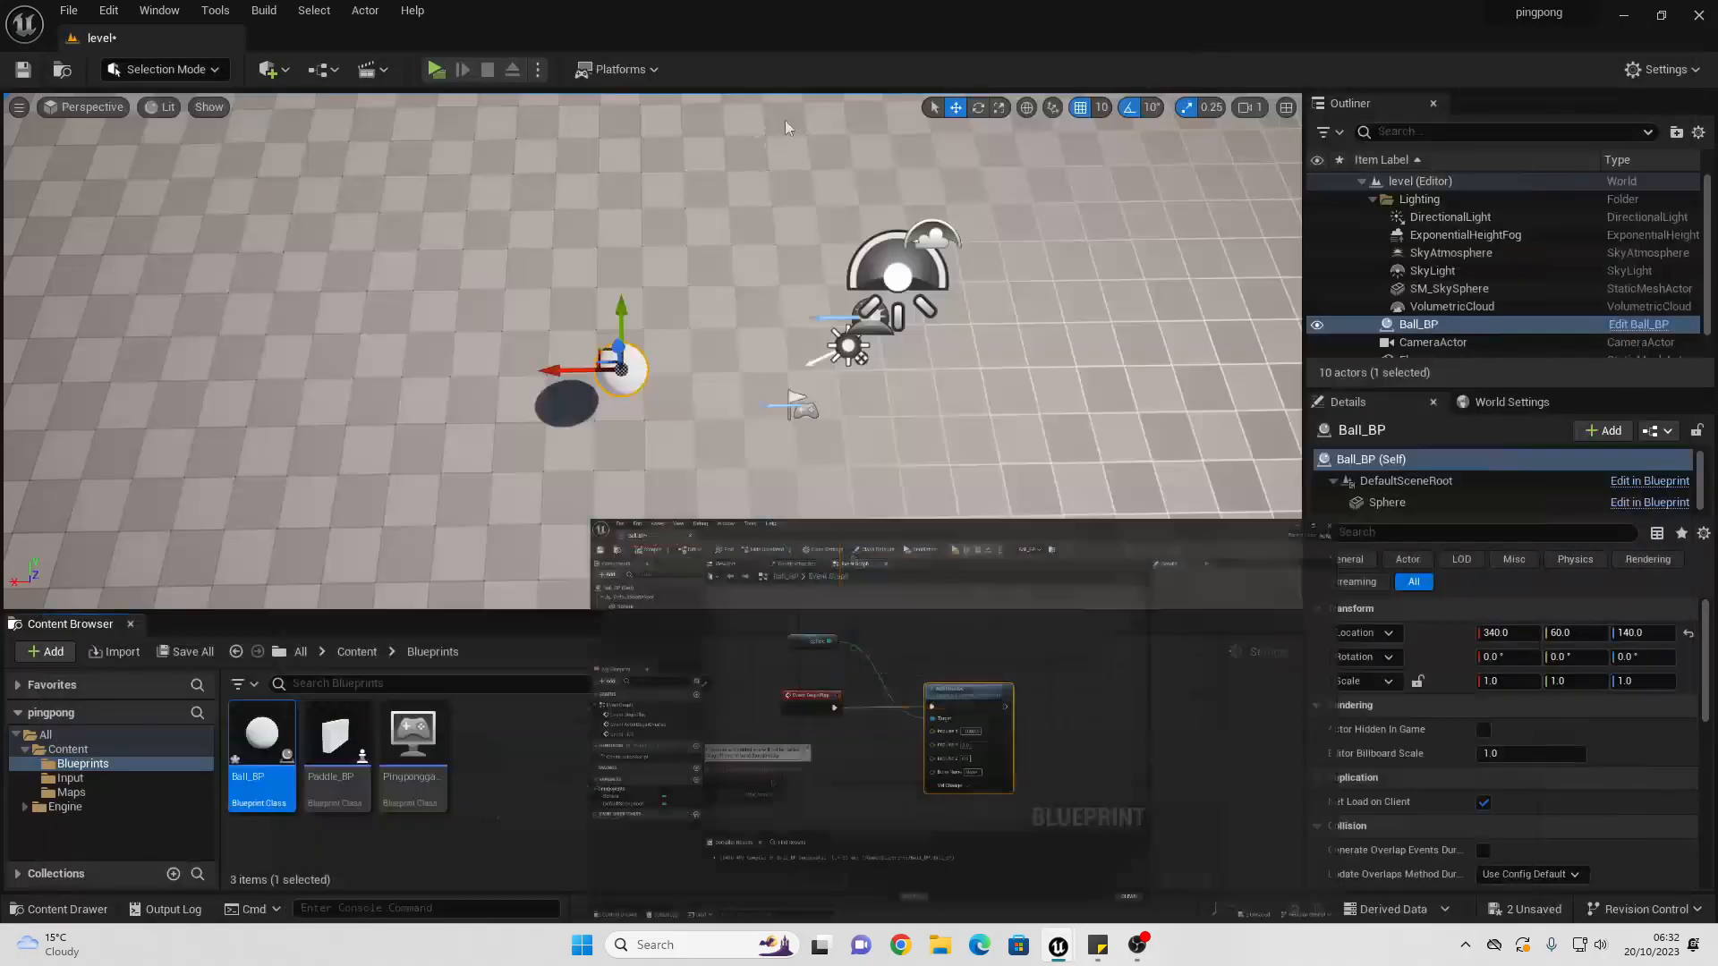
pyautogui.click(438, 72)
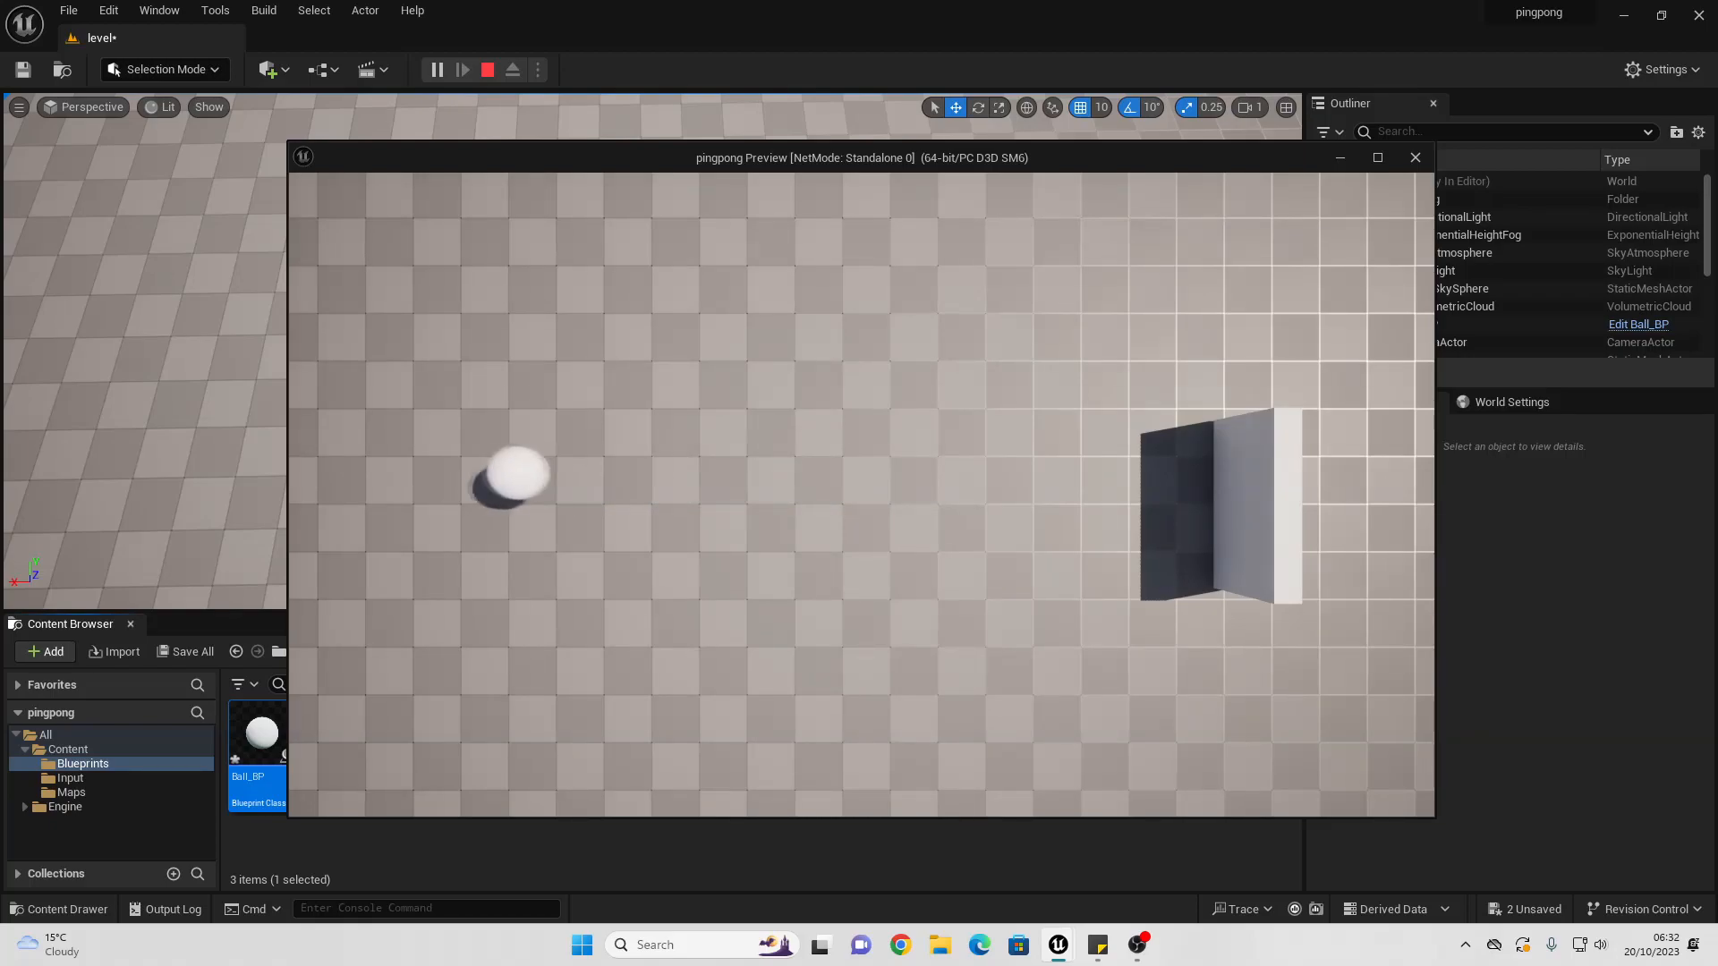
pyautogui.press('Escape')
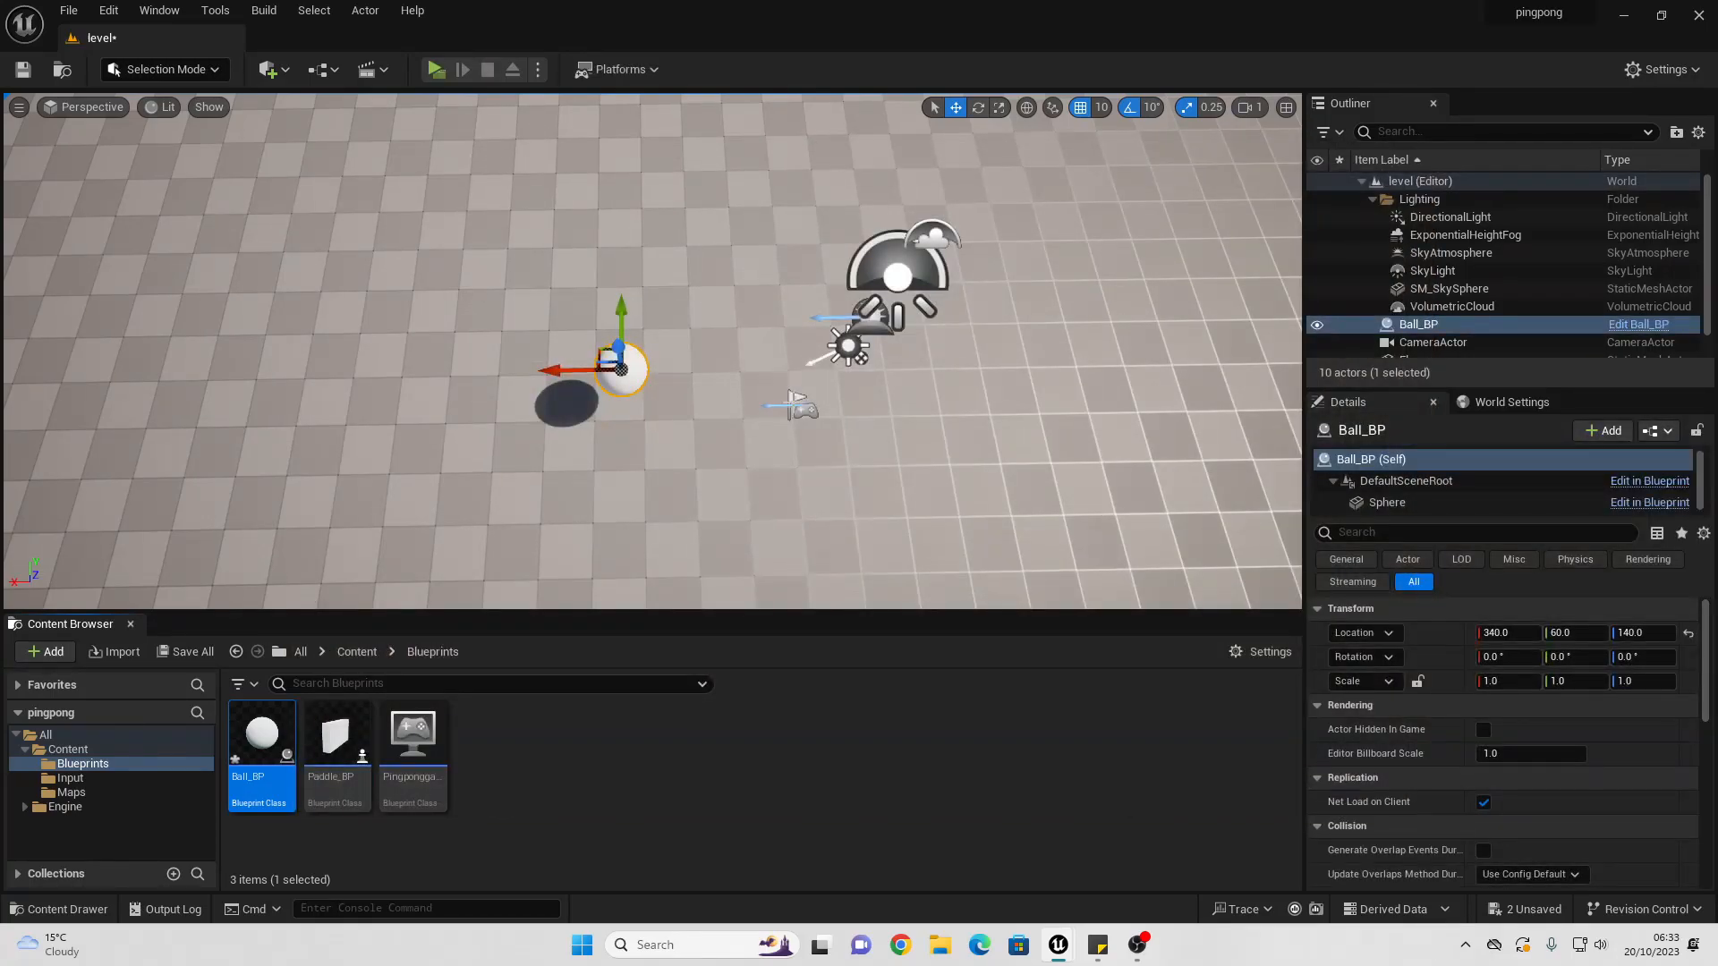
# Step: Move the Ball_BP in the level along the X axis to about 680 and play-test its collision with the paddle
pyautogui.moveTo(577, 369); pyautogui.dragTo(391, 341)
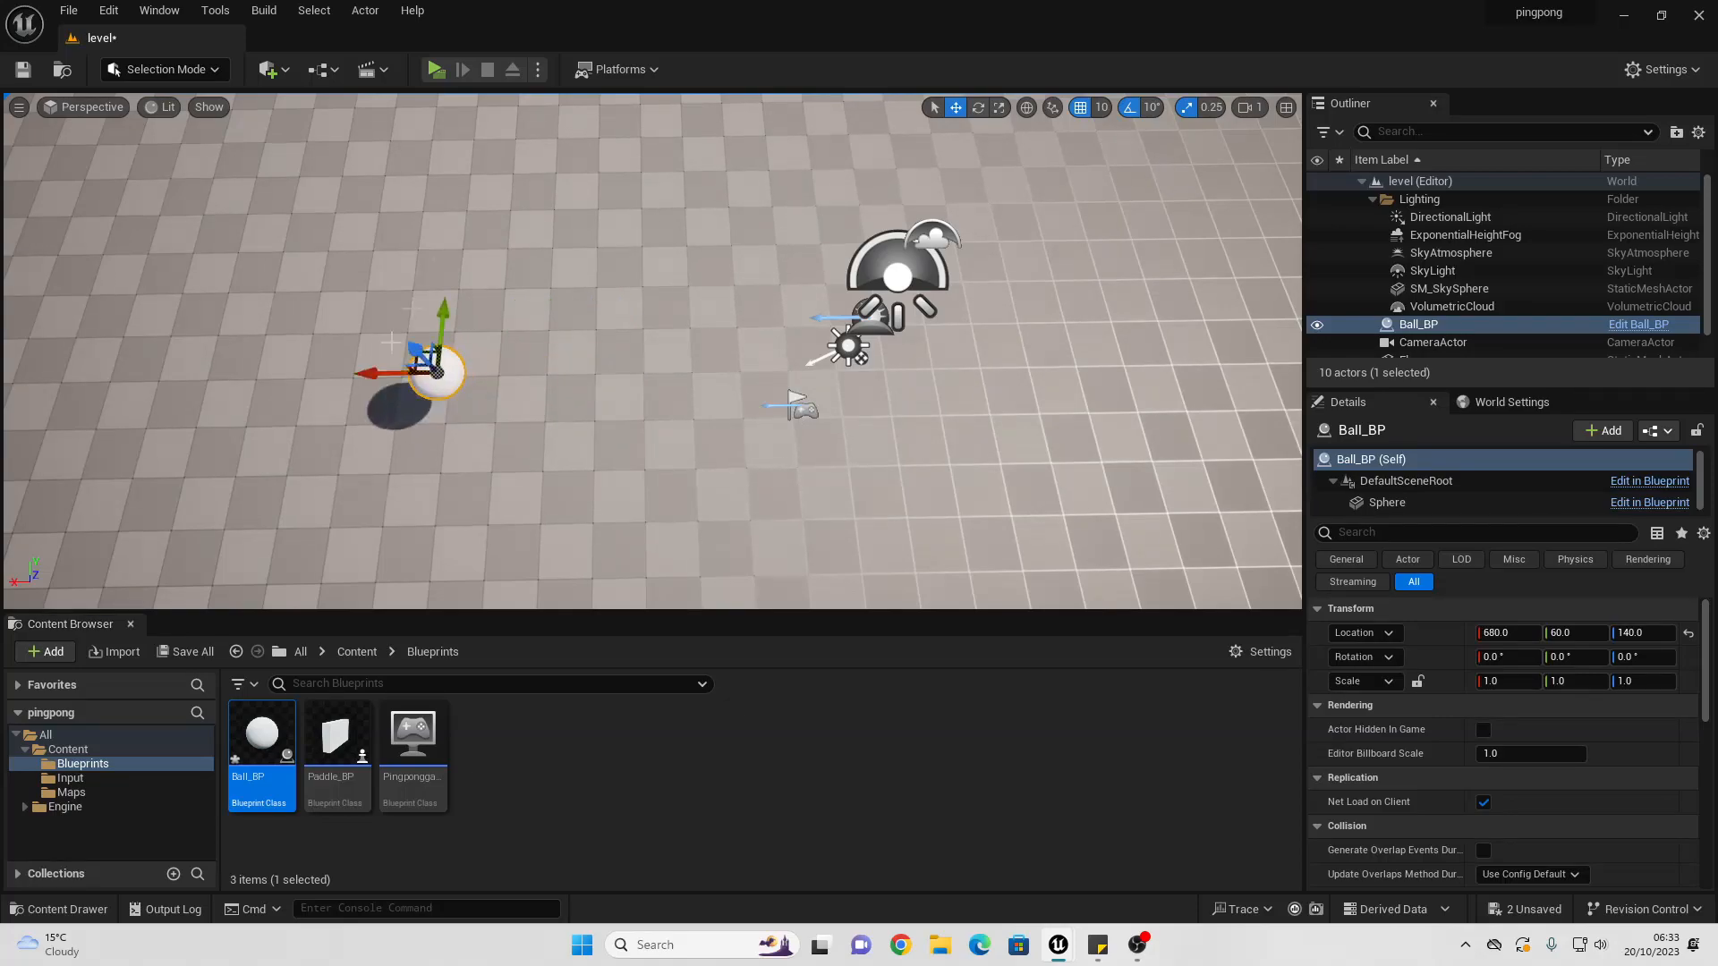
pyautogui.click(436, 70)
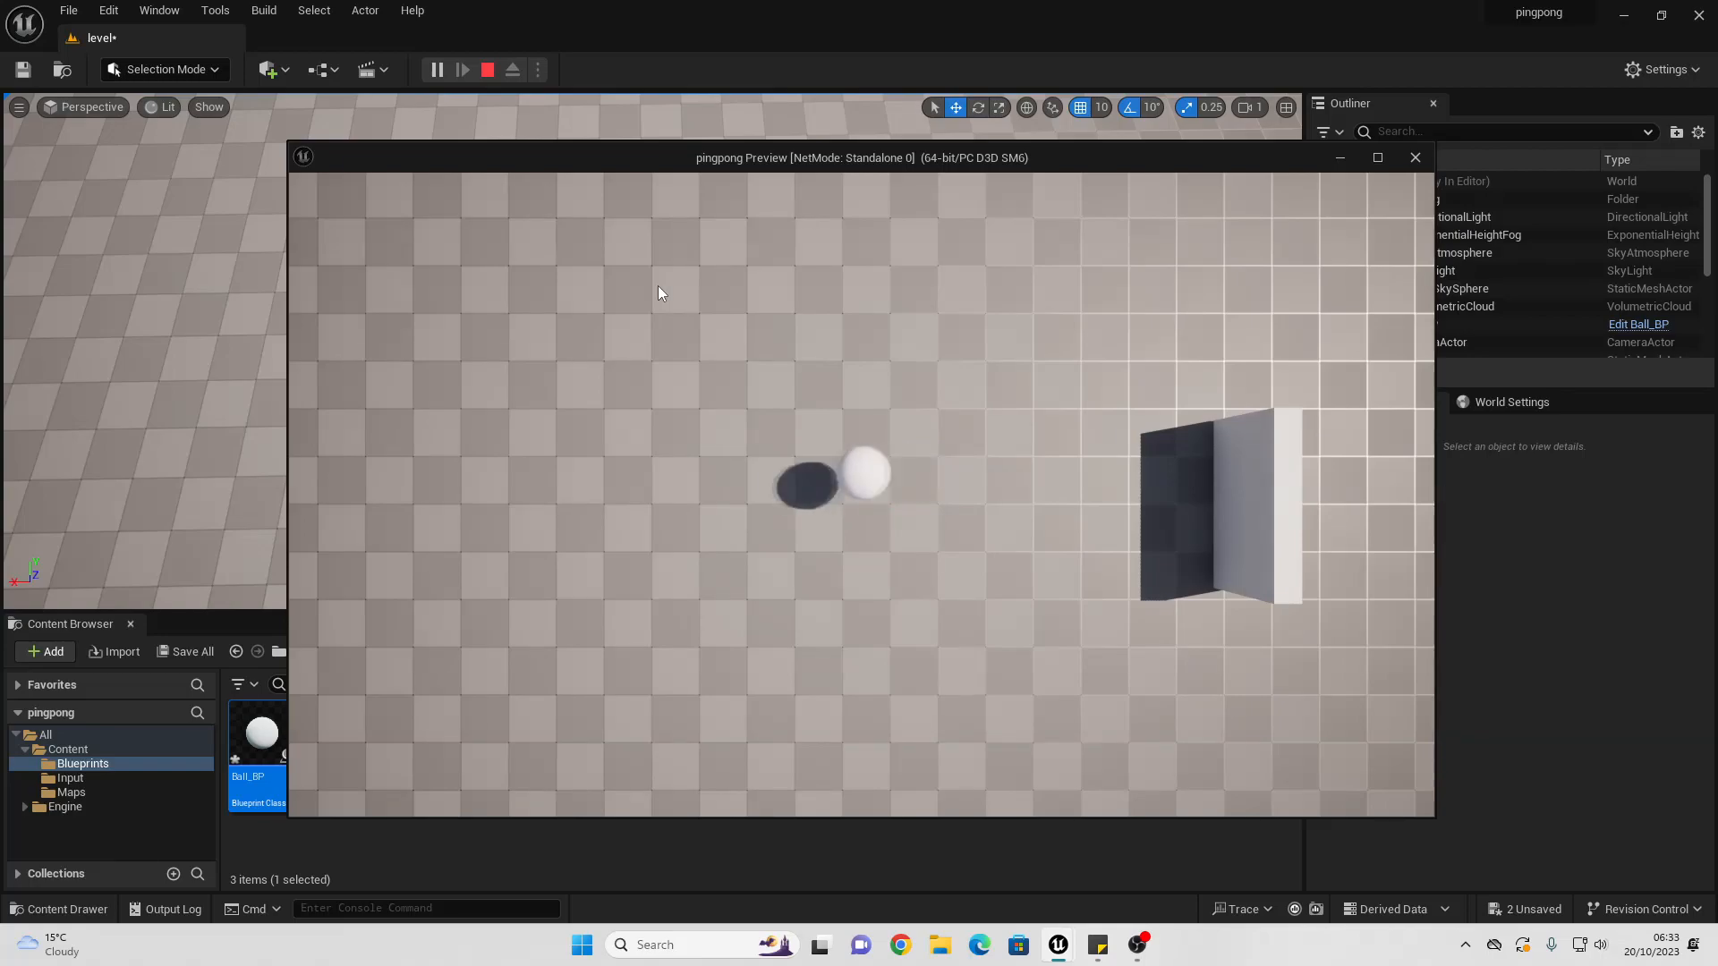
pyautogui.press('Escape')
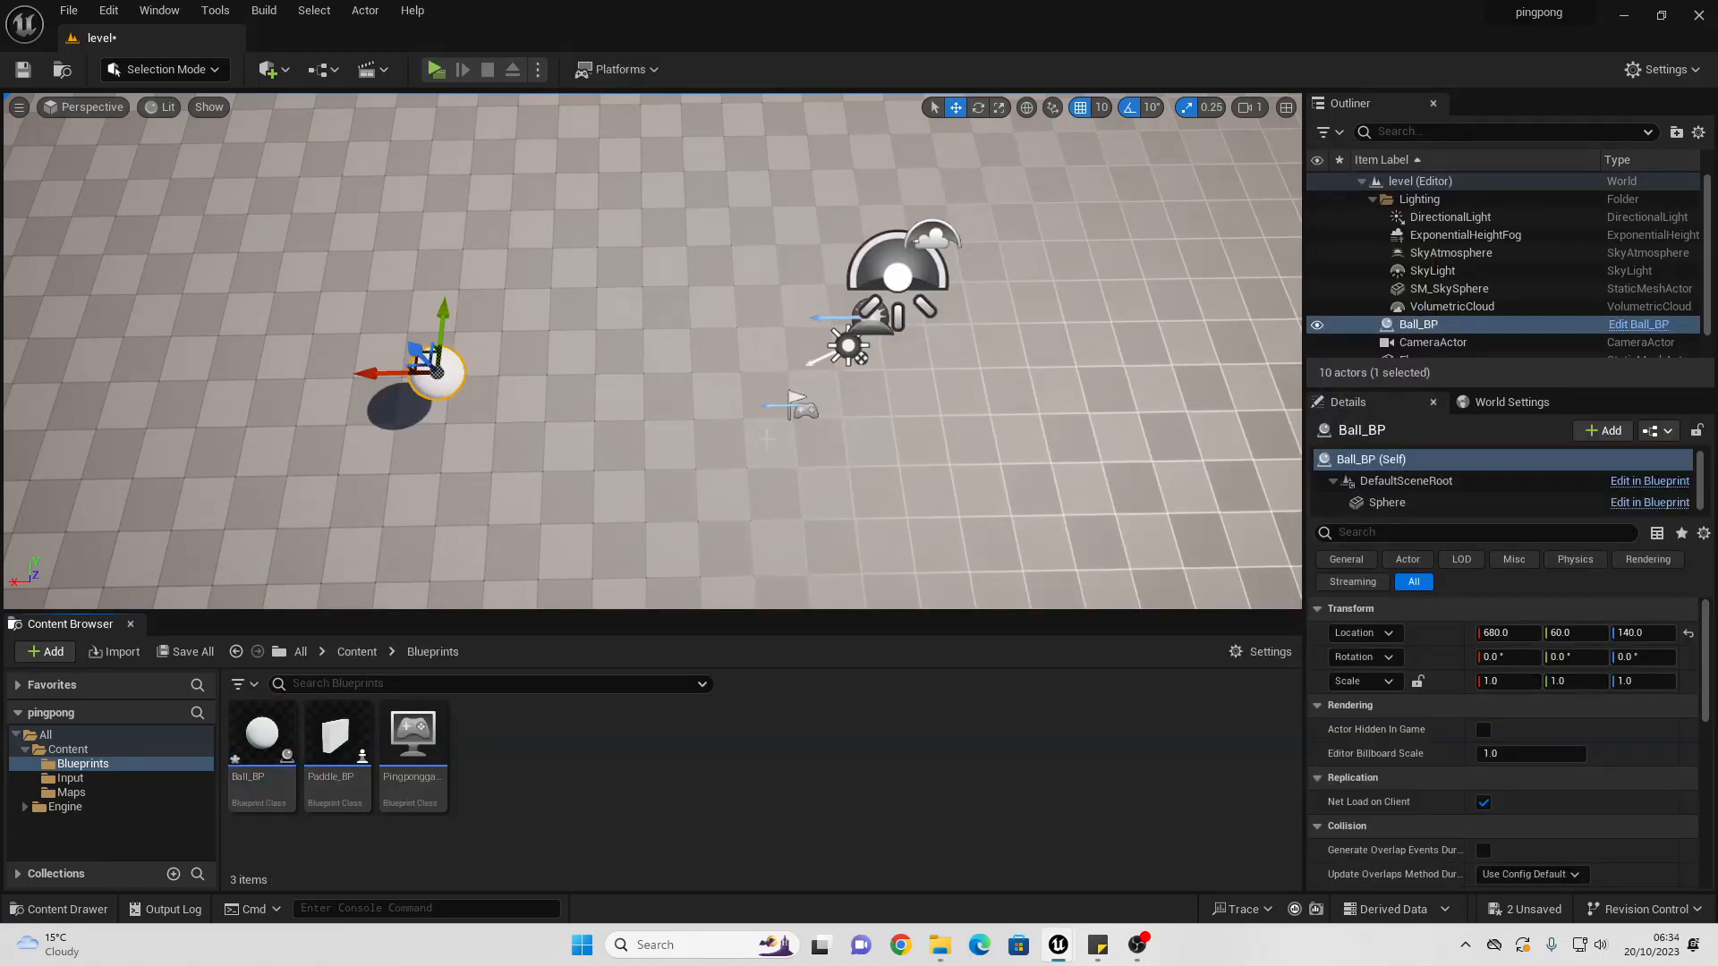
pyautogui.click(434, 71)
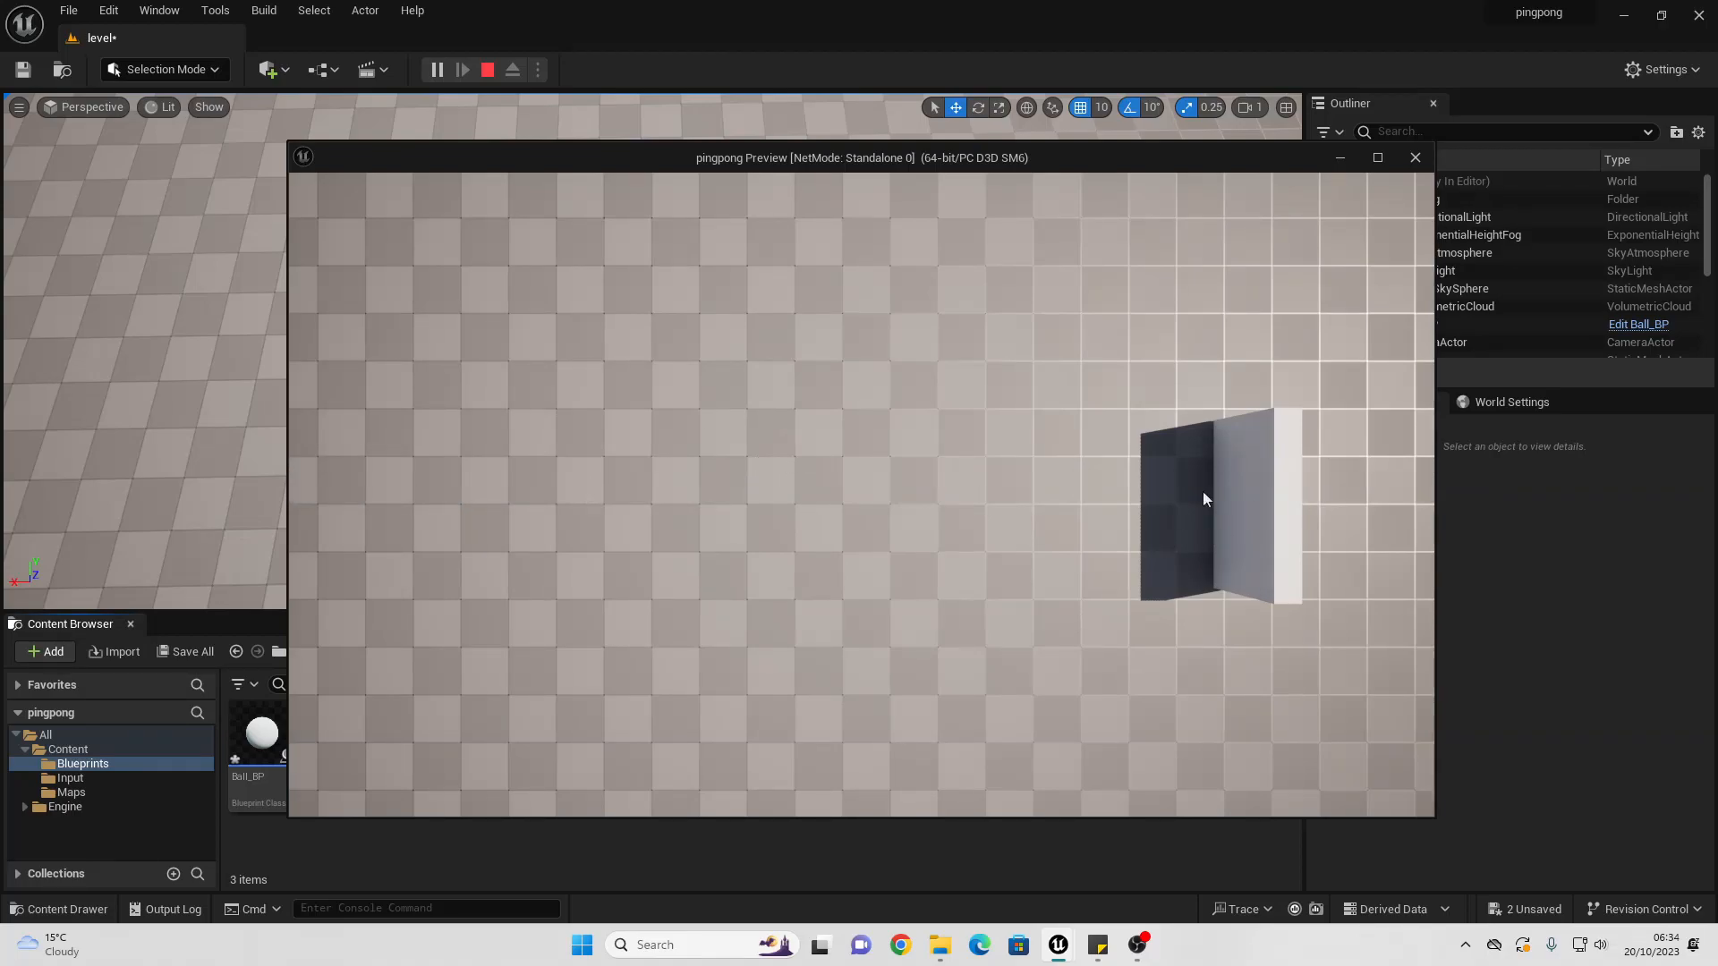
pyautogui.press('Escape')
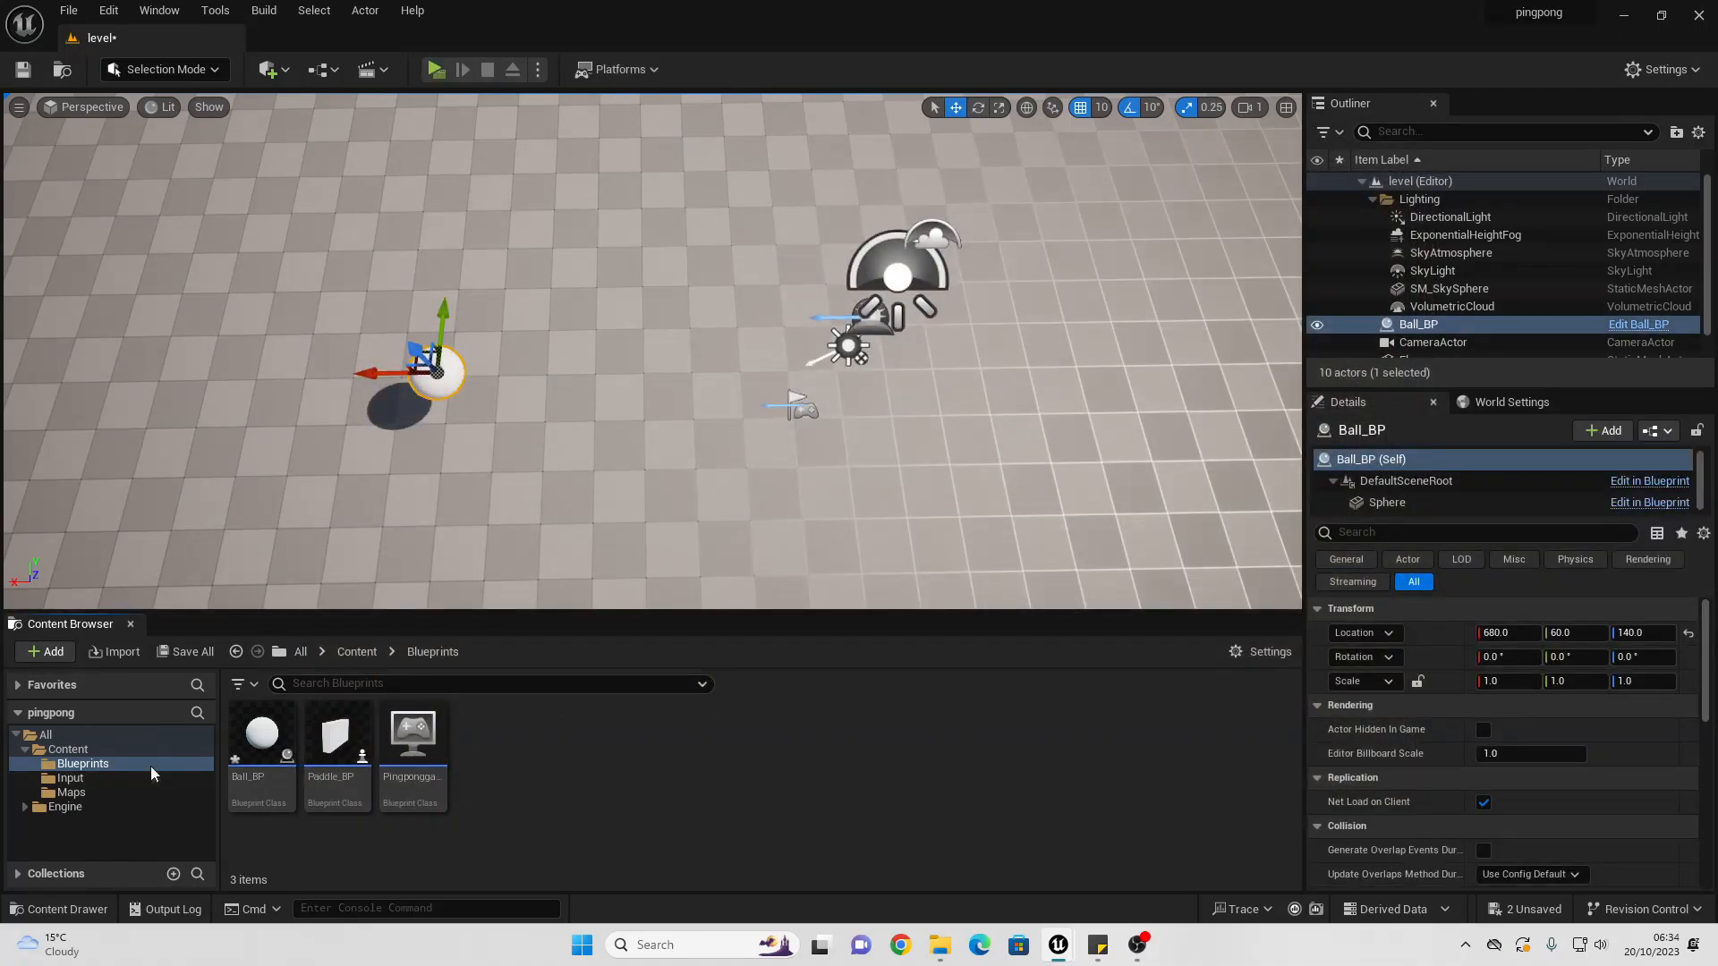
# Step: Create a folder named Material inside the Content folder and open it
pyautogui.click(89, 752)
pyautogui.rightClick(551, 764)
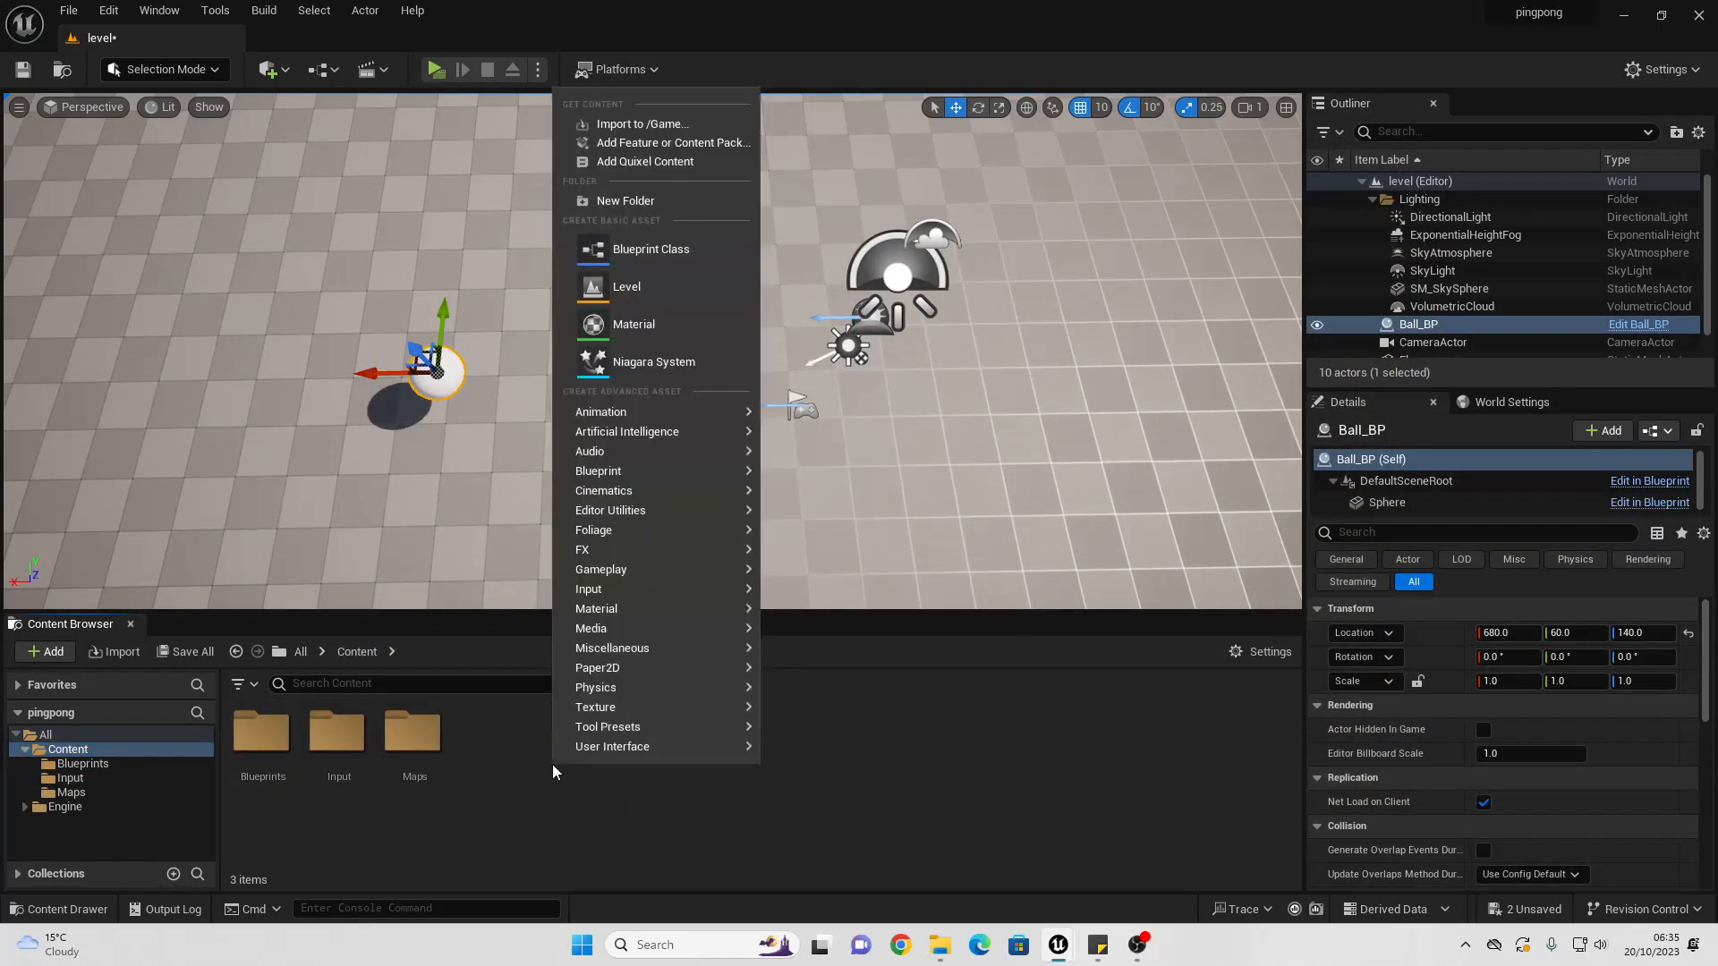
pyautogui.click(702, 202)
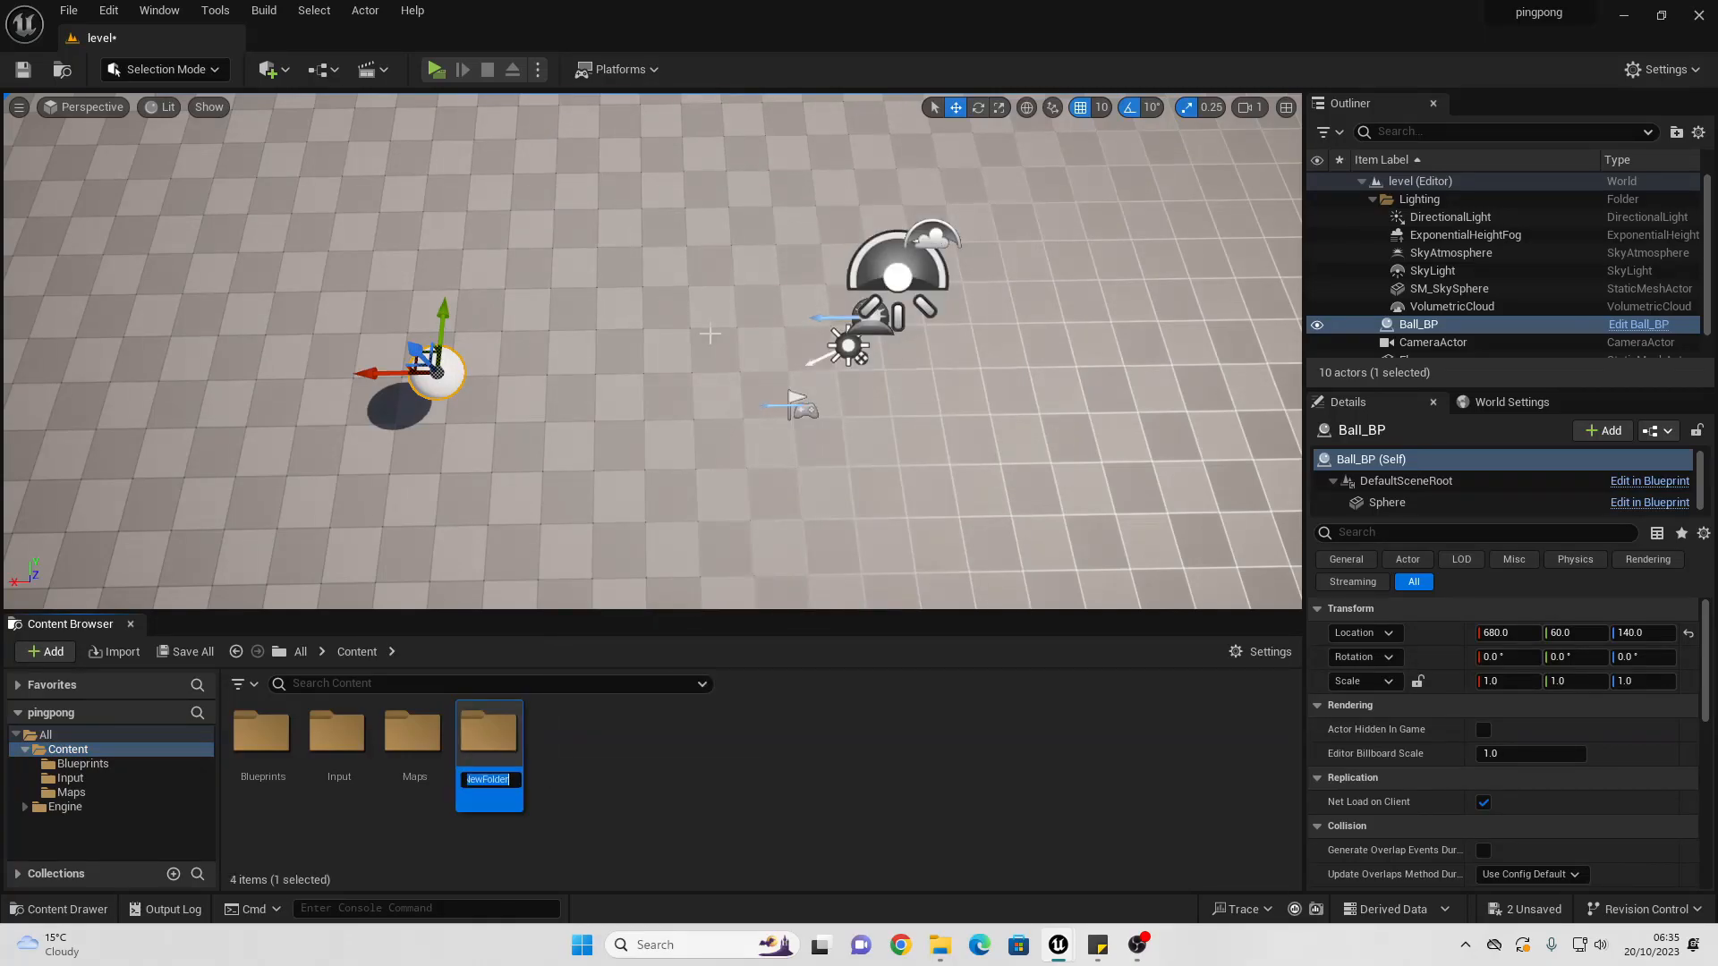
pyautogui.write('Material')
pyautogui.press('Return')
pyautogui.press('Return')
# Step: Create a Physical Material of class PhysicalMaterial in the Material folder and name it Bounce_Mat
pyautogui.rightClick(259, 746)
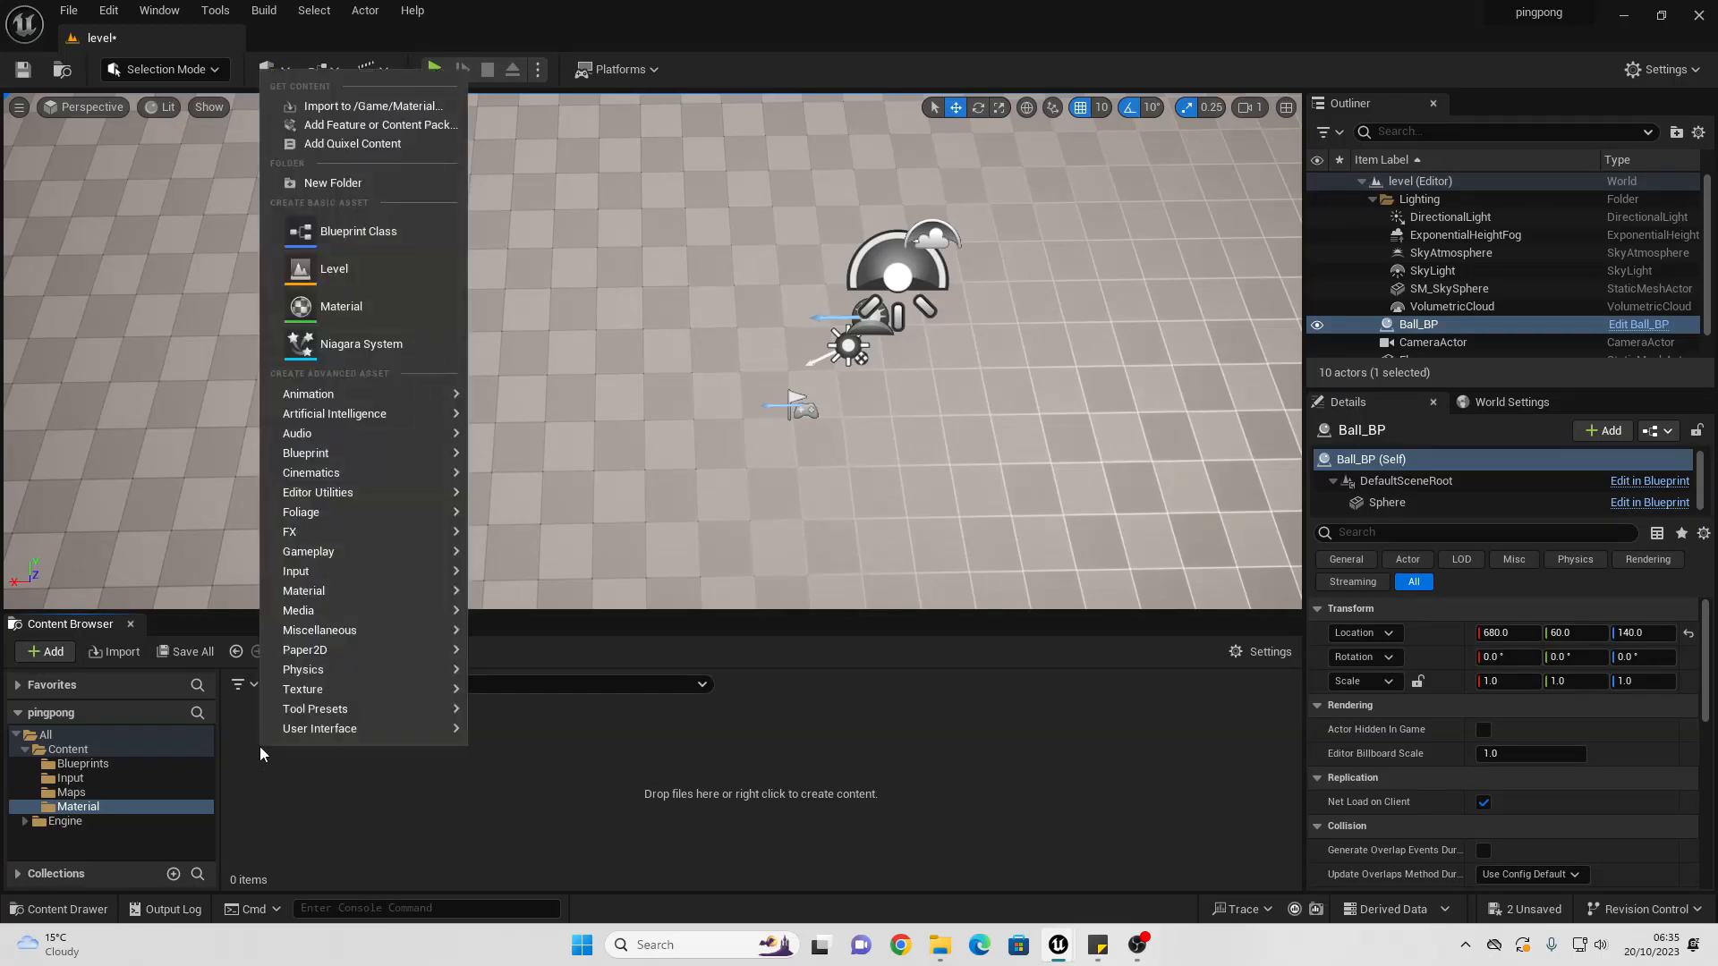
pyautogui.moveTo(358, 669)
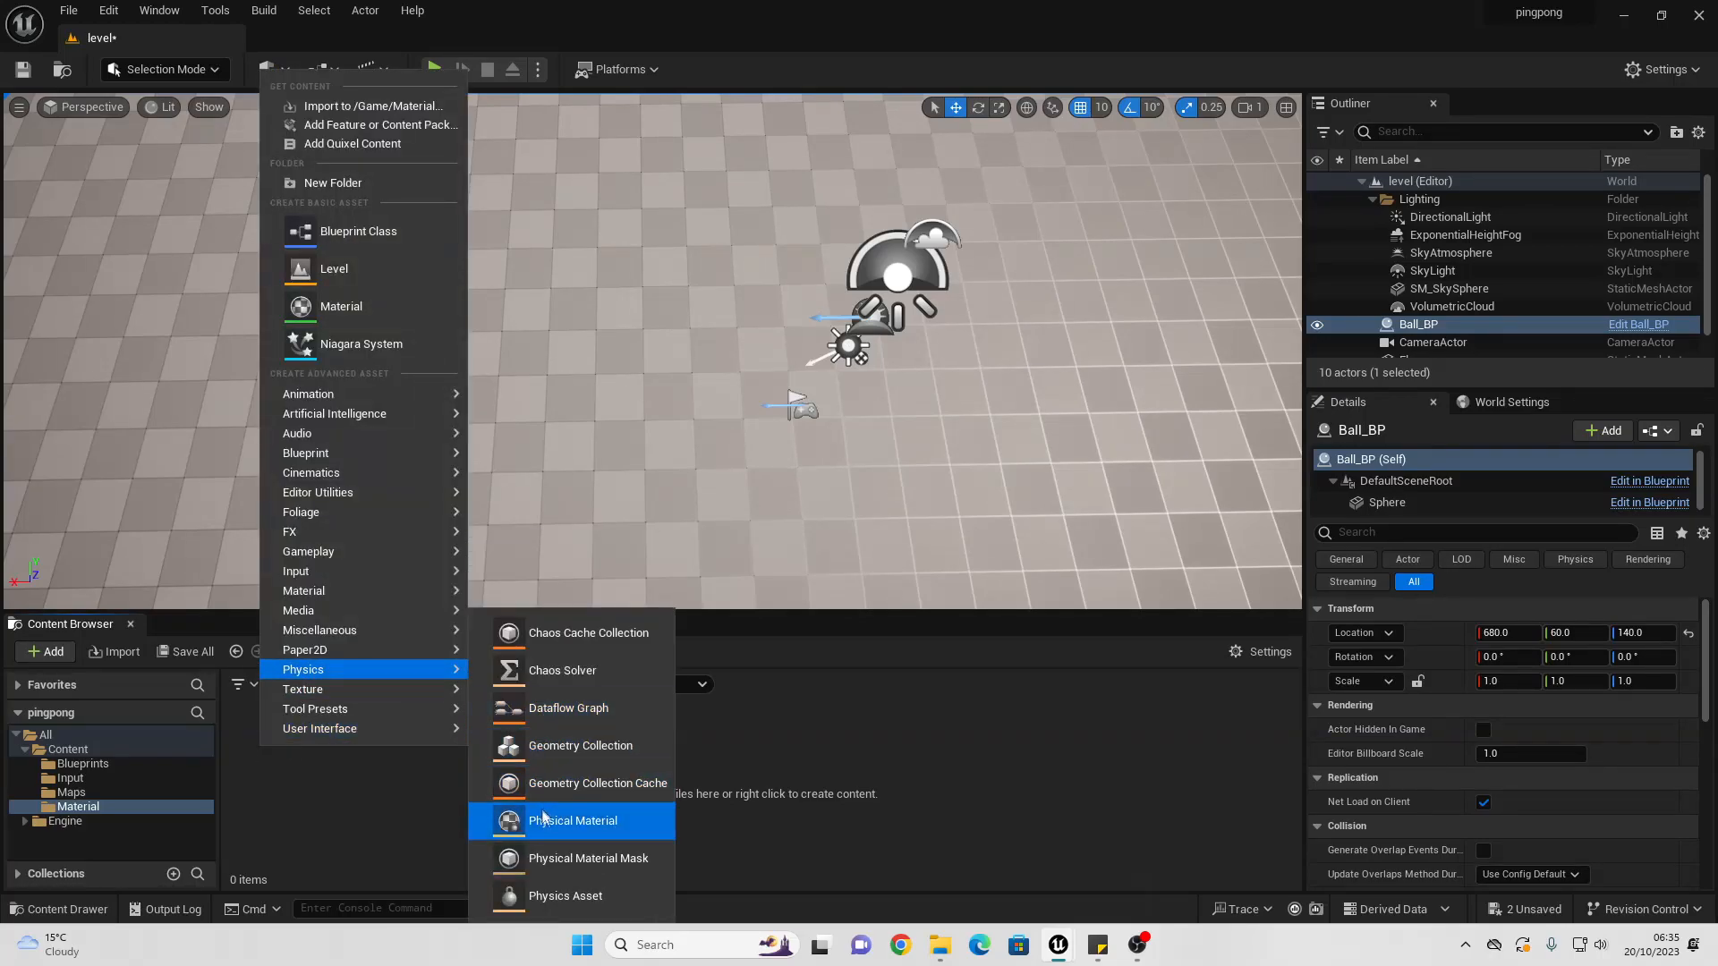
pyautogui.click(573, 820)
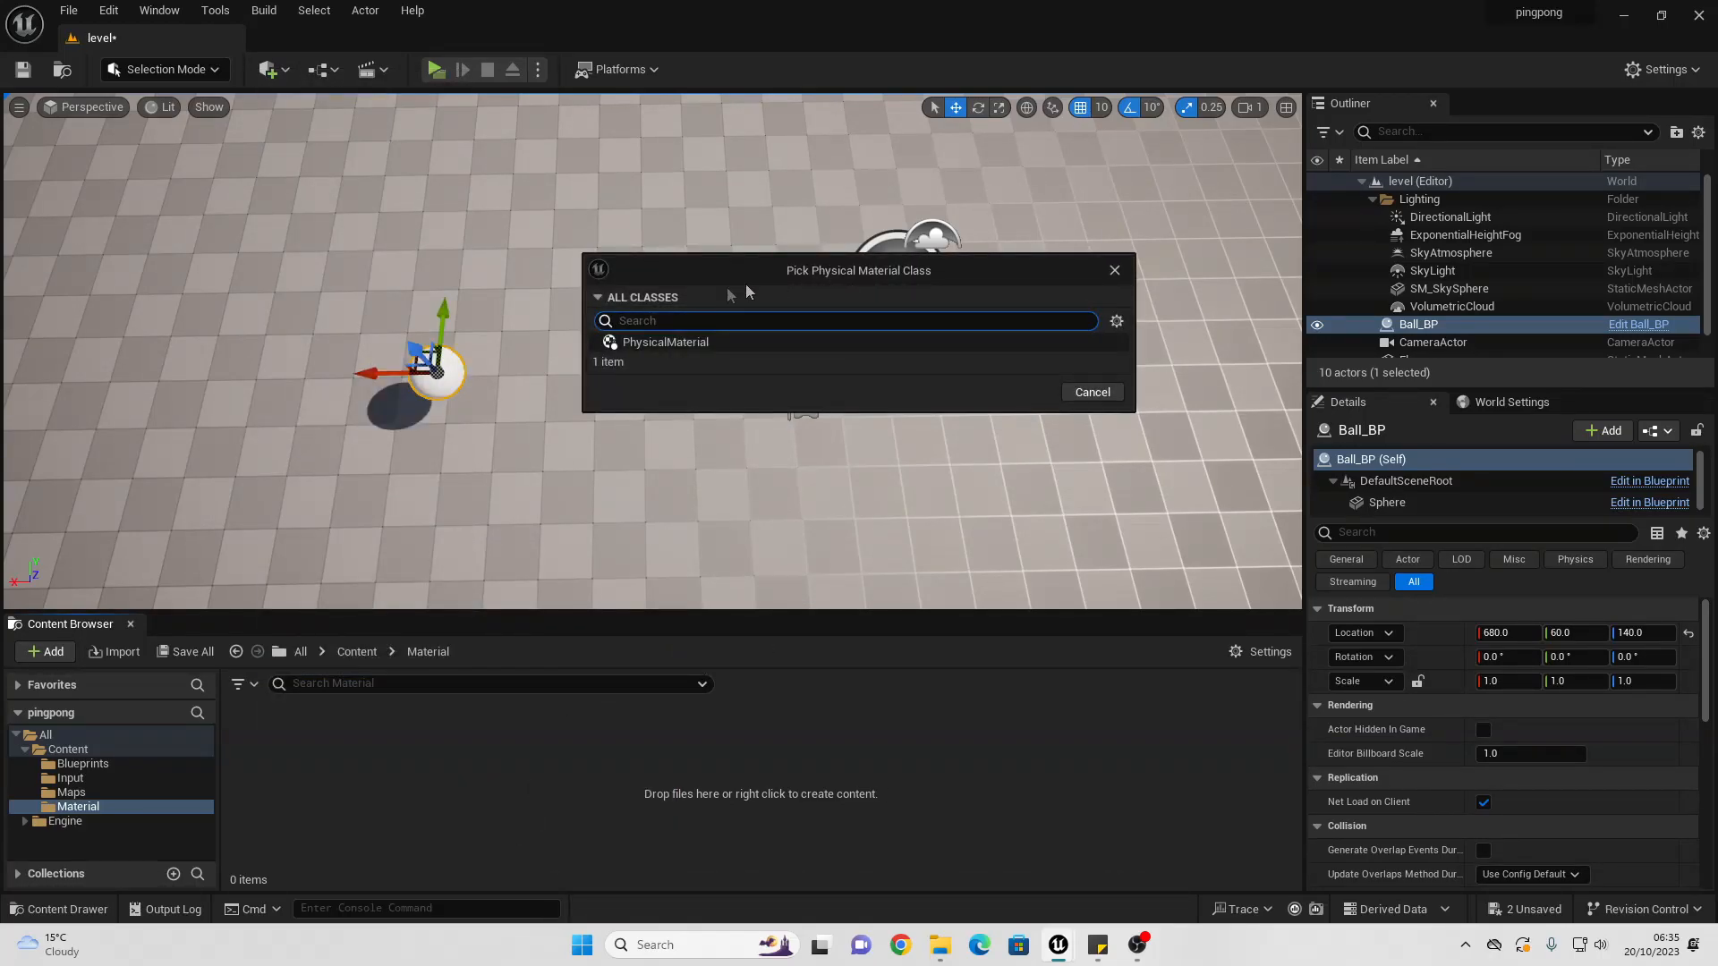
pyautogui.click(643, 341)
pyautogui.click(1025, 395)
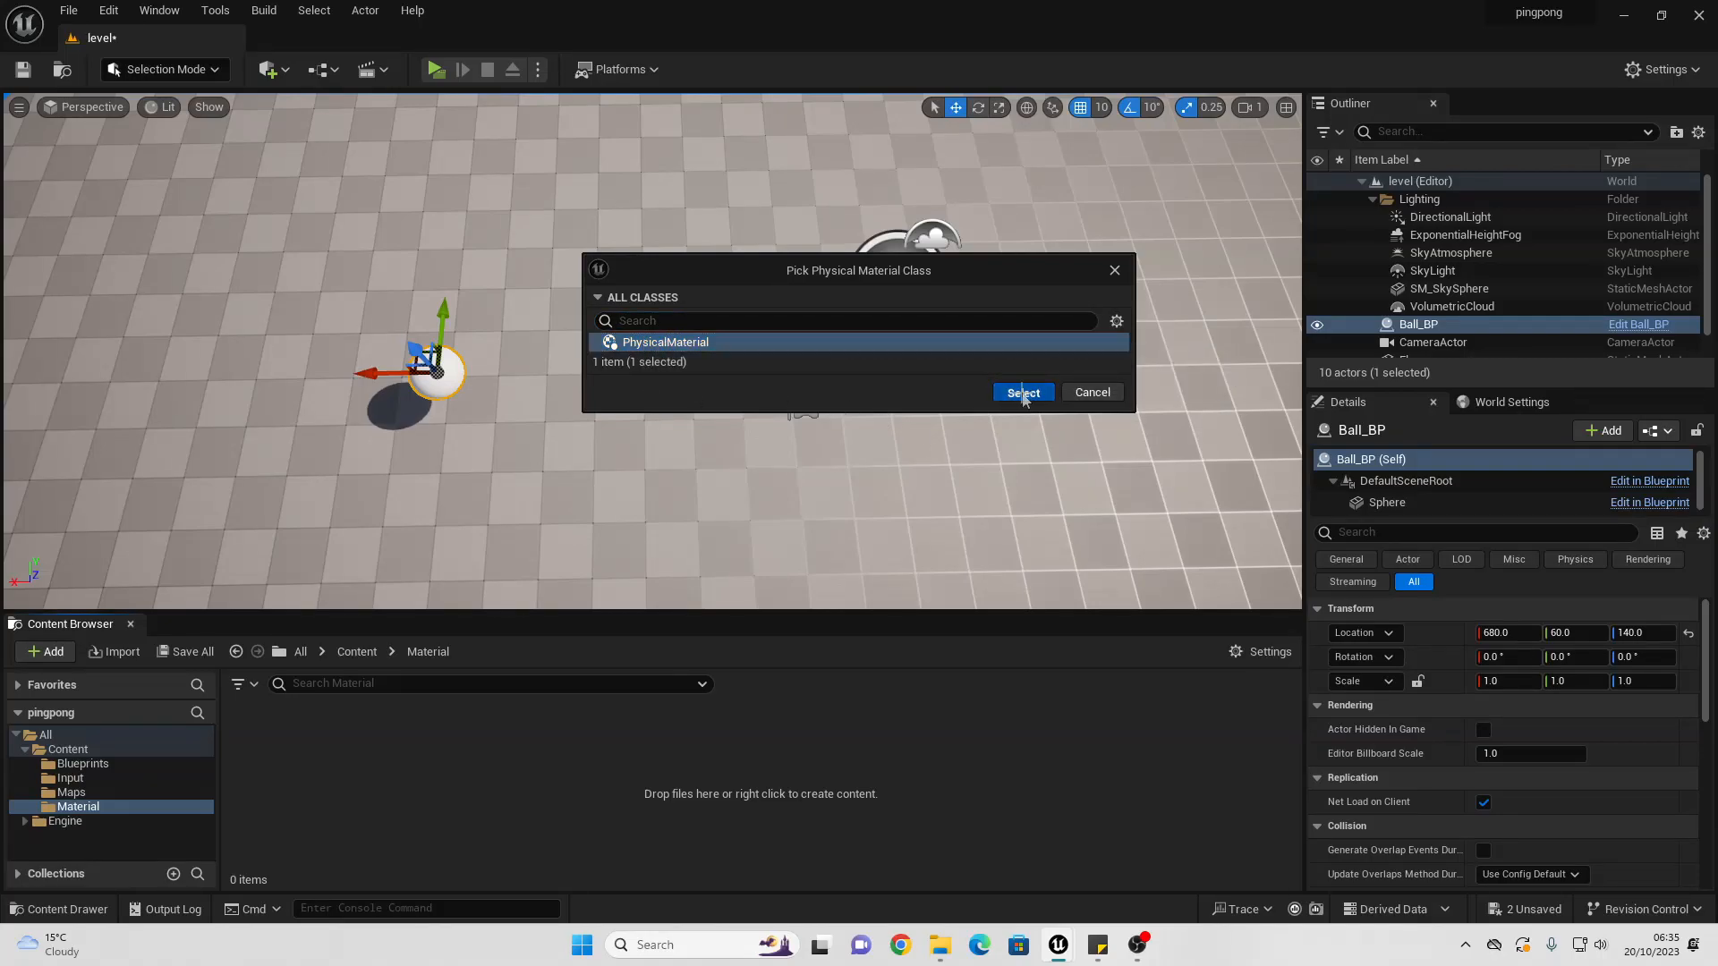
pyautogui.press('BackSpace')
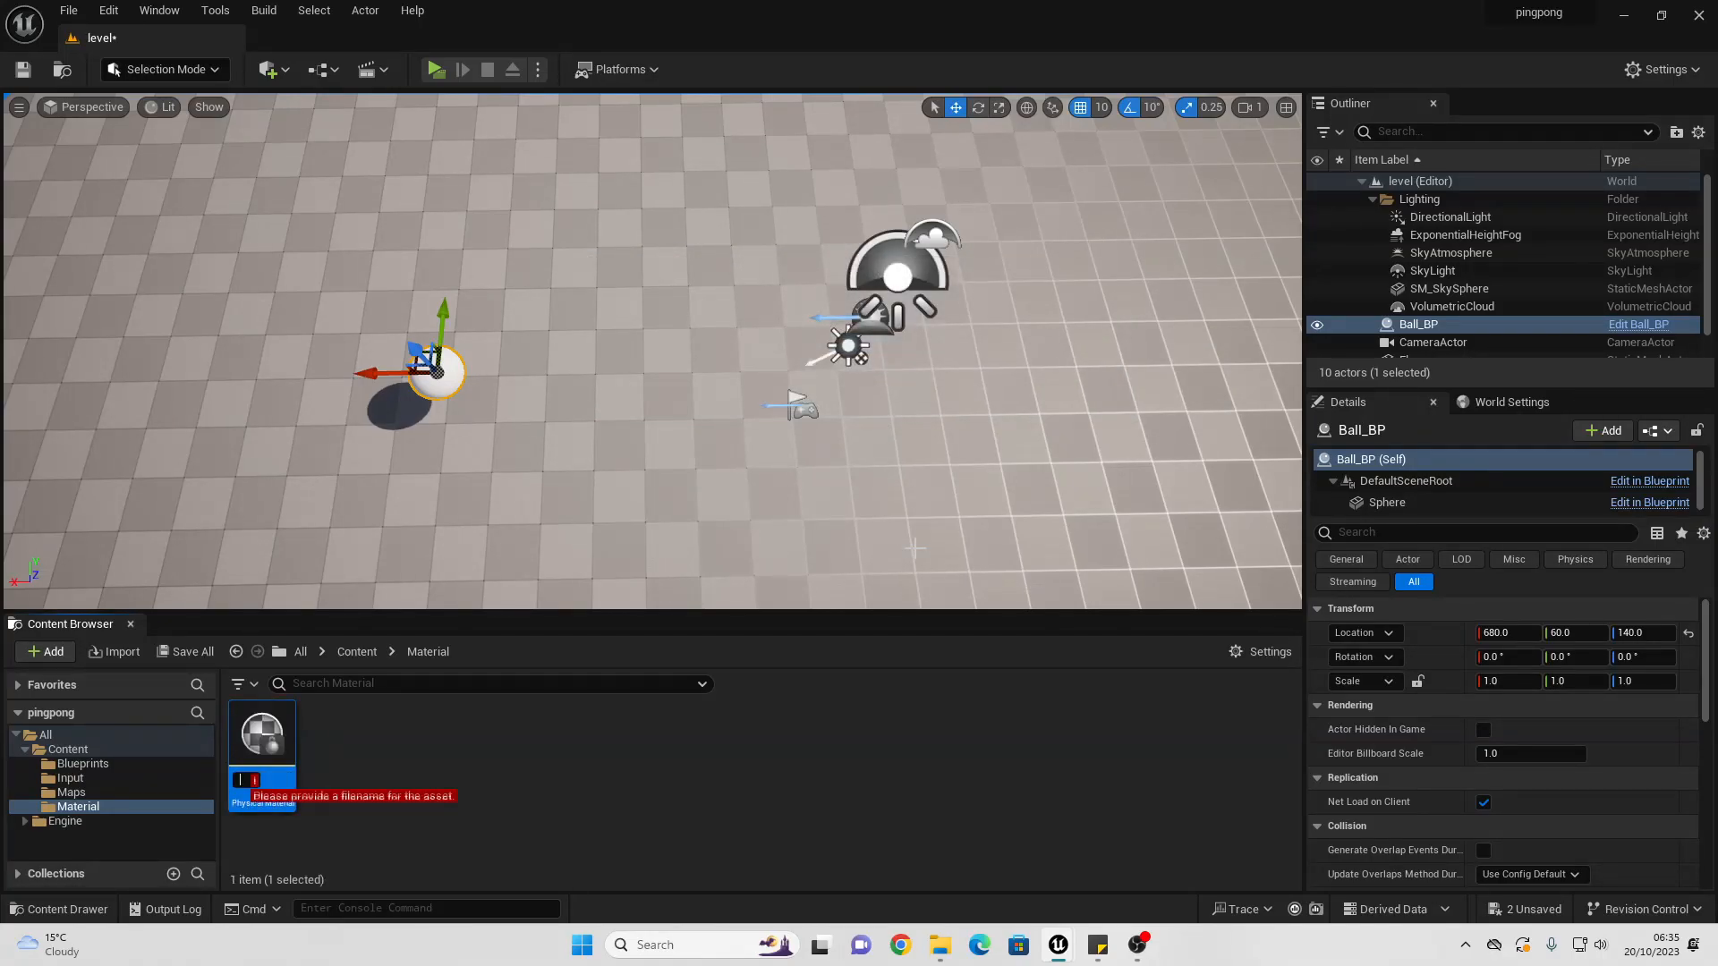
pyautogui.write('Boun')
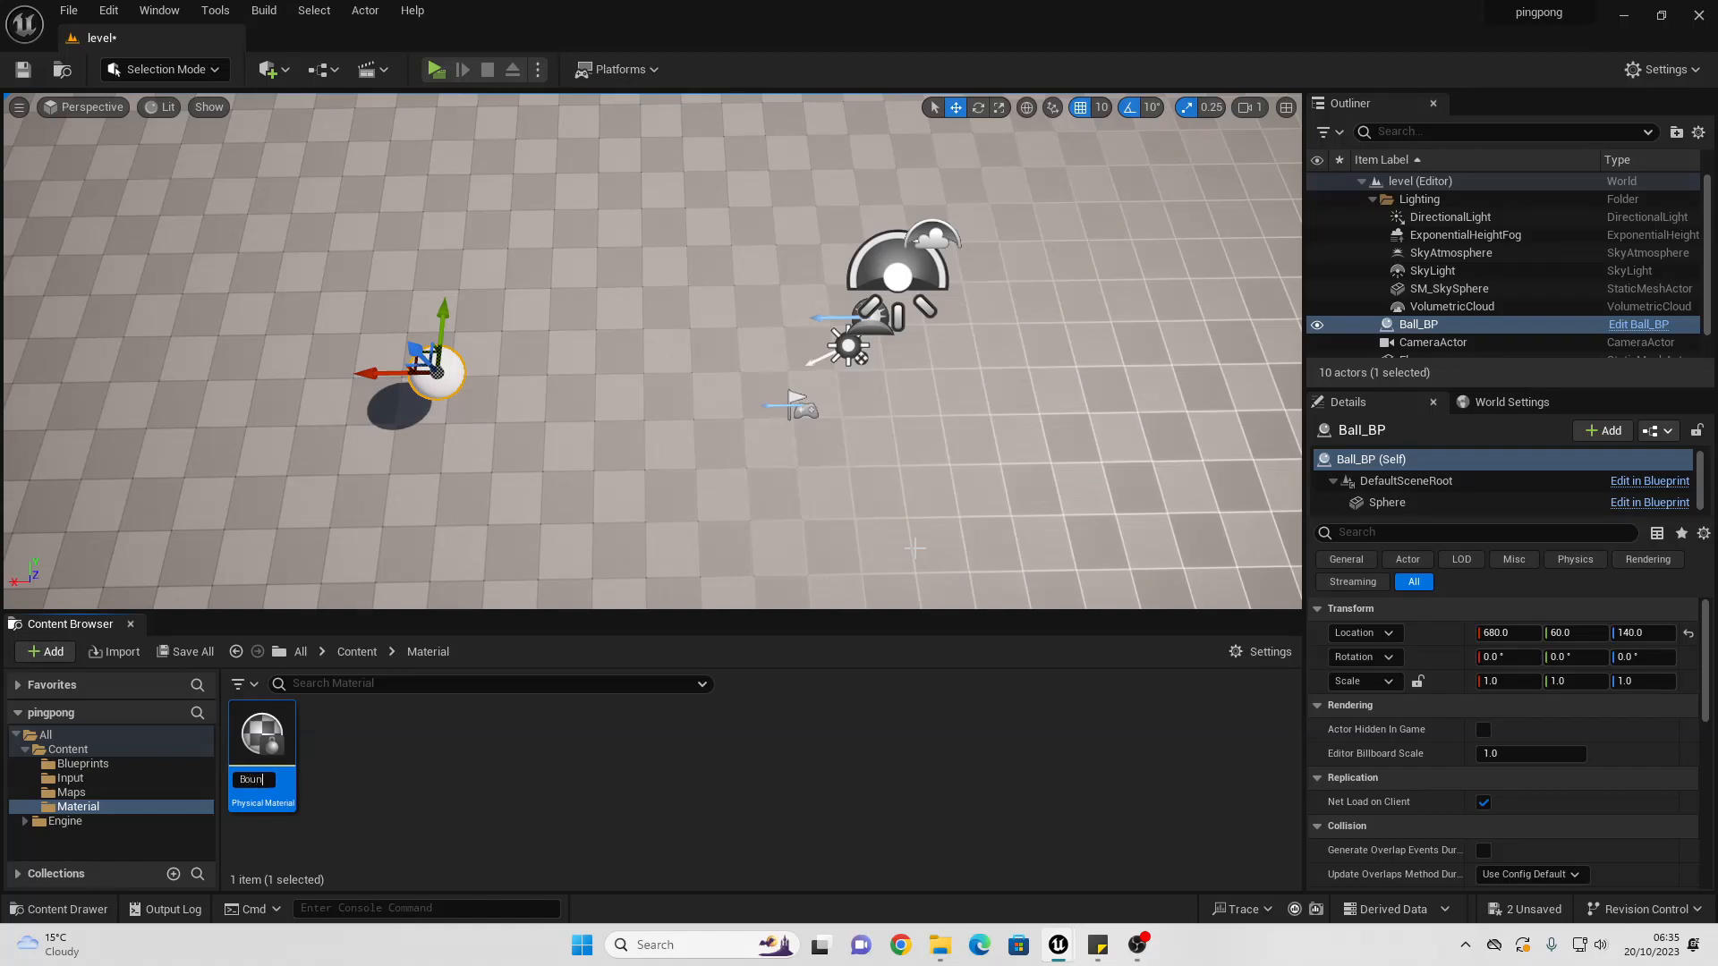
pyautogui.write('ce_Mat')
pyautogui.press('Return')
# Step: Open Bounce_Mat, set its Restitution to 1.0, and save the material
pyautogui.doubleClick(265, 757)
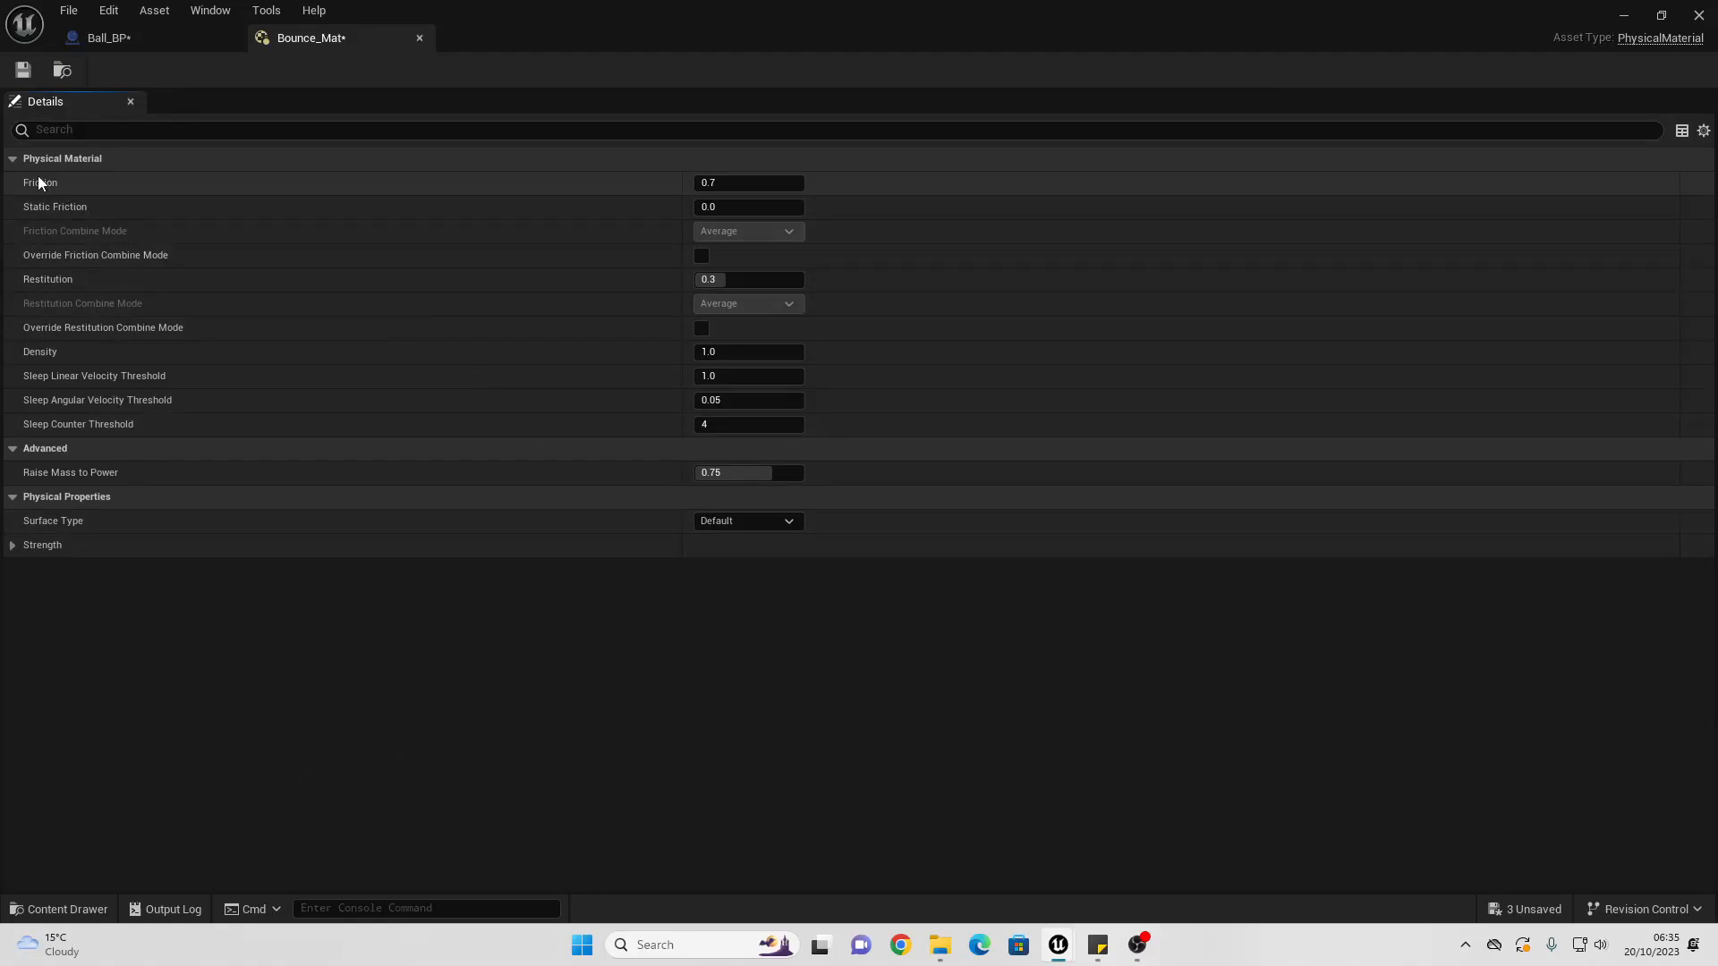
pyautogui.moveTo(36, 185)
pyautogui.click(734, 183)
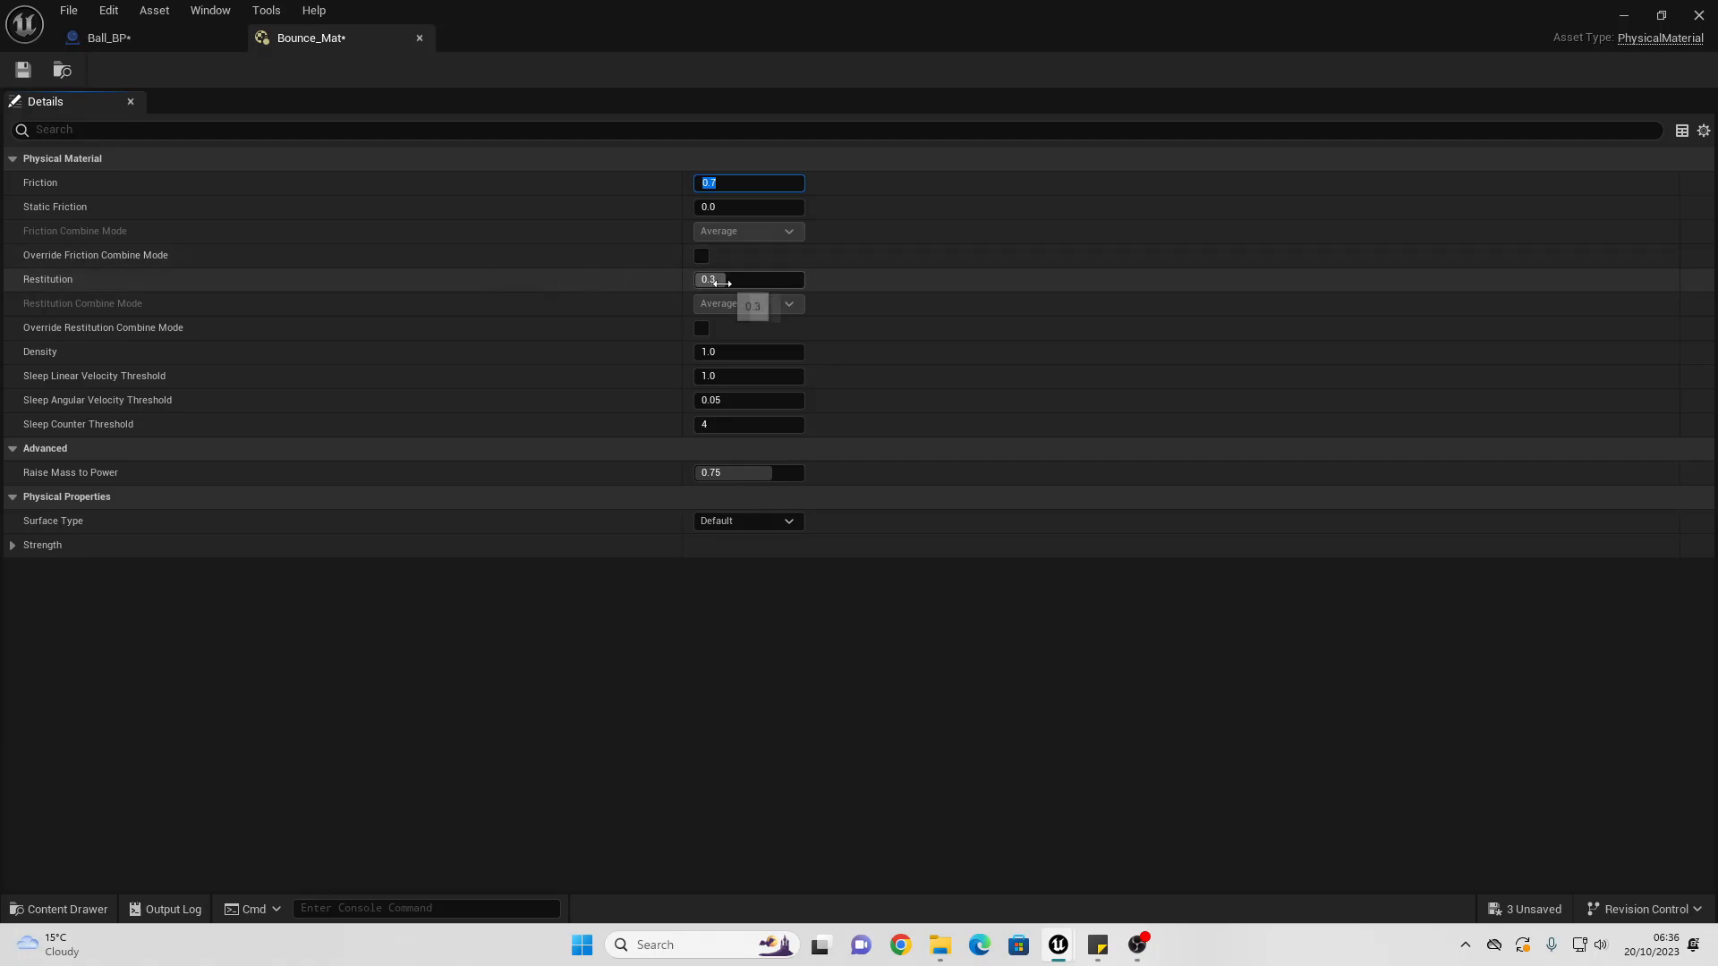
pyautogui.moveTo(723, 281); pyautogui.dragTo(805, 281)
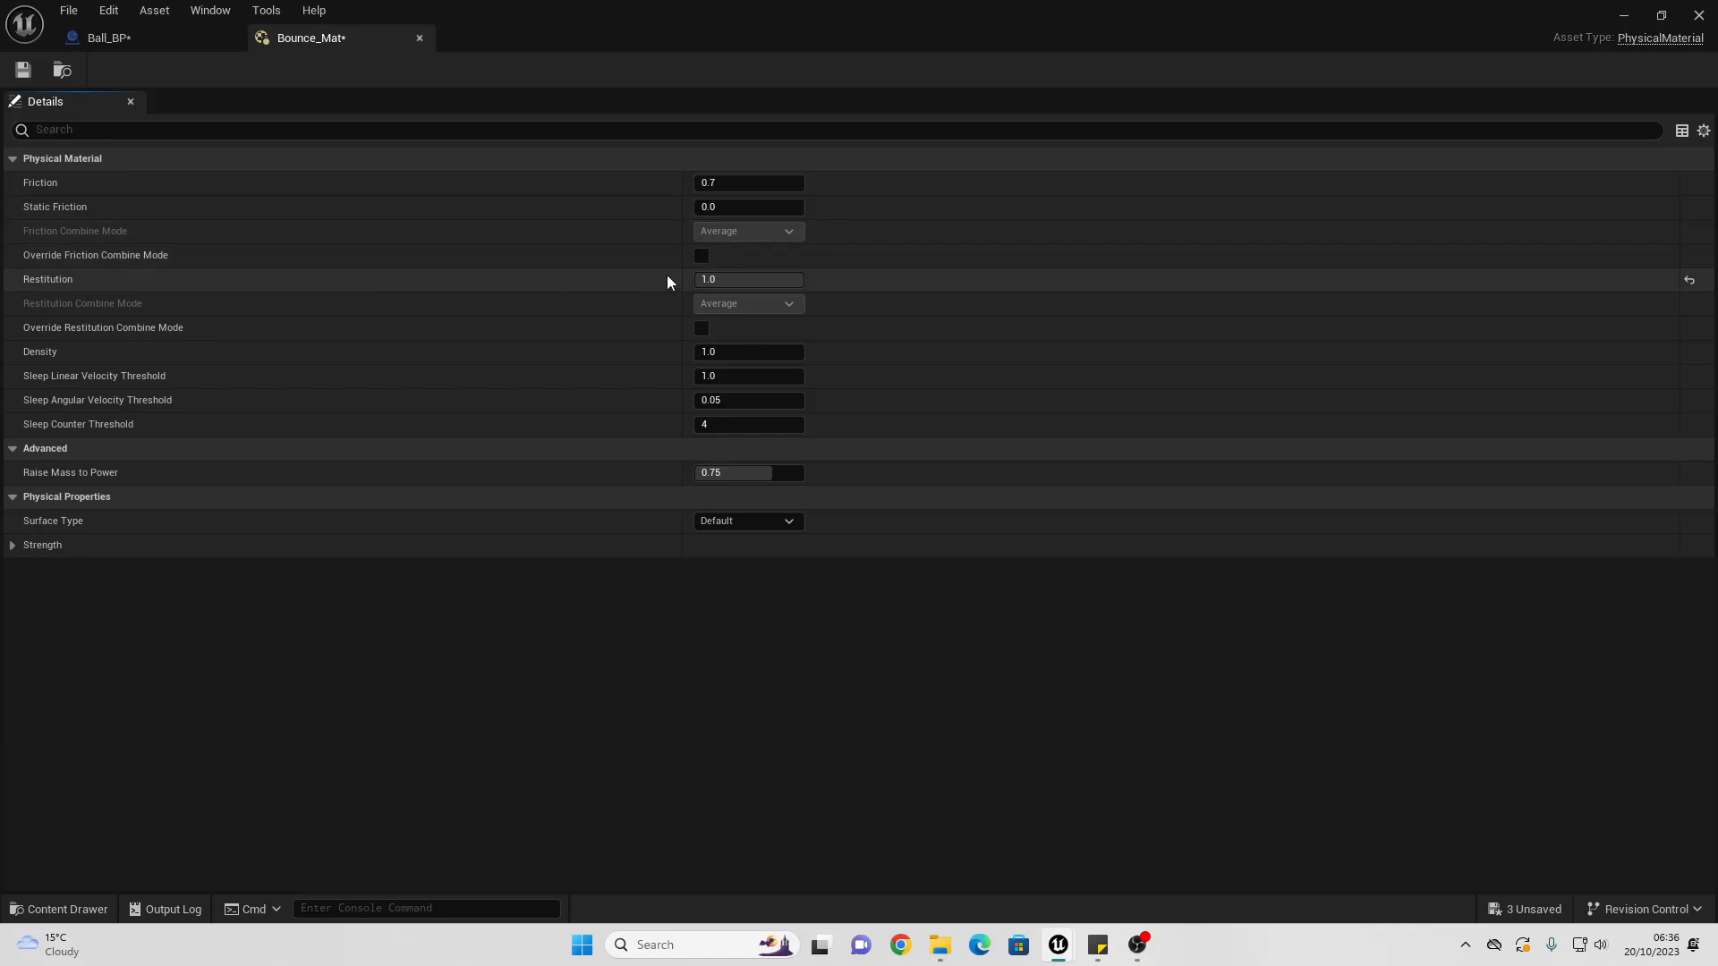
pyautogui.moveTo(698, 280); pyautogui.dragTo(729, 282)
pyautogui.click(744, 281)
pyautogui.write('1')
pyautogui.press('Return')
pyautogui.moveTo(42, 283)
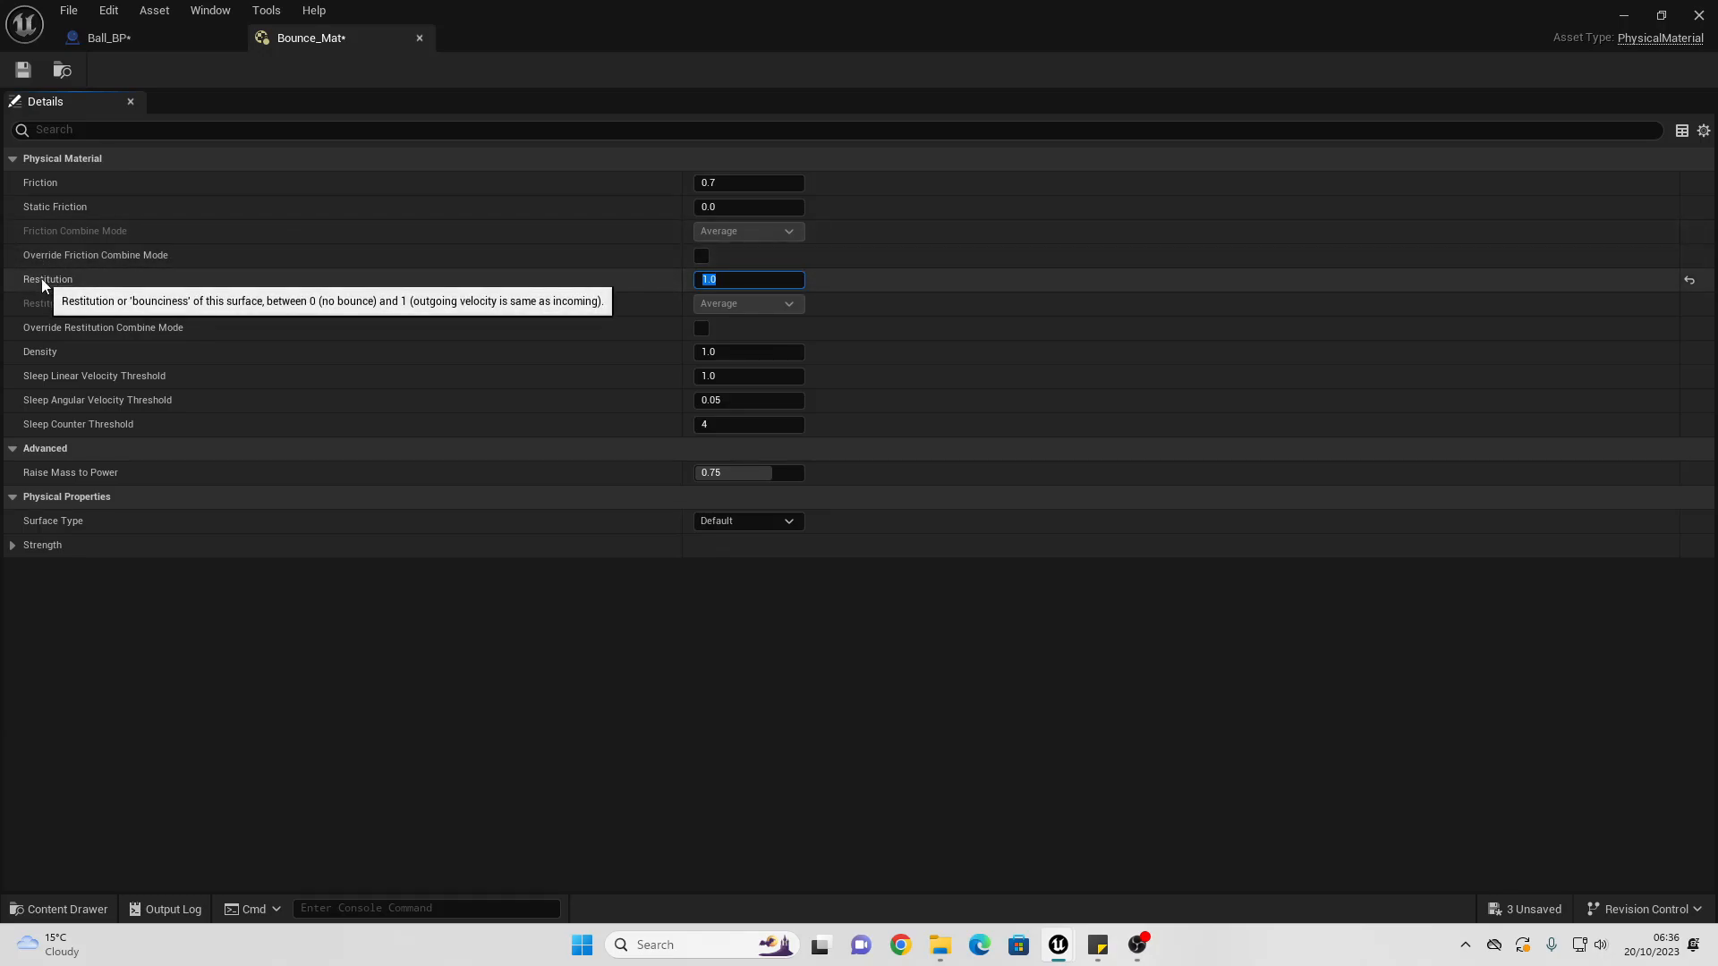
pyautogui.click(23, 71)
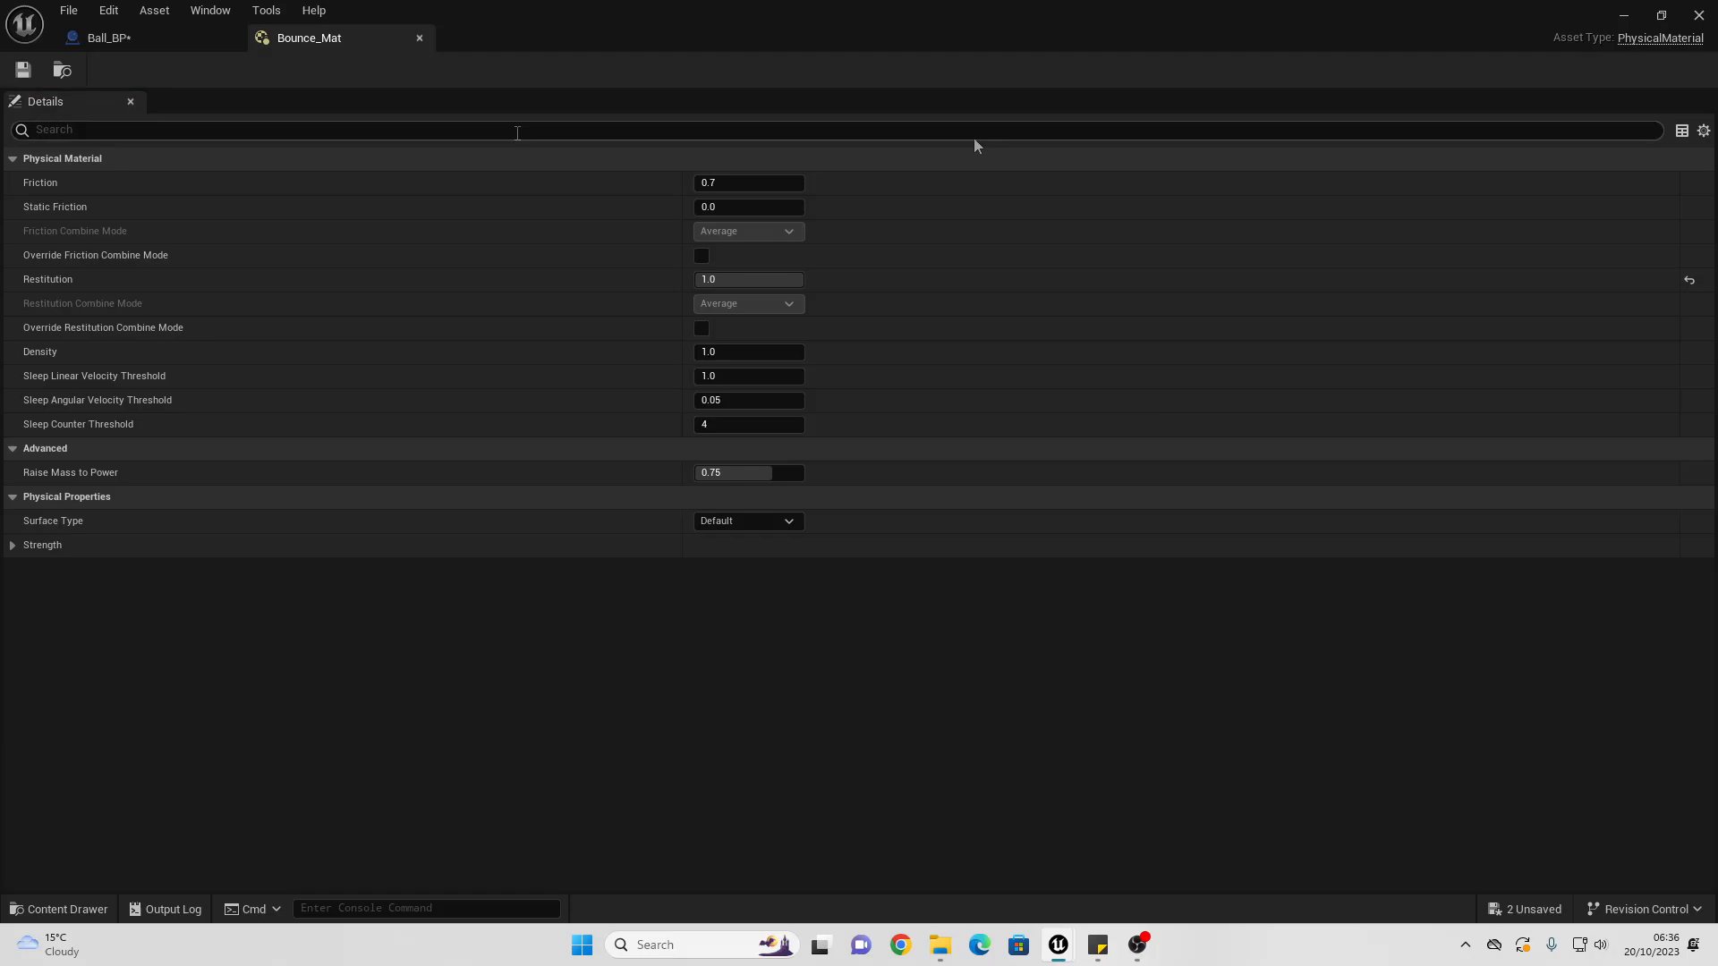
# Step: Assign Bounce_Mat as the Phys Material Override of the Sphere in Ball_BP, and compile and save the blueprint
pyautogui.click(1625, 21)
pyautogui.click(125, 765)
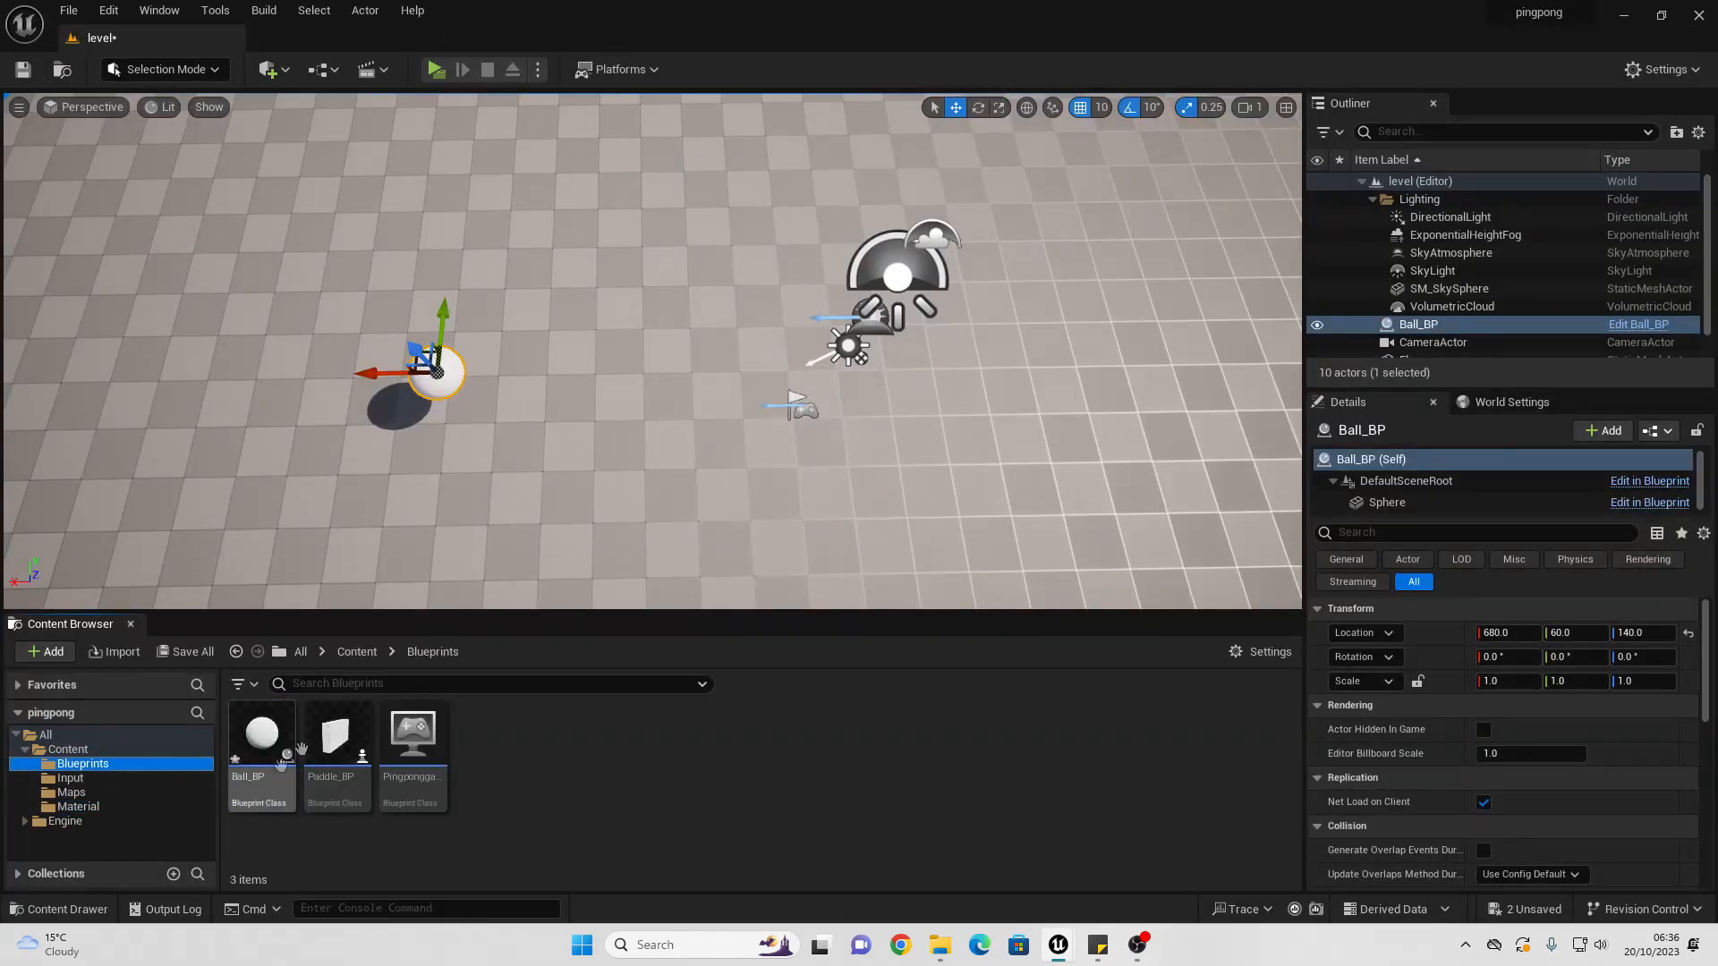
pyautogui.doubleClick(264, 750)
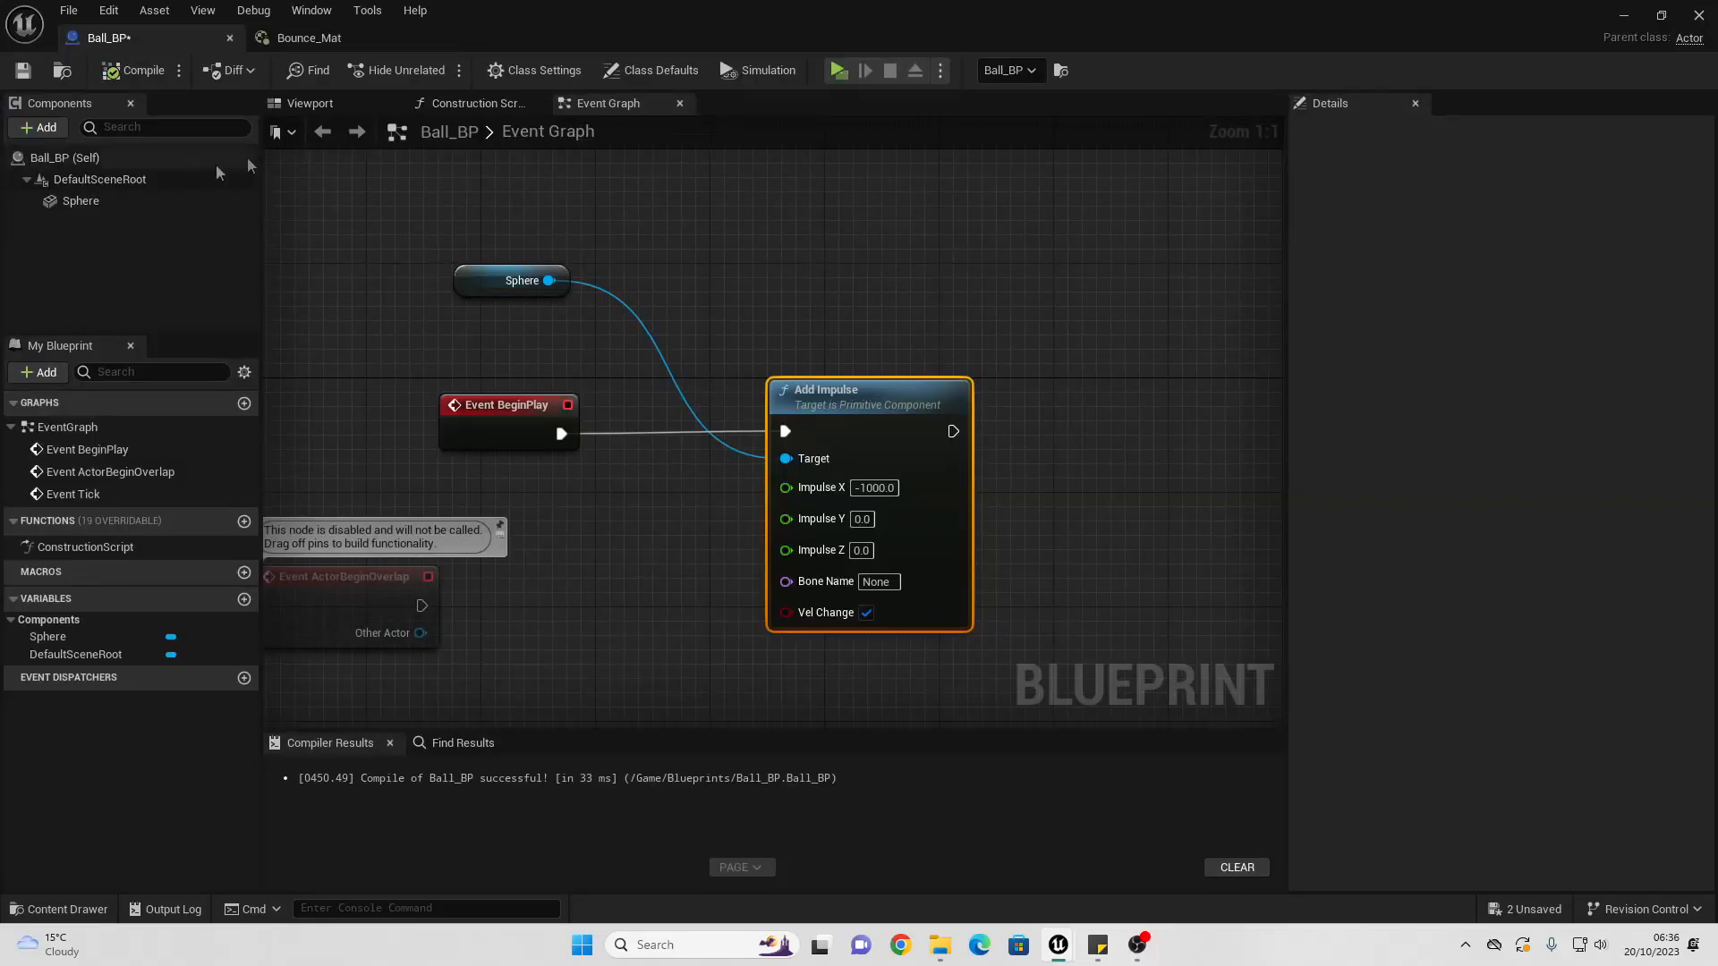
pyautogui.click(124, 201)
pyautogui.scroll(-10, 1388, 631)
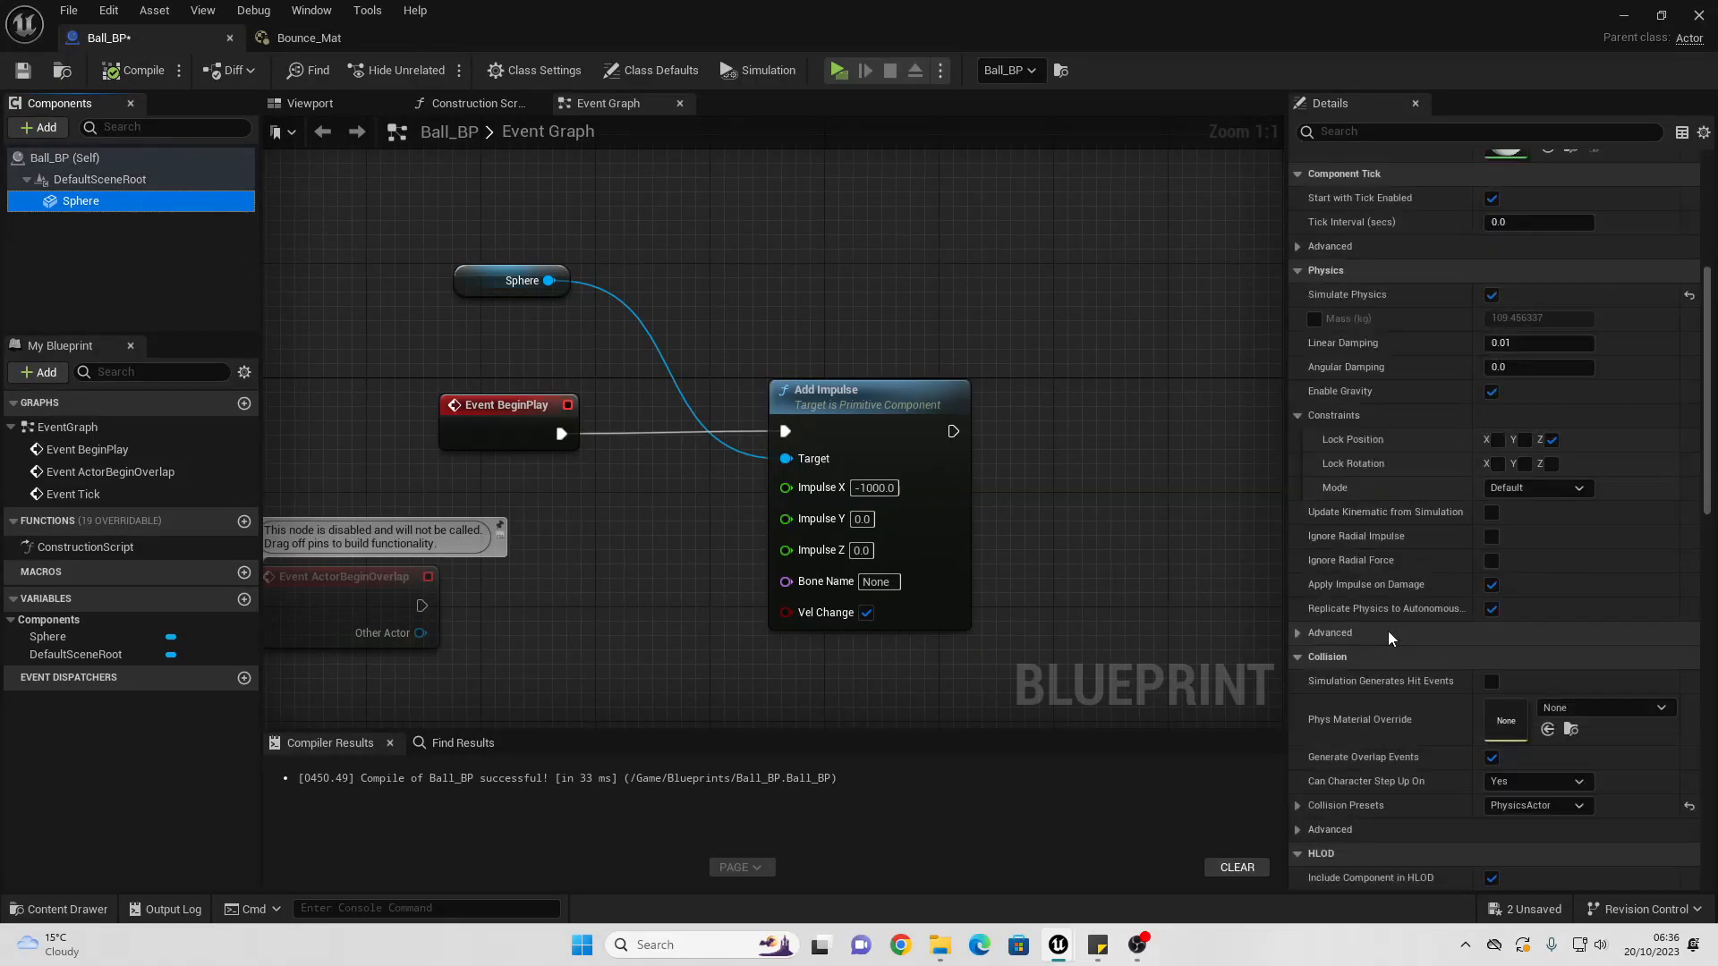
pyautogui.scroll(-3, 1388, 631)
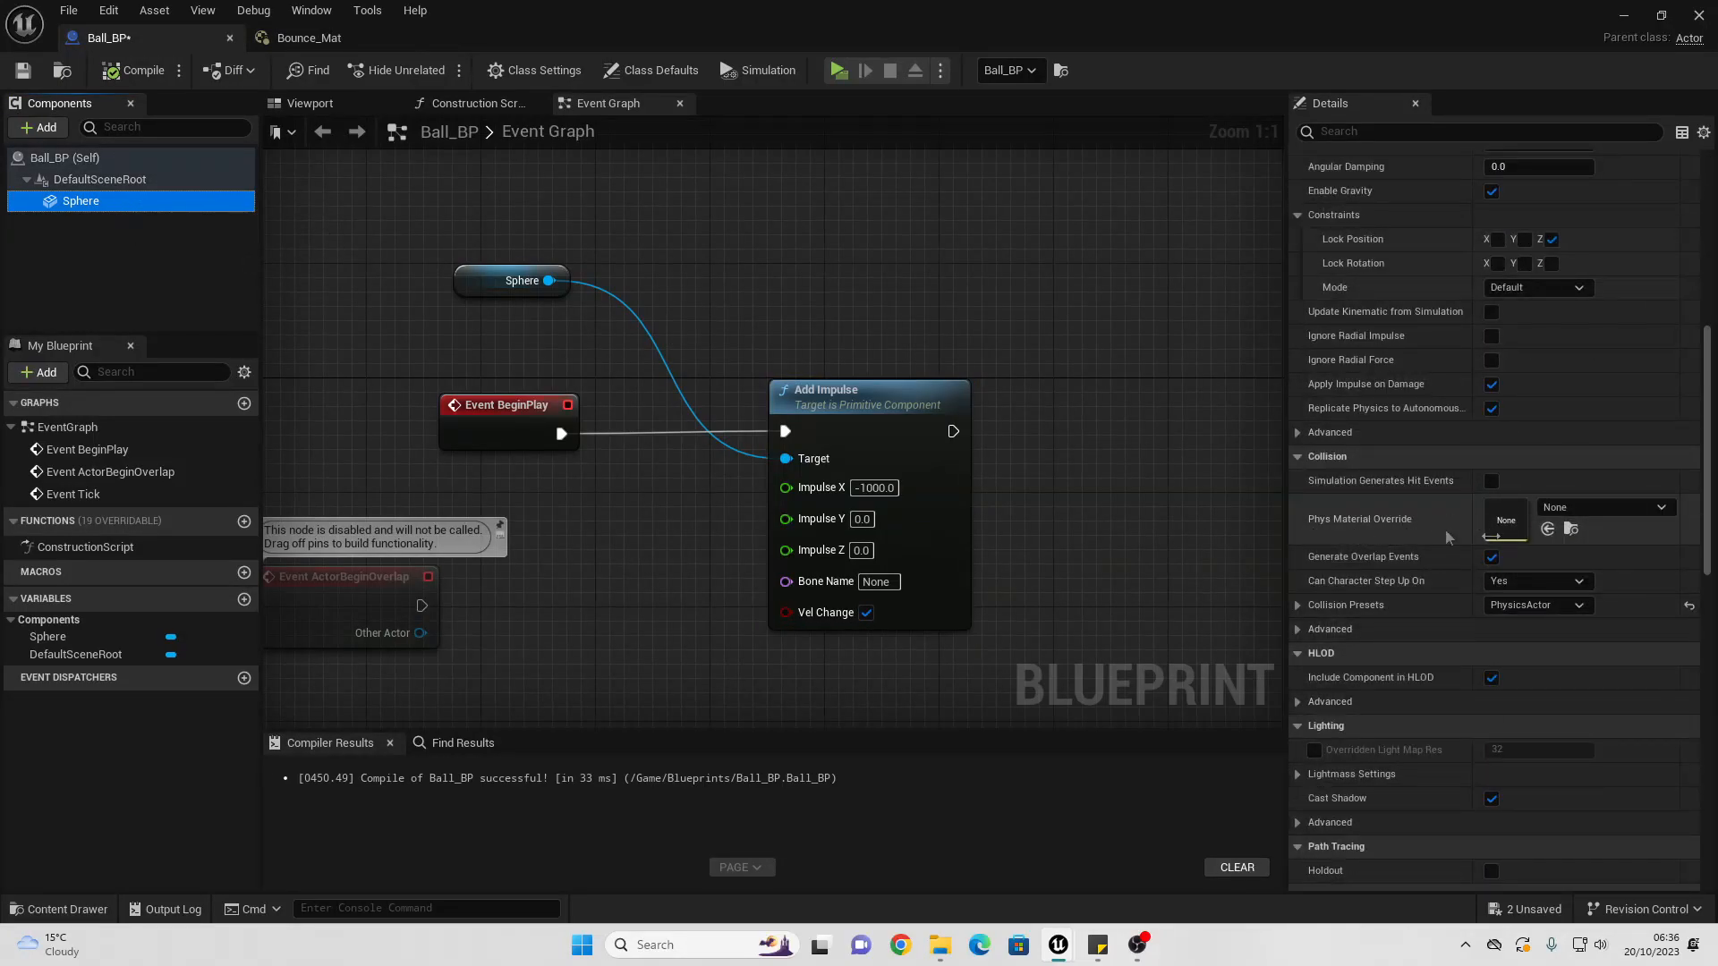
pyautogui.click(1613, 510)
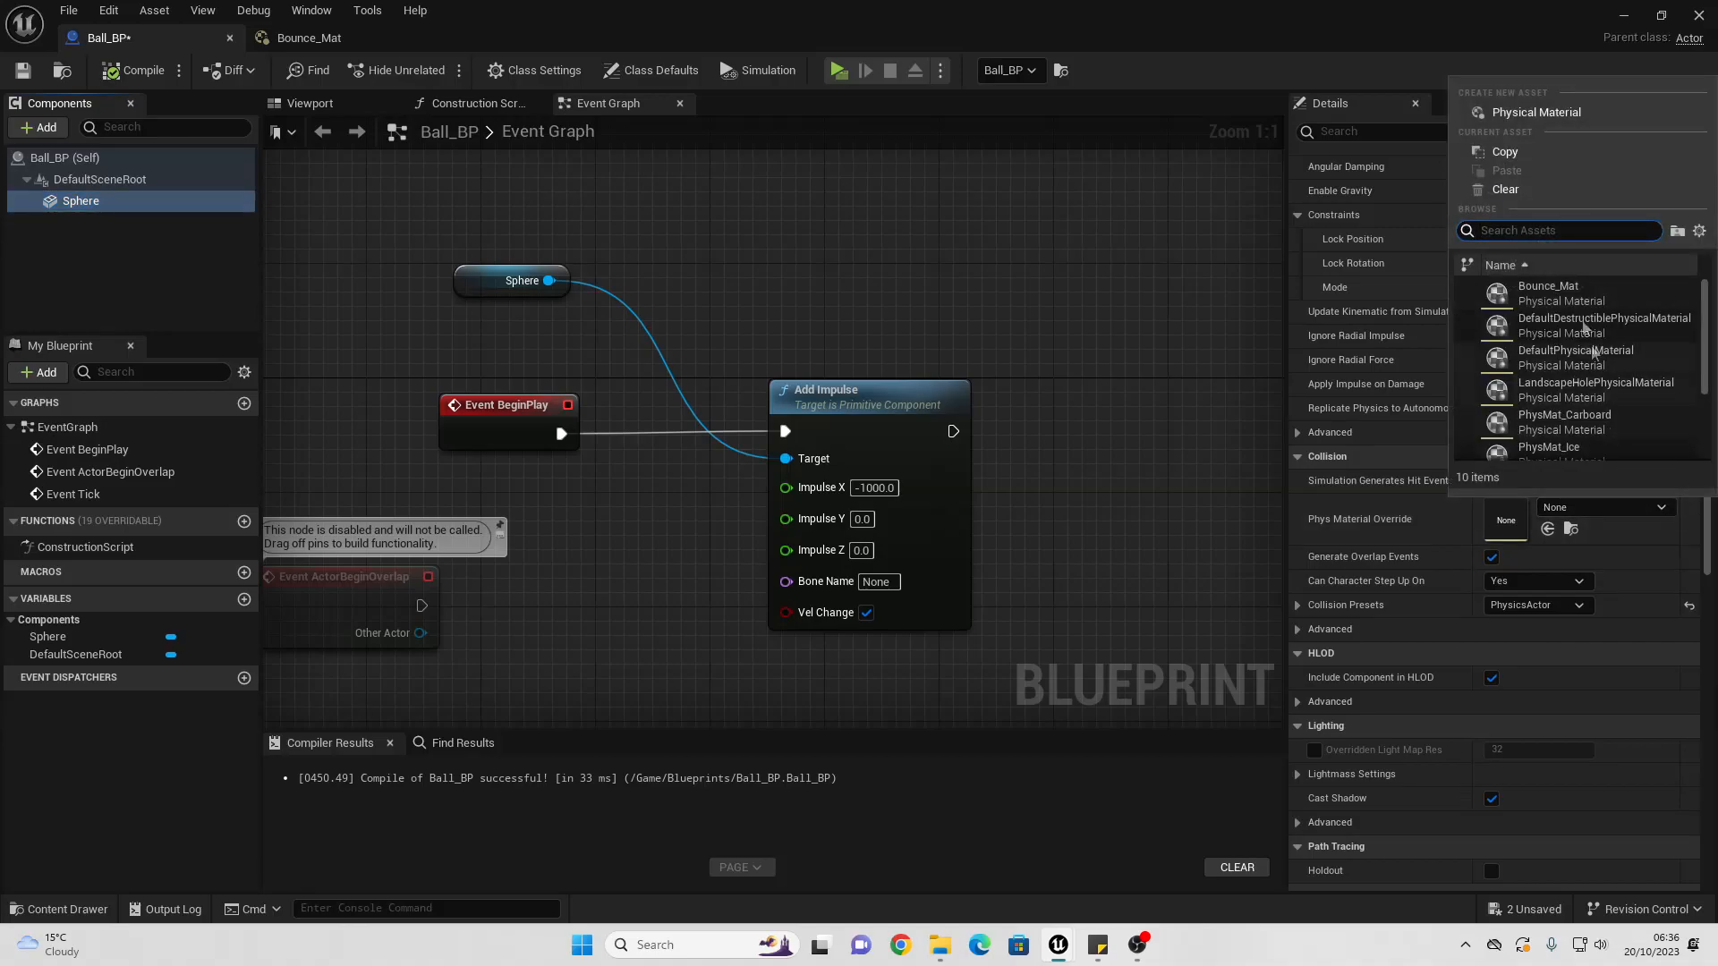
pyautogui.click(1548, 293)
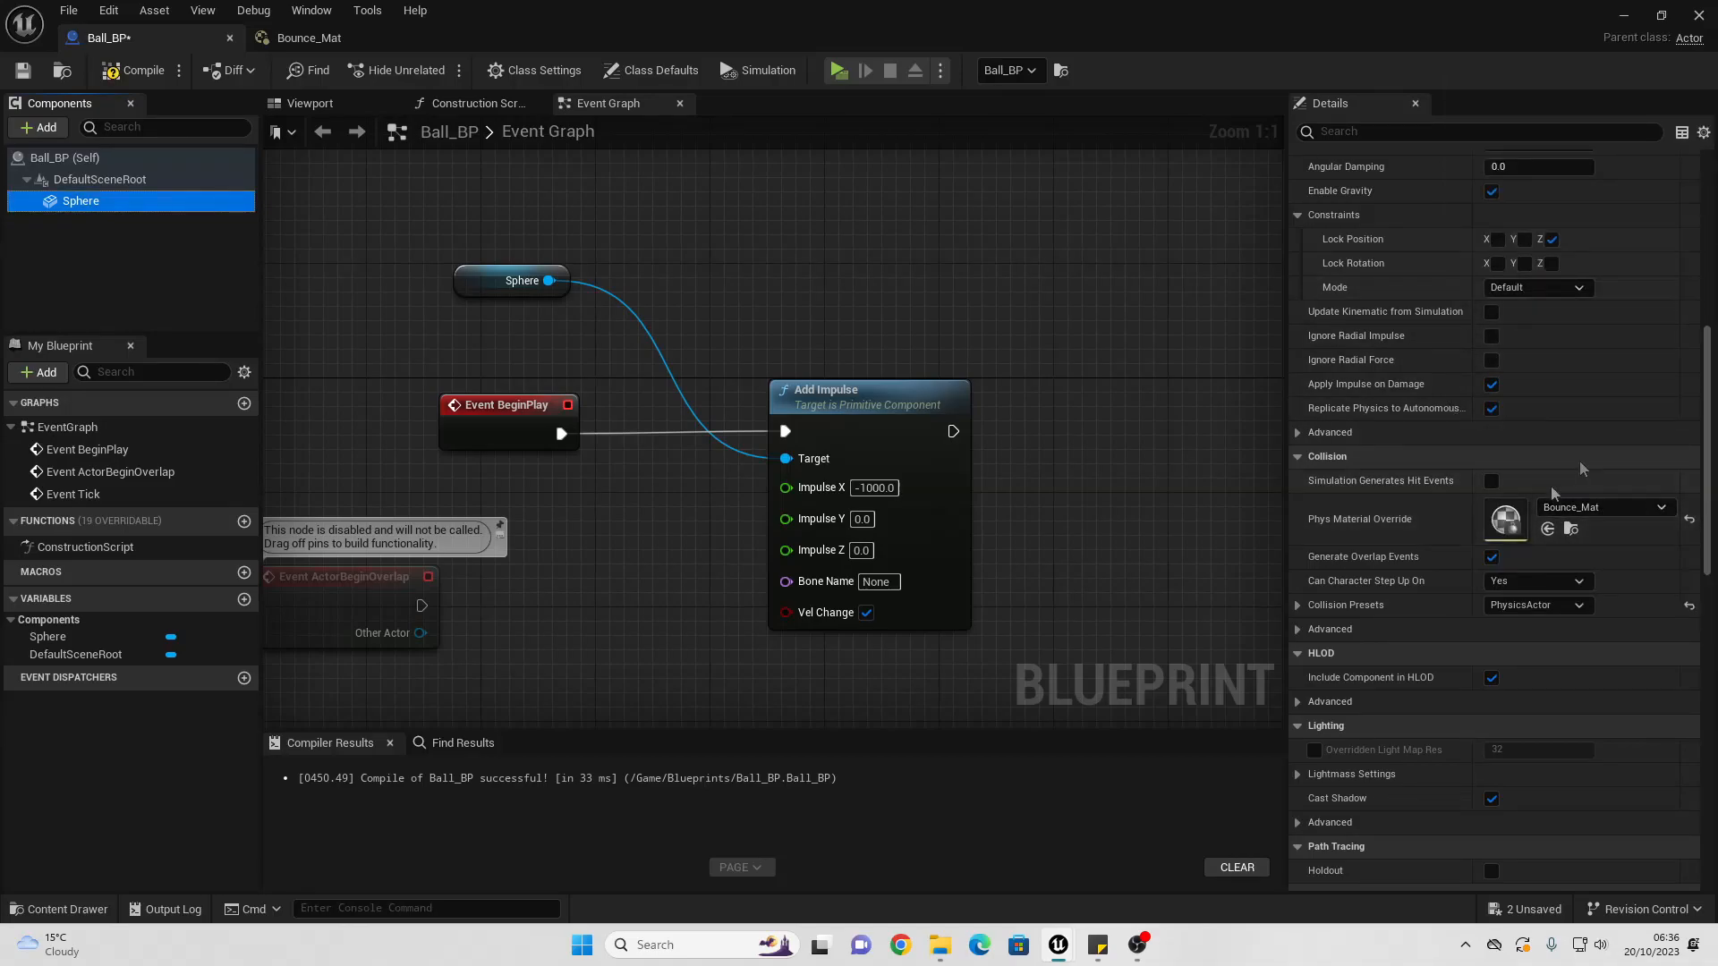
pyautogui.click(133, 71)
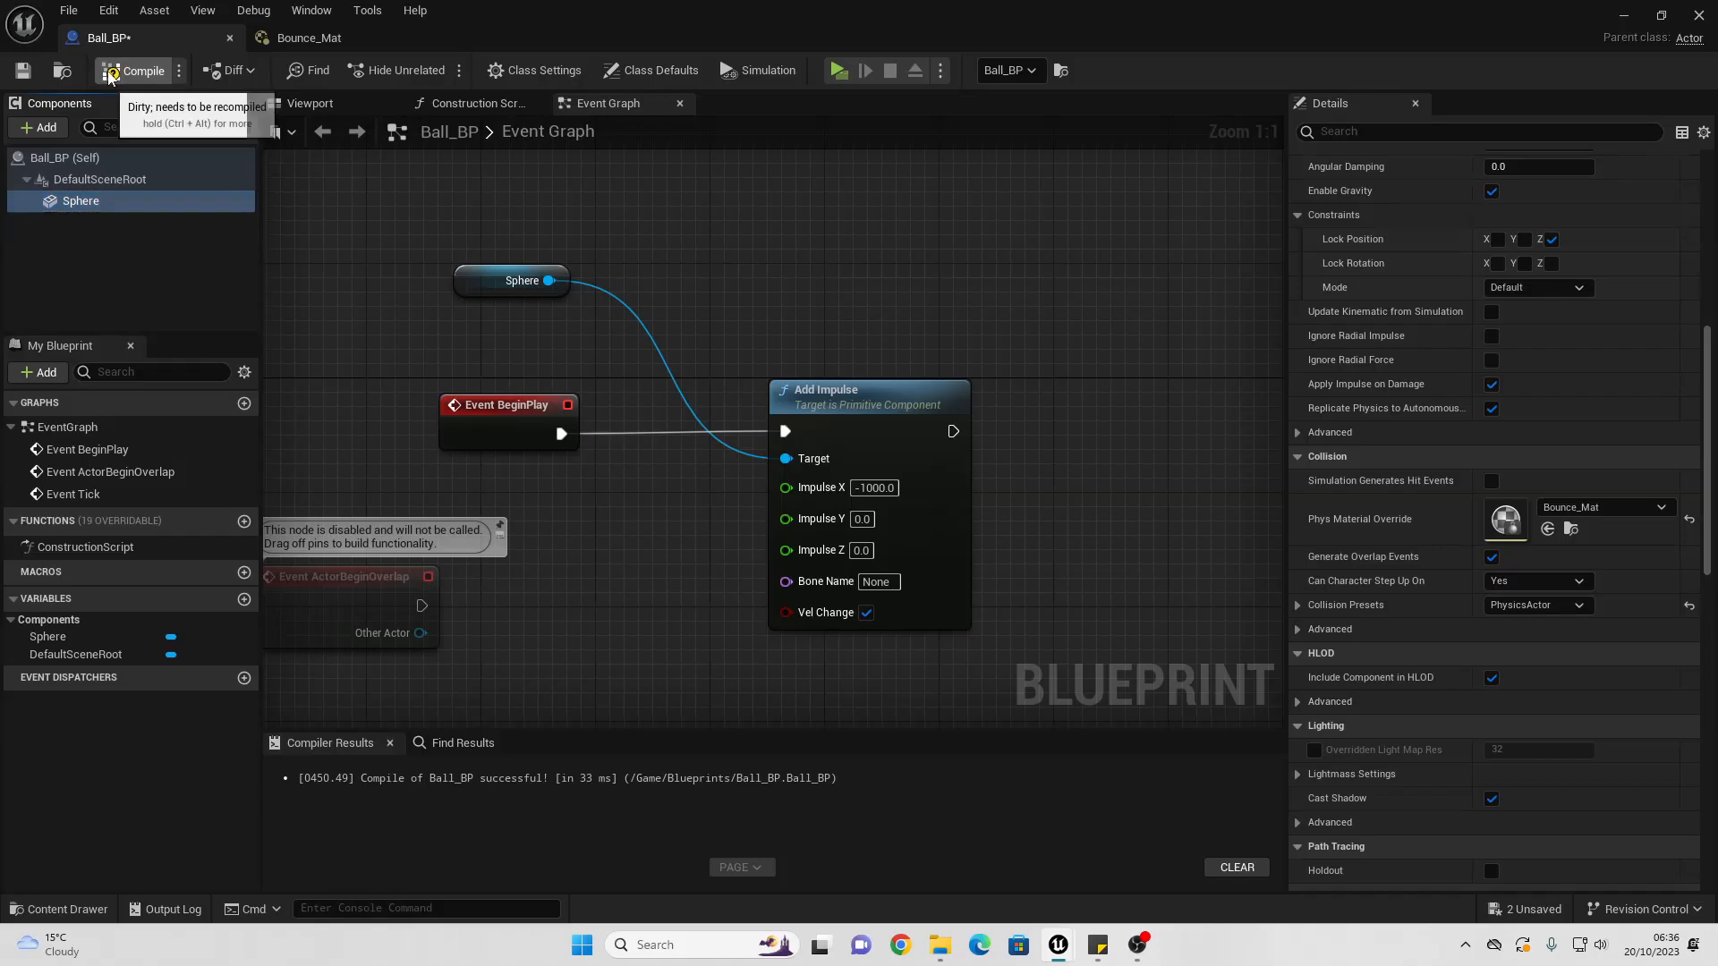
pyautogui.click(22, 69)
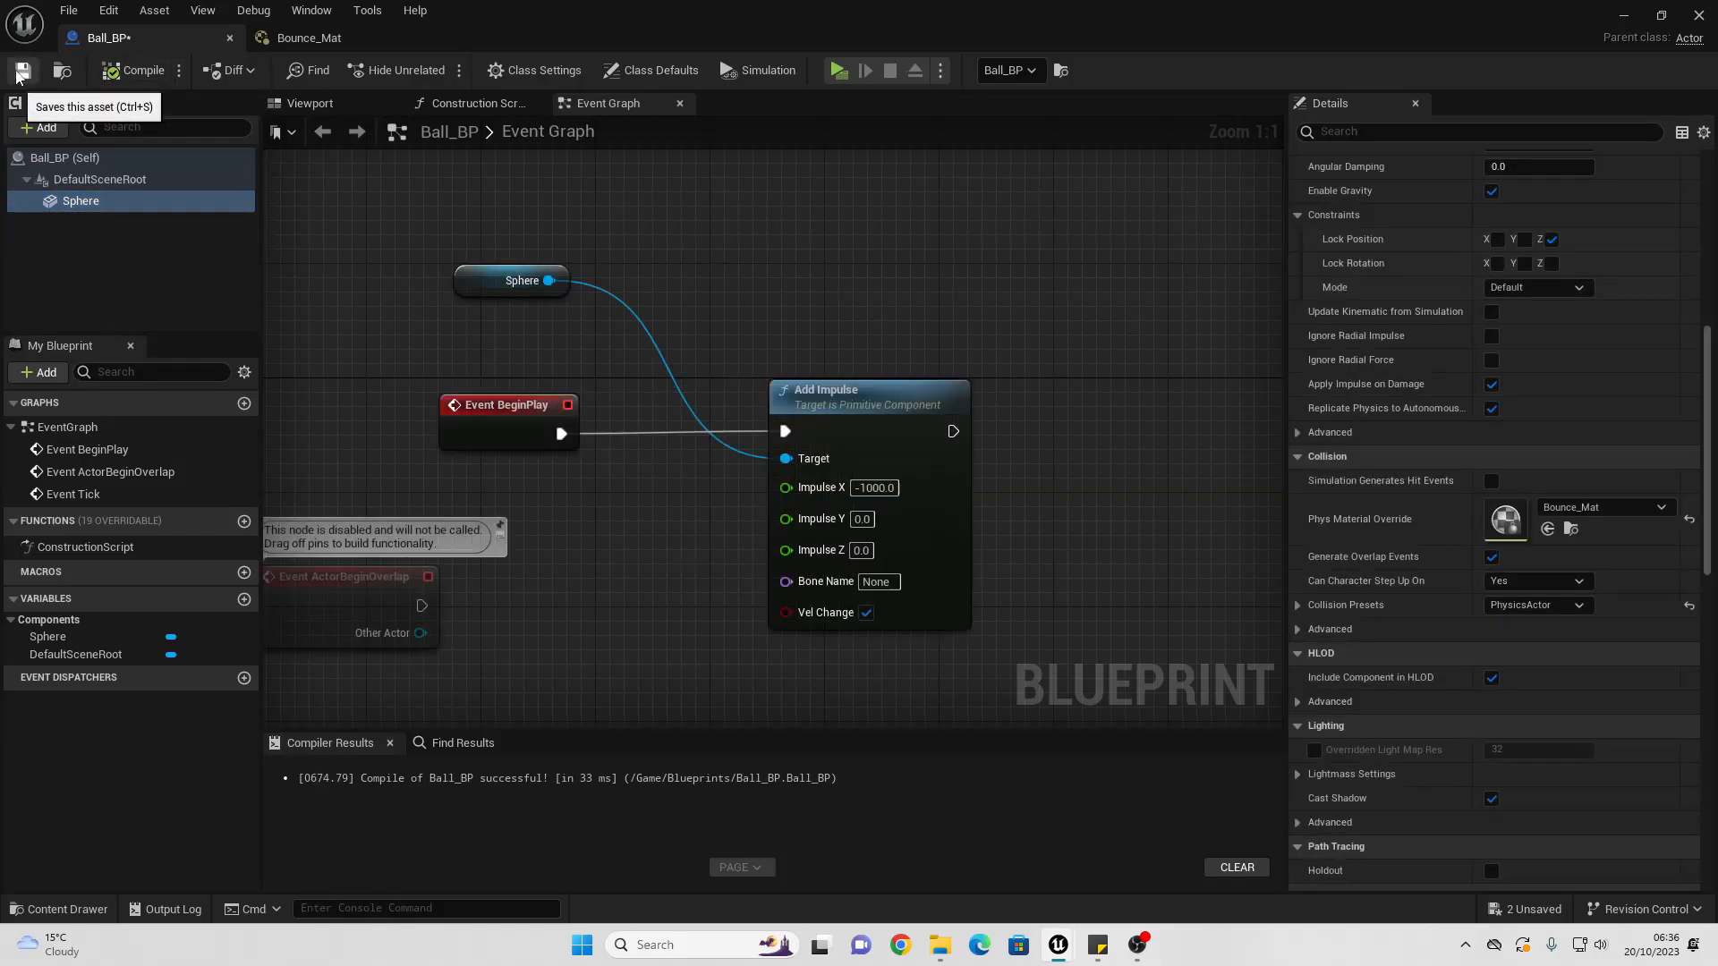
# Step: Assign Bounce_Mat as the Phys Material Override of the Cube in Paddle_BP, and compile and save the blueprint
pyautogui.click(1625, 17)
pyautogui.doubleClick(340, 752)
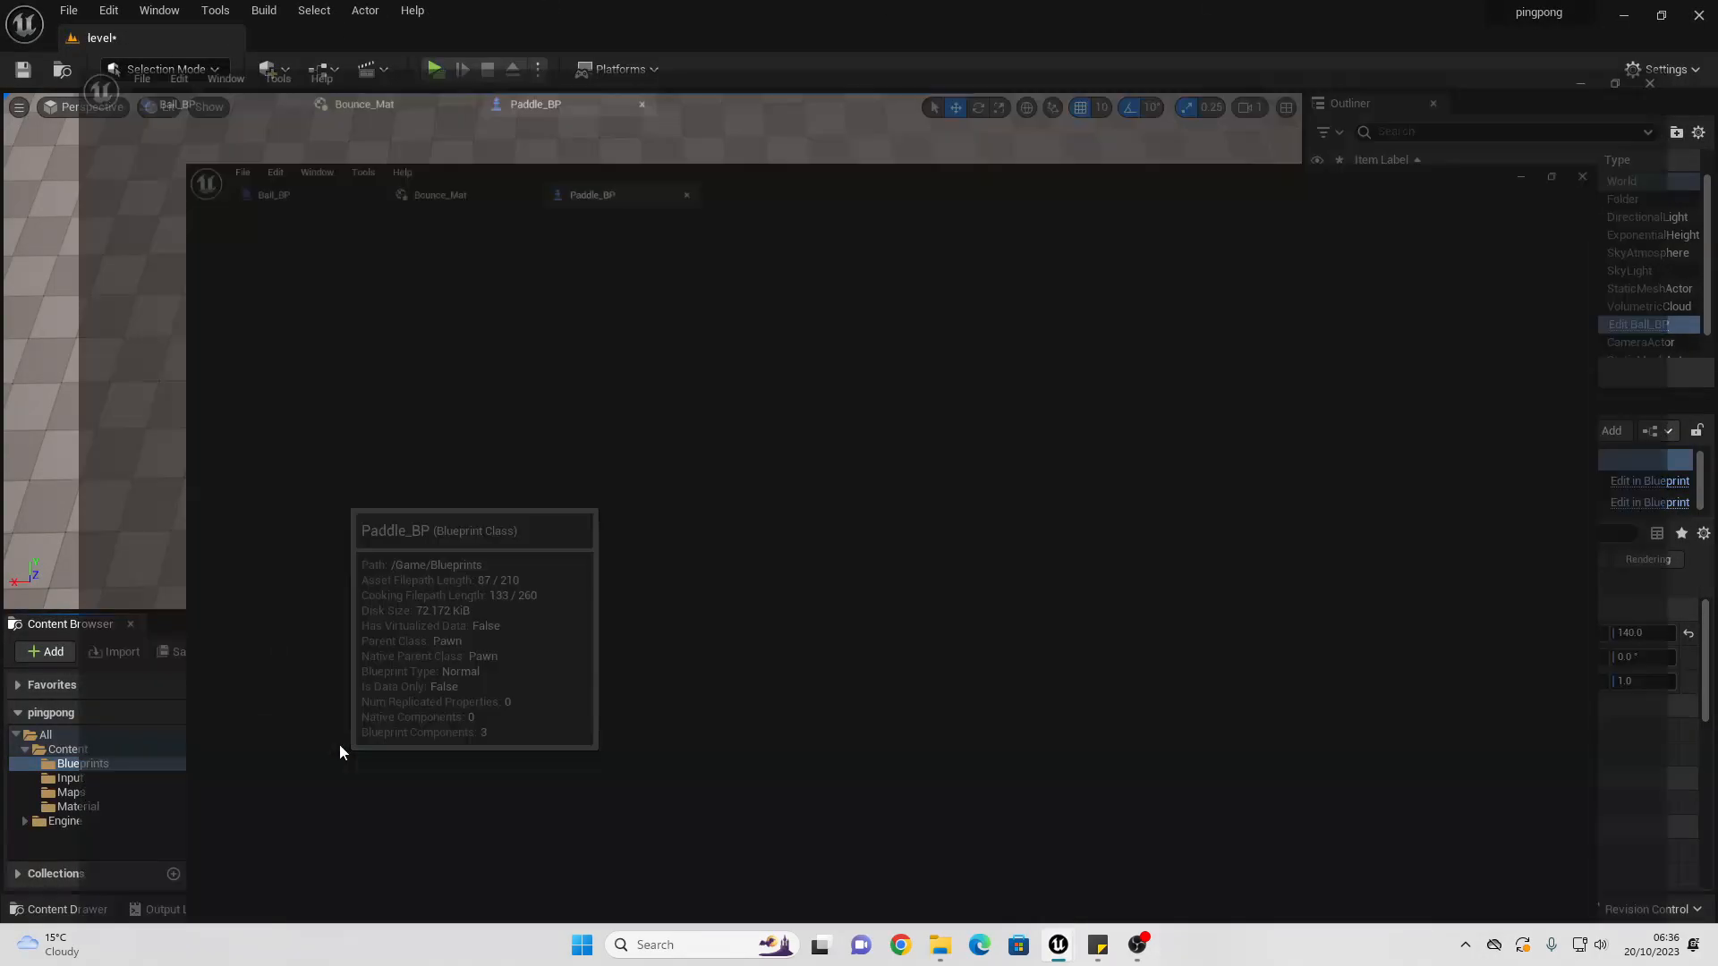
pyautogui.click(103, 222)
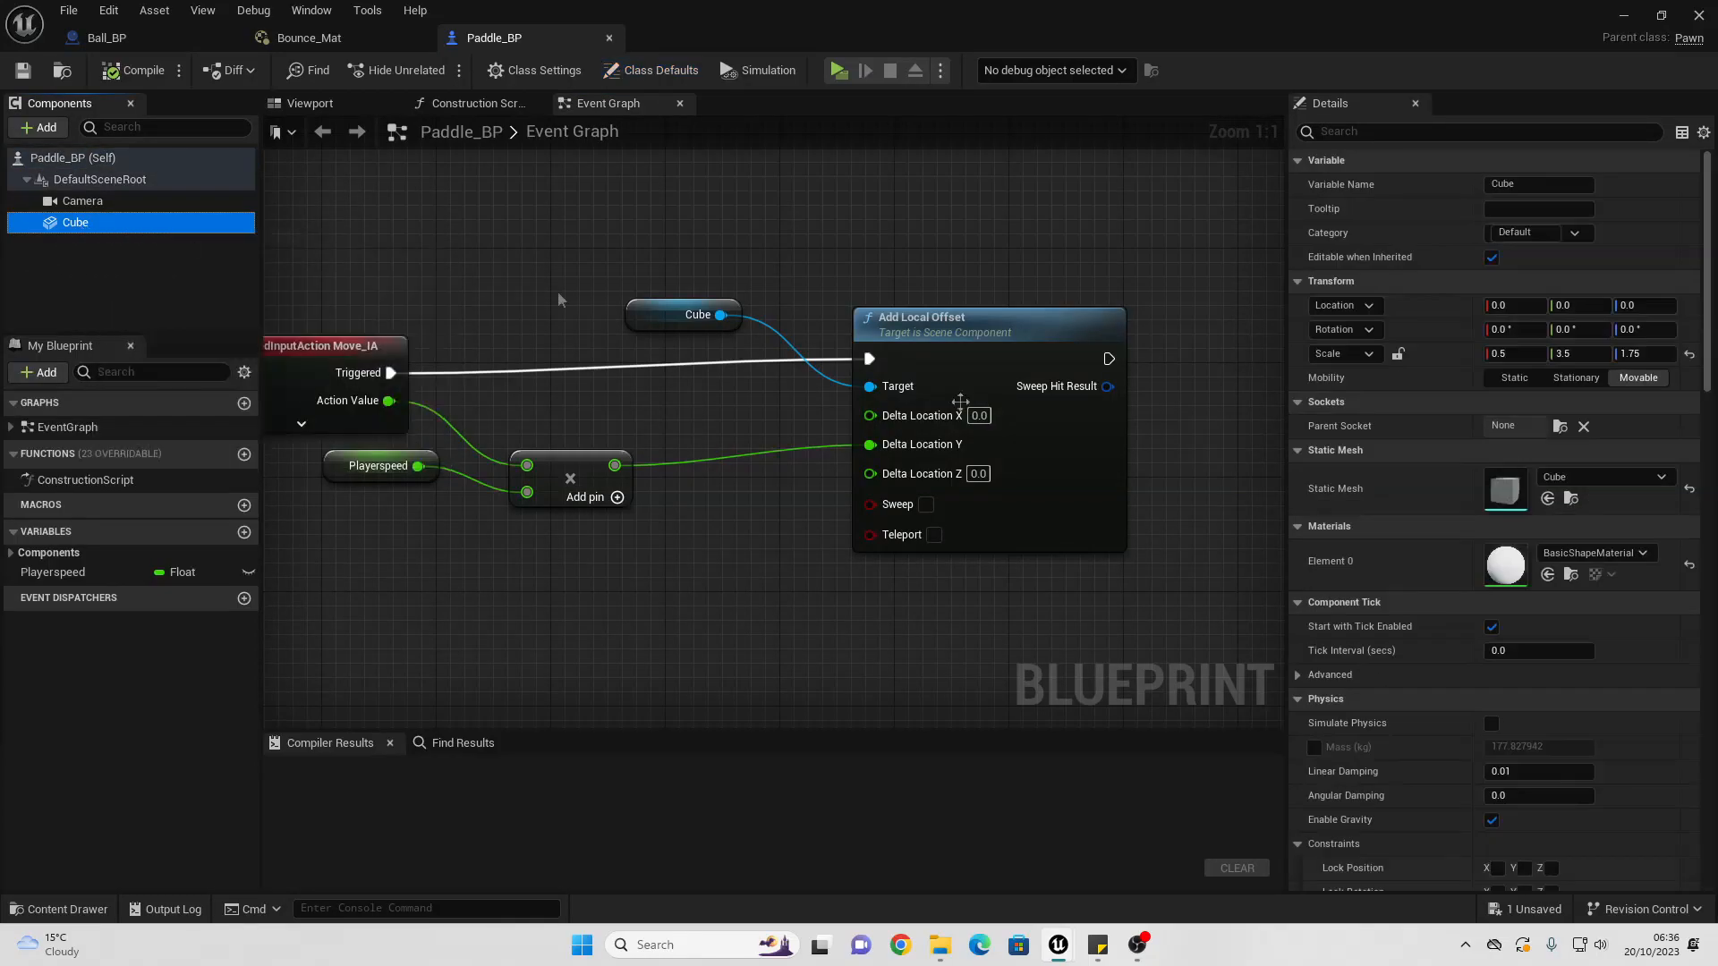
pyautogui.scroll(-10, 1586, 694)
pyautogui.click(1571, 707)
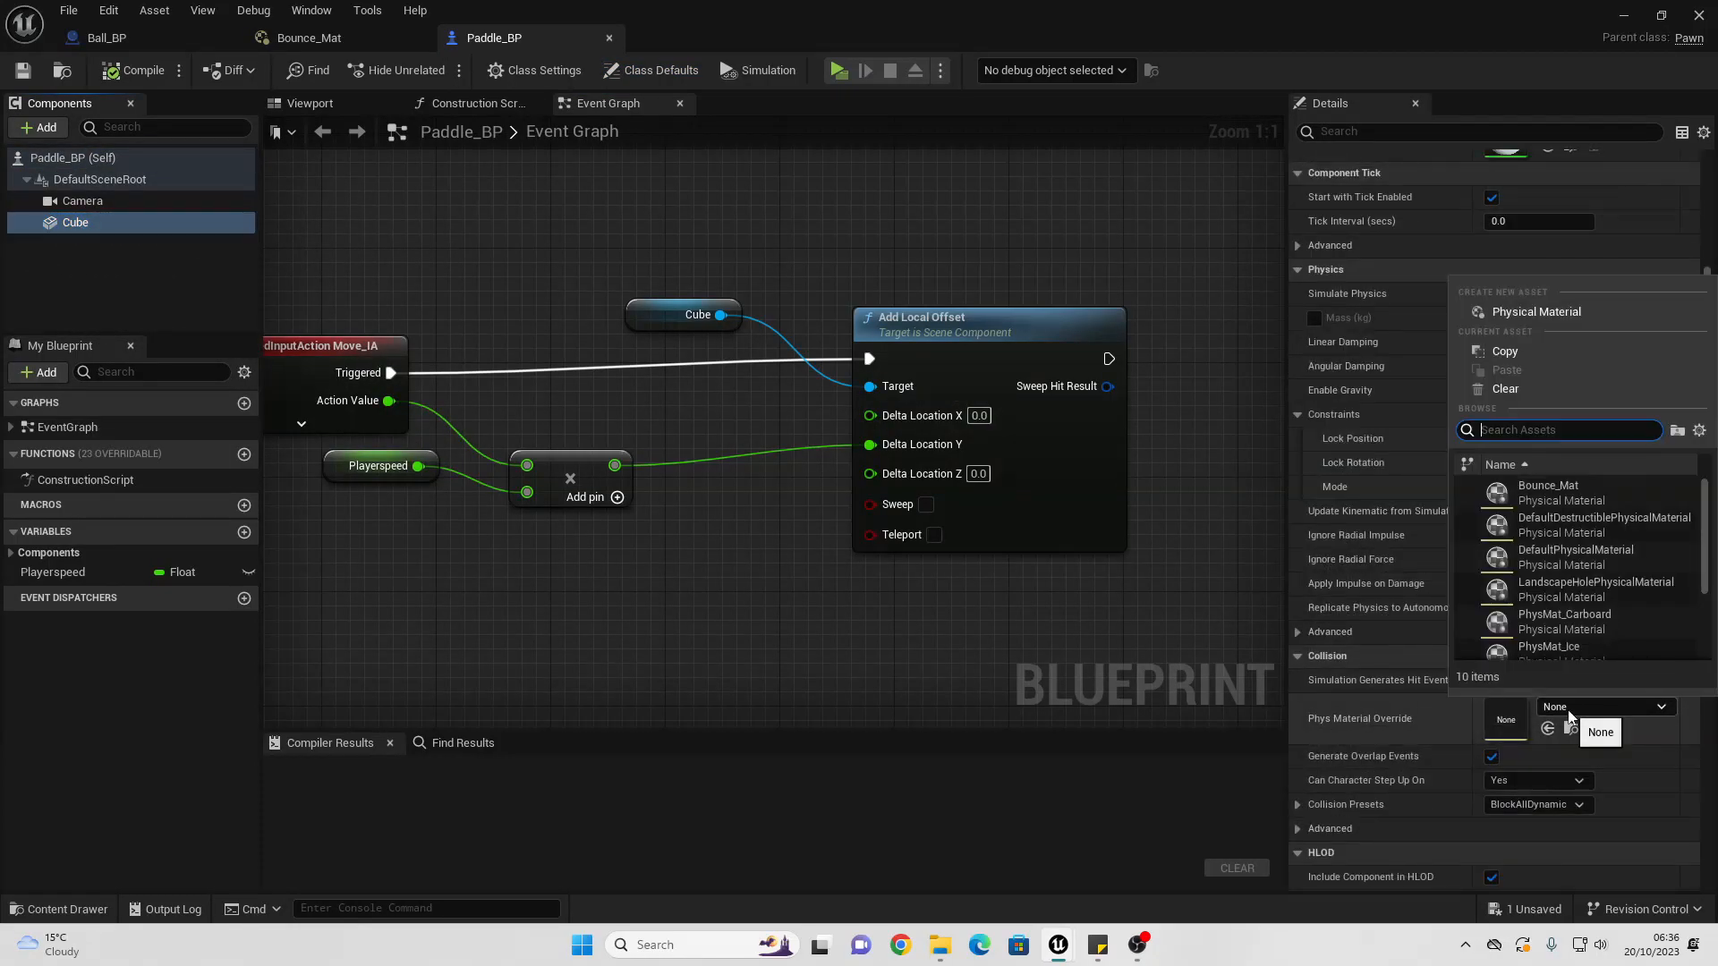
pyautogui.click(1568, 493)
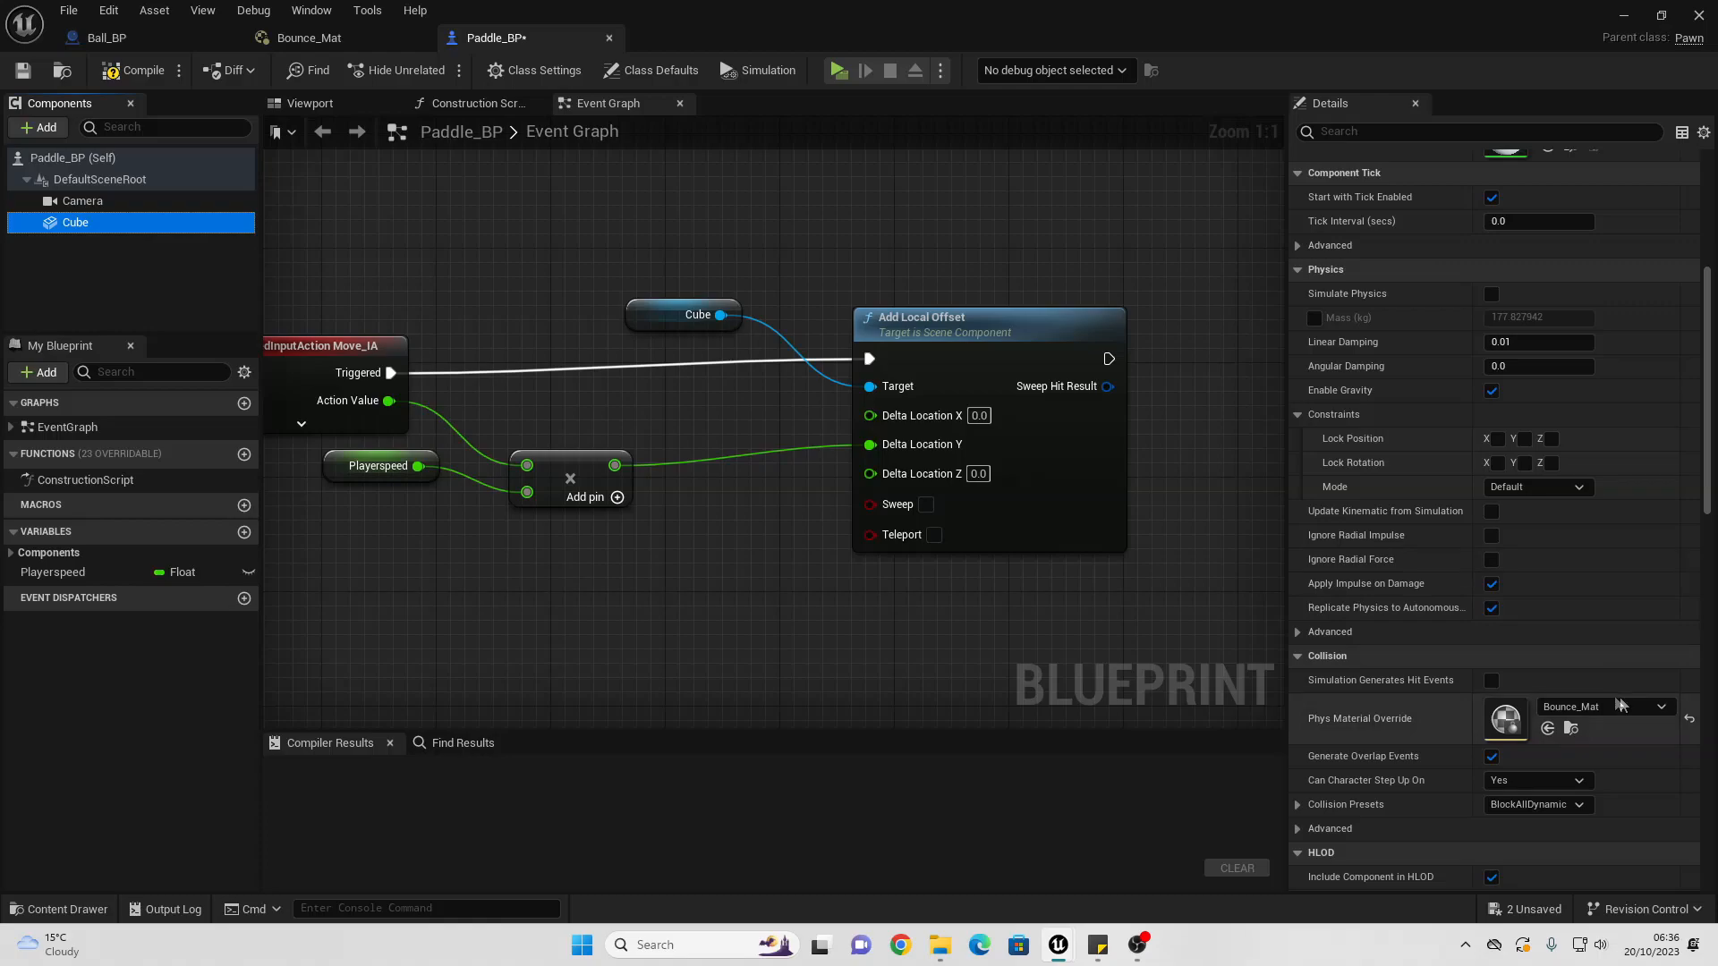
pyautogui.click(132, 70)
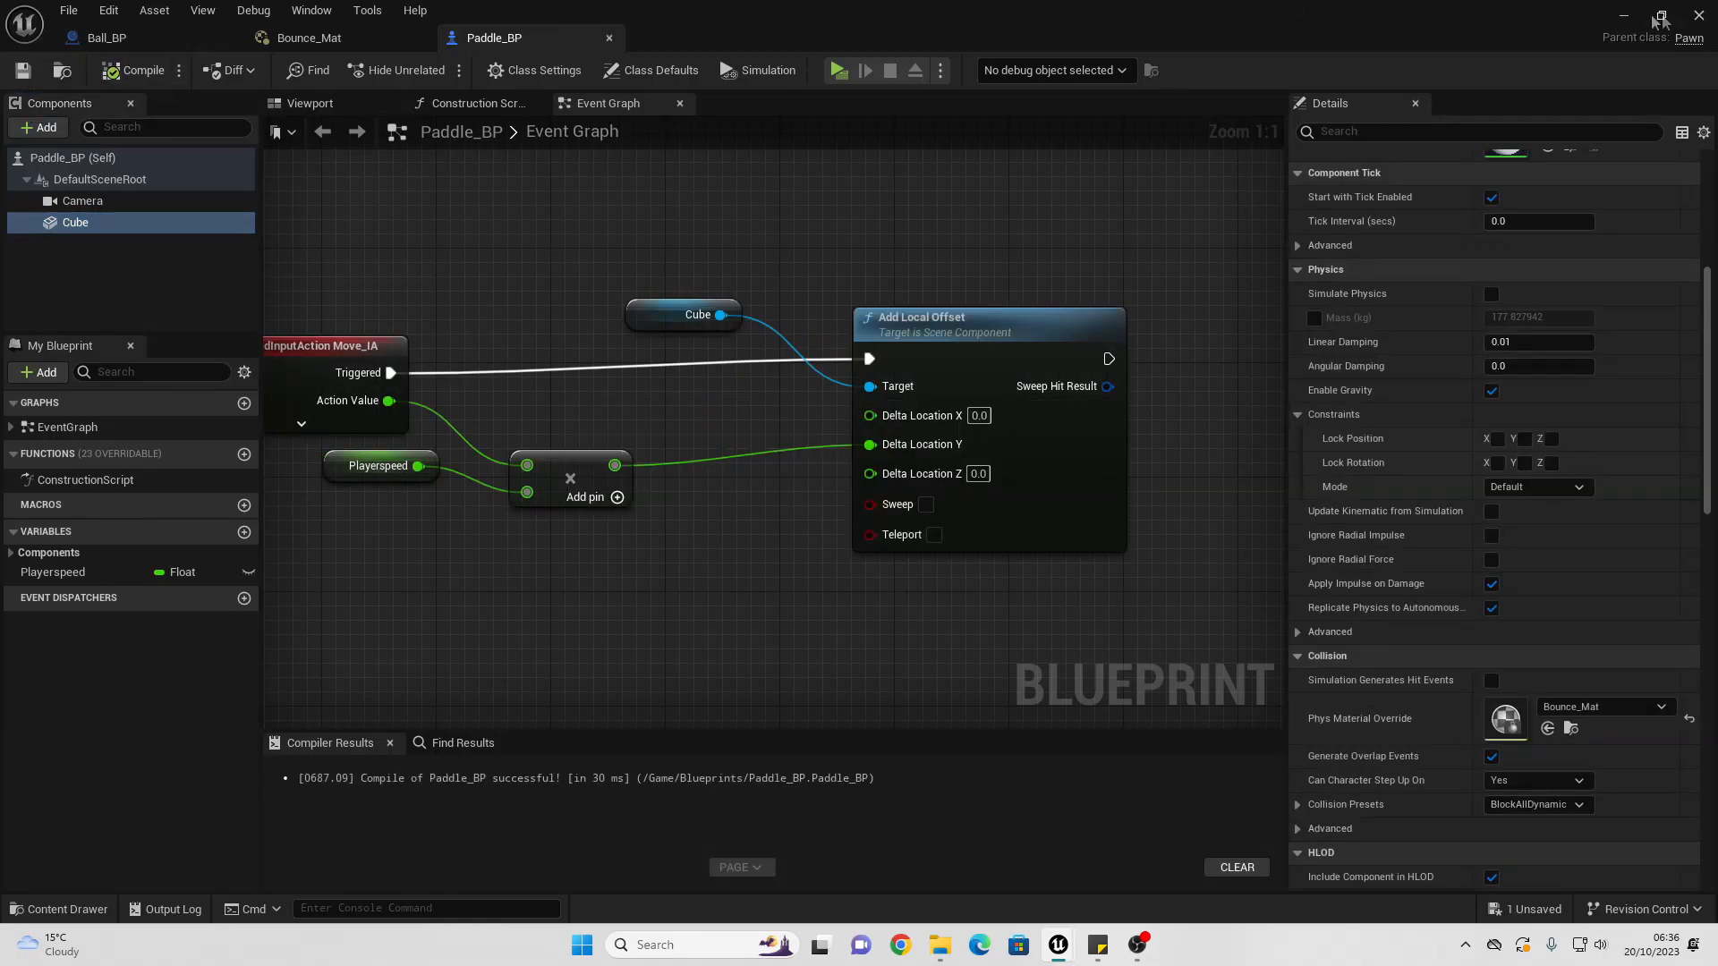
# Step: Return to the level and test-run the game to check how the ball bounces off the paddle
pyautogui.click(1623, 15)
pyautogui.click(436, 70)
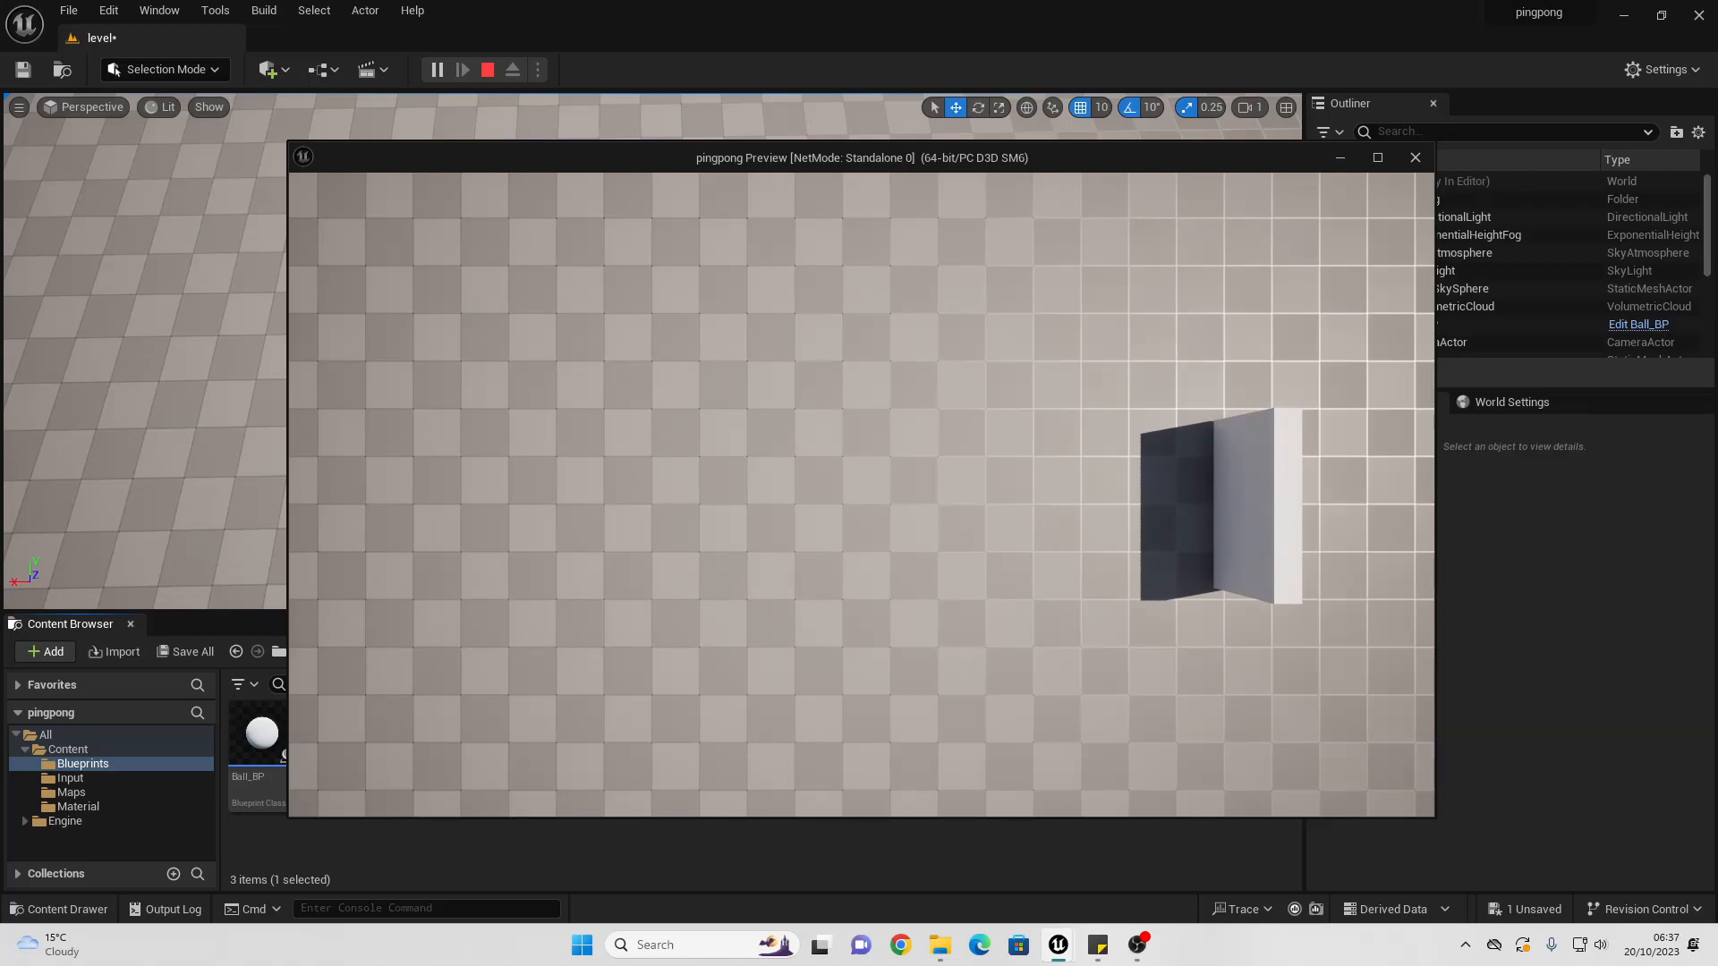
pyautogui.press('Escape')
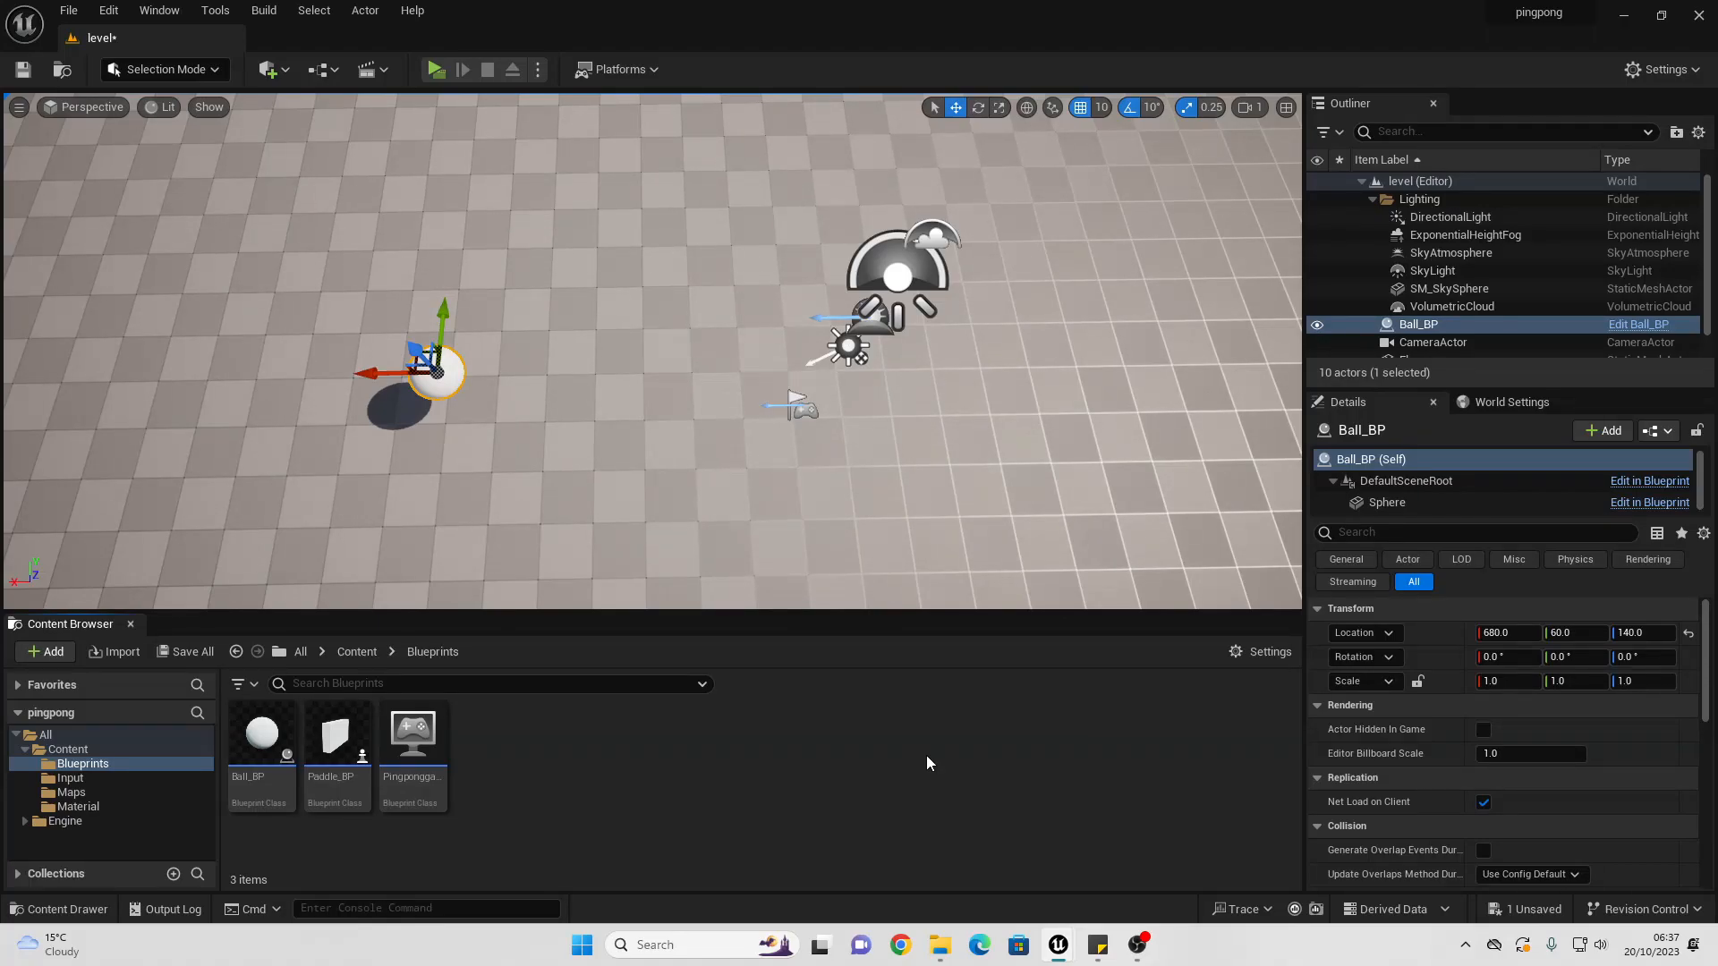
# Step: Add a Cube shape to the level and place it beyond the ball at location 280, 470, -20
pyautogui.click(285, 73)
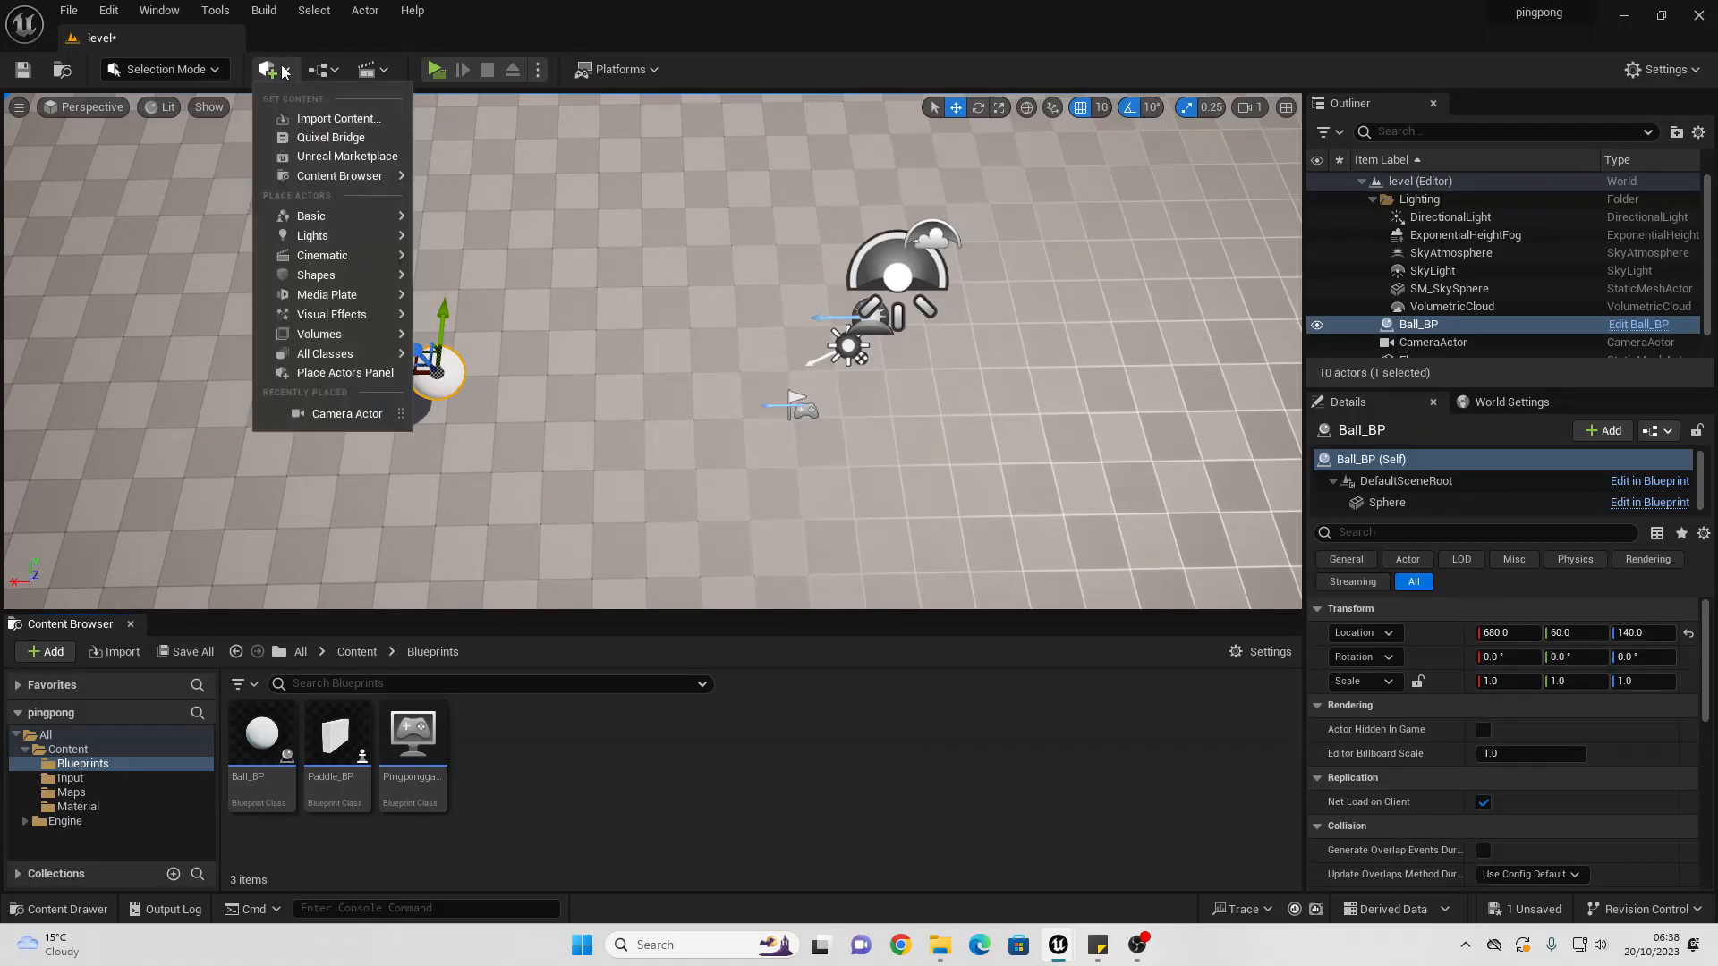
pyautogui.moveTo(358, 244)
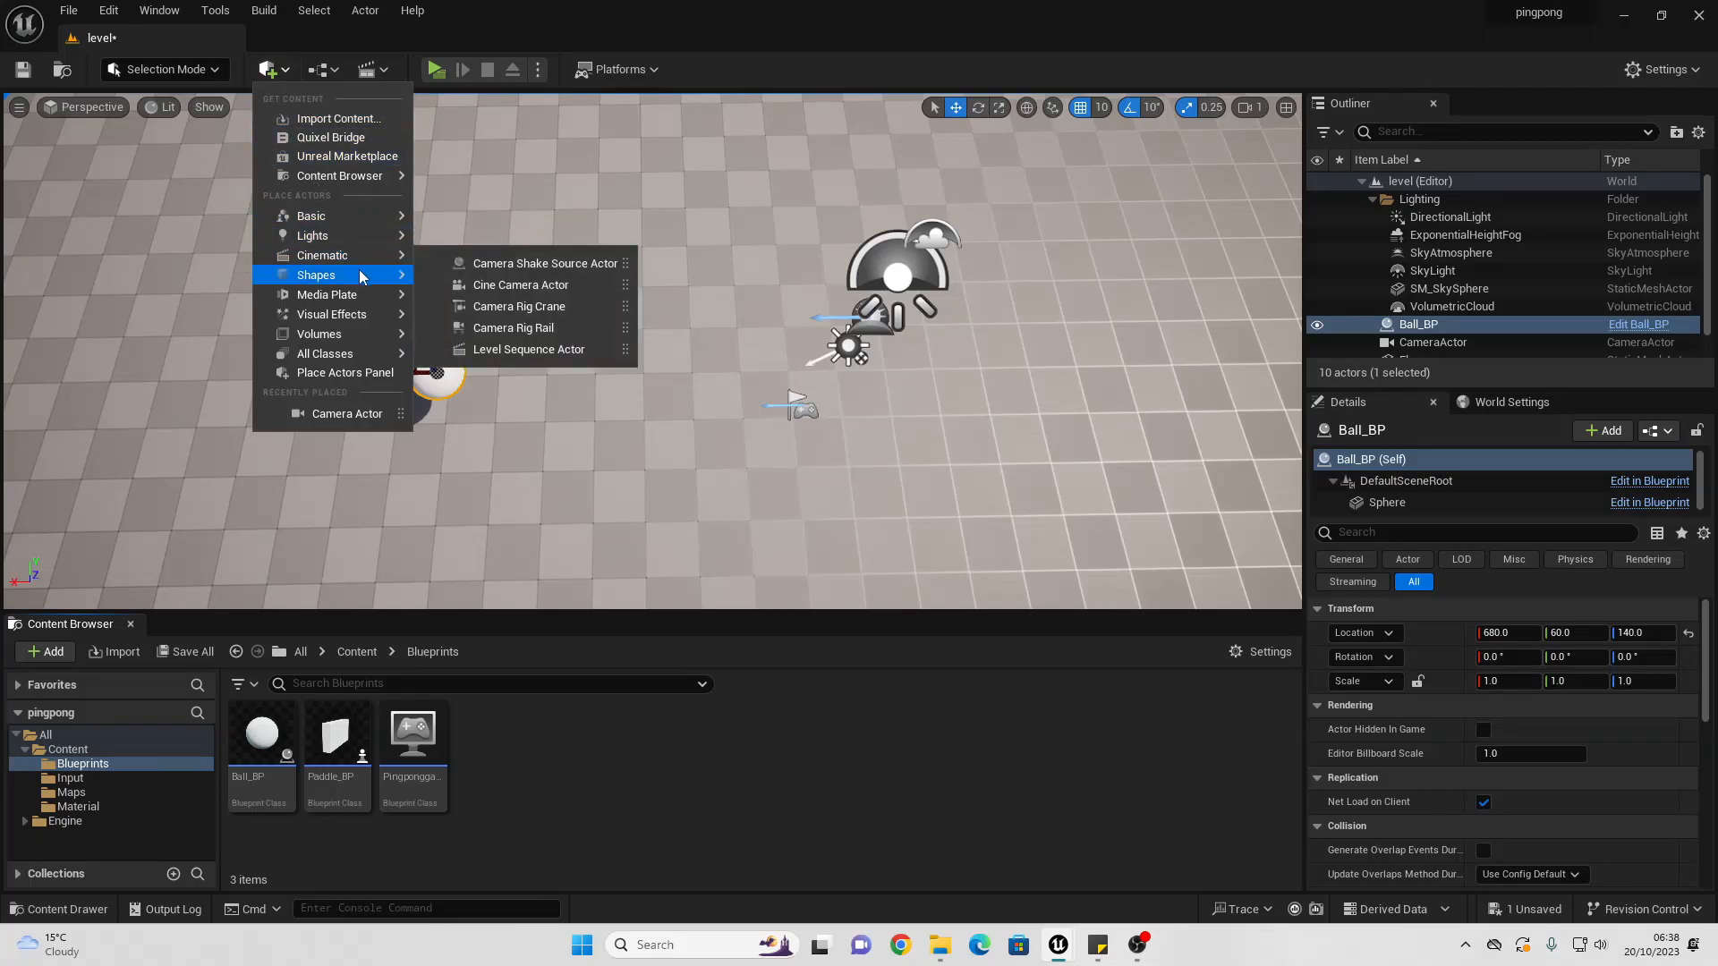
pyautogui.moveTo(358, 273)
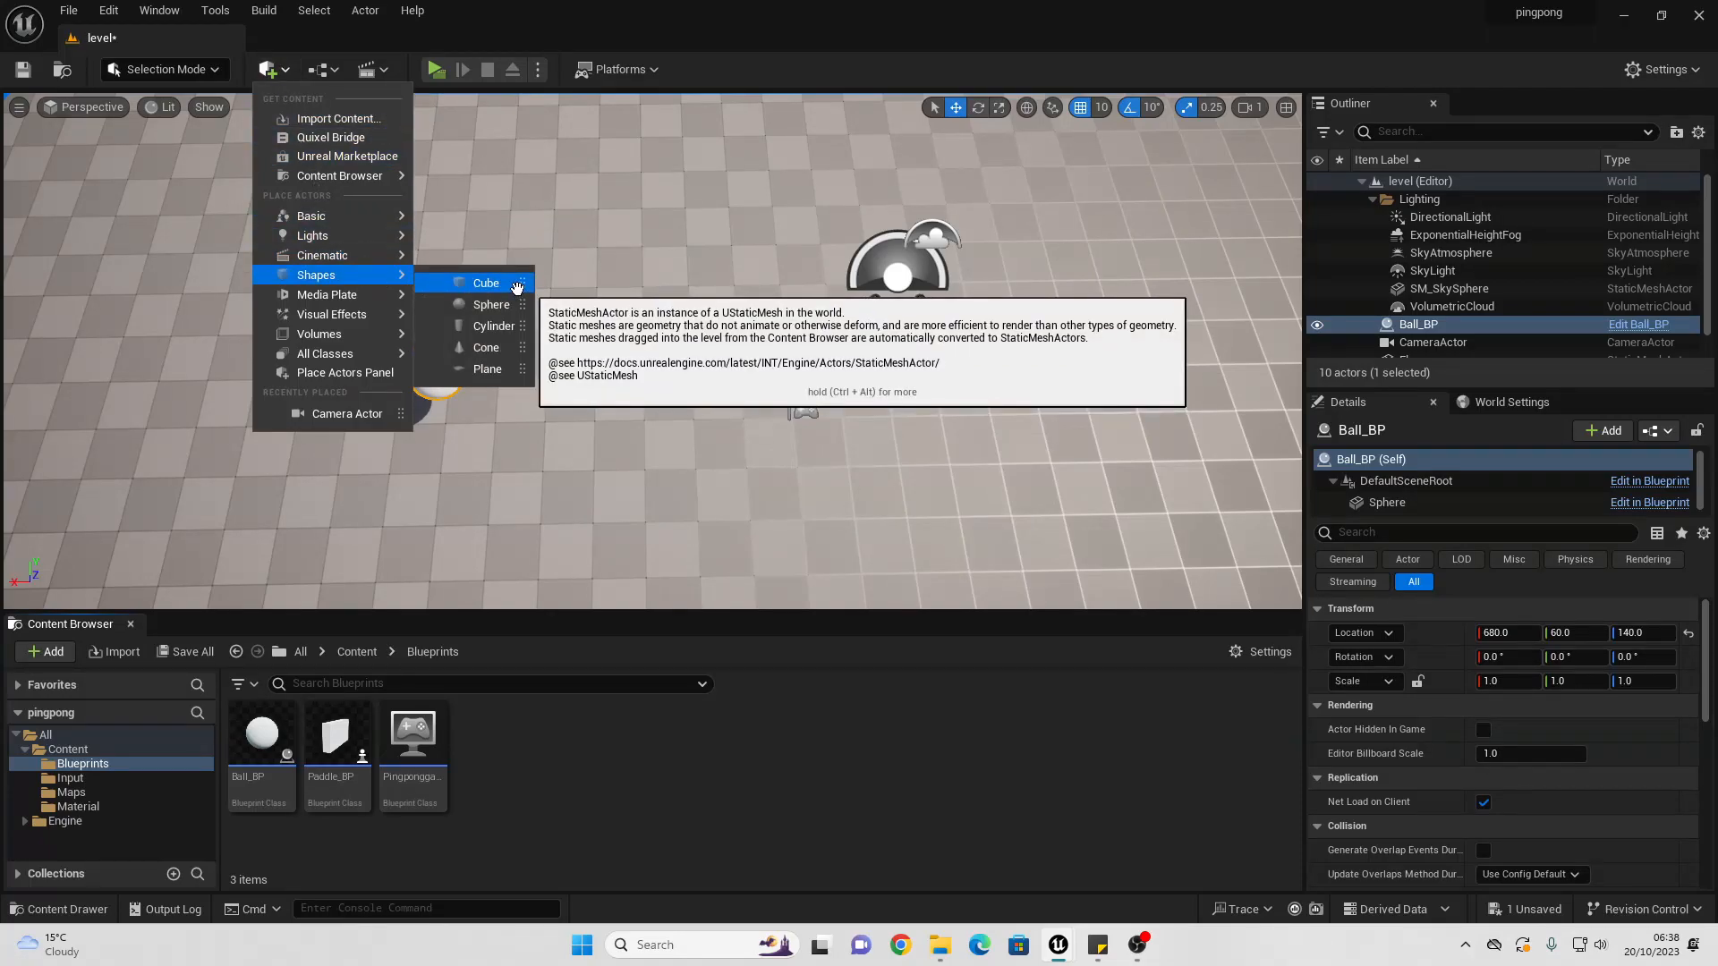
pyautogui.click(488, 283)
pyautogui.moveTo(651, 342); pyautogui.dragTo(641, 182)
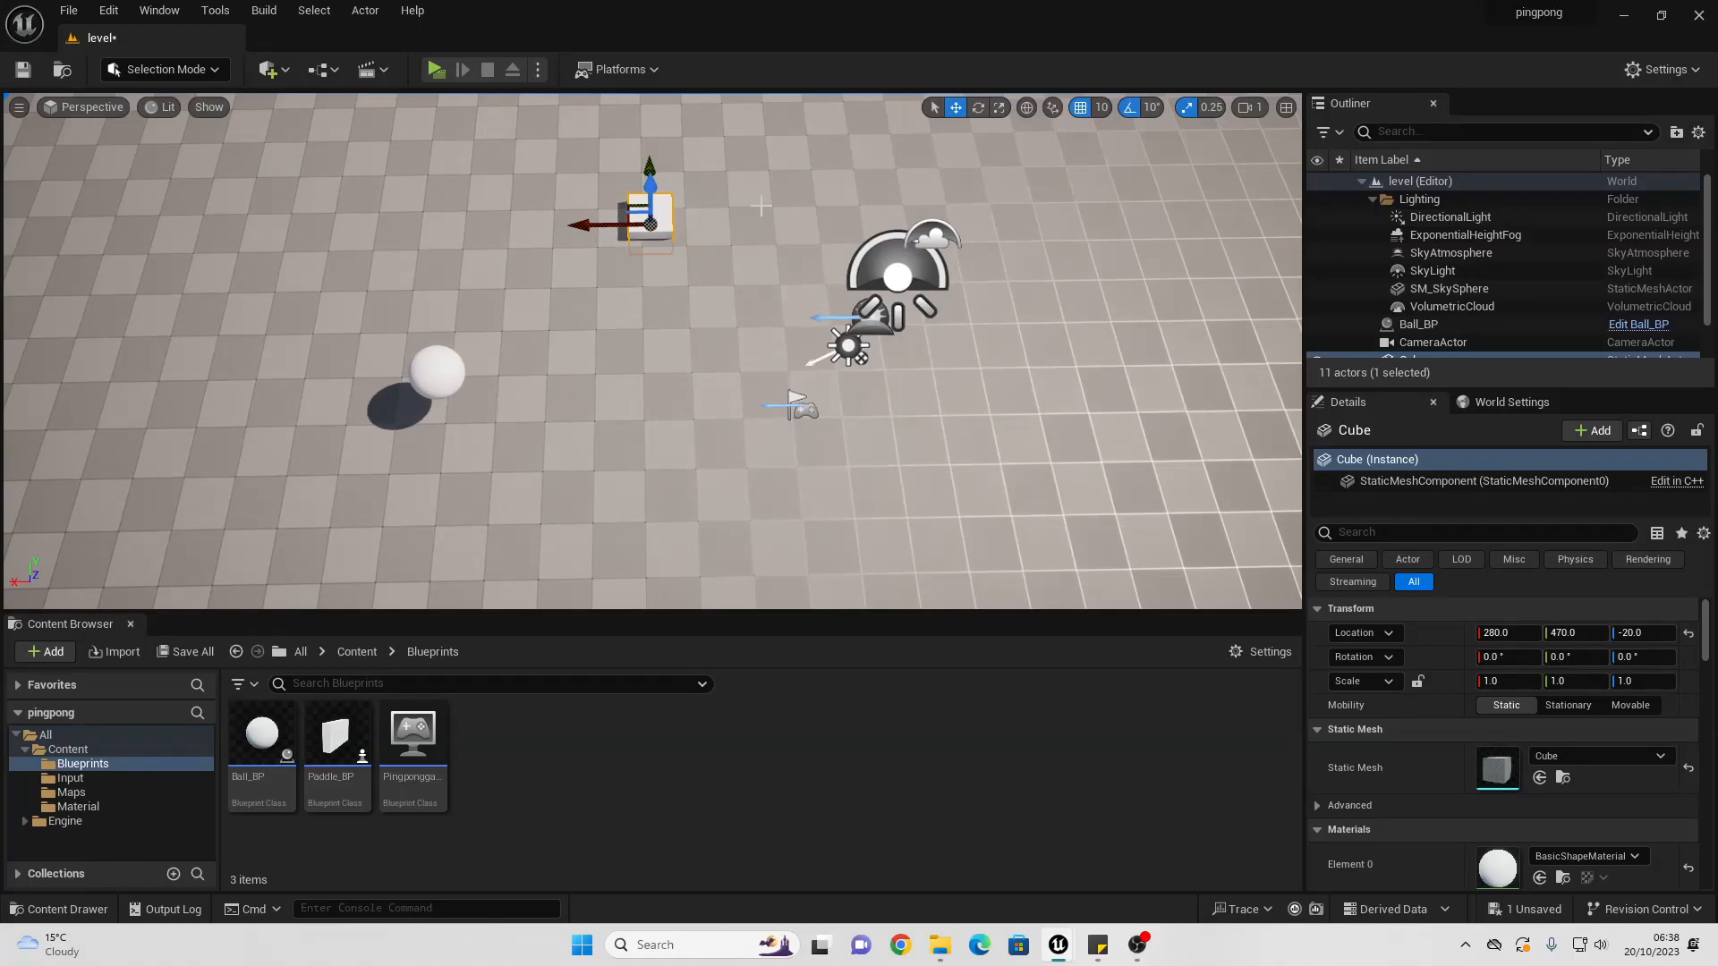
# Step: Stretch the cube into a long, thin wall with an X scale of 26.5 and a Y scale of 0.5
pyautogui.press('r')
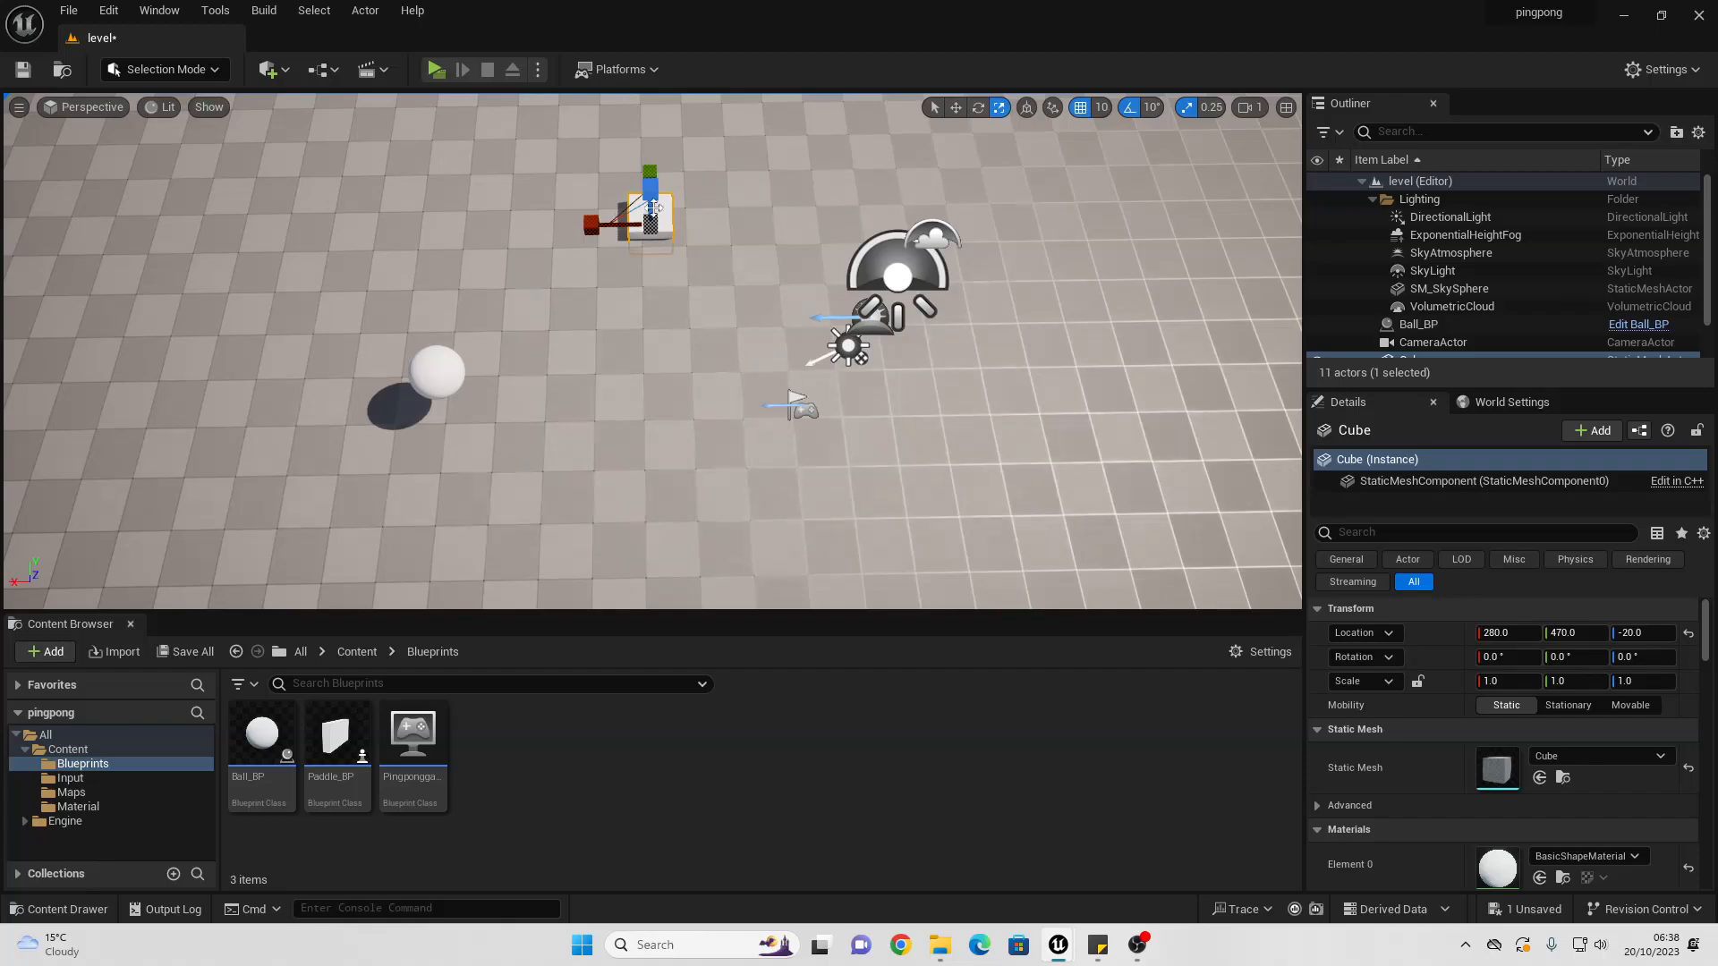
pyautogui.moveTo(603, 224); pyautogui.dragTo(161, 224)
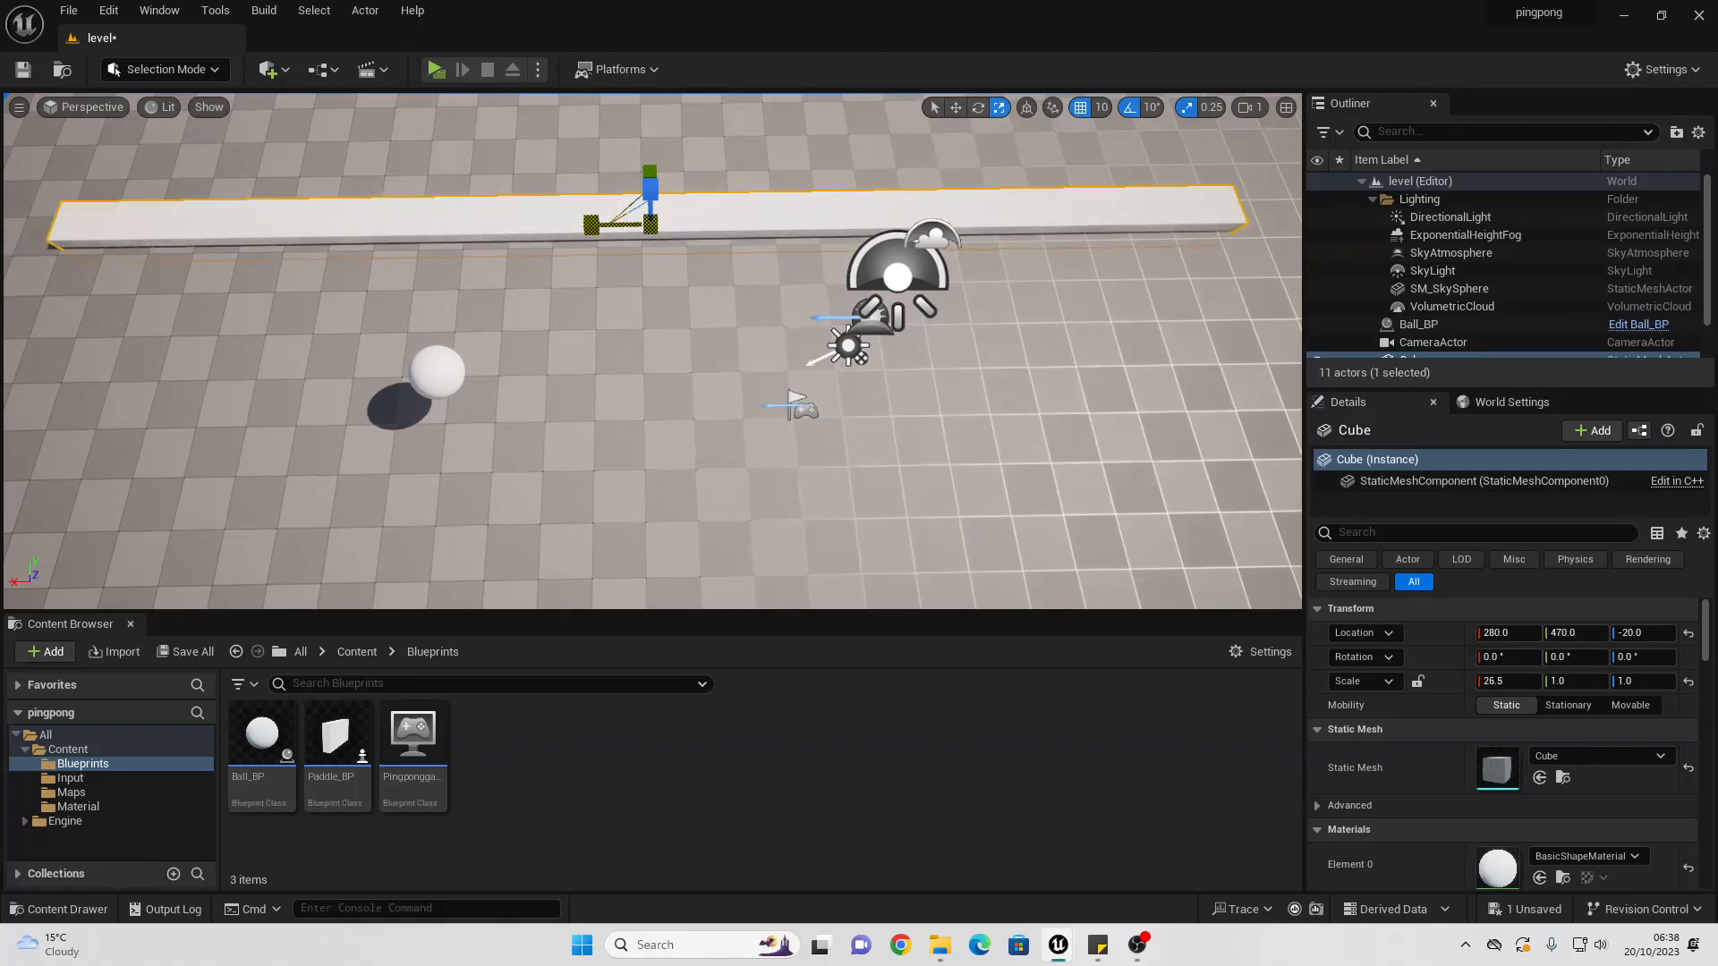
pyautogui.moveTo(602, 224); pyautogui.dragTo(389, 278, button='right')
pyautogui.moveTo(775, 304); pyautogui.dragTo(449, 368)
# Step: Duplicate the wall and move the copy to the opposite side of the play area at Y -710
pyautogui.click(956, 108)
pyautogui.moveTo(449, 367); pyautogui.dragTo(689, 376, button='right')
pyautogui.press('s')
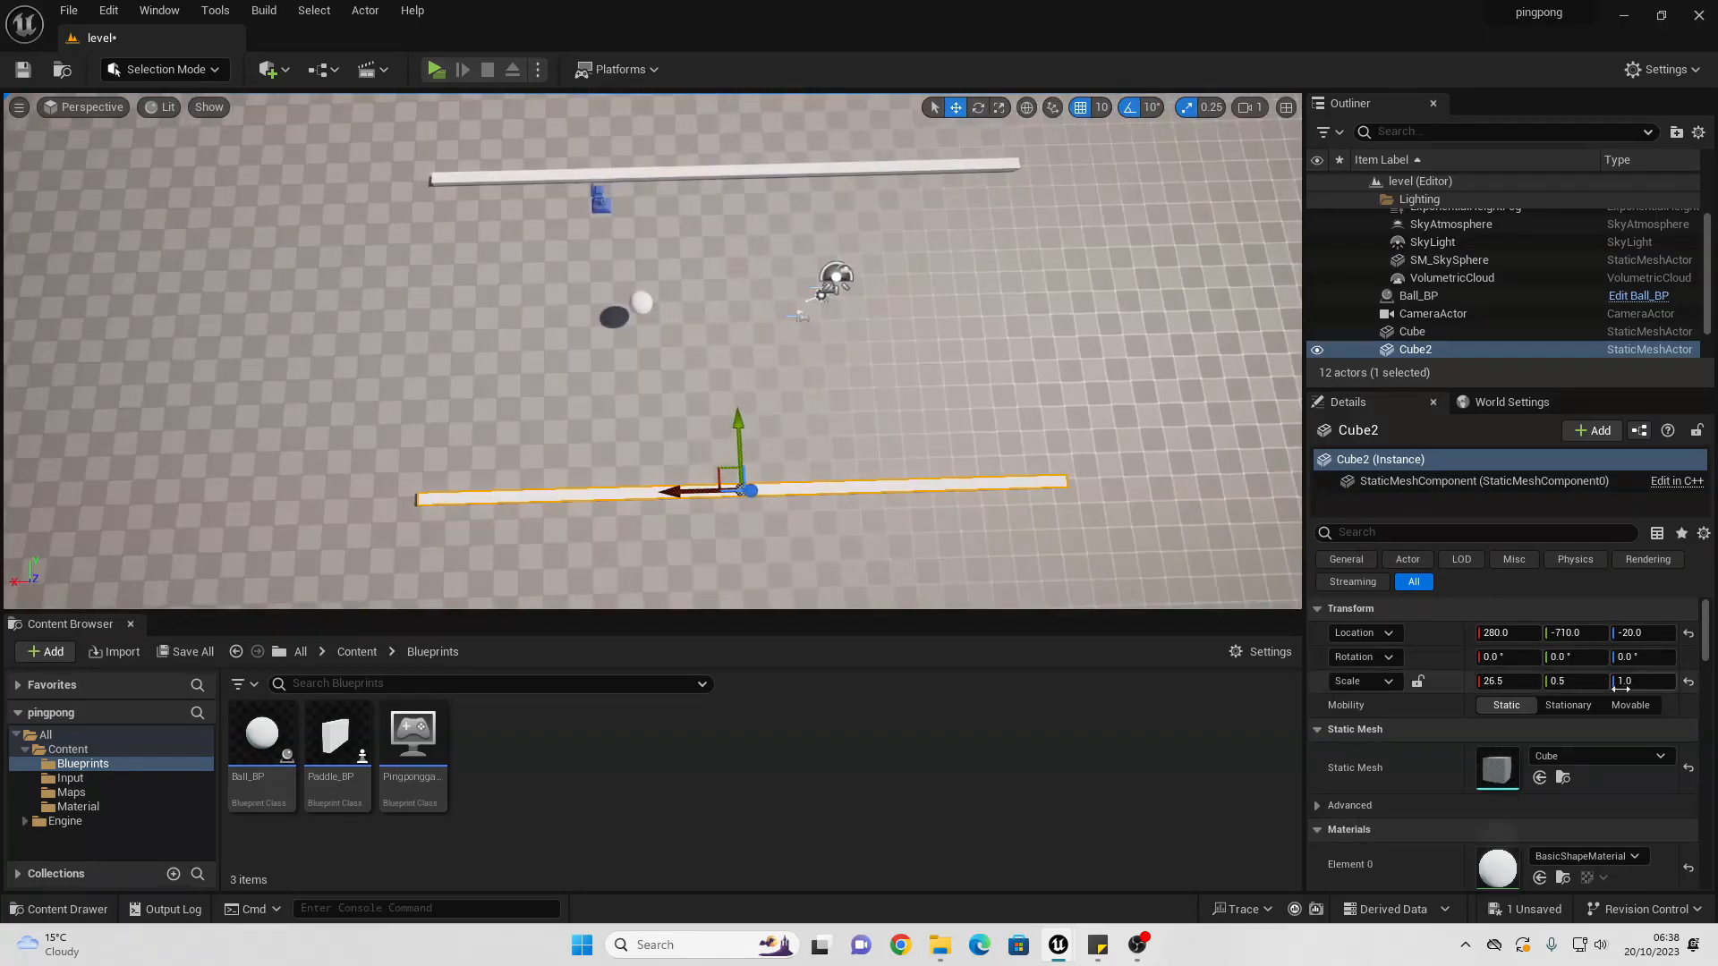
# Step: Assign Bounce_Mat as the Phys Material Override of the duplicated wall Cube2
pyautogui.scroll(-10, 1605, 702)
pyautogui.scroll(-2, 1602, 712)
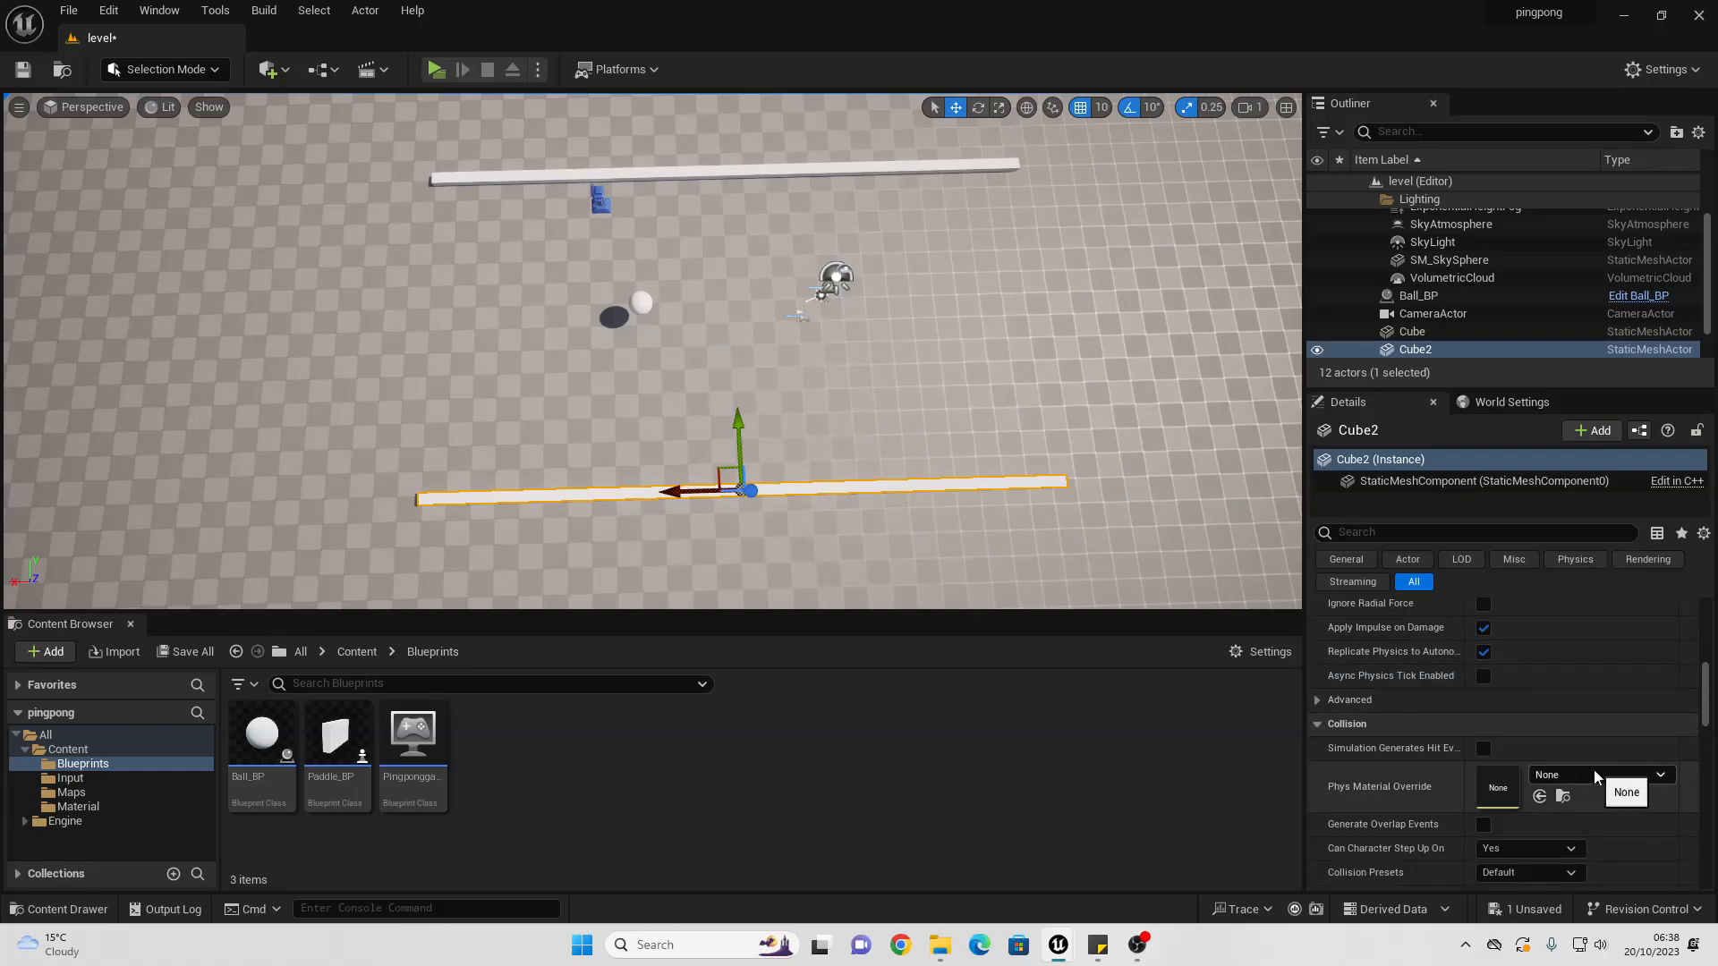
pyautogui.click(1592, 773)
pyautogui.click(1582, 562)
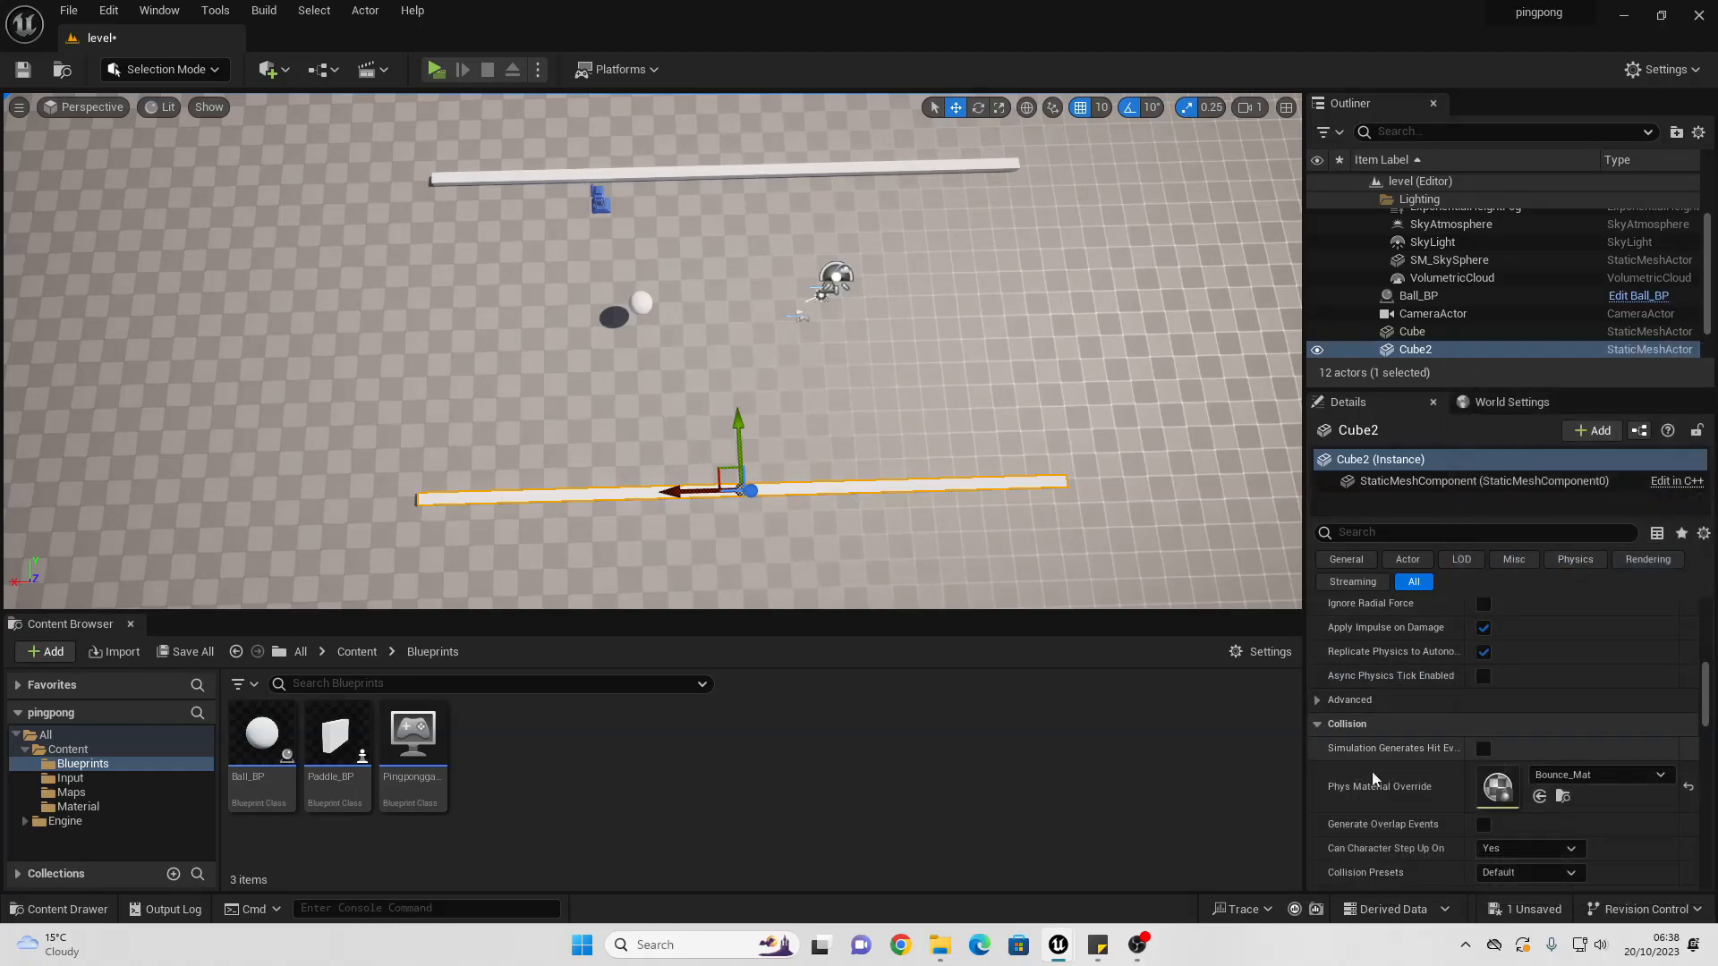
# Step: Assign Bounce_Mat as the Phys Material Override of the original wall Cube, and save the level
pyautogui.click(849, 173)
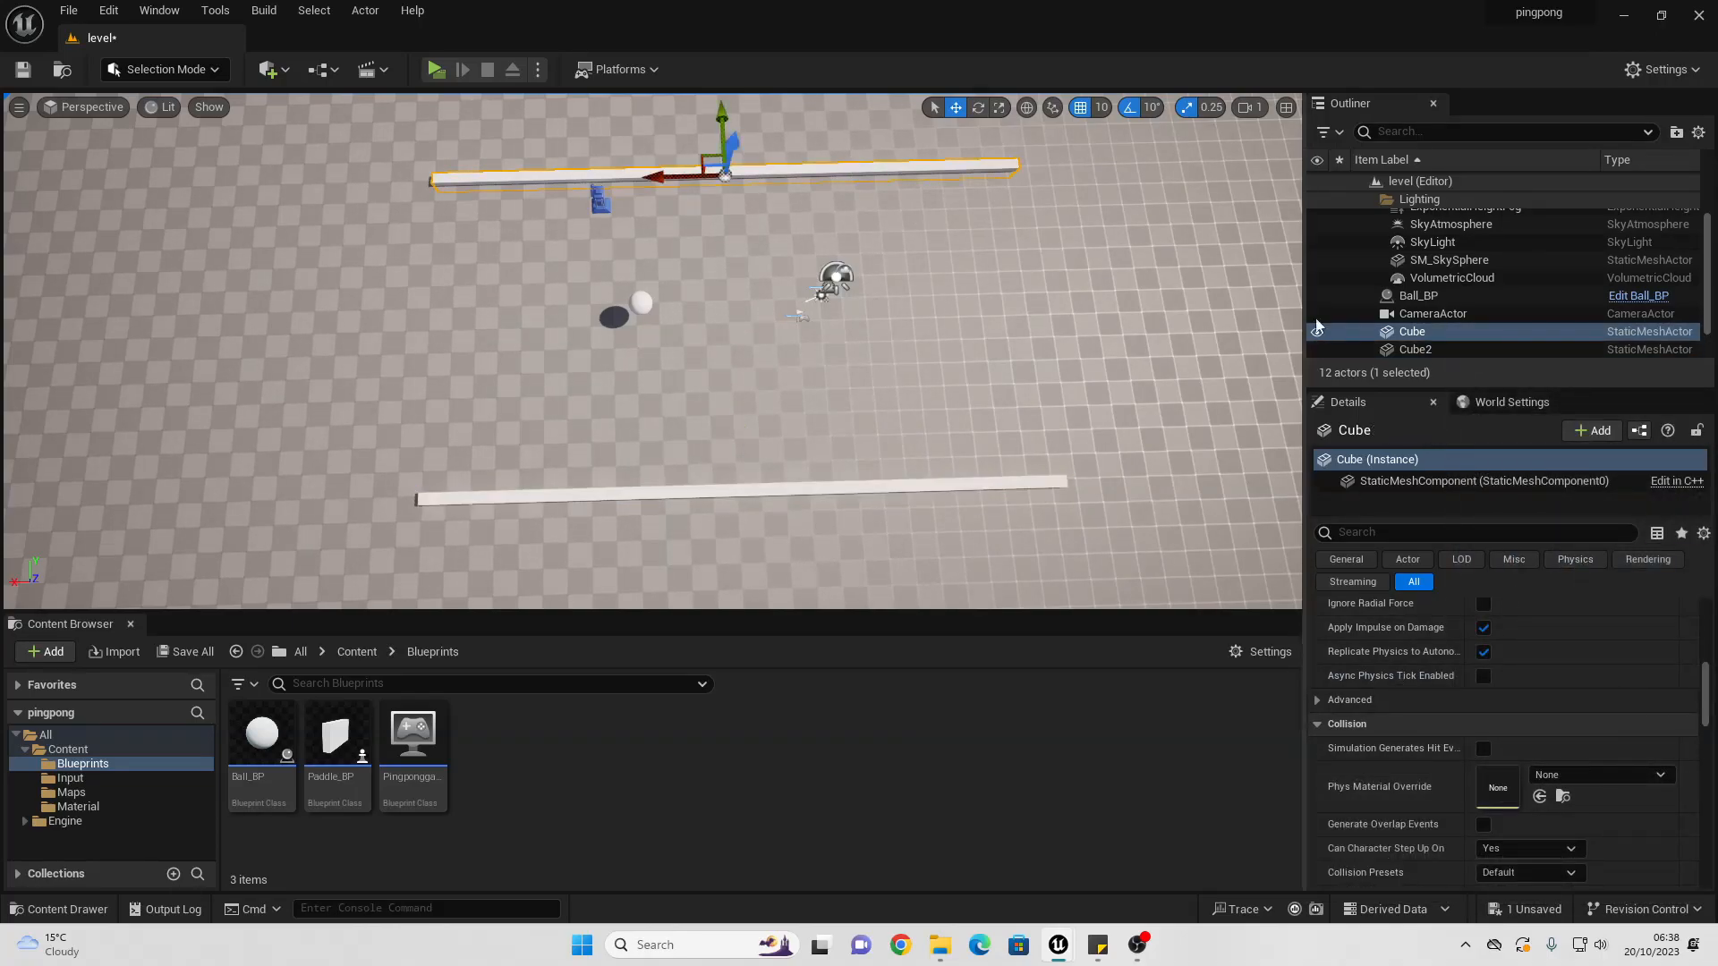
pyautogui.click(1598, 772)
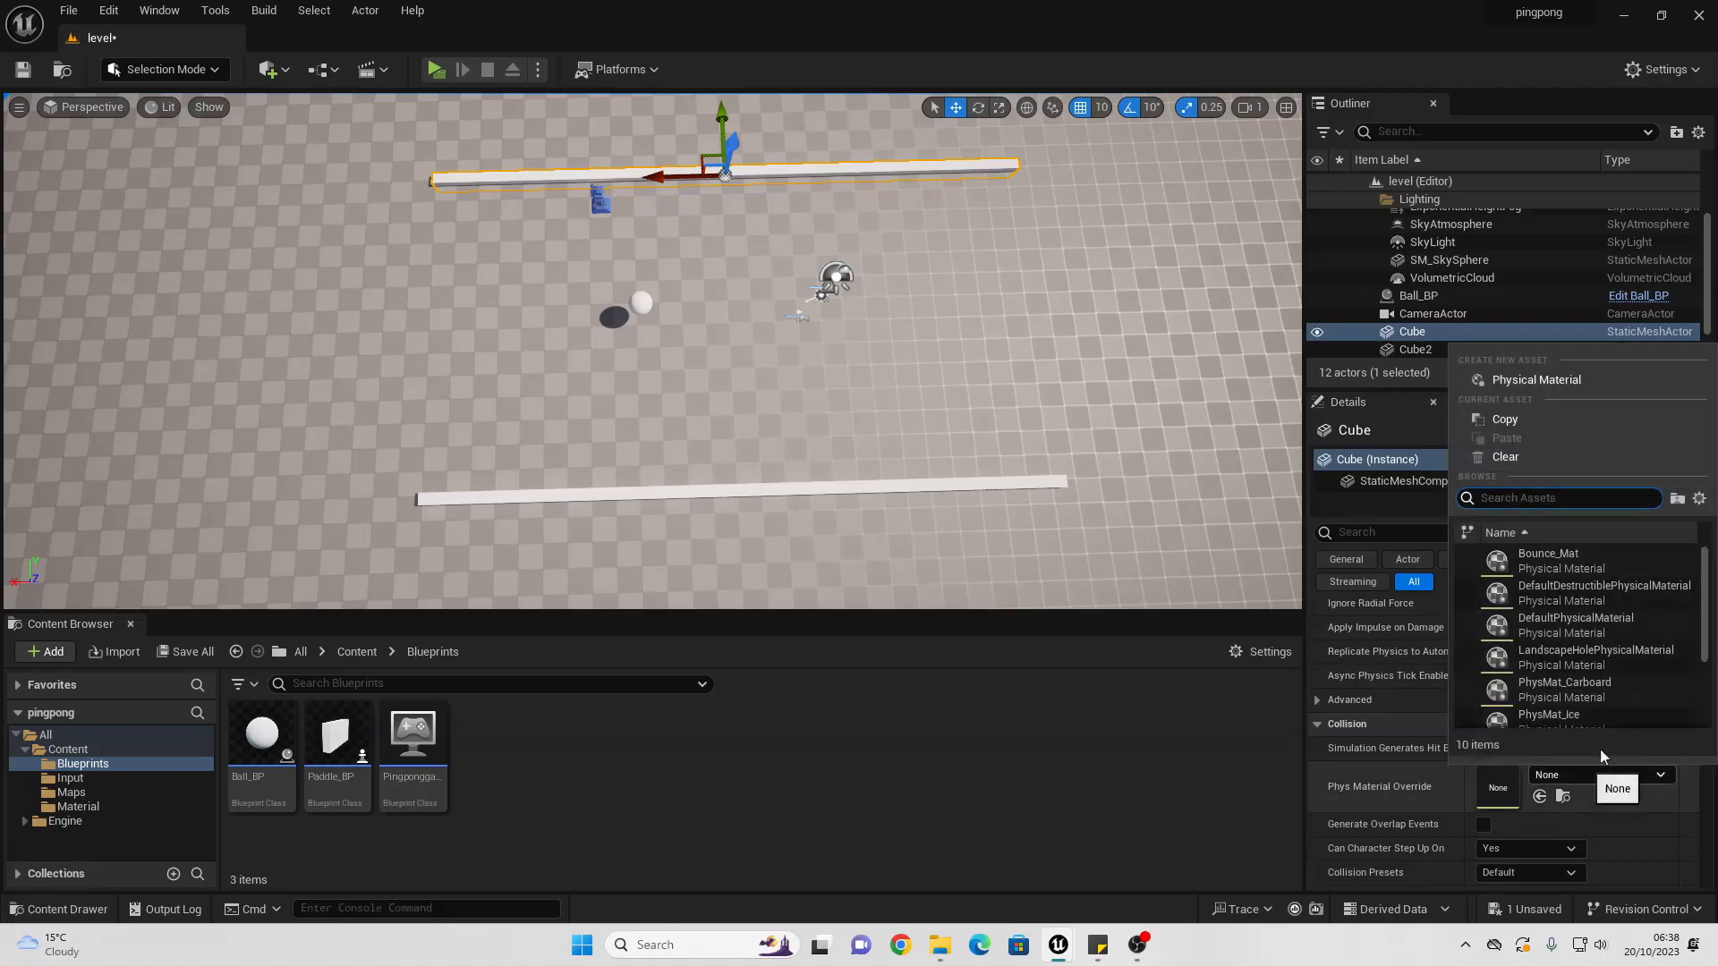
pyautogui.click(1582, 560)
pyautogui.click(24, 70)
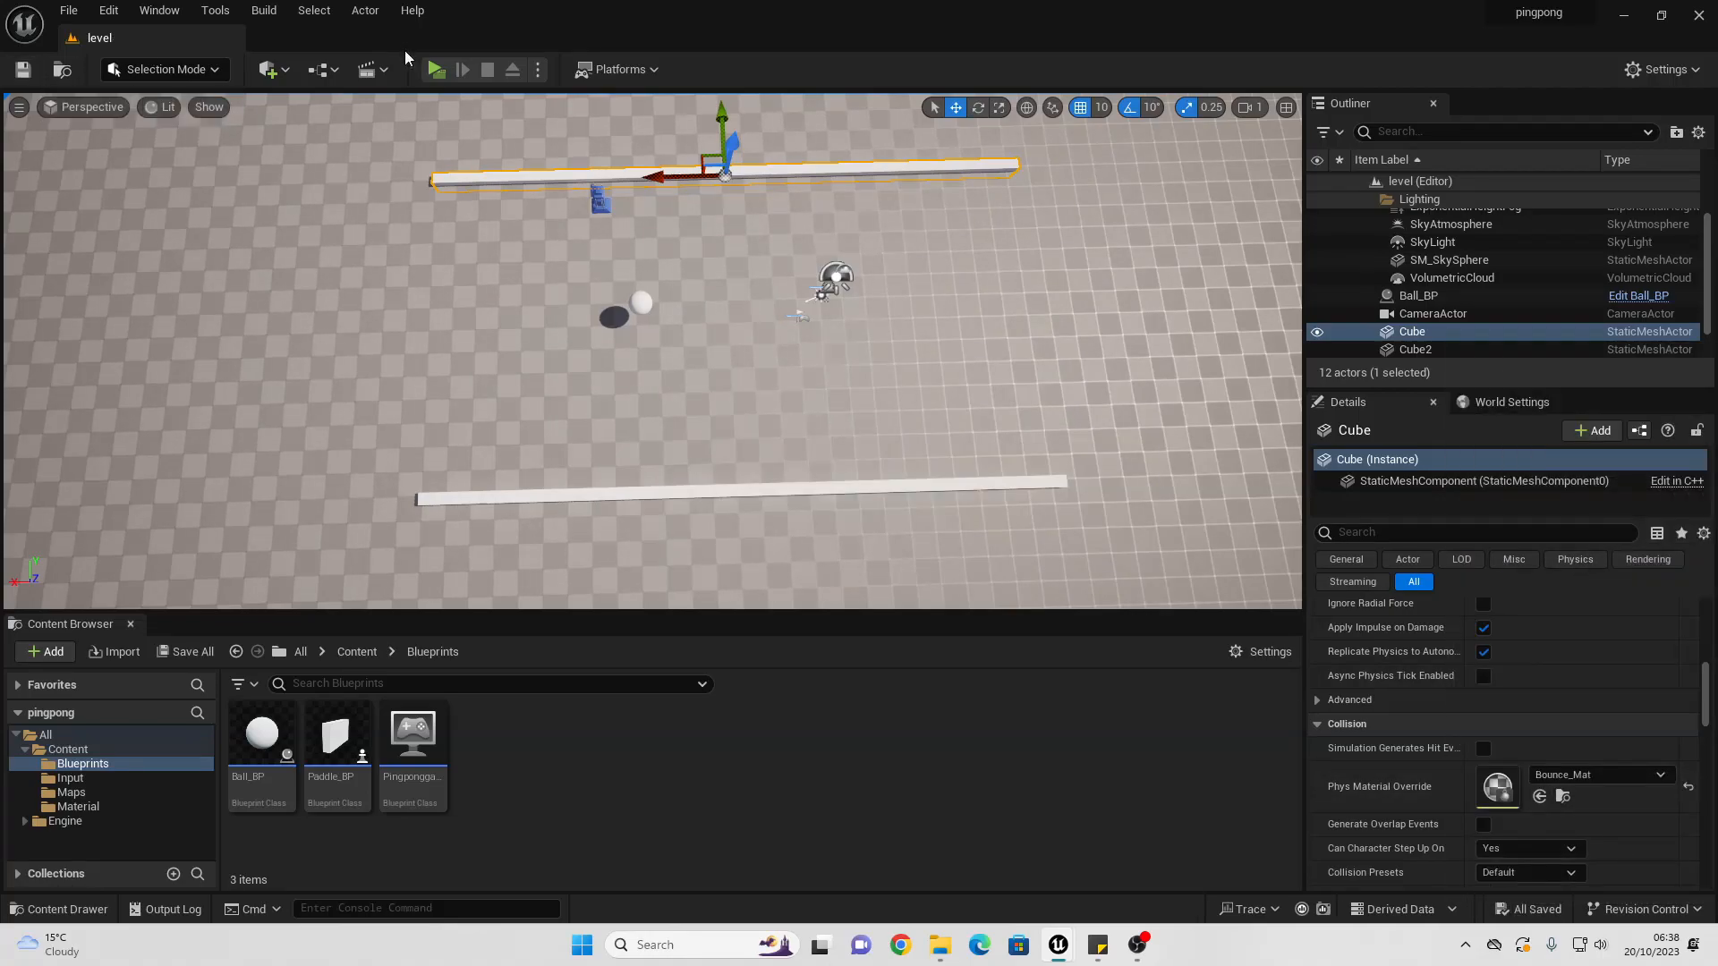
# Step: Test-run the level to check the wall placement, and move Cube2 along Y closer to the ball
pyautogui.click(434, 70)
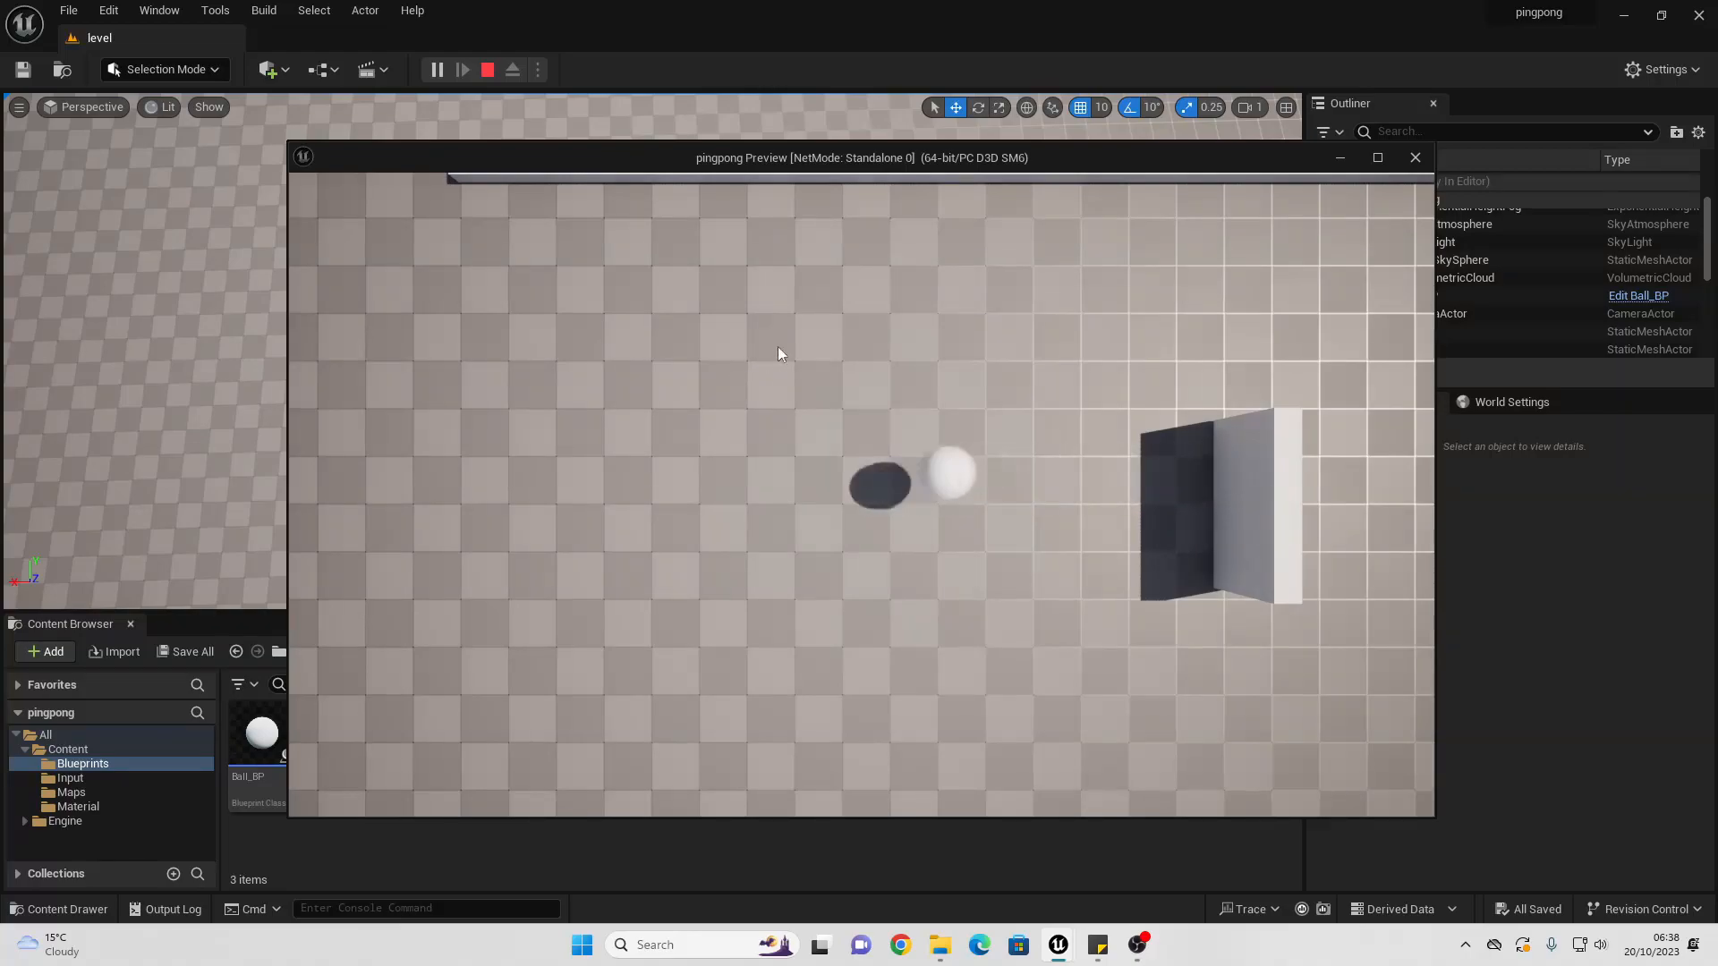
pyautogui.press('Escape')
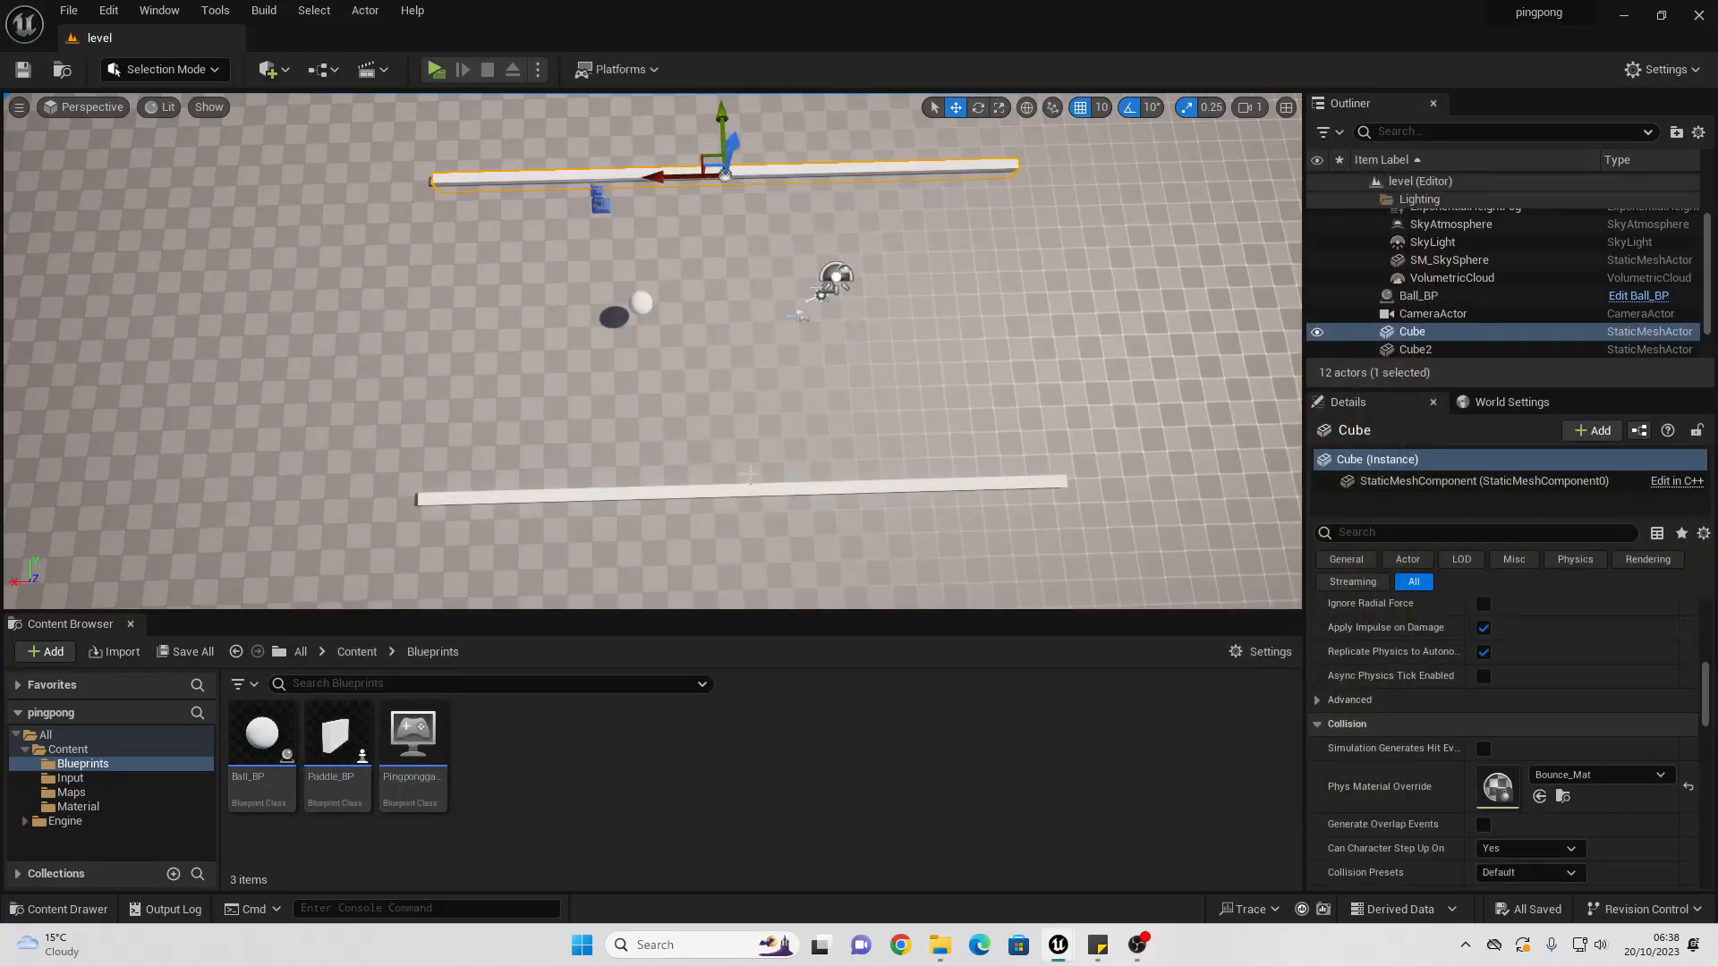
pyautogui.click(725, 486)
pyautogui.moveTo(743, 447); pyautogui.dragTo(740, 380)
pyautogui.moveTo(740, 380); pyautogui.dragTo(740, 375)
# Step: Test-run the game again and move the paddle up and down between the two walls
pyautogui.click(435, 69)
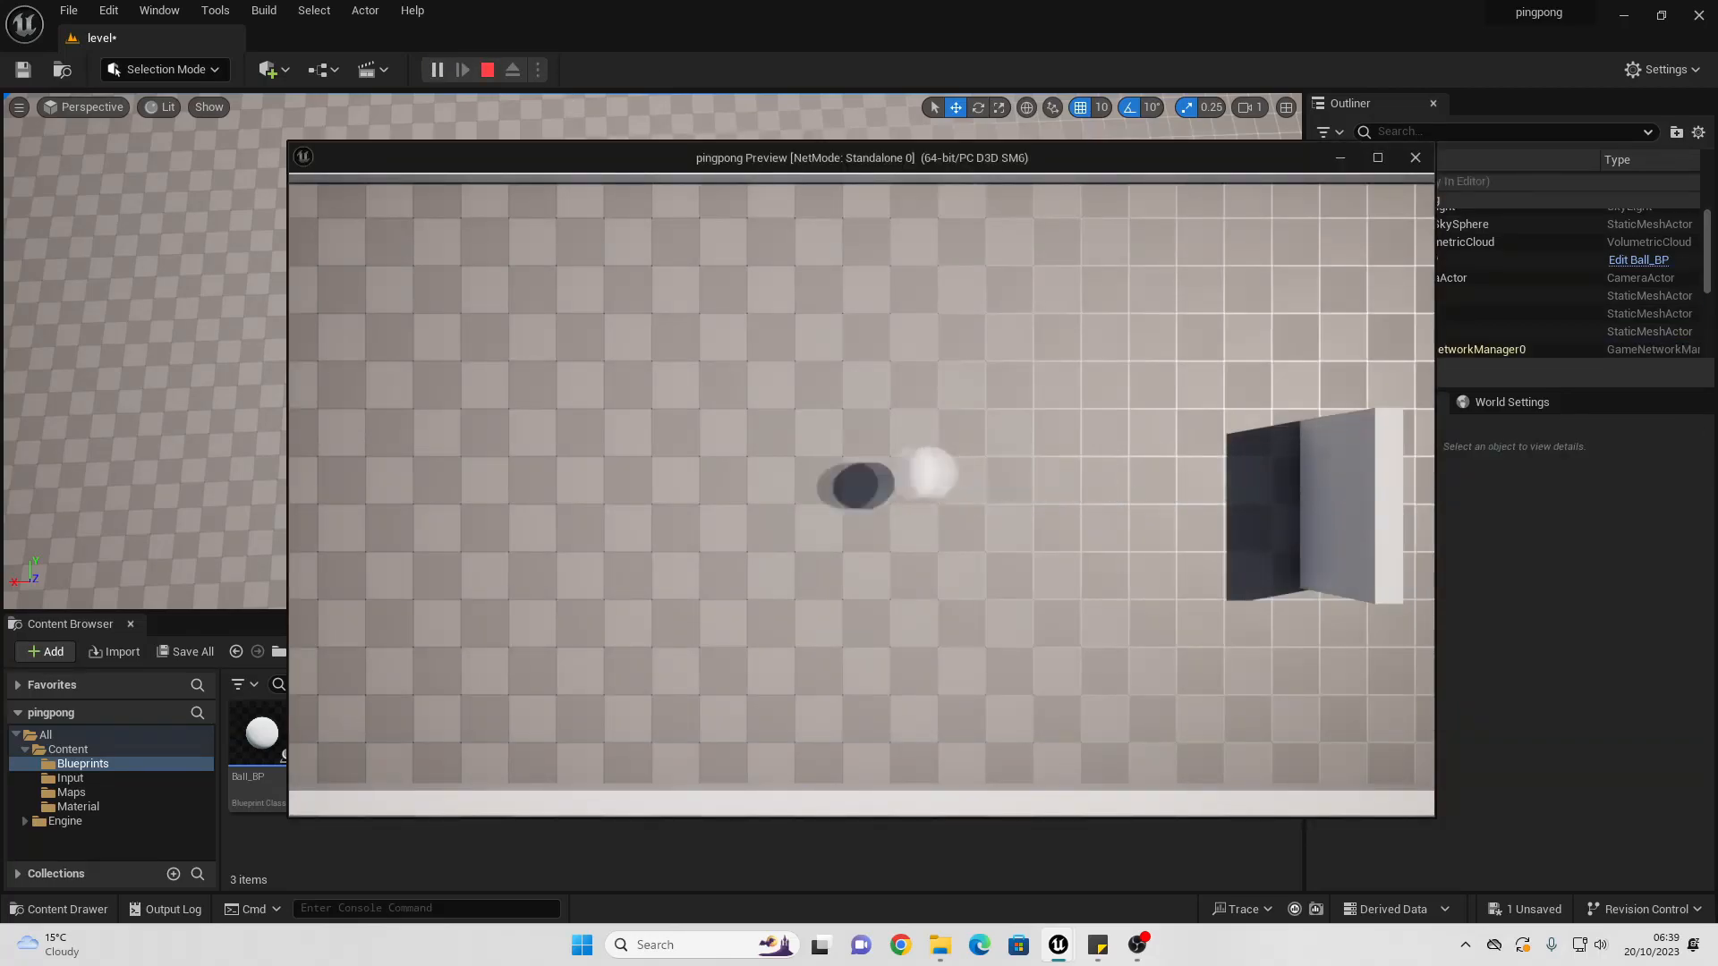
pyautogui.press('w')
pyautogui.press('s')
pyautogui.press('w')
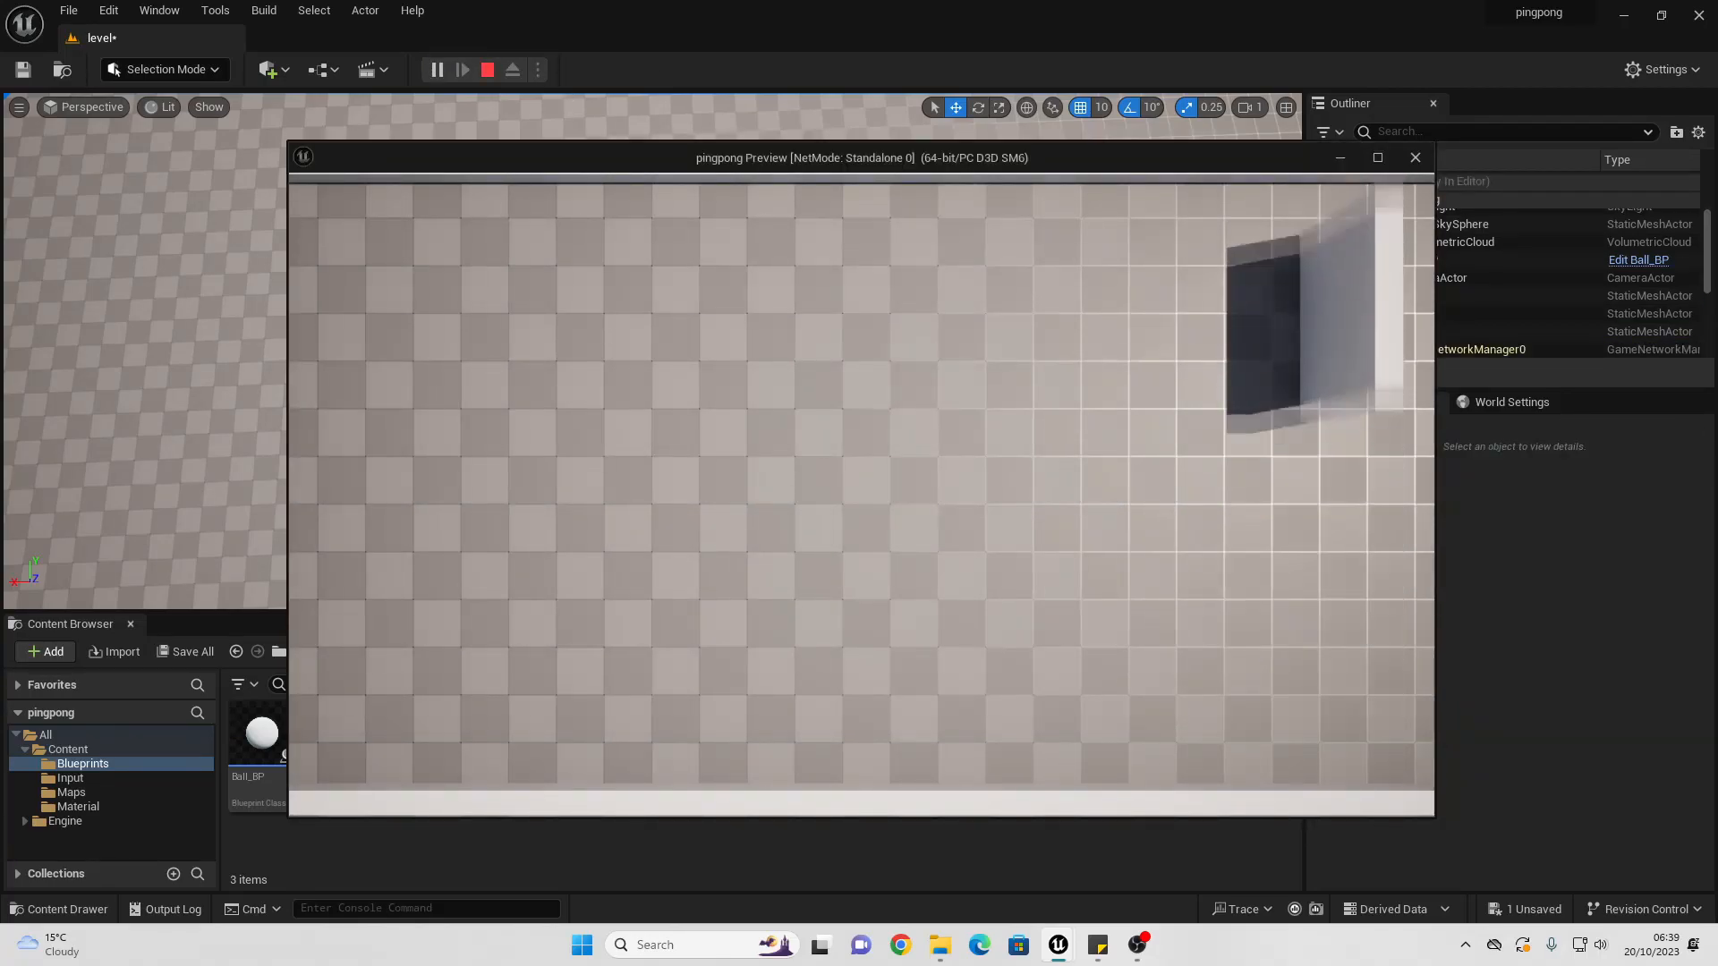
pyautogui.press('s')
pyautogui.press('w')
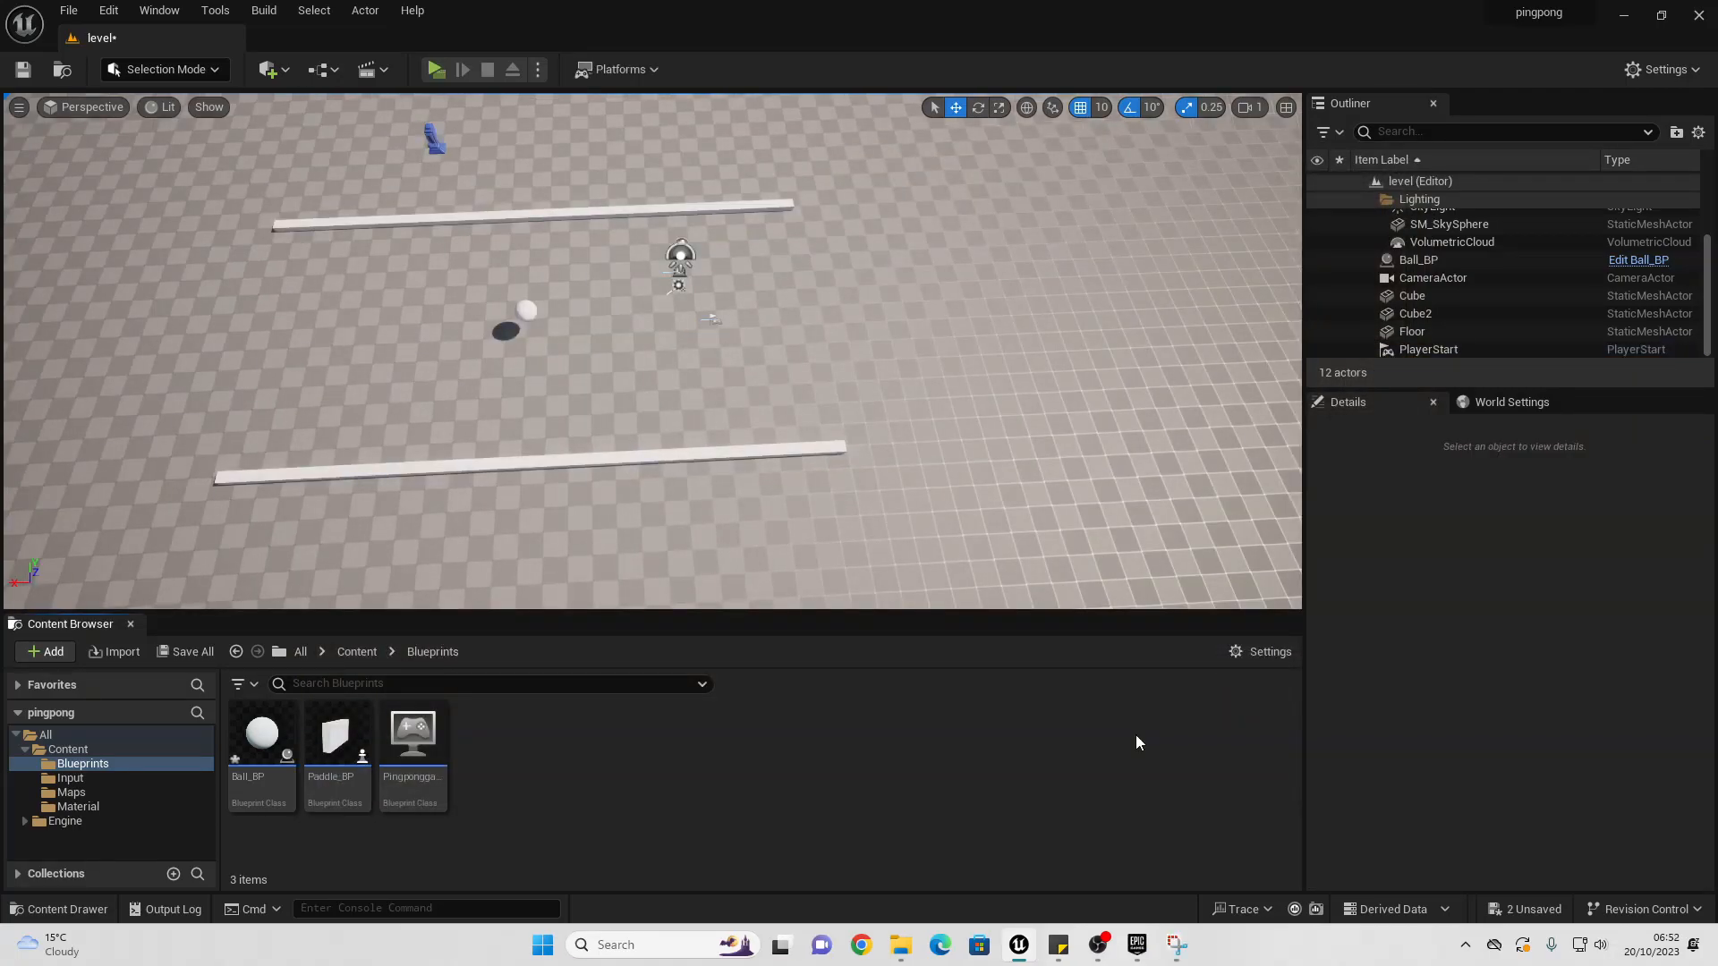
# Step: Duplicate Paddle_BP in the Blueprints folder and name the copy AI_BP
pyautogui.rightClick(348, 743)
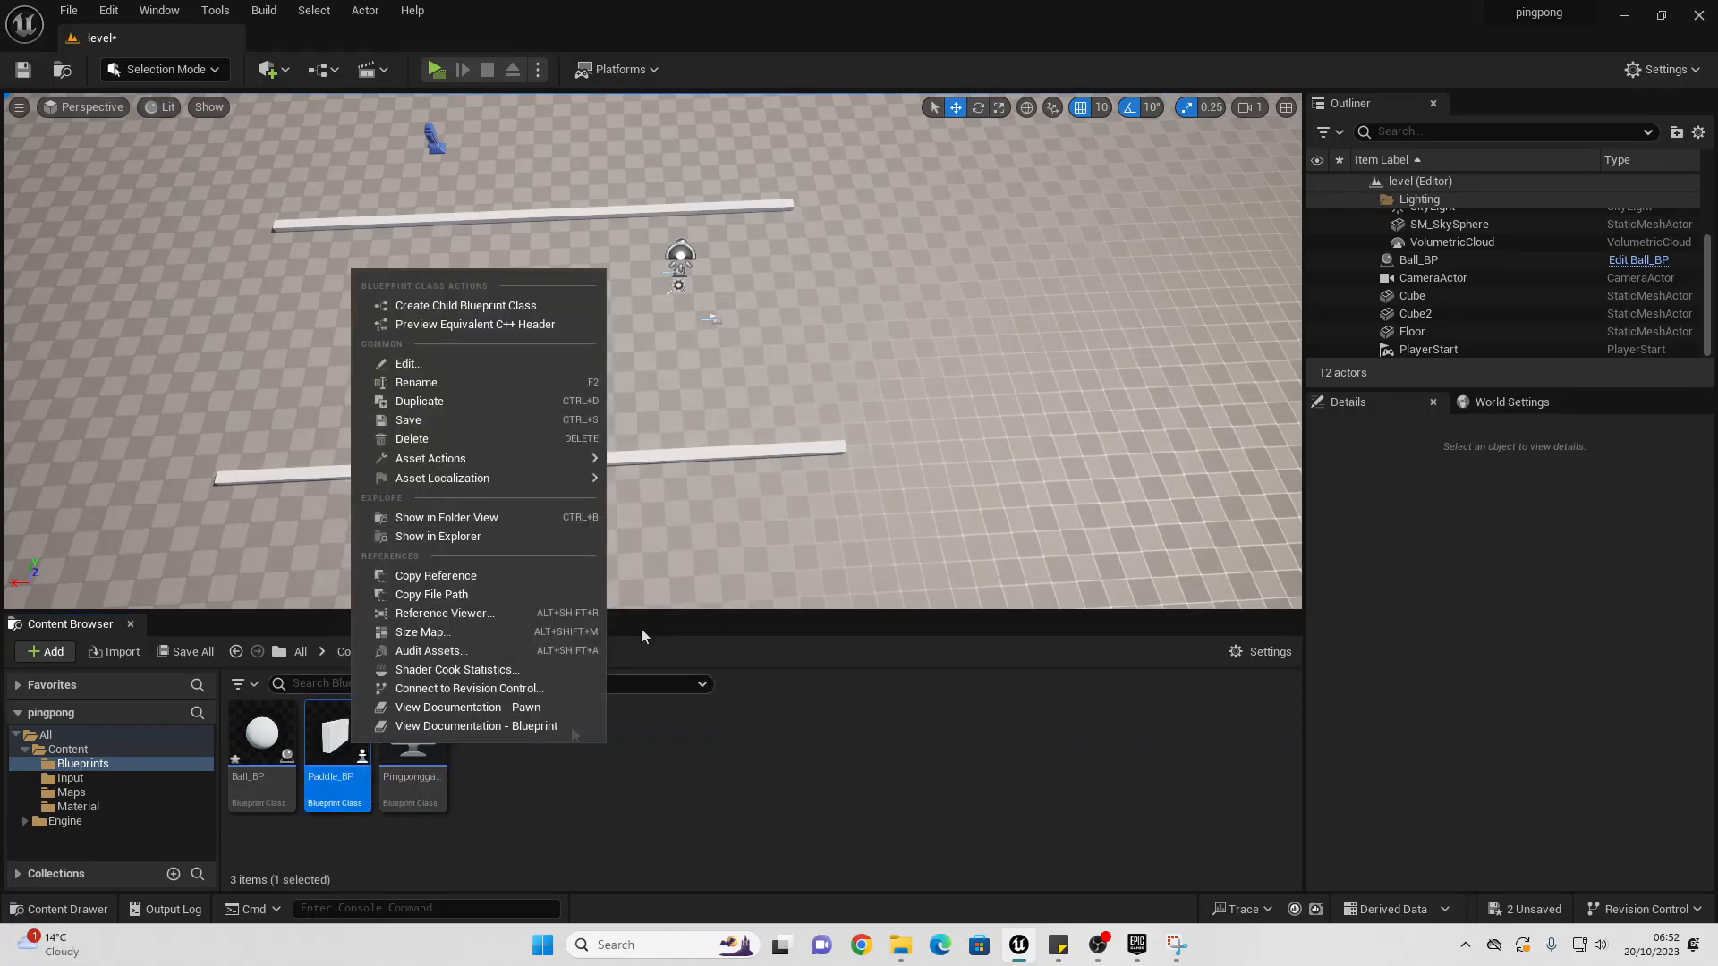
pyautogui.click(448, 401)
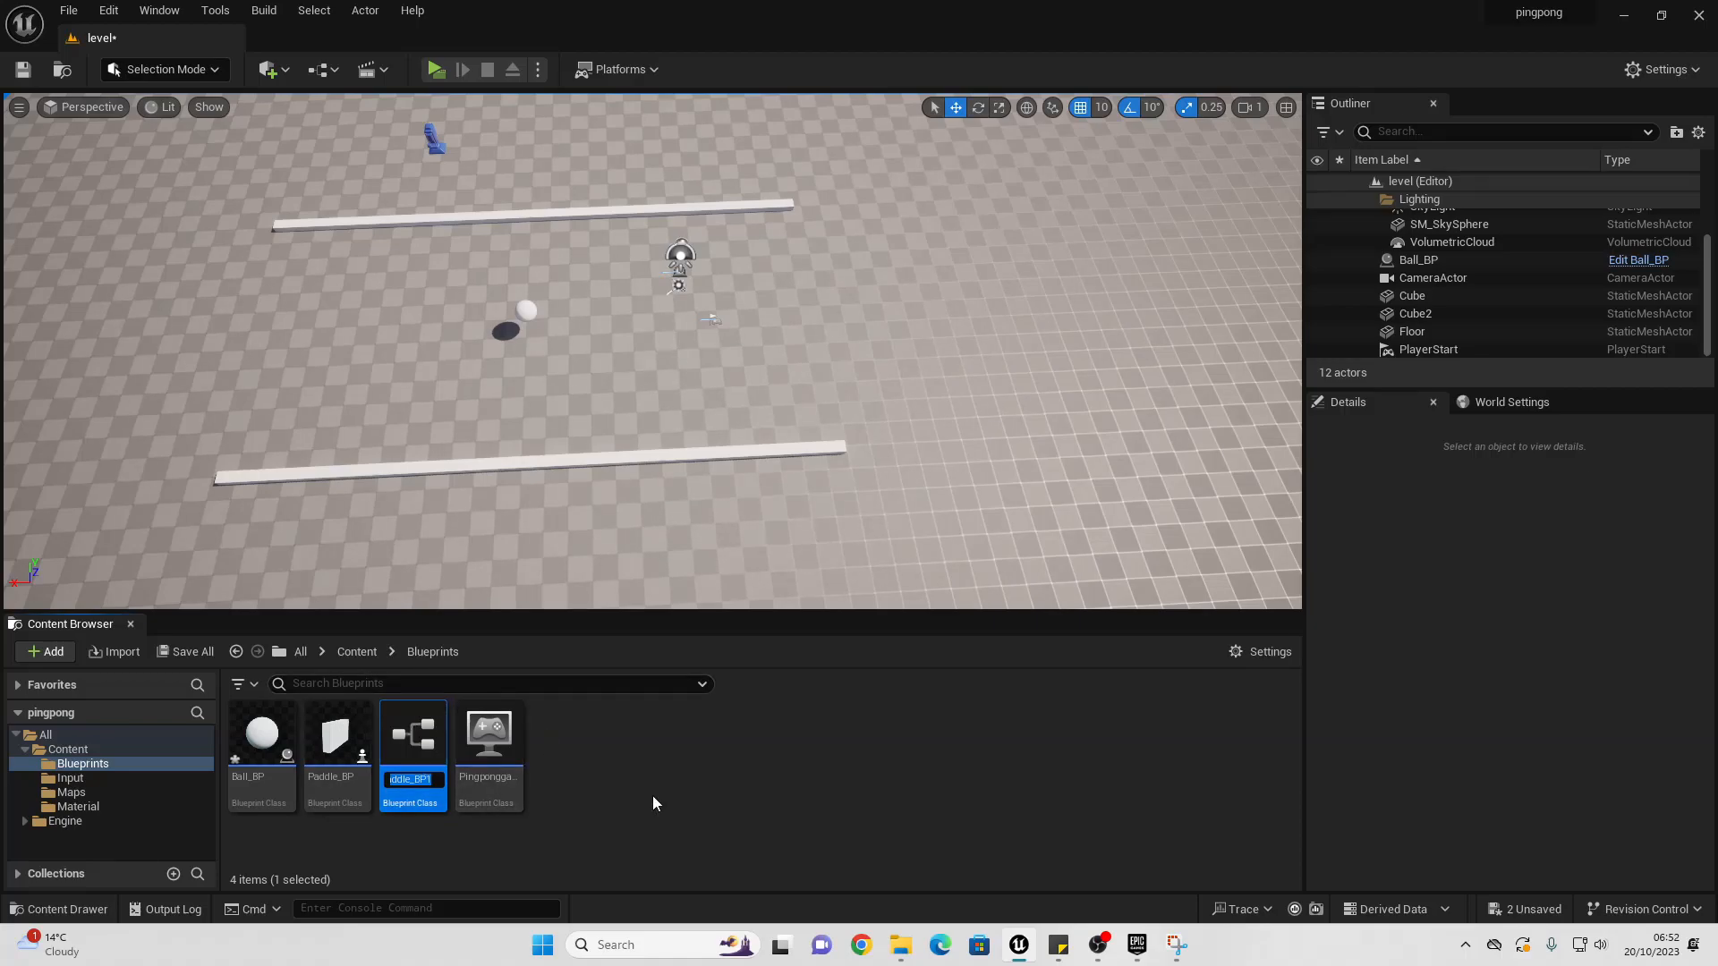
pyautogui.write('Al')
pyautogui.write('_BP')
pyautogui.press('Return')
# Step: Open AI_BP, delete its BeginPlay and Move_IA node chains from the event graph, and remove the Camera component
pyautogui.doubleClick(275, 744)
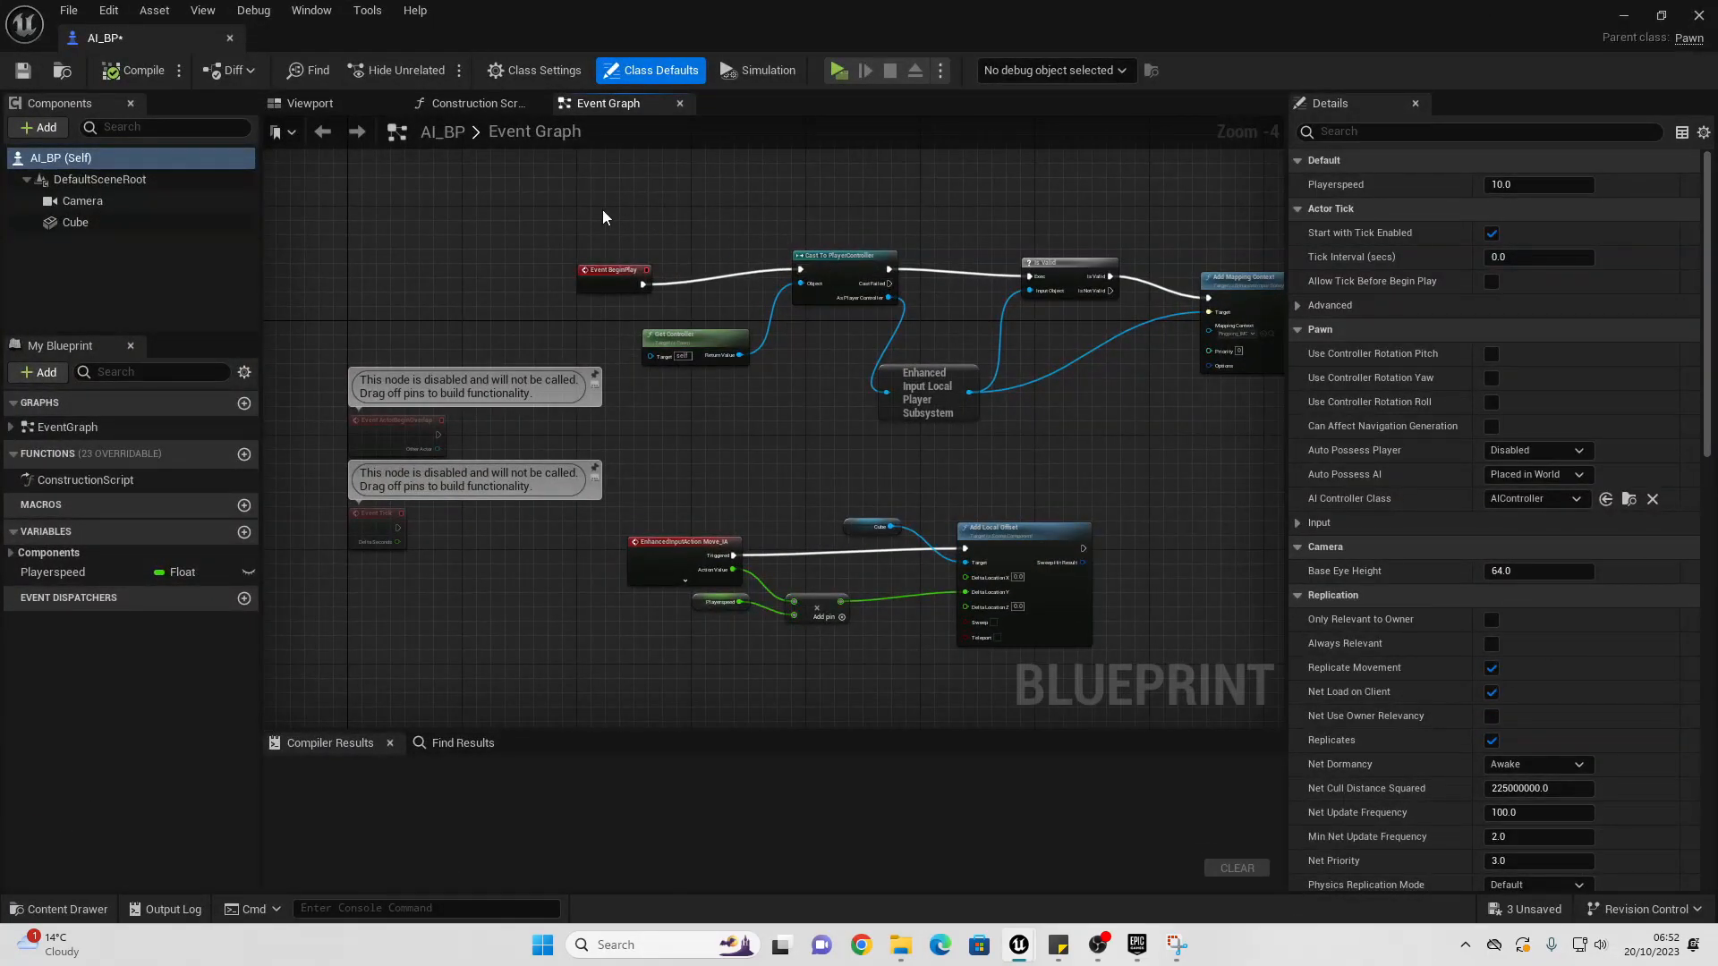
pyautogui.moveTo(603, 215); pyautogui.dragTo(1228, 619)
pyautogui.press('Delete')
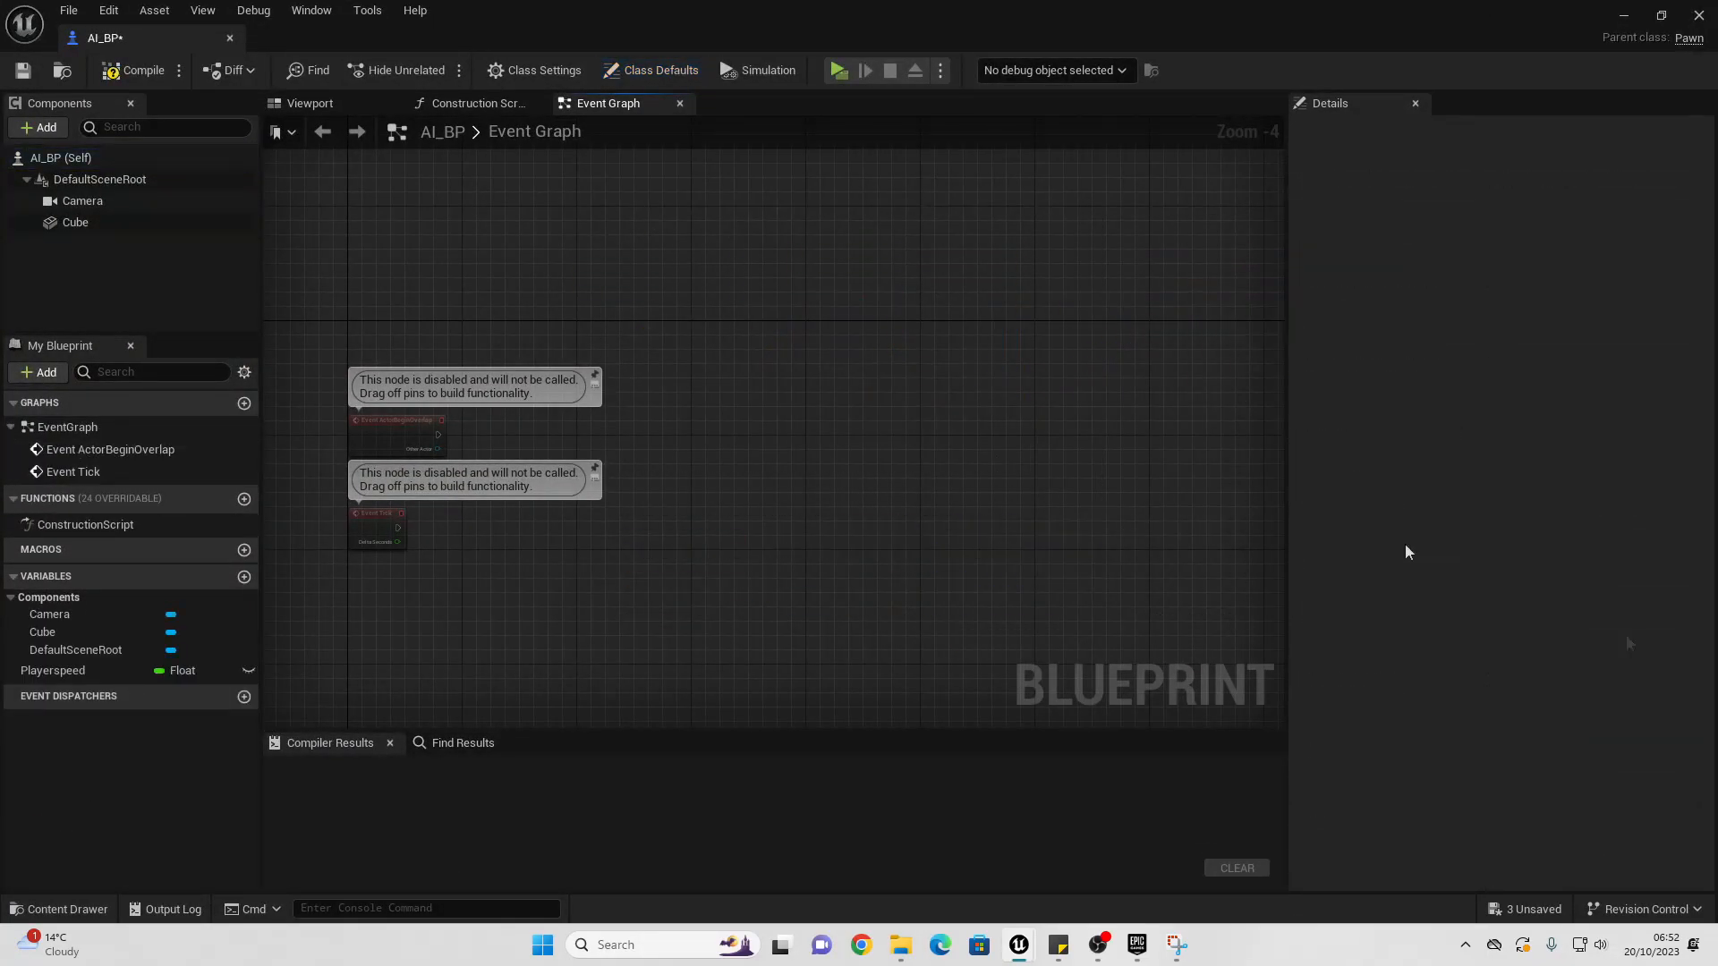
pyautogui.click(82, 200)
pyautogui.press('Delete')
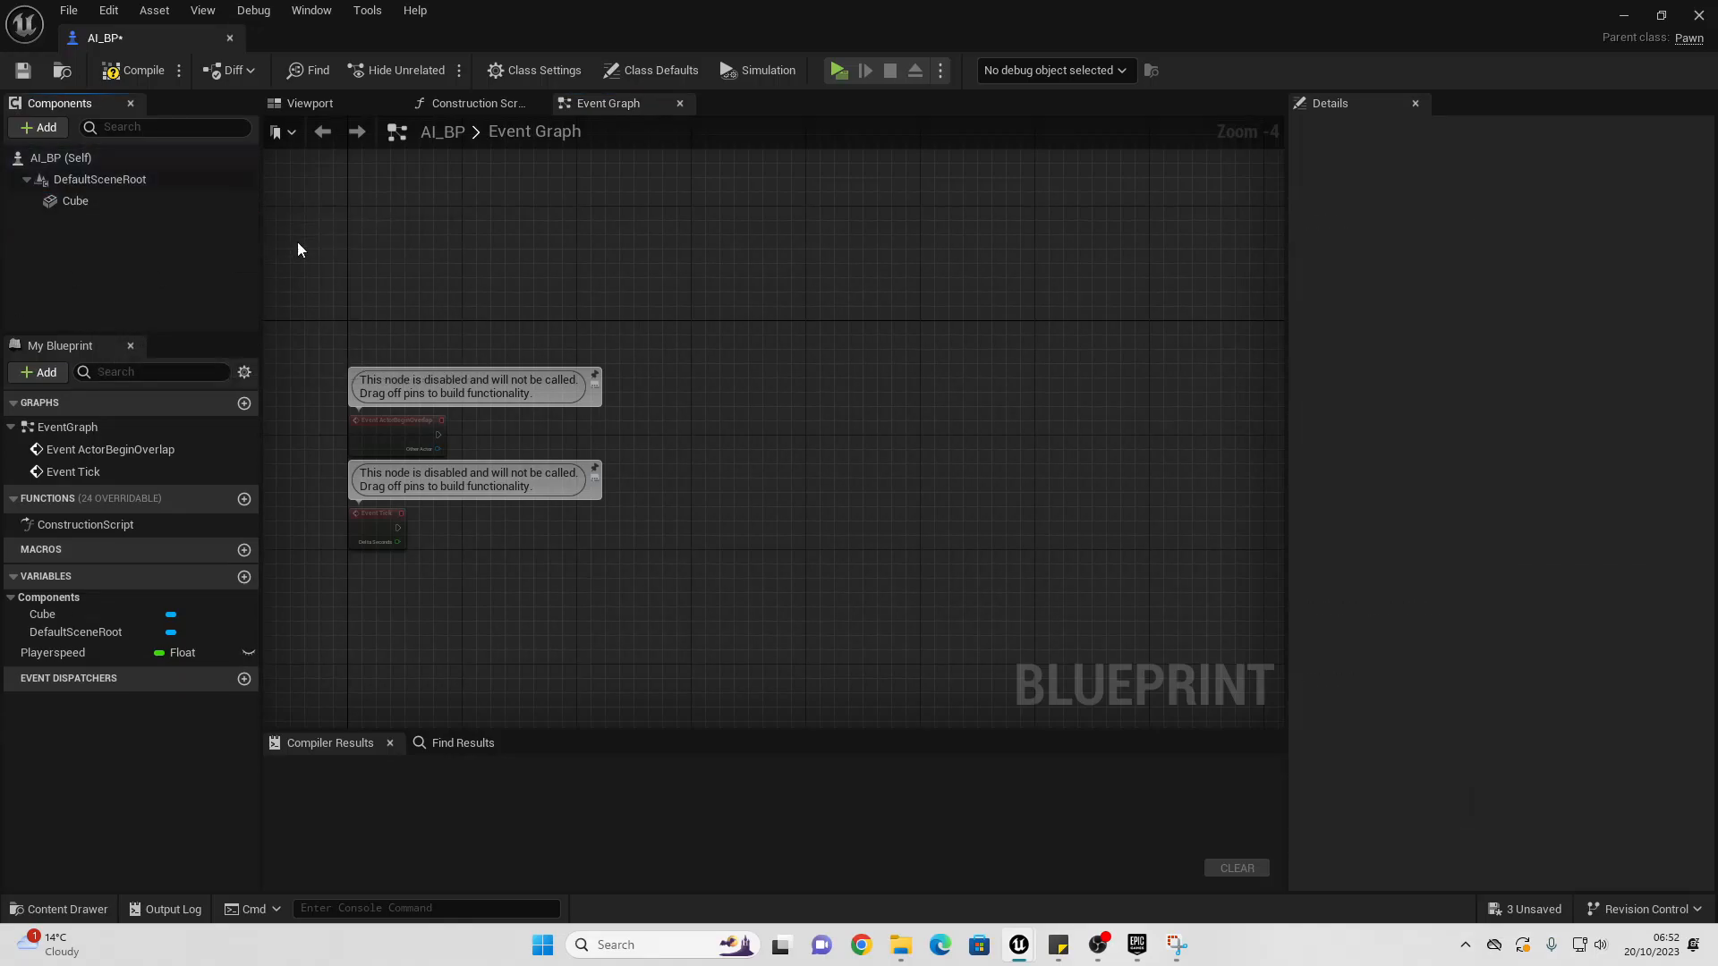
# Step: Add an Event Tick node in an empty area of AI_BP's event graph, leaving room after it for further nodes
pyautogui.moveTo(723, 479); pyautogui.dragTo(582, 494, button='right')
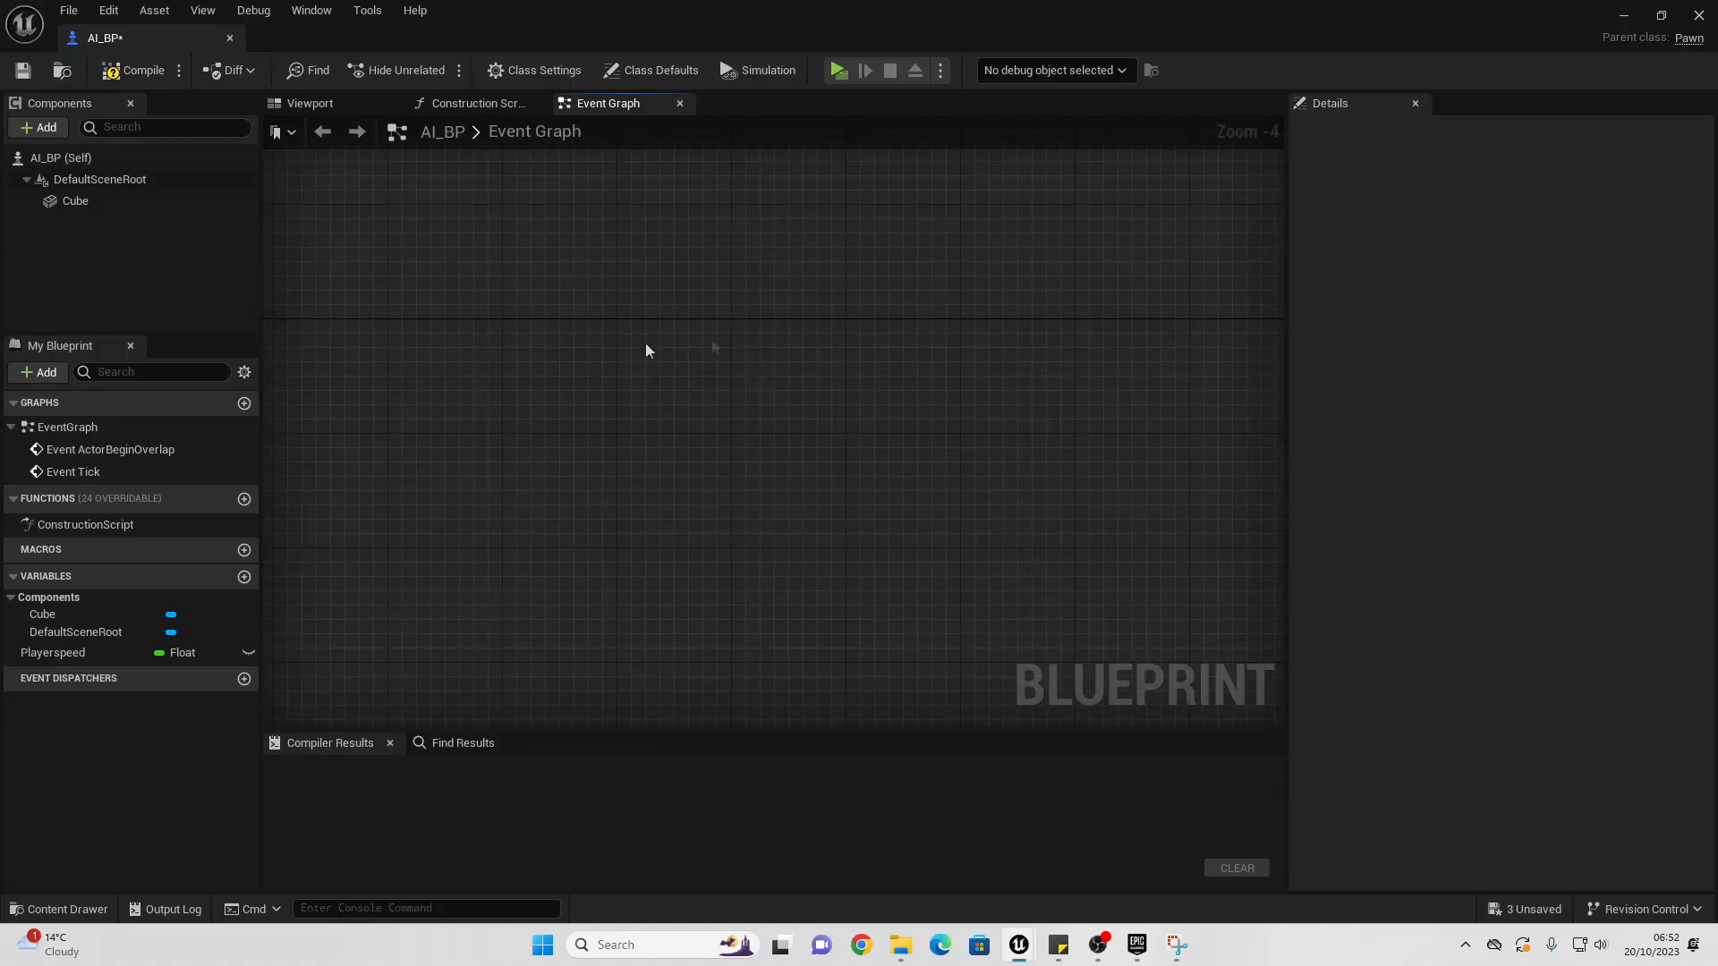
pyautogui.scroll(4, 569, 389)
pyautogui.rightClick(537, 367)
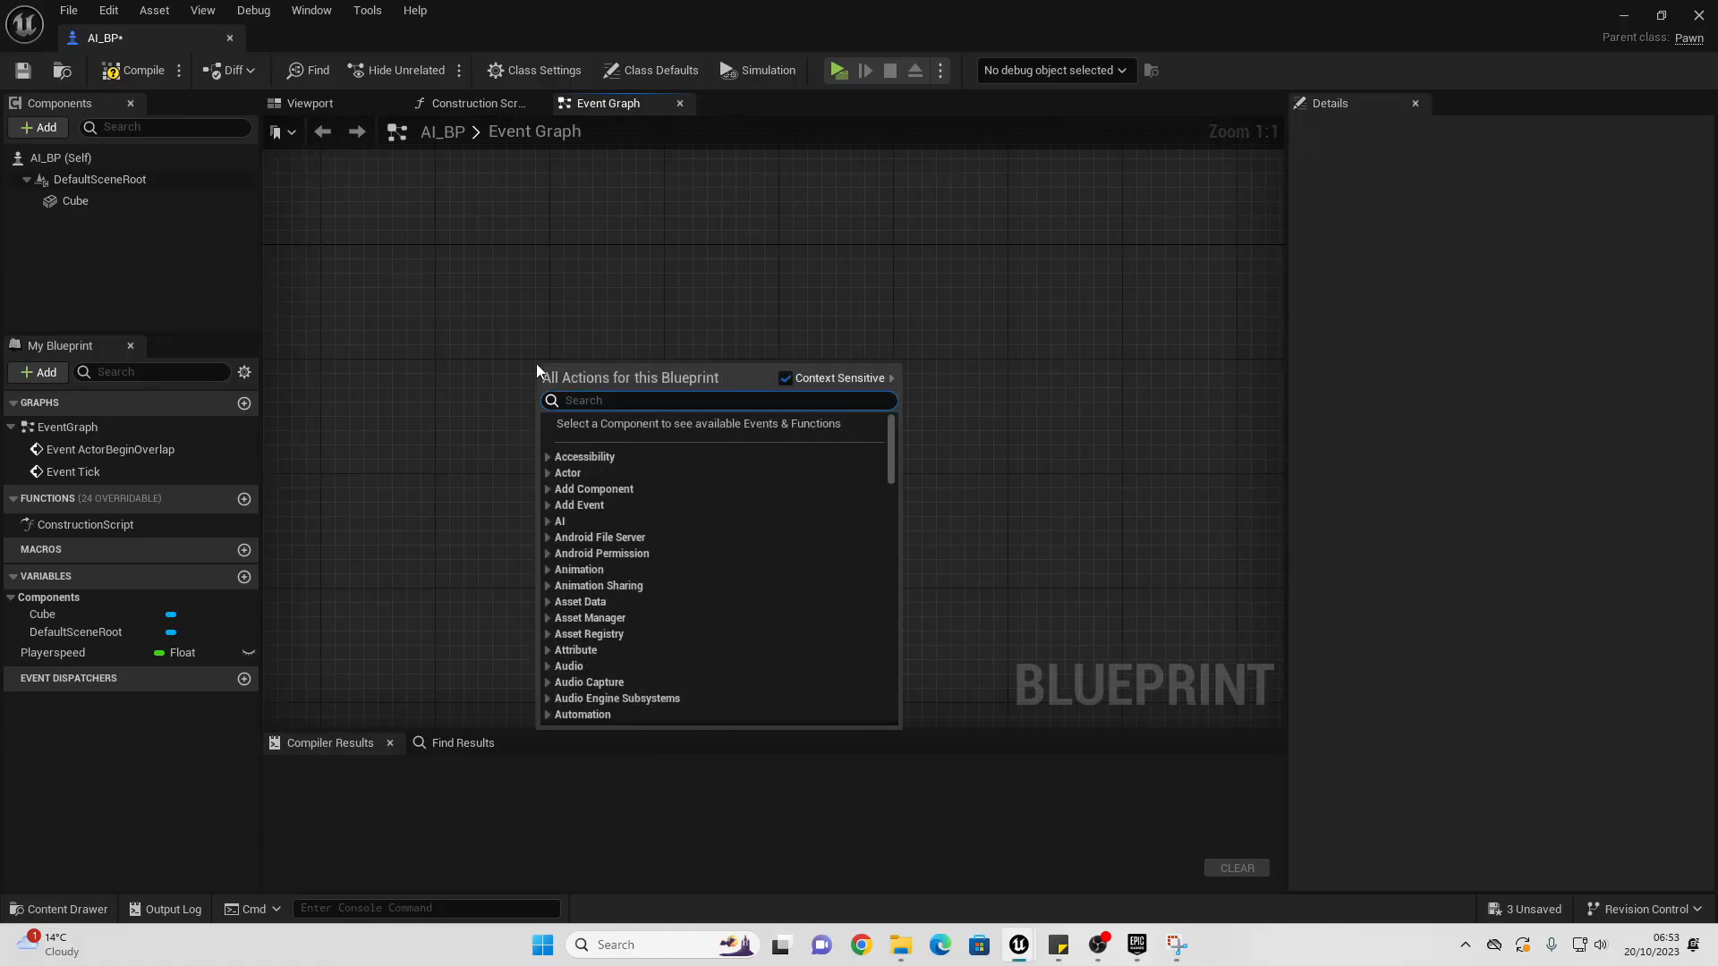
pyautogui.write('EVEN T')
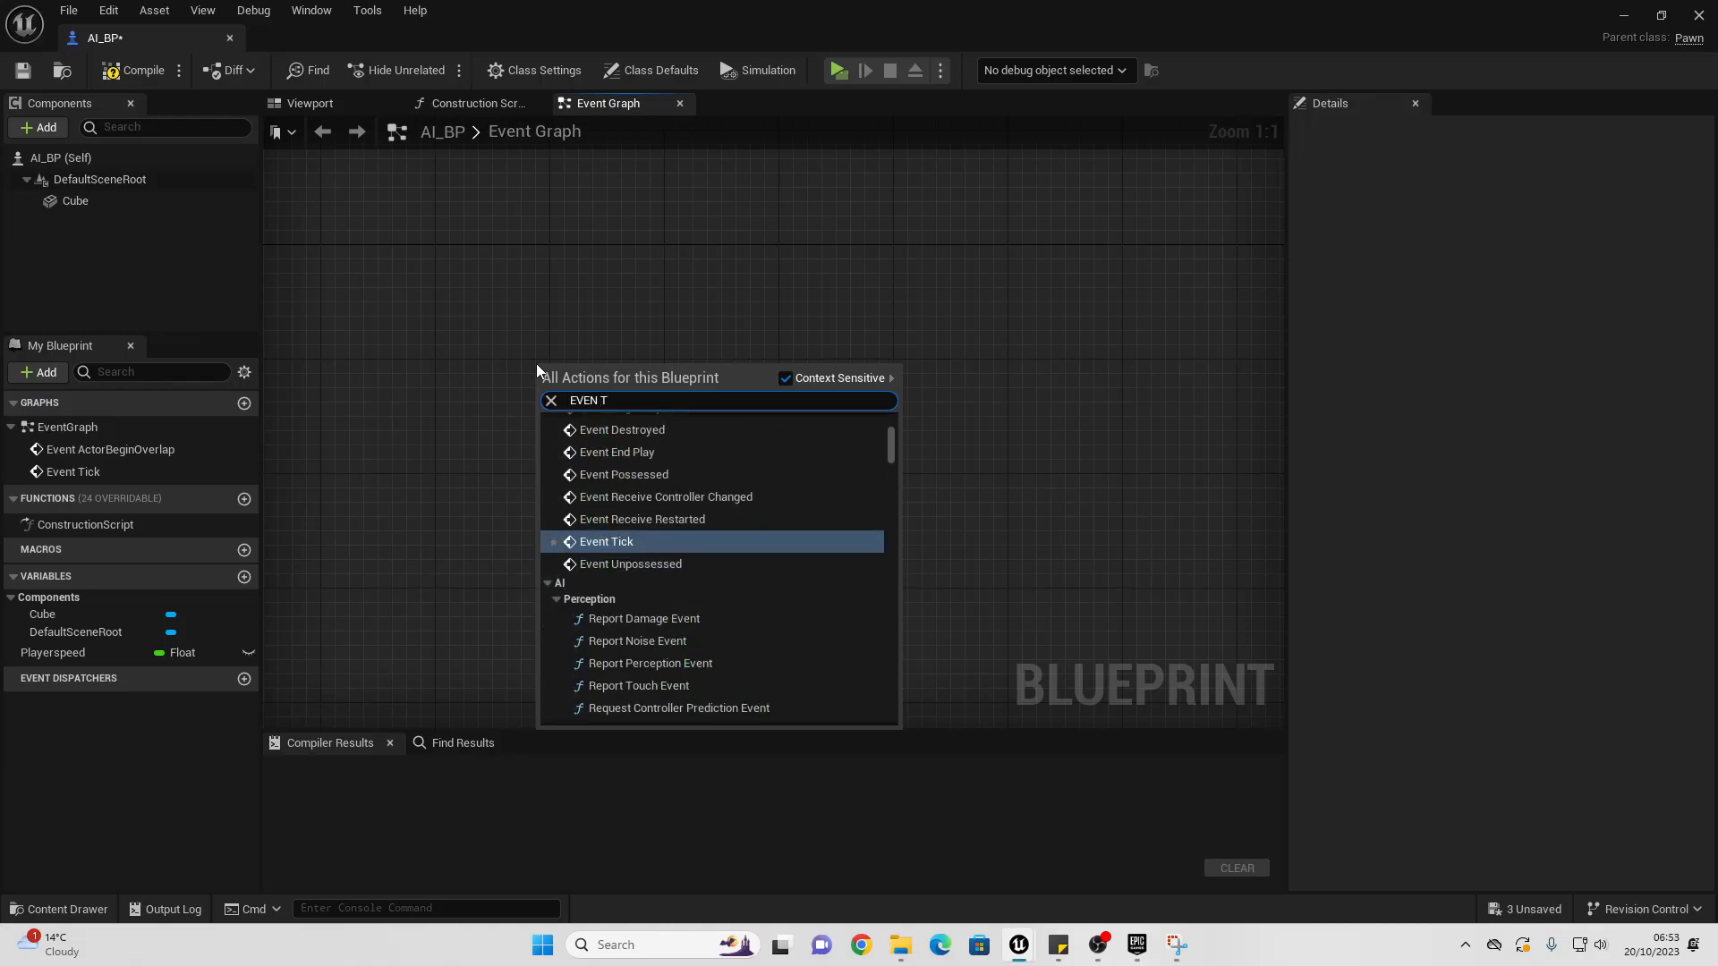
pyautogui.press('Return')
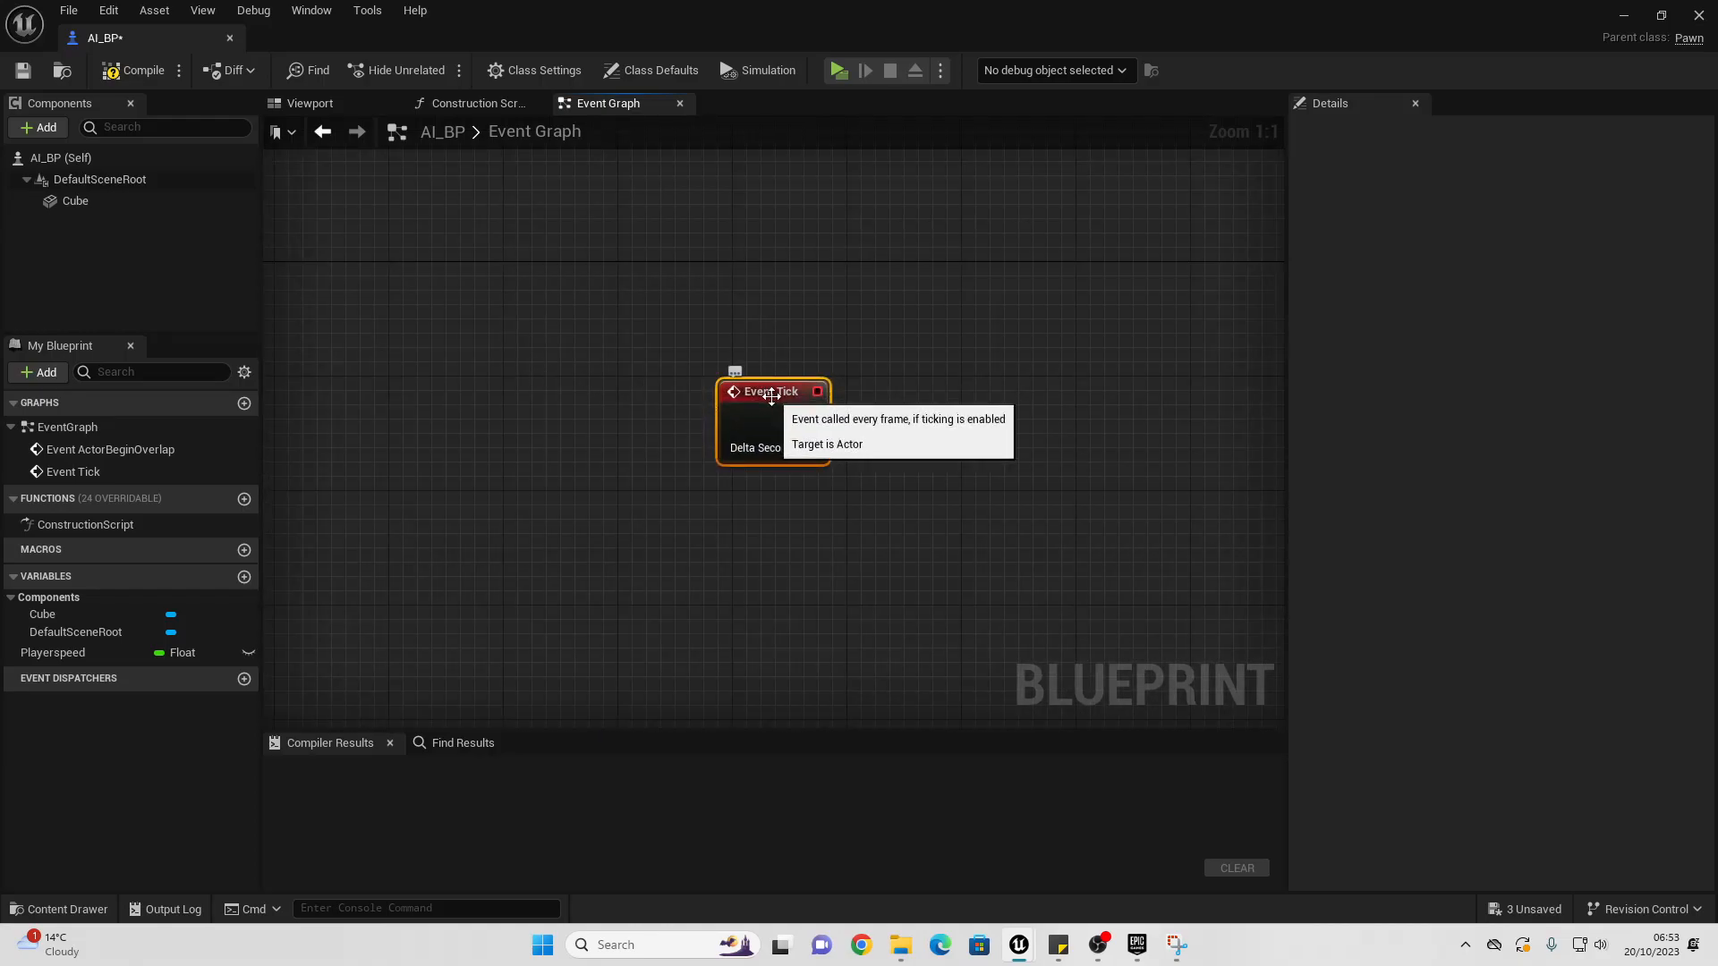
pyautogui.moveTo(771, 396); pyautogui.dragTo(601, 408)
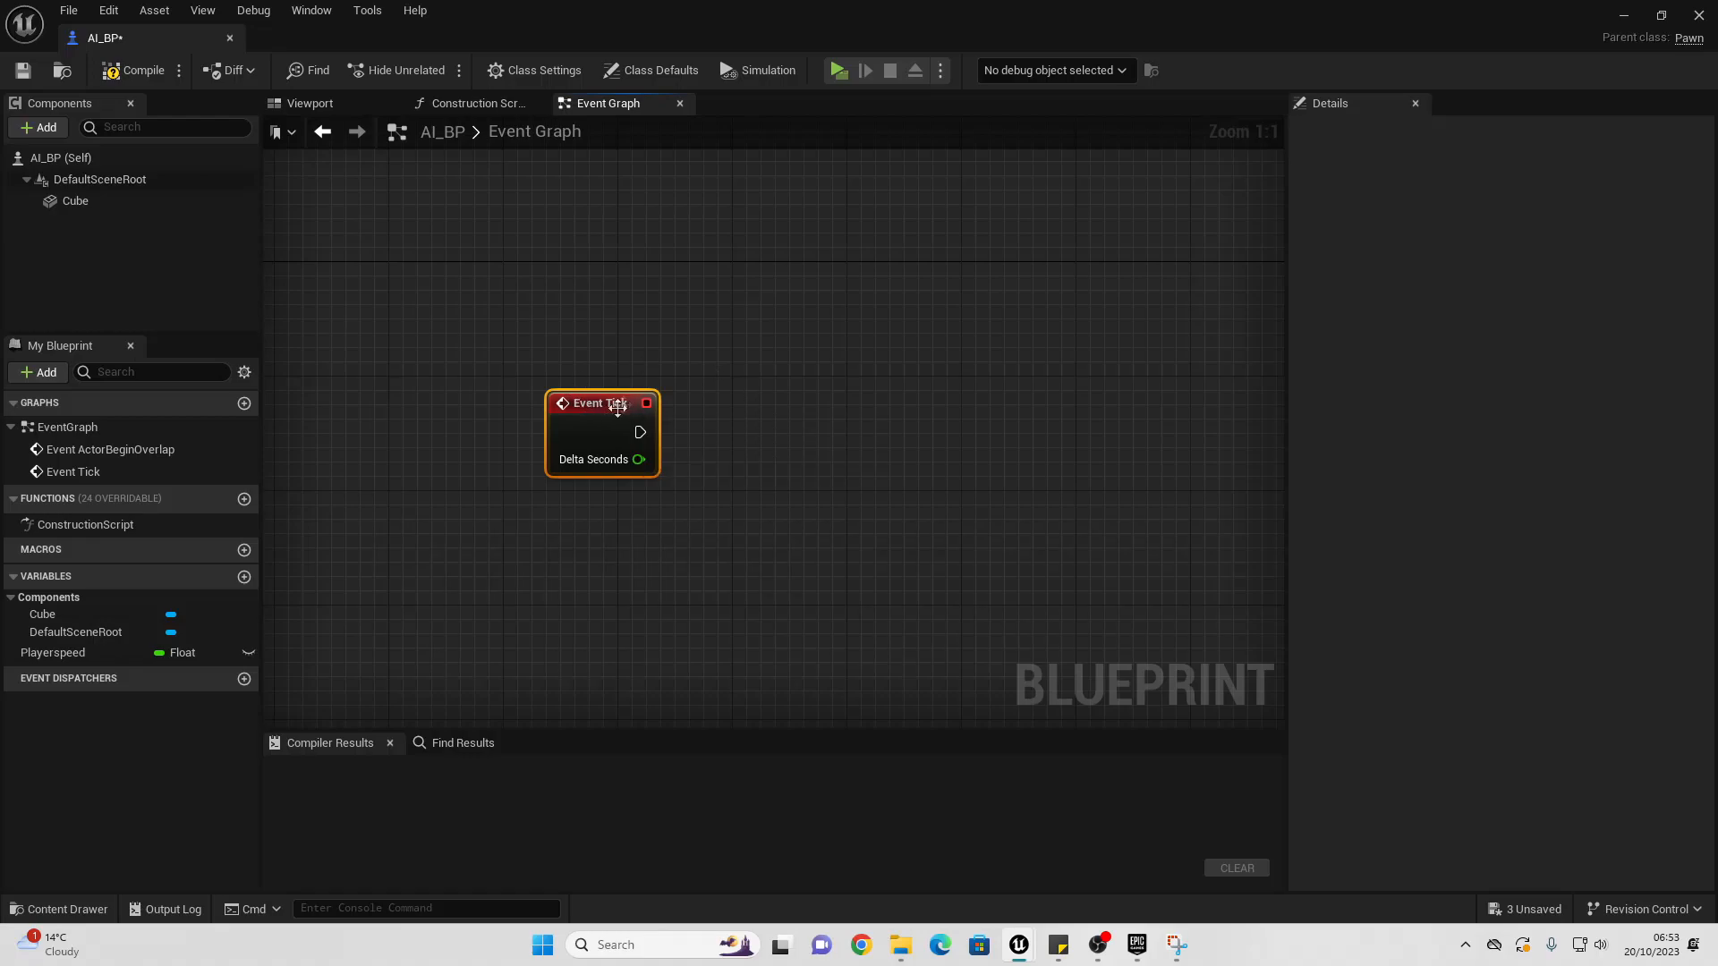
pyautogui.moveTo(859, 446); pyautogui.dragTo(721, 422, button='right')
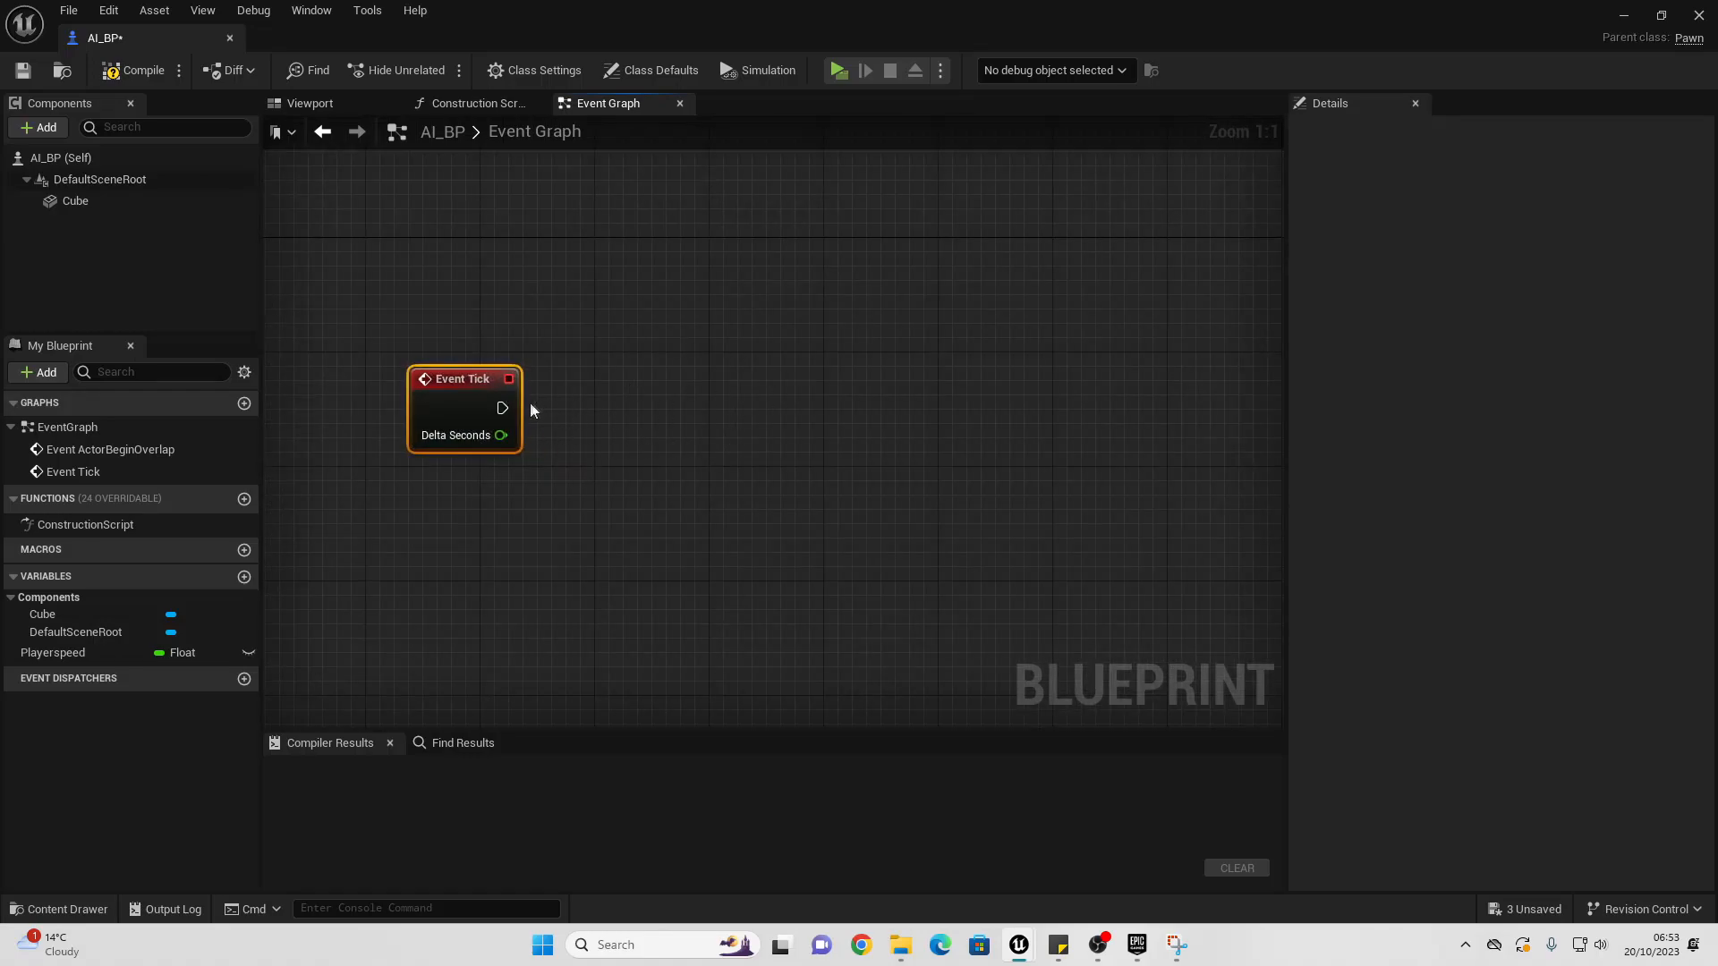
# Step: Add a Set Actor Location node executed by Event Tick and place it well clear of the event node
pyautogui.moveTo(501, 409); pyautogui.dragTo(806, 401)
pyautogui.write('SET ')
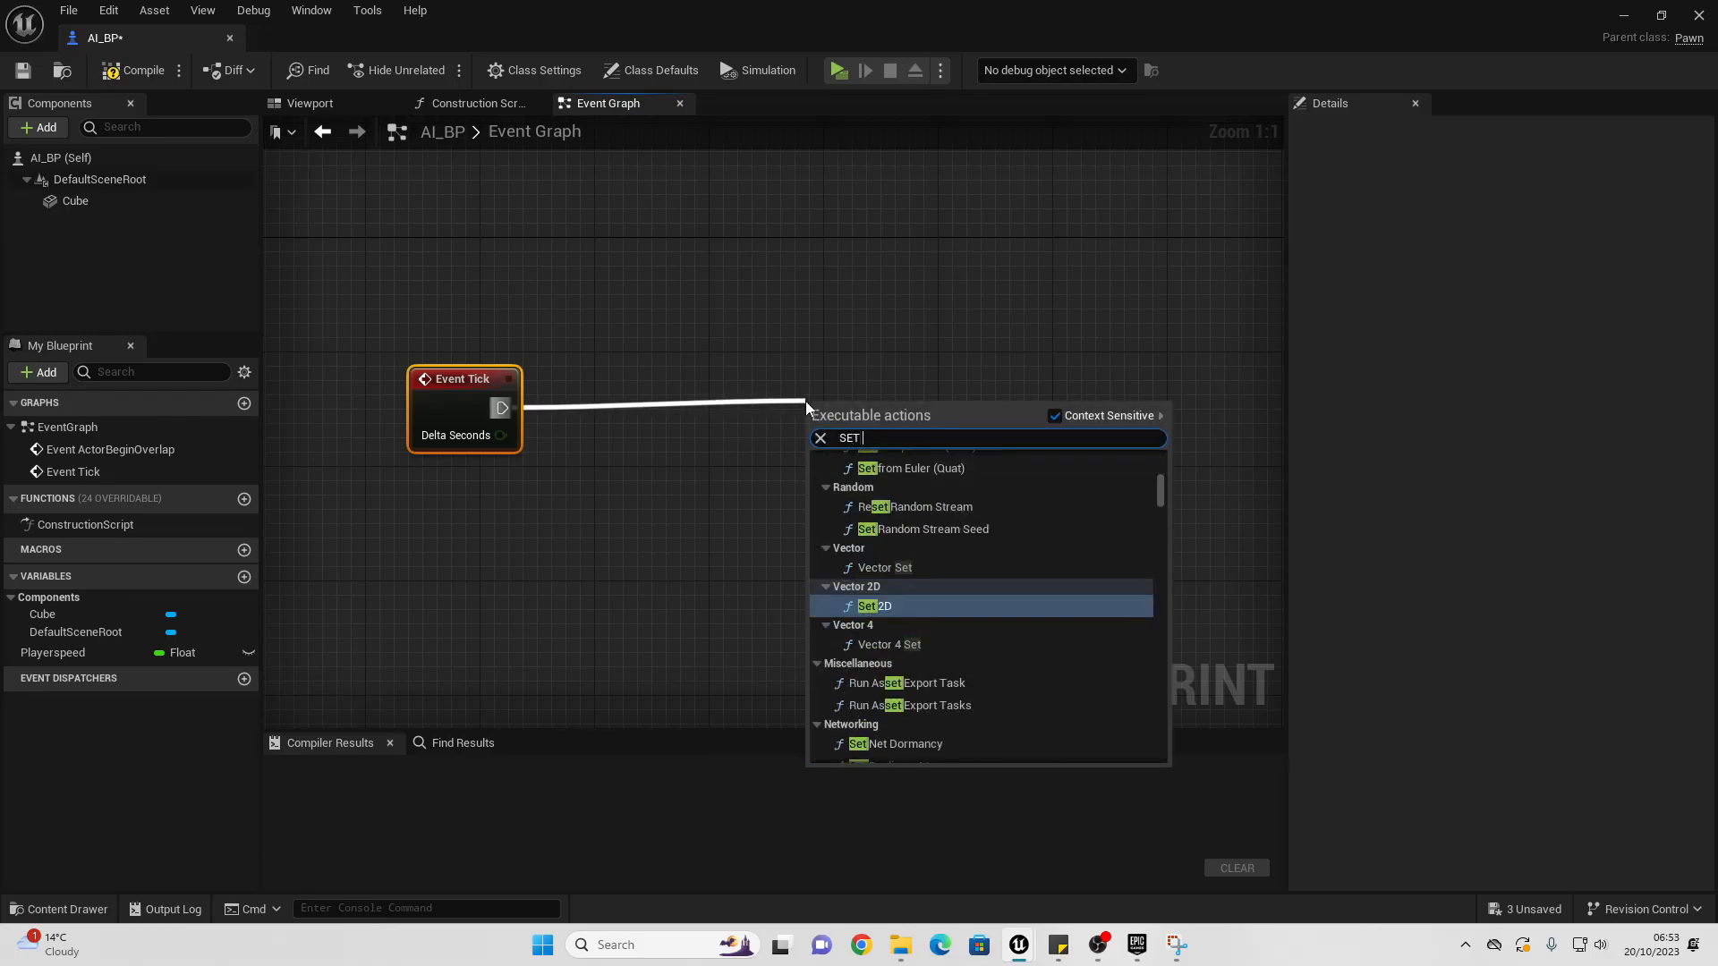
pyautogui.write('ACTORLOC')
pyautogui.press('Down')
pyautogui.press('Down')
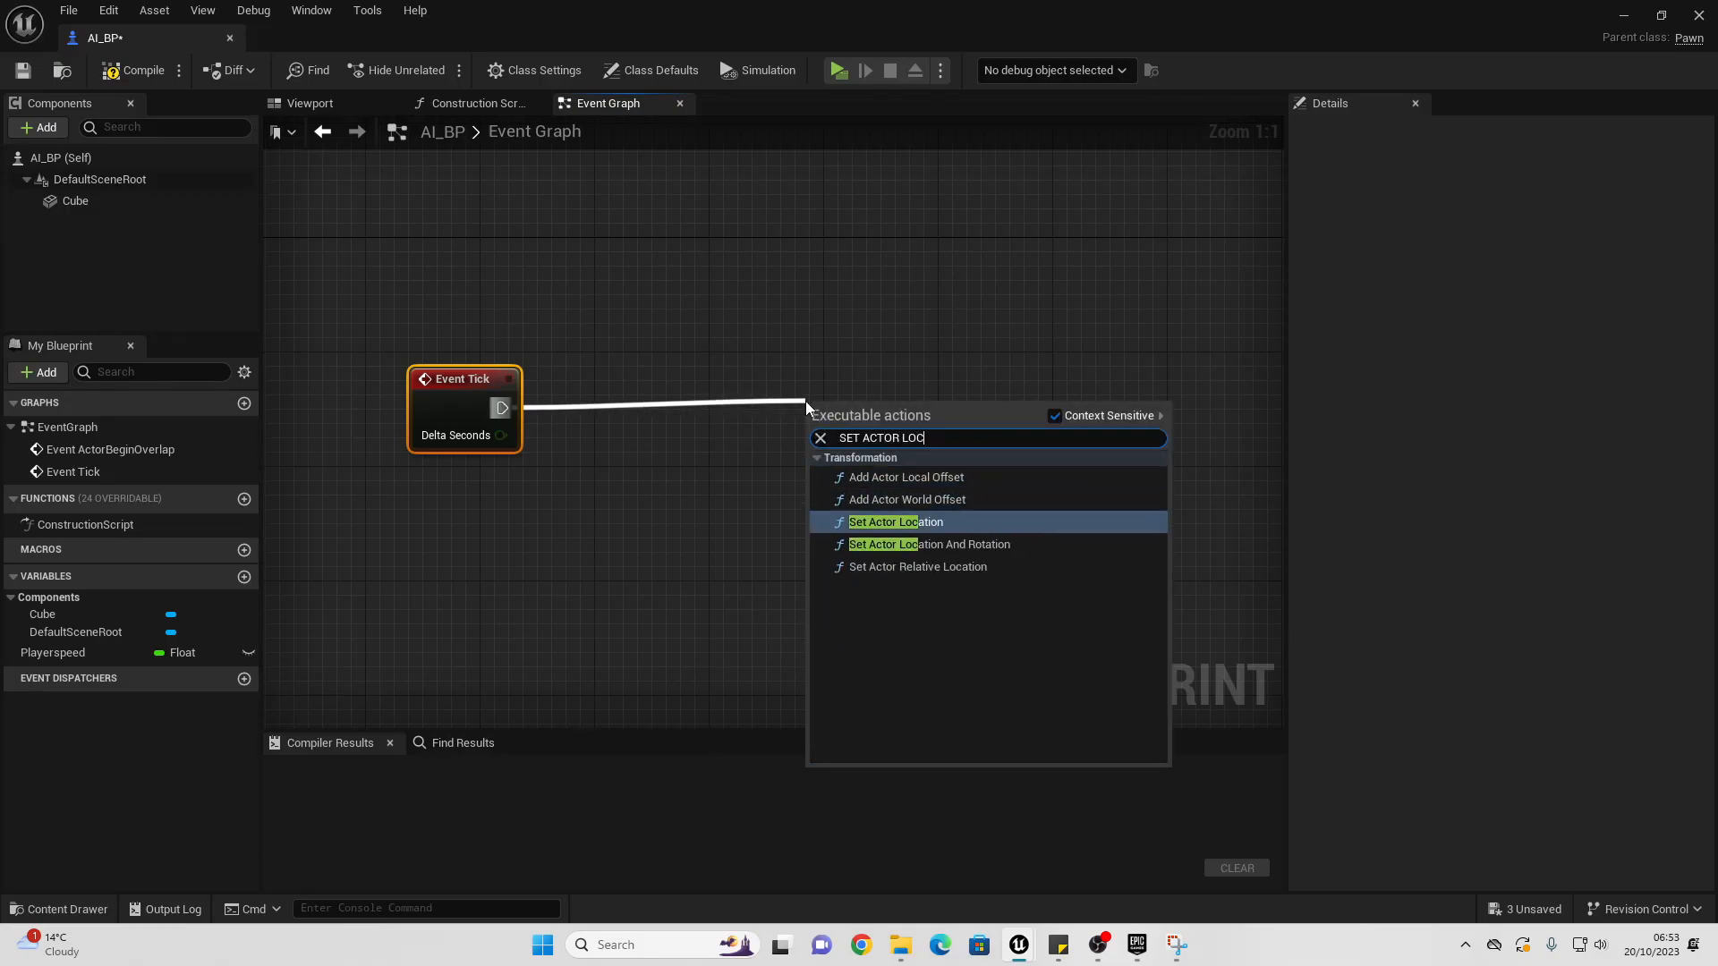
pyautogui.press('Return')
pyautogui.moveTo(974, 413); pyautogui.dragTo(1088, 385)
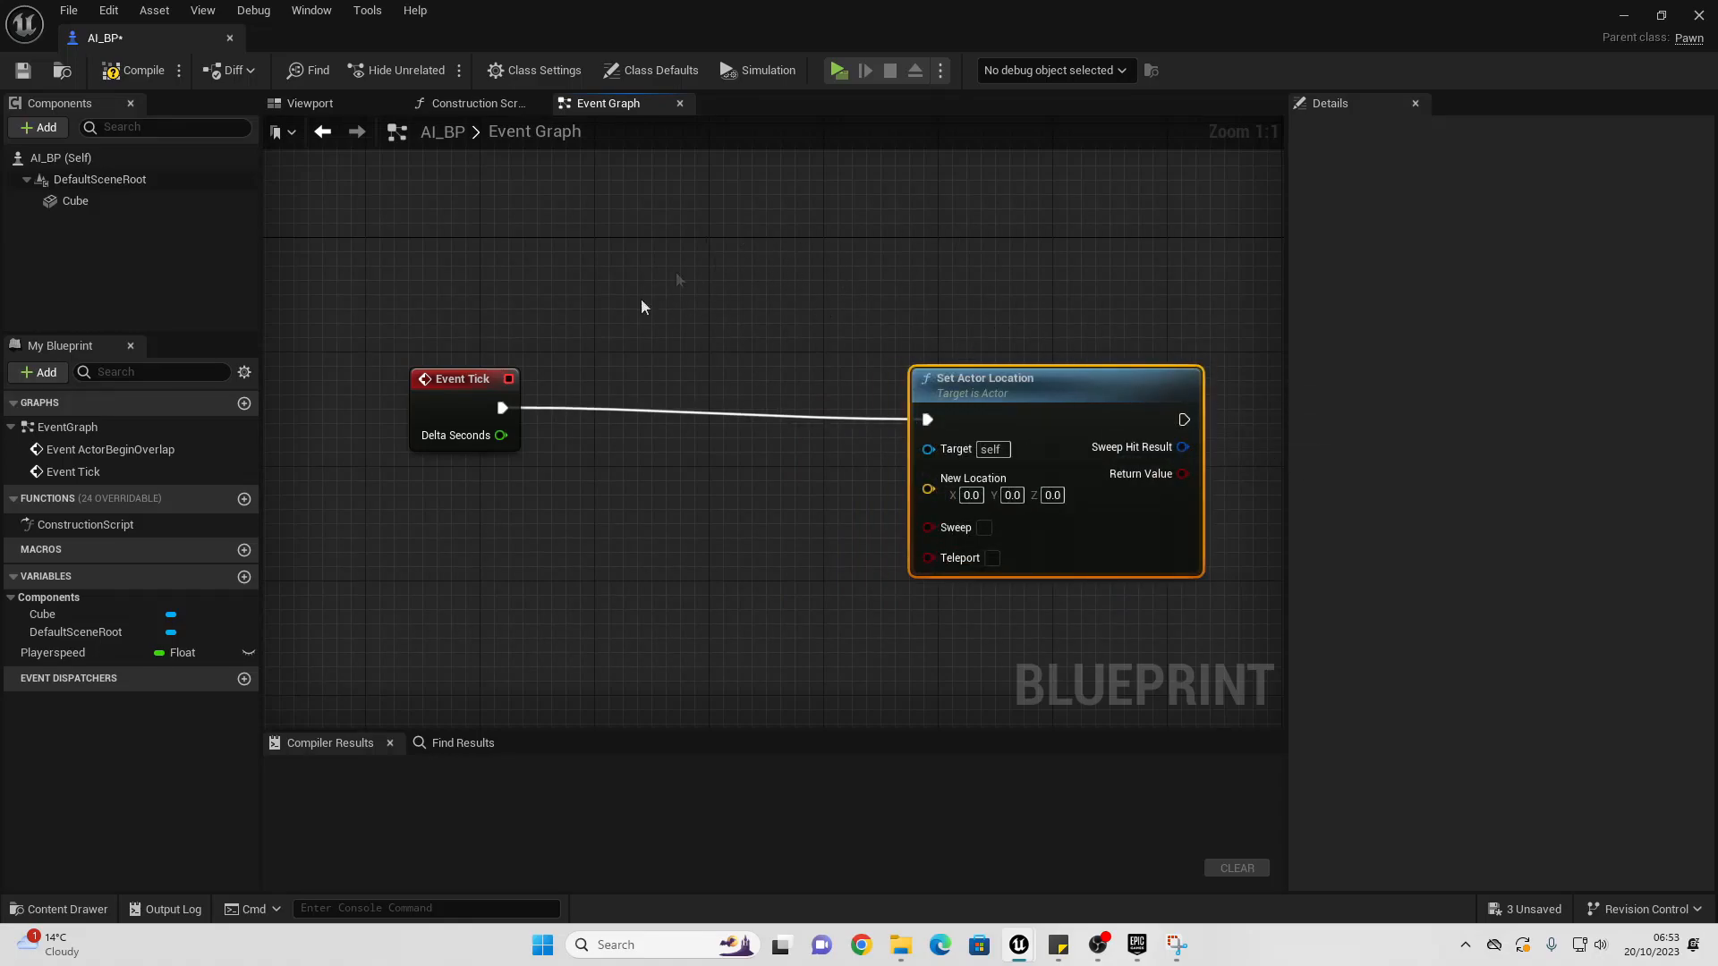
# Step: Add a VInterp to Constant node in the empty area above the execution wire between Event Tick and Set Actor Location
pyautogui.rightClick(606, 259)
pyautogui.write('V INTERP TO CO')
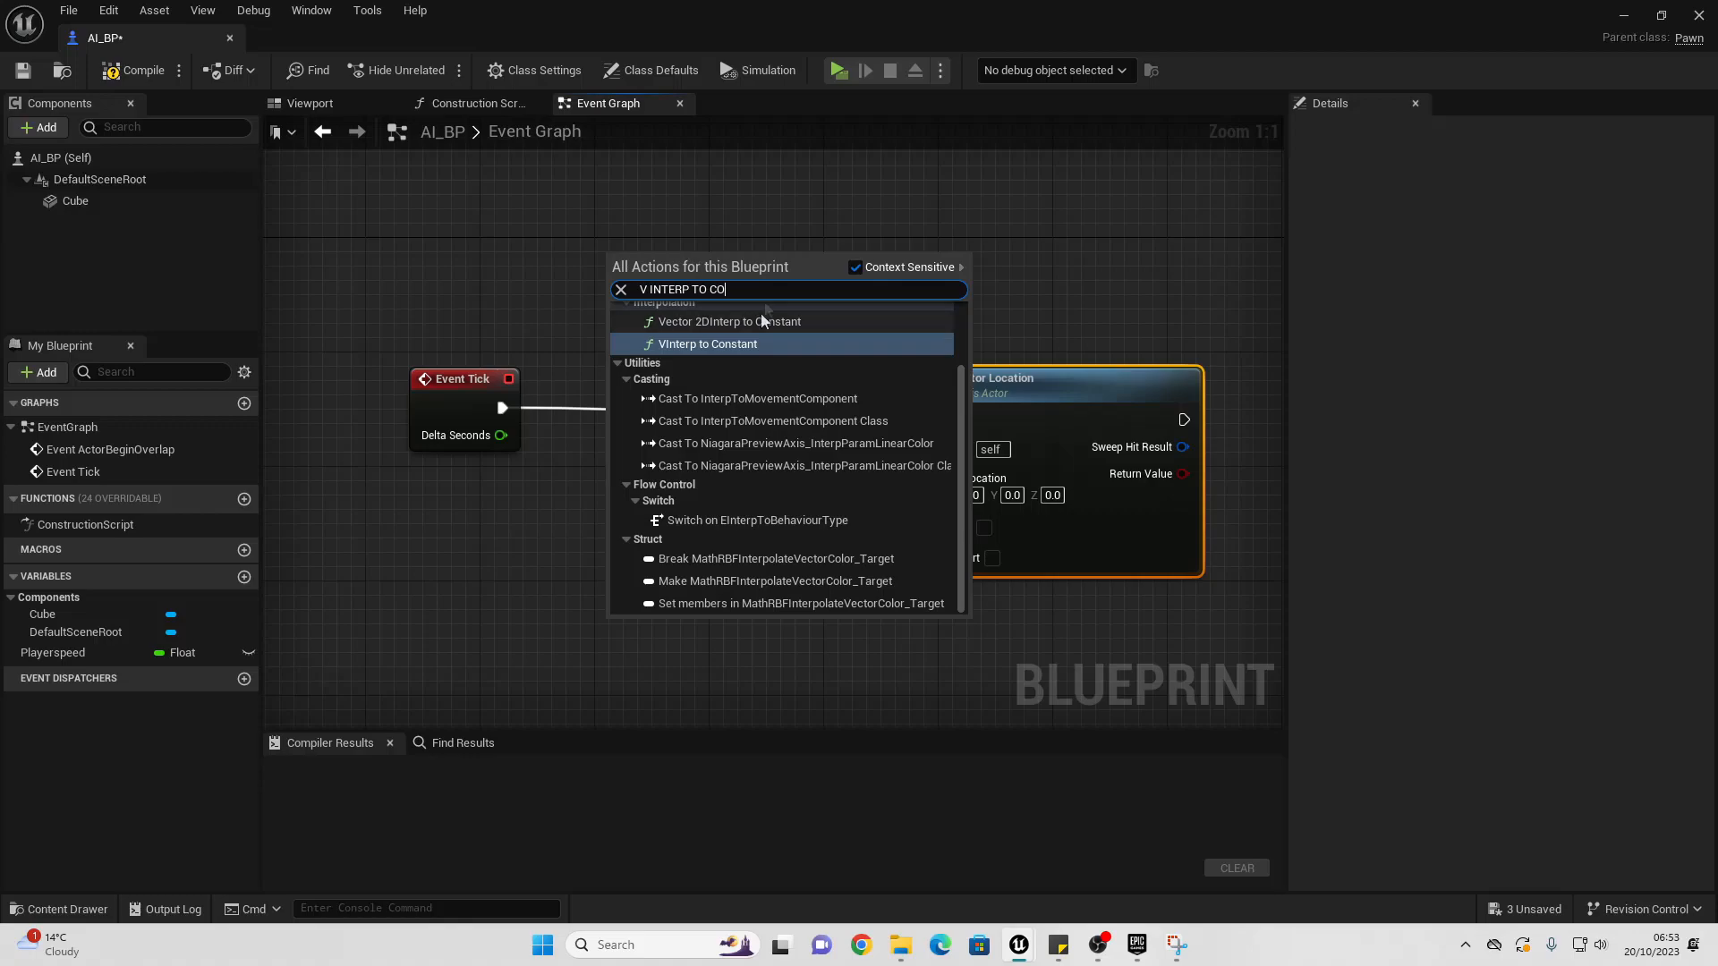
pyautogui.click(716, 344)
pyautogui.moveTo(734, 274); pyautogui.dragTo(755, 212)
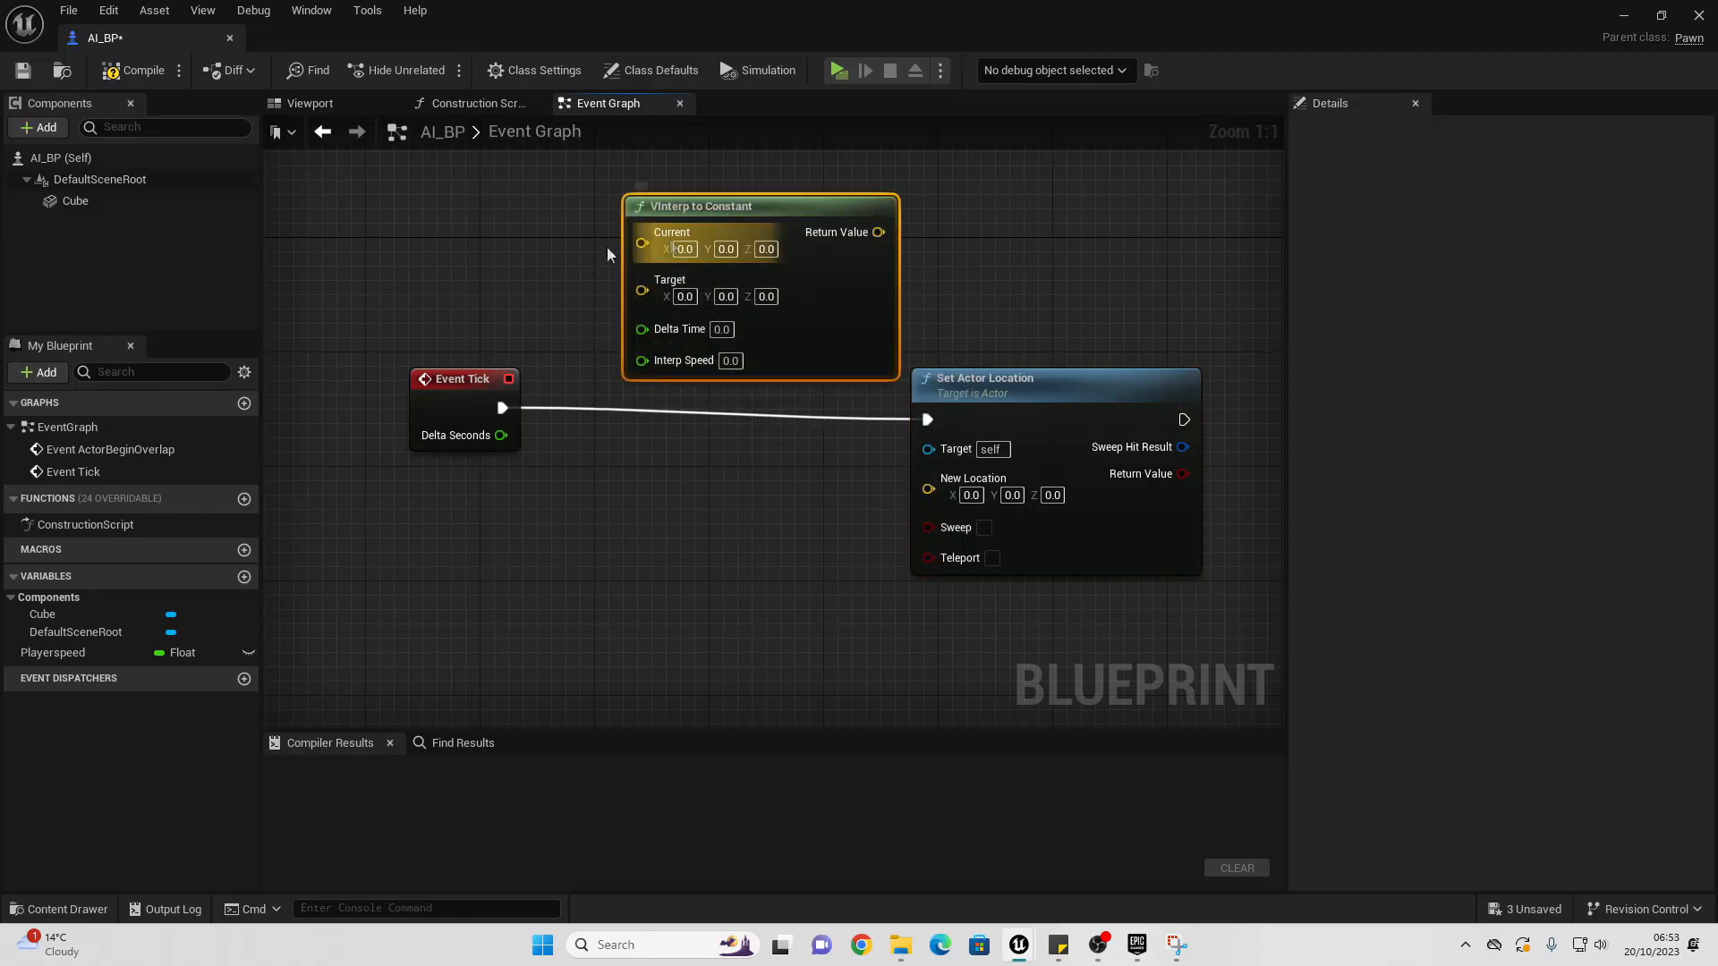
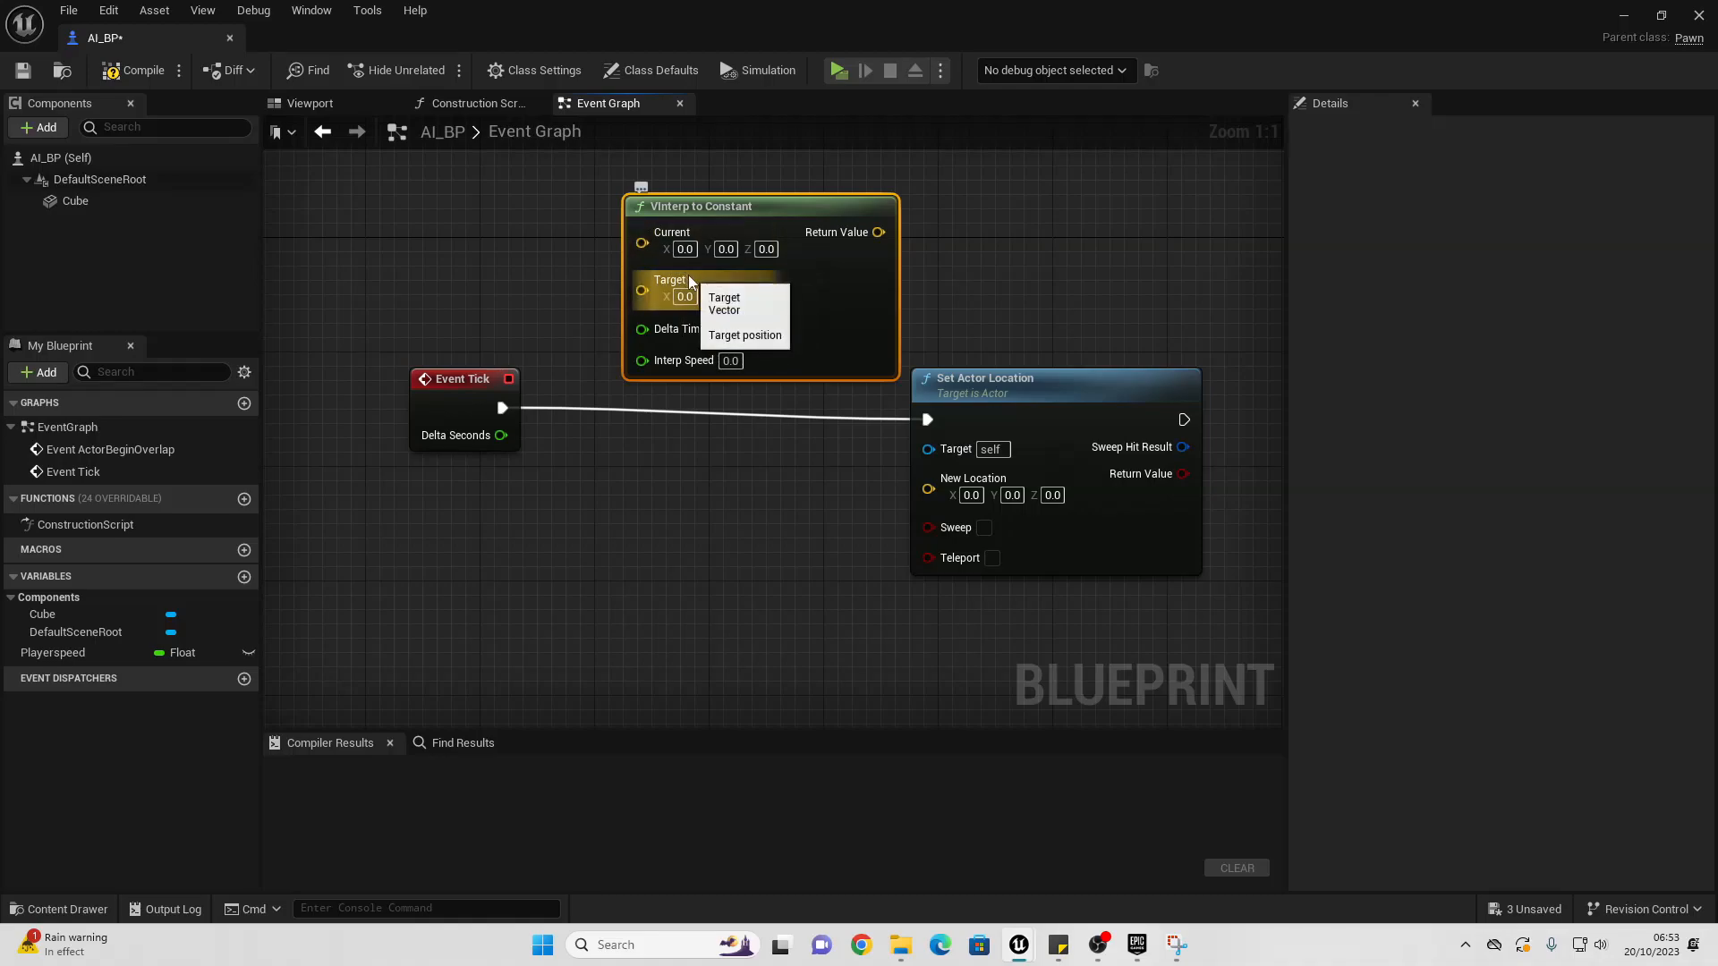
pyautogui.click(686, 249)
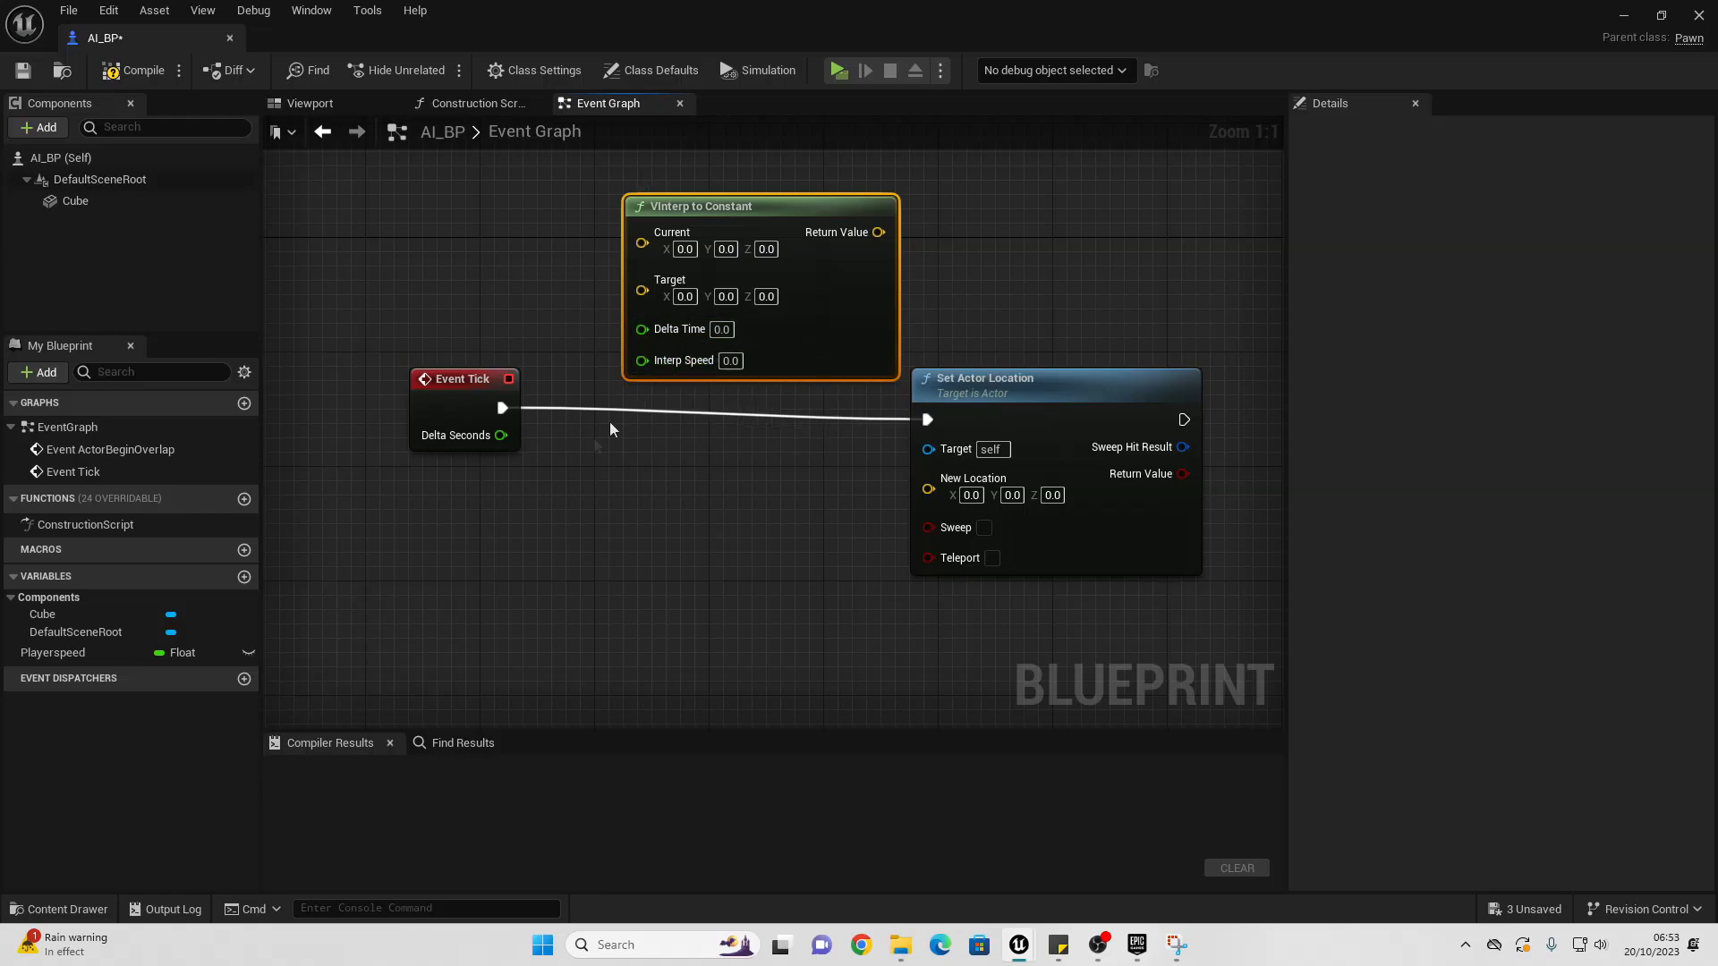
# Step: Connect Event Tick's Delta Seconds to the VInterp to Constant node's Delta Time and move that node below the execution wire
pyautogui.moveTo(499, 436); pyautogui.dragTo(643, 329)
pyautogui.moveTo(805, 228); pyautogui.dragTo(734, 515)
pyautogui.moveTo(669, 624); pyautogui.dragTo(762, 459, button='right')
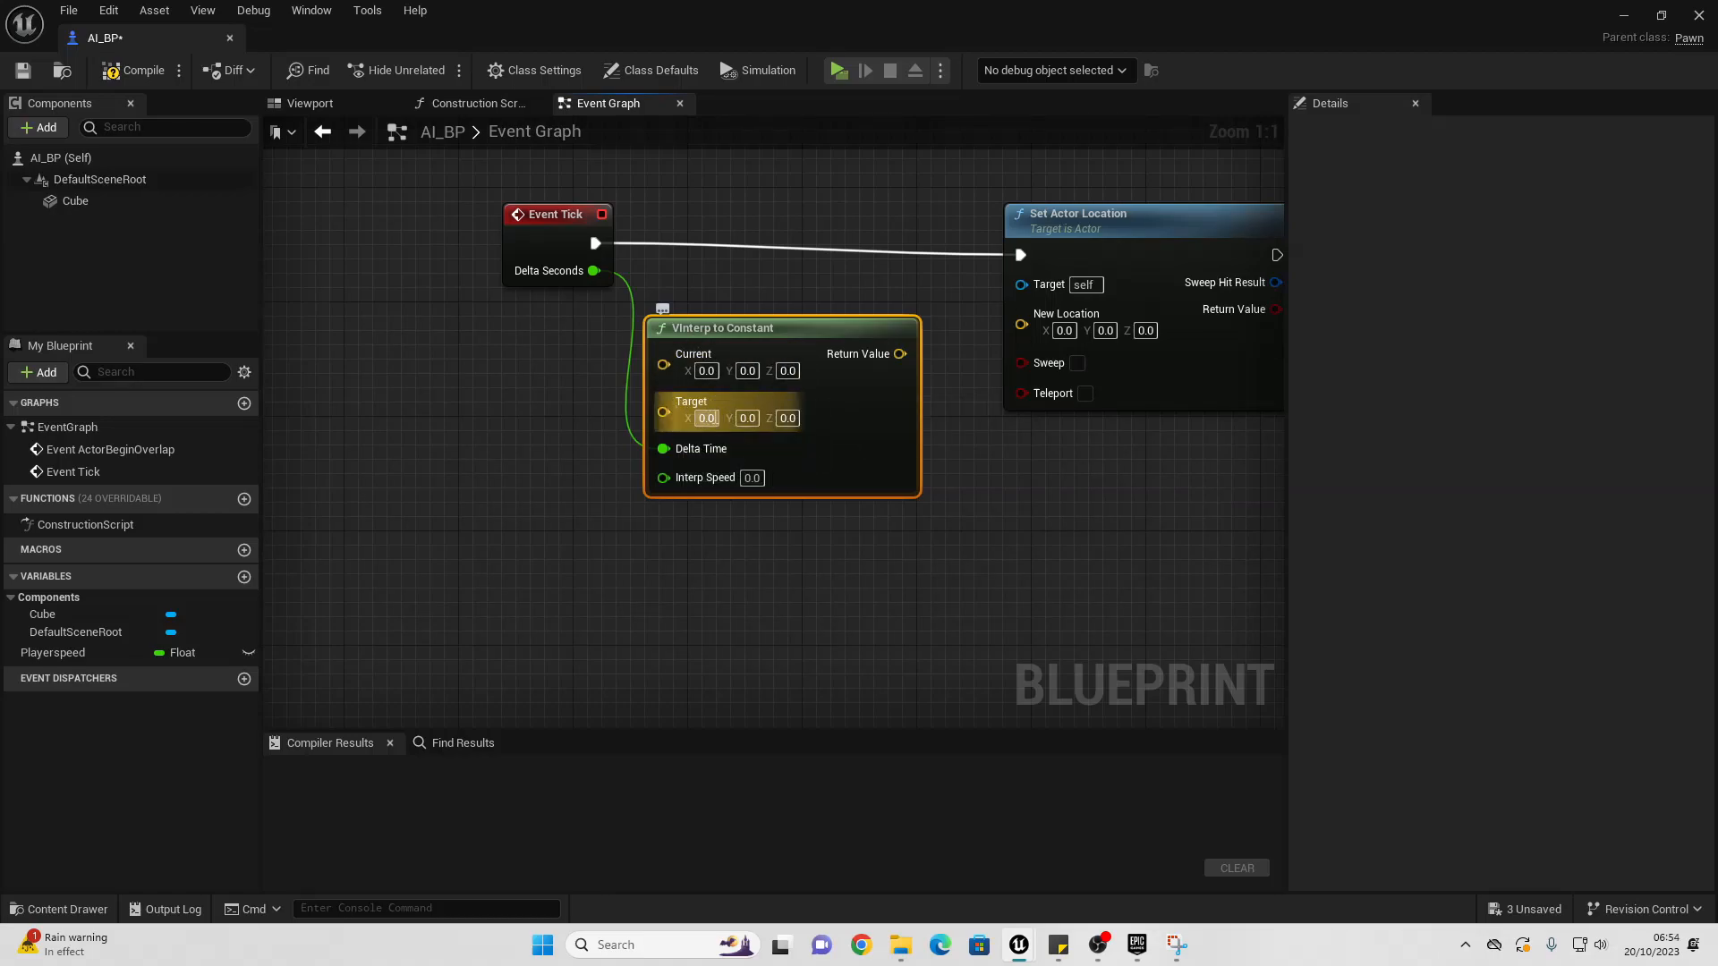
pyautogui.moveTo(793, 351); pyautogui.dragTo(821, 437)
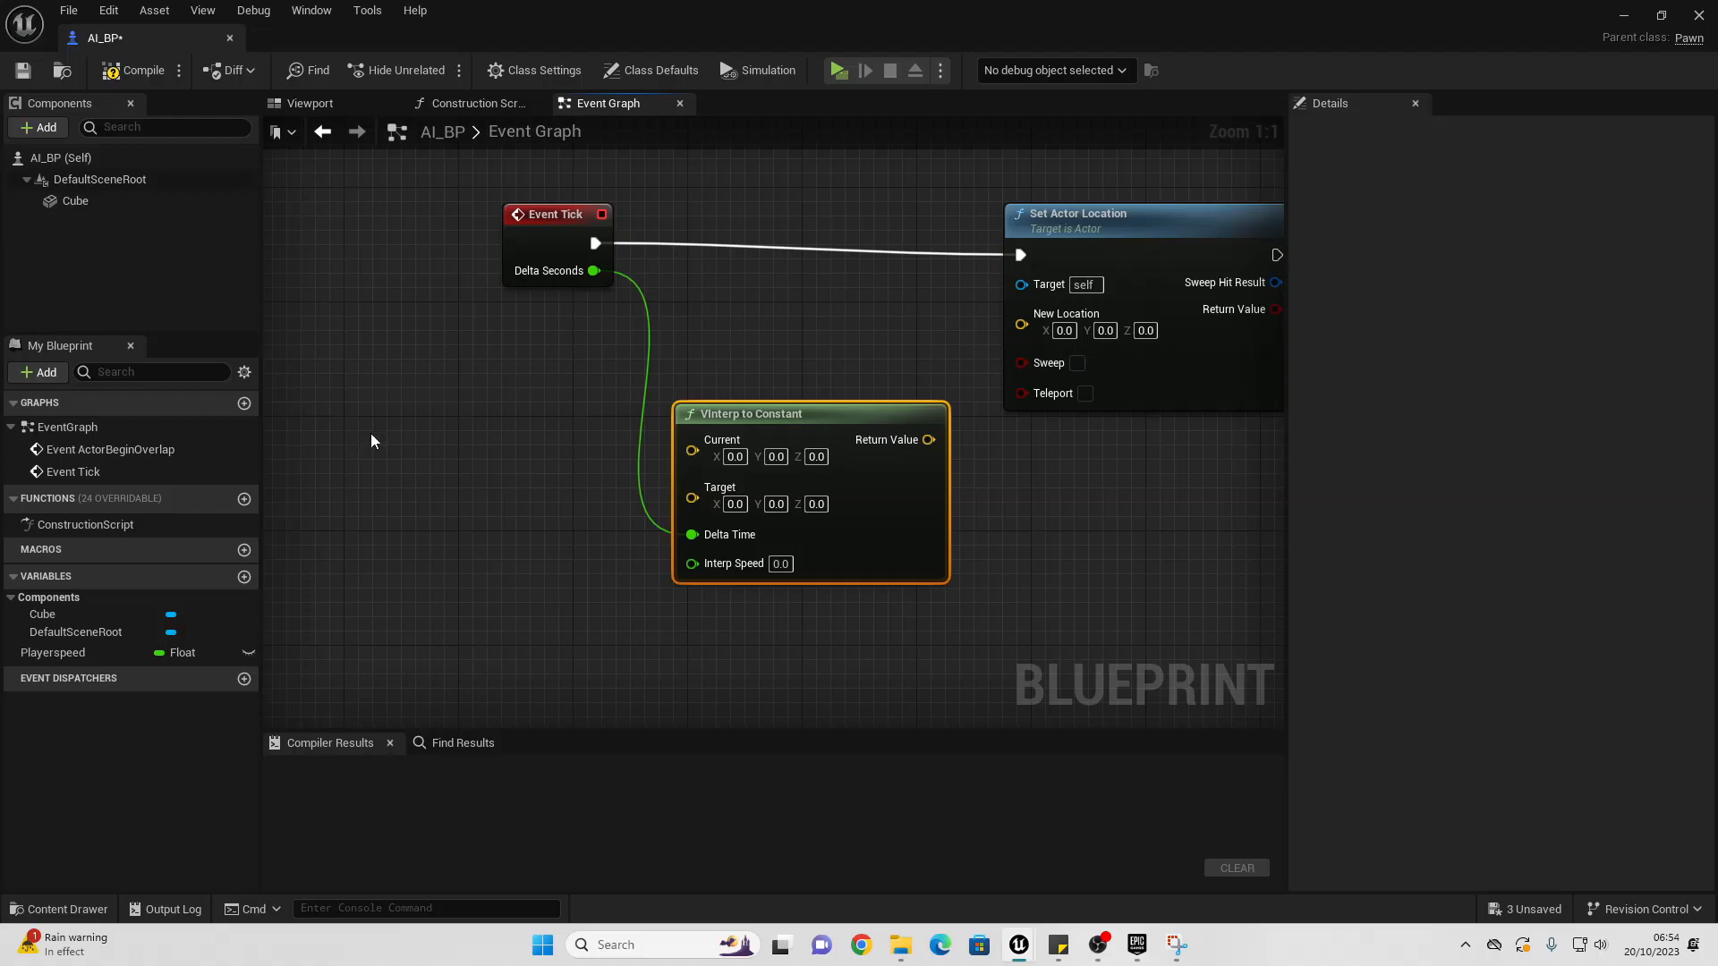
# Step: Add a Get Actor Location node for self and connect its Return Value to Current on VInterp to Constant
pyautogui.rightClick(401, 440)
pyautogui.write('GET AC')
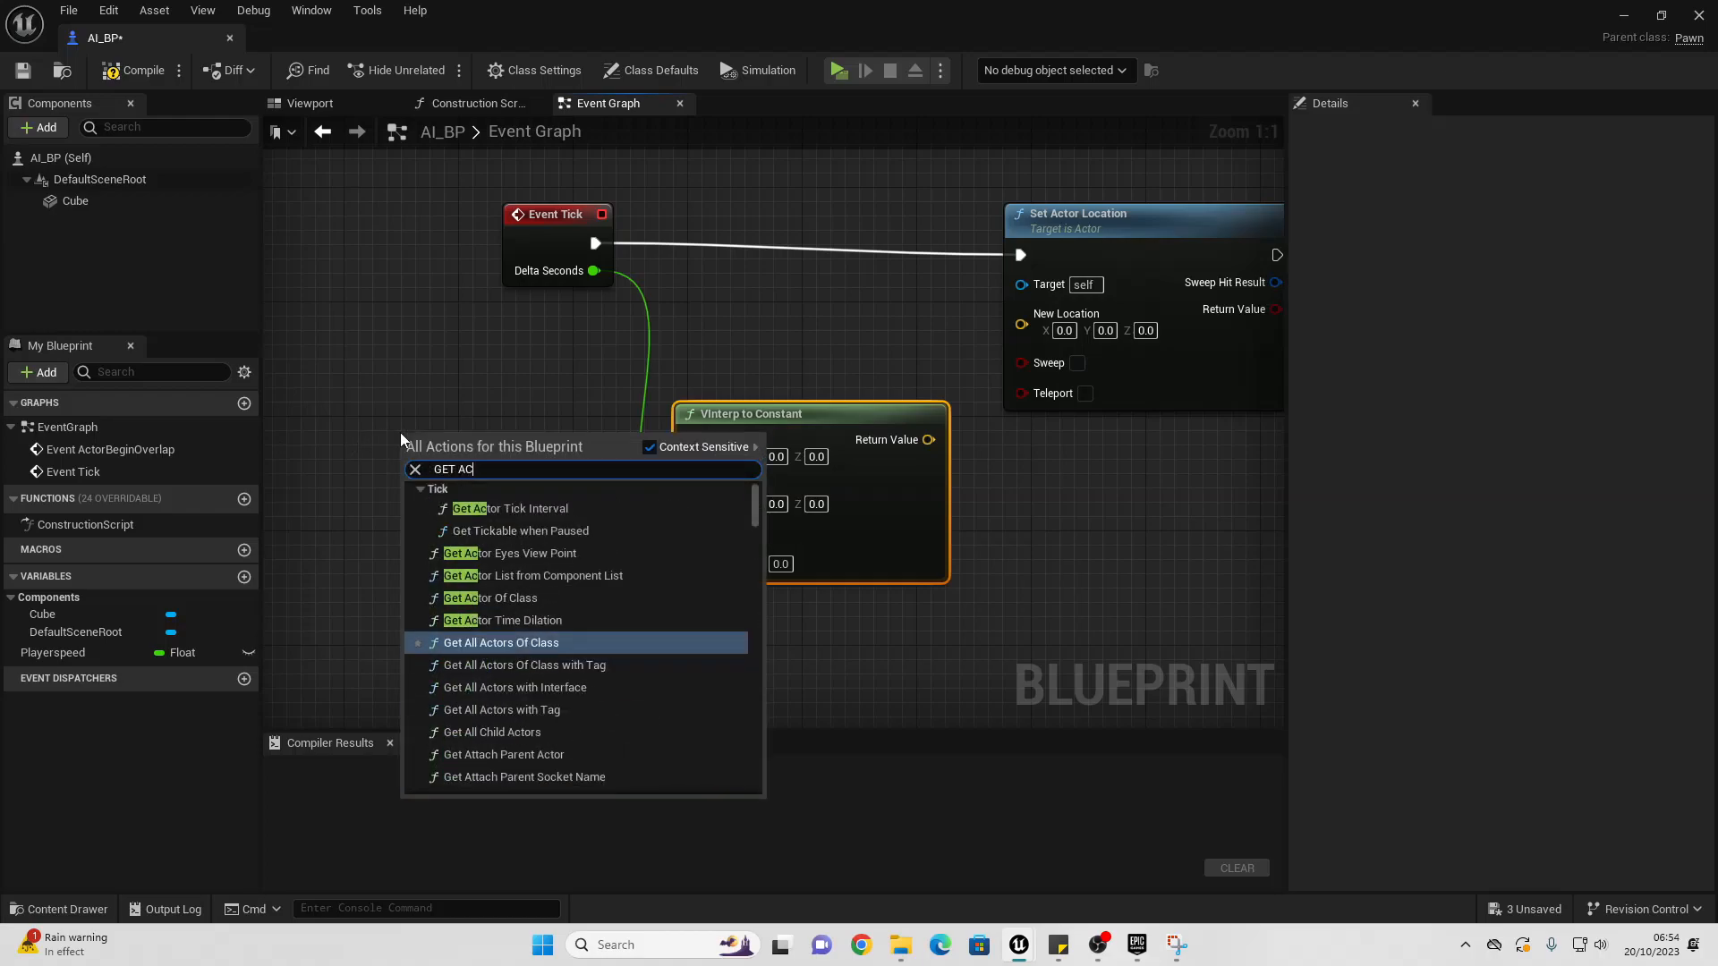
pyautogui.write('TOR LOC')
pyautogui.press('Return')
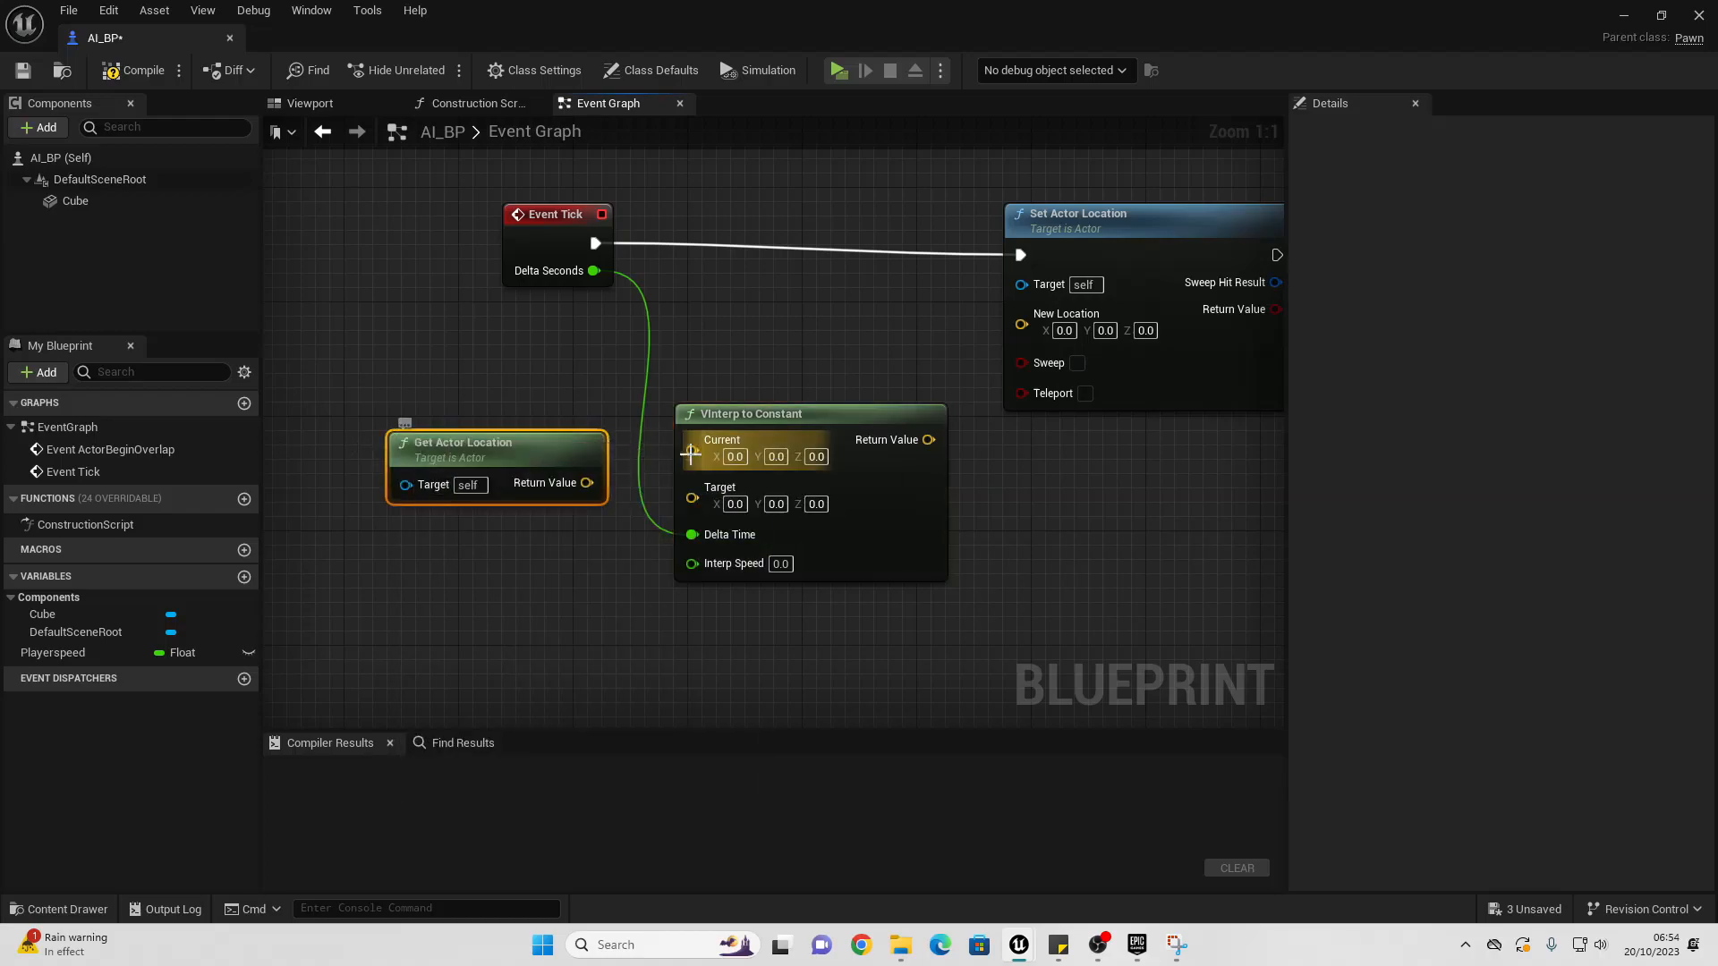
pyautogui.moveTo(573, 497); pyautogui.dragTo(720, 452)
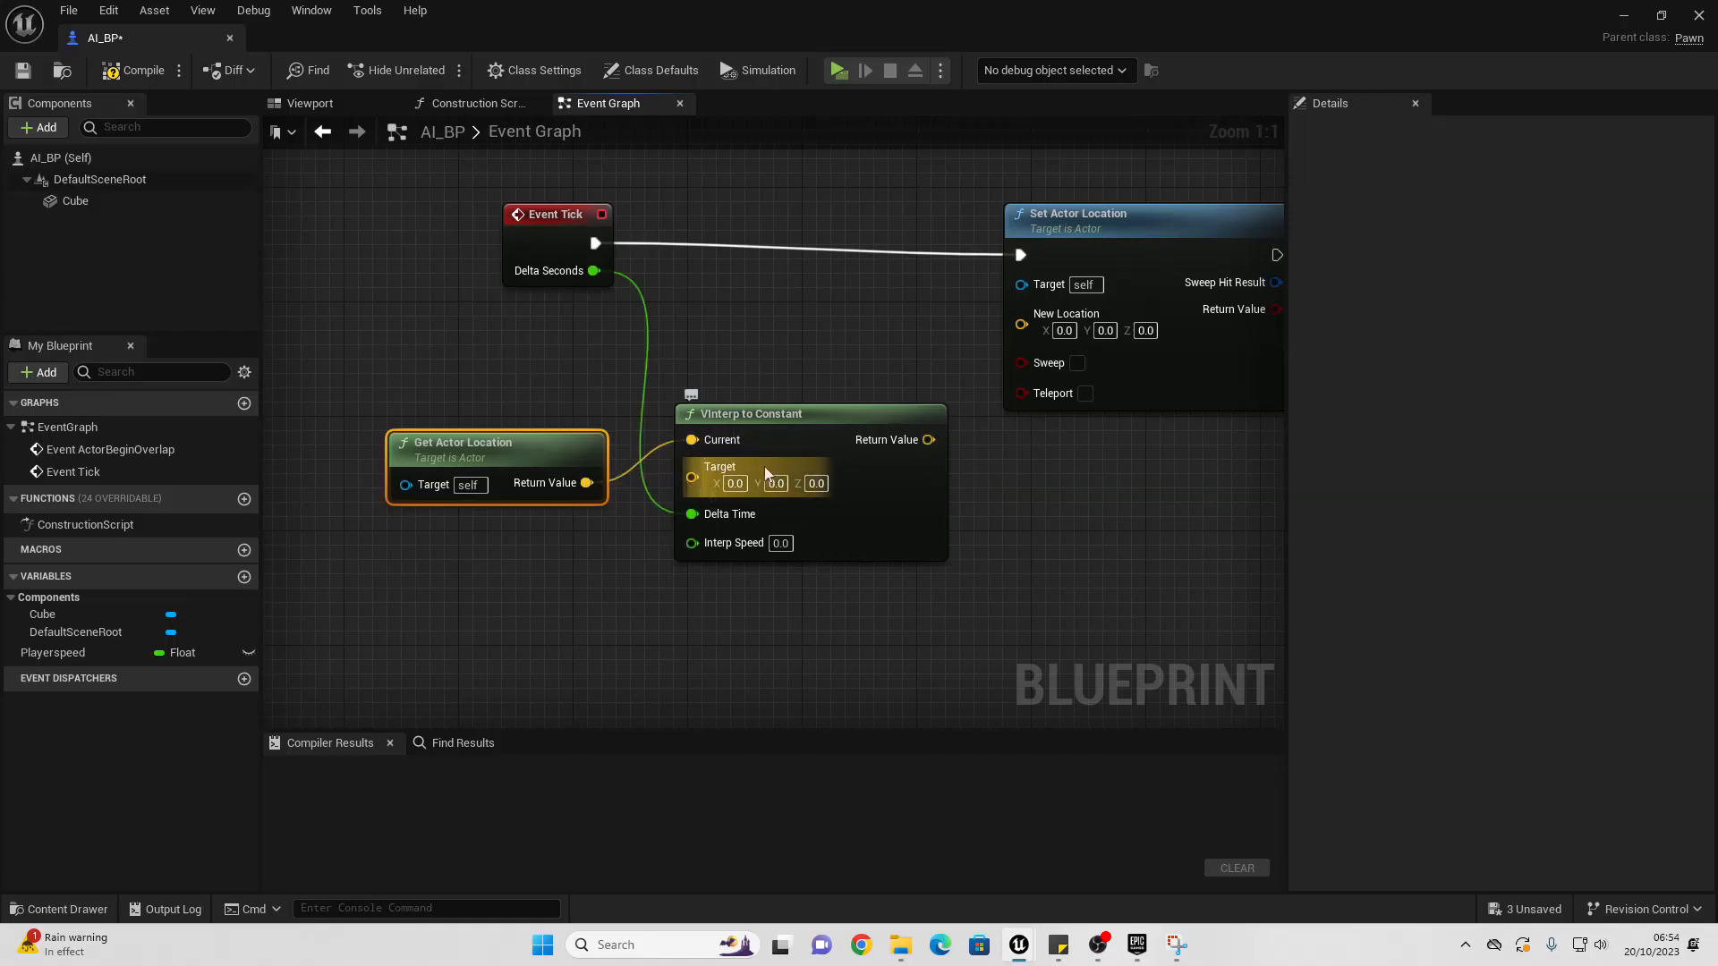
# Step: Create a variable named Ballref in AI_BP with the type Ball BP Object Reference
pyautogui.click(244, 576)
pyautogui.write('Ball')
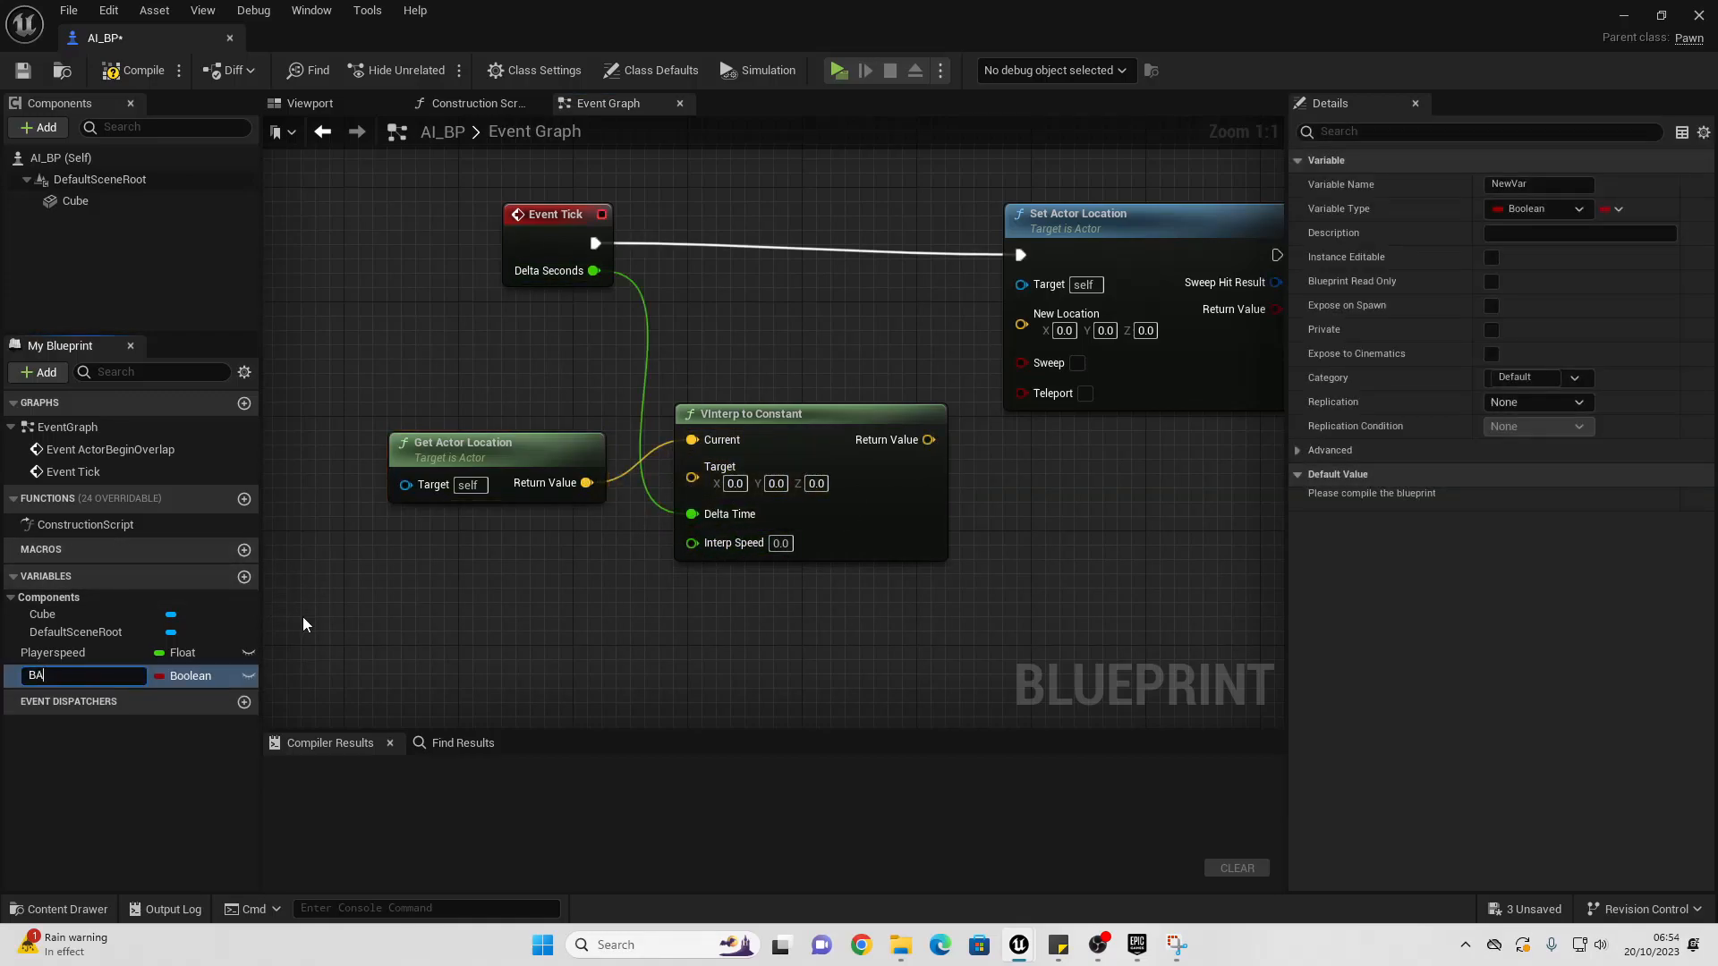
pyautogui.write('ref')
pyautogui.press('Return')
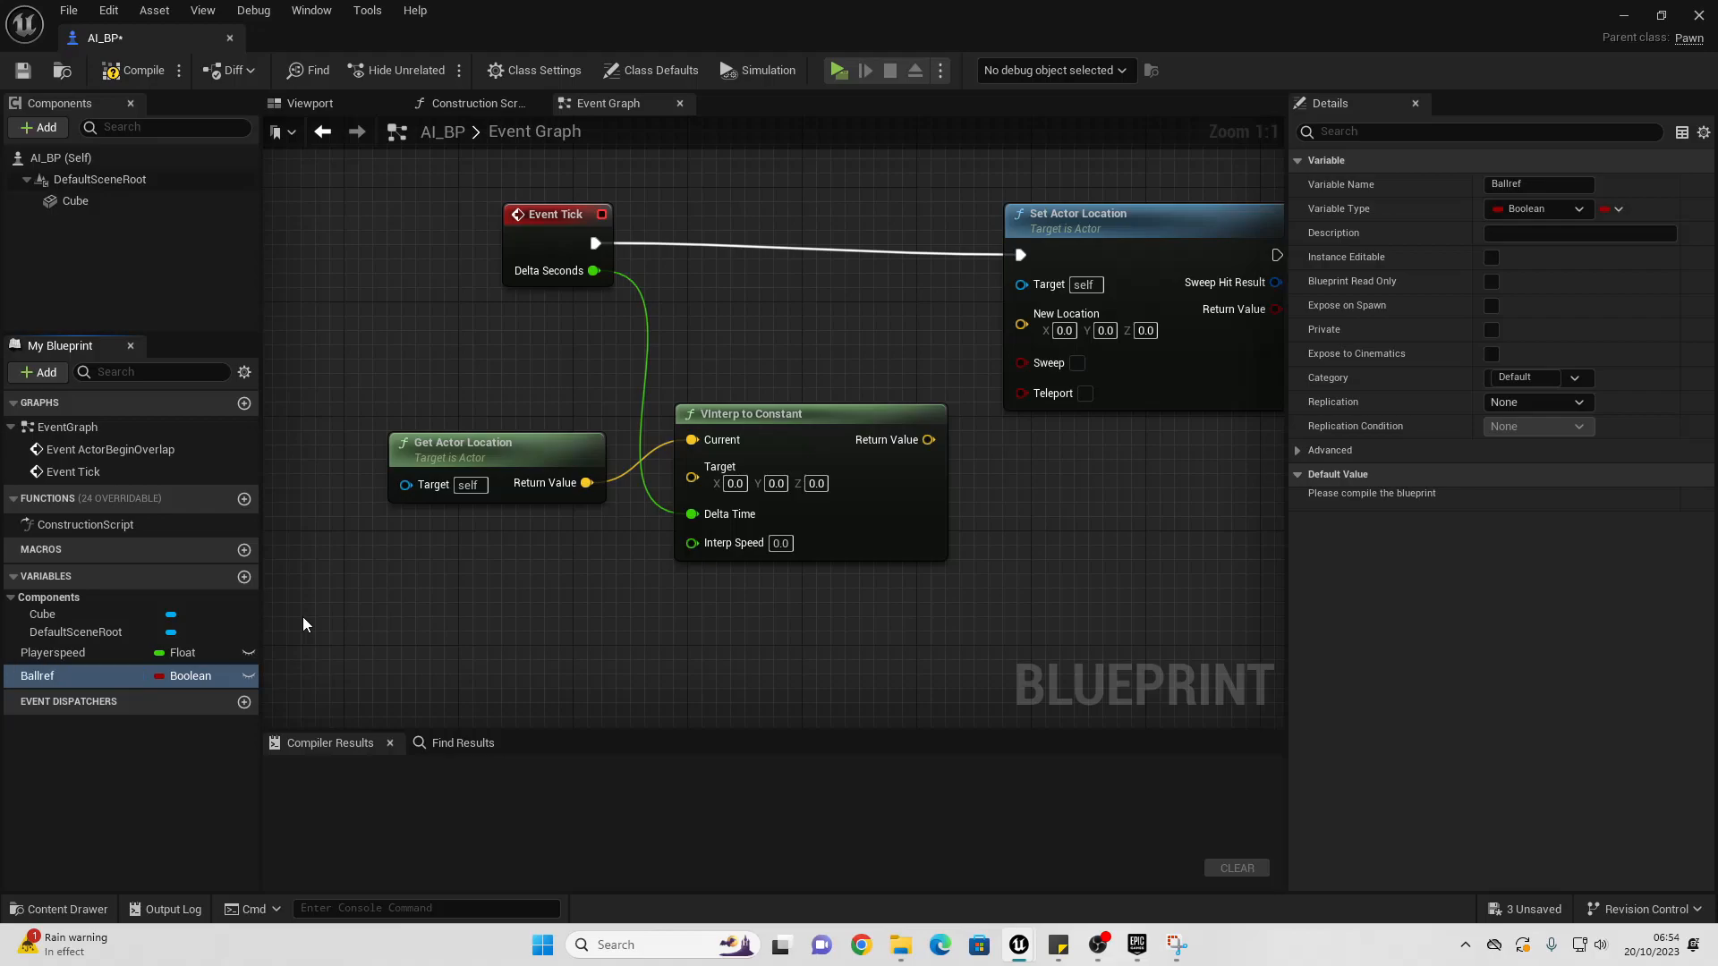
pyautogui.click(1537, 202)
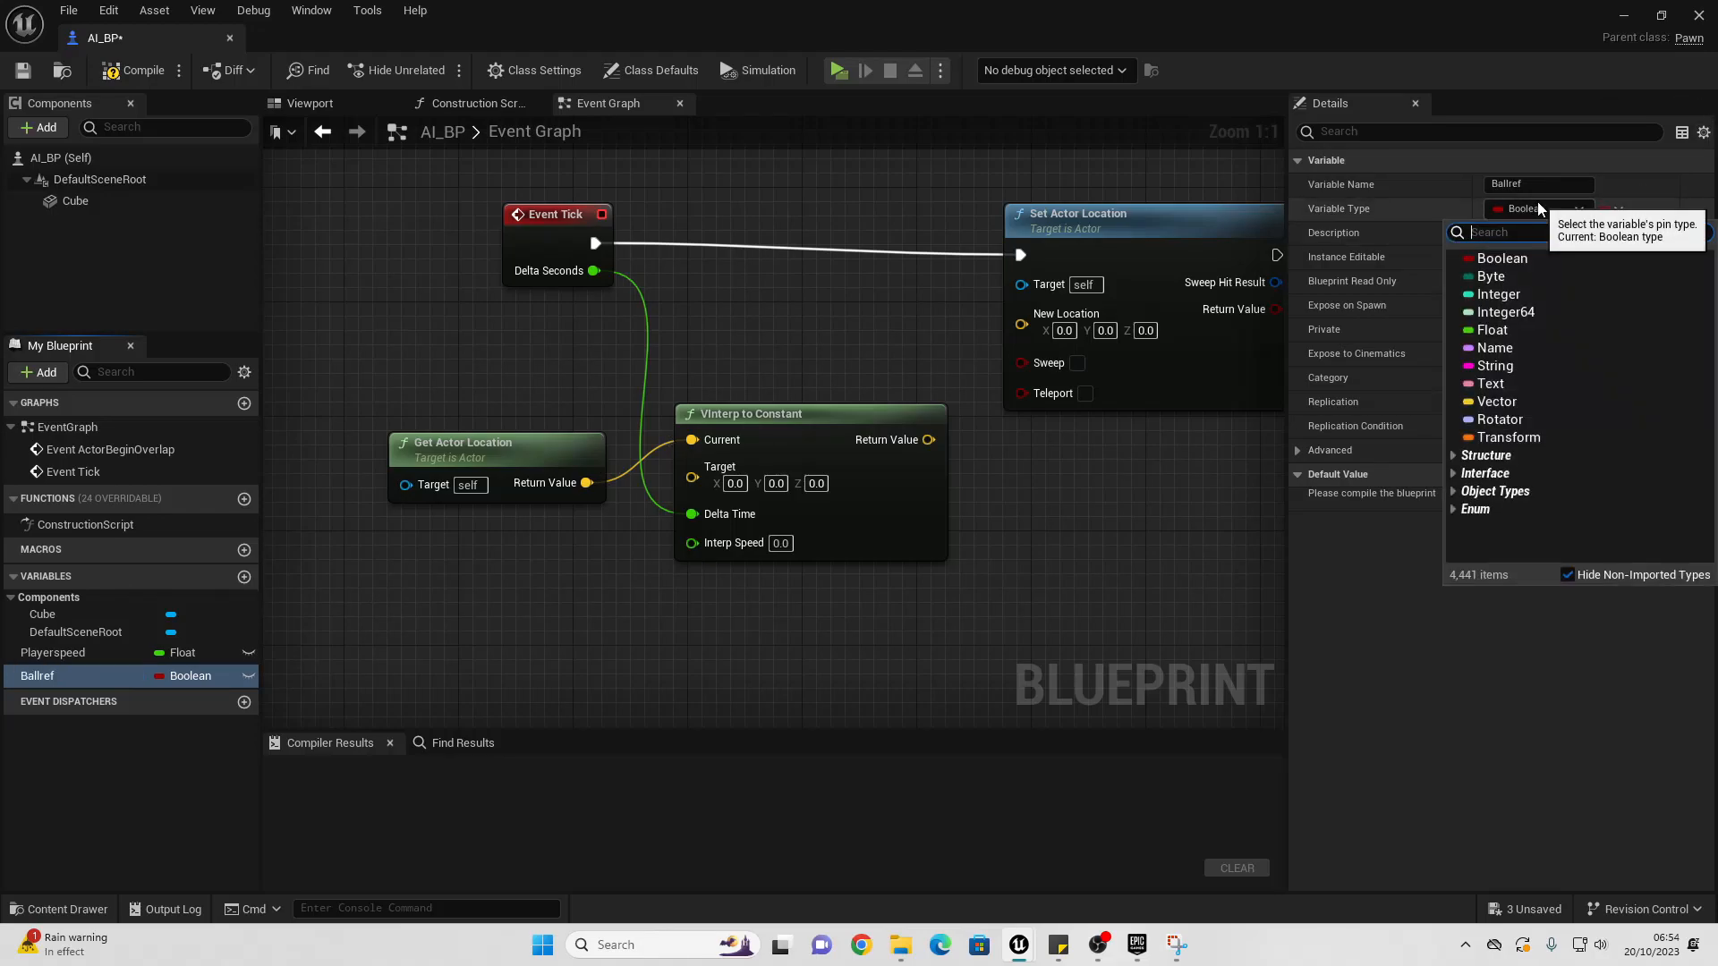
pyautogui.write('ball')
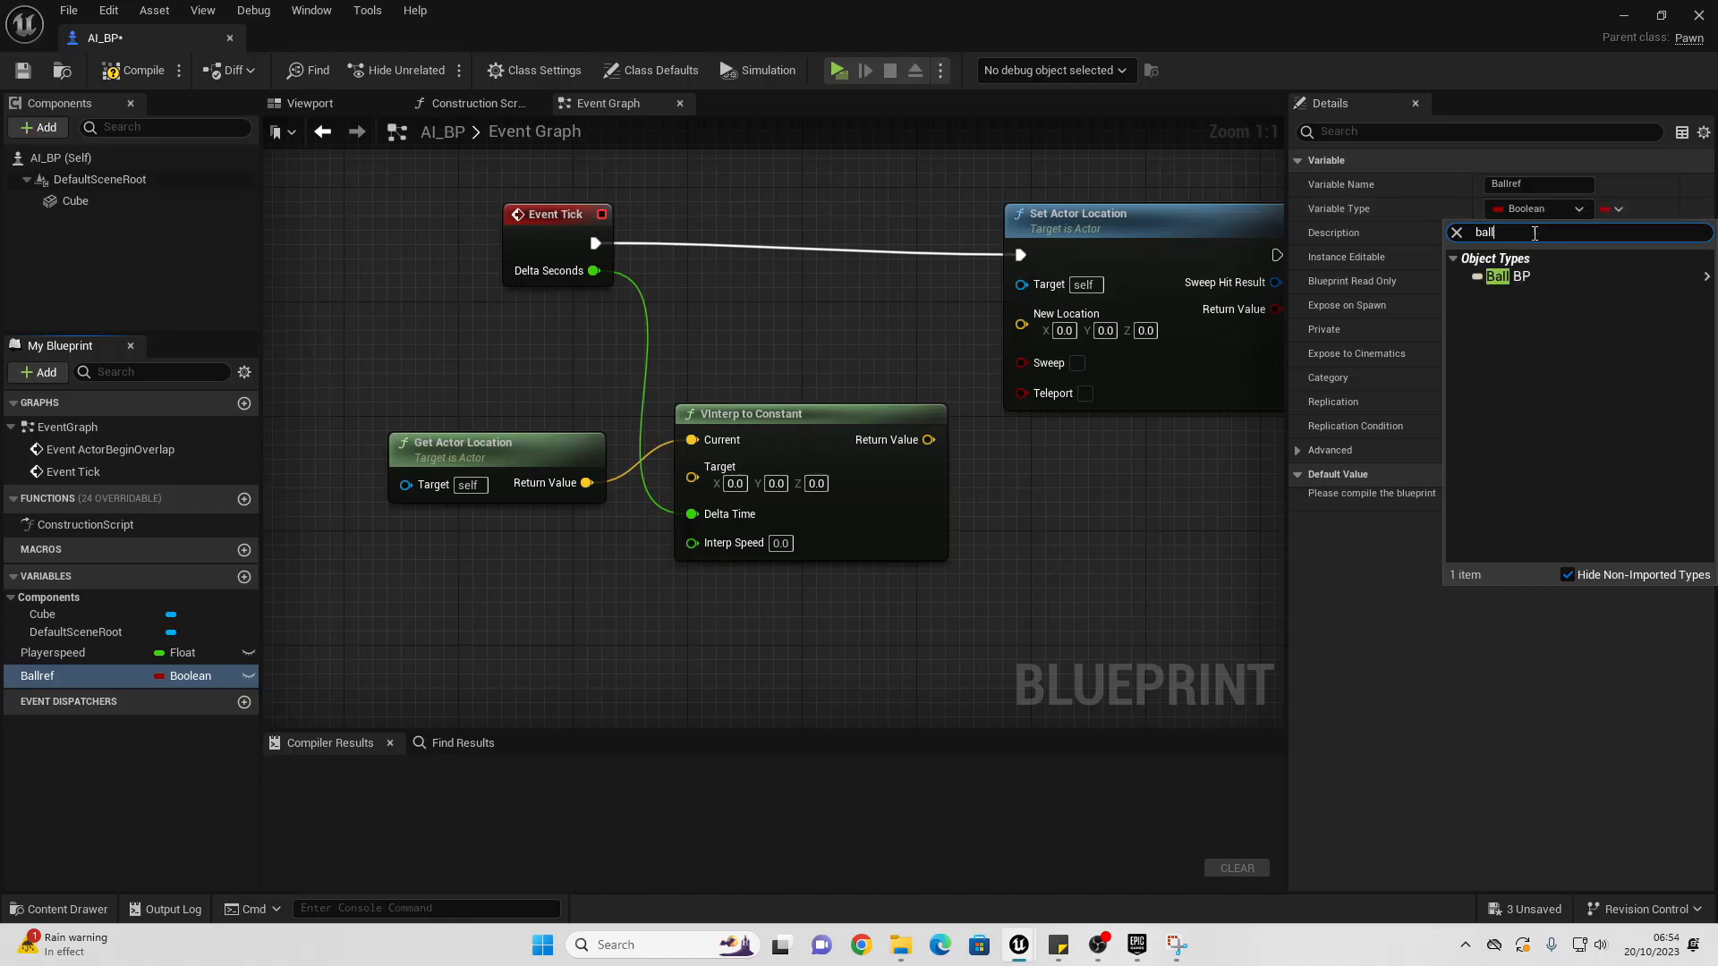
pyautogui.moveTo(1511, 277)
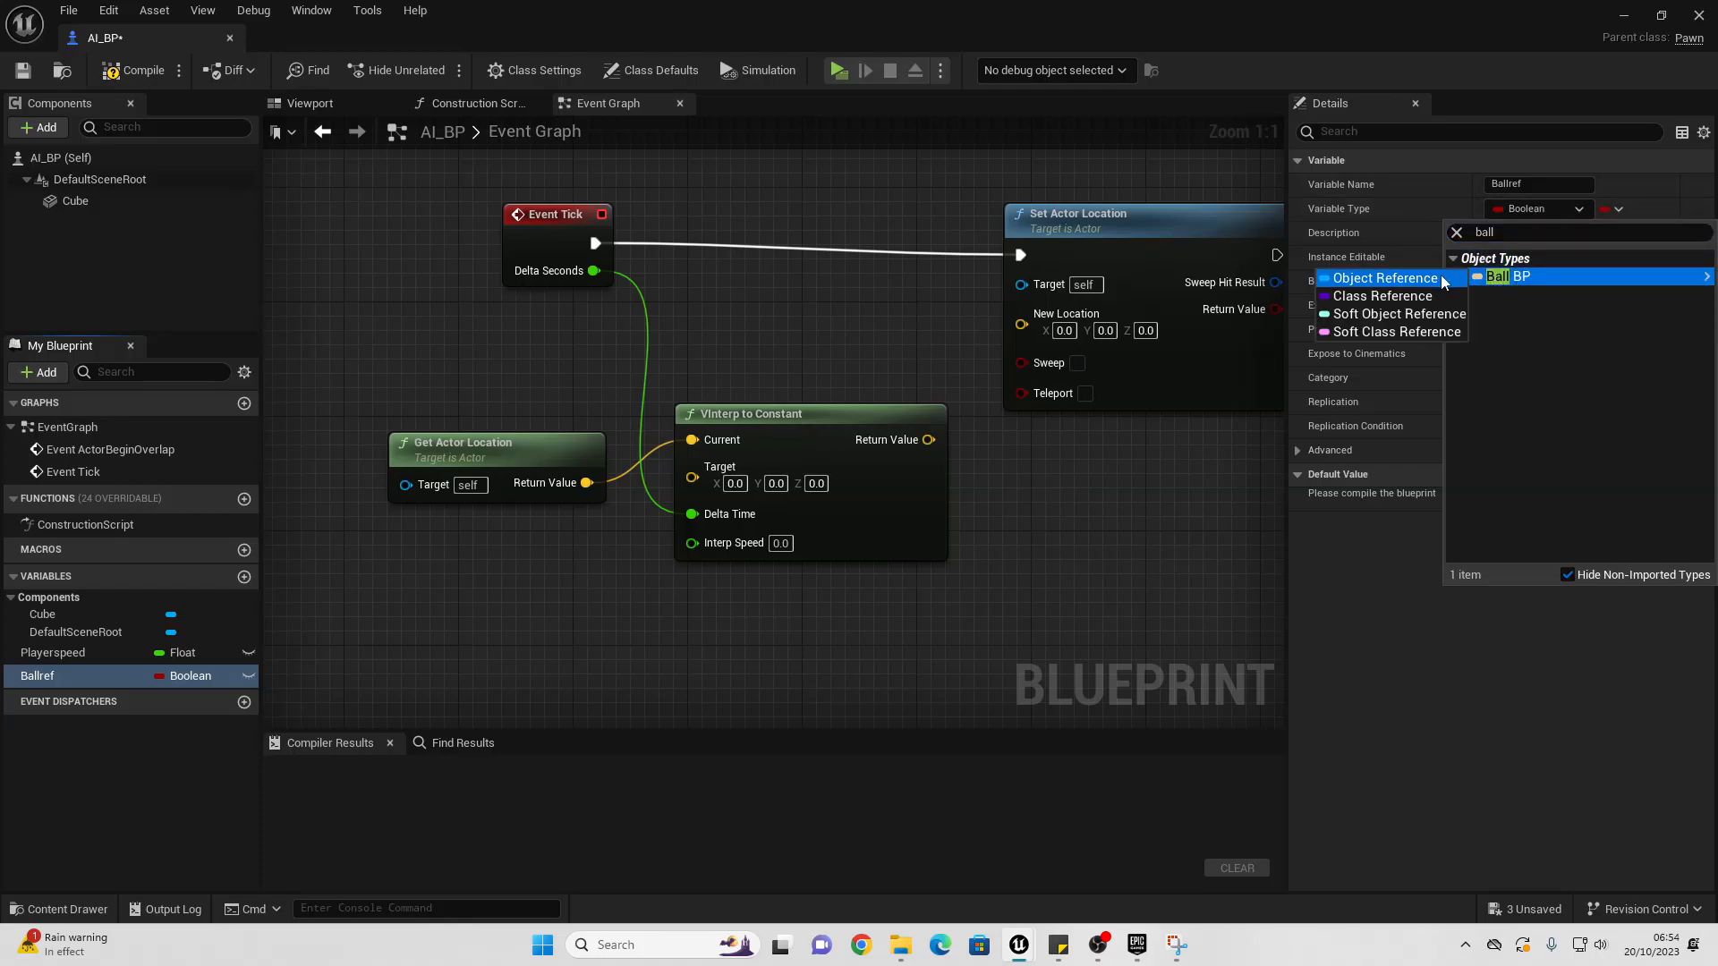
pyautogui.click(1448, 280)
# Step: Place a Ballref getter below Get Actor Location and get the ball's Sphere component from it
pyautogui.moveTo(295, 693); pyautogui.dragTo(433, 578, button='right')
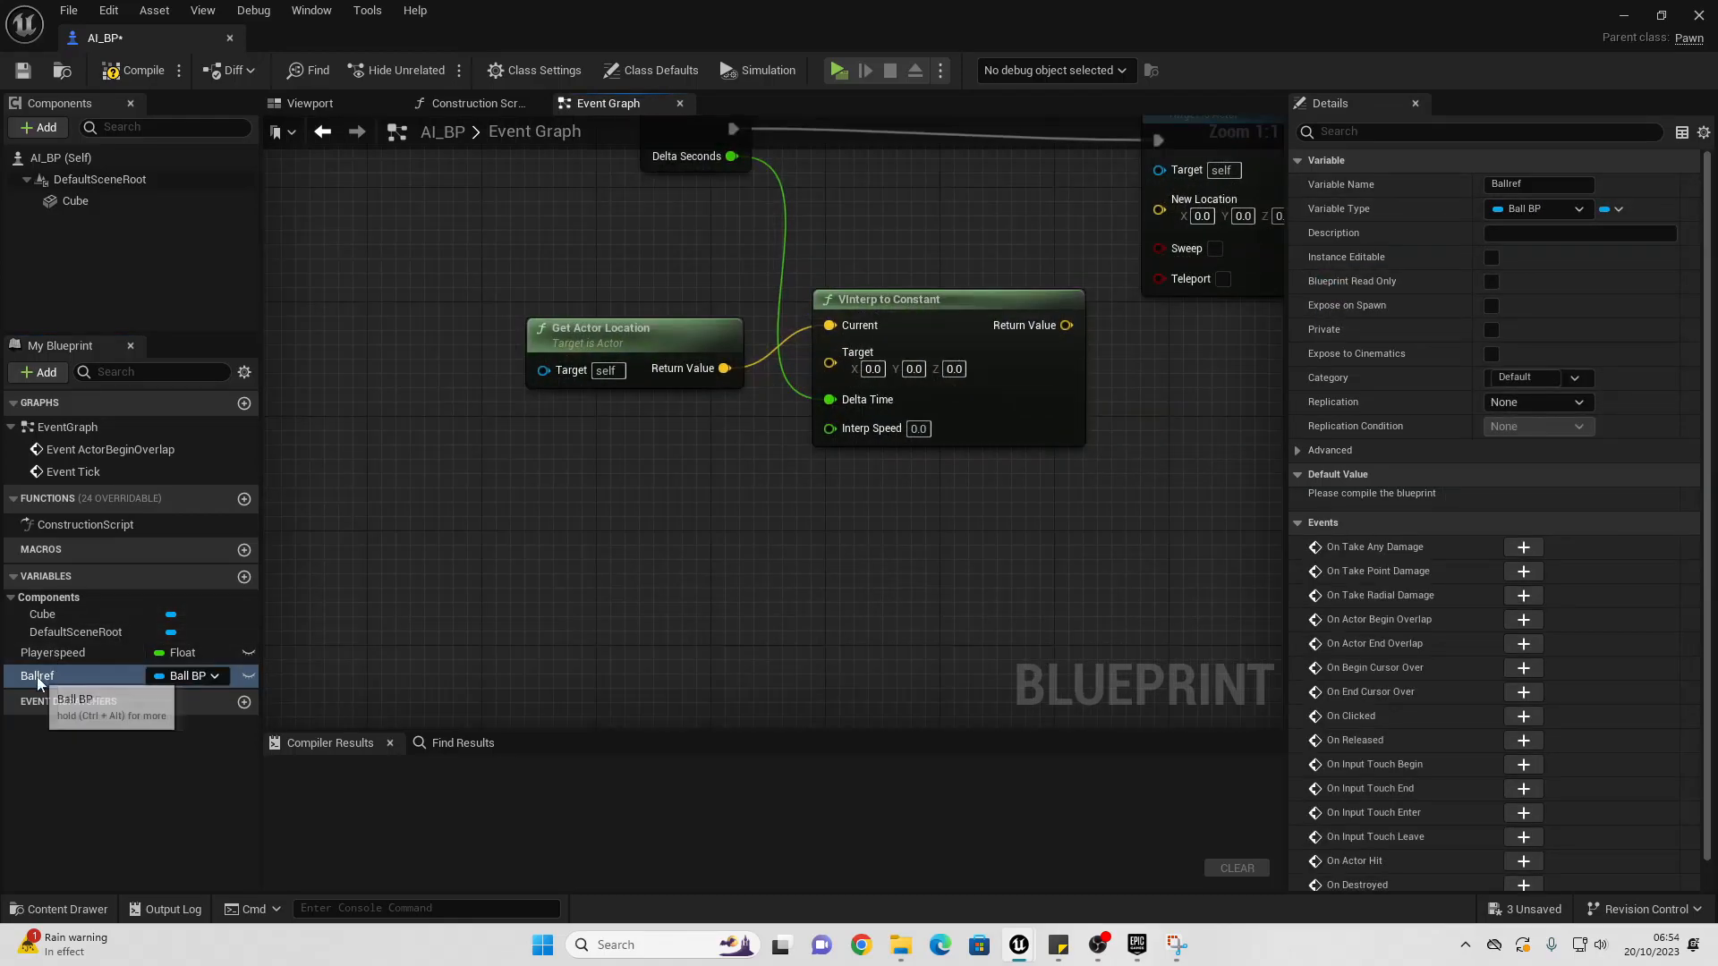
pyautogui.moveTo(35, 677); pyautogui.dragTo(612, 602)
pyautogui.click(501, 530)
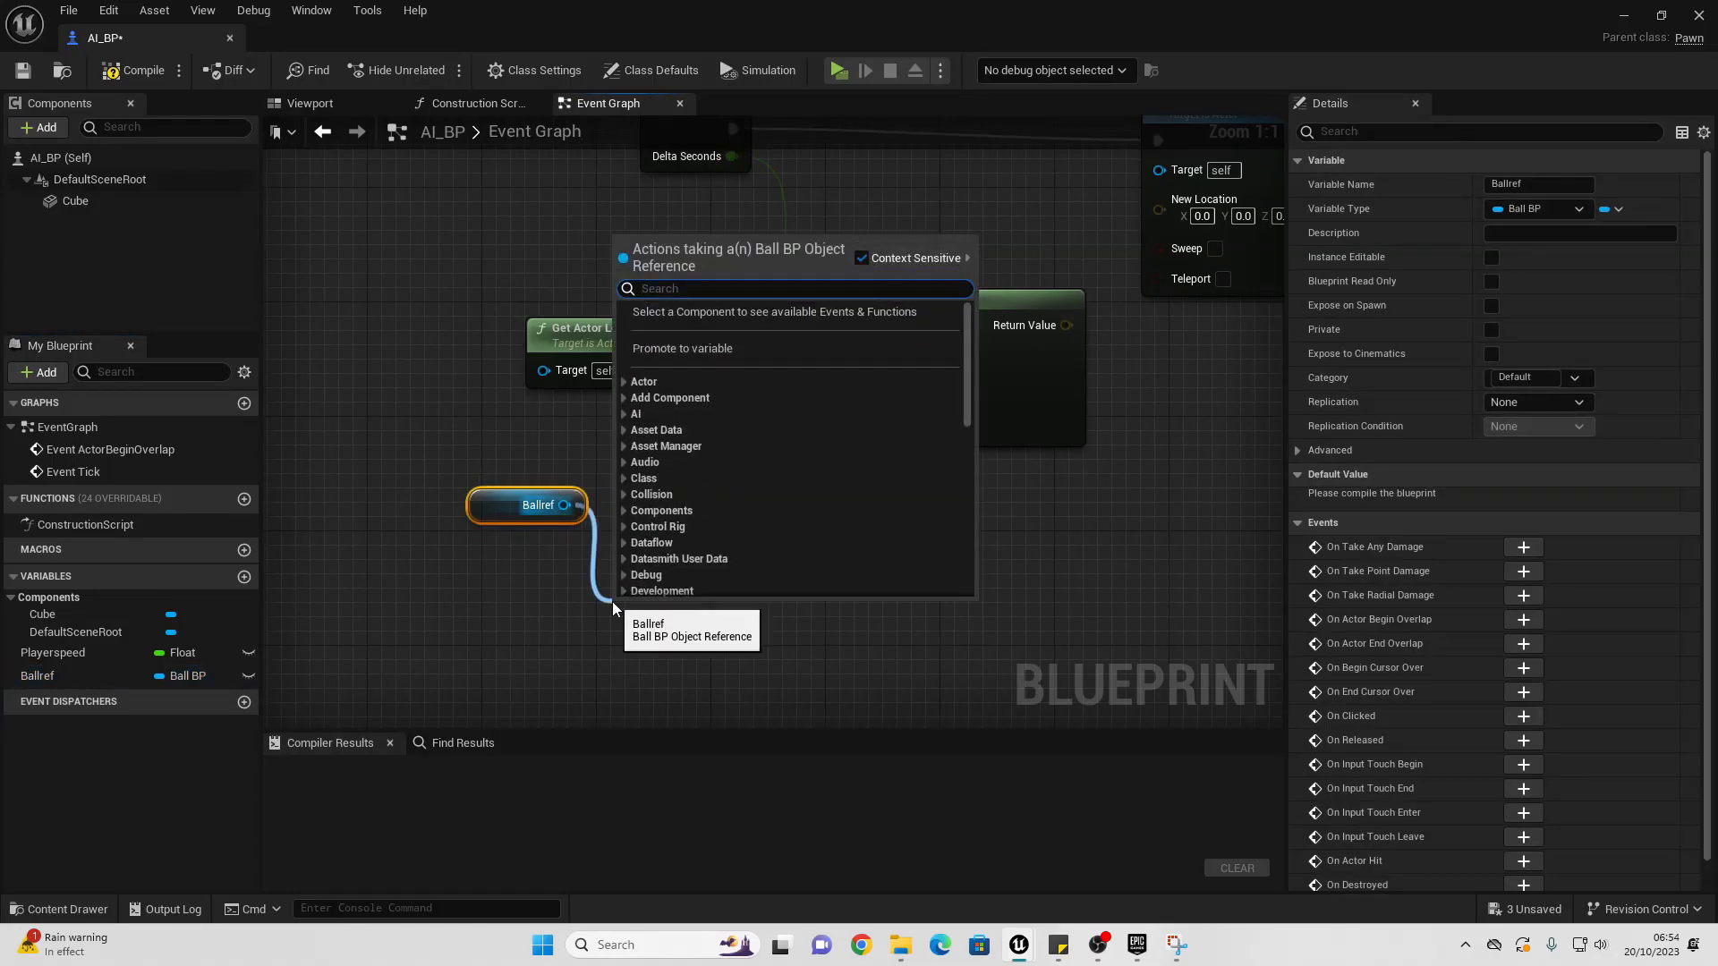
pyautogui.write('get sphere')
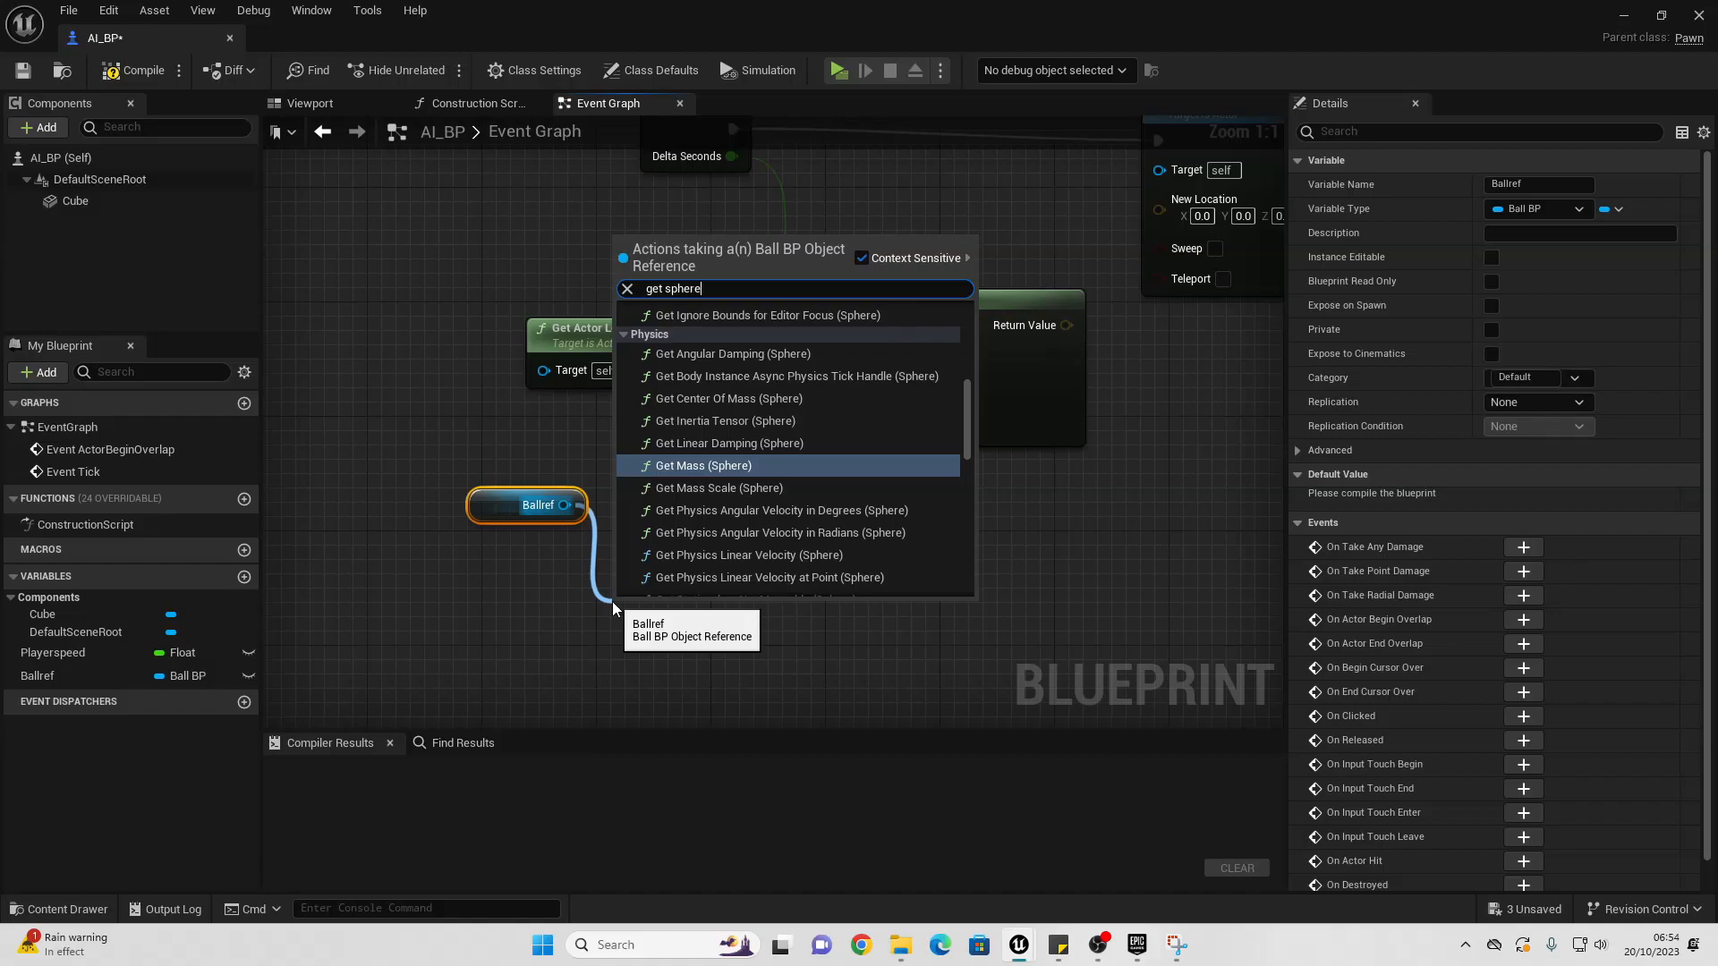
pyautogui.scroll(-10, 888, 530)
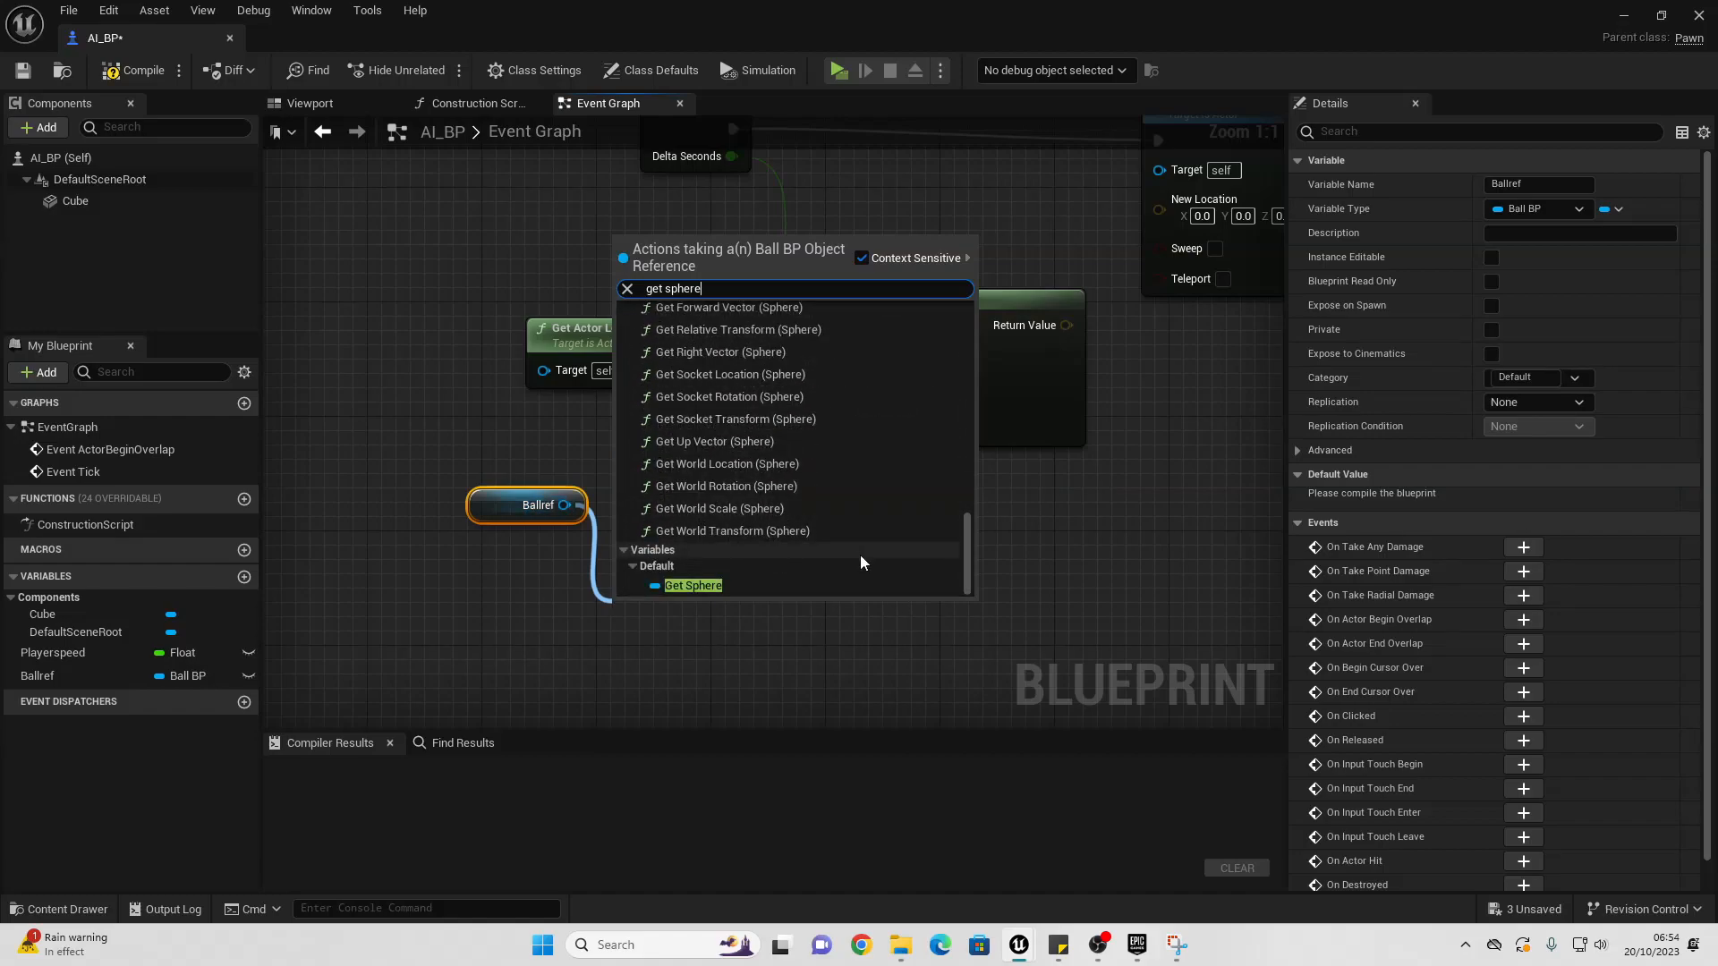
pyautogui.click(768, 586)
# Step: Open Ball_BP to check its Sphere component, and return to AI_BP's event graph
pyautogui.click(1618, 12)
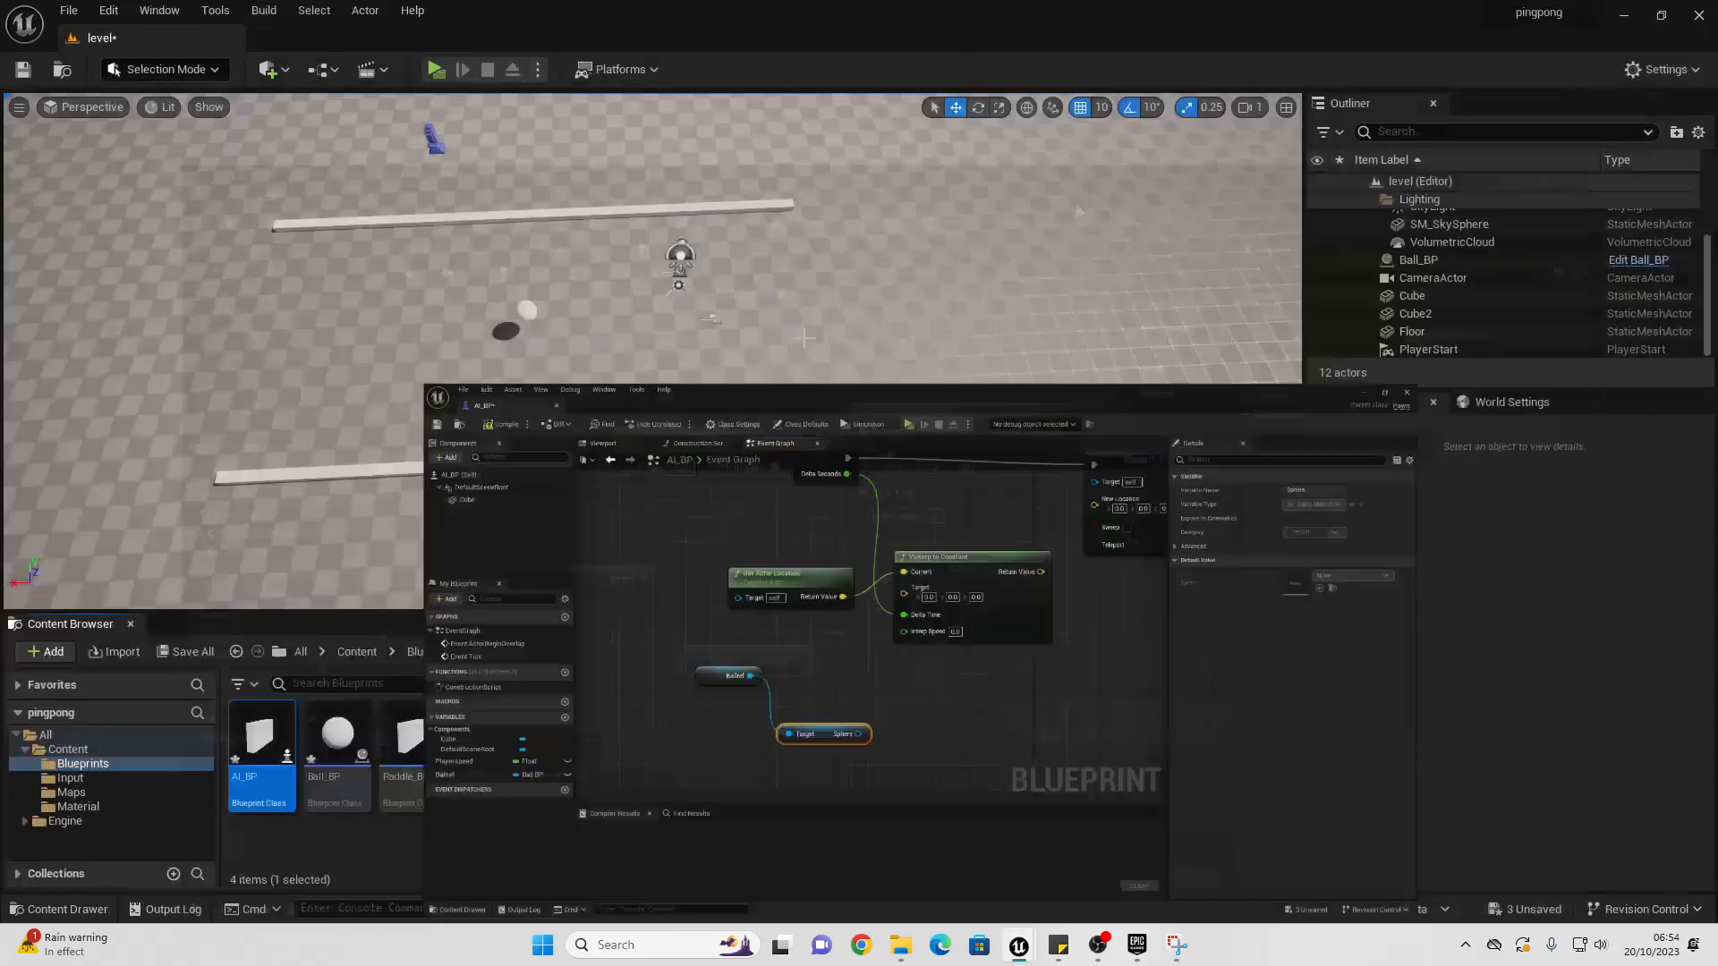
pyautogui.doubleClick(345, 732)
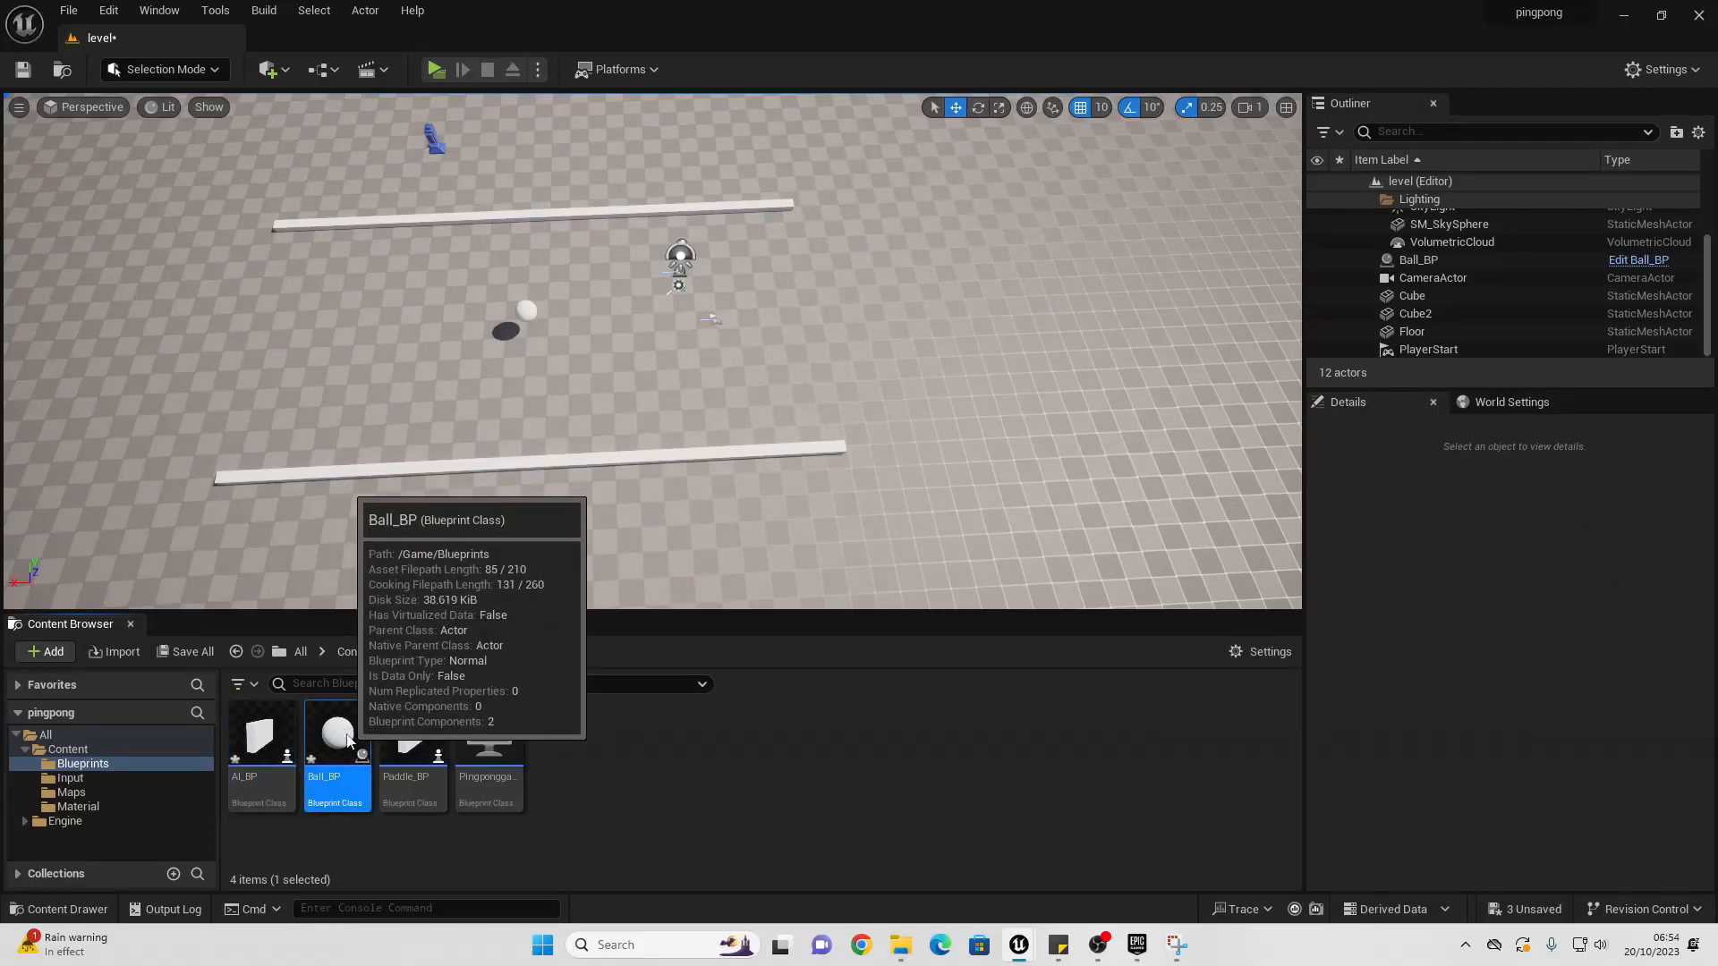
pyautogui.click(101, 205)
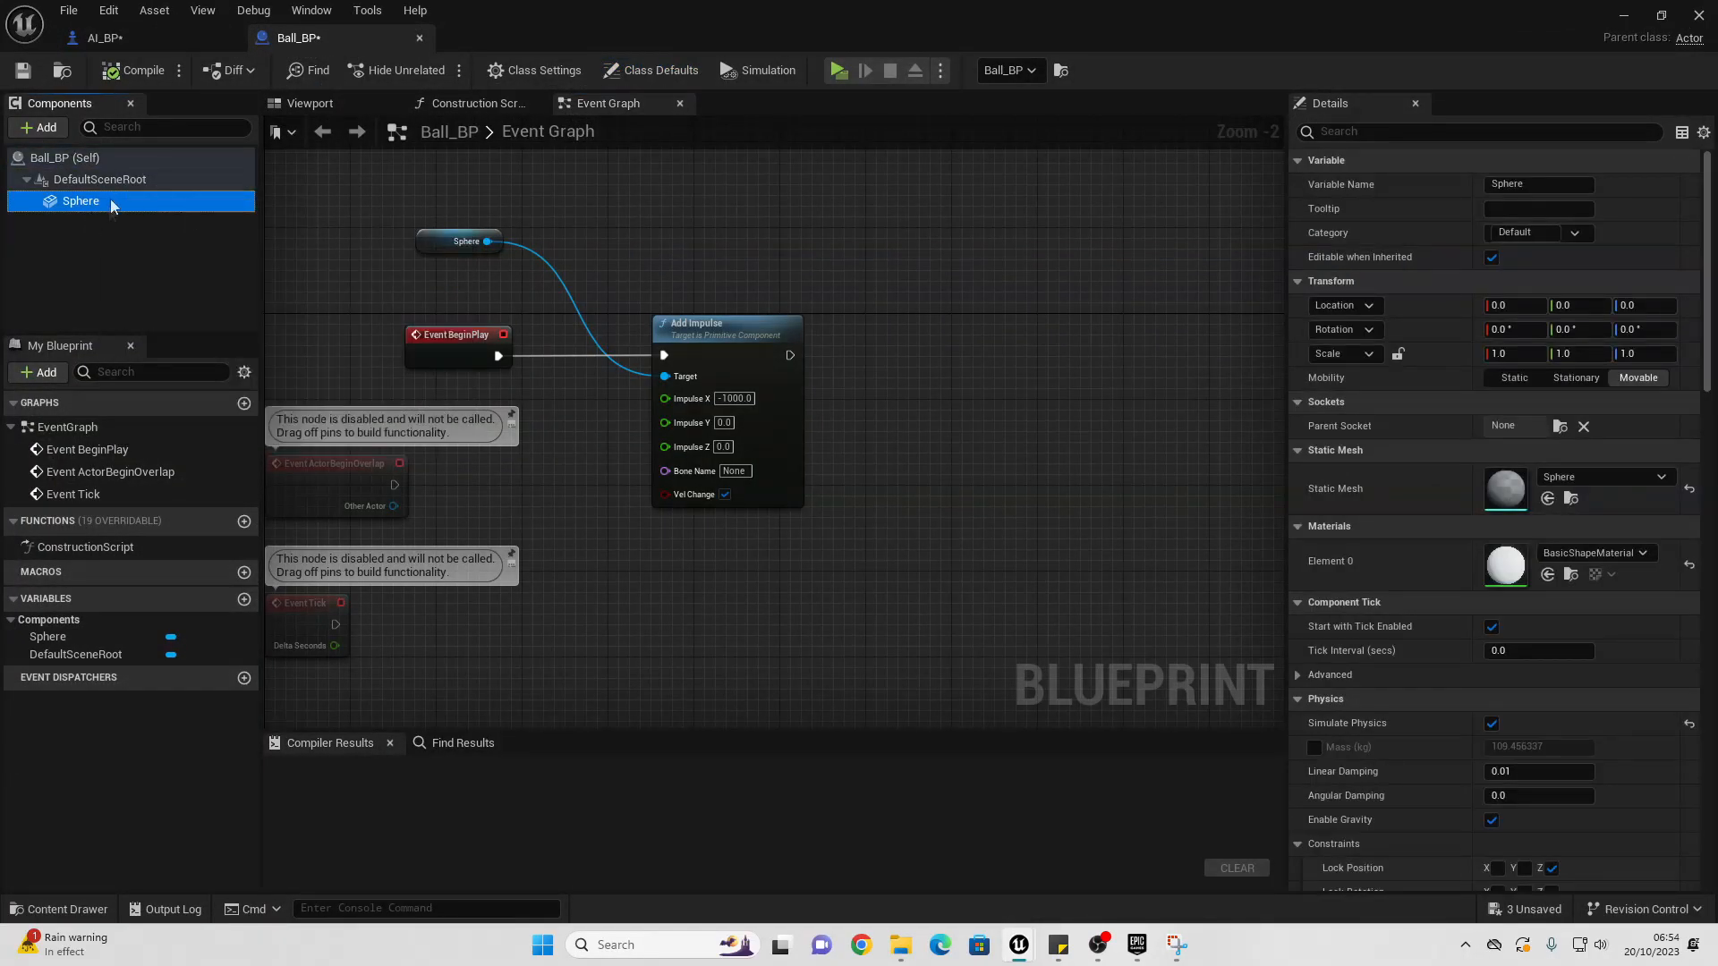
pyautogui.click(149, 36)
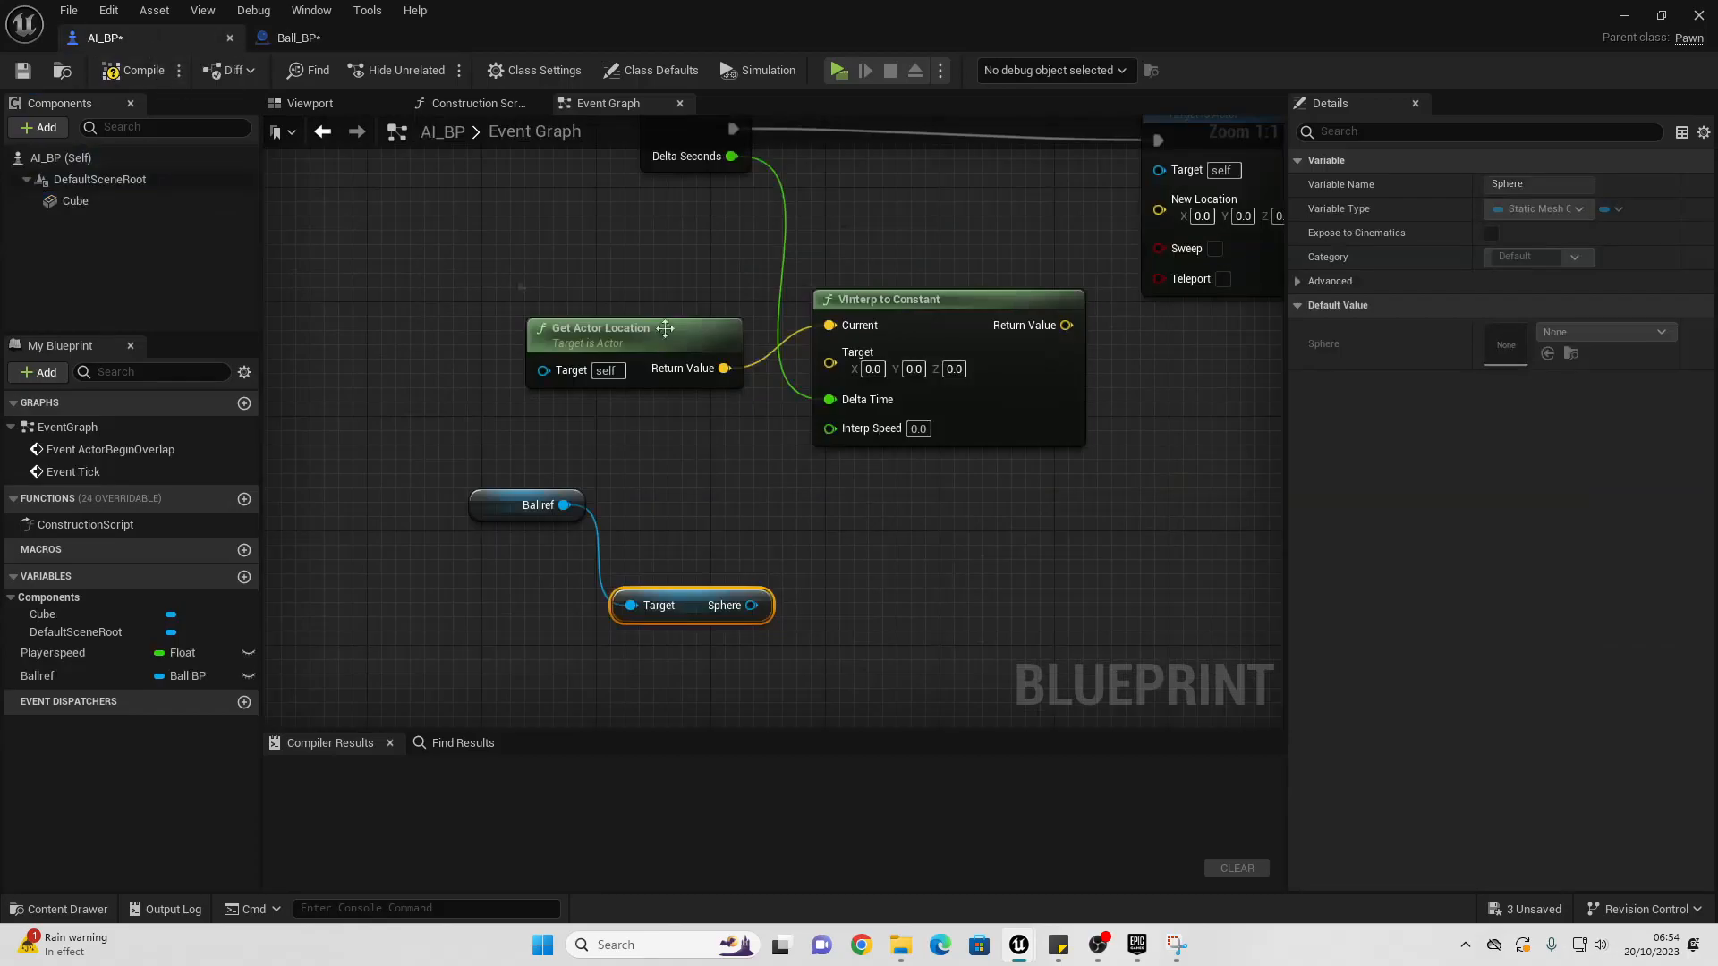
# Step: Add a Get World Location node that takes the ball's Sphere component as its target
pyautogui.moveTo(885, 517)
pyautogui.mouseDown(button='right')
pyautogui.moveTo(890, 421)
pyautogui.moveTo(888, 484)
pyautogui.mouseUp(button='right')
pyautogui.moveTo(753, 572); pyautogui.dragTo(890, 513)
pyautogui.write('get wor')
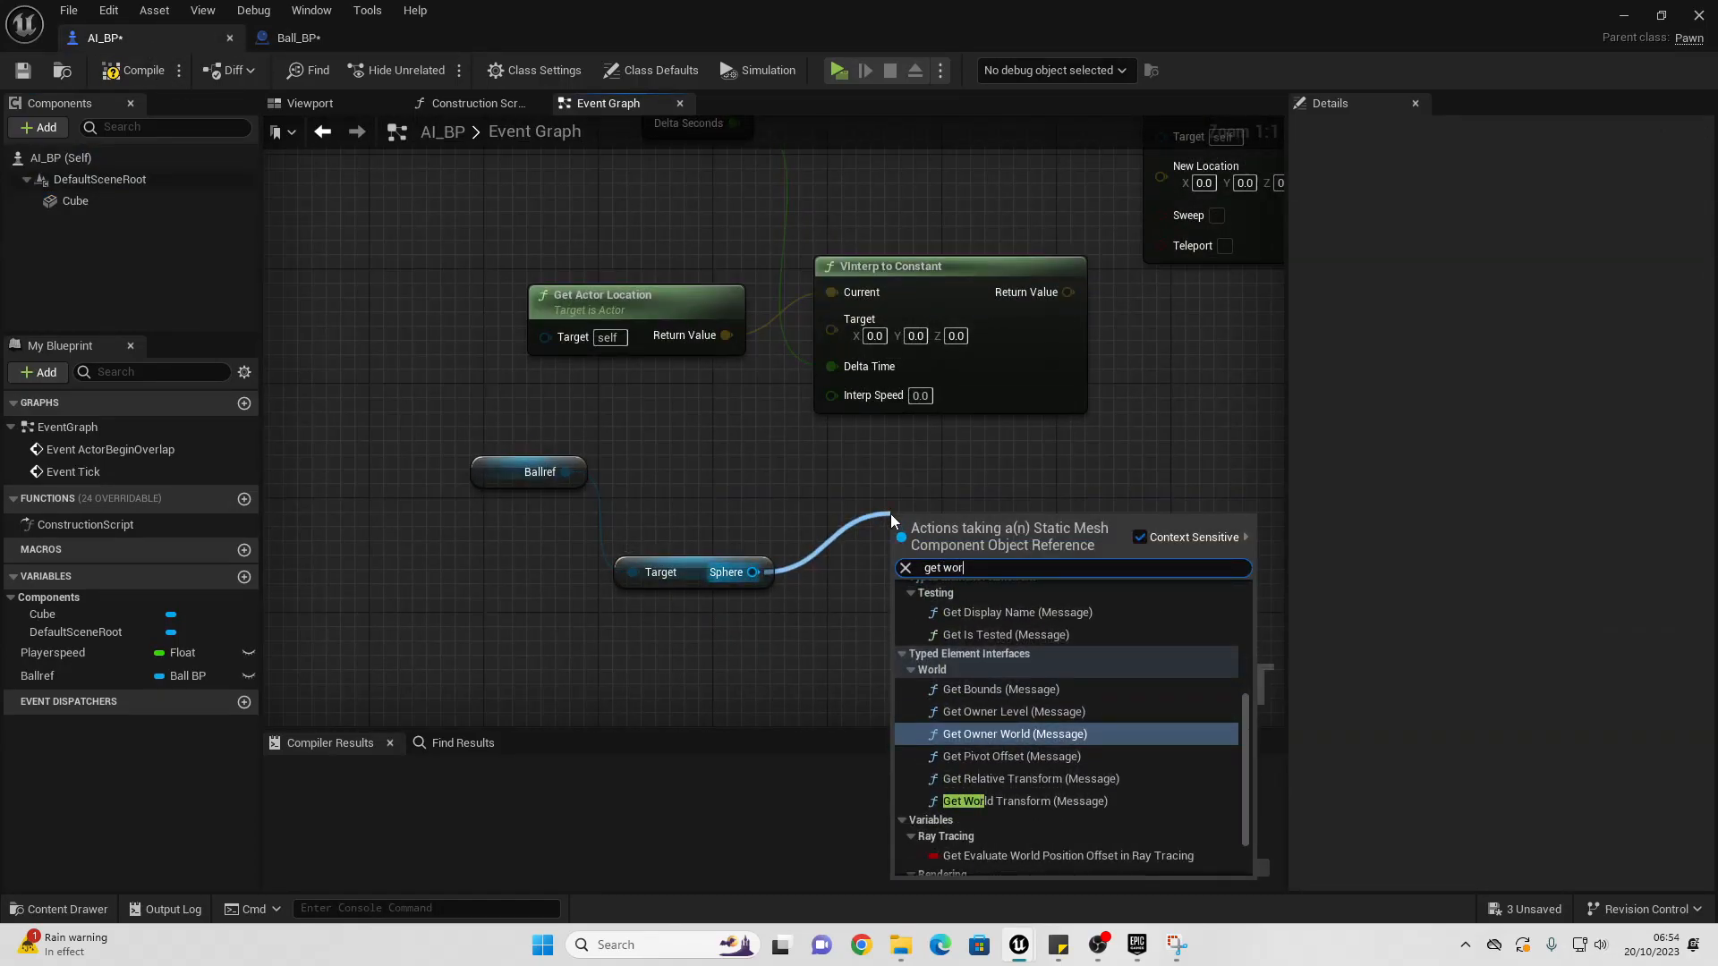
pyautogui.write('ld loc')
pyautogui.press('Down')
pyautogui.press('Return')
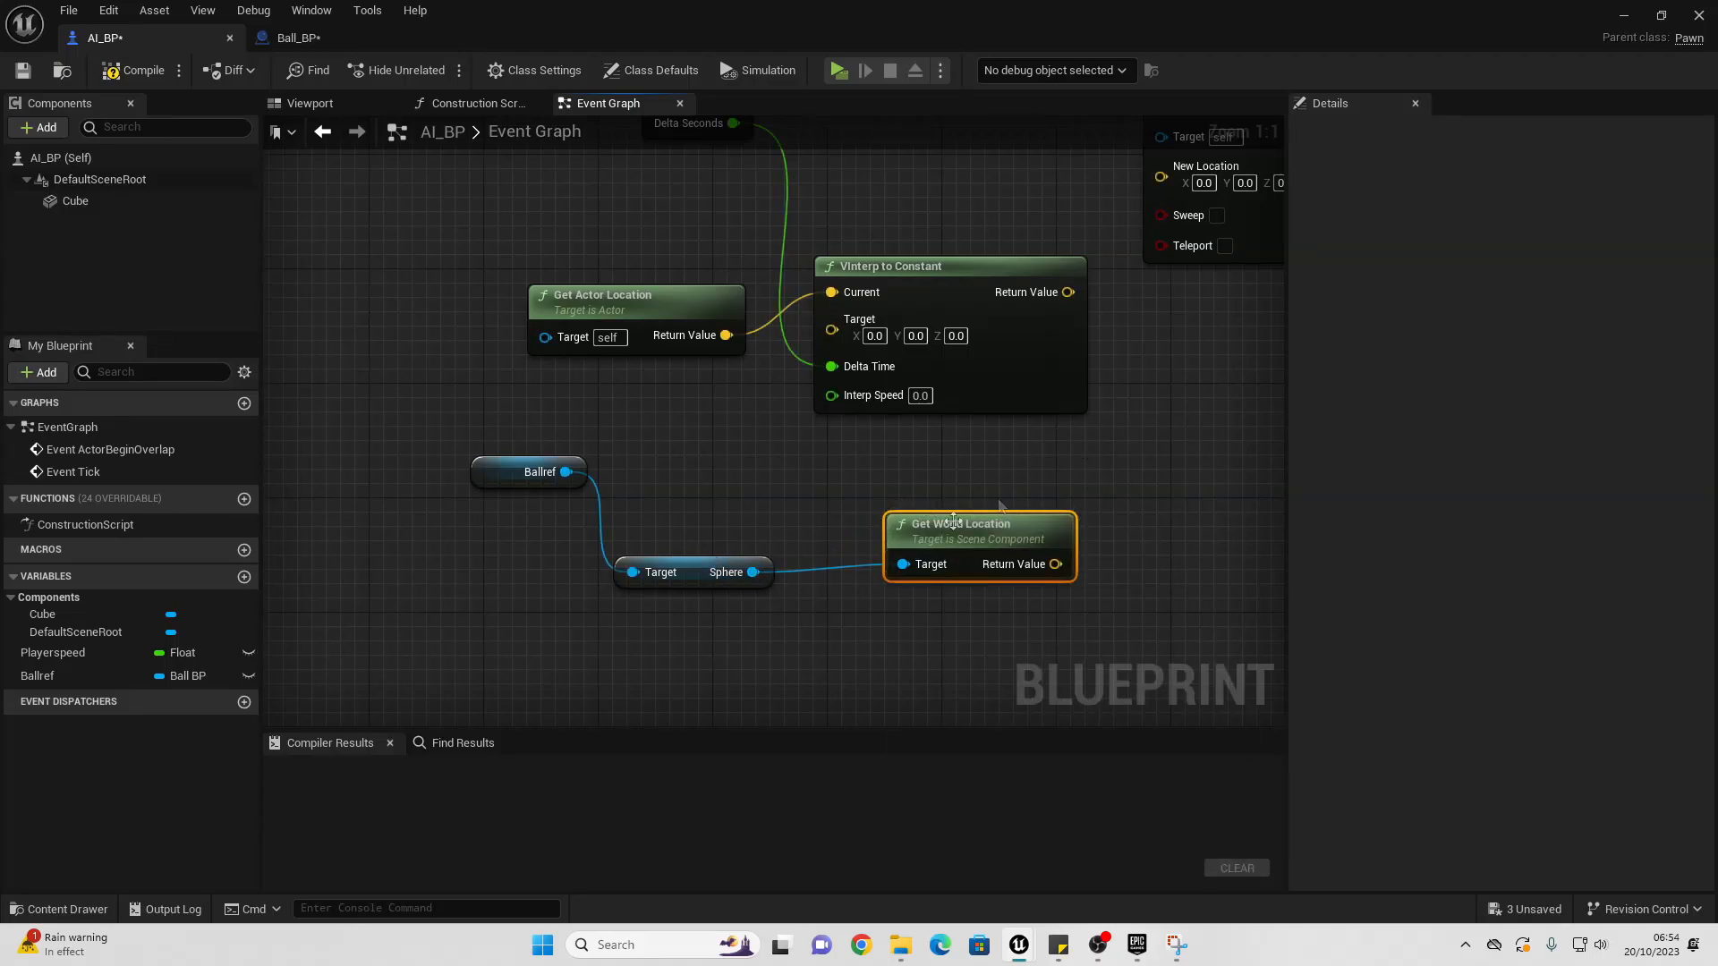
pyautogui.moveTo(799, 362); pyautogui.dragTo(832, 366)
# Step: Try moving the paddle's Cube along the Y axis in AI_BP's viewport, reset its Y location to 0 and return to the event graph
pyautogui.click(310, 103)
pyautogui.scroll(-5, 756, 426)
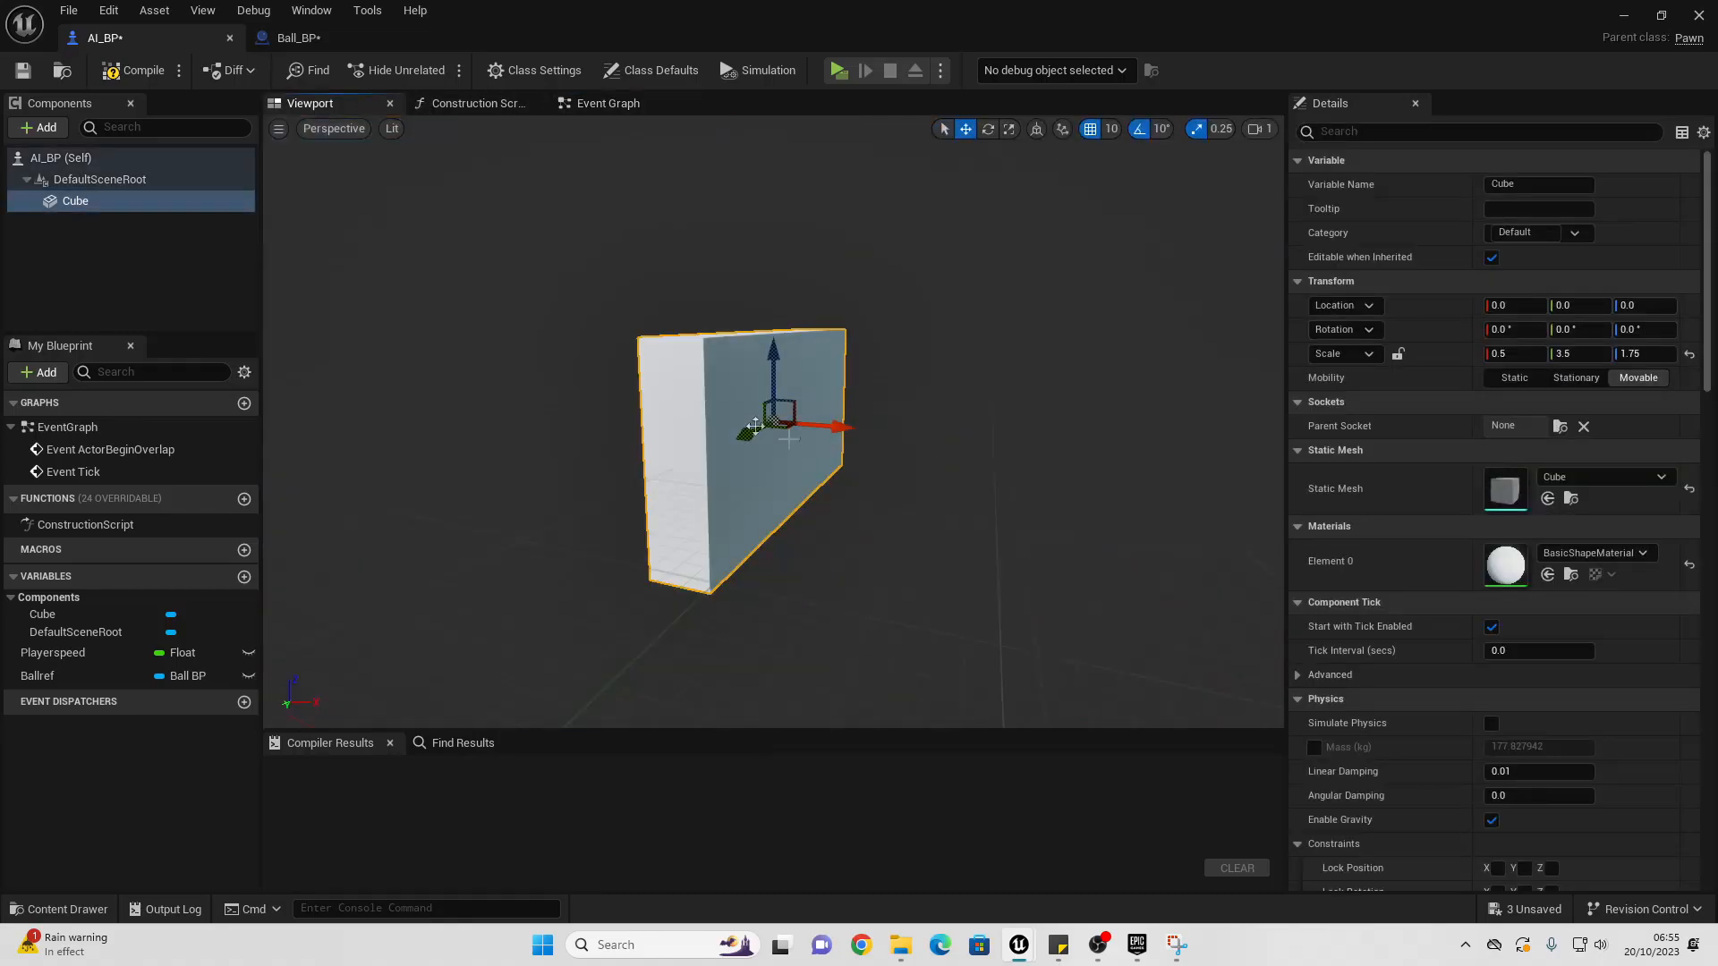
pyautogui.moveTo(740, 438)
pyautogui.mouseDown()
pyautogui.moveTo(602, 499)
pyautogui.moveTo(747, 456)
pyautogui.moveTo(735, 445)
pyautogui.mouseUp()
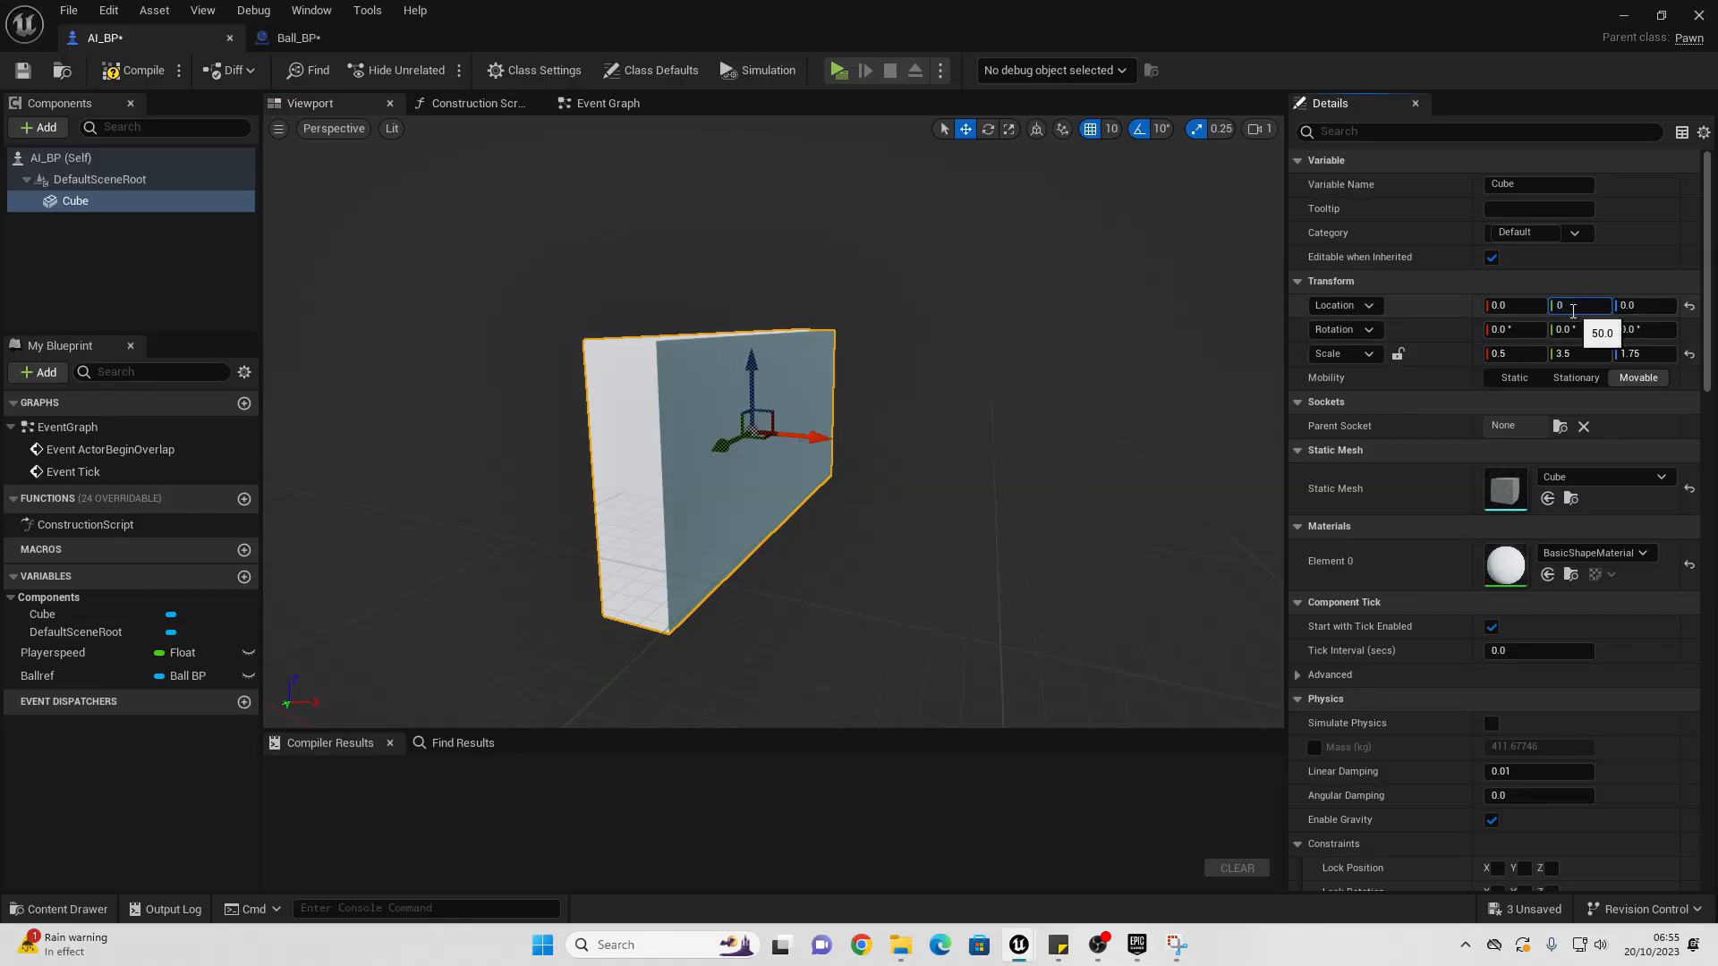
pyautogui.click(1573, 312)
pyautogui.write('0')
pyautogui.press('Return')
pyautogui.click(609, 102)
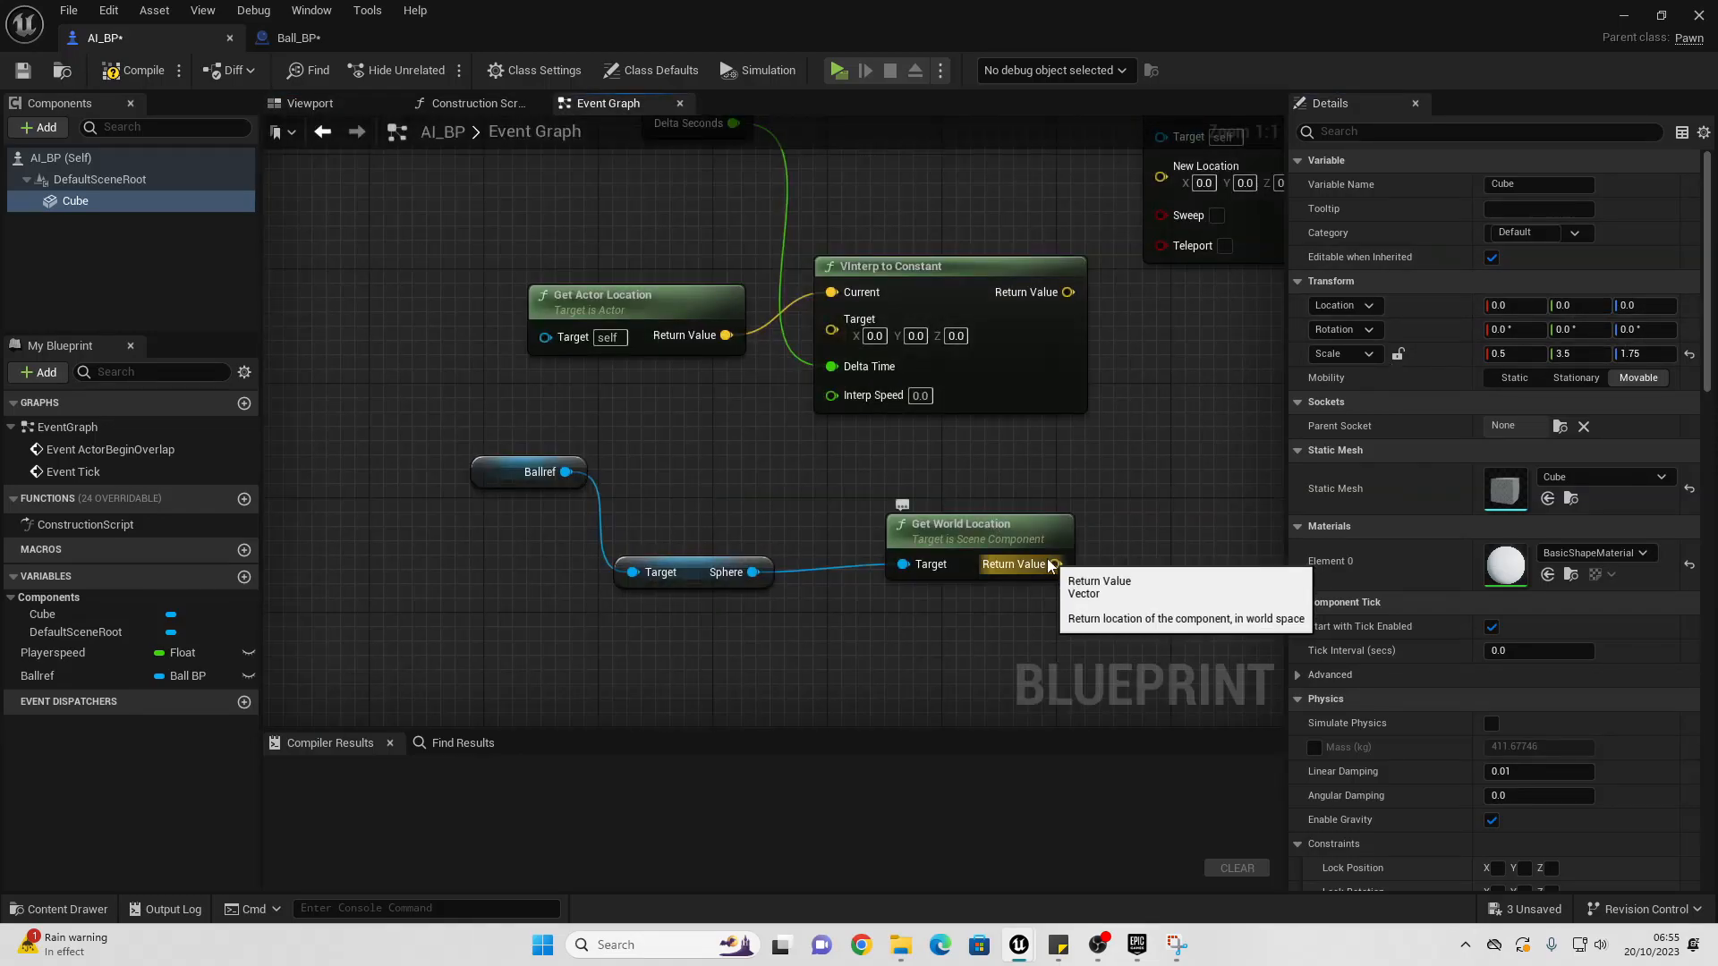
# Step: Split Get World Location's Return Value and VInterp to Constant's Target into X, Y and Z, and connect Return Value Y to Target Y
pyautogui.rightClick(1051, 566)
pyautogui.click(1107, 614)
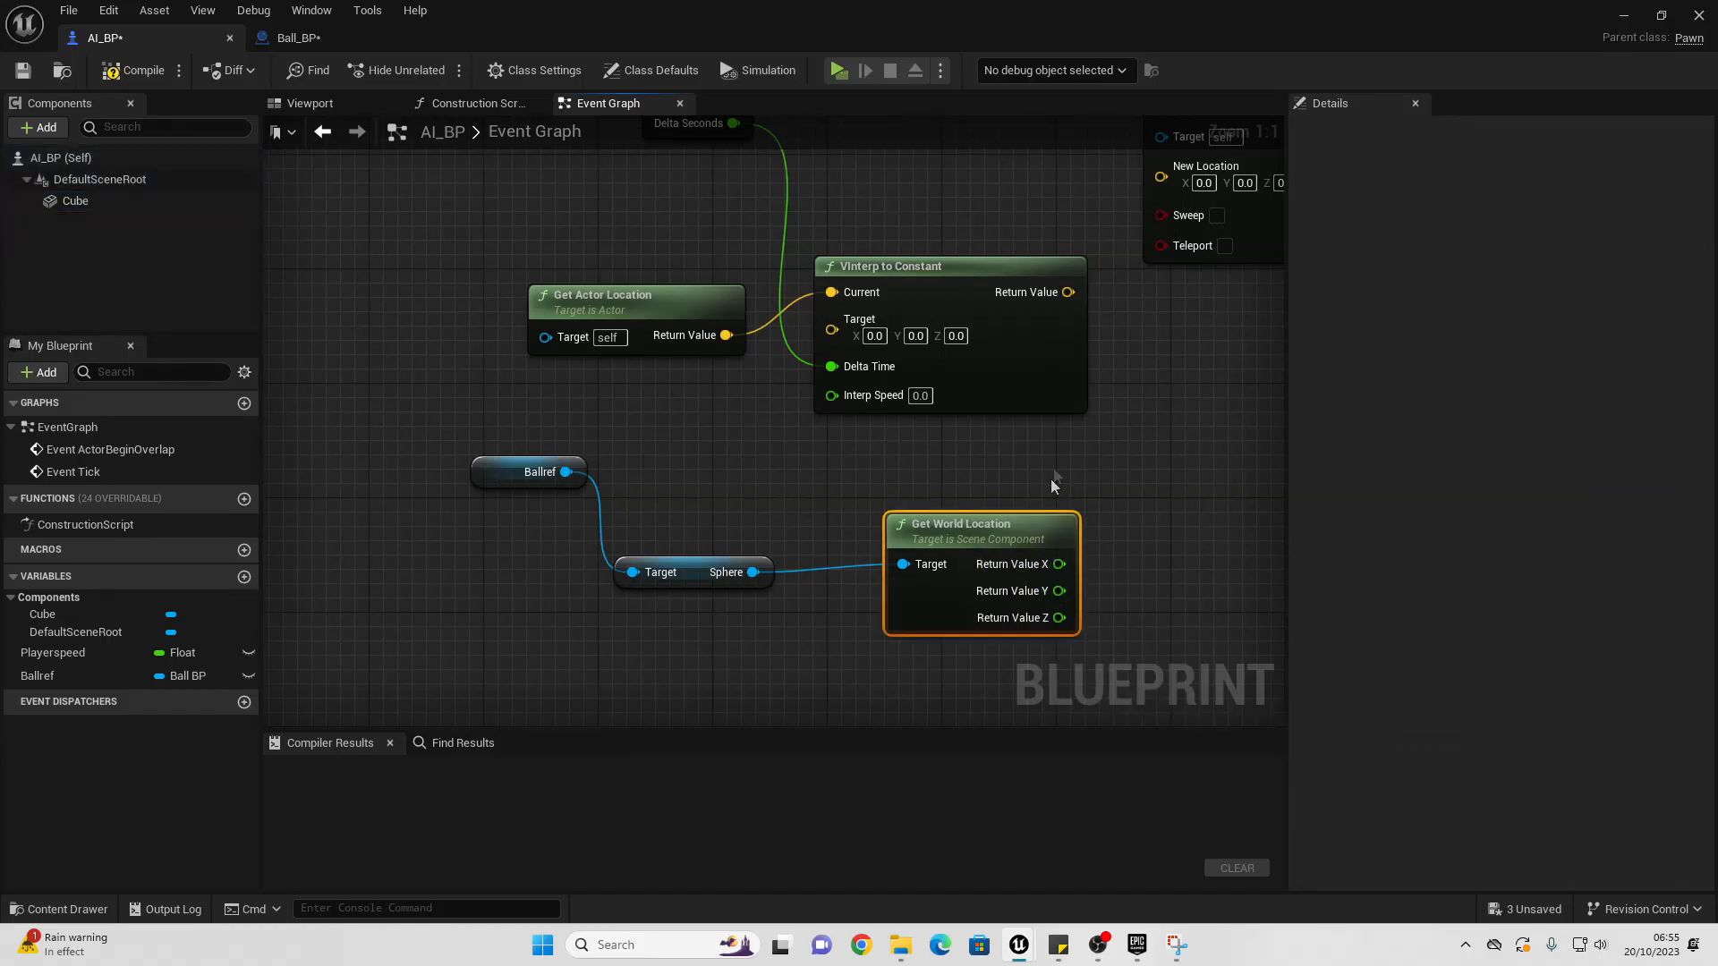
pyautogui.rightClick(841, 331)
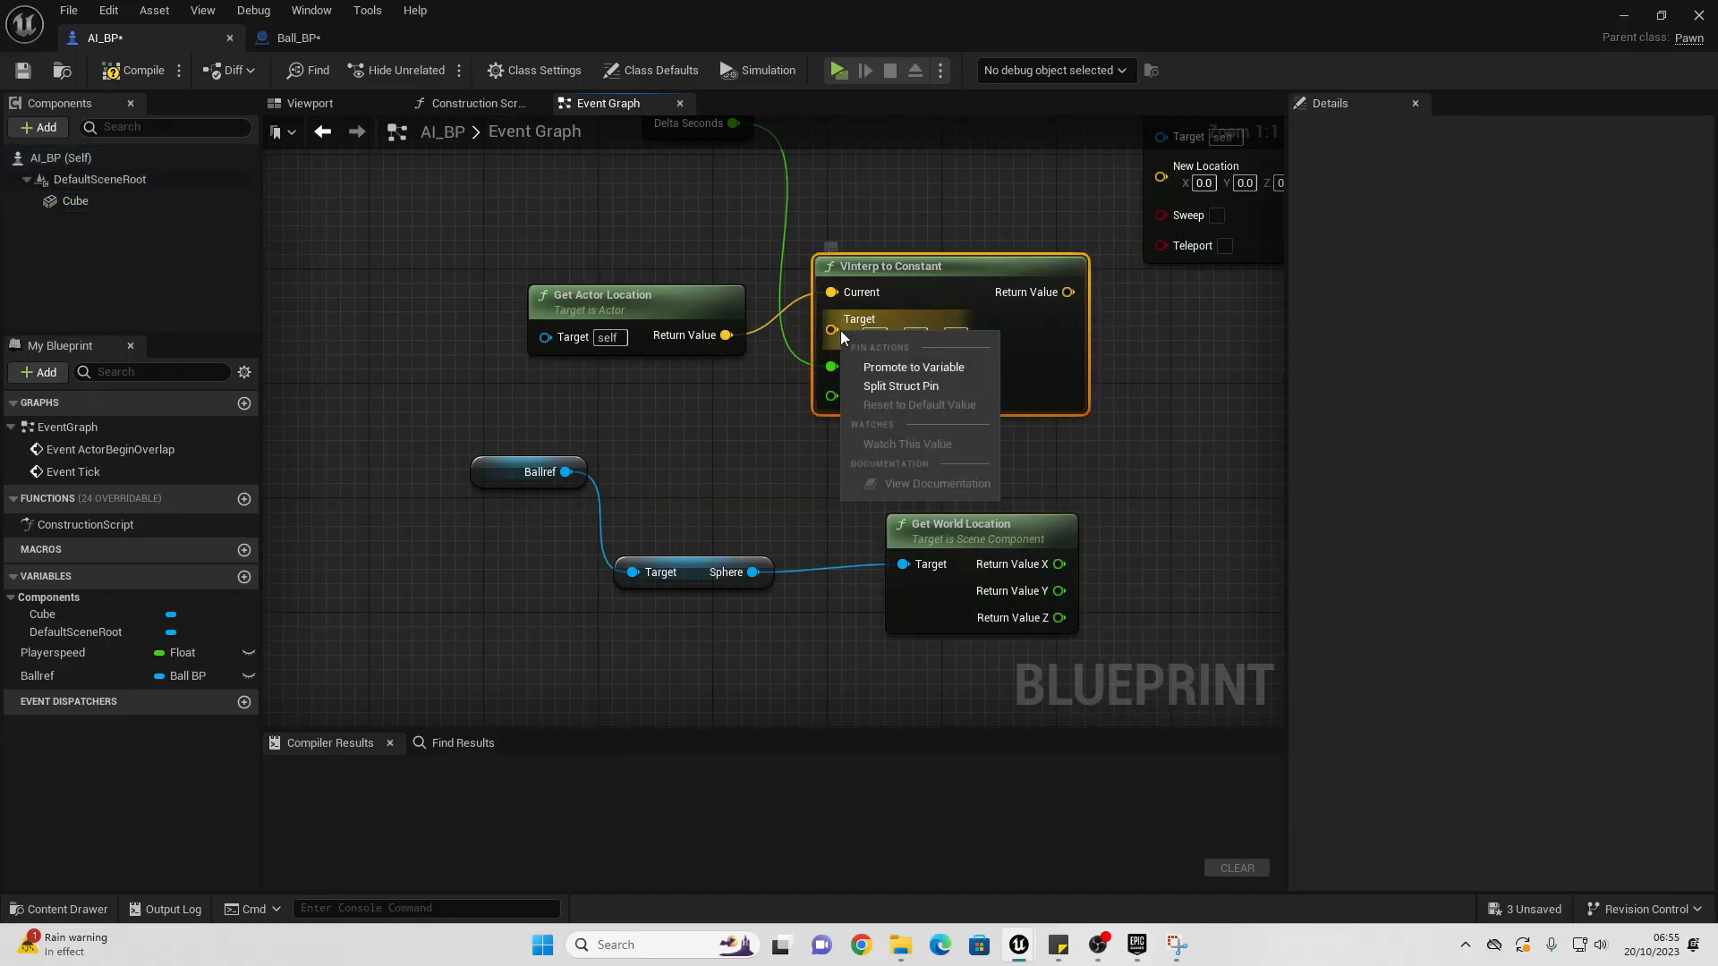
pyautogui.click(913, 388)
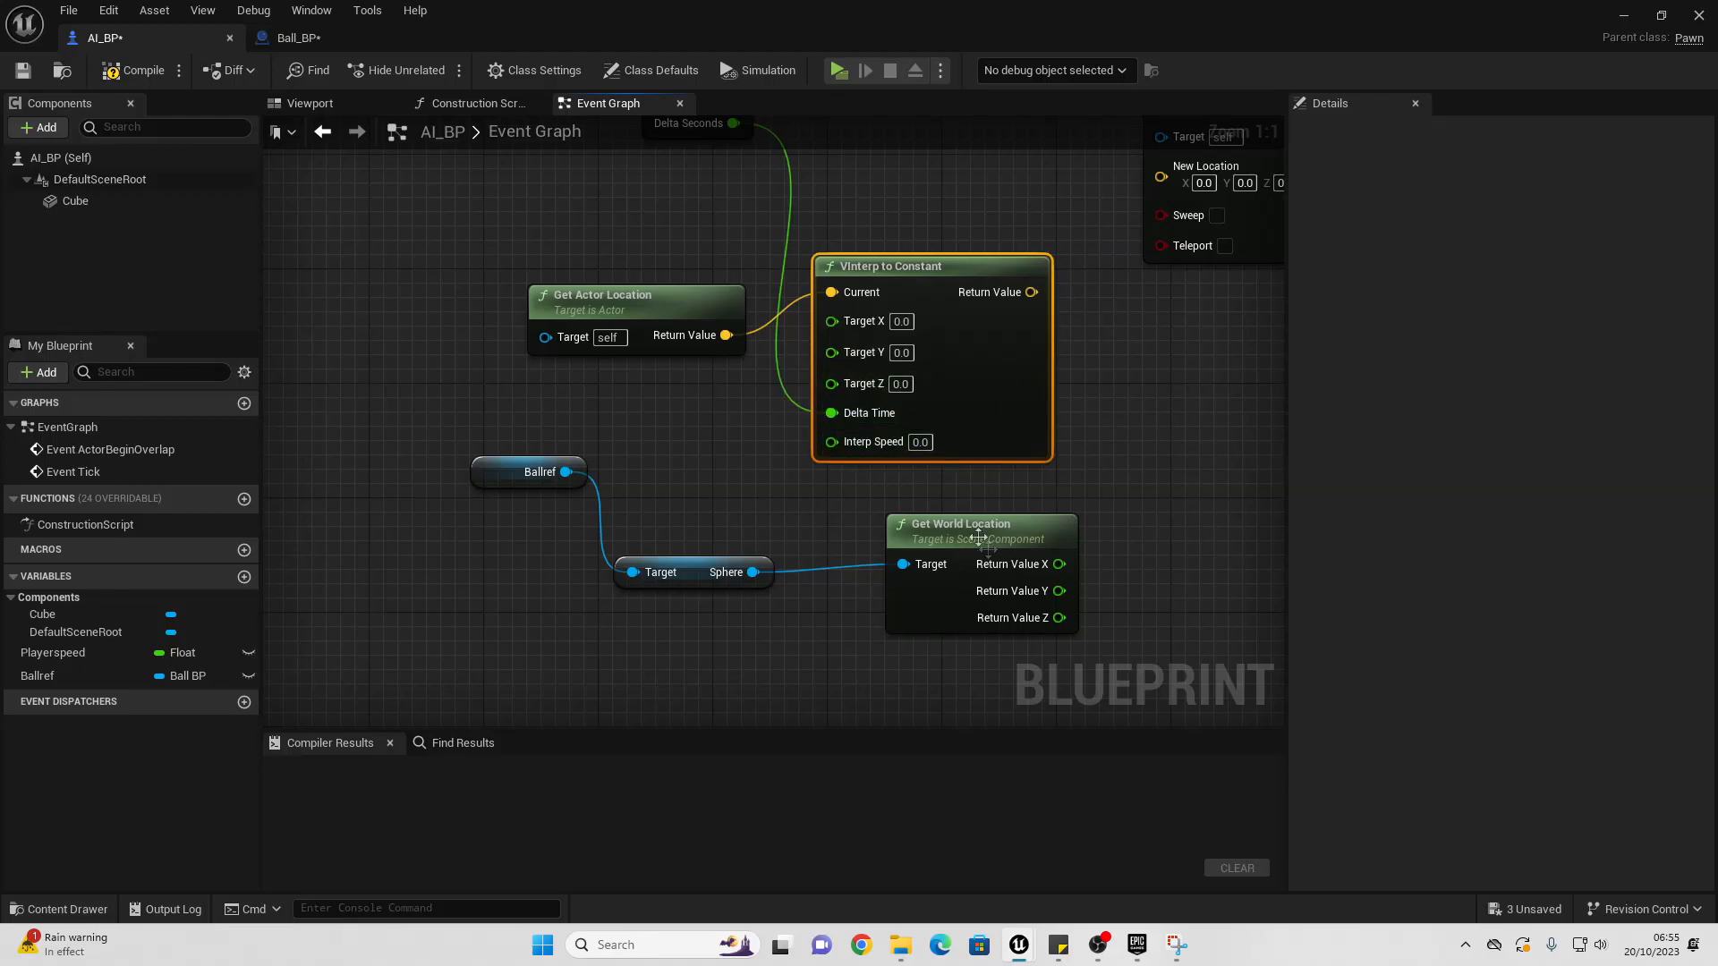
pyautogui.moveTo(1062, 591); pyautogui.dragTo(832, 352)
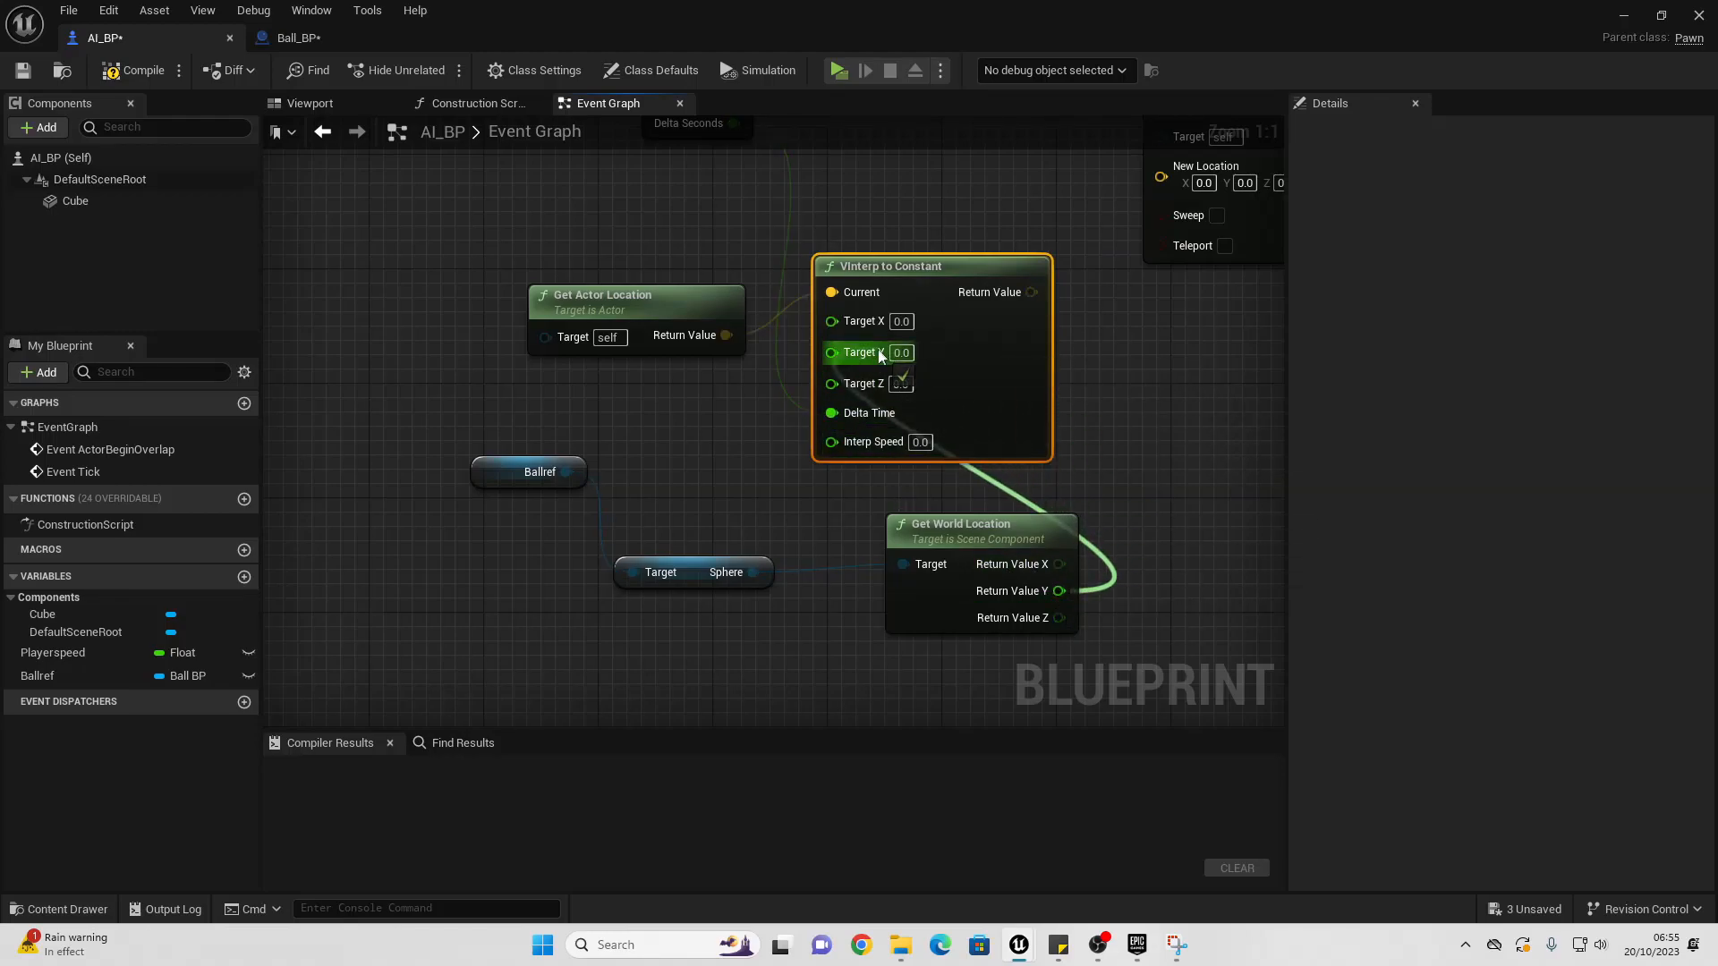
# Step: Duplicate the Get Actor Location node, split its Return Value, and connect X and Z to VInterp to Constant's Target X and Target Z
pyautogui.moveTo(727, 383); pyautogui.dragTo(857, 480, button='right')
pyautogui.moveTo(781, 423); pyautogui.dragTo(750, 349)
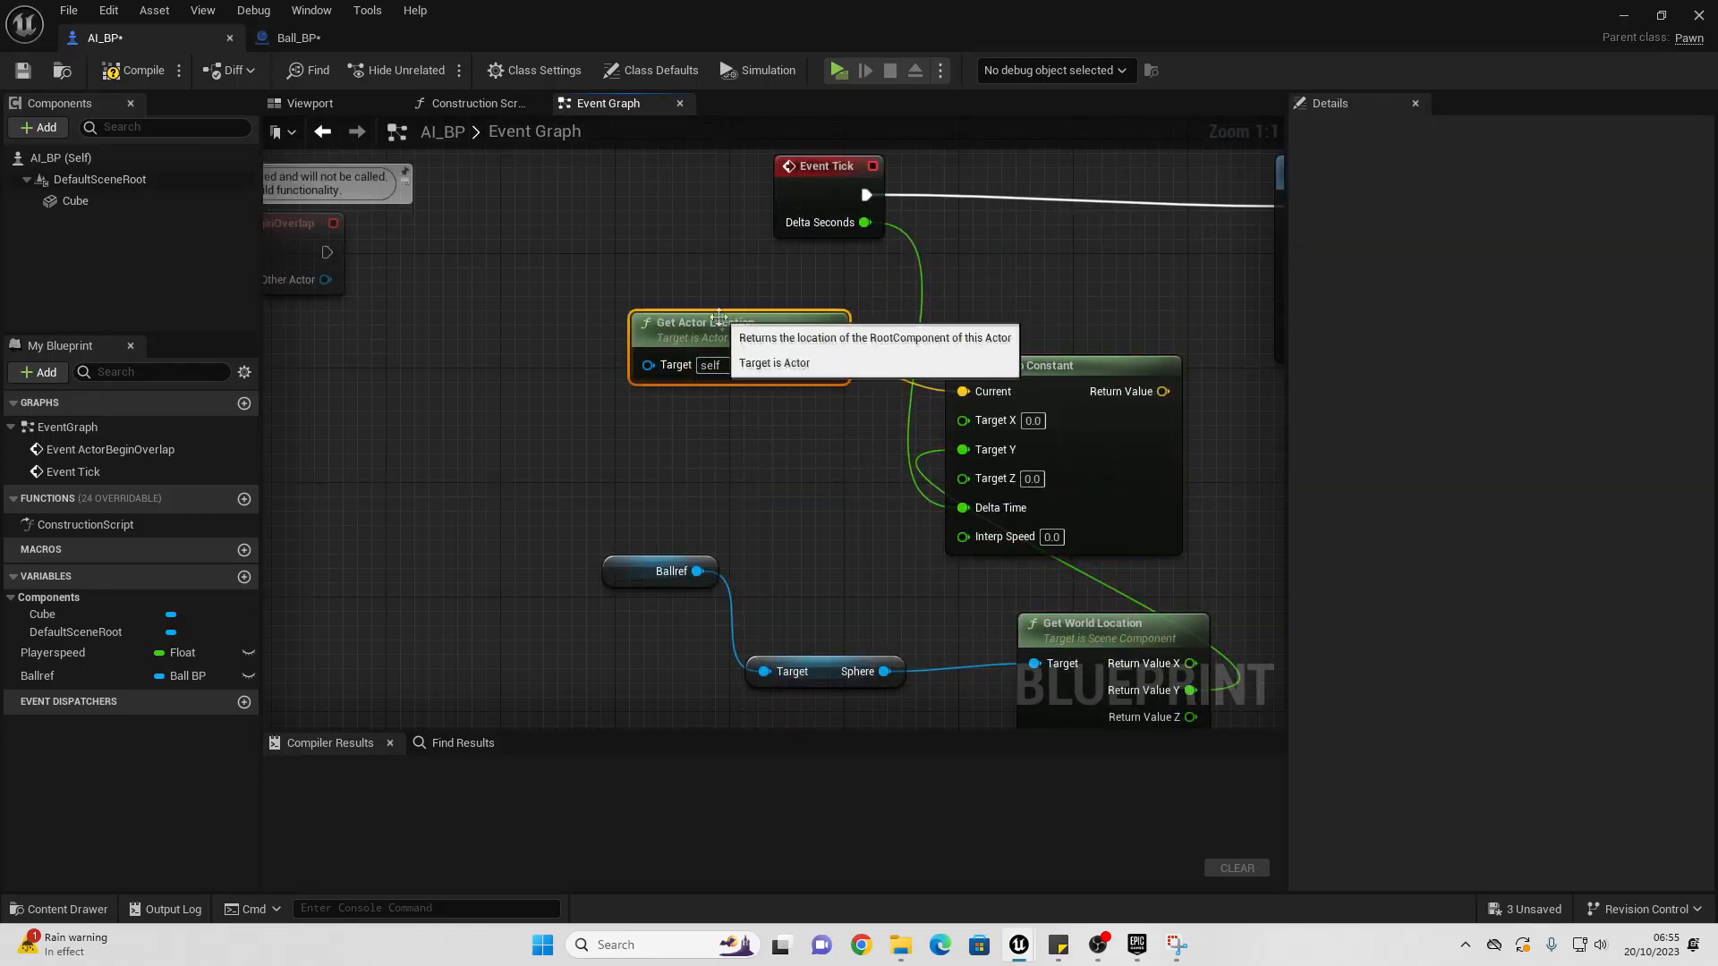
pyautogui.click(566, 431)
pyautogui.hotkey('ctrl', 'v')
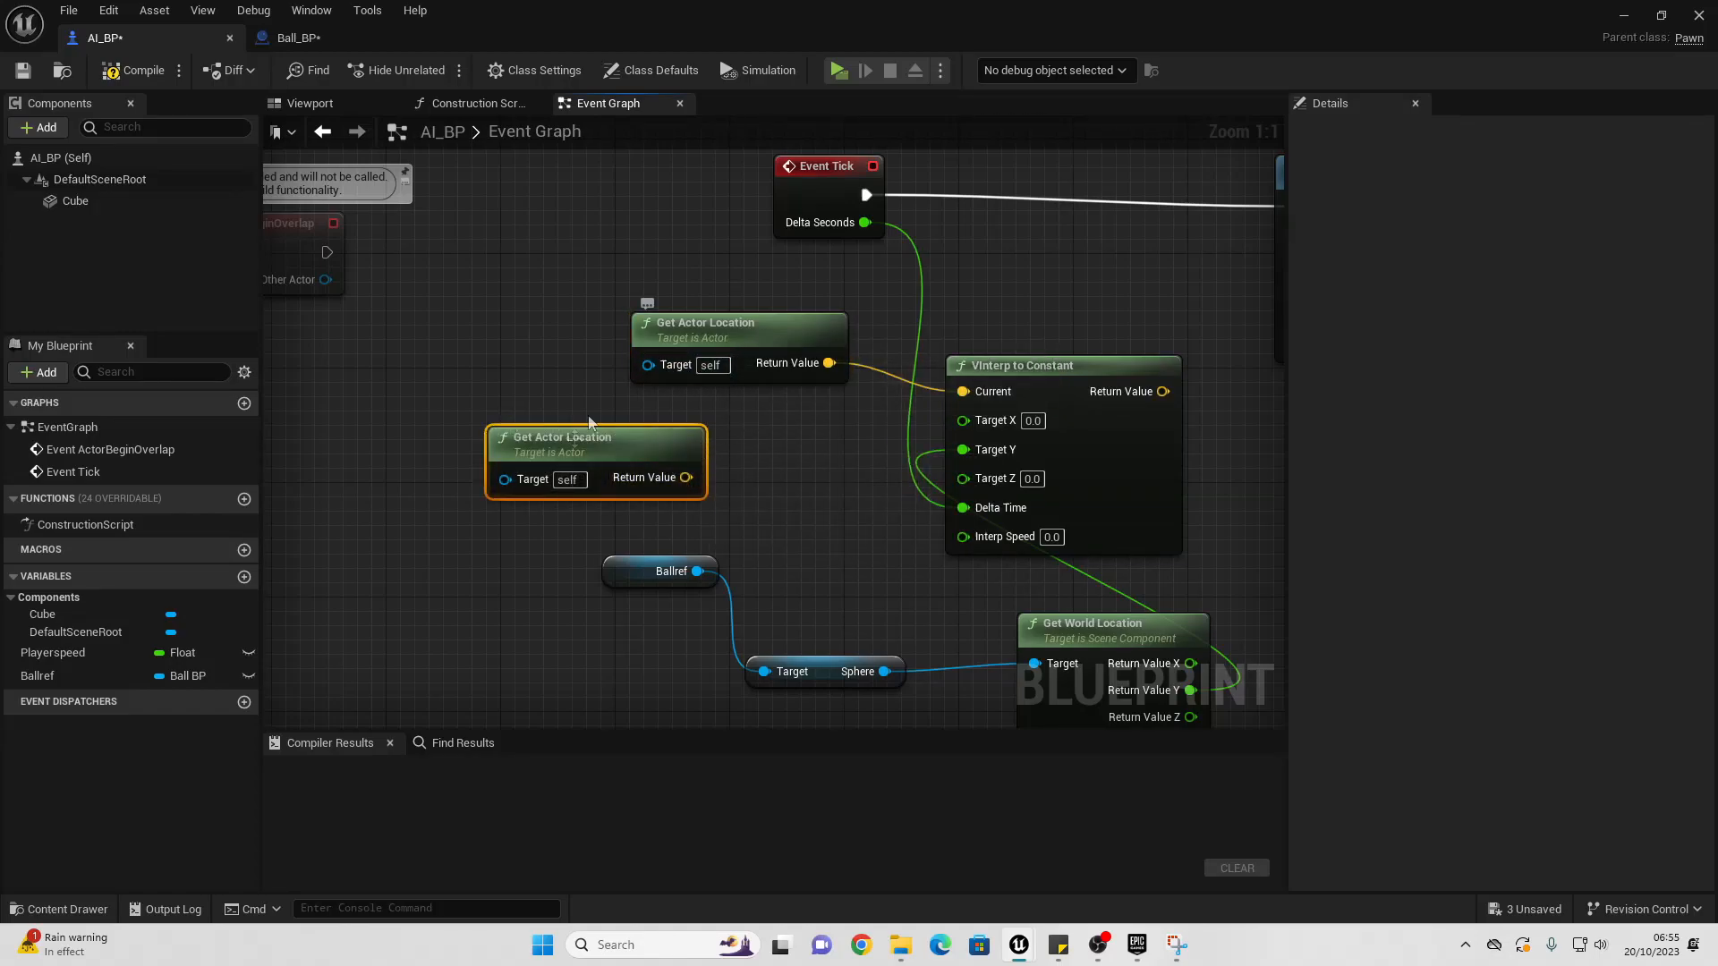
pyautogui.rightClick(686, 481)
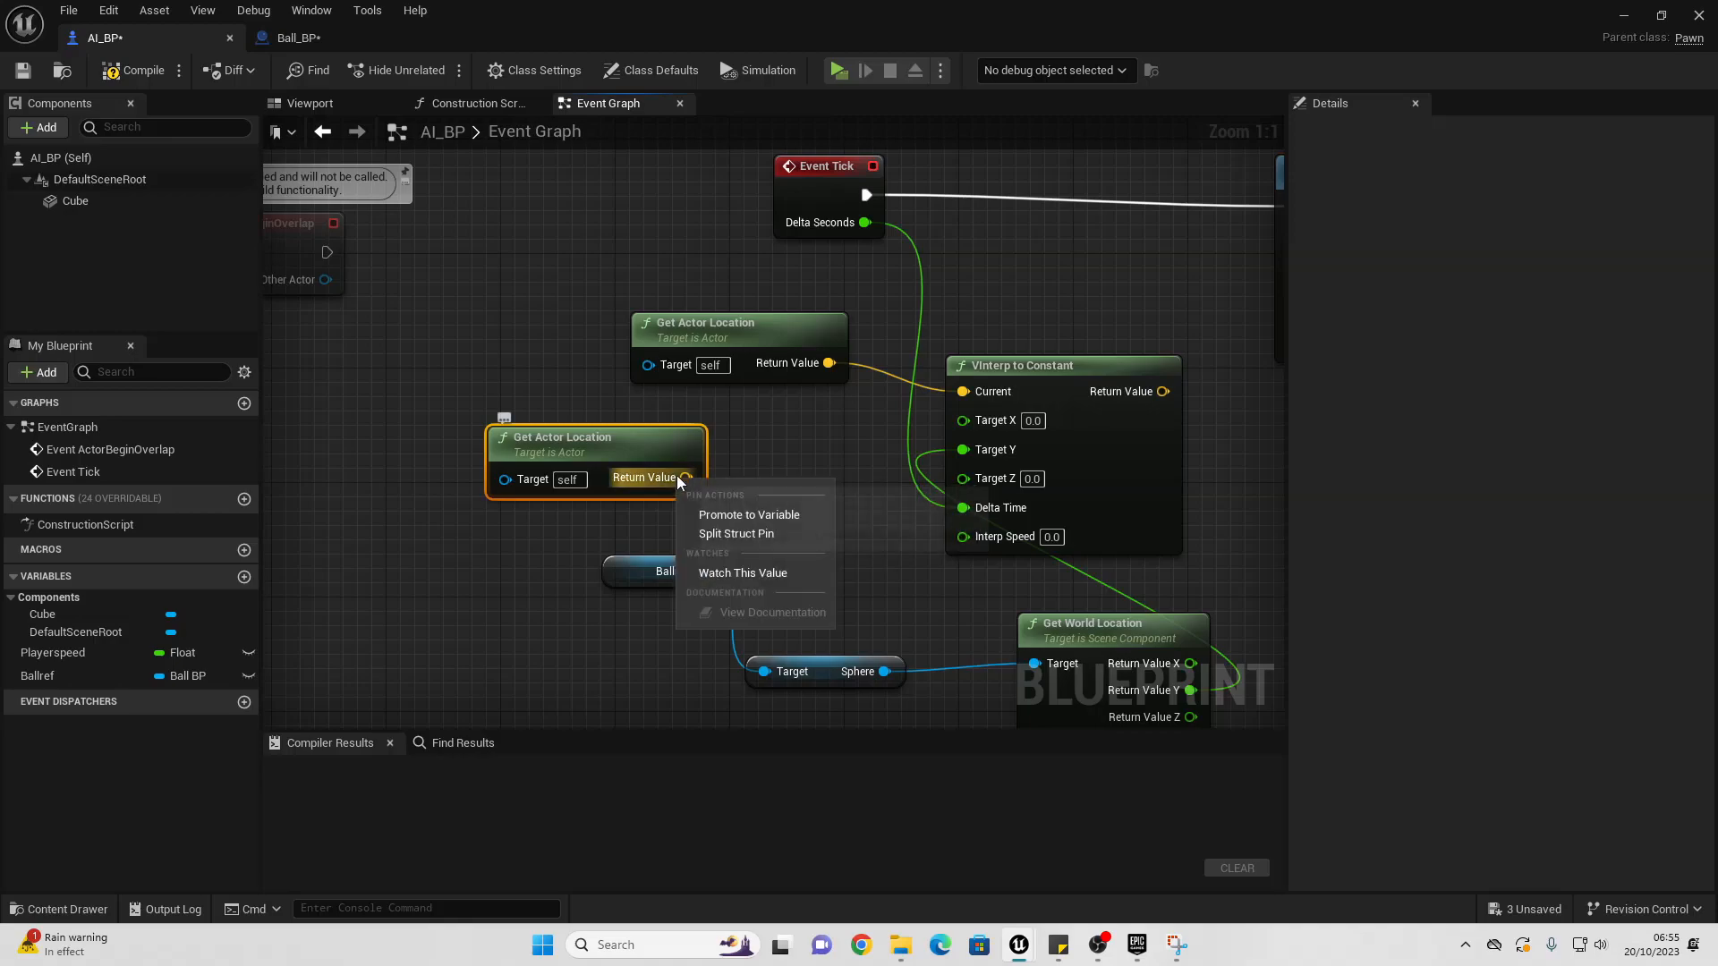
pyautogui.click(734, 533)
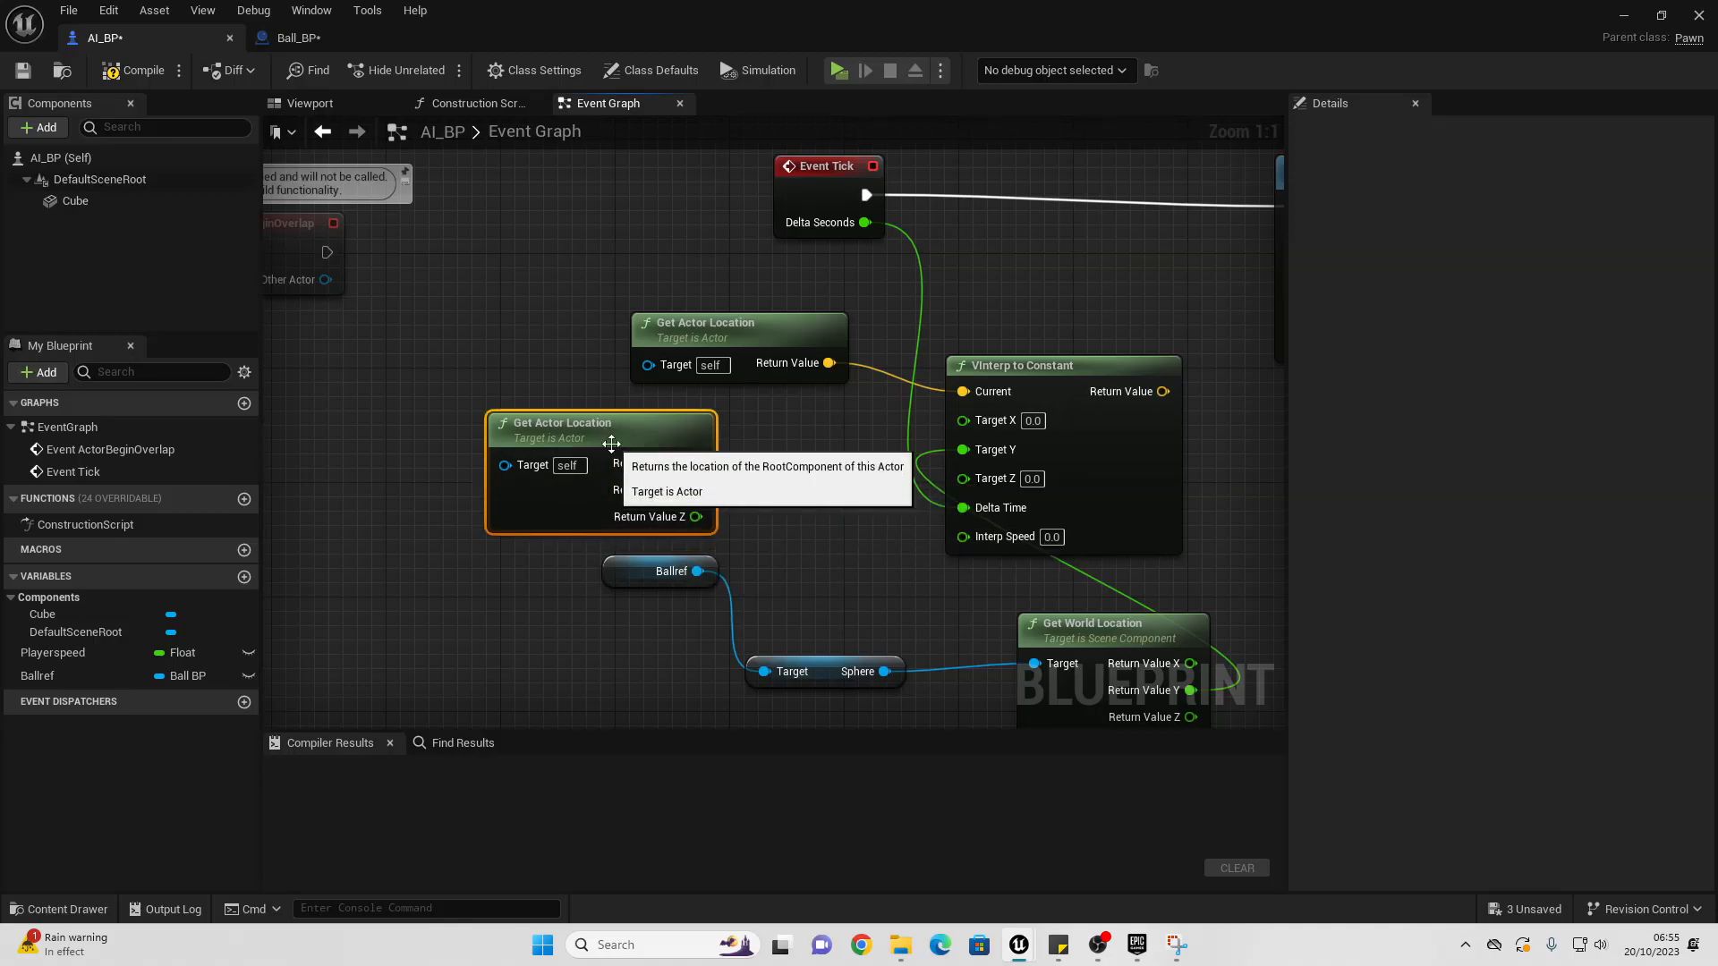
pyautogui.moveTo(696, 469); pyautogui.dragTo(1004, 425)
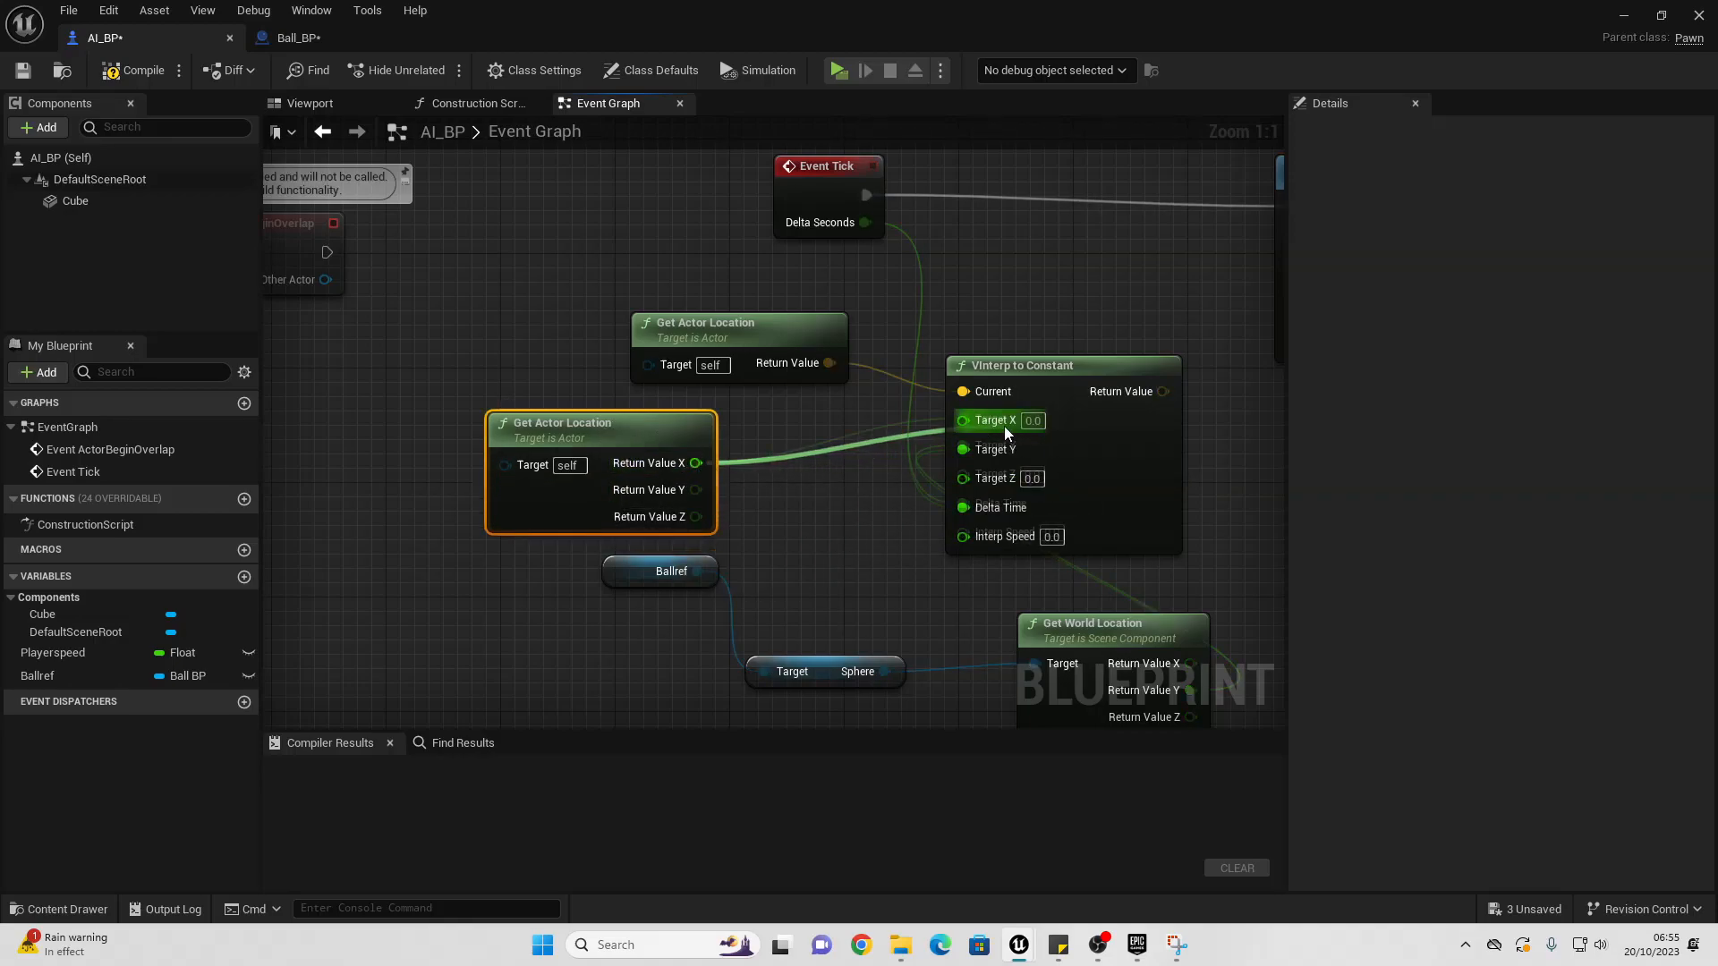
pyautogui.moveTo(697, 517); pyautogui.dragTo(1020, 474)
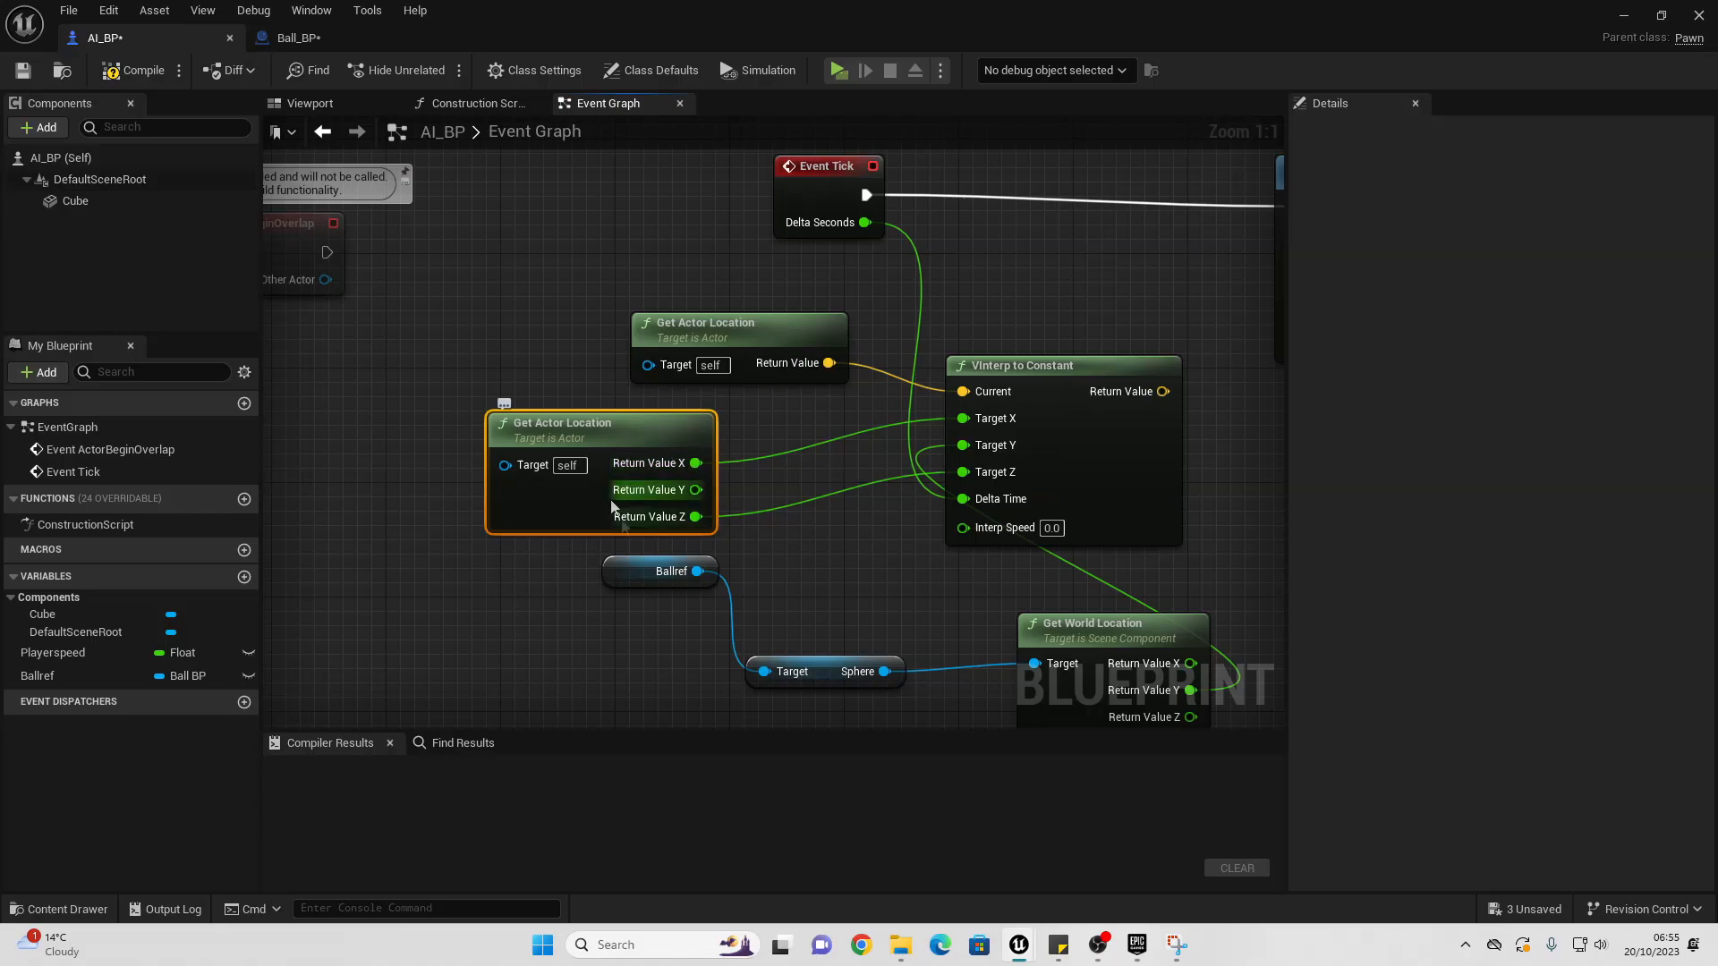
# Step: Promote VInterp to Constant's Interp Speed input to a float variable named Ai speed
pyautogui.moveTo(669, 622); pyautogui.dragTo(599, 486, button='right')
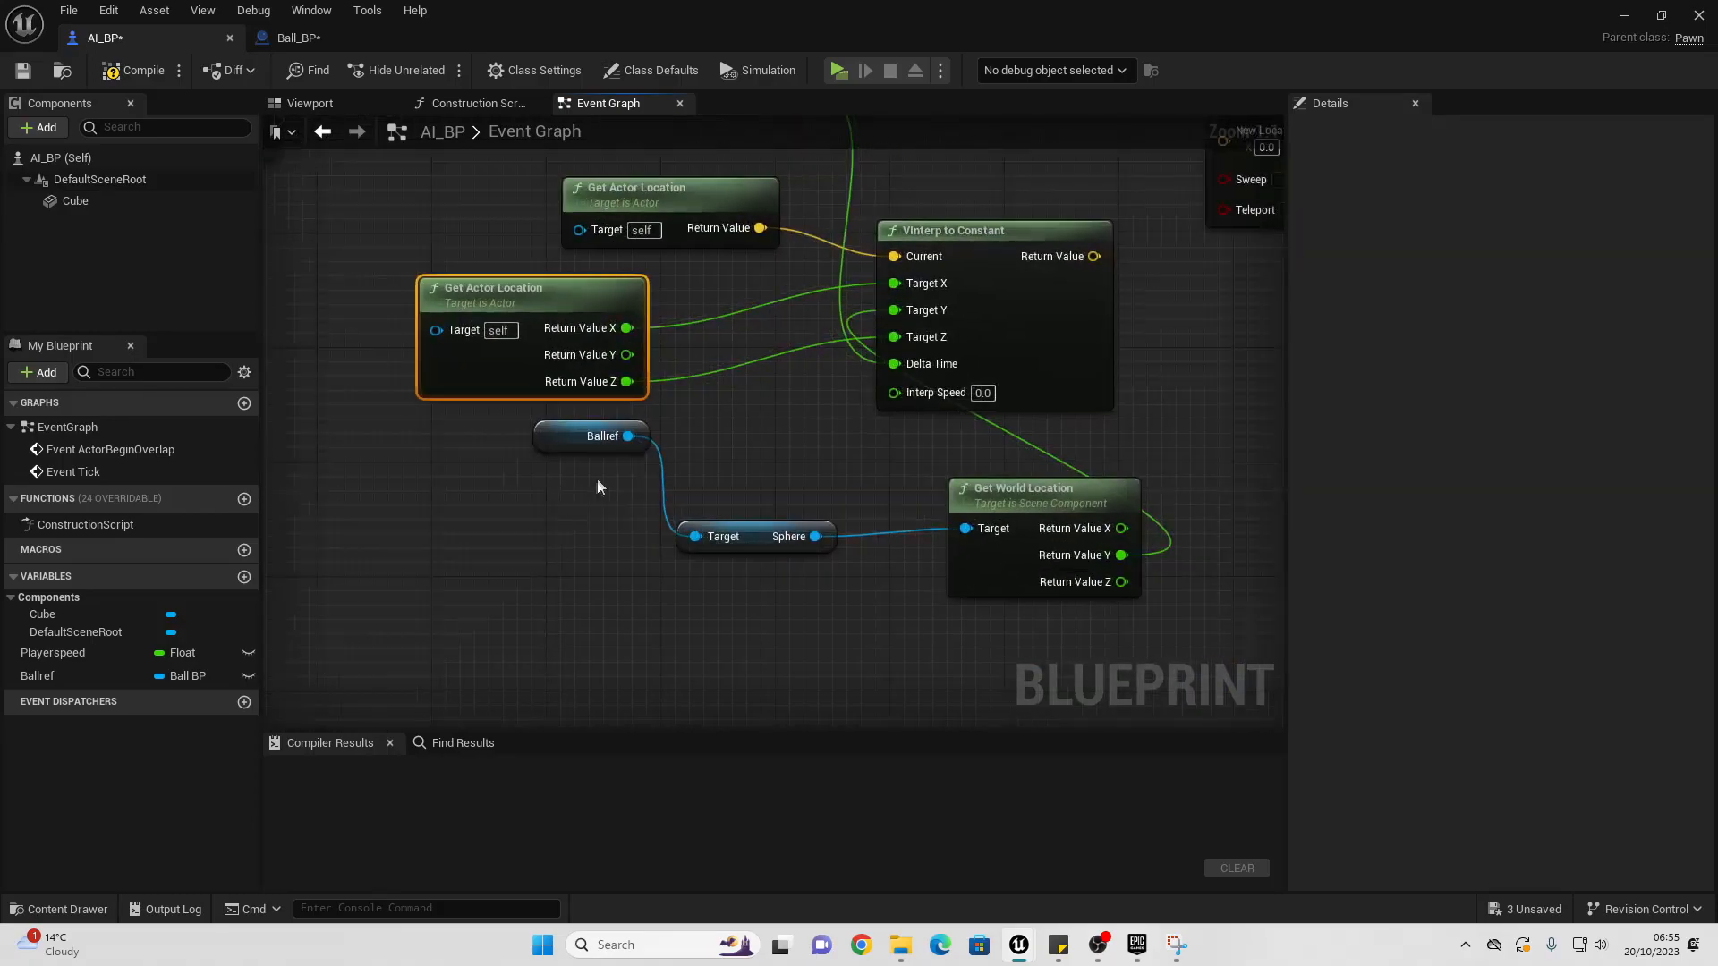
pyautogui.rightClick(915, 400)
pyautogui.click(958, 438)
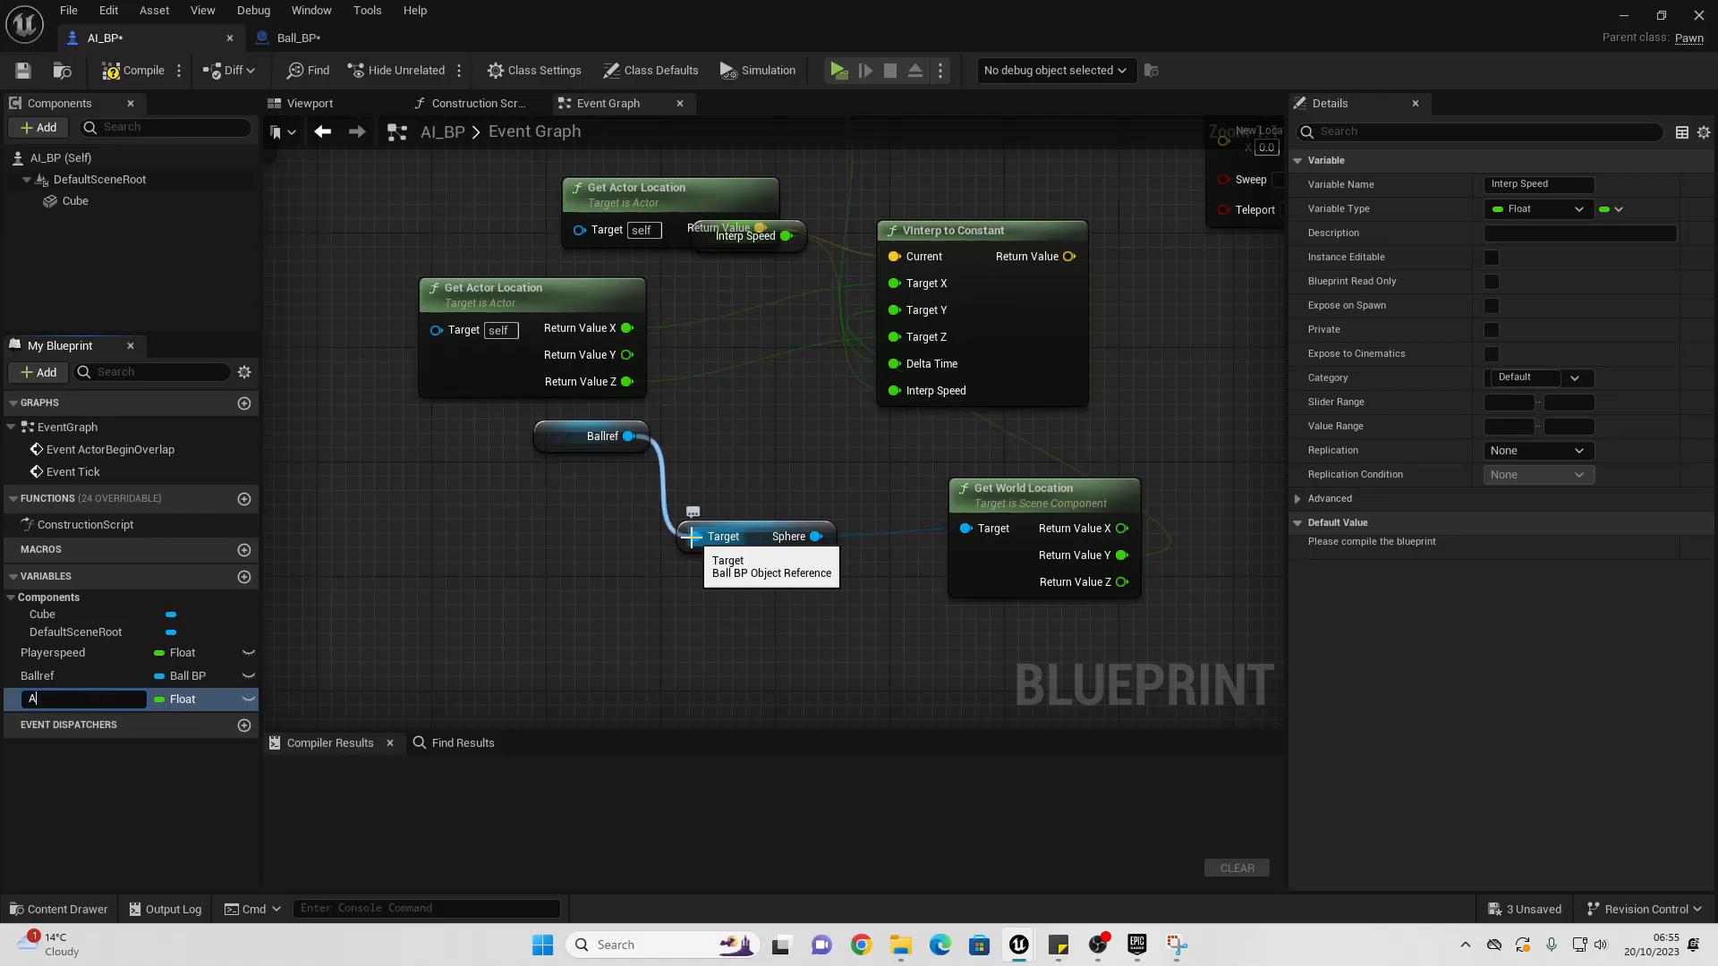
pyautogui.write('Ai speed')
pyautogui.press('Return')
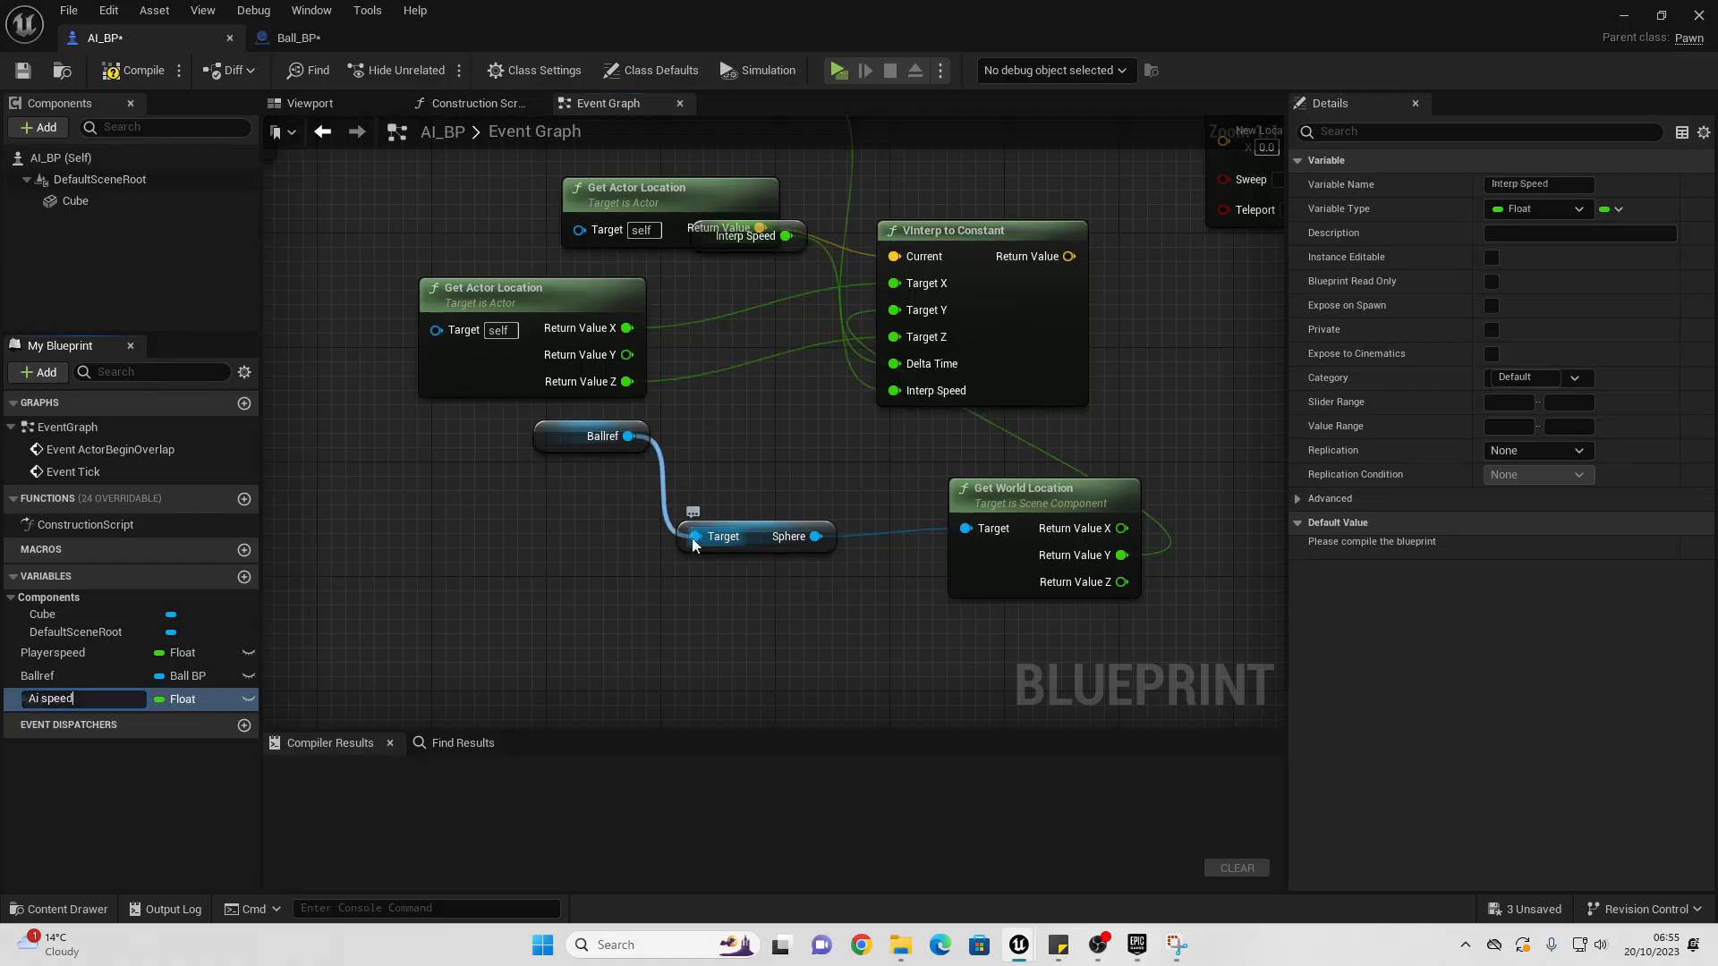
# Step: Compile AI_BP and set the Ai speed variable's default value to 500
pyautogui.click(131, 72)
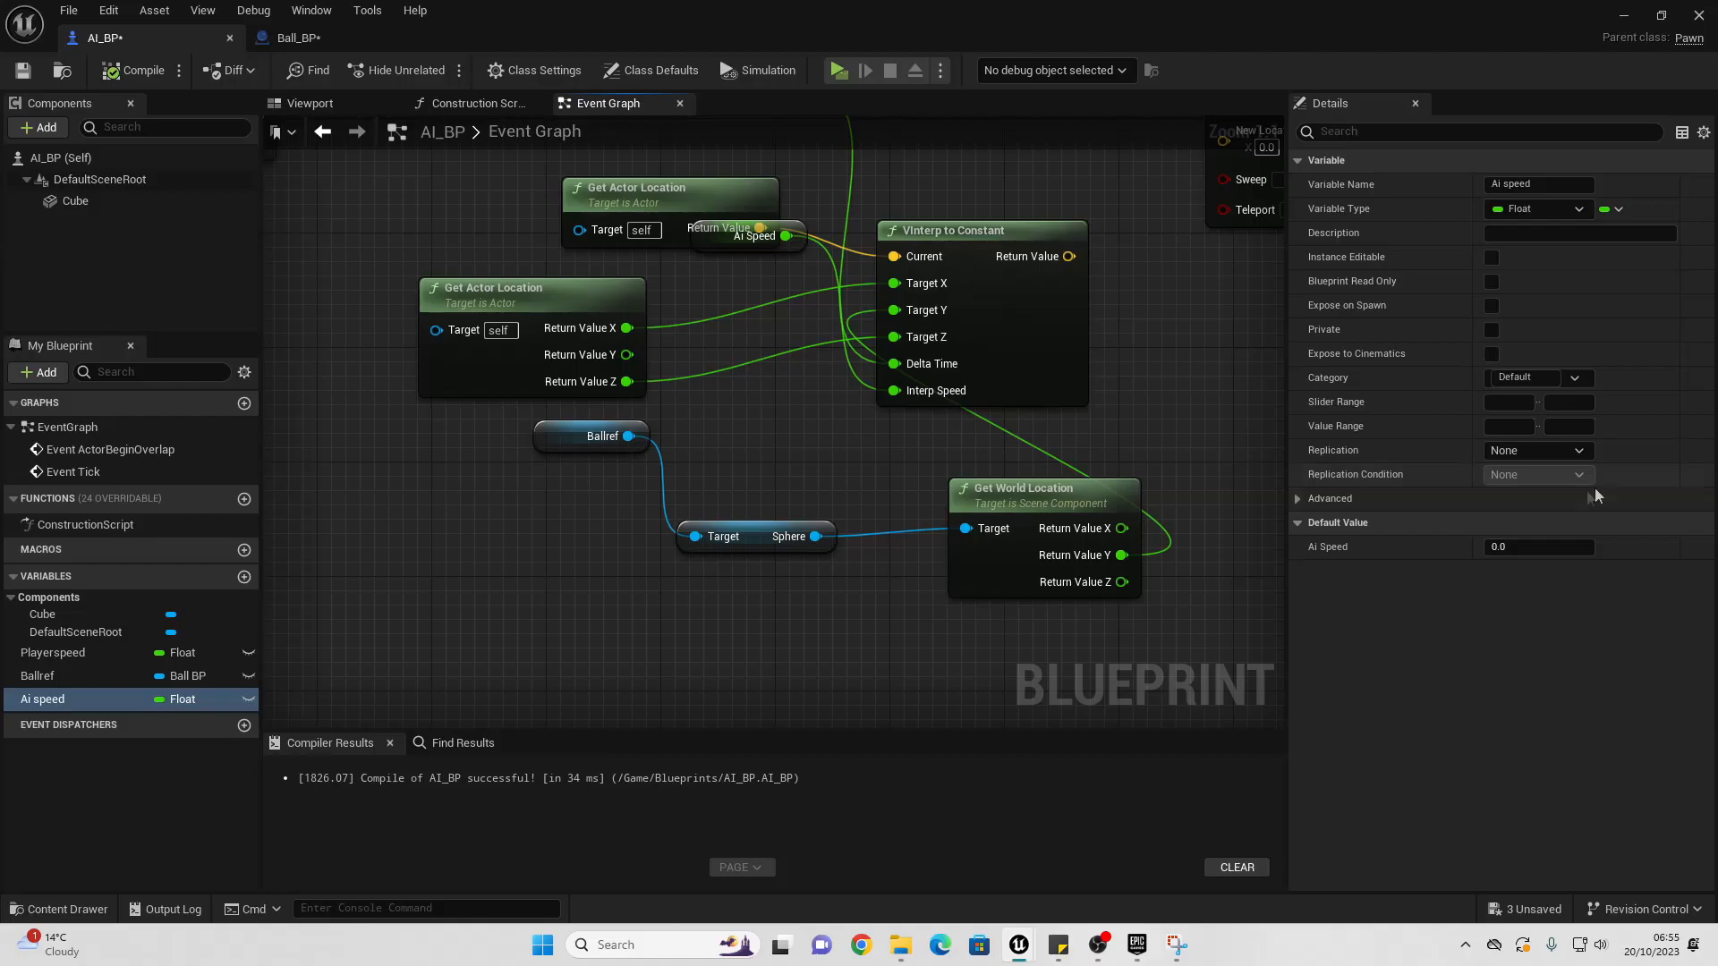
pyautogui.click(1501, 545)
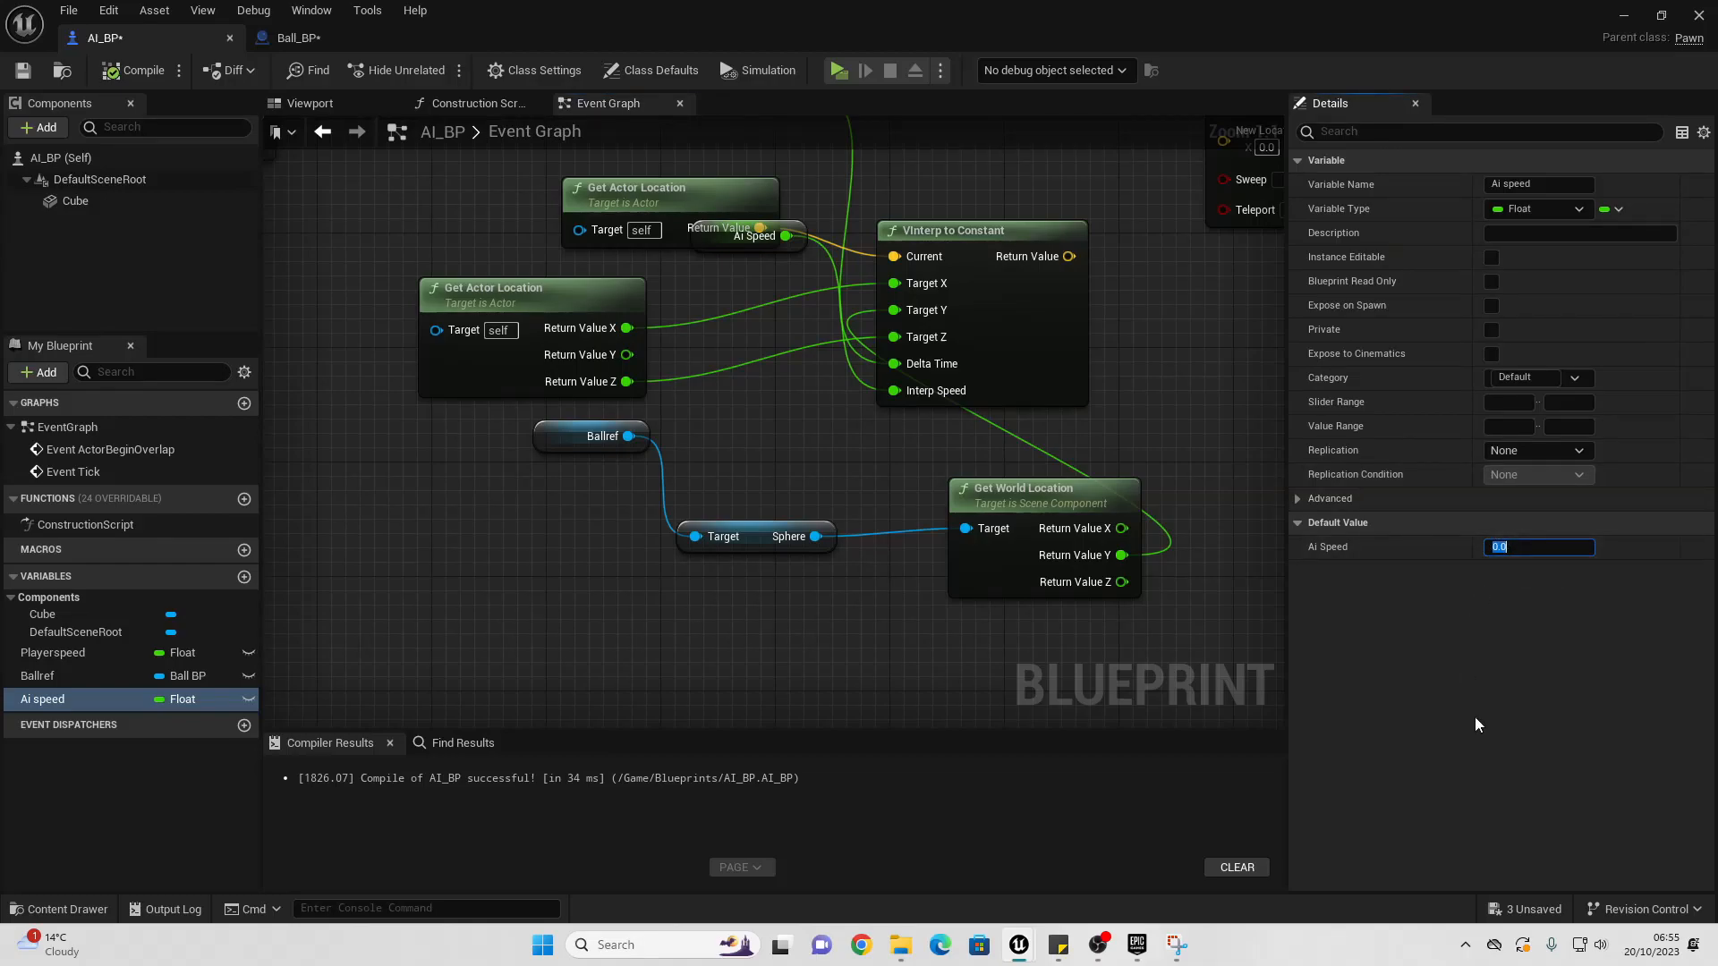
pyautogui.write('500')
pyautogui.press('Return')
# Step: Connect VInterp to Constant's Return Value to Set Actor Location's New Location, spread out the surrounding nodes and compile AI_BP
pyautogui.moveTo(844, 309); pyautogui.dragTo(501, 511, button='right')
pyautogui.moveTo(703, 463); pyautogui.dragTo(928, 340)
pyautogui.moveTo(1004, 251); pyautogui.dragTo(1190, 228)
pyautogui.moveTo(610, 377); pyautogui.dragTo(857, 354, button='right')
pyautogui.moveTo(627, 391); pyautogui.dragTo(381, 371)
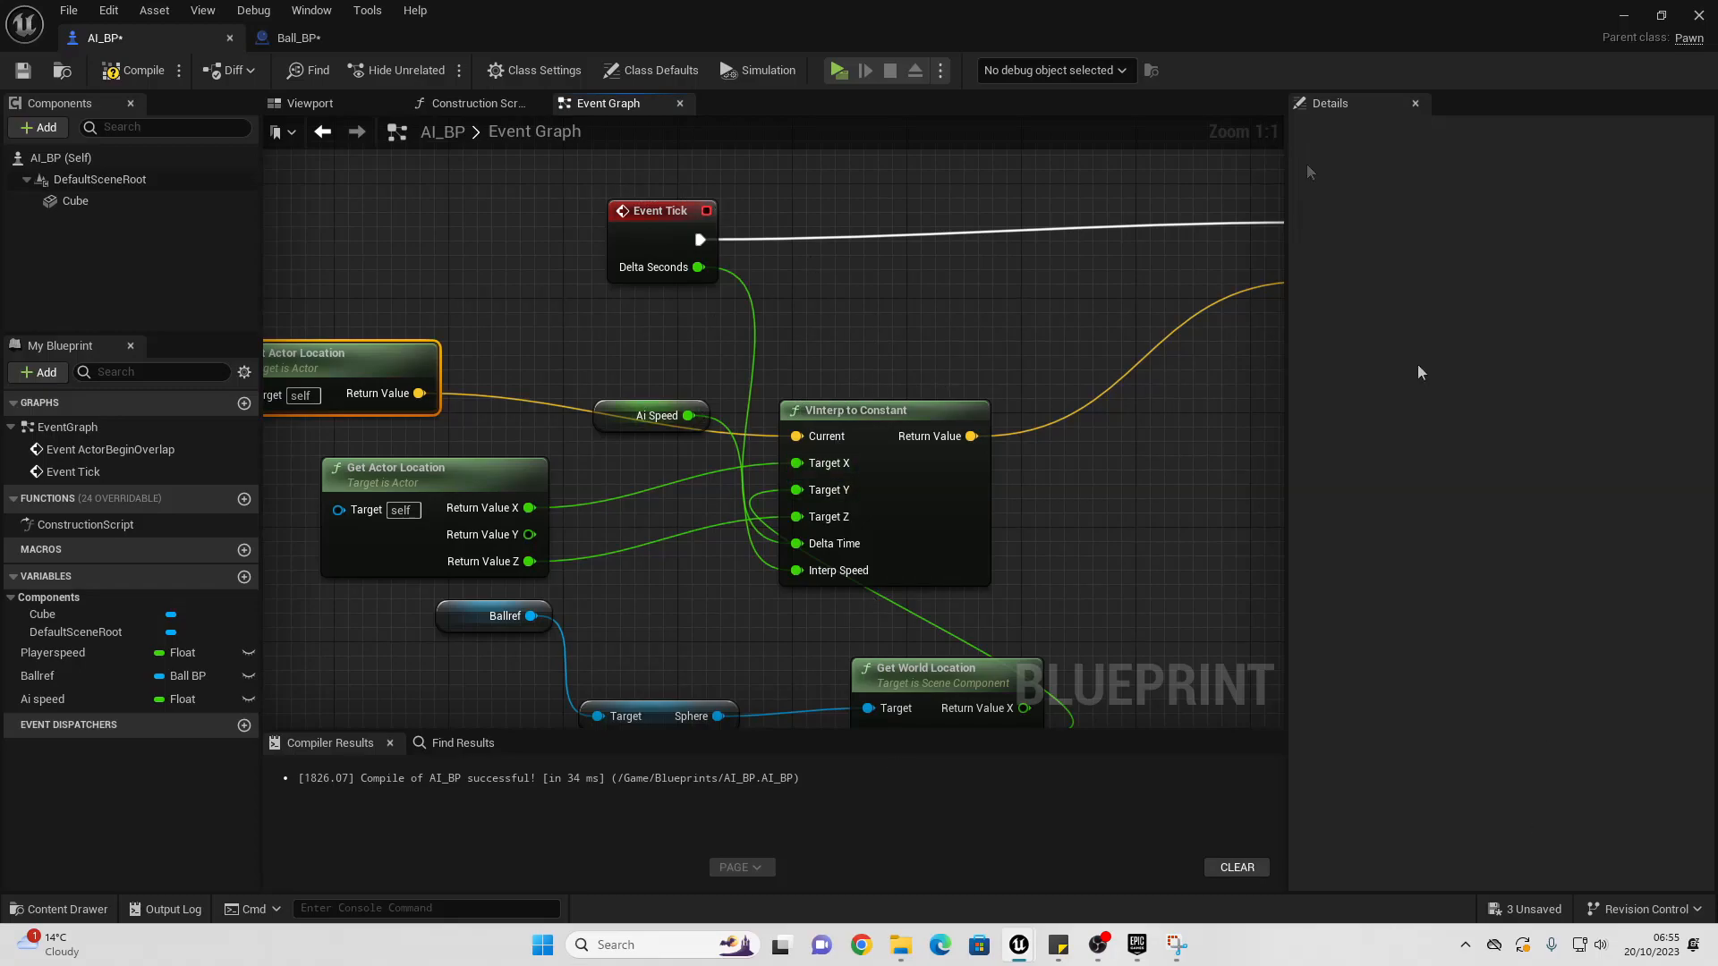
pyautogui.click(134, 70)
# Step: Place AI_BP in the level at the open end between the two walls, and play-test the game
pyautogui.click(1622, 18)
pyautogui.moveTo(259, 738); pyautogui.dragTo(254, 275)
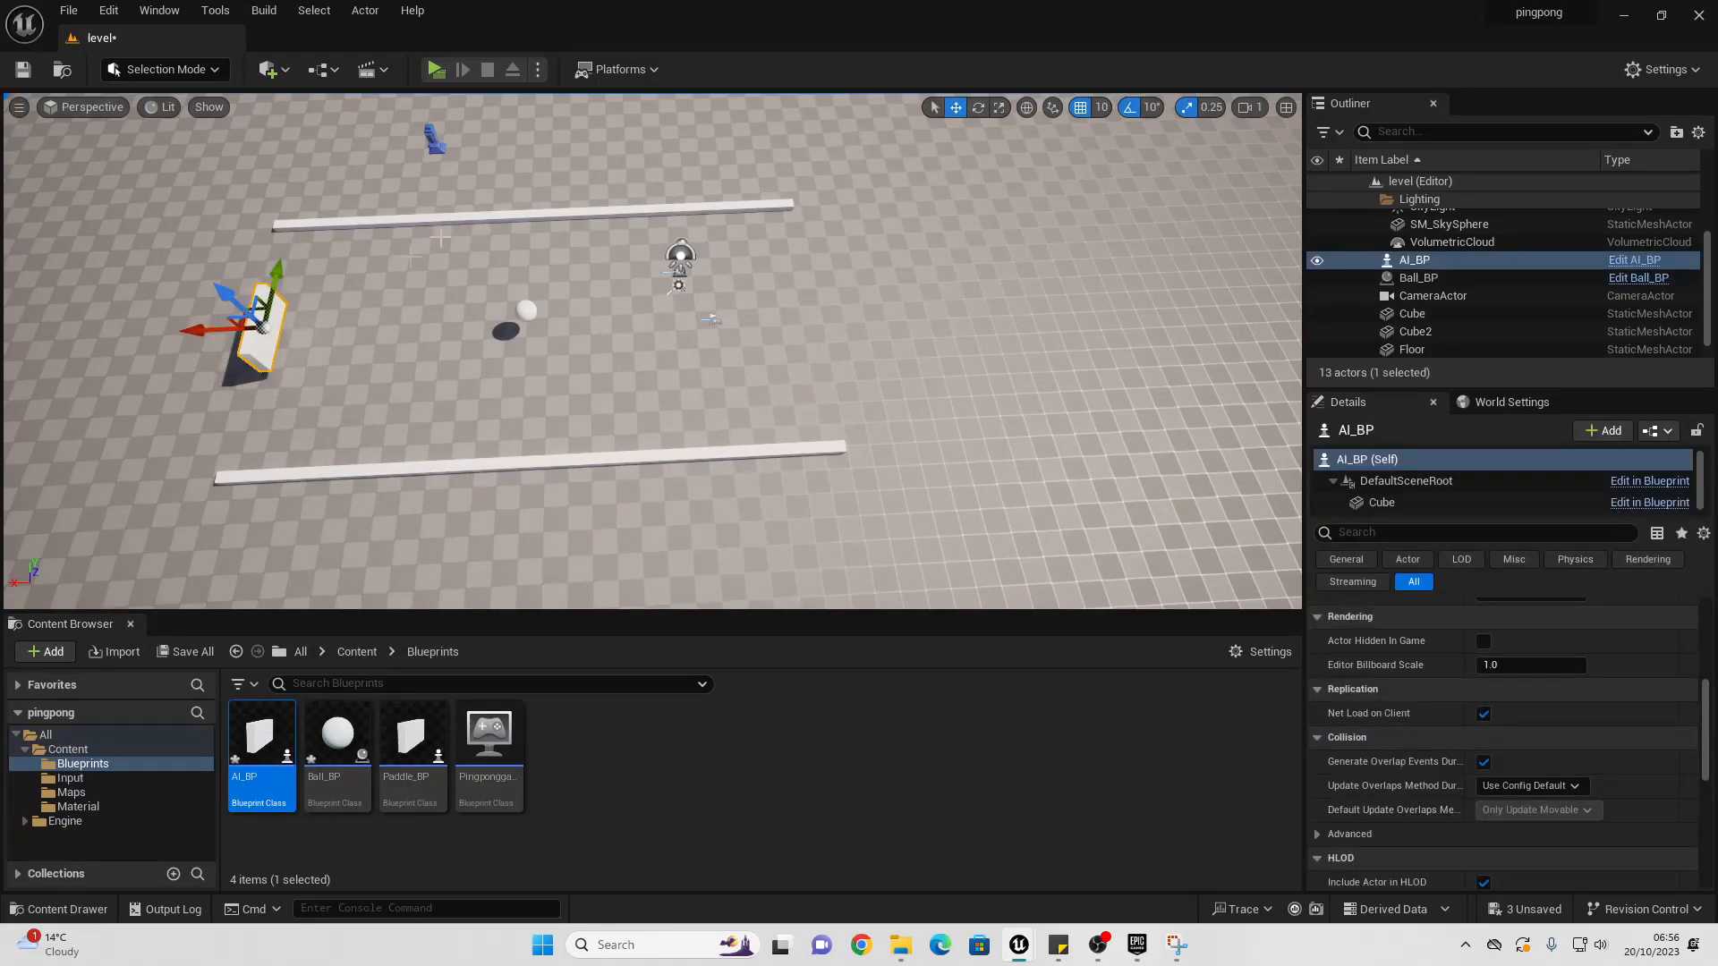
pyautogui.click(436, 70)
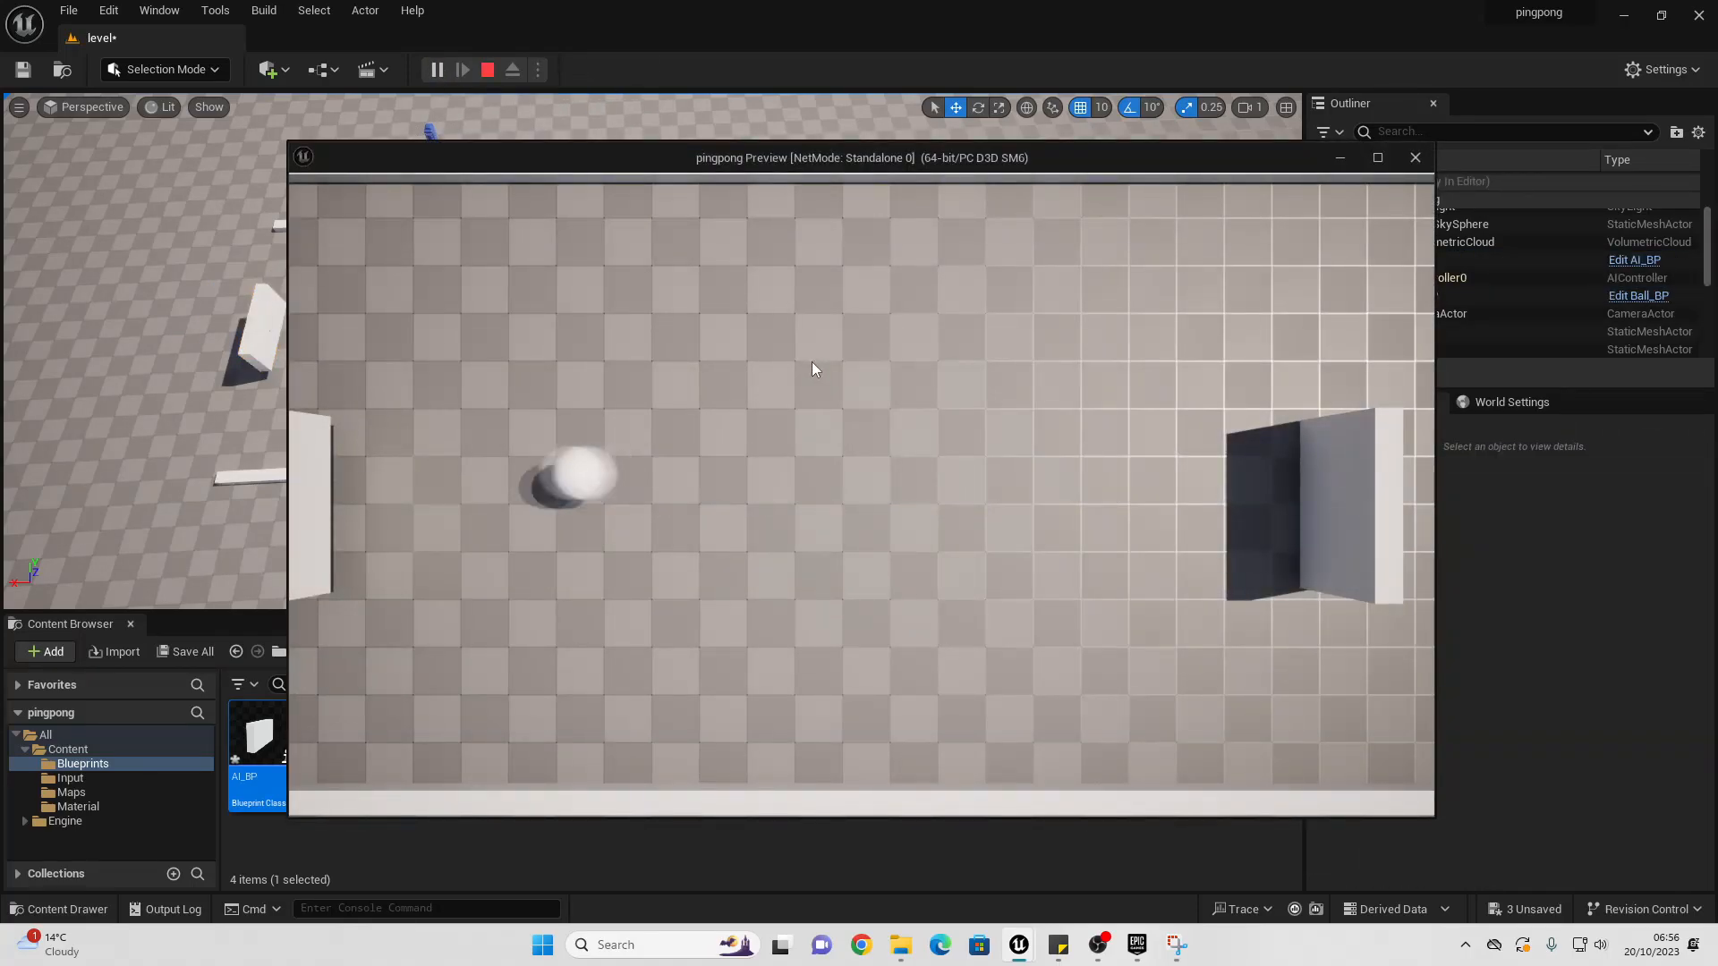
pyautogui.click(1415, 158)
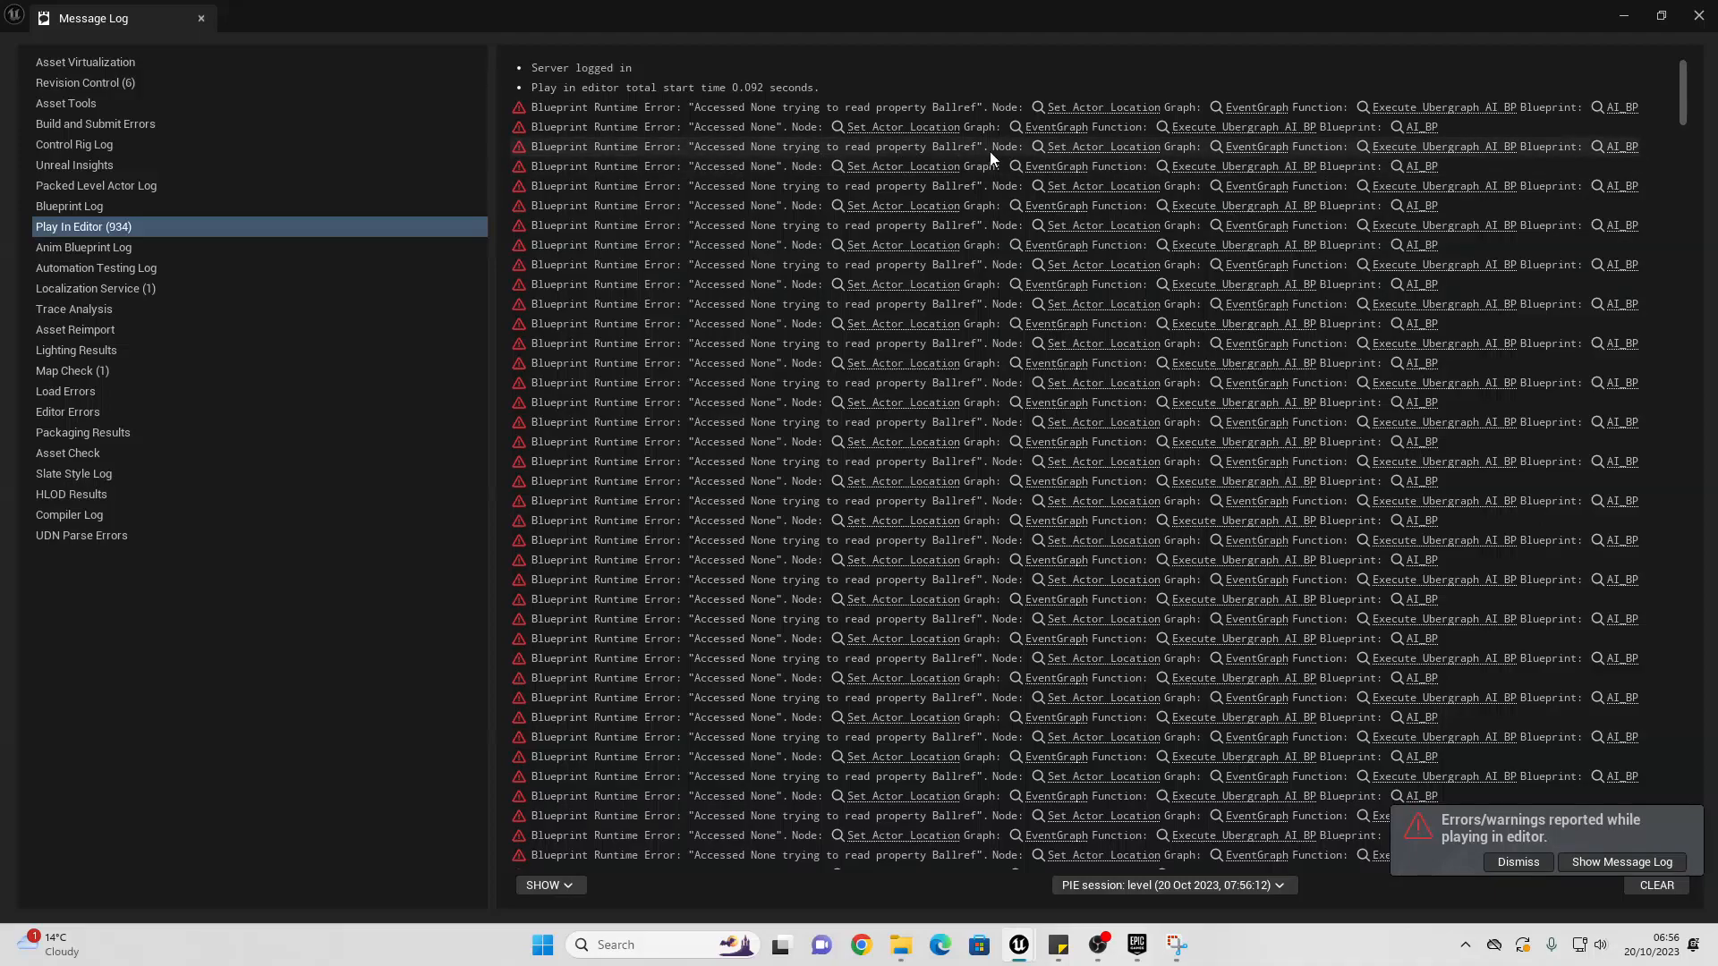
pyautogui.click(1700, 15)
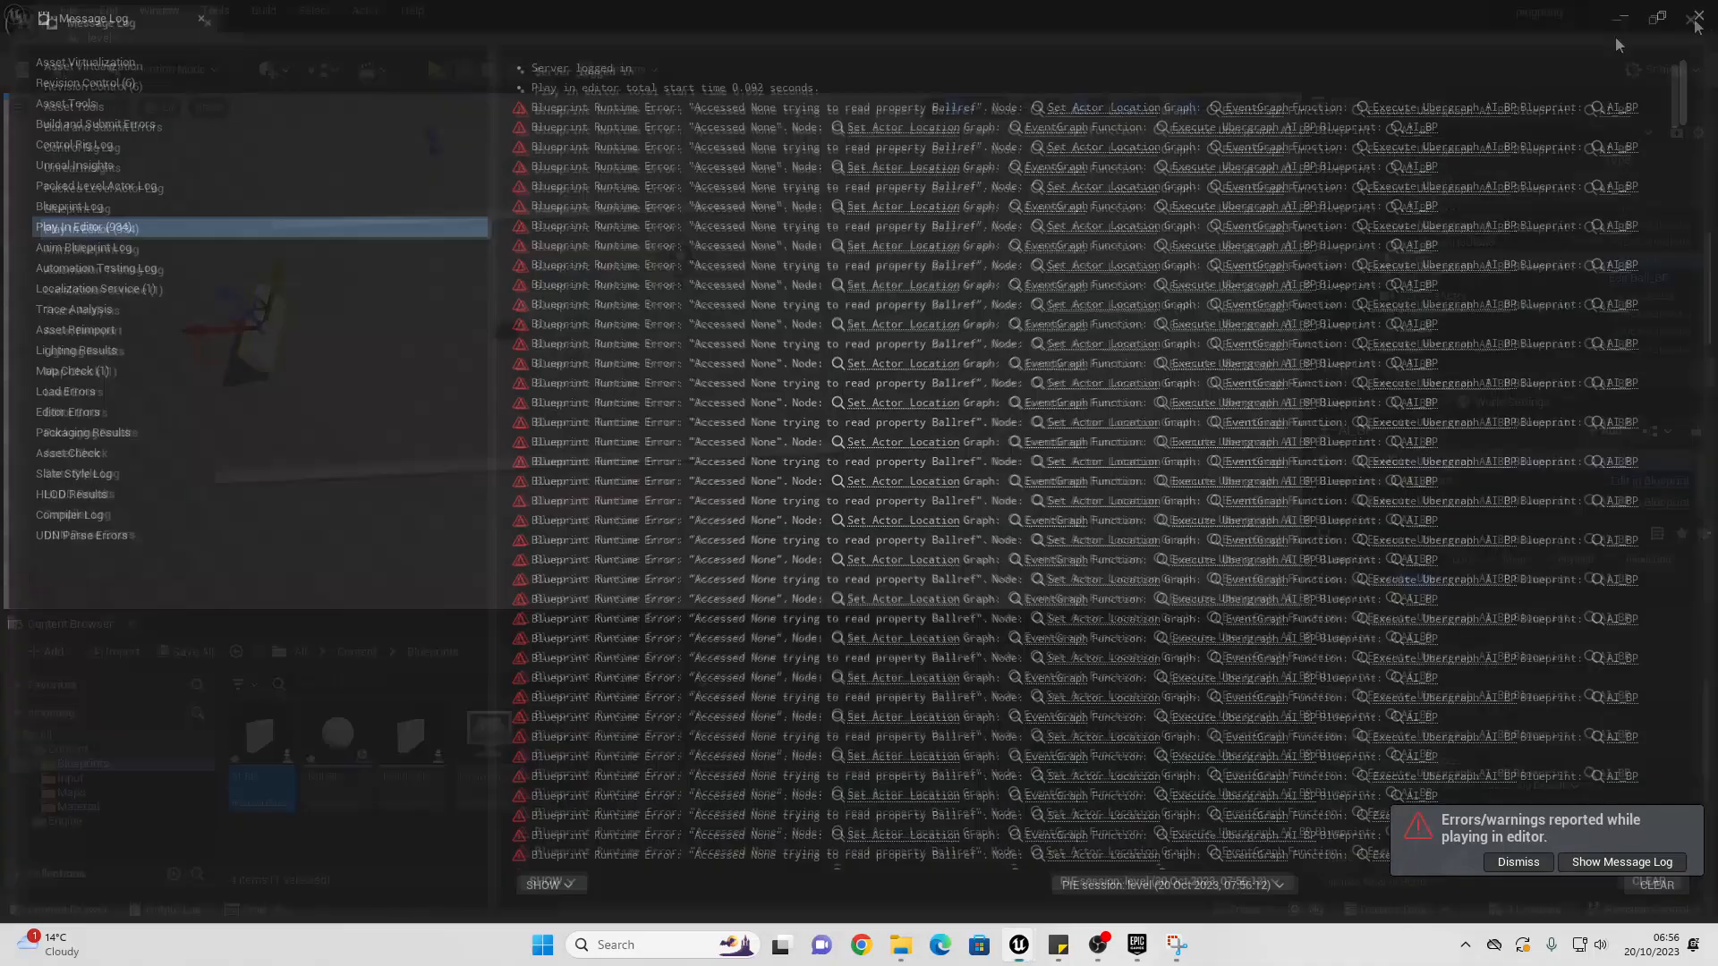
# Step: Reopen AI_BP's event graph to inspect the Ballref variable and move its node away from the Sphere node
pyautogui.doubleClick(262, 760)
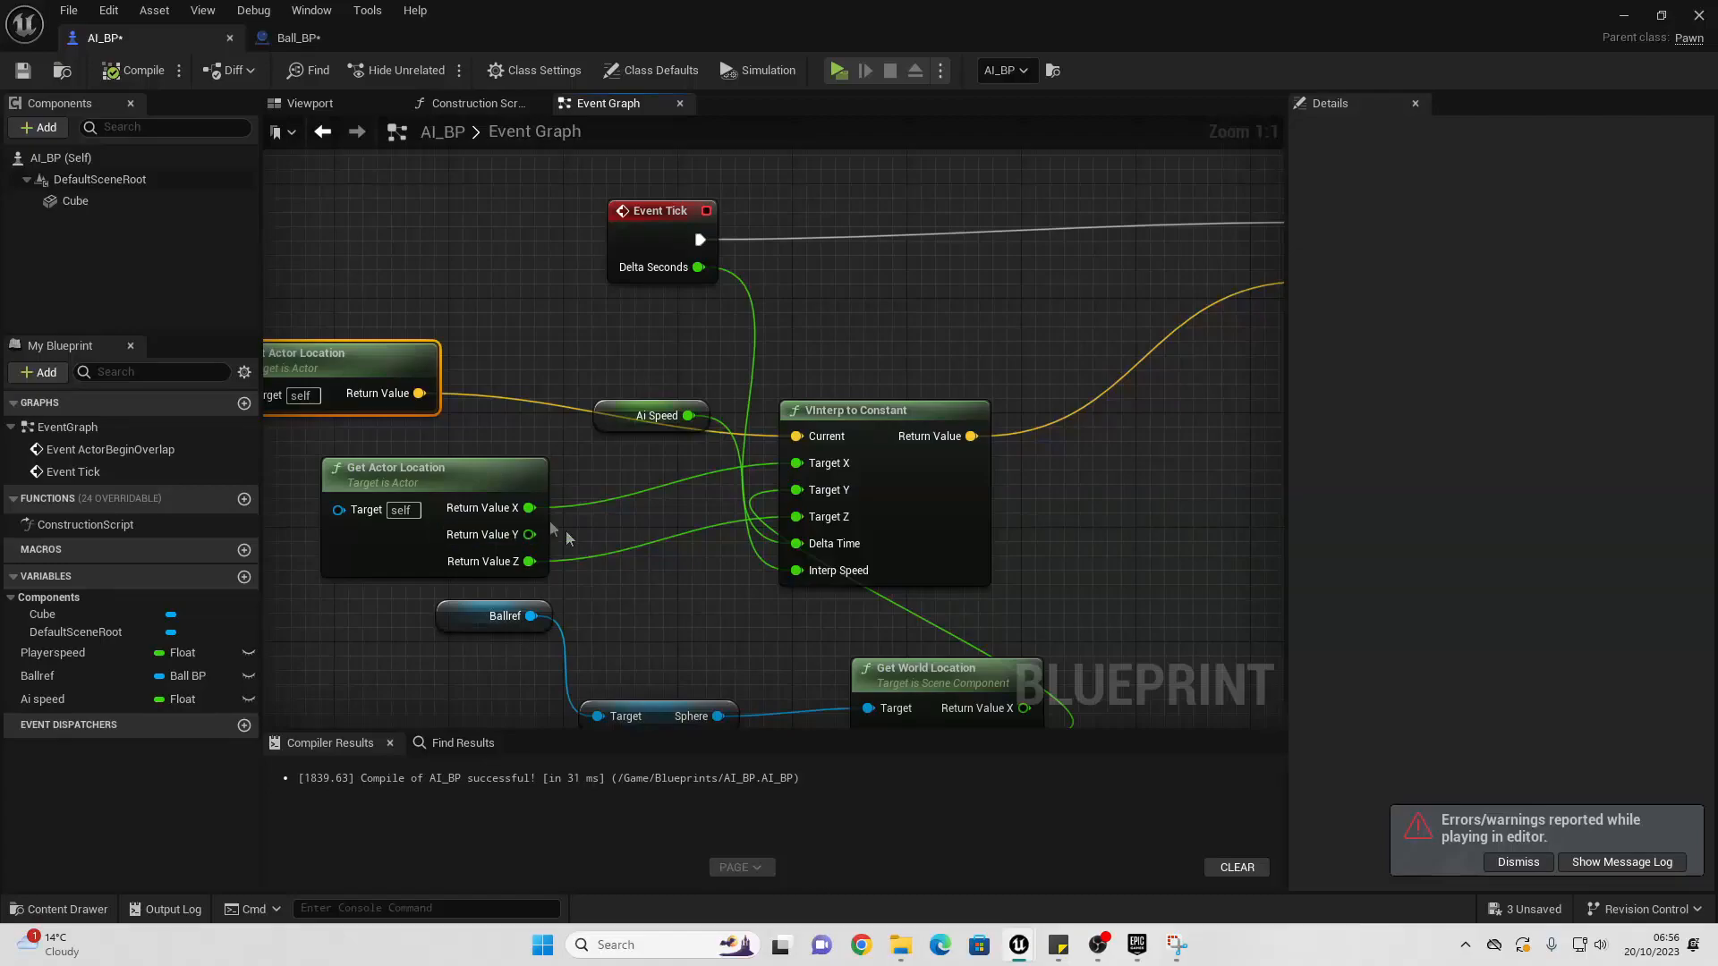
pyautogui.moveTo(568, 530); pyautogui.dragTo(761, 325, button='right')
pyautogui.moveTo(659, 411); pyautogui.dragTo(549, 471)
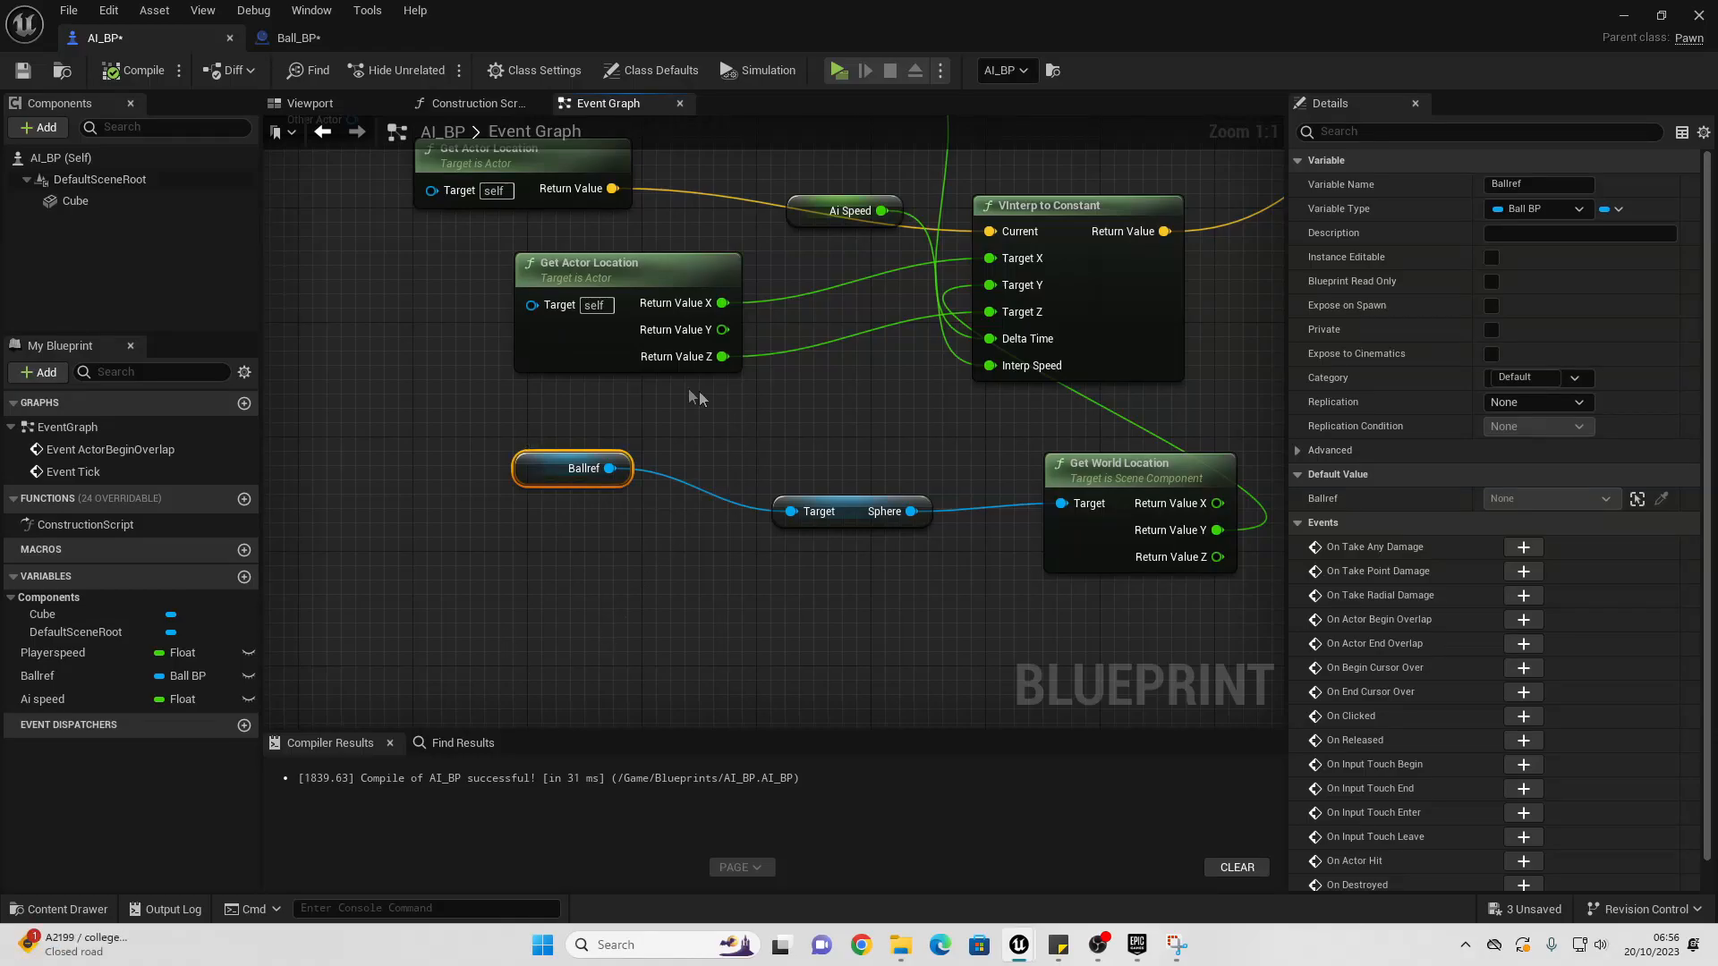
# Step: In Ball_BP's event graph, make room before Add Impulse and add a Get Actor Of Class node after Event BeginPlay
pyautogui.click(1624, 15)
pyautogui.doubleClick(347, 765)
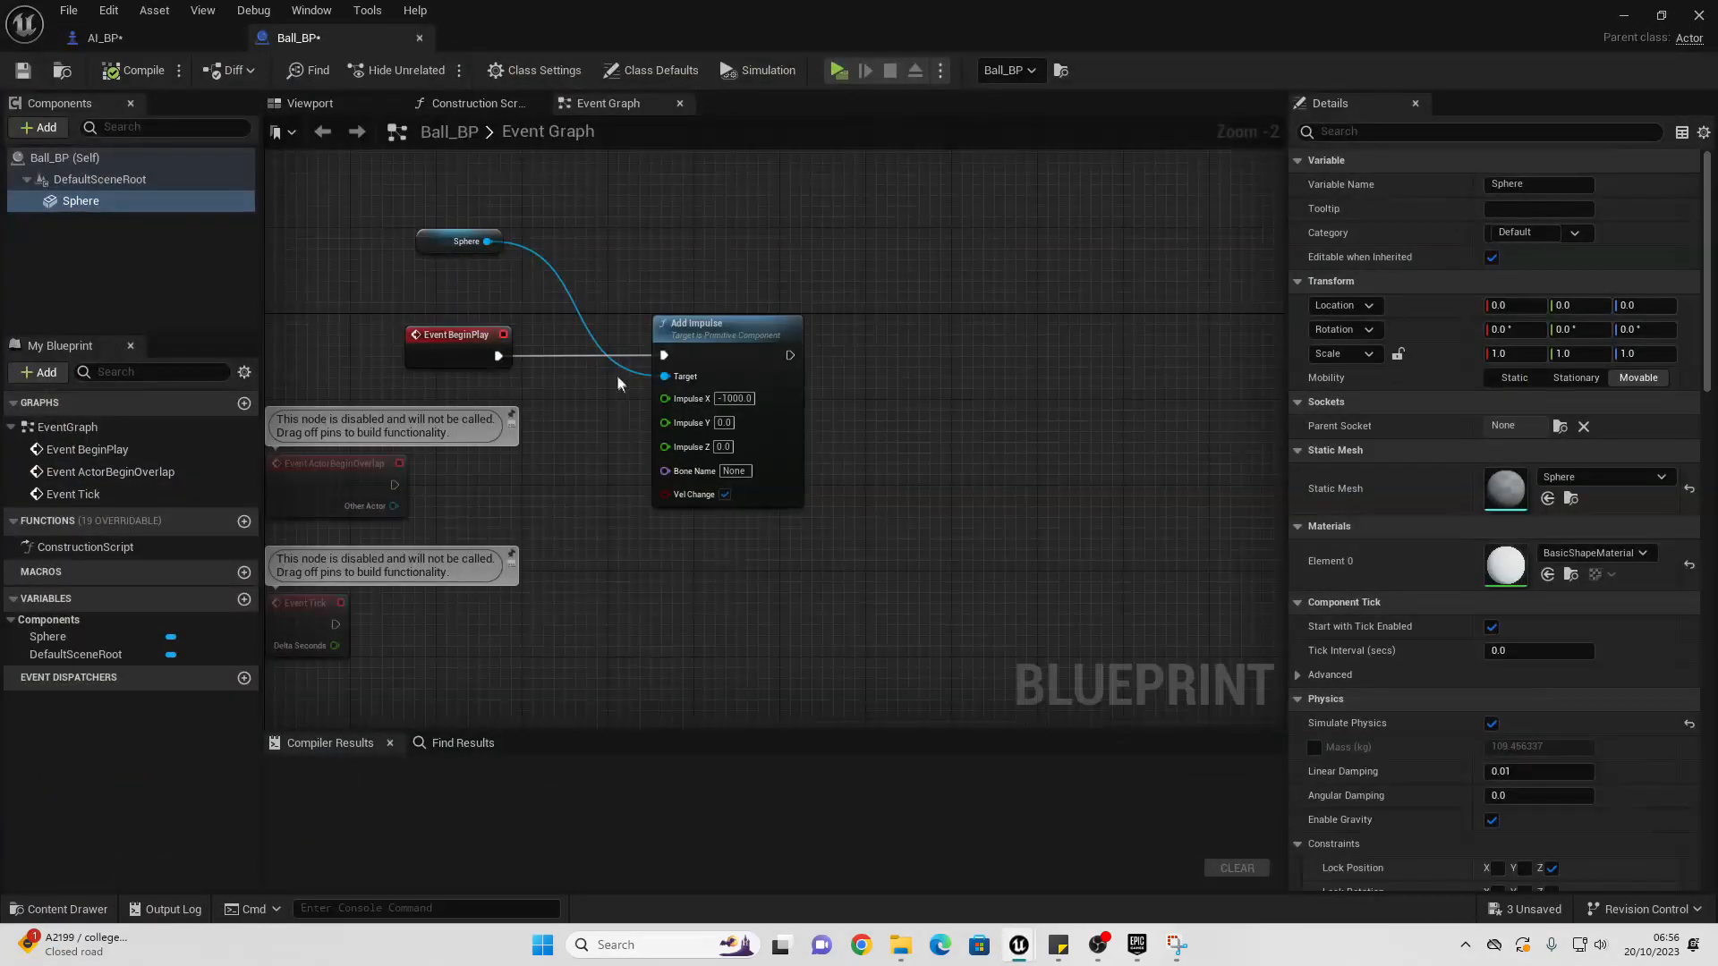
pyautogui.moveTo(714, 338); pyautogui.dragTo(926, 331)
pyautogui.scroll(2, 616, 375)
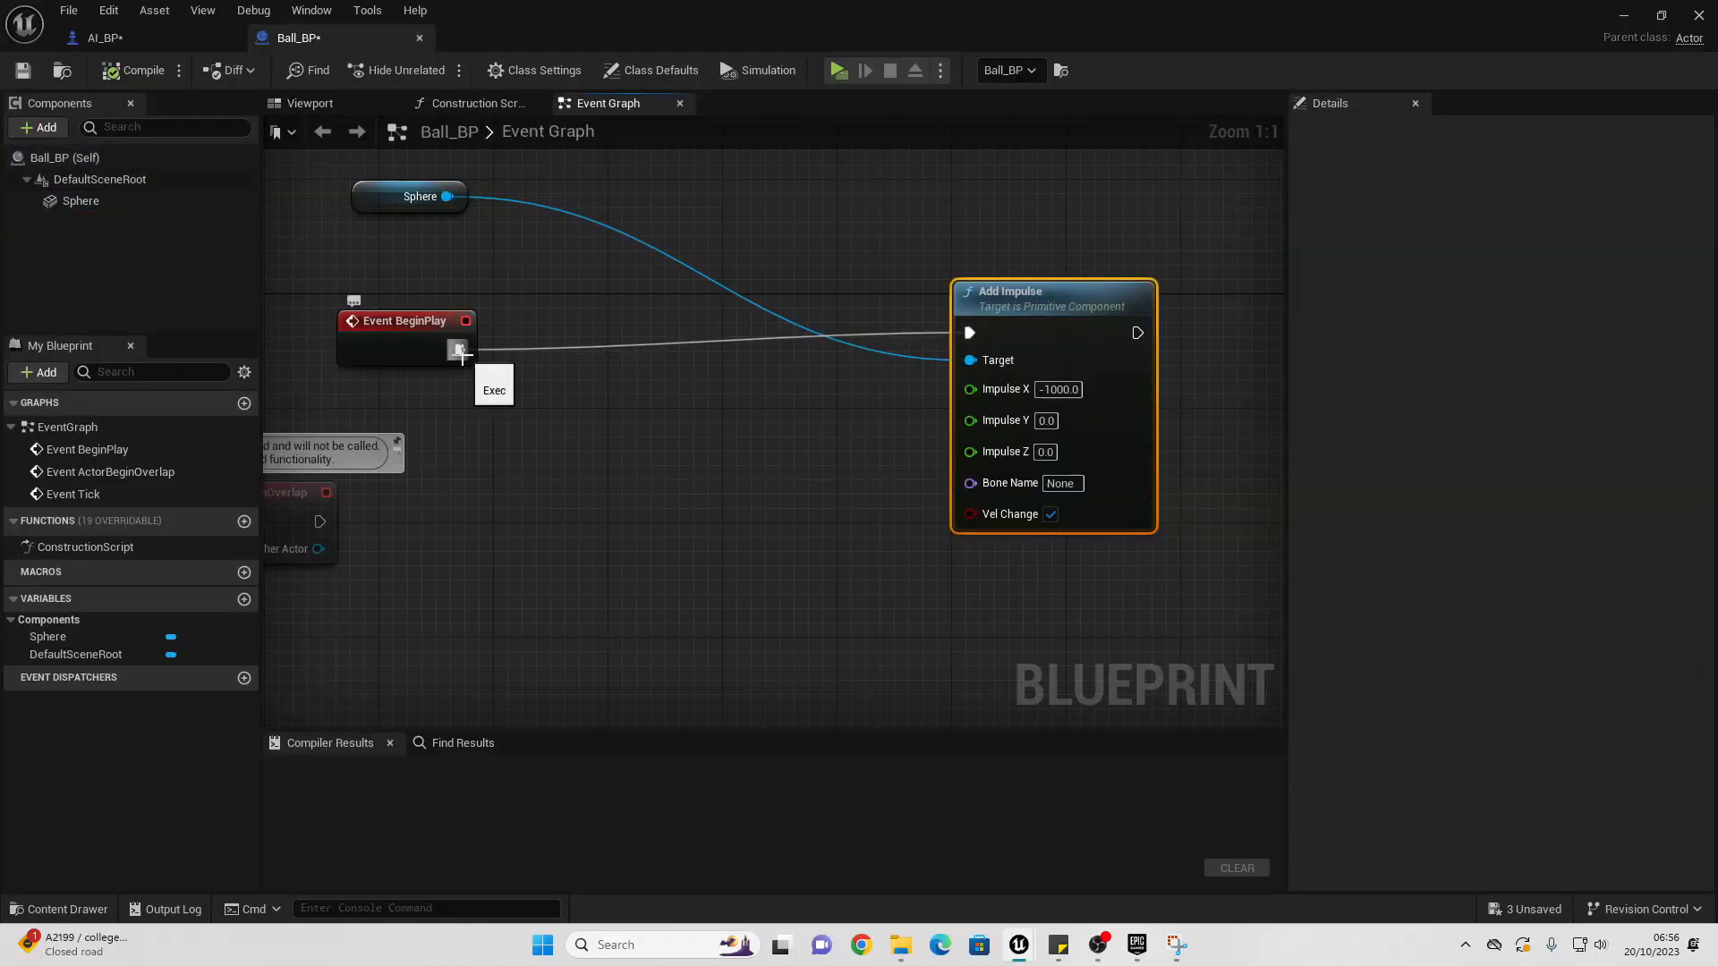
pyautogui.moveTo(462, 357); pyautogui.dragTo(491, 488)
pyautogui.write('get a')
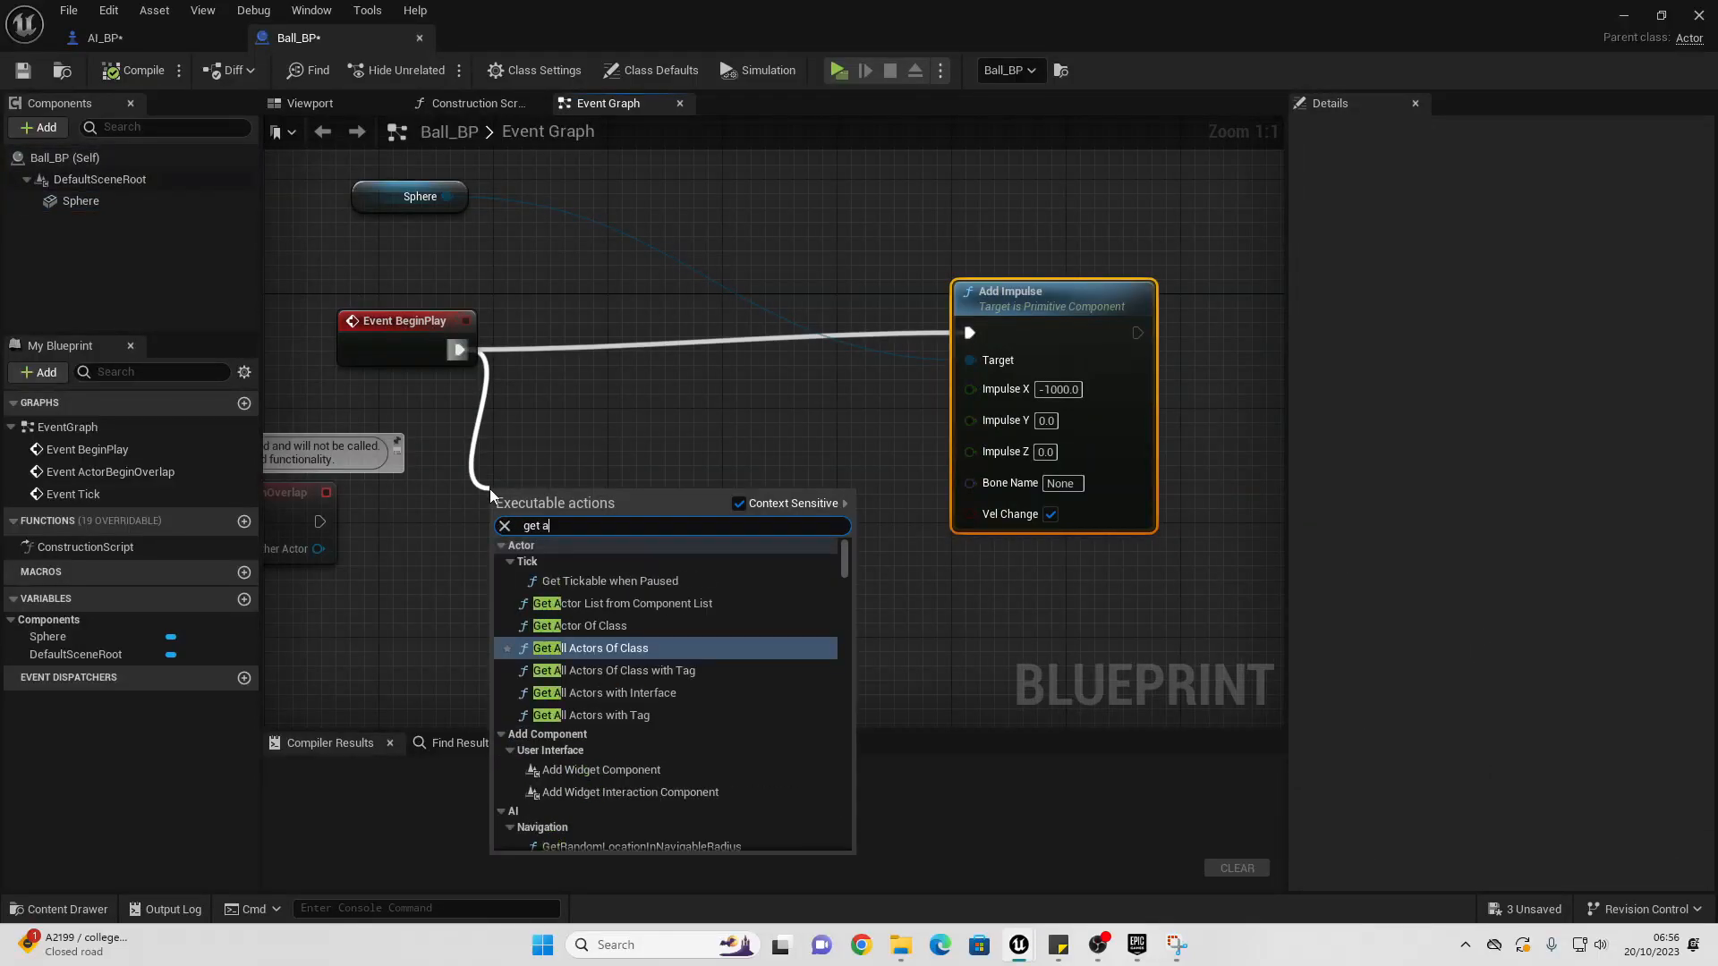
pyautogui.write('ctor of')
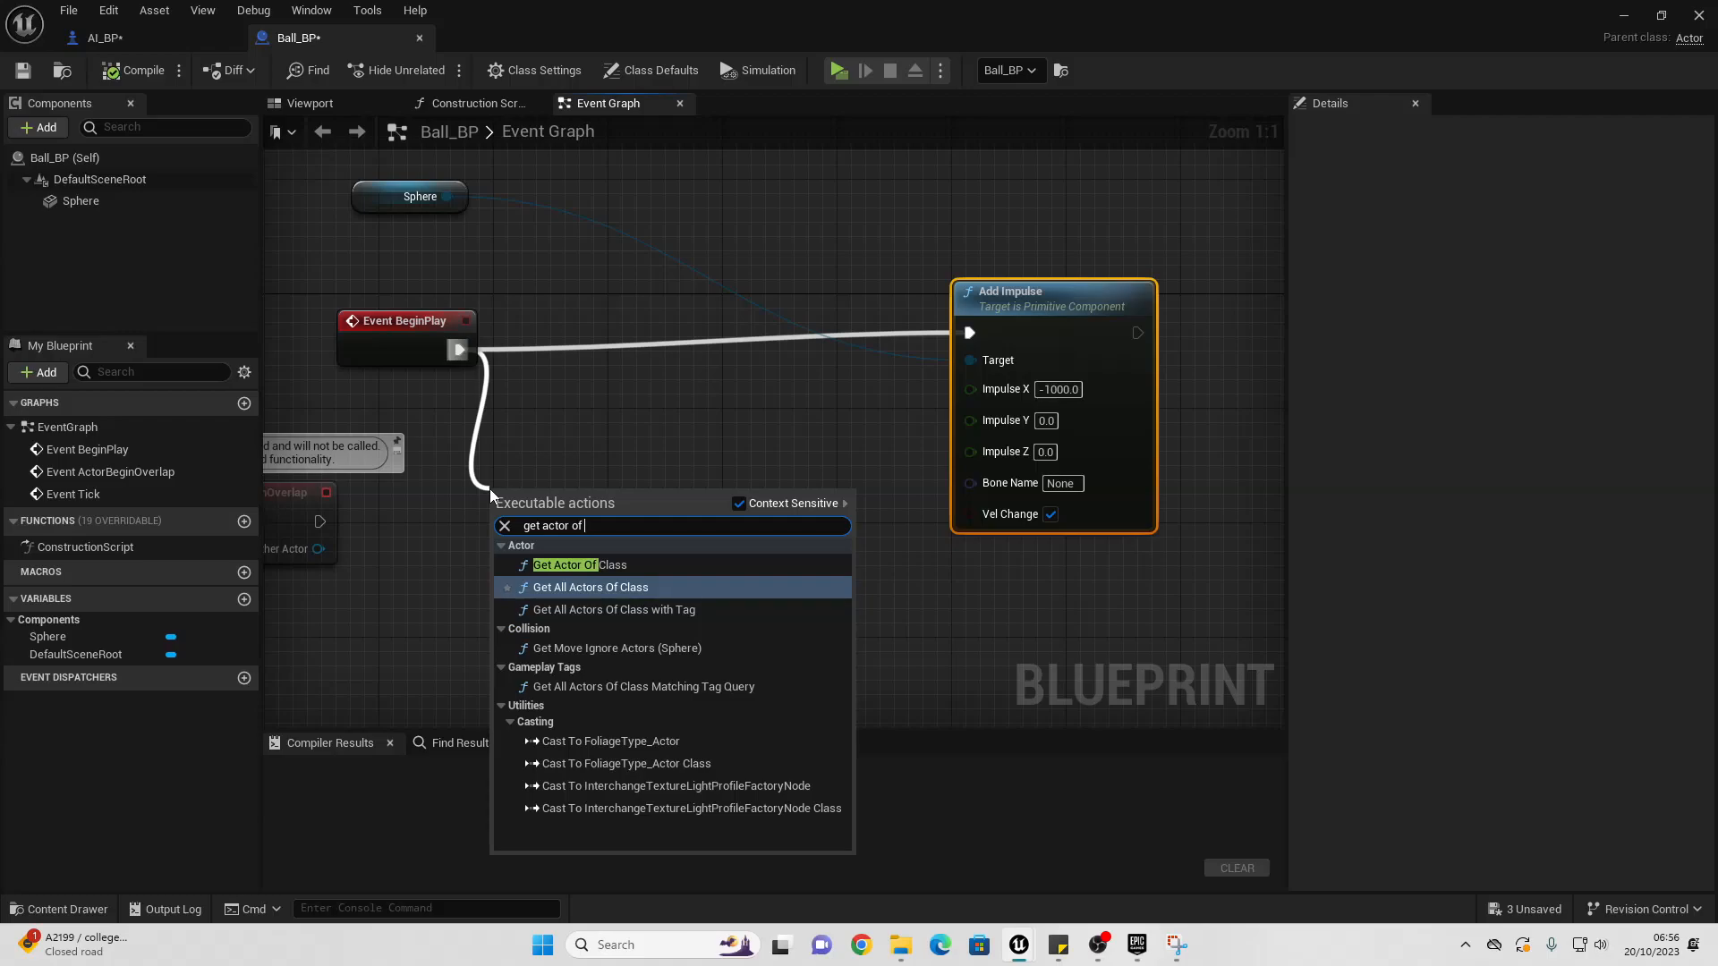
pyautogui.click(585, 567)
# Step: Set Get Actor Of Class's Actor Class to AI_BP and line the node up between Event BeginPlay and Add Impulse
pyautogui.click(550, 562)
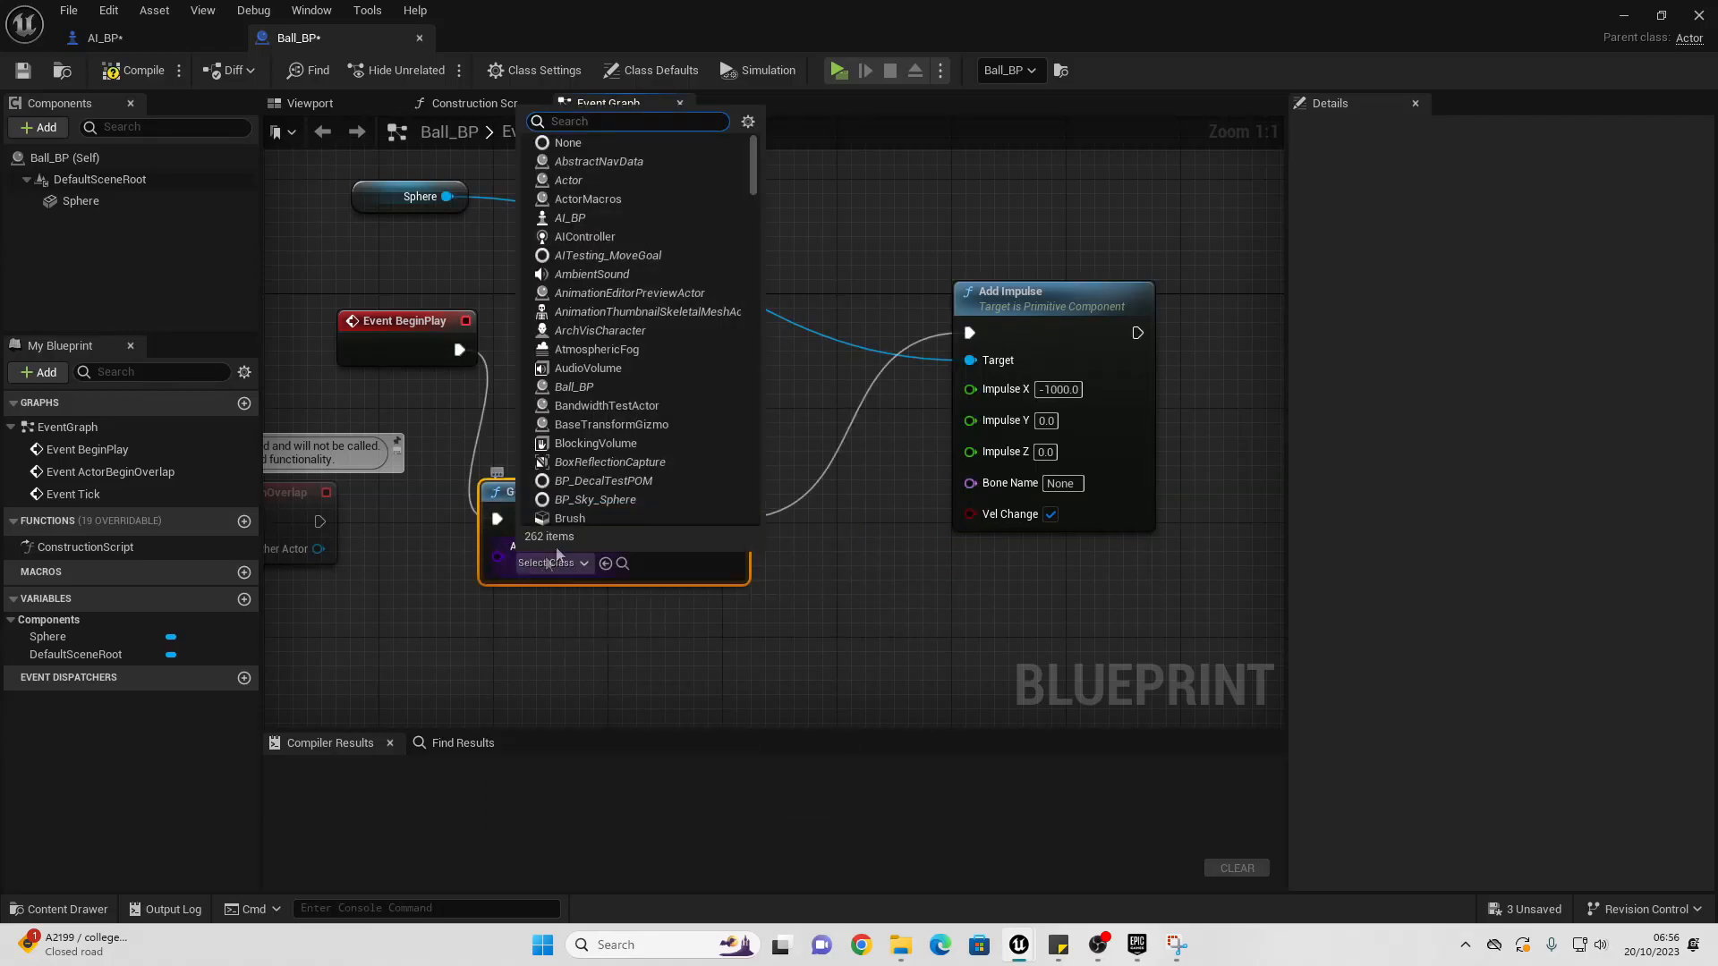
pyautogui.write('aib')
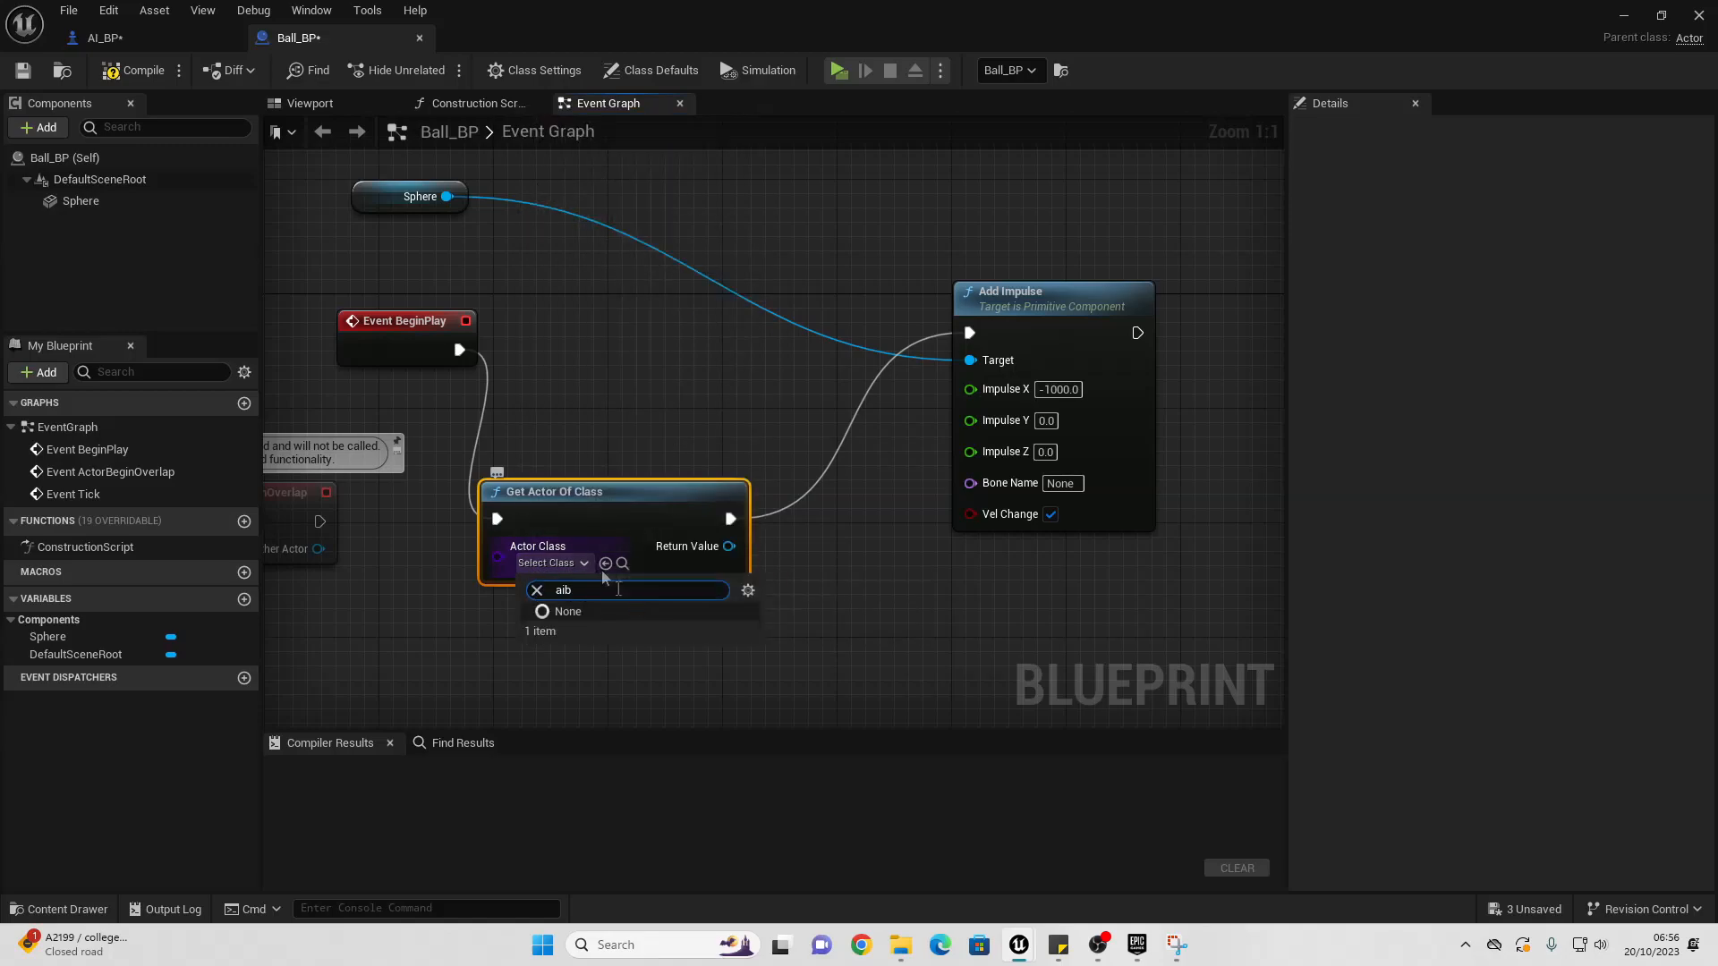
pyautogui.press('BackSpace')
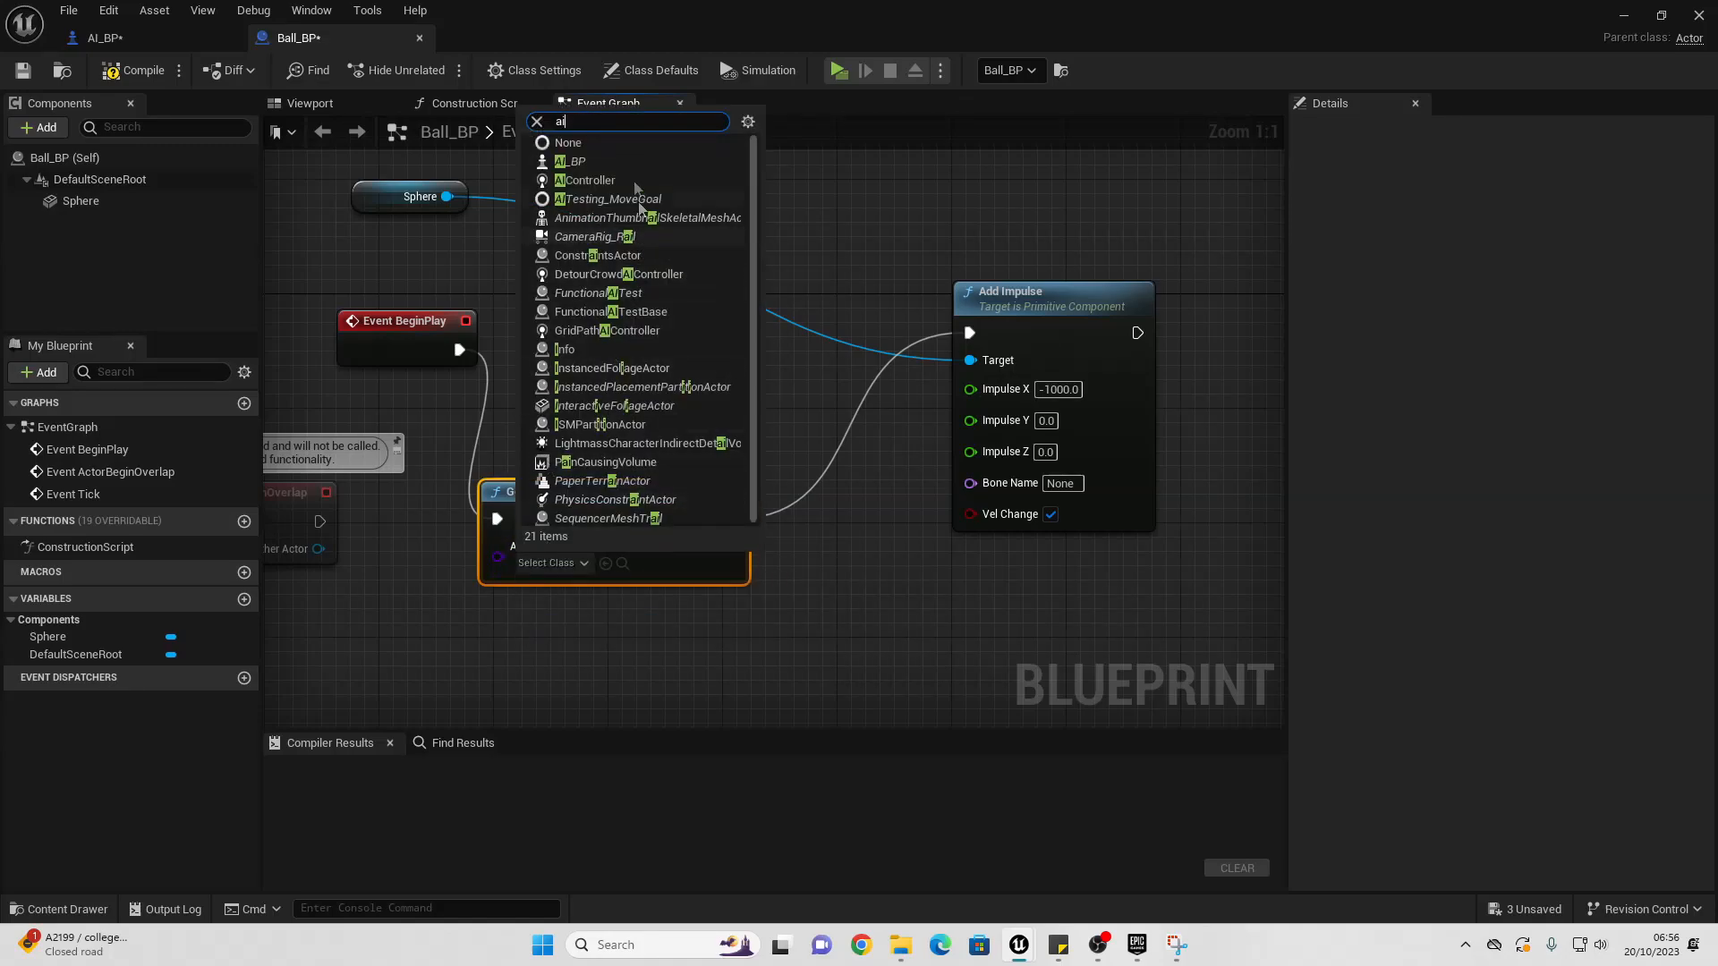
pyautogui.click(581, 161)
pyautogui.moveTo(614, 506); pyautogui.dragTo(653, 340)
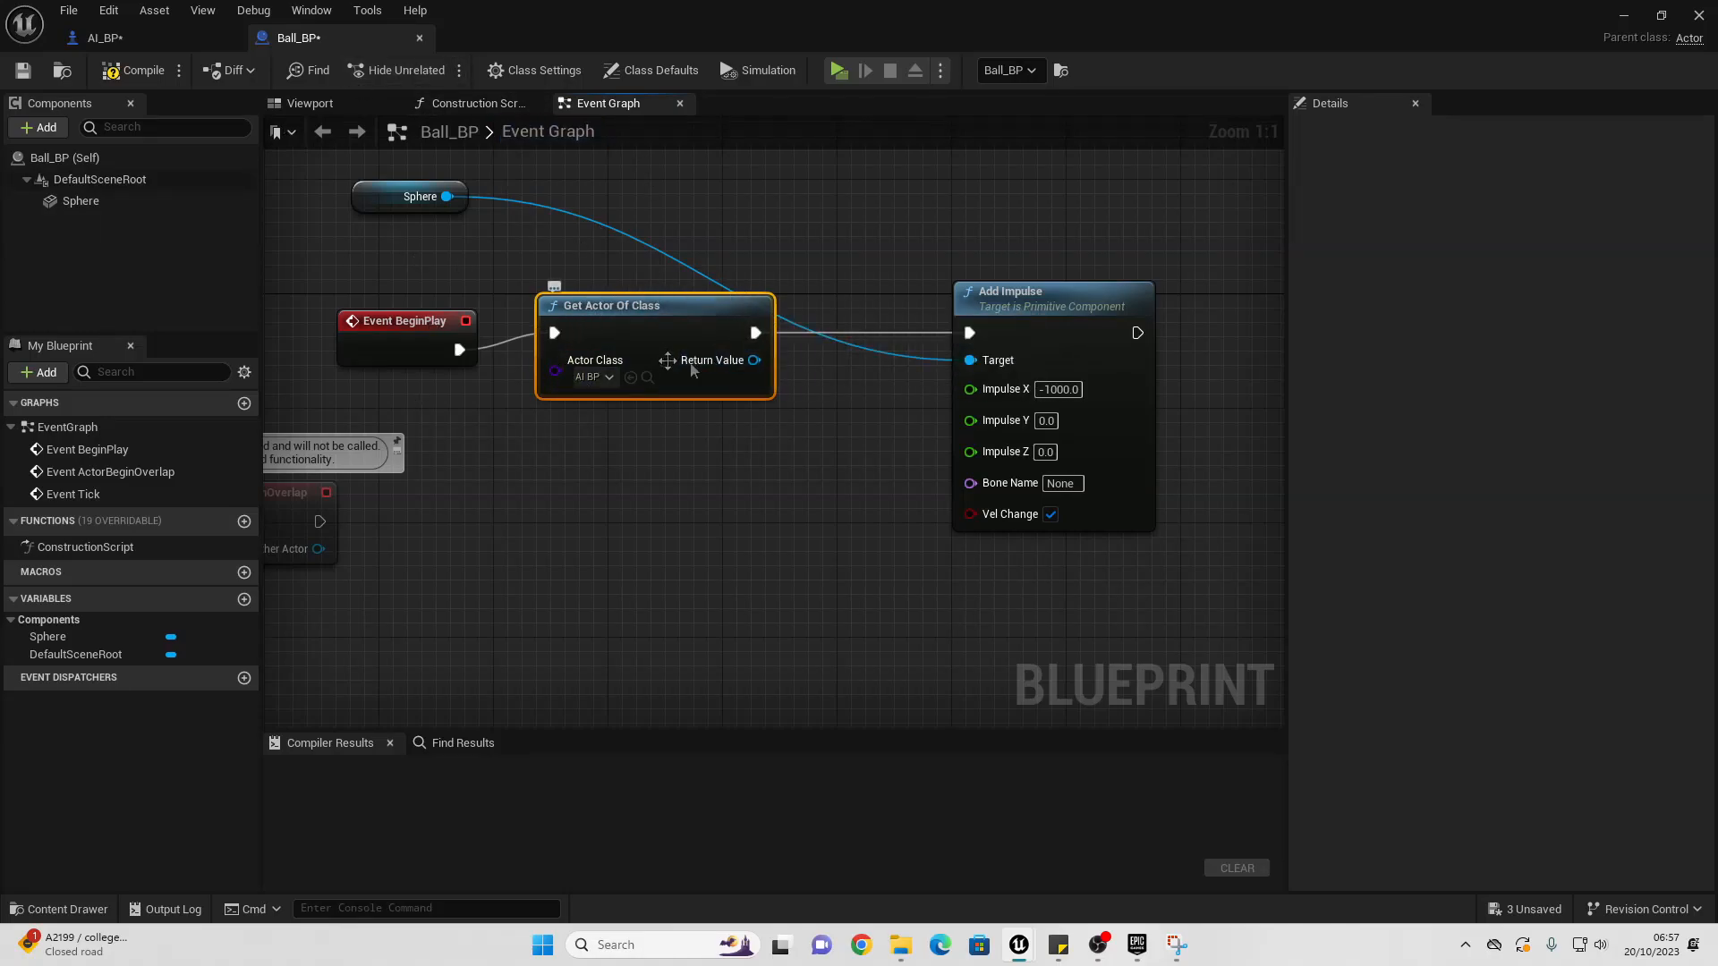
# Step: Promote Get Actor Of Class's Return Value to a variable named AI REF and connect its SET node to the execution flow
pyautogui.moveTo(1130, 279); pyautogui.dragTo(1272, 265)
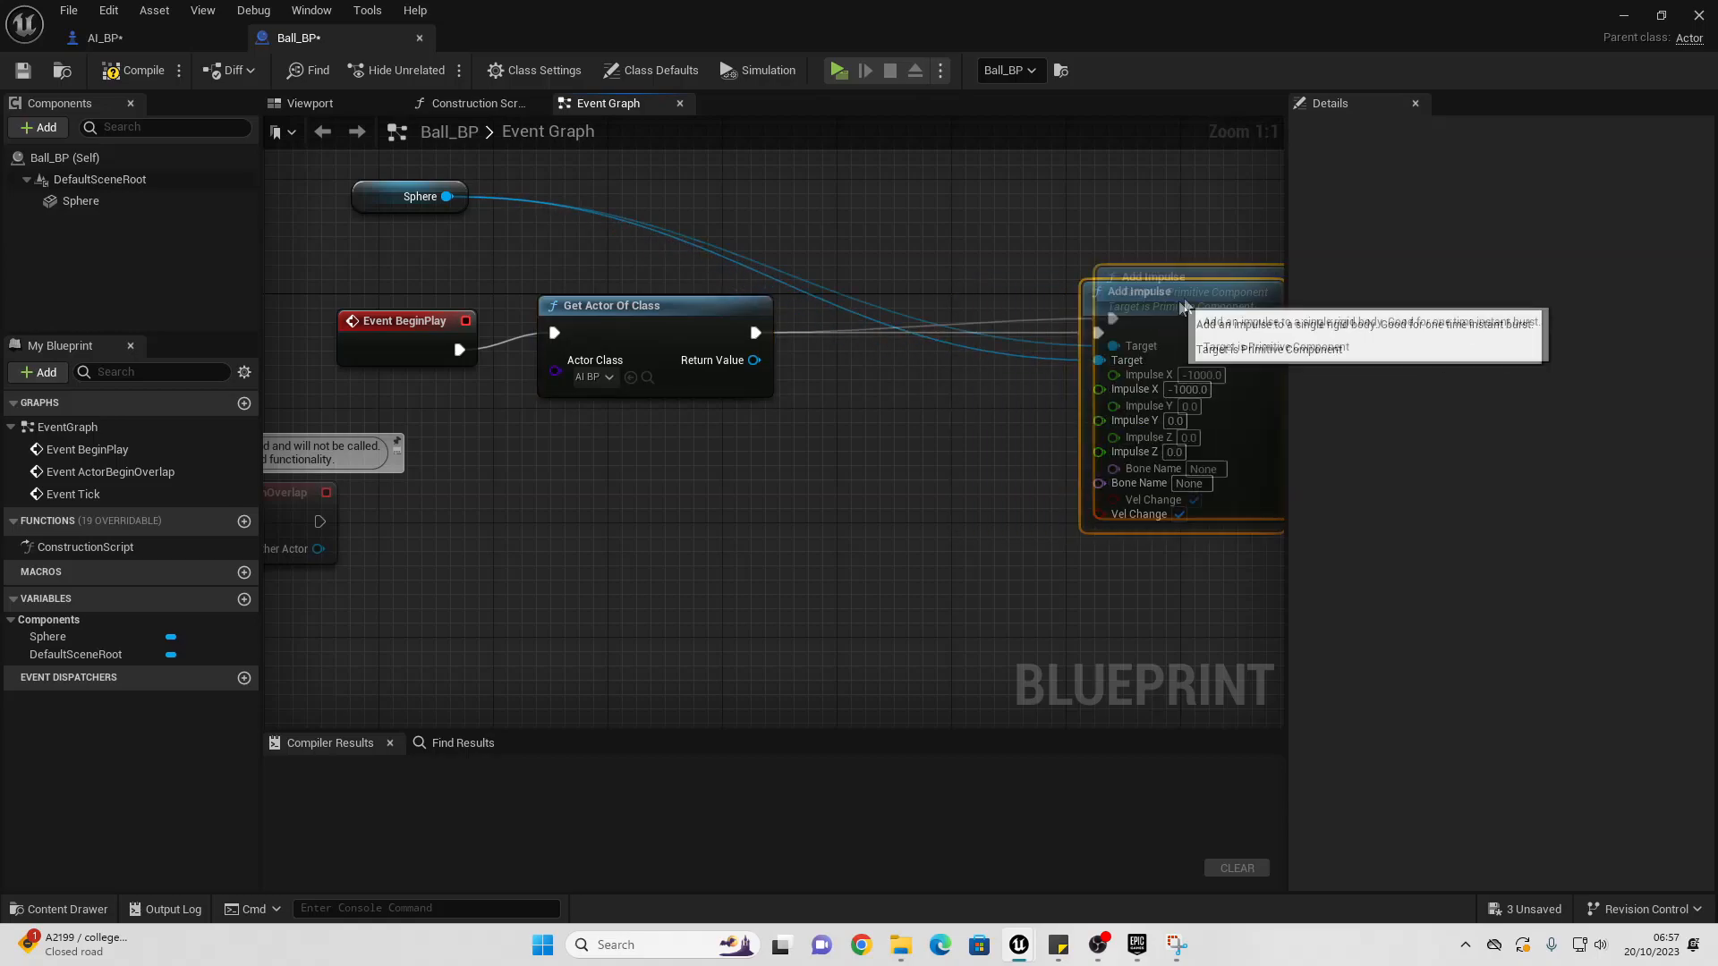
pyautogui.rightClick(754, 362)
pyautogui.click(798, 394)
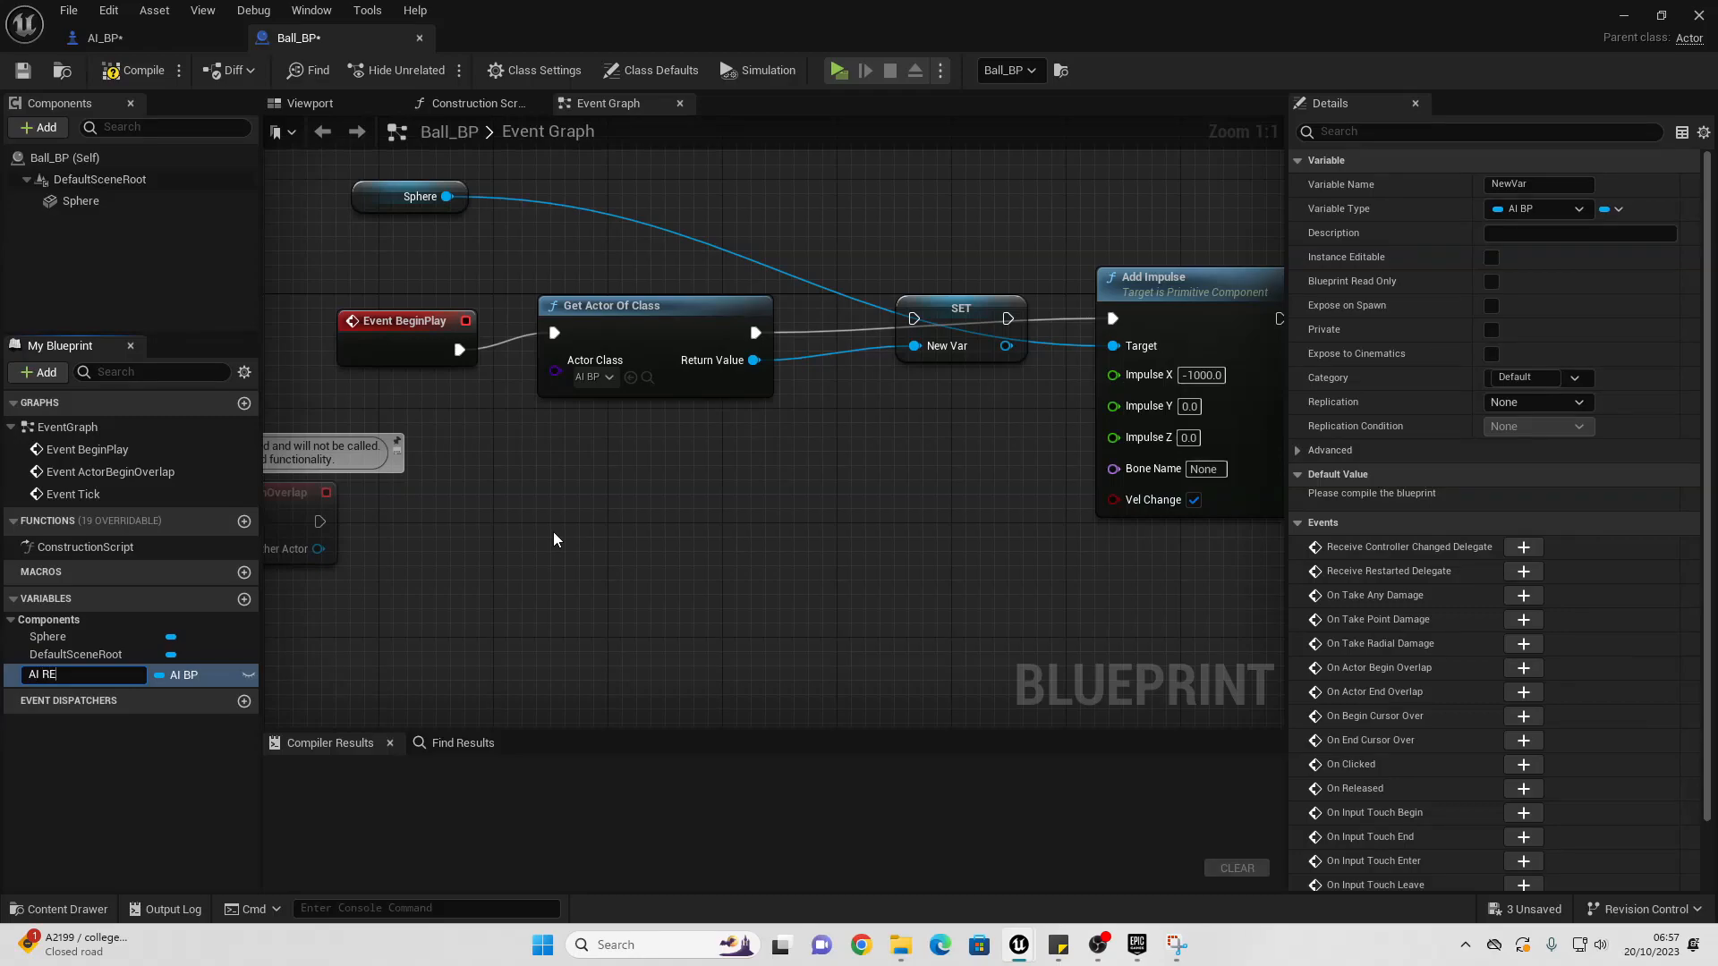
pyautogui.write('AI REF')
pyautogui.press('Return')
pyautogui.moveTo(755, 332); pyautogui.dragTo(917, 324)
# Step: Add a Set Ballref node that takes the AI REF output as its target
pyautogui.moveTo(1043, 351); pyautogui.dragTo(718, 395, button='right')
pyautogui.moveTo(848, 324); pyautogui.dragTo(1006, 310)
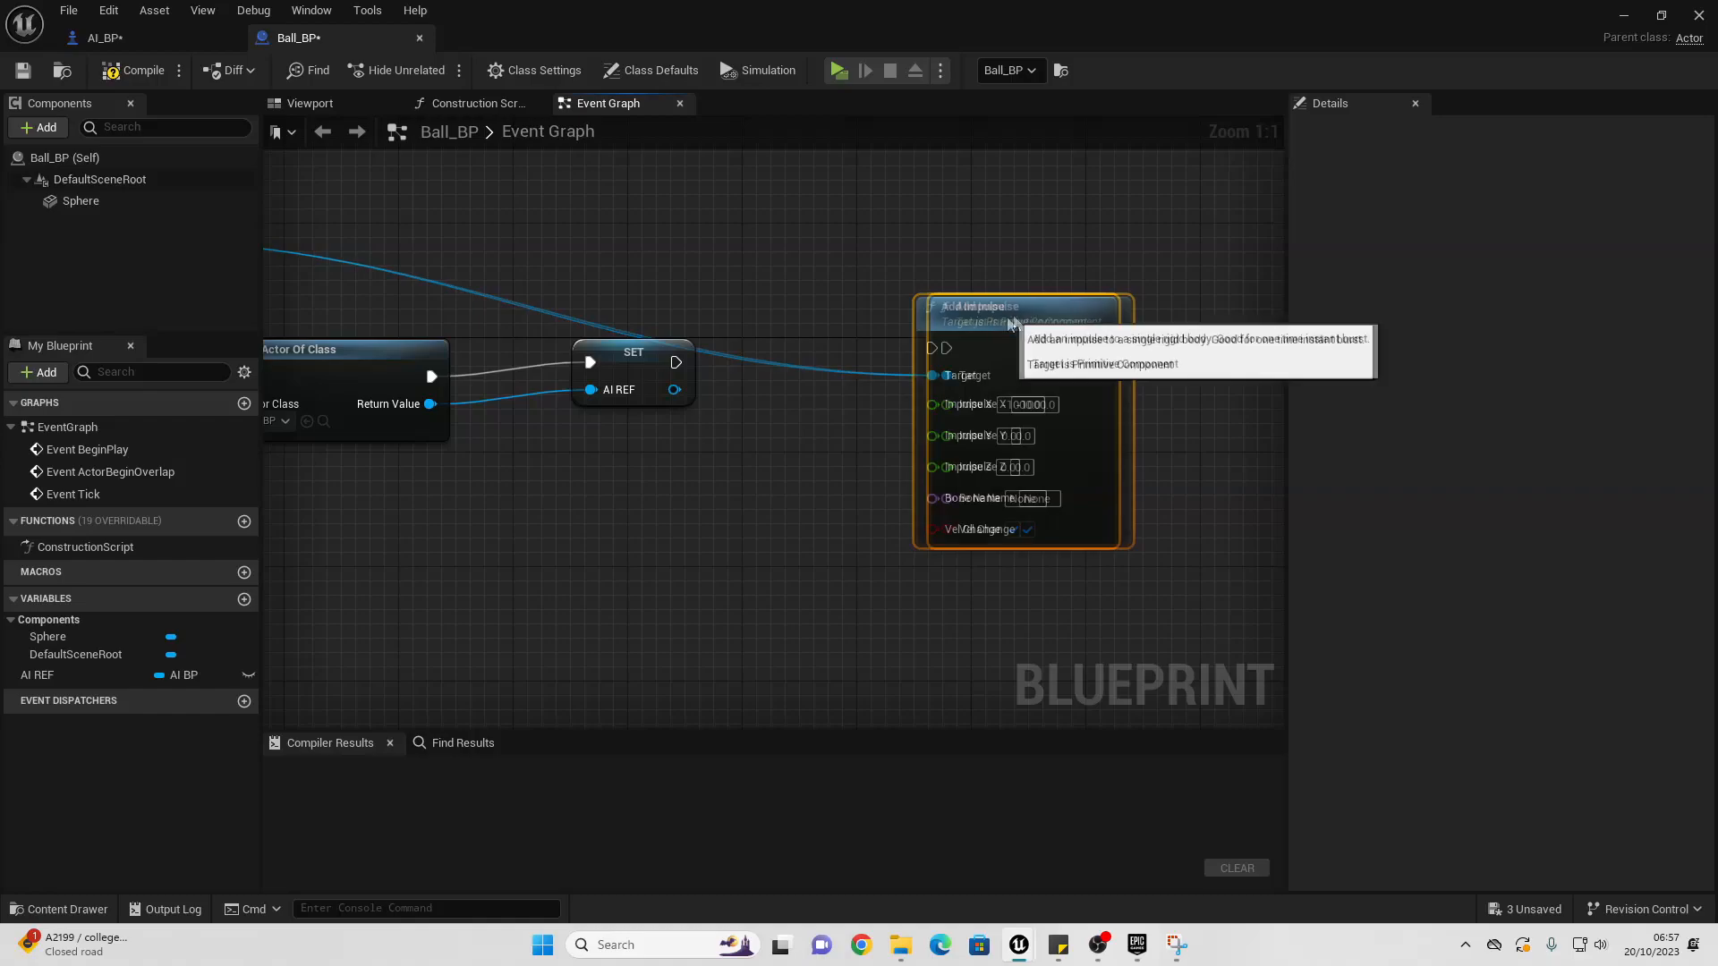
pyautogui.moveTo(675, 389); pyautogui.dragTo(636, 516)
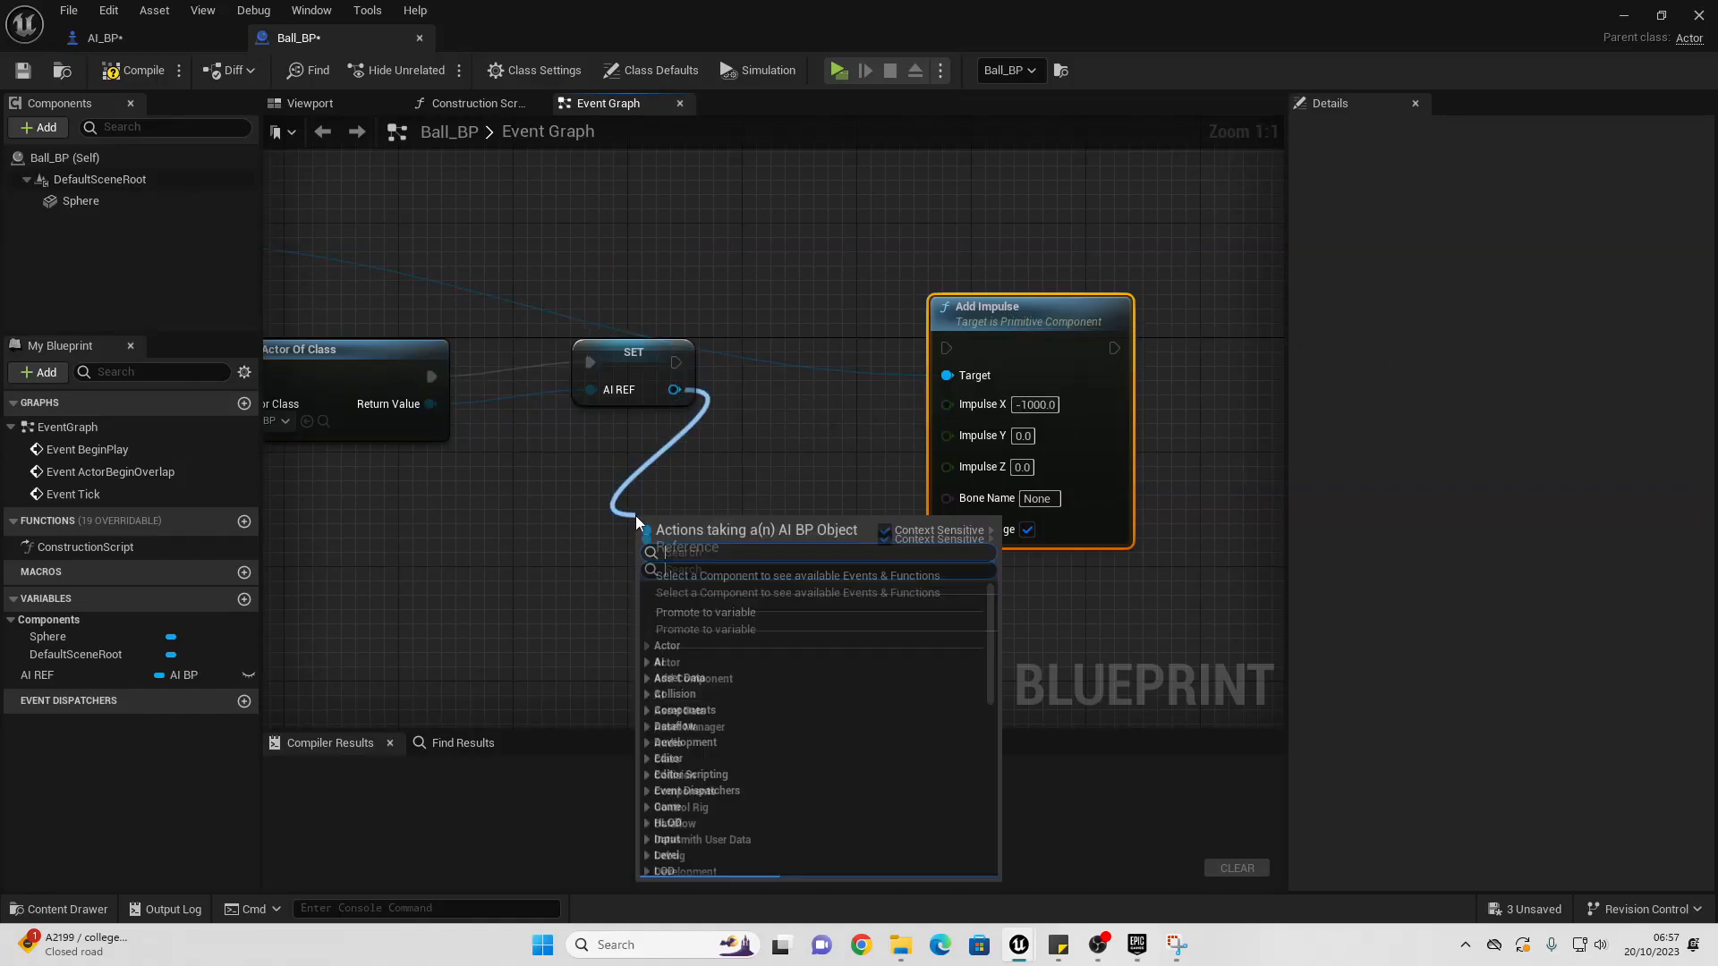
pyautogui.write('SET BALL')
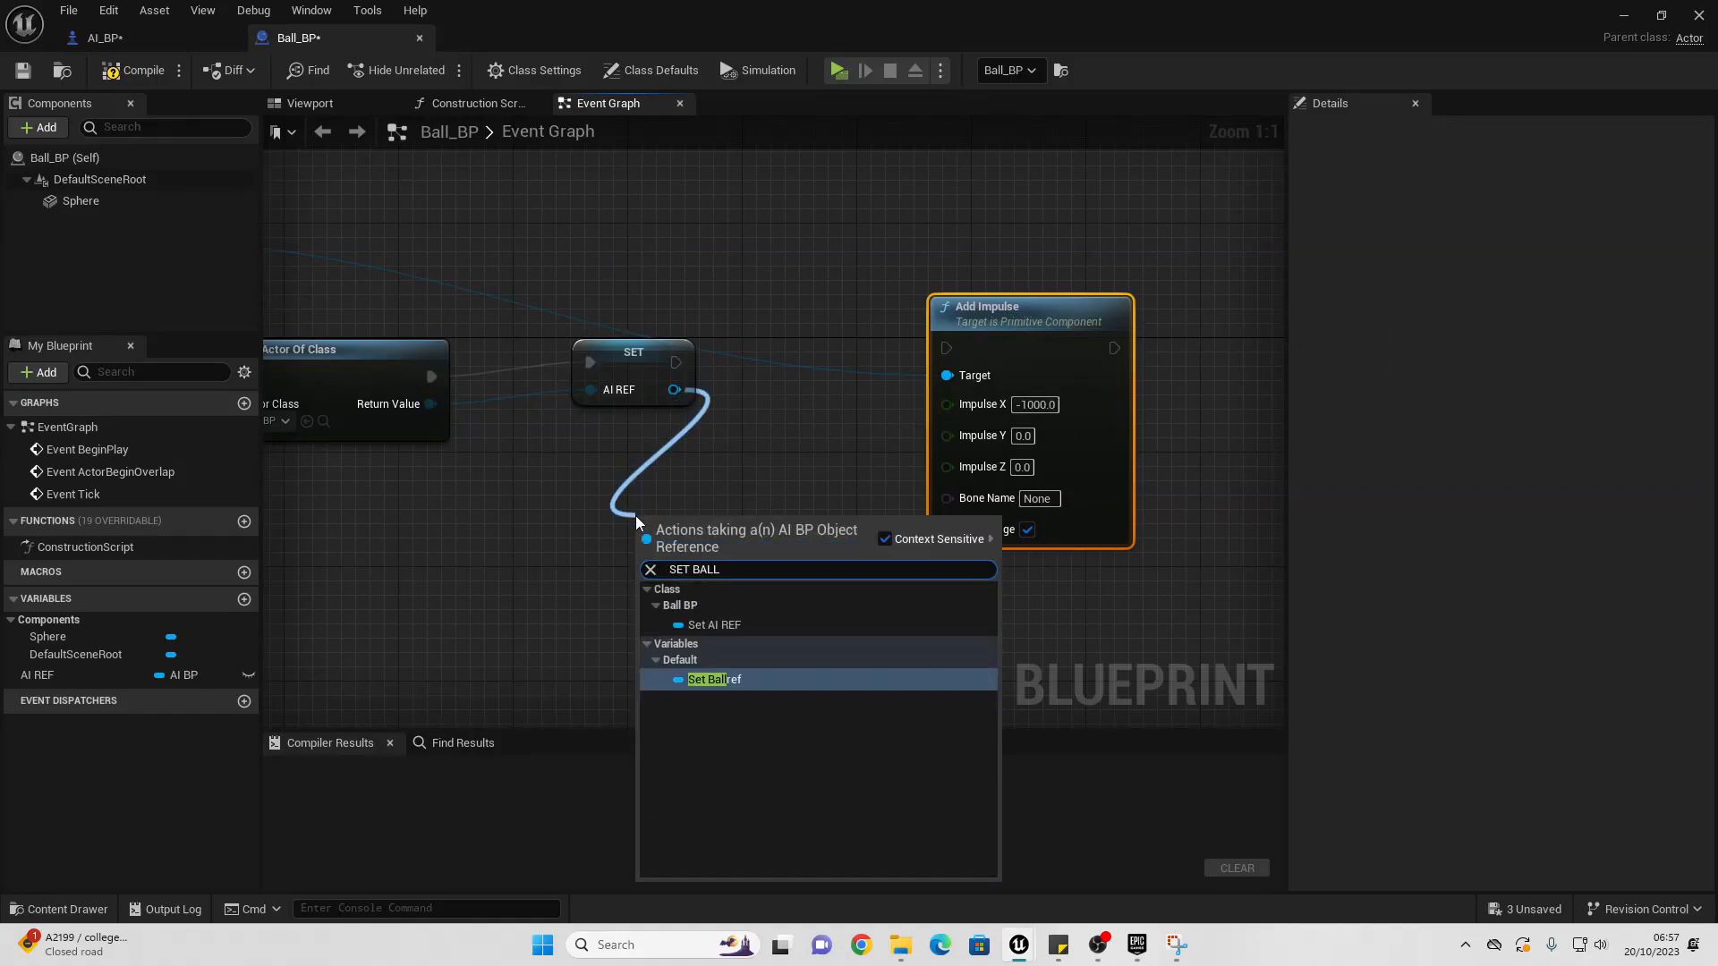
pyautogui.press('Return')
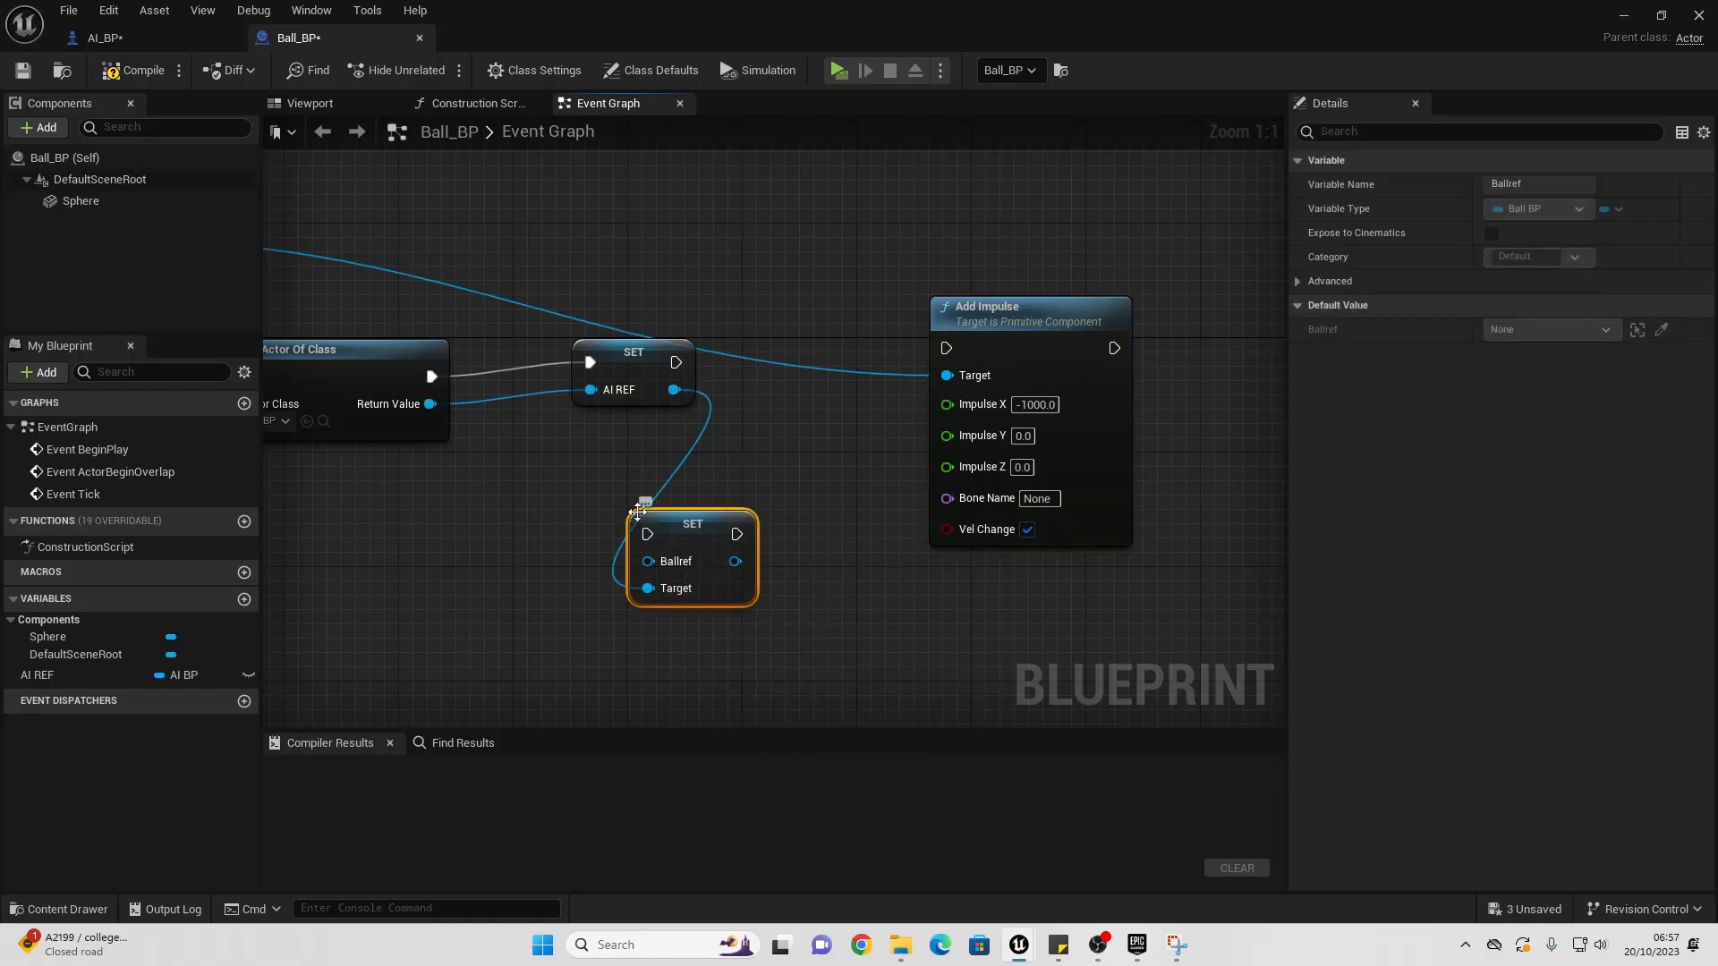
# Step: Feed a reference to self into Set Ballref's Ballref input and wire the node's execution between SET AI REF and Add Impulse
pyautogui.moveTo(648, 562); pyautogui.dragTo(464, 578)
pyautogui.write('SELF')
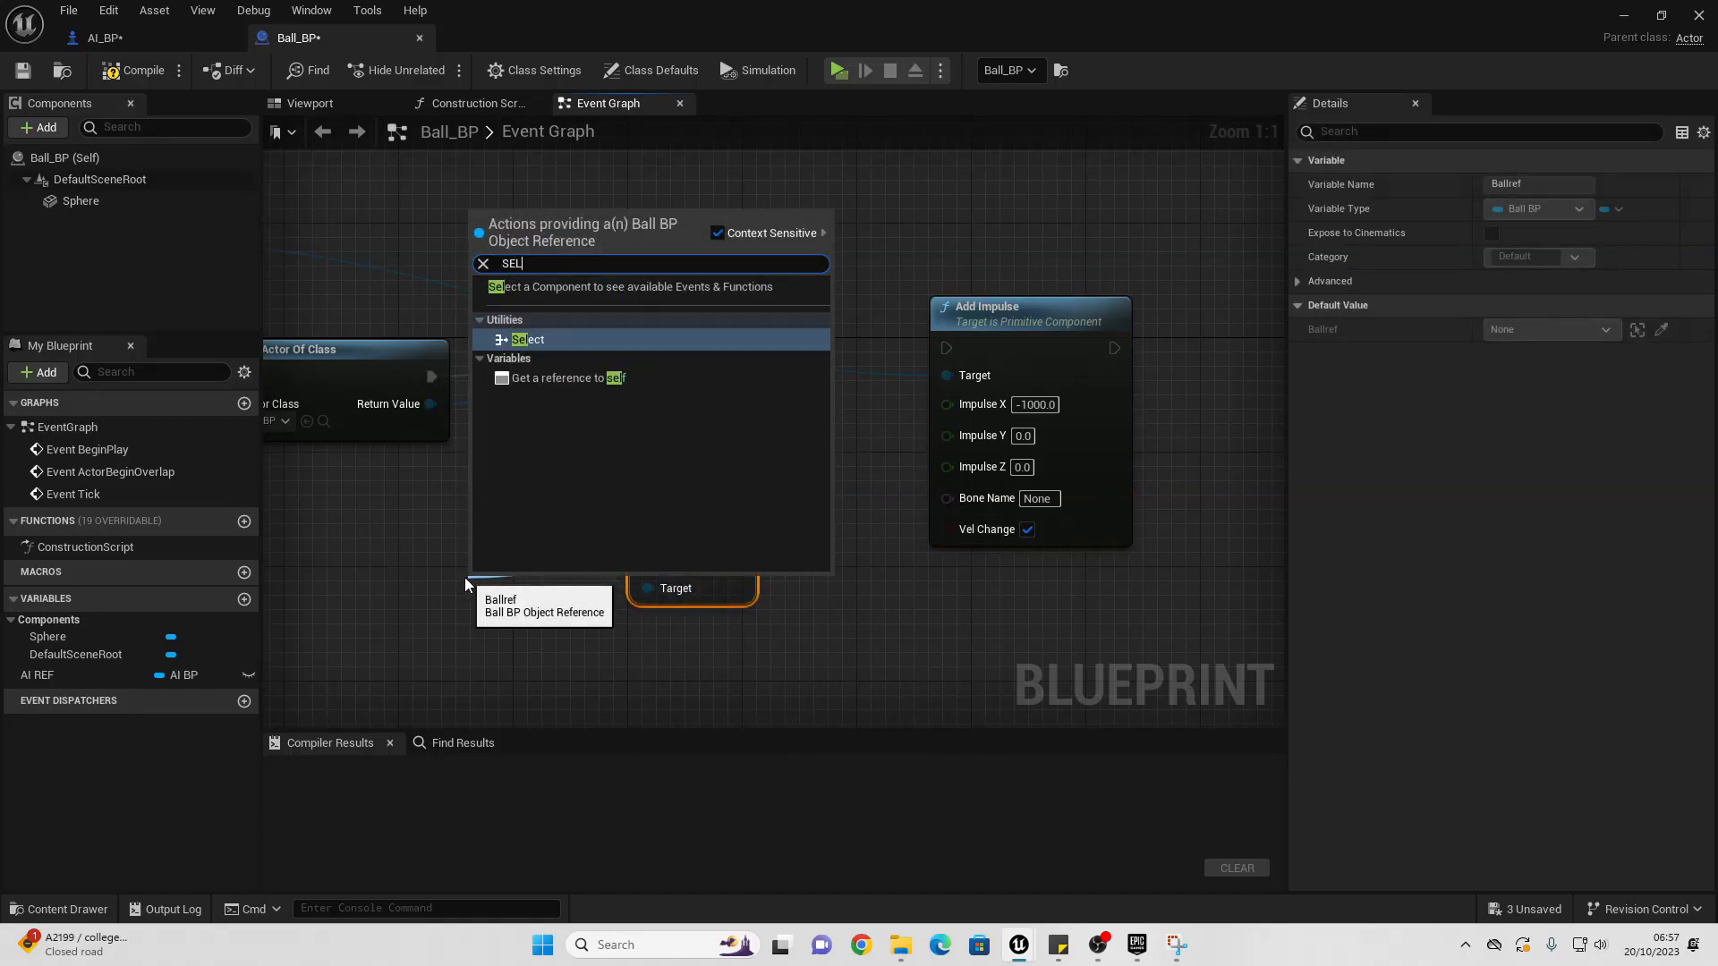
pyautogui.press('Return')
pyautogui.moveTo(680, 361); pyautogui.dragTo(946, 349)
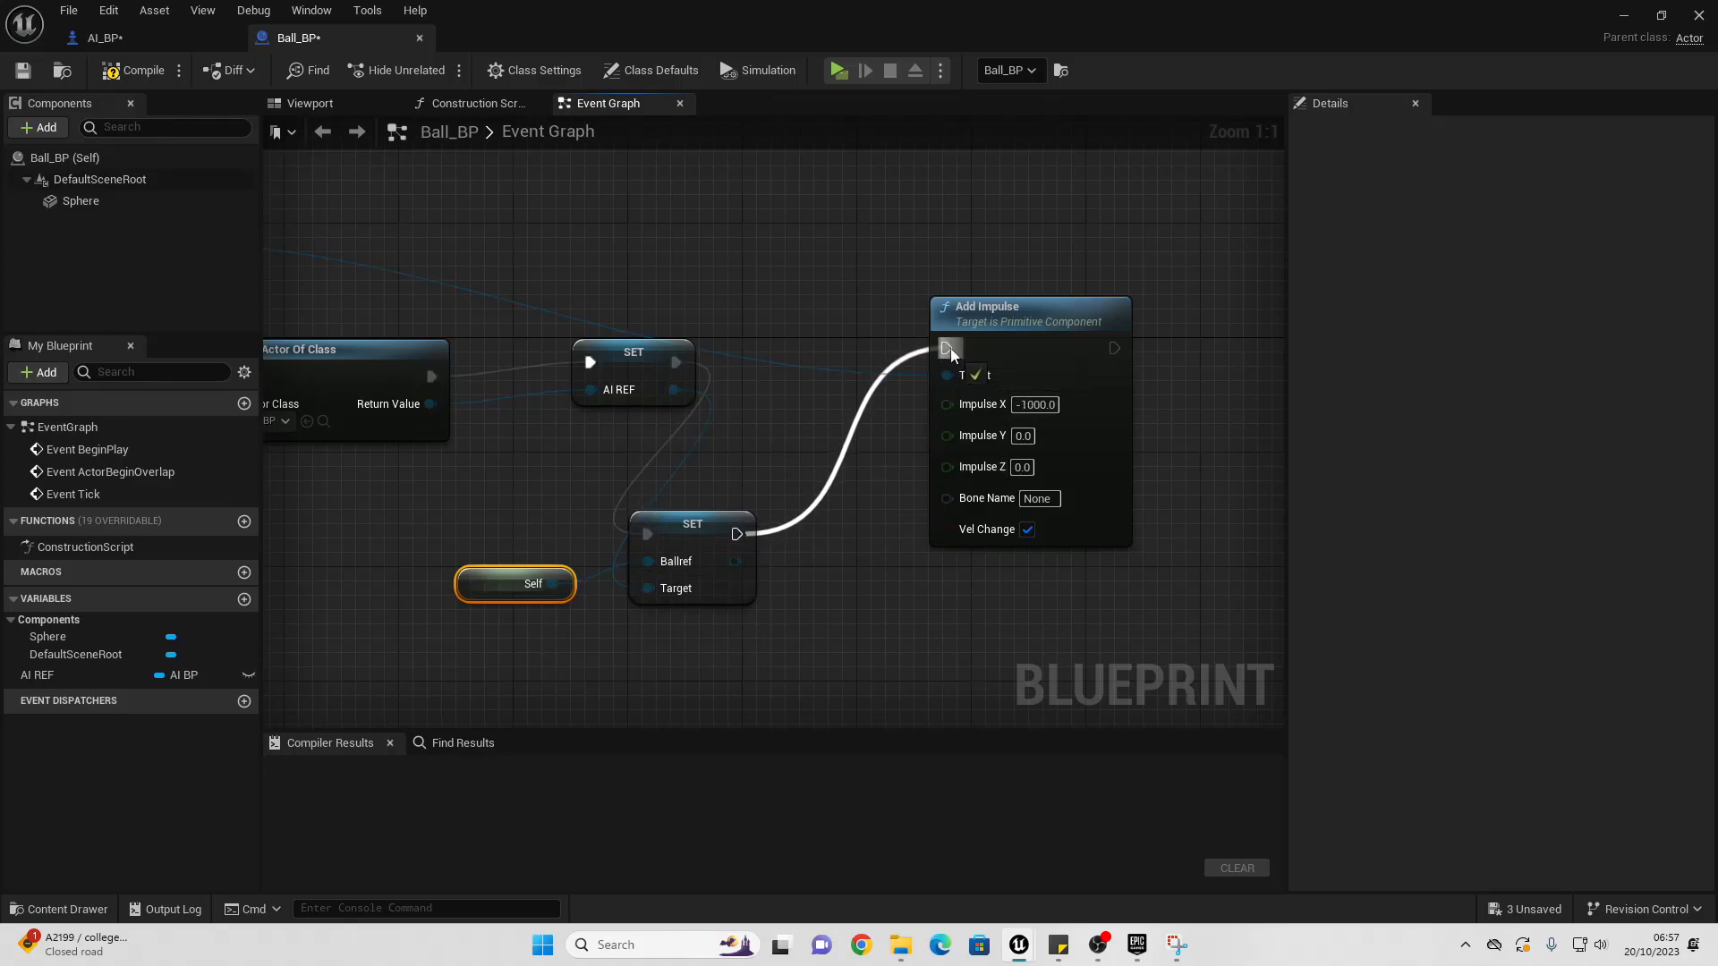
pyautogui.moveTo(708, 540); pyautogui.dragTo(947, 375)
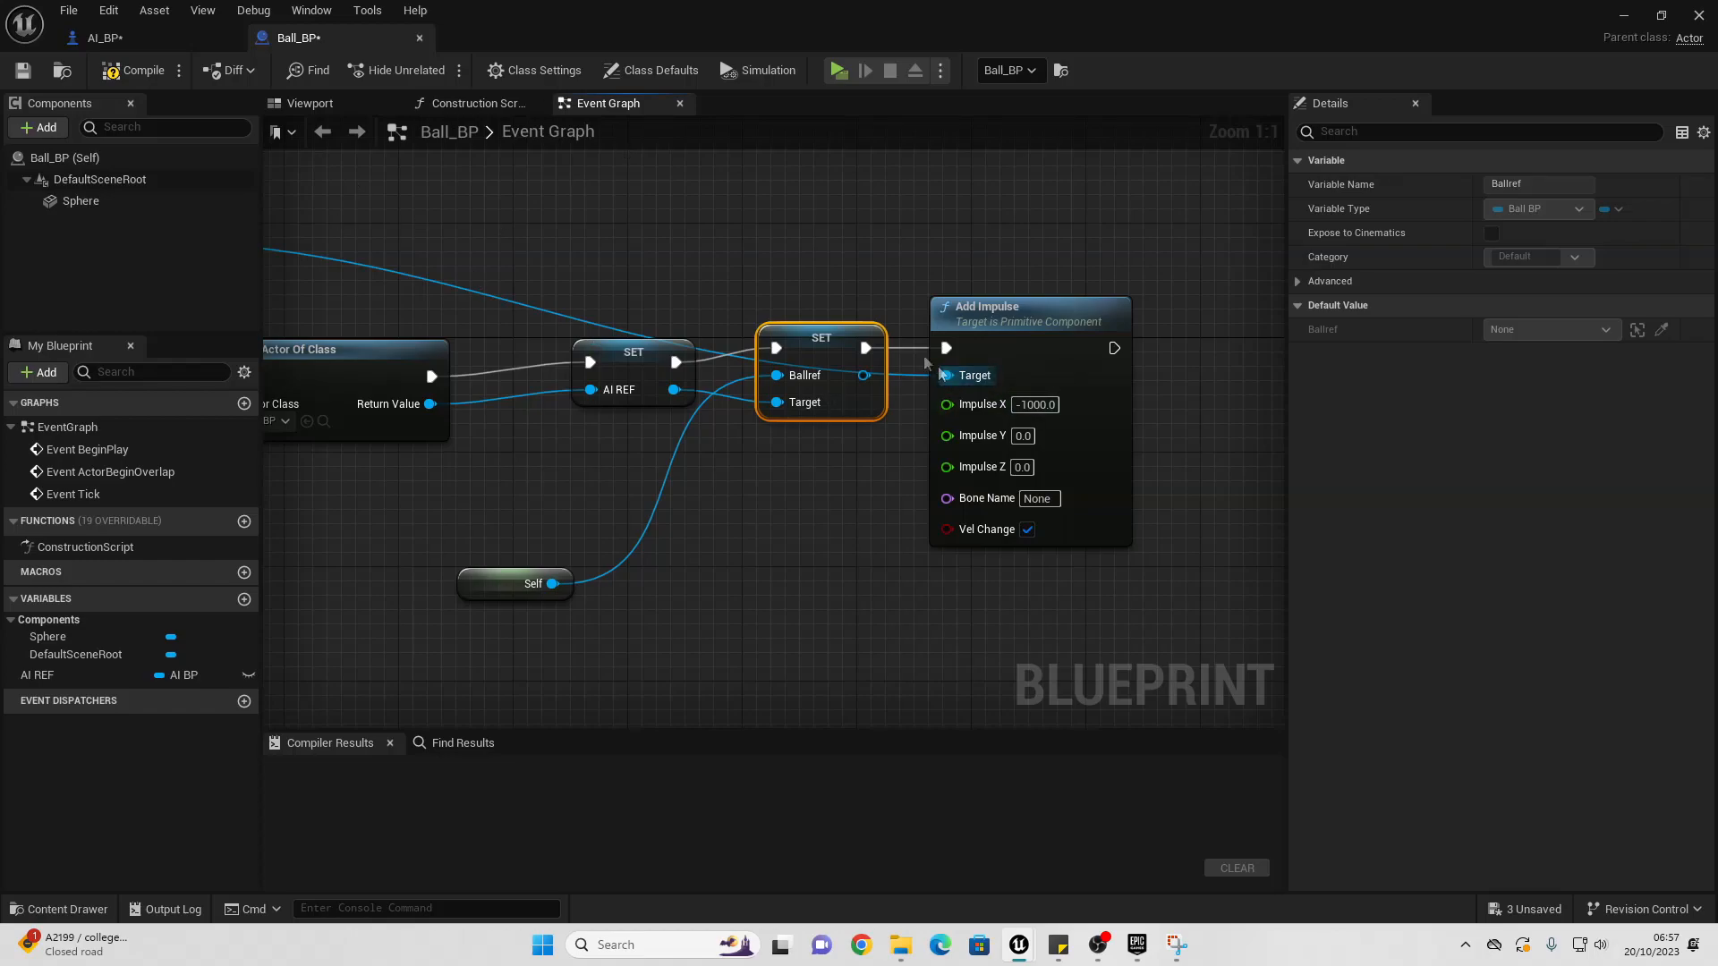
# Step: Compile Ball_BP, and in AI_BP's event graph add a Ballref getter feeding an Is Valid macro node
pyautogui.click(138, 76)
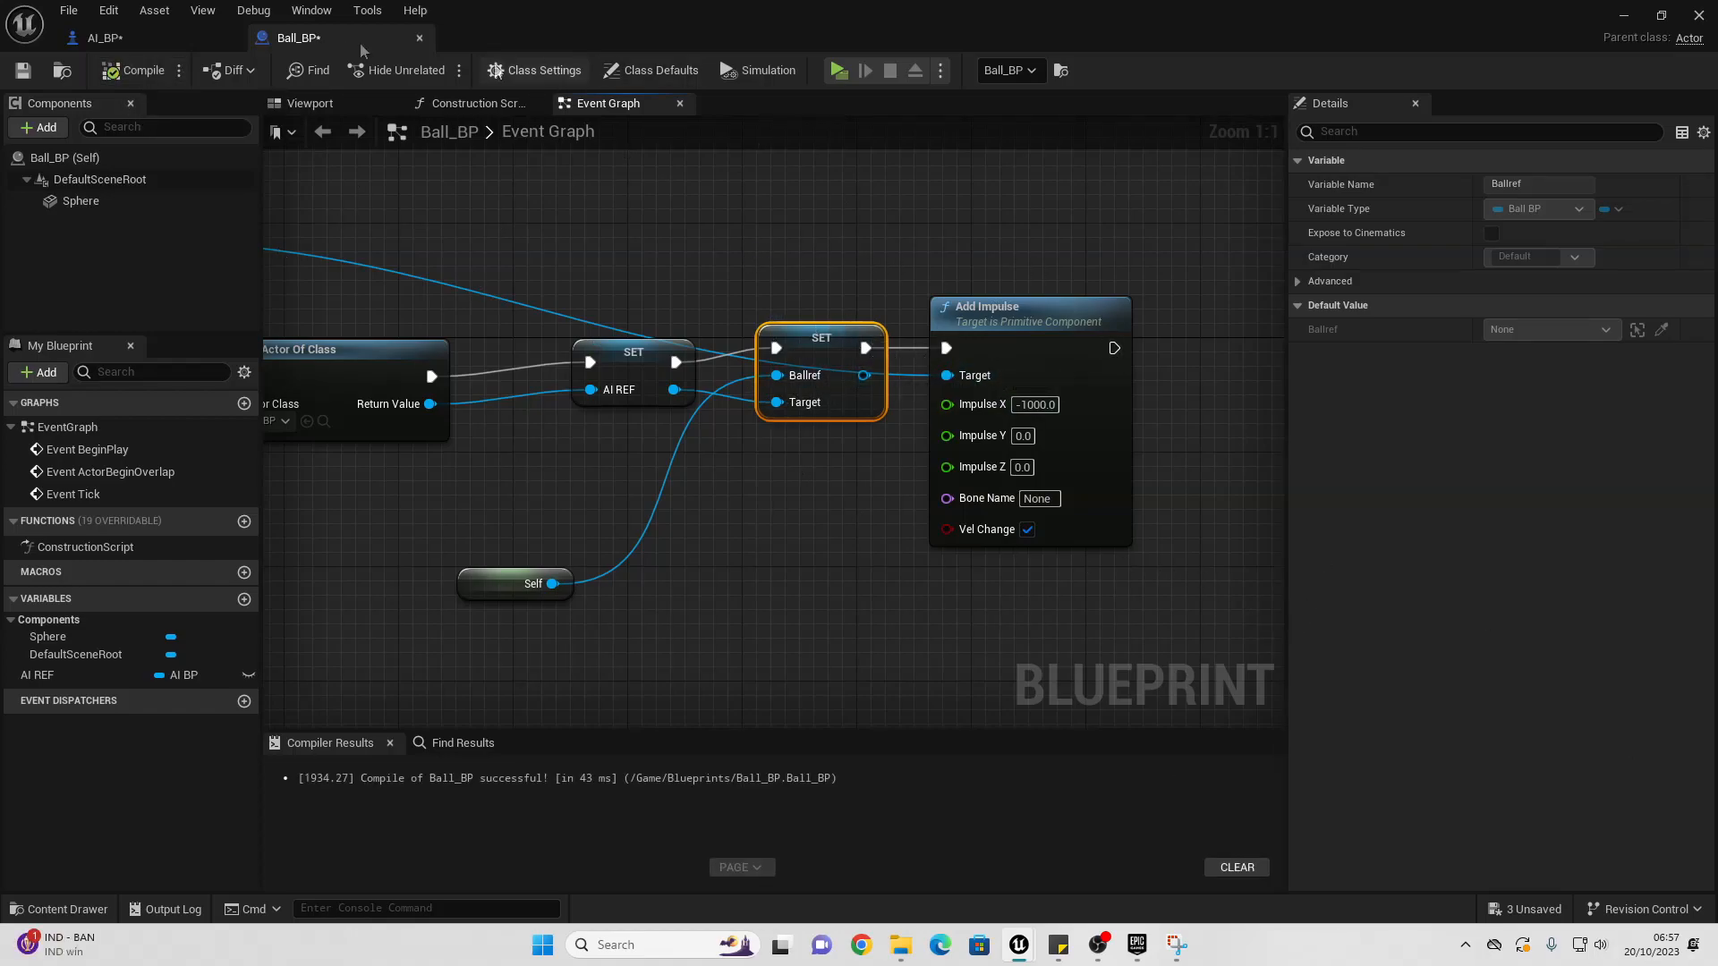
pyautogui.click(105, 38)
pyautogui.scroll(-4, 734, 444)
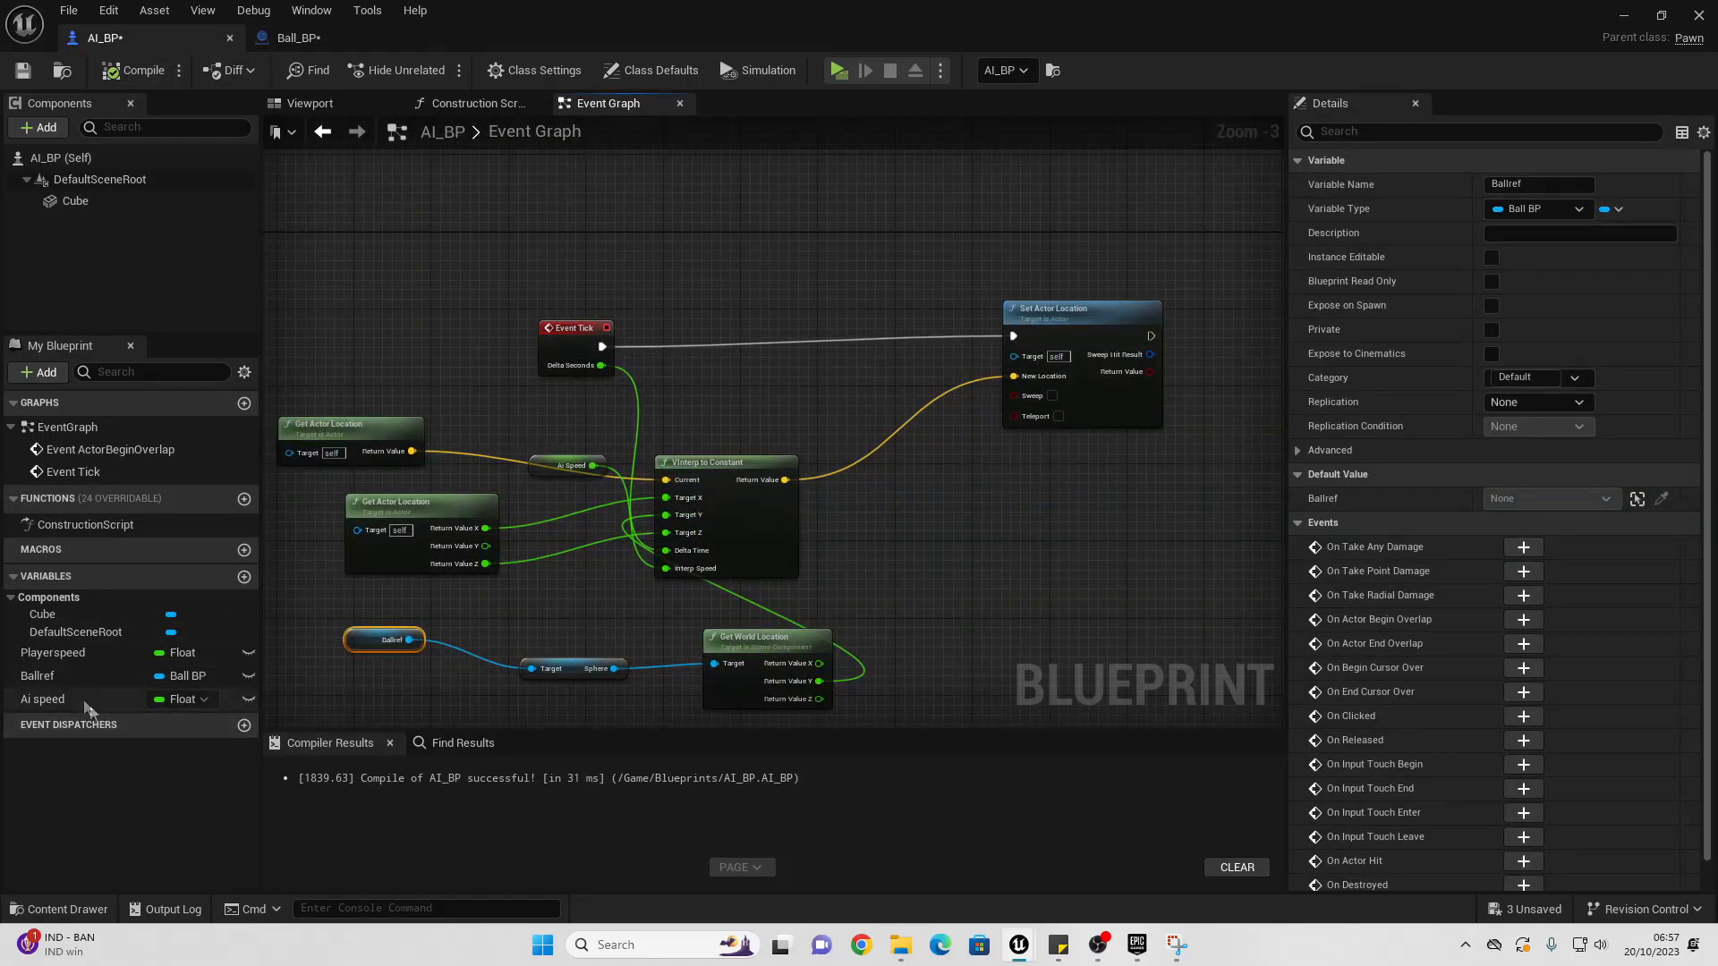
pyautogui.click(173, 680)
pyautogui.moveTo(600, 267); pyautogui.dragTo(733, 301)
pyautogui.click(614, 285)
pyautogui.write('IS VAL')
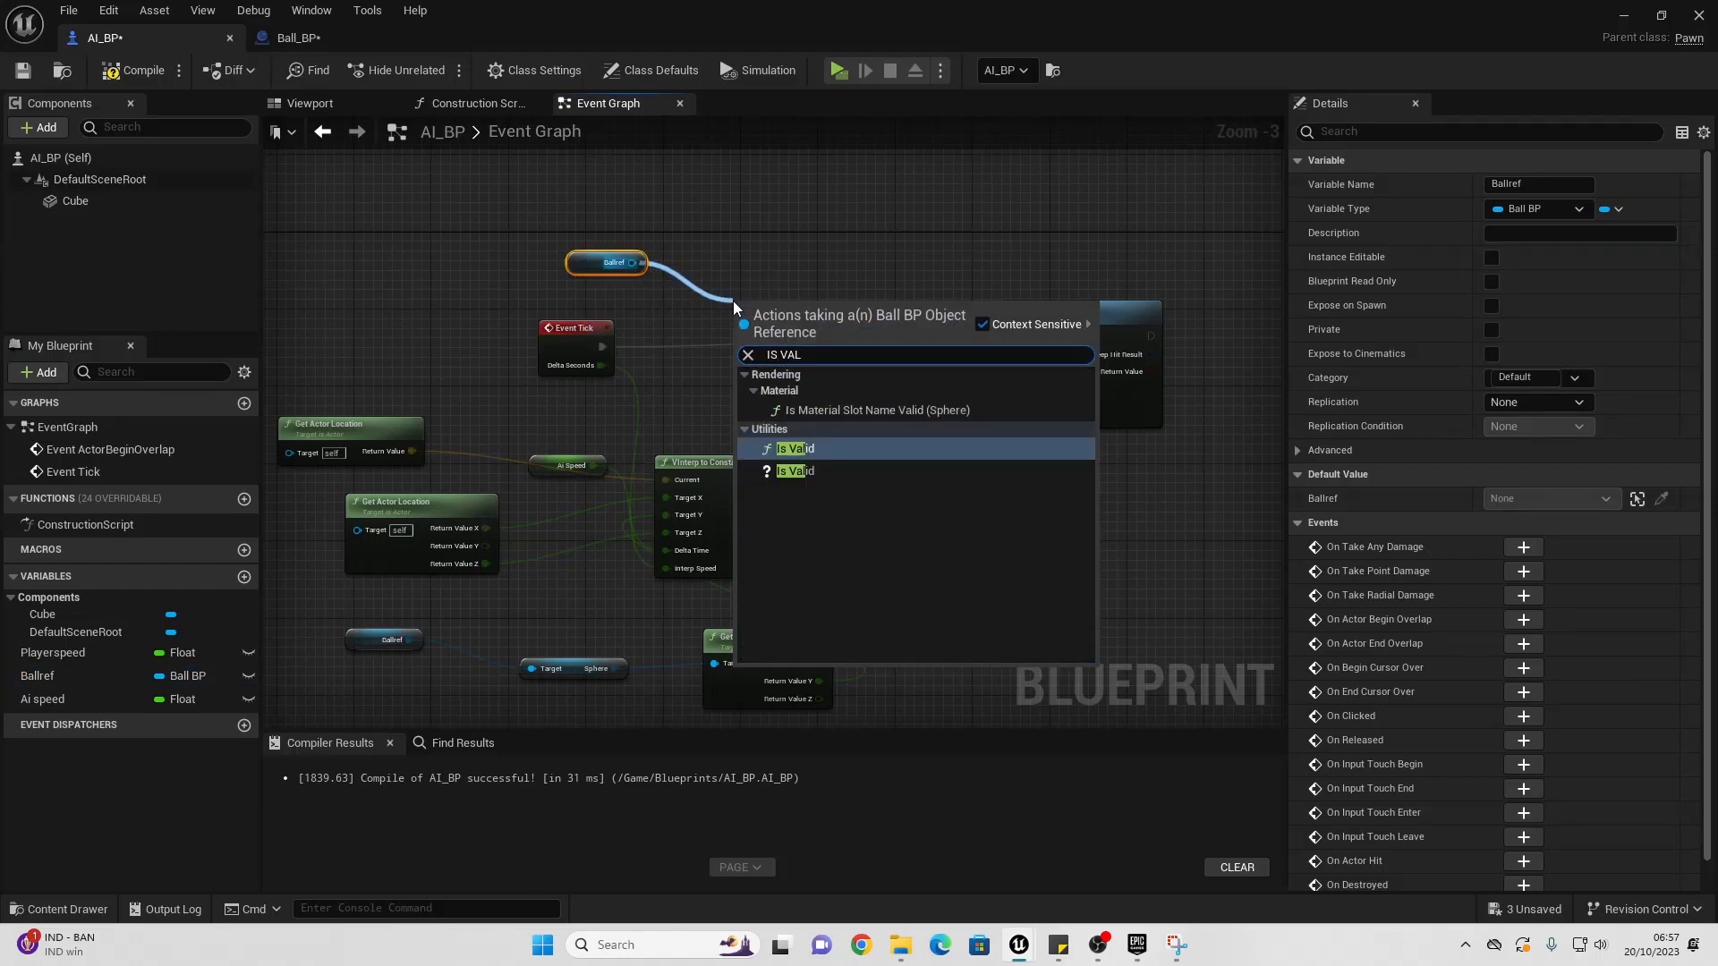
pyautogui.click(796, 470)
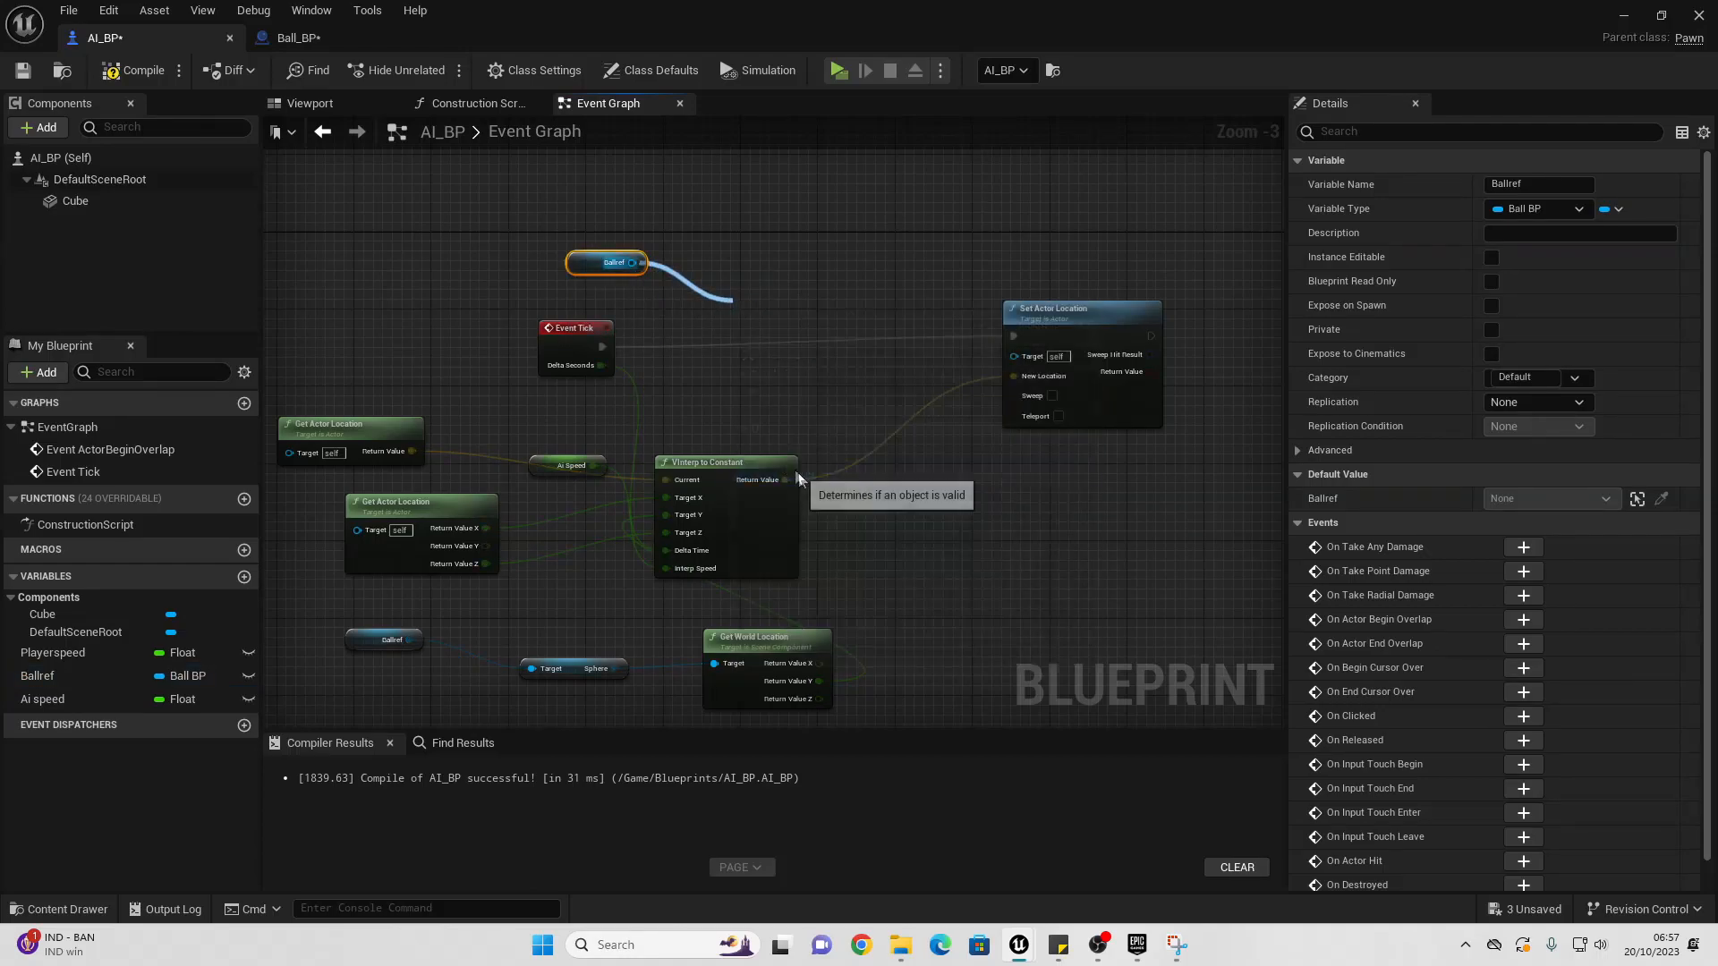
# Step: Route Event Tick's execution through the Is Valid node, with its Is Valid output leading to Set Actor Location
pyautogui.scroll(2, 656, 379)
pyautogui.moveTo(582, 338); pyautogui.dragTo(763, 310)
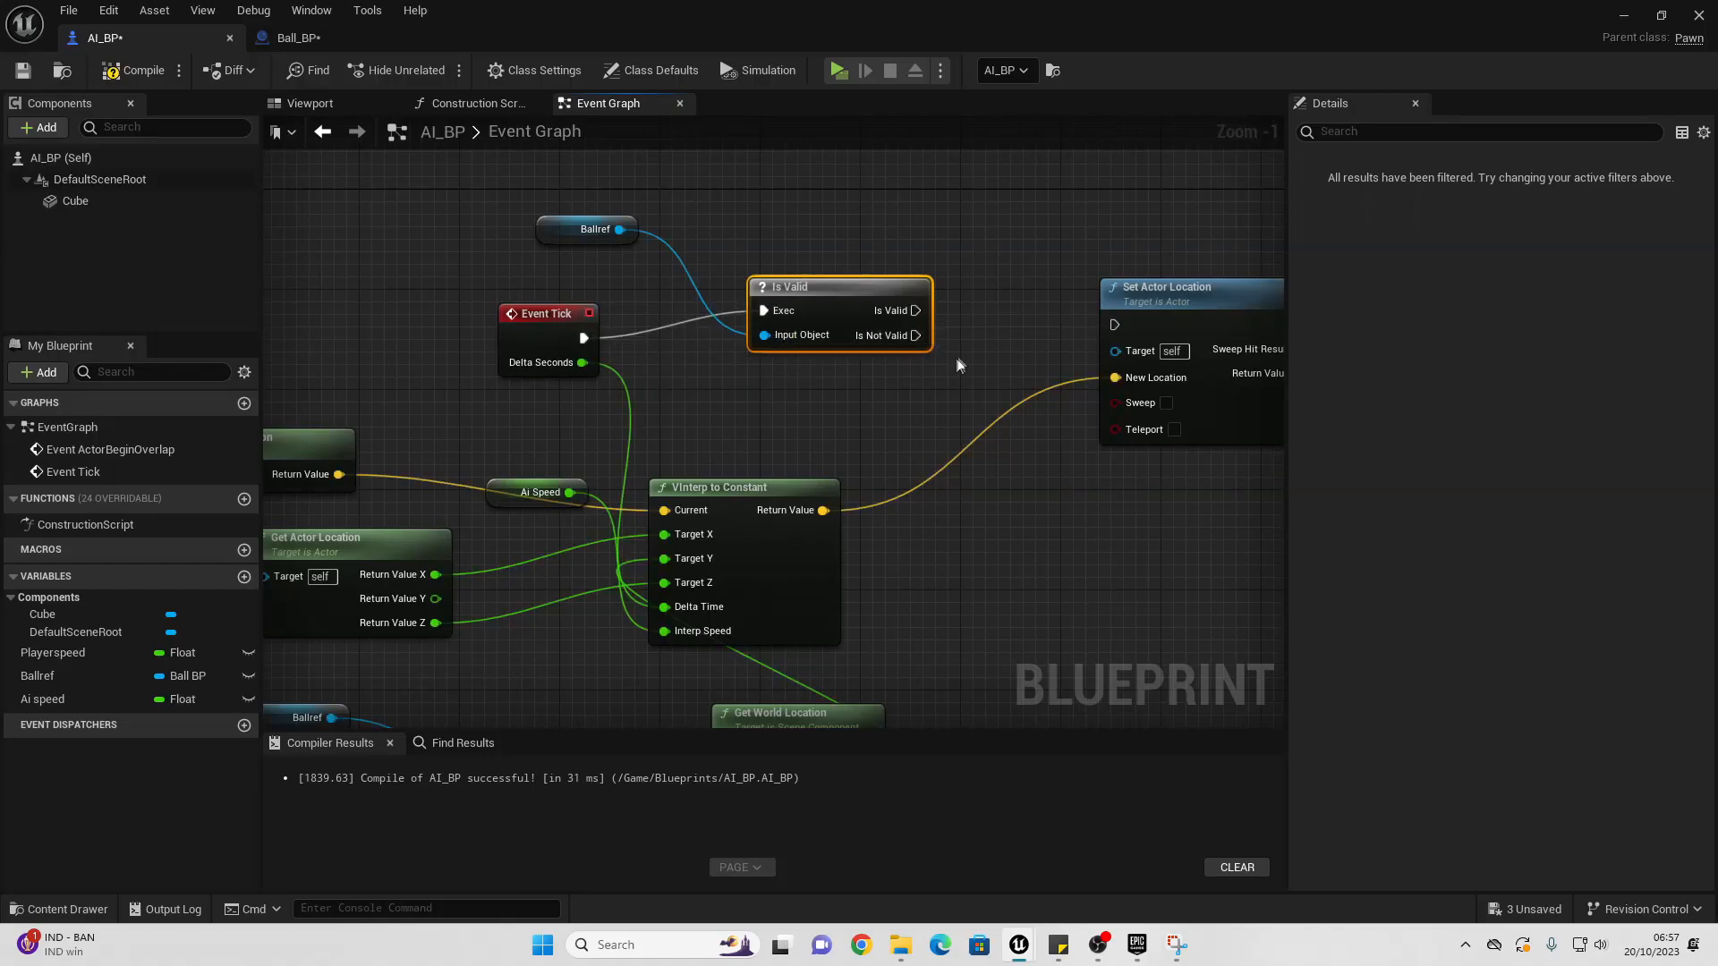
pyautogui.moveTo(915, 311); pyautogui.dragTo(1117, 326)
pyautogui.moveTo(567, 231); pyautogui.dragTo(567, 219)
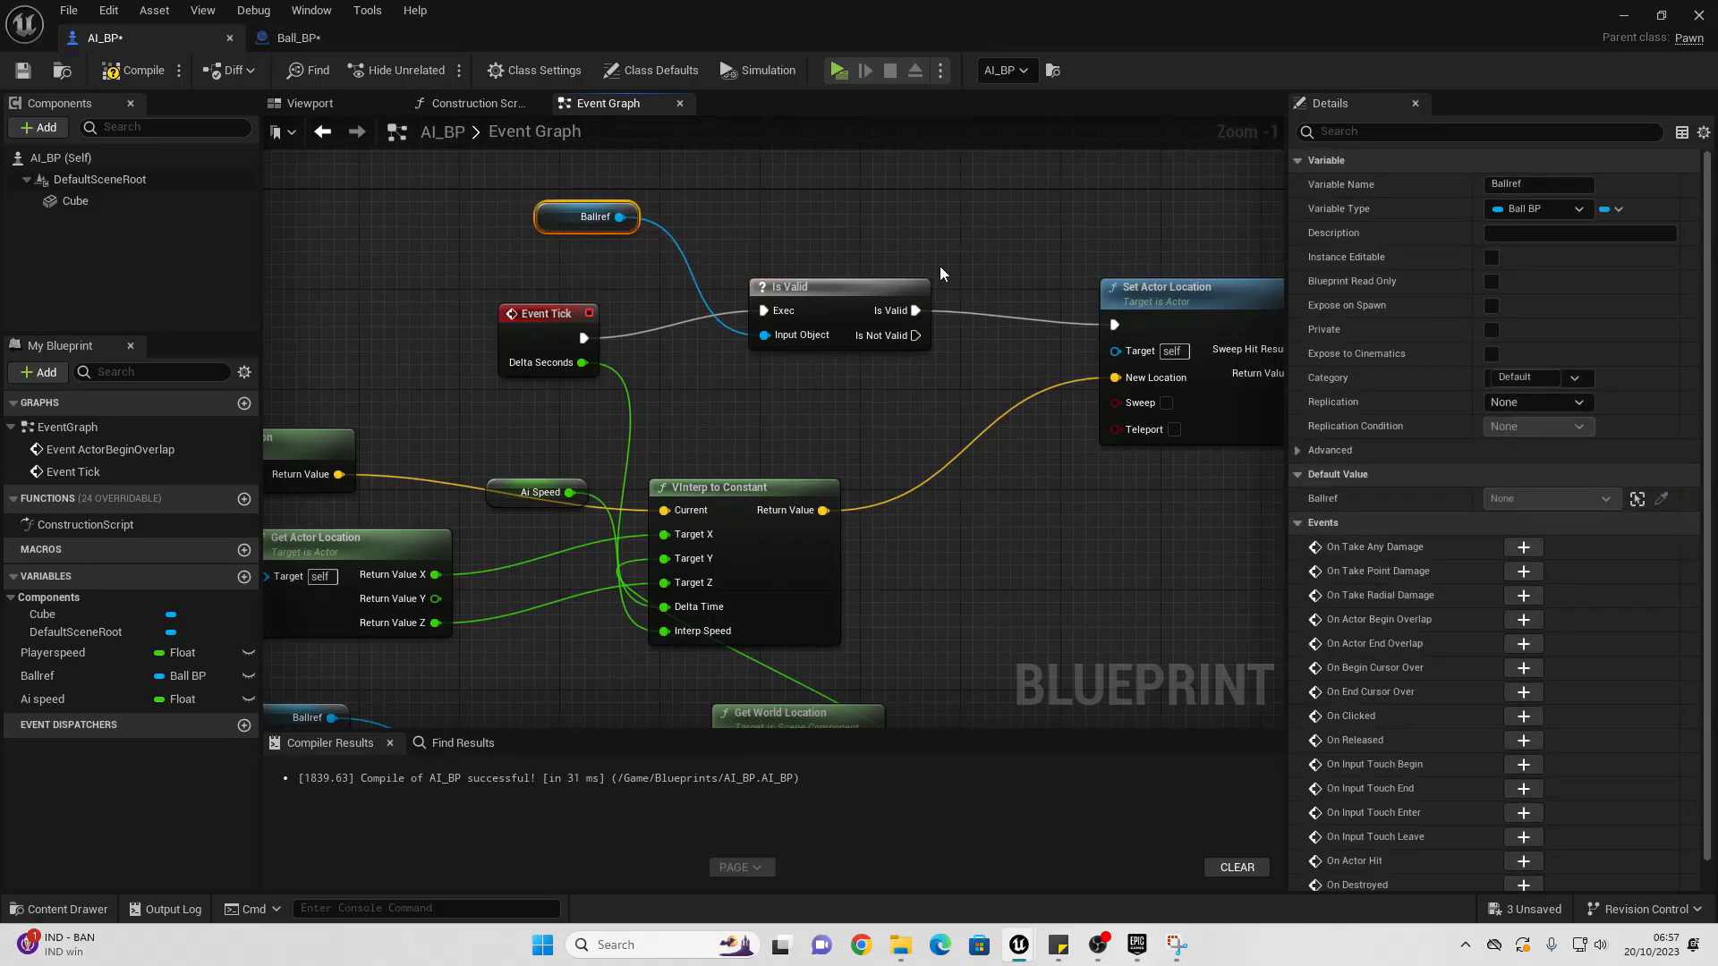
# Step: Reposition the AI Speed getter next to VInterp to Constant's Interp Speed input and compile AI_BP
pyautogui.moveTo(940, 265); pyautogui.dragTo(755, 277, button='right')
pyautogui.scroll(-3, 954, 391)
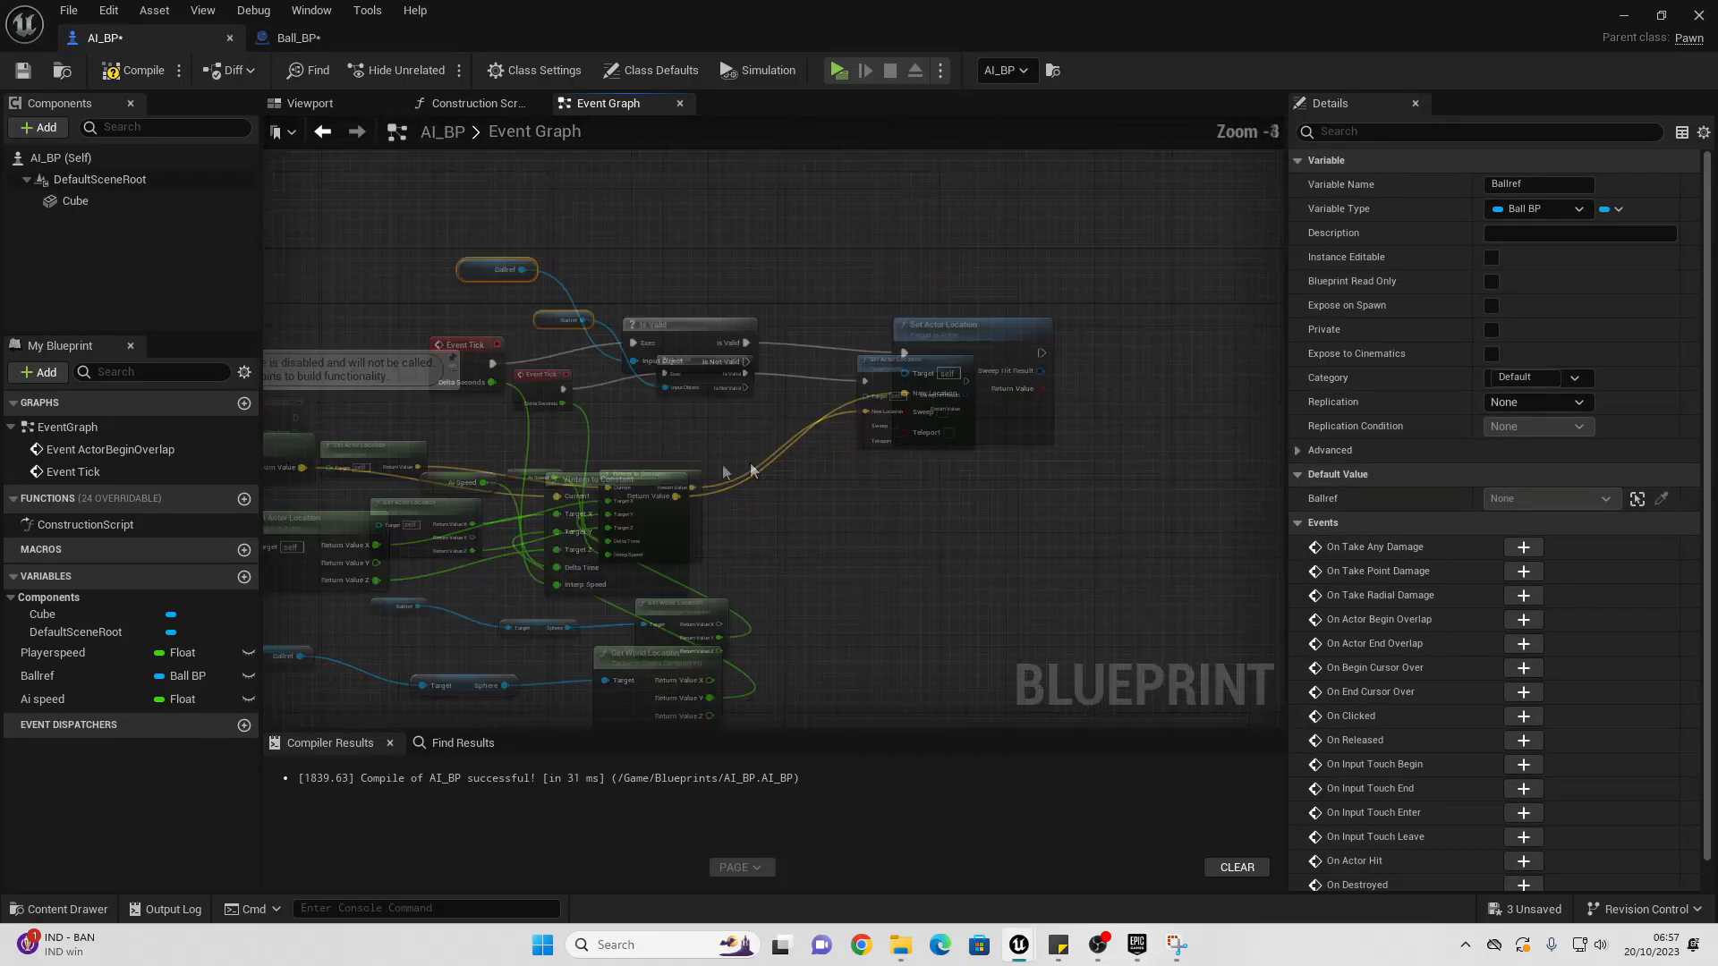
pyautogui.moveTo(690, 349); pyautogui.dragTo(686, 436)
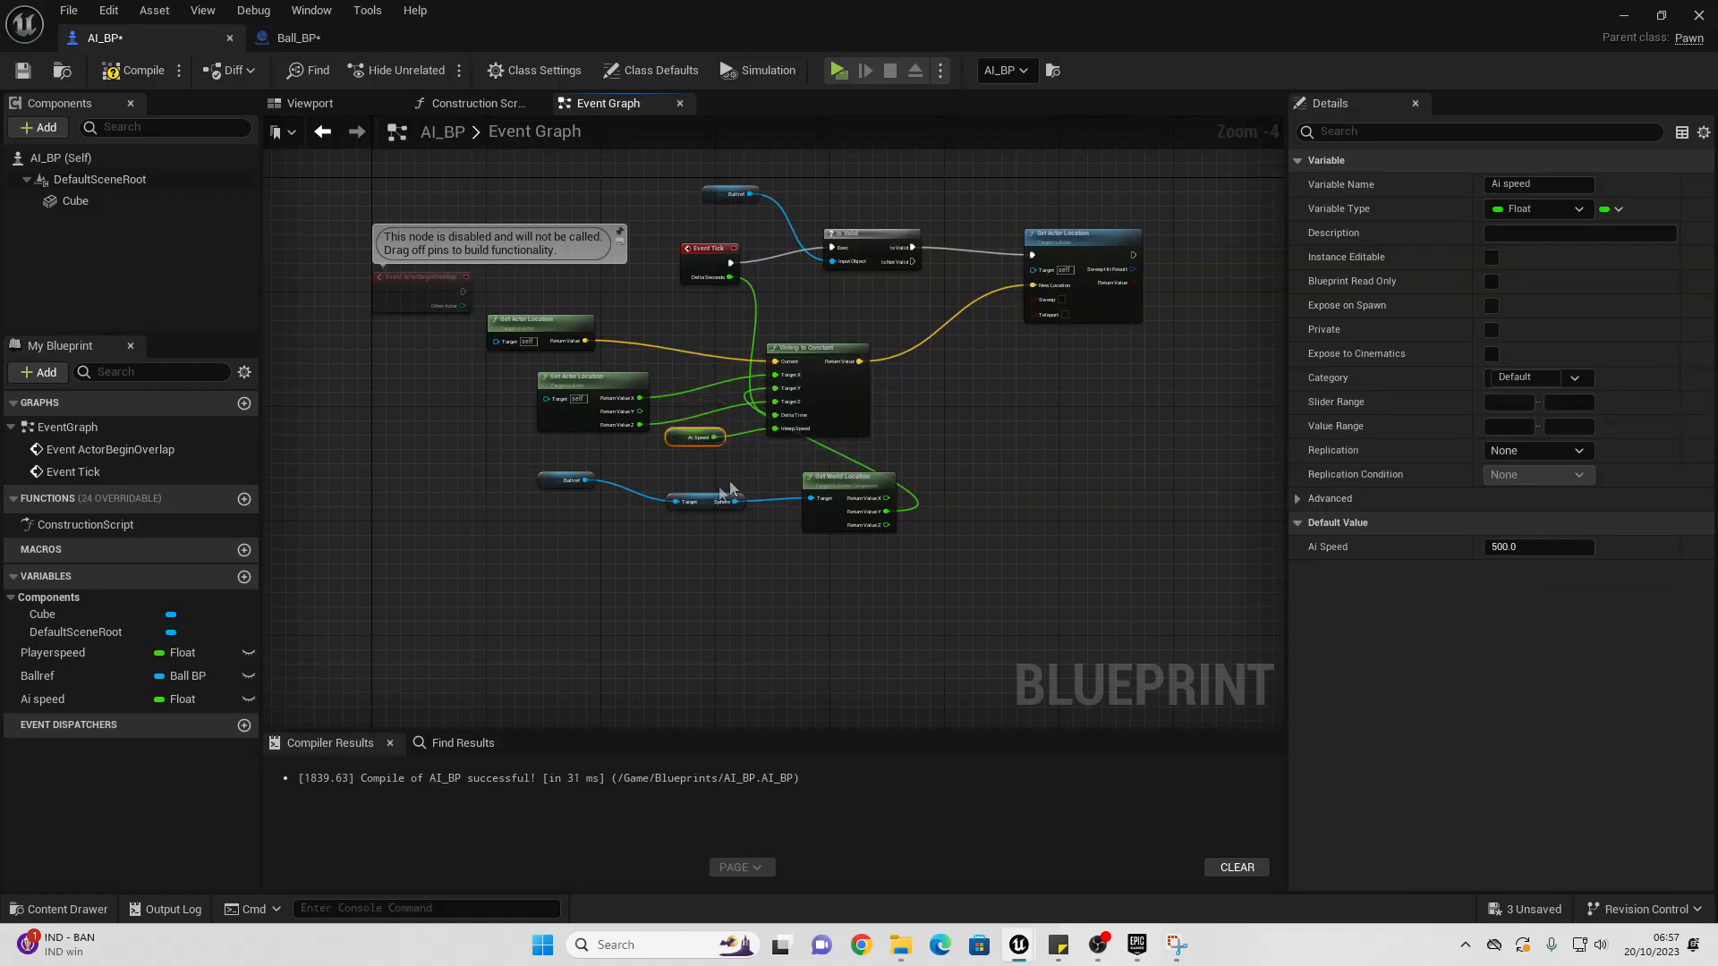
pyautogui.click(136, 72)
# Step: Return to the level and play-test it twice, moving the paddle both ways to check the ball and AI opponent
pyautogui.click(1624, 19)
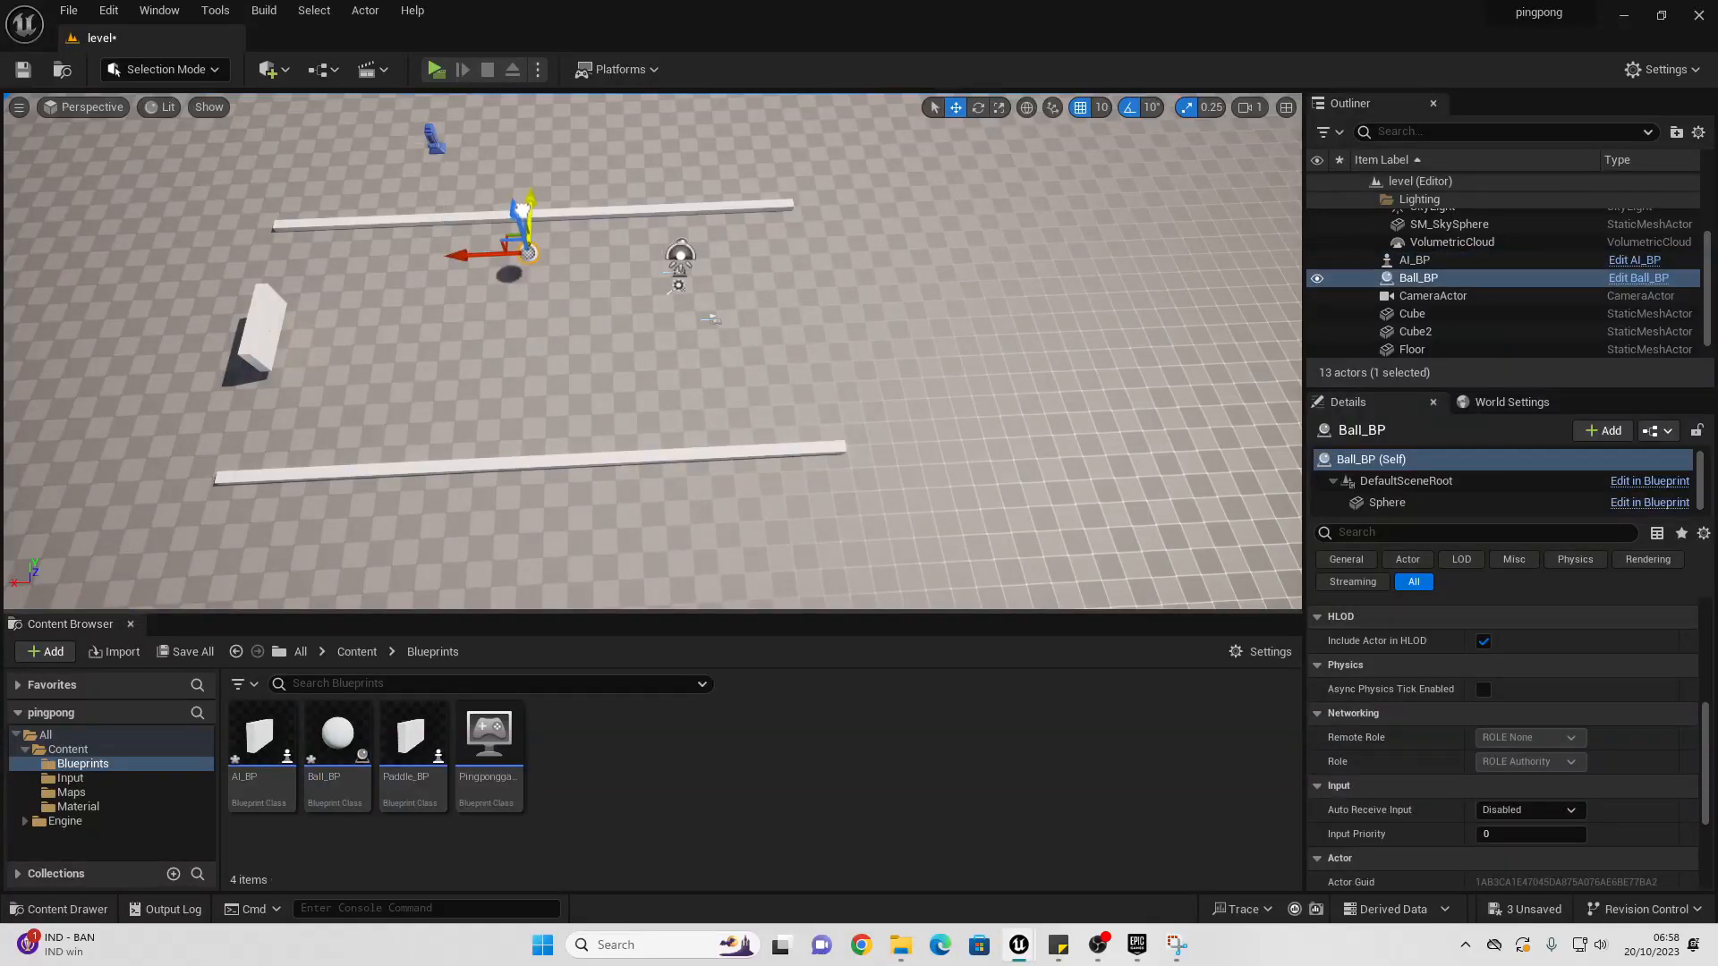
pyautogui.click(436, 69)
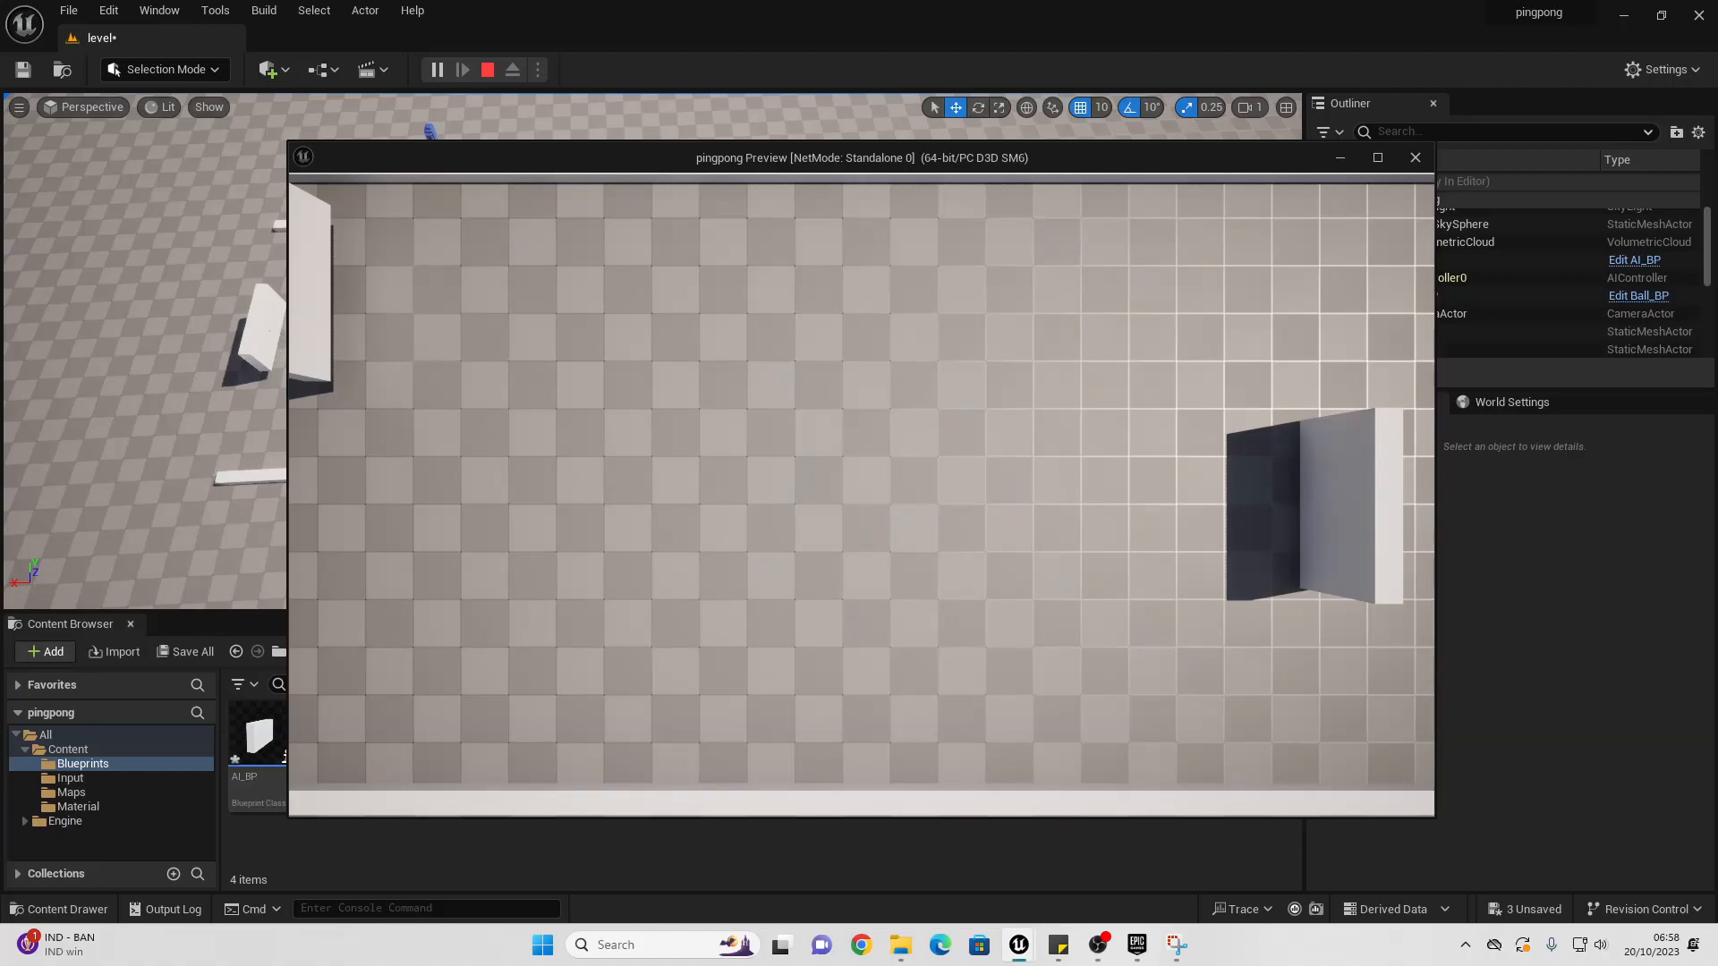
pyautogui.press('Escape')
pyautogui.click(436, 70)
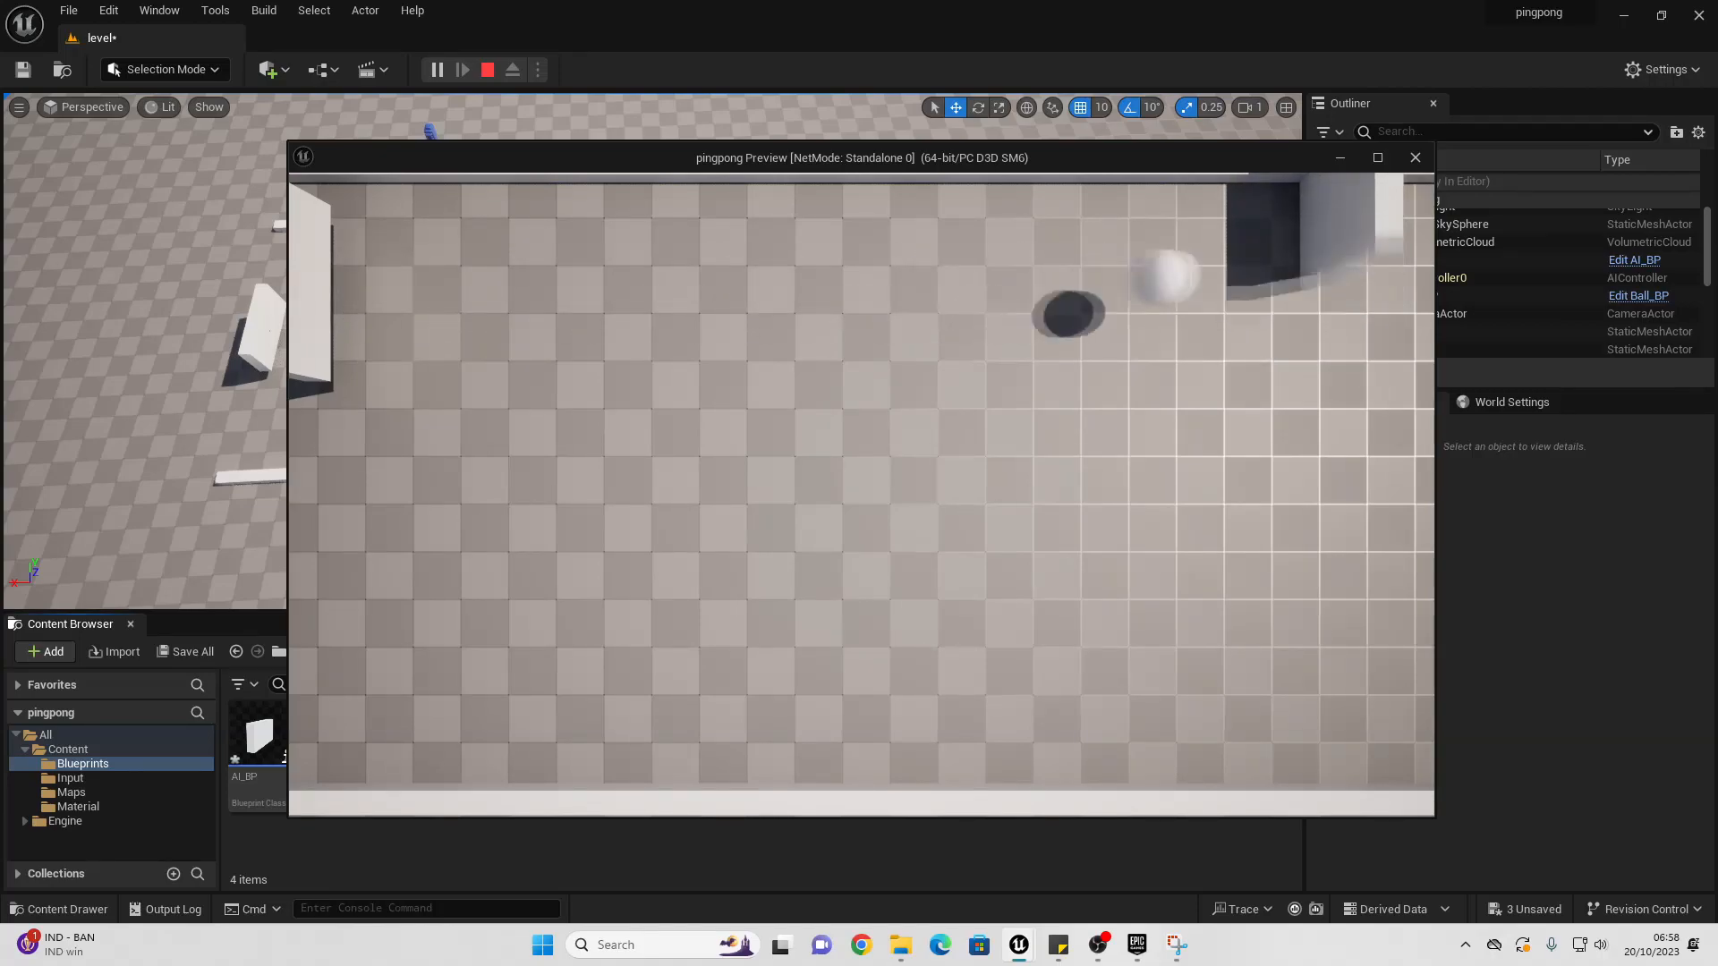
pyautogui.press('s')
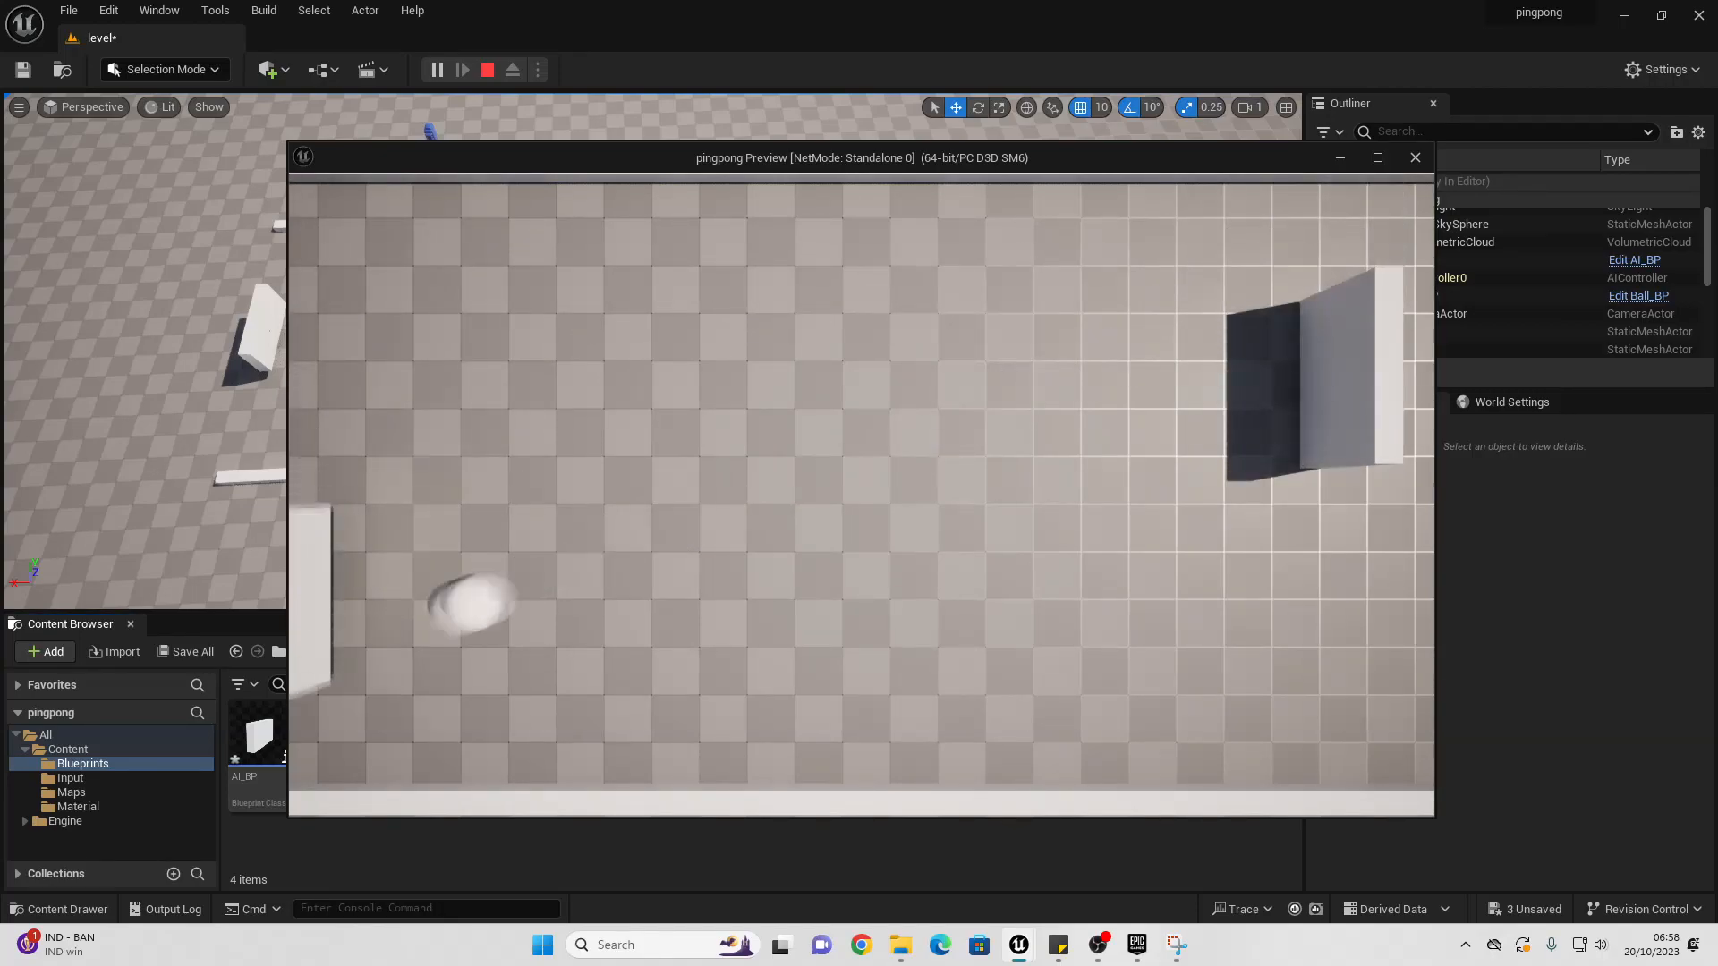
pyautogui.press('w')
pyautogui.press('s')
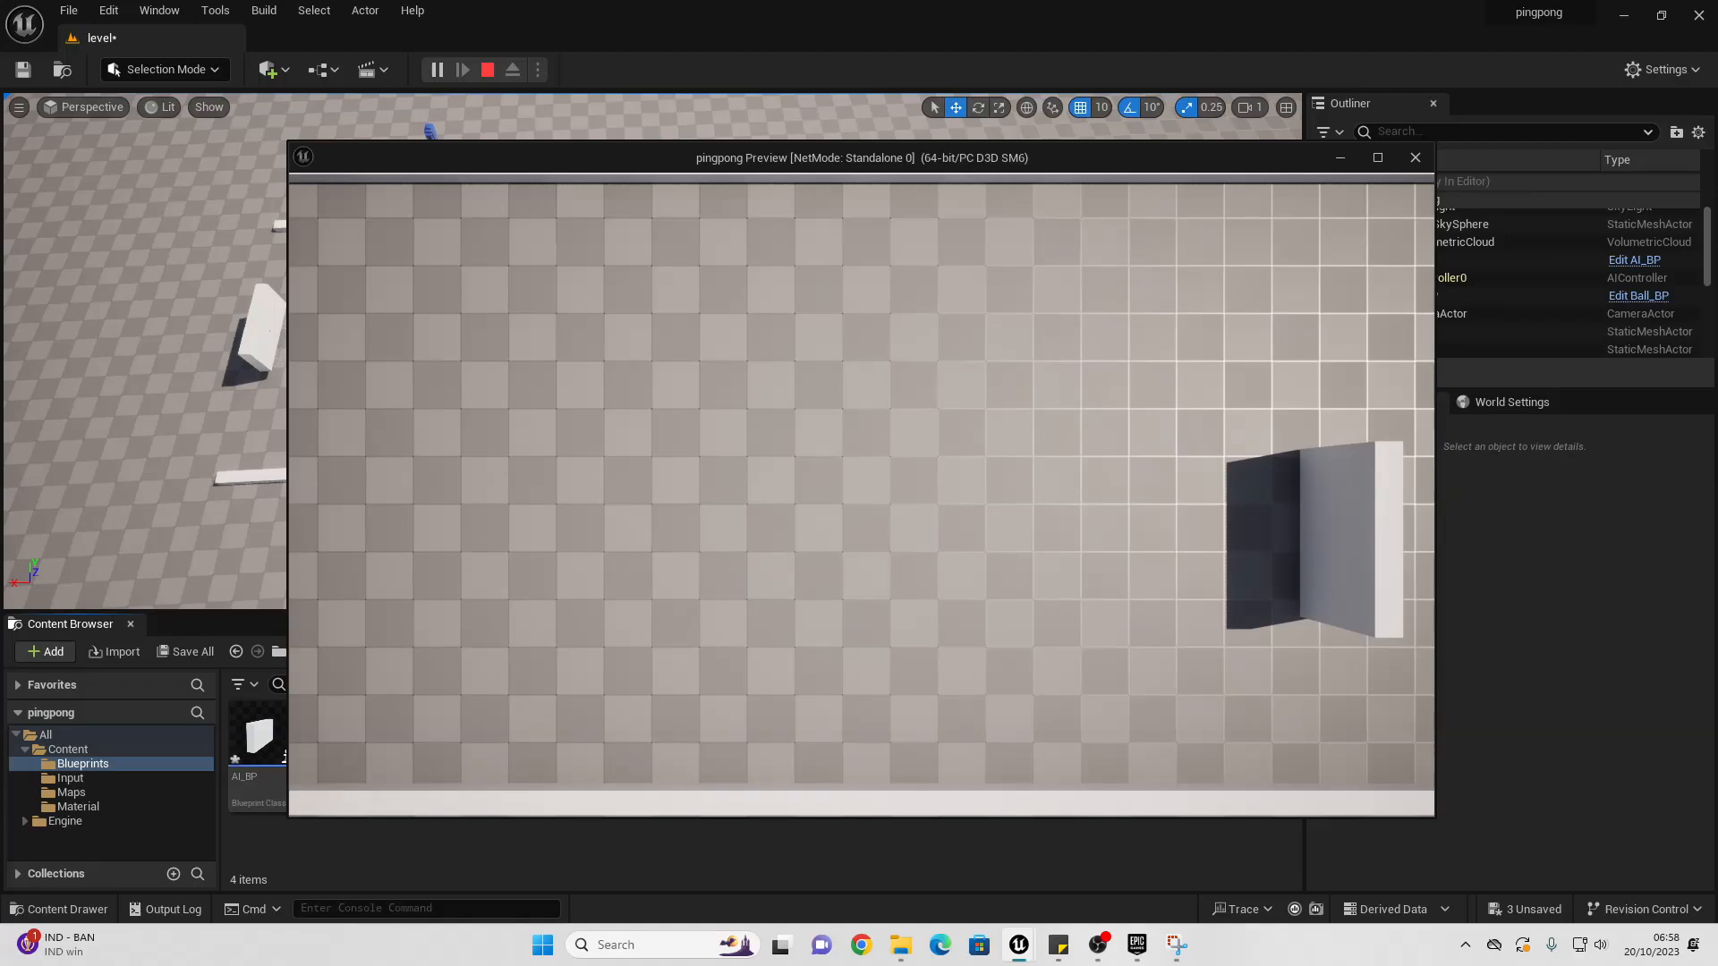
pyautogui.press('w')
pyautogui.press('s')
pyautogui.press('w')
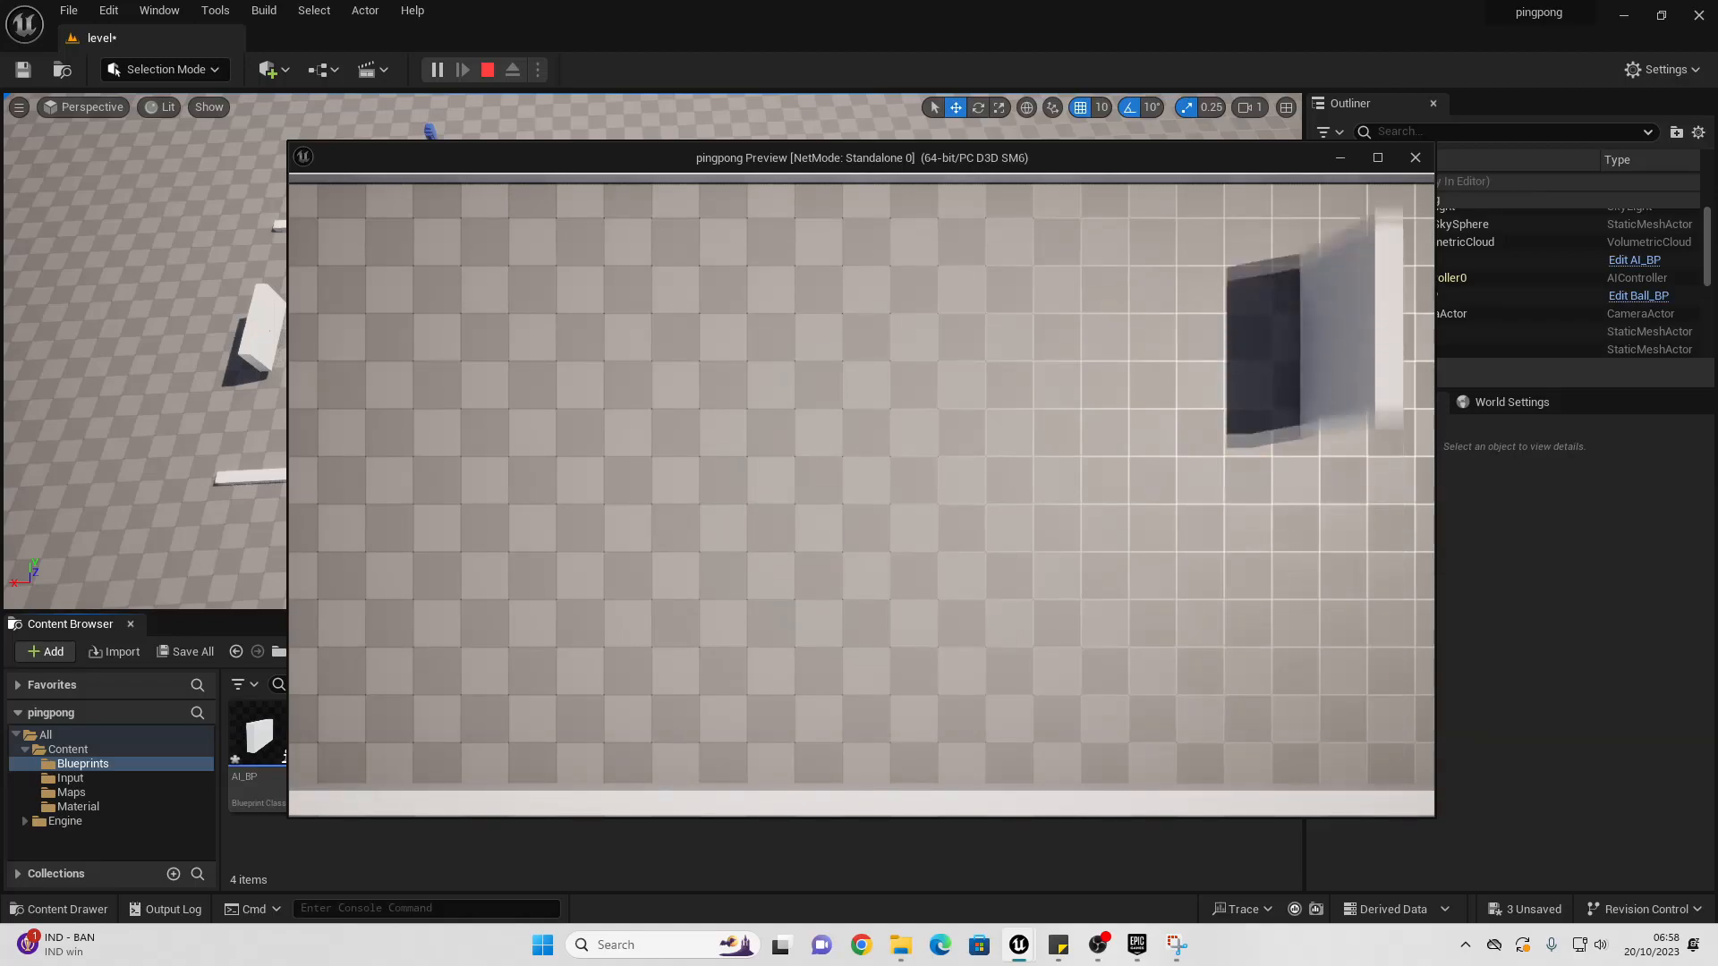
pyautogui.press('s')
pyautogui.press('Escape')
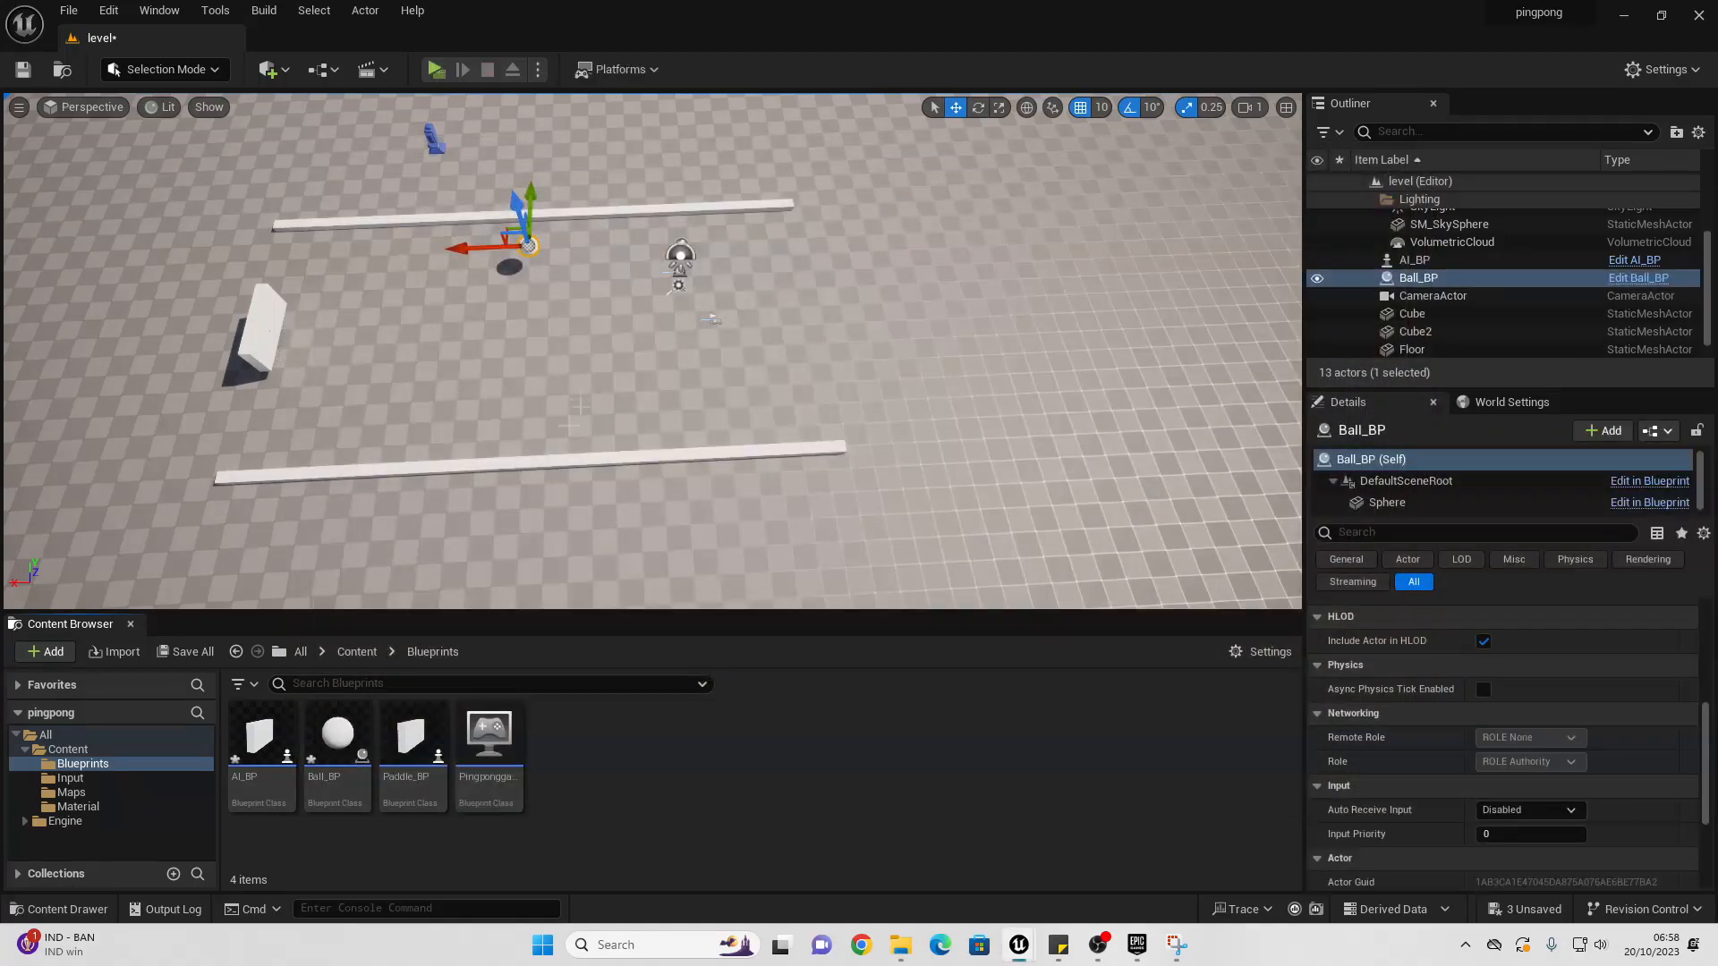
# Step: Scale both boundary walls, Cube and Cube2, together along the vertical axis to make them much taller
pyautogui.click(580, 456)
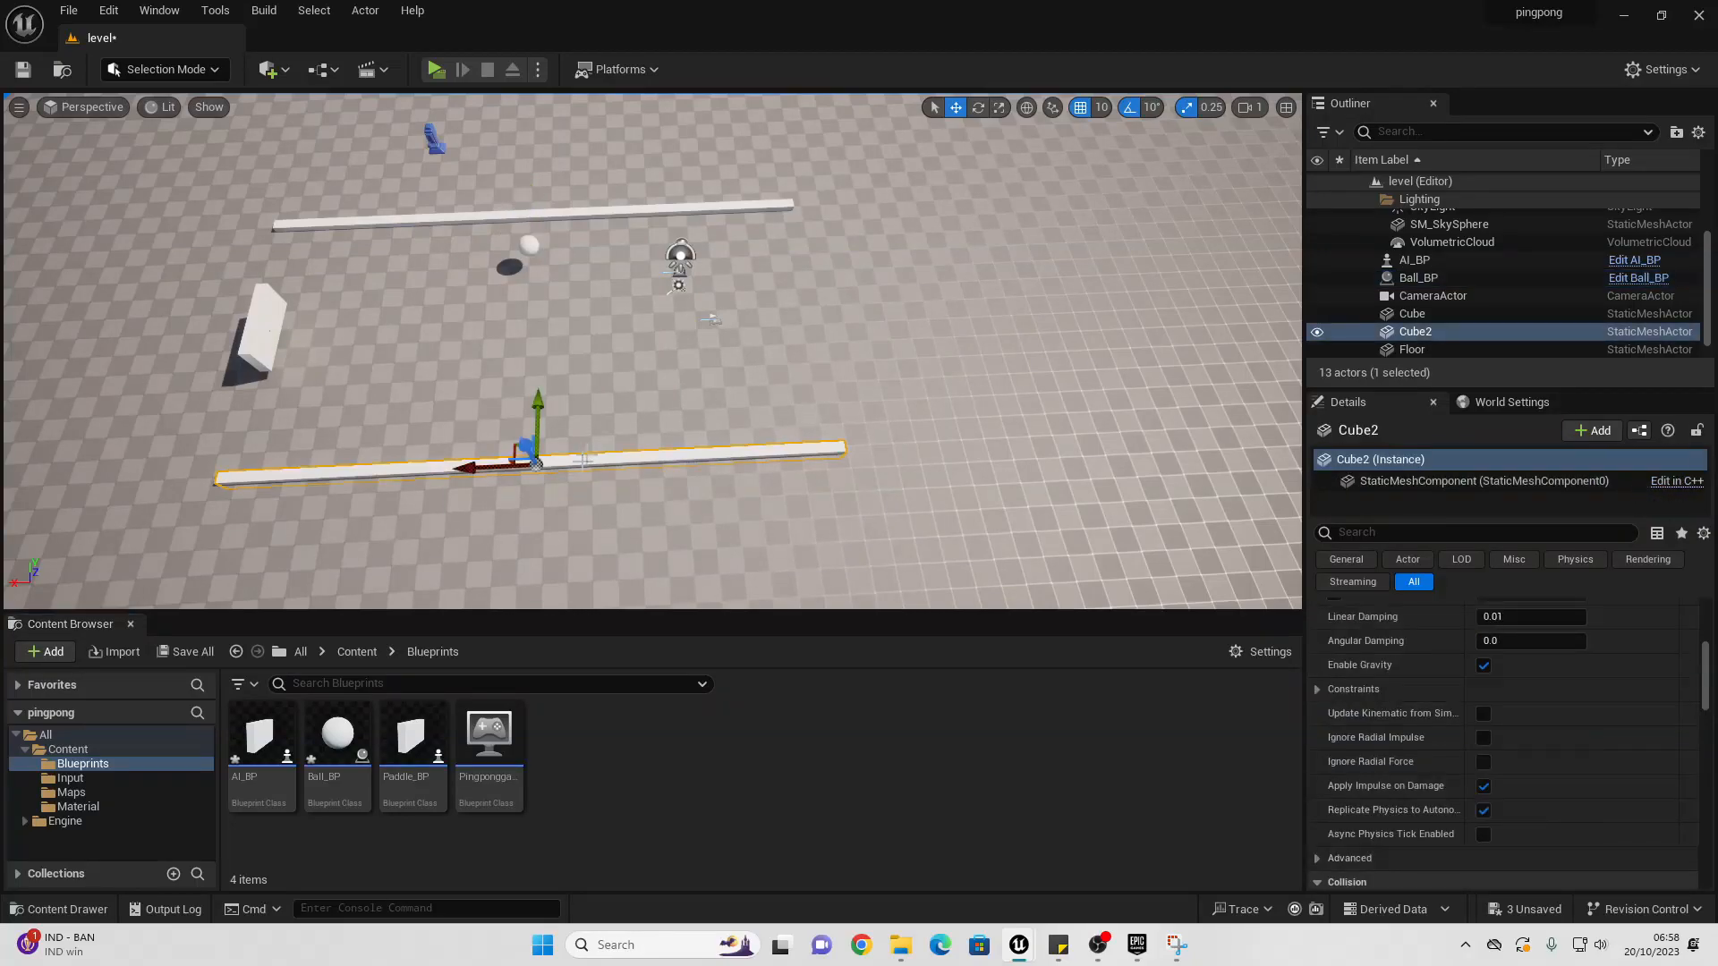
pyautogui.keyDown('ctrl'); pyautogui.click(633, 211); pyautogui.keyUp('ctrl')
pyautogui.click(998, 107)
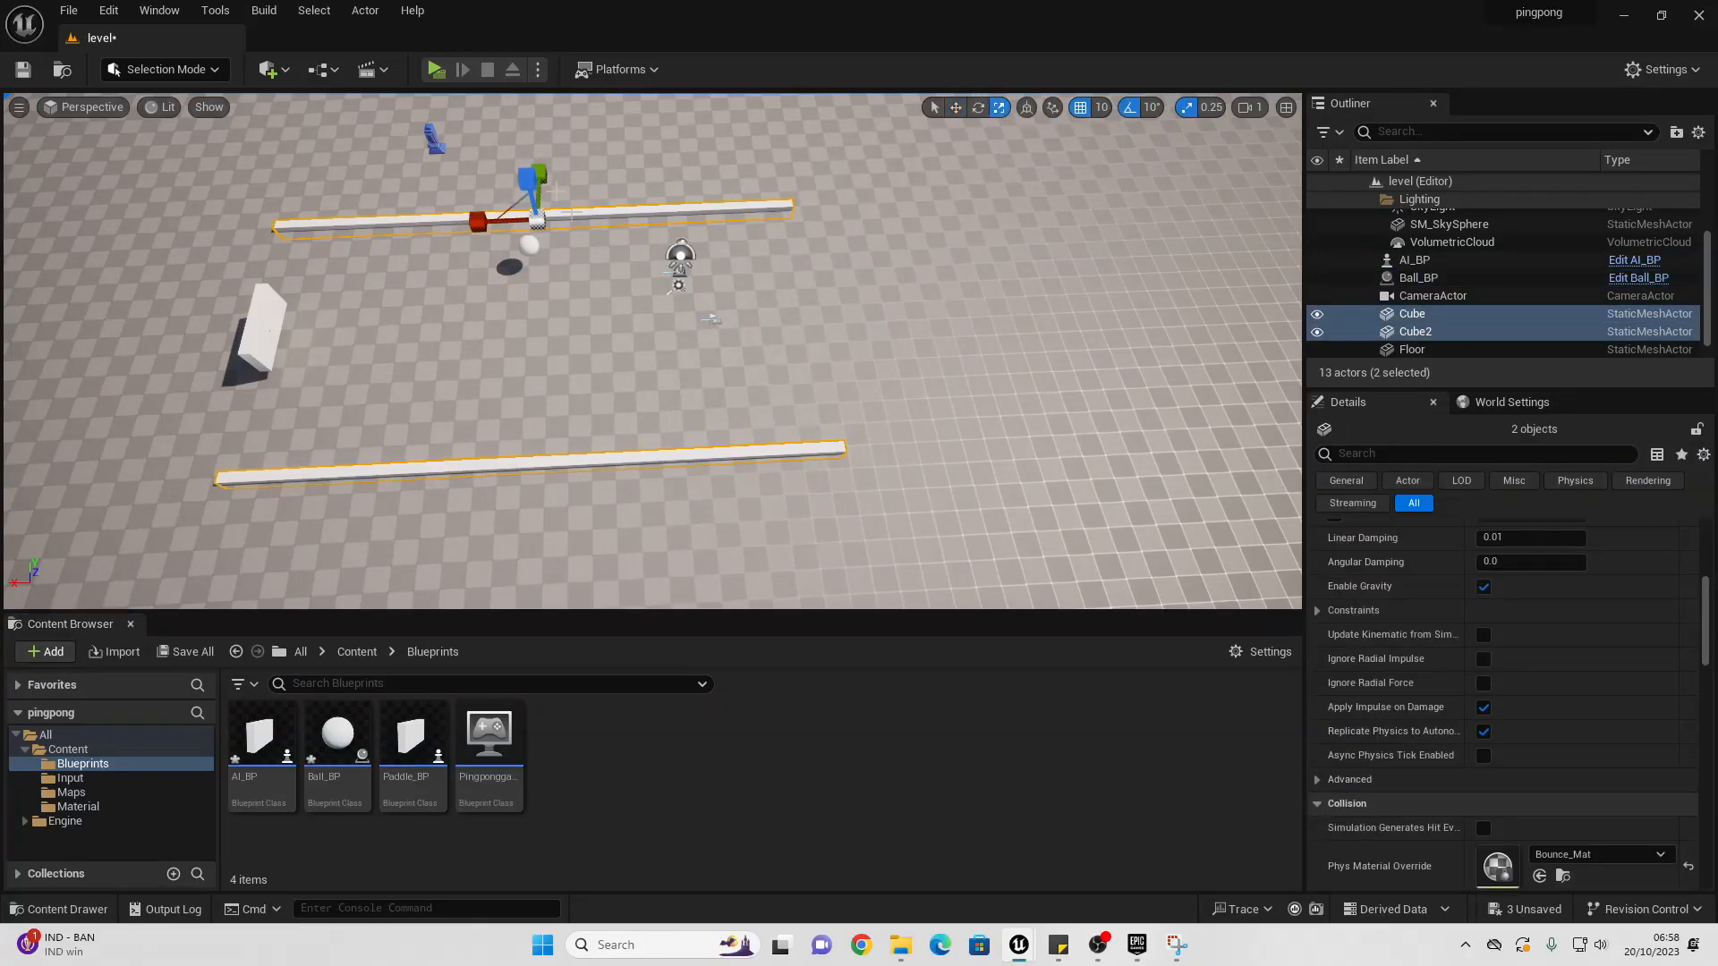
pyautogui.moveTo(530, 177); pyautogui.dragTo(372, 95)
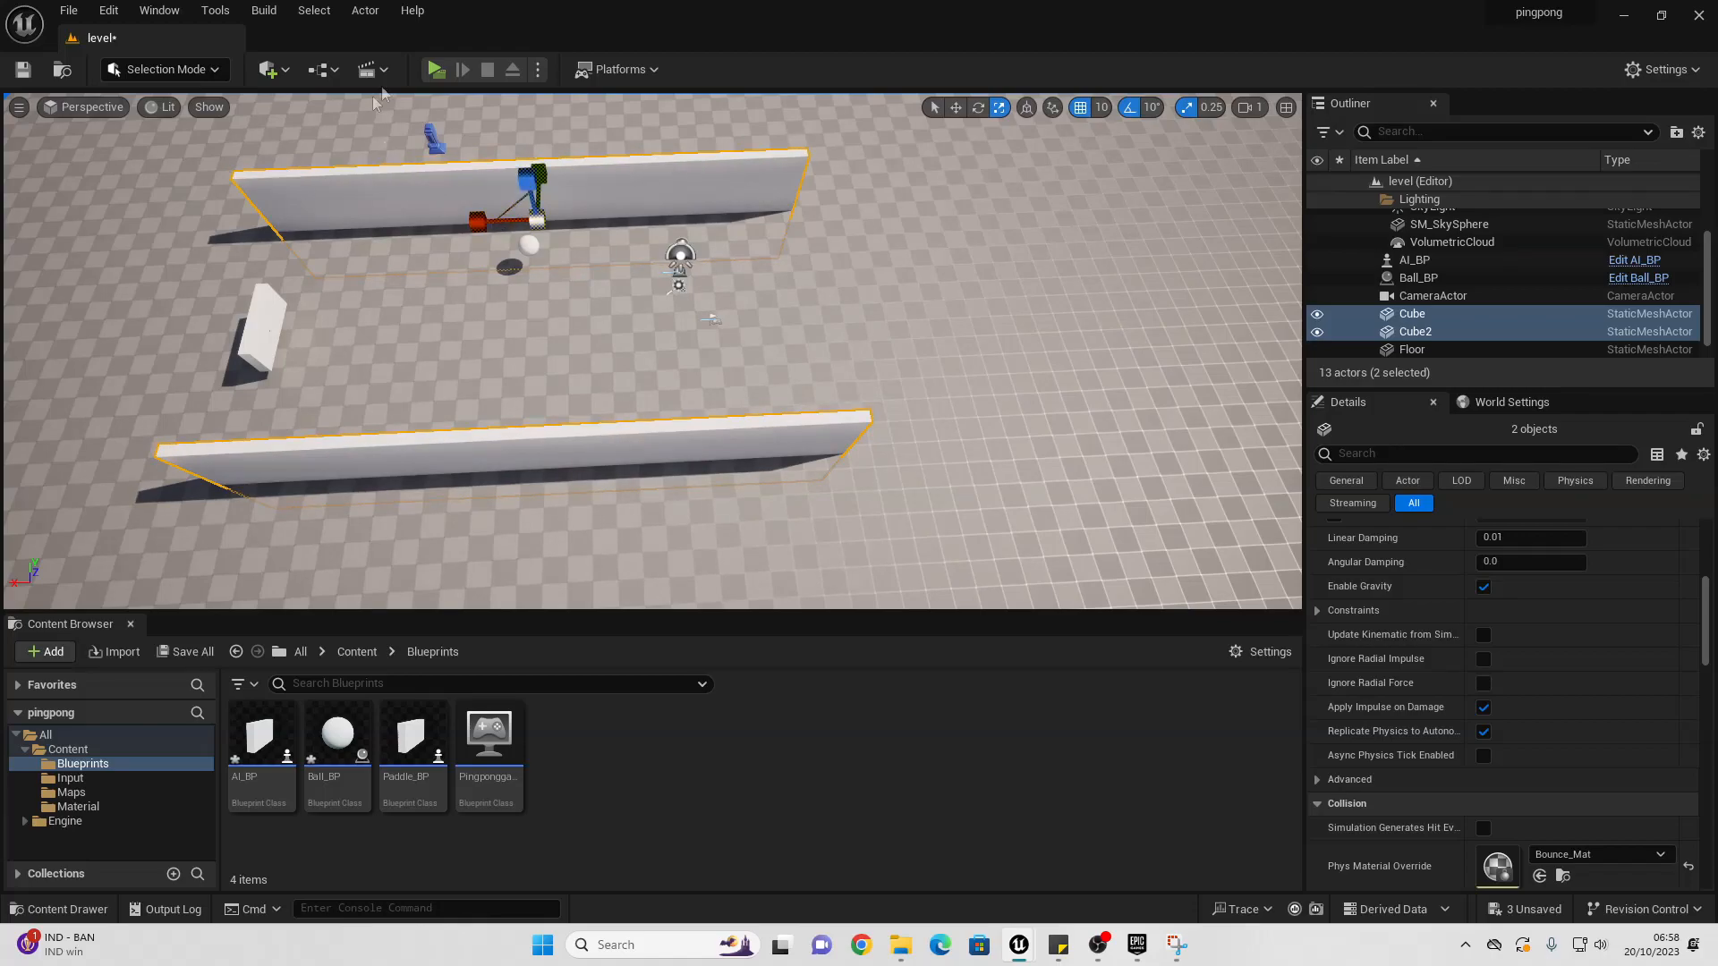
# Step: Play-test the level, moving the player paddle back and forth between the side walls
pyautogui.press('s')
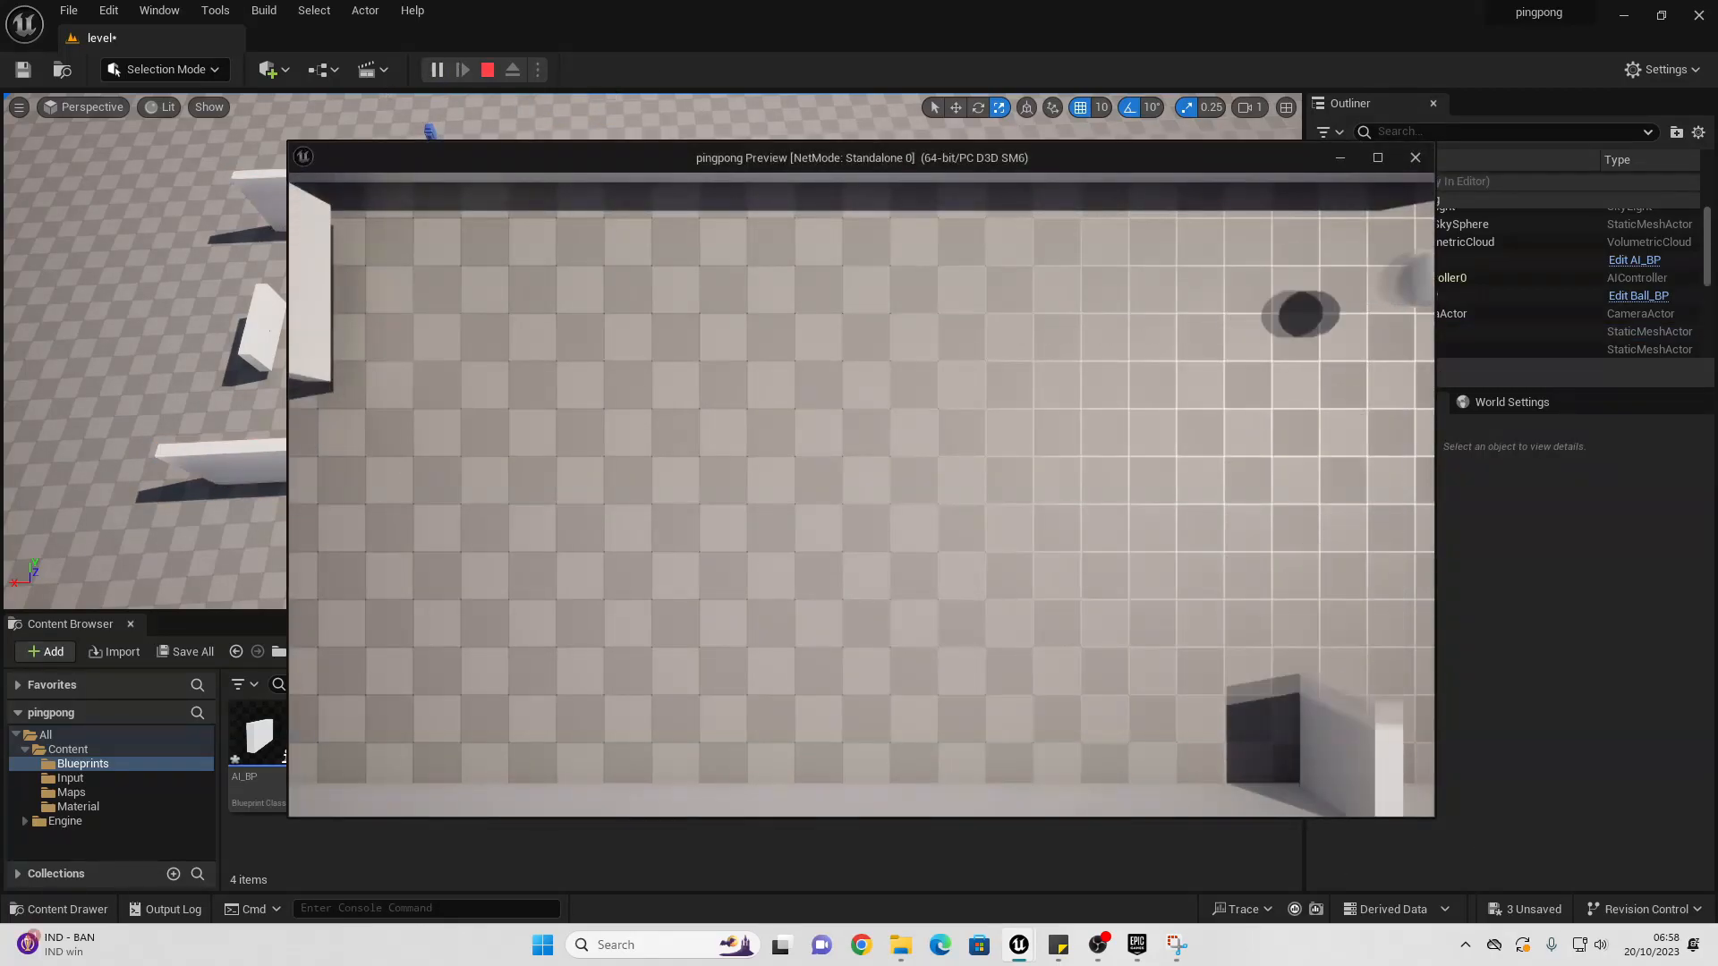
pyautogui.press('w')
pyautogui.press('w')
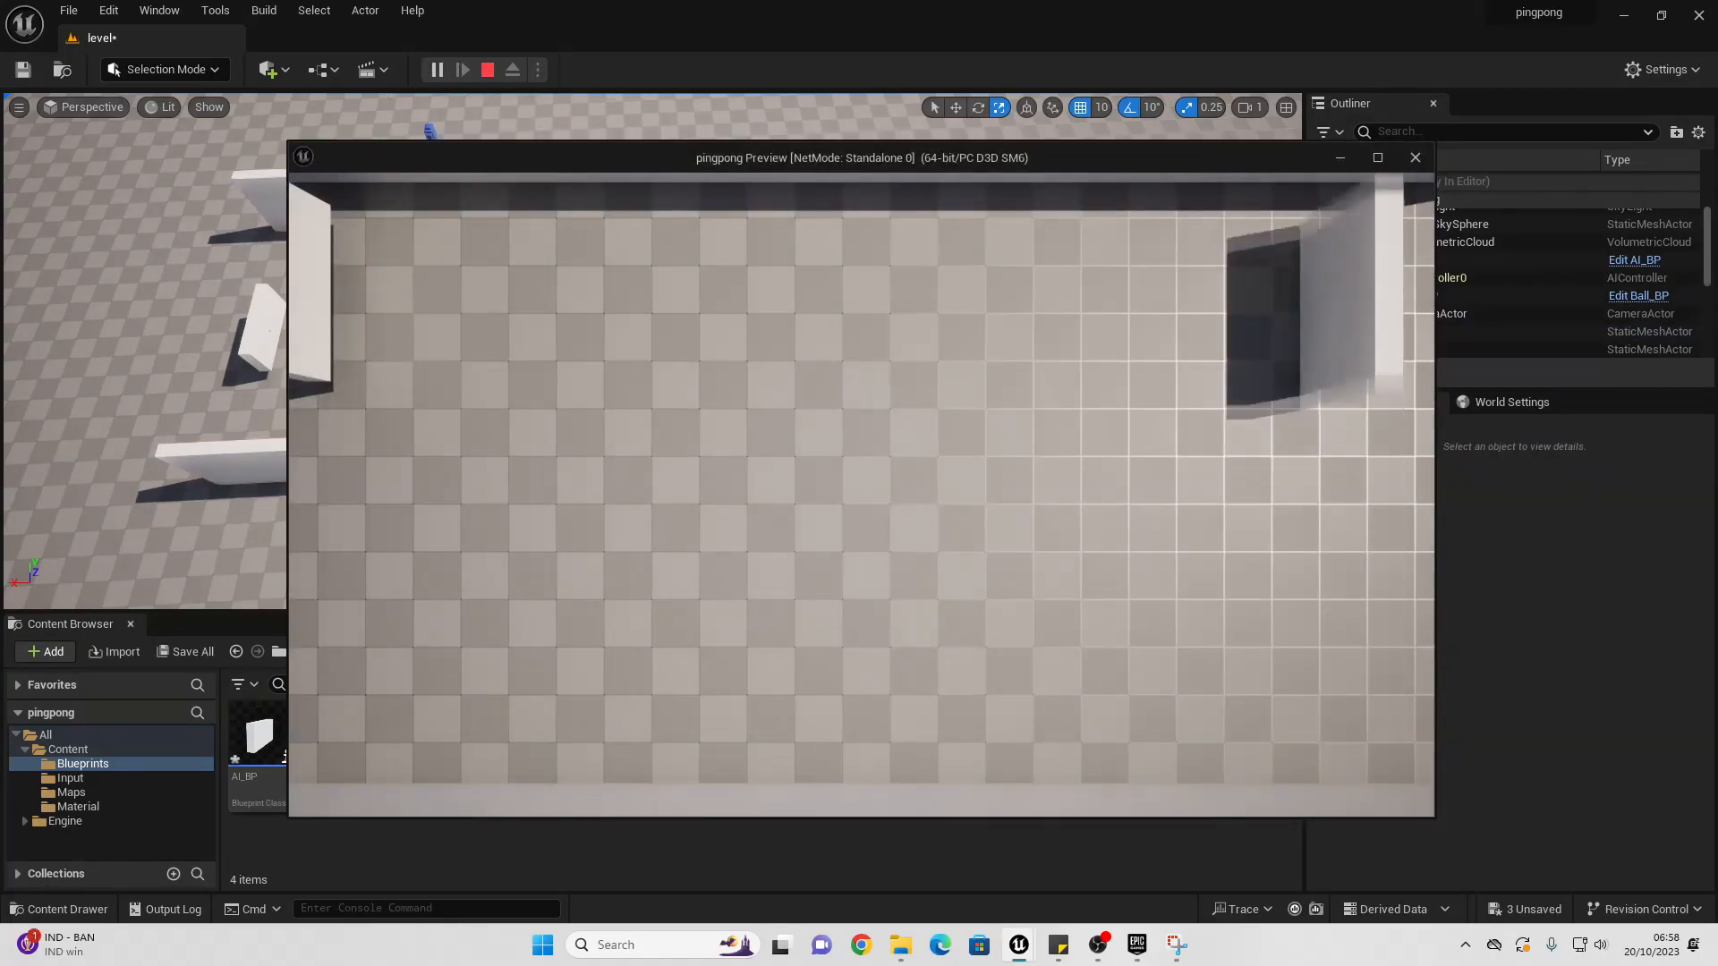
pyautogui.press('s')
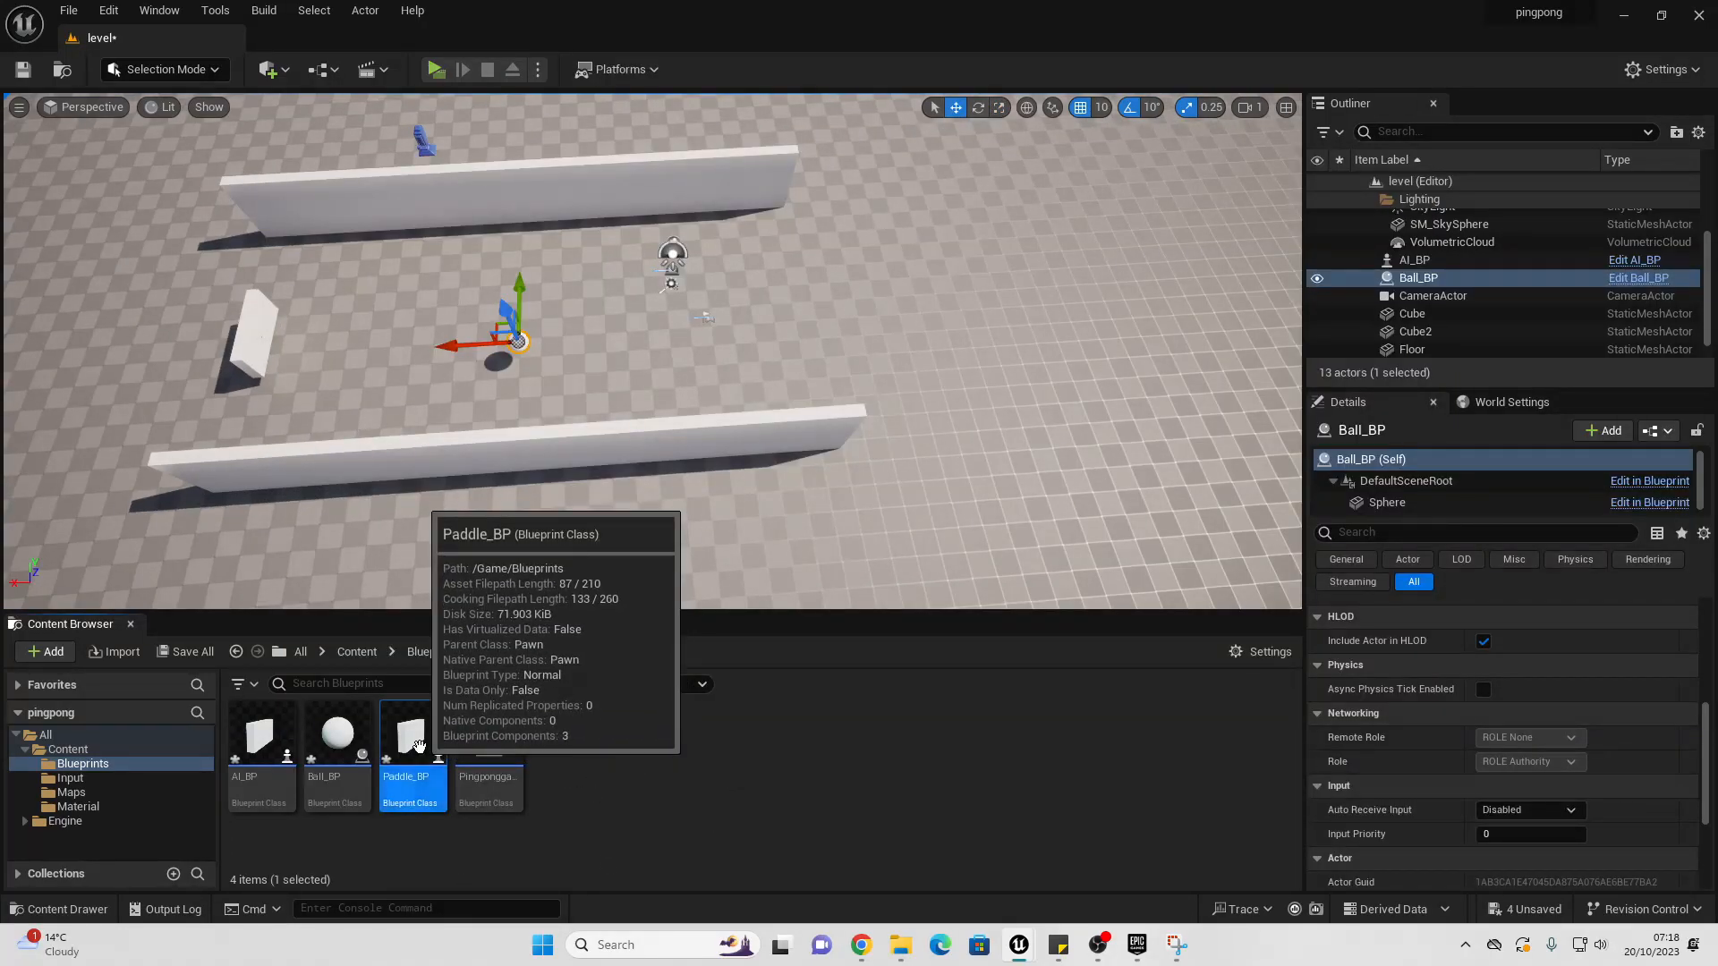
# Step: Enable Sweep on the Add Local Offset node in Paddle_BP and compile the blueprint
pyautogui.doubleClick(418, 745)
pyautogui.scroll(3, 918, 266)
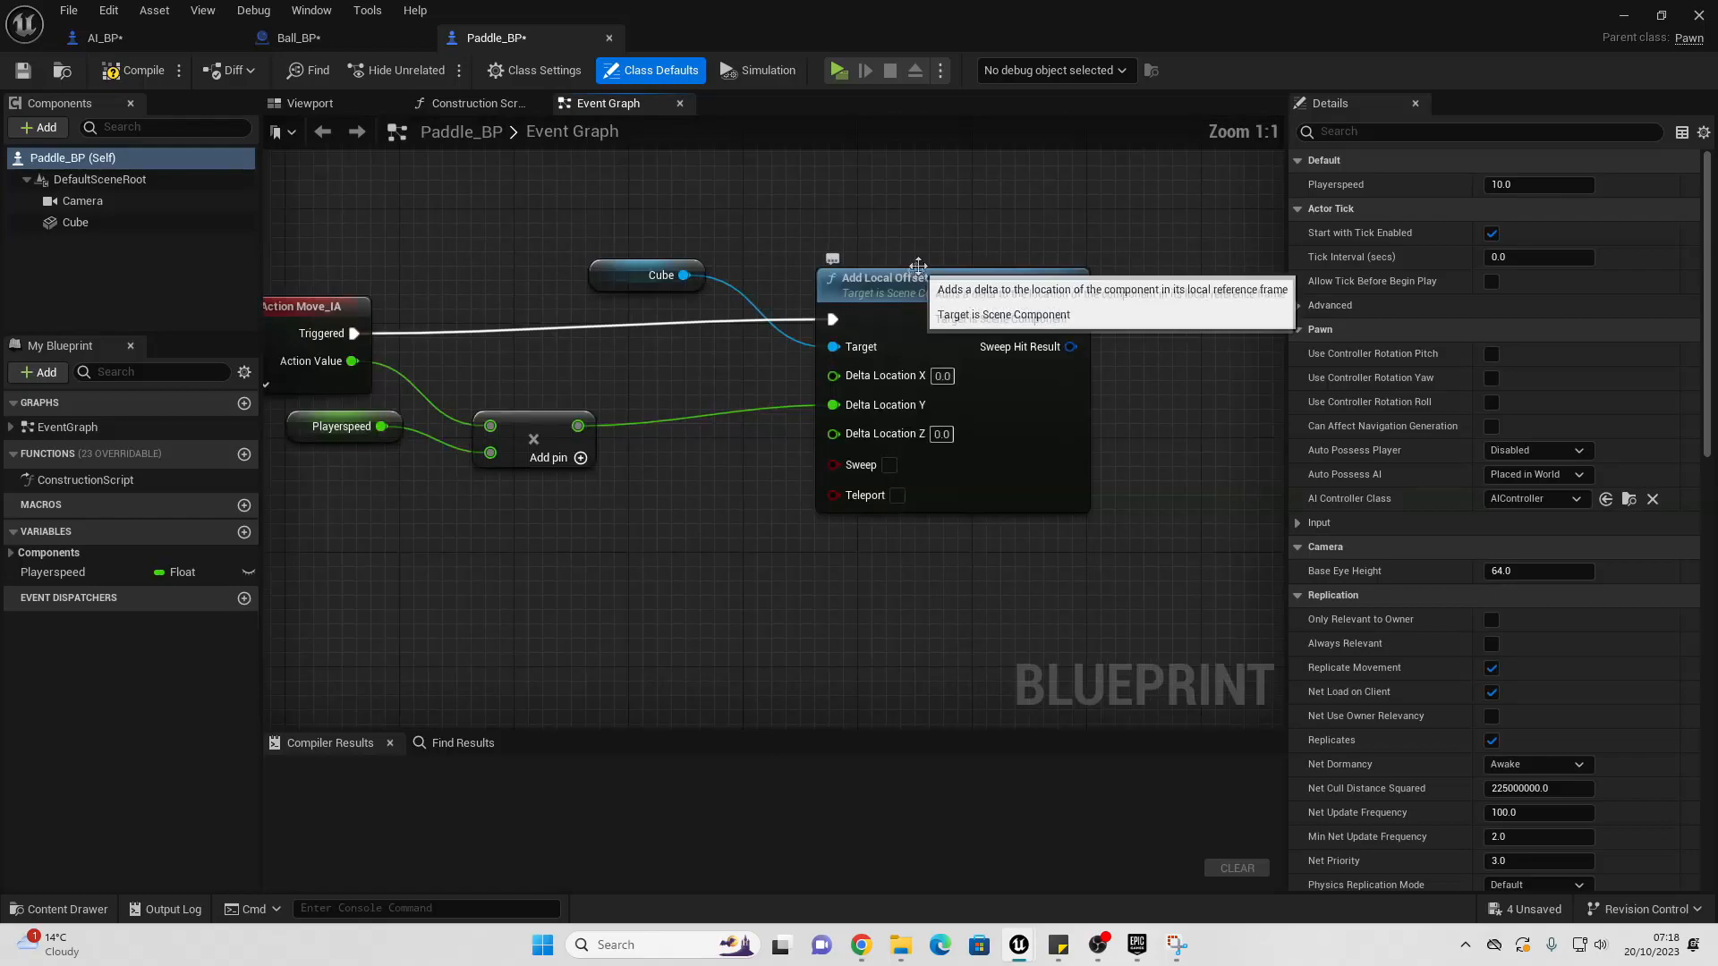
pyautogui.click(891, 464)
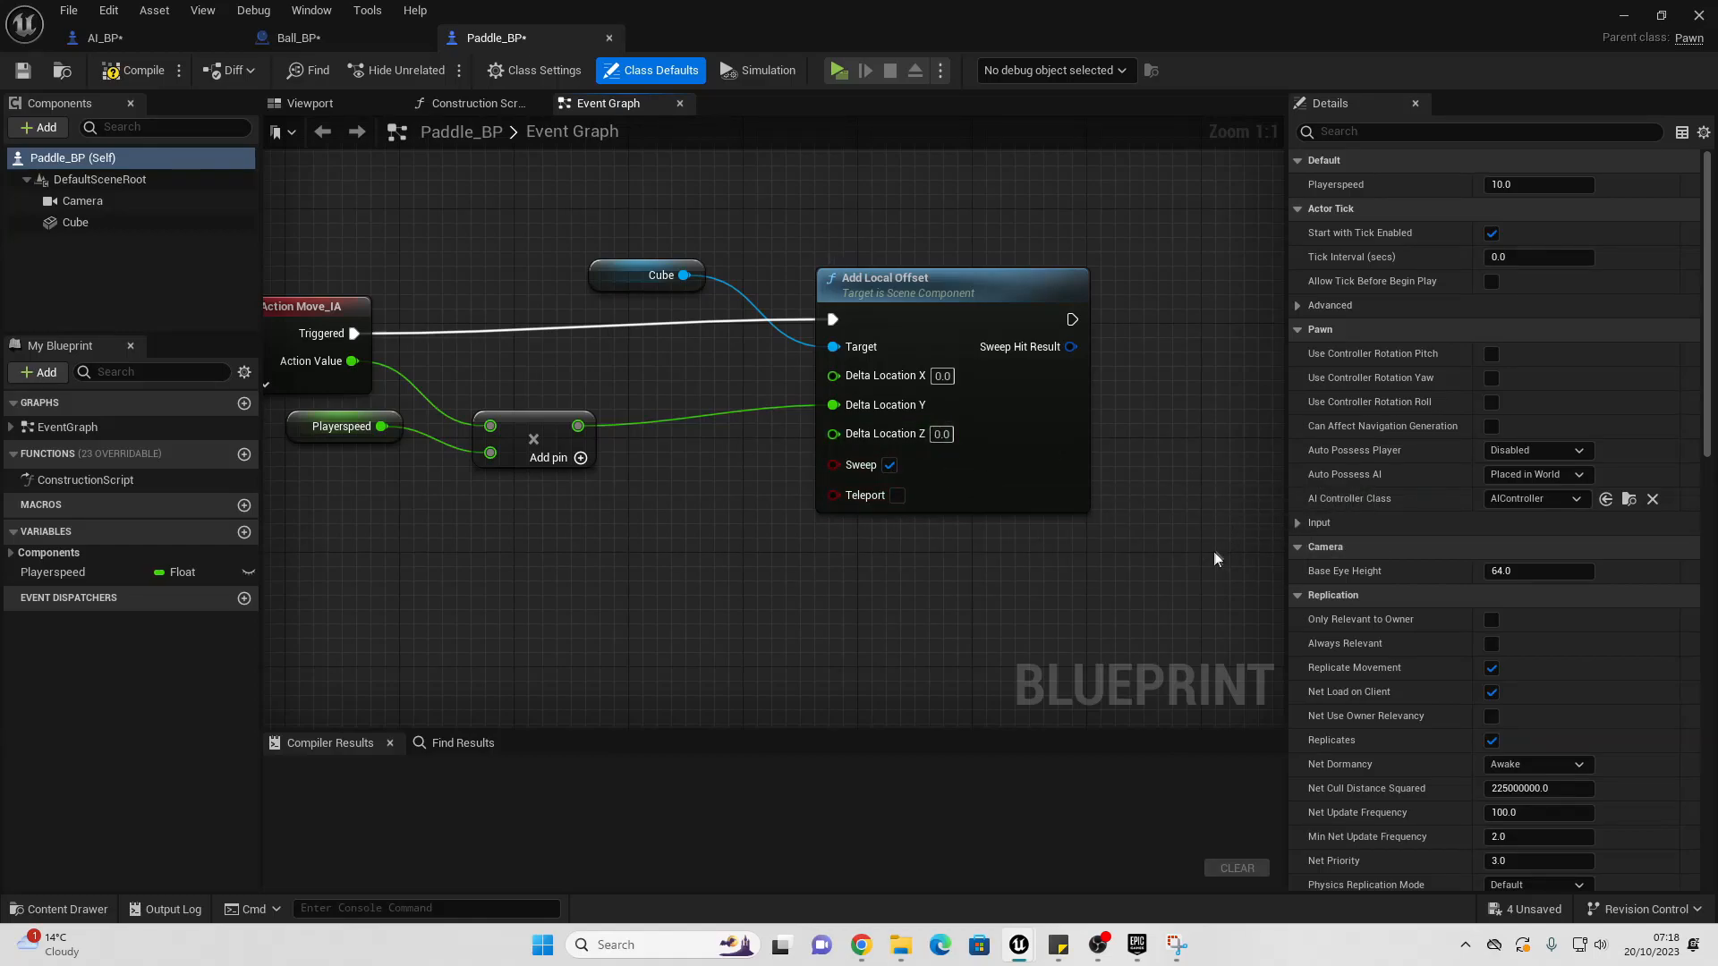
pyautogui.click(145, 71)
# Step: Enable Sweep on the Set Actor Location node in the AI_BP event graph
pyautogui.click(98, 38)
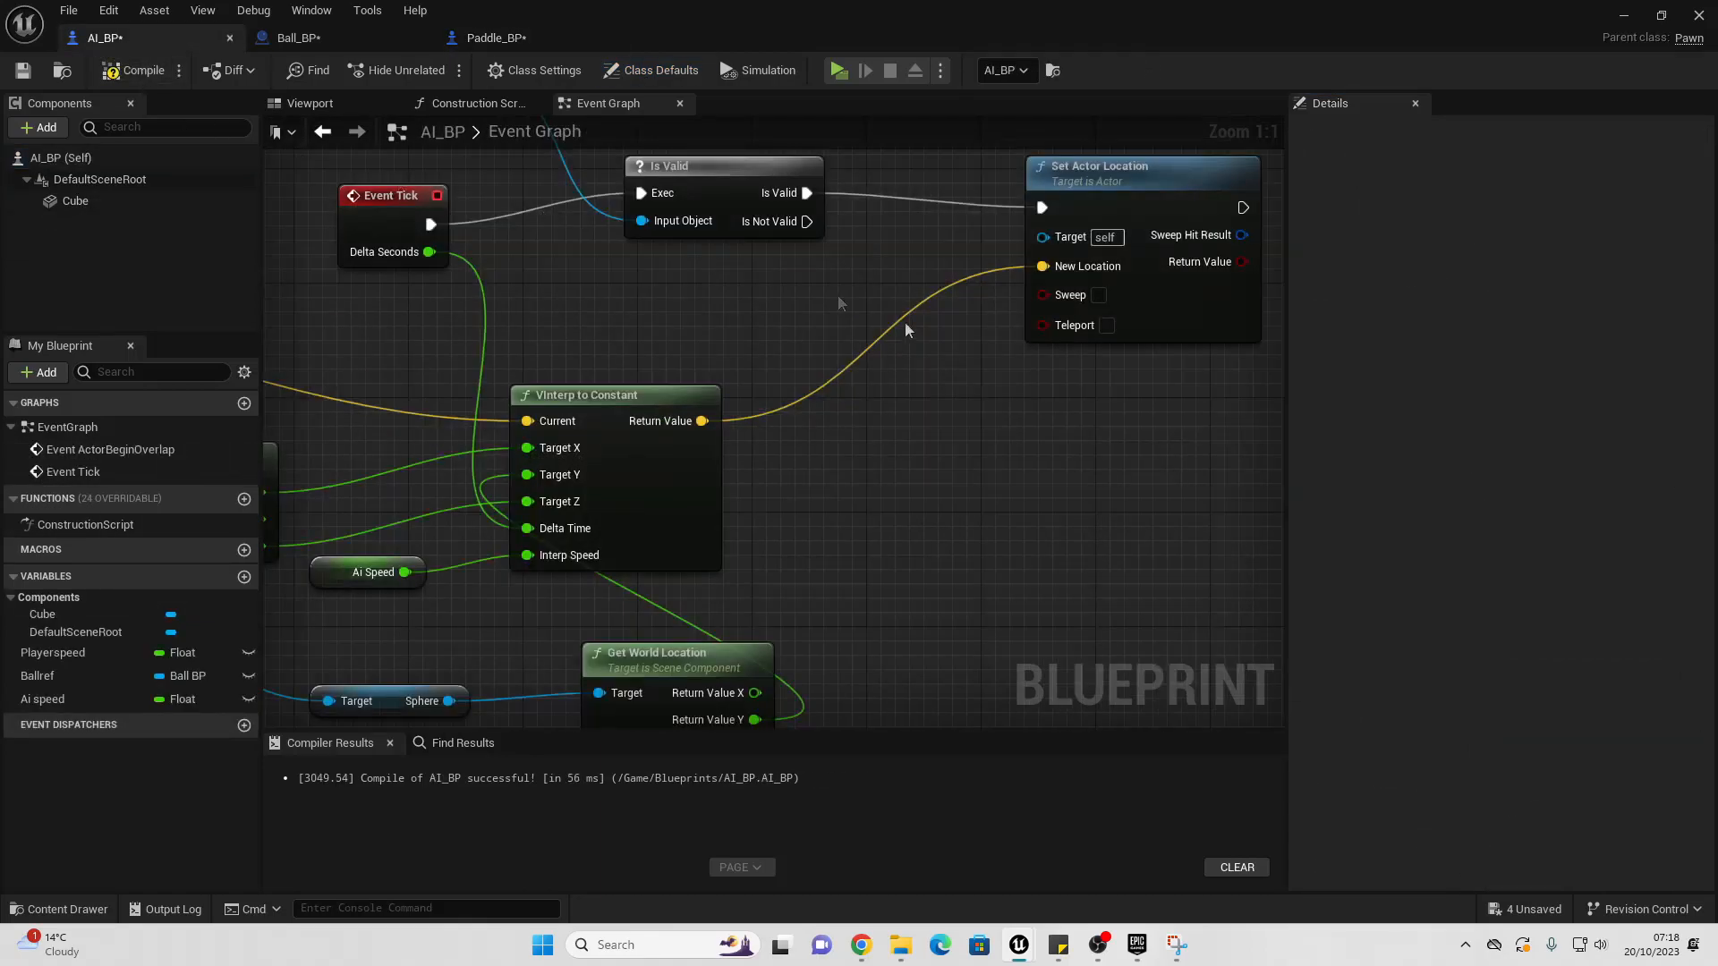
pyautogui.moveTo(905, 322); pyautogui.dragTo(721, 376, button='right')
pyautogui.click(924, 367)
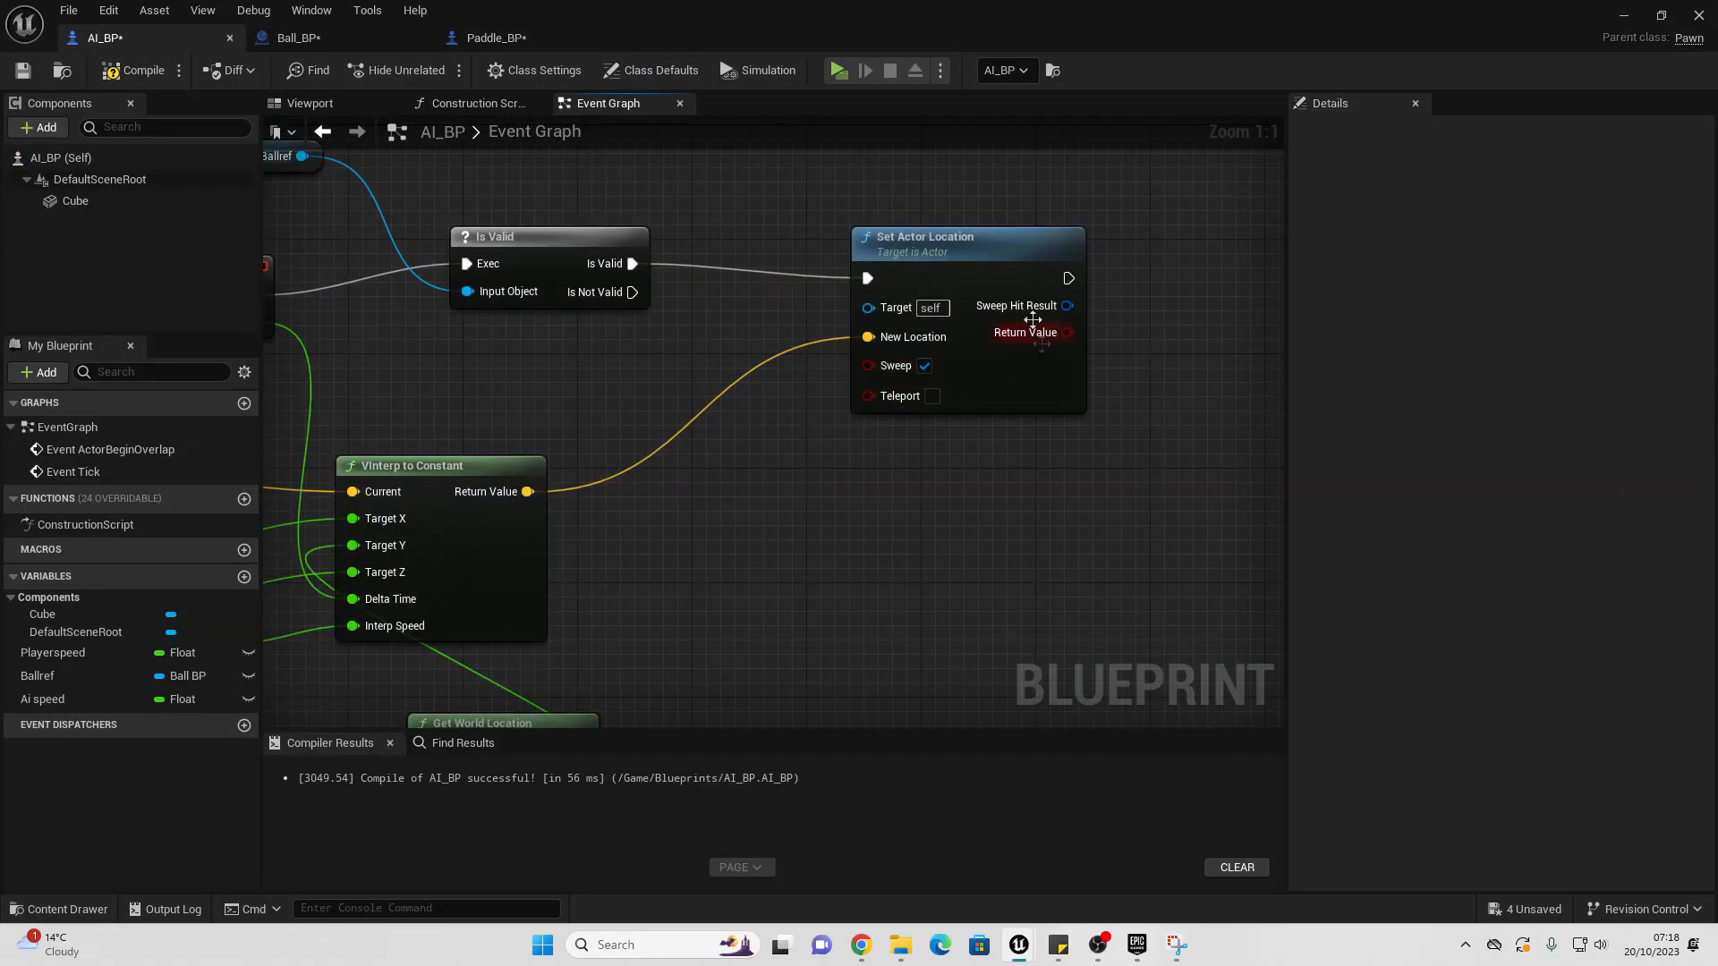
# Step: Make the Cube component the root of AI_BP in place of DefaultSceneRoot, compile, and return to the level
pyautogui.moveTo(57, 205); pyautogui.dragTo(100, 179)
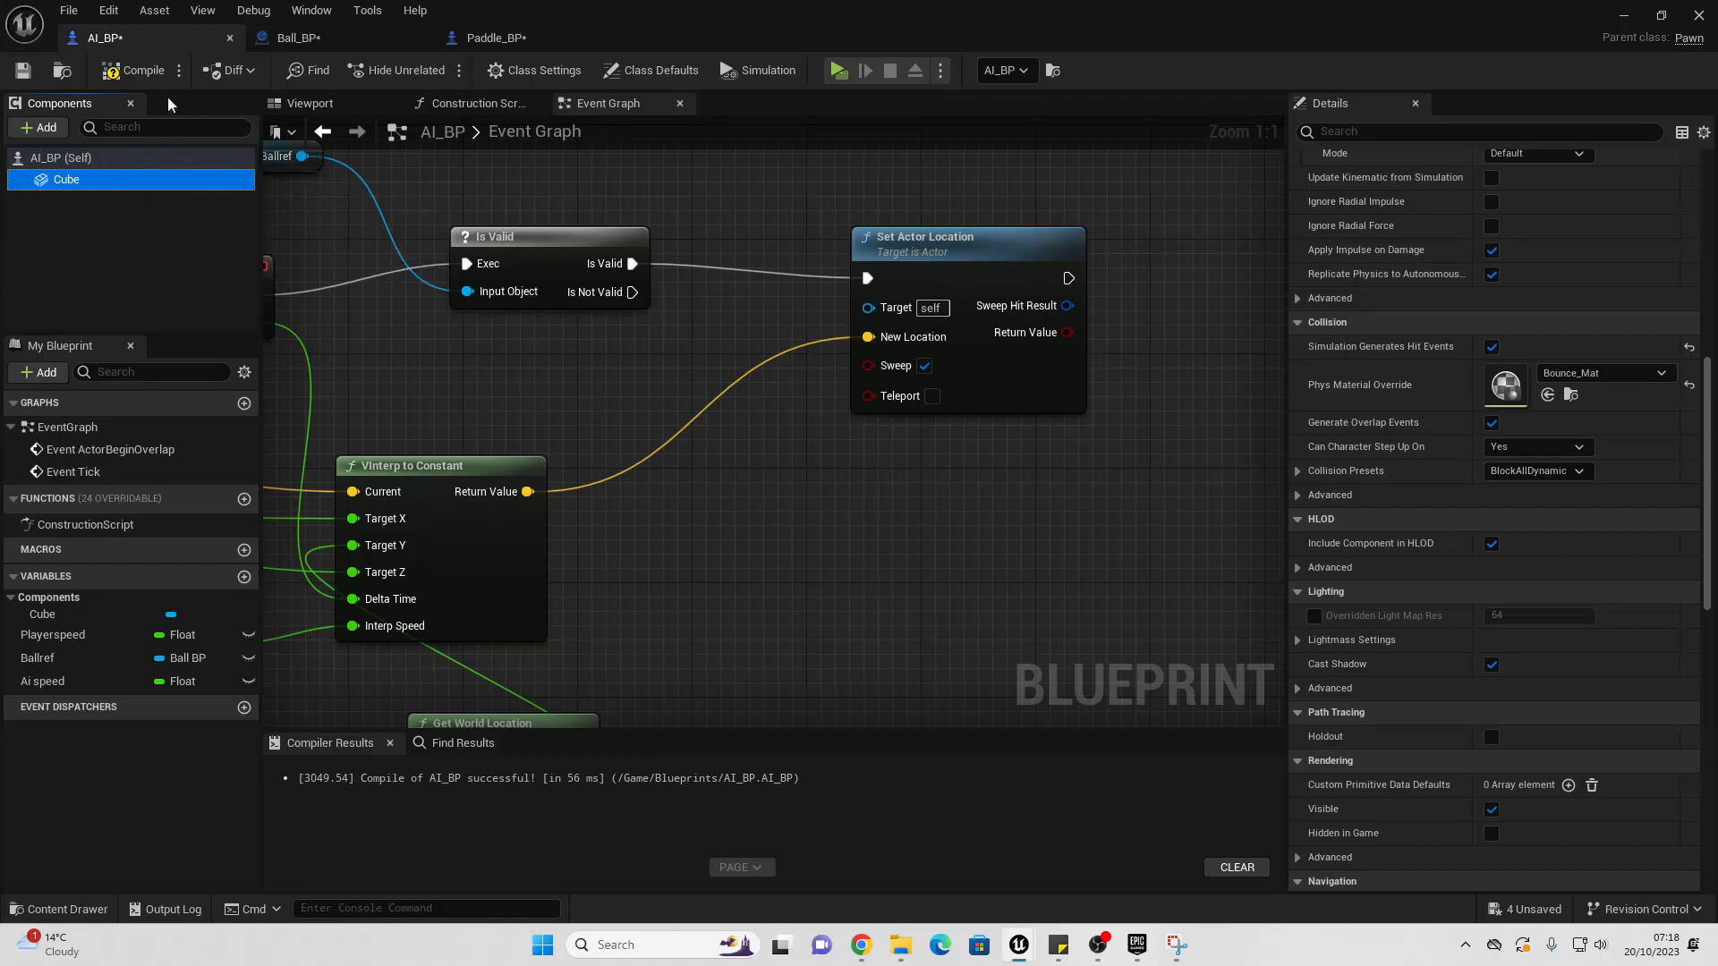
pyautogui.click(132, 70)
pyautogui.click(1633, 16)
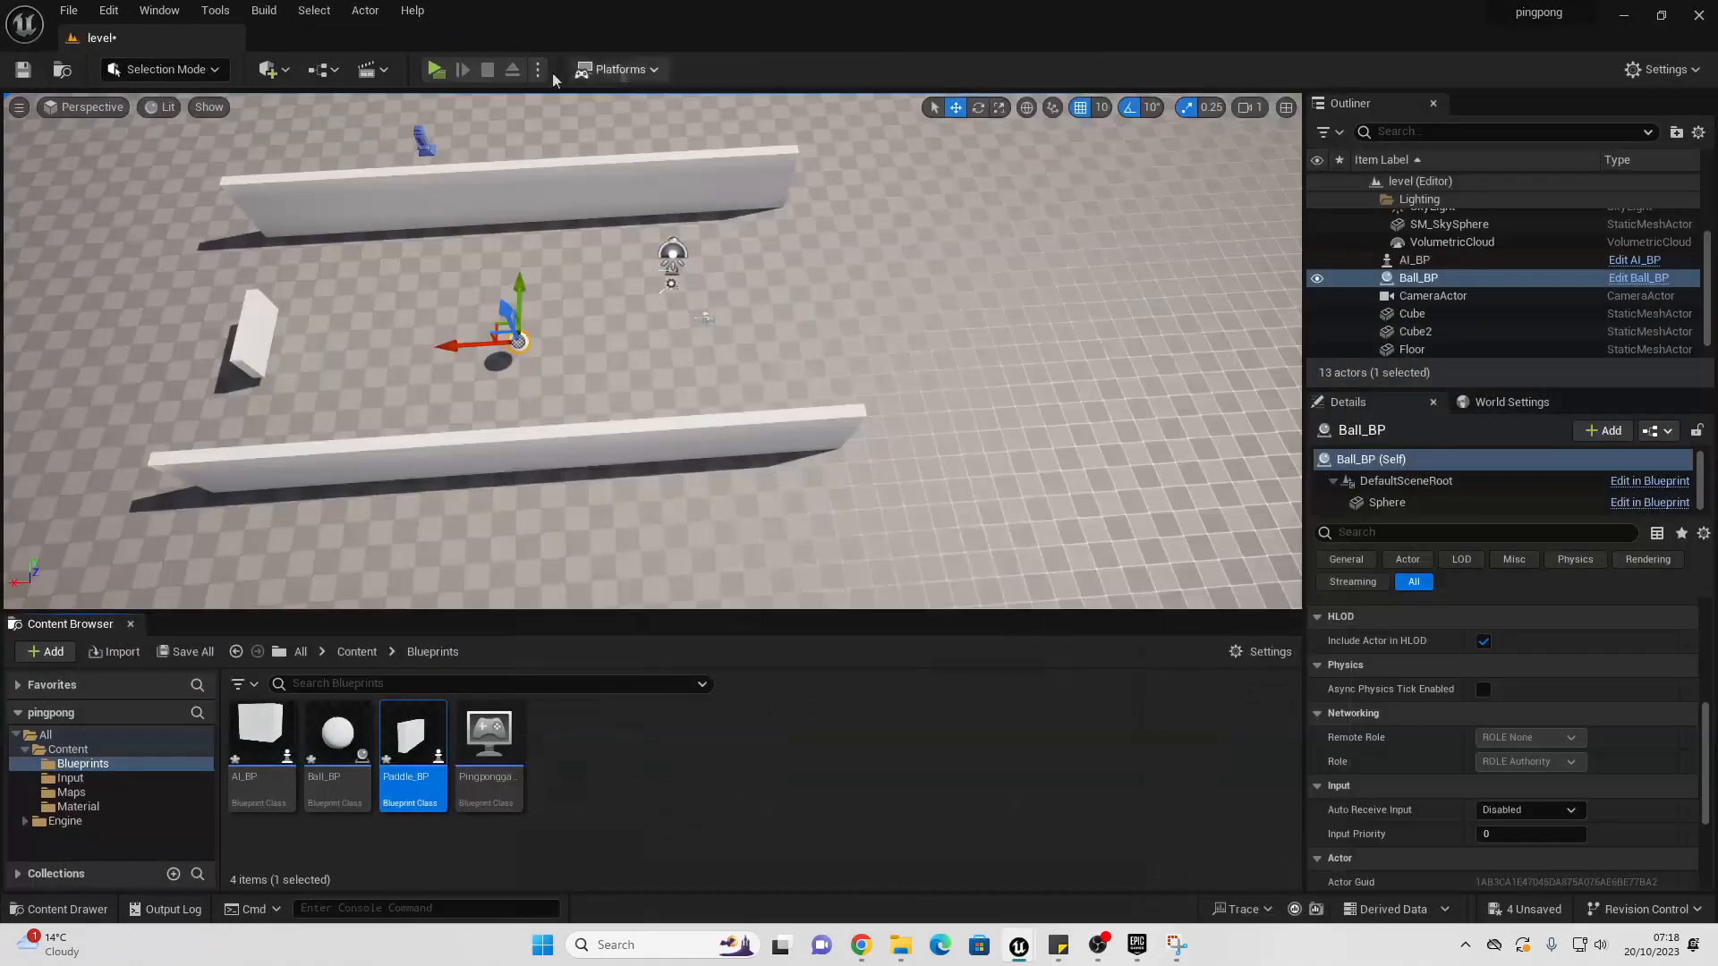
# Step: Play-test the level twice to check how the paddles and ball behave at the walls
pyautogui.click(447, 73)
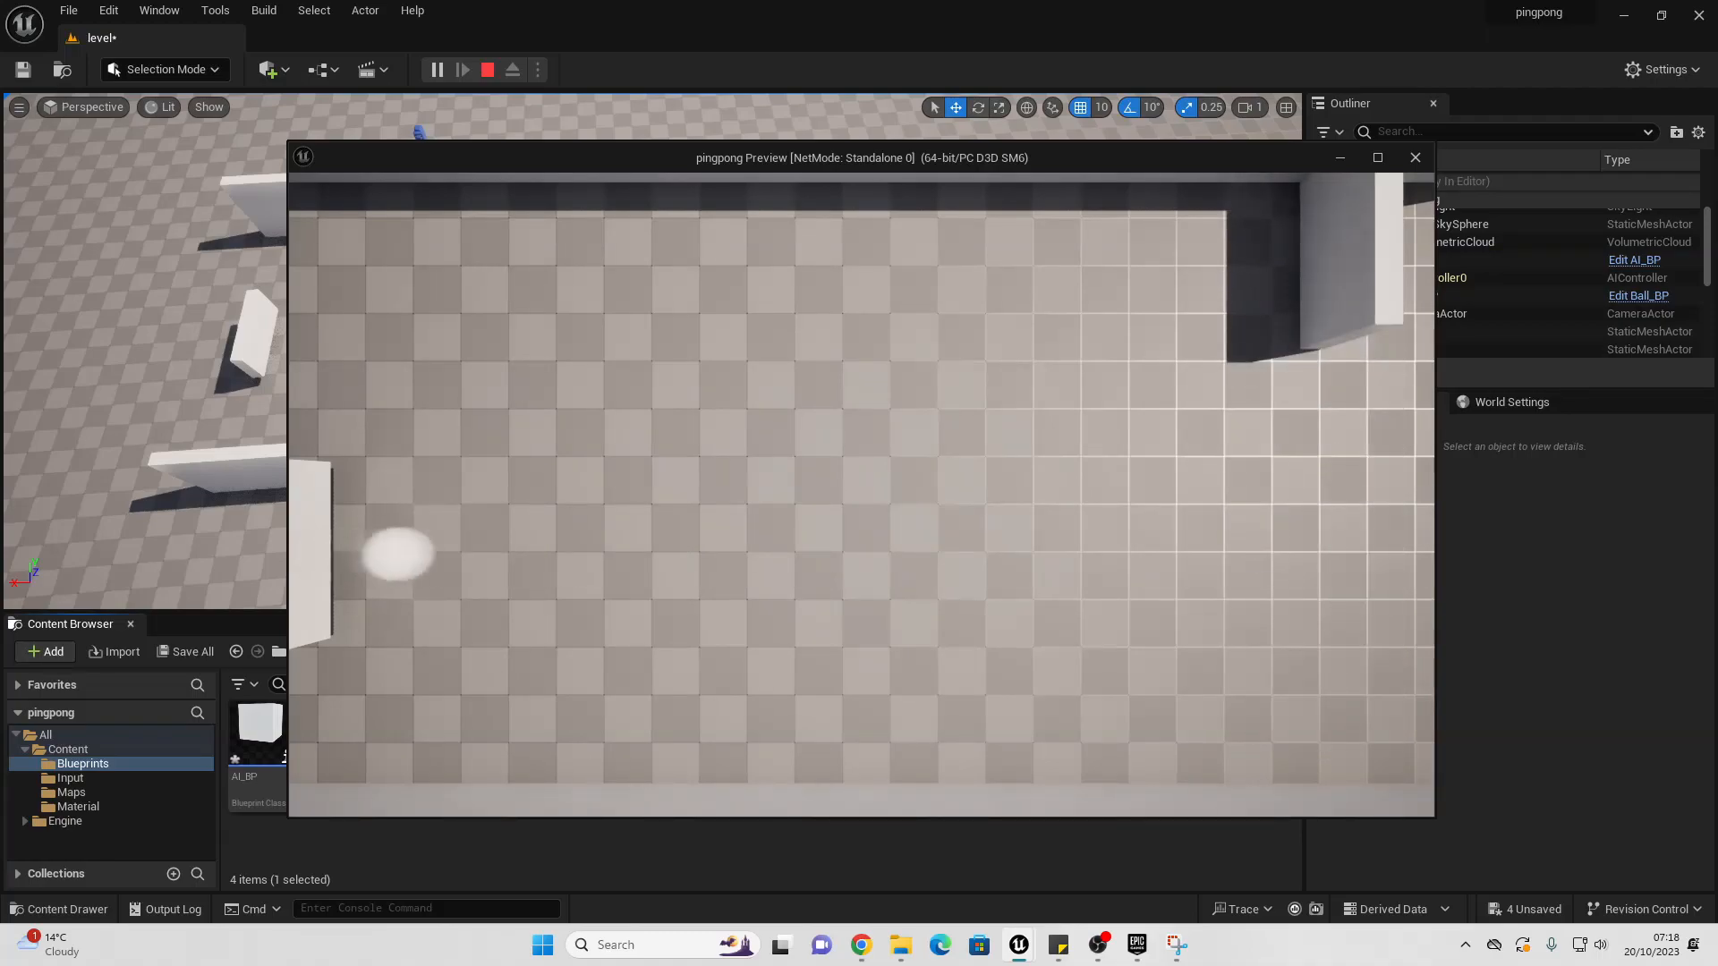
pyautogui.press('Escape')
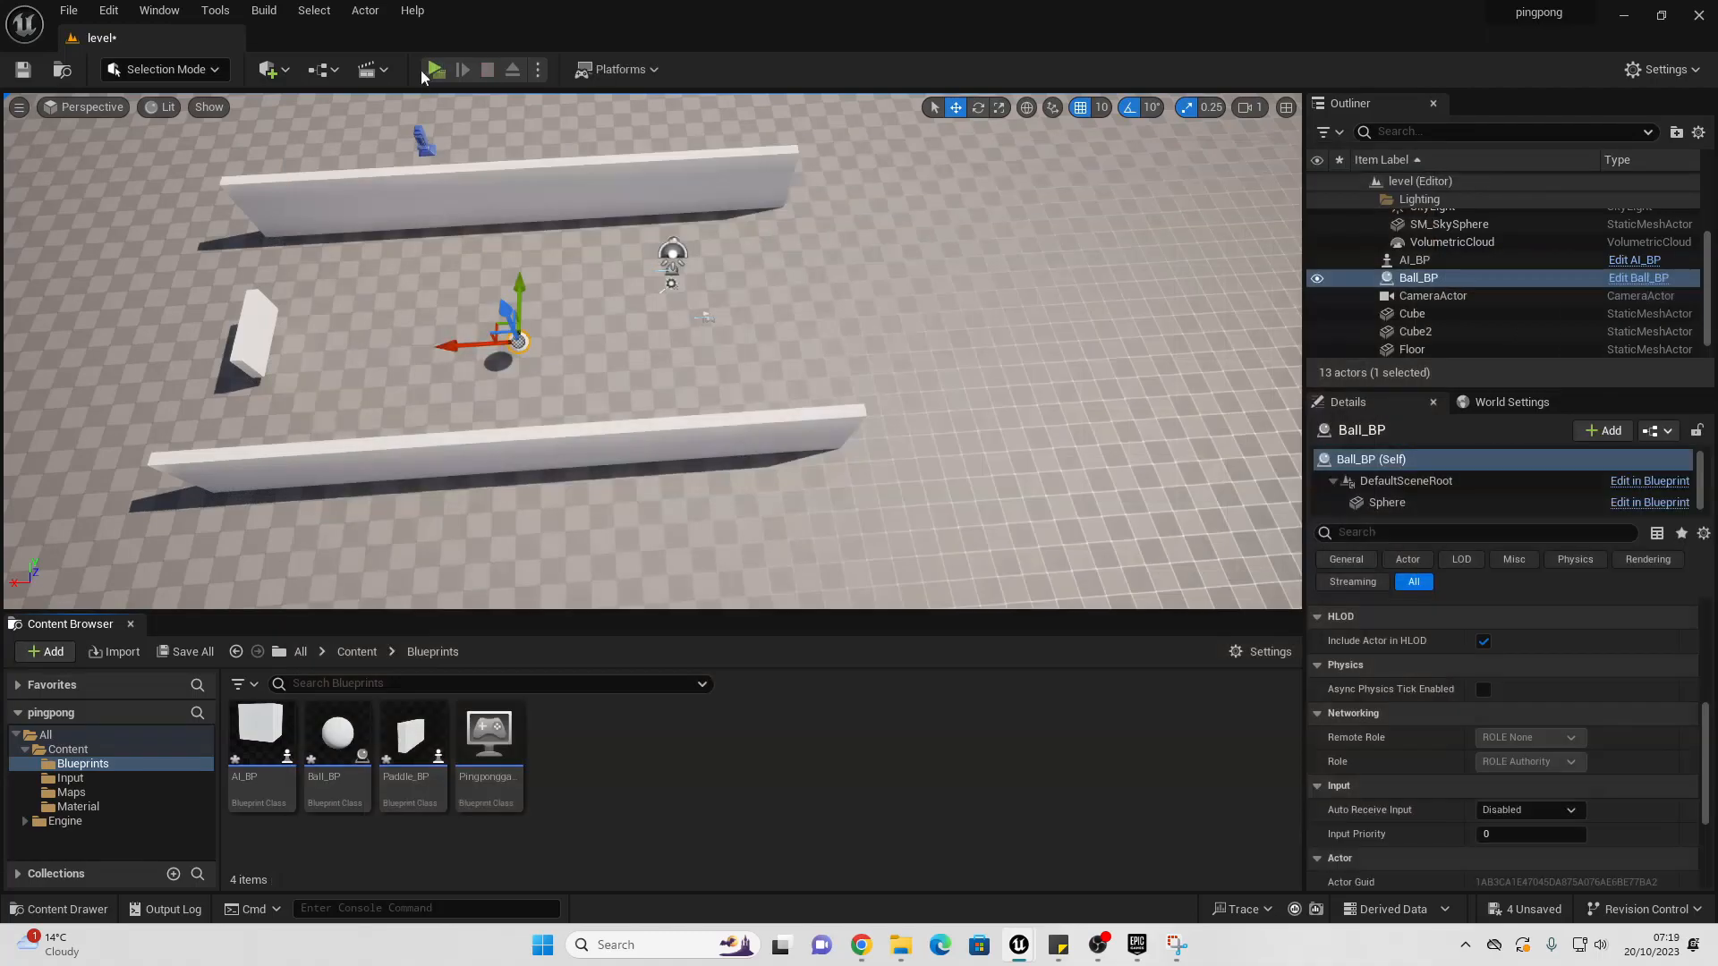
pyautogui.click(431, 71)
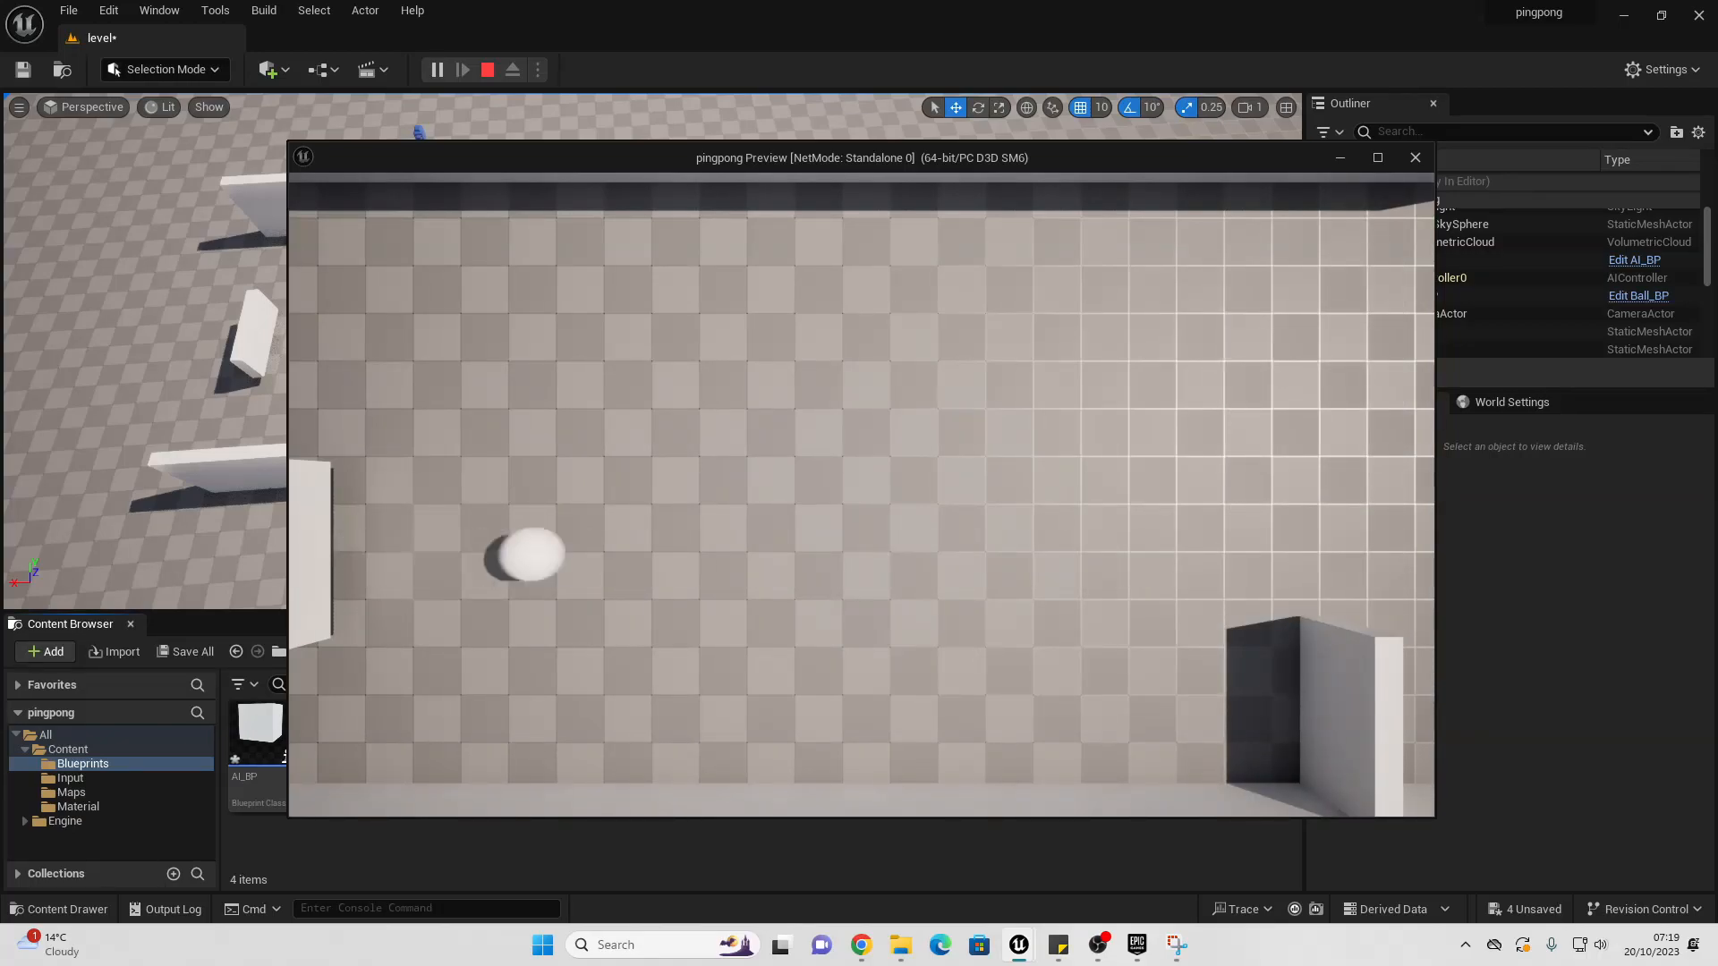
pyautogui.press('Escape')
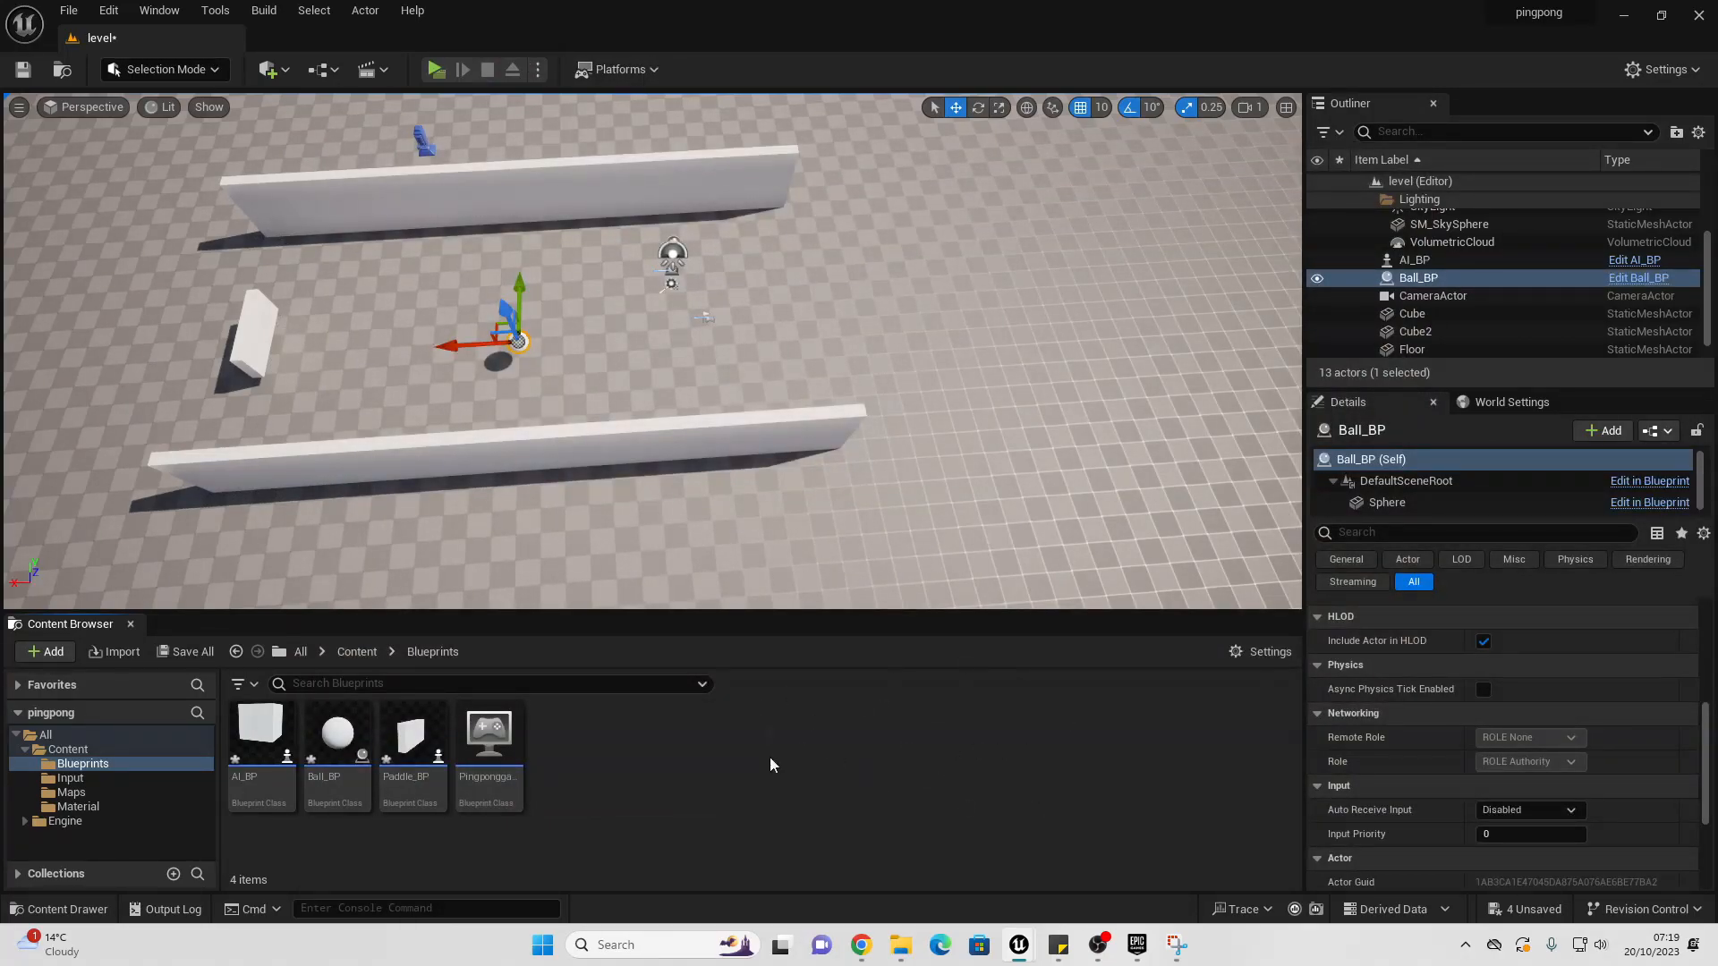
# Step: Open Ball_BP and add an Event Hit node in an empty area of its event graph
pyautogui.doubleClick(338, 734)
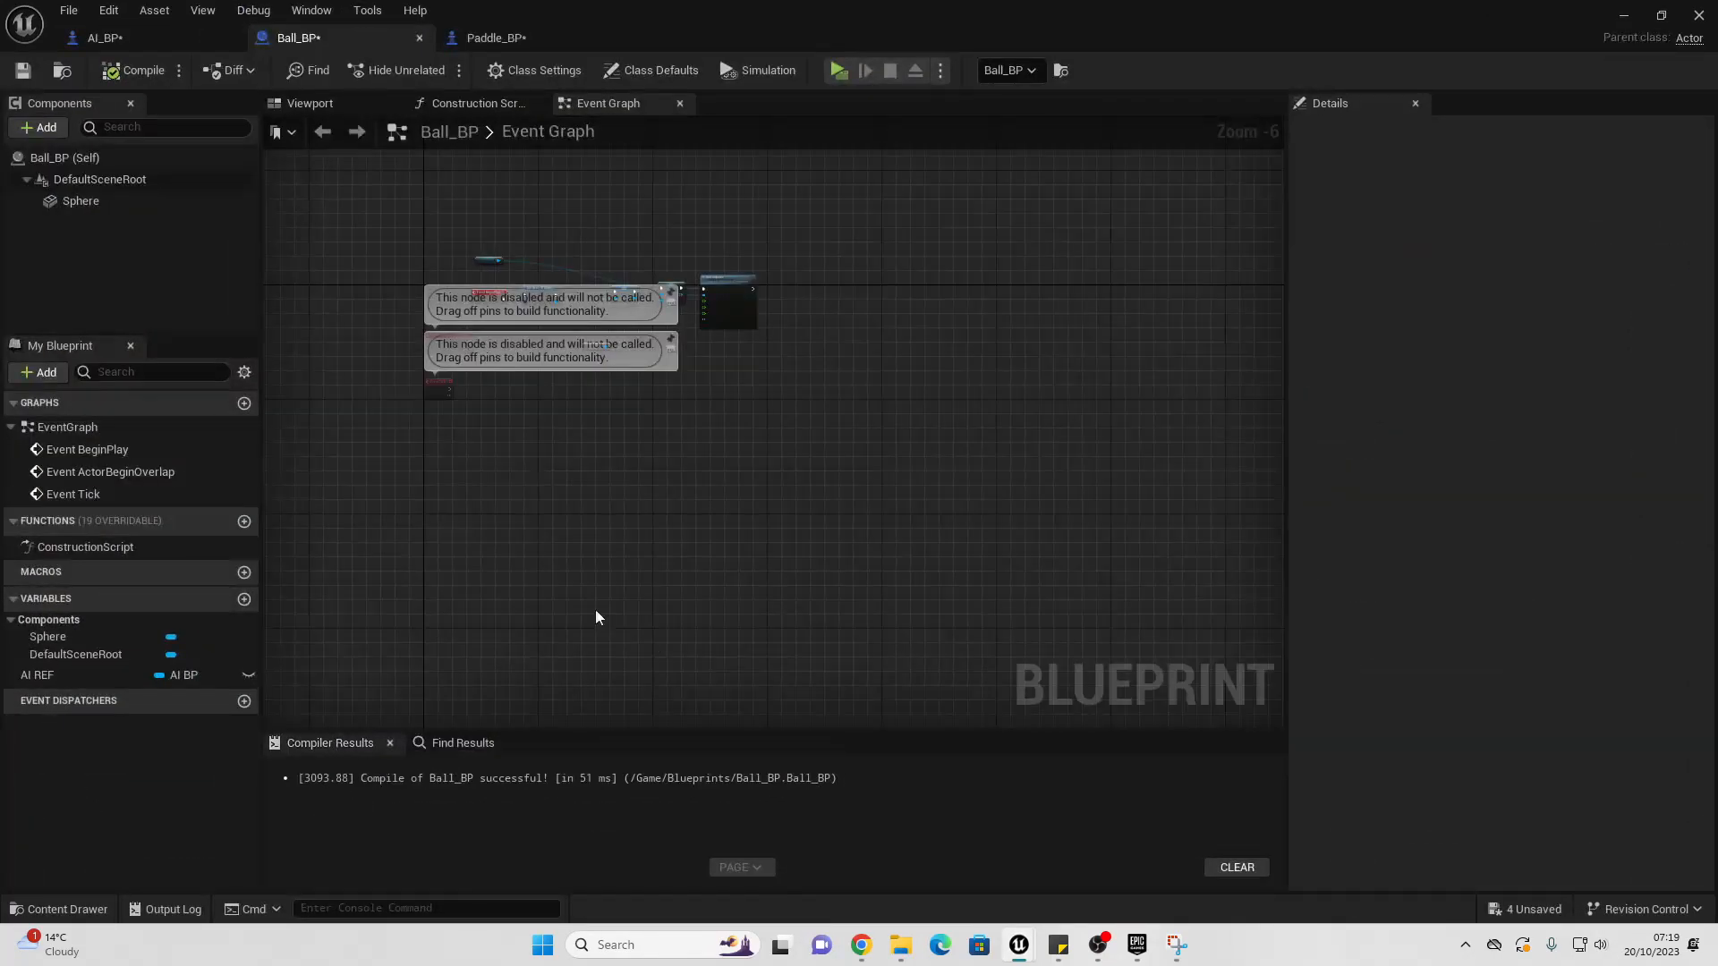
pyautogui.scroll(7, 691, 506)
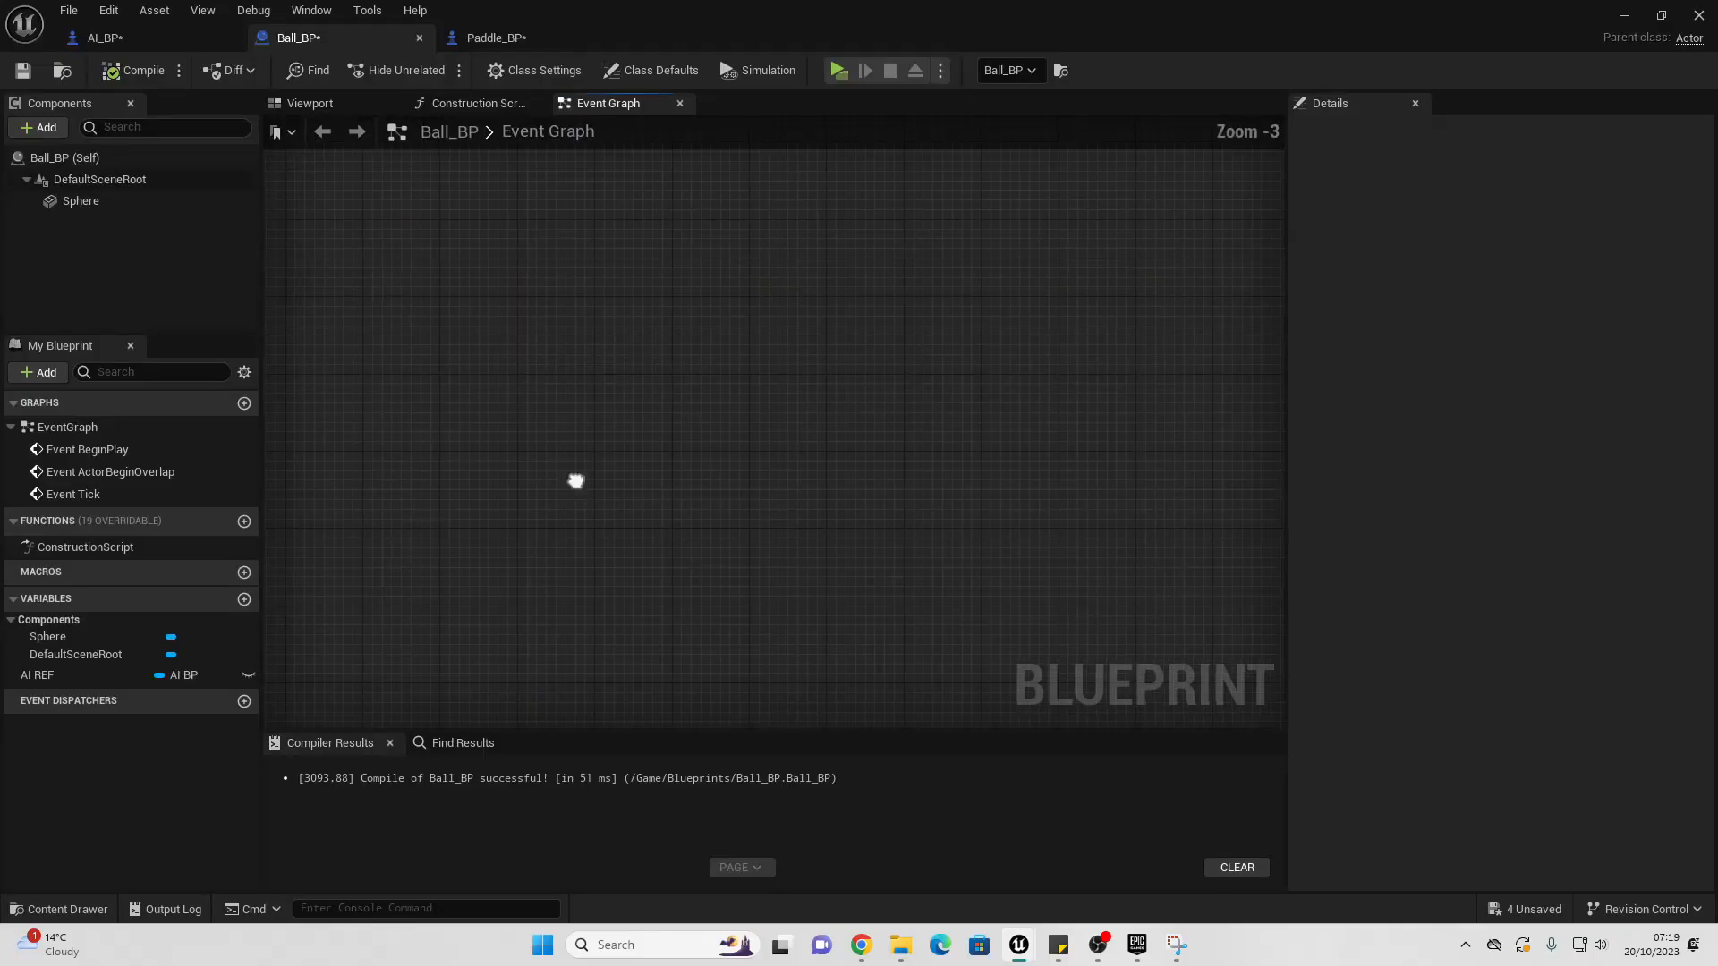
pyautogui.rightClick(514, 499)
pyautogui.write('event hit')
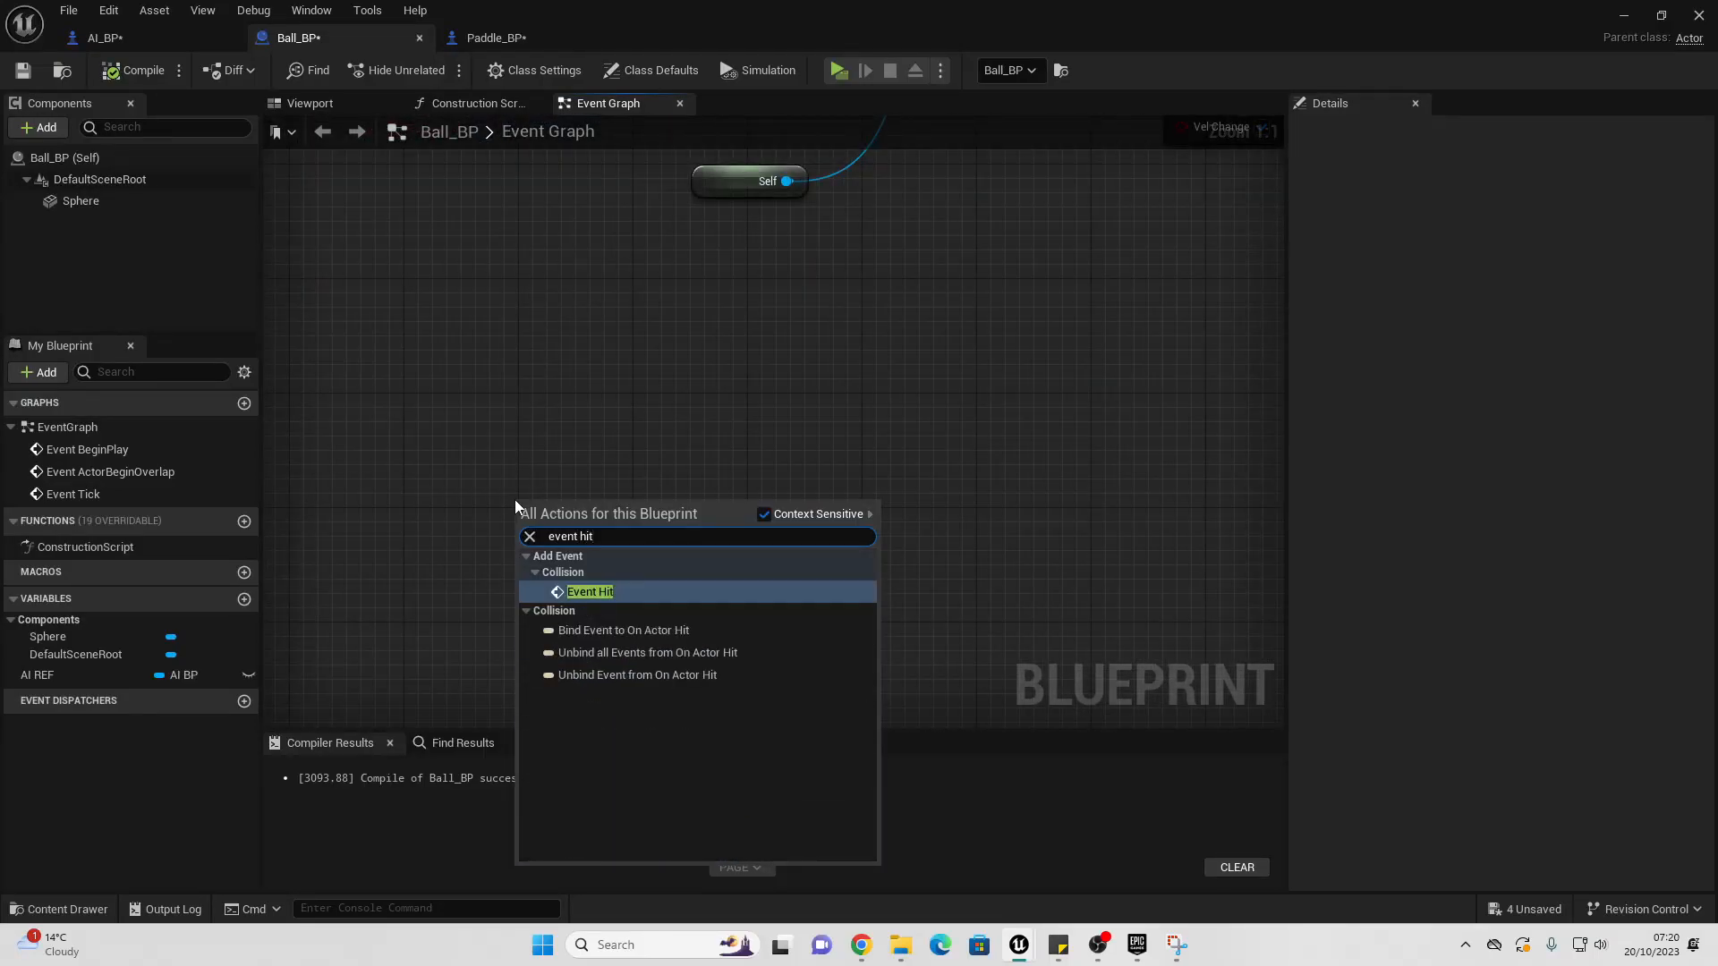
pyautogui.press('Return')
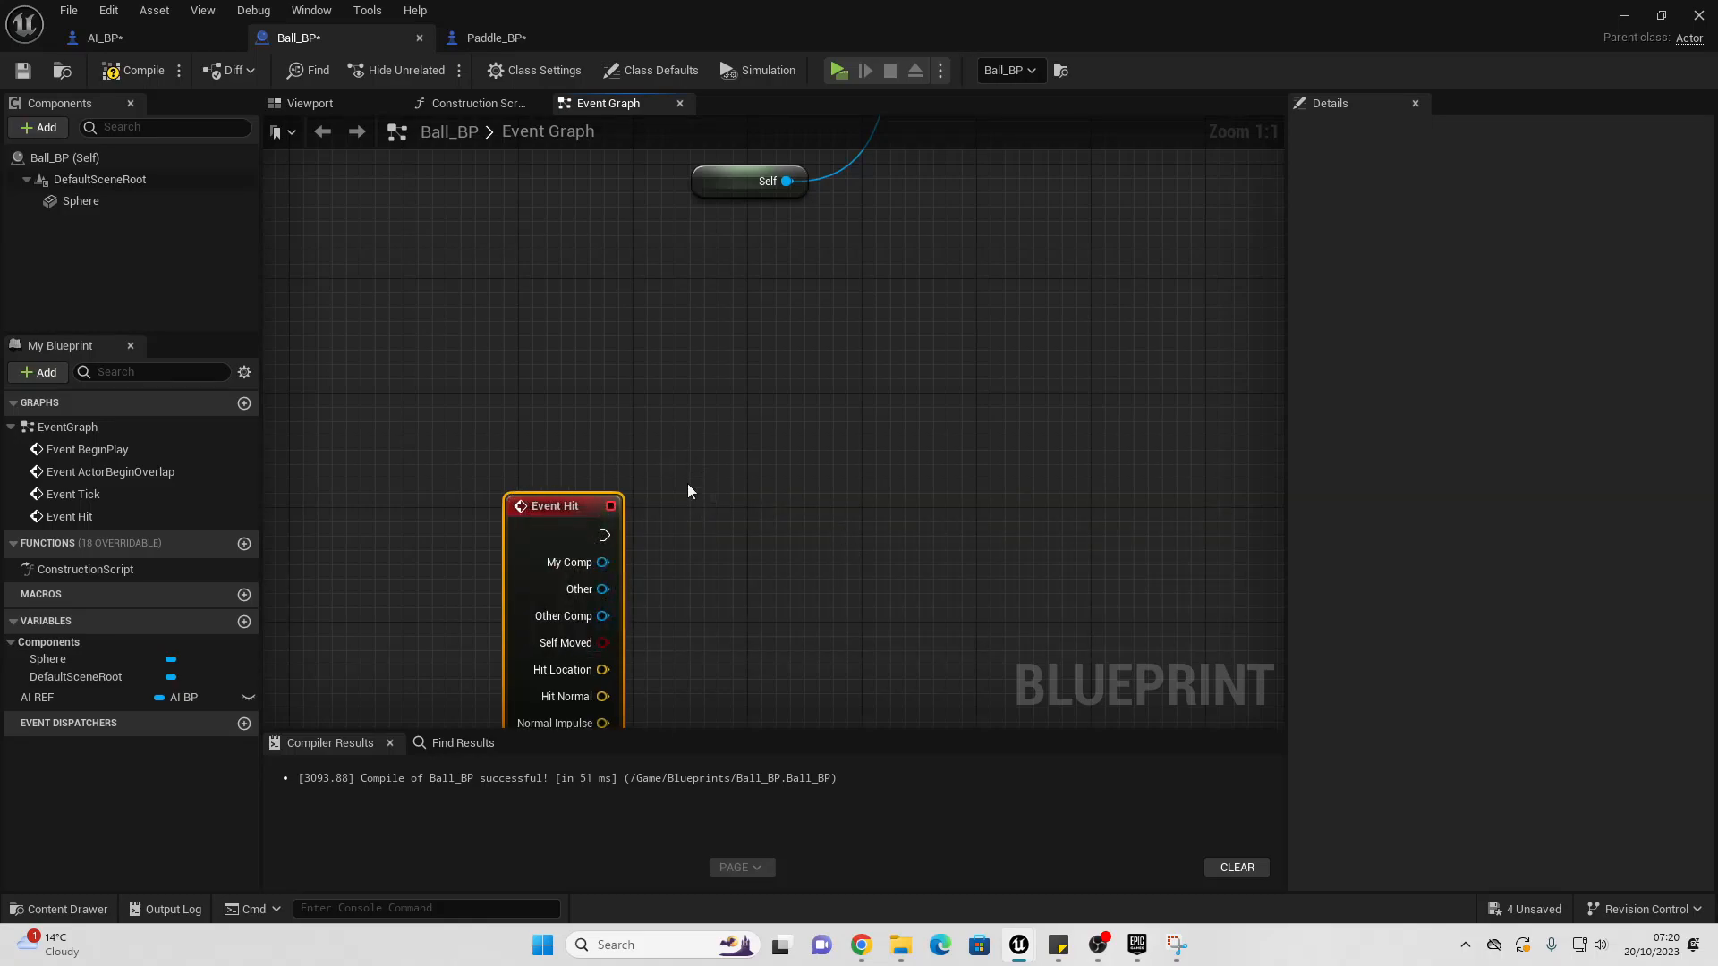
pyautogui.moveTo(688, 491); pyautogui.dragTo(627, 357, button='right')
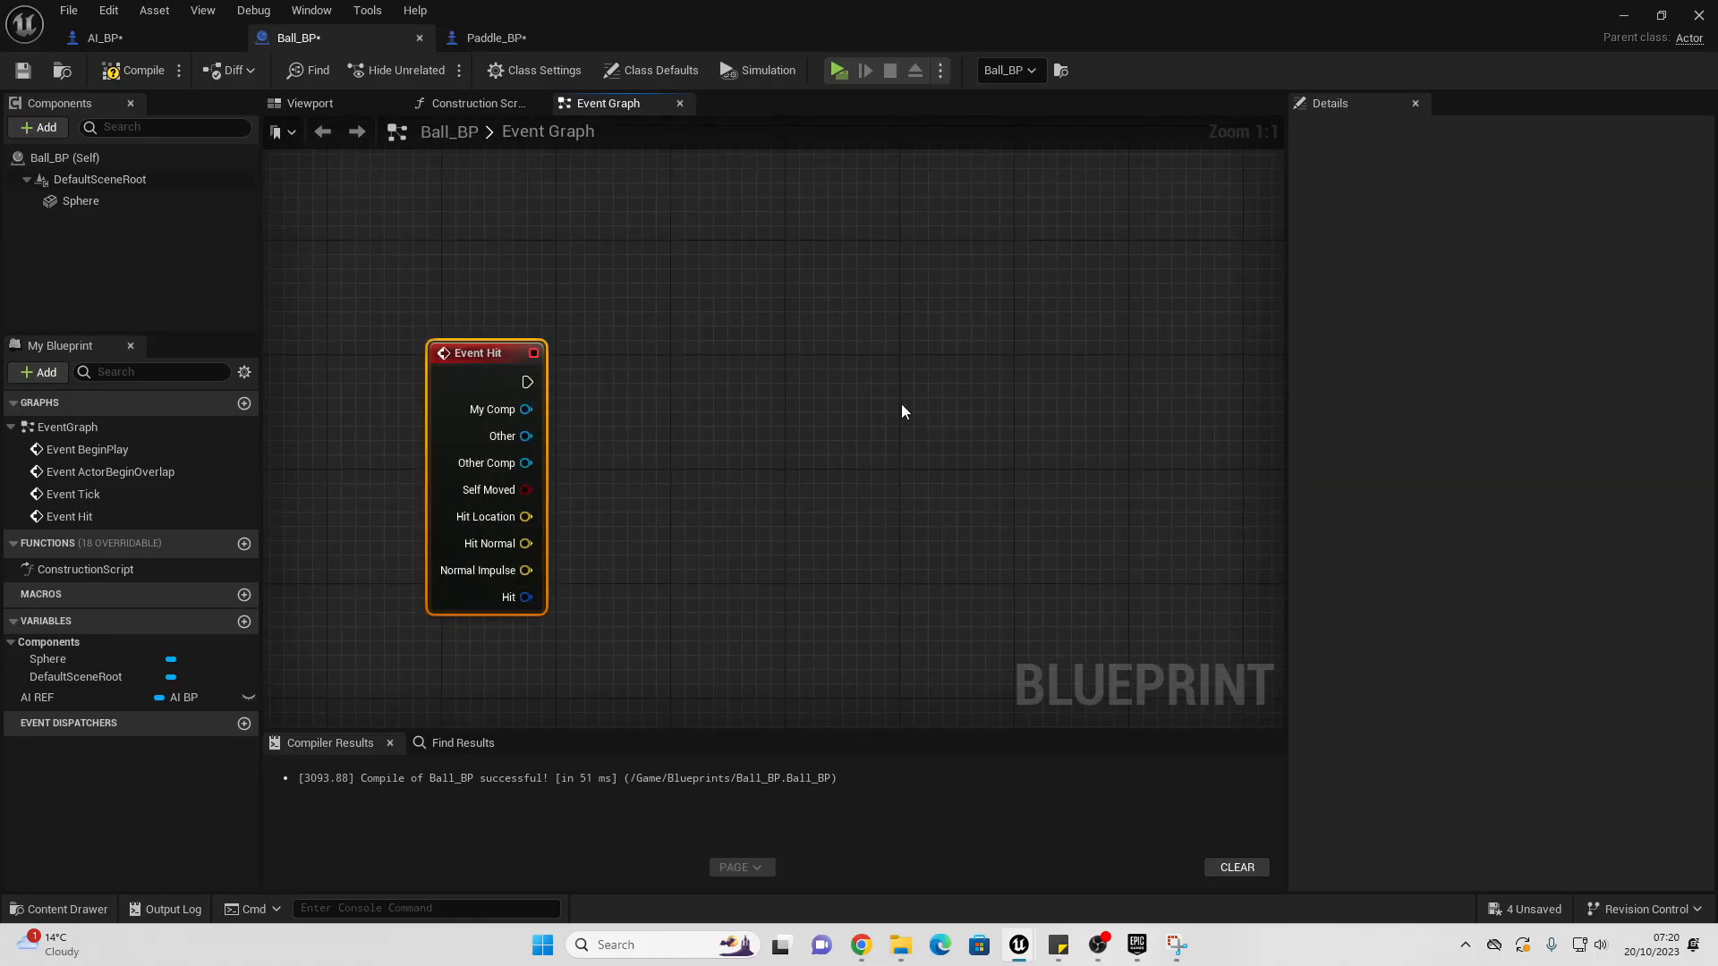
# Step: Check that Simulation Generates Hit Events is enabled in the collision settings of the ball's Sphere component
pyautogui.click(84, 200)
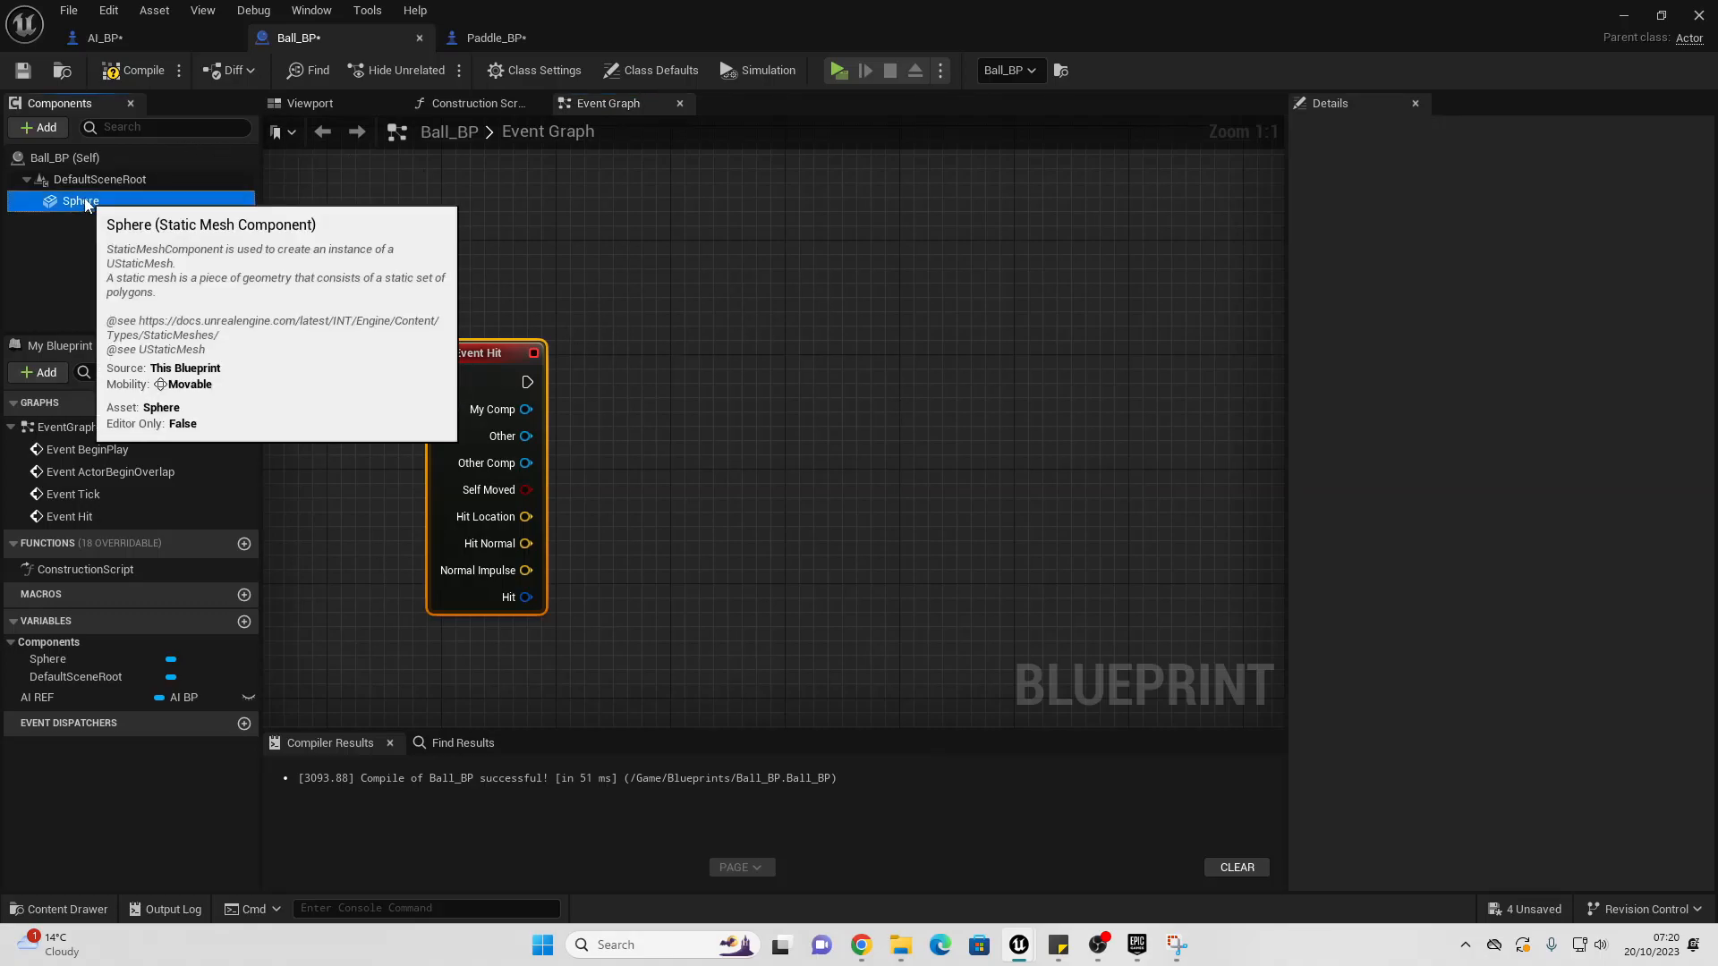
pyautogui.scroll(-10, 1529, 628)
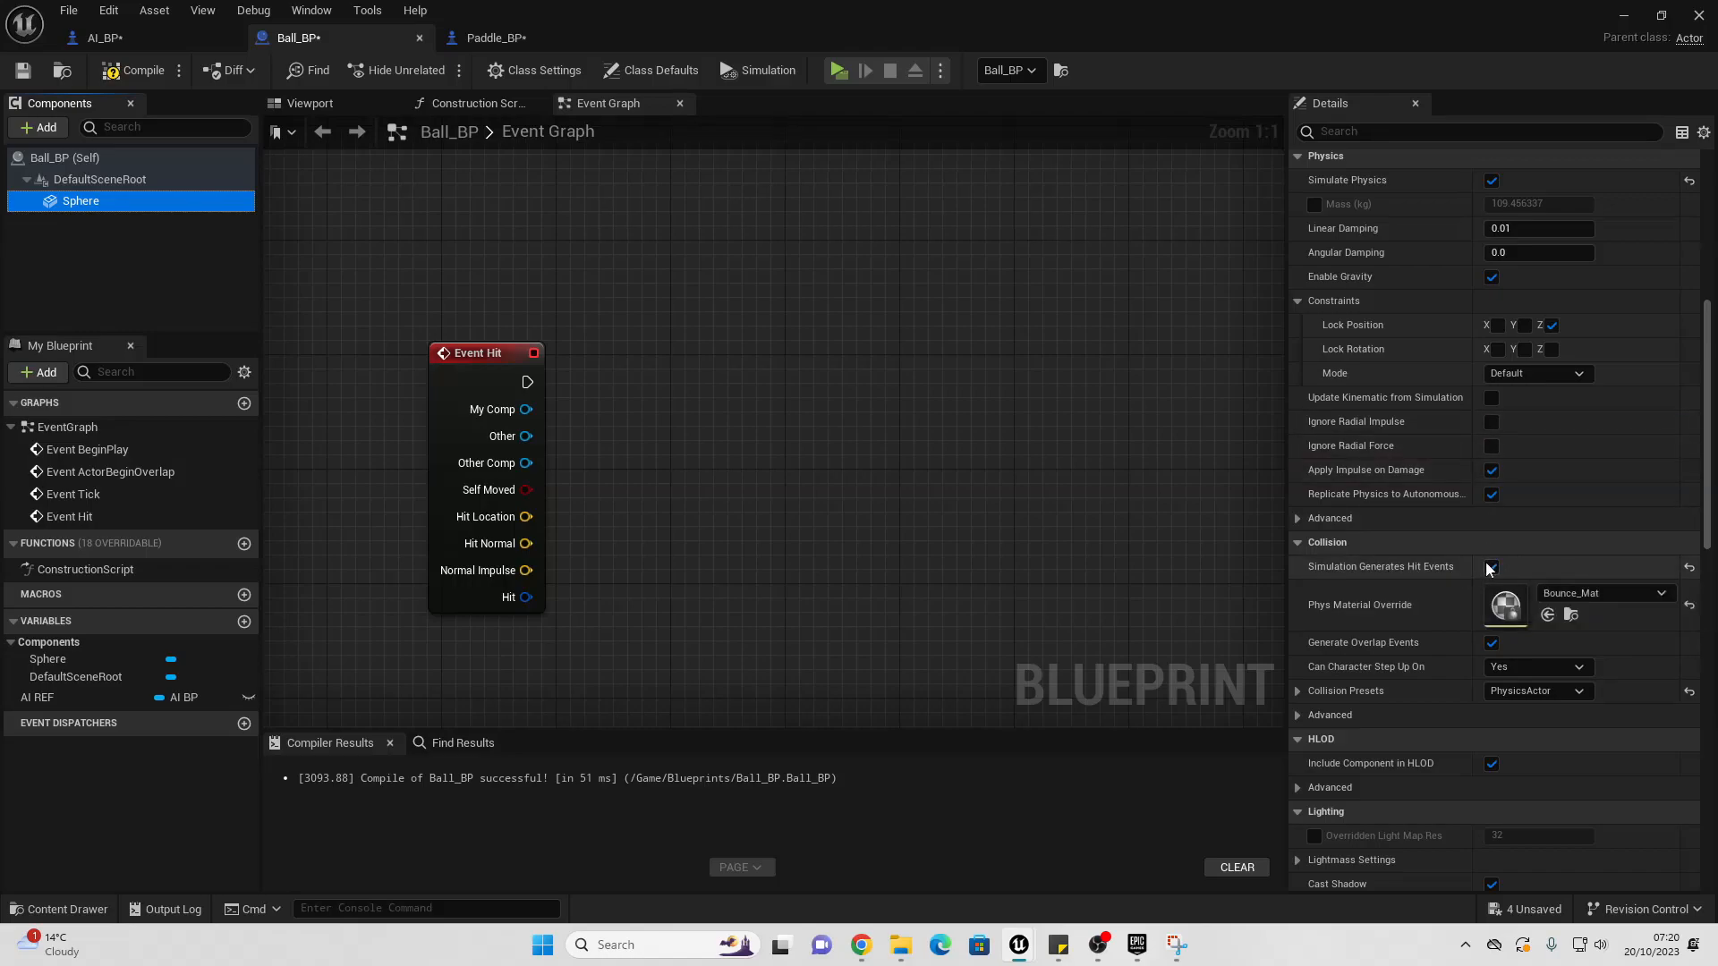
pyautogui.click(1491, 569)
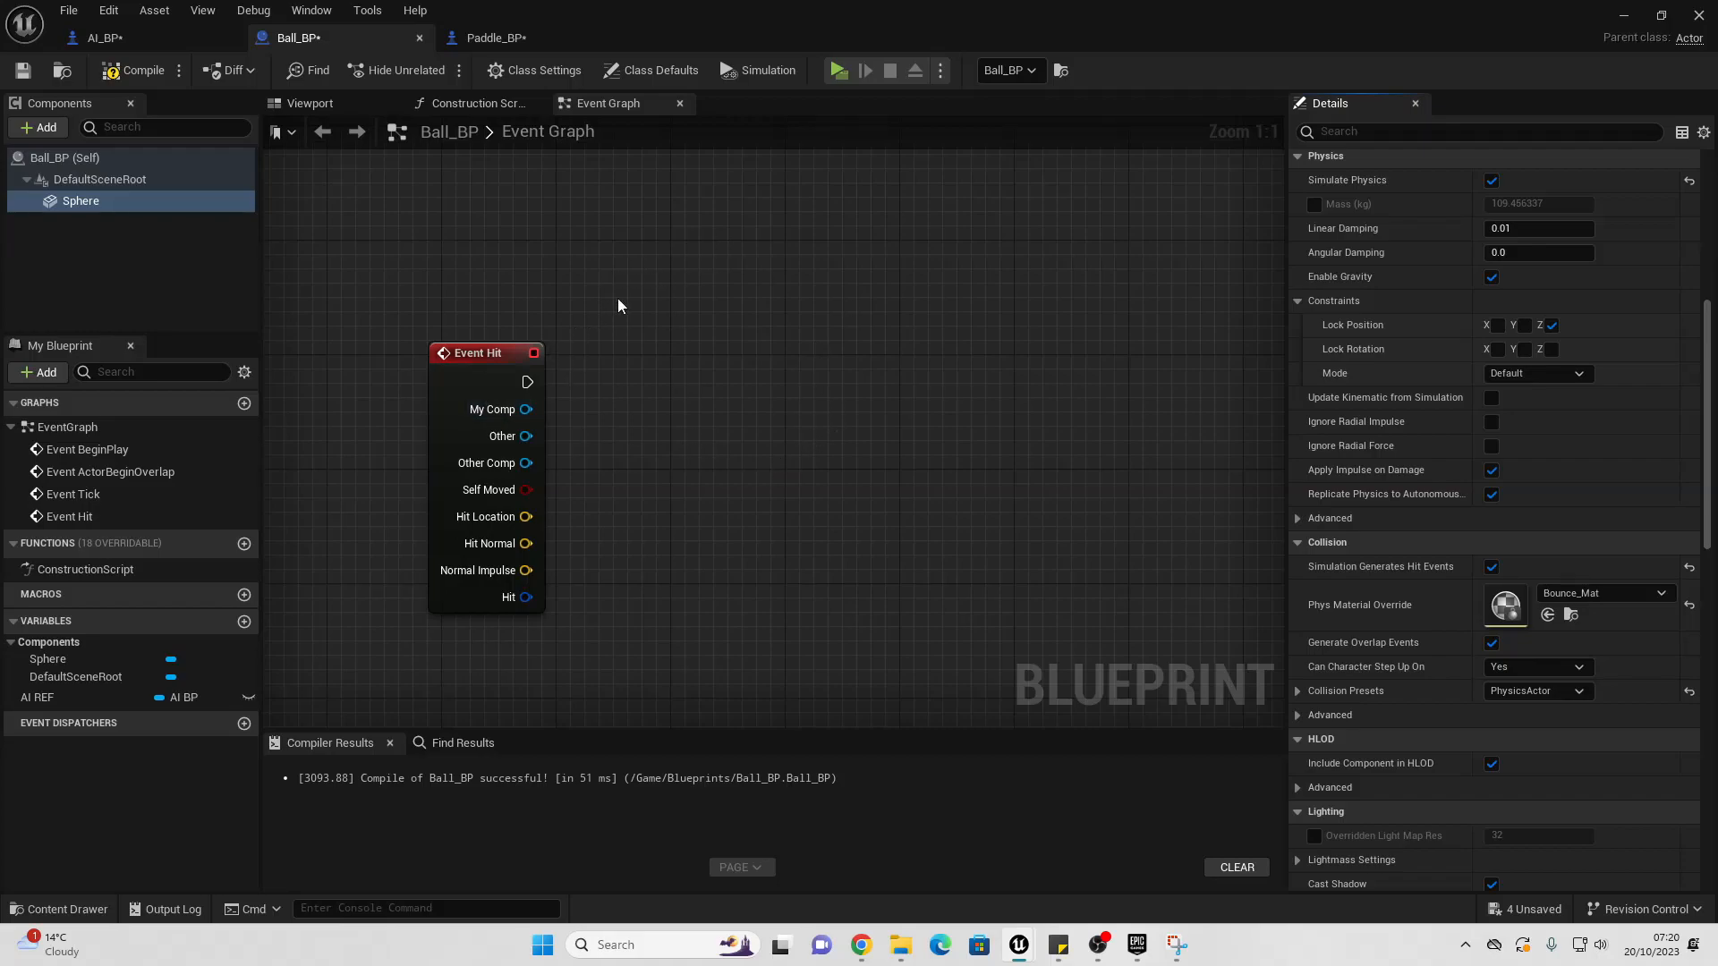
# Step: Create a float variable named Ballspeed in Ball_BP, compile, and set its default value to 1000
pyautogui.moveTo(770, 442); pyautogui.dragTo(677, 421, button='right')
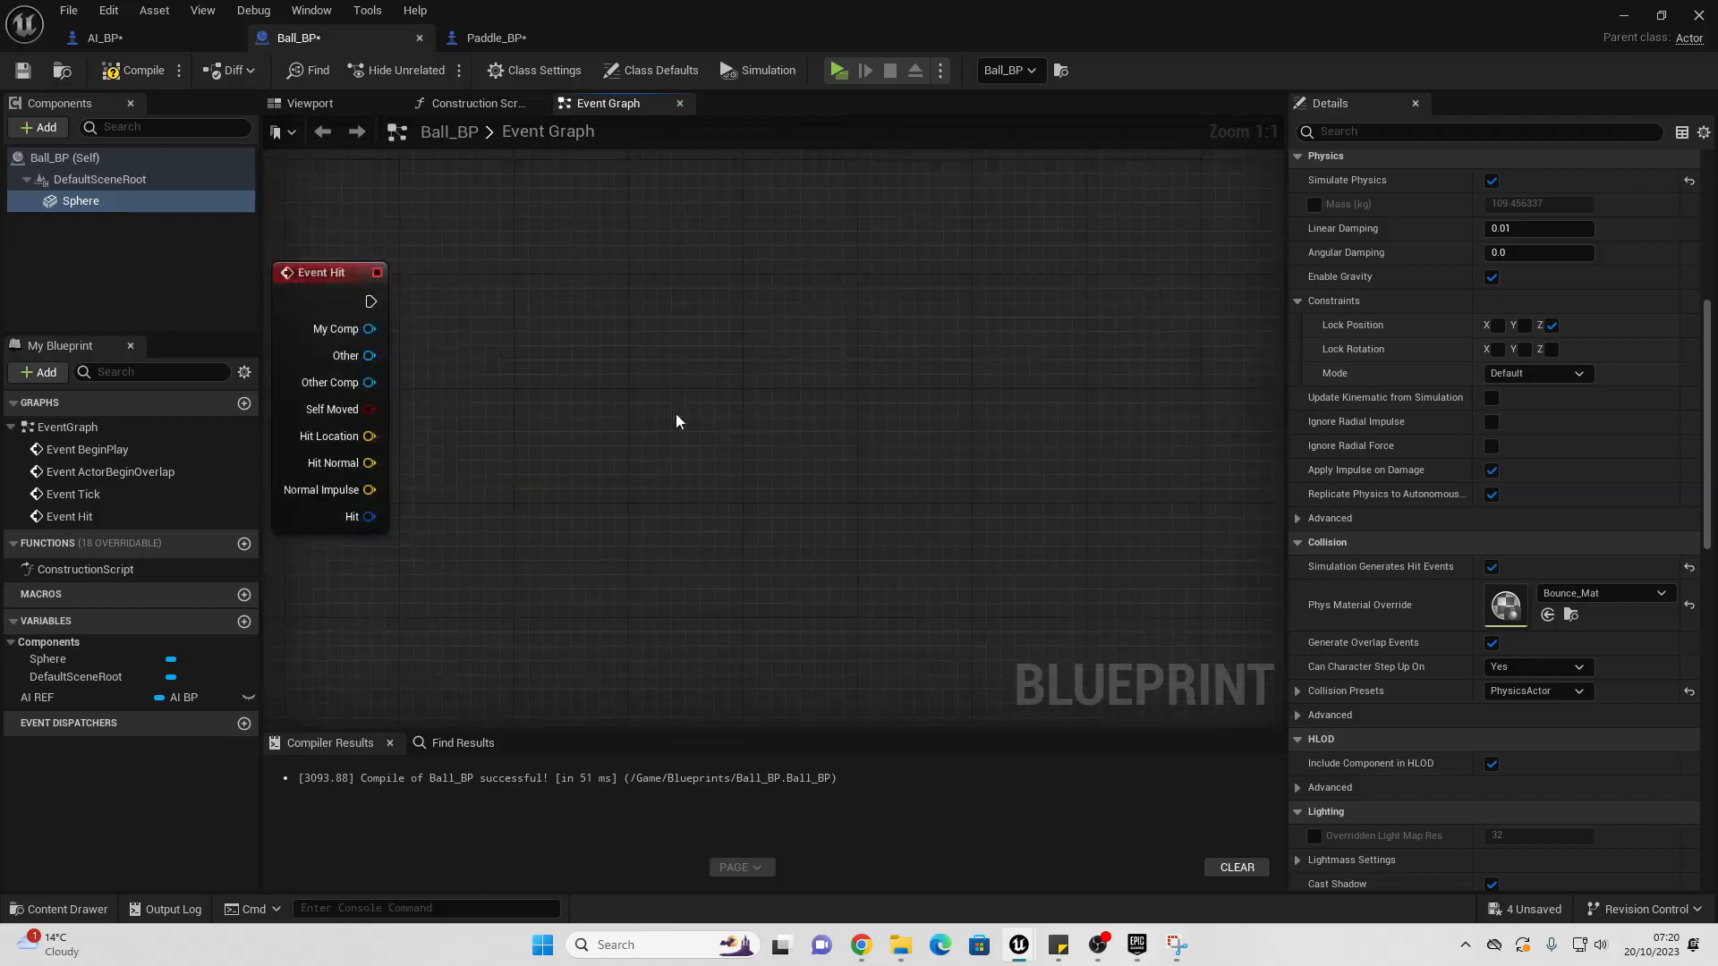
pyautogui.click(244, 623)
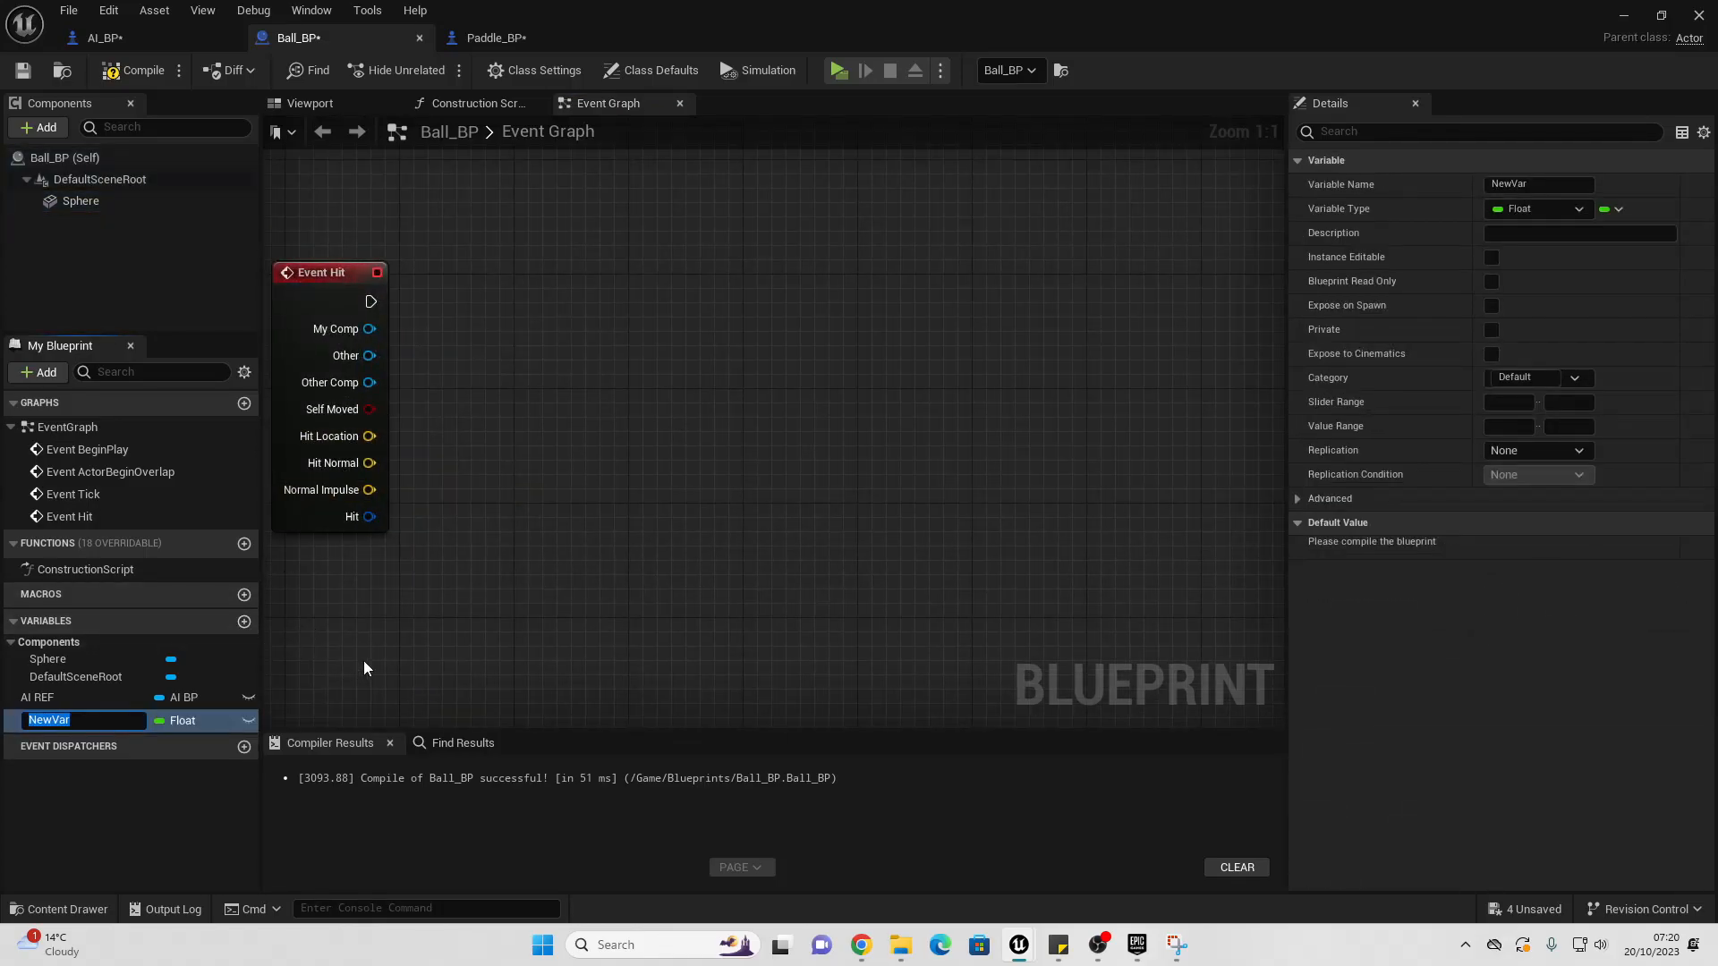
pyautogui.write('Ballspeed')
pyautogui.press('Return')
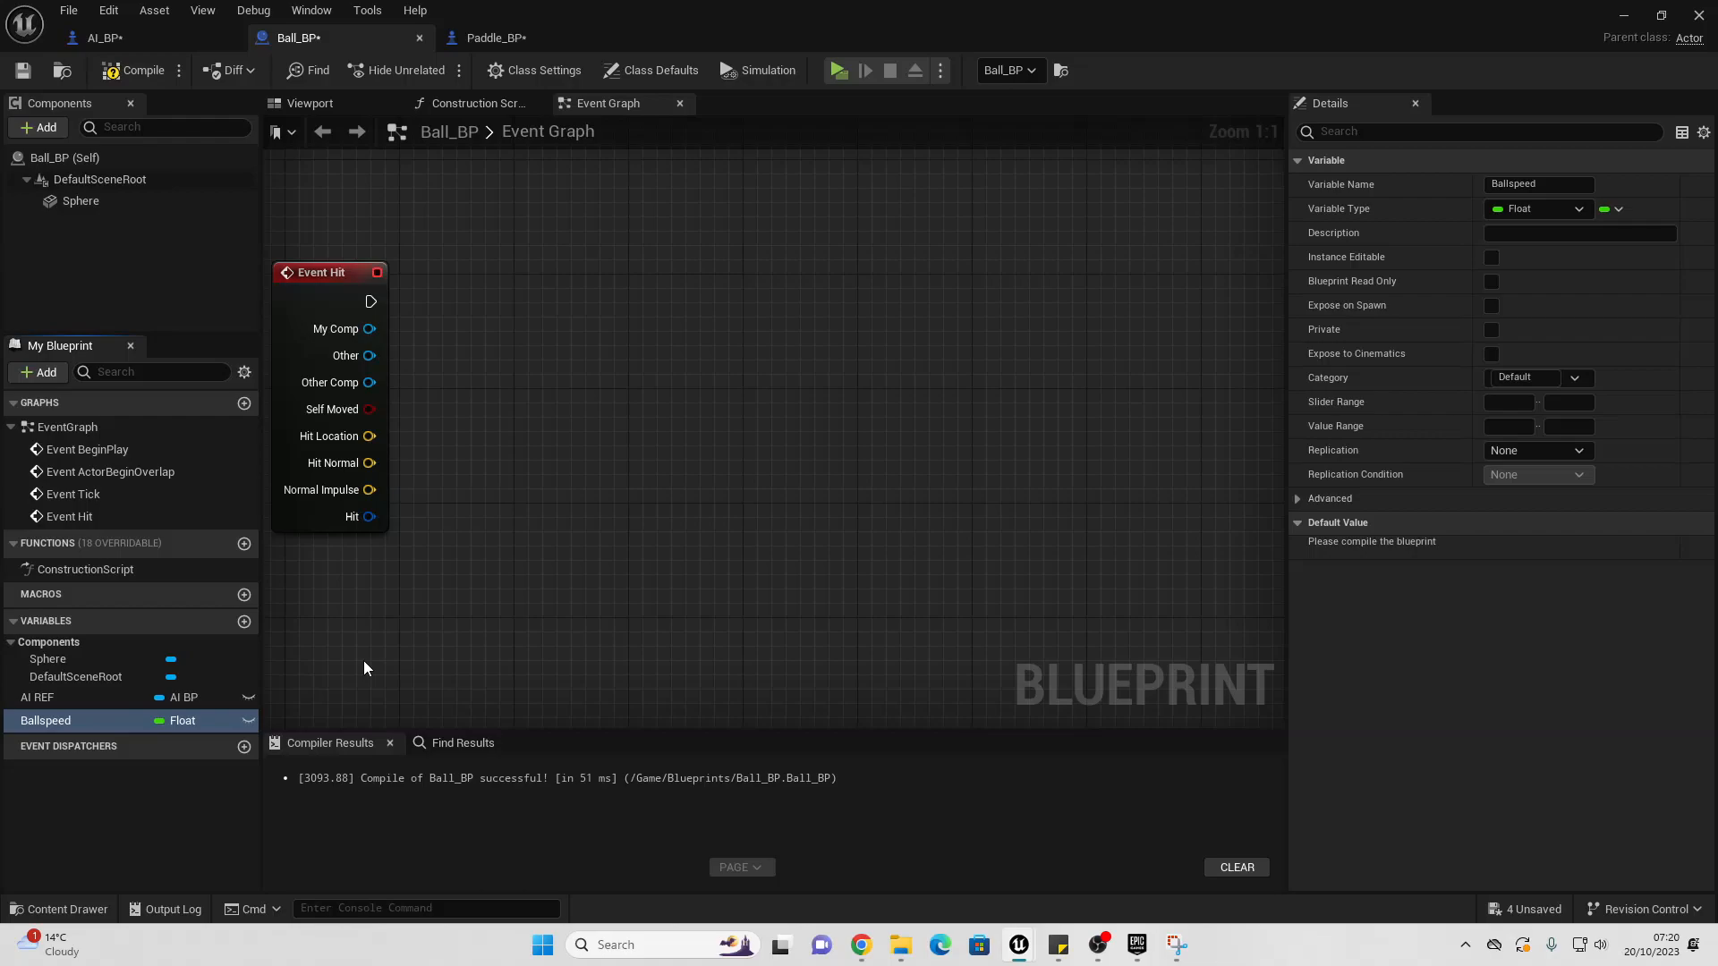
pyautogui.click(1534, 209)
pyautogui.click(945, 333)
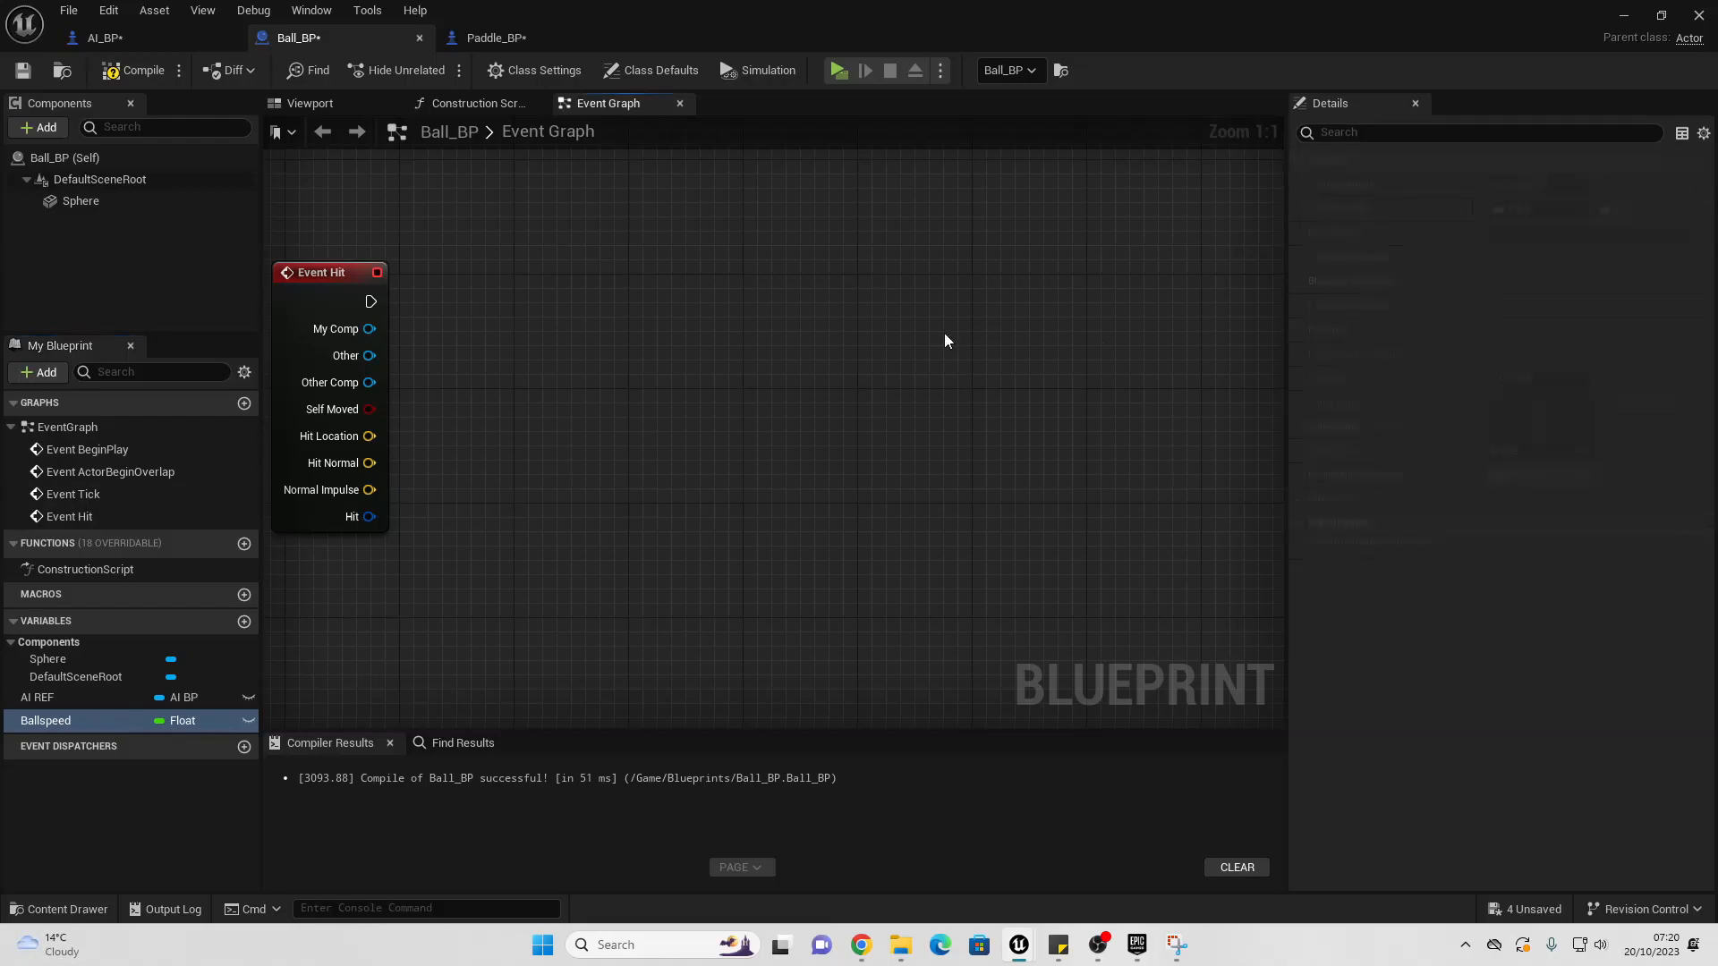
pyautogui.click(158, 72)
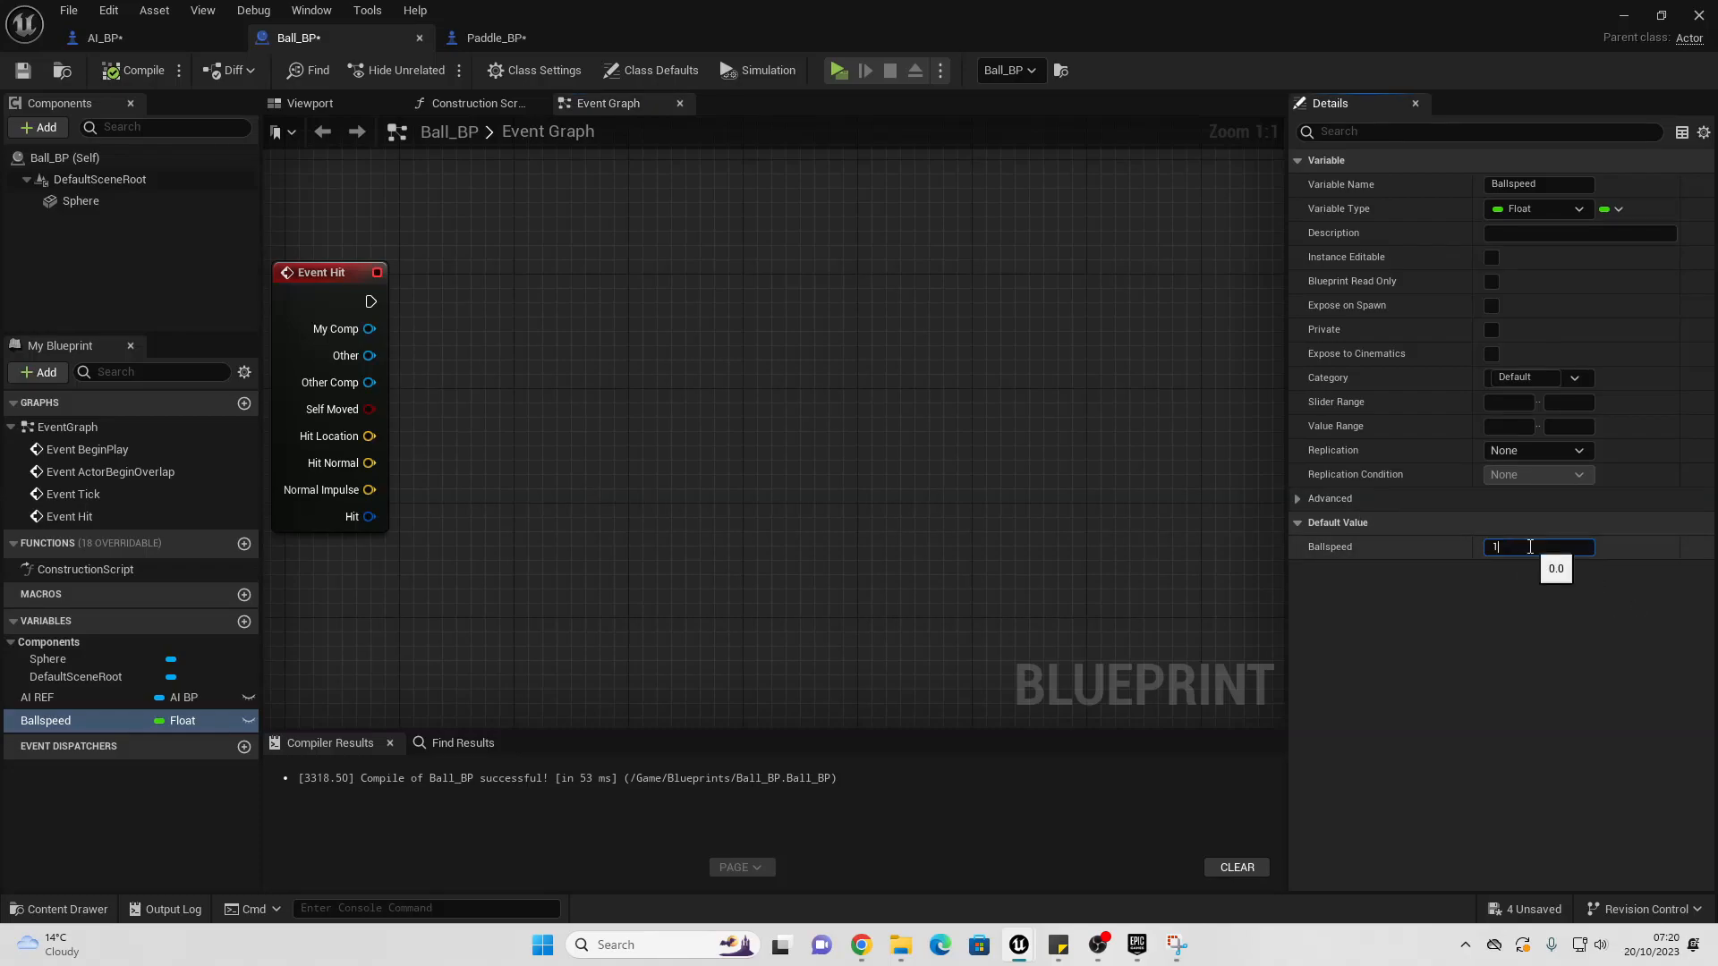
# Step: Examine the impulse values on the existing Add Impulse node, and return to the Event Hit node
pyautogui.scroll(-6, 696, 320)
pyautogui.moveTo(746, 229); pyautogui.dragTo(765, 461, button='right')
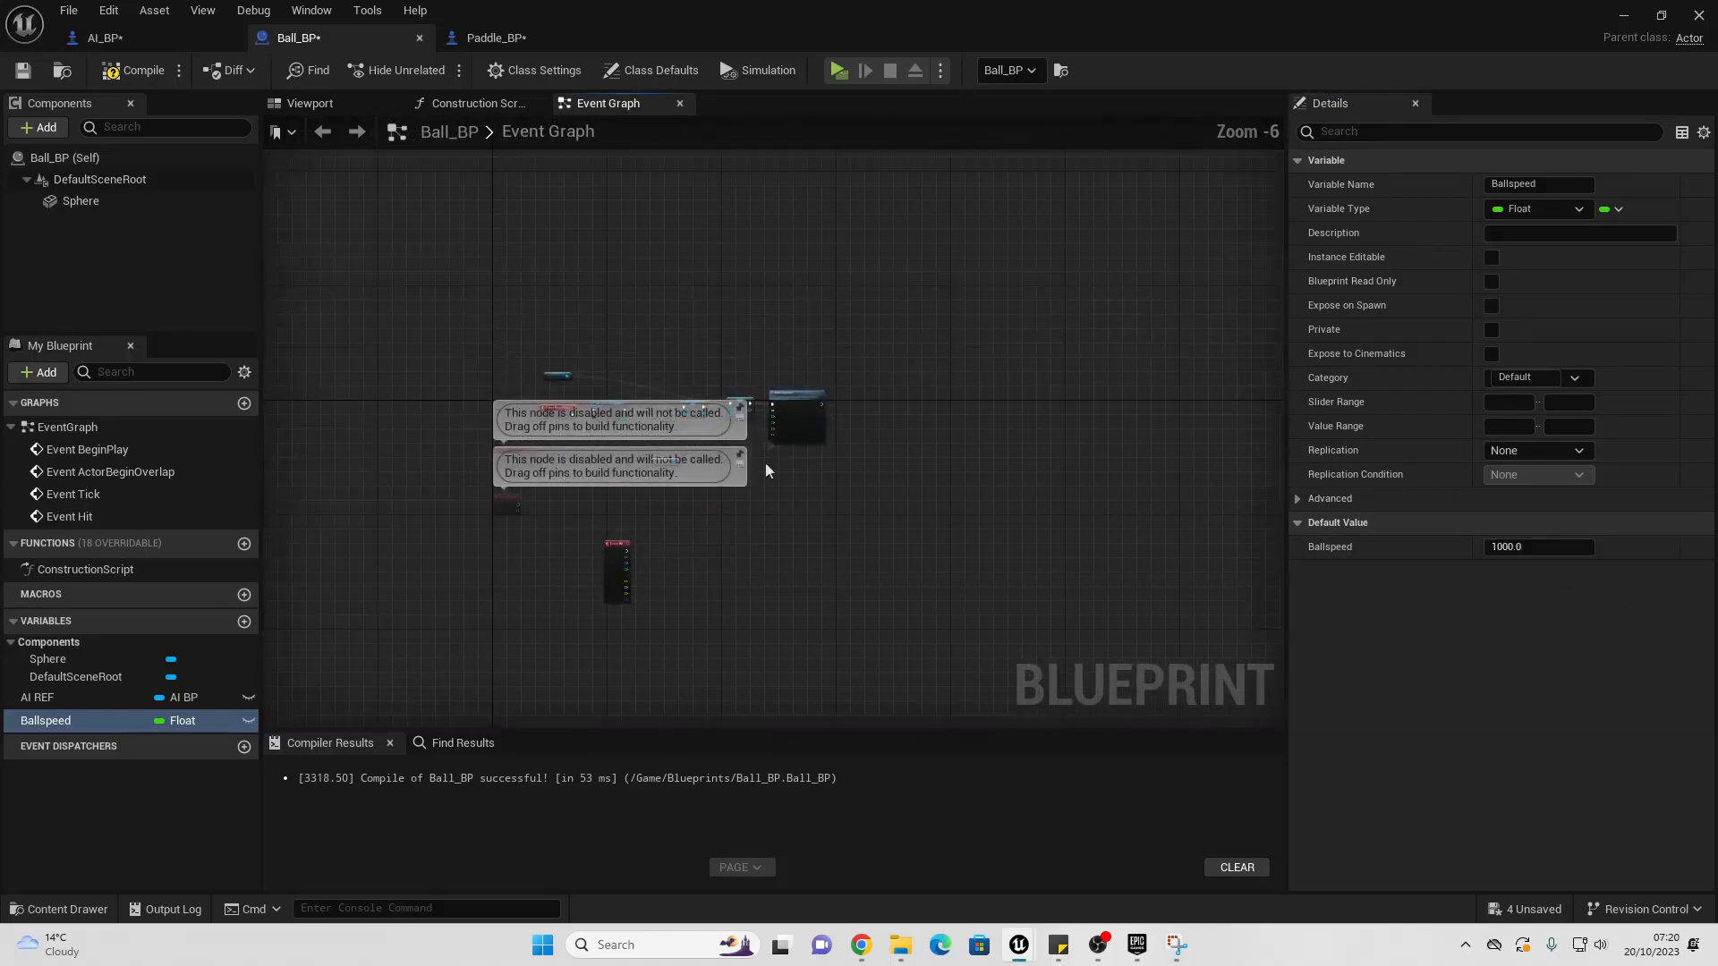
pyautogui.scroll(5, 766, 449)
pyautogui.moveTo(840, 313); pyautogui.dragTo(900, 292)
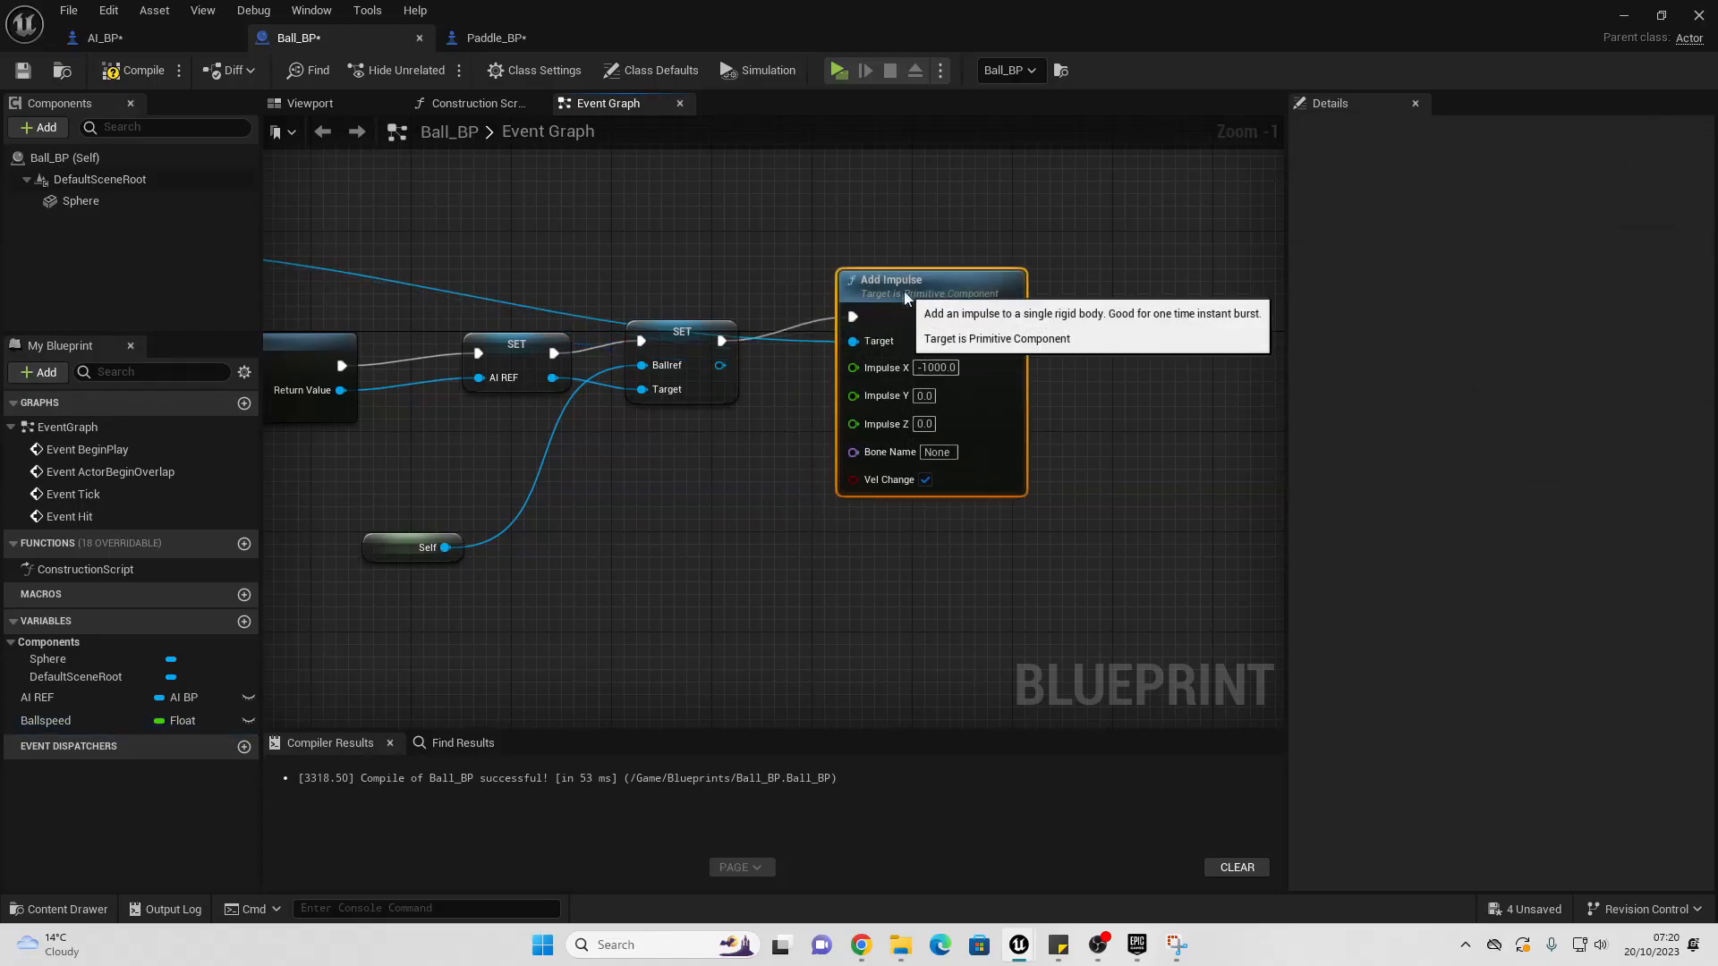
pyautogui.scroll(-2, 868, 443)
pyautogui.scroll(-3, 871, 449)
pyautogui.moveTo(724, 610); pyautogui.dragTo(725, 406, button='right')
pyautogui.scroll(5, 719, 419)
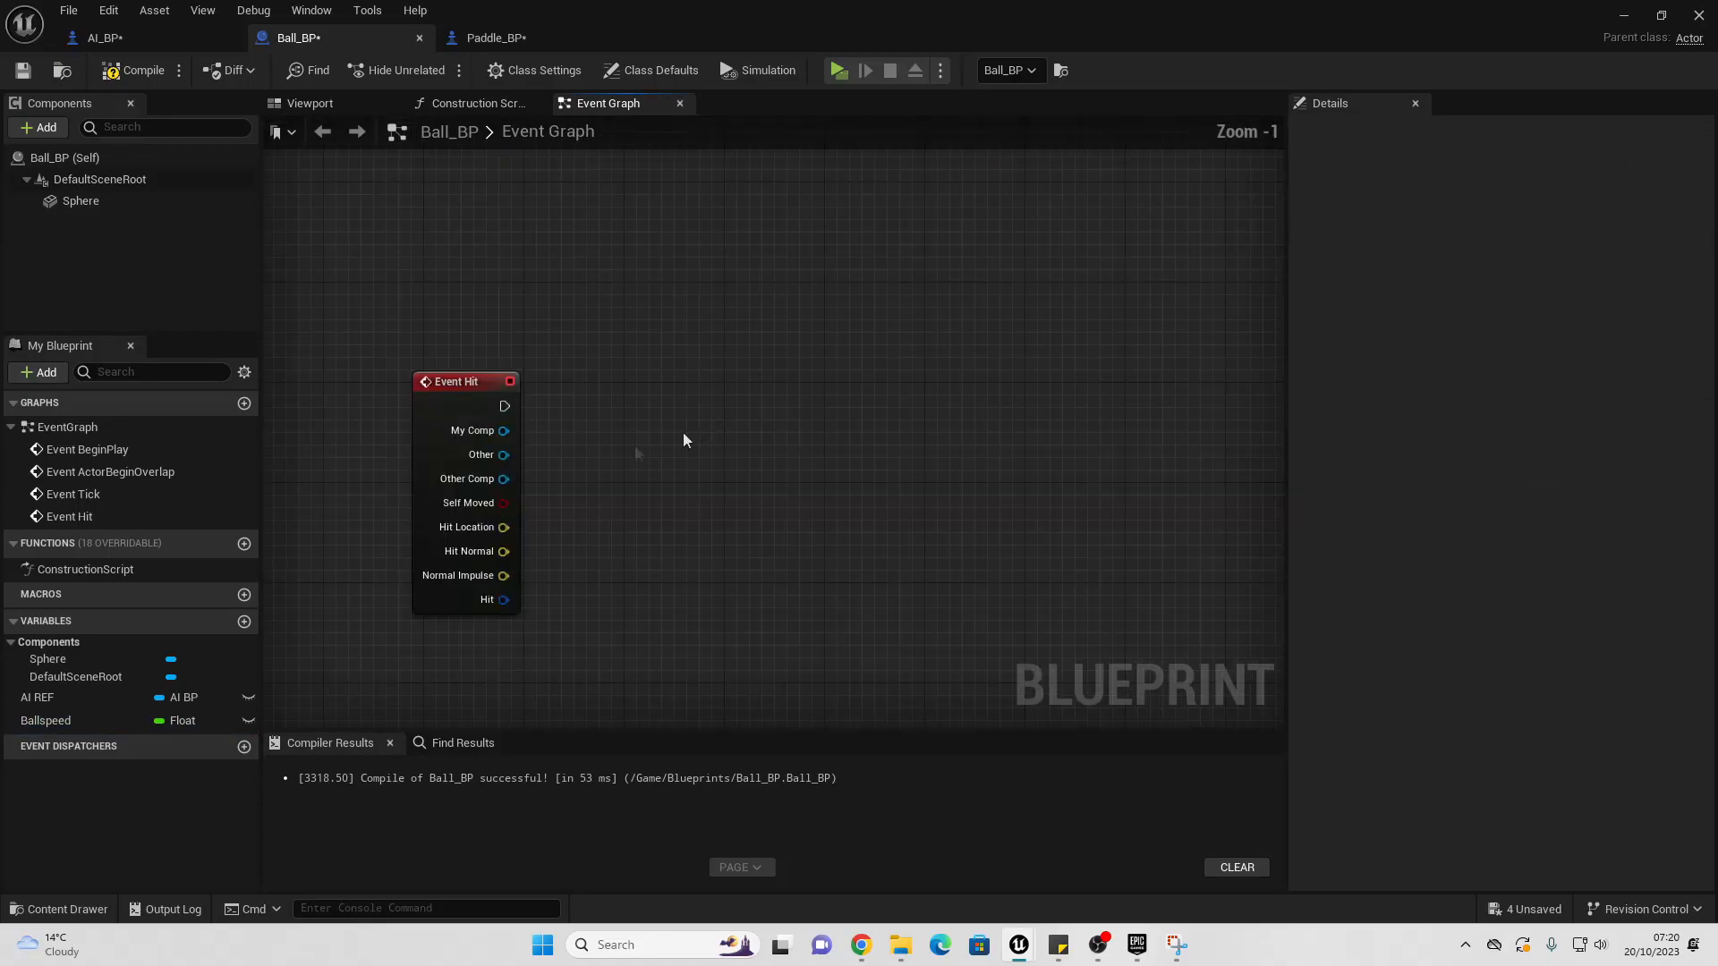
# Step: Place a Ballspeed getter near Event Hit and feed it into an Add node that adds 30
pyautogui.moveTo(40, 720); pyautogui.dragTo(687, 392)
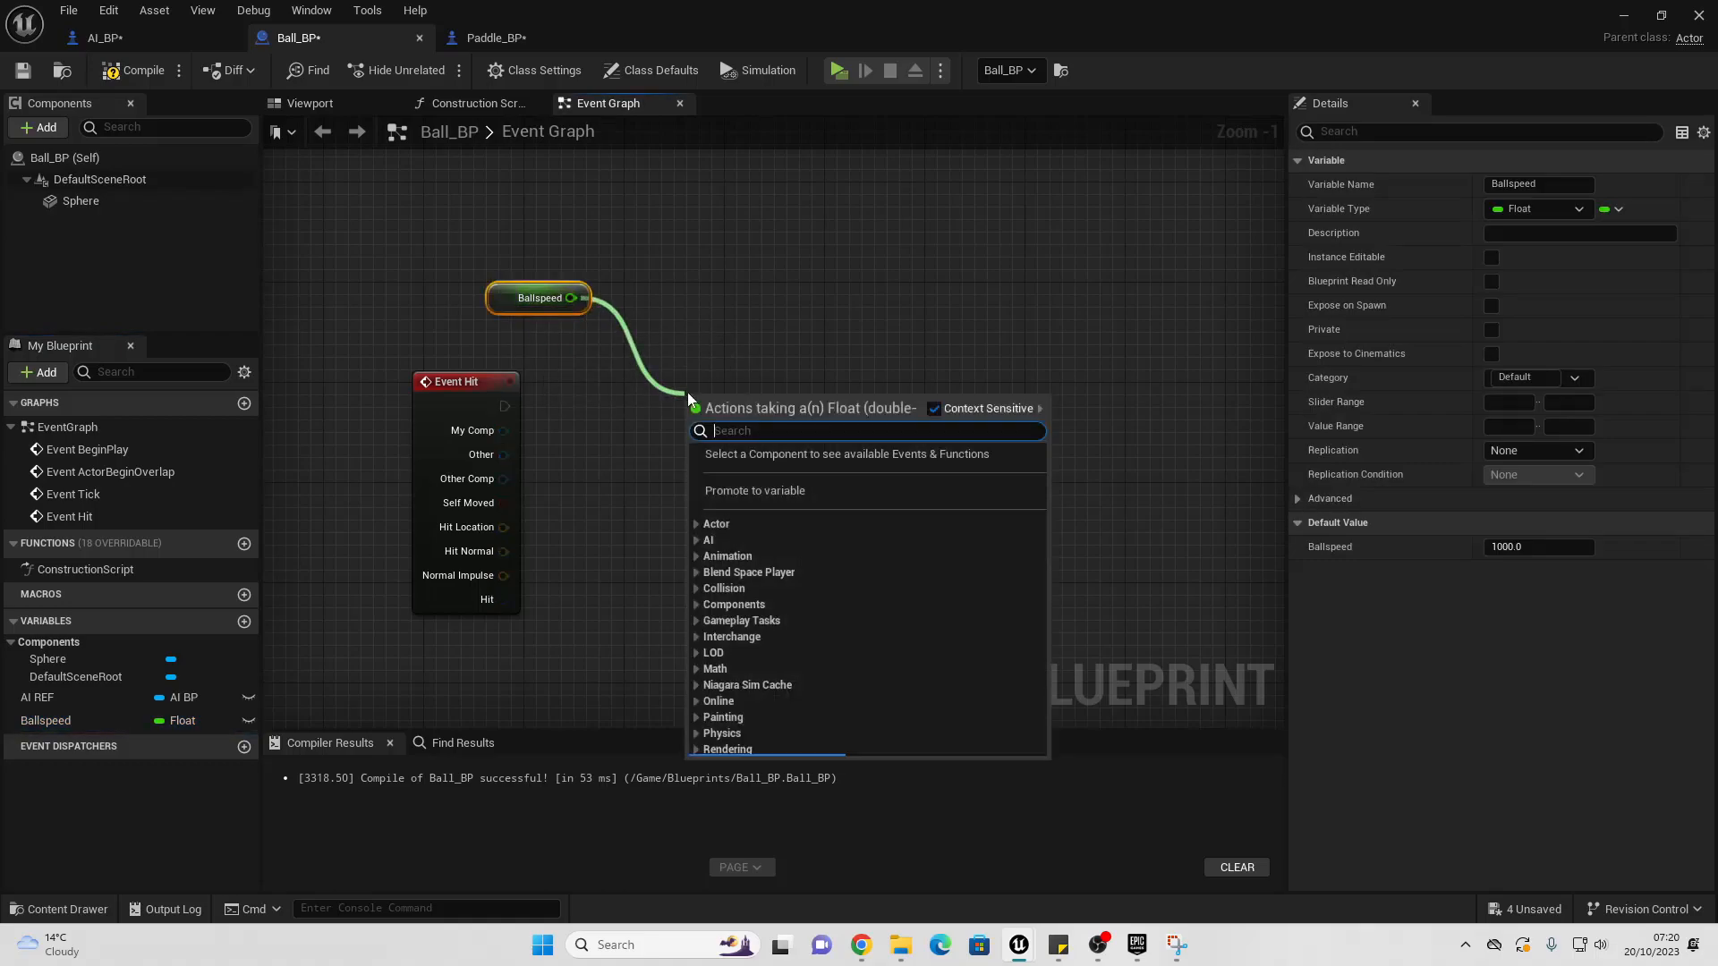
pyautogui.write('add')
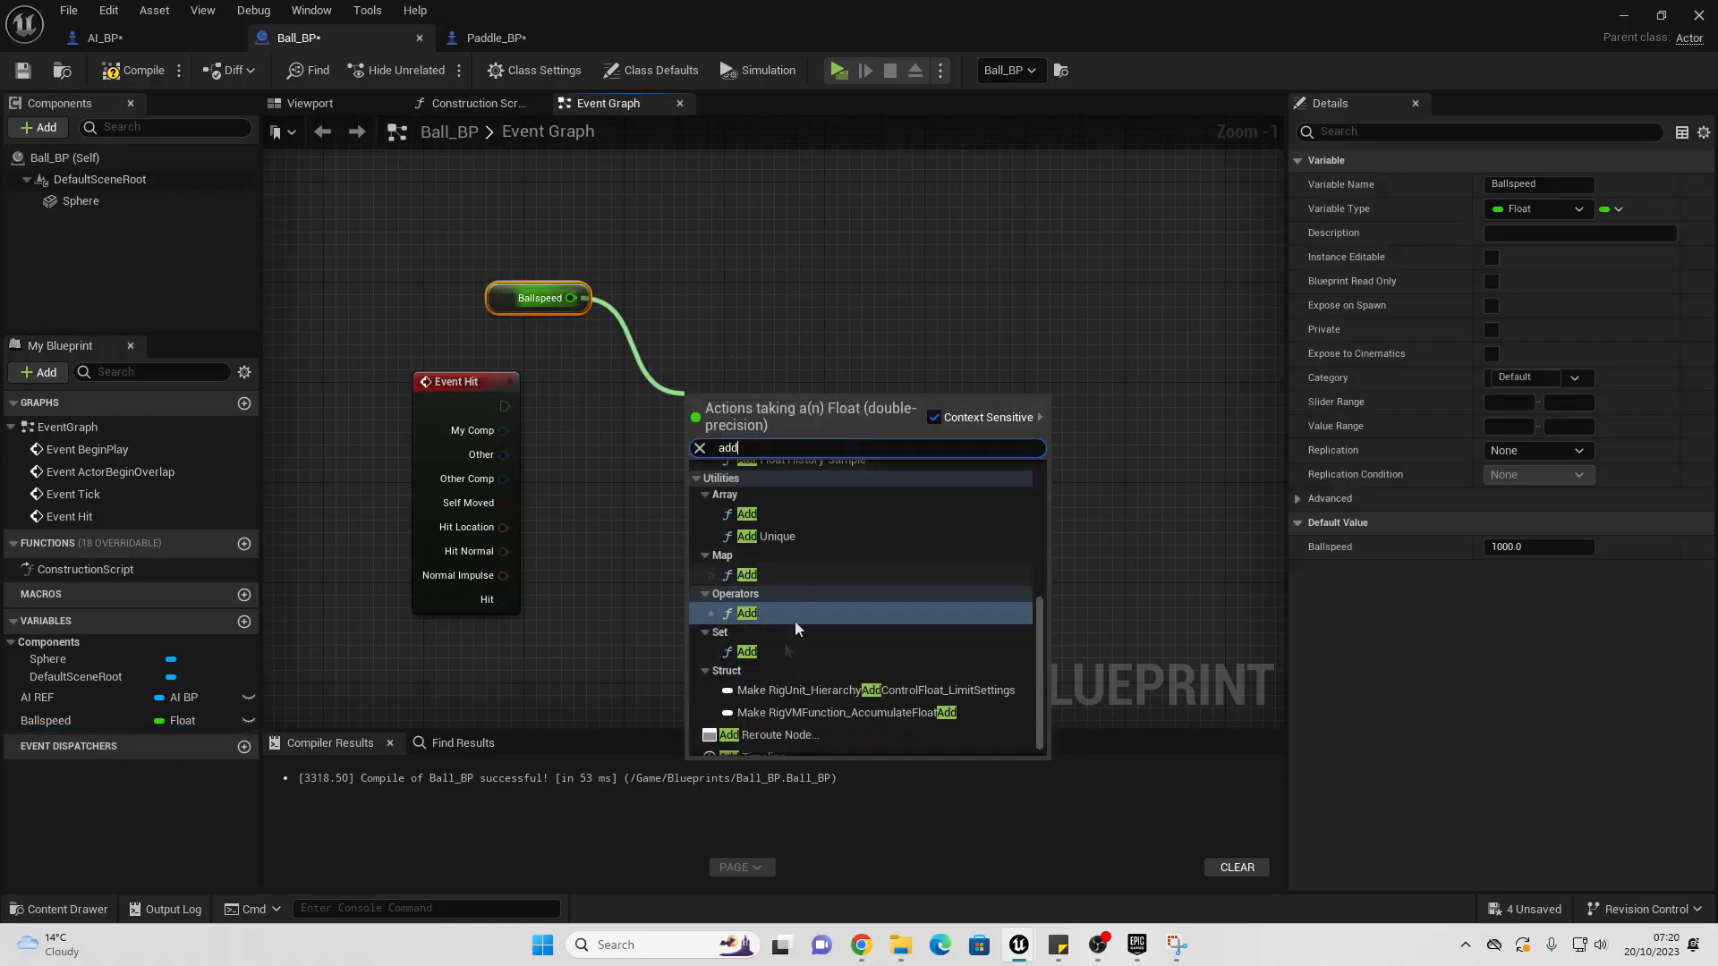
pyautogui.click(758, 601)
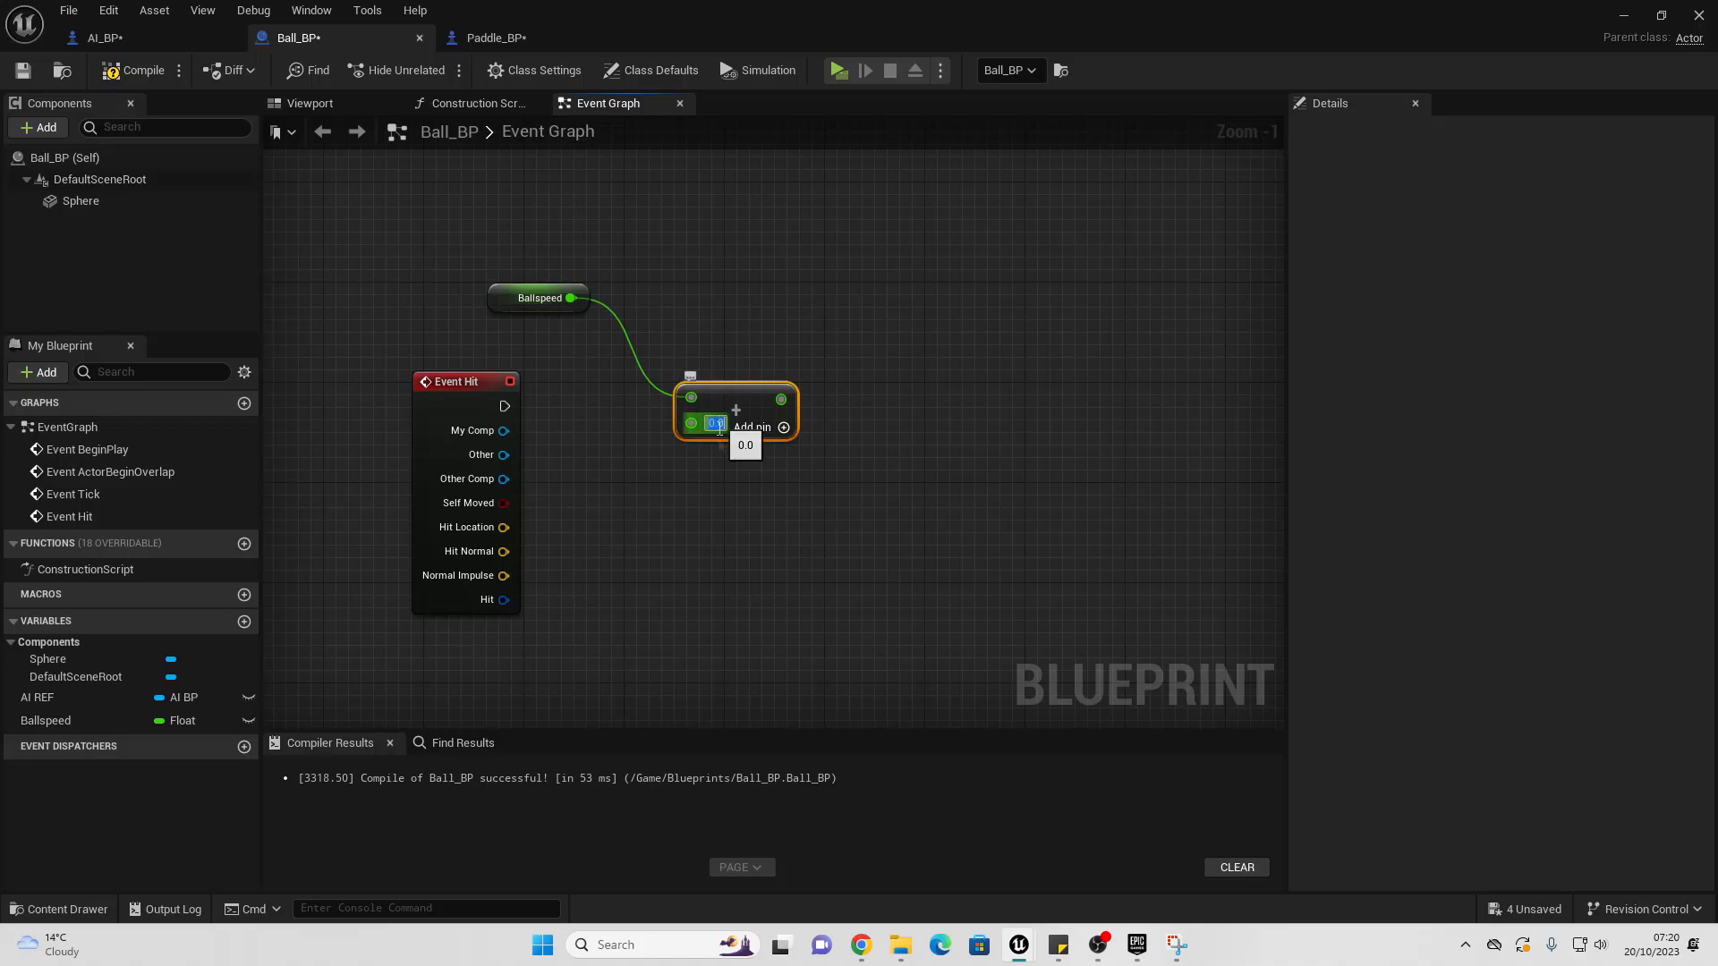
pyautogui.write('30')
pyautogui.press('Return')
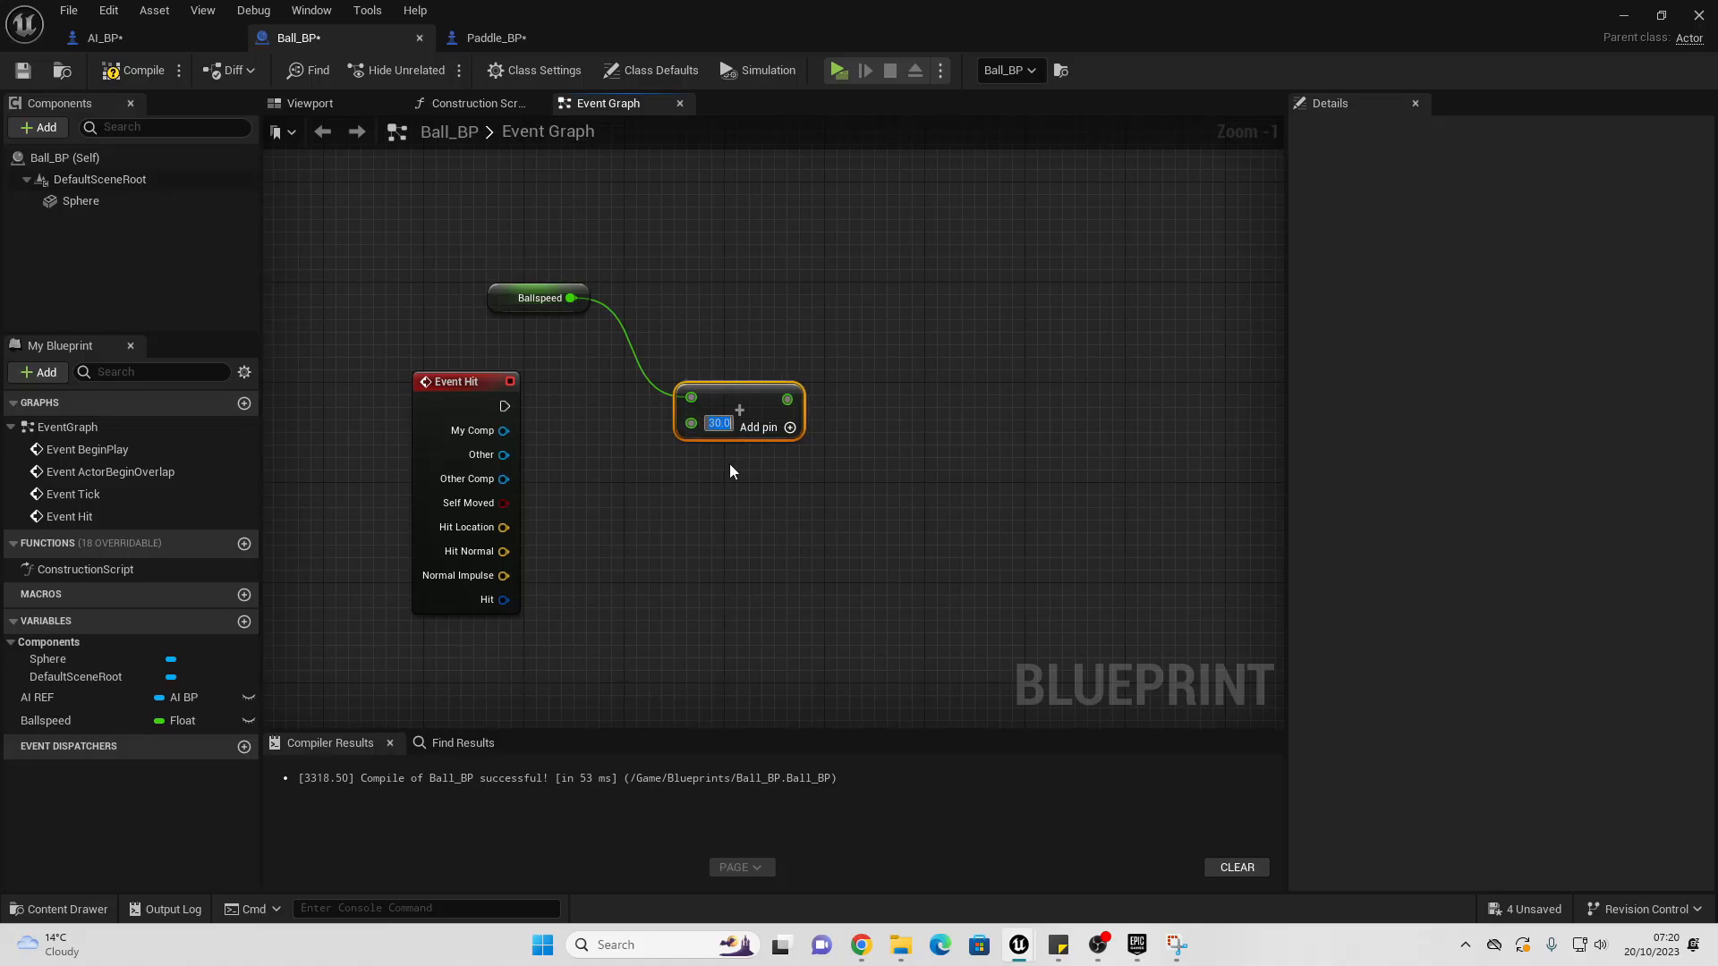
# Step: Add a Set Ballspeed node that takes the sum as its value and is executed by Event Hit
pyautogui.moveTo(102, 716); pyautogui.dragTo(706, 366)
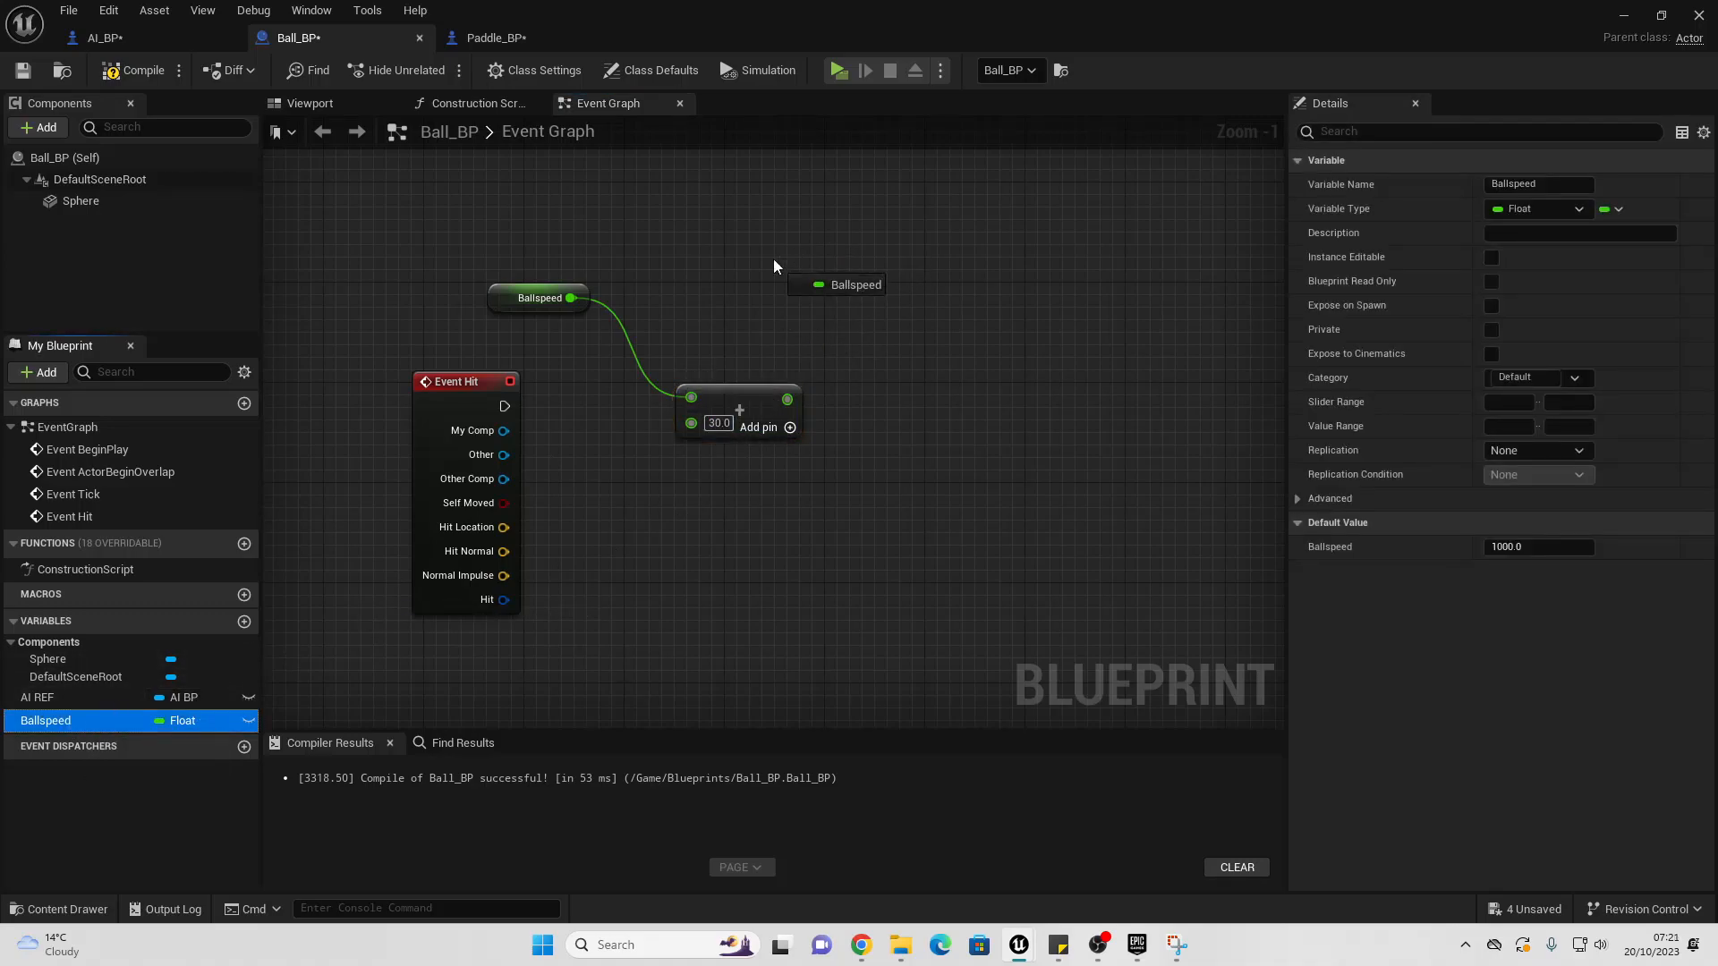
pyautogui.moveTo(774, 266); pyautogui.dragTo(893, 365)
pyautogui.click(822, 312)
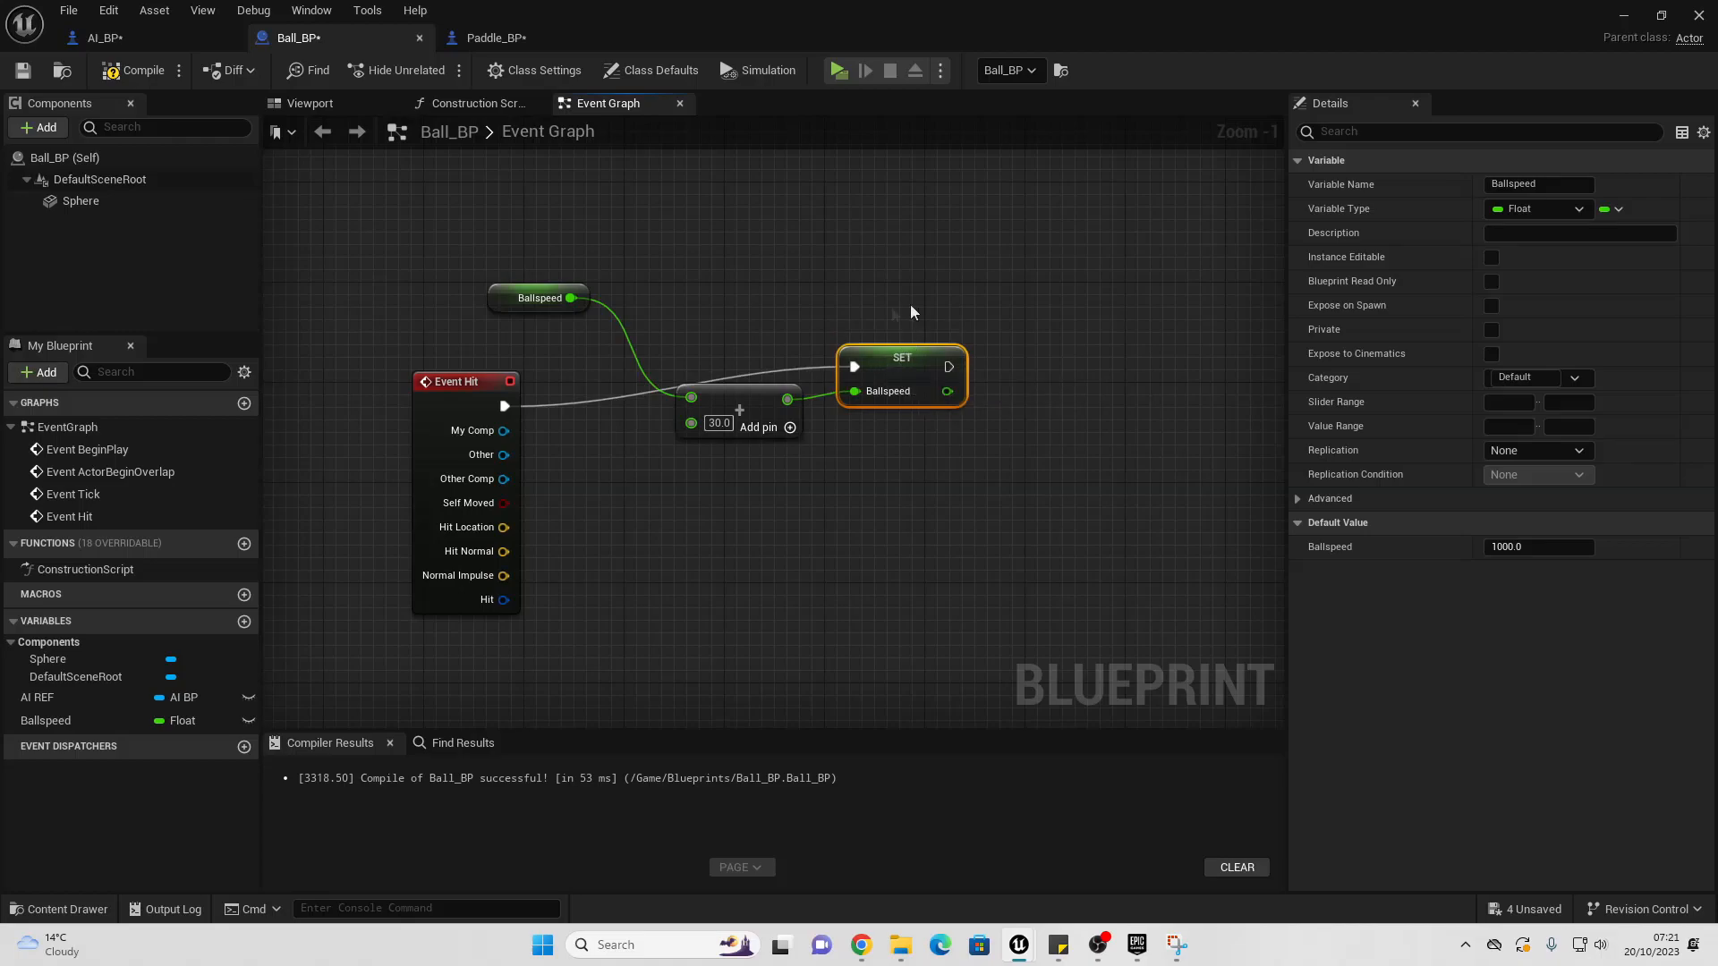
# Step: Add a Get Physics Linear Velocity node targeting the Sphere component and execute it after Set Ballspeed
pyautogui.moveTo(1056, 399); pyautogui.dragTo(887, 397, button='right')
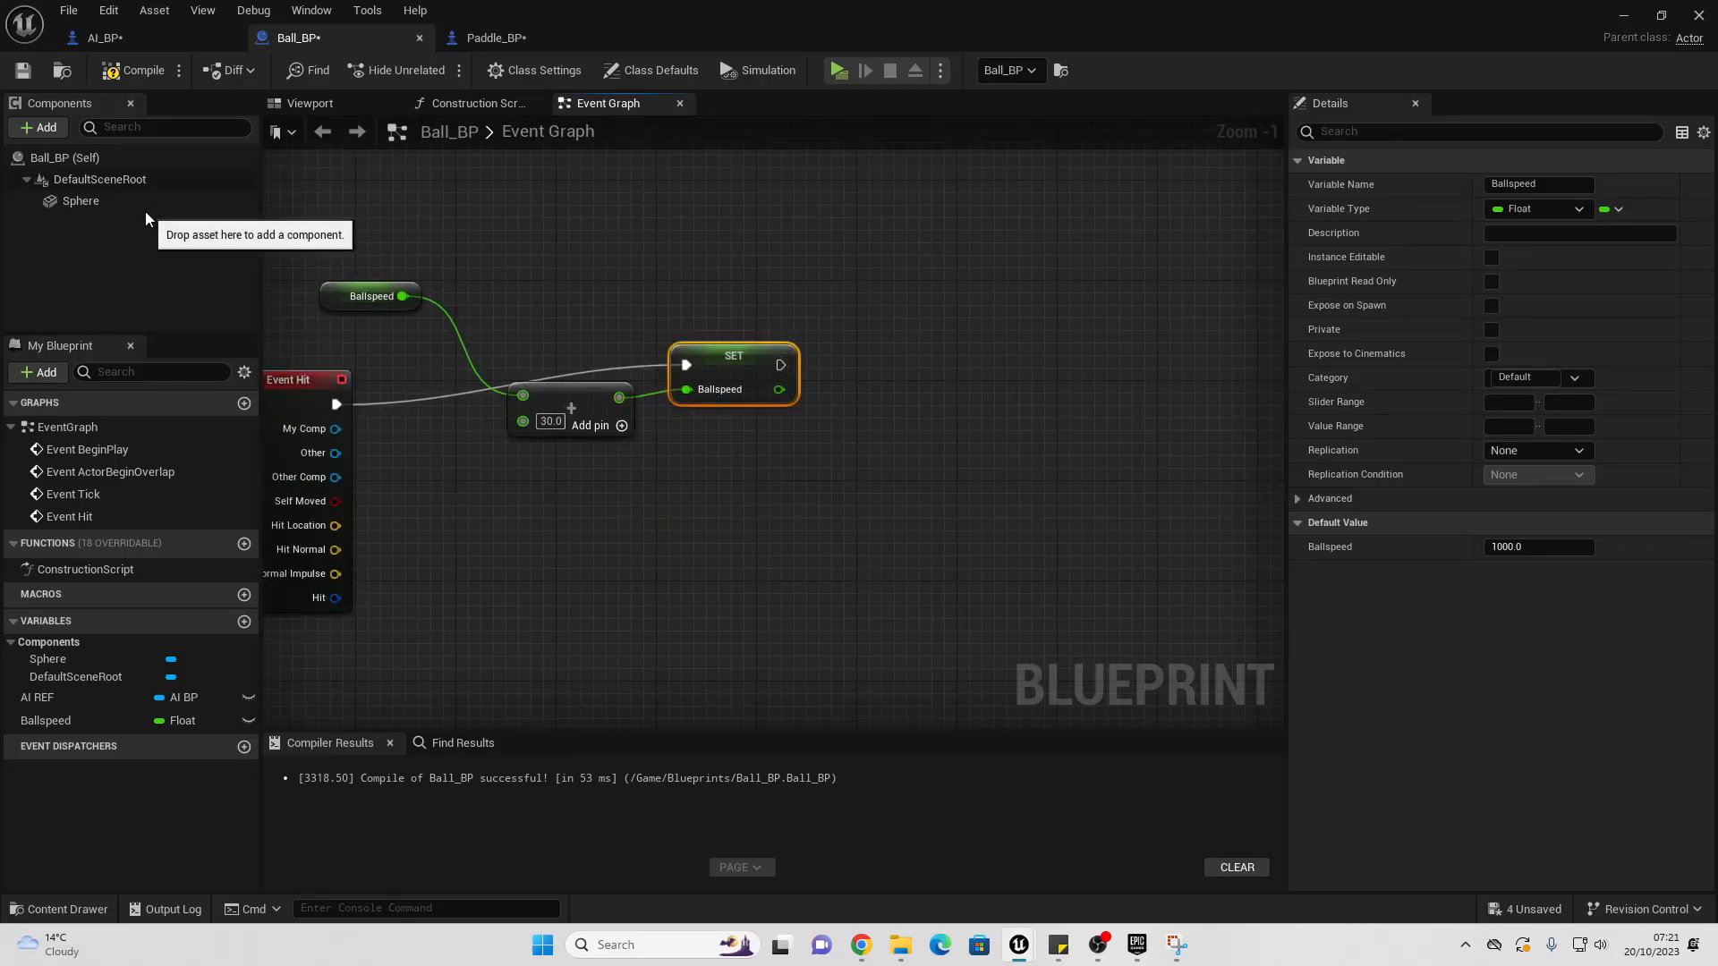
pyautogui.moveTo(147, 205); pyautogui.dragTo(909, 286)
pyautogui.write('get p')
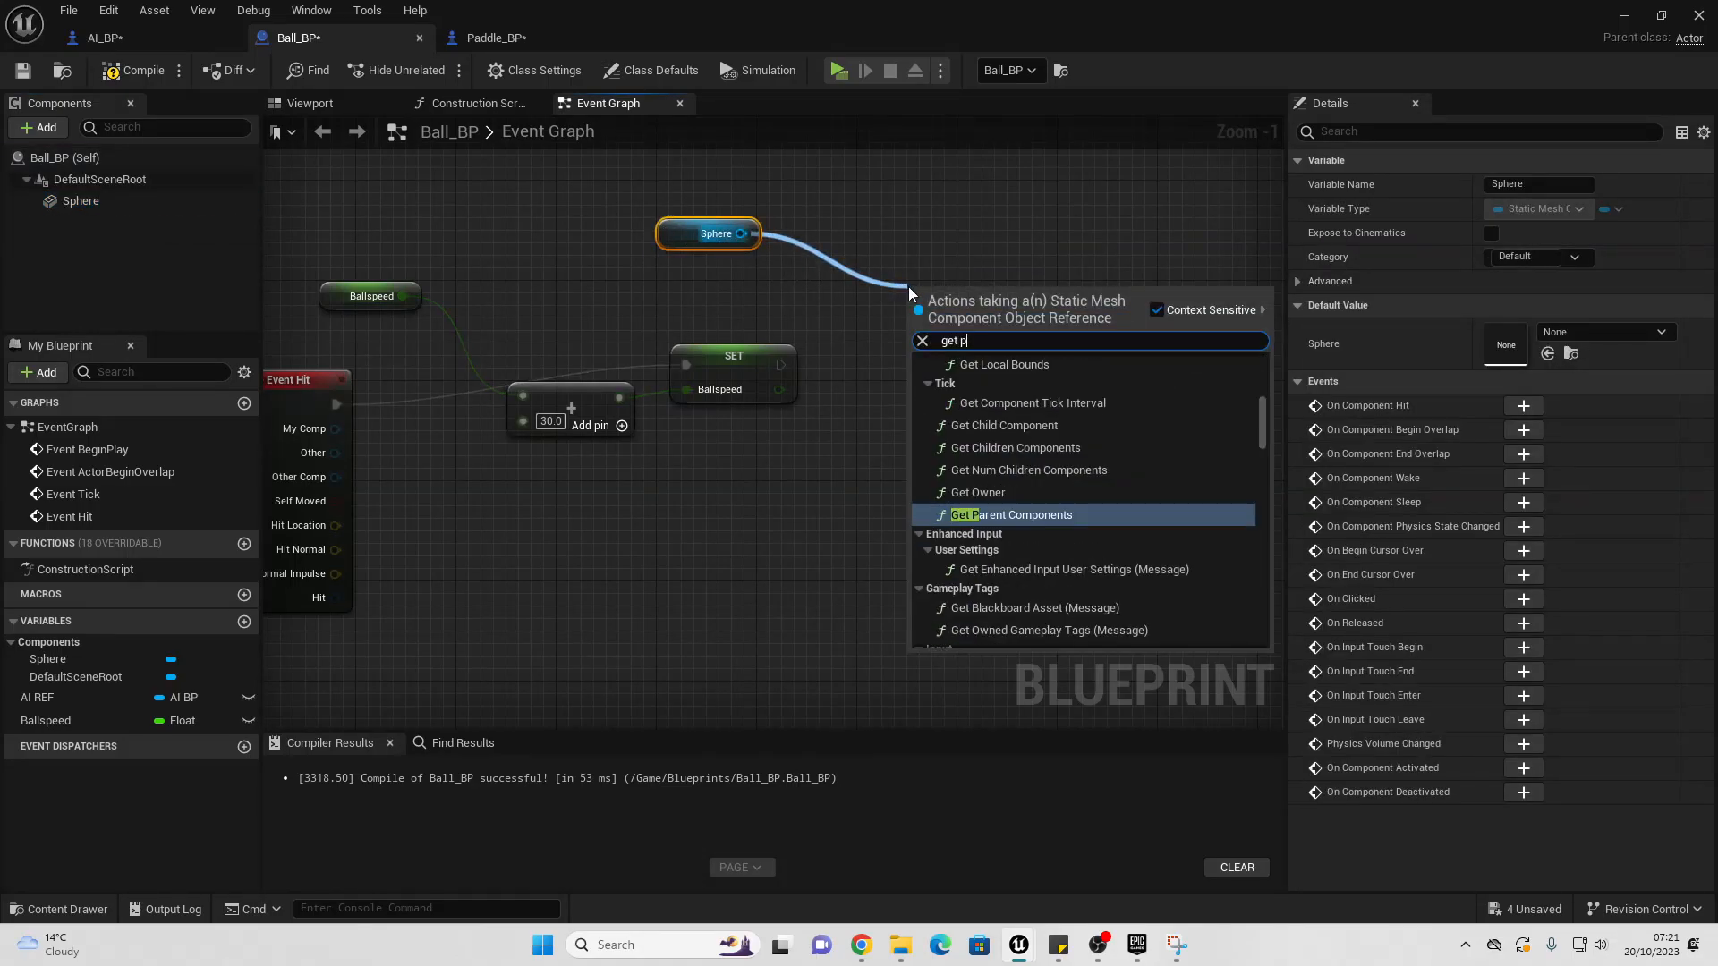
pyautogui.write('hysics lin')
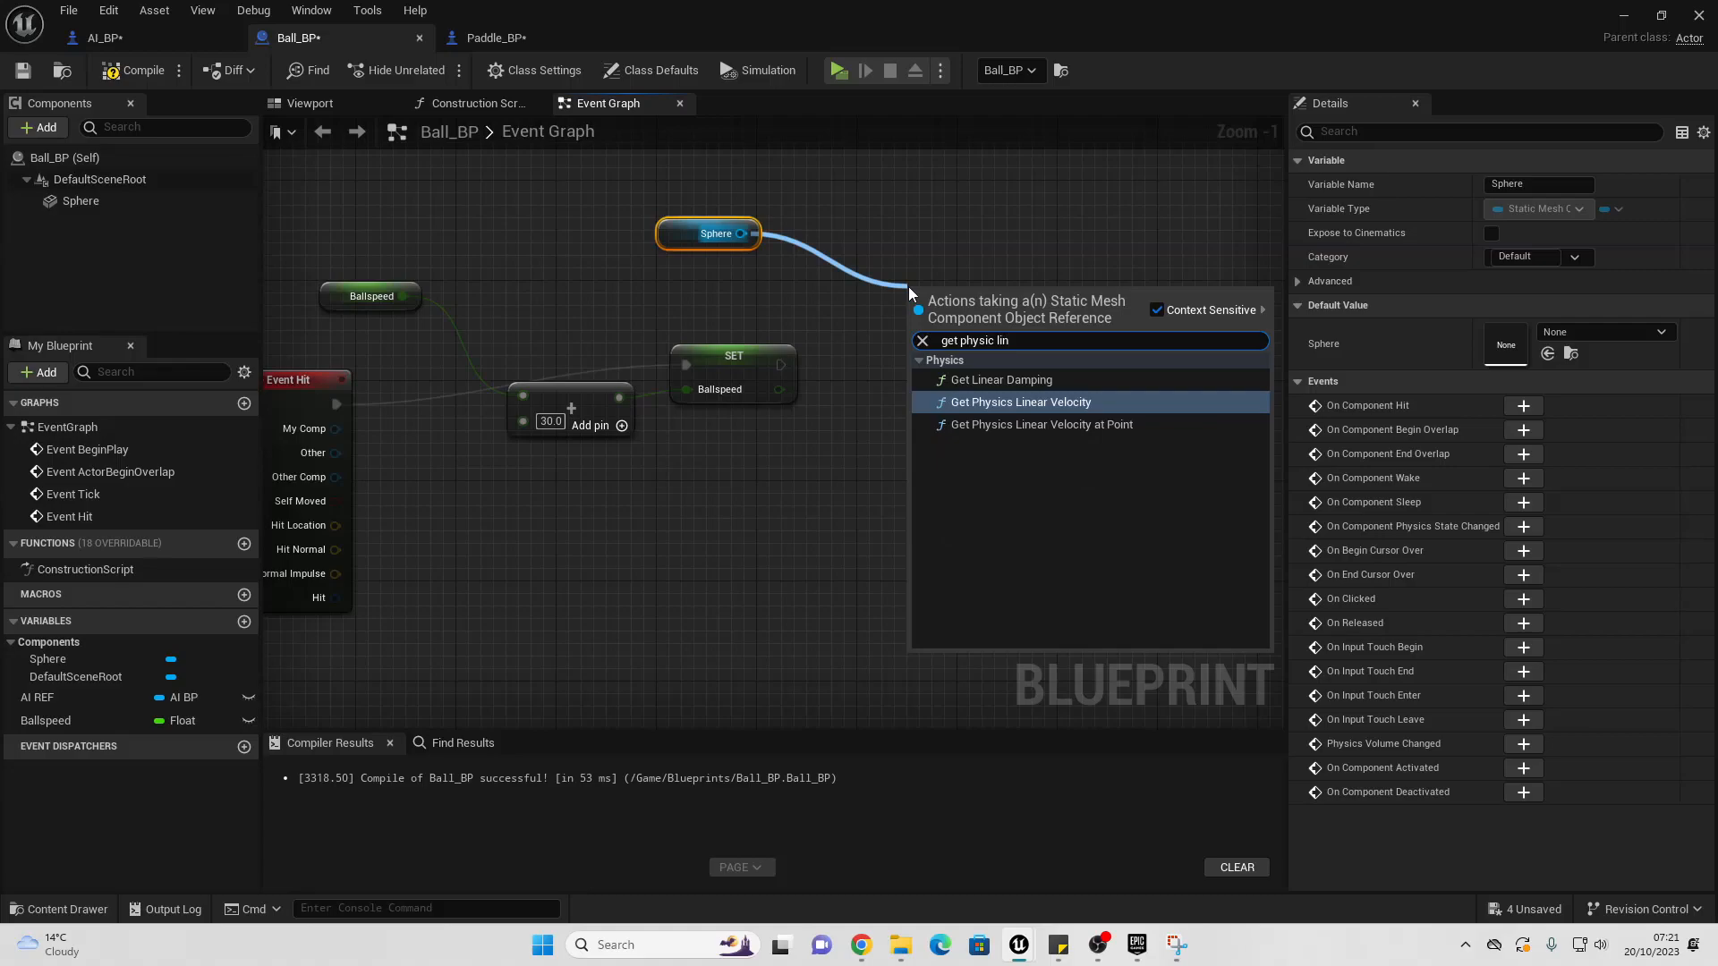
pyautogui.press('Return')
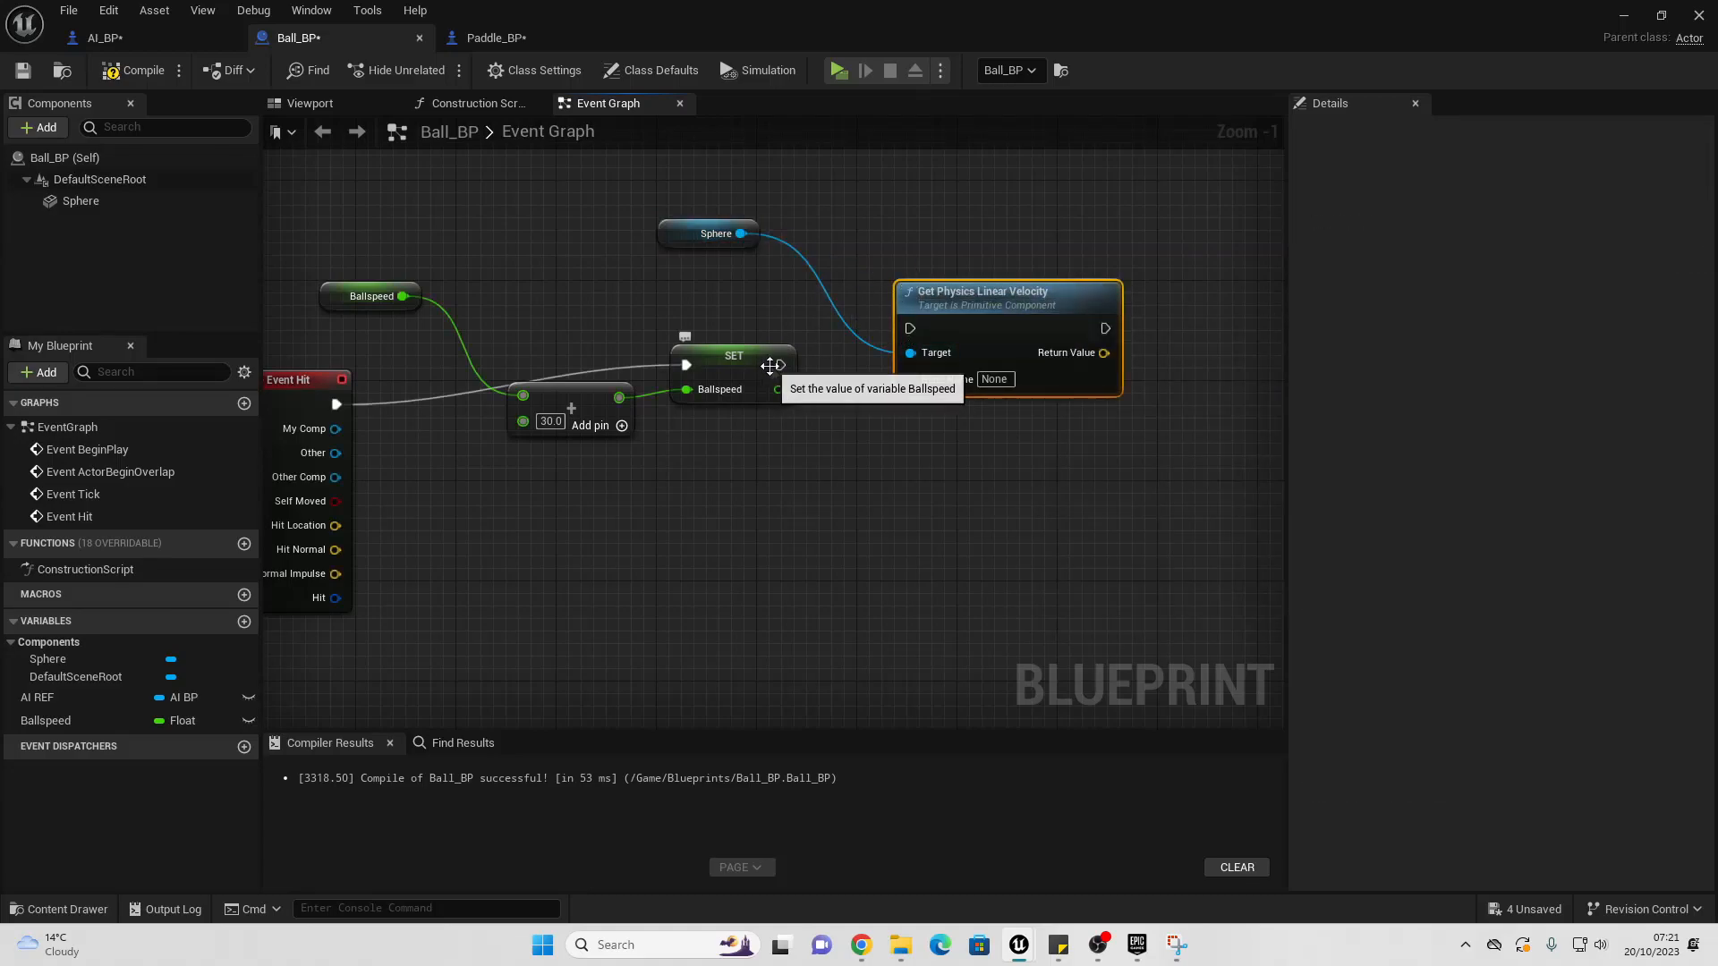
pyautogui.moveTo(780, 365); pyautogui.dragTo(899, 332)
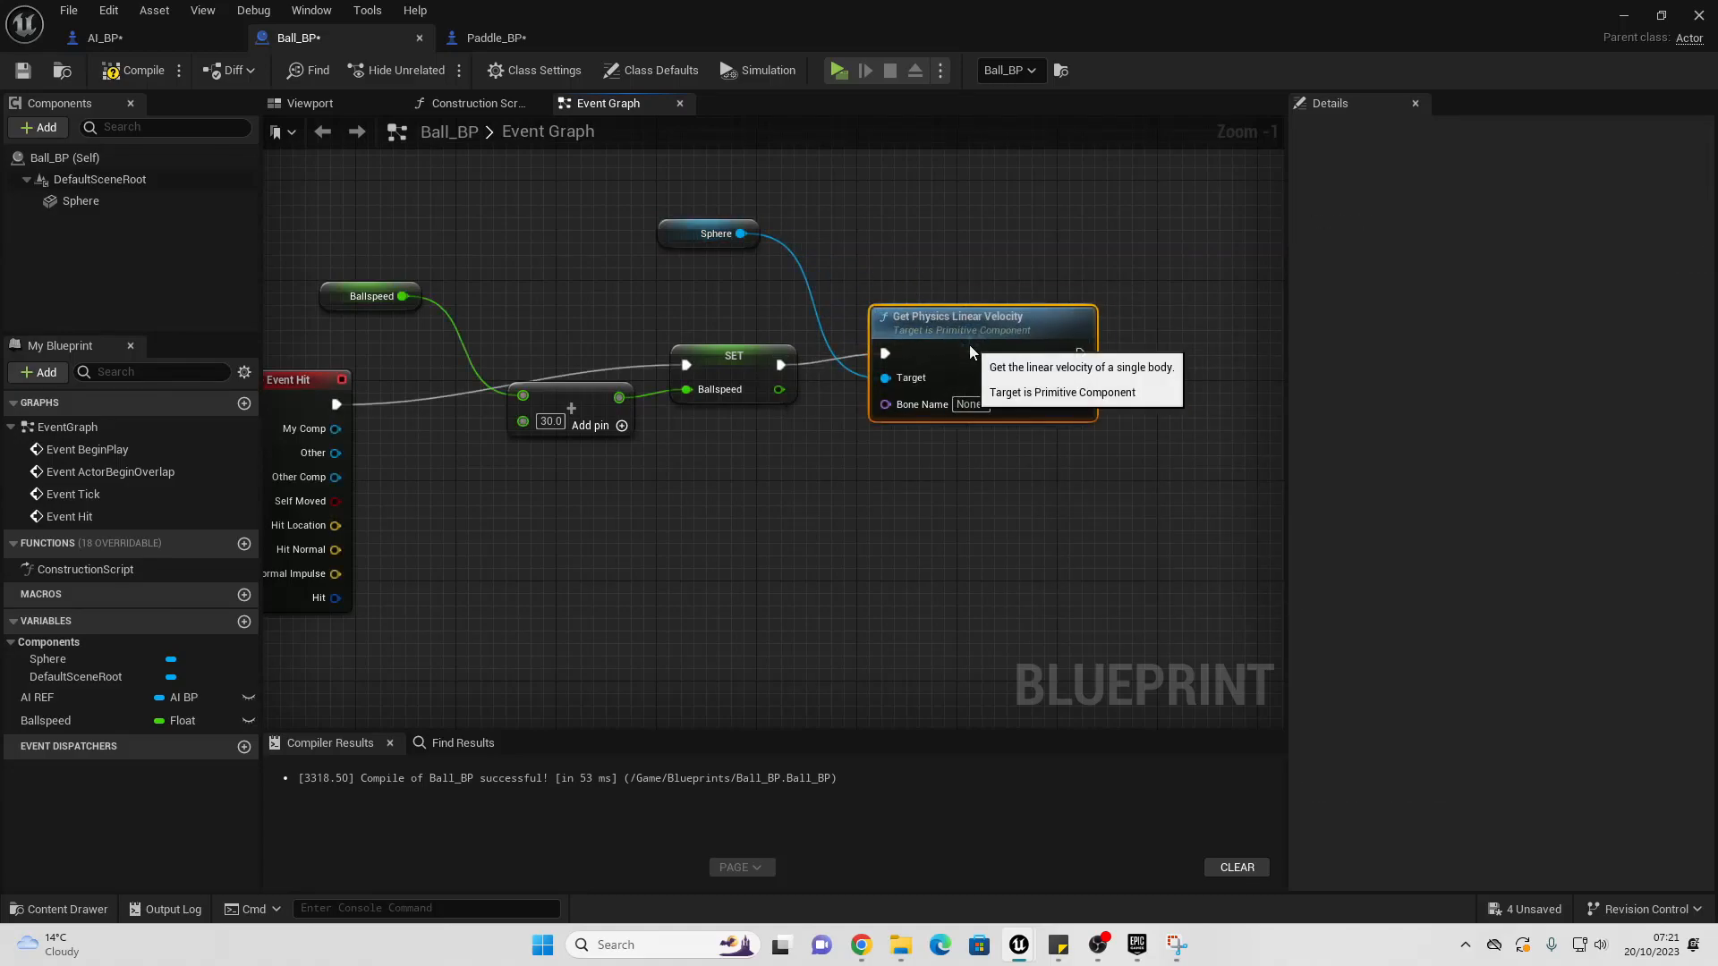
# Step: Feed the Get Physics Linear Velocity return value into a Clamp Vector Size node
pyautogui.moveTo(969, 345); pyautogui.dragTo(774, 310, button='right')
pyautogui.moveTo(883, 343); pyautogui.dragTo(980, 363)
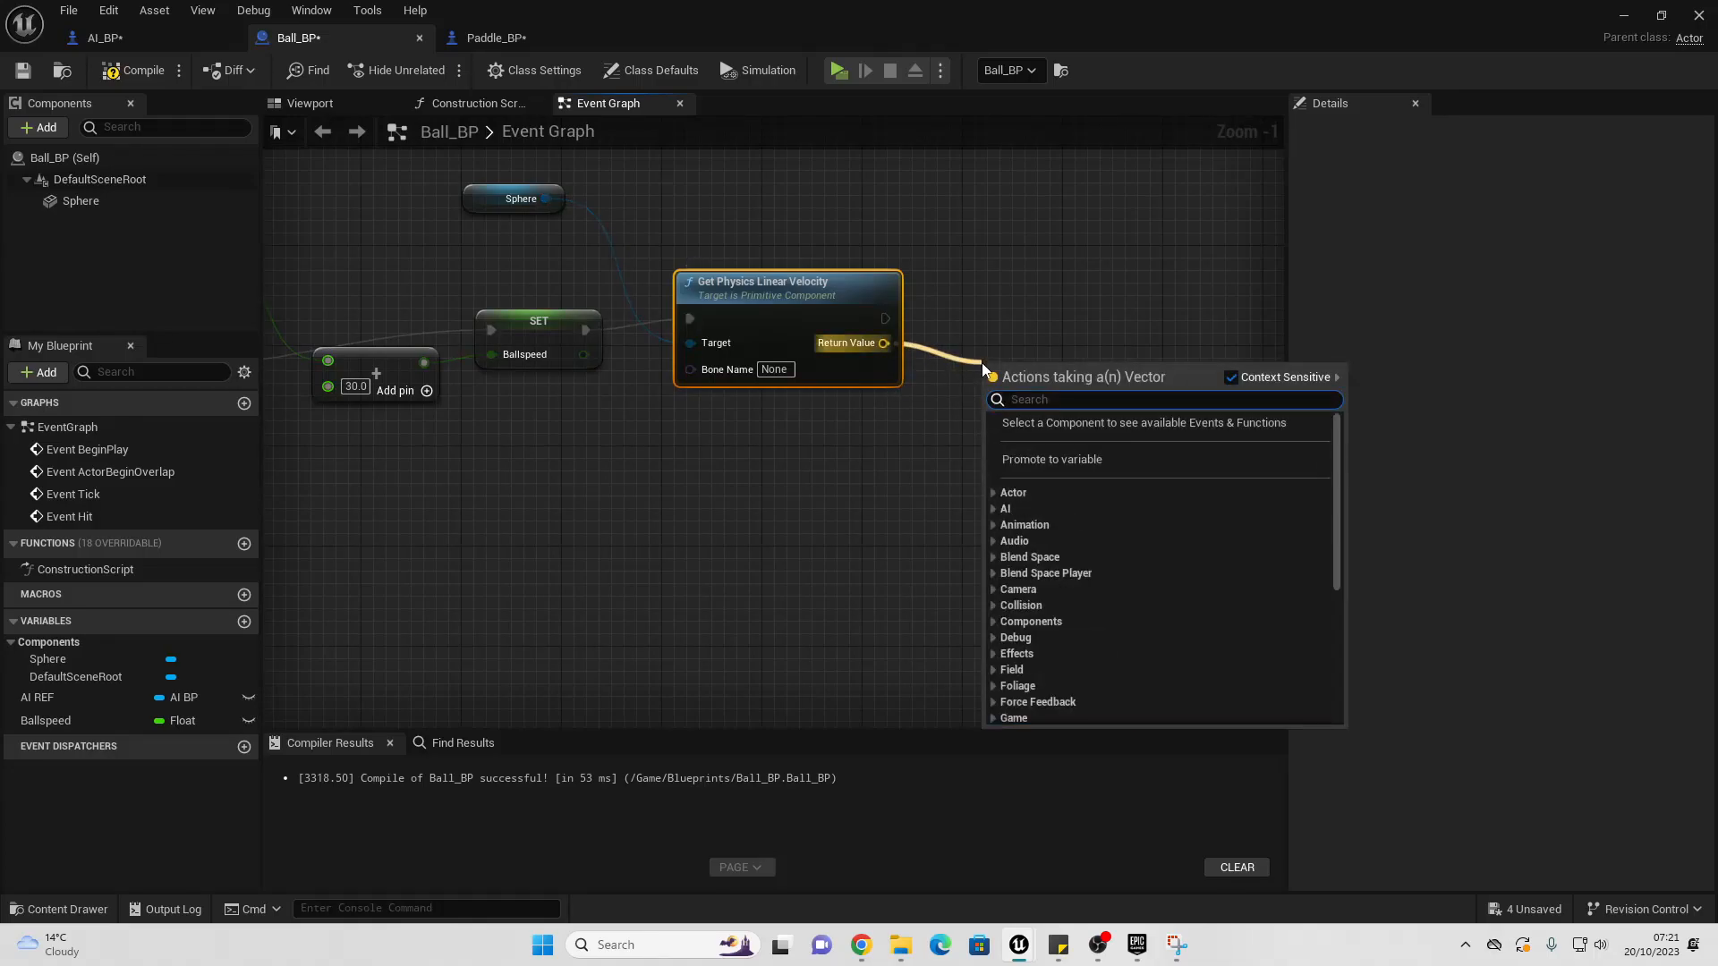
pyautogui.write('cl')
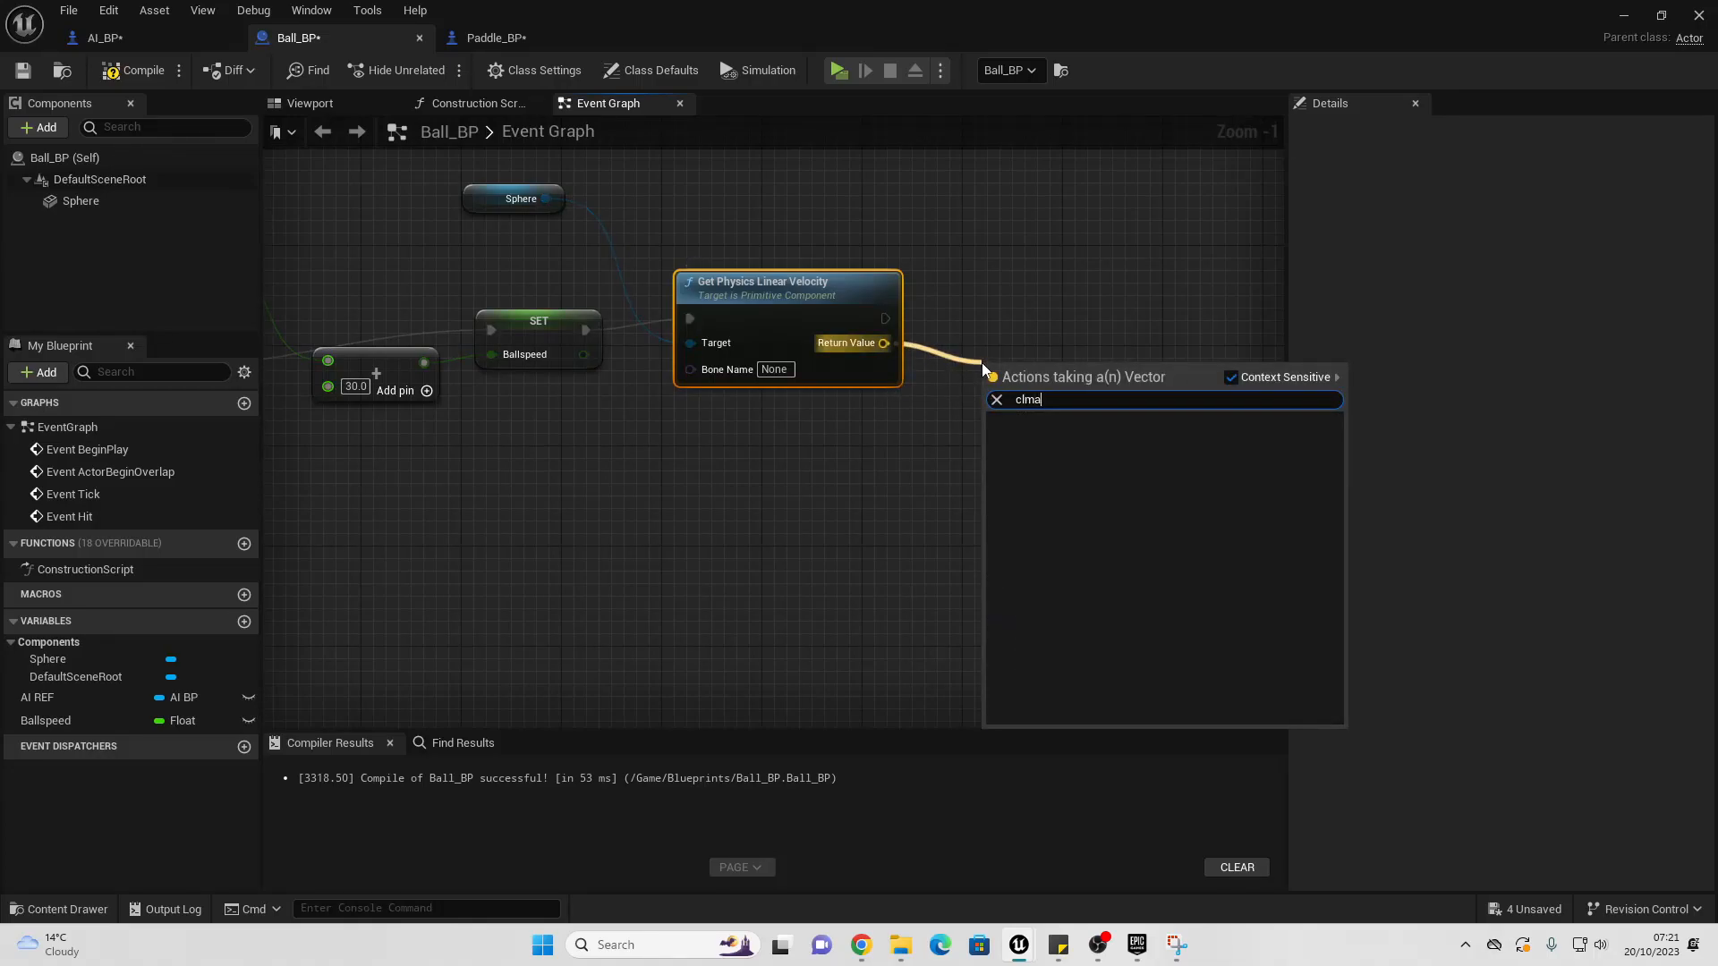
pyautogui.write('amp')
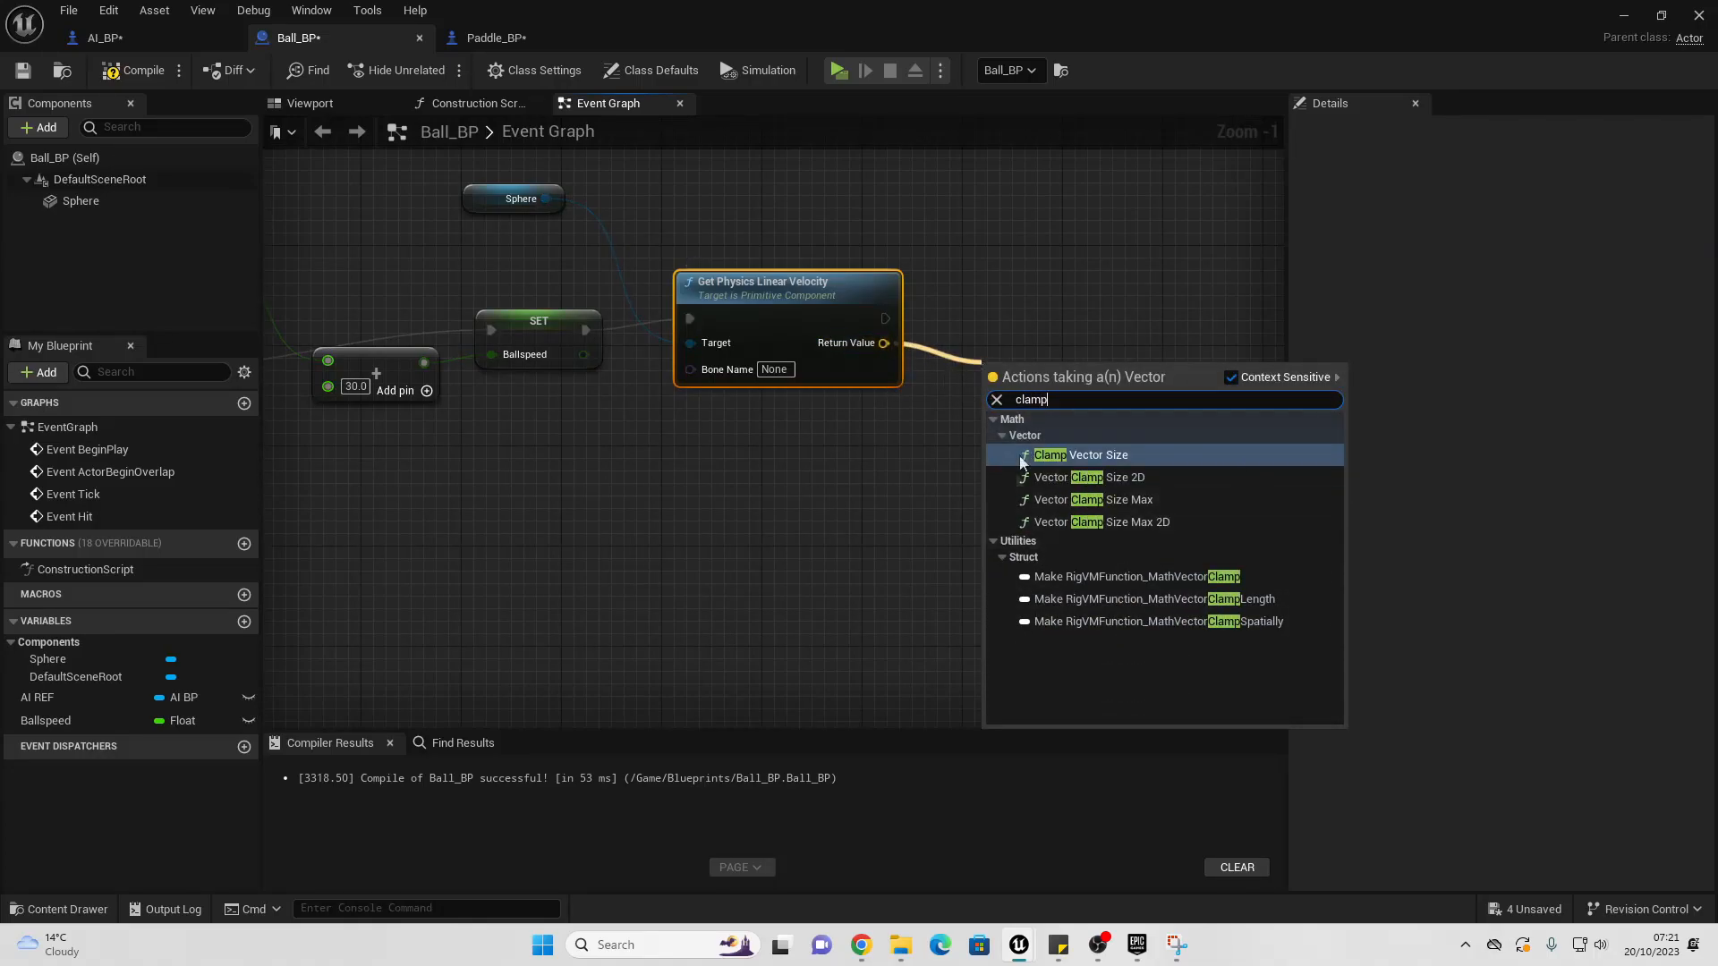
pyautogui.click(1080, 457)
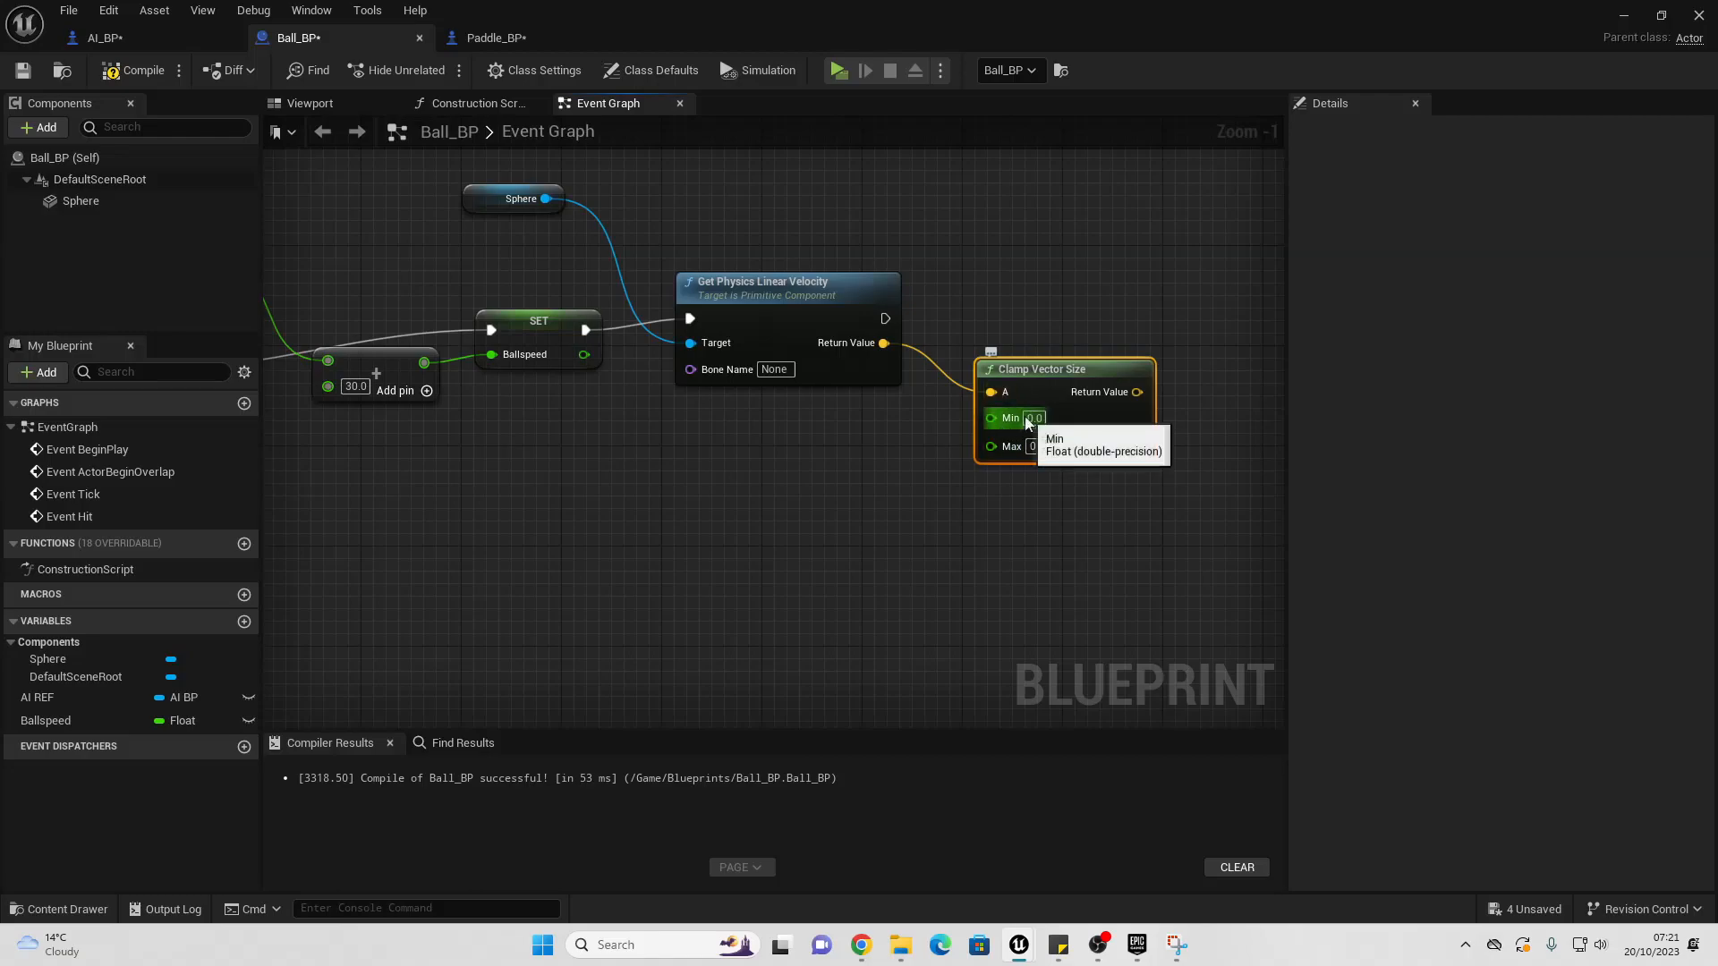
pyautogui.moveTo(1038, 381); pyautogui.dragTo(1038, 406)
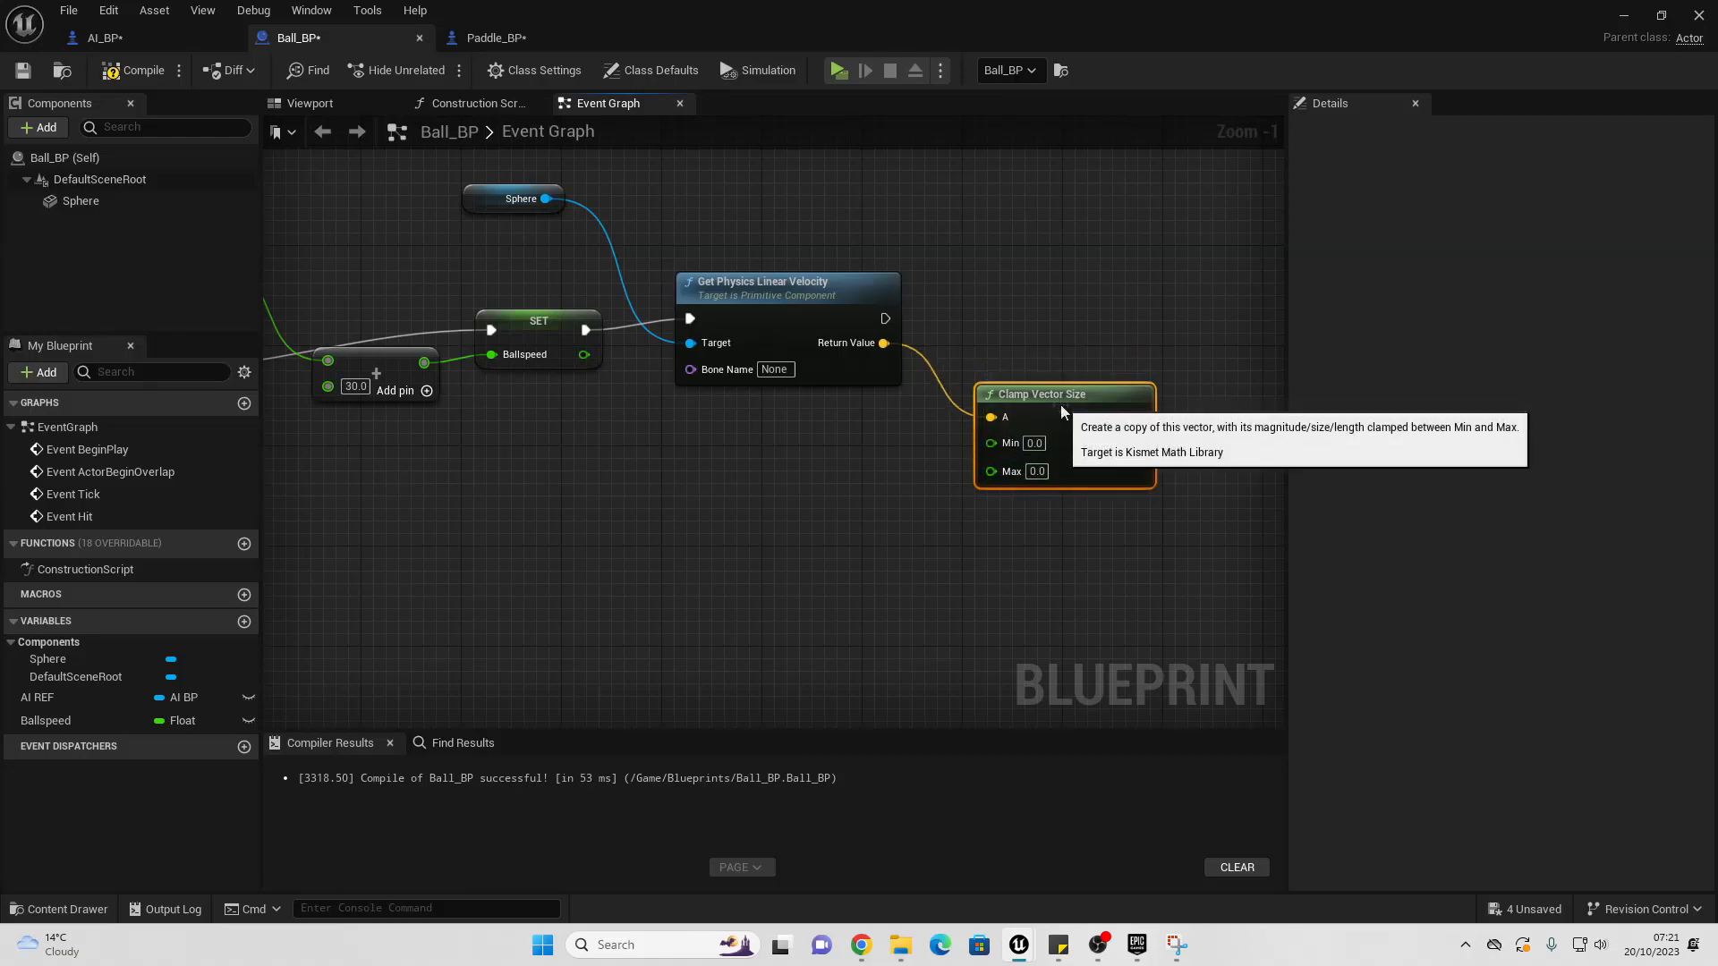
# Step: Place a Ballspeed getter and wire it to both Min and Max of Clamp Vector Size
pyautogui.moveTo(7, 719); pyautogui.dragTo(342, 701)
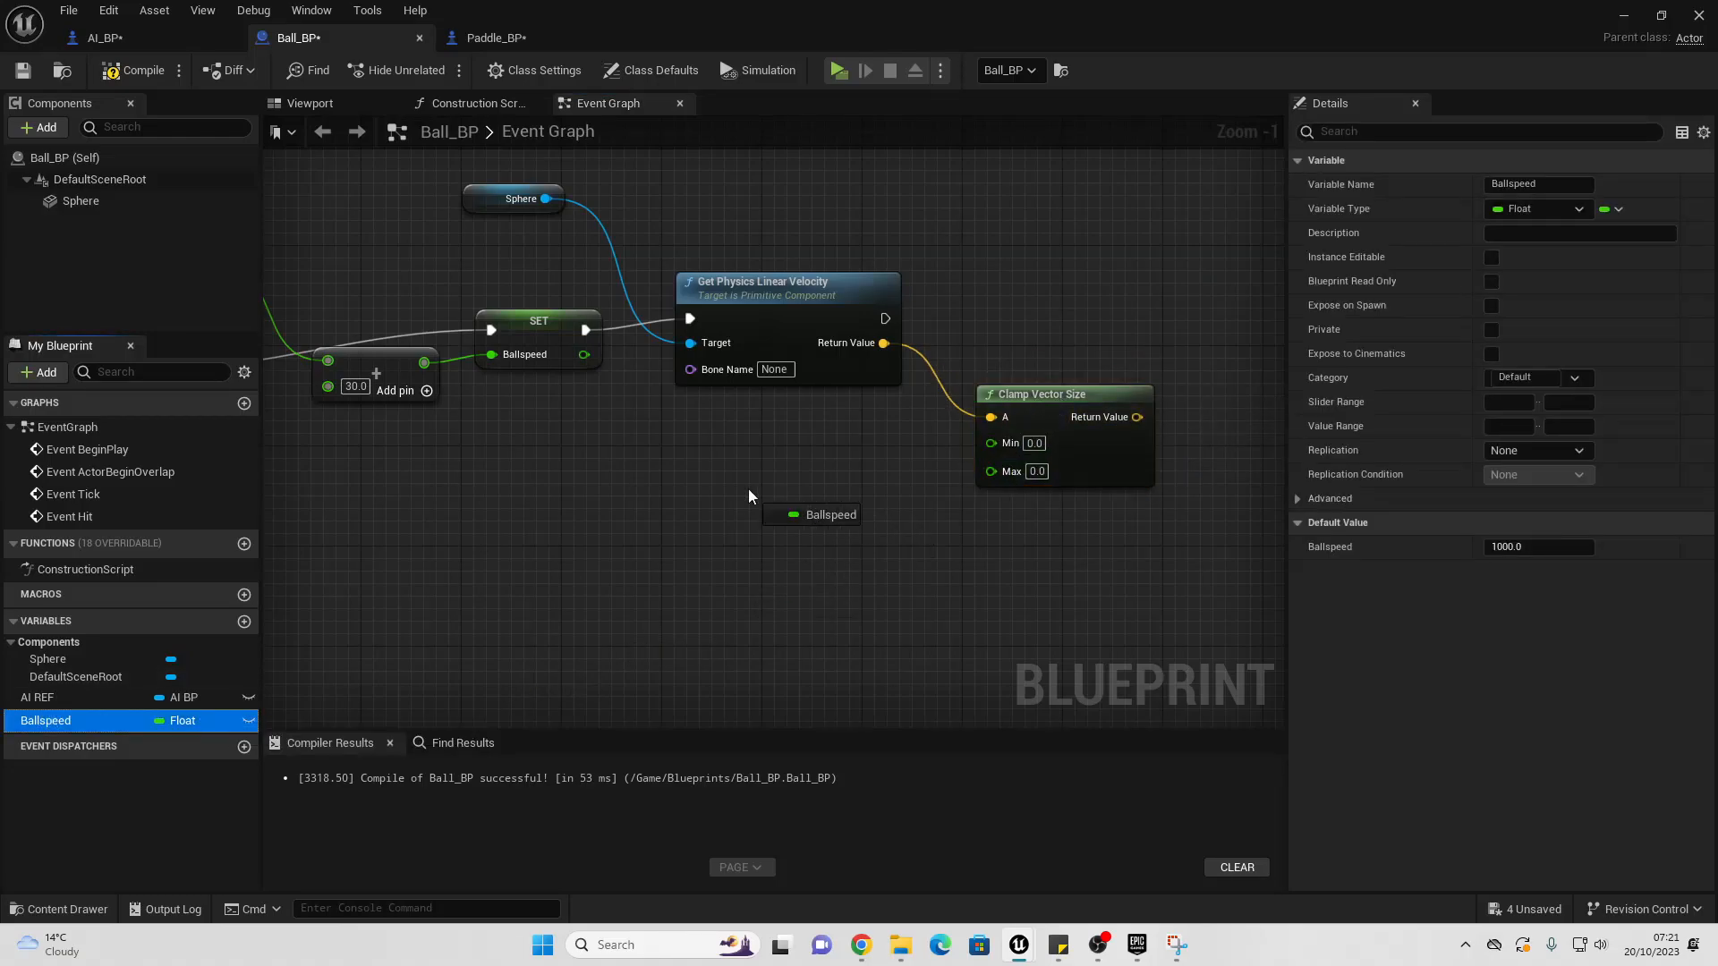
pyautogui.moveTo(748, 489); pyautogui.dragTo(994, 443)
pyautogui.click(788, 515)
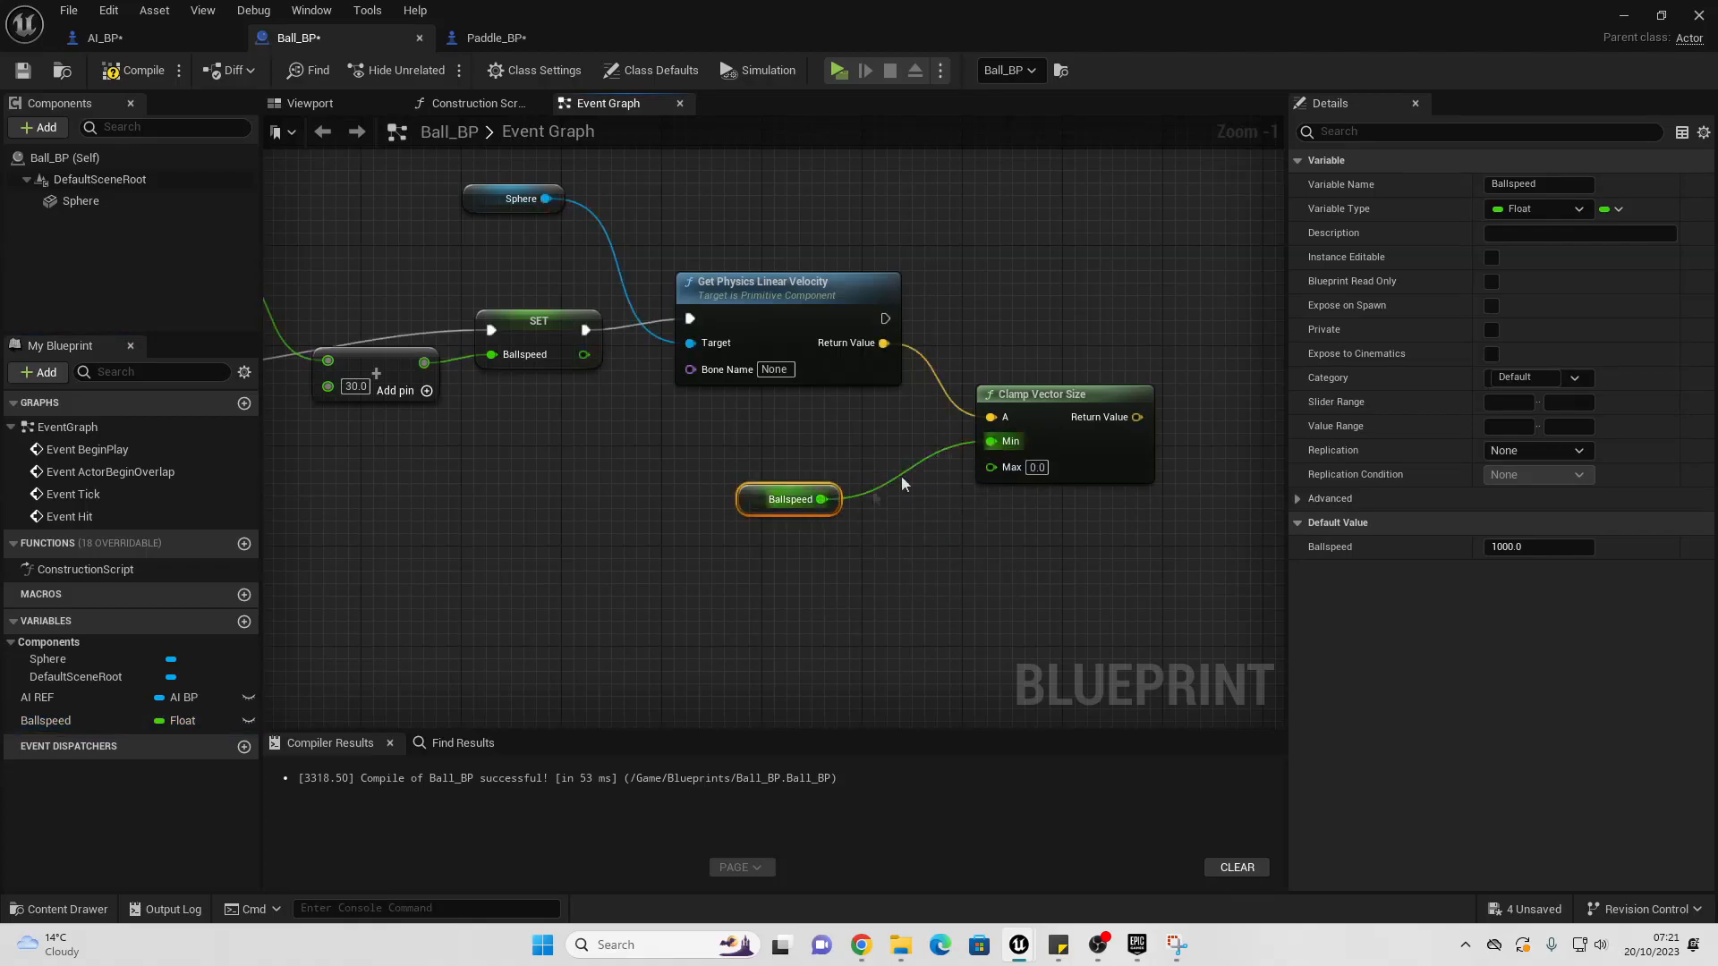
pyautogui.moveTo(820, 499); pyautogui.dragTo(1050, 456)
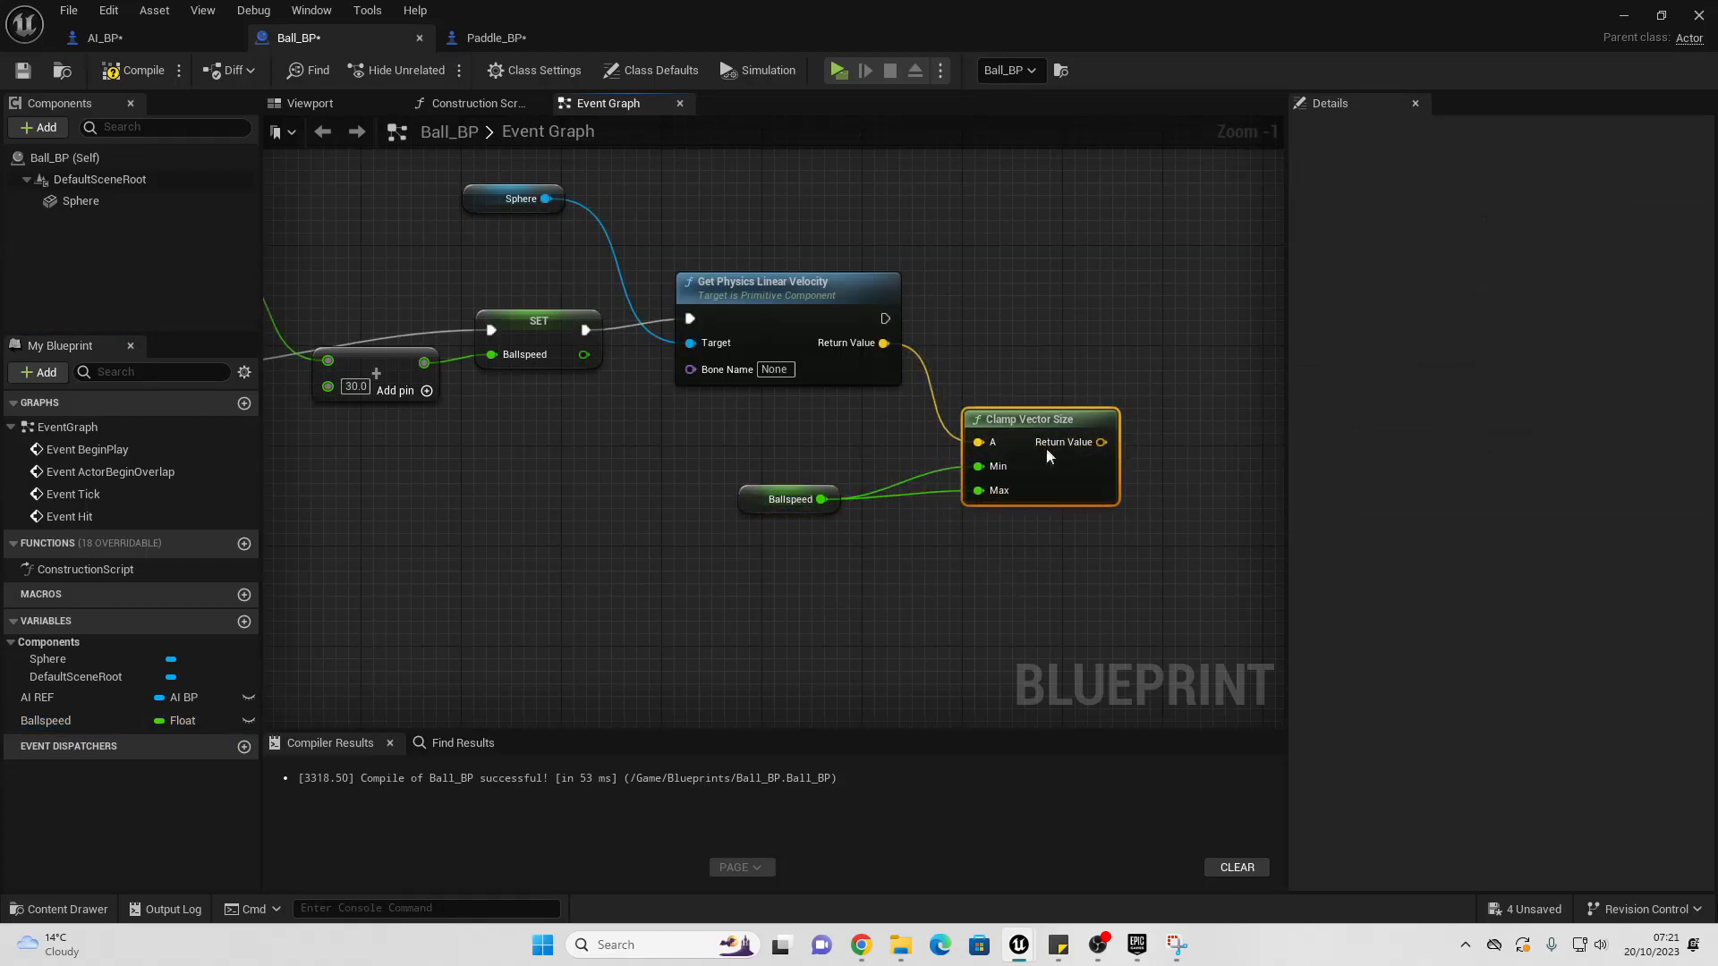
# Step: Add a Set Physics Linear Velocity node for Sphere, with the clamped vector as New Vel, executed after Get Physics Linear Velocity
pyautogui.moveTo(1023, 363); pyautogui.dragTo(911, 379, button='right')
pyautogui.moveTo(410, 230); pyautogui.dragTo(484, 234)
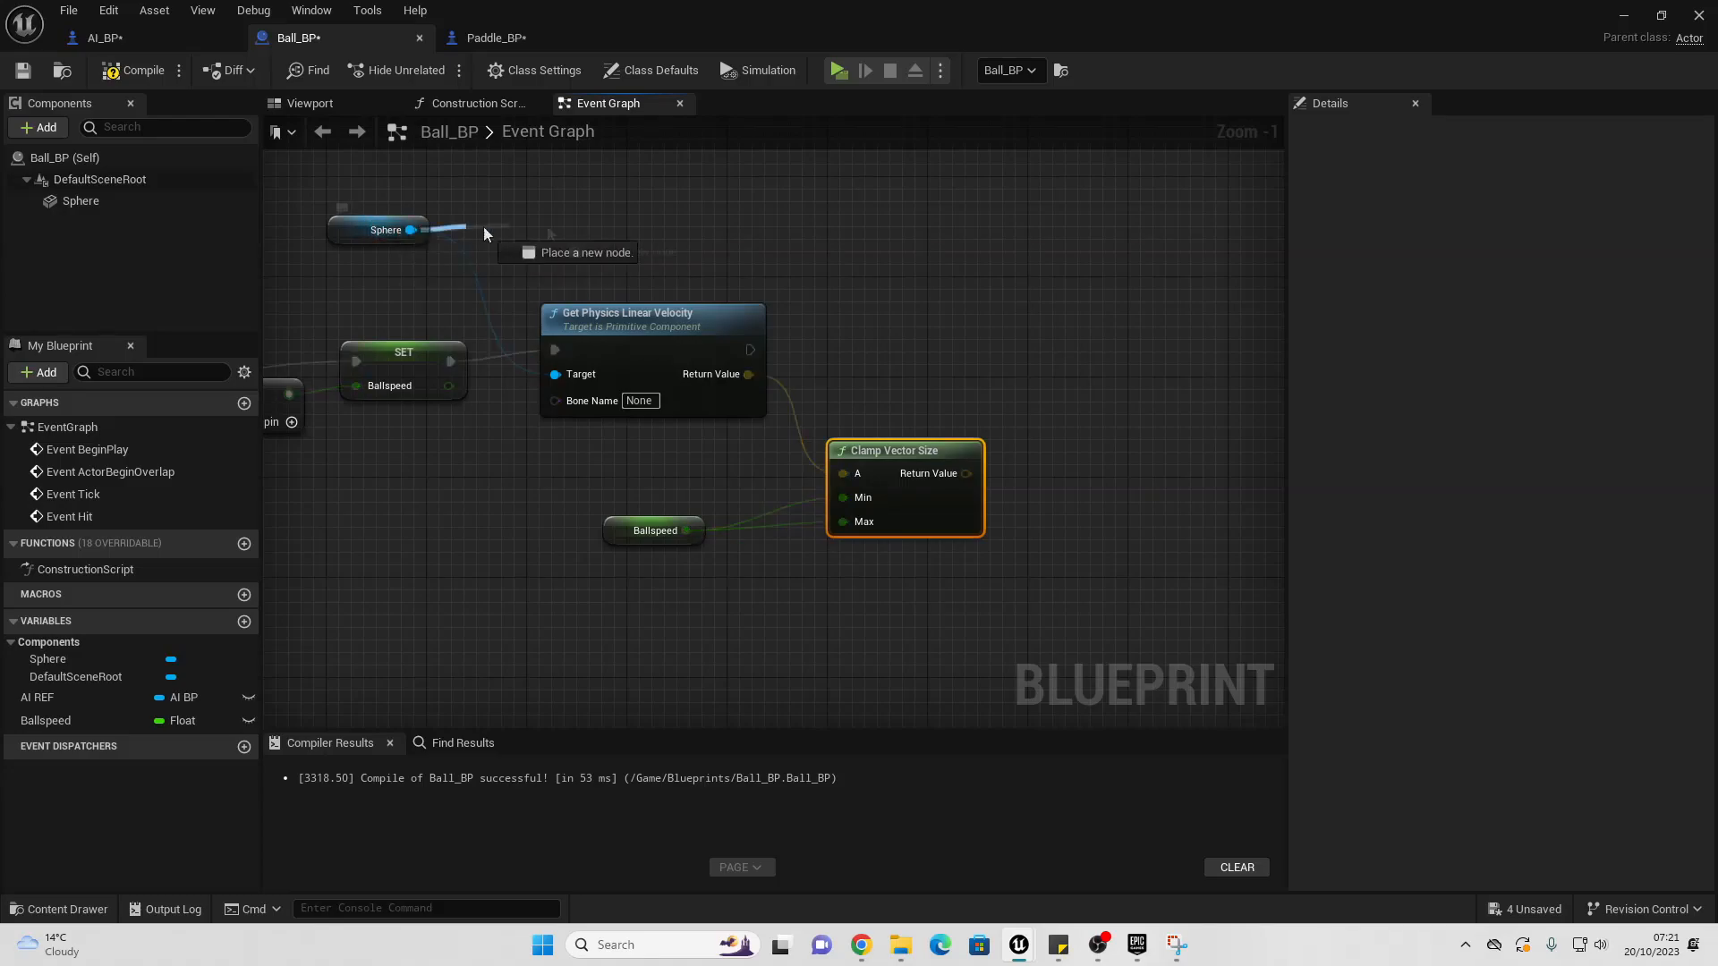
pyautogui.moveTo(969, 231); pyautogui.dragTo(969, 231)
pyautogui.write('set p')
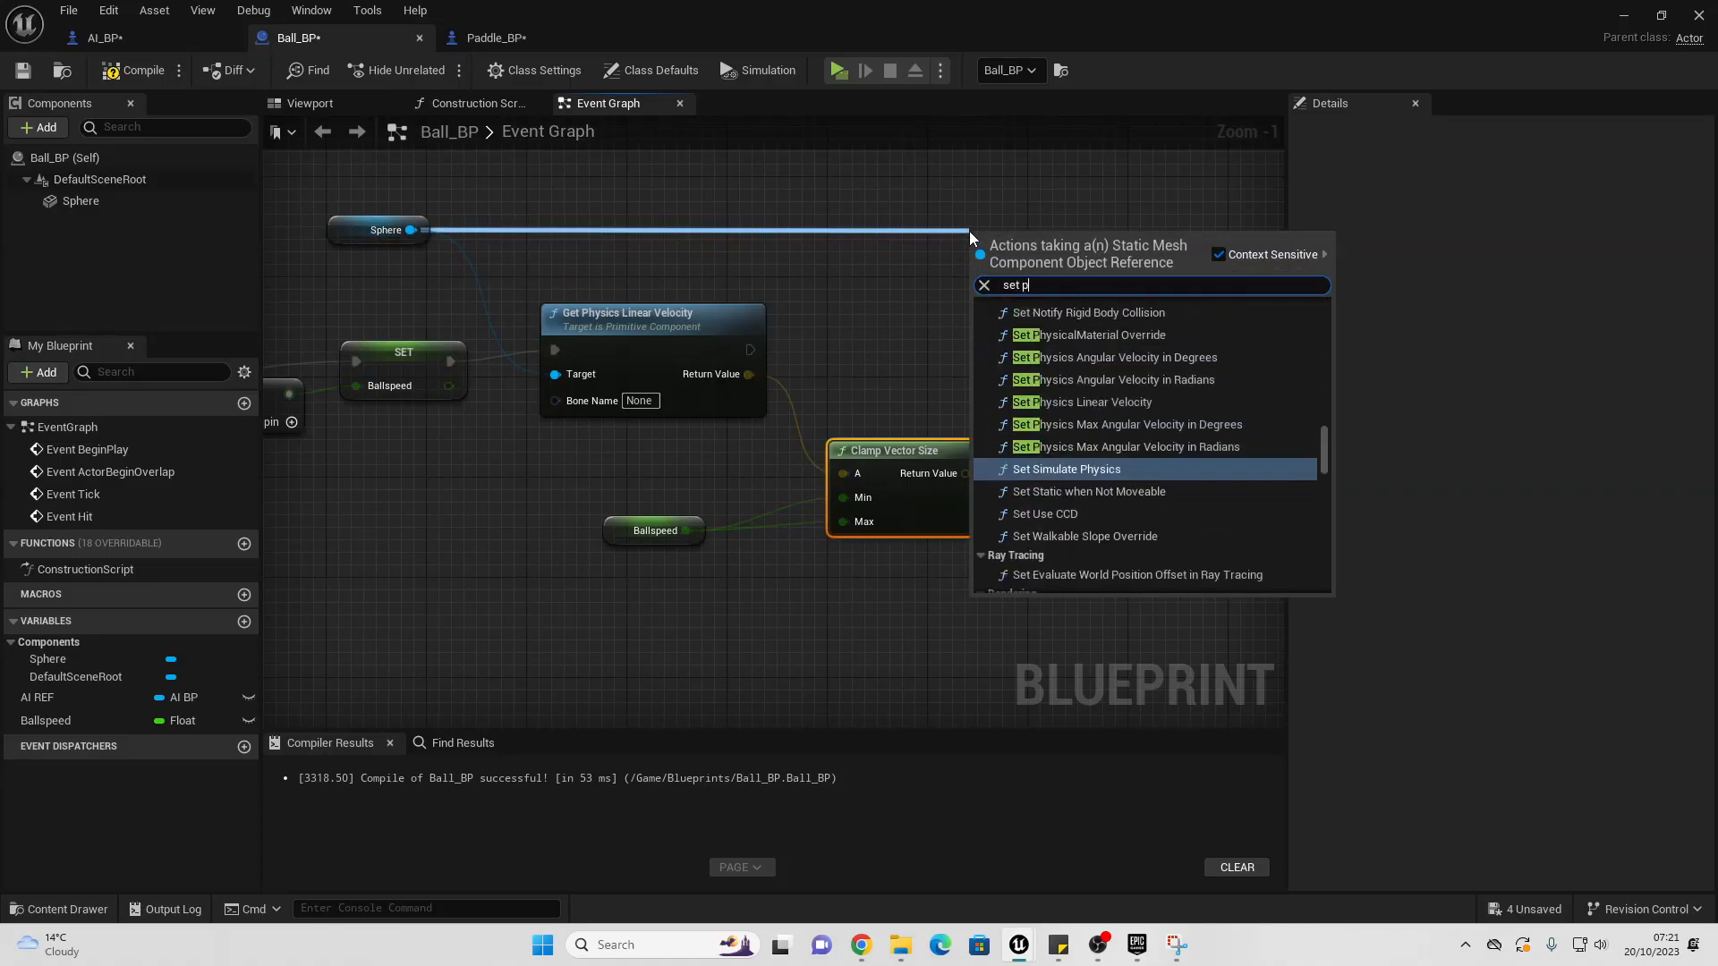
pyautogui.write('hysics line')
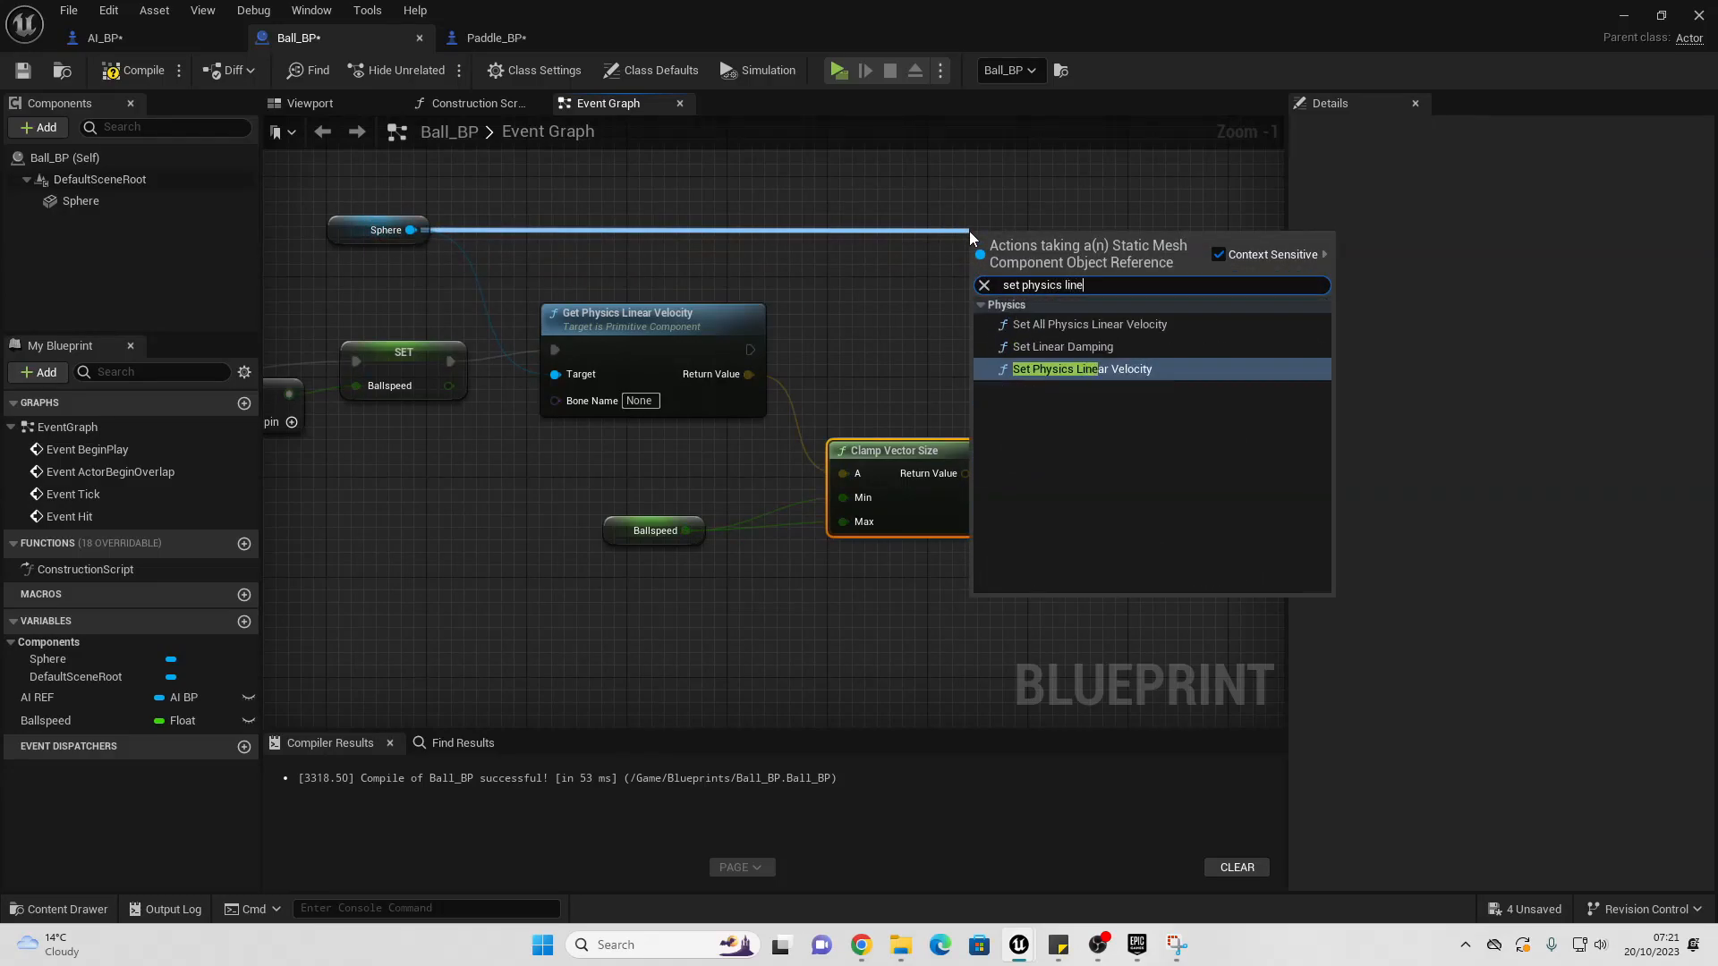
pyautogui.press('Return')
pyautogui.moveTo(966, 473); pyautogui.dragTo(1009, 328)
pyautogui.moveTo(1011, 242); pyautogui.dragTo(1061, 294)
pyautogui.moveTo(742, 347); pyautogui.dragTo(896, 349)
pyautogui.moveTo(1040, 329); pyautogui.dragTo(1040, 330)
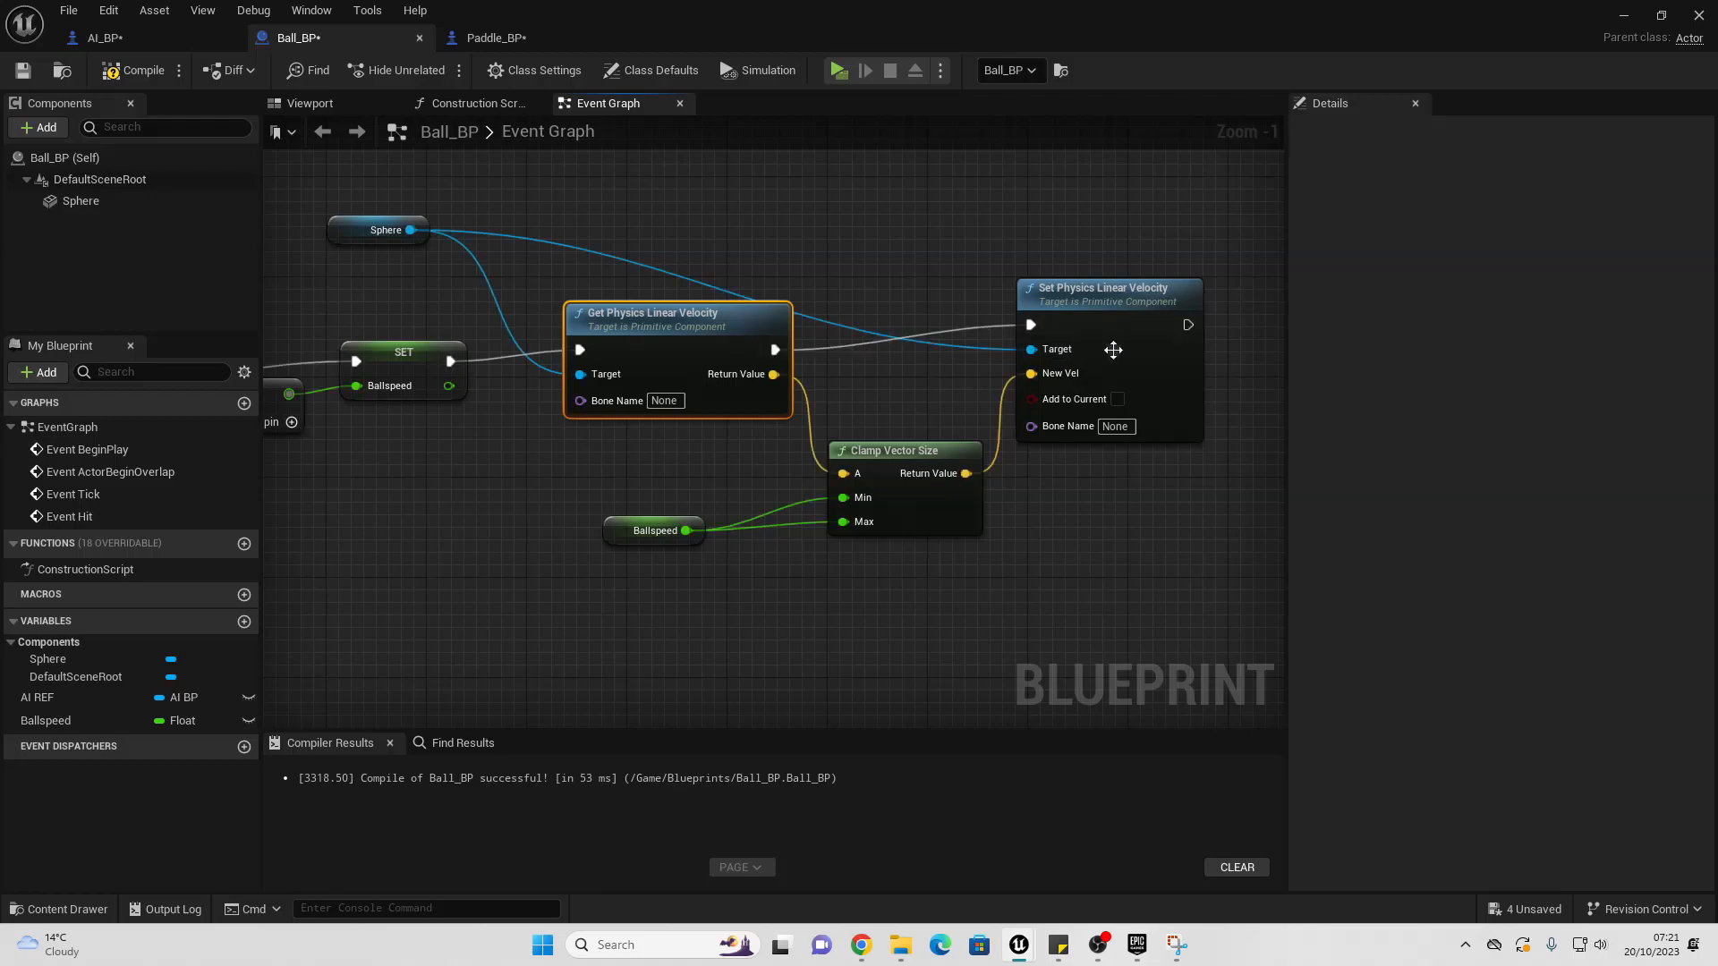
# Step: Duplicate the Sphere and Get Physics Linear Velocity nodes and execute the copy after Set Physics Linear Velocity
pyautogui.moveTo(1193, 336)
pyautogui.mouseDown(button='right')
pyautogui.moveTo(748, 306)
pyautogui.moveTo(1216, 352)
pyautogui.mouseUp(button='right')
pyautogui.moveTo(412, 251); pyautogui.dragTo(600, 264)
pyautogui.moveTo(695, 358); pyautogui.dragTo(707, 374)
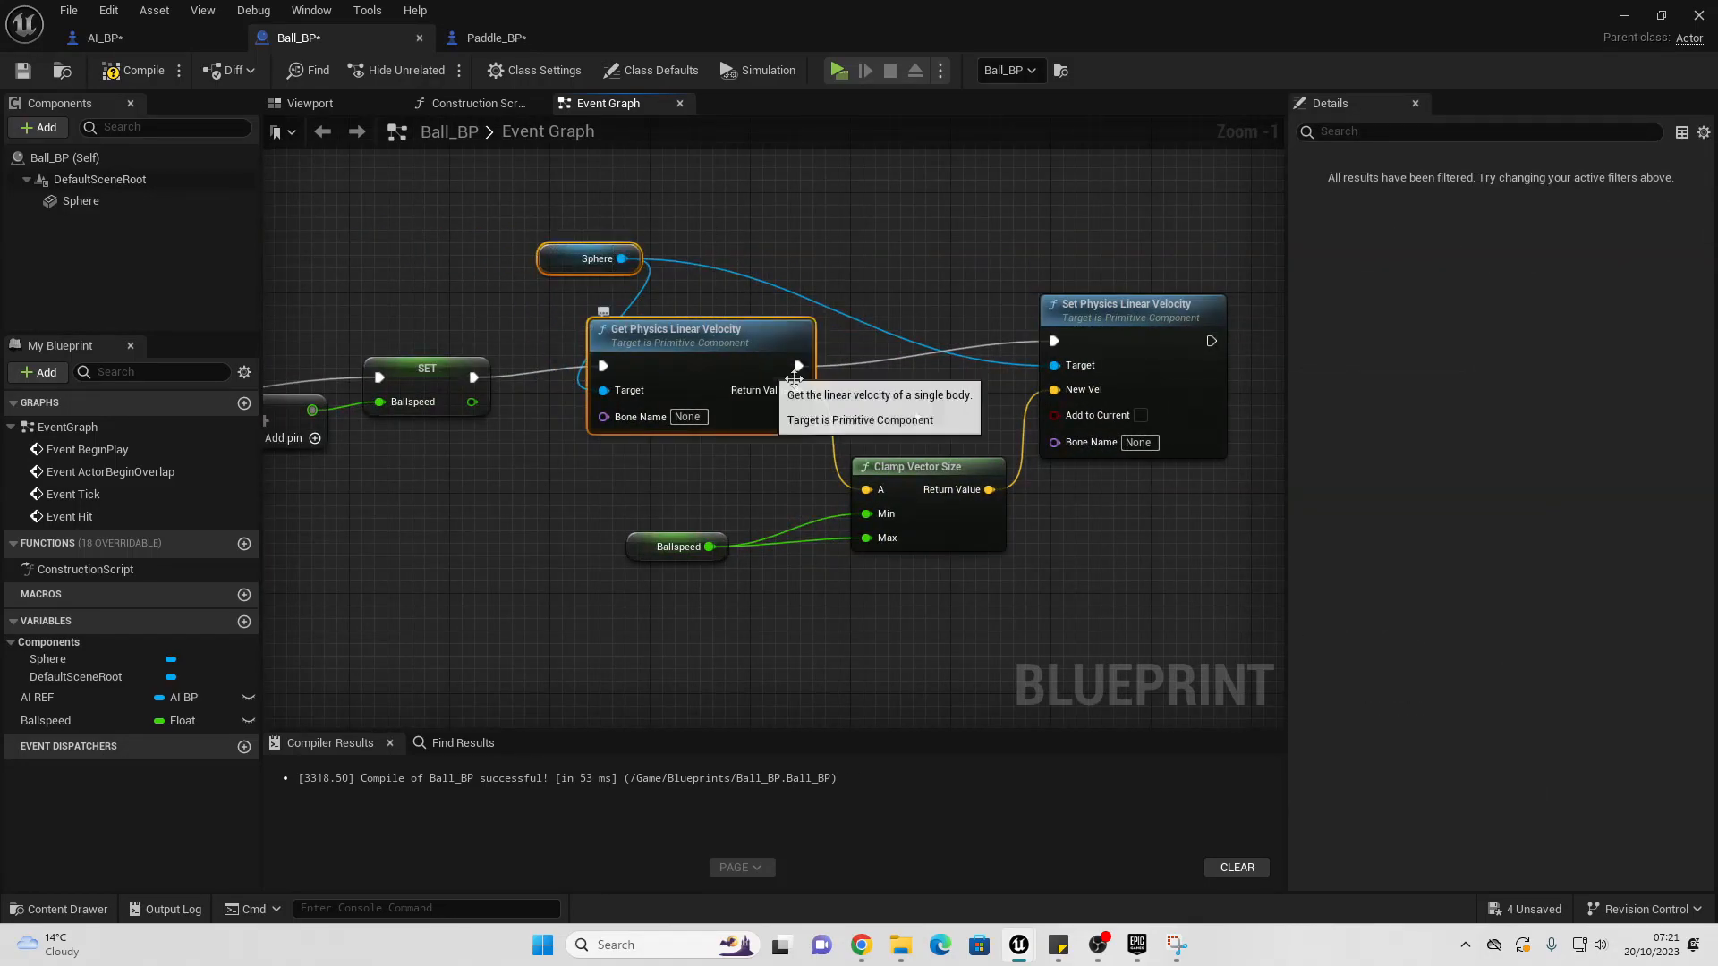
pyautogui.moveTo(997, 445); pyautogui.dragTo(421, 451, button='right')
pyautogui.hotkey('ctrl', 'v')
pyautogui.moveTo(677, 273); pyautogui.dragTo(752, 336)
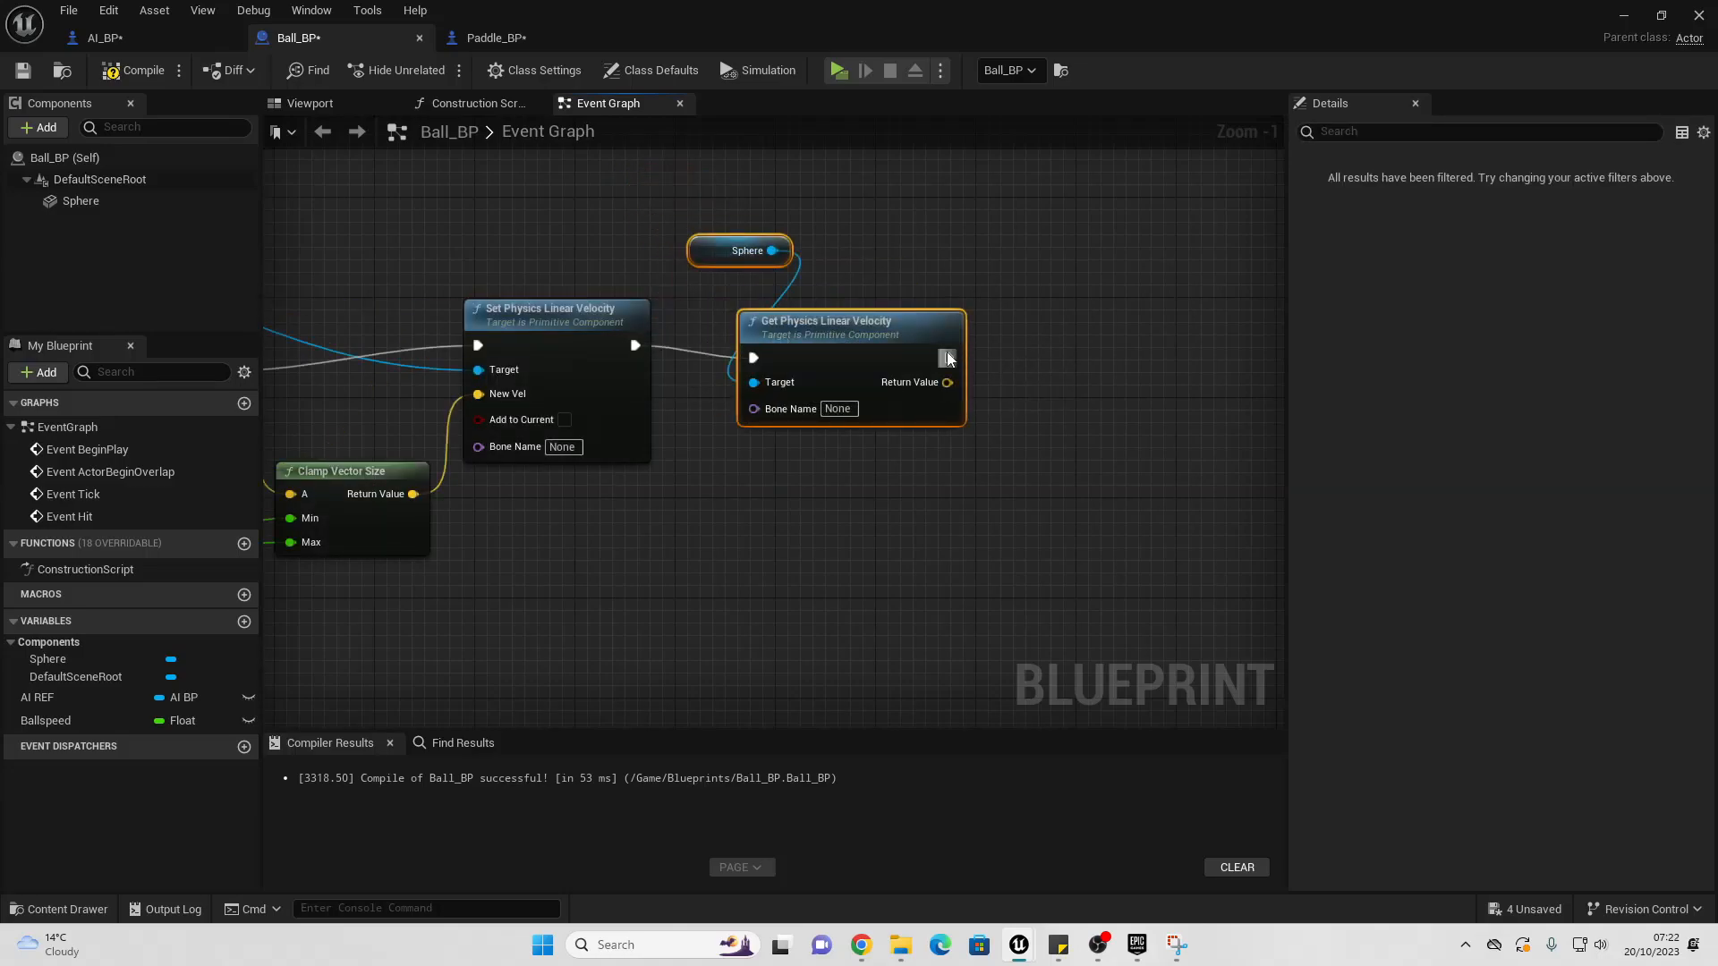
# Step: Add a Print String node after the copied Get Physics Linear Velocity, print its return value, and compile the blueprint
pyautogui.moveTo(946, 356); pyautogui.dragTo(1099, 281)
pyautogui.write('print')
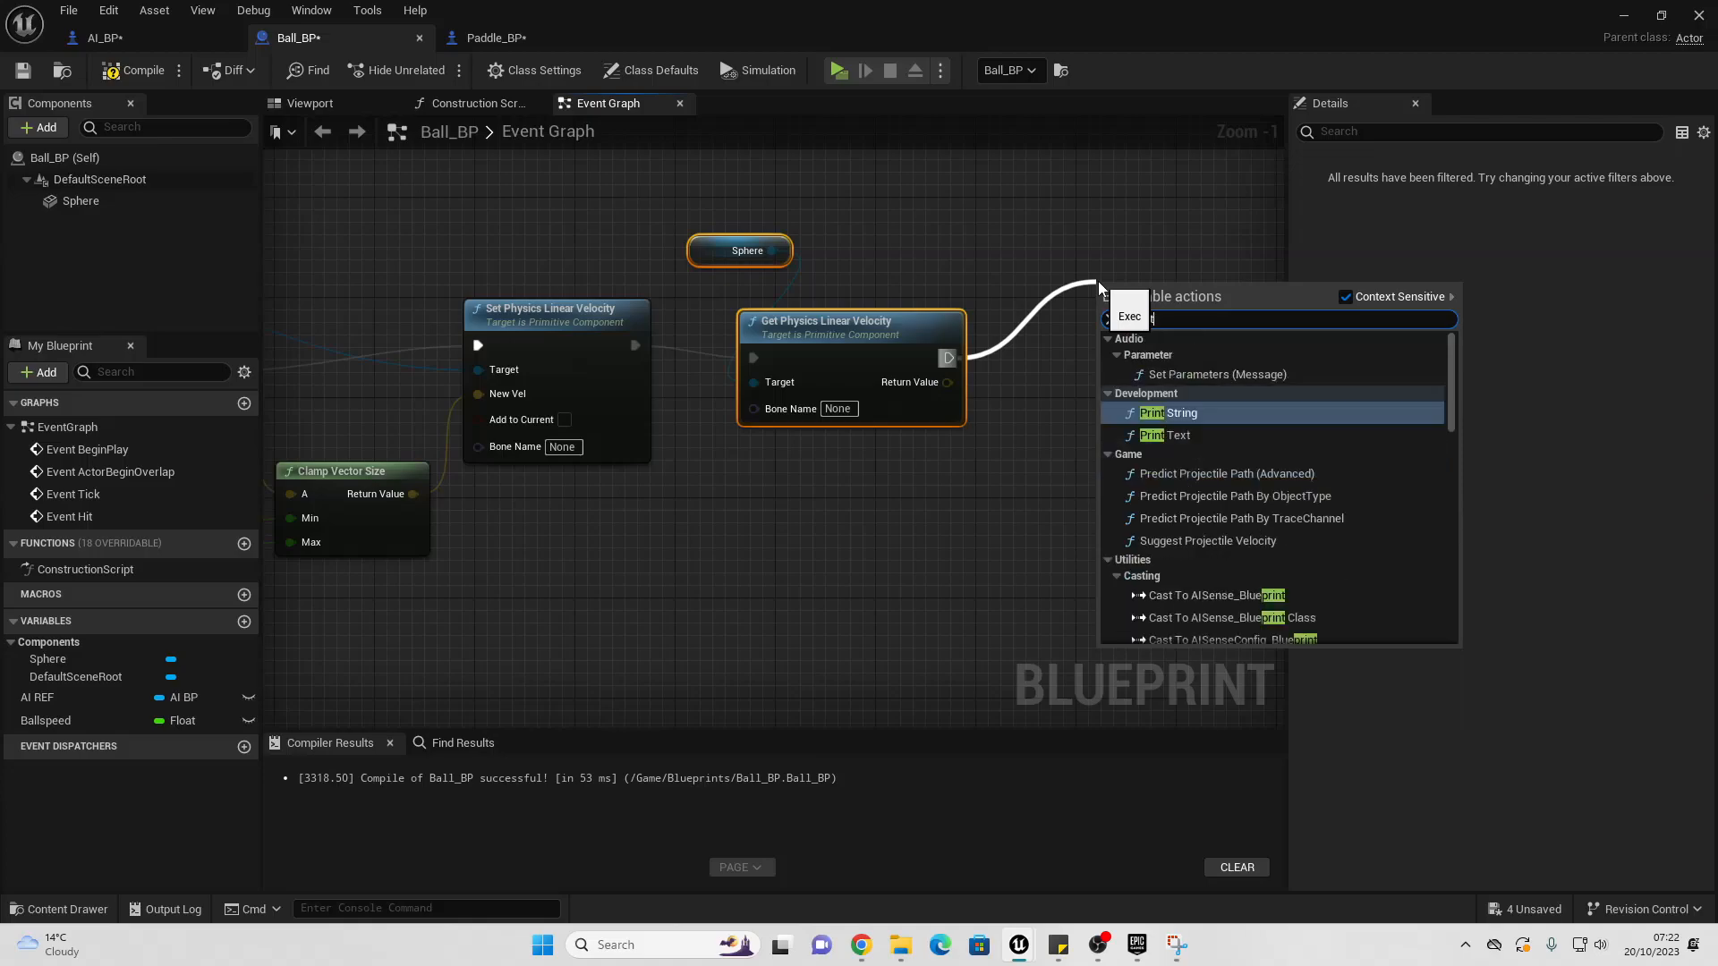
pyautogui.press('Return')
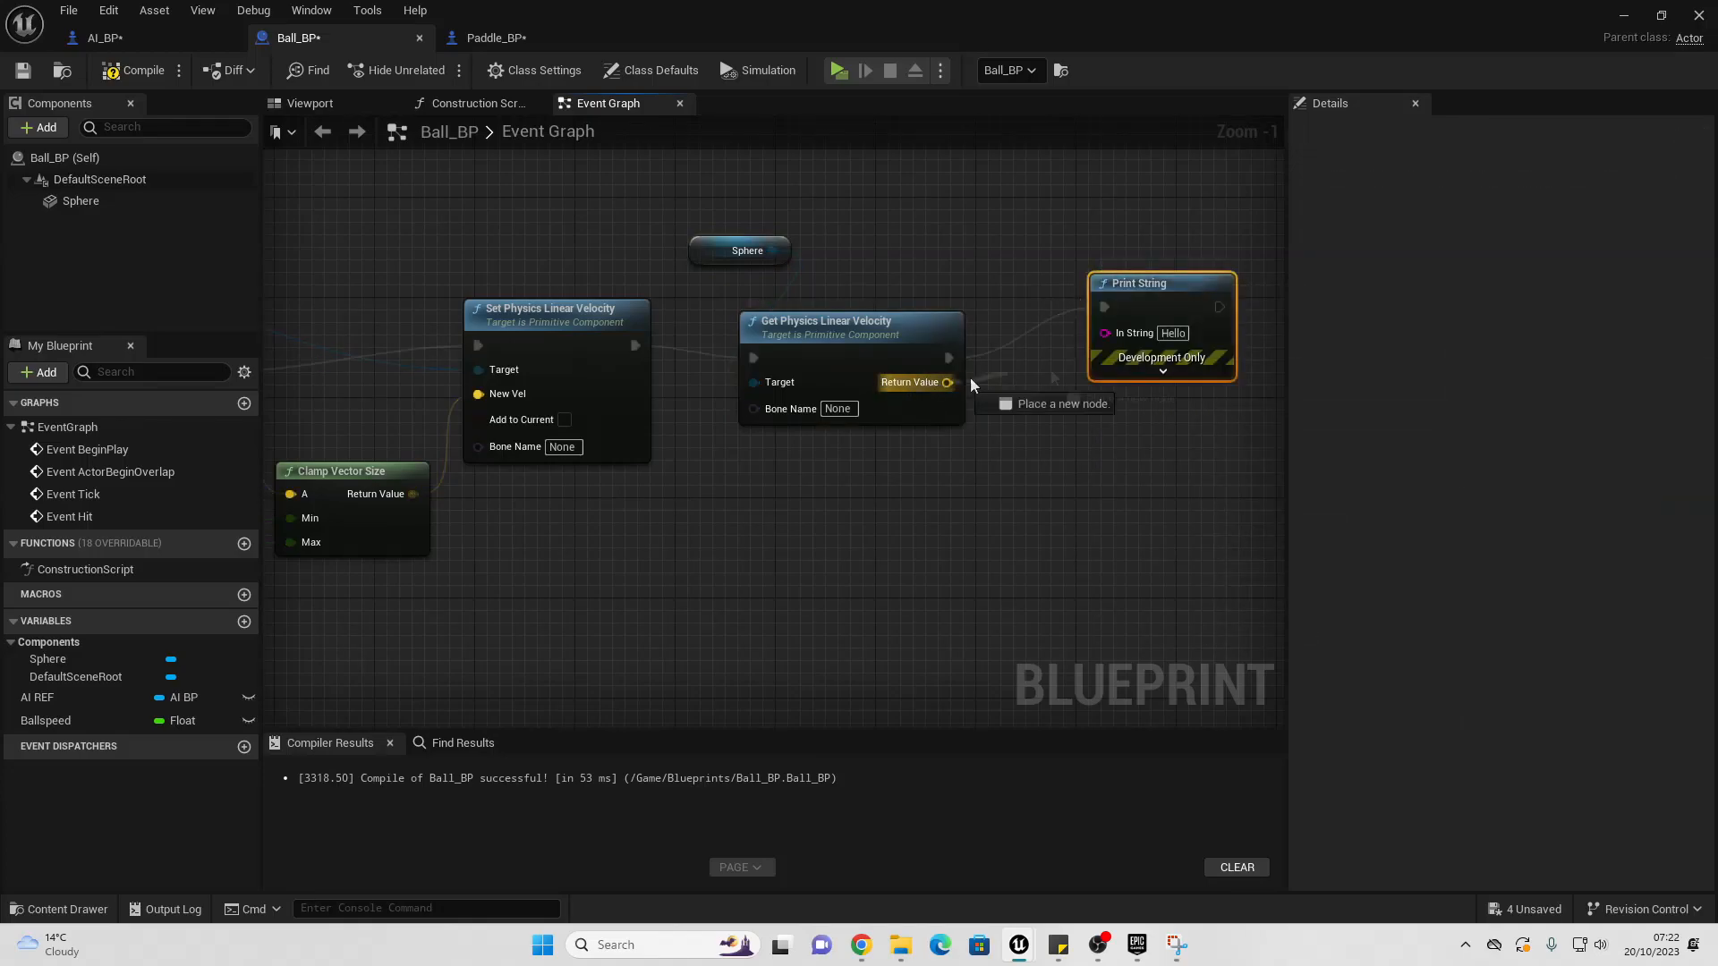
pyautogui.moveTo(971, 383); pyautogui.dragTo(1106, 333)
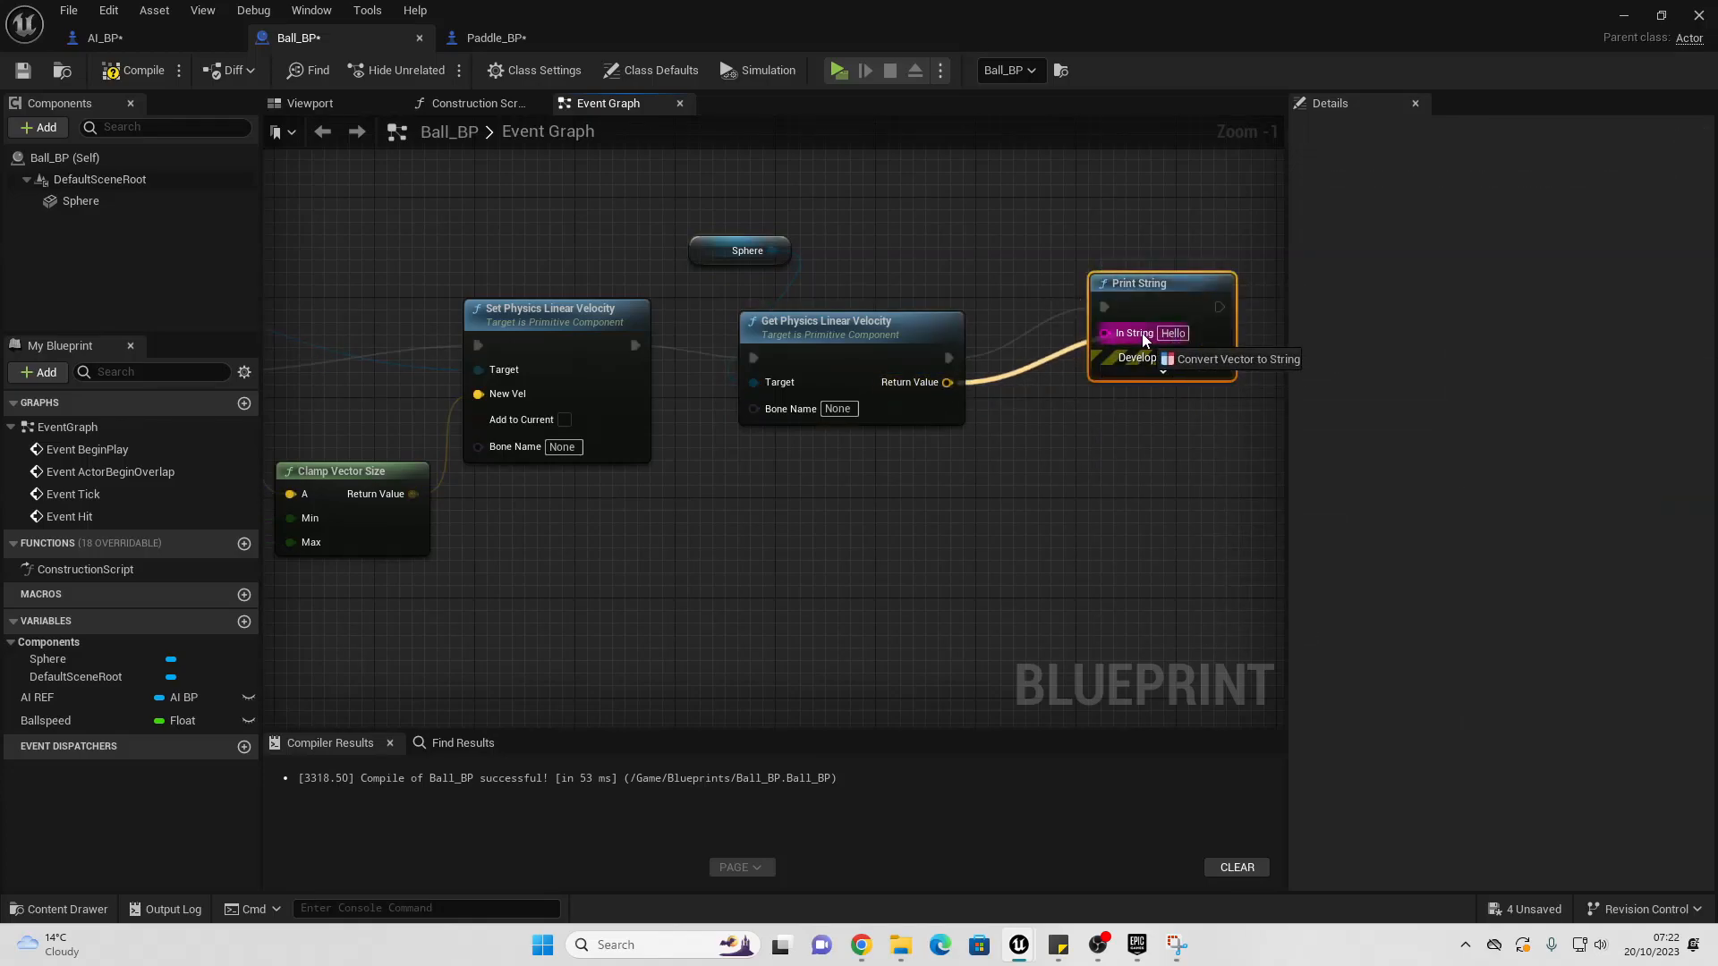
pyautogui.click(131, 72)
# Step: Play-test the level, moving the paddle up and down to return the ball, and check the printed velocity after each hit
pyautogui.click(839, 70)
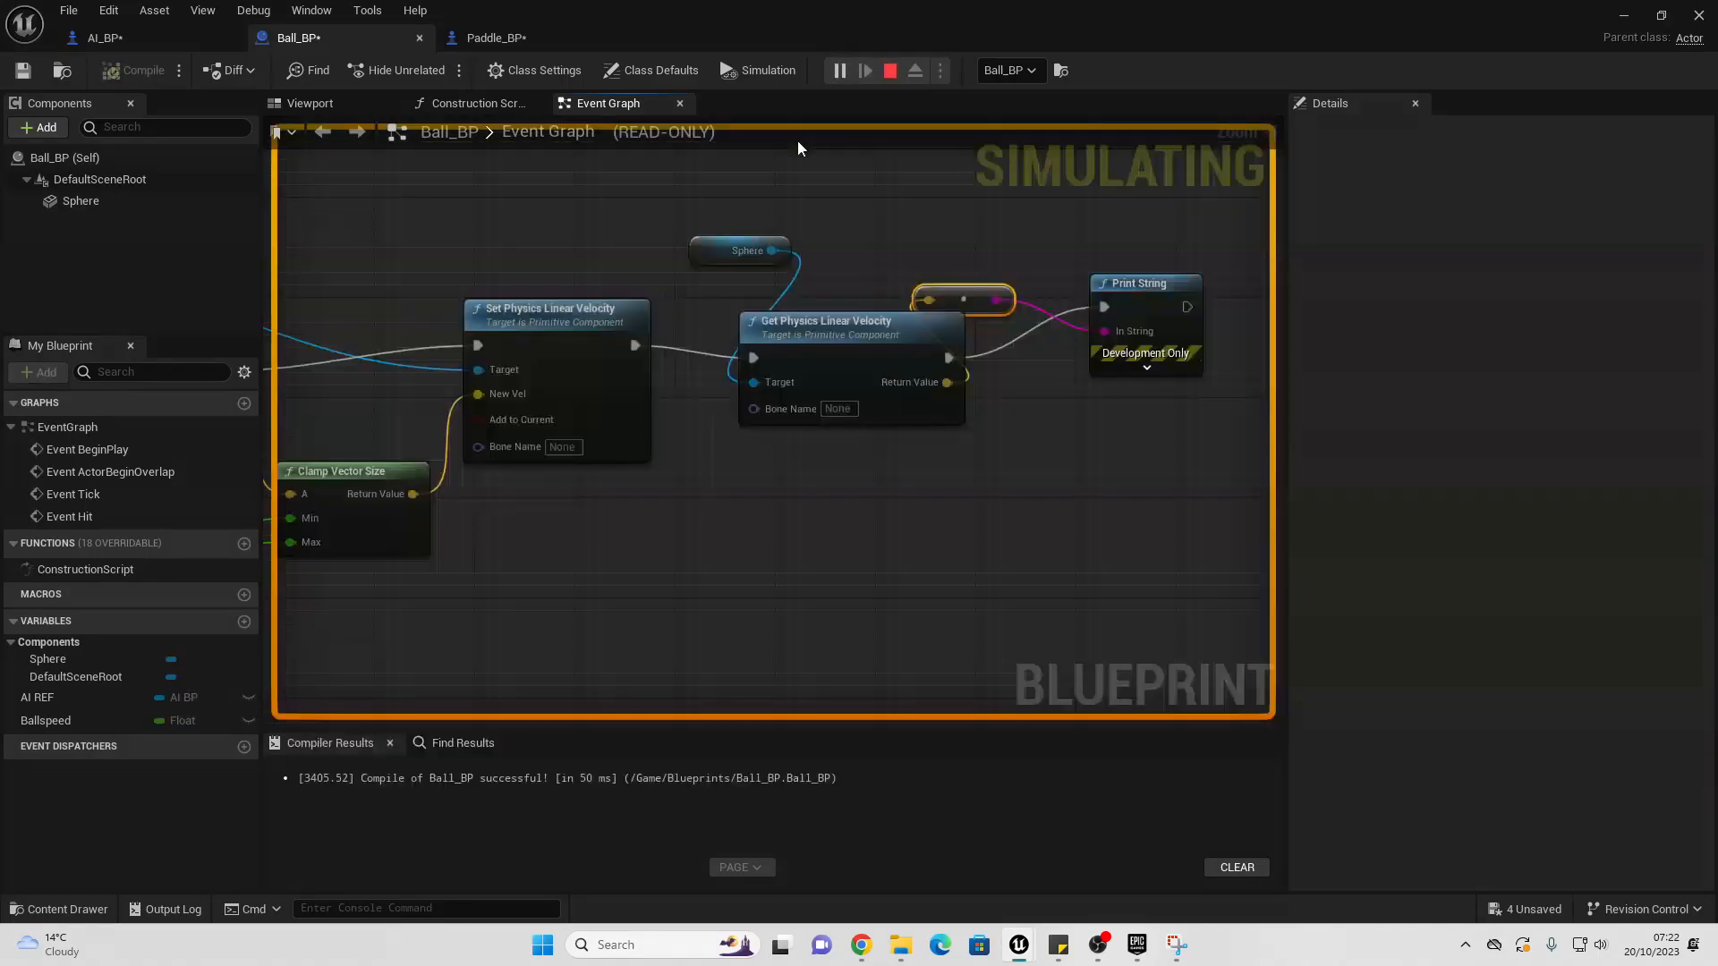
pyautogui.click(890, 80)
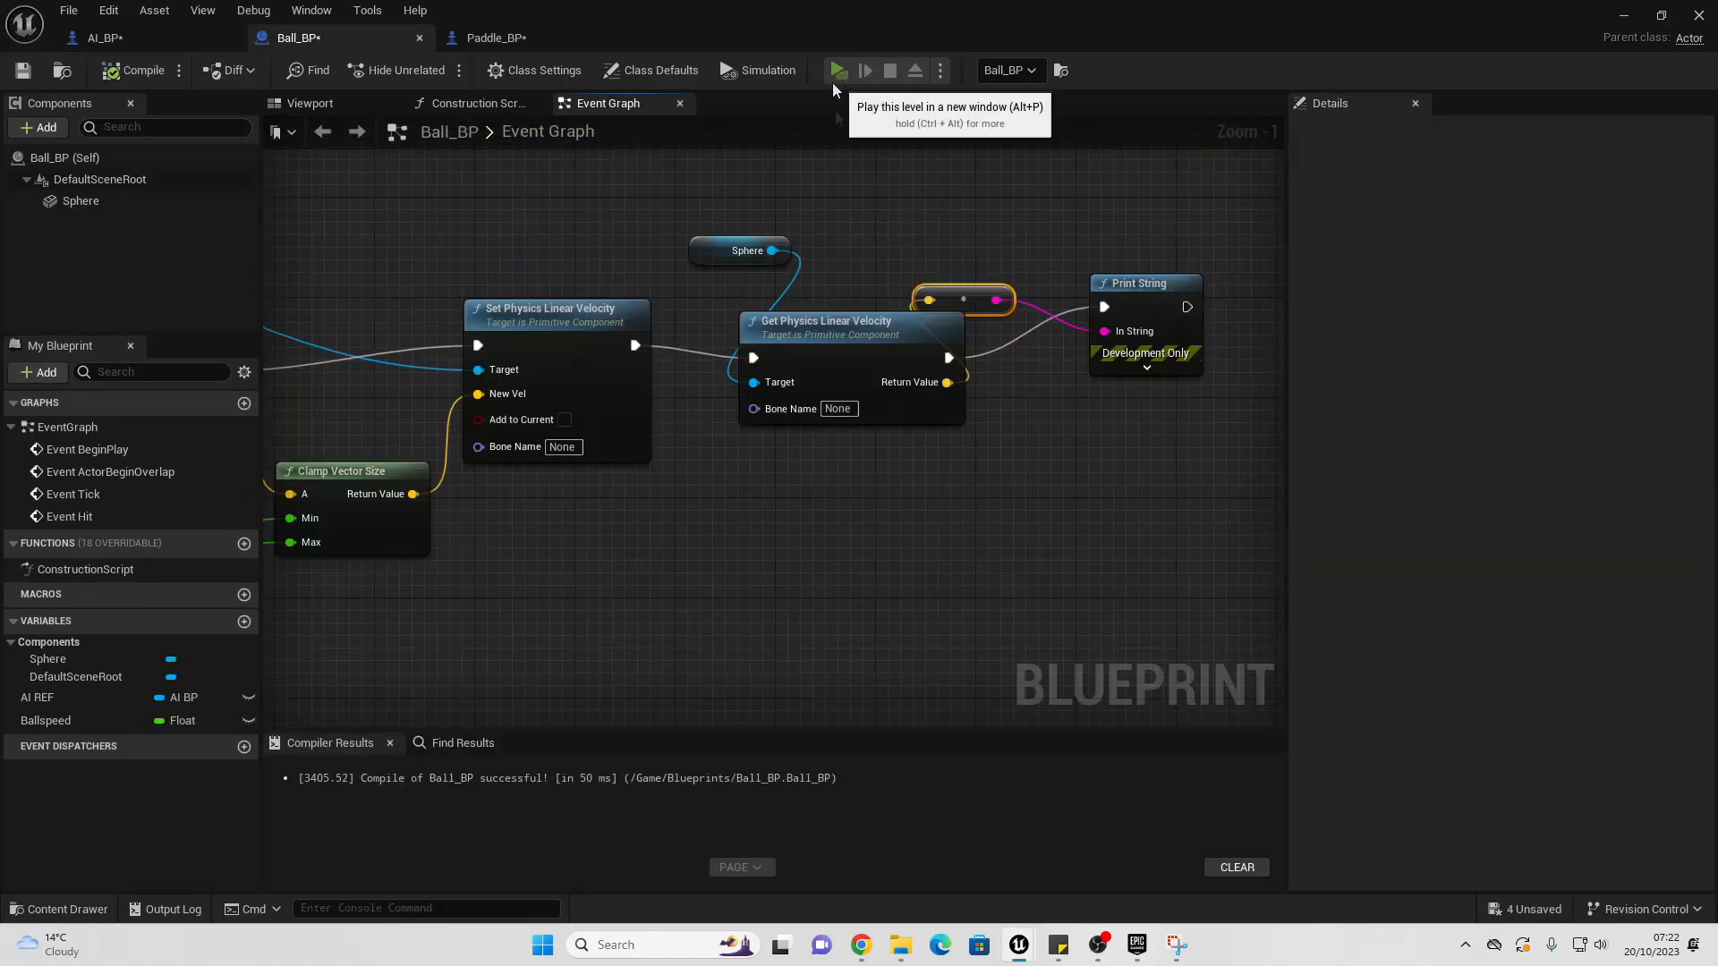
pyautogui.click(834, 79)
pyautogui.press('s')
pyautogui.press('s')
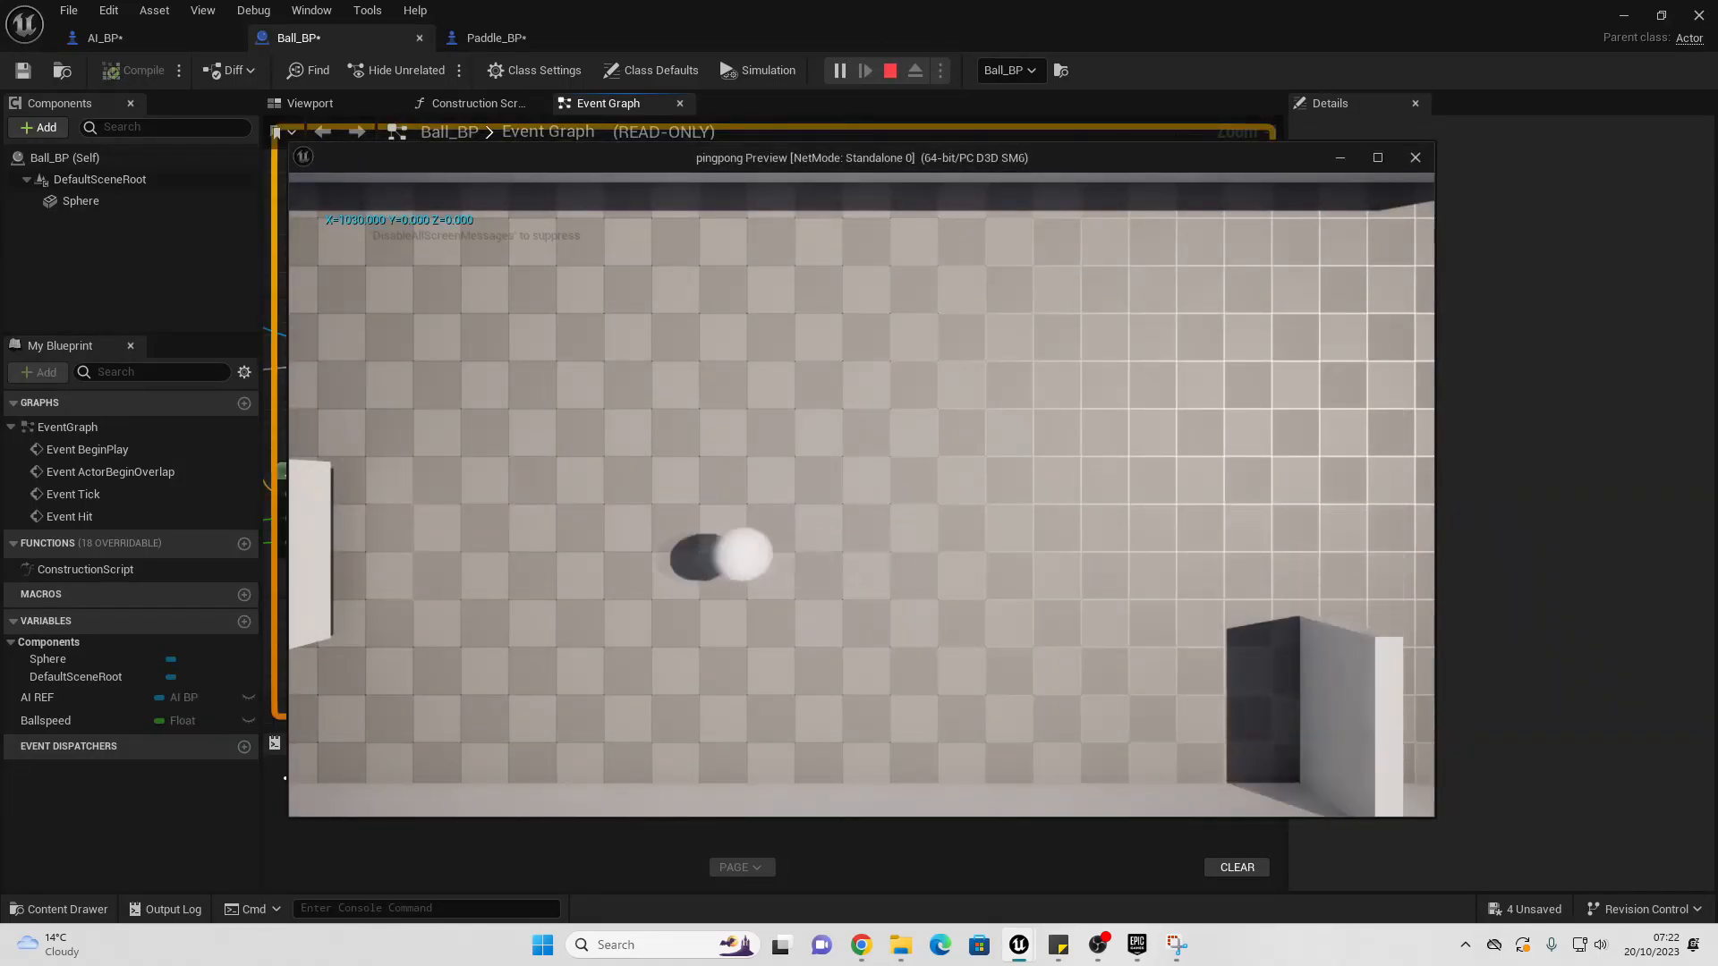
pyautogui.press('w')
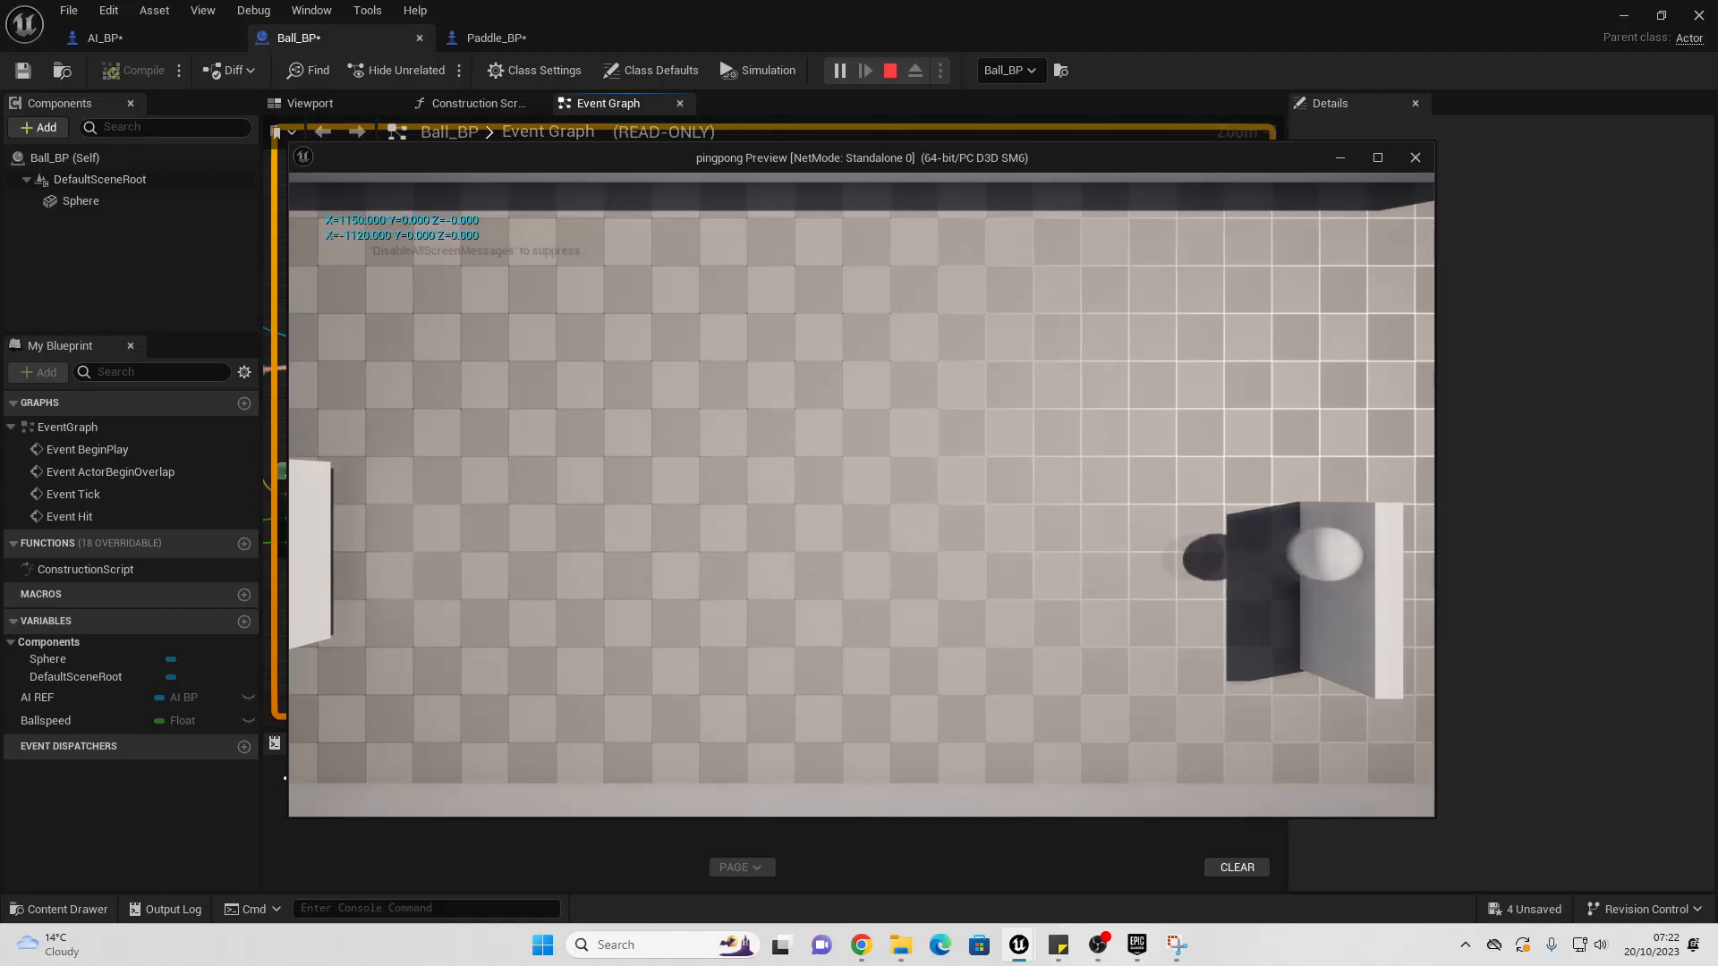
pyautogui.press('s')
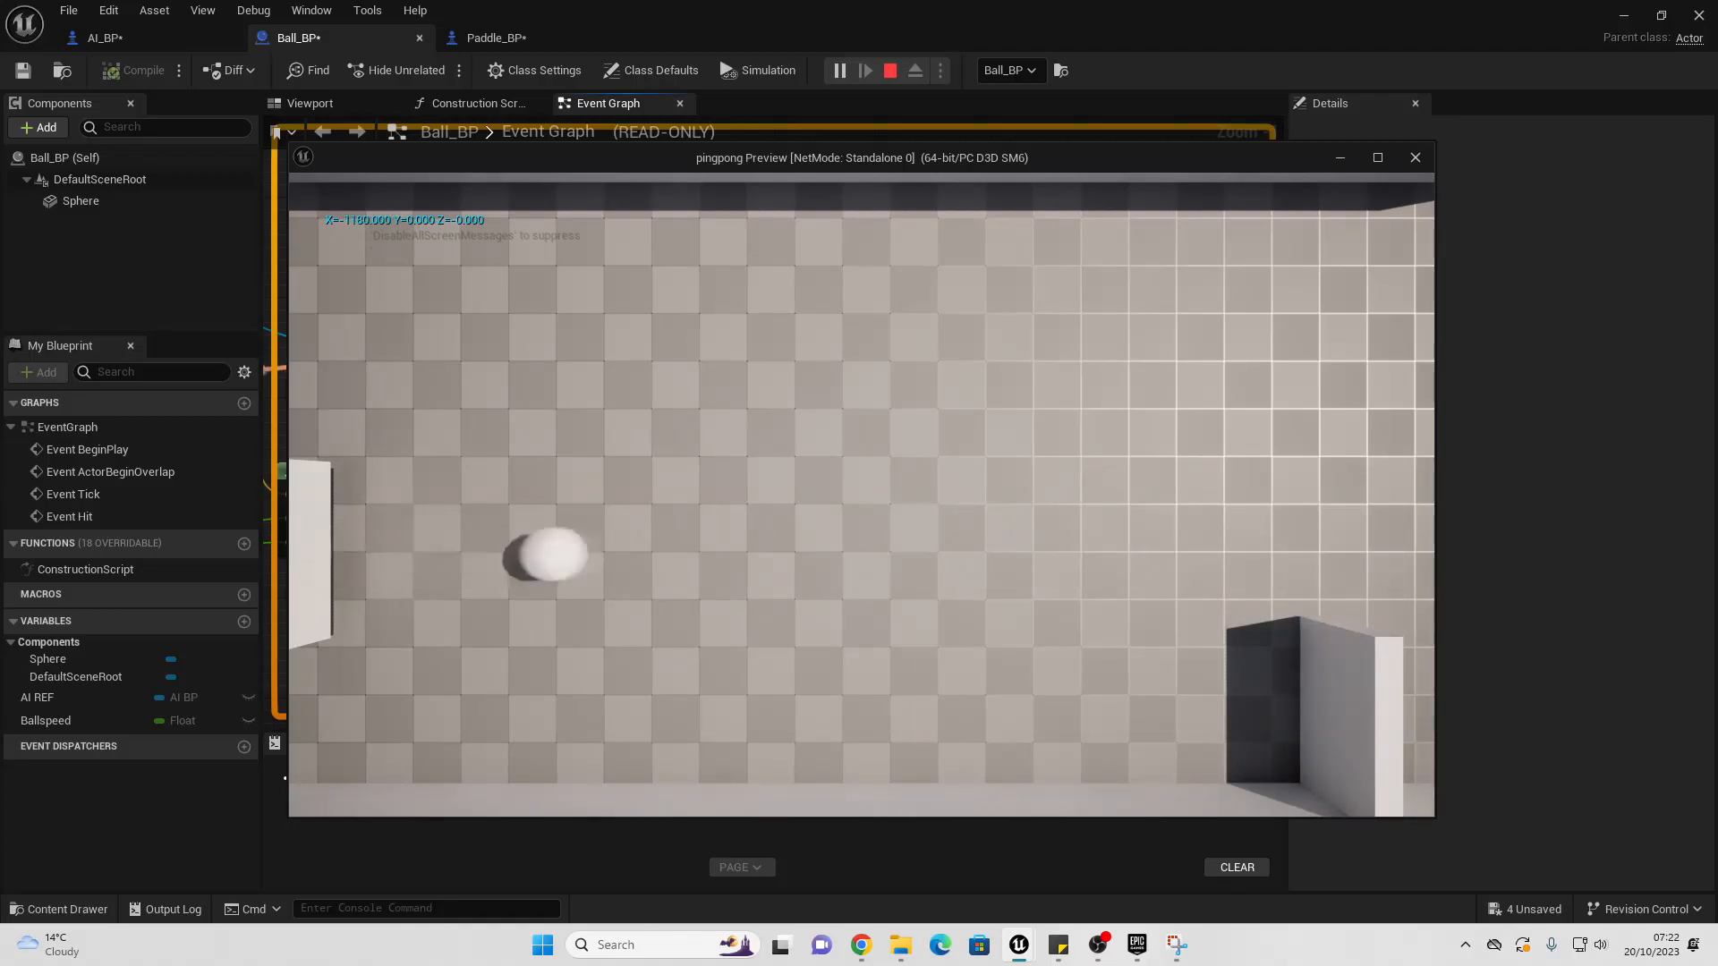
pyautogui.press('w')
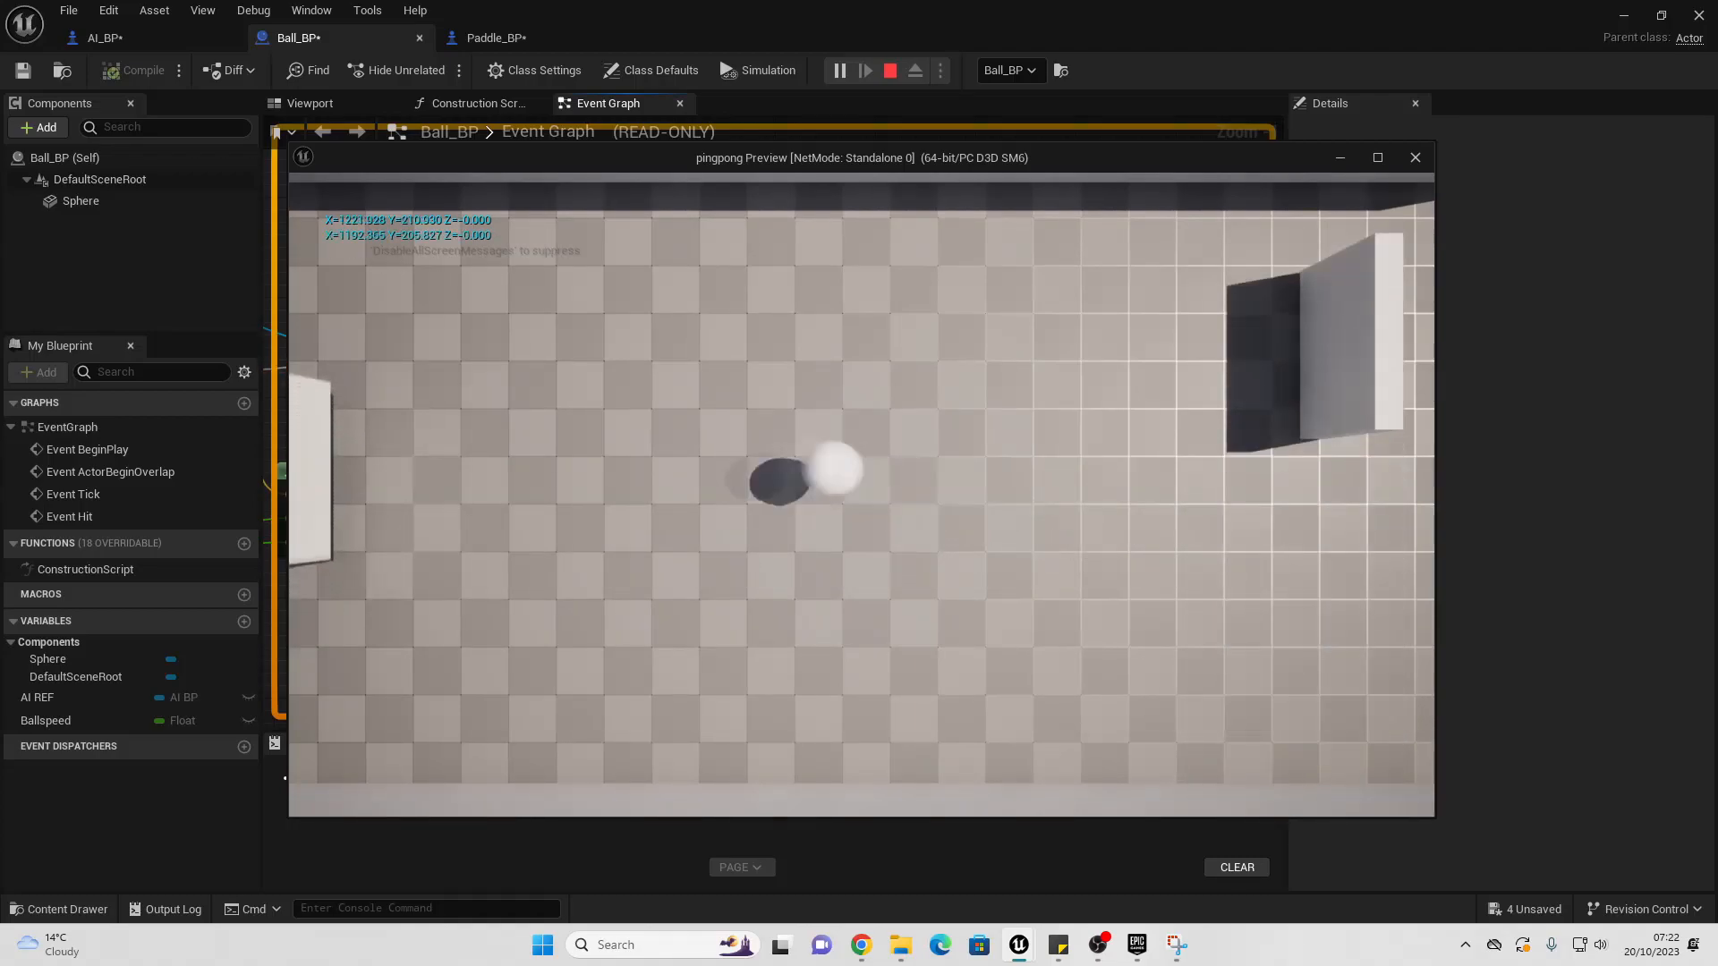
pyautogui.press('w')
pyautogui.press('w')
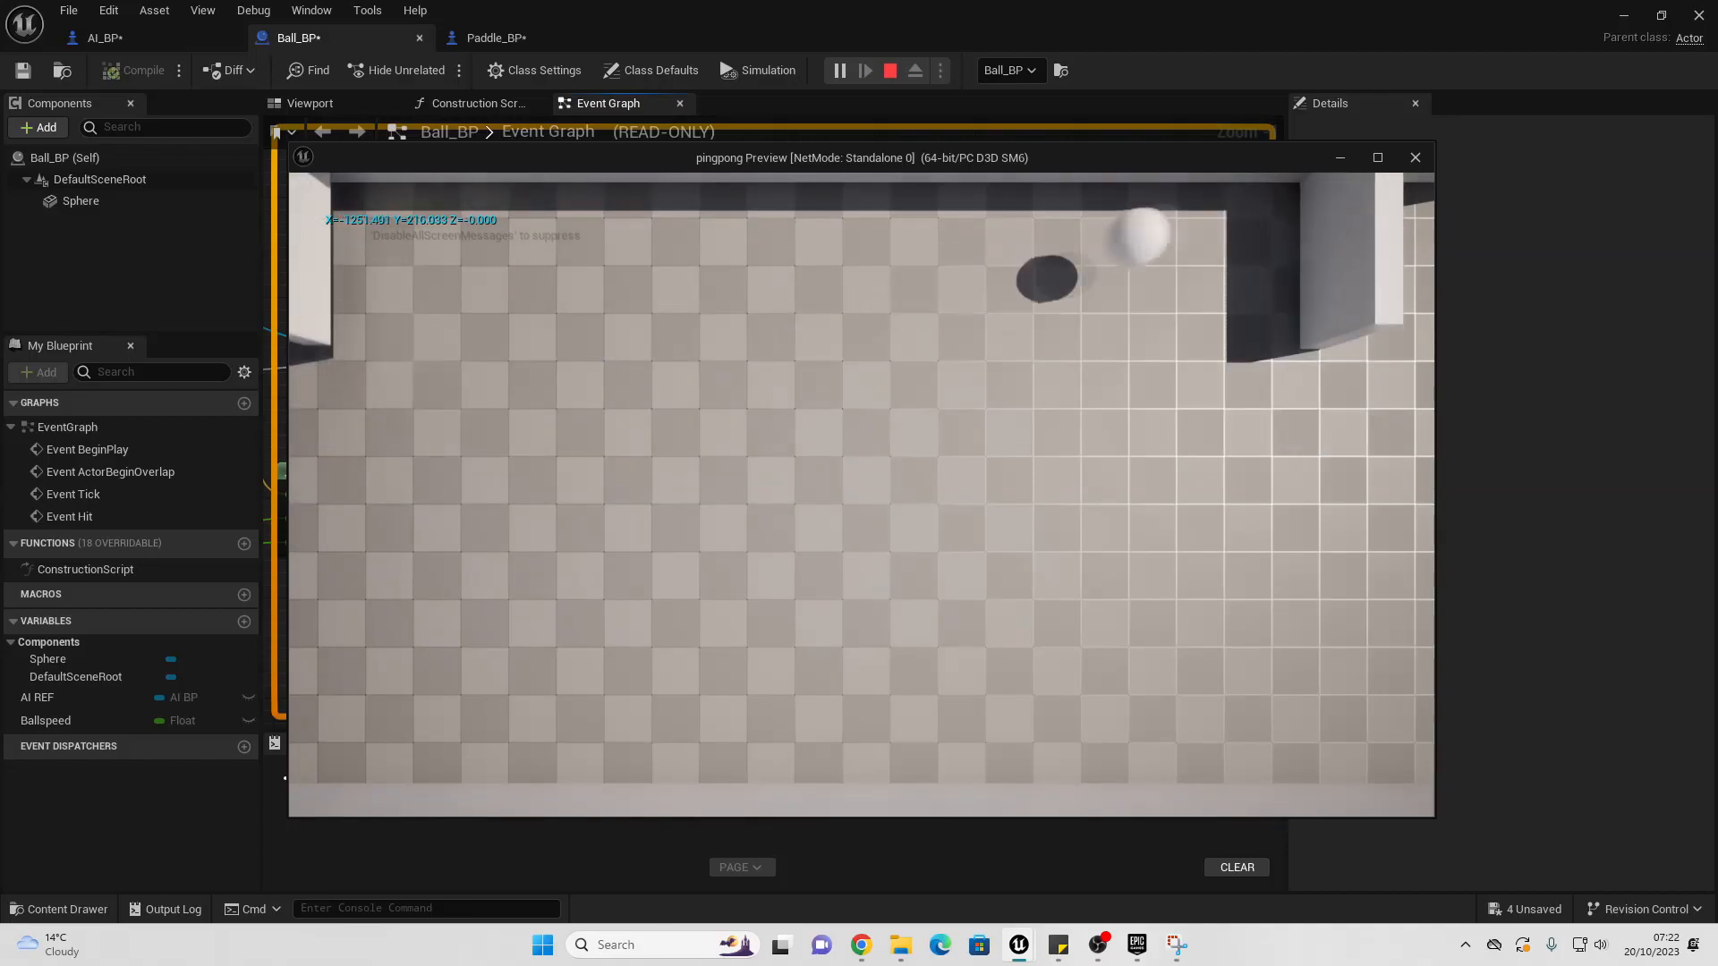
pyautogui.press('s')
pyautogui.press('s')
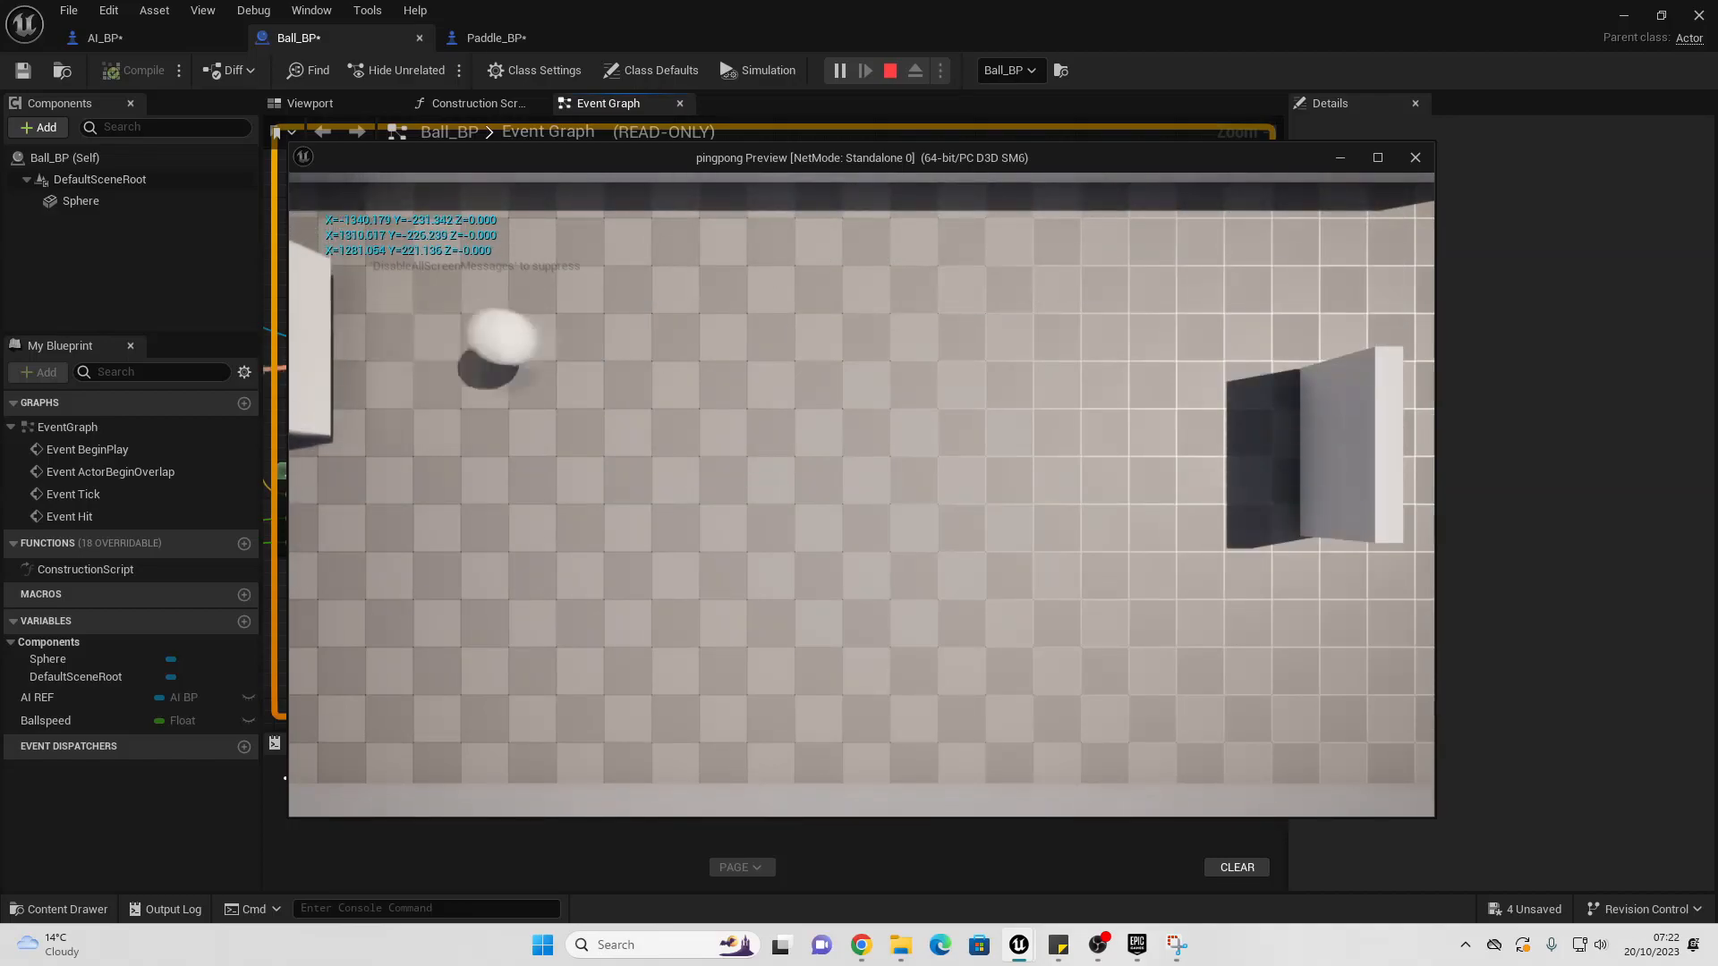
pyautogui.press('s')
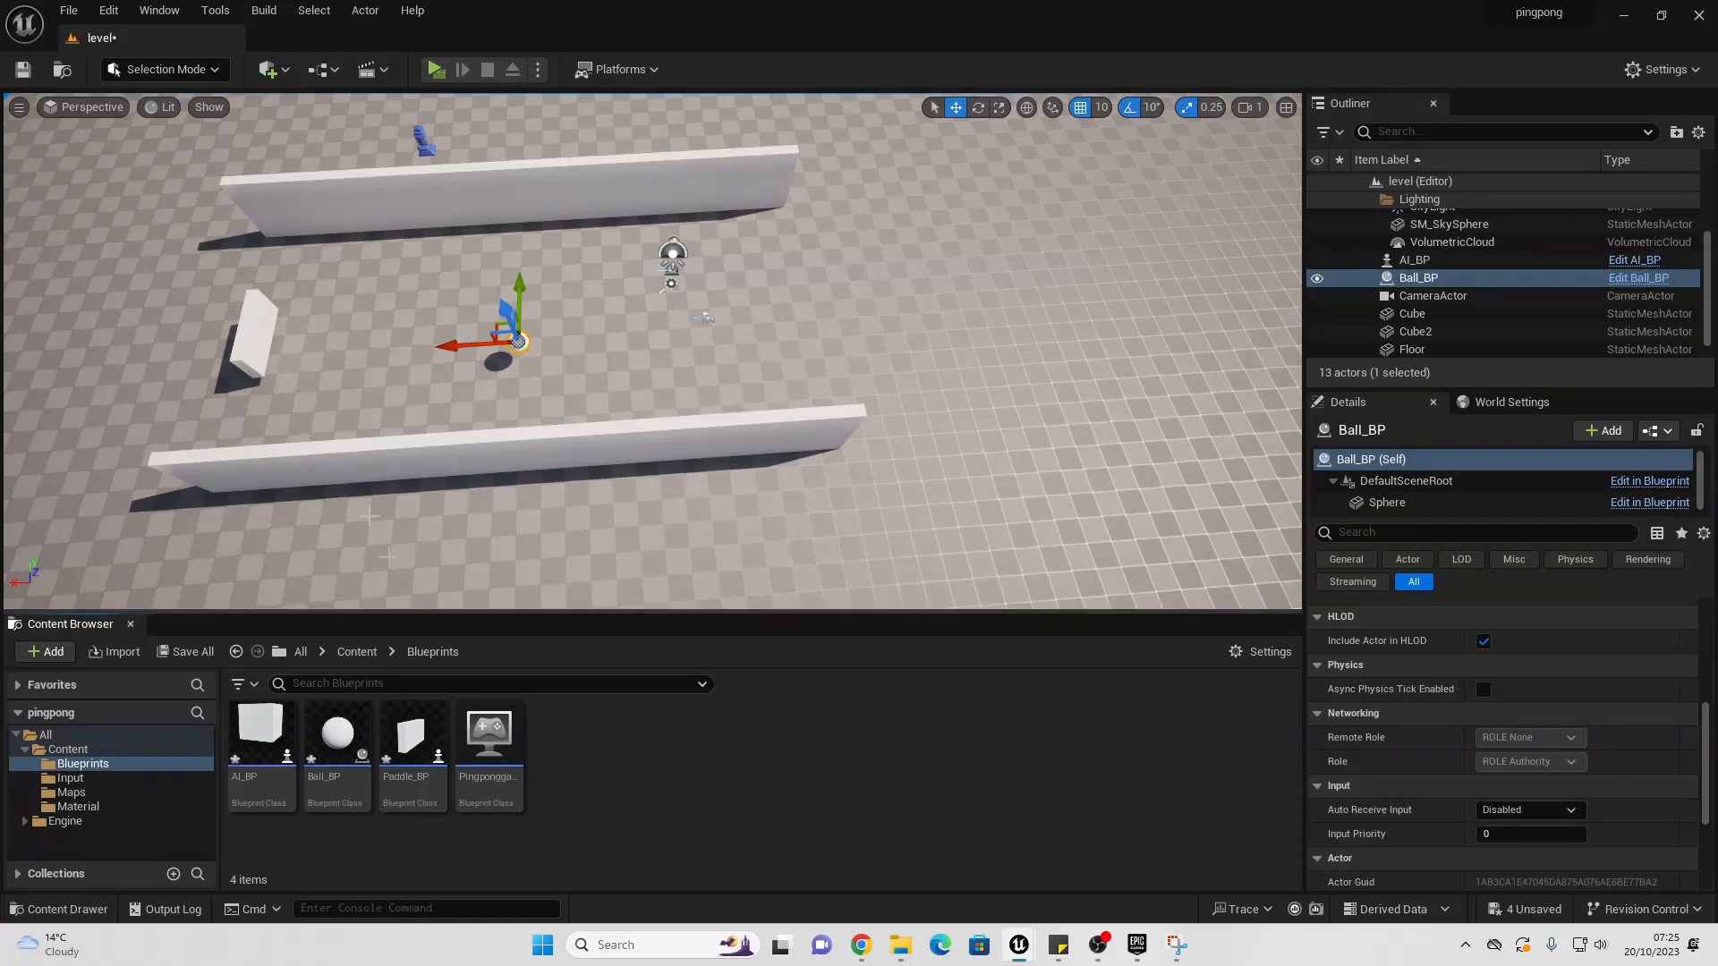
# Step: Reopen Ball_BP, delete the Print String node with its vector-to-string conversion, and compile
pyautogui.doubleClick(352, 772)
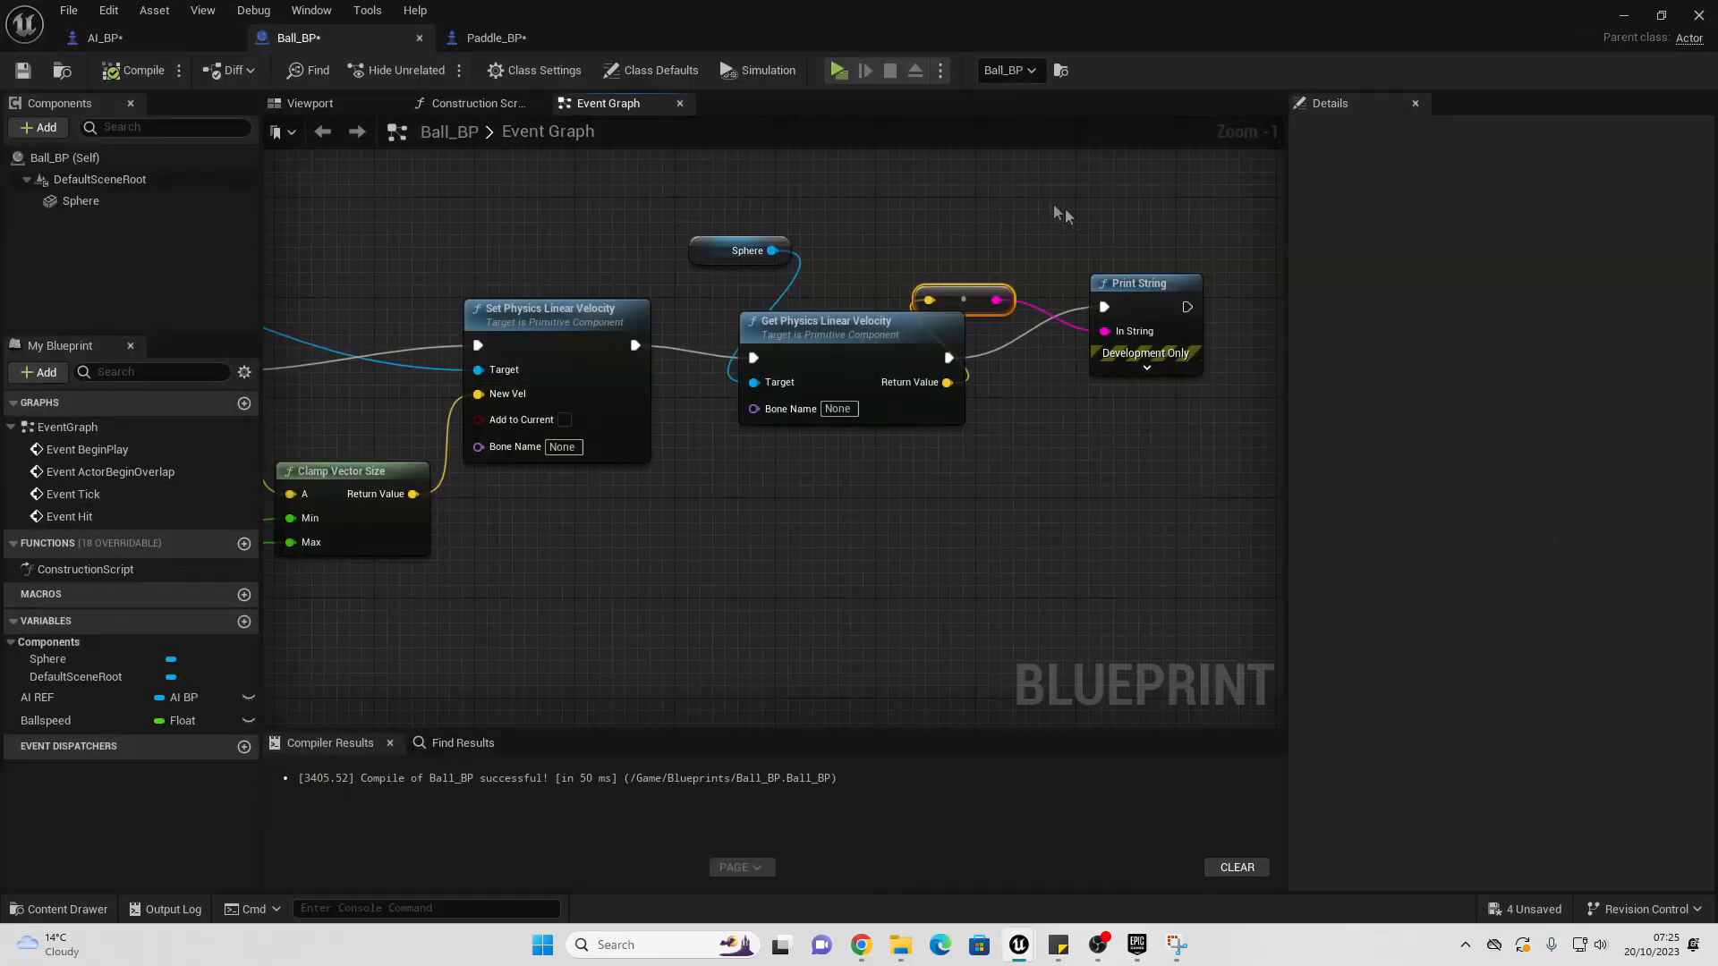
pyautogui.moveTo(1047, 320); pyautogui.dragTo(1147, 324)
pyautogui.press('Delete')
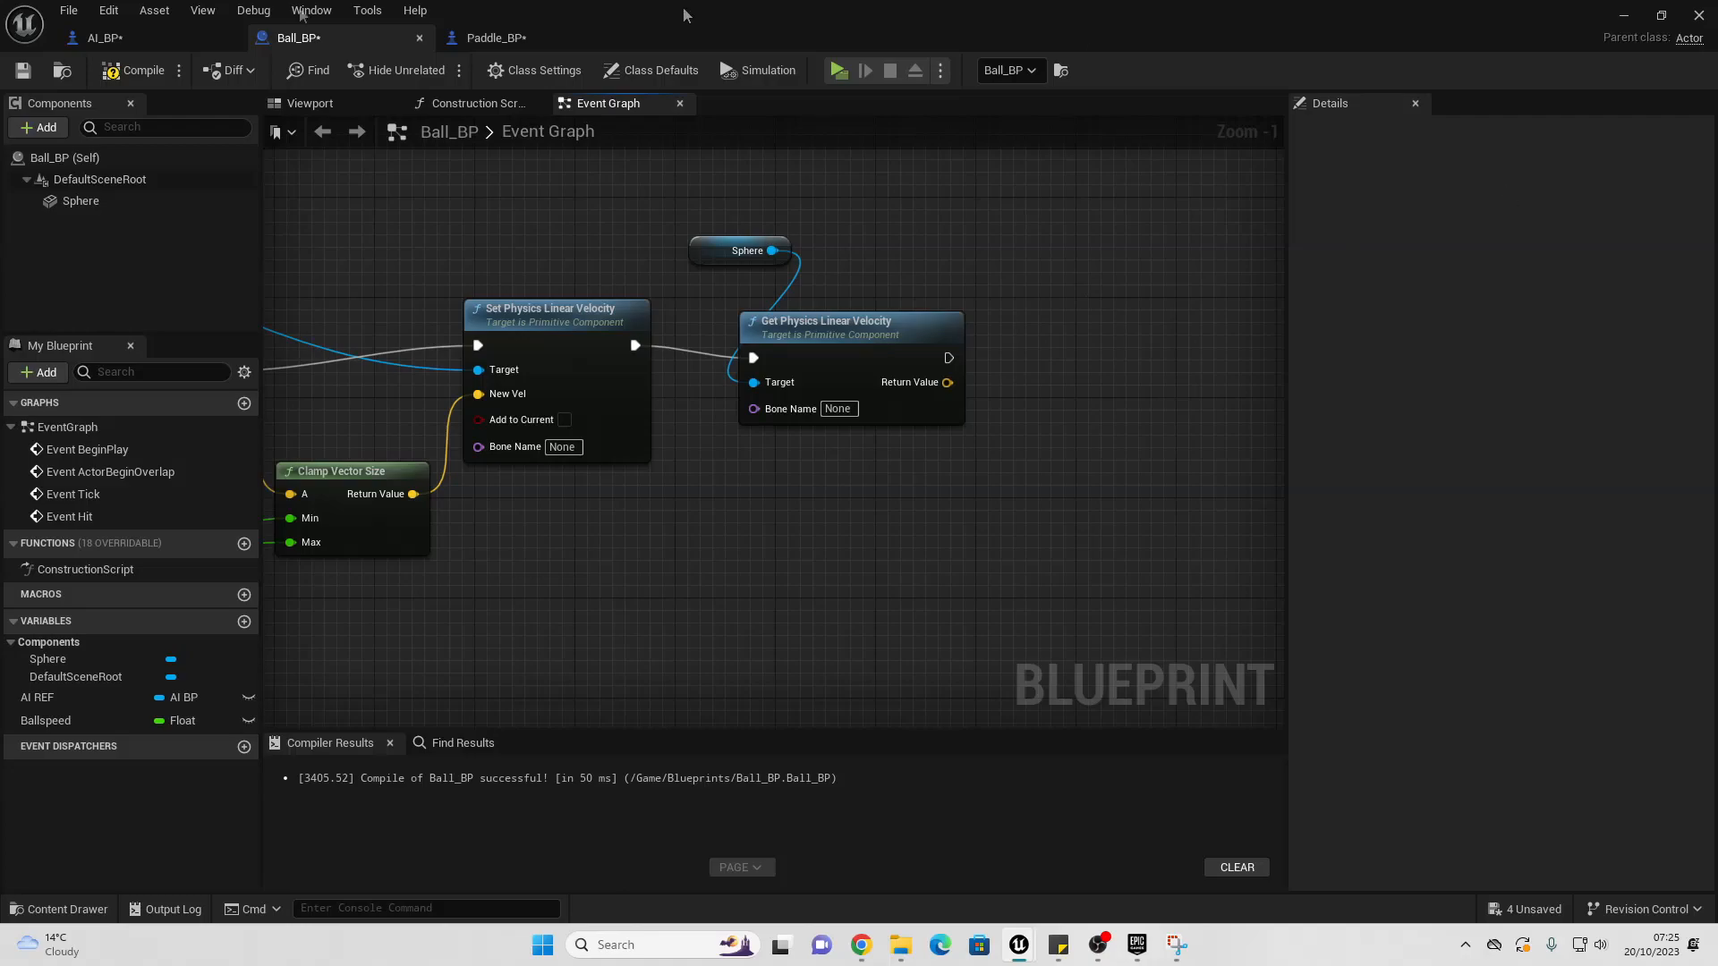
pyautogui.click(134, 70)
# Step: Create a User Widget blueprint named Score_WB in the Blueprints folder and open it in the designer
pyautogui.click(1622, 16)
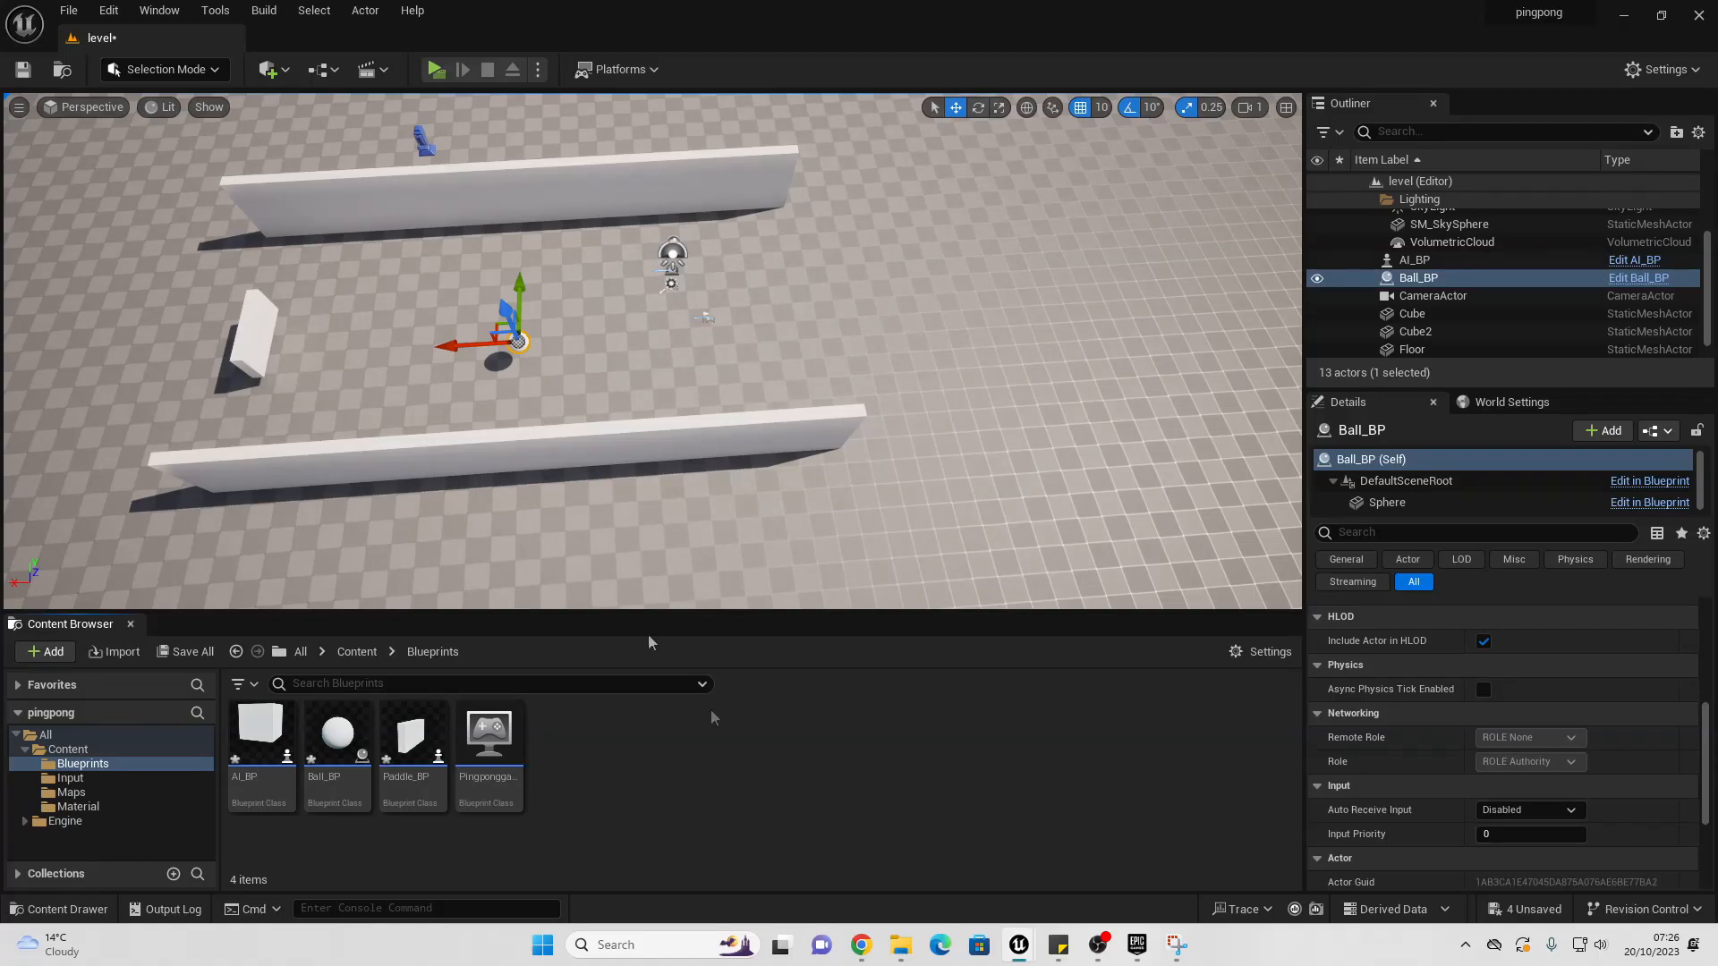
pyautogui.rightClick(629, 767)
pyautogui.moveTo(730, 740)
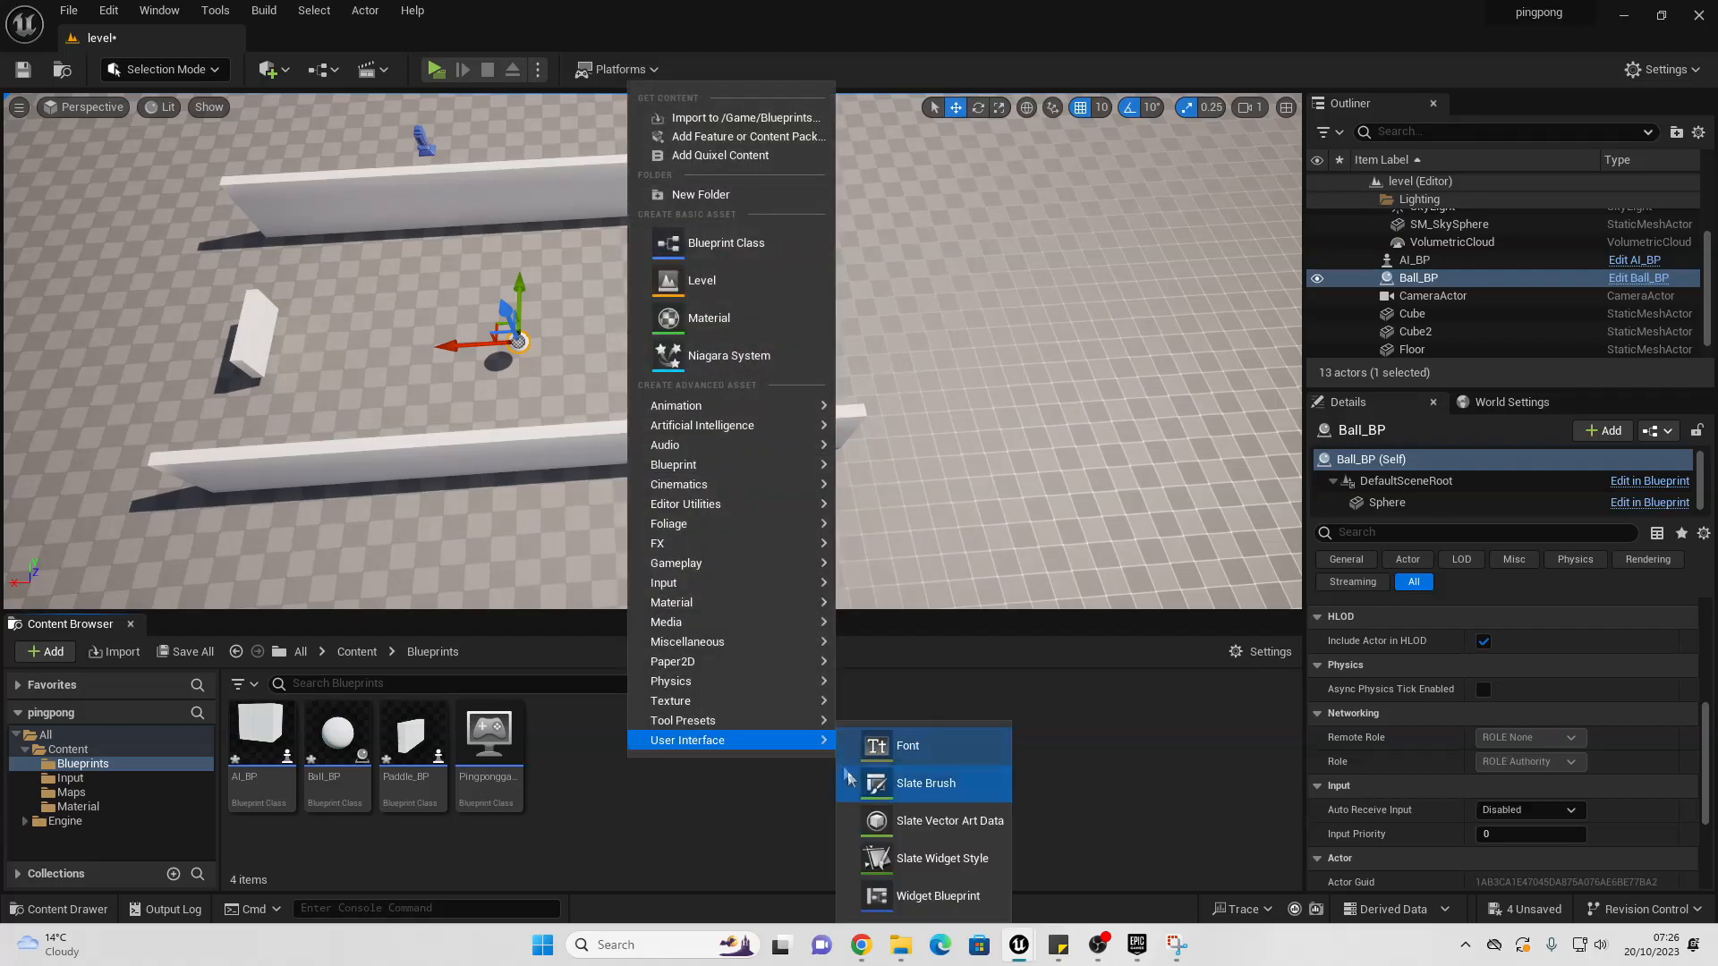
pyautogui.click(895, 897)
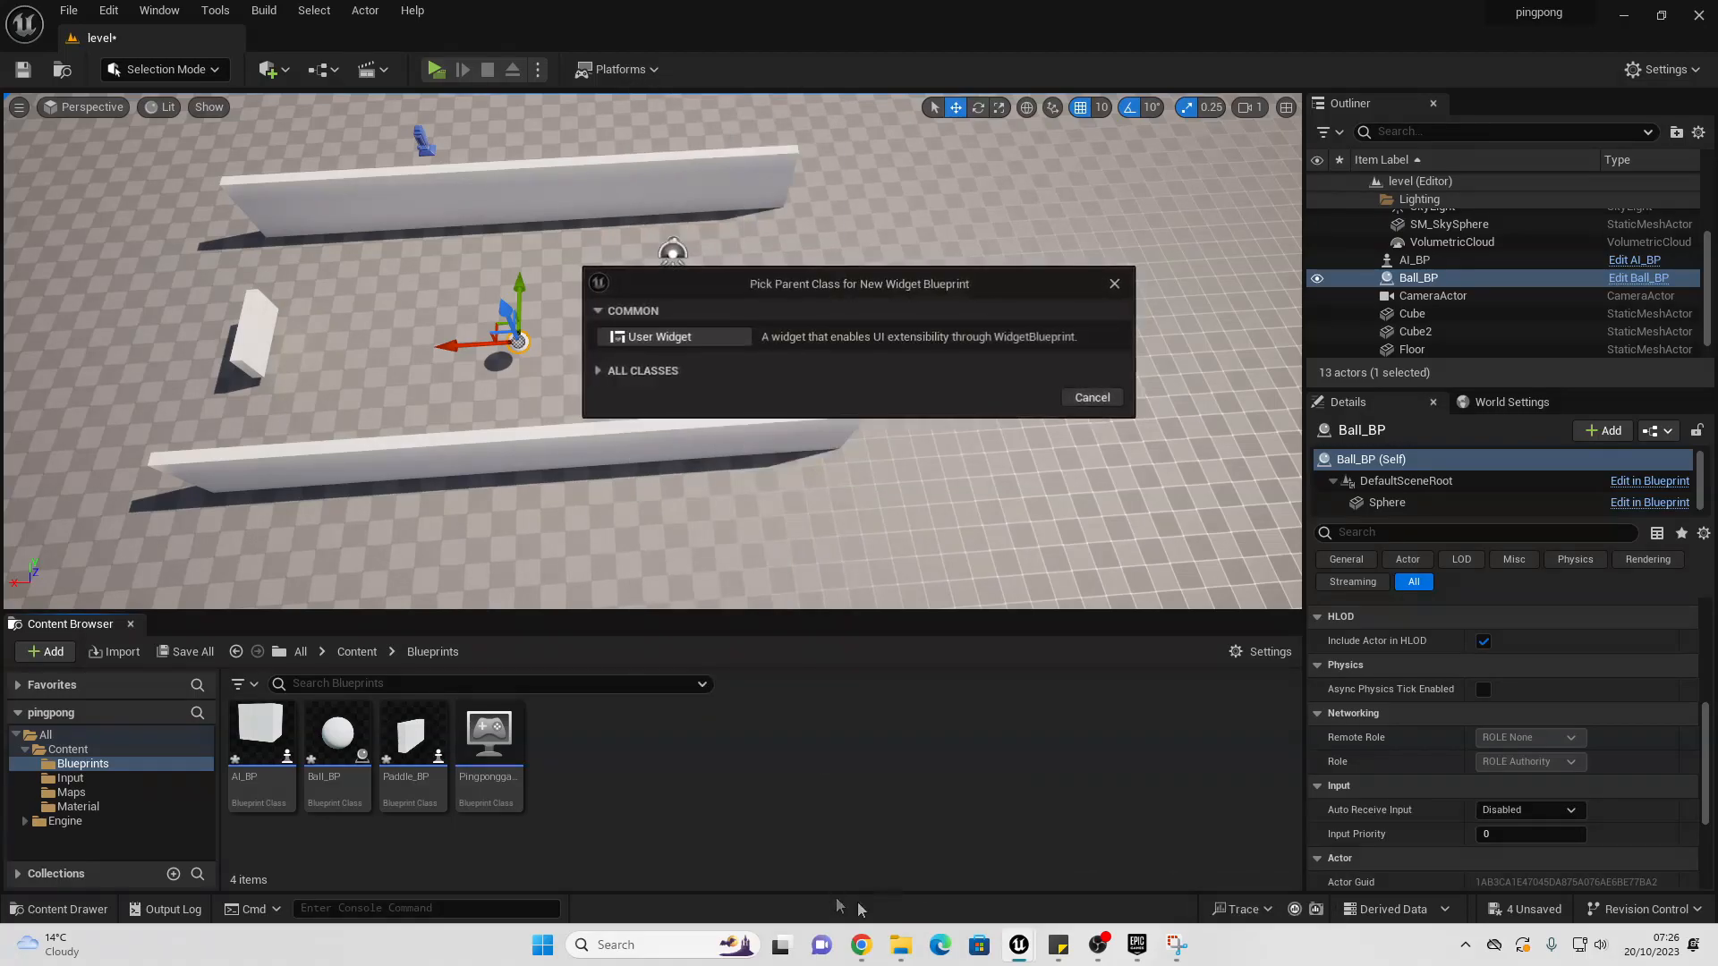
pyautogui.click(710, 337)
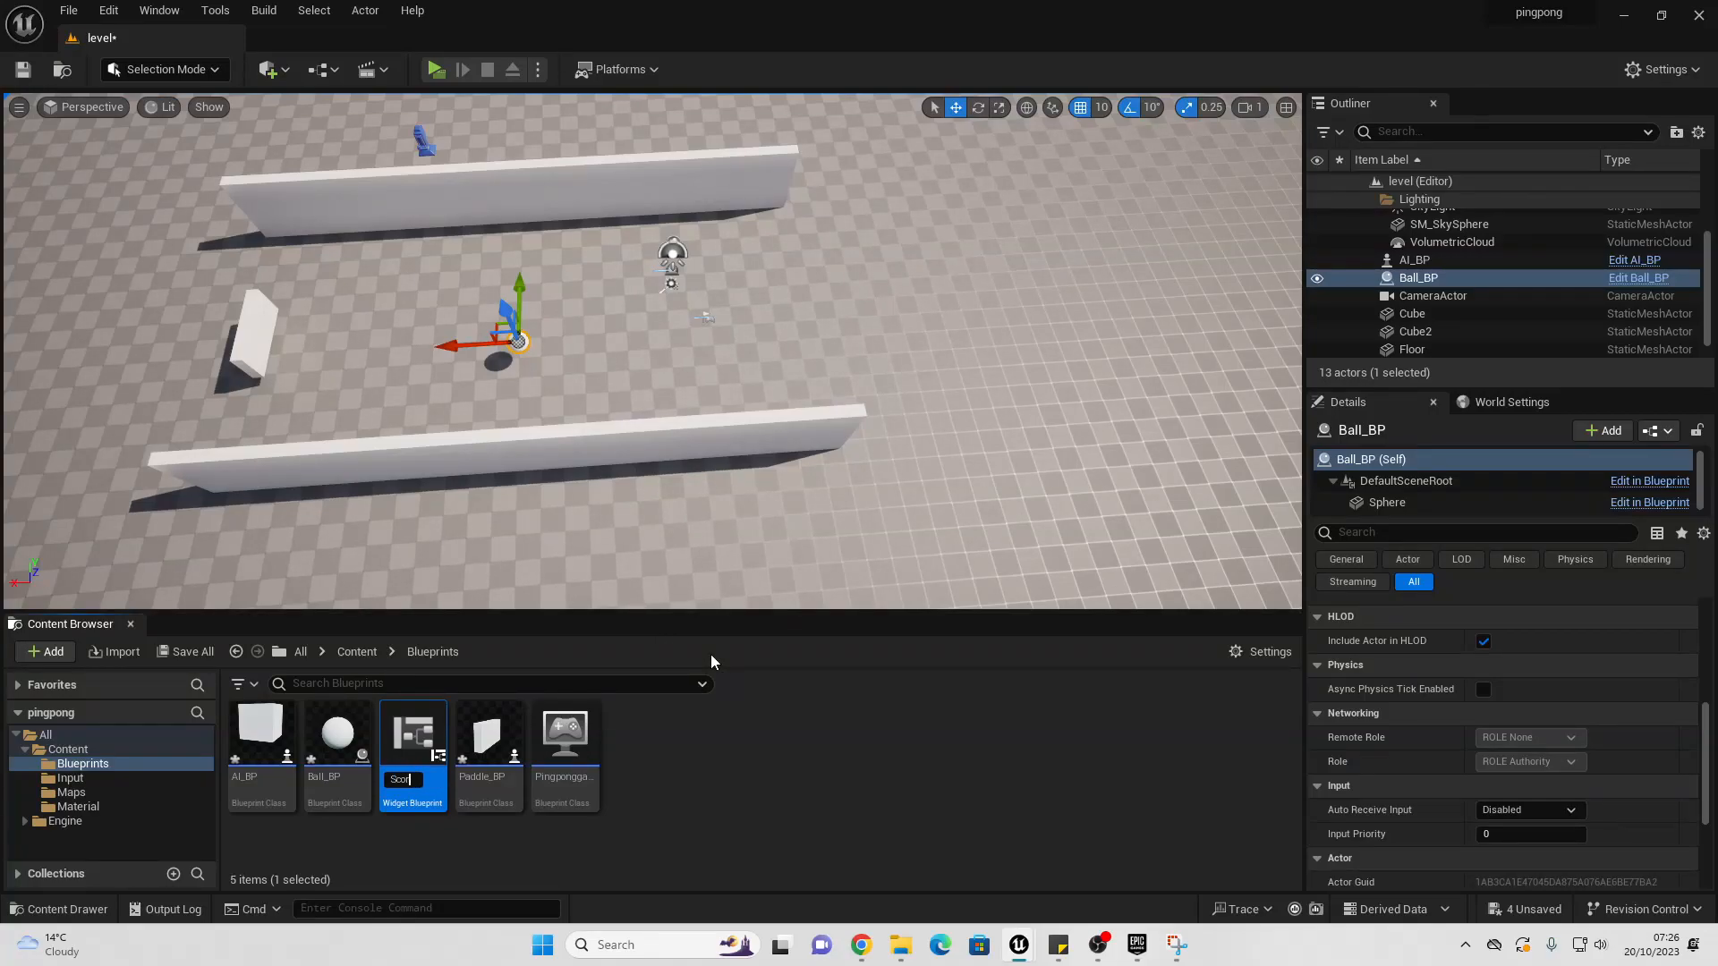
pyautogui.write('Score_WB')
pyautogui.press('Return')
pyautogui.doubleClick(570, 741)
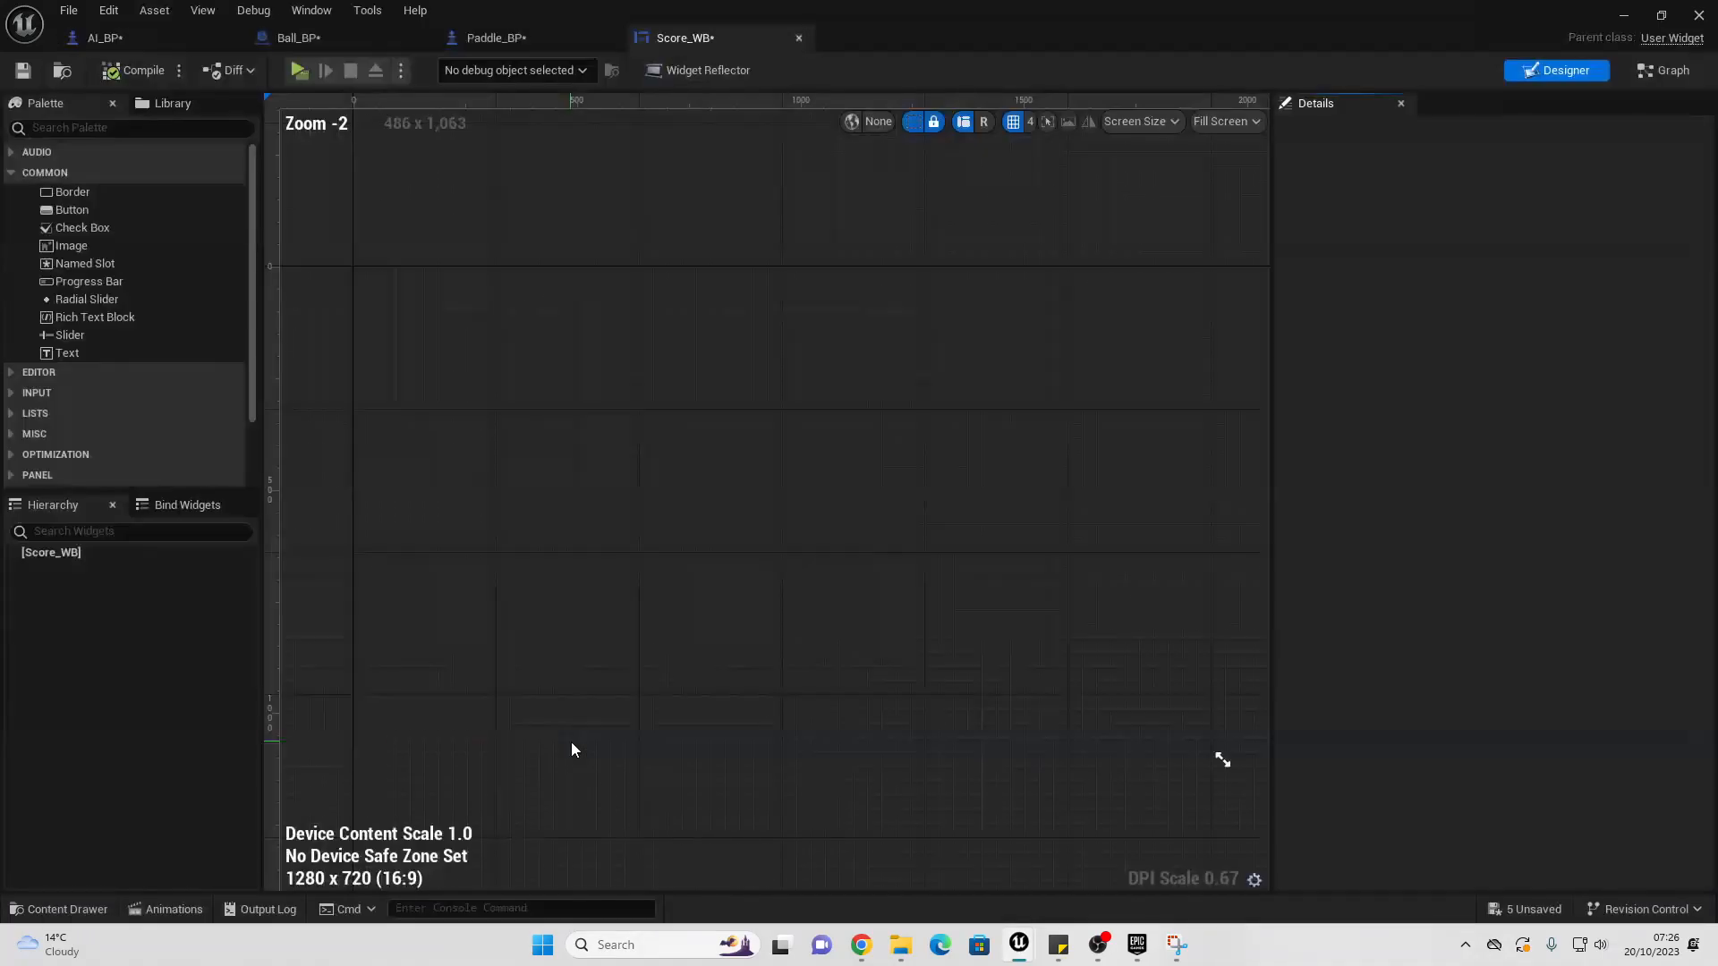
# Step: Add a Canvas Panel as the root of the Score_WB widget
pyautogui.click(76, 129)
pyautogui.write('CAN')
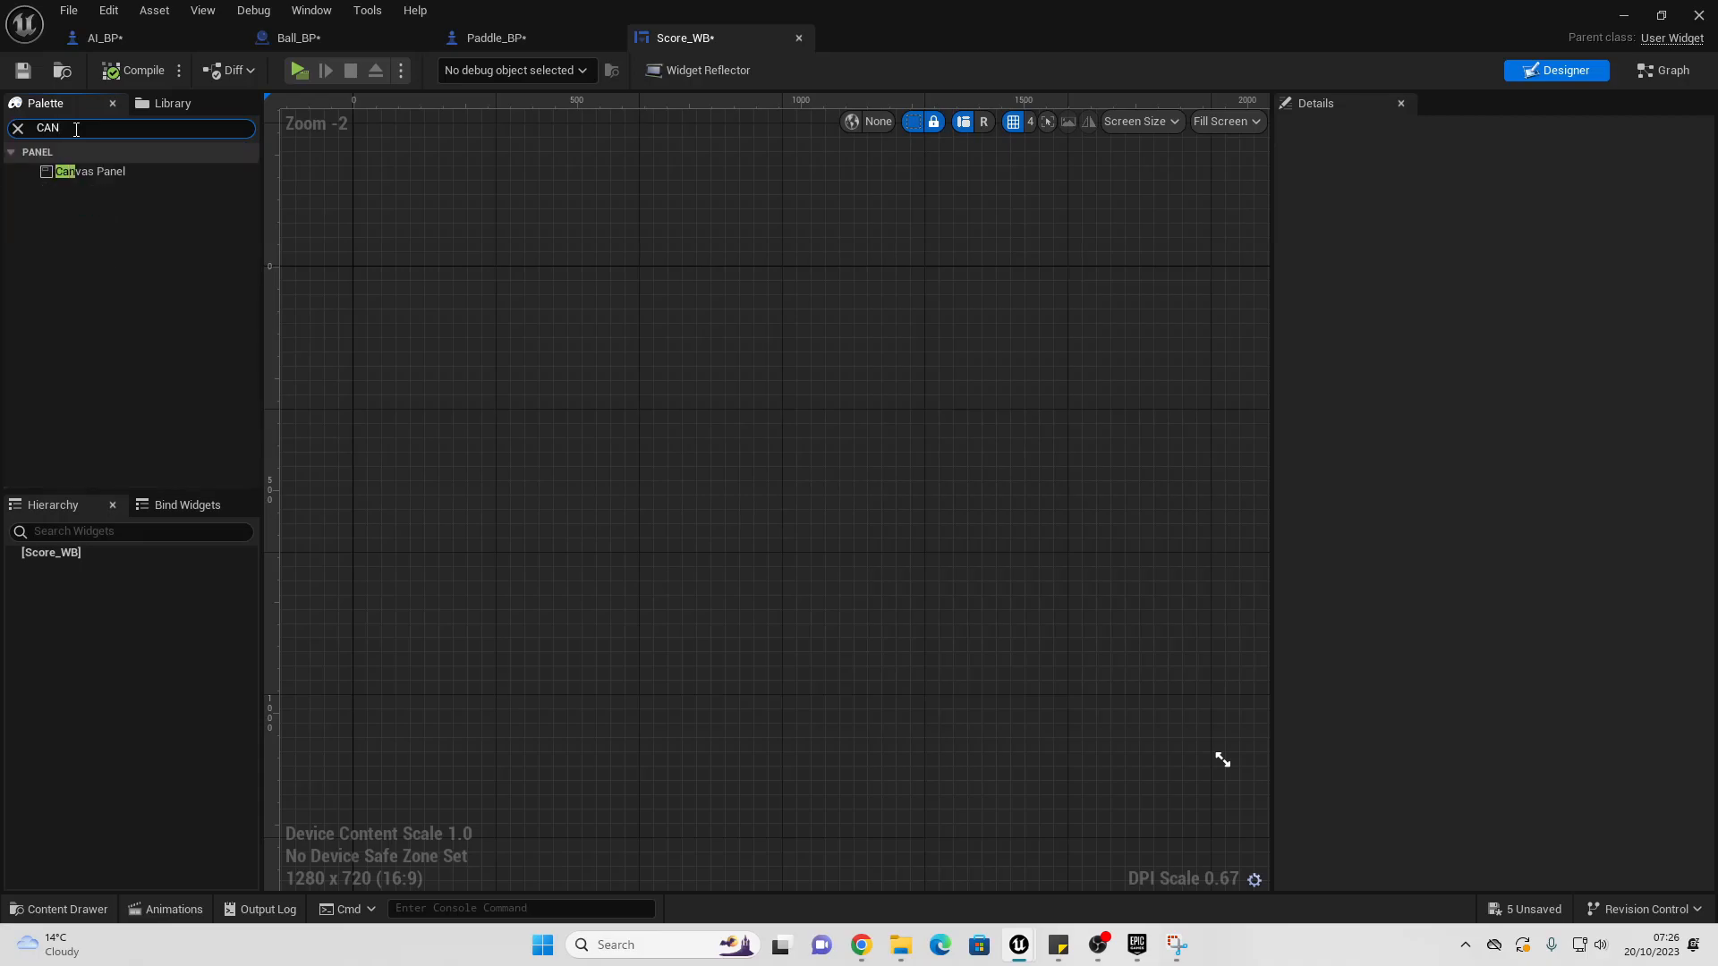
pyautogui.moveTo(85, 171); pyautogui.dragTo(76, 557)
# Step: Add a Horizontal Box of about 945 by 106 near the canvas's upper edge and anchor it to the top centre
pyautogui.click(70, 128)
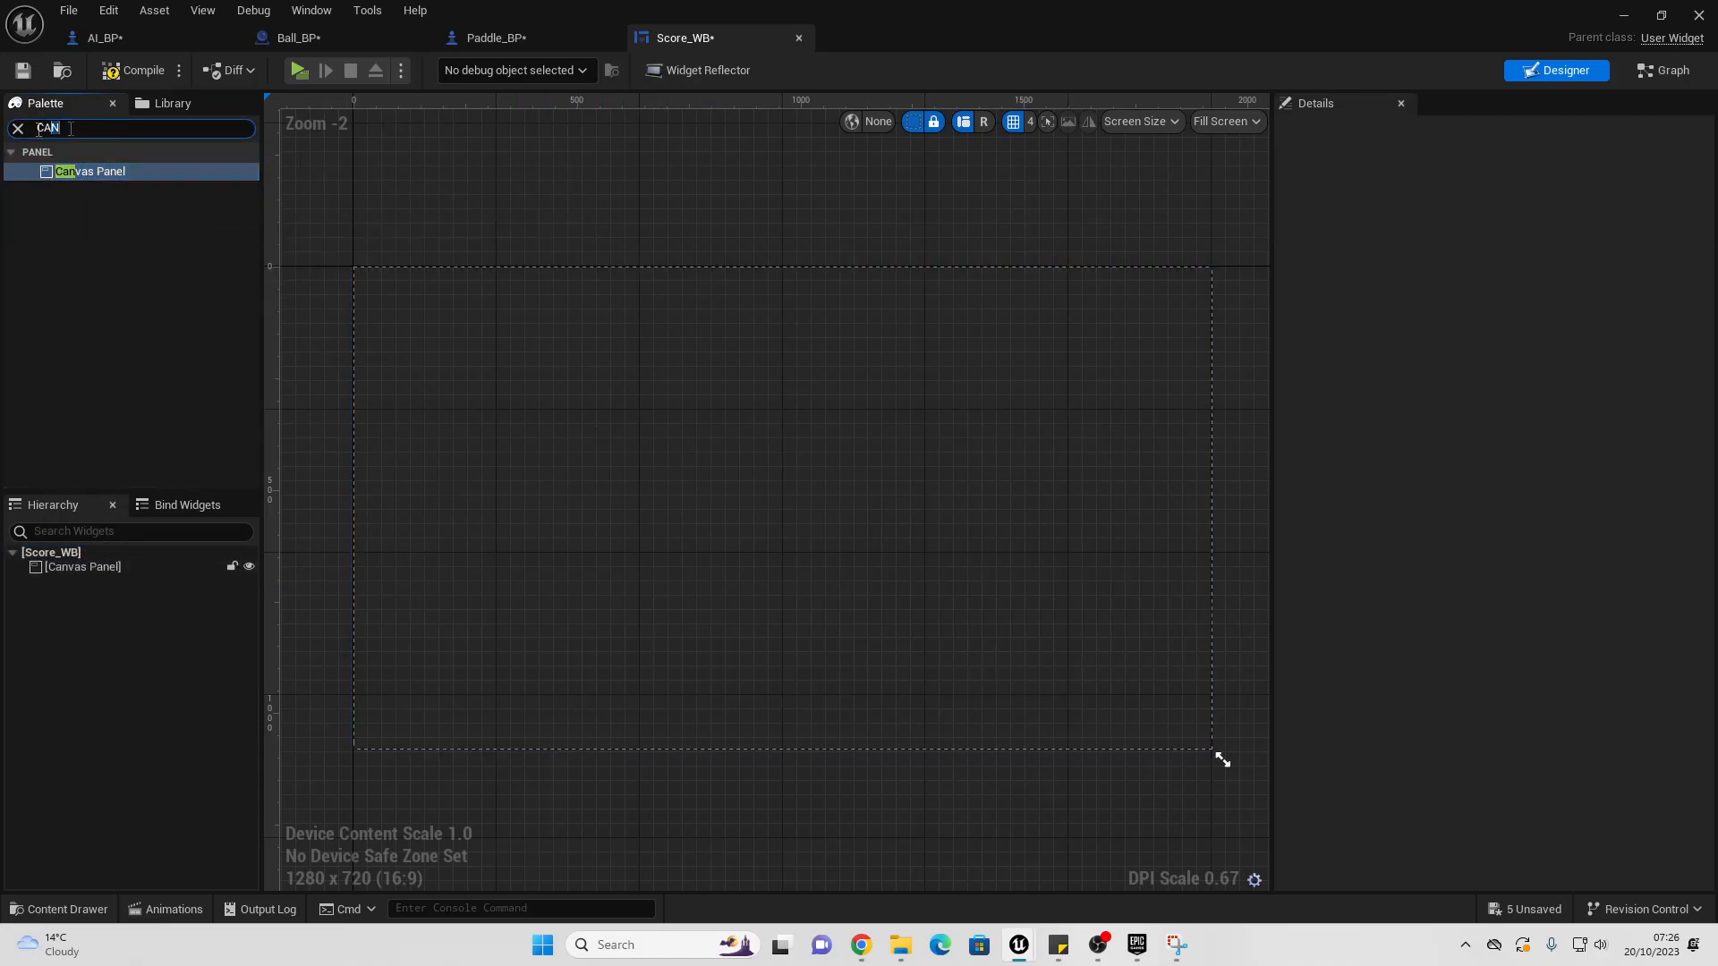
pyautogui.write('VE')
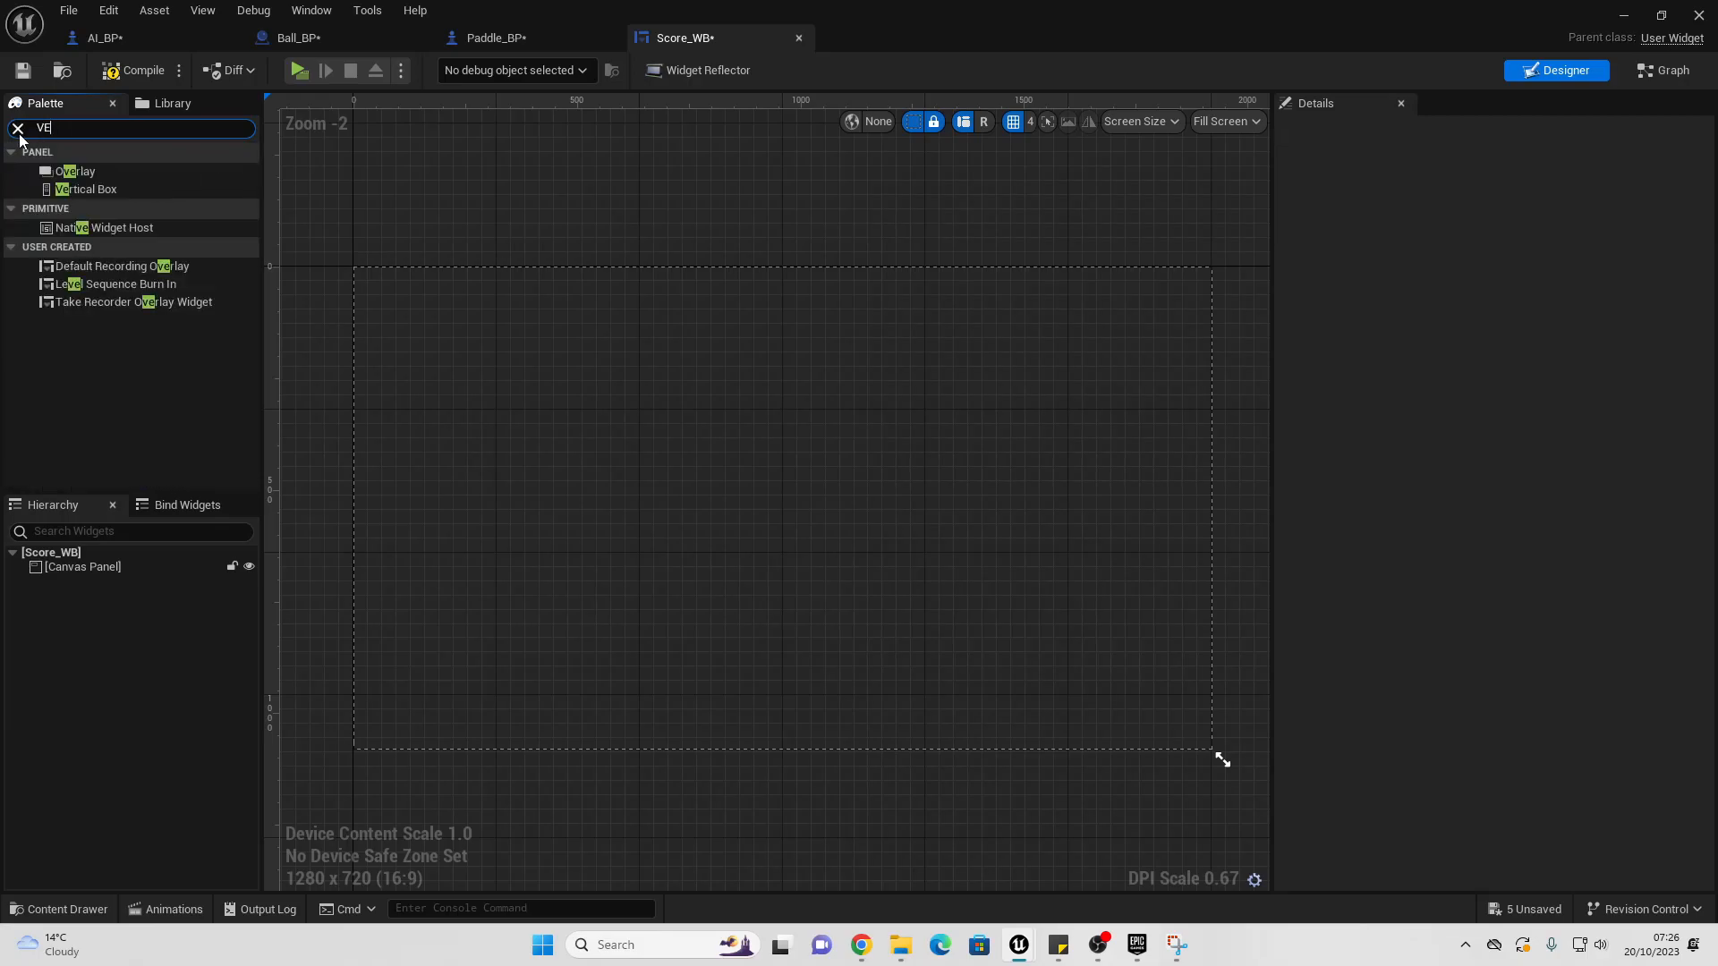
pyautogui.write('HOR')
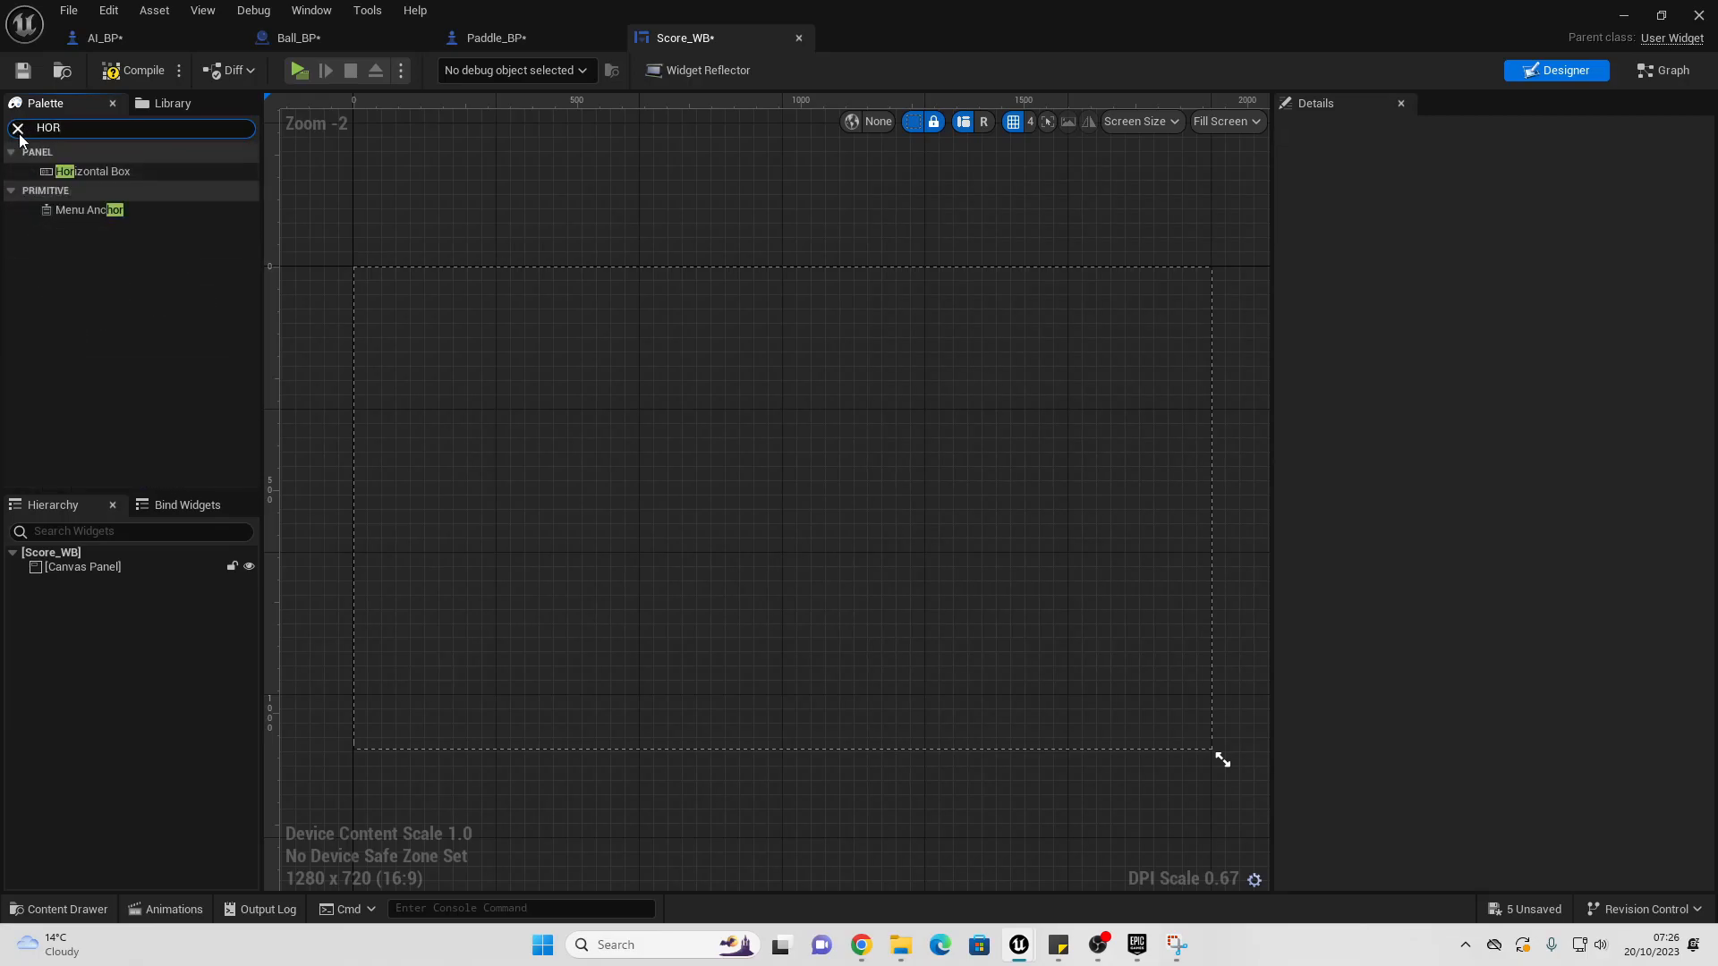
pyautogui.moveTo(54, 172); pyautogui.dragTo(1019, 352)
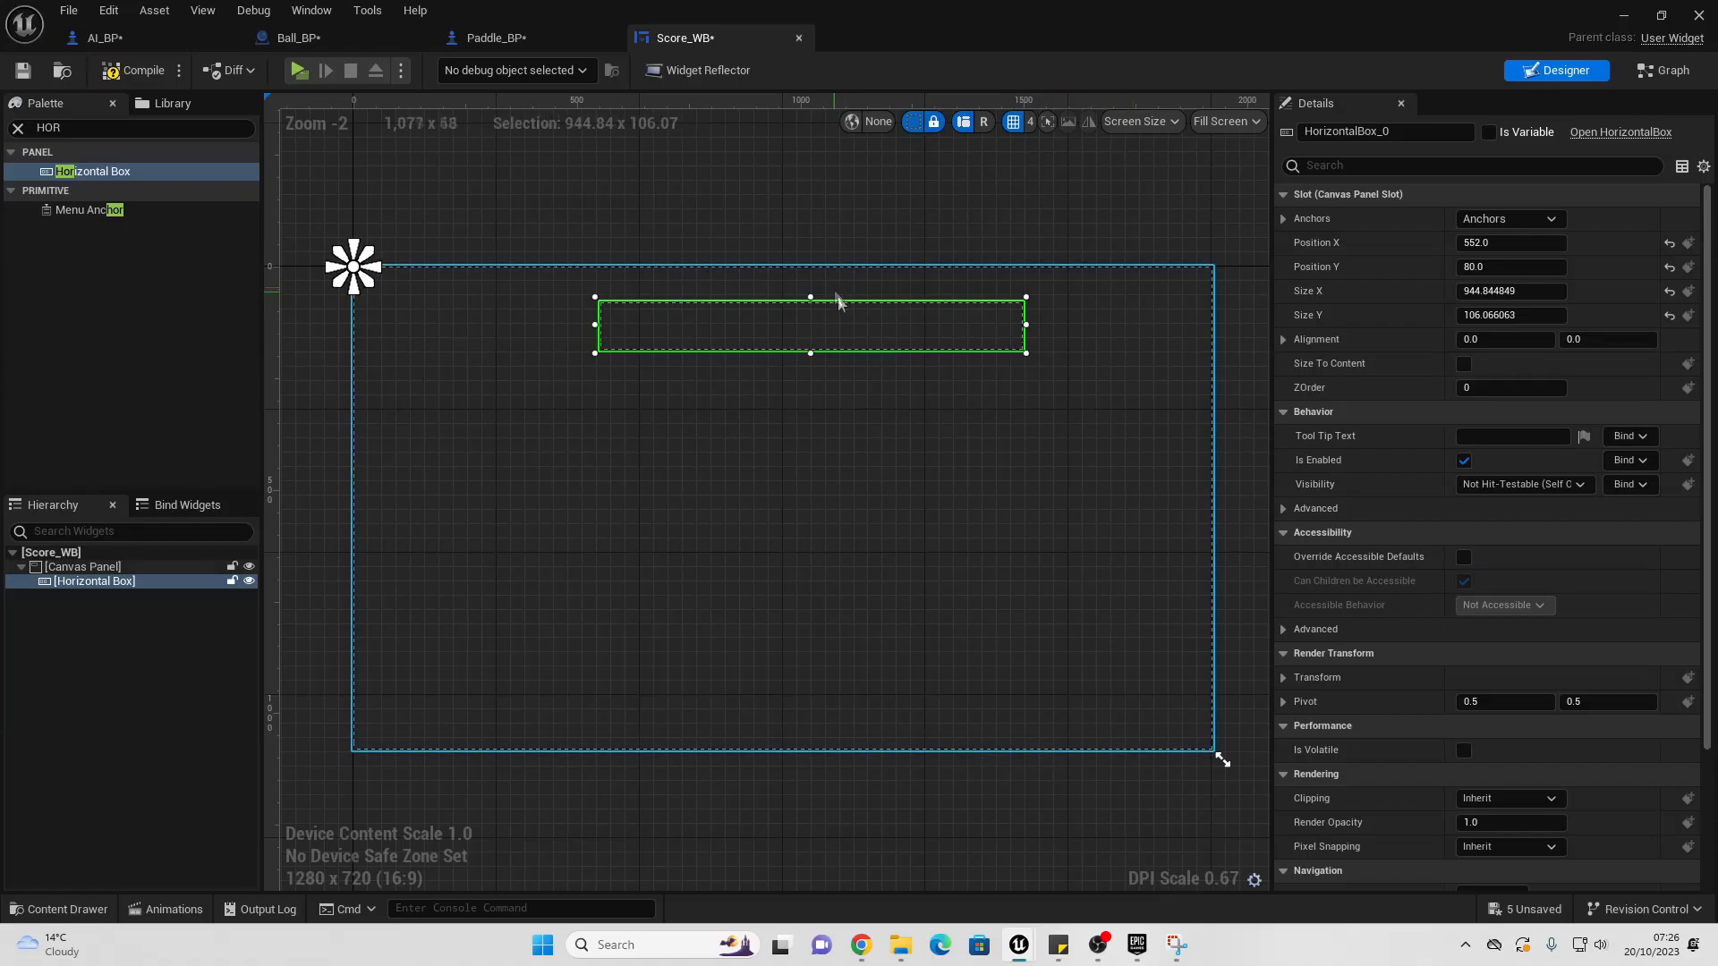
pyautogui.click(1541, 218)
pyautogui.click(1565, 261)
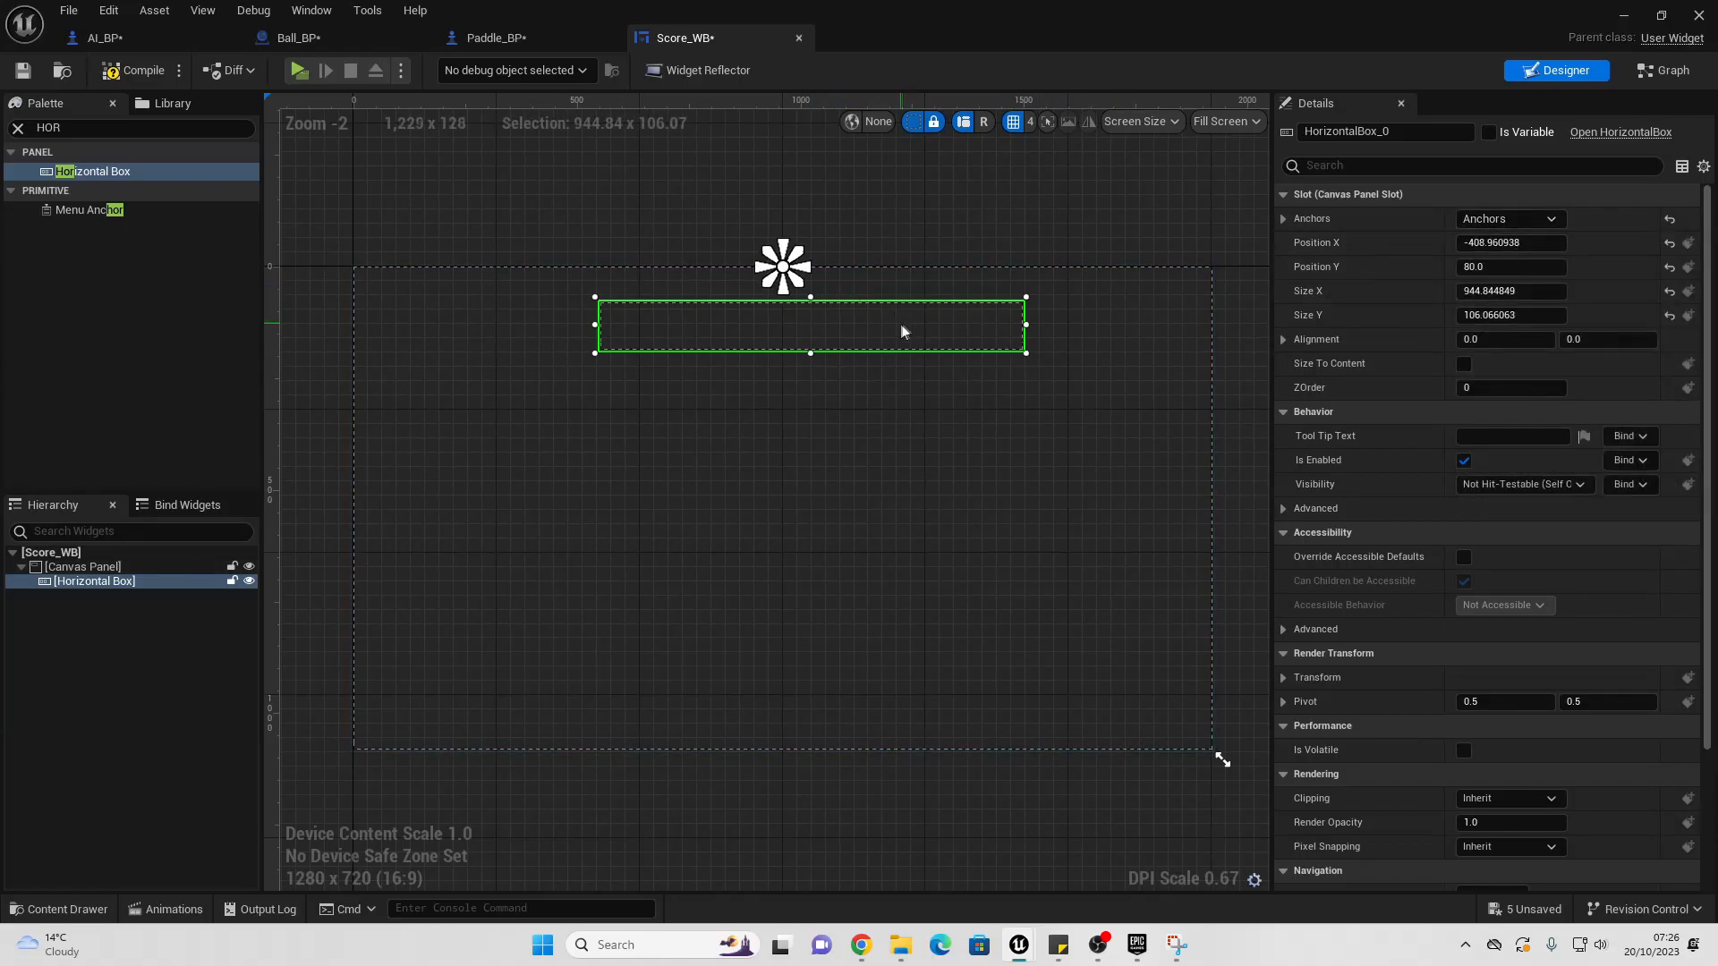
pyautogui.moveTo(901, 331); pyautogui.dragTo(882, 324)
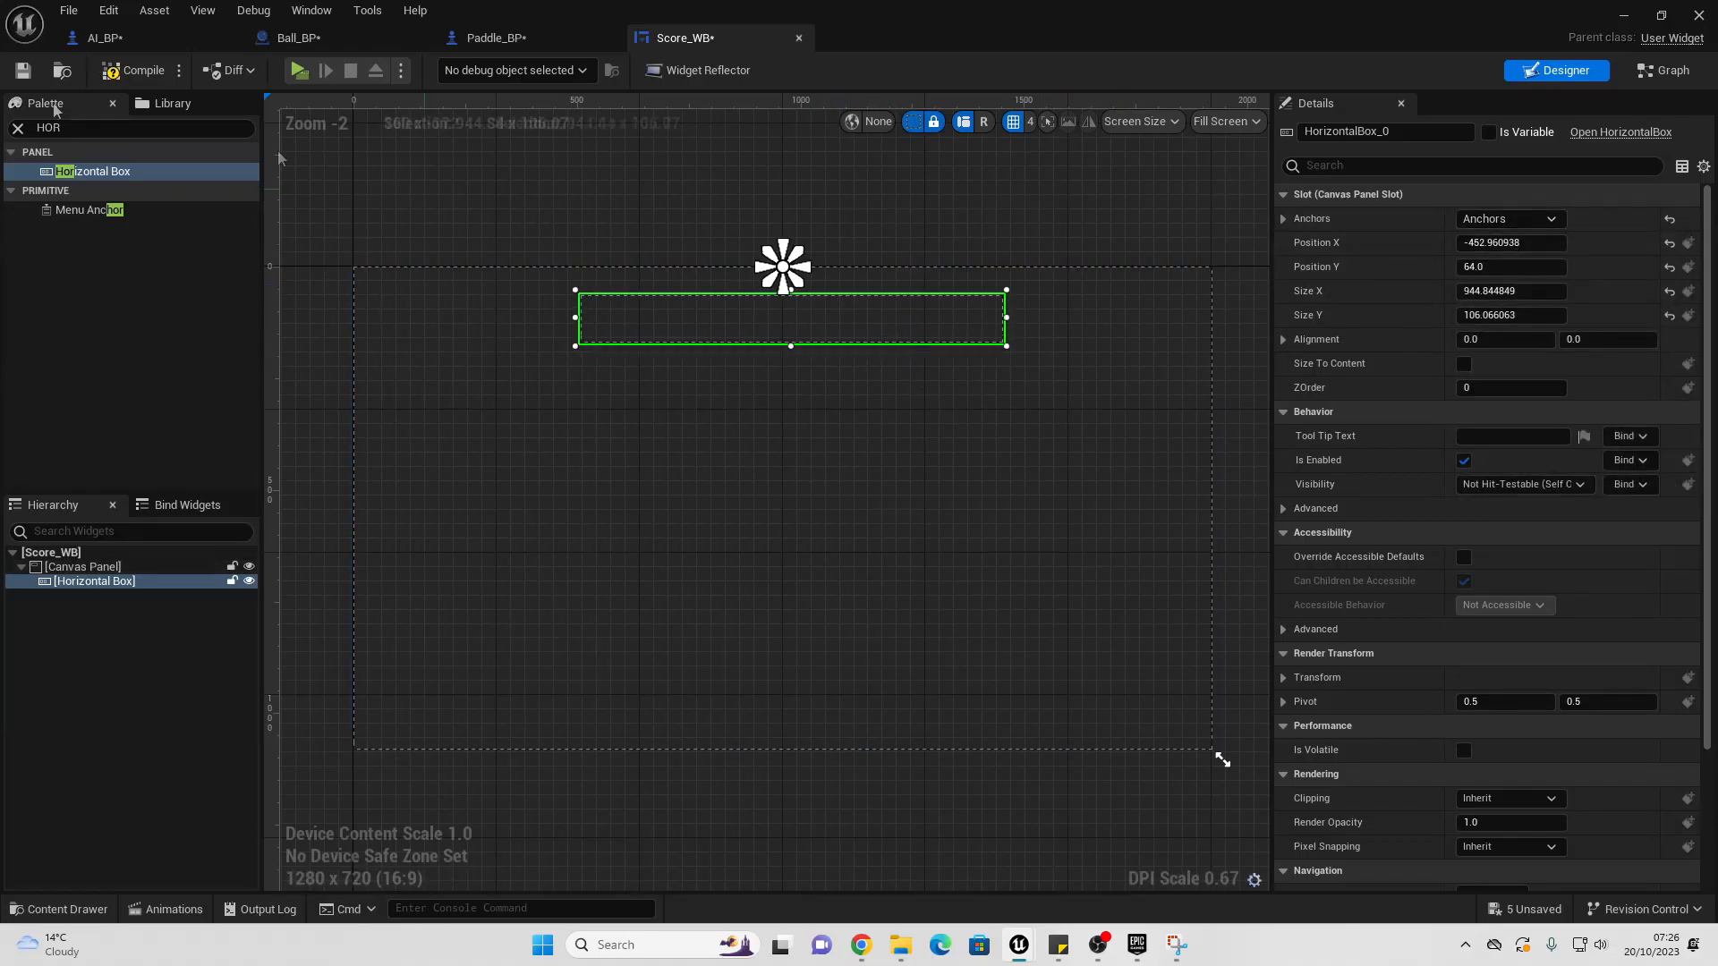
# Step: Place two Text widgets inside the Horizontal Box
pyautogui.click(9, 130)
pyautogui.write('TEX')
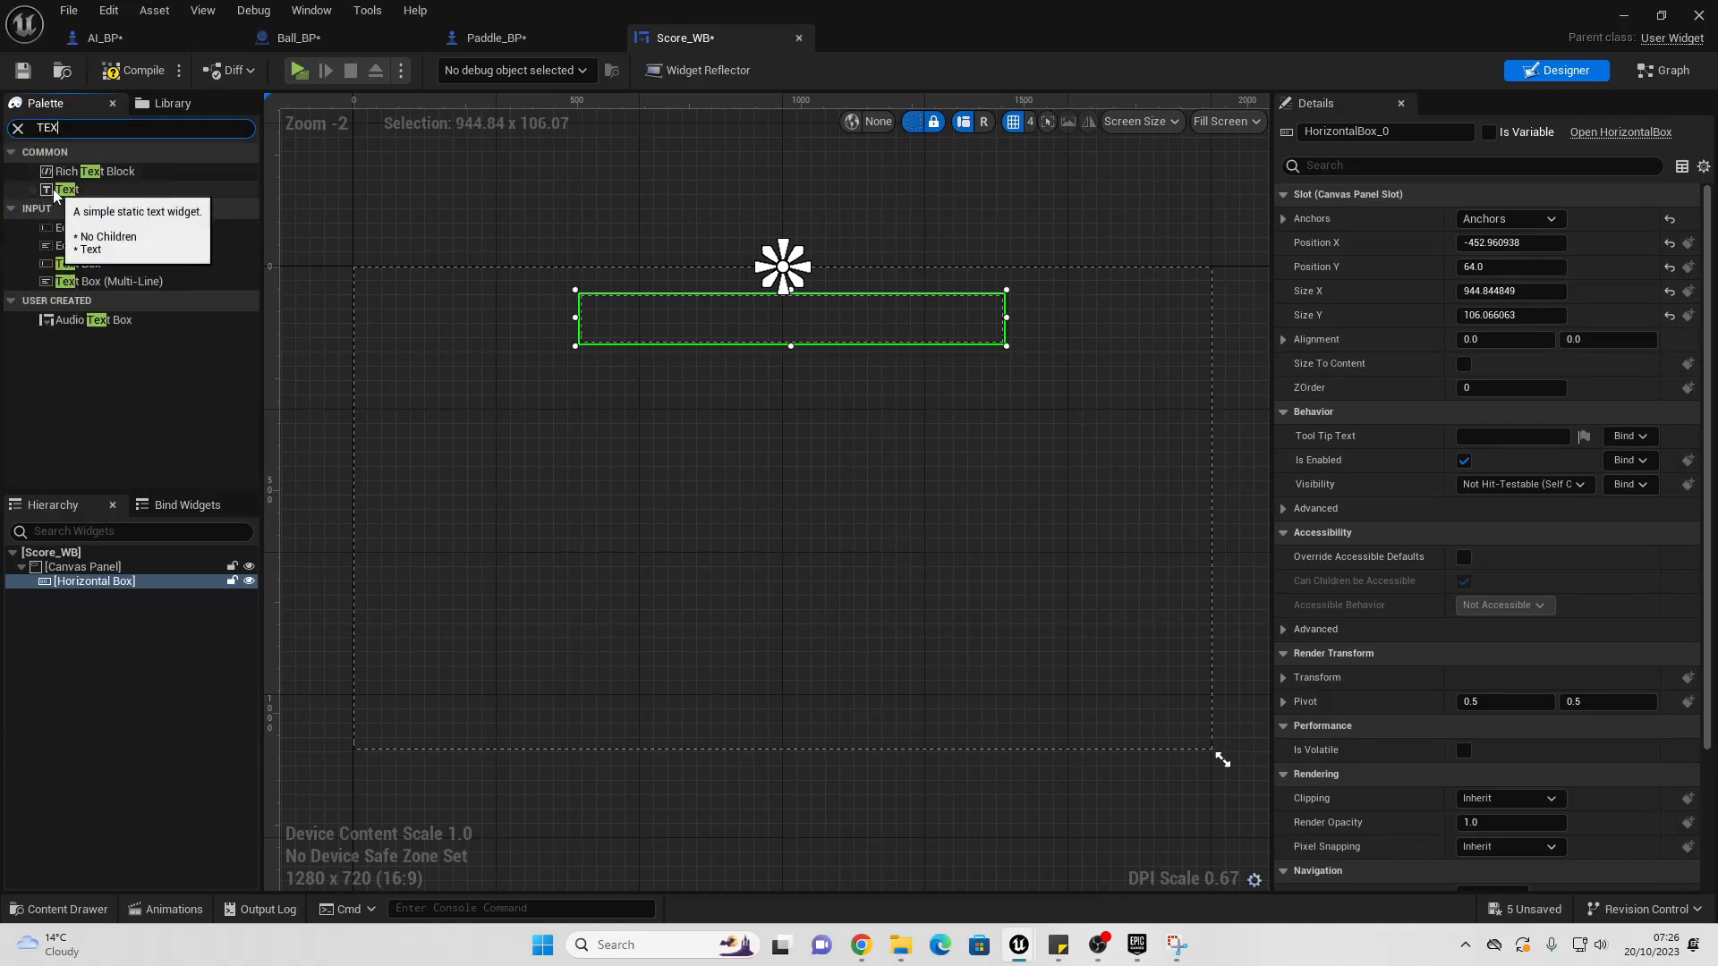
pyautogui.moveTo(55, 189); pyautogui.dragTo(96, 586)
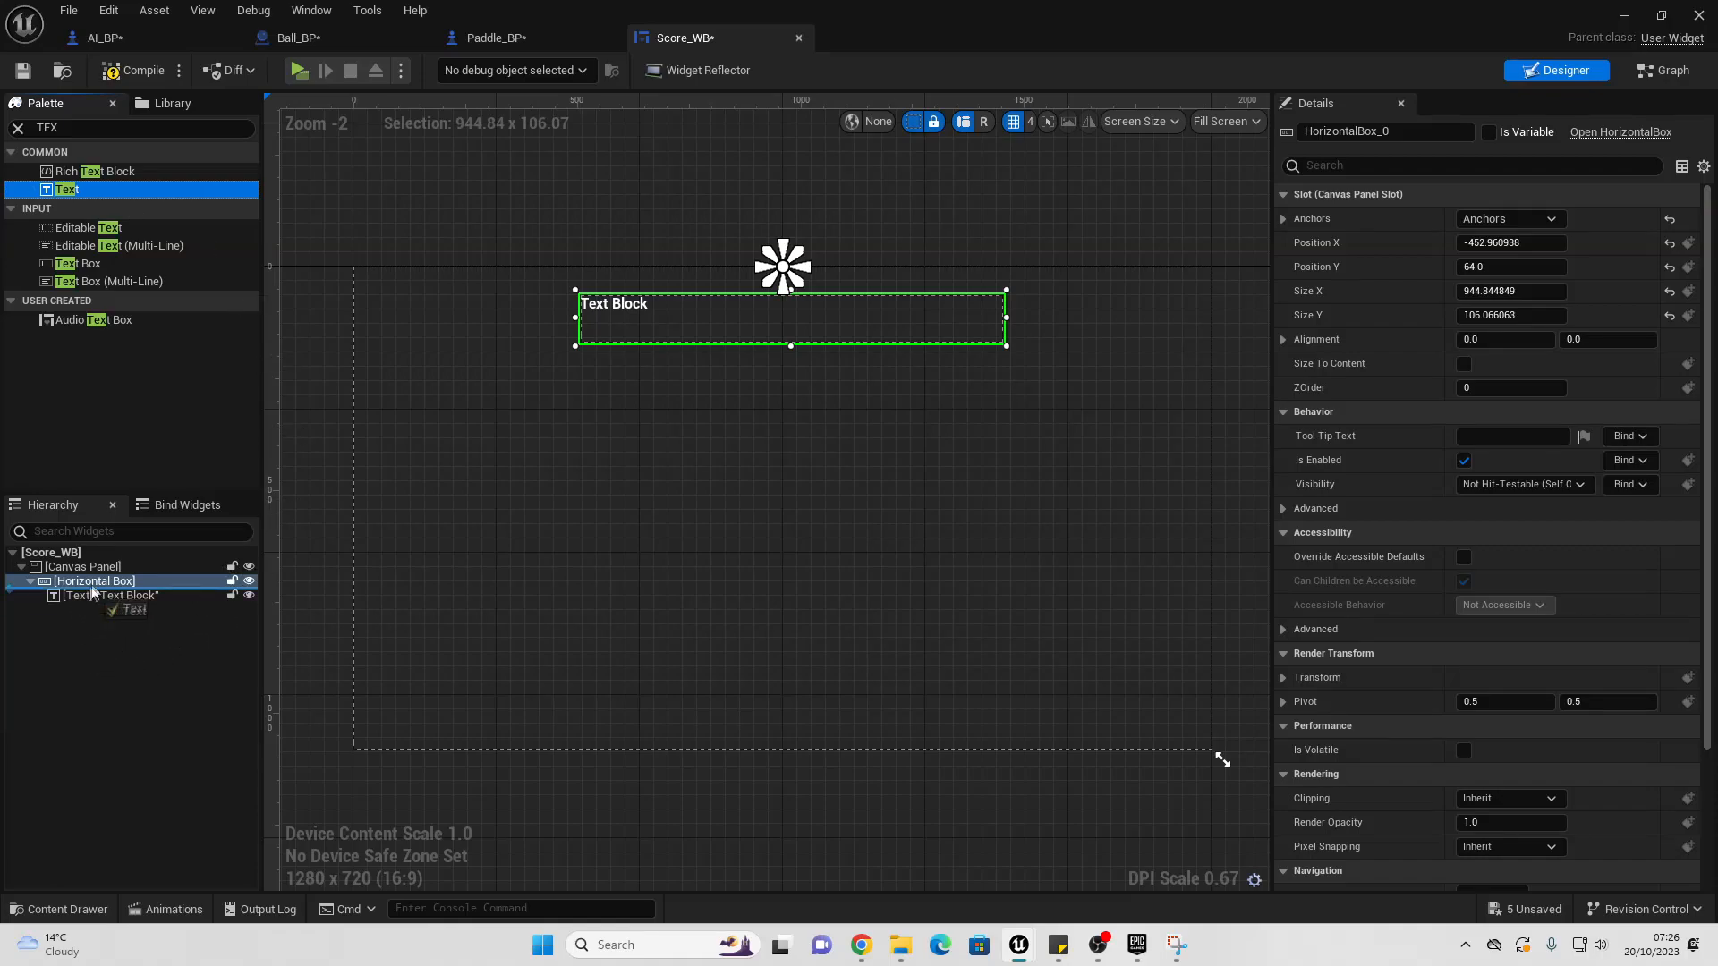
pyautogui.moveTo(94, 588); pyautogui.dragTo(103, 594)
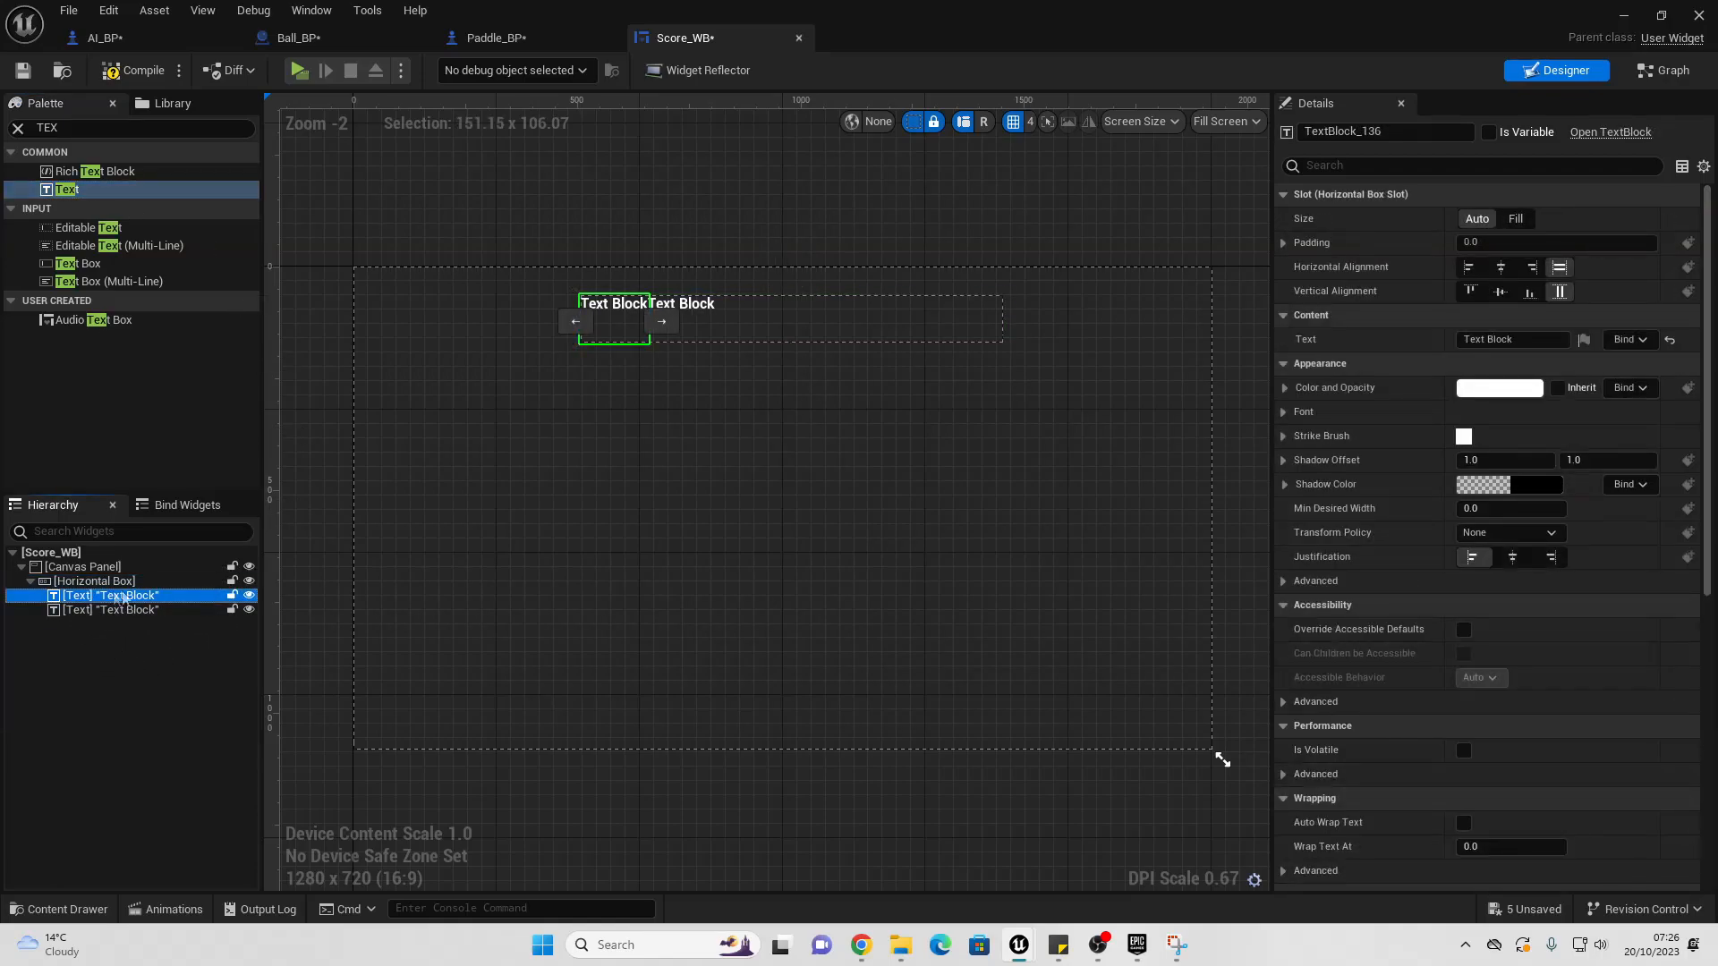
# Step: Set the first text block's right padding to 500 to separate the two texts
pyautogui.click(1283, 242)
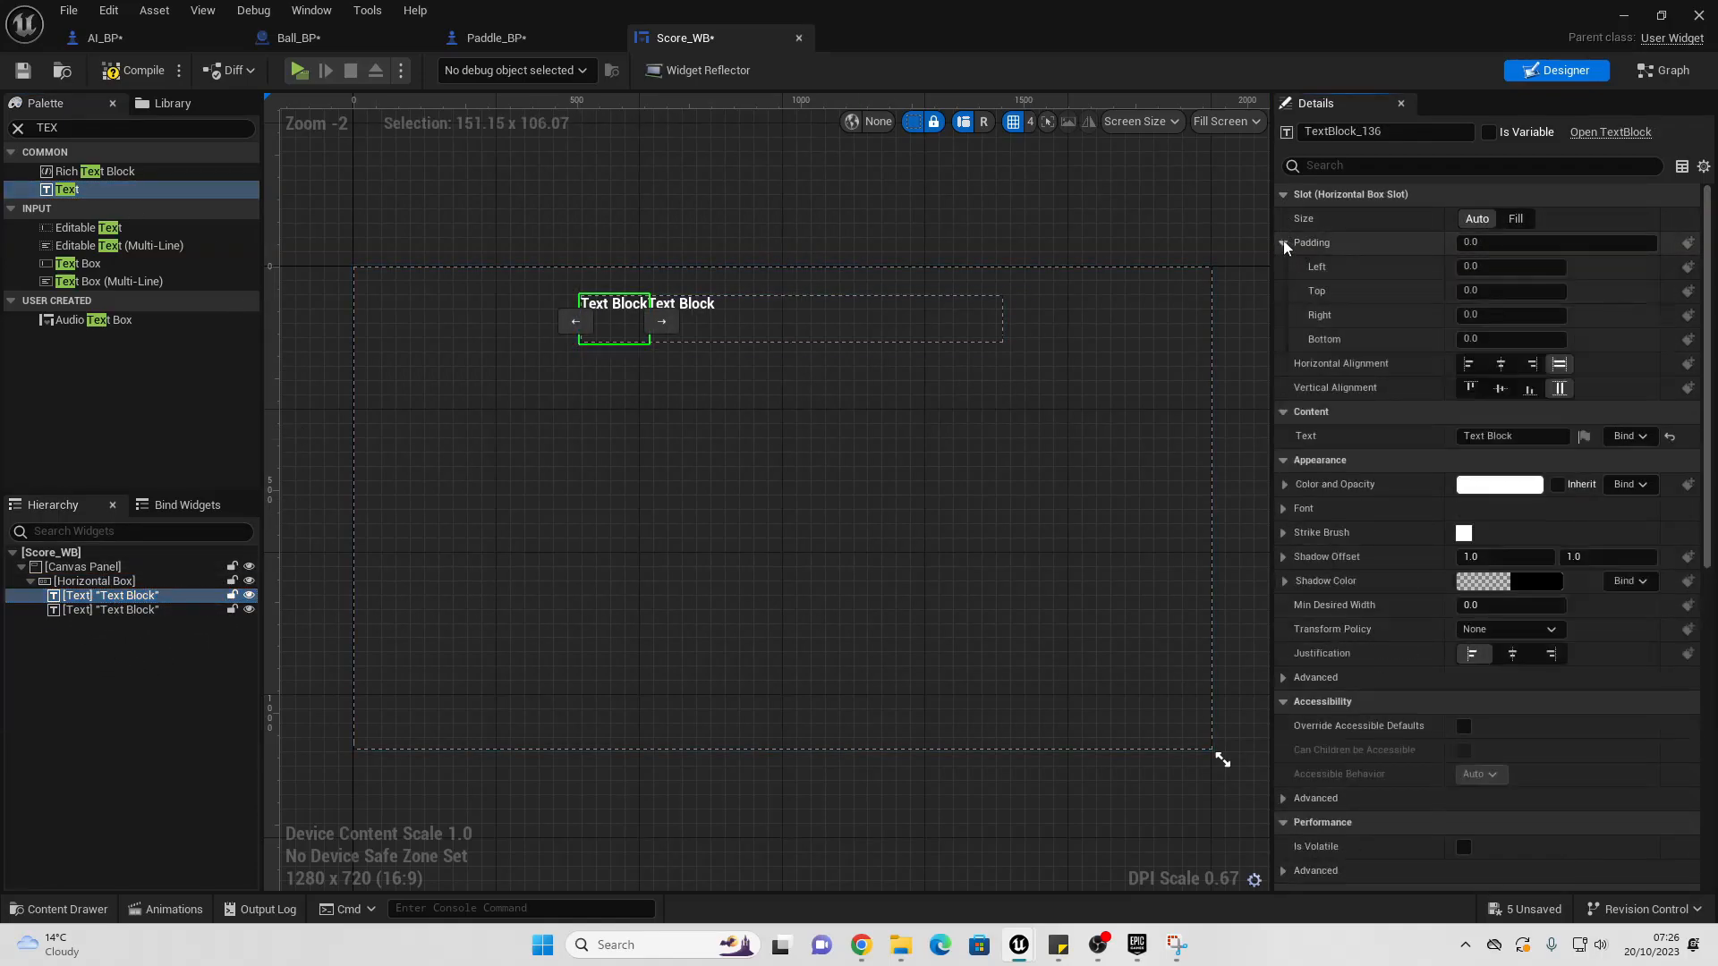
pyautogui.click(1506, 316)
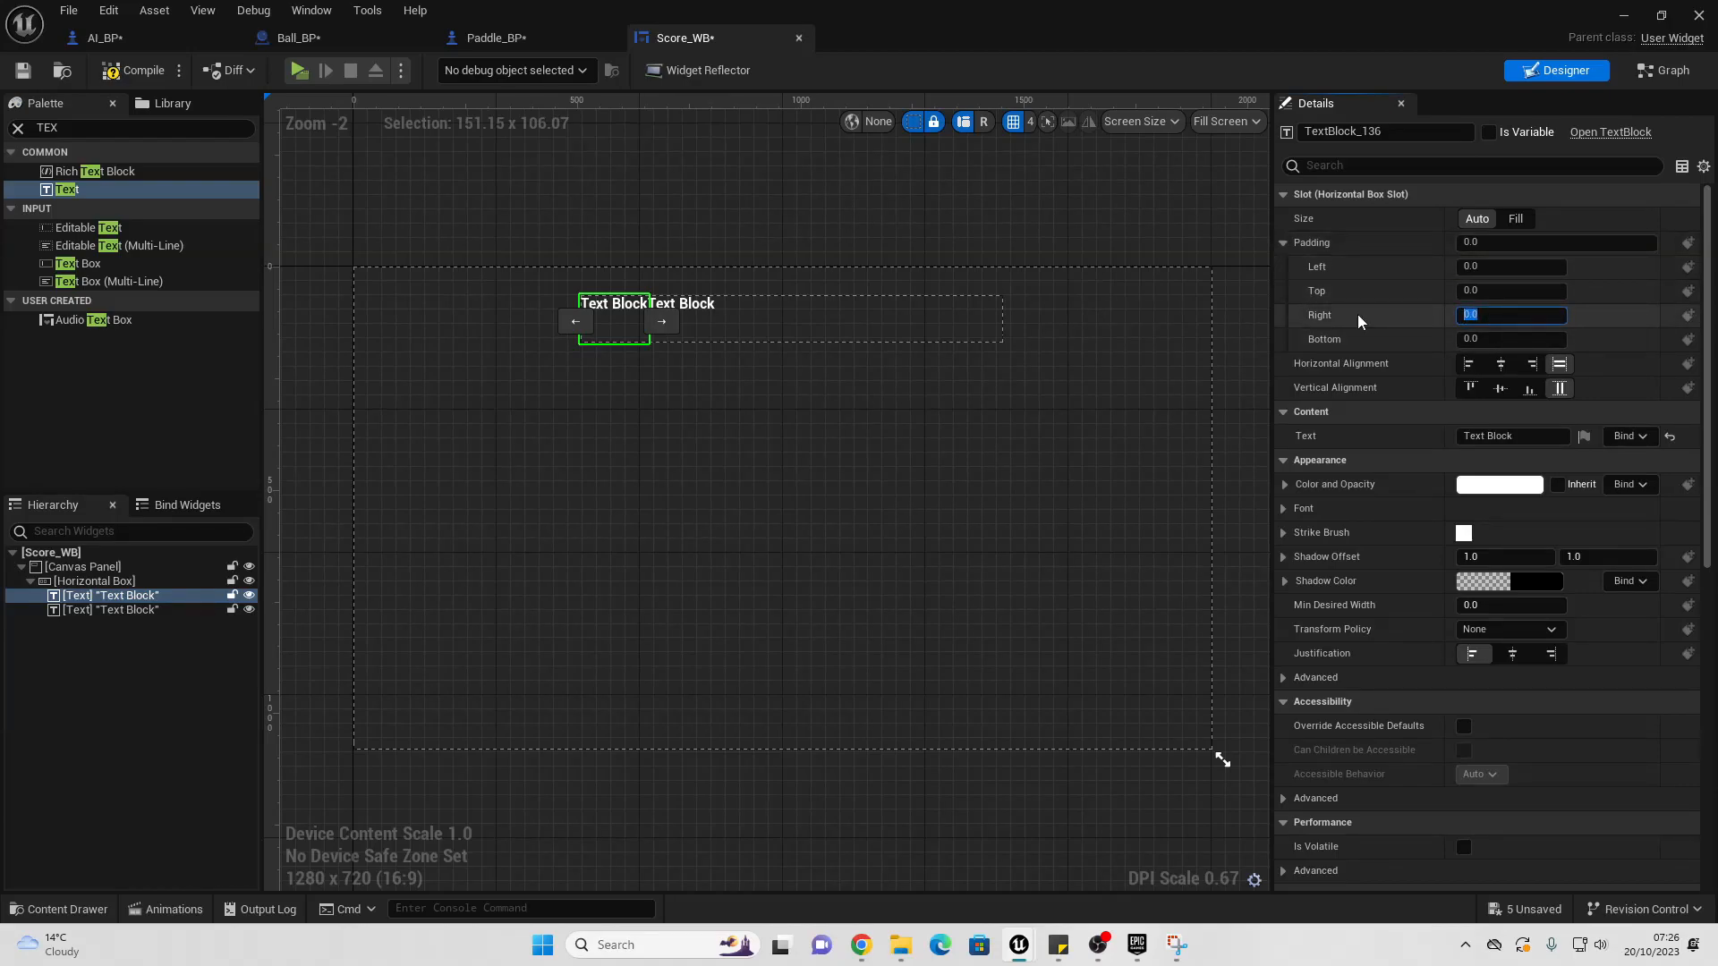
pyautogui.write('100')
pyautogui.press('Return')
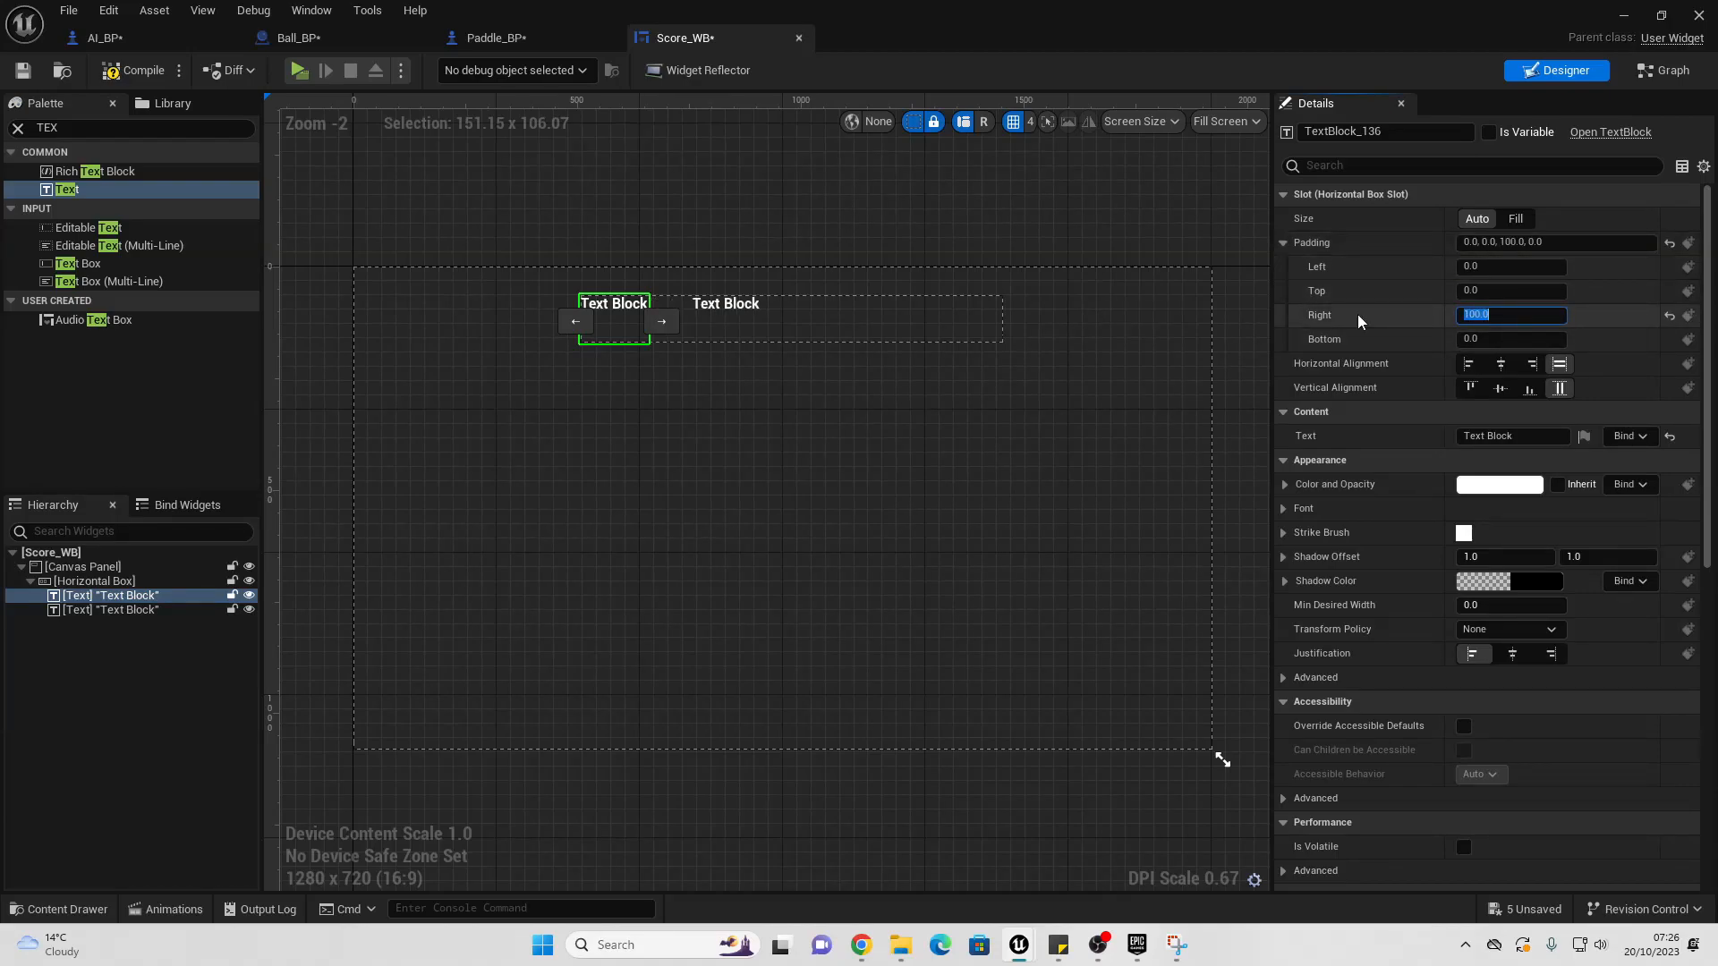
pyautogui.write('500')
pyautogui.press('Return')
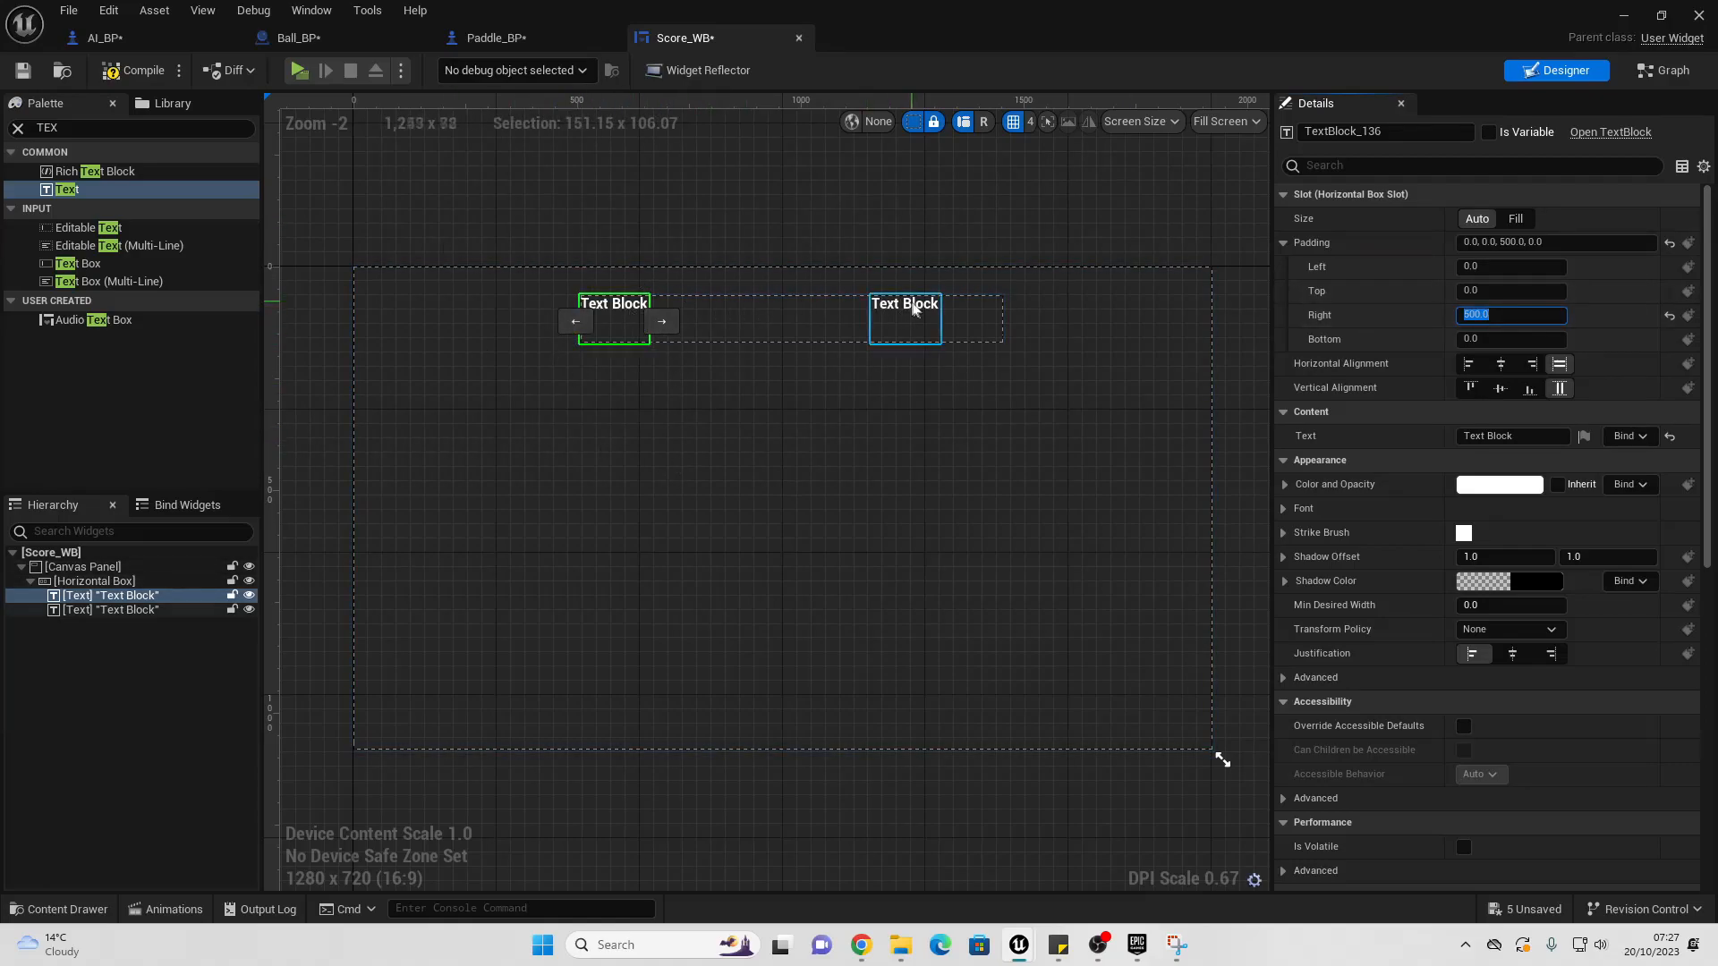
# Step: Narrow the Horizontal Box to about 817 wide and shift it to position X about -393 to centre it
pyautogui.click(980, 324)
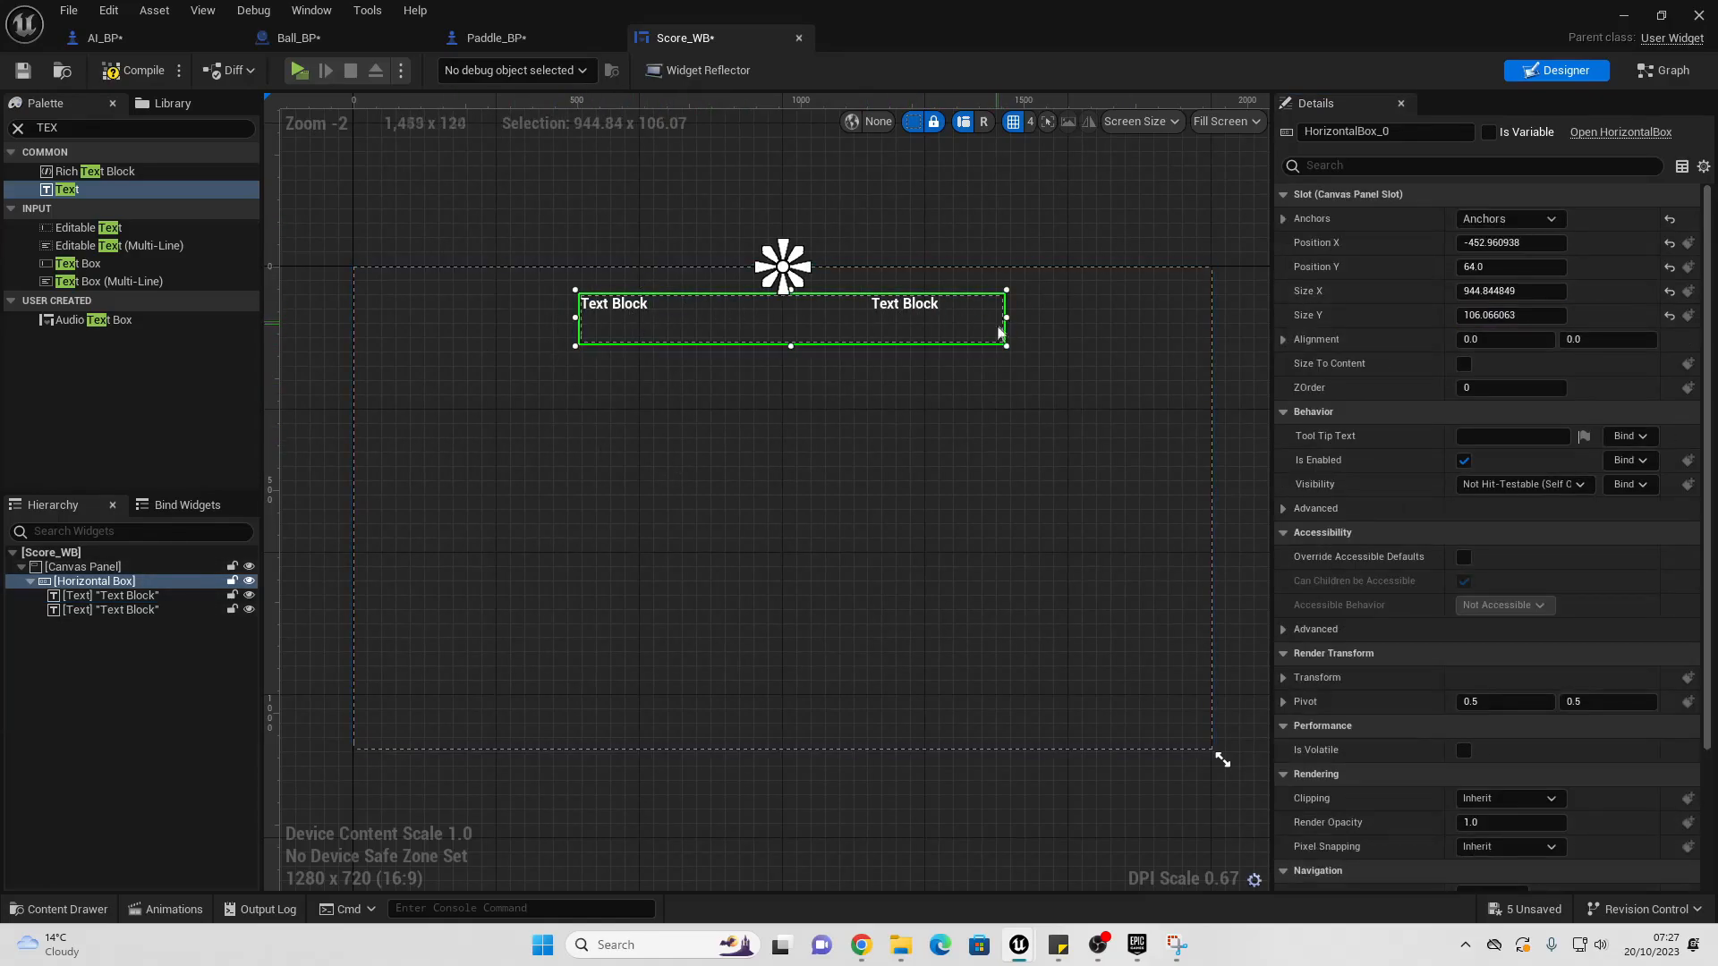
pyautogui.moveTo(1004, 324); pyautogui.dragTo(948, 324)
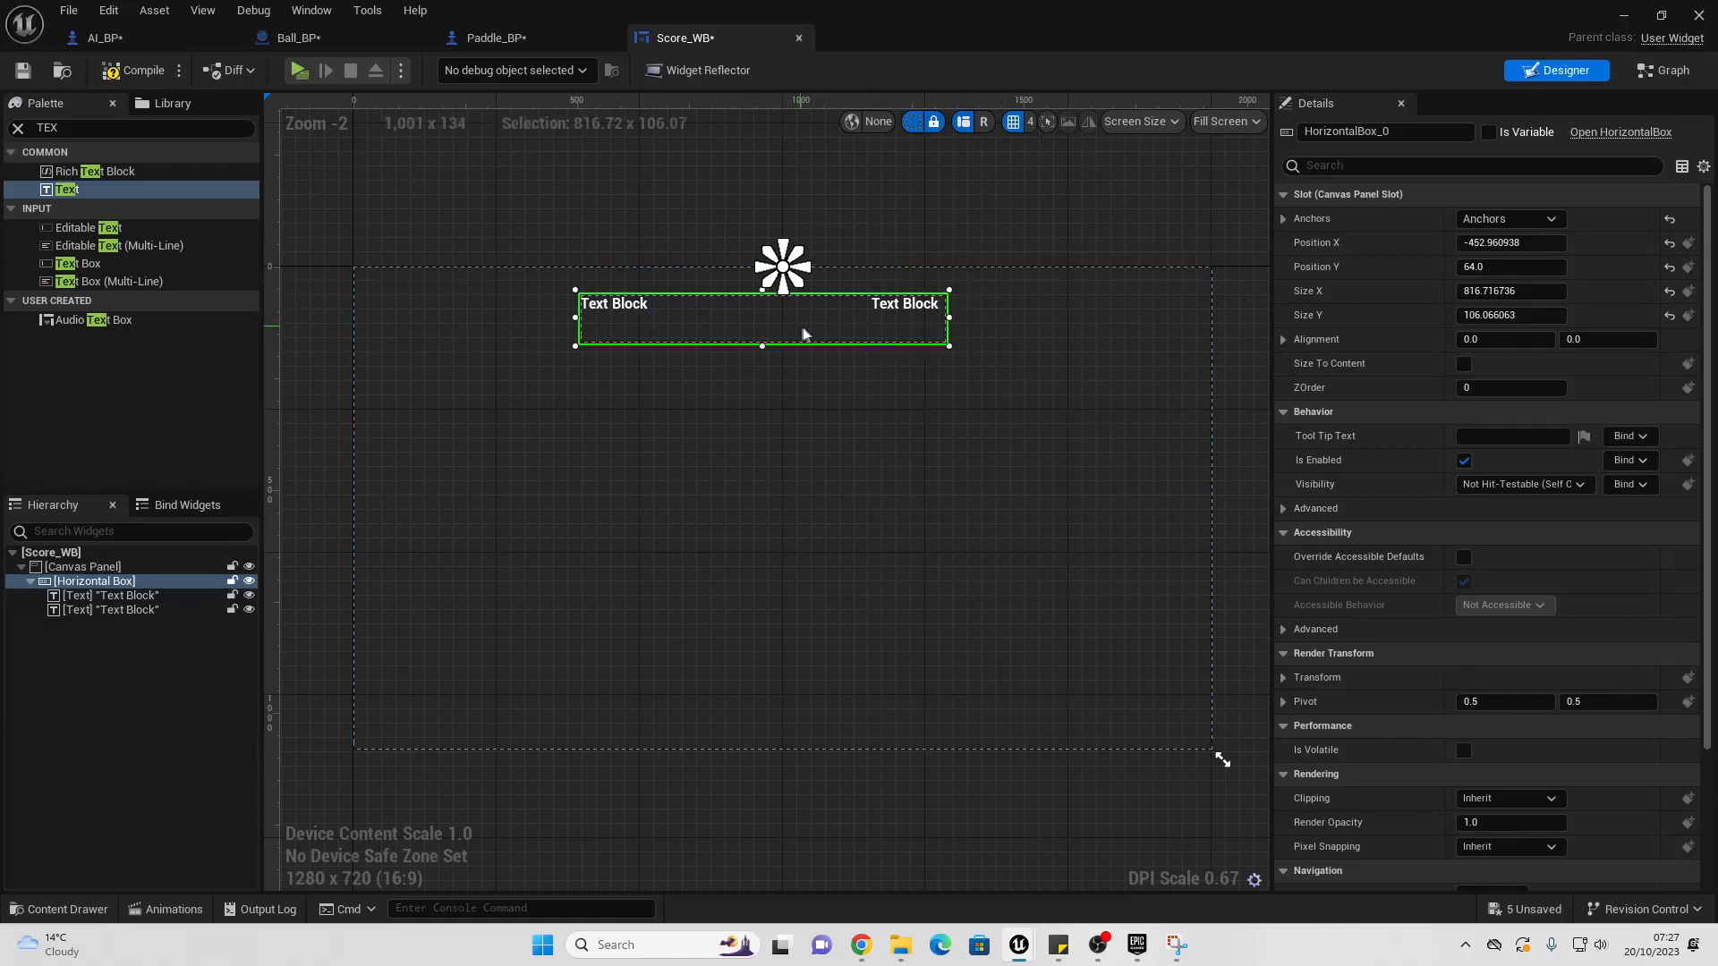
pyautogui.moveTo(803, 337); pyautogui.dragTo(824, 333)
# Step: Set the text of both text blocks to 0
pyautogui.click(662, 320)
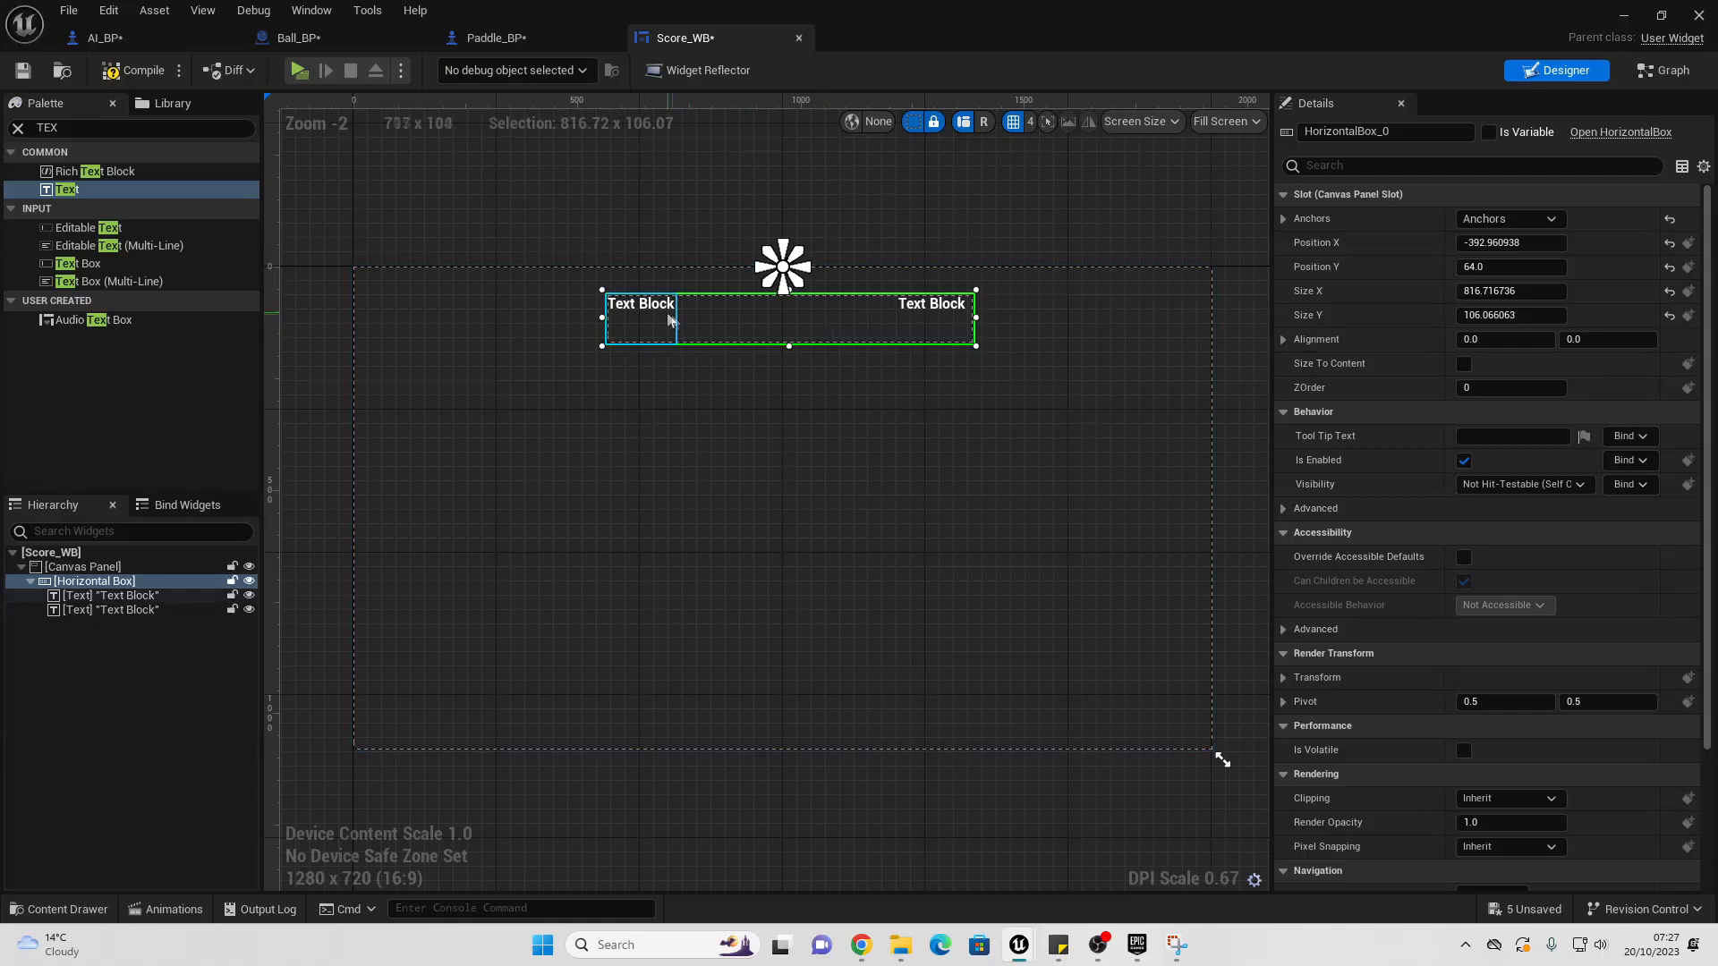
pyautogui.keyDown('ctrl'); pyautogui.click(939, 320); pyautogui.keyUp('ctrl')
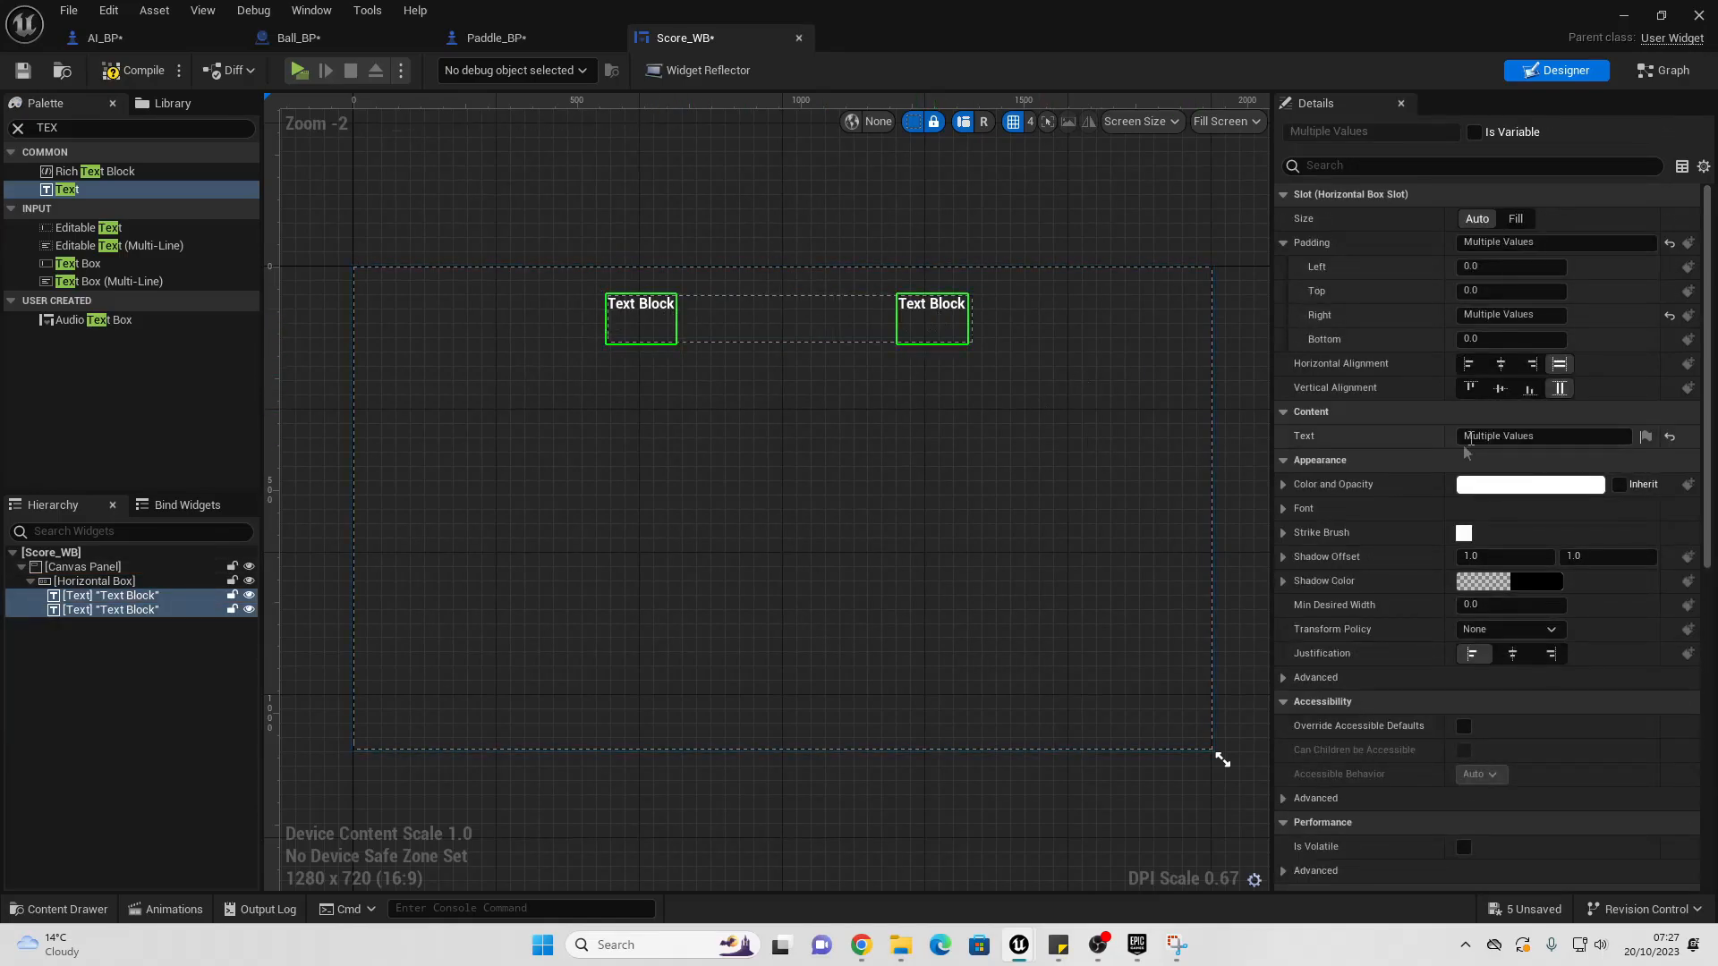
pyautogui.click(1538, 436)
pyautogui.write('0')
pyautogui.press('Return')
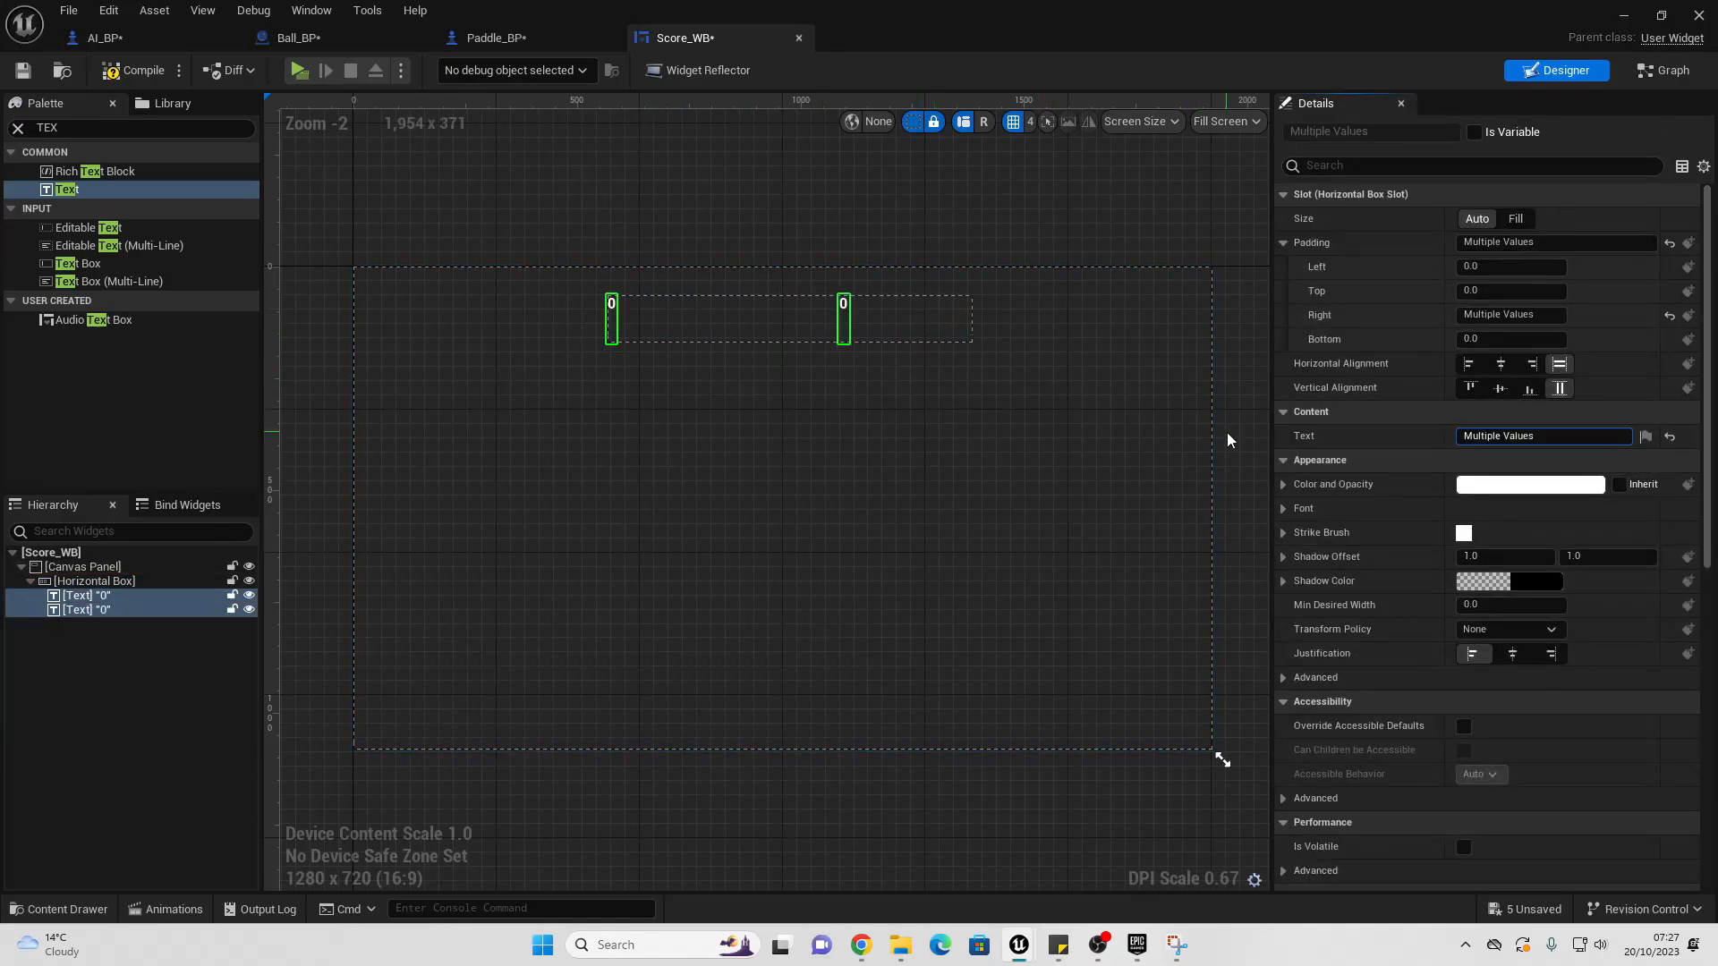
# Step: Set the font size of both text blocks to 100, trying 32 and 70 first
pyautogui.click(1286, 509)
pyautogui.click(1482, 582)
pyautogui.write('32')
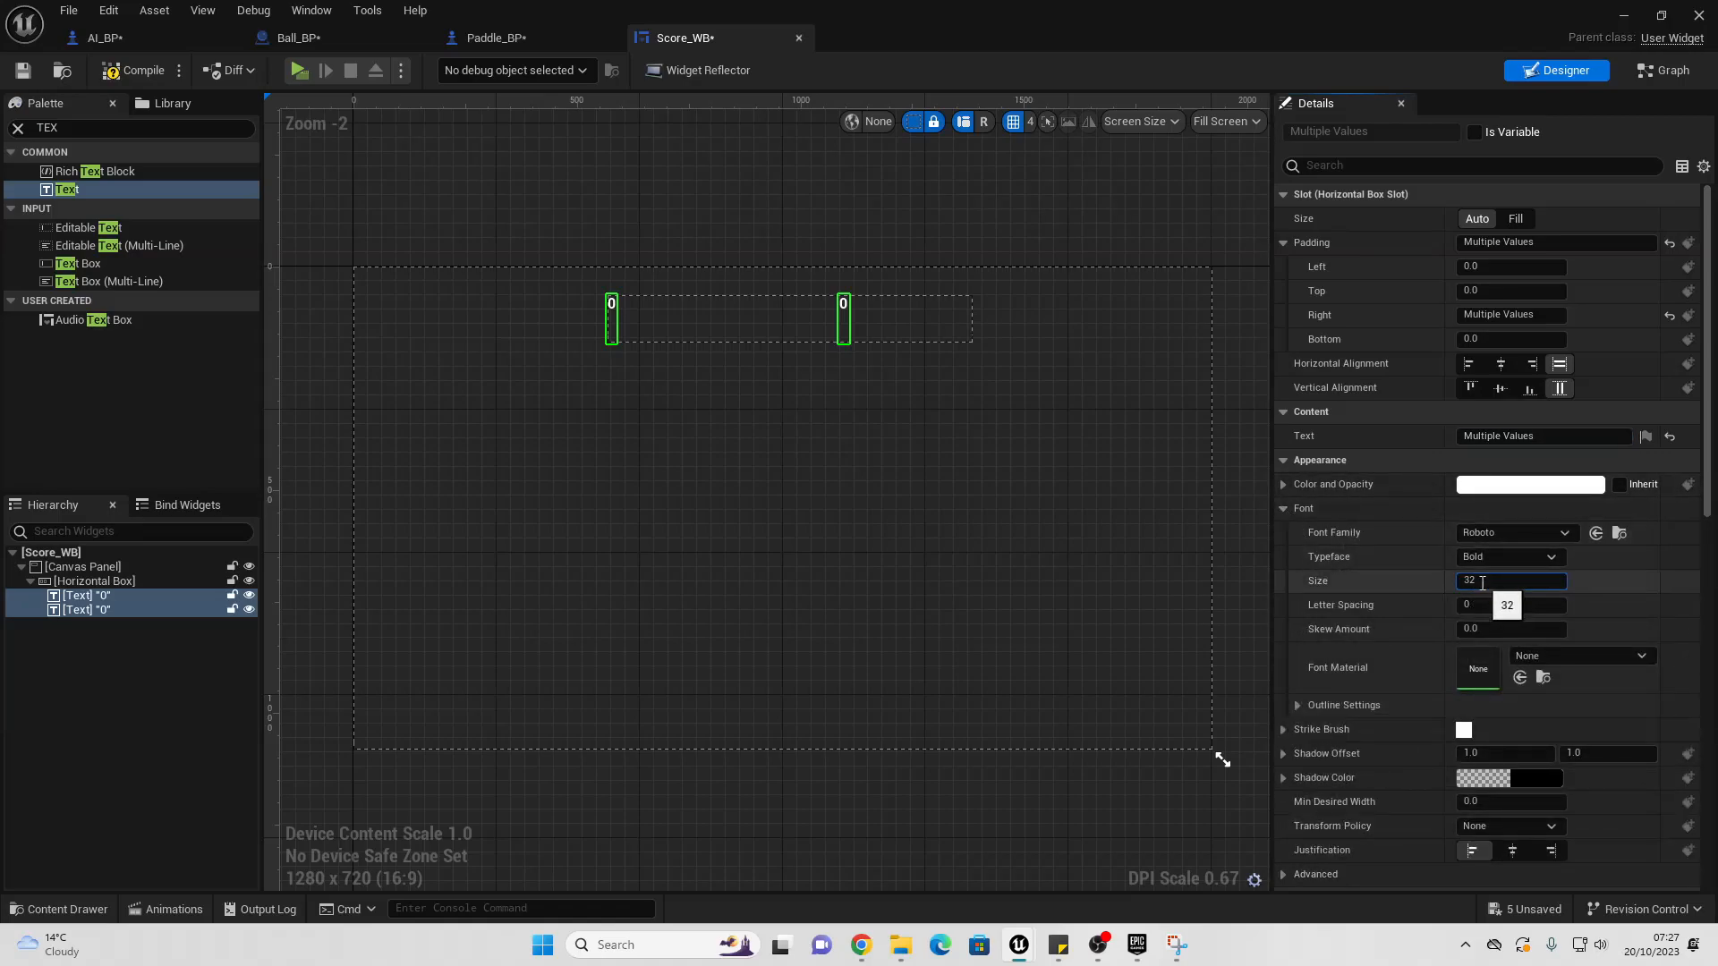
pyautogui.press('Return')
pyautogui.write('70')
pyautogui.press('Return')
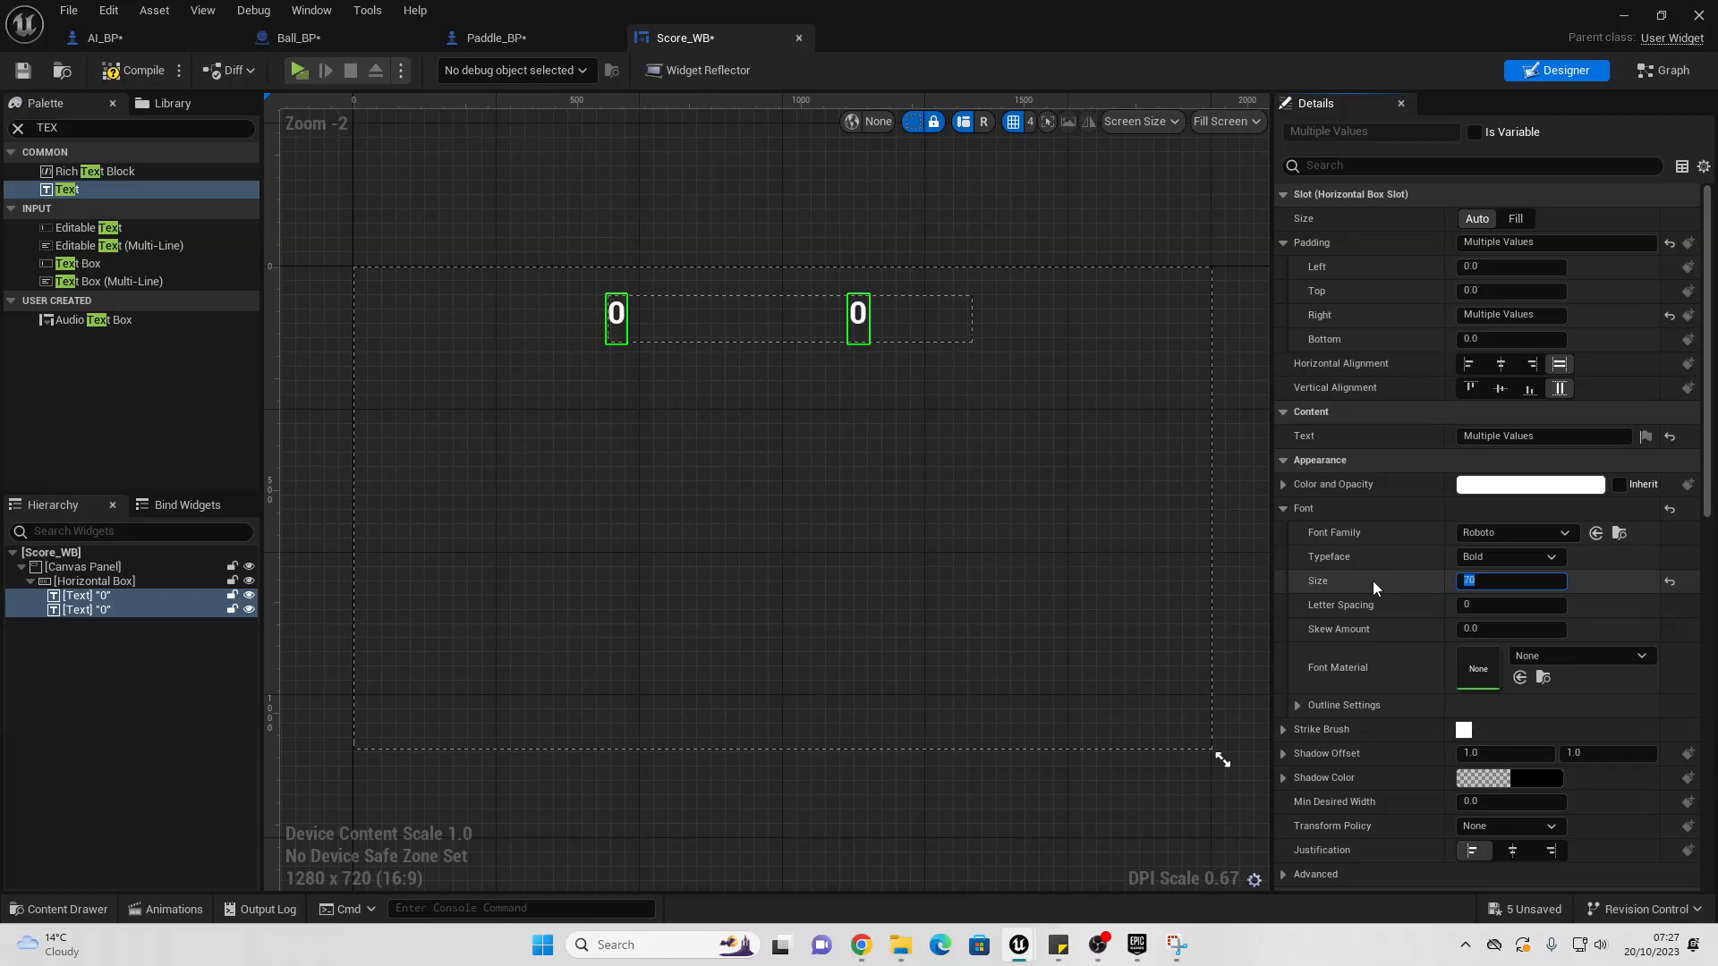
pyautogui.write('100')
pyautogui.press('Return')
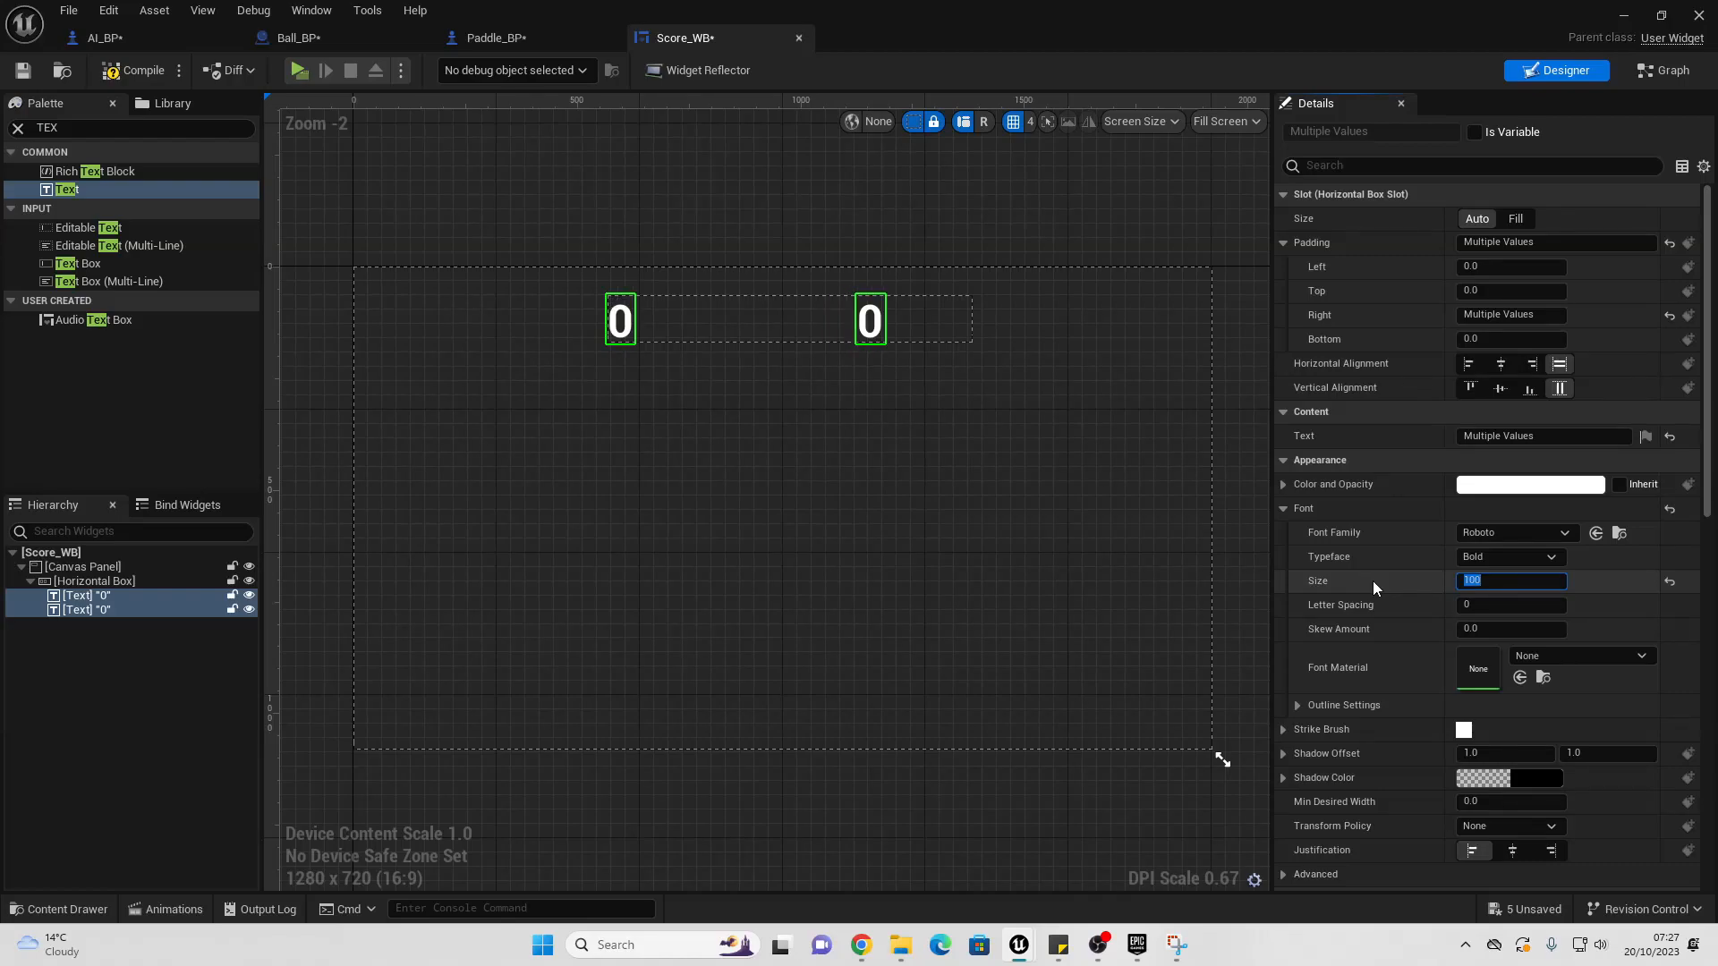
# Step: Set the first text block's right padding to 700, widen the Horizontal Box to about 857, and compile the widget
pyautogui.click(855, 348)
pyautogui.click(615, 339)
pyautogui.click(614, 337)
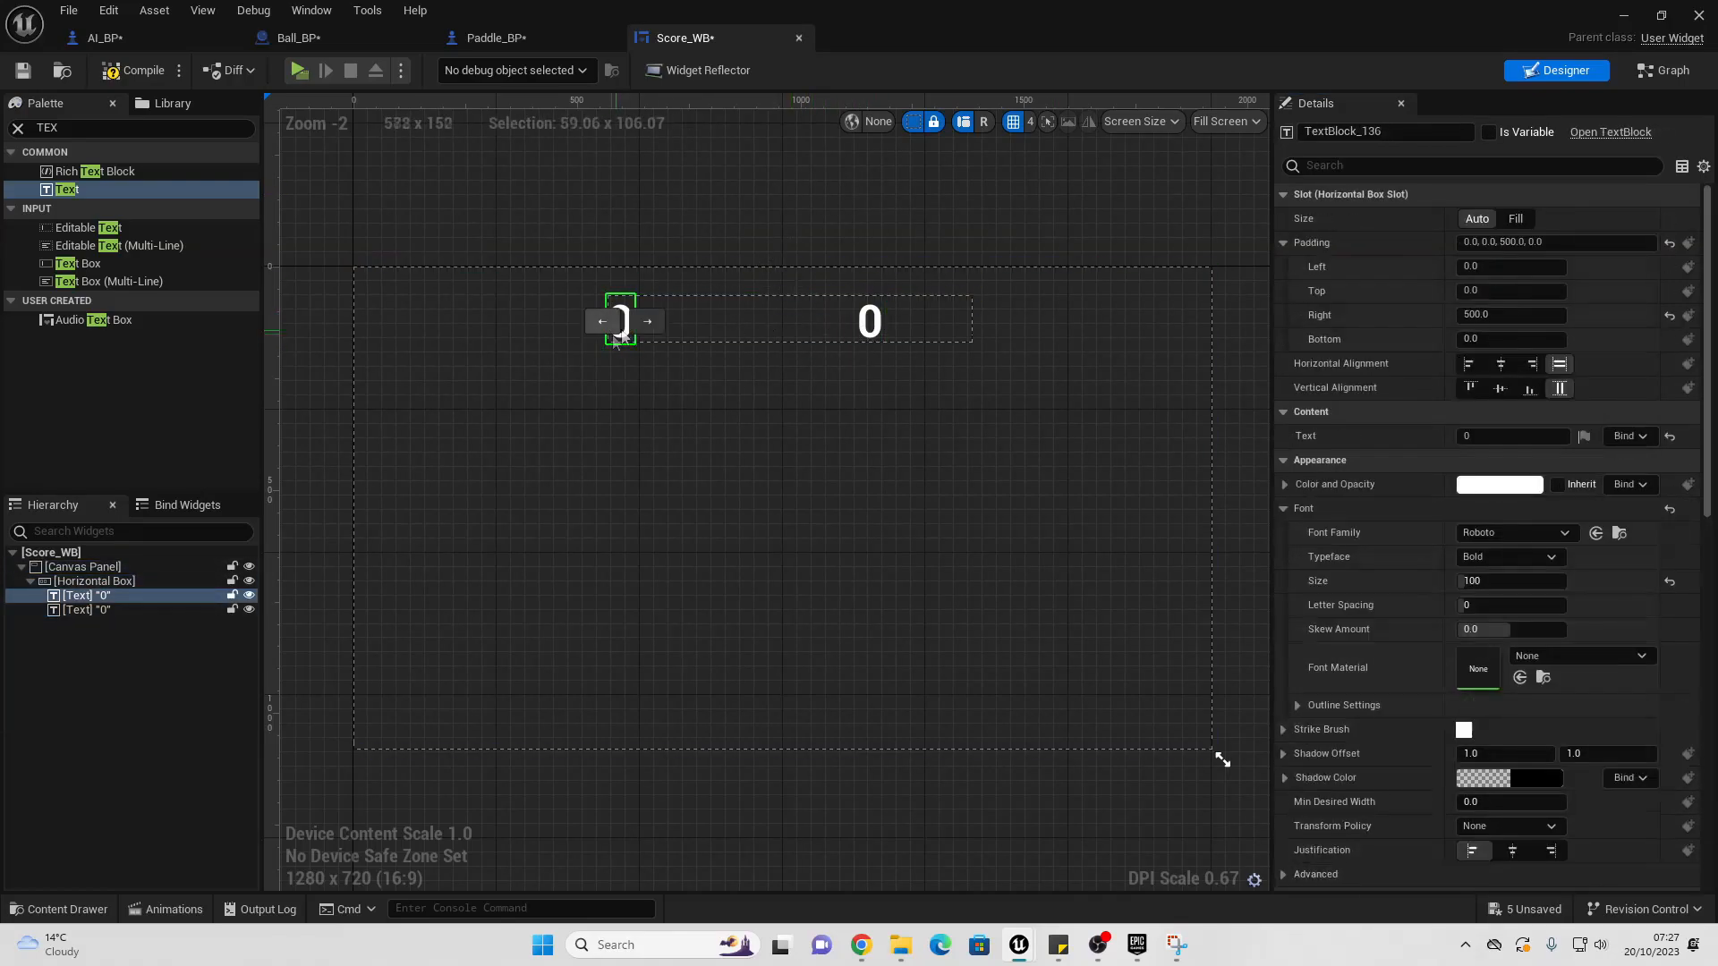
pyautogui.click(1472, 315)
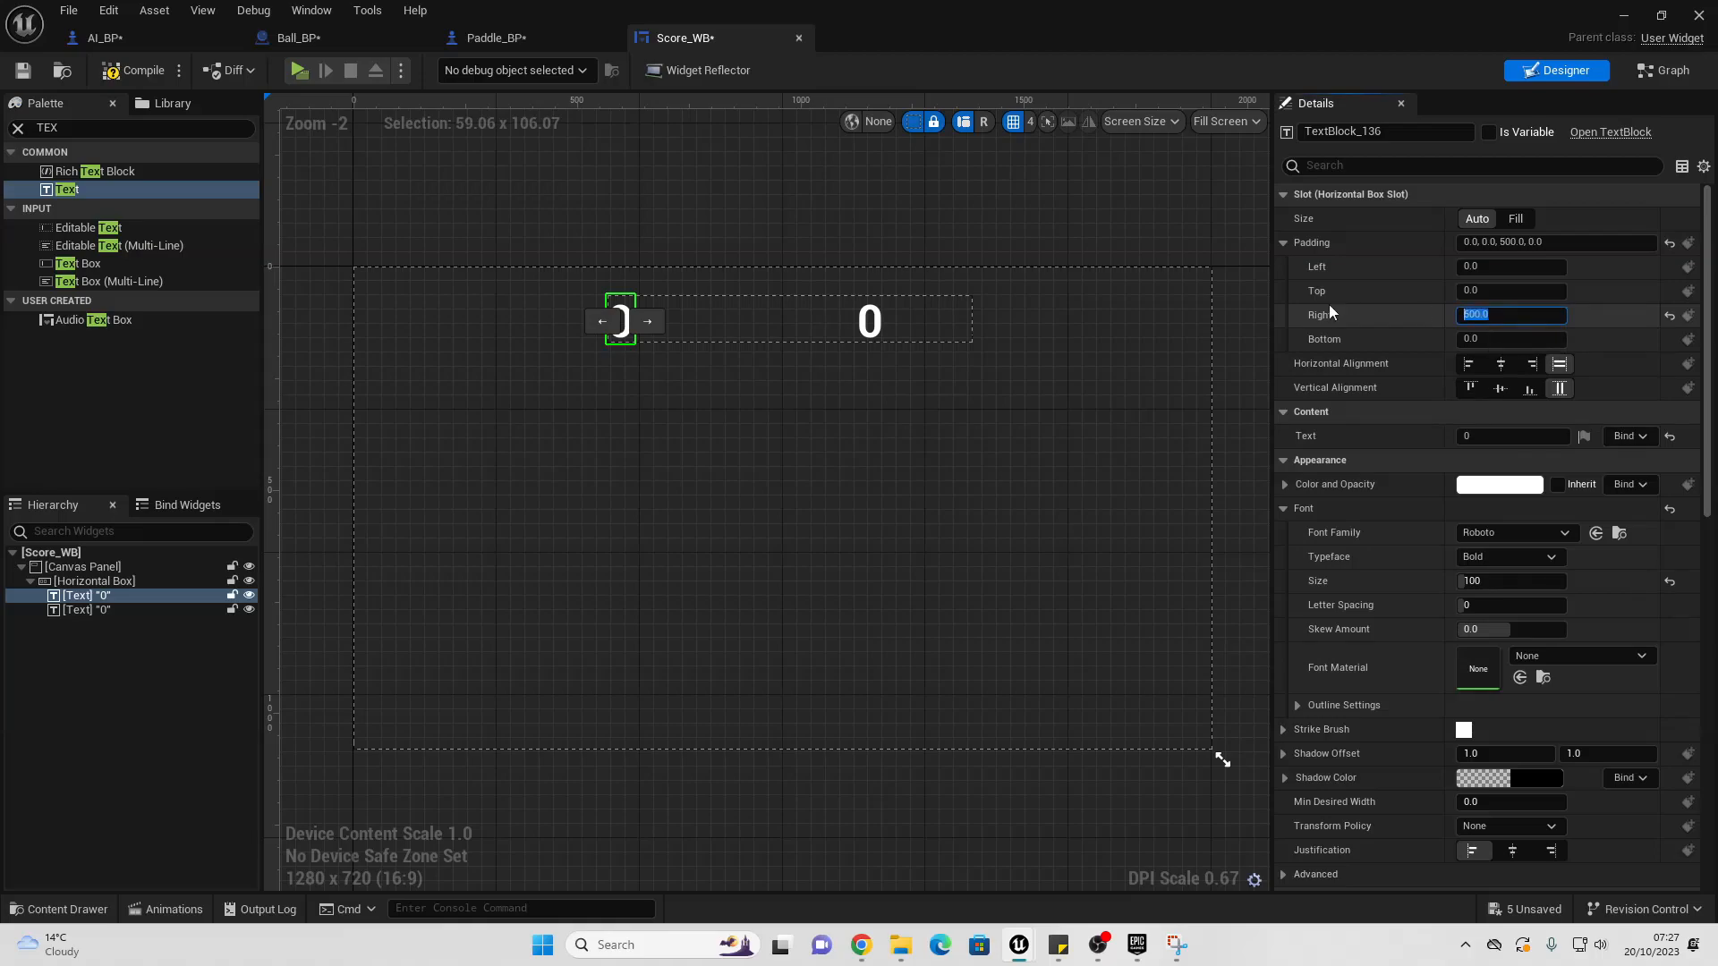
pyautogui.write('700')
pyautogui.press('Return')
pyautogui.click(927, 309)
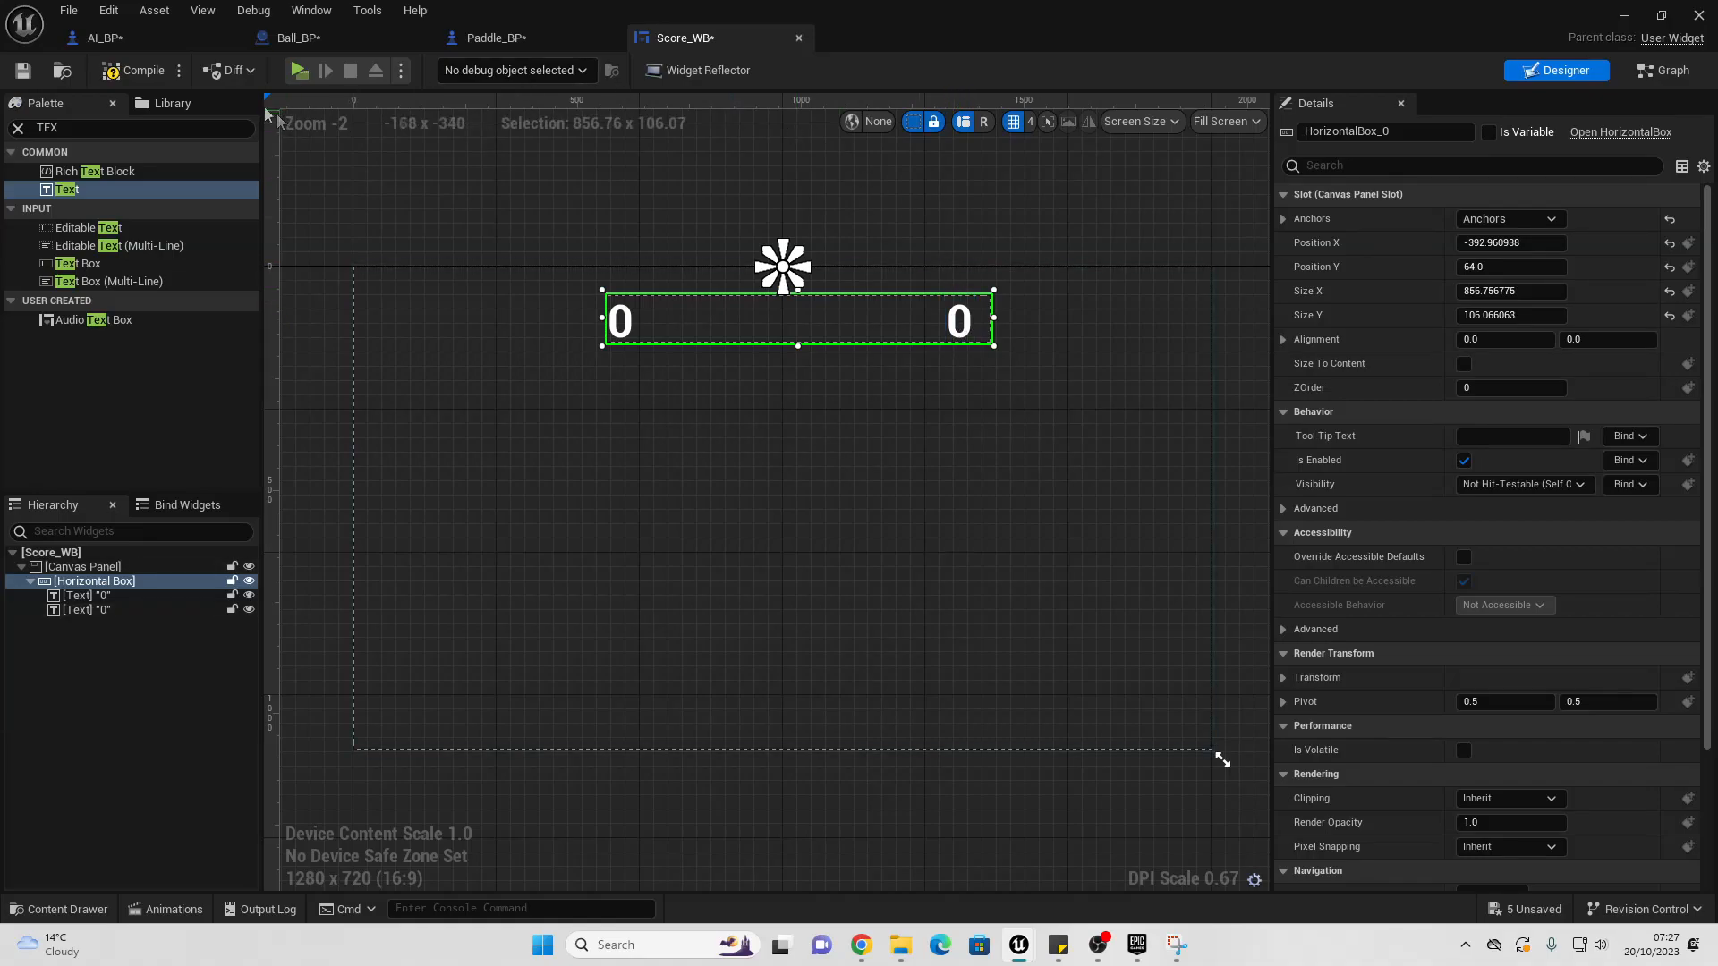
pyautogui.click(141, 81)
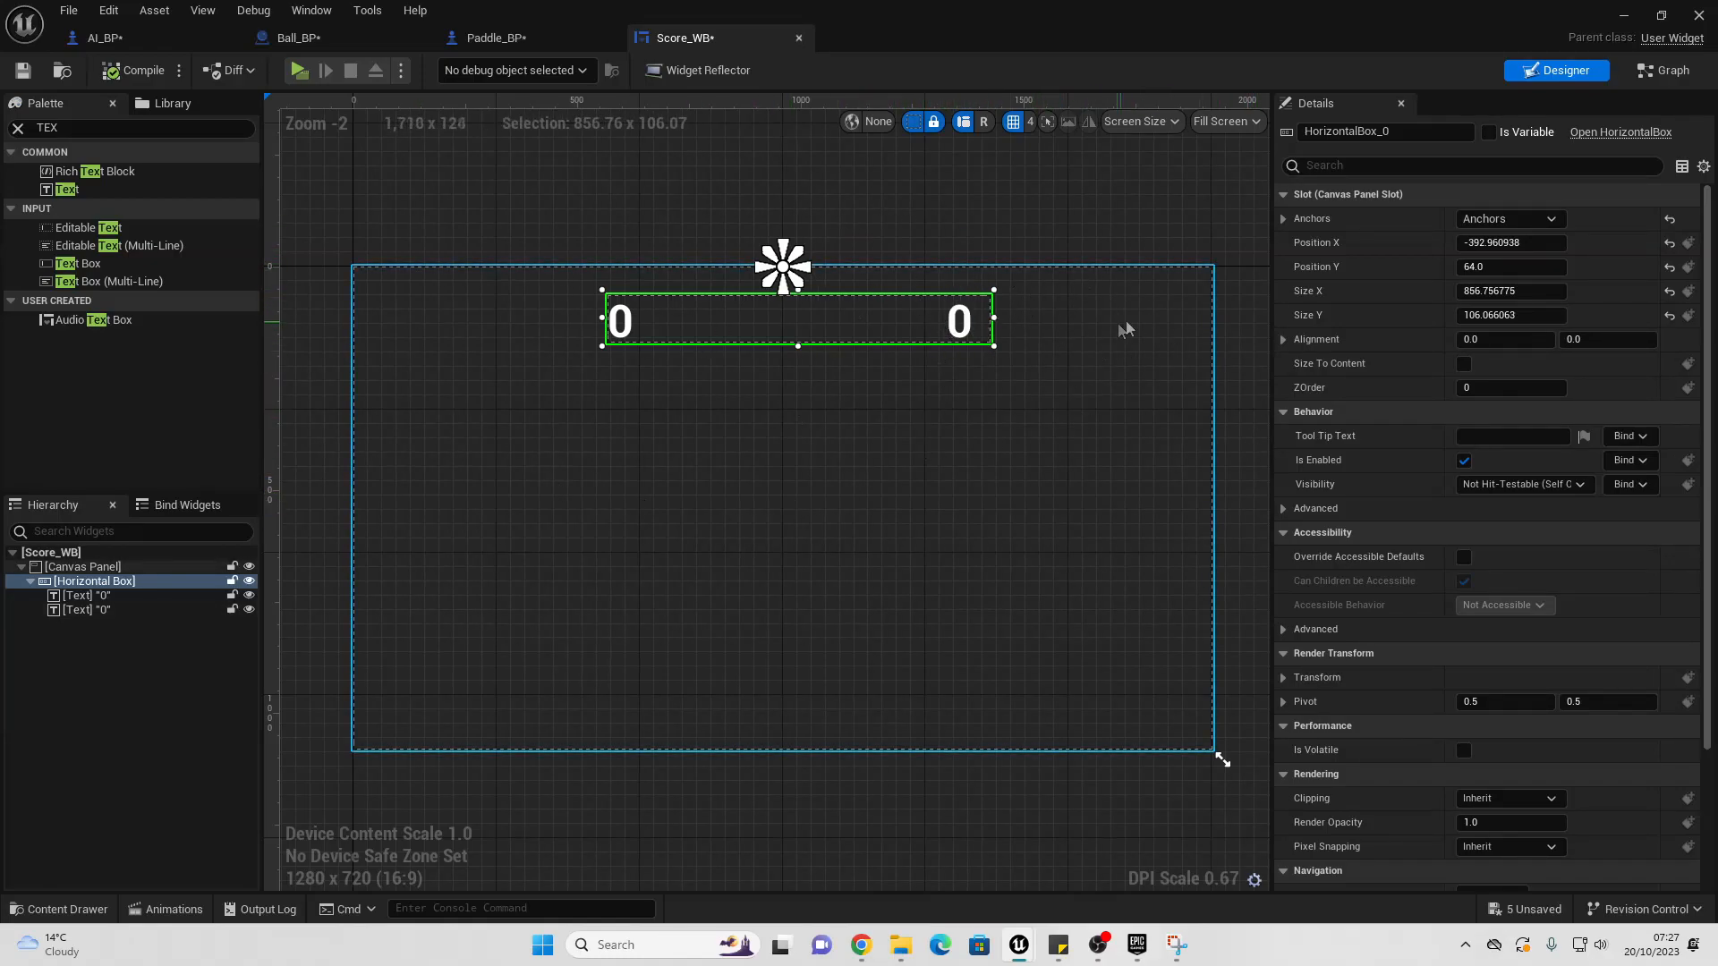
# Step: In the Paddle_BP event graph, add a Create Widget node connected after Add Mapping Context
pyautogui.click(1623, 17)
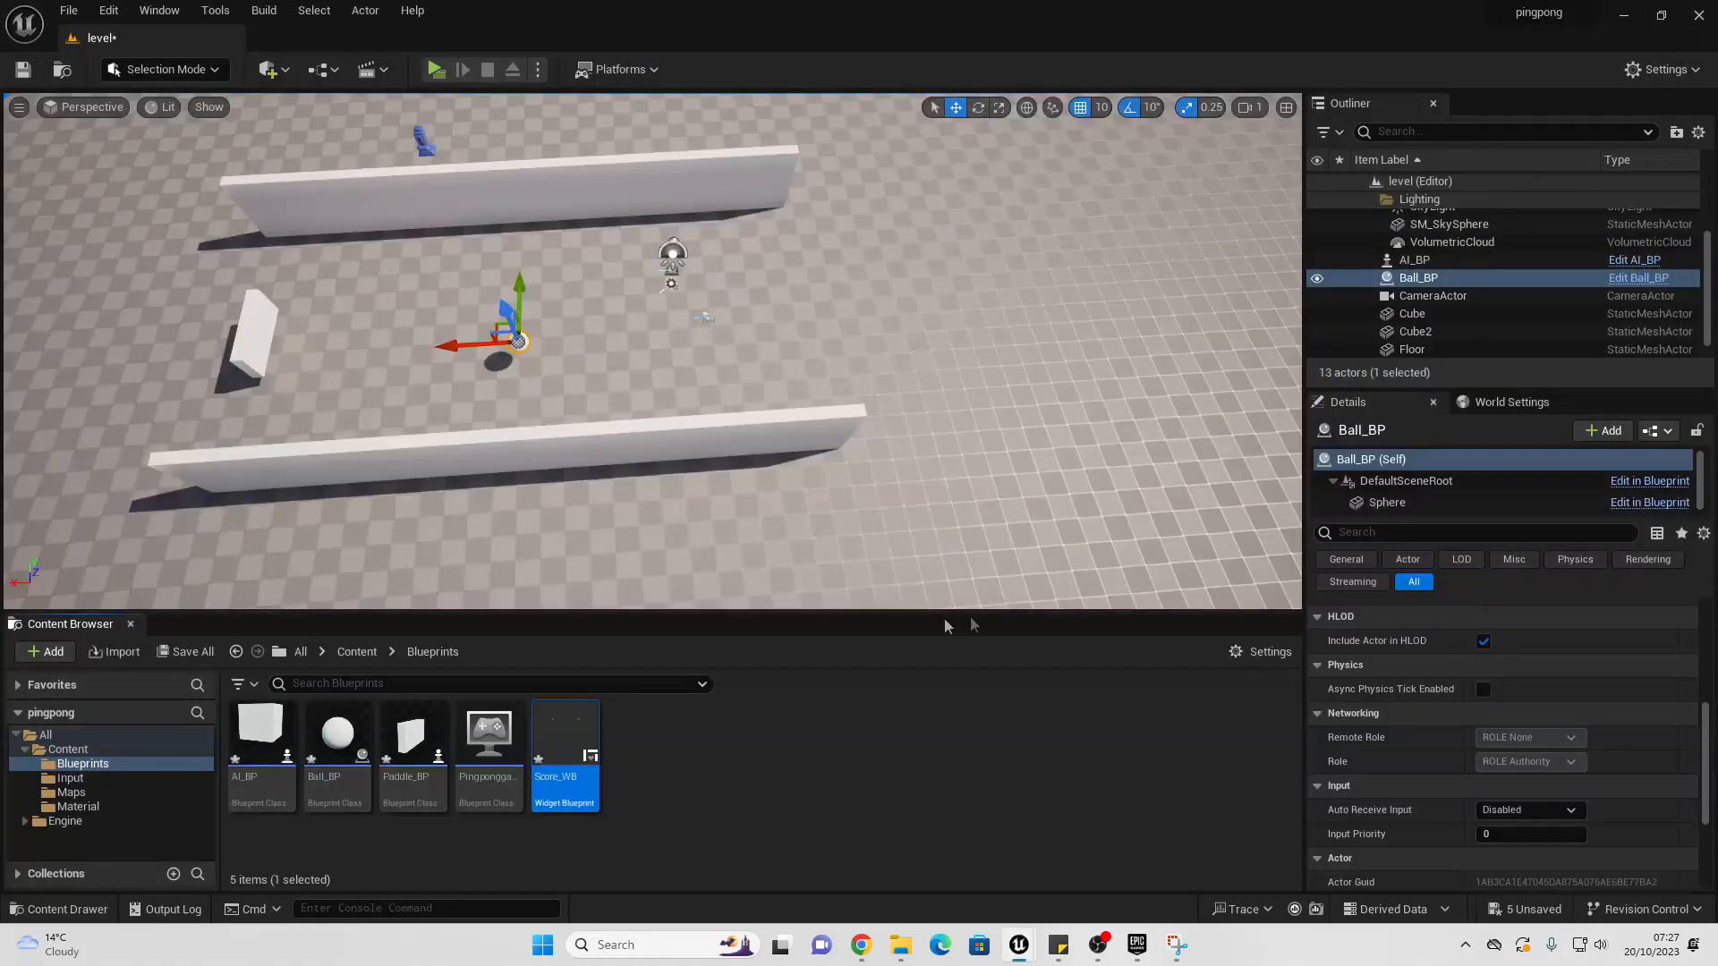
pyautogui.doubleClick(410, 735)
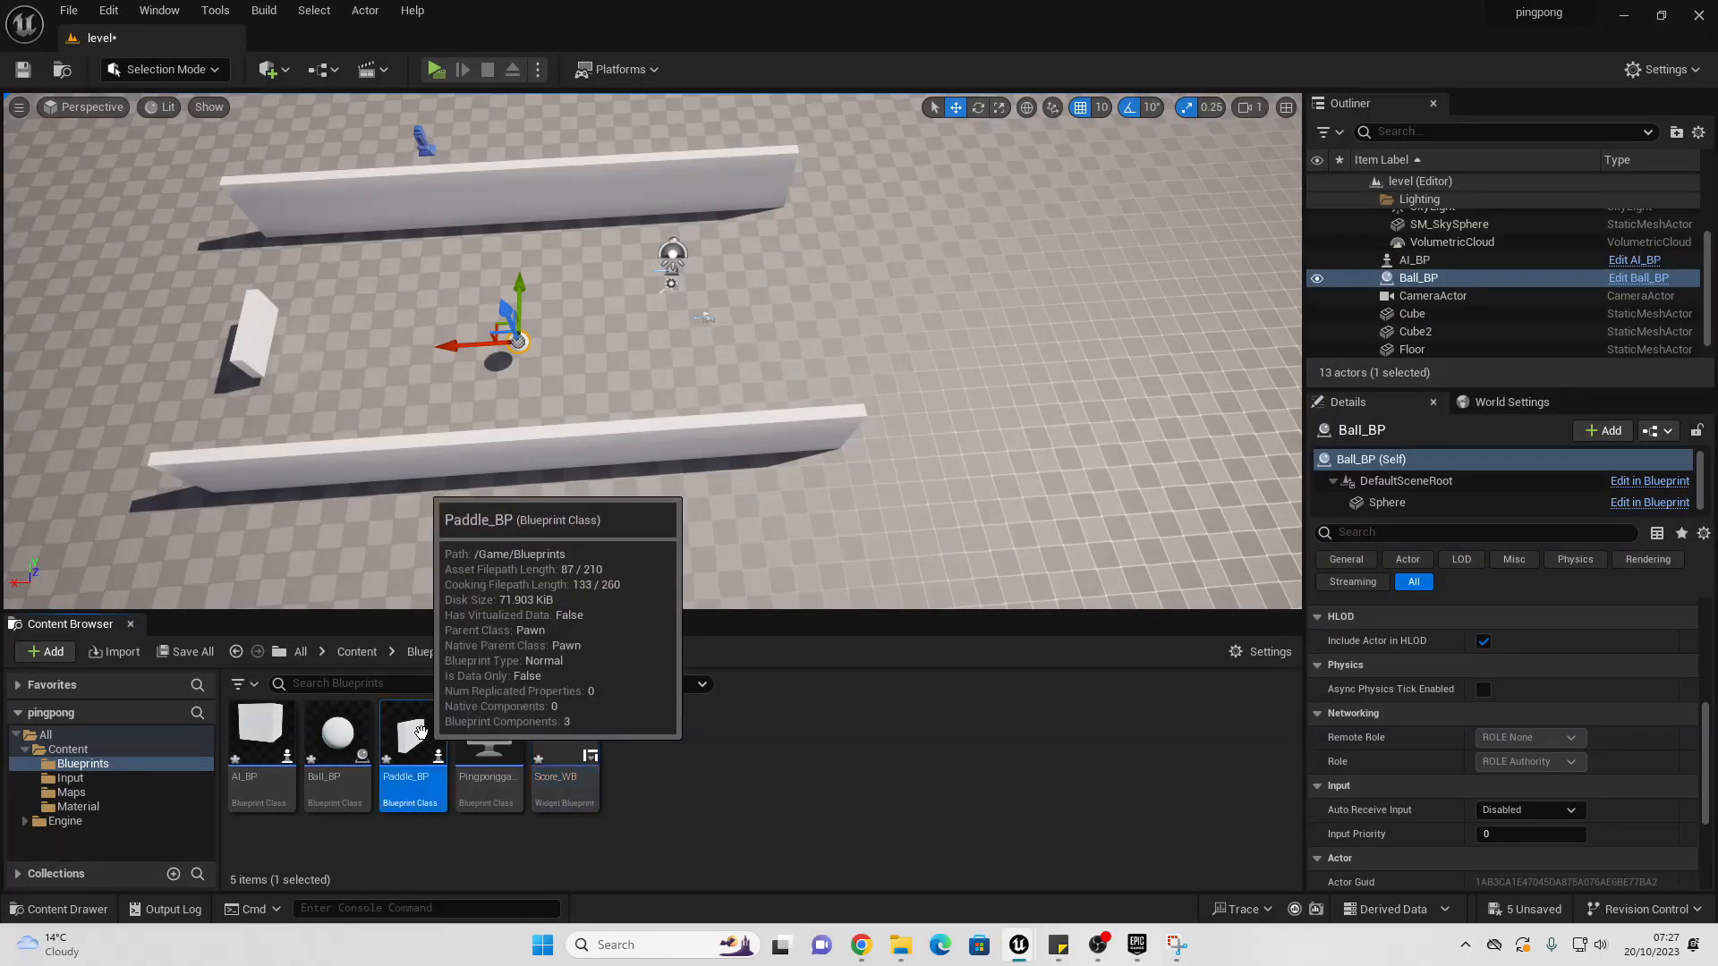
pyautogui.scroll(6, 653, 383)
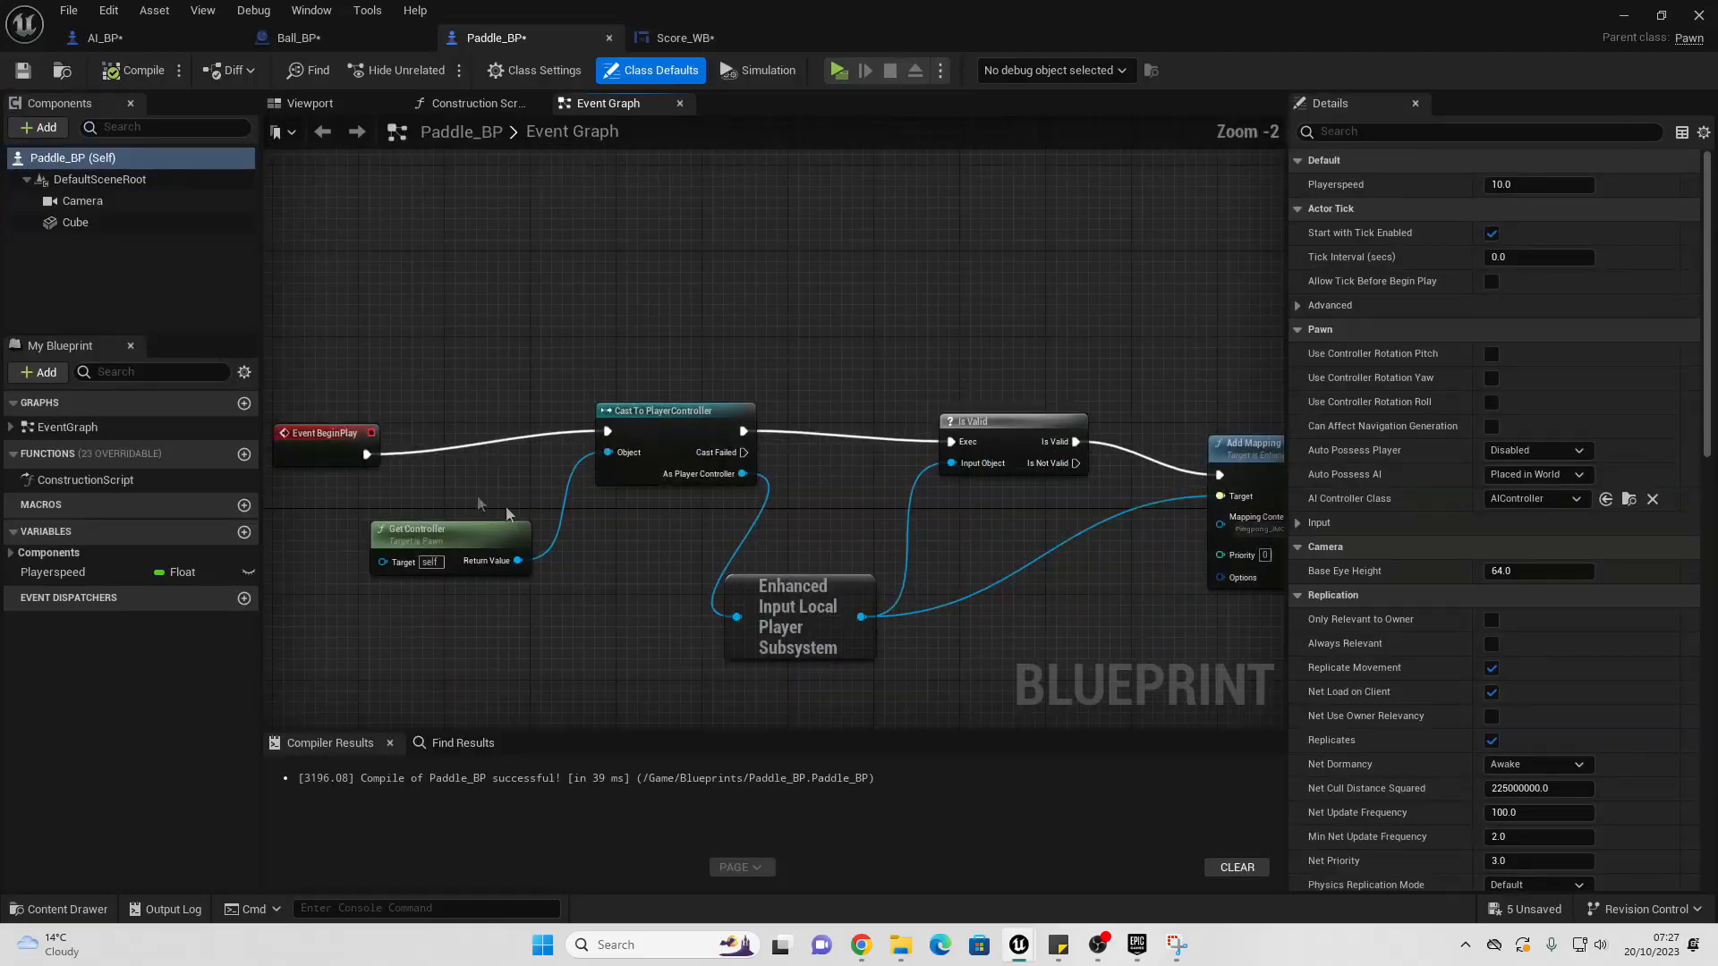
pyautogui.moveTo(774, 541); pyautogui.dragTo(264, 429, button='right')
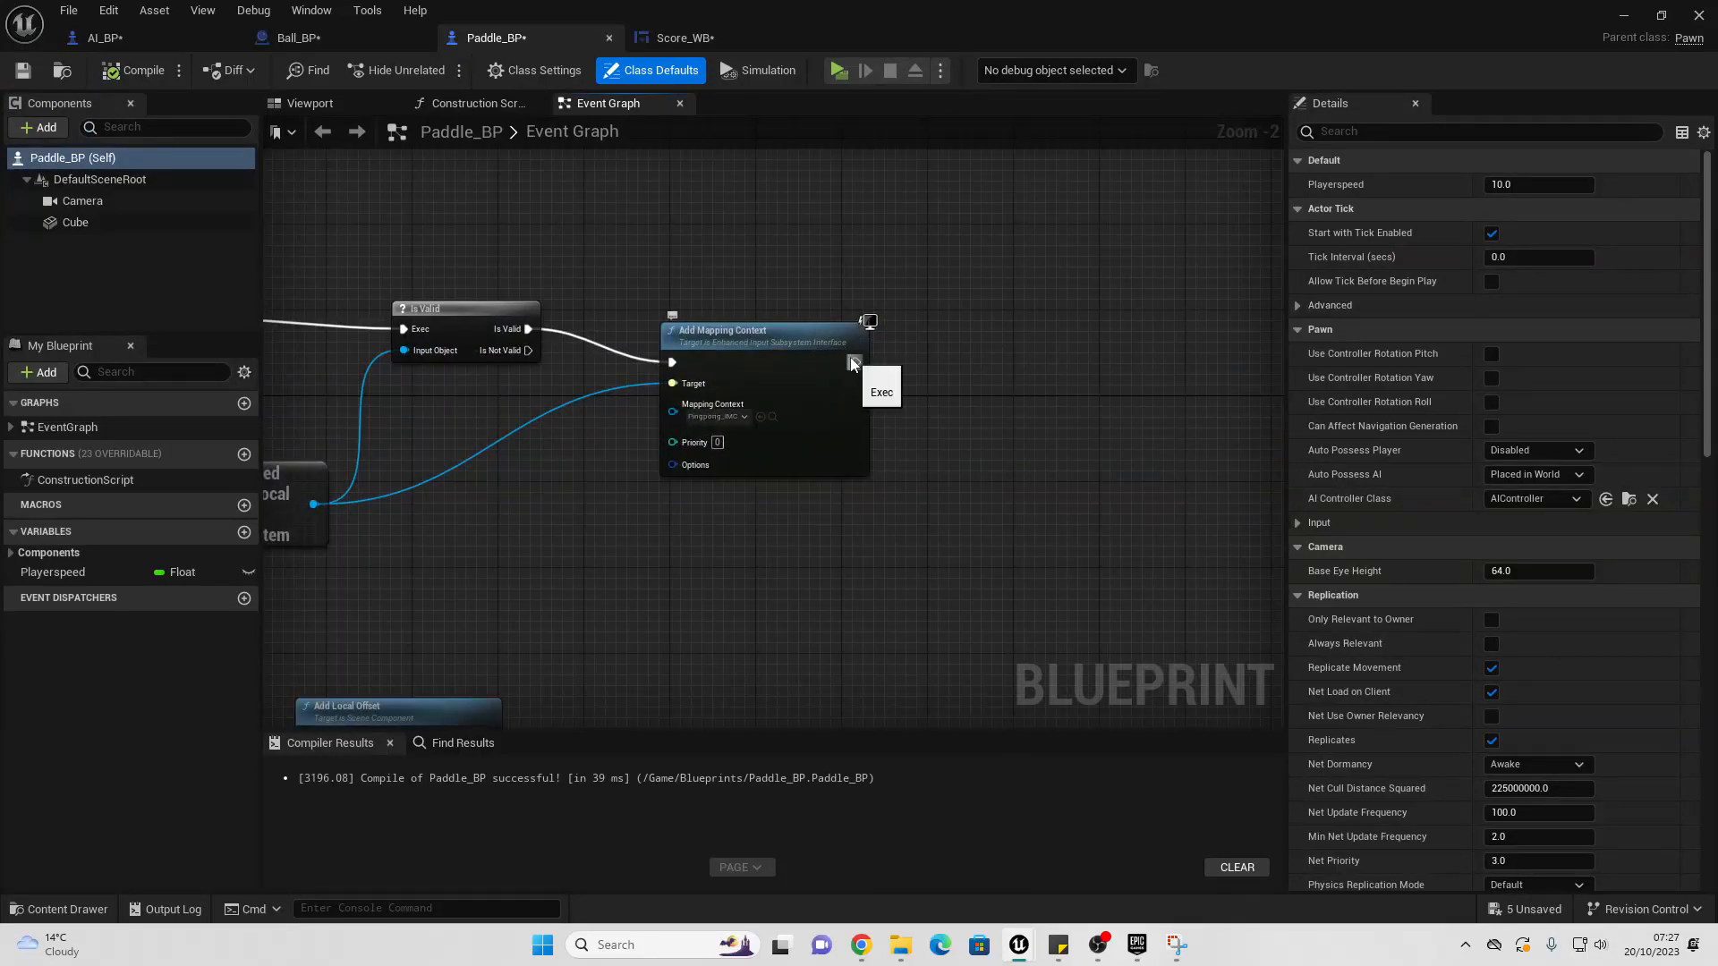
pyautogui.moveTo(852, 362); pyautogui.dragTo(1016, 362)
pyautogui.write('C')
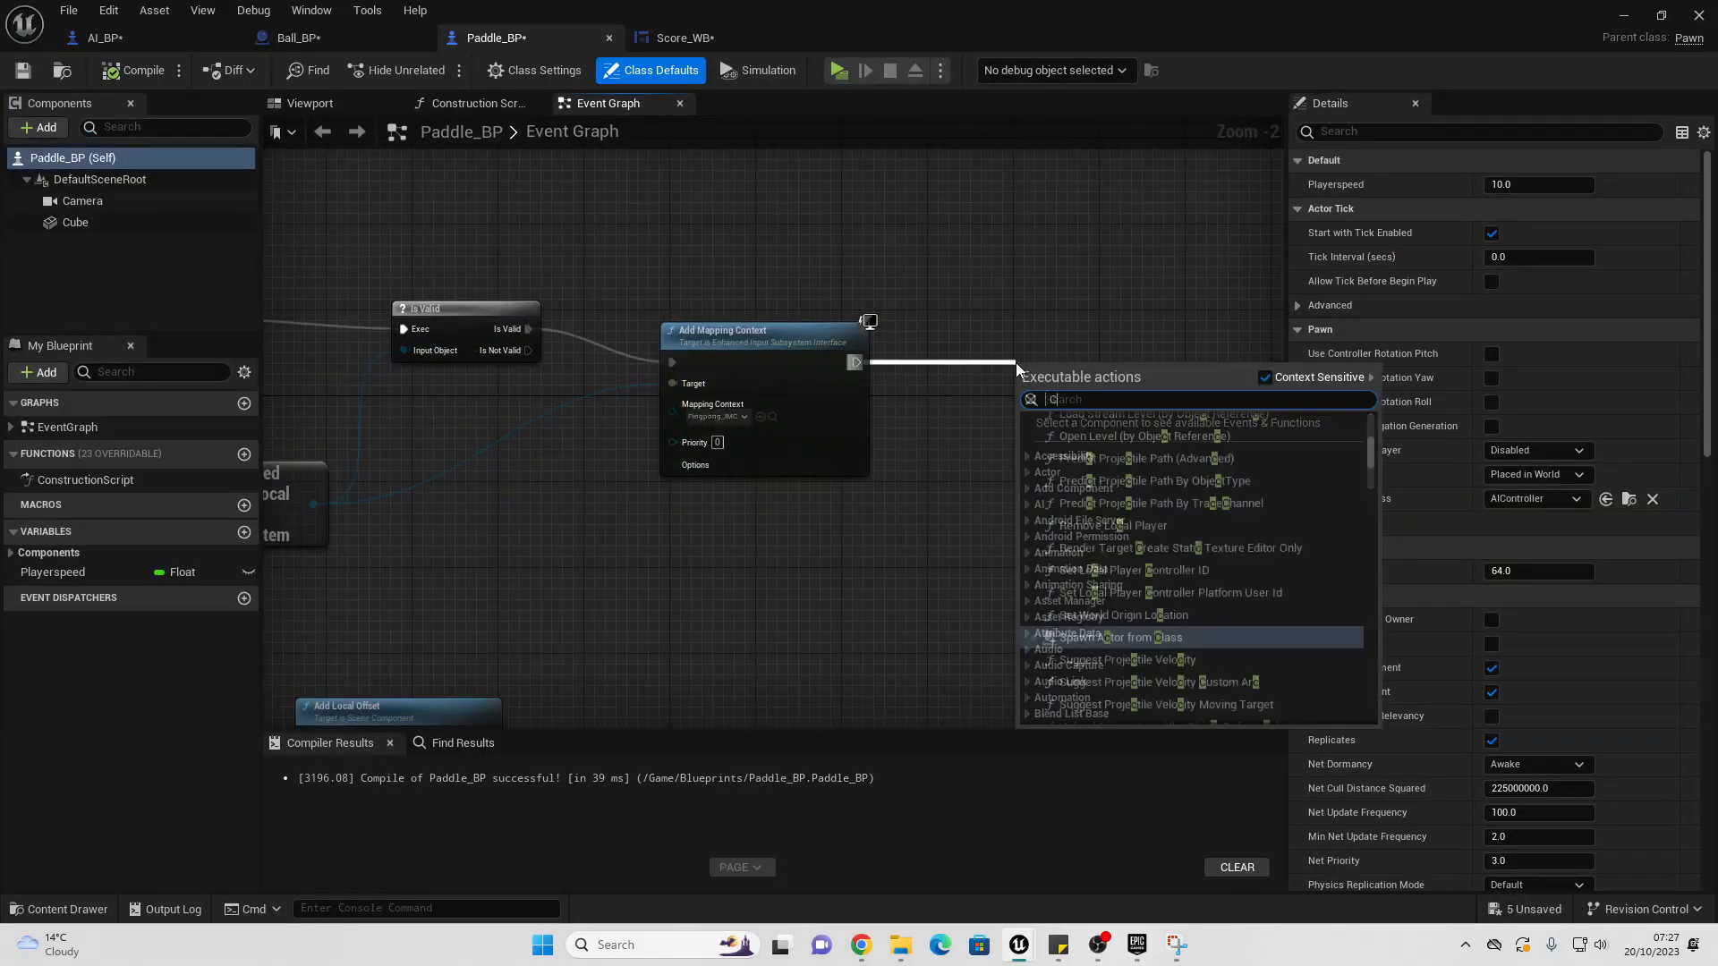
pyautogui.write('REATE WID')
pyautogui.press('Return')
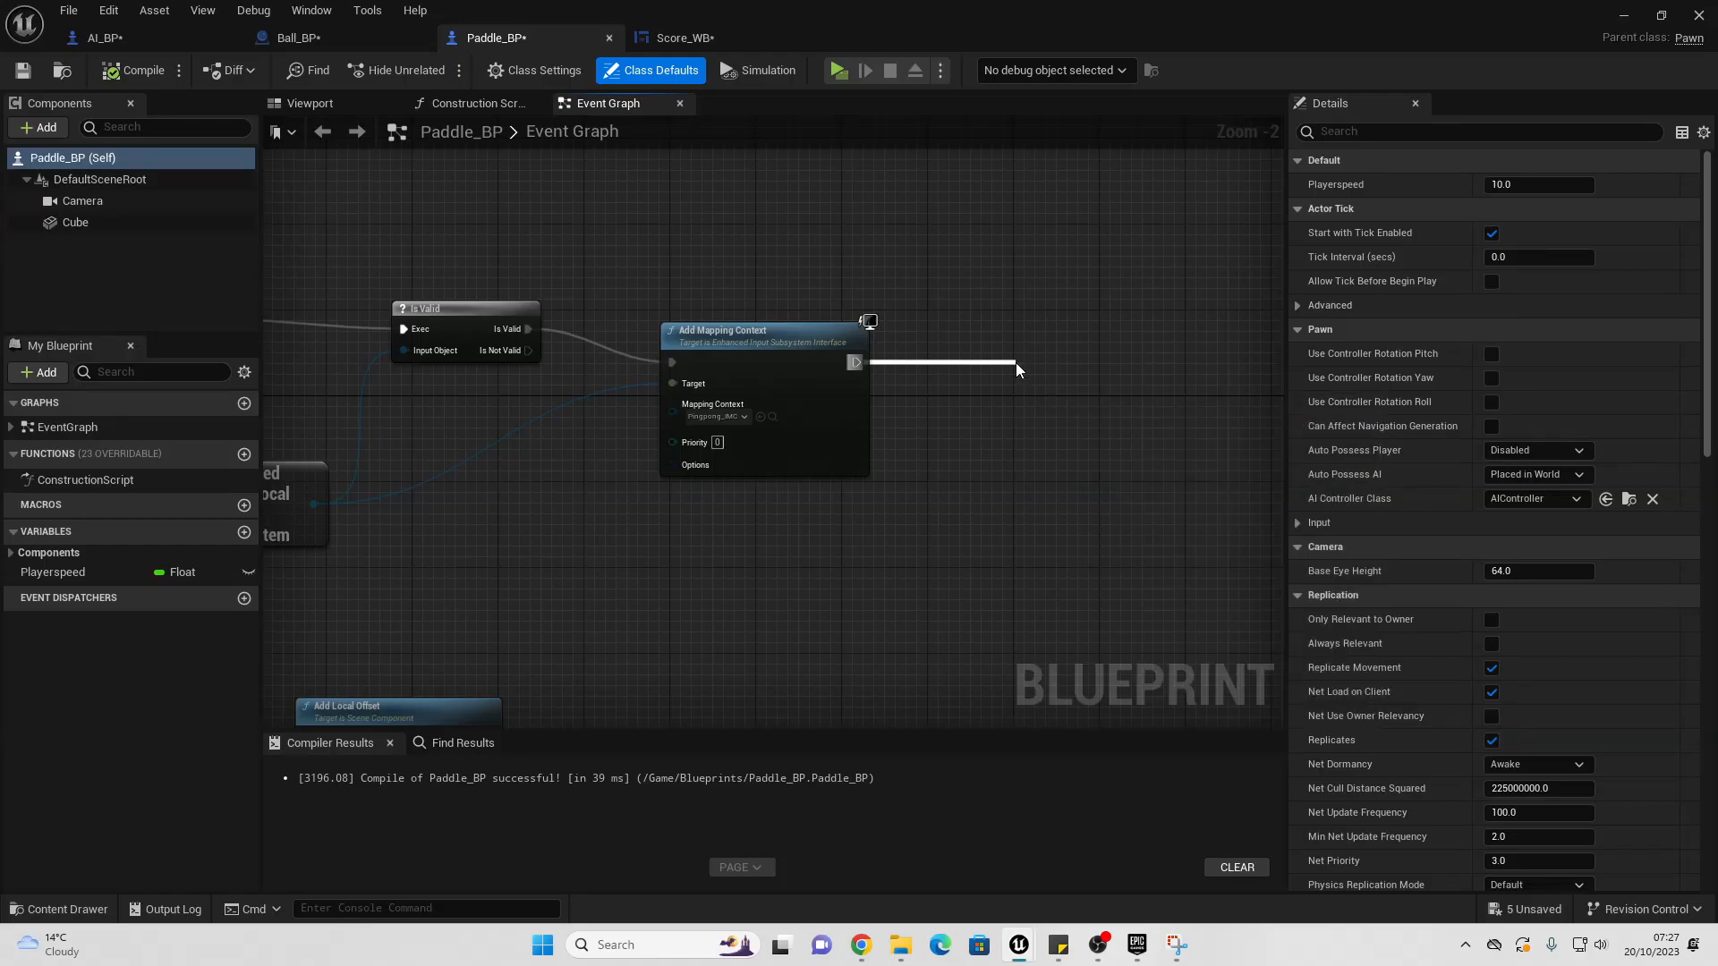
# Step: Set the Create Widget node's class to Score_WB and promote its return value to a variable named Scorehud
pyautogui.moveTo(1001, 489); pyautogui.dragTo(773, 453, button='right')
pyautogui.click(848, 383)
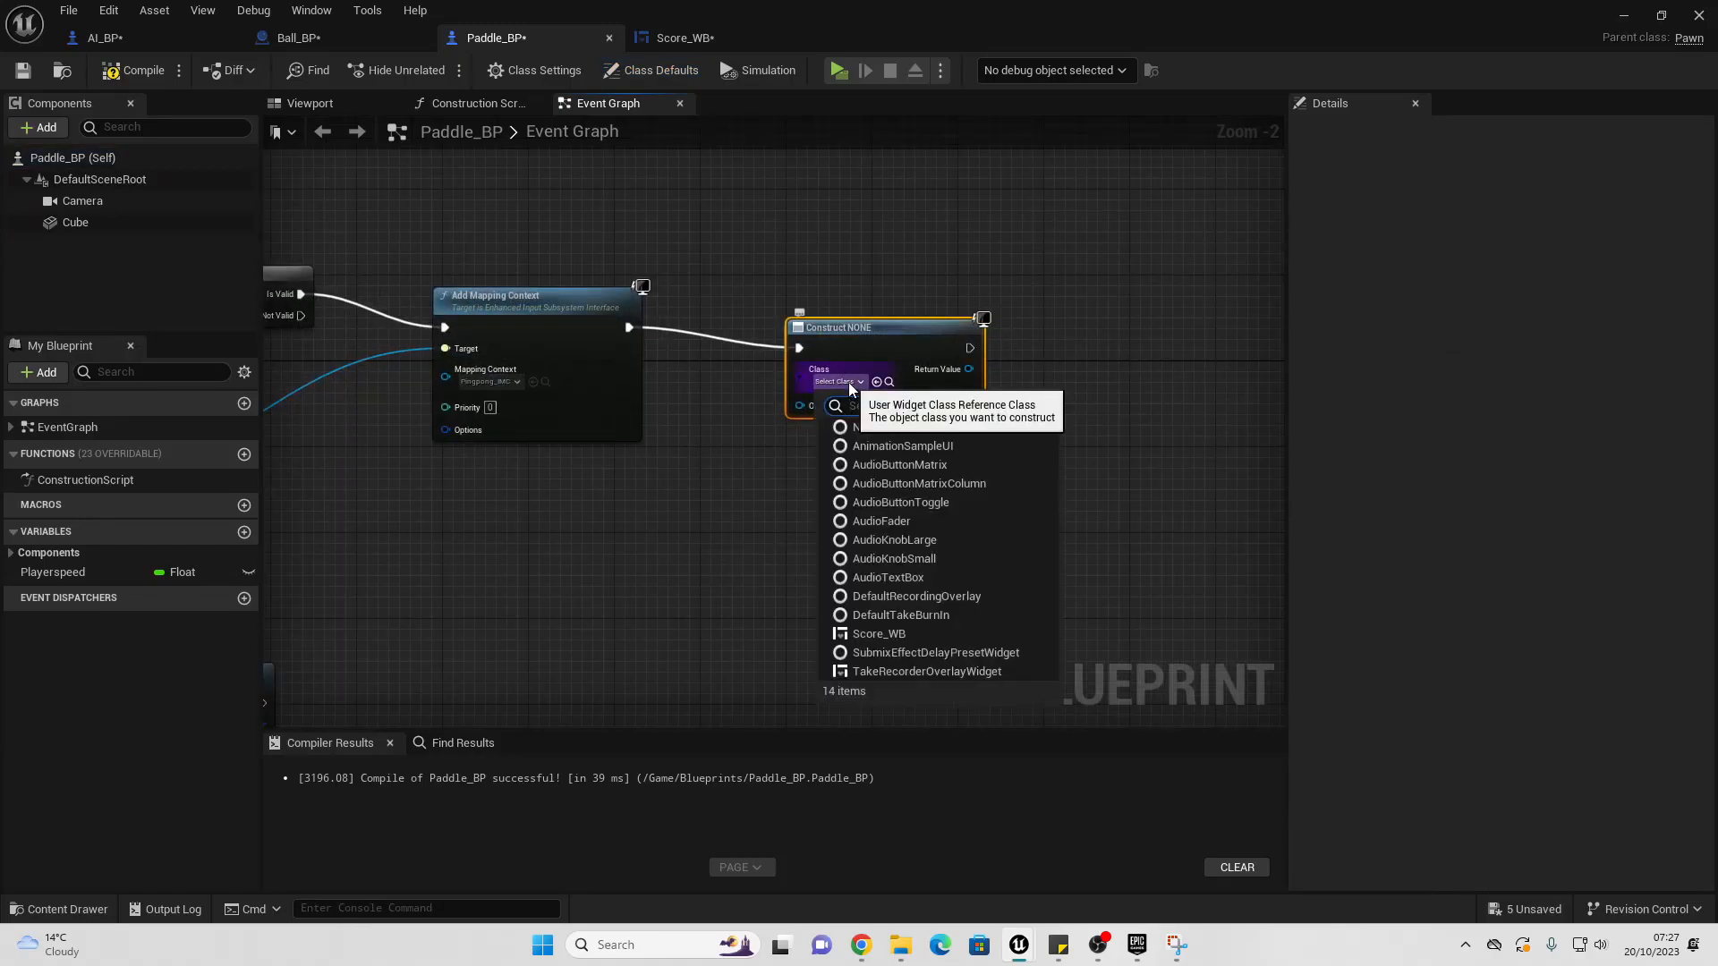
pyautogui.write('score')
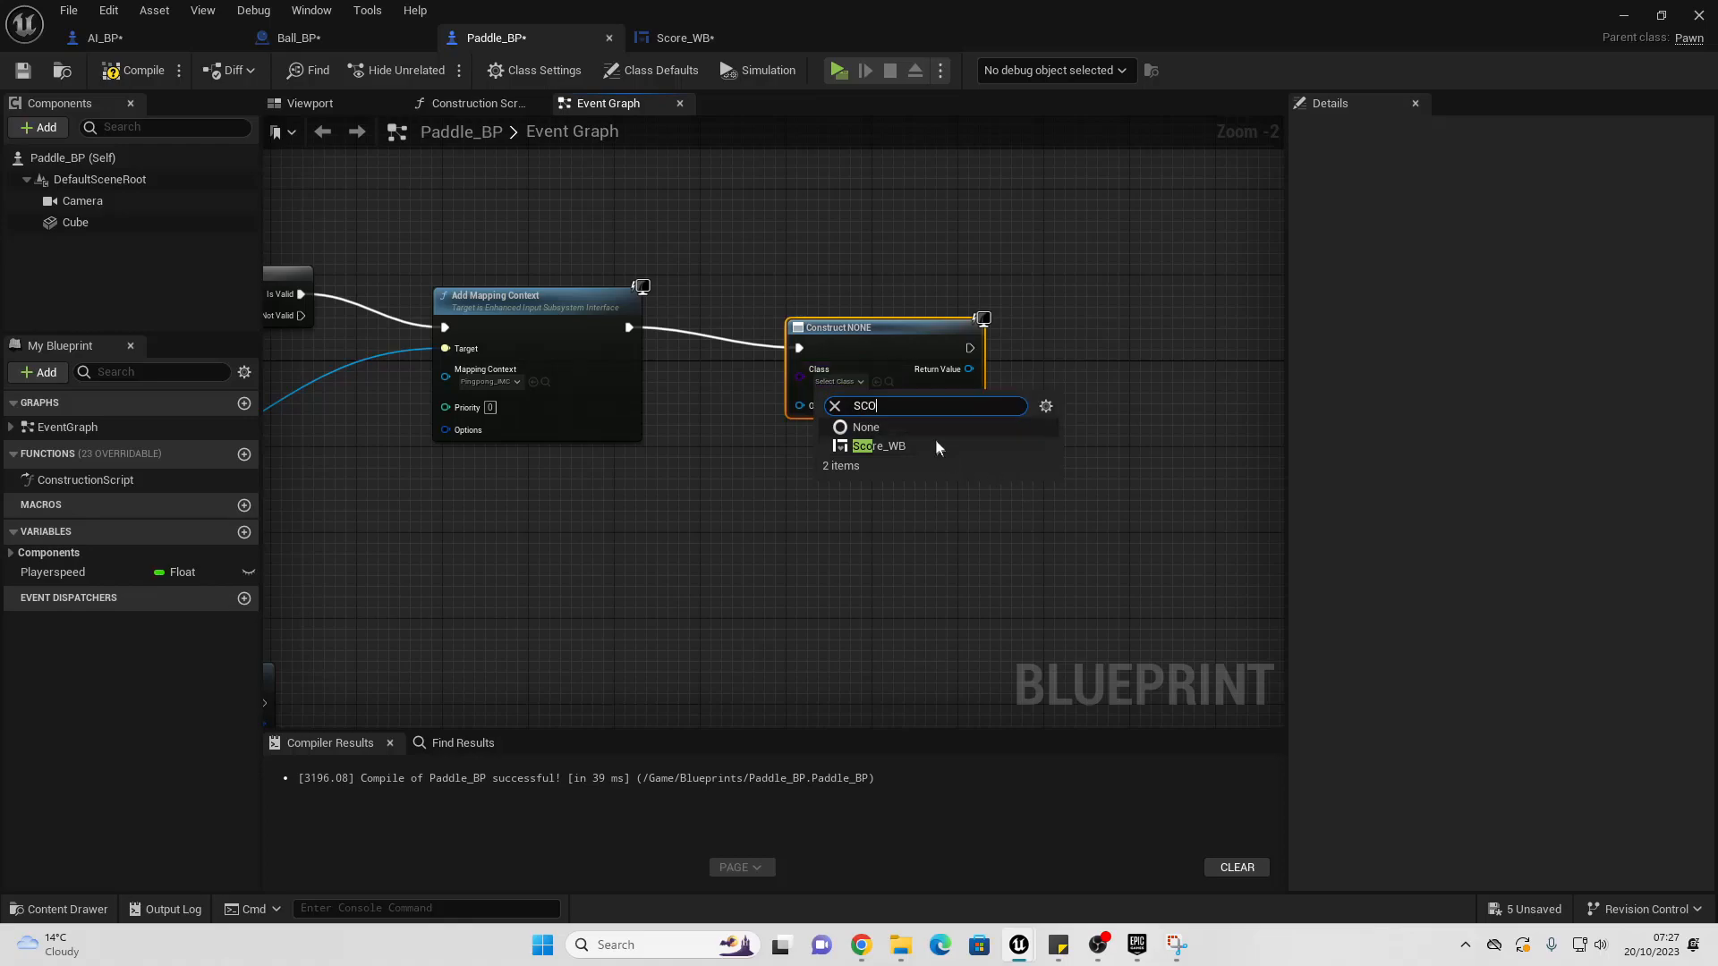
pyautogui.click(930, 444)
pyautogui.rightClick(983, 368)
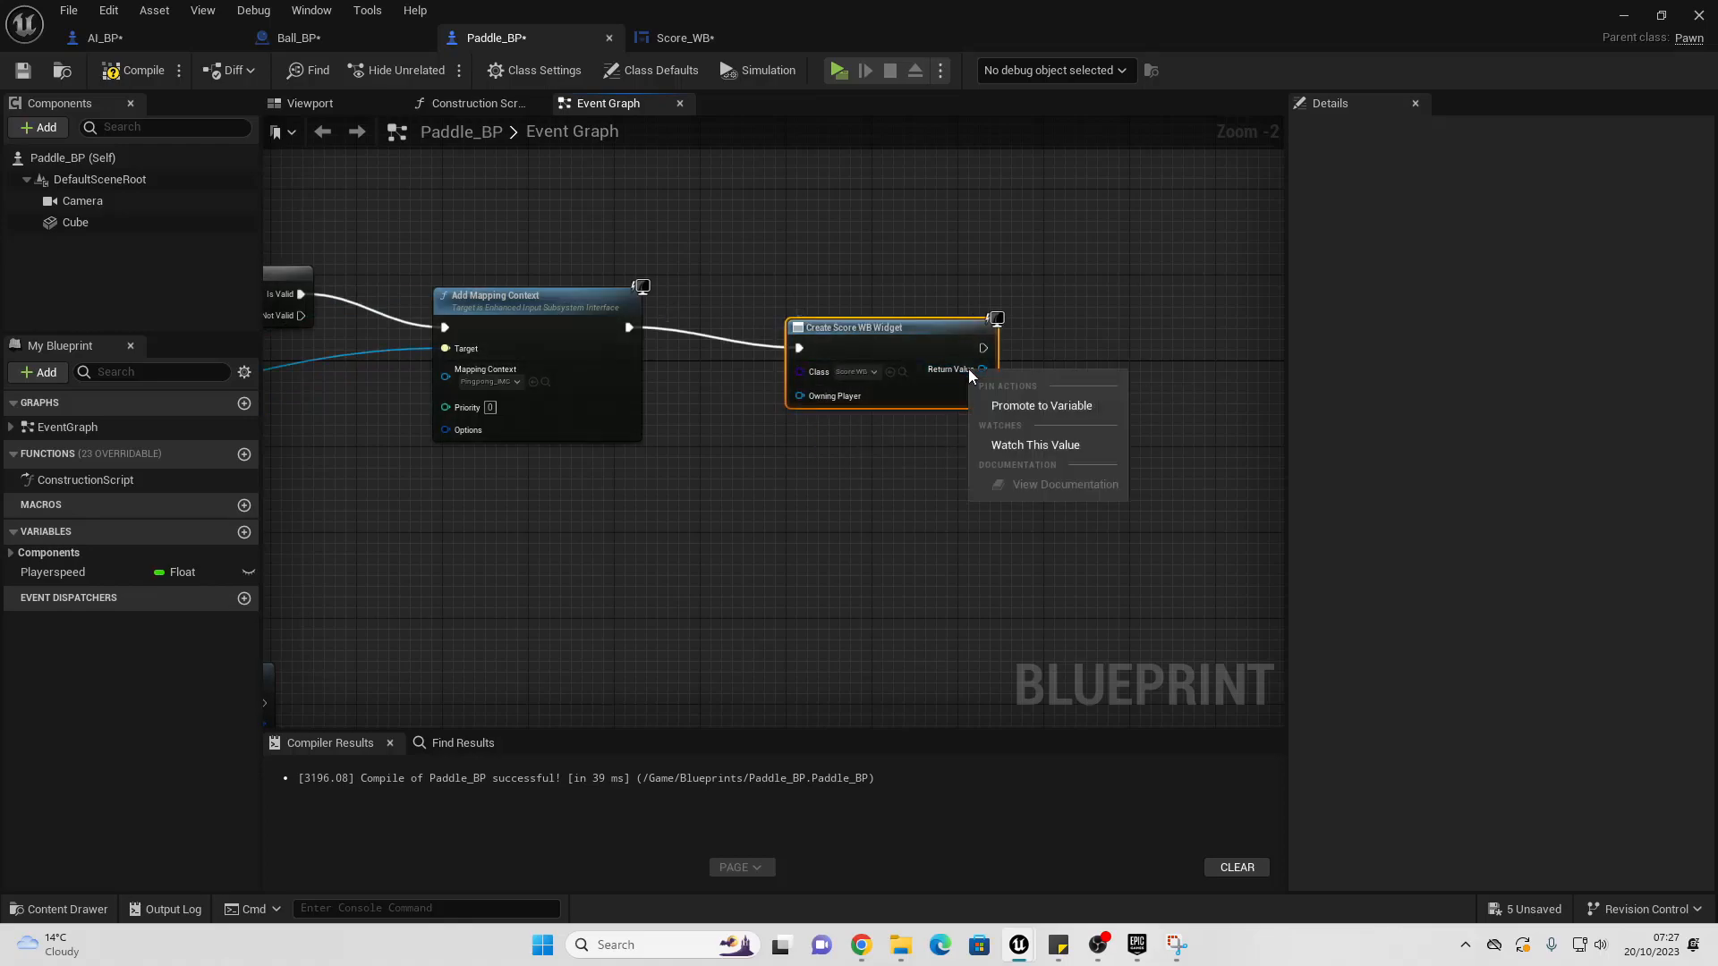
pyautogui.click(1035, 399)
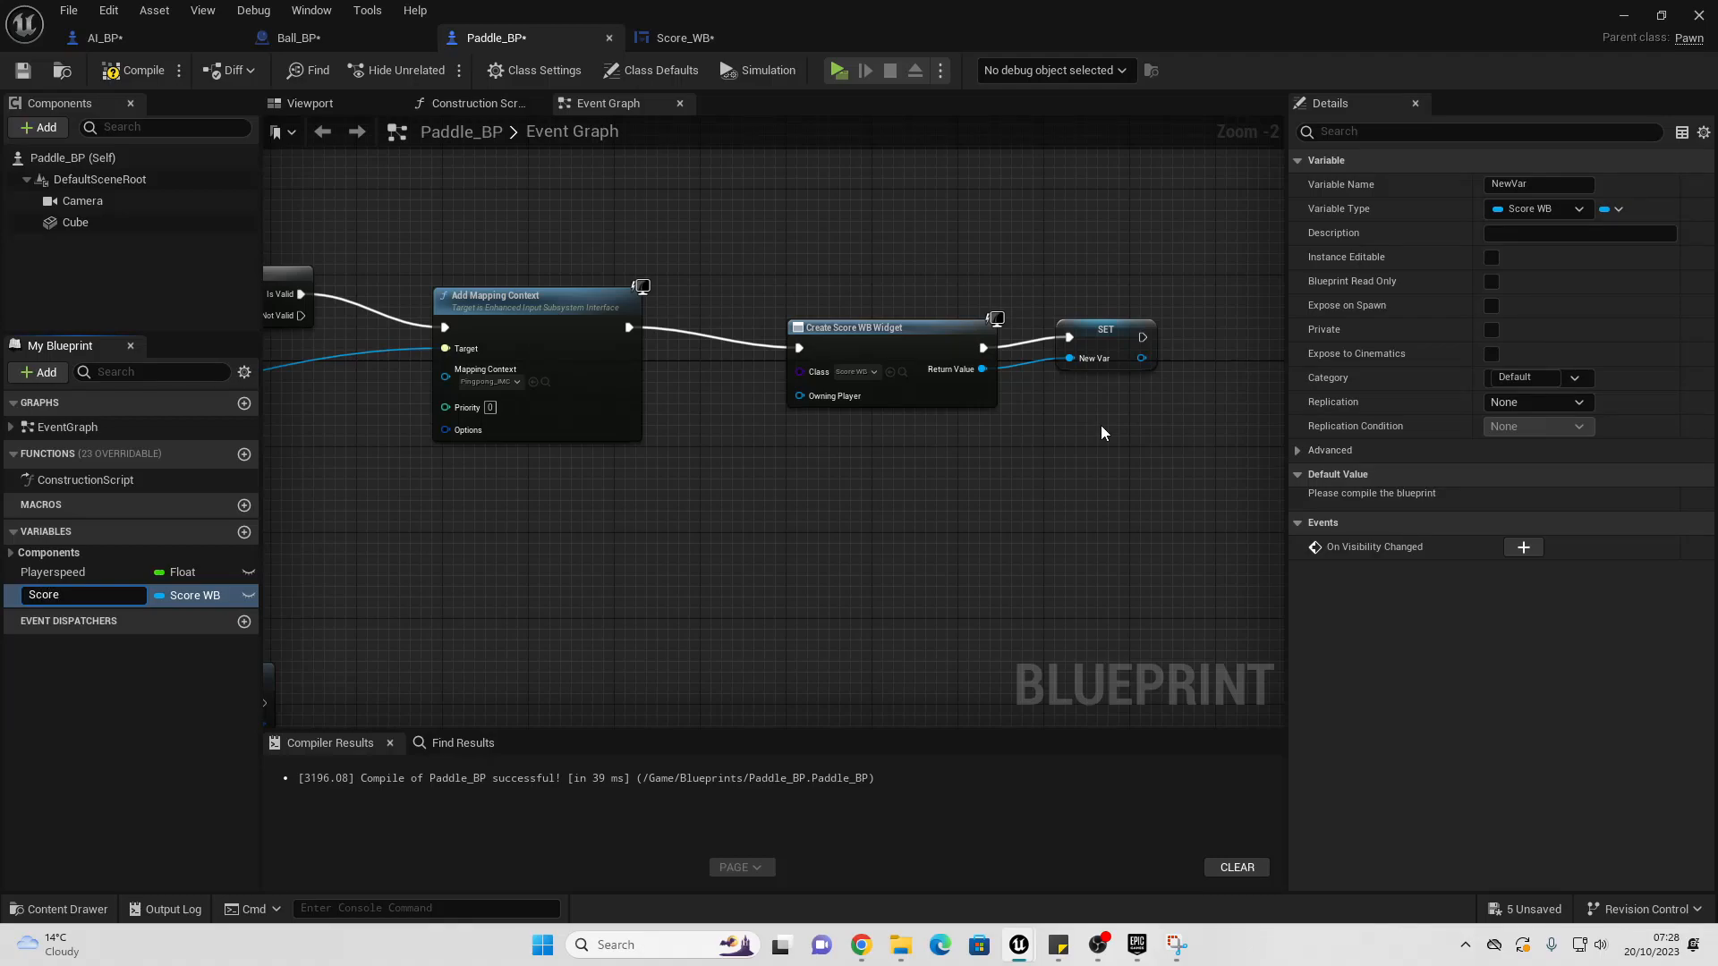
pyautogui.write('Scorehud')
pyautogui.press('Return')
# Step: Add an Add to Viewport node targeting Scorehud after its Set node, and compile Paddle_BP
pyautogui.moveTo(1101, 426); pyautogui.dragTo(715, 421, button='right')
pyautogui.scroll(2, 762, 357)
pyautogui.moveTo(764, 357); pyautogui.dragTo(878, 353)
pyautogui.write('add to vie')
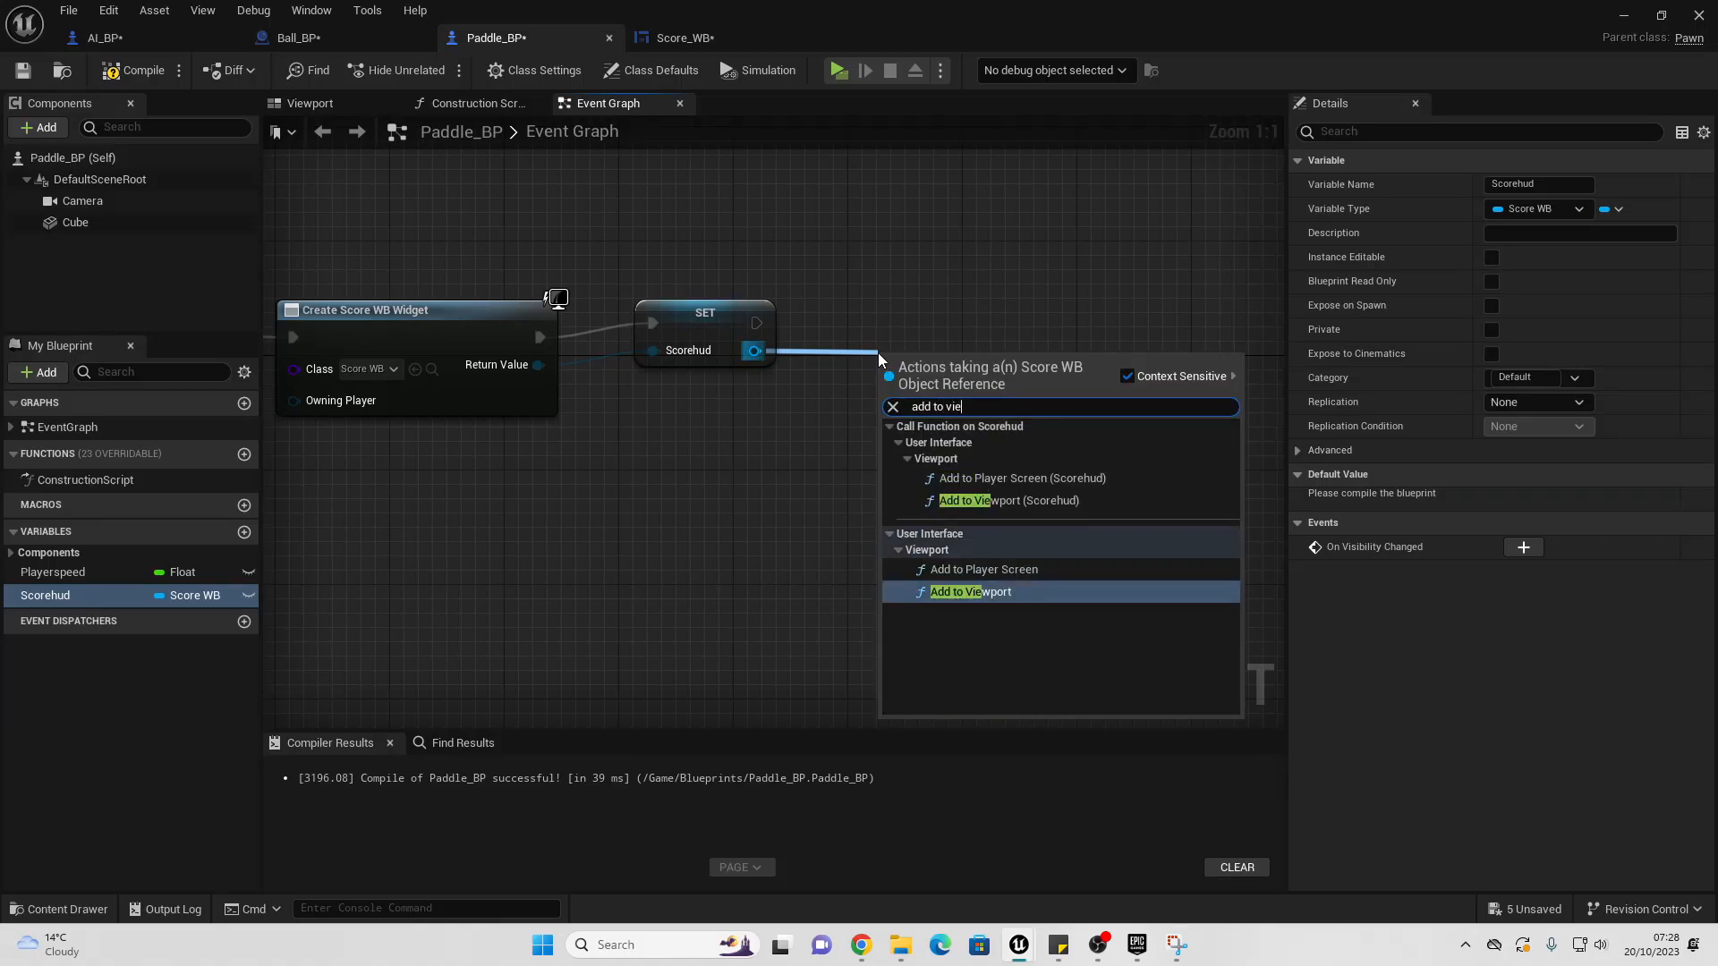
pyautogui.press('Return')
pyautogui.moveTo(959, 355); pyautogui.dragTo(988, 313)
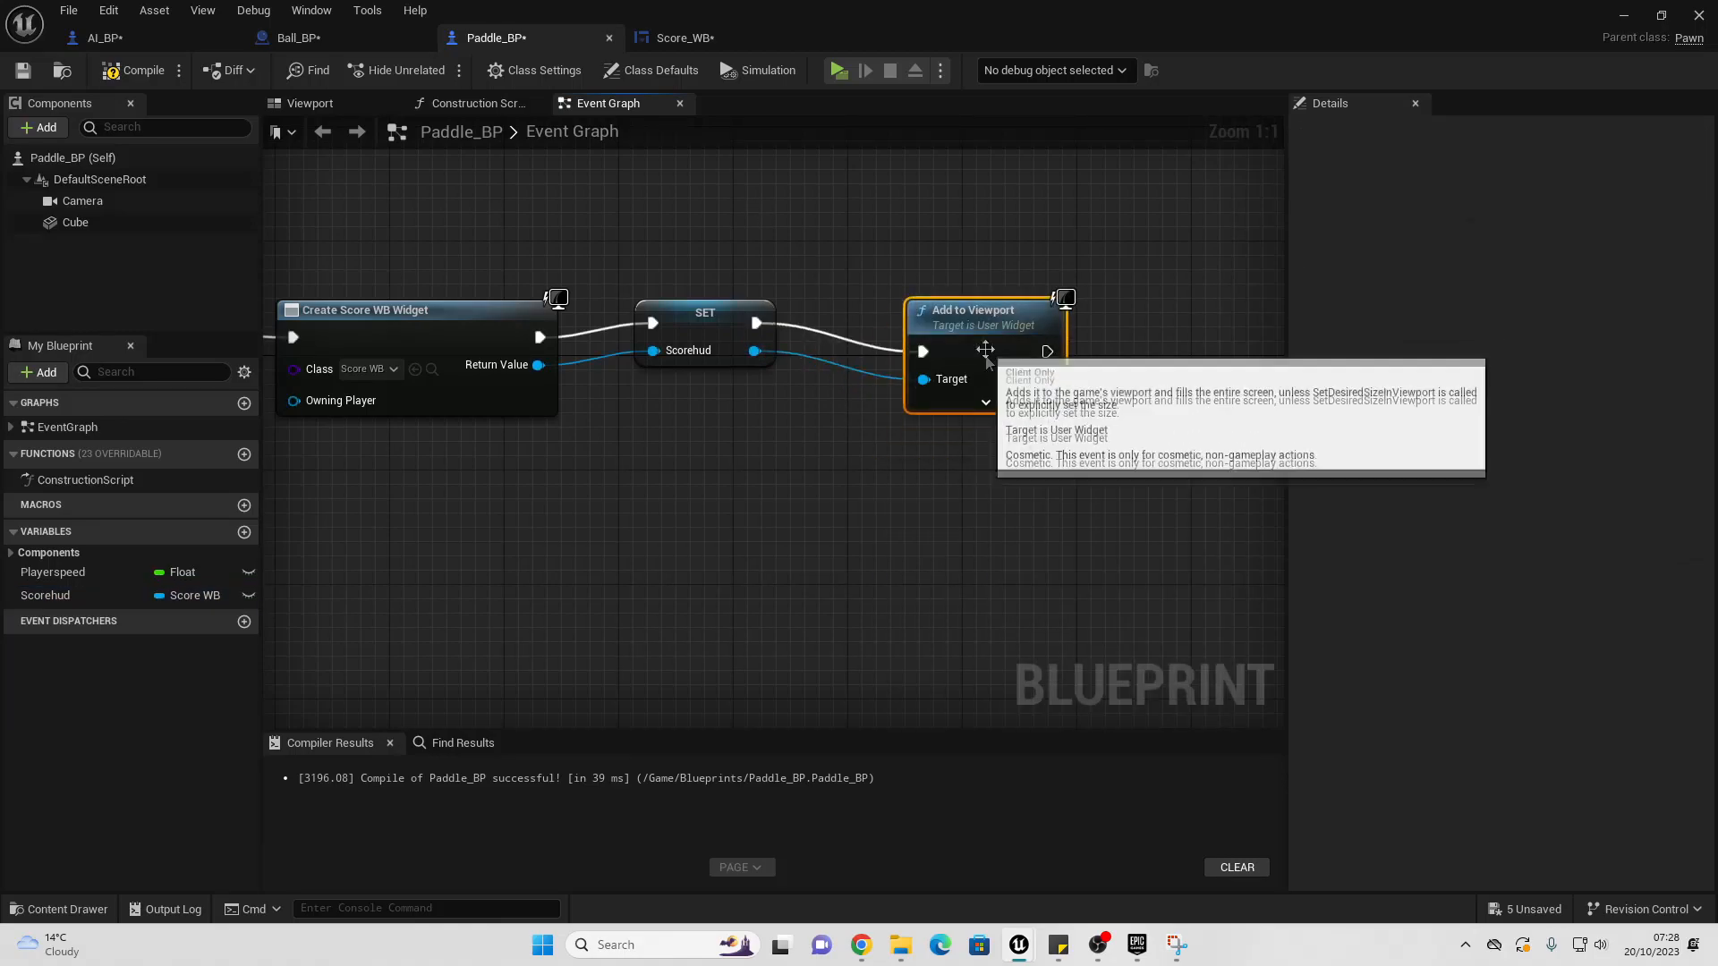
pyautogui.click(135, 70)
# Step: Play the level to check the score display on screen, and stop the preview
pyautogui.click(1621, 18)
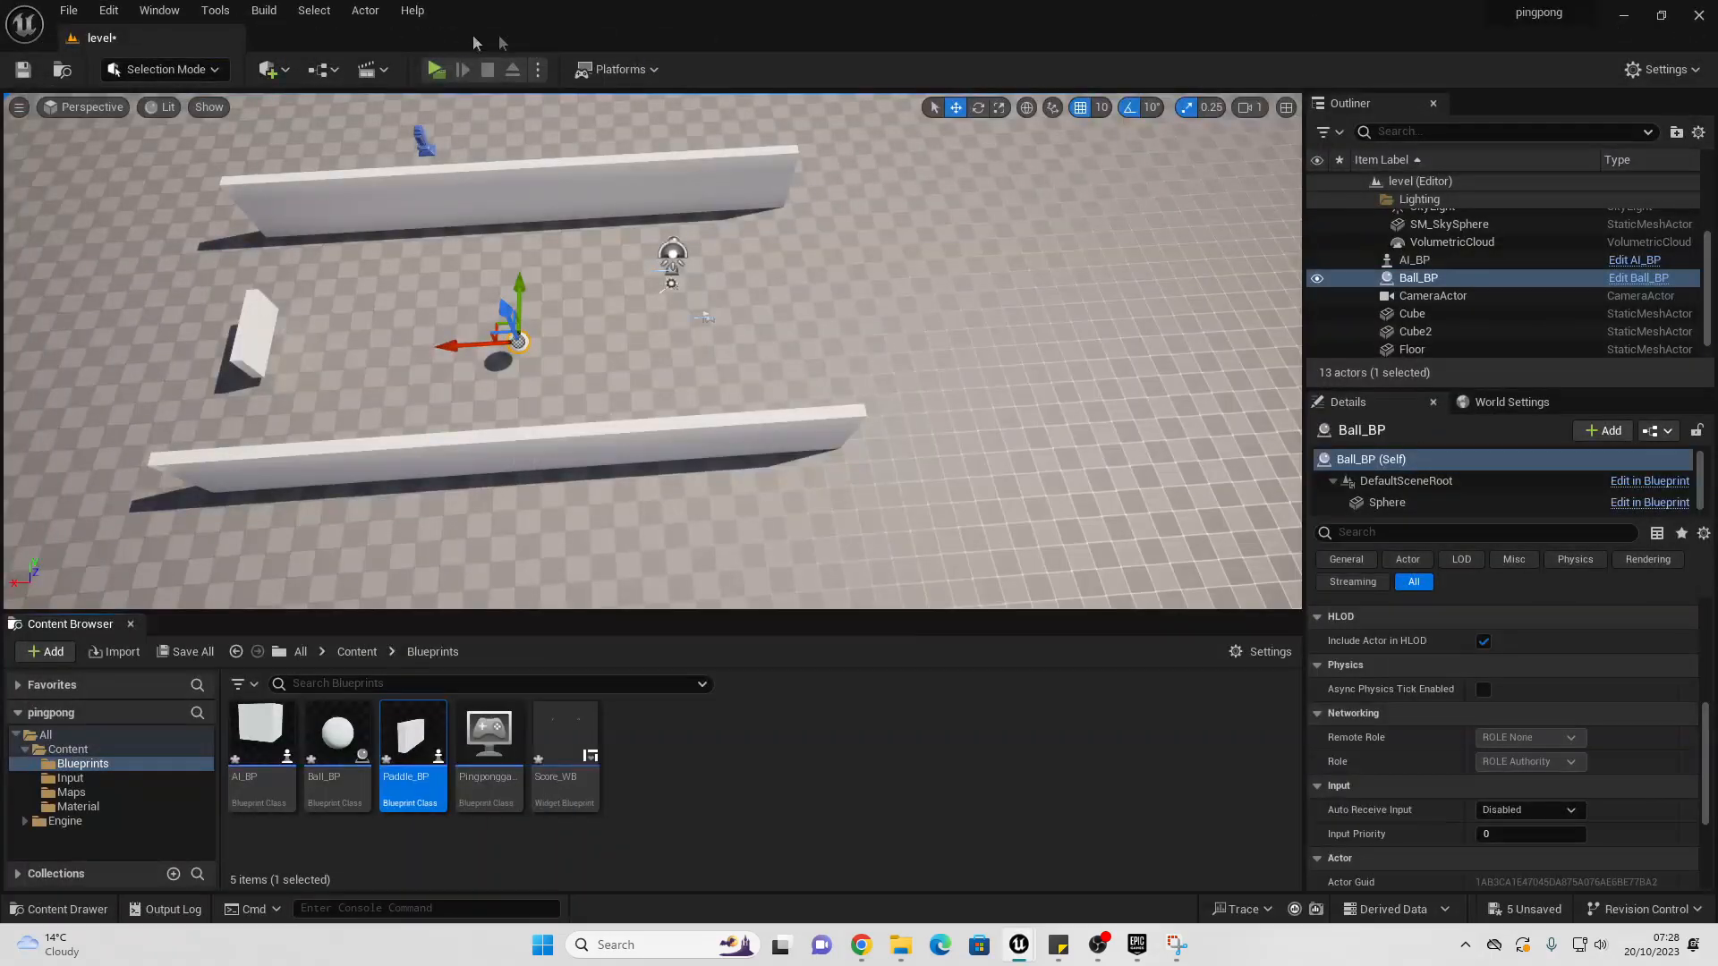
pyautogui.click(437, 68)
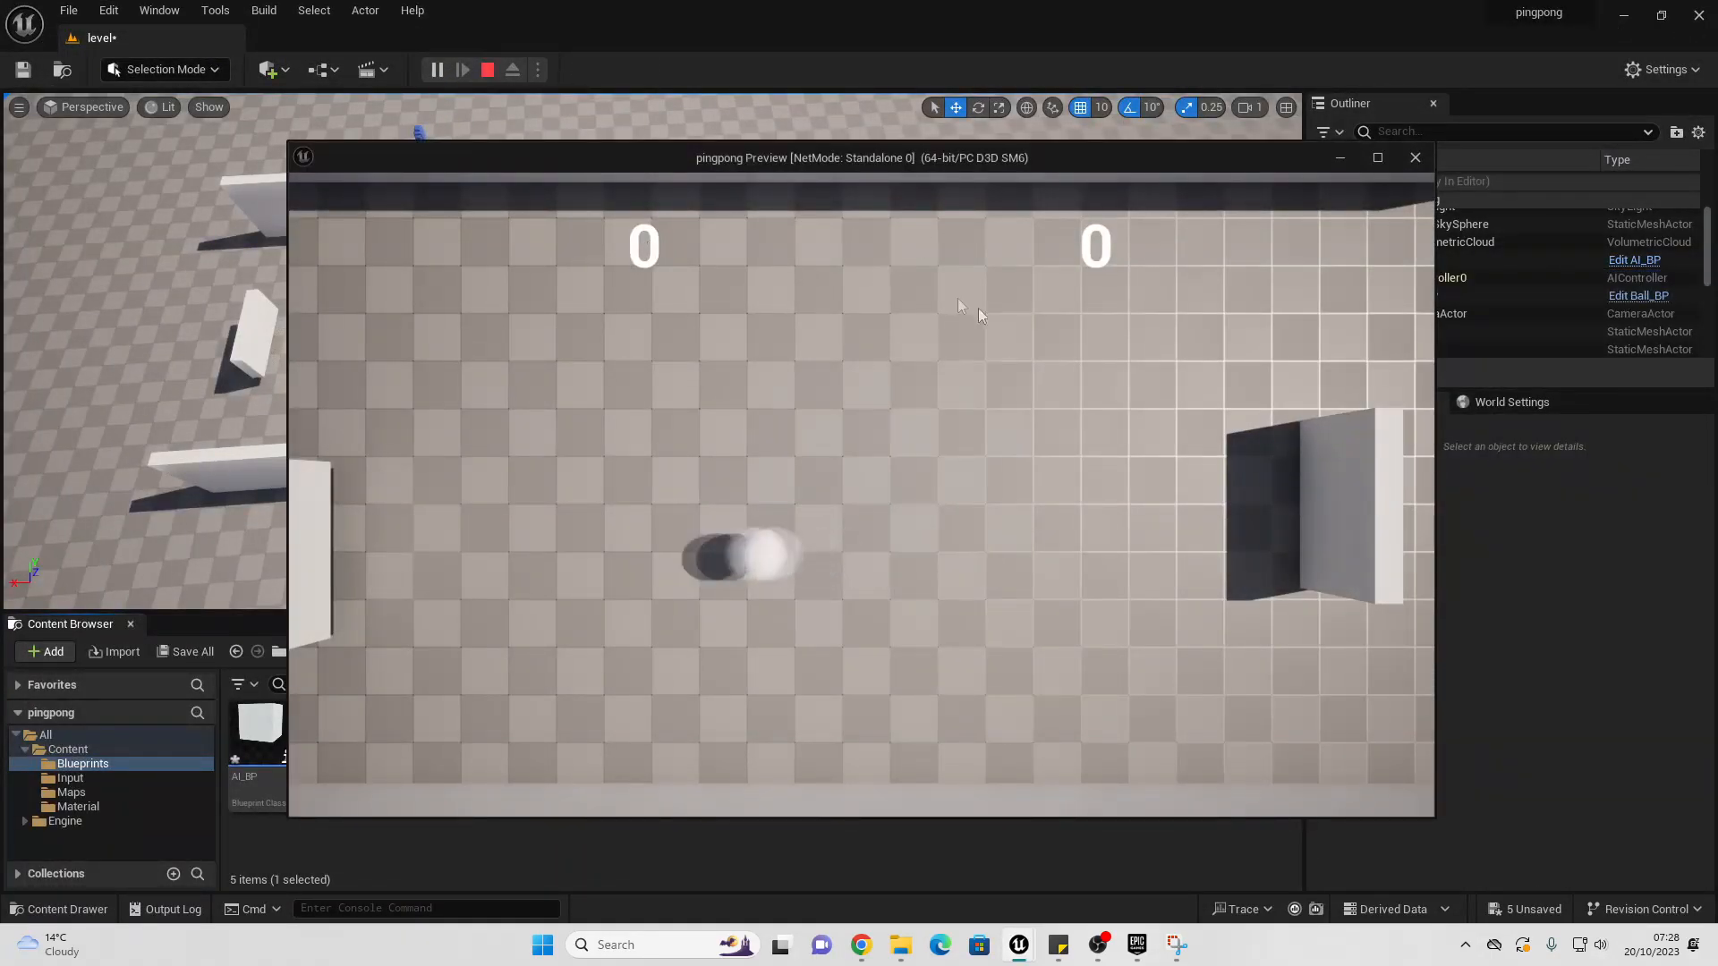
pyautogui.press('Escape')
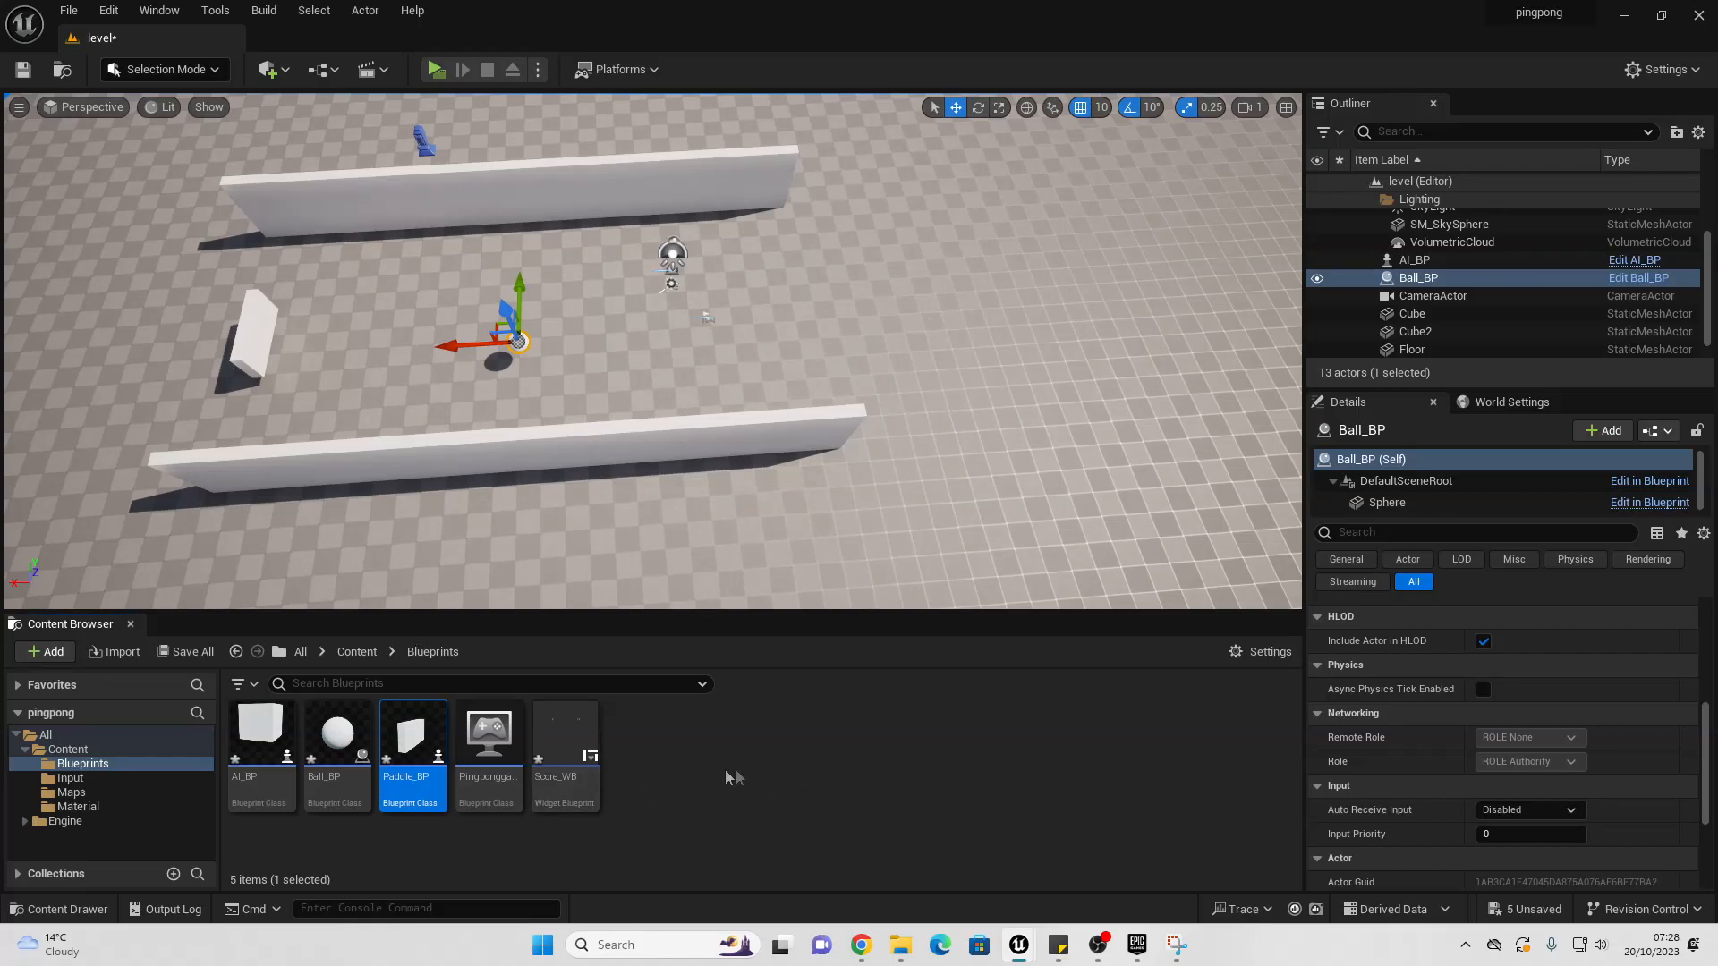
# Step: Create an Actor blueprint named Goal_BP in the Blueprints folder
pyautogui.rightClick(694, 767)
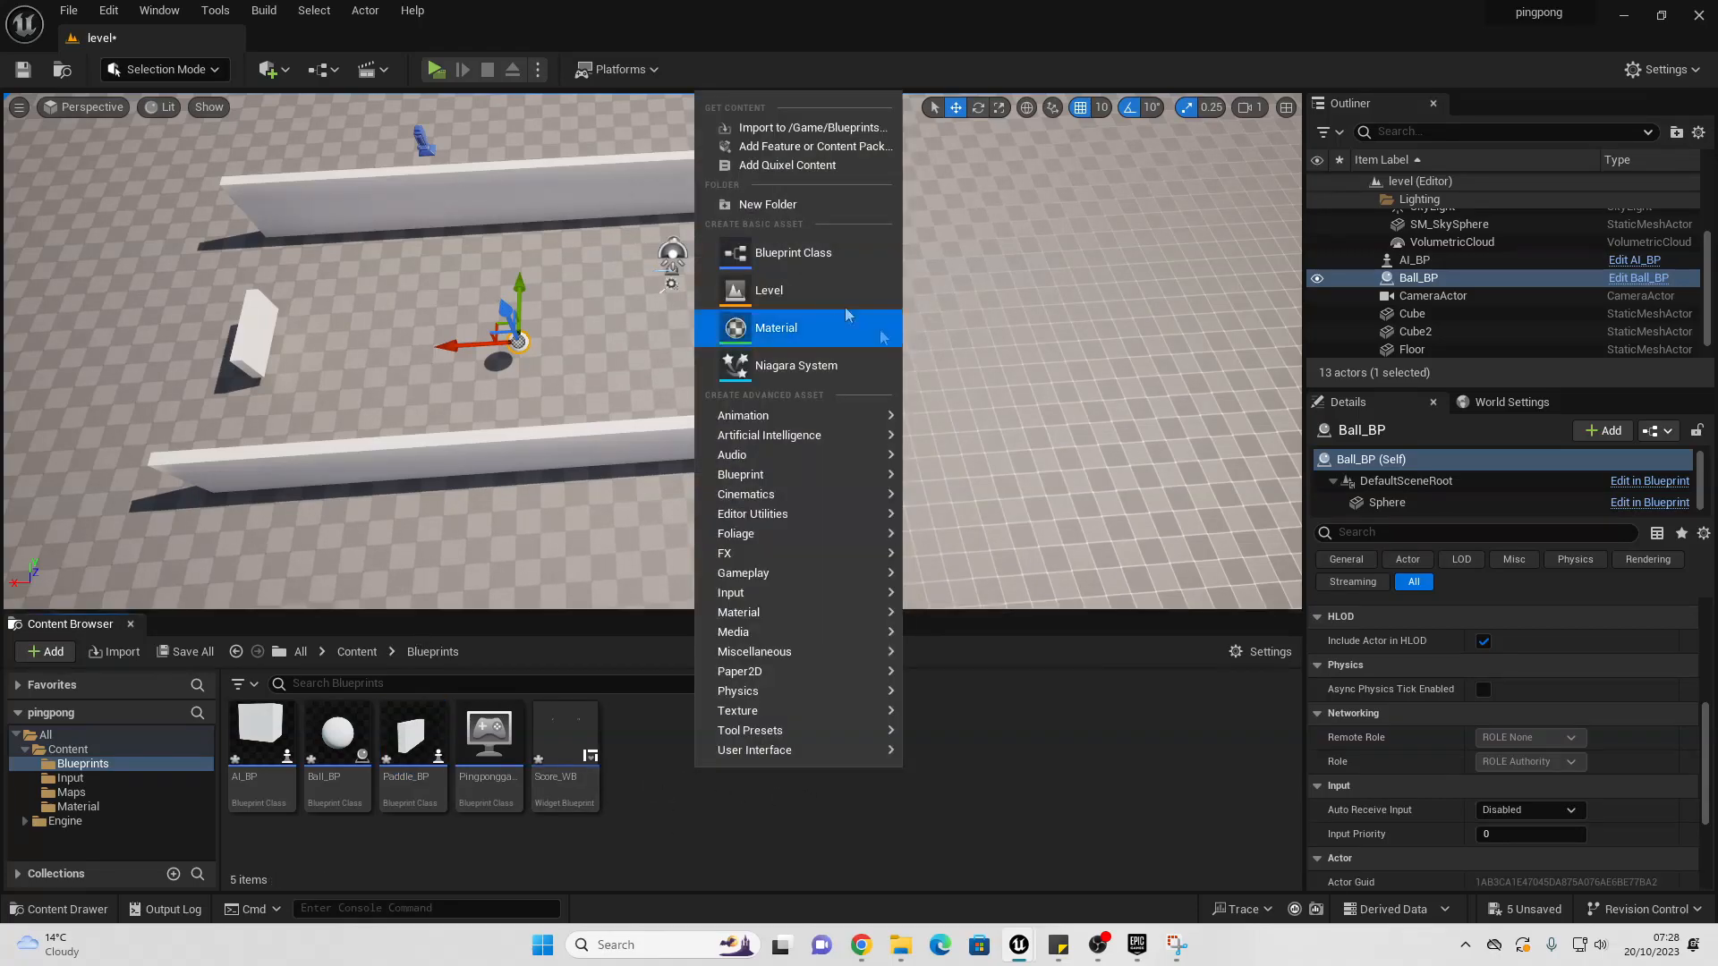
pyautogui.click(802, 262)
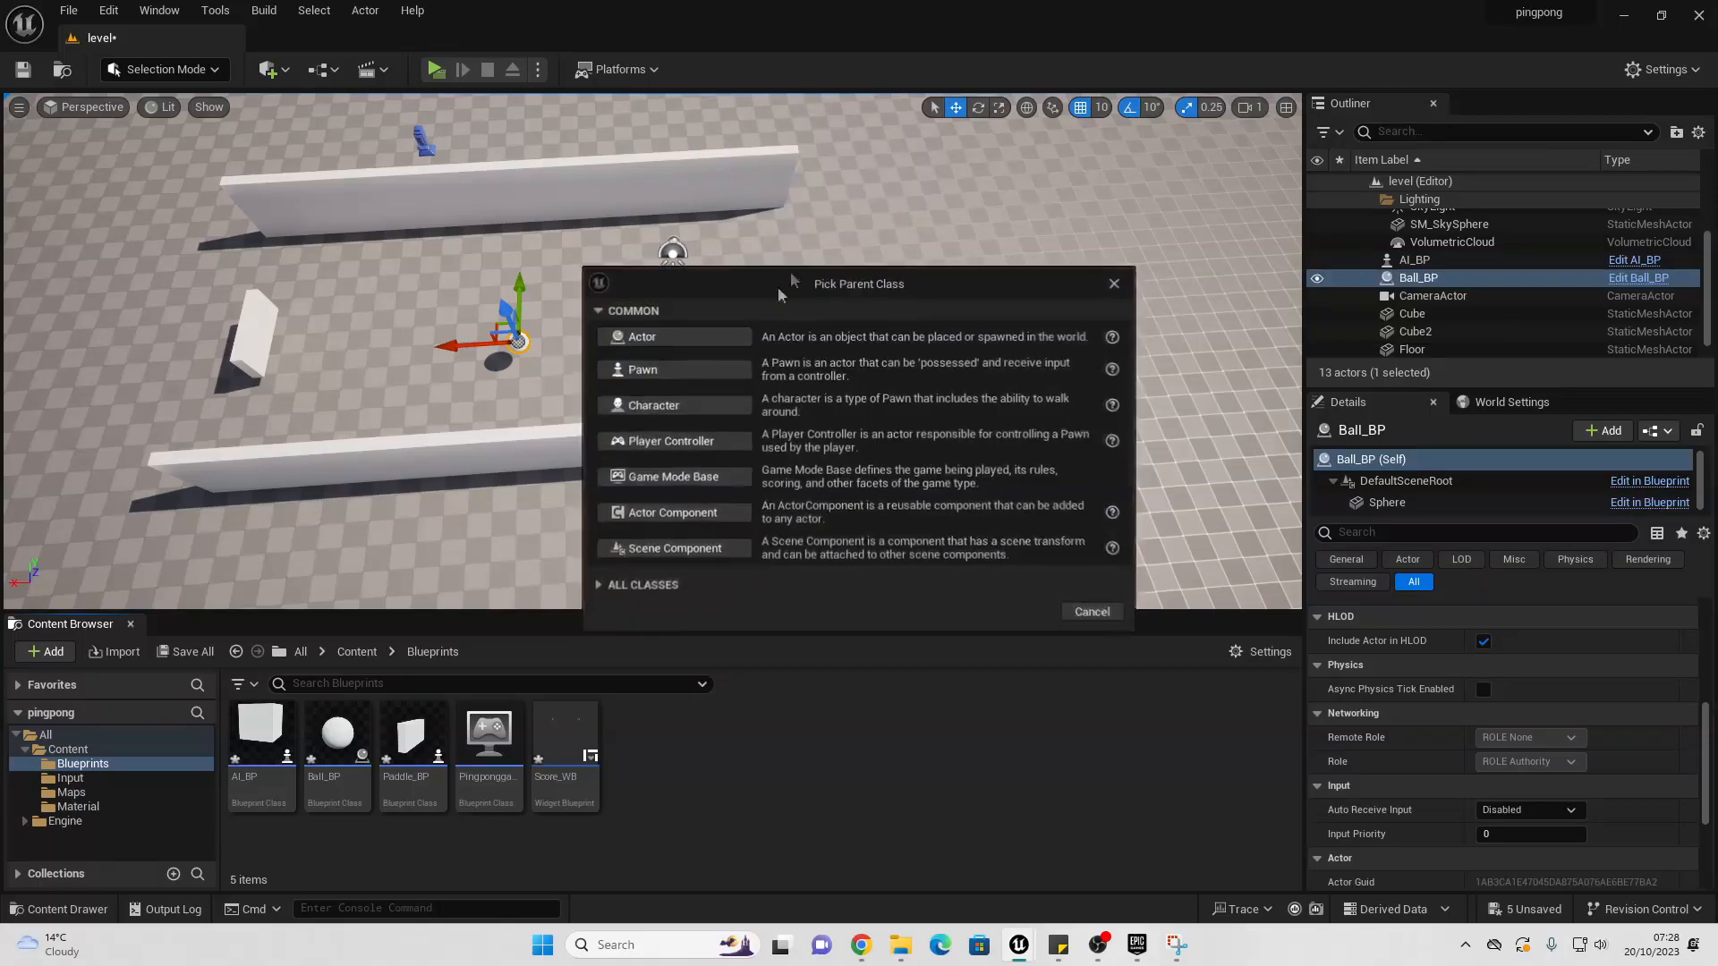
pyautogui.click(678, 336)
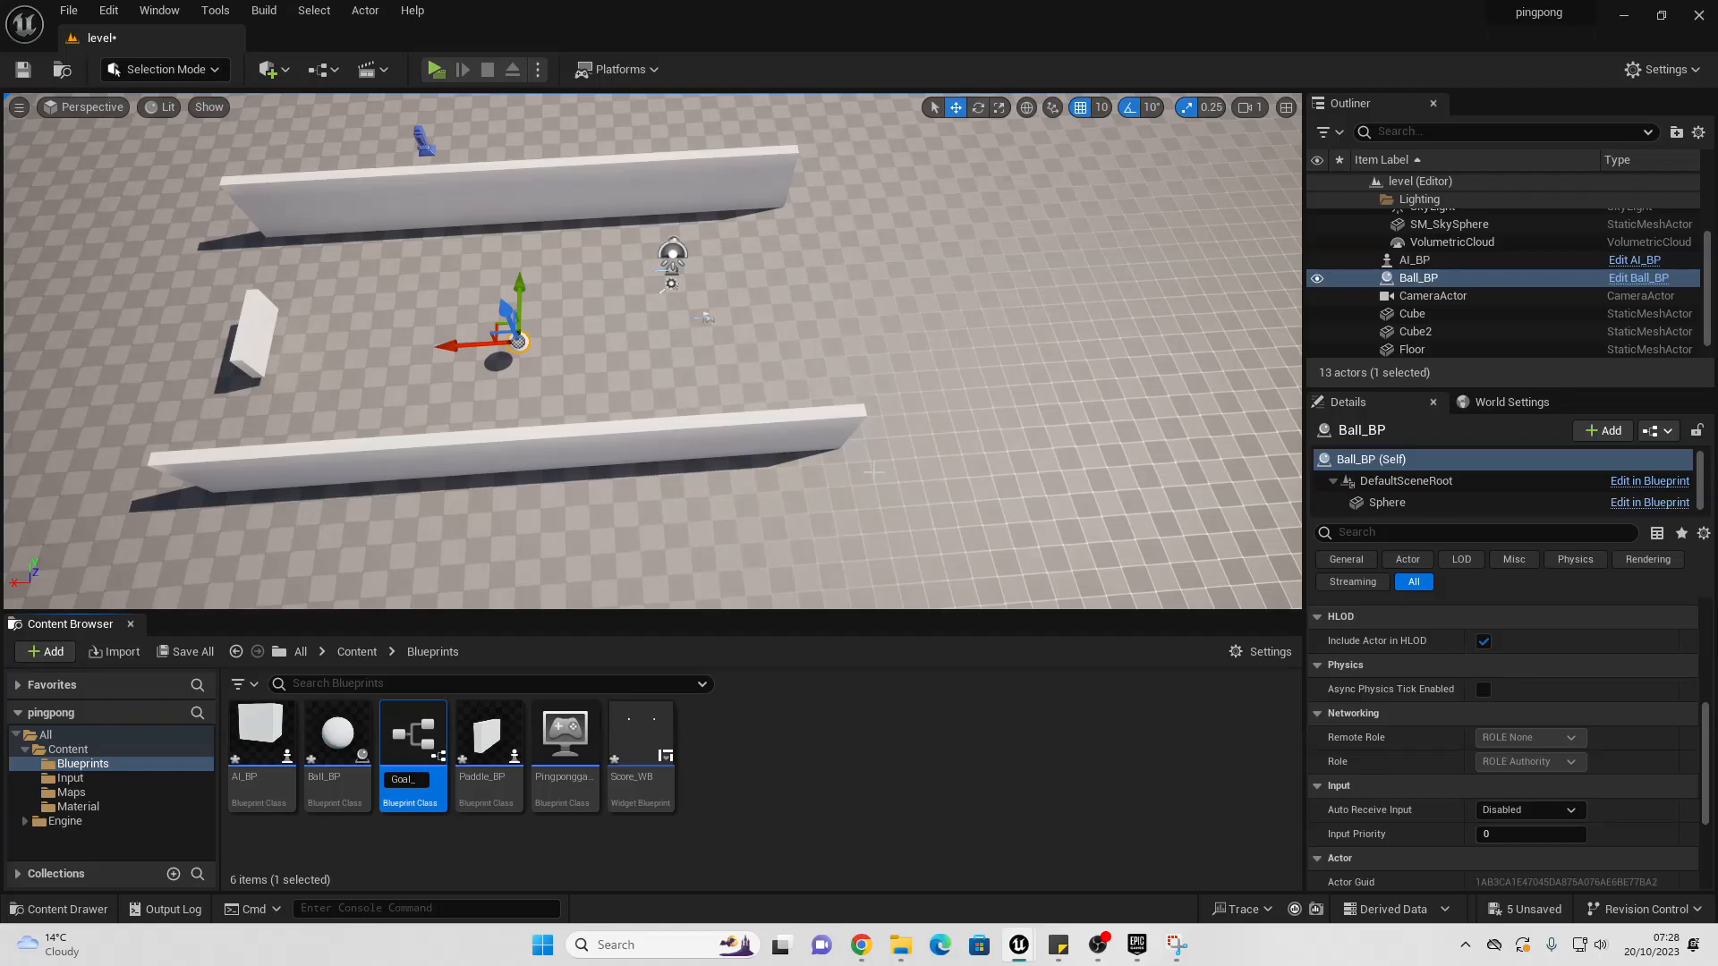
pyautogui.press('Return')
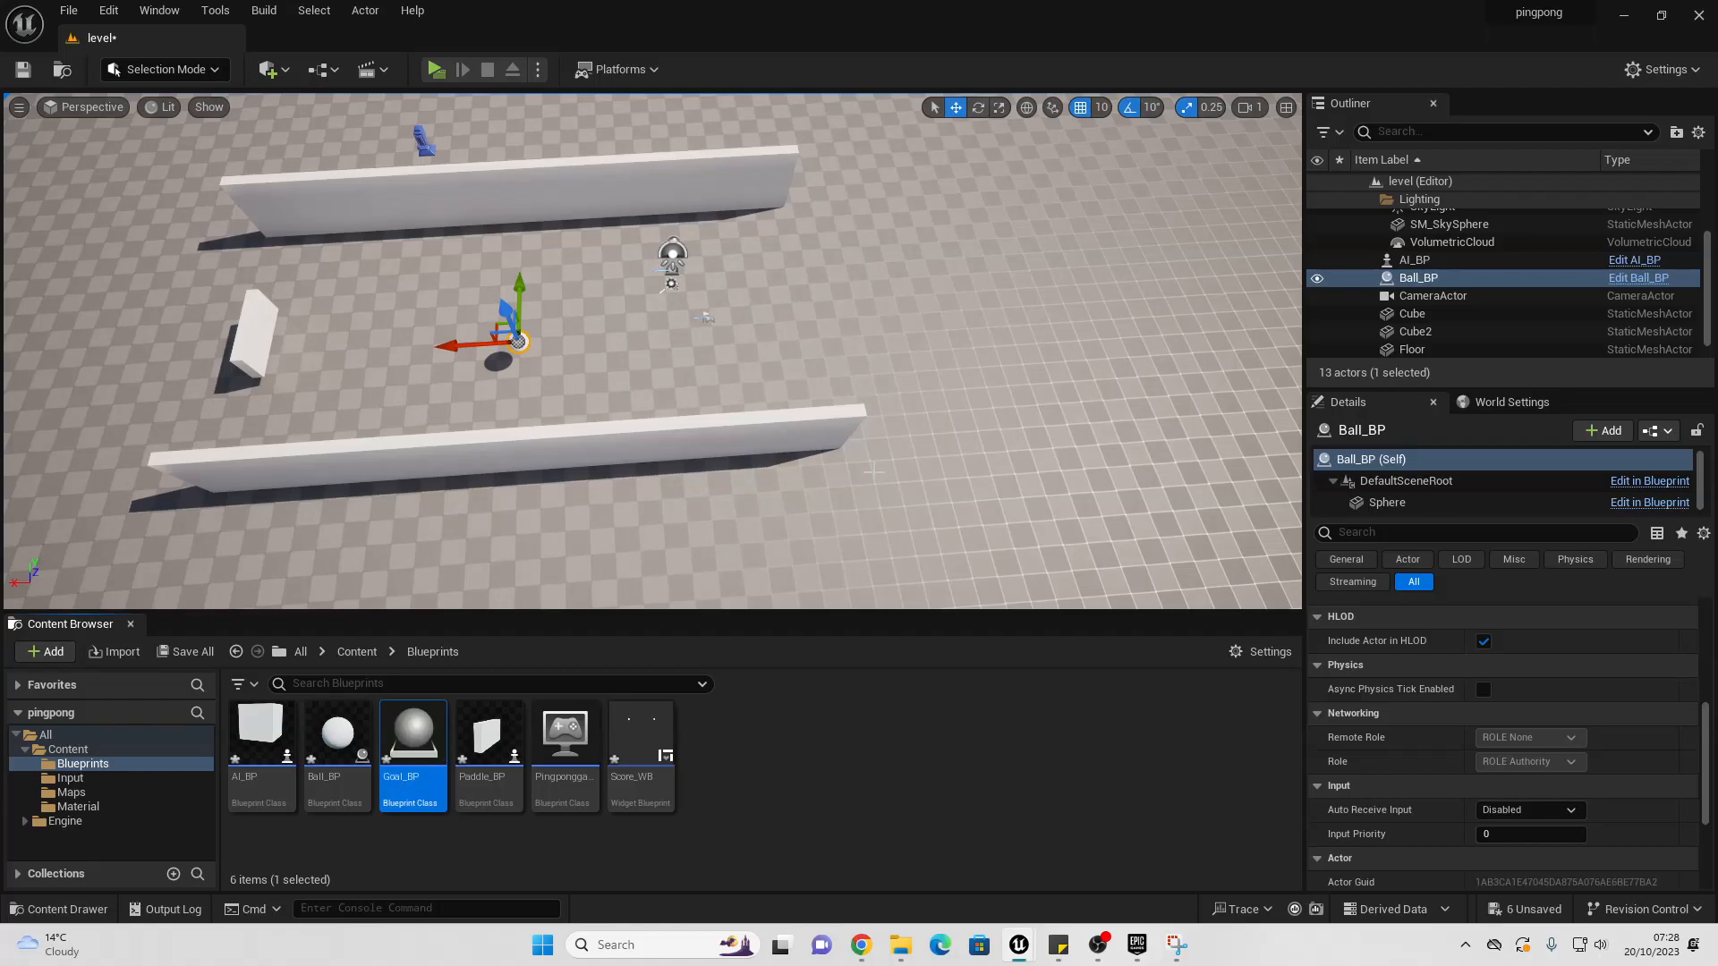
# Step: Open Goal_BP and add a Box Collision component to it
pyautogui.doubleClick(415, 765)
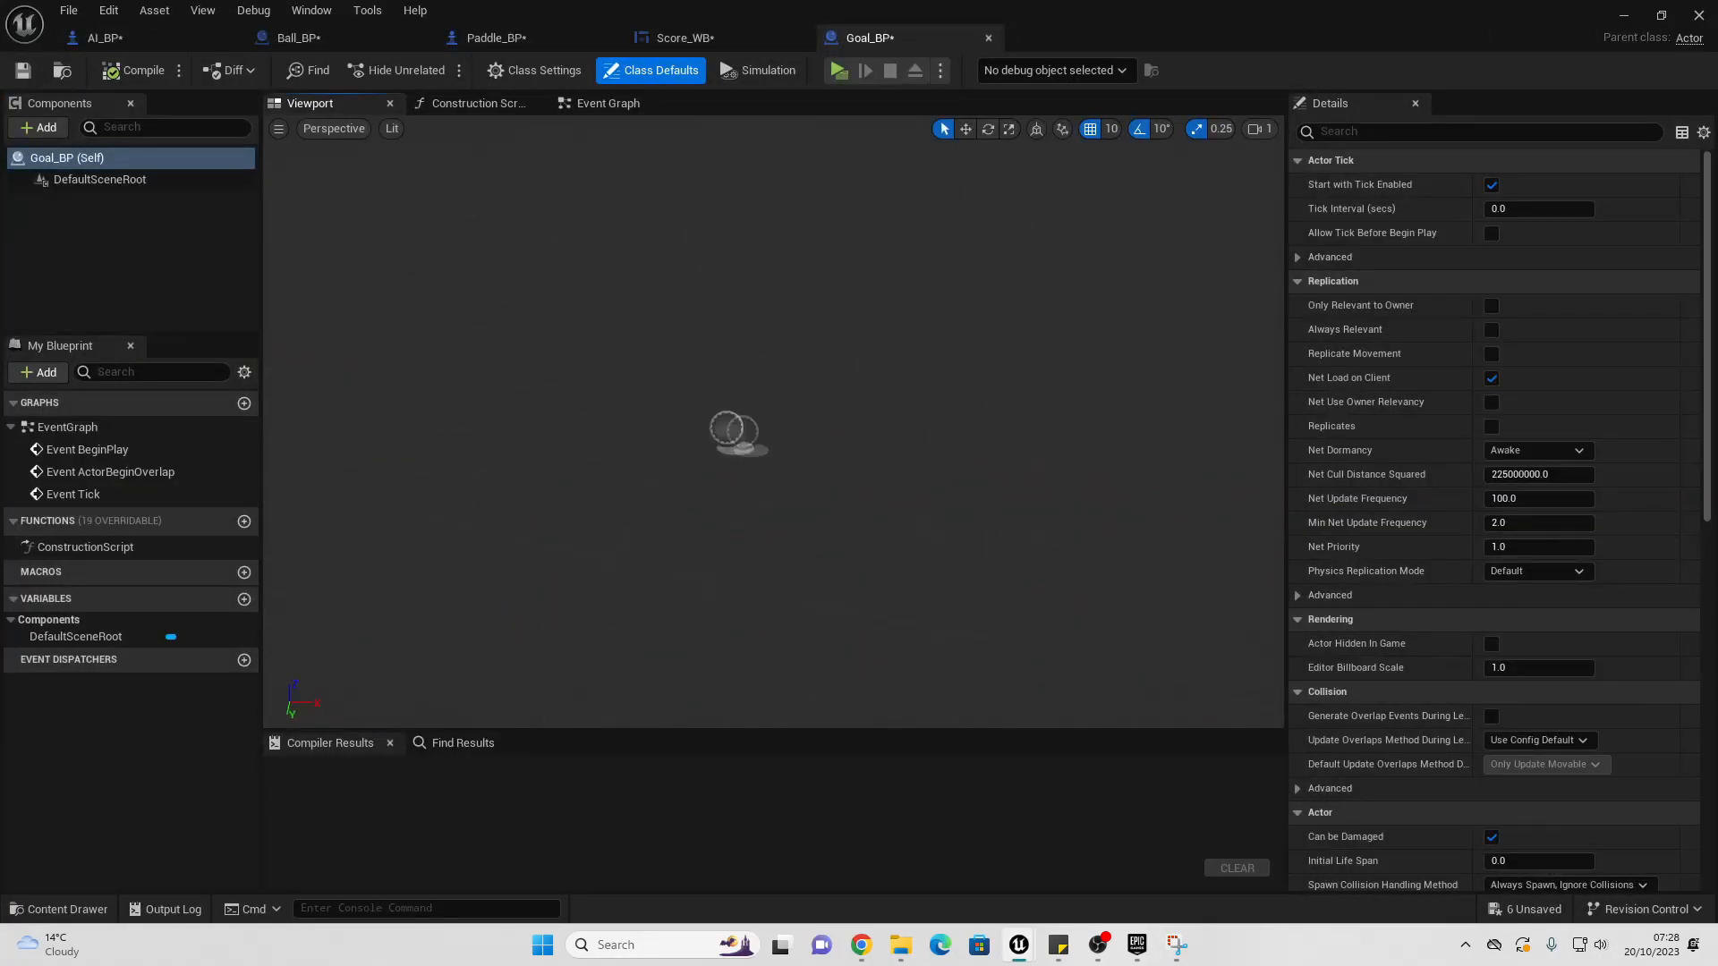
pyautogui.click(39, 127)
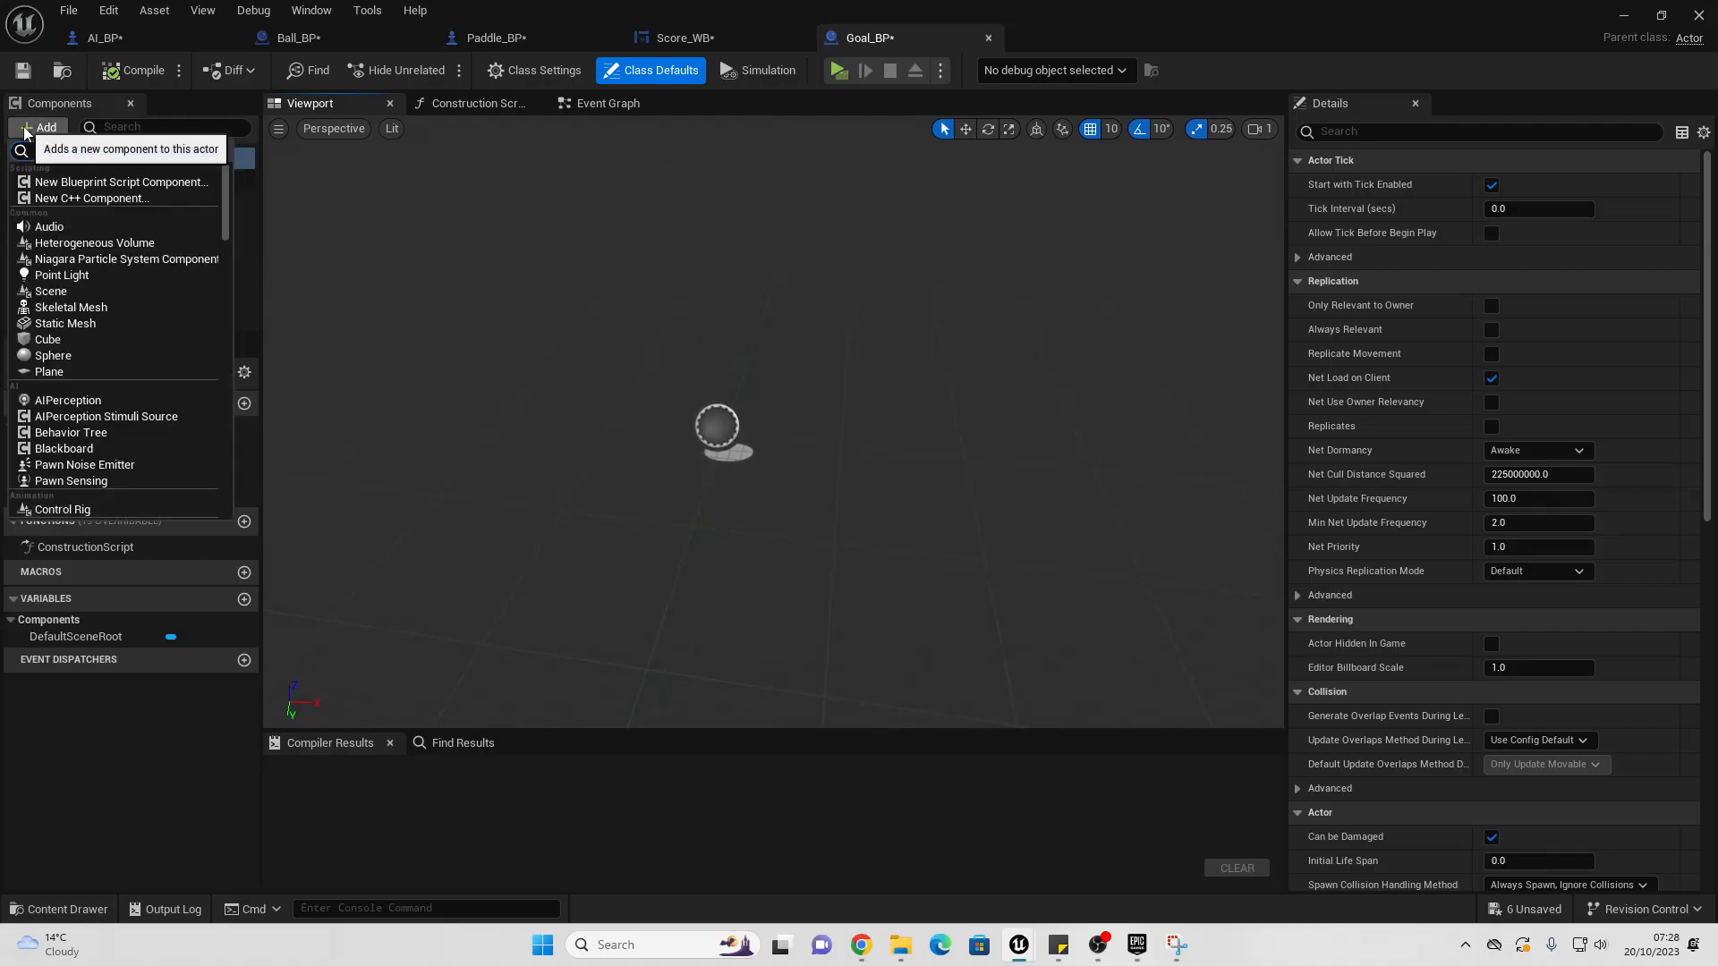
pyautogui.write('B')
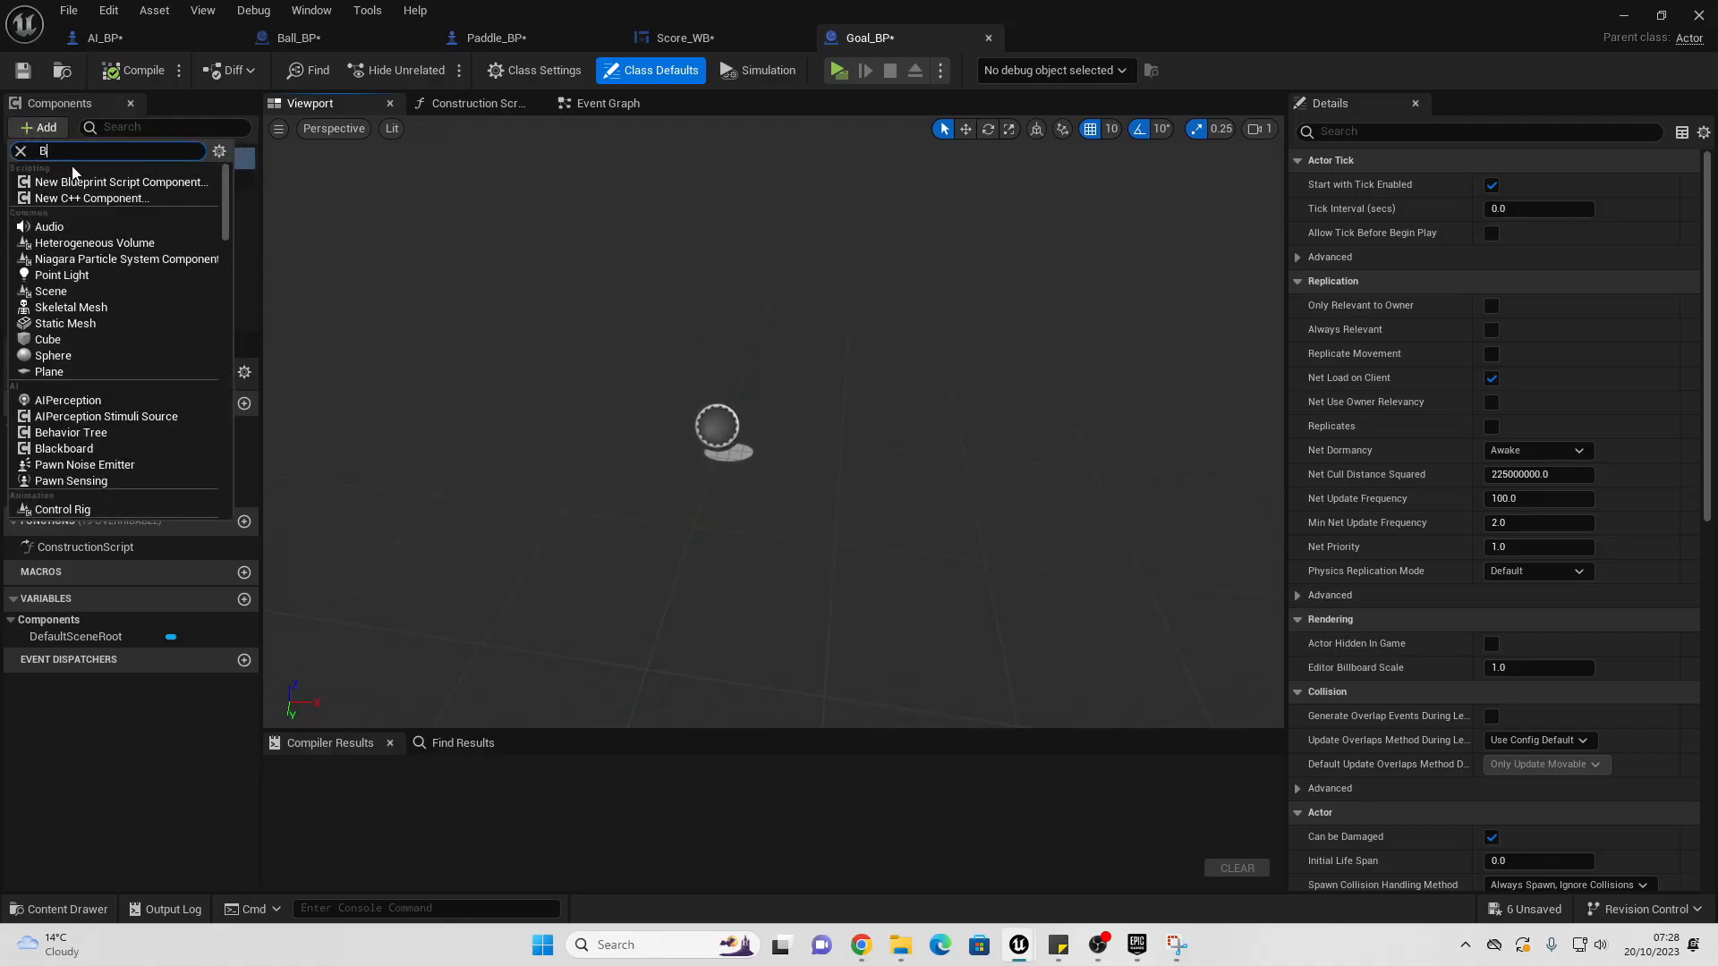
pyautogui.write('ox')
pyautogui.click(126, 179)
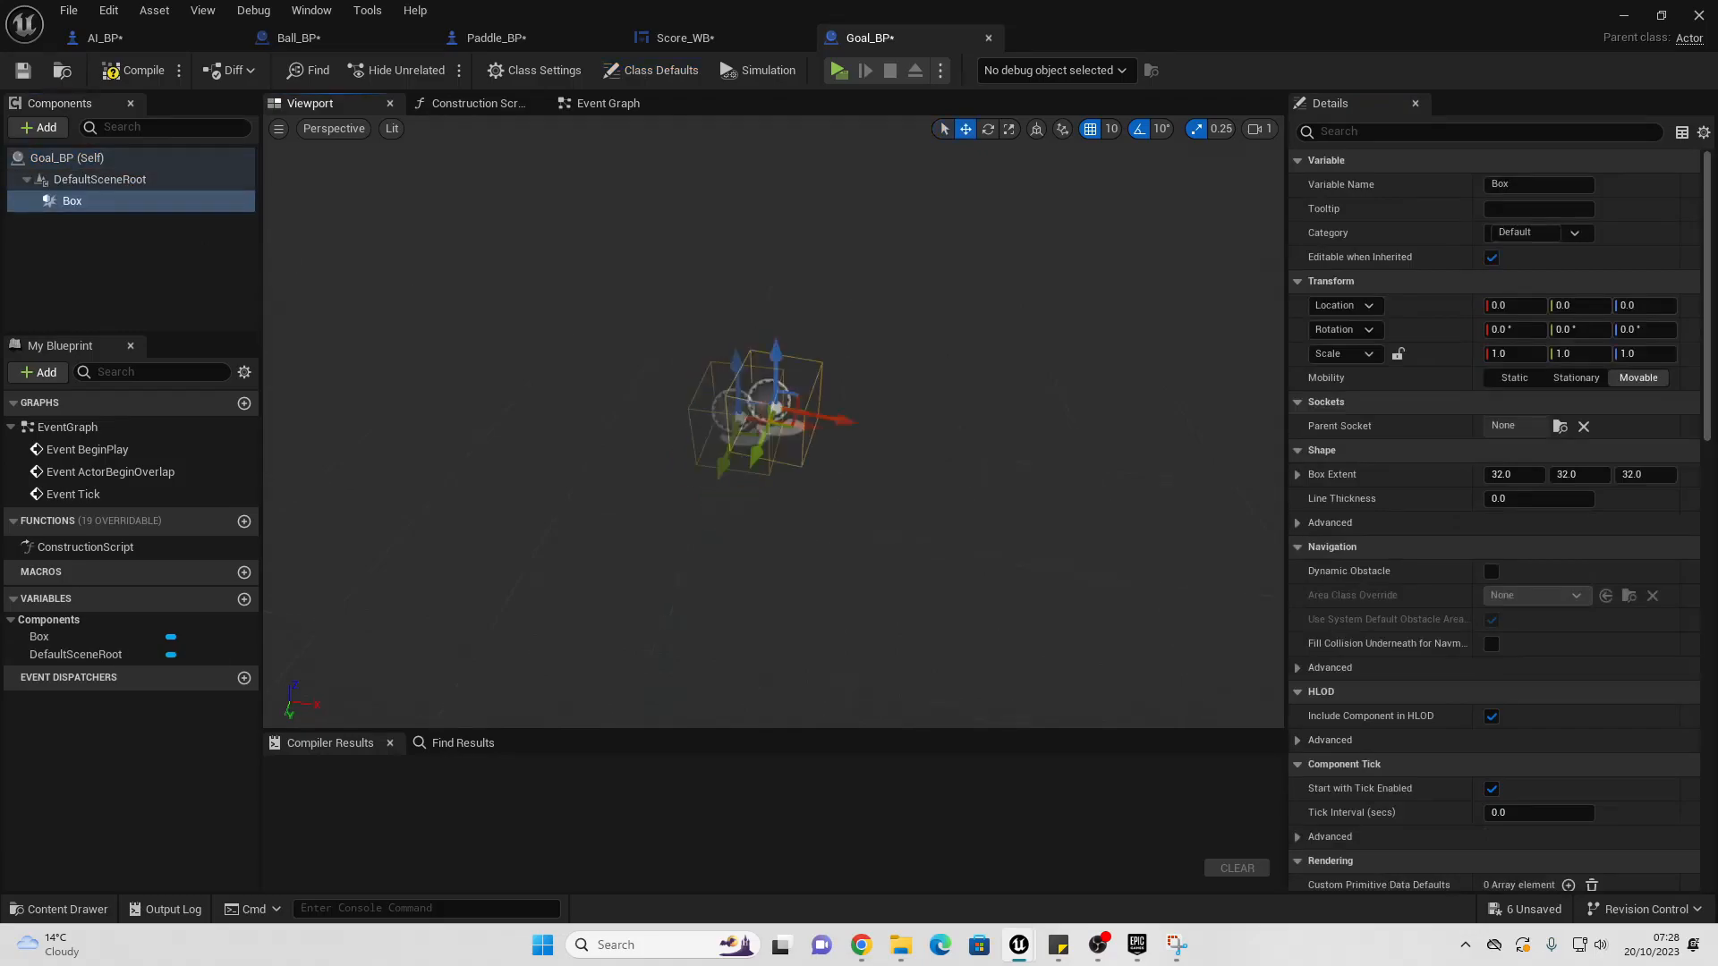
# Step: Stretch the Box component along Y to a scale of 12 and compile Goal_BP
pyautogui.click(1009, 128)
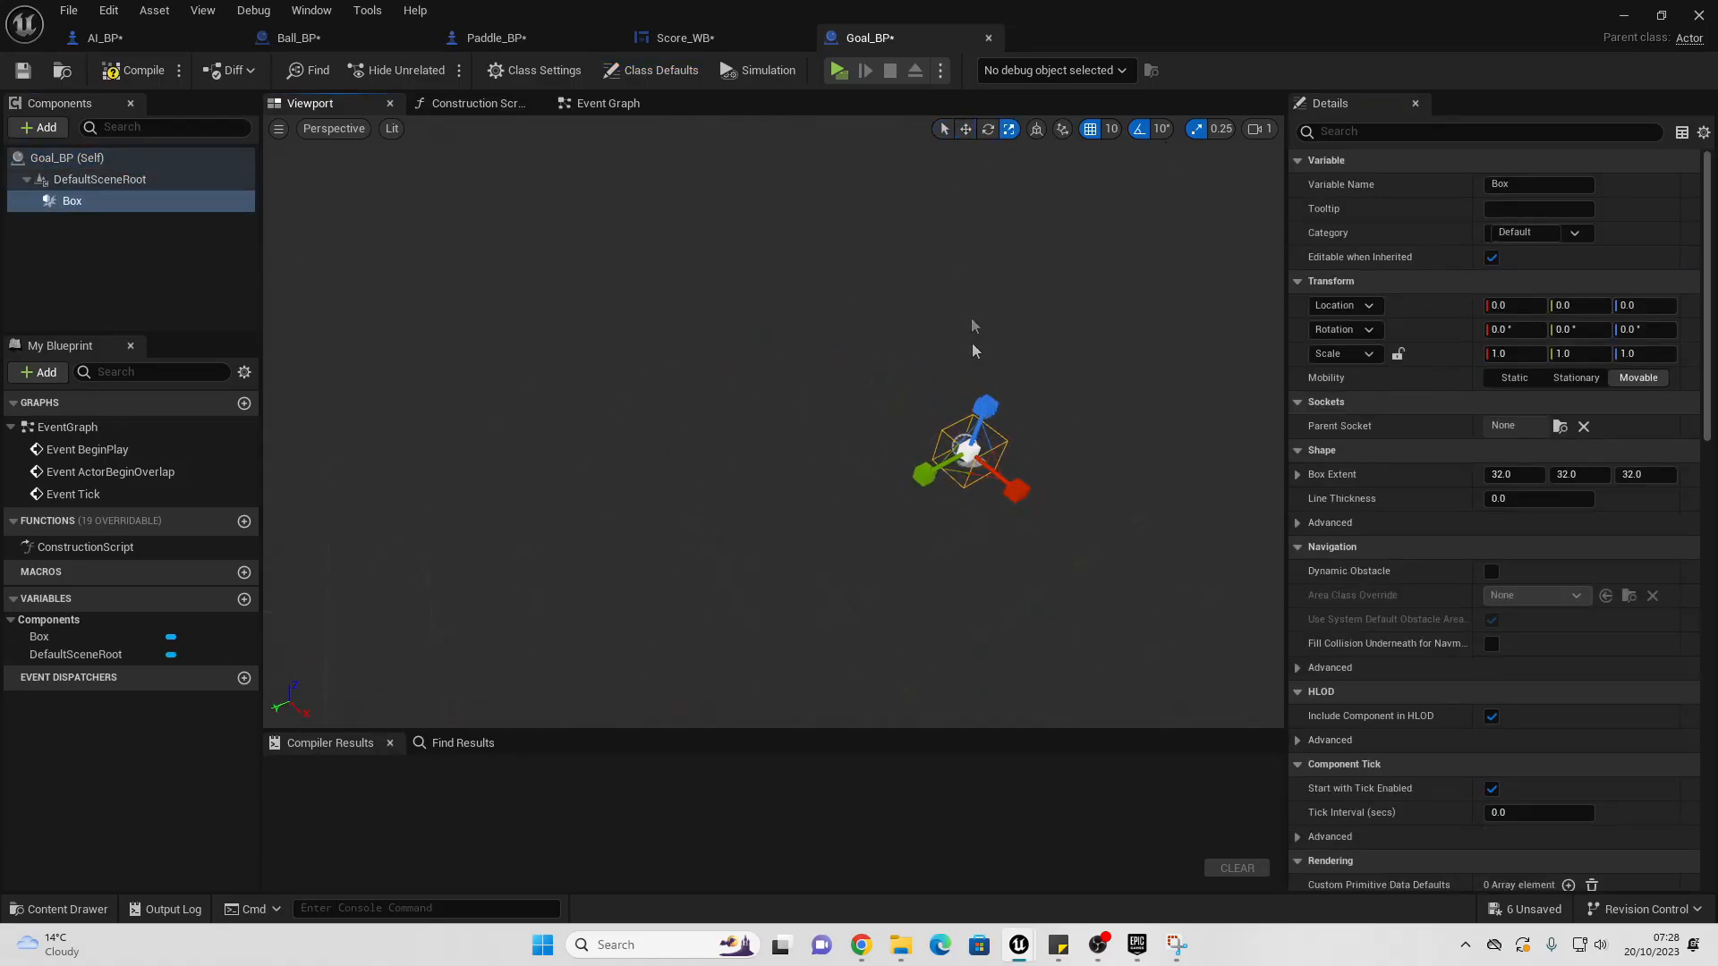
pyautogui.moveTo(916, 469); pyautogui.dragTo(805, 537)
pyautogui.click(132, 70)
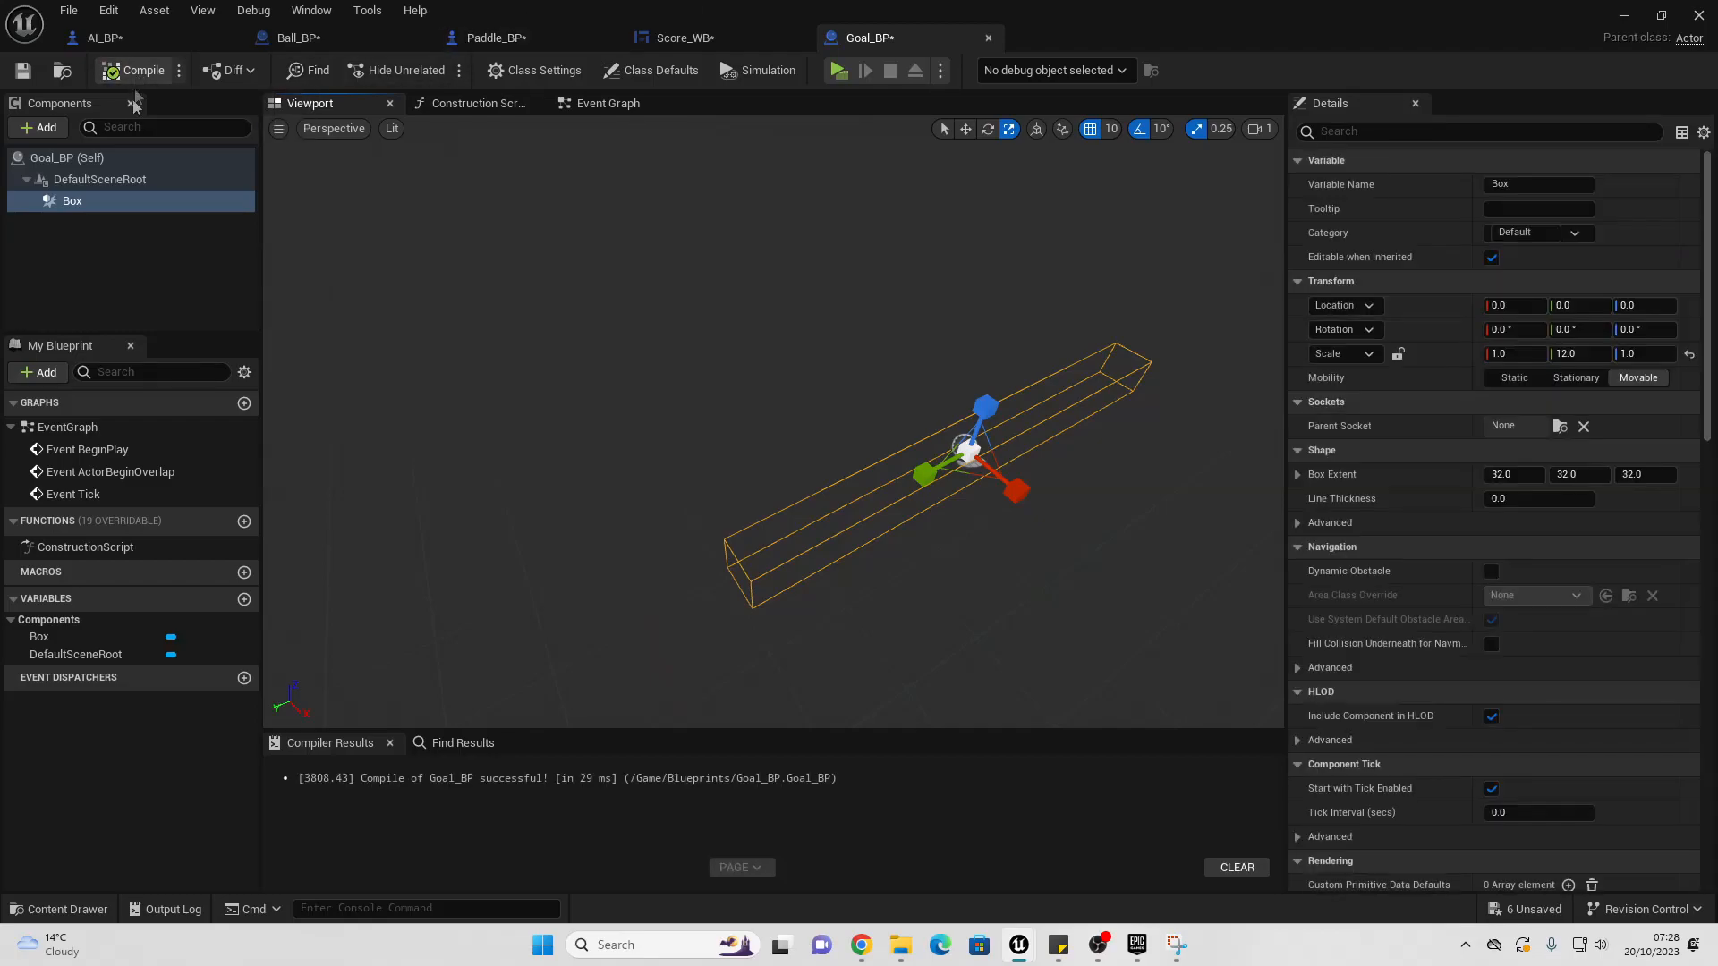
# Step: Add an On Component Begin Overlap event for the Box component to the Goal_BP event graph
pyautogui.click(637, 111)
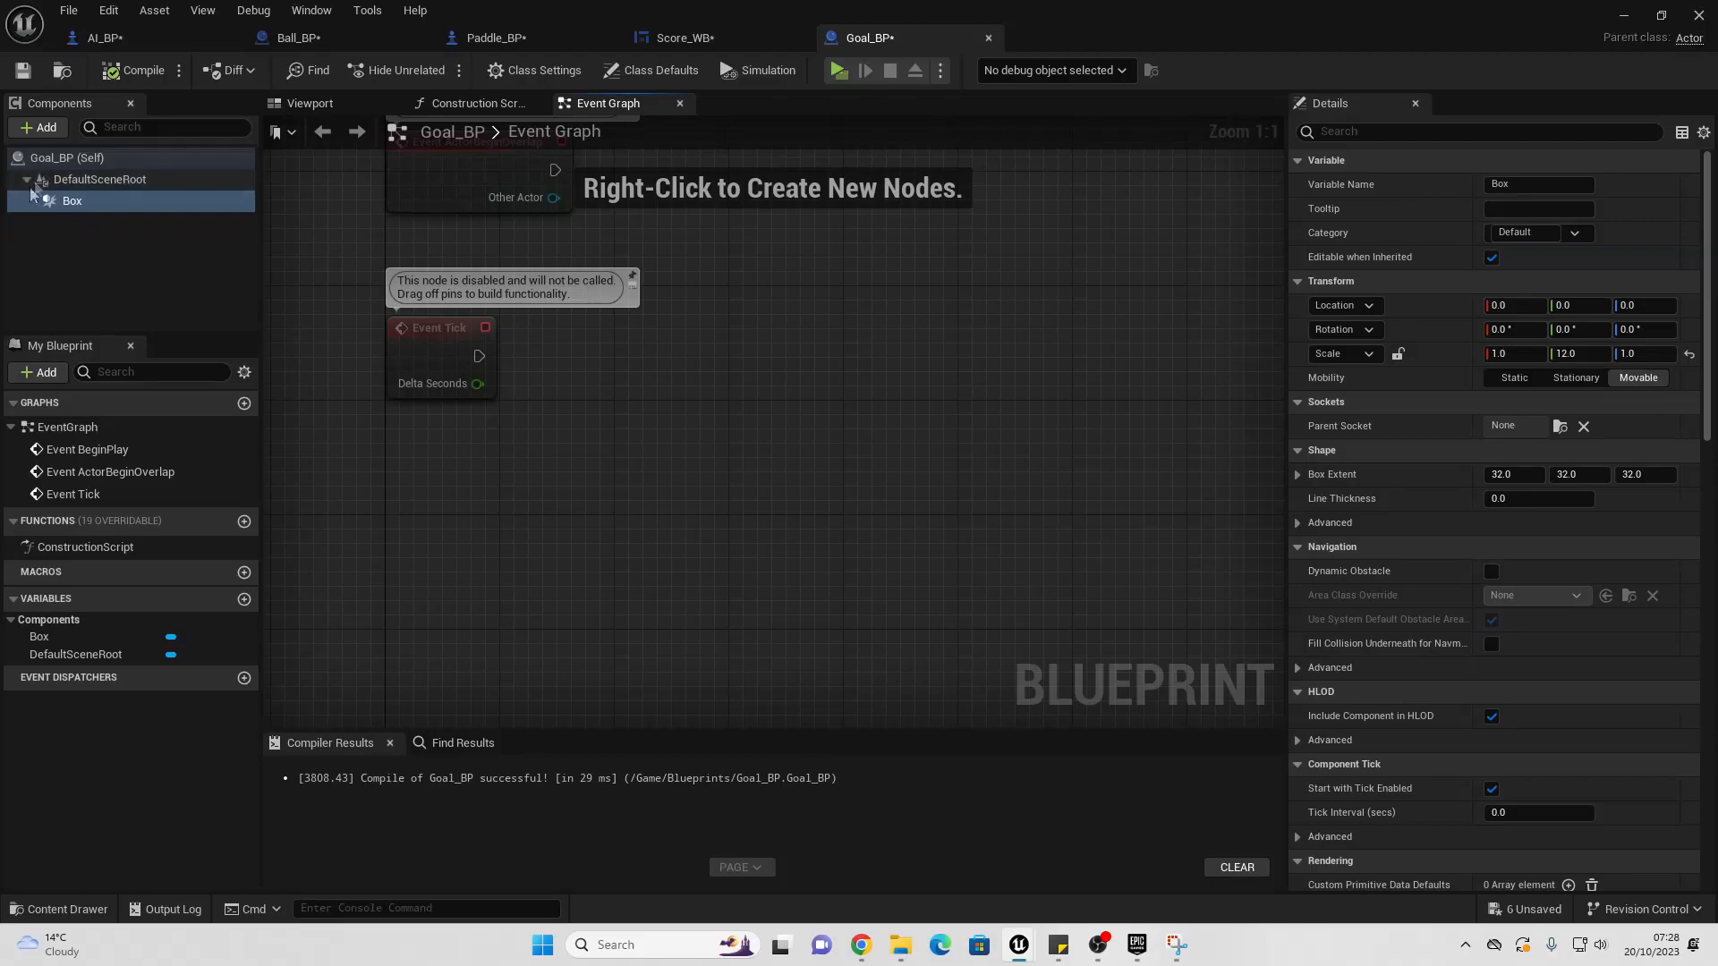
pyautogui.click(88, 201)
pyautogui.scroll(-15, 1401, 536)
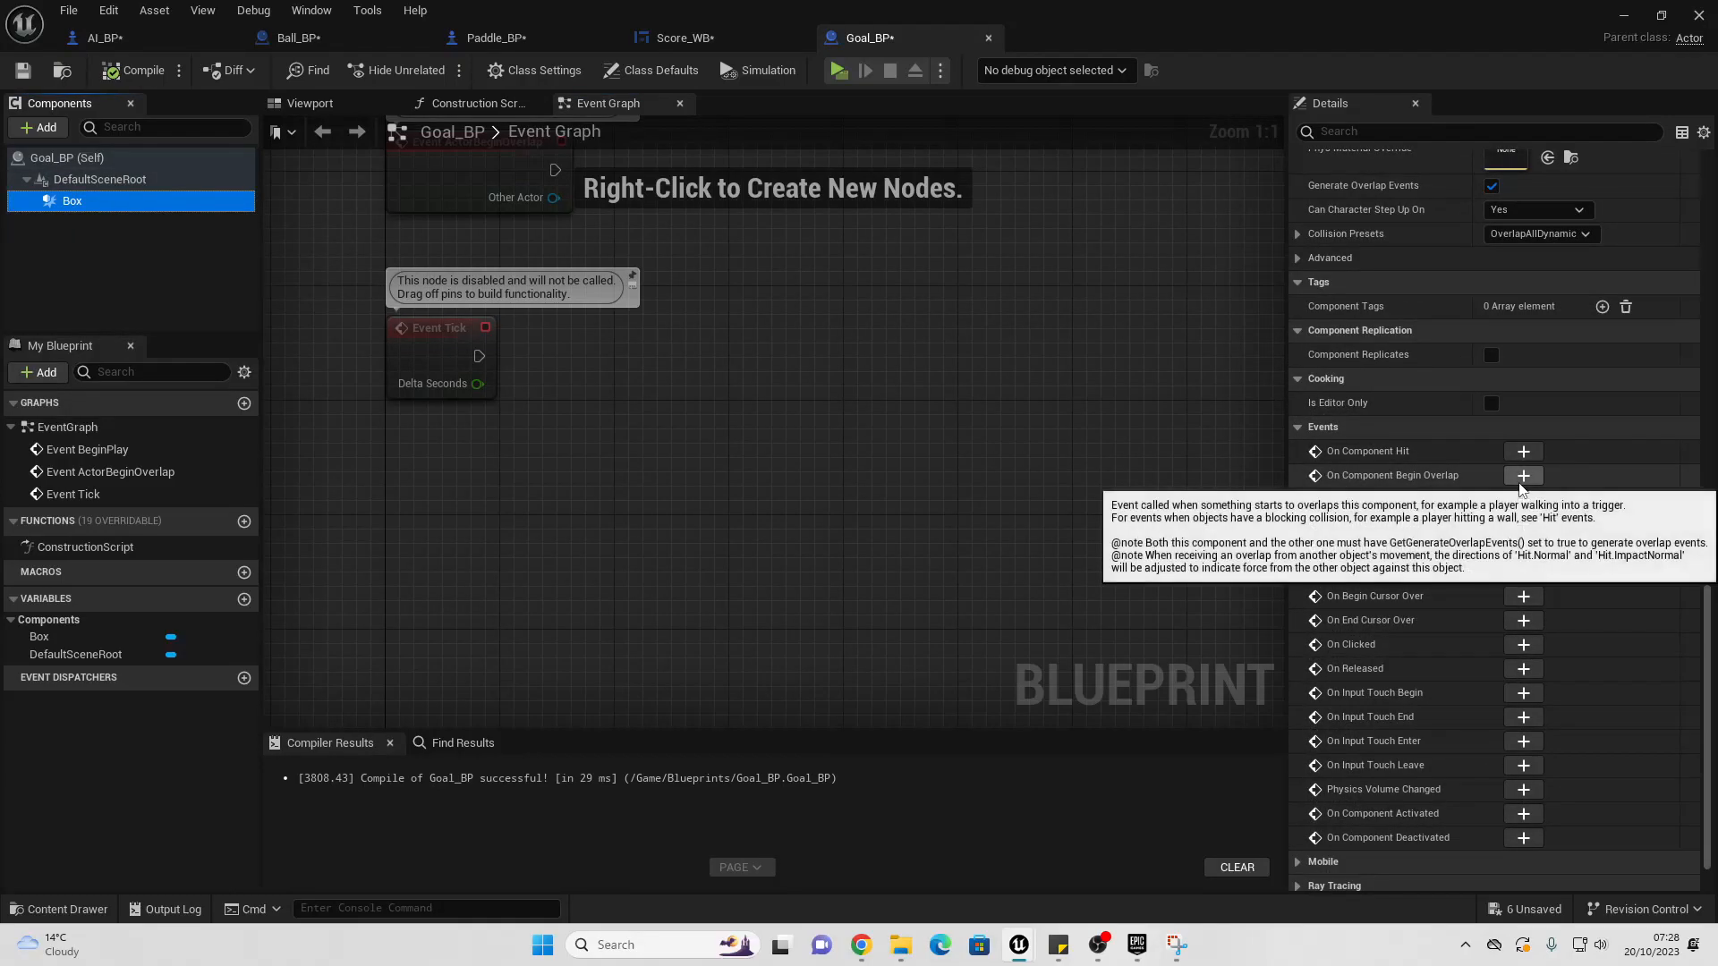
pyautogui.click(1524, 476)
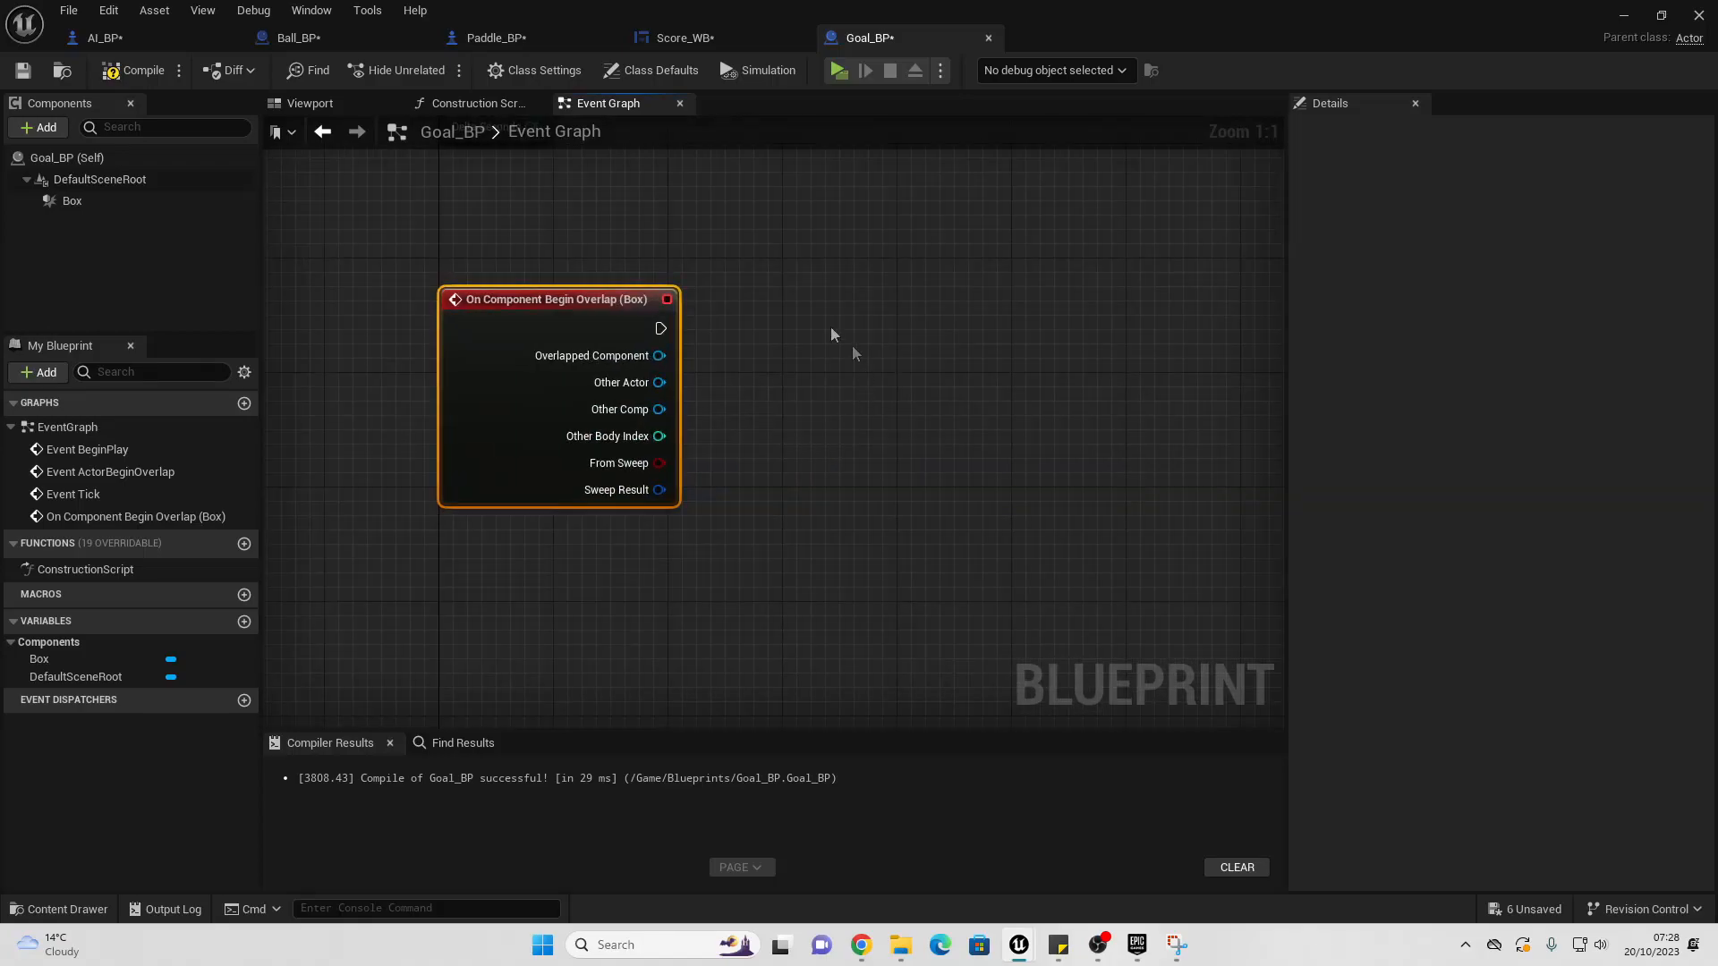
pyautogui.click(688, 407)
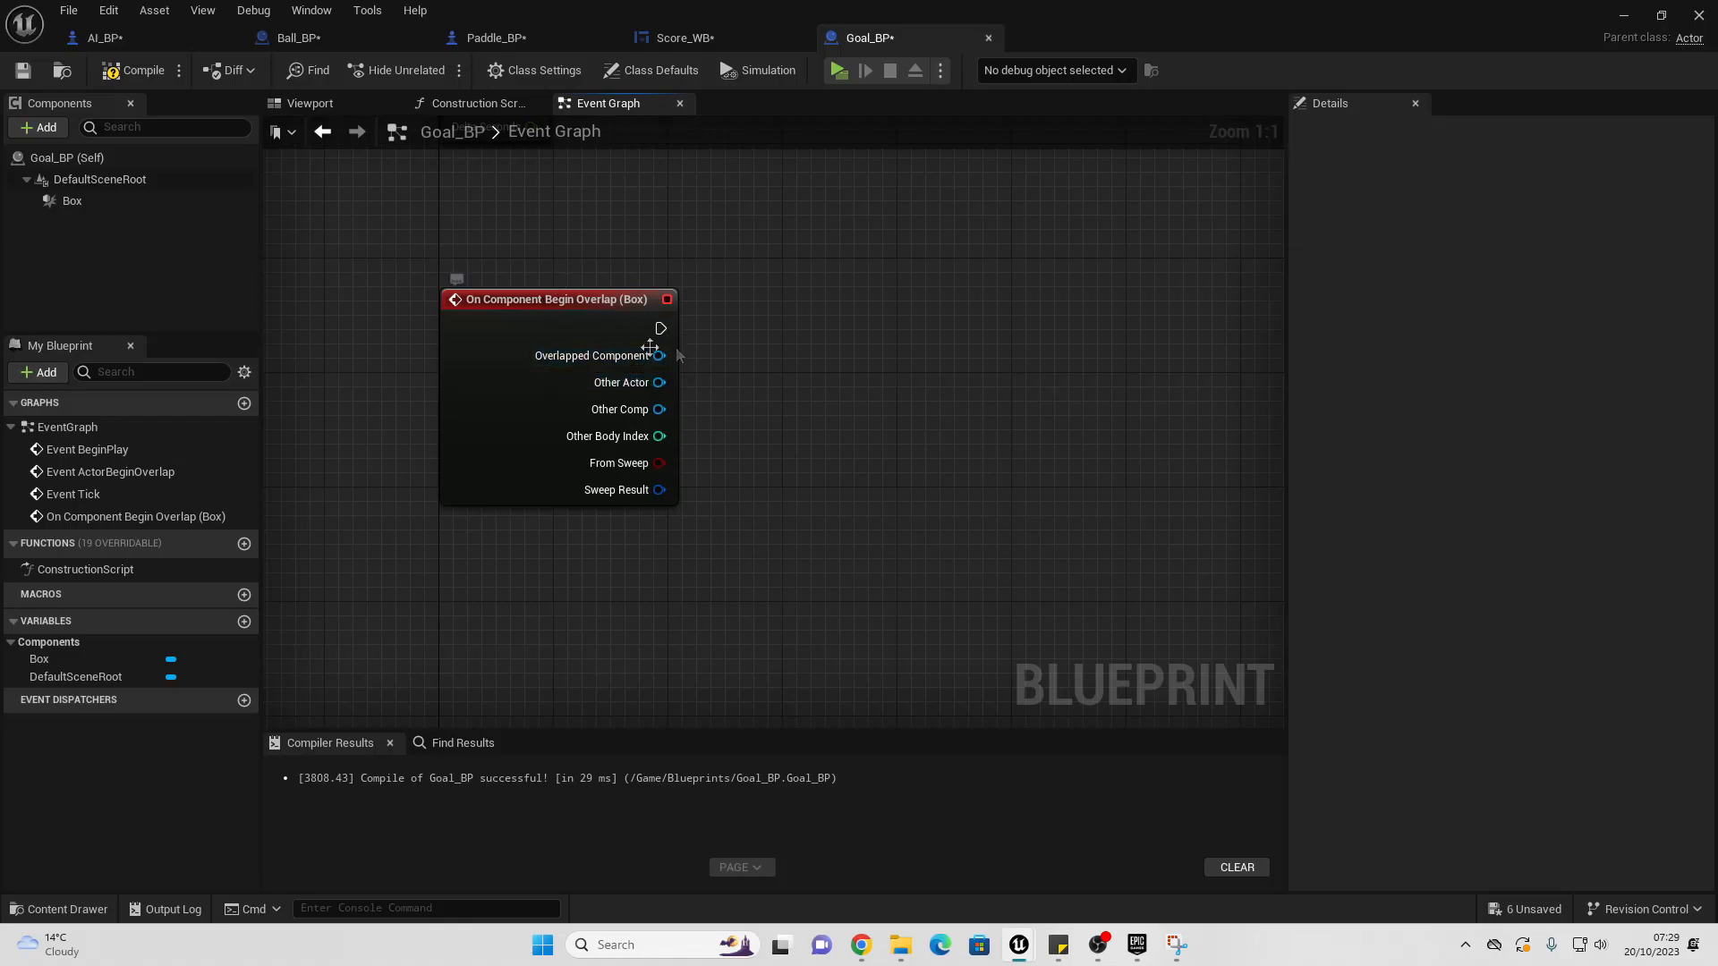
# Step: Add a Cast To Ball_BP node fed by the overlap event's Other Actor output
pyautogui.moveTo(644, 385); pyautogui.dragTo(791, 372)
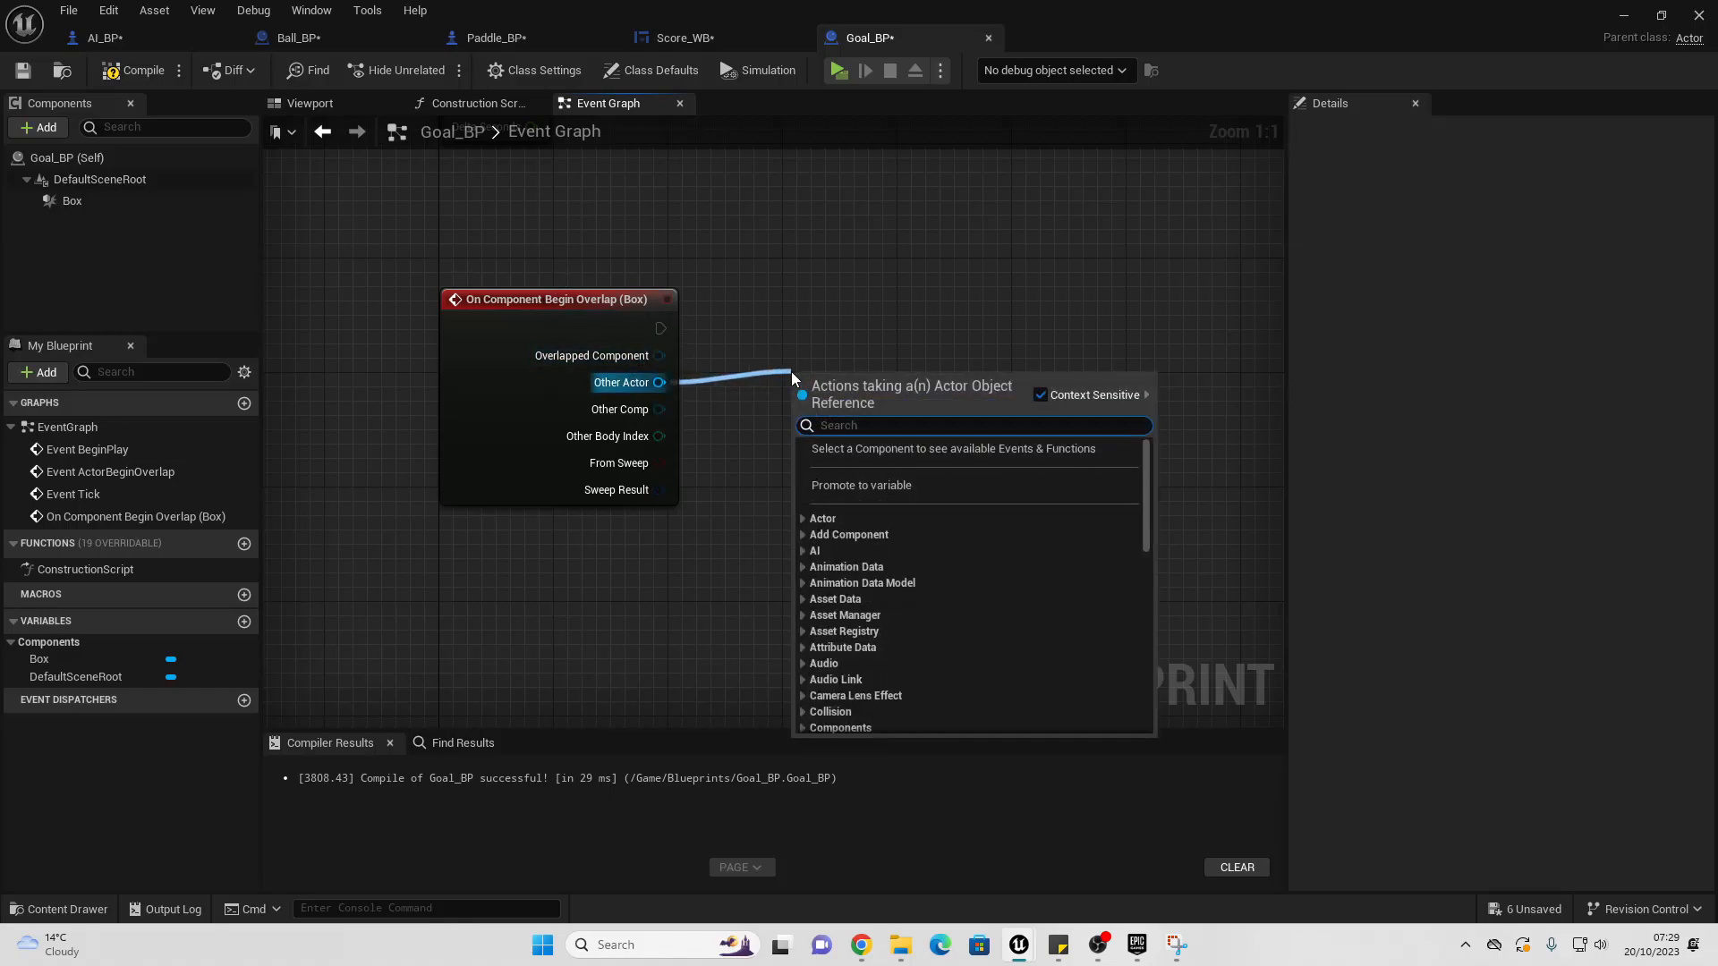
pyautogui.write('CAST TO BALL')
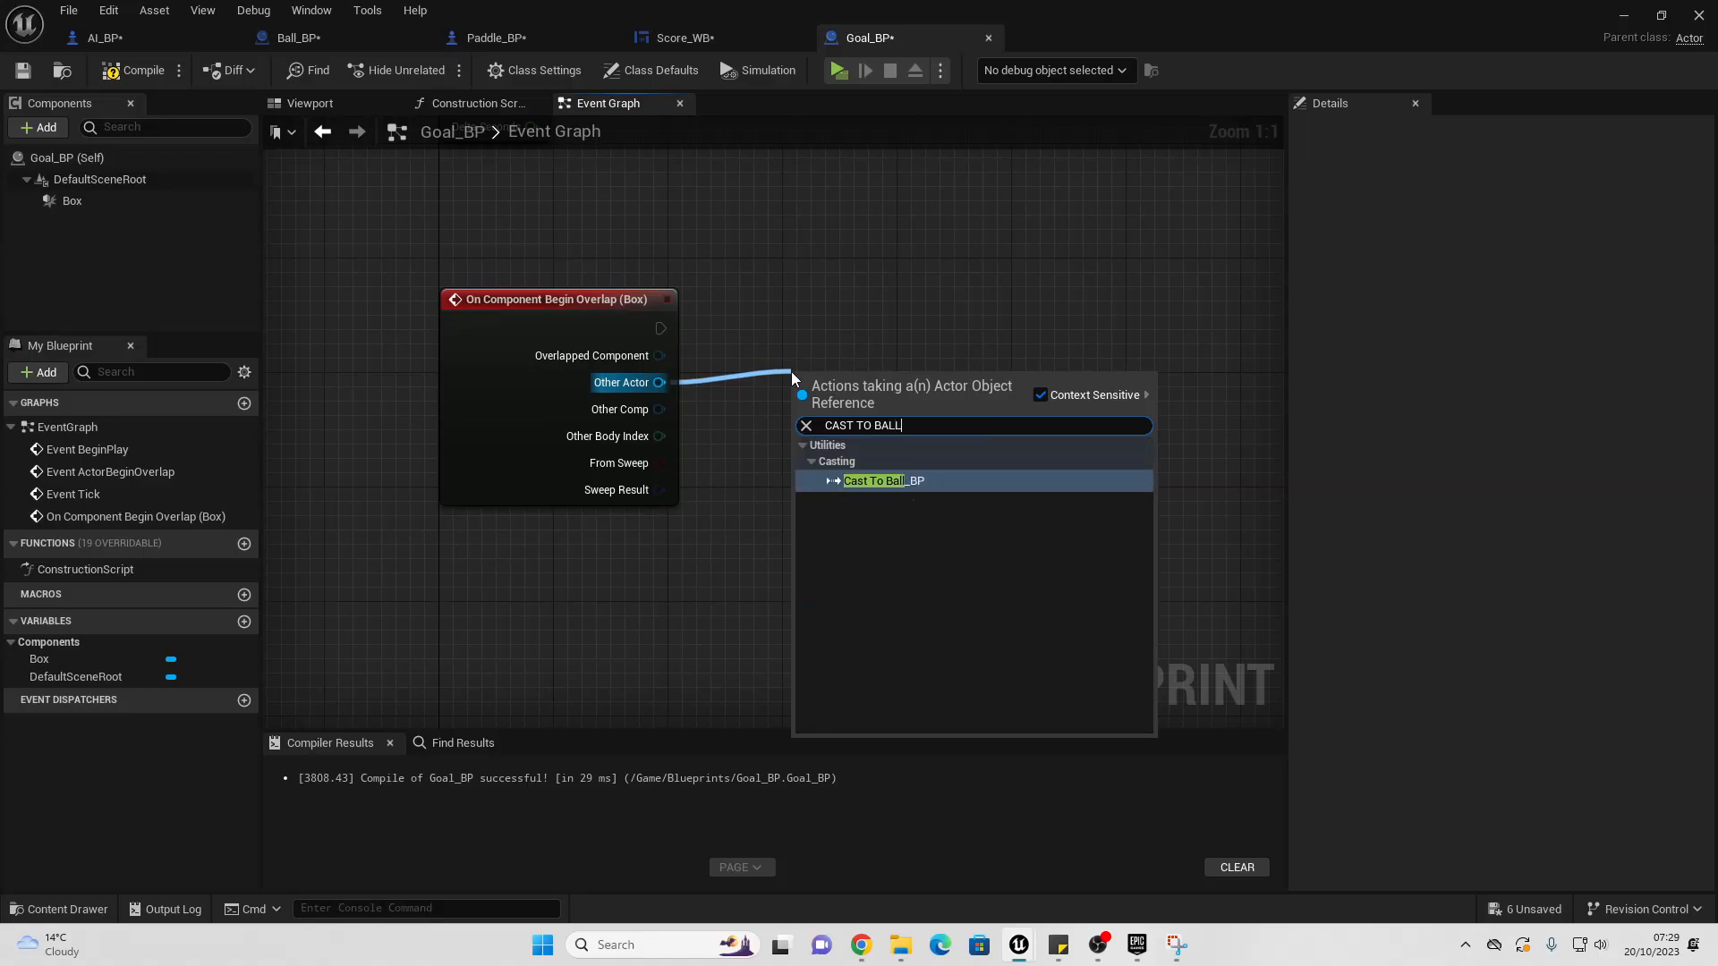
pyautogui.press('Return')
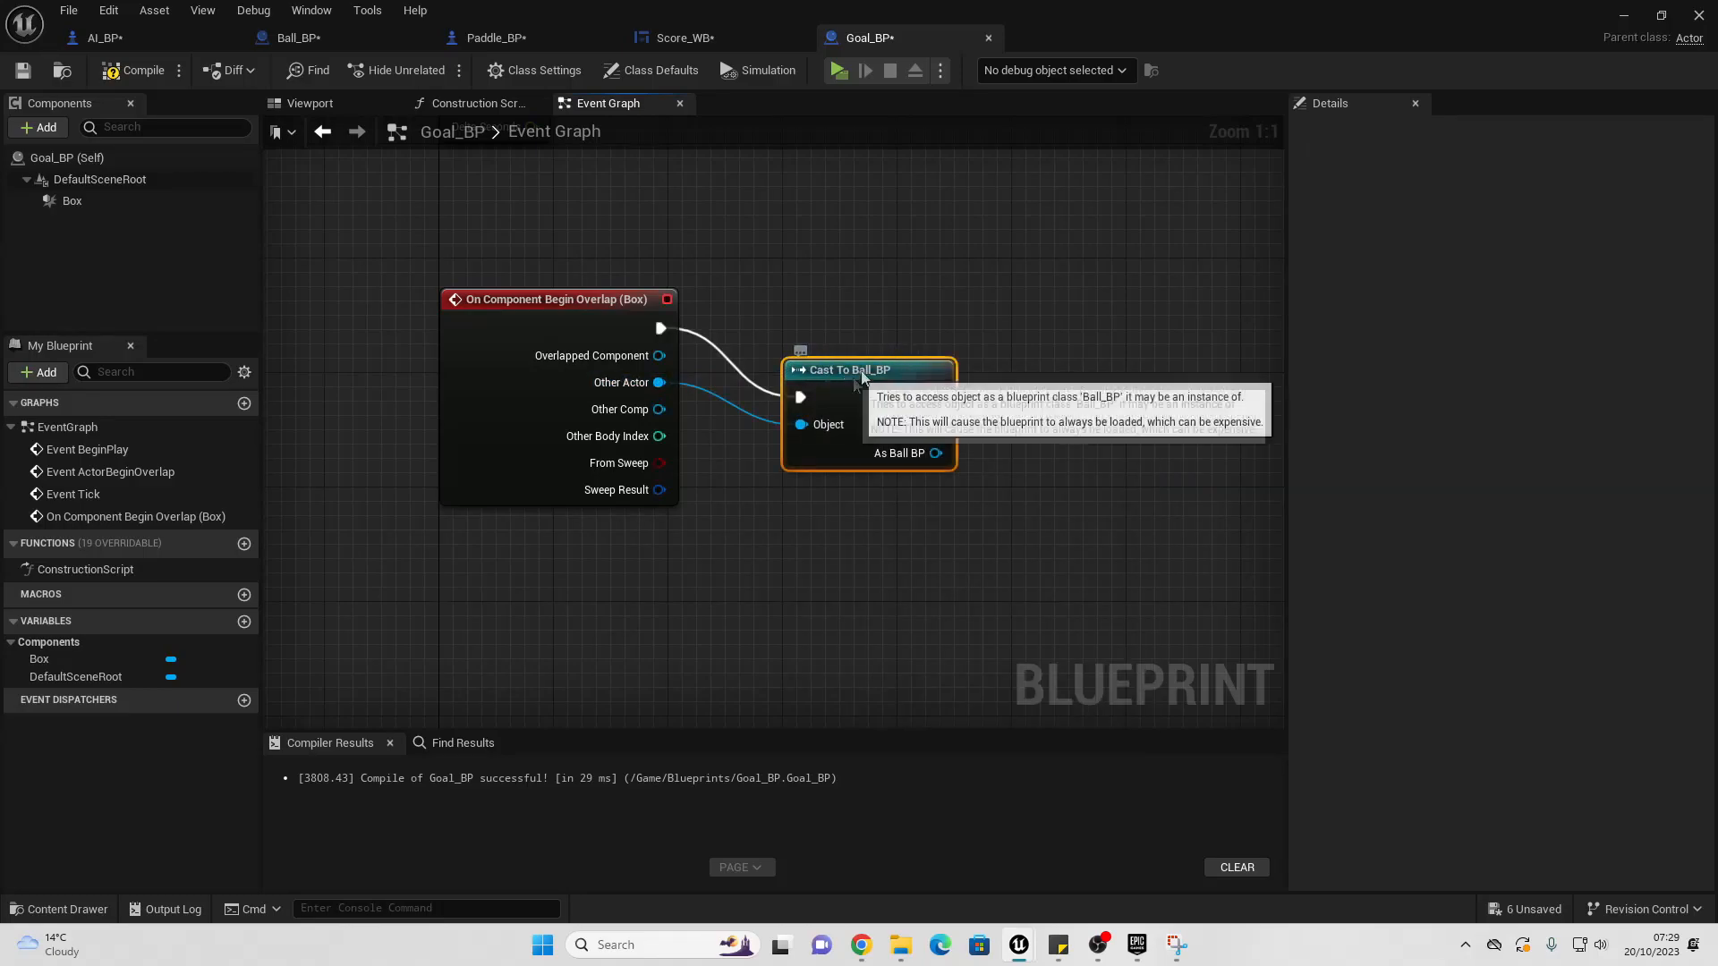
# Step: Add a Destroy Actor node targeting the cast's As Ball BP output, compile Goal_BP, and return to the level
pyautogui.moveTo(1063, 483); pyautogui.dragTo(859, 473, button='right')
pyautogui.moveTo(760, 400); pyautogui.dragTo(1032, 346)
pyautogui.write('DEST')
pyautogui.press('Return')
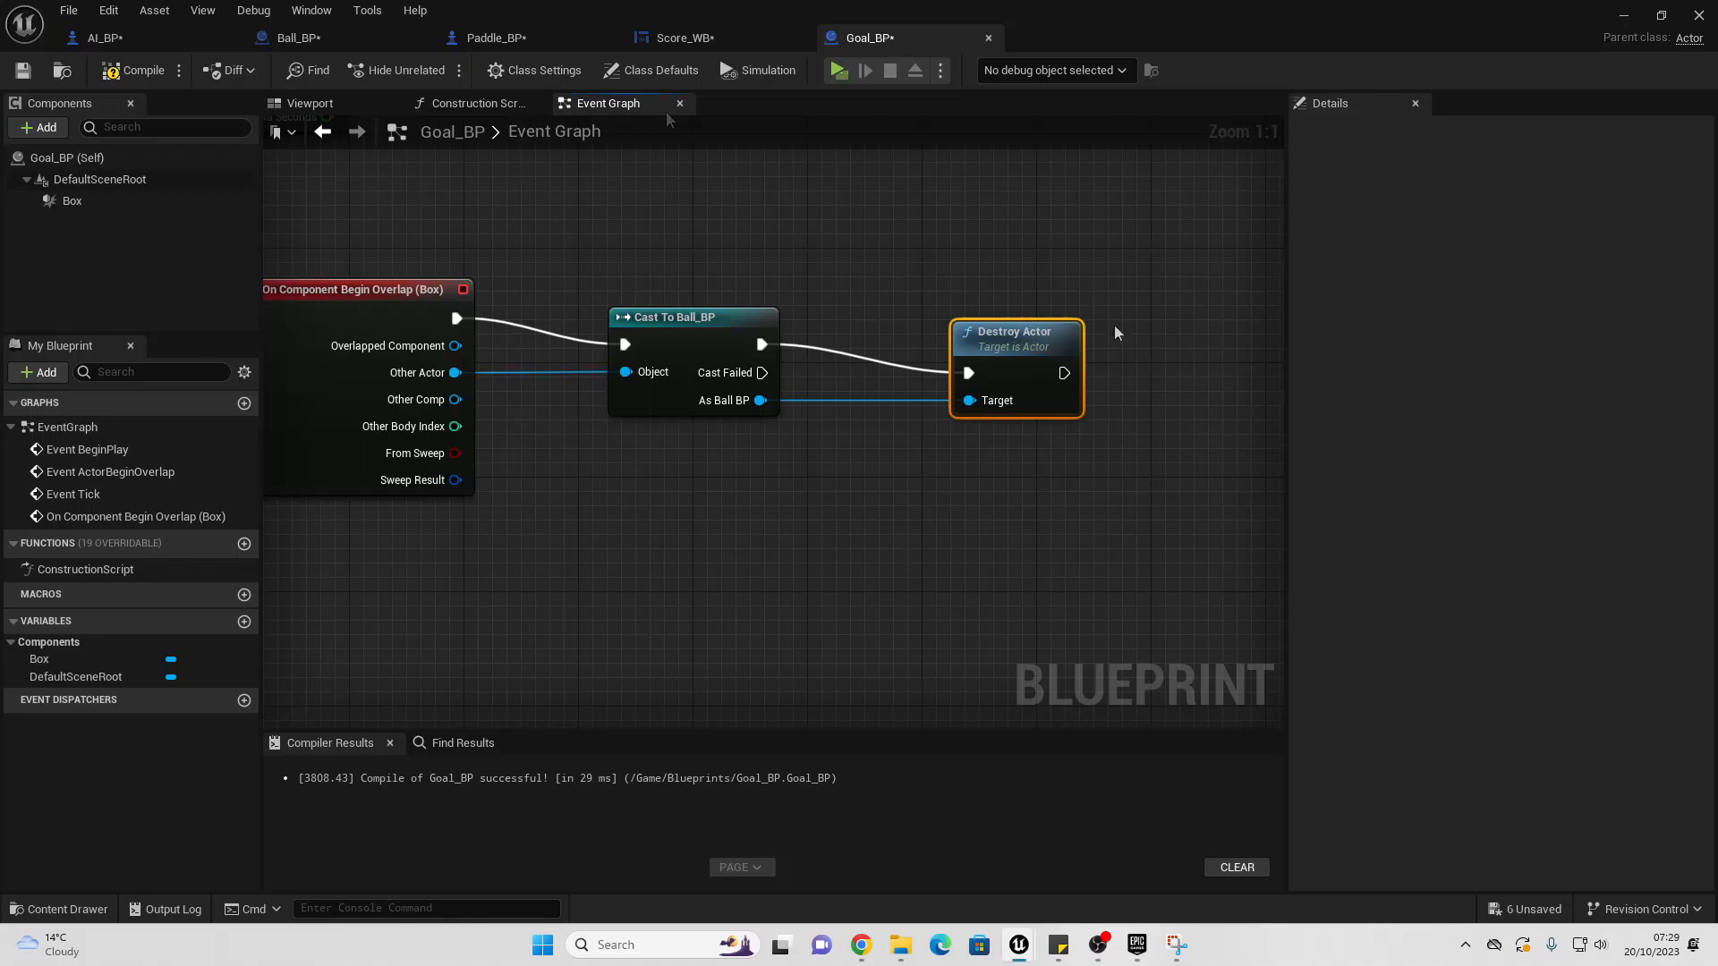
pyautogui.click(134, 70)
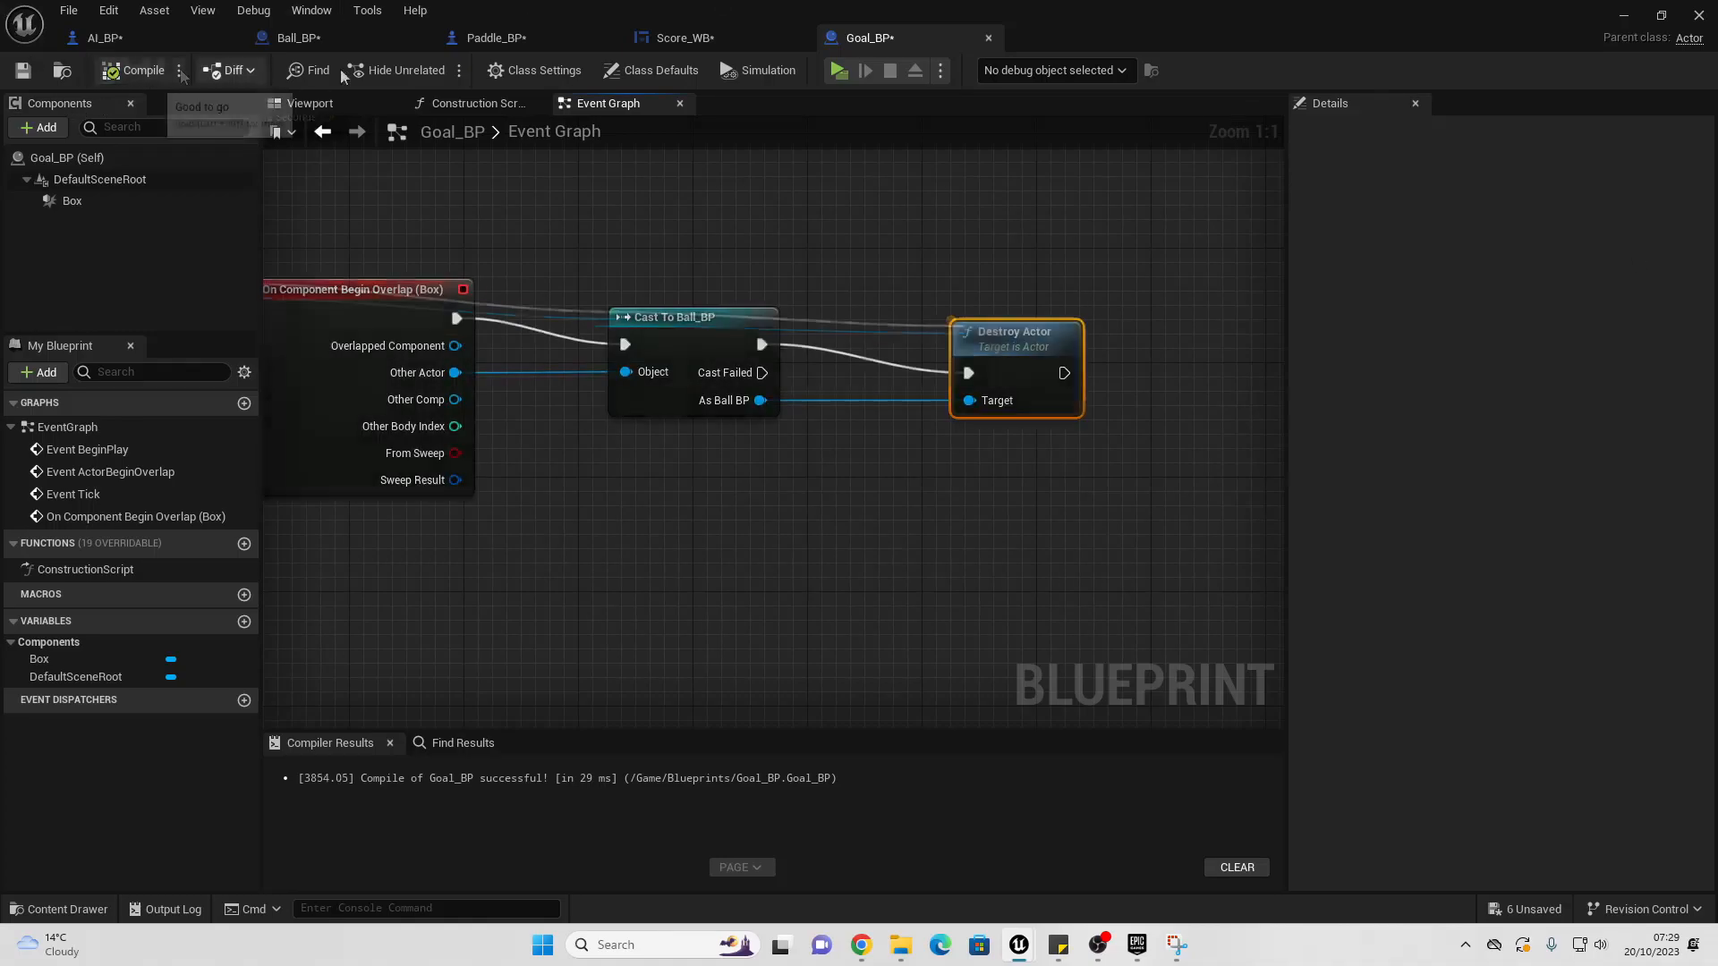
pyautogui.click(1624, 16)
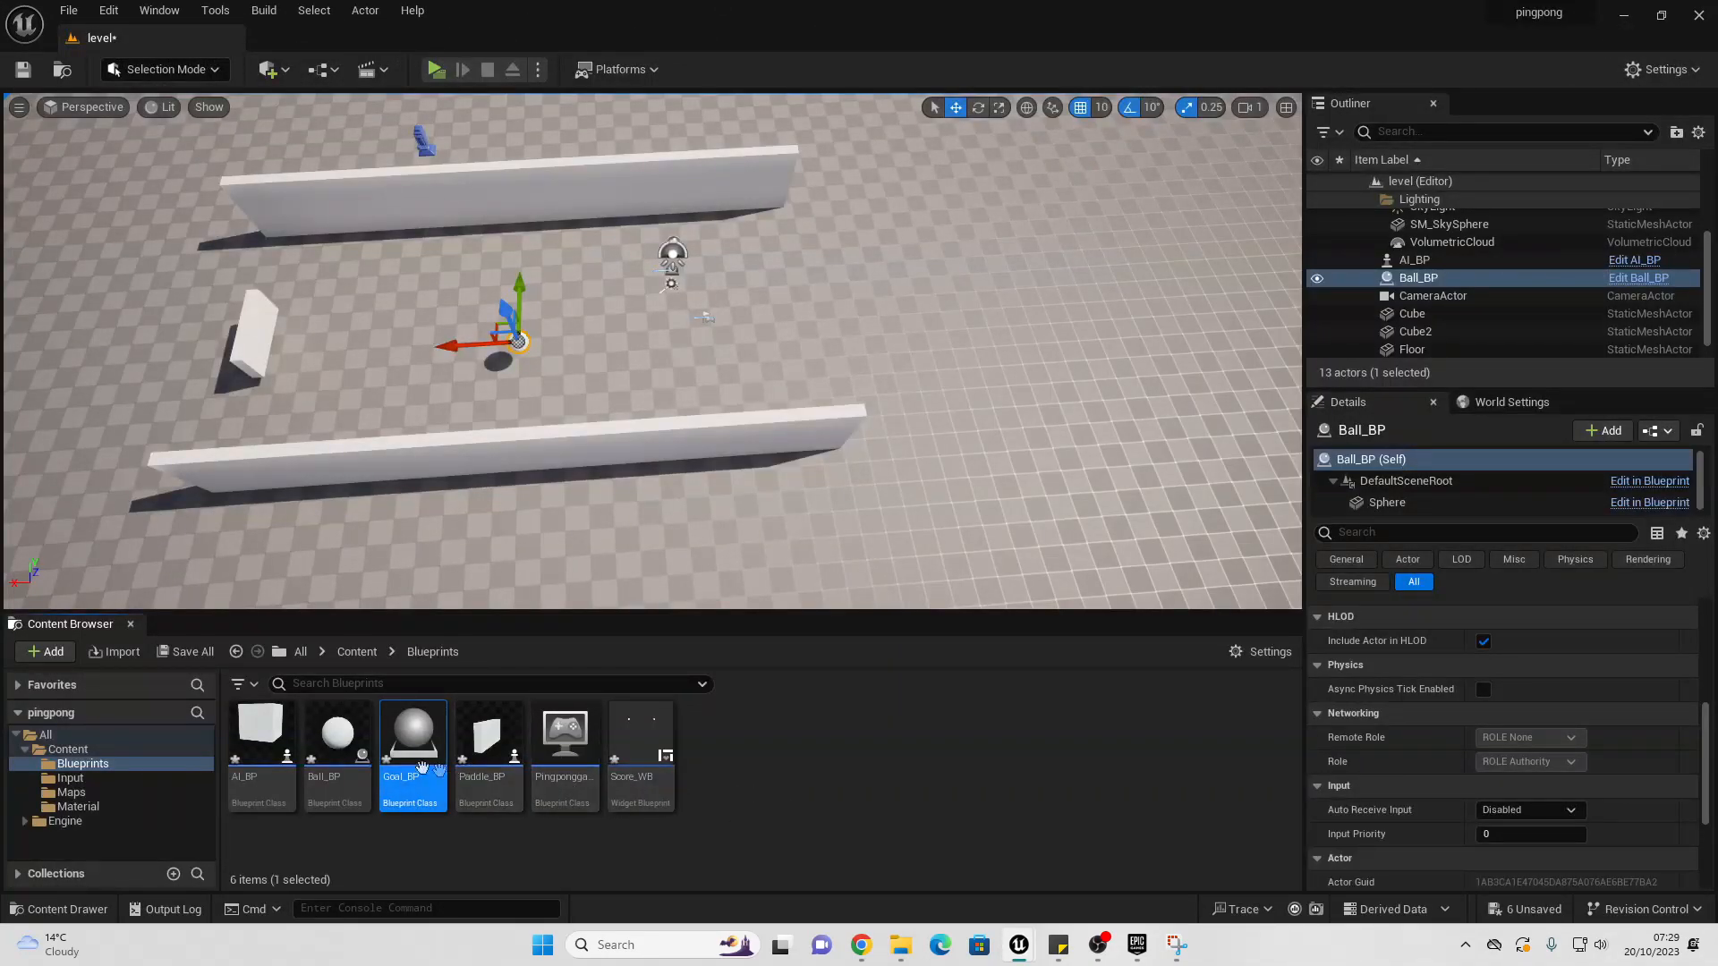
# Step: Place a Goal_BP instance in the level and position it behind the paddle at the court's end
pyautogui.moveTo(422, 768); pyautogui.dragTo(213, 332)
pyautogui.moveTo(213, 332); pyautogui.dragTo(125, 322, button='right')
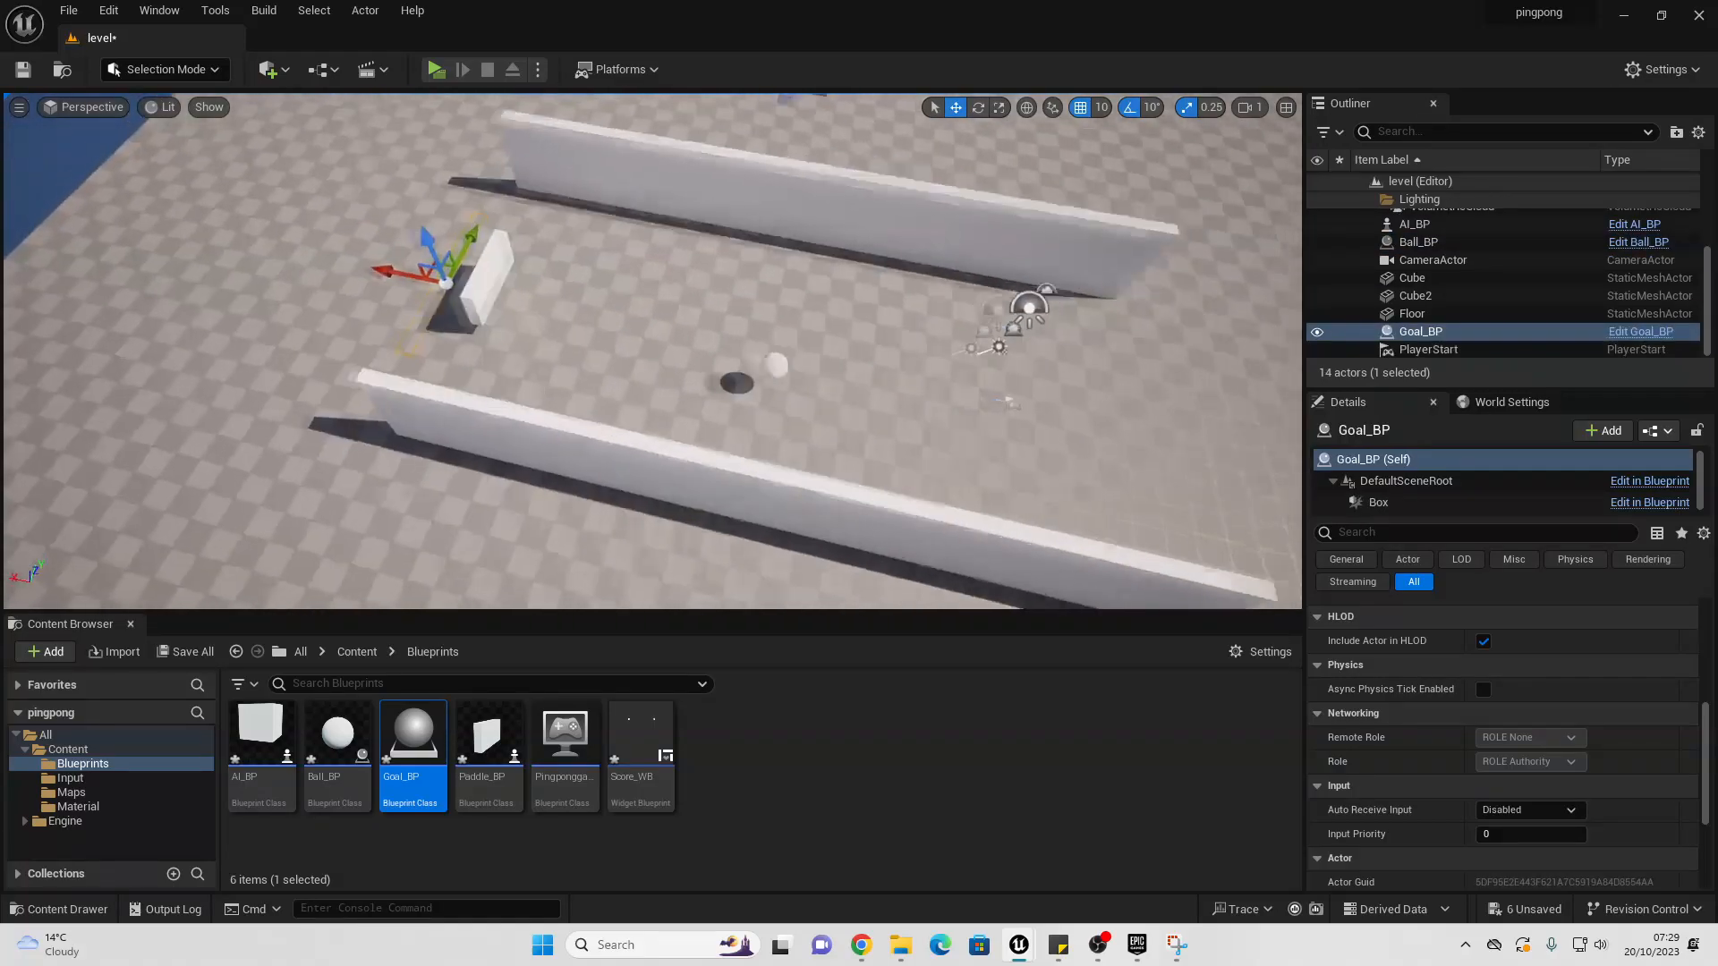
pyautogui.press('f')
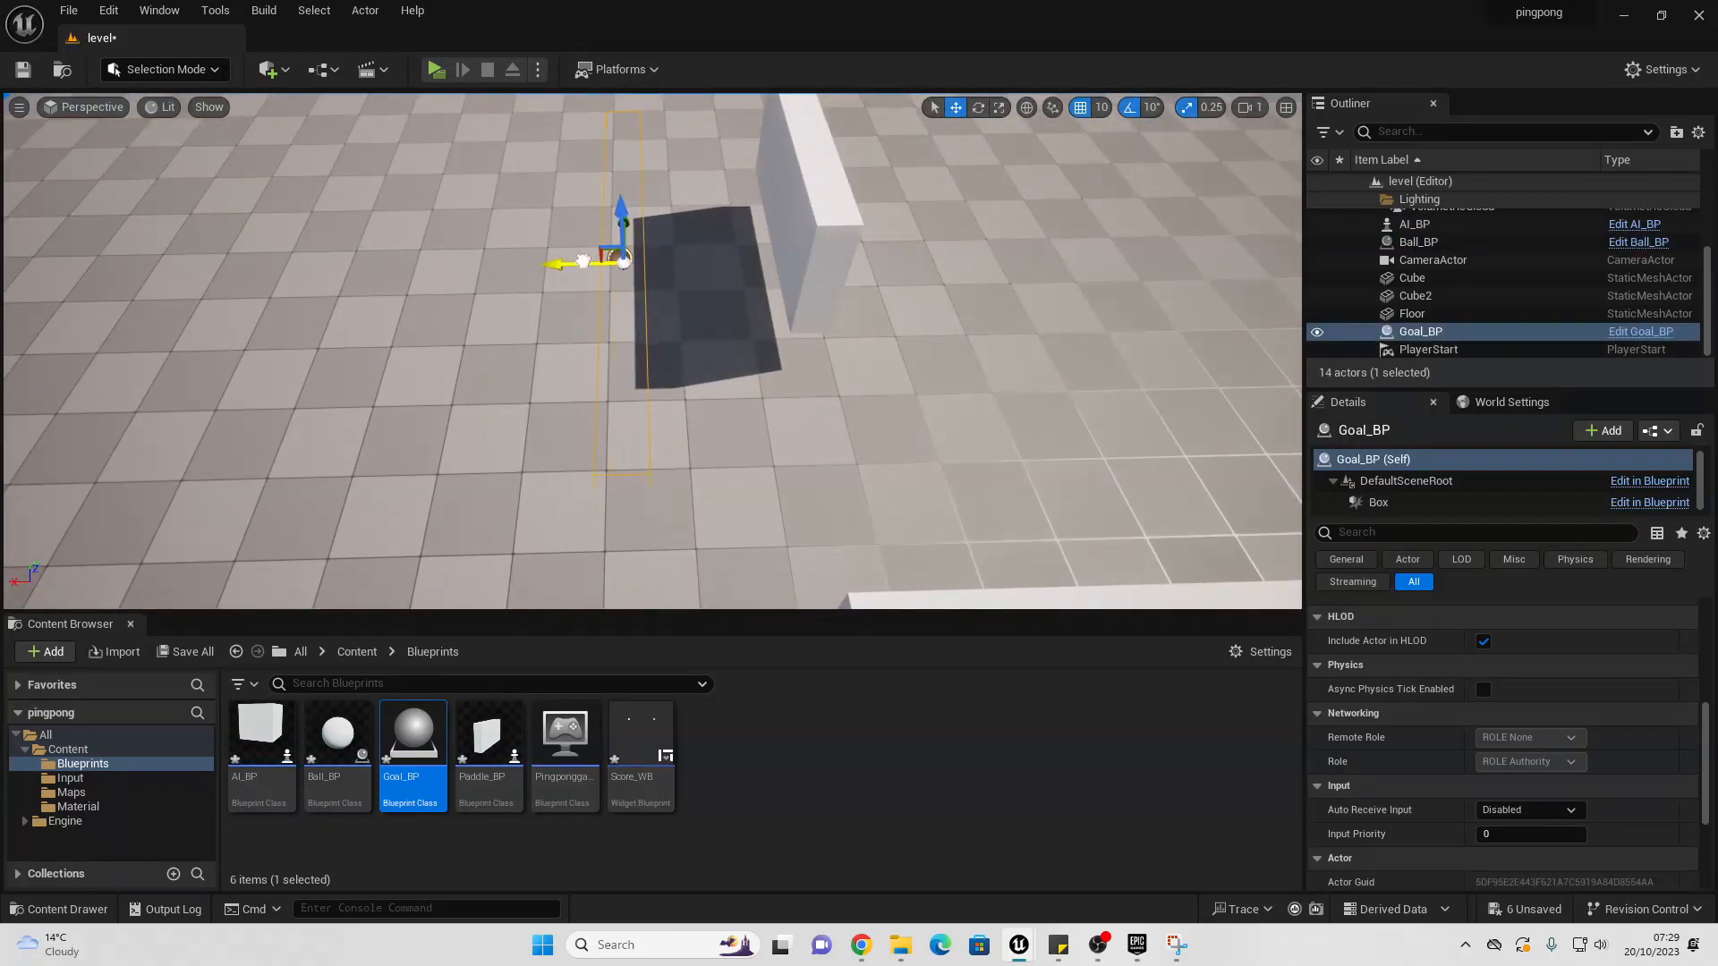
pyautogui.moveTo(583, 262); pyautogui.dragTo(754, 154)
pyautogui.moveTo(754, 153); pyautogui.dragTo(971, 170, button='right')
pyautogui.press('s')
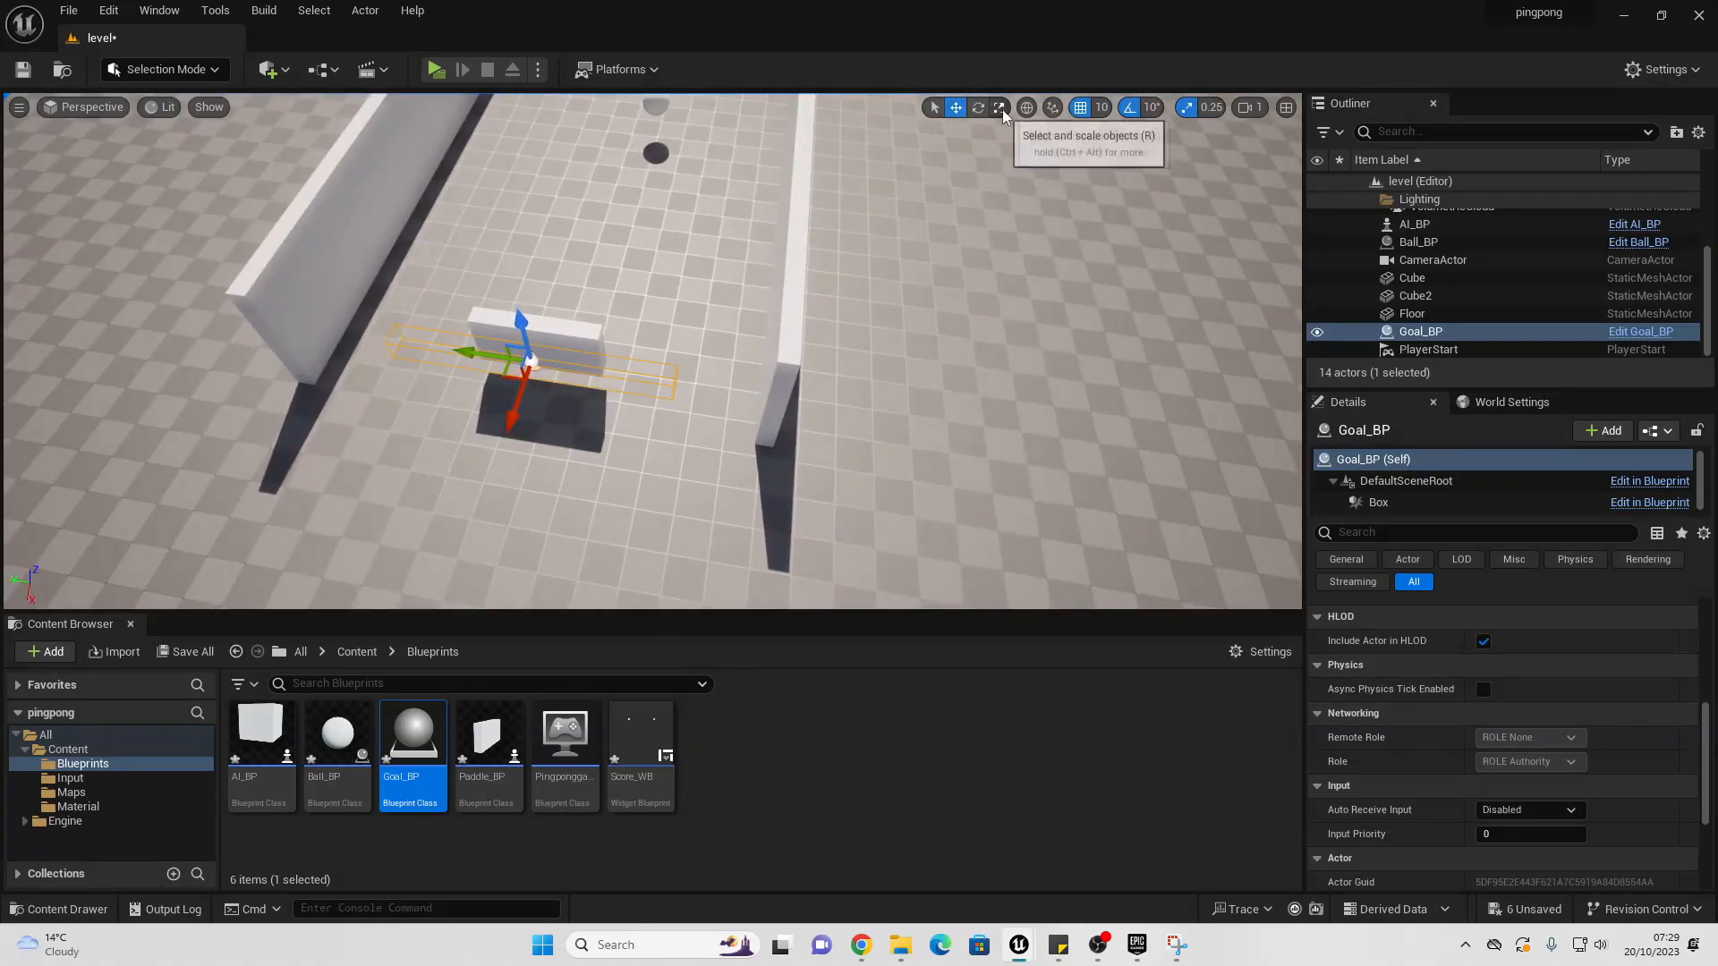
# Step: Scale the goal along Y and Z to span both walls, and duplicate it to the opposite end of the court
pyautogui.click(1000, 109)
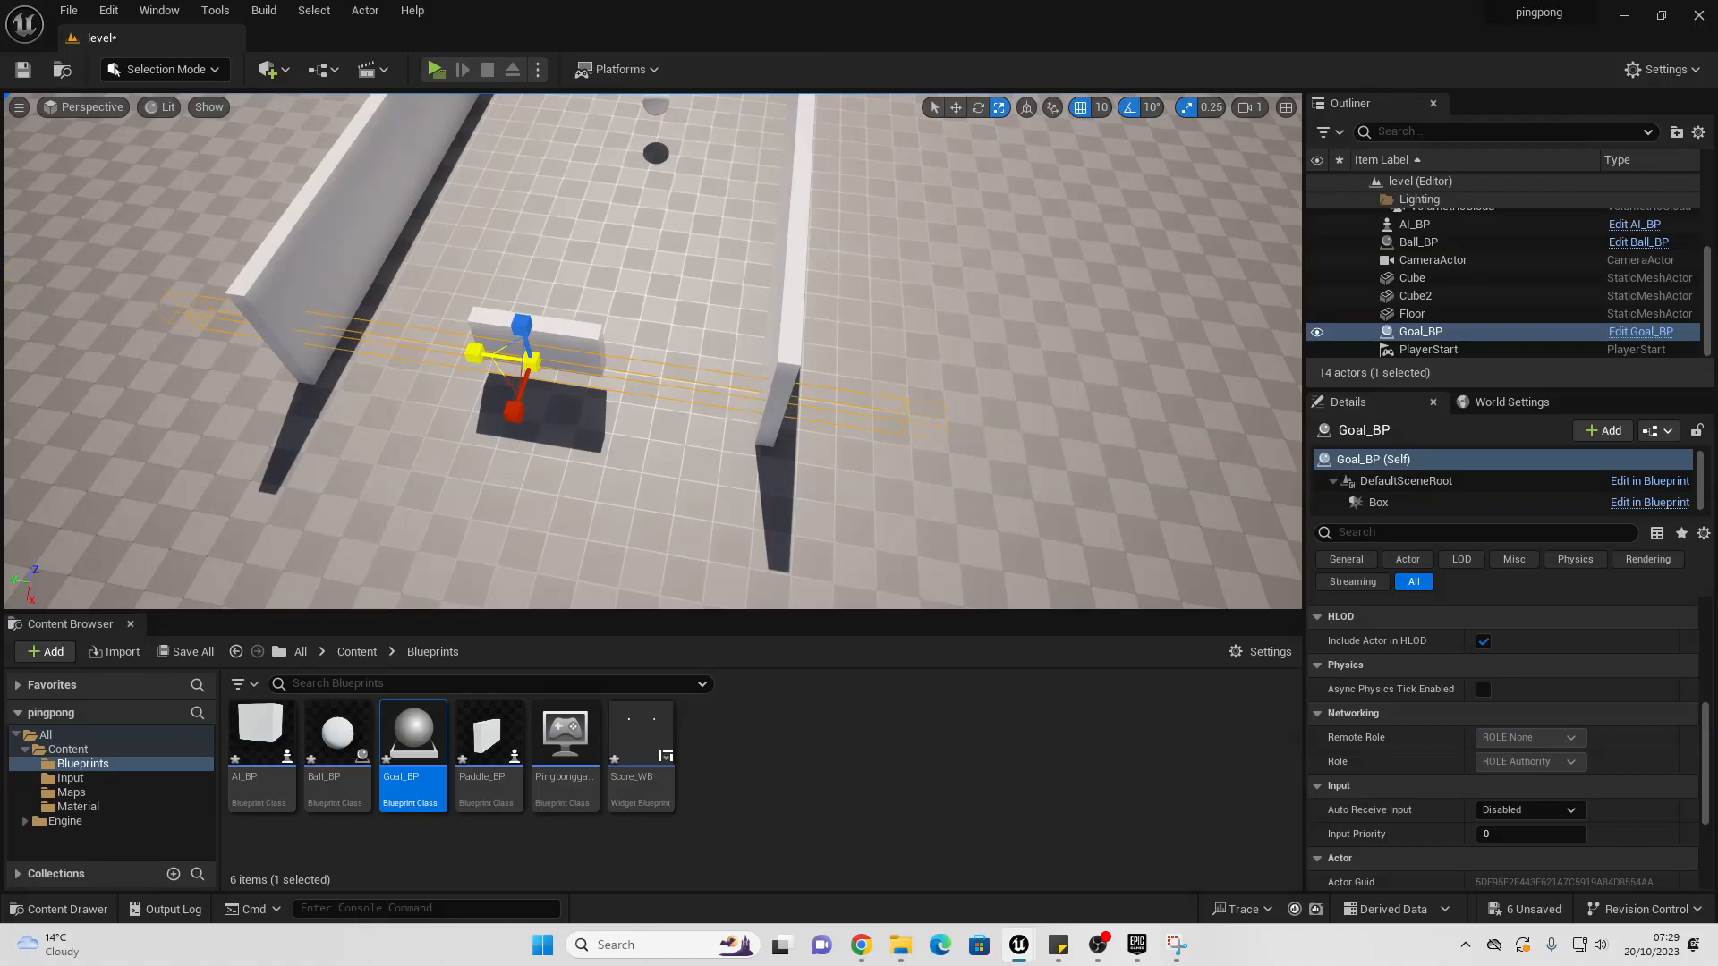
pyautogui.moveTo(521, 323); pyautogui.dragTo(519, 246)
pyautogui.press('d')
pyautogui.moveTo(572, 295); pyautogui.dragTo(269, 300, button='right')
pyautogui.press('s')
pyautogui.click(956, 107)
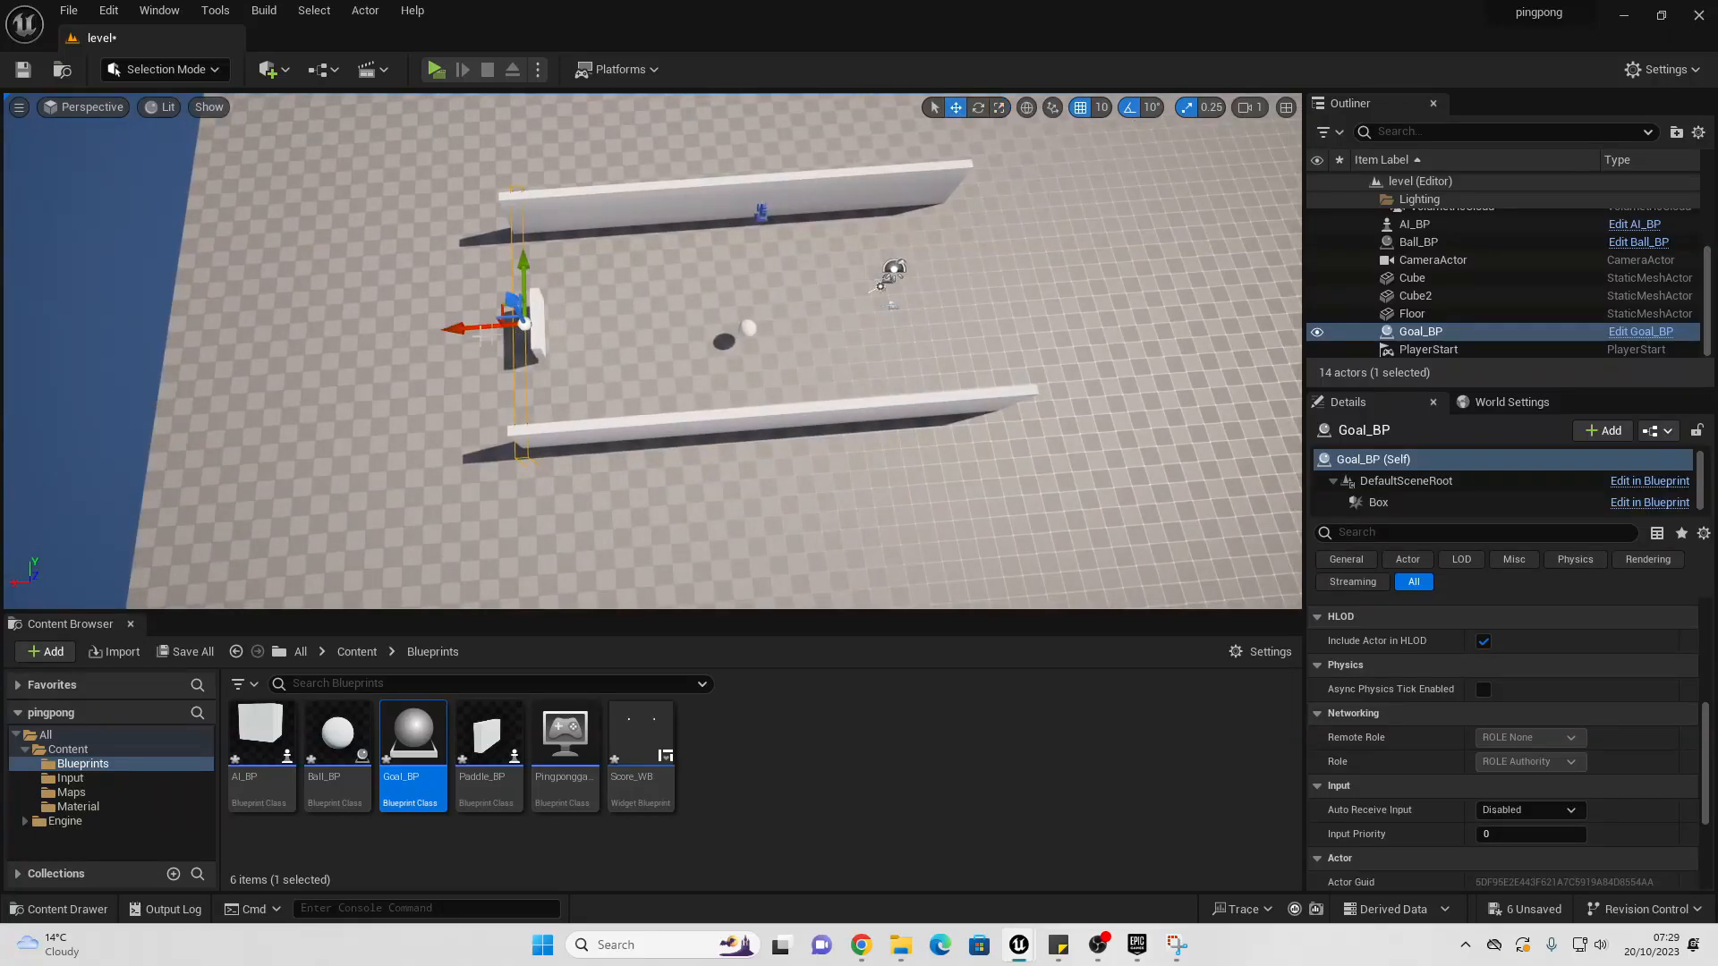
pyautogui.keyDown('alt'); pyautogui.moveTo(463, 332); pyautogui.dragTo(899, 293); pyautogui.keyUp('alt')
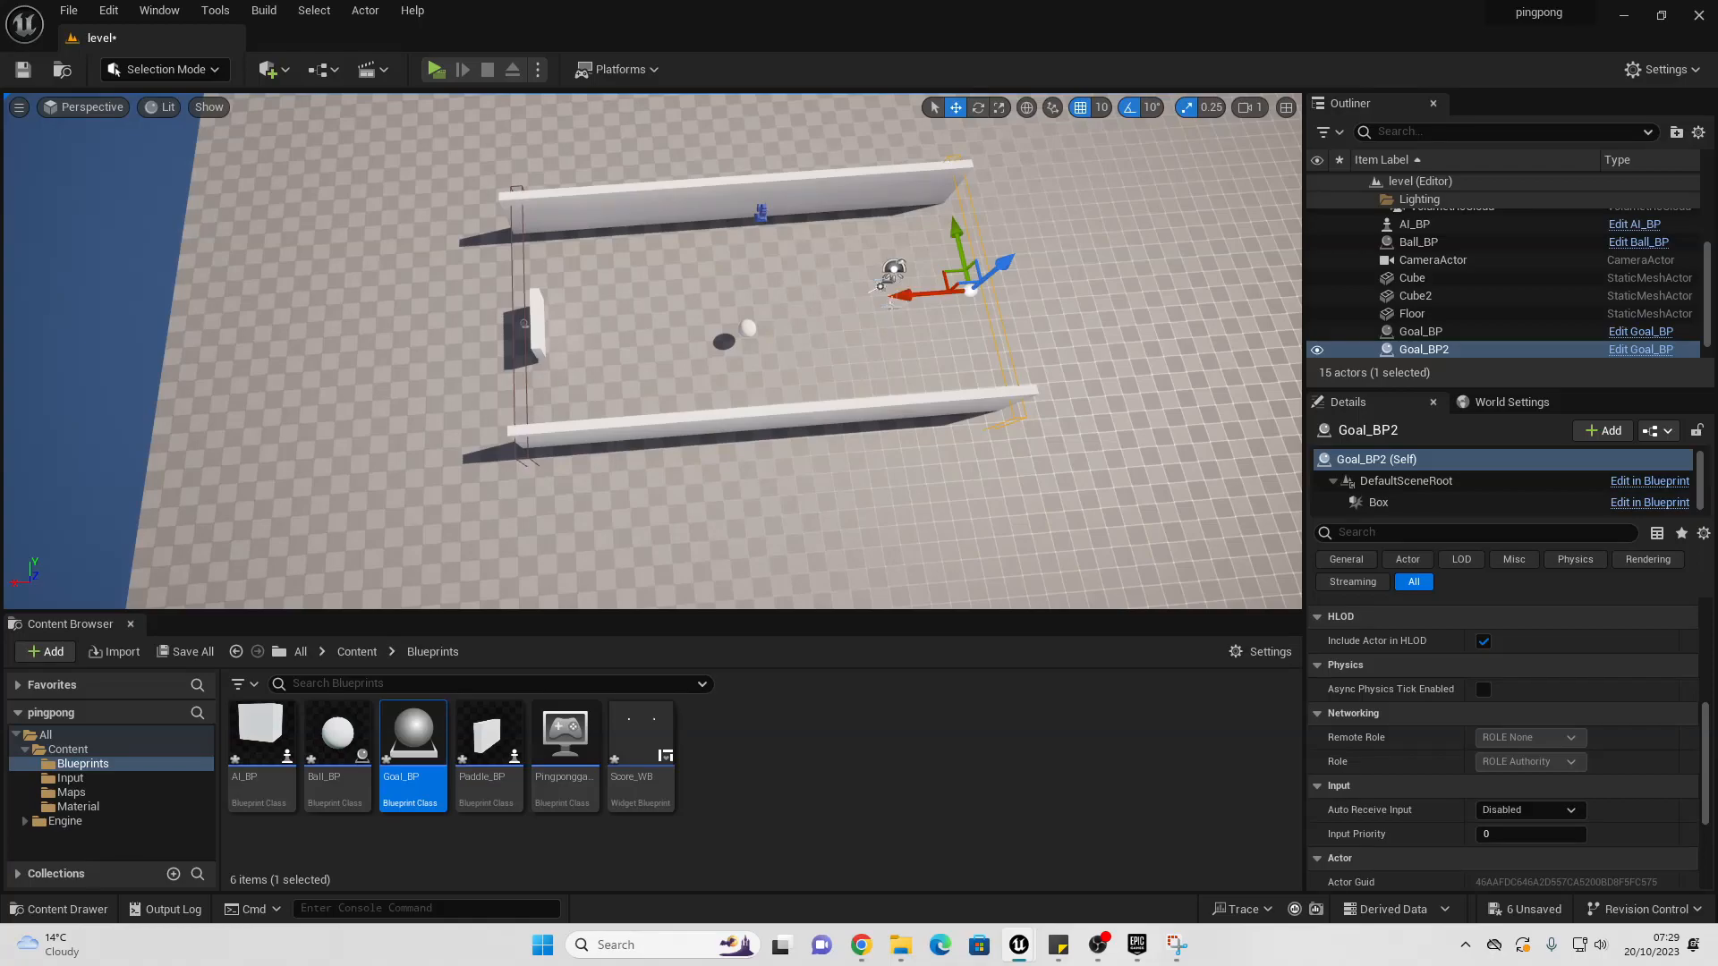
# Step: Move Ball_BP along Y toward the wall near the camera and play-test the level
pyautogui.click(749, 328)
pyautogui.moveTo(742, 273); pyautogui.dragTo(728, 188)
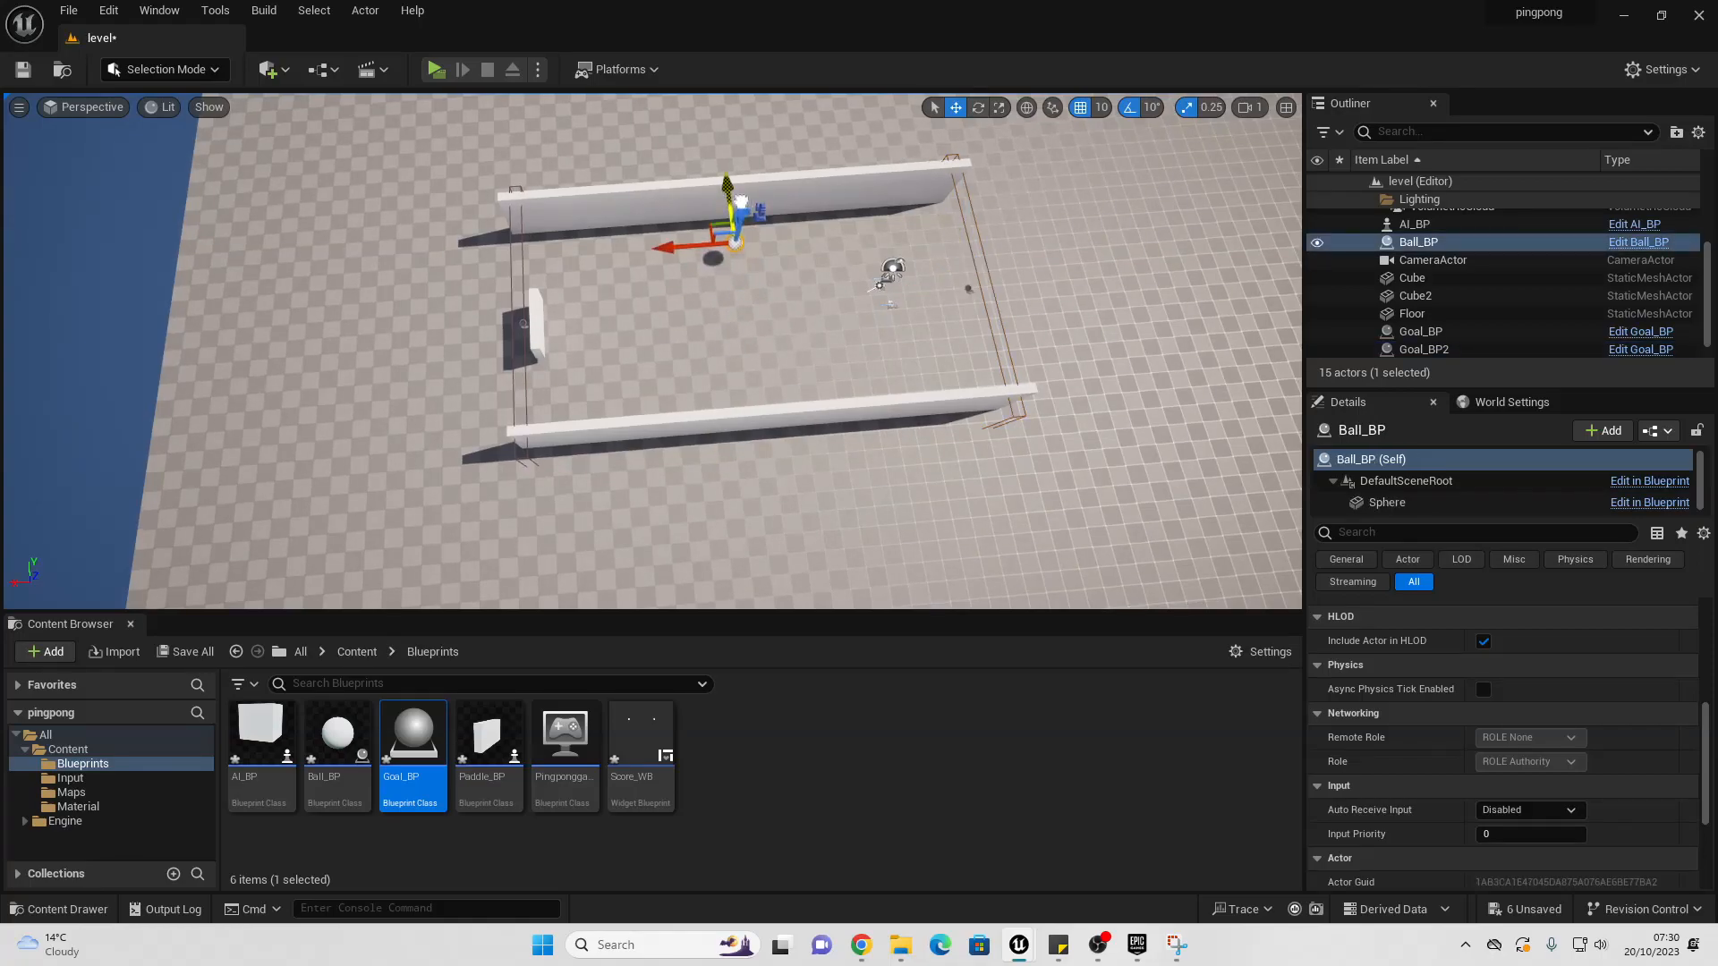
pyautogui.click(440, 65)
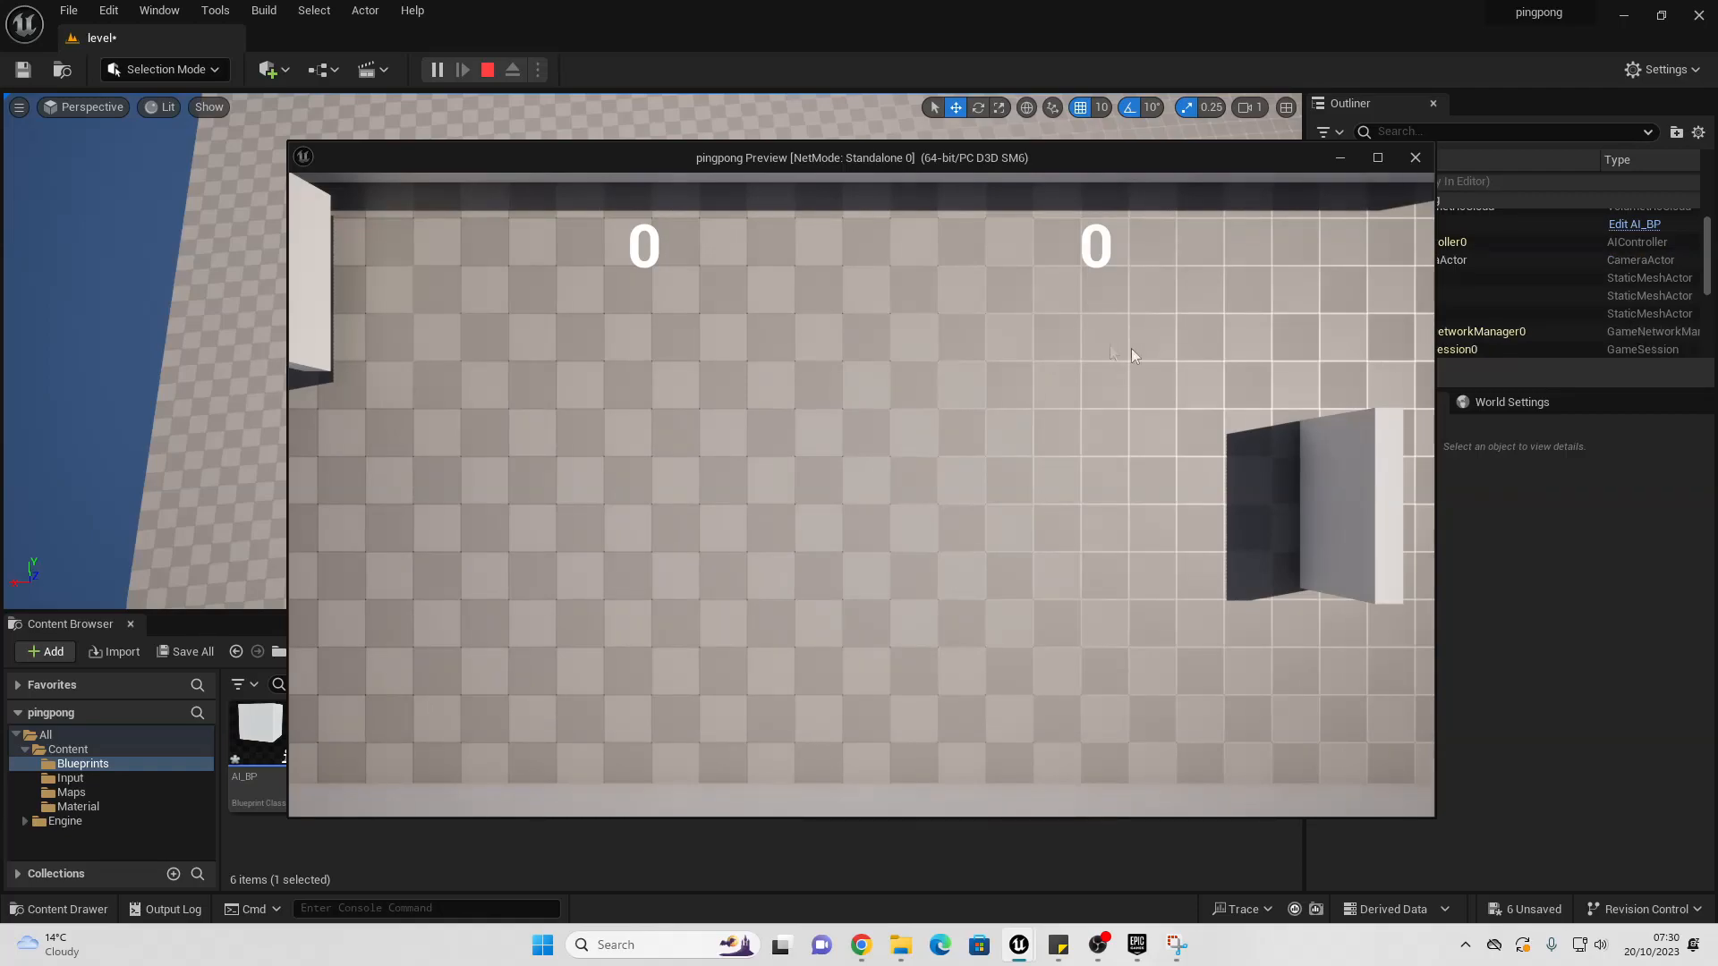
pyautogui.press('Escape')
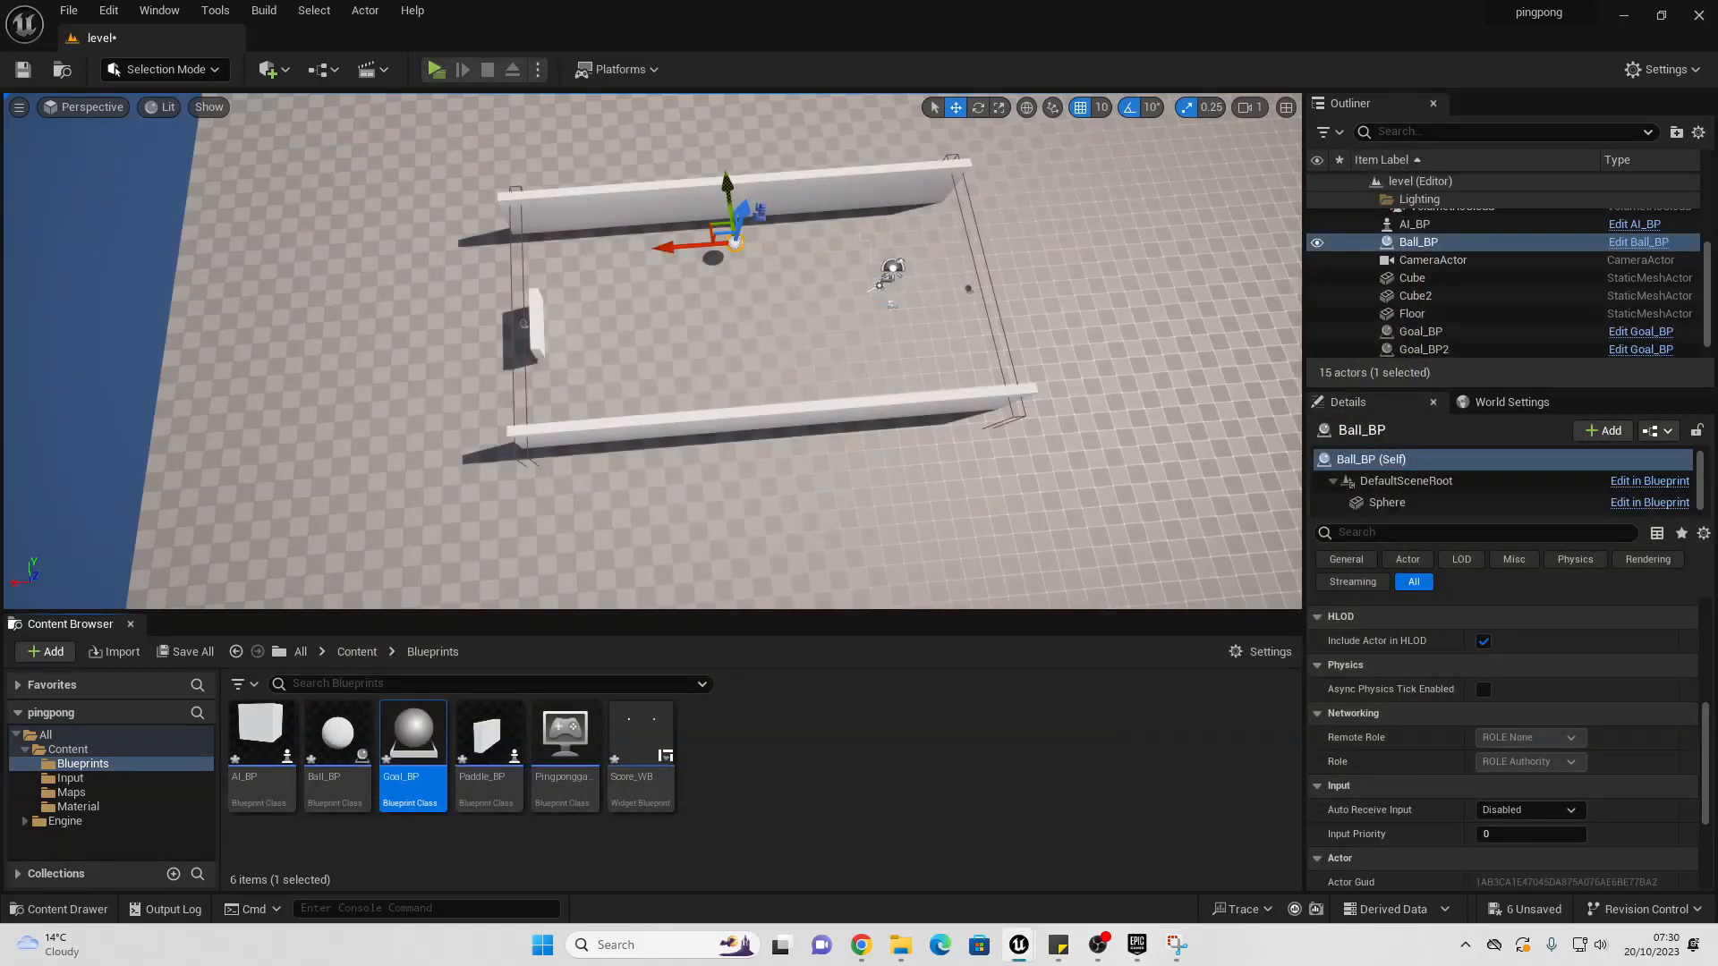
# Step: Raise the CameraActor to widen its view of the court and play-test the level again
pyautogui.click(762, 210)
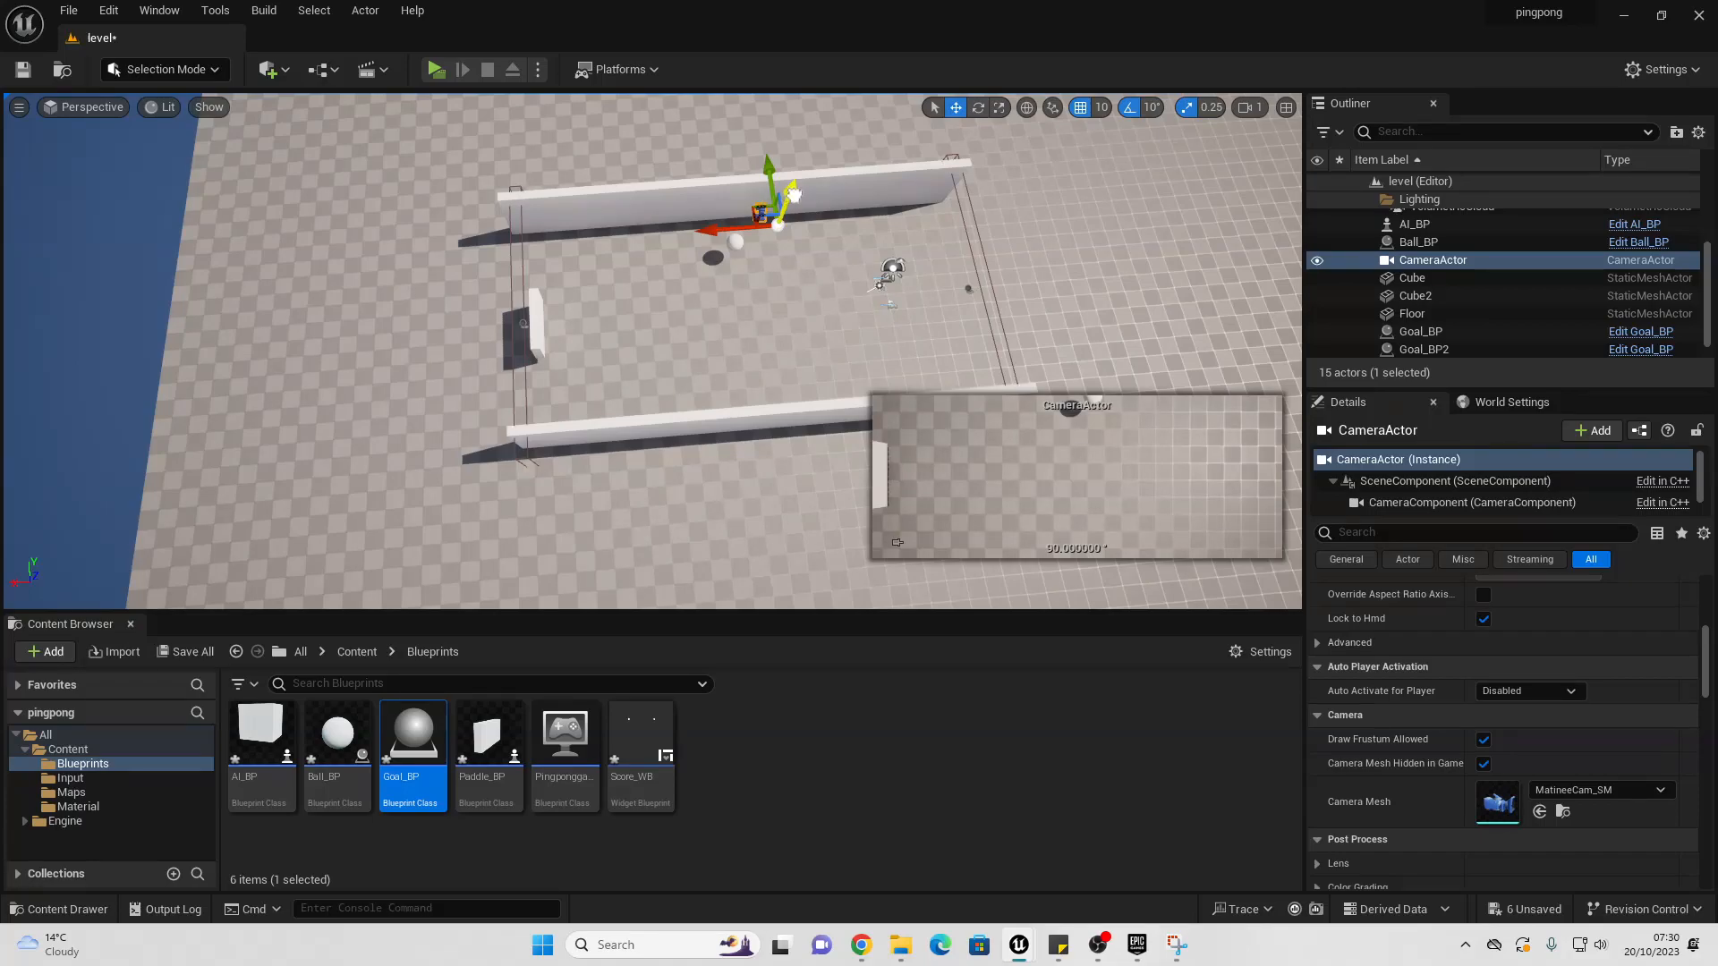
pyautogui.moveTo(793, 192); pyautogui.dragTo(811, 146)
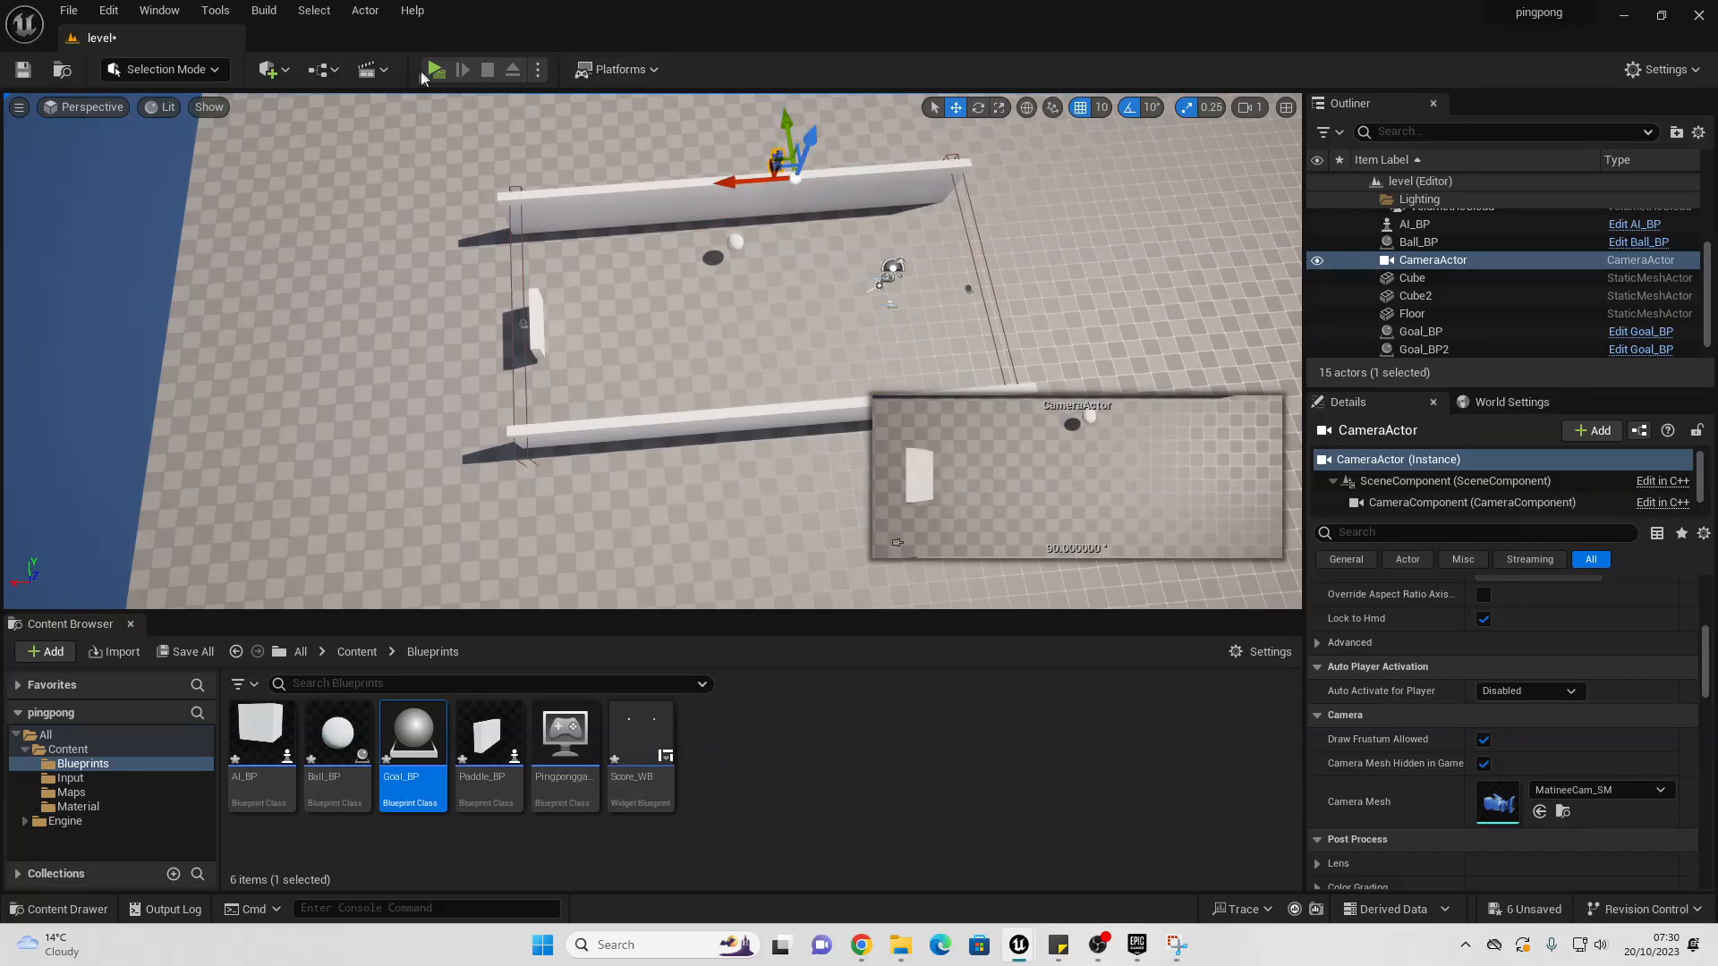
pyautogui.click(436, 70)
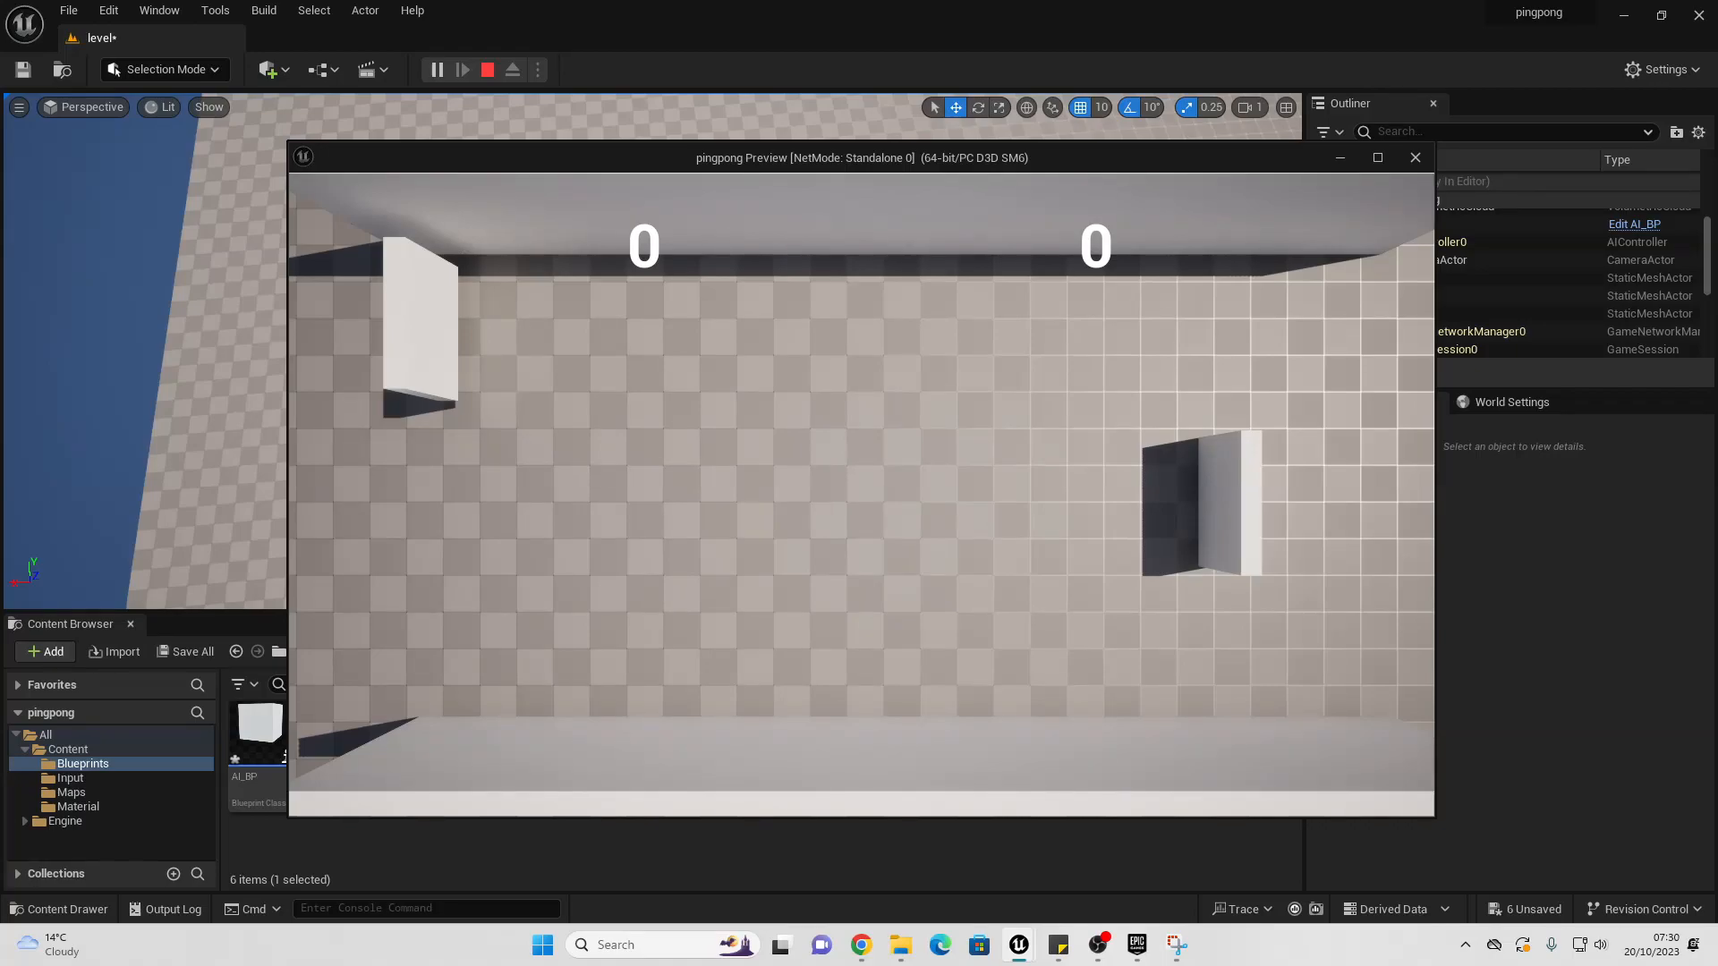
pyautogui.press('Escape')
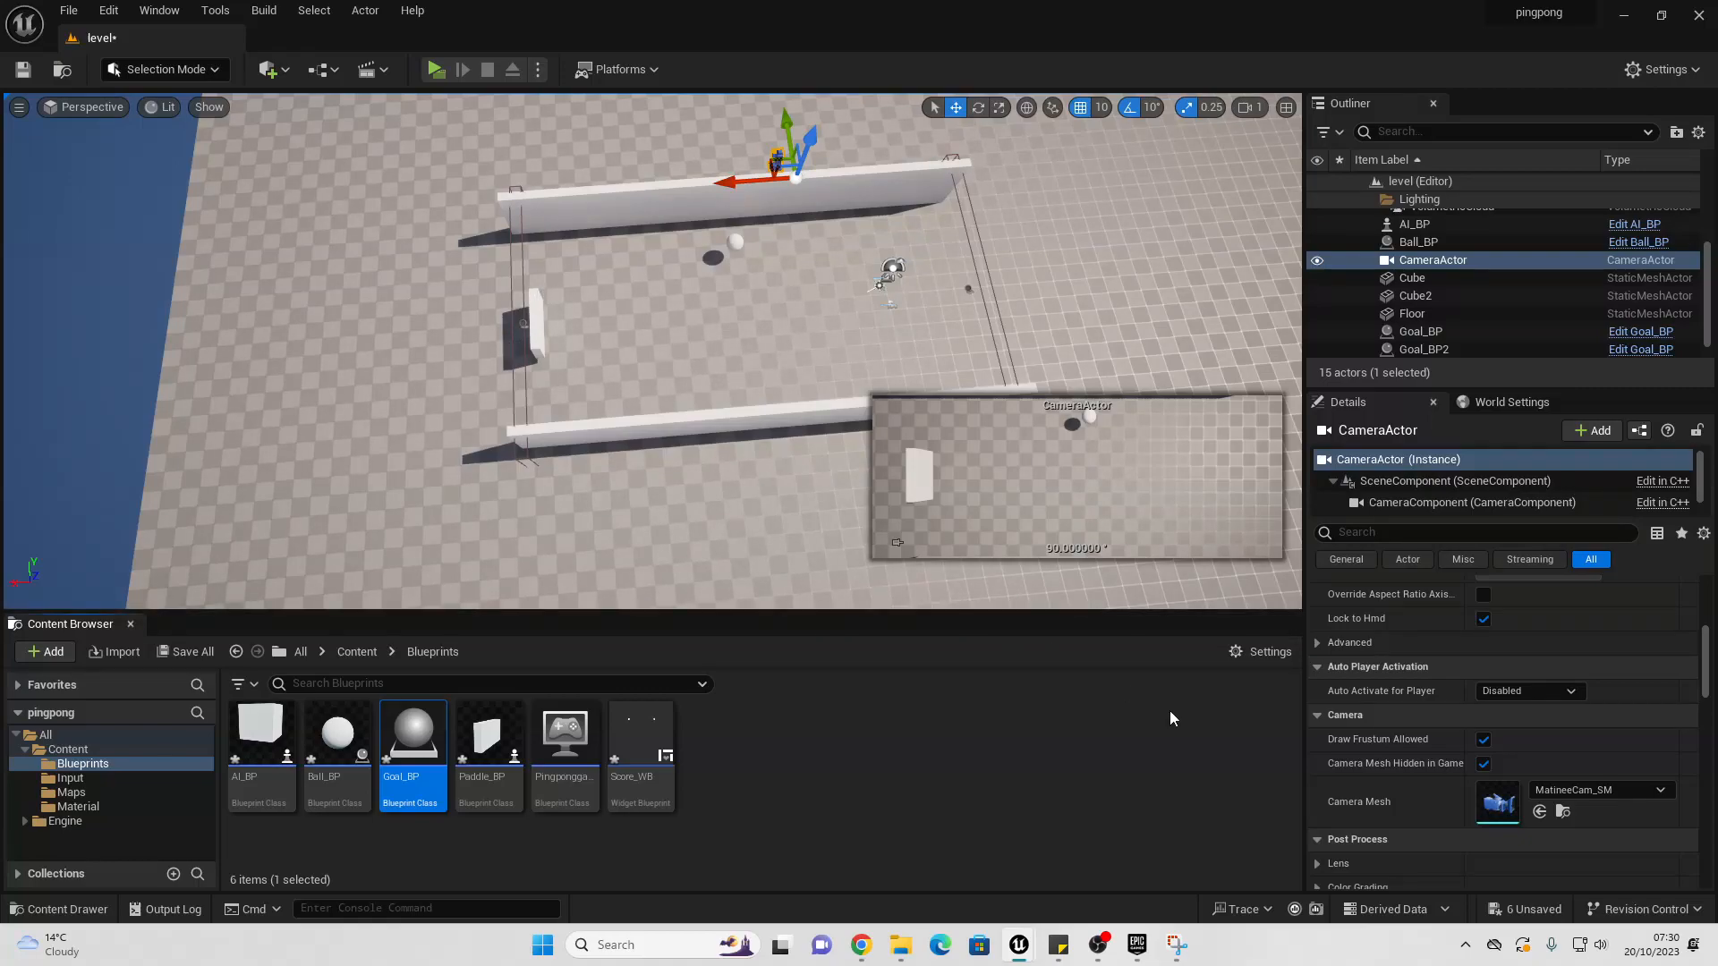
# Step: Open the Score_WB event graph and add an Integer variable named Player1score
pyautogui.doubleClick(640, 756)
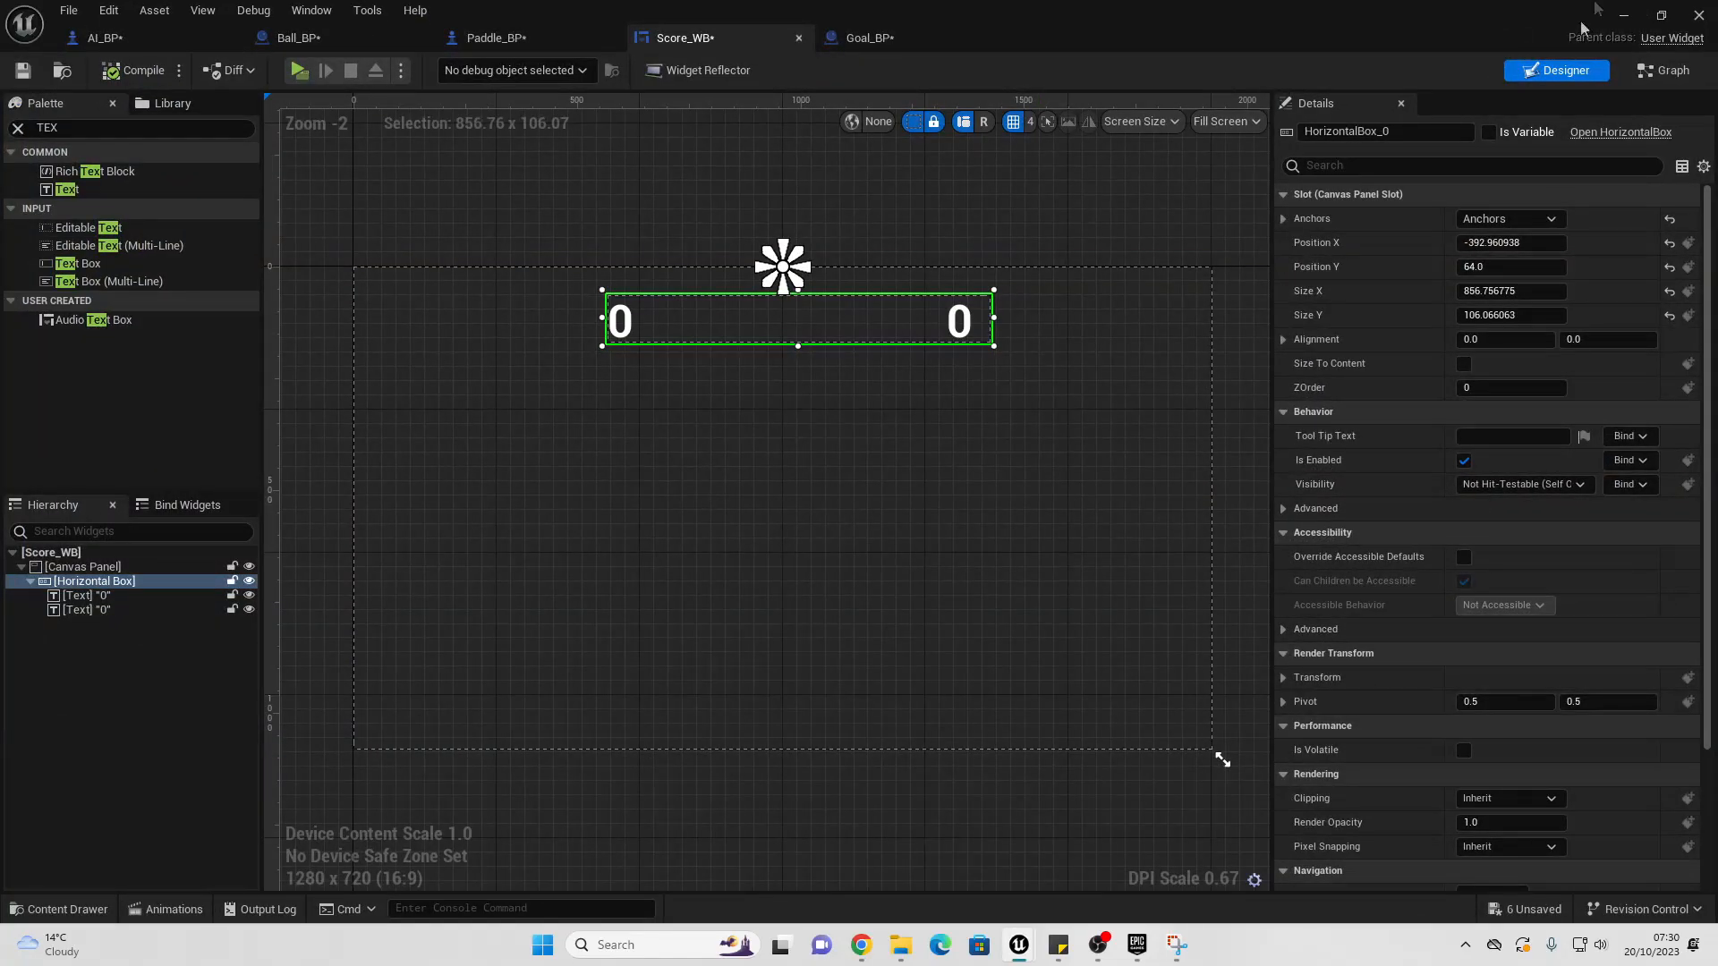
pyautogui.click(1667, 78)
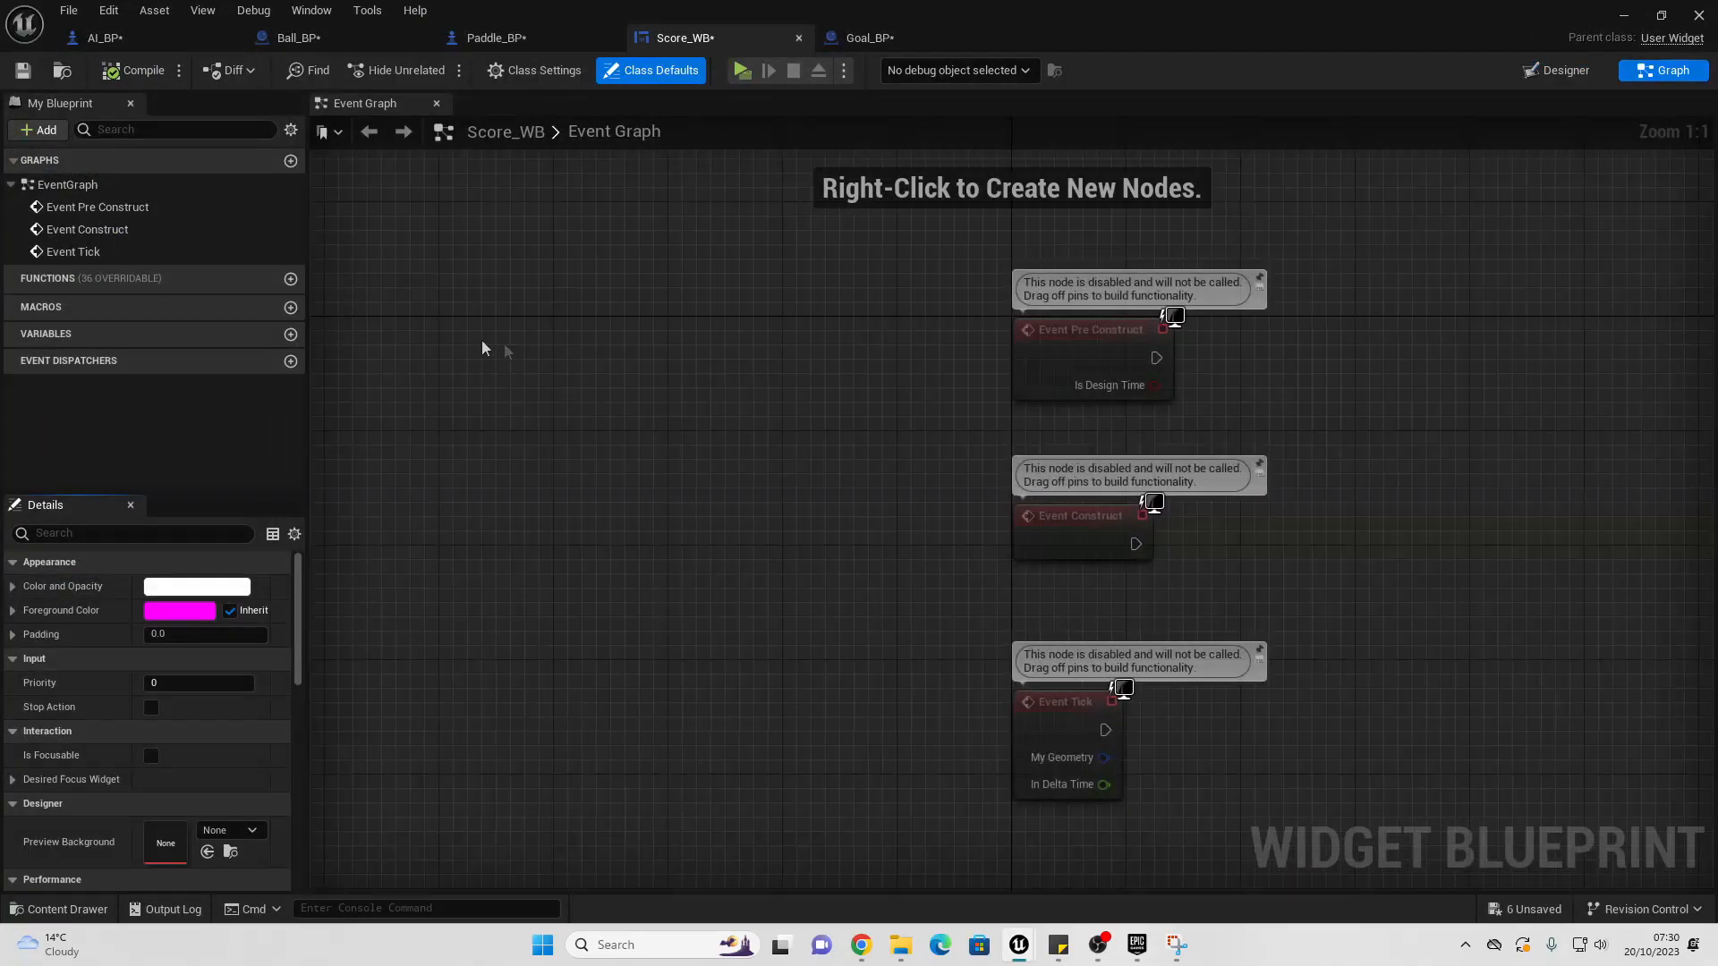
pyautogui.click(291, 334)
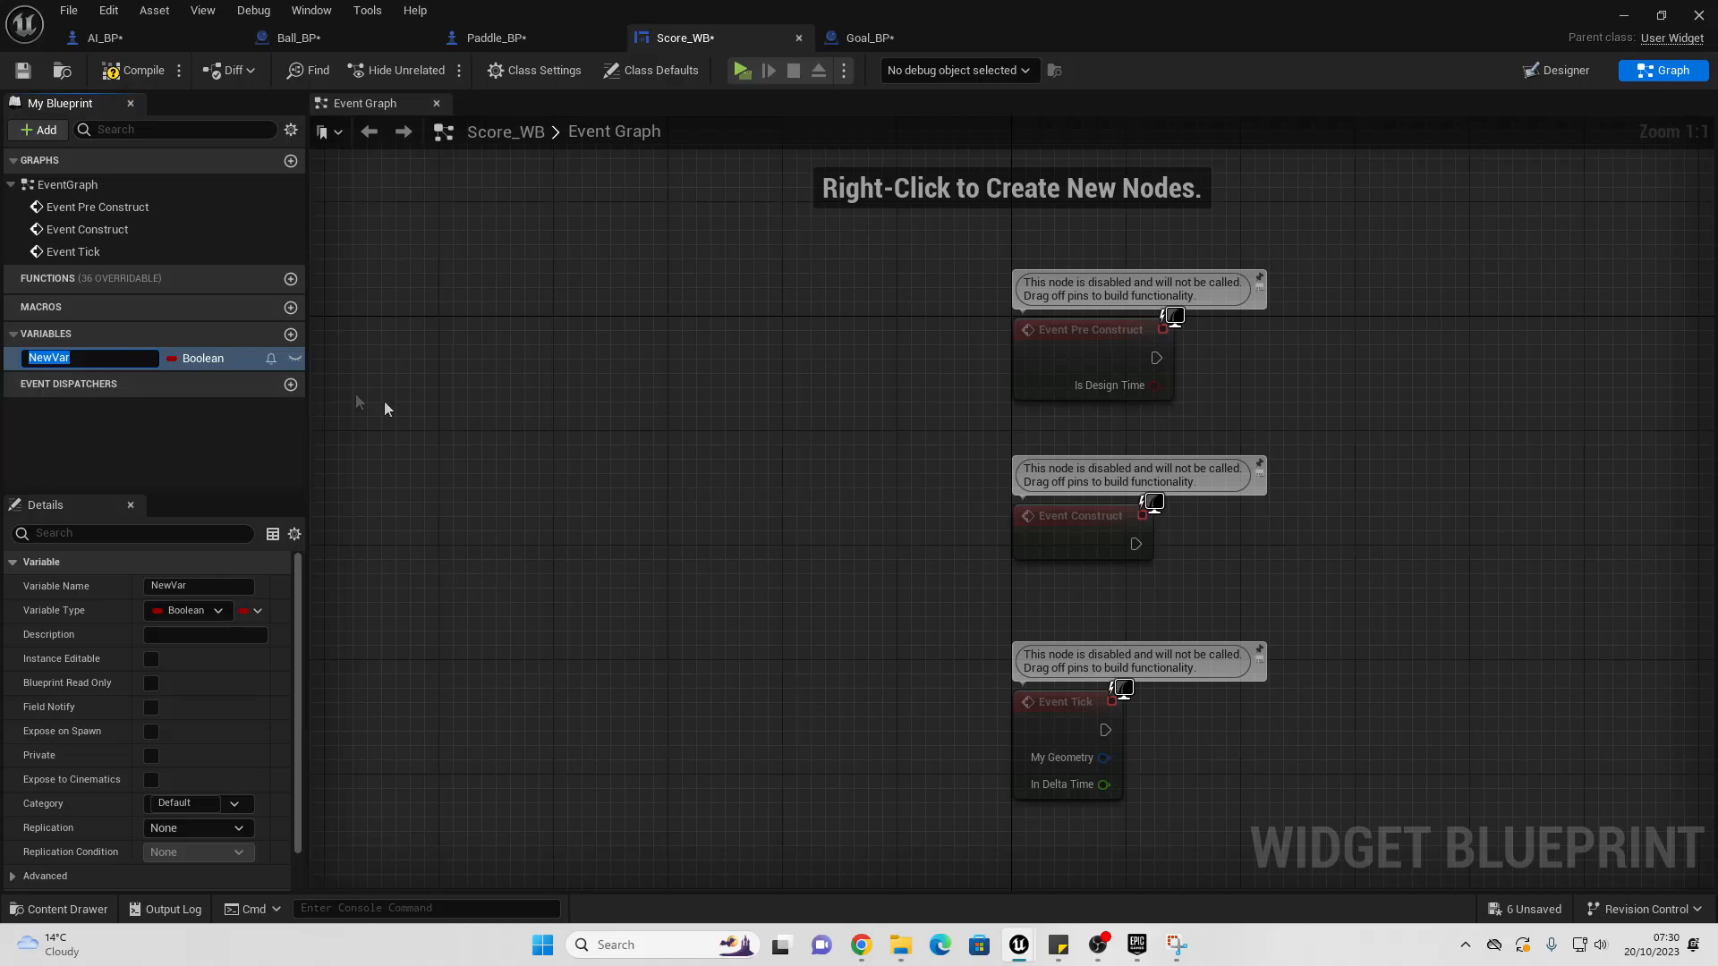
pyautogui.write('pLA')
pyautogui.press('BackSpace')
pyautogui.press('BackSpace')
pyautogui.write('Player1score')
pyautogui.press('Return')
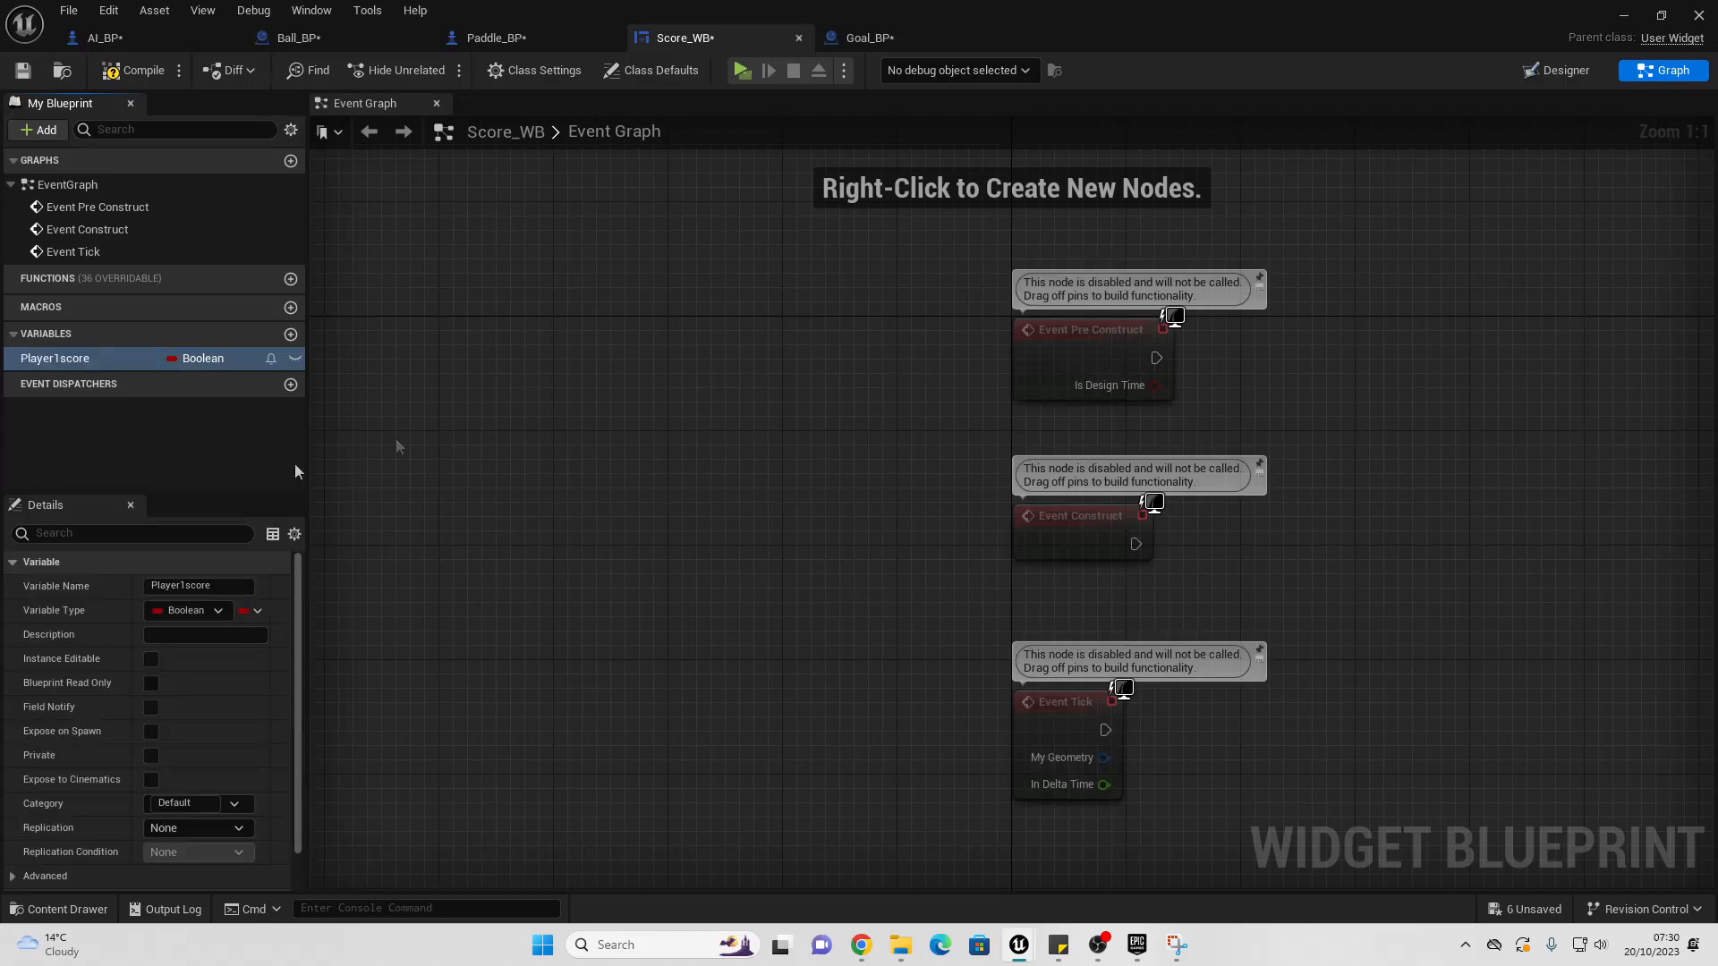
pyautogui.click(185, 612)
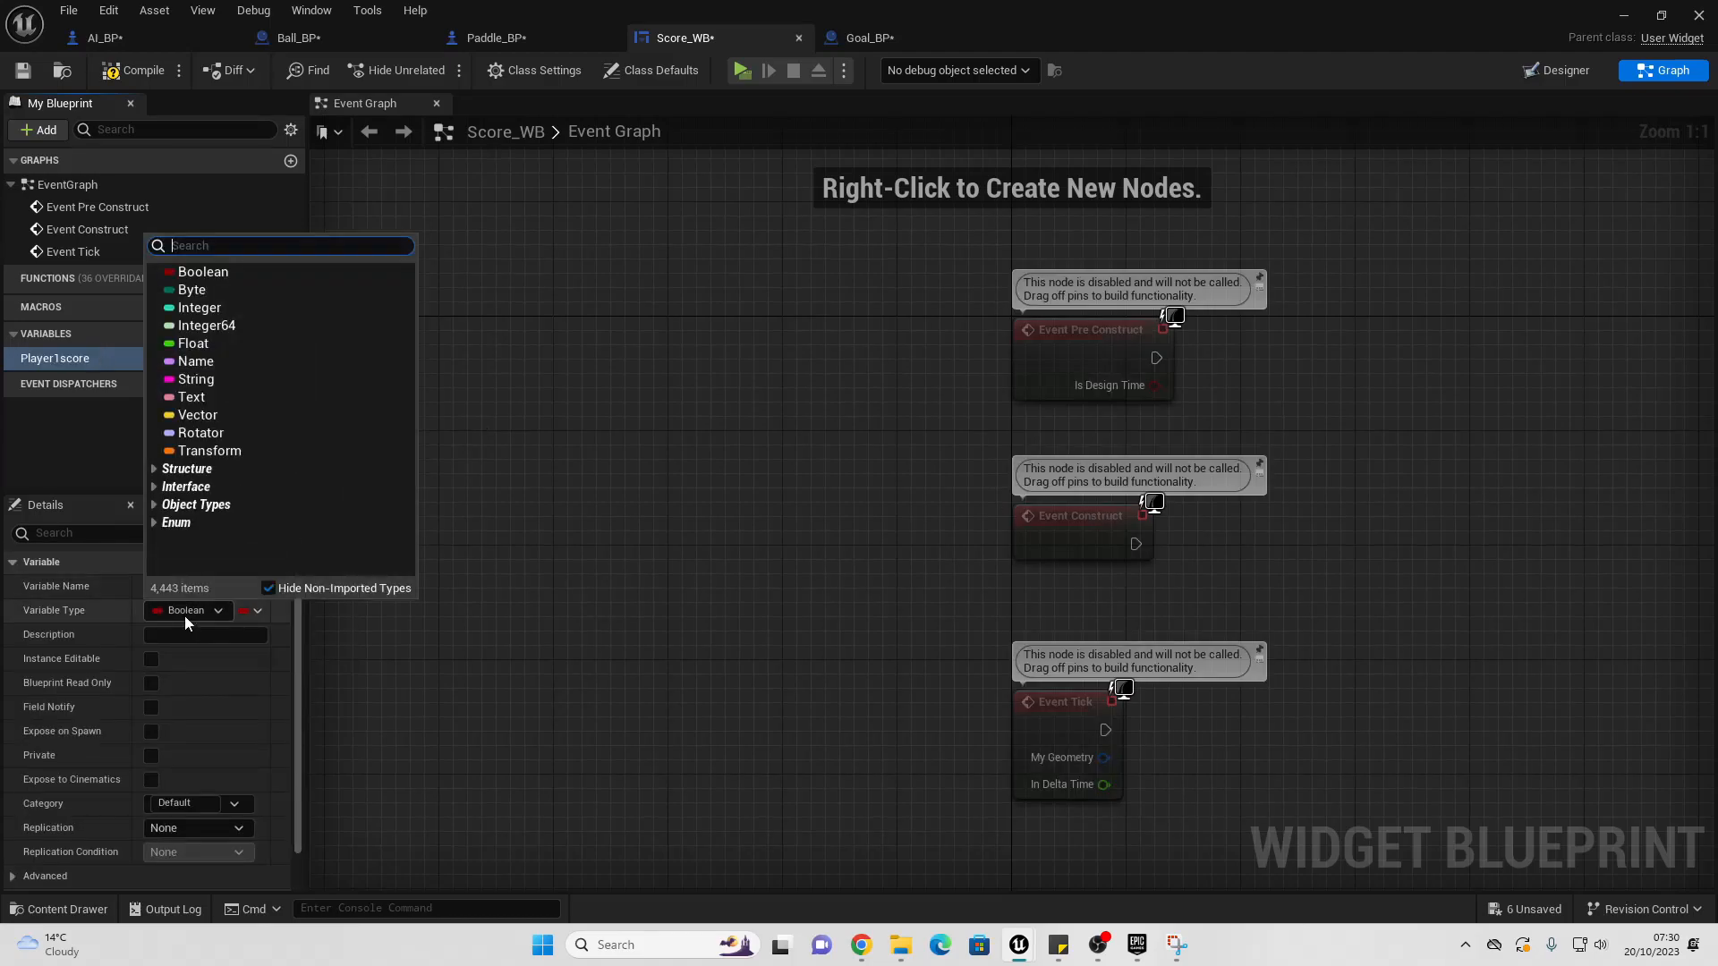
pyautogui.click(198, 308)
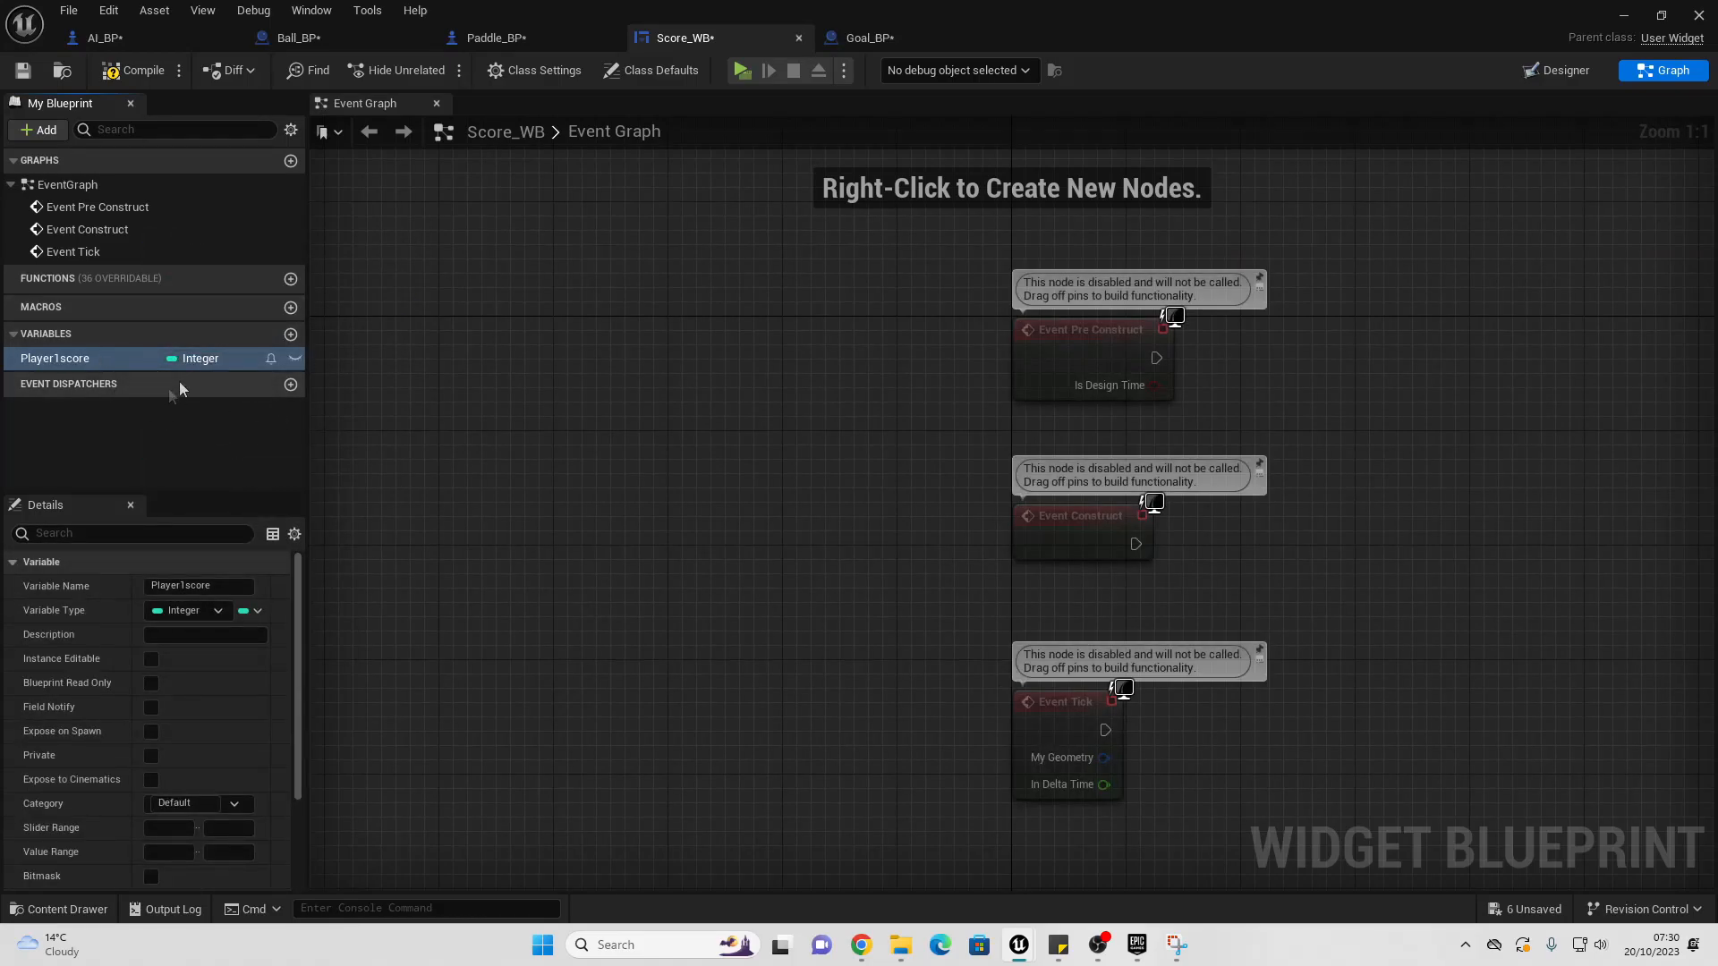
# Step: Add a second Integer variable named Player2score to Score_WB
pyautogui.click(291, 334)
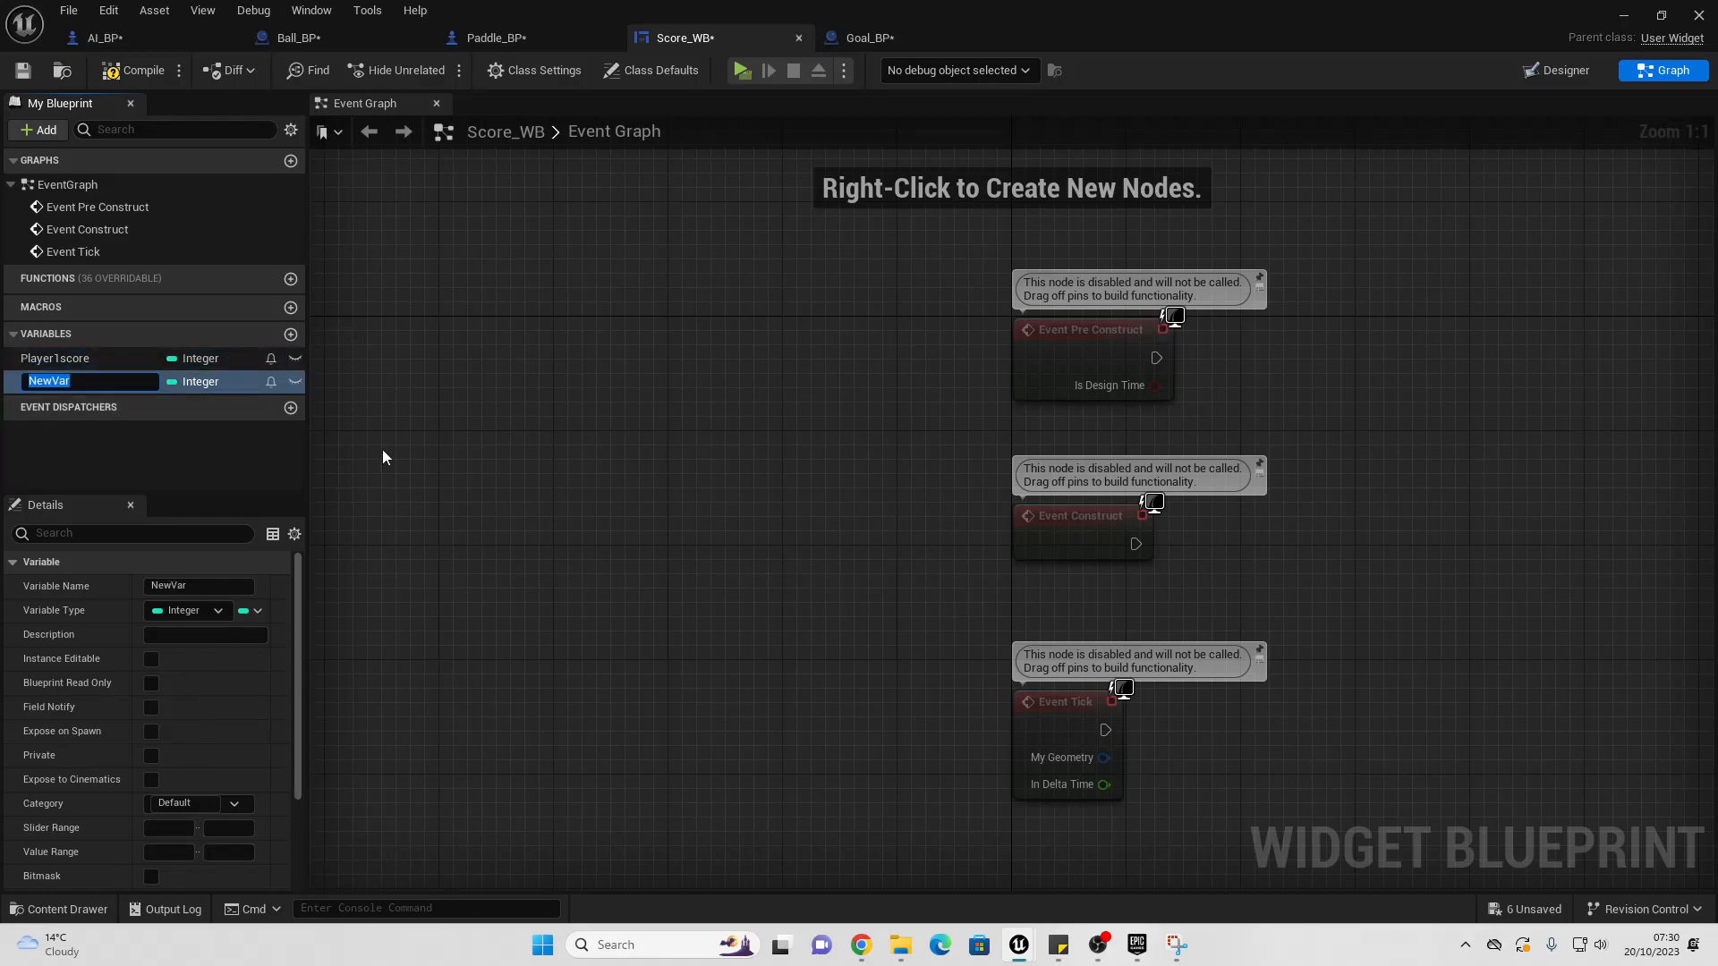
pyautogui.write('Player2score')
pyautogui.press('Return')
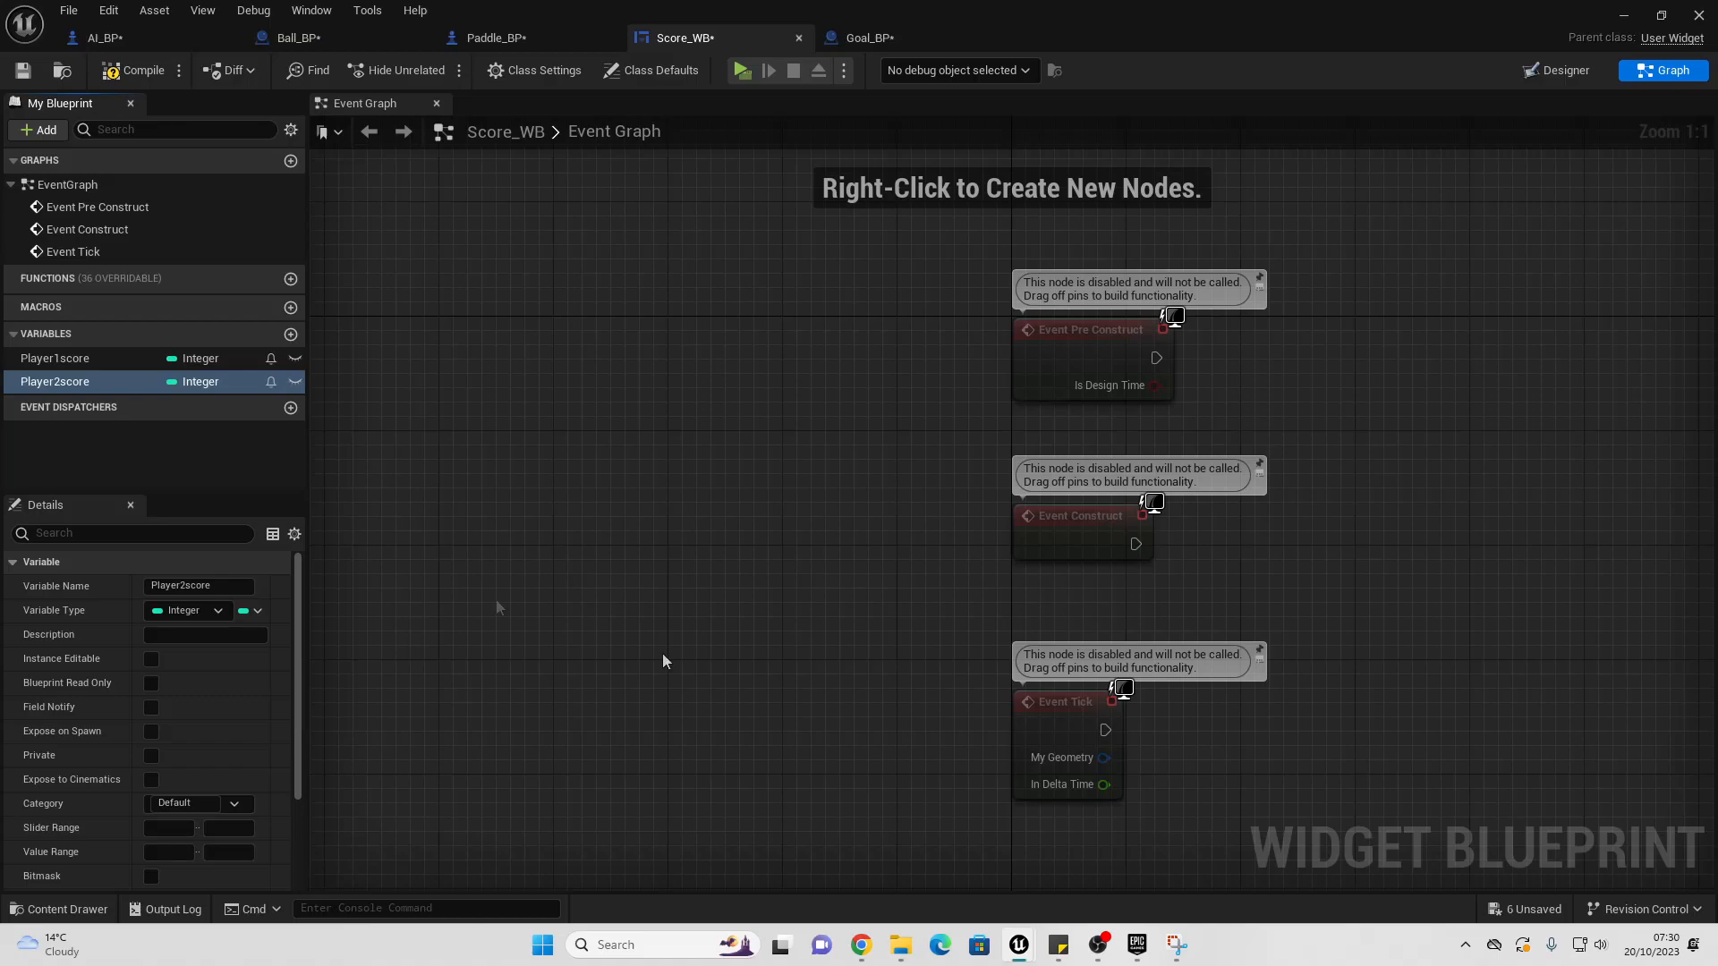
# Step: Add a custom event named "Update player 1 score" below Event Tick in the graph
pyautogui.moveTo(1015, 757); pyautogui.dragTo(856, 367, button='right')
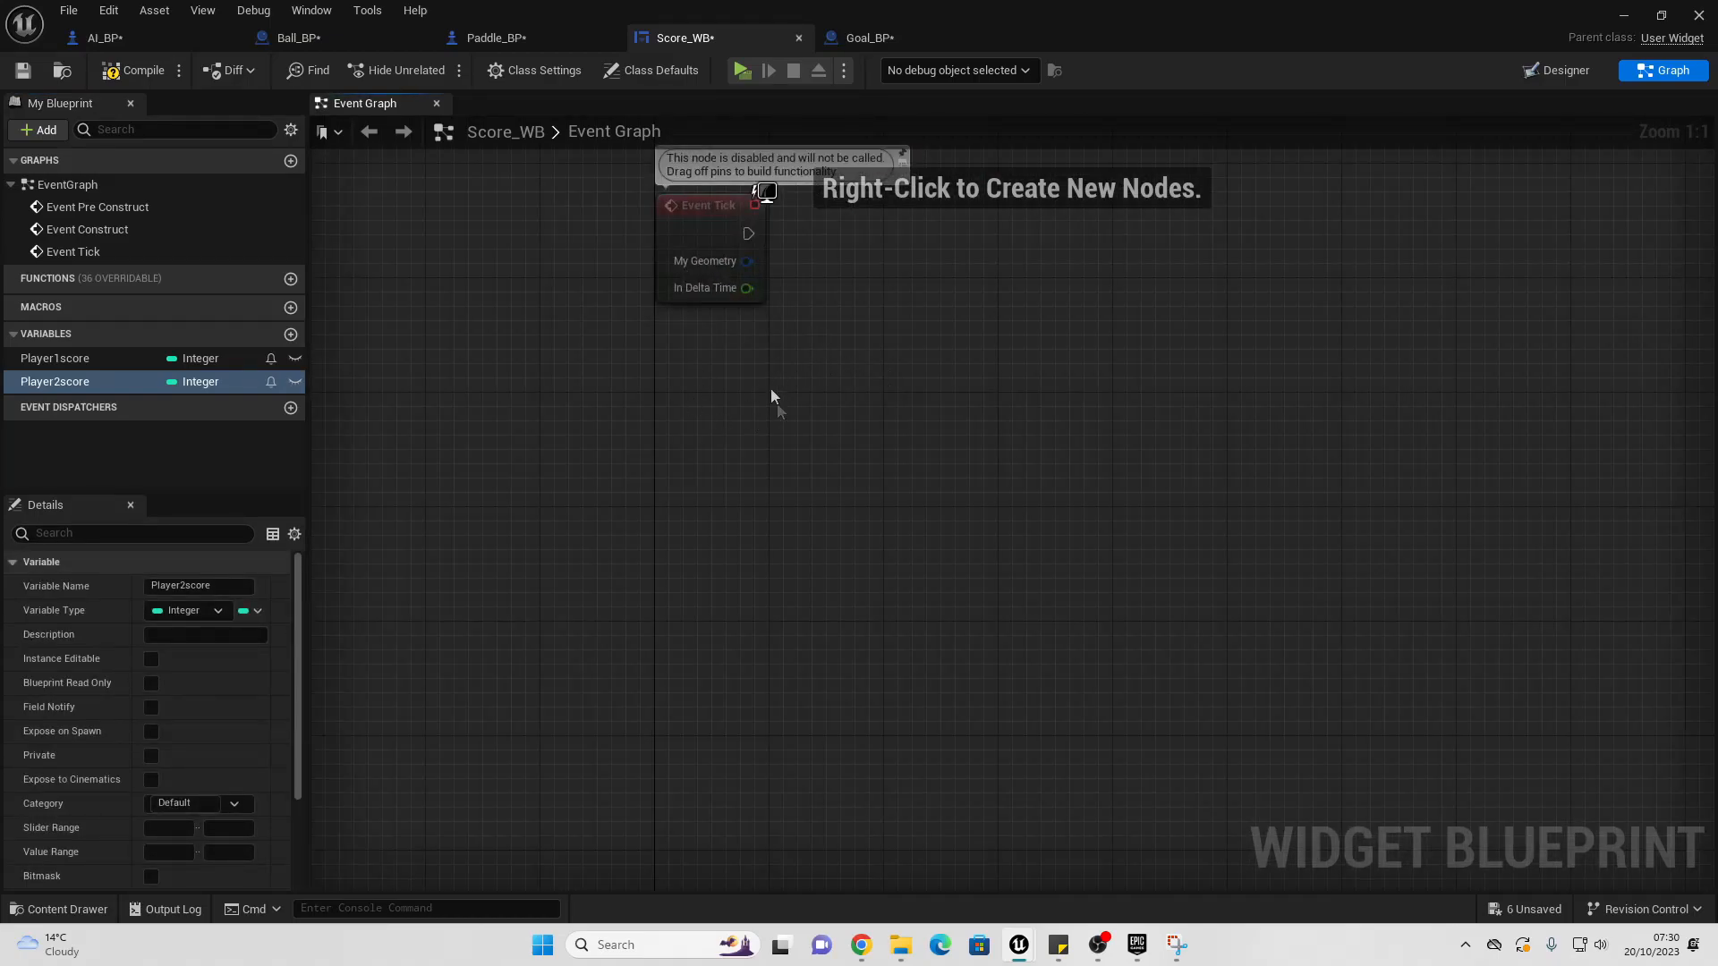
pyautogui.rightClick(703, 437)
pyautogui.write('add c')
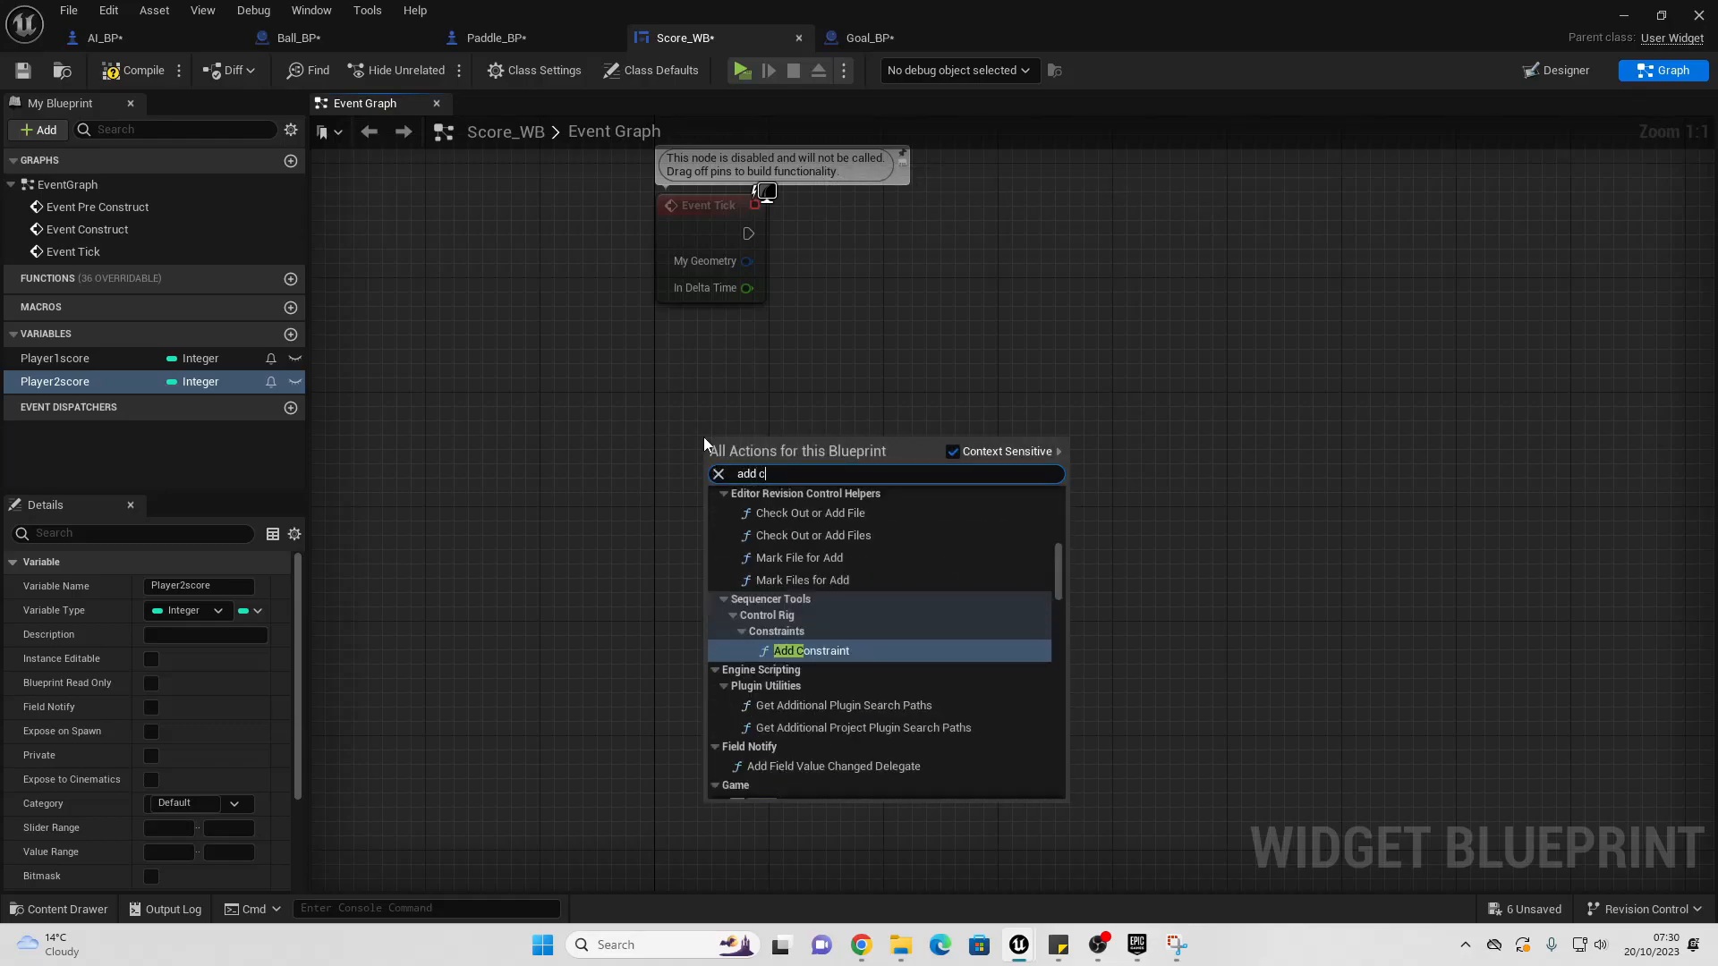
pyautogui.write('us')
pyautogui.press('Return')
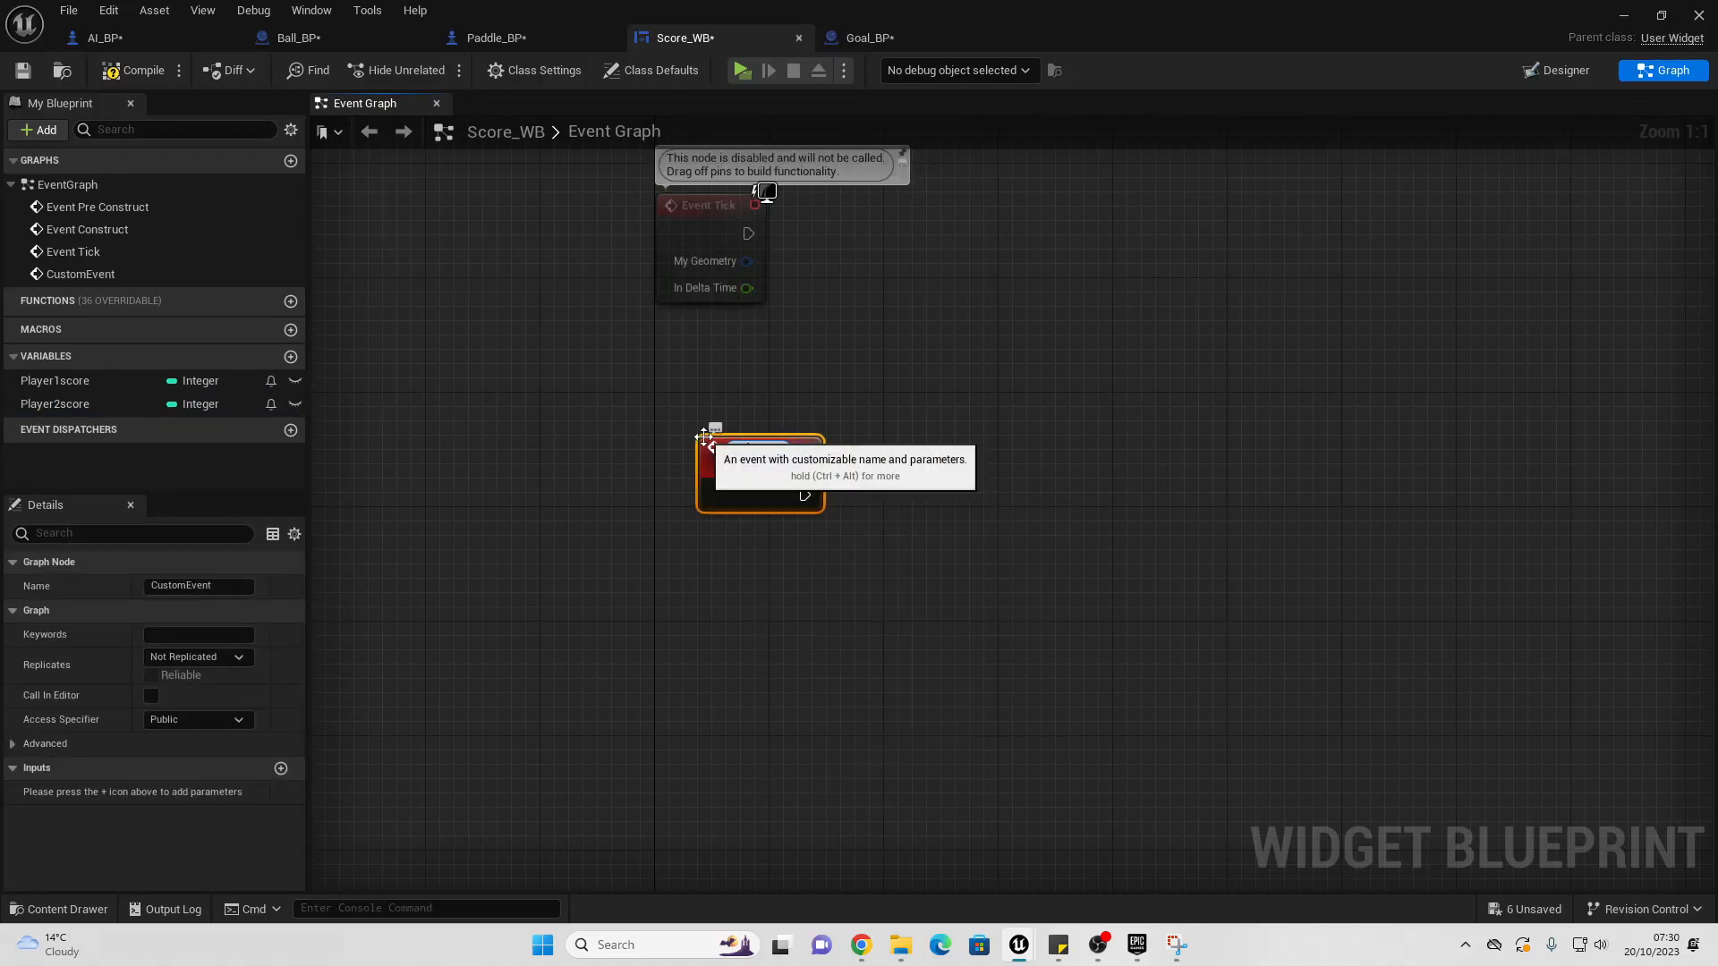
pyautogui.write('score')
pyautogui.press('Return')
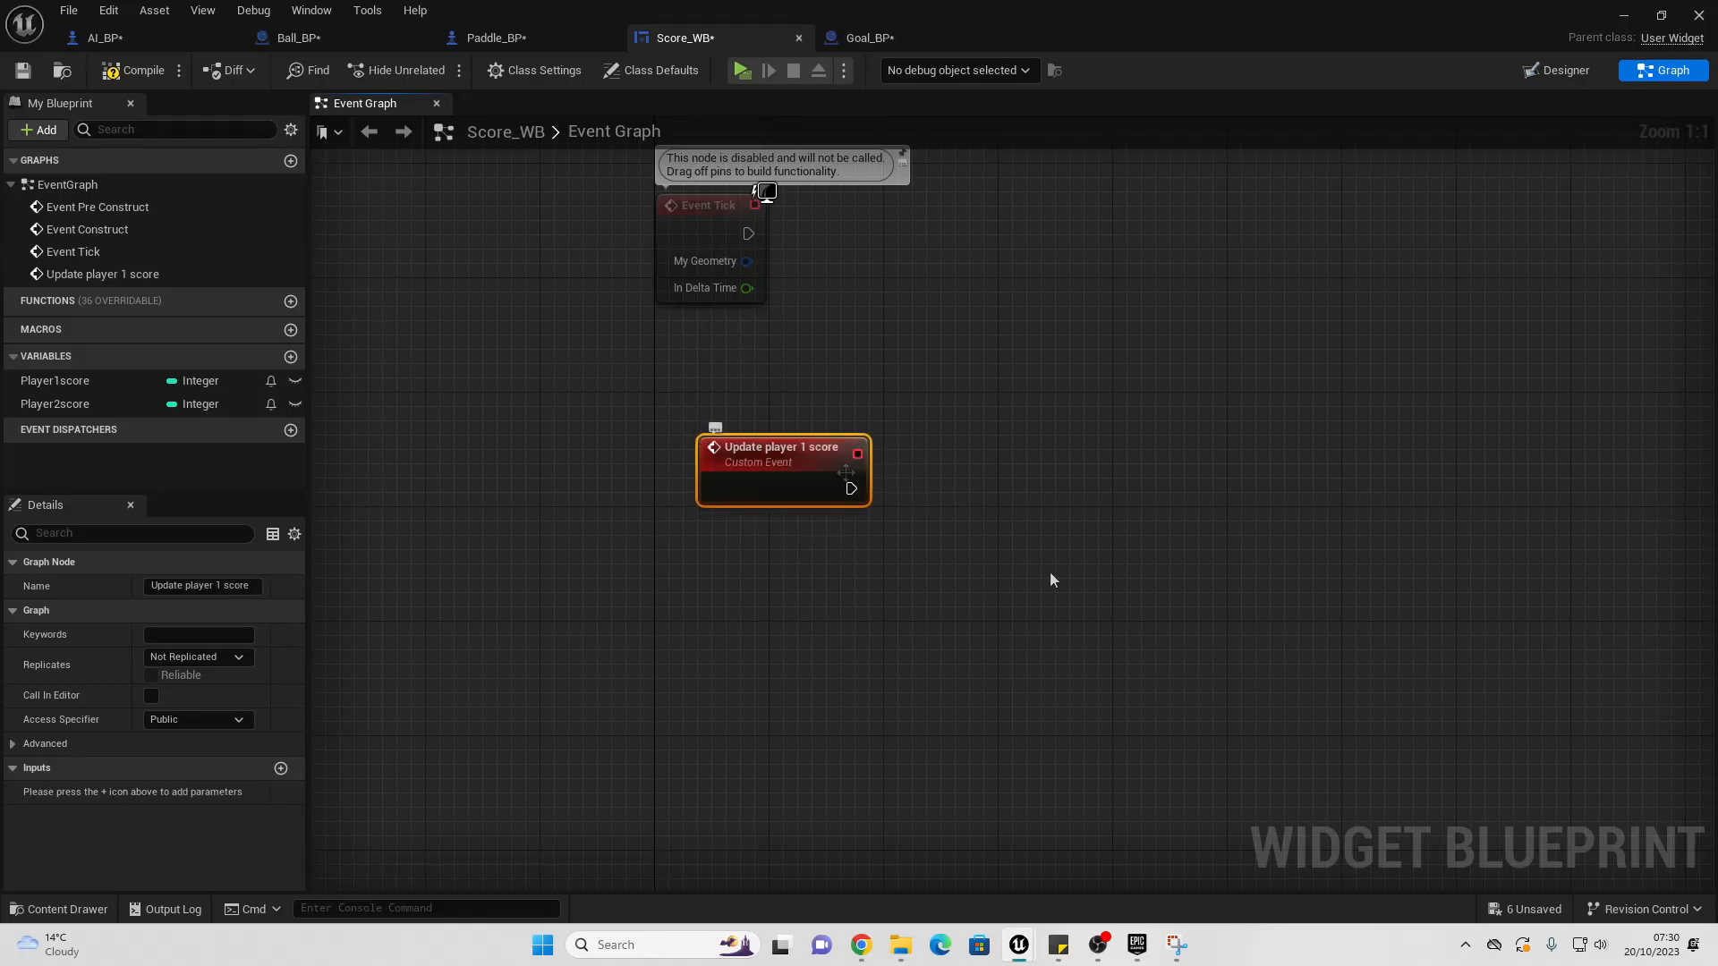
# Step: Add a Player1score getter feeding an Increment Int node, and run that node from the Update player 1 score event
pyautogui.moveTo(1050, 575); pyautogui.dragTo(828, 450, button='right')
pyautogui.moveTo(54, 381); pyautogui.dragTo(886, 409)
pyautogui.click(602, 472)
pyautogui.write('inc')
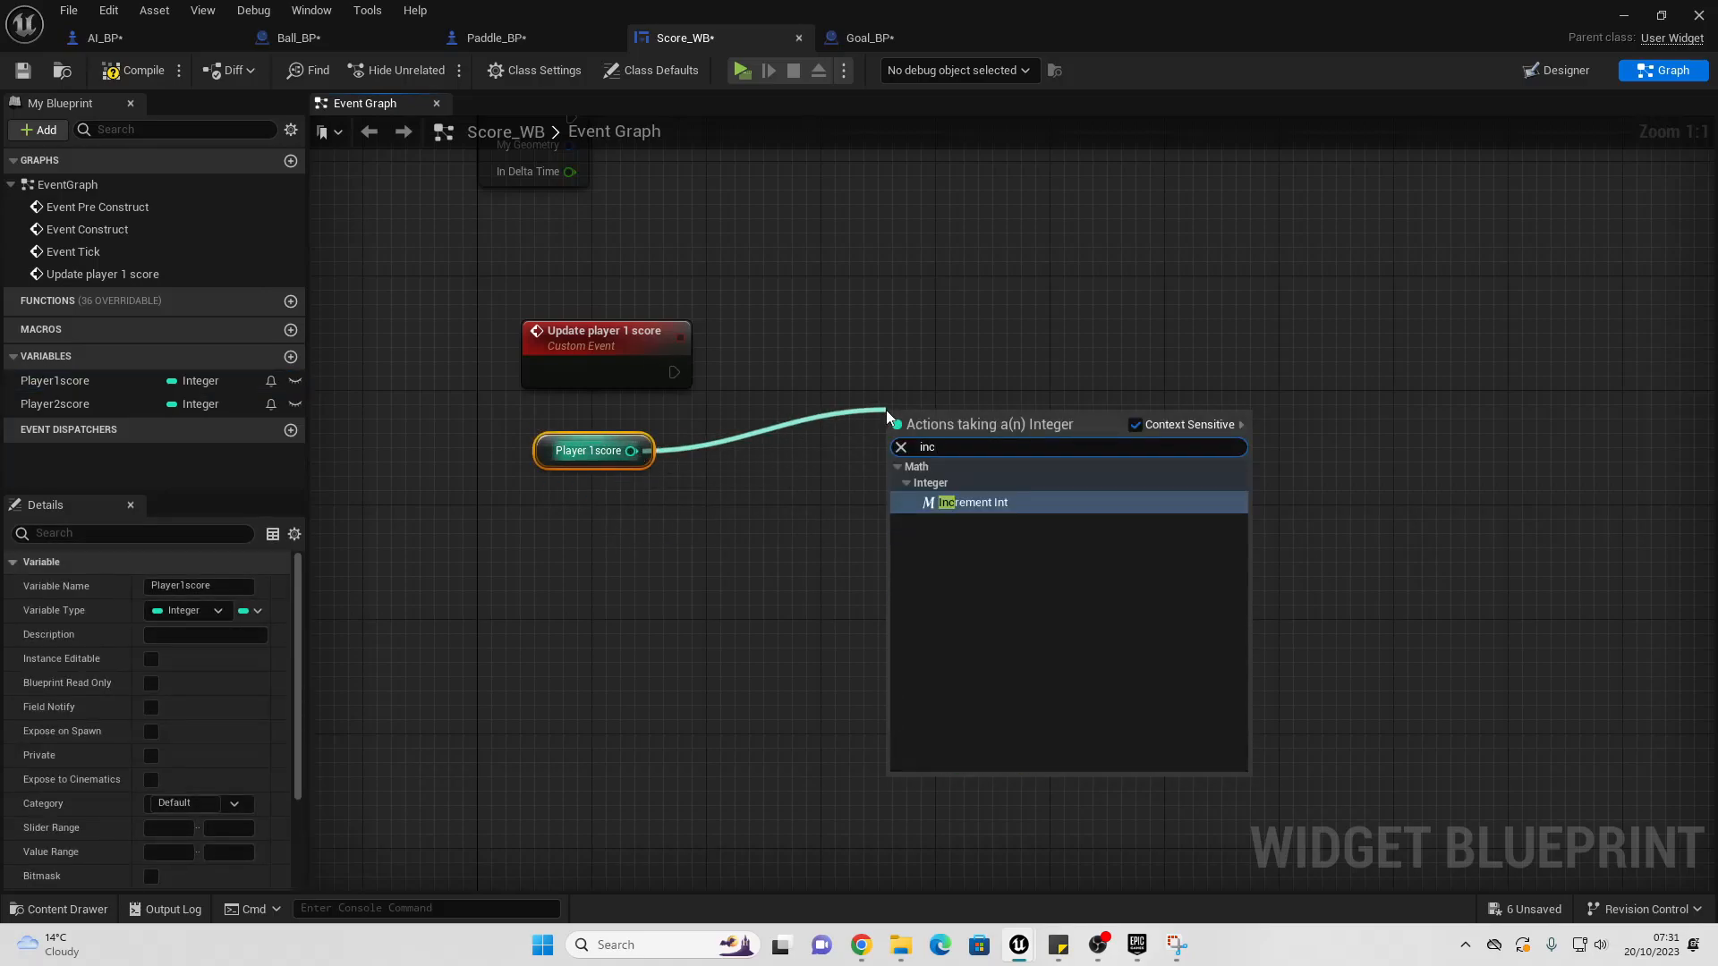
pyautogui.press('Return')
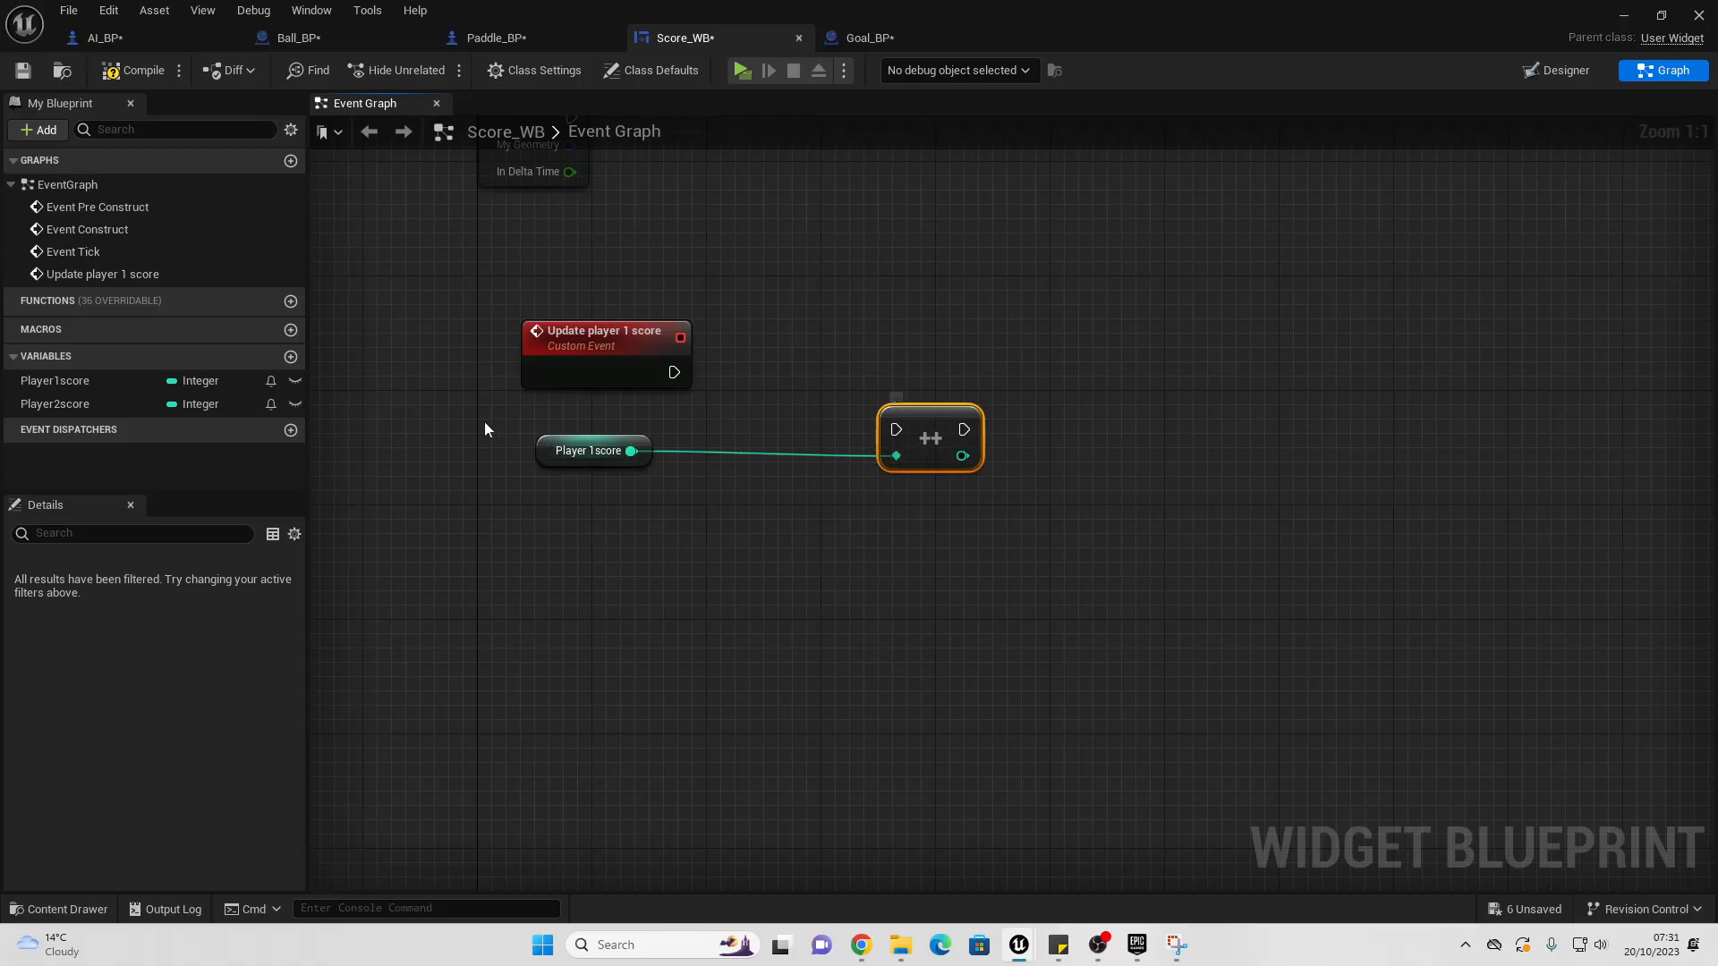
pyautogui.moveTo(676, 373); pyautogui.dragTo(898, 430)
pyautogui.moveTo(936, 414); pyautogui.dragTo(931, 356)
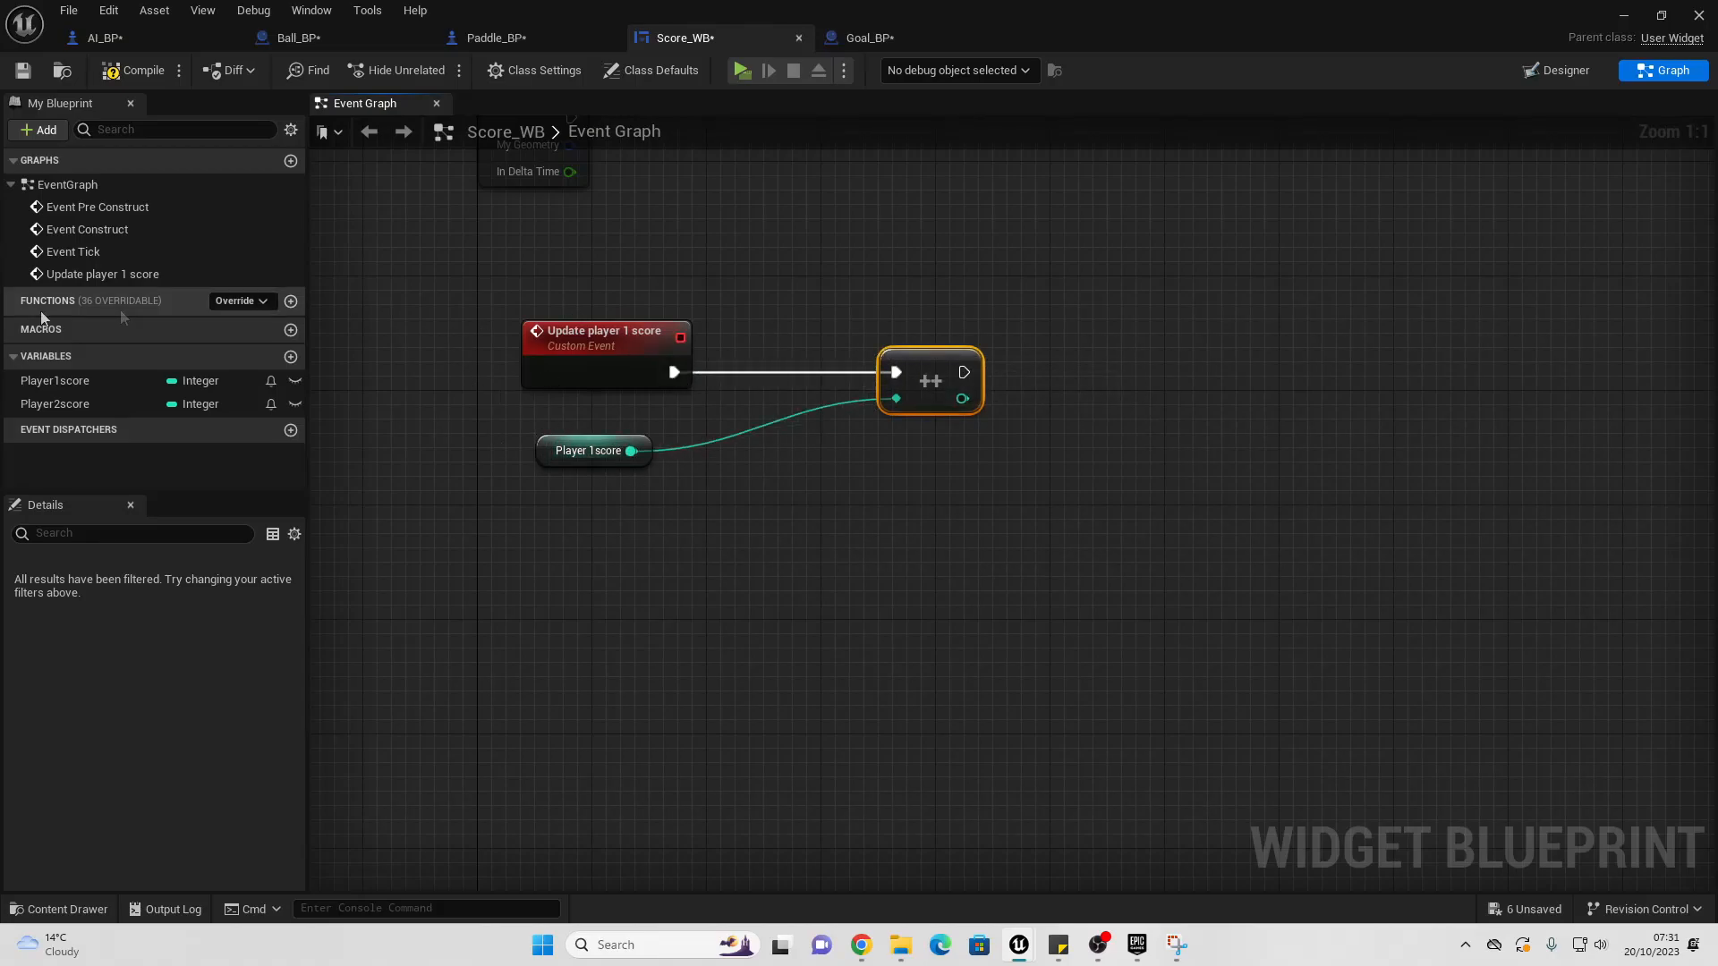
# Step: Add another custom event named "Update player 2 score" below the player 1 nodes
pyautogui.rightClick(560, 556)
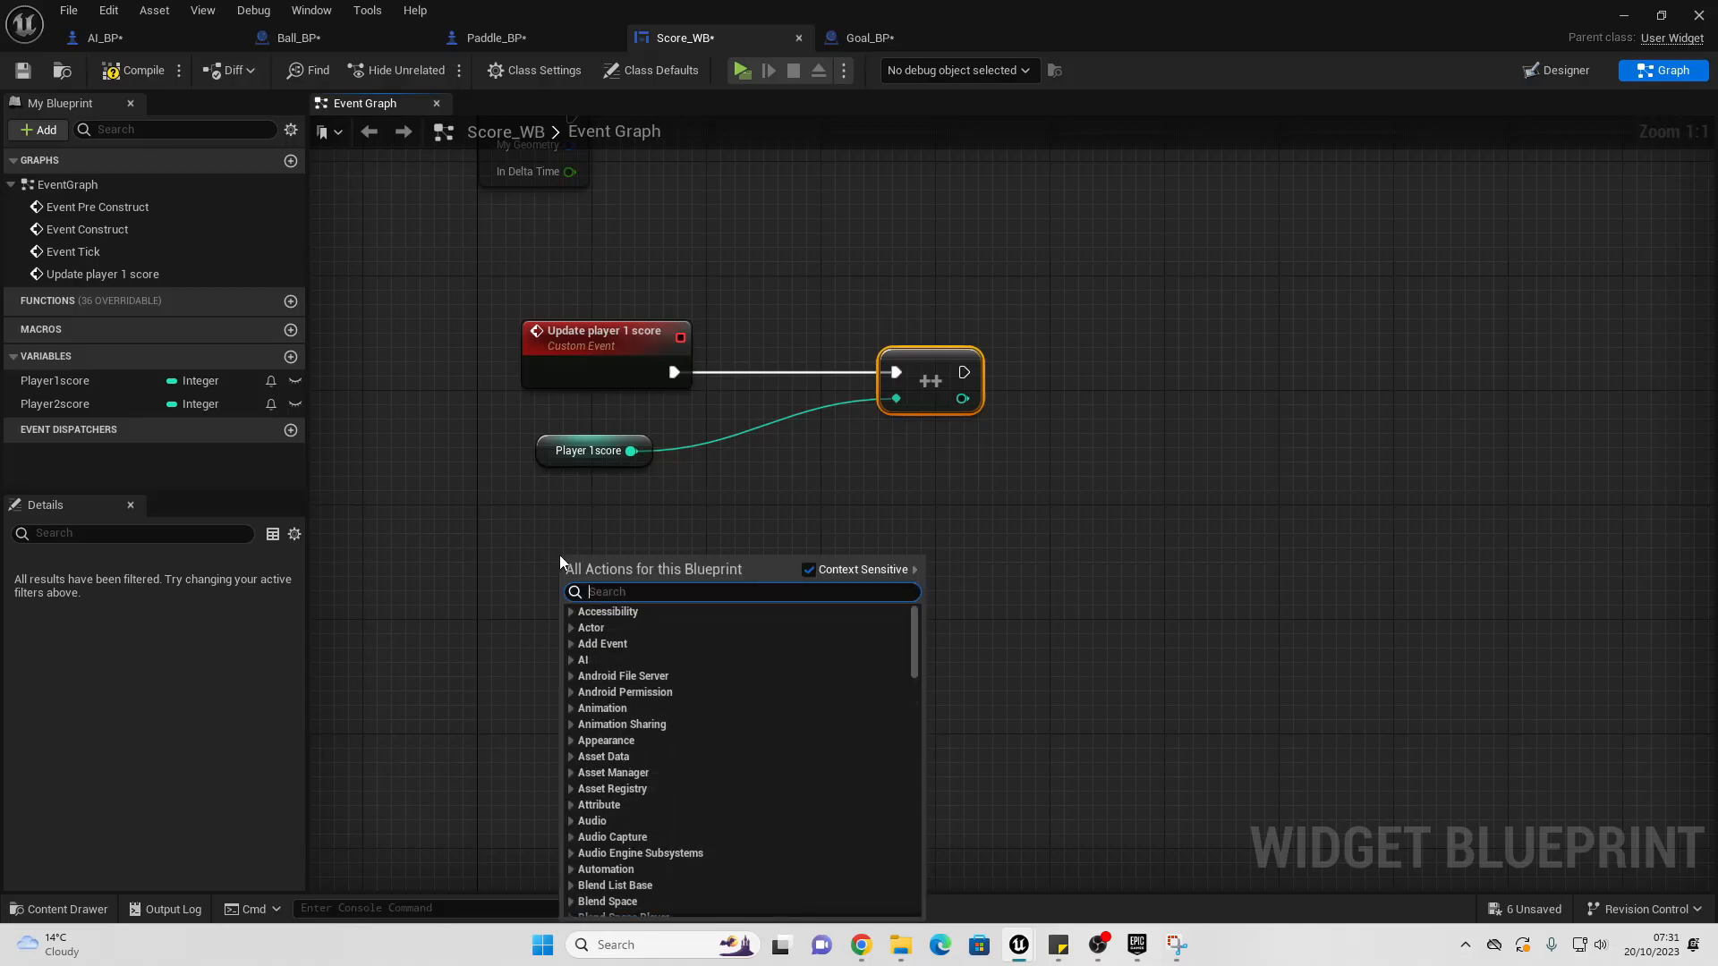
pyautogui.write('add custom')
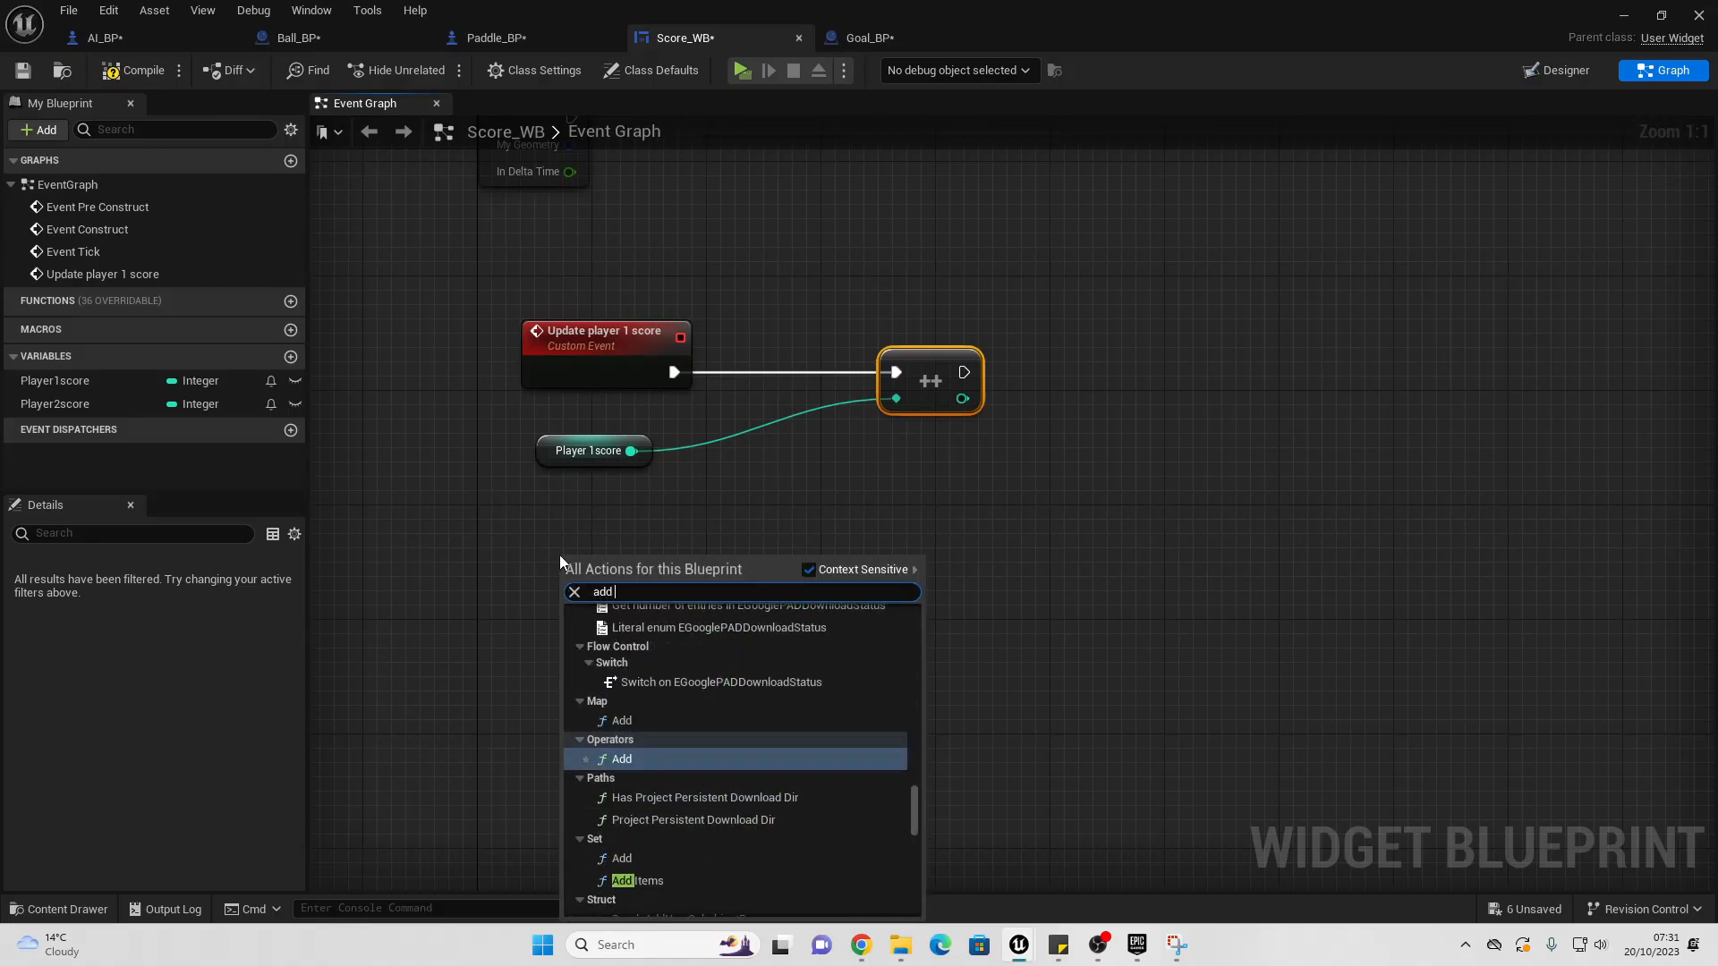
pyautogui.press('Return')
pyautogui.write('U')
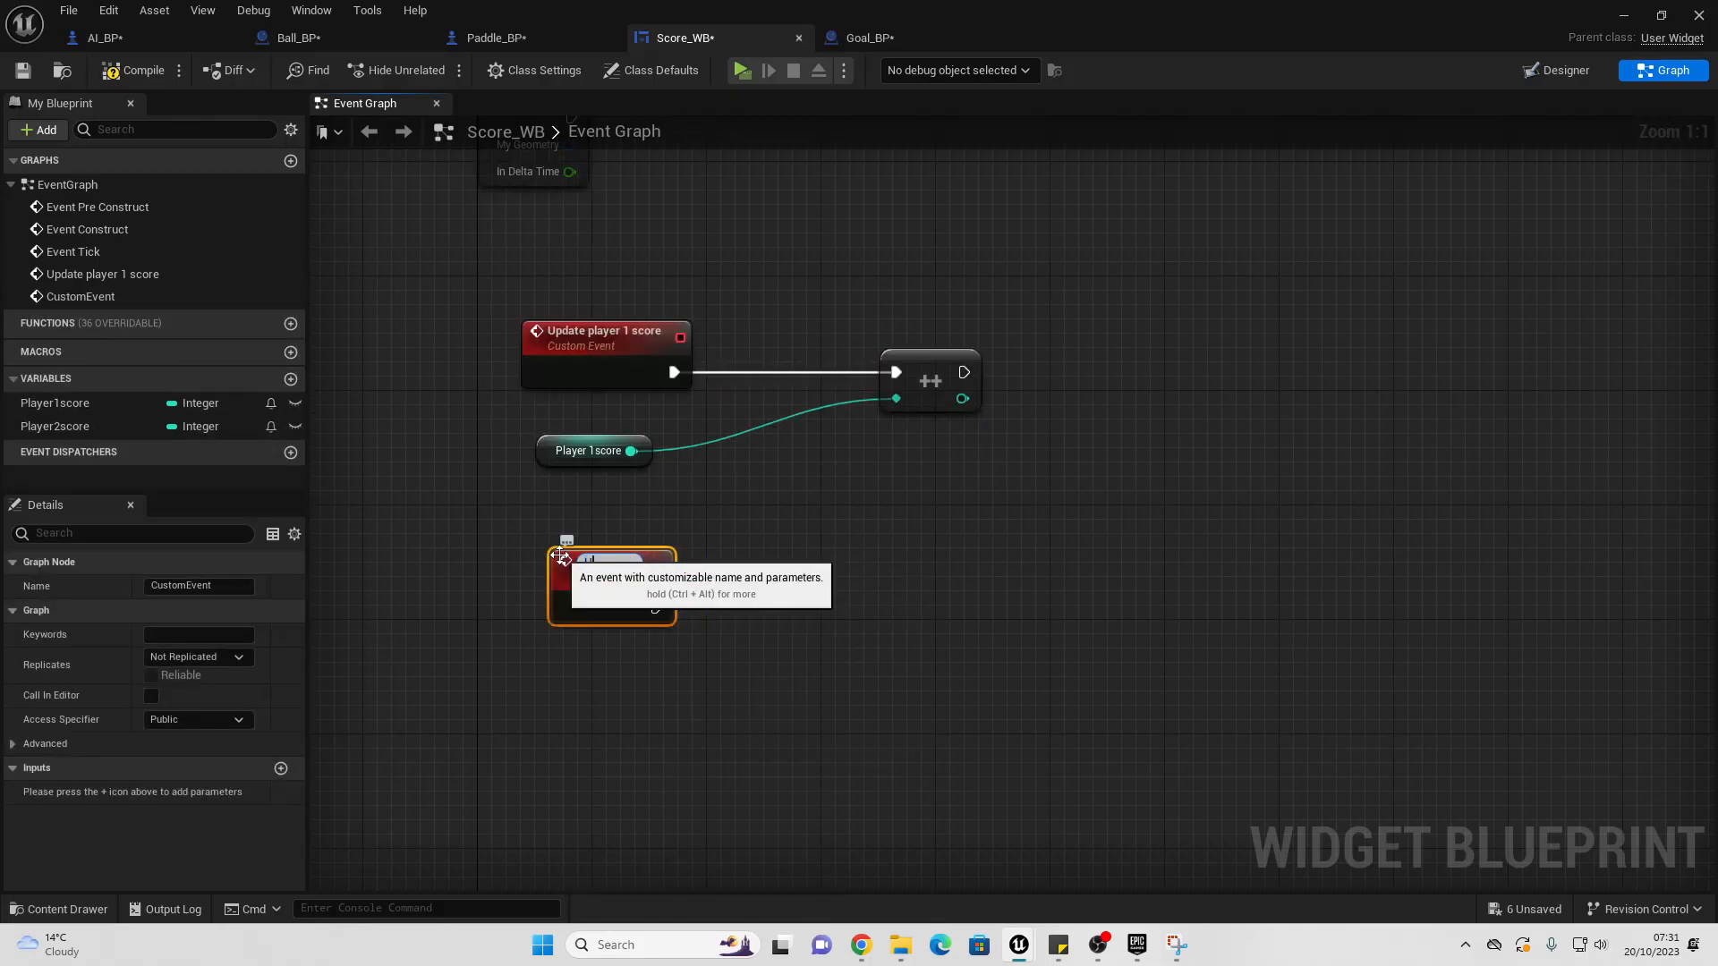
pyautogui.write('pdate player 2 scor')
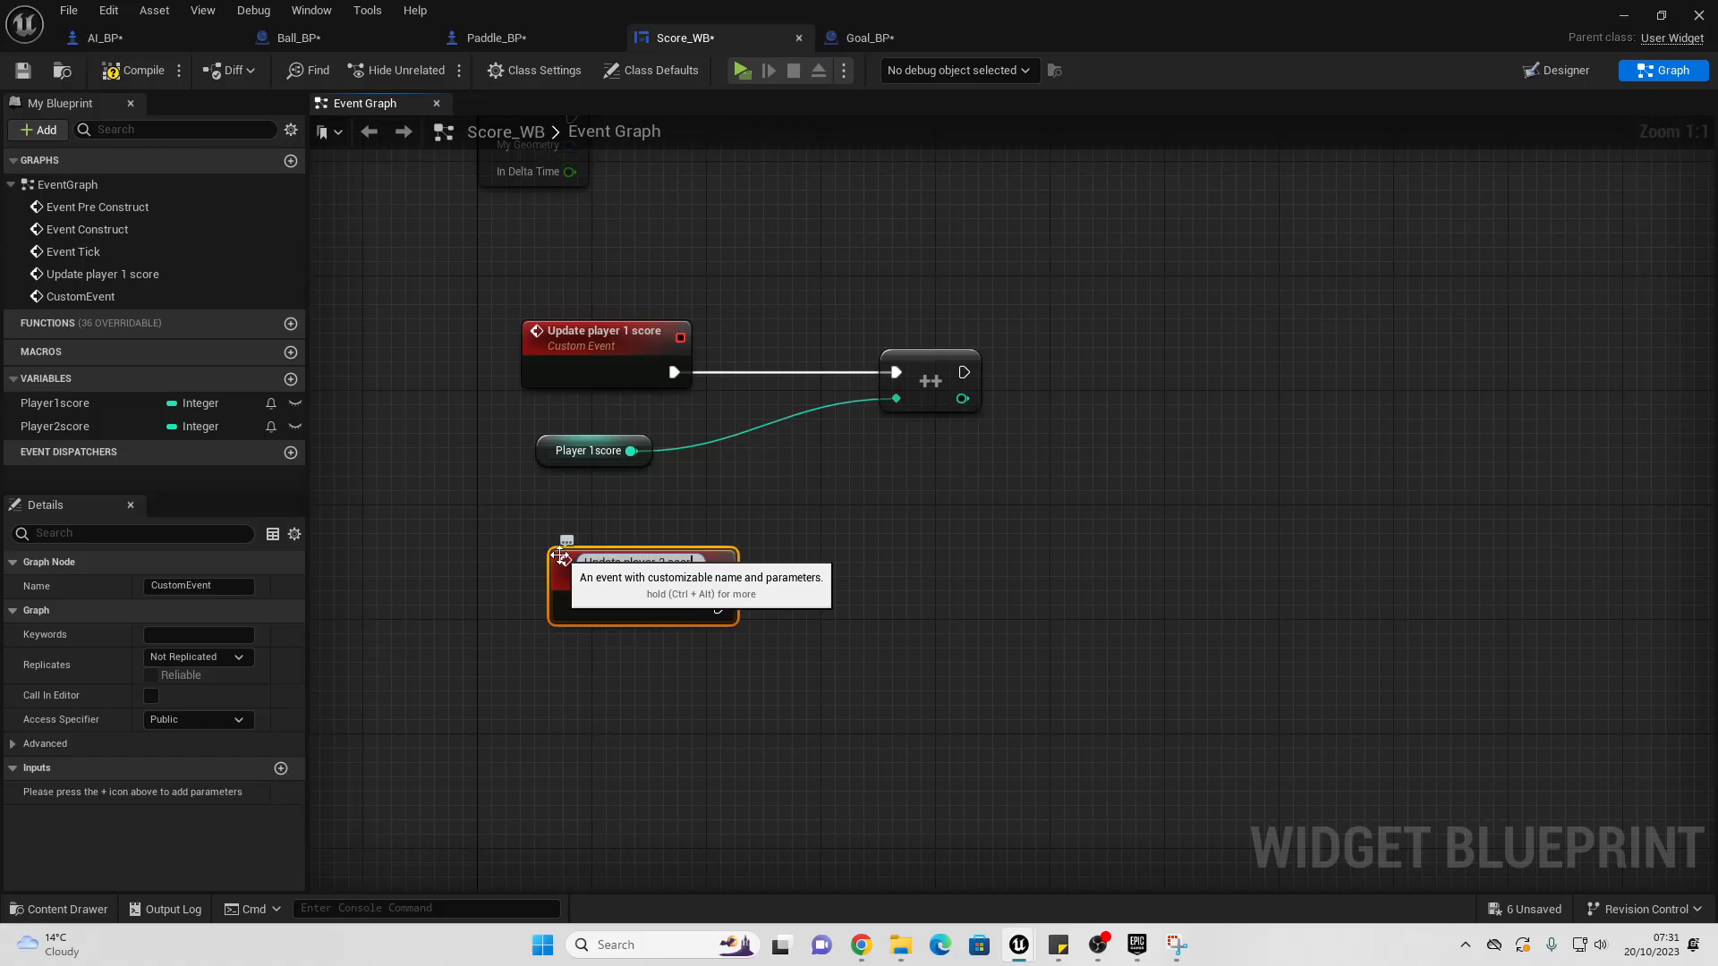
pyautogui.write('e')
pyautogui.press('Return')
# Step: Feed a Player2score getter into an Increment Int node run by Update player 2 score, and return to the widget's designer view
pyautogui.moveTo(65, 426); pyautogui.dragTo(928, 642)
pyautogui.click(656, 733)
pyautogui.write('++')
pyautogui.press('Return')
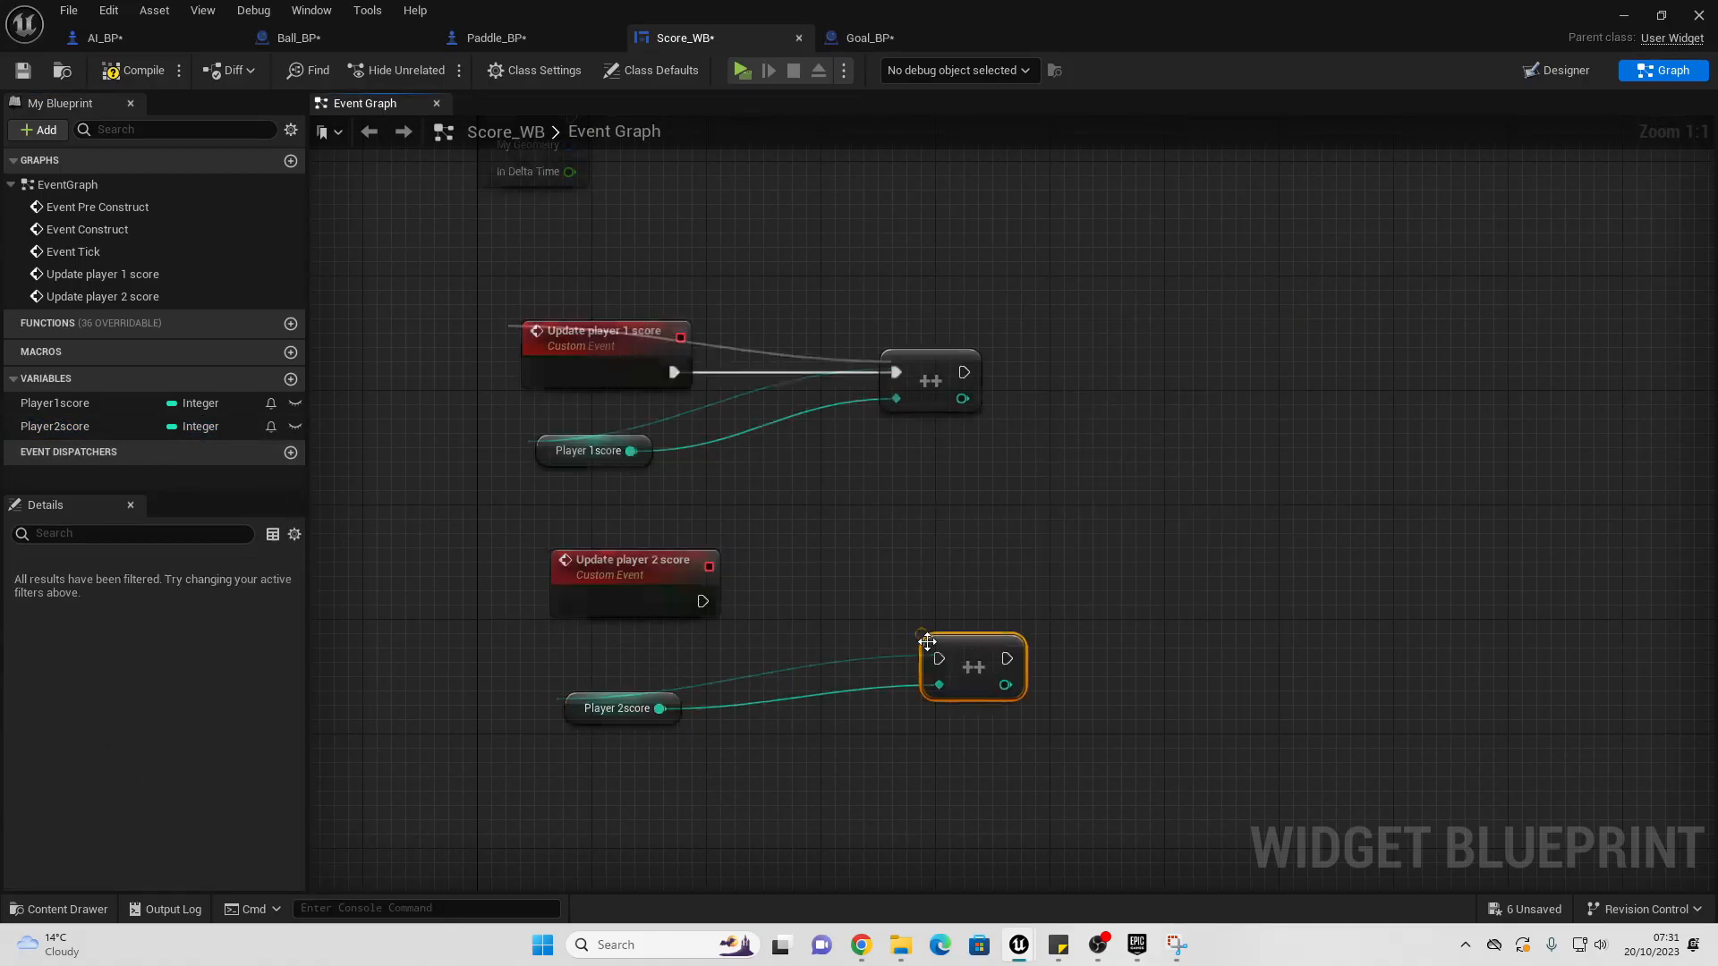
pyautogui.moveTo(702, 602); pyautogui.dragTo(923, 600)
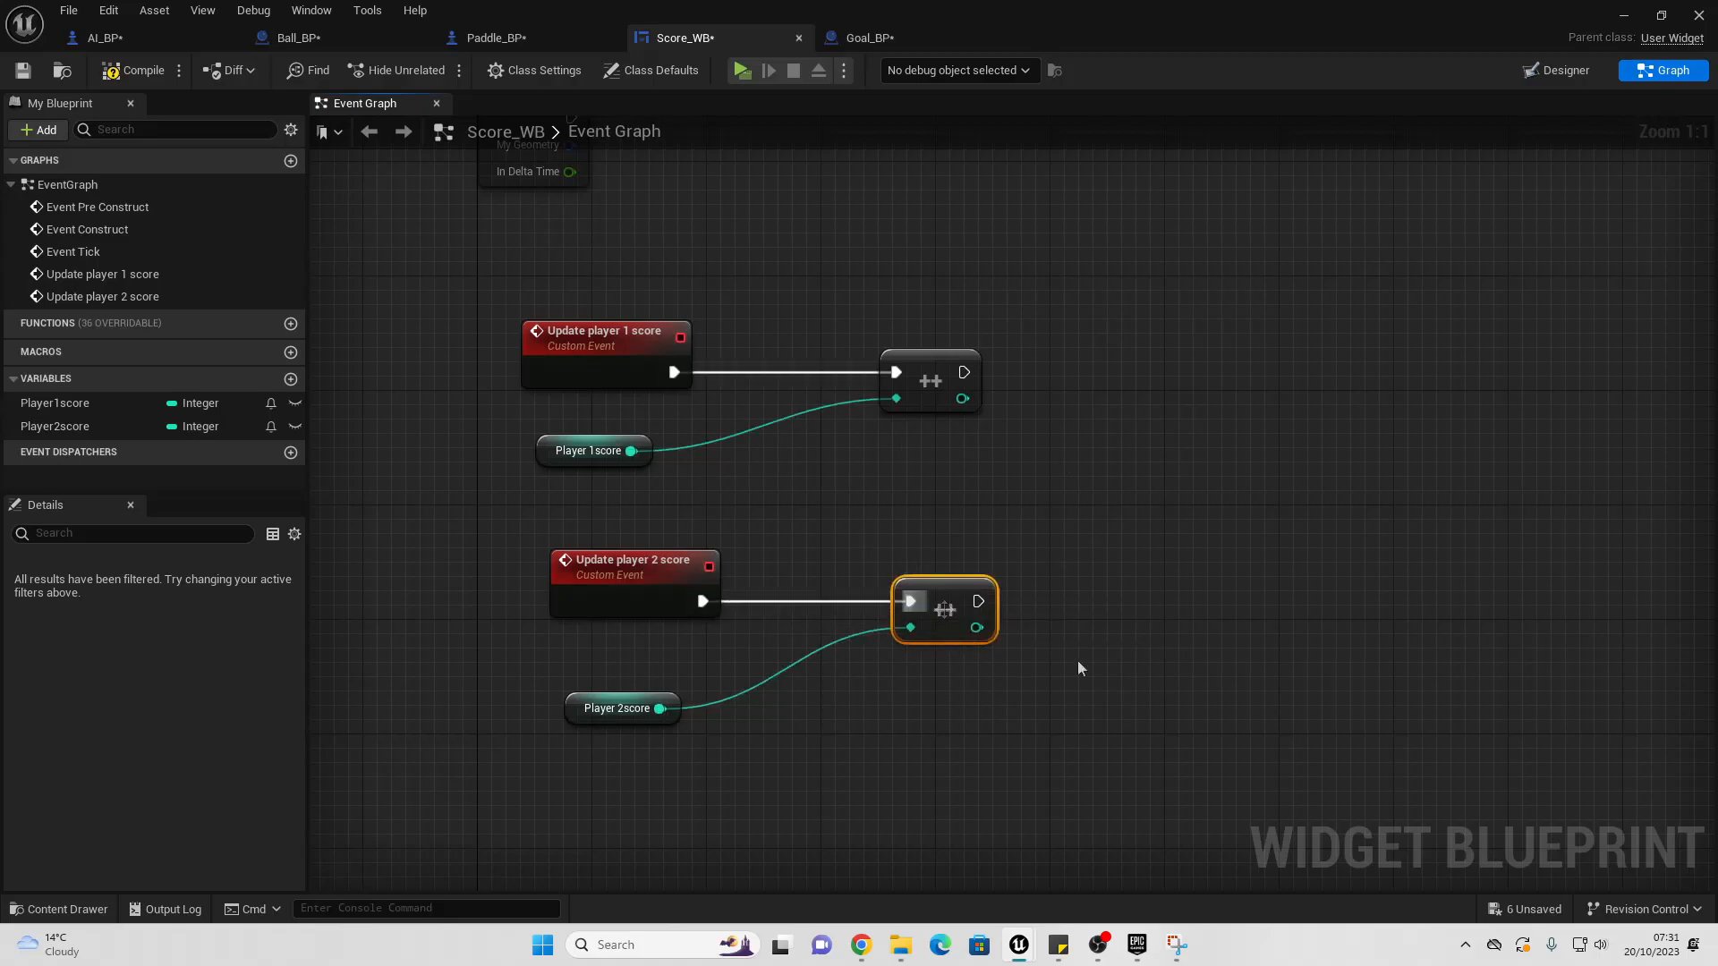
pyautogui.click(1559, 70)
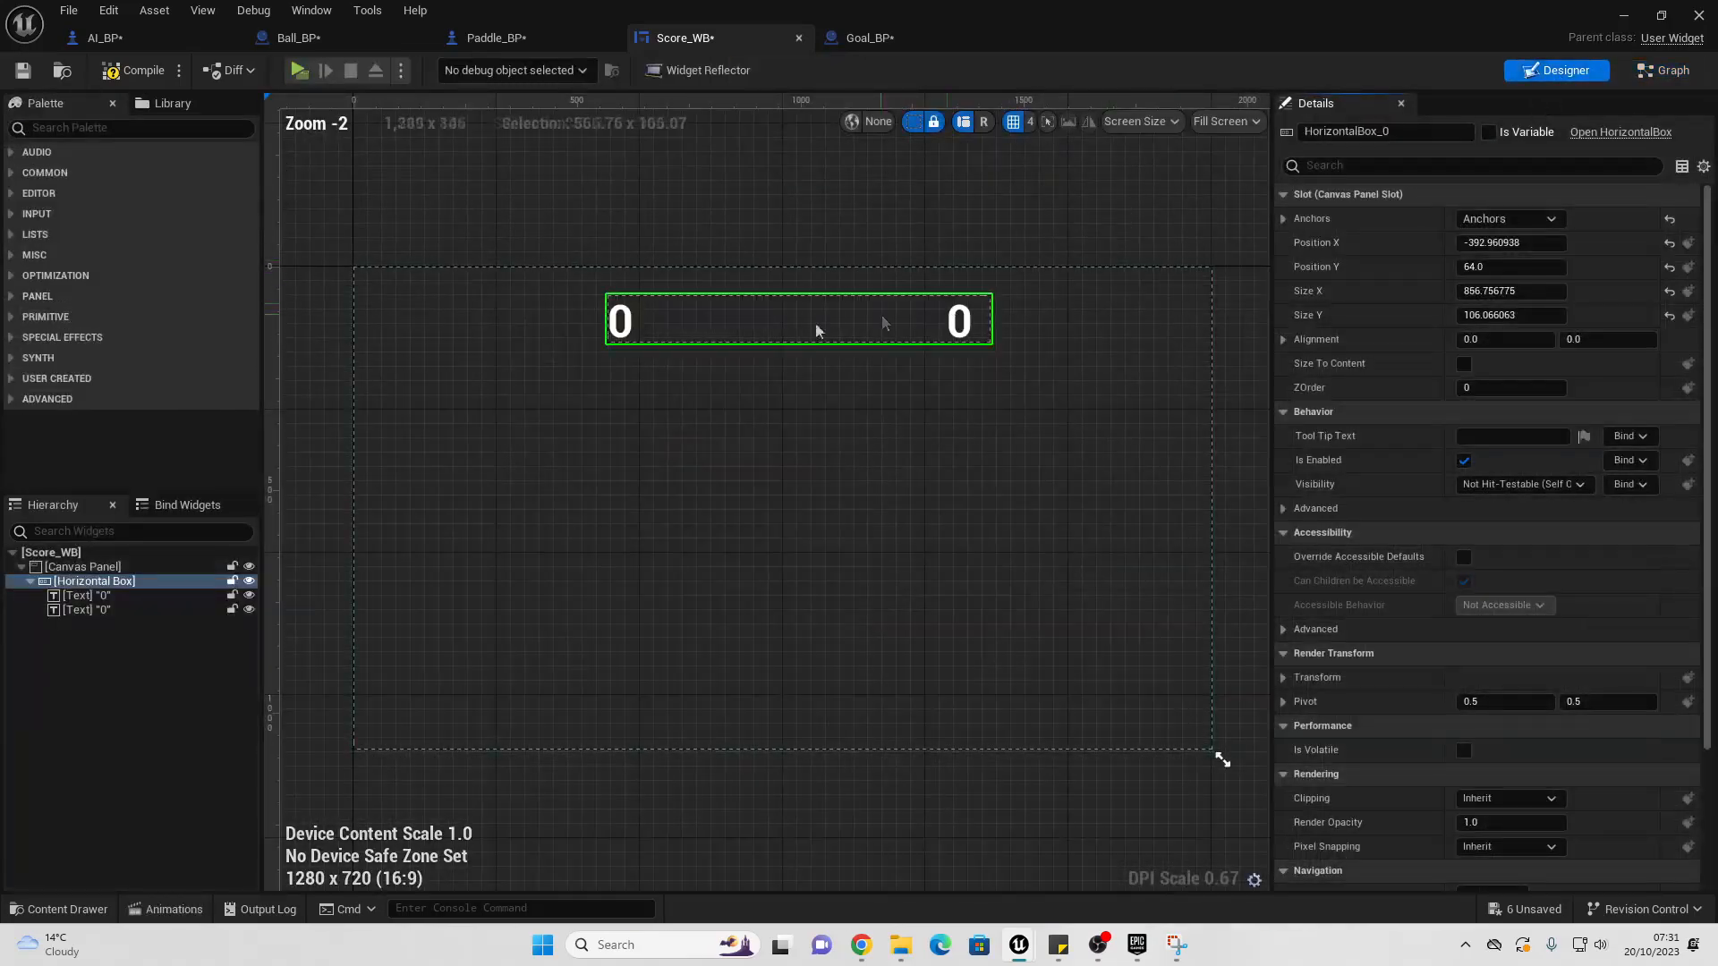
# Step: Bind the horizontal box's first text to Player2score and its second text to Player1score, and compile the widget
pyautogui.click(624, 328)
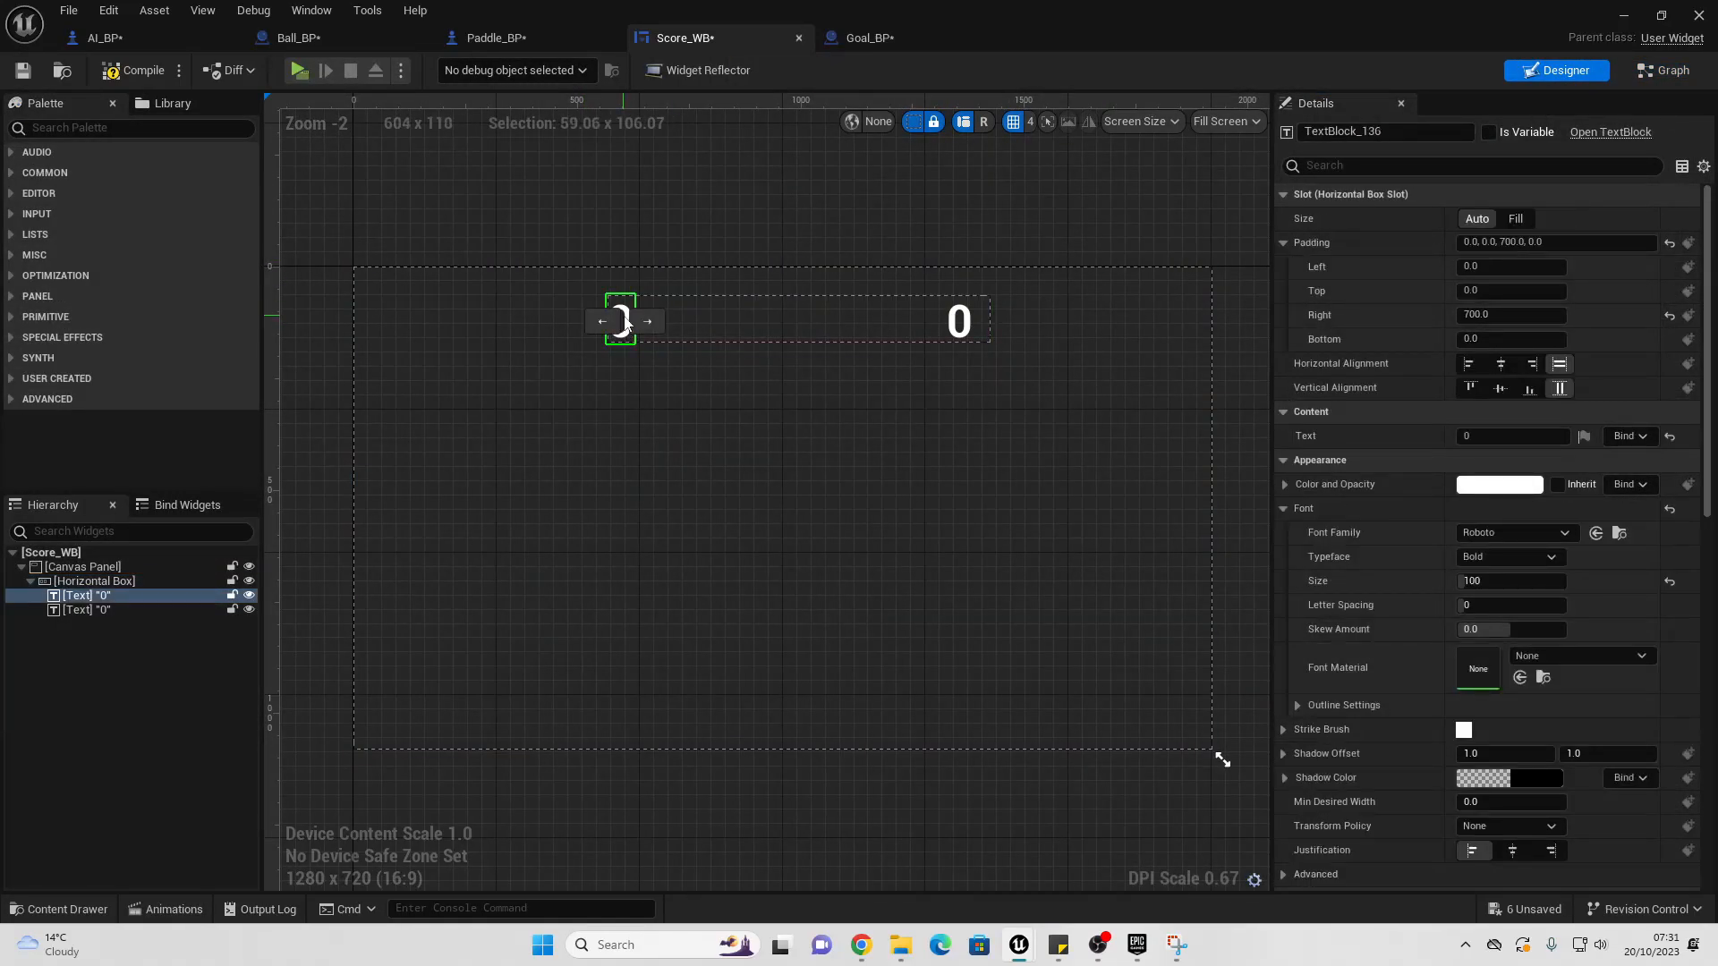
pyautogui.click(1635, 437)
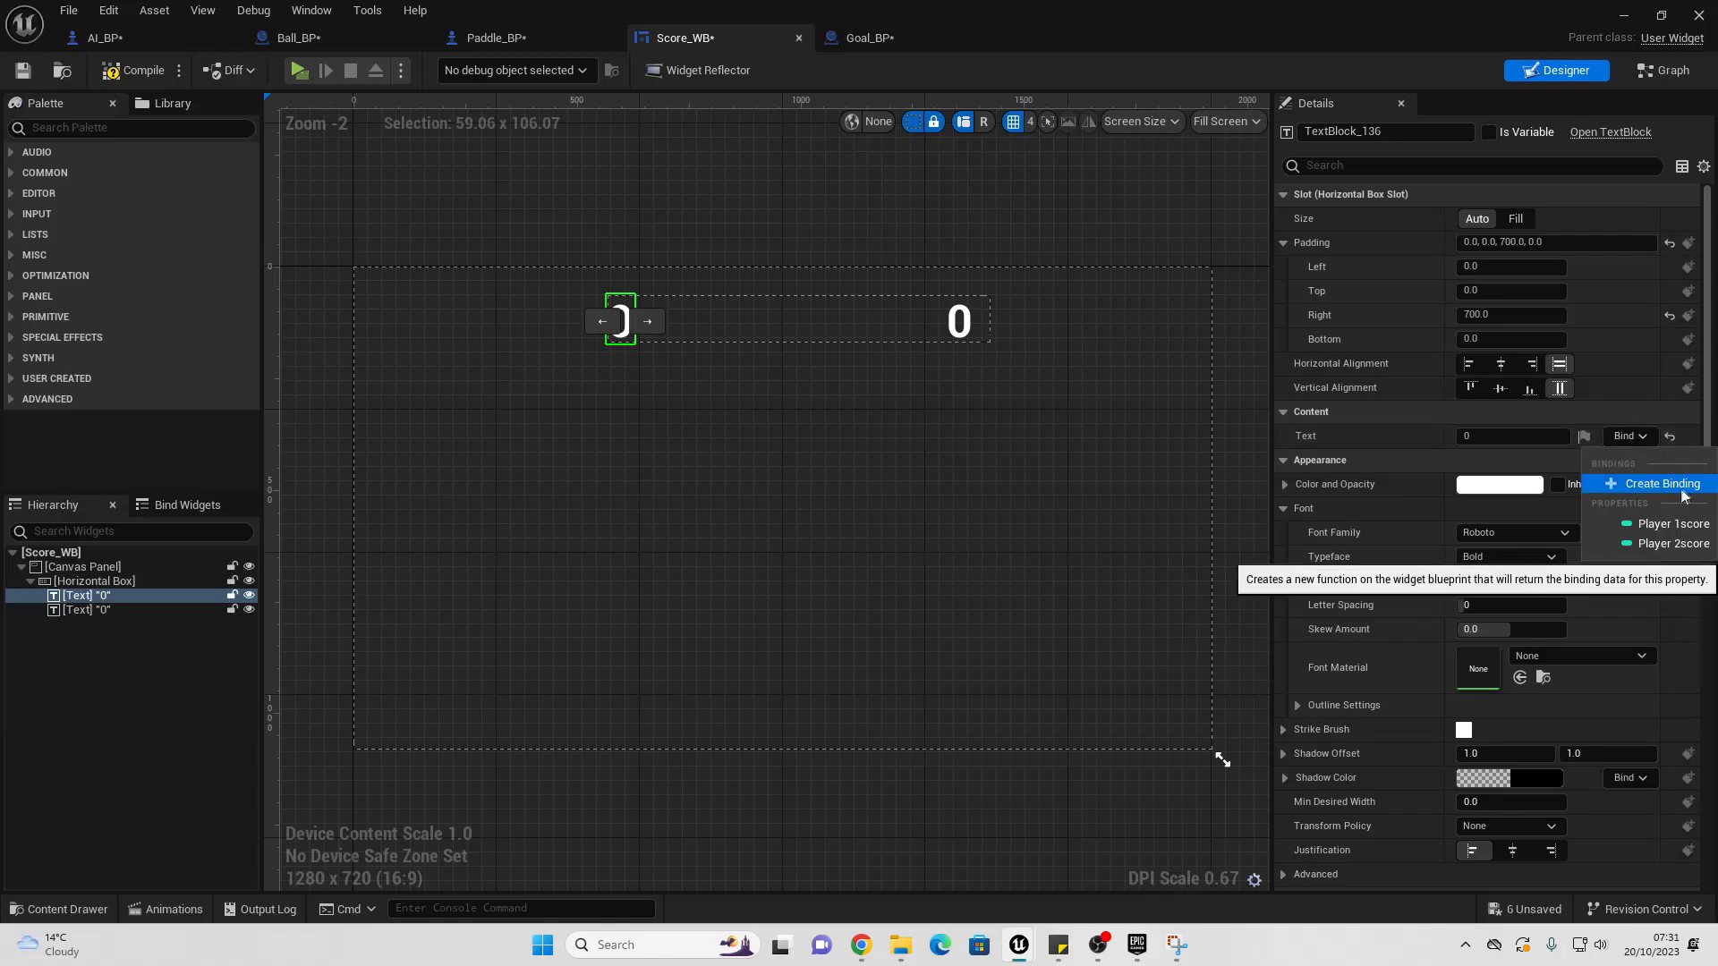
pyautogui.click(1674, 545)
pyautogui.click(950, 342)
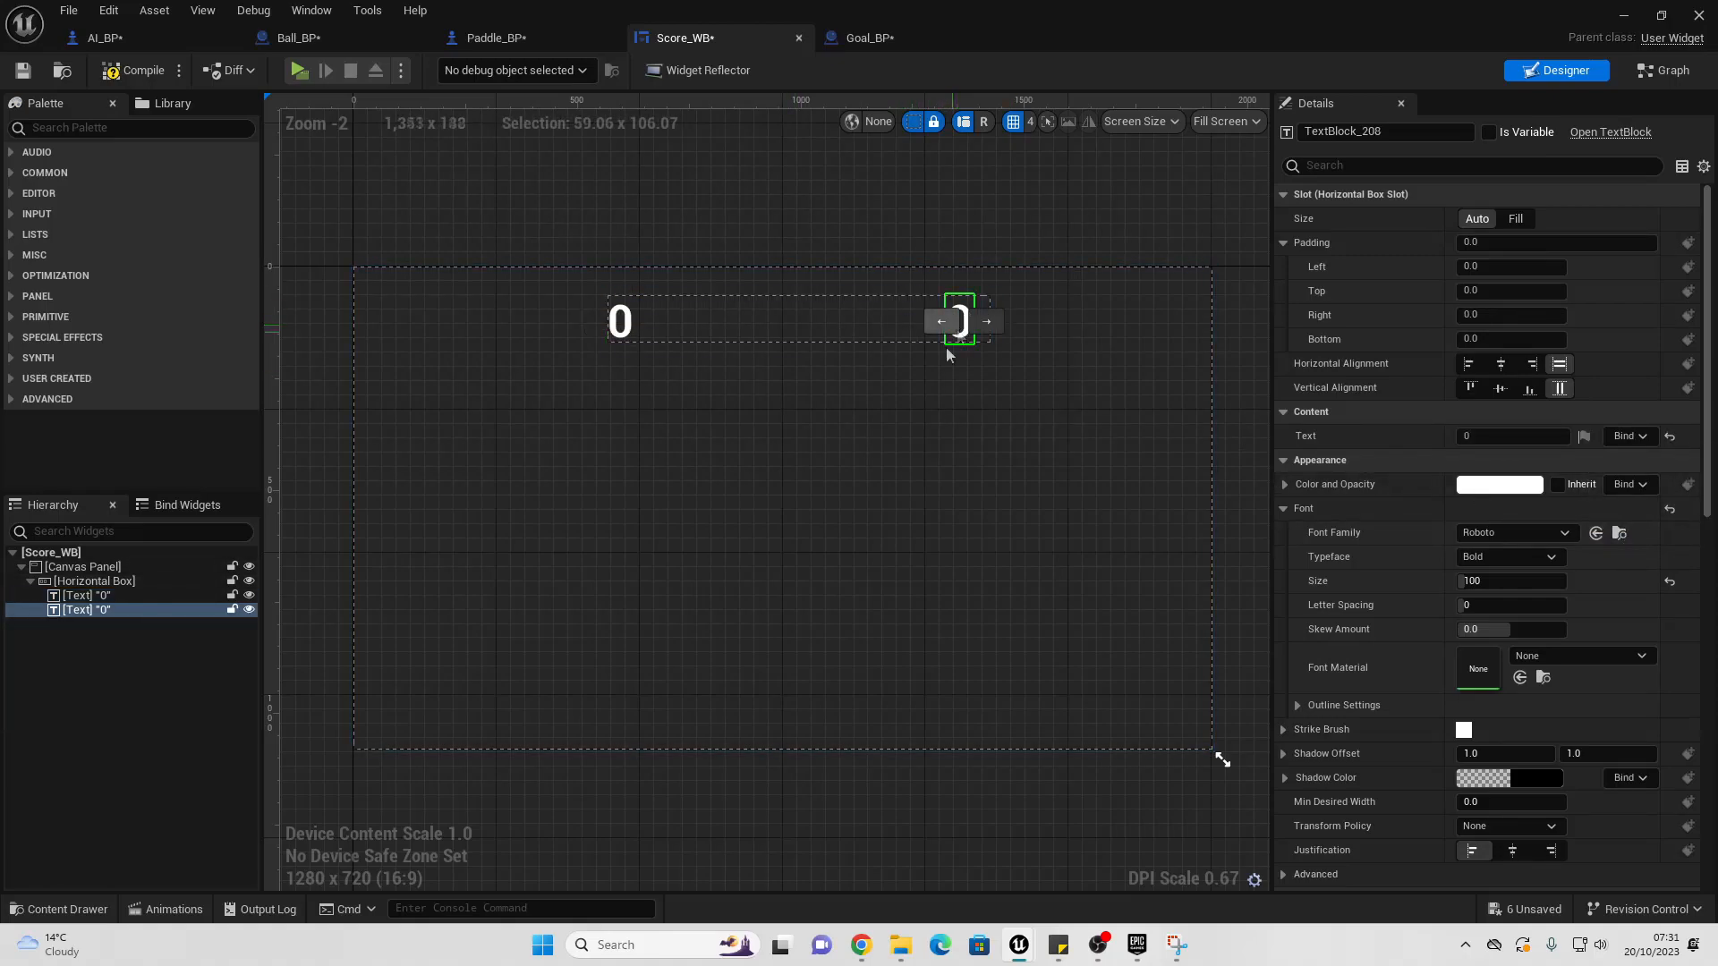
pyautogui.click(1630, 436)
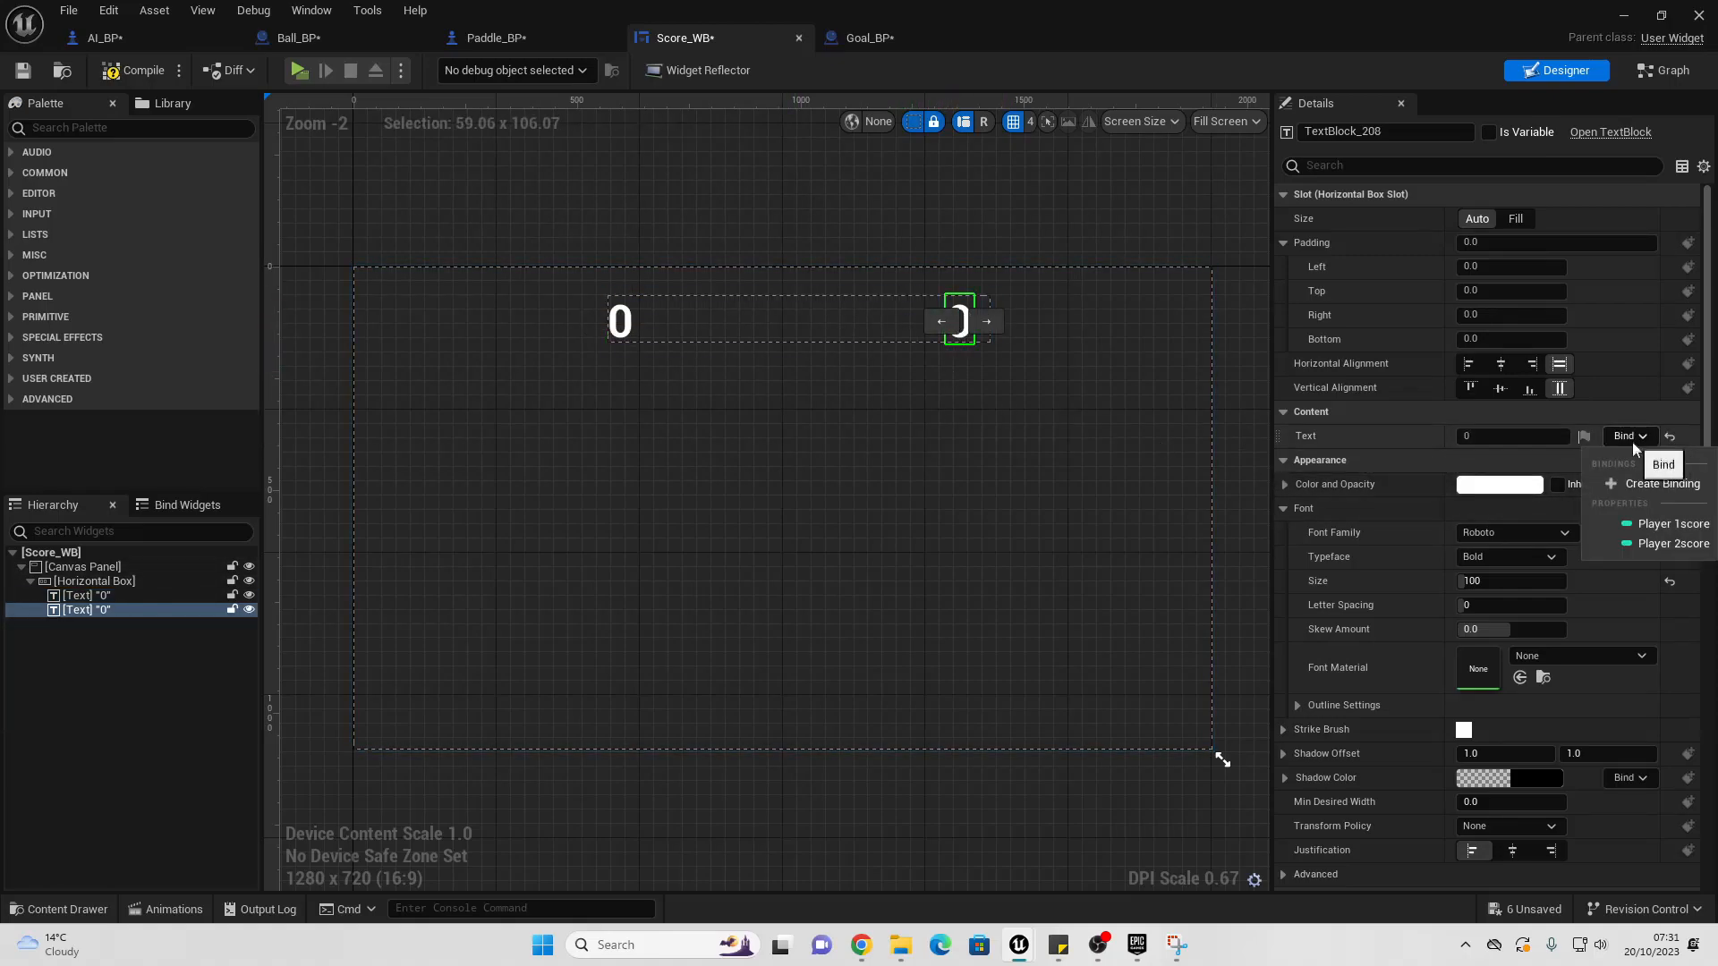
pyautogui.click(1666, 523)
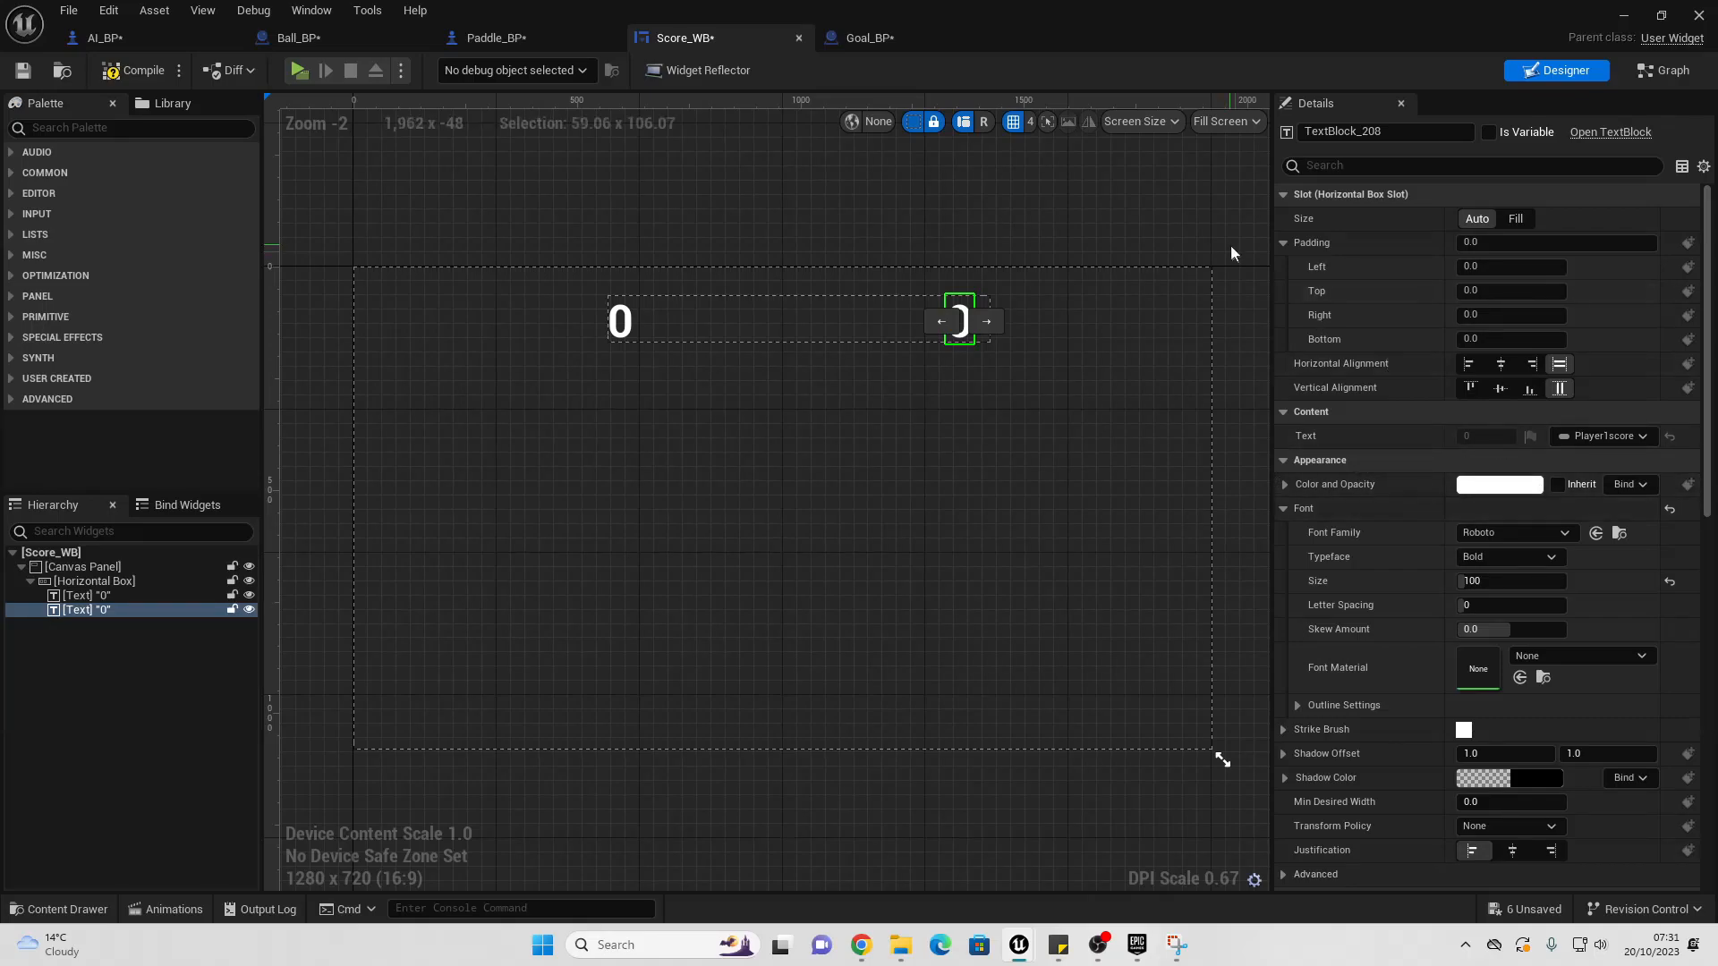
pyautogui.click(159, 75)
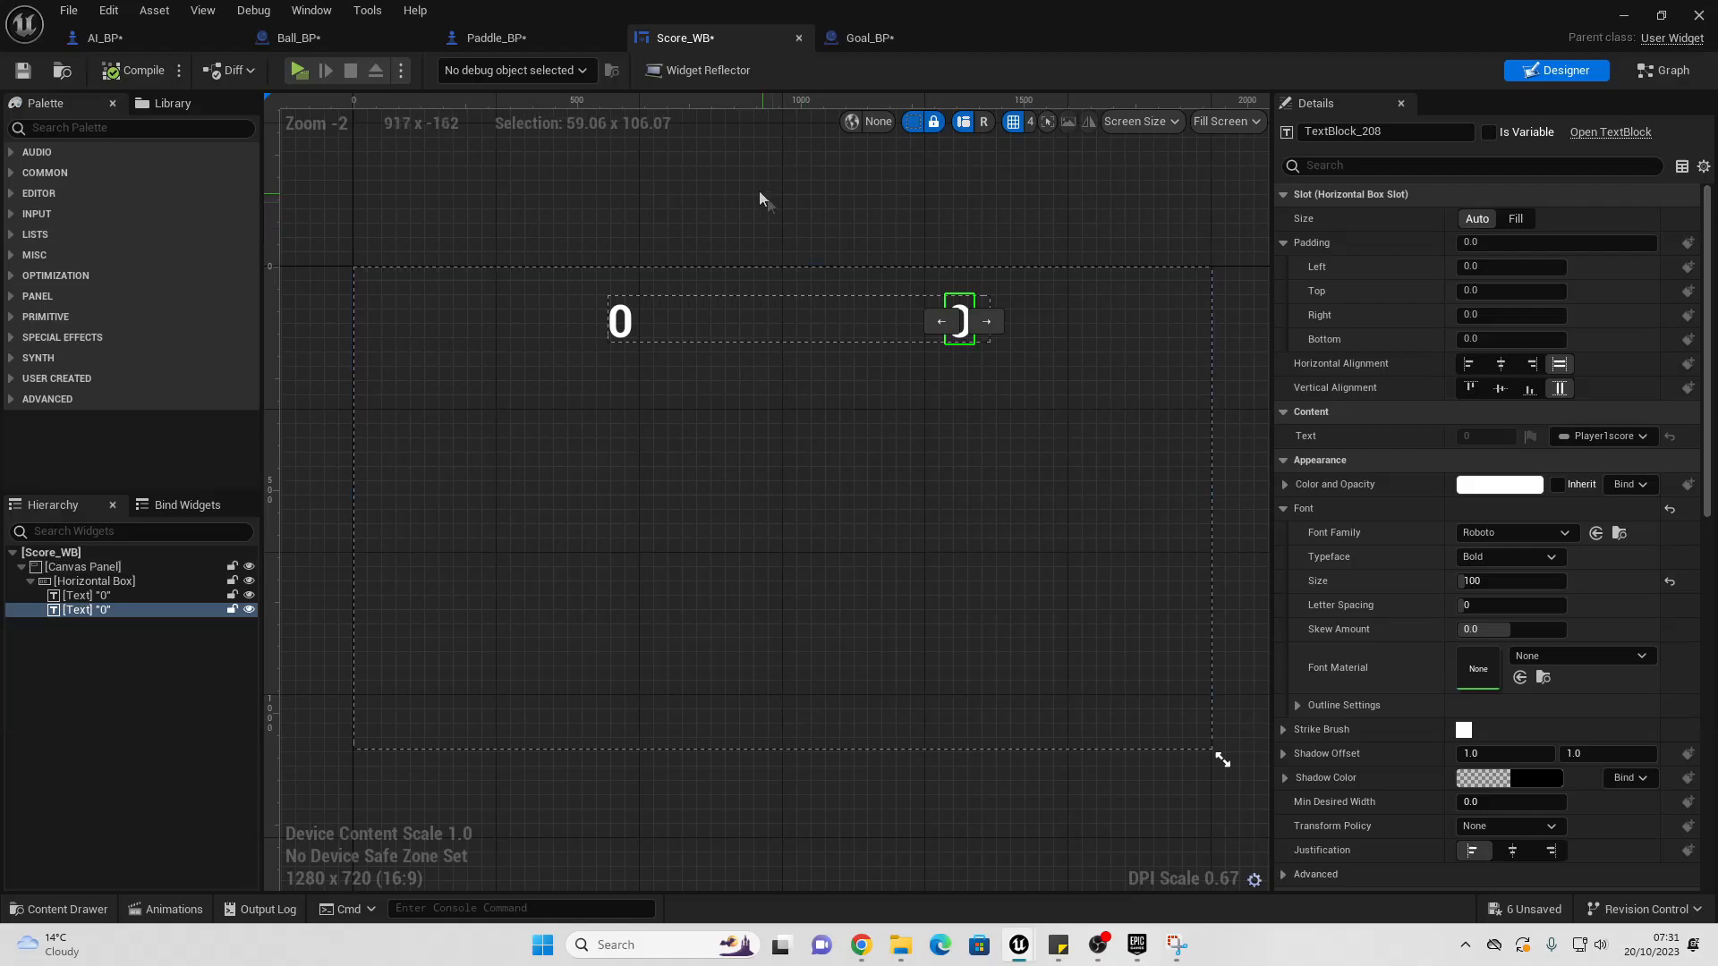
# Step: In Goal_BP, add a Boolean variable named "Player1goal?" and make it instance editable and exposed on spawn
pyautogui.click(861, 45)
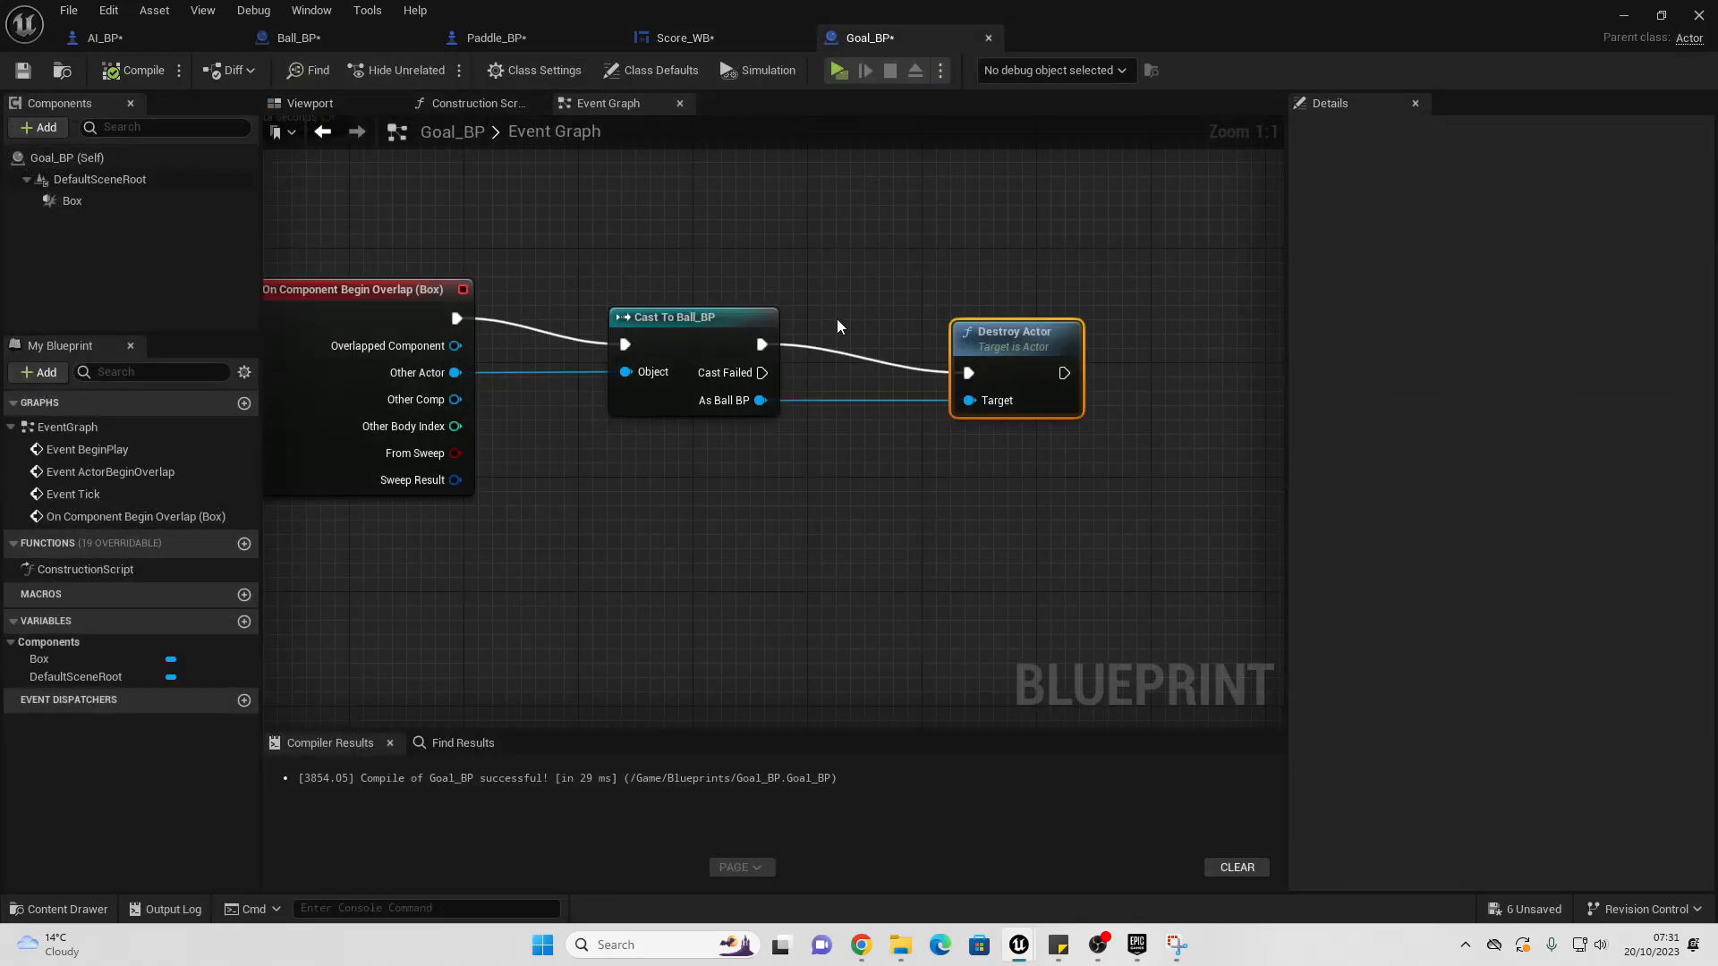
pyautogui.scroll(-1, 836, 319)
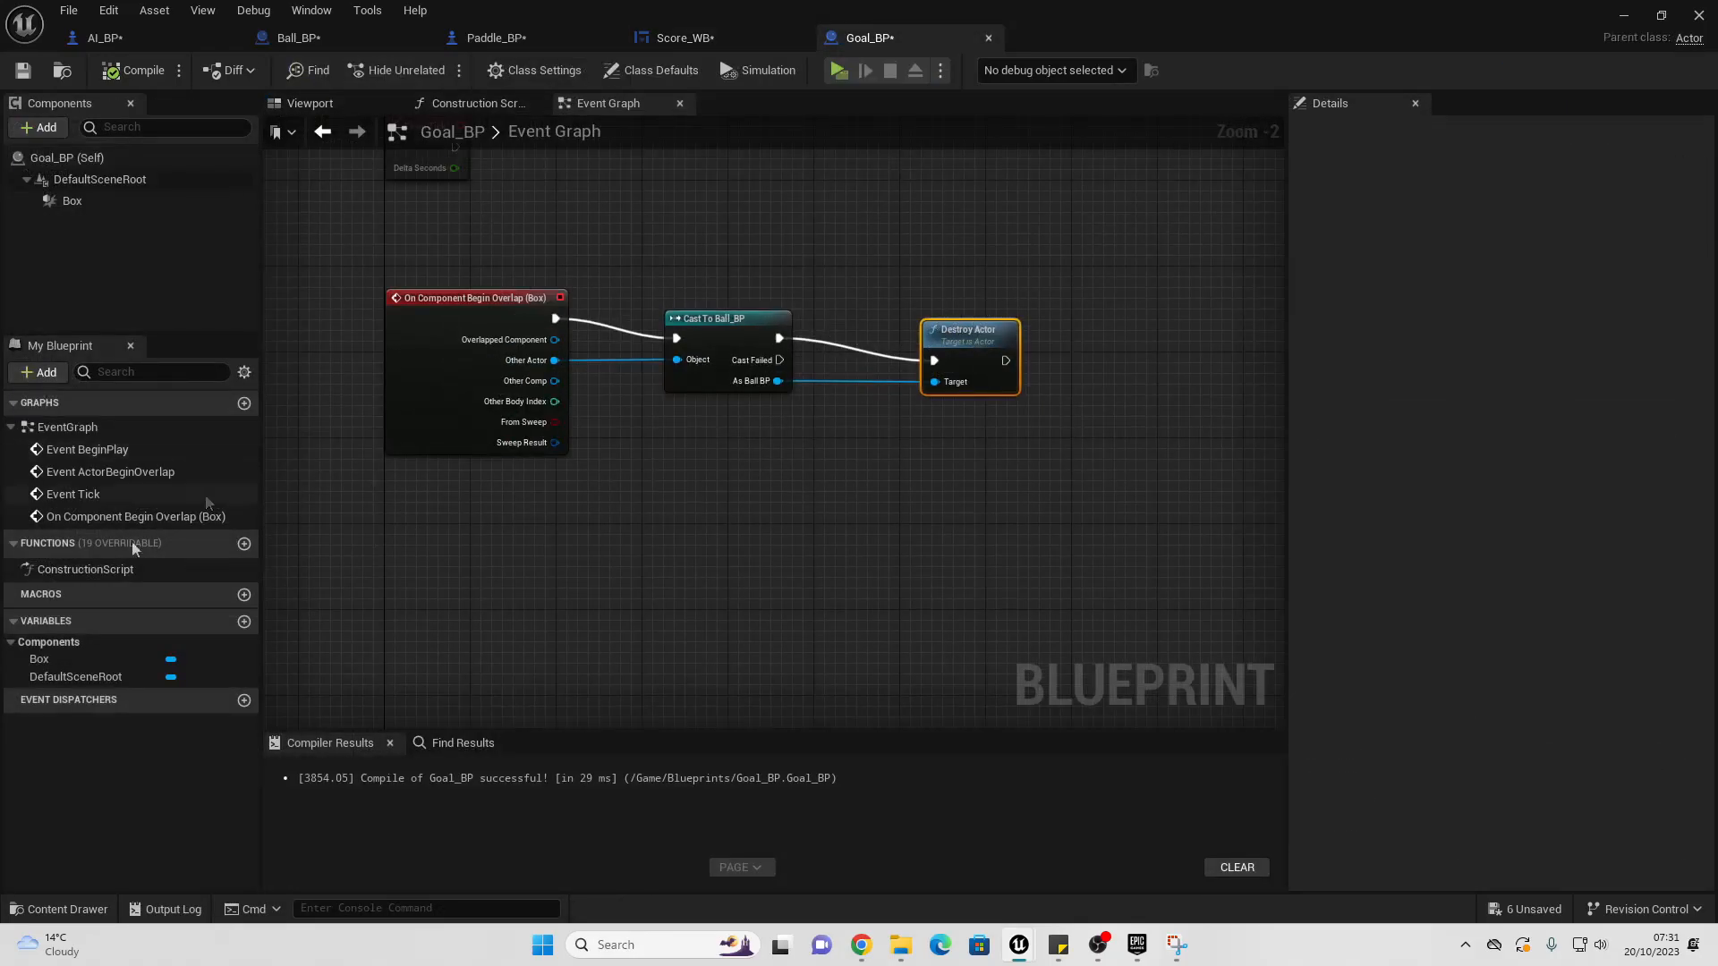
pyautogui.click(244, 621)
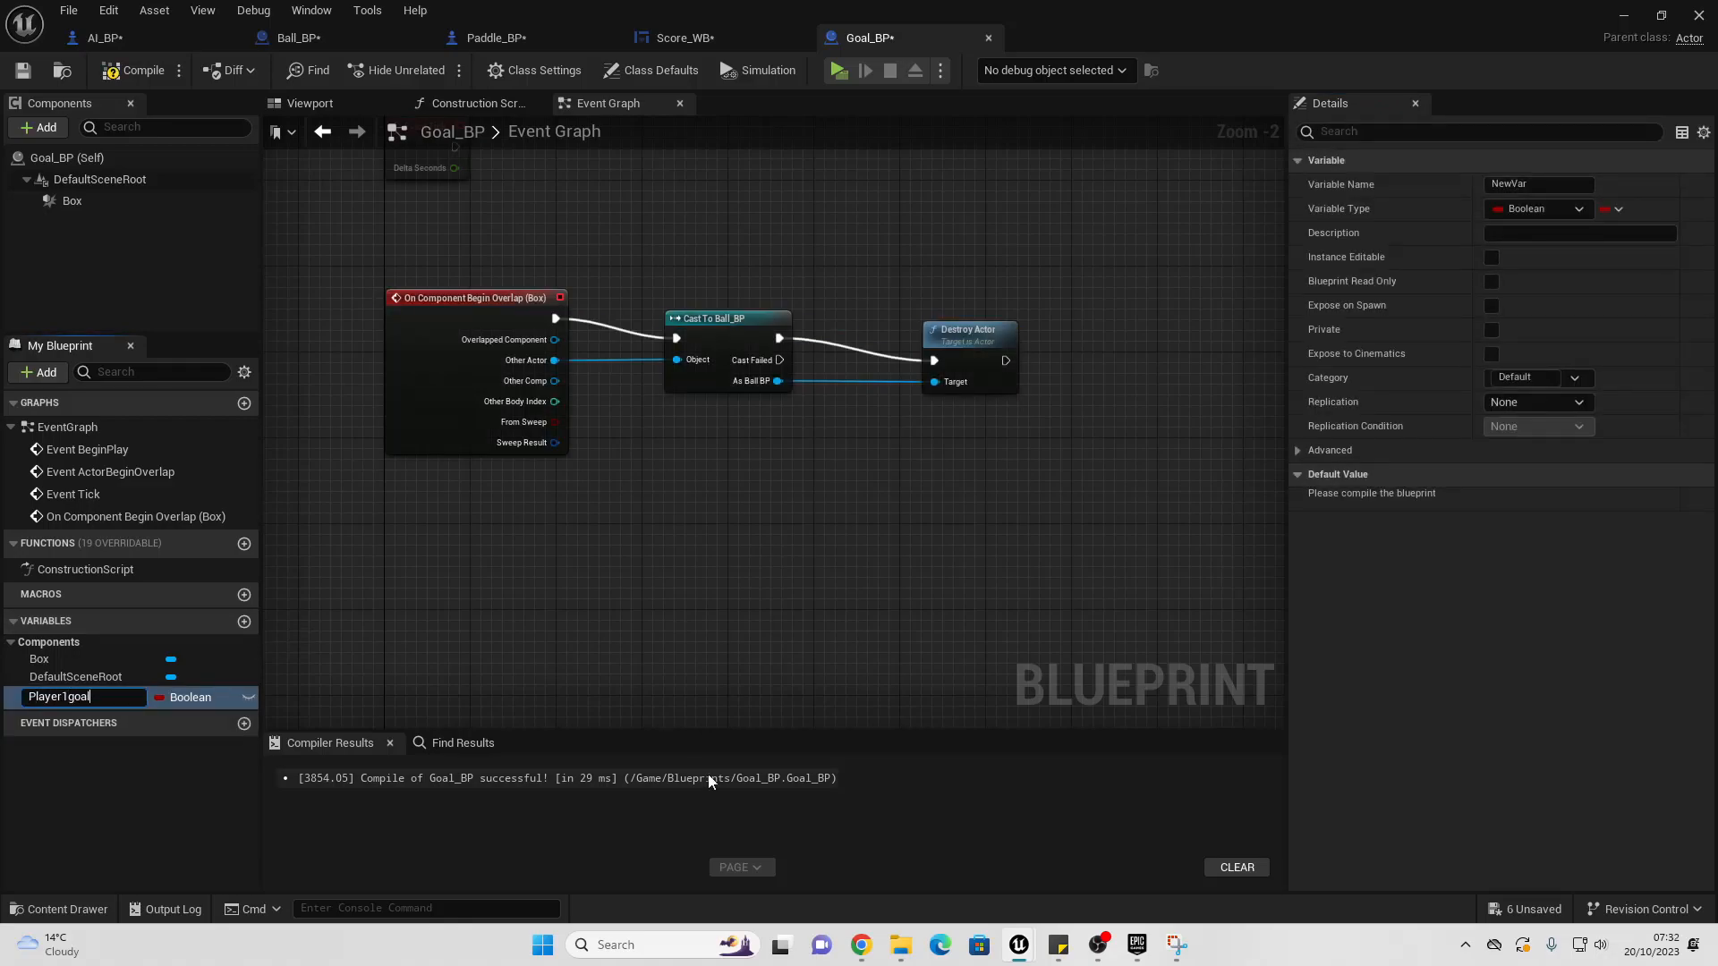
pyautogui.write('Player1goal?')
pyautogui.press('Return')
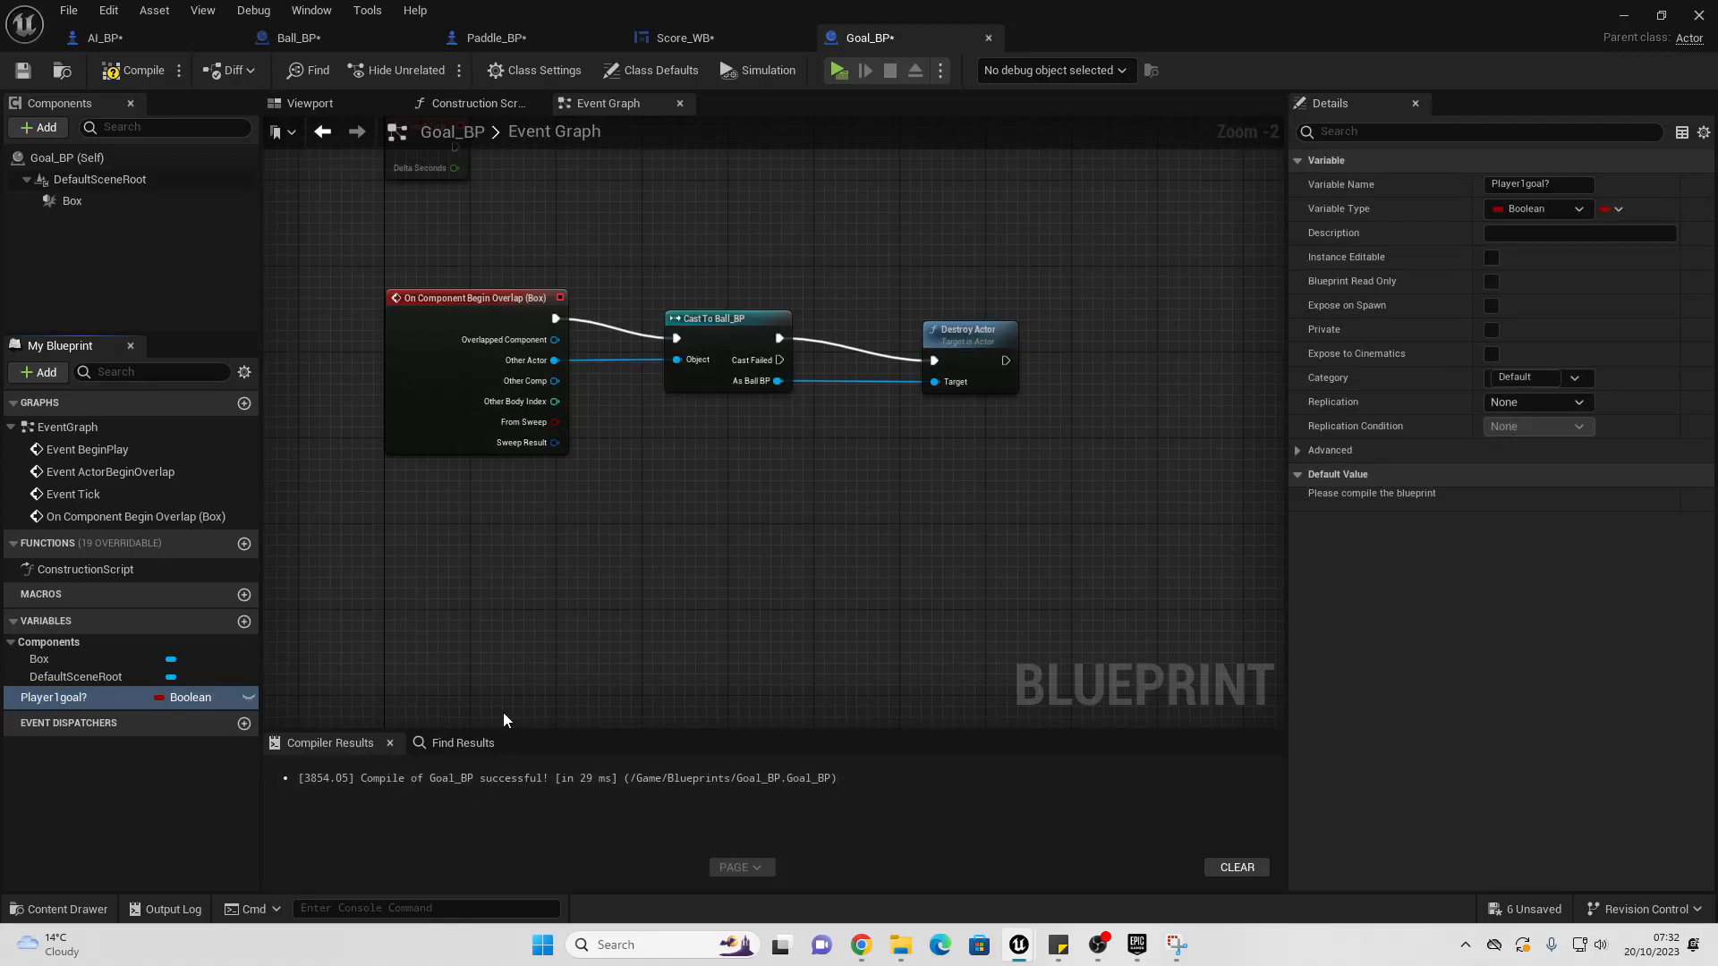
pyautogui.click(1492, 257)
pyautogui.click(1492, 306)
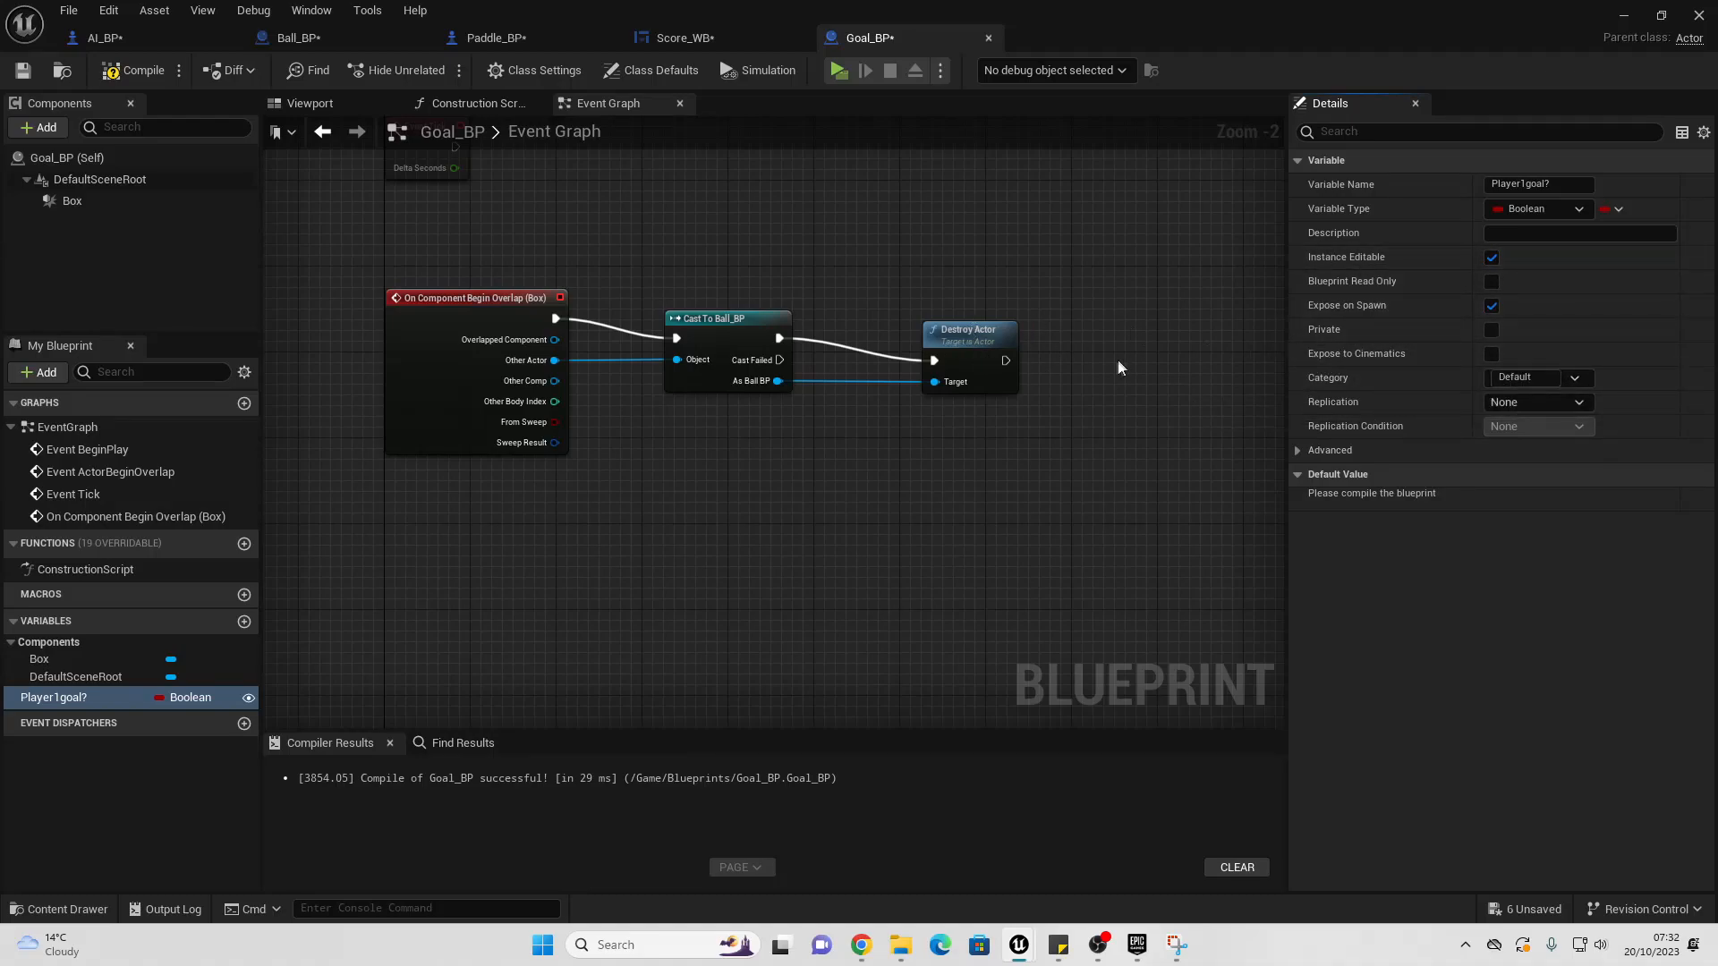
# Step: Add a Branch after Destroy Actor and feed a Player1goal? getter into its condition
pyautogui.moveTo(1118, 360); pyautogui.dragTo(966, 364, button='right')
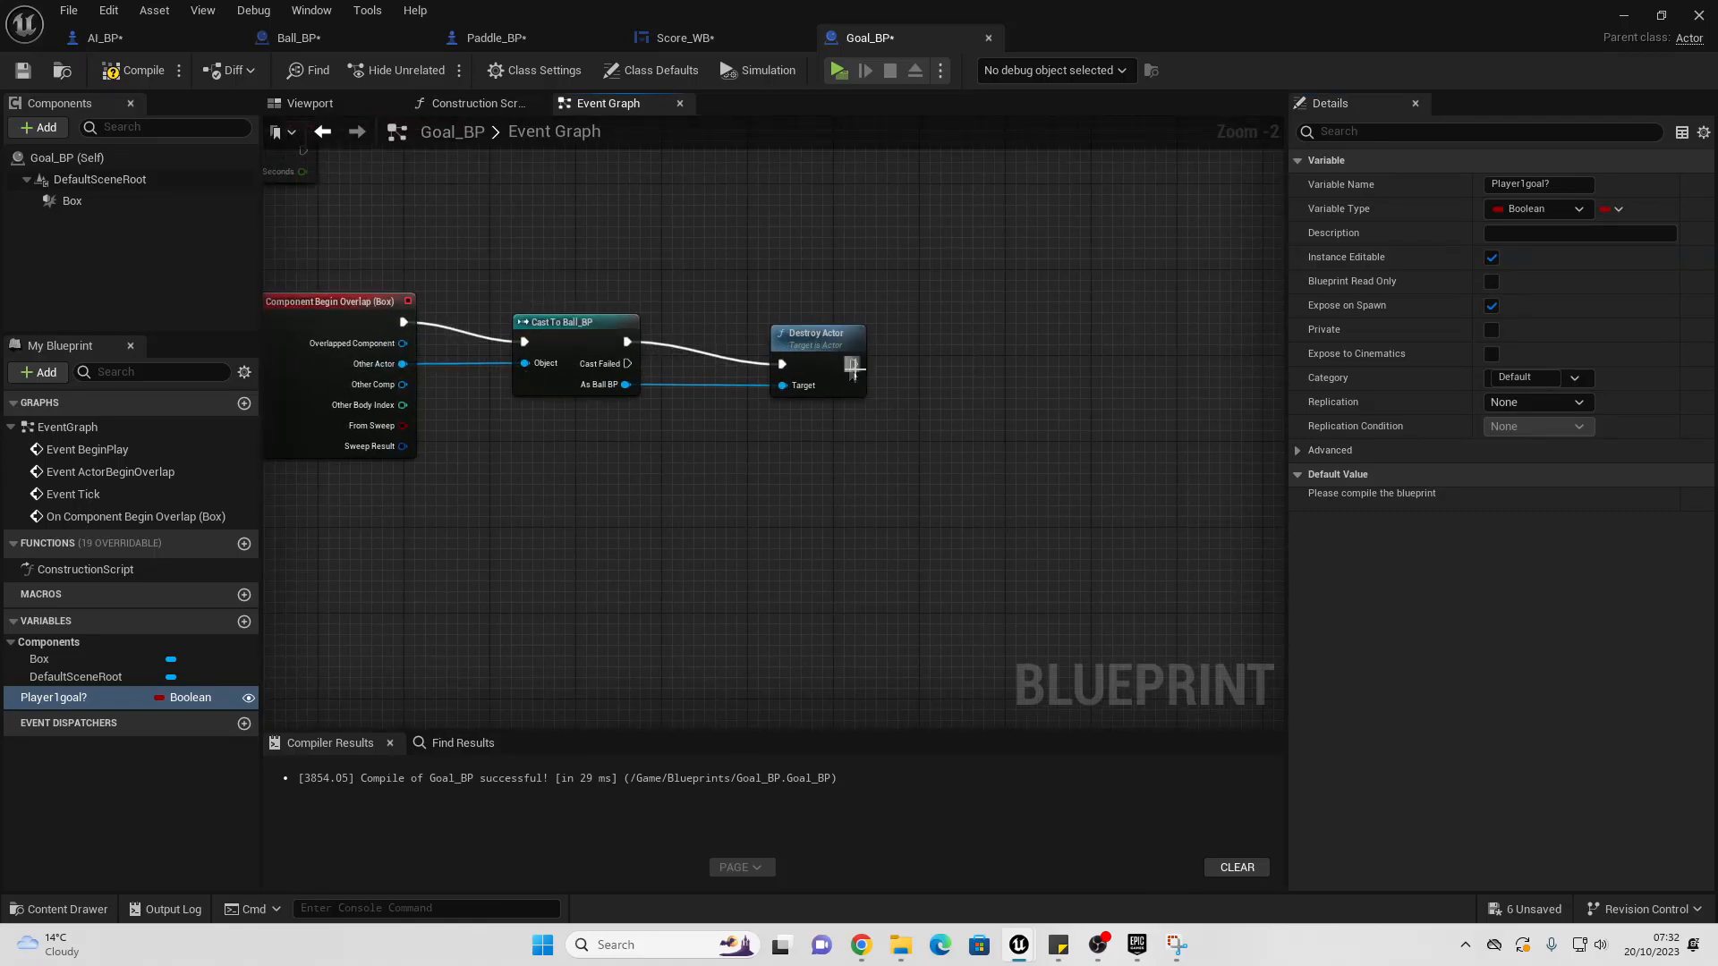
pyautogui.moveTo(853, 367); pyautogui.dragTo(1009, 364)
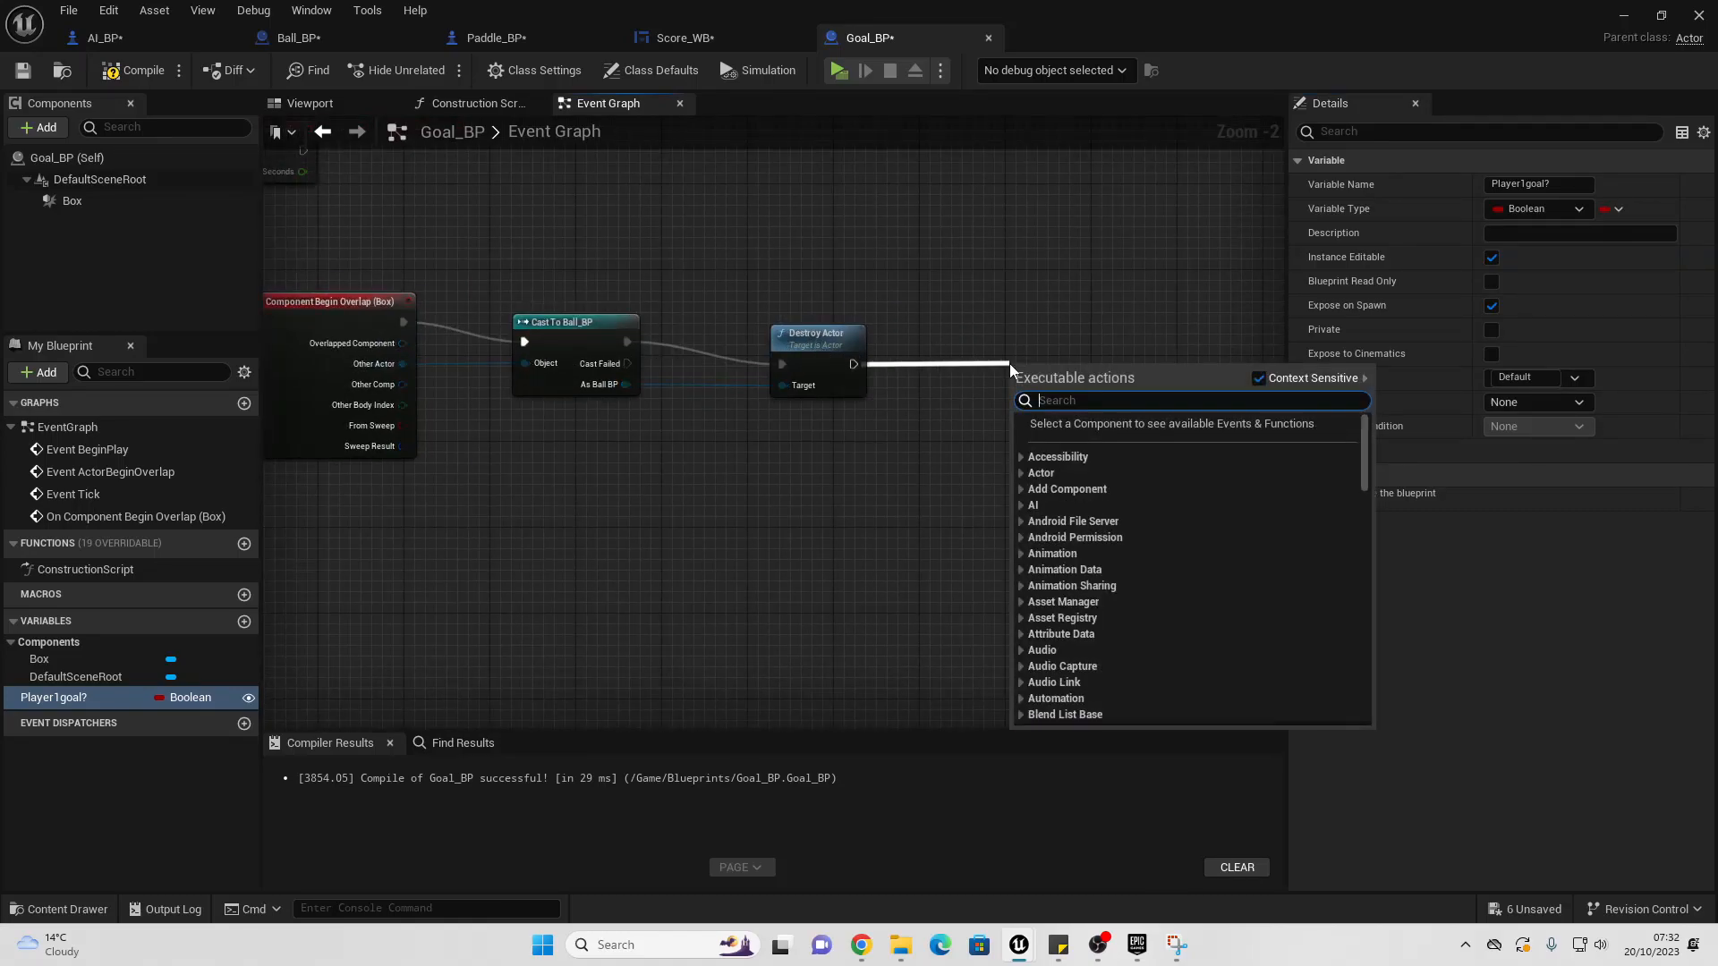
pyautogui.write('branch')
pyautogui.press('Return')
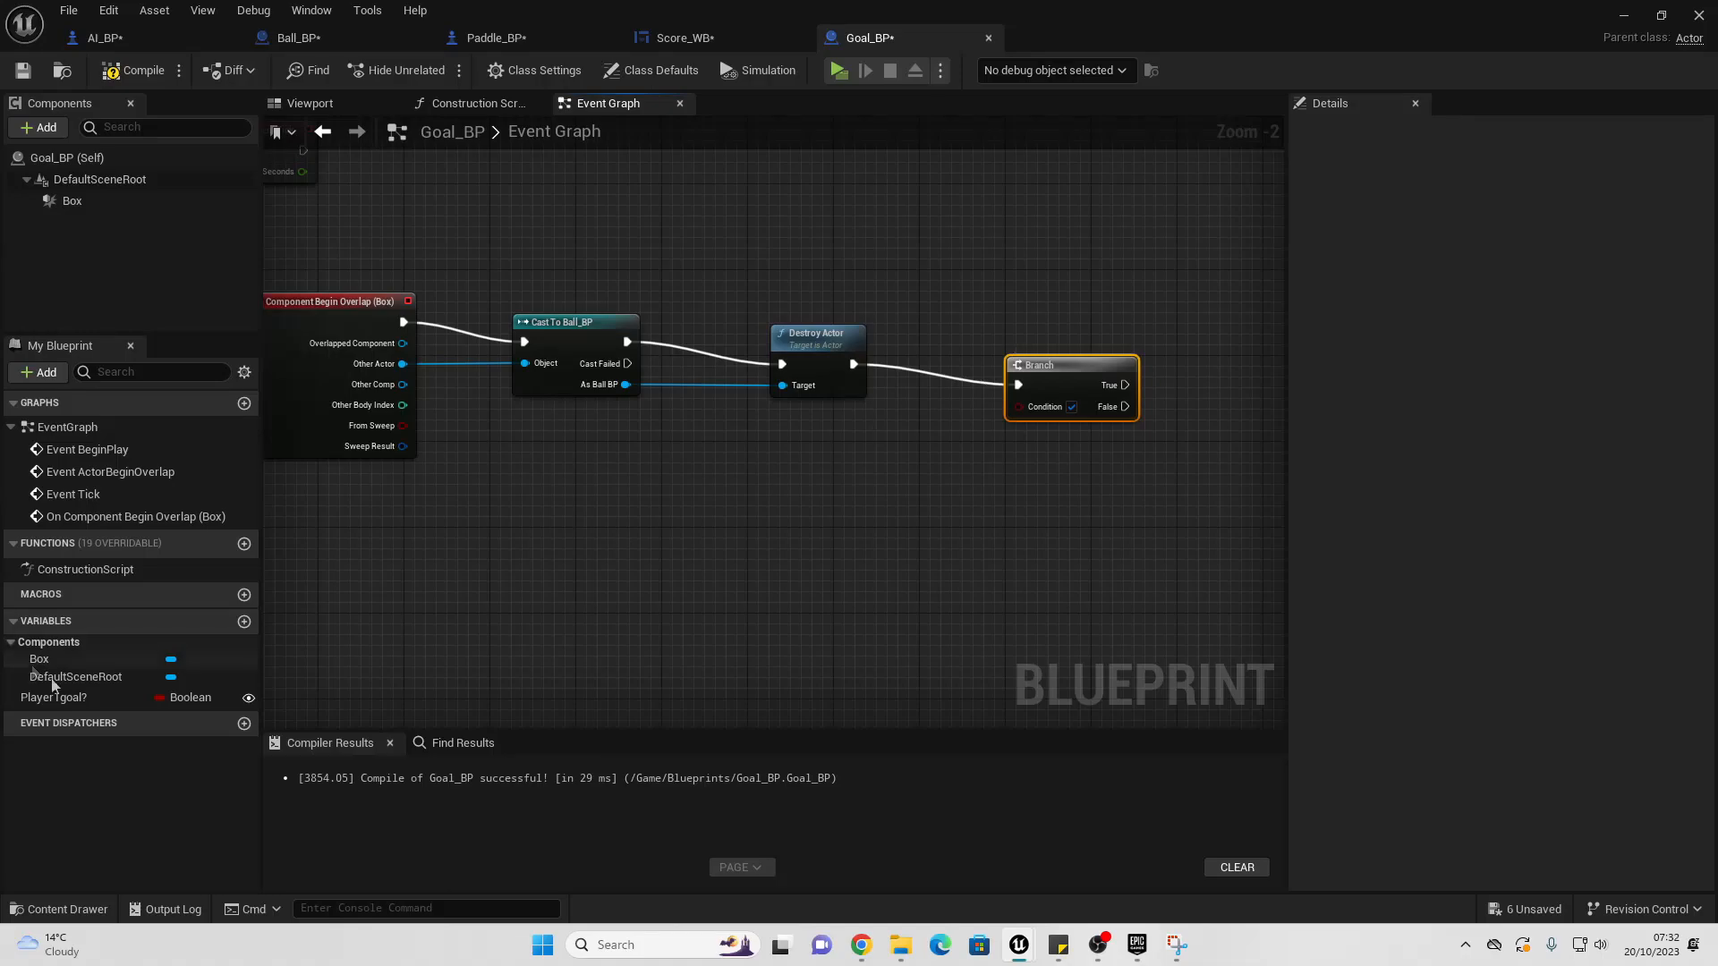
pyautogui.moveTo(56, 698); pyautogui.dragTo(884, 480)
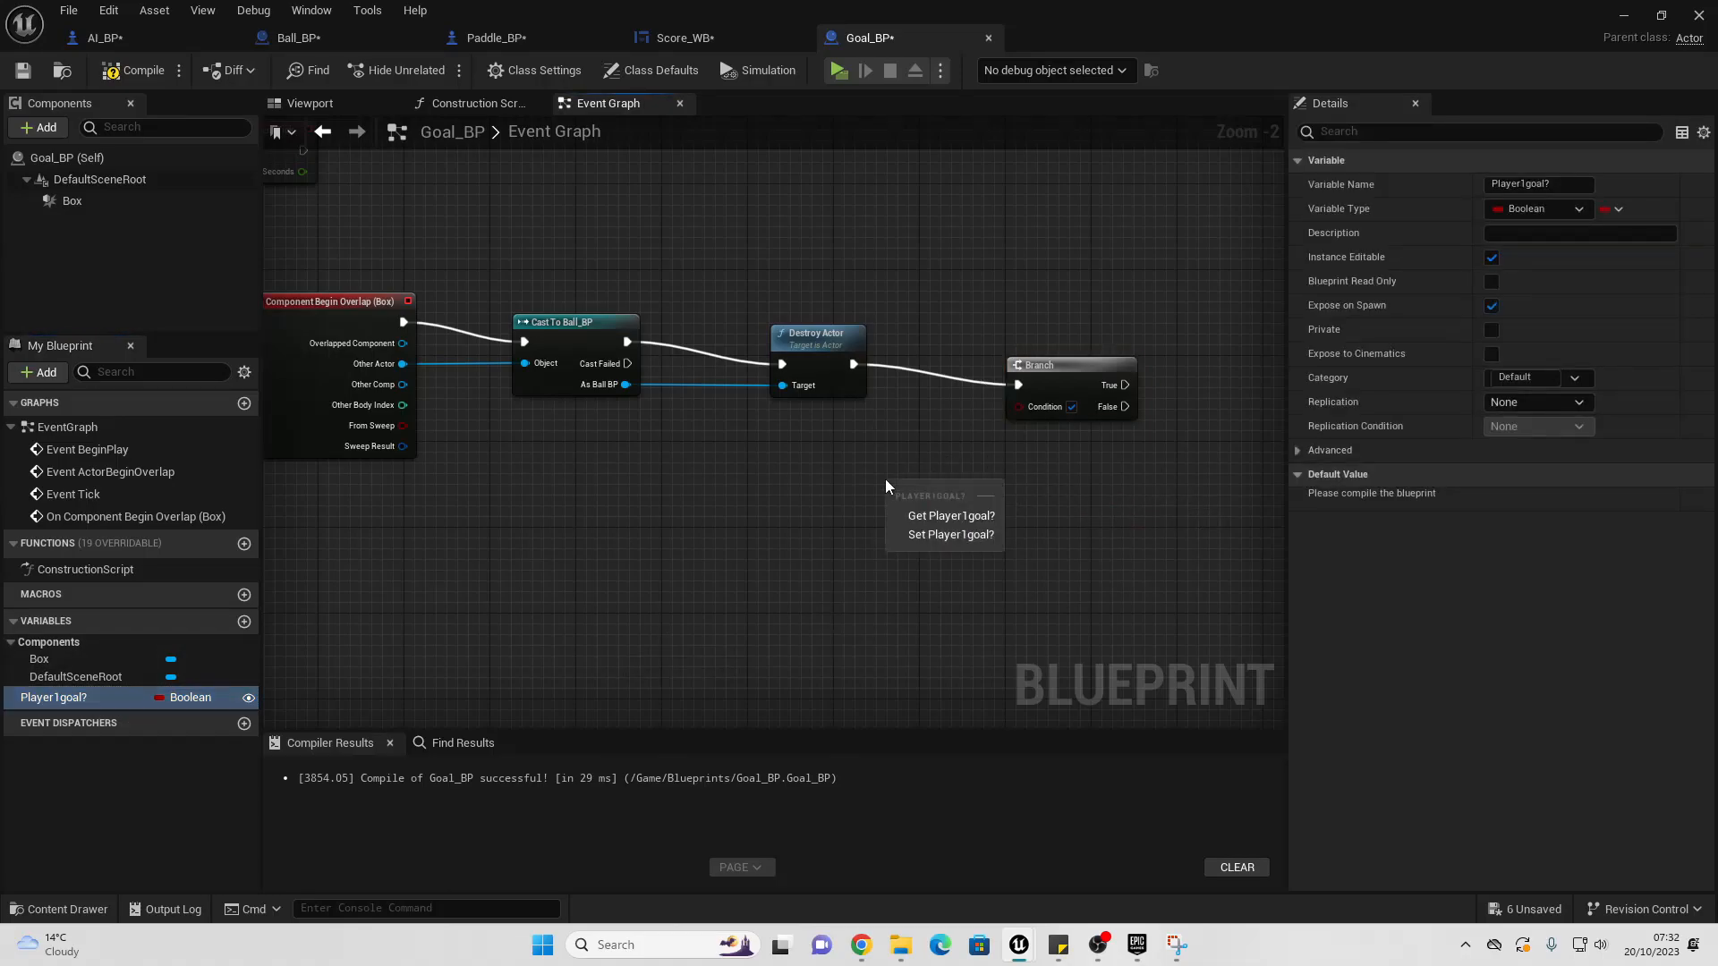
pyautogui.click(930, 517)
pyautogui.moveTo(995, 487); pyautogui.dragTo(899, 390, button='right')
pyautogui.moveTo(734, 543); pyautogui.dragTo(786, 444)
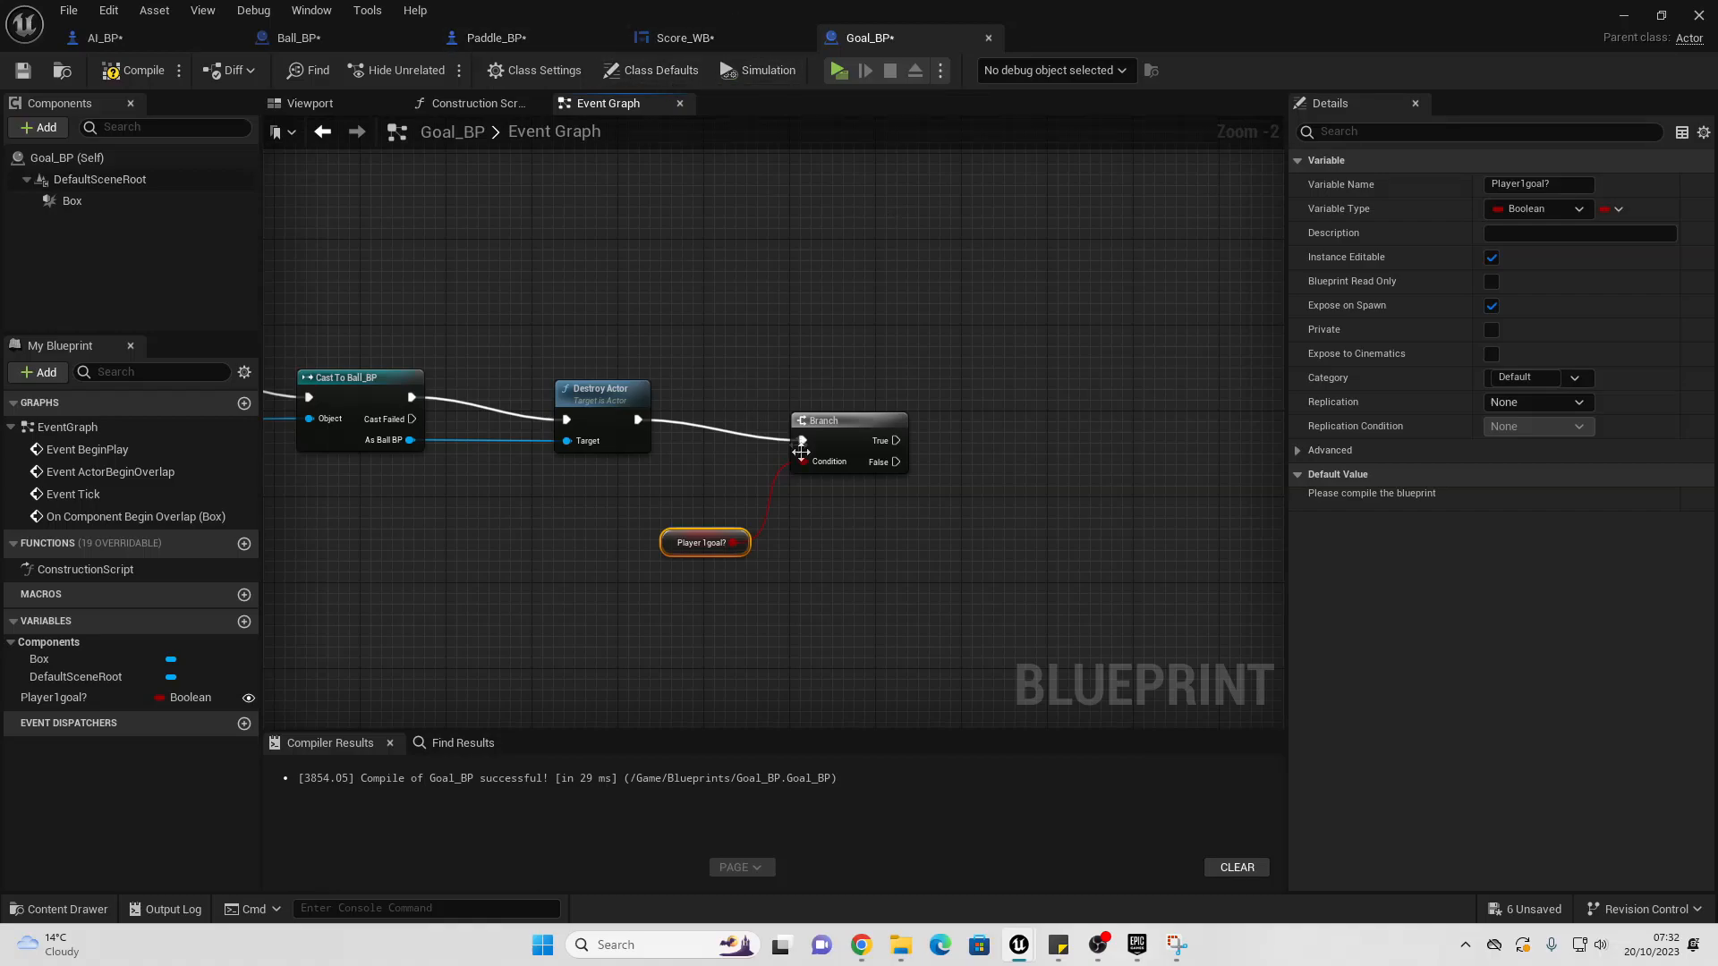
# Step: Move Event BeginPlay to an empty area of the graph and place a Get Player Pawn node below it
pyautogui.scroll(-4, 764, 415)
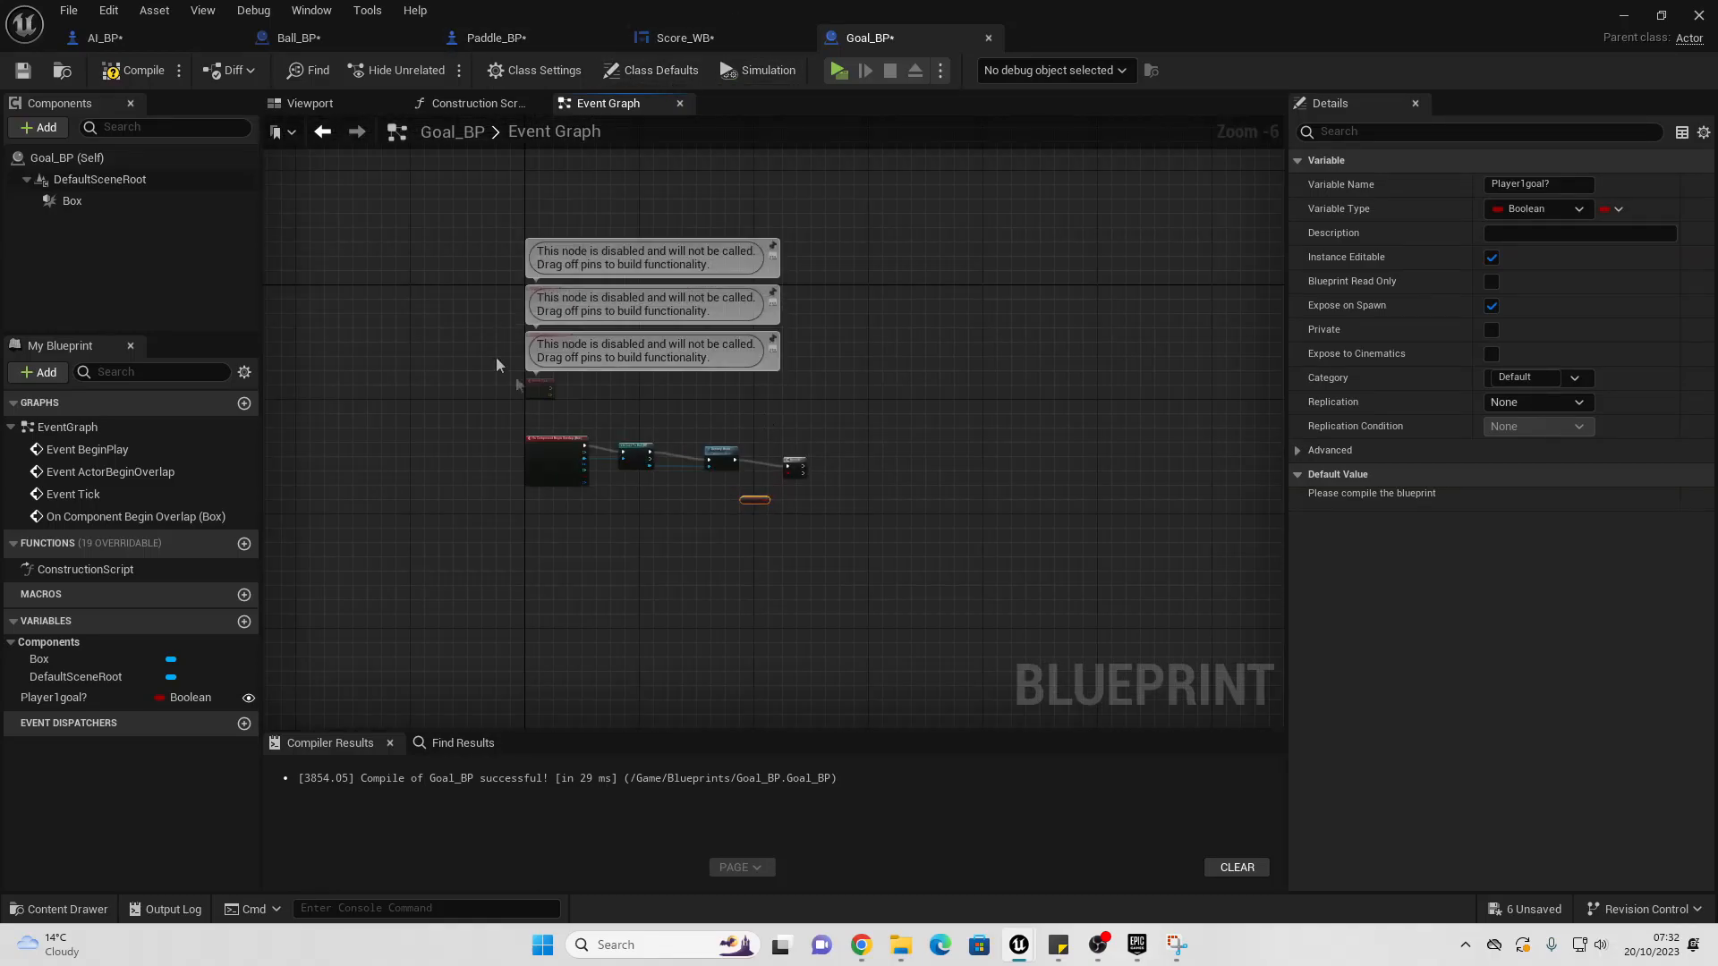
pyautogui.scroll(6, 412, 331)
pyautogui.moveTo(332, 302); pyautogui.dragTo(897, 471)
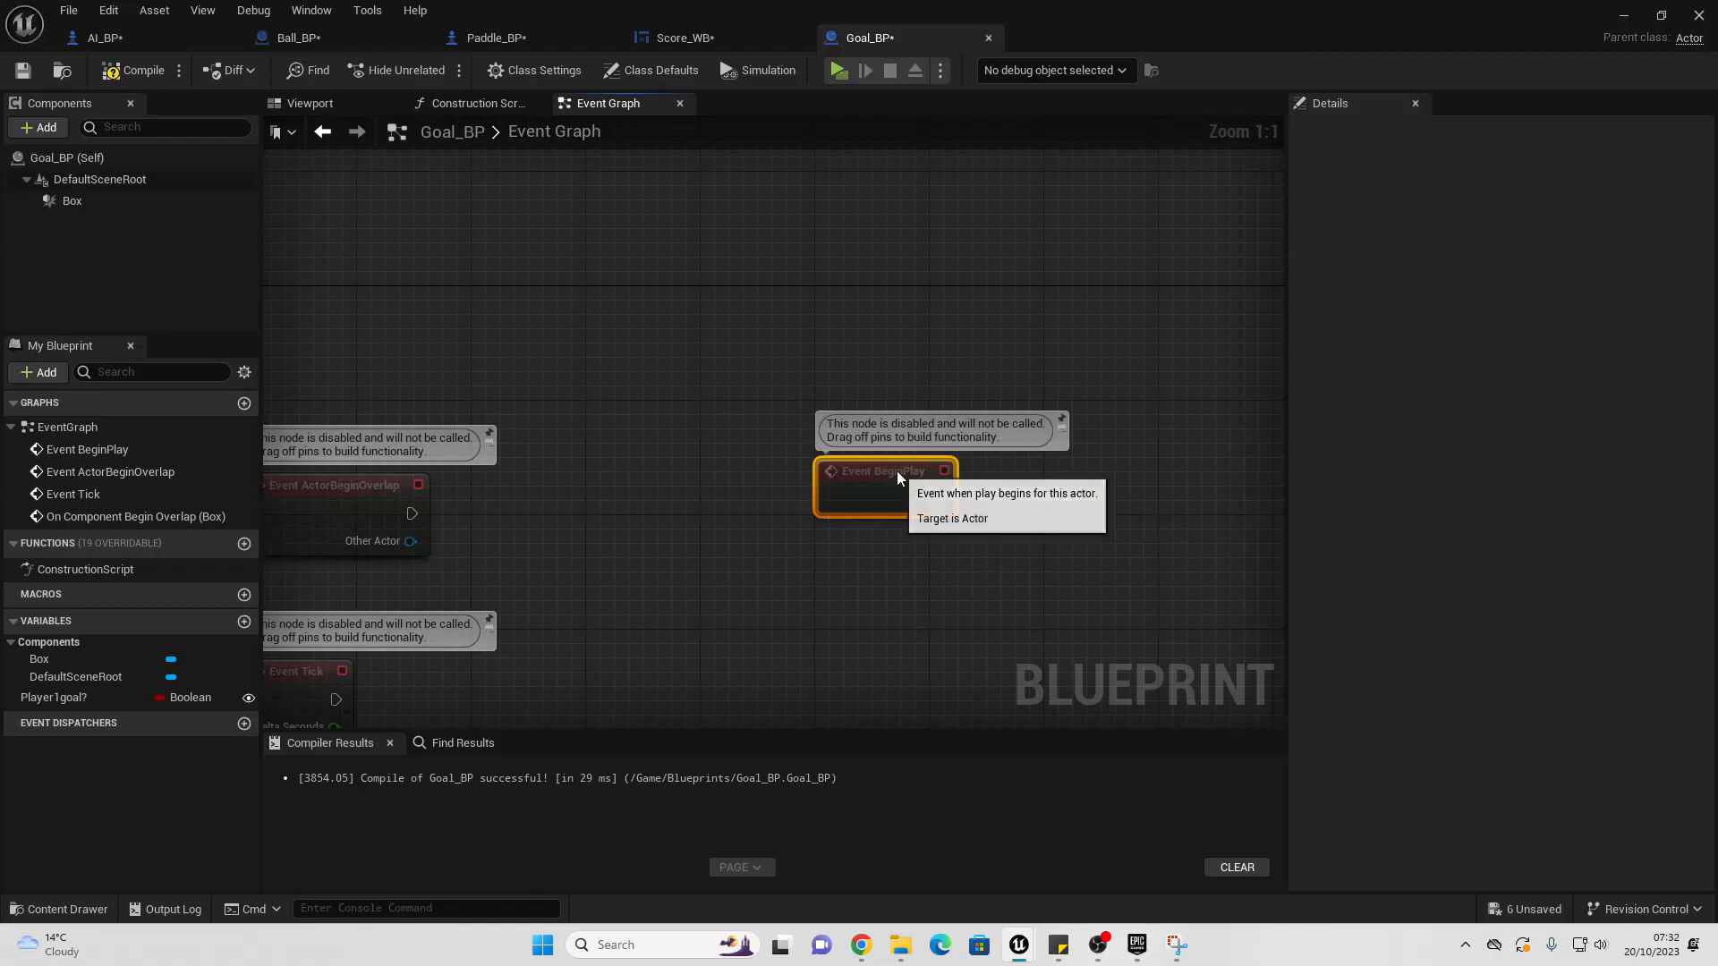
pyautogui.moveTo(926, 537); pyautogui.dragTo(528, 382, button='right')
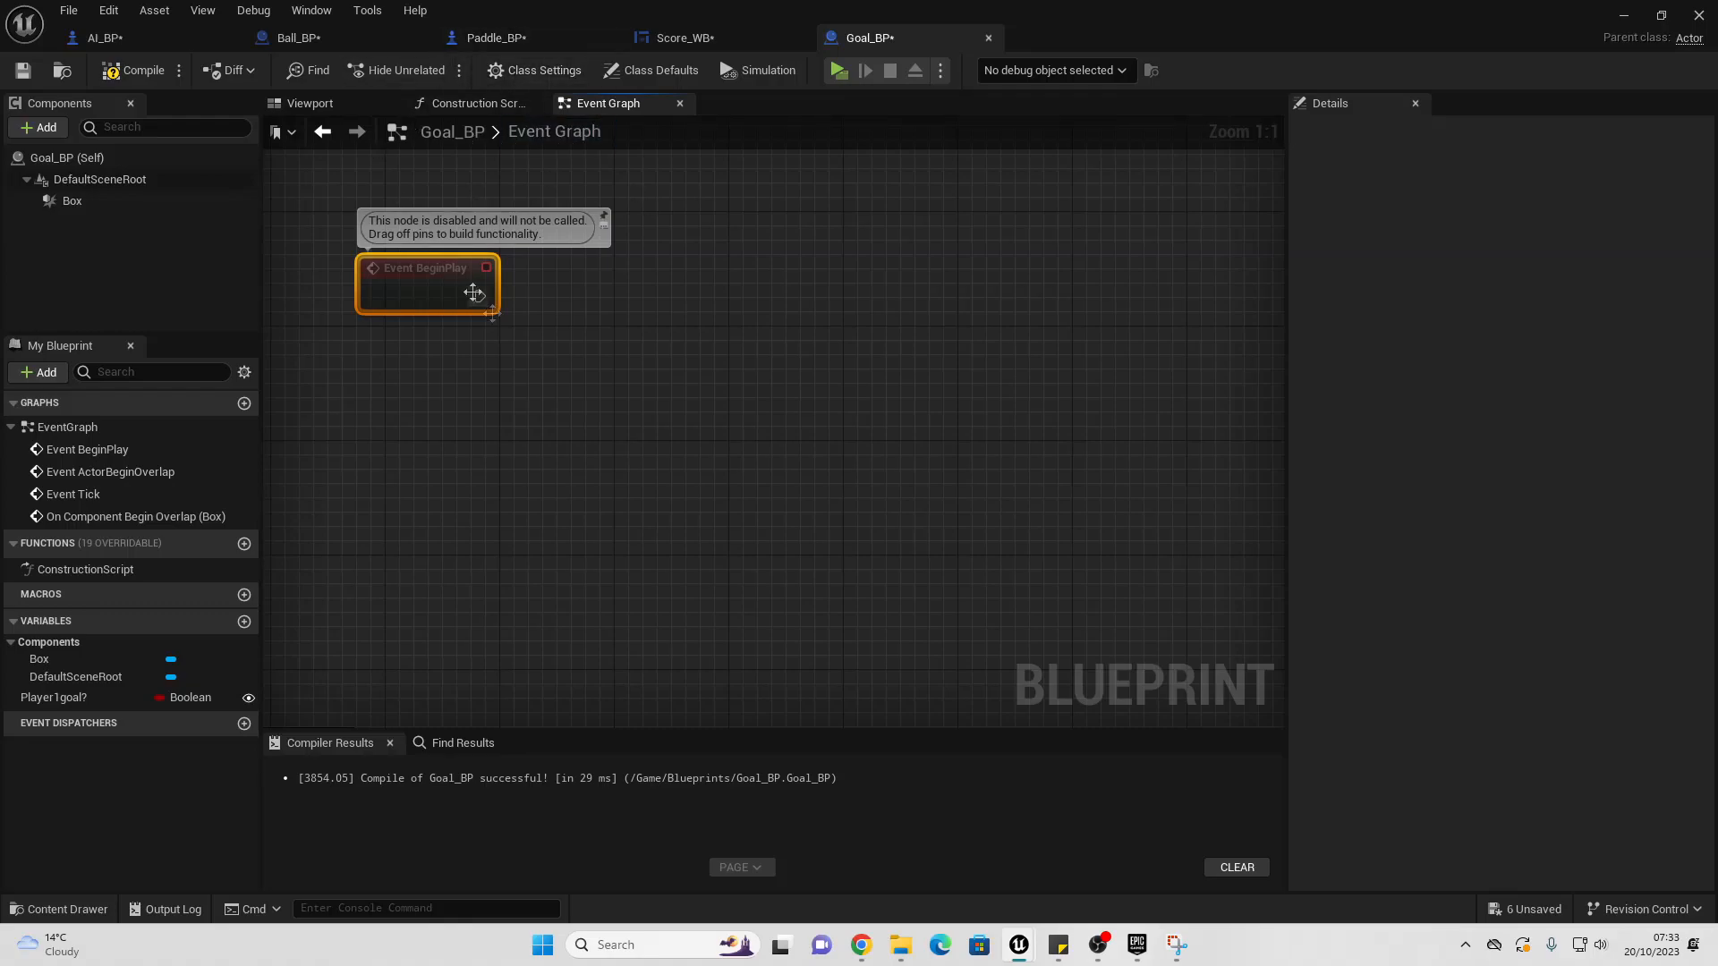
pyautogui.rightClick(412, 436)
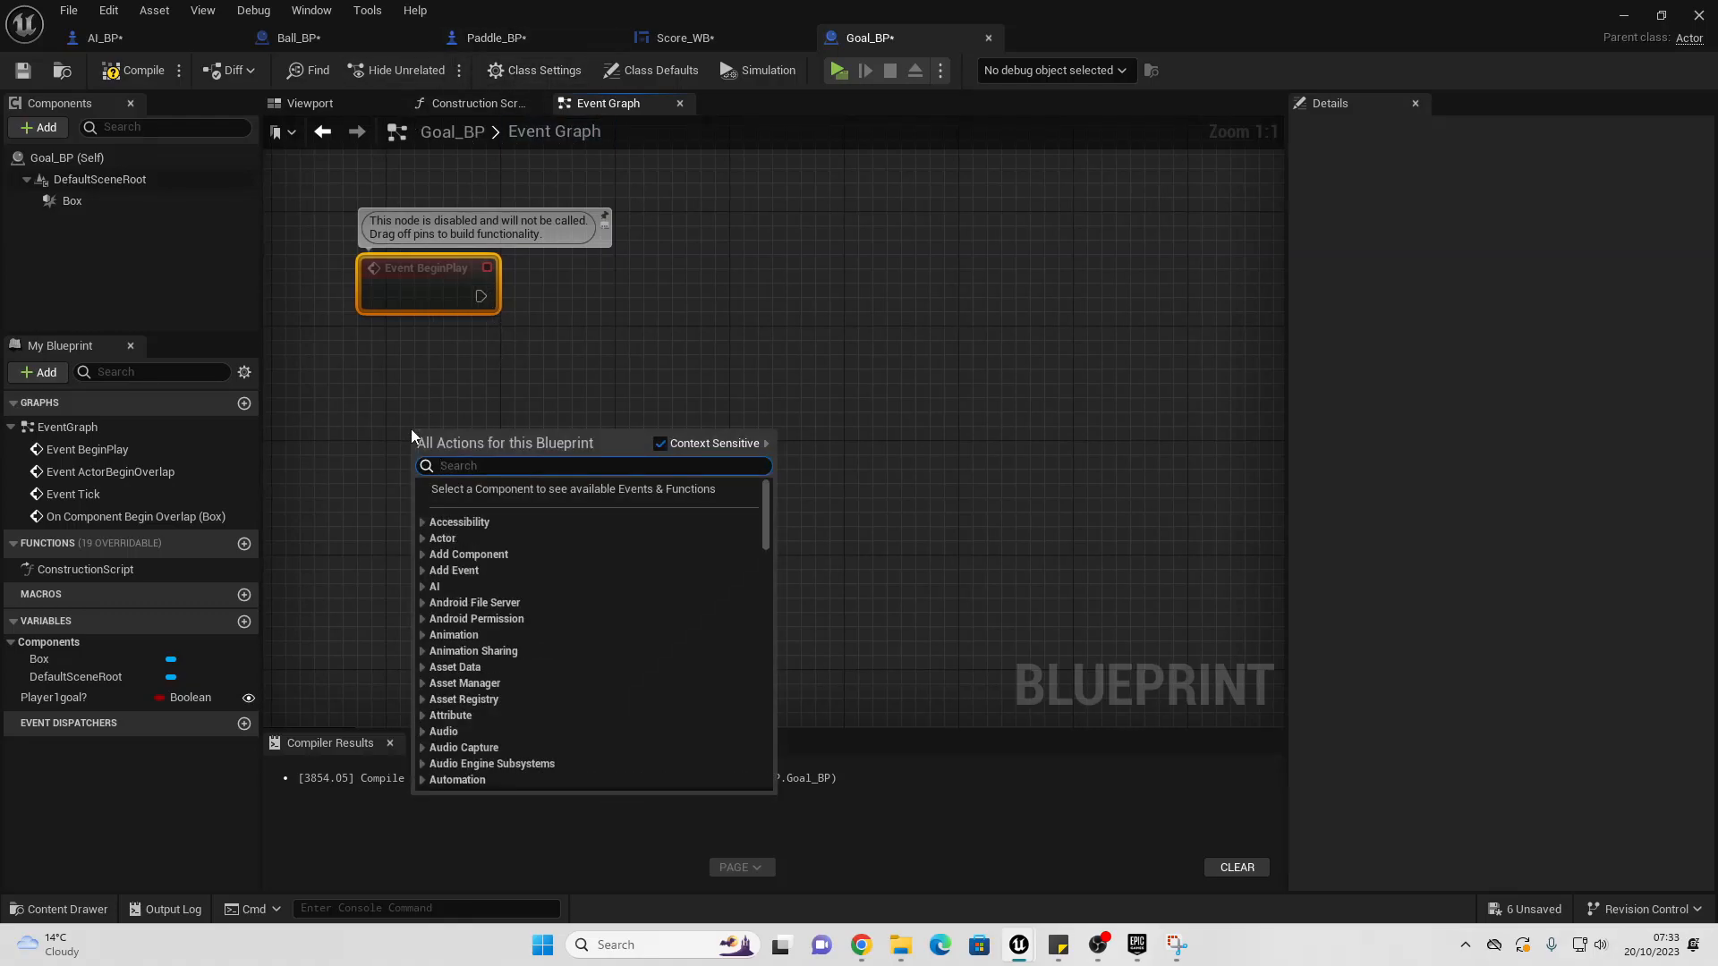
pyautogui.write('get player pa')
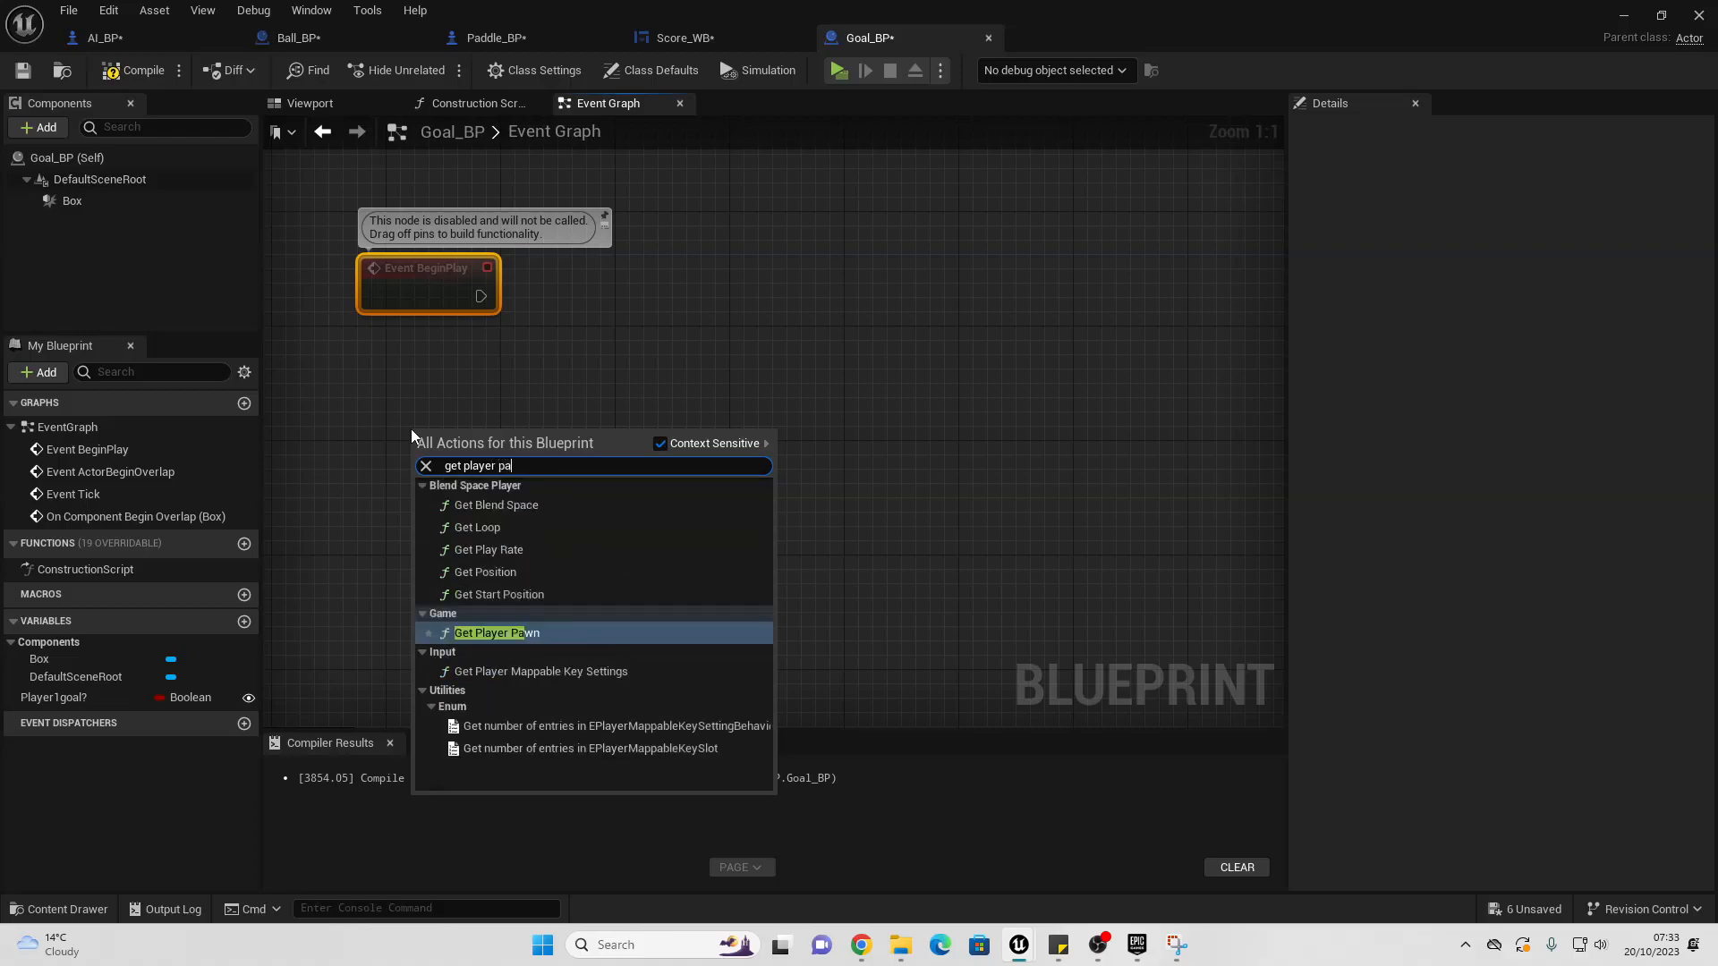
pyautogui.press('Return')
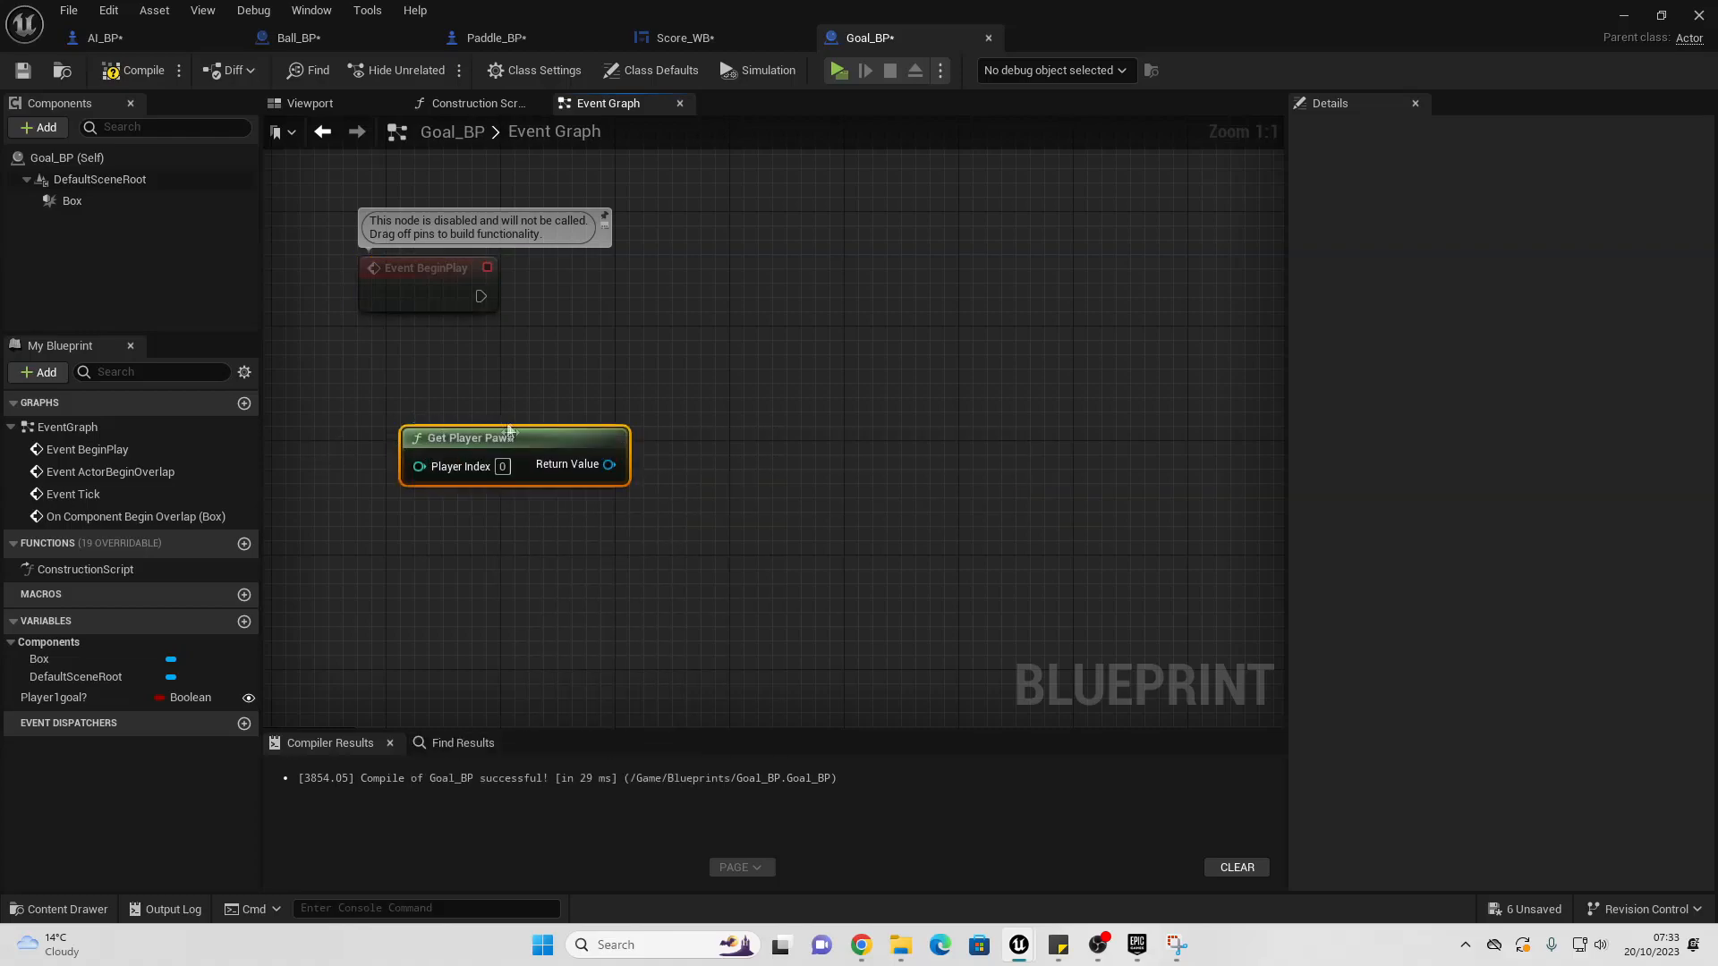
pyautogui.moveTo(497, 431); pyautogui.dragTo(493, 515)
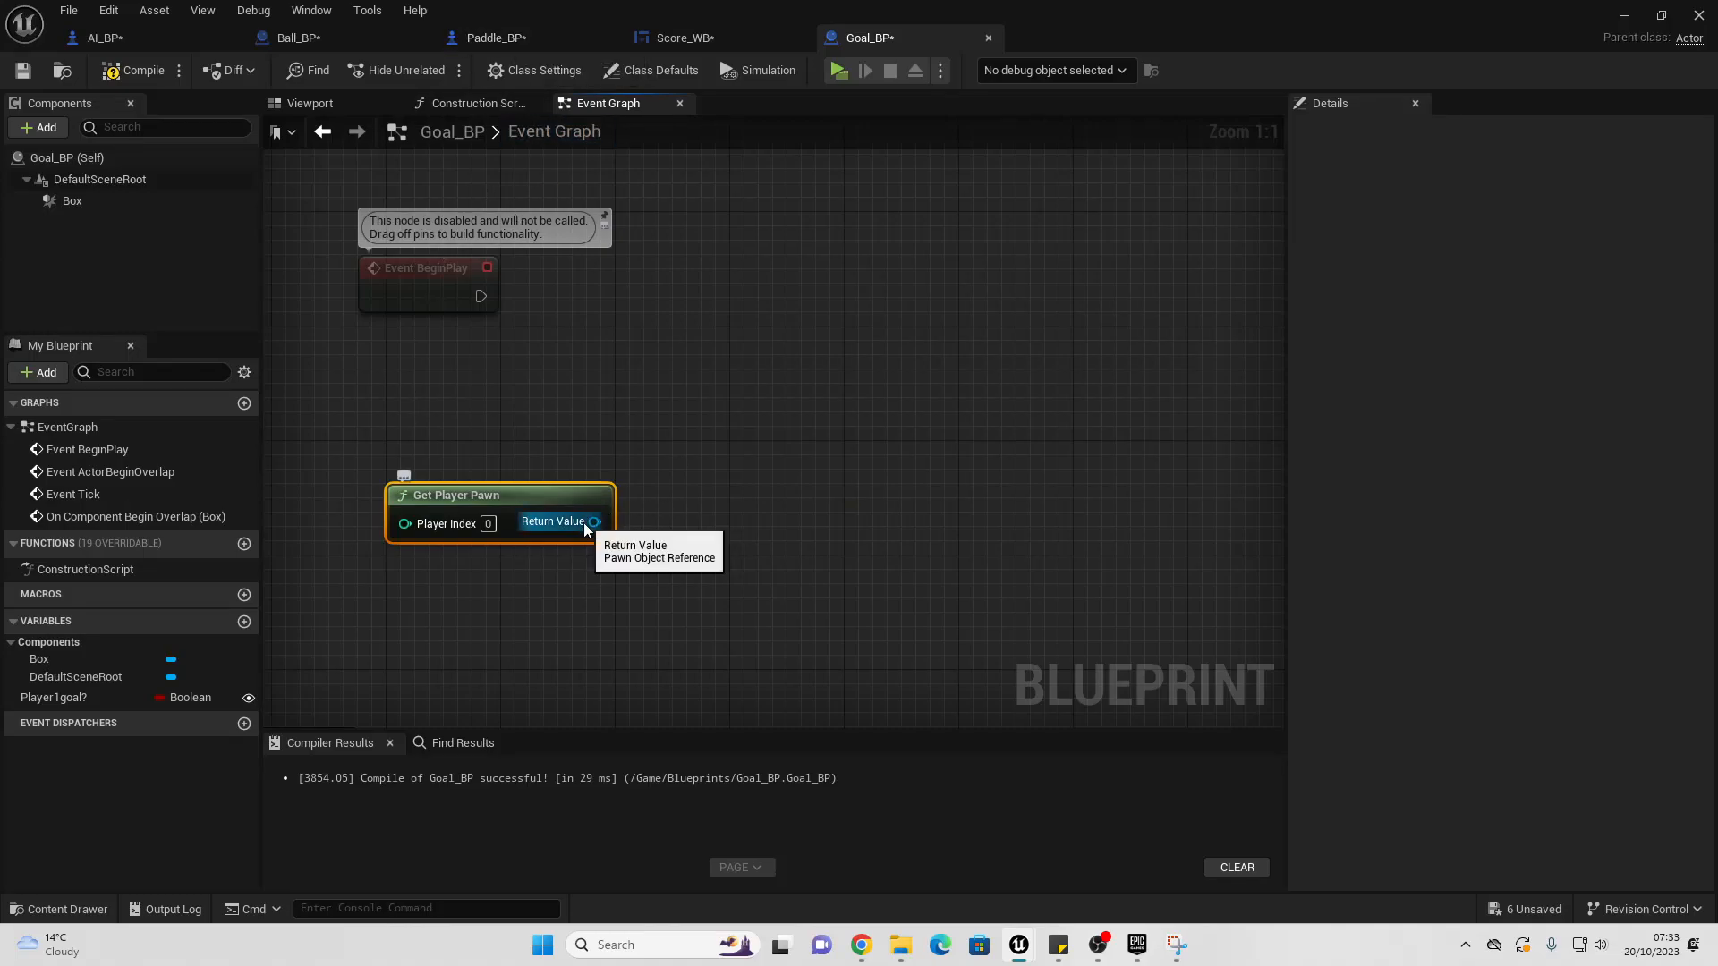
# Step: Cast the player pawn to Paddle_BP and run the cast from Event BeginPlay
pyautogui.moveTo(594, 522); pyautogui.dragTo(699, 345)
pyautogui.write('ca')
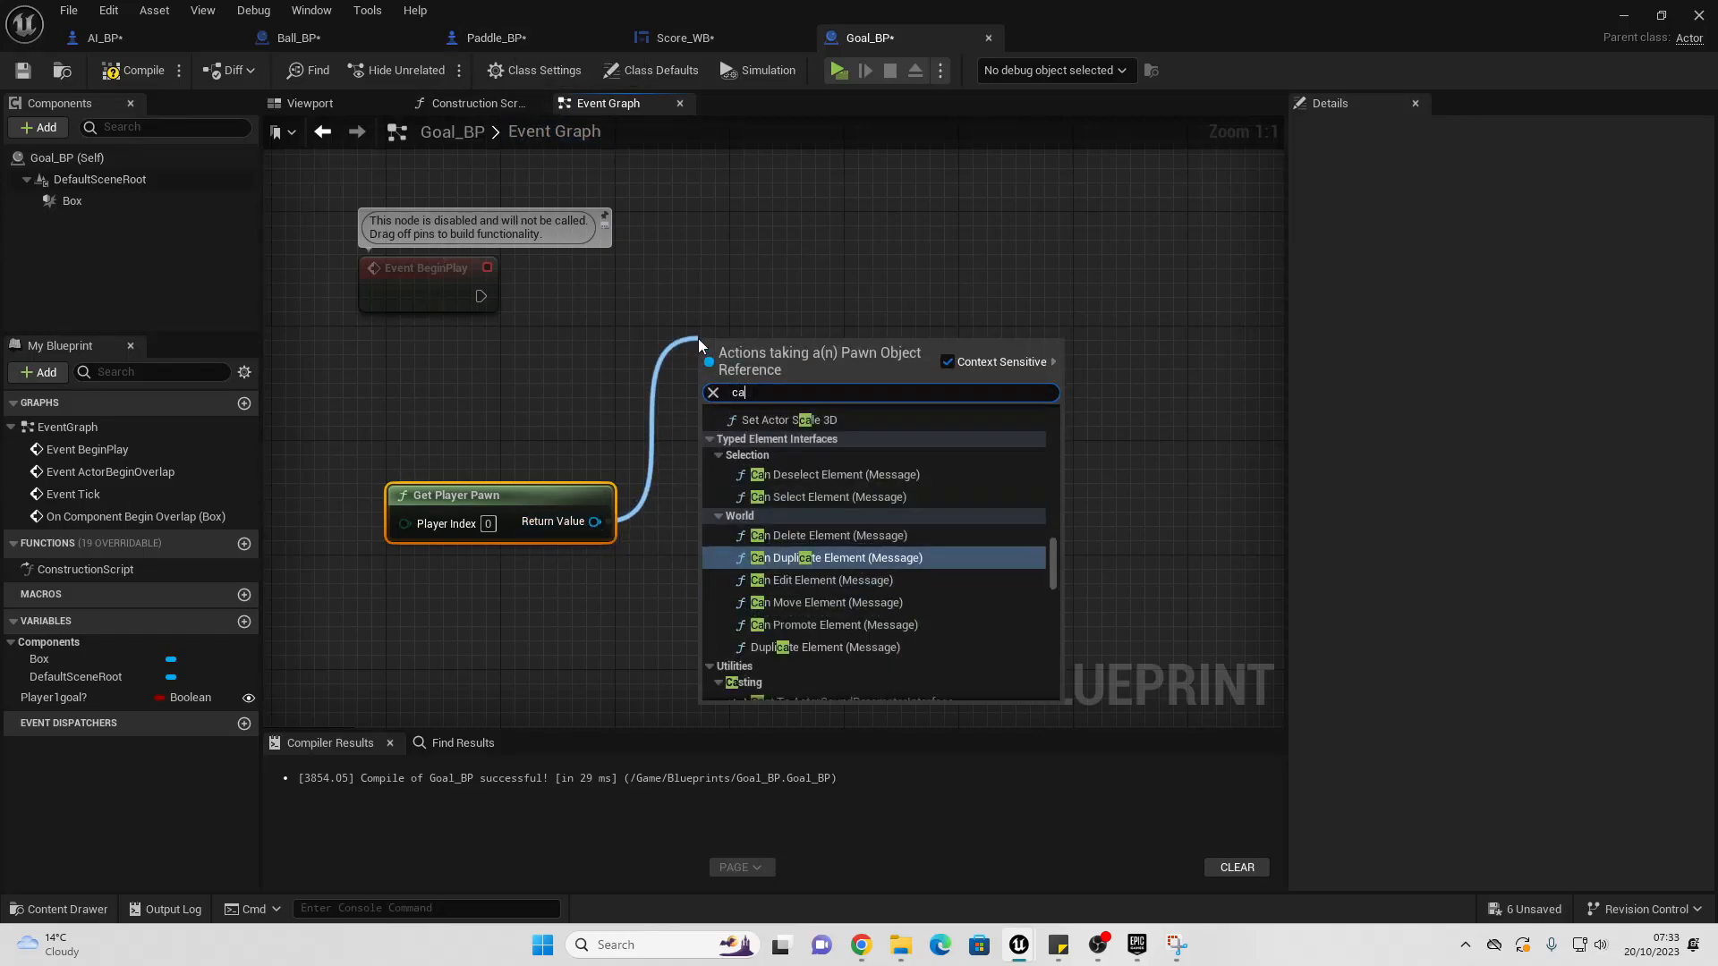
pyautogui.write('st to padd')
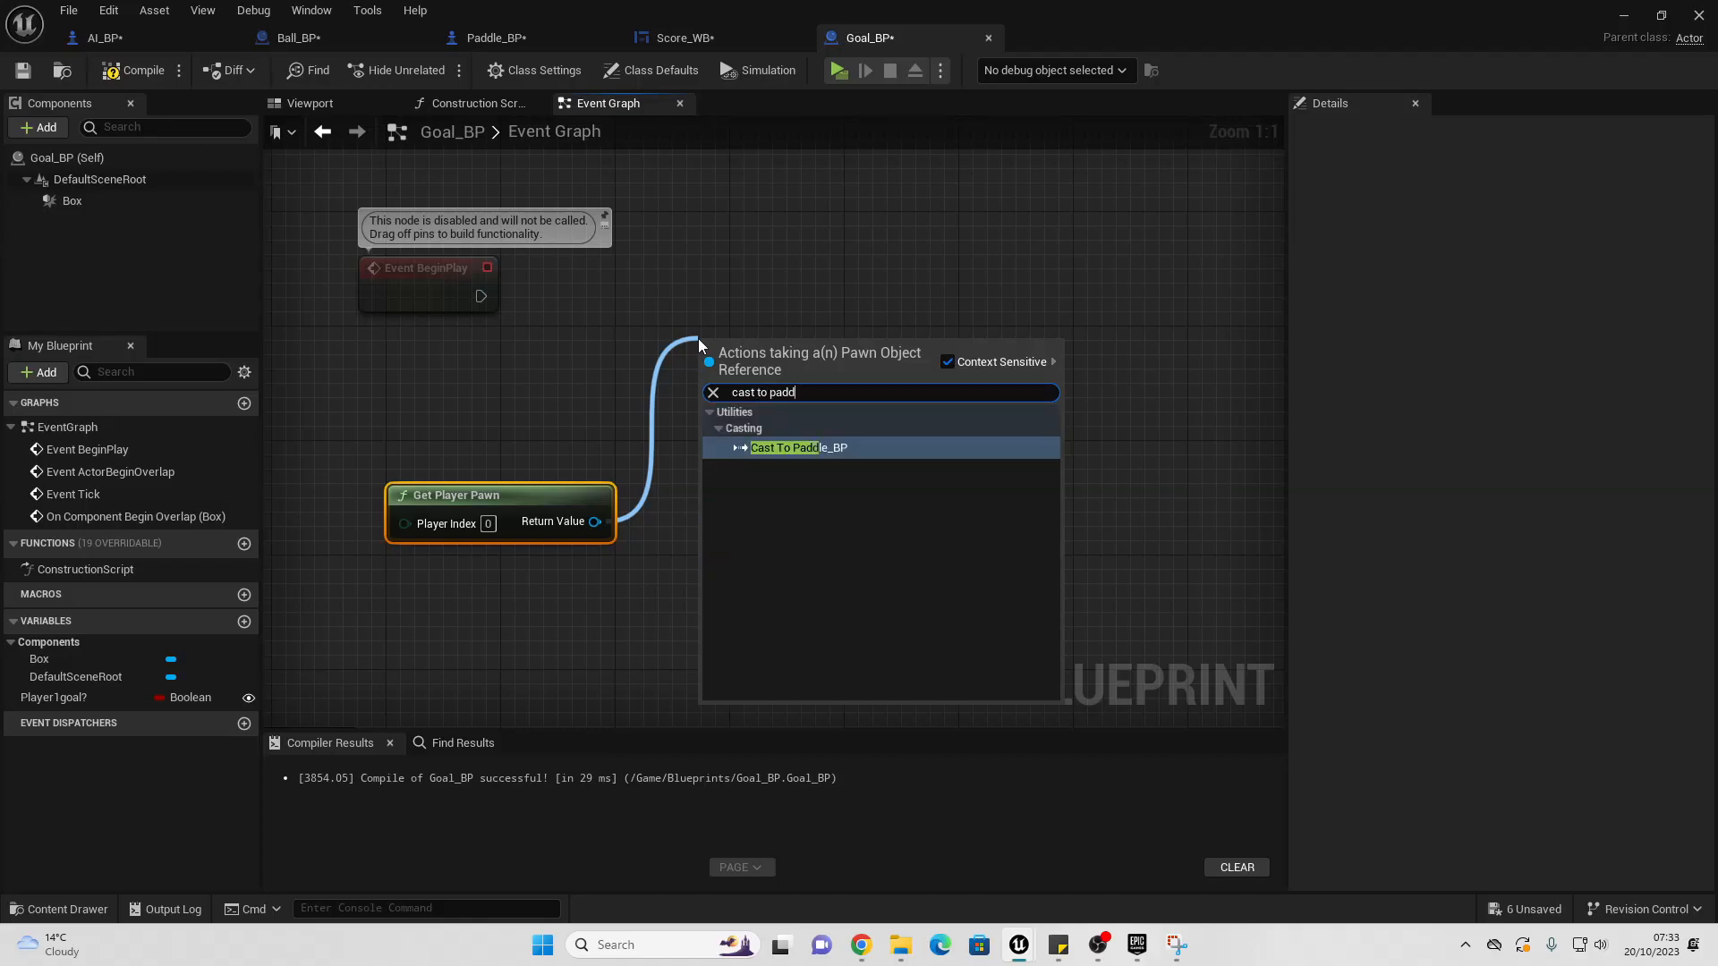
pyautogui.press('Return')
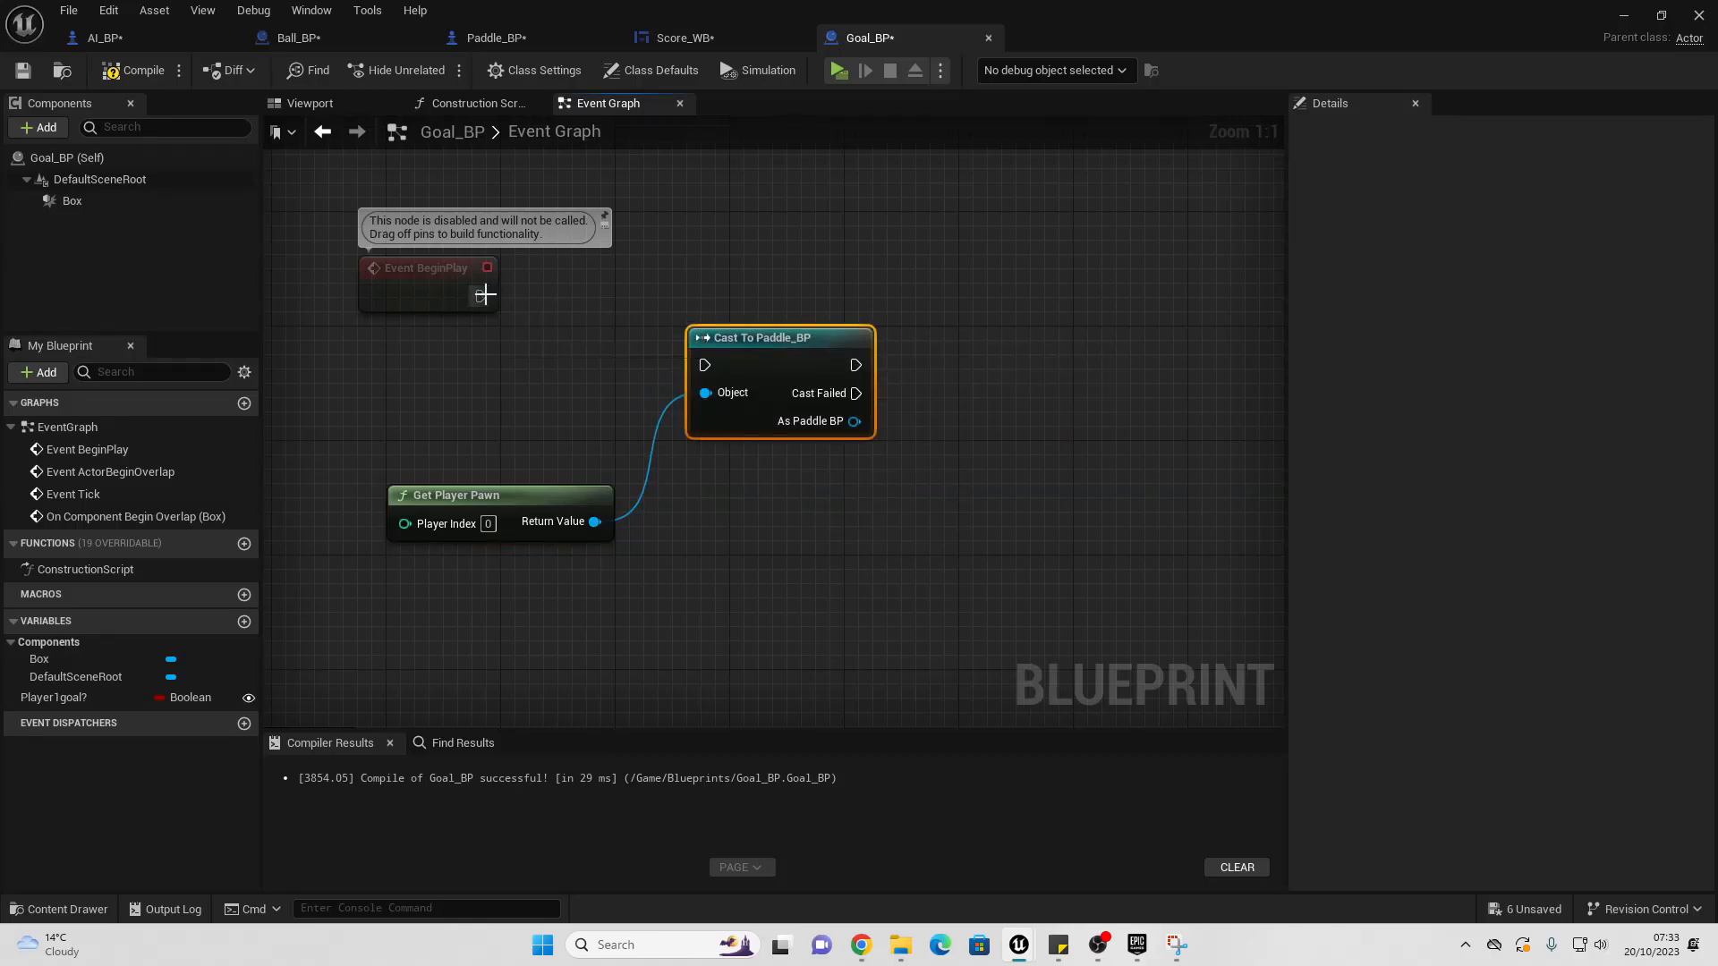
pyautogui.moveTo(484, 294); pyautogui.dragTo(706, 364)
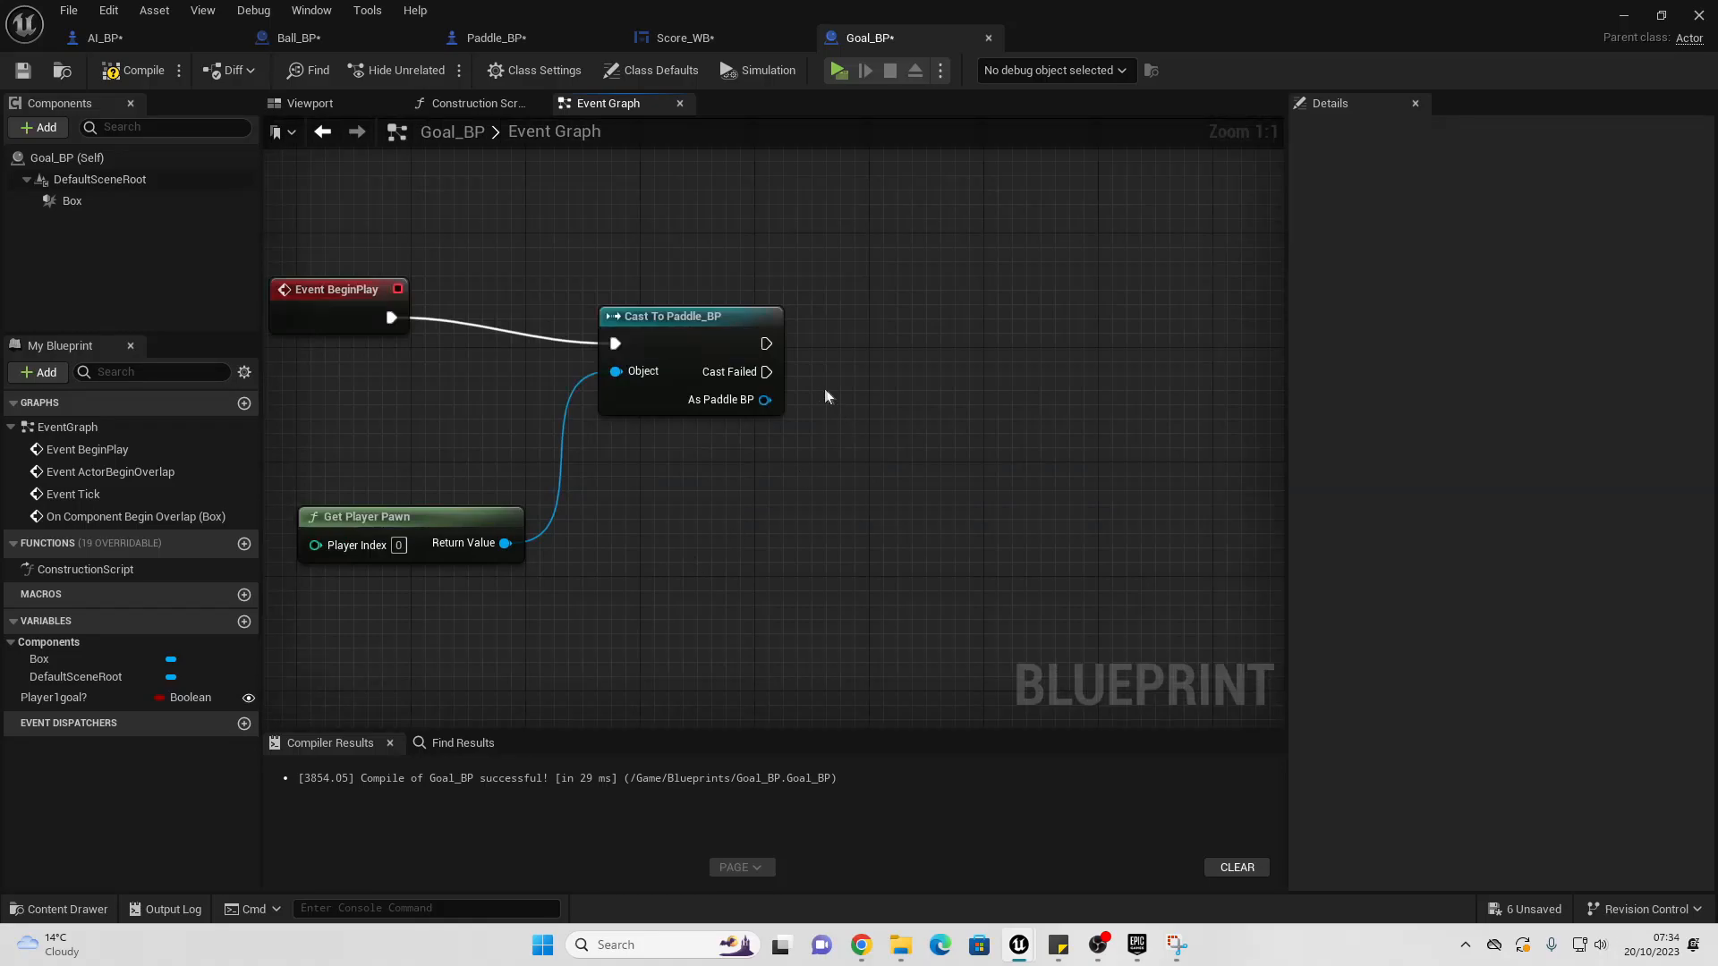
# Step: Promote the cast's As Paddle BP output to a variable named "Paddleref"
pyautogui.rightClick(766, 402)
pyautogui.click(825, 435)
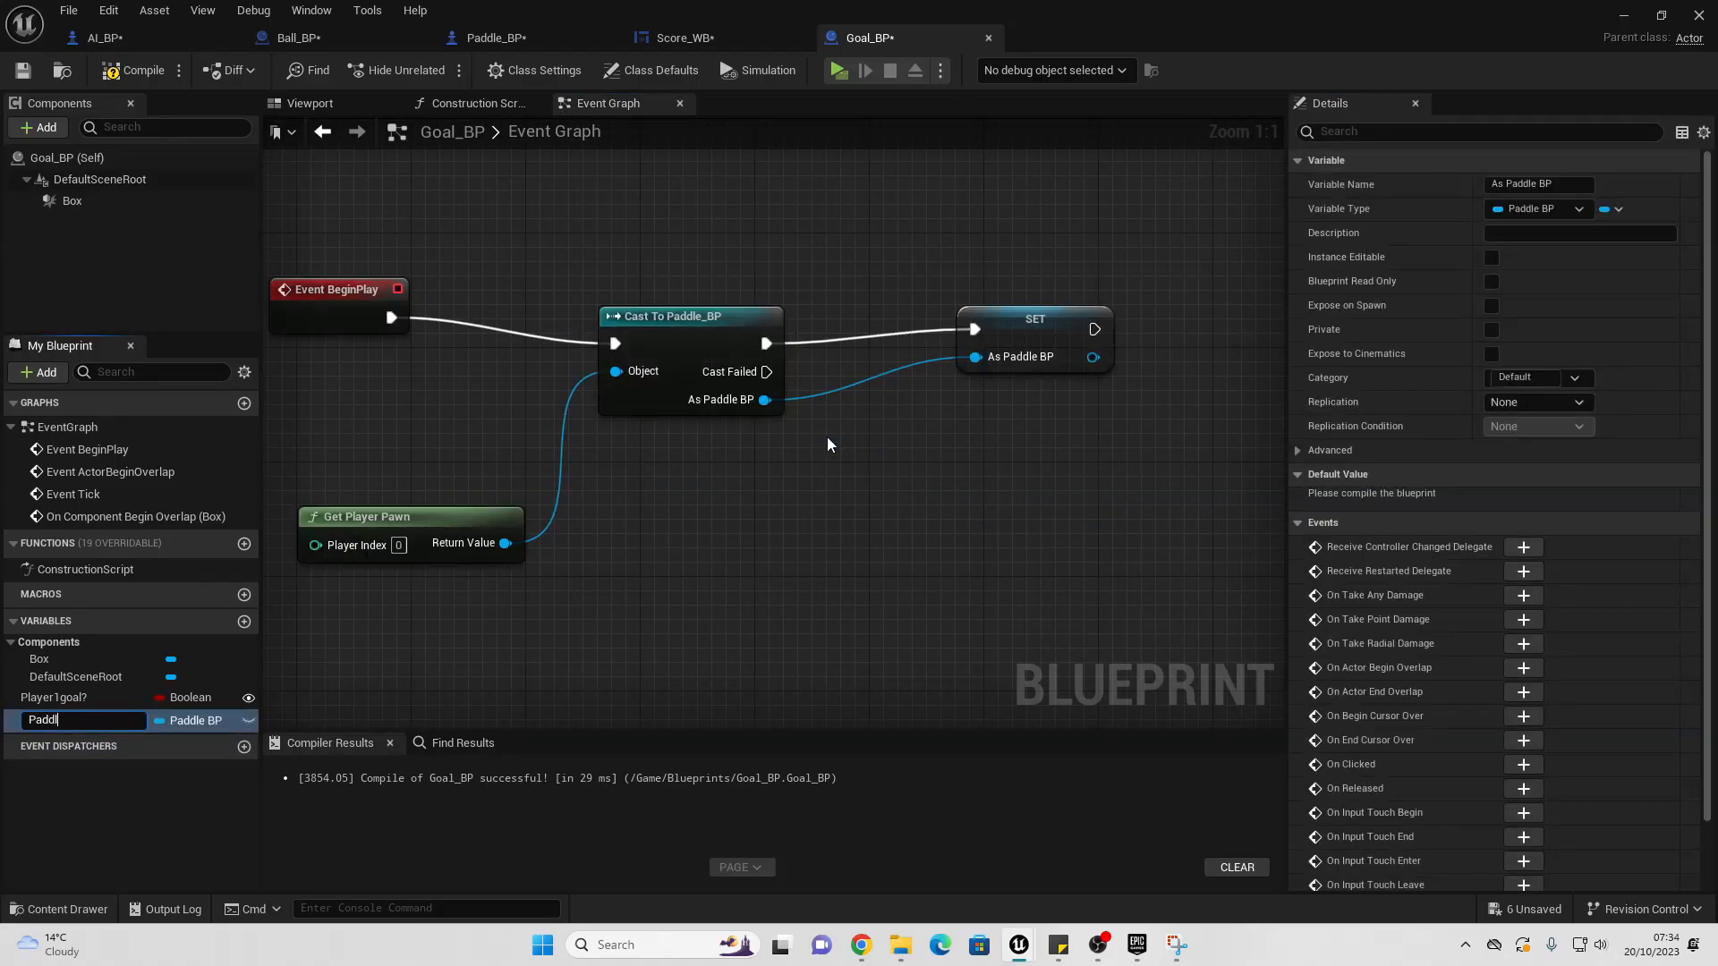
pyautogui.write('Paddleref')
pyautogui.press('Return')
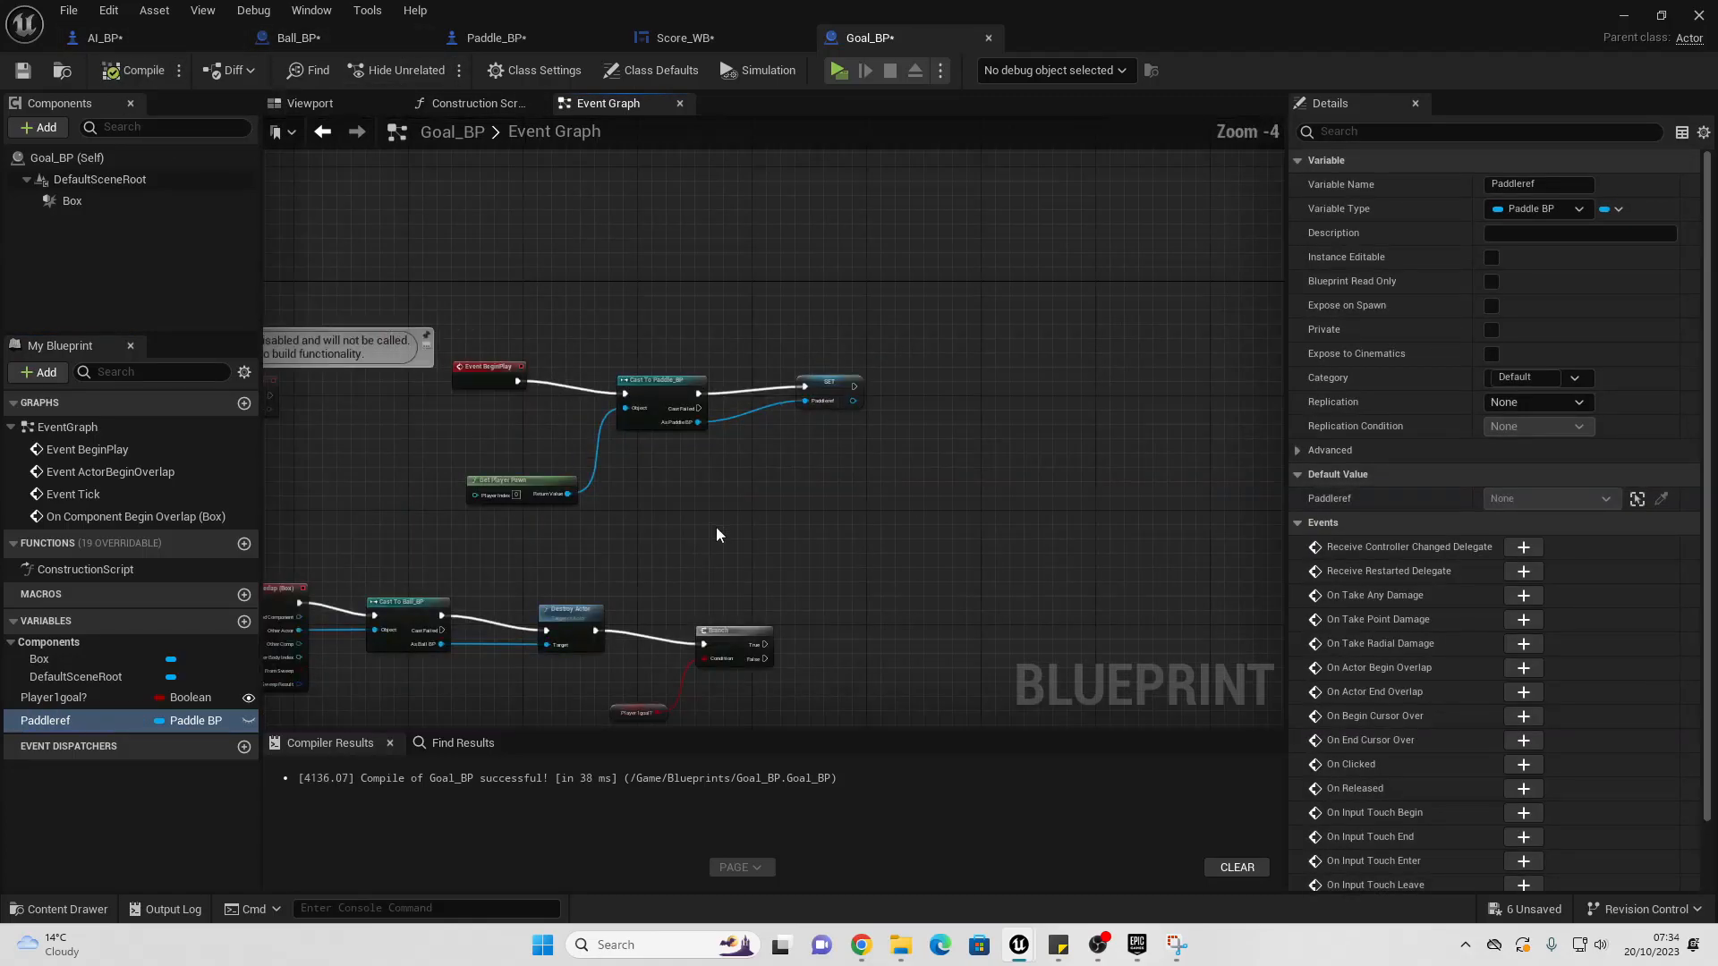
# Step: Align the Branch with Destroy Actor and add a Paddleref getter feeding a Scorehud getter above it
pyautogui.moveTo(716, 526); pyautogui.dragTo(649, 607, button='right')
pyautogui.scroll(4, 739, 474)
pyautogui.moveTo(817, 468); pyautogui.dragTo(817, 439)
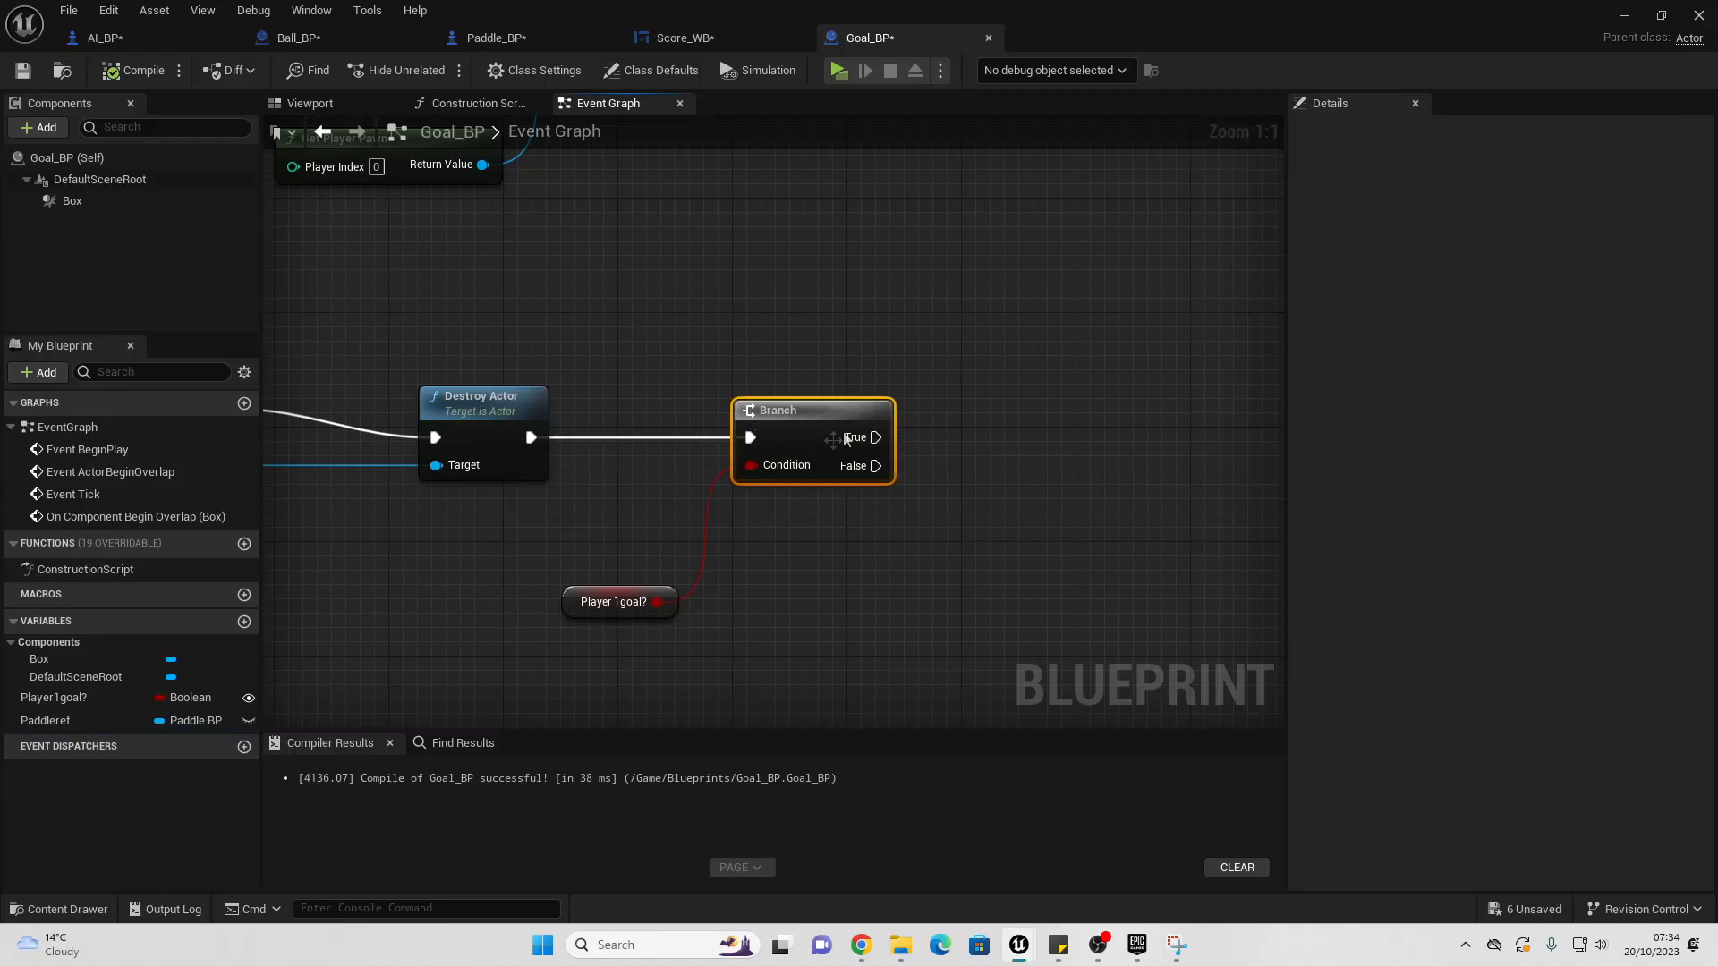
pyautogui.moveTo(931, 572); pyautogui.dragTo(694, 605, button='right')
pyautogui.moveTo(63, 721); pyautogui.dragTo(690, 336)
pyautogui.click(547, 370)
pyautogui.write('get')
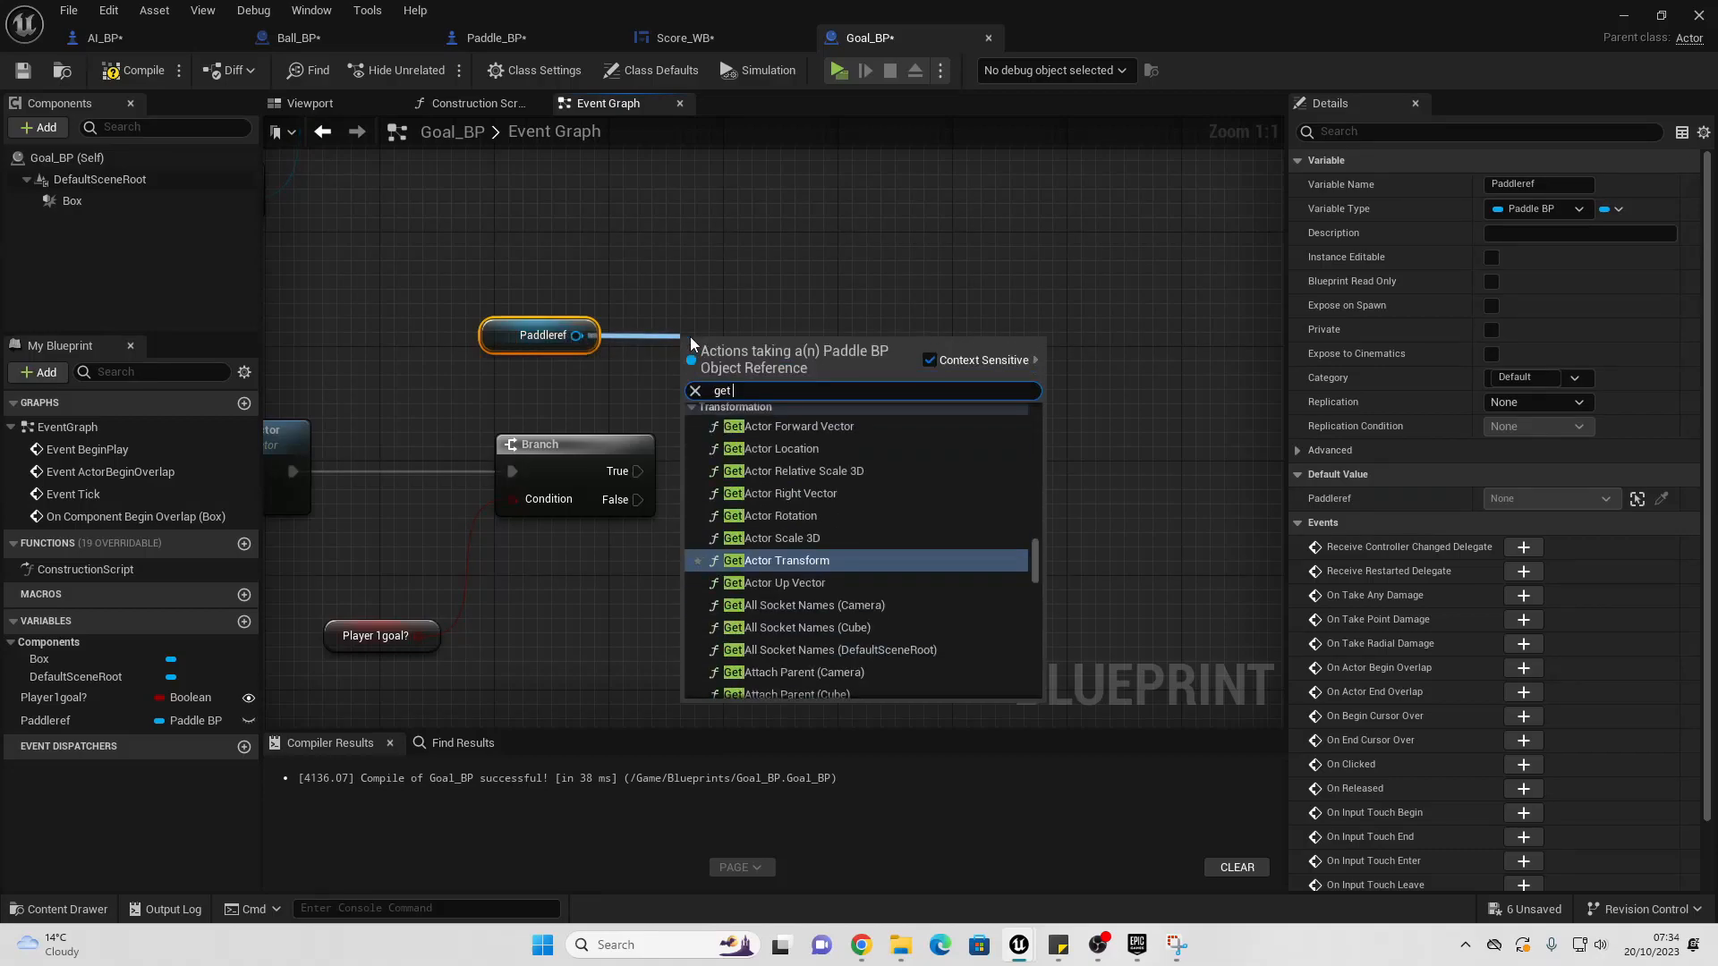
pyautogui.write(' score')
pyautogui.click(768, 441)
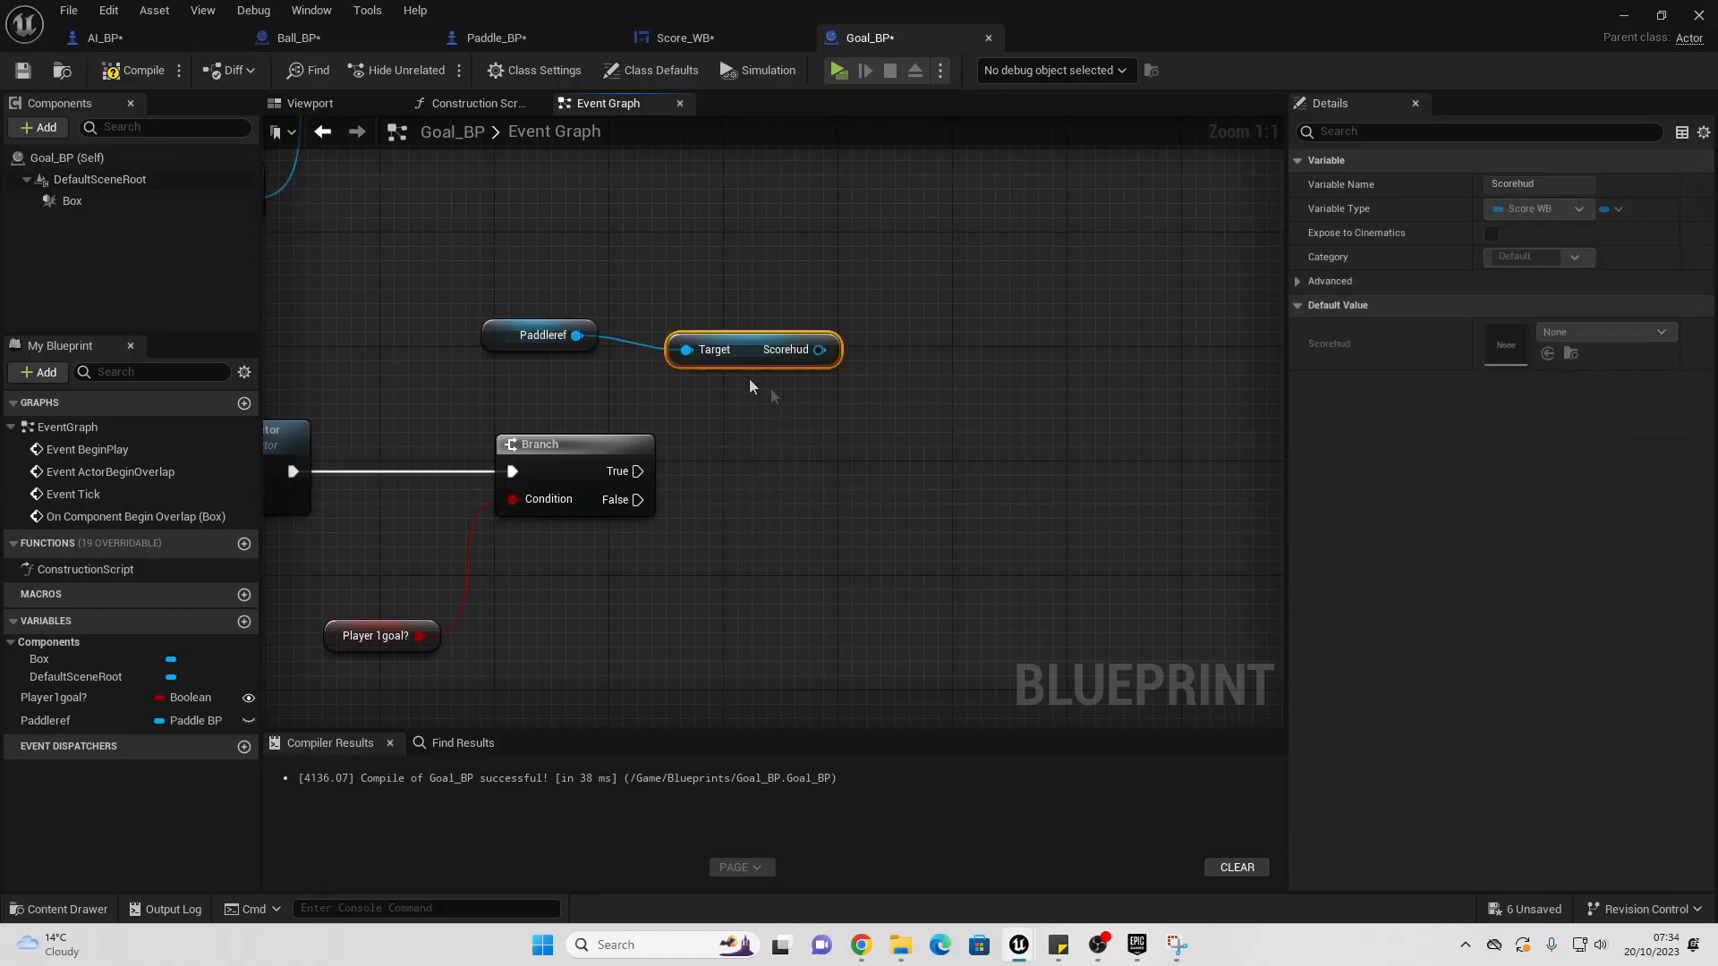
# Step: Add an Update Player 2 Score call that targets the Scorehud reference
pyautogui.moveTo(820, 350); pyautogui.dragTo(986, 303)
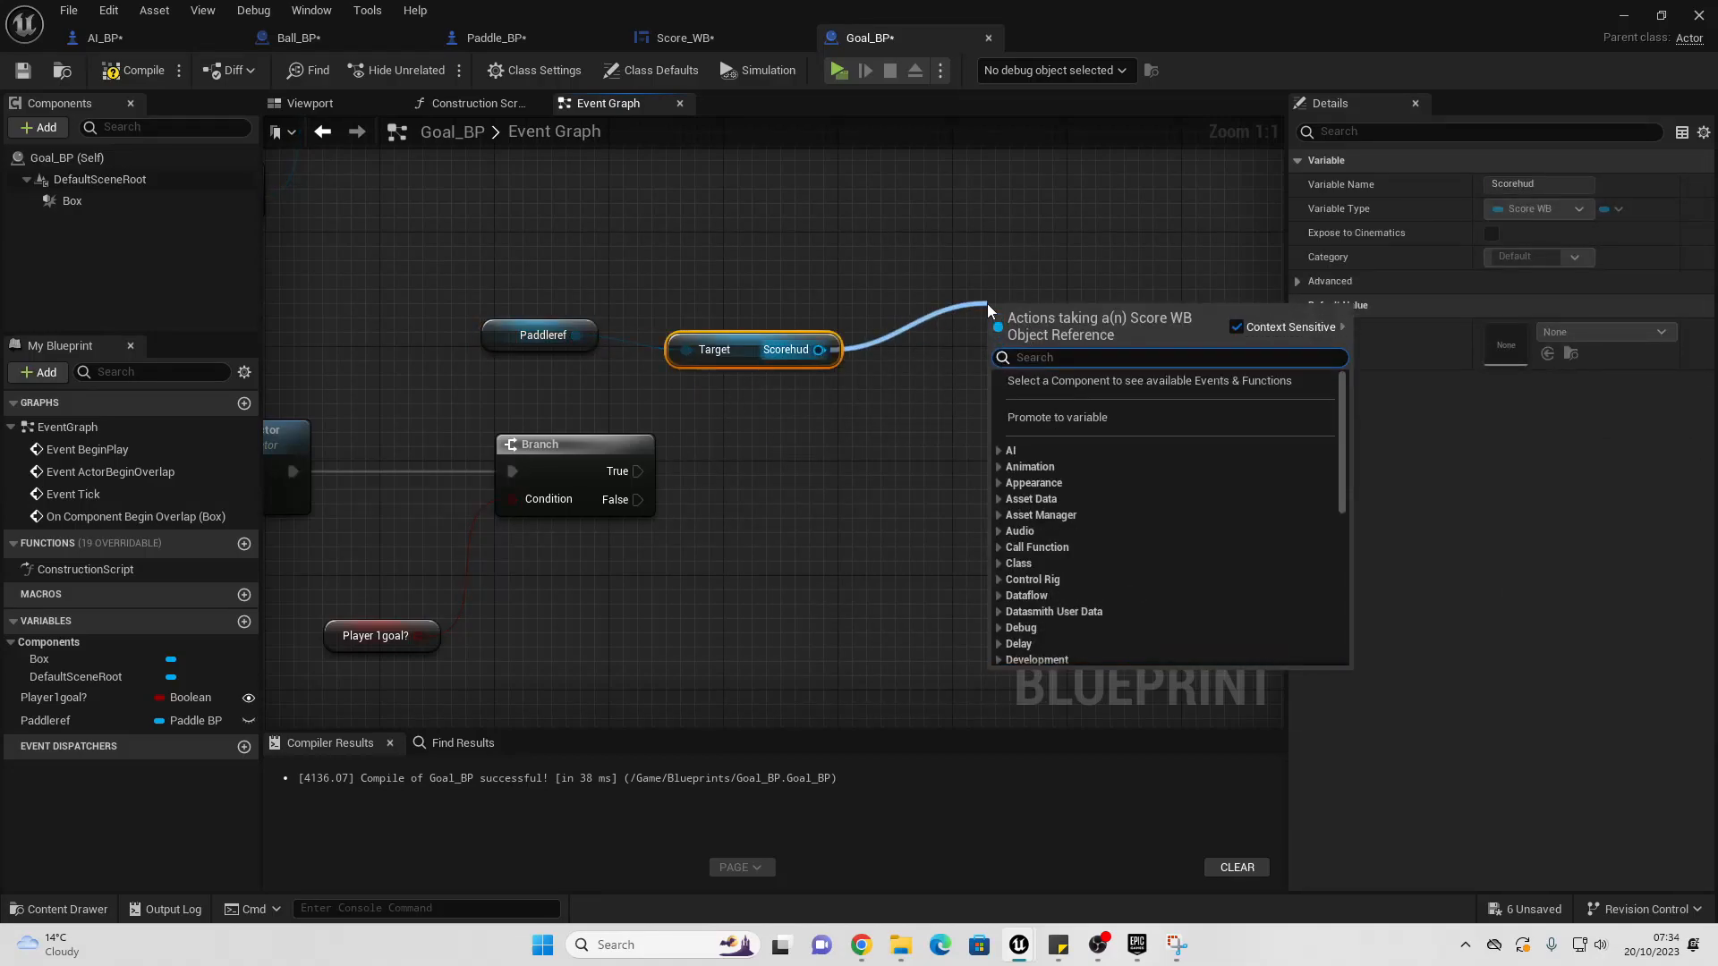
pyautogui.write('upda')
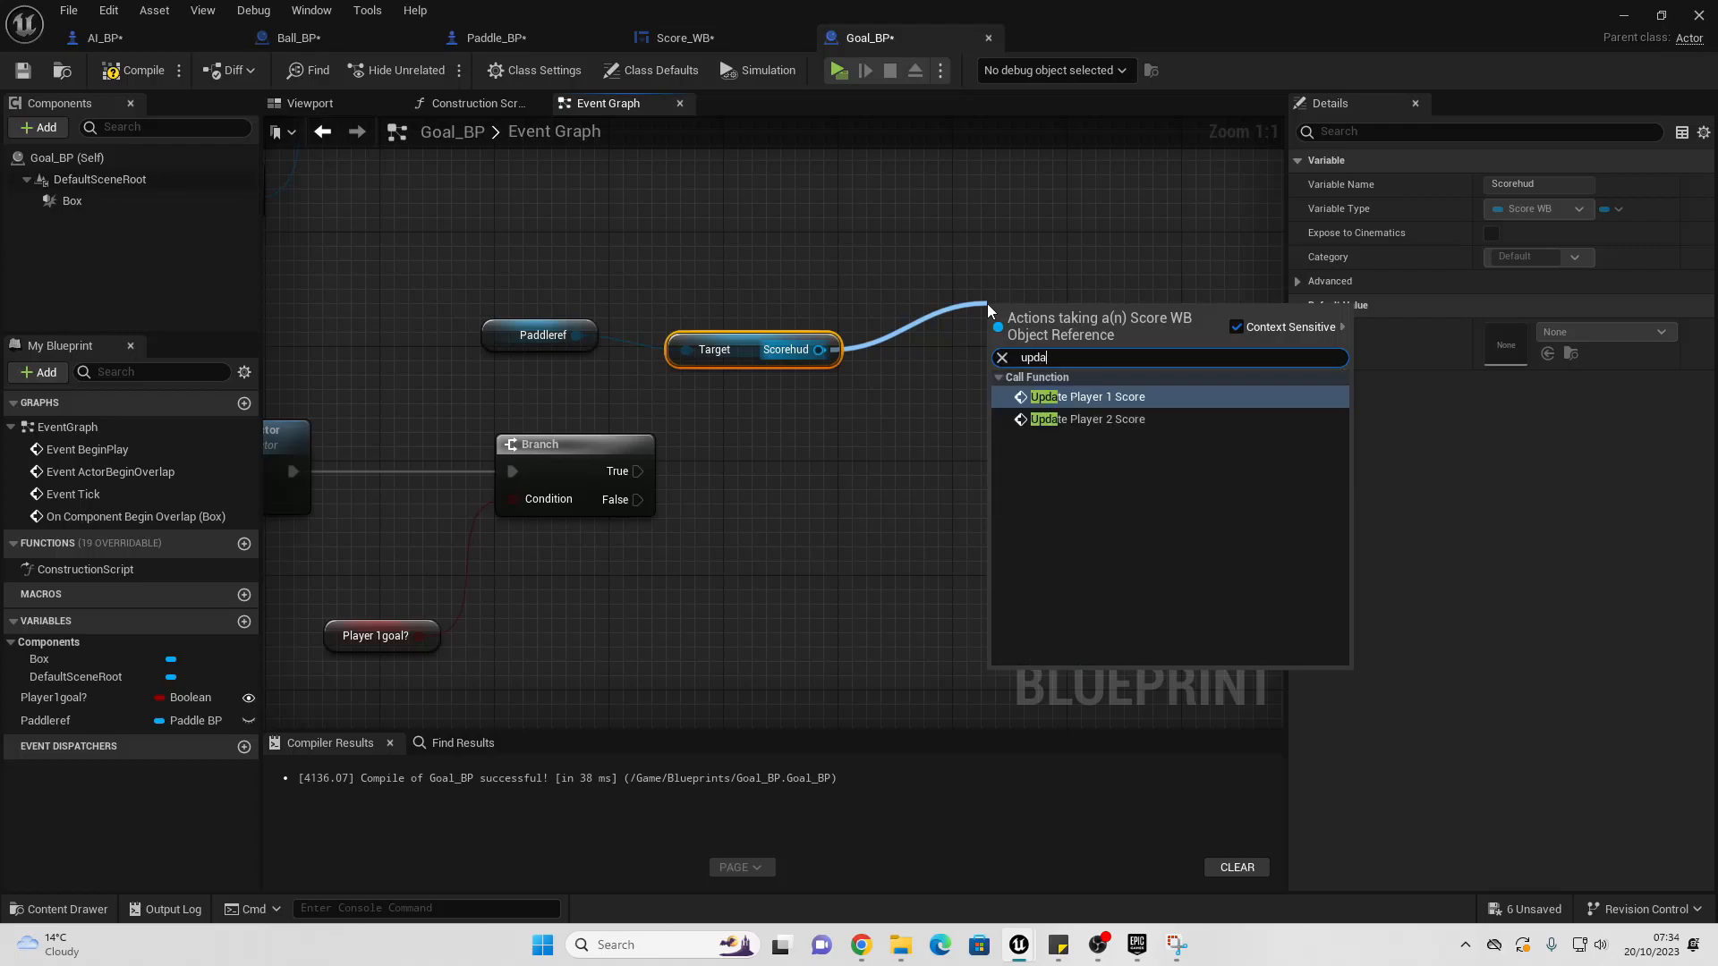
pyautogui.press('Down')
pyautogui.press('Return')
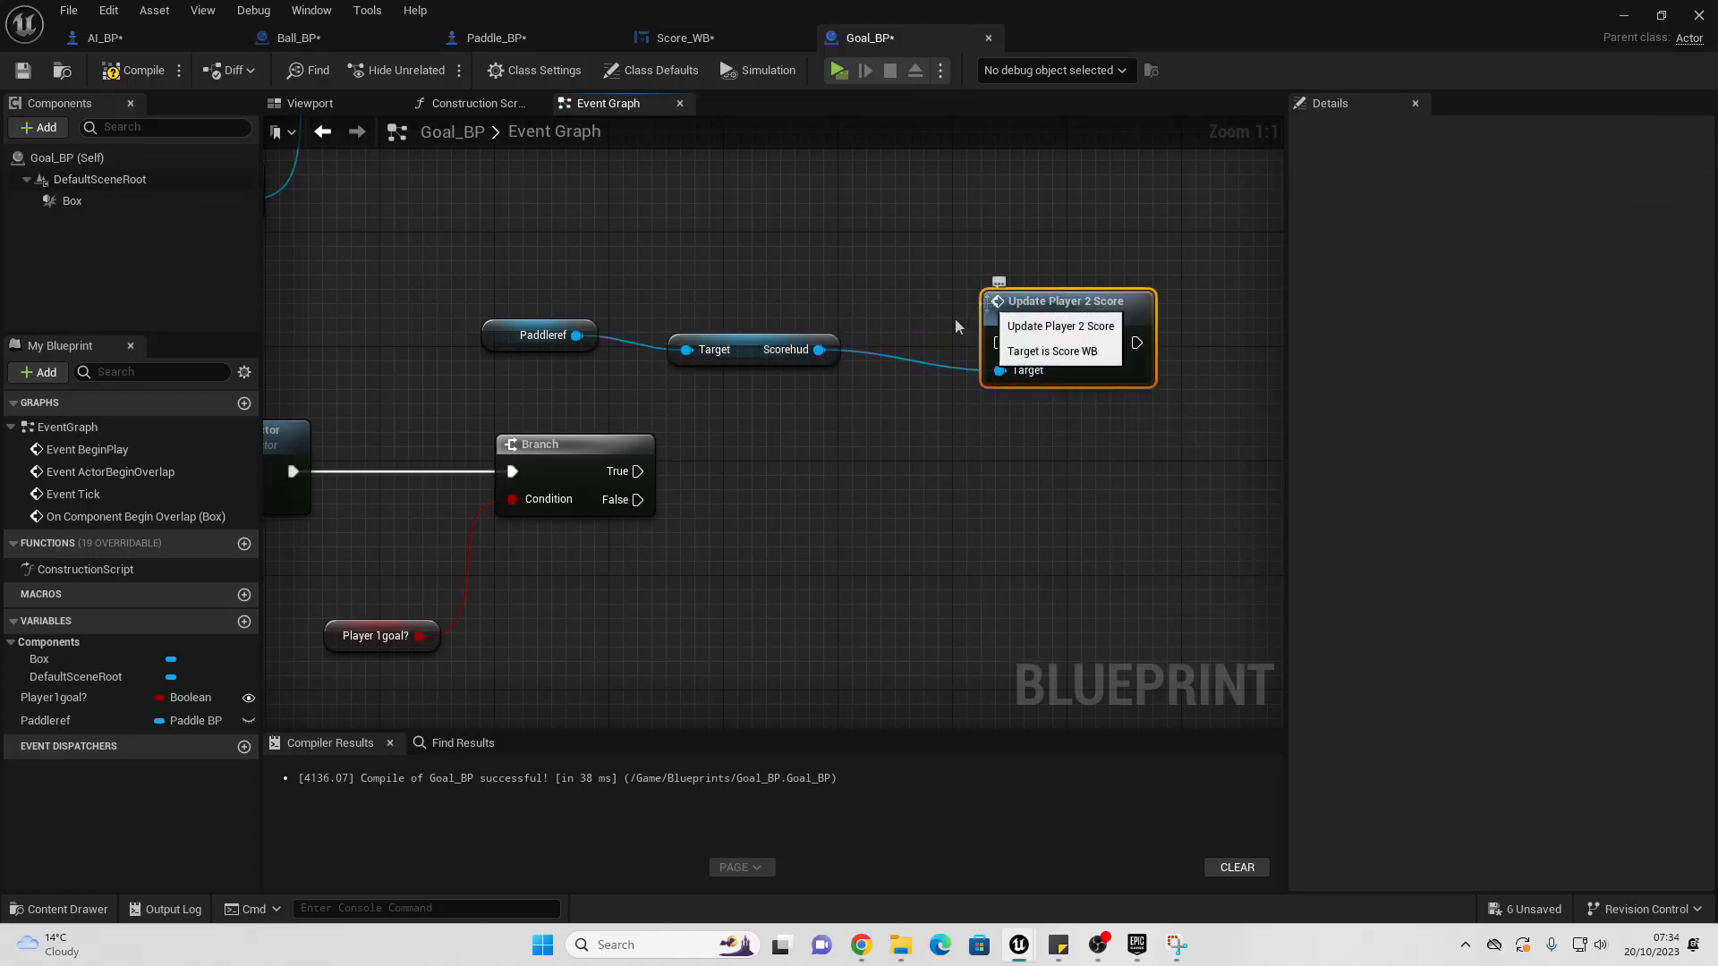
# Step: Run Update Player 2 Score from the Branch's True output and duplicate the linked Paddleref and Scorehud getters below the Branch
pyautogui.moveTo(643, 472); pyautogui.dragTo(1024, 310)
pyautogui.moveTo(501, 232); pyautogui.dragTo(858, 394)
pyautogui.hotkey('ctrl', 'c')
pyautogui.hotkey('ctrl', 'v')
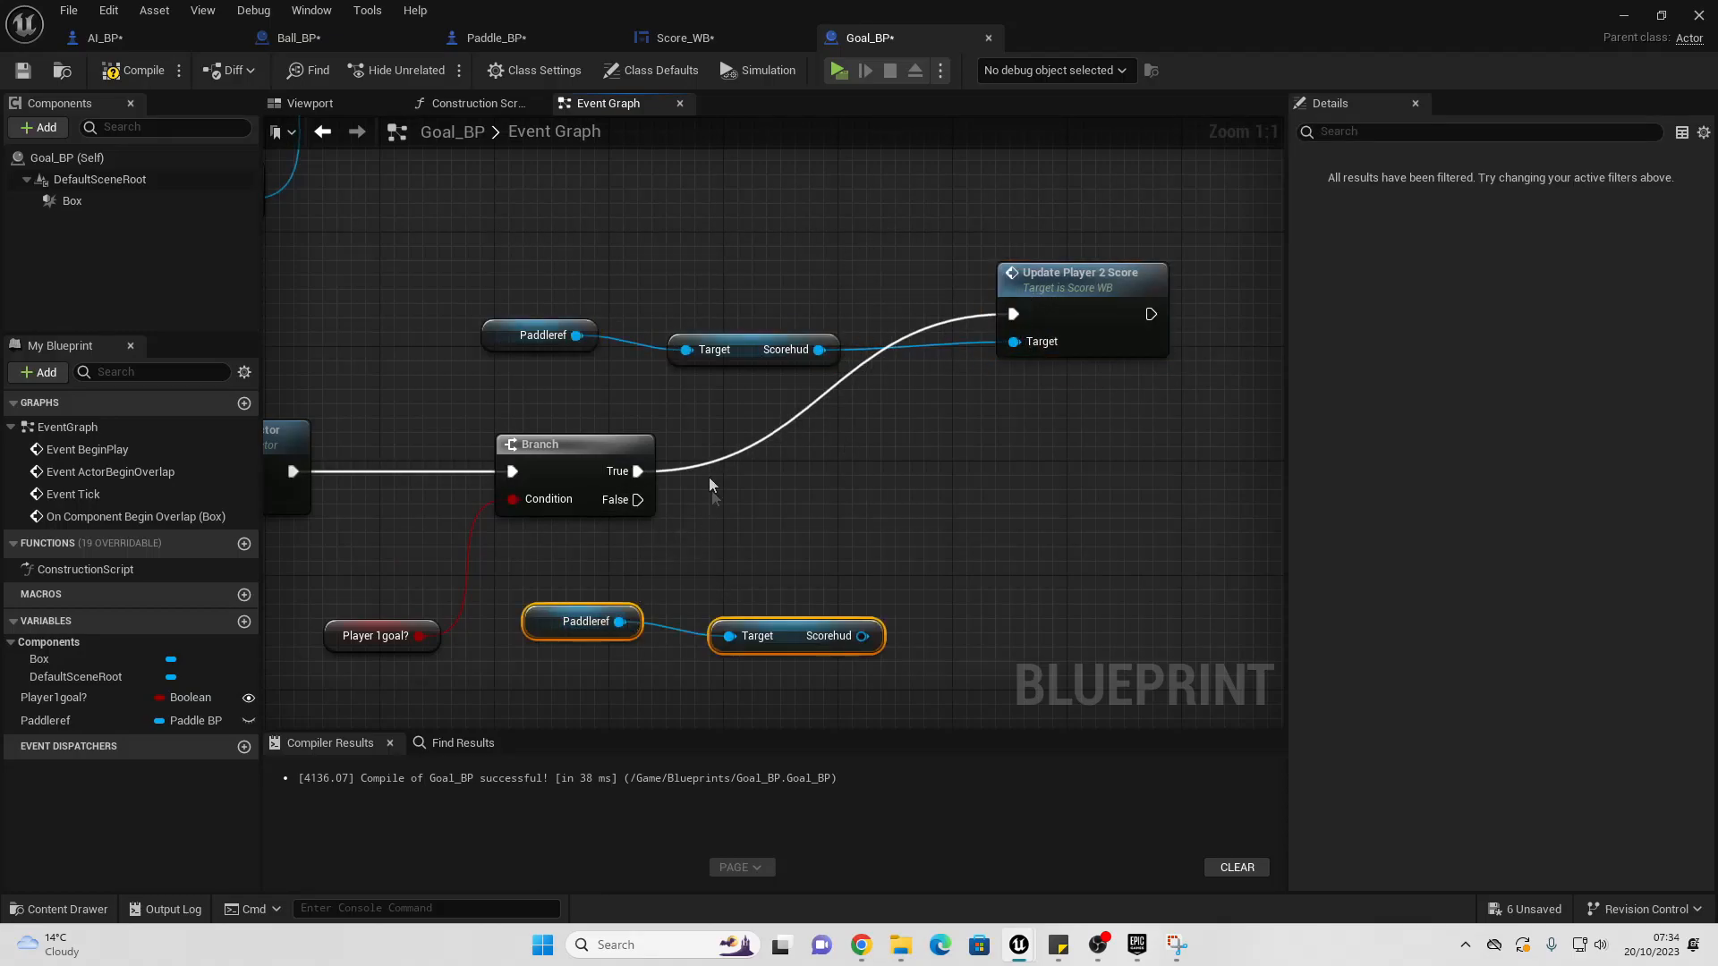
# Step: Add an Update Player 1 Score call targeting the duplicated Scorehud, run it from the Branch's False output, and compile Goal_BP
pyautogui.moveTo(863, 636); pyautogui.dragTo(1011, 530)
pyautogui.write('upda')
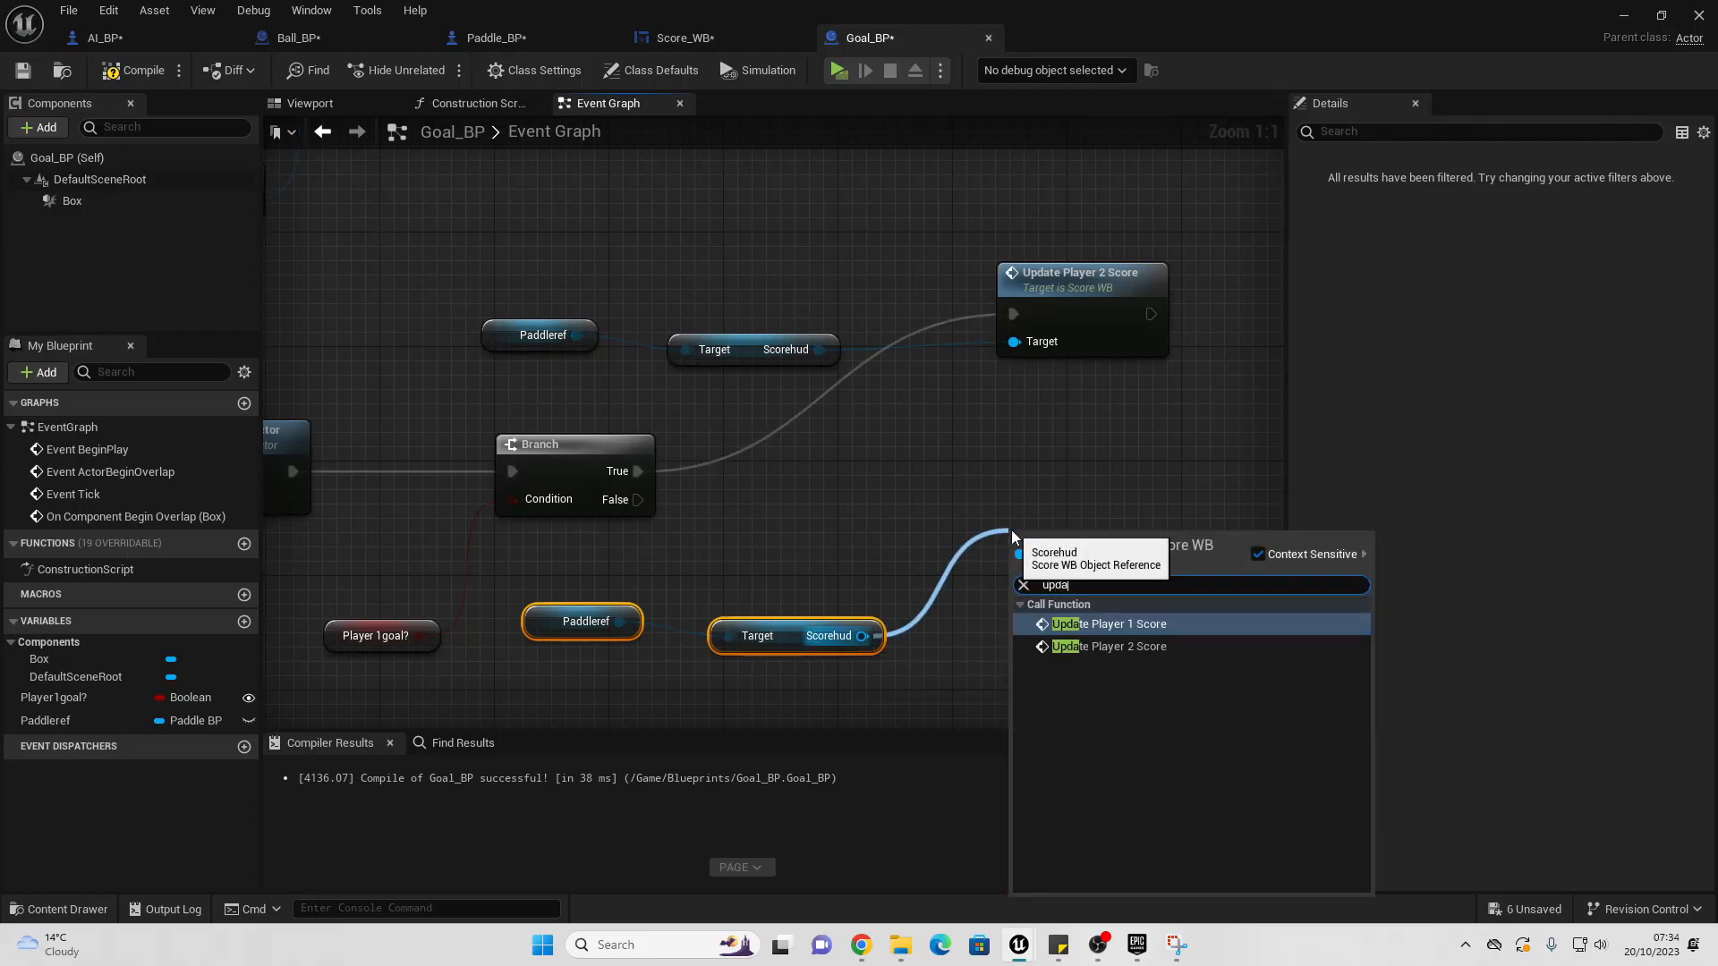
pyautogui.click(1142, 630)
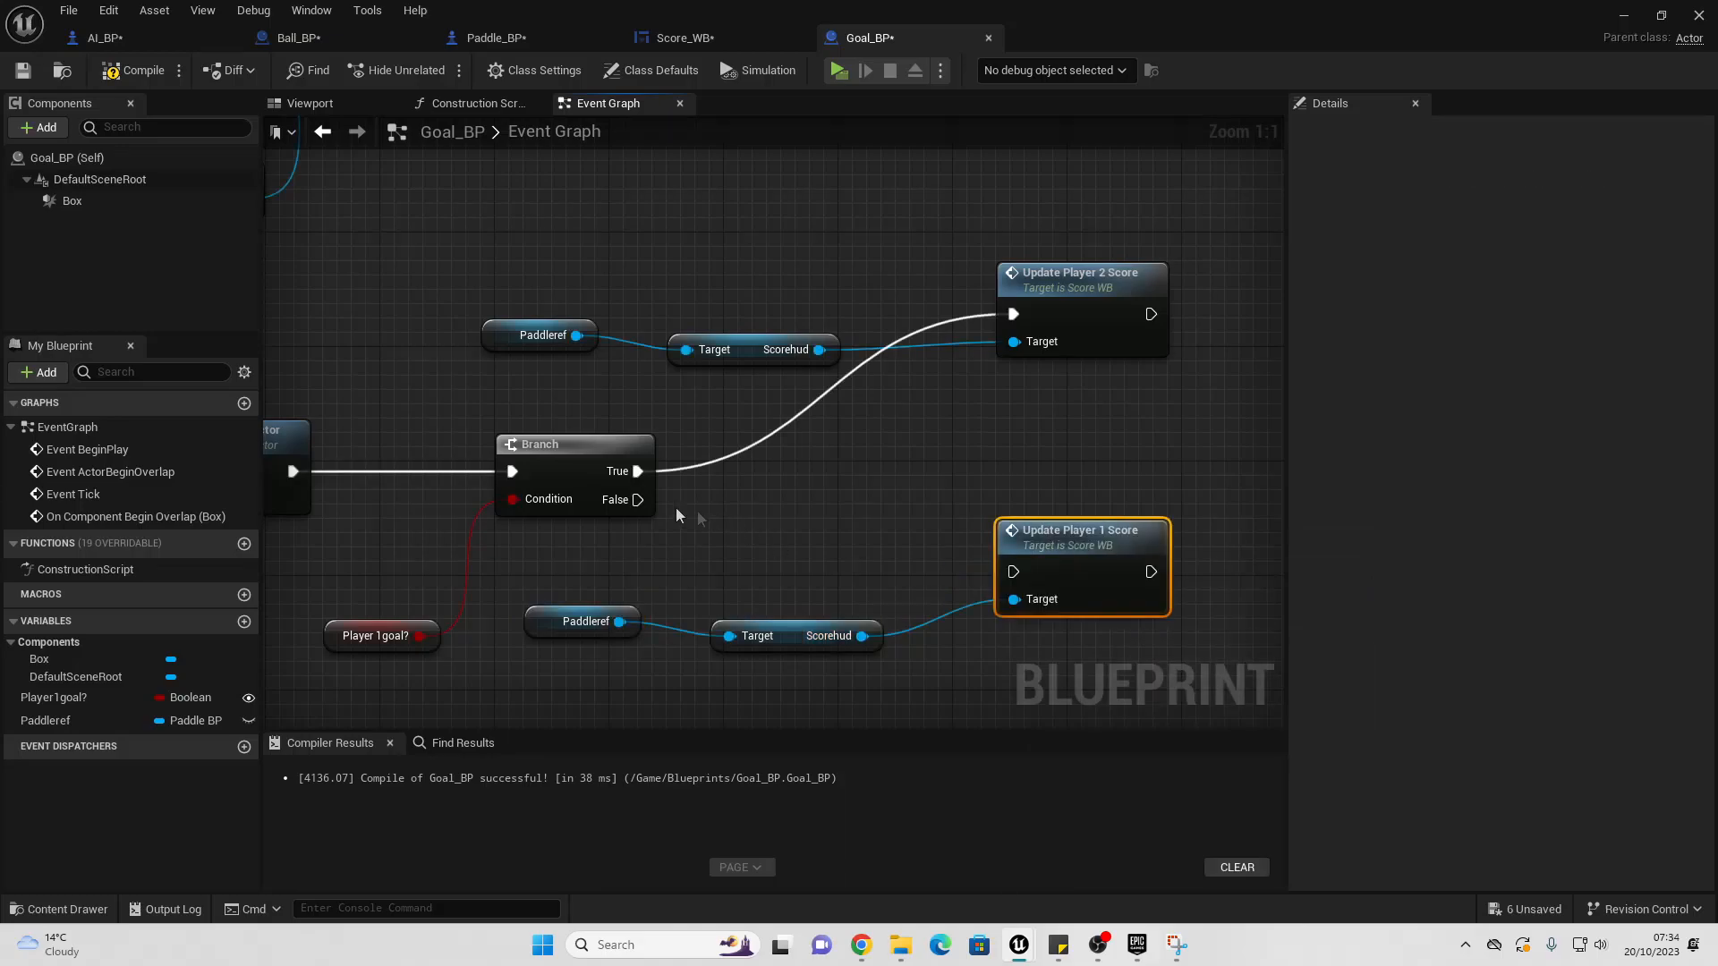
pyautogui.moveTo(638, 500); pyautogui.dragTo(1014, 572)
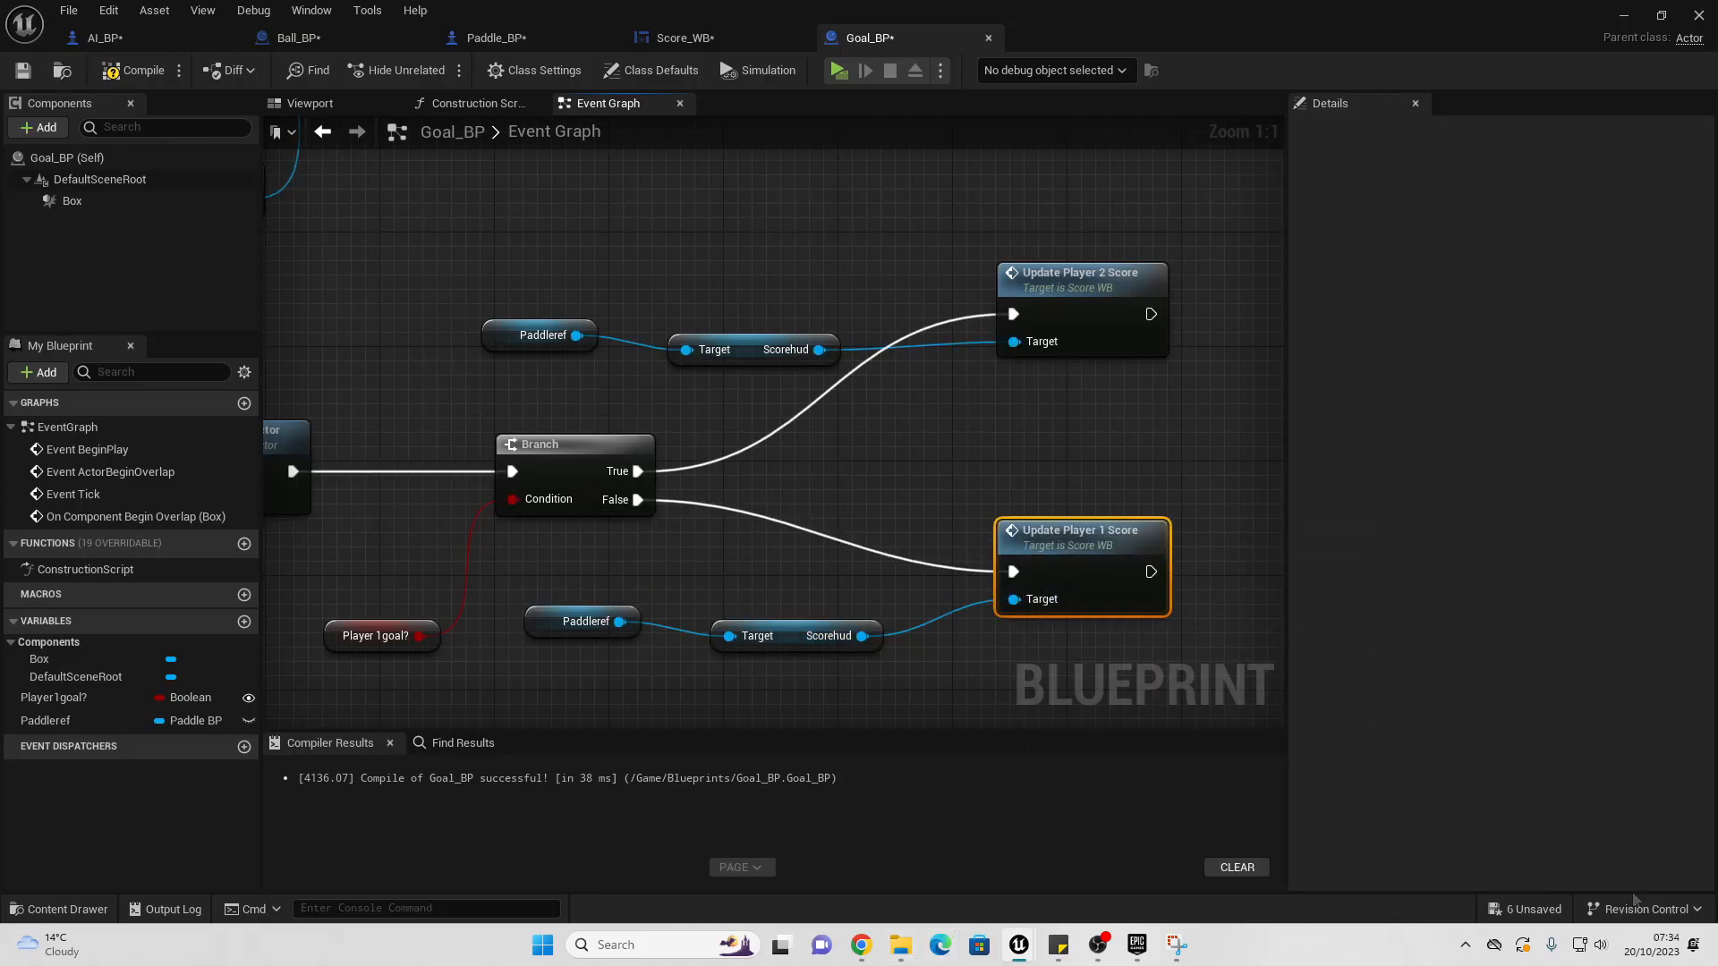
pyautogui.click(134, 70)
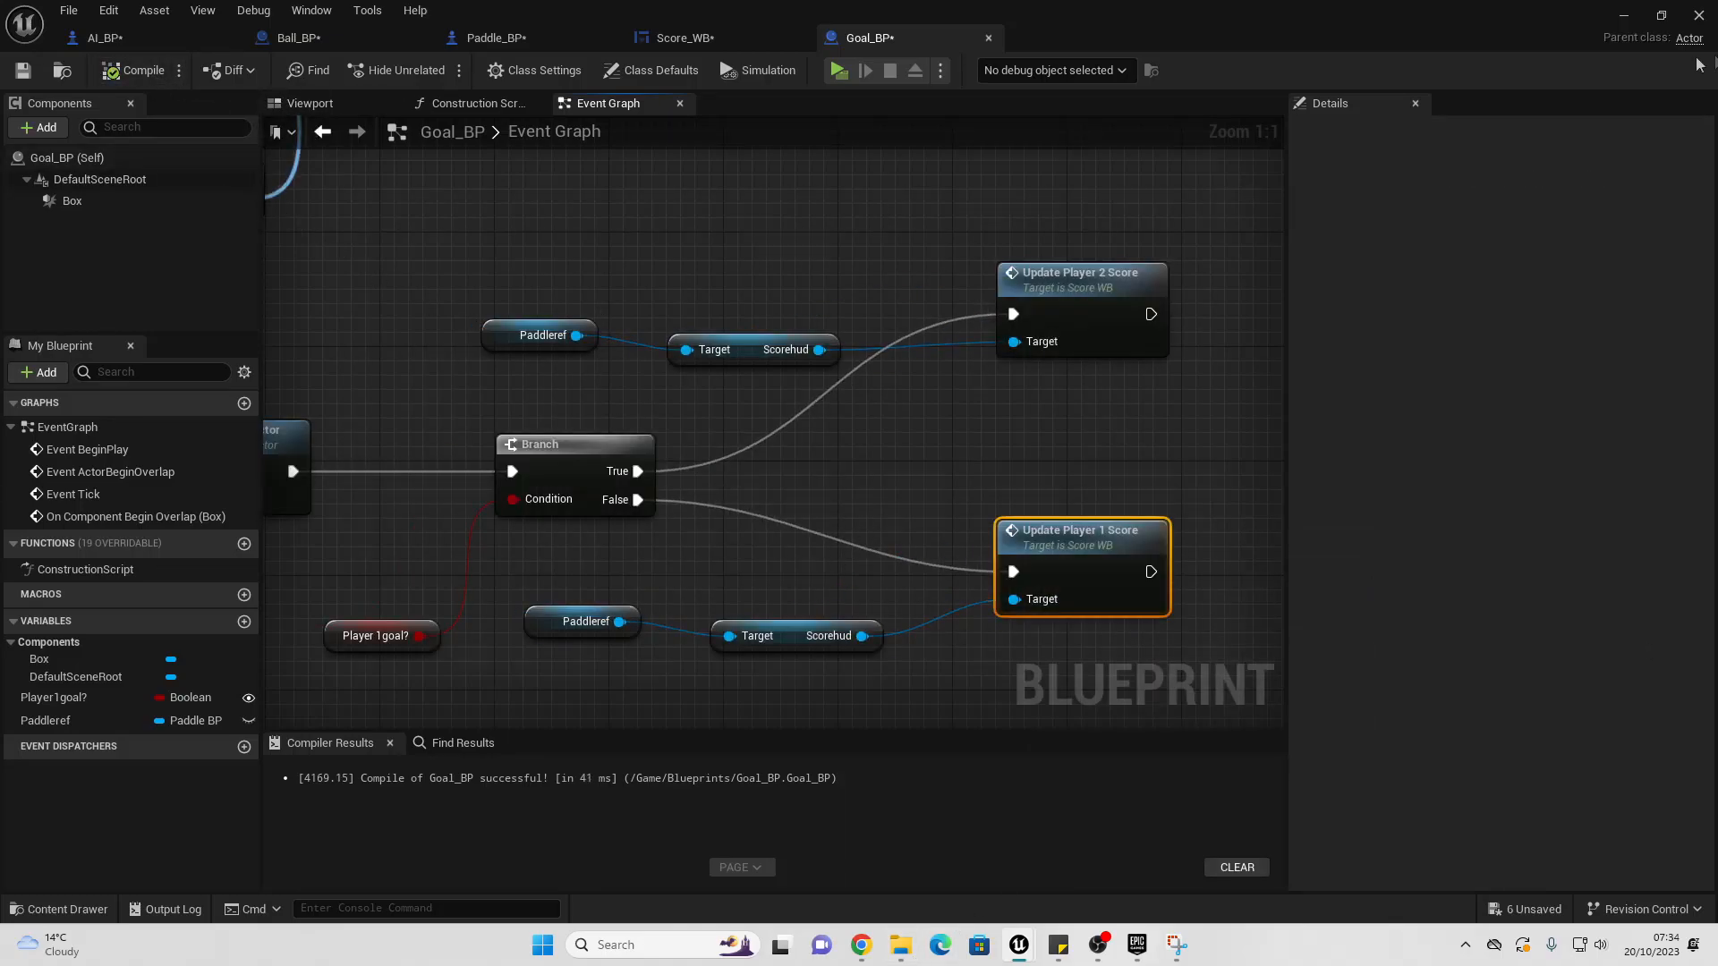
pyautogui.click(374, 387)
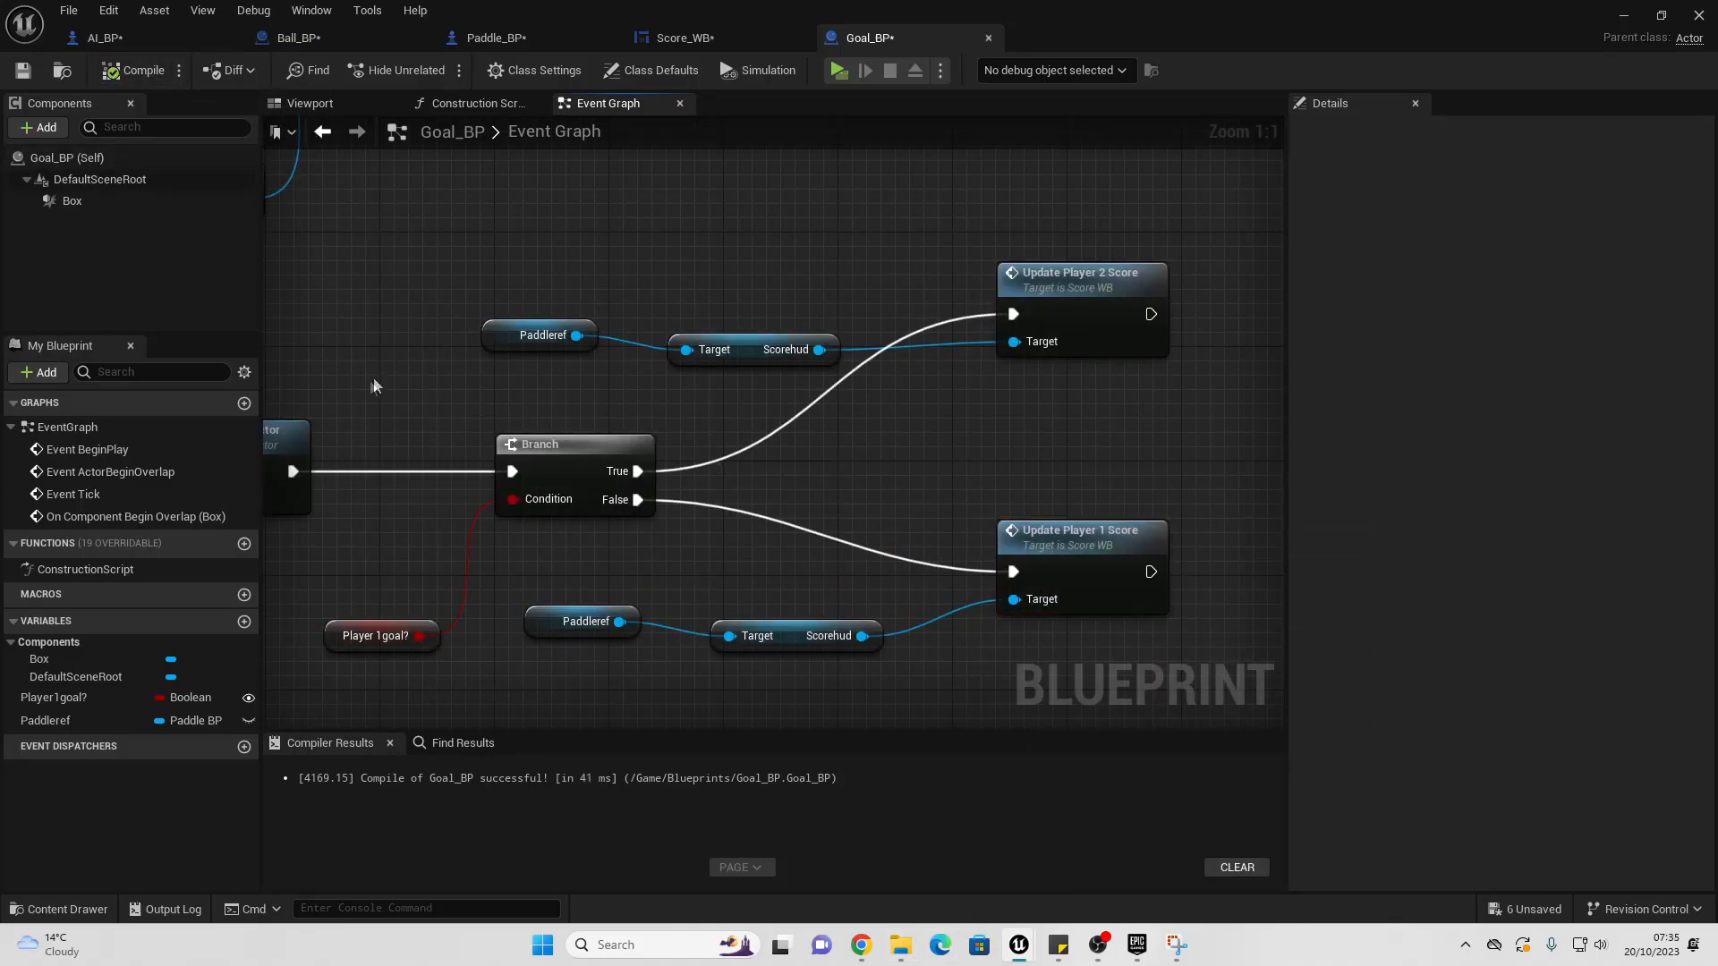
# Step: Return to the level and enable the Player 1goal? option on the Goal_BP2 instance
pyautogui.click(1623, 16)
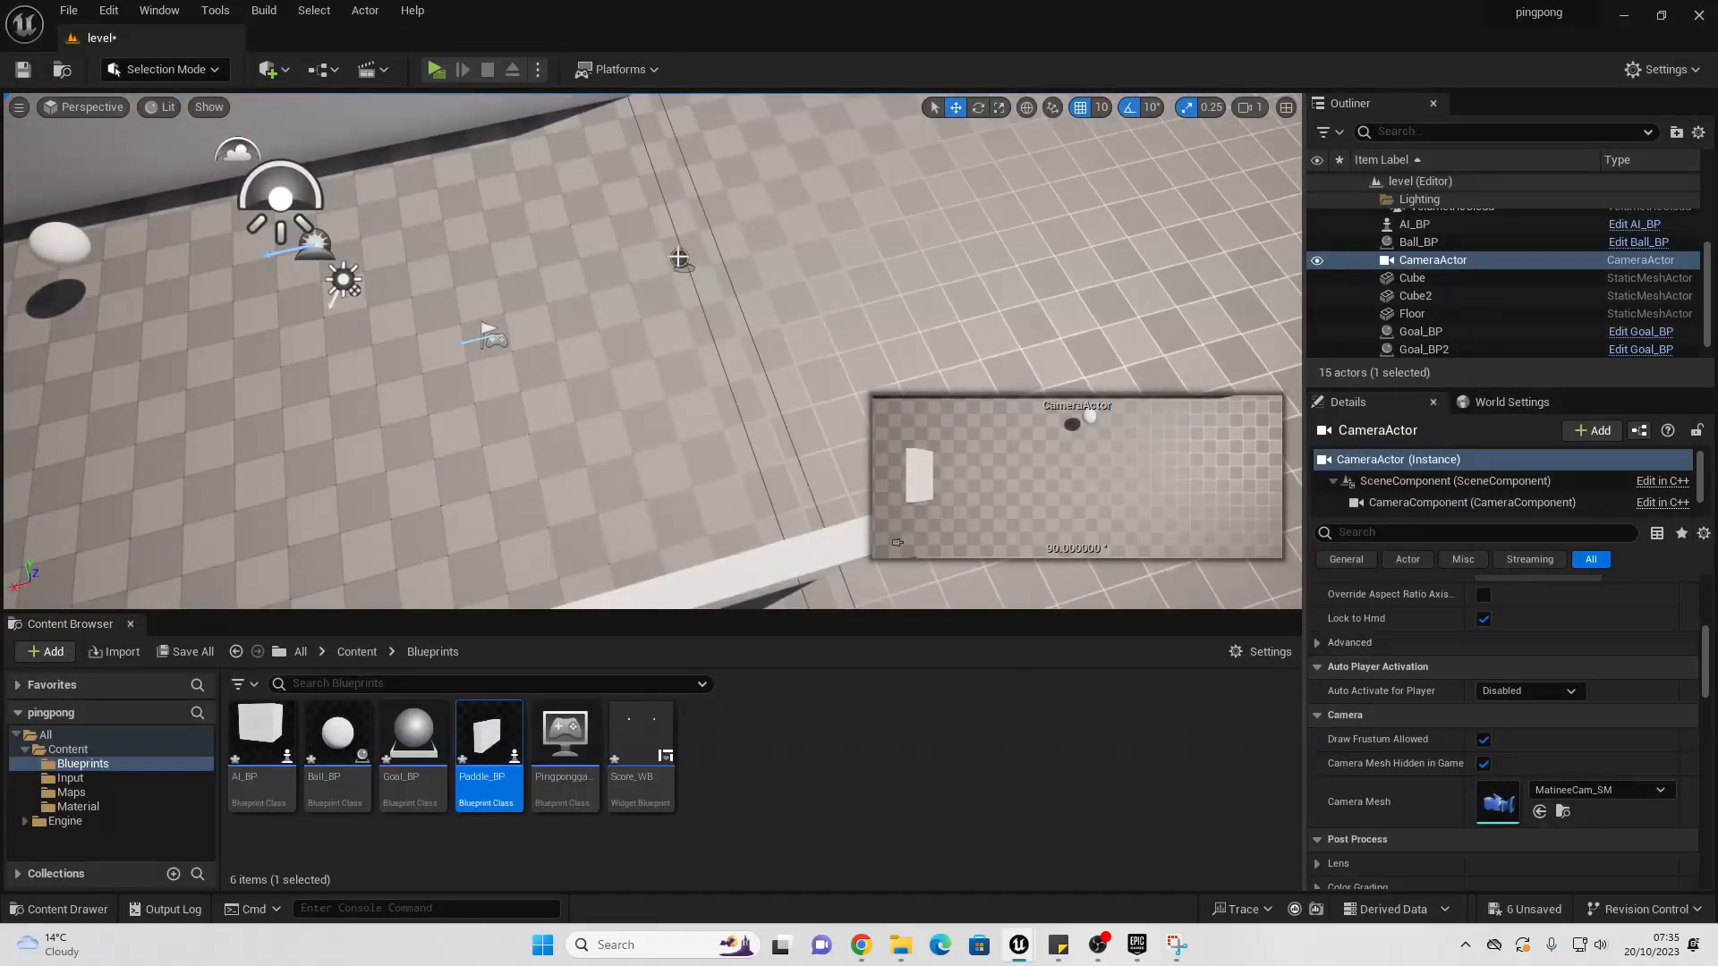
pyautogui.click(679, 259)
pyautogui.scroll(10, 1558, 725)
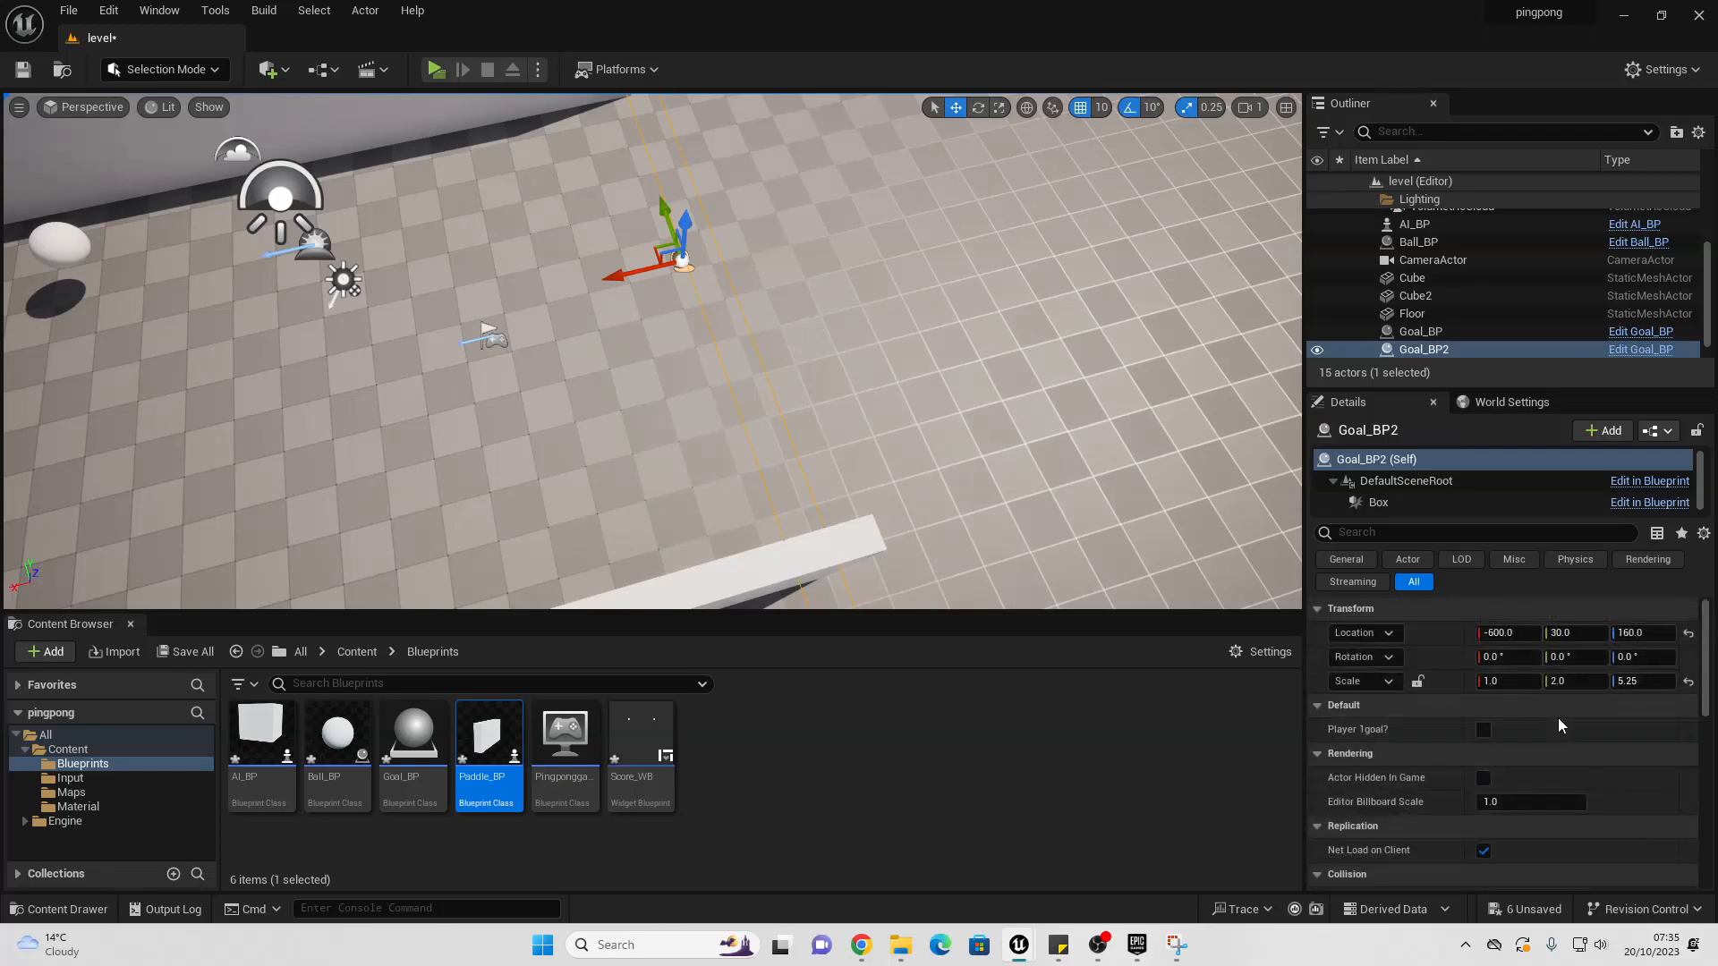
pyautogui.click(1484, 729)
pyautogui.press('s')
pyautogui.moveTo(857, 229); pyautogui.dragTo(791, 228, button='right')
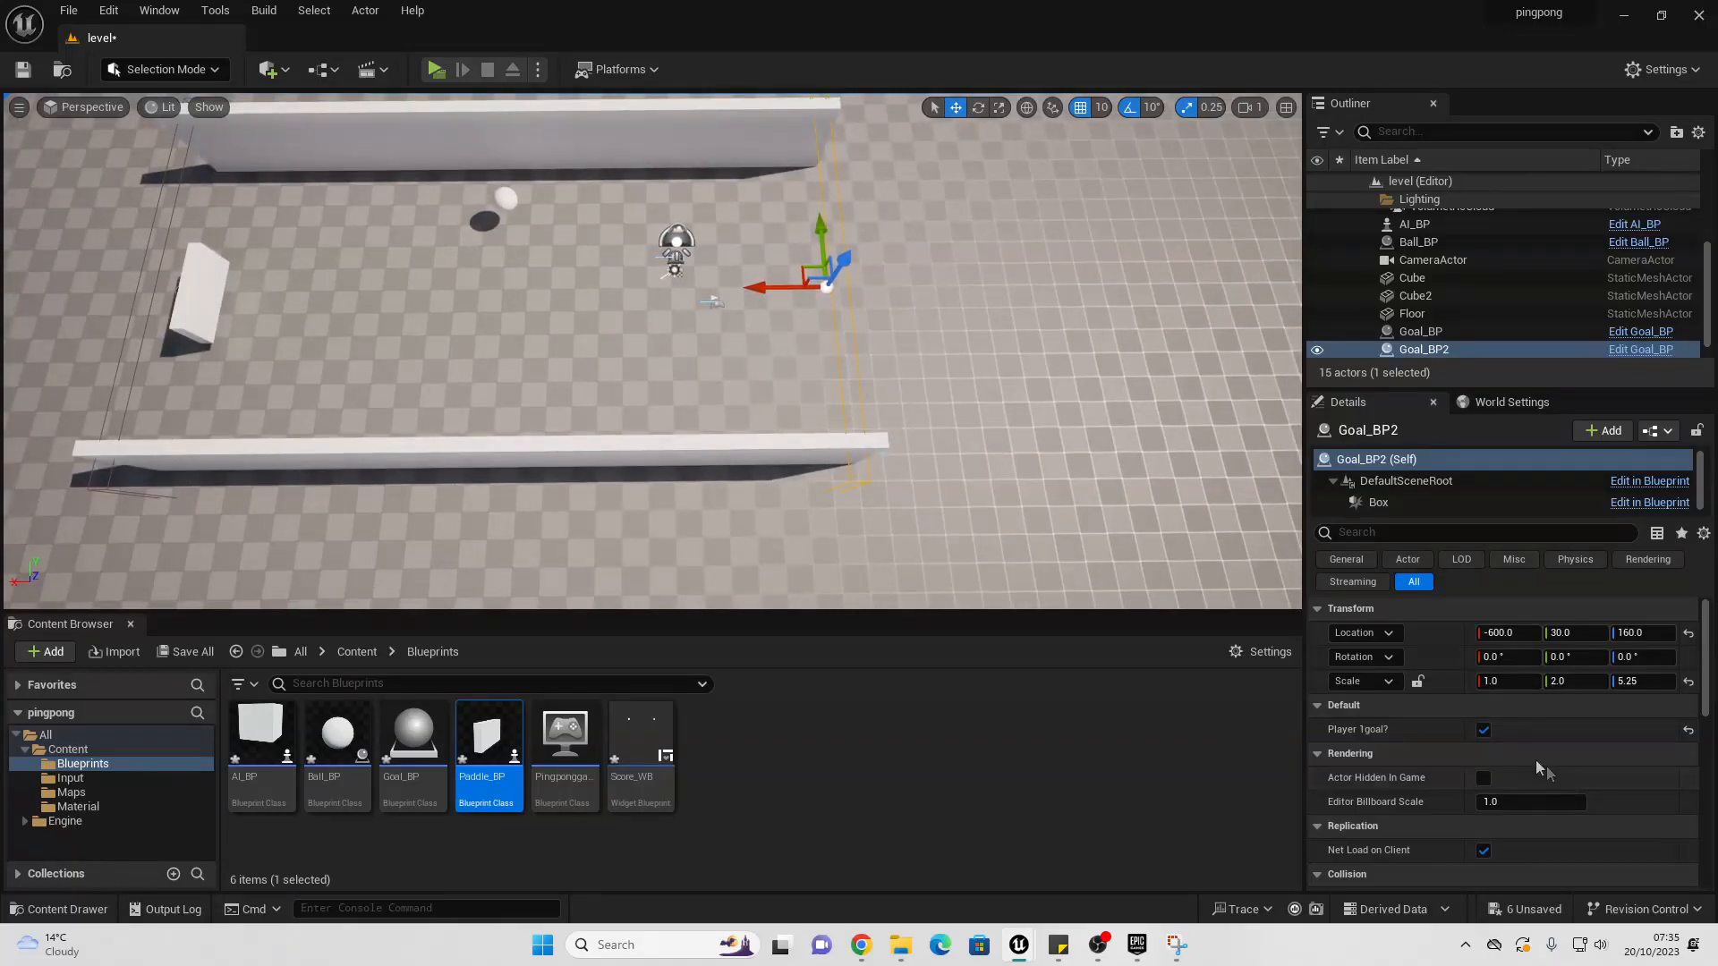
# Step: Select the Goal_BP instance behind the AI paddle to check its Player 1goal? setting
pyautogui.scroll(-2, 1441, 703)
pyautogui.moveTo(843, 467); pyautogui.dragTo(751, 465, button='right')
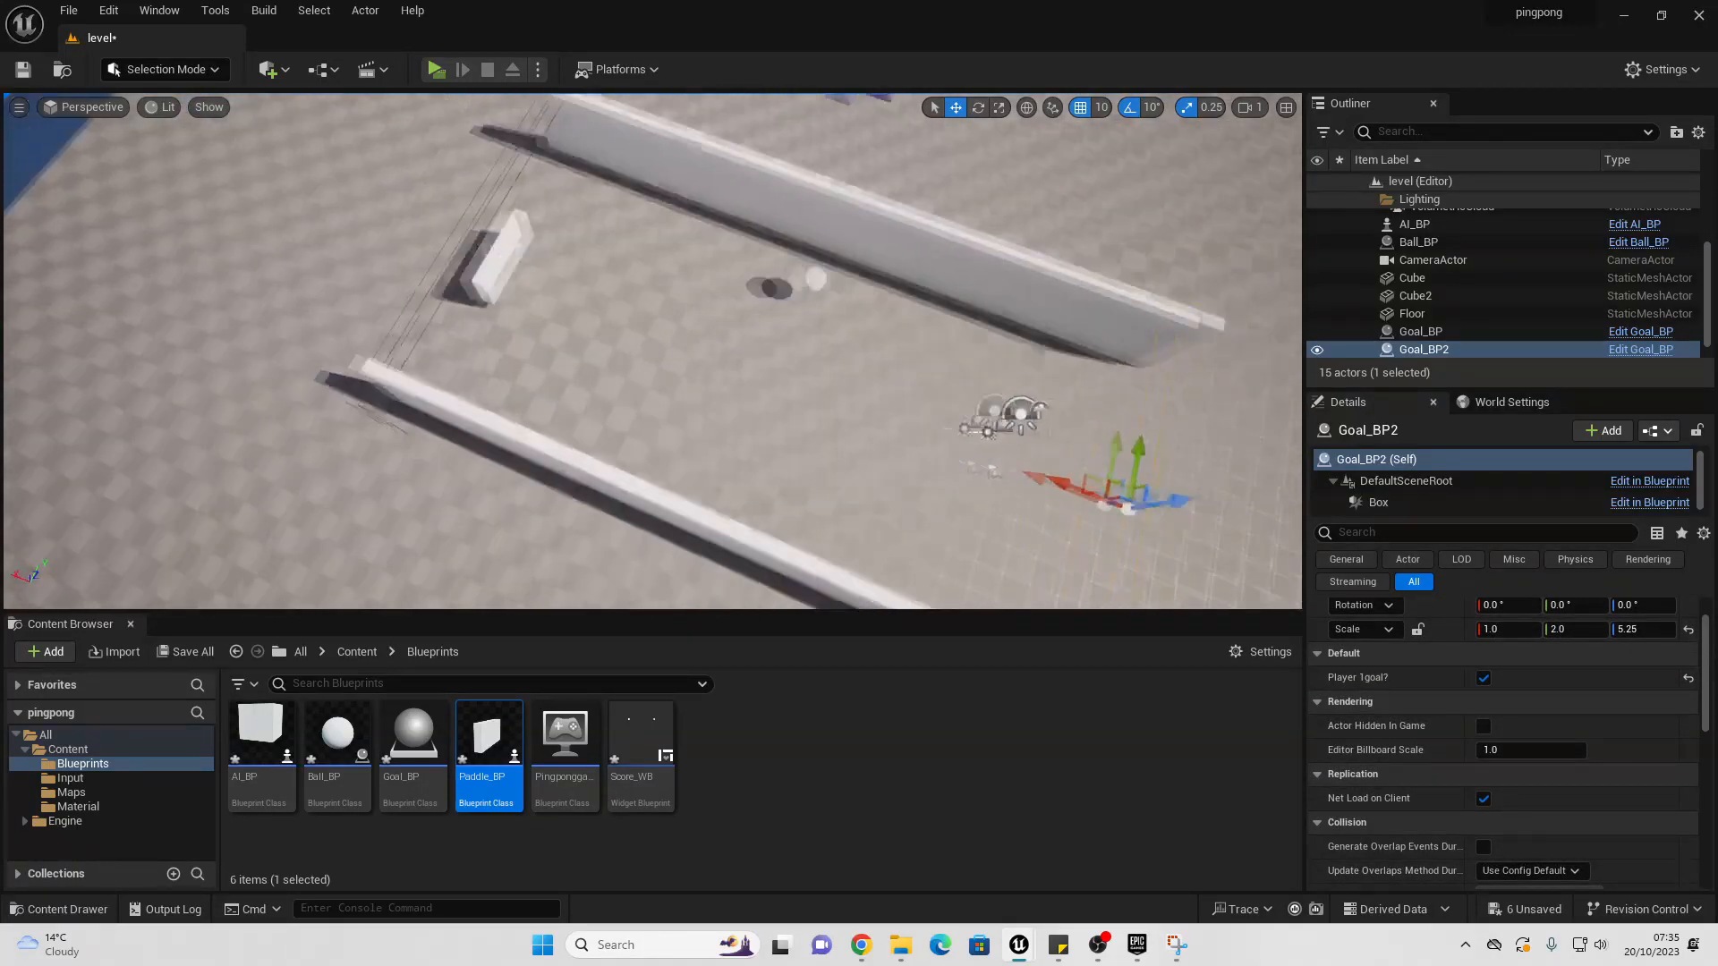
pyautogui.press('w')
pyautogui.moveTo(859, 331); pyautogui.dragTo(730, 324, button='right')
pyautogui.click(706, 320)
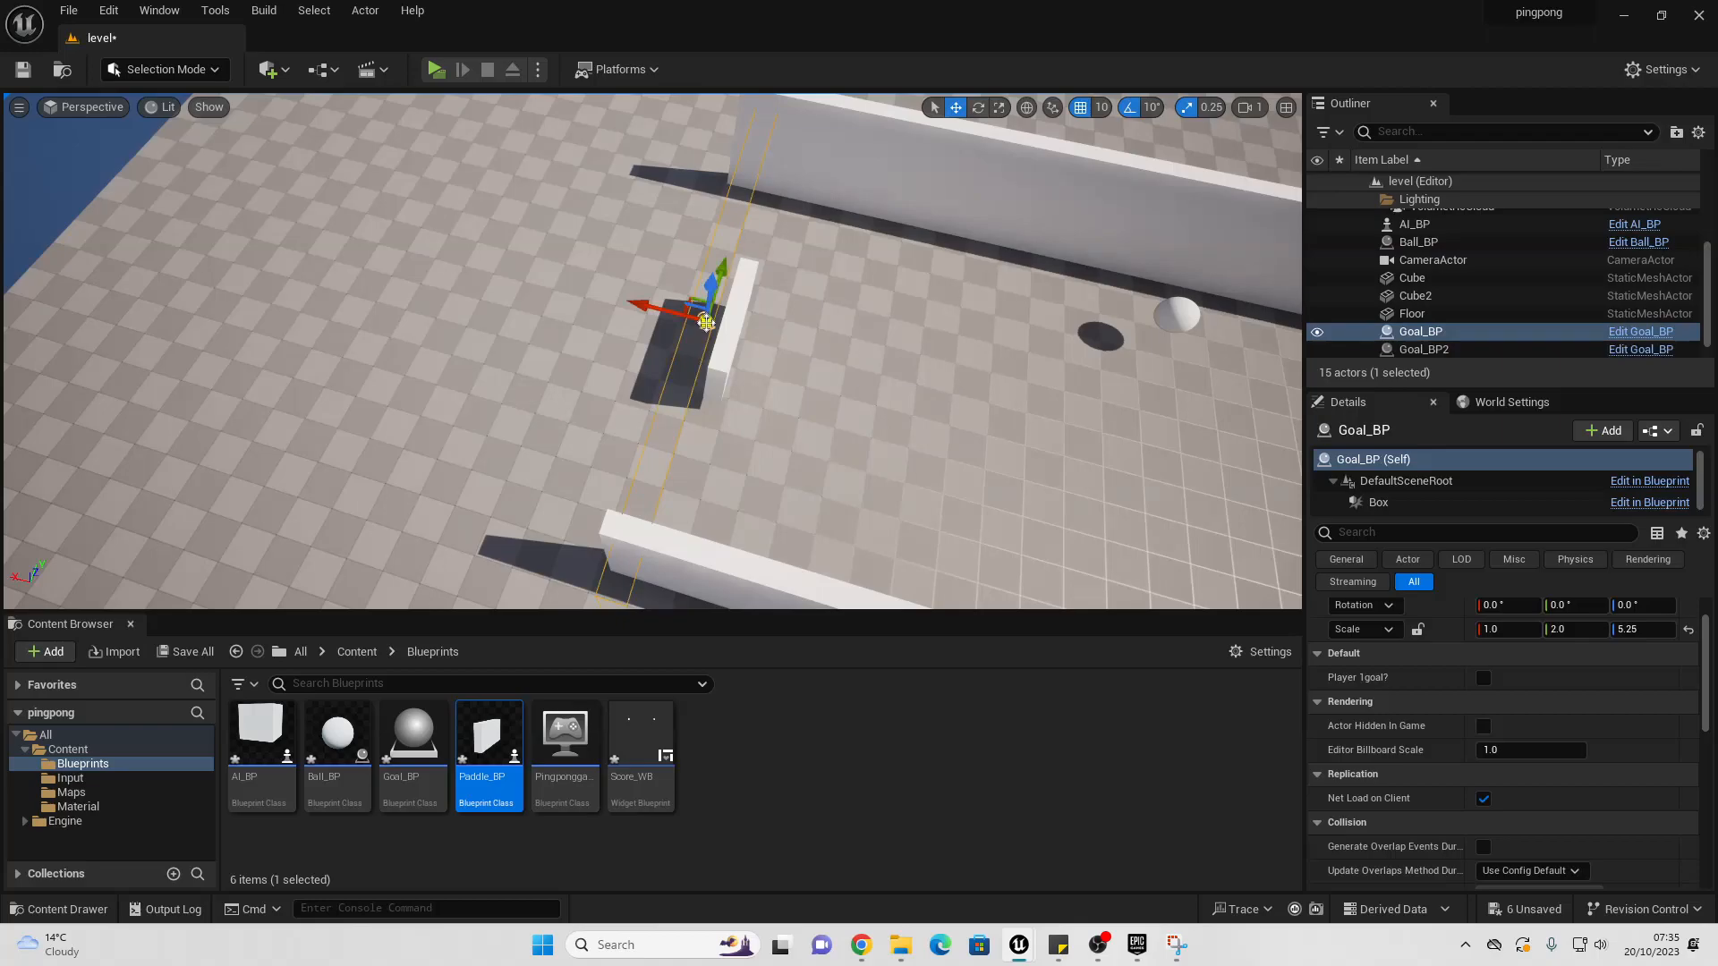
# Step: Play-test the level to check that goals update the on-screen score, and stop the preview
pyautogui.moveTo(957, 406); pyautogui.dragTo(1008, 537, button='right')
pyautogui.press('s')
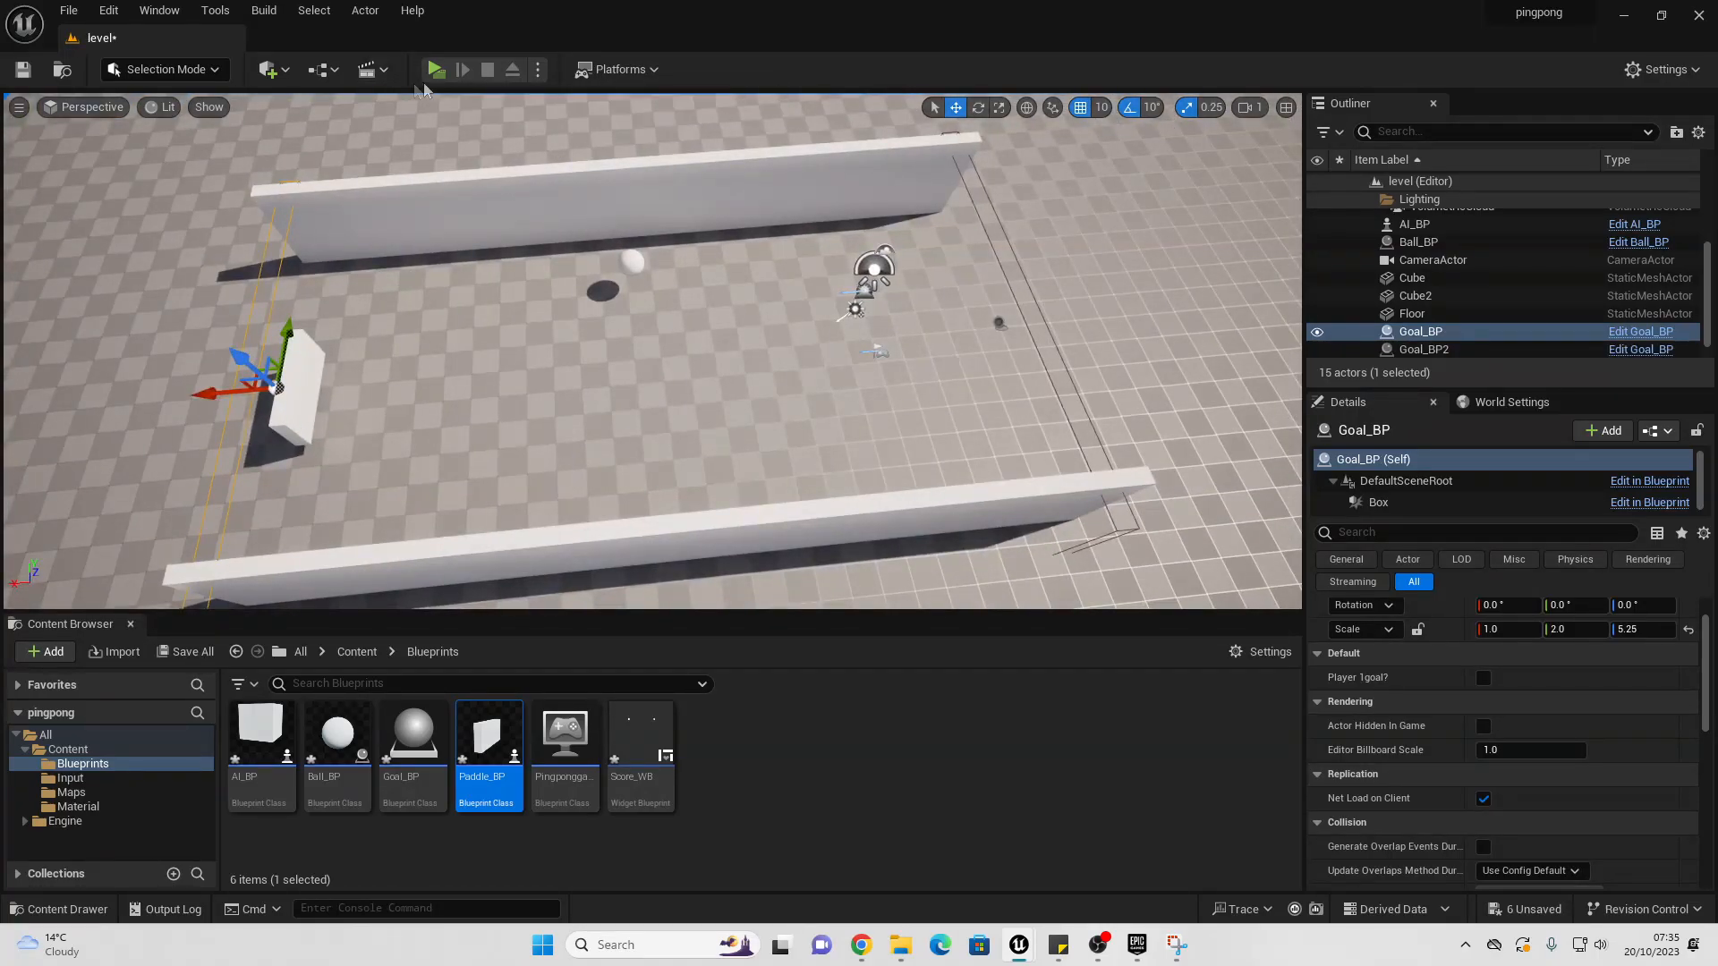
pyautogui.click(438, 70)
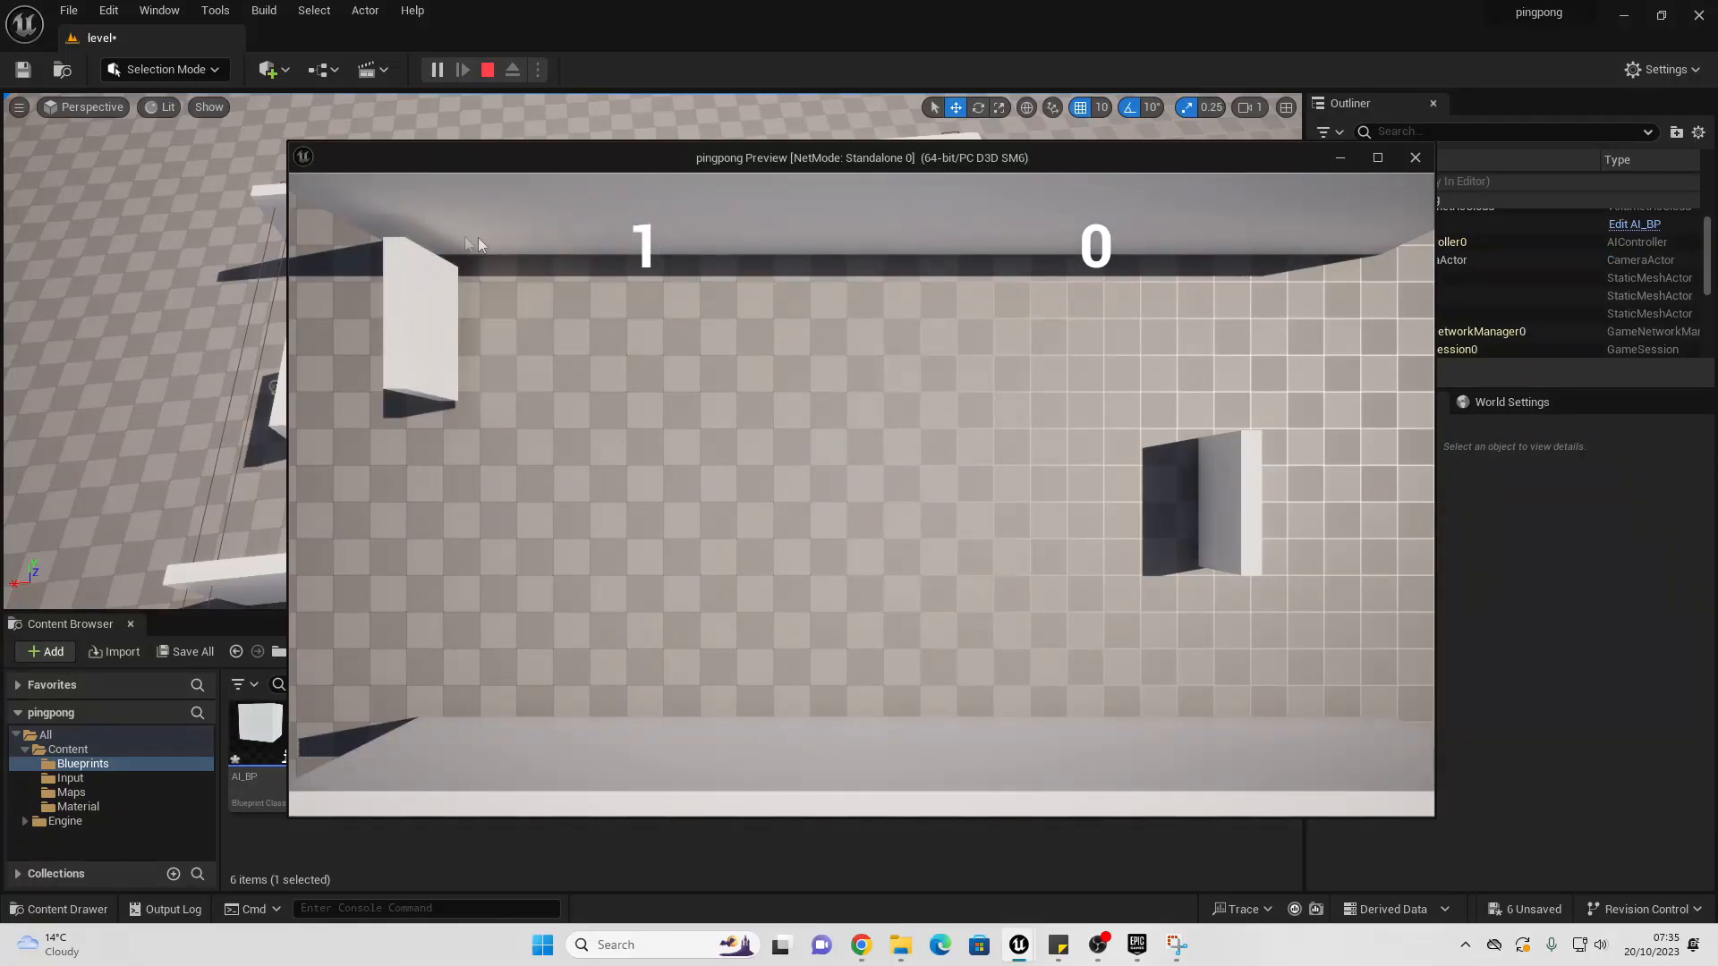
pyautogui.press('Escape')
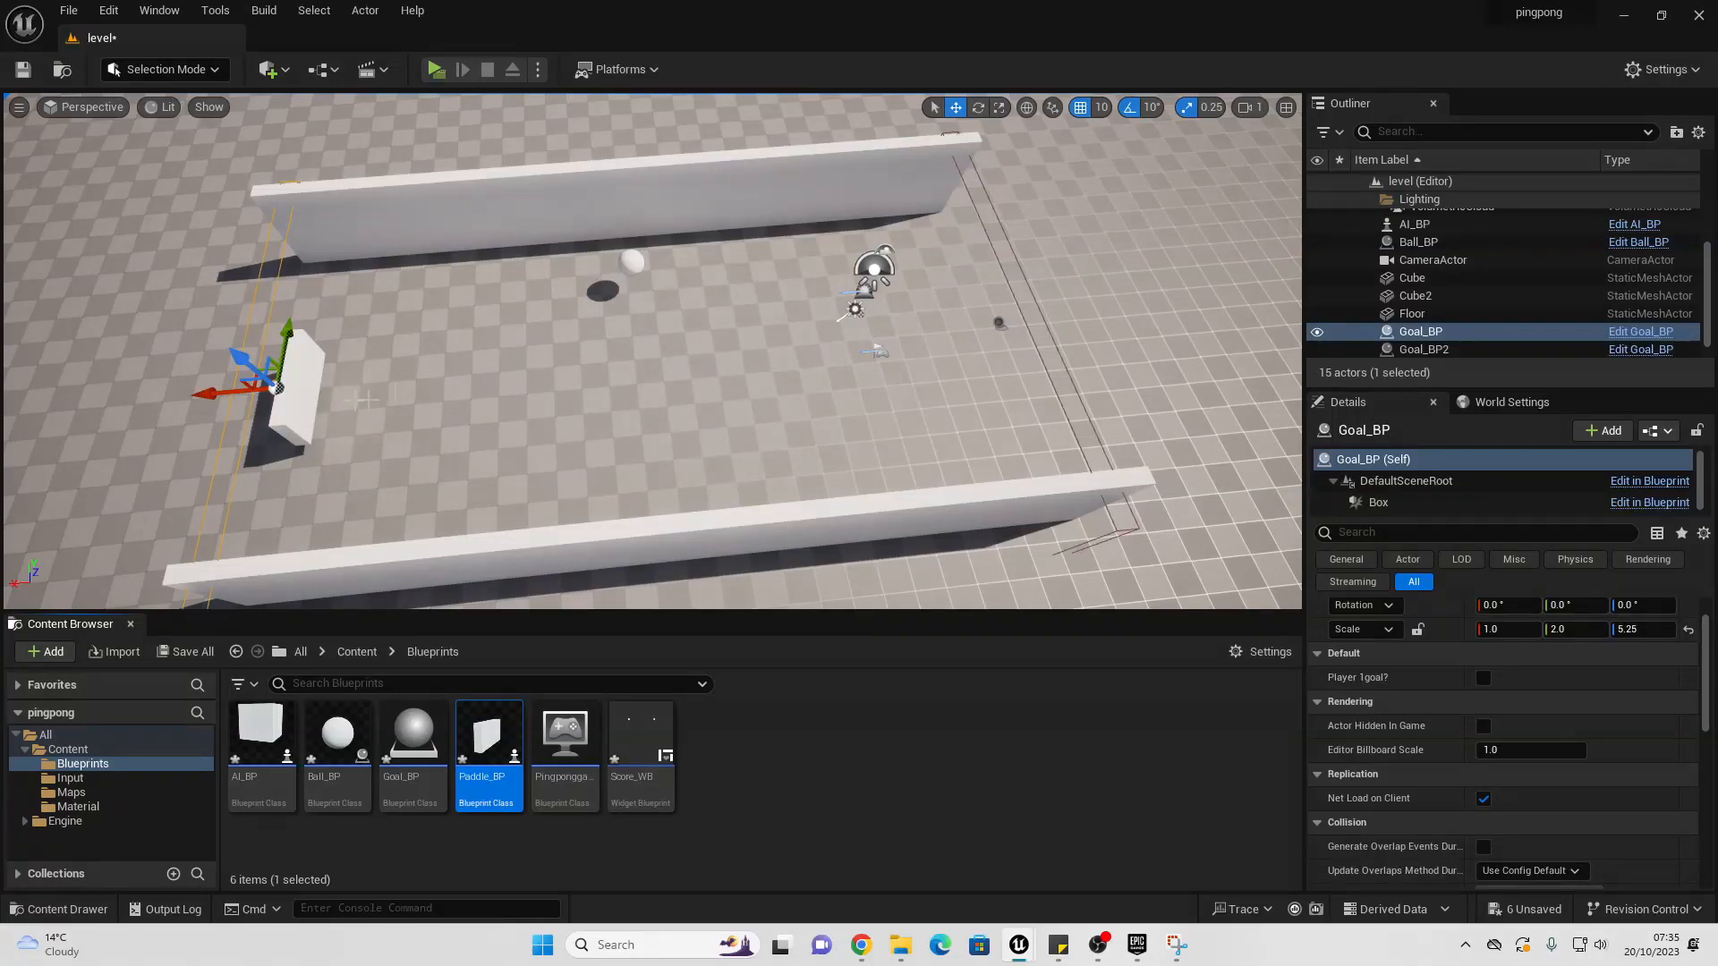
# Step: Set the Ai speed variable's default value to 1 in AI_BP and return to the level
pyautogui.doubleClick(260, 735)
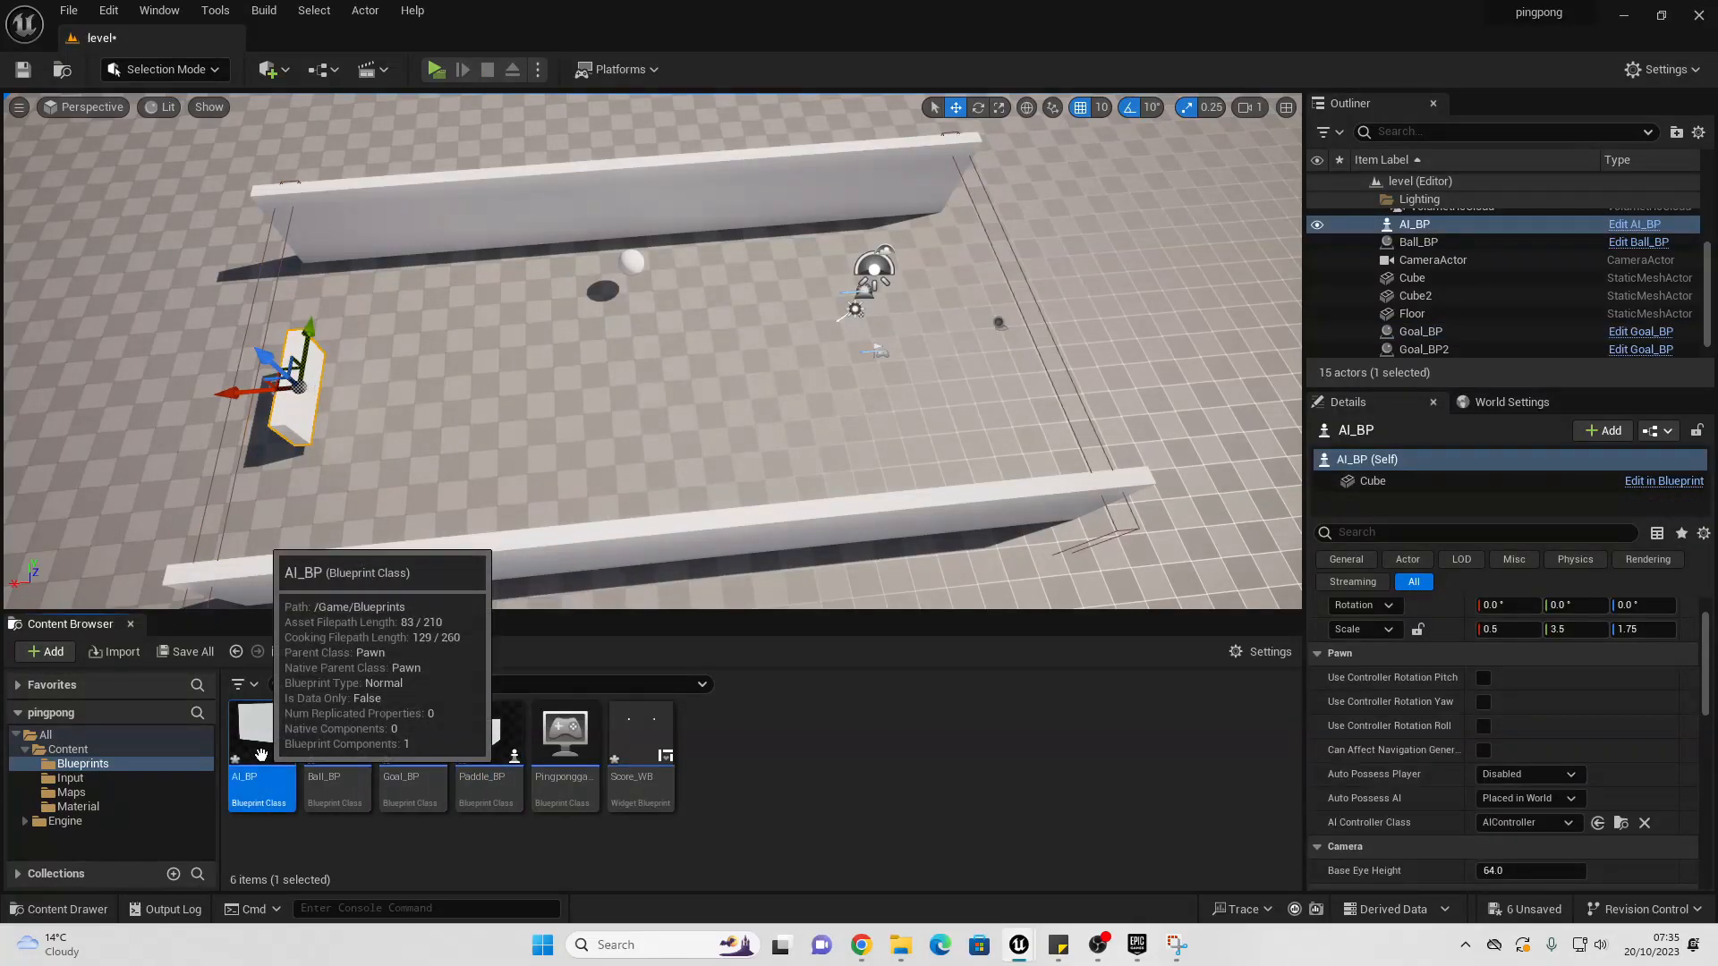
pyautogui.moveTo(544, 629); pyautogui.dragTo(752, 465, button='right')
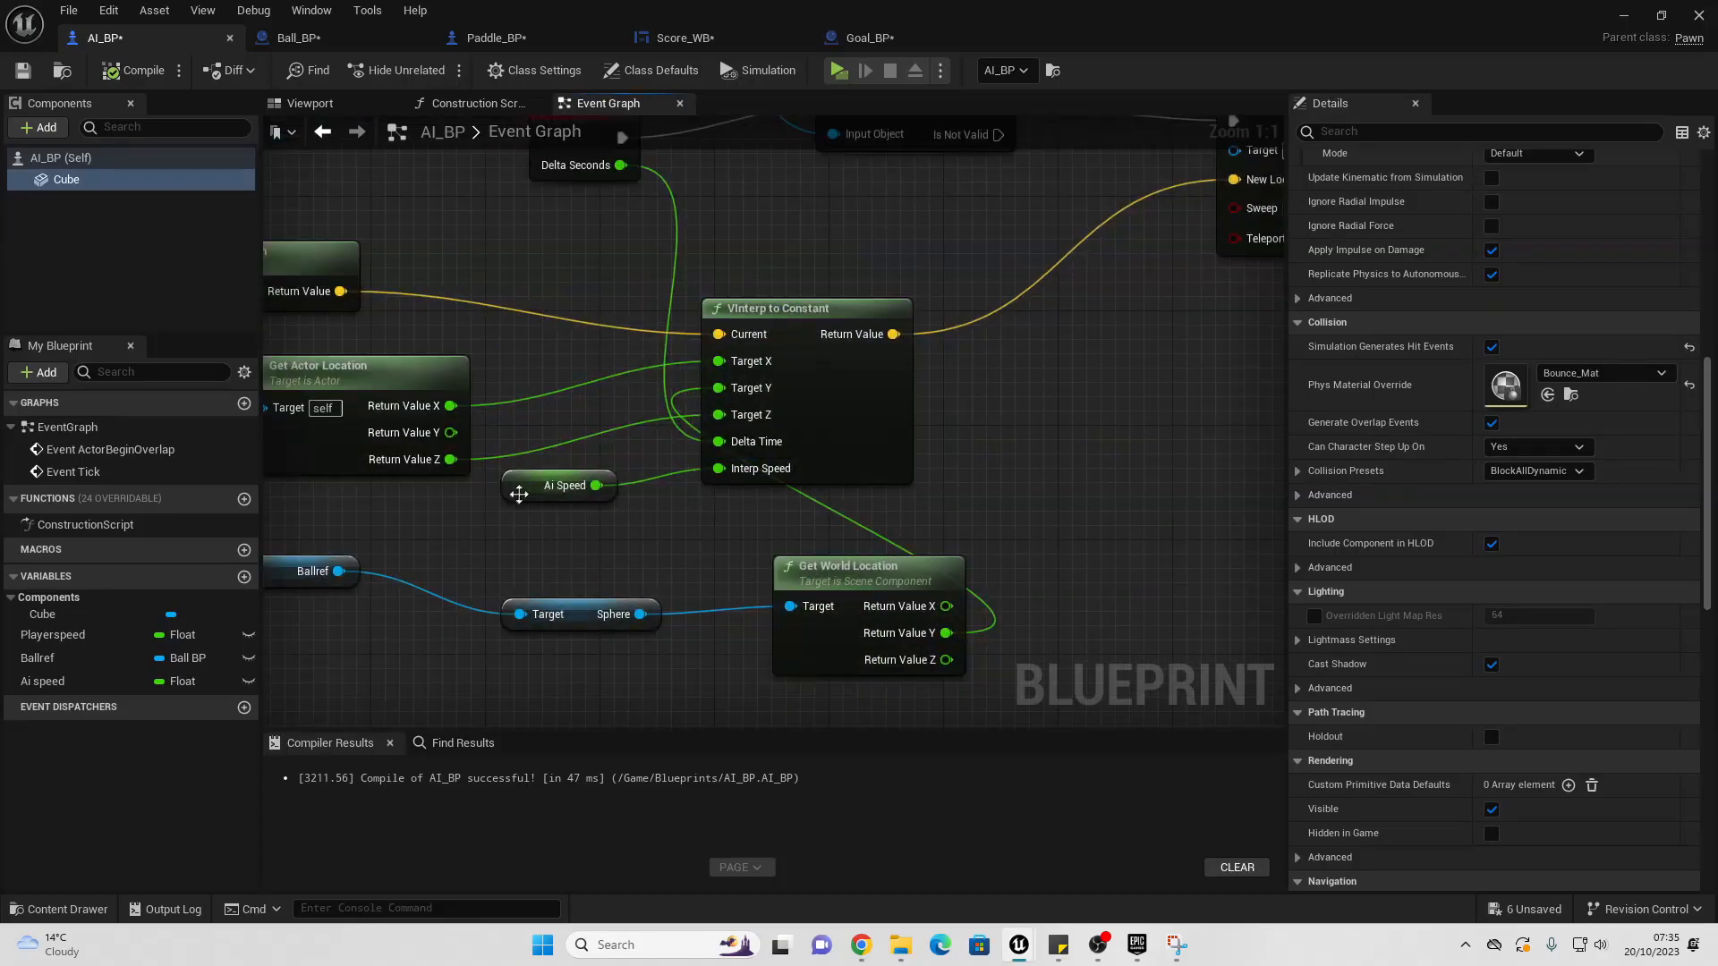
pyautogui.click(519, 494)
pyautogui.click(1504, 546)
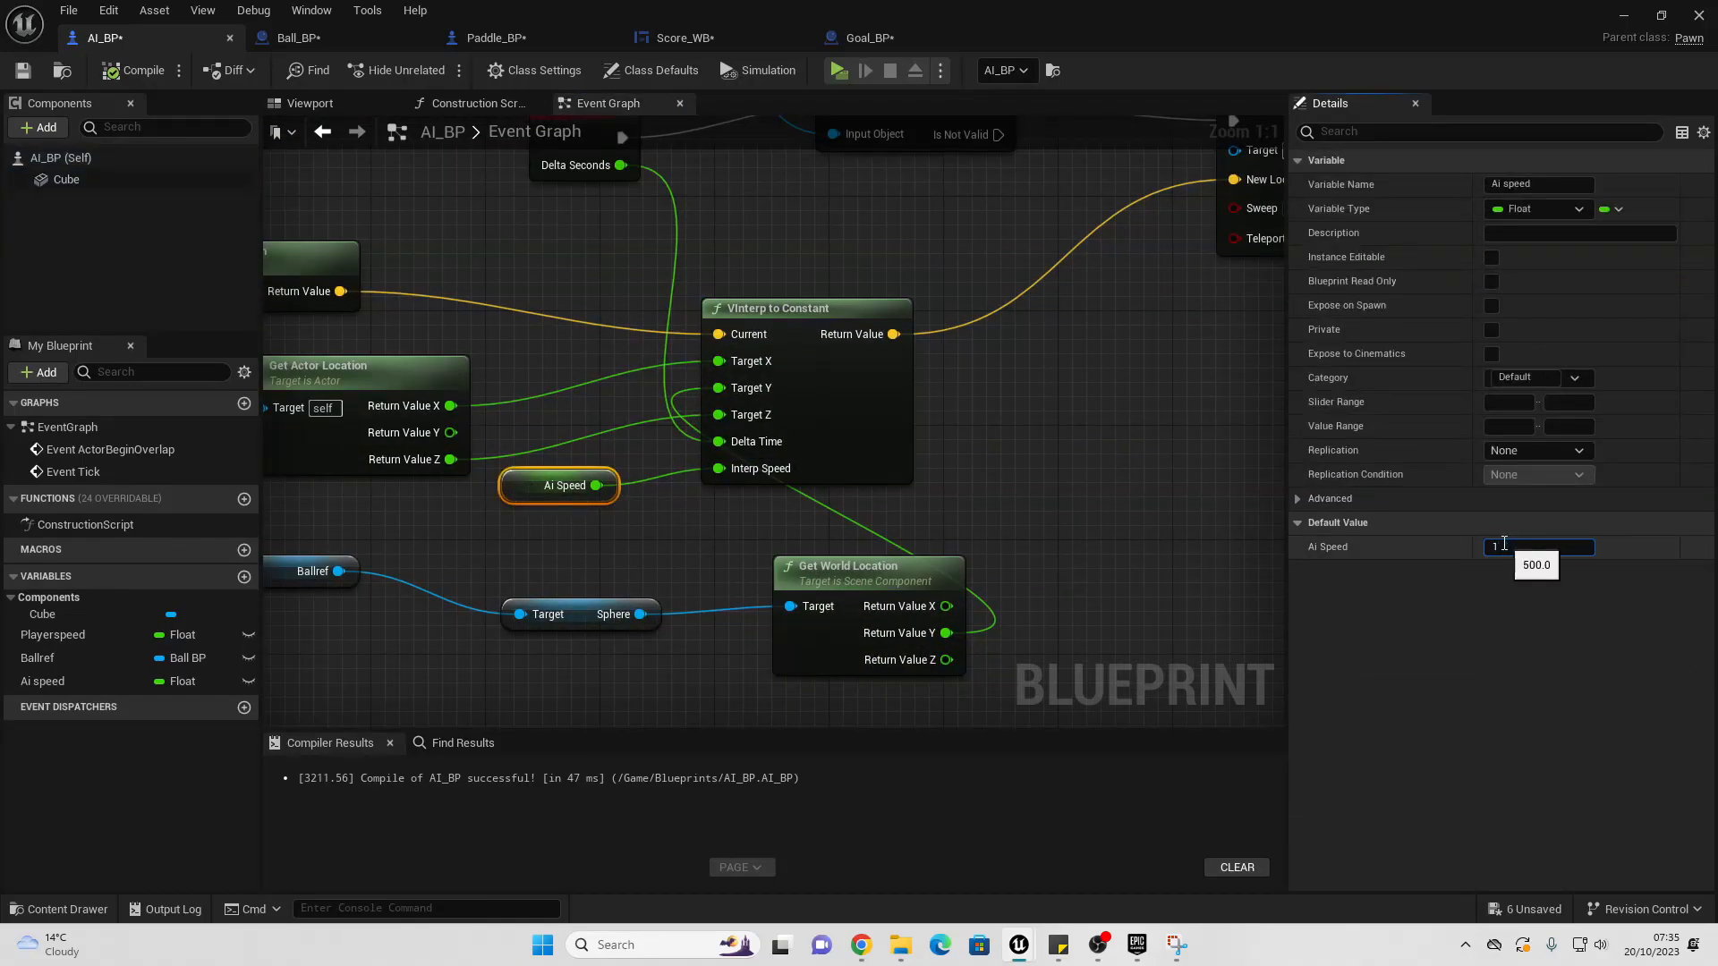
pyautogui.write('1')
pyautogui.press('Return')
pyautogui.click(1615, 15)
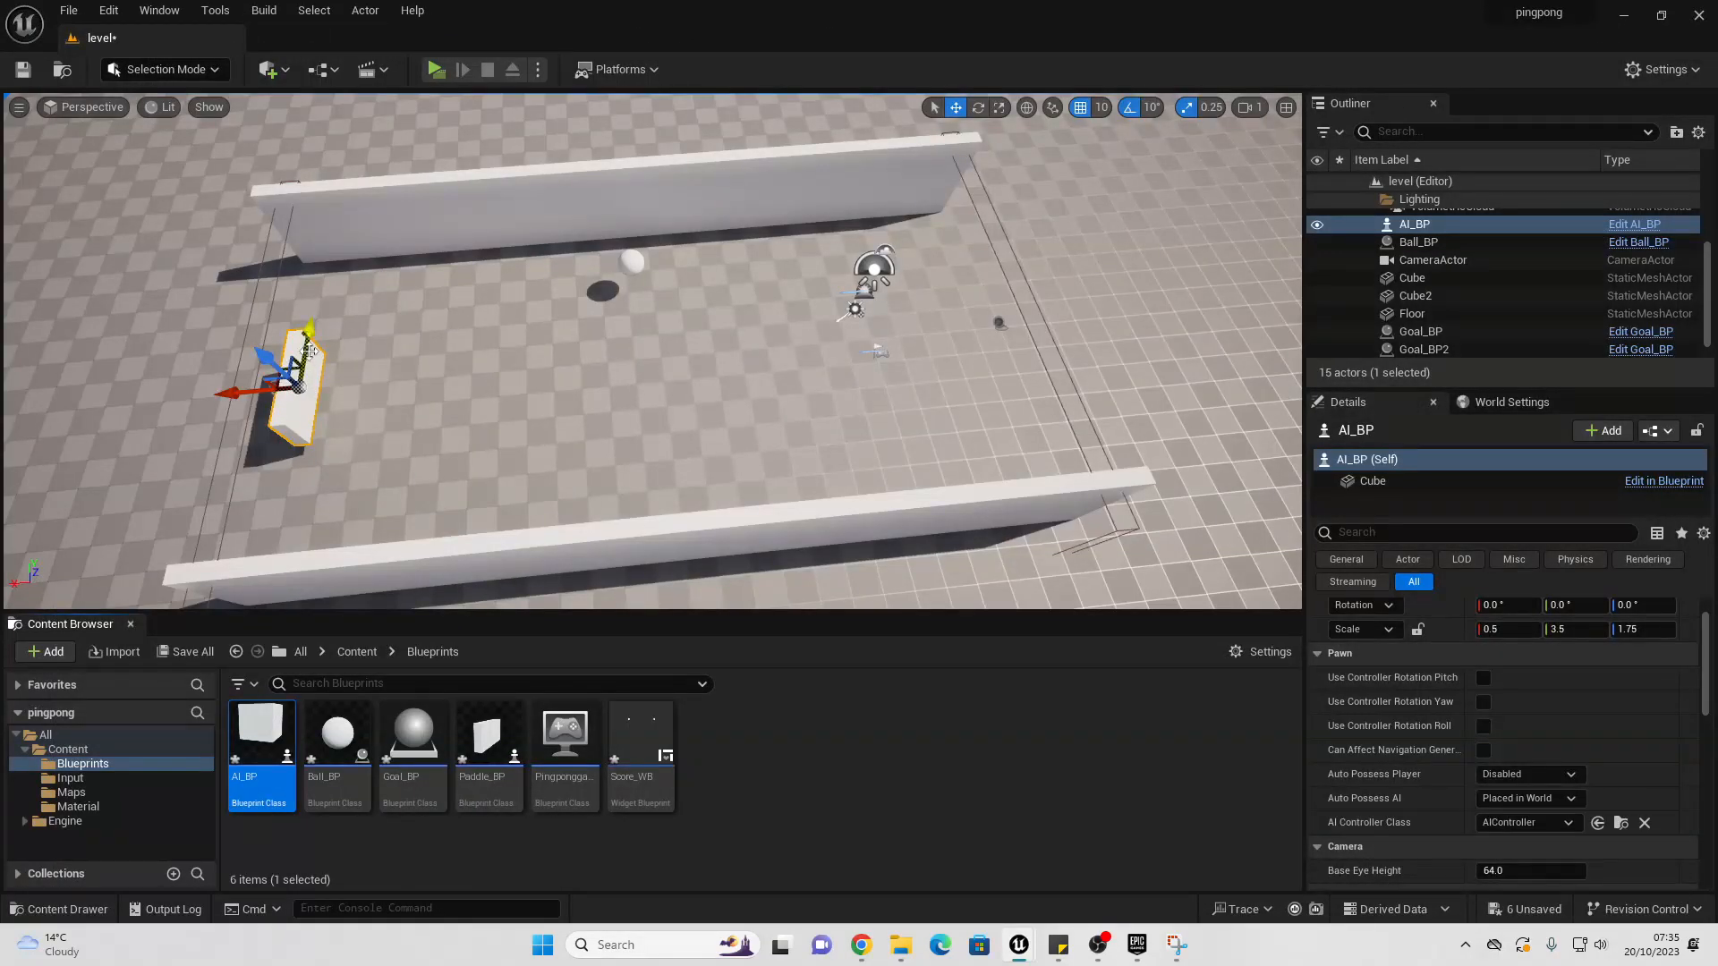
# Step: Move the AI paddle against the near side wall and the ball toward mid-court, and play-test the level
pyautogui.moveTo(310, 349); pyautogui.dragTo(288, 452)
pyautogui.click(630, 263)
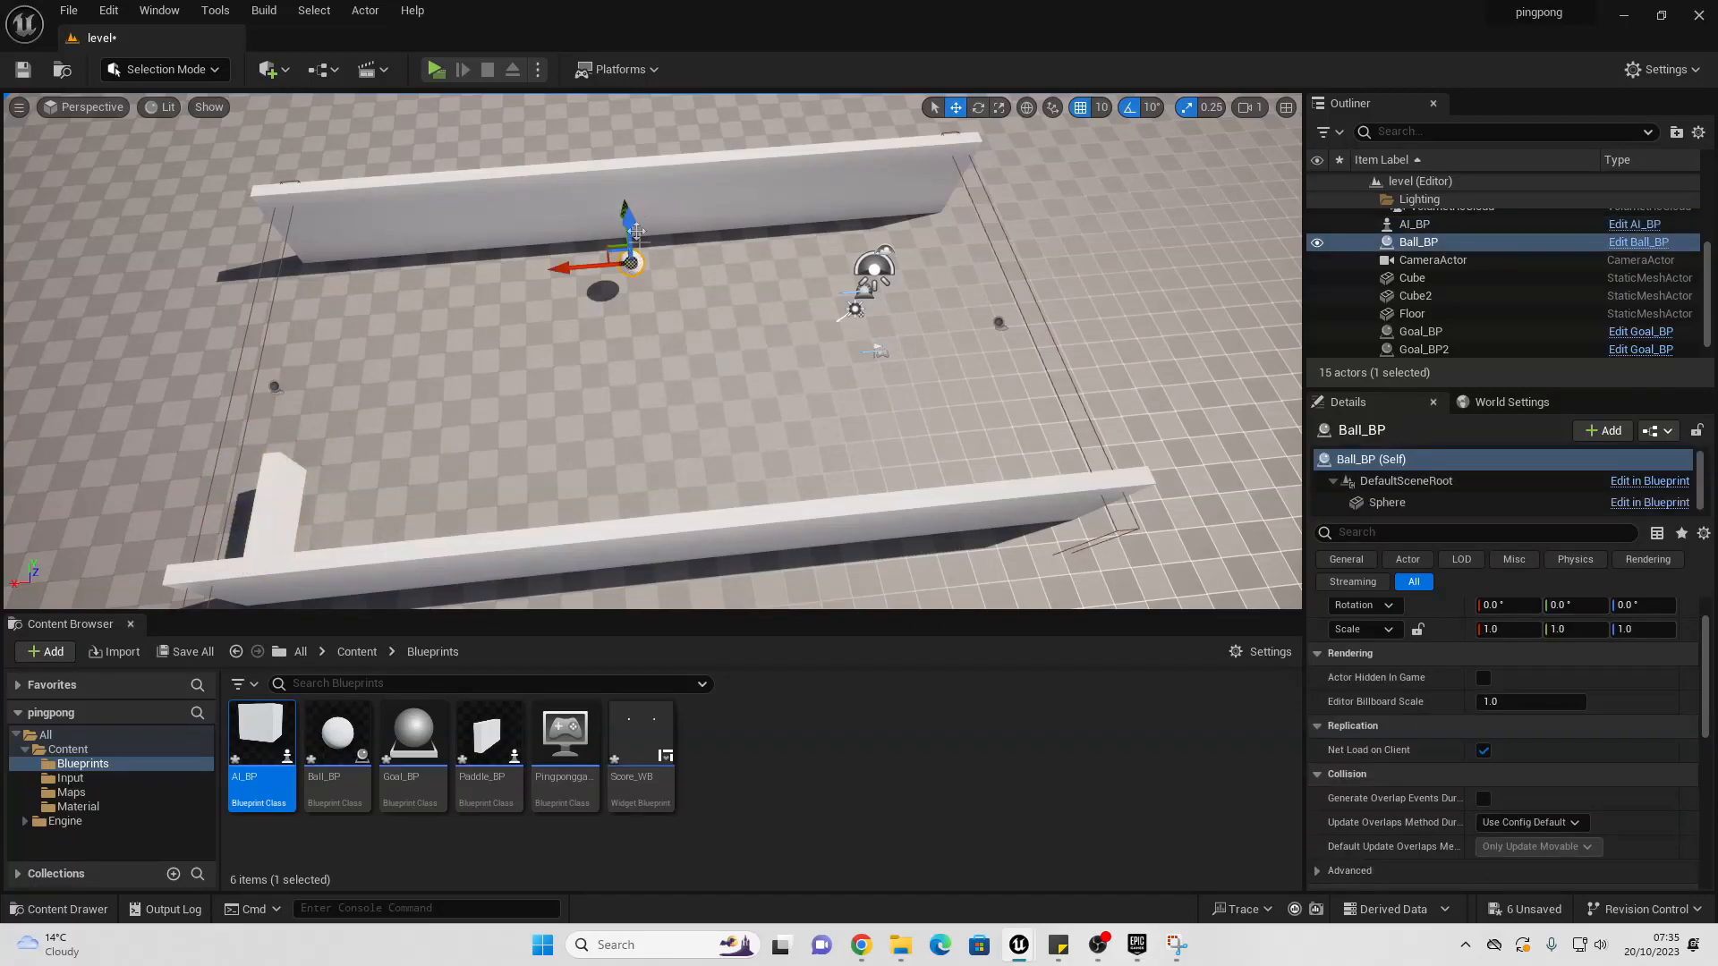
pyautogui.moveTo(624, 204); pyautogui.dragTo(604, 272)
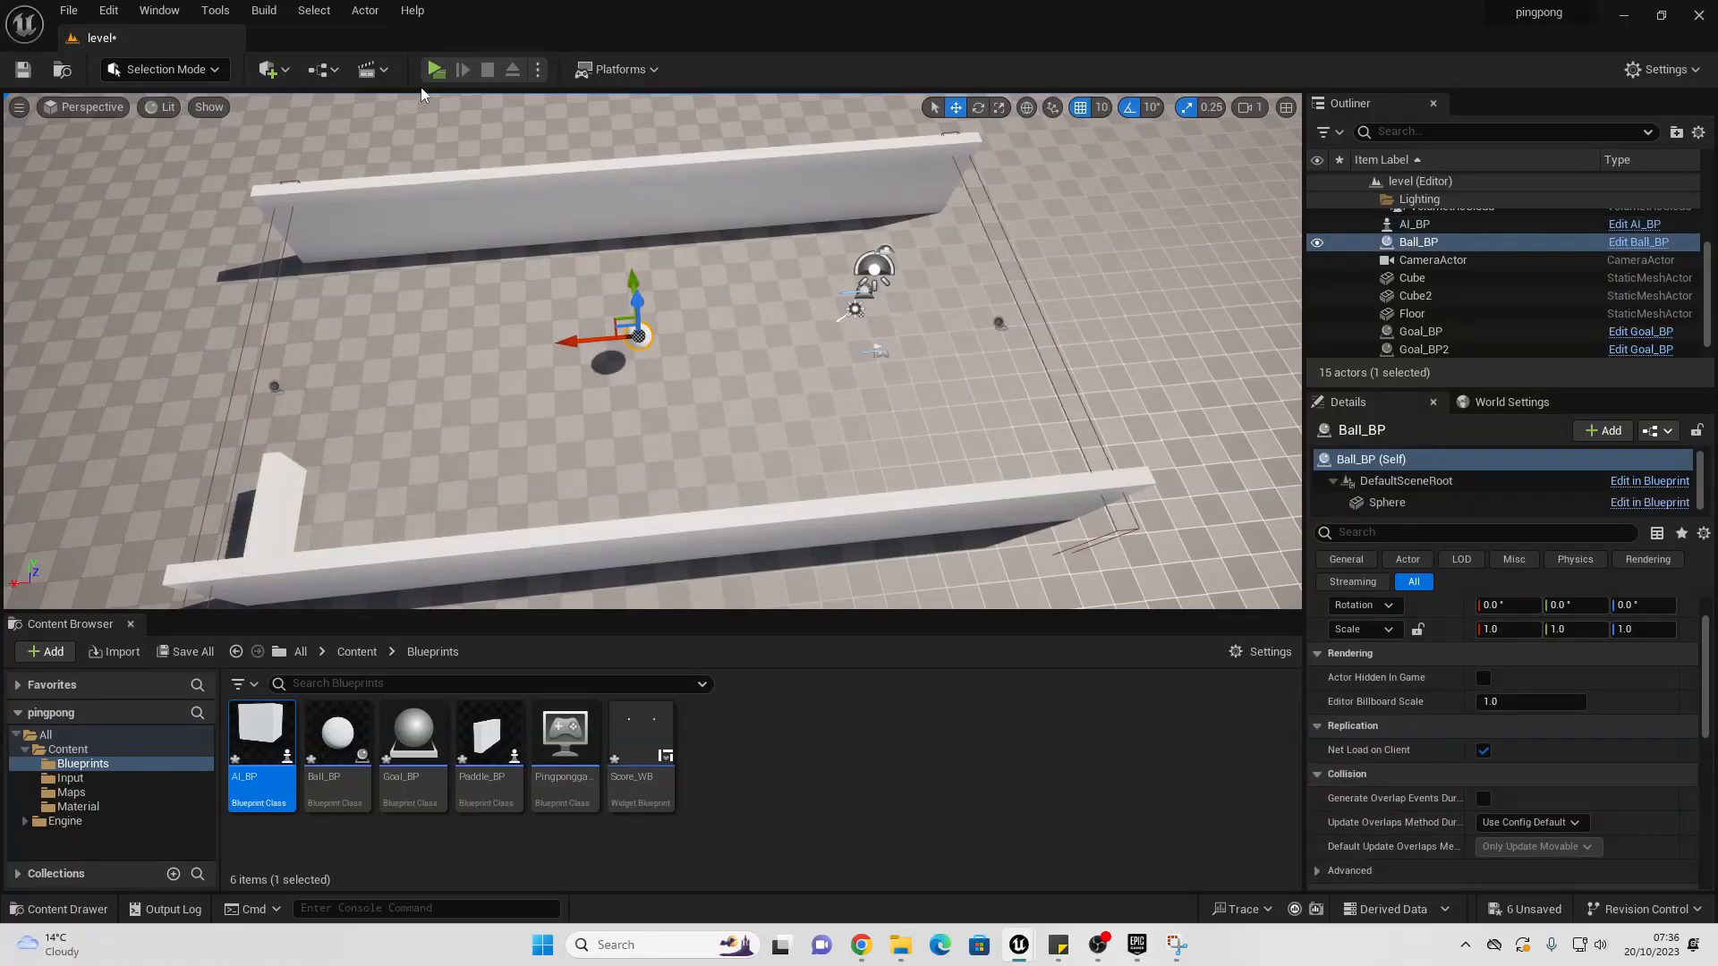
pyautogui.click(437, 70)
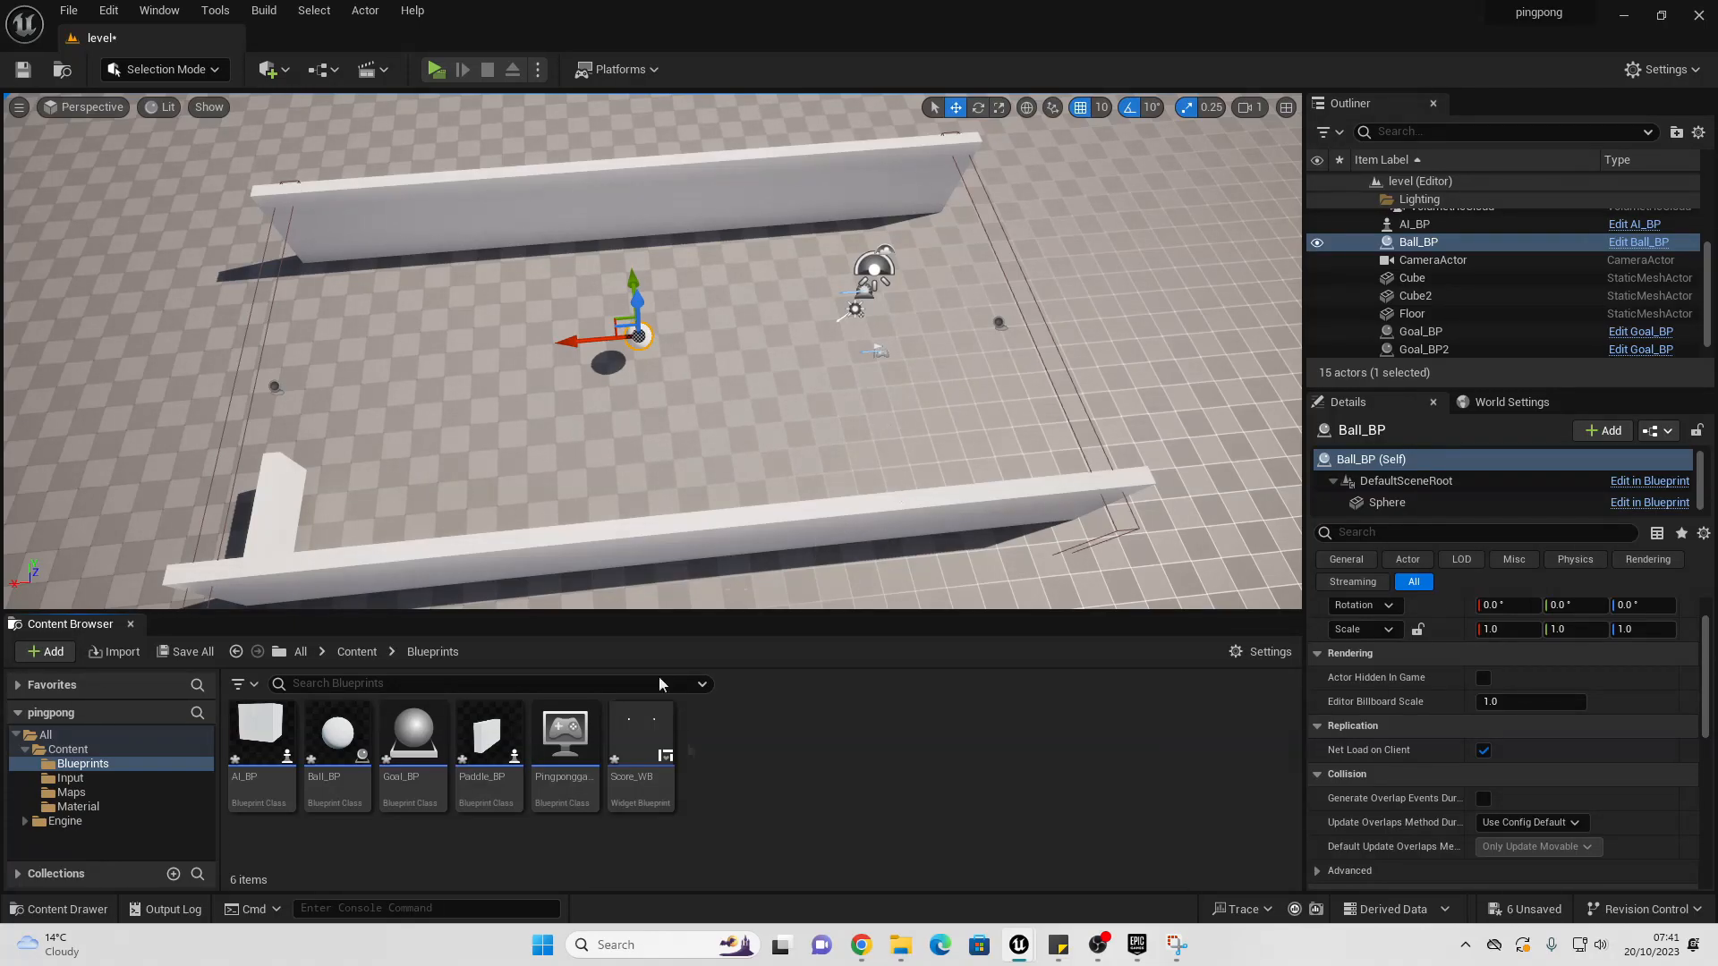
# Step: Create an Actor Blueprint class named "Ballspawner_BP" in the Blueprints folder
pyautogui.rightClick(834, 759)
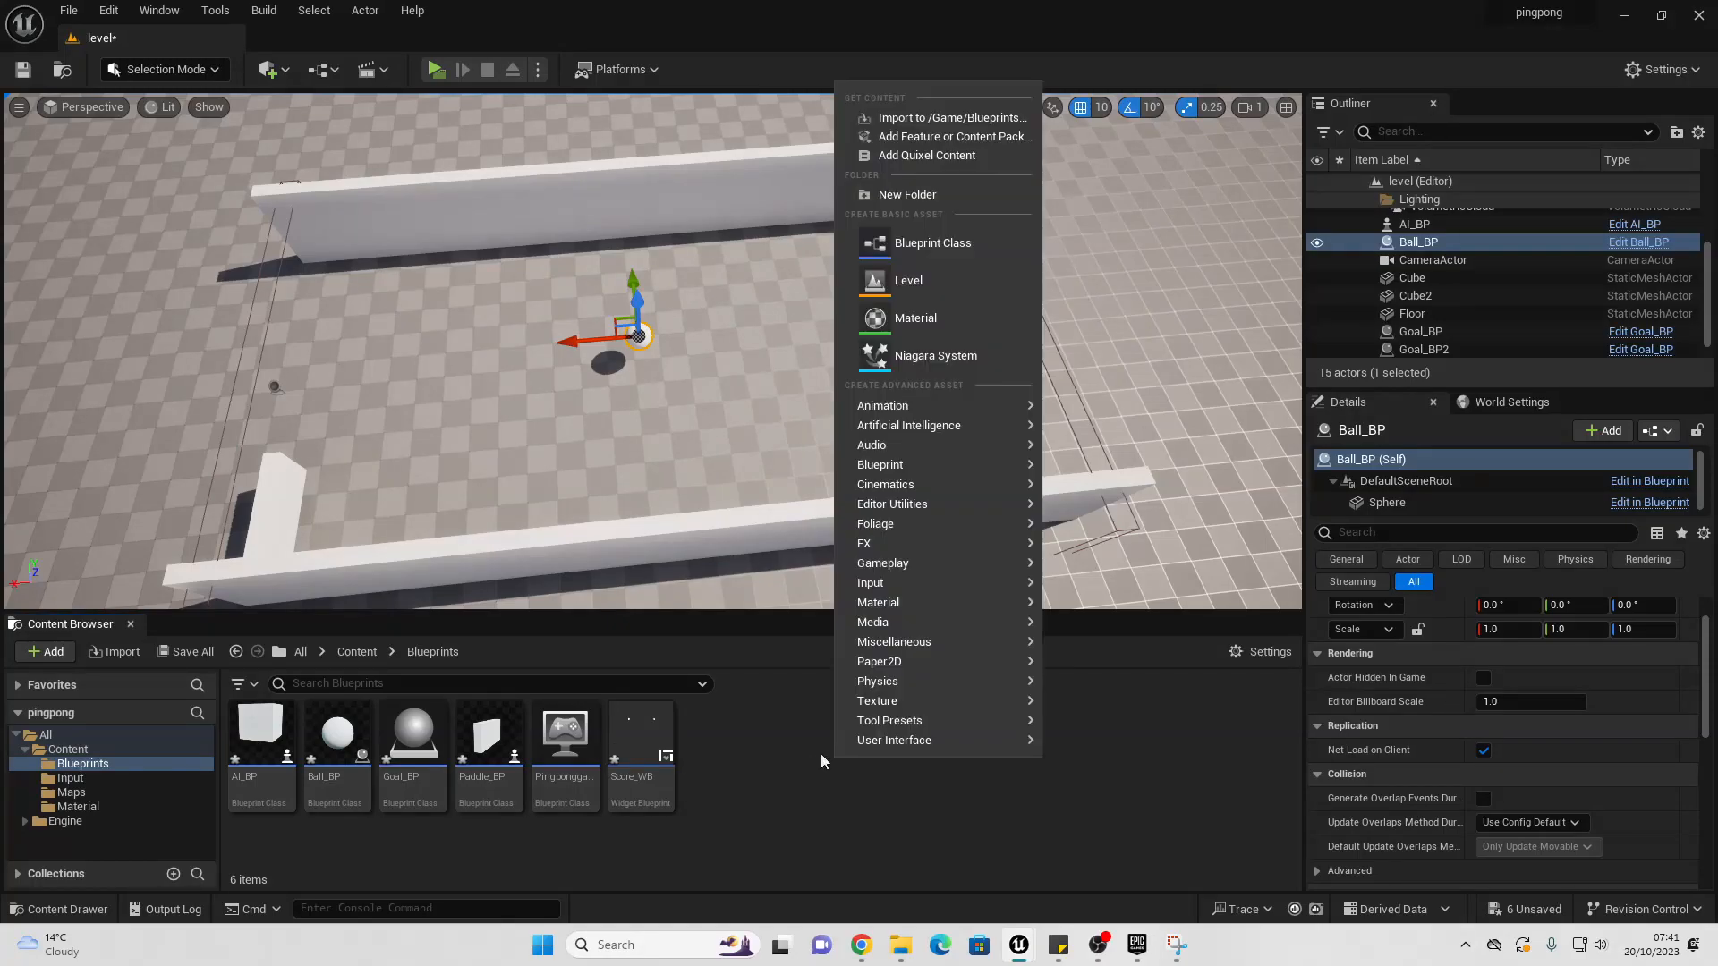
pyautogui.click(909, 249)
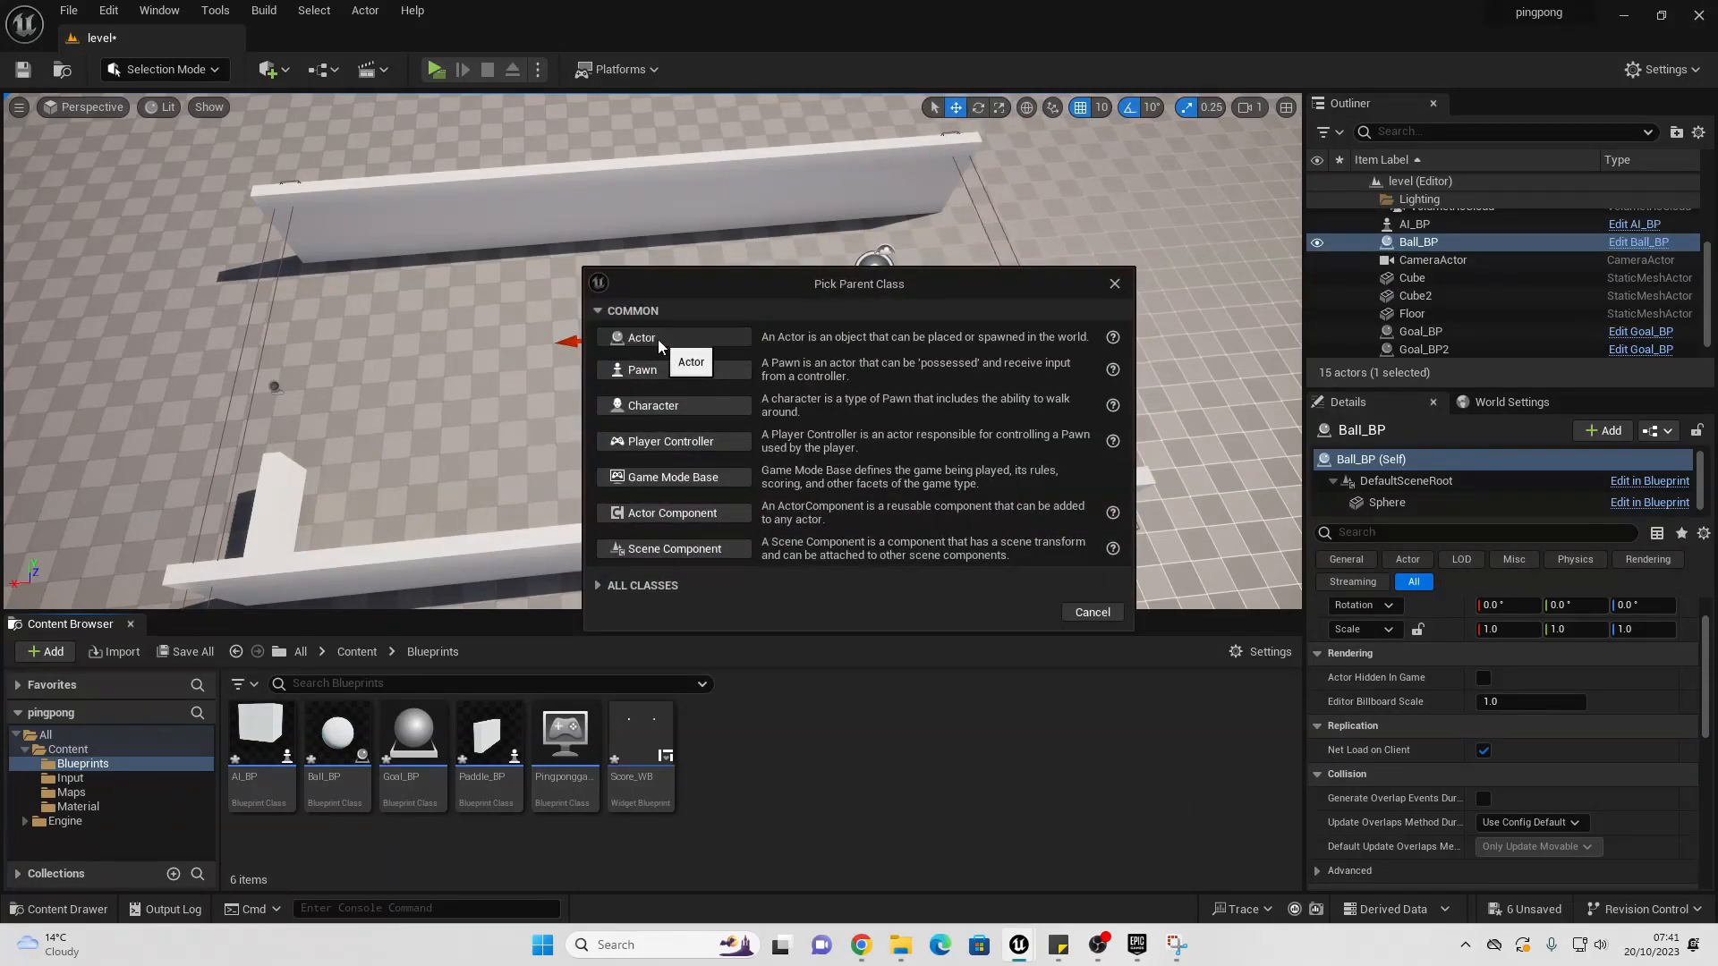
pyautogui.click(641, 337)
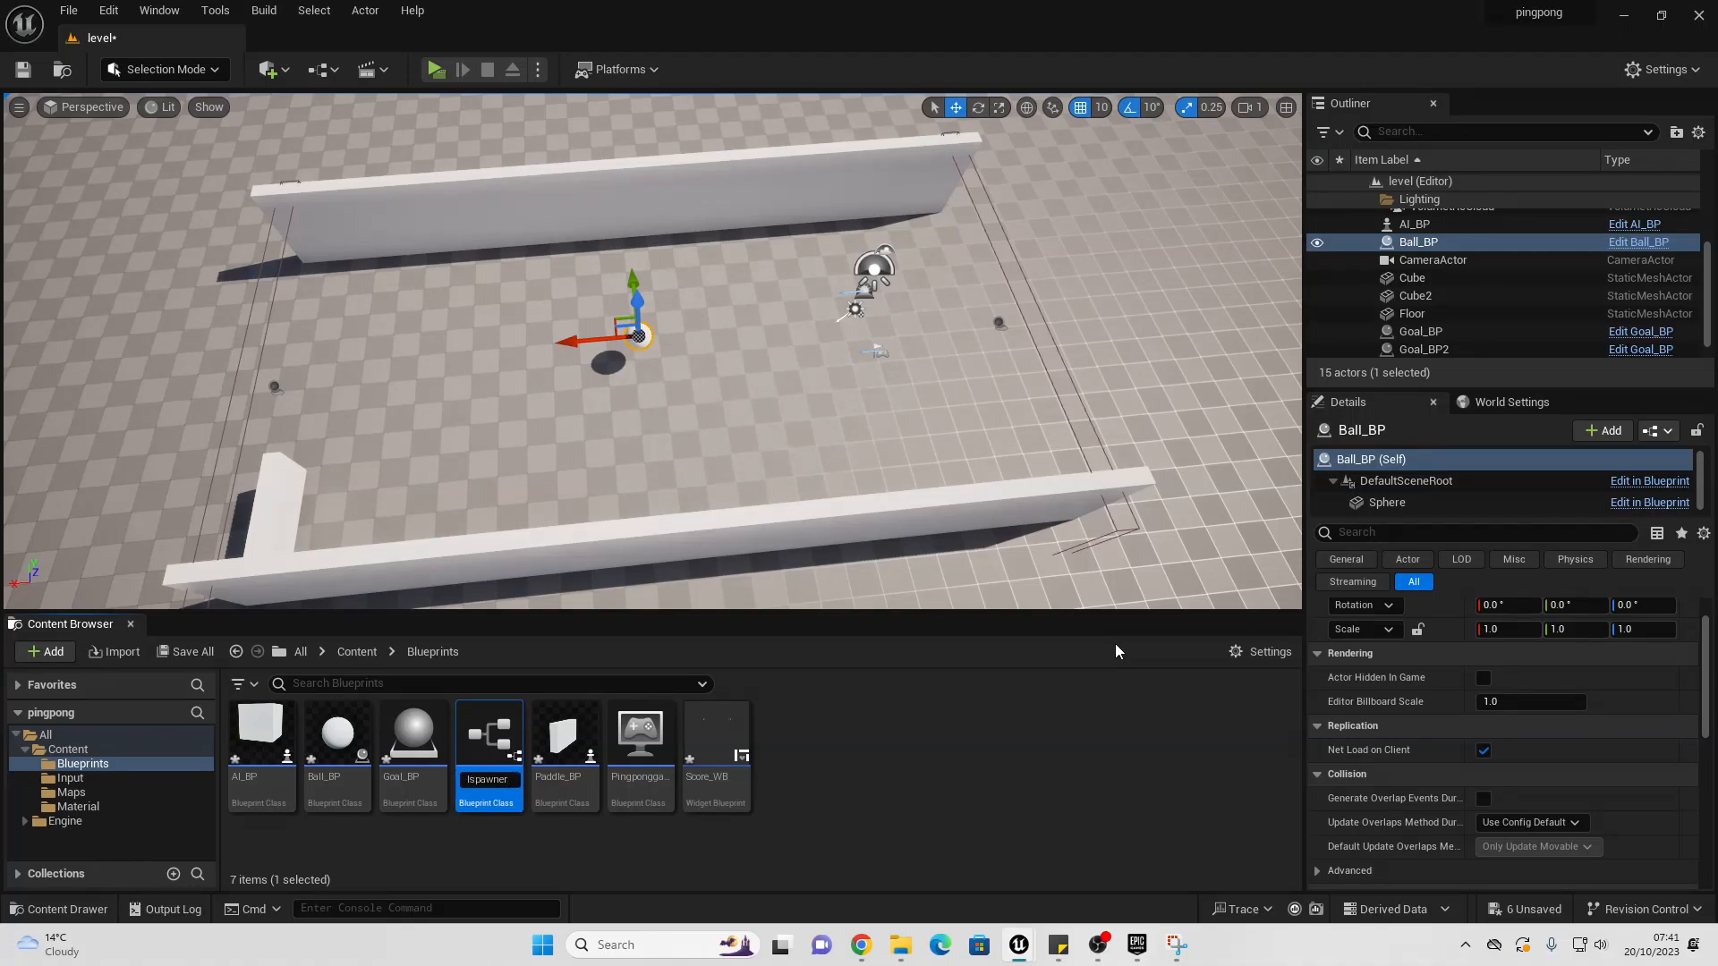
pyautogui.write('Ballspawner_BP')
pyautogui.press('Return')
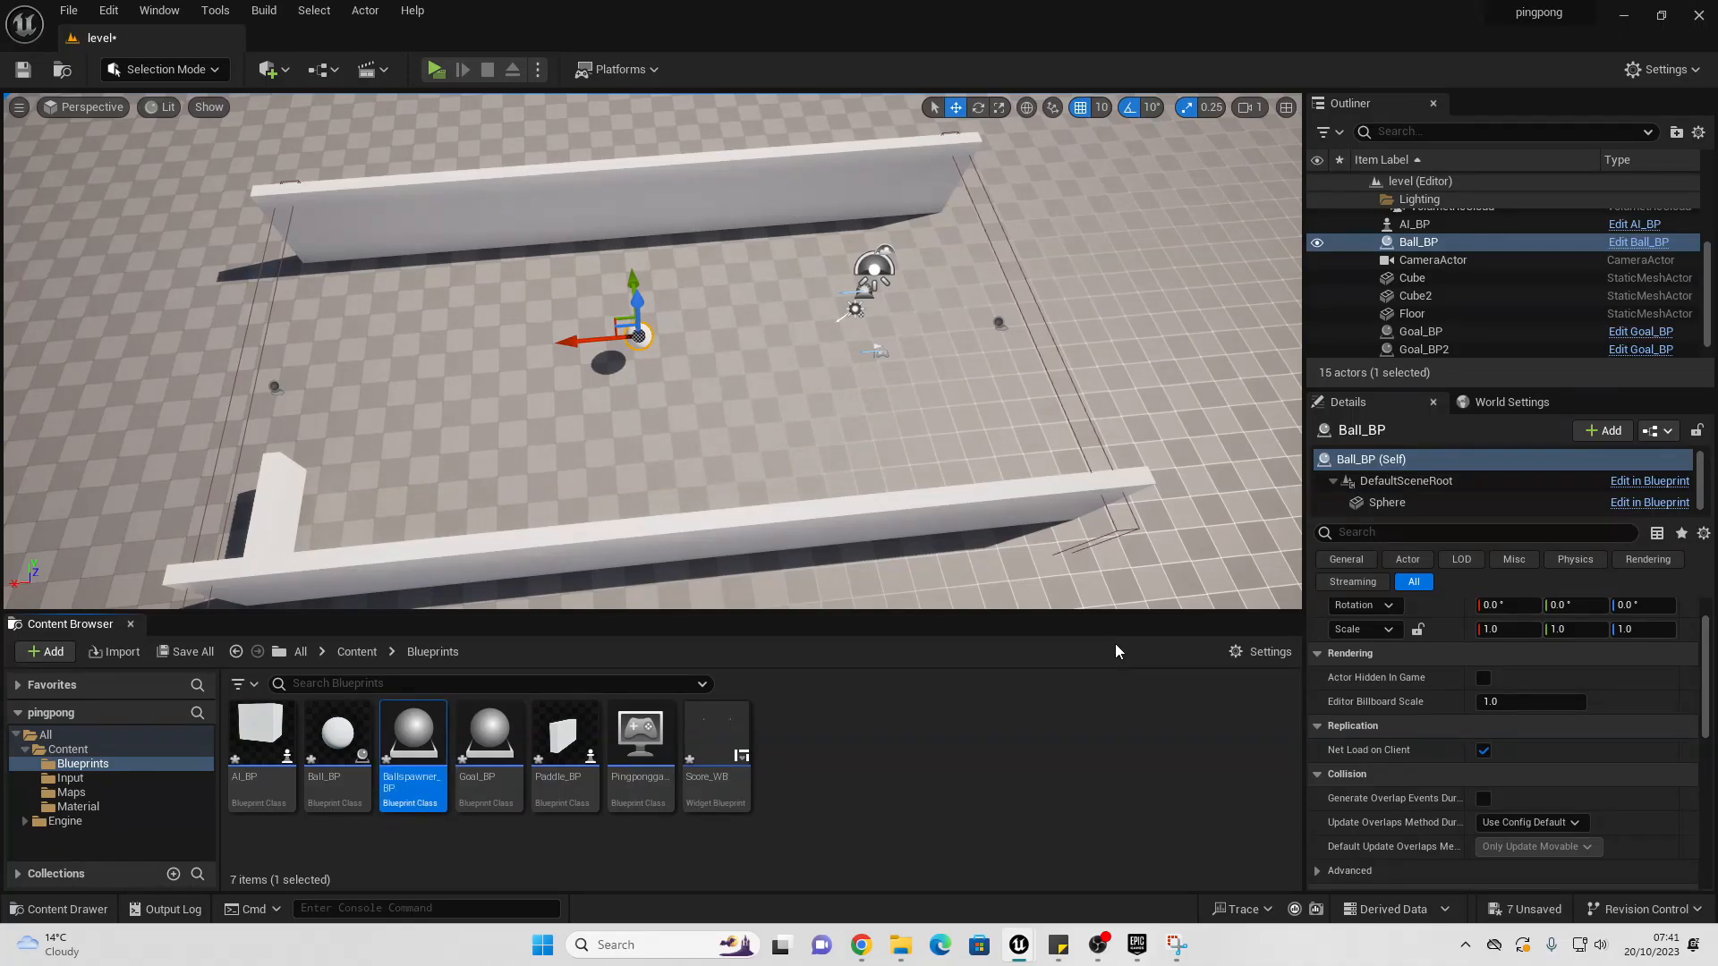
# Step: Add a custom event named "Spawn ball" to the event graph of Ballspawner_BP
pyautogui.doubleClick(411, 756)
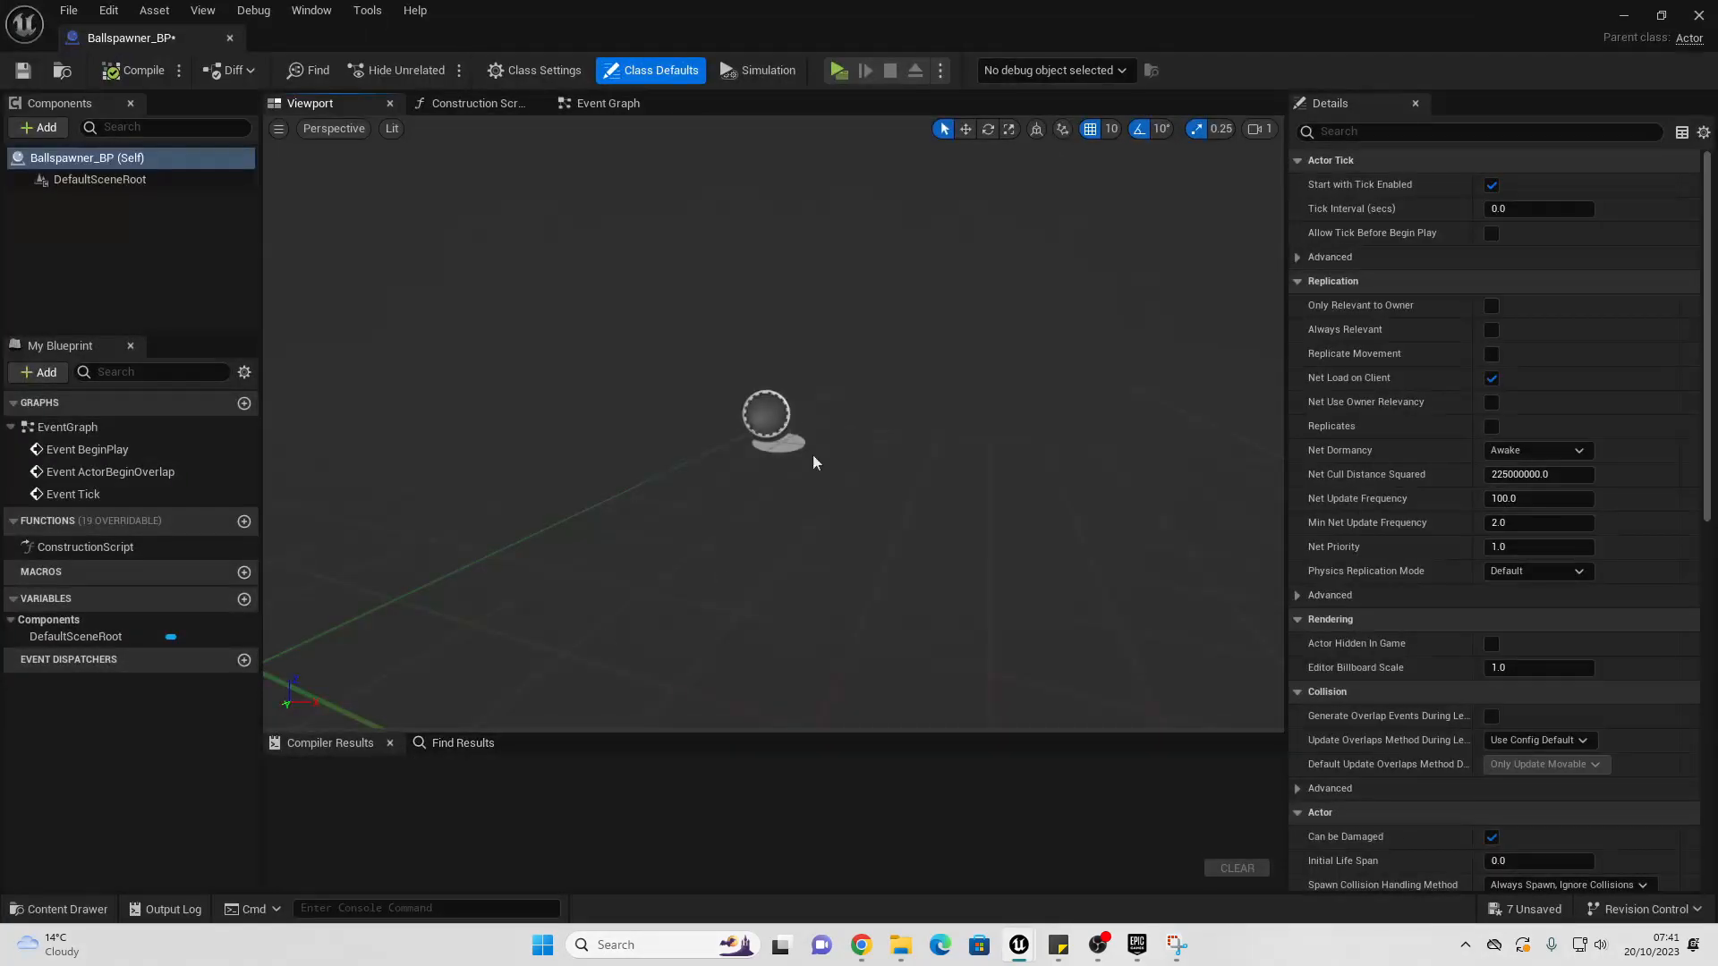
pyautogui.click(590, 104)
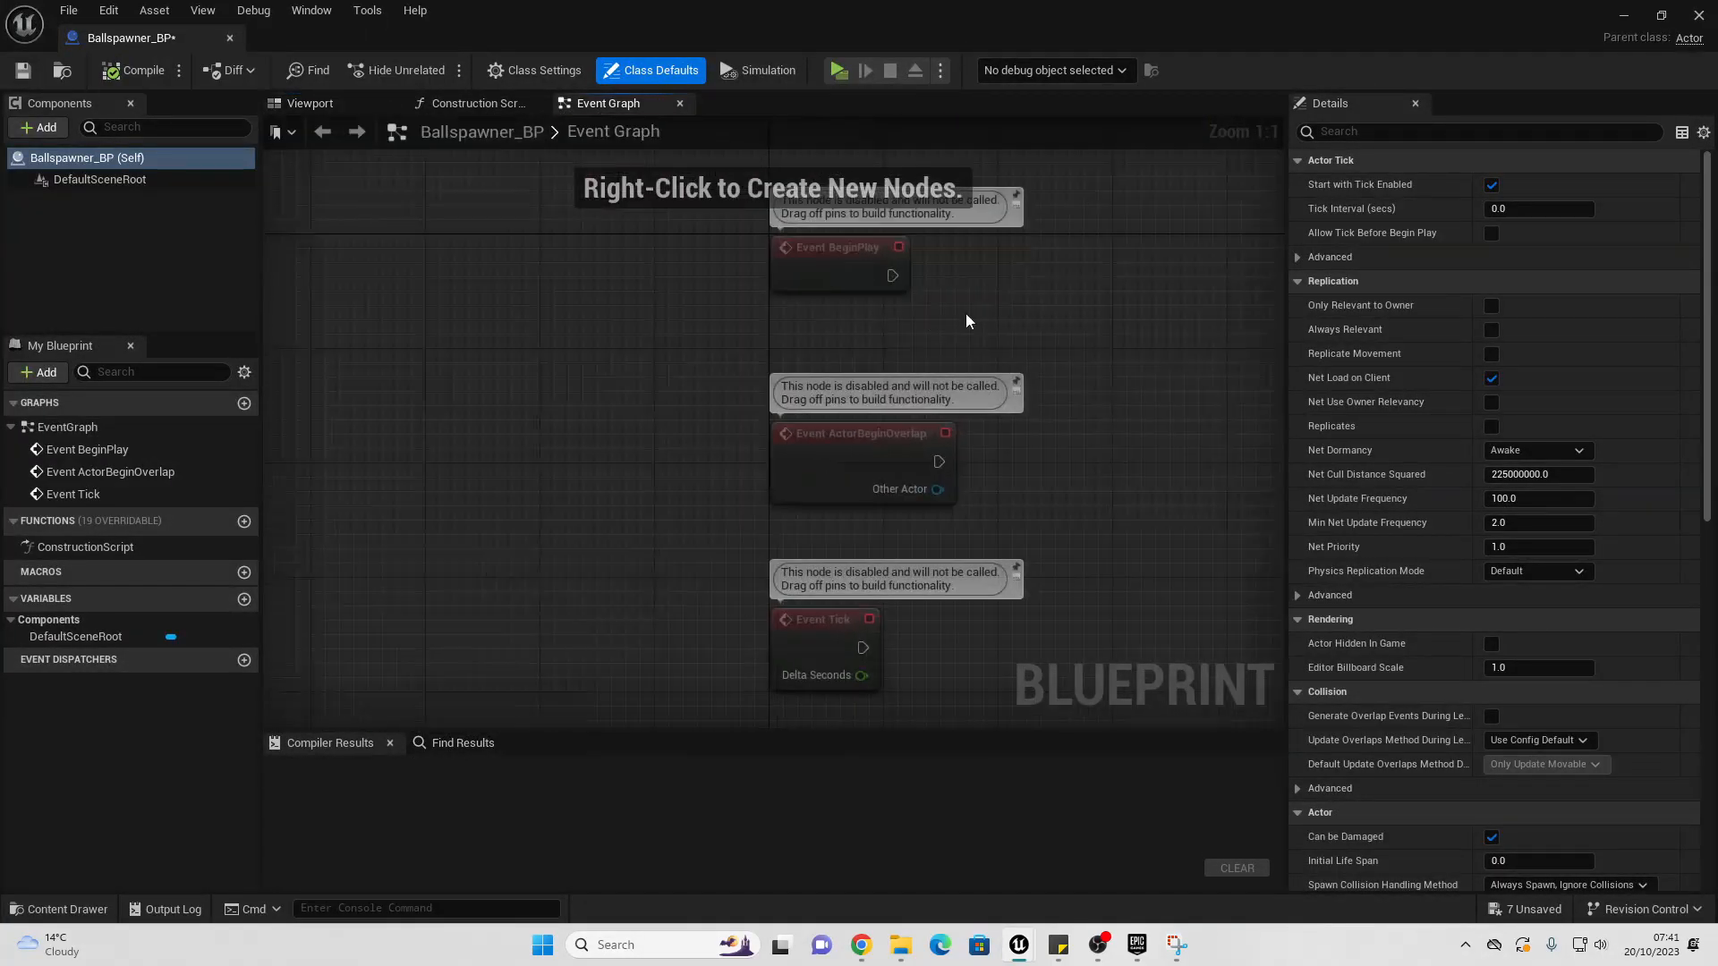
pyautogui.rightClick(580, 331)
pyautogui.write('A')
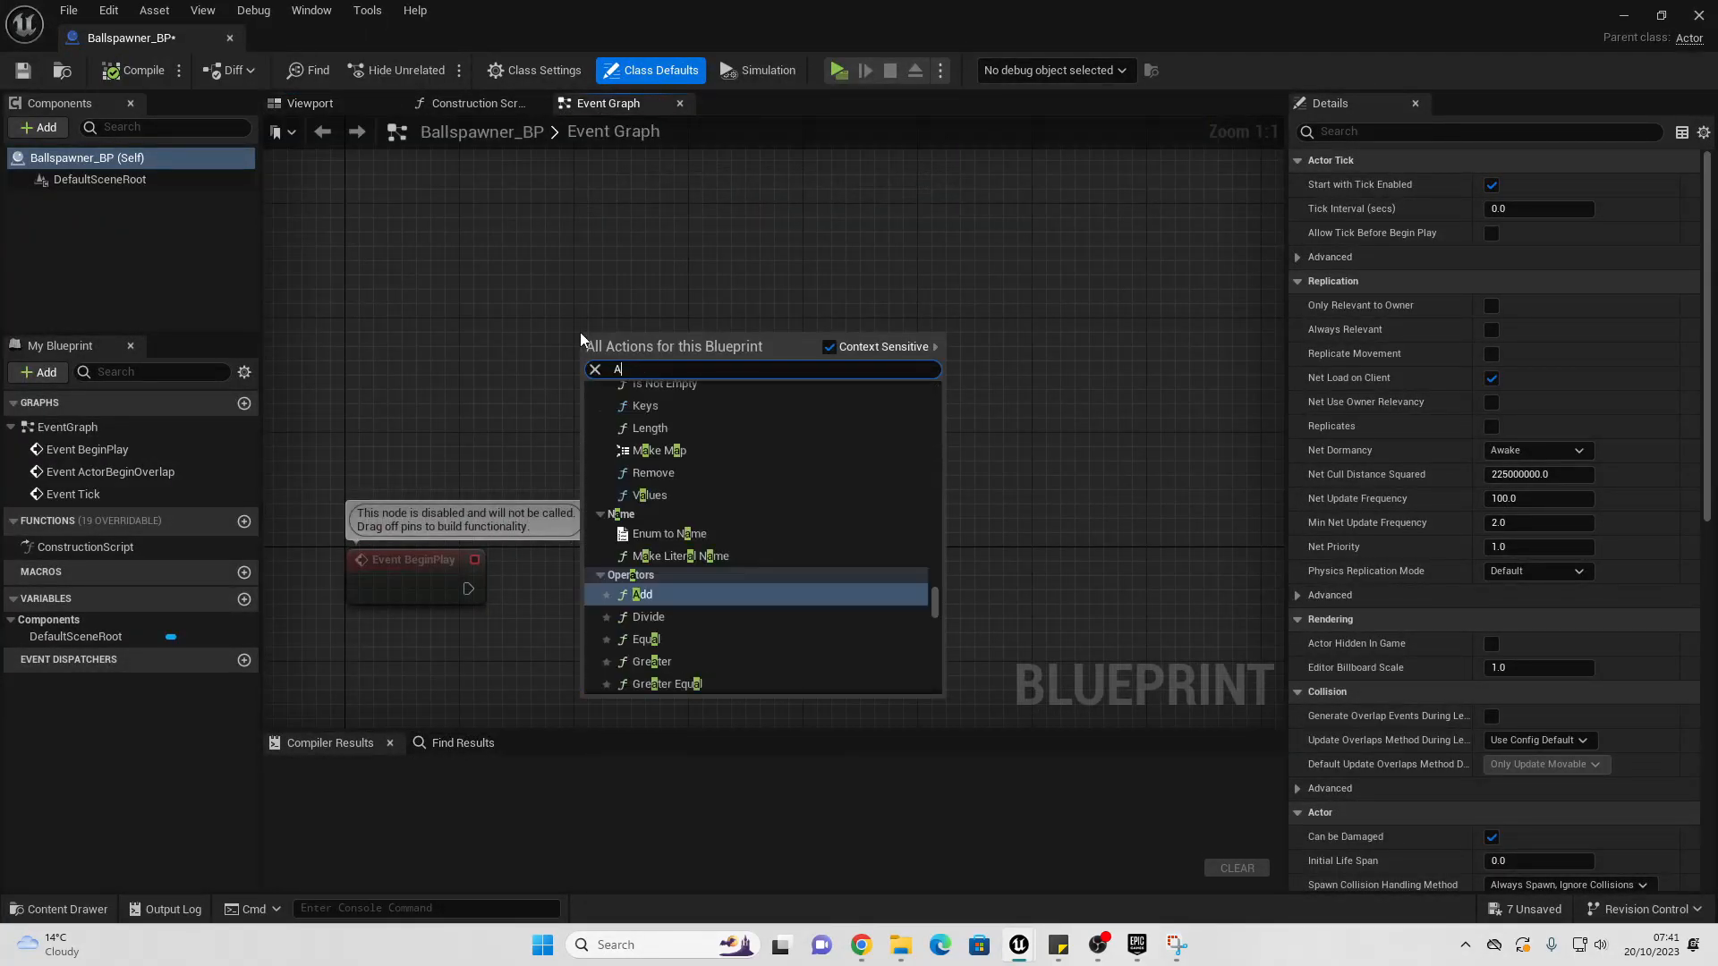
pyautogui.write('DD CUS')
pyautogui.press('Return')
pyautogui.write('s')
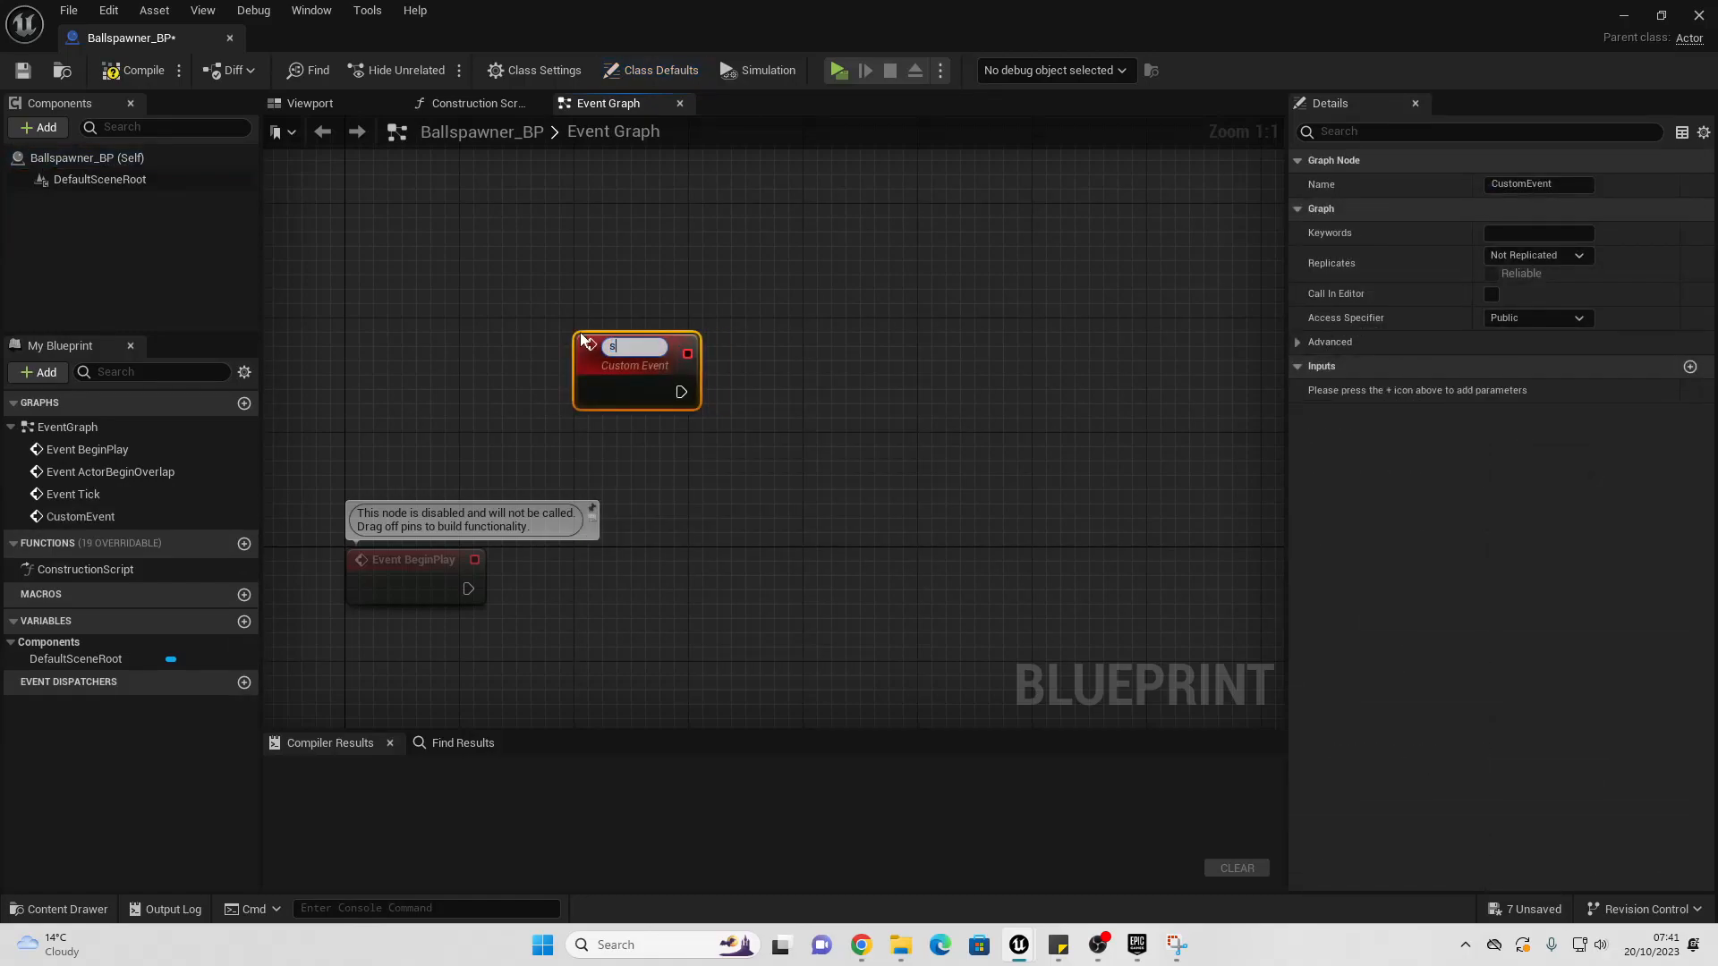
pyautogui.write('pawn ball')
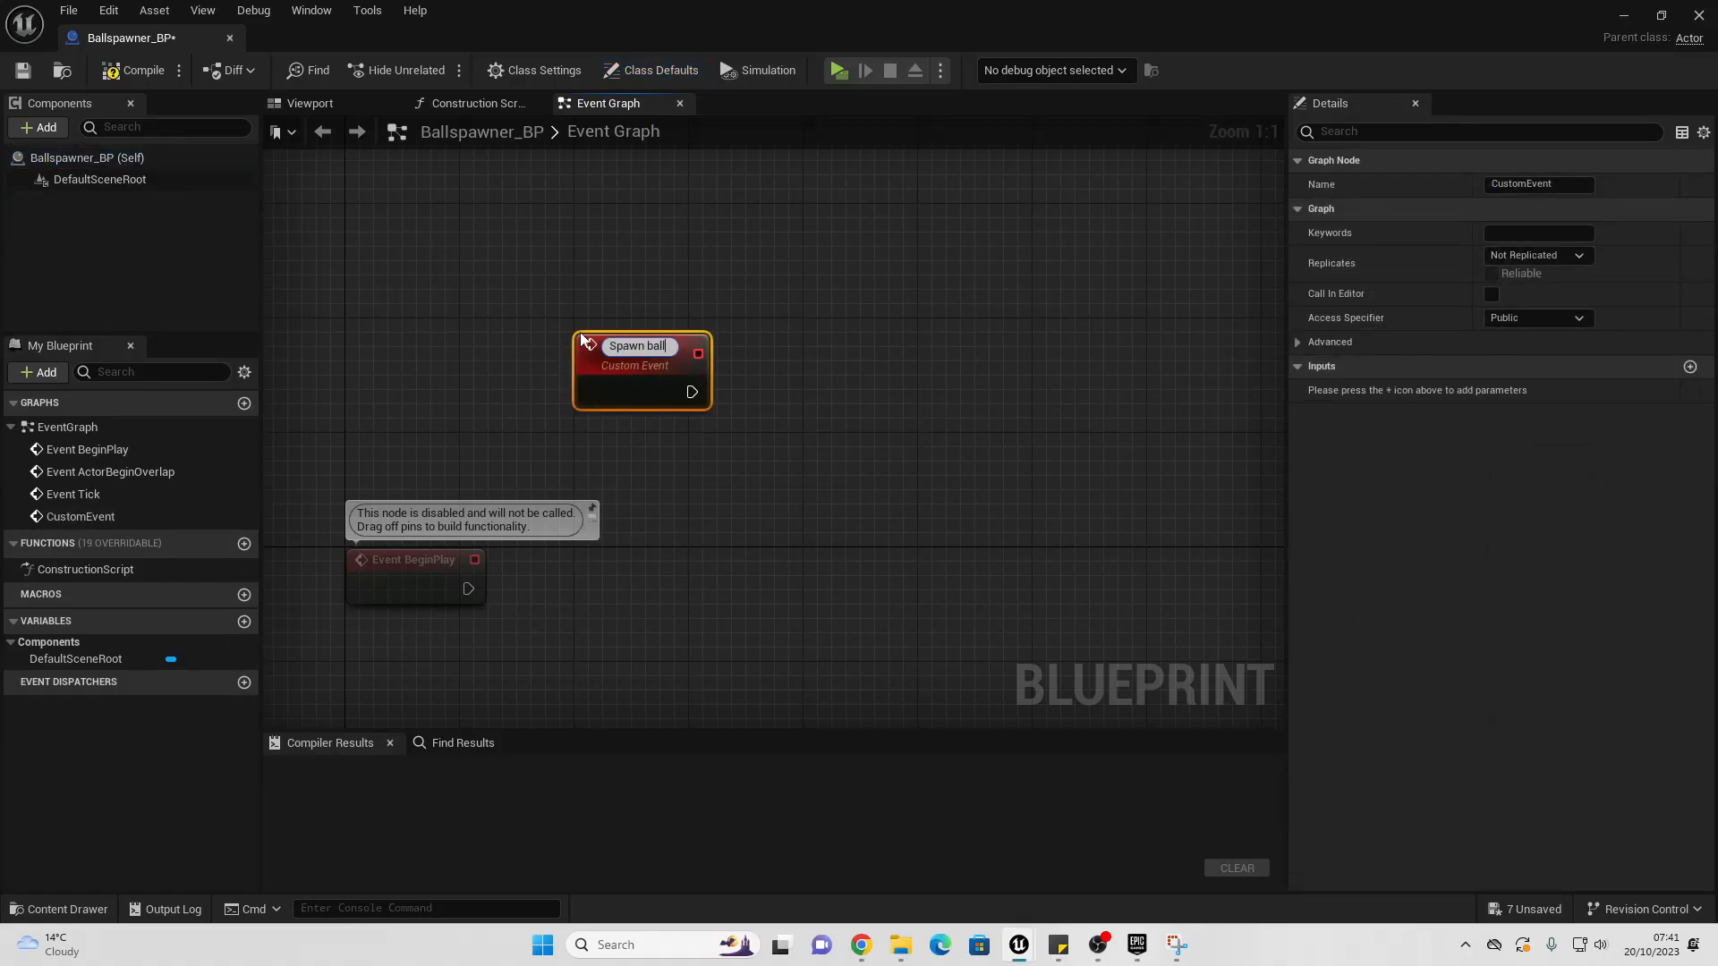
pyautogui.press('Return')
# Step: Run a Spawn Actor from Class node from the Spawn ball event and set its class to Ball_BP
pyautogui.moveTo(683, 386); pyautogui.dragTo(1012, 340)
pyautogui.write('spawn actor')
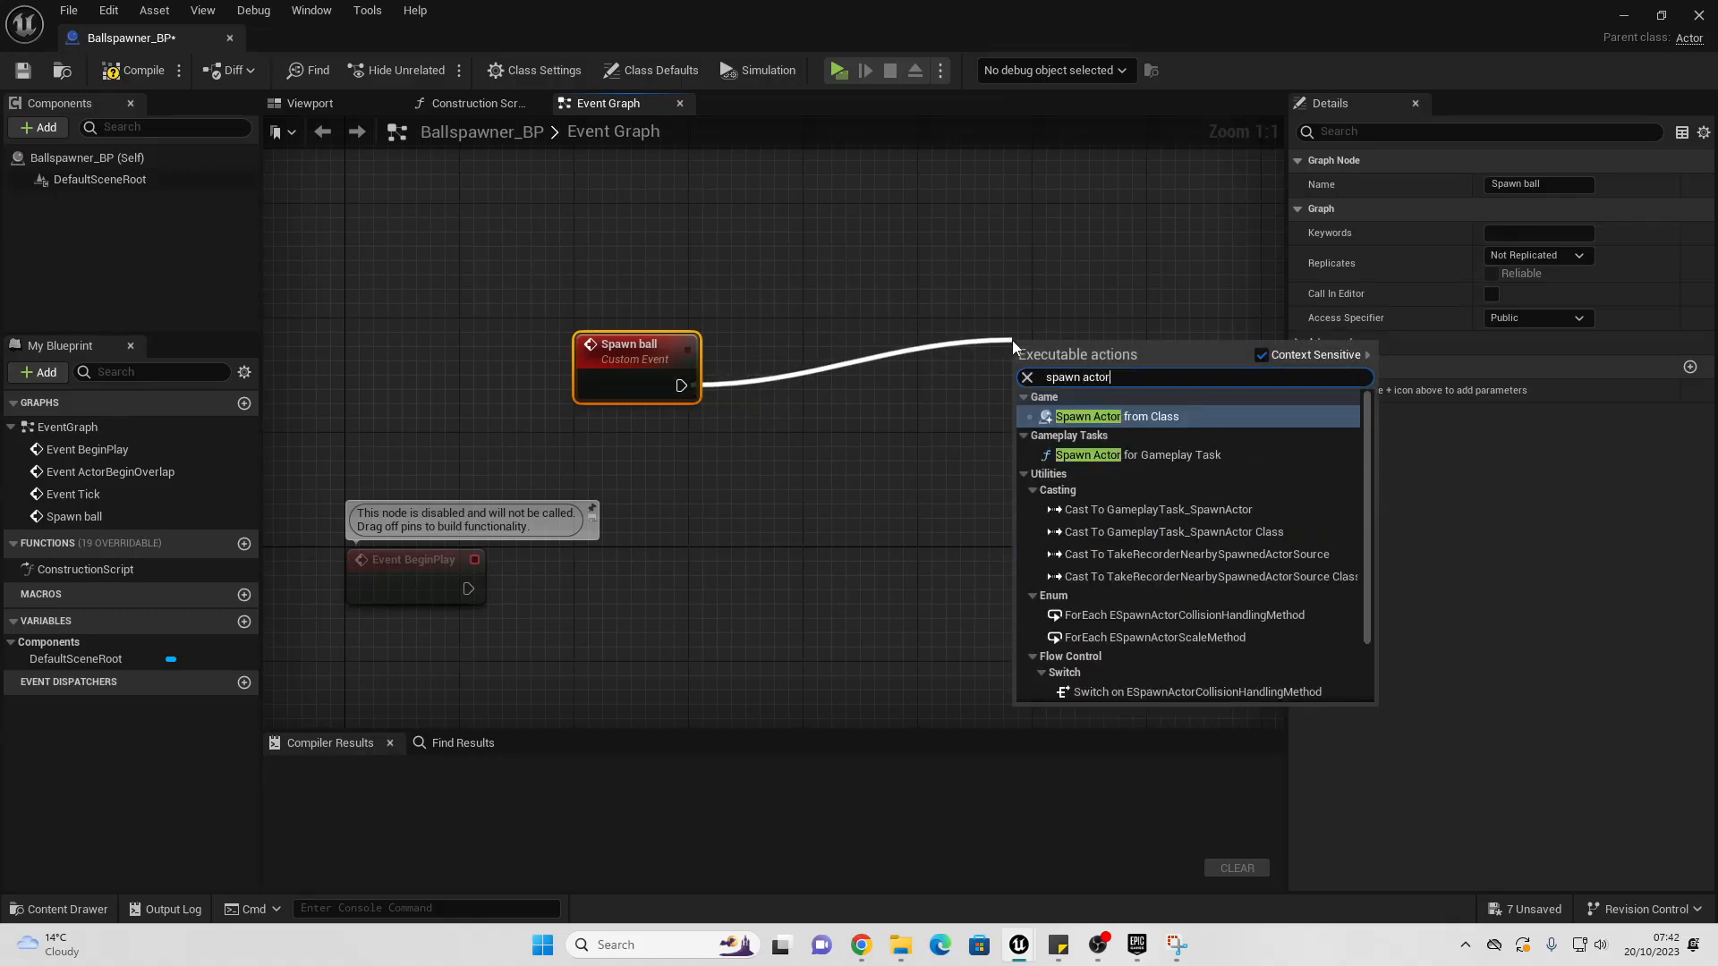
pyautogui.press('Return')
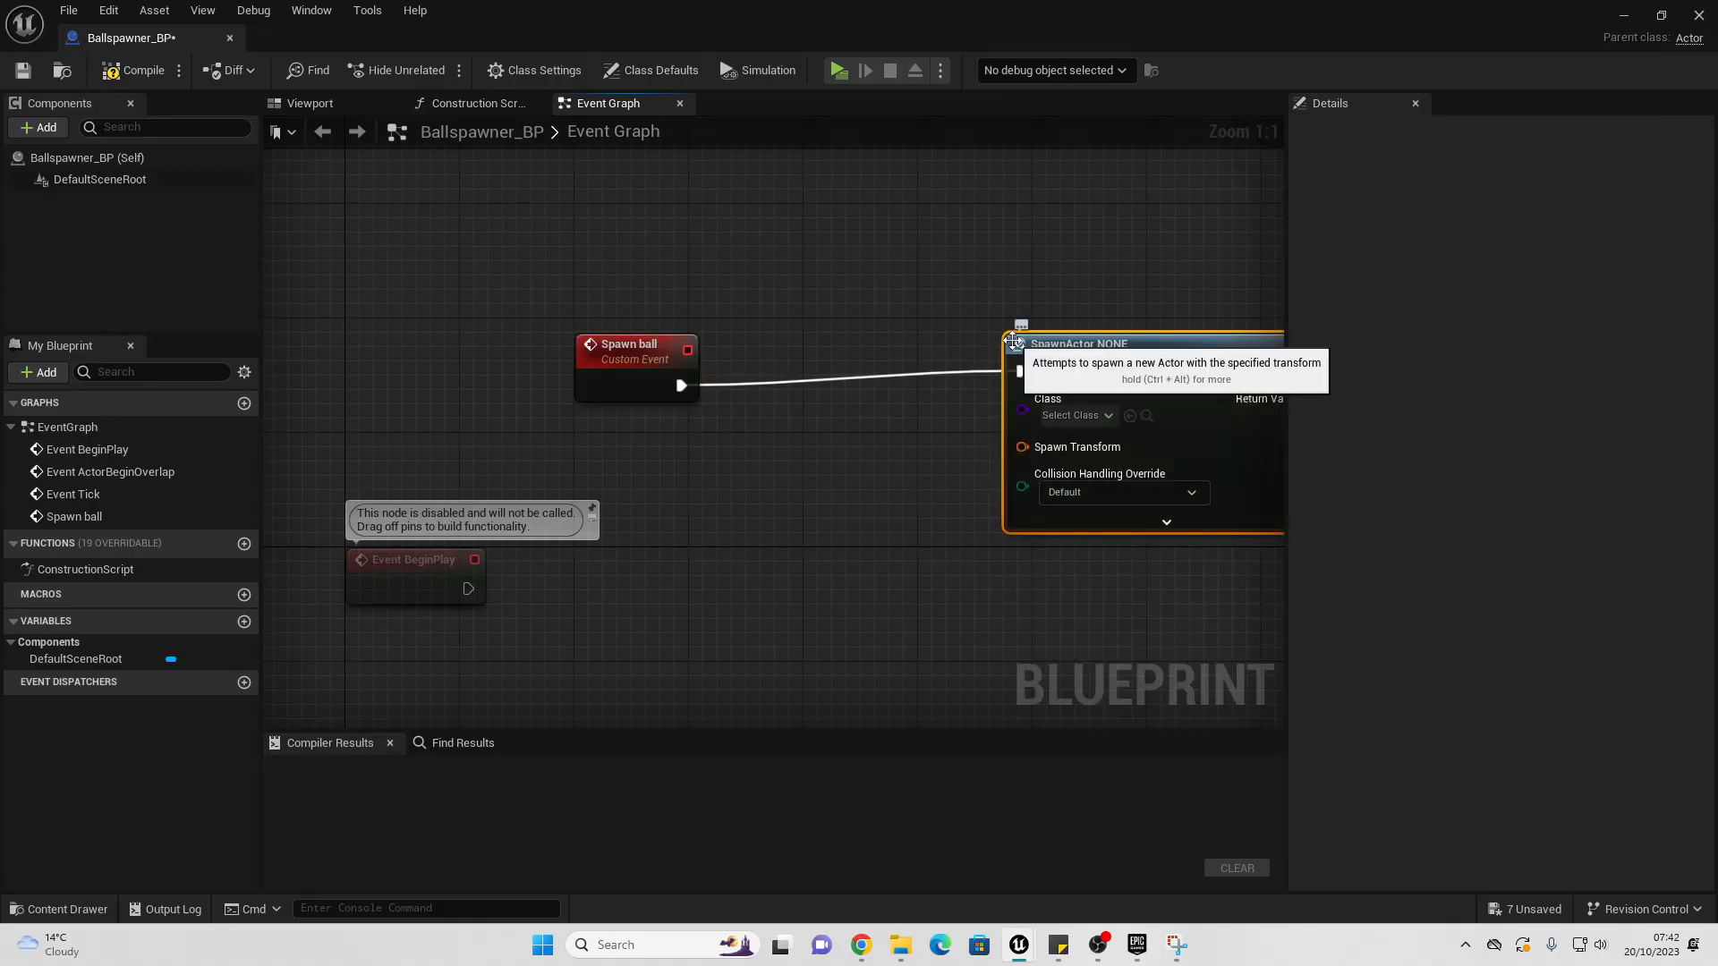
pyautogui.click(1072, 415)
pyautogui.write('ball')
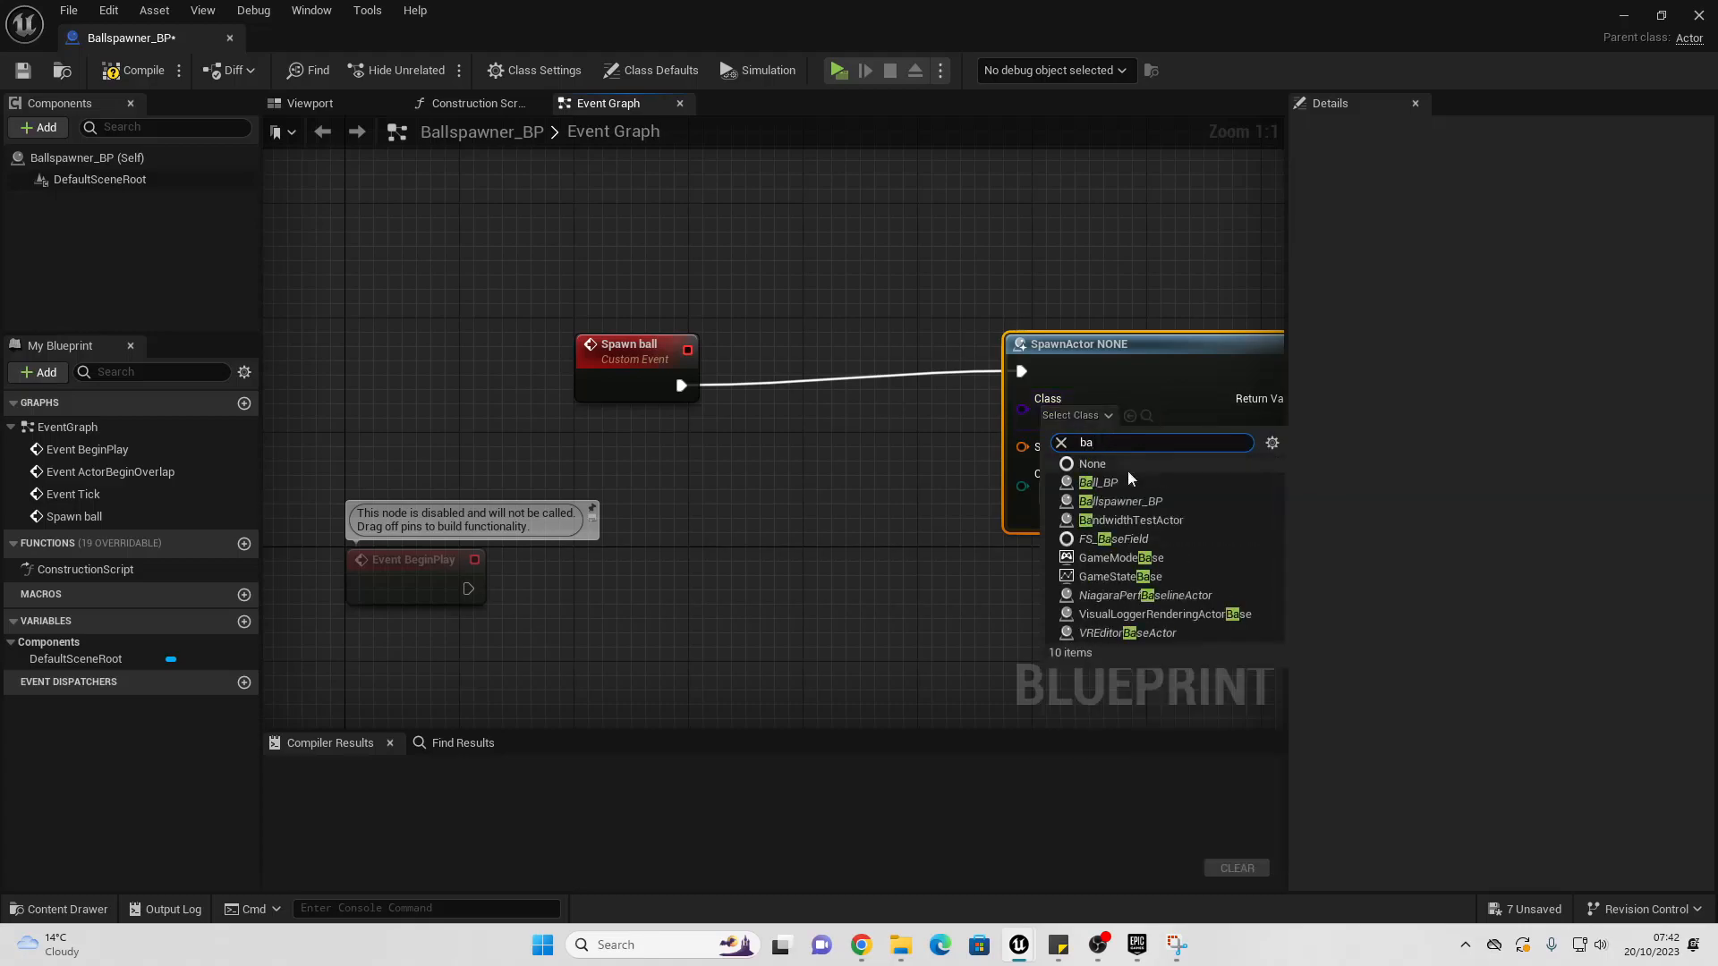
pyautogui.click(1122, 478)
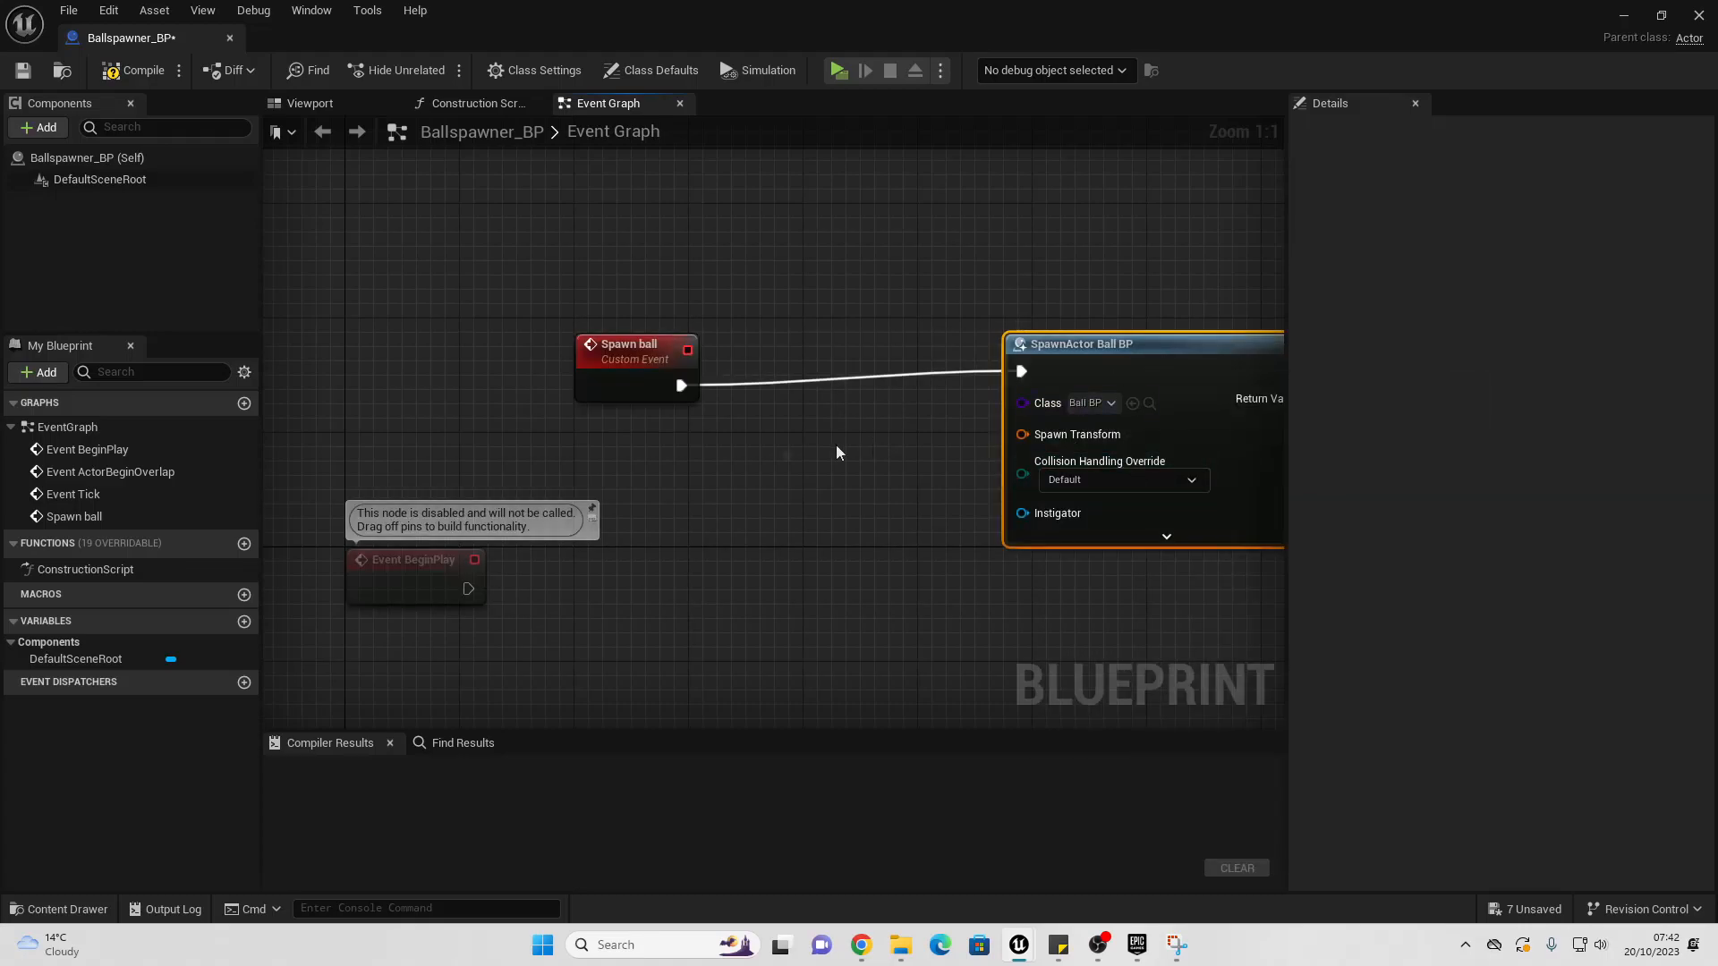
# Step: Add a Get Actor Transform node and feed its return value into the SpawnActor node's Spawn Transform
pyautogui.rightClick(674, 462)
pyautogui.write('get')
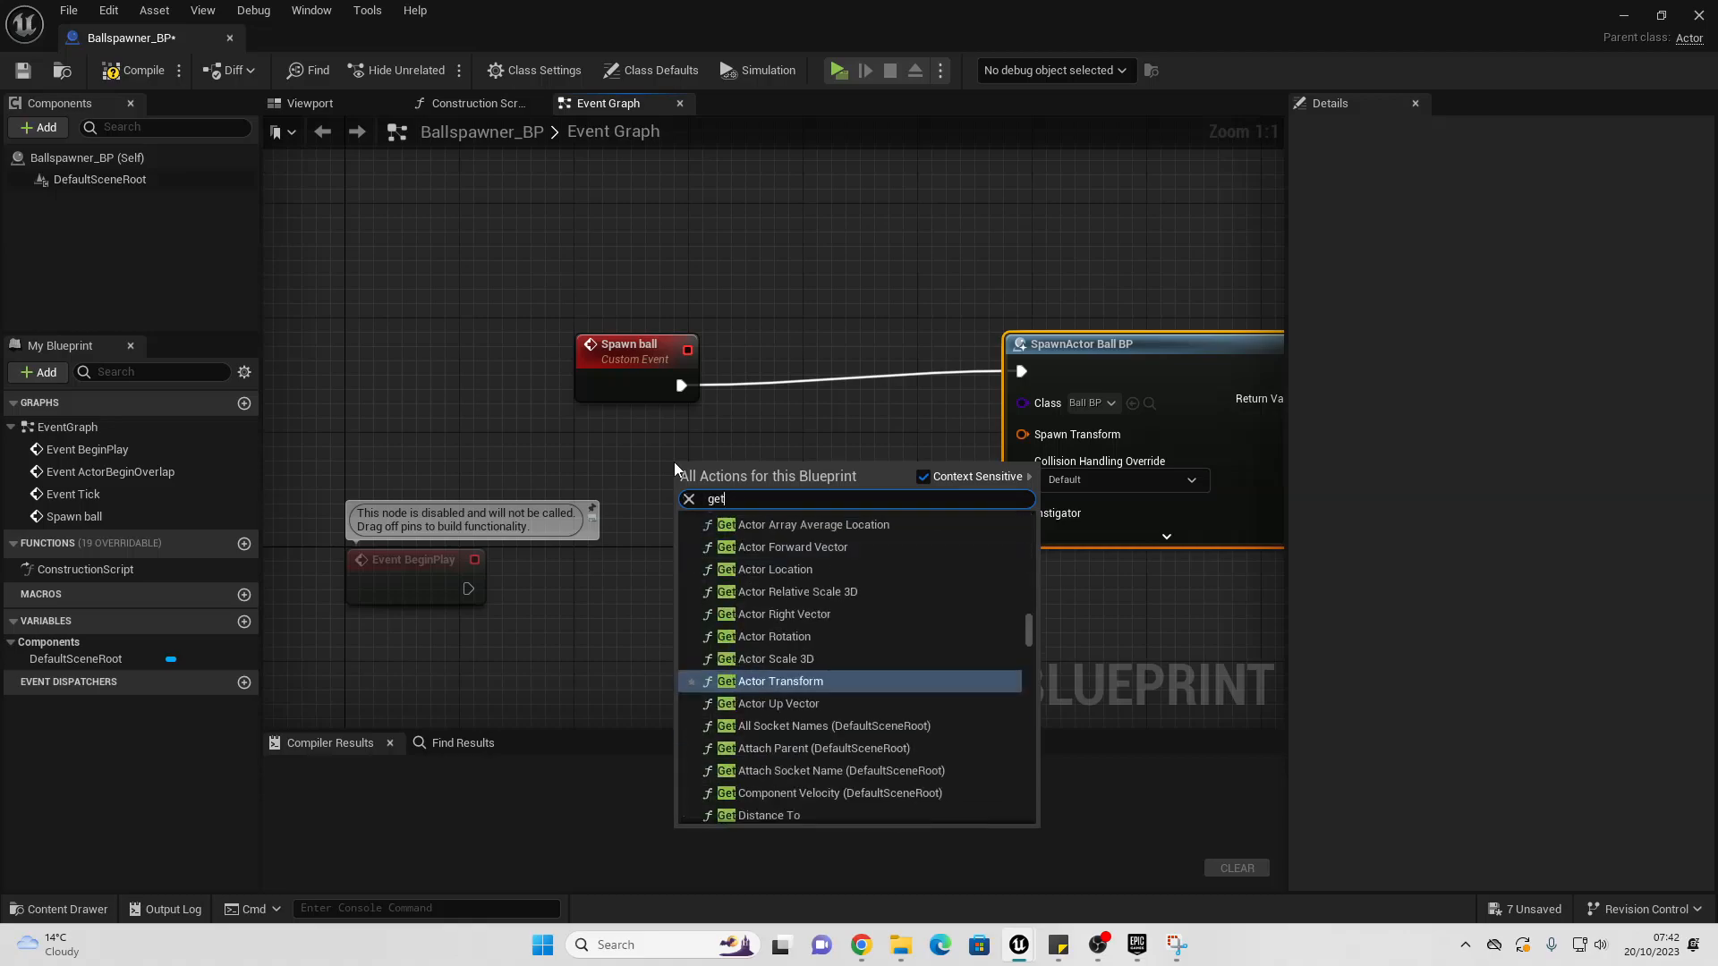
pyautogui.write(' actor trans')
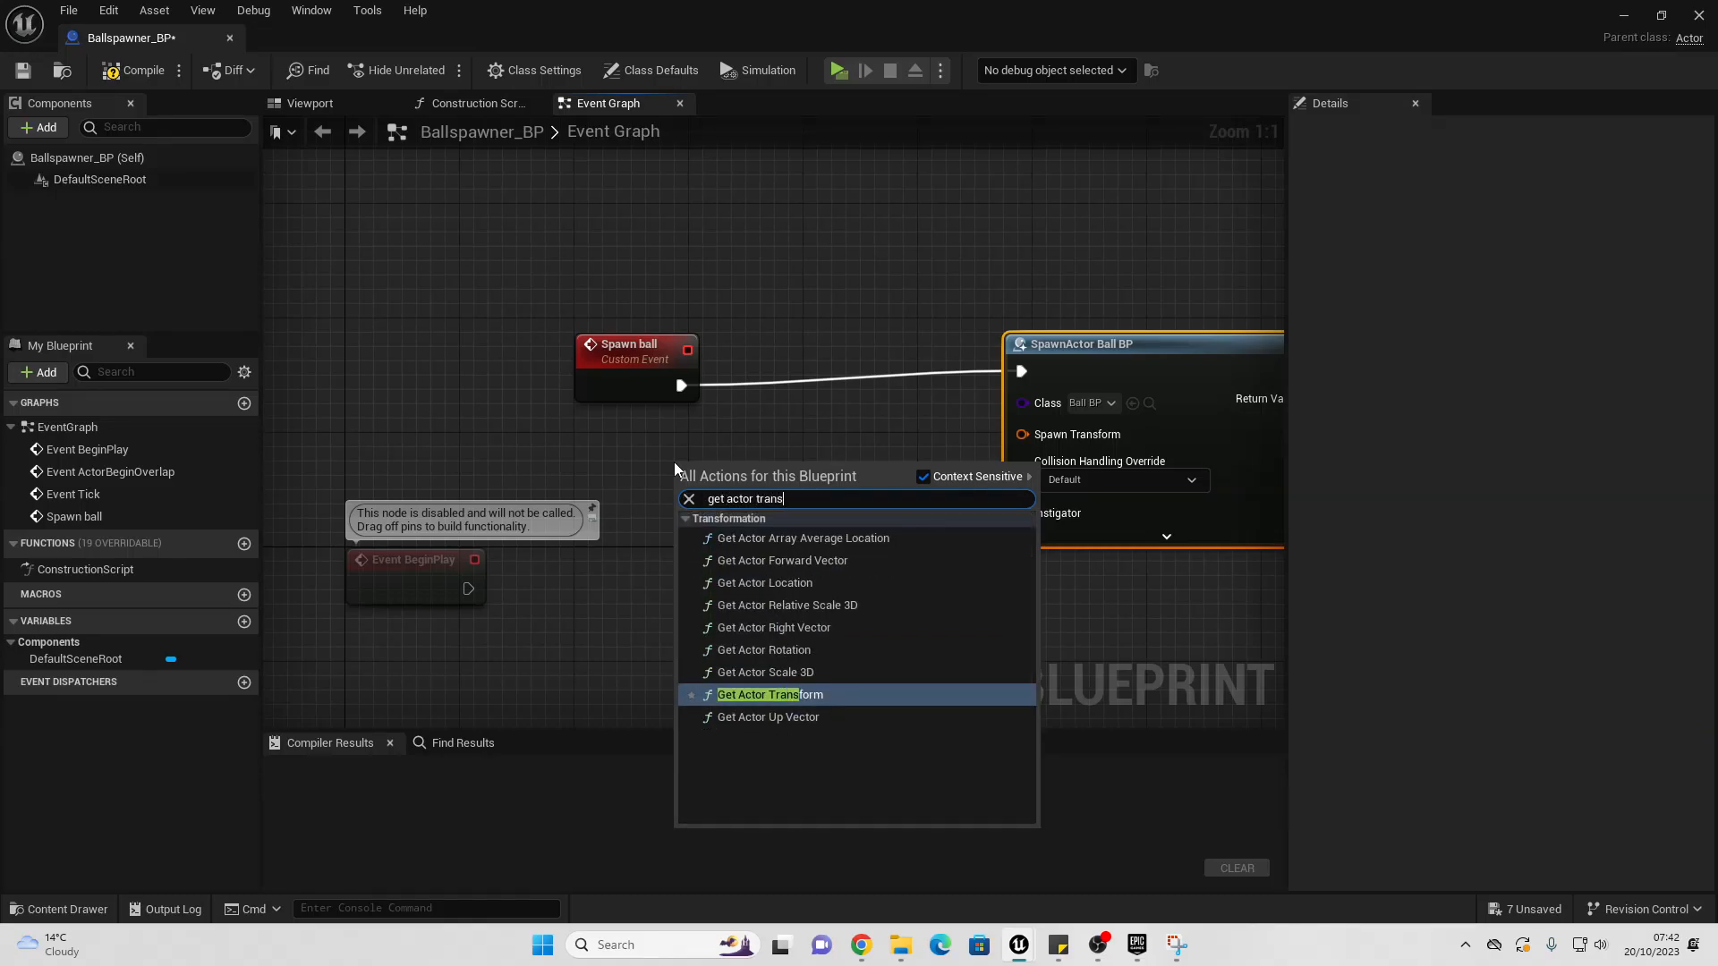
pyautogui.press('Return')
pyautogui.moveTo(860, 512); pyautogui.dragTo(1071, 437)
# Step: Call Spawn Ball from Event BeginPlay in Ballspawner_BP and compile the blueprint
pyautogui.moveTo(743, 599); pyautogui.dragTo(710, 375, button='right')
pyautogui.moveTo(376, 340); pyautogui.dragTo(888, 547)
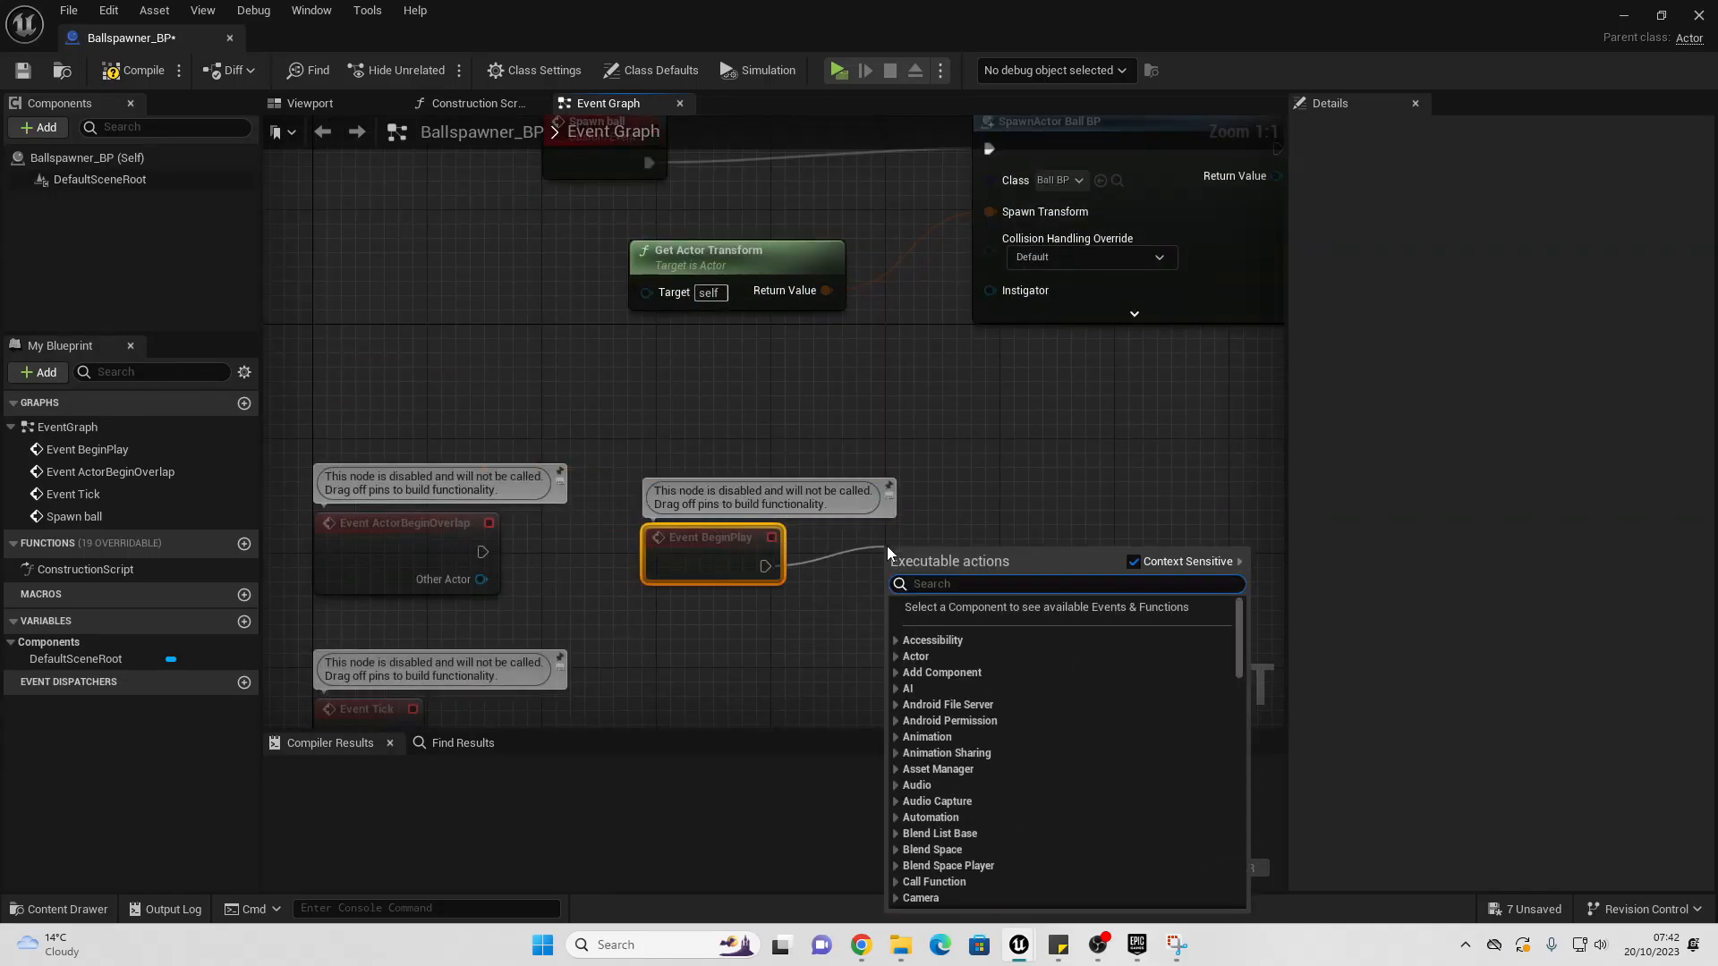
pyautogui.write('spawn ball')
pyautogui.press('Return')
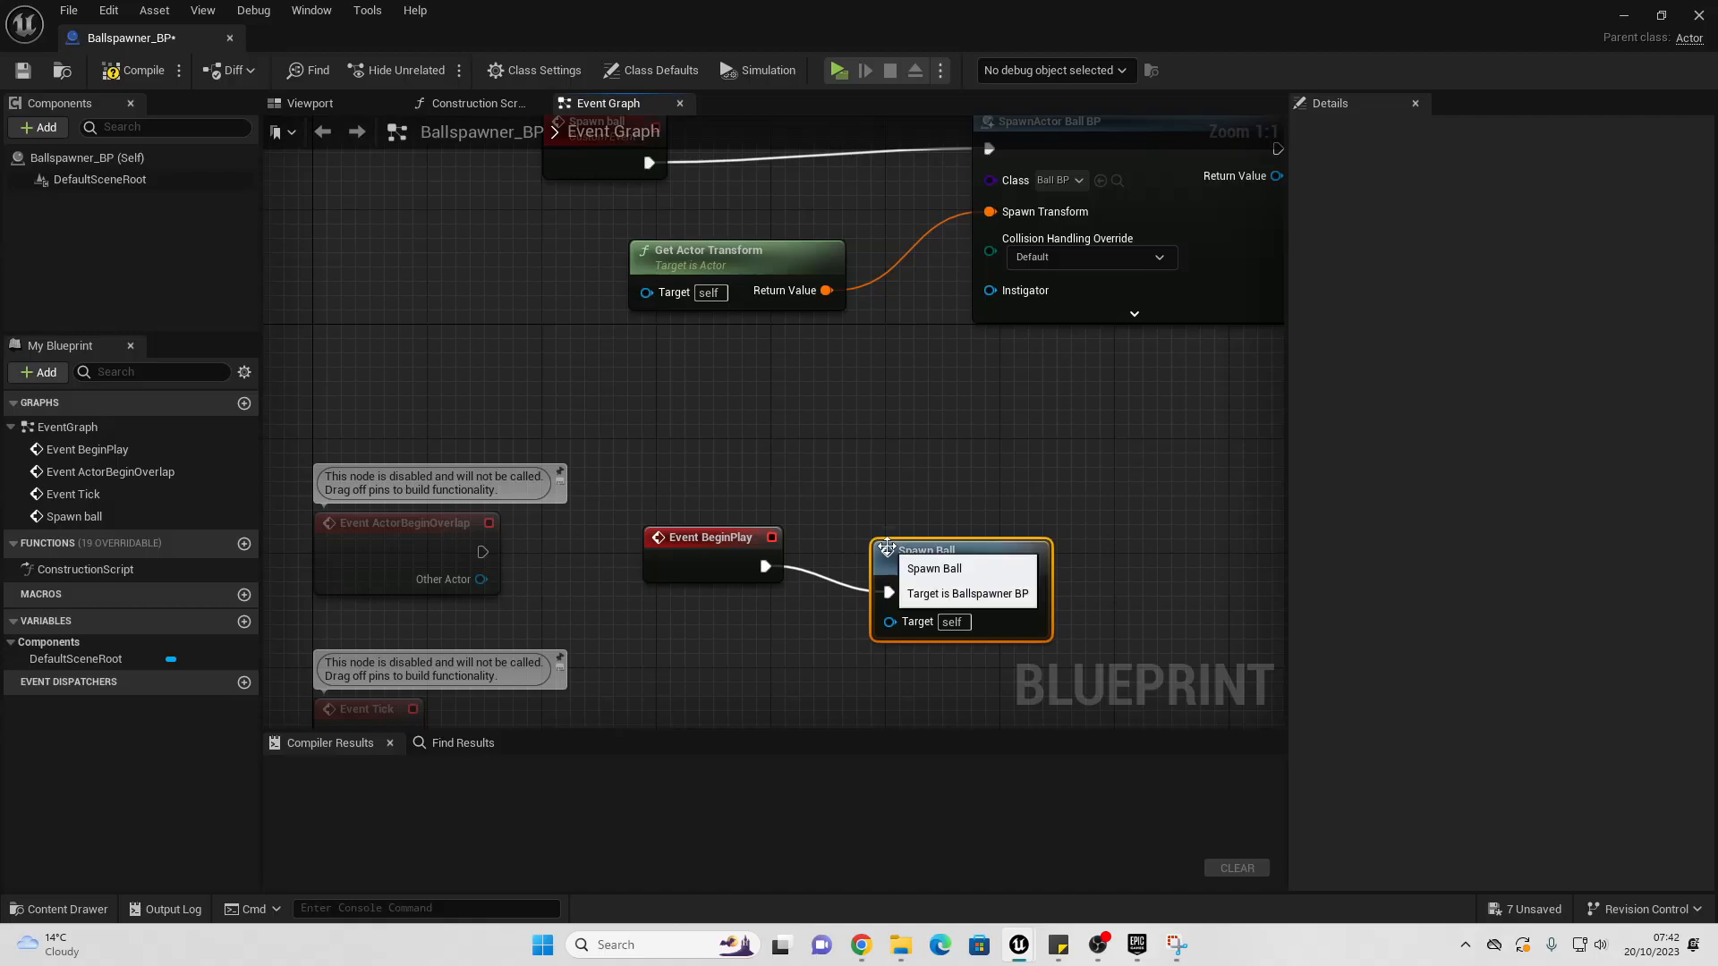
pyautogui.moveTo(1004, 580); pyautogui.dragTo(1019, 566)
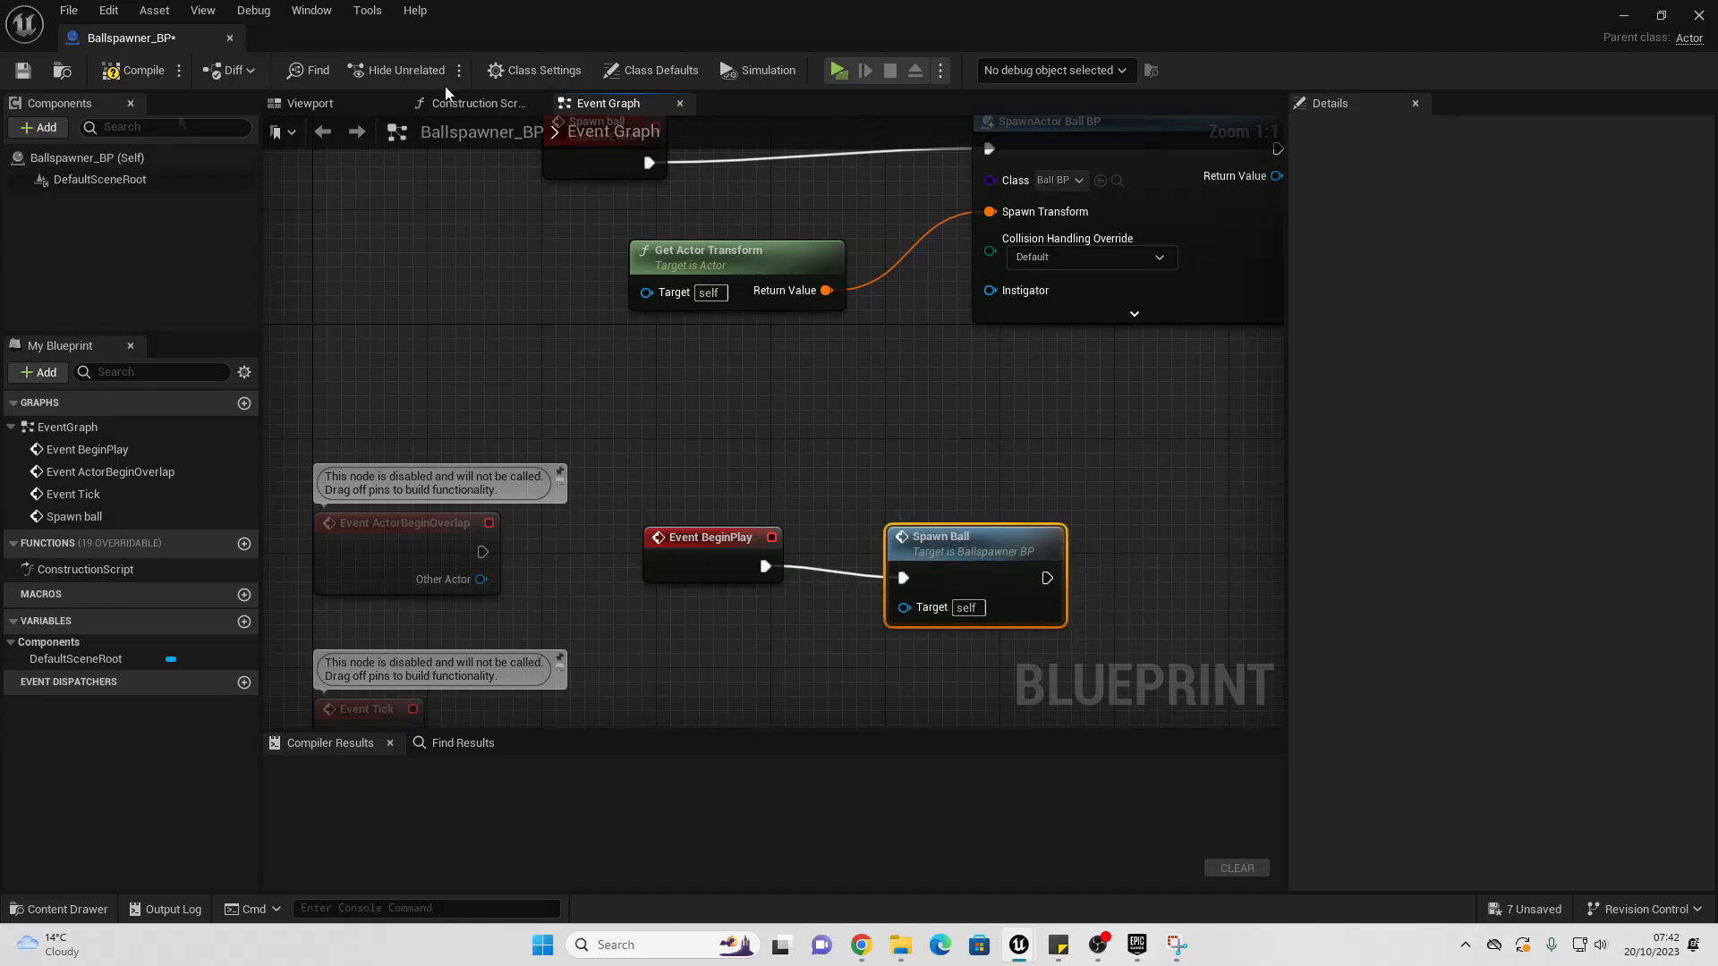
pyautogui.click(150, 73)
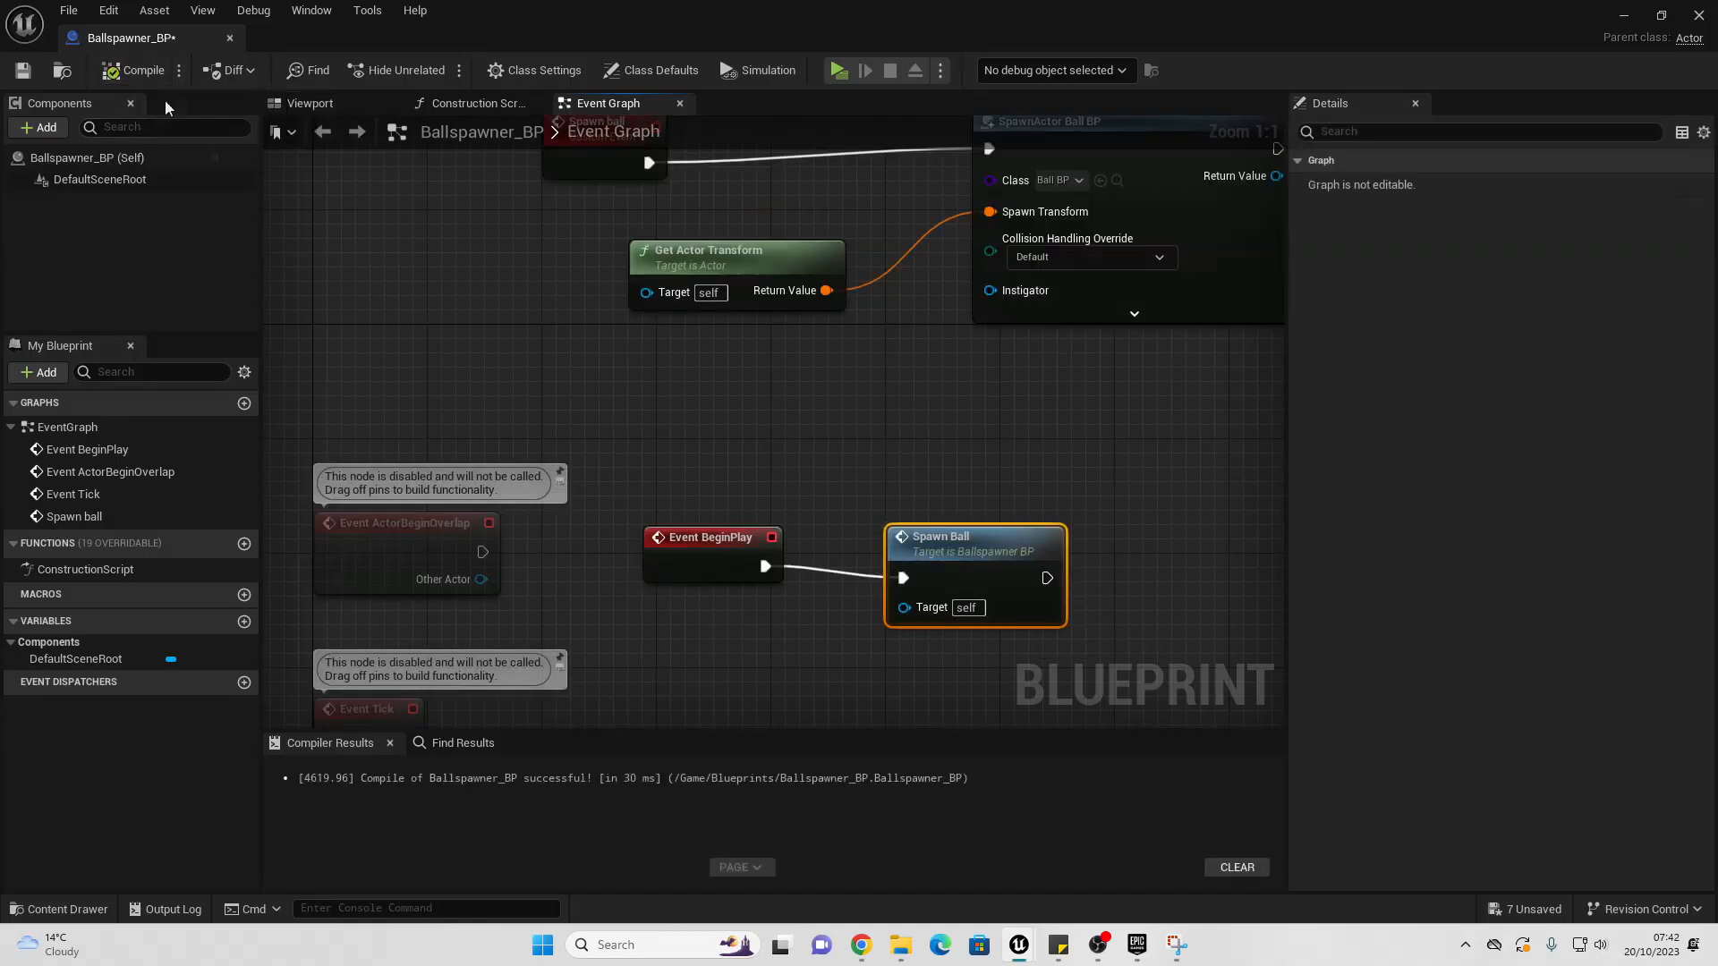
# Step: Add a variable named "Ballspawnerref" to Ball_BP with the type Ballspawner BP Object Reference
pyautogui.click(1641, 18)
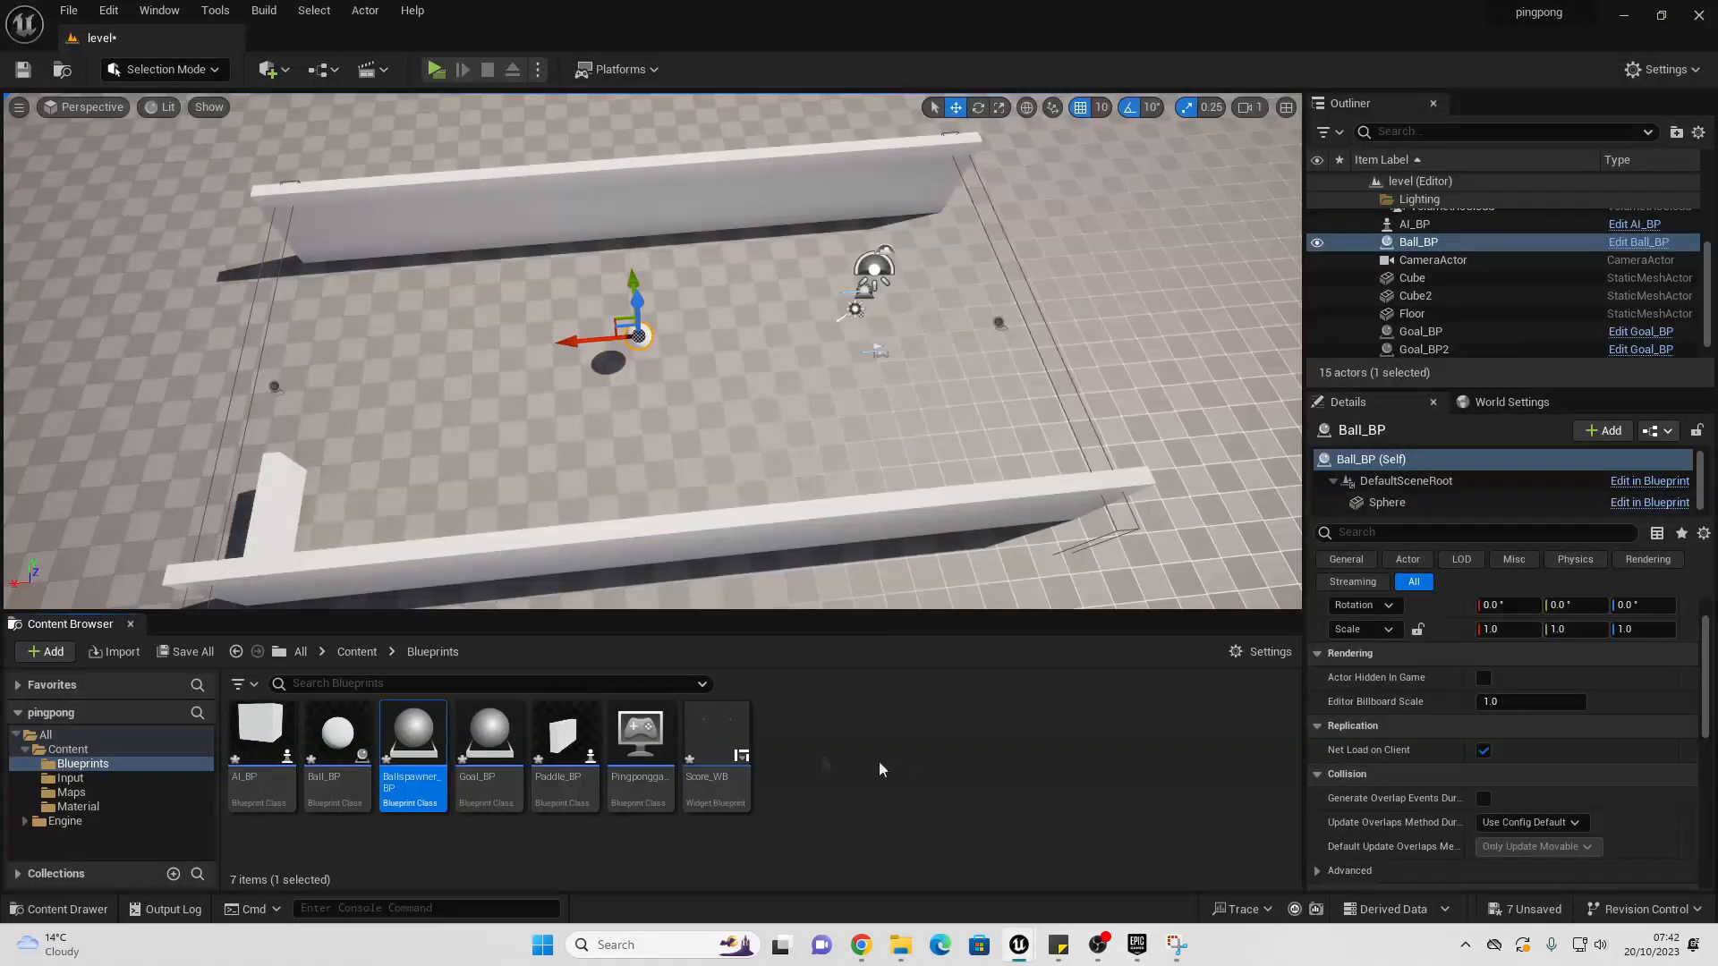
pyautogui.doubleClick(327, 743)
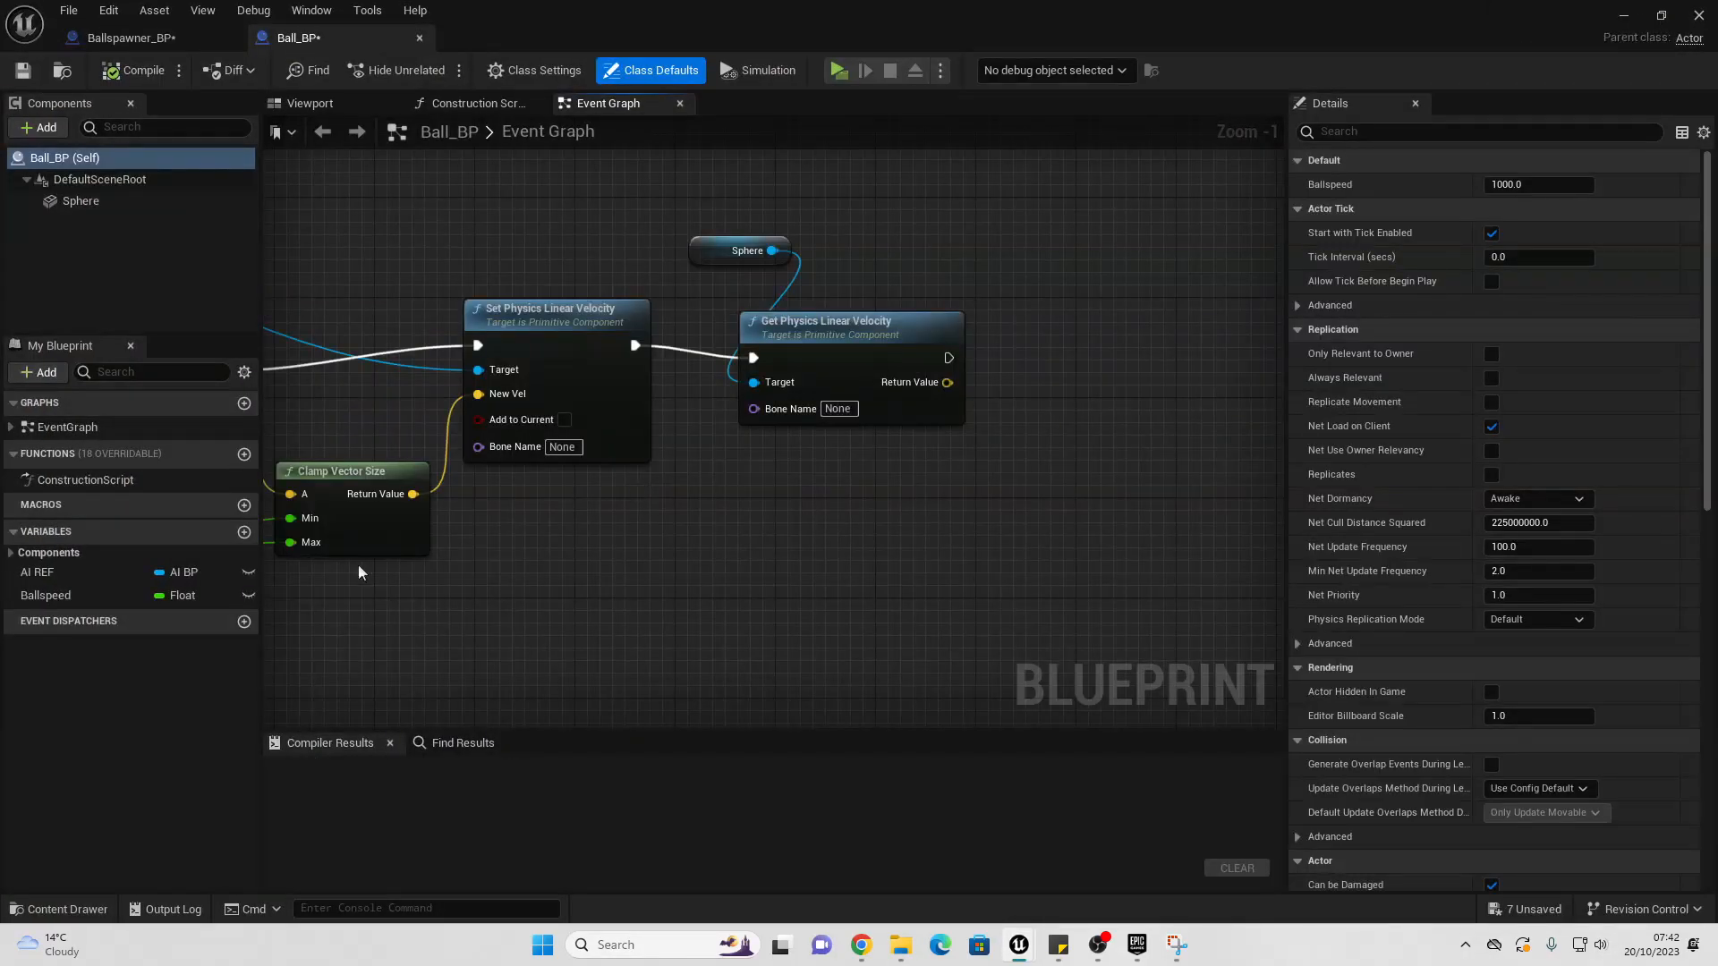
pyautogui.click(244, 532)
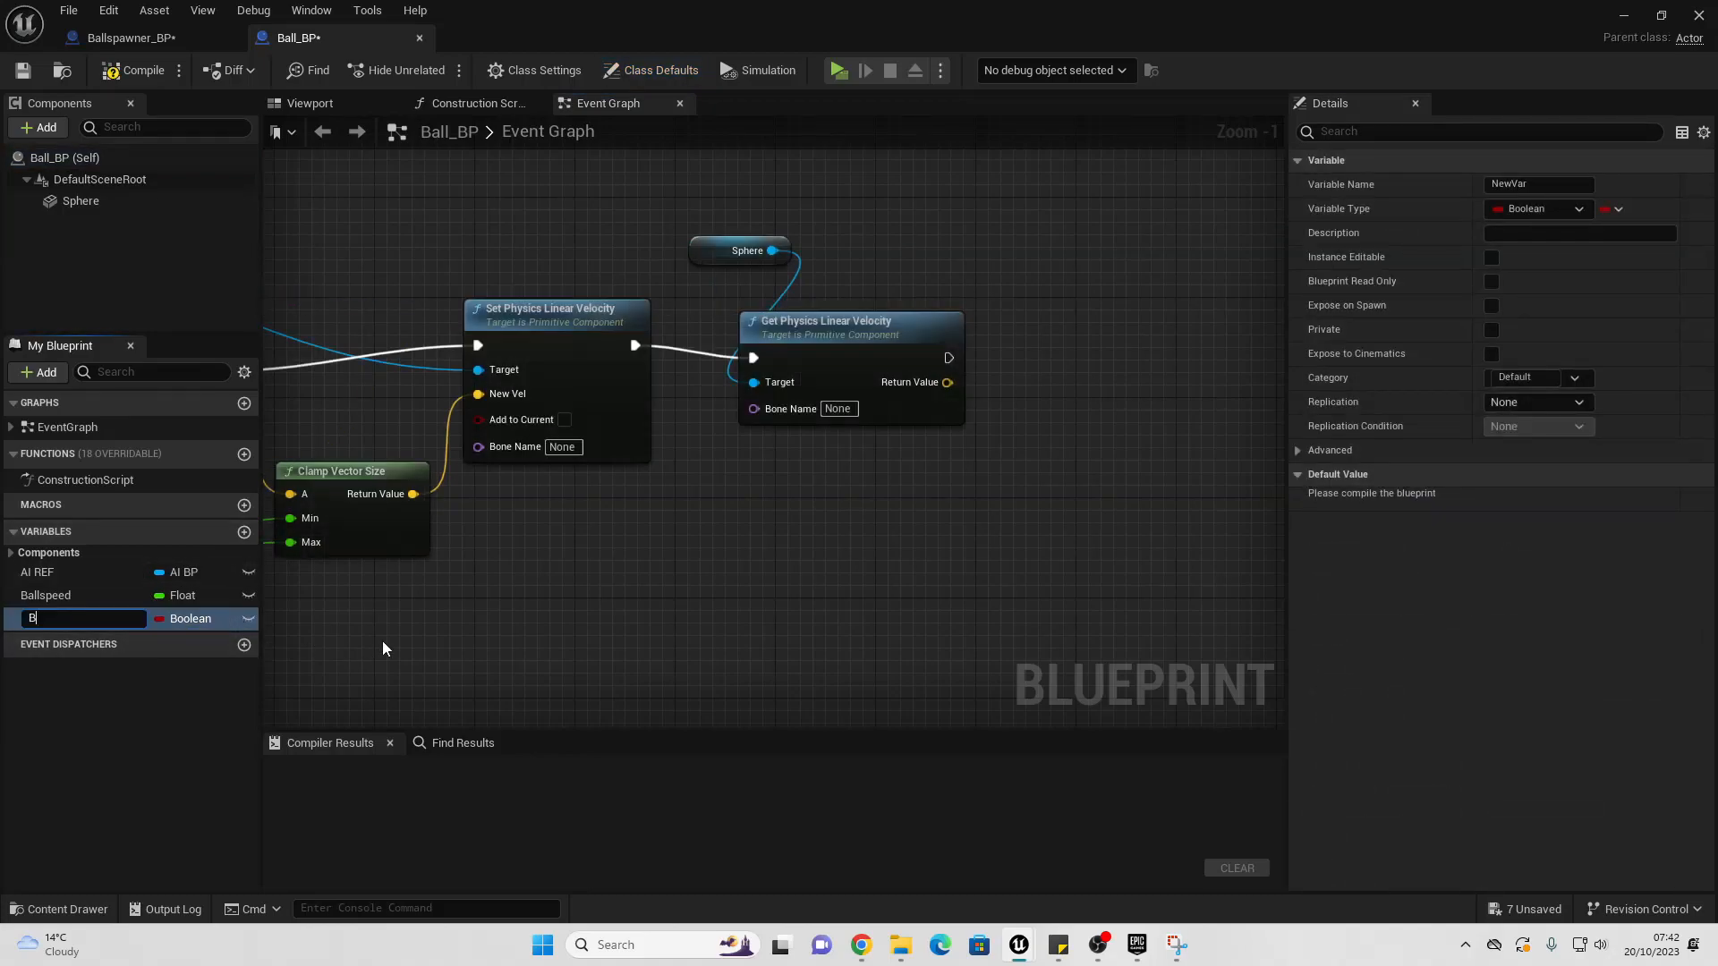
pyautogui.write('Ballspawnerref')
pyautogui.press('Return')
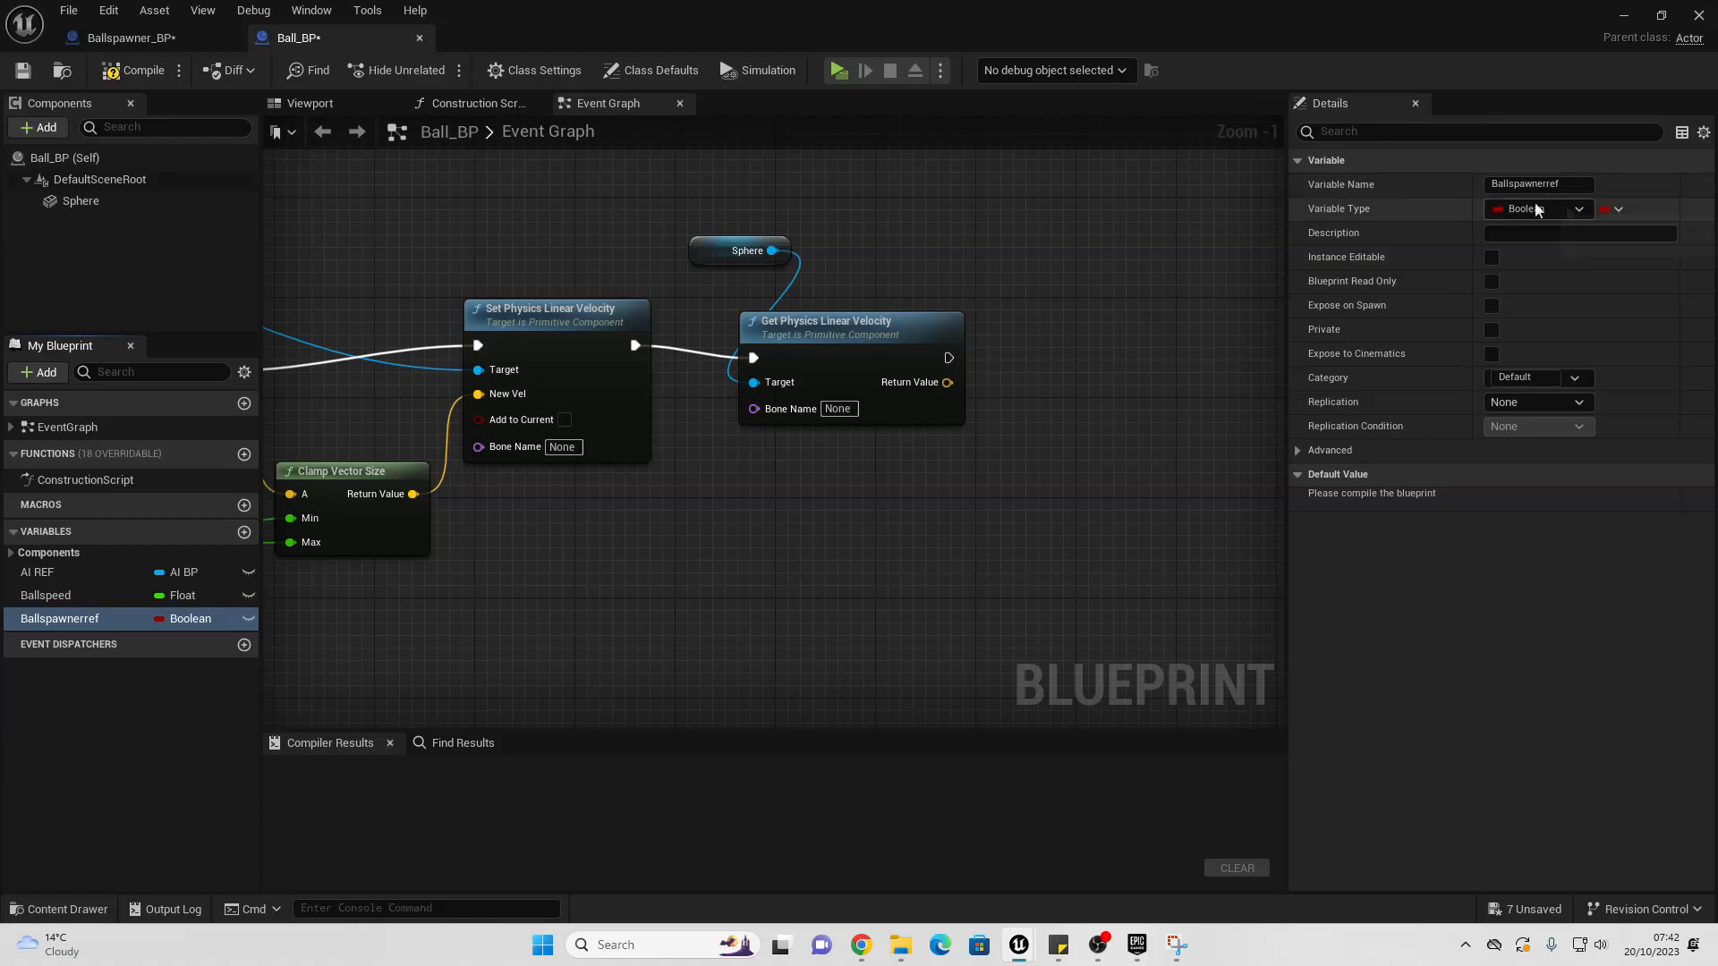
pyautogui.click(1578, 209)
pyautogui.write('ba')
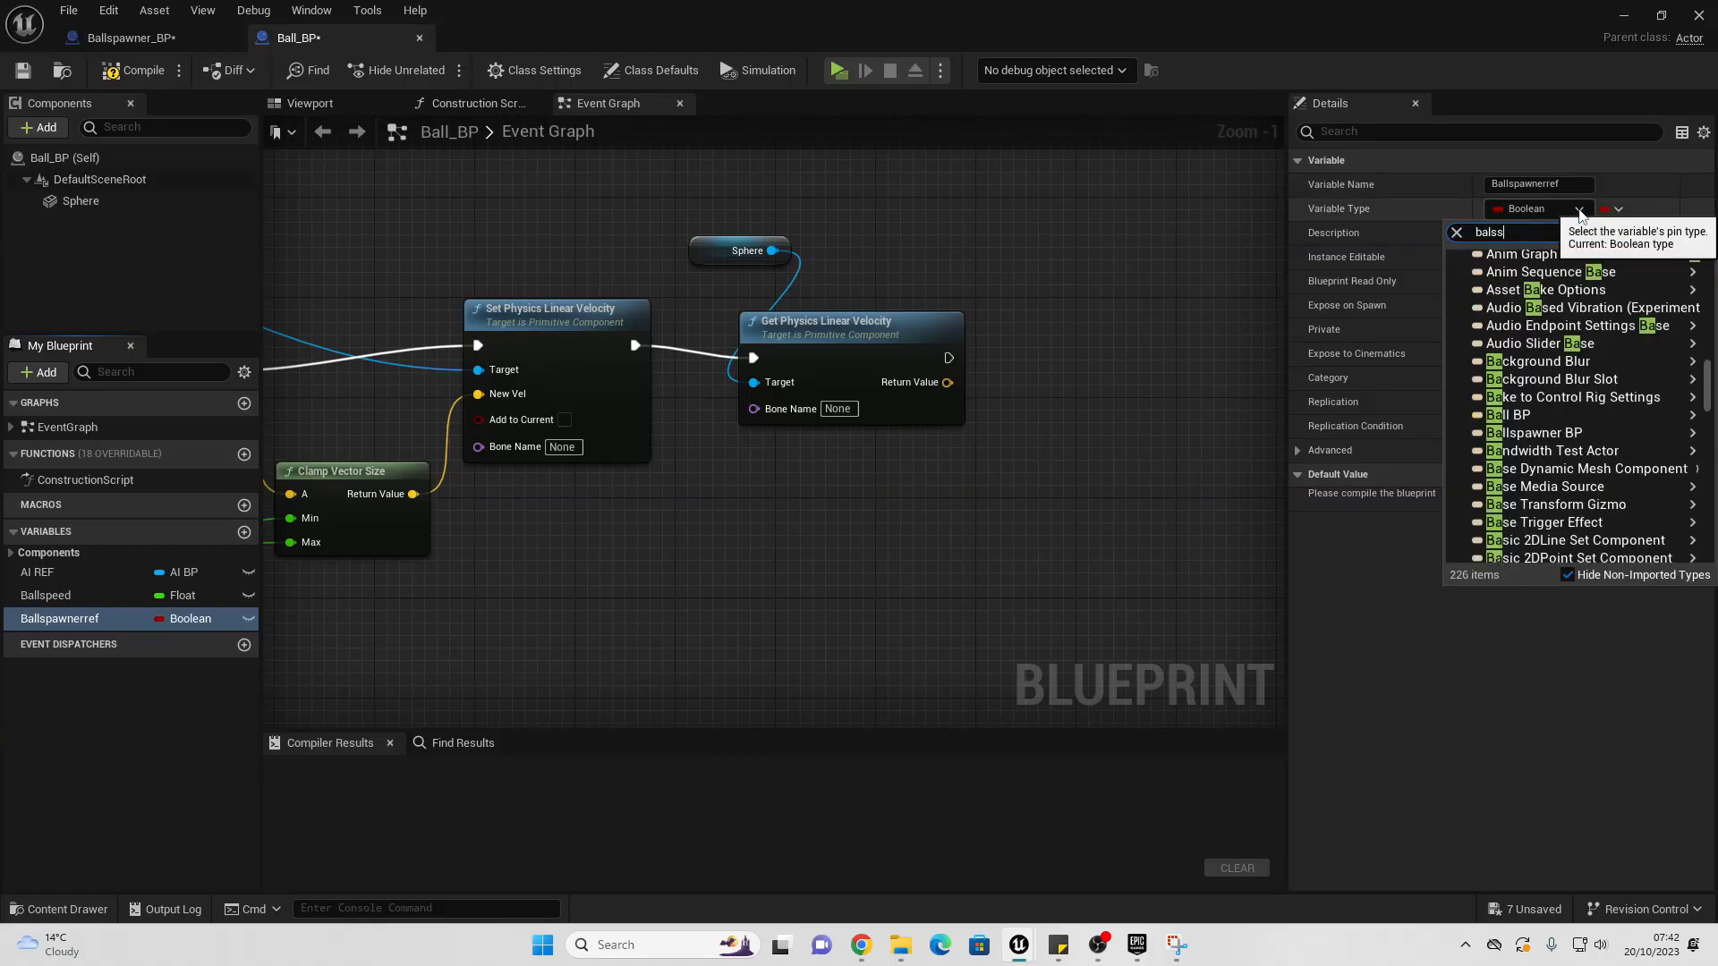
pyautogui.write('lls')
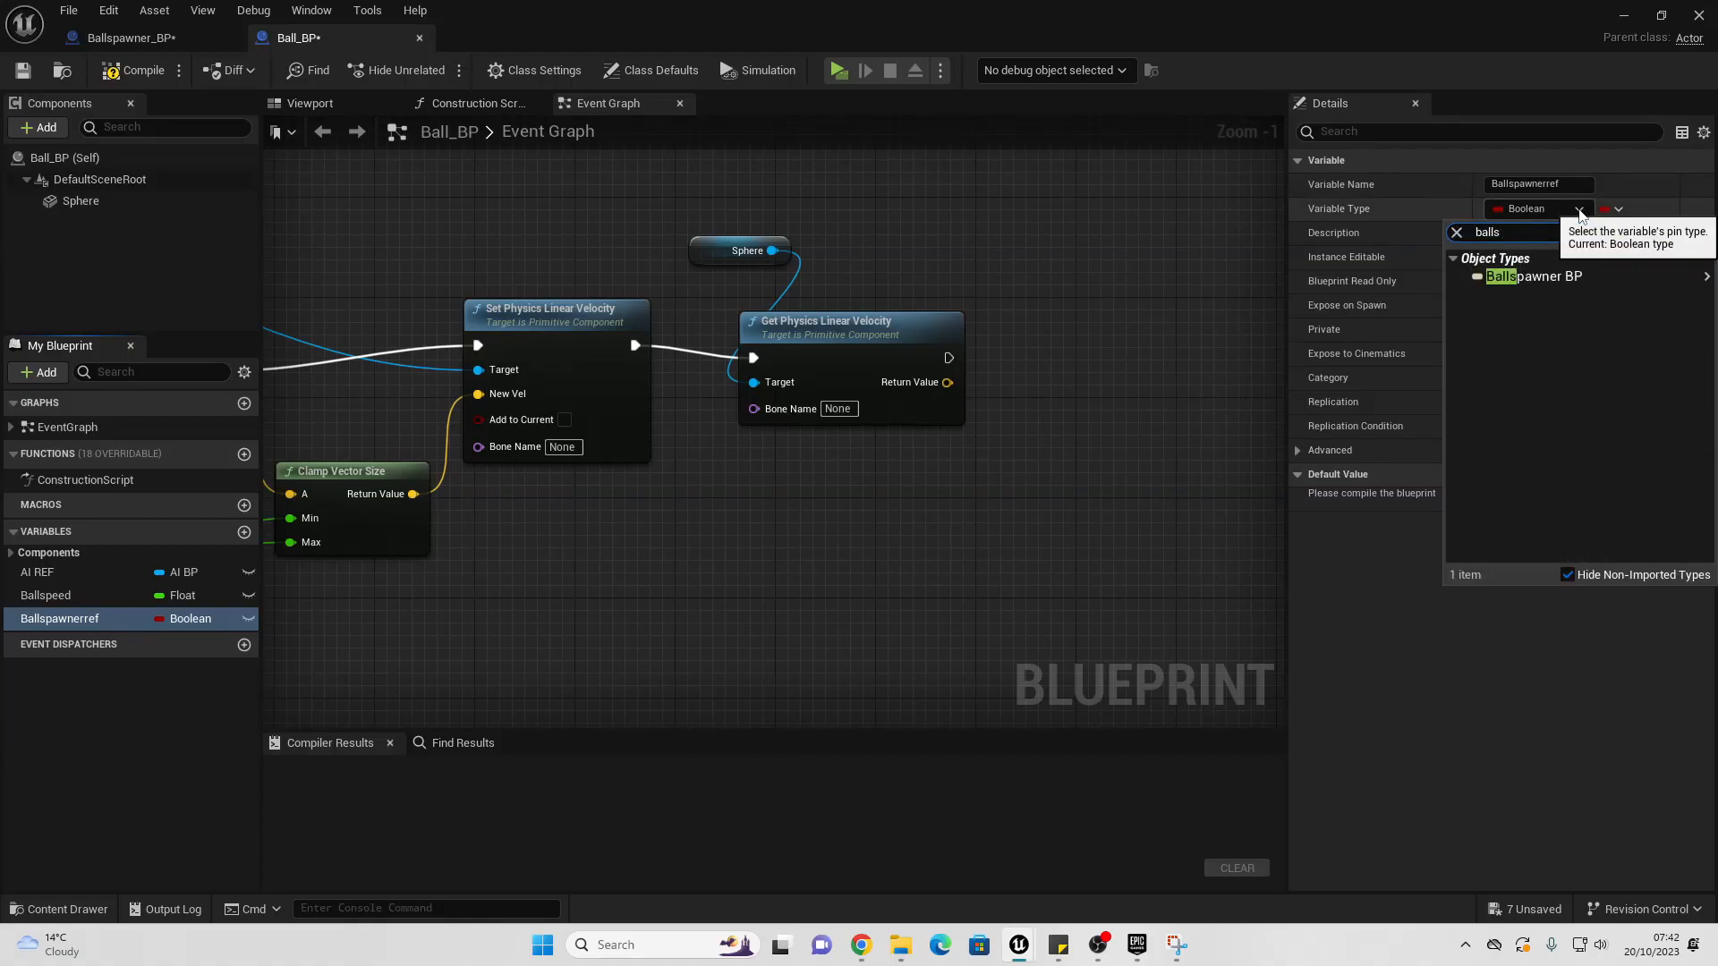
pyautogui.moveTo(1554, 277)
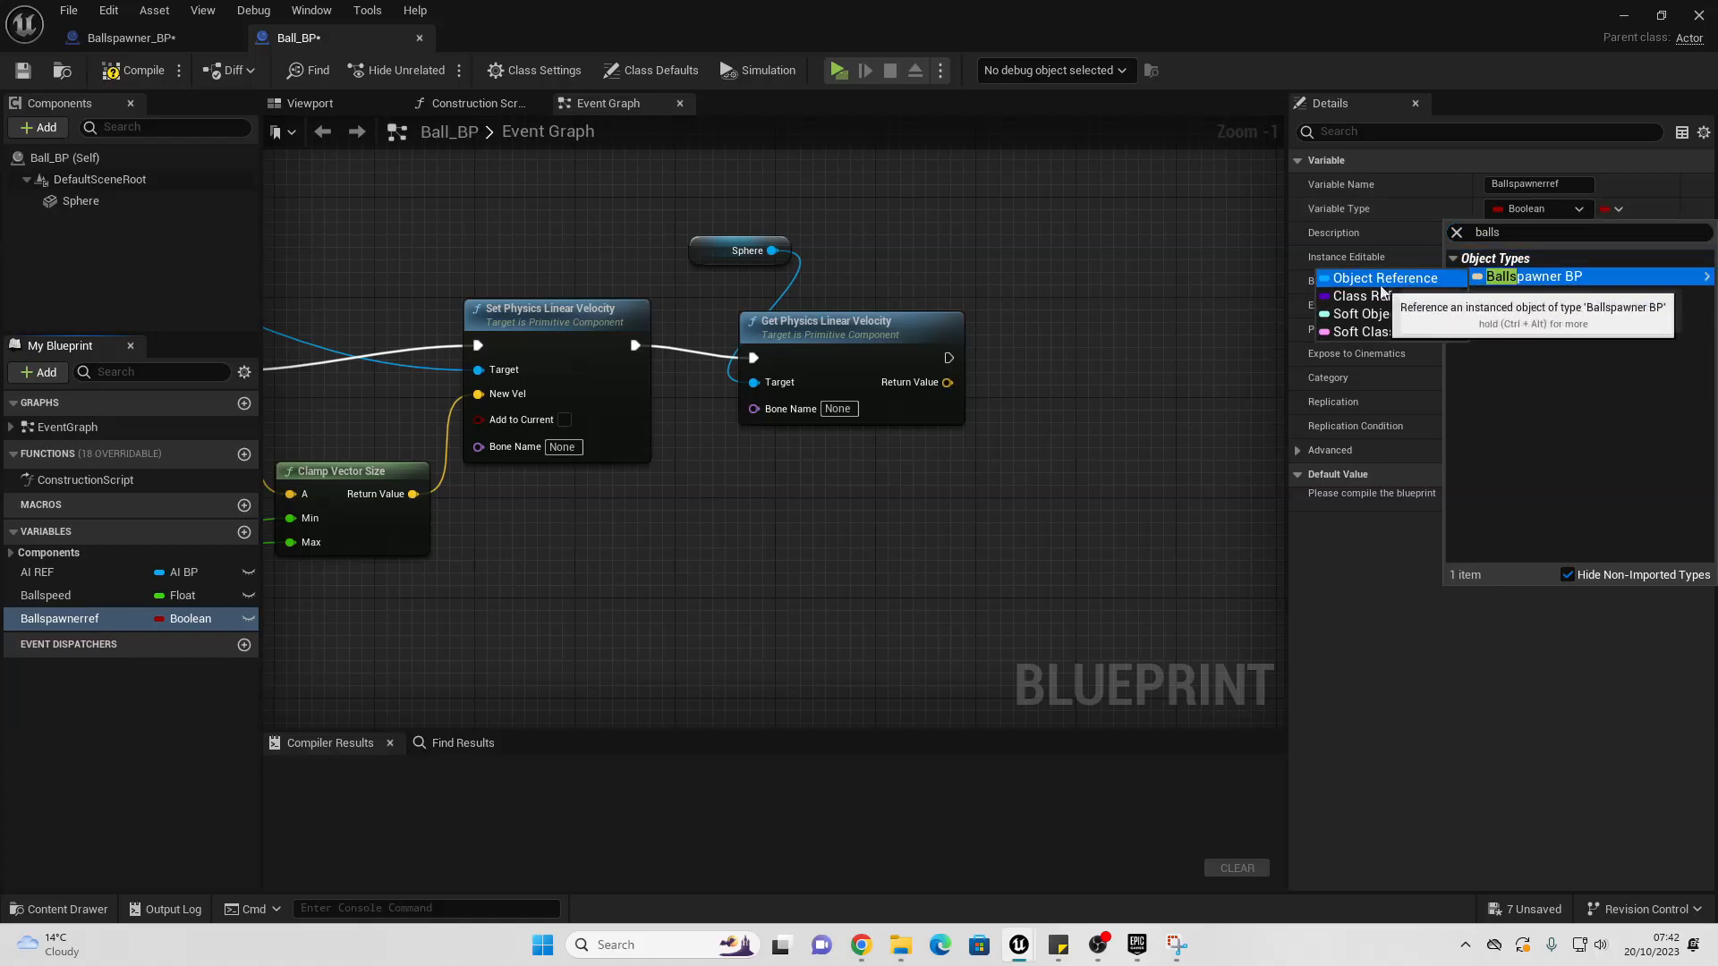
pyautogui.click(1451, 278)
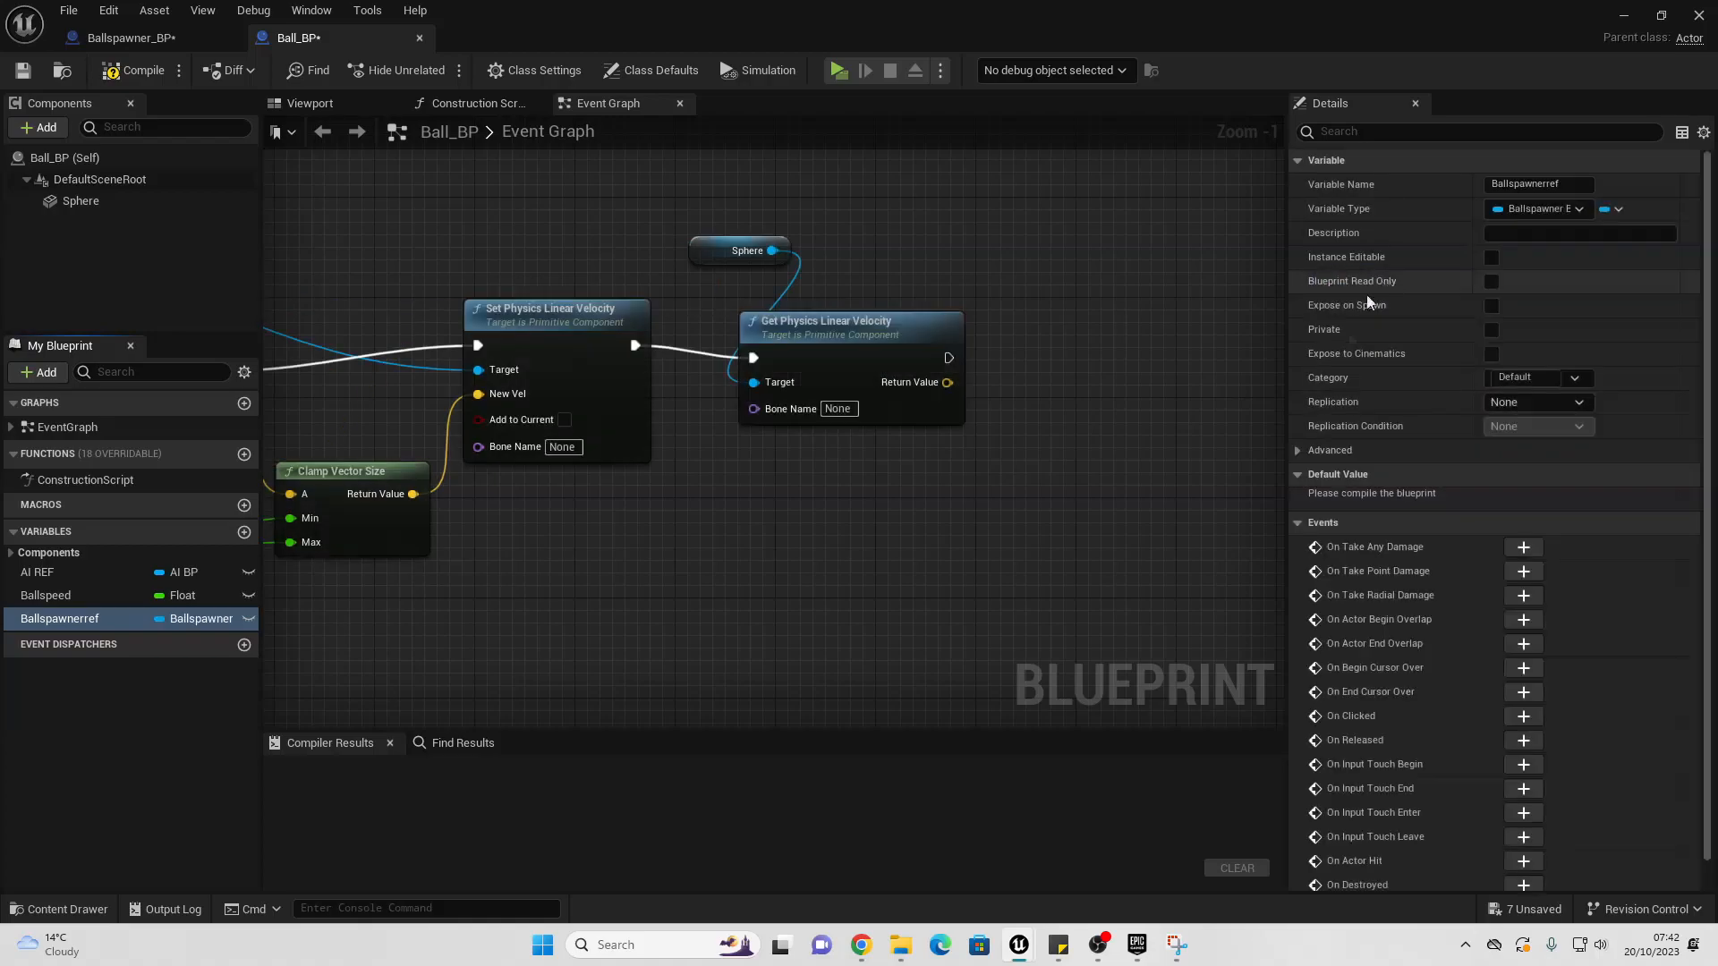
# Step: Enable Instance Editable and Expose on Spawn for the Ballspawnerref variable, and compile Ball_BP
pyautogui.click(1491, 258)
pyautogui.click(1491, 305)
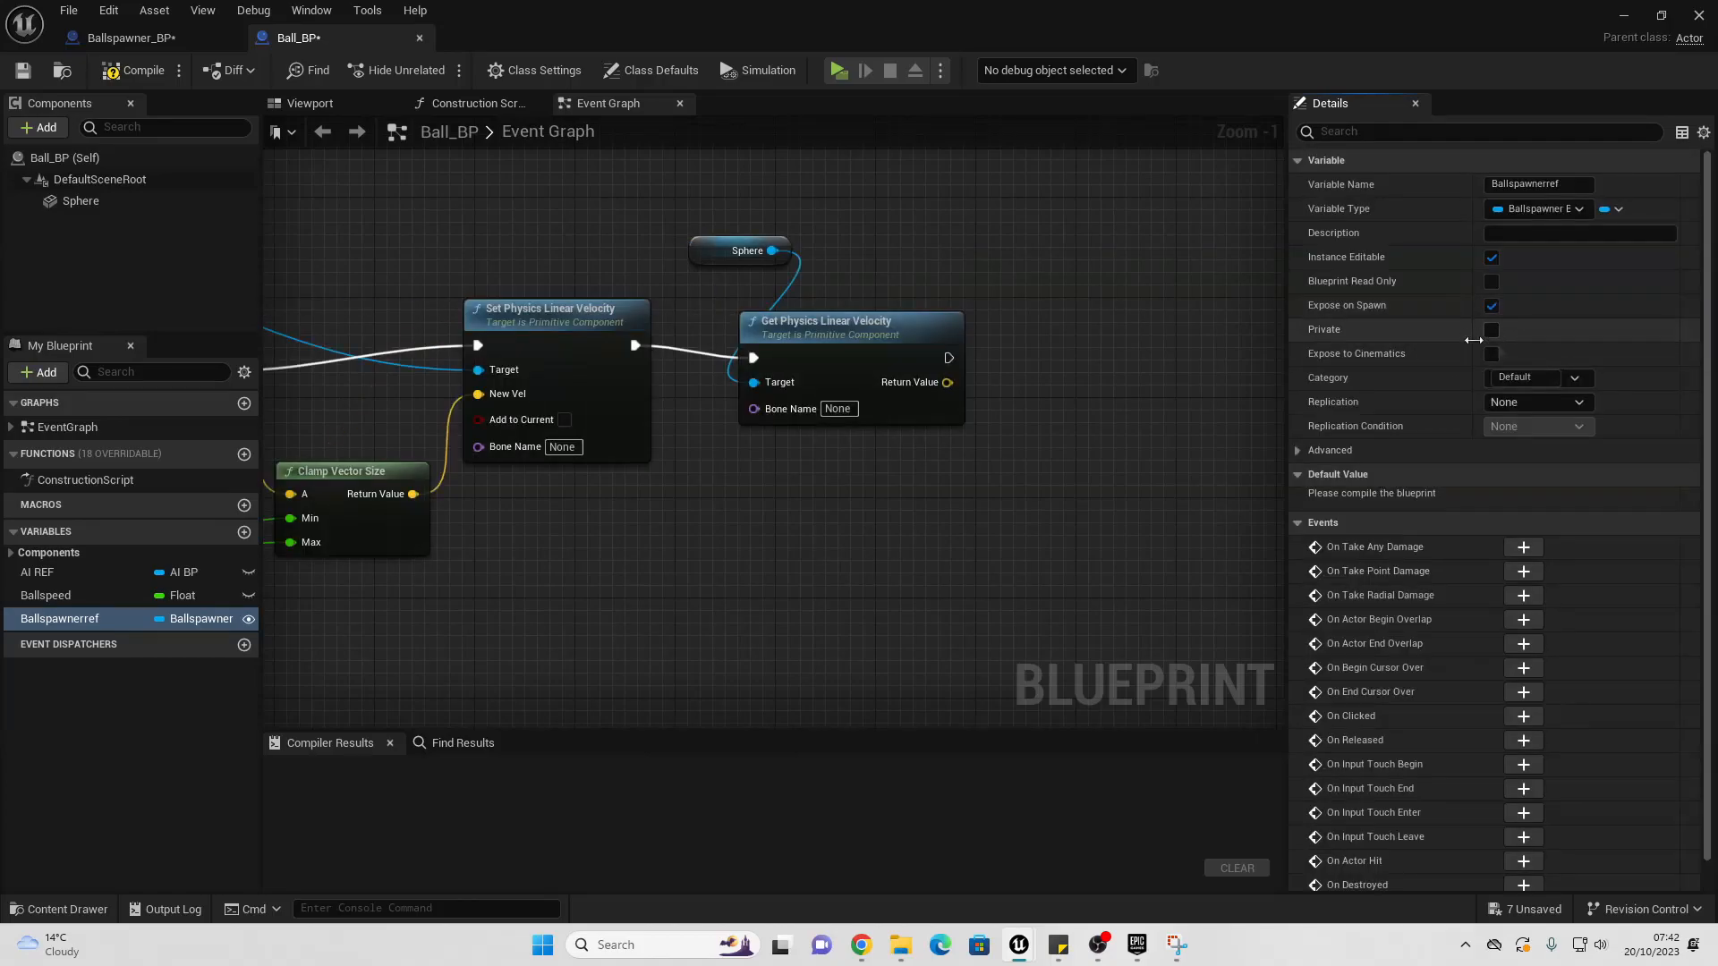
pyautogui.click(140, 71)
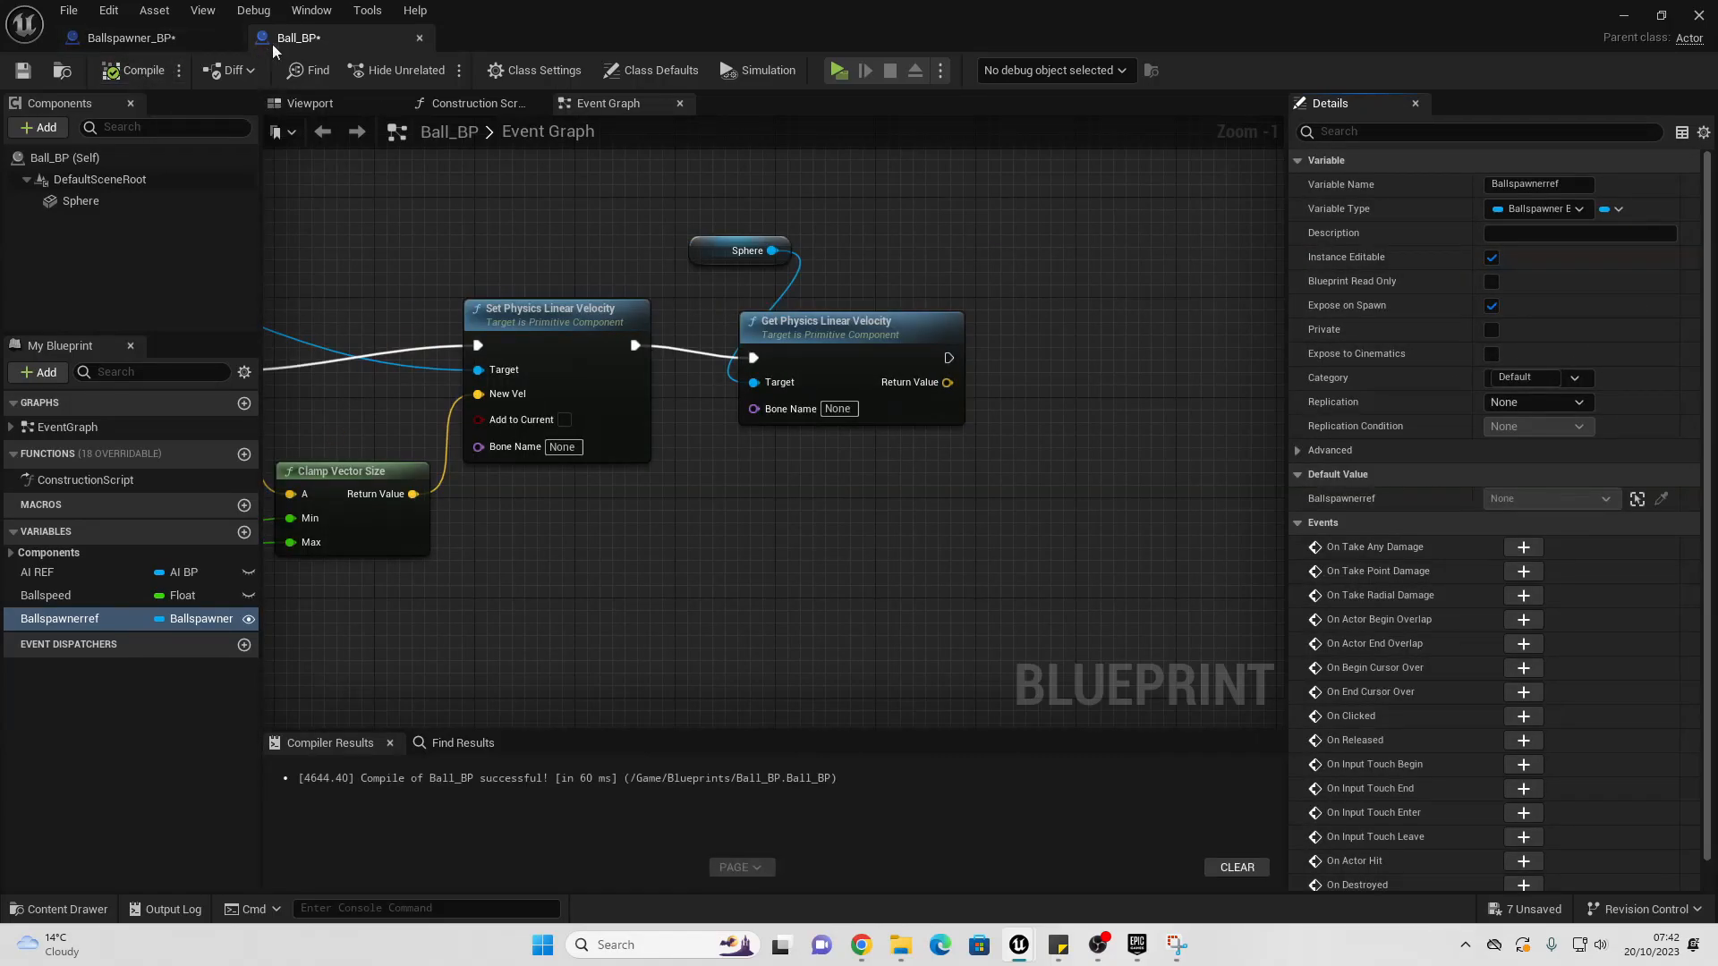
# Step: Refresh the SpawnActor Ball BP node in Ballspawner_BP's event graph
pyautogui.click(147, 40)
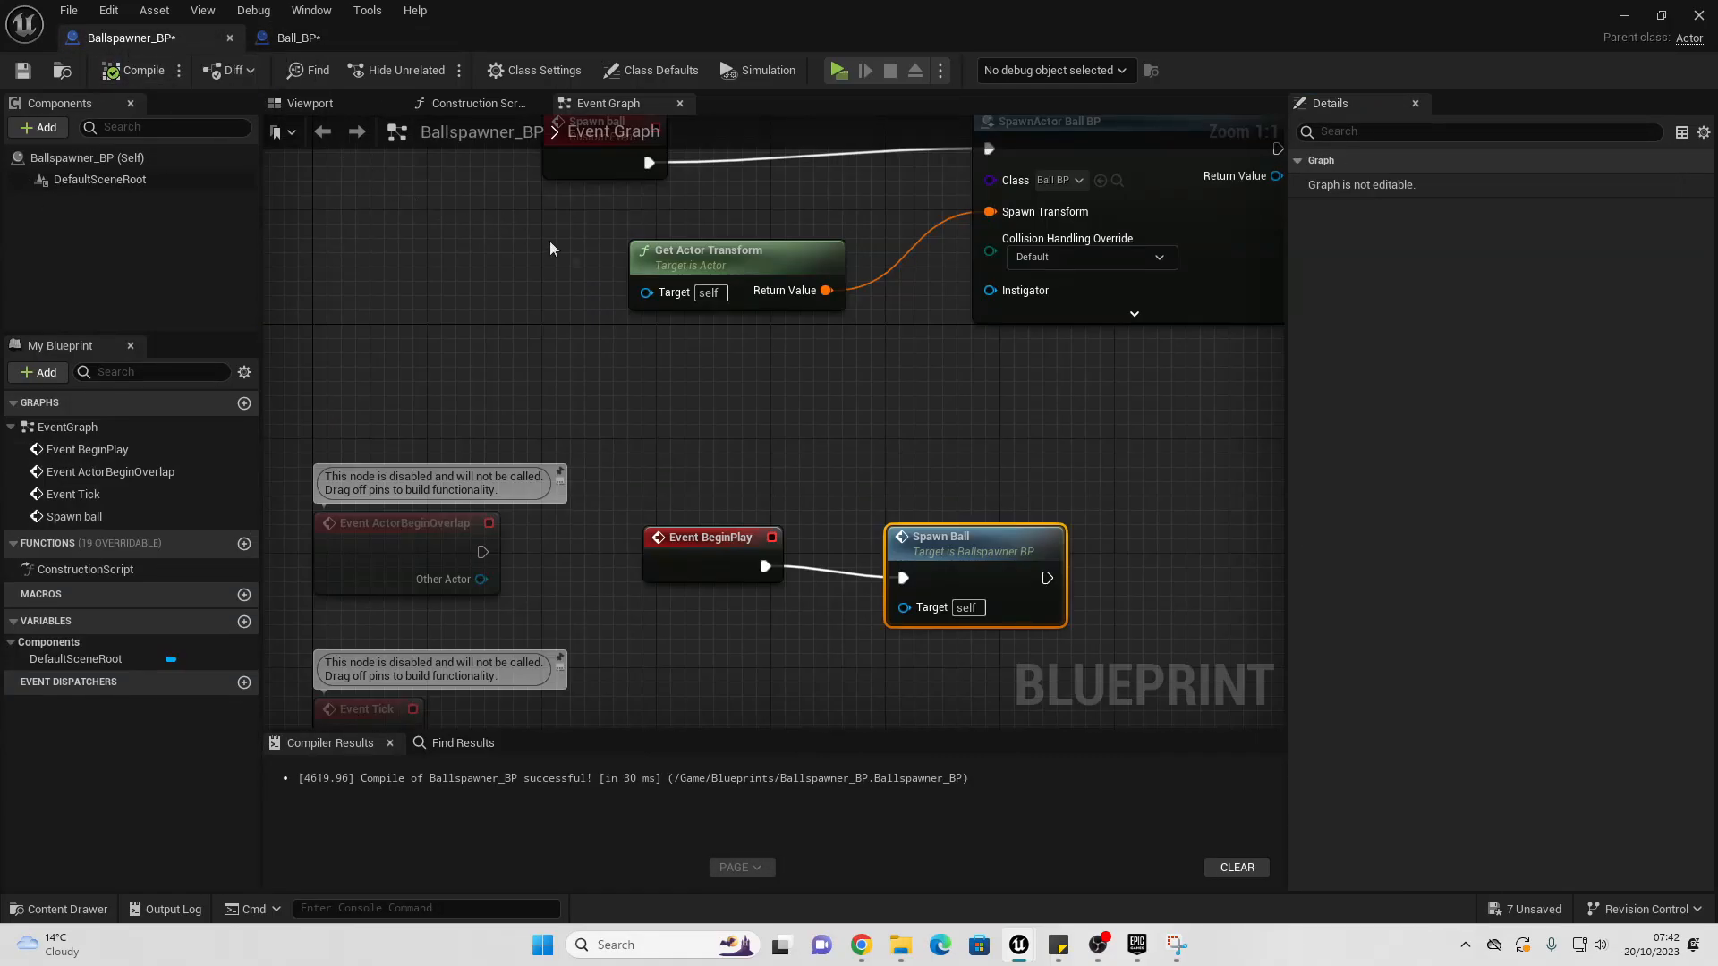
pyautogui.click(779, 383)
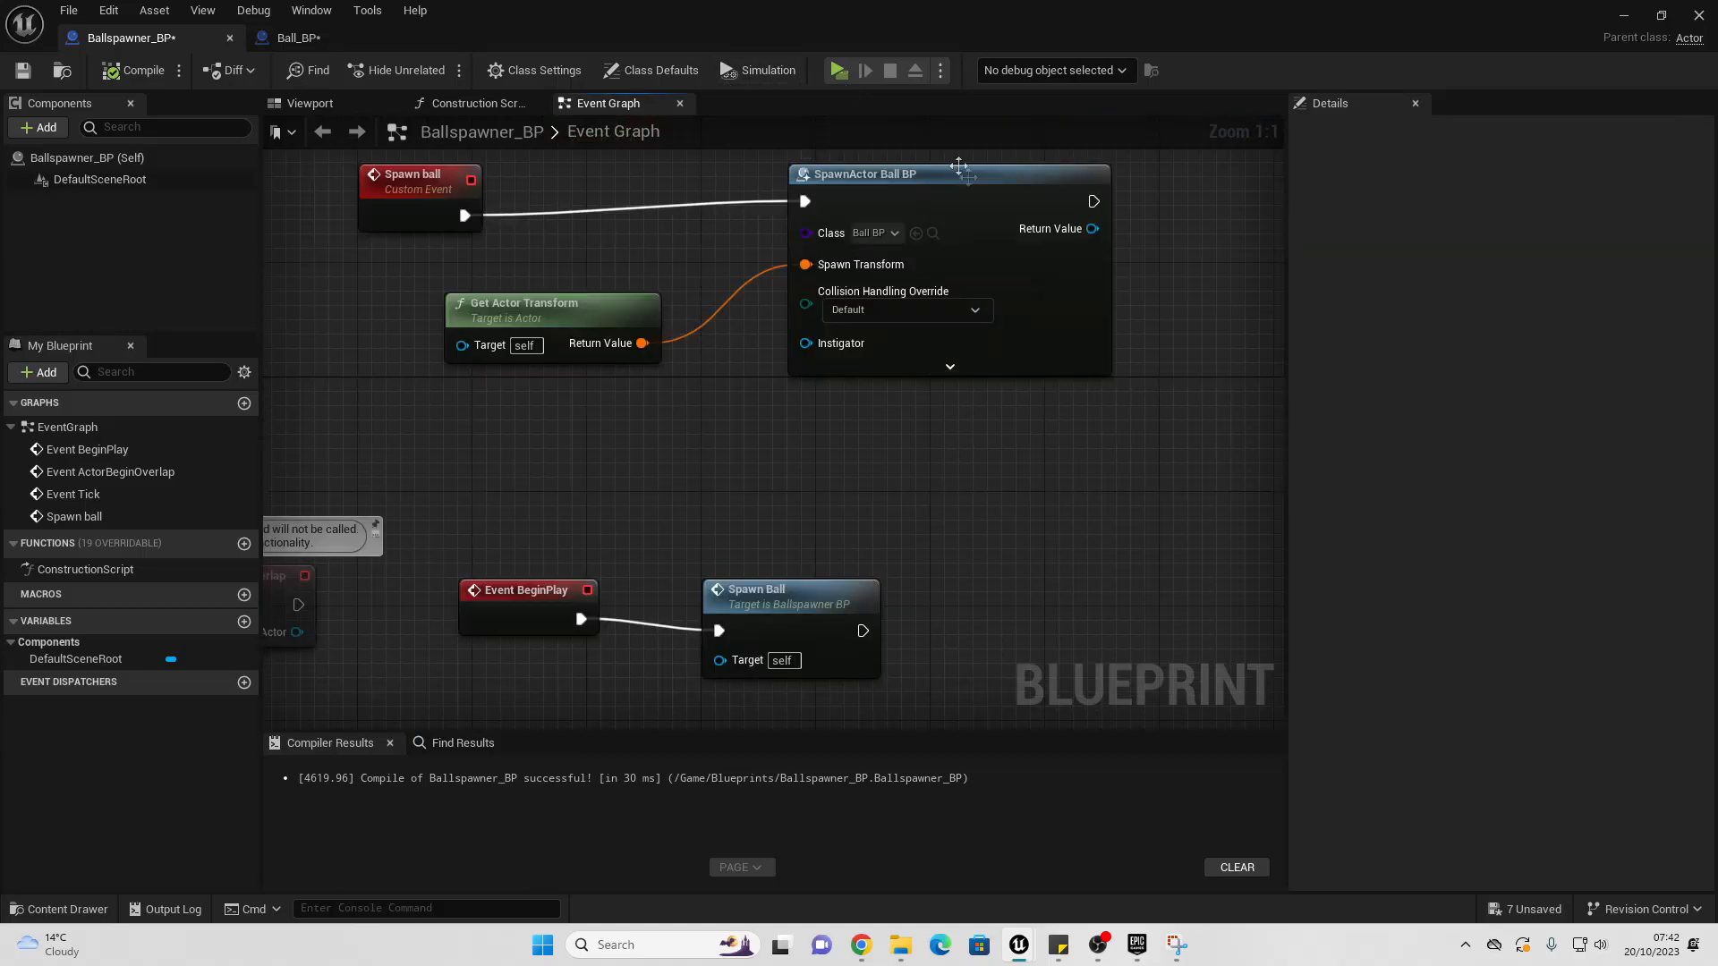
pyautogui.click(975, 189)
pyautogui.rightClick(974, 194)
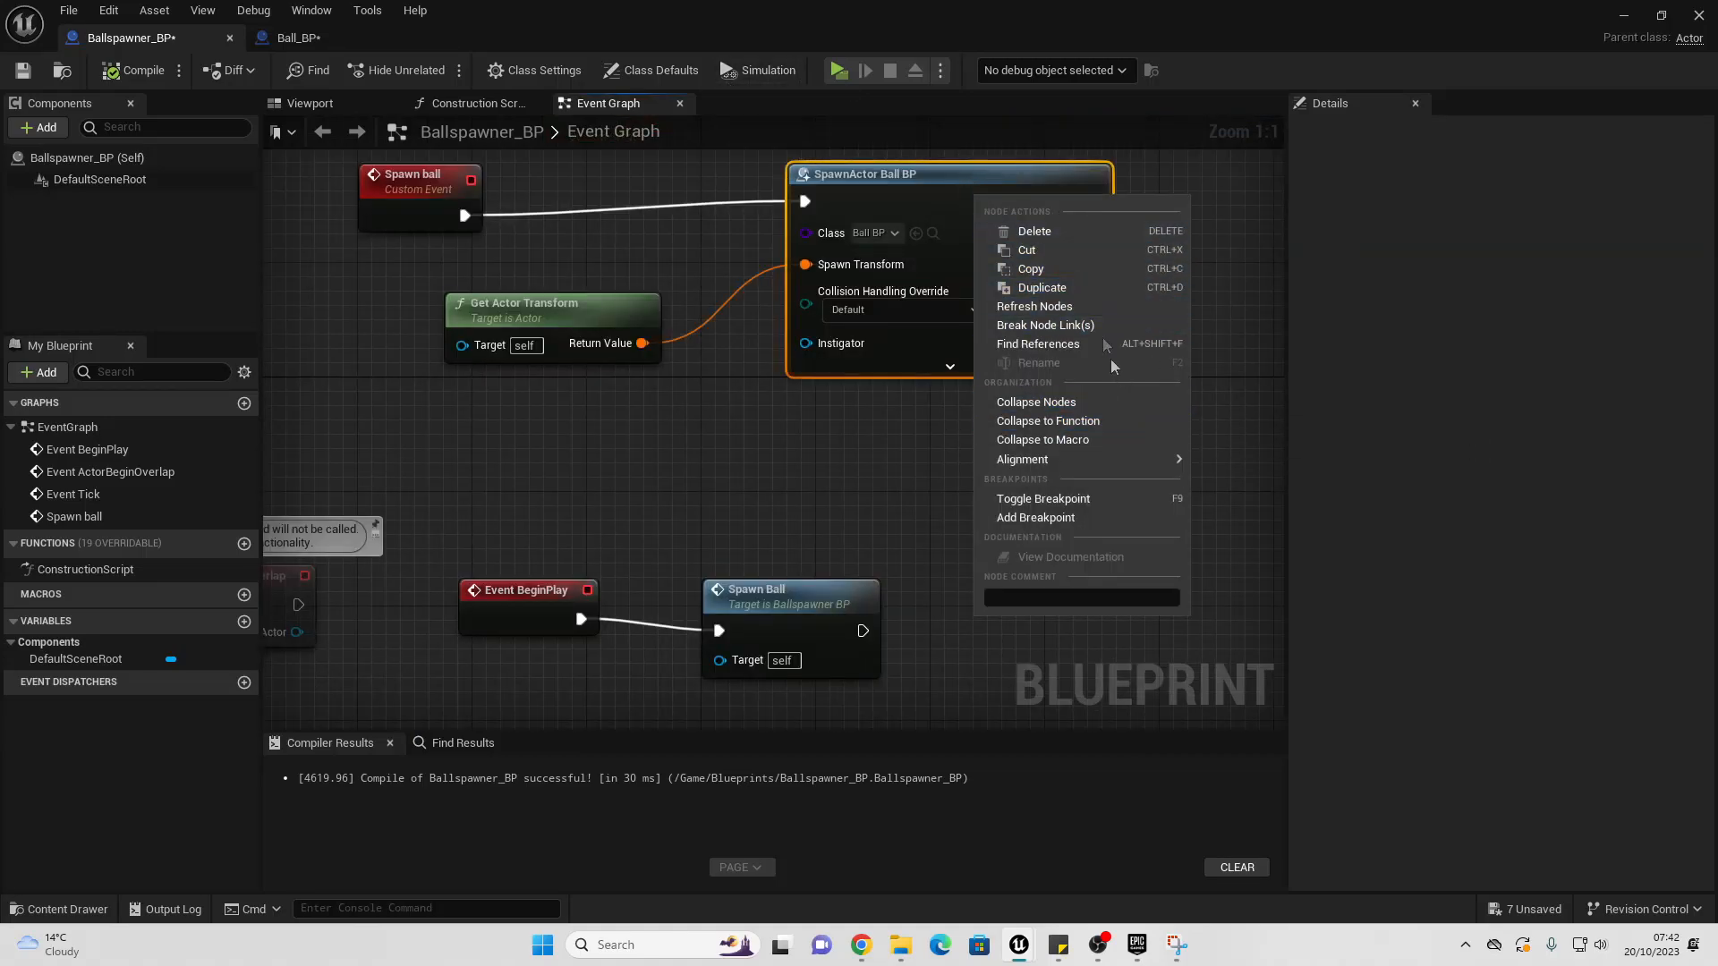
pyautogui.click(1069, 310)
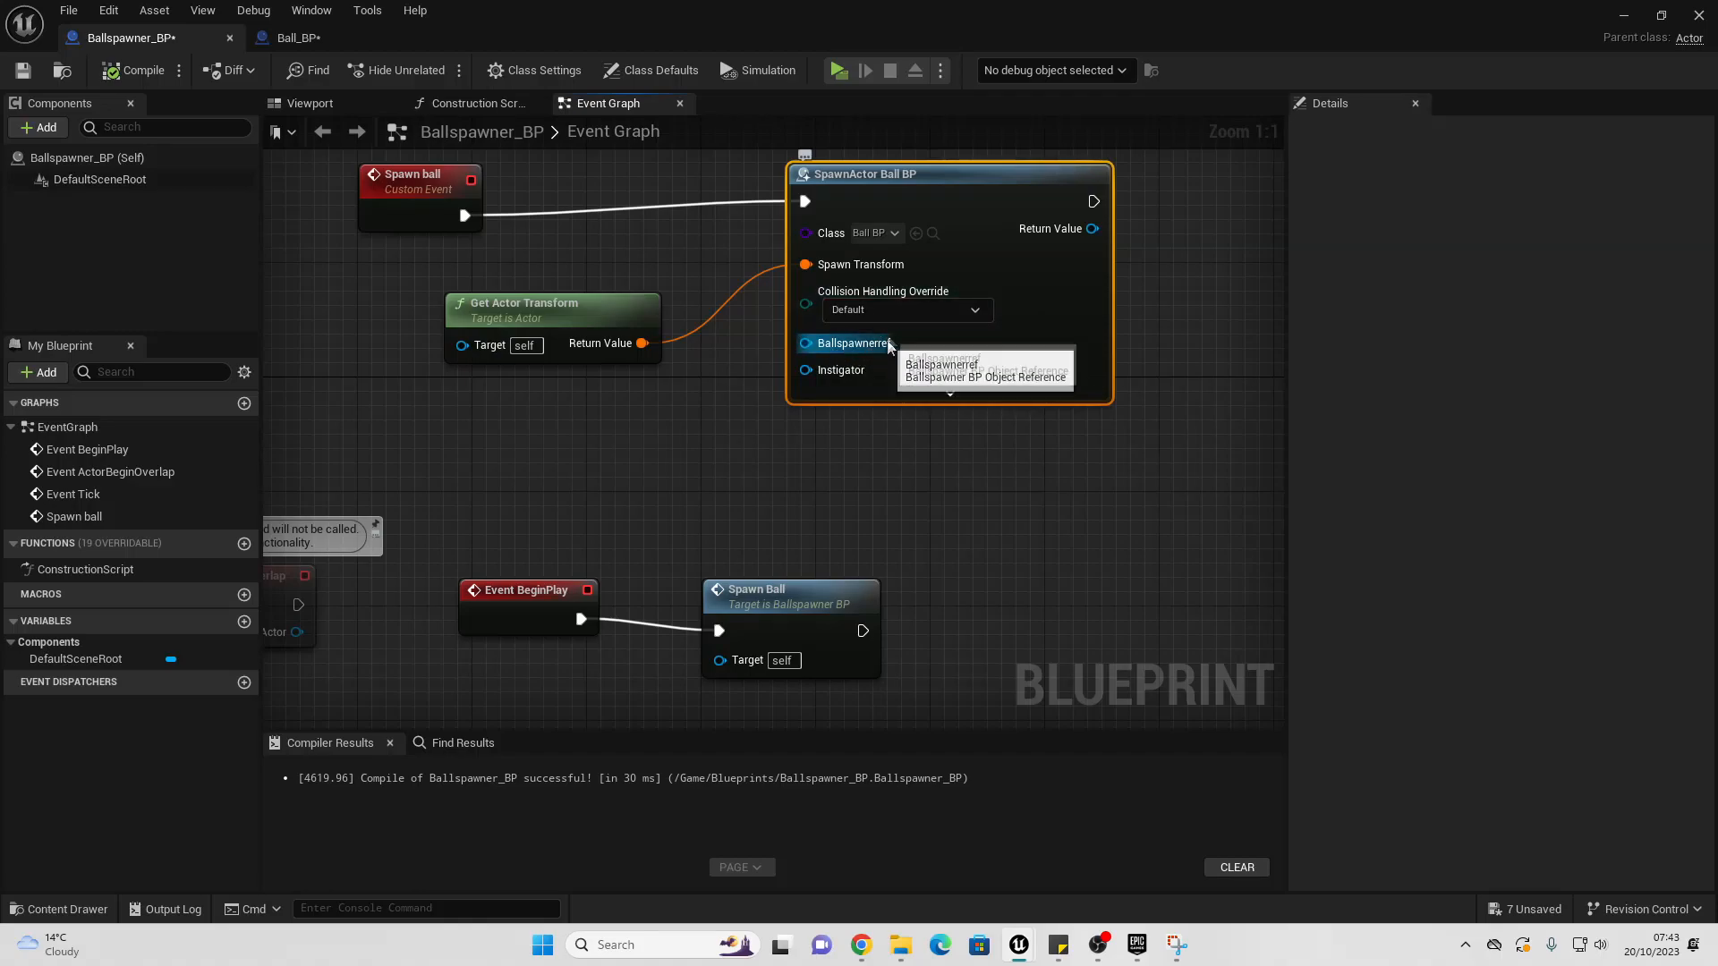
# Step: Connect a Self reference to the Ballspawnerref input of the SpawnActor Ball BP node
pyautogui.moveTo(855, 345); pyautogui.dragTo(646, 416)
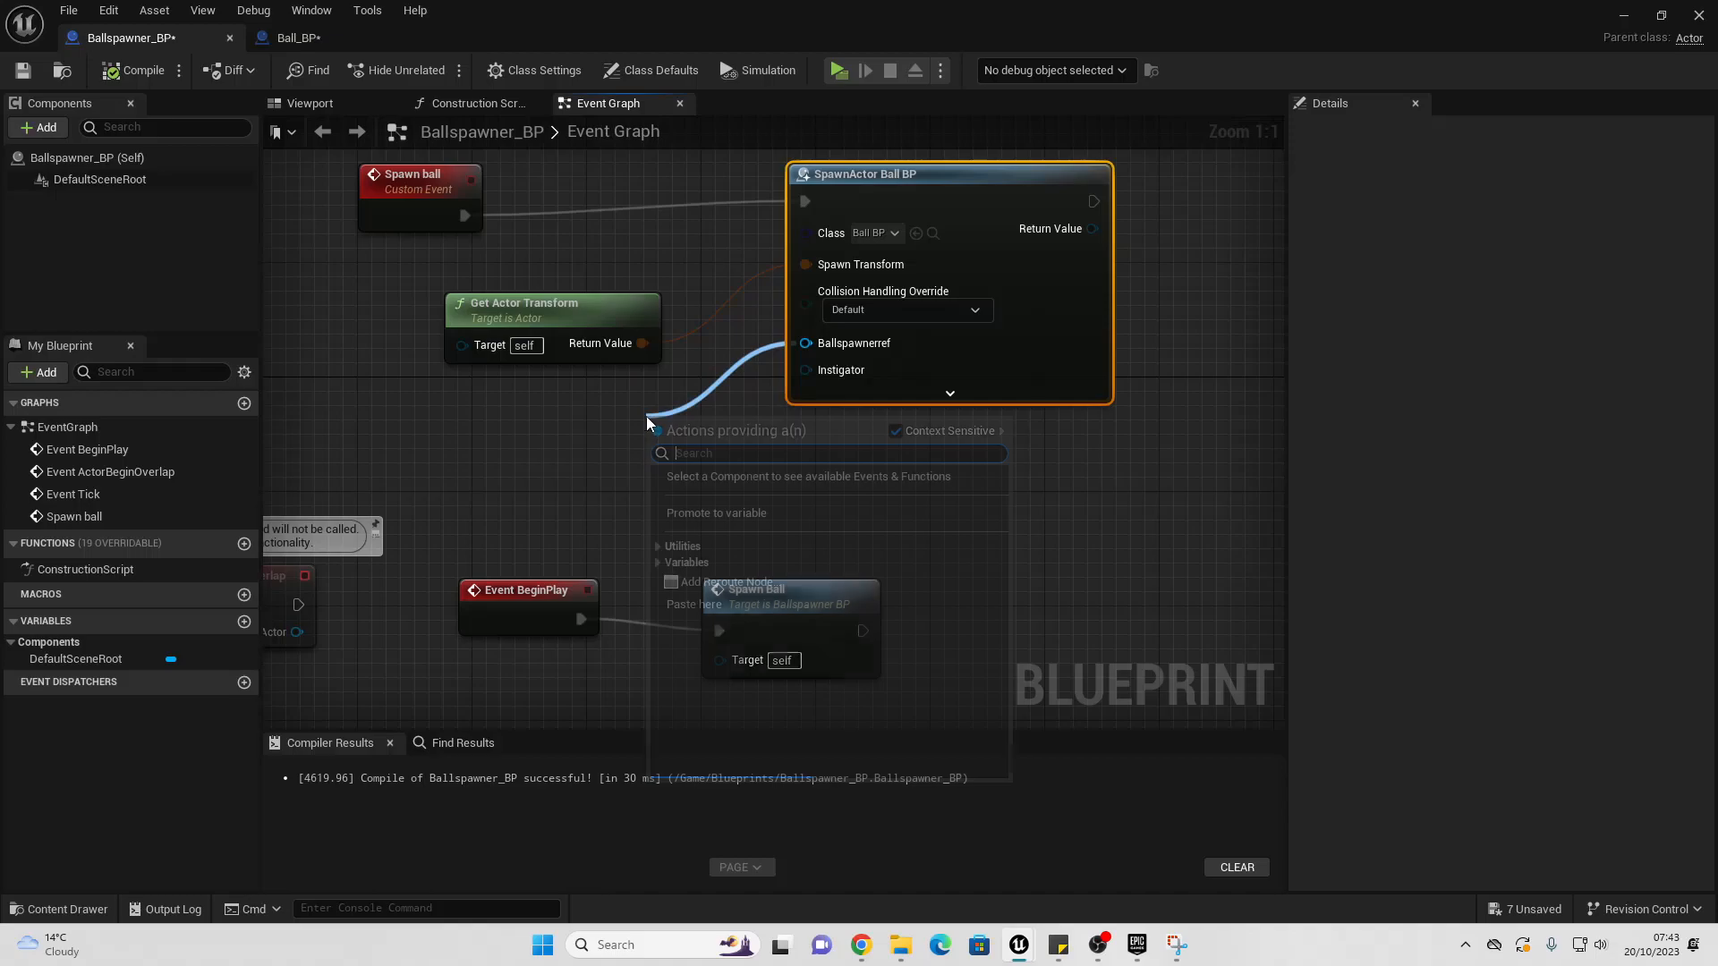
pyautogui.write('self')
pyautogui.press('Return')
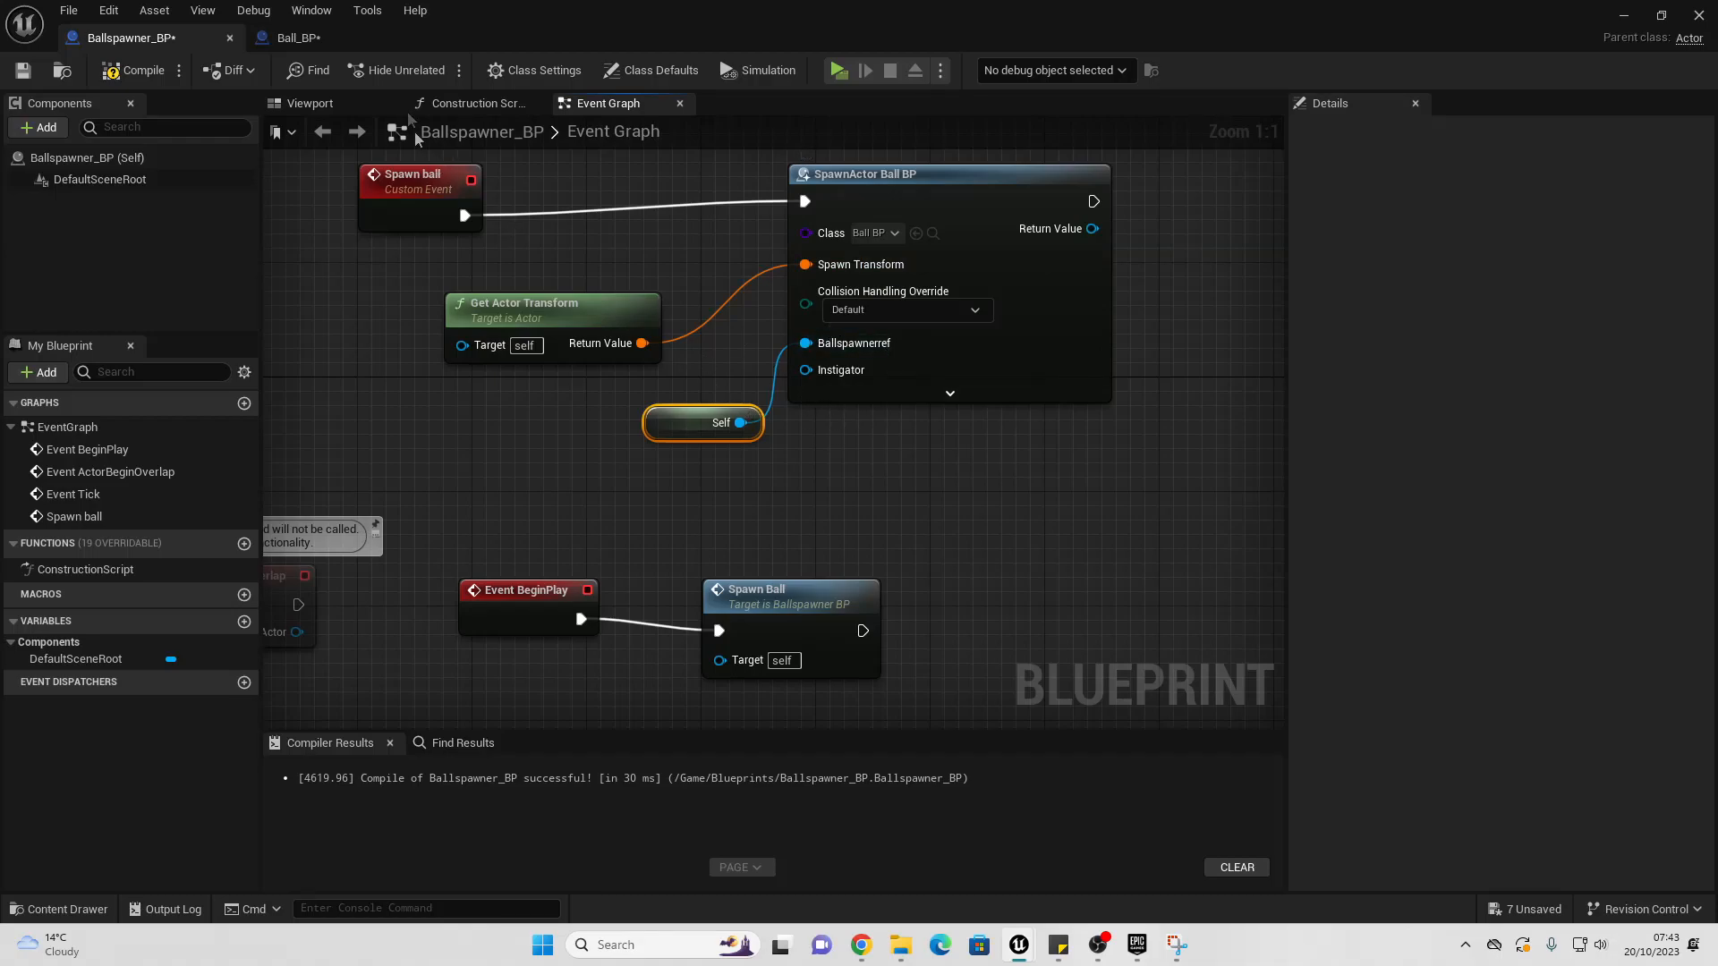
# Step: Add an Event Destroyed node in an empty area of Ball_BP's event graph
pyautogui.click(308, 37)
pyautogui.scroll(-5, 627, 331)
pyautogui.moveTo(583, 357); pyautogui.dragTo(604, 563, button='right')
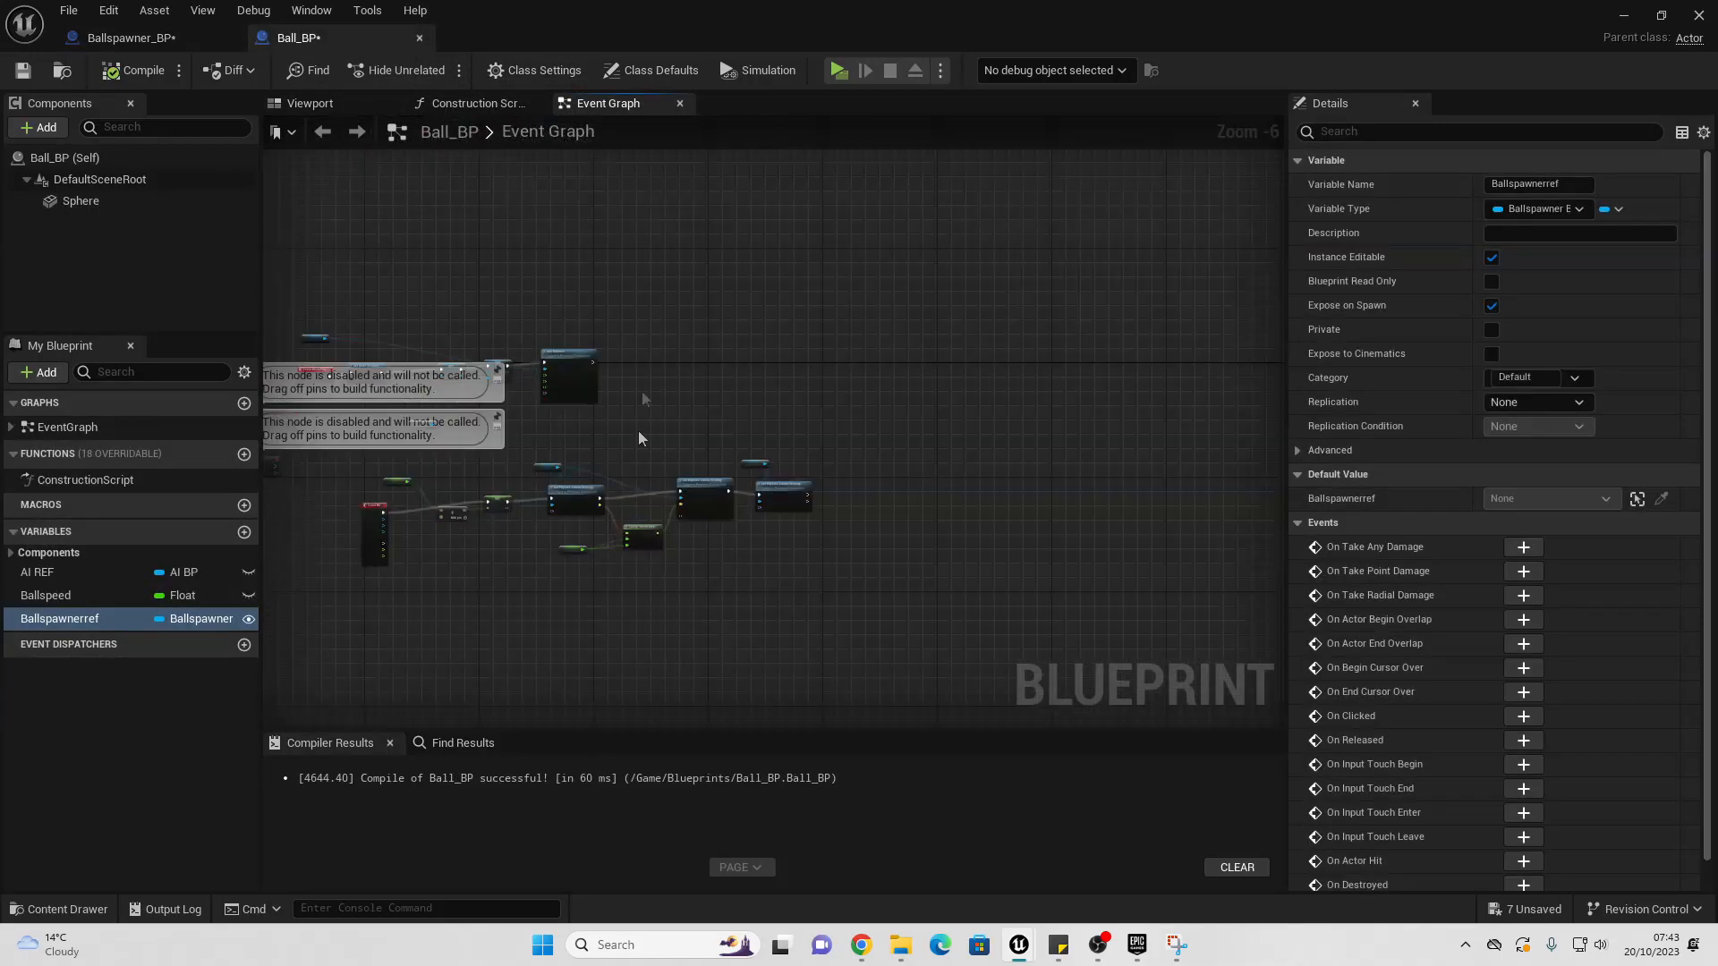
pyautogui.scroll(4, 640, 367)
pyautogui.moveTo(474, 192); pyautogui.dragTo(525, 269, button='right')
pyautogui.rightClick(474, 268)
pyautogui.write('ev')
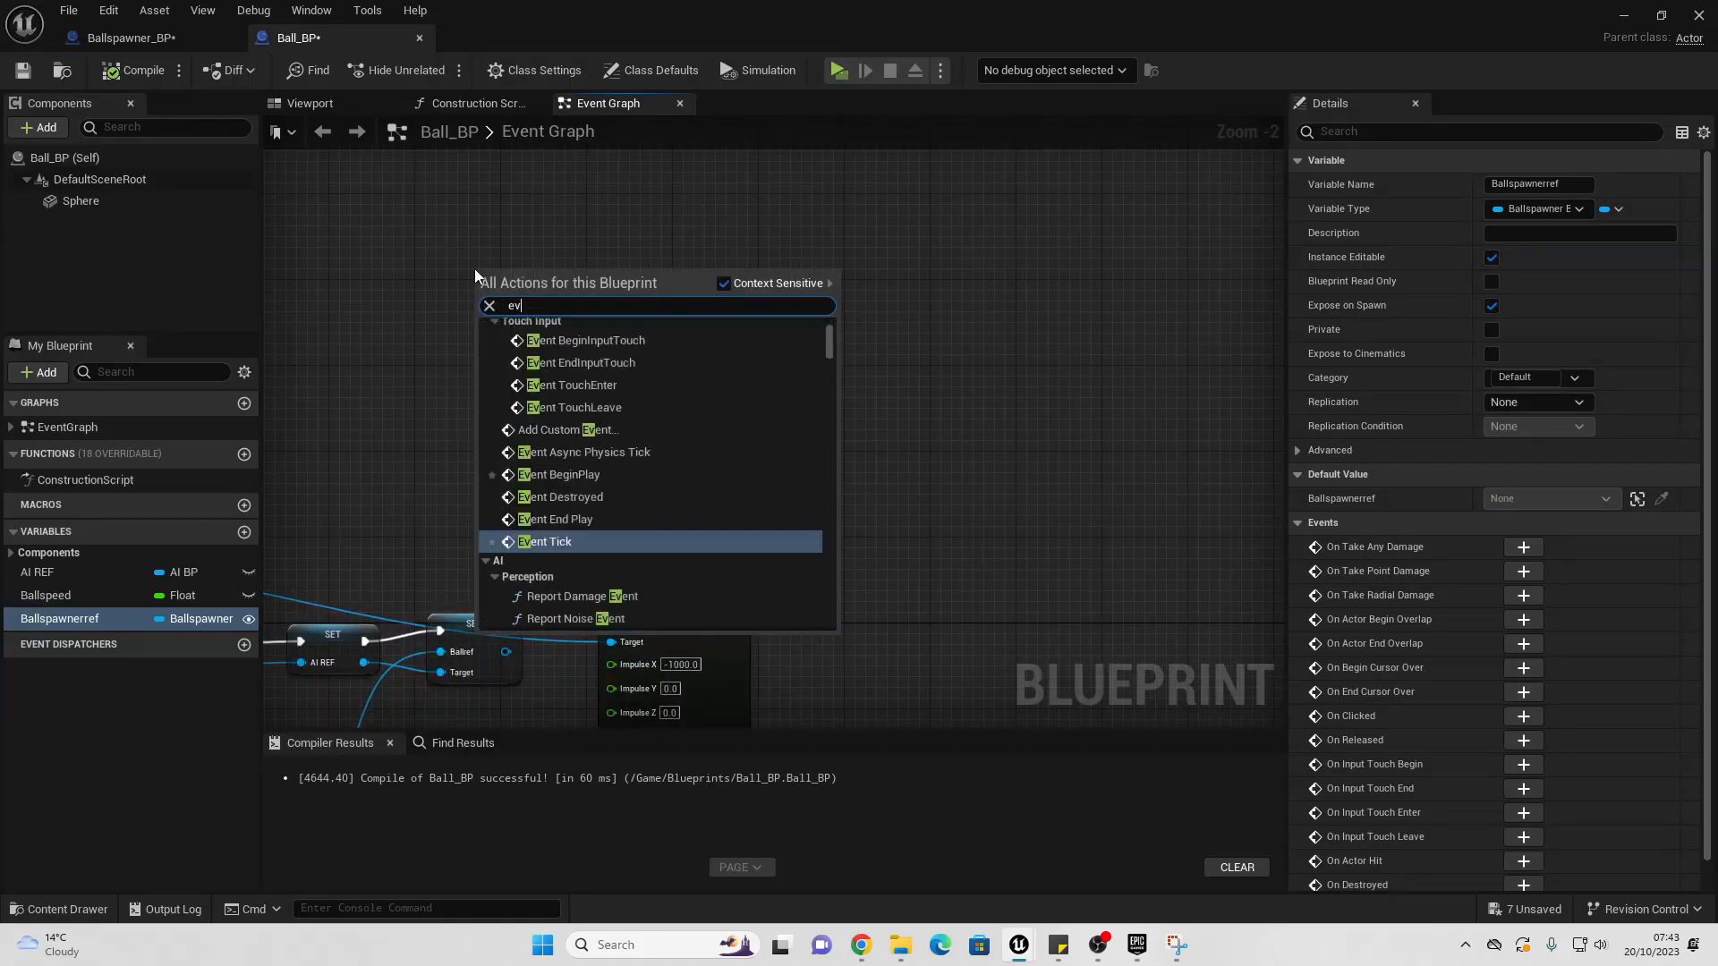
pyautogui.write('ent des')
pyautogui.press('Return')
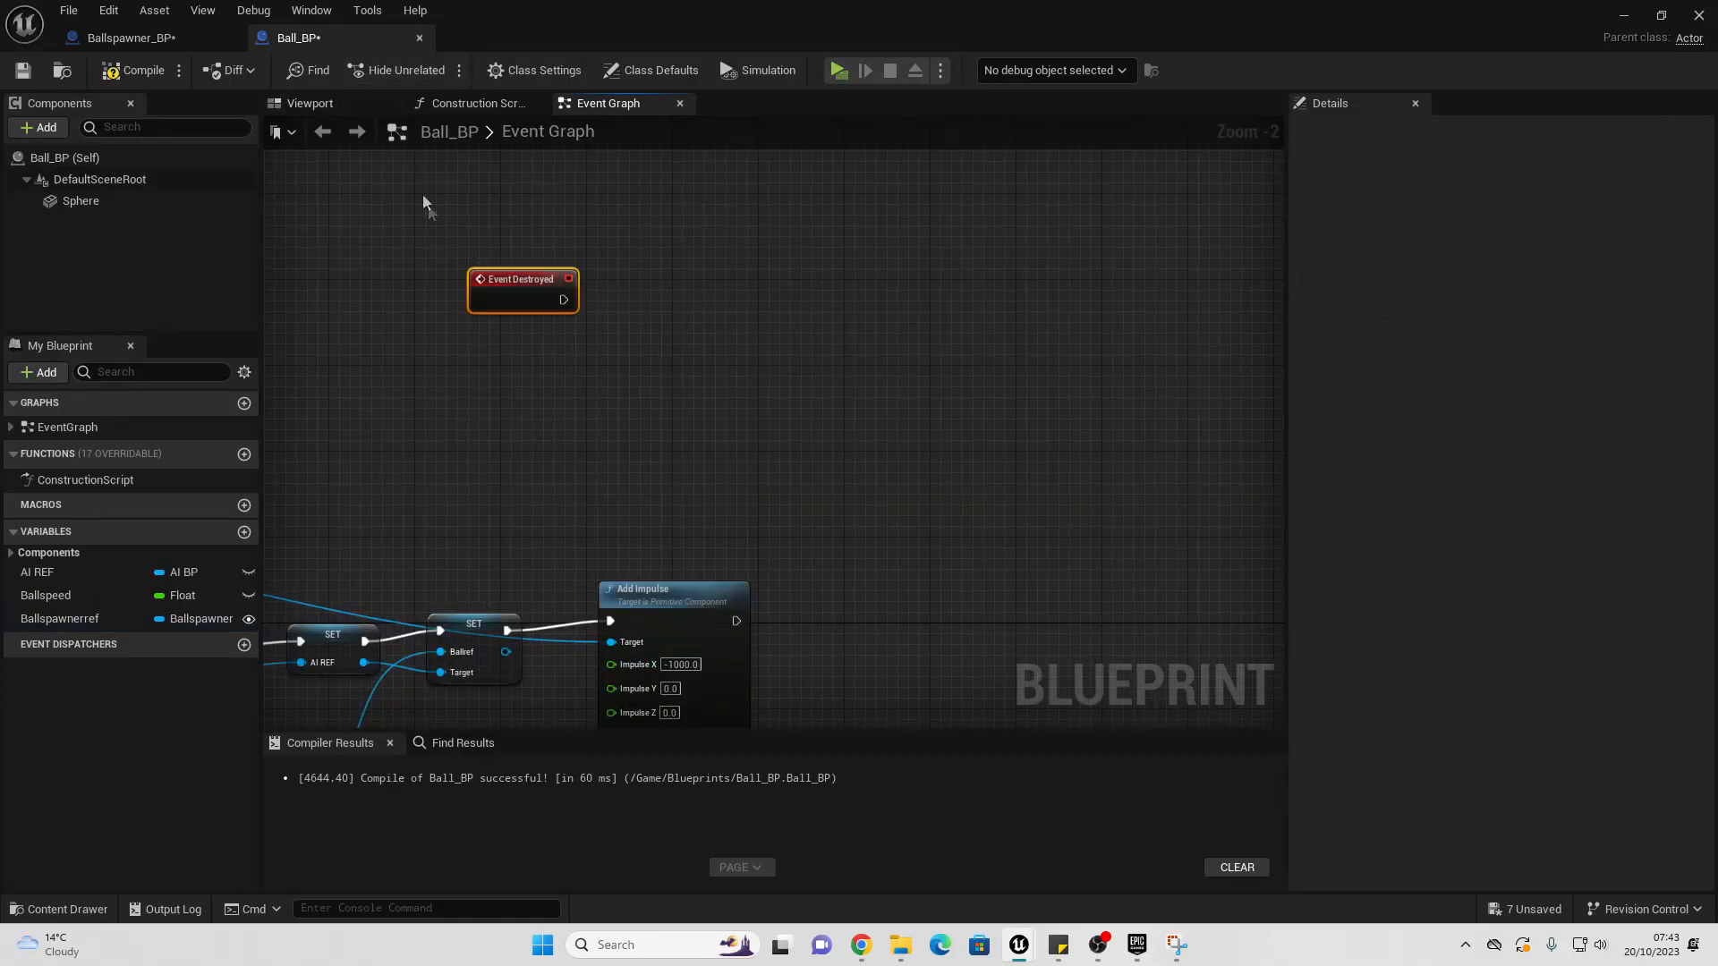
# Step: Call Spawn Ball on the Ballspawnerref variable from Event Destroyed, and compile Ball_BP
pyautogui.scroll(2, 422, 195)
pyautogui.moveTo(79, 617); pyautogui.dragTo(713, 327)
pyautogui.click(594, 428)
pyautogui.write('spaw')
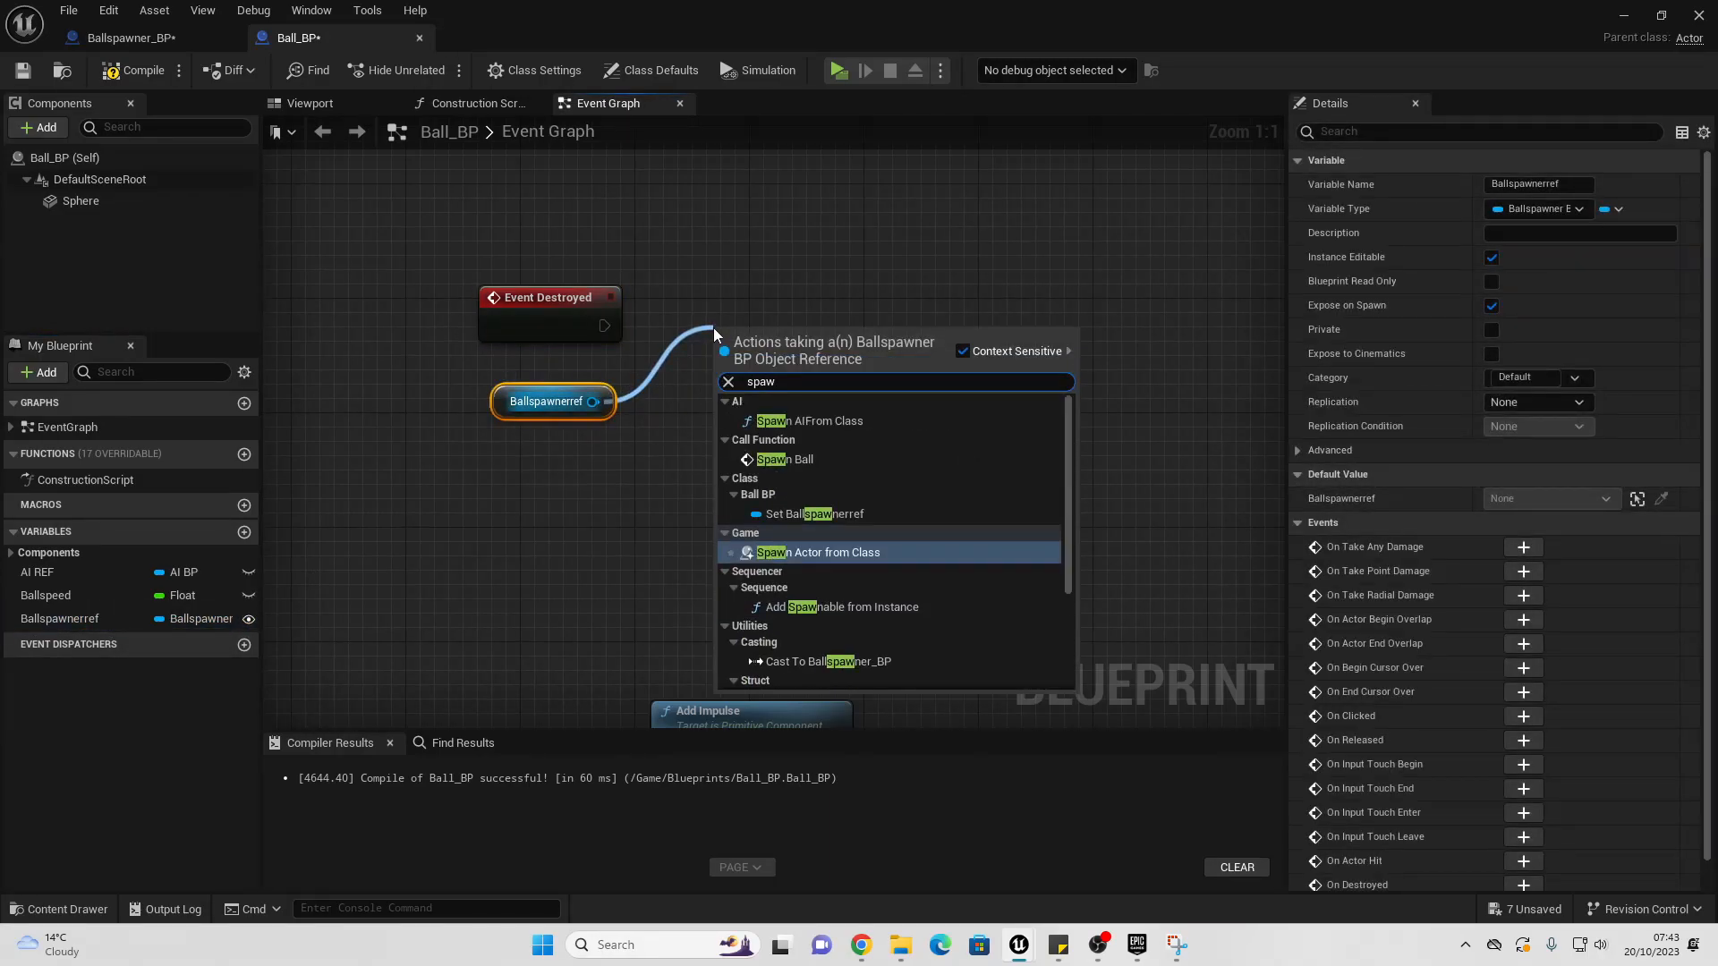
pyautogui.click(785, 459)
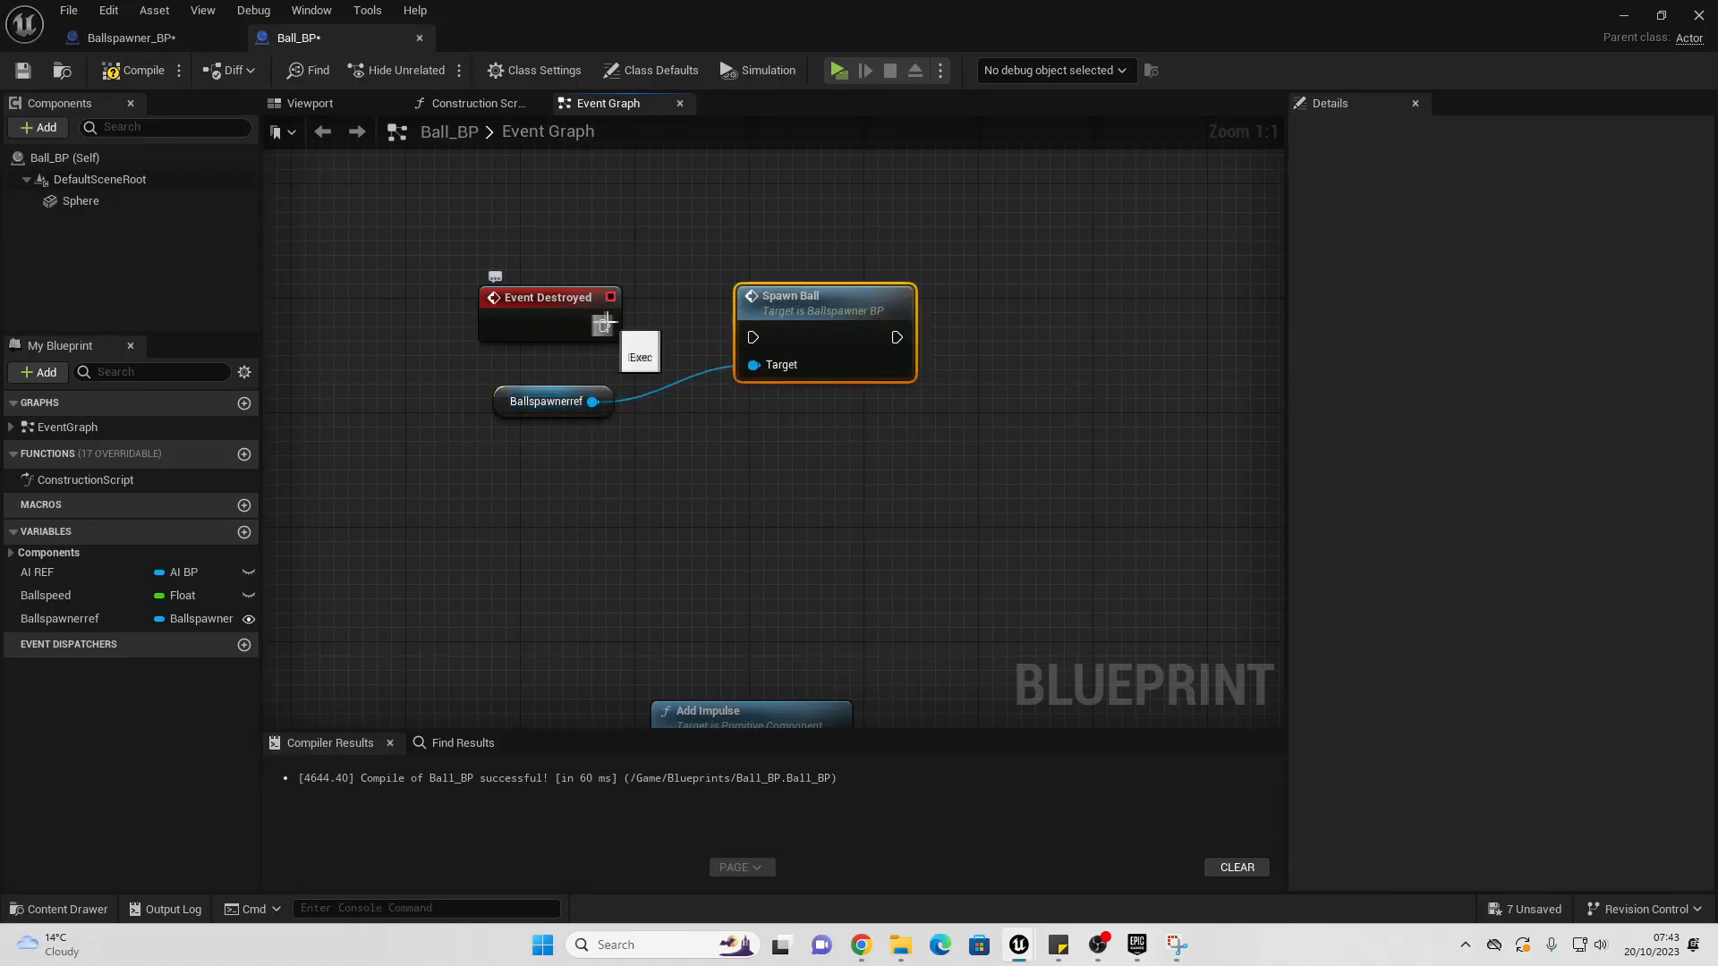
pyautogui.moveTo(605, 323); pyautogui.dragTo(788, 298)
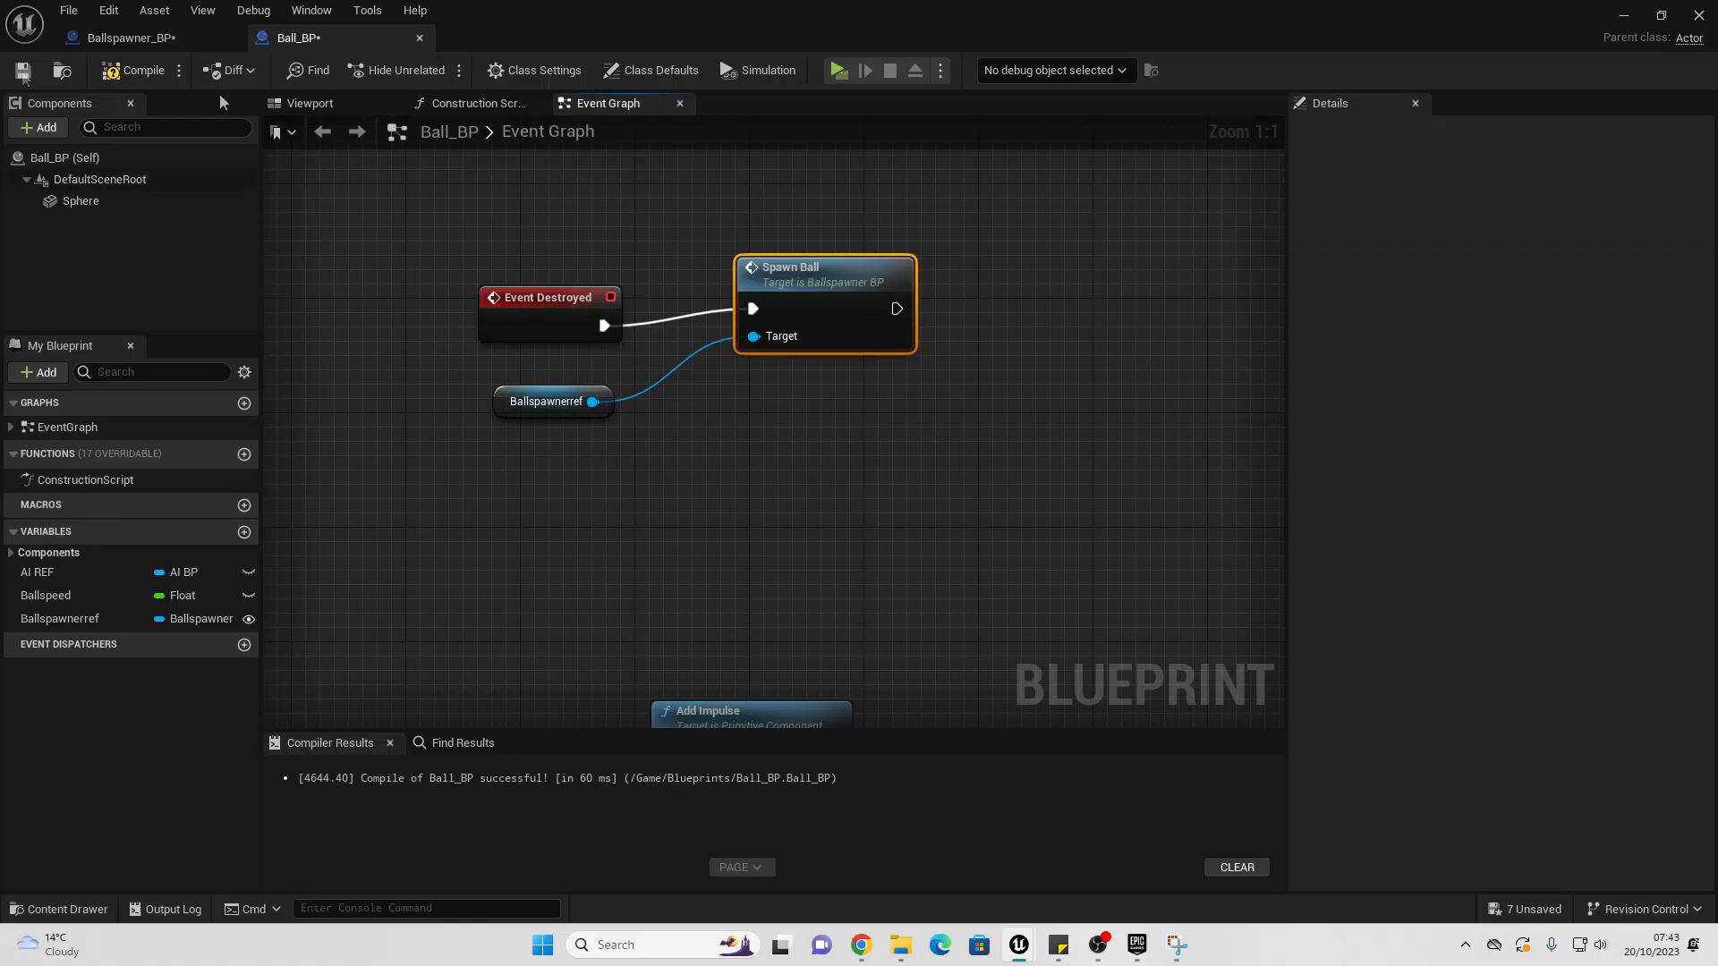
pyautogui.click(126, 72)
# Step: Replace the placed Ball_BP in the level with a Ballspawner_BP near mid-court, and play-test the level
pyautogui.click(1621, 11)
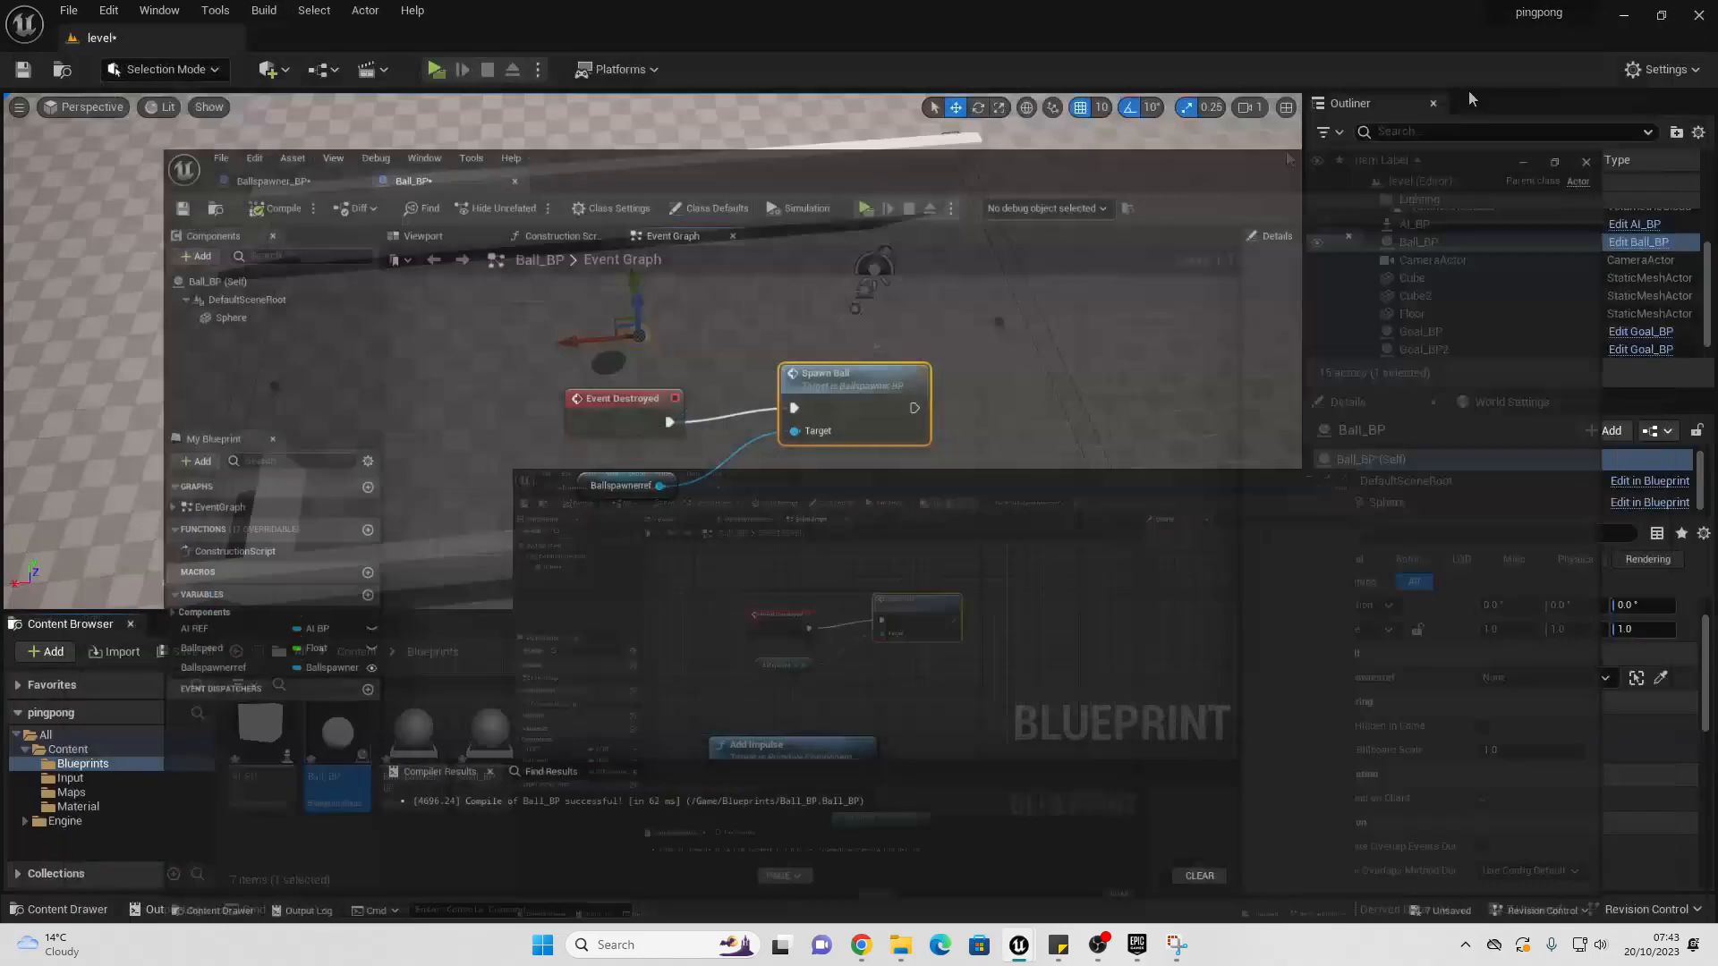
pyautogui.press('Delete')
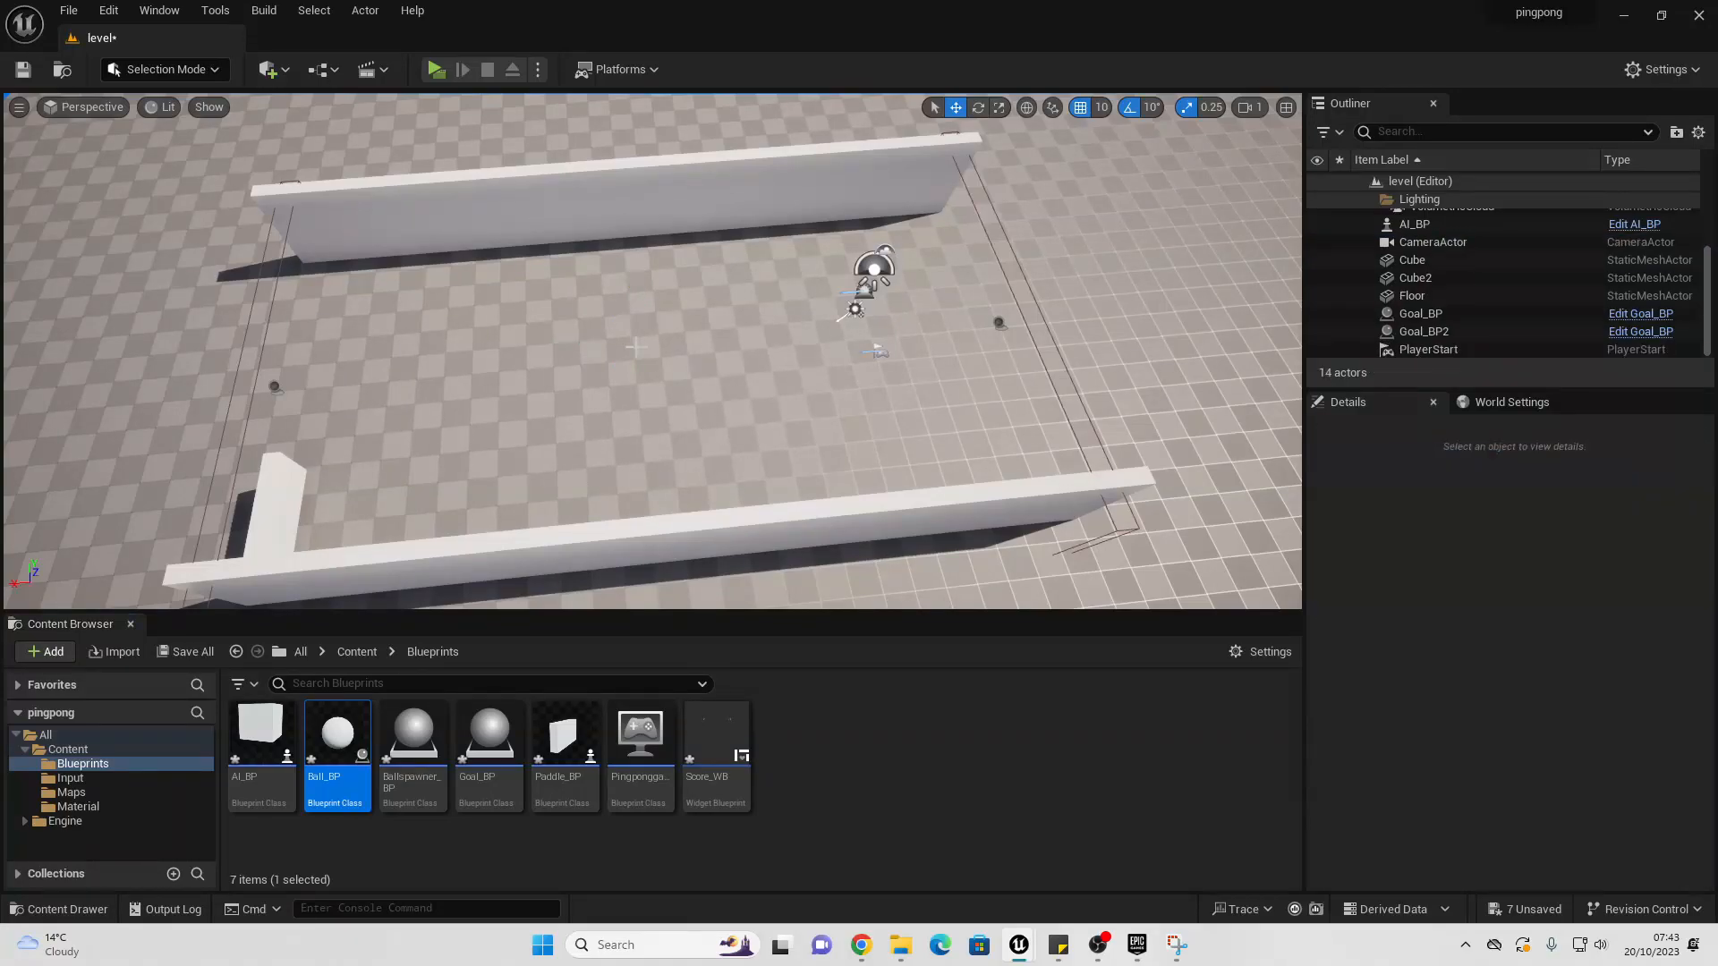
pyautogui.moveTo(414, 735); pyautogui.dragTo(594, 327)
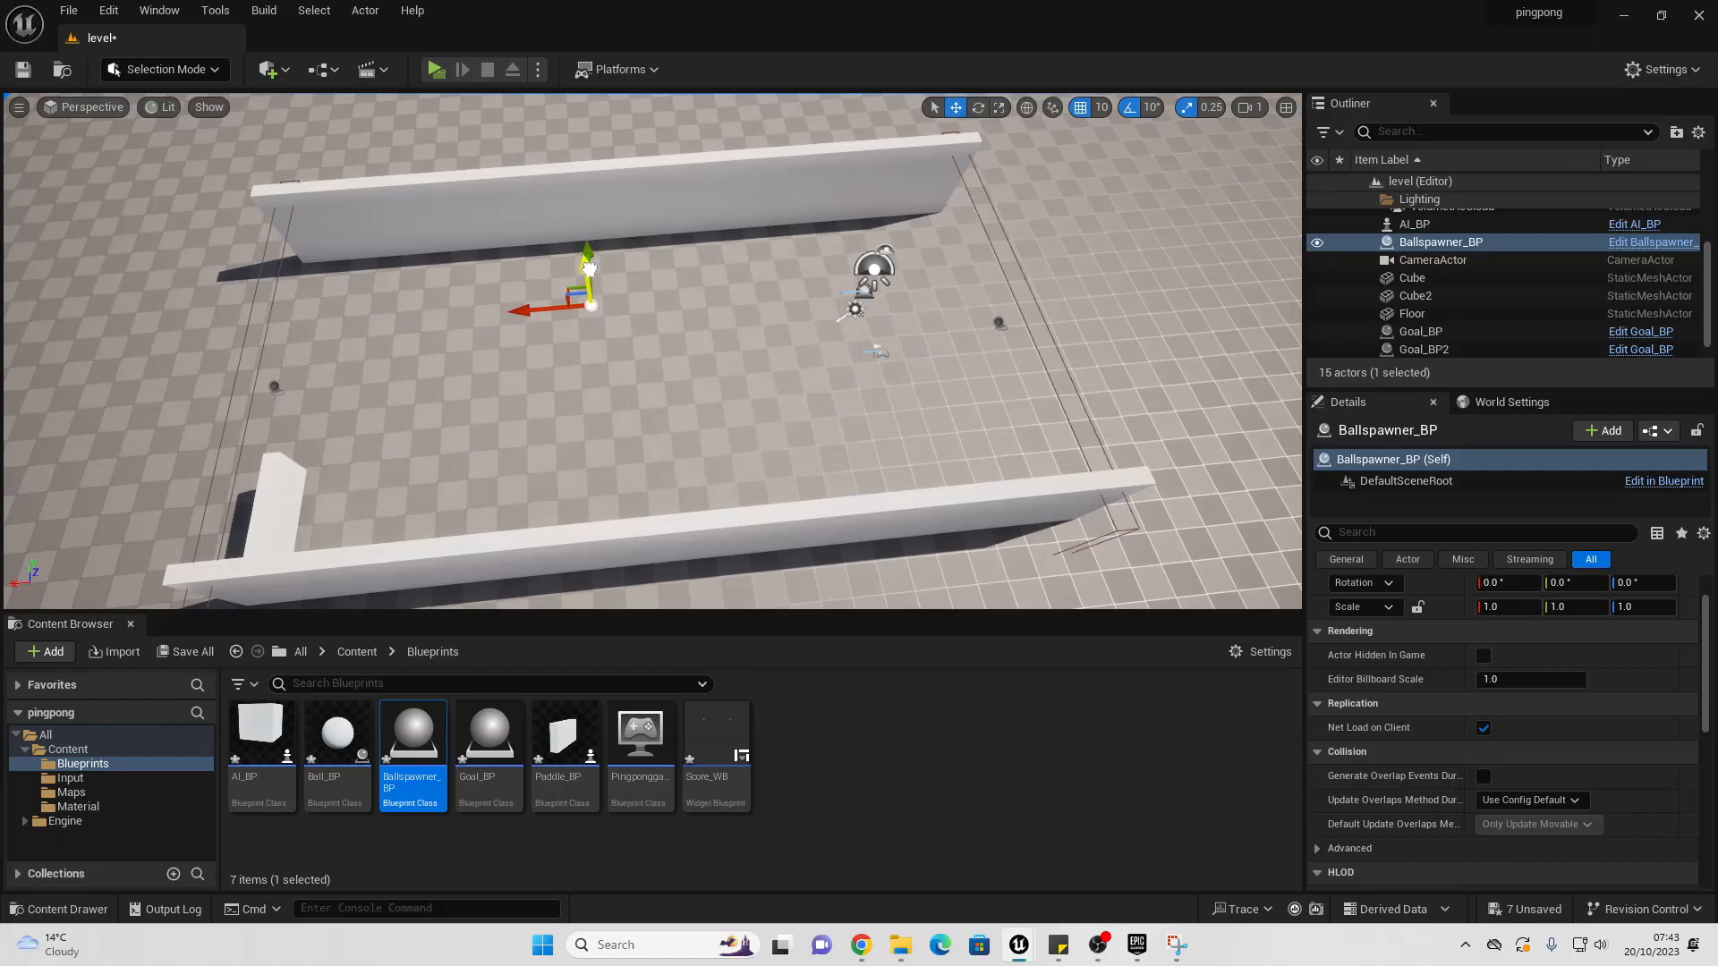
pyautogui.click(433, 70)
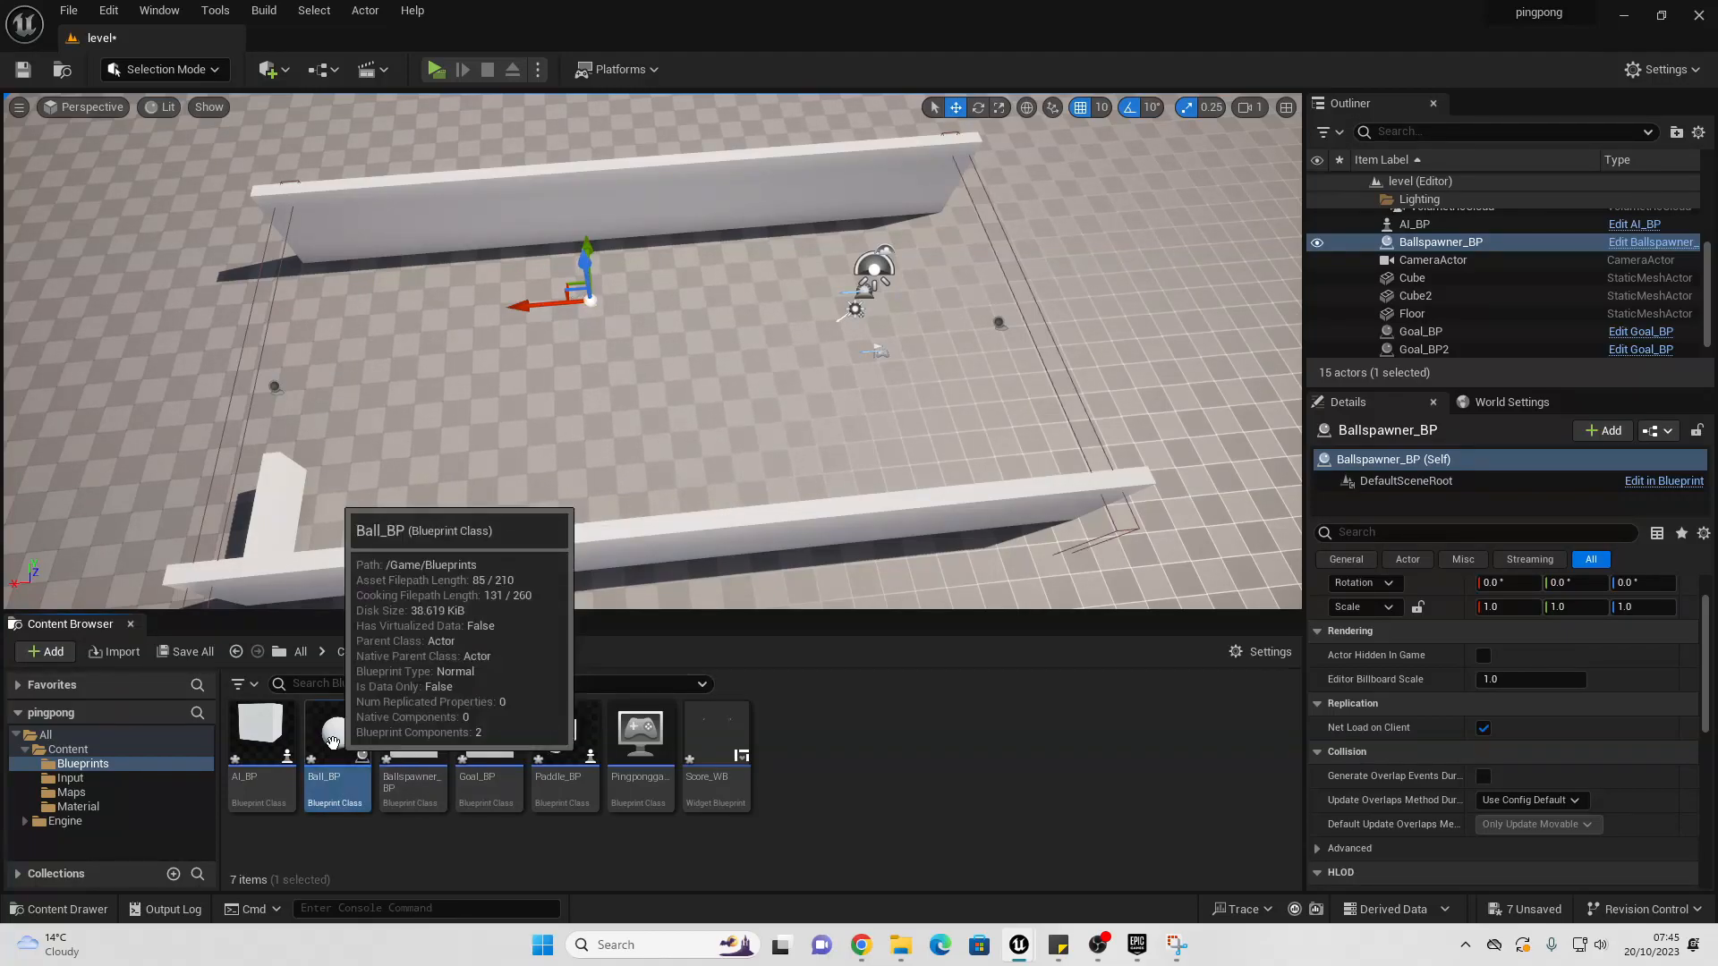
# Step: Move the Add Impulse node in Ball_BP's graph away from the Ballref SET node to leave a gap between them
pyautogui.doubleClick(338, 736)
pyautogui.moveTo(506, 227); pyautogui.dragTo(648, 365, button='right')
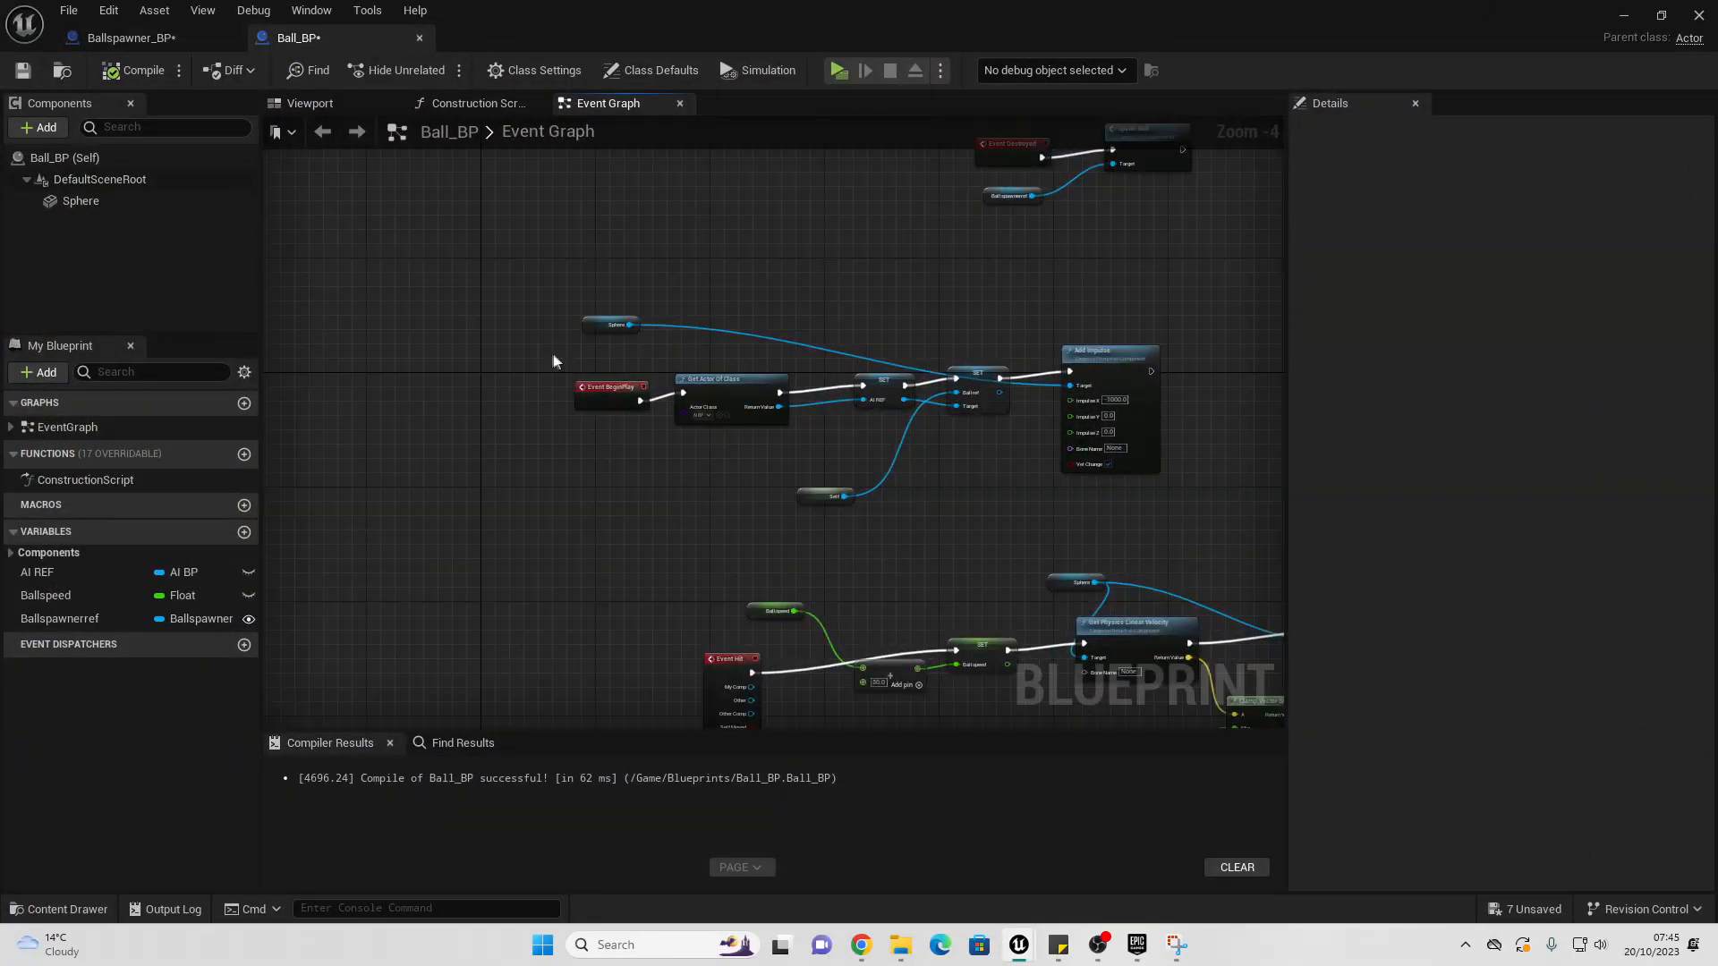
pyautogui.scroll(3, 556, 361)
pyautogui.moveTo(763, 429); pyautogui.dragTo(318, 374, button='right')
pyautogui.moveTo(689, 509); pyautogui.dragTo(363, 571, button='right')
pyautogui.moveTo(722, 358); pyautogui.dragTo(1041, 347)
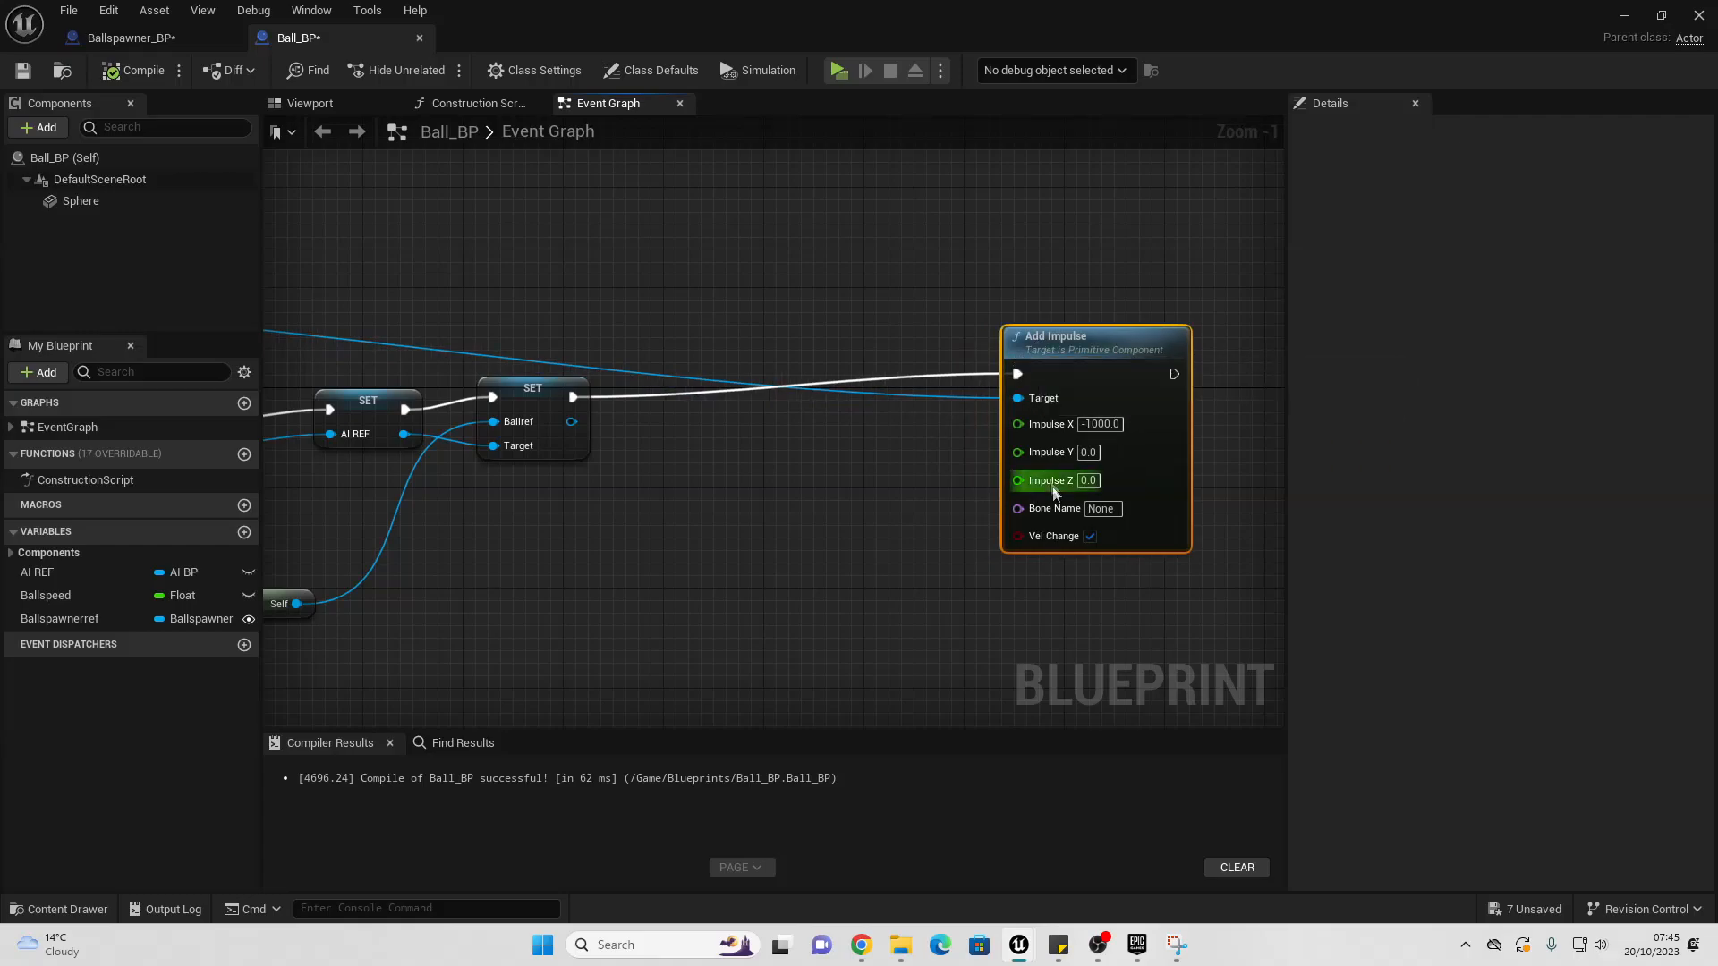
# Step: Add a Boolean variable named switch? to Ball_BP and make it Instance Editable and Expose on Spawn
pyautogui.click(244, 532)
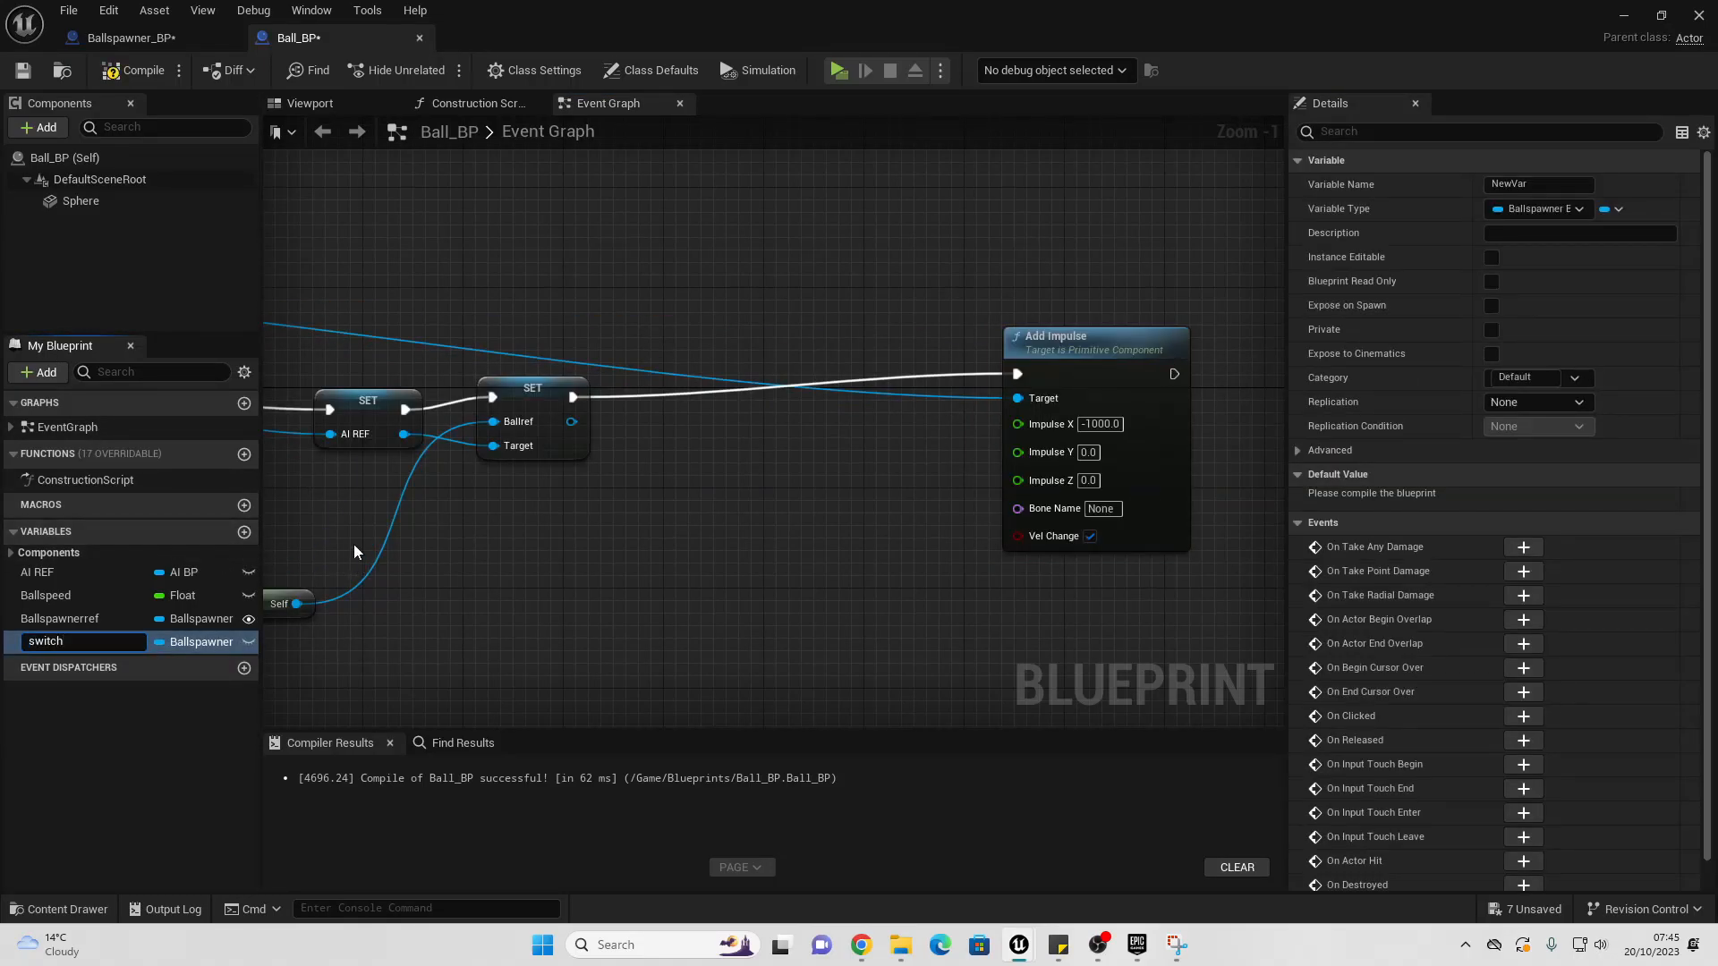
pyautogui.write('switch?')
pyautogui.press('Return')
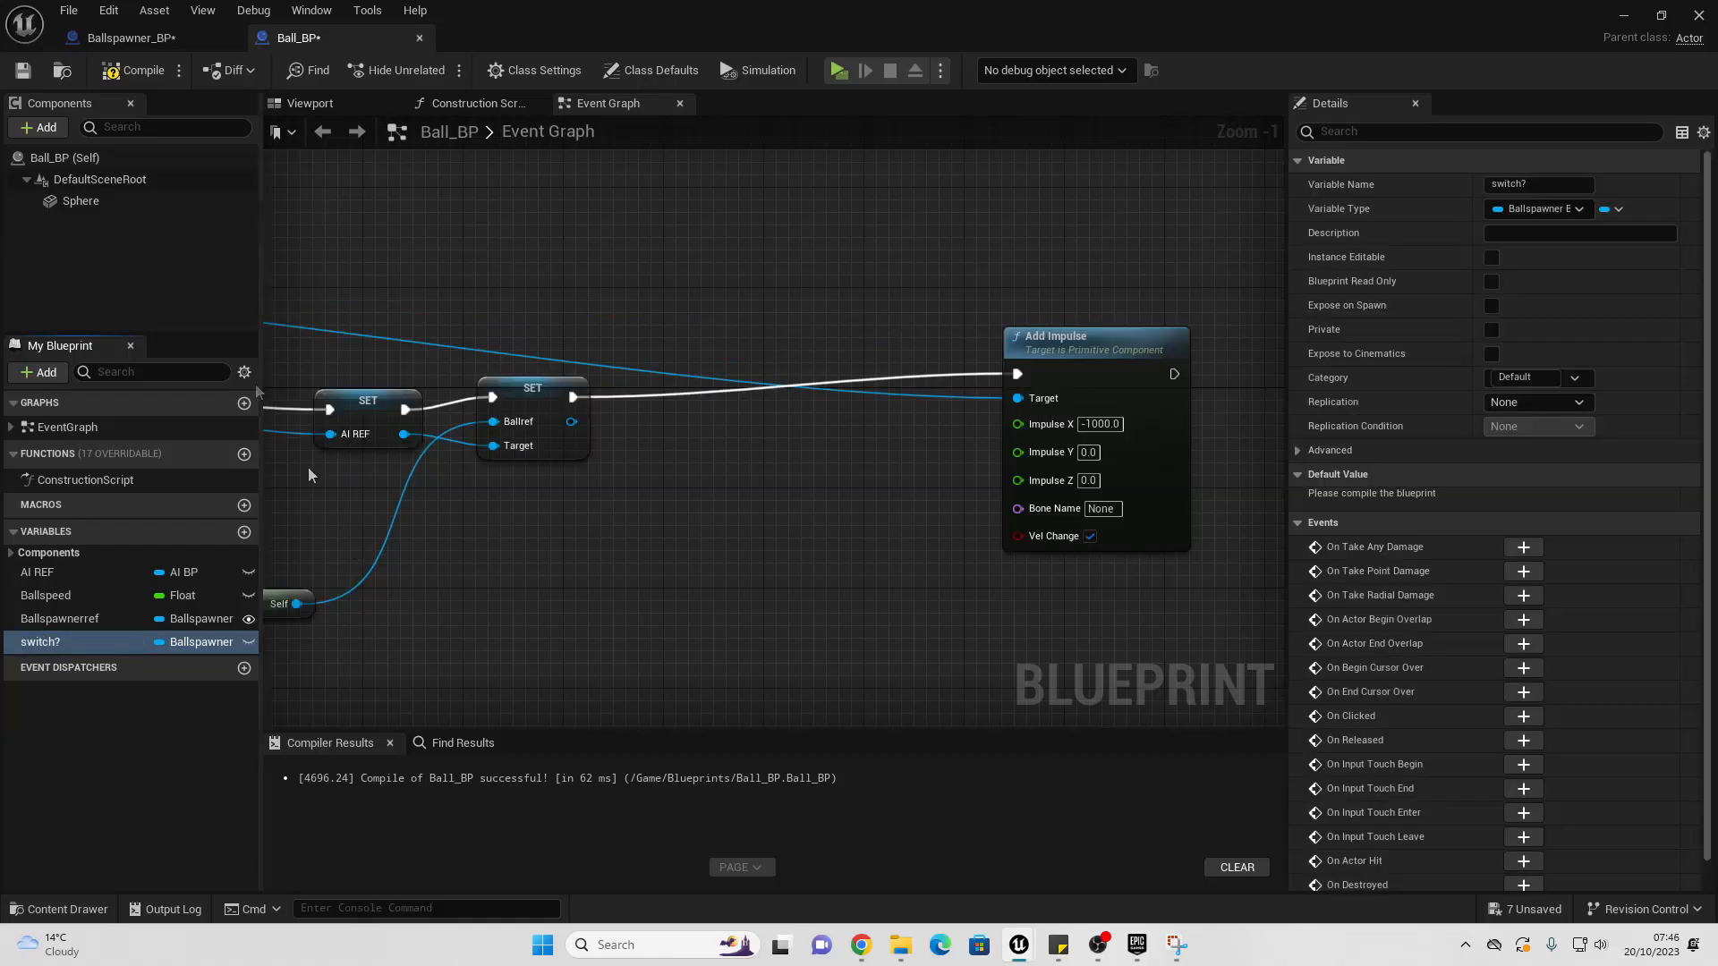
pyautogui.click(1532, 208)
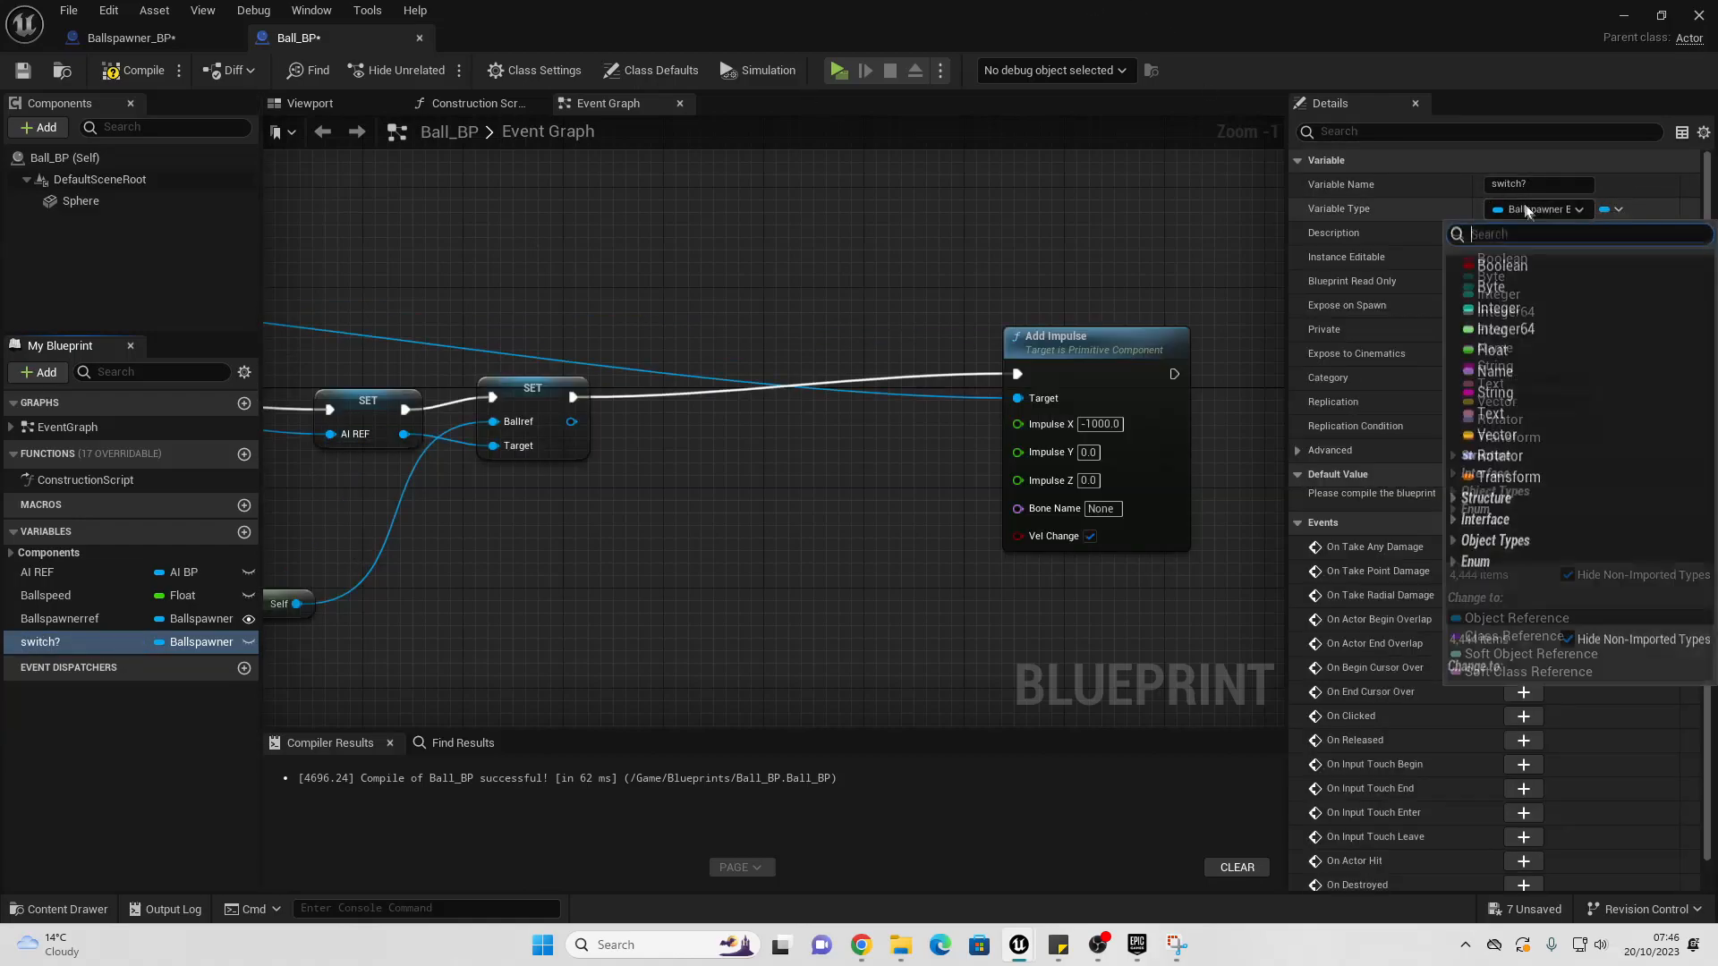
pyautogui.click(1526, 263)
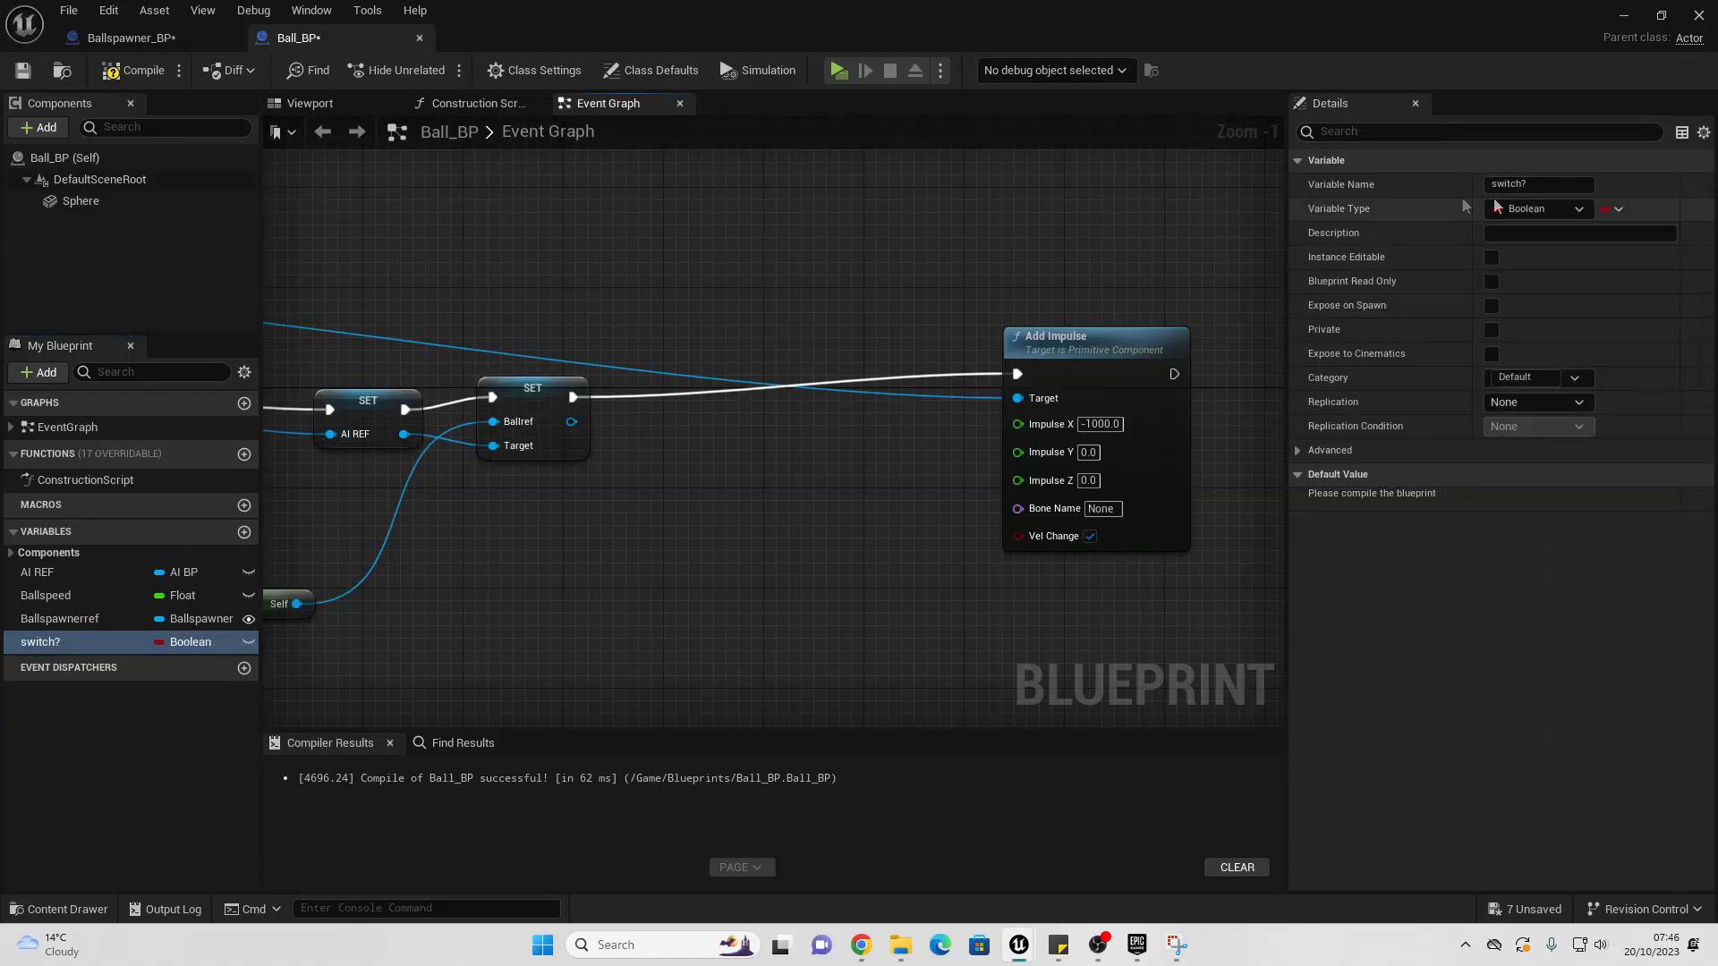
pyautogui.click(1490, 257)
pyautogui.click(1491, 307)
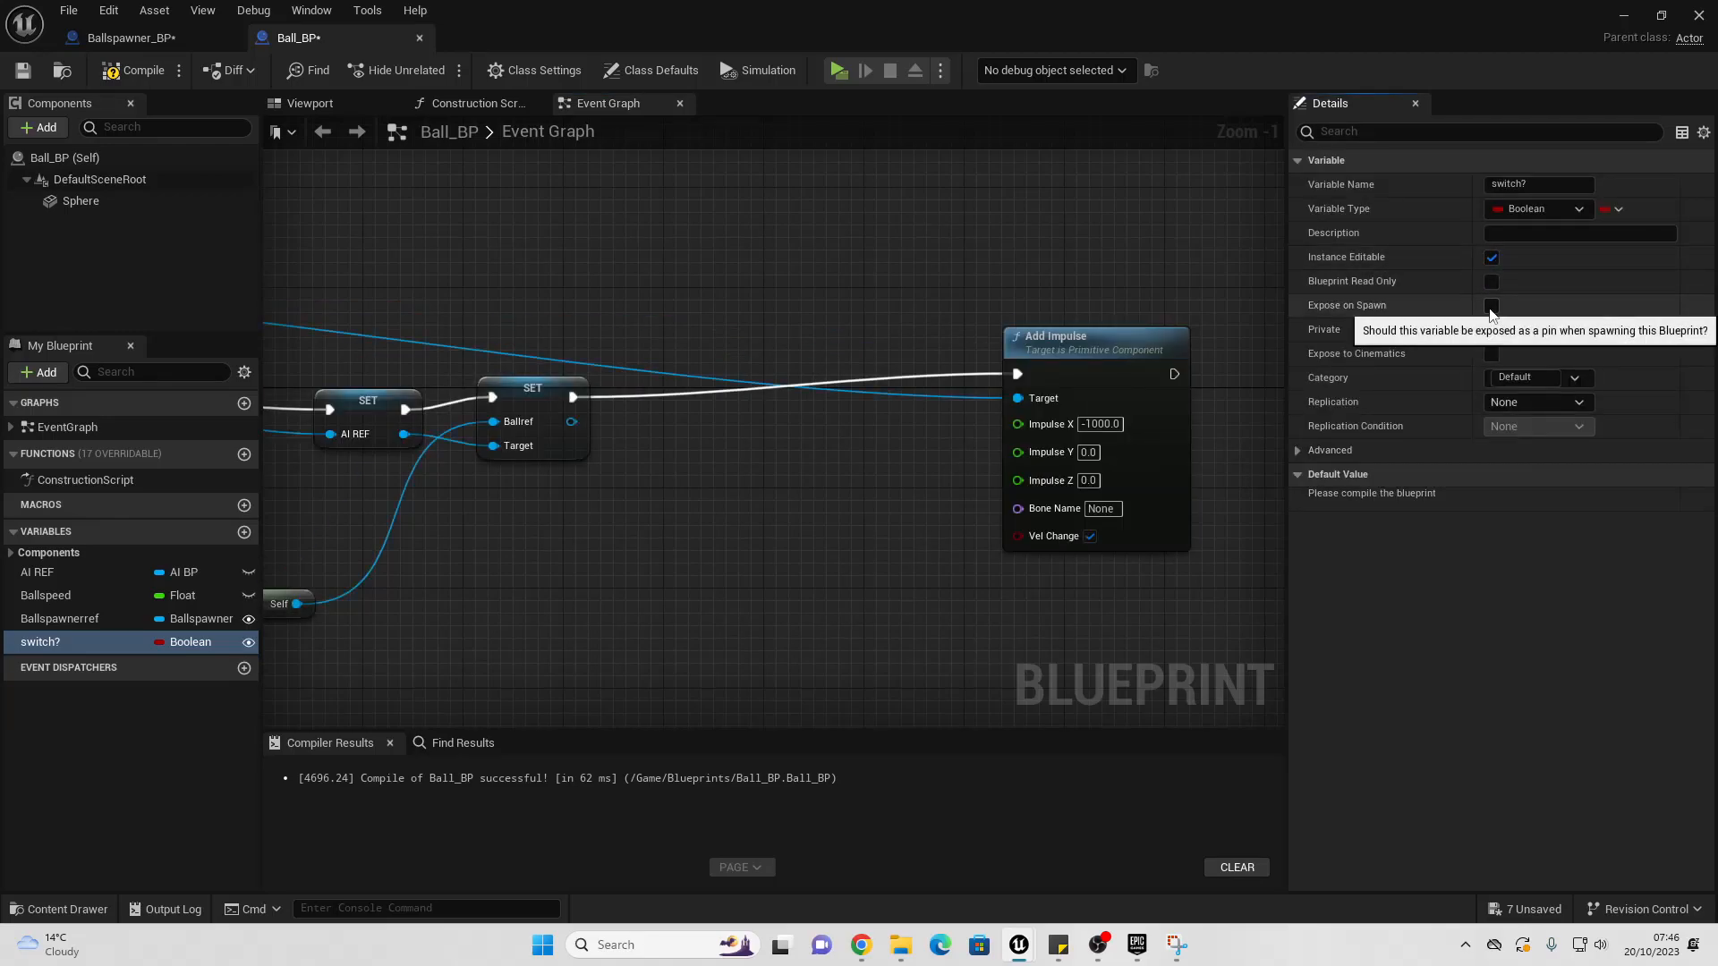
# Step: Insert a Branch conditioned on the switch? variable after the Ballref SET node, with its False output running Add Impulse
pyautogui.moveTo(54, 659); pyautogui.dragTo(400, 615)
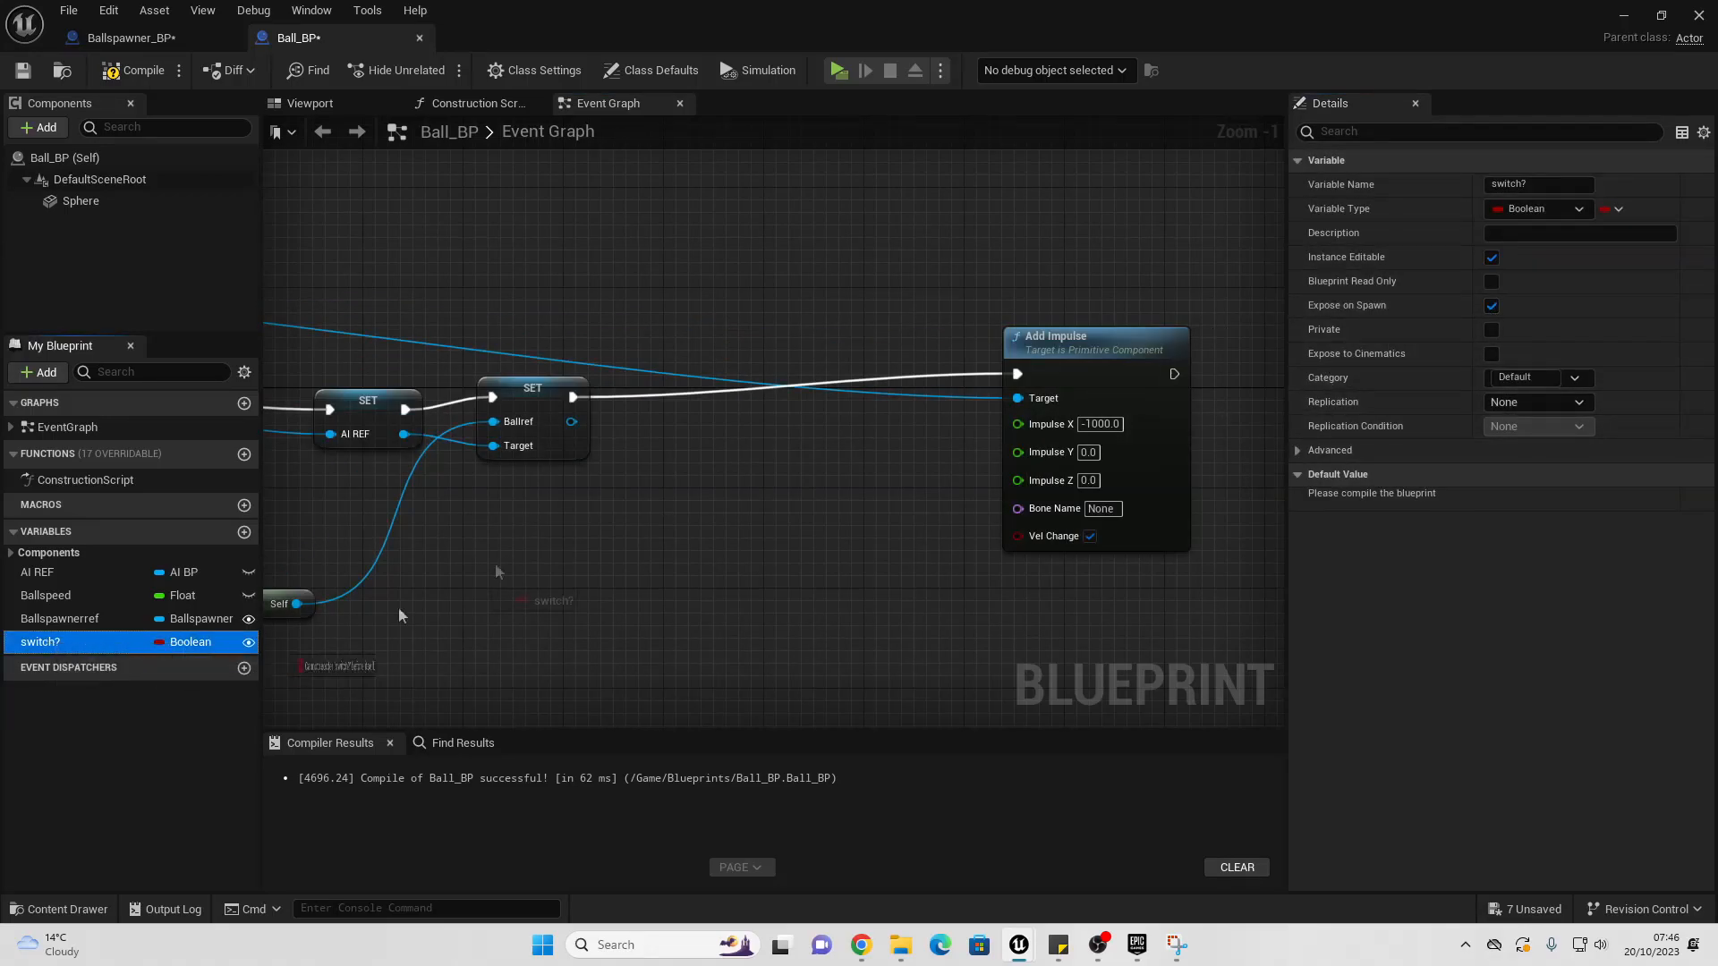
pyautogui.moveTo(593, 495); pyautogui.dragTo(722, 458)
pyautogui.click(631, 530)
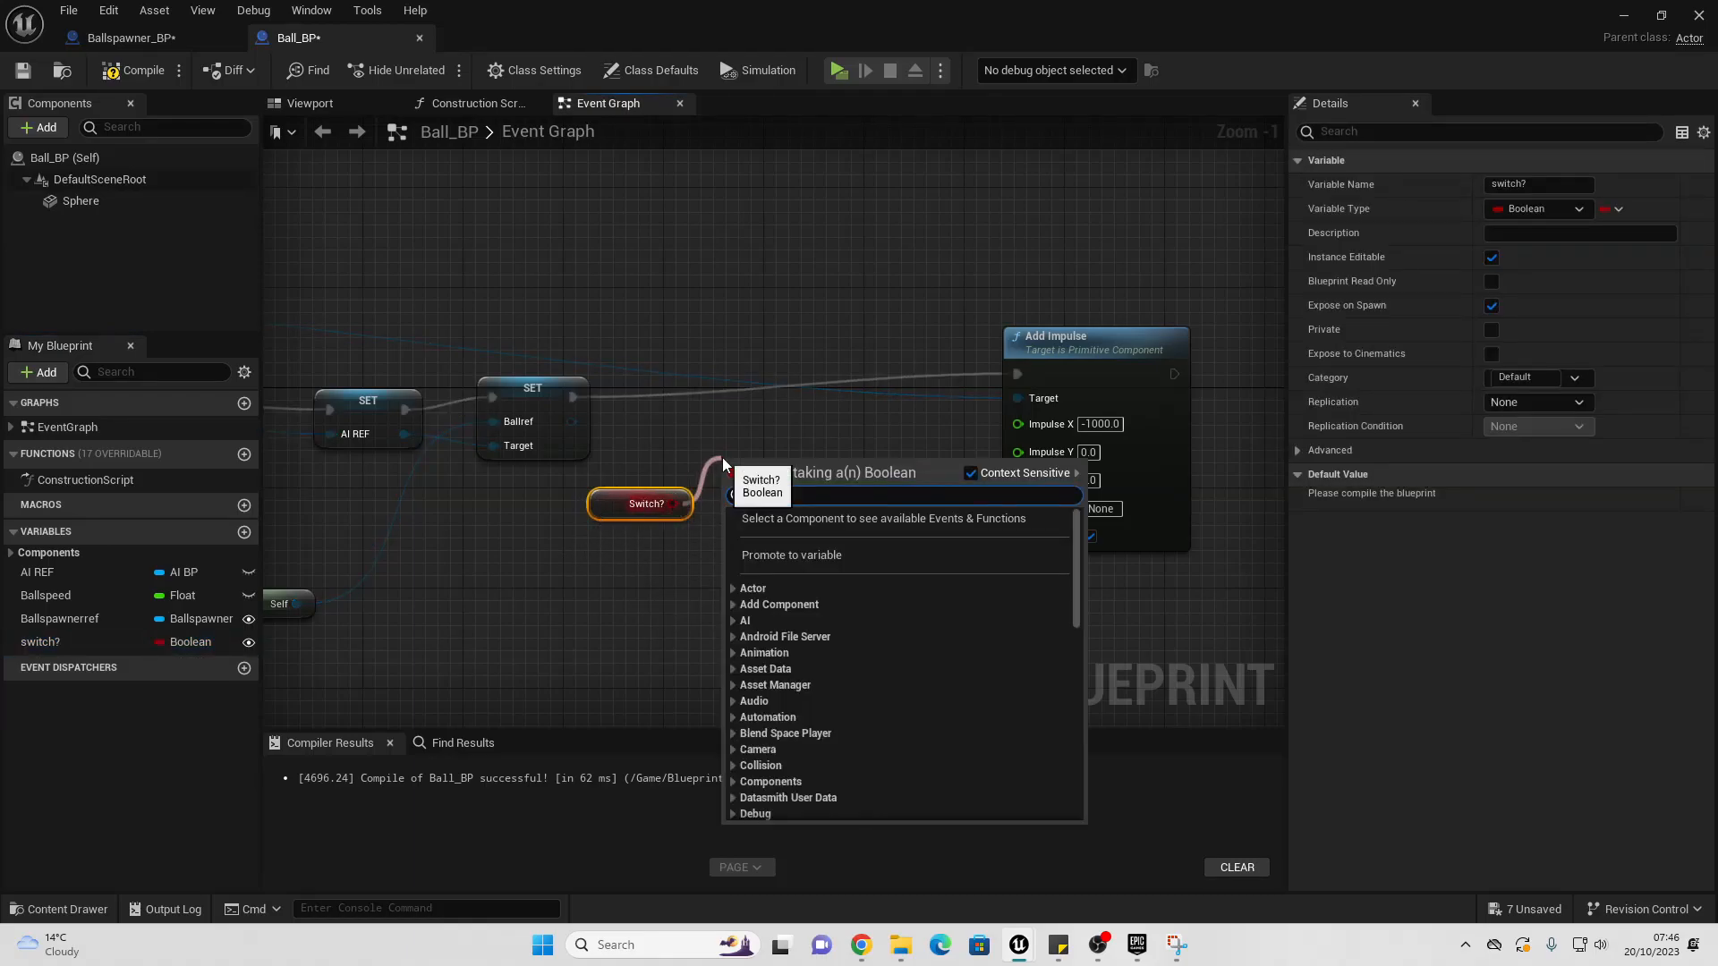
pyautogui.write('bran')
pyautogui.press('Return')
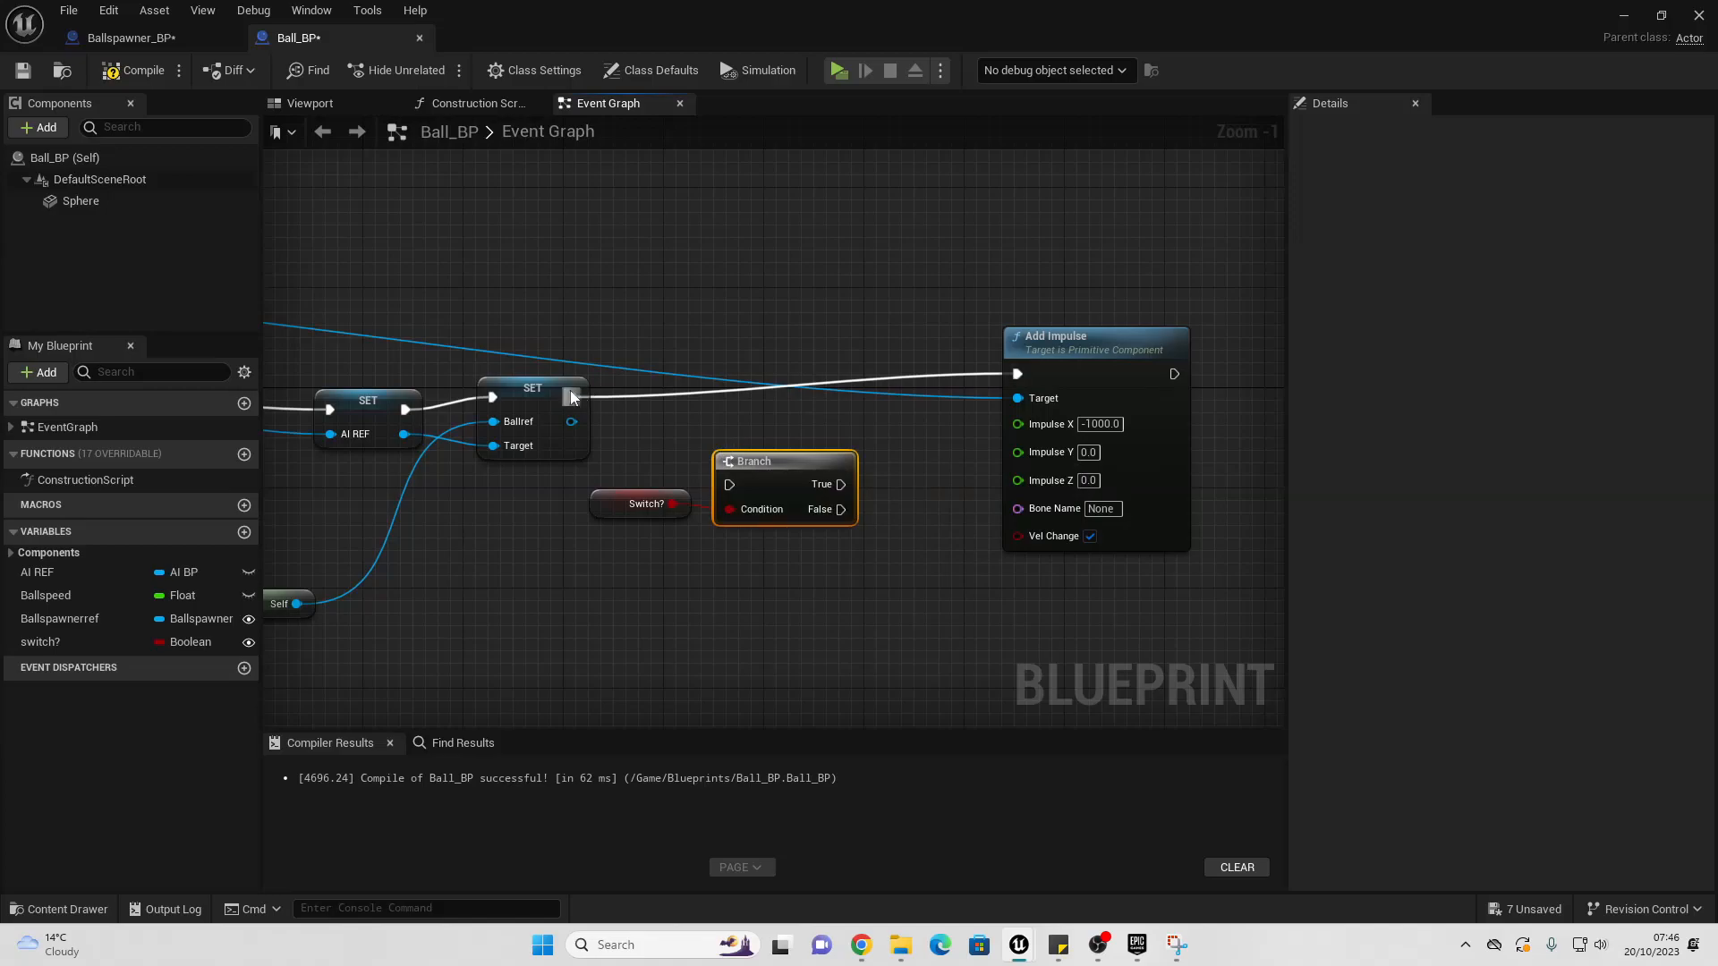
pyautogui.moveTo(573, 397); pyautogui.dragTo(730, 488)
pyautogui.moveTo(780, 520); pyautogui.dragTo(1018, 374)
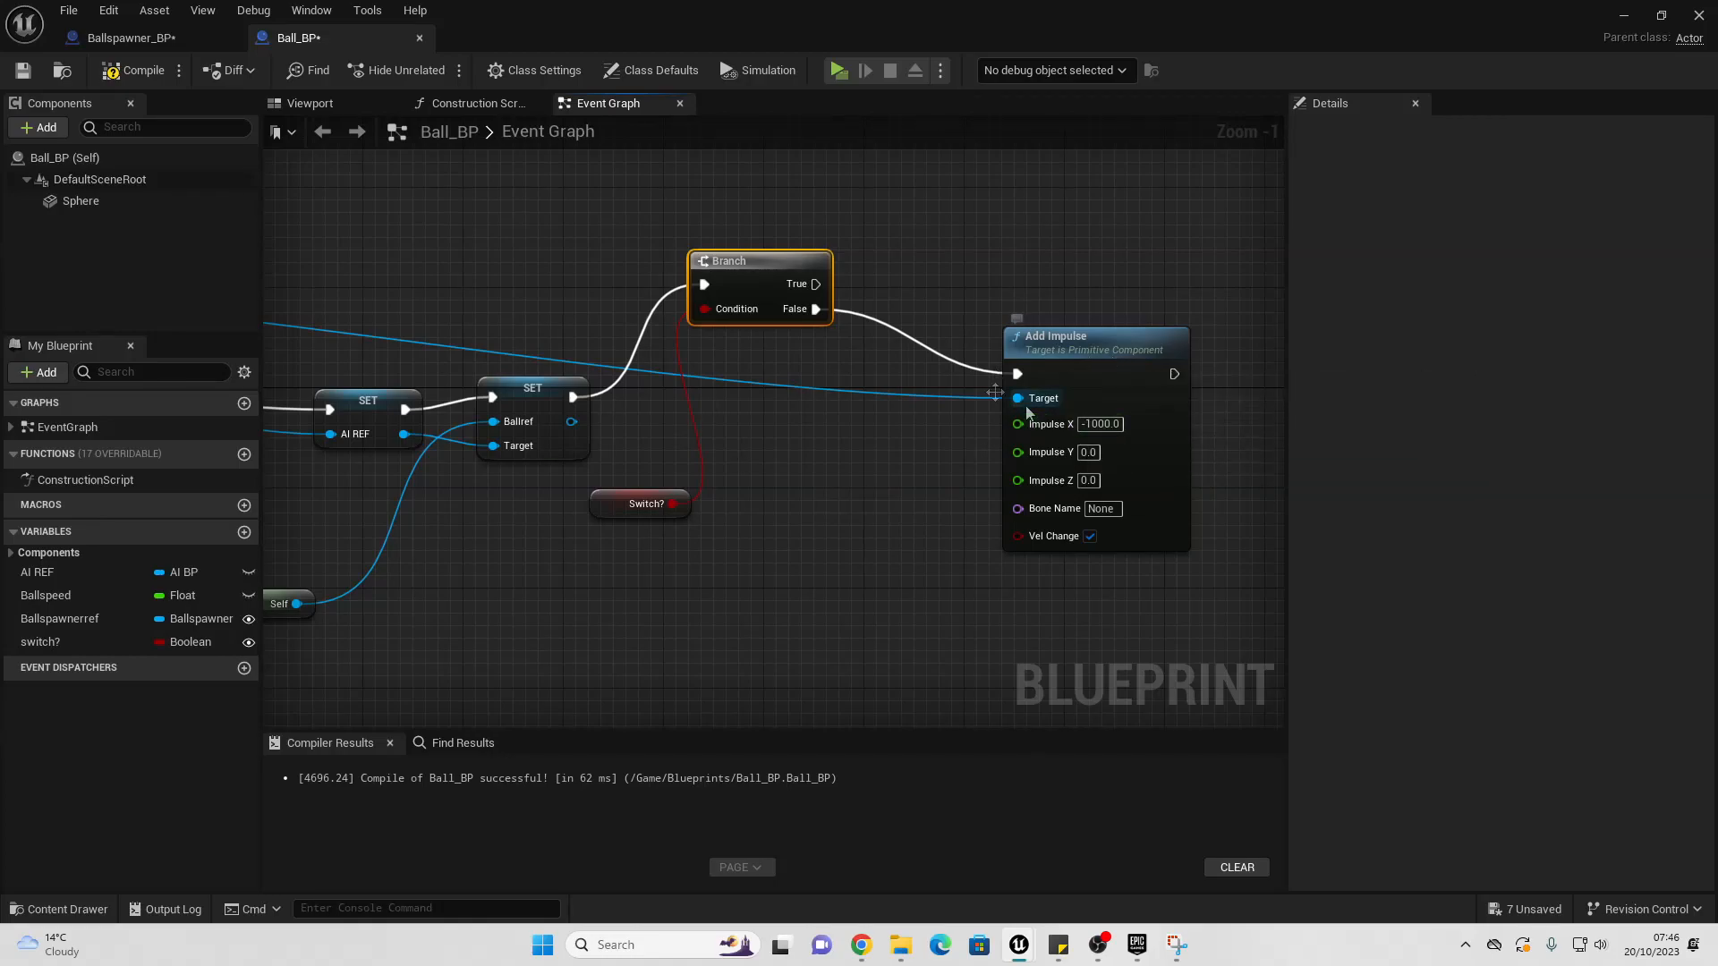
# Step: Duplicate Add Impulse for the Branch's True output with Impulse X 1000 and Sphere as target, and compile Ball_BP
pyautogui.click(1099, 359)
pyautogui.hotkey('ctrl', 'c')
pyautogui.hotkey('ctrl', 'v')
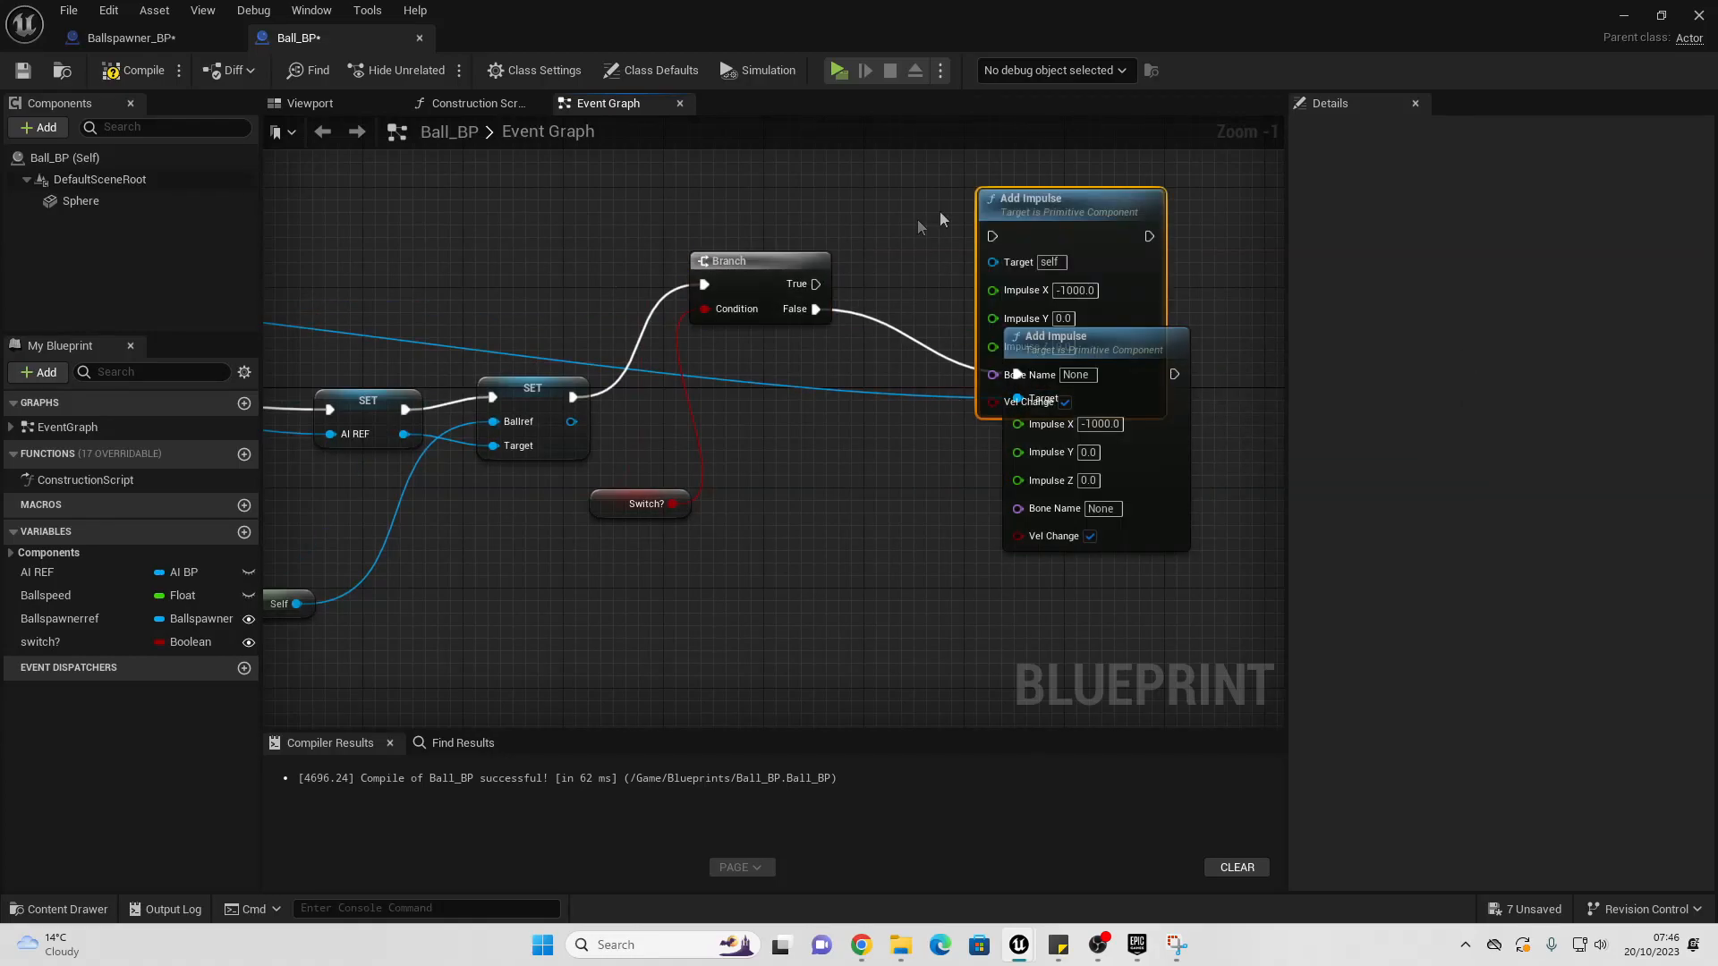
pyautogui.moveTo(862, 245); pyautogui.dragTo(804, 455, button='right')
pyautogui.moveTo(756, 495); pyautogui.dragTo(1045, 315)
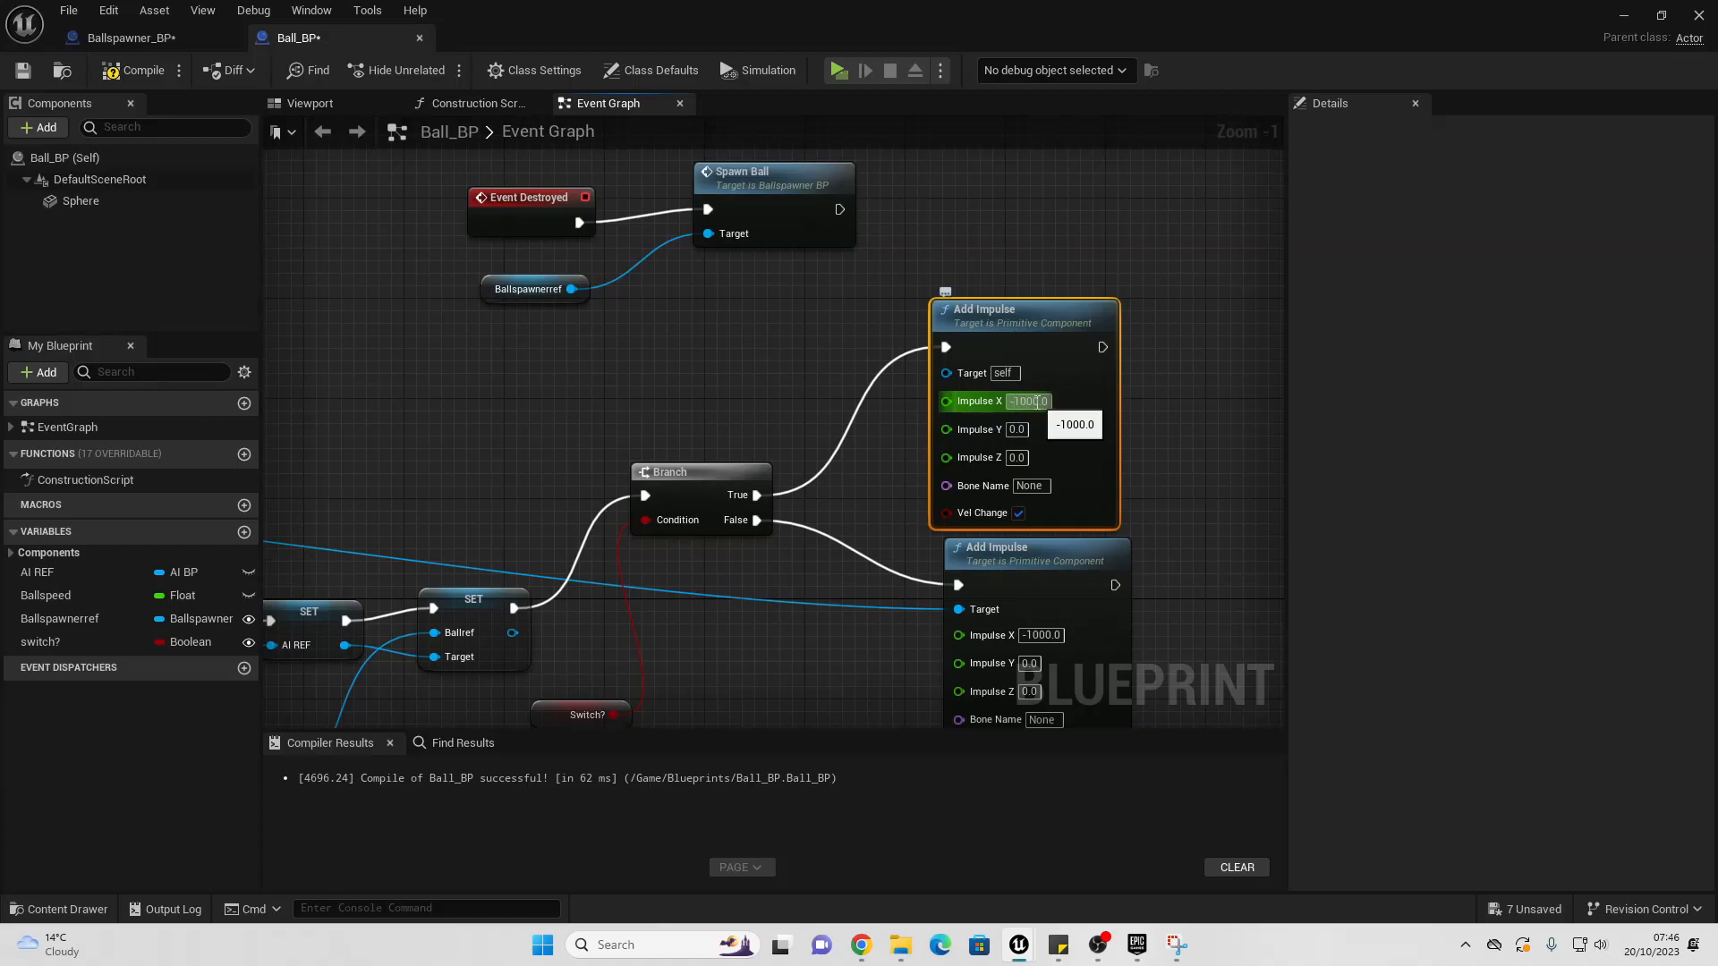
pyautogui.moveTo(741, 387); pyautogui.dragTo(1257, 366, button='right')
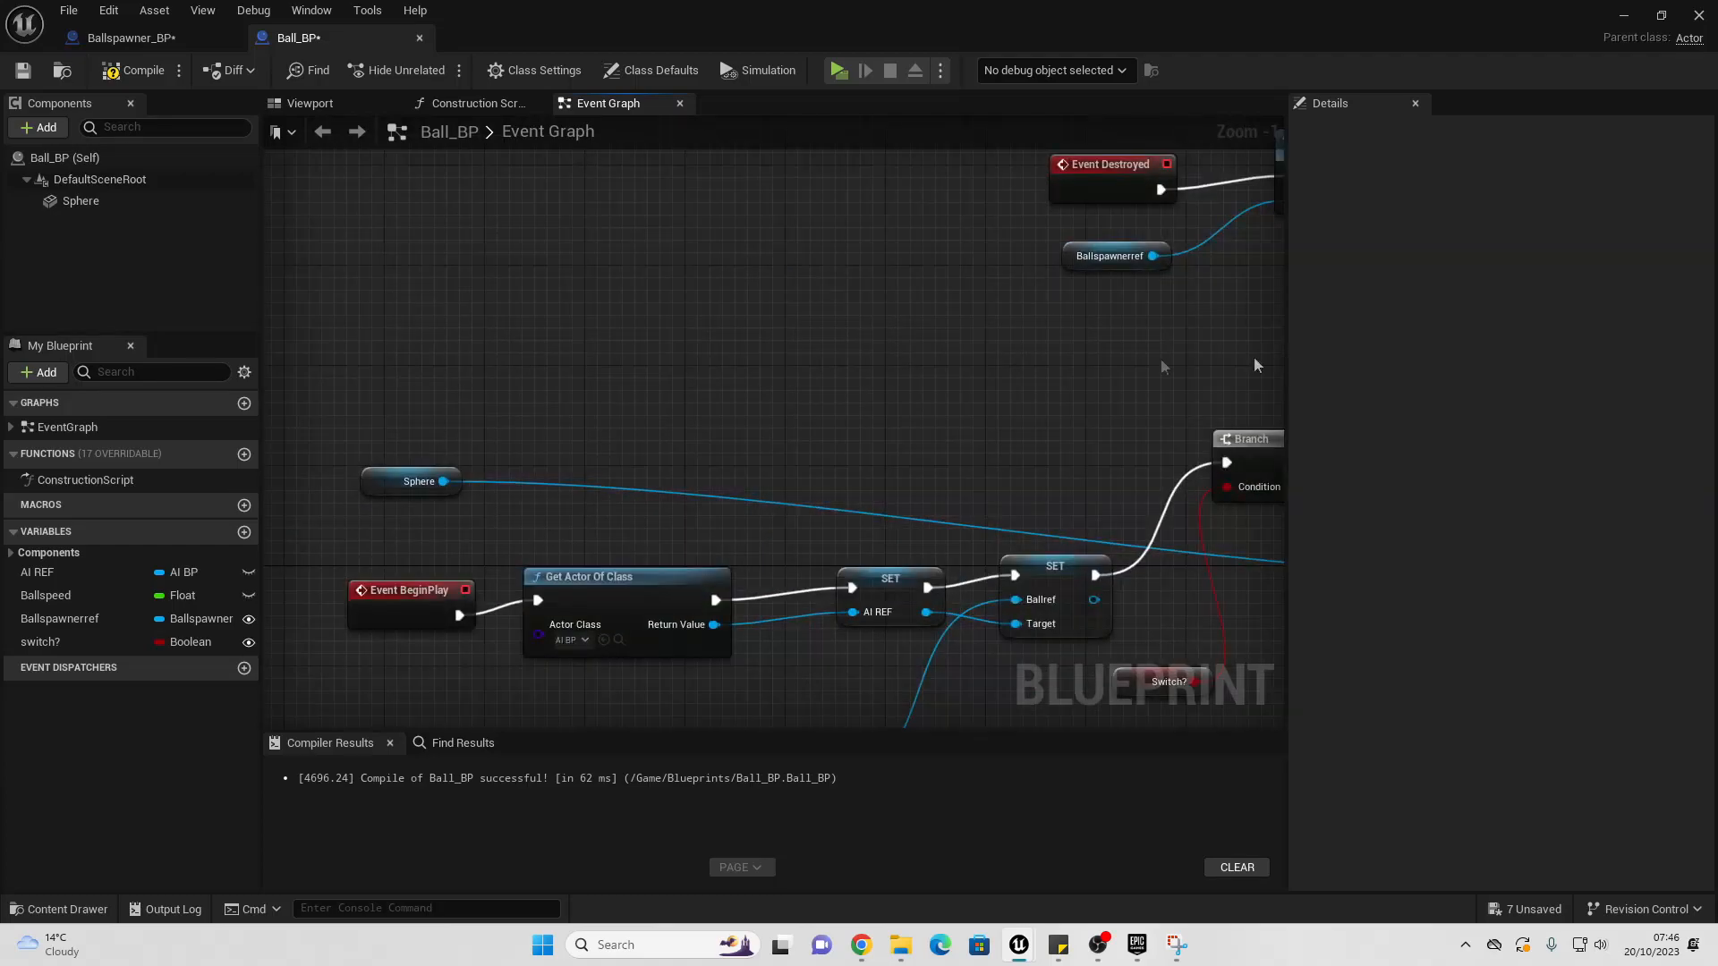
pyautogui.moveTo(443, 482); pyautogui.dragTo(893, 273)
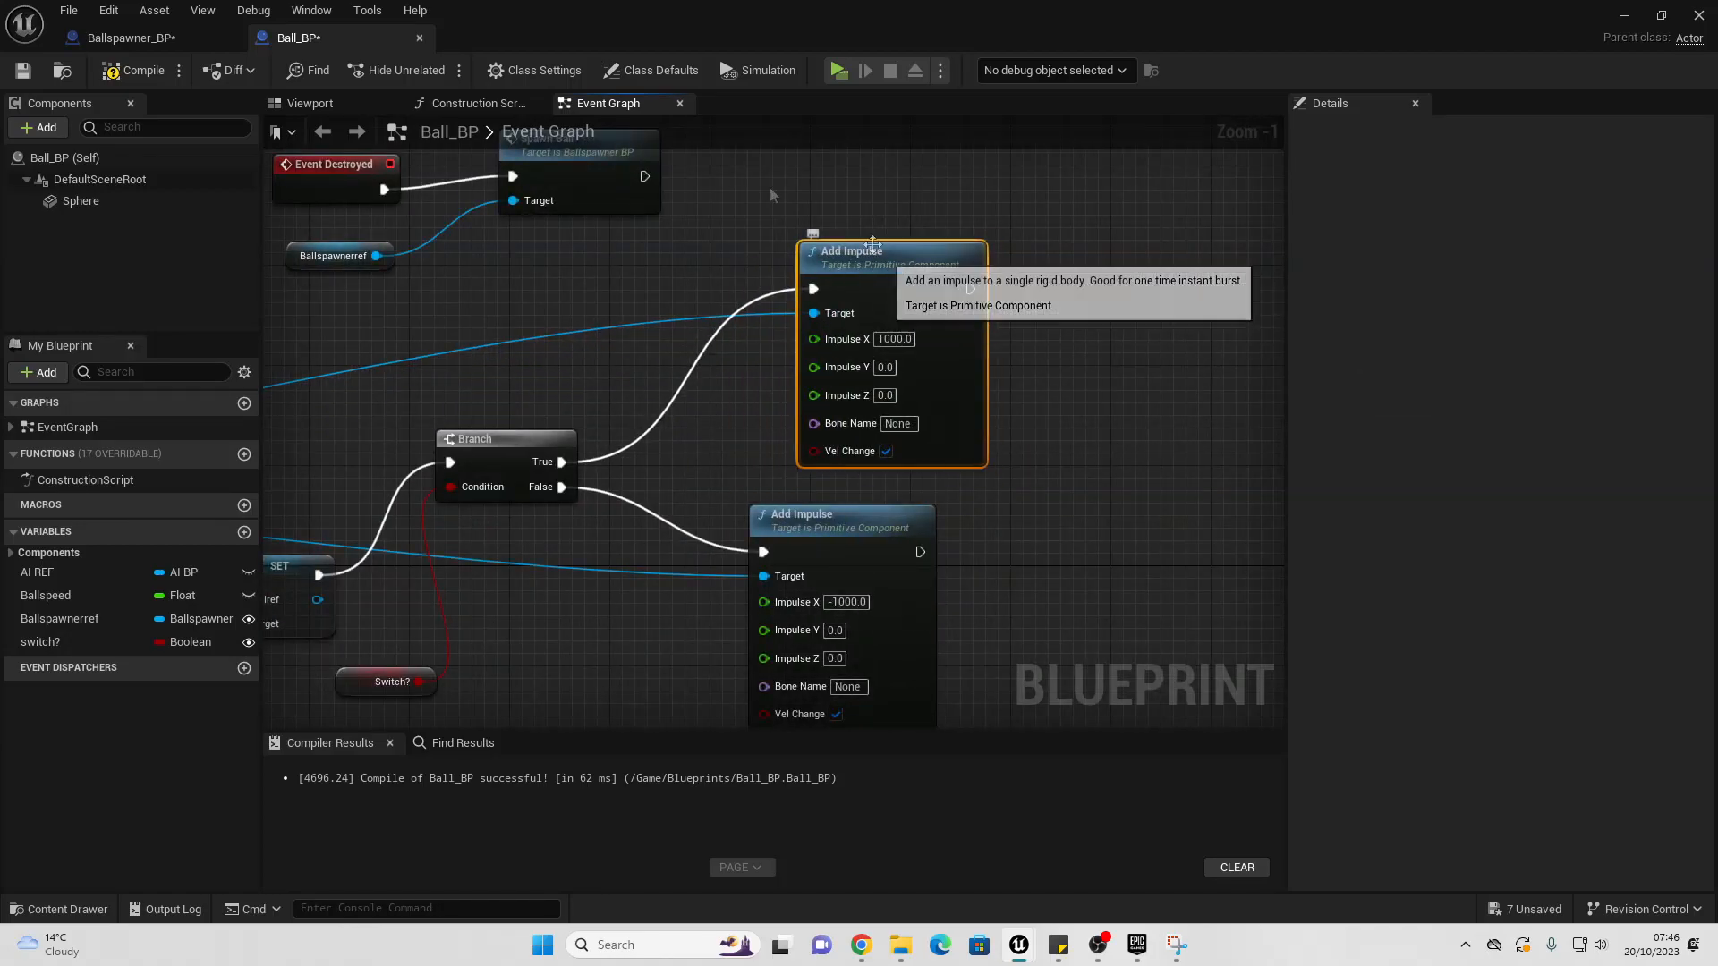
pyautogui.click(113, 72)
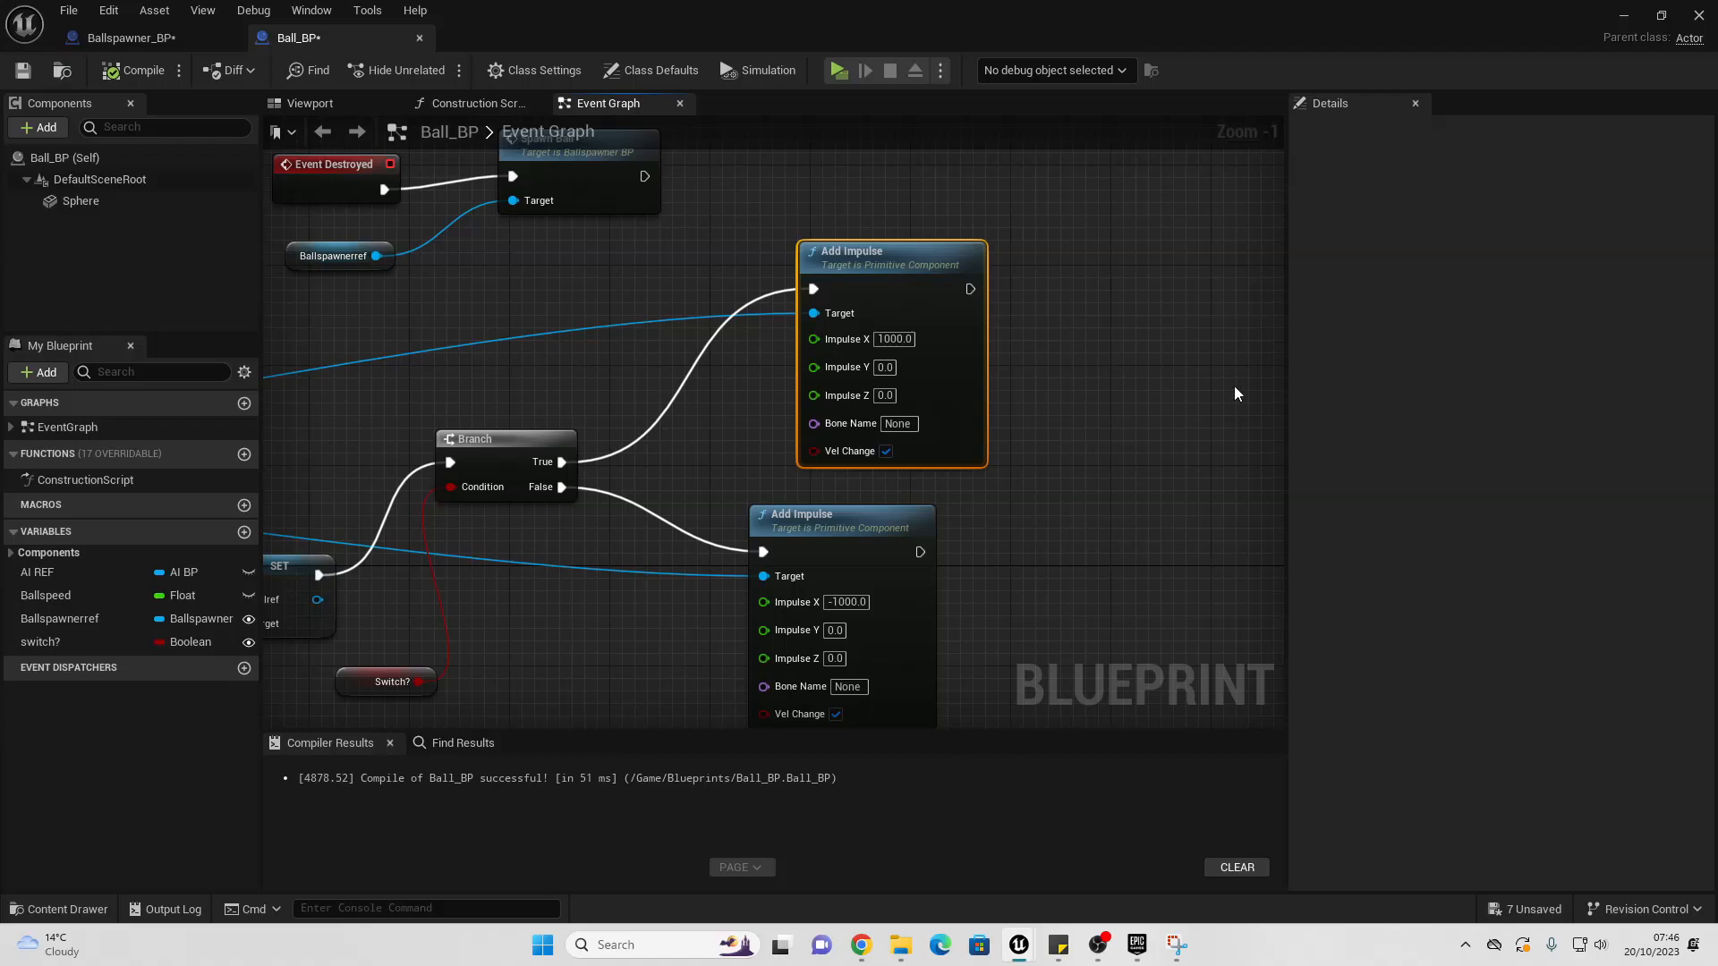
# Step: In Ballspawner_BP, insert a Flip Flop node between the Spawn ball event and SpawnActor Ball BP
pyautogui.click(134, 37)
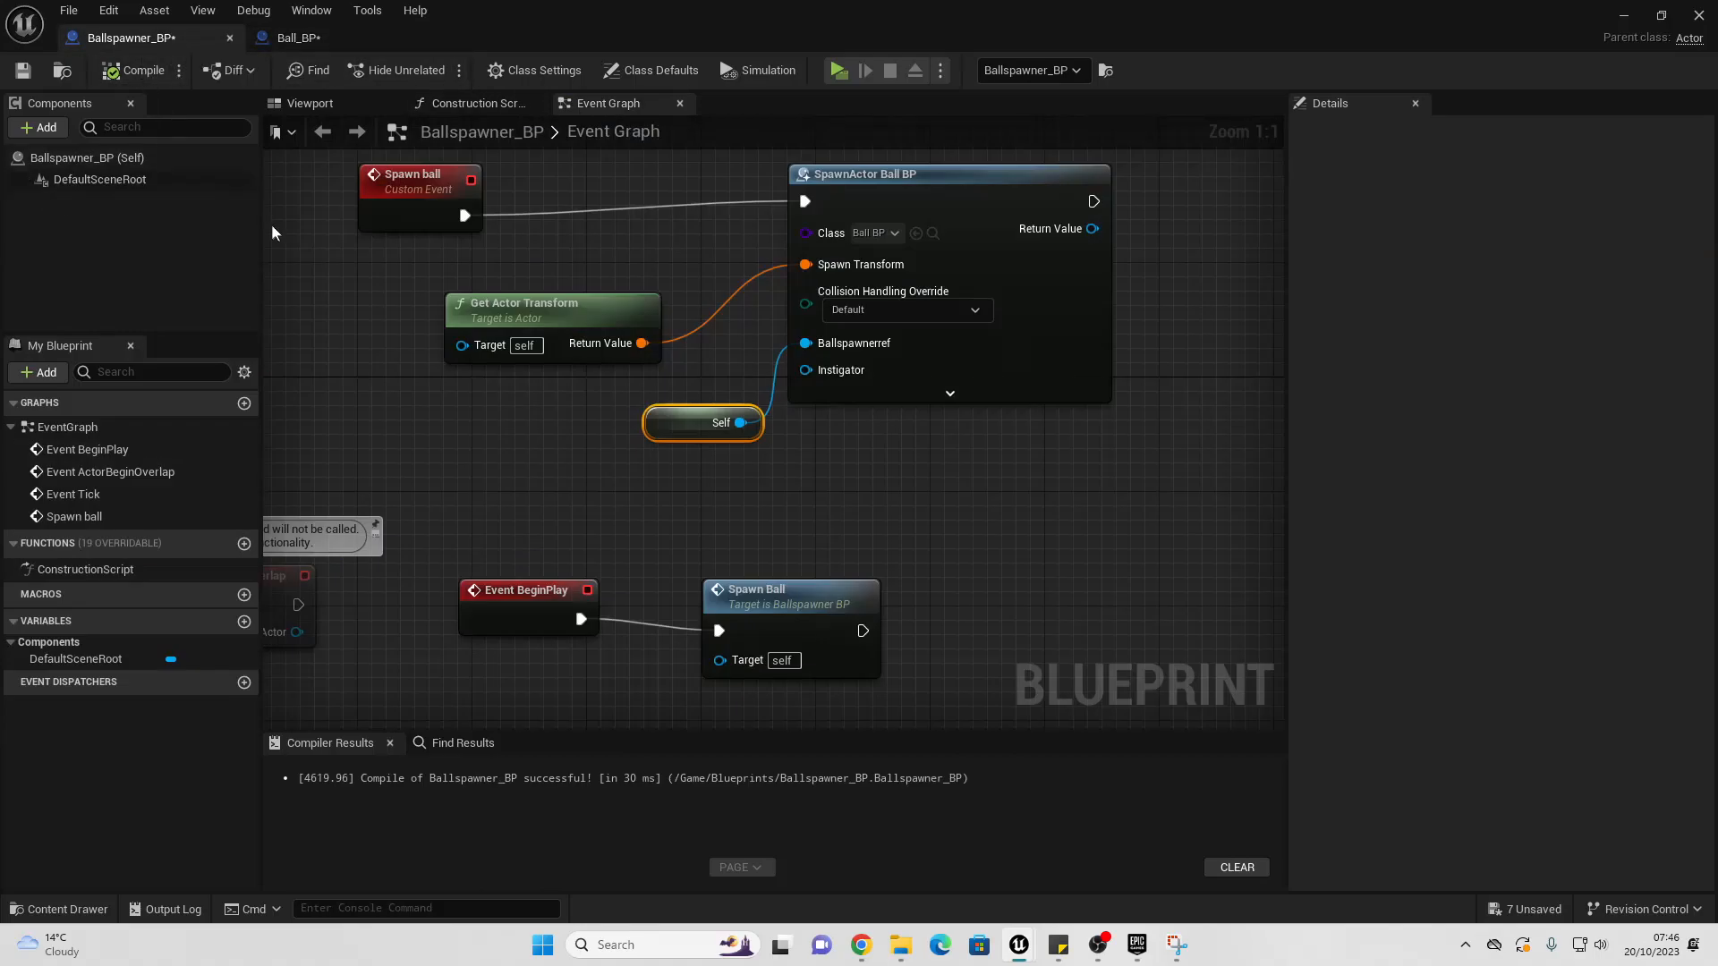
pyautogui.moveTo(493, 255); pyautogui.dragTo(754, 431, button='right')
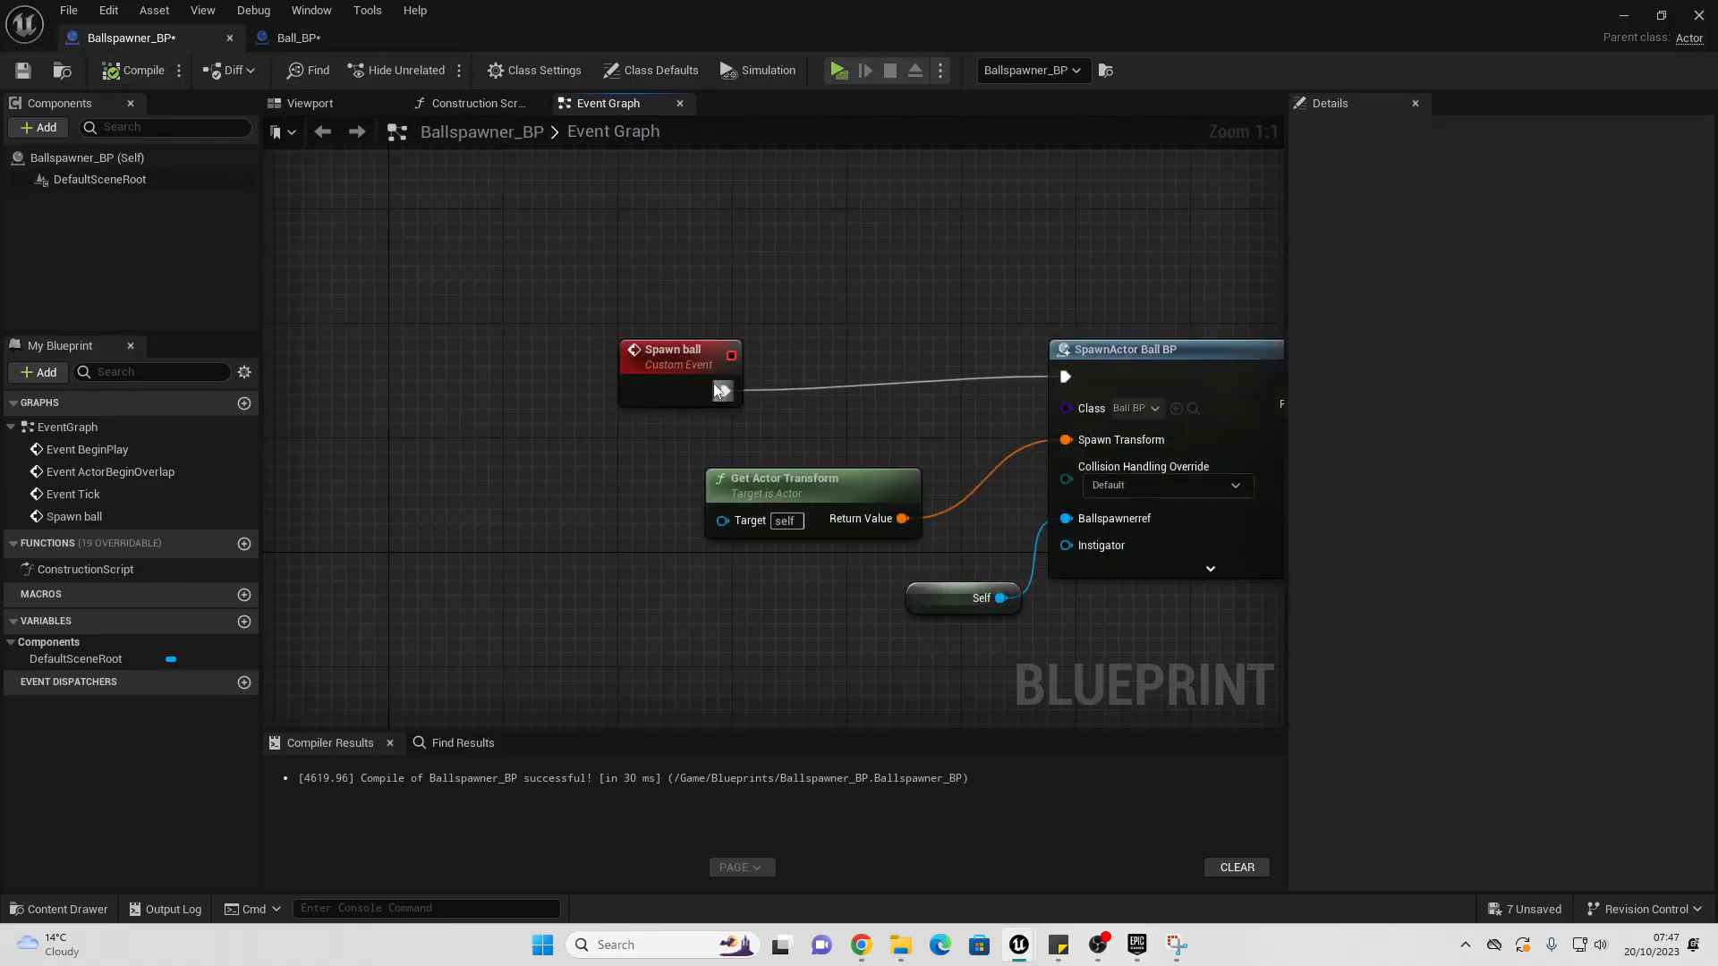
pyautogui.moveTo(703, 366); pyautogui.dragTo(601, 319)
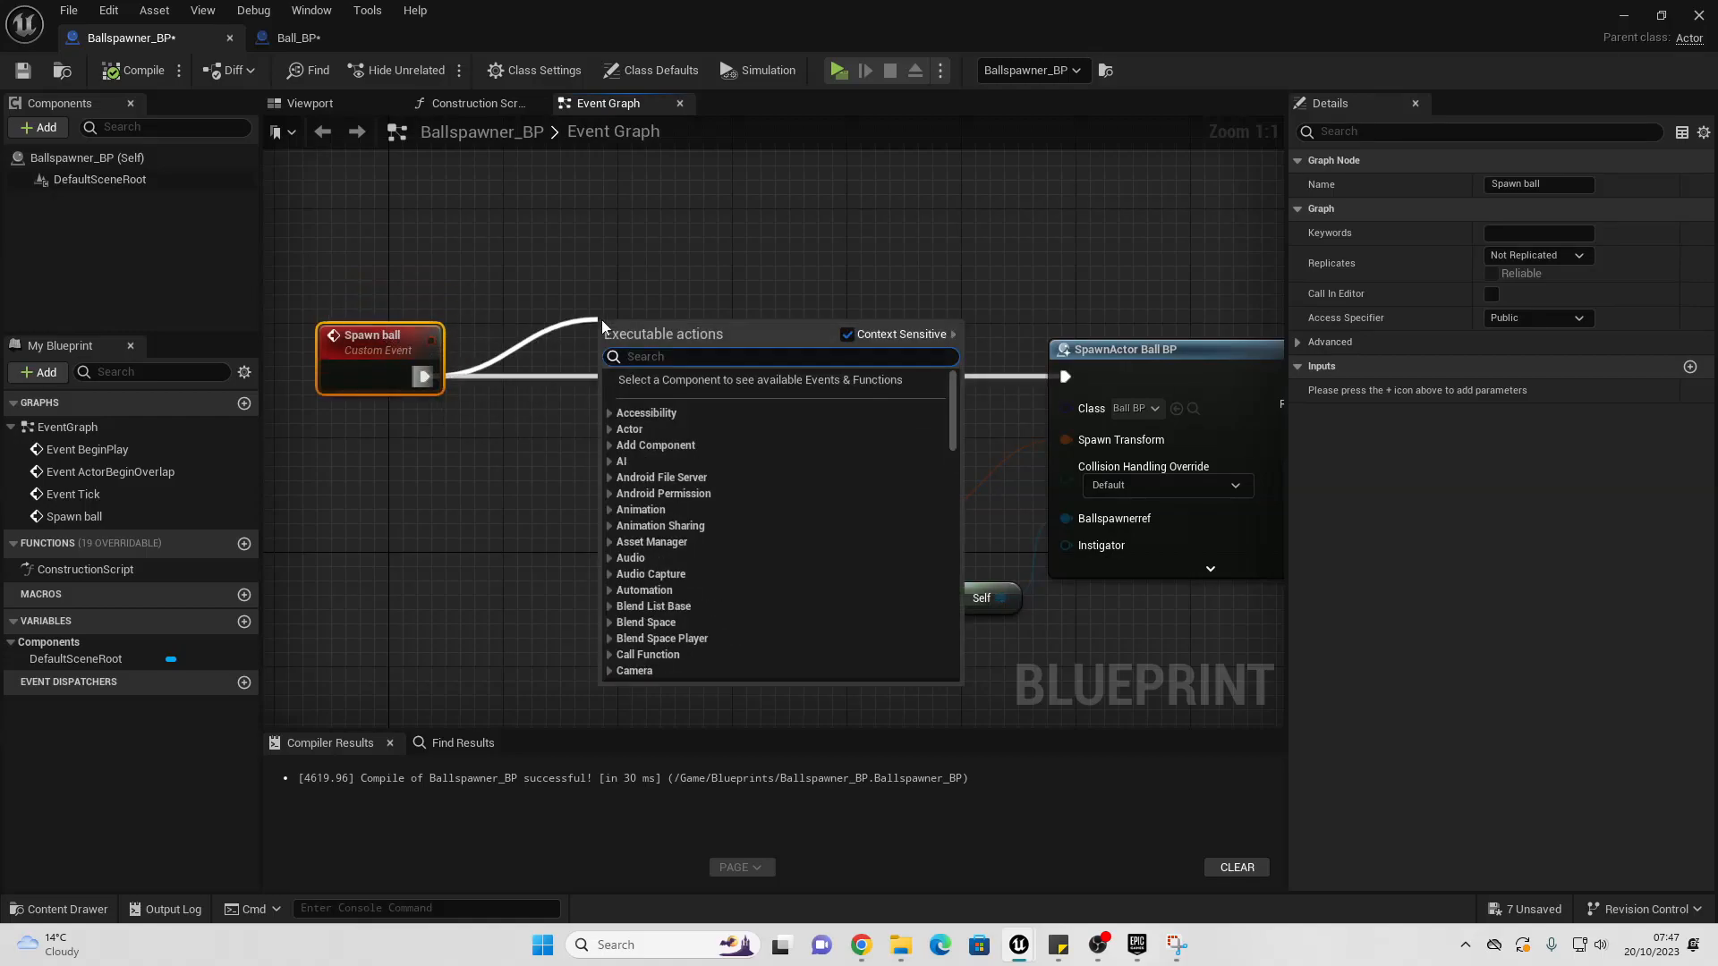
pyautogui.write('flip')
pyautogui.press('Return')
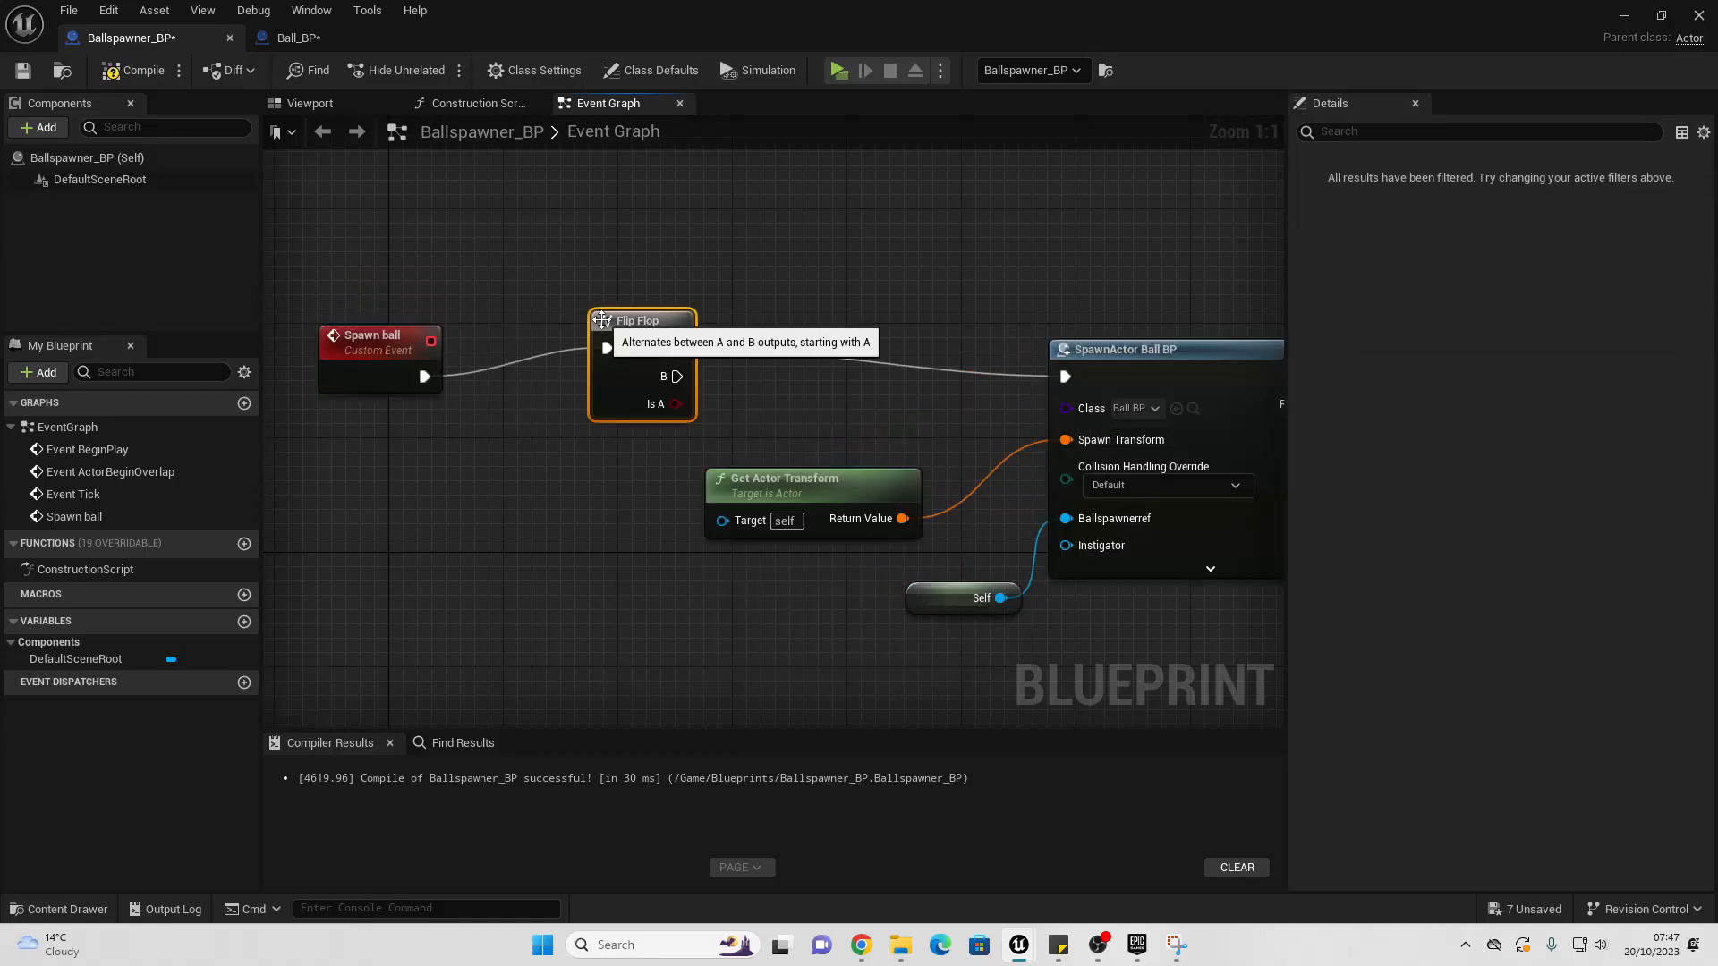
pyautogui.moveTo(645, 334); pyautogui.dragTo(630, 362)
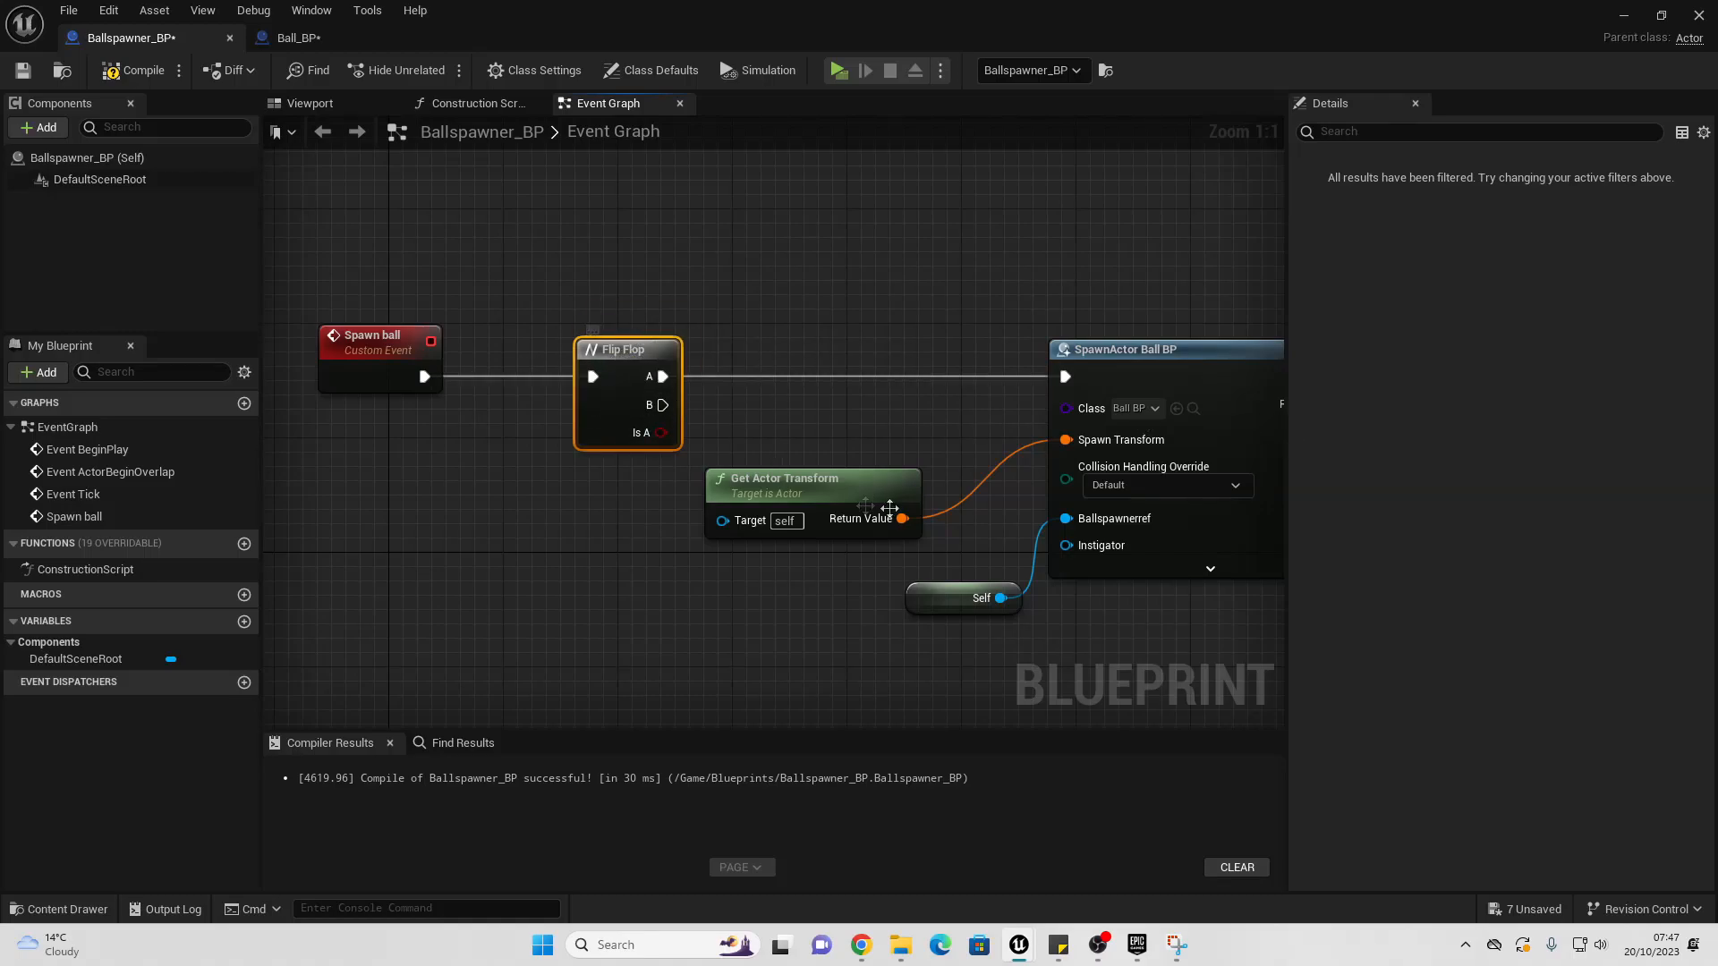
# Step: Move SpawnActor Ball BP and its input nodes above the Flip Flop, and refresh them to expose the Switch? pin
pyautogui.moveTo(808, 360); pyautogui.dragTo(1256, 678)
pyautogui.moveTo(1176, 371); pyautogui.dragTo(1174, 185)
pyautogui.moveTo(1135, 236); pyautogui.dragTo(847, 238, button='right')
pyautogui.rightClick(847, 234)
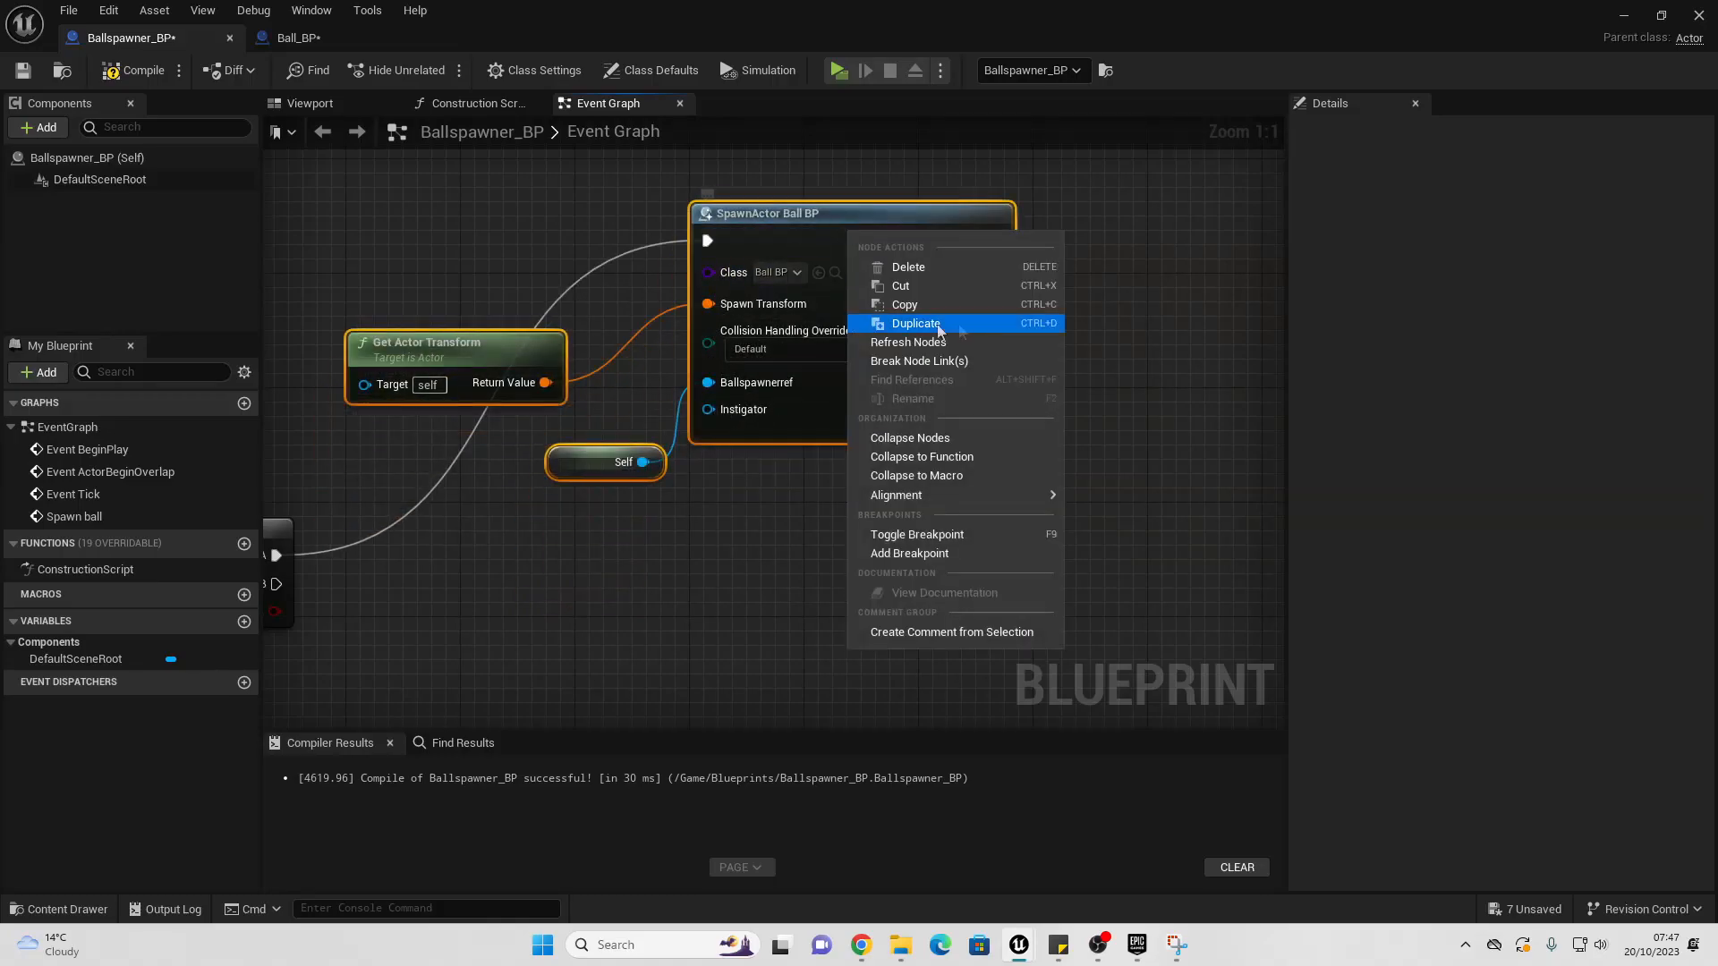
pyautogui.click(931, 343)
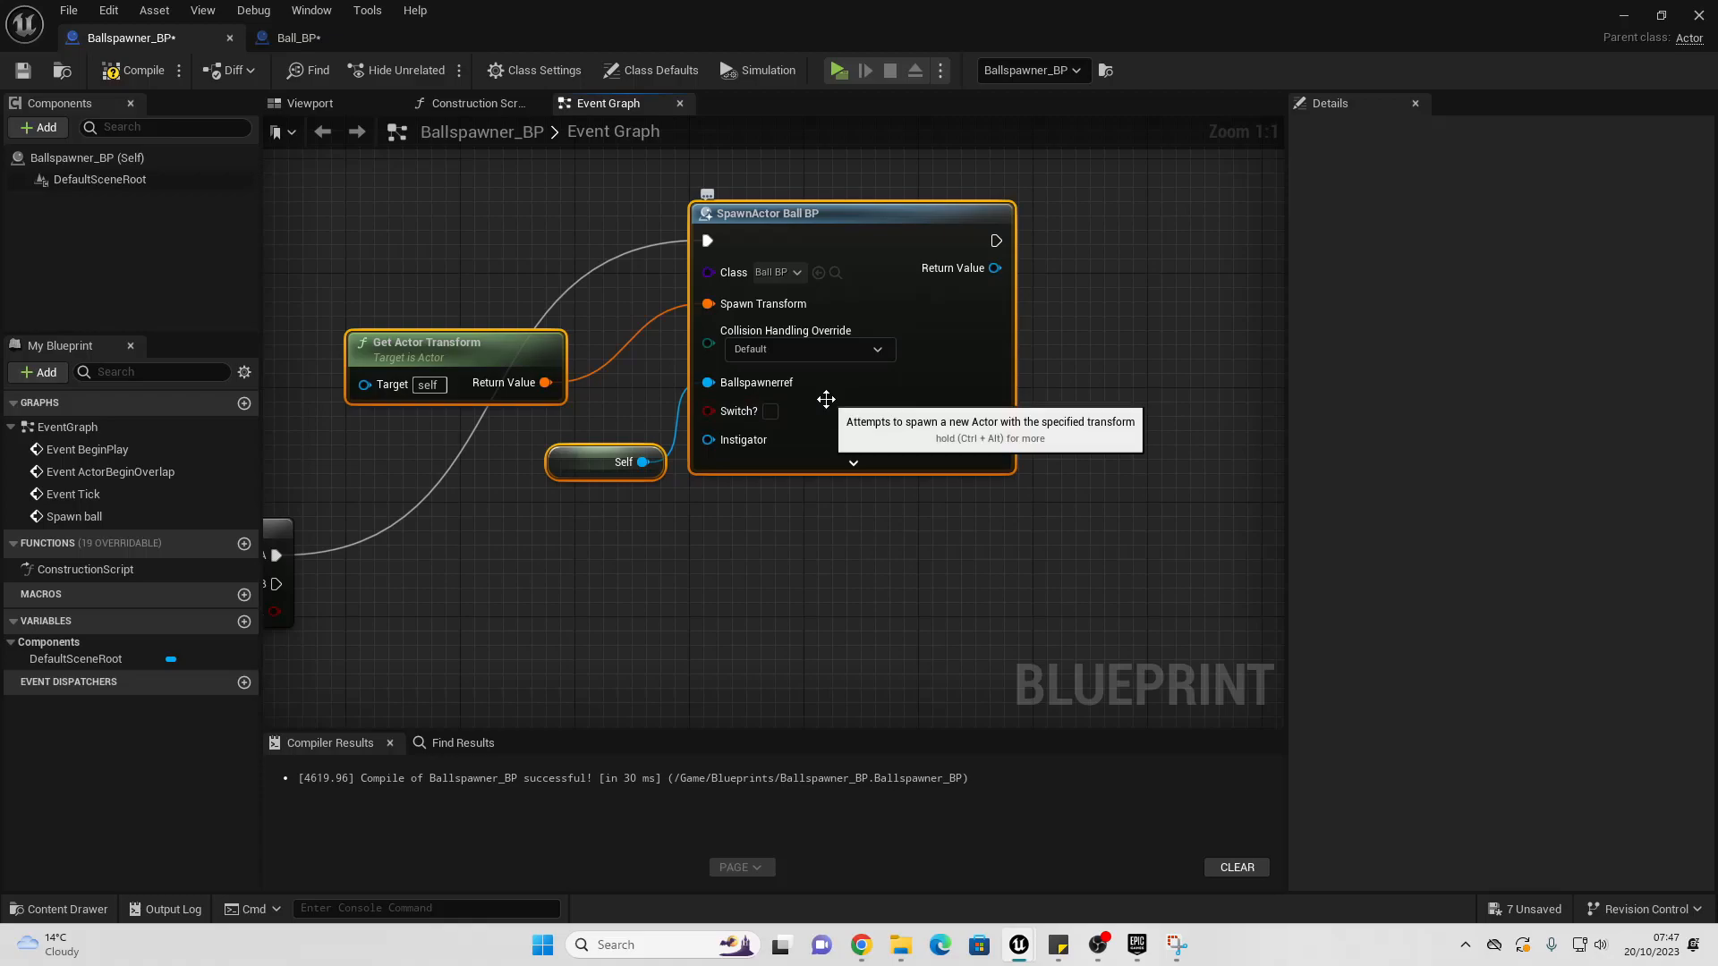
# Step: Duplicate the spawn node group below the original, run it from Flip Flop's B output with Switch? enabled, and compile
pyautogui.moveTo(701, 562); pyautogui.dragTo(800, 354, button='right')
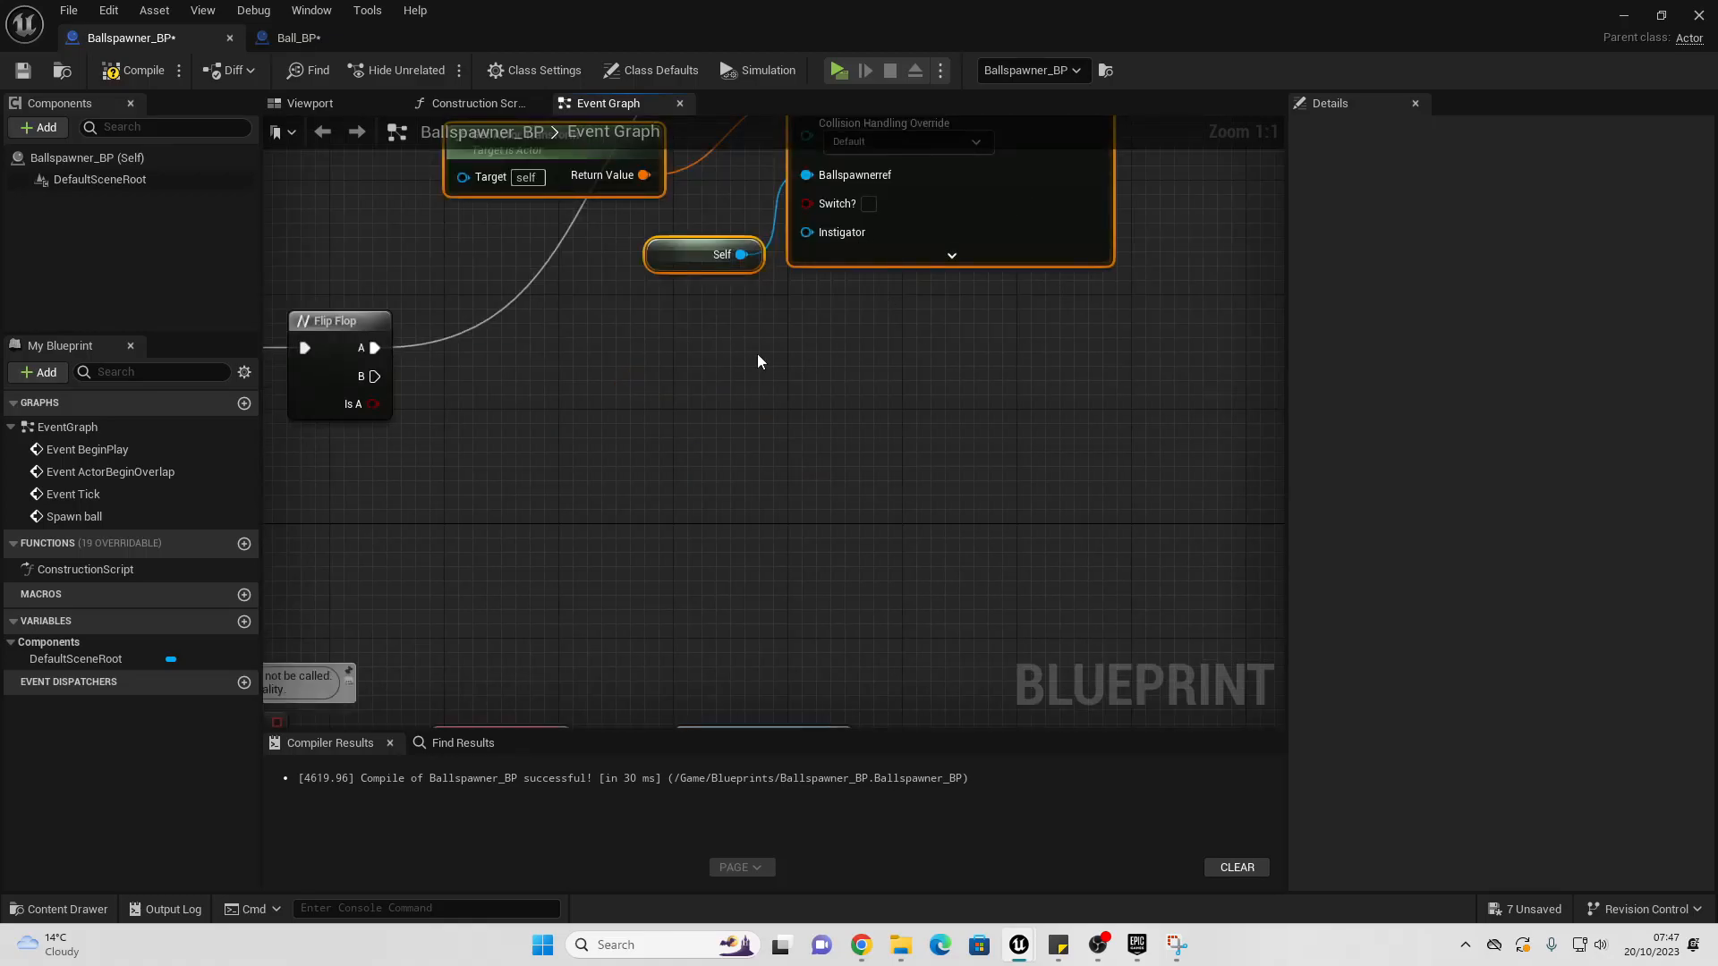
pyautogui.click(687, 365)
pyautogui.hotkey('ctrl', 'v')
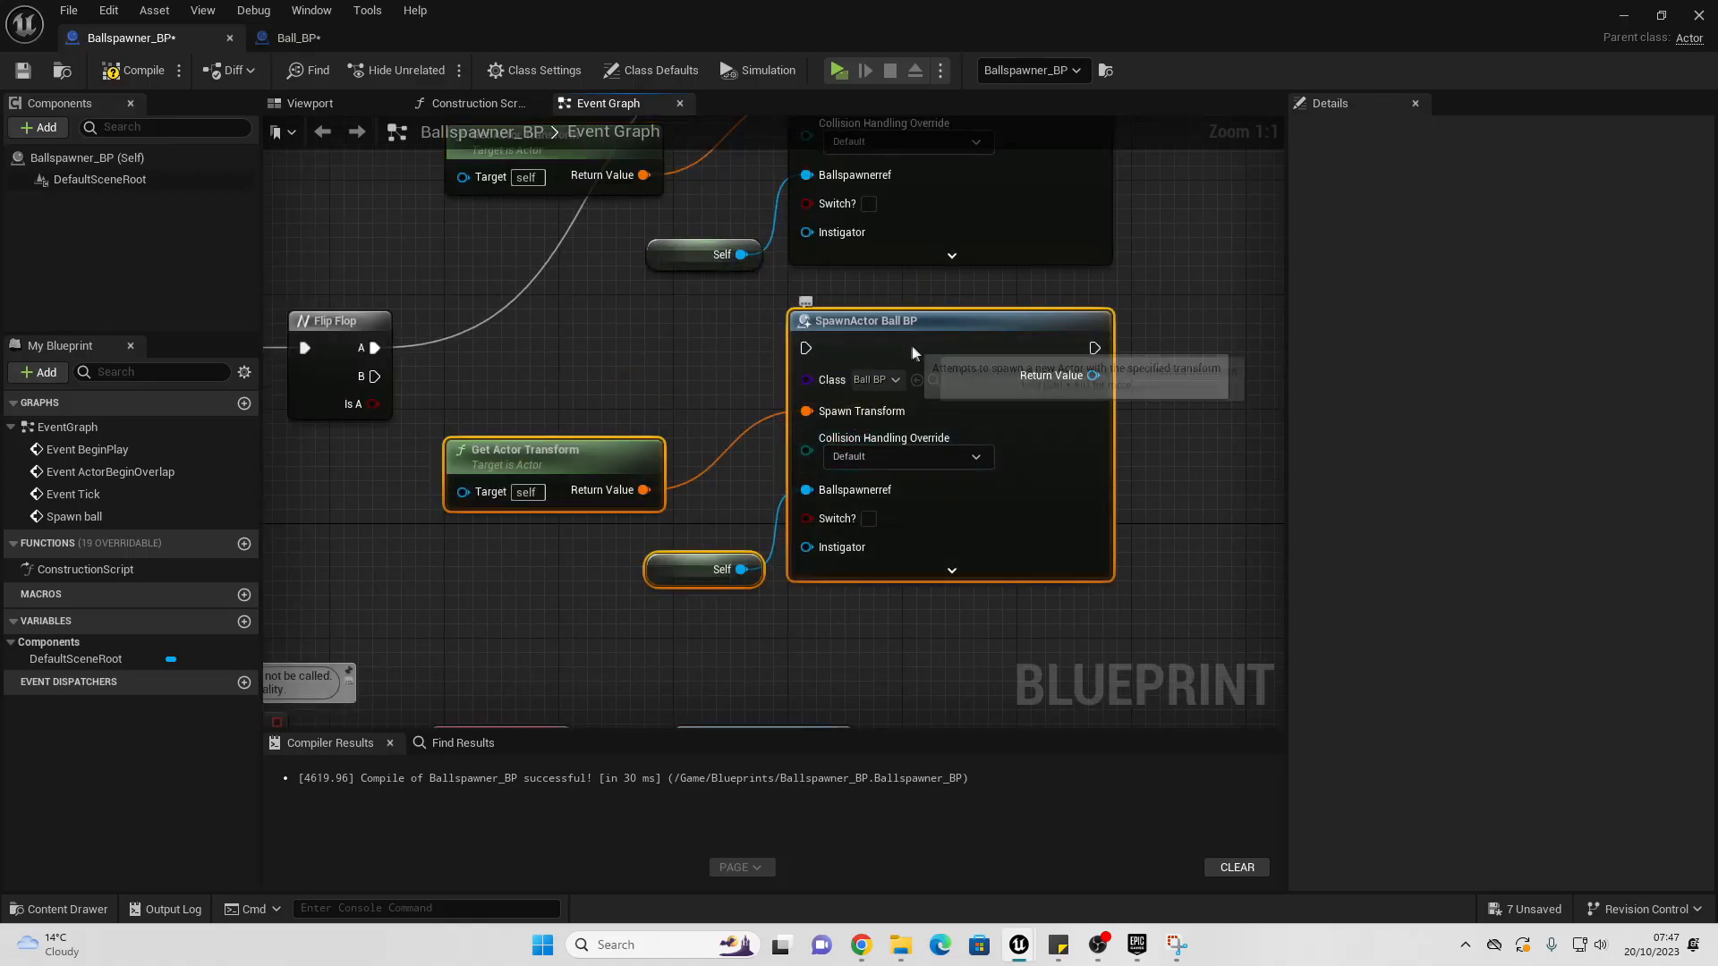
pyautogui.moveTo(912, 354); pyautogui.dragTo(813, 425)
pyautogui.moveTo(369, 372); pyautogui.dragTo(701, 419)
pyautogui.click(769, 591)
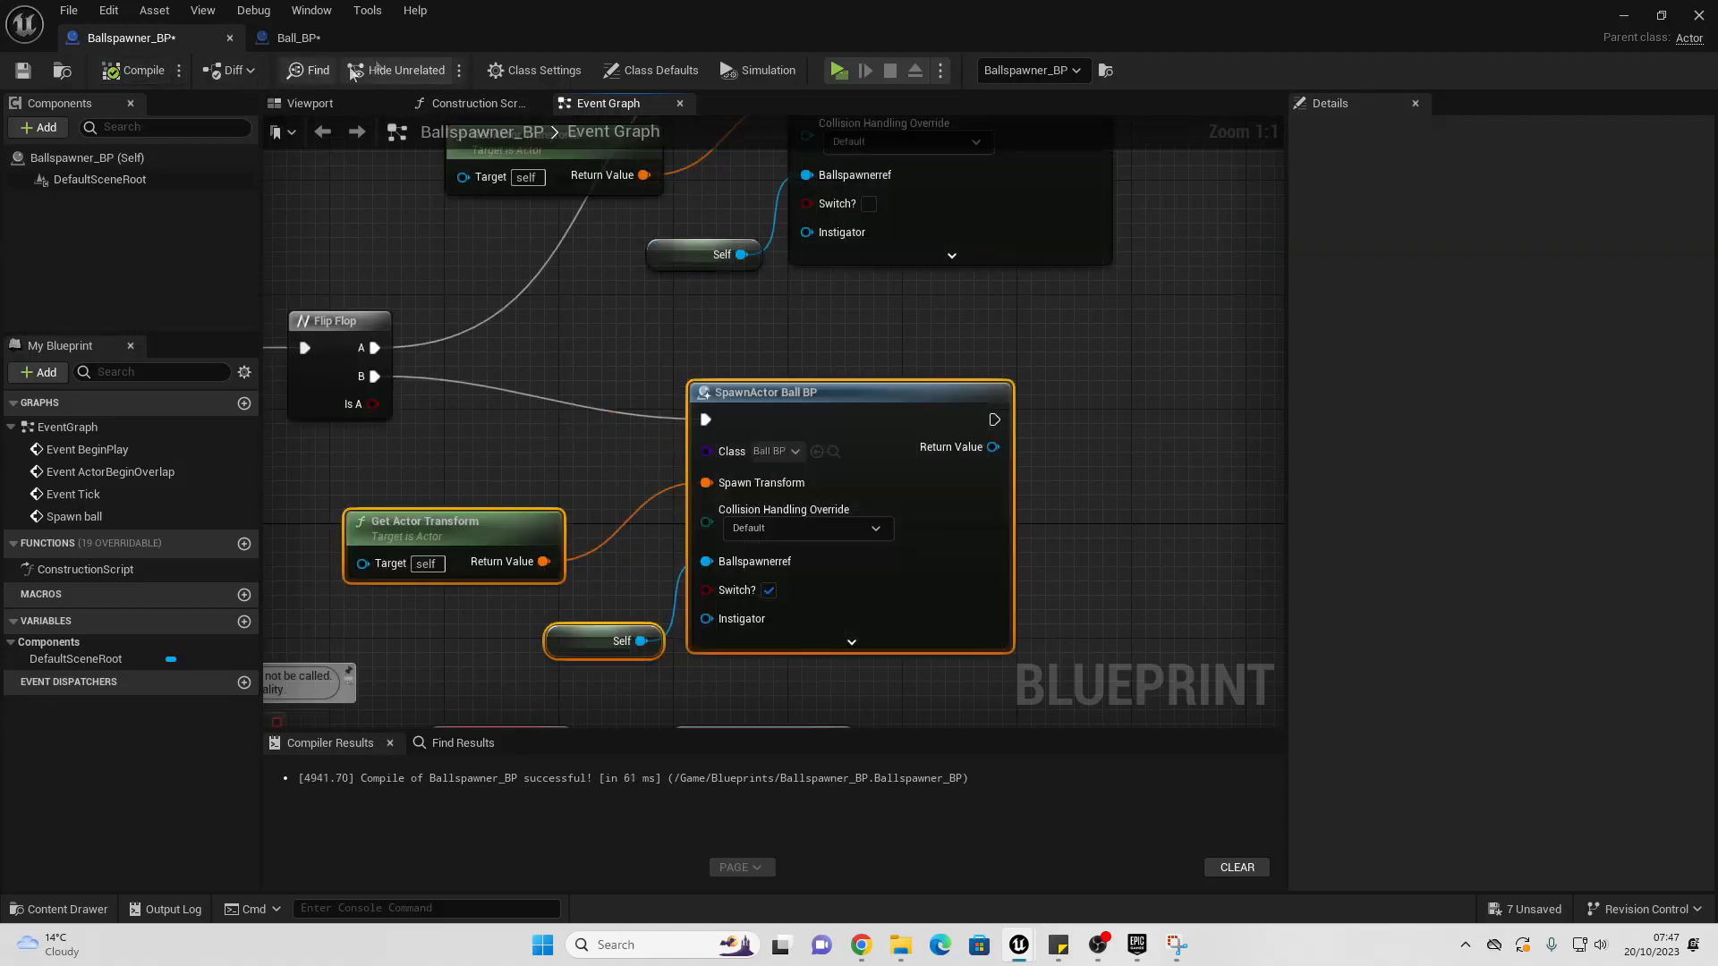
# Step: Play-test the level to check the alternating ball direction, and inspect where Ballspawner_BP sits on the court
pyautogui.click(336, 40)
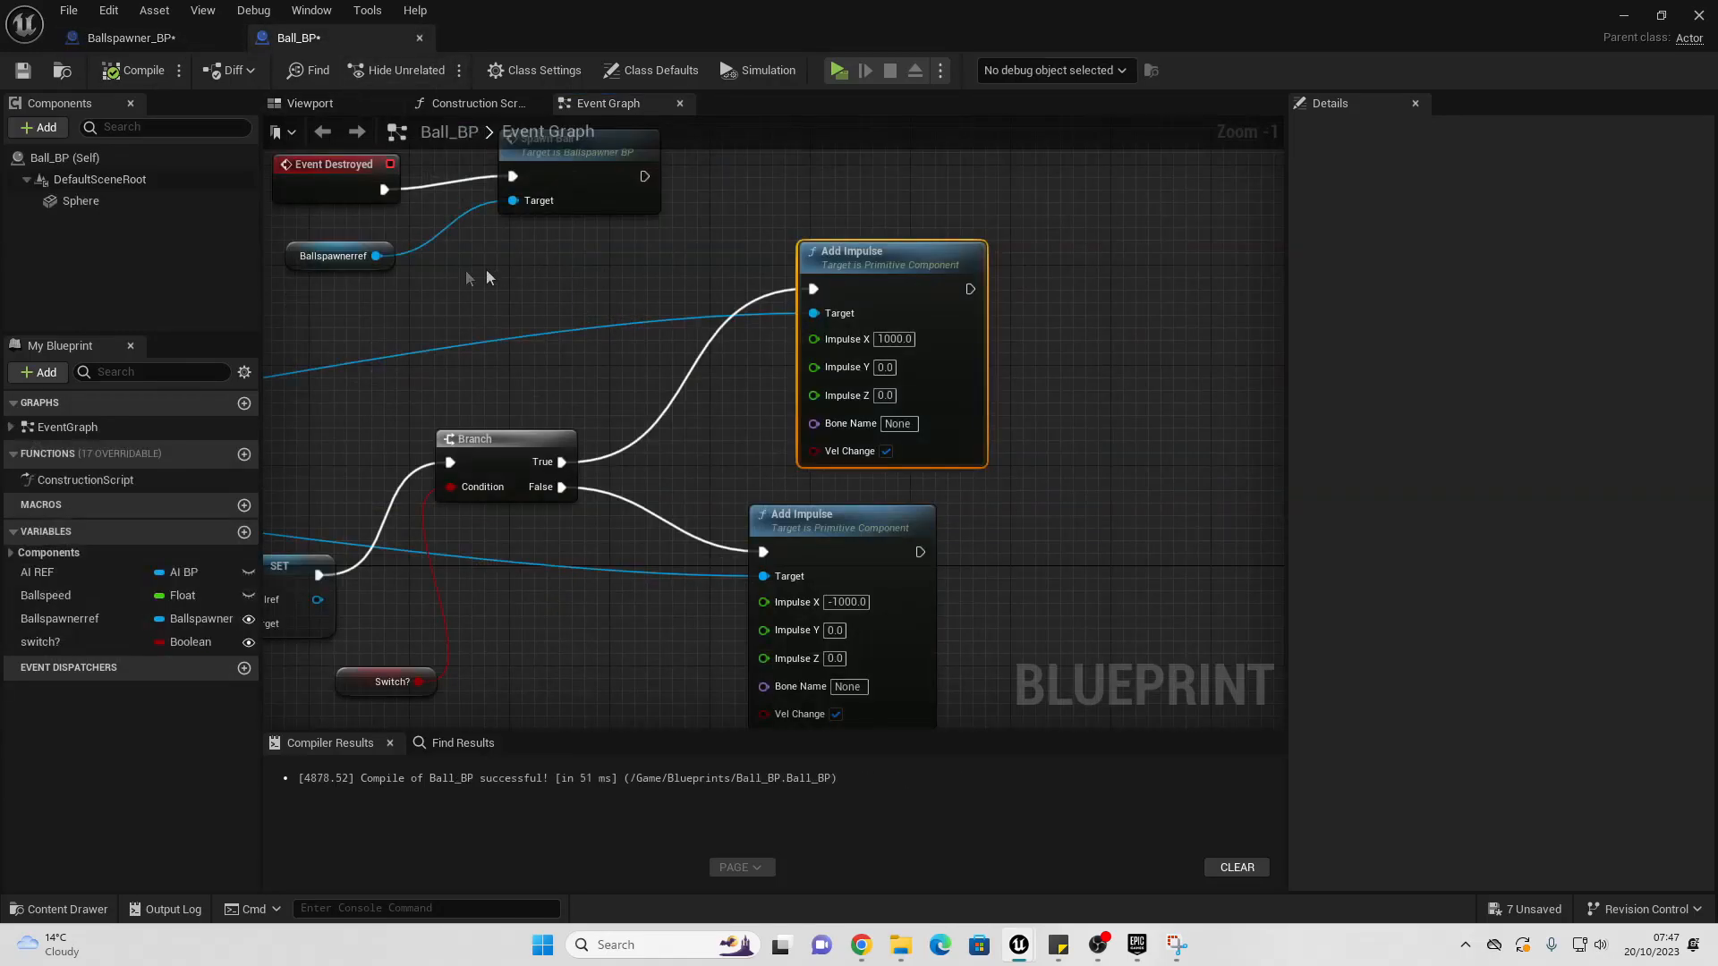
pyautogui.moveTo(438, 267); pyautogui.dragTo(532, 259, button='right')
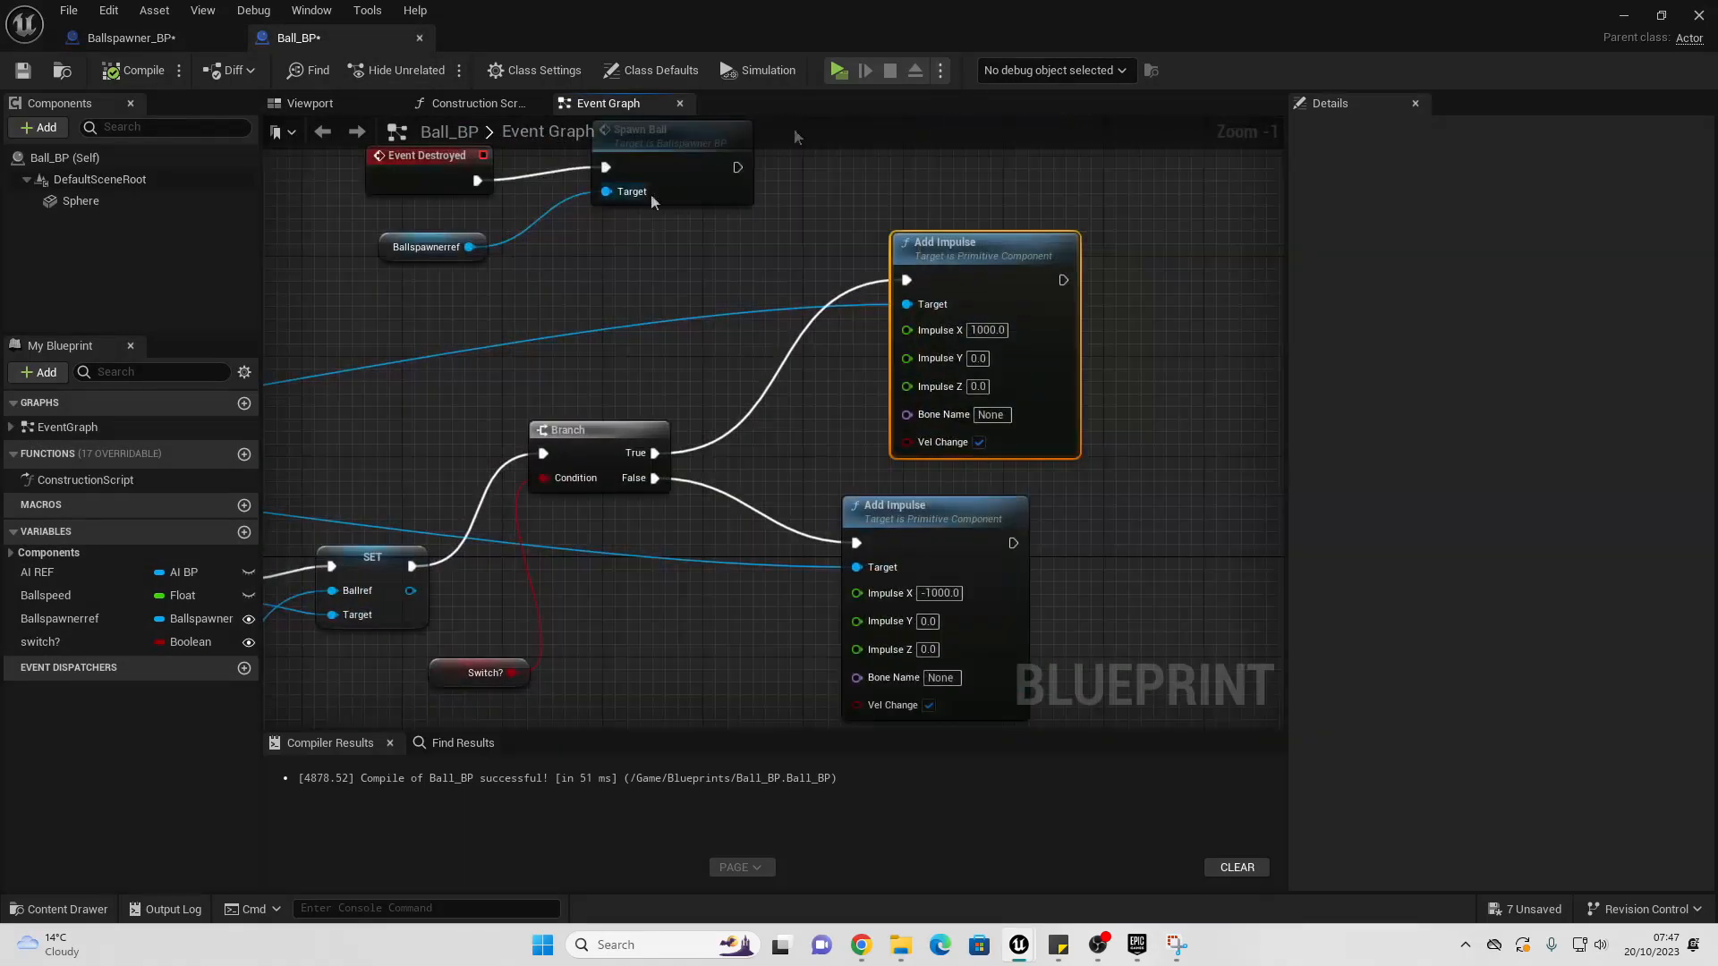
pyautogui.click(1624, 16)
pyautogui.click(443, 72)
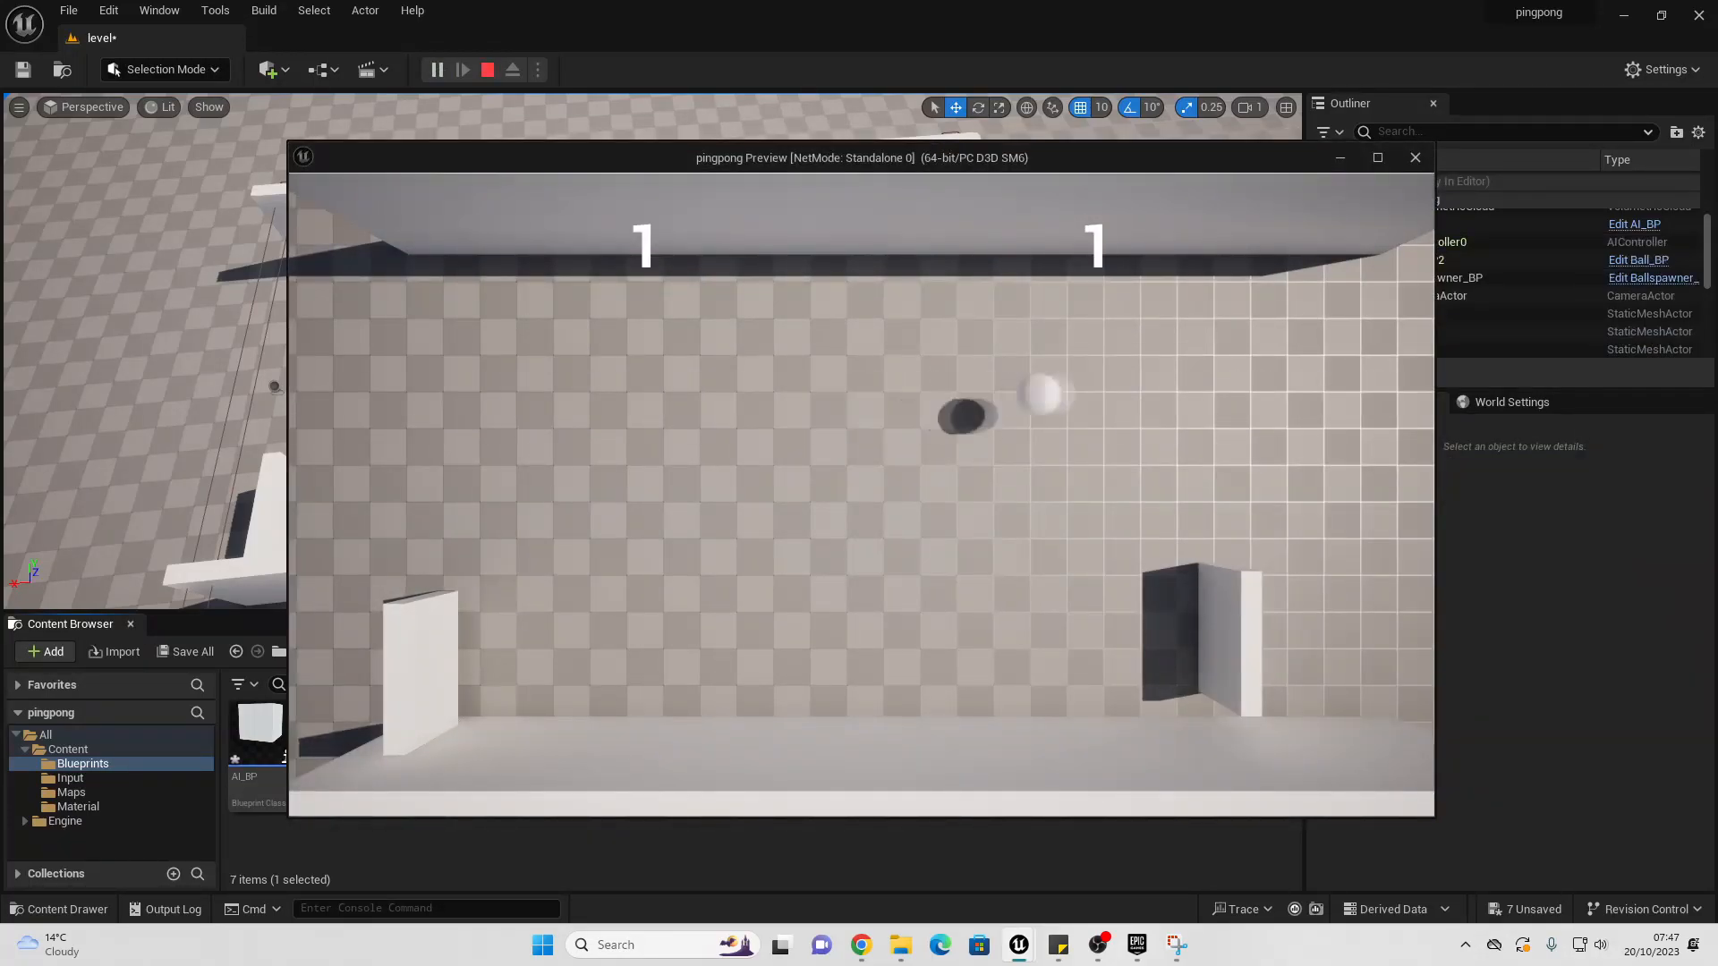
pyautogui.press('Escape')
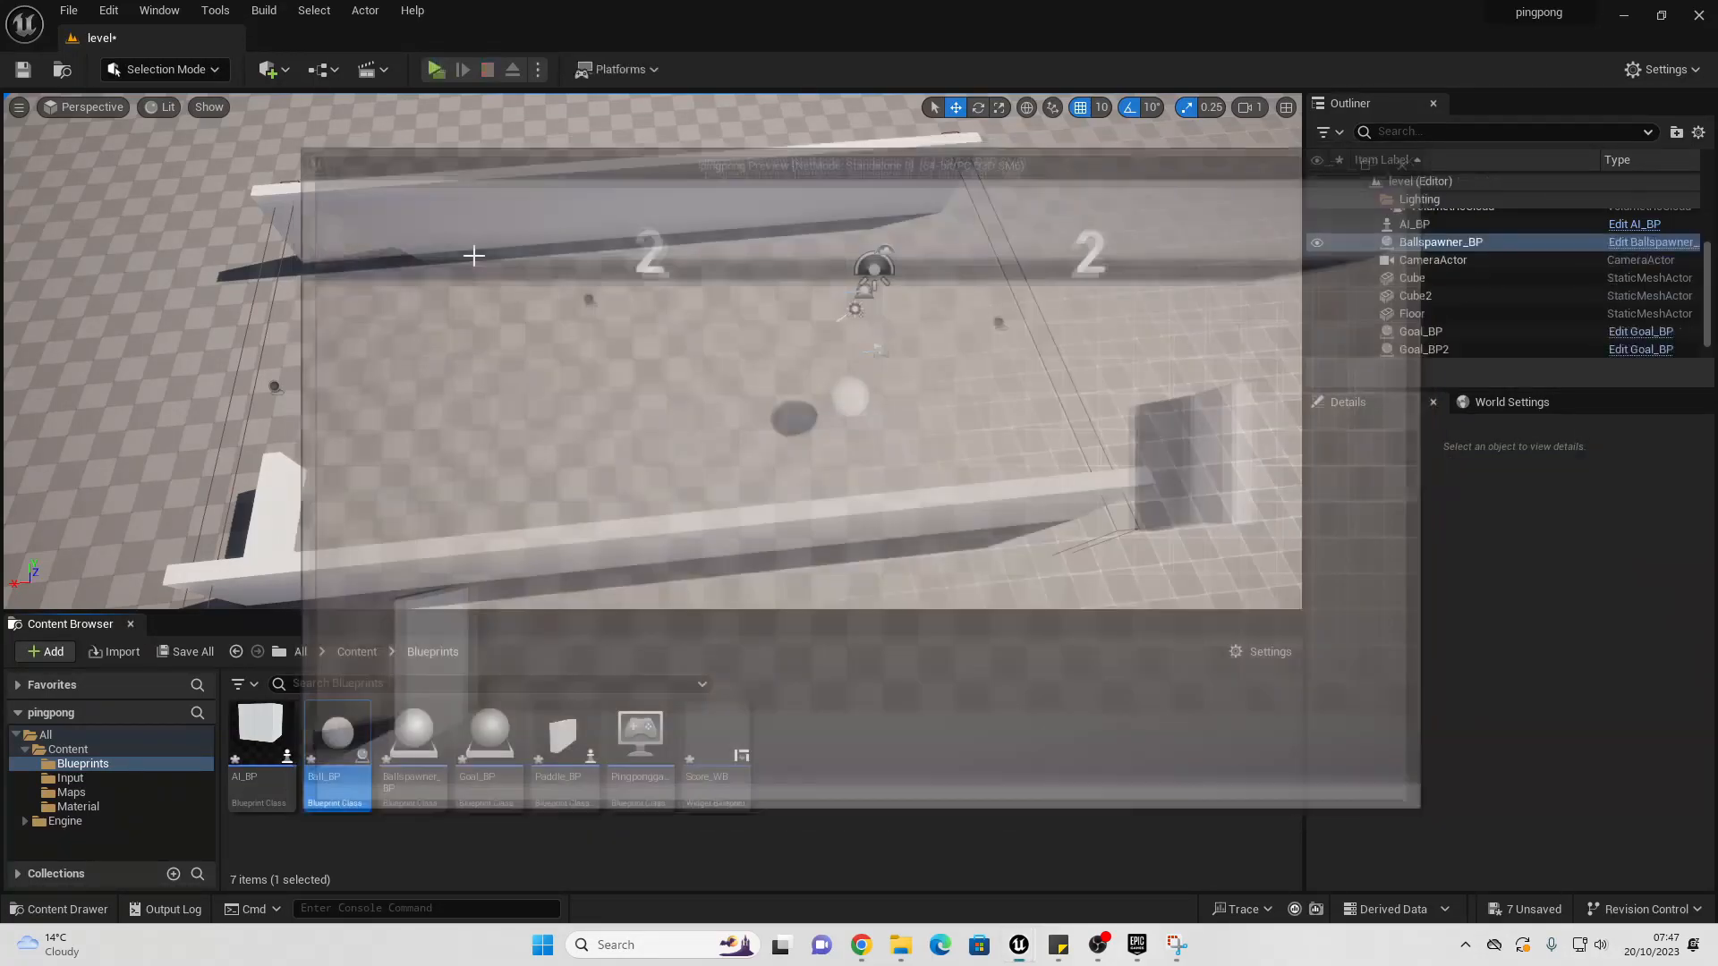
pyautogui.moveTo(624, 273); pyautogui.dragTo(349, 385, button='right')
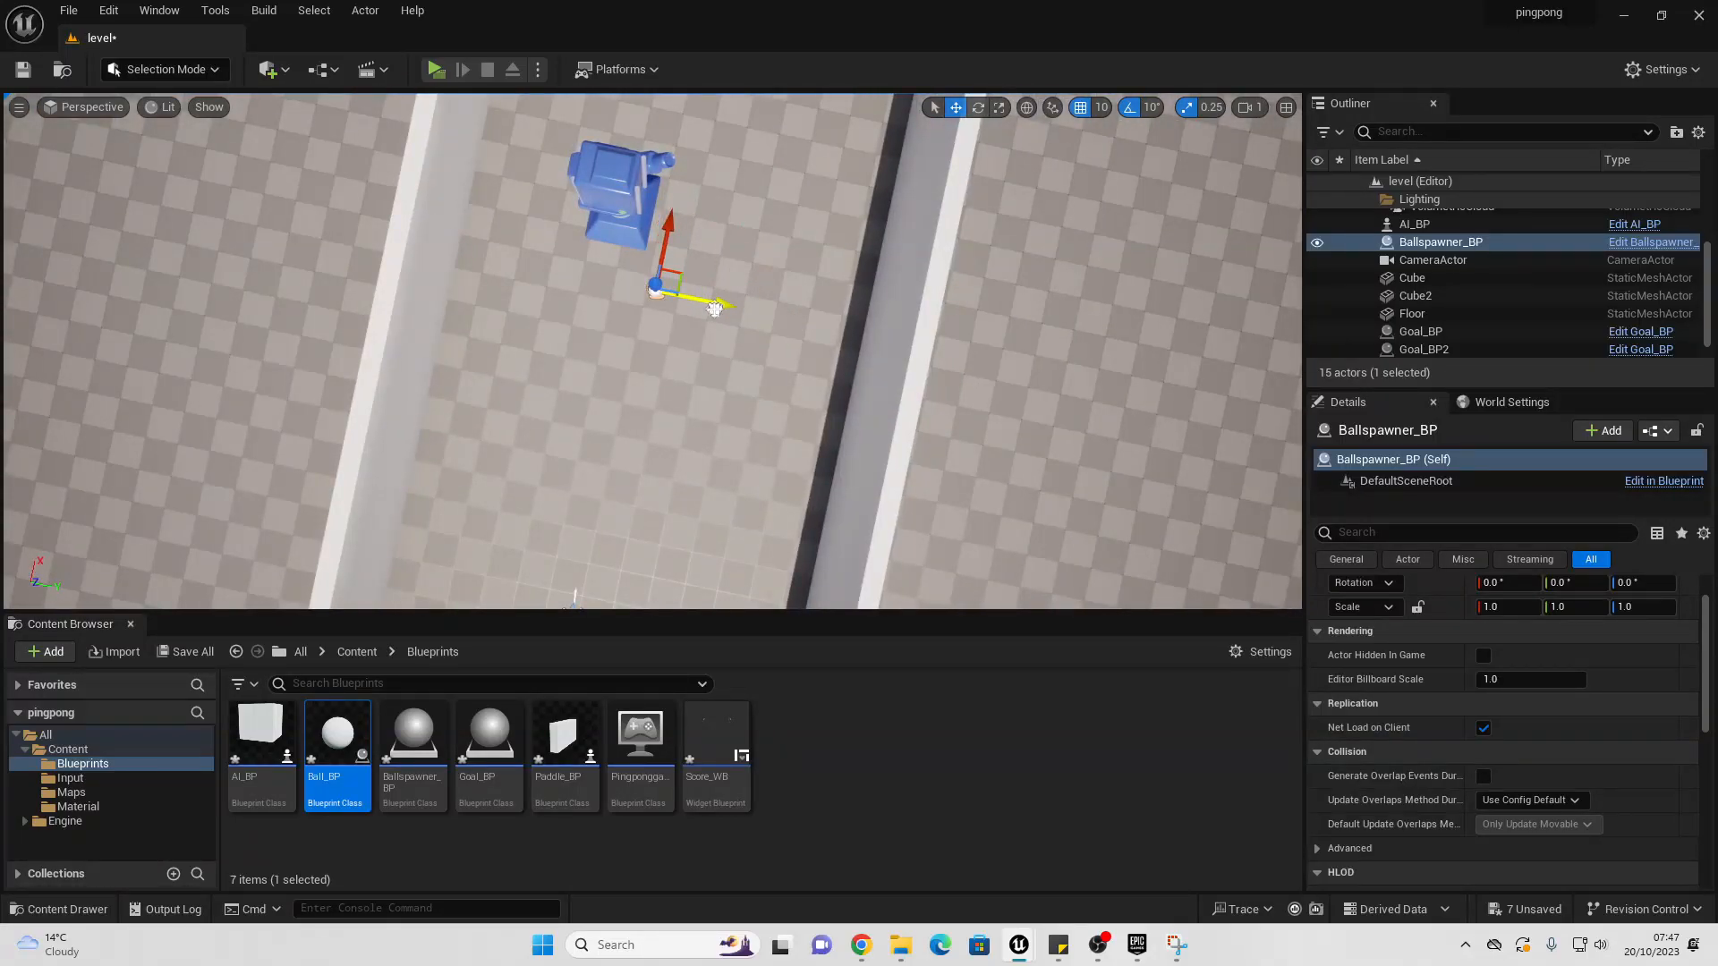
pyautogui.moveTo(715, 310); pyautogui.dragTo(1012, 274, button='right')
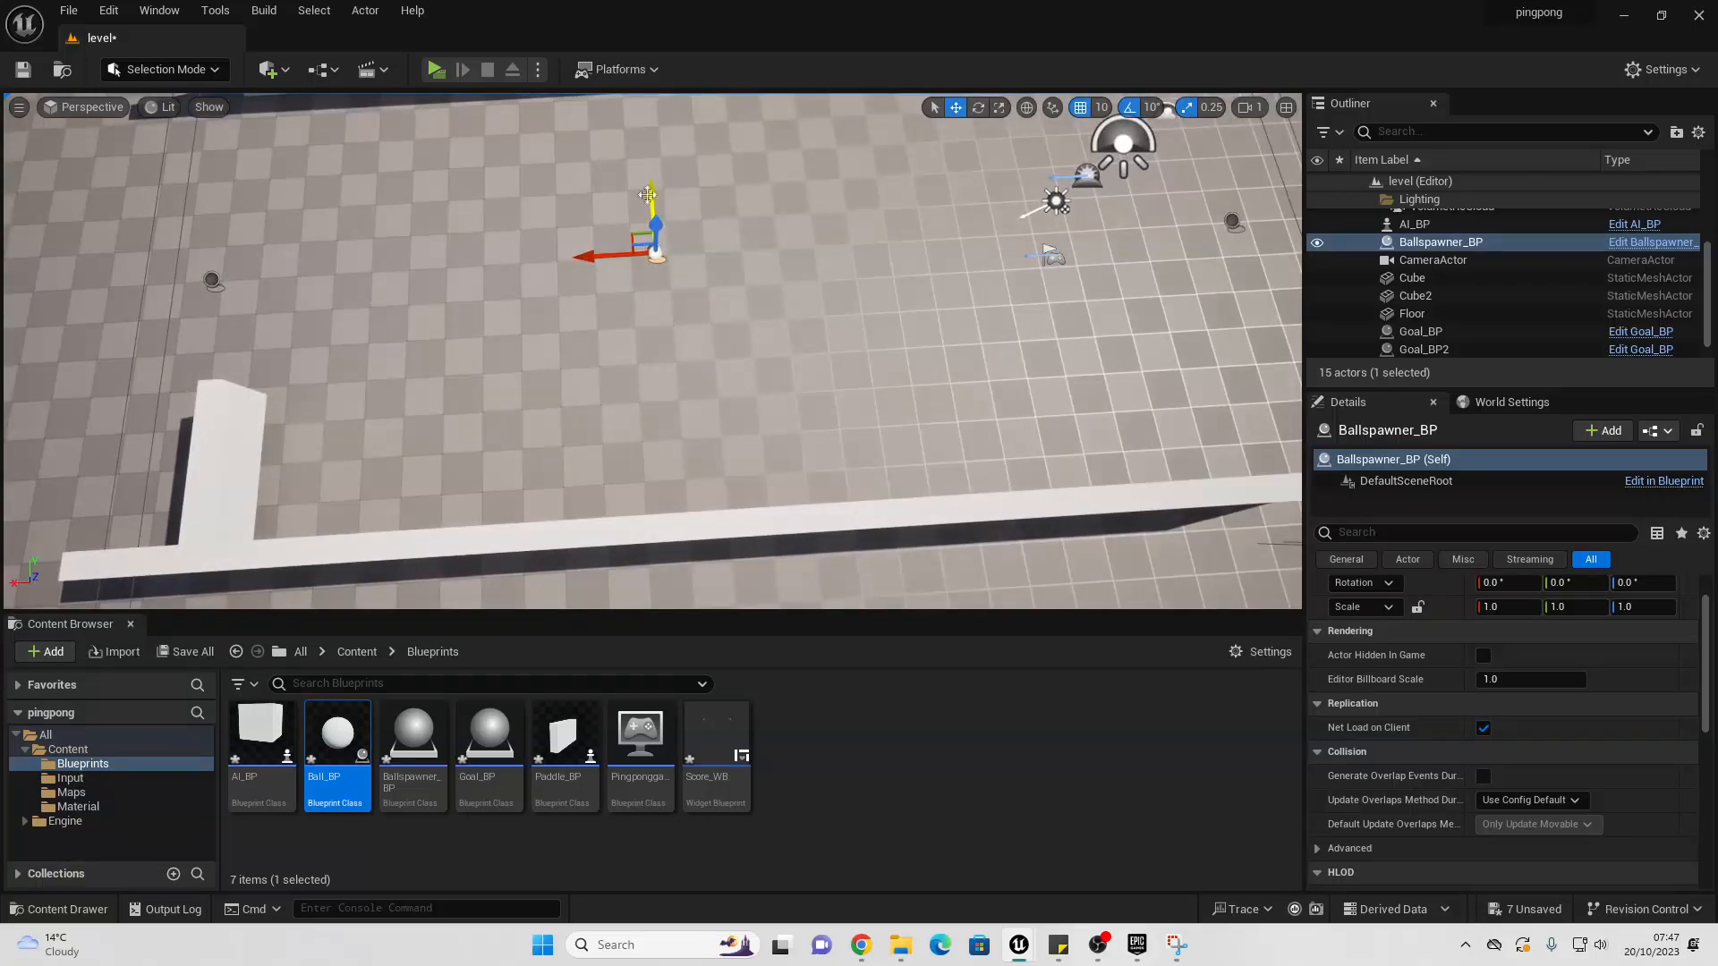
# Step: Add a Random Integer in Range node to Ball_BP's event graph beside the Add Impulse node on the False branch
pyautogui.doubleClick(345, 788)
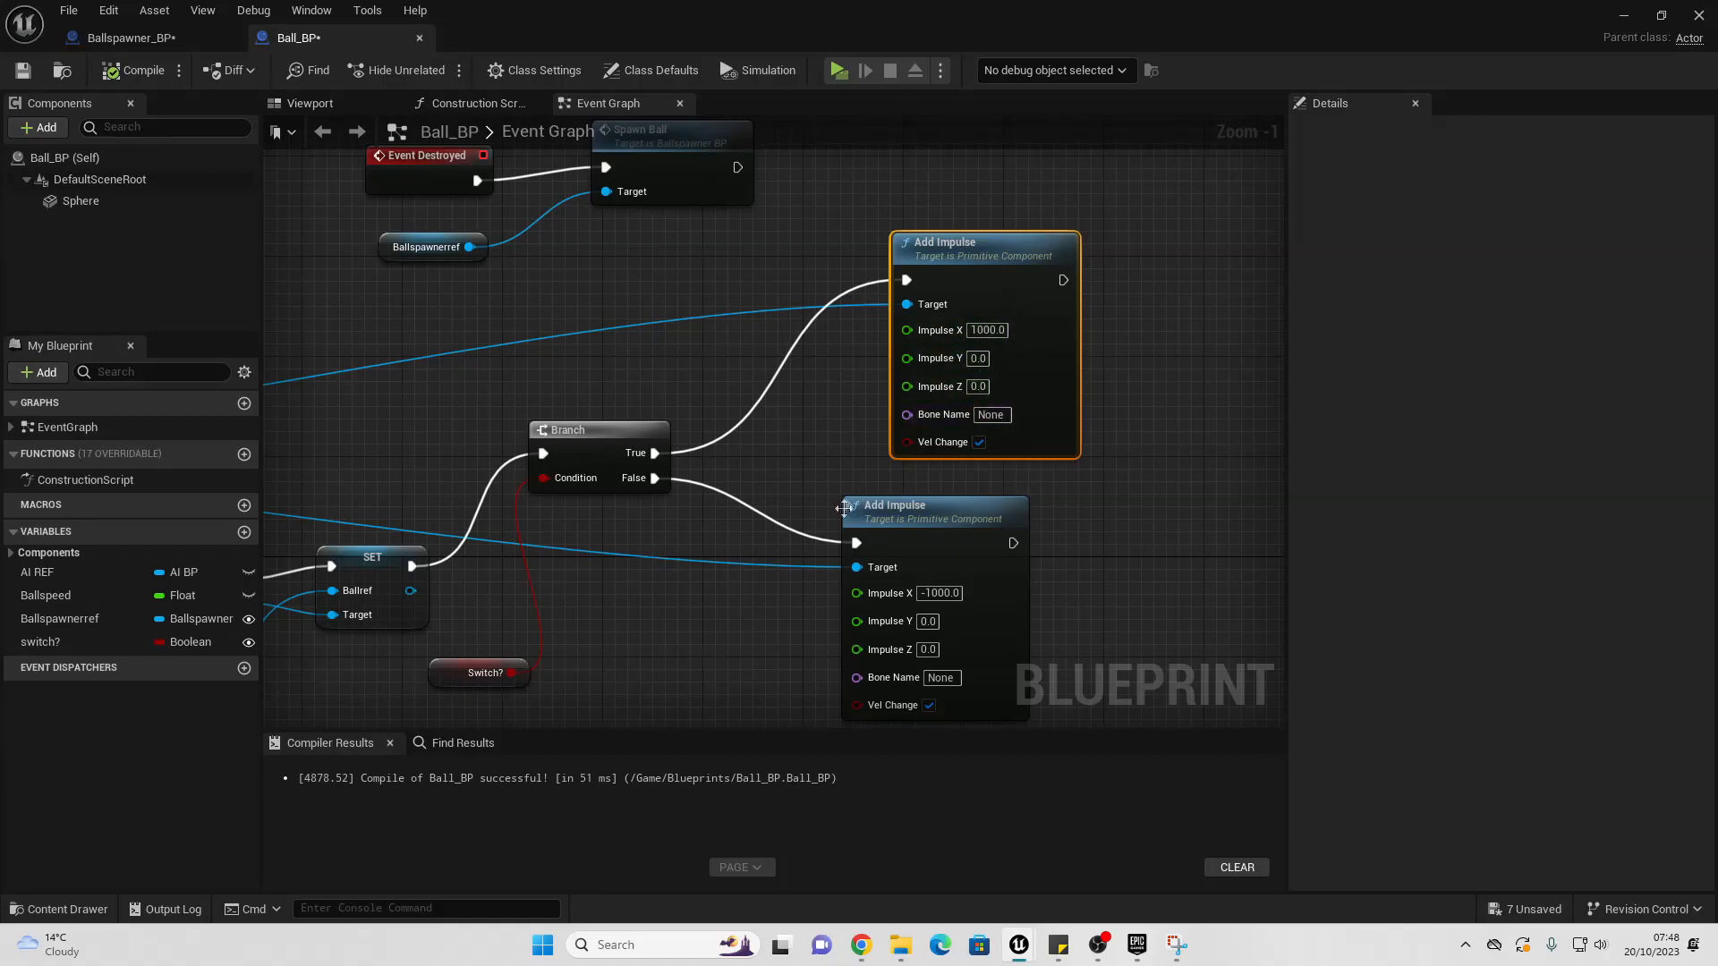
pyautogui.moveTo(594, 491); pyautogui.dragTo(621, 306, button='right')
pyautogui.rightClick(816, 495)
pyautogui.write('random int')
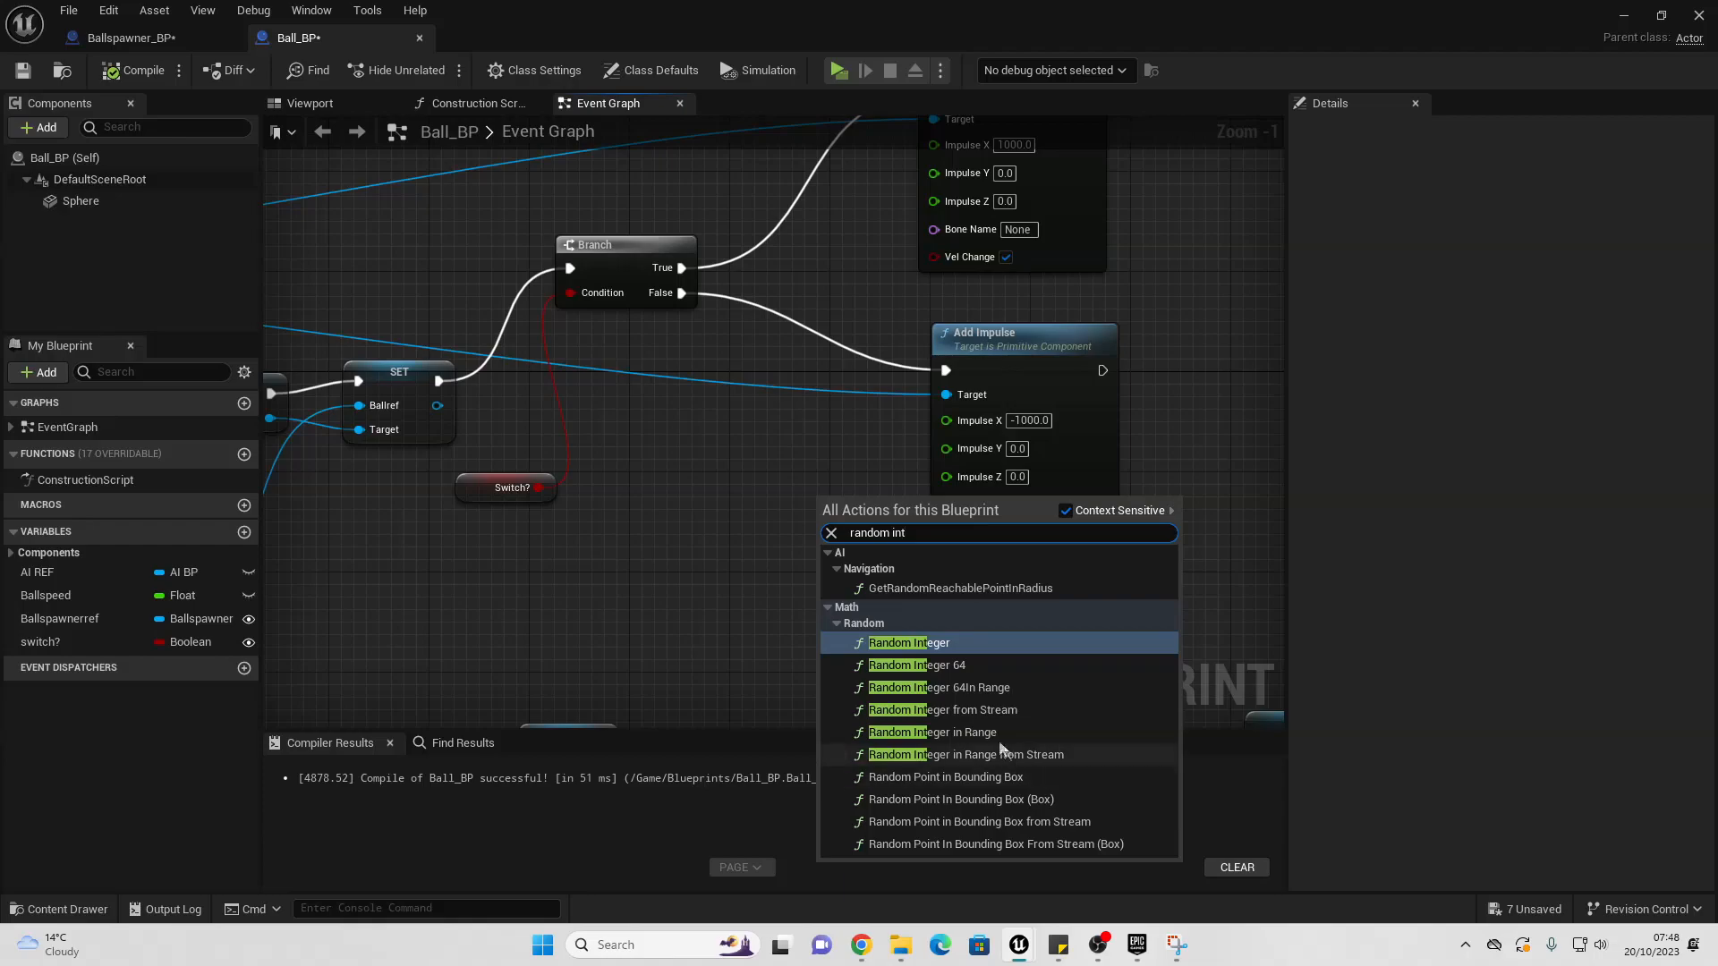
pyautogui.click(933, 732)
pyautogui.scroll(1, 845, 570)
pyautogui.moveTo(882, 498); pyautogui.dragTo(797, 470)
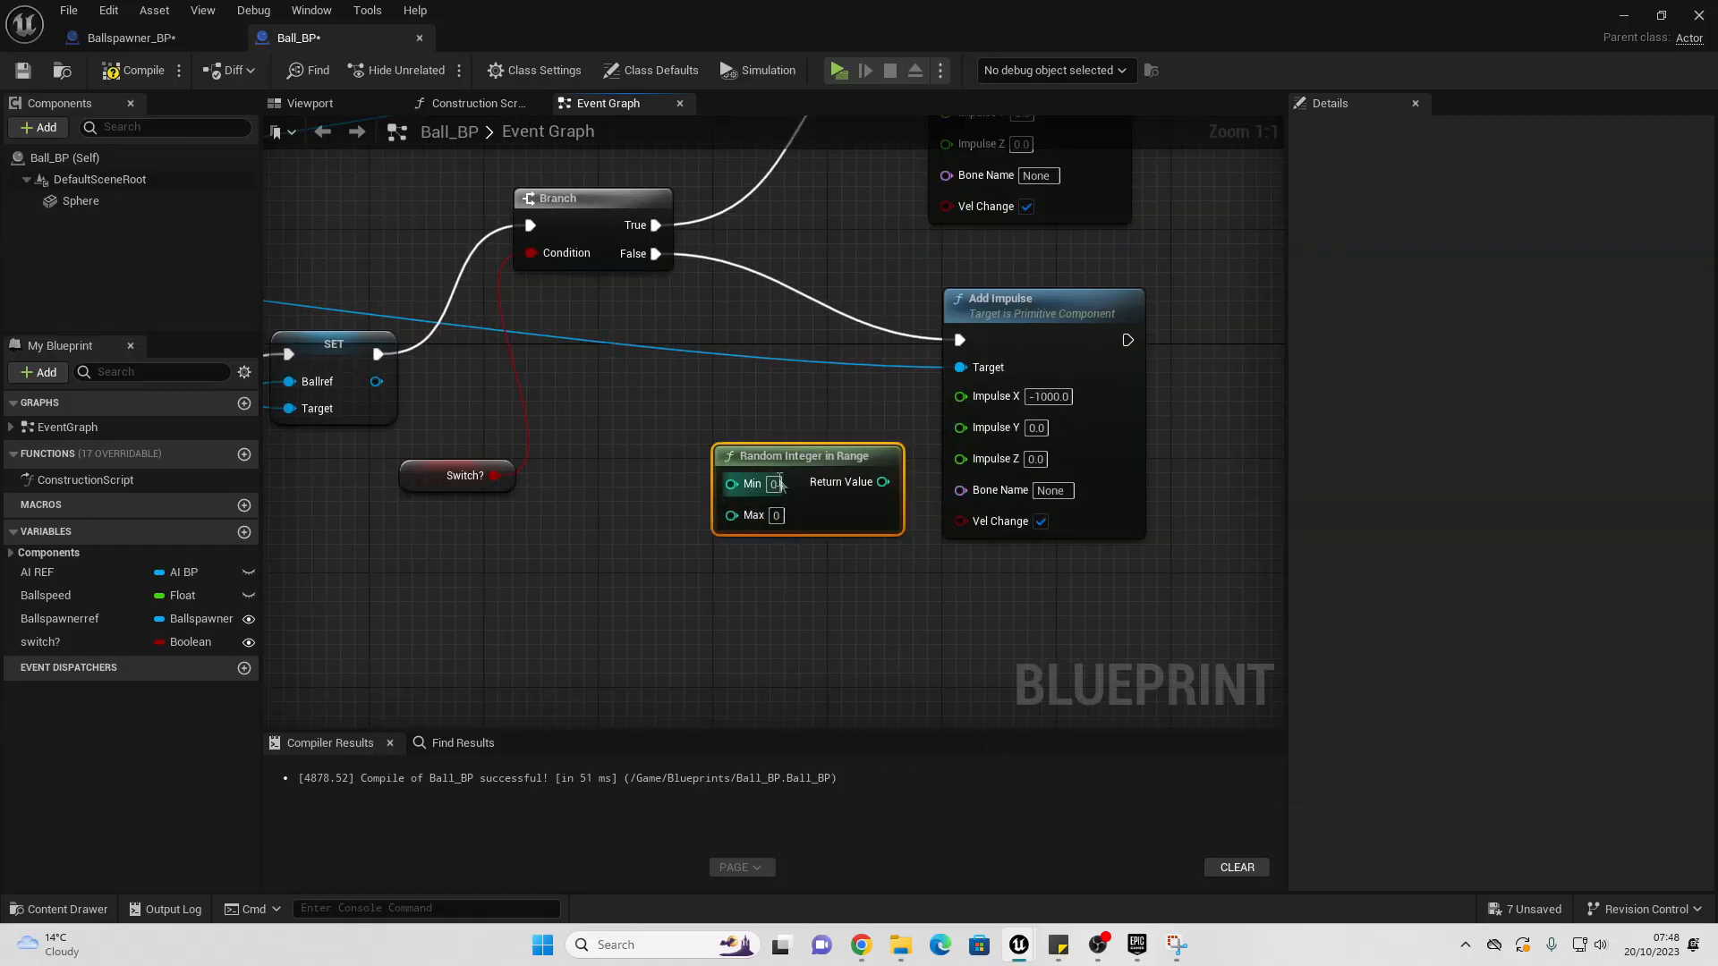
# Step: Set the Random Integer in Range node's minimum to -360 and maximum to 360
pyautogui.write('-360')
pyautogui.press('Return')
pyautogui.press('Tab')
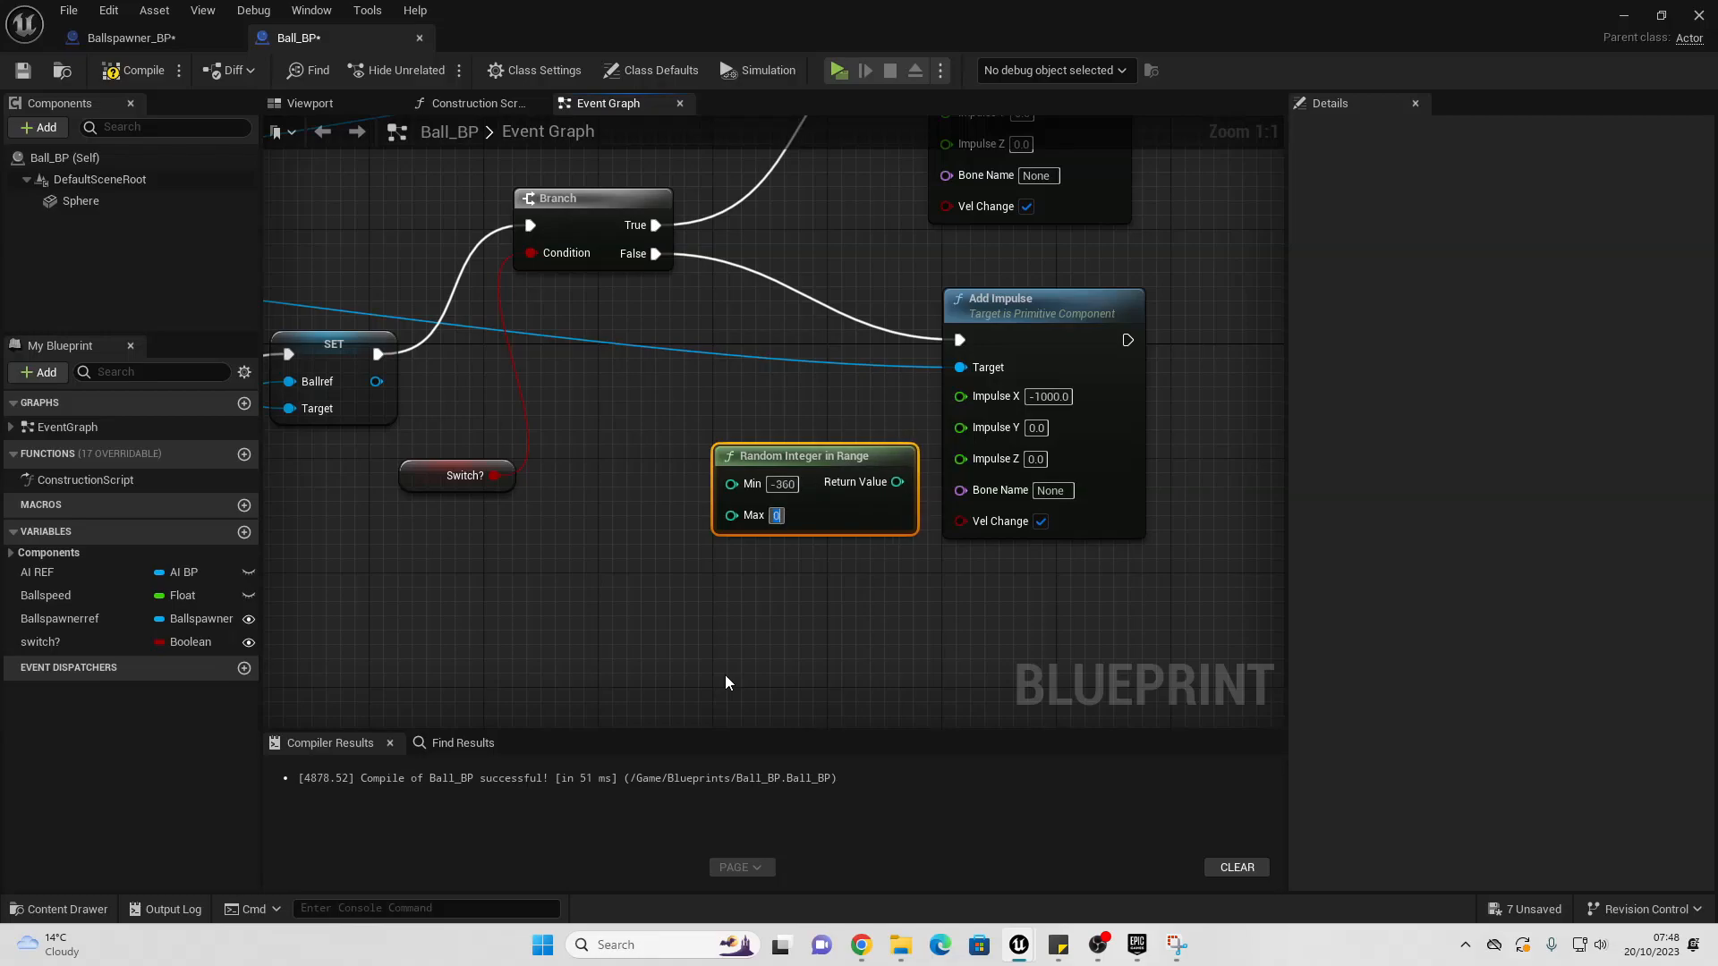
pyautogui.write('460')
pyautogui.press('Return')
pyautogui.write('360')
pyautogui.press('Return')
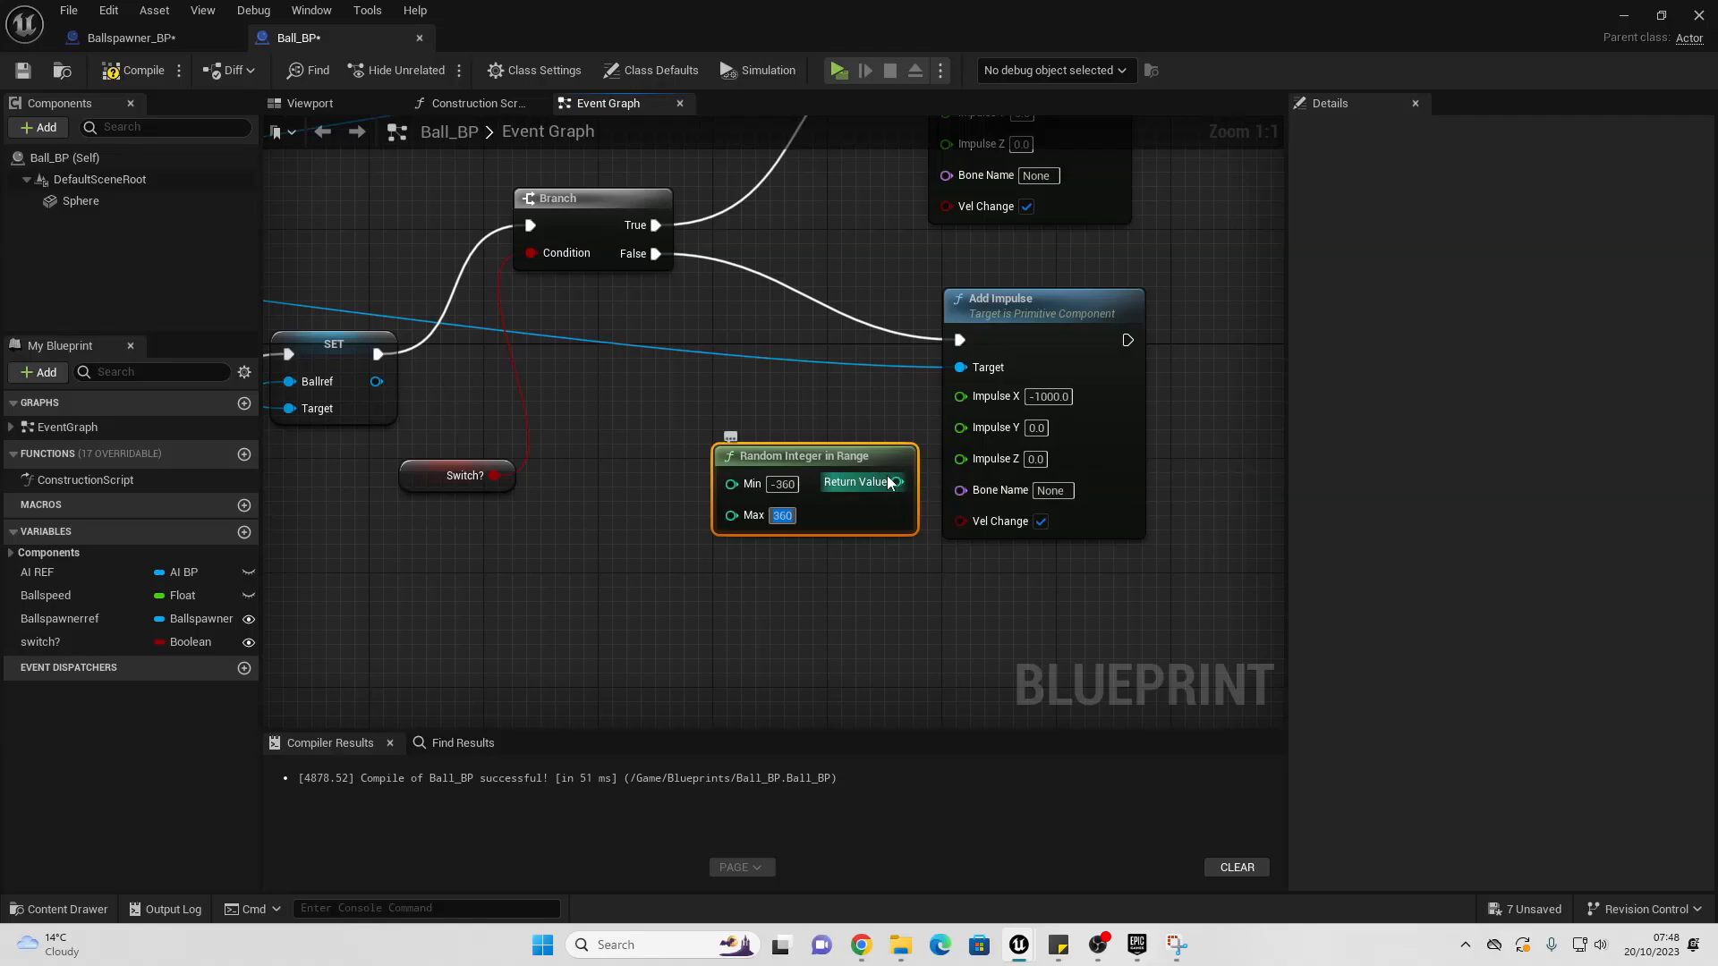
# Step: Feed Impulse Y of both Add Impulse nodes from separate Random Integer in Range nodes, duplicating the -360 to 360 node for the True branch
pyautogui.moveTo(896, 482); pyautogui.dragTo(961, 427)
pyautogui.moveTo(825, 460); pyautogui.dragTo(681, 503)
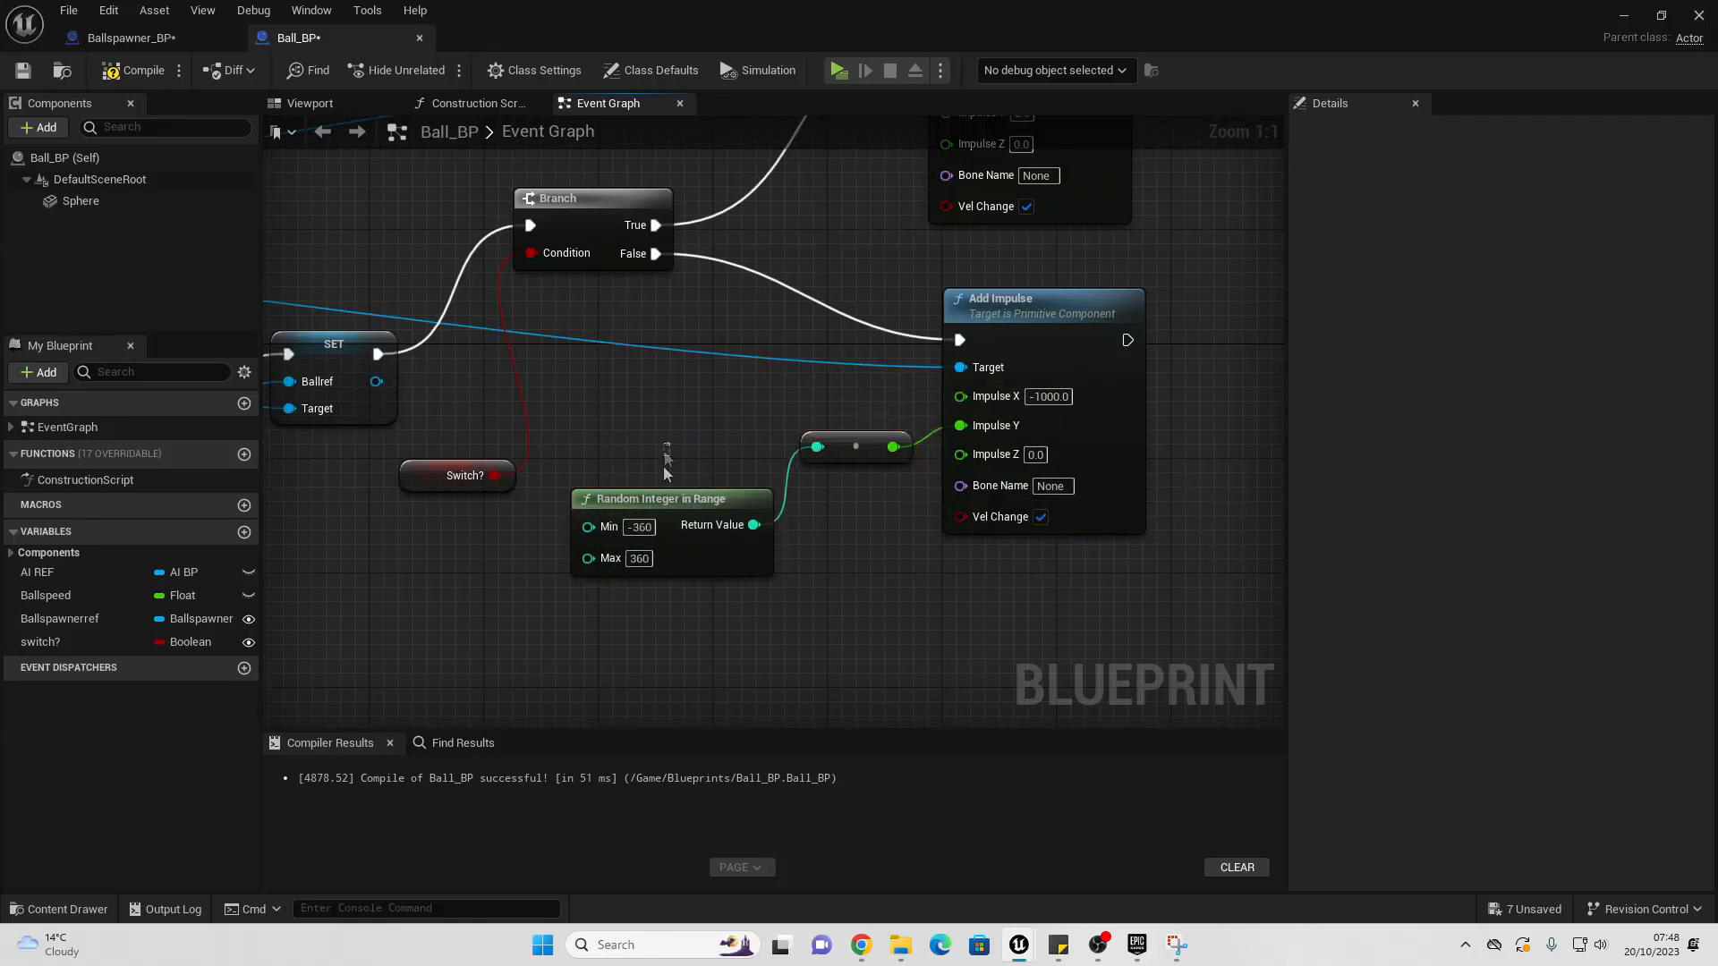
pyautogui.moveTo(683, 479); pyautogui.dragTo(685, 731, button='right')
pyautogui.hotkey('ctrl', 'v')
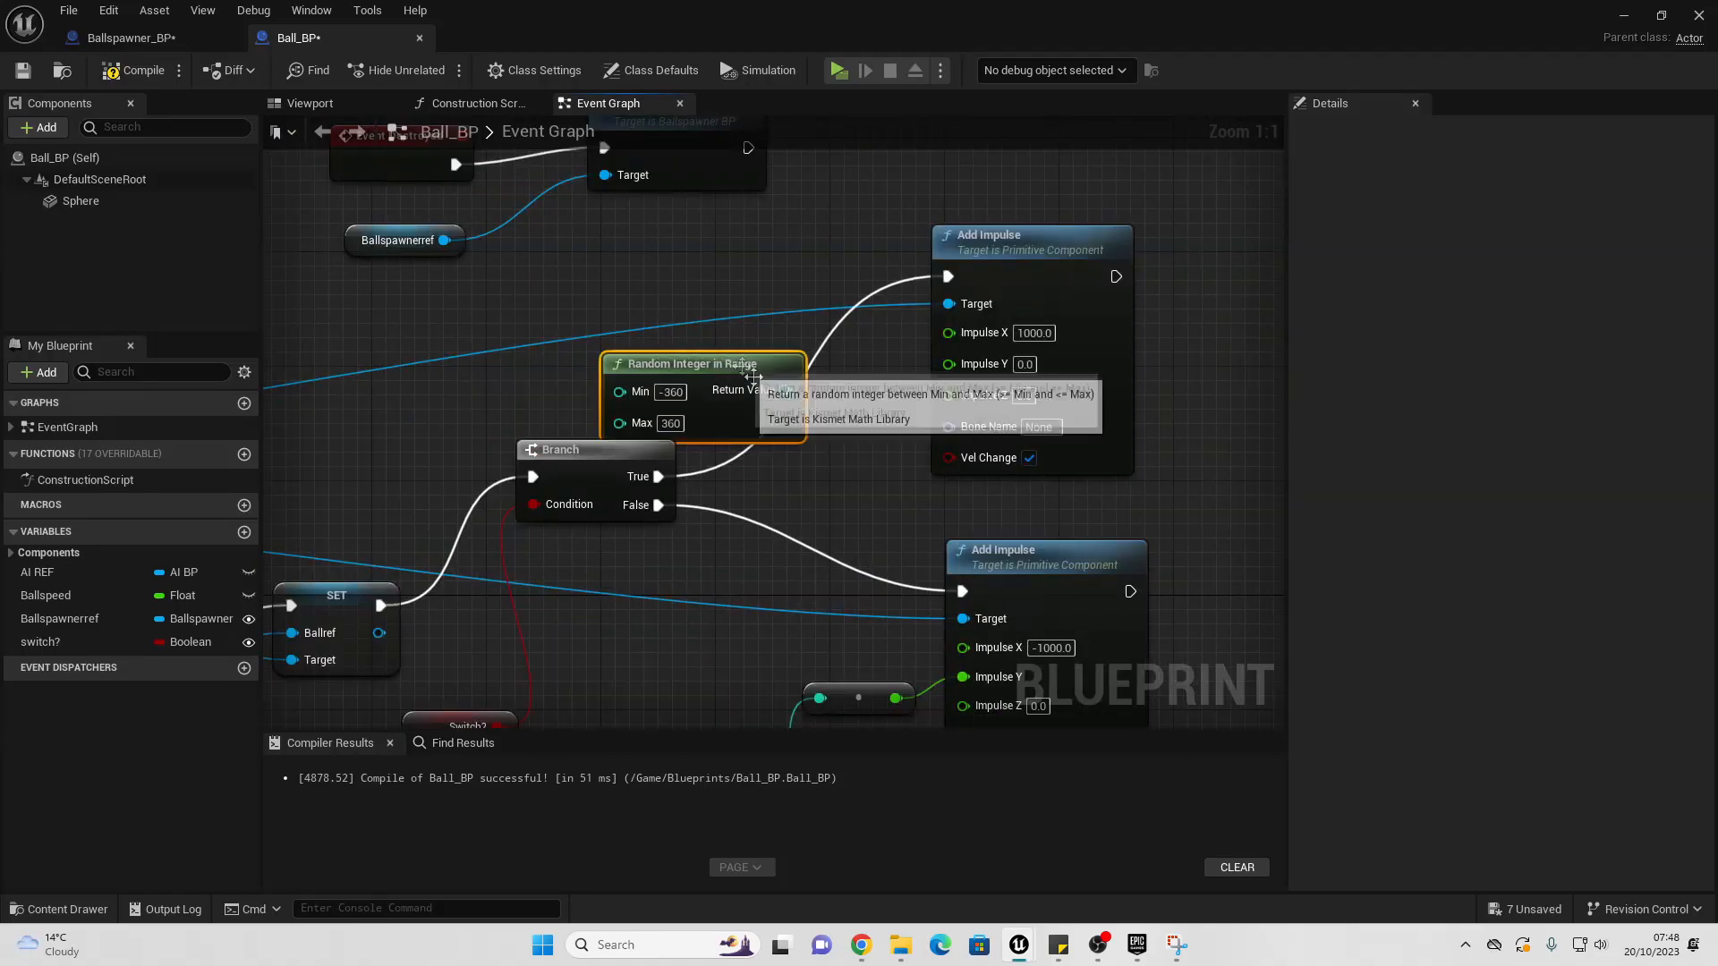
pyautogui.moveTo(786, 390); pyautogui.dragTo(950, 362)
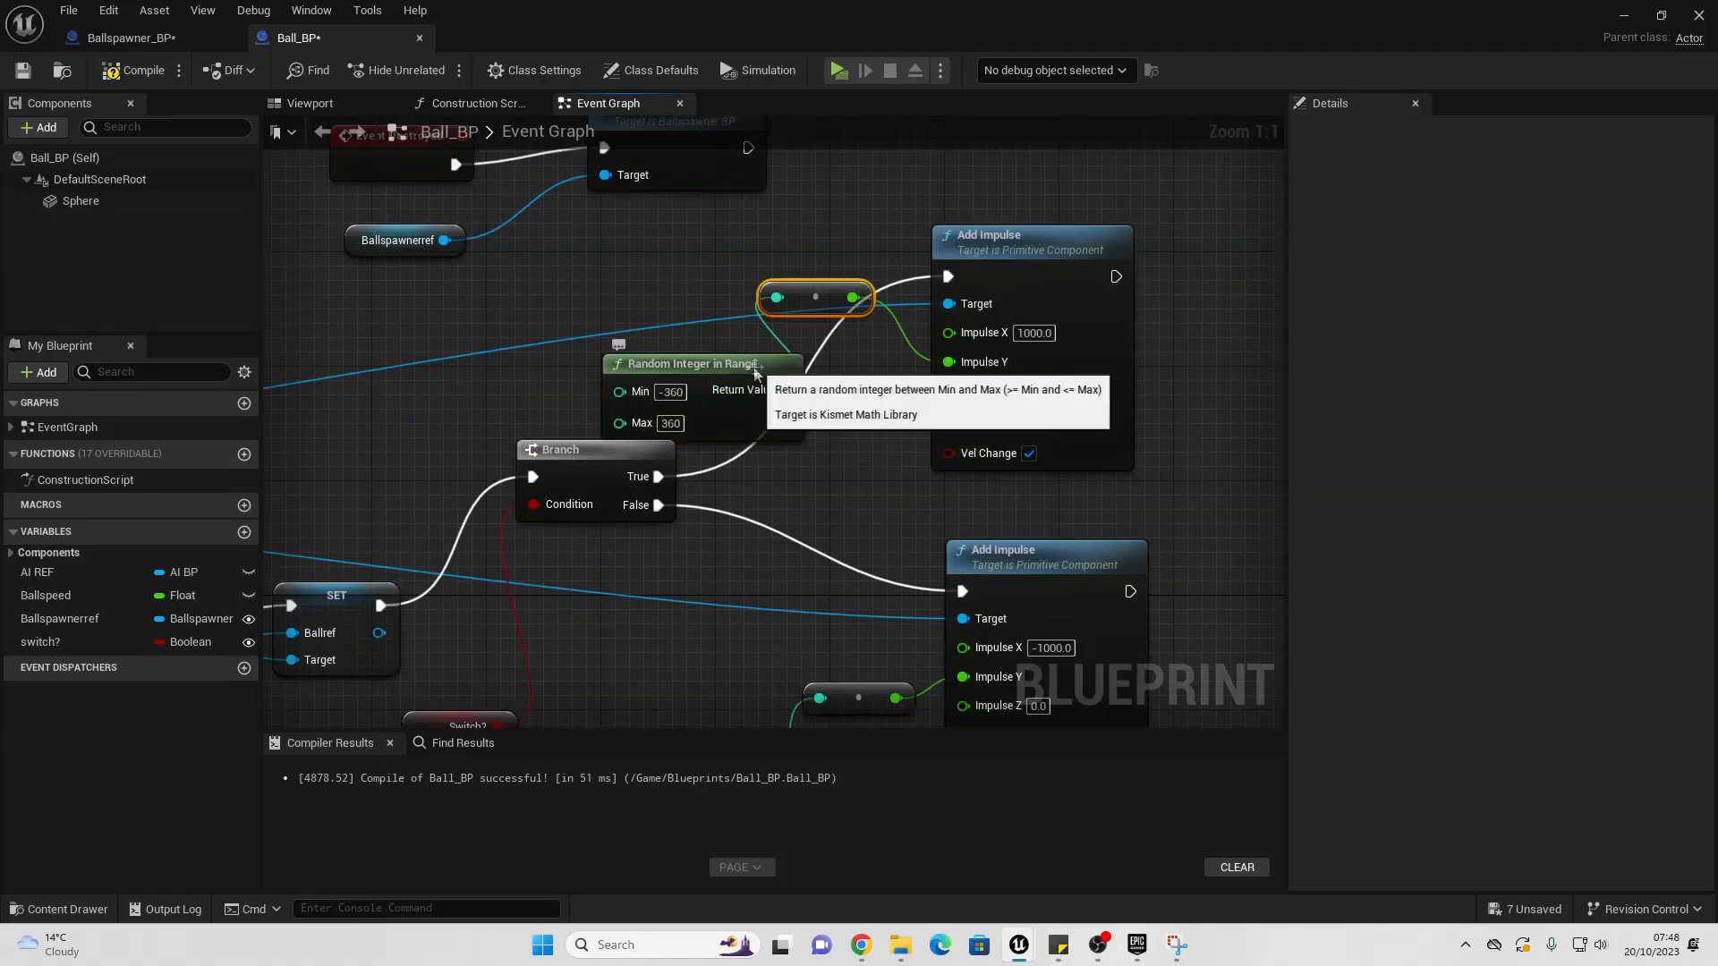
pyautogui.moveTo(761, 359); pyautogui.dragTo(658, 344)
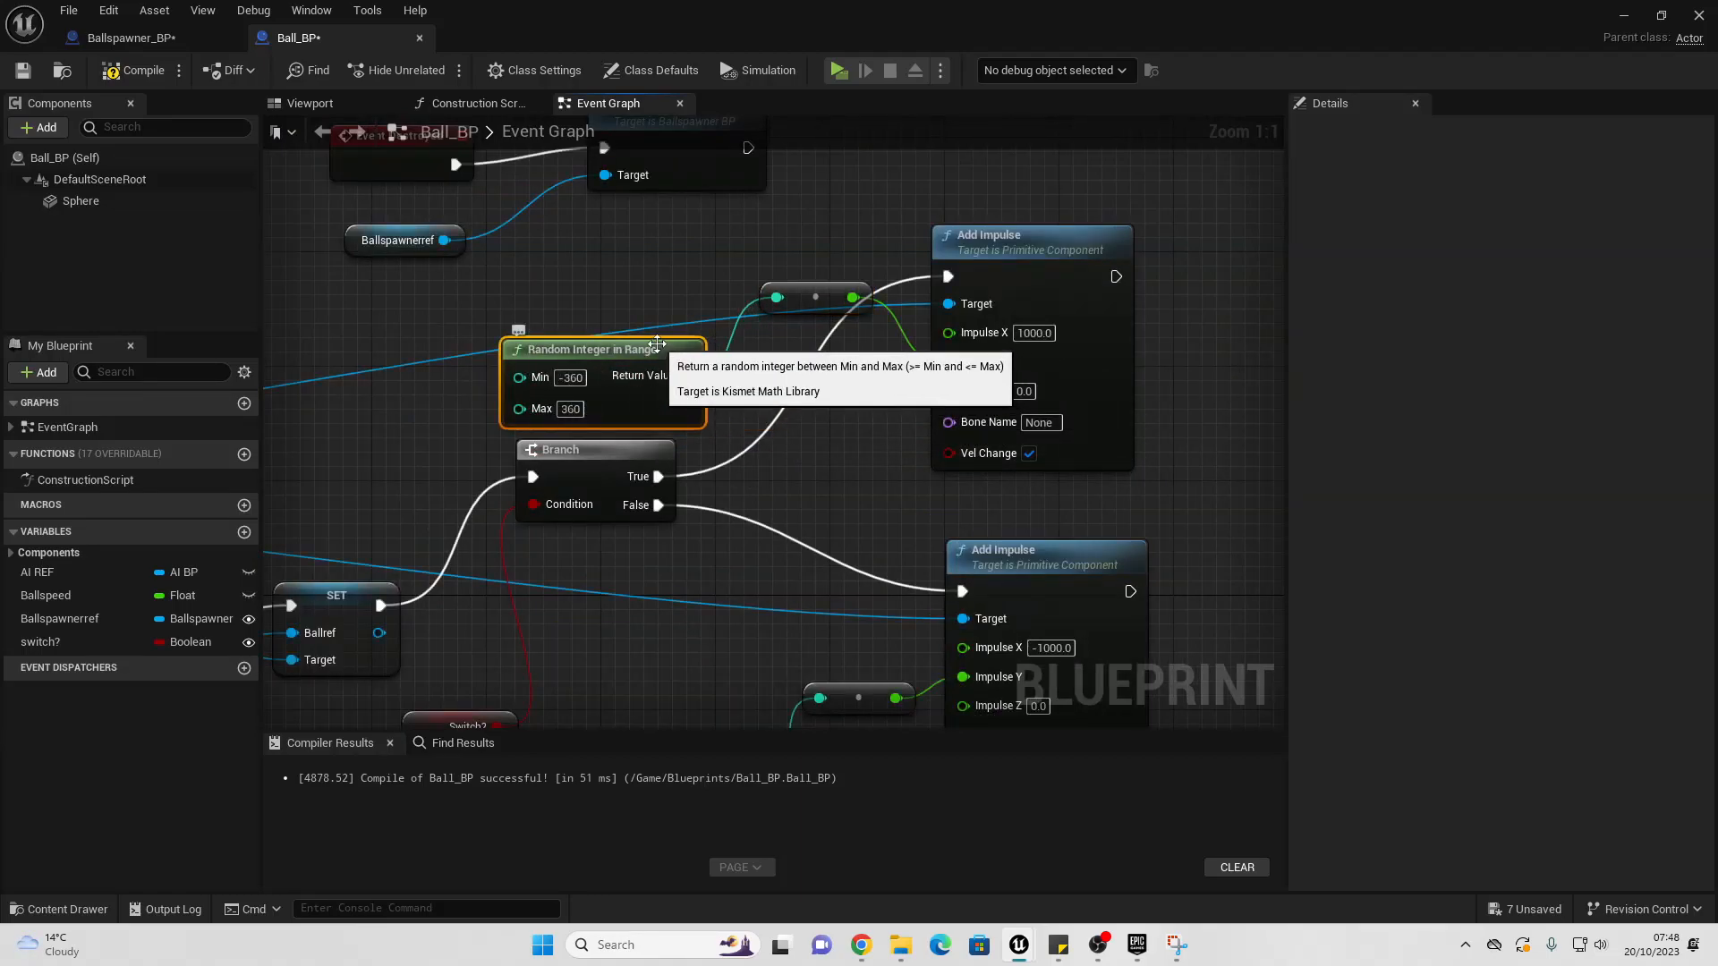
# Step: Compile Ball_BP and play-test the level to check the ball's random sideways launch
pyautogui.click(148, 76)
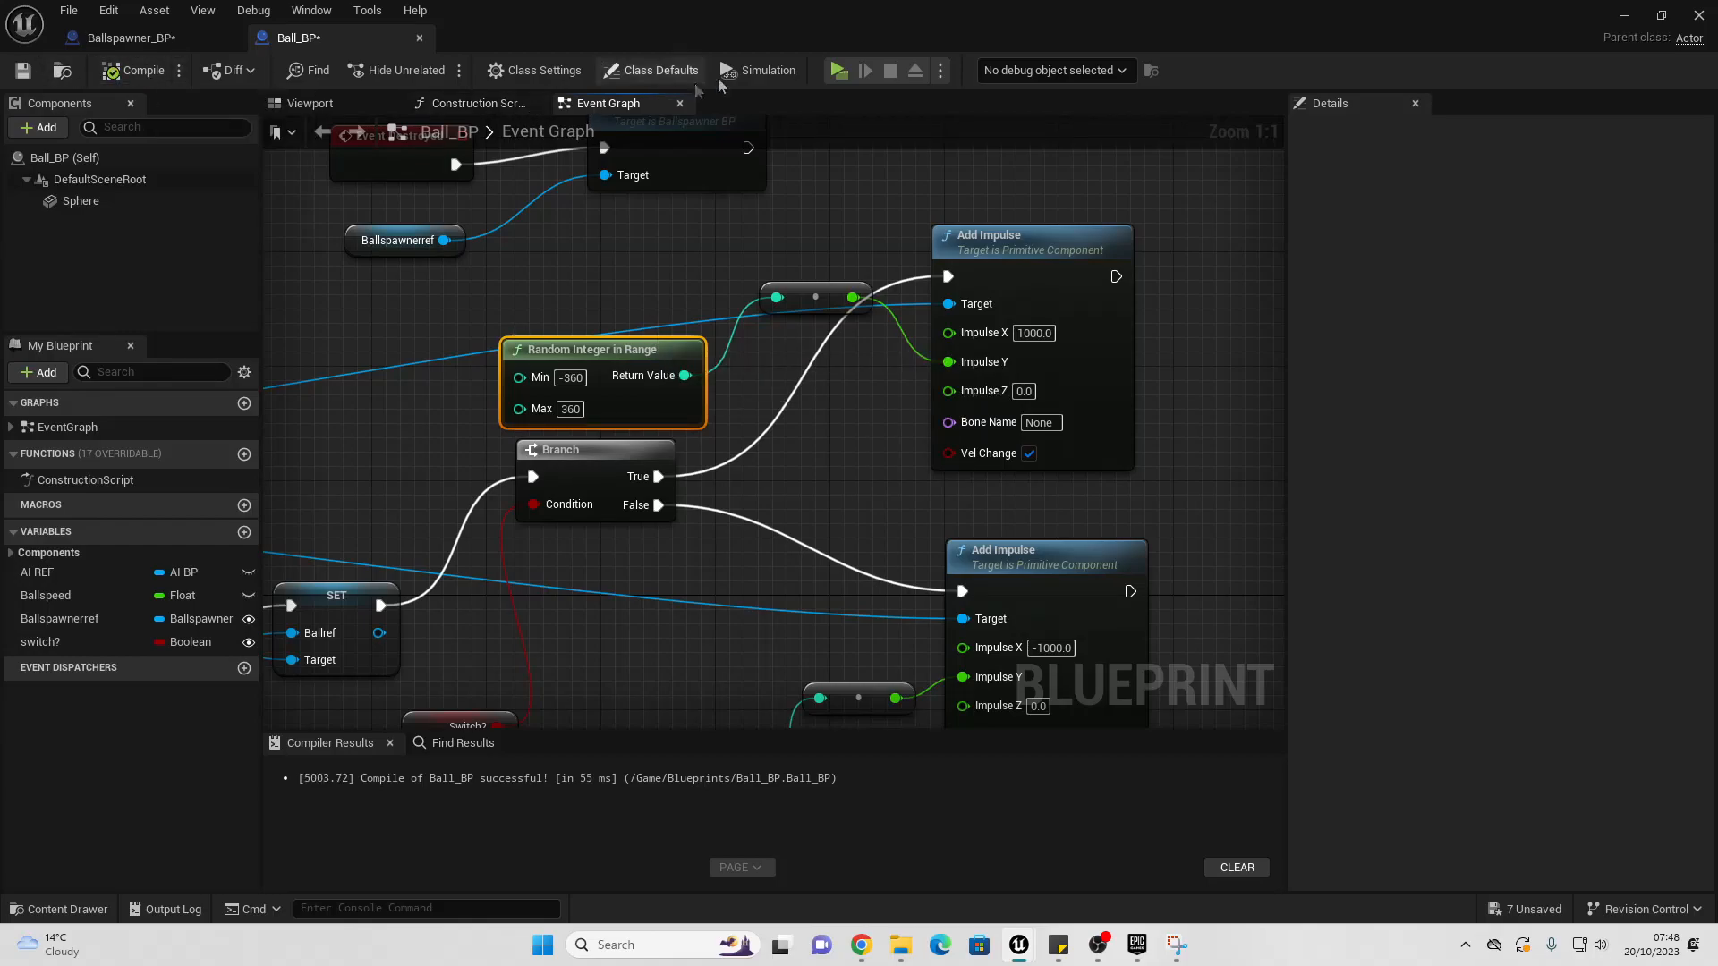
pyautogui.click(839, 69)
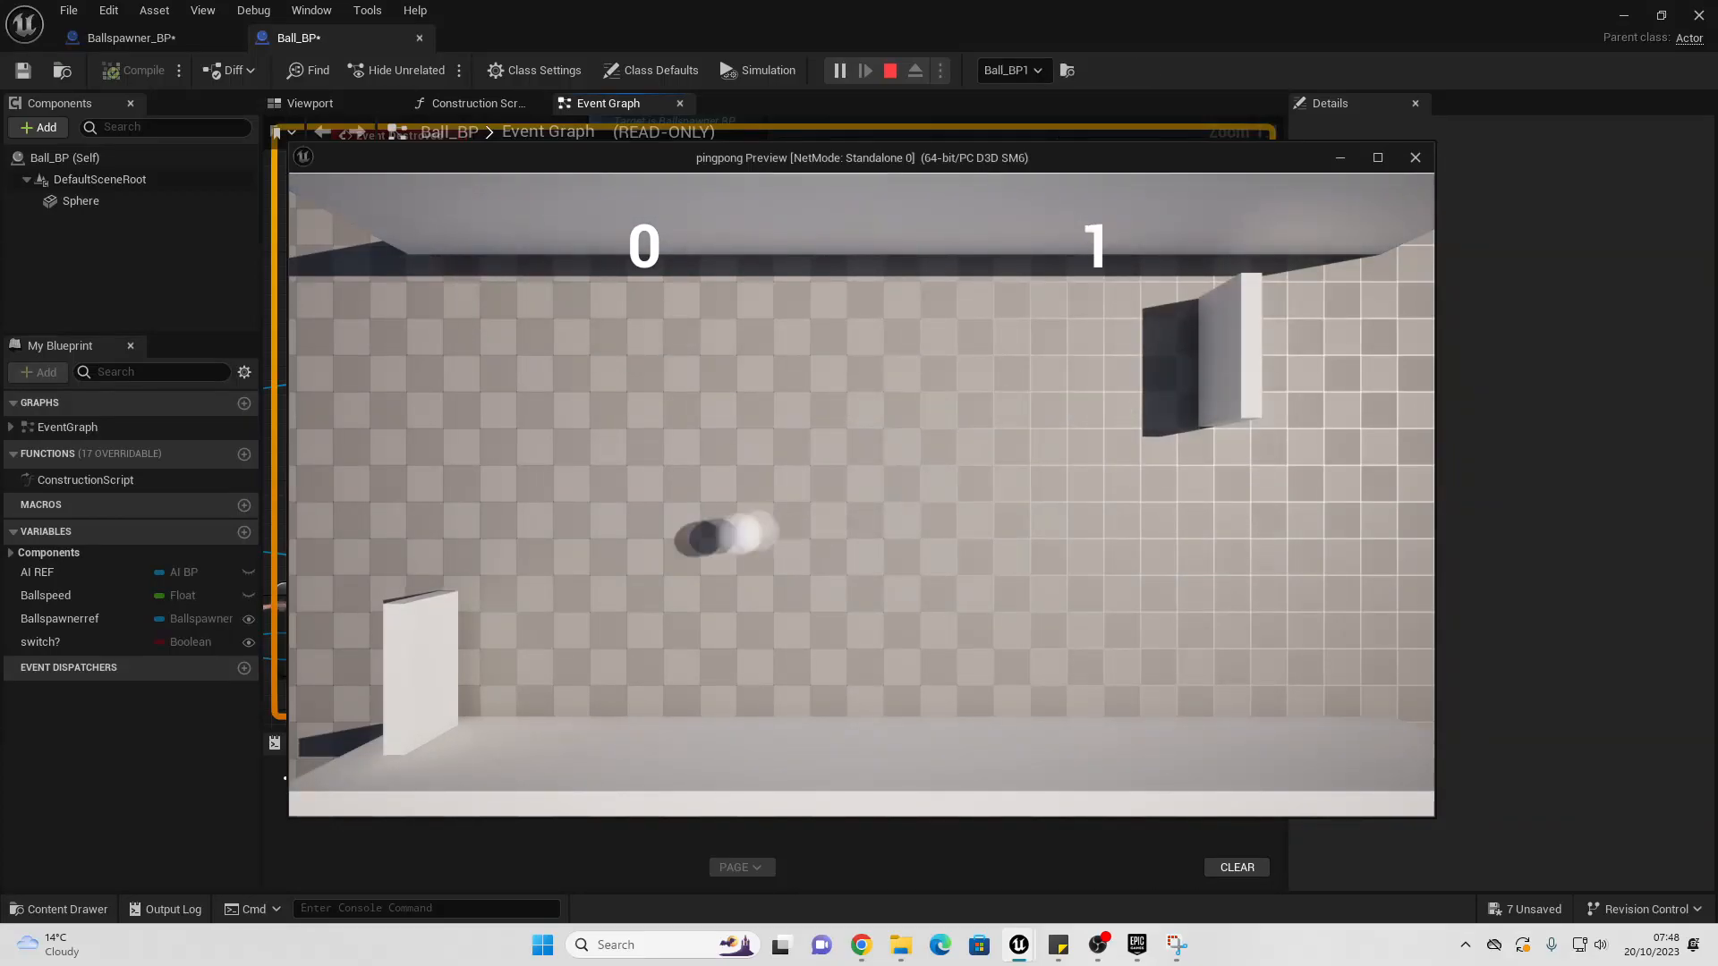
pyautogui.press('Escape')
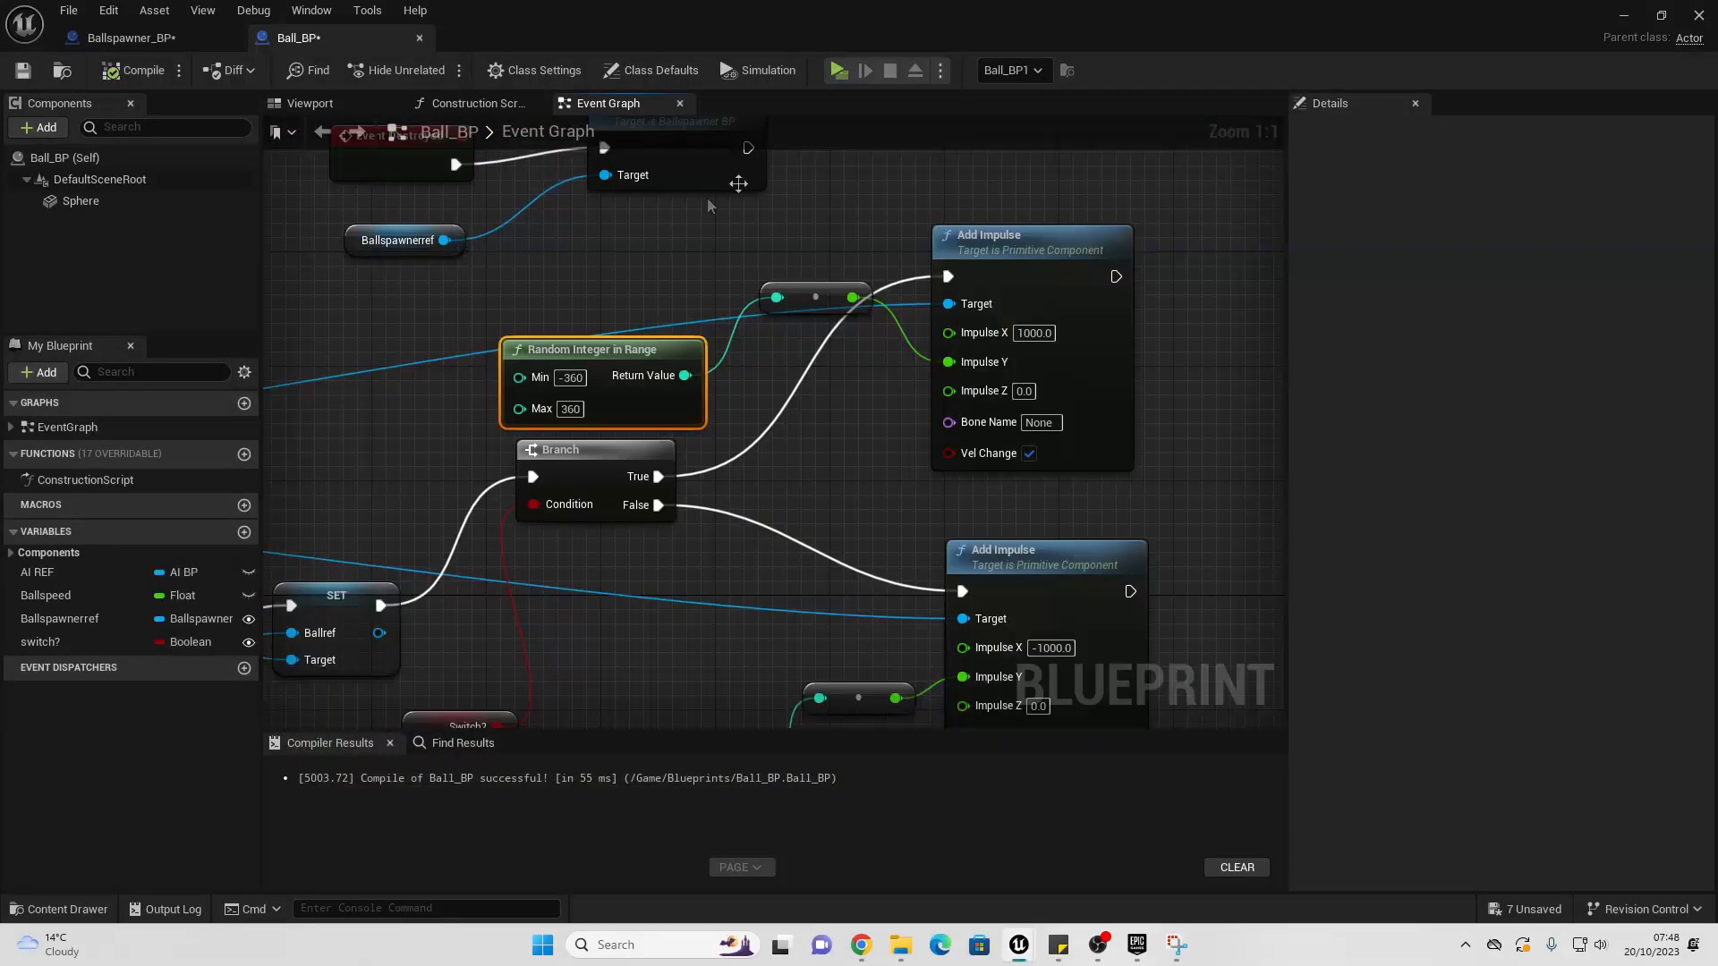
# Step: Open AI_BP from the level's Blueprints folder, set the Ai Speed variable's default value to 500, and compile
pyautogui.click(1623, 17)
pyautogui.doubleClick(251, 777)
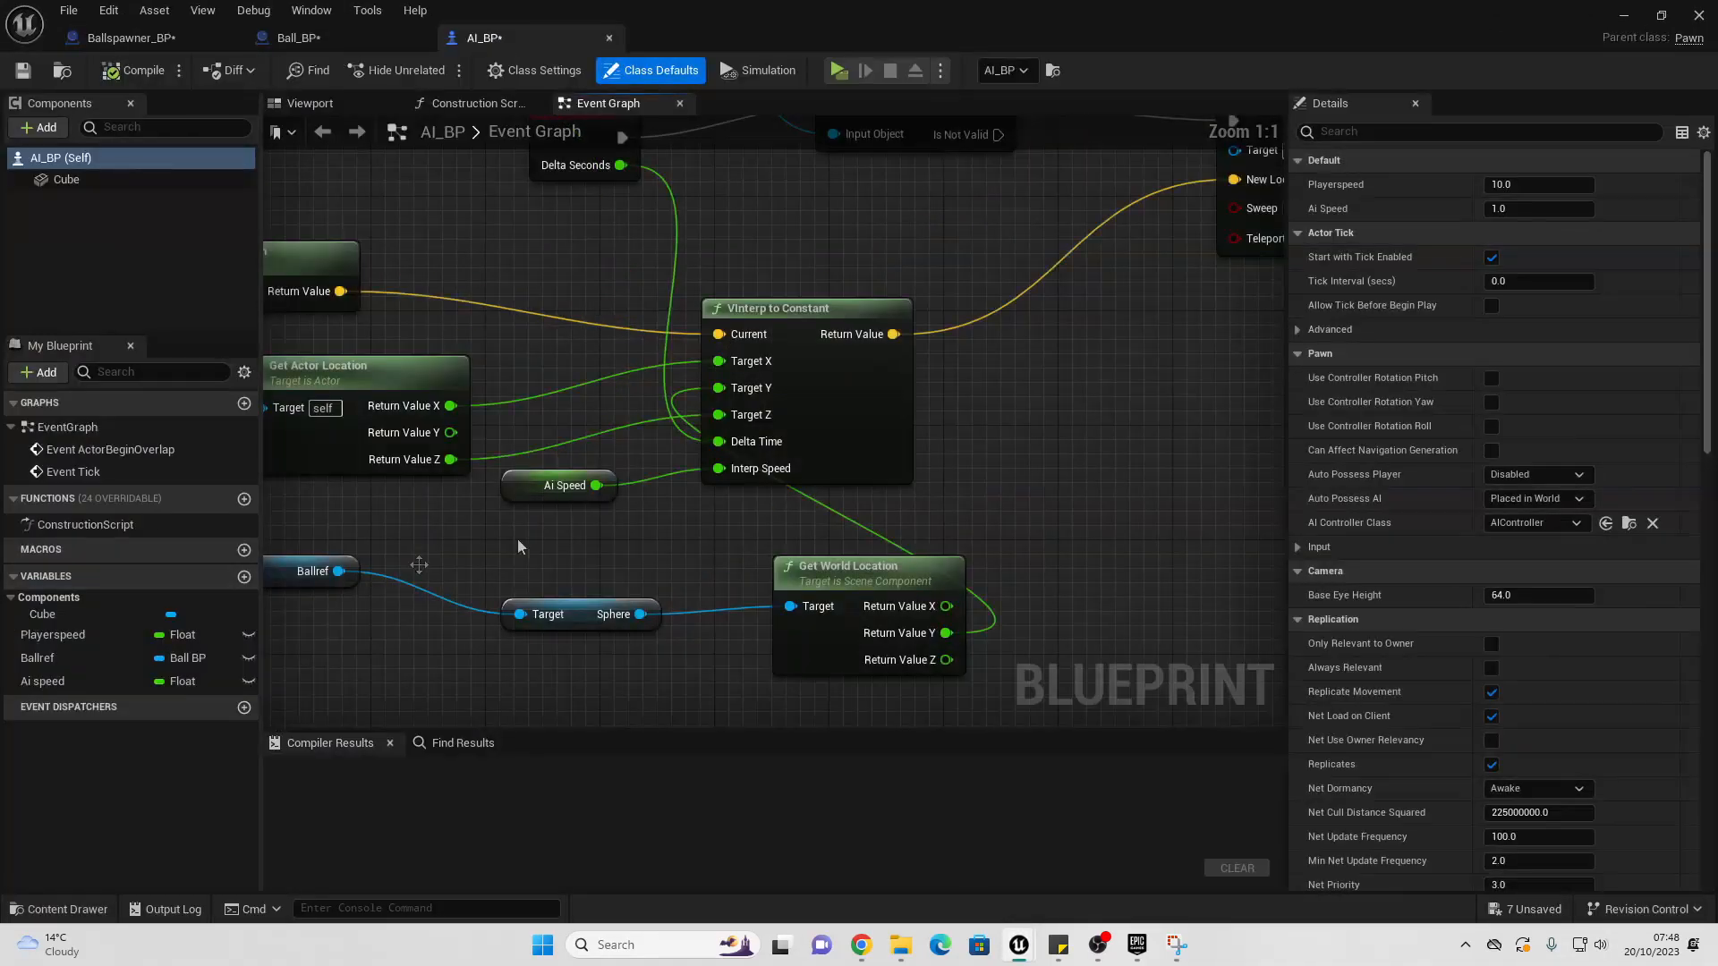
pyautogui.moveTo(517, 538); pyautogui.dragTo(687, 521, button='right')
pyautogui.click(727, 467)
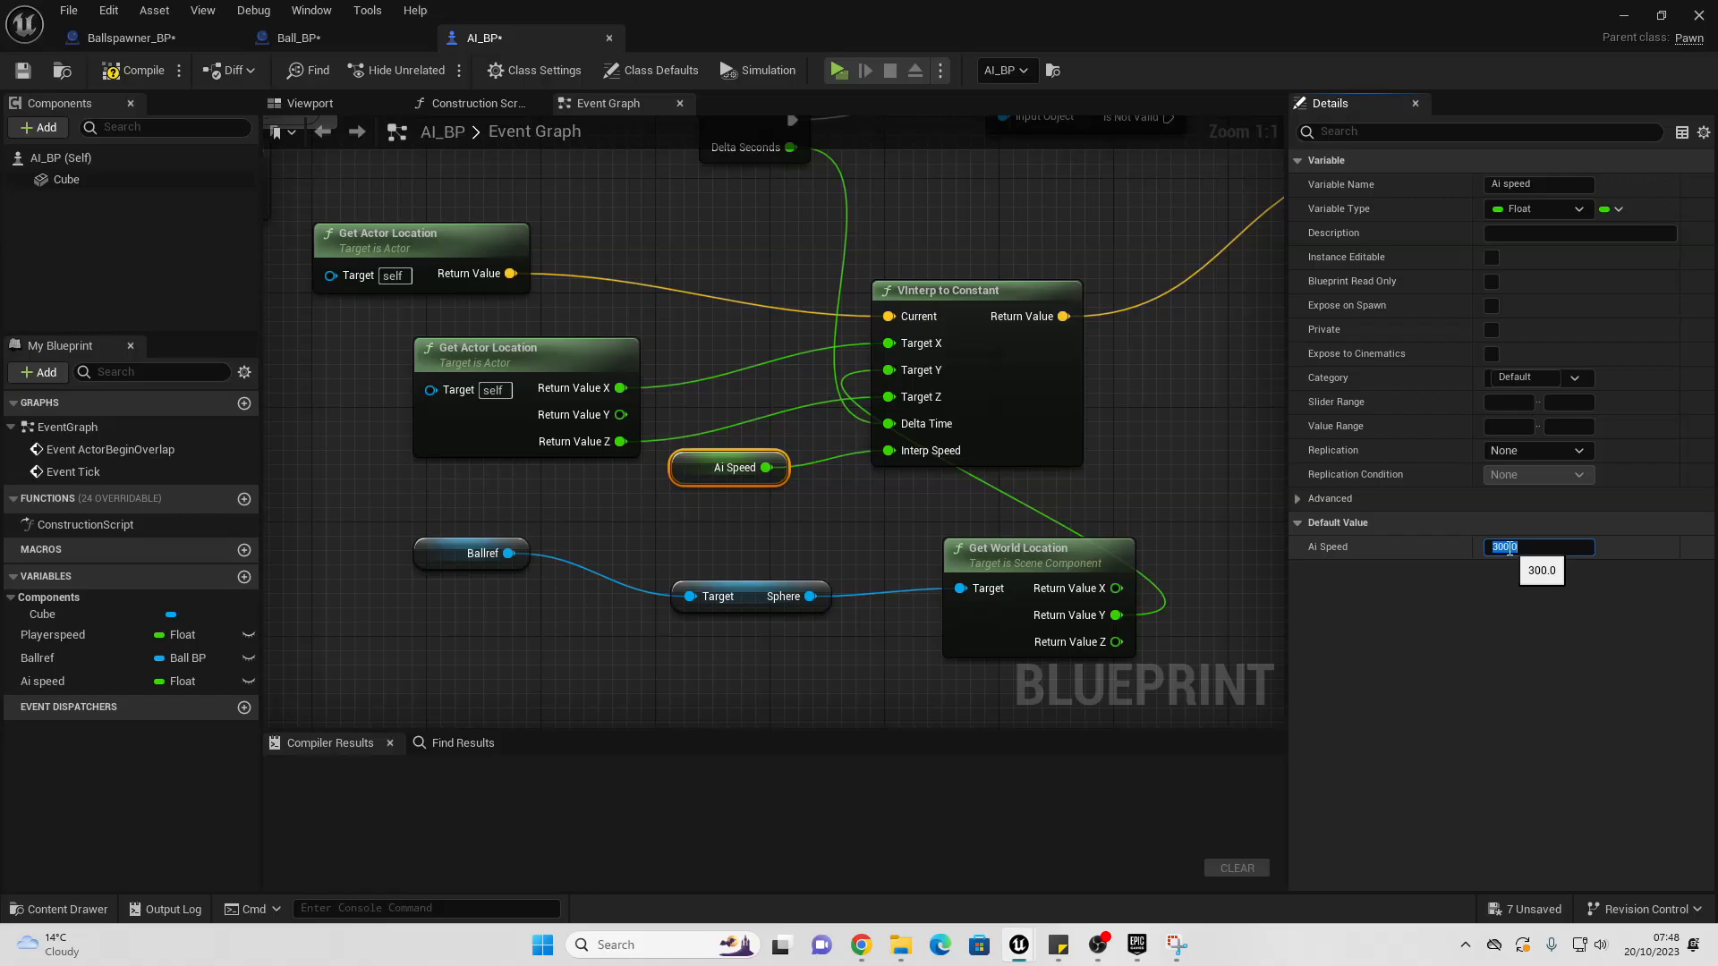
pyautogui.click(132, 70)
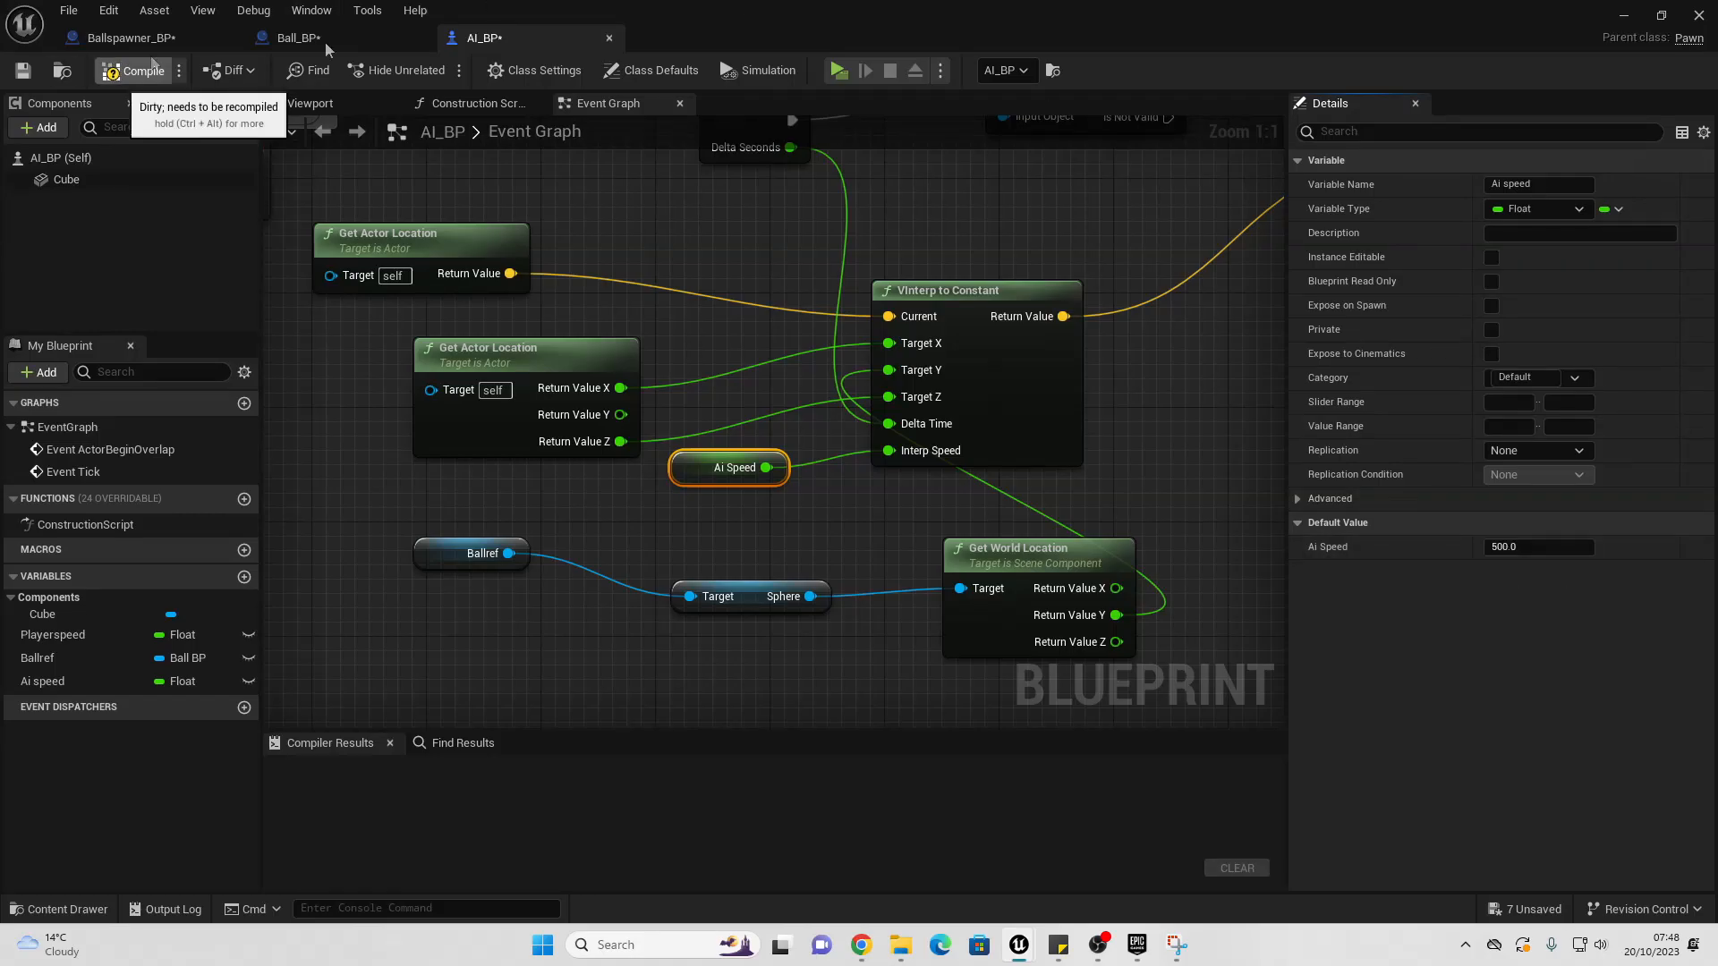
# Step: Play-test the level from the main editor, moving the player paddle both ways to rally against the faster AI
pyautogui.click(1625, 17)
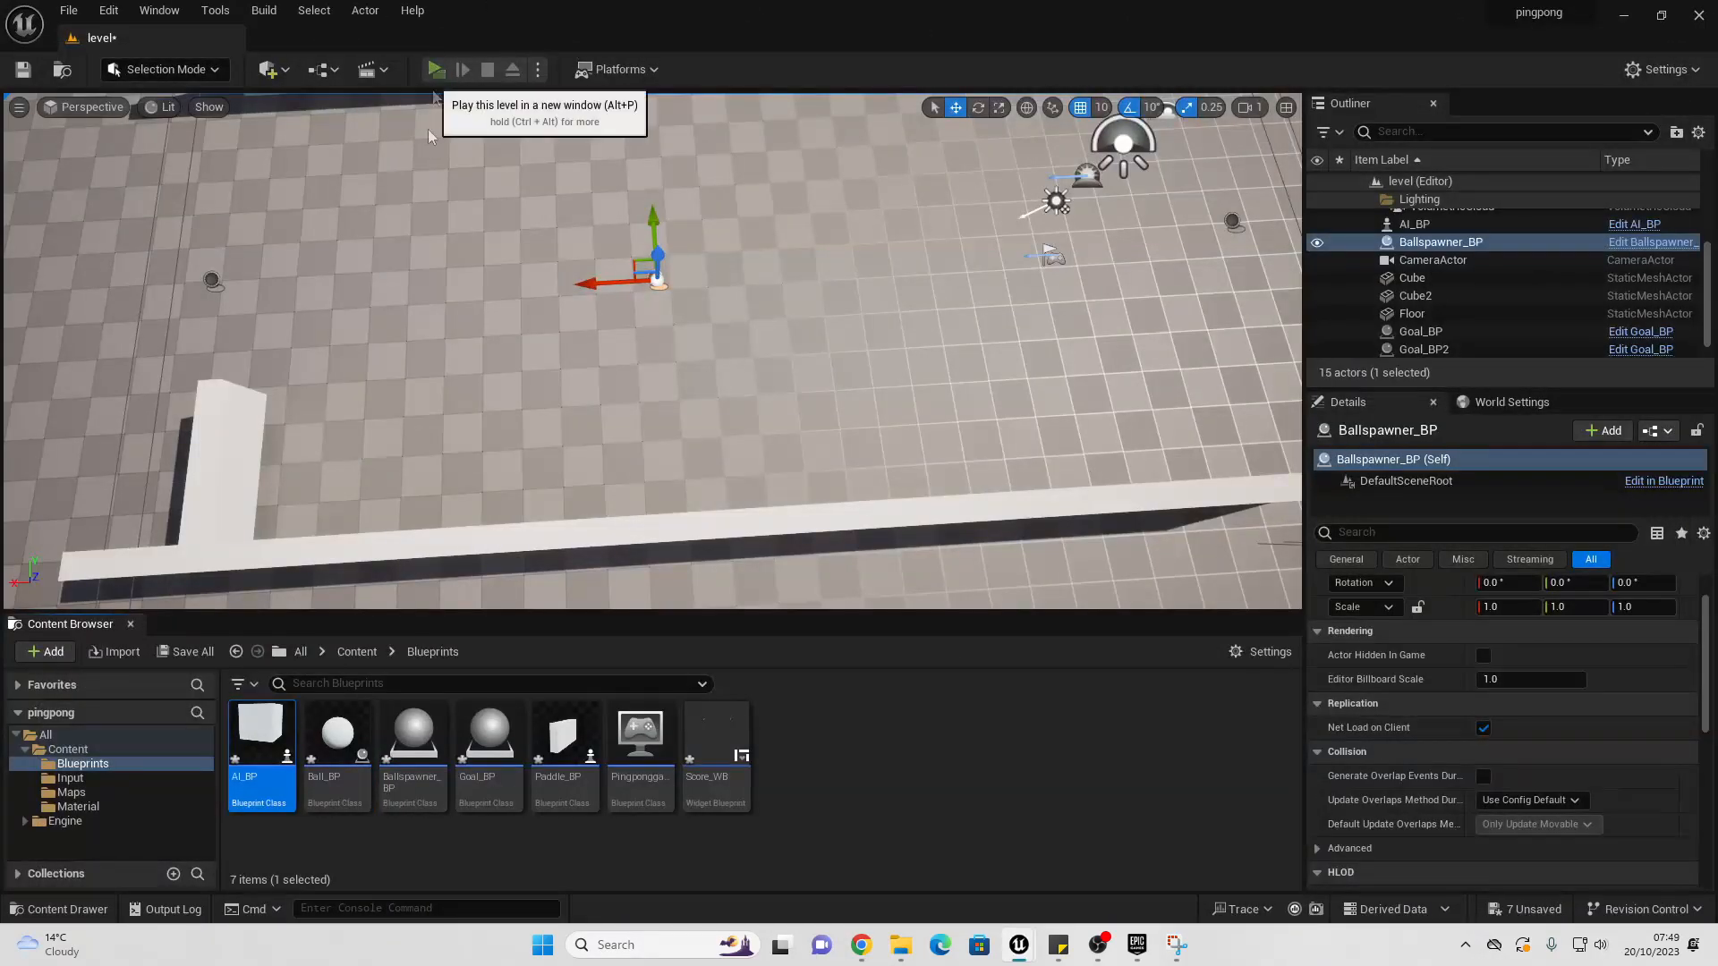
pyautogui.click(437, 70)
pyautogui.press('s')
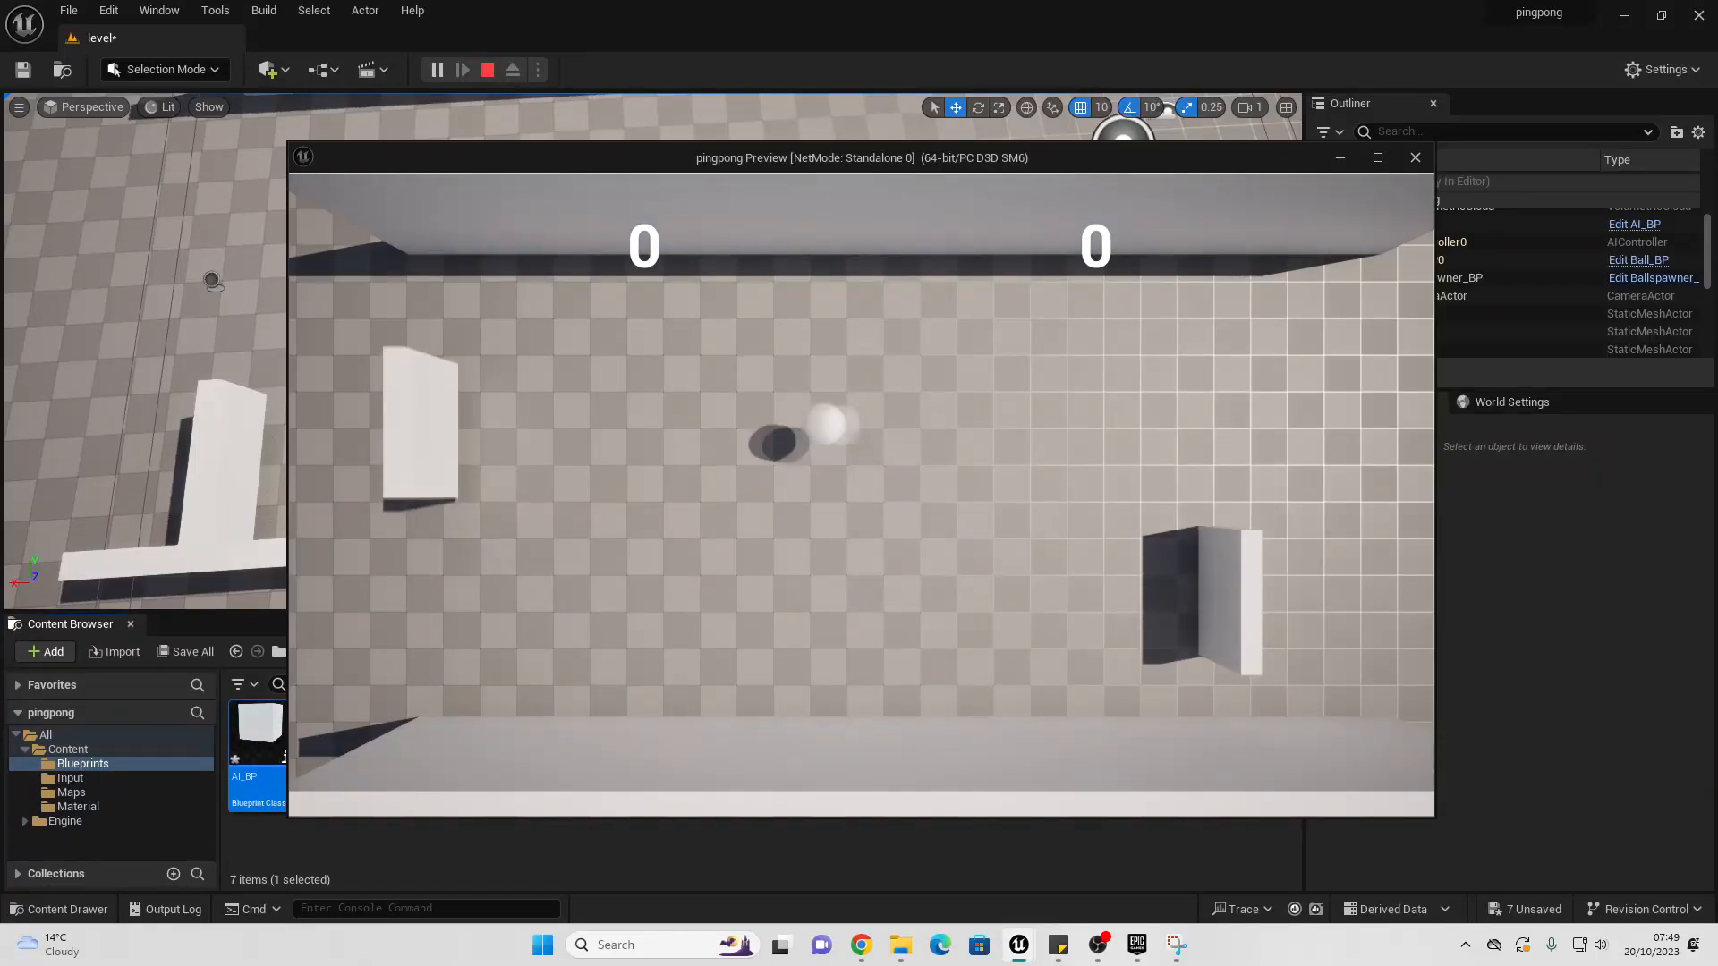
pyautogui.press('w')
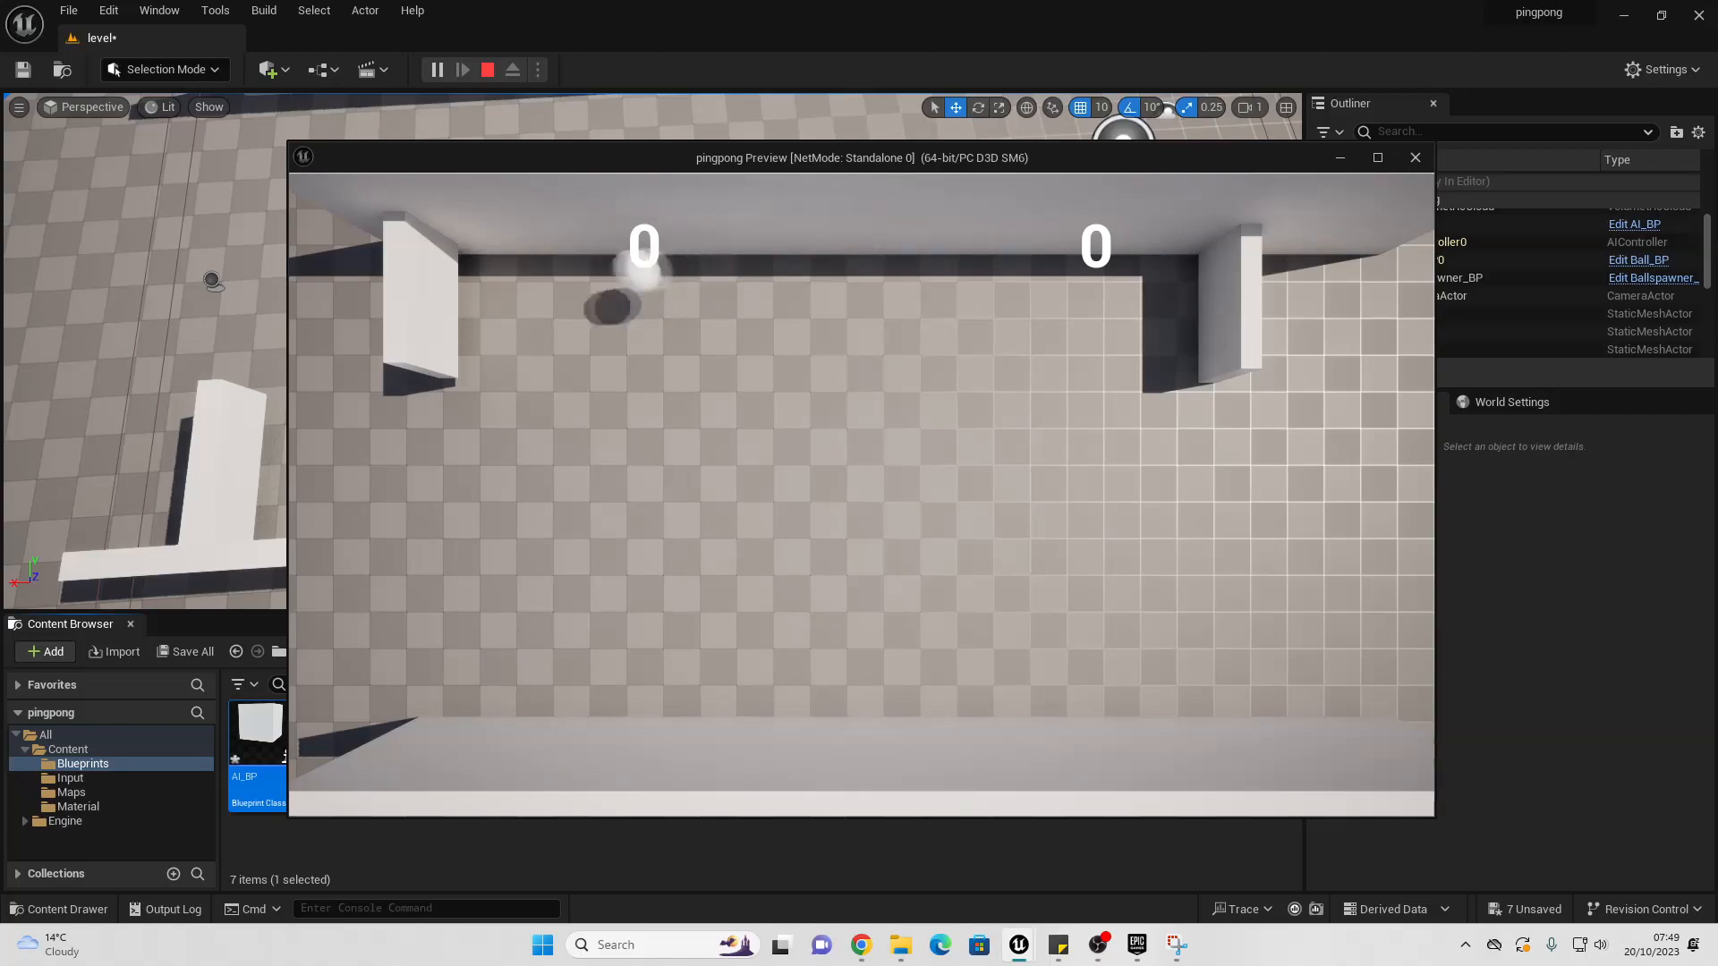
pyautogui.press('s')
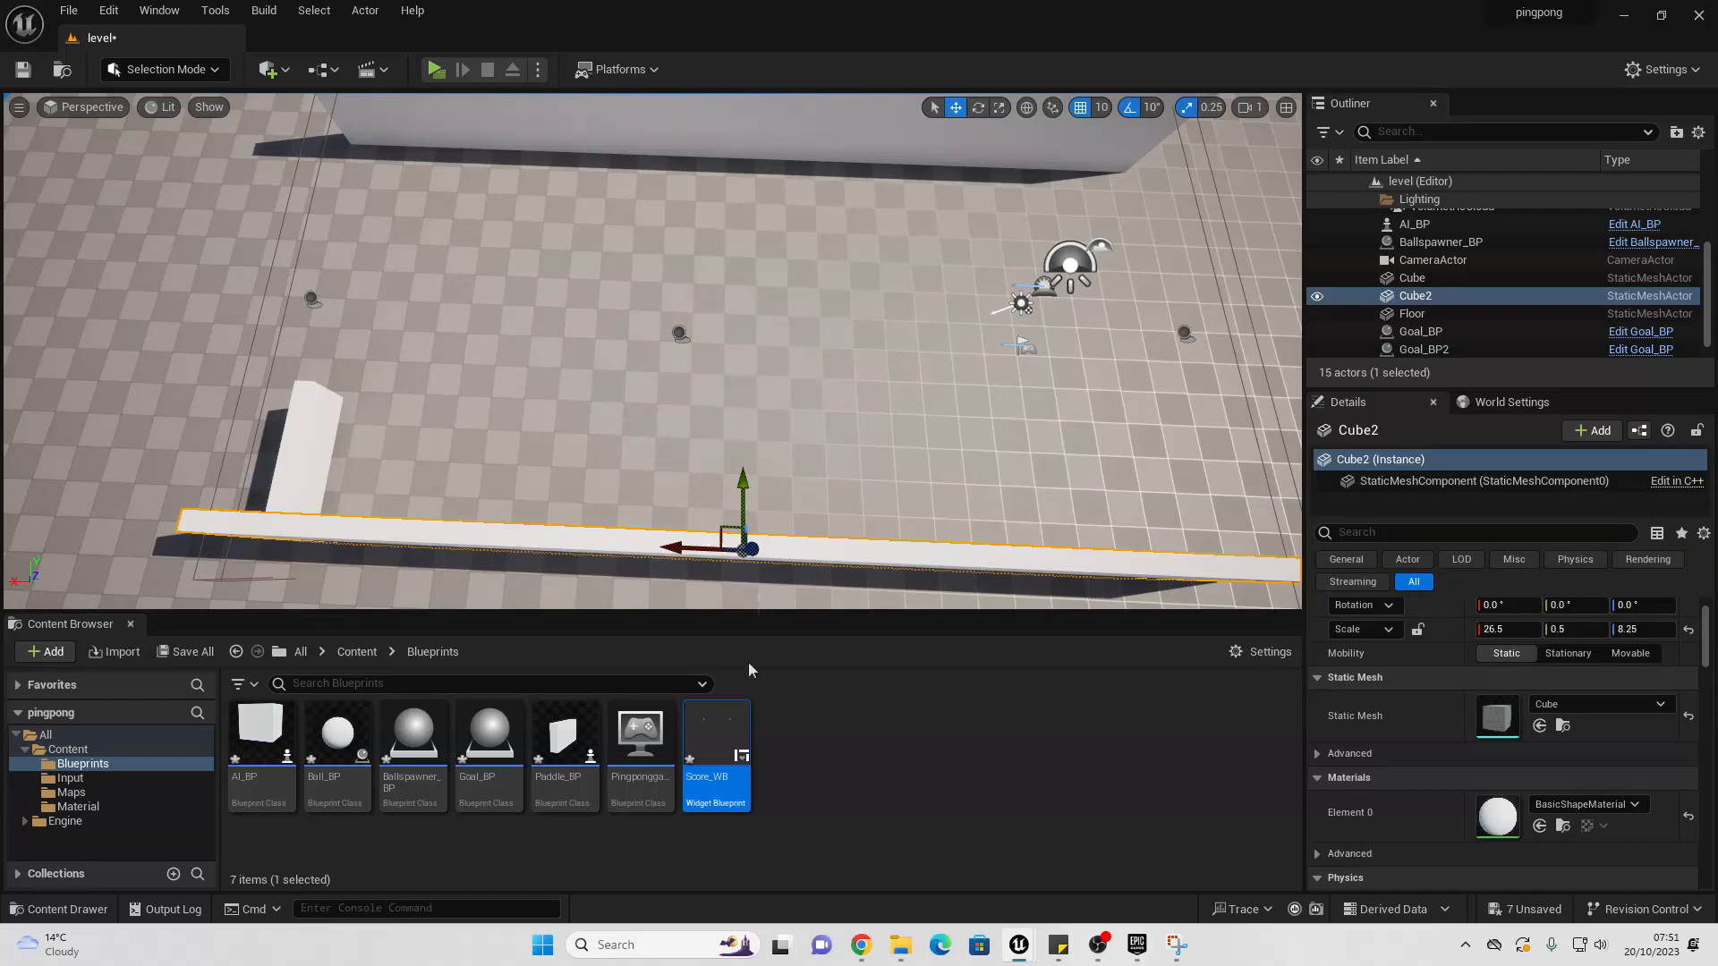
# Step: Open the Score_WB widget and place a Text widget centred below the two scores, at about X 868, Y 204
pyautogui.doubleClick(717, 734)
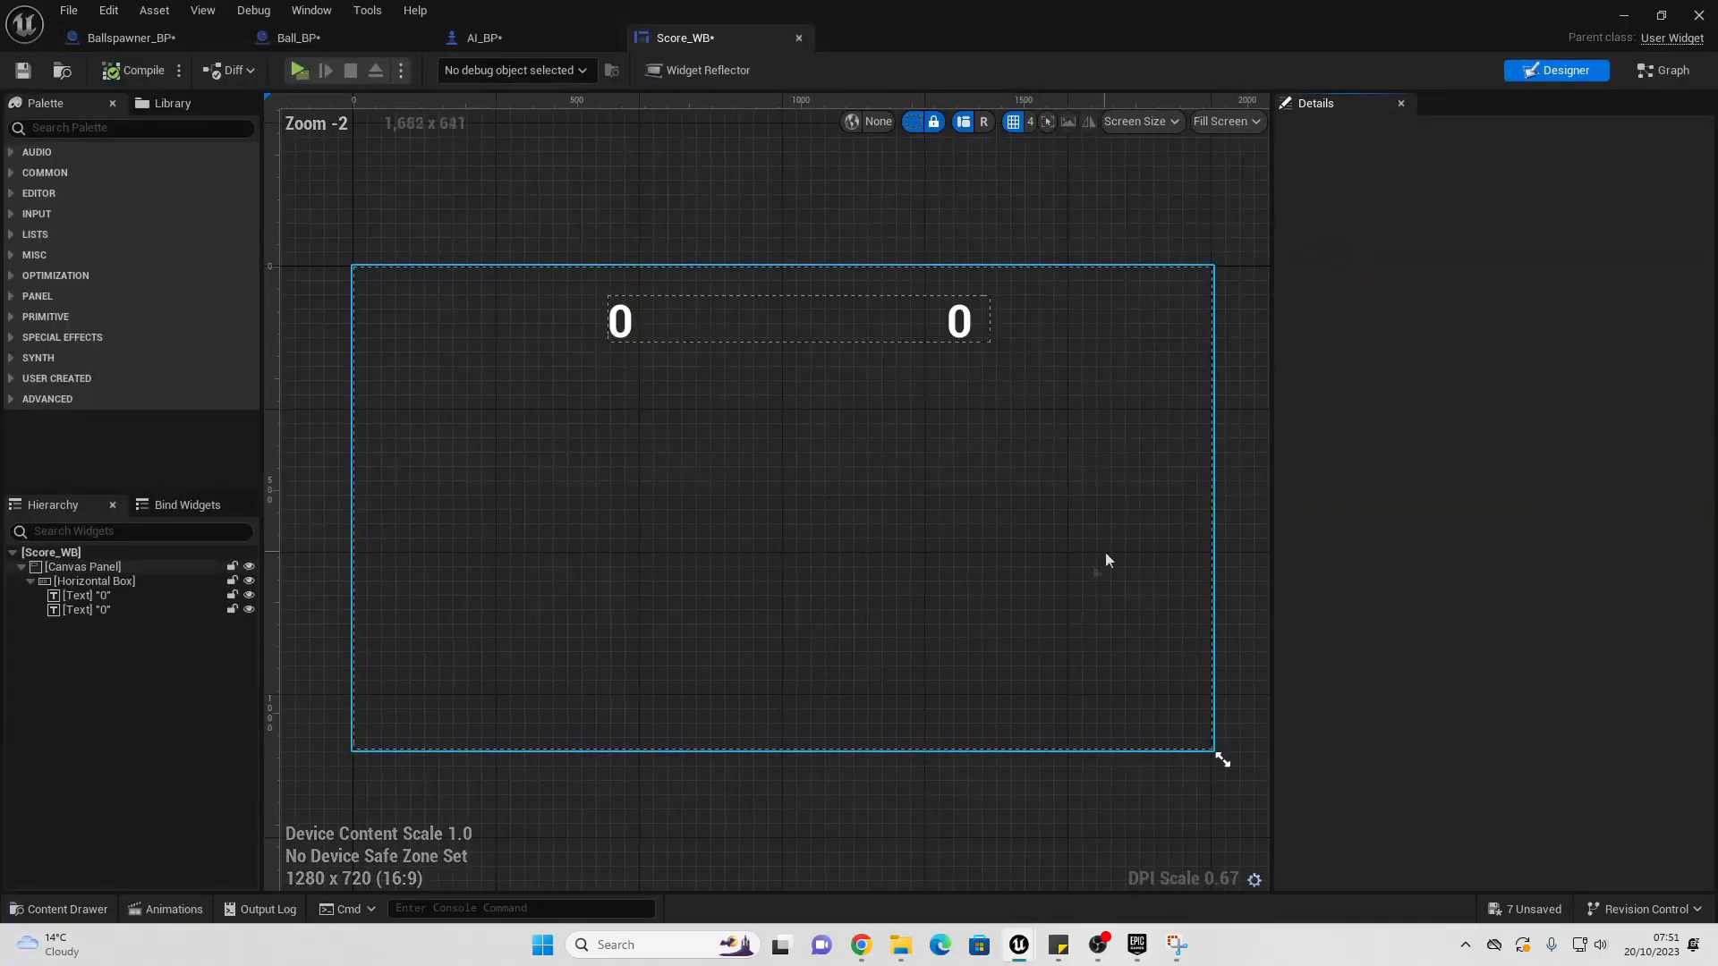
pyautogui.click(62, 127)
pyautogui.write('tex')
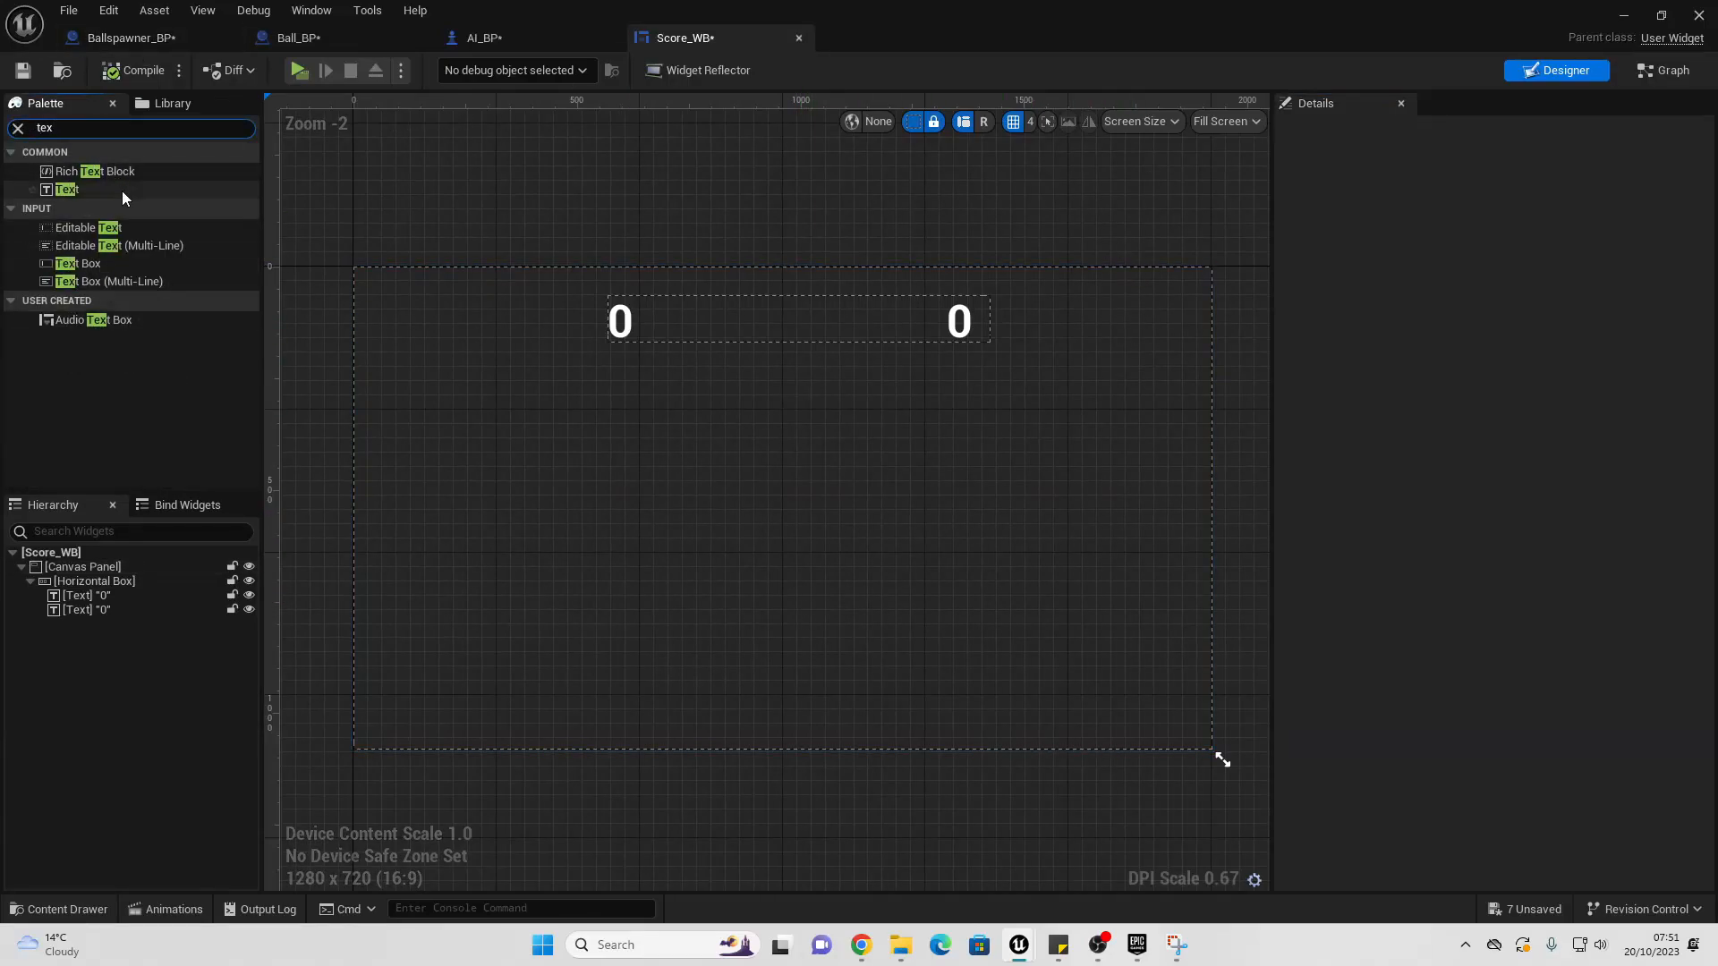
pyautogui.moveTo(90, 191)
pyautogui.mouseDown()
pyautogui.moveTo(456, 306)
pyautogui.moveTo(656, 491)
pyautogui.moveTo(685, 399)
pyautogui.moveTo(780, 377)
pyautogui.mouseUp()
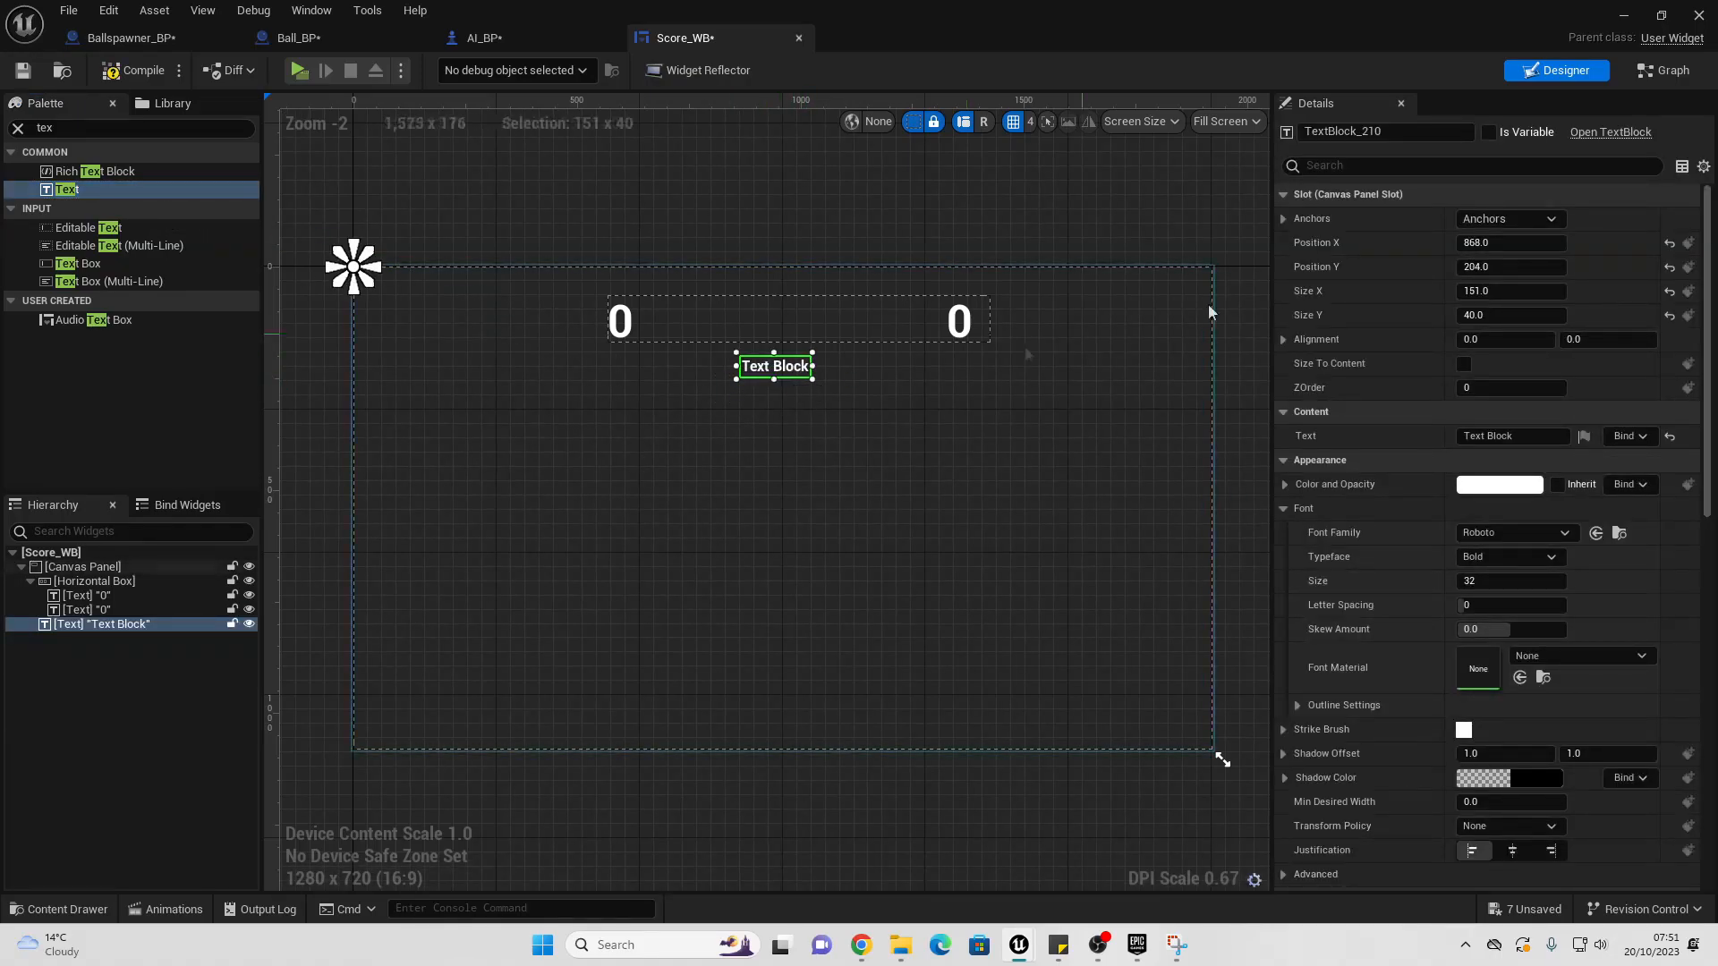
# Step: Anchor the new text block to the canvas's top centre, make it a variable named wintext, and set its font size to 60
pyautogui.click(1509, 219)
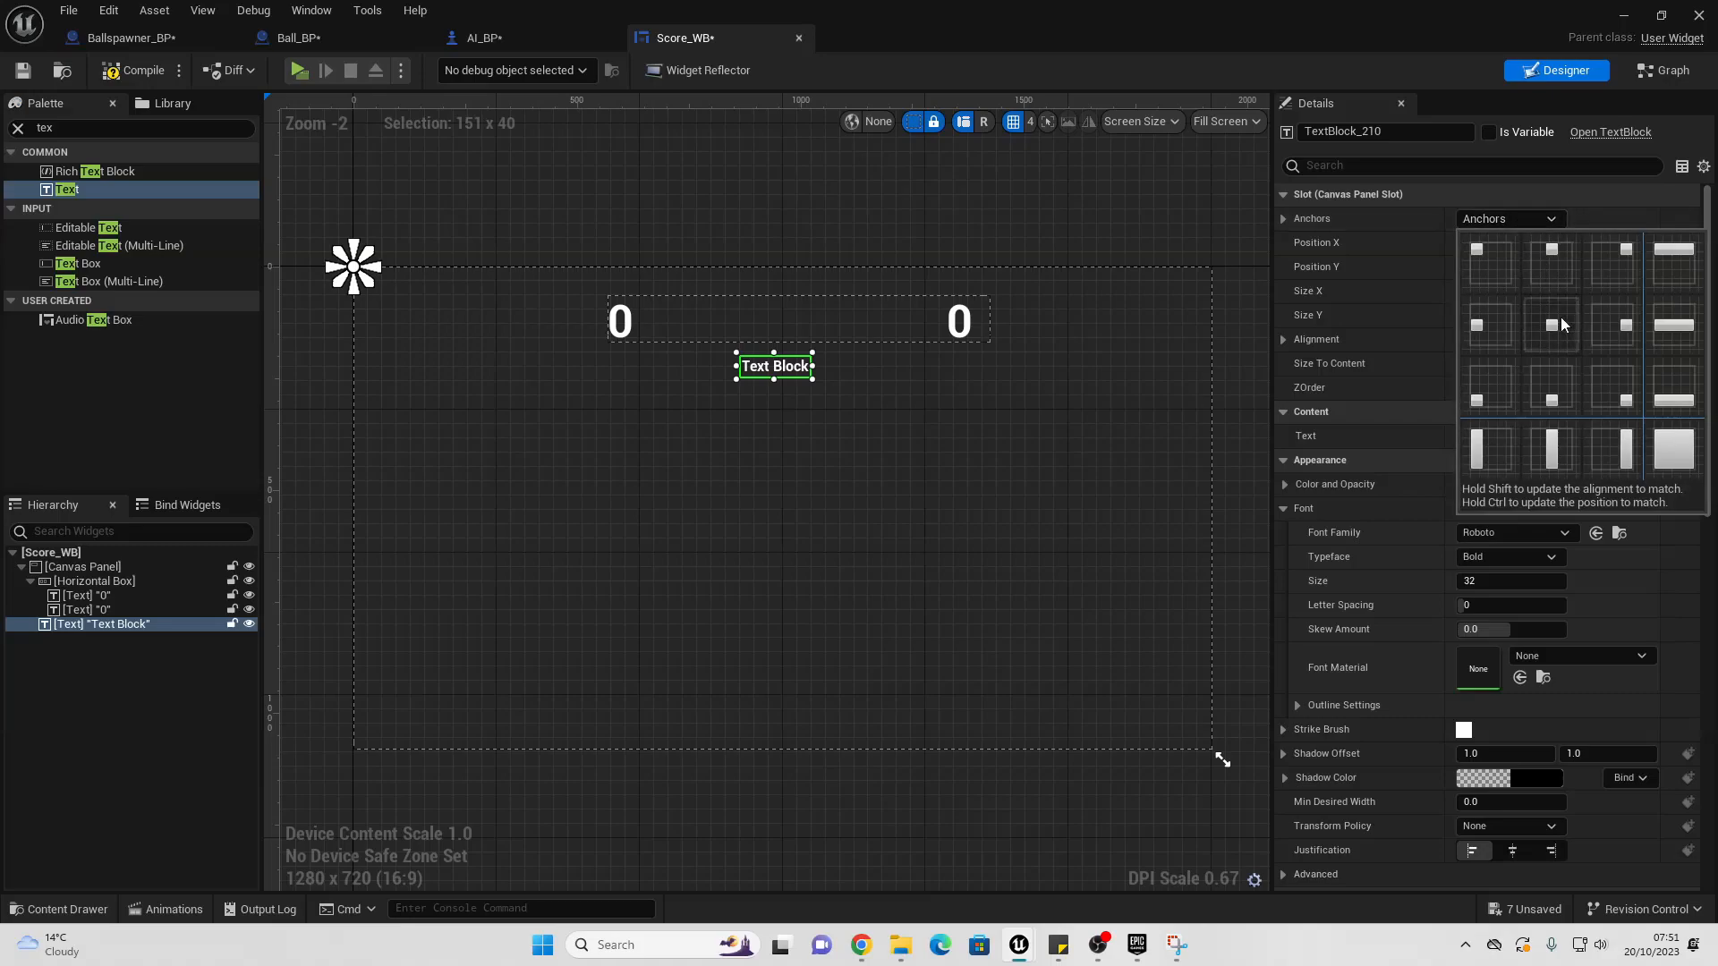
pyautogui.click(1554, 264)
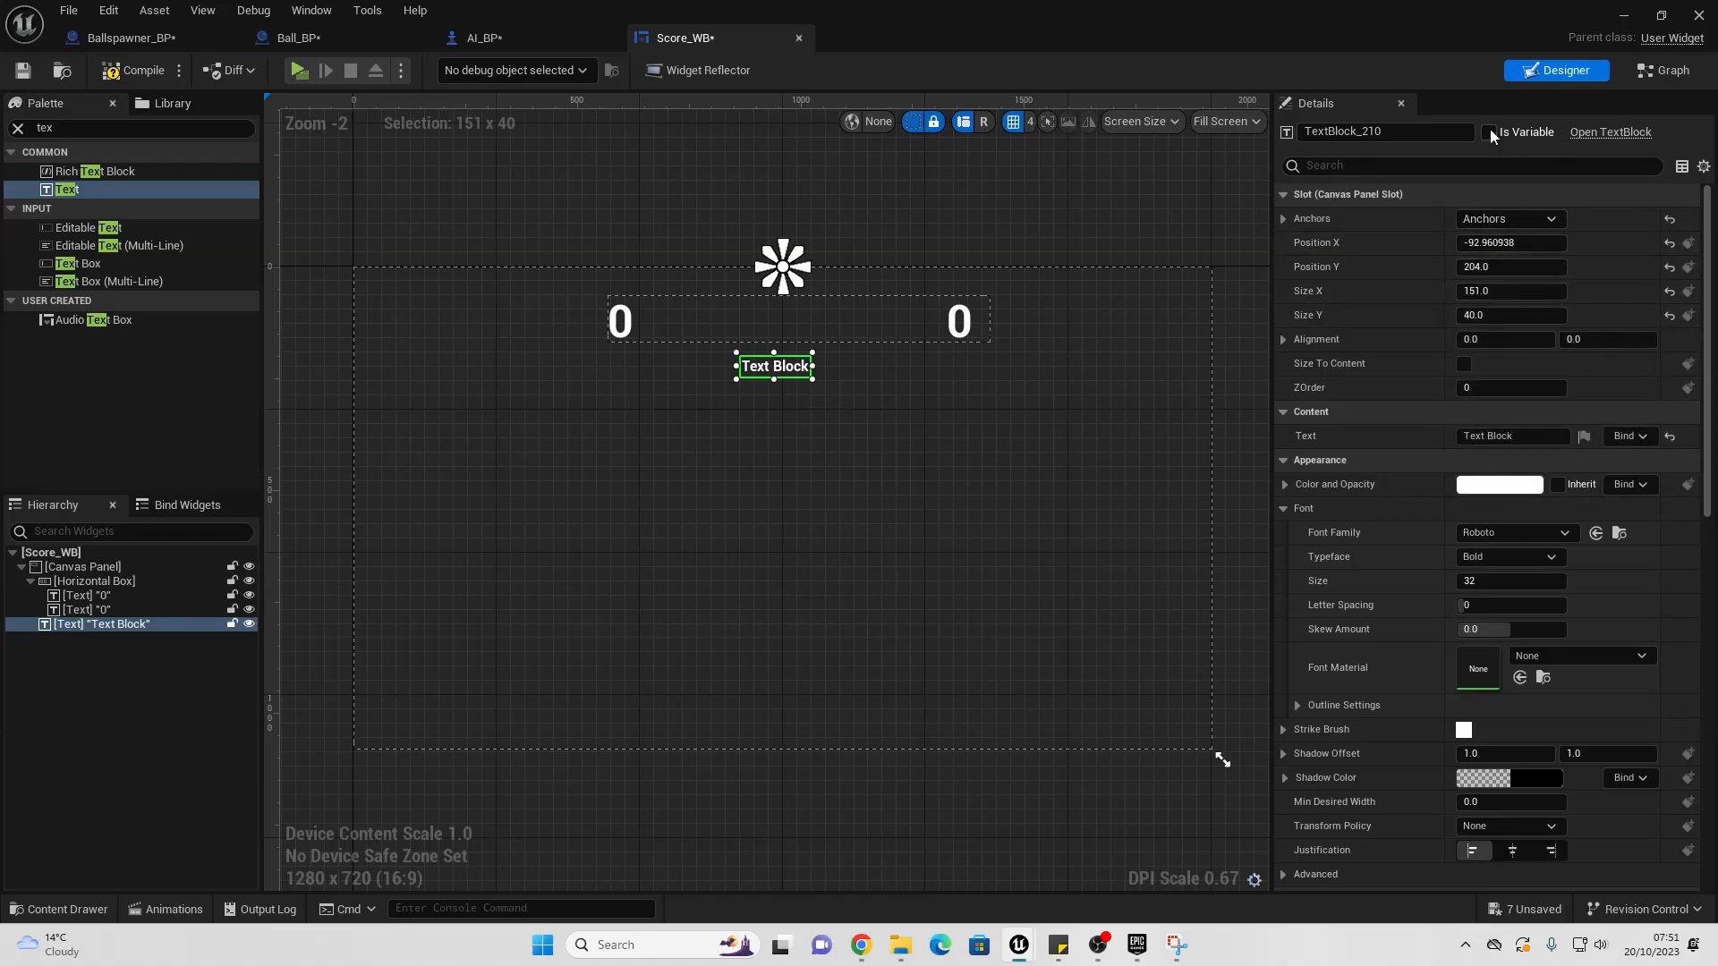
pyautogui.click(1489, 134)
pyautogui.click(1430, 134)
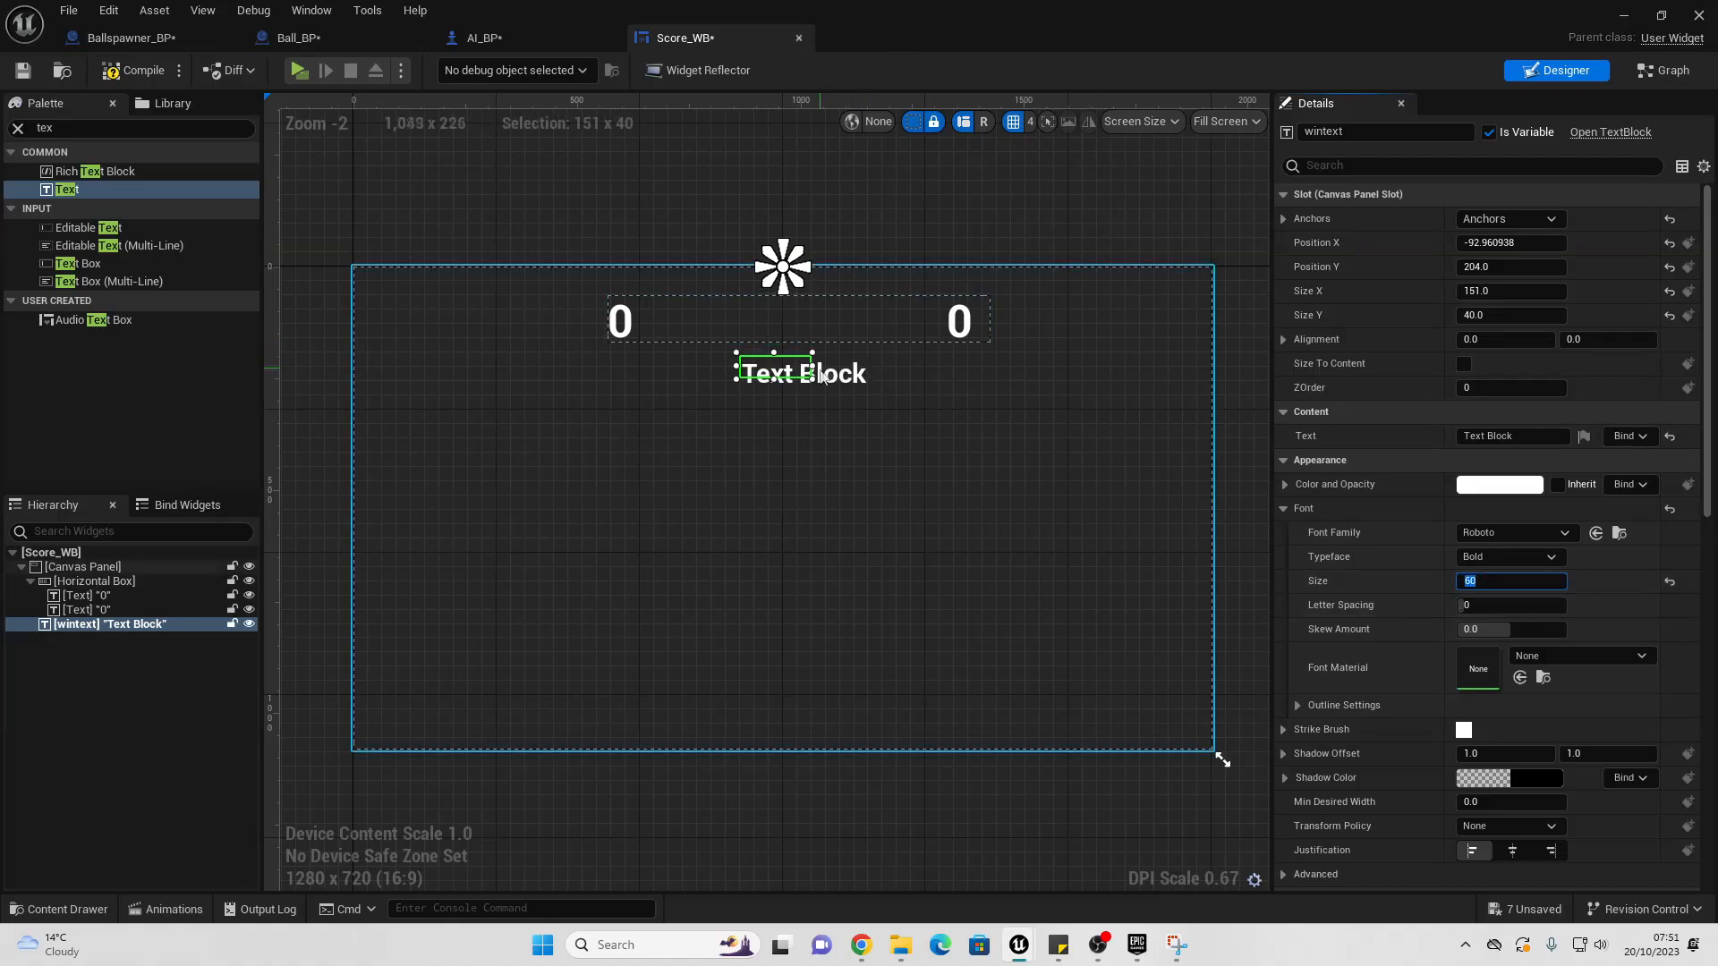
# Step: Enlarge the wintext text block below the scores to about 395 by 88 and switch to the widget's event graph
pyautogui.moveTo(813, 379); pyautogui.dragTo(849, 378)
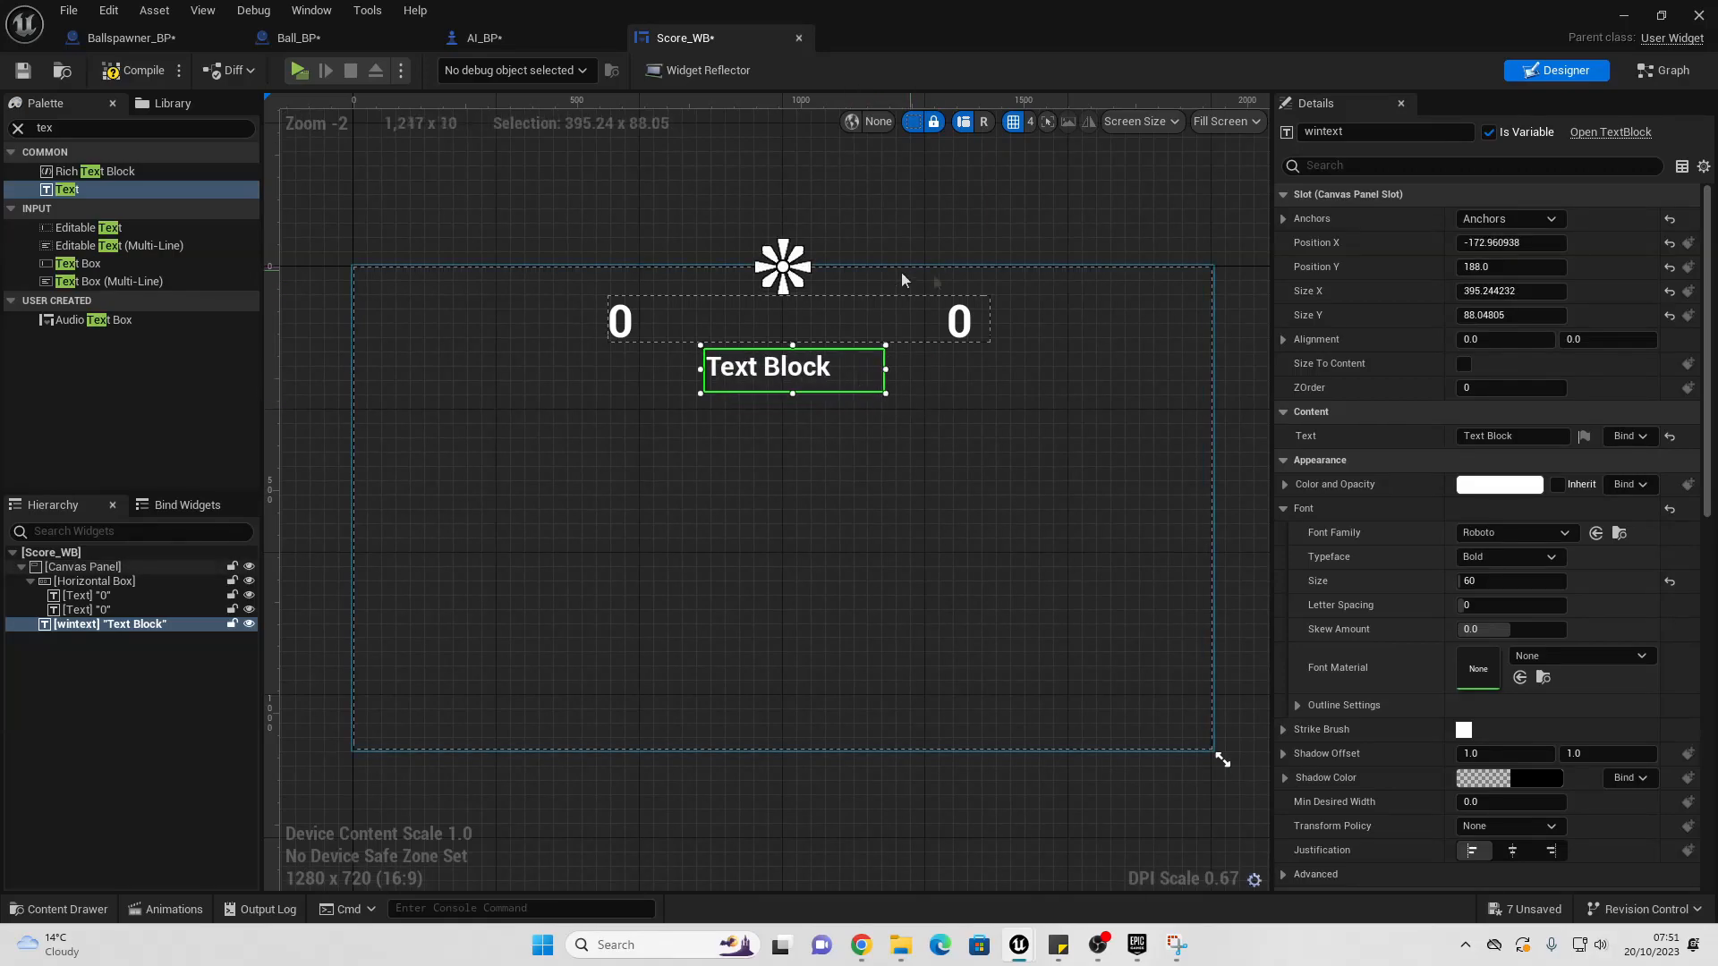
pyautogui.click(1662, 70)
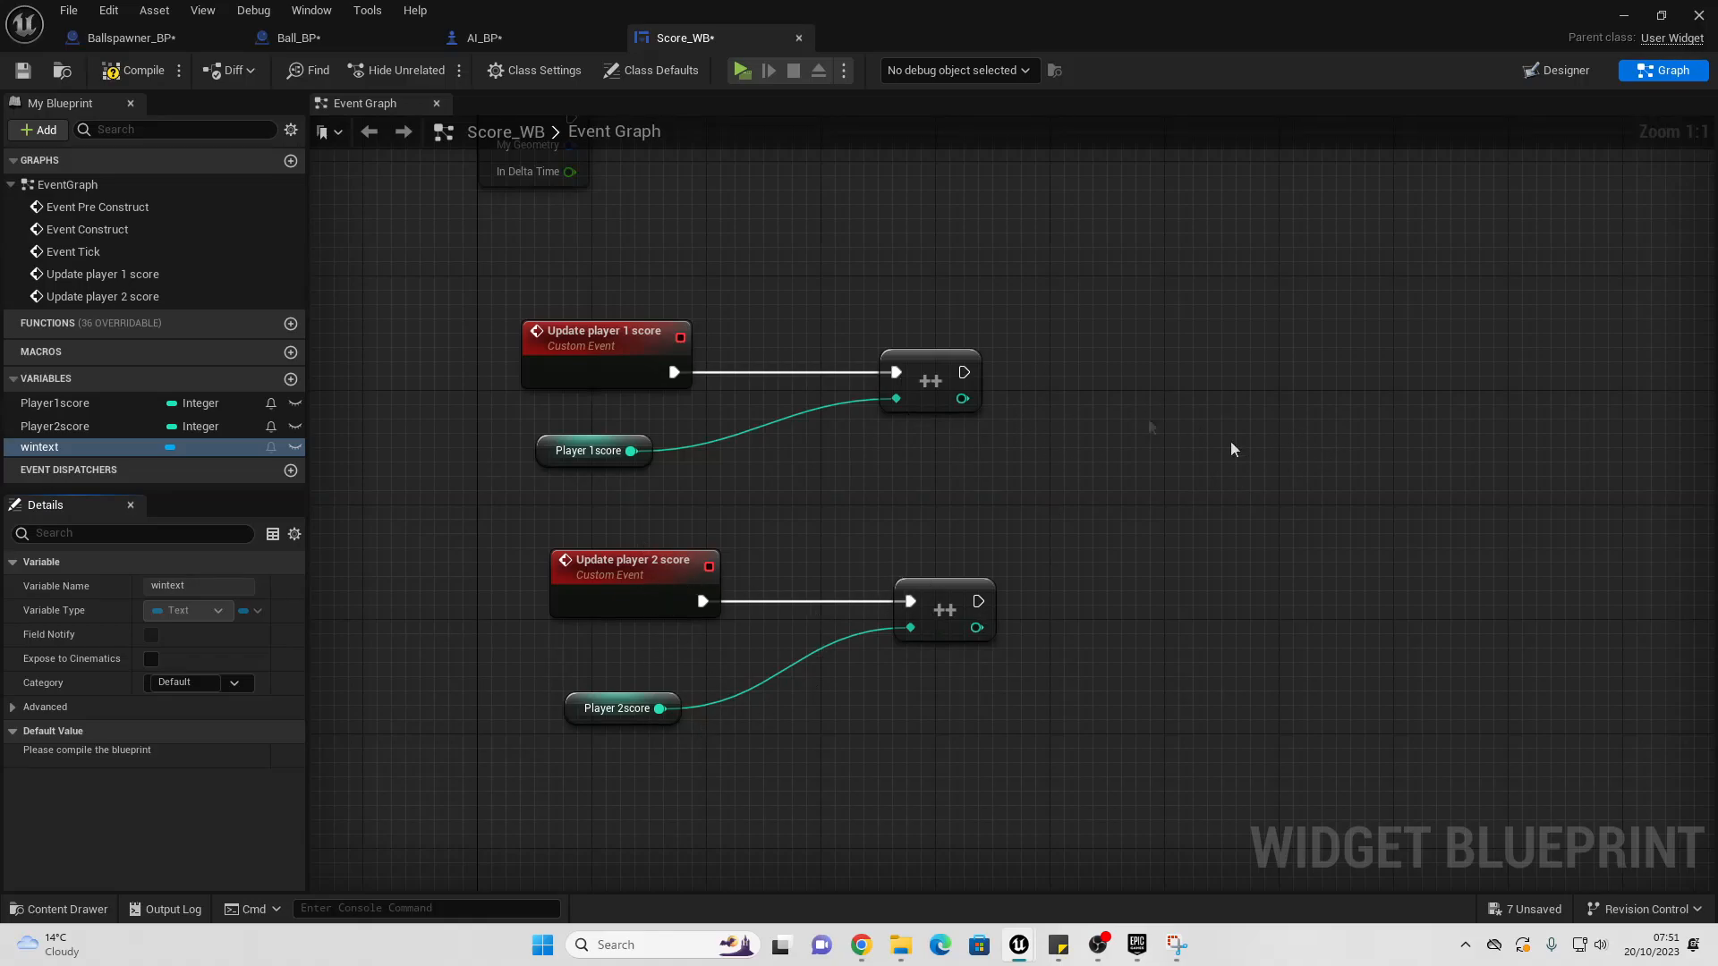
# Step: Add an Equal node comparing the incremented Player 1 score with 10
pyautogui.moveTo(1231, 443); pyautogui.dragTo(1081, 473, button='right')
pyautogui.moveTo(812, 428); pyautogui.dragTo(990, 426)
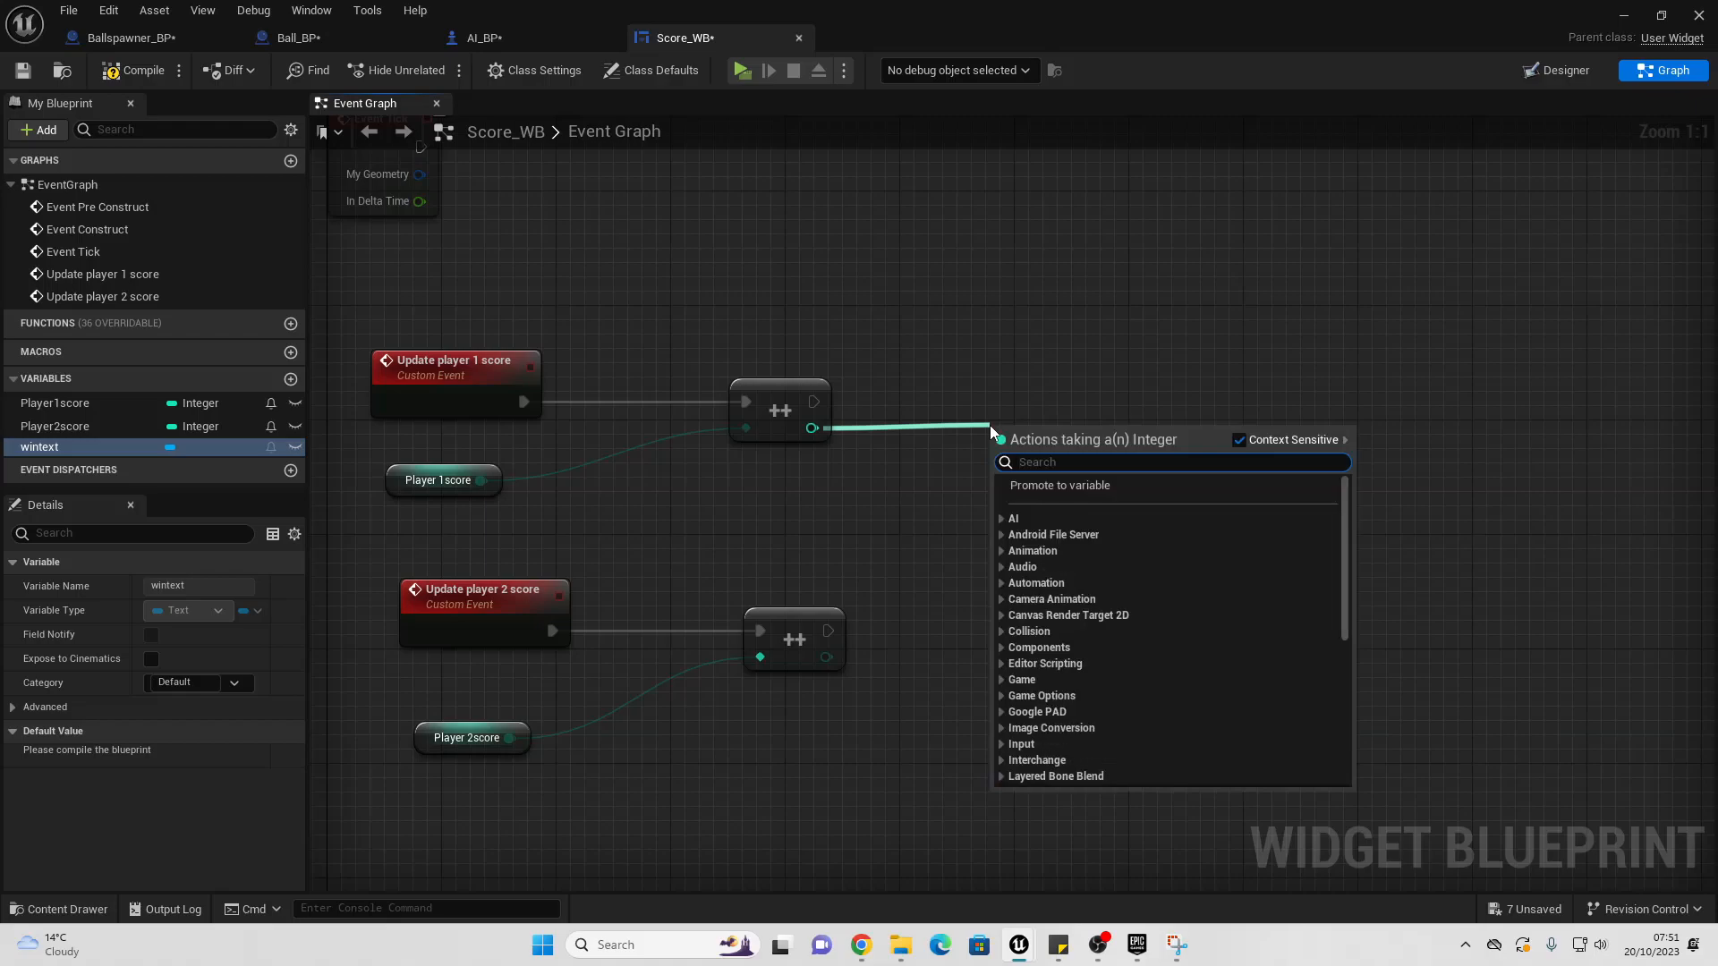
pyautogui.write('=')
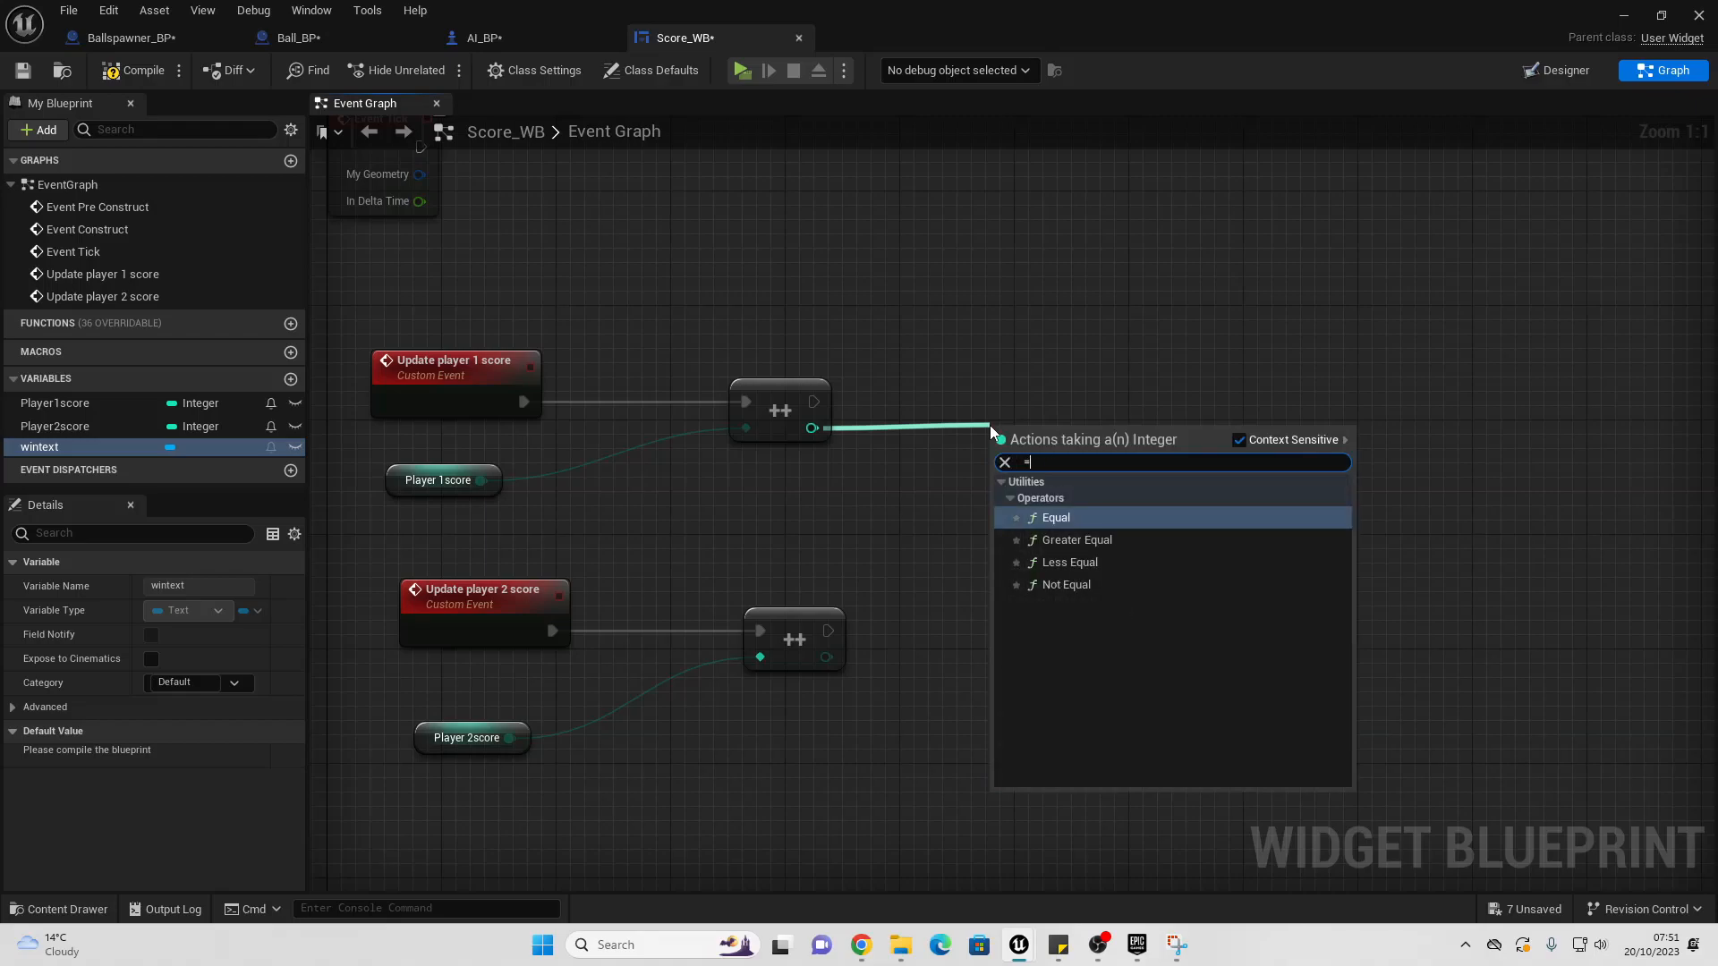
pyautogui.press('Return')
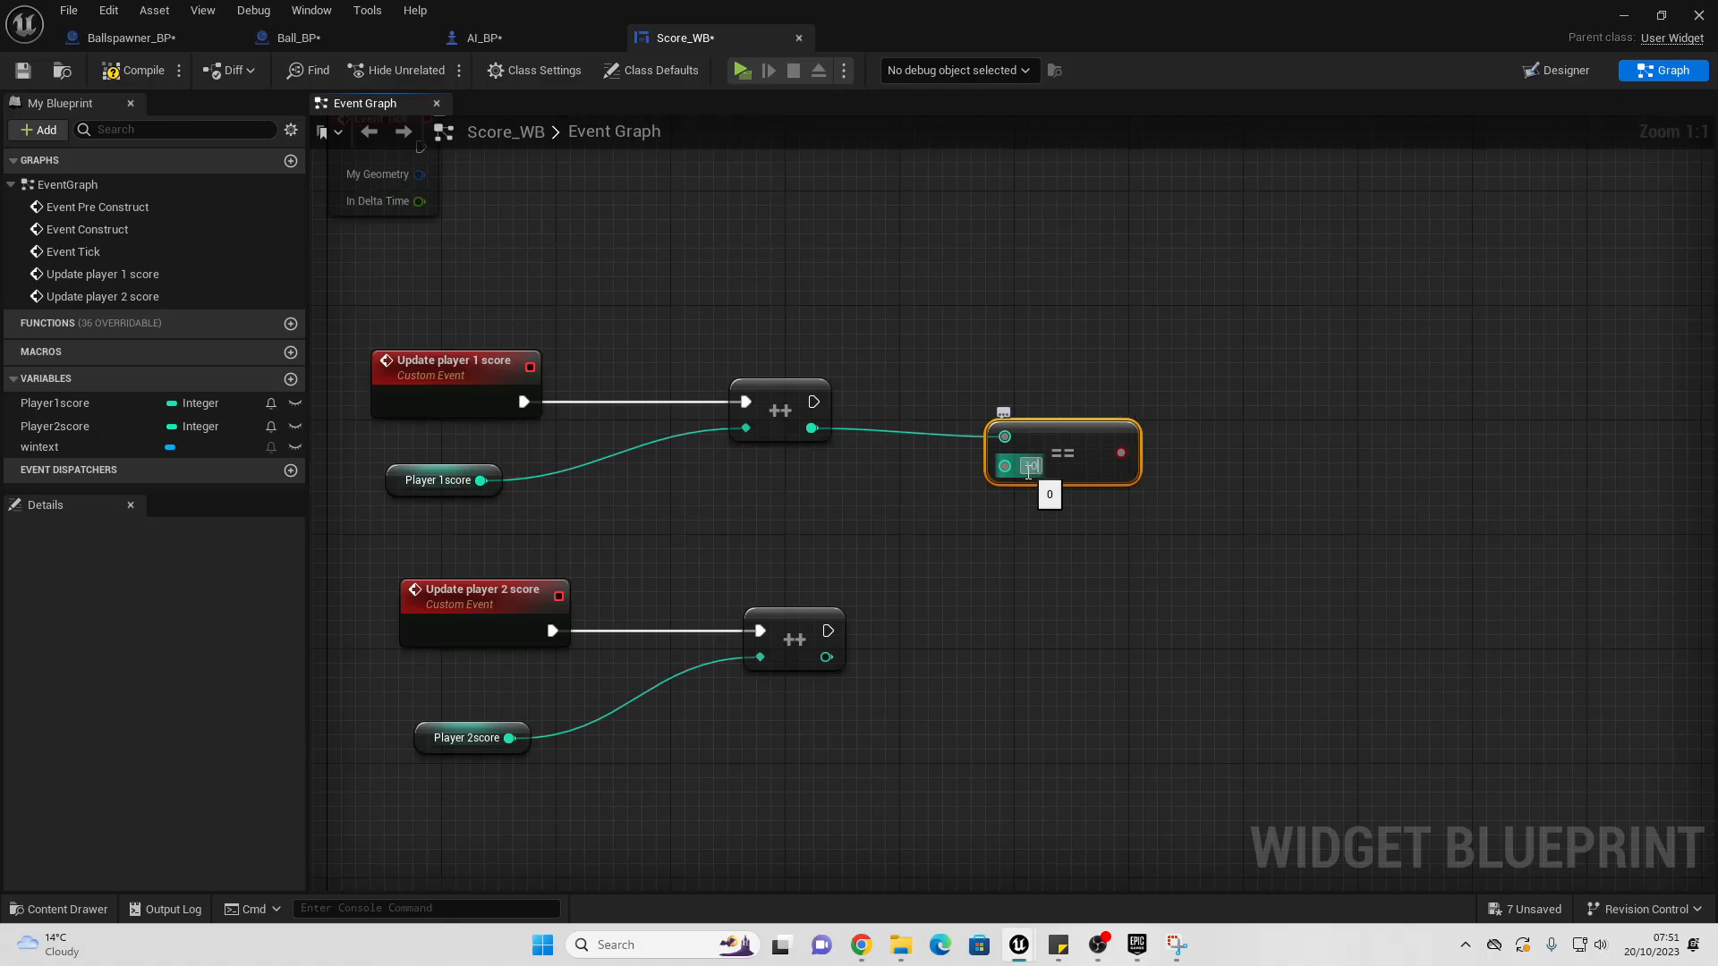
# Step: Add a Branch conditioned on the Player 1 comparison and connect it to run after the Player 1 score increment
pyautogui.moveTo(1121, 452); pyautogui.dragTo(1212, 355)
pyautogui.write('bra')
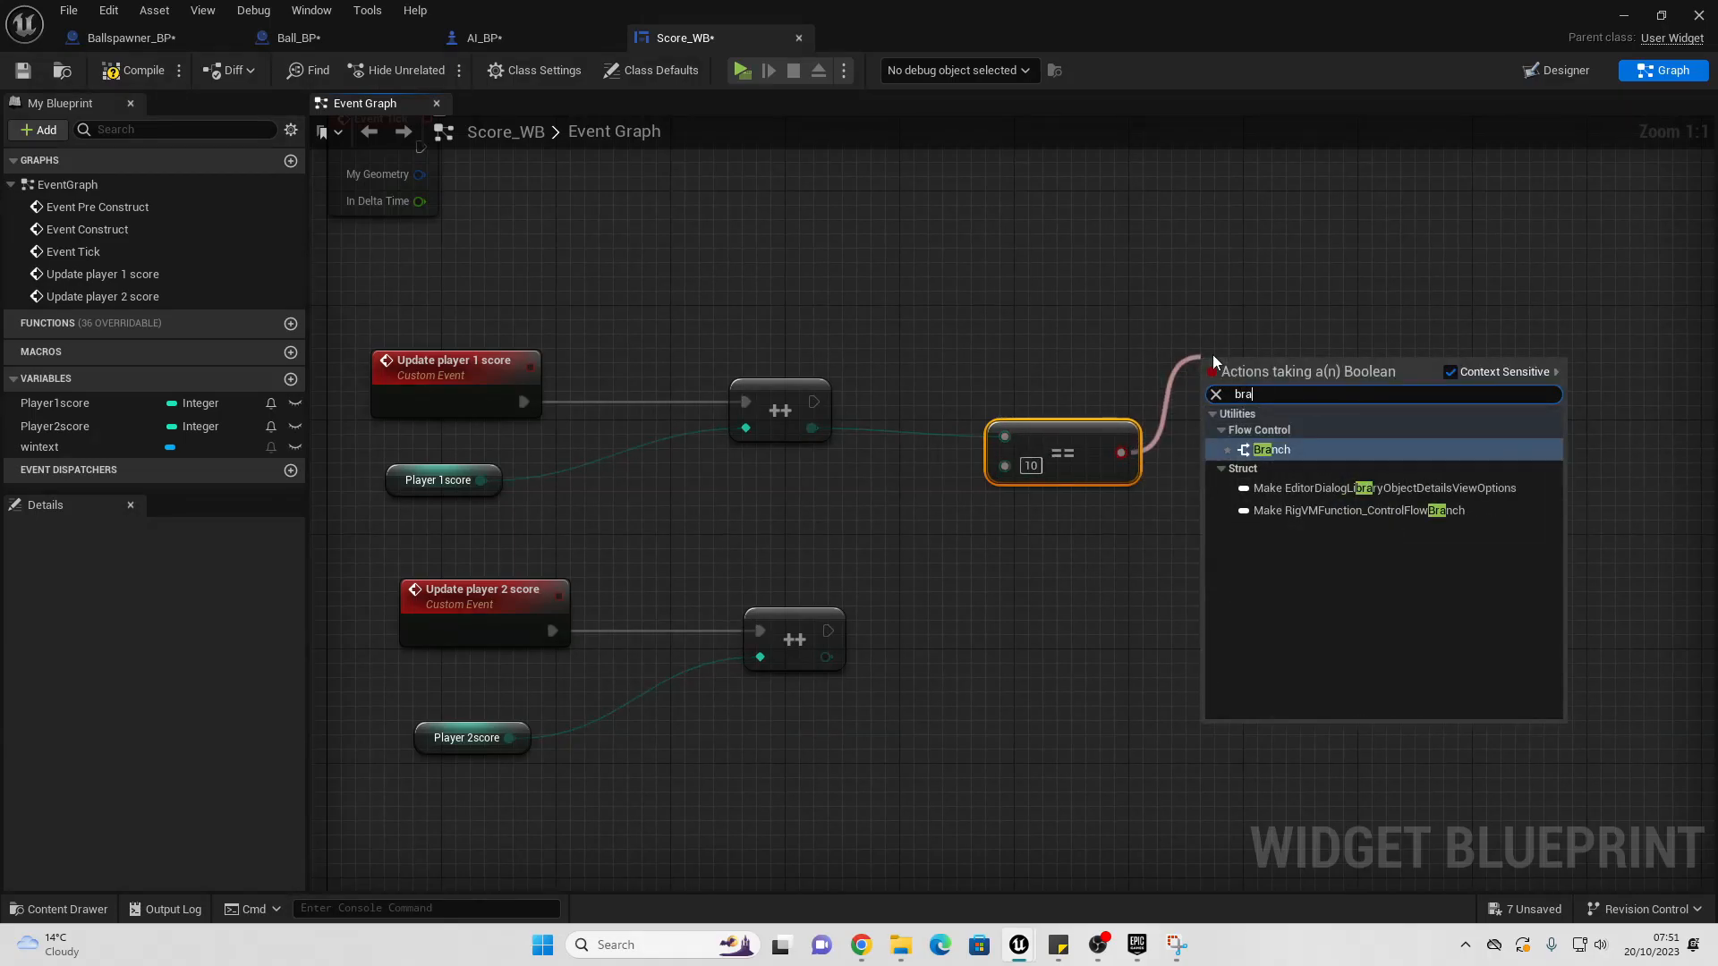
pyautogui.press('Return')
pyautogui.moveTo(813, 402); pyautogui.dragTo(1205, 387)
# Step: Place a getter for wintext above the Branch and add a SetText (Text) node targeting it
pyautogui.moveTo(105, 443); pyautogui.dragTo(1271, 273)
pyautogui.click(1315, 300)
pyautogui.moveTo(1364, 316); pyautogui.dragTo(1121, 313, button='right')
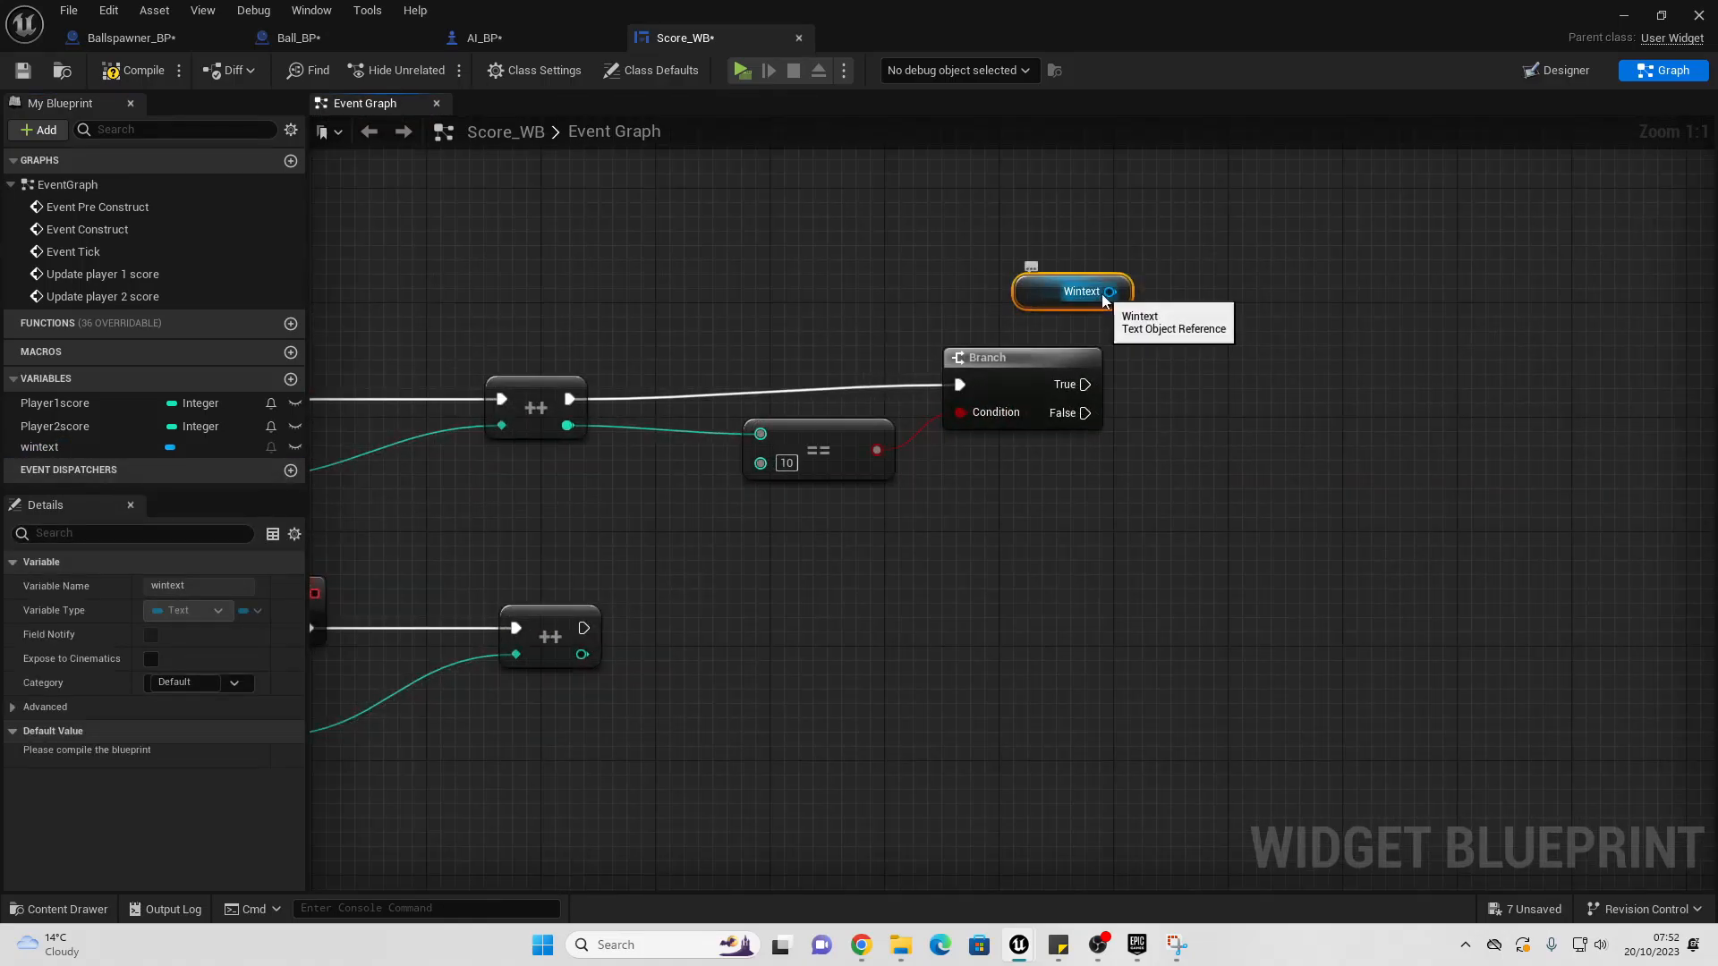
pyautogui.moveTo(1110, 291); pyautogui.dragTo(1232, 353)
pyautogui.write('set text')
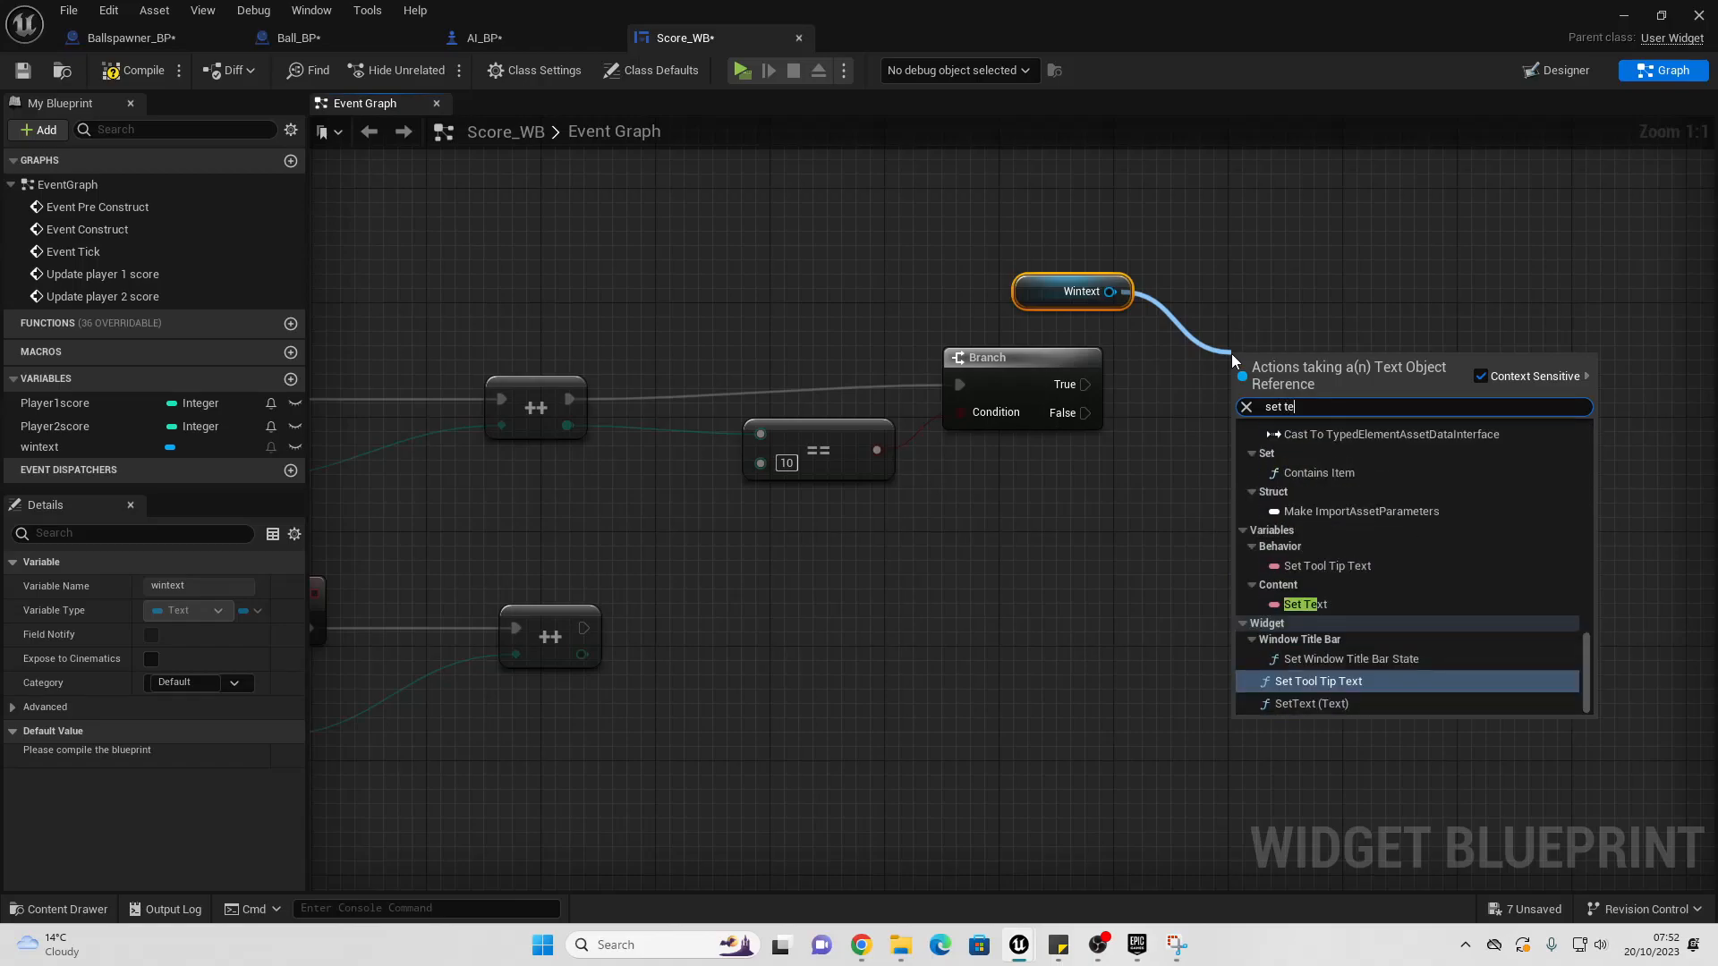
pyautogui.click(1314, 706)
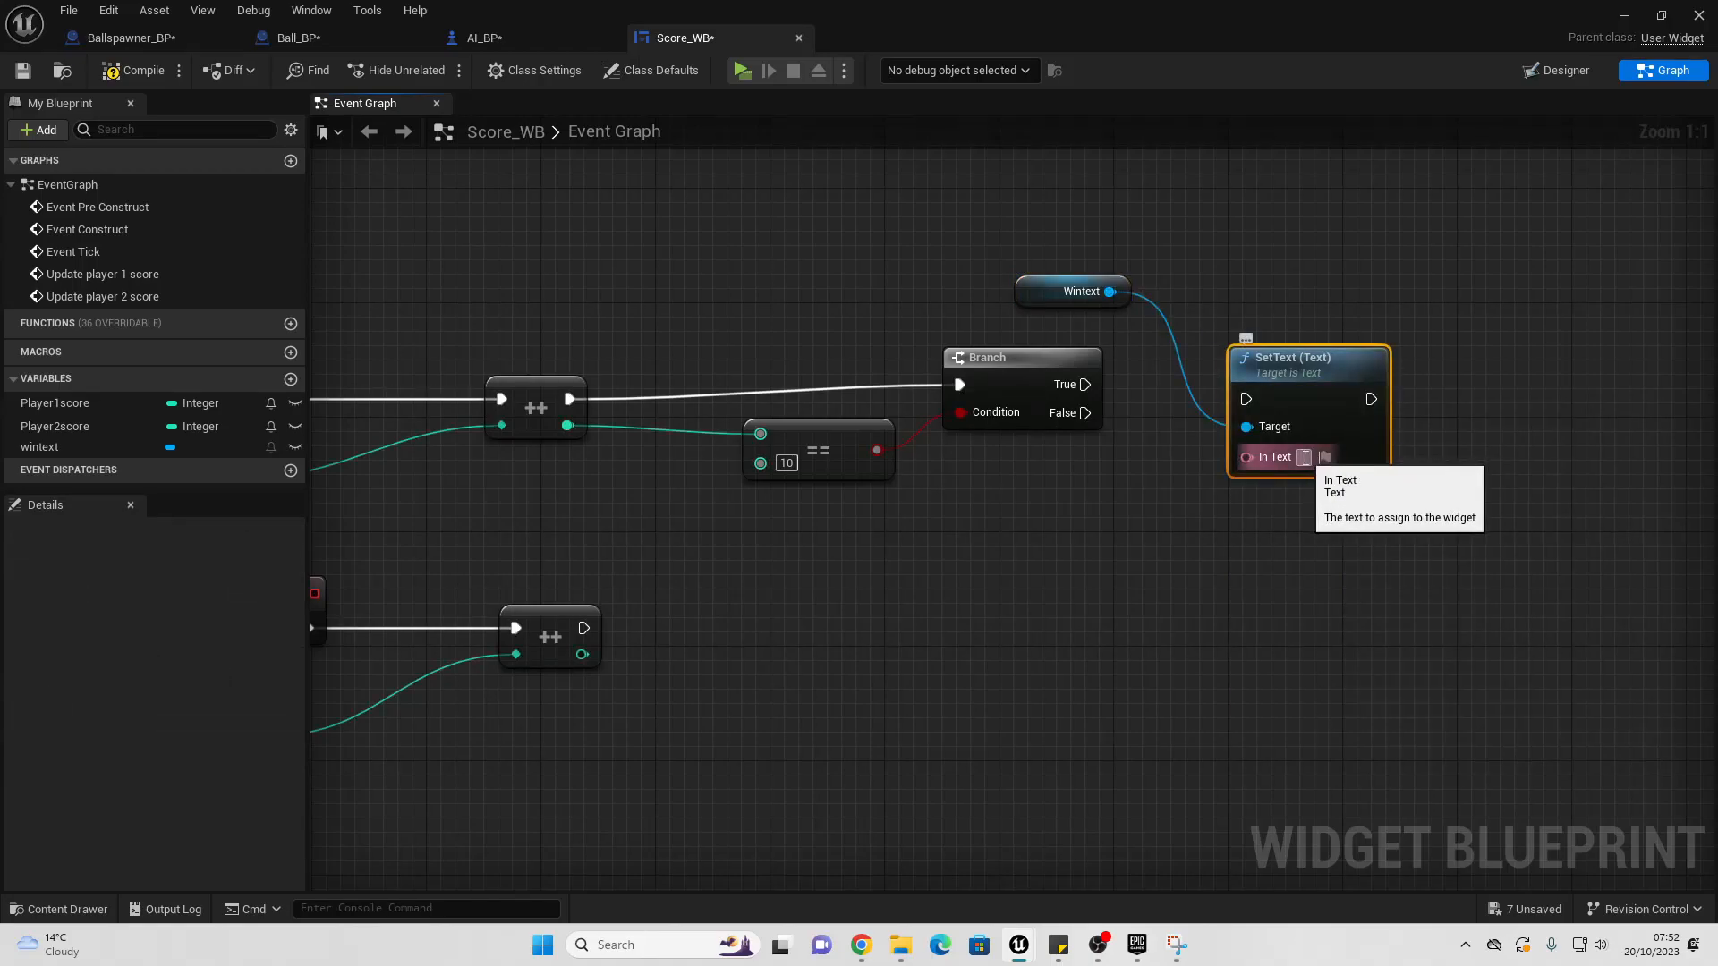
# Step: Set the SetText node's In Text to "Player 1 Wins!" and run it from the Branch's True output
pyautogui.write('Pla')
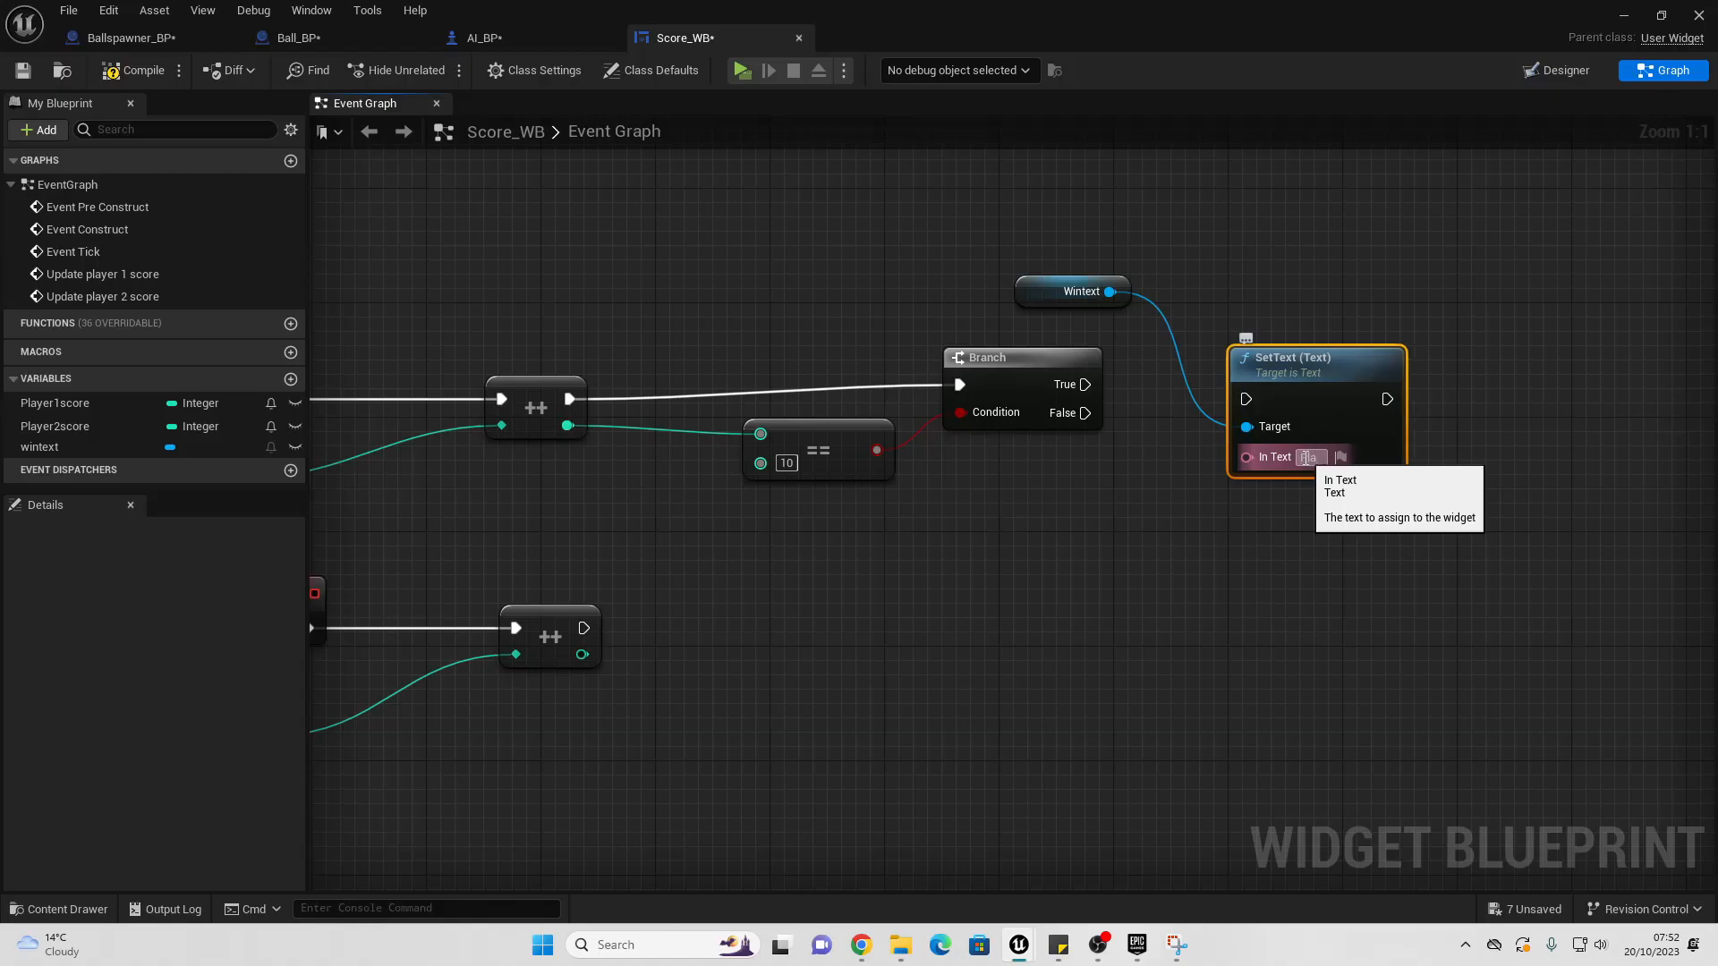
pyautogui.write('yer 1')
pyautogui.press('Return')
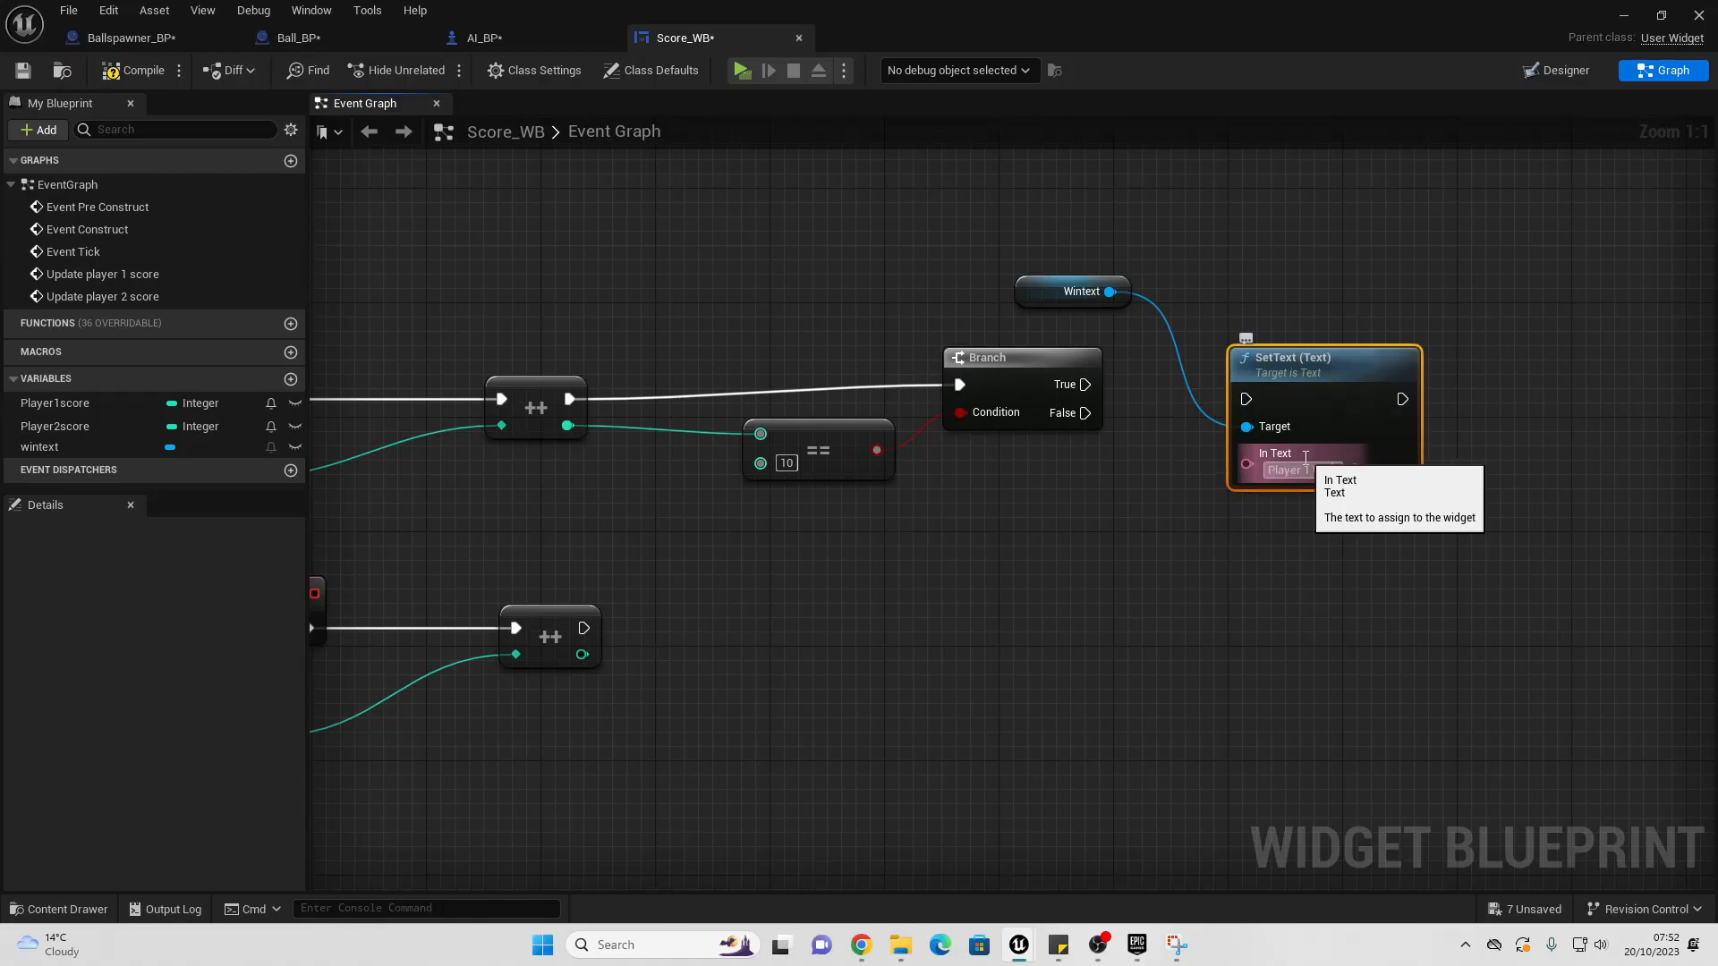
pyautogui.moveTo(1085, 385); pyautogui.dragTo(1250, 394)
# Step: Duplicate the comparison, Branch, Wintext and SetText nodes for player 2 and connect them to the Player 2 score increment
pyautogui.moveTo(830, 190); pyautogui.dragTo(1392, 497)
pyautogui.click(918, 630)
pyautogui.hotkey('ctrl', 'v')
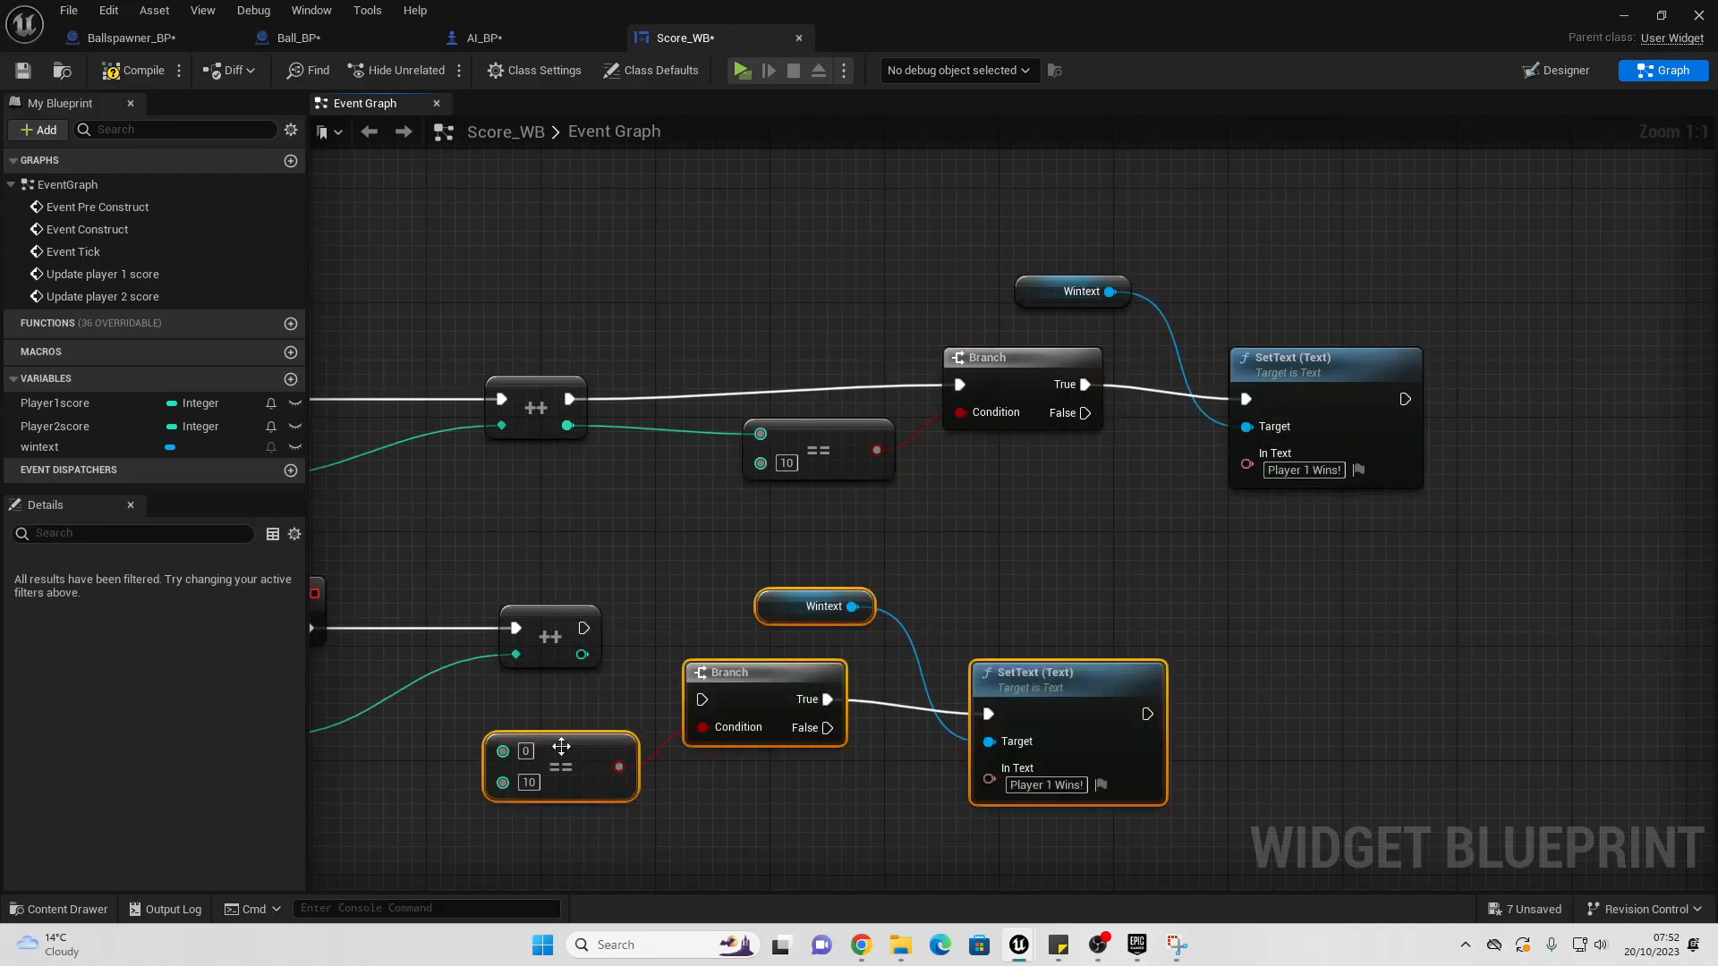
pyautogui.moveTo(561, 746); pyautogui.dragTo(762, 703)
pyautogui.moveTo(589, 663); pyautogui.dragTo(704, 707)
pyautogui.moveTo(583, 629); pyautogui.dragTo(904, 657)
# Step: Set the wintext block's visibility to Hidden in the designer, and return to the event graph
pyautogui.click(1559, 70)
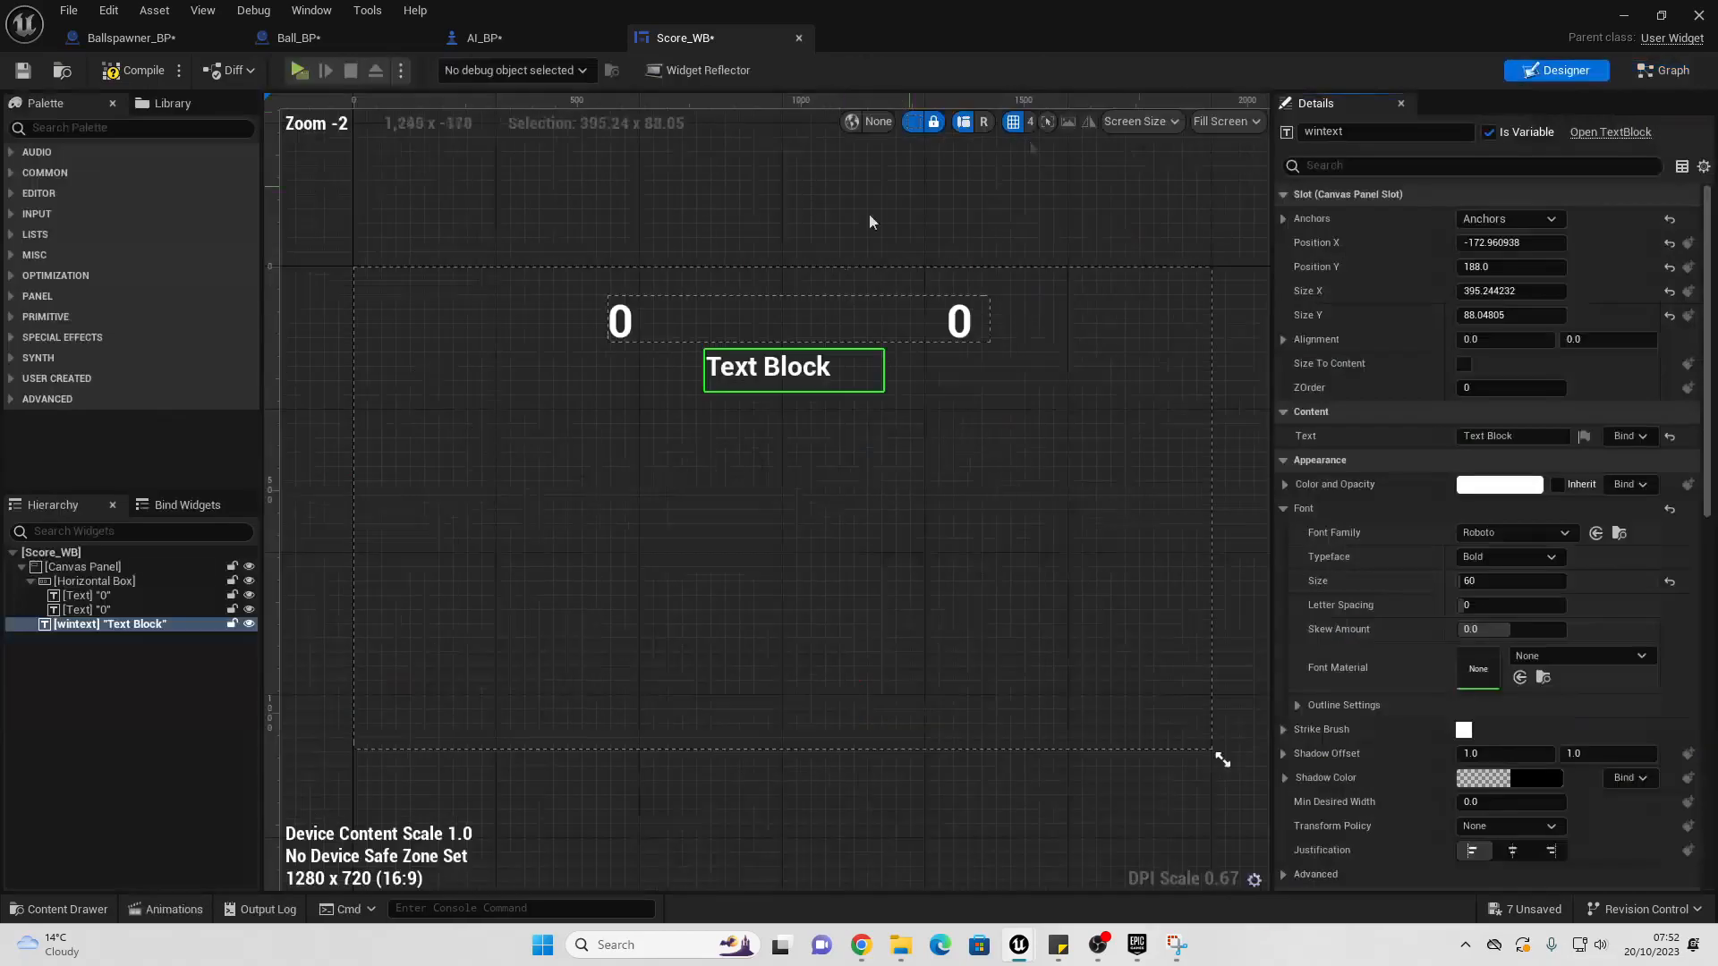
pyautogui.click(1411, 165)
pyautogui.write('vis')
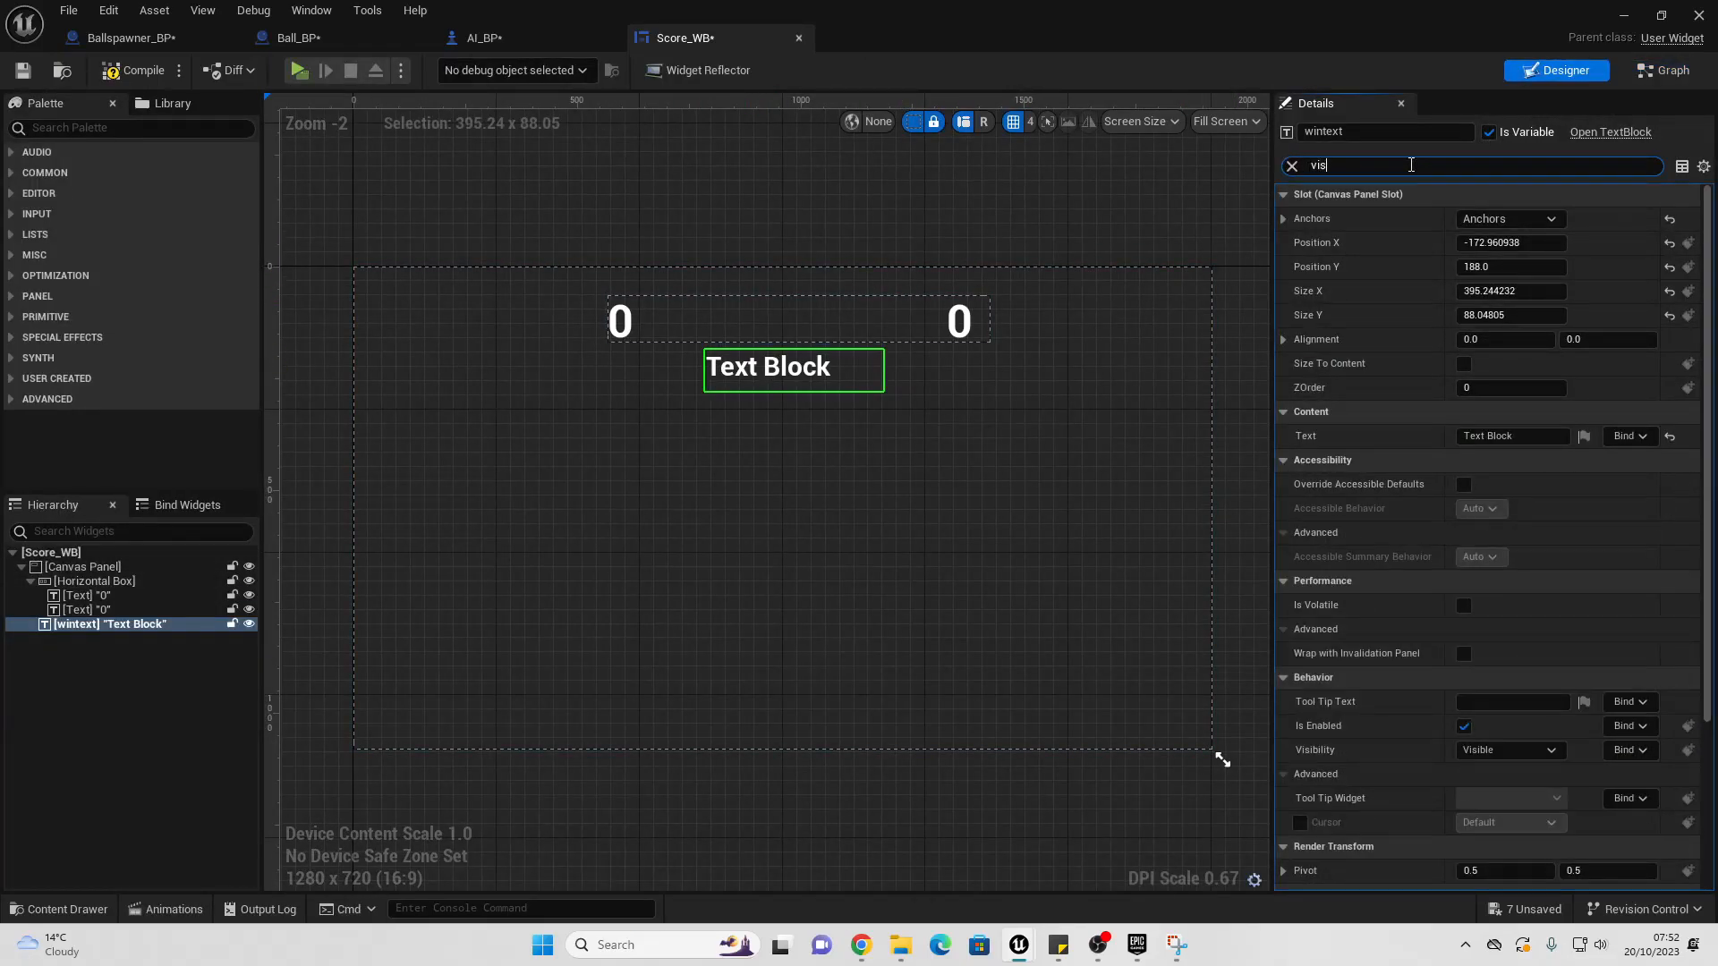
pyautogui.click(1507, 218)
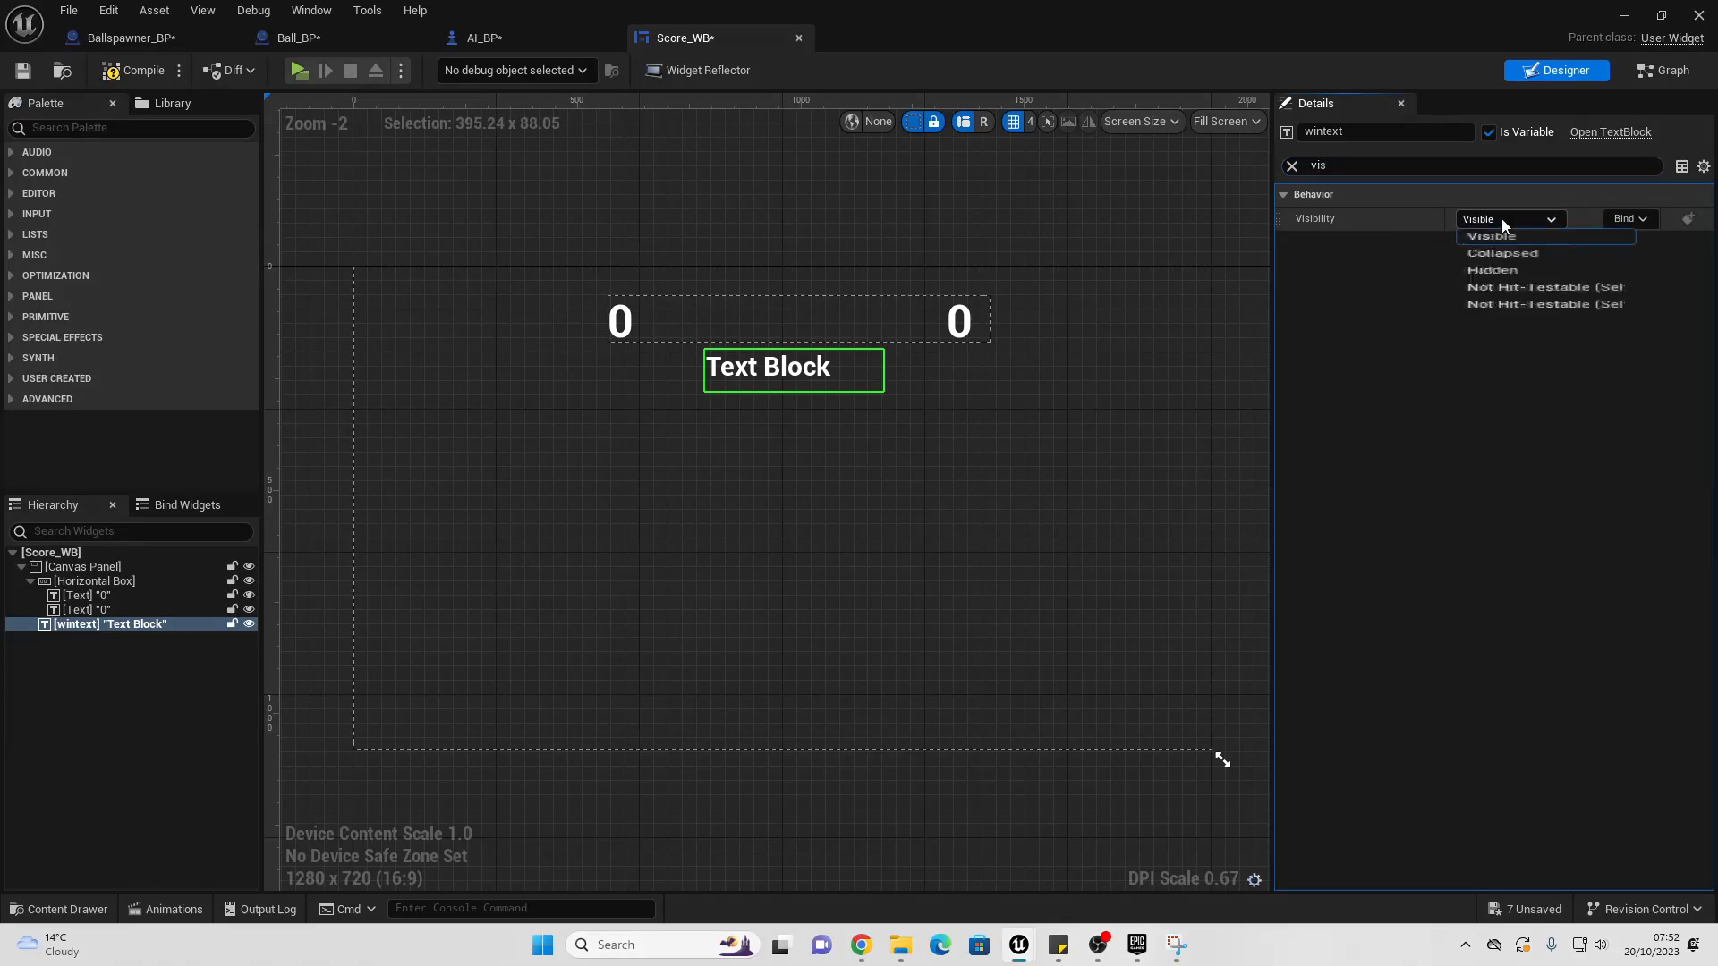
pyautogui.click(1481, 270)
pyautogui.click(1662, 69)
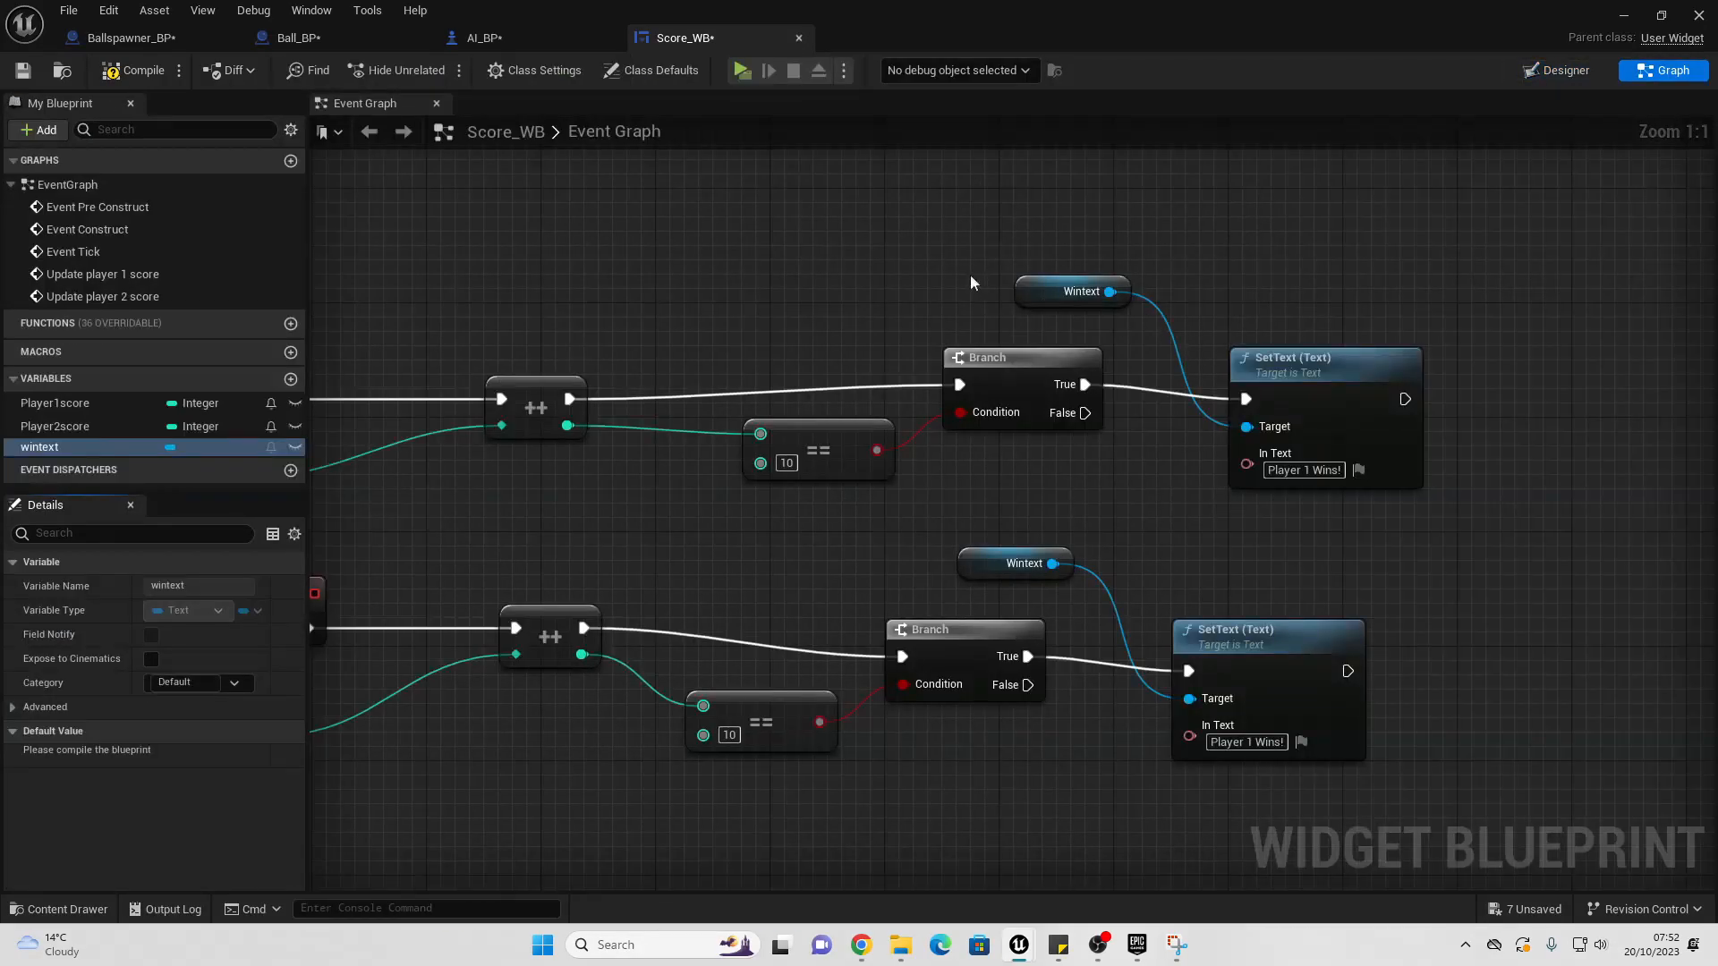
pyautogui.moveTo(1349, 282); pyautogui.dragTo(1209, 291, button='right')
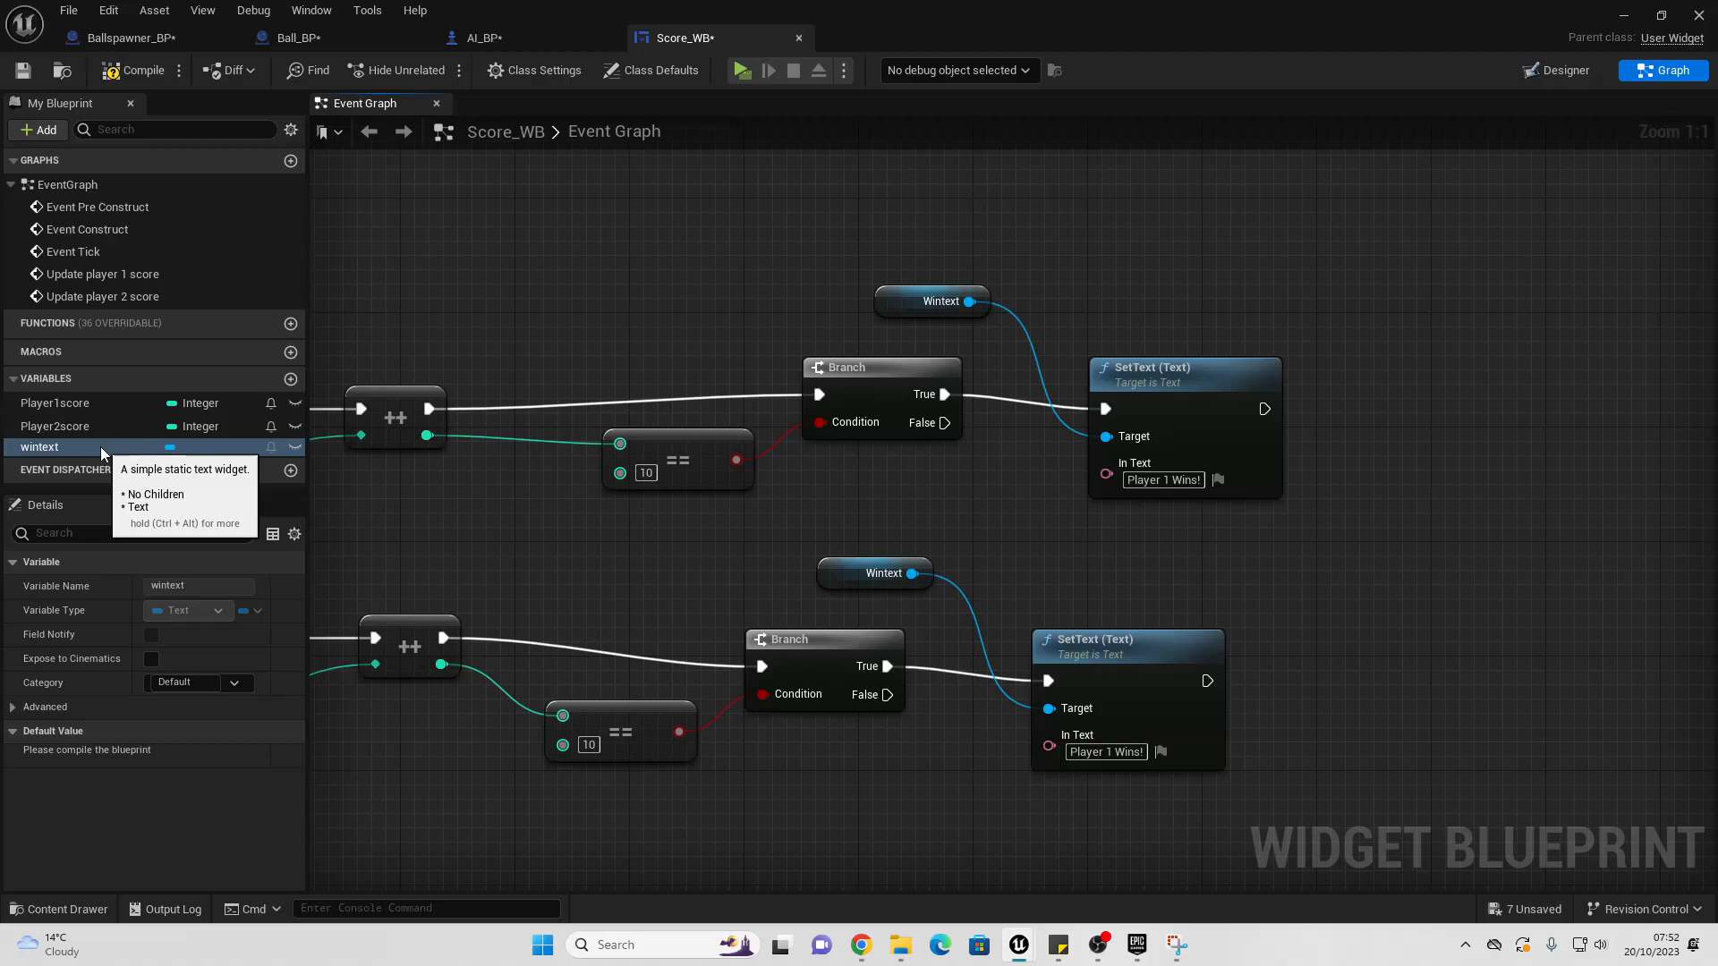
pyautogui.moveTo(101, 447); pyautogui.dragTo(1158, 244)
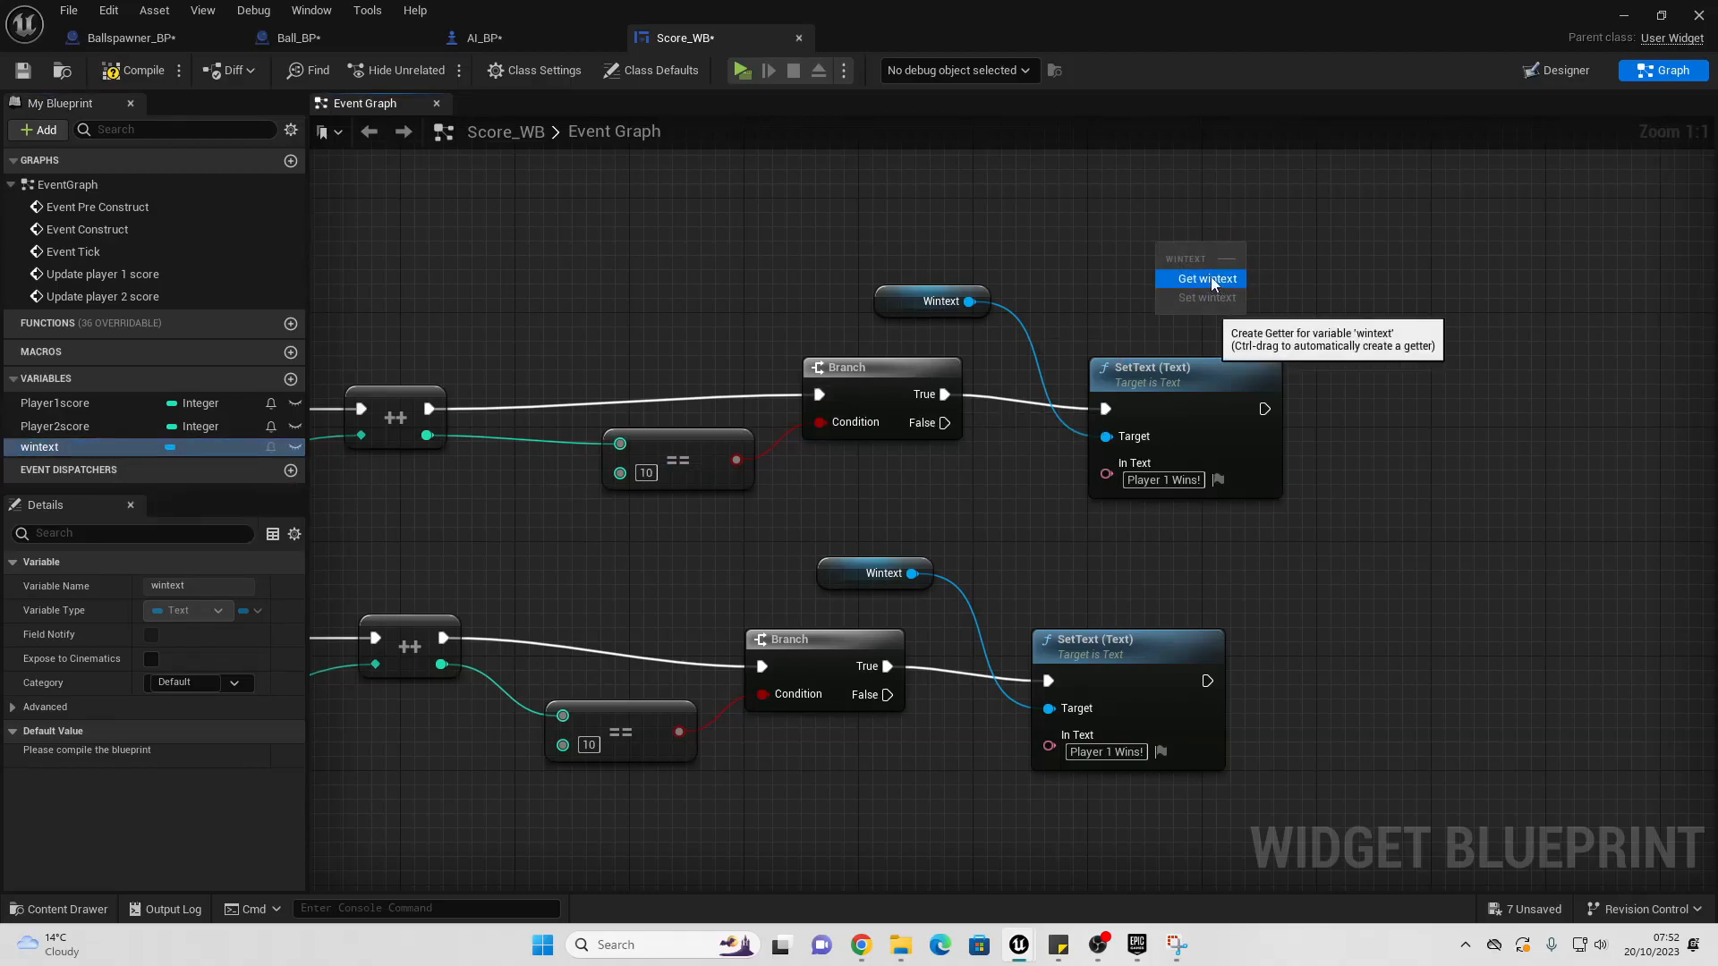
pyautogui.click(1210, 277)
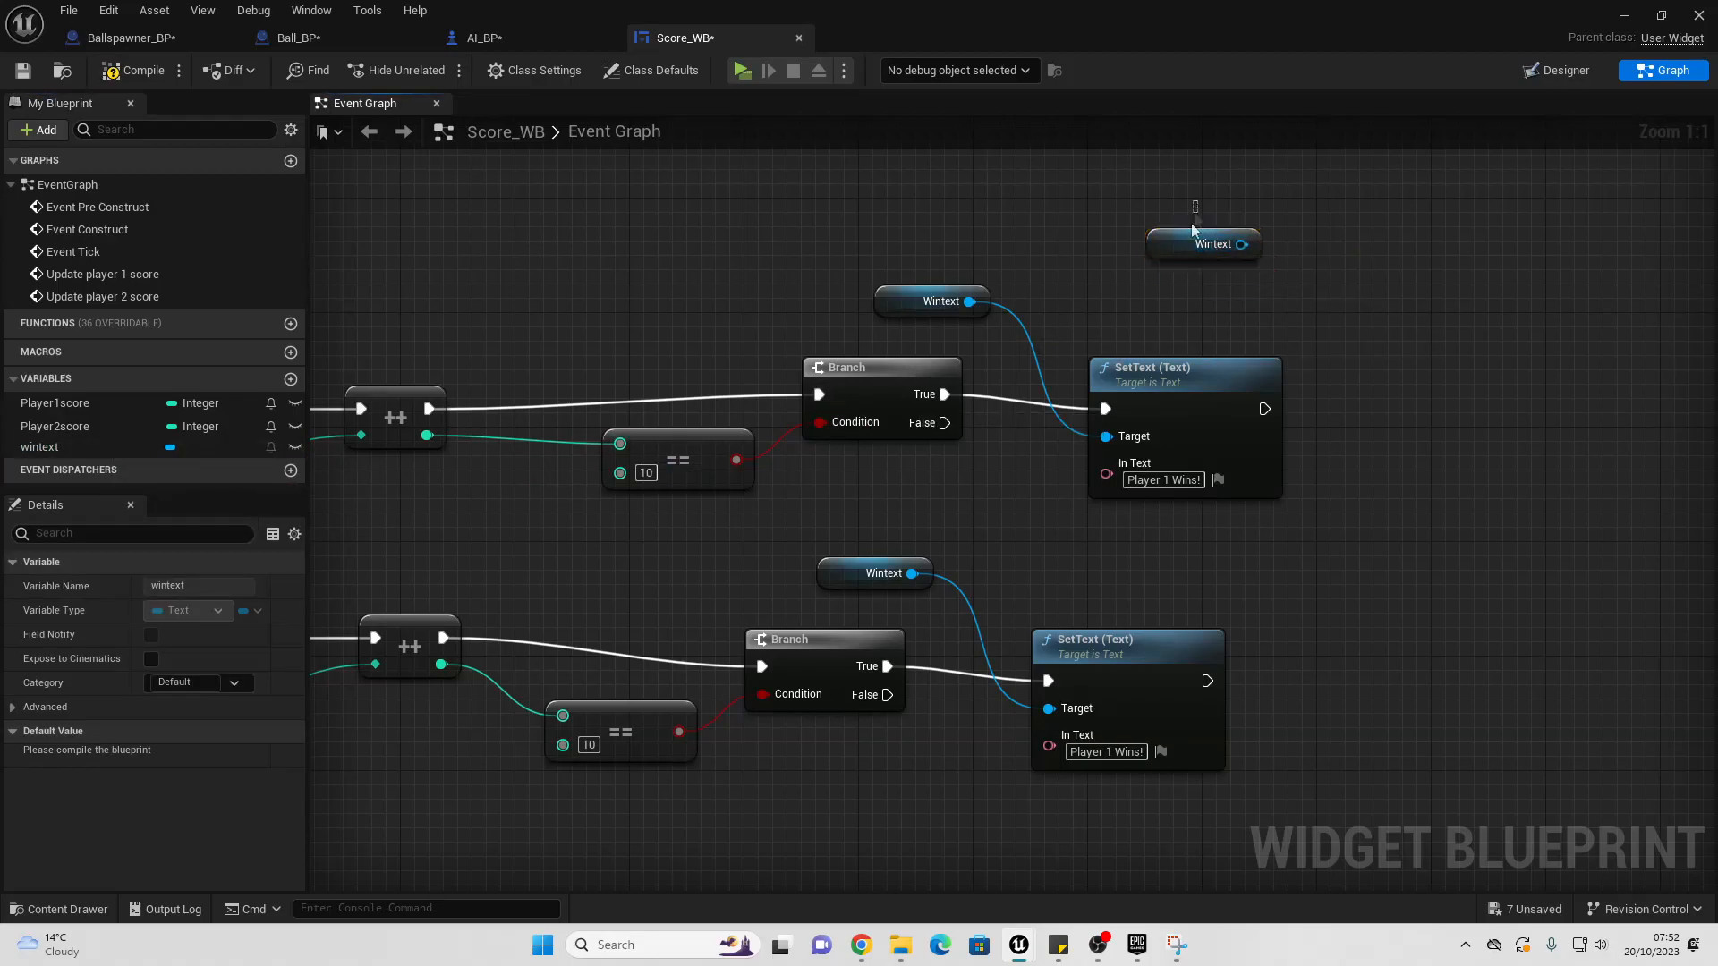
pyautogui.press('Delete')
# Step: Add a Set Visibility node for Wintext set to Visible, and run it after the Player 1 SetText node
pyautogui.moveTo(970, 301); pyautogui.dragTo(1314, 285)
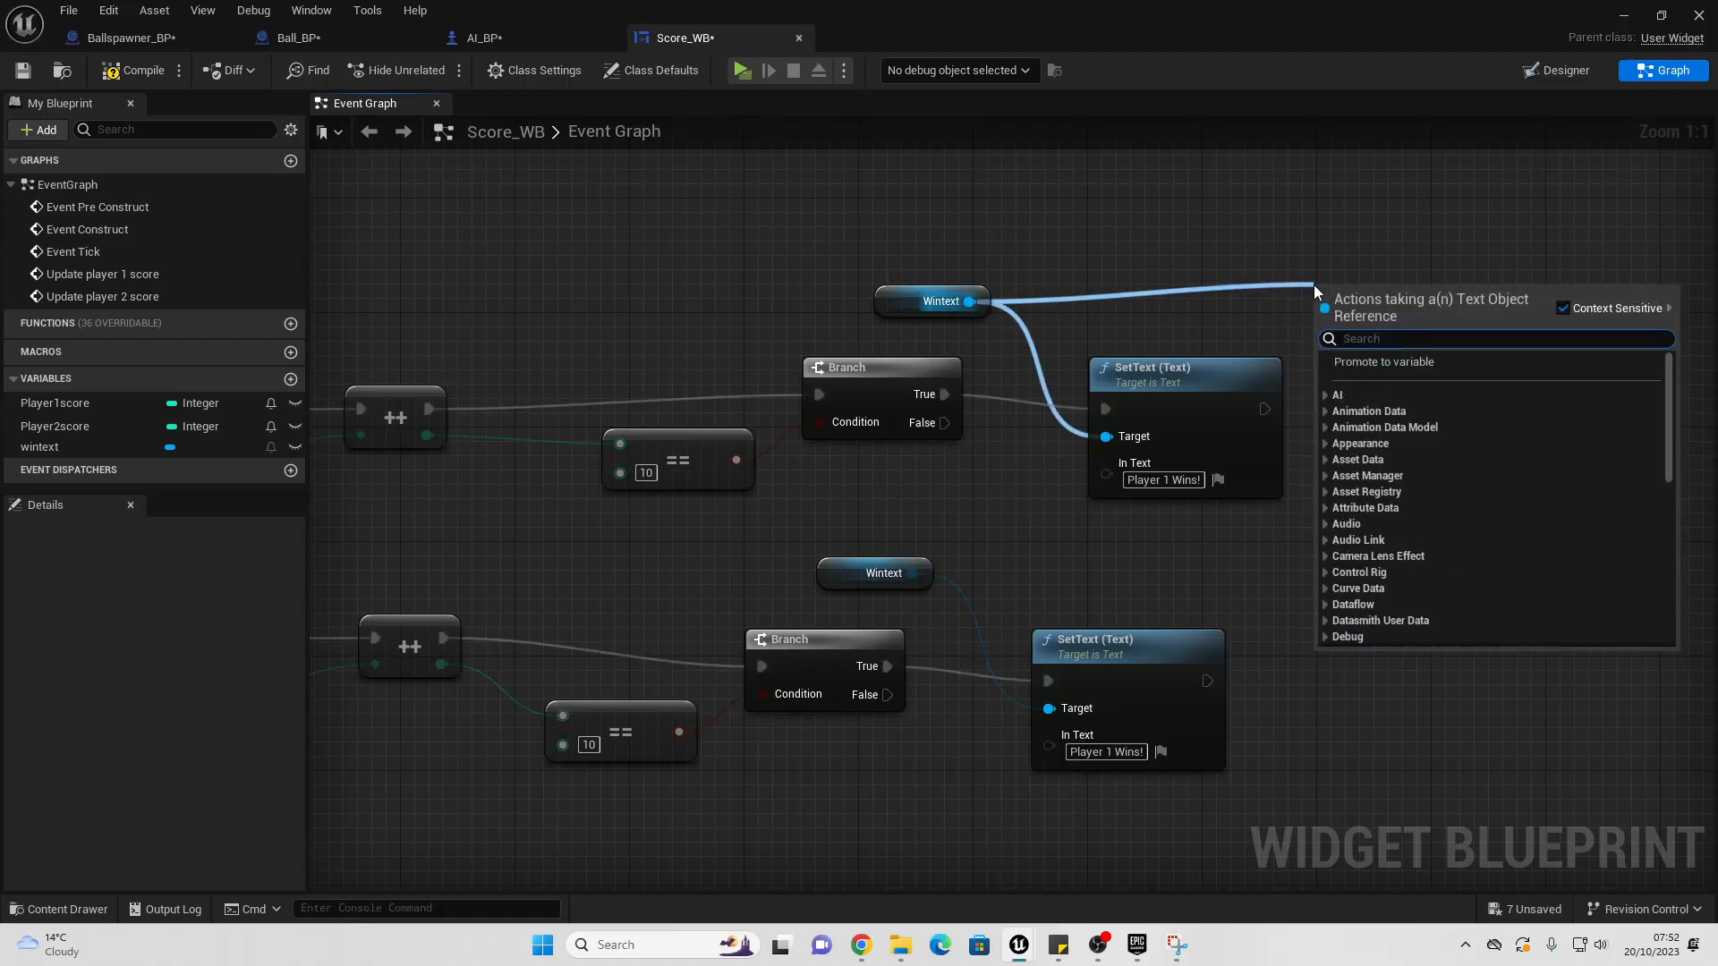
pyautogui.write('set vis')
pyautogui.press('Return')
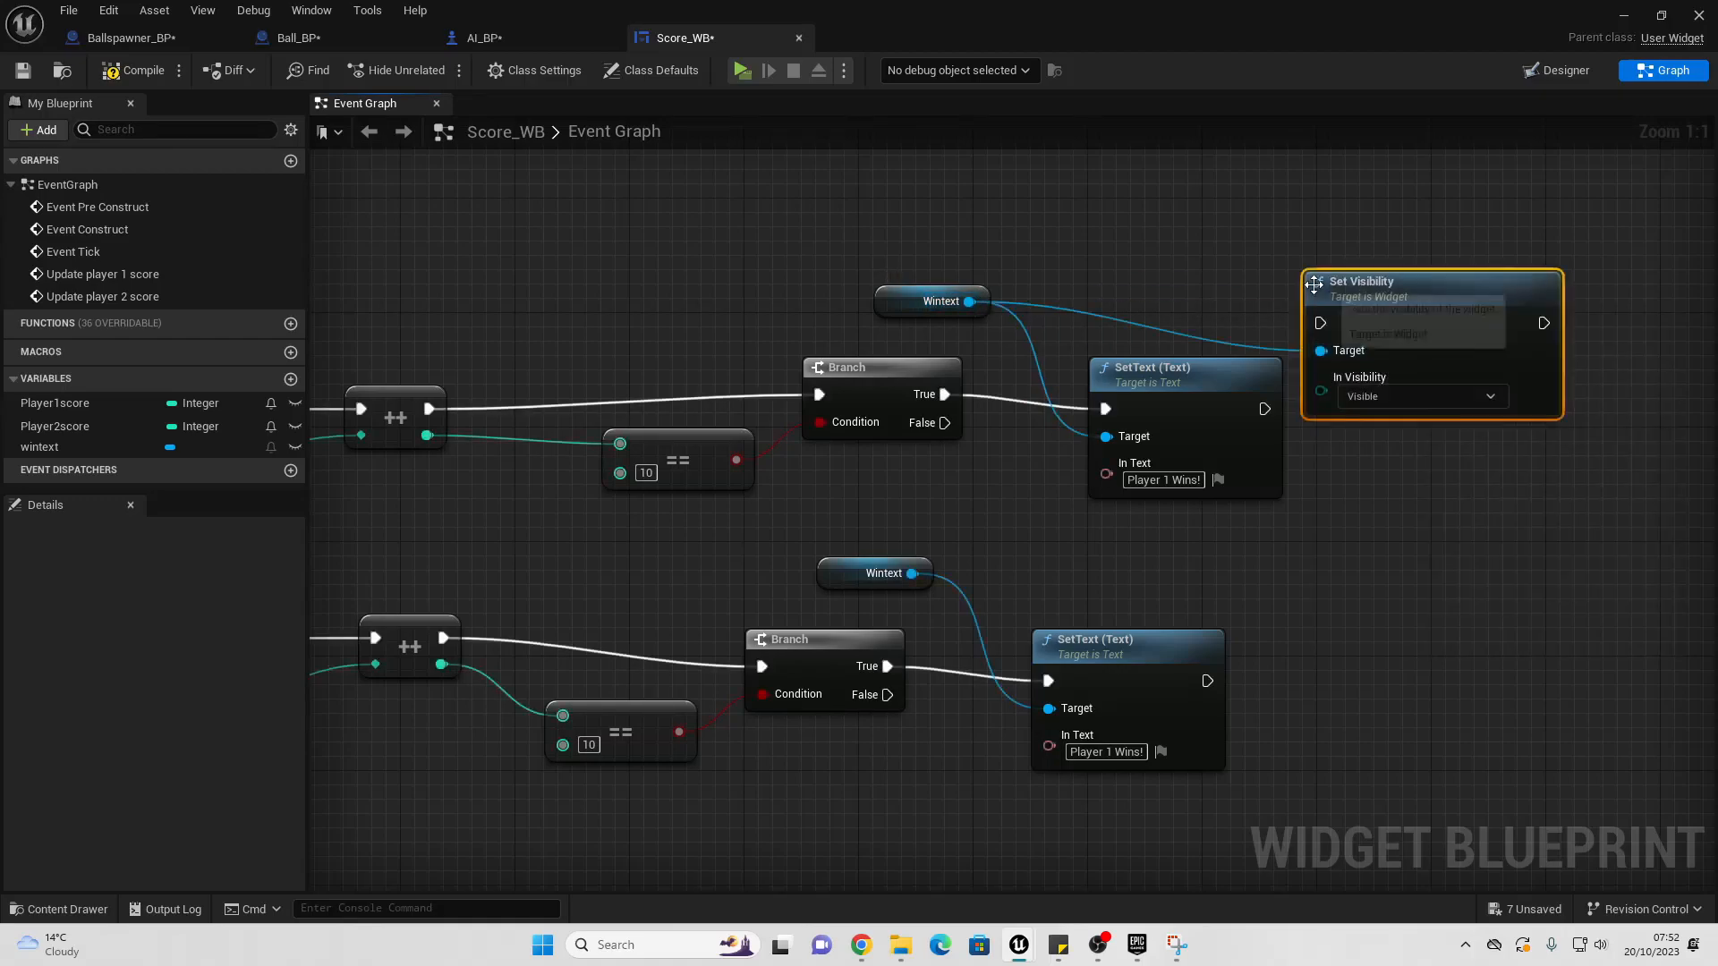
pyautogui.click(1405, 398)
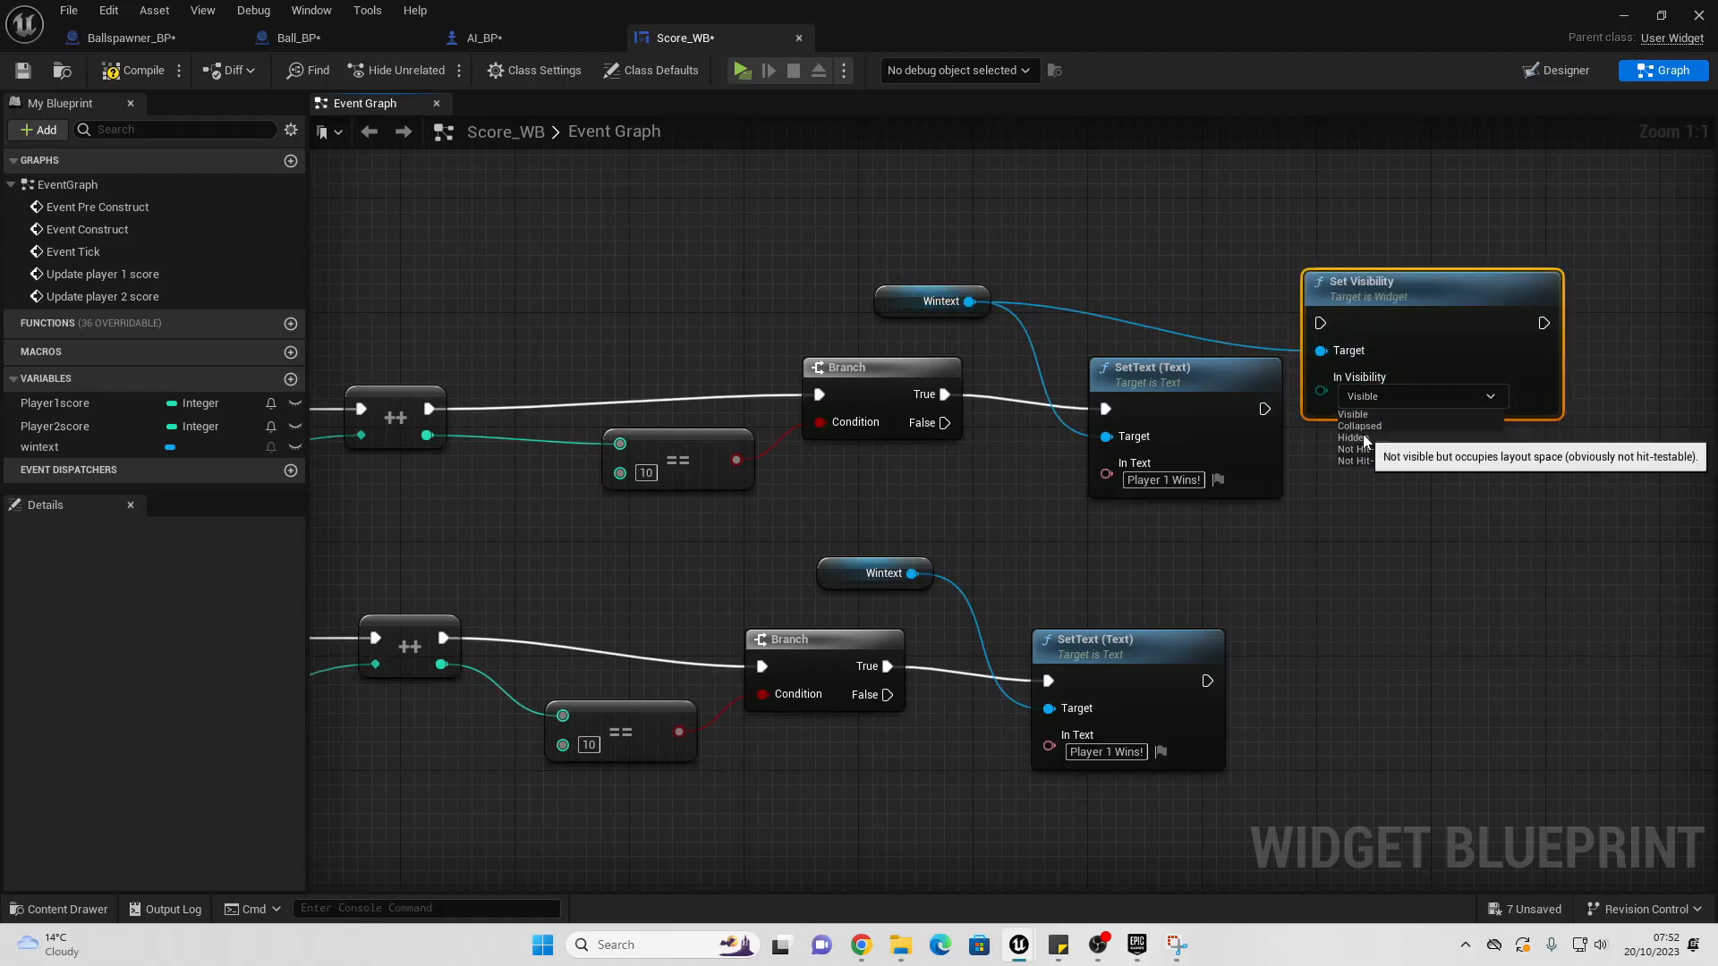
pyautogui.click(1371, 416)
pyautogui.moveTo(1264, 409); pyautogui.dragTo(1465, 408)
# Step: Duplicate the Set Visibility node for player 2, connecting it after the second SetText with Wintext as its target
pyautogui.hotkey('ctrl', 'c')
pyautogui.hotkey('ctrl', 'v')
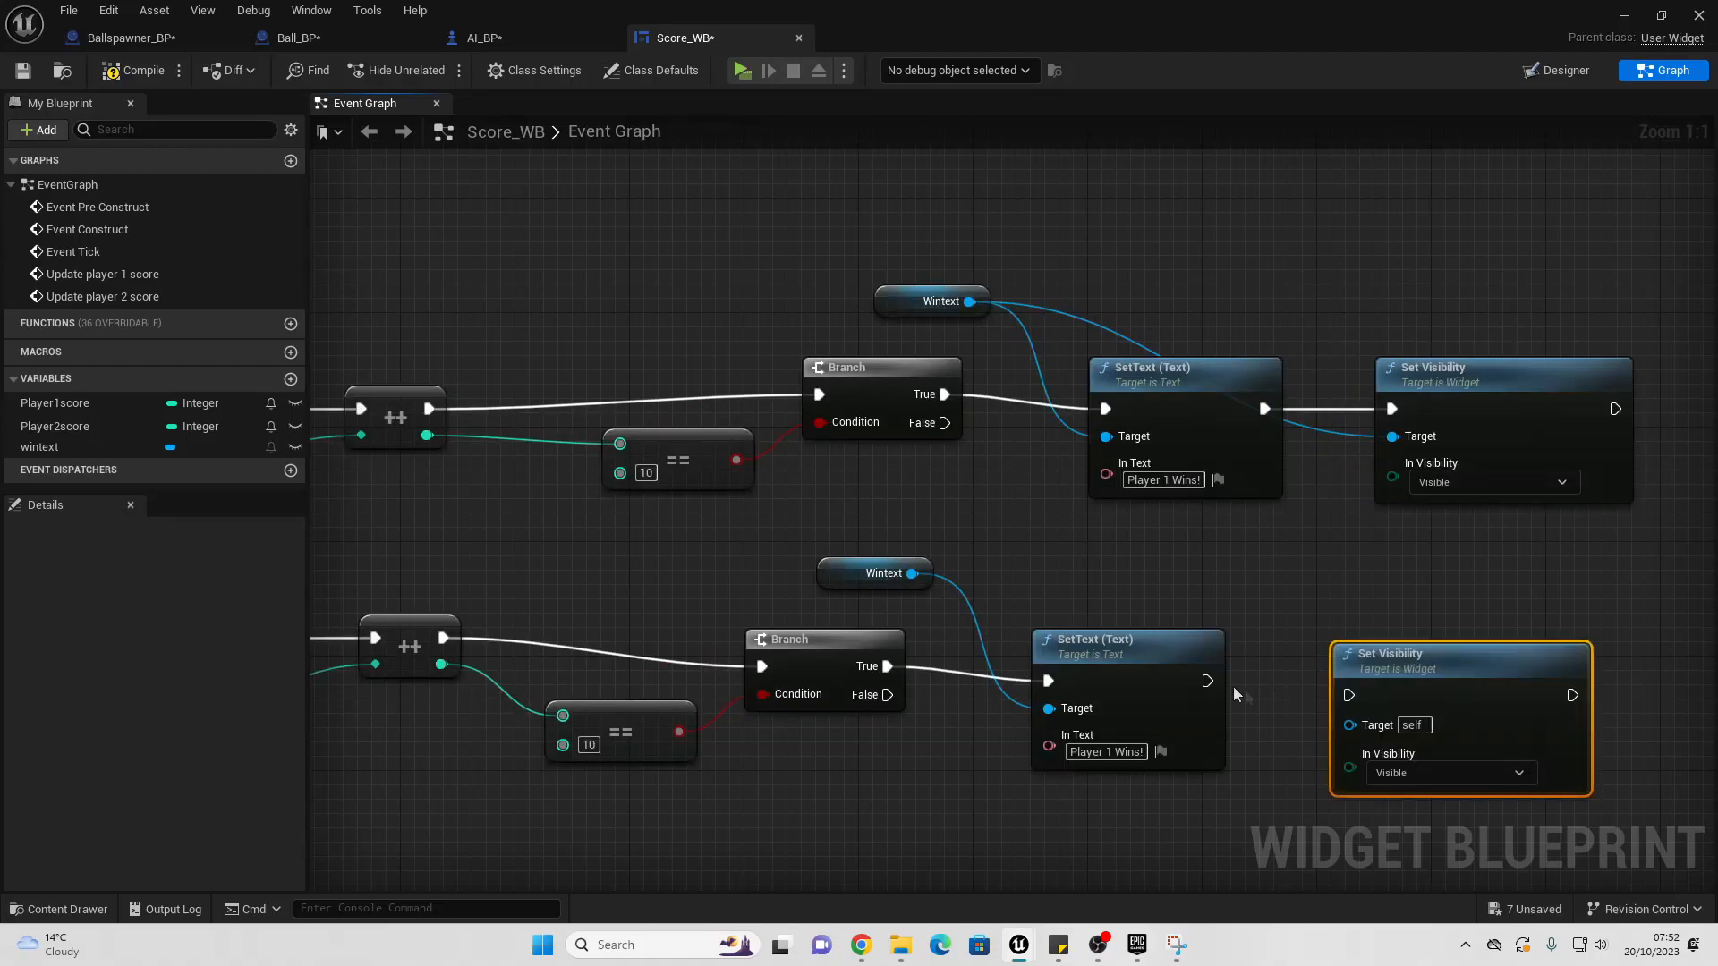
pyautogui.moveTo(1207, 681); pyautogui.dragTo(1353, 694)
pyautogui.moveTo(912, 574); pyautogui.dragTo(1350, 726)
# Step: Add a Set Game Paused node with Paused enabled after player 1's Set Visibility node and align it with the chain
pyautogui.moveTo(1373, 502); pyautogui.dragTo(1161, 539, button='right')
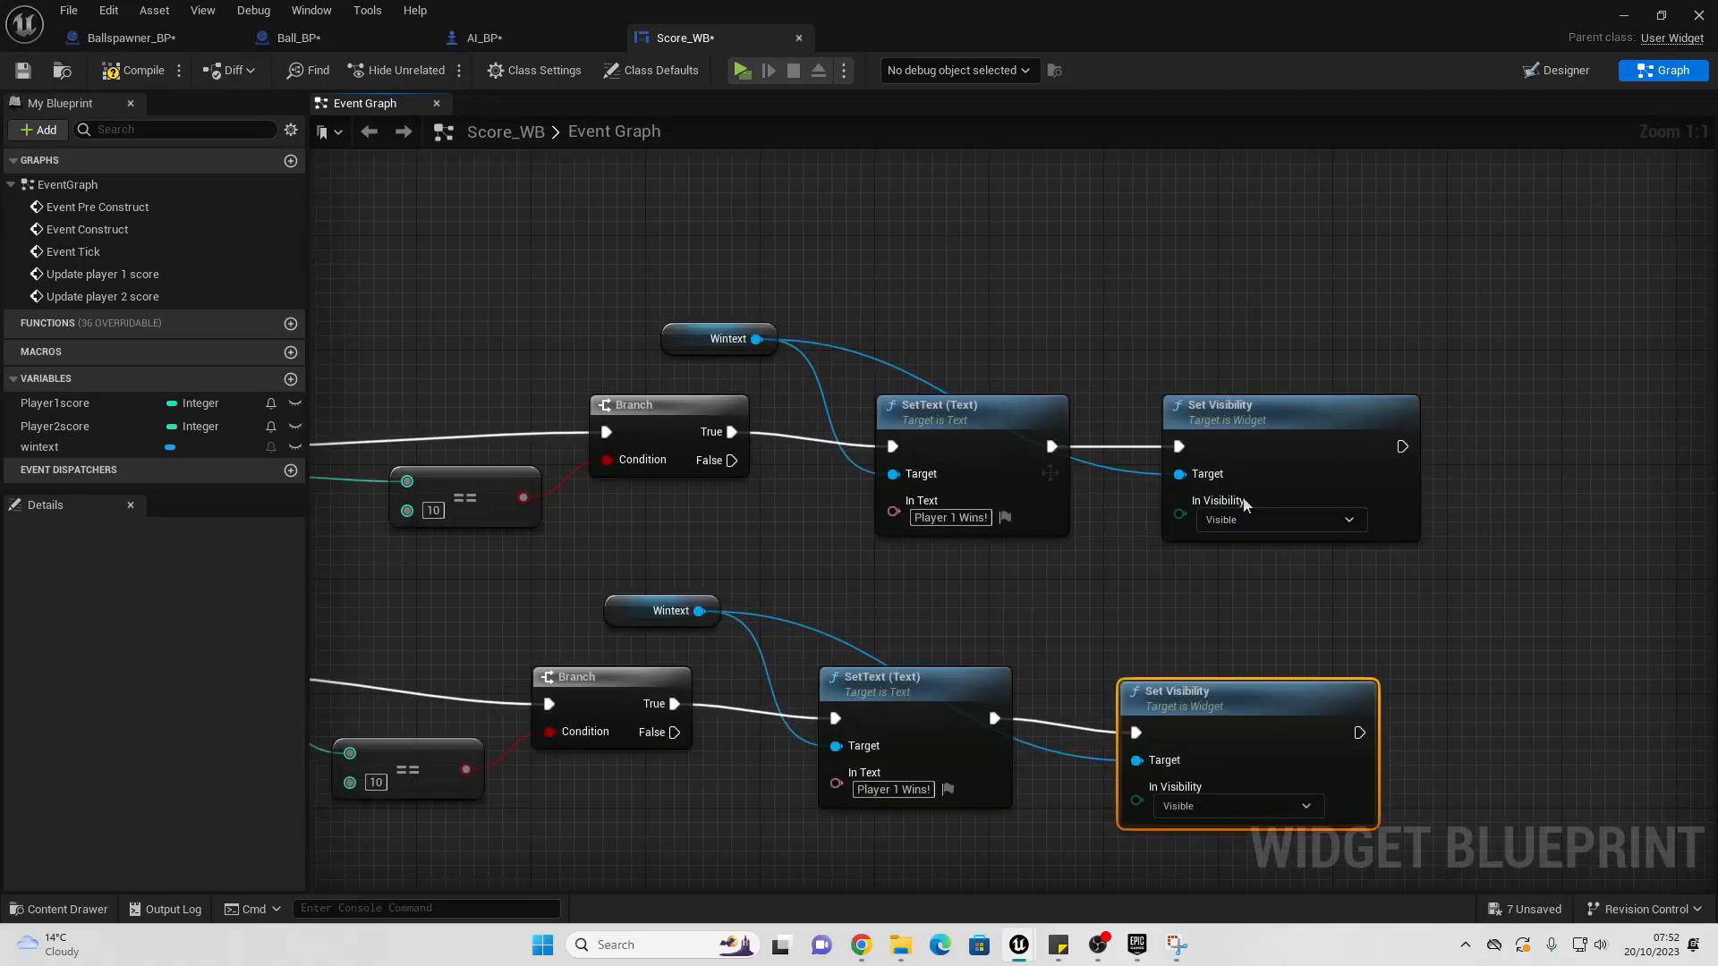
pyautogui.moveTo(1528, 545); pyautogui.dragTo(1065, 570, button='right')
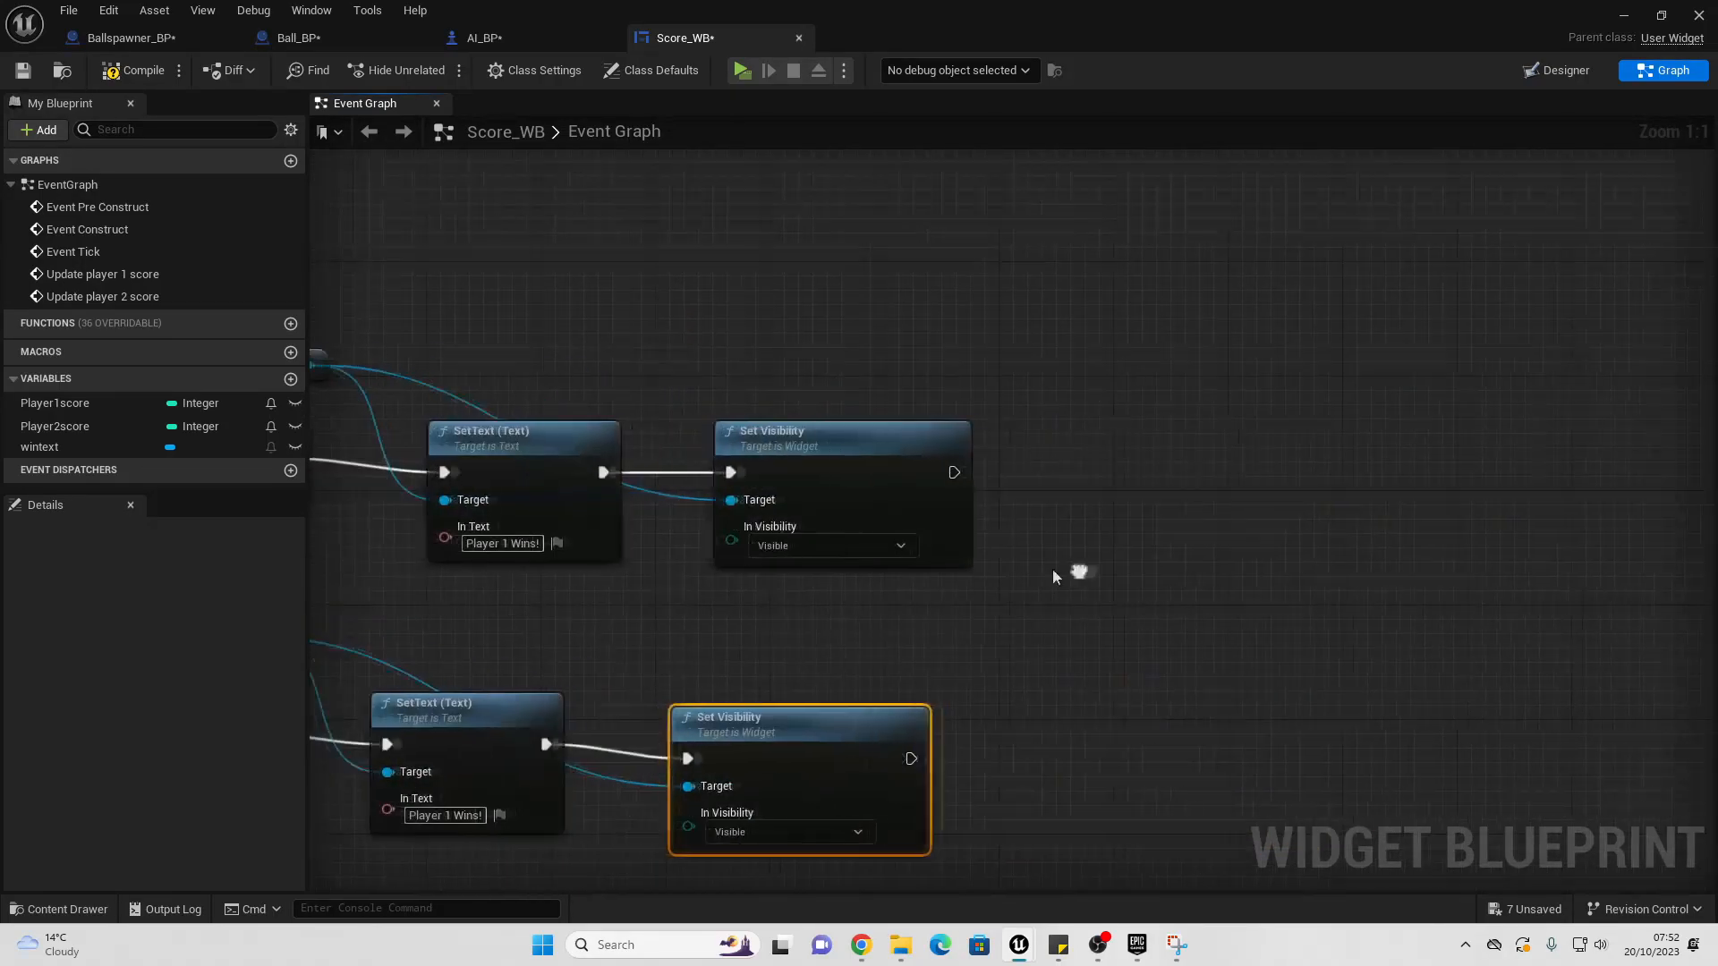
pyautogui.moveTo(944, 473); pyautogui.dragTo(1174, 469)
pyautogui.write('set game p')
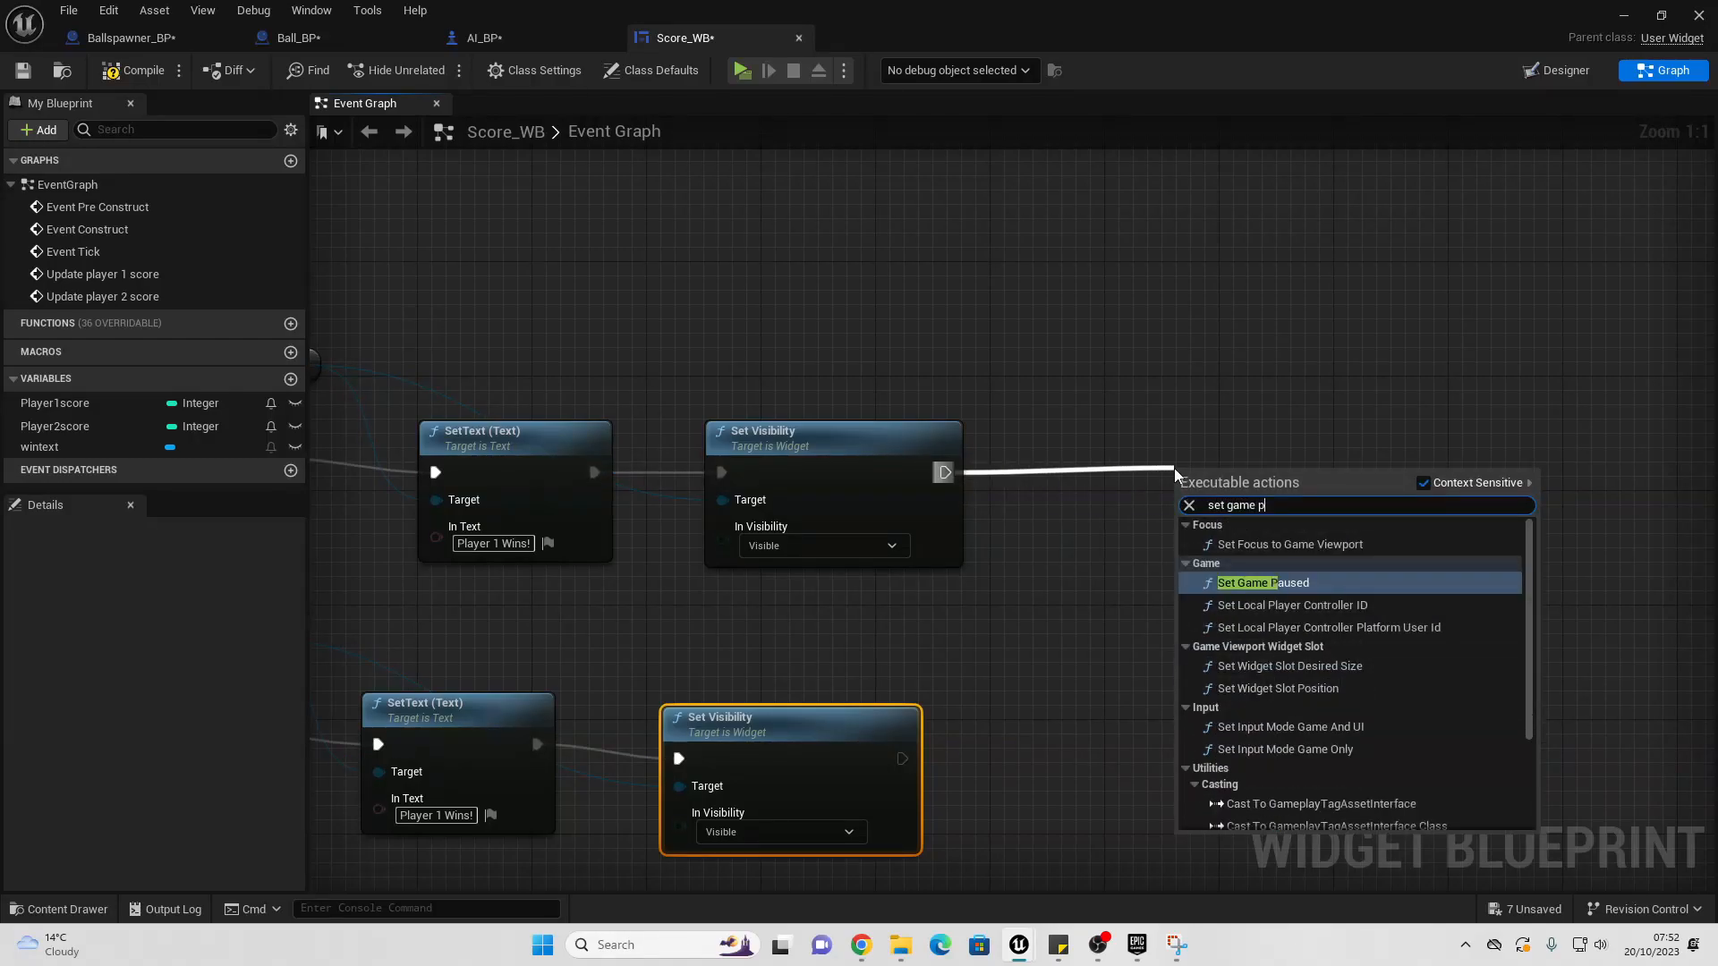
pyautogui.press('Return')
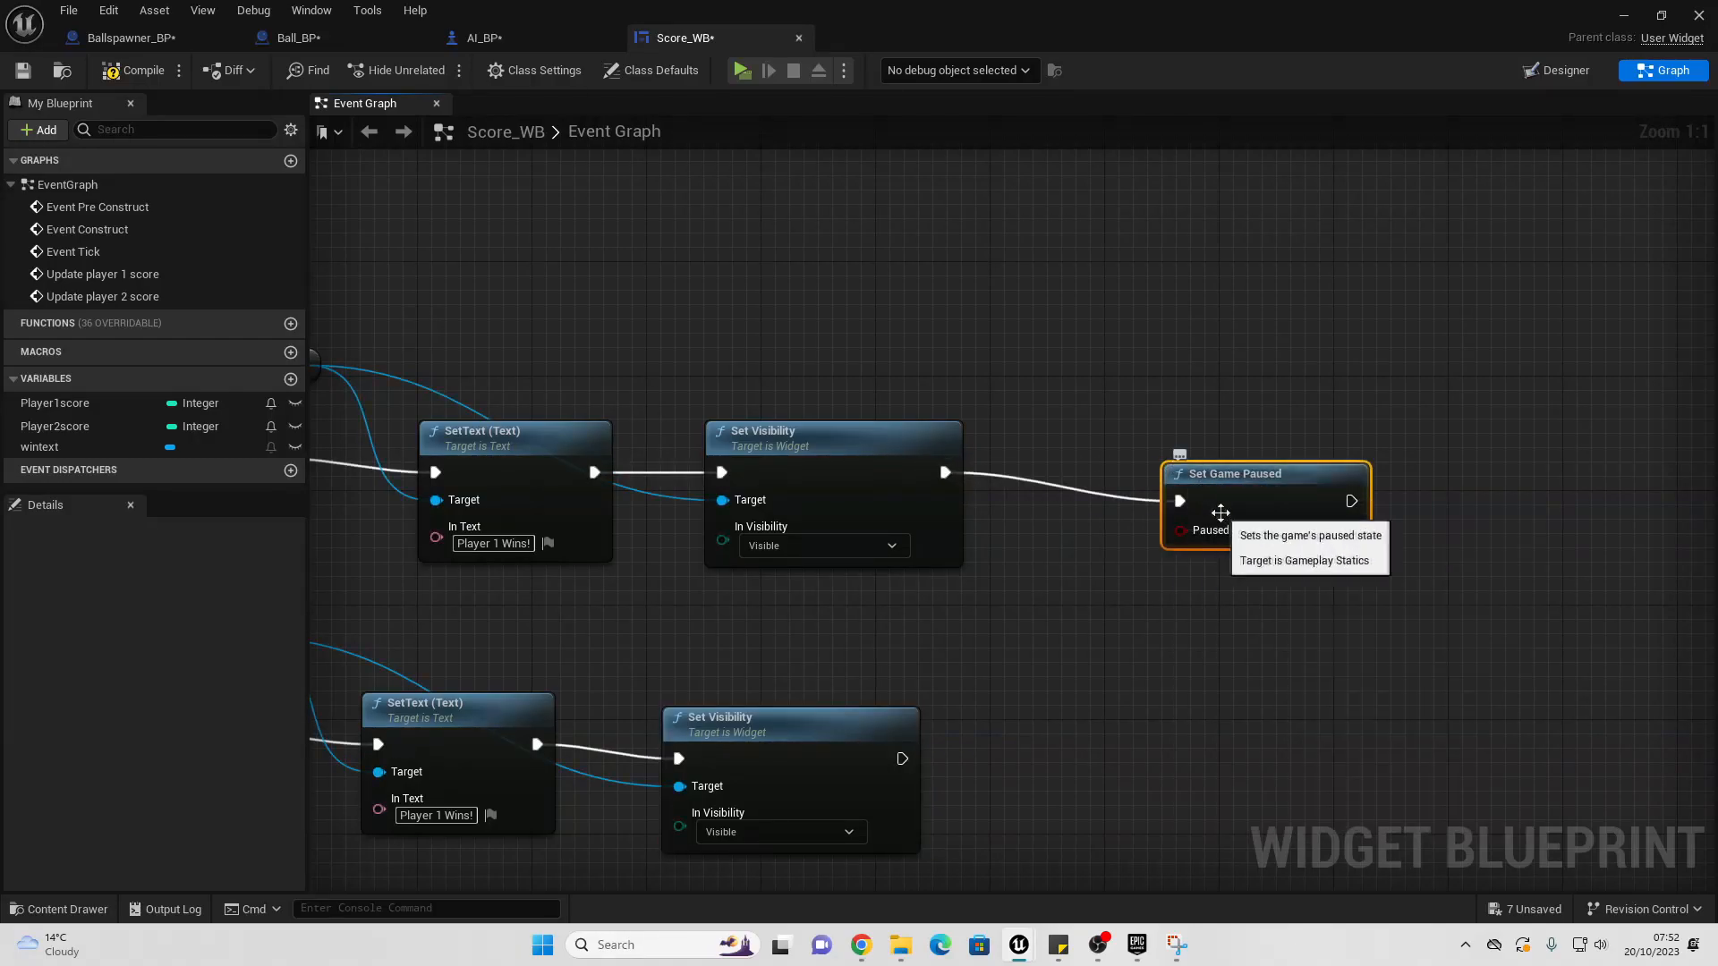
pyautogui.click(1242, 533)
pyautogui.moveTo(1269, 494); pyautogui.dragTo(1270, 468)
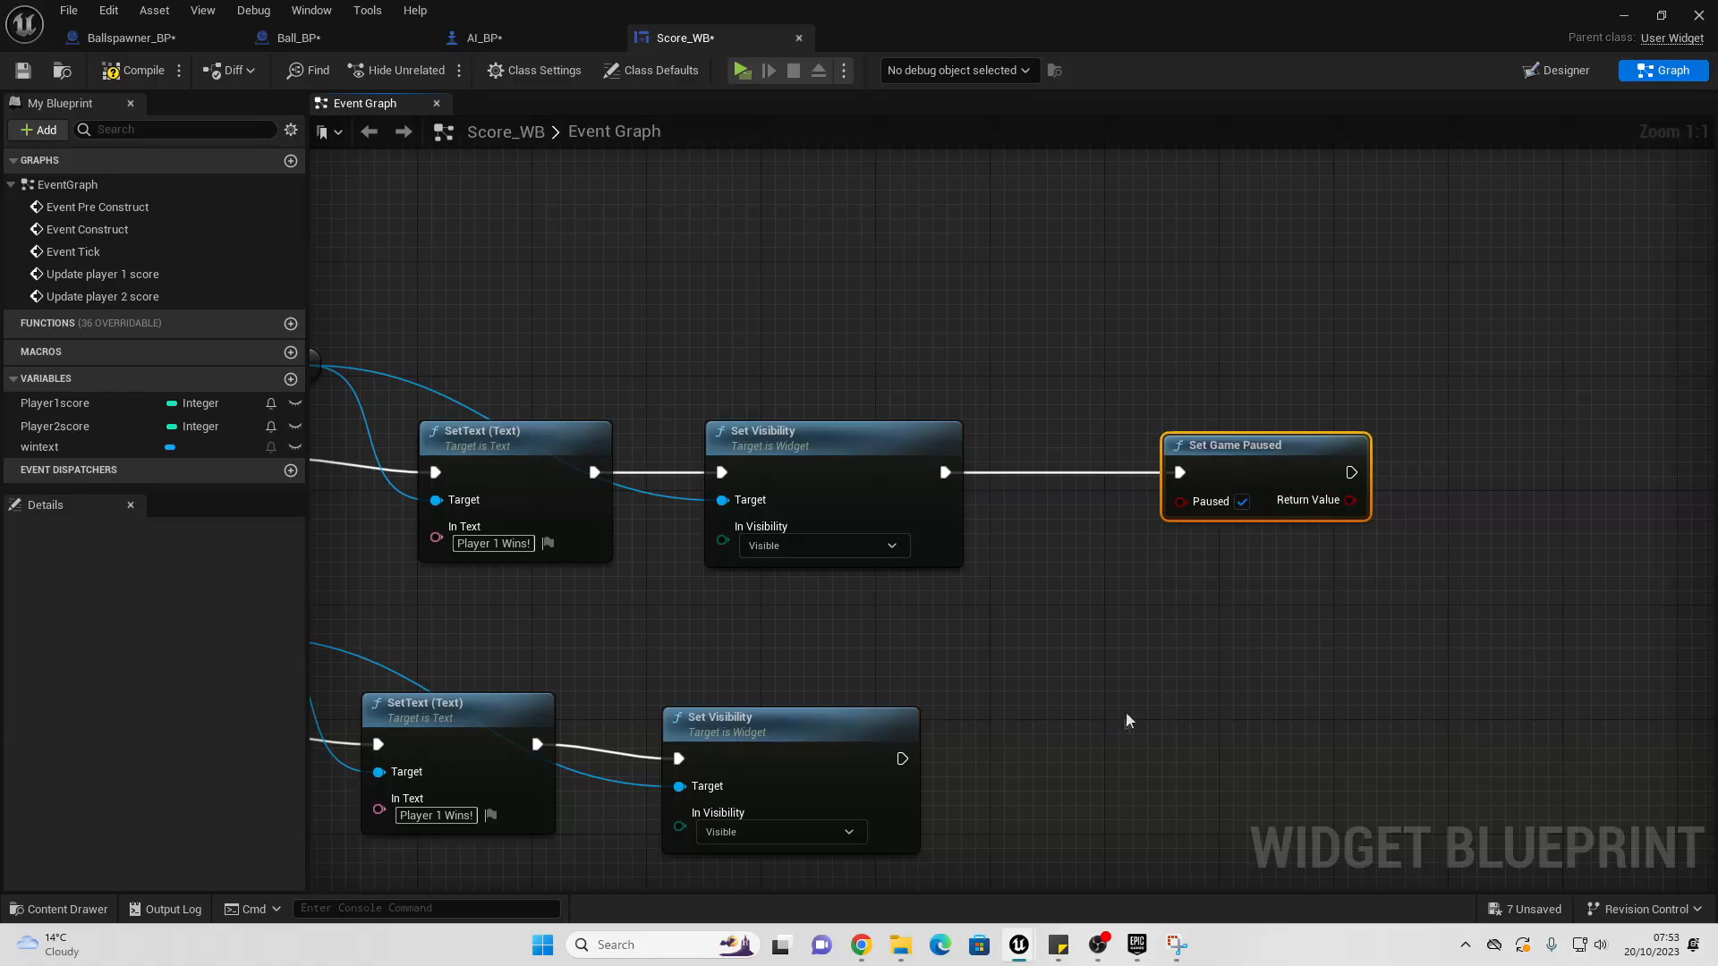
# Step: Duplicate the Set Game Paused node and connect it after player 2's Set Visibility node
pyautogui.hotkey('ctrl', 'c')
pyautogui.hotkey('ctrl', 'v')
pyautogui.moveTo(902, 758); pyautogui.dragTo(1230, 747)
# Step: Set the comparison value of both players' Equal nodes to 1
pyautogui.scroll(-5, 1078, 666)
pyautogui.scroll(5, 996, 596)
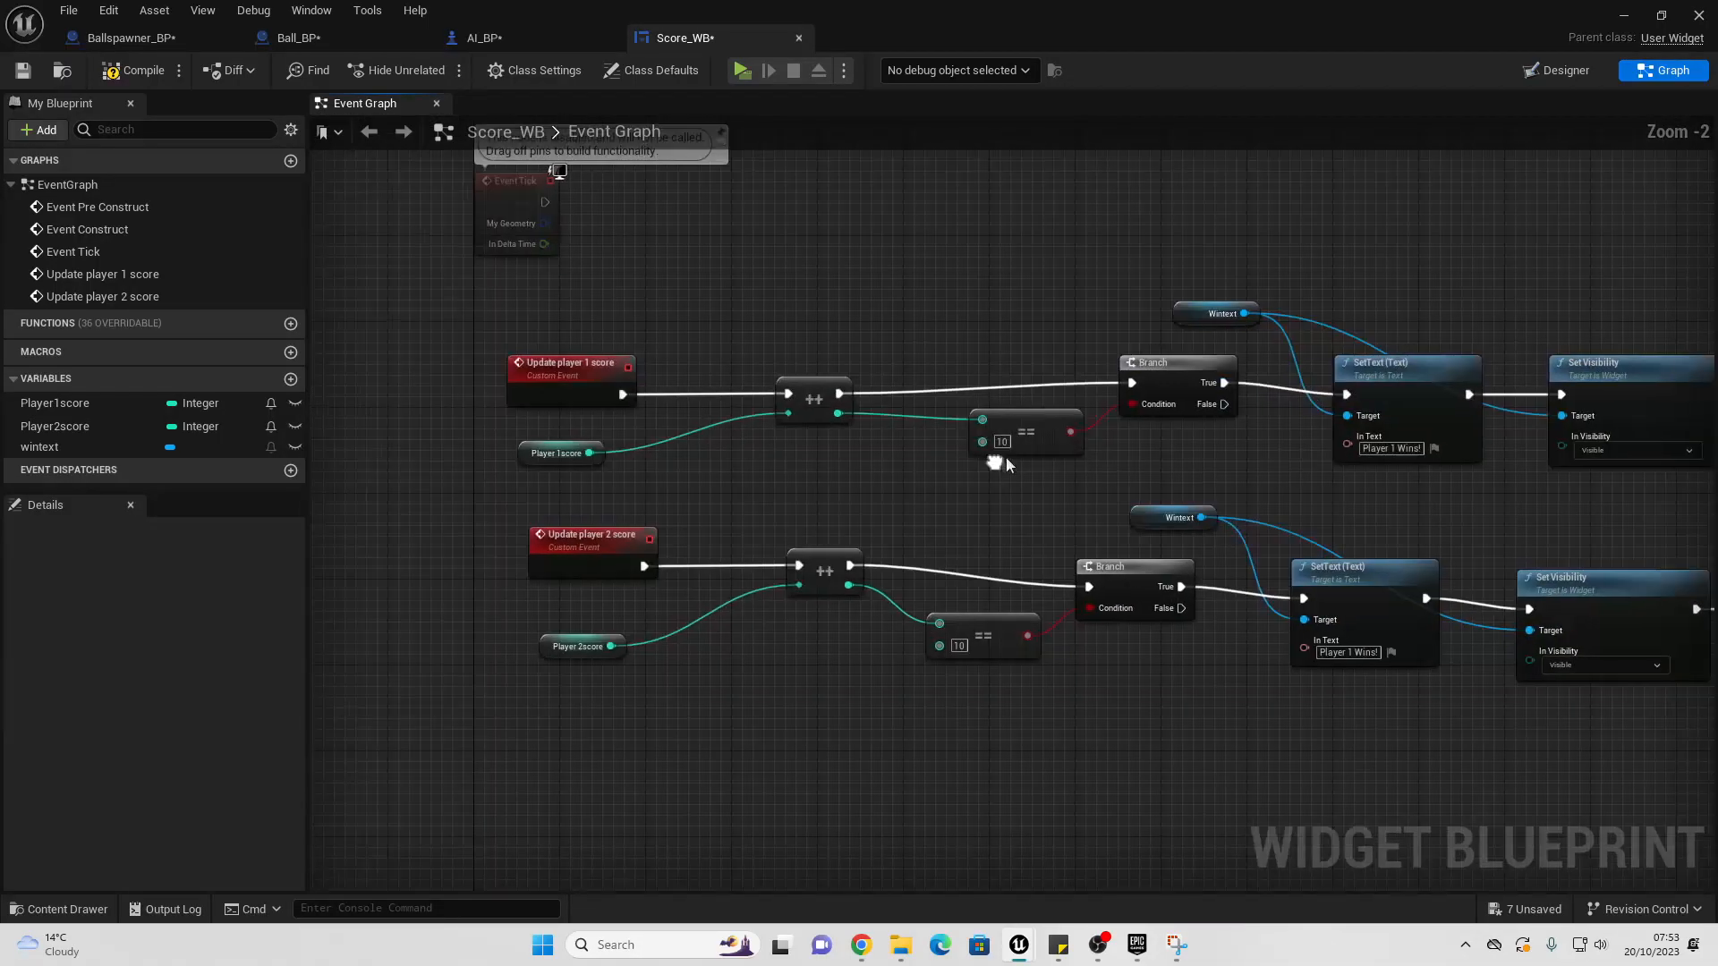
pyautogui.click(1004, 437)
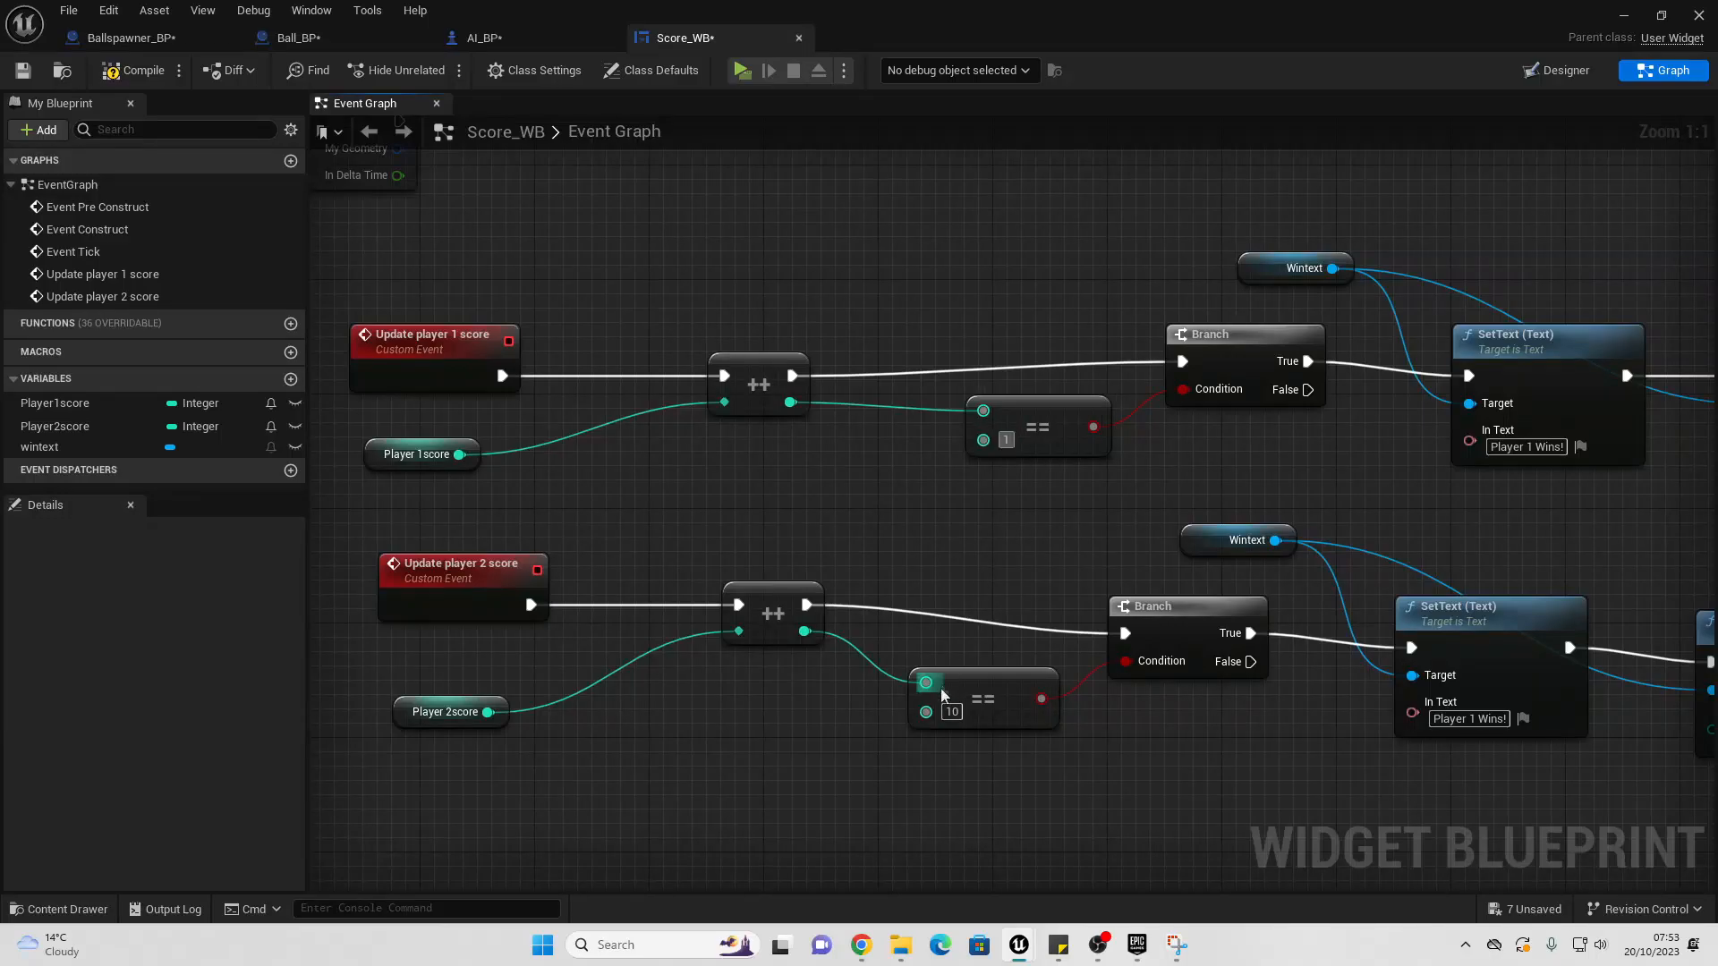
pyautogui.click(957, 713)
pyautogui.write('1')
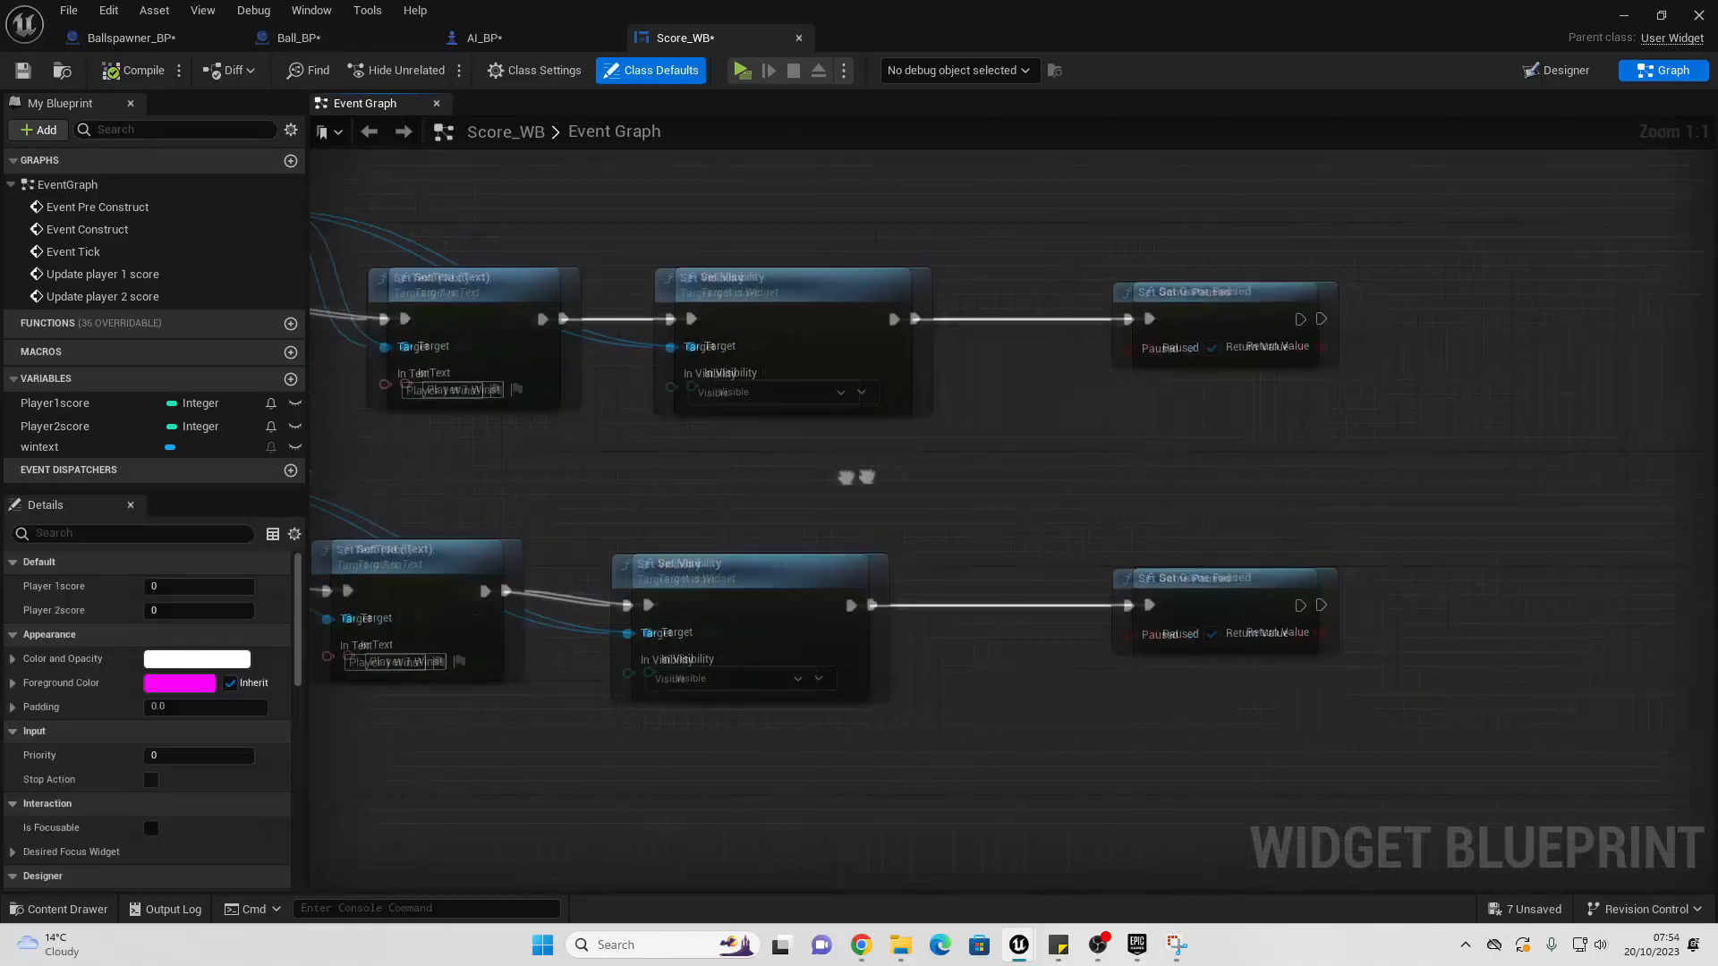
# Step: Change the text of player 2's SetText node to "Player 2 Wins!"
pyautogui.moveTo(855, 478); pyautogui.dragTo(1468, 439, button='right')
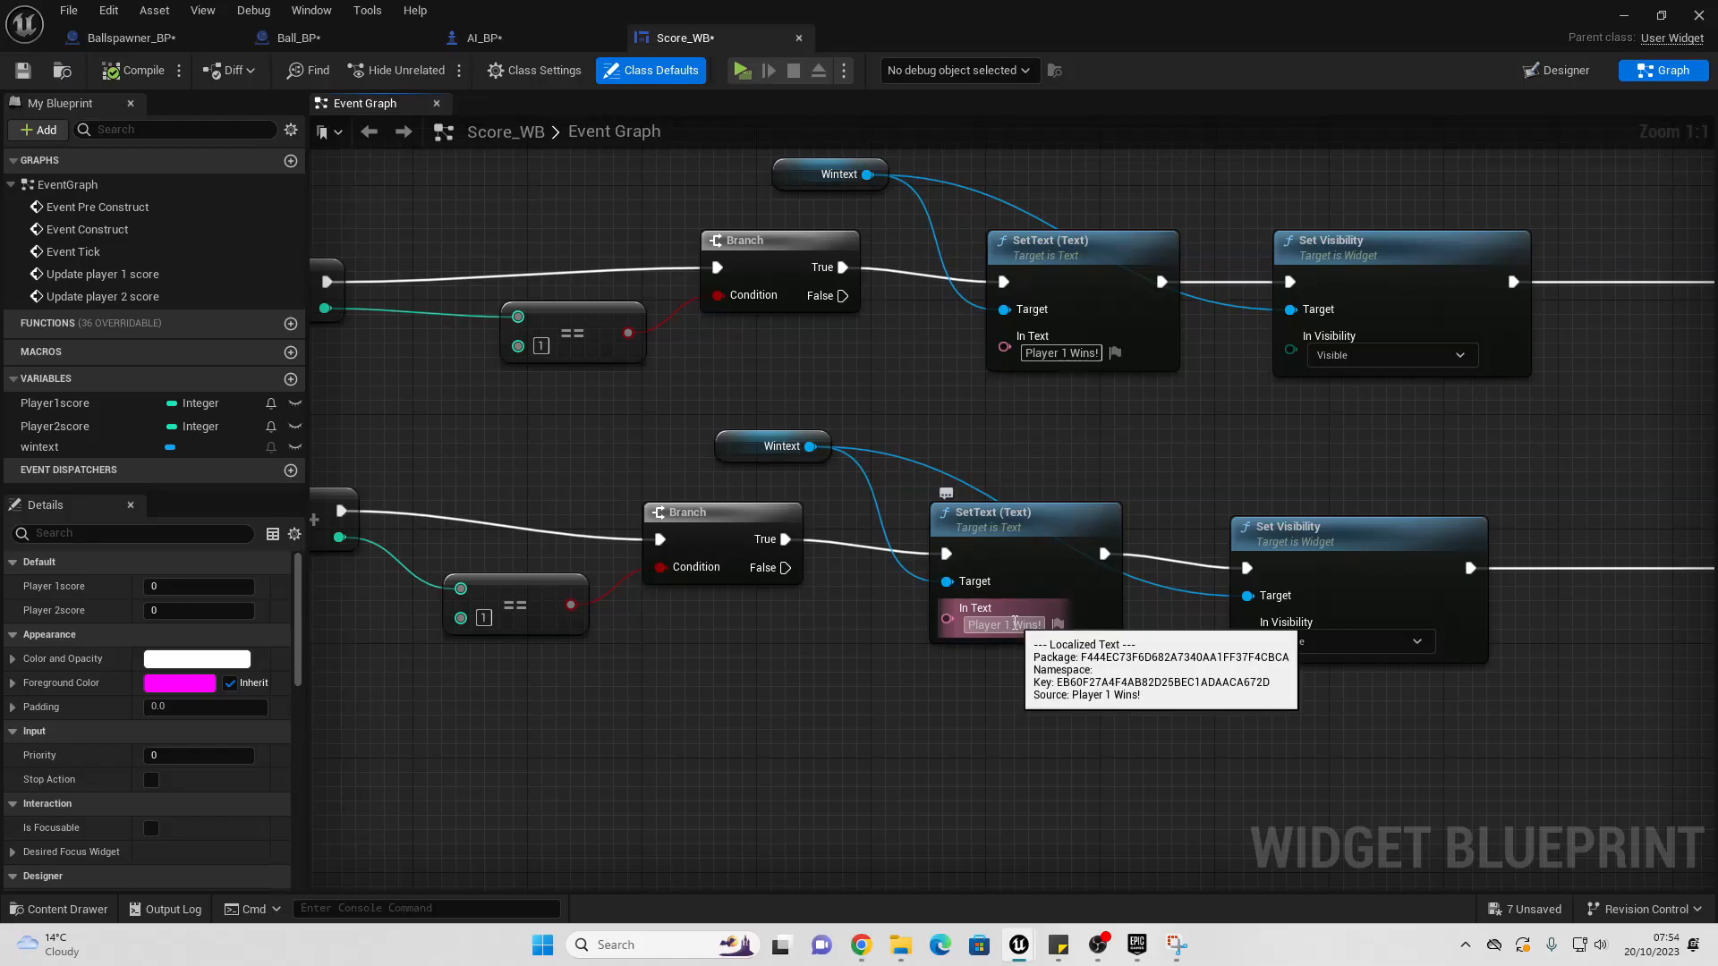
pyautogui.write('2')
pyautogui.press('Return')
# Step: Check both players' win chains and compile the Score_WB widget blueprint
pyautogui.scroll(-4, 1011, 537)
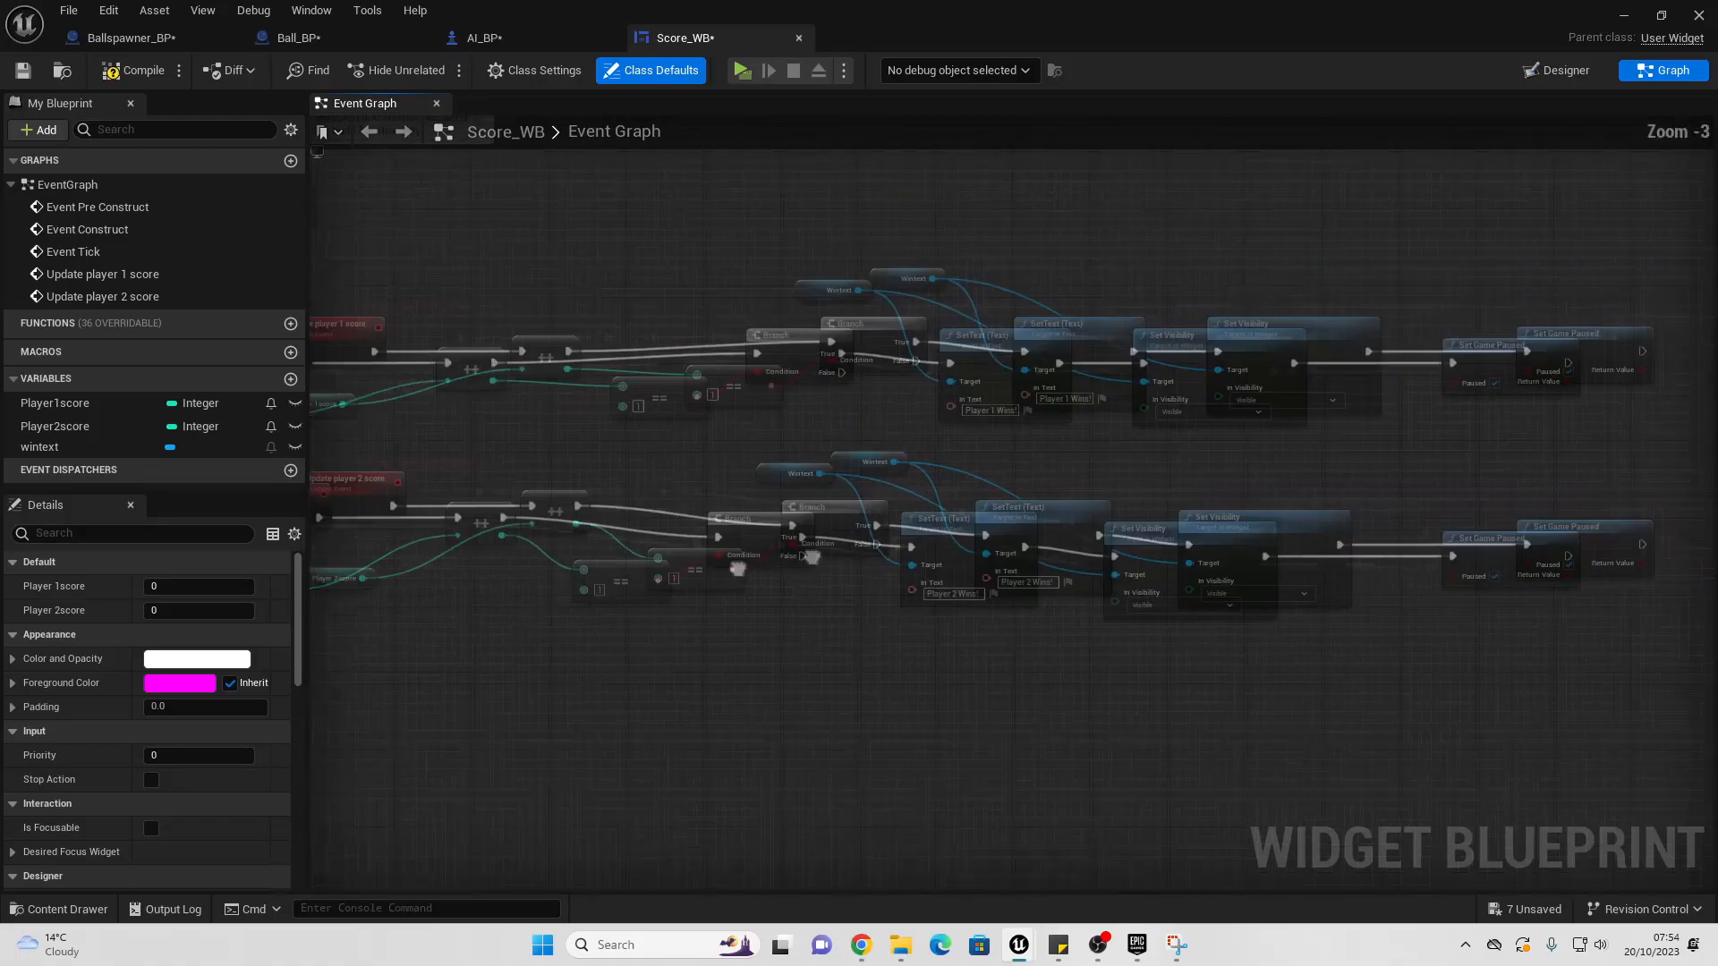
pyautogui.scroll(4, 582, 460)
pyautogui.moveTo(1062, 571); pyautogui.dragTo(788, 552, button='right')
pyautogui.moveTo(1351, 586); pyautogui.dragTo(990, 582, button='right')
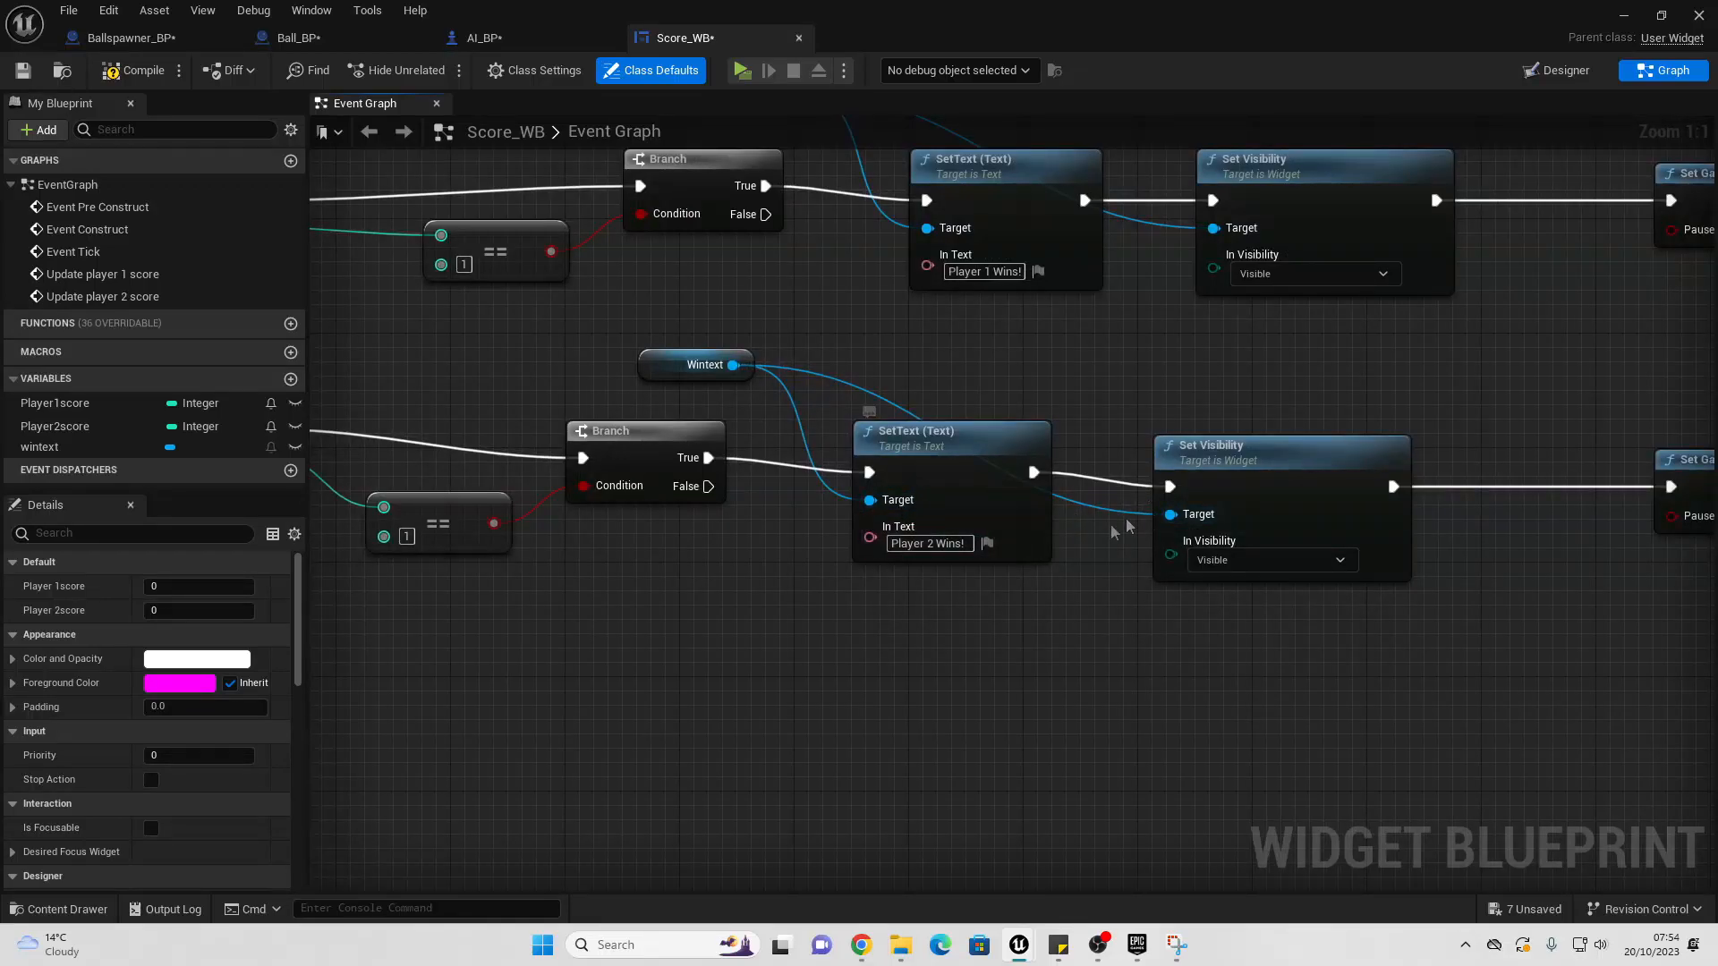
pyautogui.moveTo(1126, 519); pyautogui.dragTo(1027, 573, button='right')
pyautogui.click(164, 72)
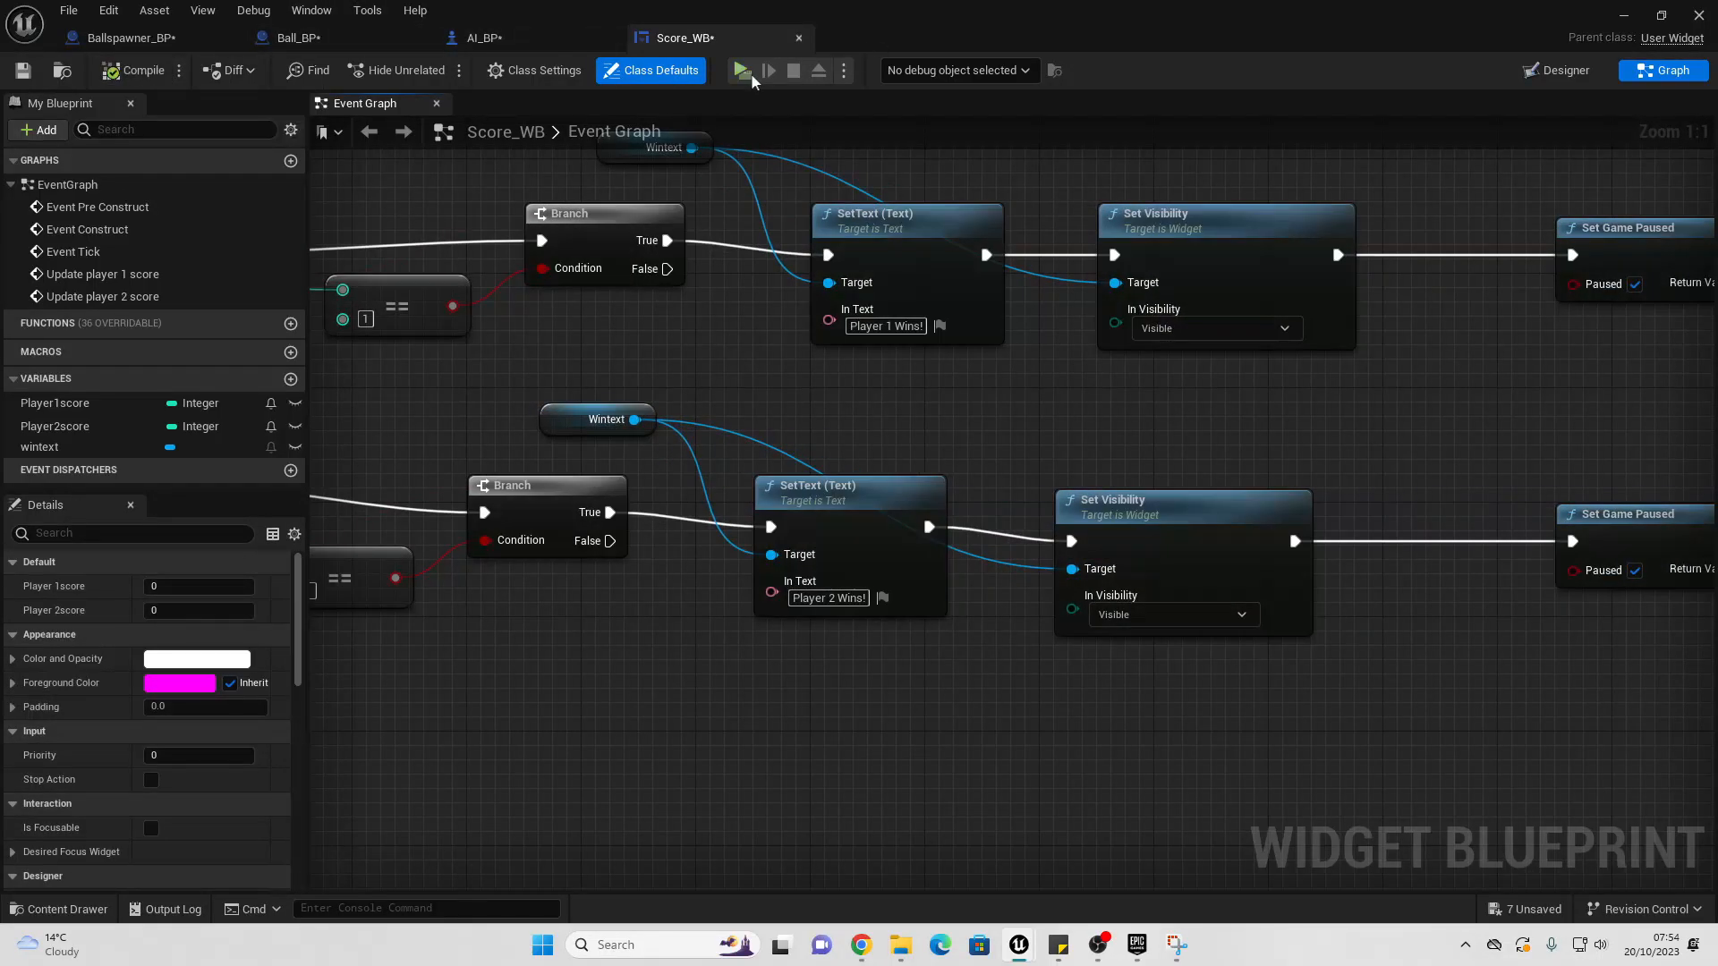
# Step: Play-test the game to check the win message, the pause and the current camera view
pyautogui.click(742, 70)
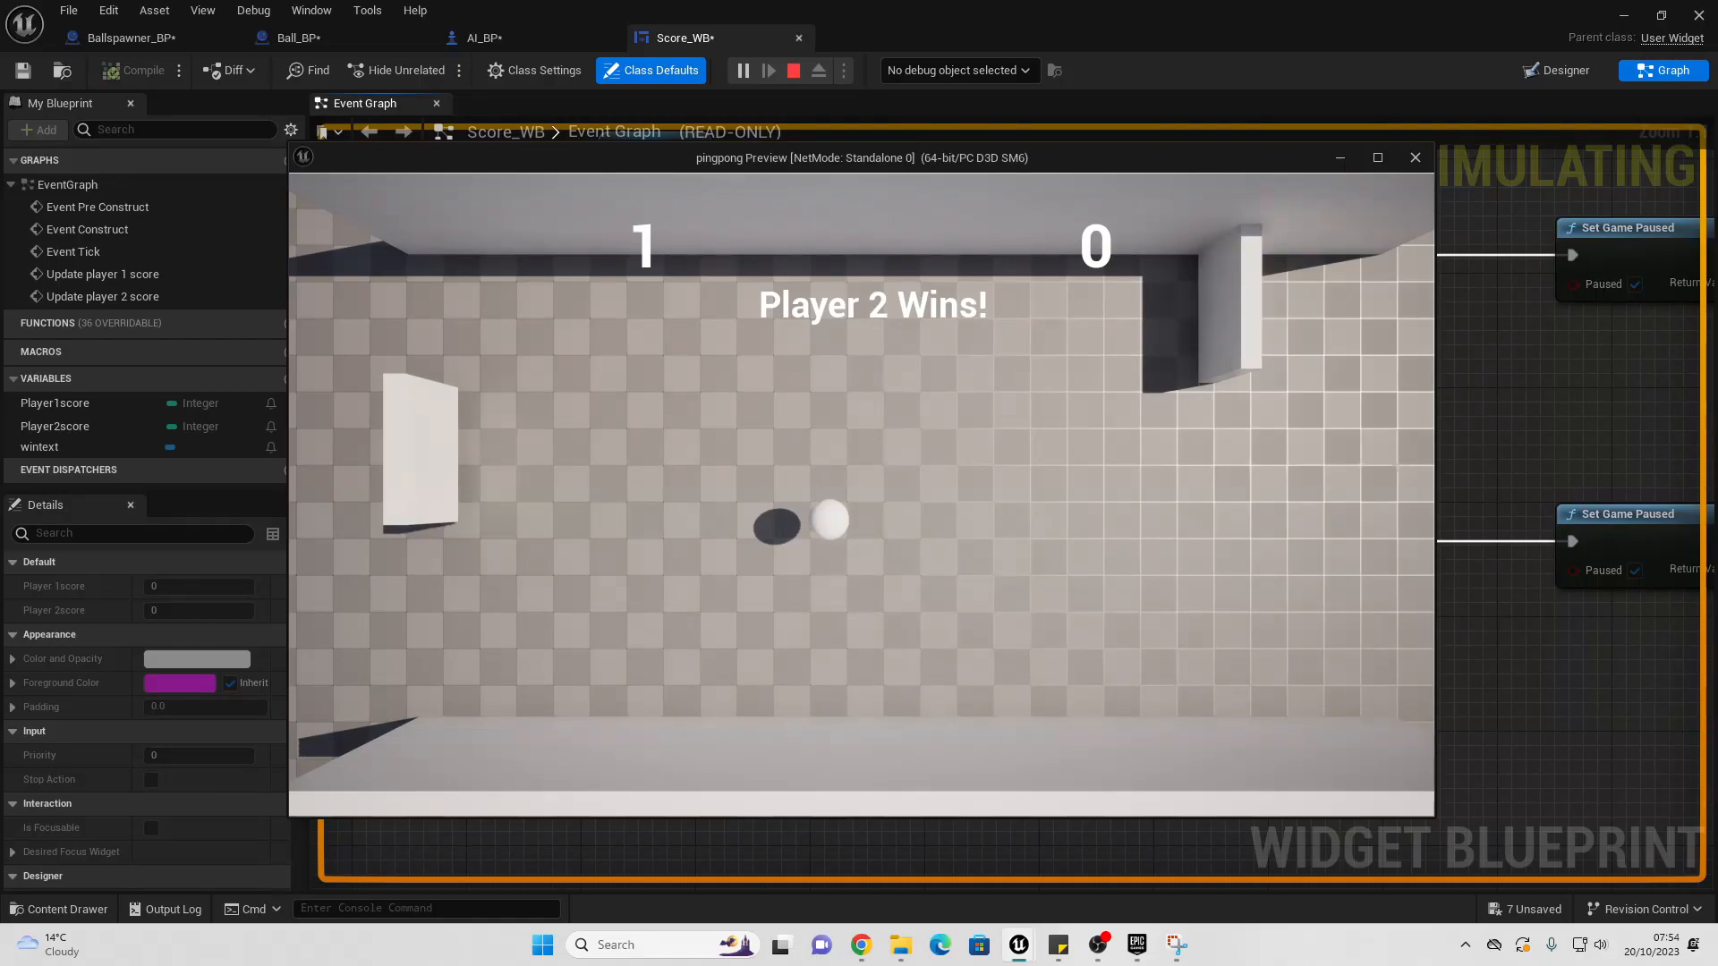
pyautogui.press('Escape')
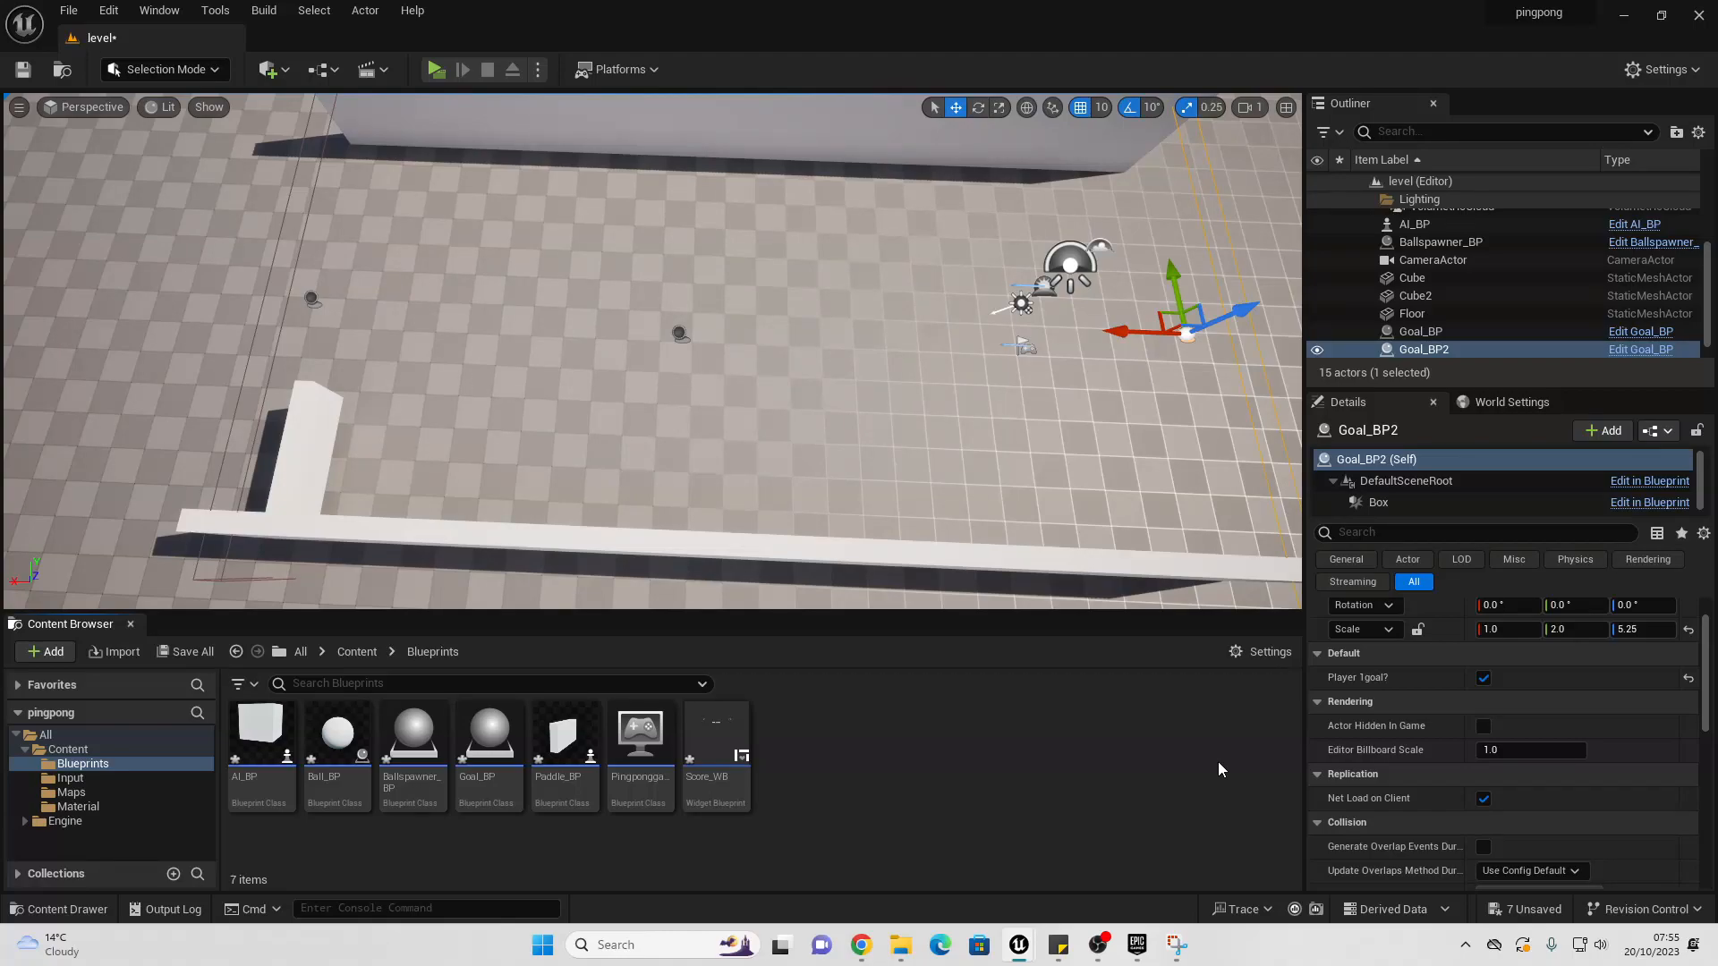
pyautogui.click(436, 70)
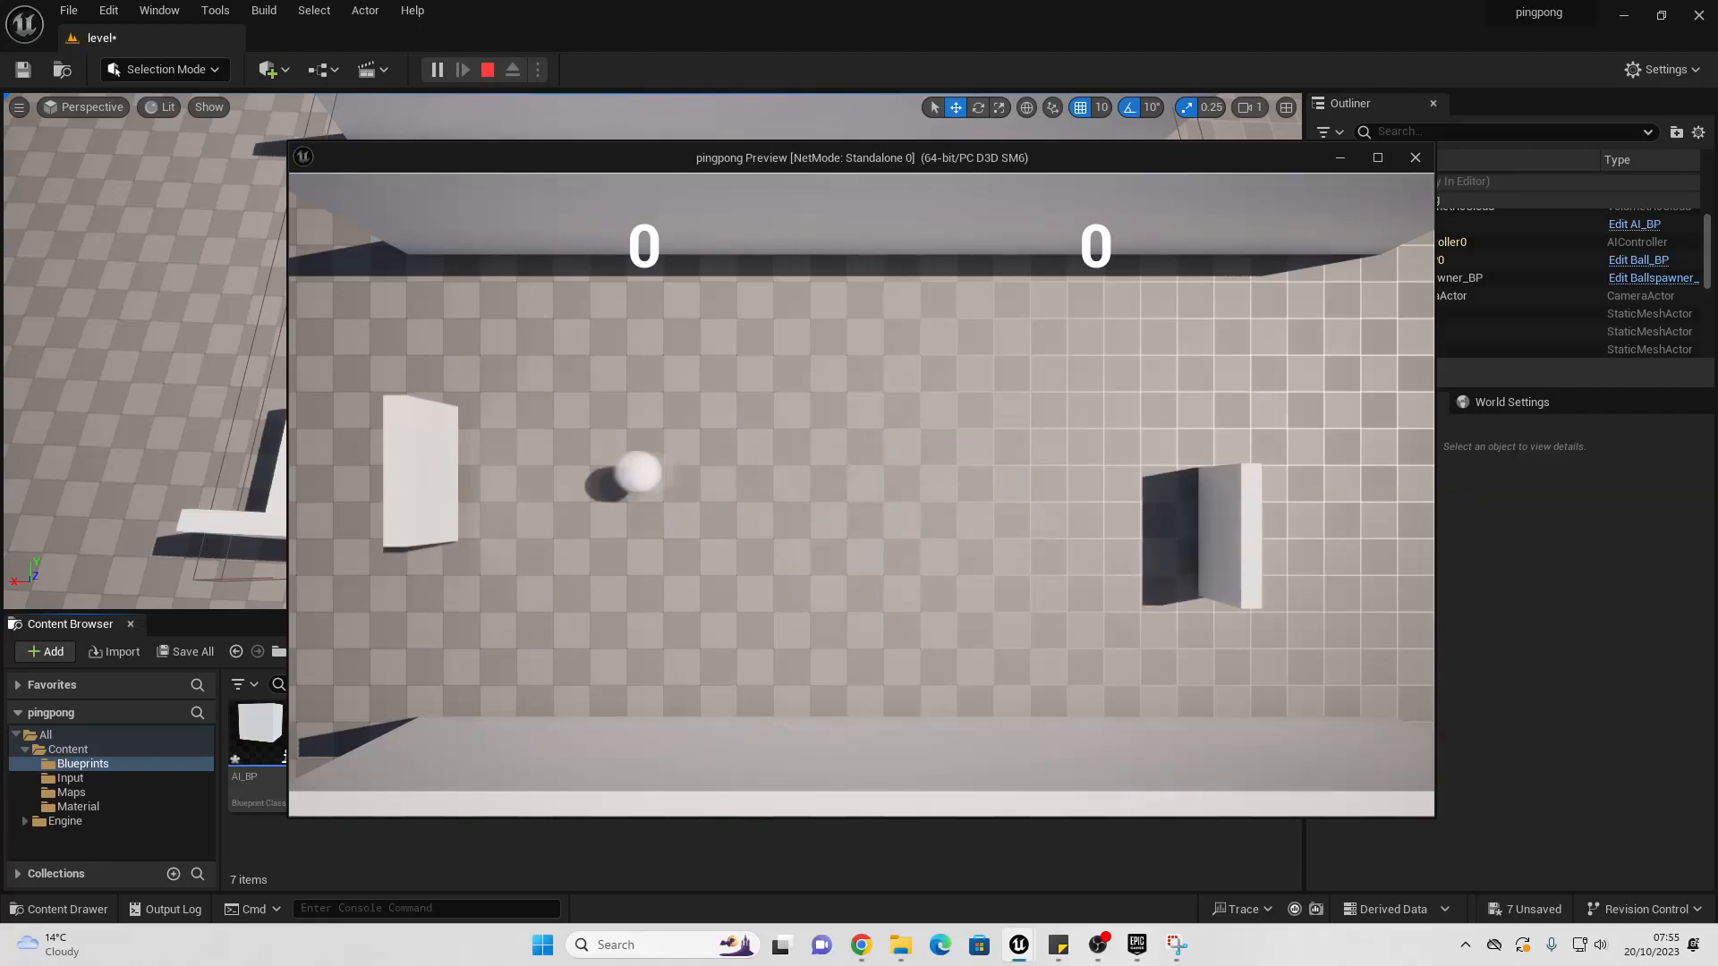
pyautogui.press('Escape')
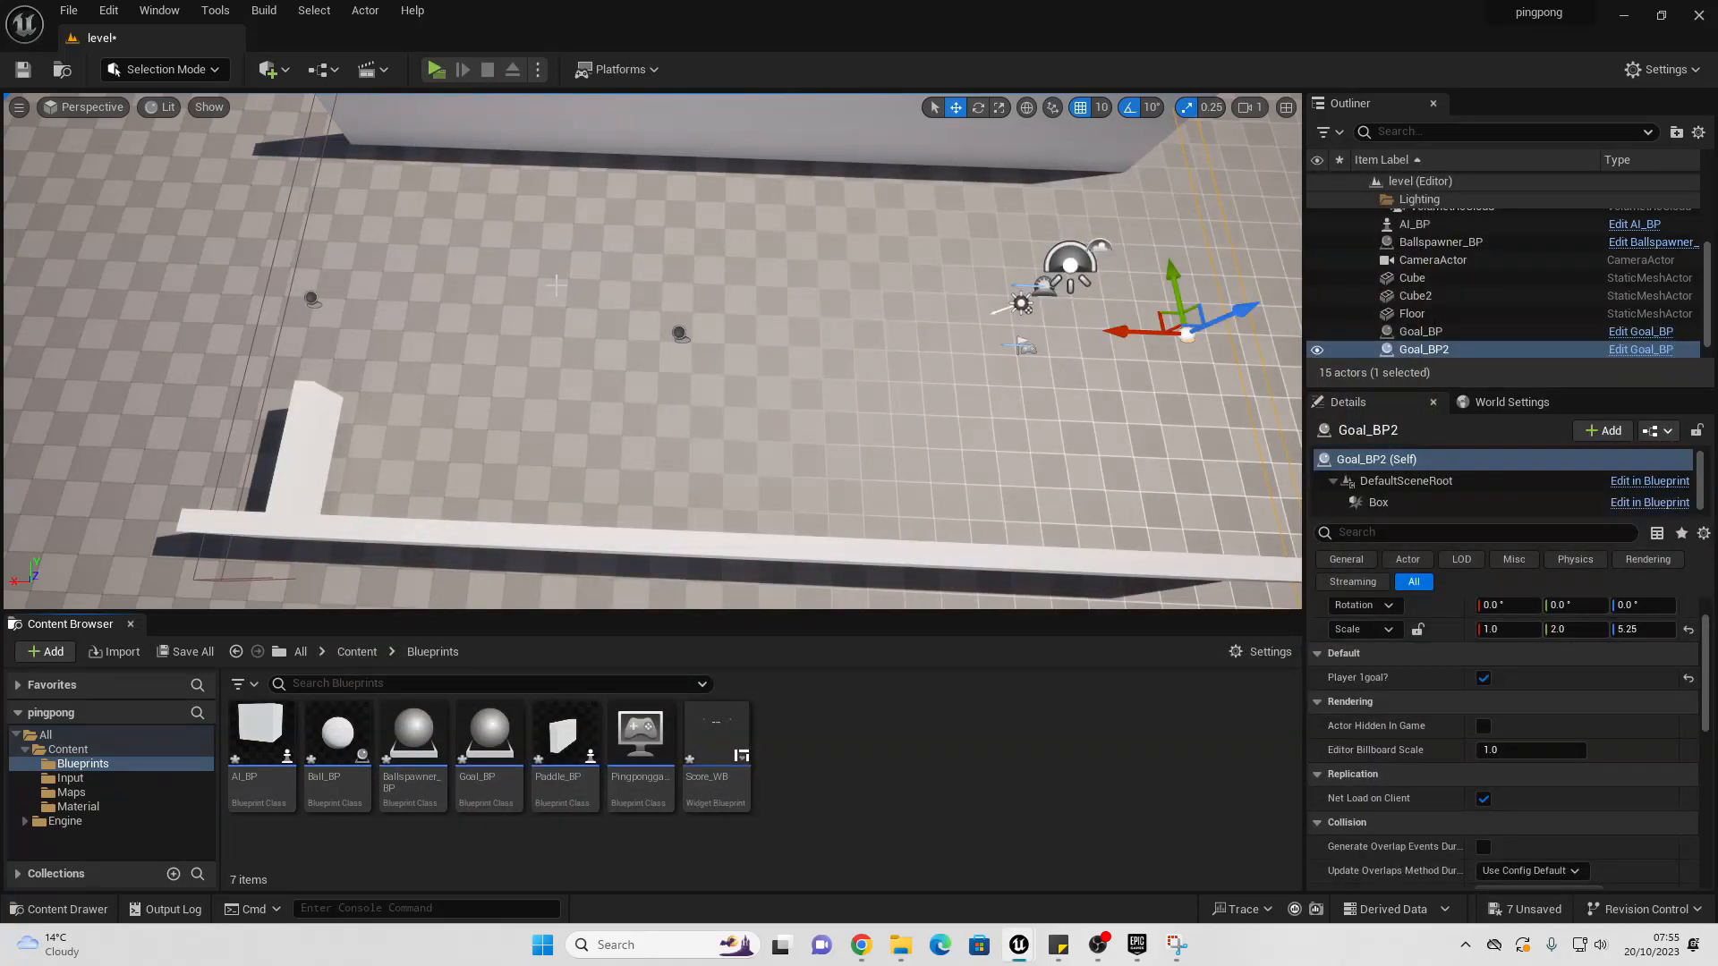
# Step: Set the CameraActor's projection mode to Orthographic and its ortho width to about 3431
pyautogui.press('s')
pyautogui.moveTo(609, 267); pyautogui.dragTo(637, 215, button='right')
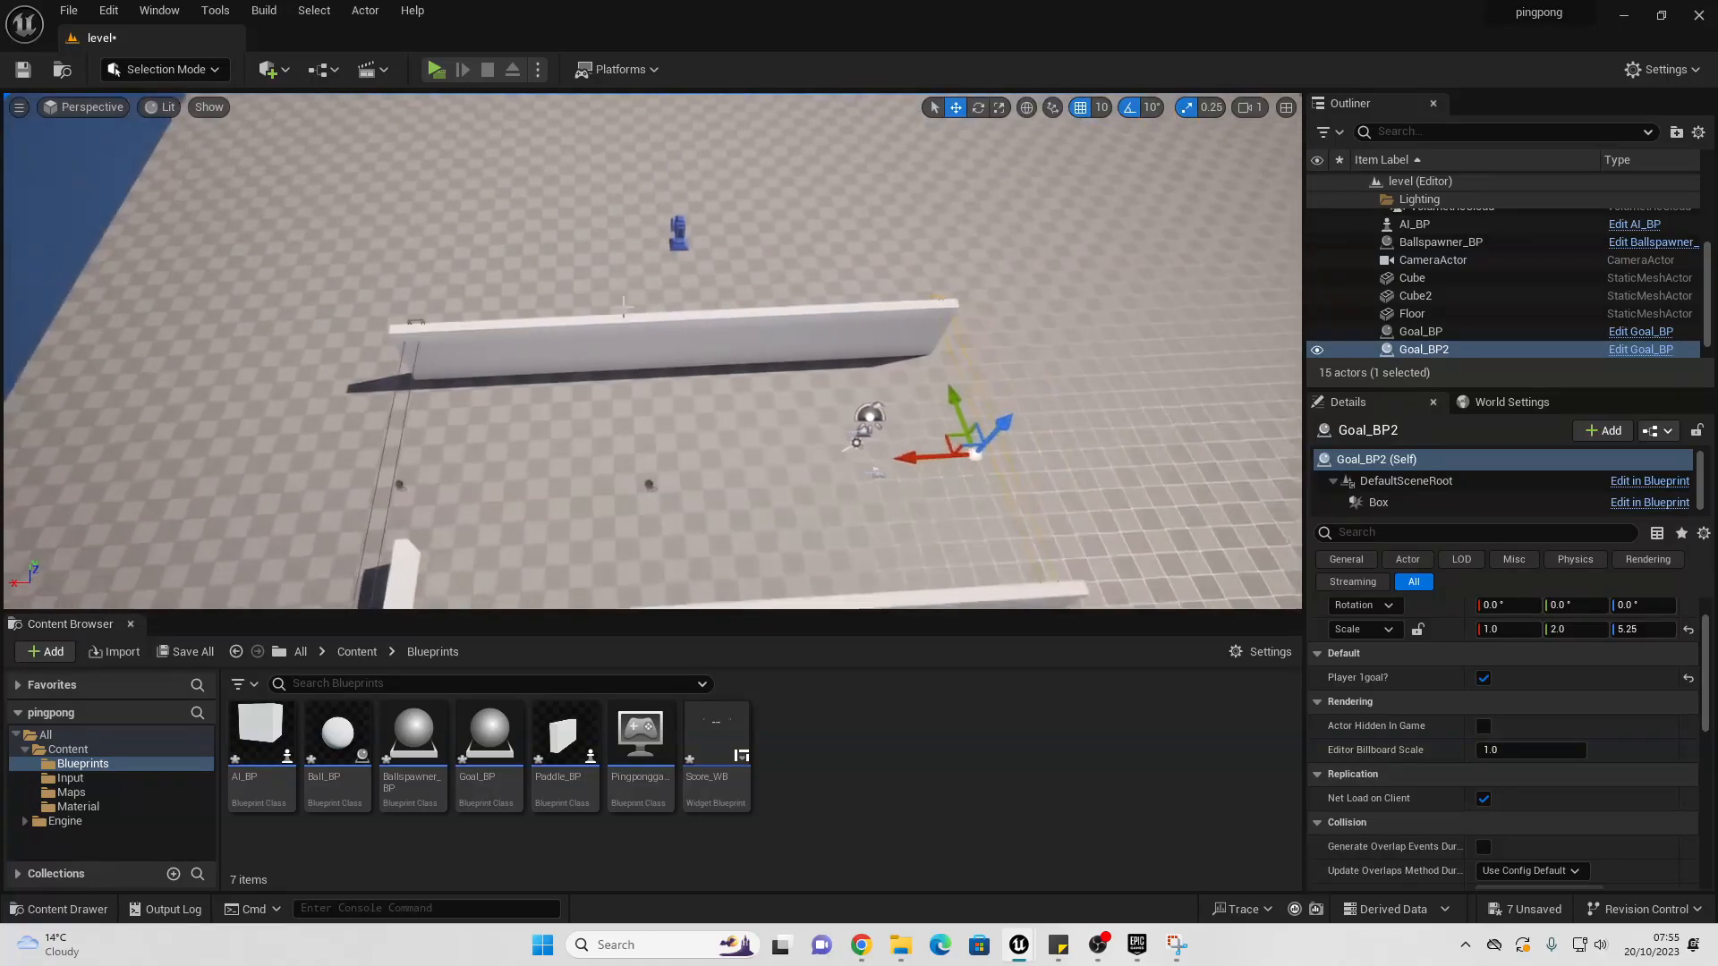
pyautogui.click(678, 235)
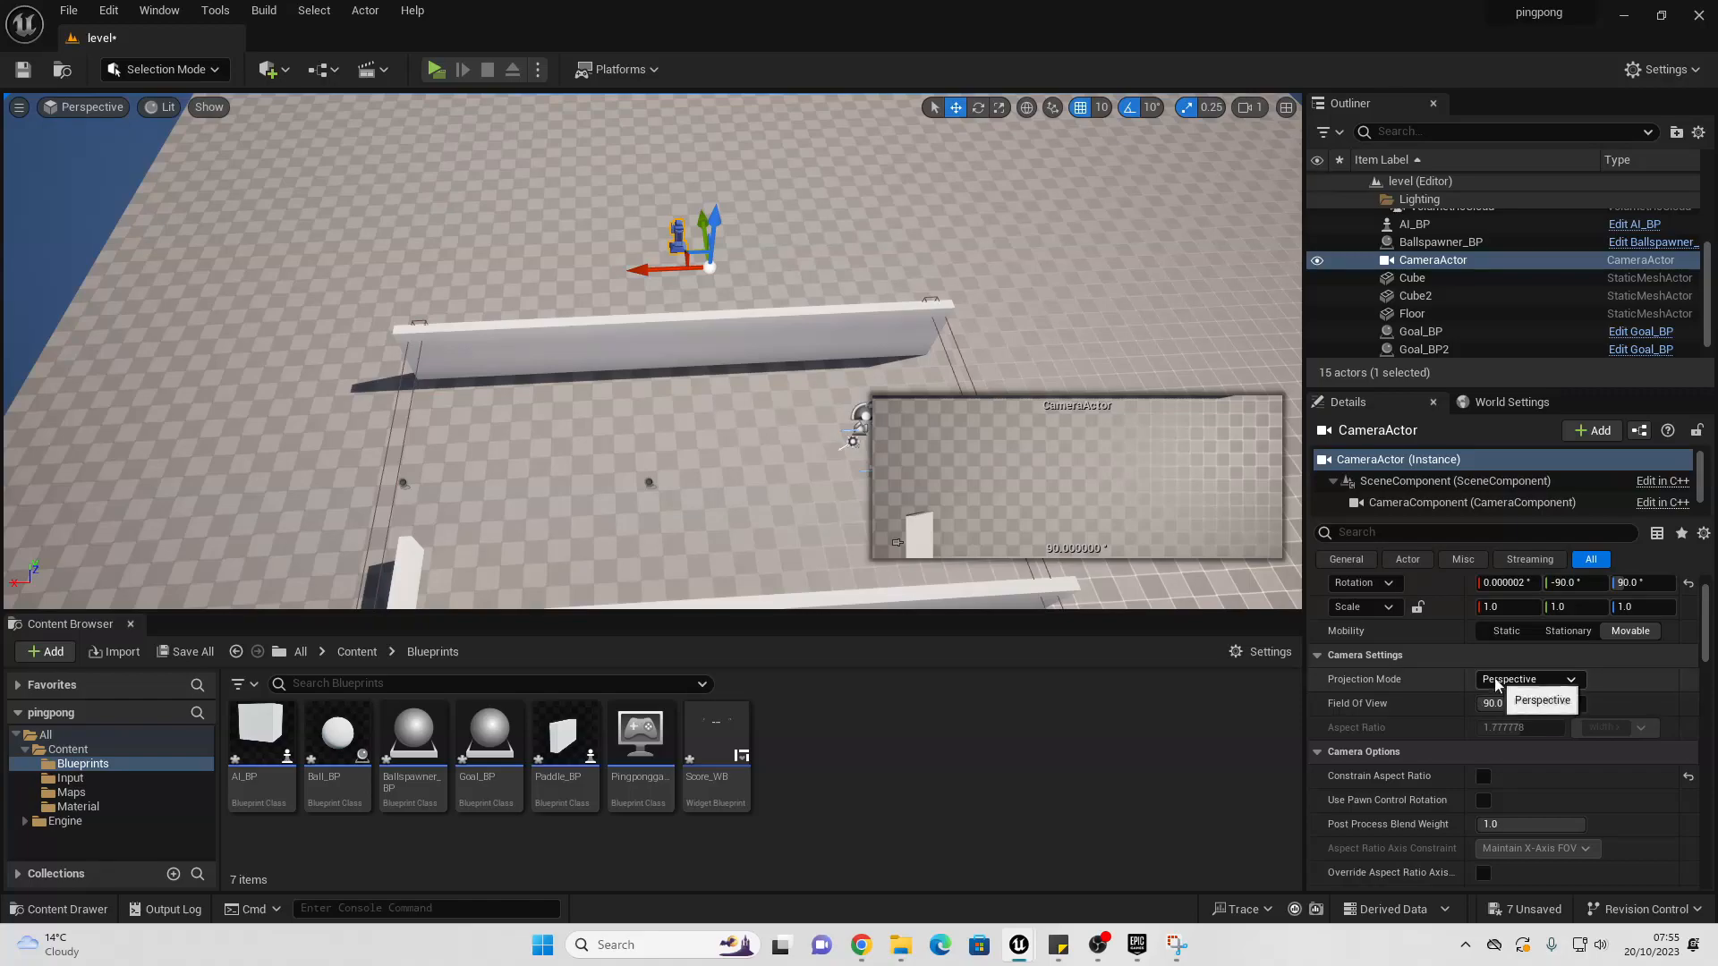
pyautogui.click(1545, 684)
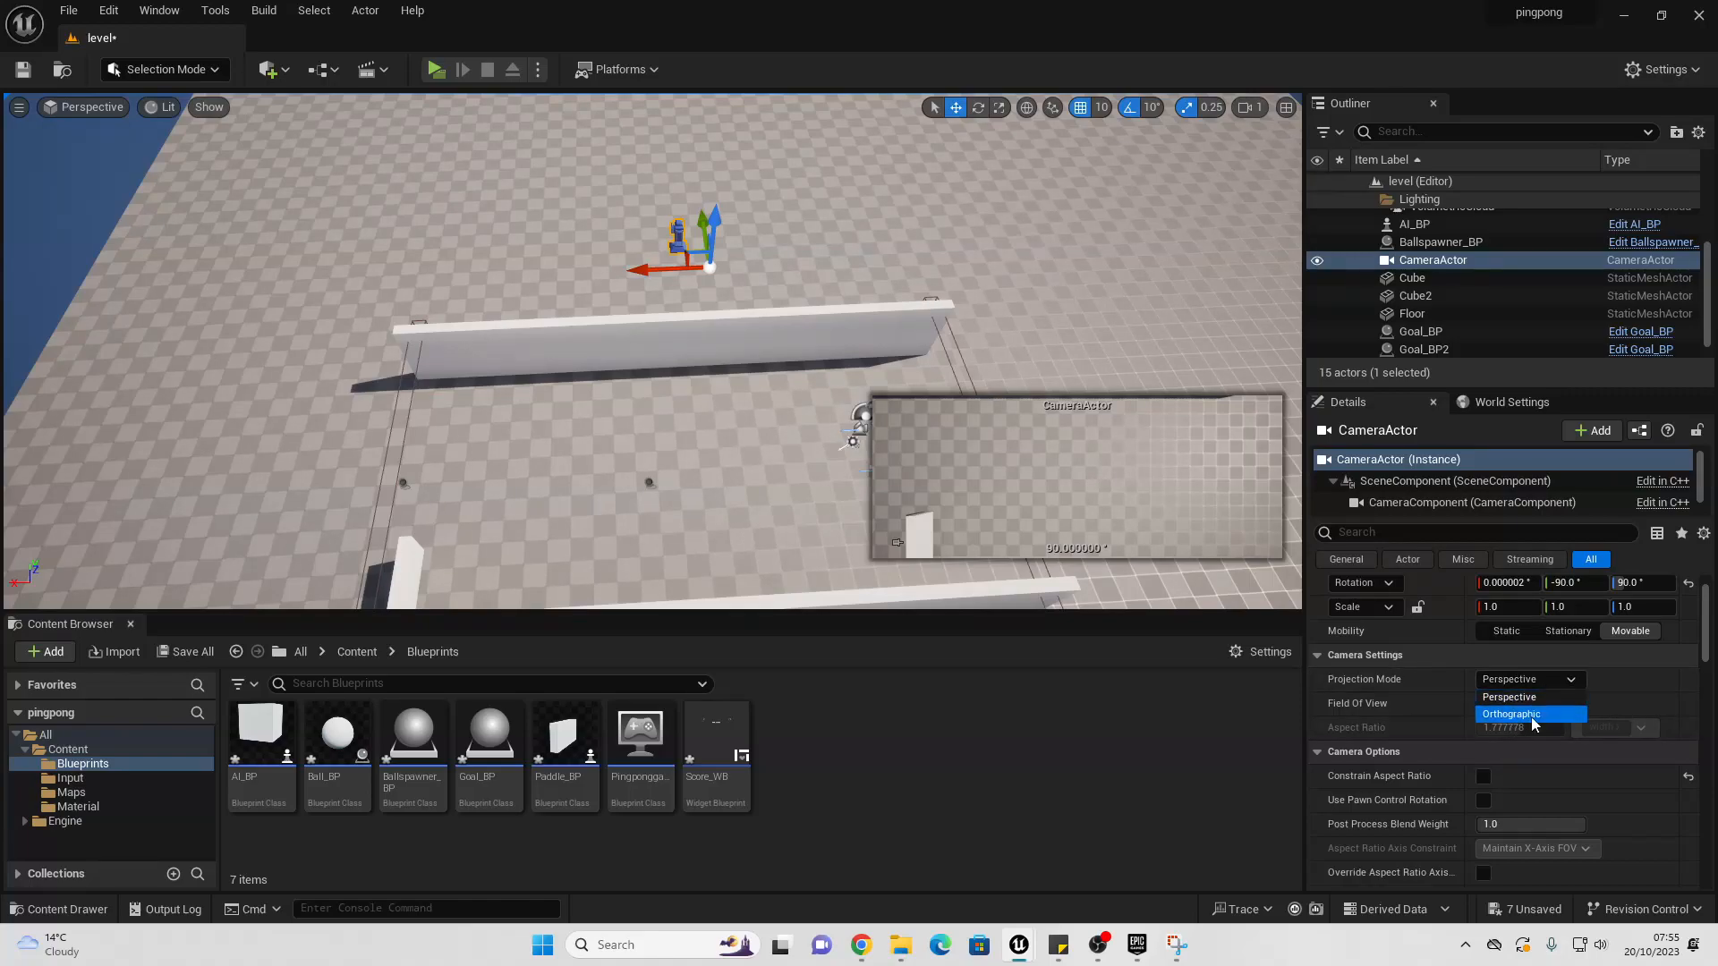
pyautogui.click(1519, 714)
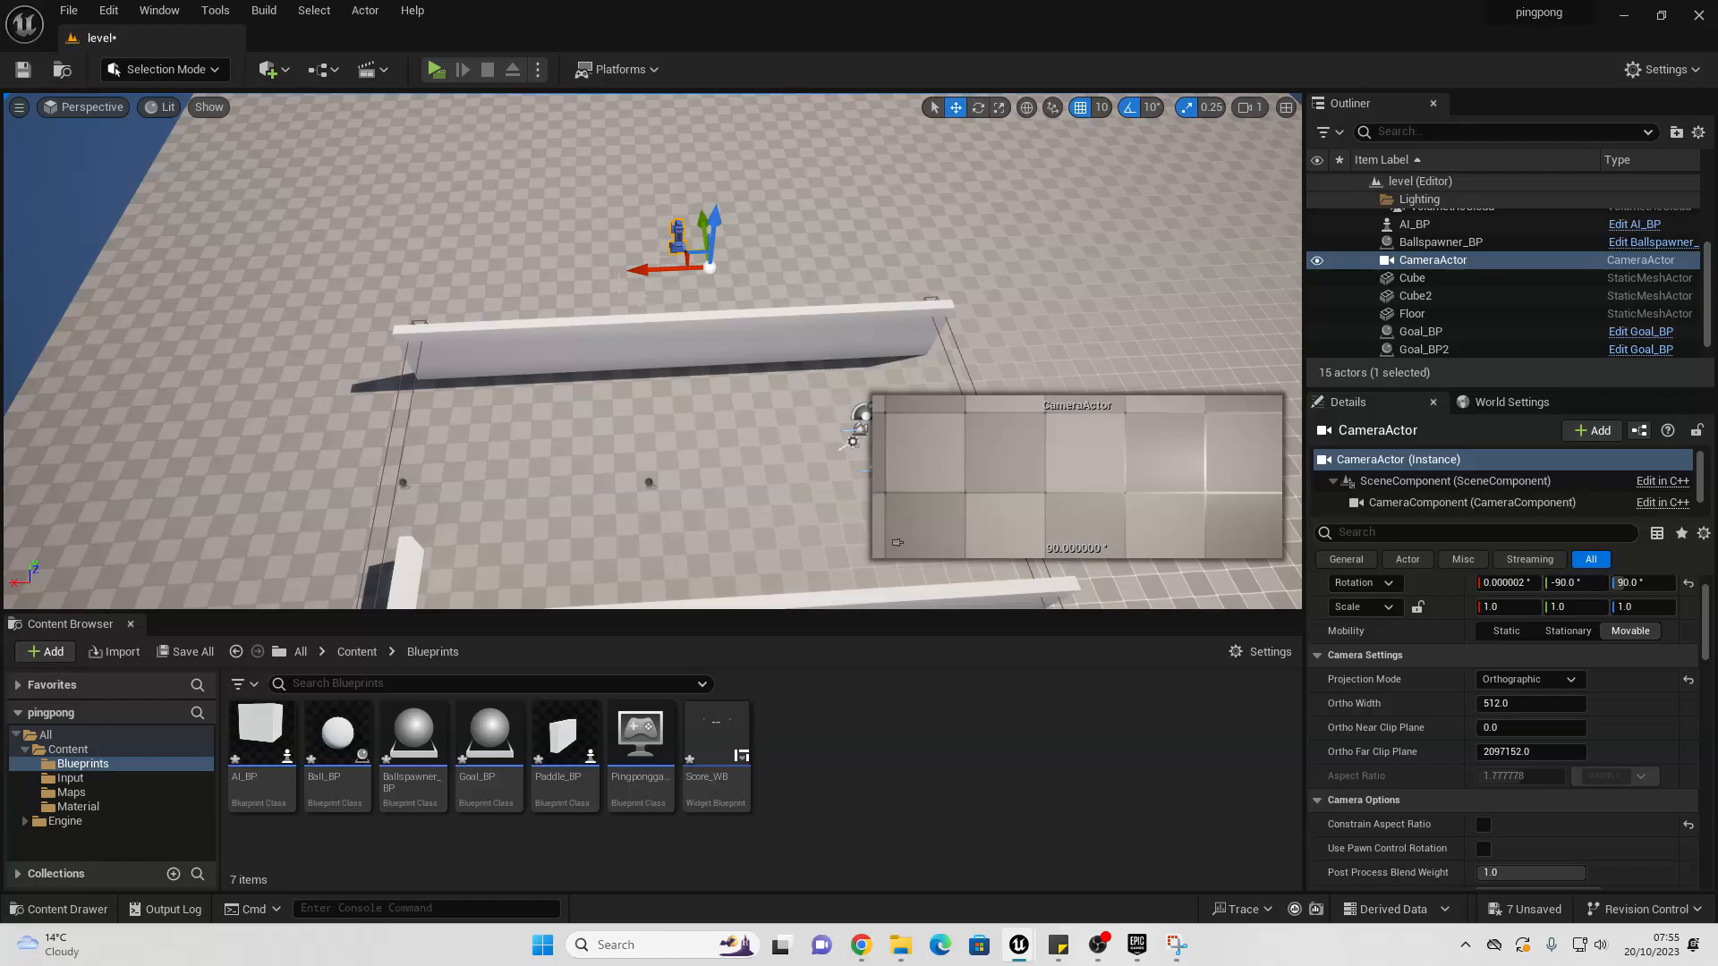
pyautogui.moveTo(1521, 704); pyautogui.dragTo(1660, 703)
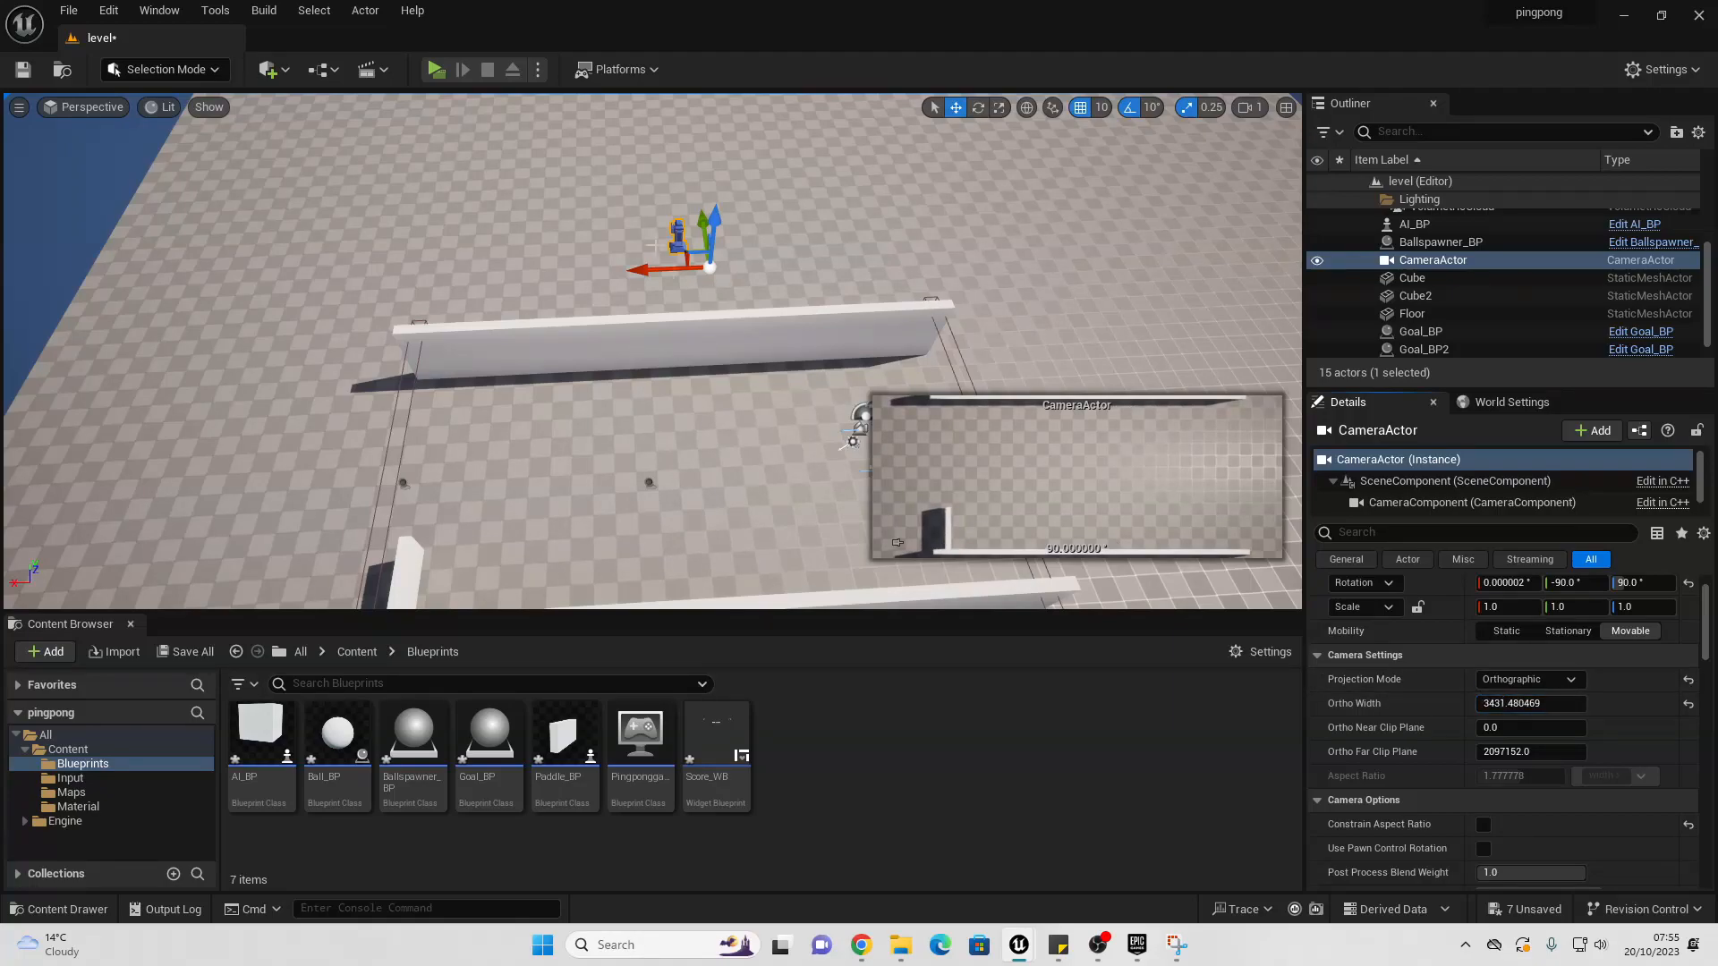
# Step: Play-test the level to check the orthographic camera view of the walls and paddles
pyautogui.click(437, 70)
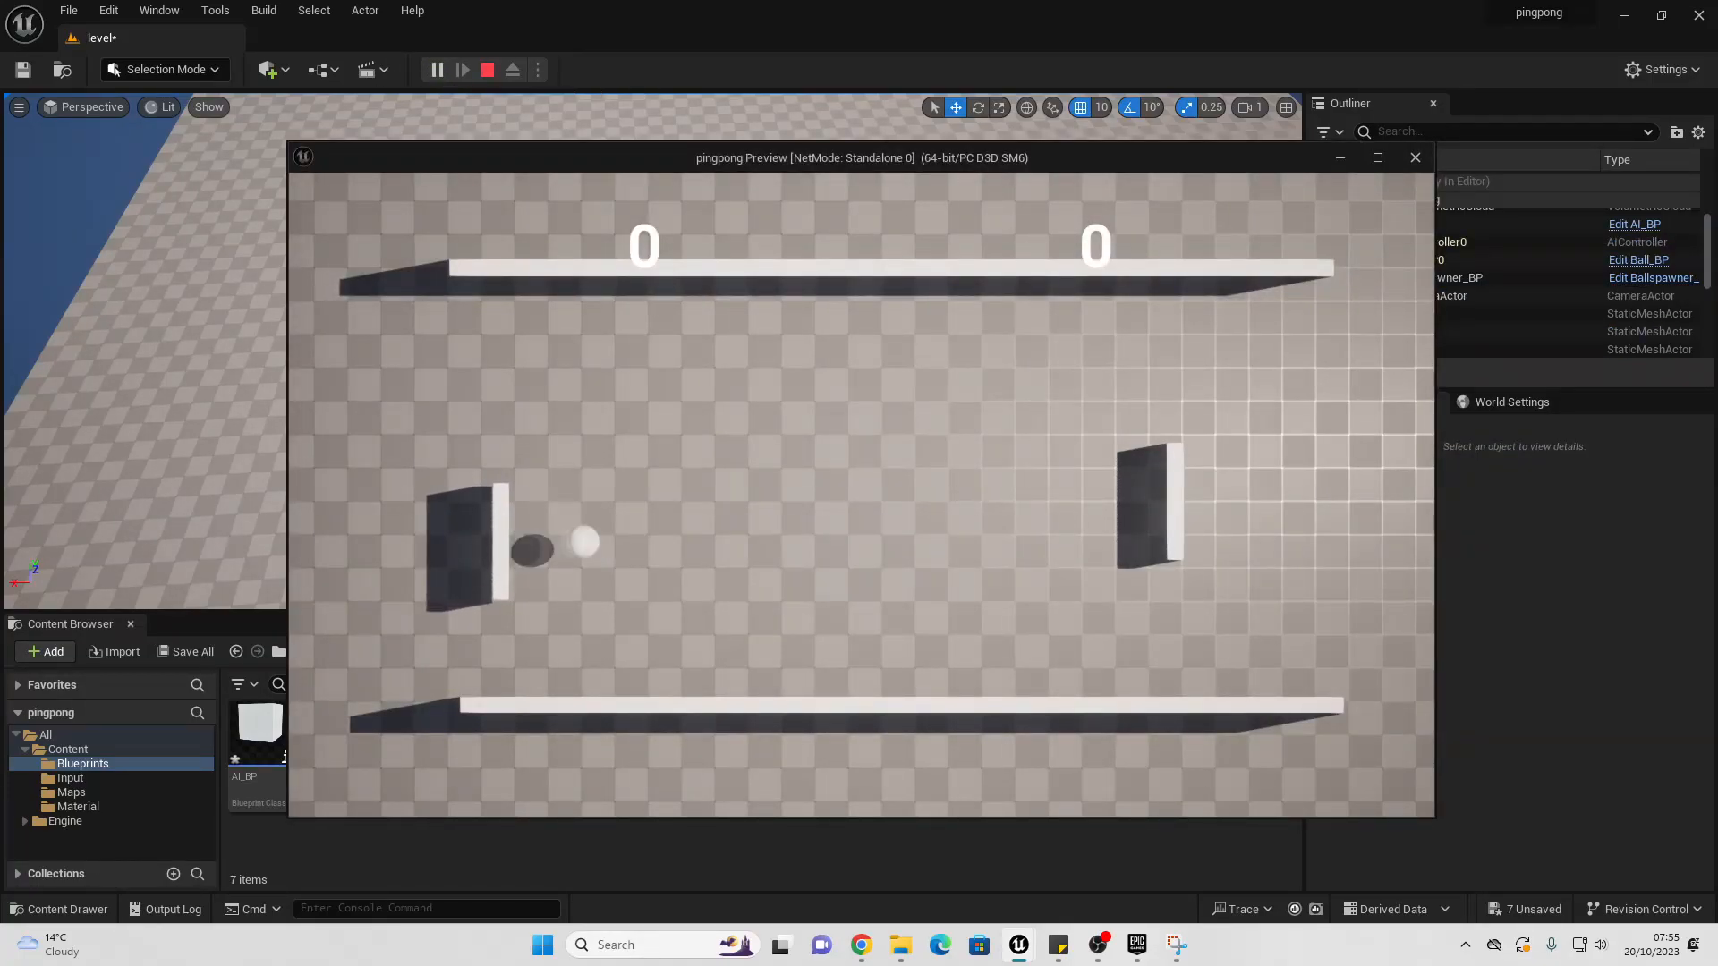
pyautogui.press('Escape')
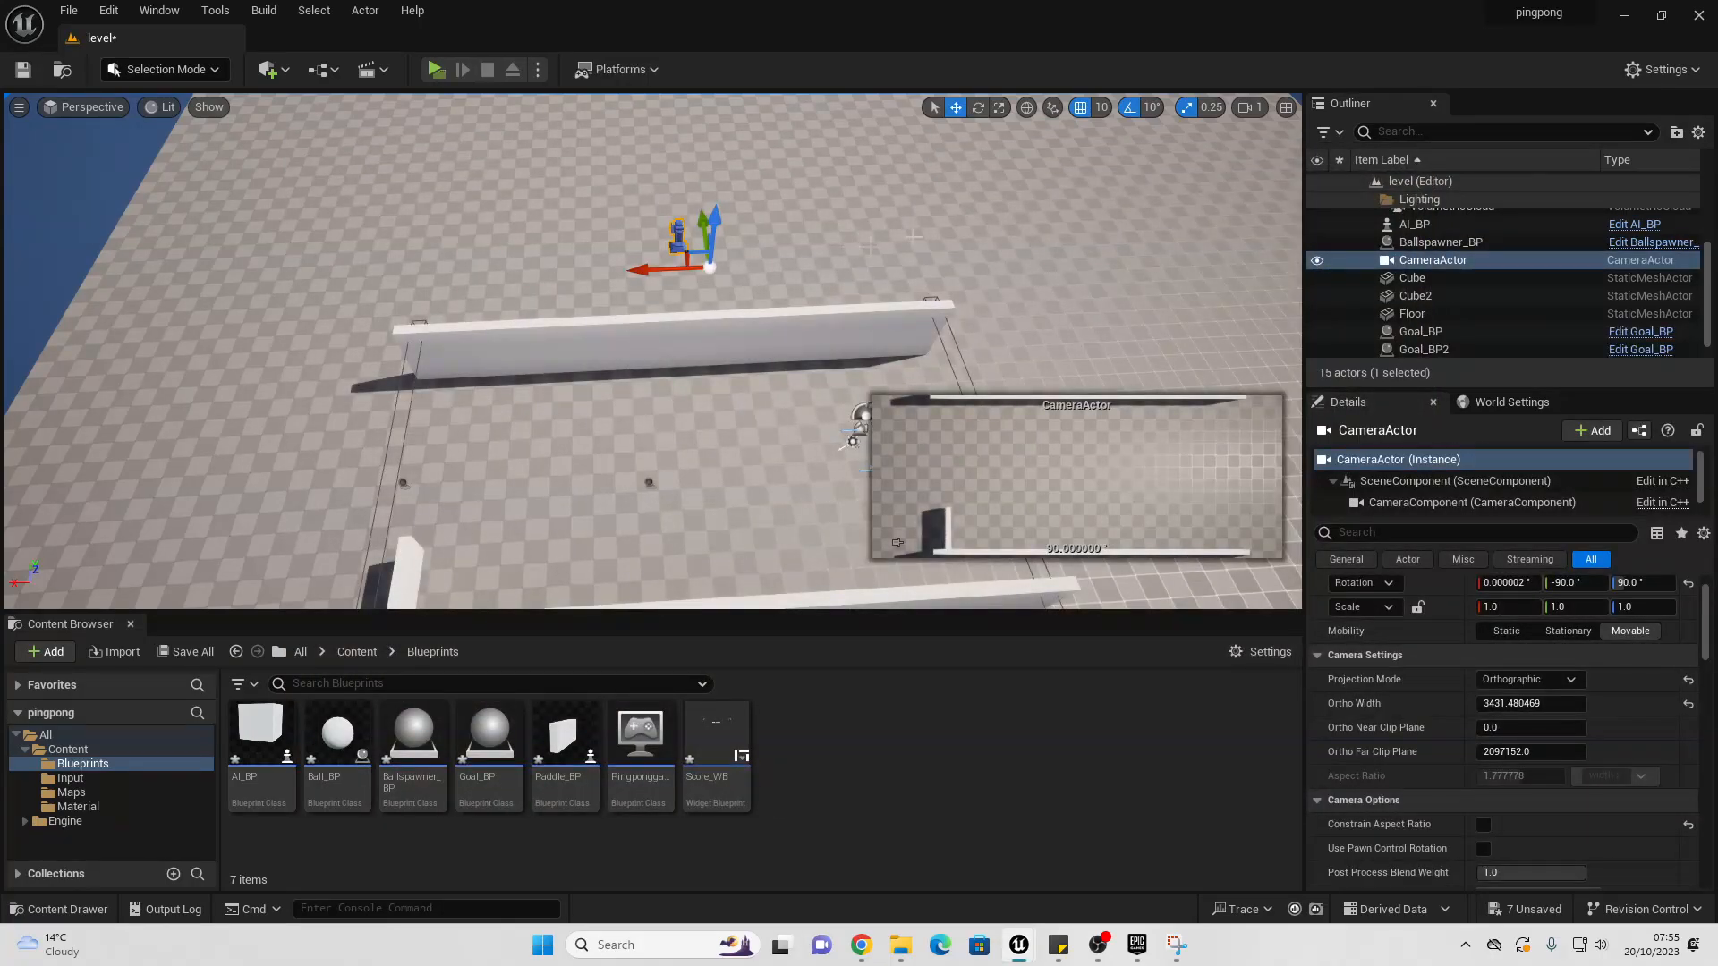
pyautogui.click(437, 70)
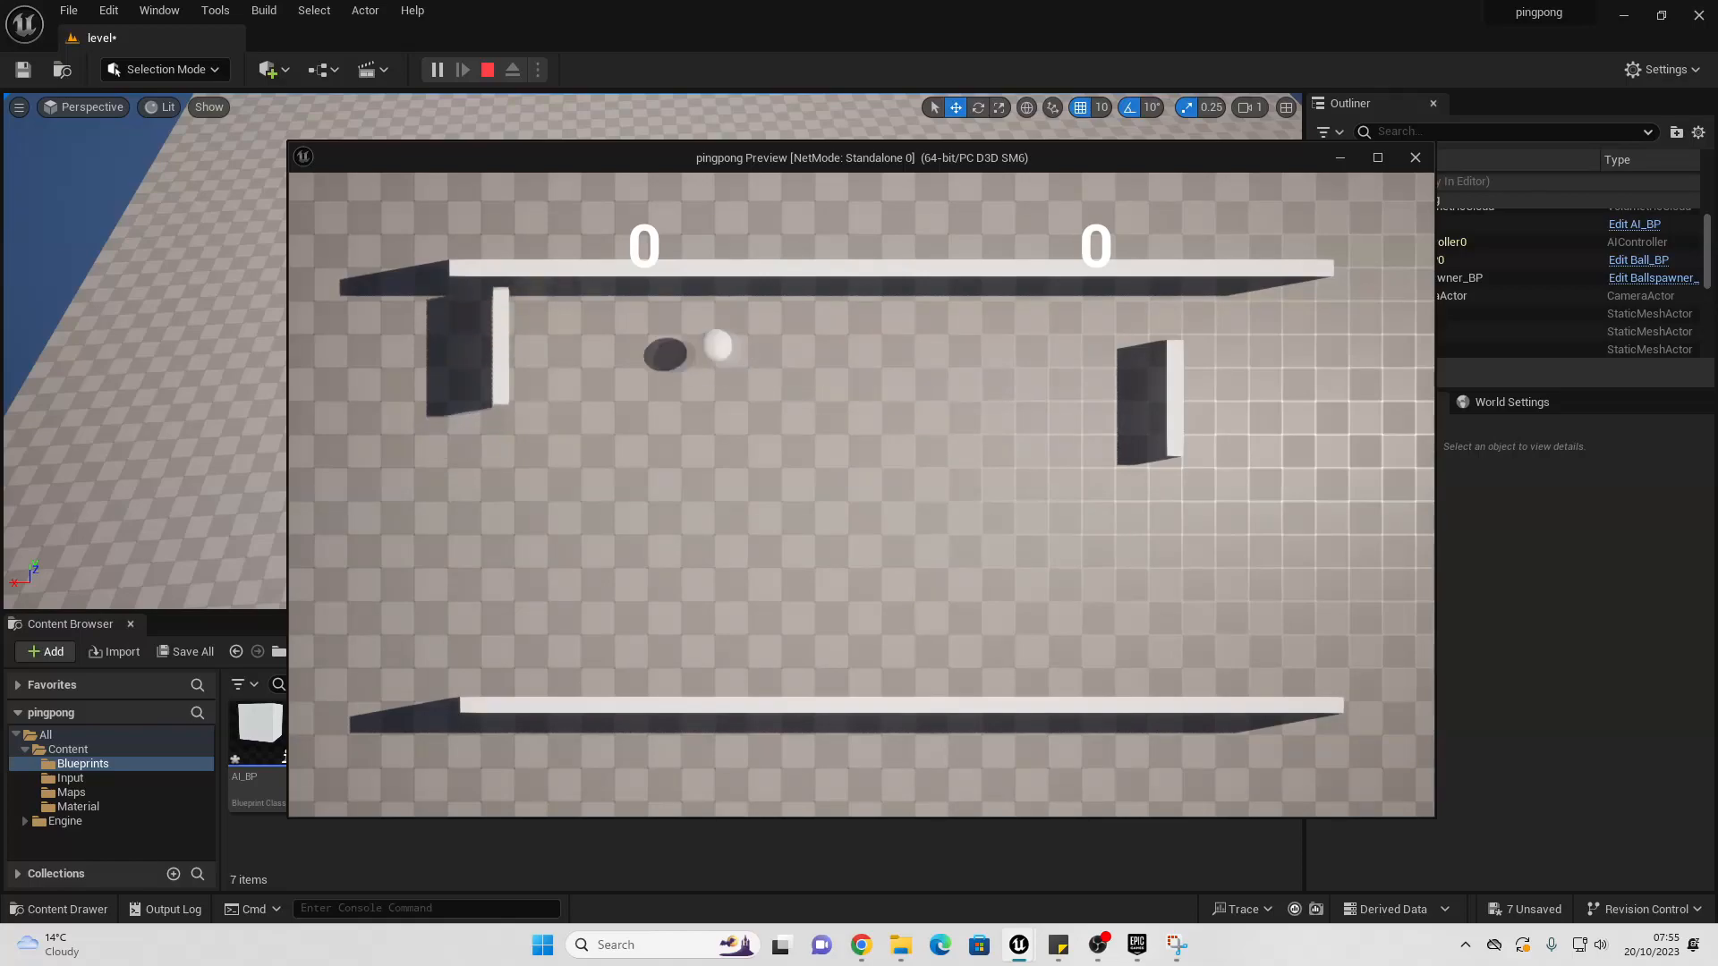
pyautogui.press('Escape')
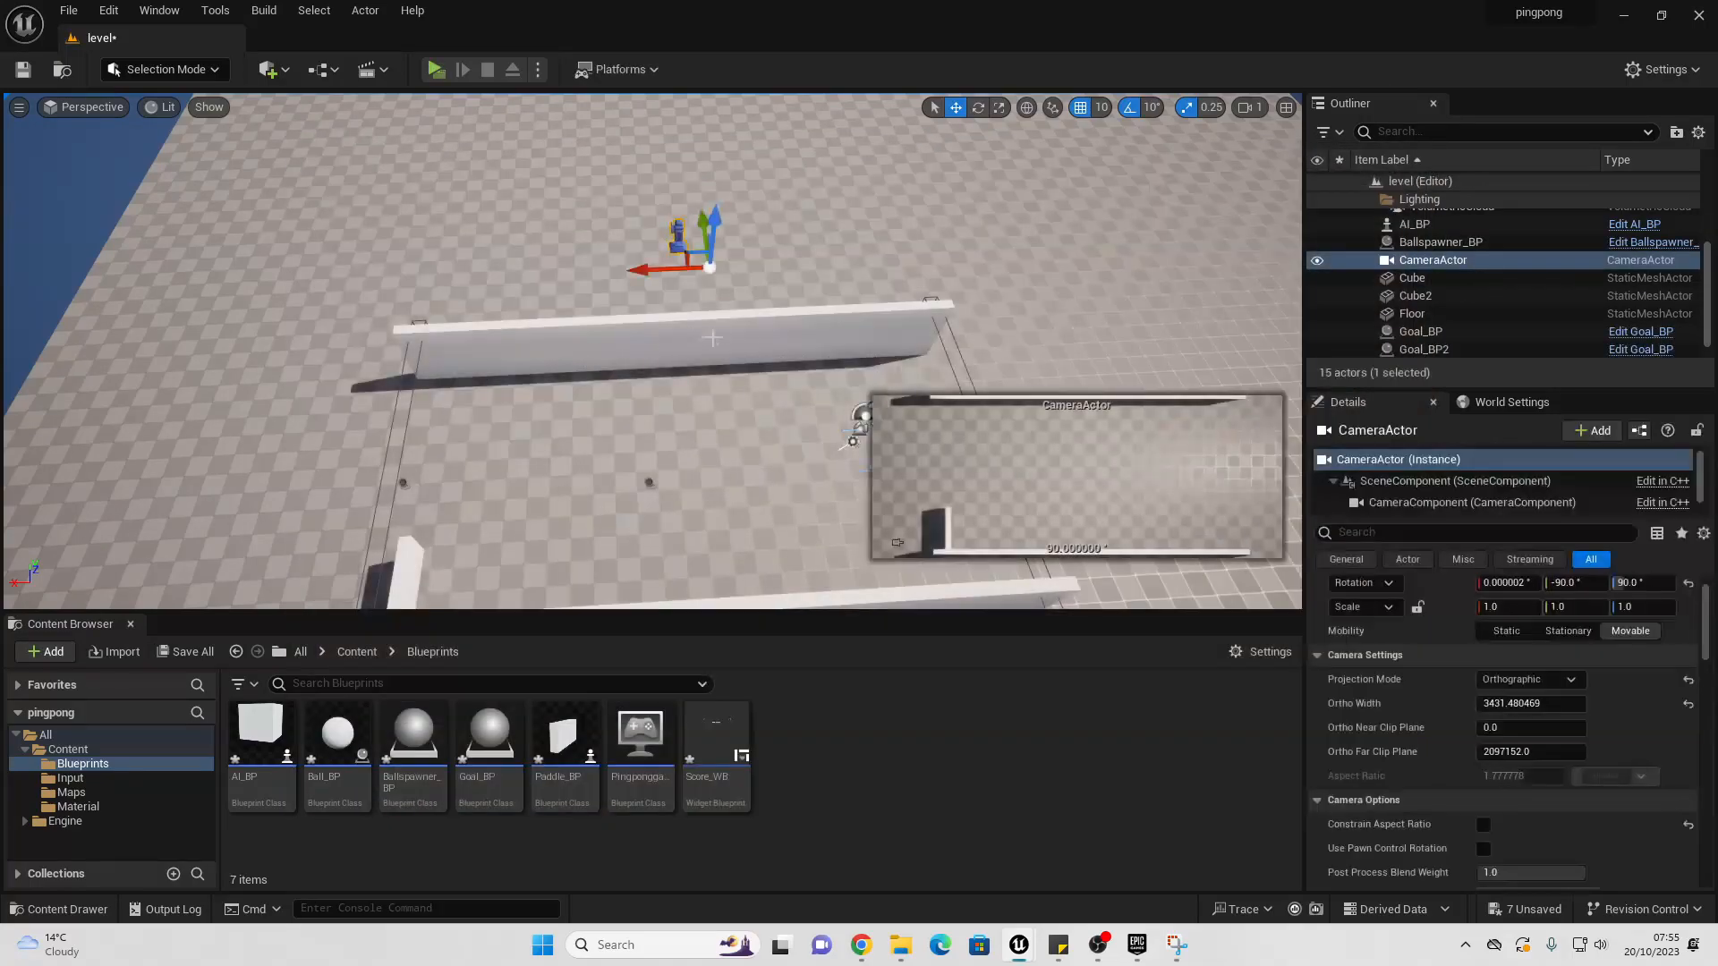
# Step: Find the DirectionalLight in the level and turn off its Cast Shadows option
pyautogui.click(1422, 132)
pyautogui.write('dir')
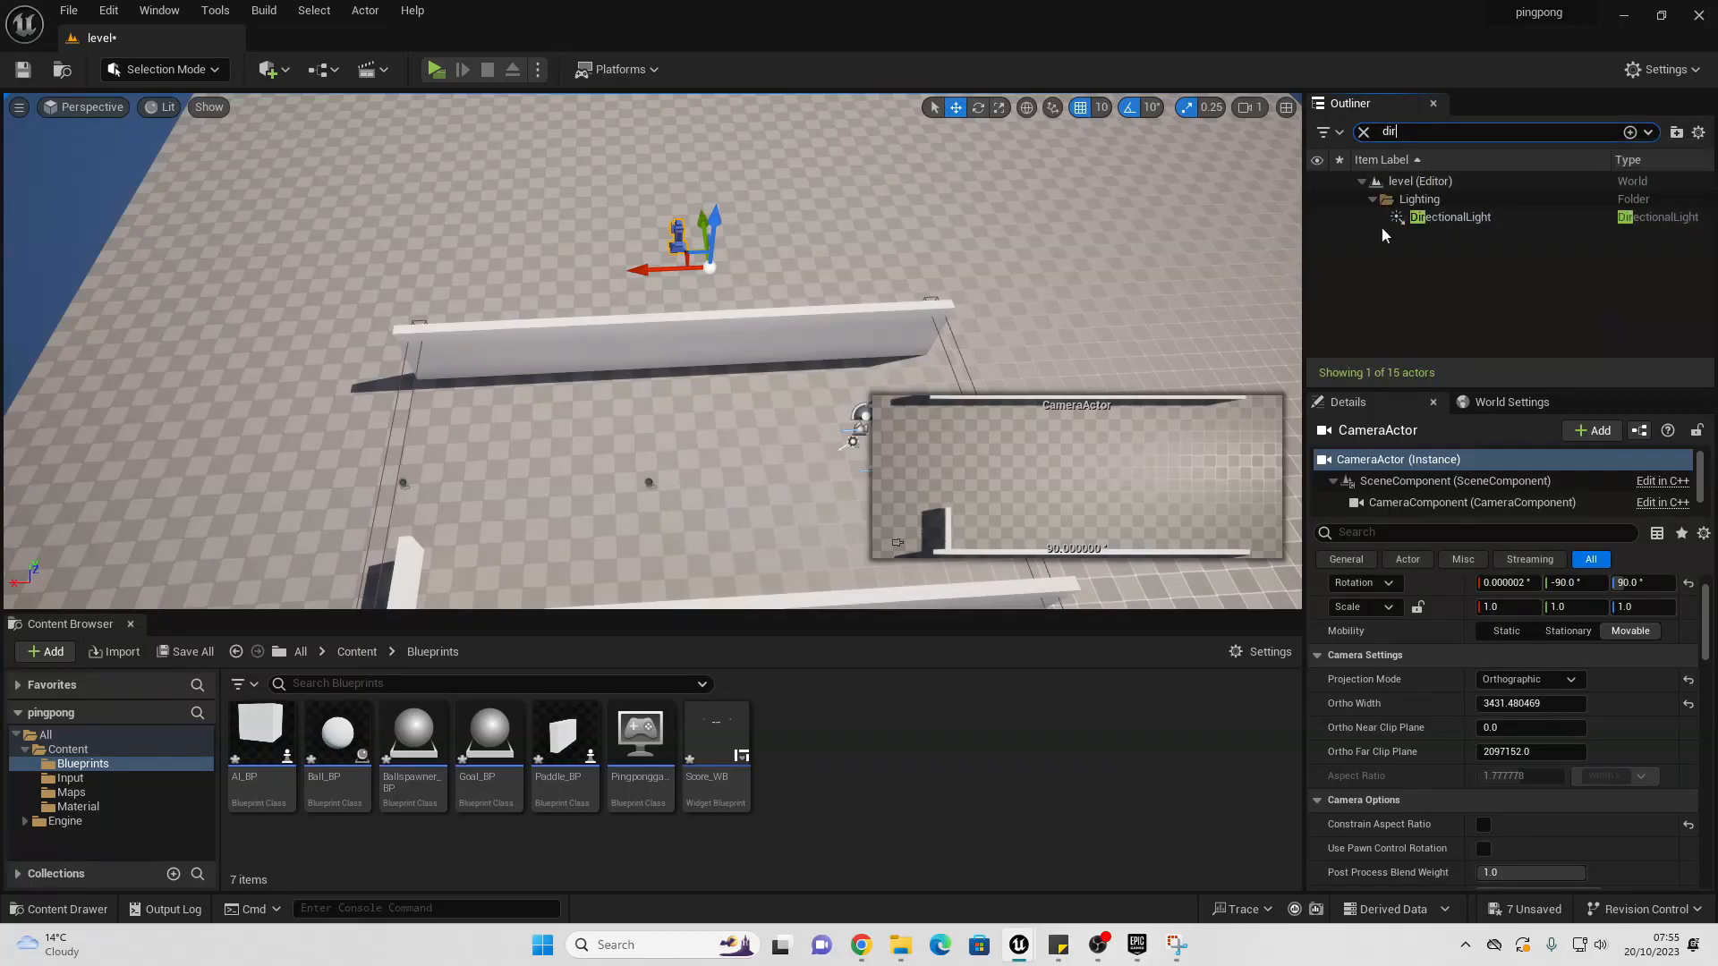
pyautogui.click(1455, 217)
pyautogui.click(1398, 531)
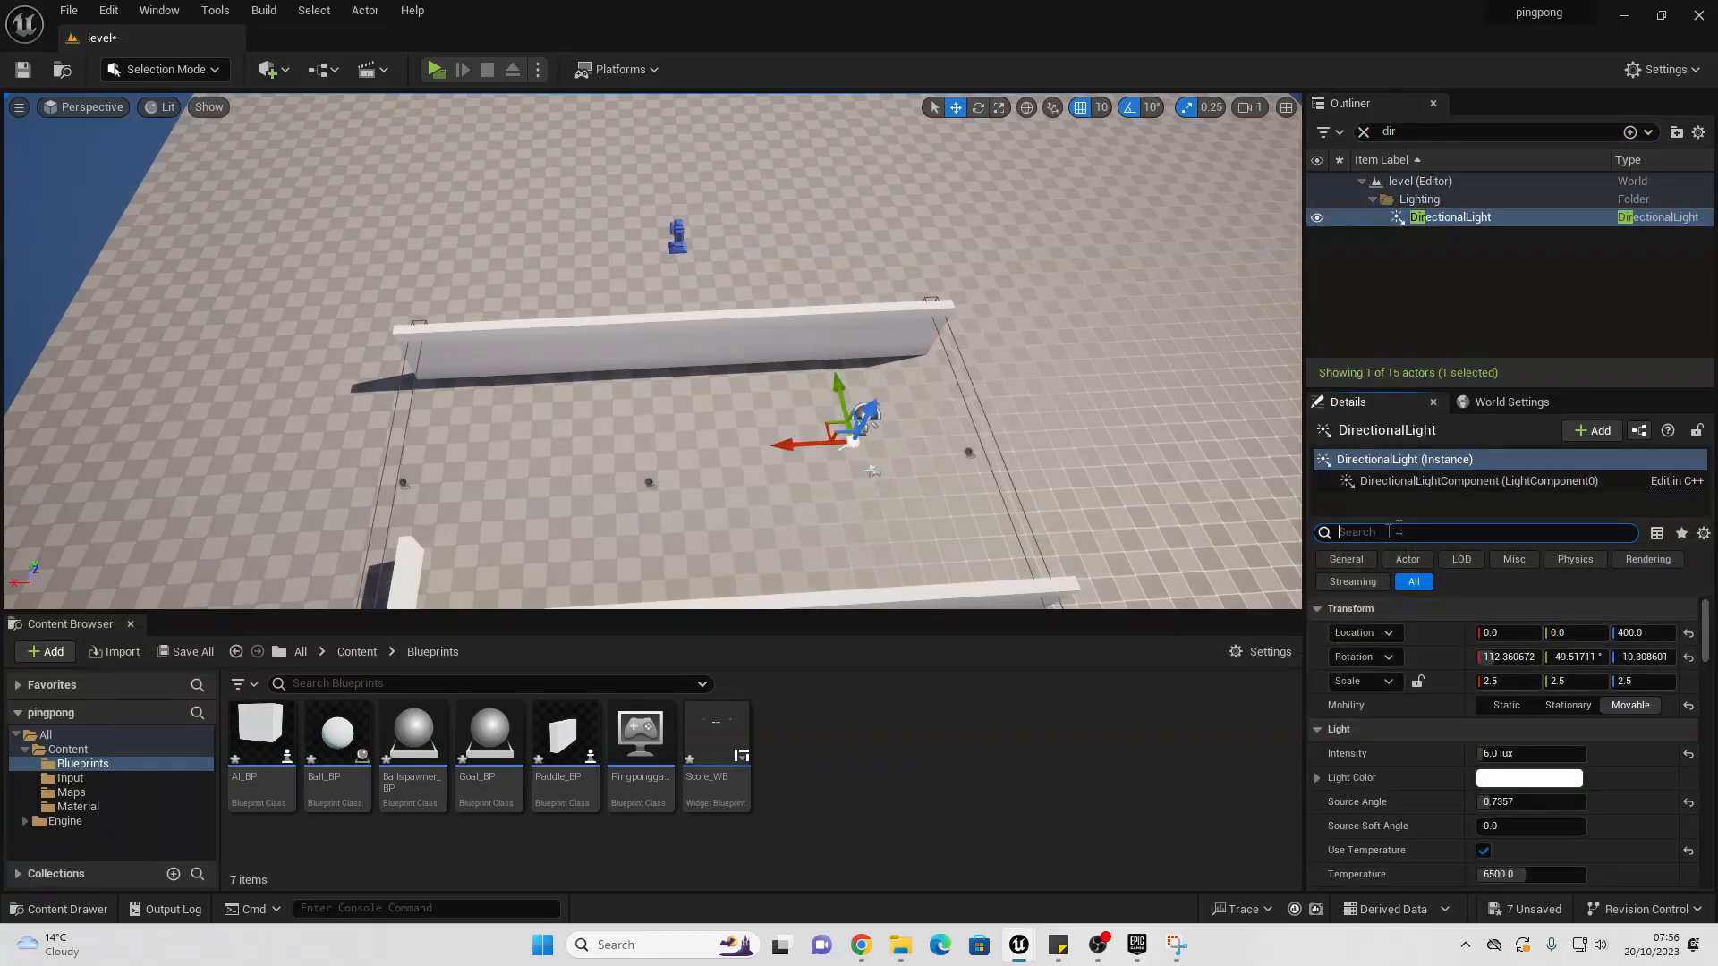
pyautogui.write('cast sh')
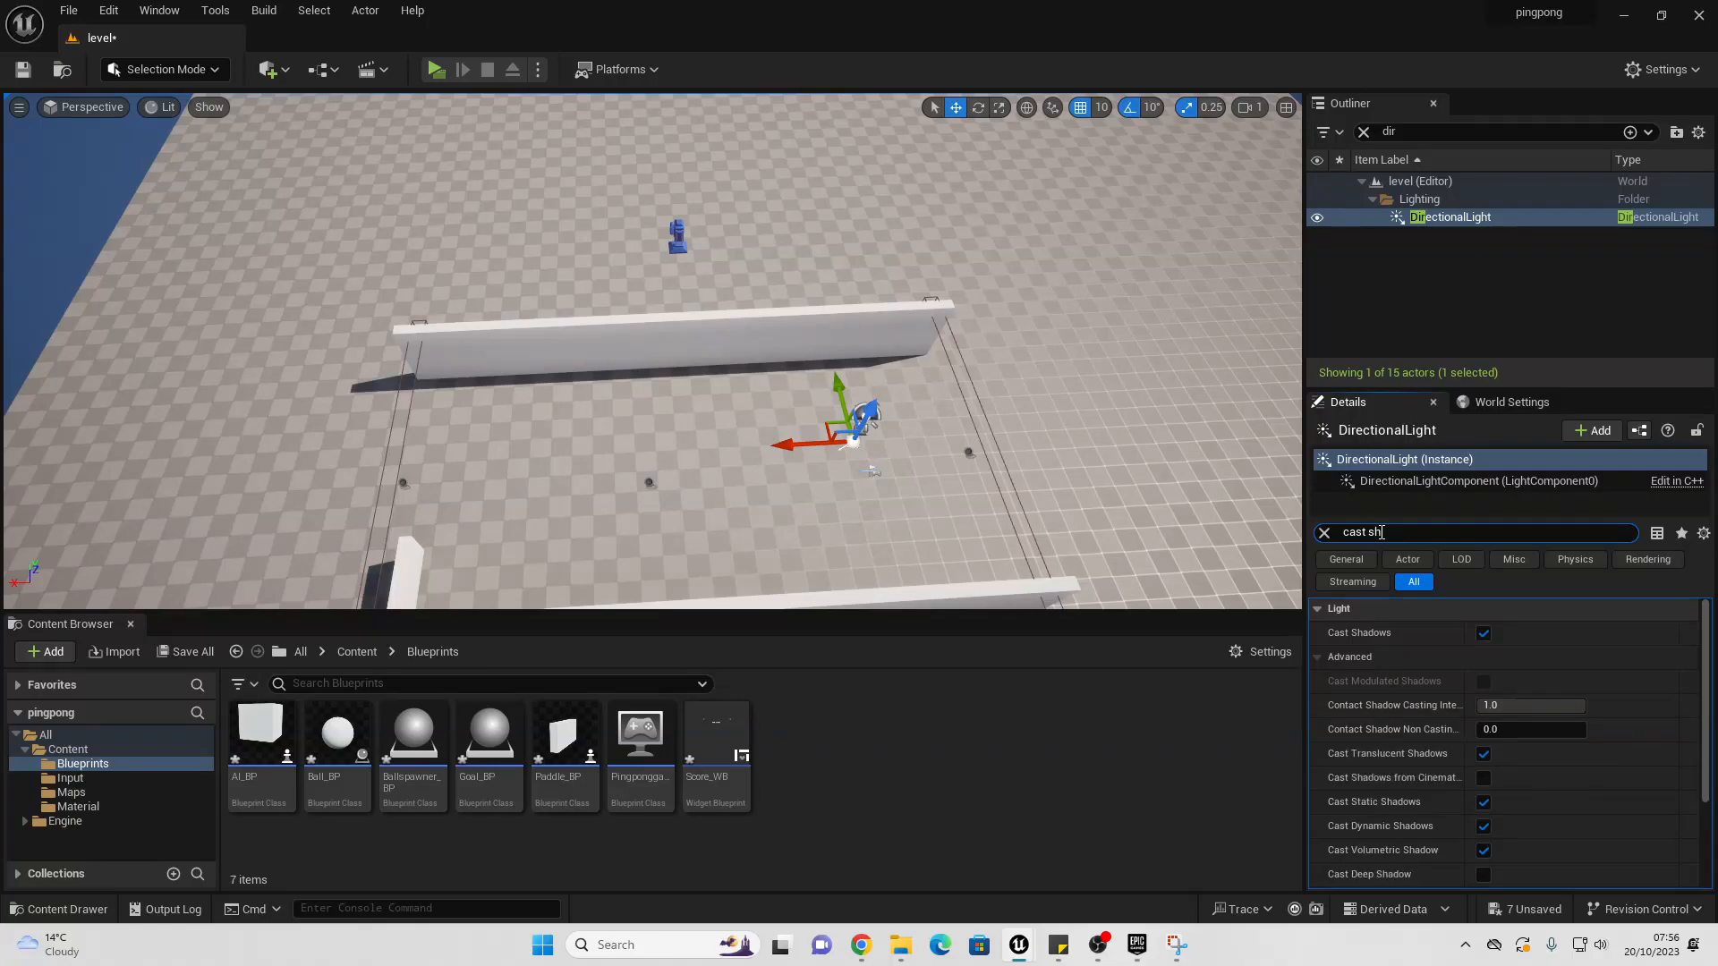
pyautogui.click(1484, 633)
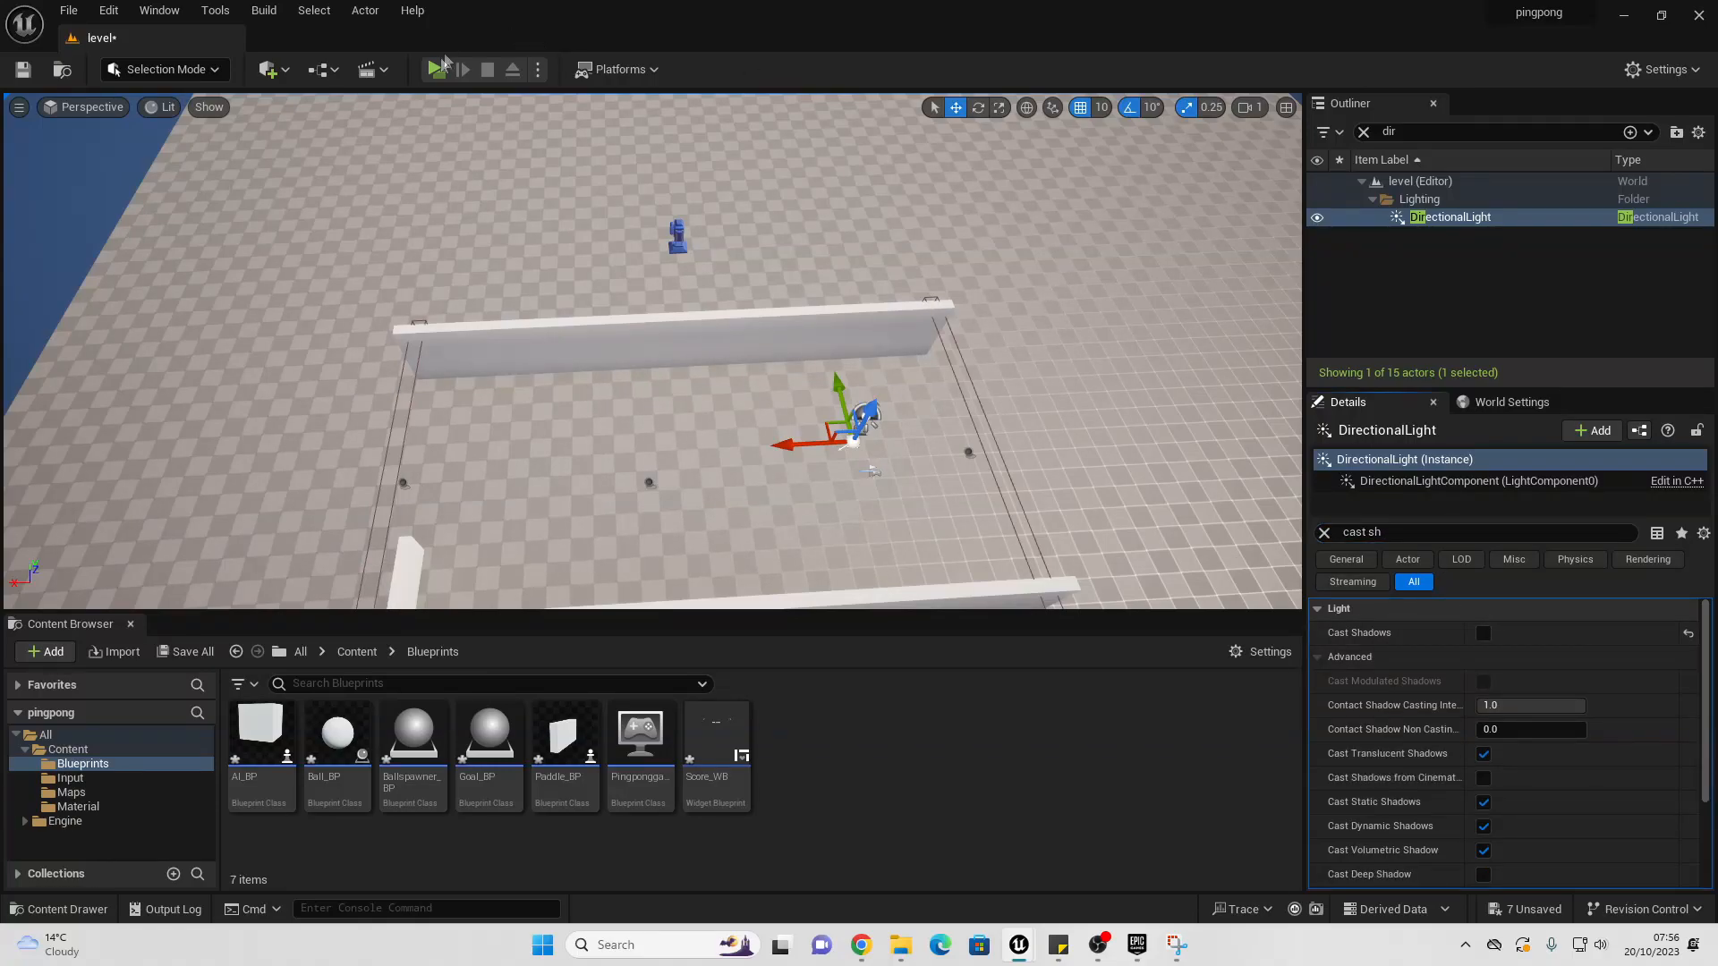
# Step: Play-test the level to check how the court looks without shadows
pyautogui.click(437, 69)
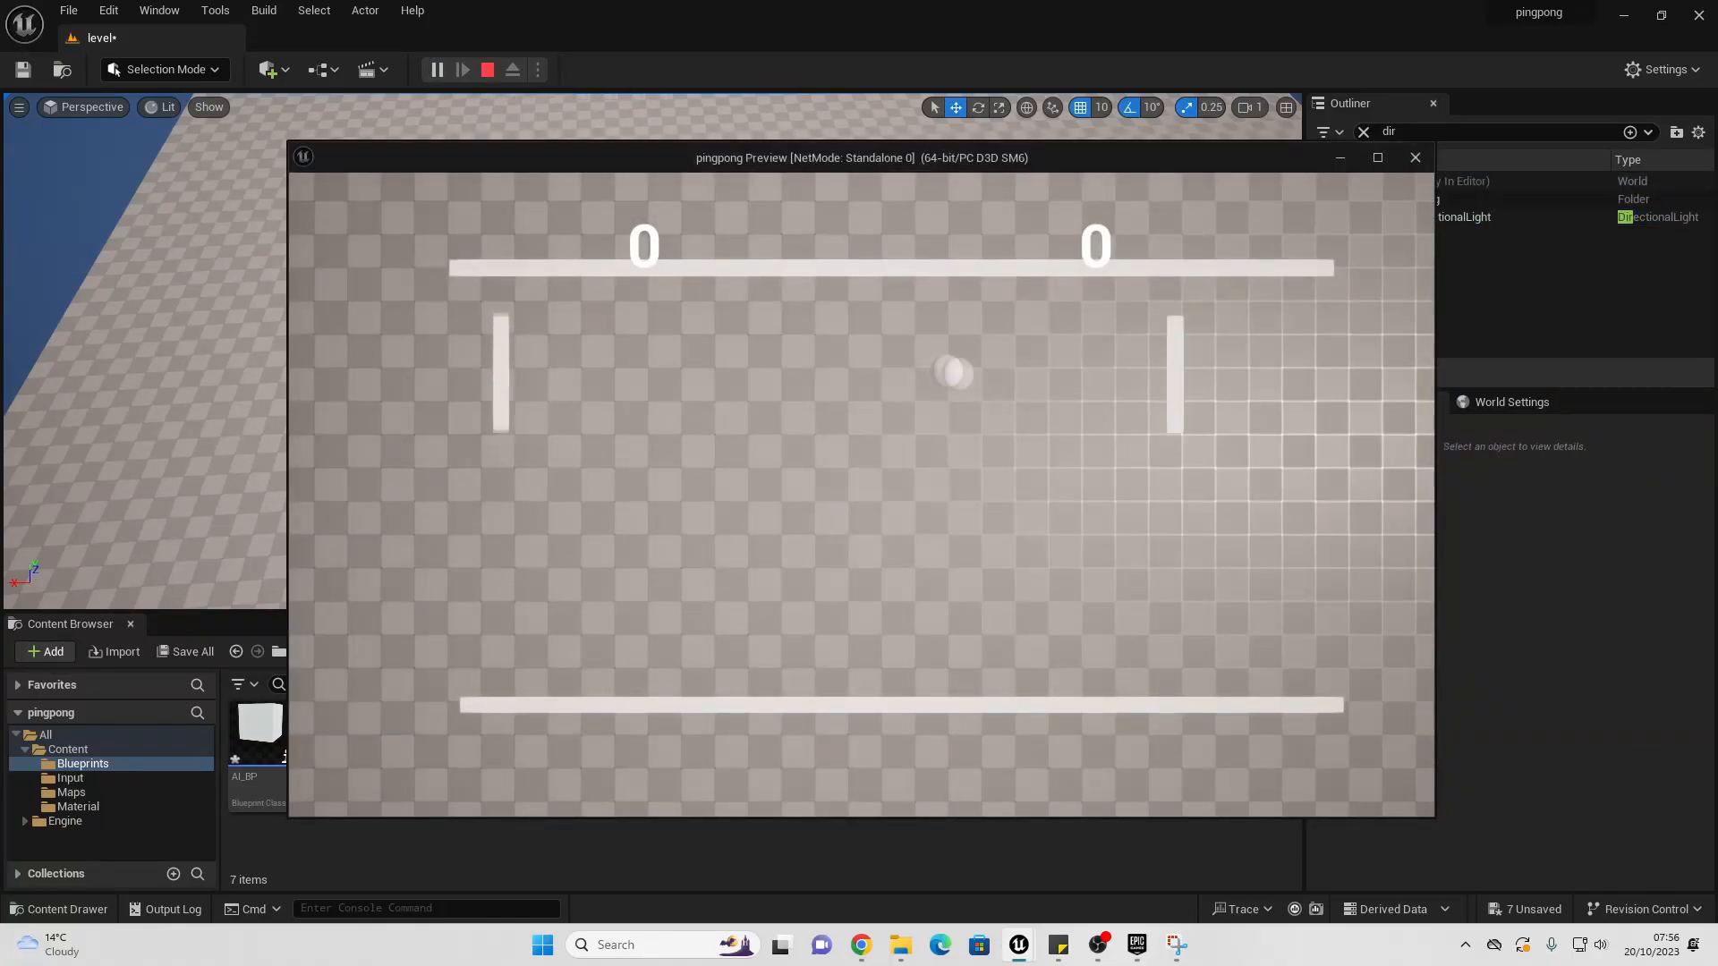
pyautogui.press('s')
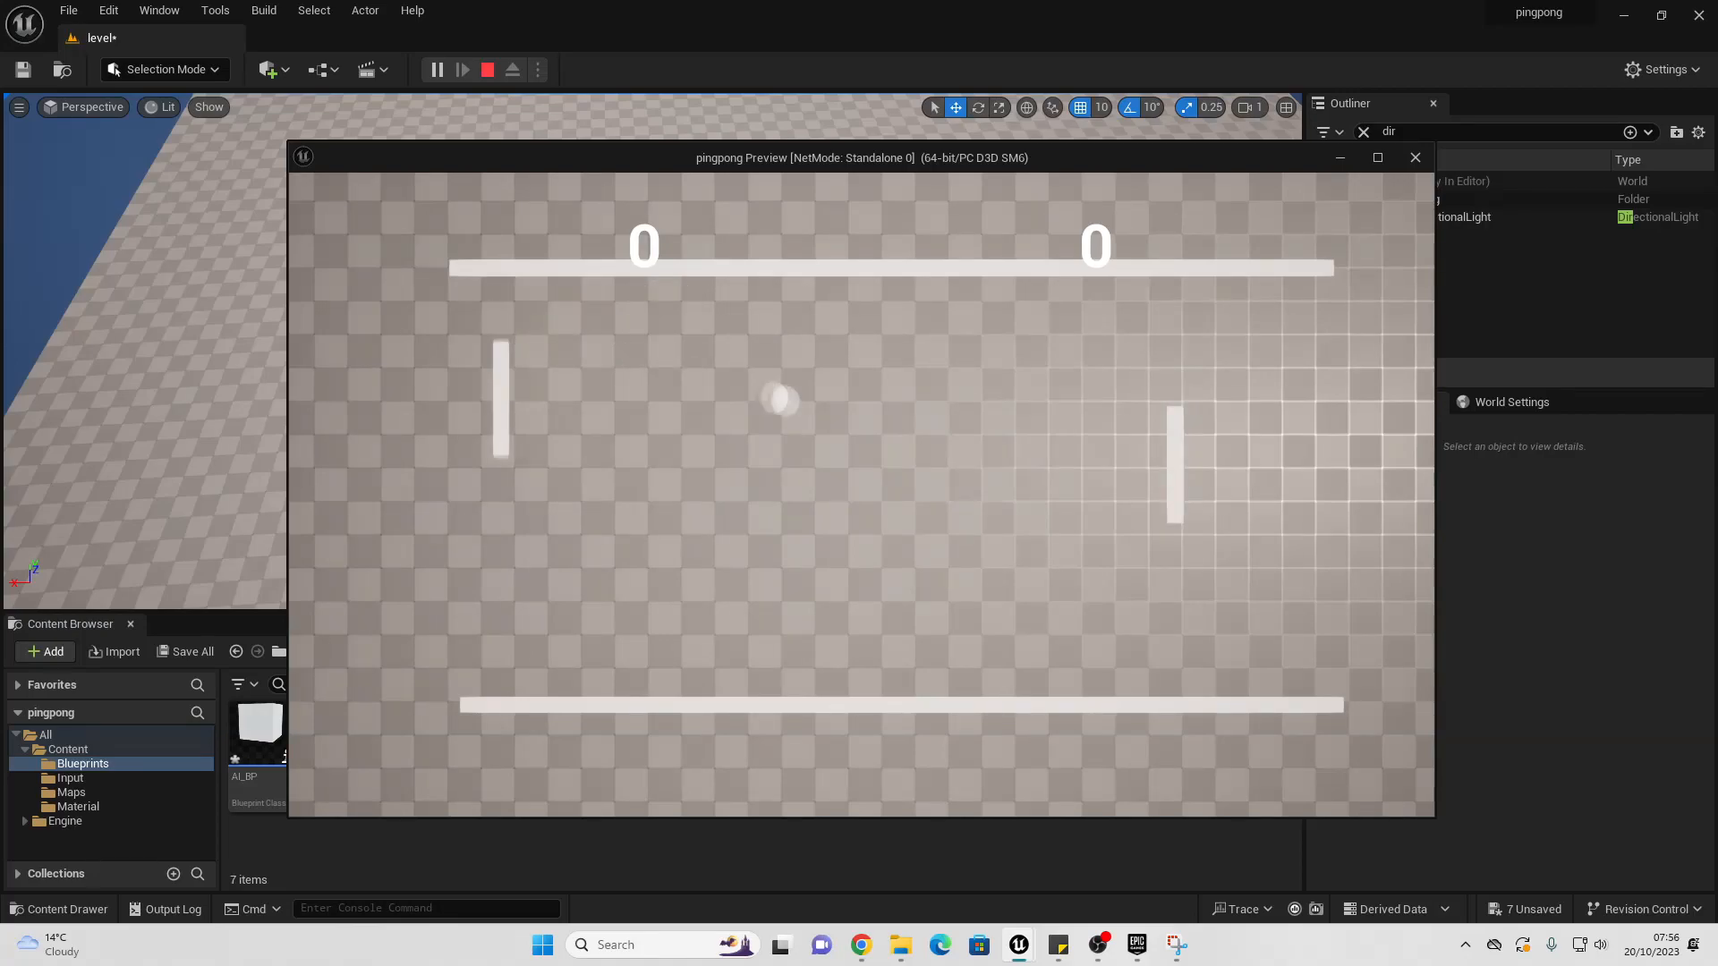
pyautogui.press('Escape')
# Step: Create a material named Black_Mat in the Material folder and open it for editing
pyautogui.moveTo(938, 260)
pyautogui.mouseDown(button='right')
pyautogui.moveTo(931, 170)
pyautogui.moveTo(935, 358)
pyautogui.moveTo(920, 264)
pyautogui.mouseUp(button='right')
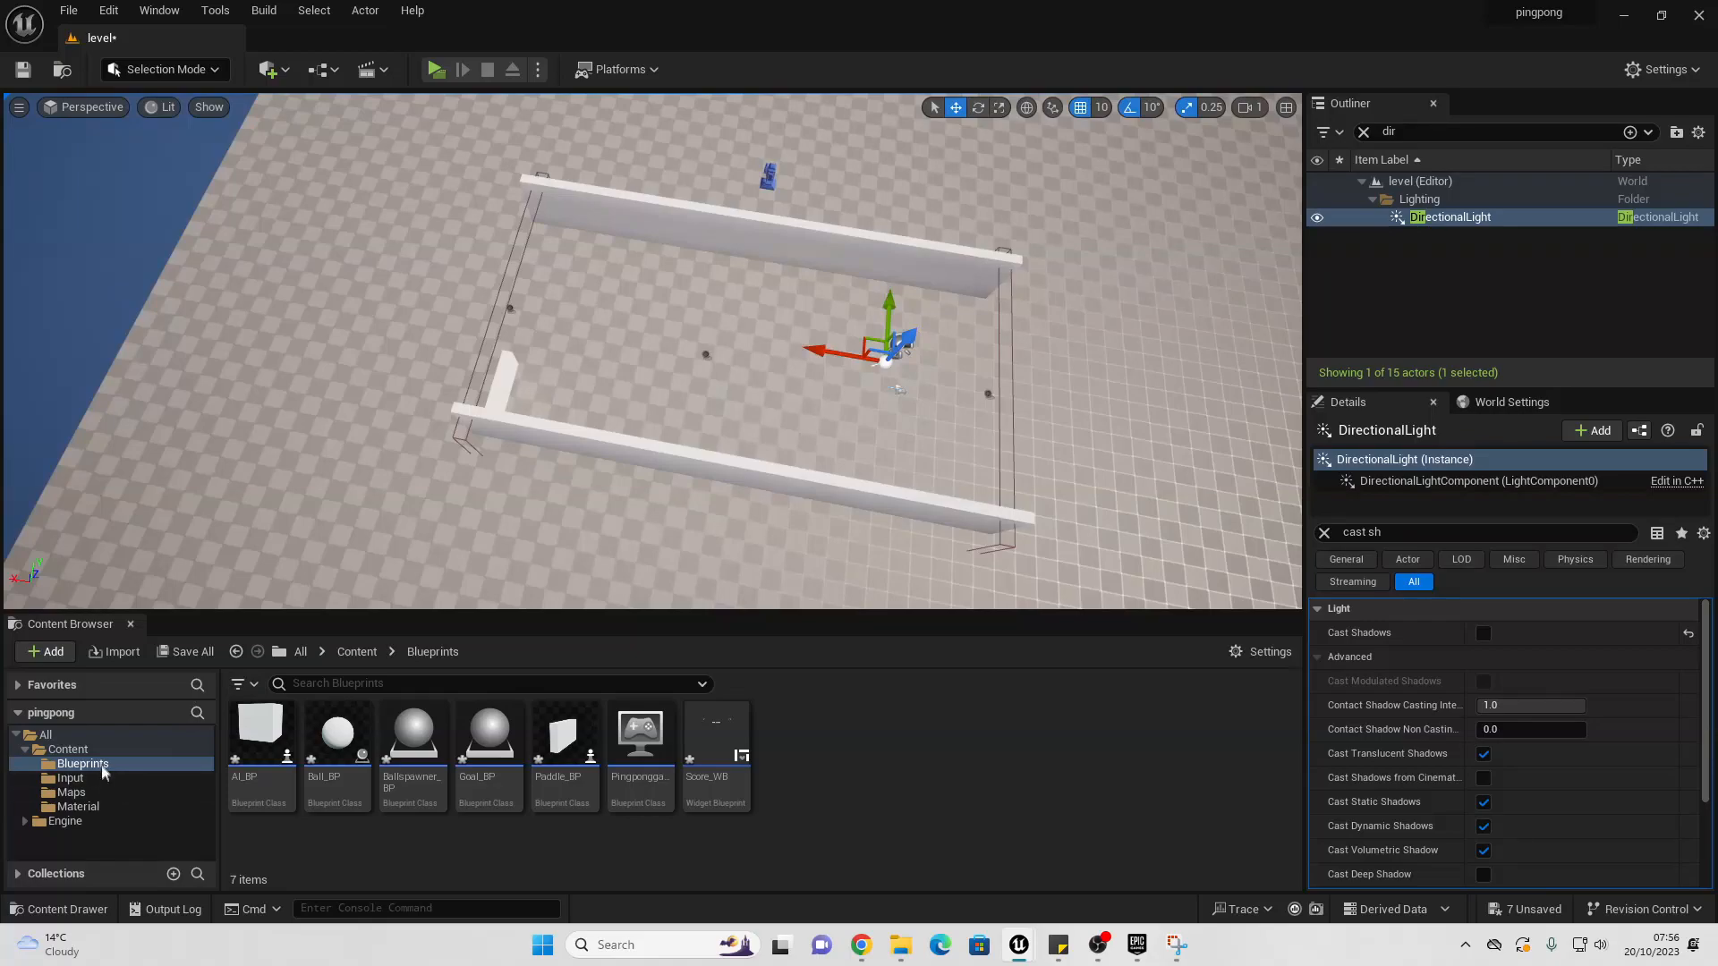
pyautogui.click(77, 806)
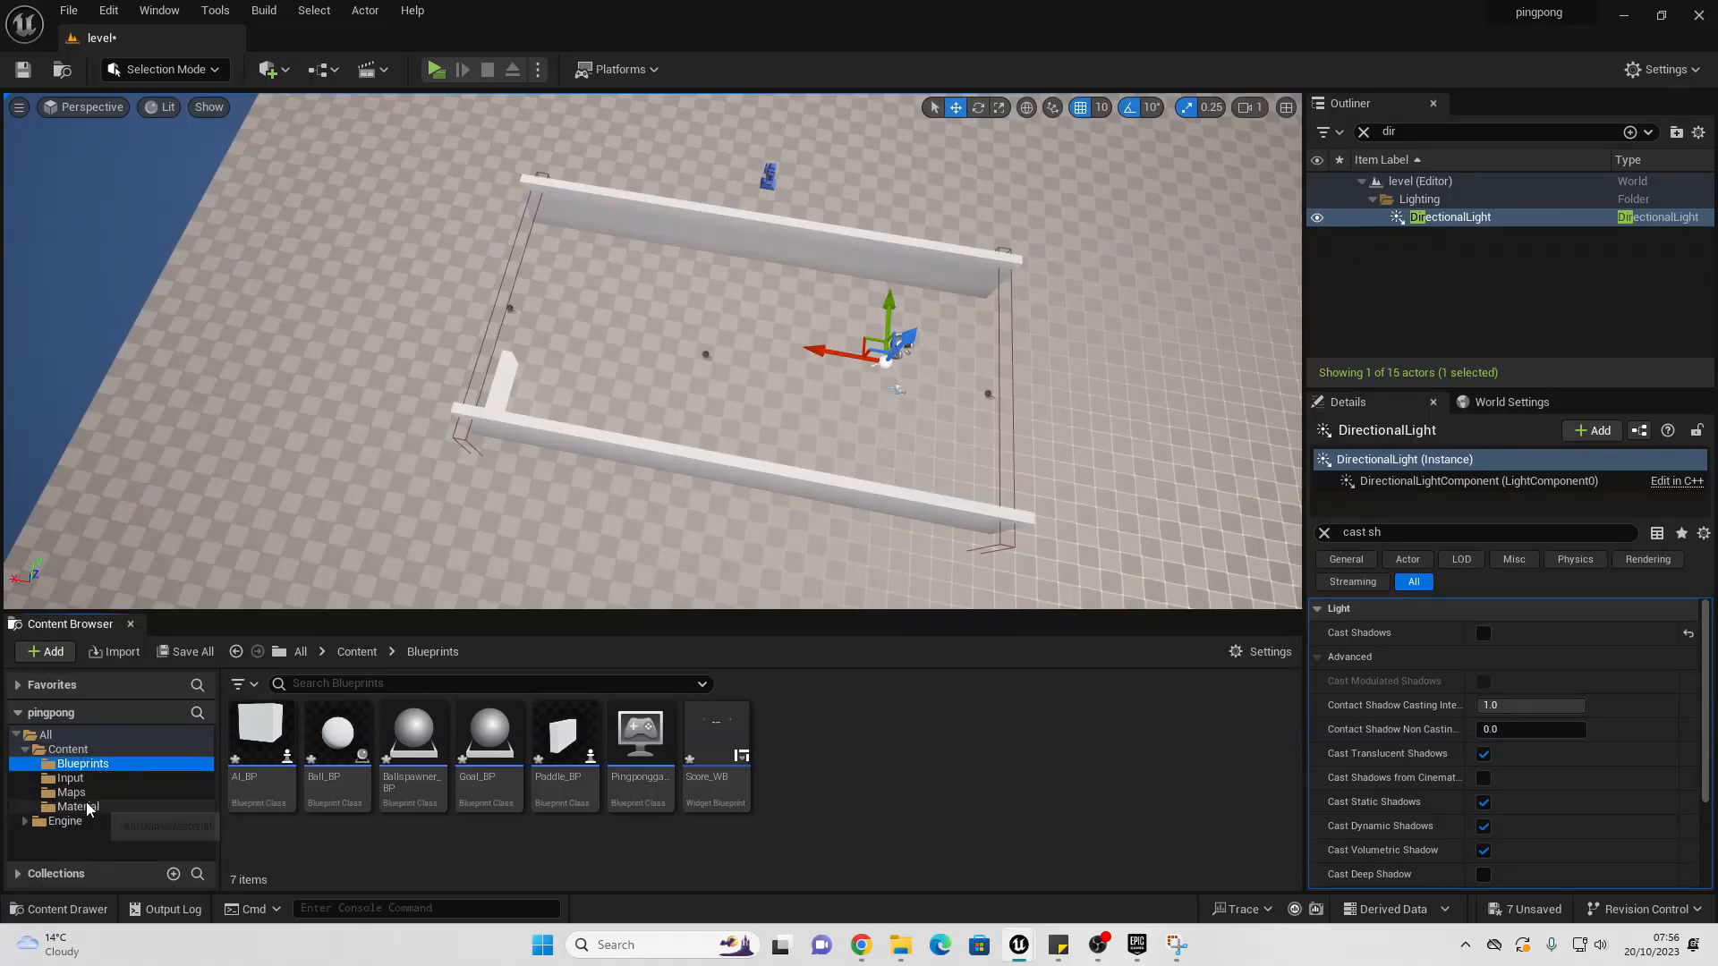
pyautogui.rightClick(331, 754)
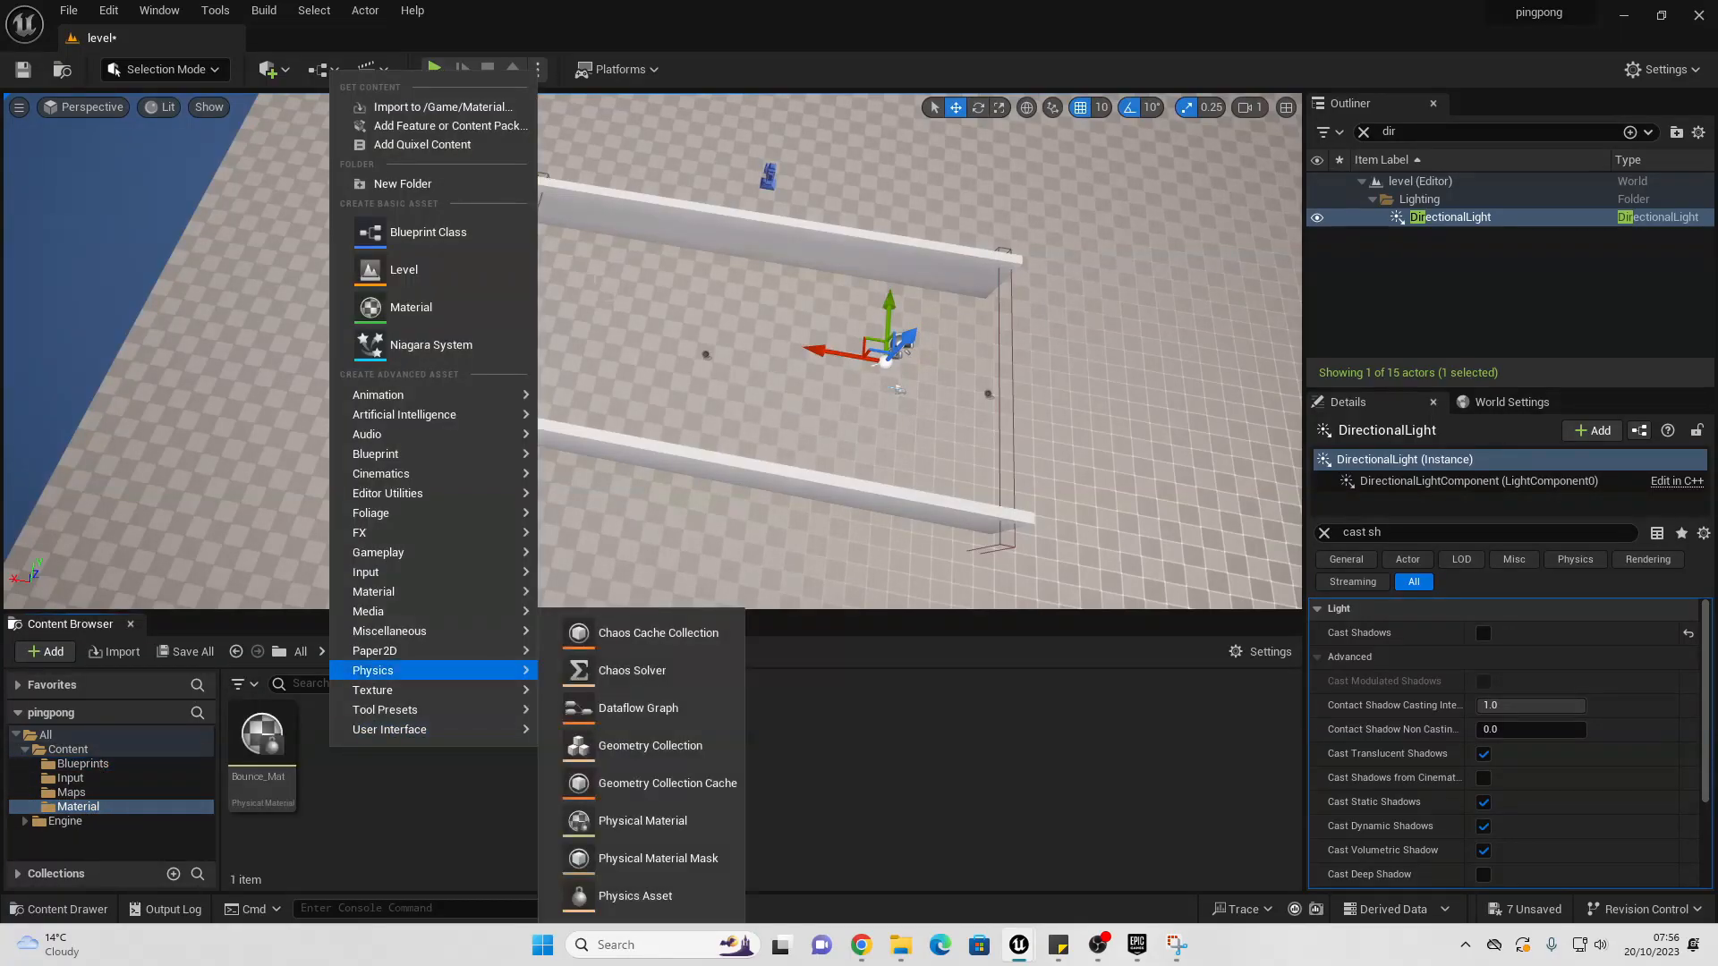
pyautogui.click(439, 305)
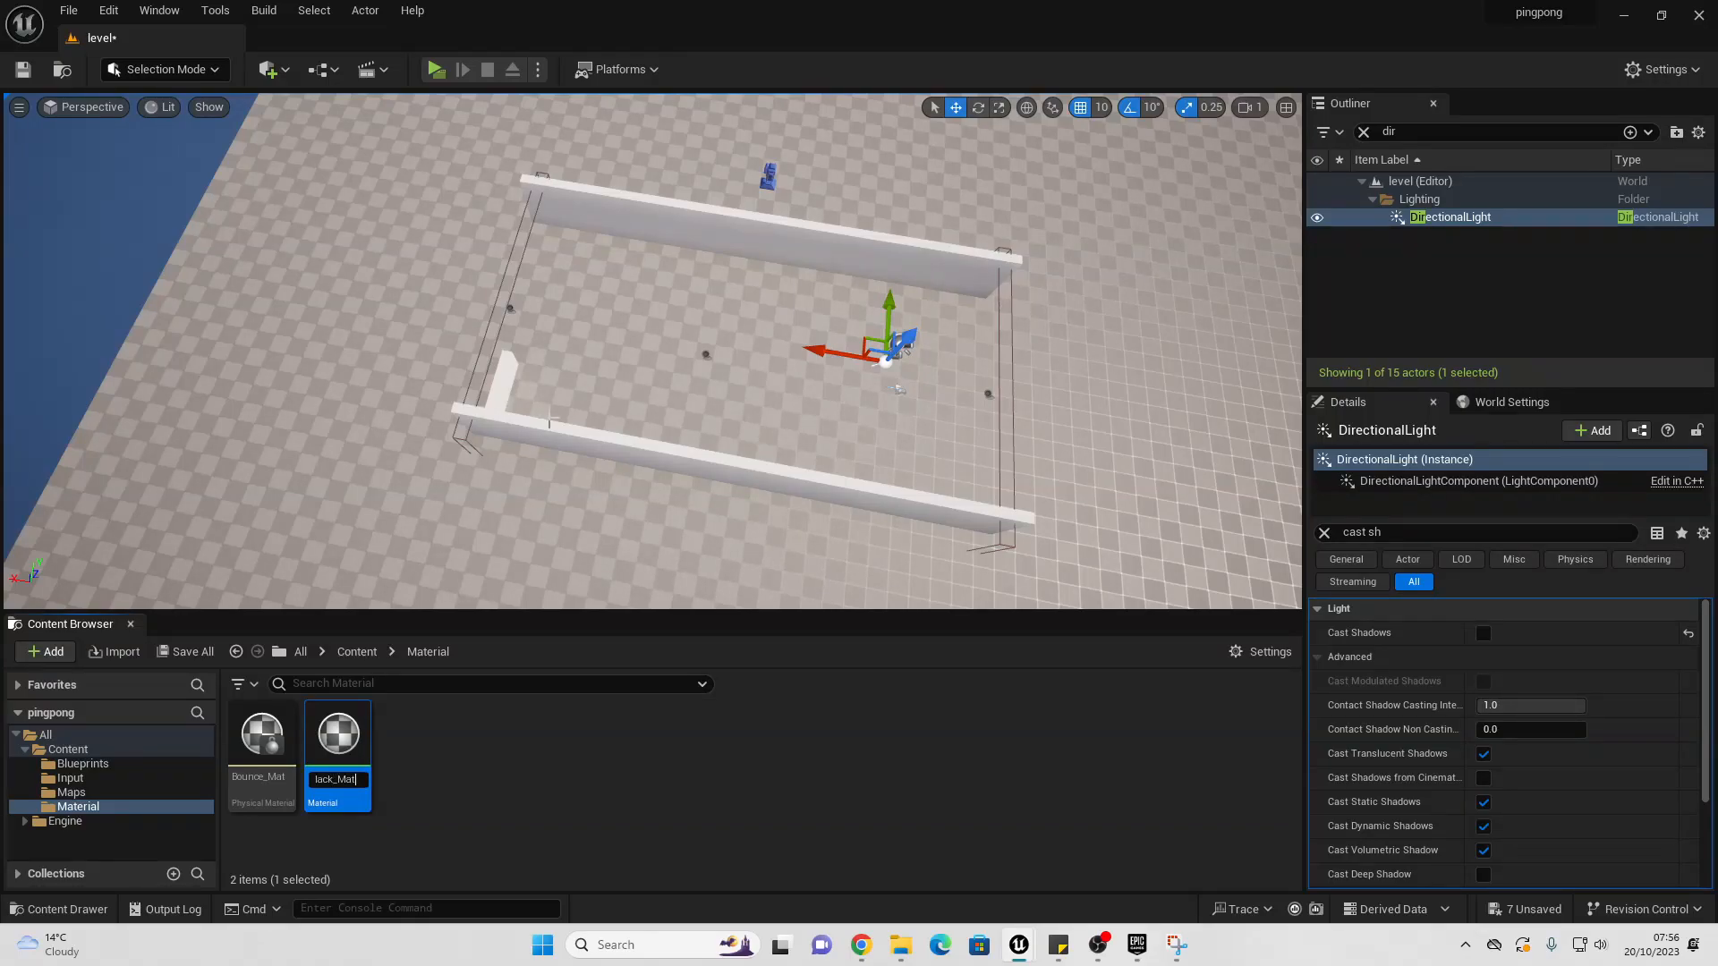
pyautogui.write('Black_Mat')
pyautogui.press('Return')
pyautogui.doubleClick(339, 734)
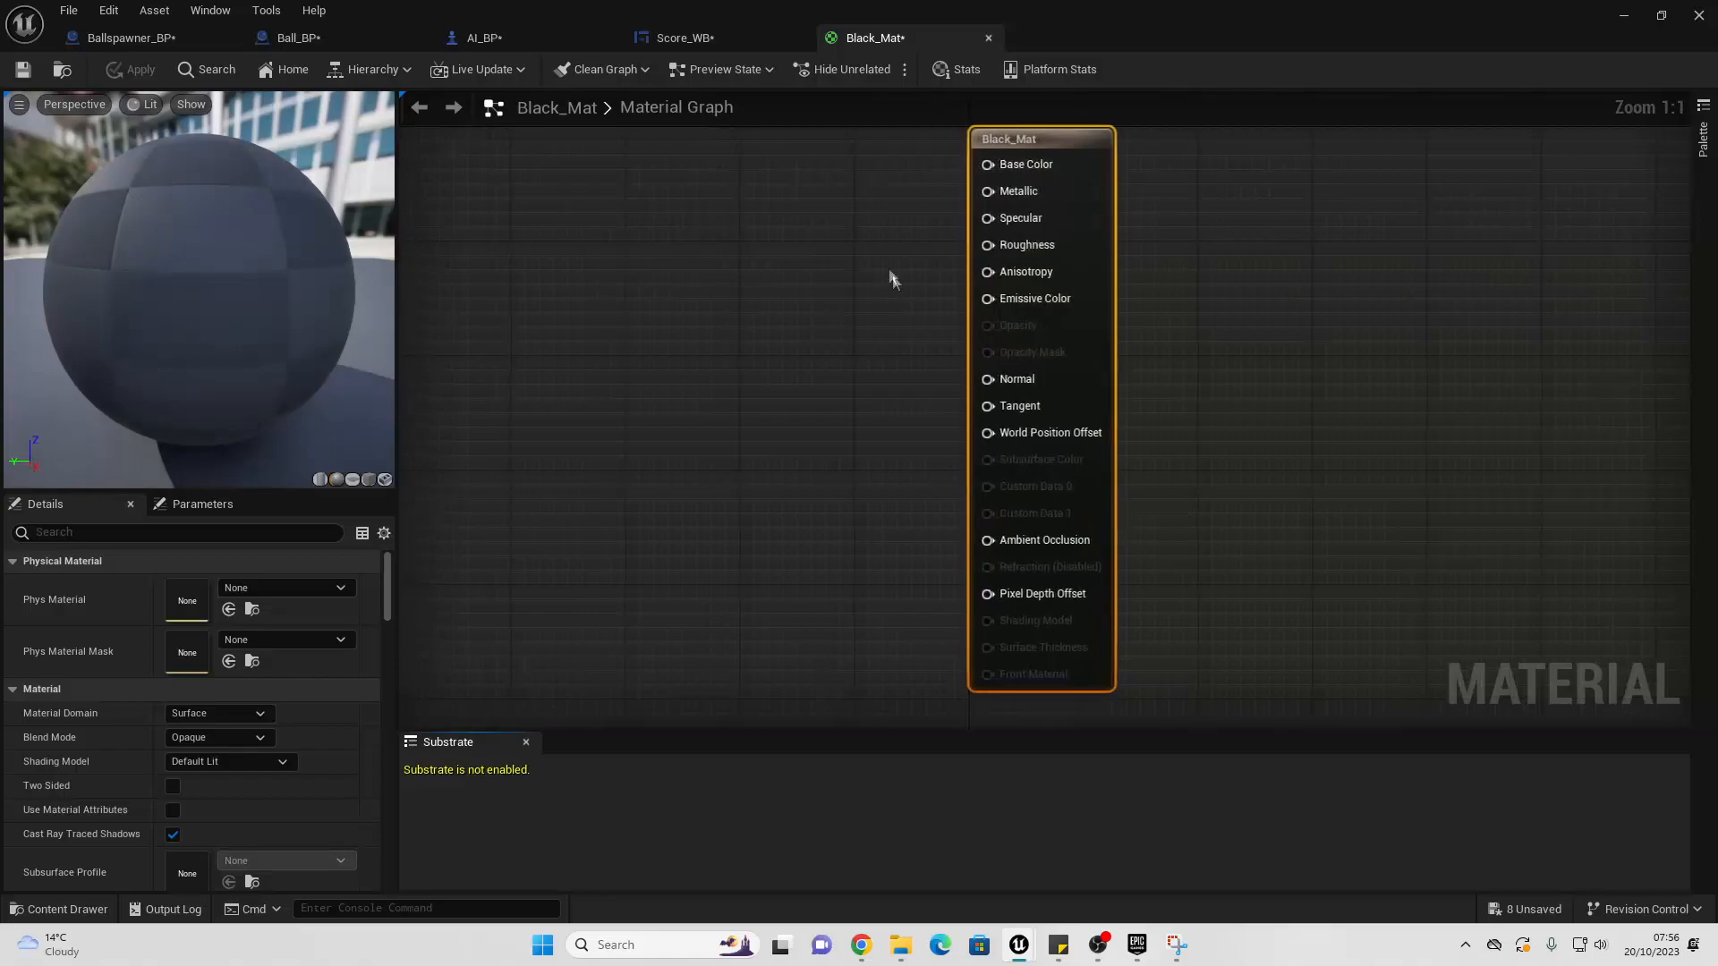
# Step: Add a black Constant3Vector node, connect it to Black_Mat's Base Color and apply the material
pyautogui.rightClick(720, 331)
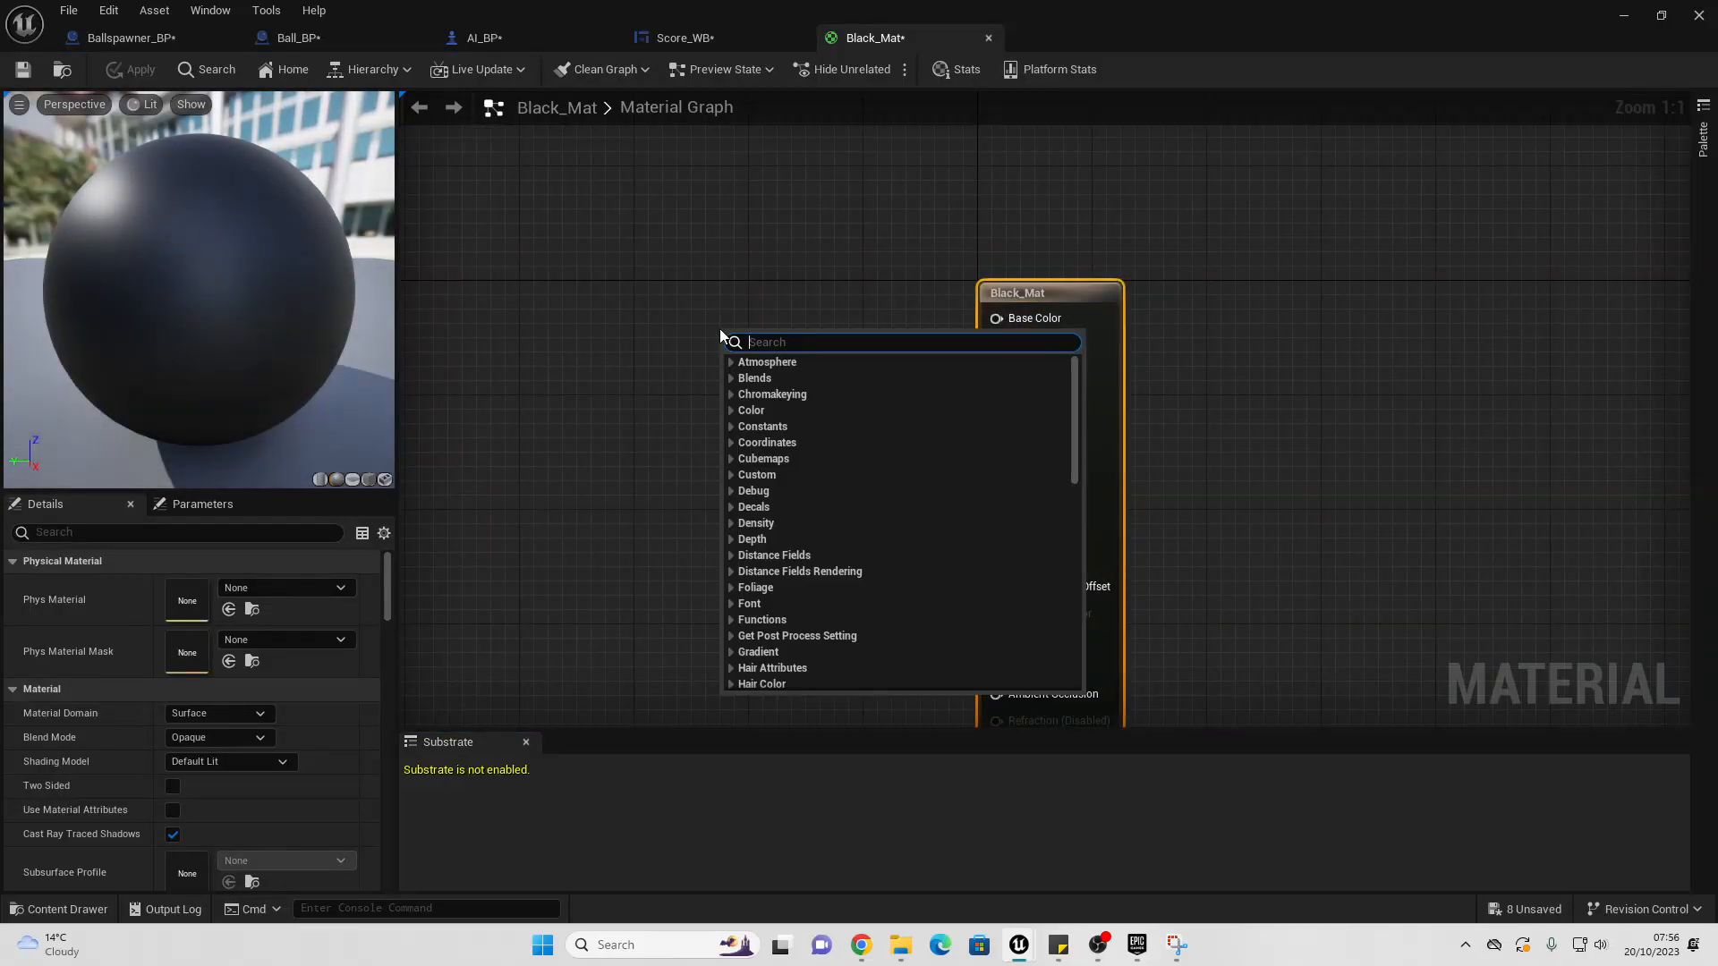
pyautogui.write('const')
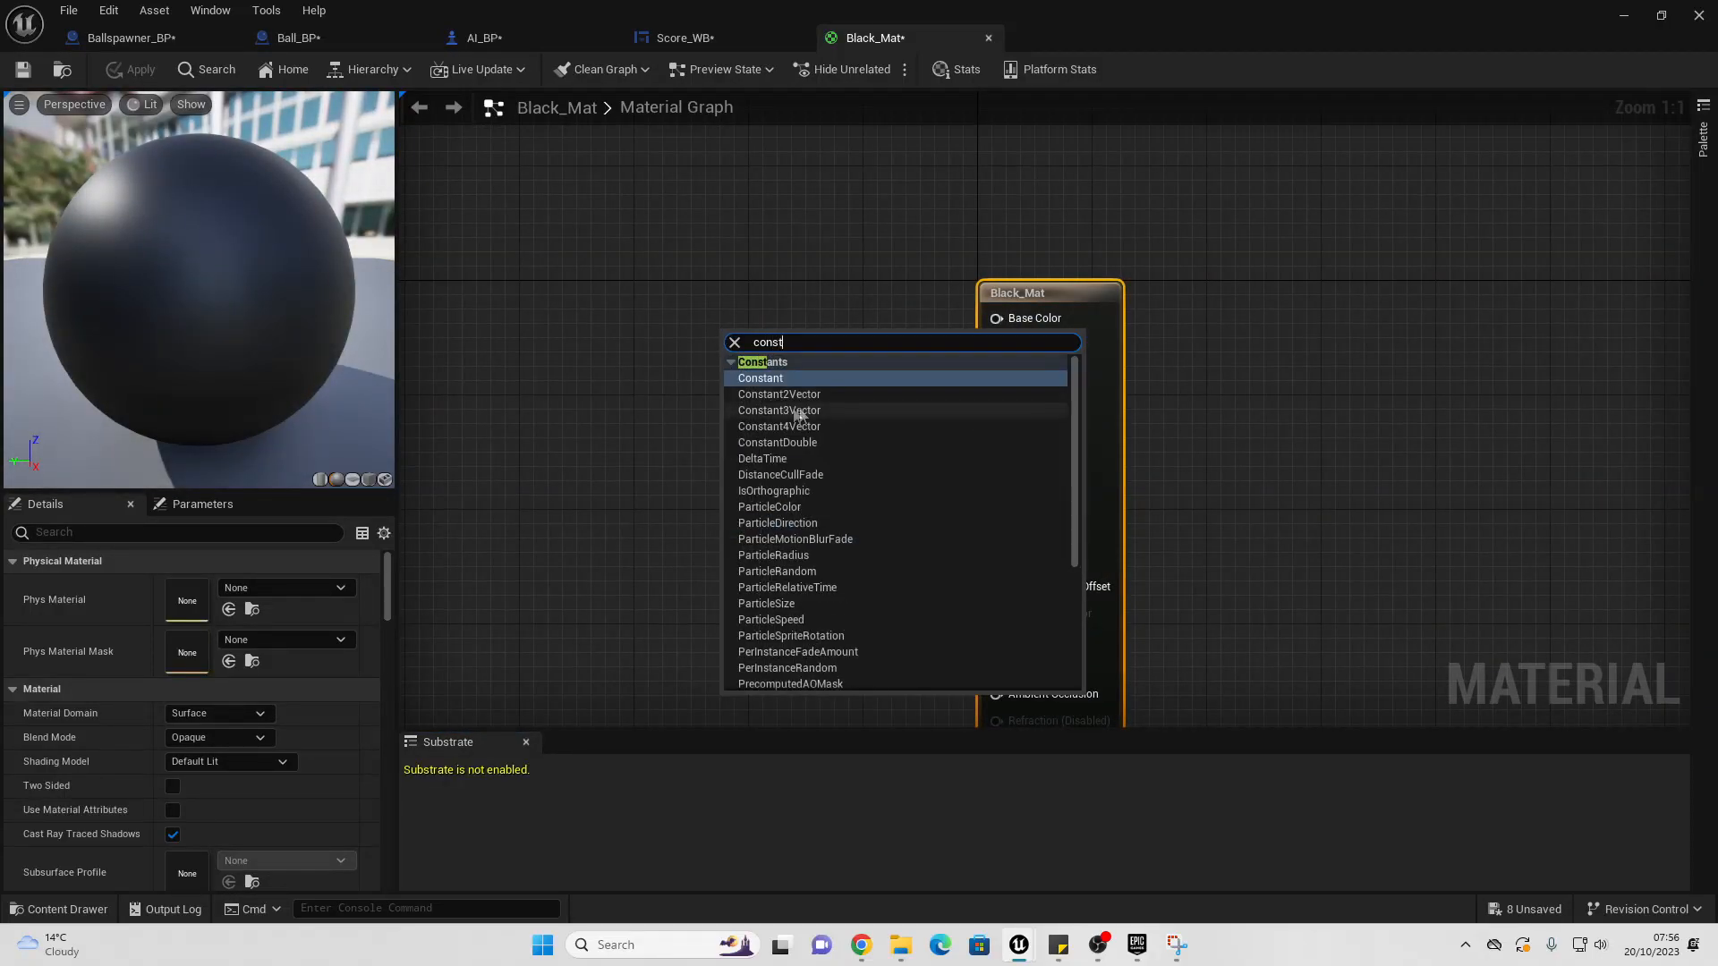
pyautogui.click(799, 413)
pyautogui.moveTo(894, 366); pyautogui.dragTo(1016, 324)
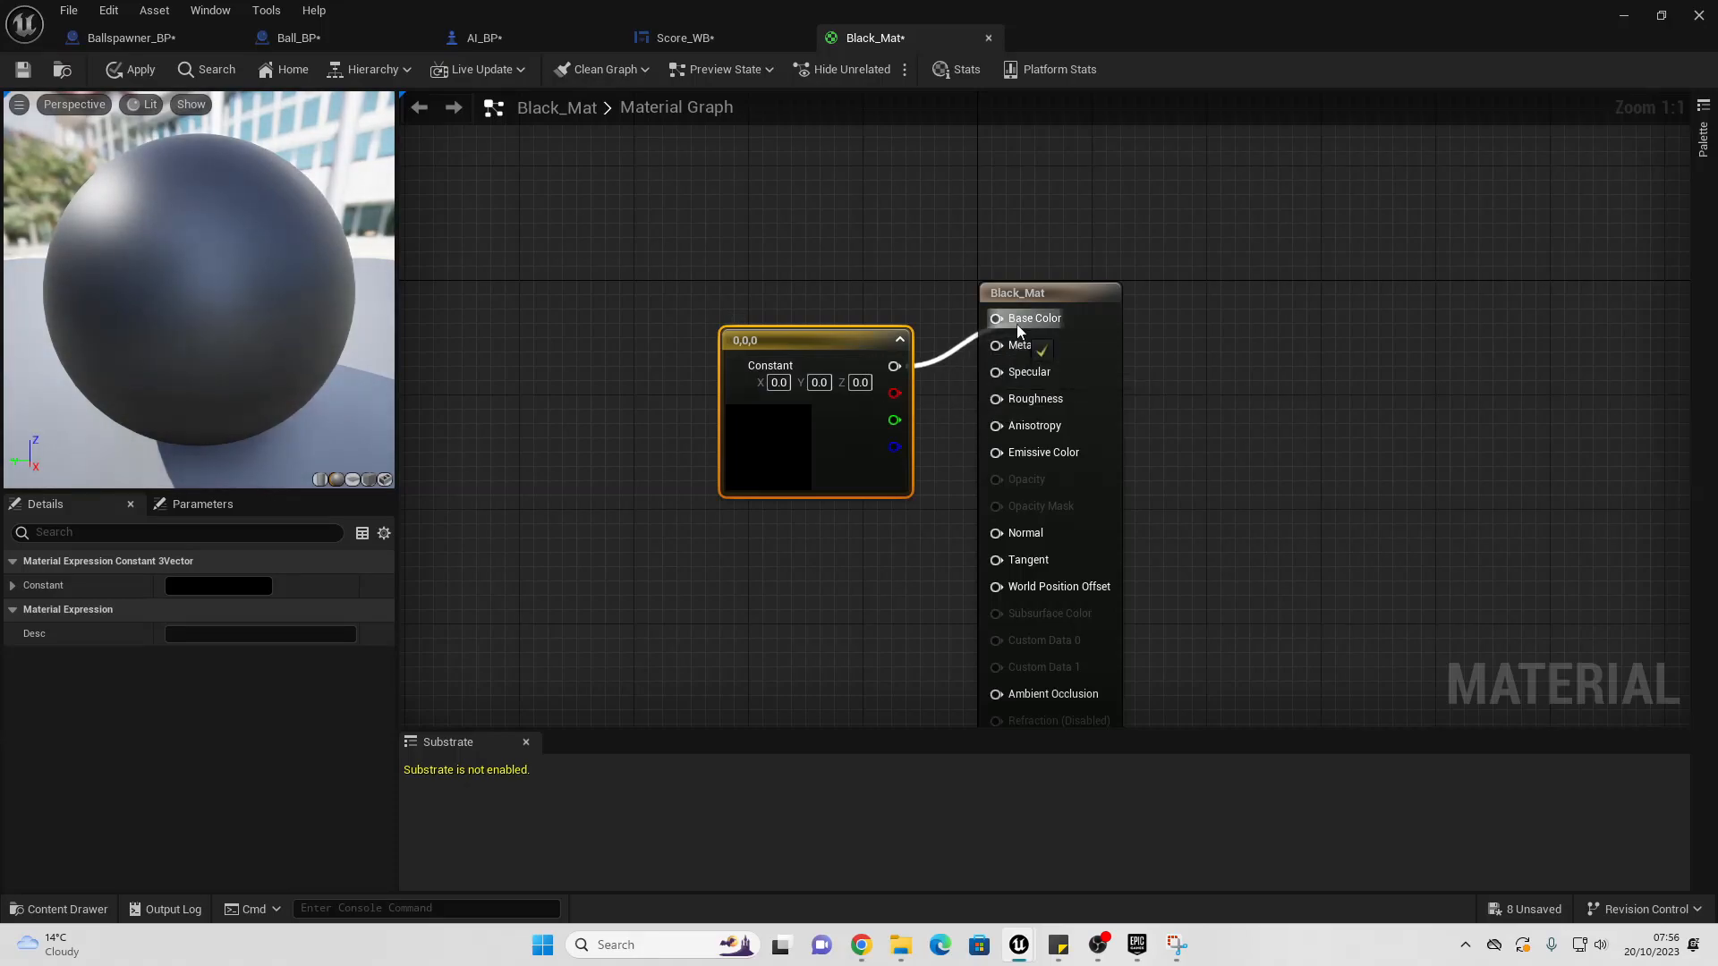
pyautogui.doubleClick(786, 433)
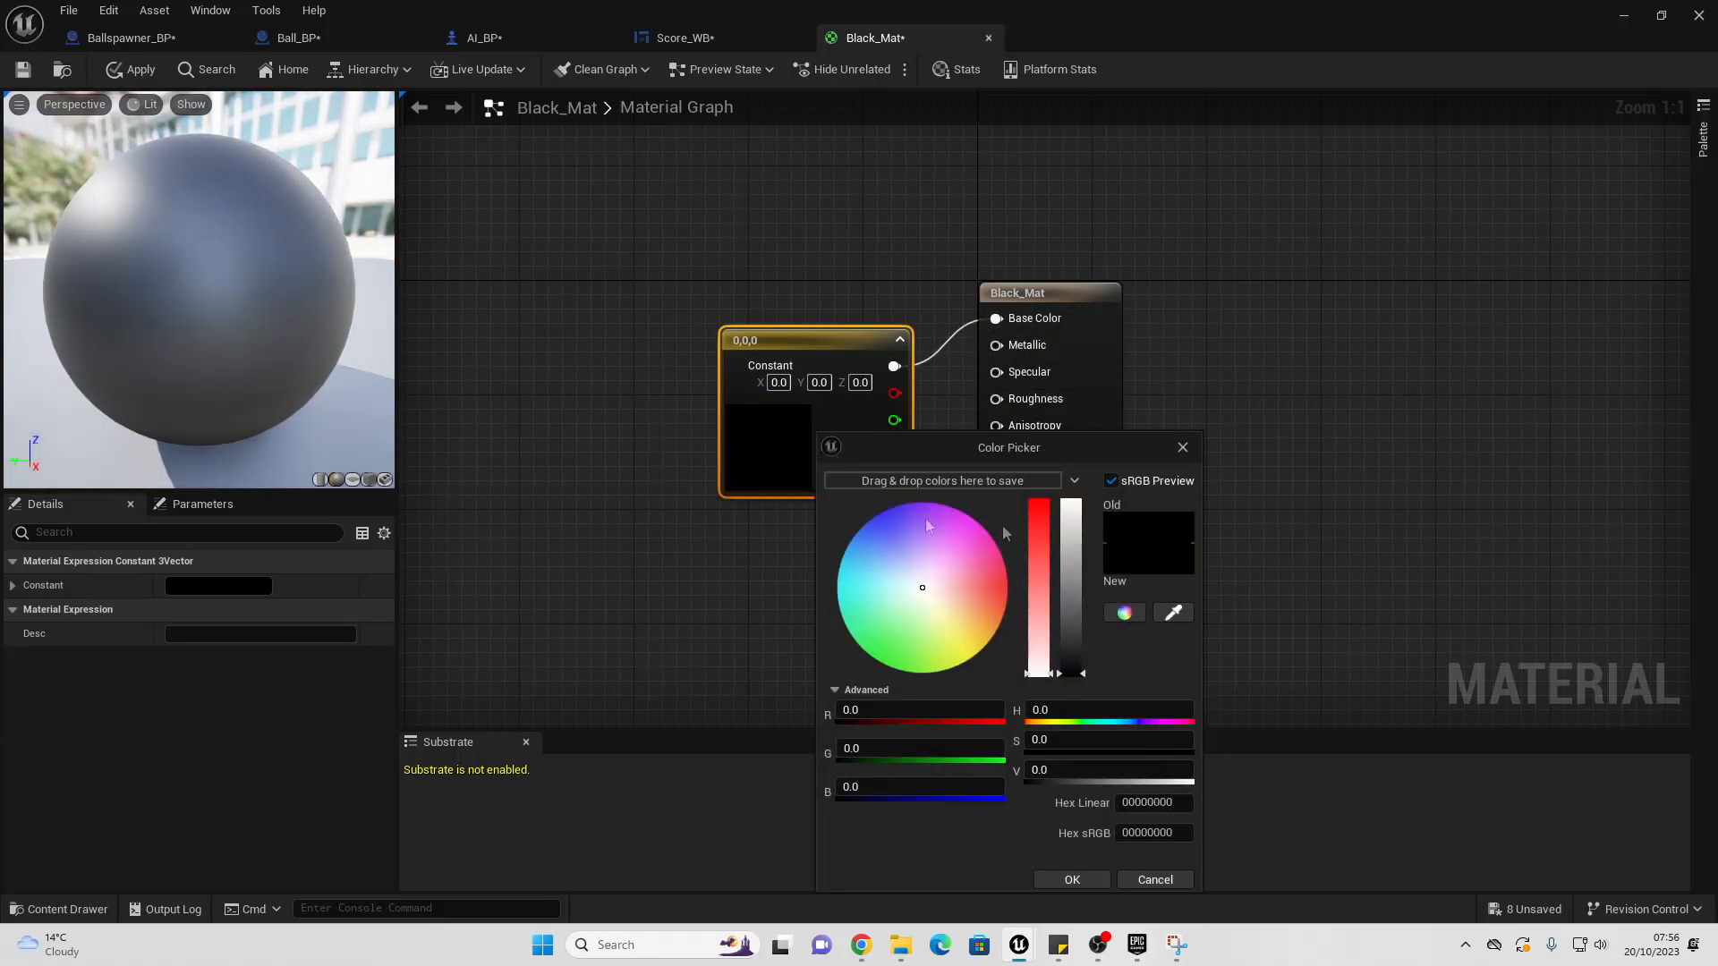
pyautogui.click(1071, 880)
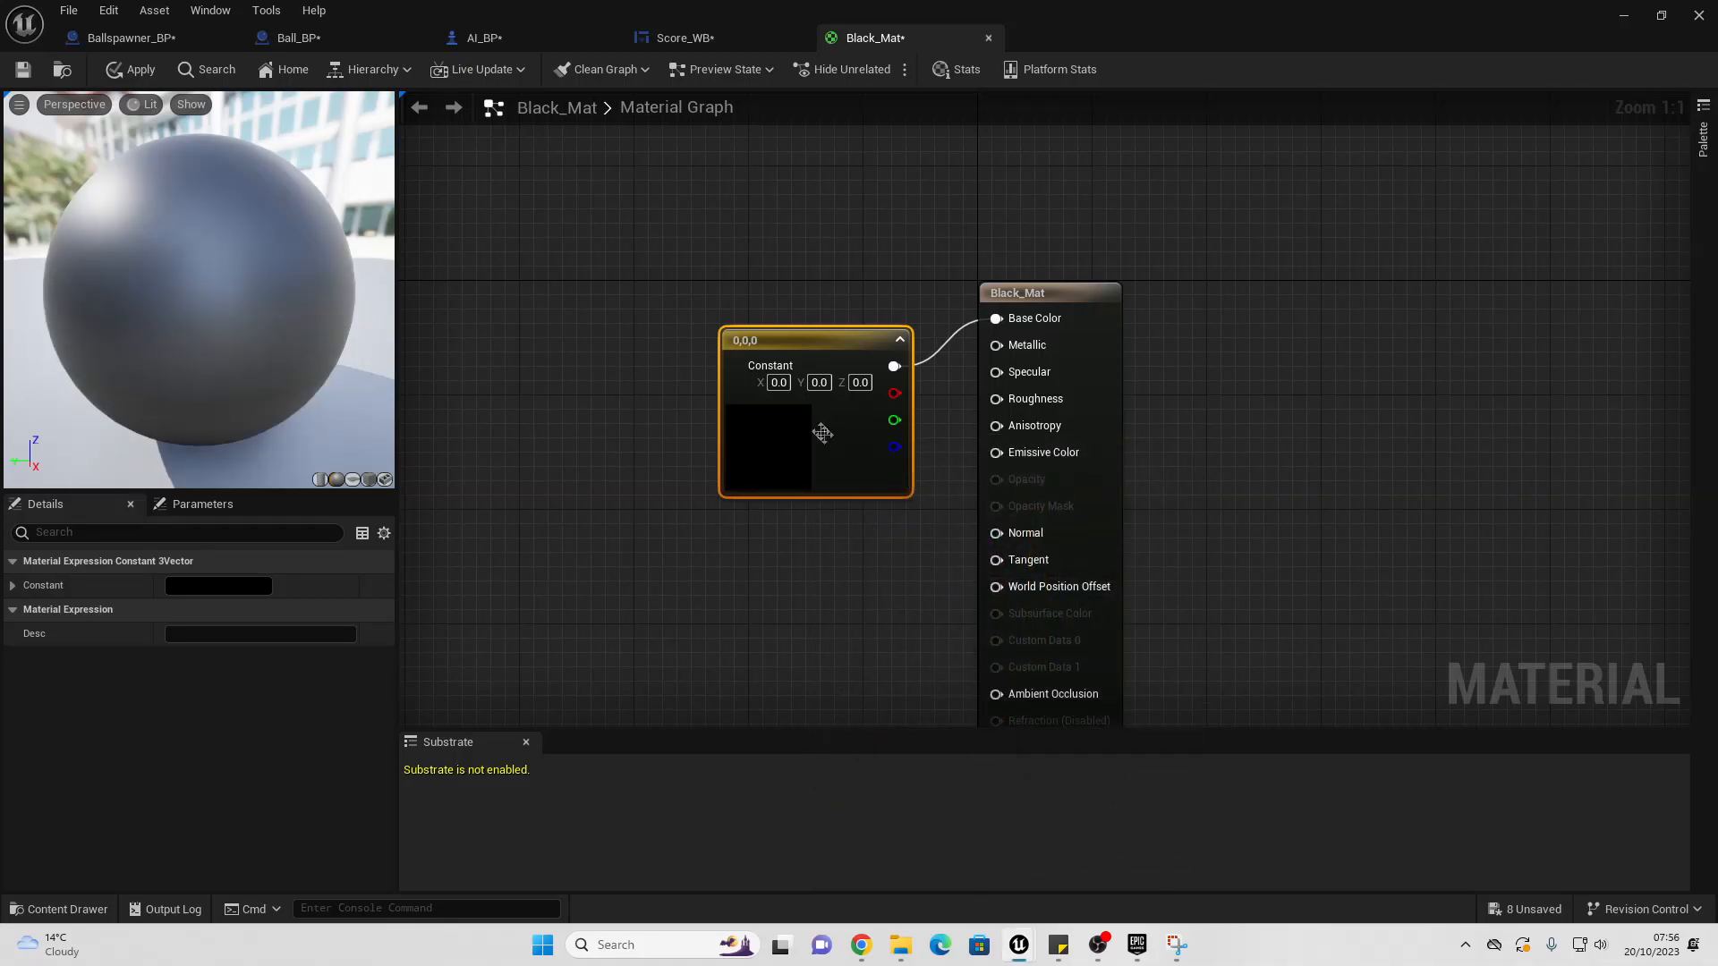
pyautogui.click(134, 69)
# Step: Apply Black_Mat to the level's Floor and check its material slot in the floor's details
pyautogui.click(1622, 10)
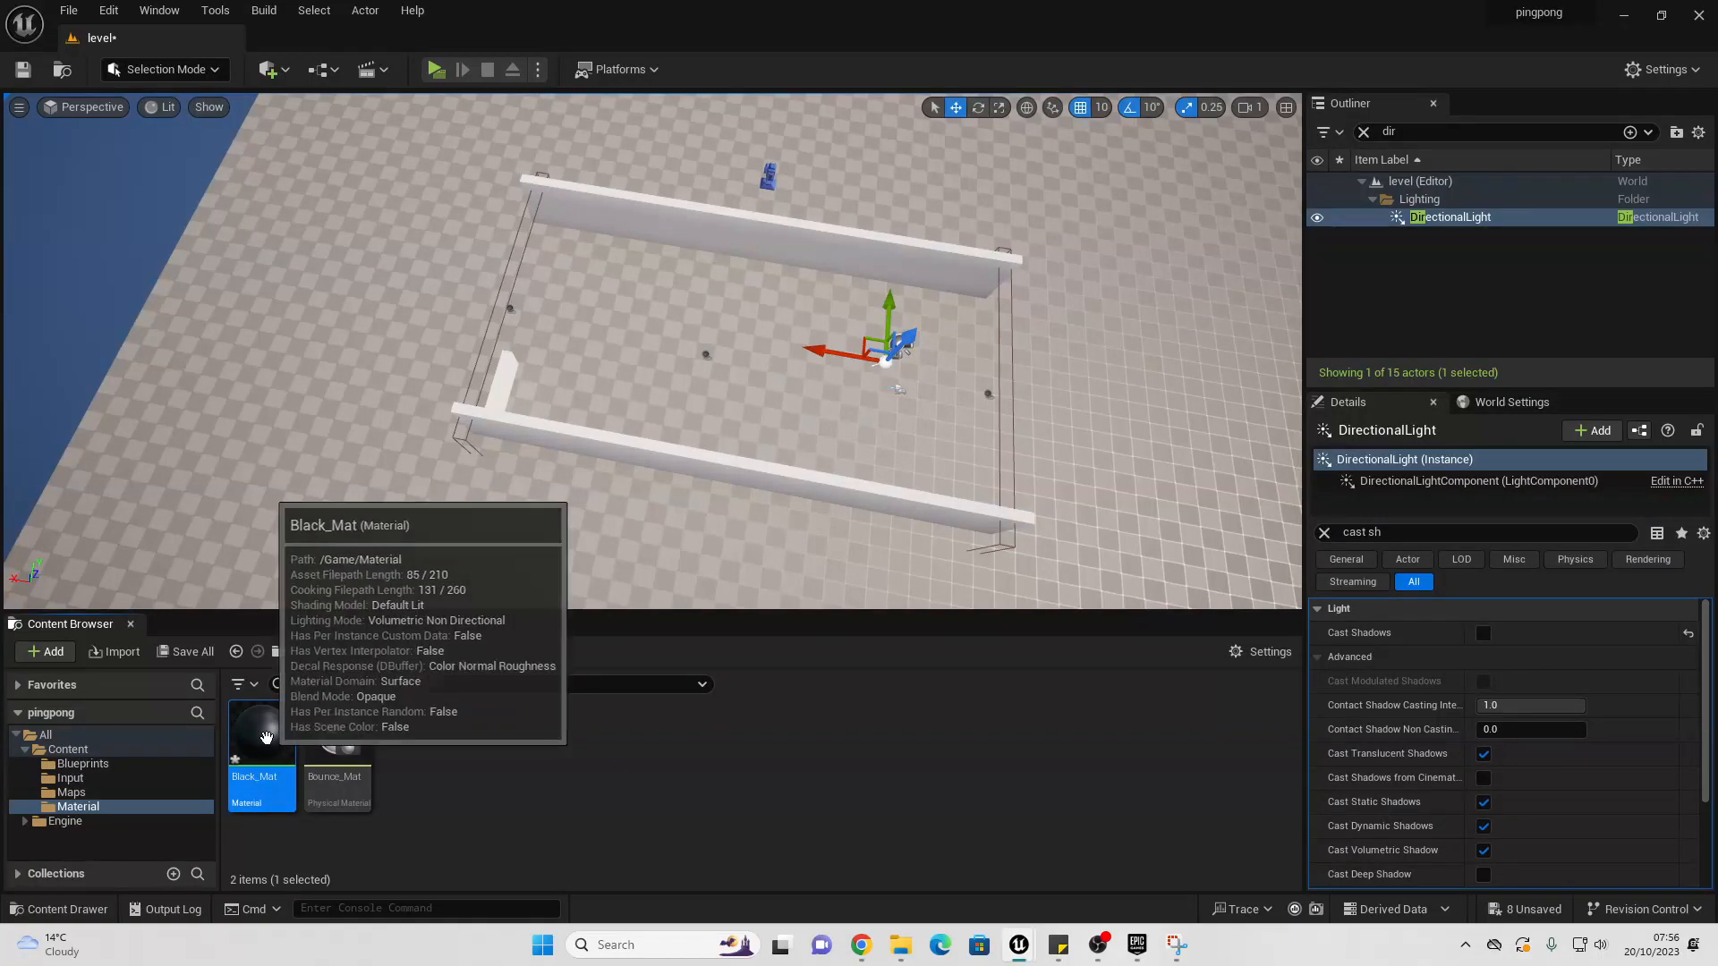
pyautogui.moveTo(261, 743); pyautogui.dragTo(334, 307)
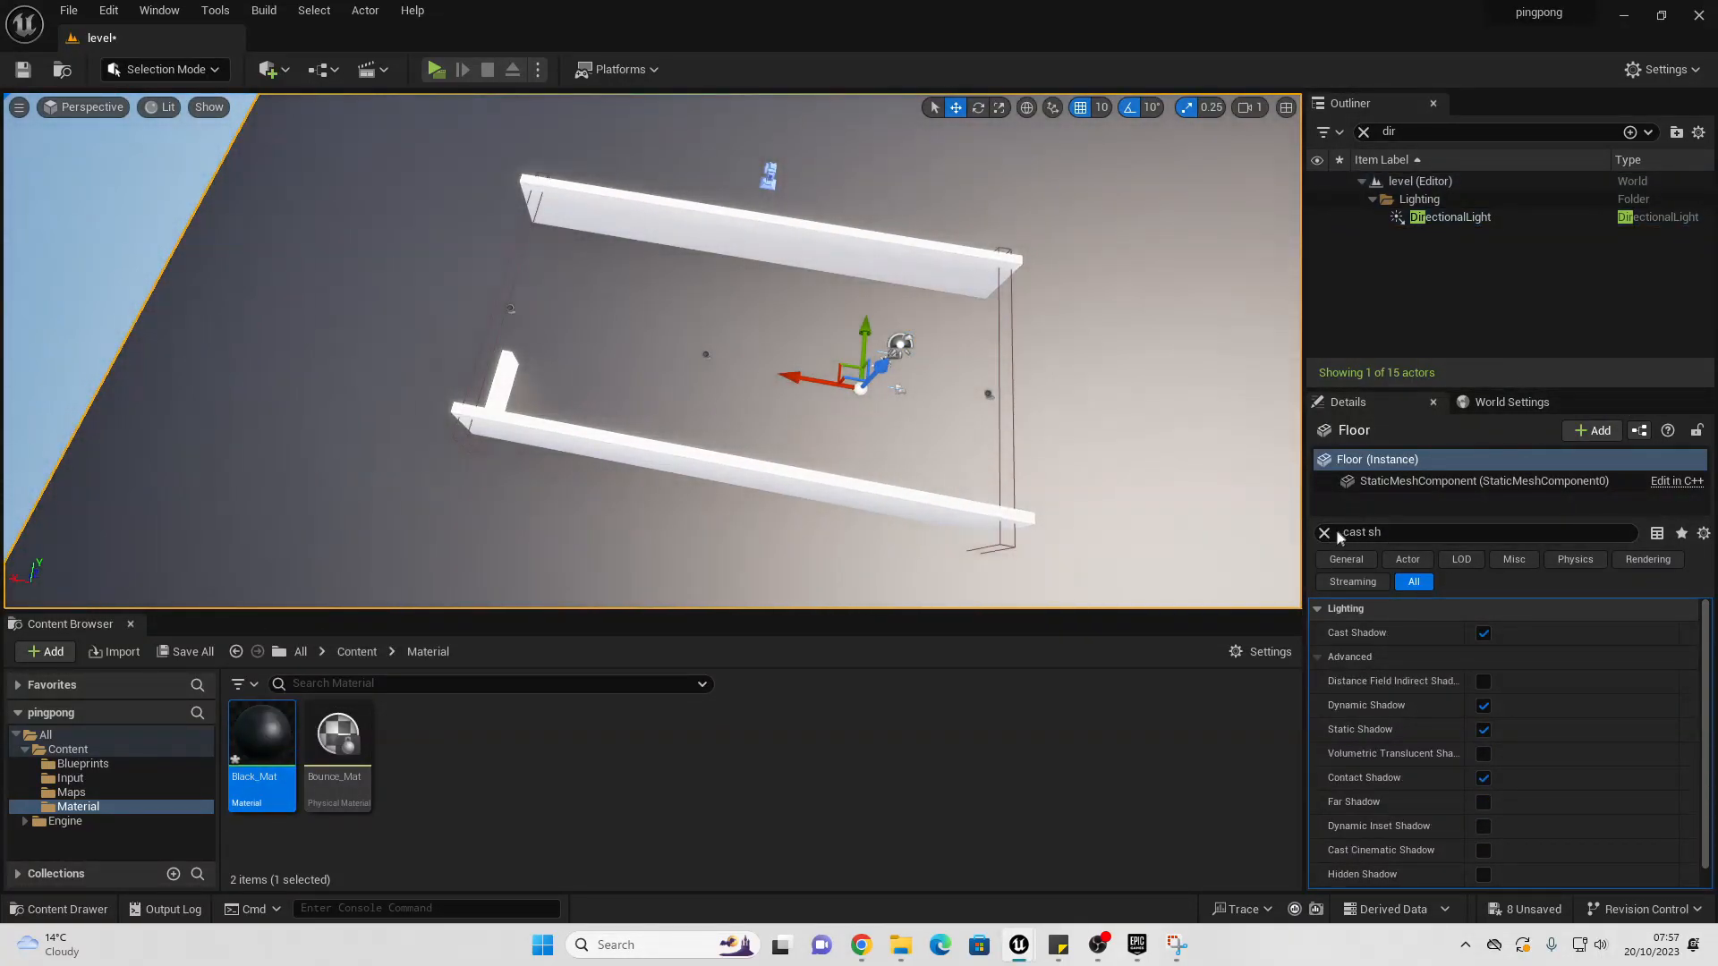
pyautogui.click(1324, 533)
pyautogui.scroll(-3, 1572, 771)
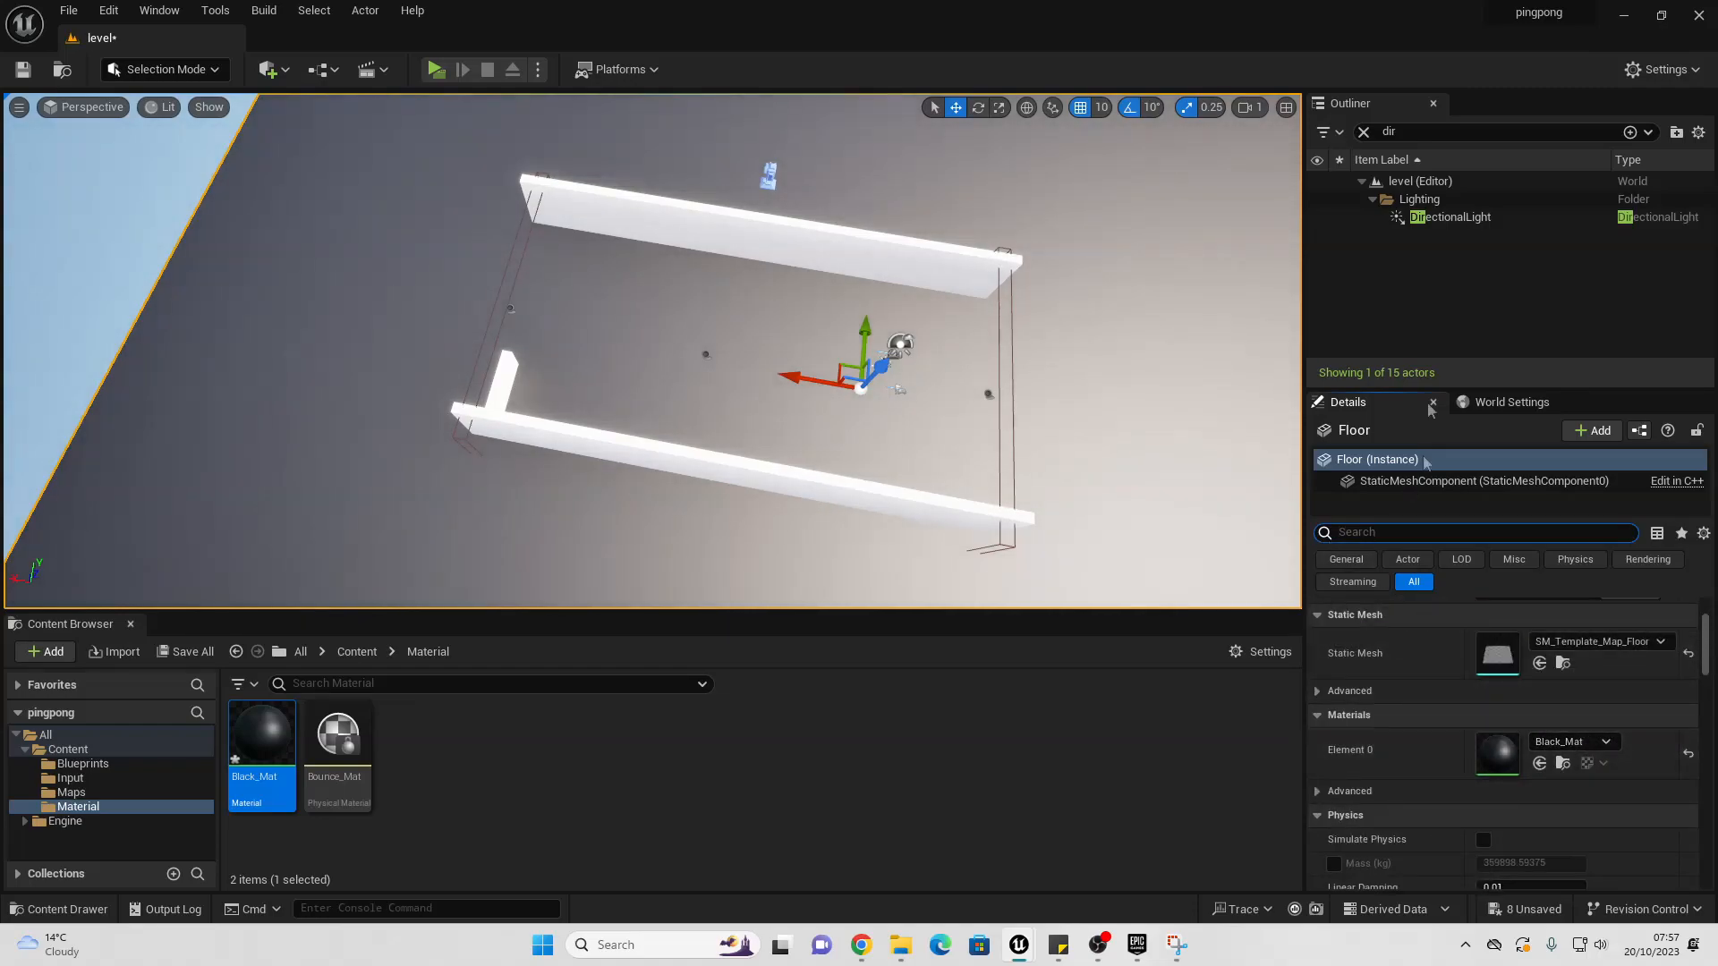
# Step: Play-test the level to check the floor's new black material
pyautogui.click(437, 70)
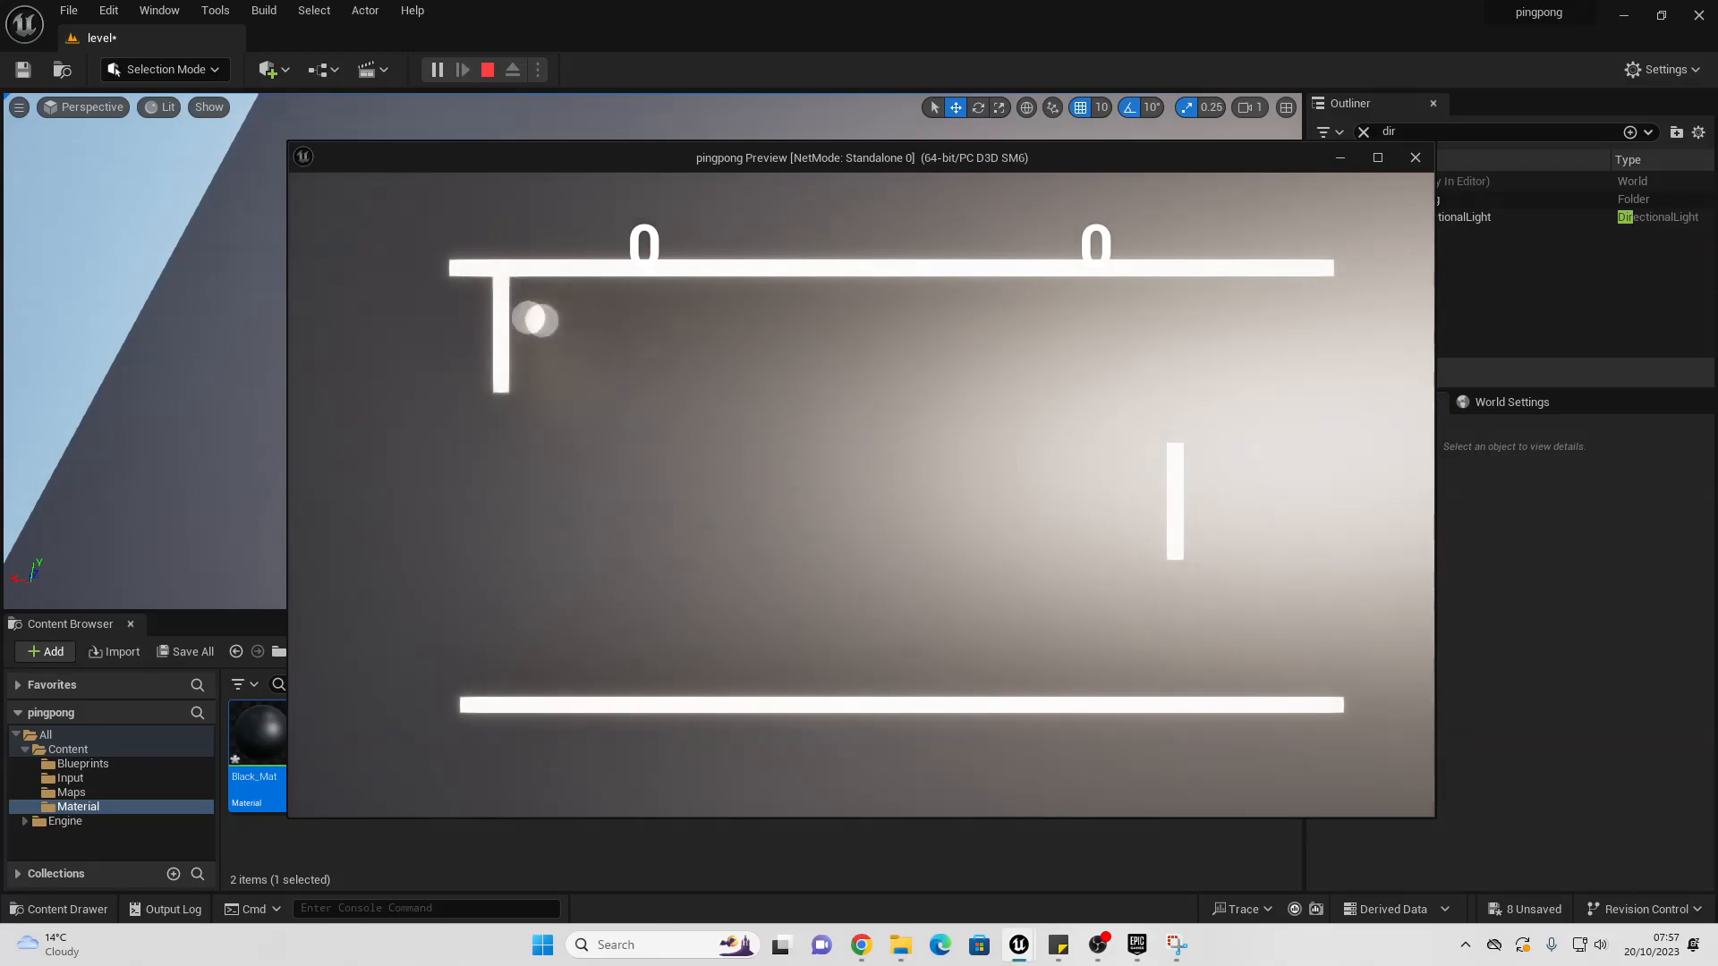
pyautogui.press('Escape')
pyautogui.moveTo(512, 340); pyautogui.dragTo(566, 341, button='right')
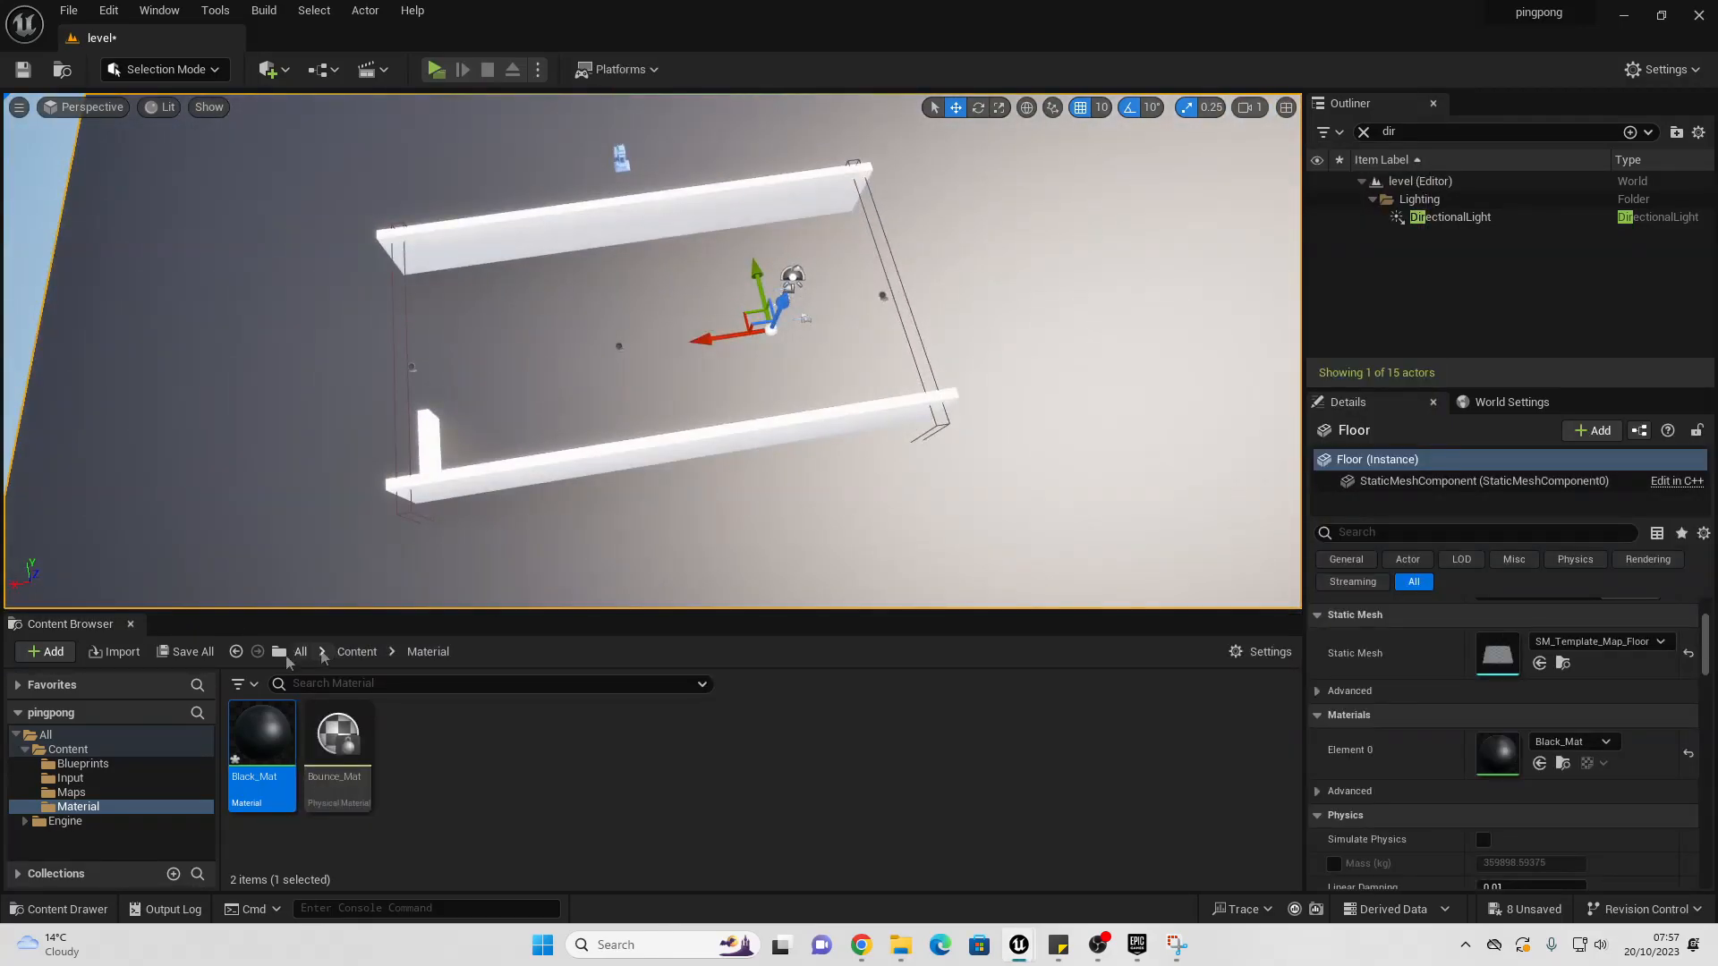
# Step: Set Black_Mat's shading model to Unlit, apply the change and return to the level
pyautogui.doubleClick(273, 750)
pyautogui.click(1064, 294)
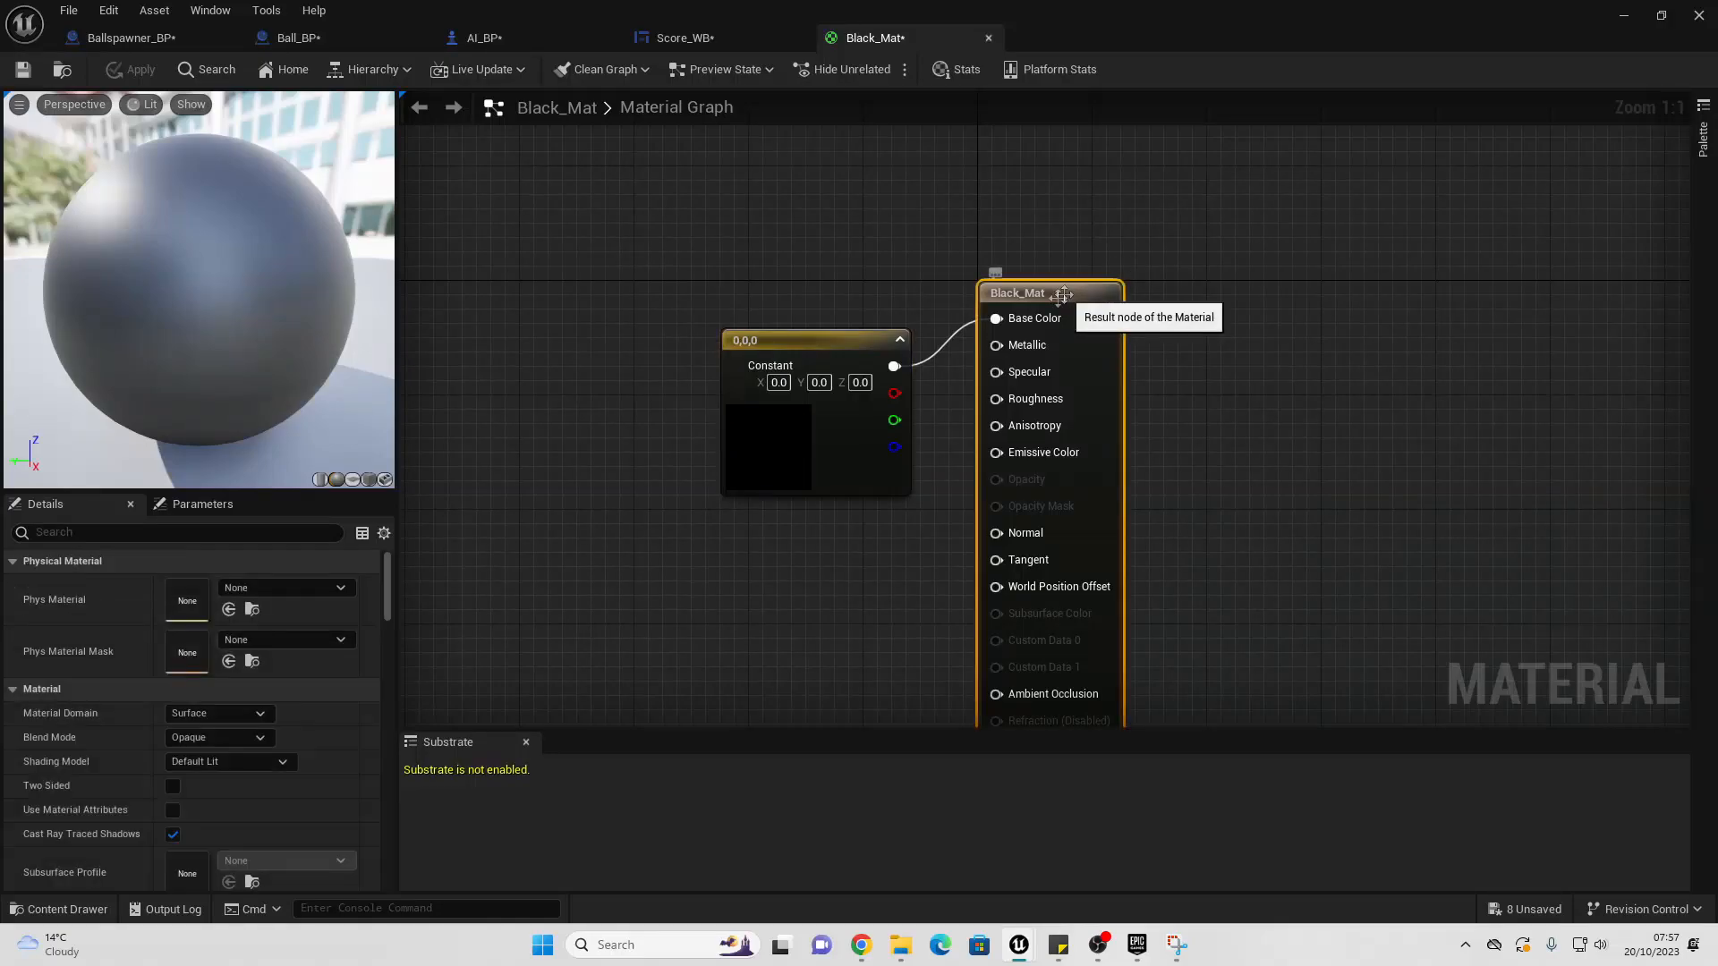
pyautogui.click(230, 761)
pyautogui.click(206, 540)
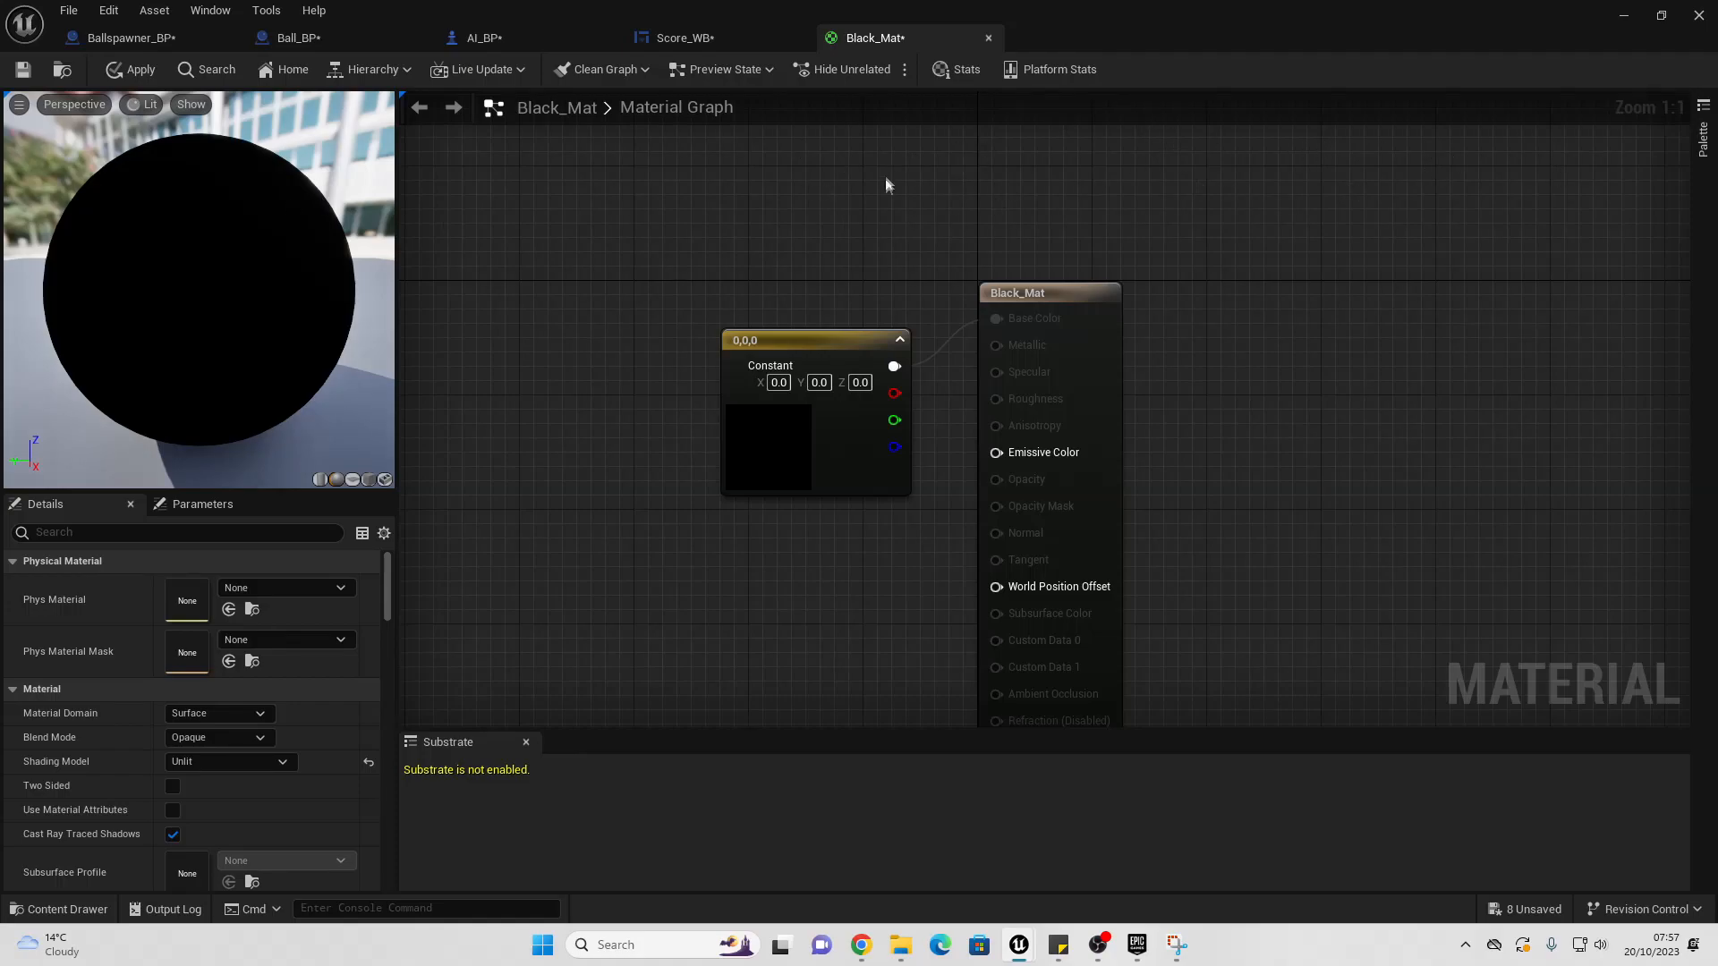
pyautogui.click(141, 70)
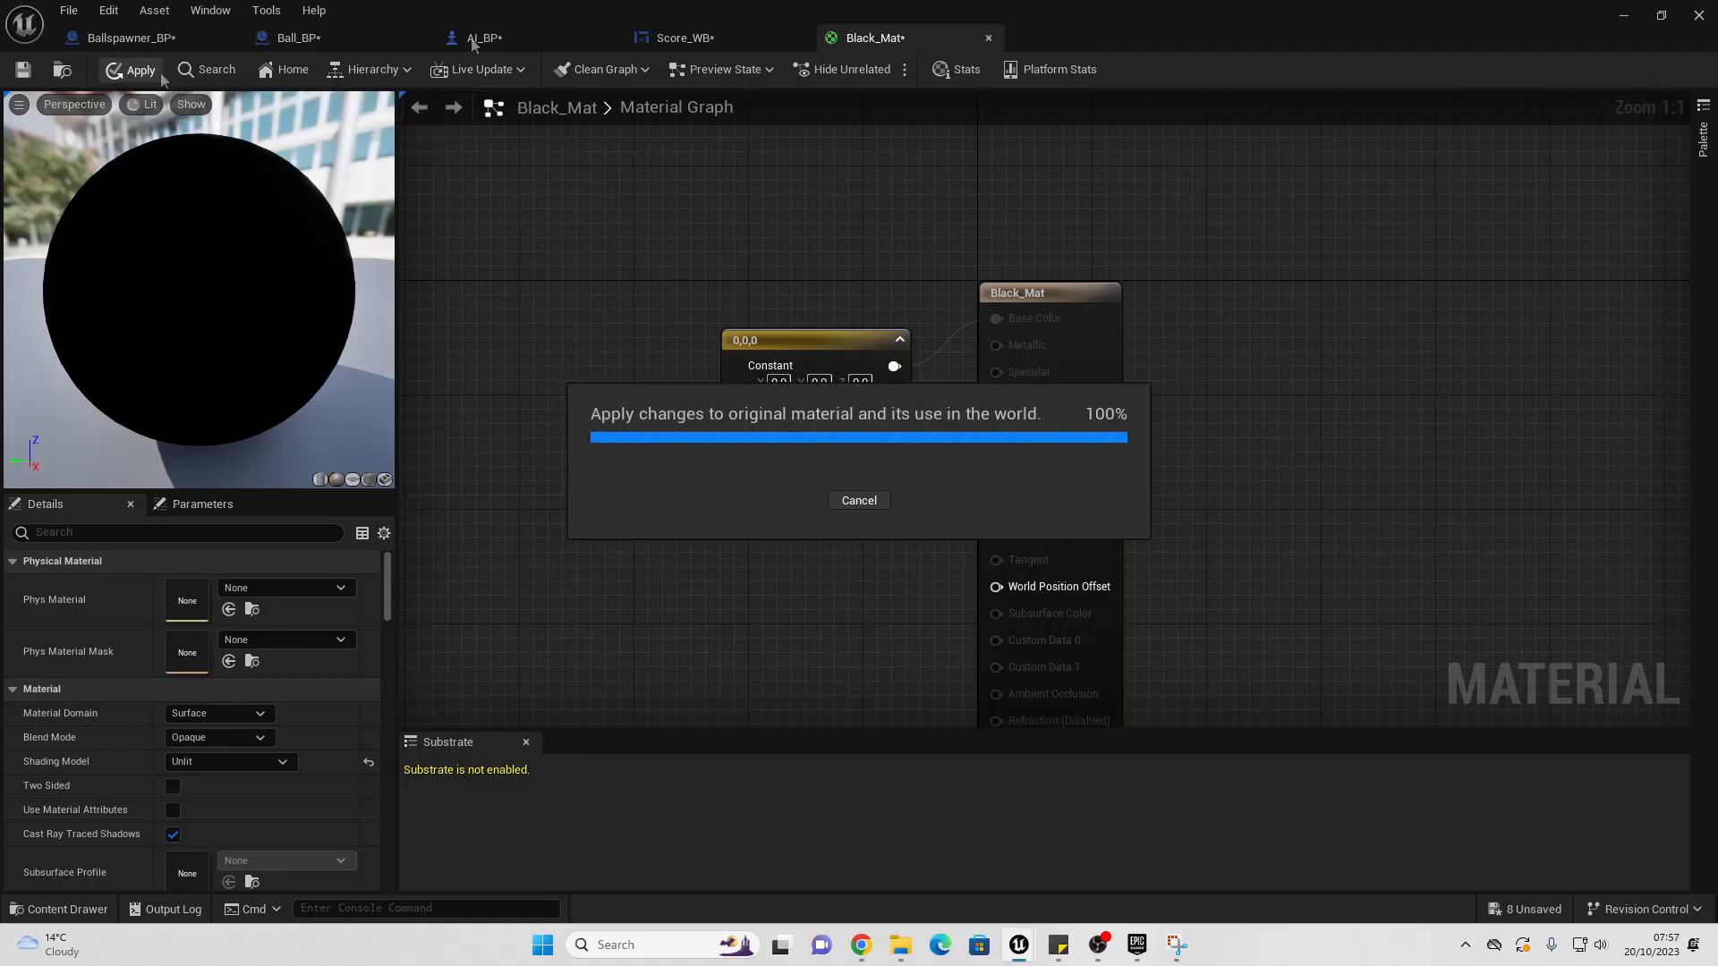
pyautogui.click(1635, 13)
# Step: Play-test the level with the unlit black floor, moving the player's paddle up and down
pyautogui.click(436, 69)
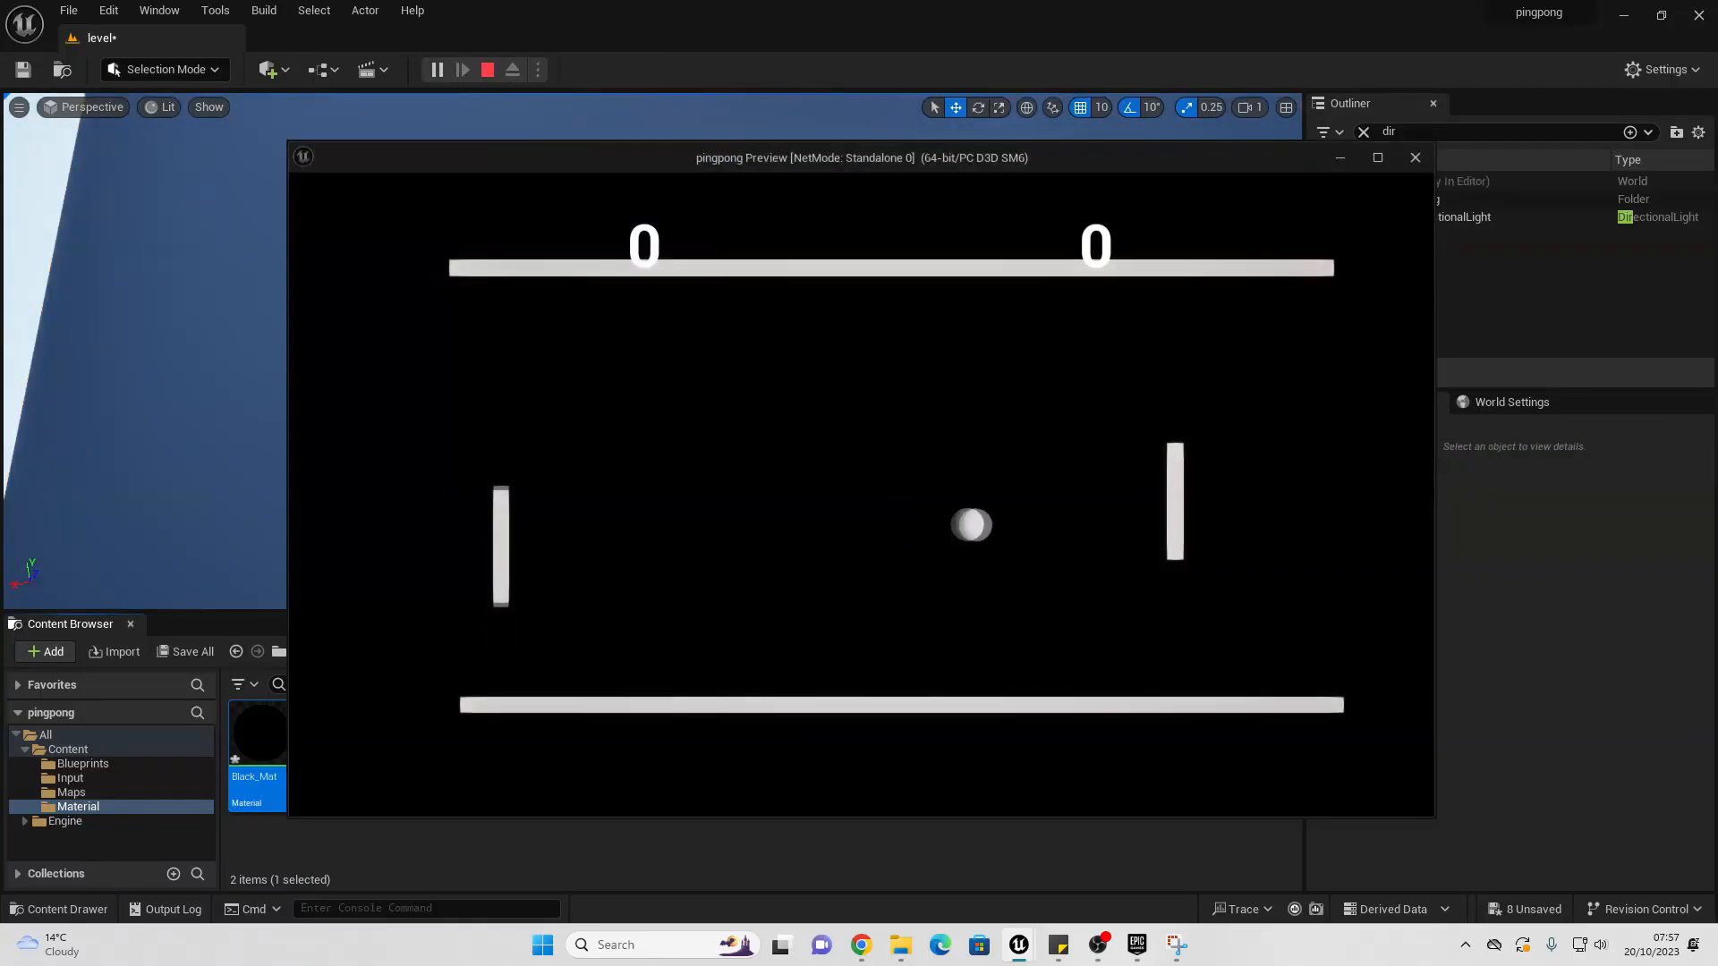
pyautogui.press('Down')
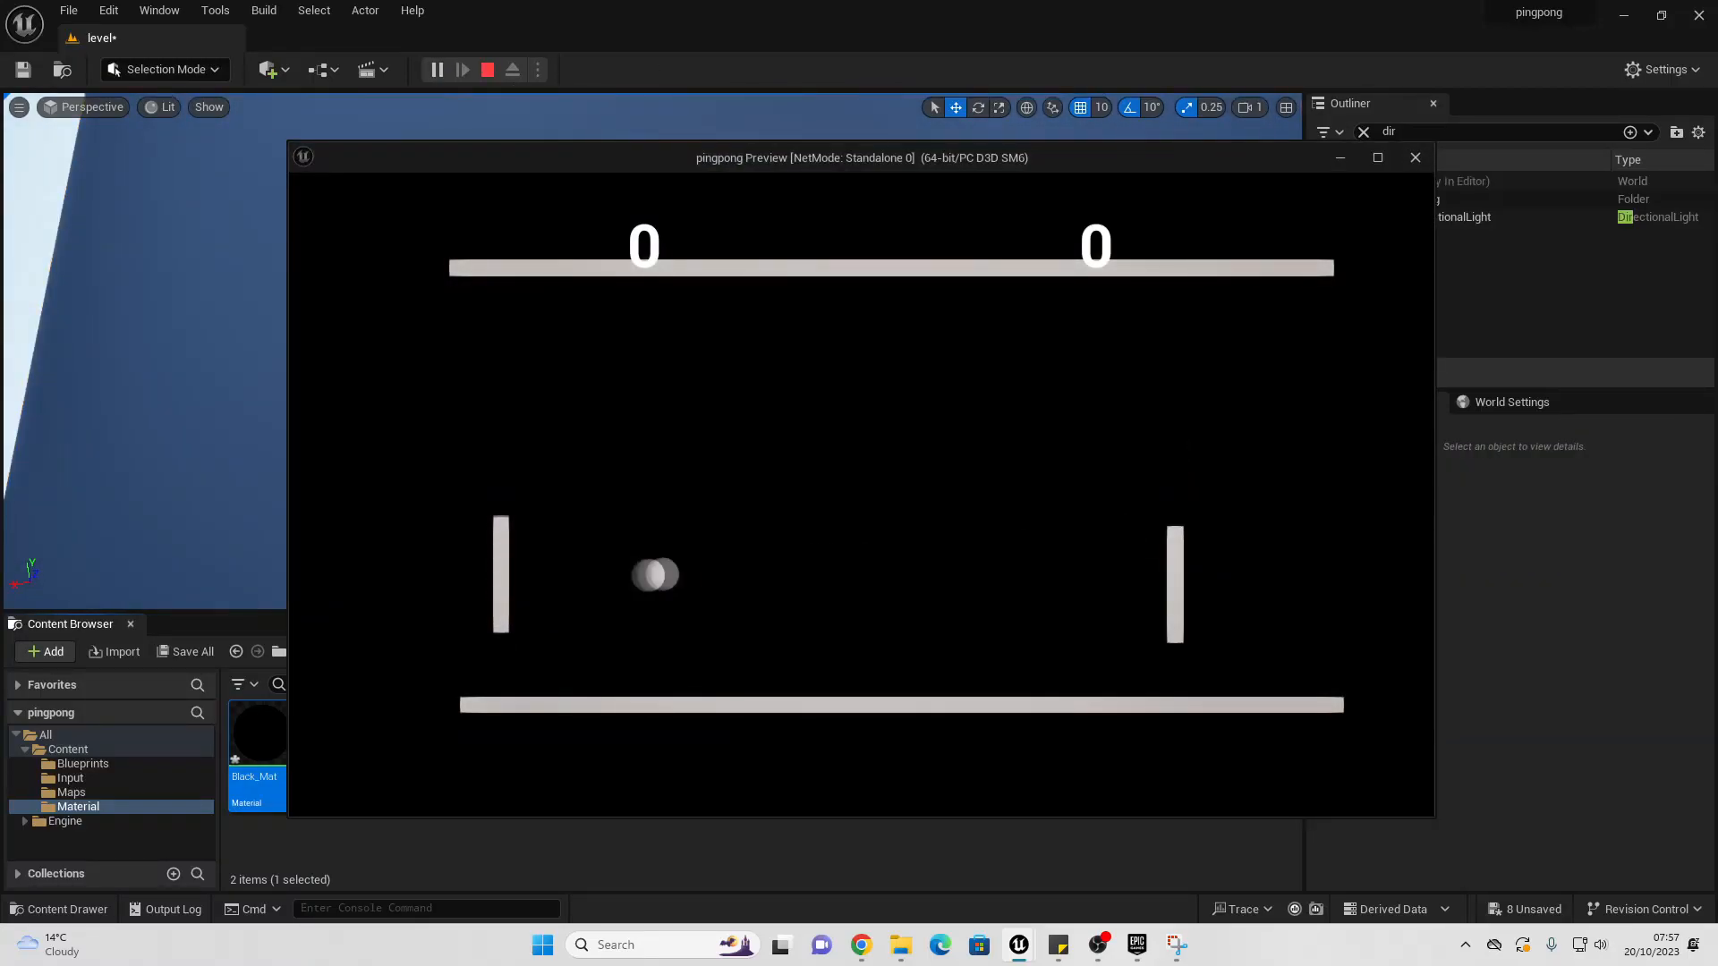
pyautogui.press('Up')
pyautogui.press('Down')
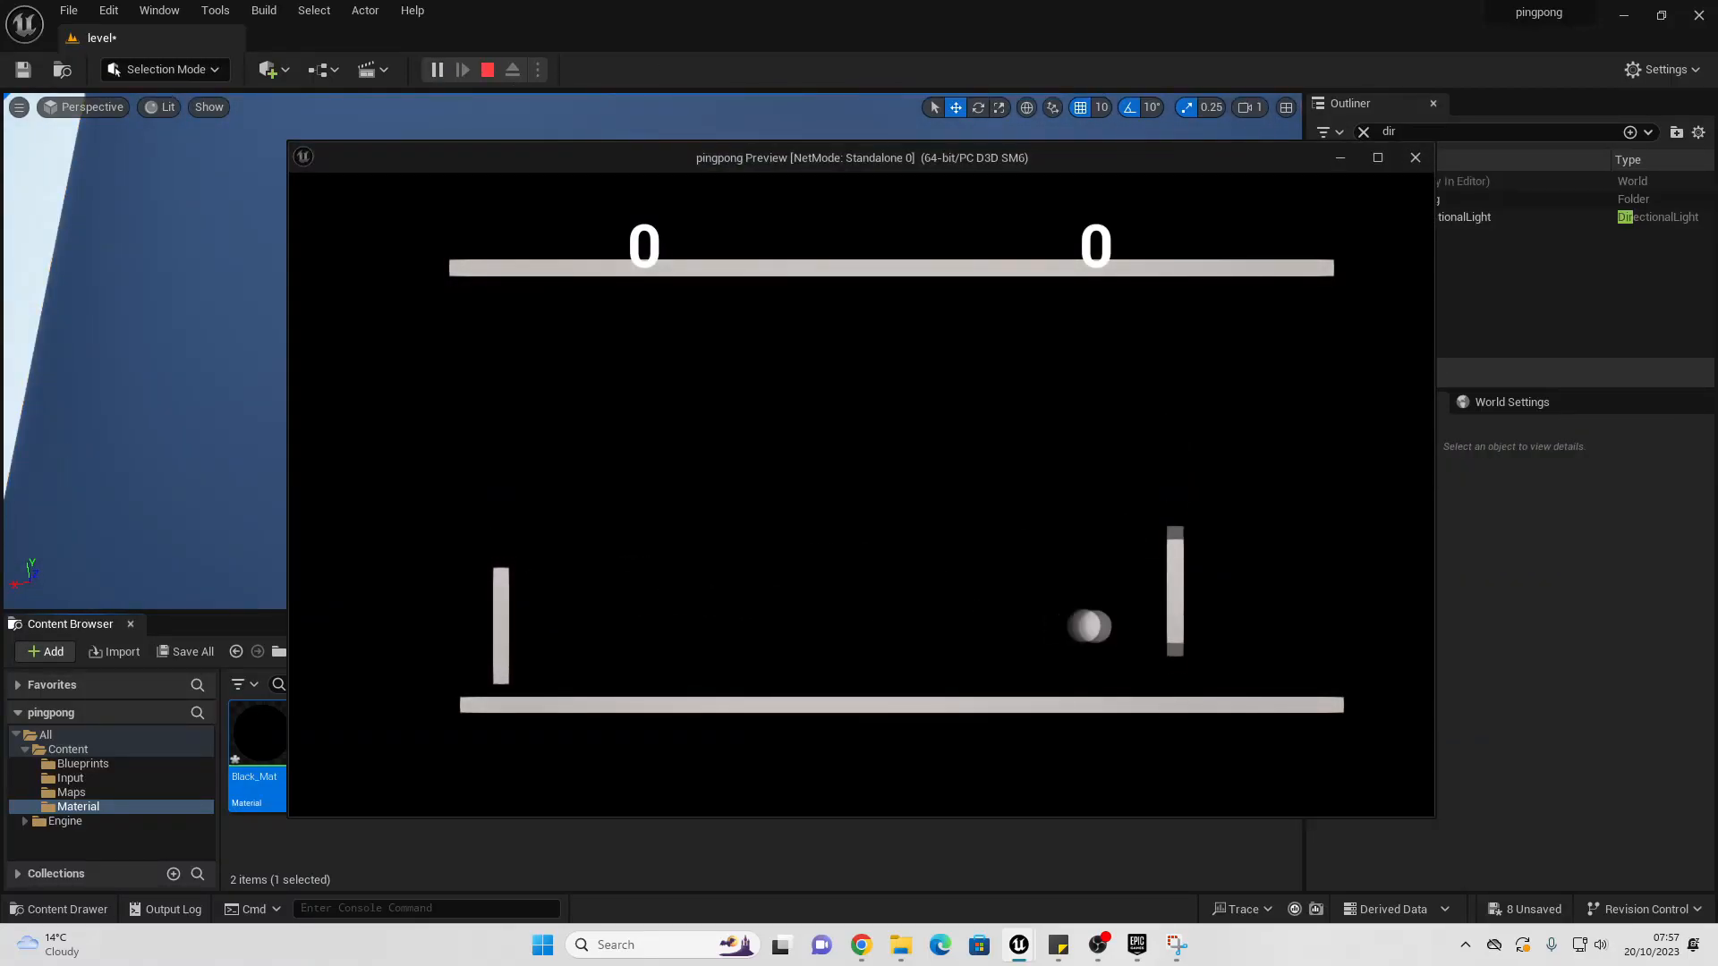
pyautogui.press('Escape')
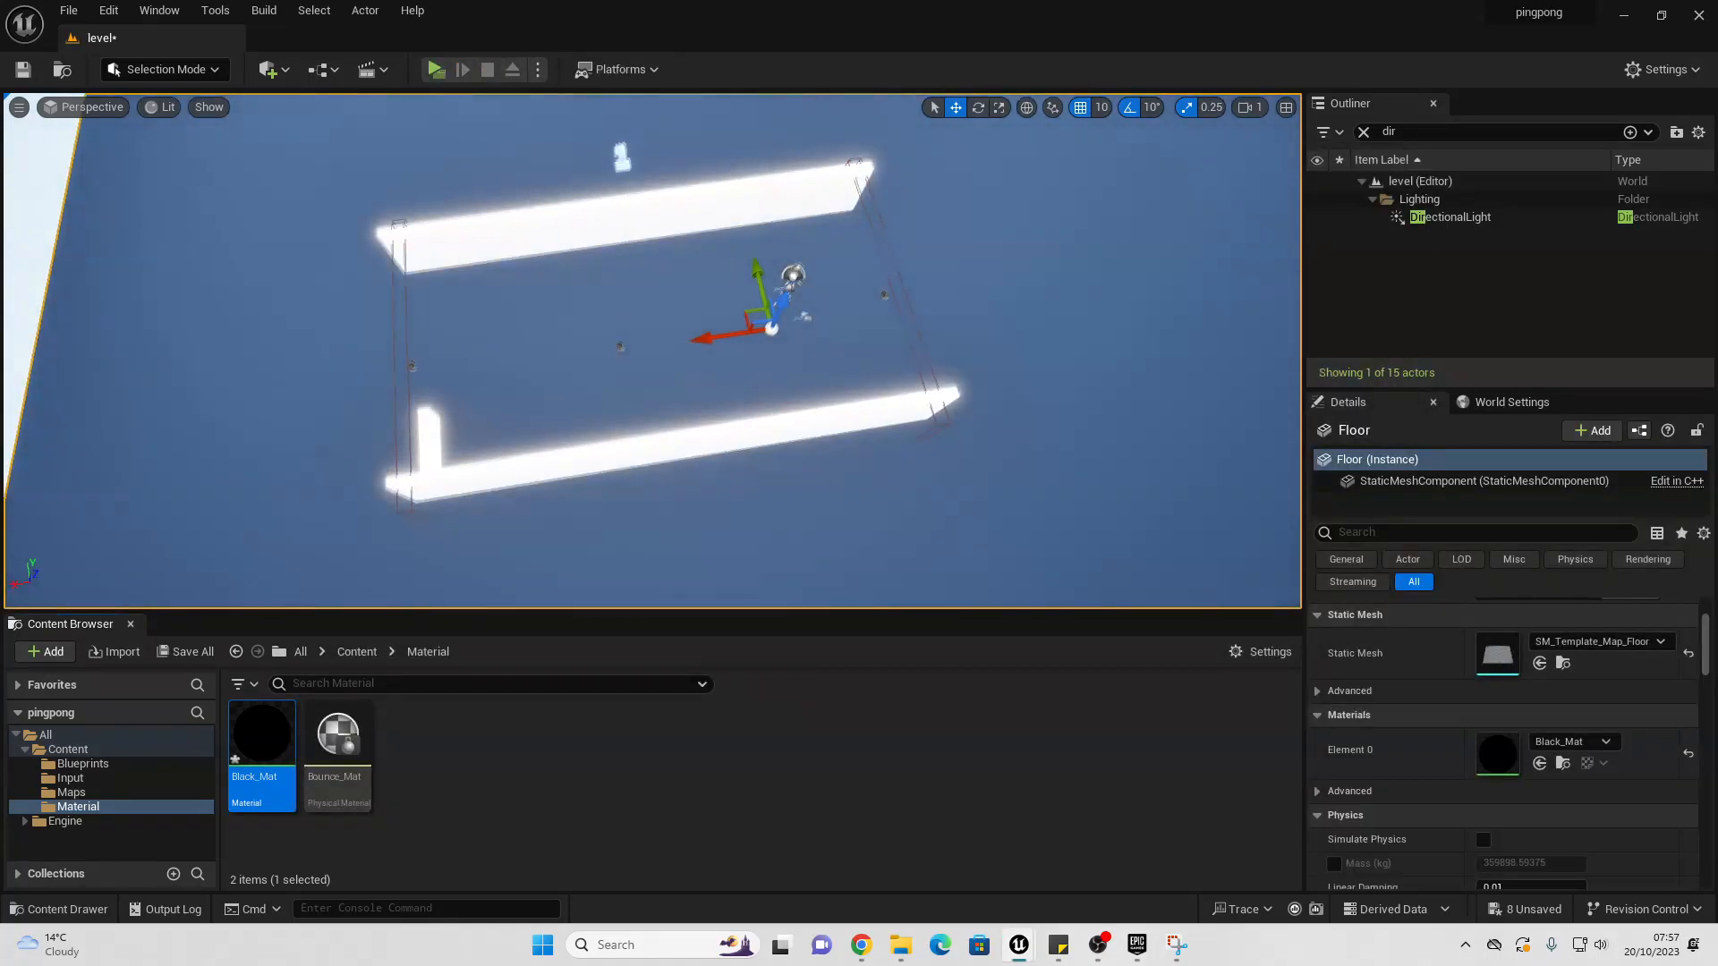
# Step: Set the level viewport's view mode to Unlit
pyautogui.moveTo(681, 340); pyautogui.dragTo(556, 474, button='right')
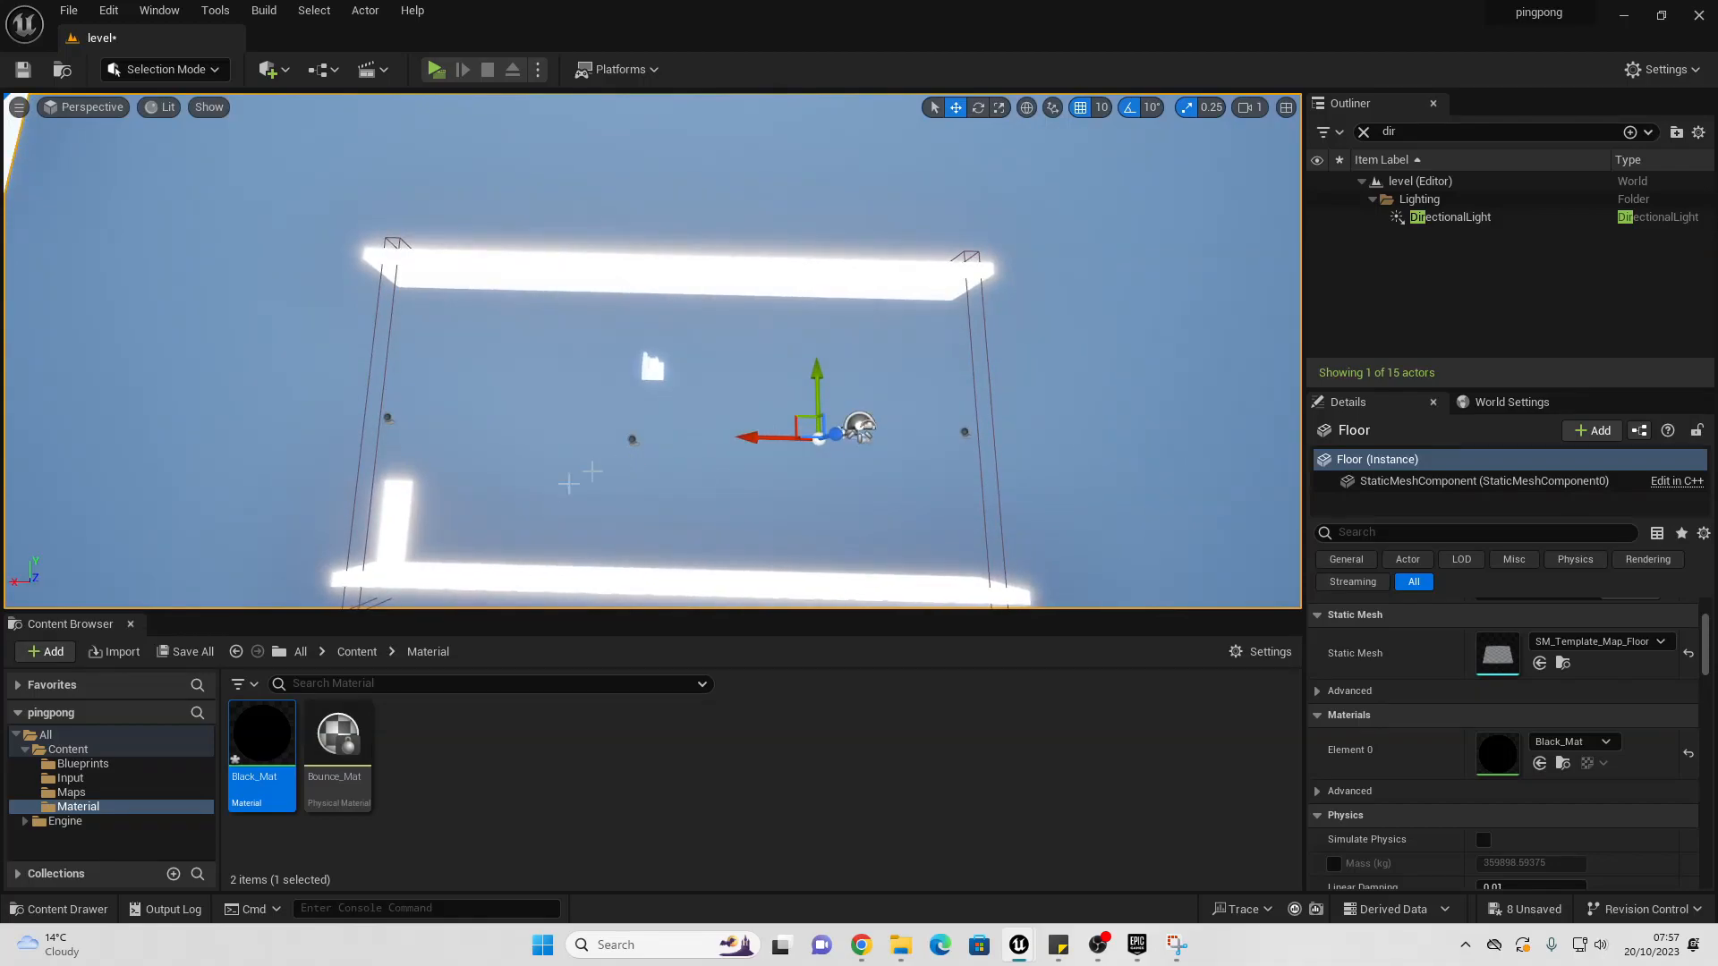
pyautogui.click(393, 531)
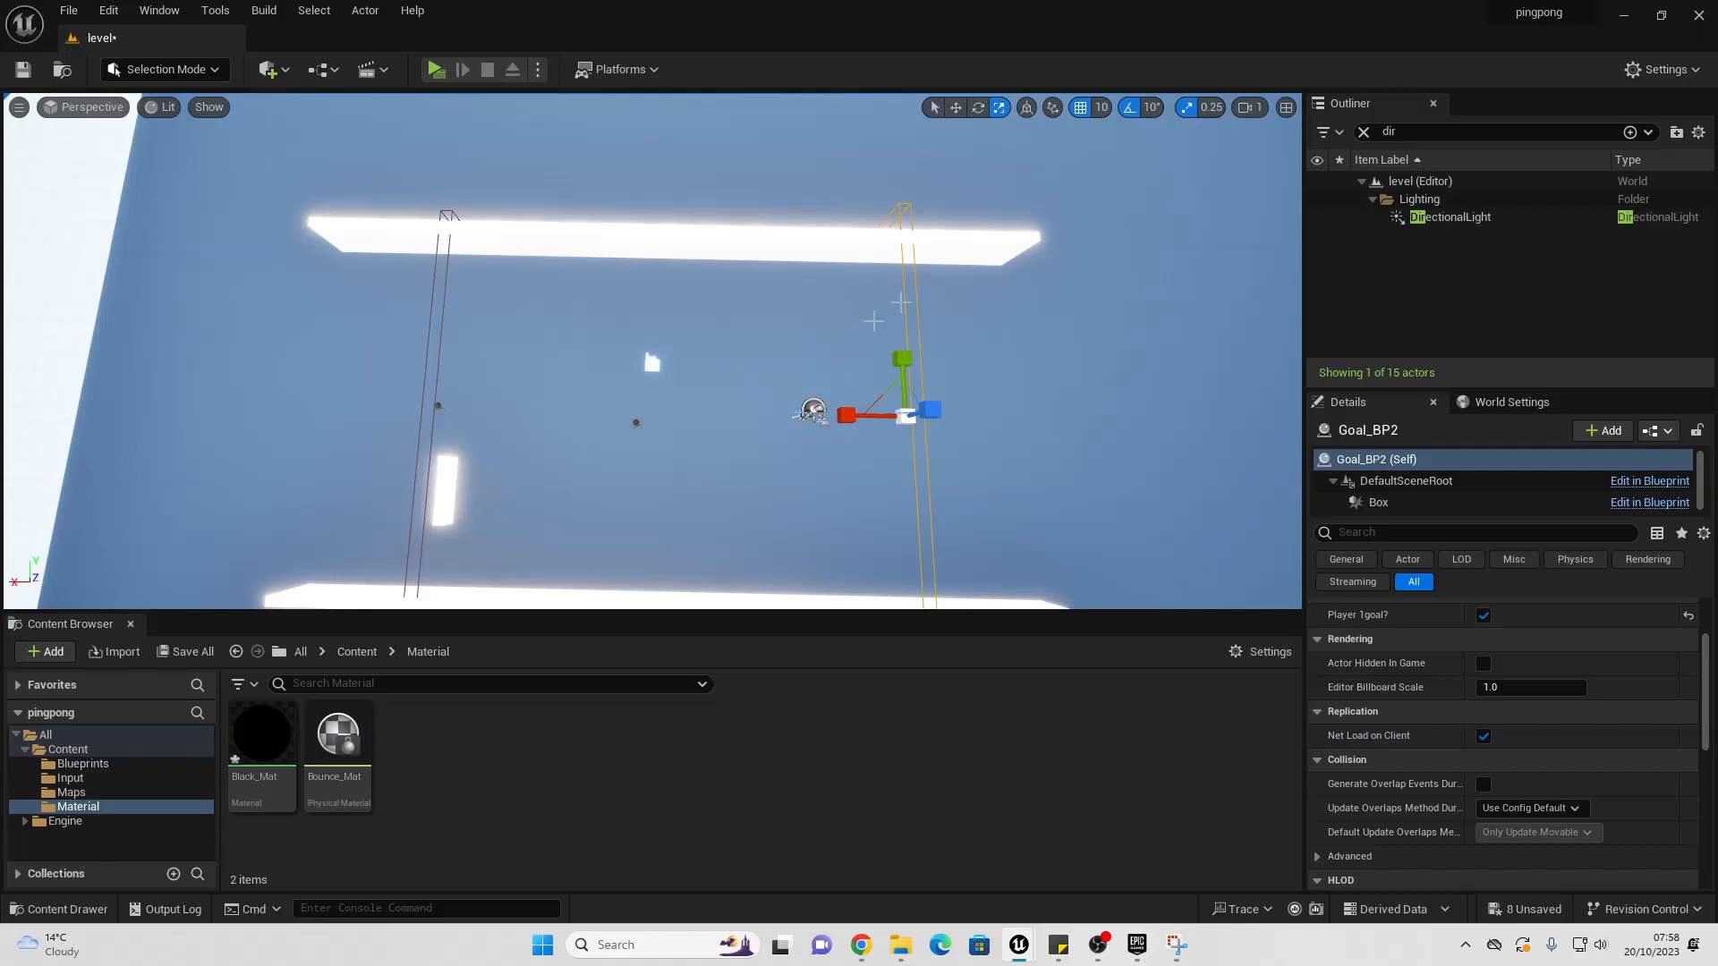
pyautogui.moveTo(895, 304); pyautogui.dragTo(1127, 235, button='right')
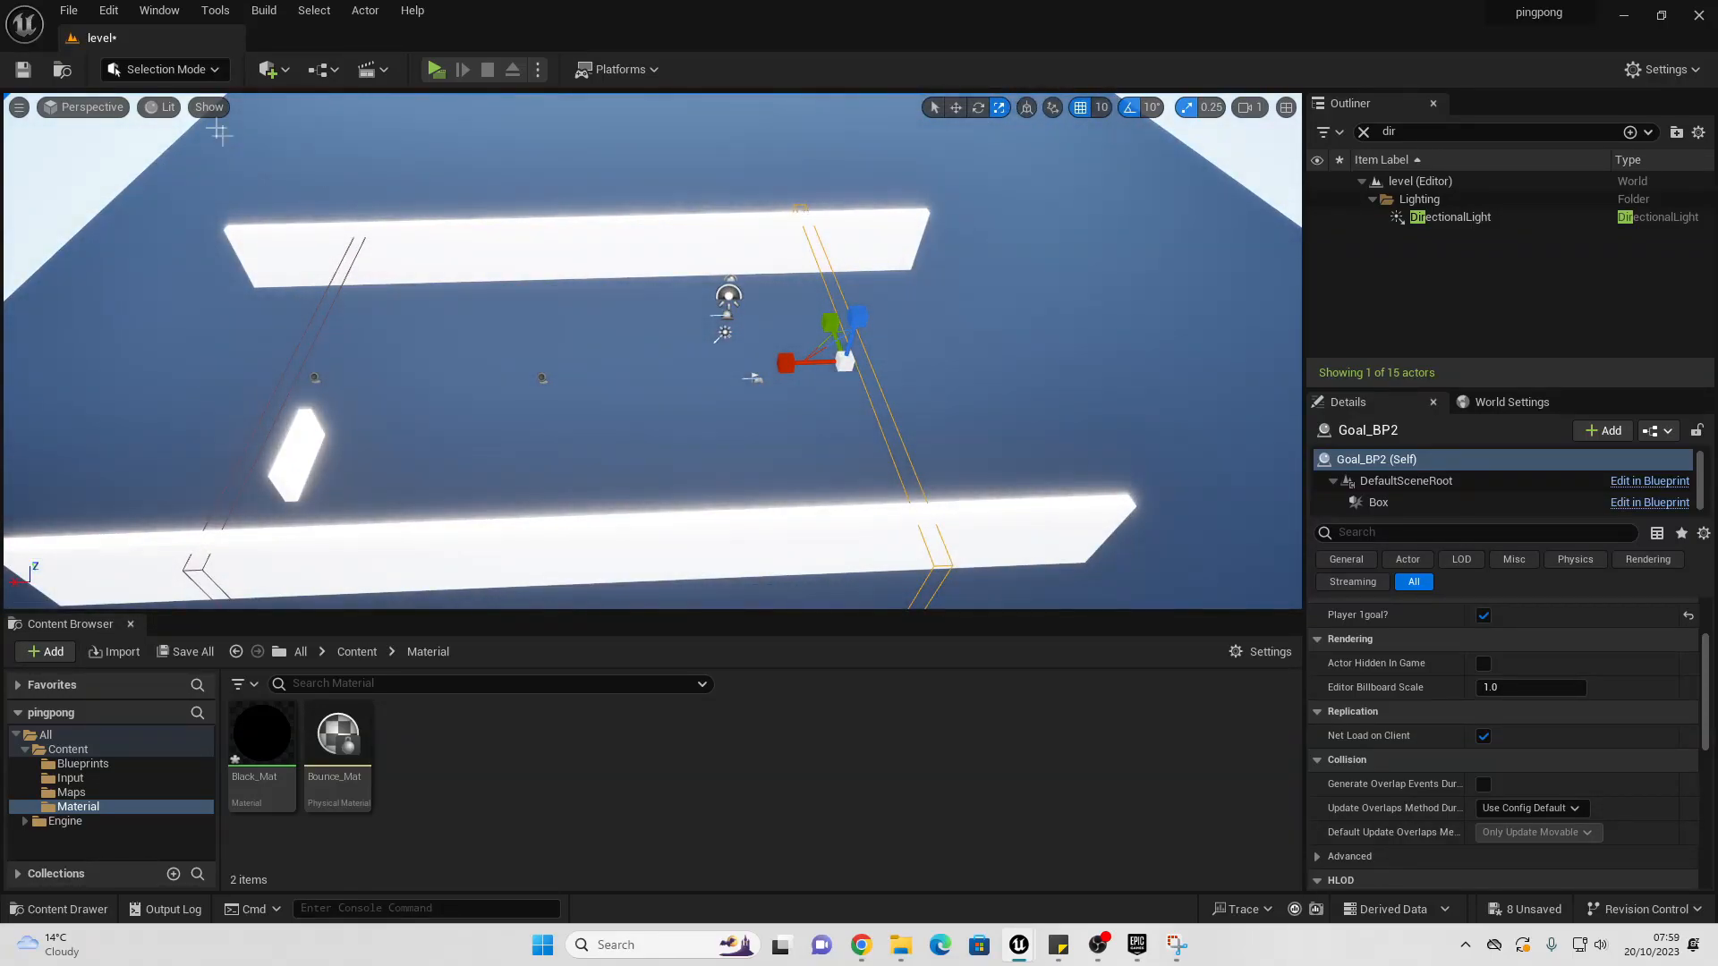
pyautogui.click(162, 107)
pyautogui.click(211, 176)
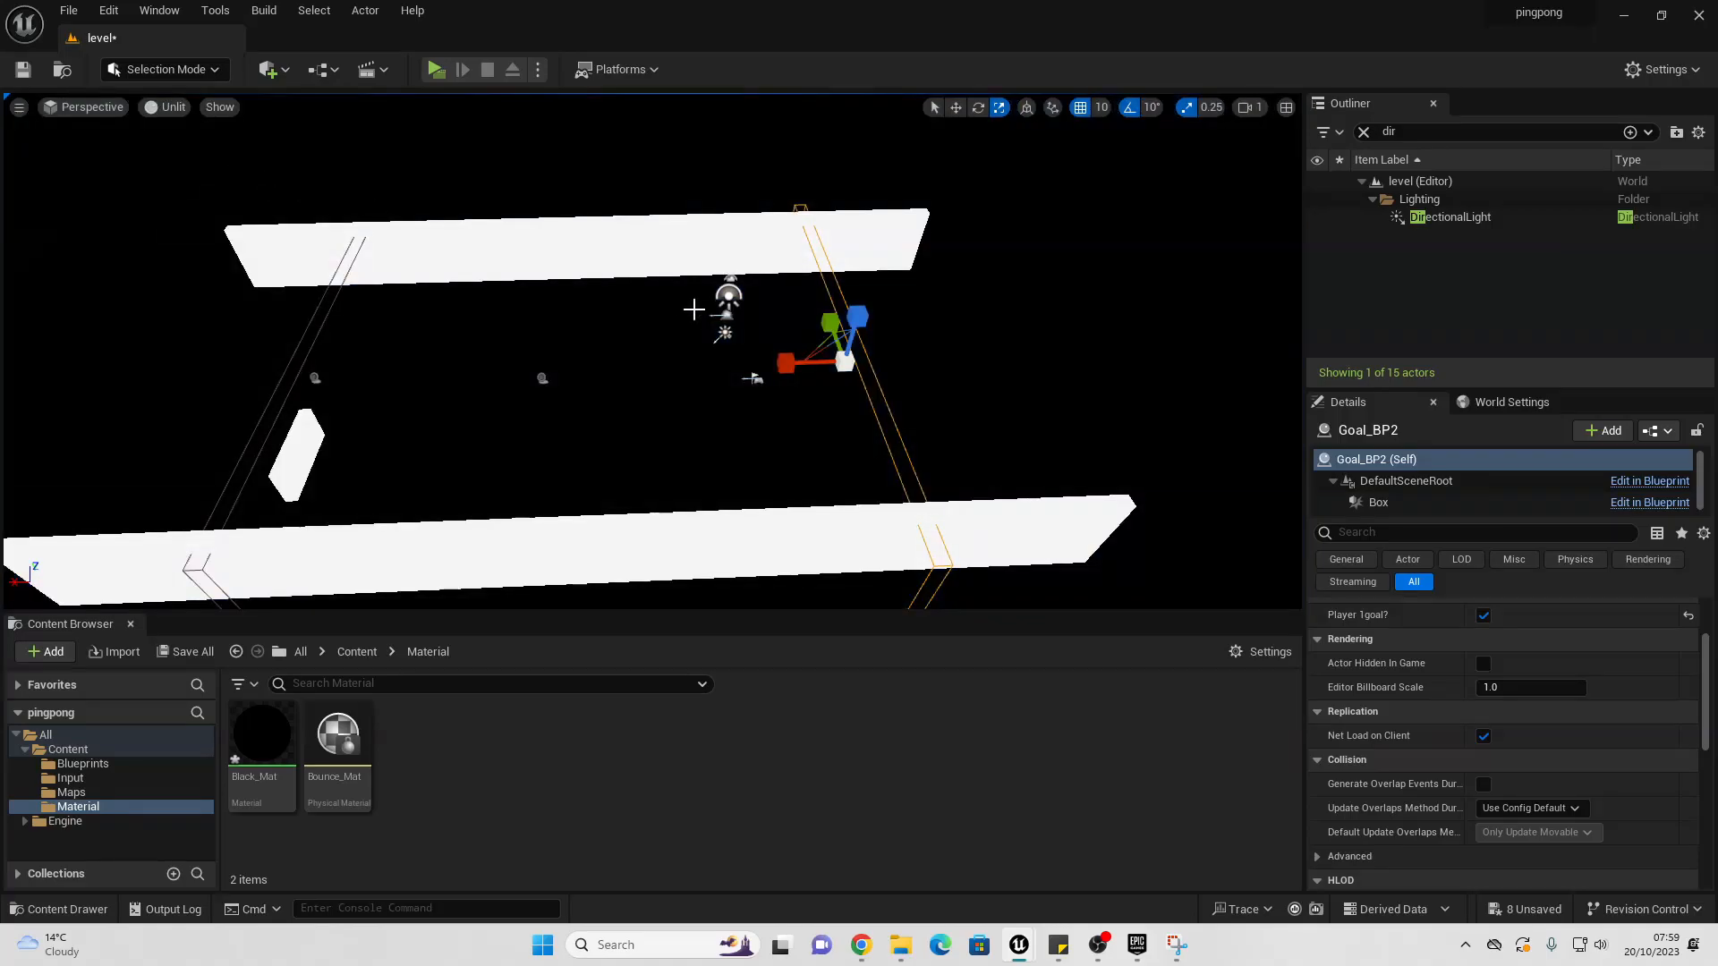
# Step: Try the Wireframe view mode in the level viewport and return to Unlit
pyautogui.moveTo(694, 309); pyautogui.dragTo(716, 376, button='right')
pyautogui.click(182, 108)
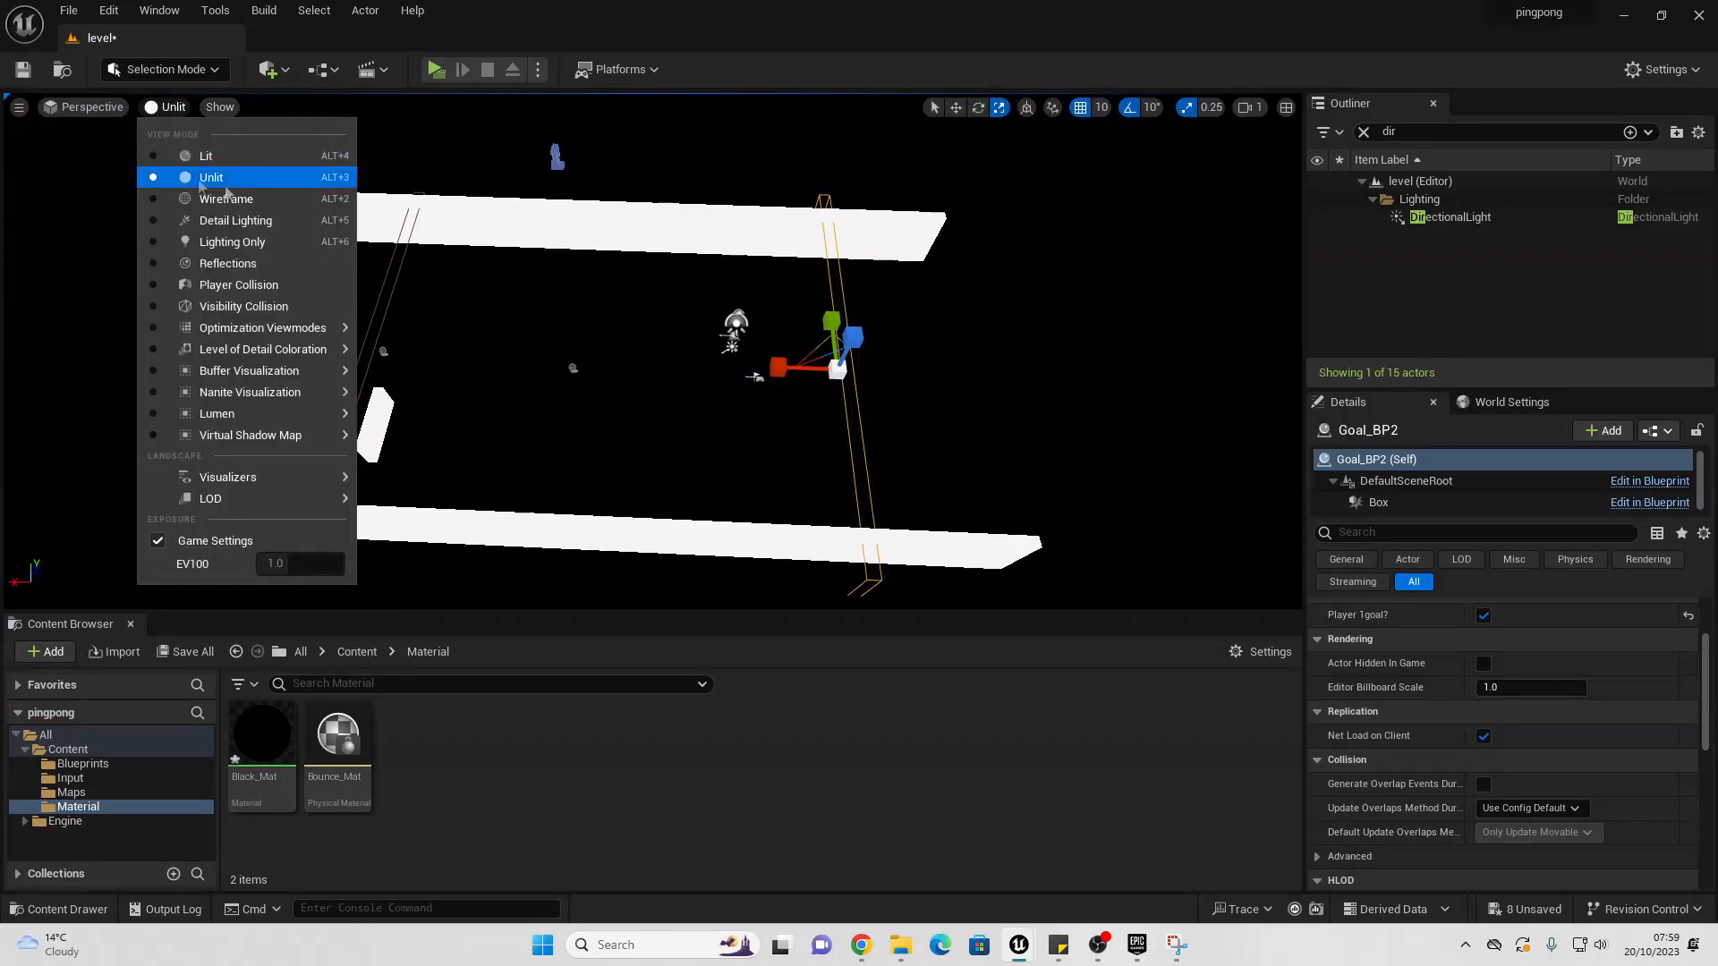
pyautogui.click(238, 194)
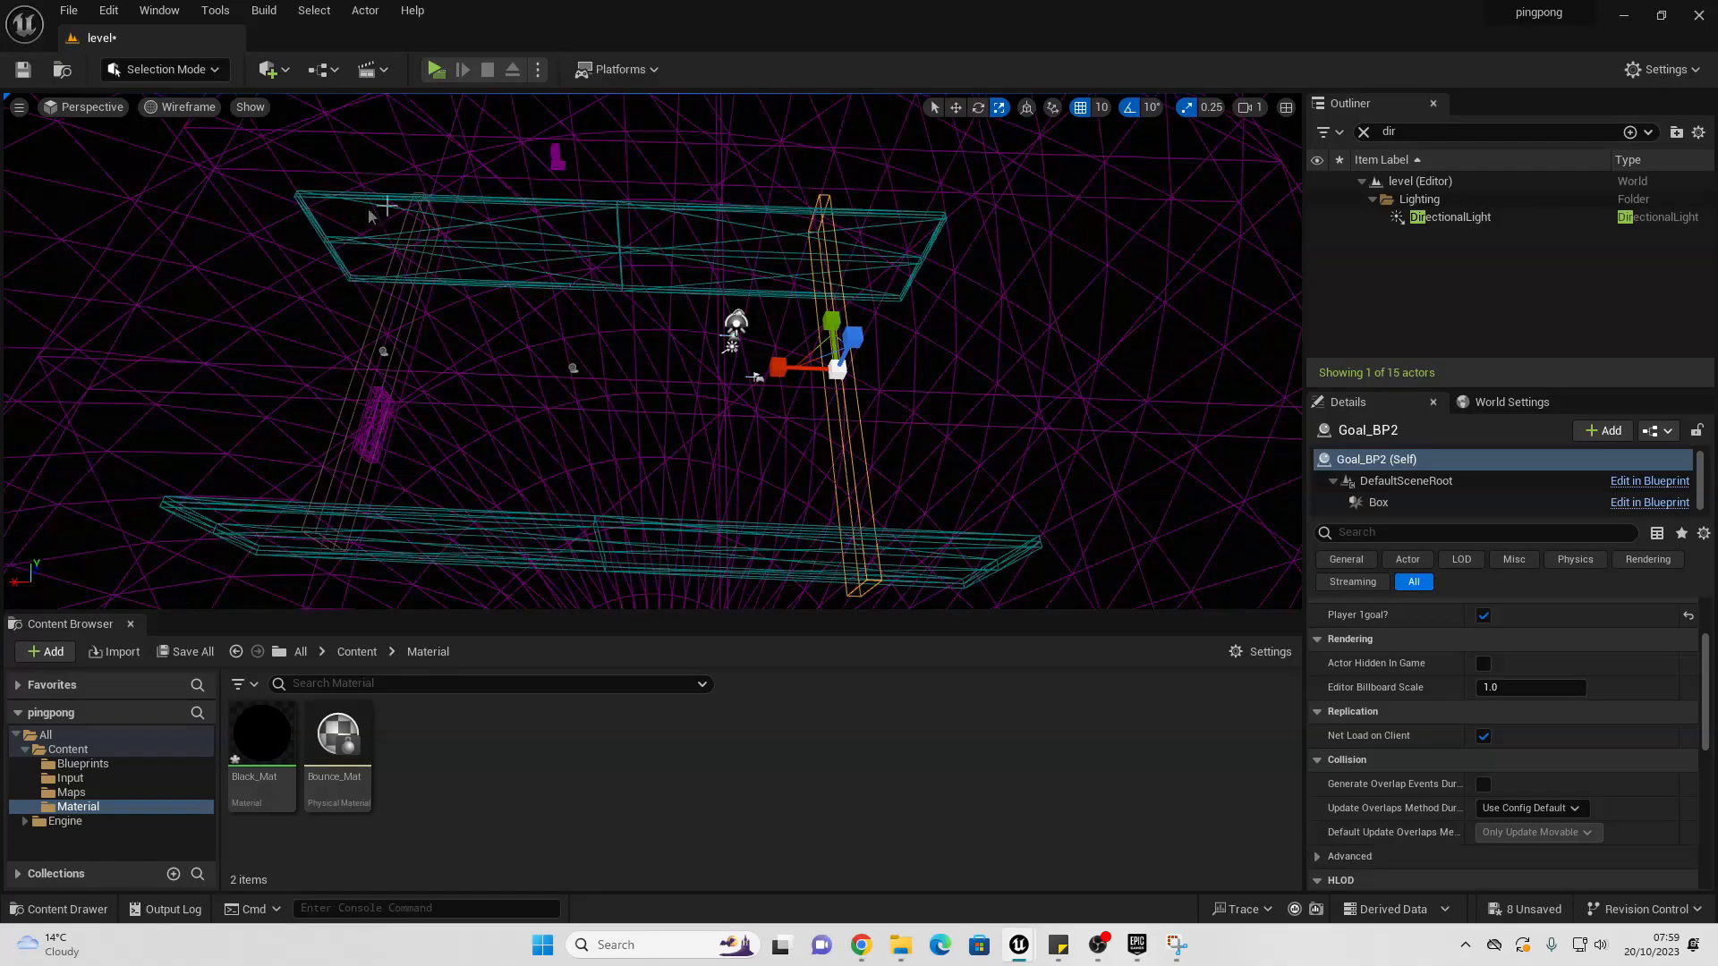
pyautogui.click(182, 109)
pyautogui.click(215, 177)
pyautogui.moveTo(626, 358); pyautogui.dragTo(626, 417, button='right')
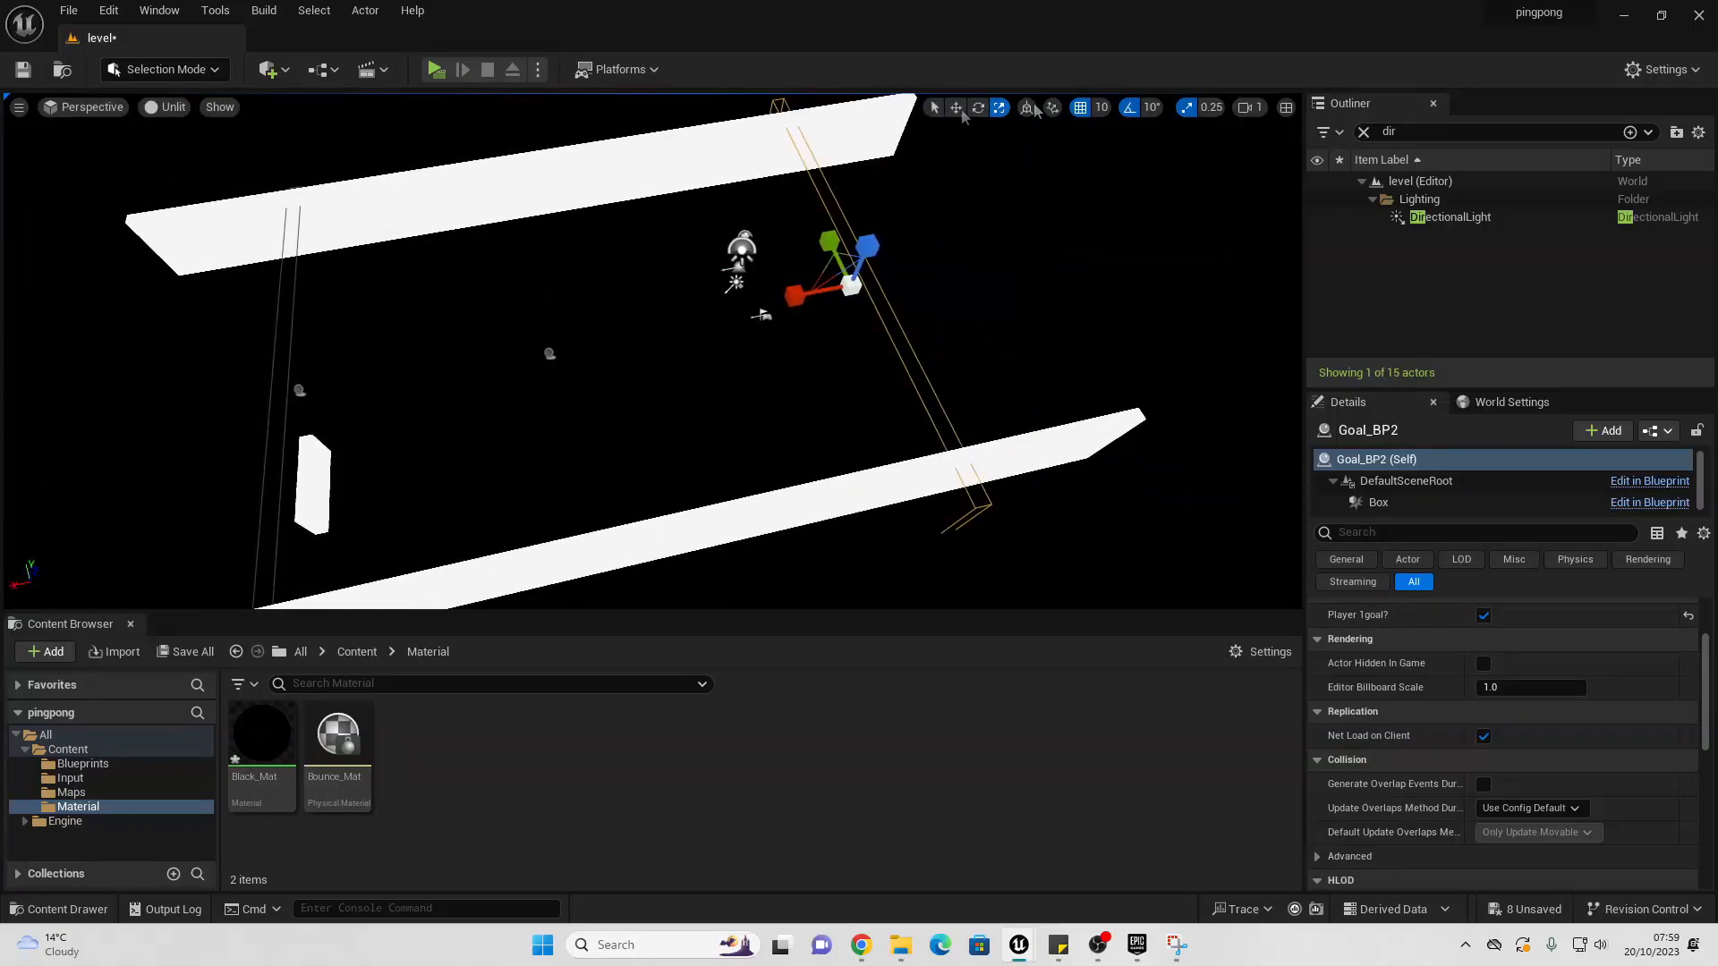
# Step: Clear the Outliner search and play-test the game to check the walls' framing and the paddle movement
pyautogui.click(1364, 131)
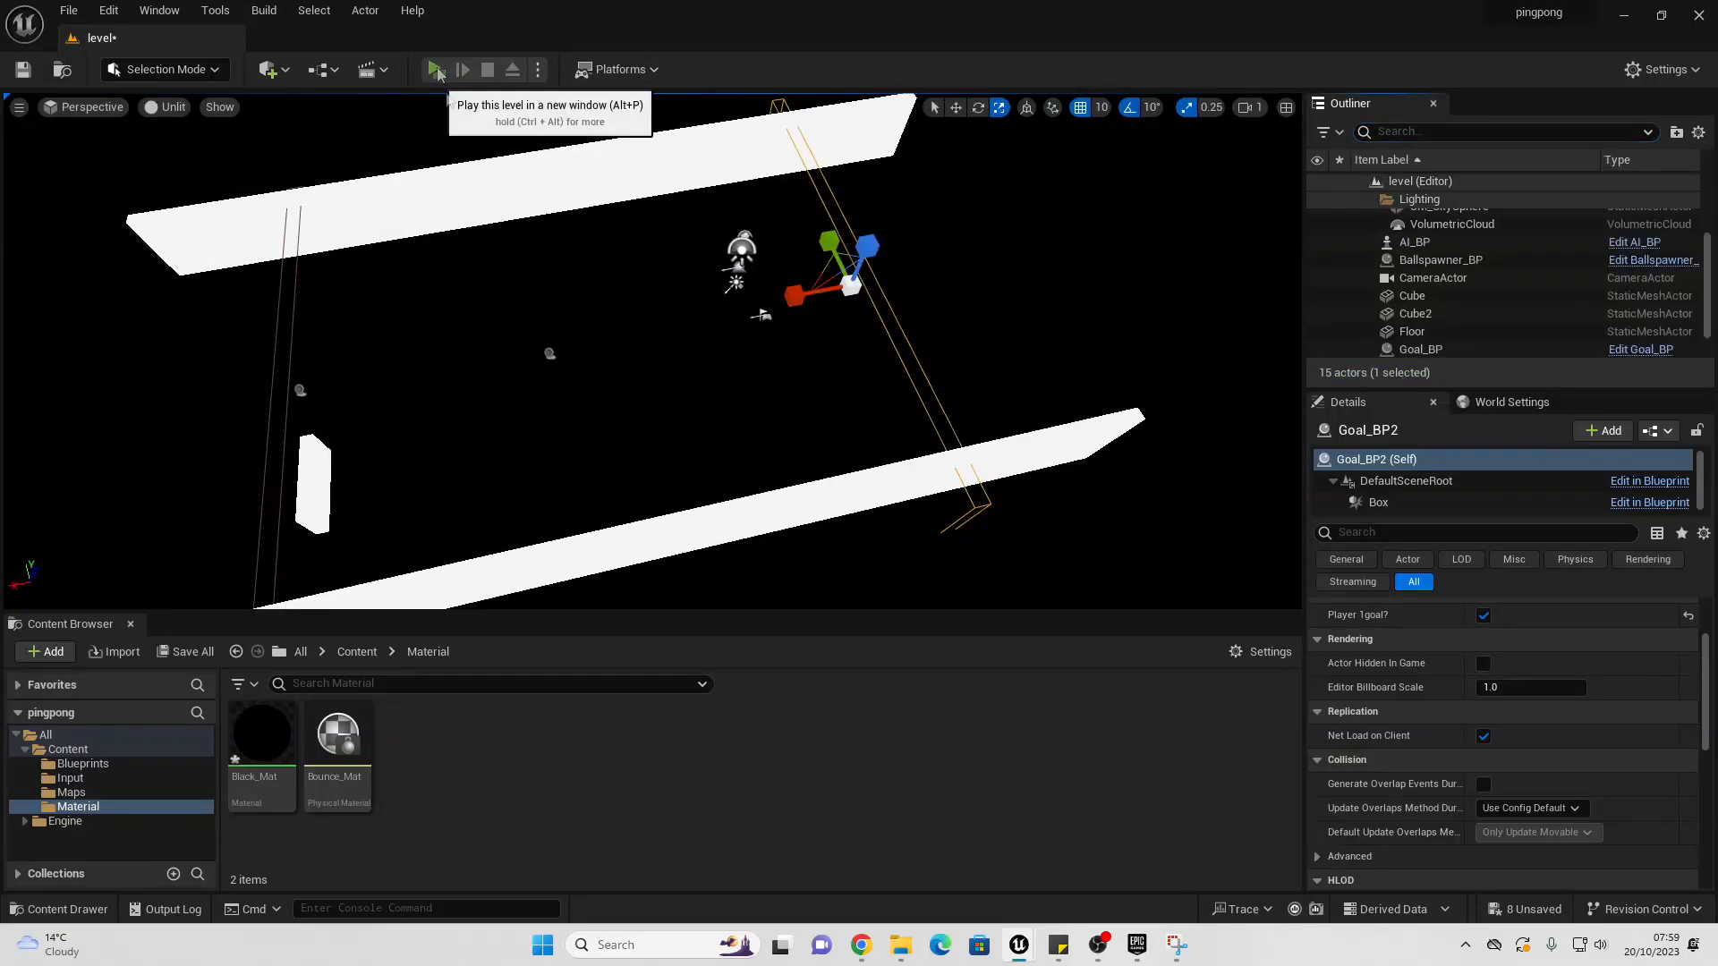
pyautogui.click(436, 70)
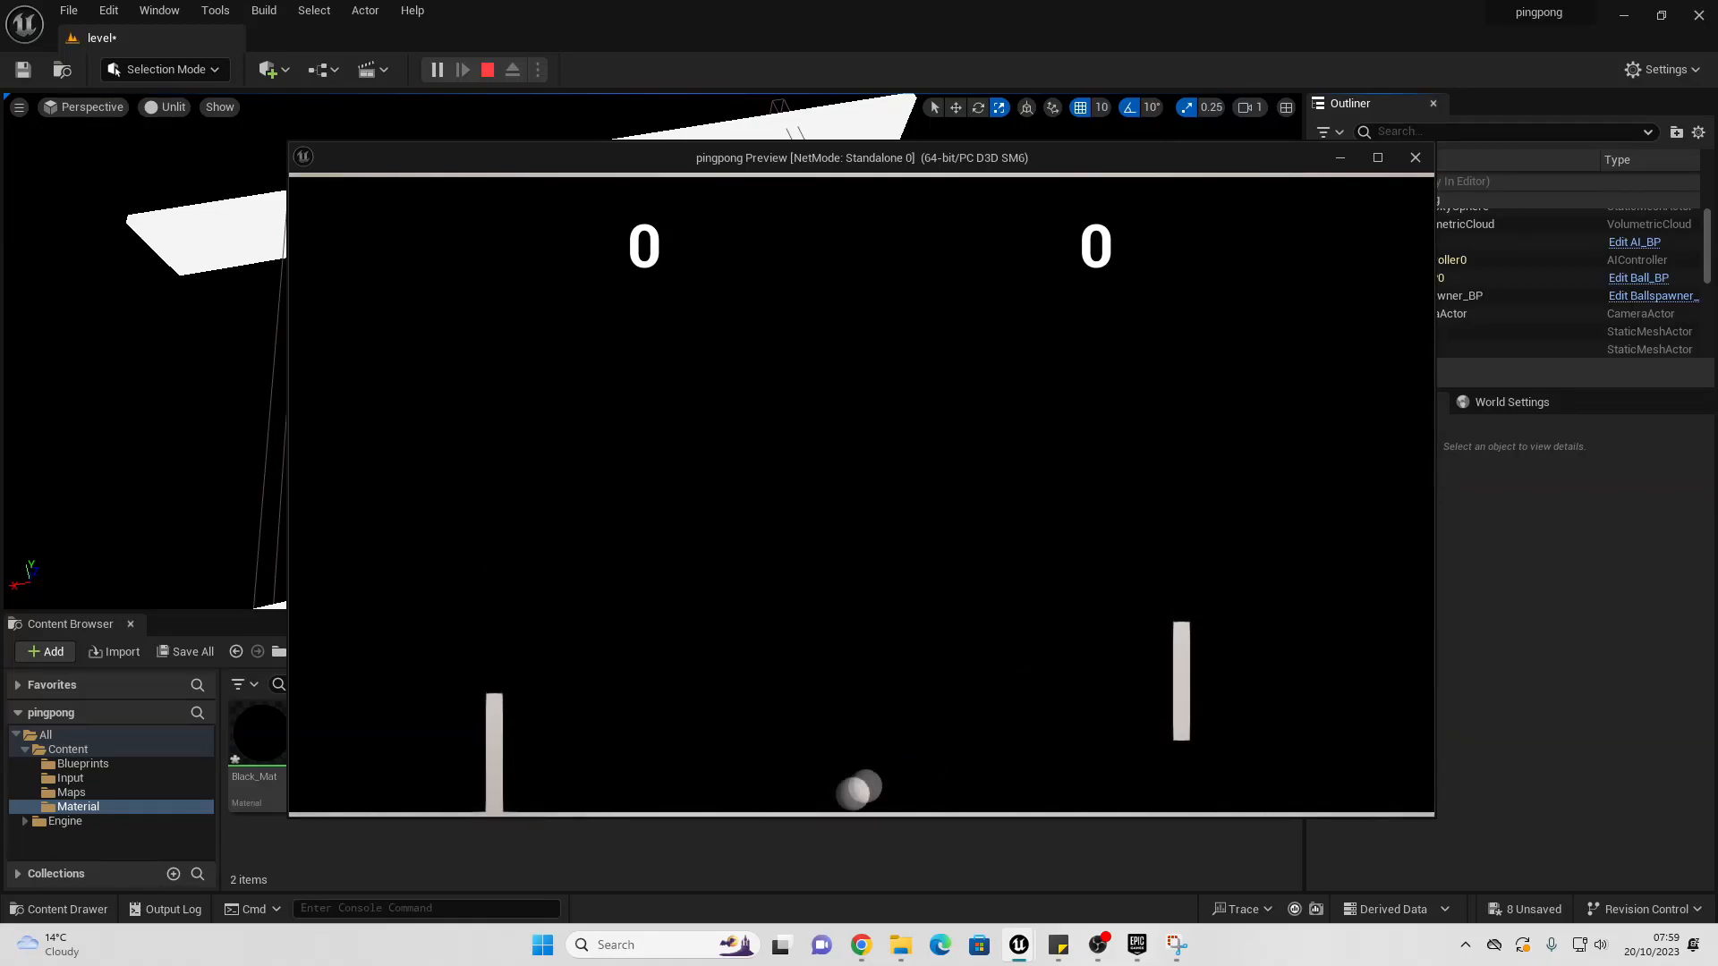
pyautogui.press('w')
pyautogui.press('w')
pyautogui.press('w')
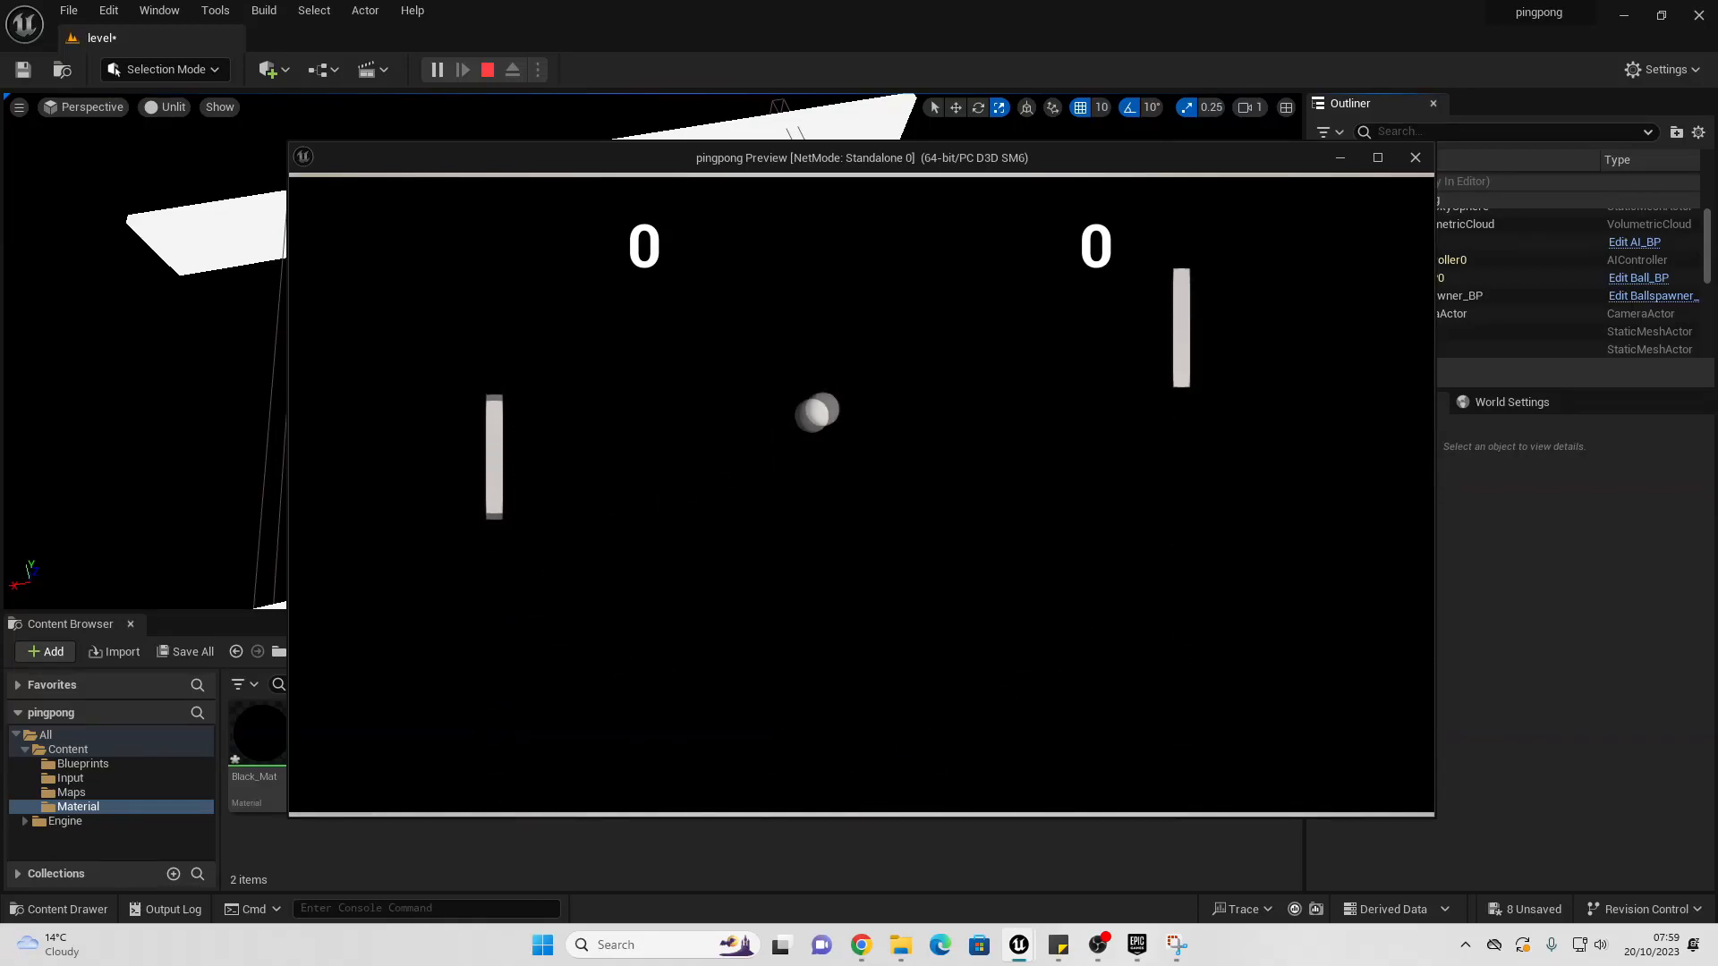
pyautogui.press('w')
pyautogui.press('s')
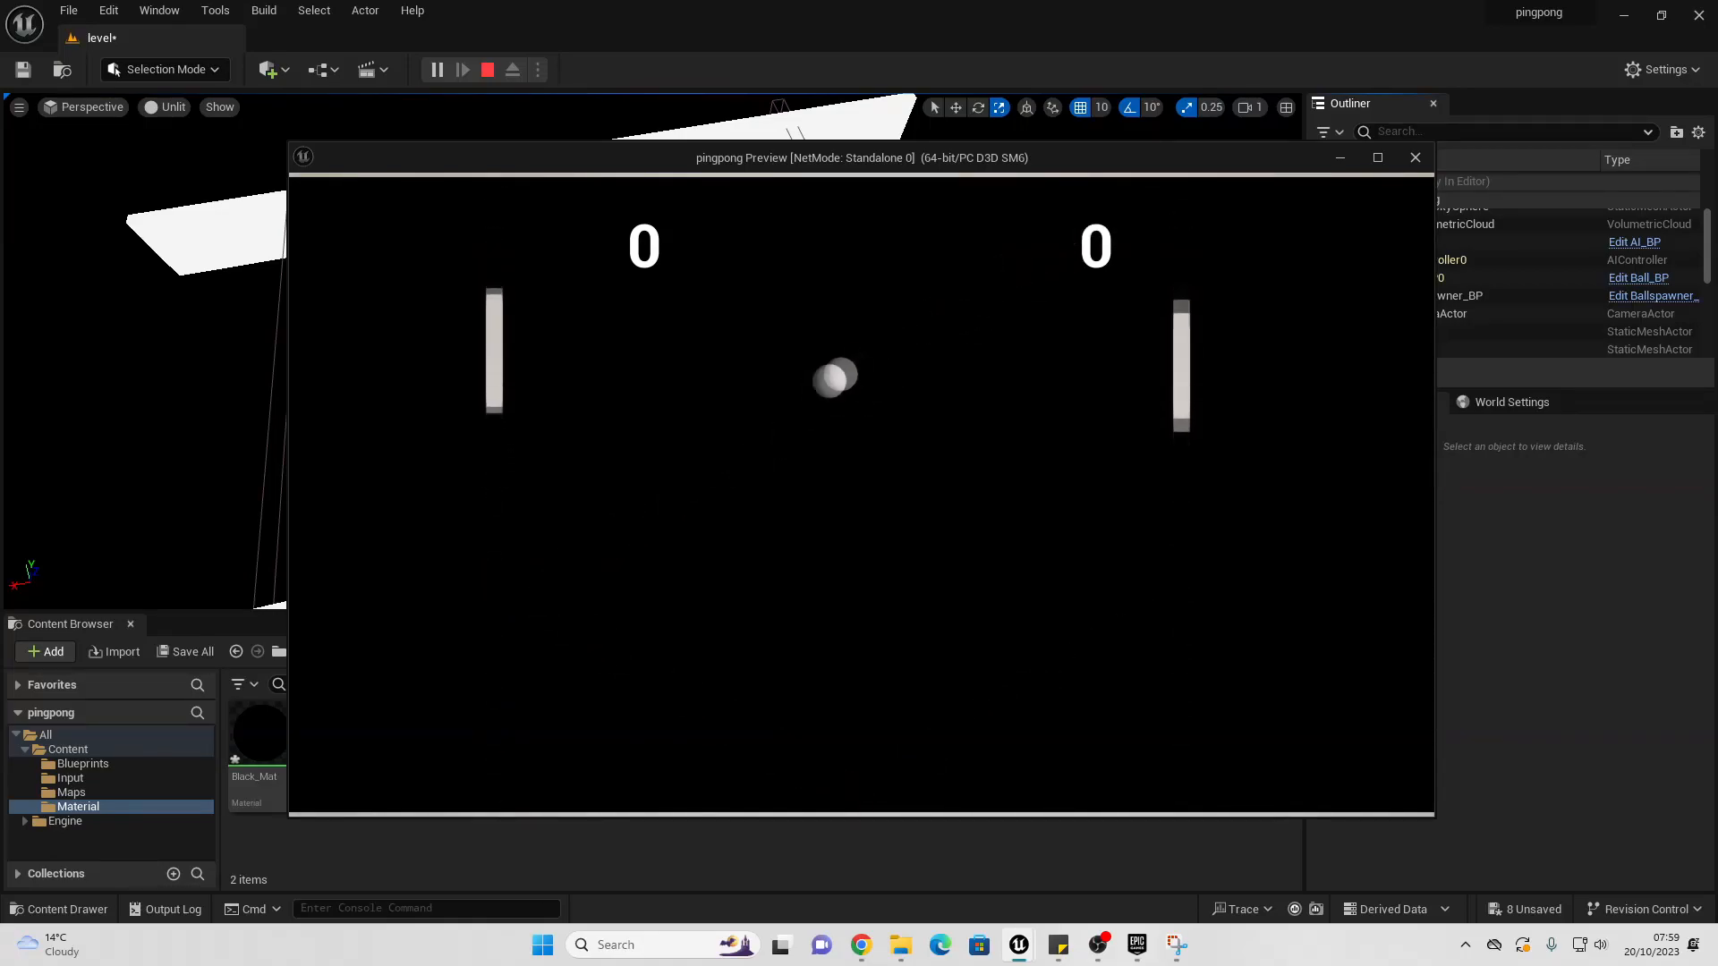
pyautogui.press('w')
pyautogui.press('w')
pyautogui.press('w')
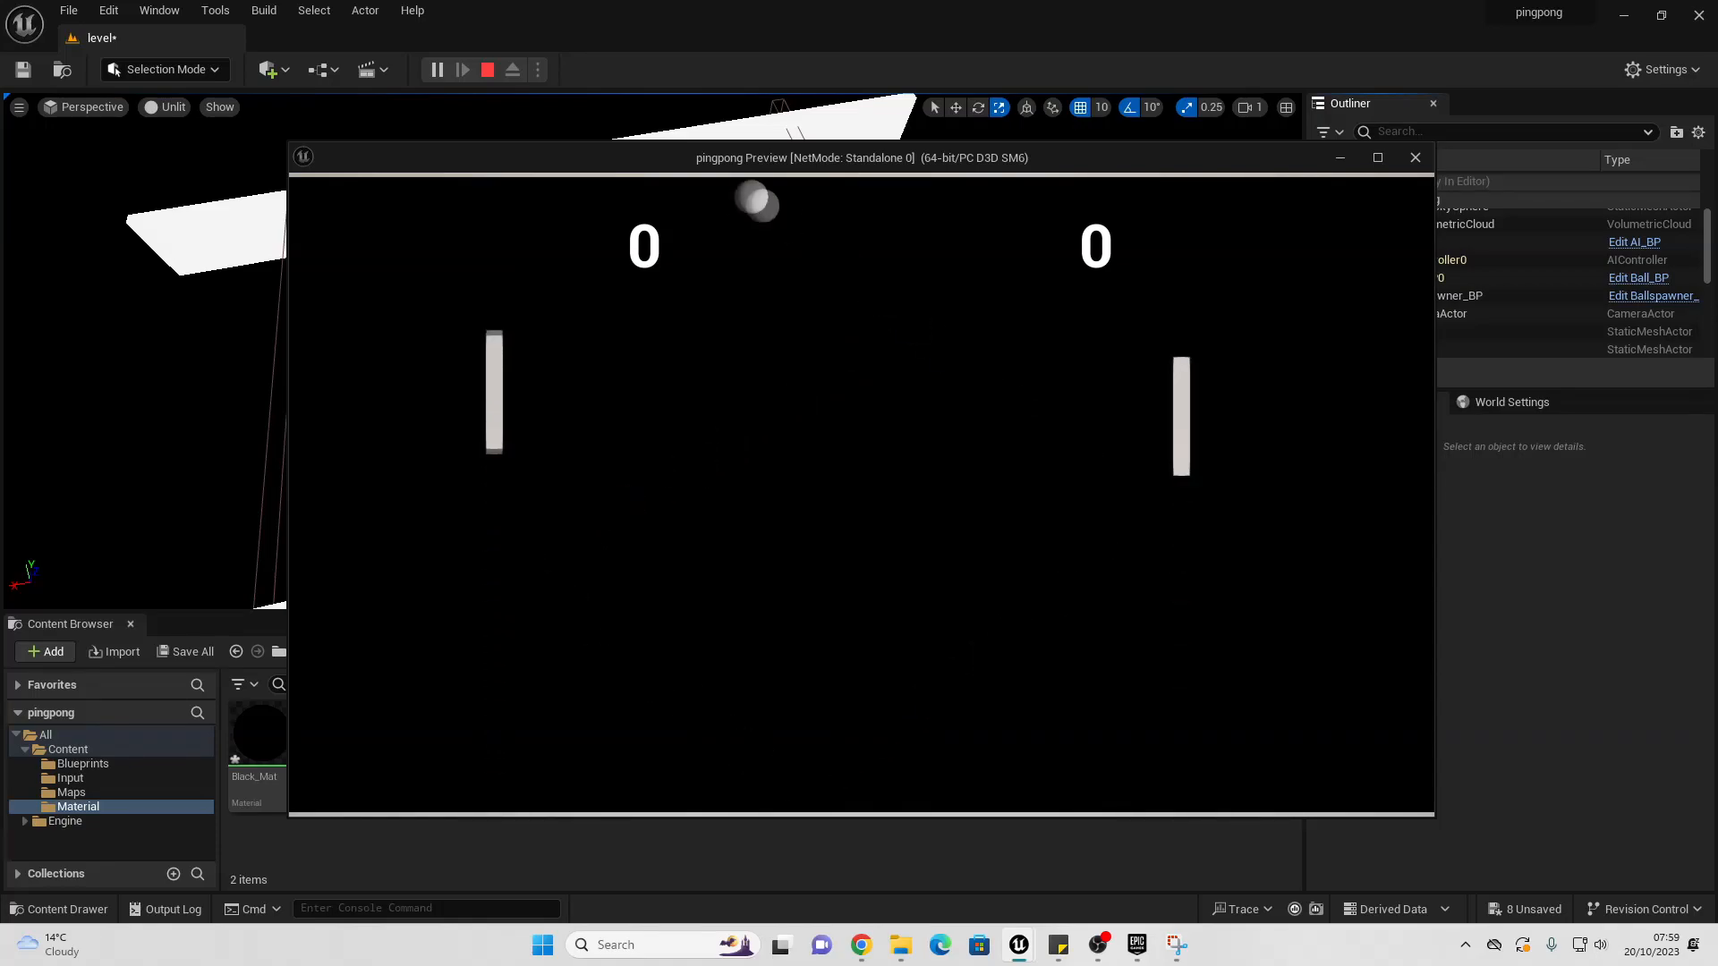
pyautogui.press('Escape')
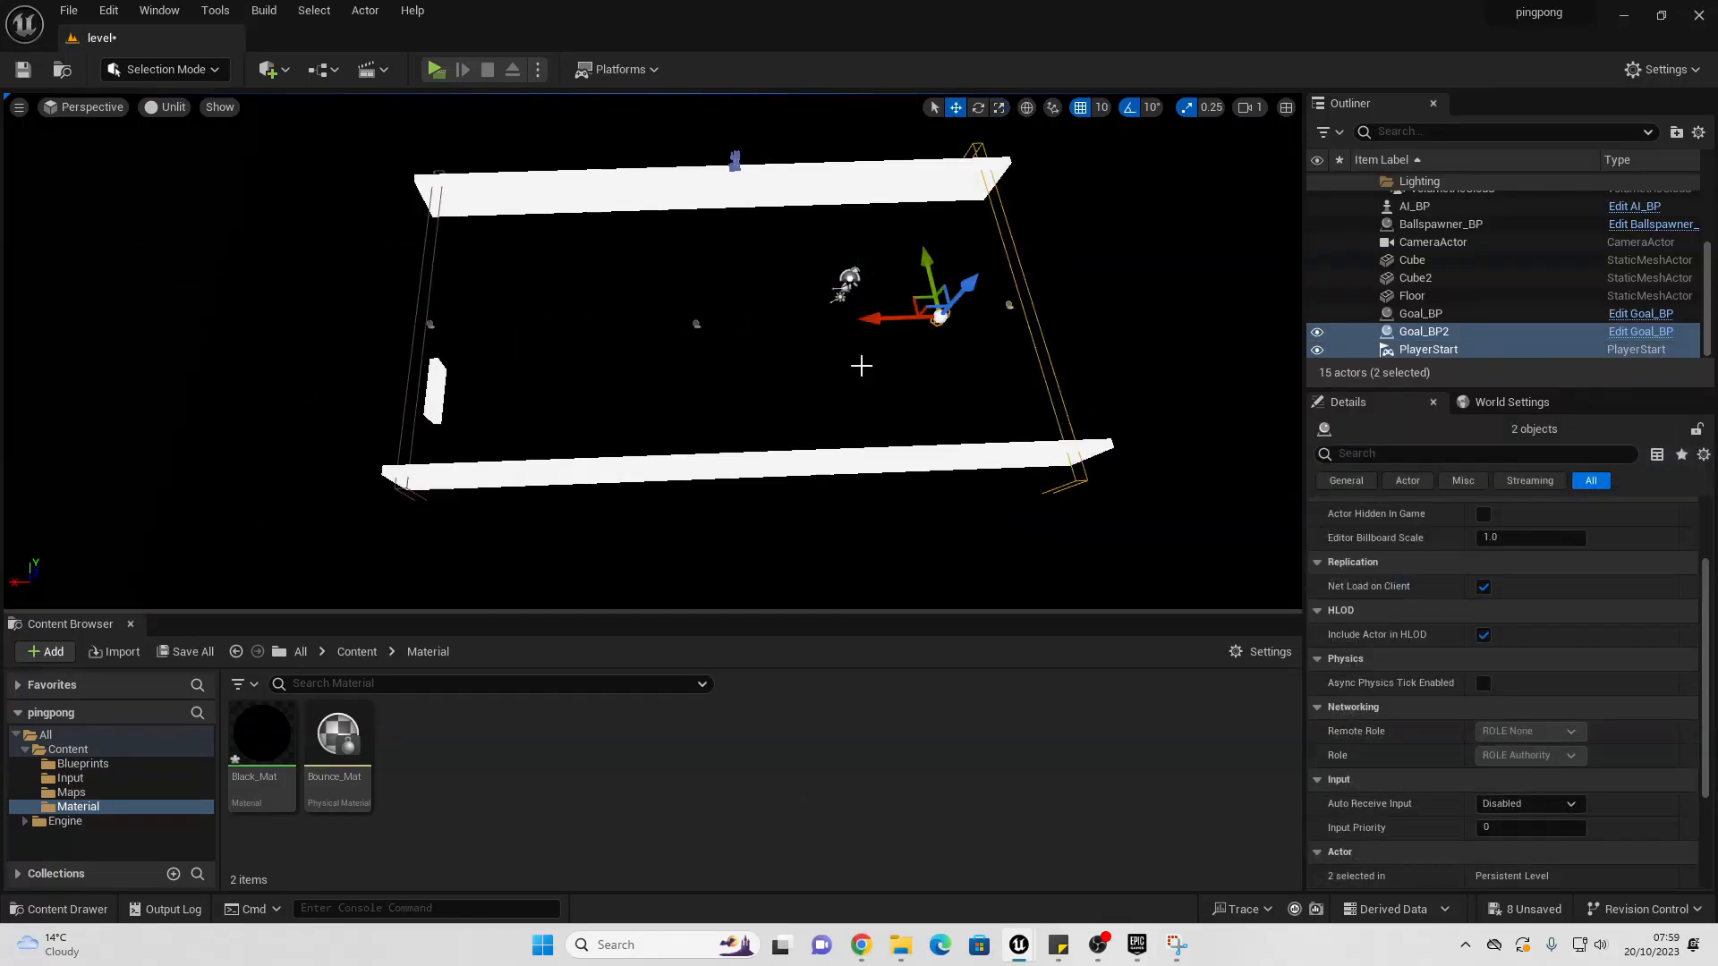
# Step: Add a cube shape to the level and move it between the two walls for the centre line
pyautogui.moveTo(859, 365); pyautogui.dragTo(823, 287, button='right')
pyautogui.press('w')
pyautogui.press('w')
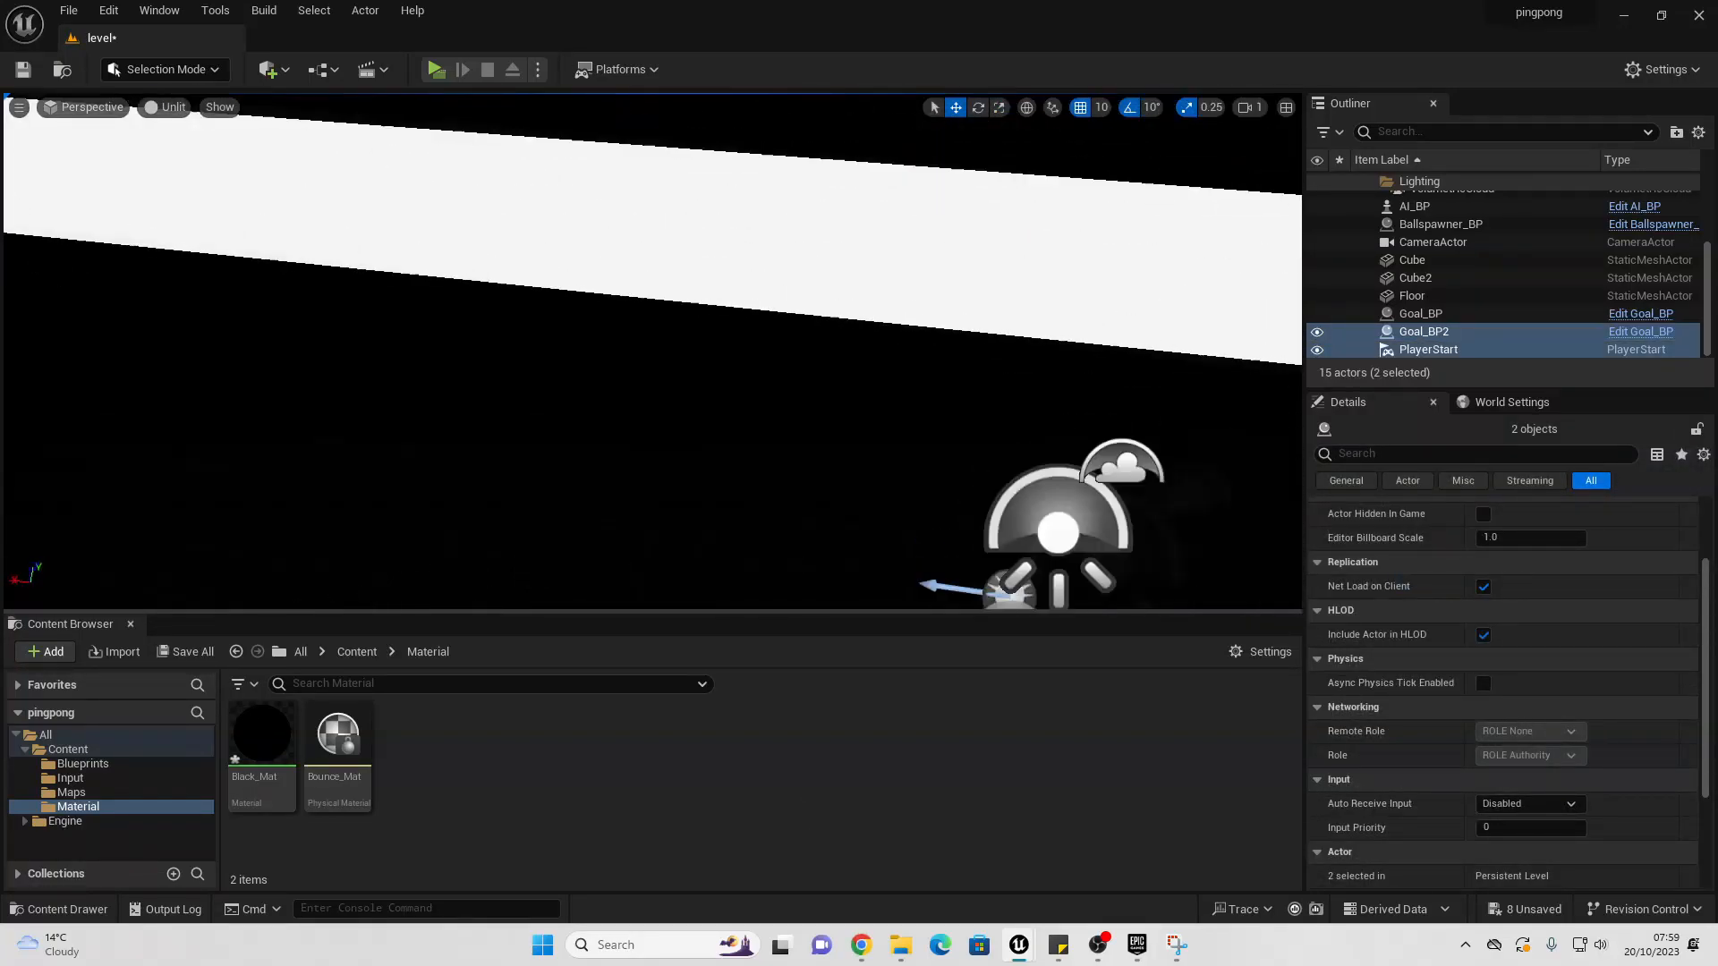
pyautogui.moveTo(839, 171)
pyautogui.mouseDown(button='right')
pyautogui.moveTo(778, 210)
pyautogui.moveTo(839, 171)
pyautogui.mouseUp(button='right')
pyautogui.press('s')
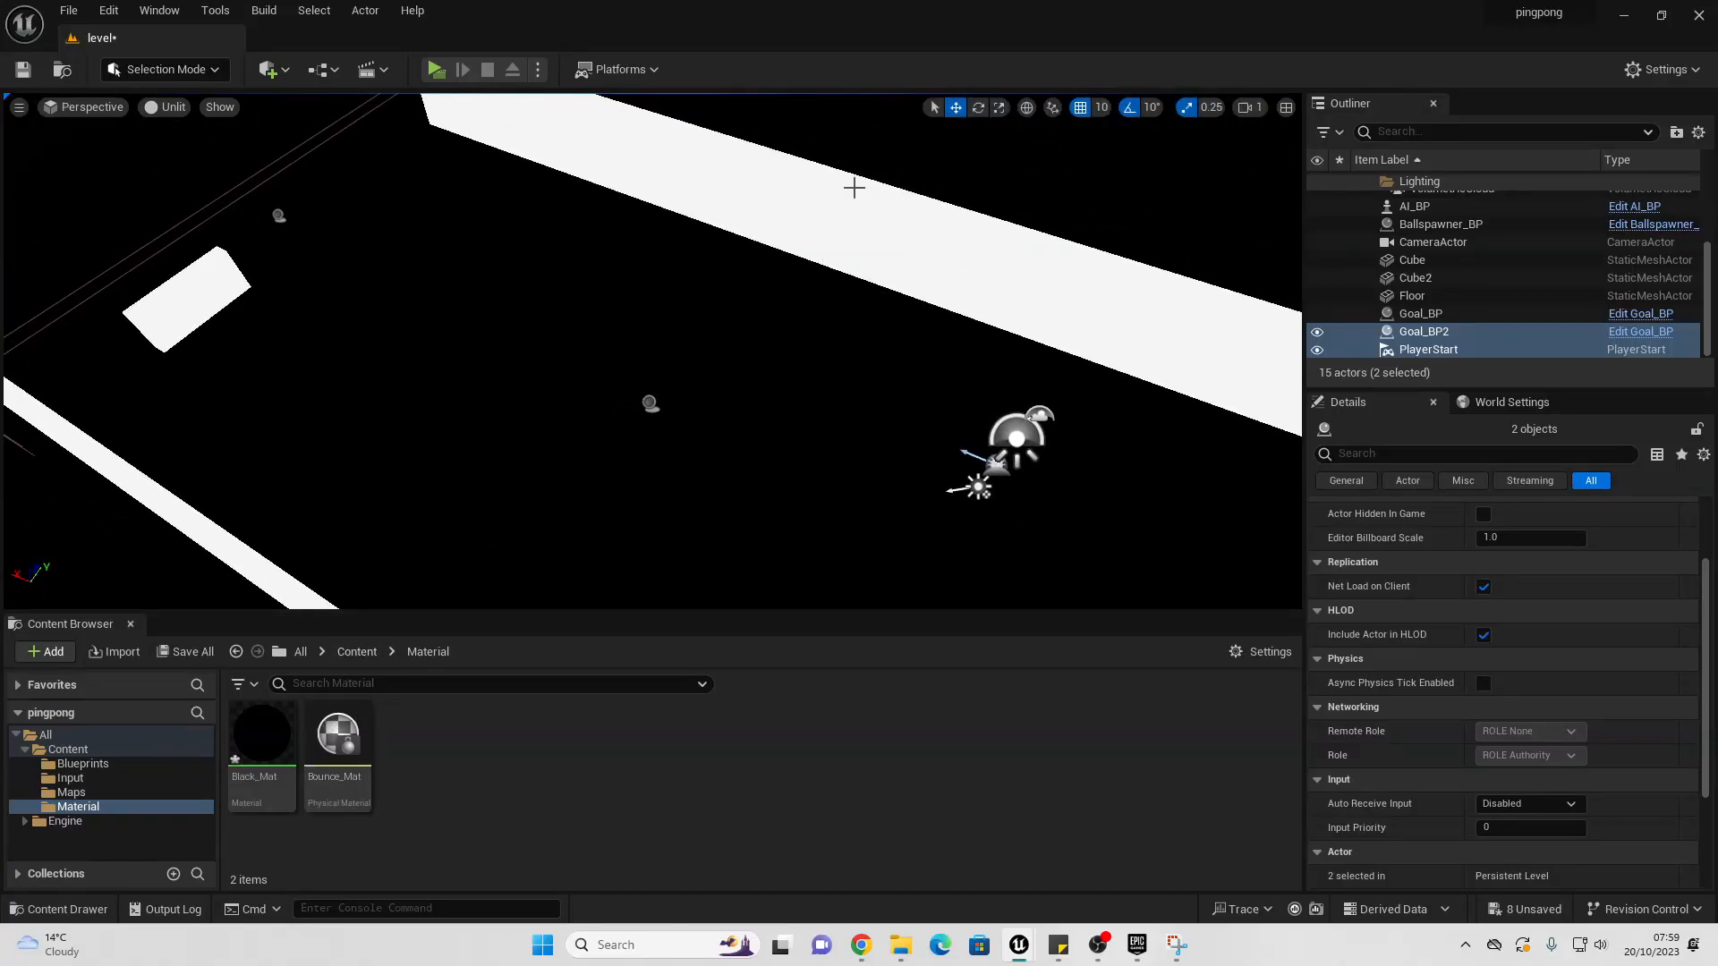
pyautogui.click(157, 760)
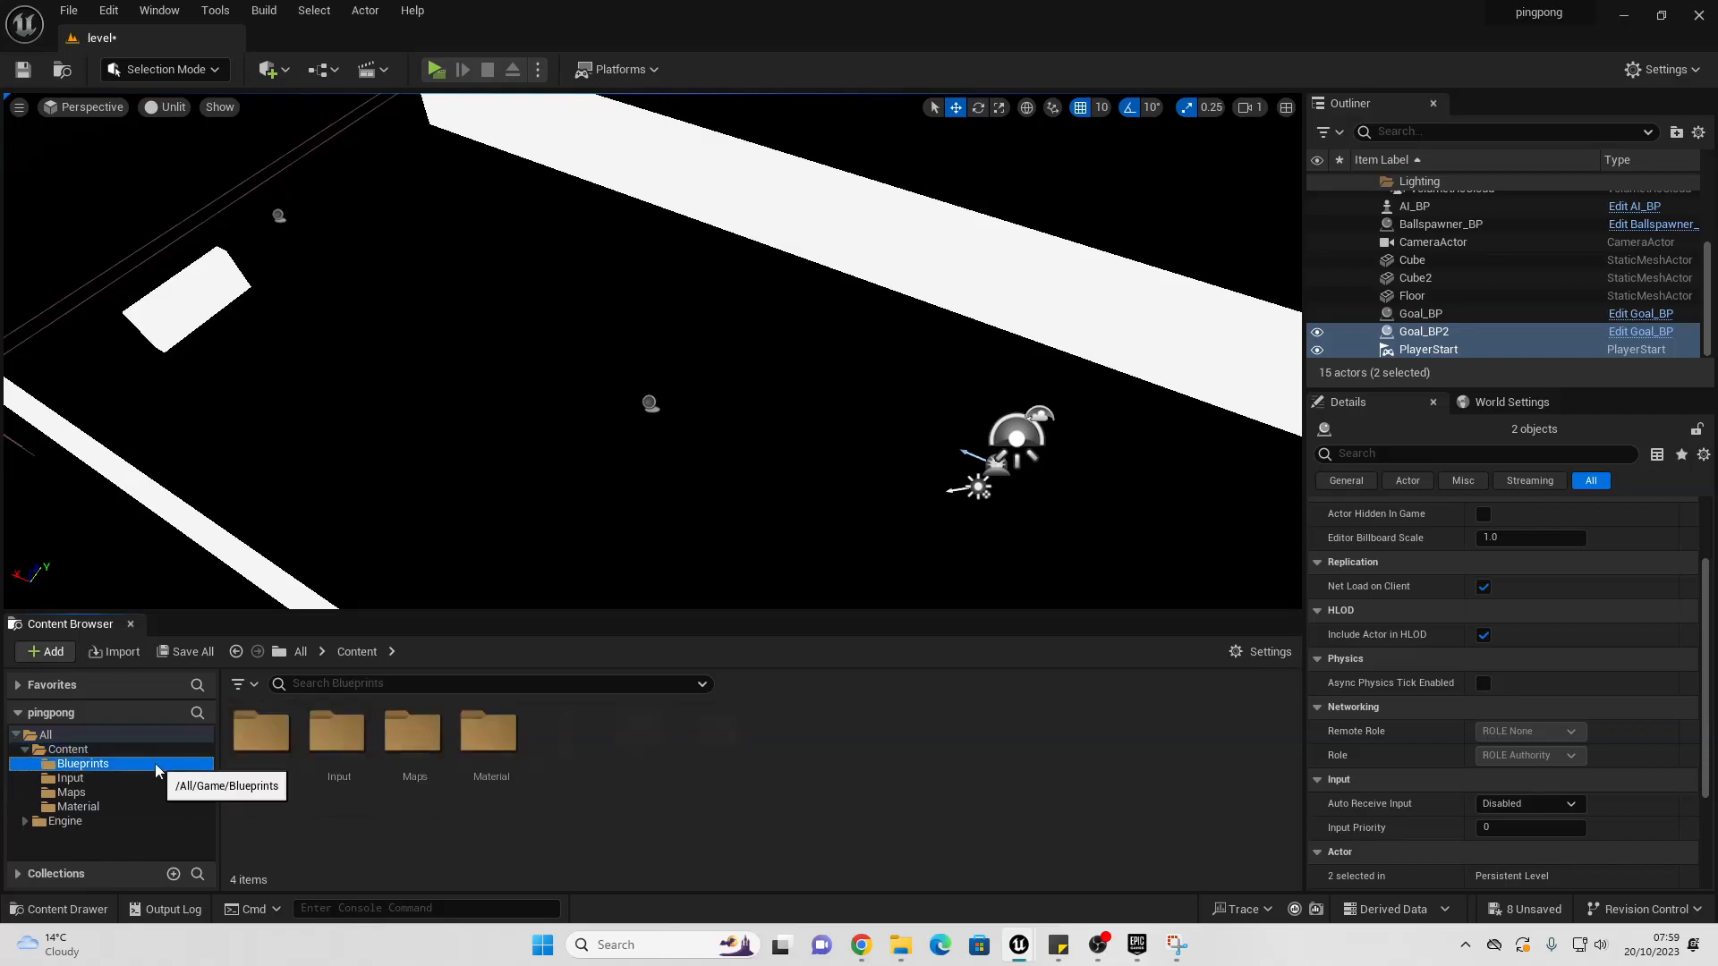
pyautogui.click(271, 69)
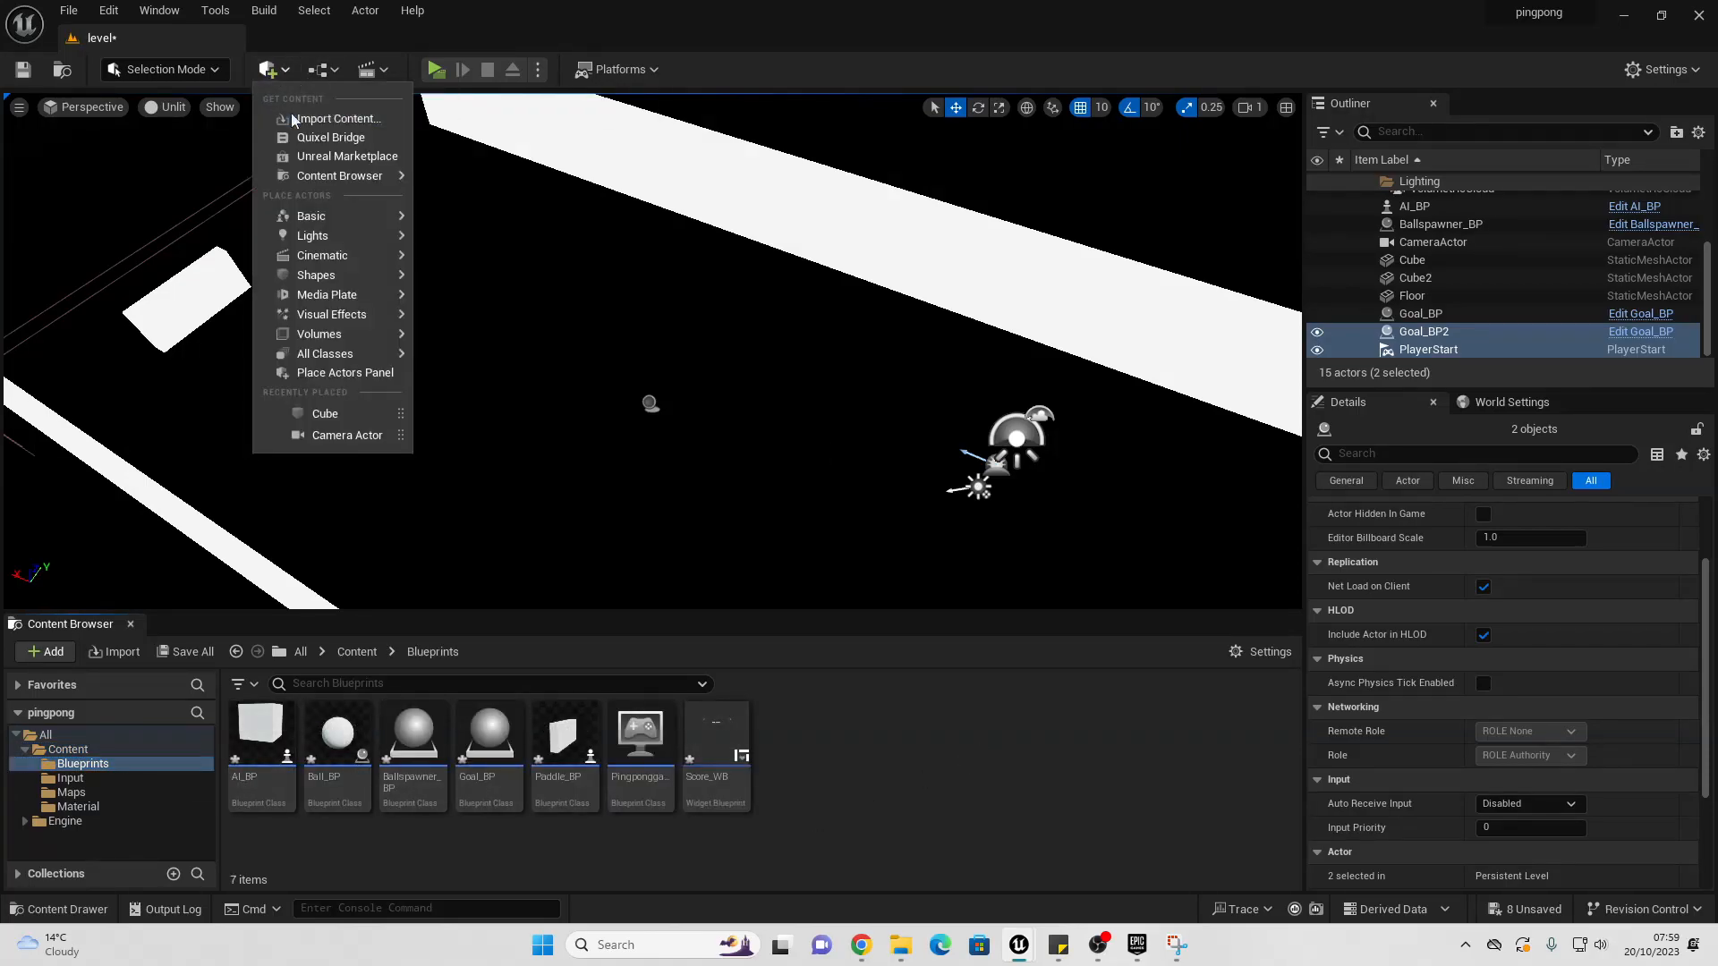
pyautogui.moveTo(329, 217)
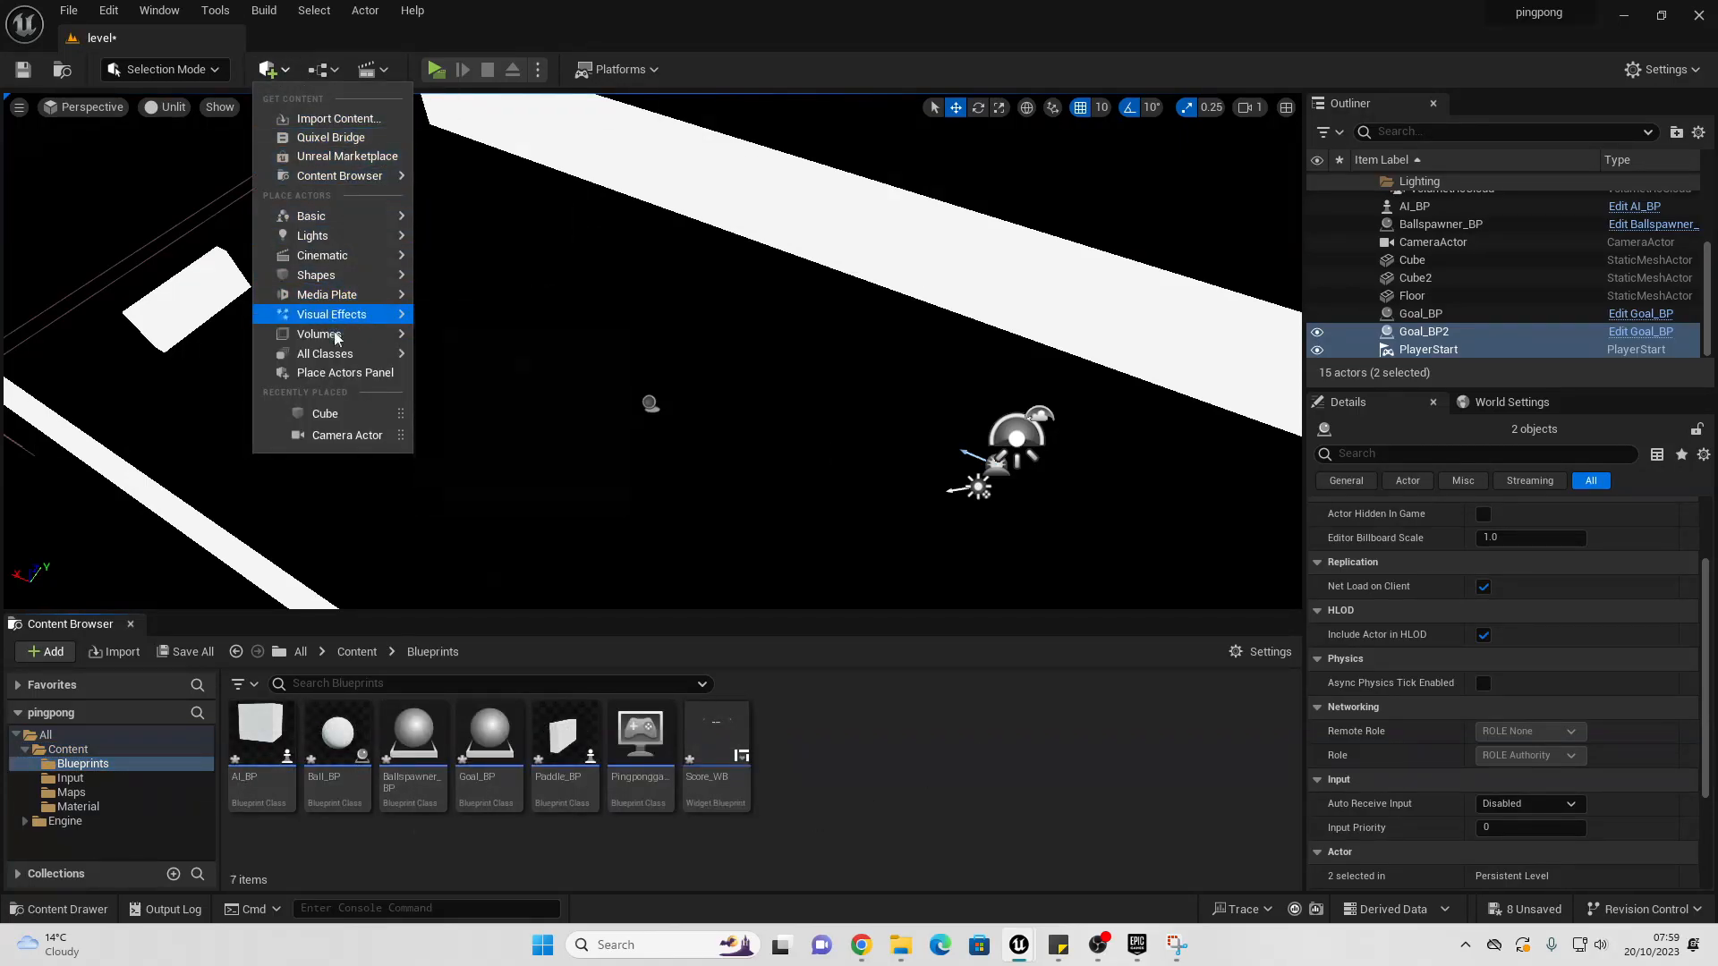
pyautogui.moveTo(345, 275)
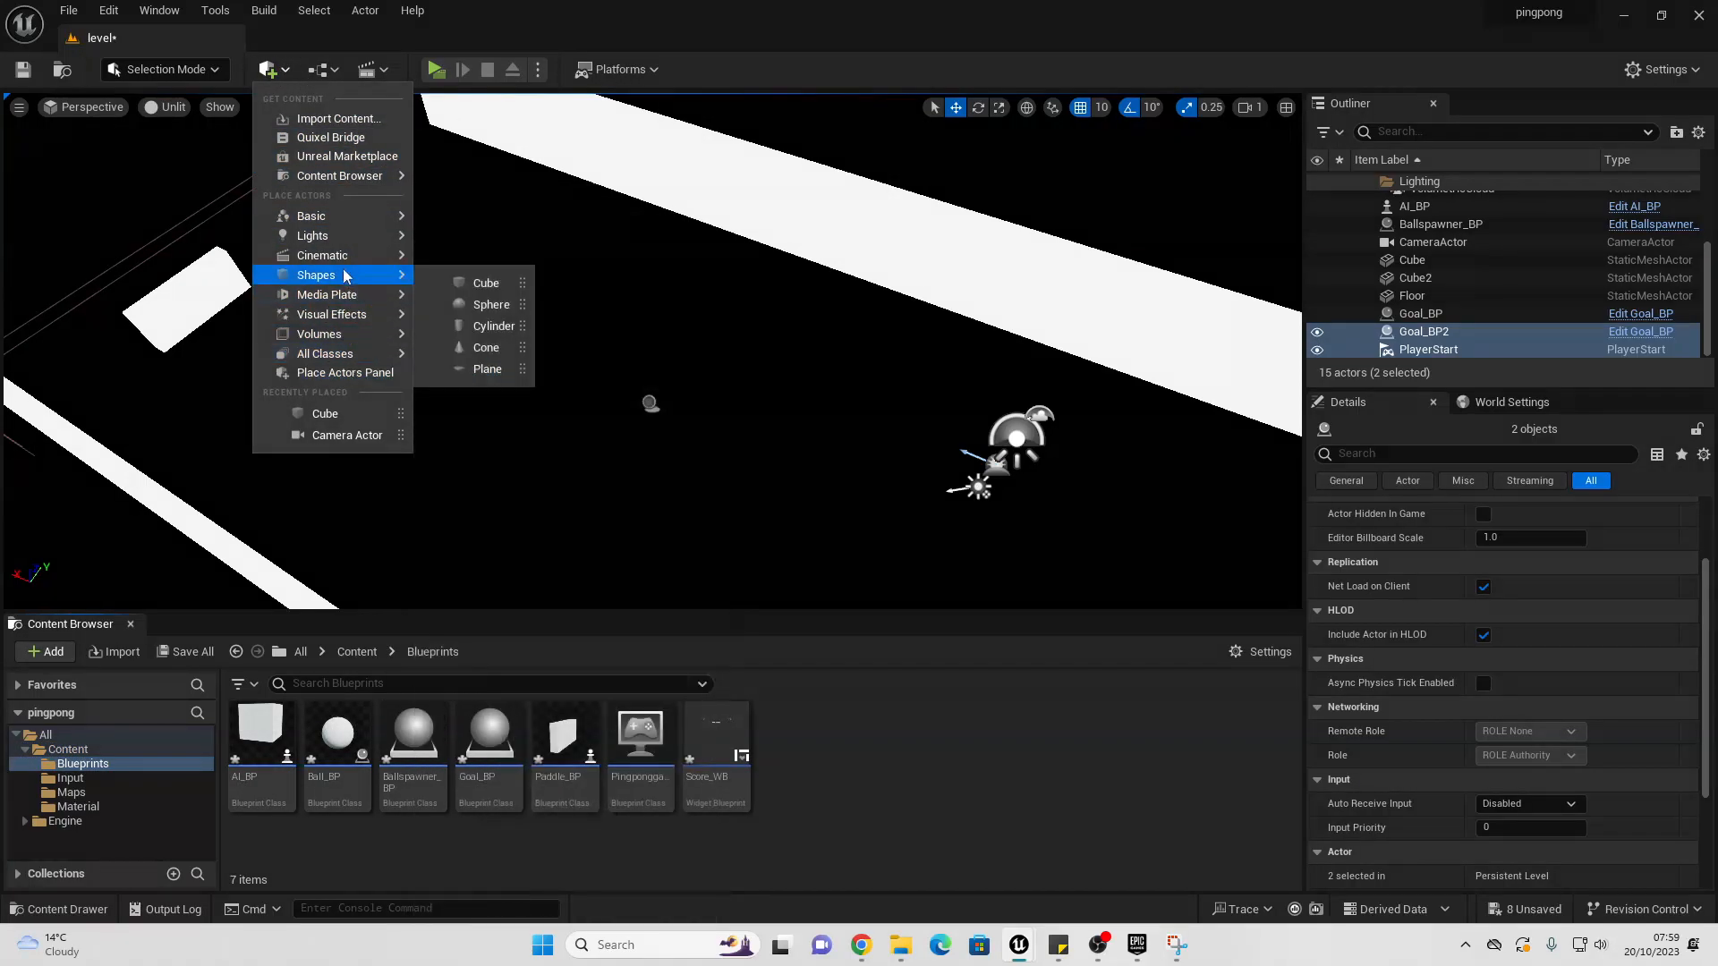
pyautogui.click(489, 286)
pyautogui.moveTo(587, 319); pyautogui.dragTo(515, 193, button='right')
pyautogui.moveTo(506, 193); pyautogui.dragTo(538, 288)
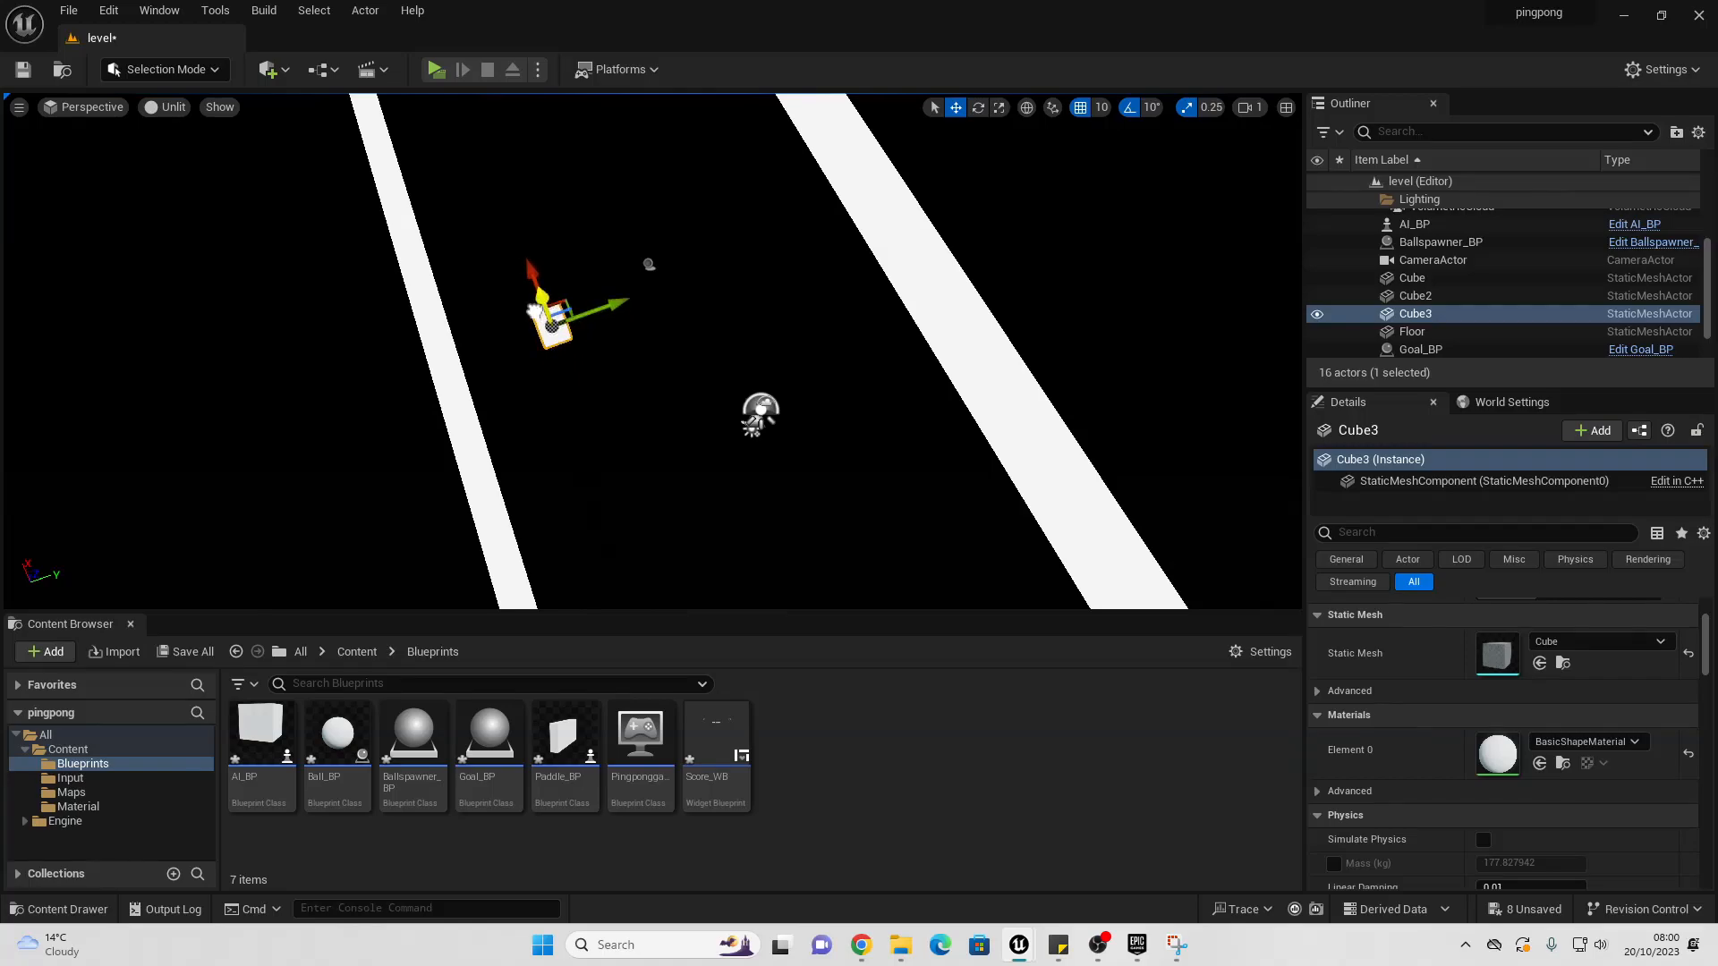
# Step: Set the new cube's collision preset to NoCollision
pyautogui.moveTo(538, 289); pyautogui.dragTo(488, 255, button='right')
pyautogui.scroll(-10, 1538, 673)
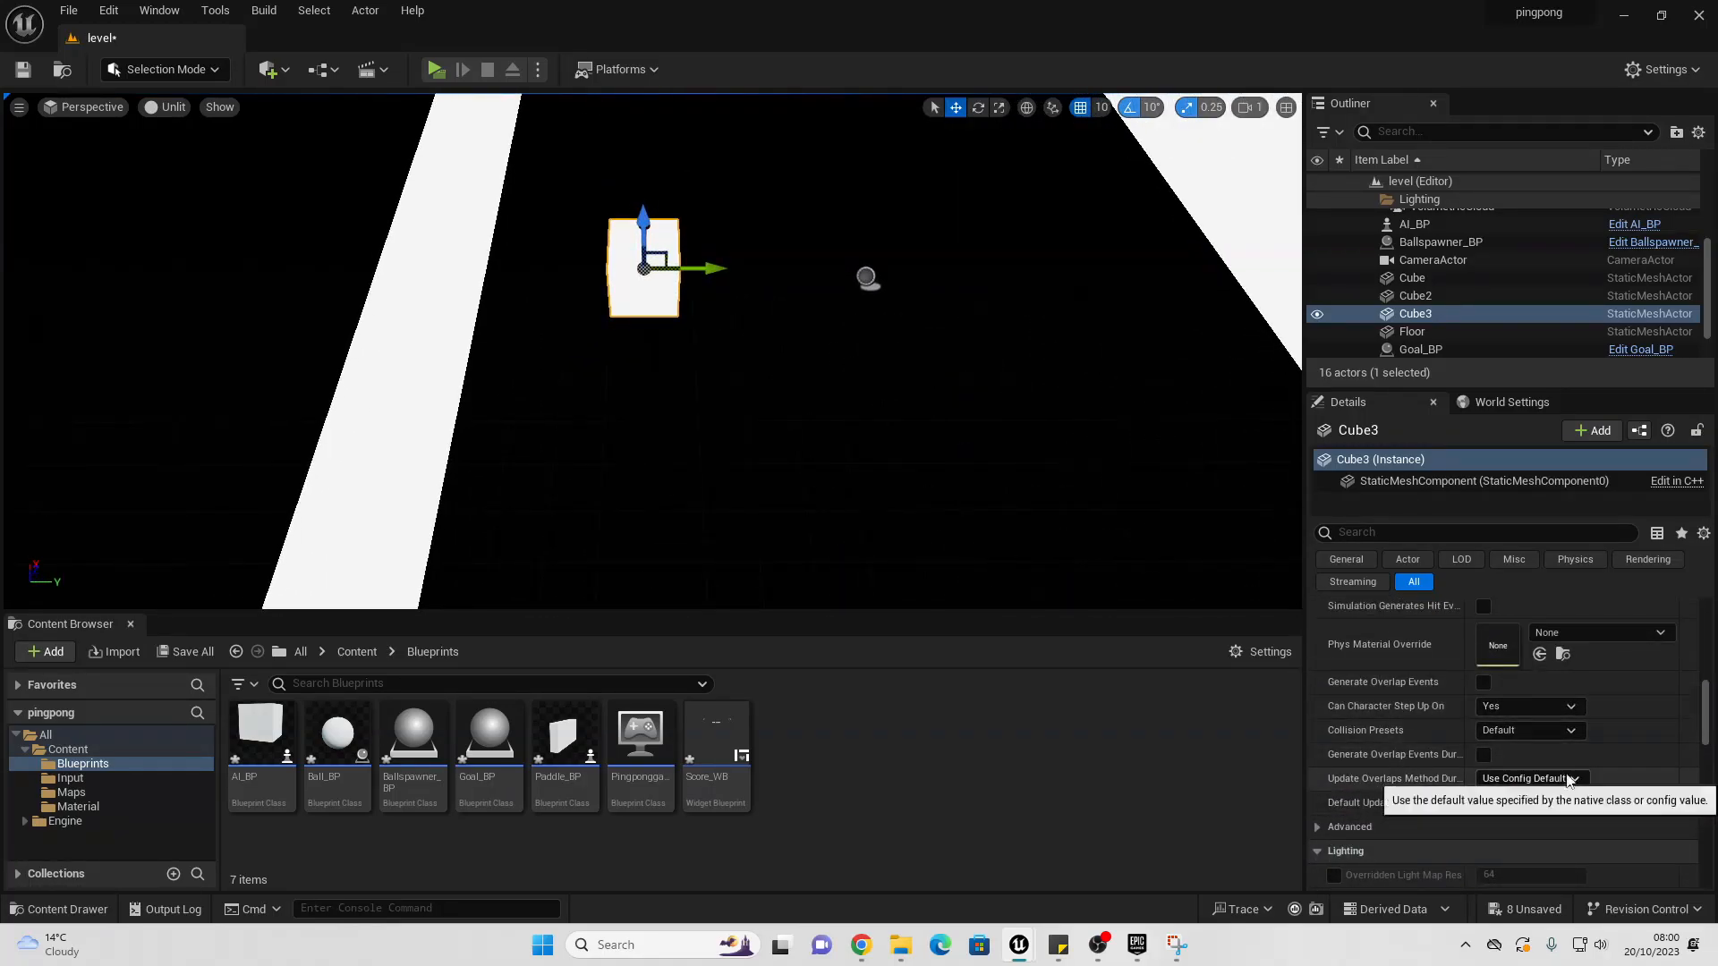
pyautogui.click(1527, 730)
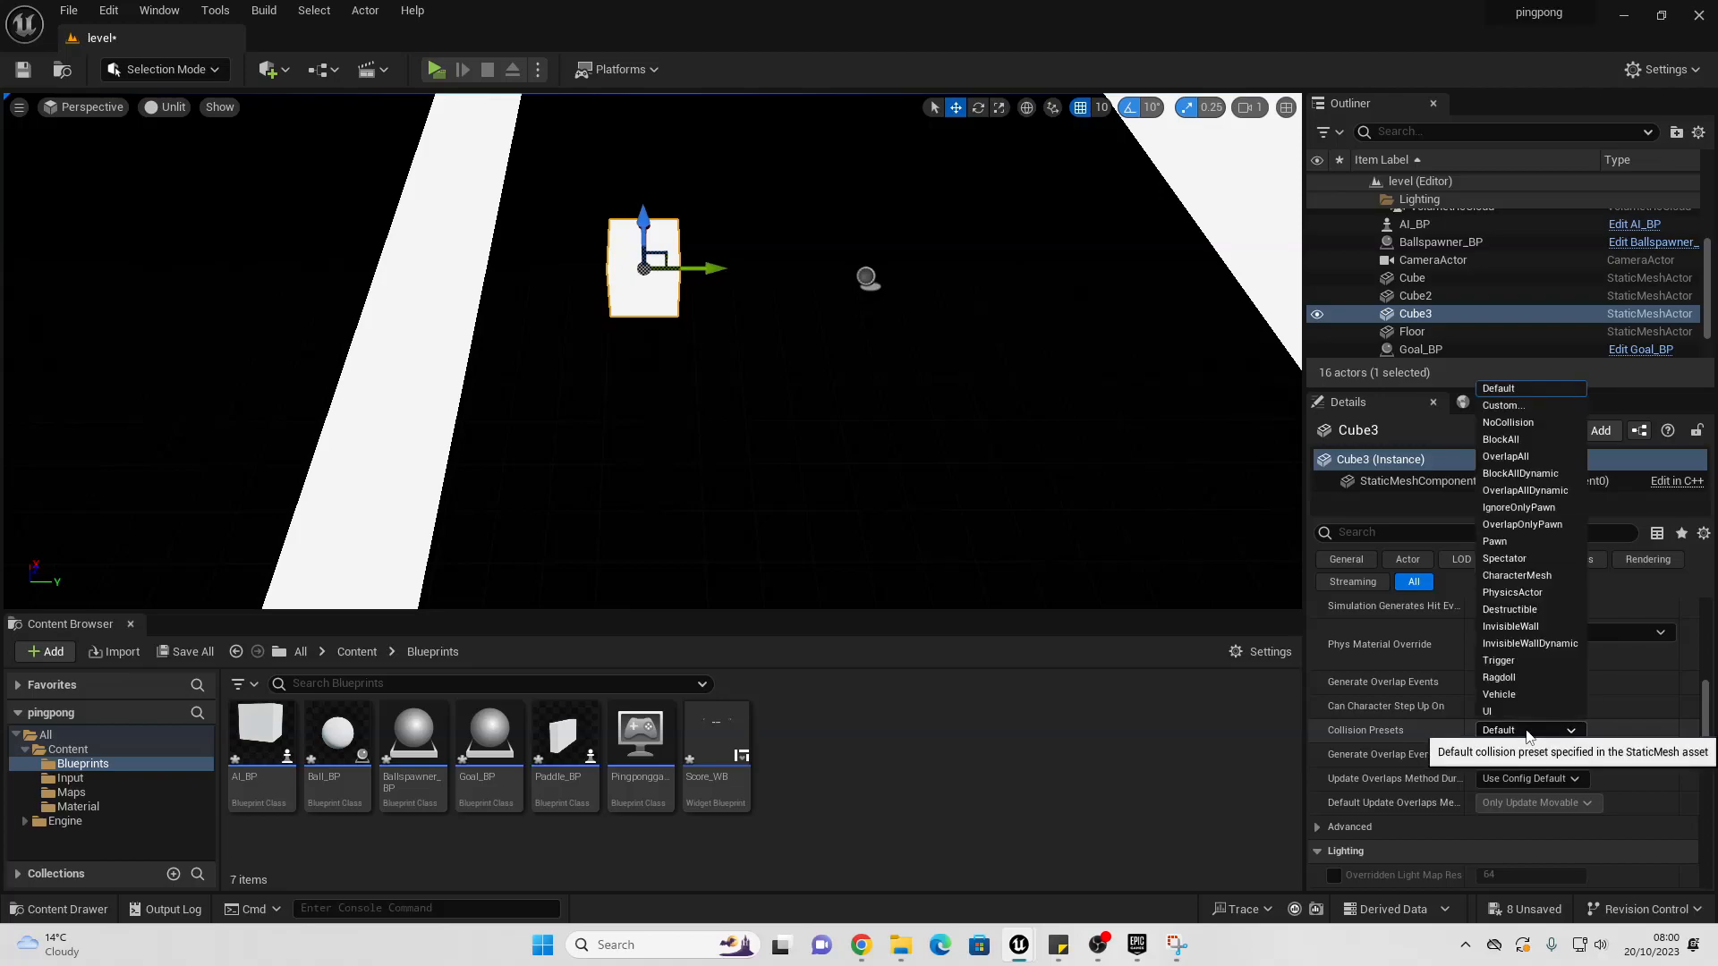
pyautogui.click(1513, 423)
# Step: Stretch the cube along its Y axis into an elongated centre-line dash
pyautogui.click(1001, 109)
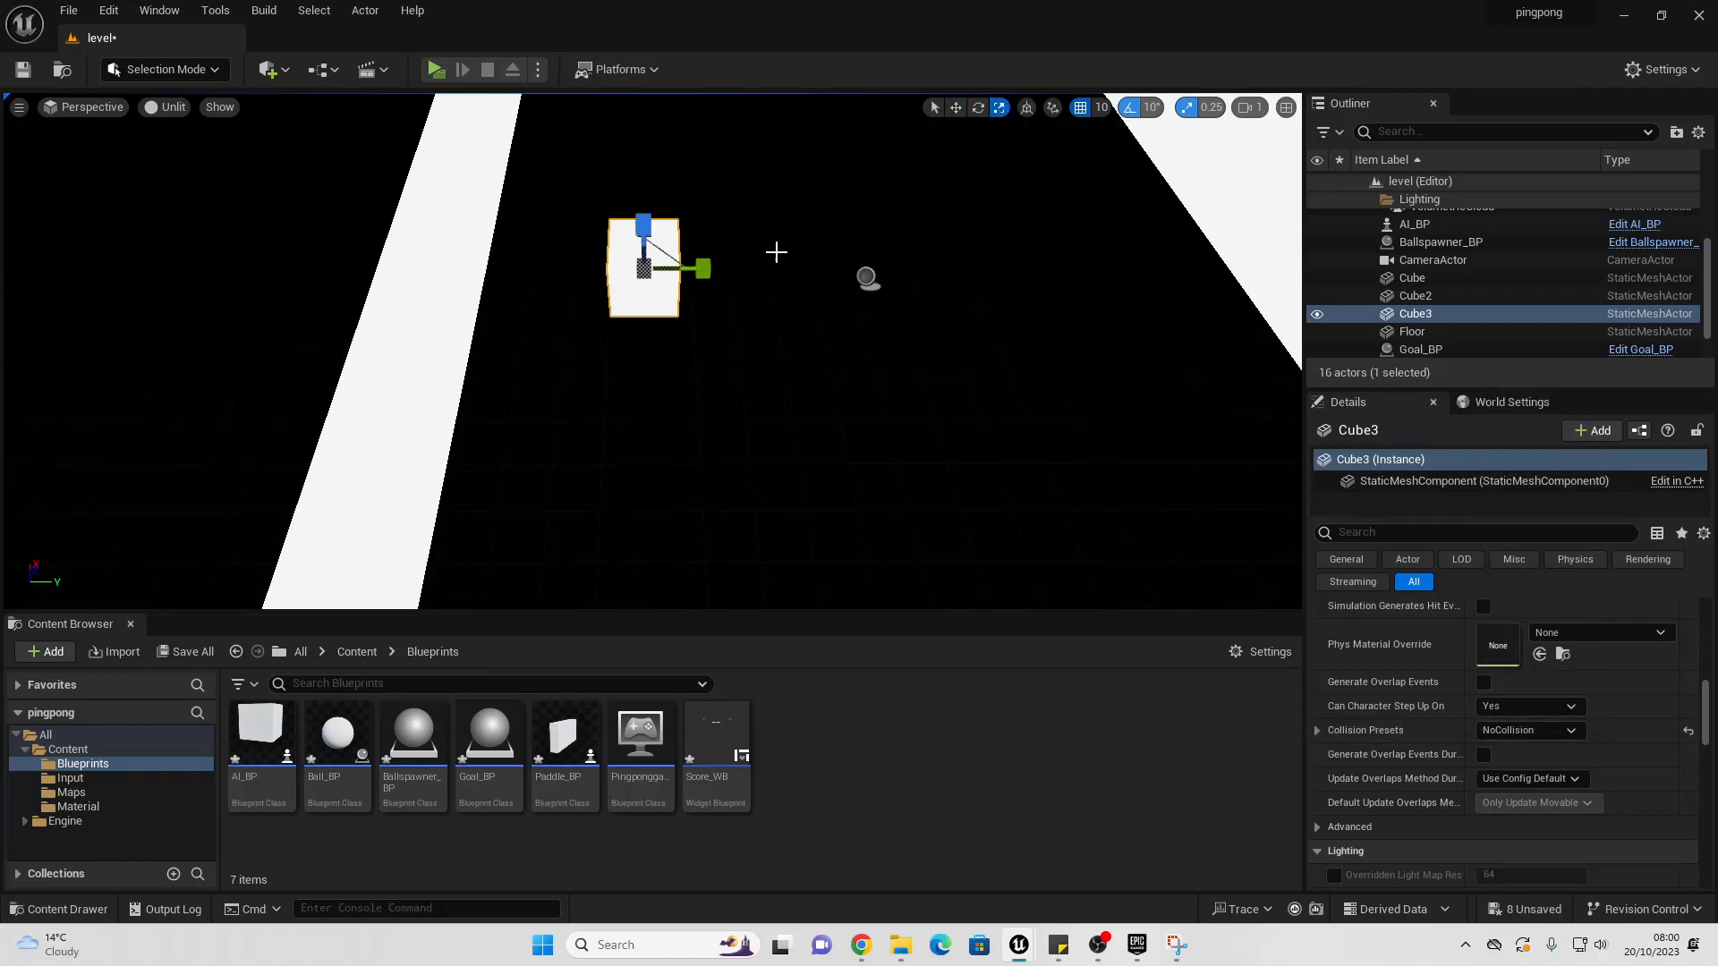
pyautogui.moveTo(711, 269); pyautogui.dragTo(752, 270)
pyautogui.moveTo(712, 269); pyautogui.dragTo(717, 126, button='right')
# Step: Duplicate the dash three times along the Y axis and shift the first dash towards the nearer wall
pyautogui.click(956, 109)
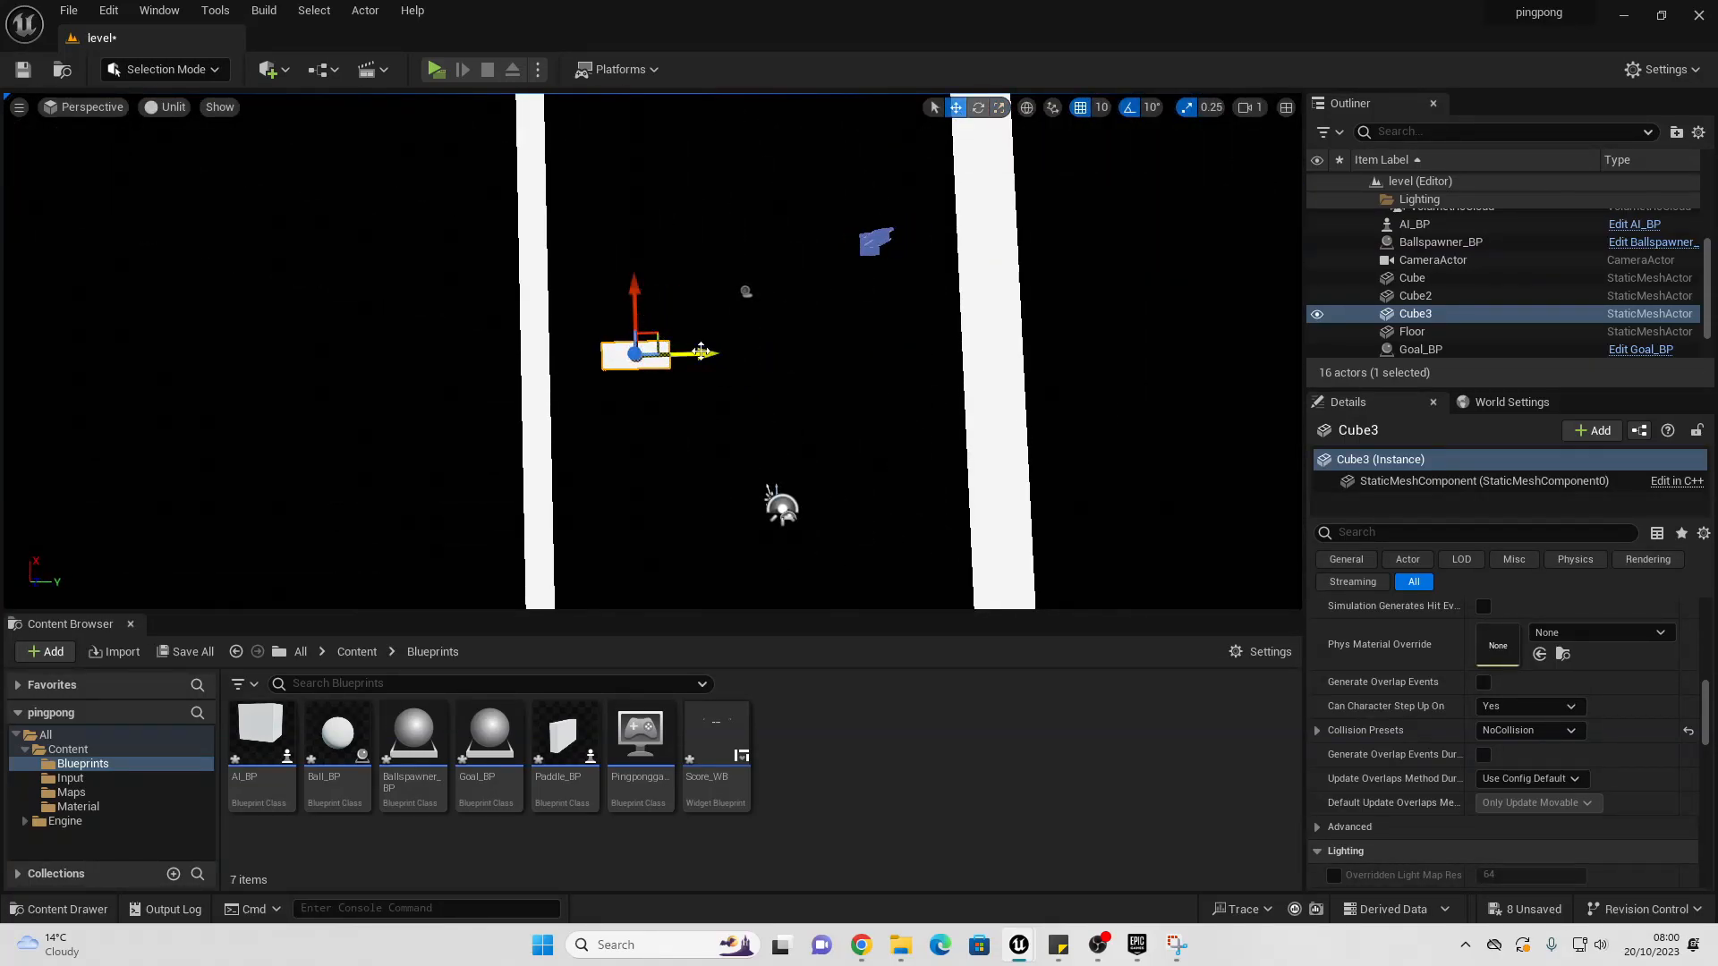
pyautogui.keyDown('alt'); pyautogui.moveTo(701, 351); pyautogui.dragTo(971, 346); pyautogui.keyUp('alt')
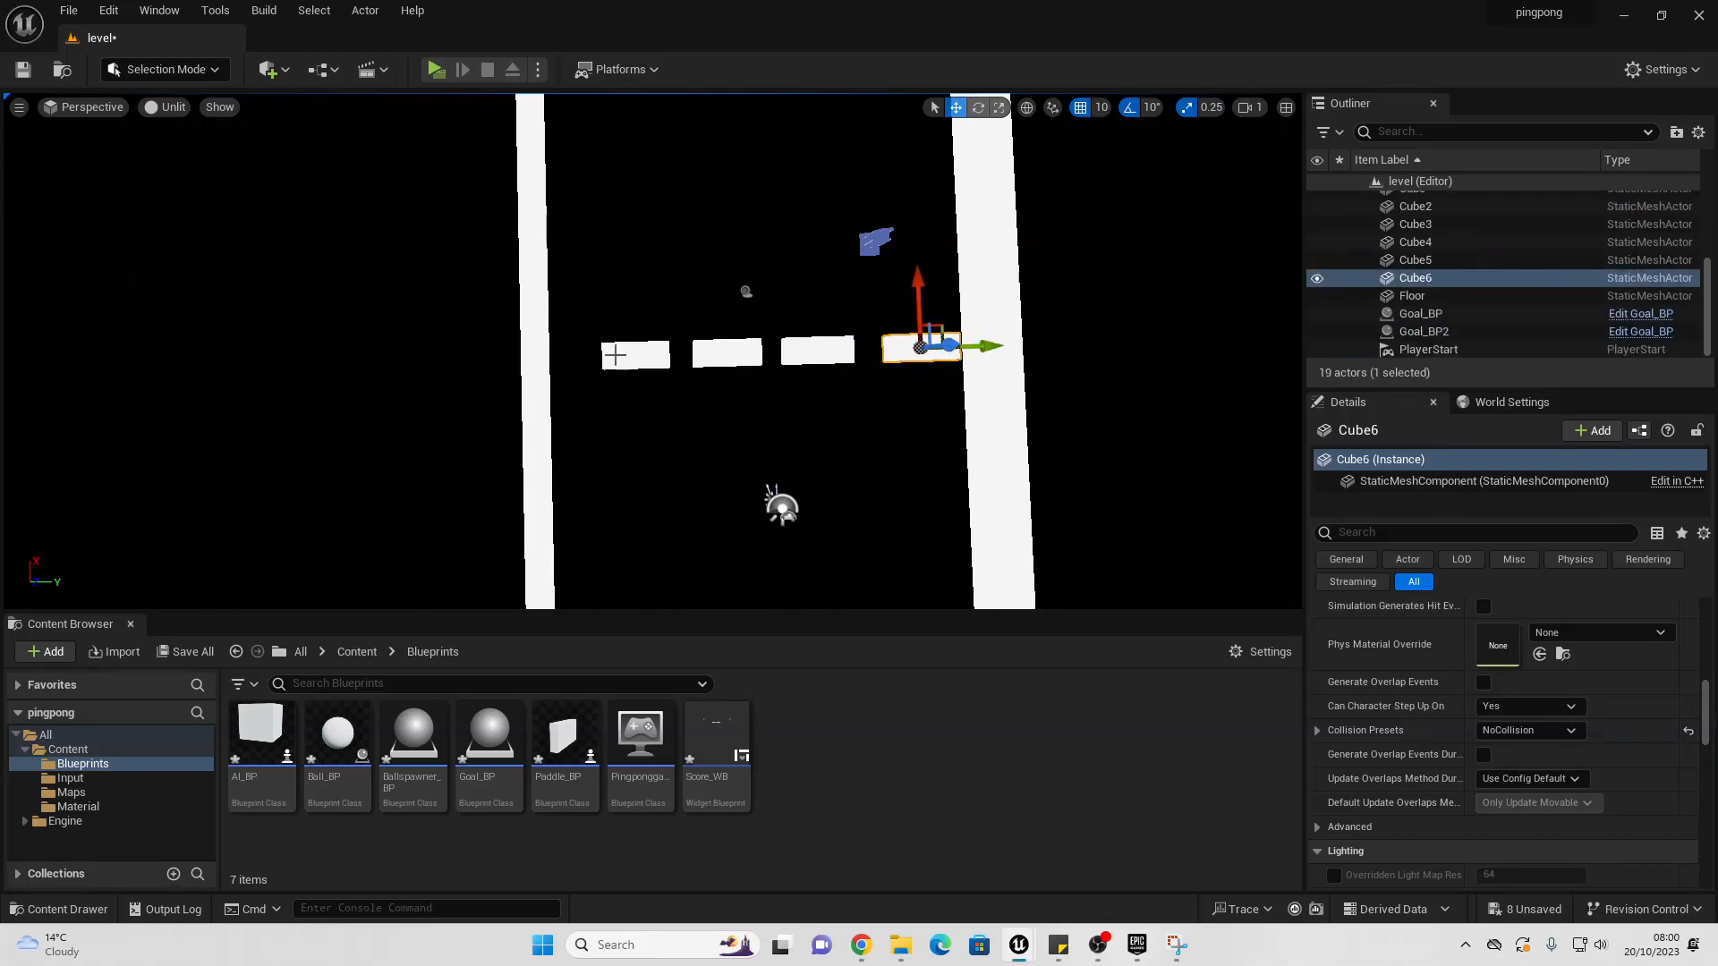
pyautogui.click(641, 355)
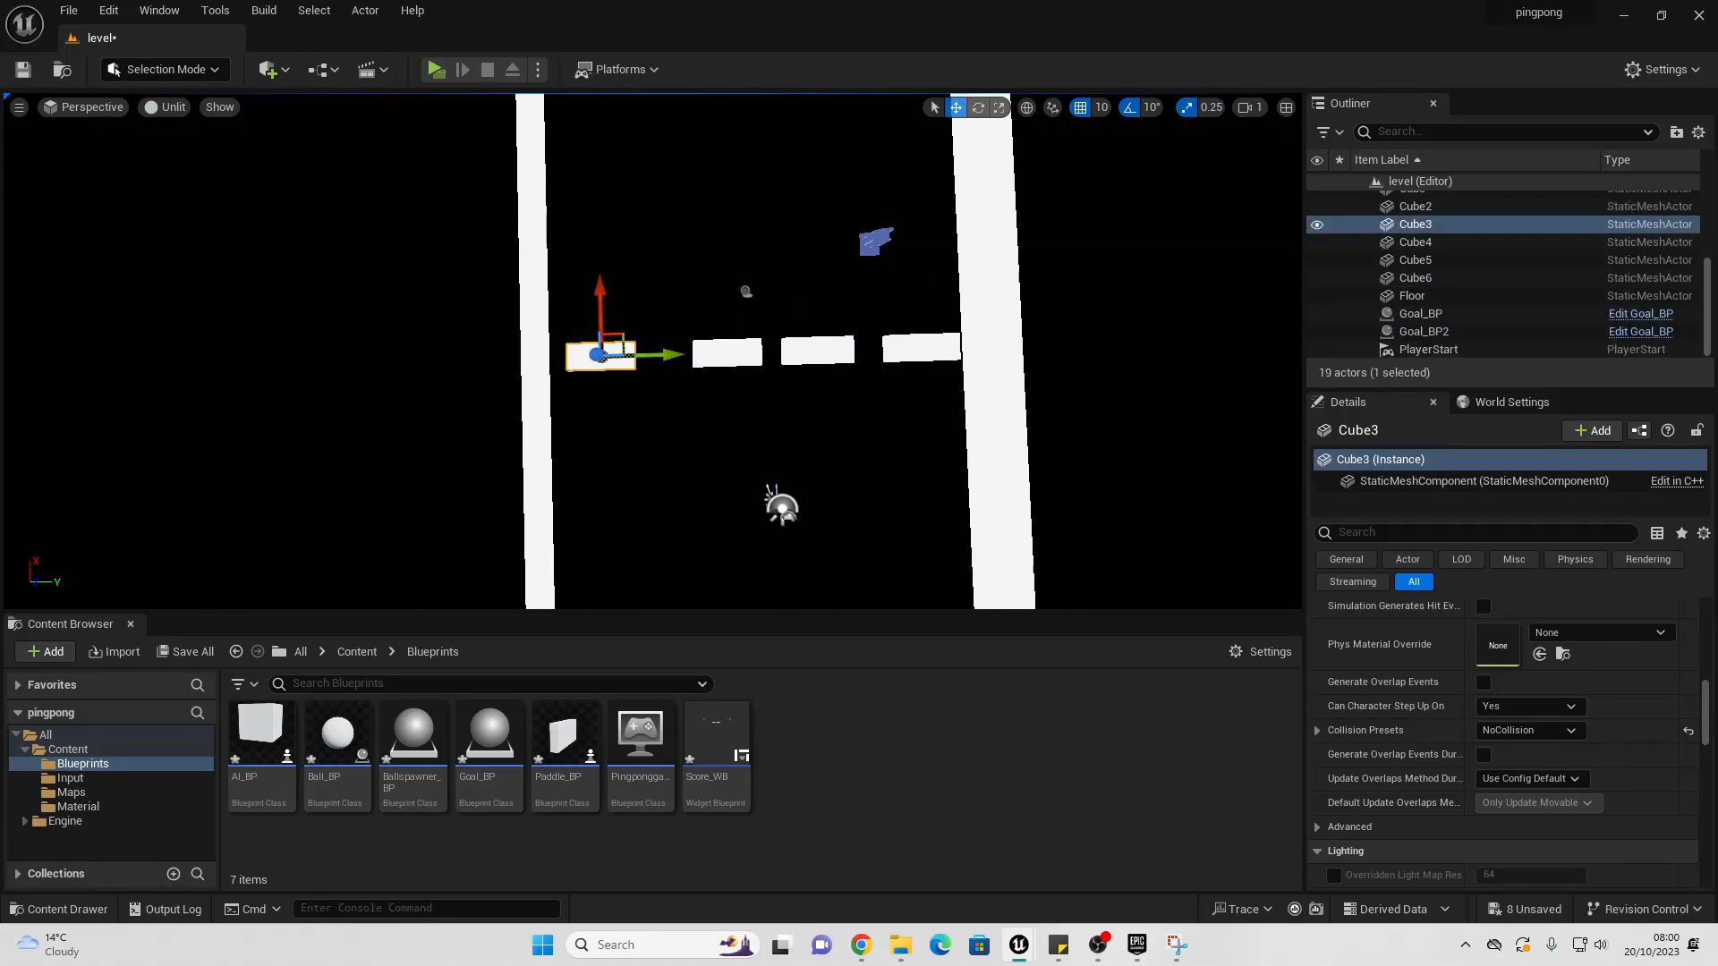
pyautogui.click(727, 352)
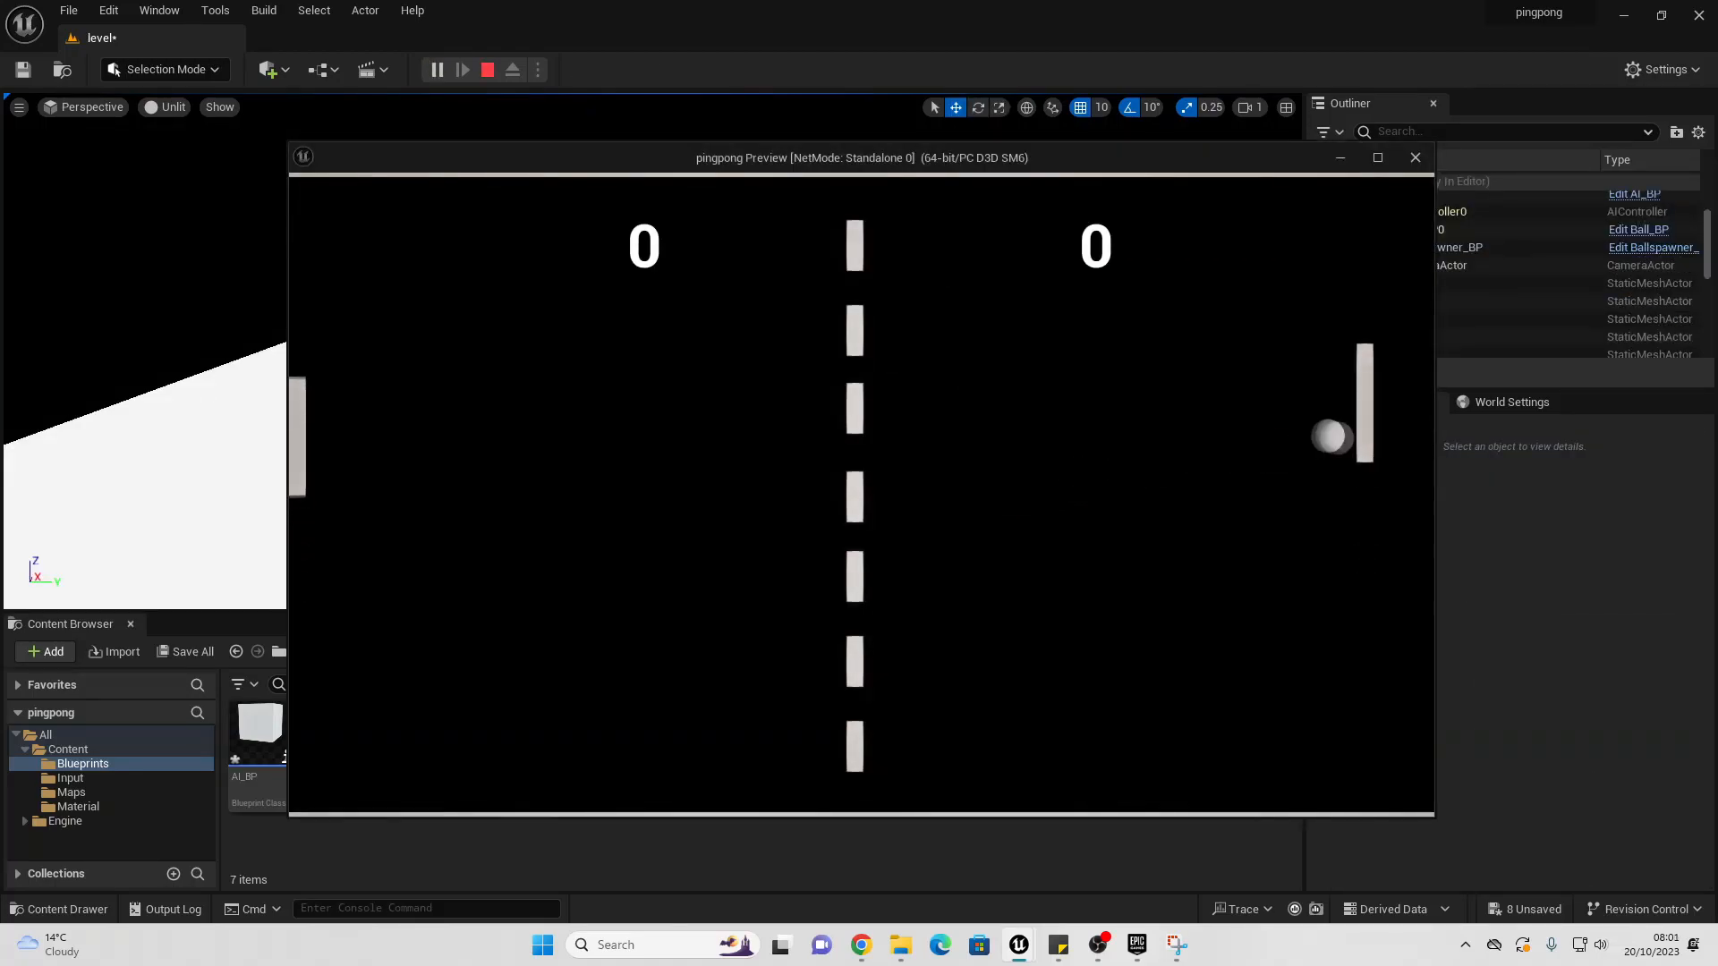
# Step: Play-test the match by moving the paddle up and down against the ball, and end the session after a point is scored
pyautogui.press('s')
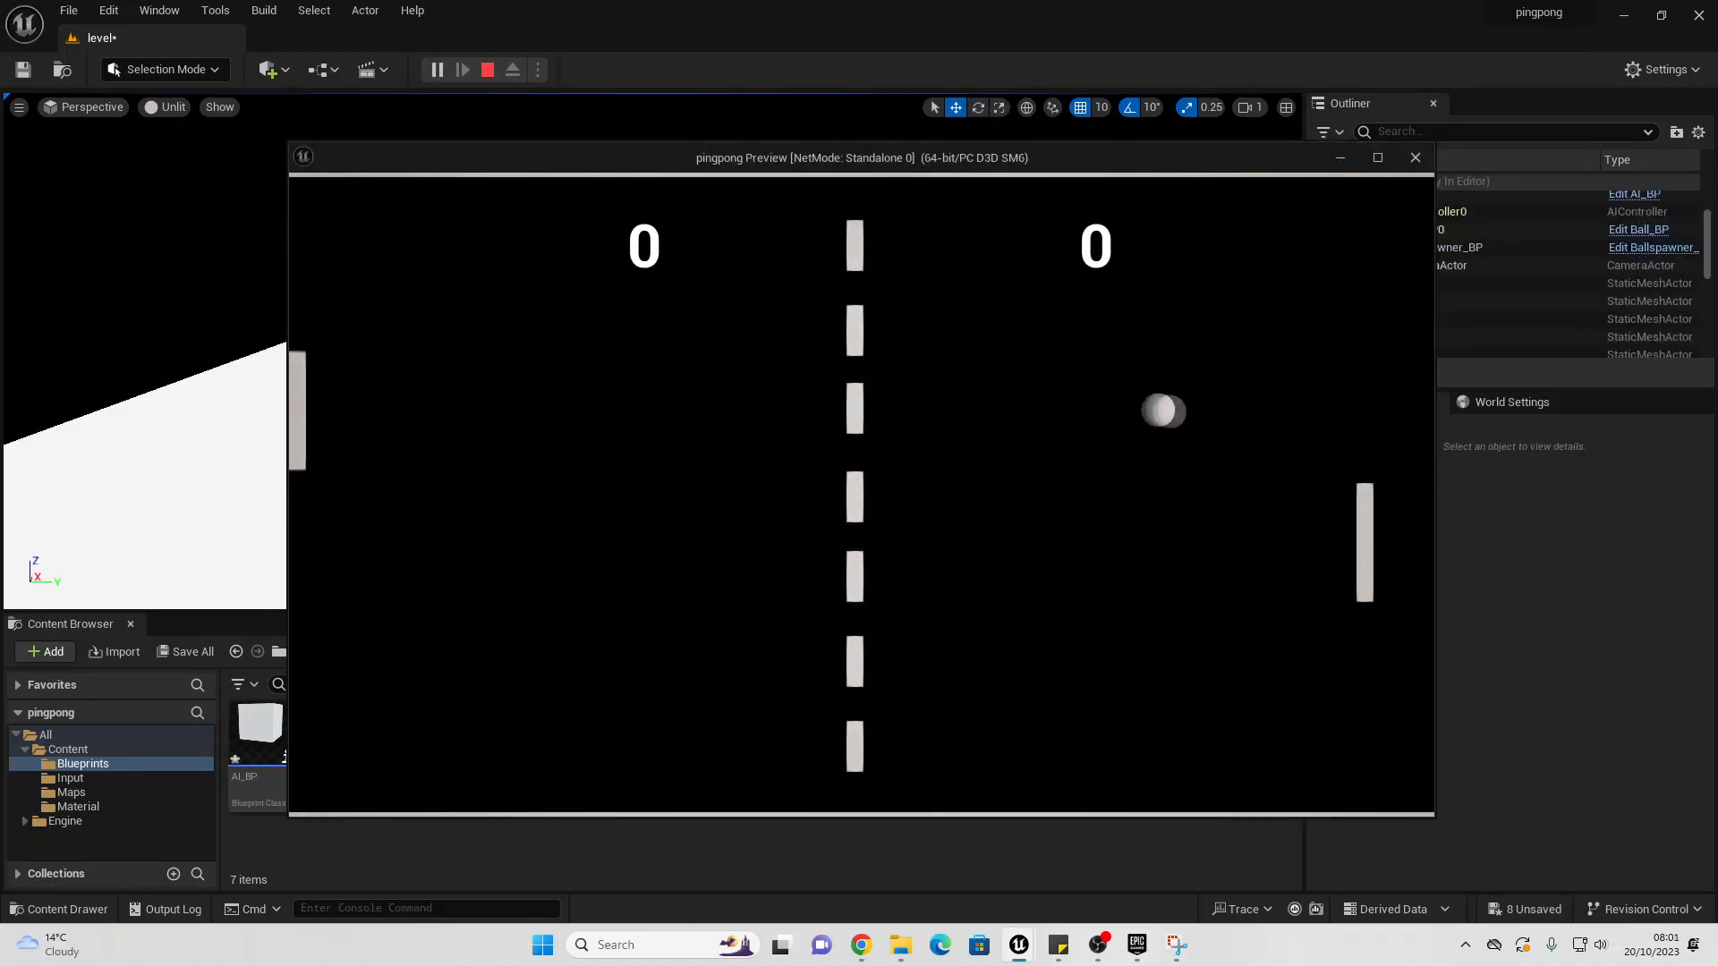
pyautogui.press('w')
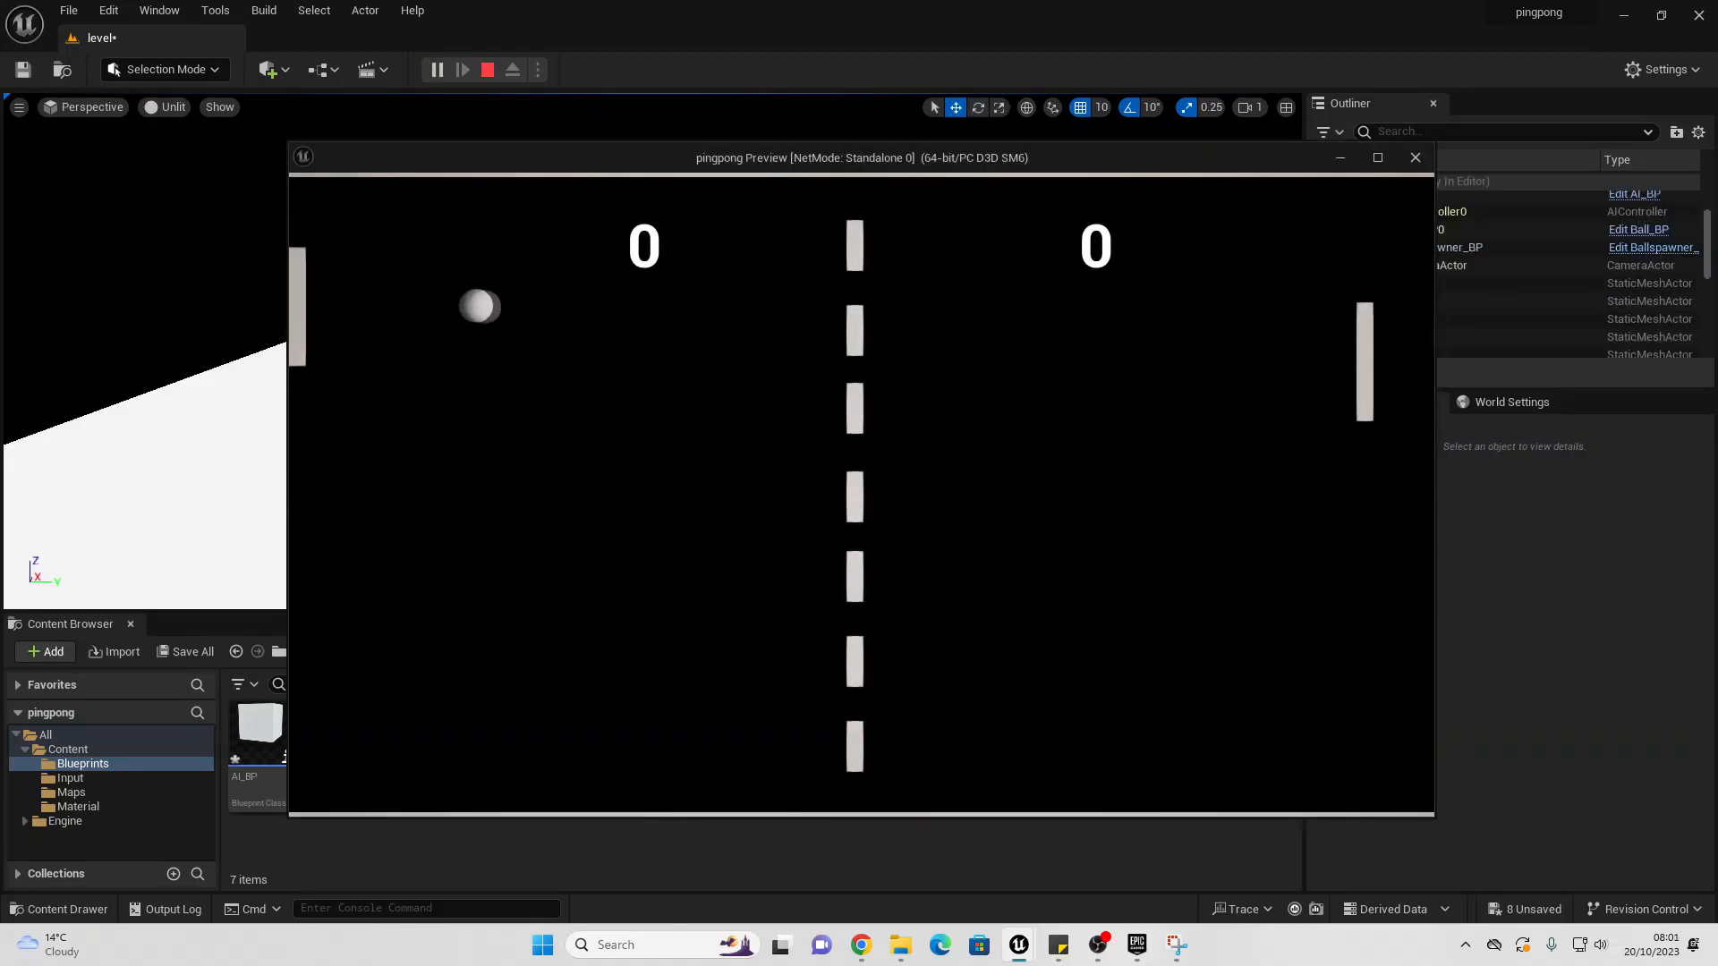
pyautogui.press('w')
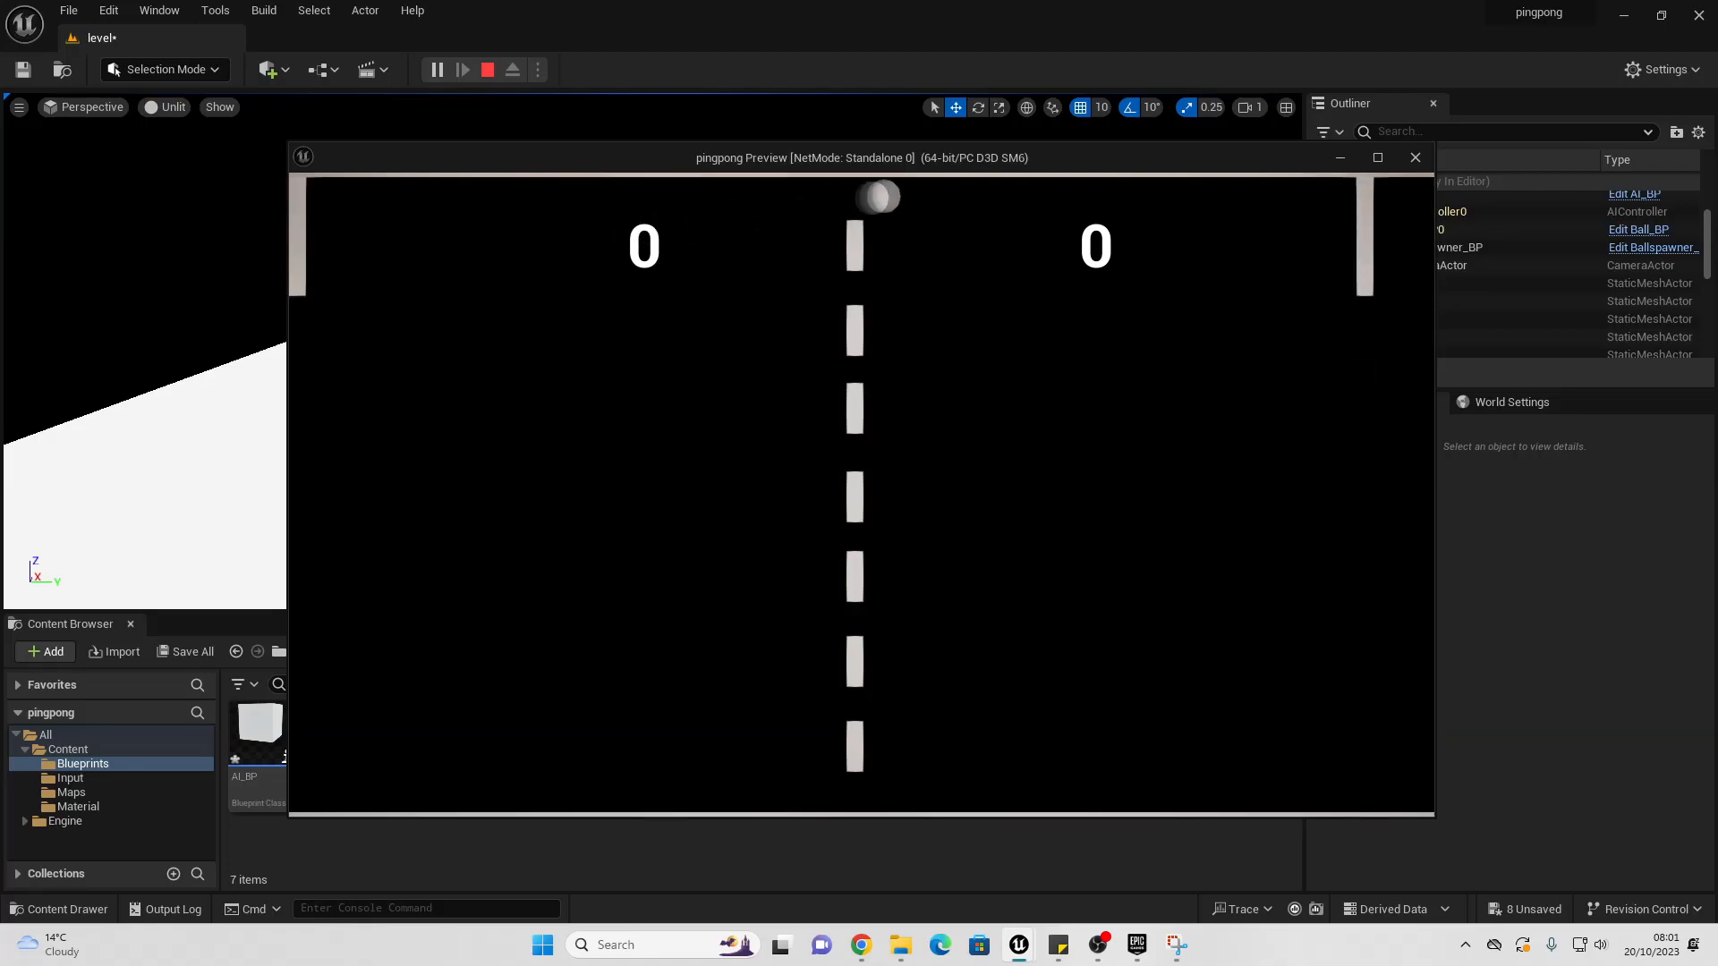
pyautogui.press('s')
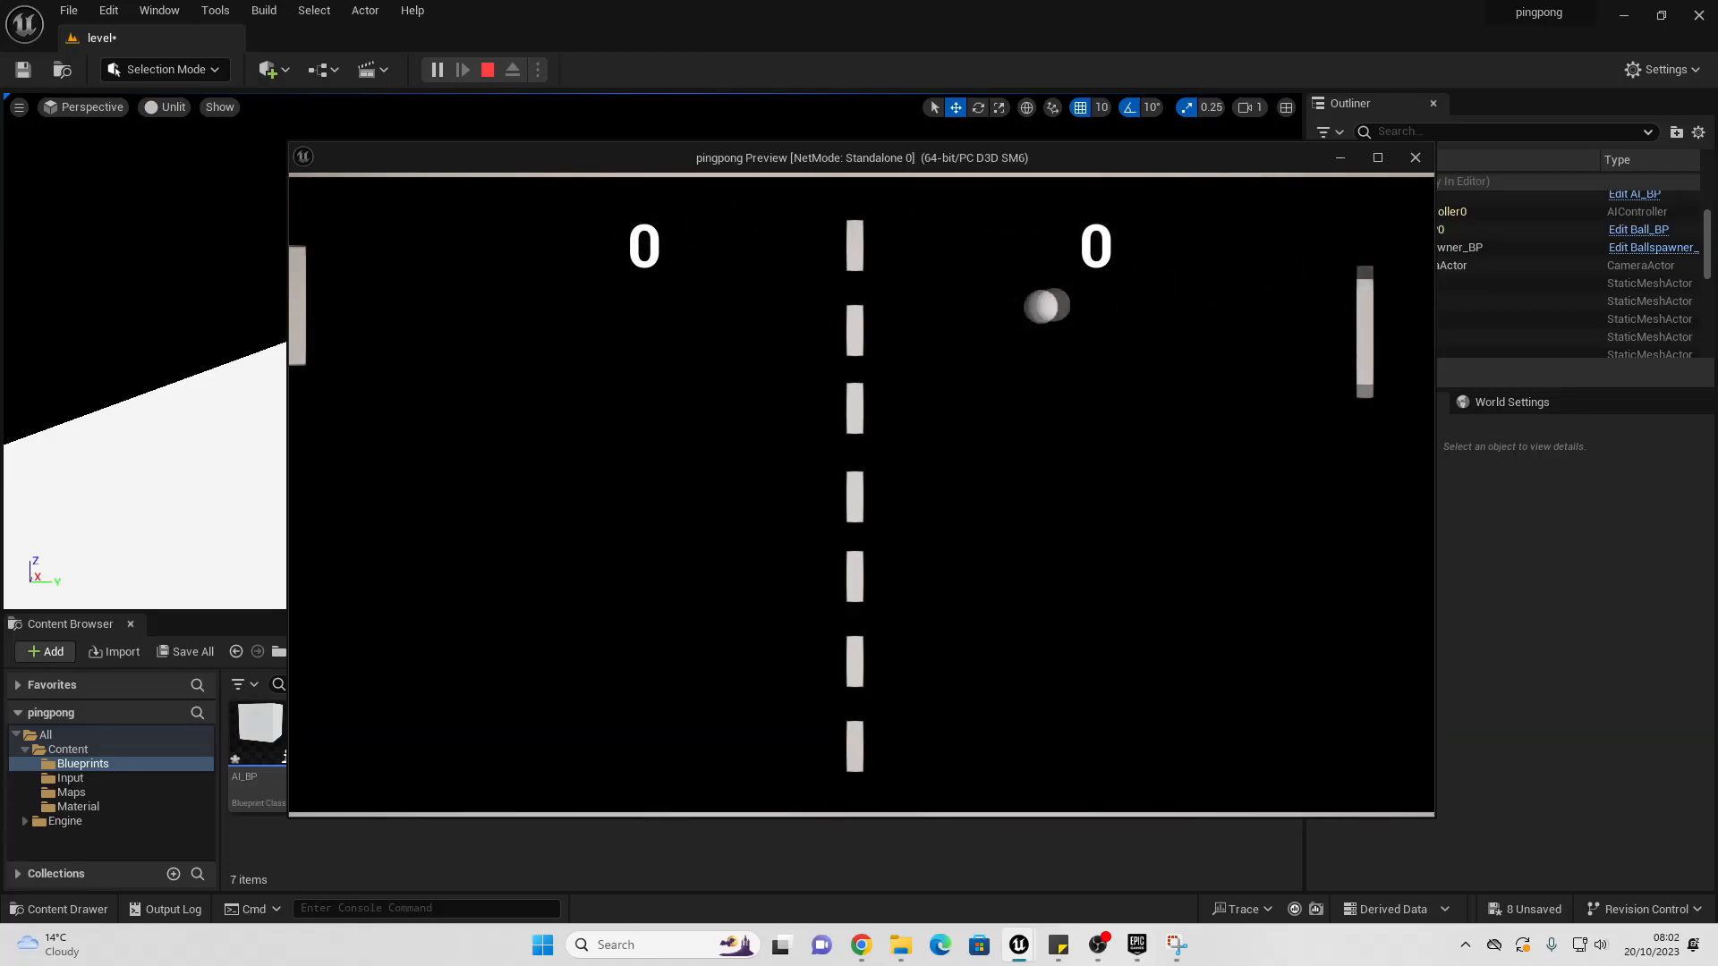
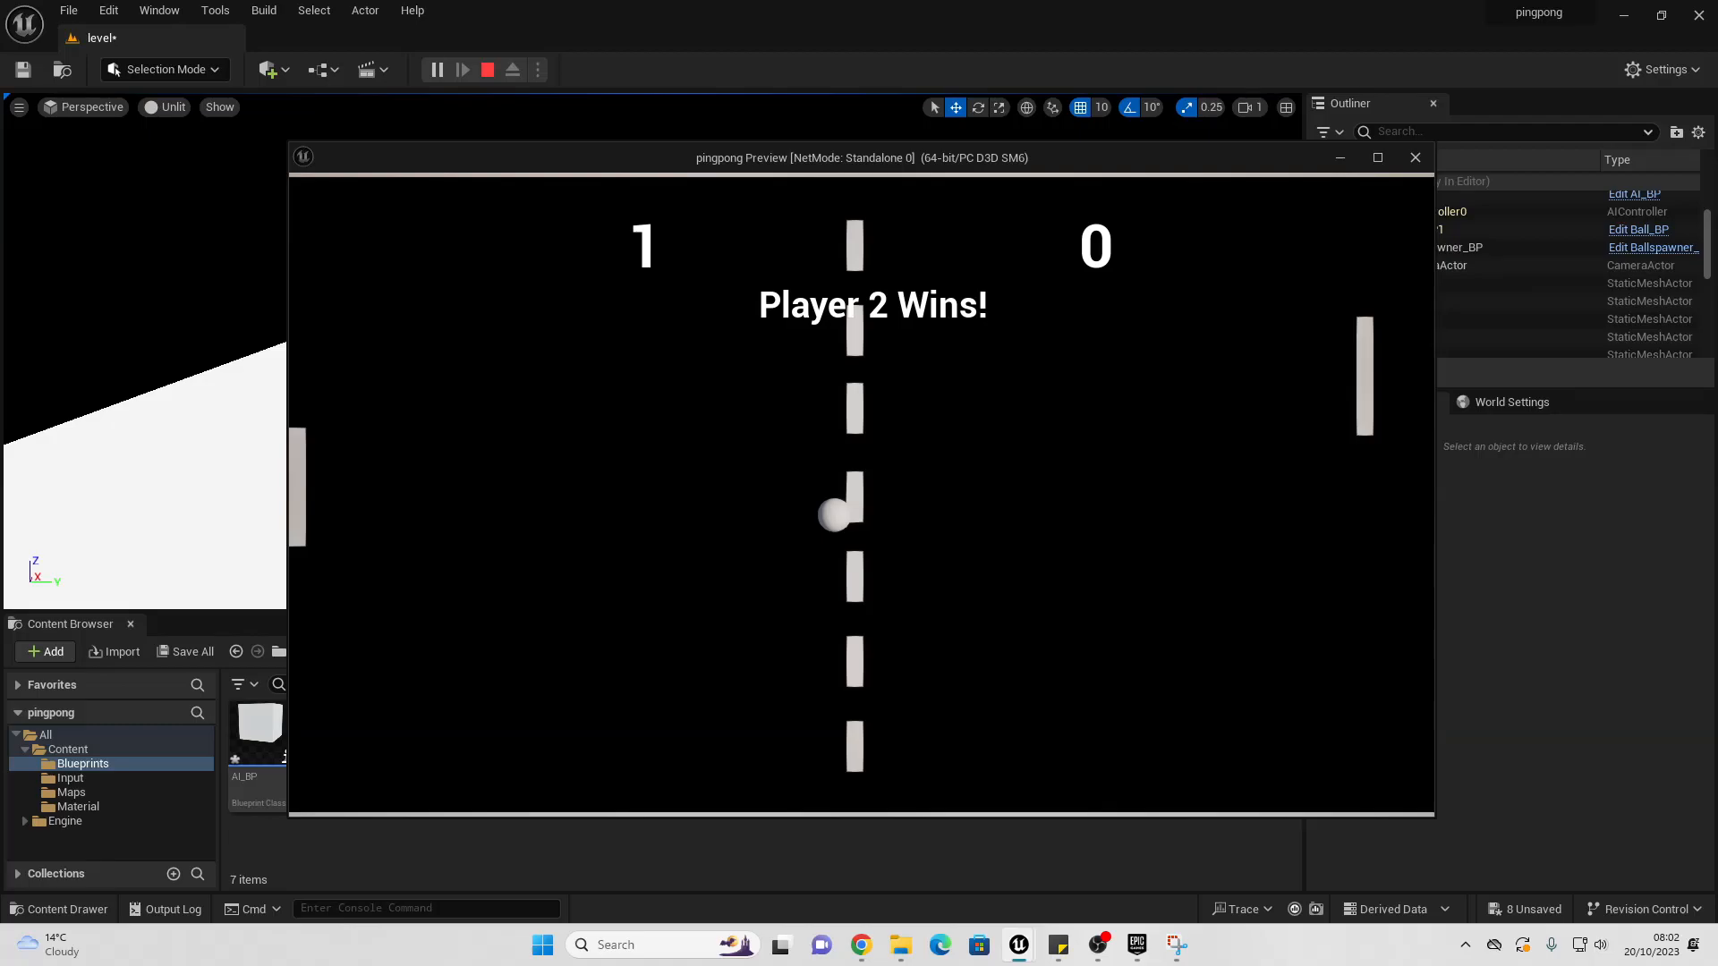
pyautogui.press('Escape')
# Step: In the Score_WB event graph, set the winning-score comparison to 10 for both players
pyautogui.click(721, 736)
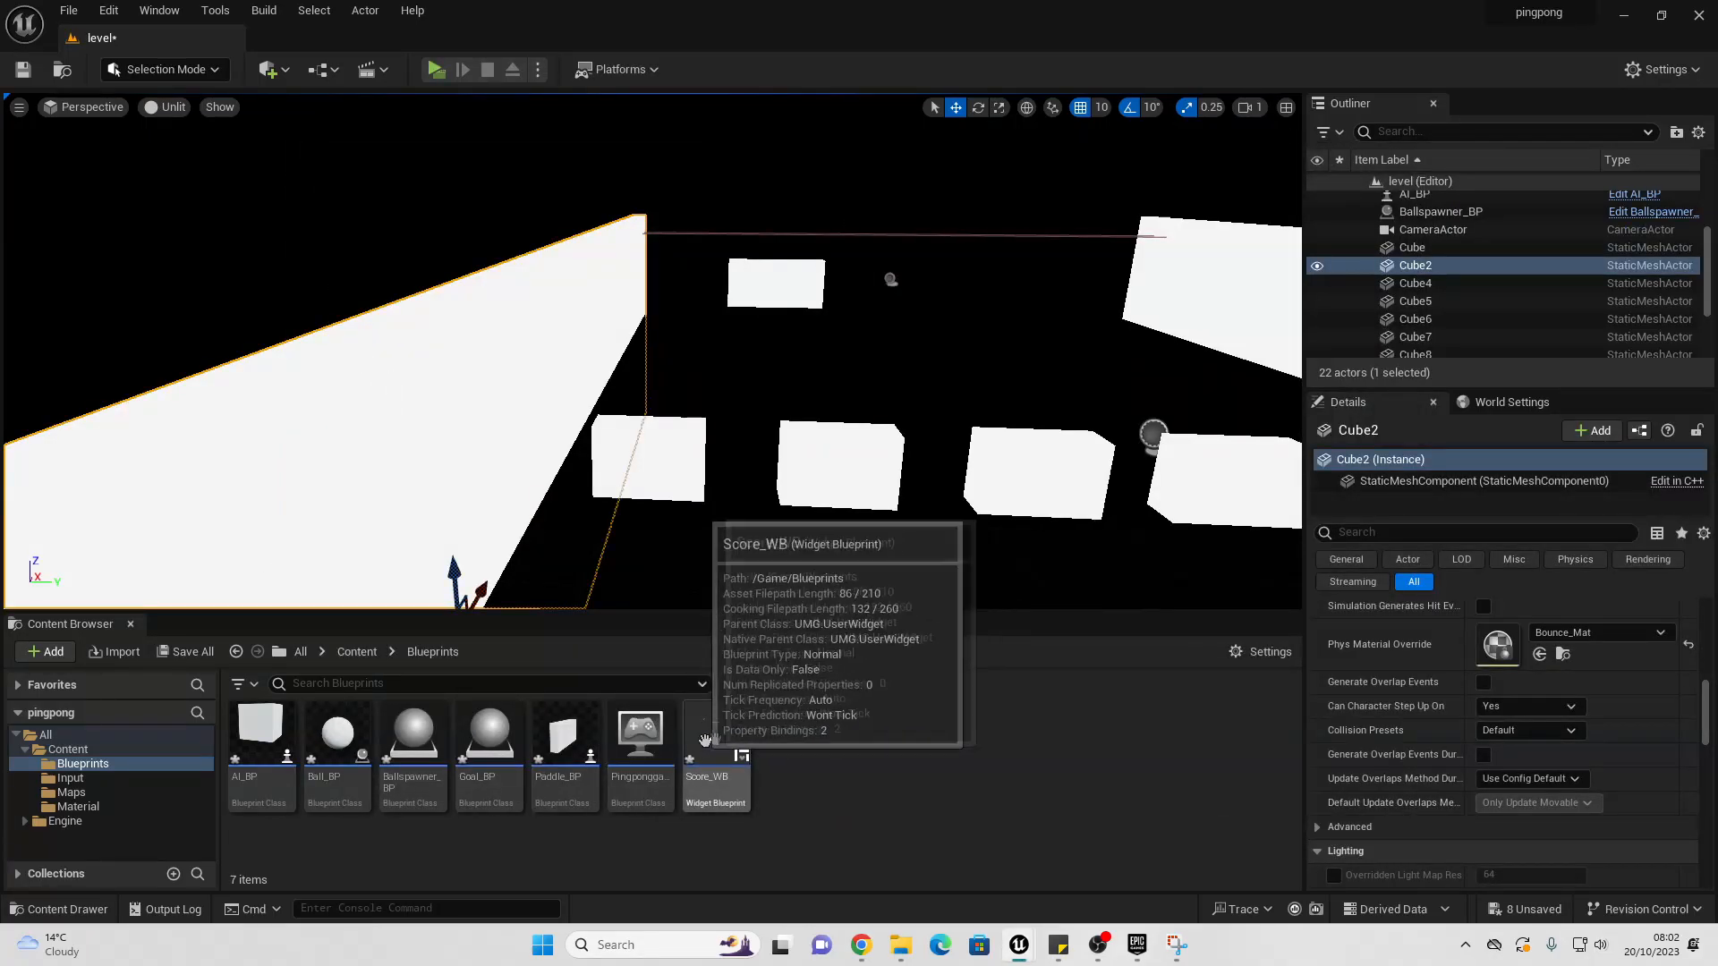
pyautogui.doubleClick(723, 735)
pyautogui.moveTo(327, 602); pyautogui.dragTo(678, 544, button='right')
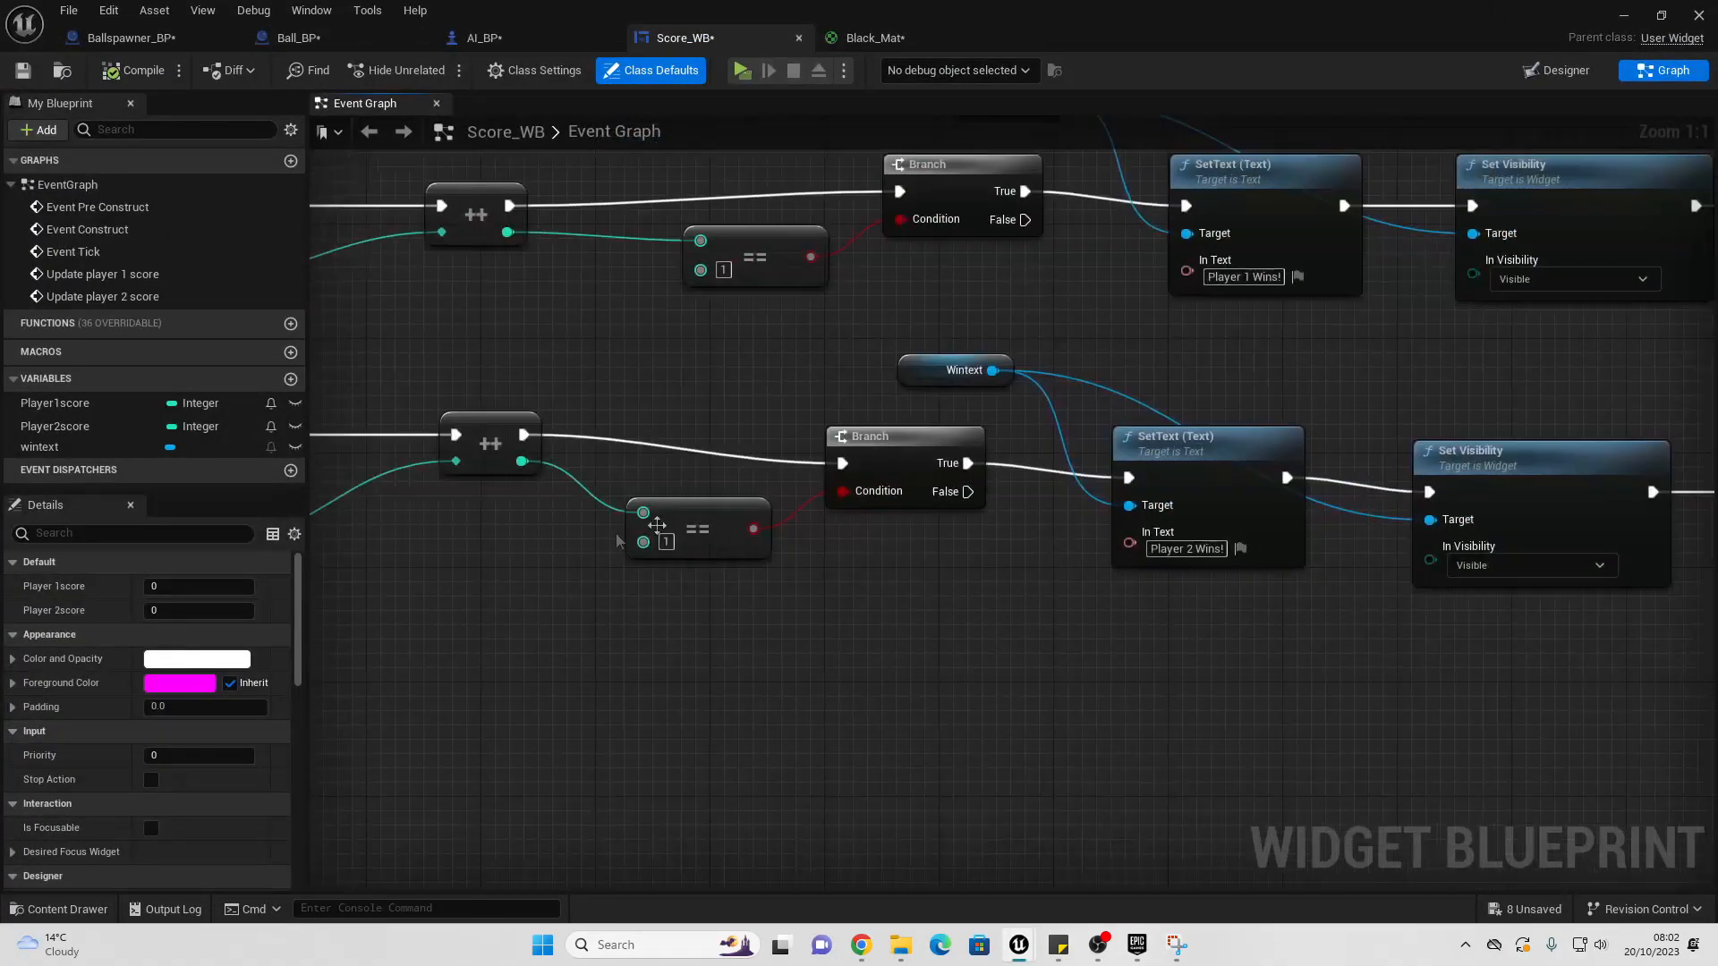
pyautogui.click(670, 542)
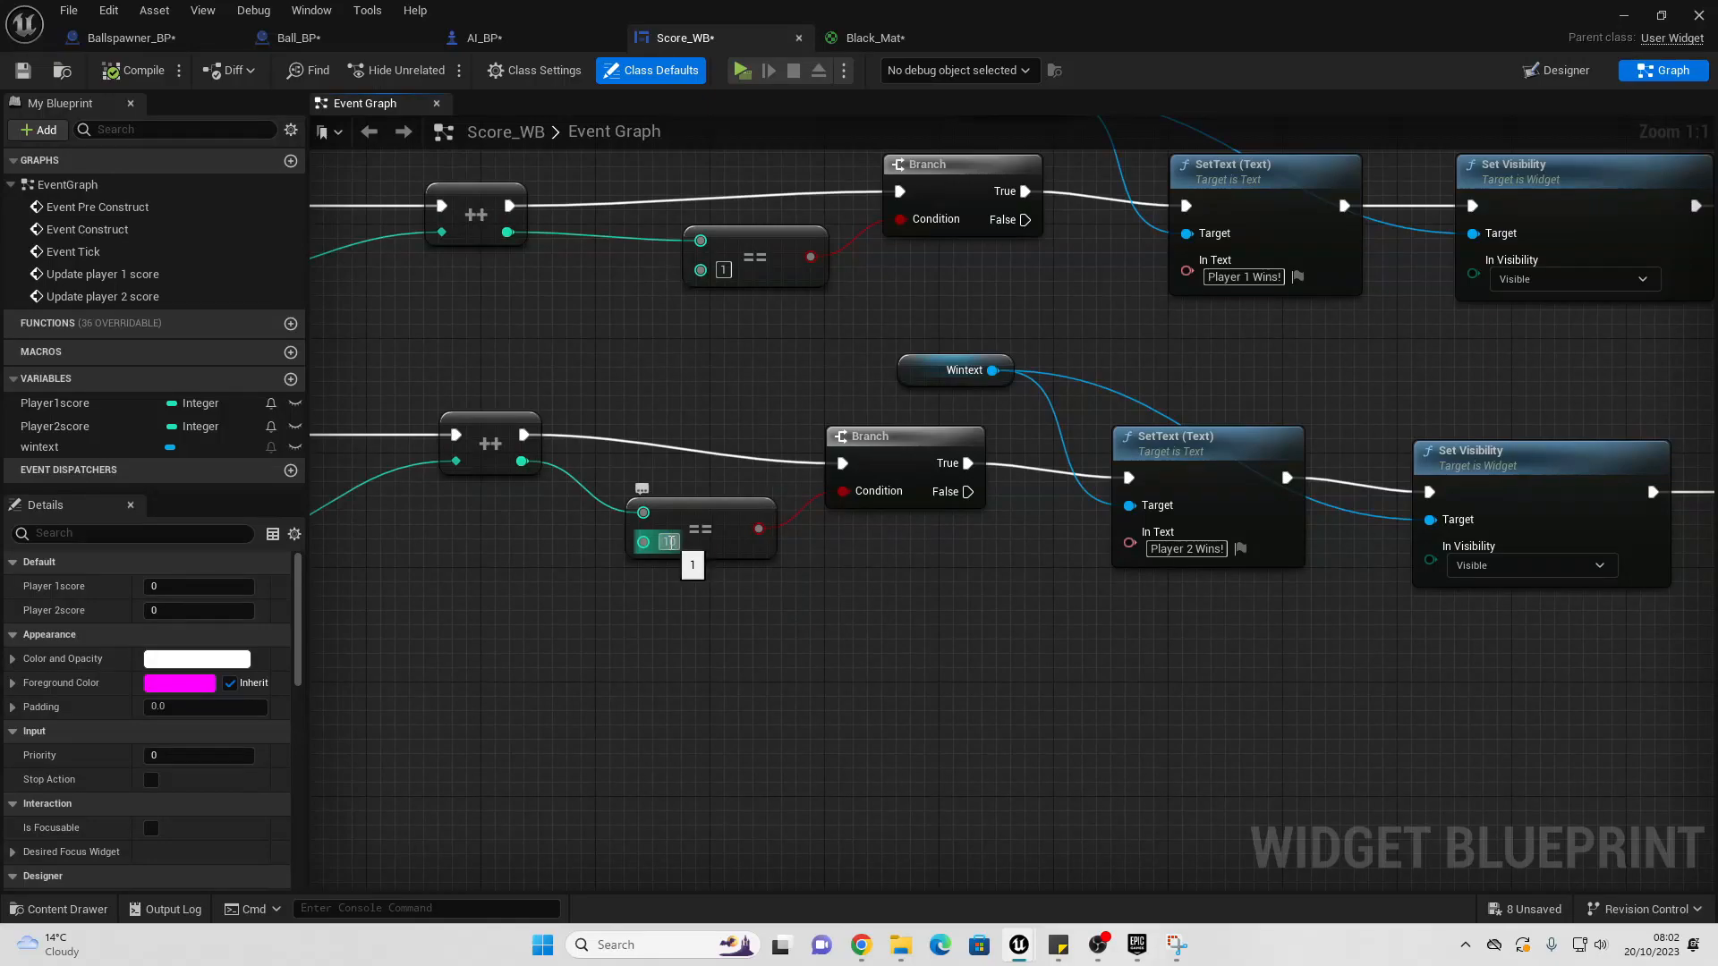
pyautogui.write('10')
pyautogui.click(724, 269)
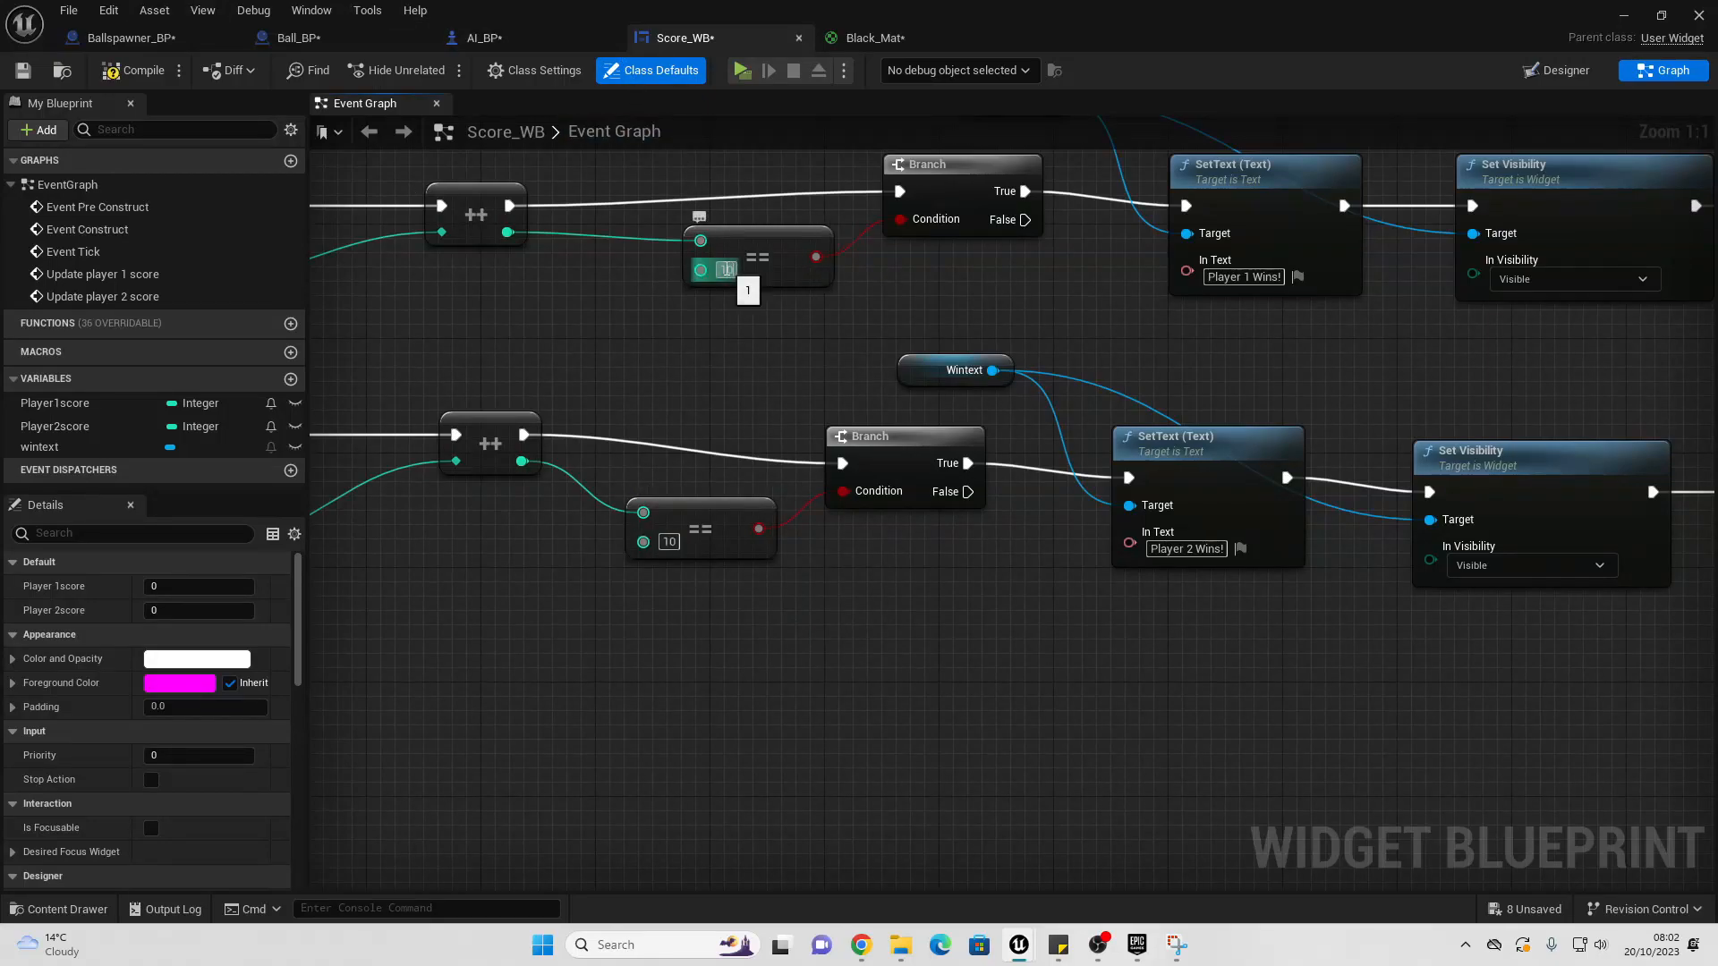
# Step: Change the colour of the wintext block in the Score_WB designer to red and return to the level
pyautogui.click(1557, 70)
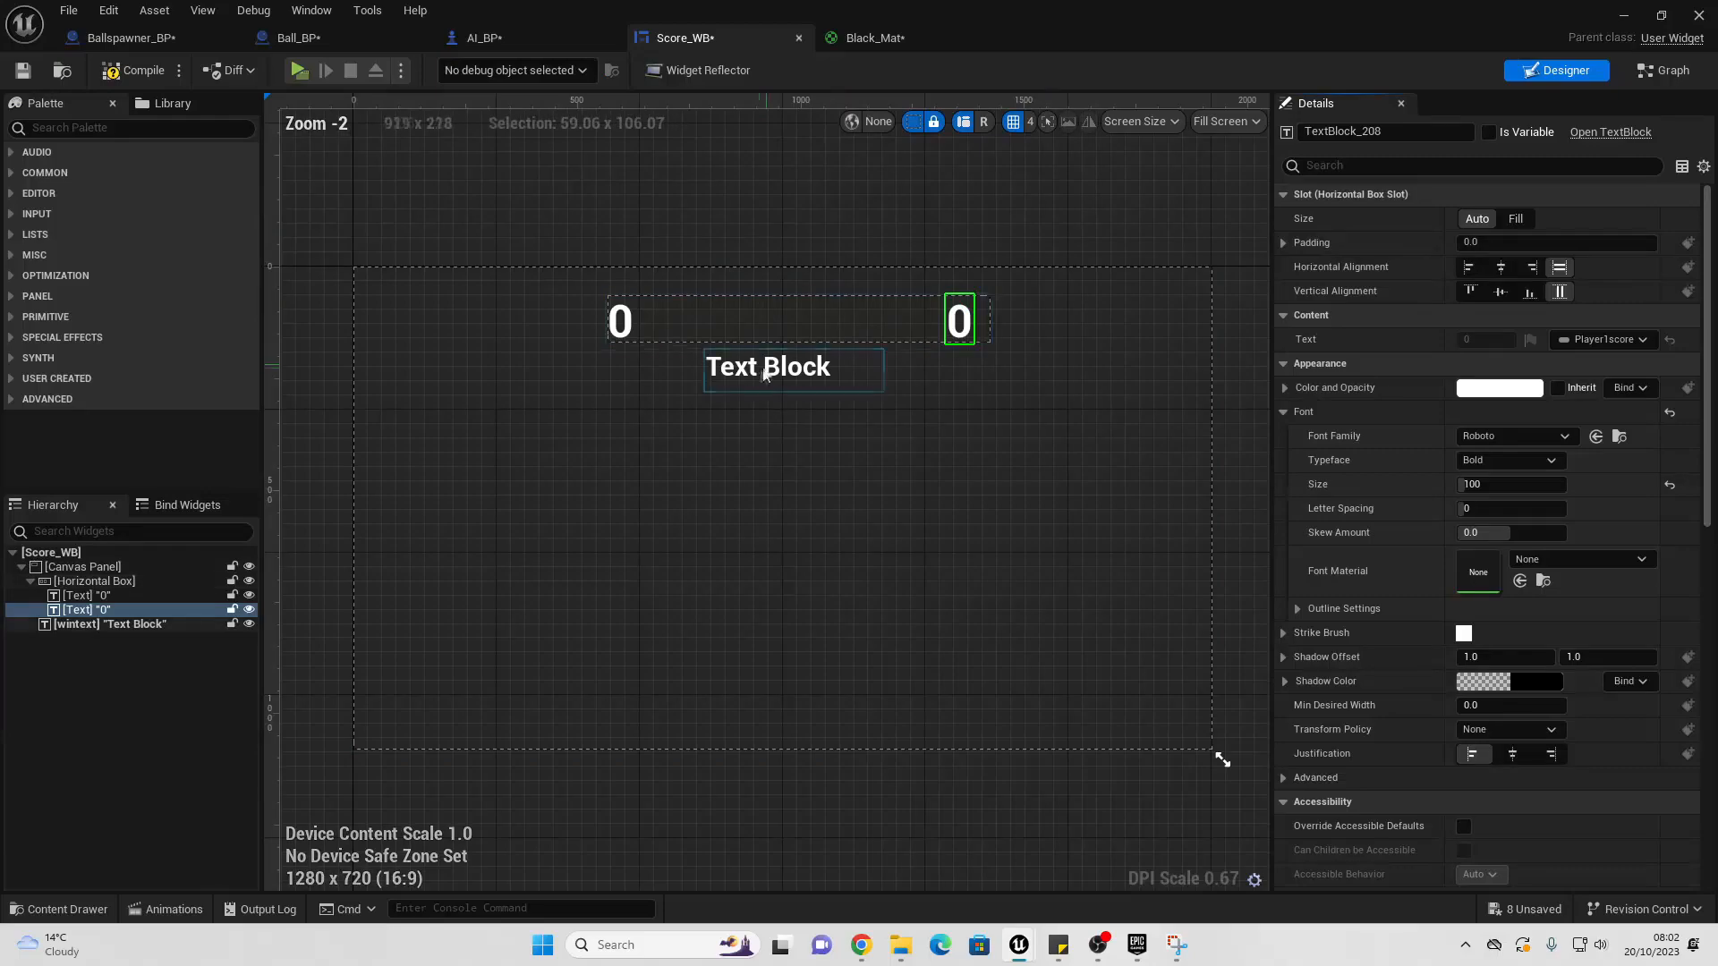
pyautogui.click(1489, 480)
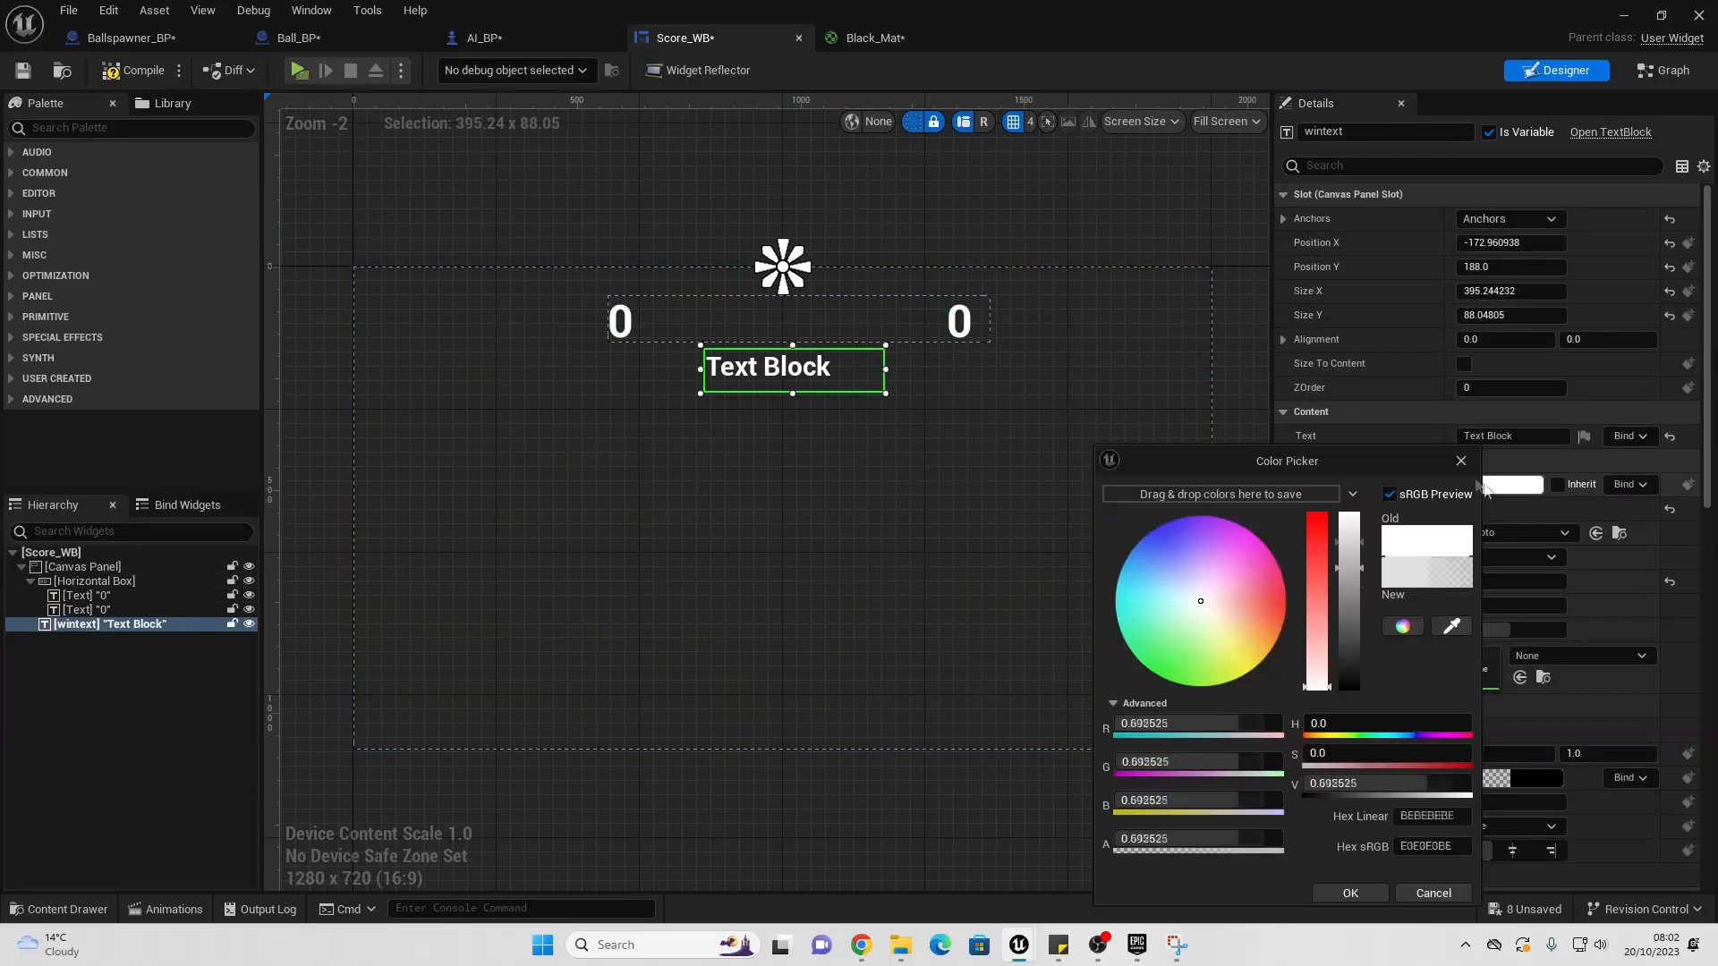
pyautogui.click(1317, 524)
pyautogui.click(1374, 895)
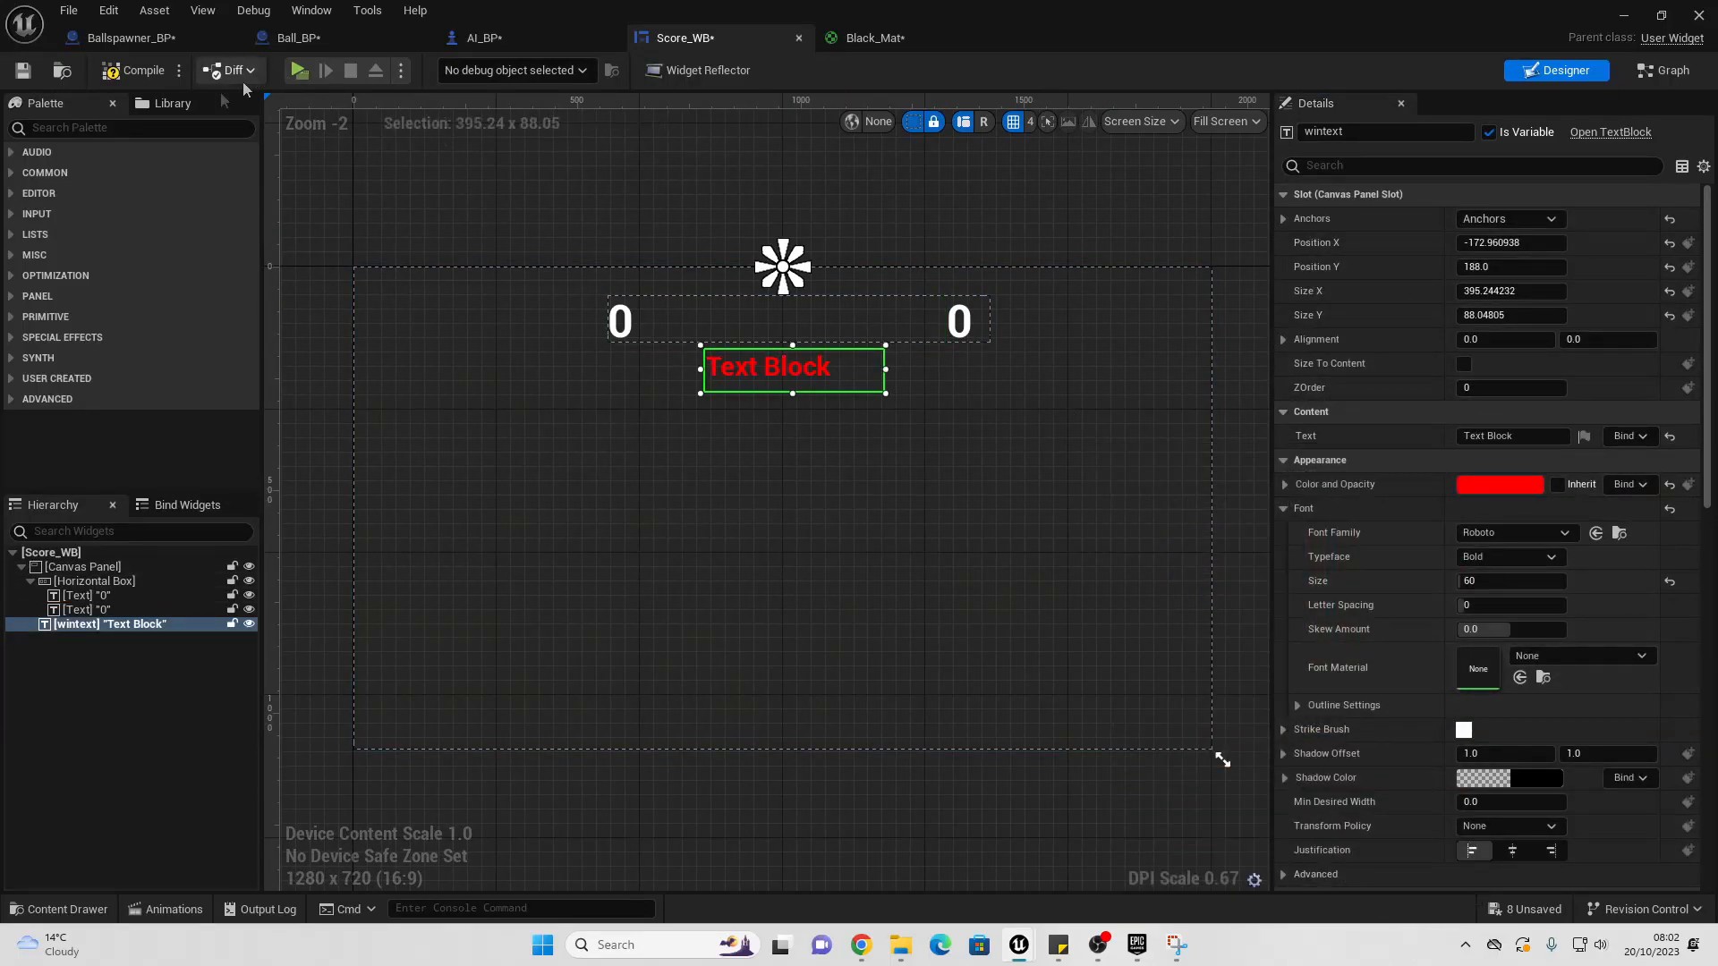
pyautogui.click(1625, 16)
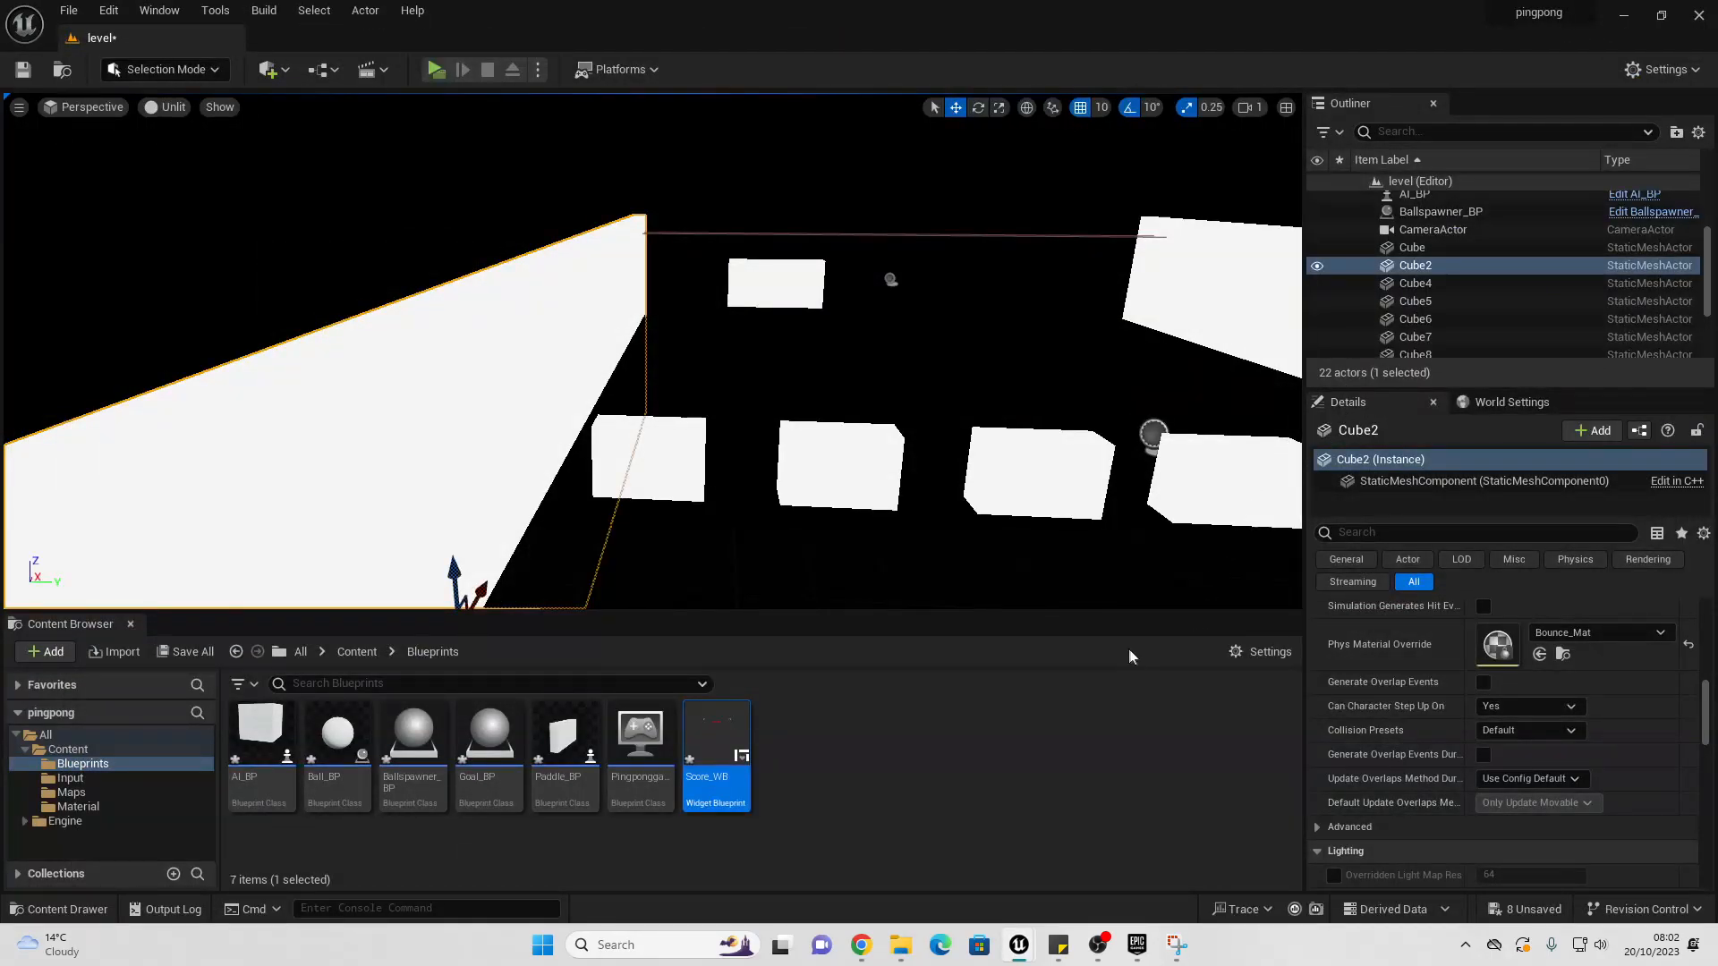
# Step: Create a new folder named Sounds inside the Content folder and open it
pyautogui.moveTo(919, 427)
pyautogui.mouseDown(button='right')
pyautogui.moveTo(1056, 501)
pyautogui.moveTo(1172, 510)
pyautogui.moveTo(931, 427)
pyautogui.mouseUp(button='right')
pyautogui.press('s')
pyautogui.press('w')
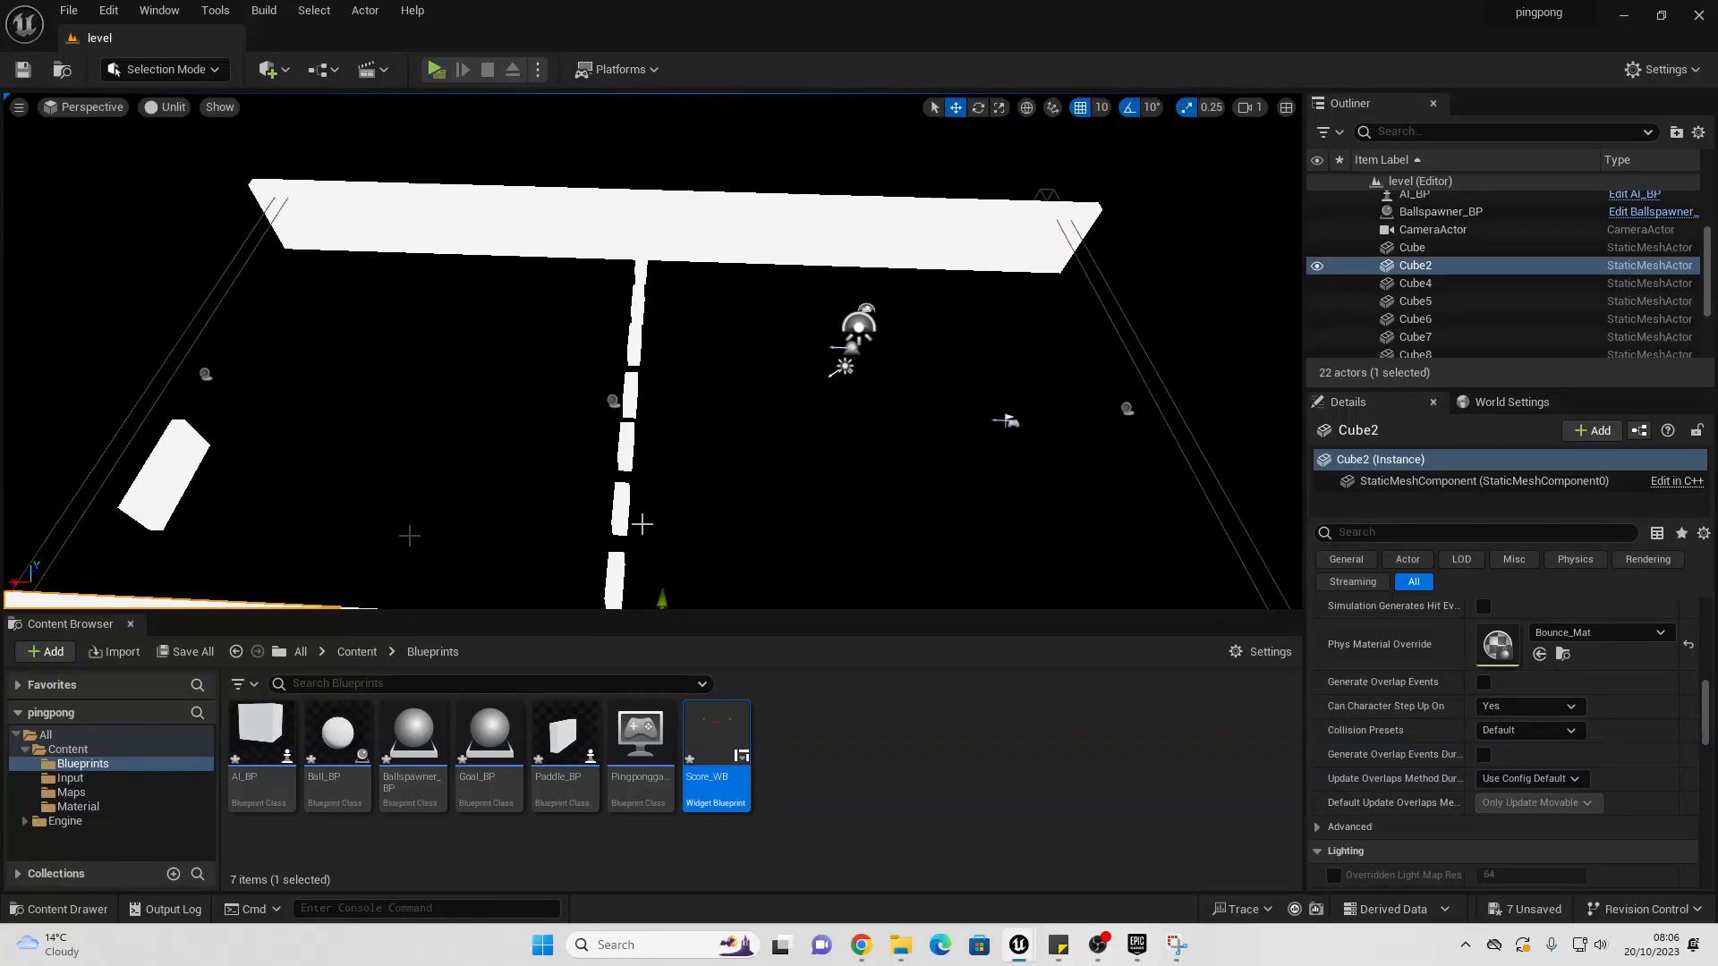
pyautogui.click(68, 749)
pyautogui.rightClick(567, 749)
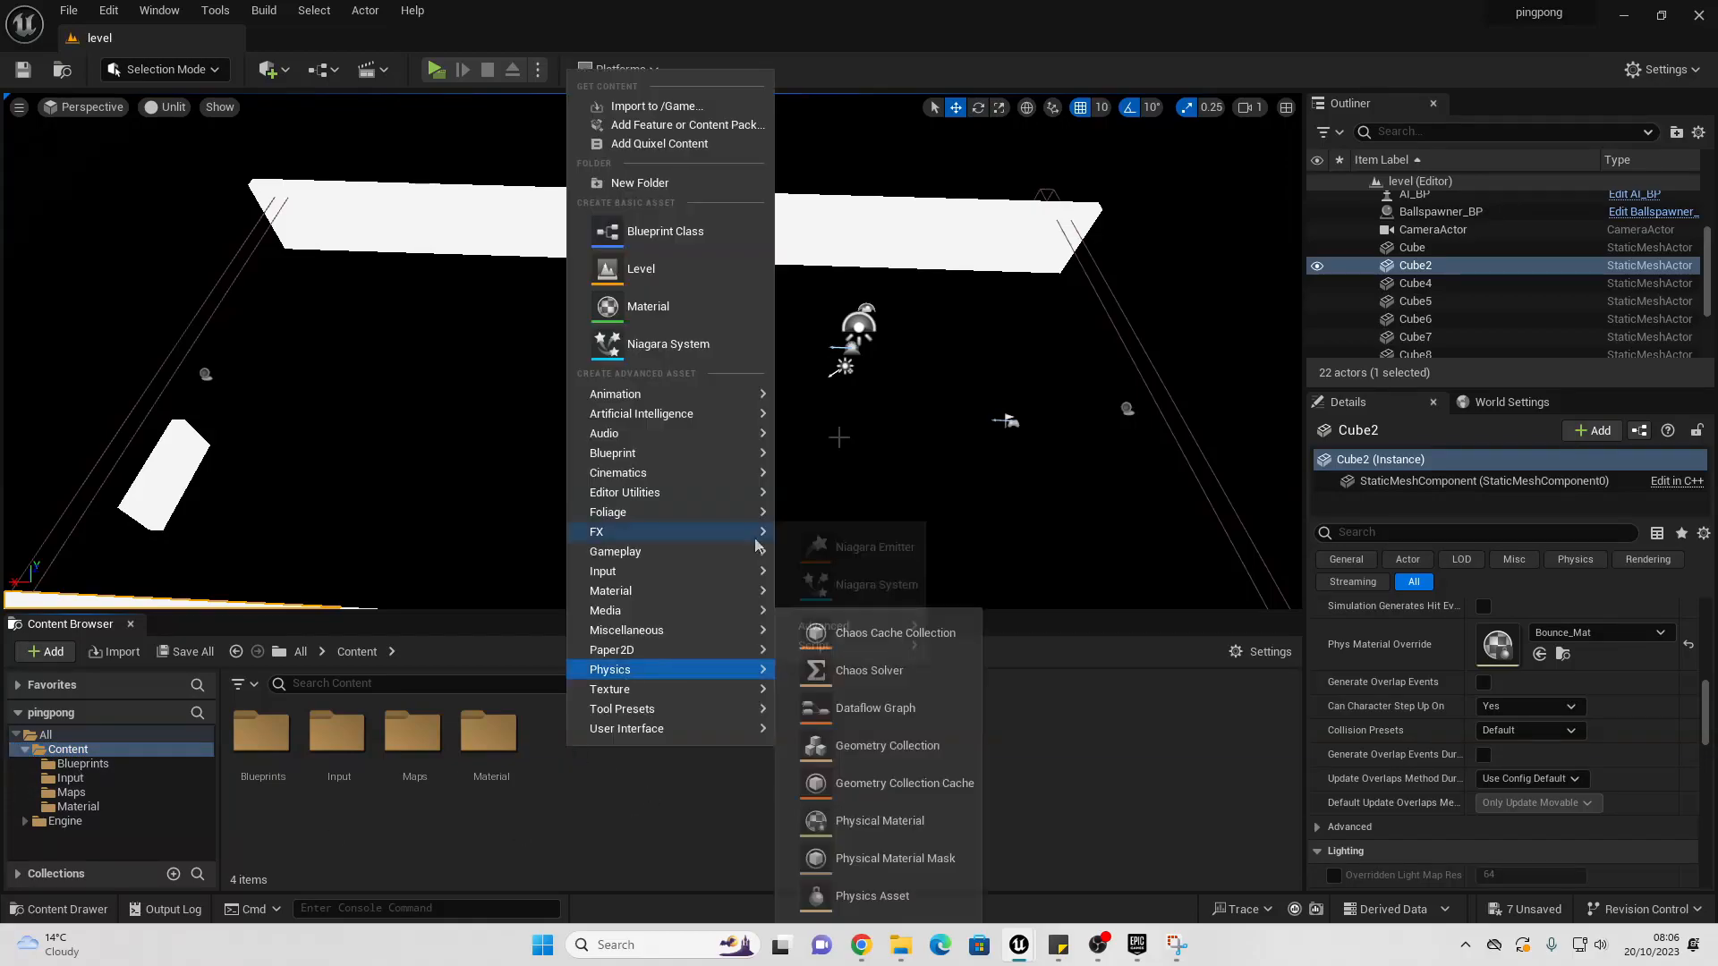
pyautogui.click(650, 185)
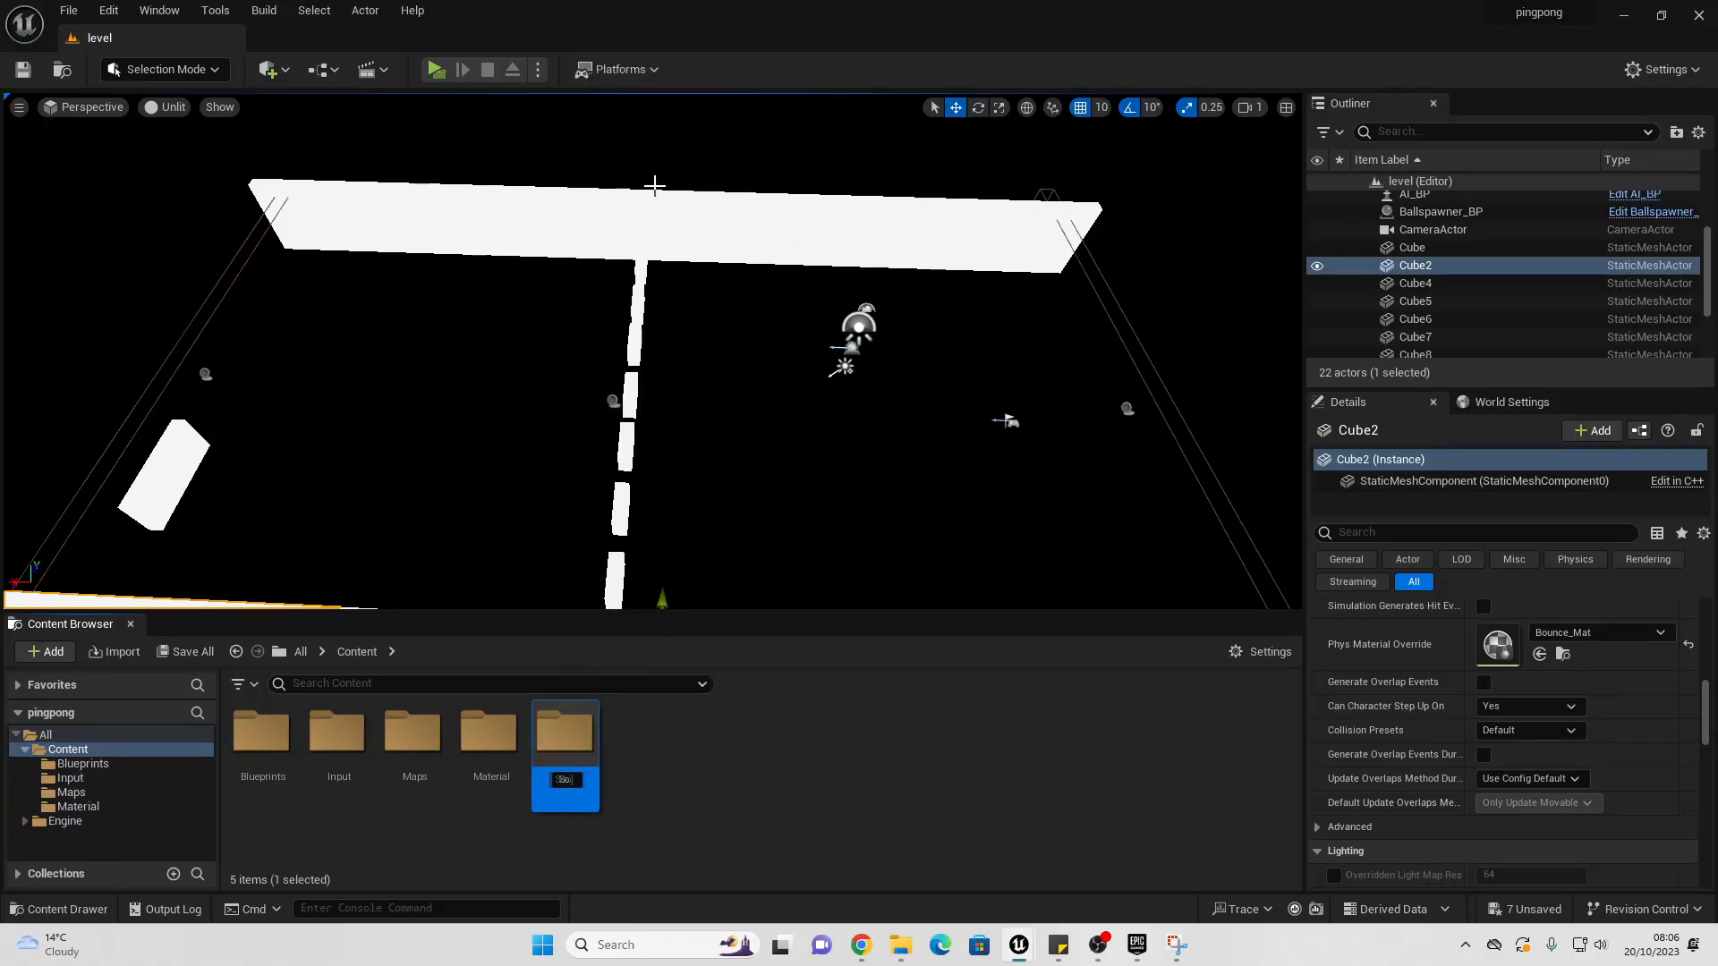
pyautogui.doubleClick(562, 739)
# Step: Import the ping_pong_8bit_beeep audio file from the desktop into the Sounds folder
pyautogui.click(1661, 15)
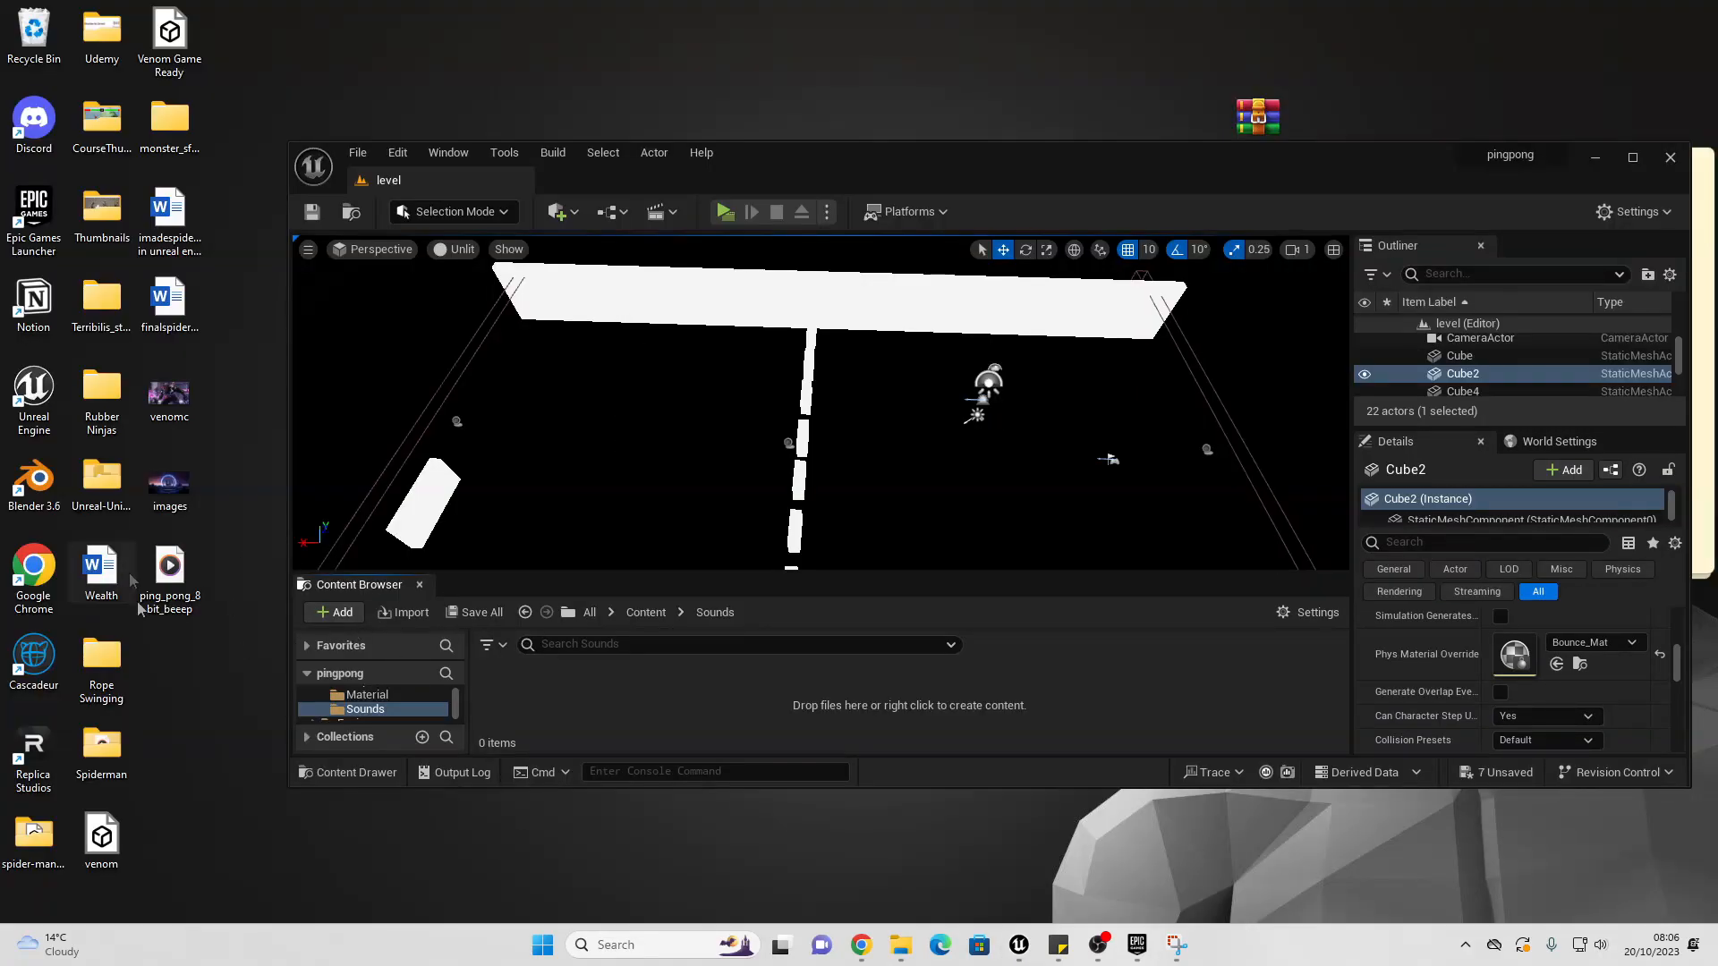
pyautogui.moveTo(170, 573); pyautogui.dragTo(498, 676)
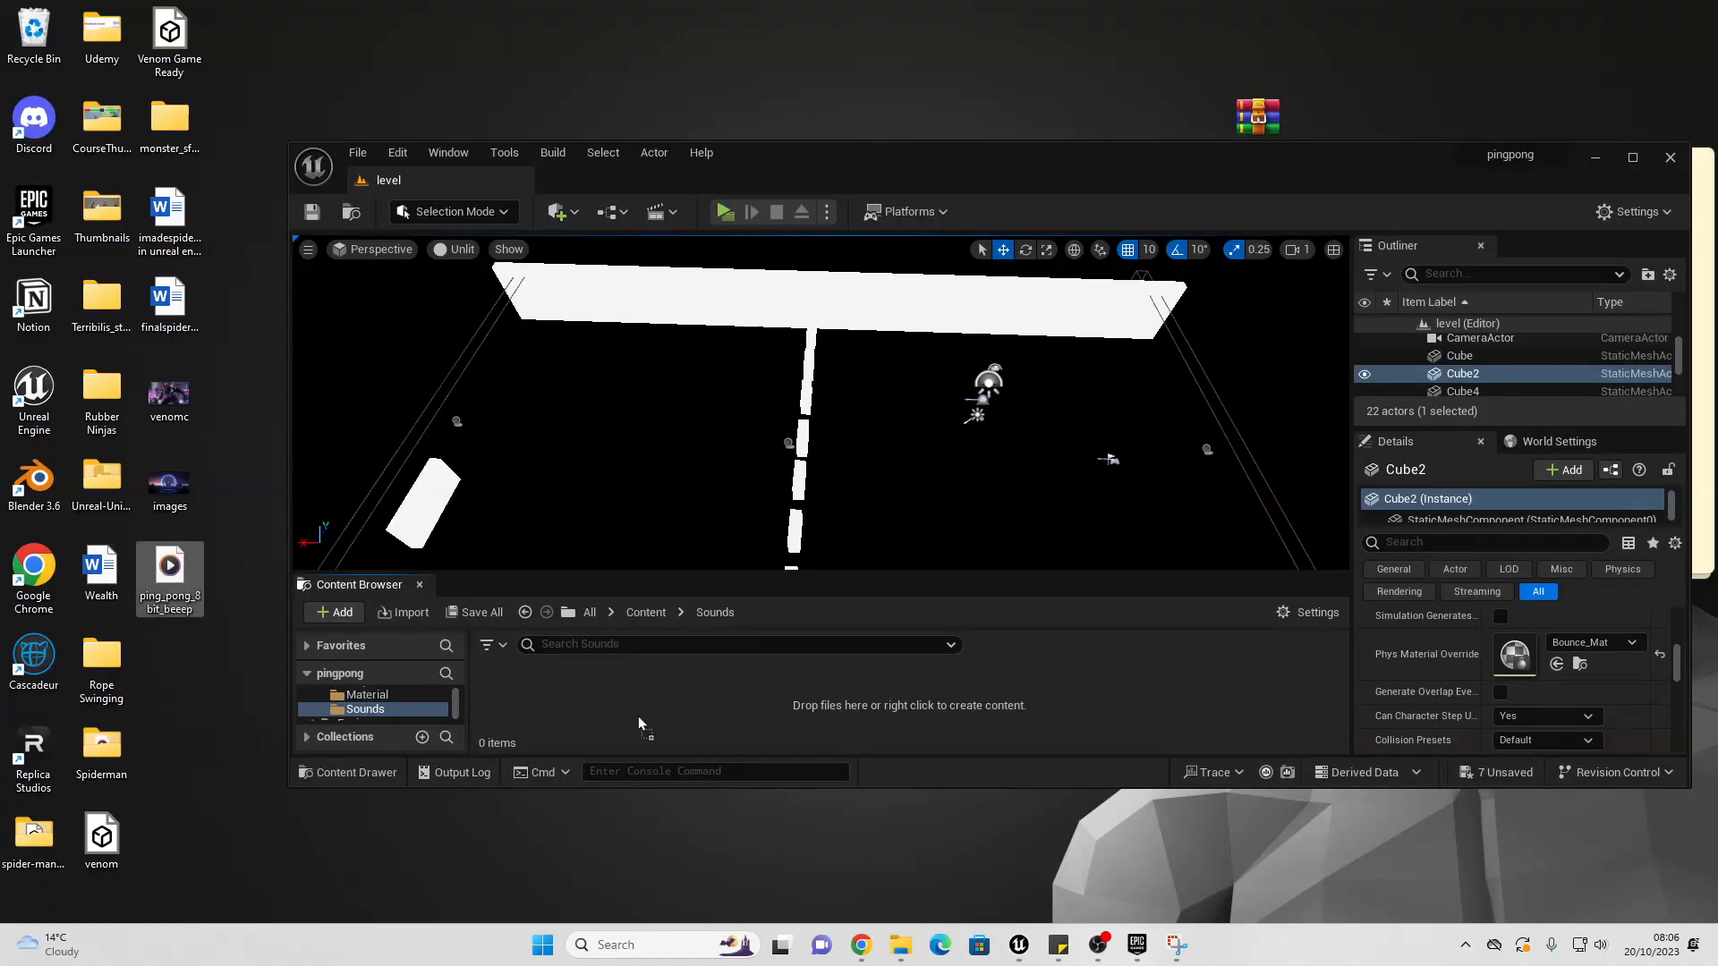
pyautogui.moveTo(638, 717); pyautogui.dragTo(618, 729)
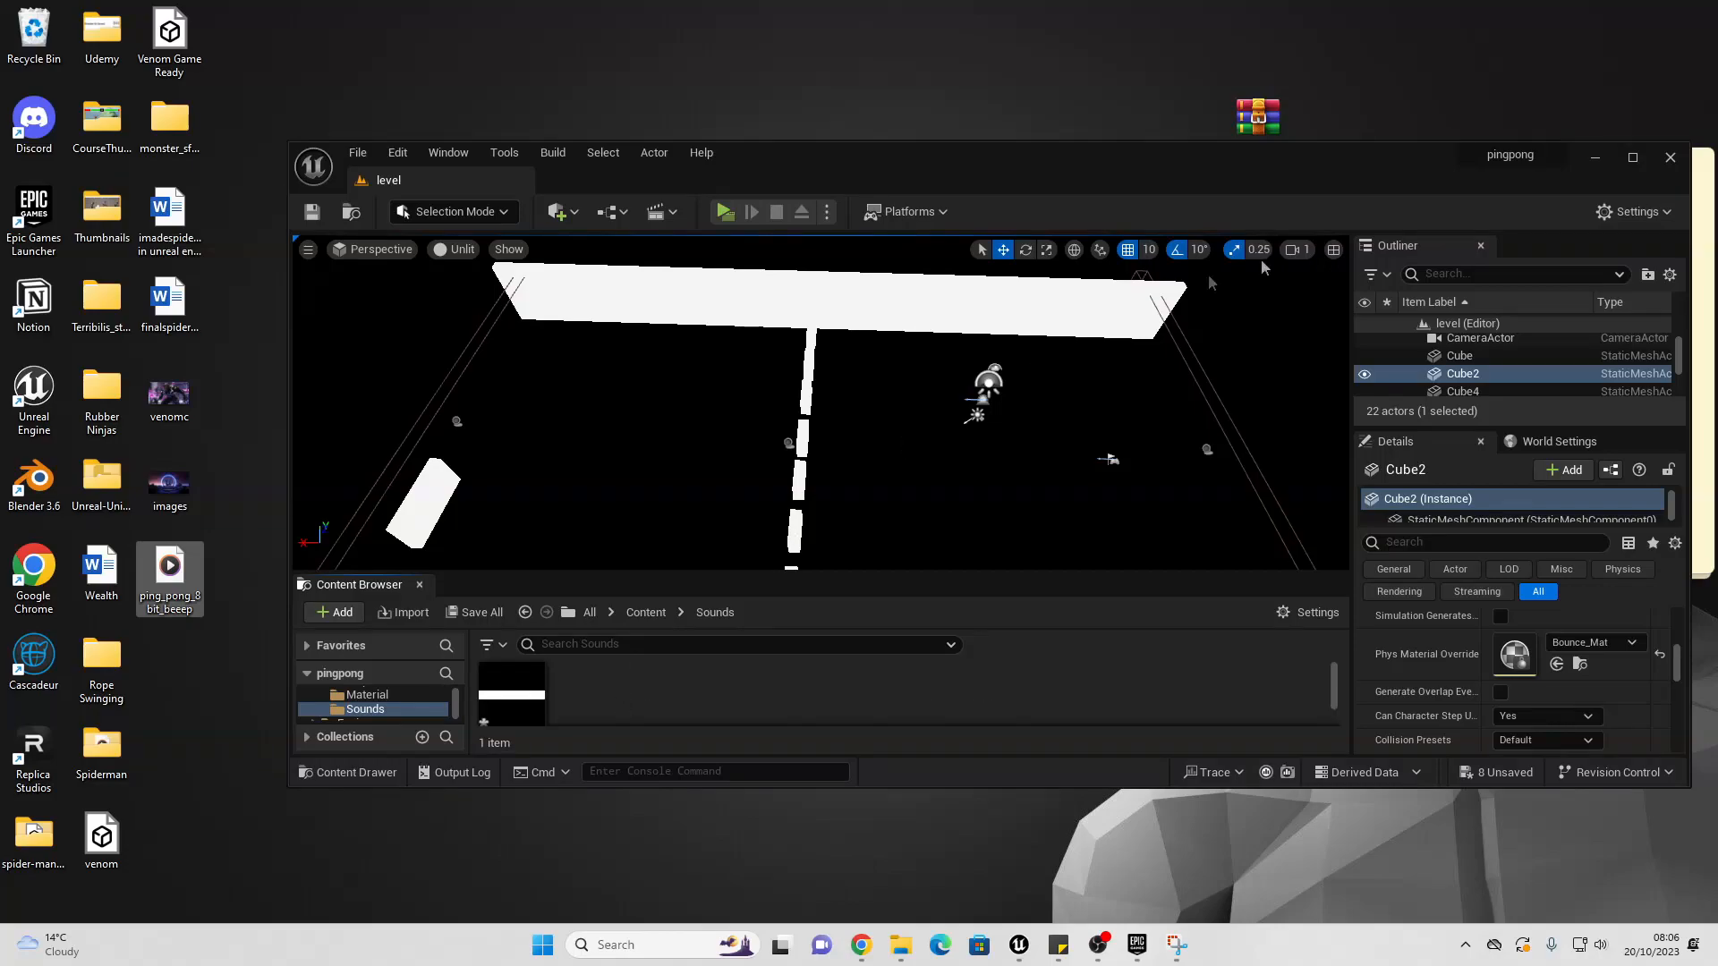
pyautogui.click(1634, 158)
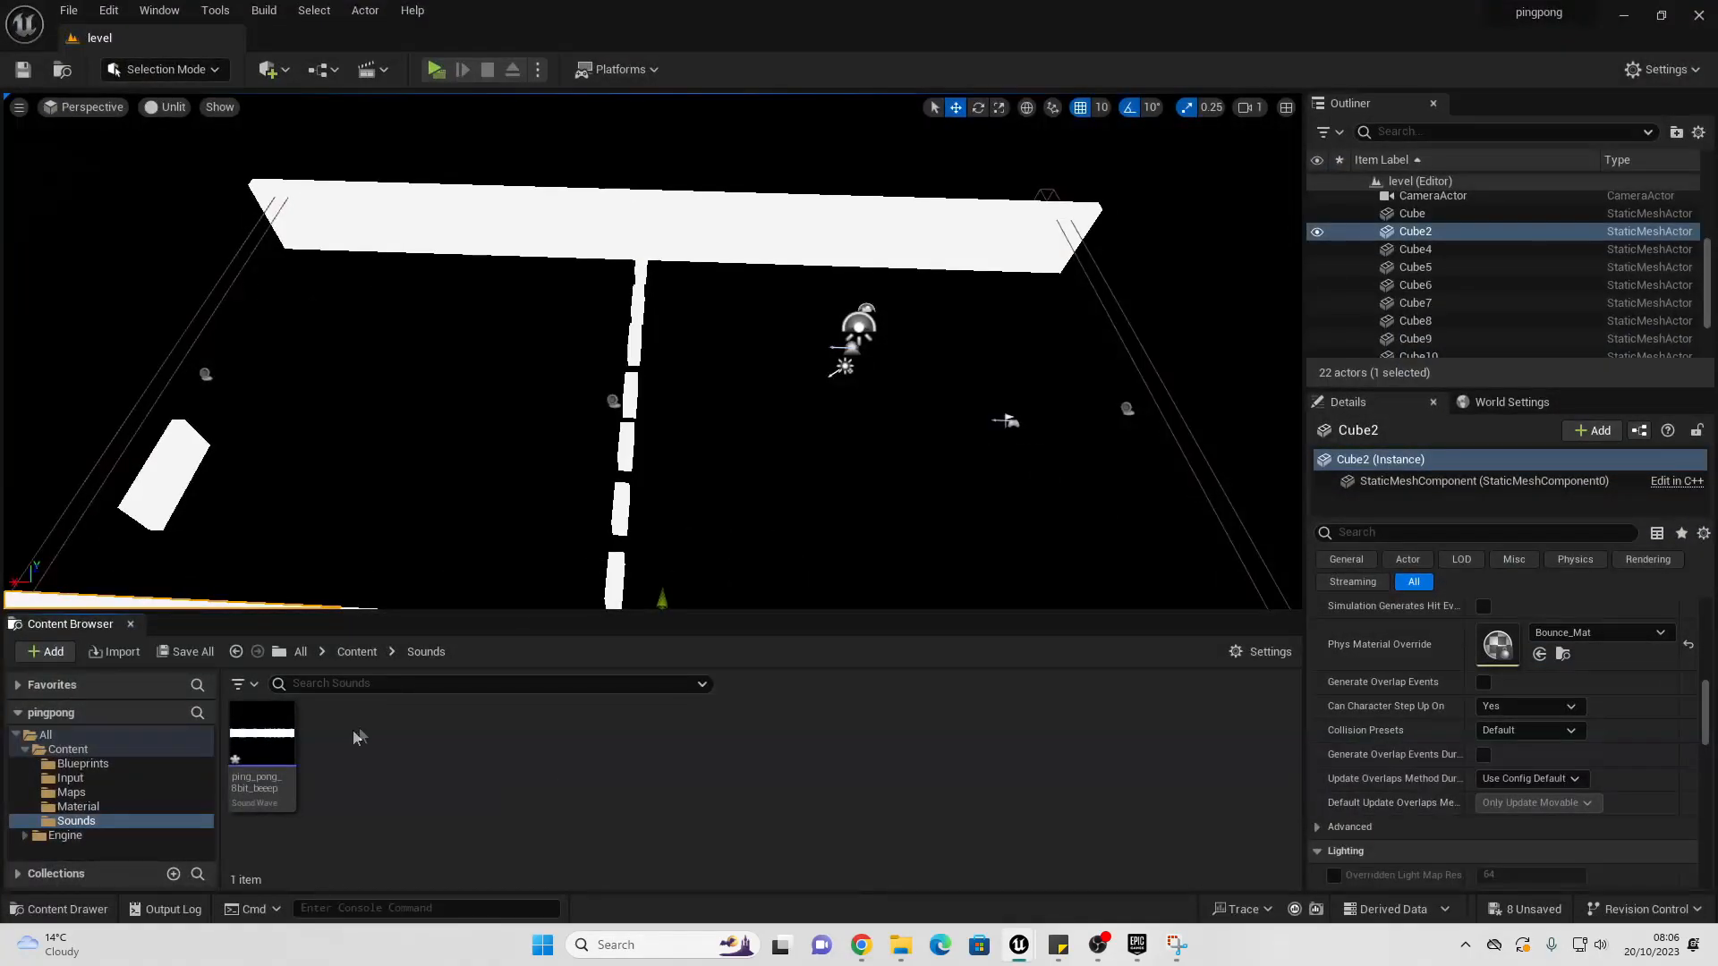
pyautogui.moveTo(260, 741)
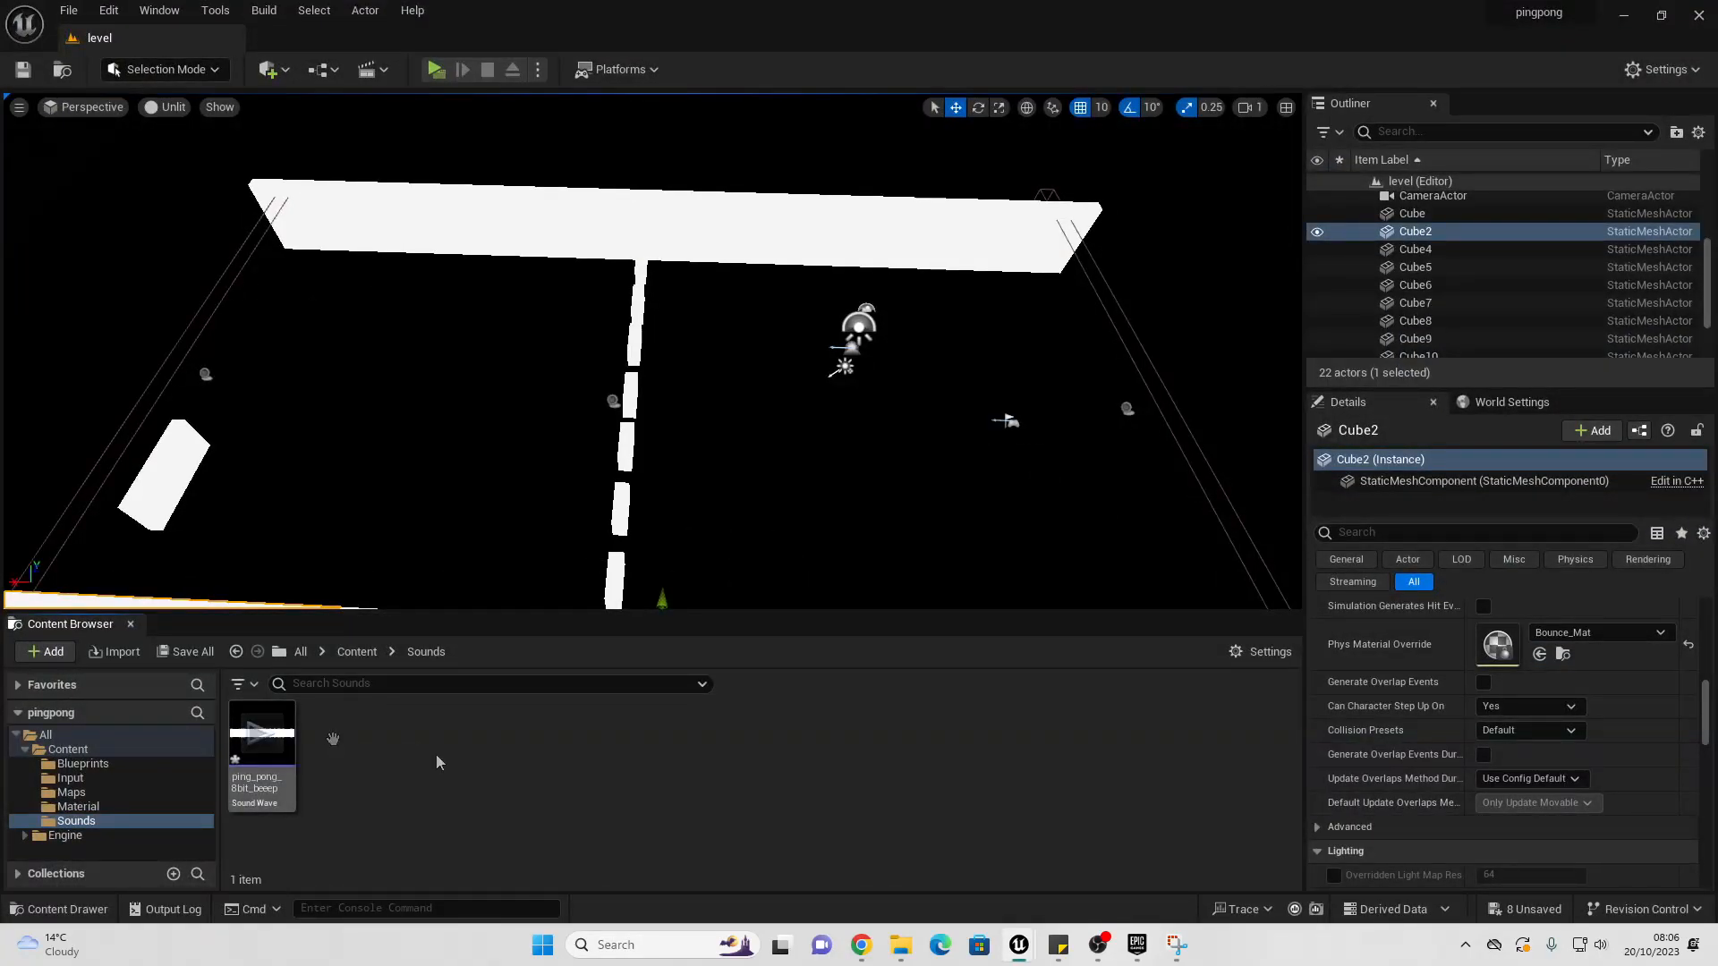
# Step: Open Ball_BP and insert a Play Sound at Location node between Event Hit and the Ballspeed SET node
pyautogui.click(85, 763)
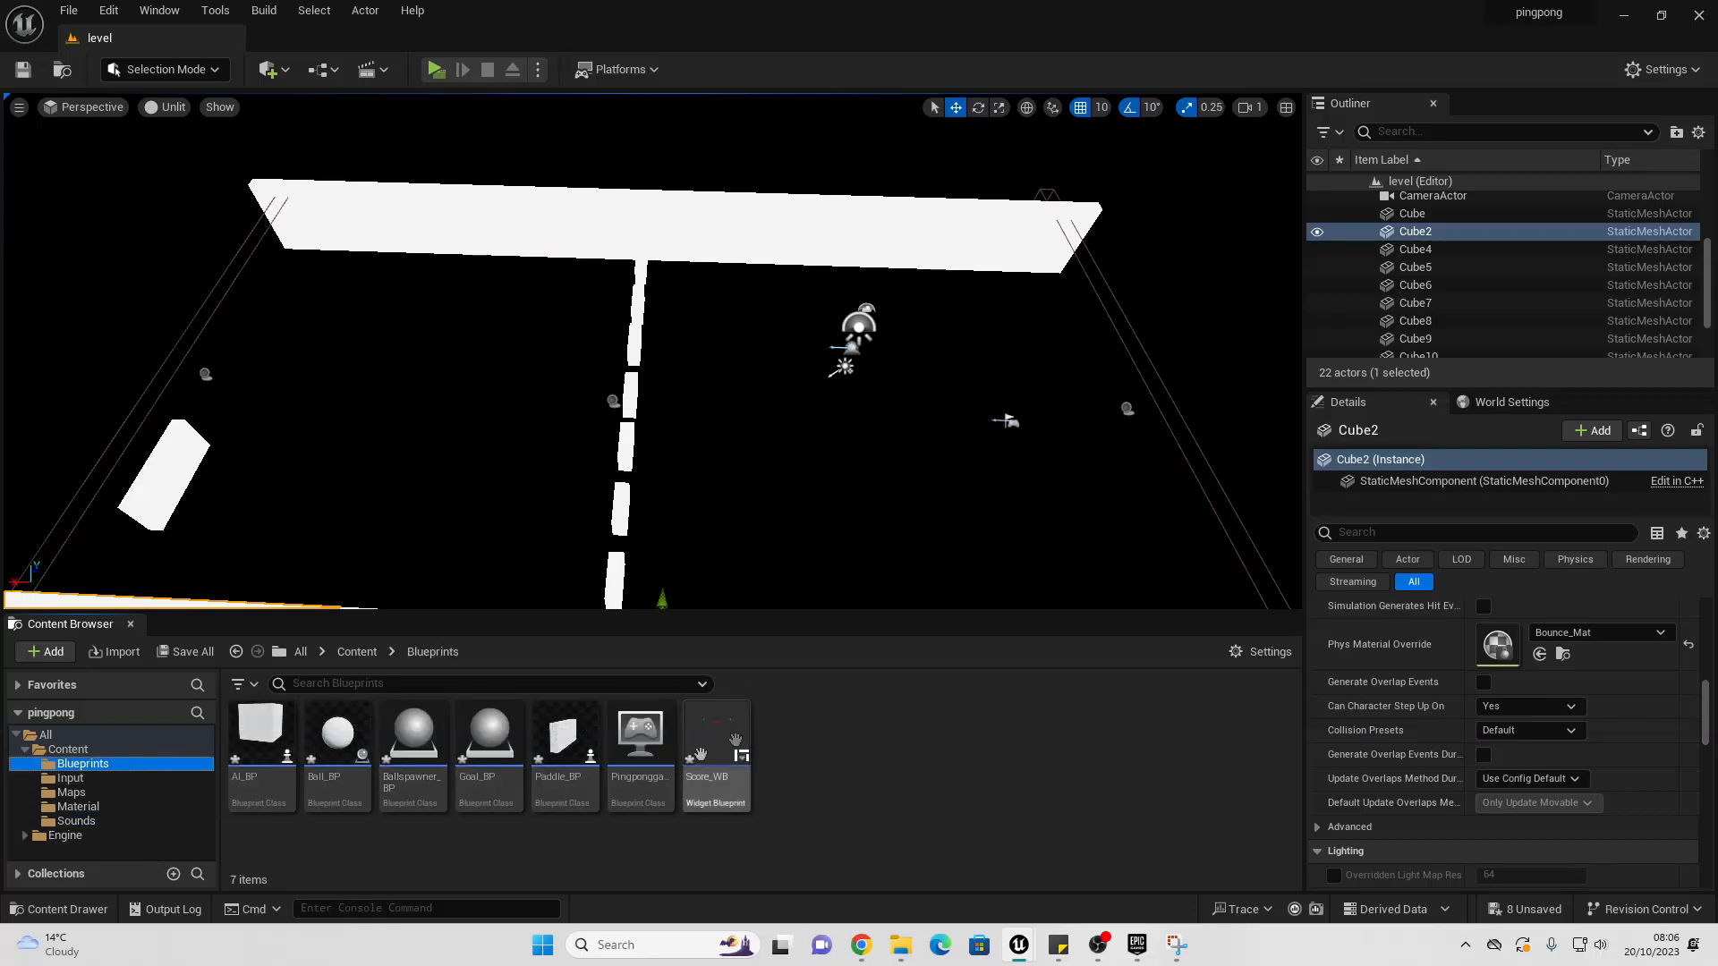
pyautogui.doubleClick(338, 752)
pyautogui.scroll(-5, 636, 550)
pyautogui.scroll(4, 633, 550)
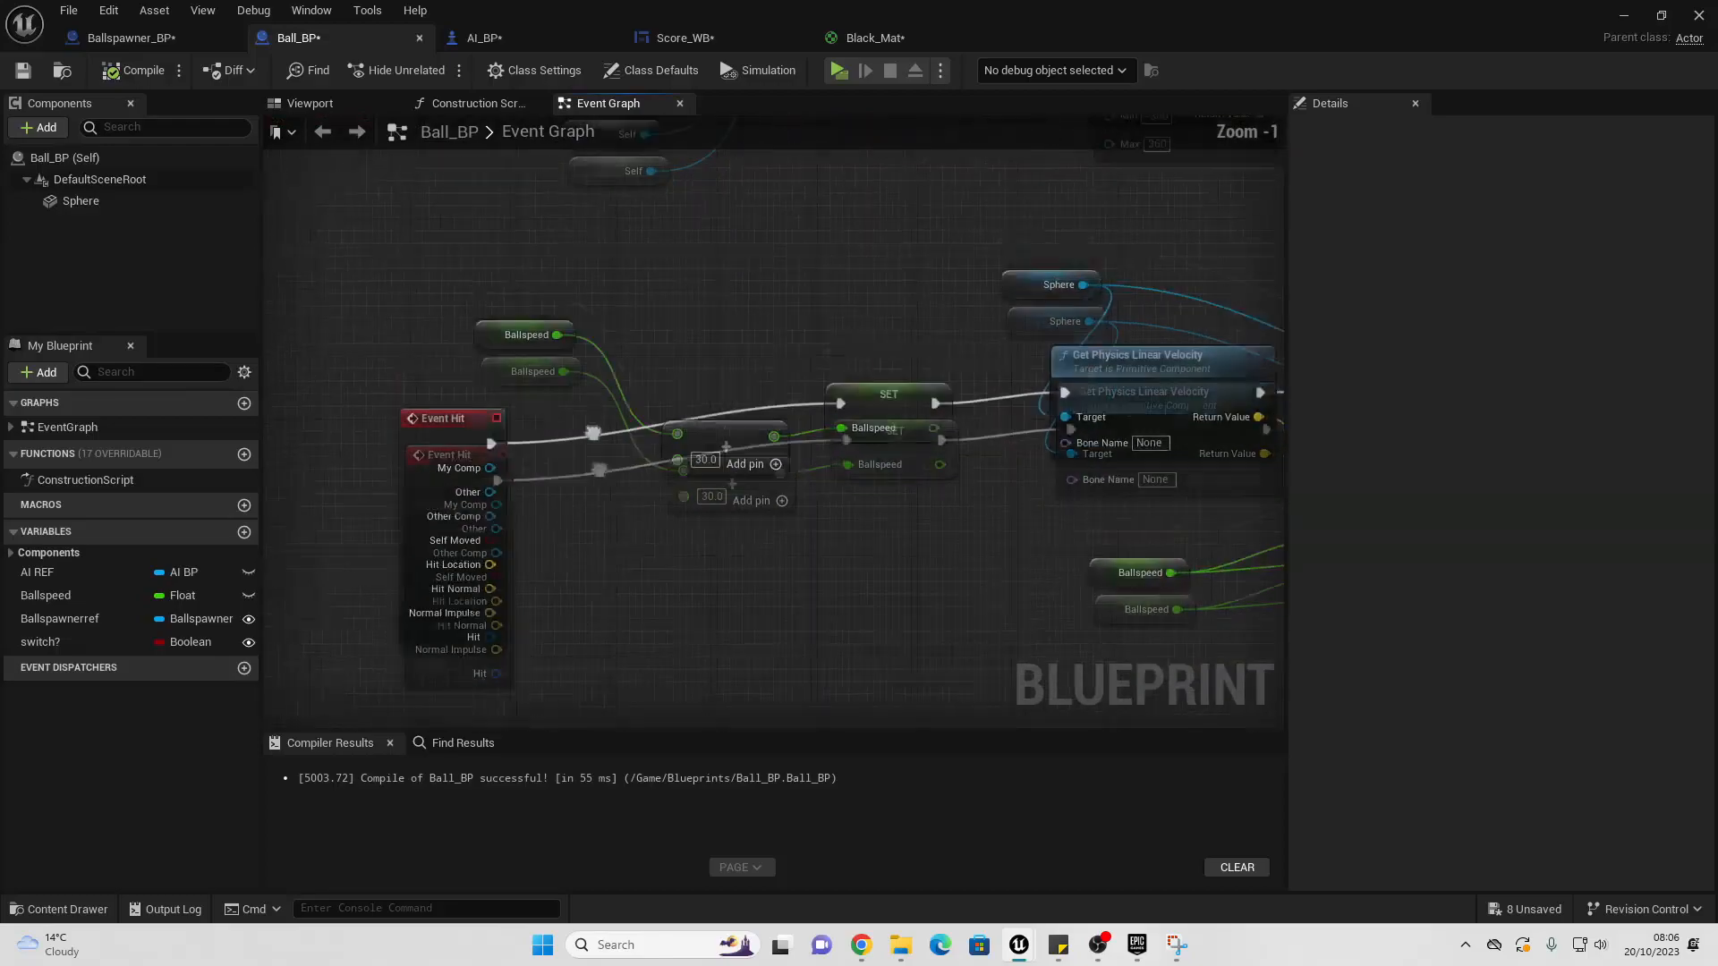
pyautogui.moveTo(477, 327); pyautogui.dragTo(510, 409)
pyautogui.write('play sou')
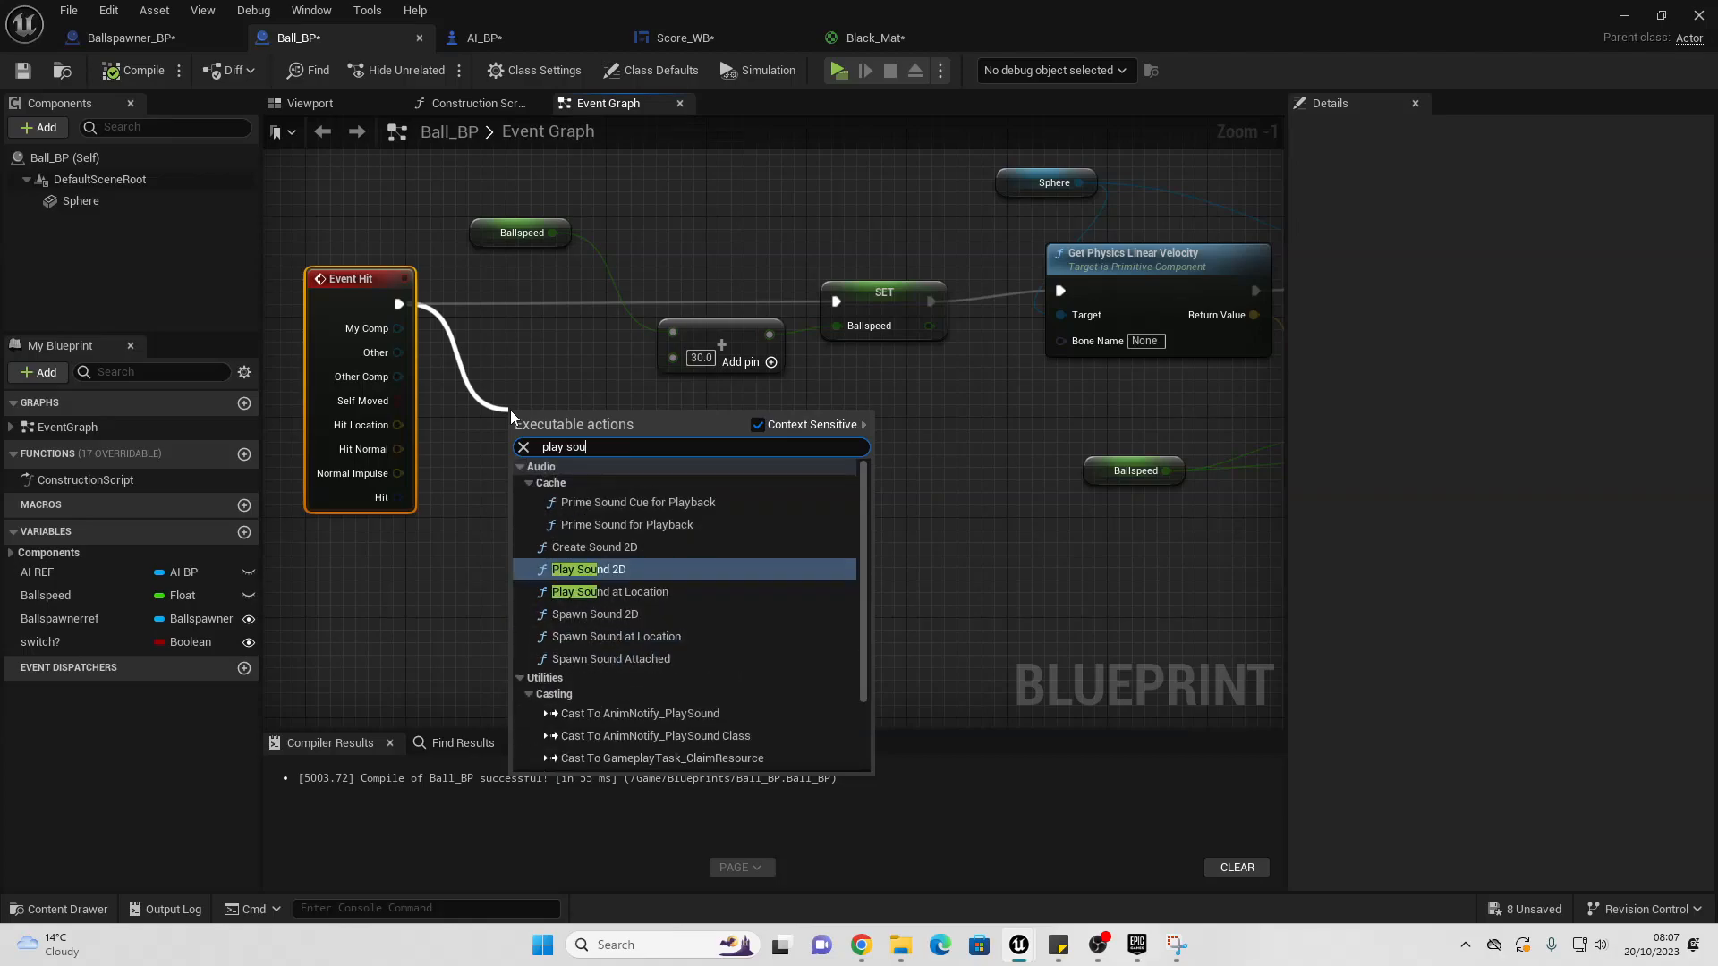
pyautogui.click(609, 591)
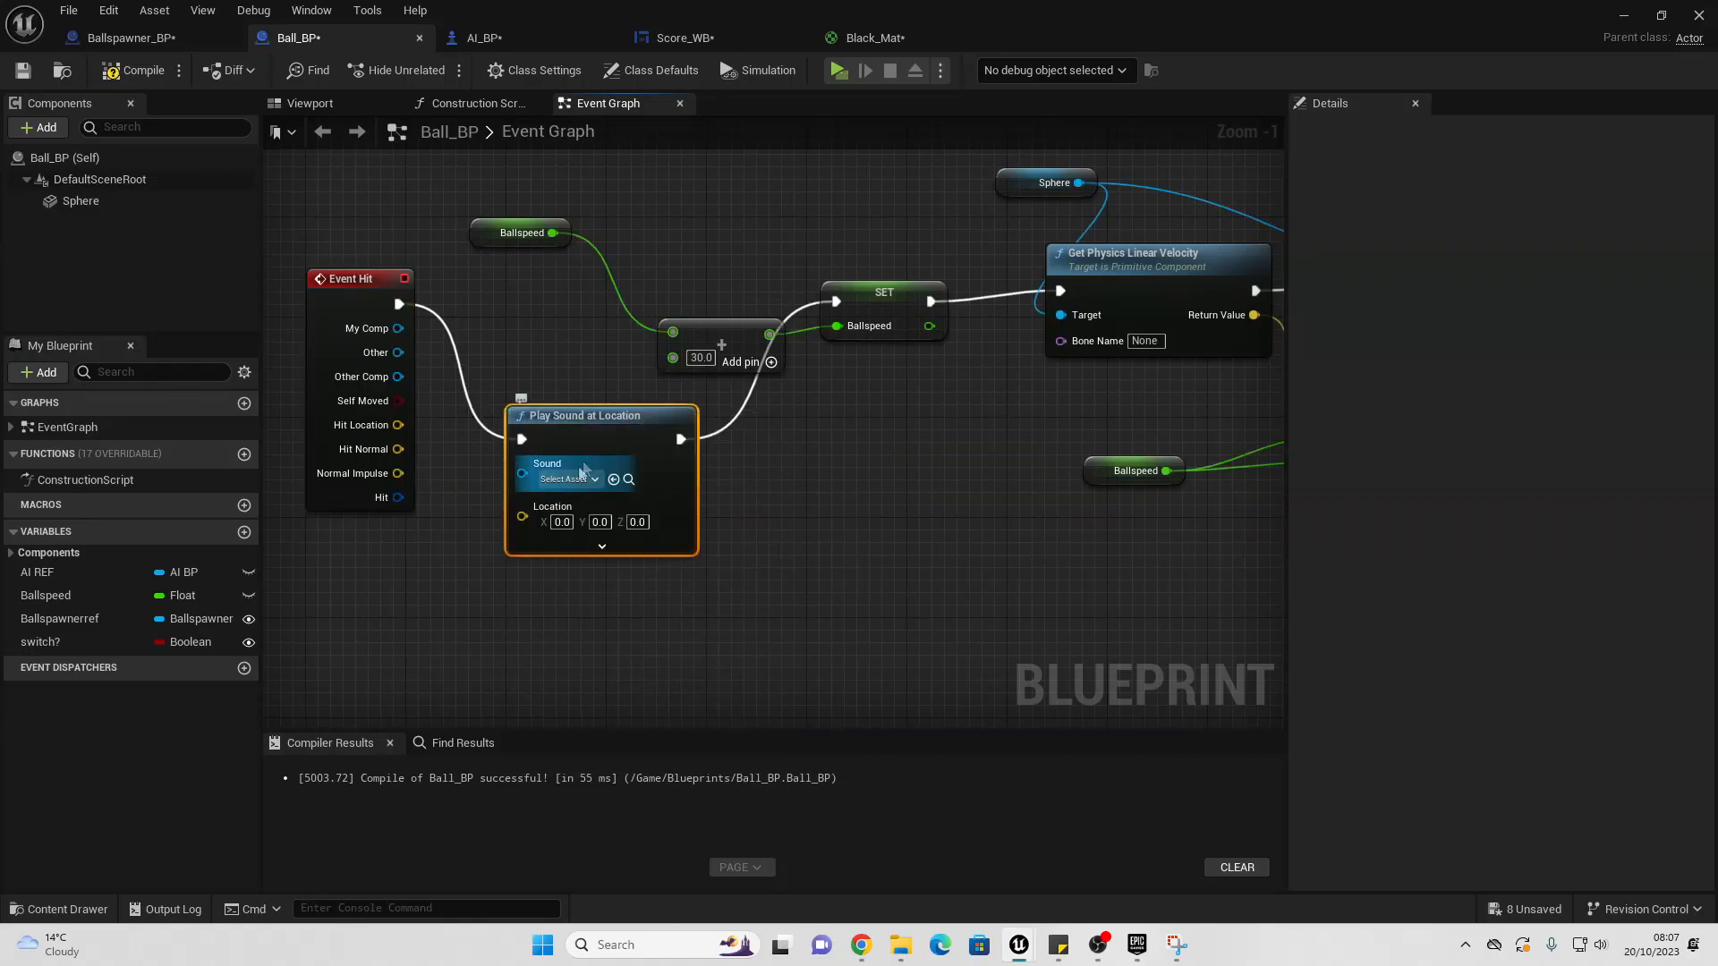
# Step: Assign the ping_pong_8bit_beeep sound to the Play Sound at Location node
pyautogui.click(569, 478)
pyautogui.write('ping')
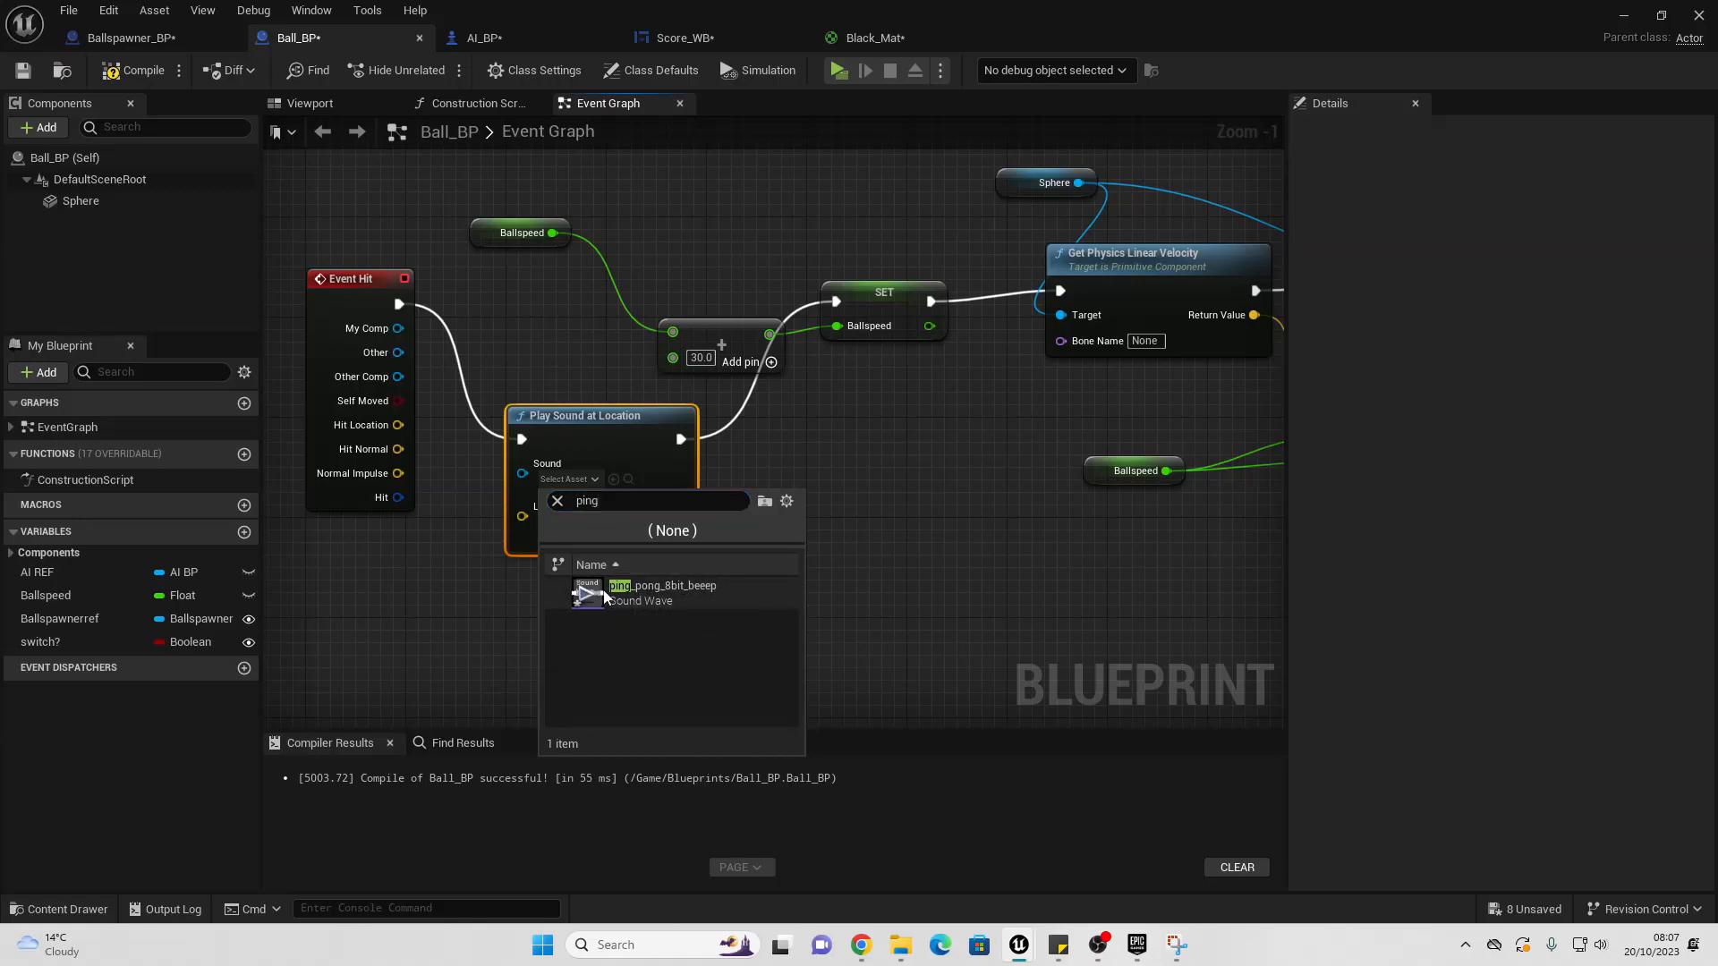
pyautogui.click(686, 591)
# Step: Add a Get Actor Location node and connect its return value to the Location input of Play Sound at Location
pyautogui.rightClick(459, 623)
pyautogui.write('get aco')
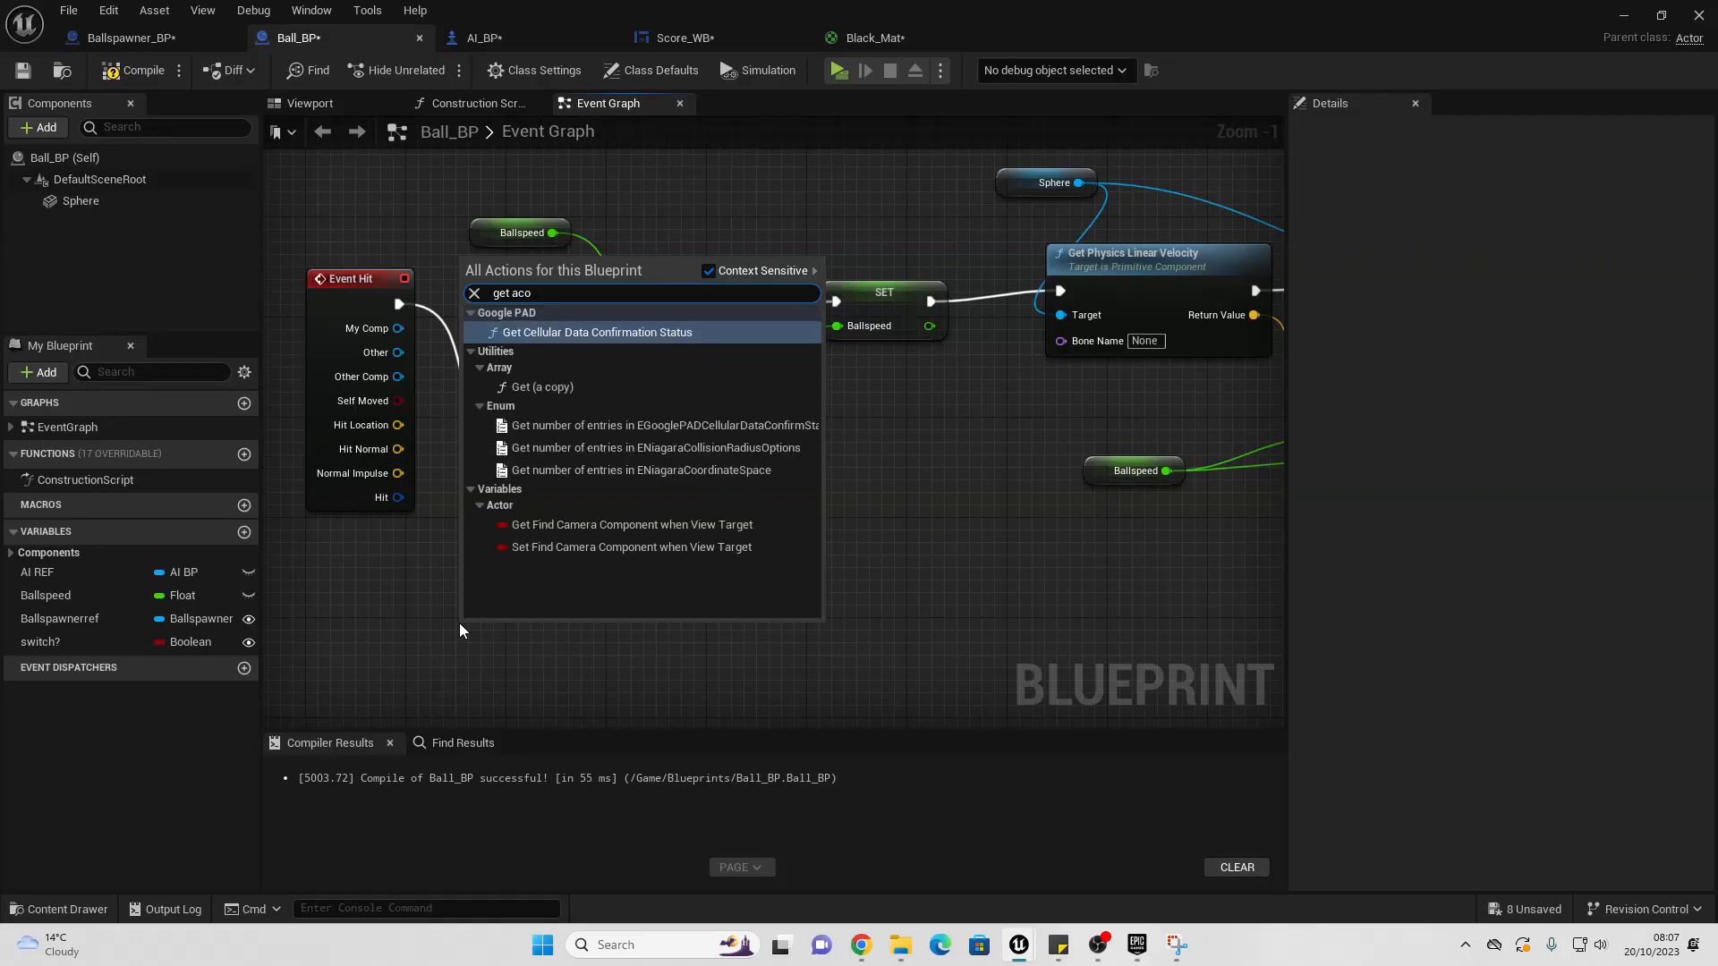
pyautogui.press('BackSpace')
pyautogui.write('tor loc')
pyautogui.press('Return')
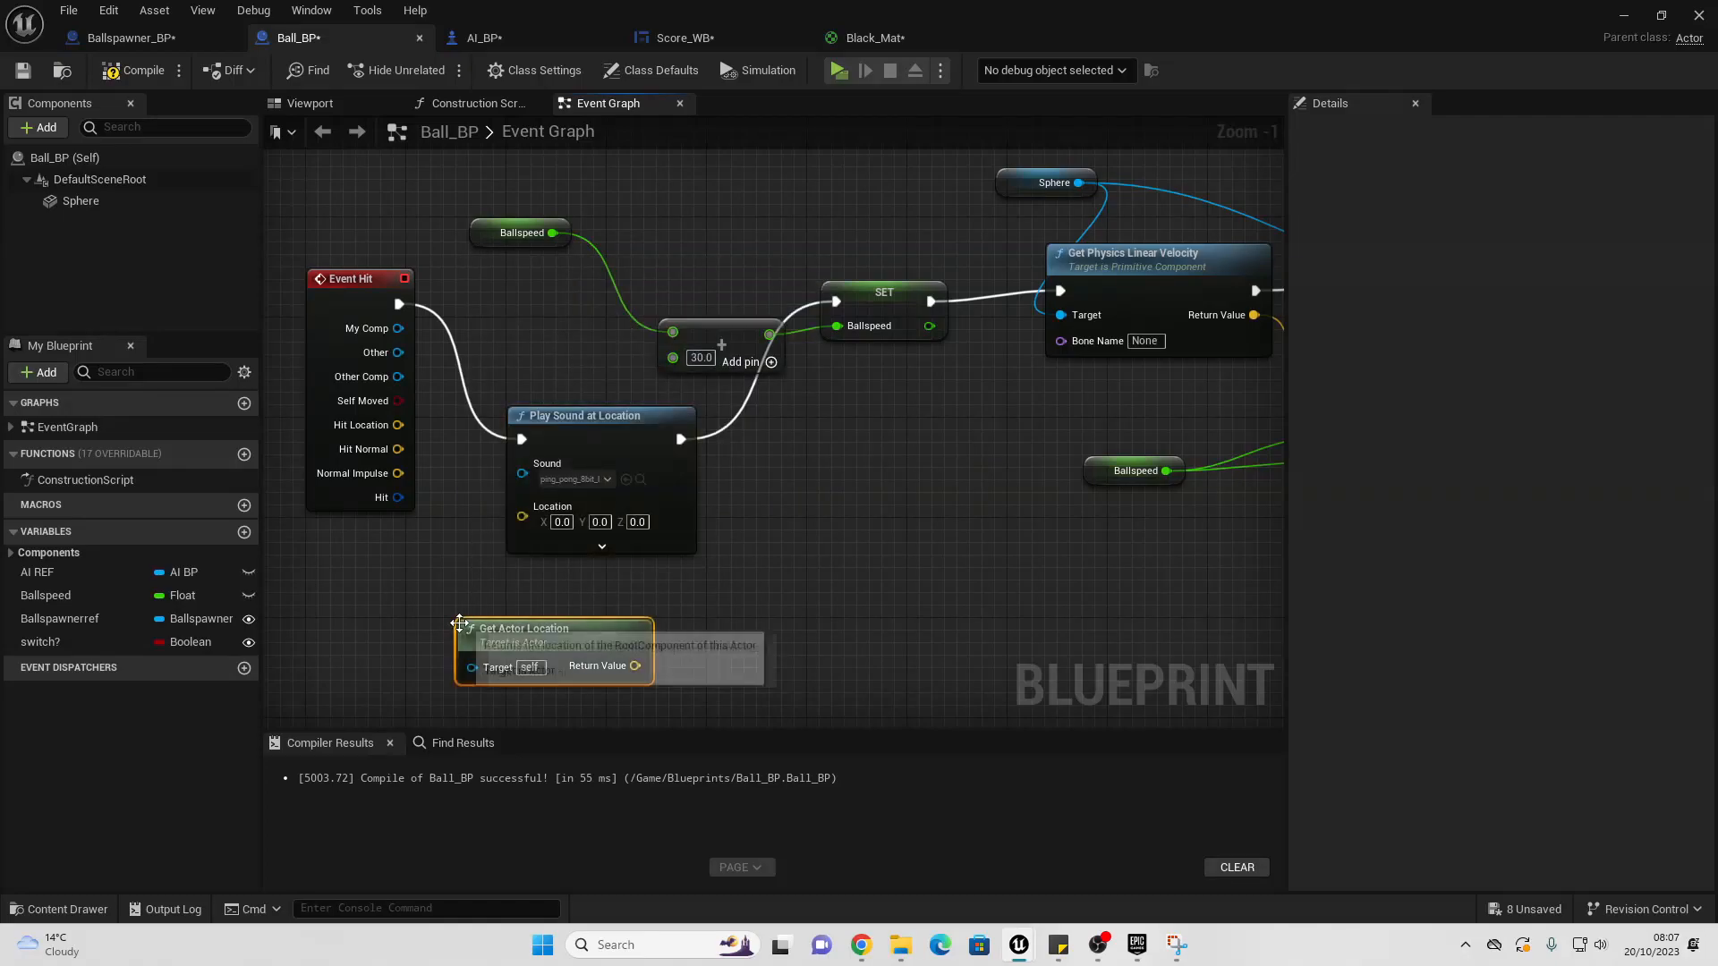
pyautogui.moveTo(637, 666); pyautogui.dragTo(522, 507)
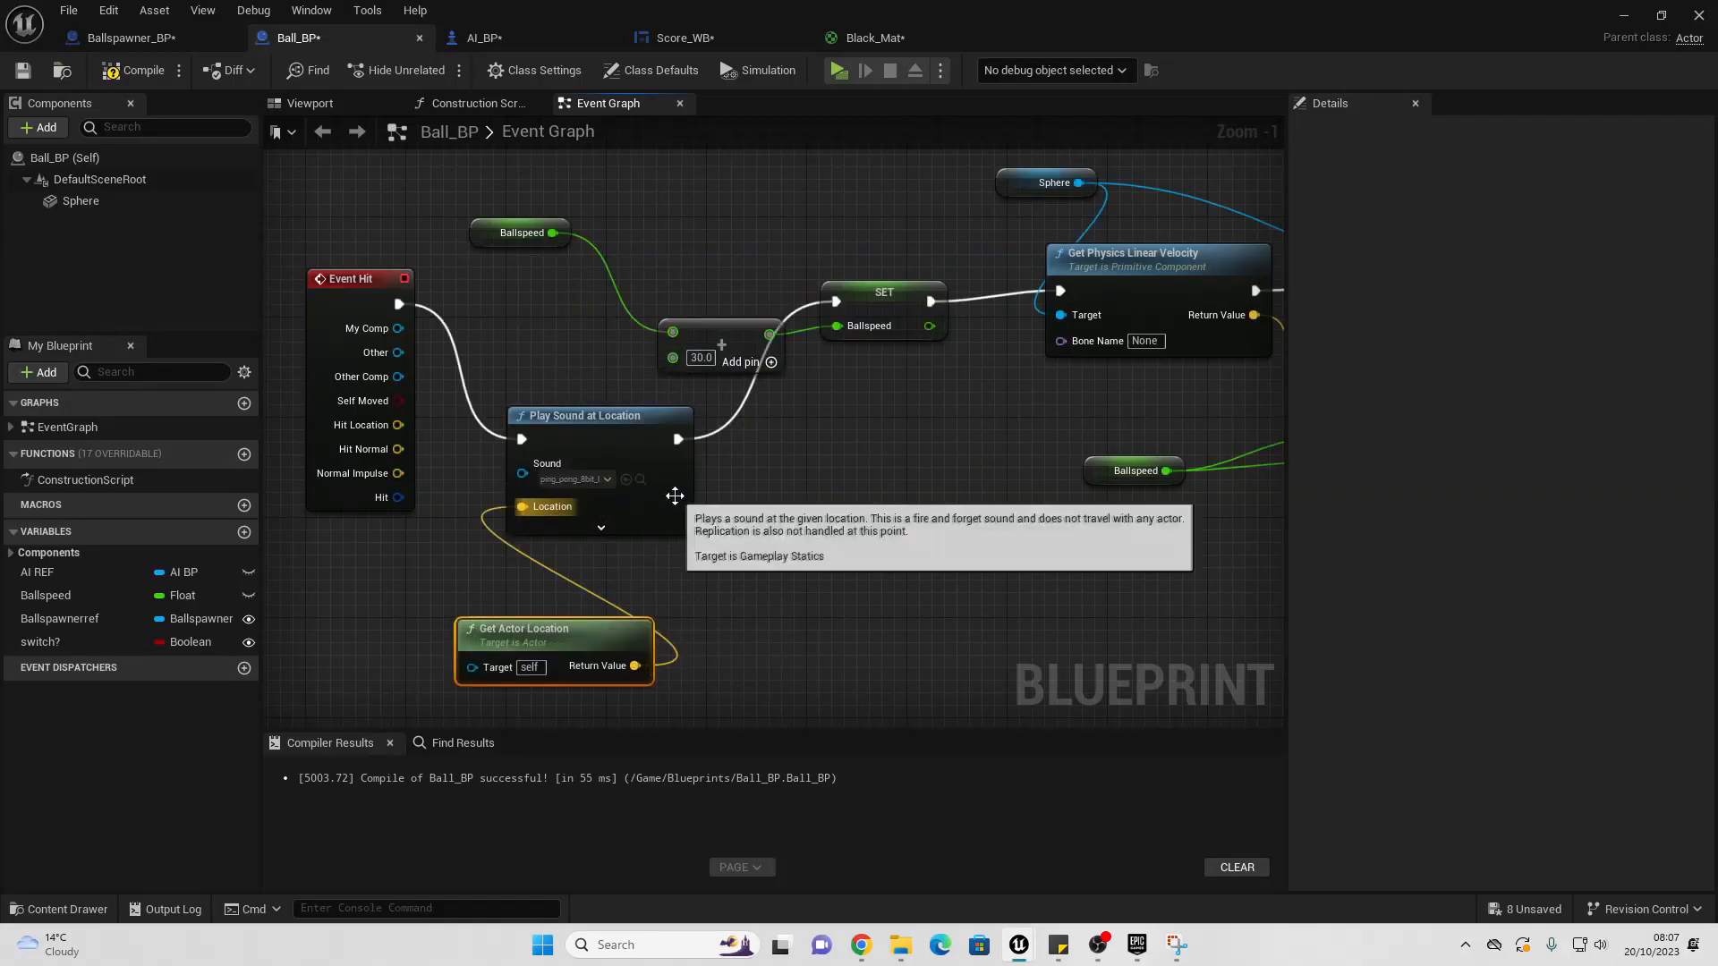
# Step: Return to the level and play-test the game twice to check the hit sound while moving the paddle
pyautogui.click(1632, 18)
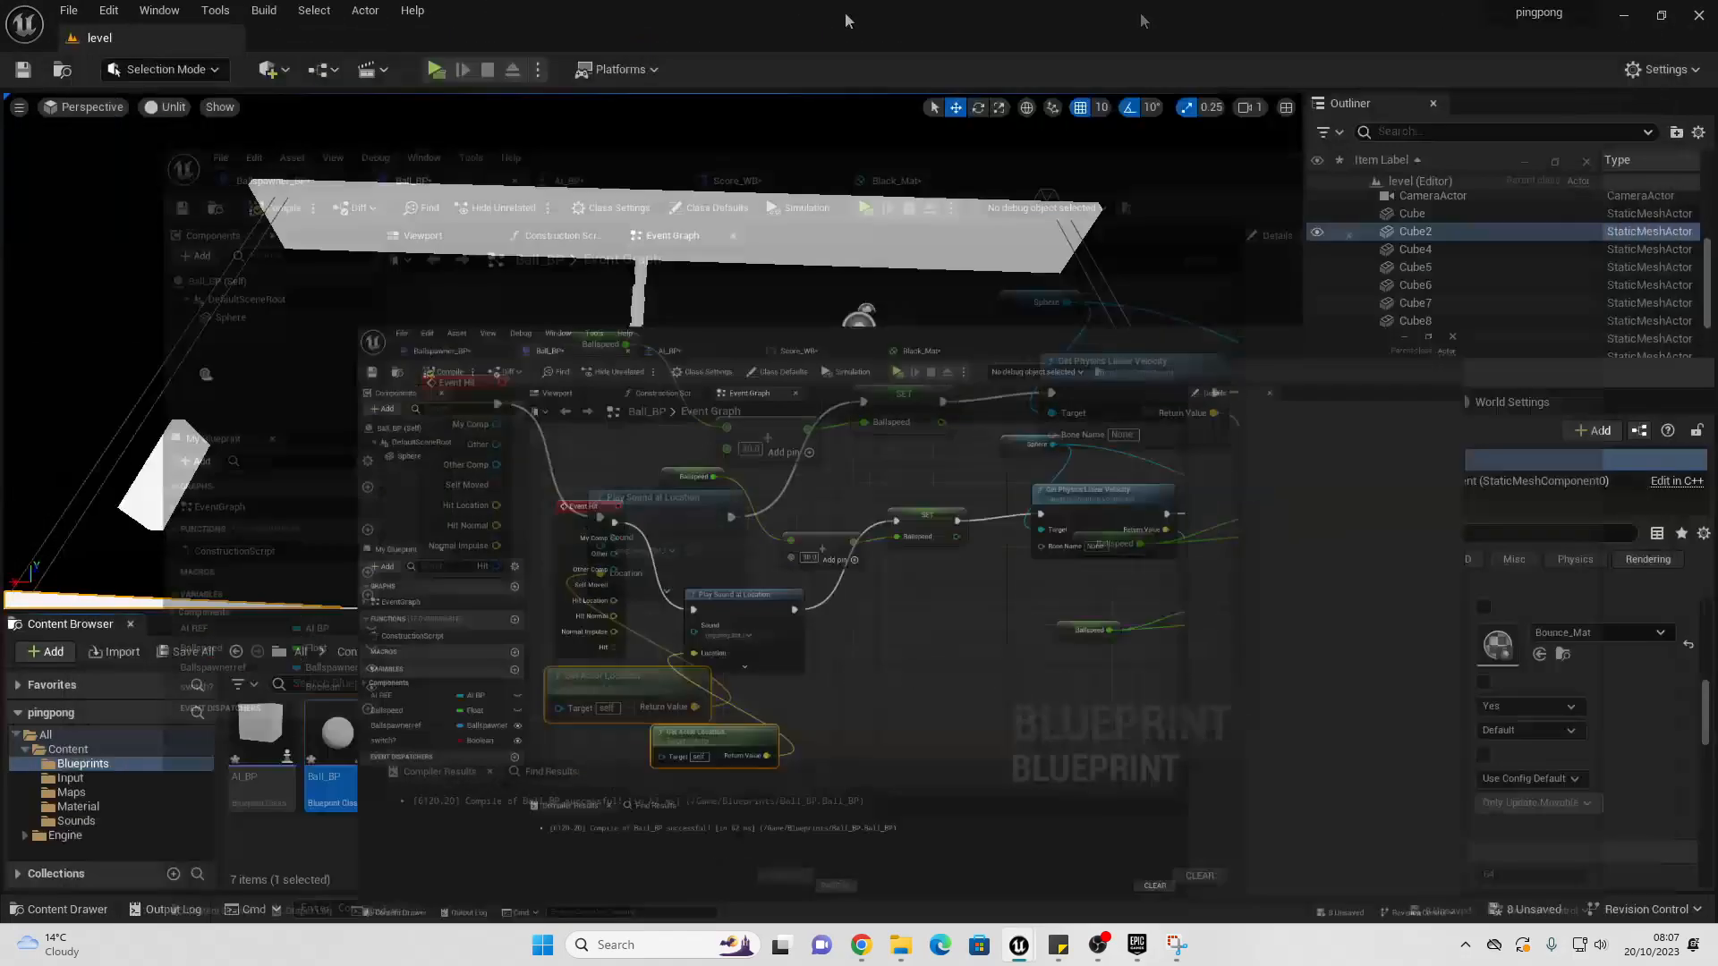
pyautogui.click(436, 70)
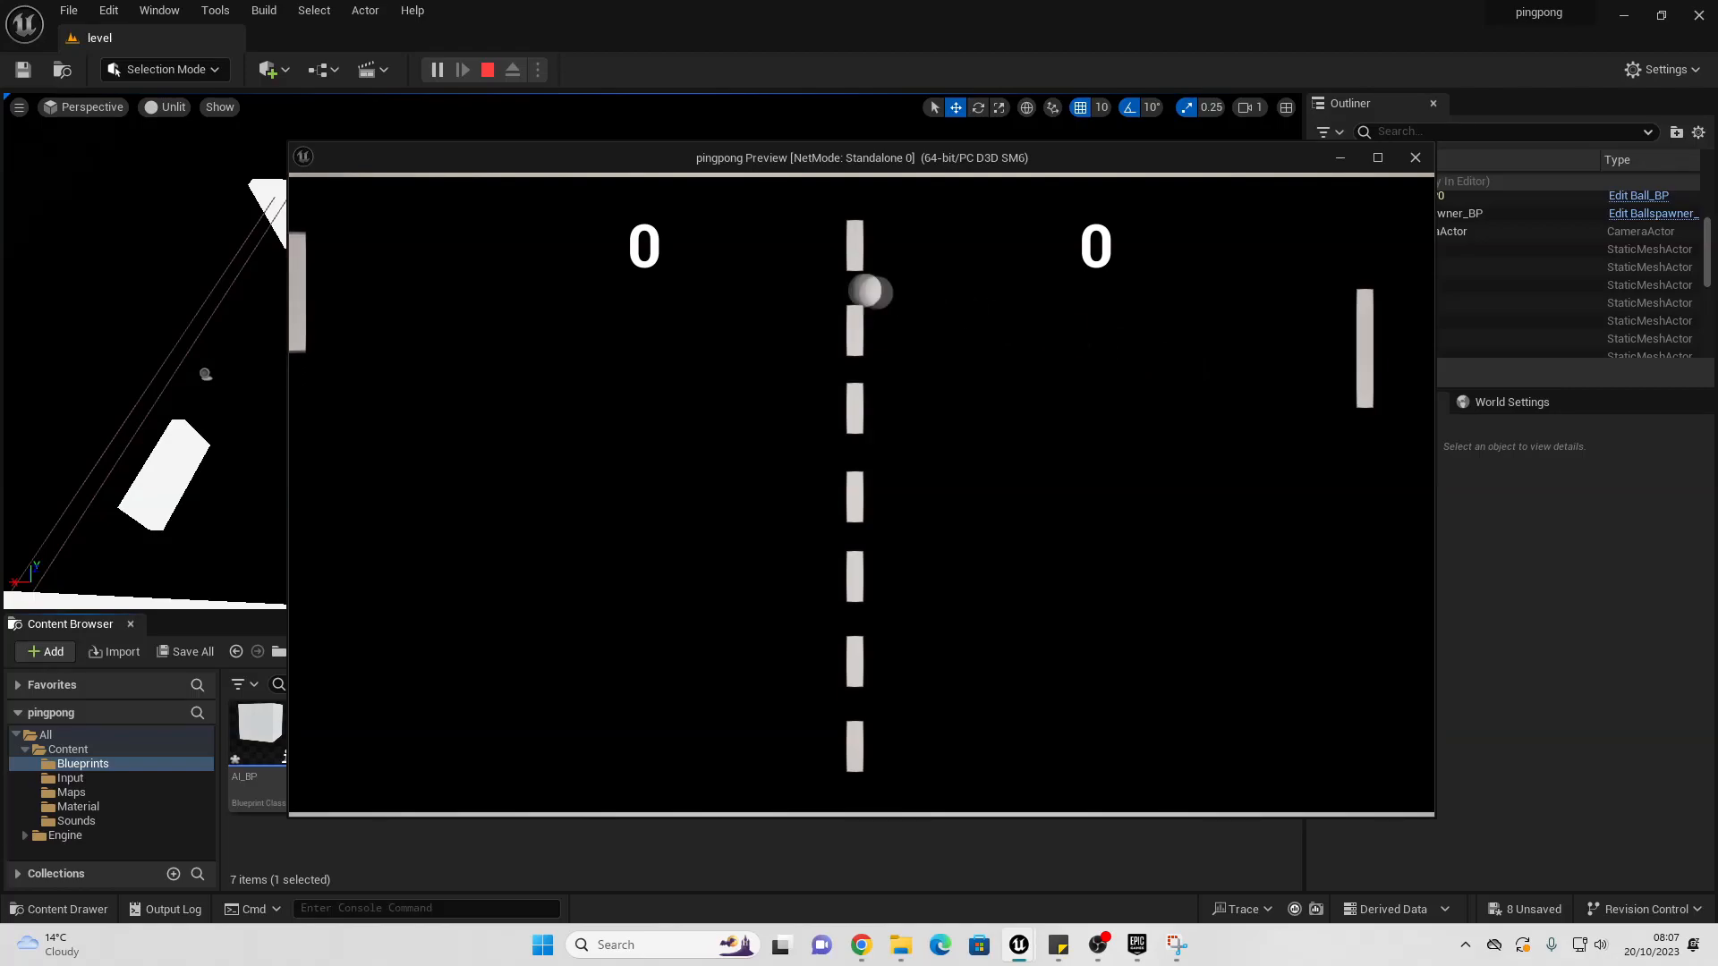
pyautogui.press('Escape')
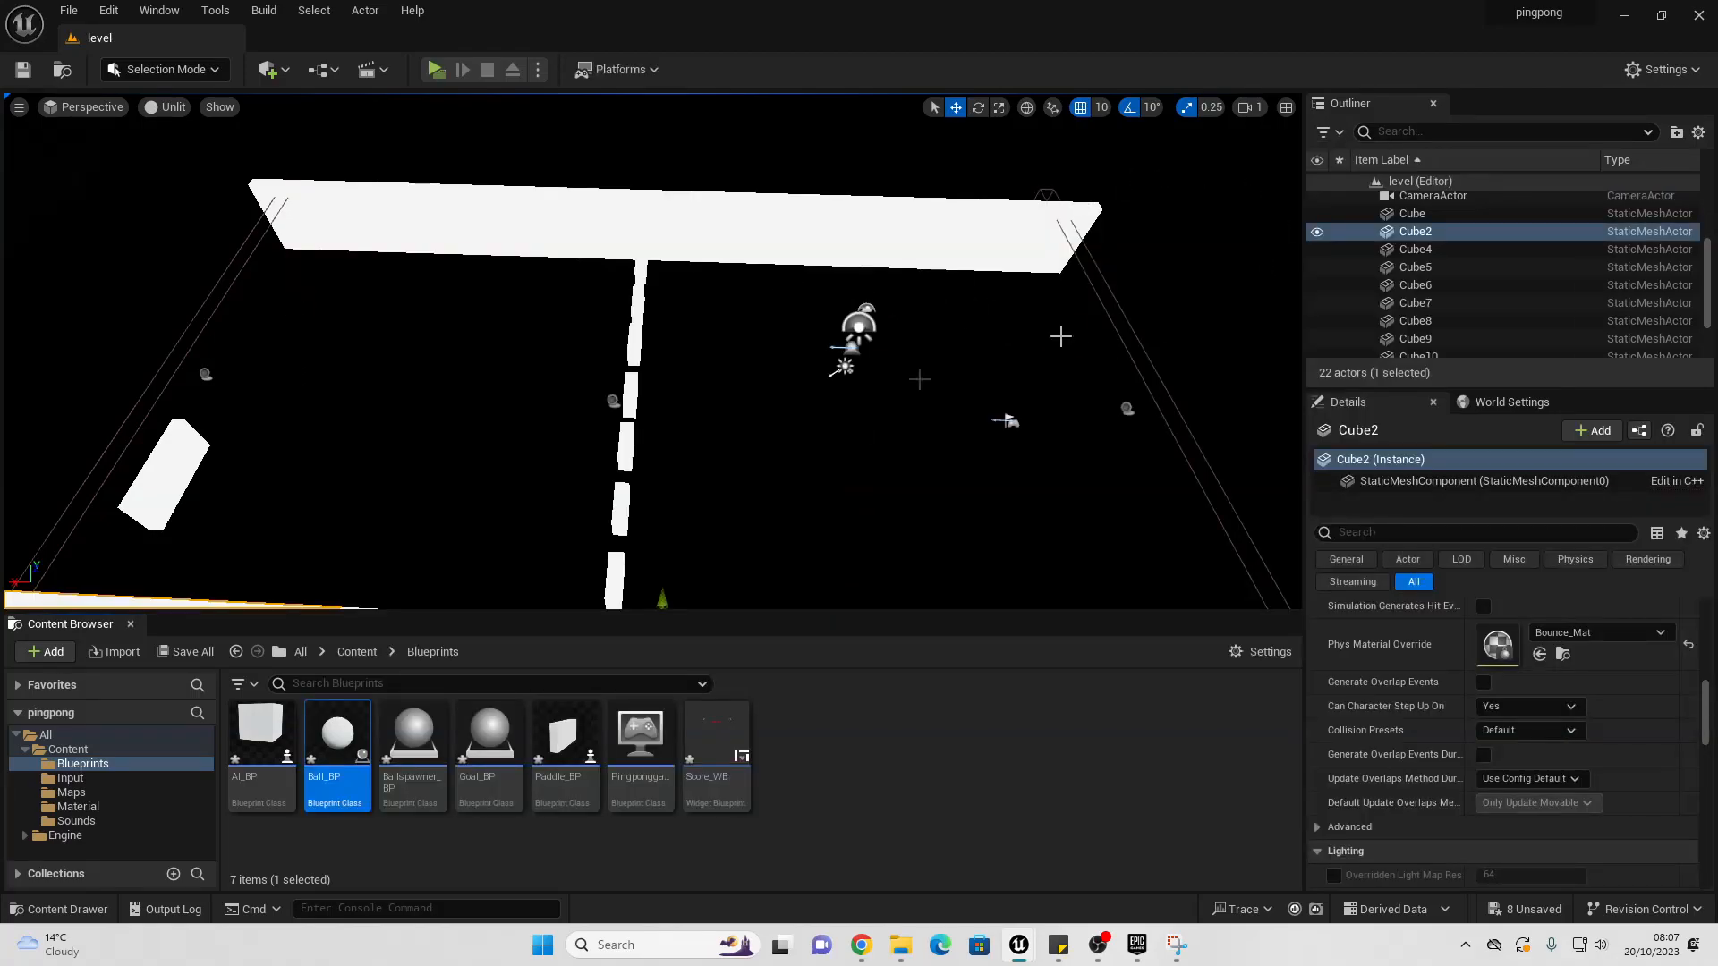
pyautogui.click(442, 69)
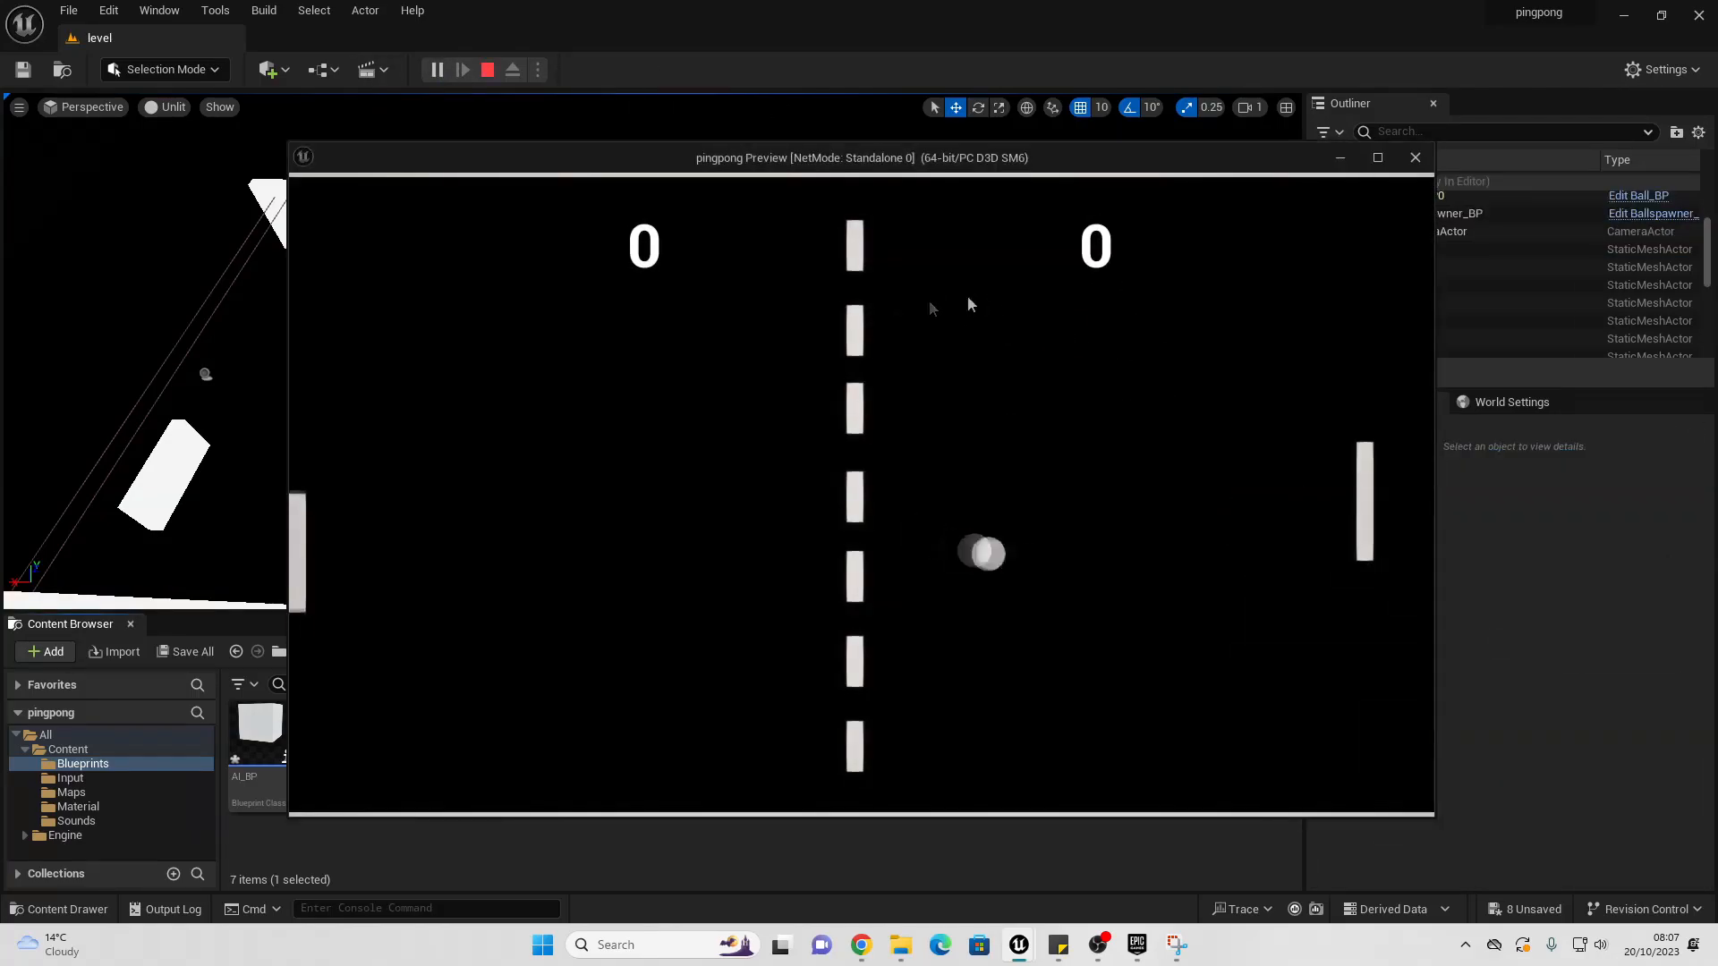
pyautogui.press('s')
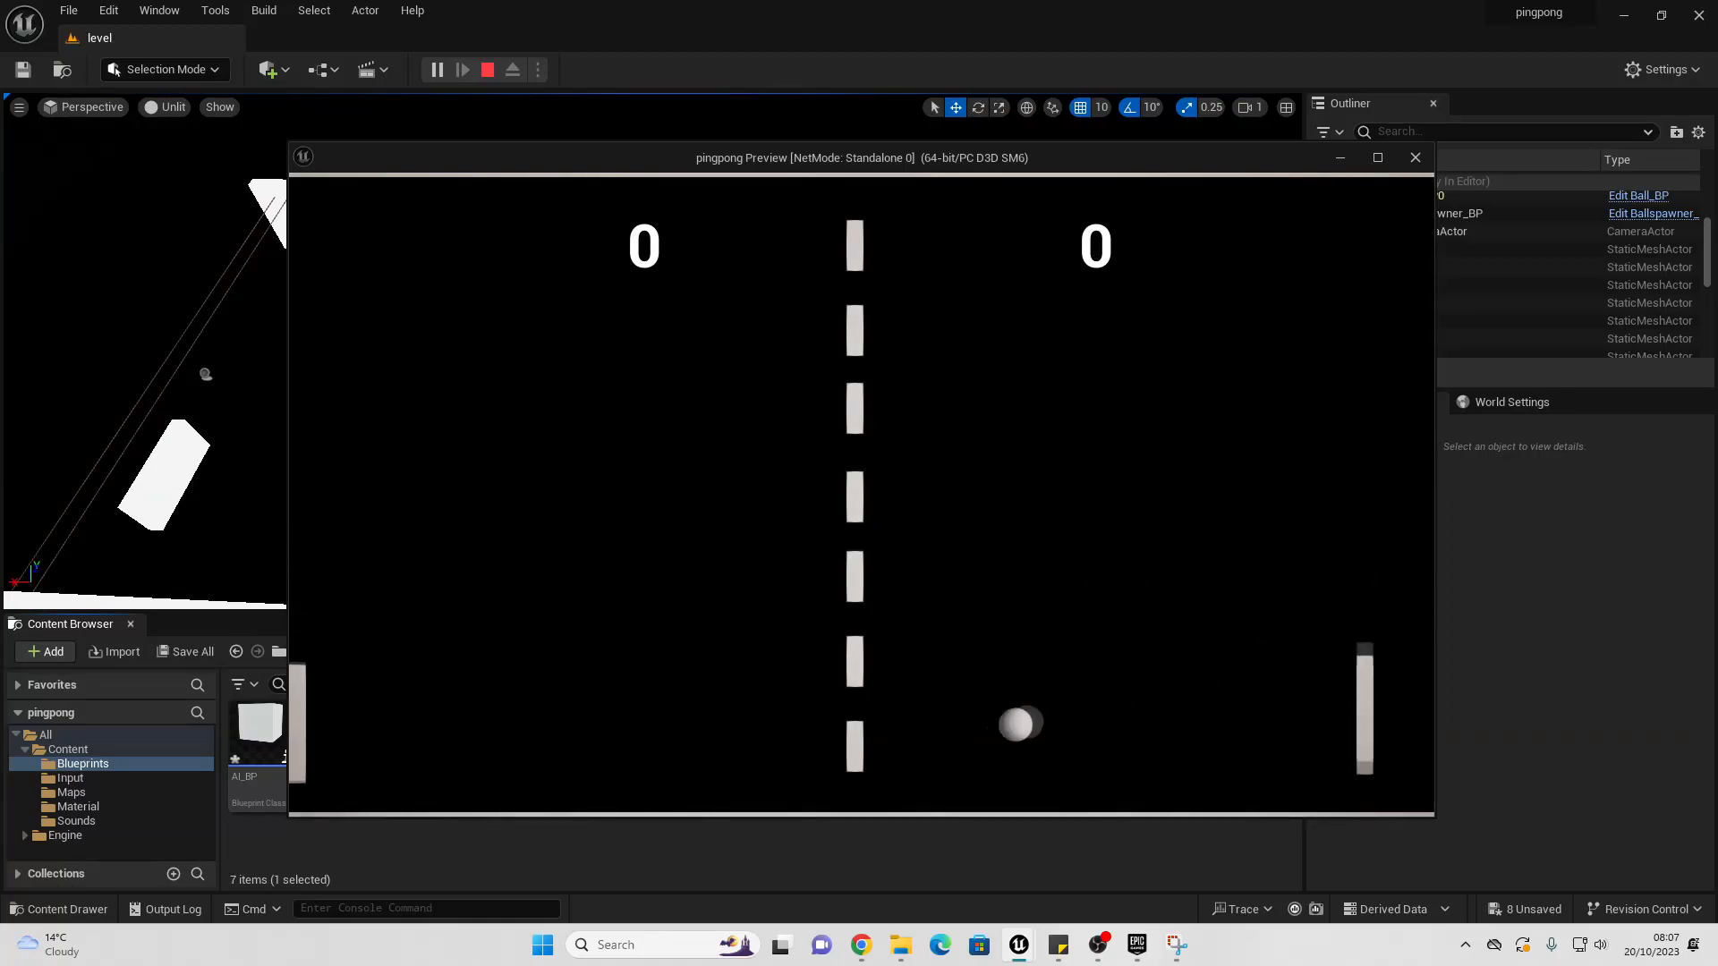
pyautogui.press('w')
pyautogui.press('s')
pyautogui.press('Escape')
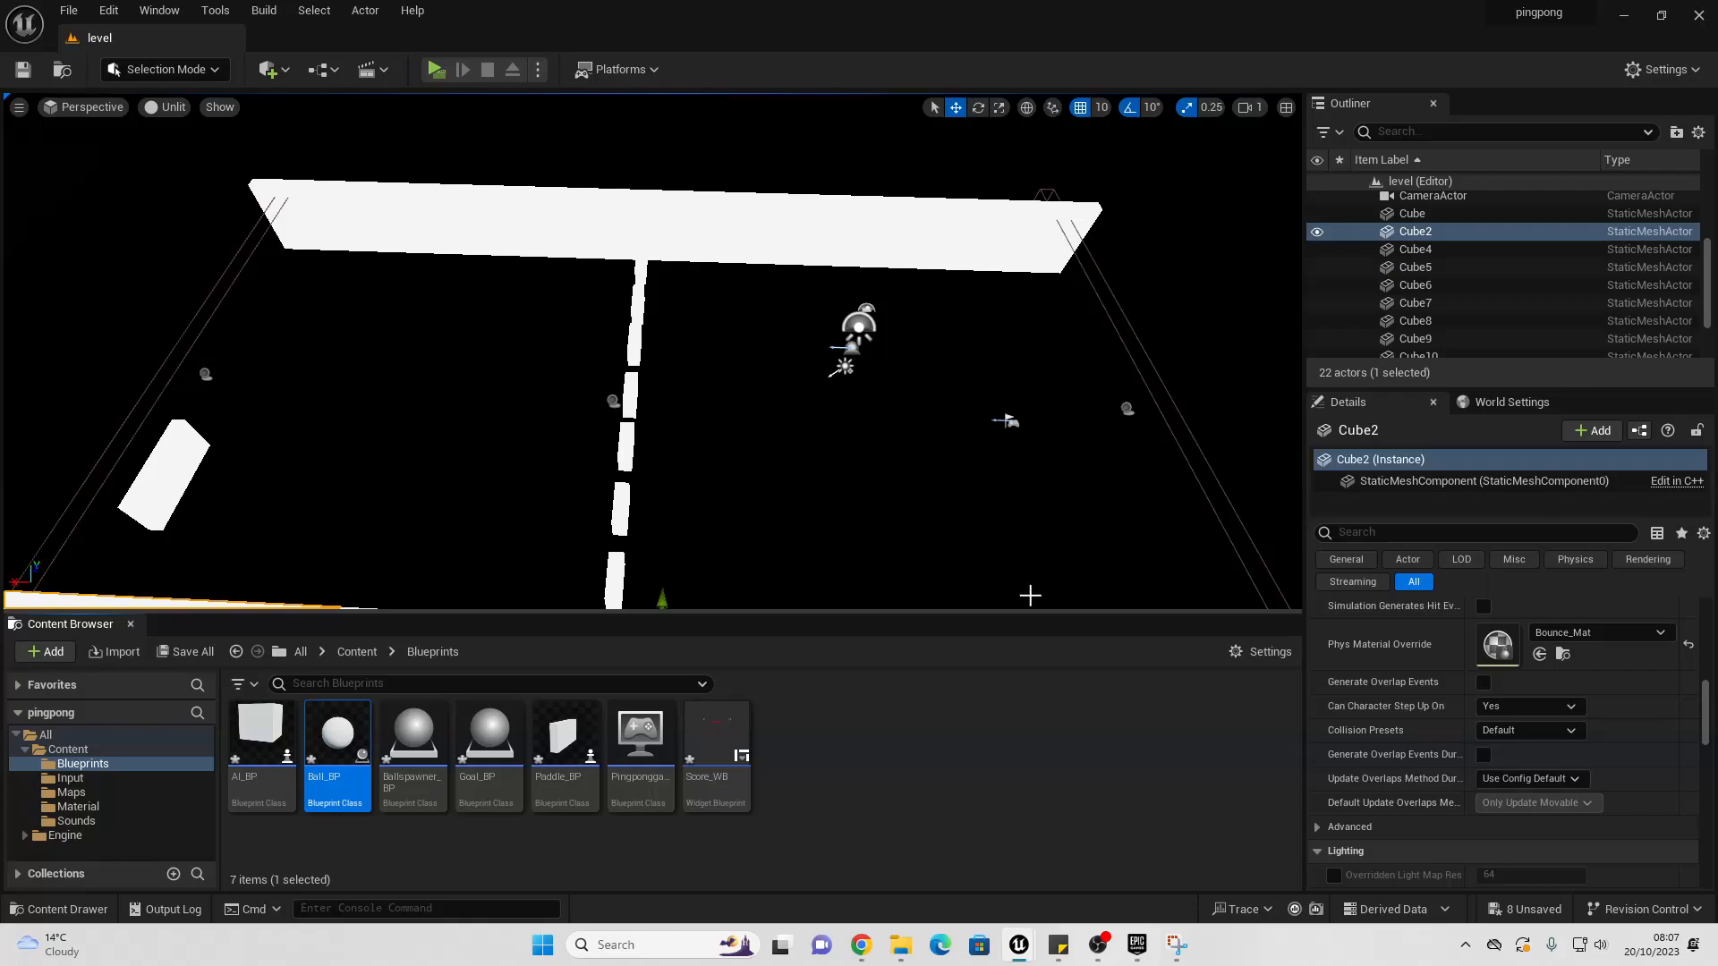
# Step: Open Paddle_BP and add a Set Input Mode Game Only node near Event BeginPlay in the Event Graph
pyautogui.doubleClick(562, 736)
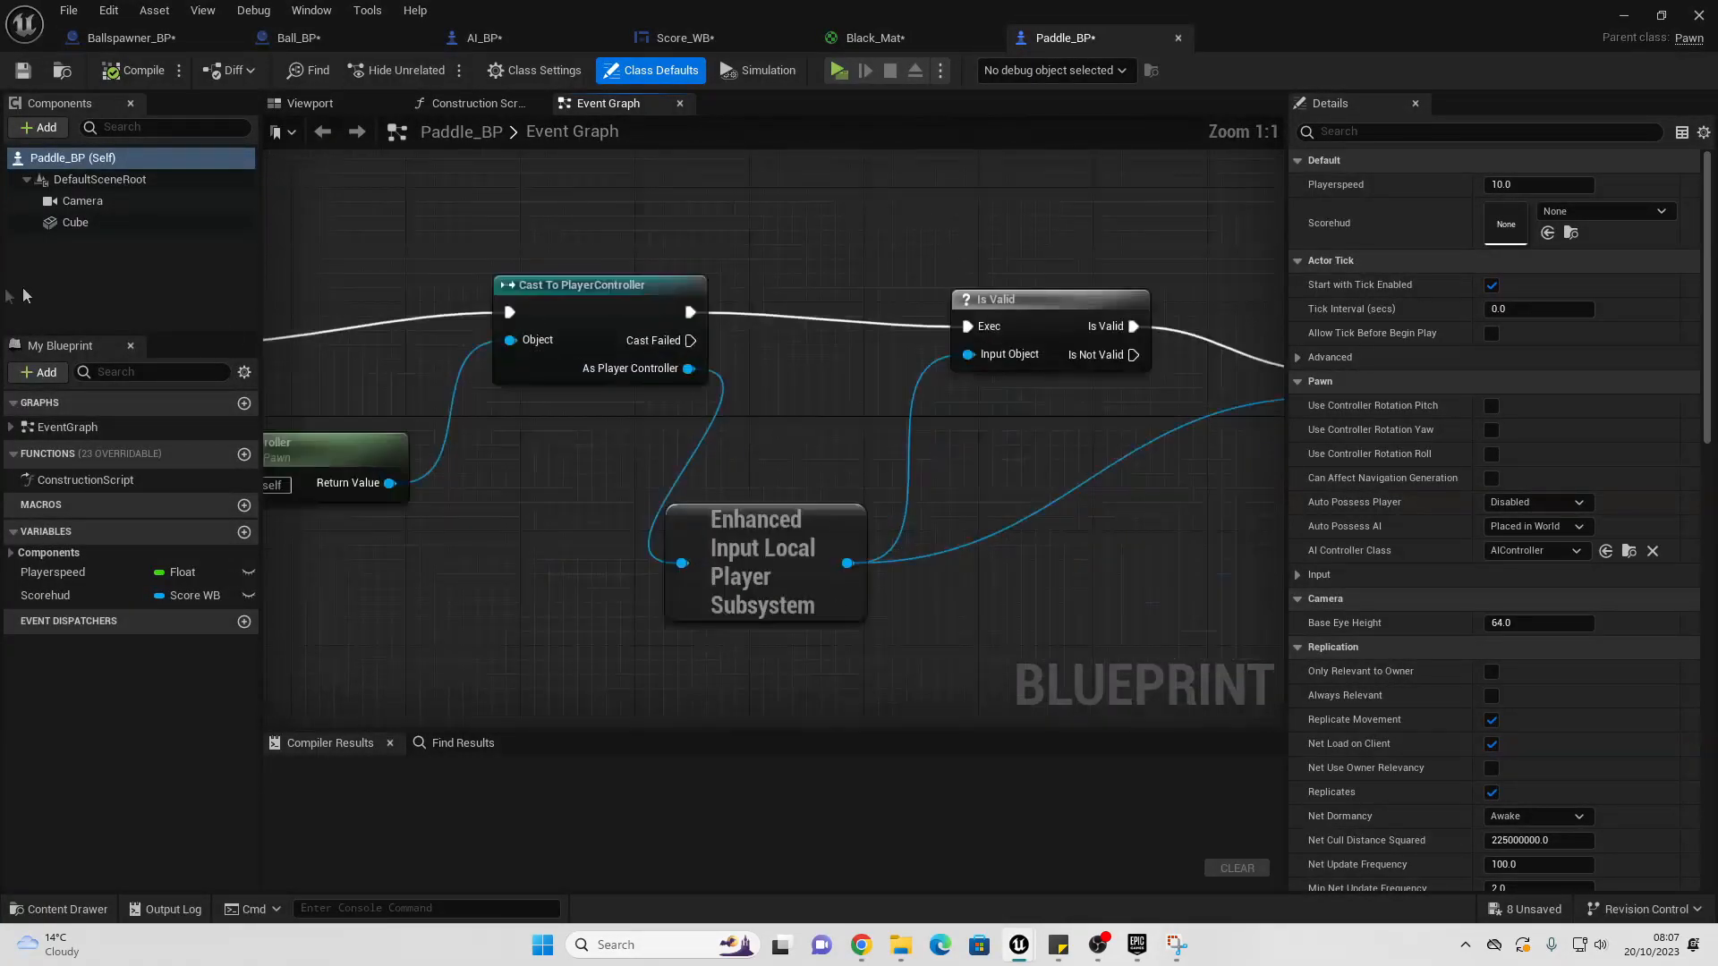
pyautogui.scroll(-3, 427, 344)
pyautogui.click(476, 278)
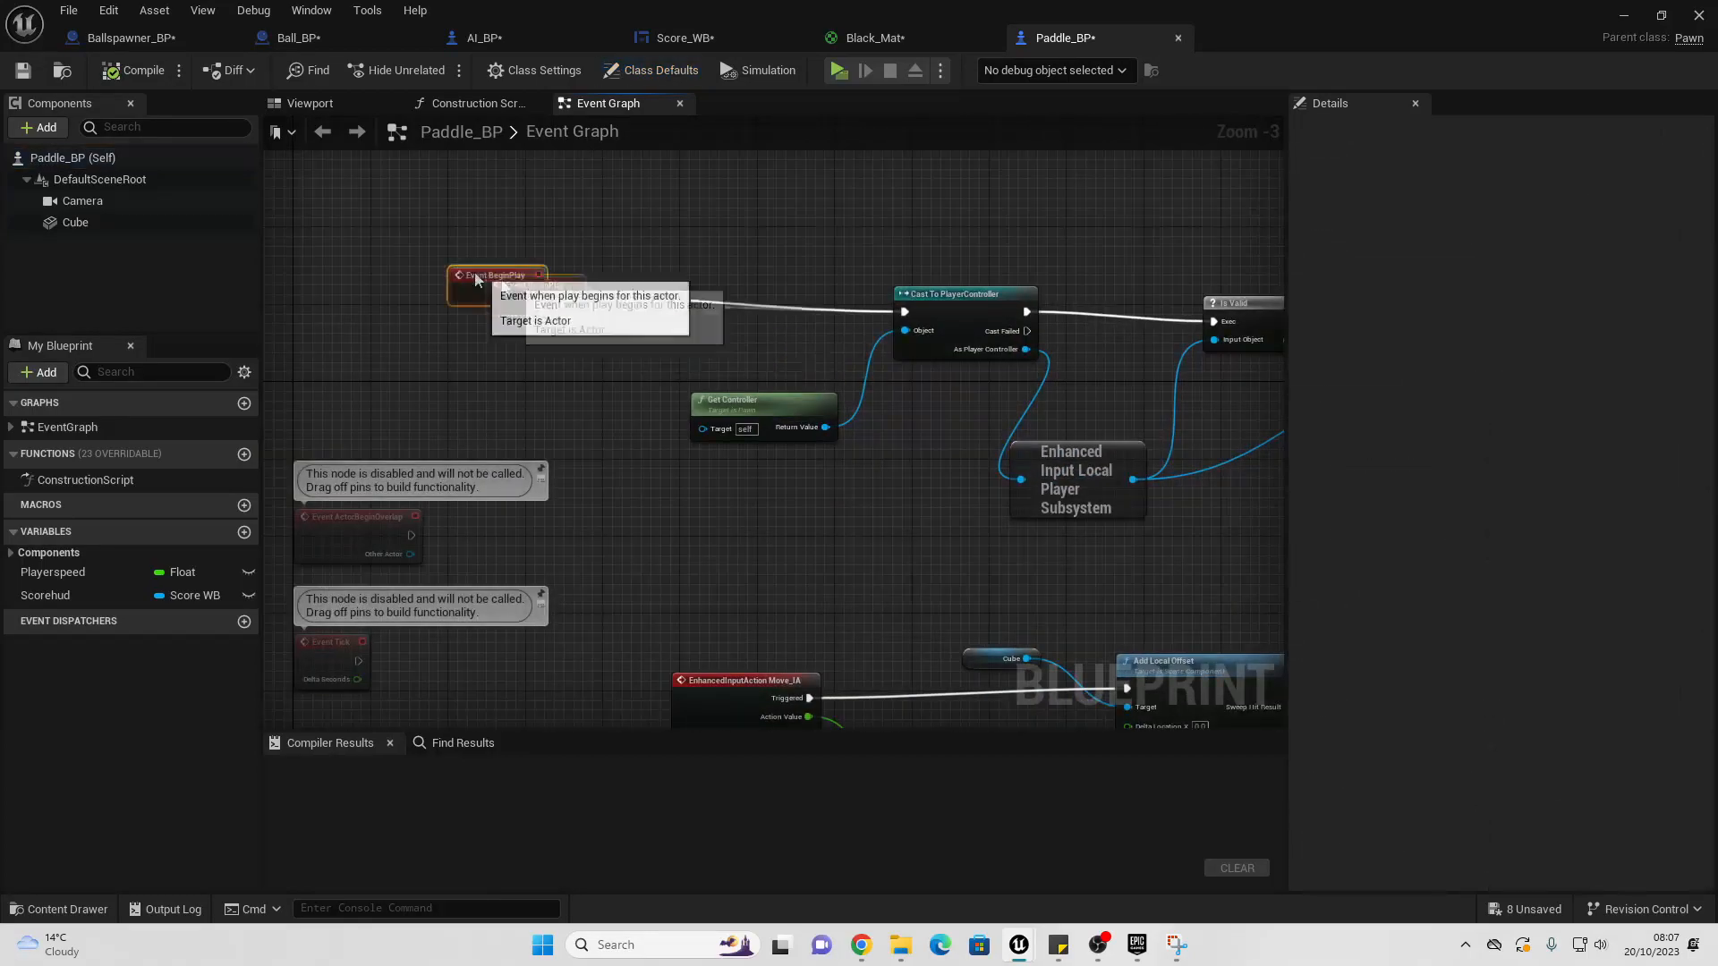
pyautogui.moveTo(476, 280); pyautogui.dragTo(437, 280)
pyautogui.rightClick(357, 347)
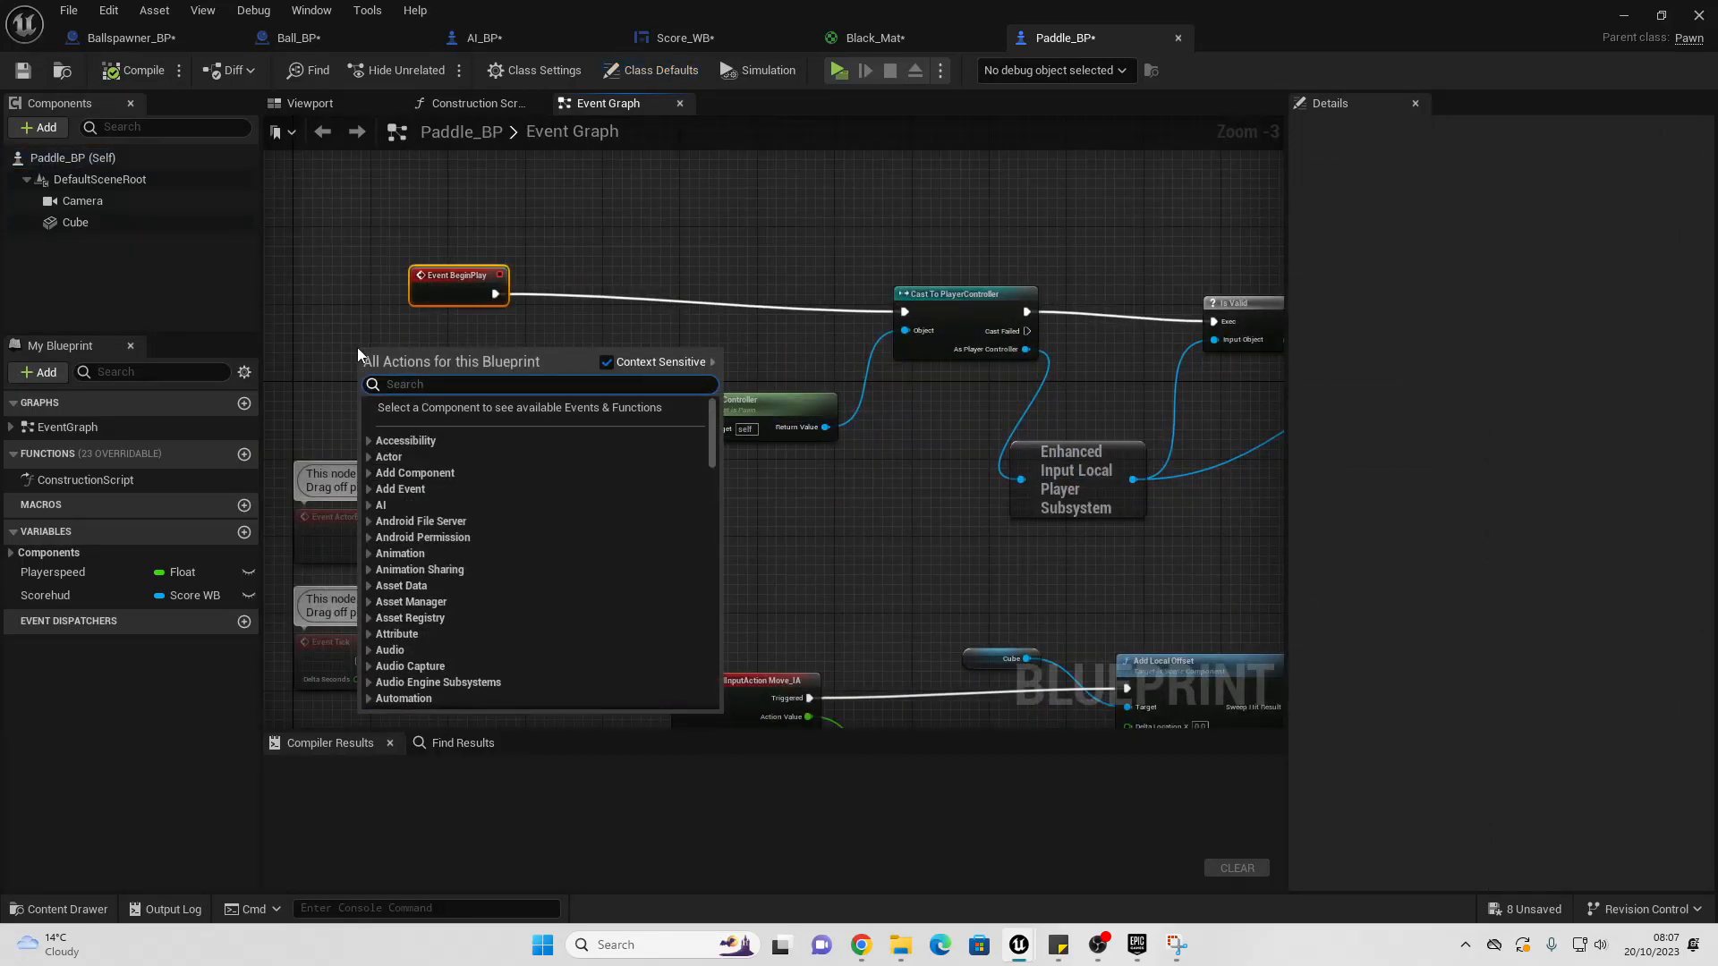
pyautogui.write('set input mode')
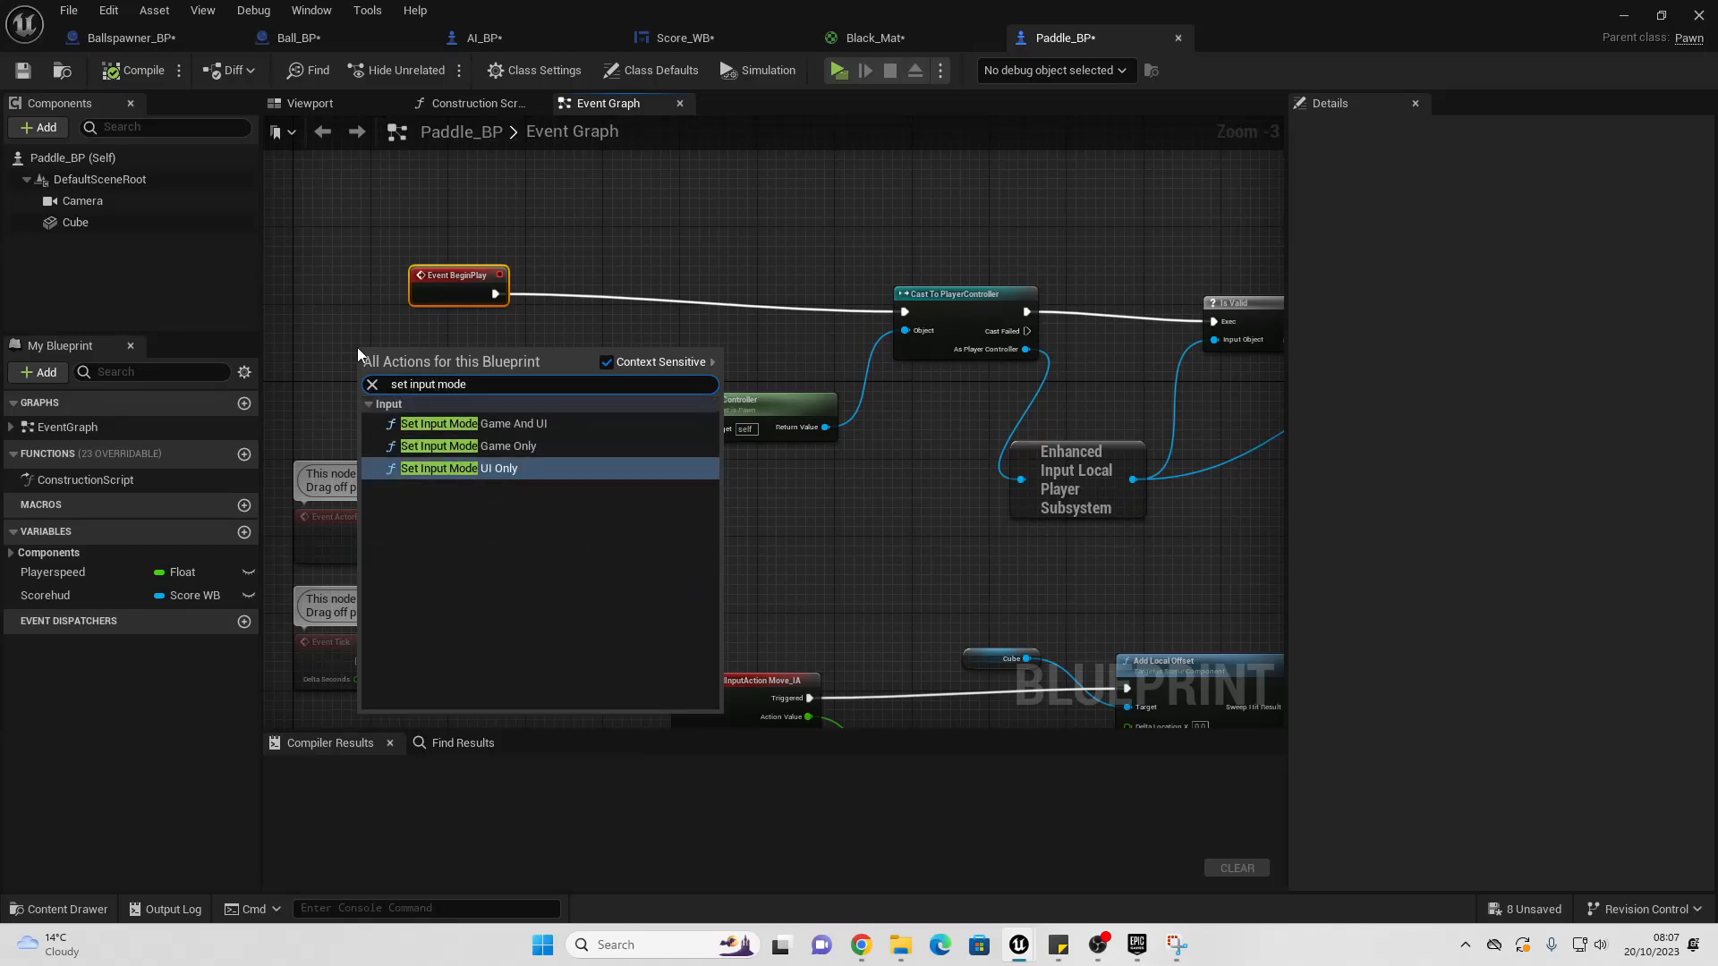
pyautogui.press('Up')
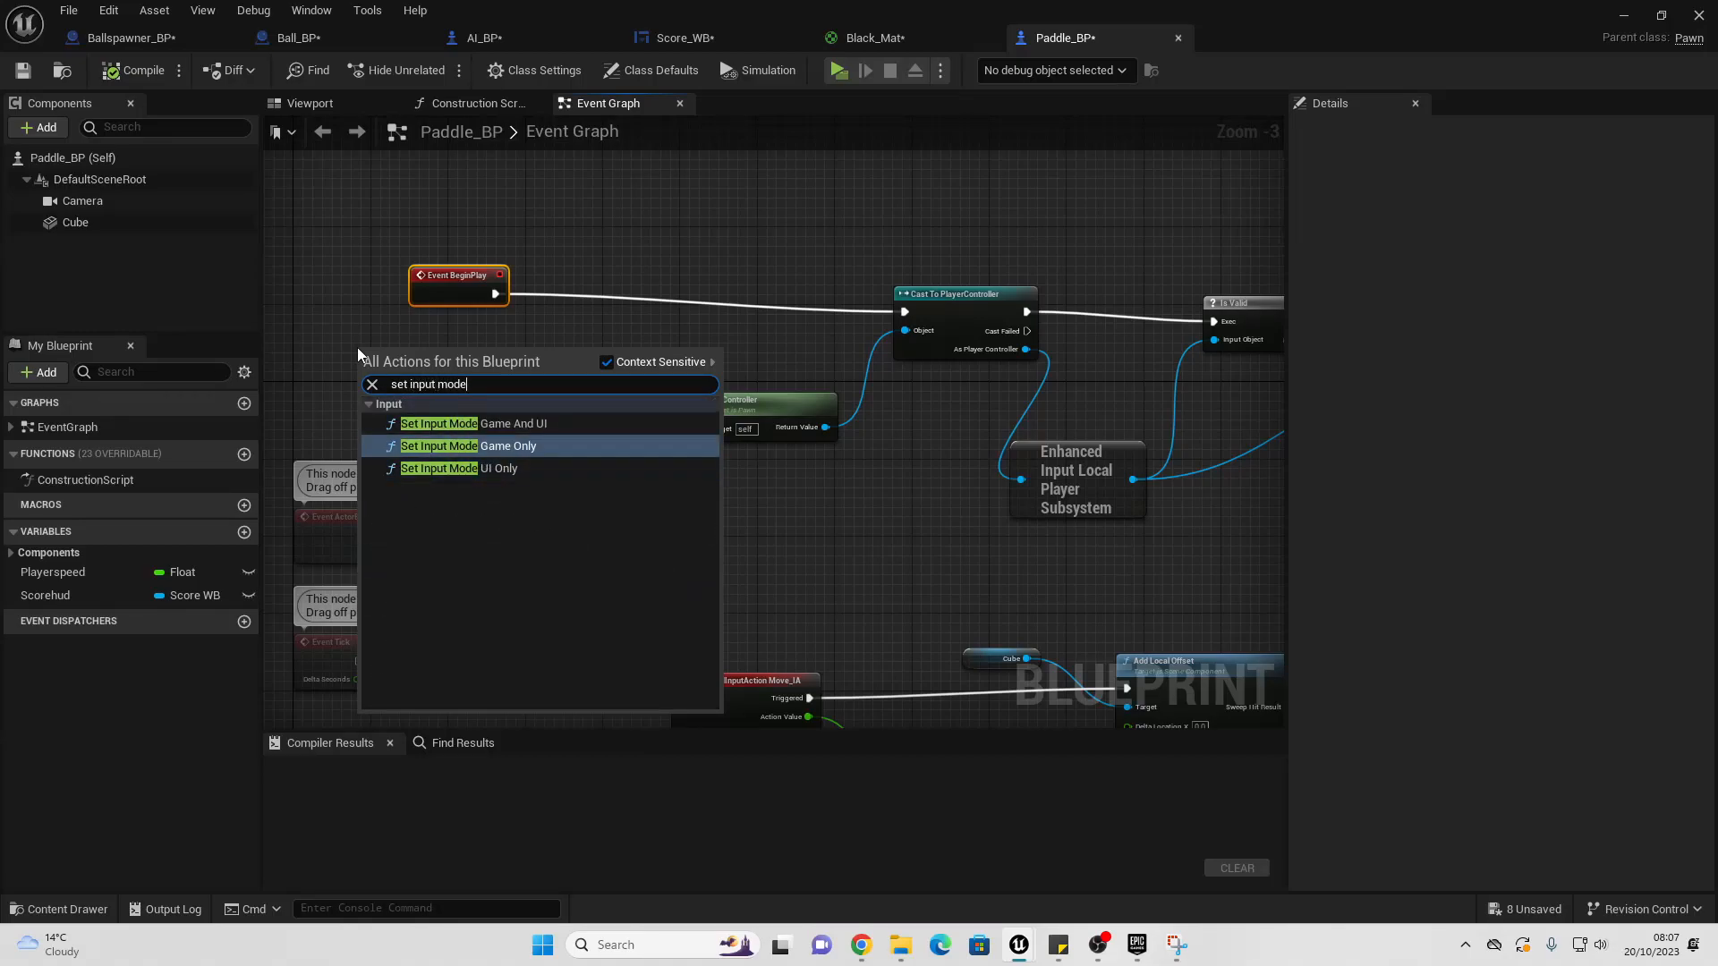
pyautogui.press('Return')
# Step: Wire the Set Input Mode Game Only node between Event BeginPlay and Cast To PlayerController
pyautogui.scroll(2, 605, 367)
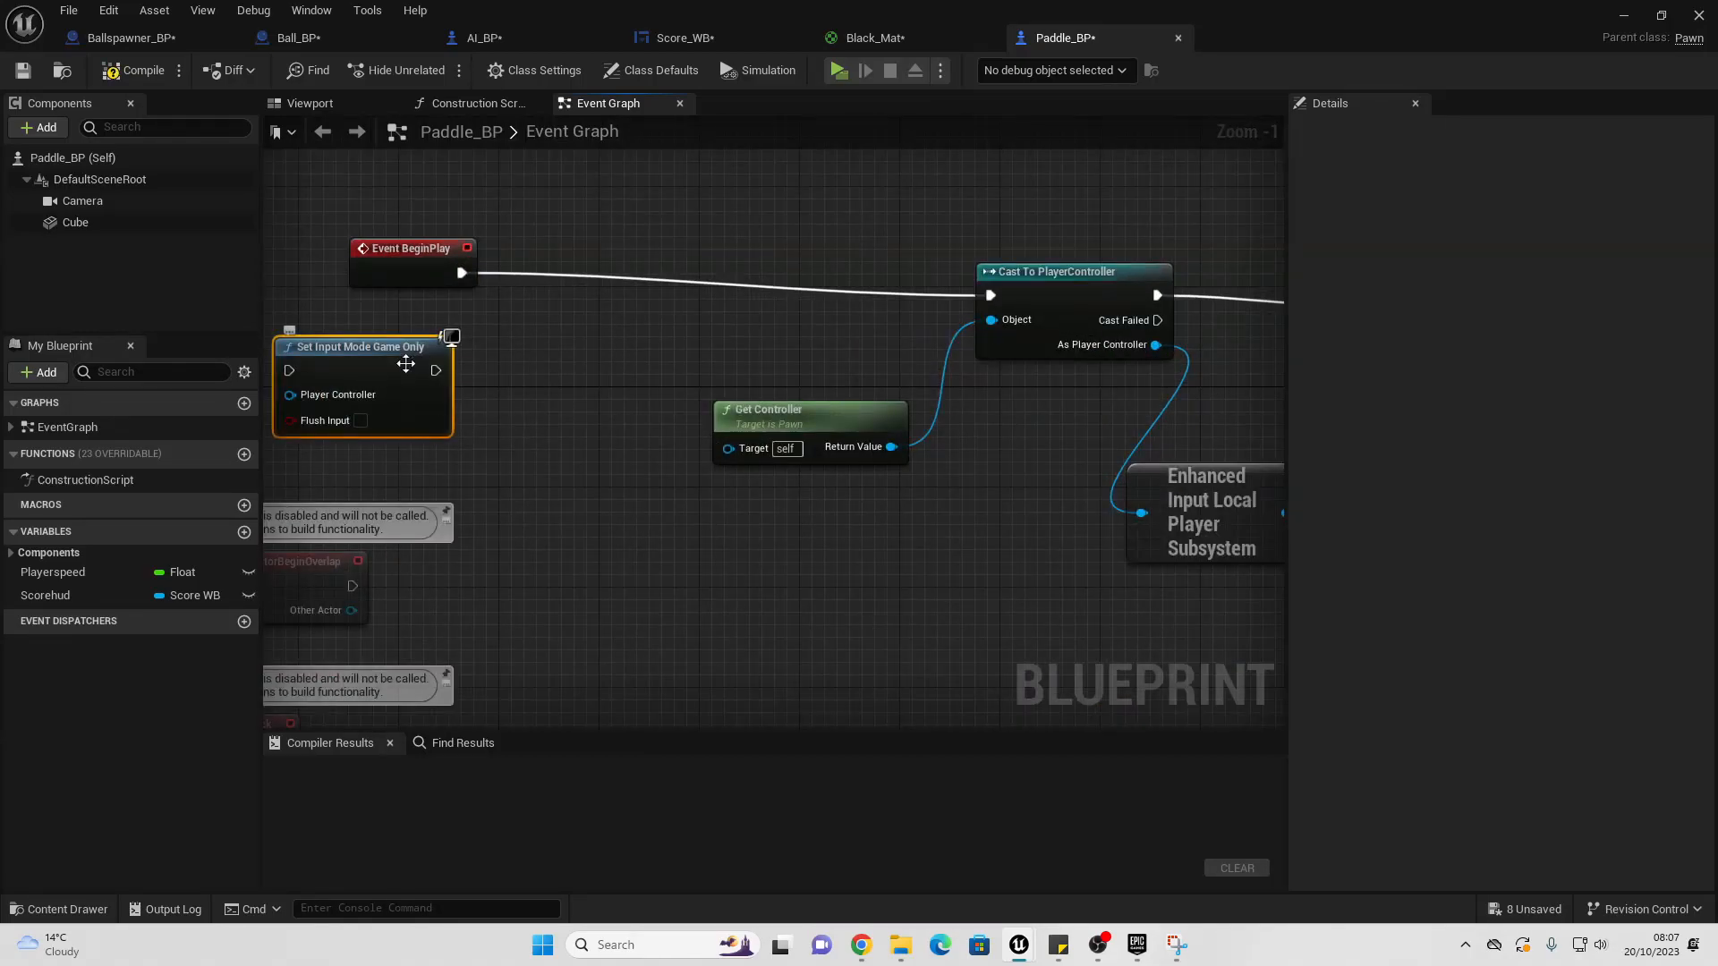
pyautogui.moveTo(388, 347); pyautogui.dragTo(677, 260)
pyautogui.moveTo(462, 274); pyautogui.dragTo(577, 282)
pyautogui.moveTo(720, 284); pyautogui.dragTo(992, 295)
# Step: Add a Get Player Controller node, connect it to the Player Controller input of Set Input Mode Game Only, and compile Paddle_BP
pyautogui.rightClick(410, 394)
pyautogui.write('get')
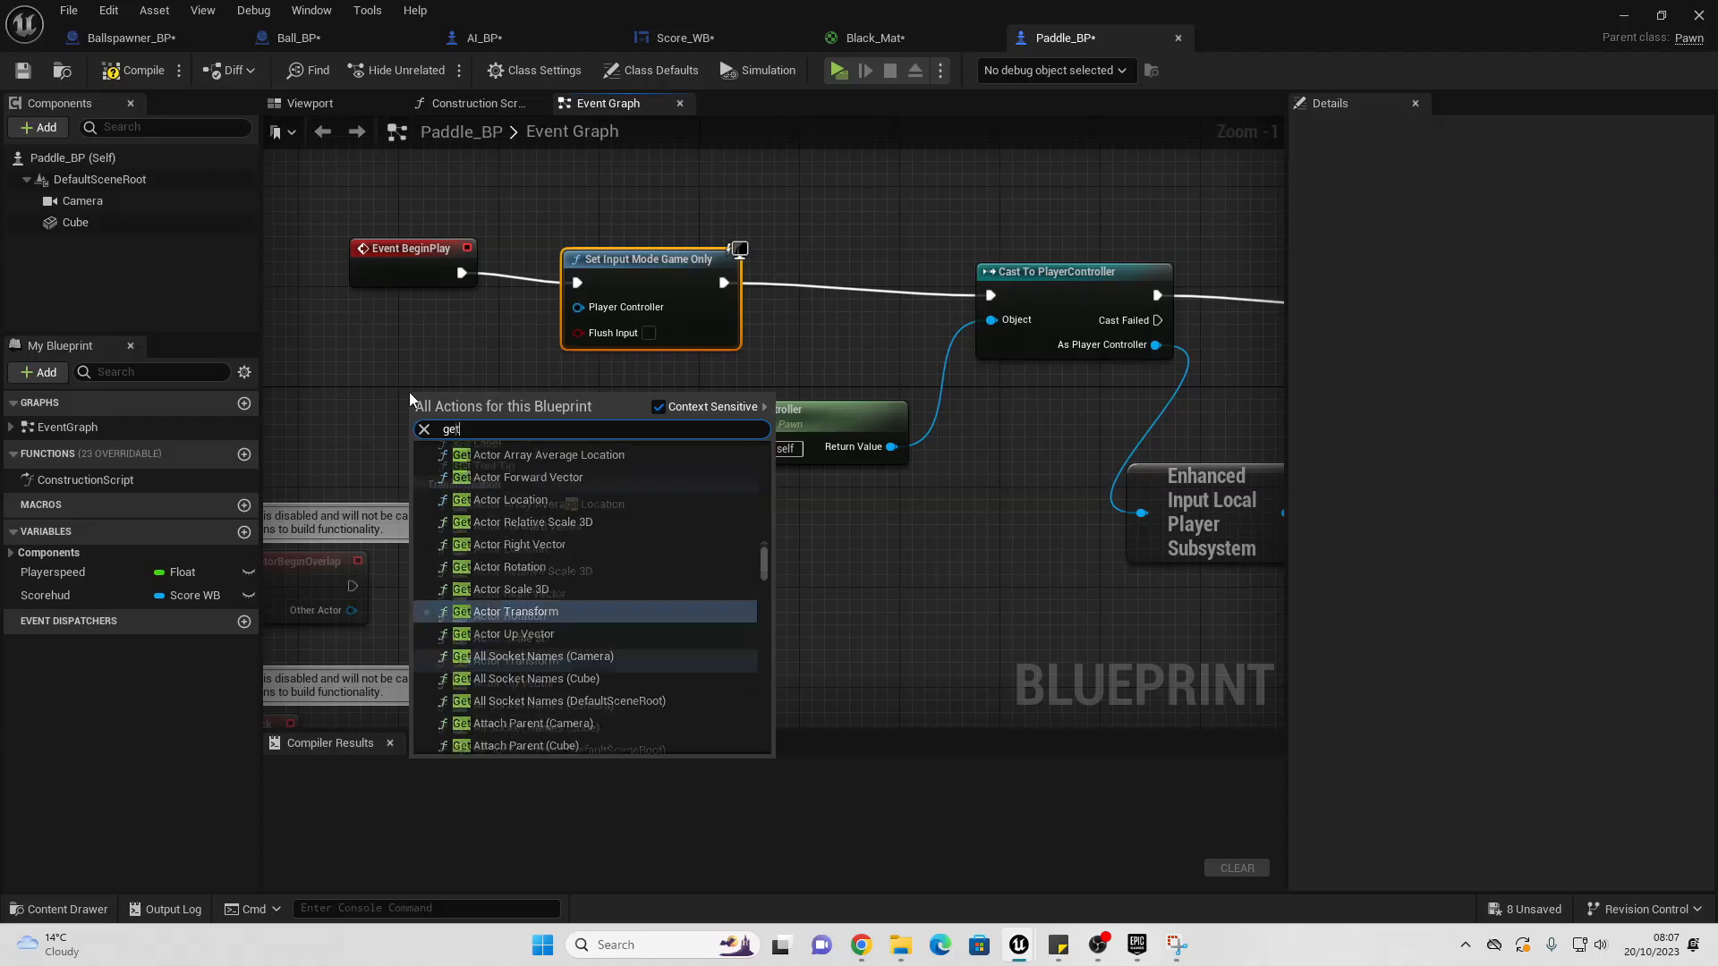
pyautogui.write(' player co')
pyautogui.press('Return')
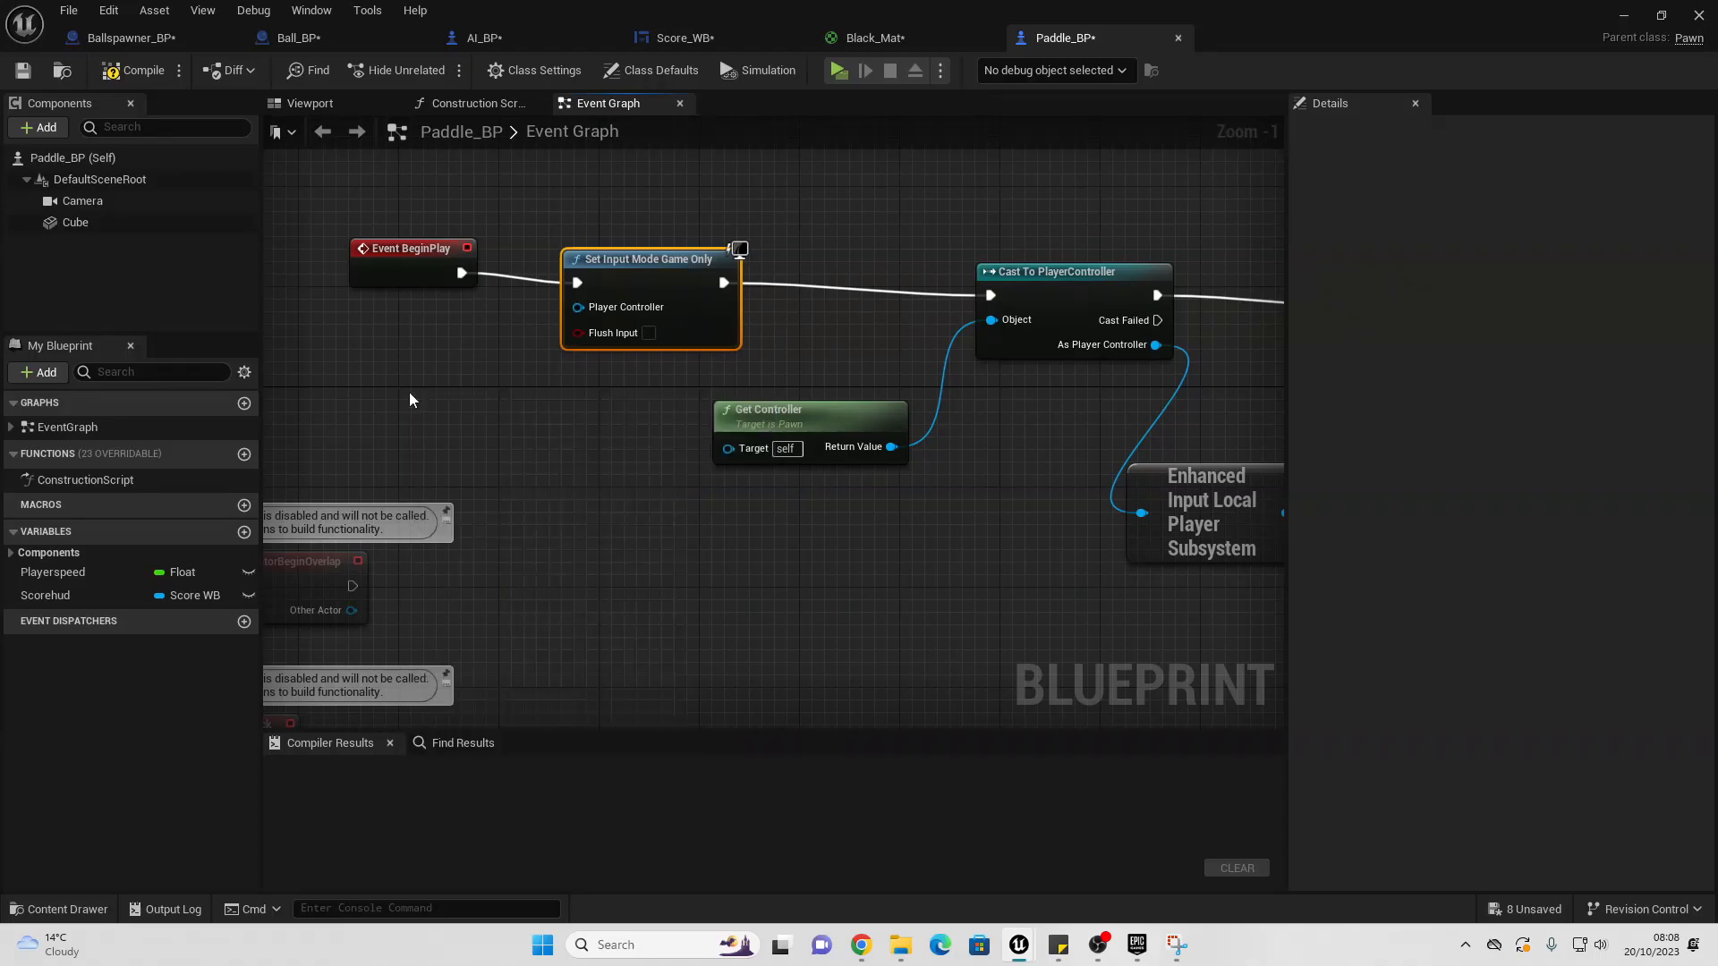
pyautogui.moveTo(588, 420); pyautogui.dragTo(578, 307)
pyautogui.click(134, 71)
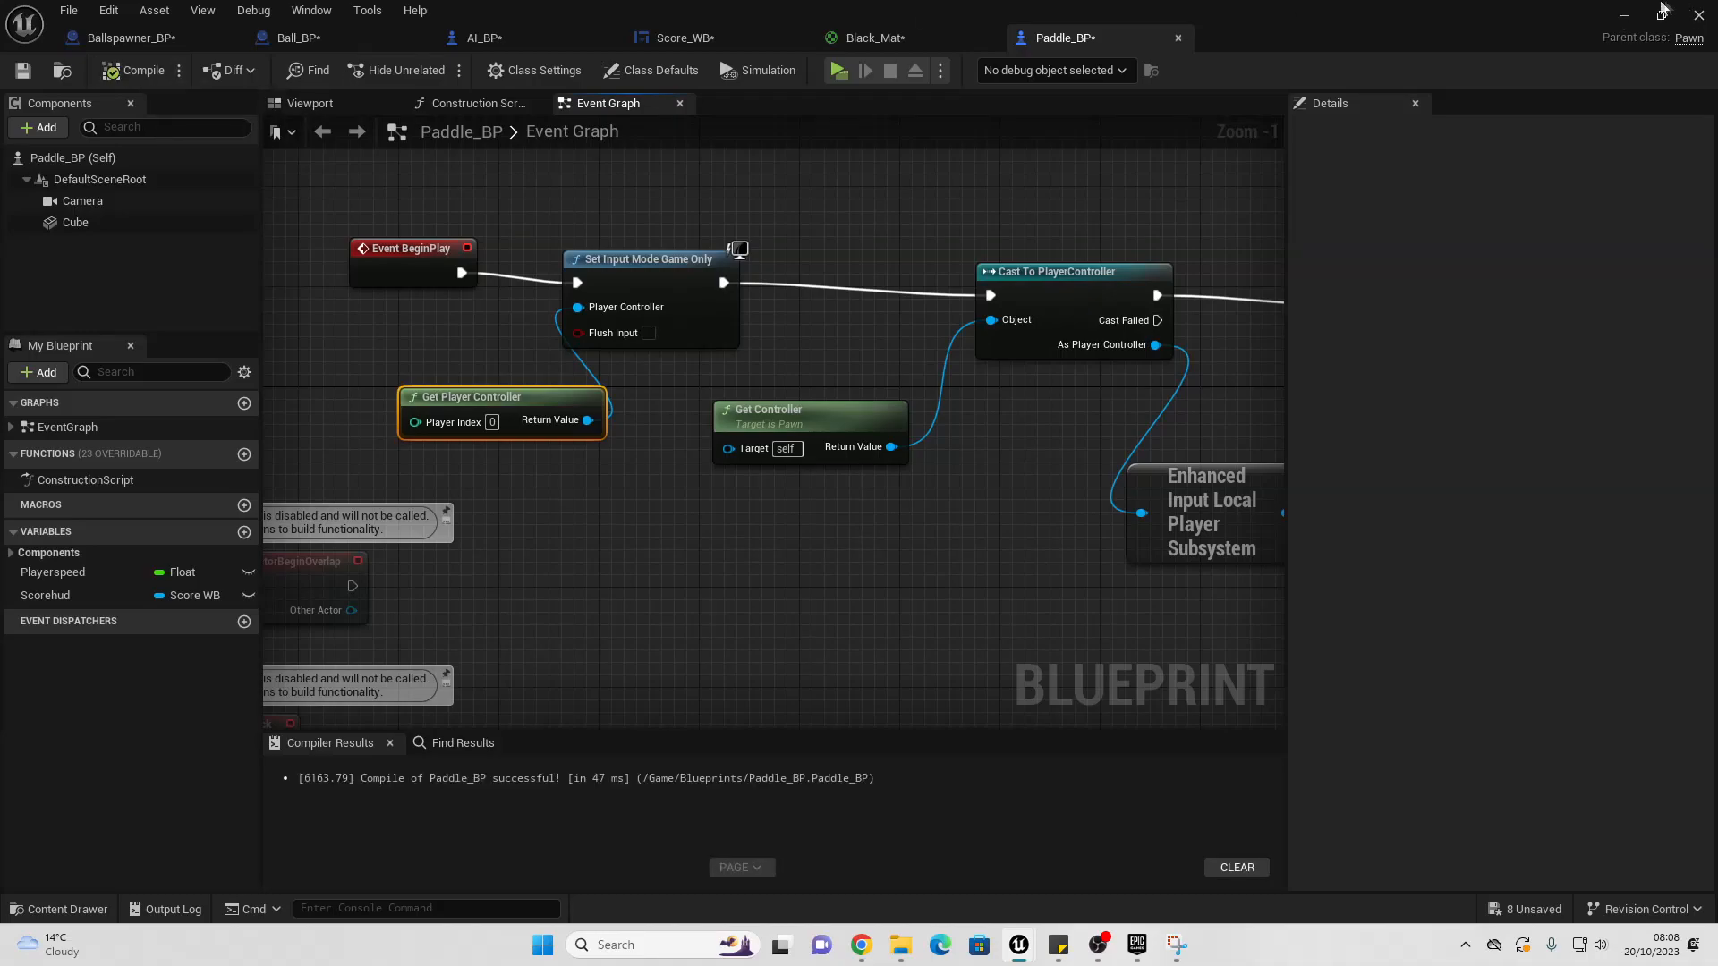
# Step: Return to the level and play-test the game, moving the paddle up and down to check the input mode
pyautogui.click(1624, 15)
pyautogui.click(438, 70)
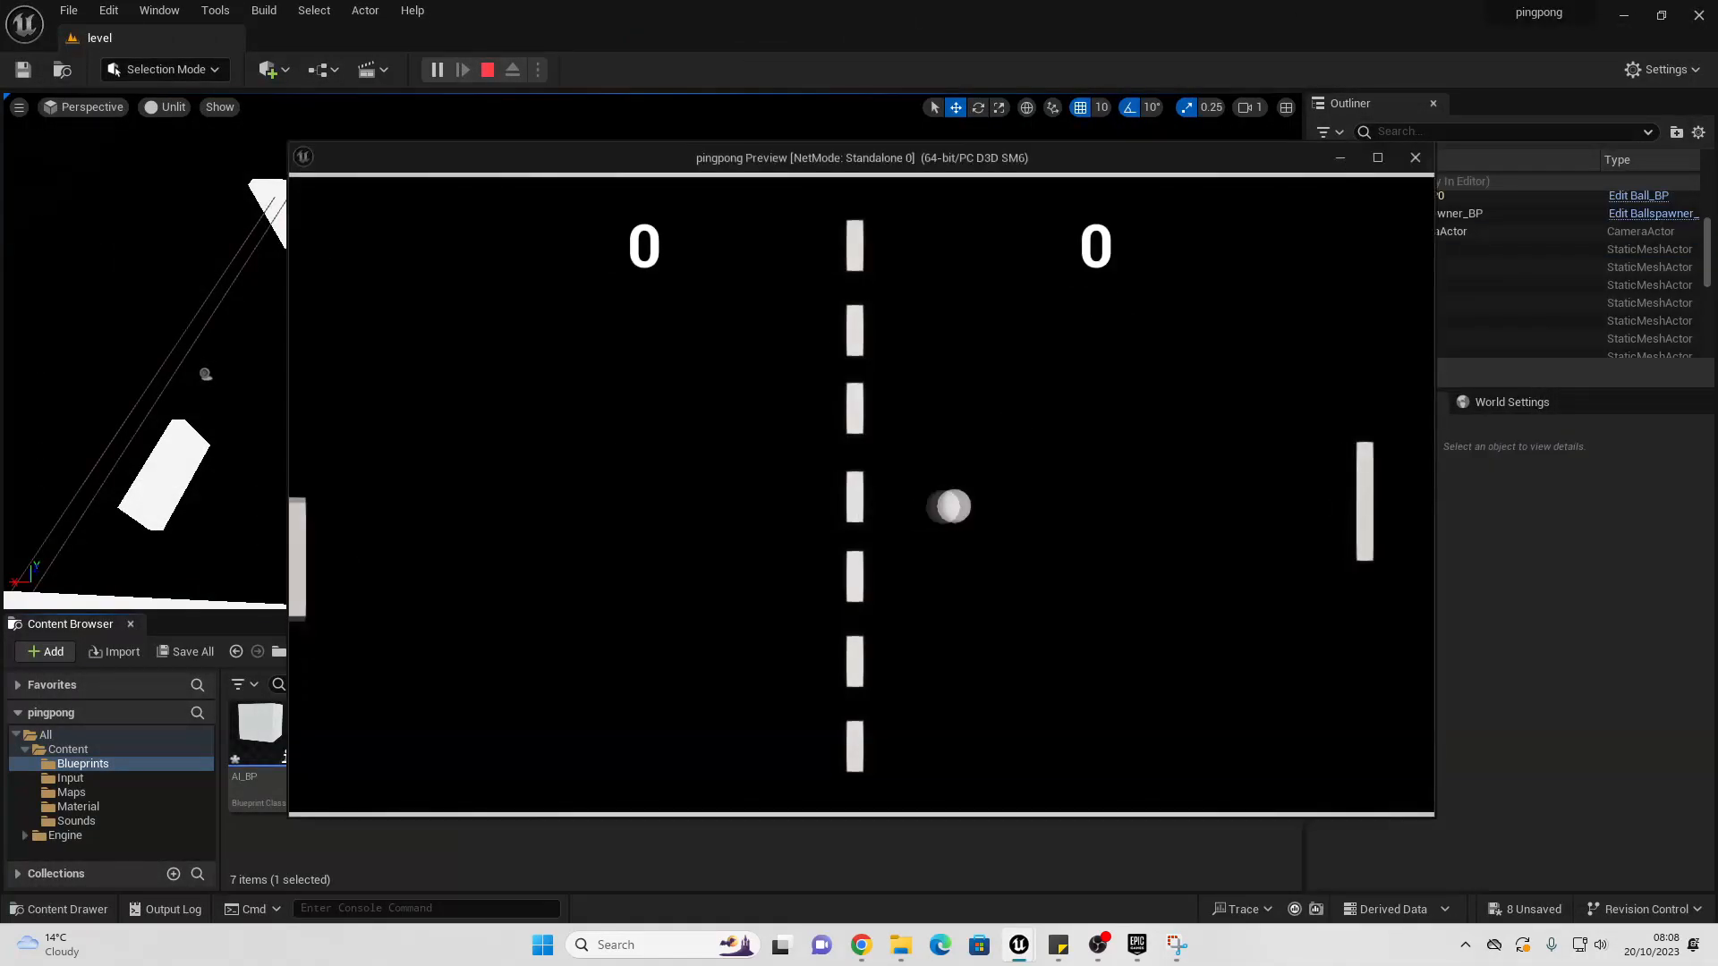
pyautogui.press('s')
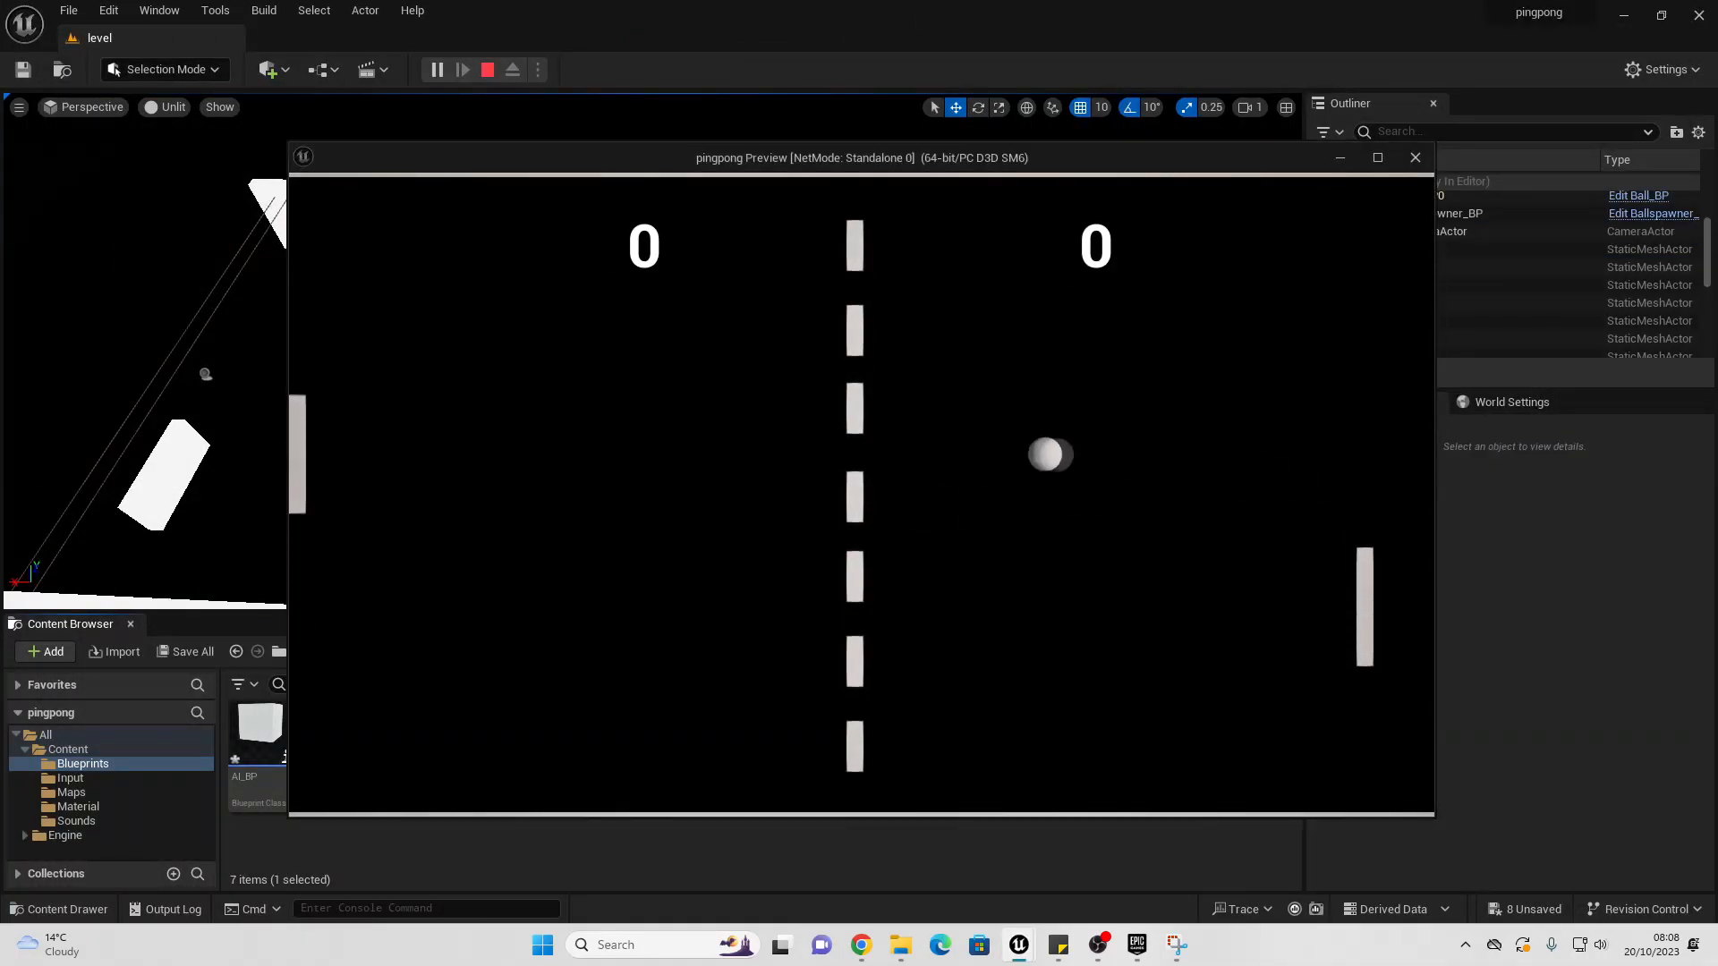
pyautogui.press('s')
pyautogui.press('w')
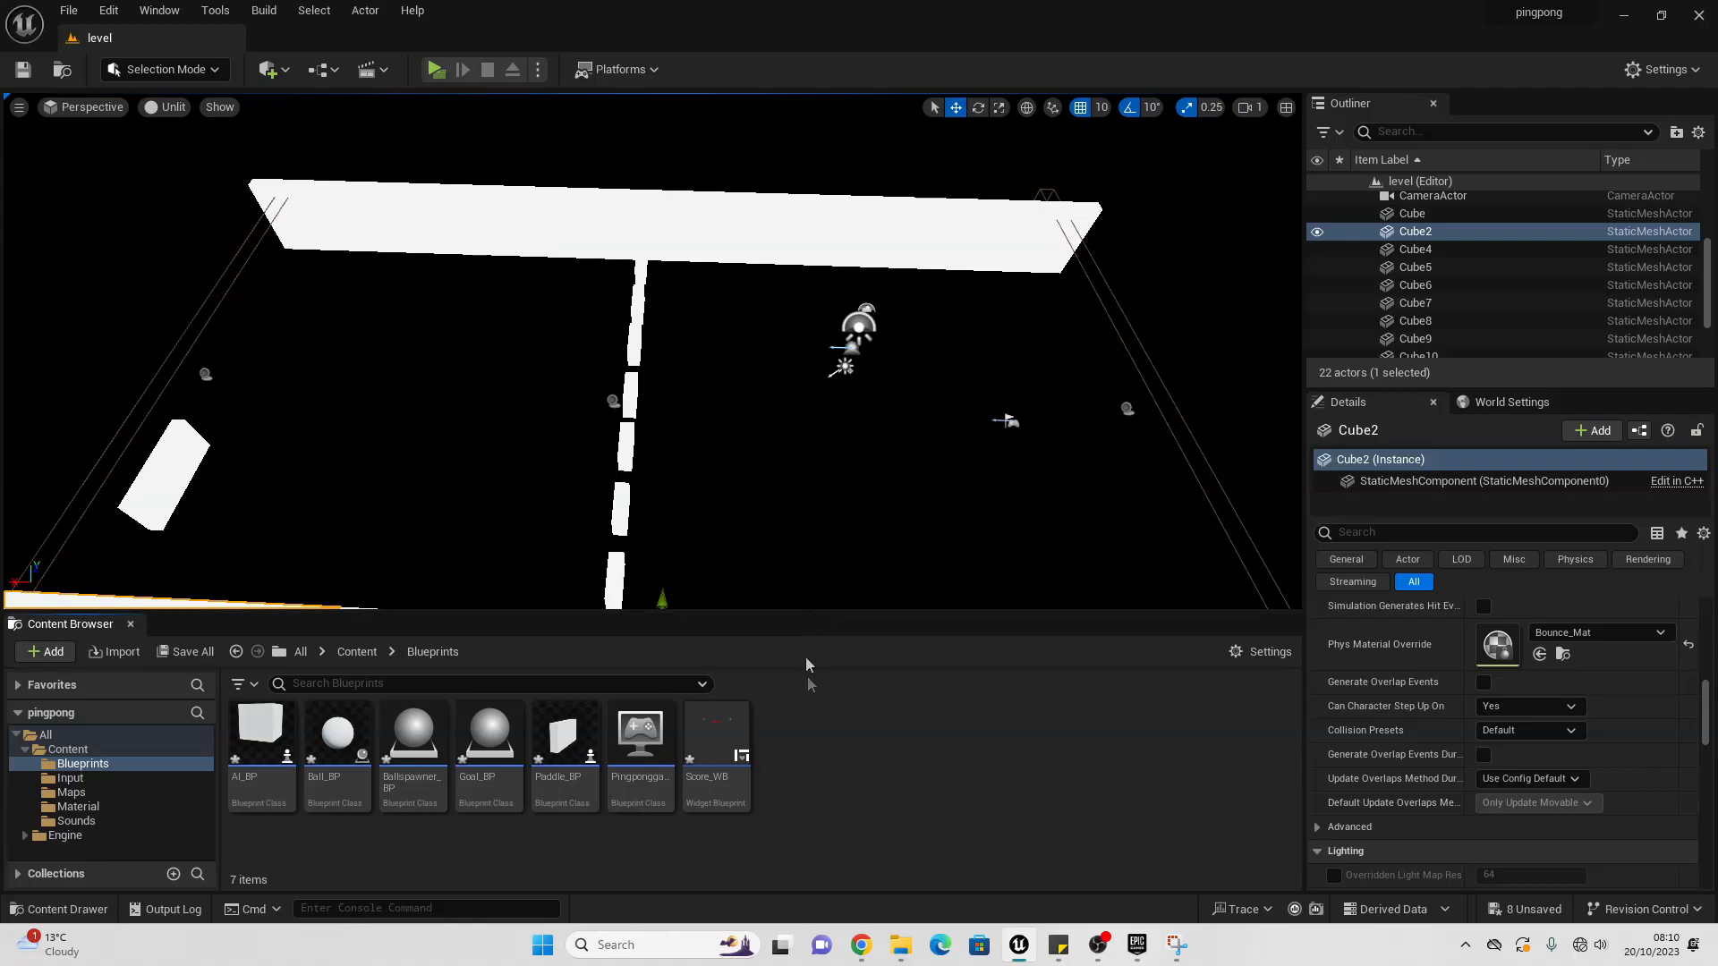
# Step: Create a User Widget blueprint named Mainmenu_WB in the Blueprints folder
pyautogui.rightClick(846, 740)
pyautogui.moveTo(967, 723)
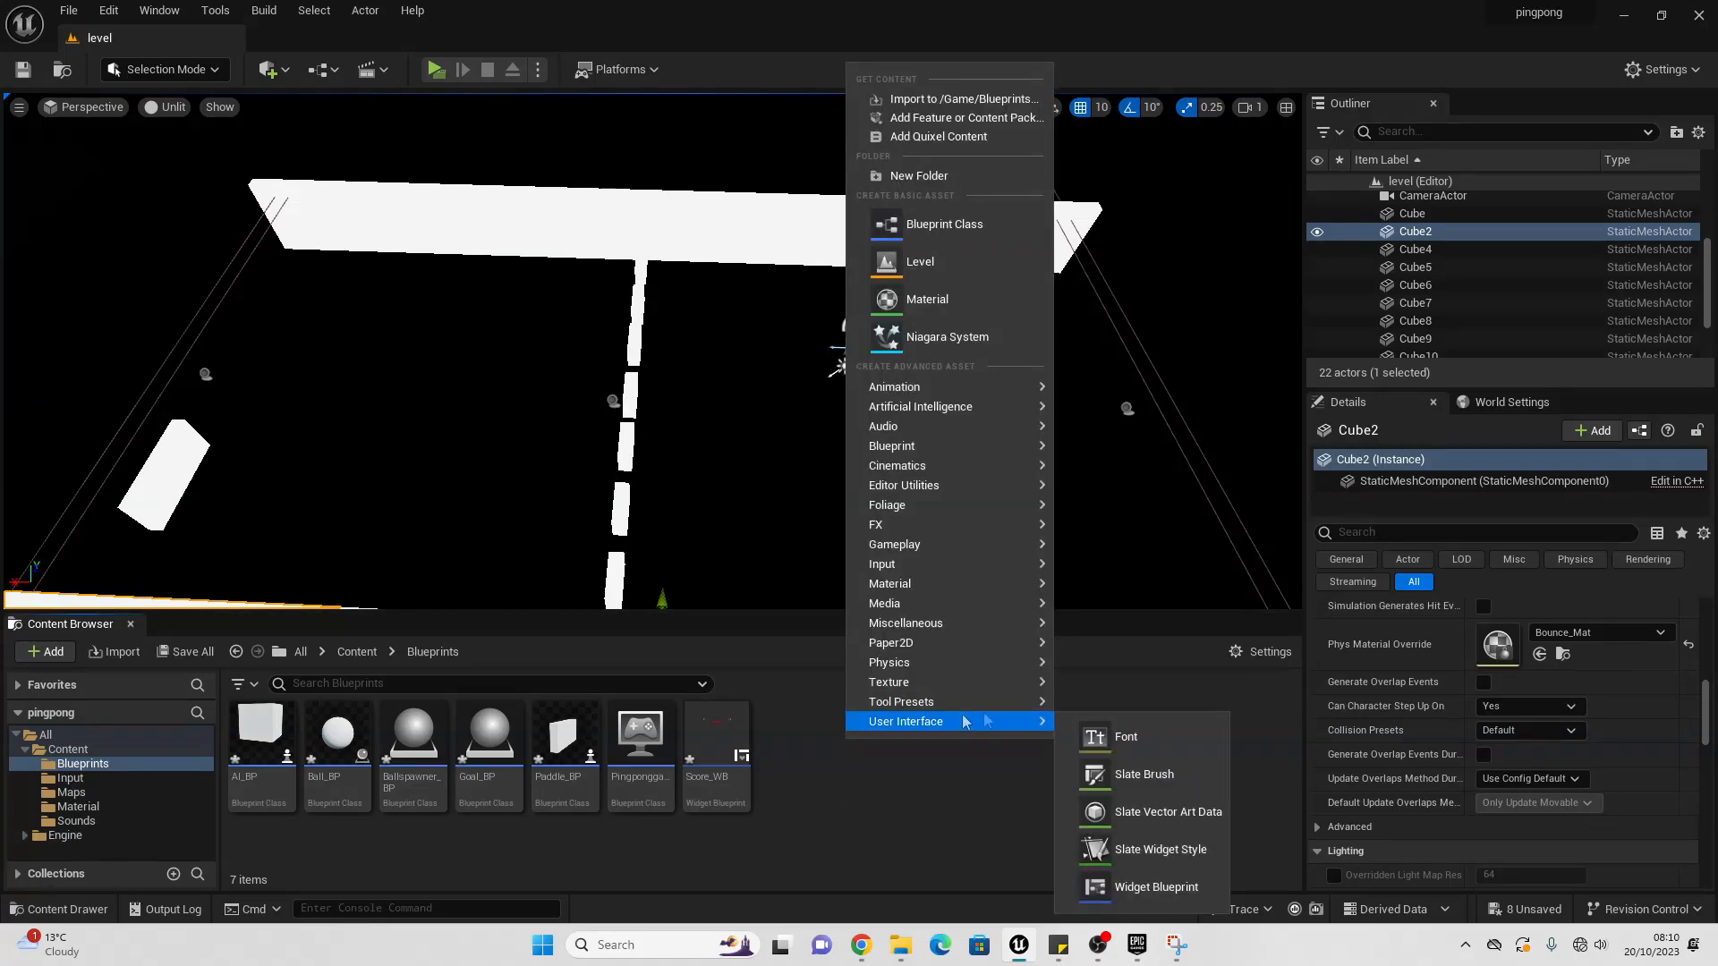
pyautogui.click(1148, 887)
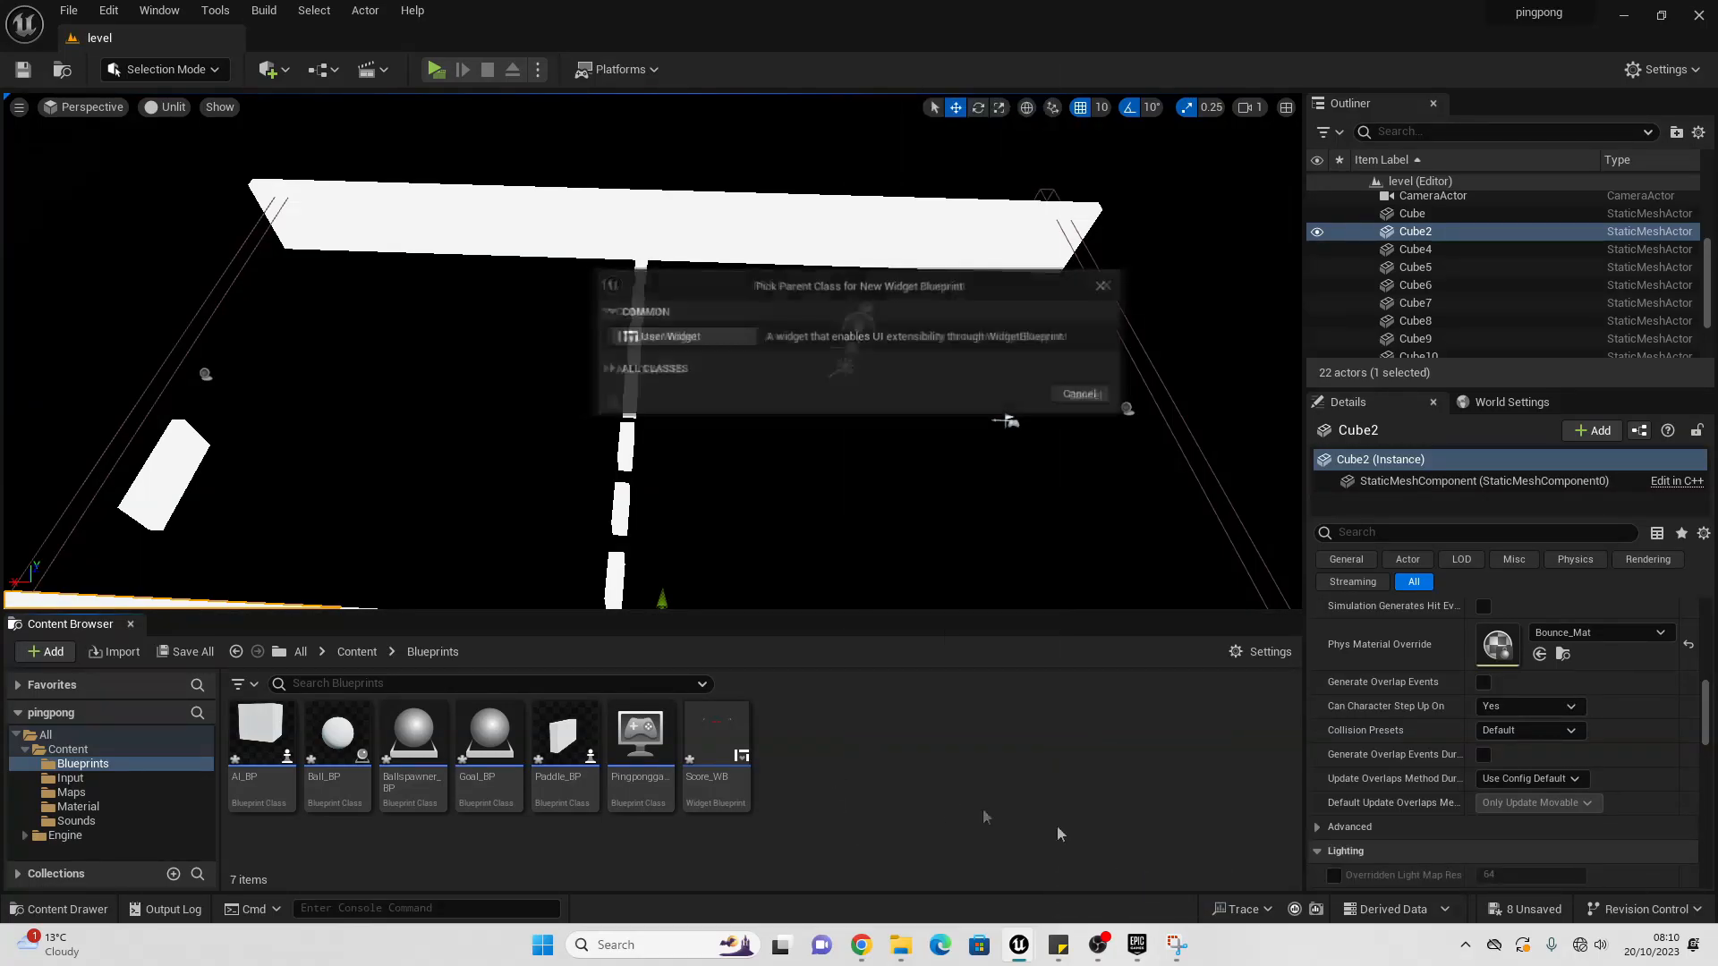
pyautogui.click(716, 339)
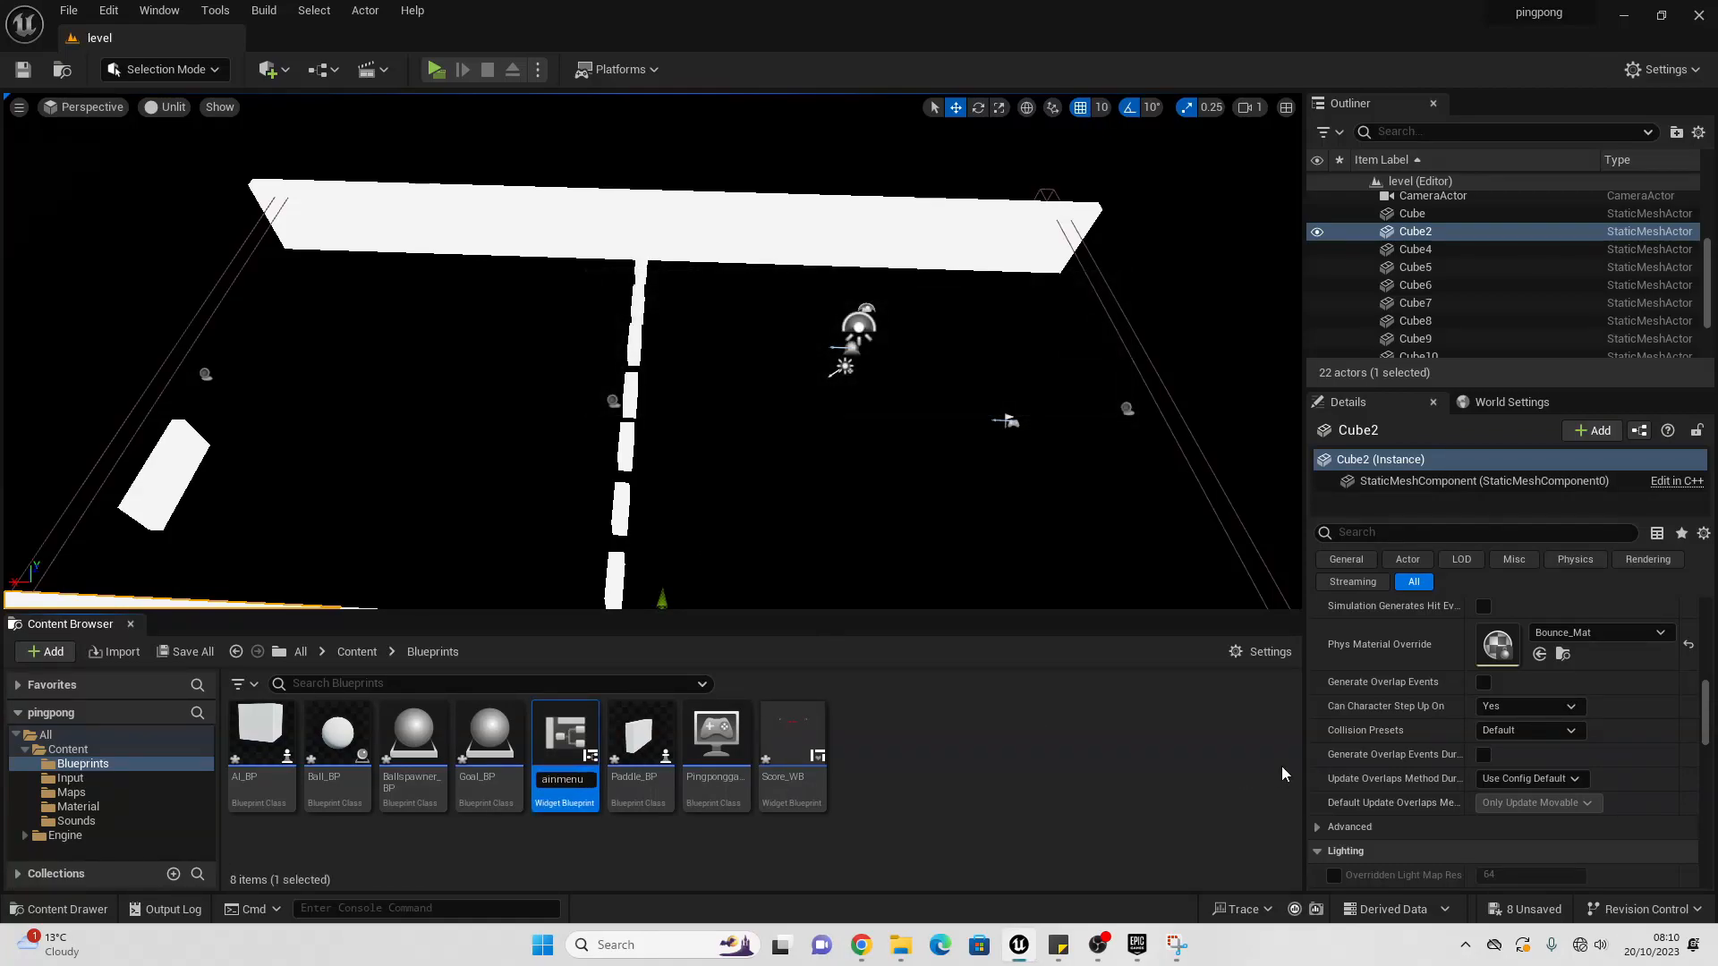
pyautogui.write('Mainmenu_WB')
pyautogui.press('Return')
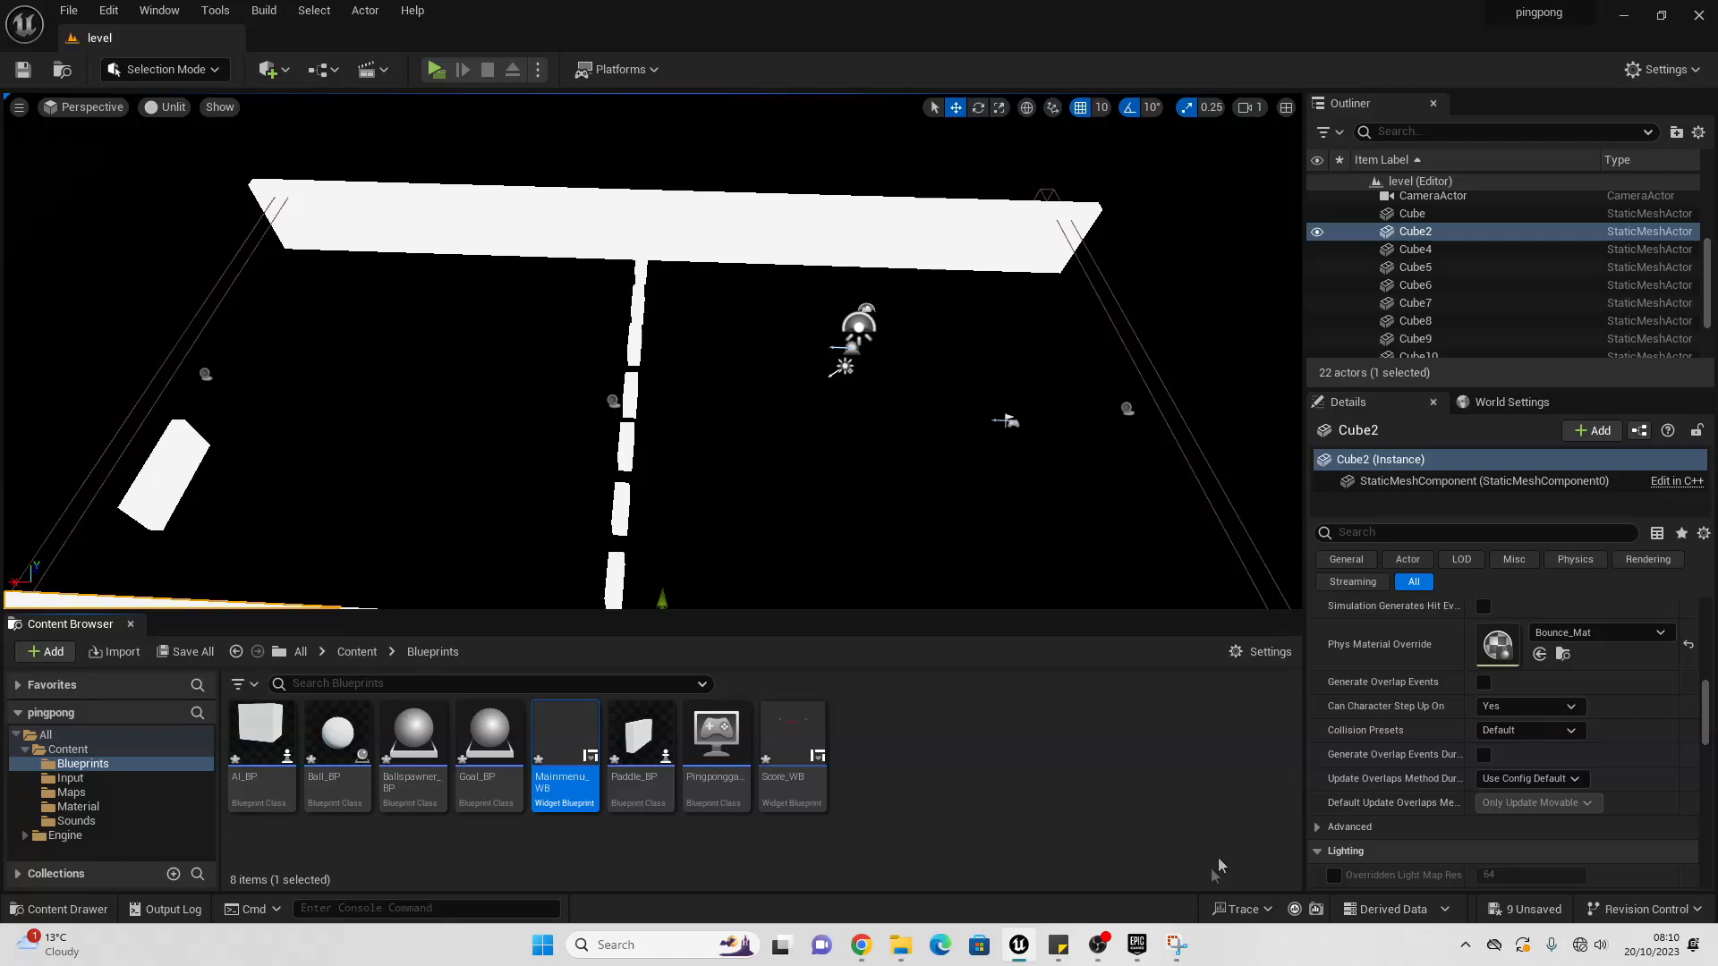
# Step: Open Mainmenu_WB and add a Canvas Panel as its root widget
pyautogui.doubleClick(565, 748)
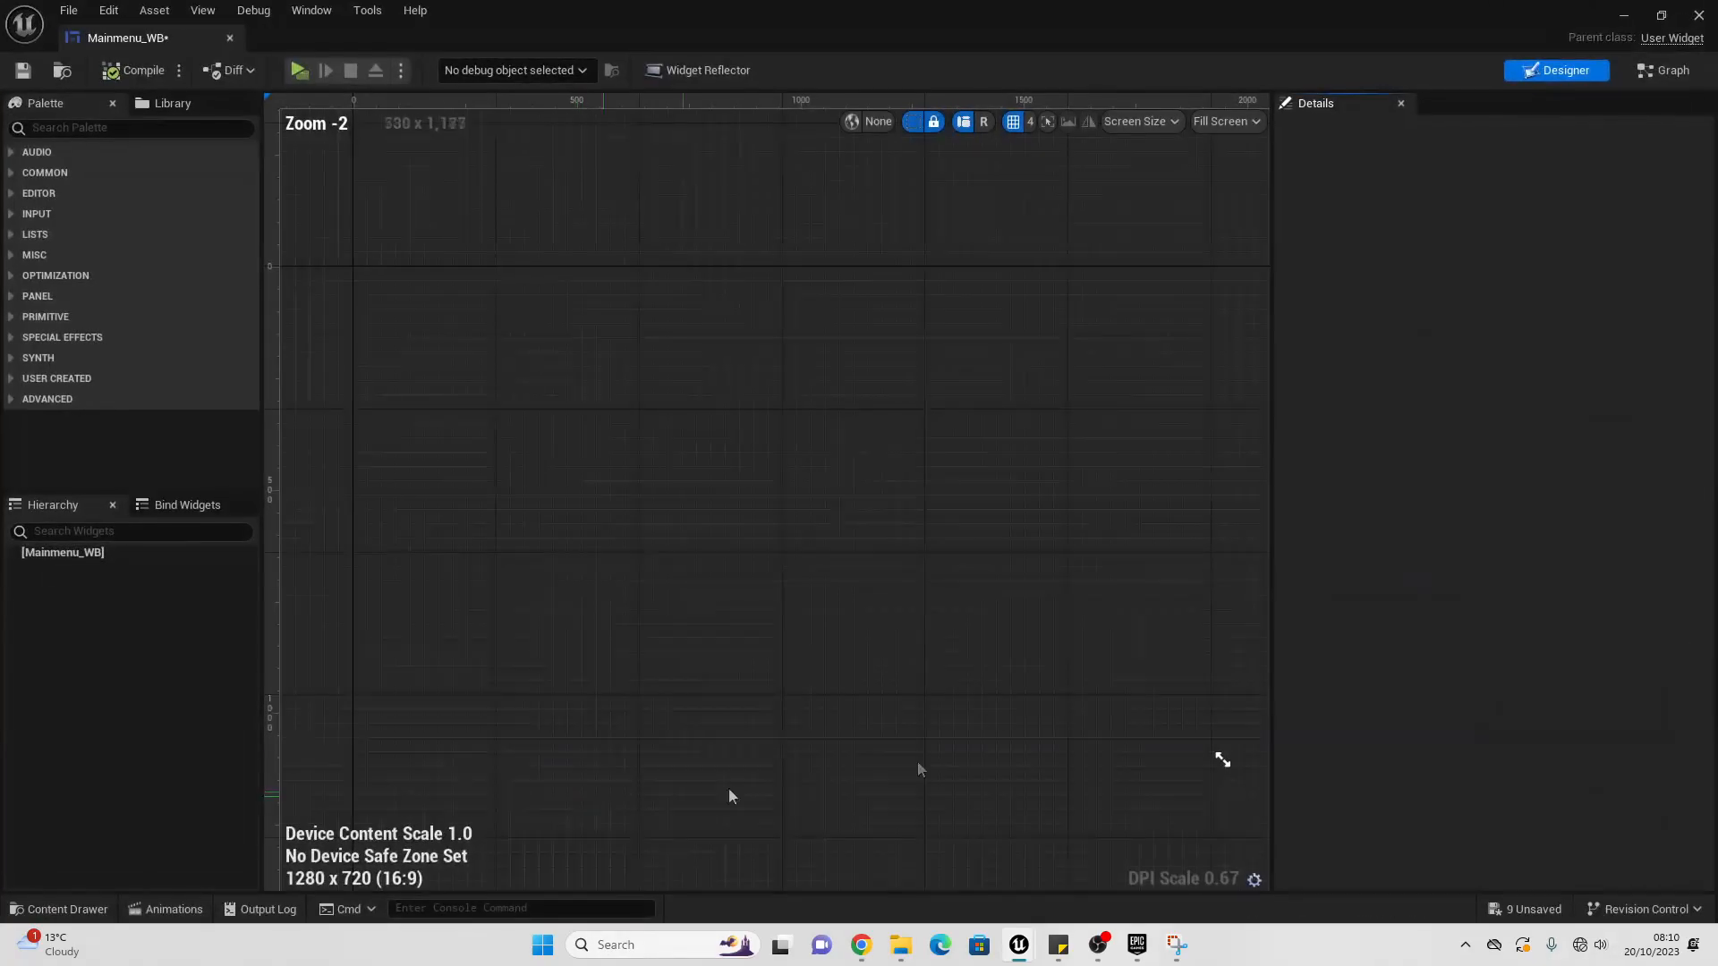
pyautogui.click(55, 128)
pyautogui.write('CAN')
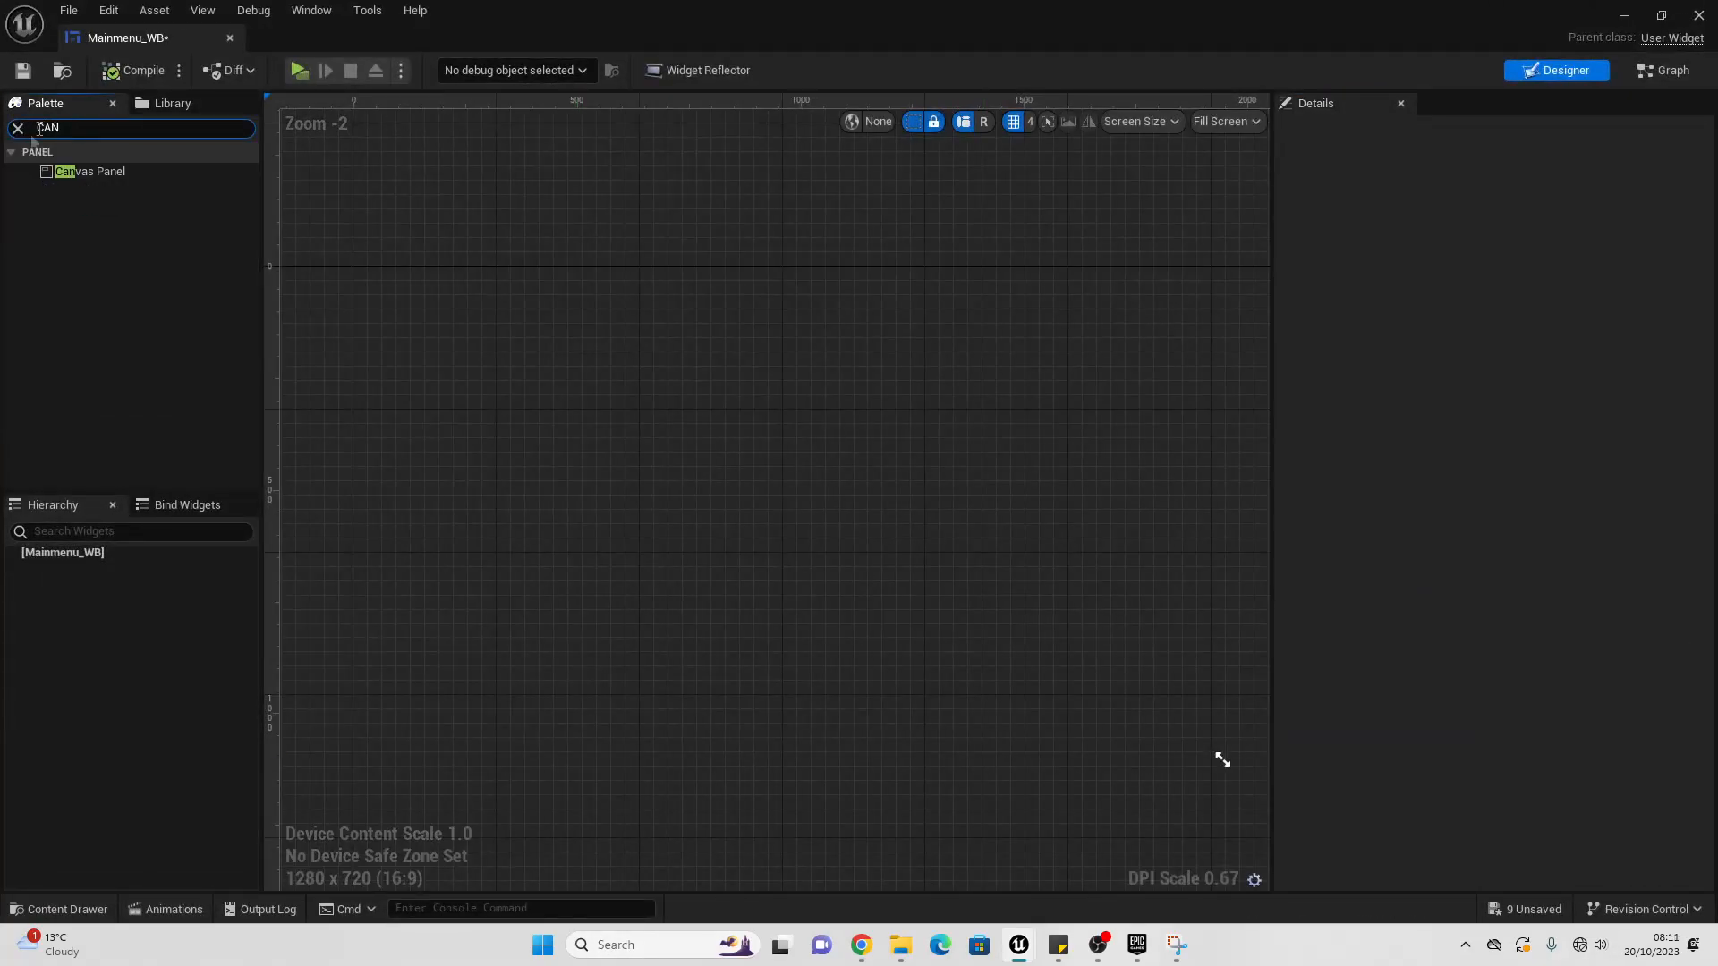
pyautogui.moveTo(78, 184); pyautogui.dragTo(94, 555)
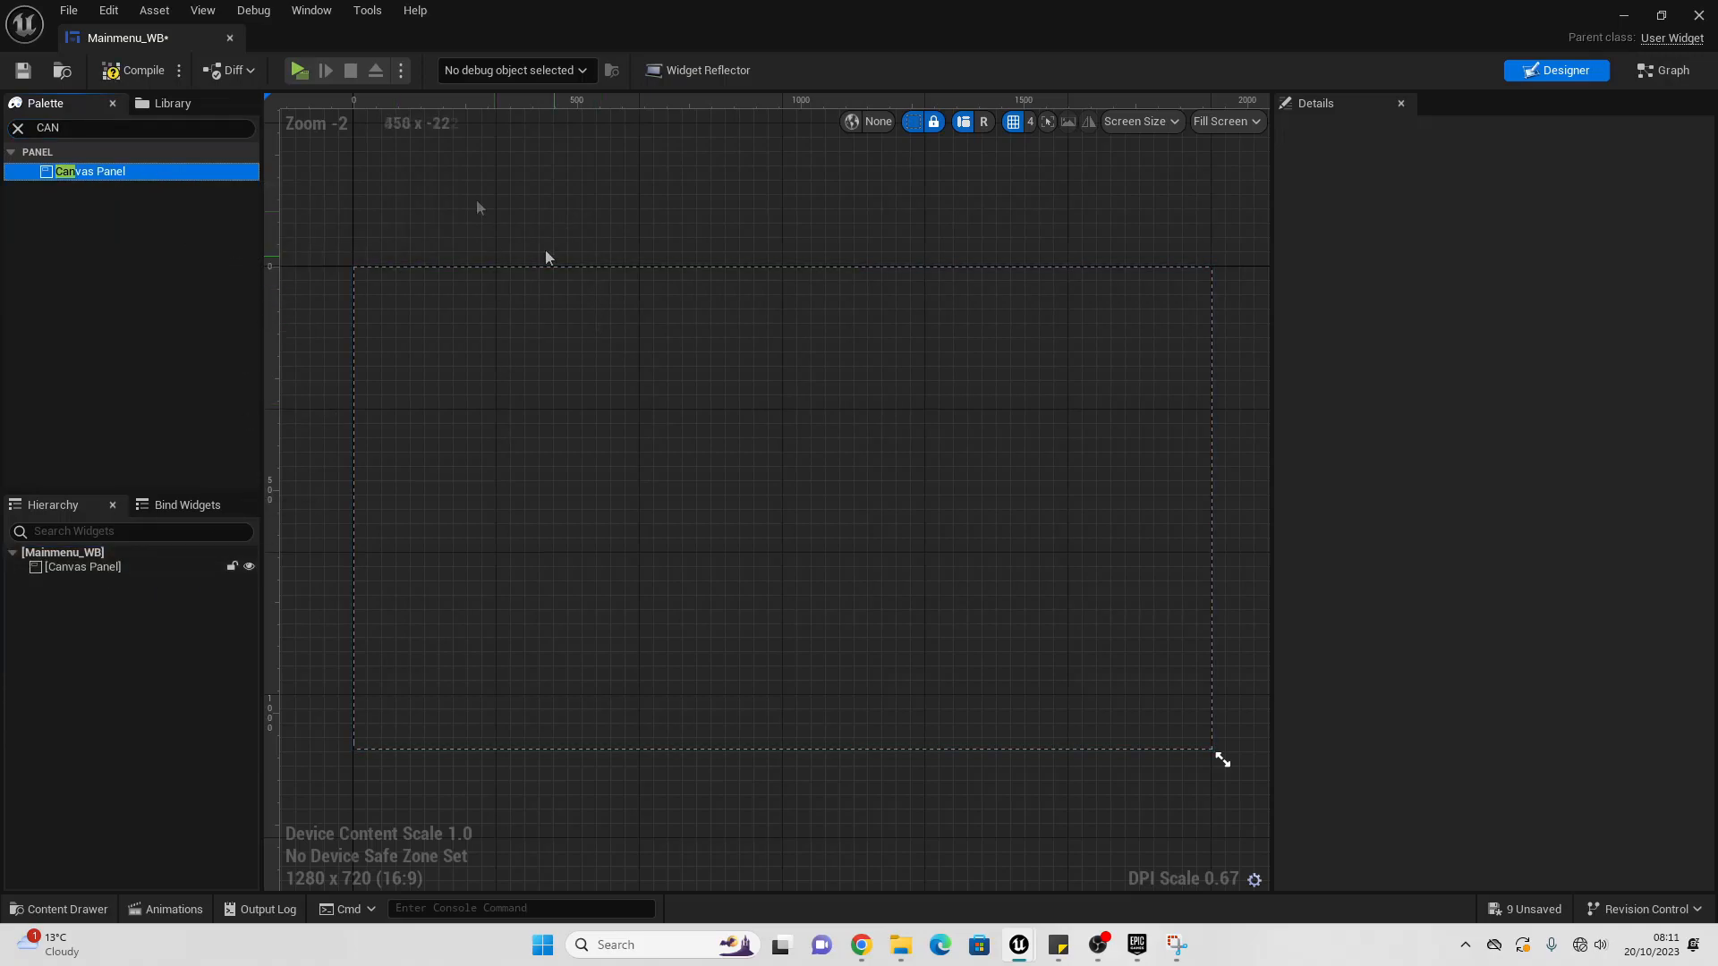
# Step: Add a Text widget near the upper middle of the canvas and anchor it to the top centre
pyautogui.doubleClick(134, 128)
pyautogui.write('TEX')
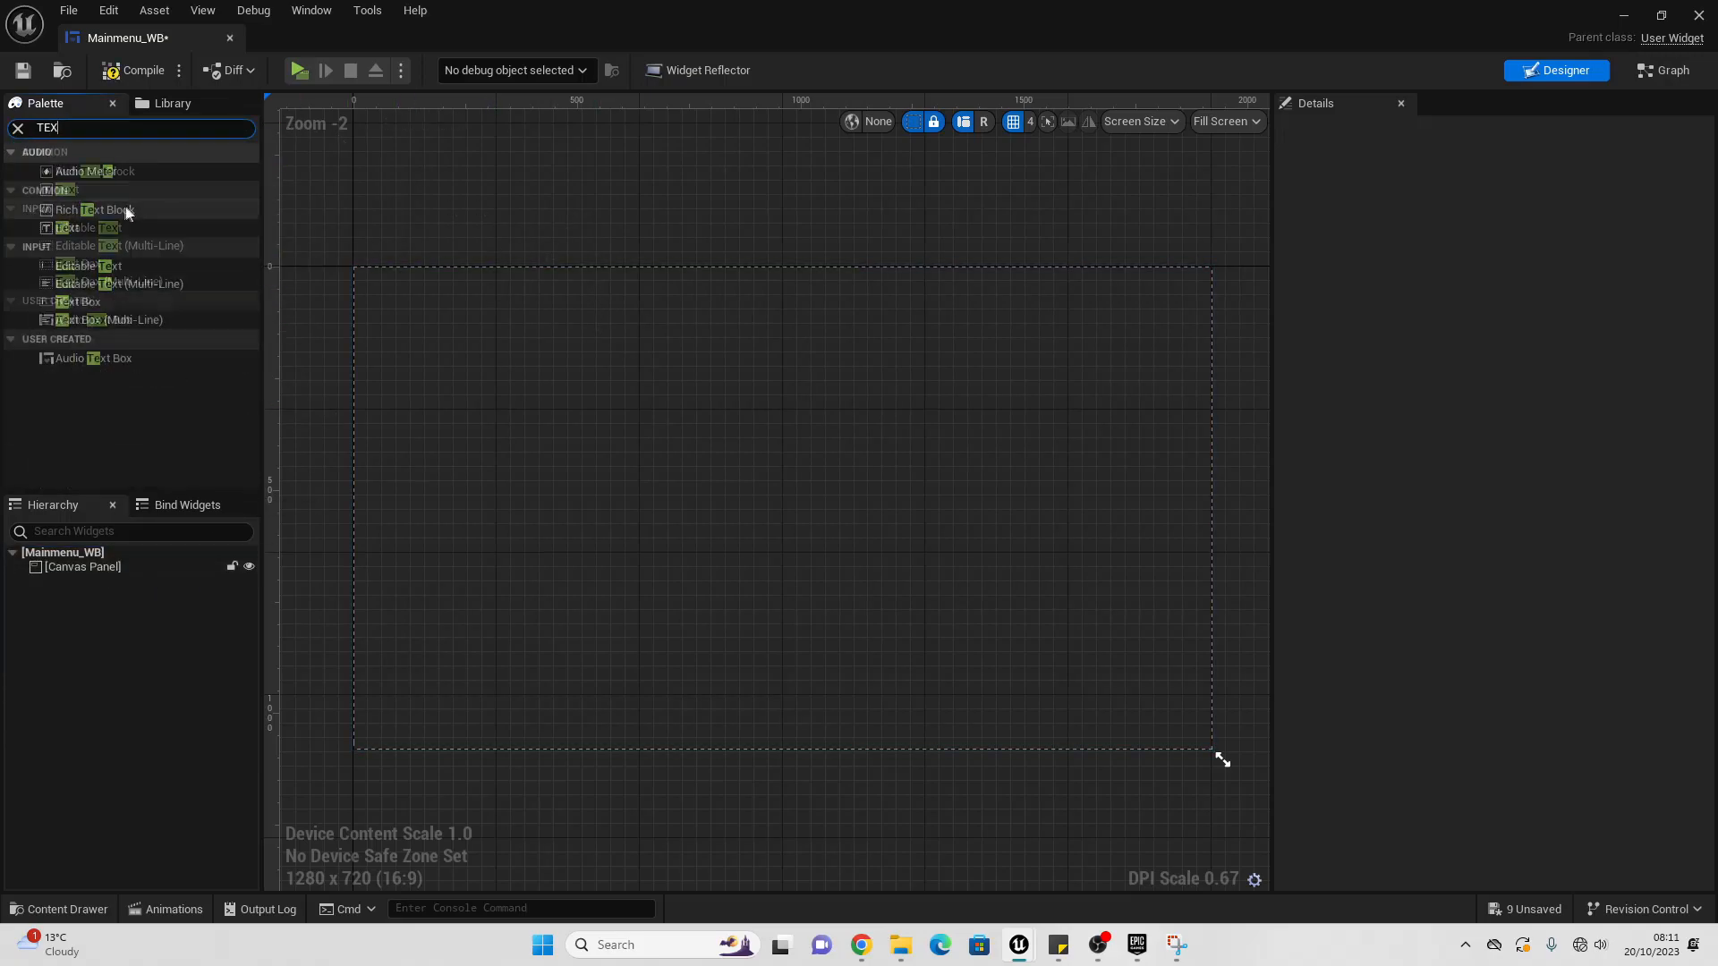
pyautogui.moveTo(104, 190); pyautogui.dragTo(761, 319)
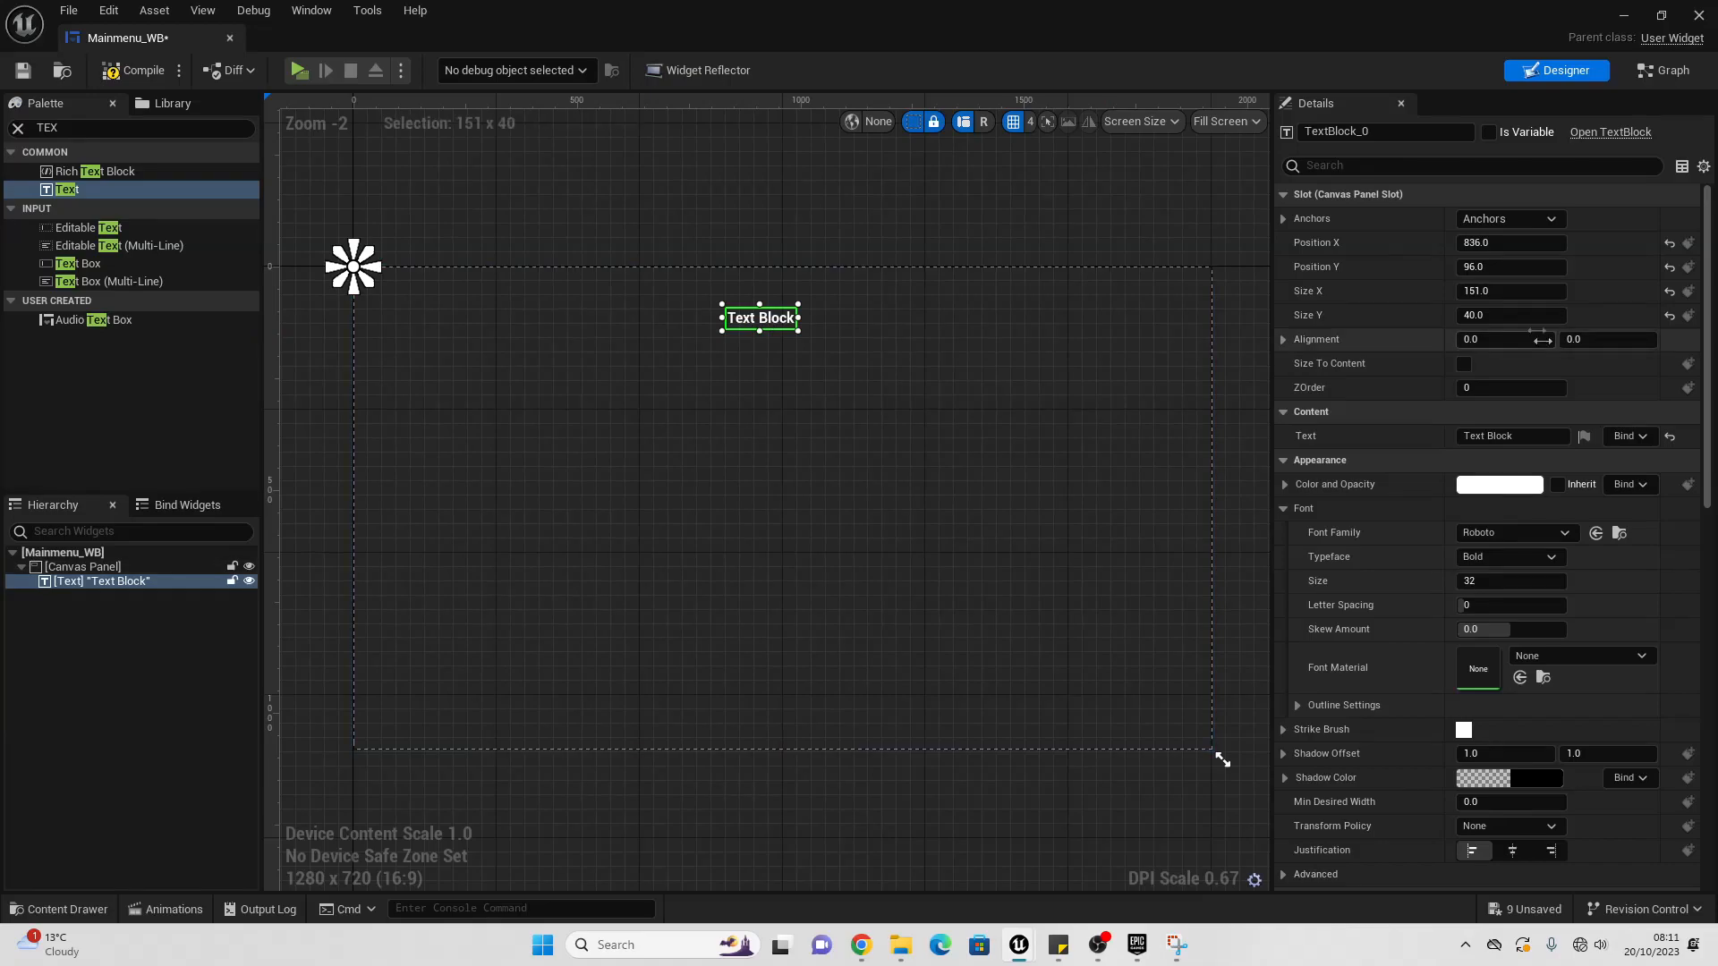
pyautogui.click(1508, 223)
pyautogui.click(1532, 261)
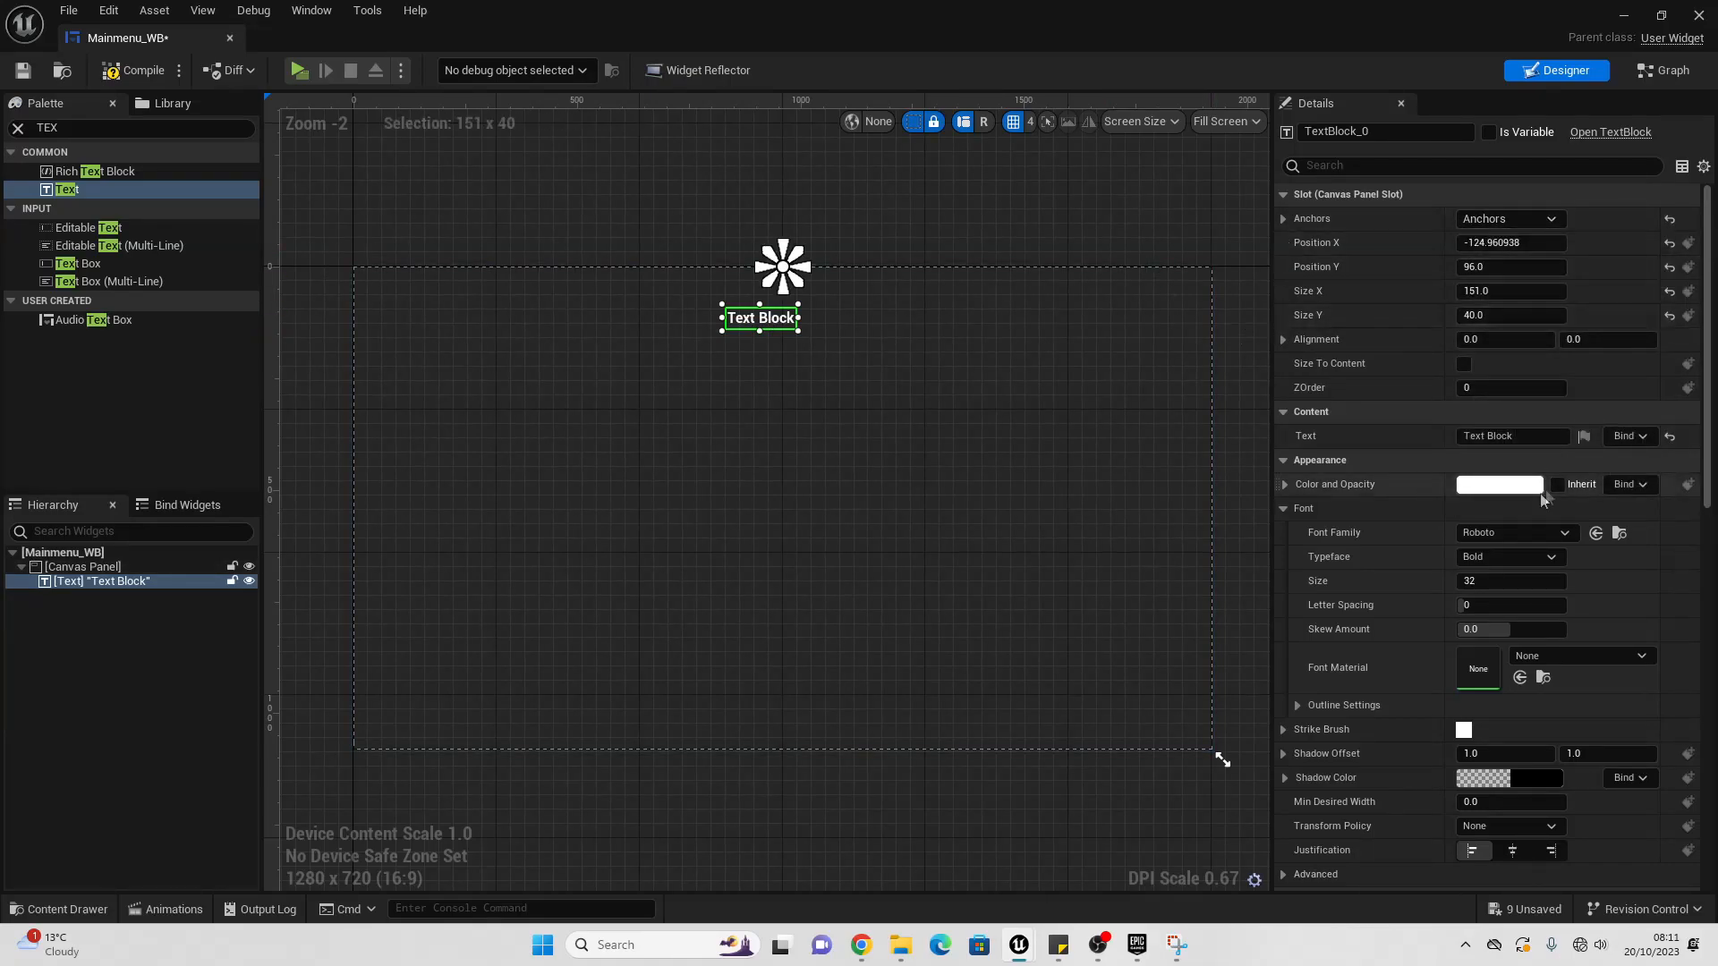
# Step: Set the title widget's text to Pong
pyautogui.click(1535, 436)
pyautogui.write('pON')
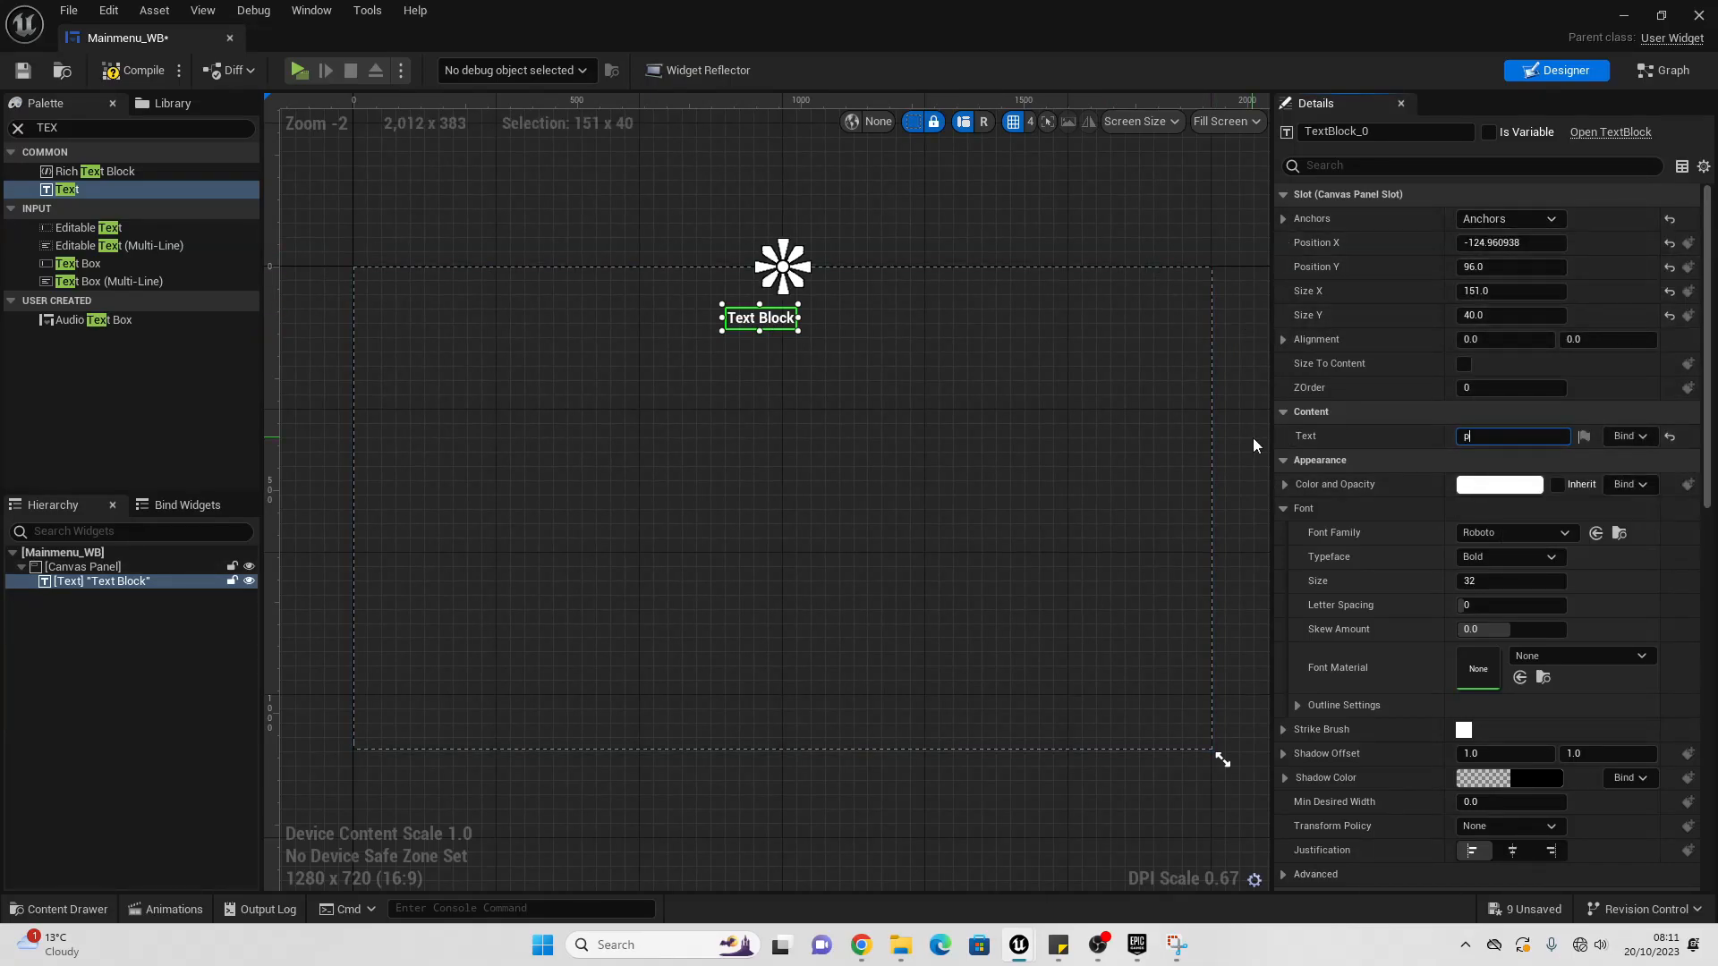
pyautogui.press('BackSpace')
pyautogui.press('BackSpace')
pyautogui.press('BackSpace')
pyautogui.write('Pong')
pyautogui.press('Return')
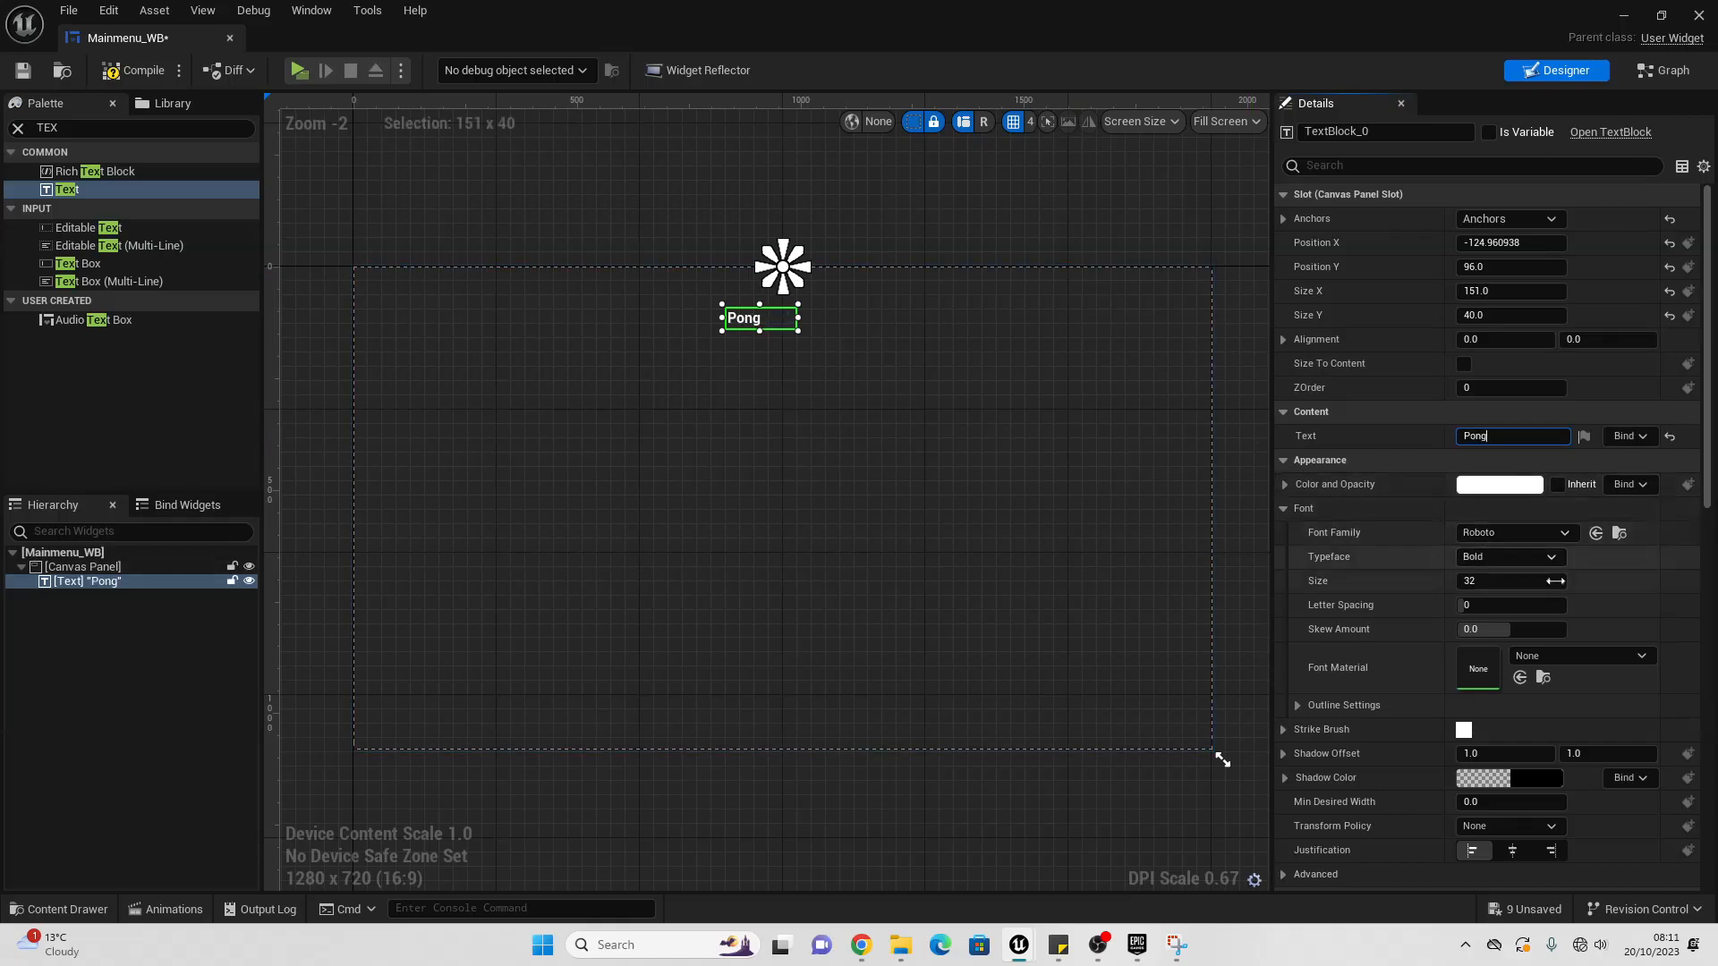
# Step: Set the Pong title's font size to 120, enlarge its box to about 383 x 206, and move it up to Y 48
pyautogui.click(1503, 582)
pyautogui.write('120')
pyautogui.press('Return')
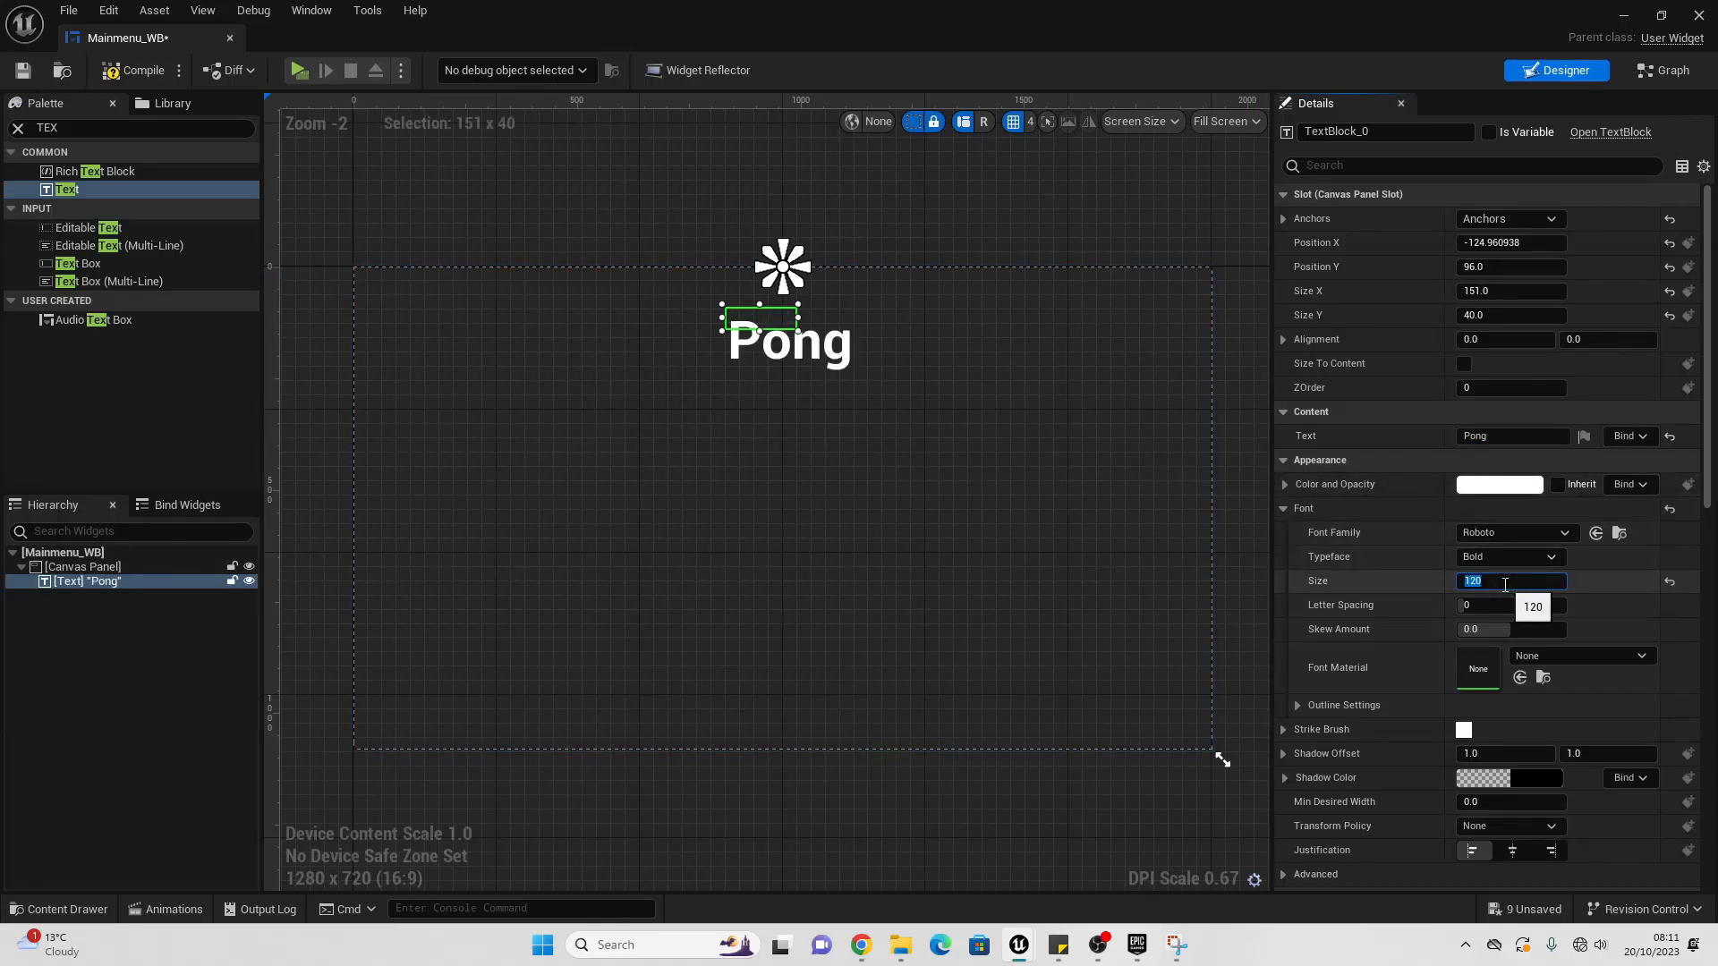
pyautogui.moveTo(798, 330); pyautogui.dragTo(876, 379)
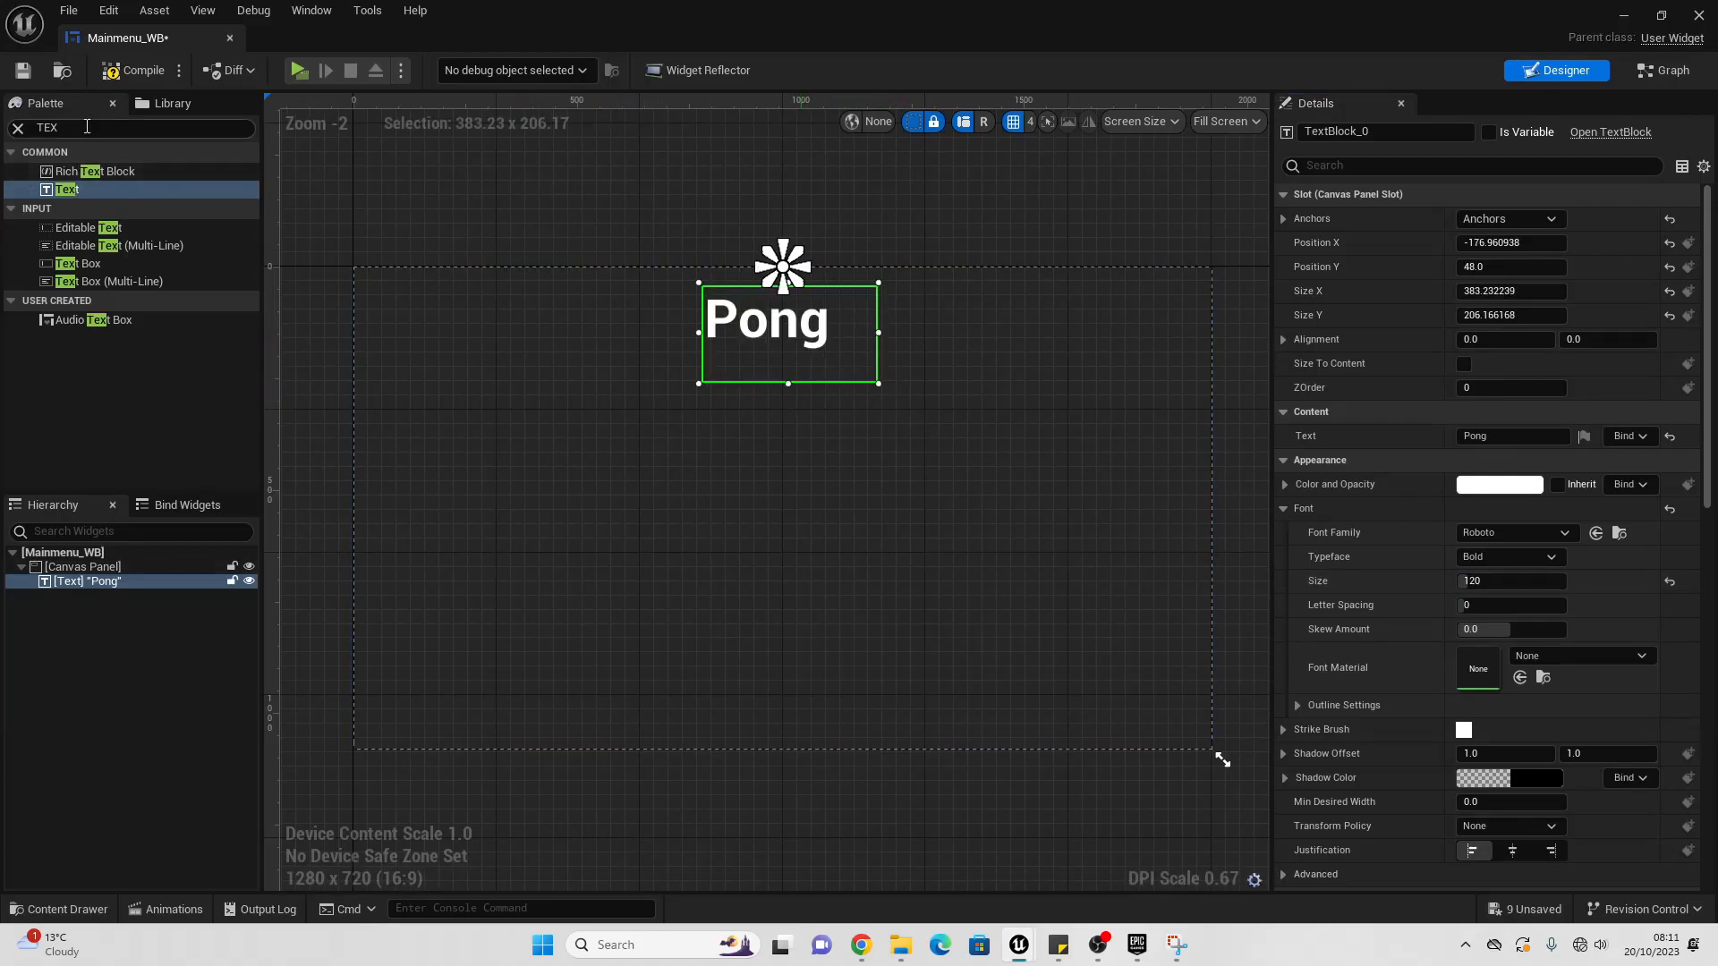
# Step: Add a Vertical Box of about 394 x 446 below the Pong title and anchor it to the canvas centre
pyautogui.write('ver')
pyautogui.moveTo(85, 189); pyautogui.dragTo(914, 650)
pyautogui.click(1502, 223)
pyautogui.click(1554, 340)
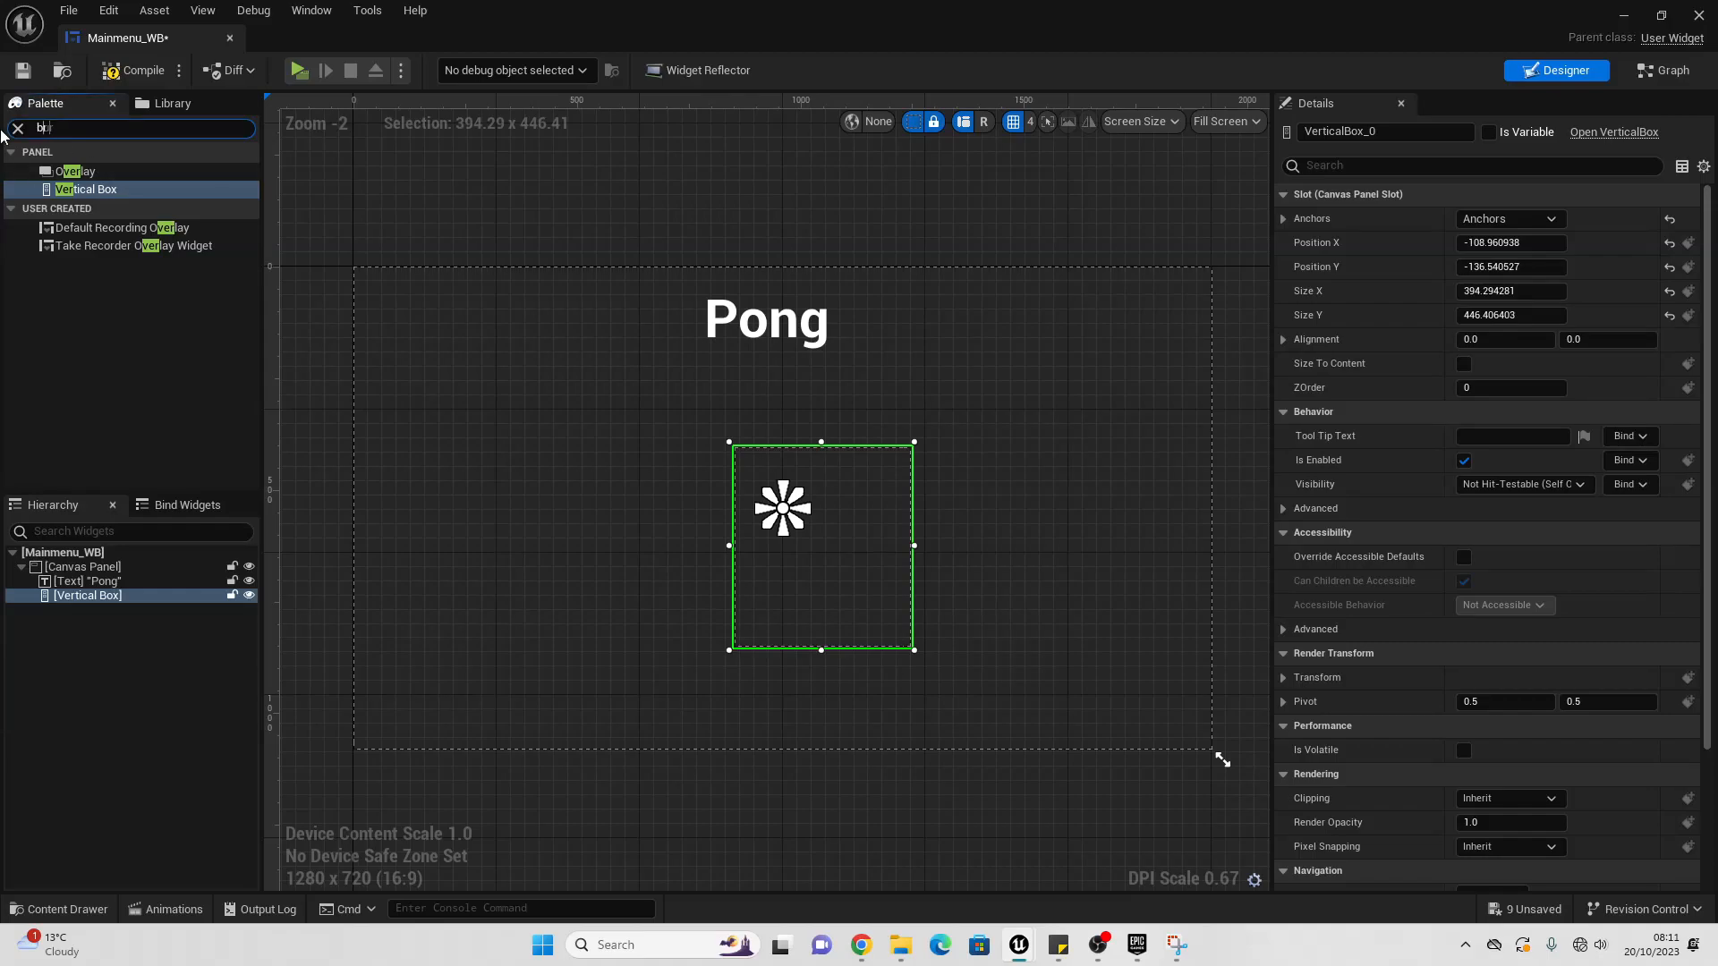
# Step: Add two Button widgets inside the Vertical Box
pyautogui.write('utr')
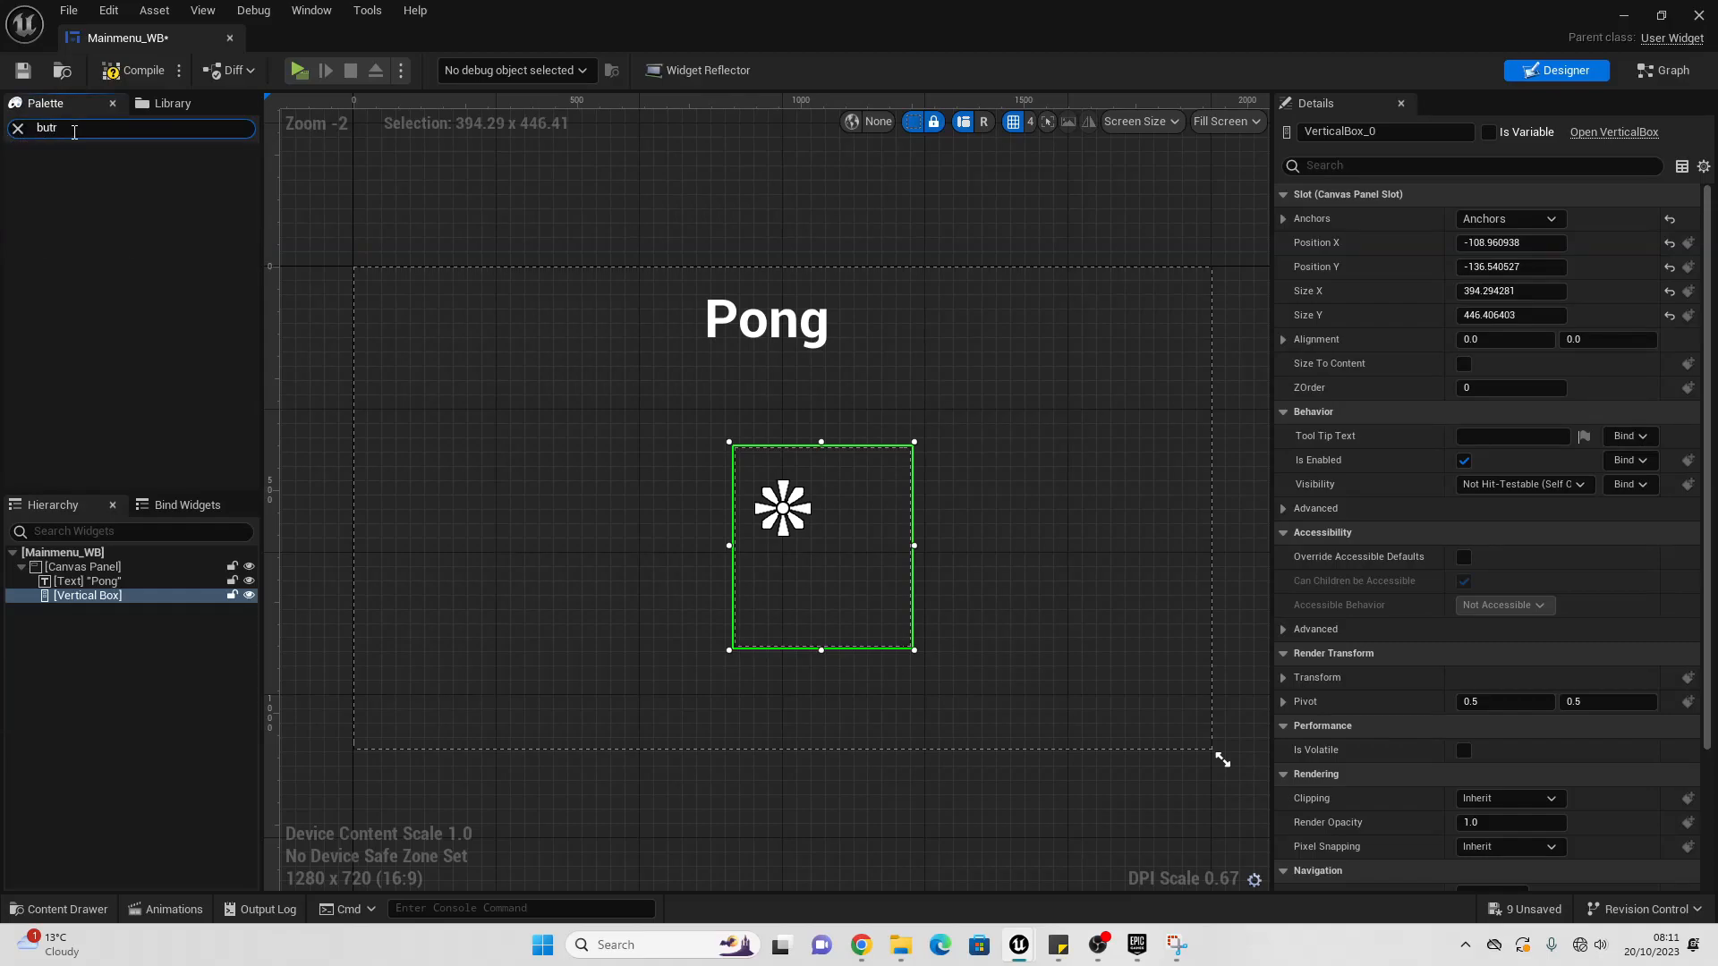
pyautogui.press('BackSpace')
pyautogui.moveTo(81, 166); pyautogui.dragTo(96, 595)
pyautogui.moveTo(68, 172); pyautogui.dragTo(94, 598)
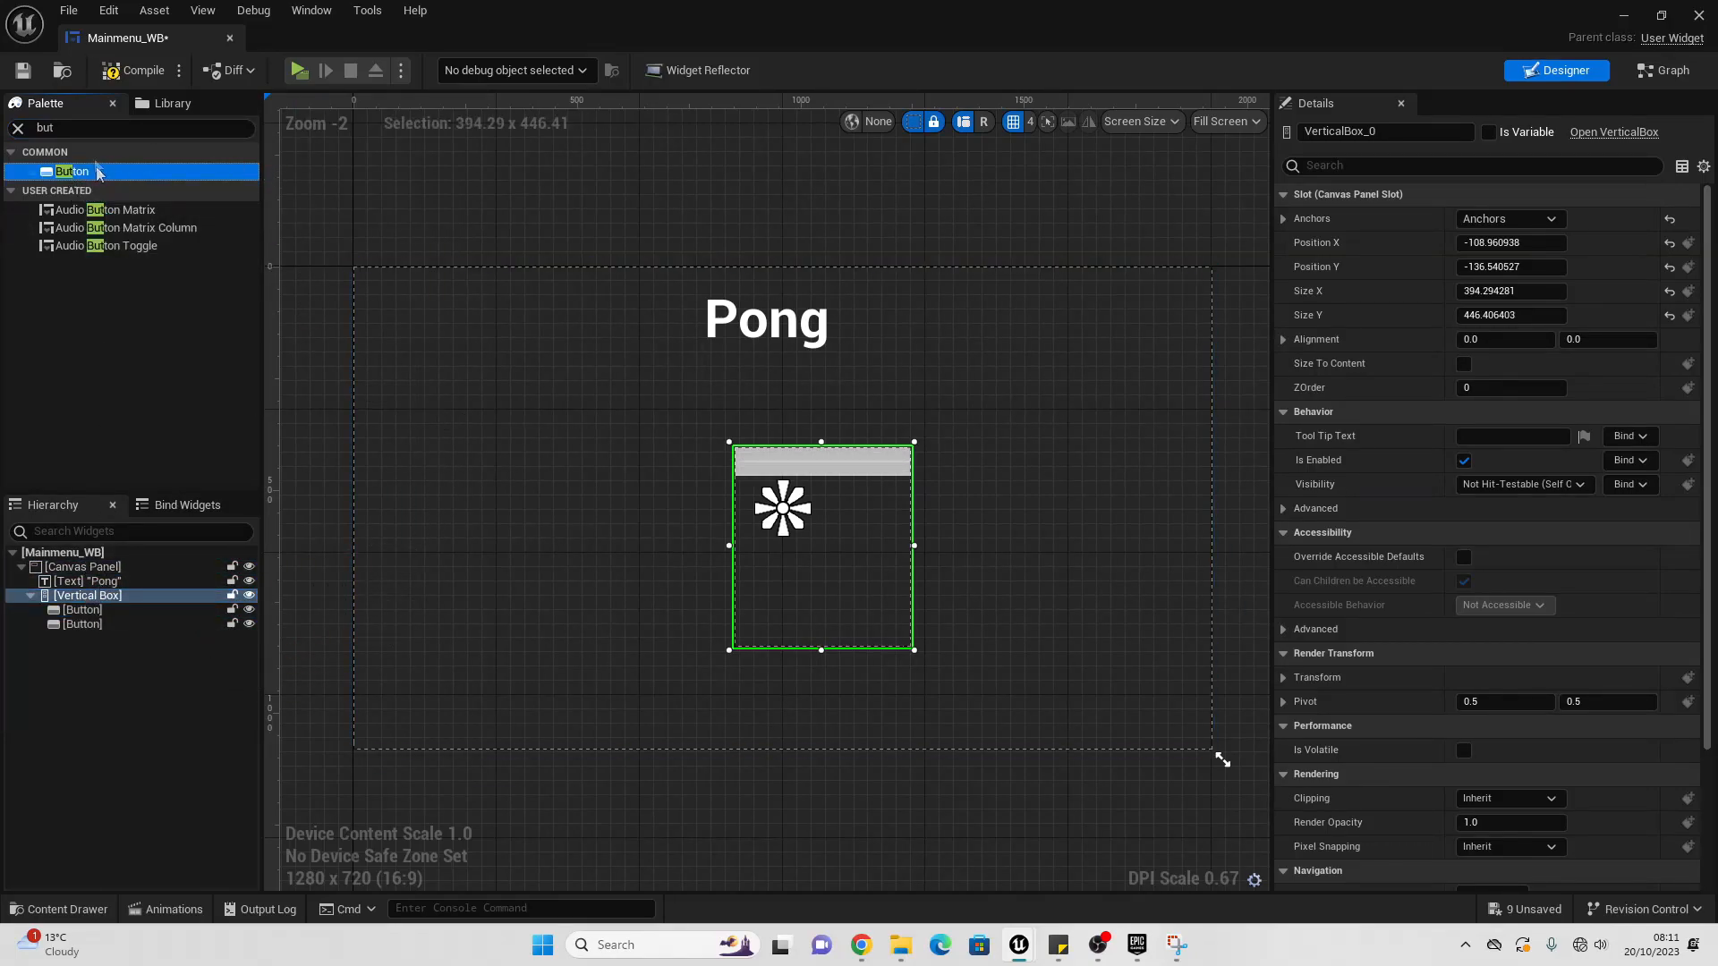
# Step: Place a Text widget inside each of the two buttons
pyautogui.doubleClick(45, 127)
pyautogui.write('tex')
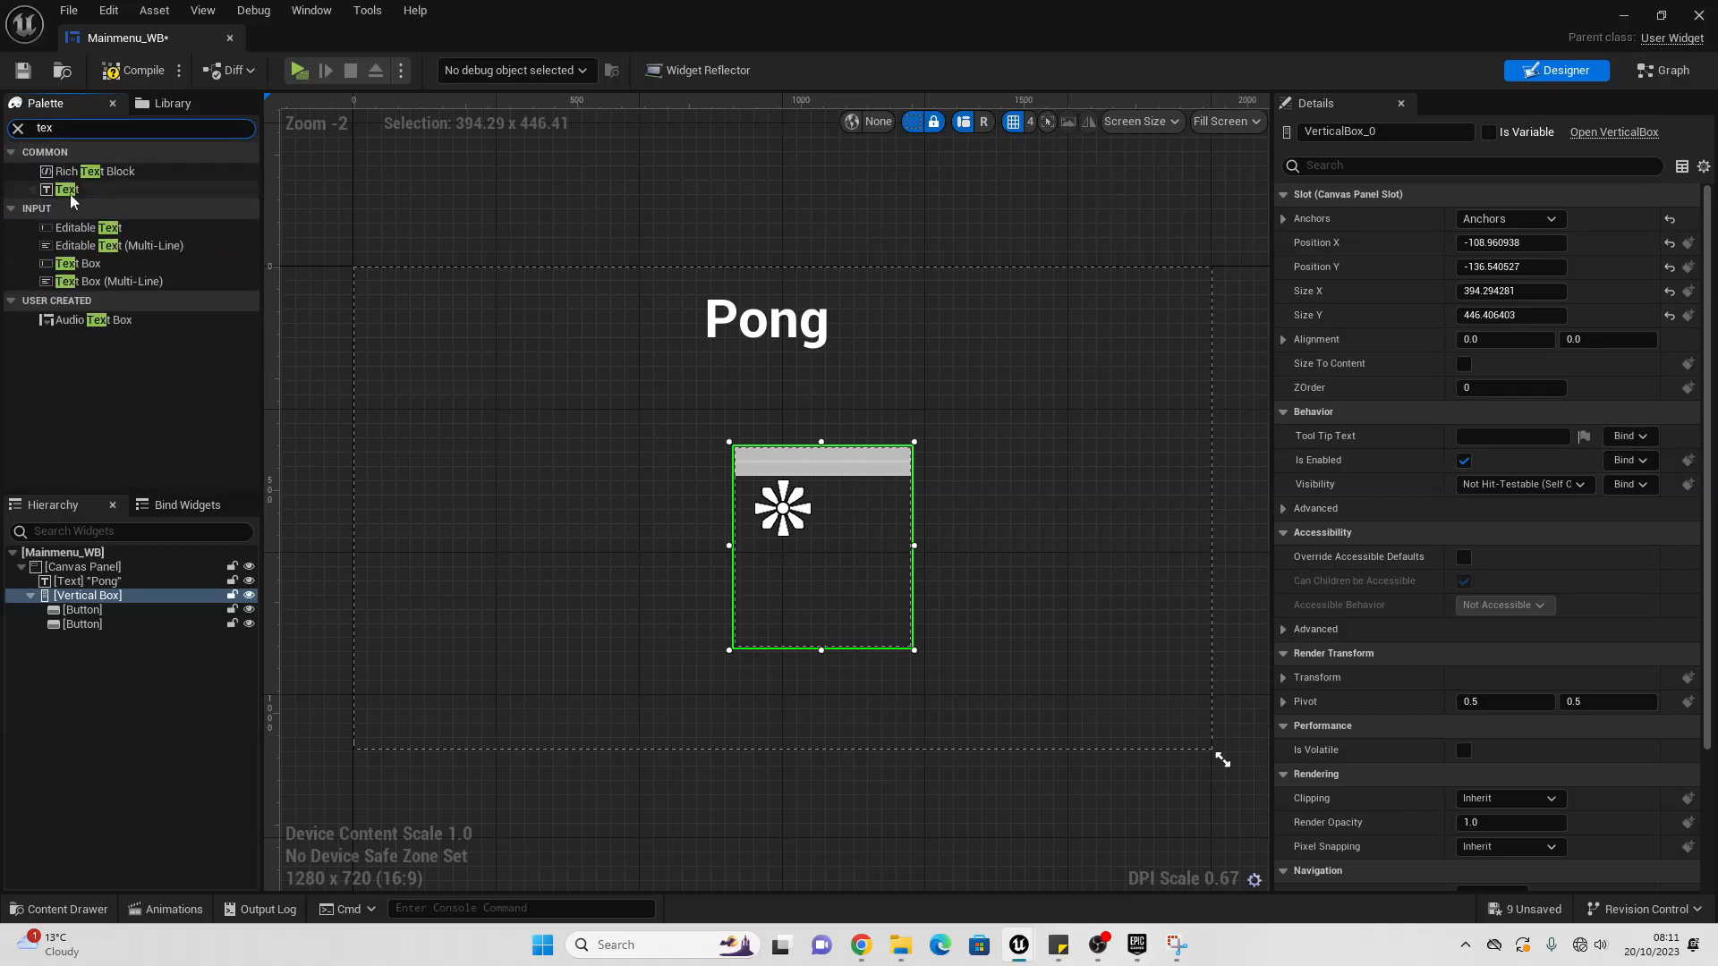
pyautogui.moveTo(70, 190); pyautogui.dragTo(150, 663)
pyautogui.moveTo(102, 605); pyautogui.dragTo(102, 607)
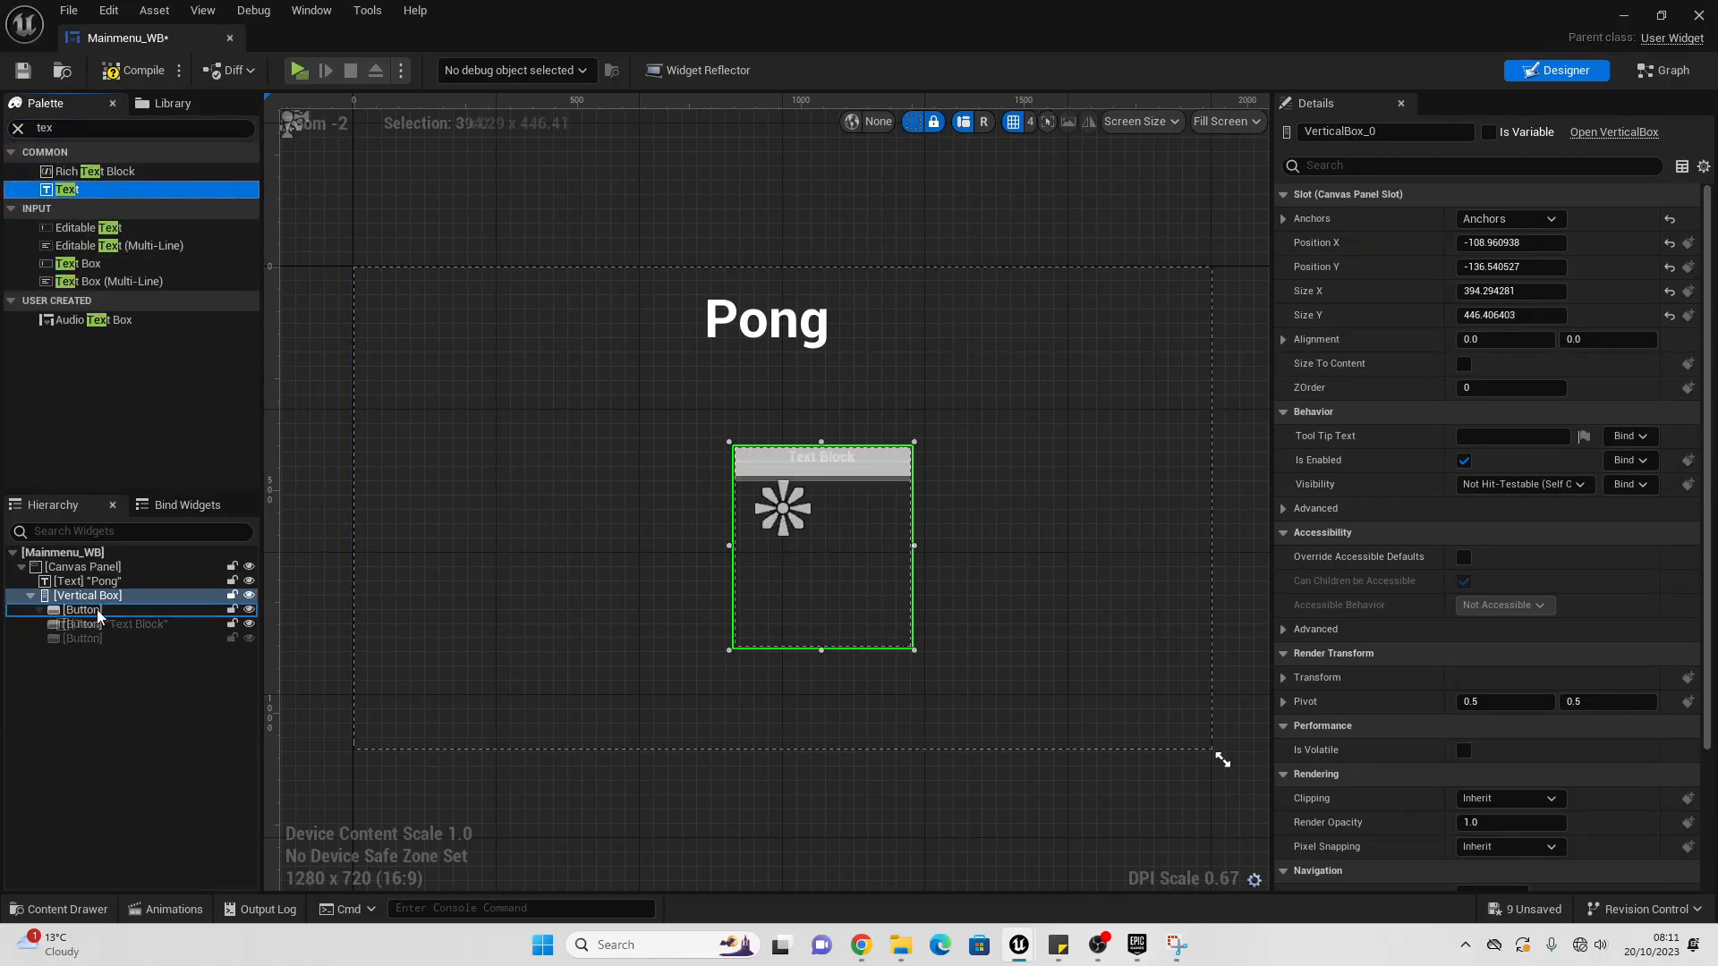
pyautogui.moveTo(67, 190); pyautogui.dragTo(95, 641)
# Step: Set the upper button's text to Play and the lower button's text to Quit
pyautogui.click(815, 461)
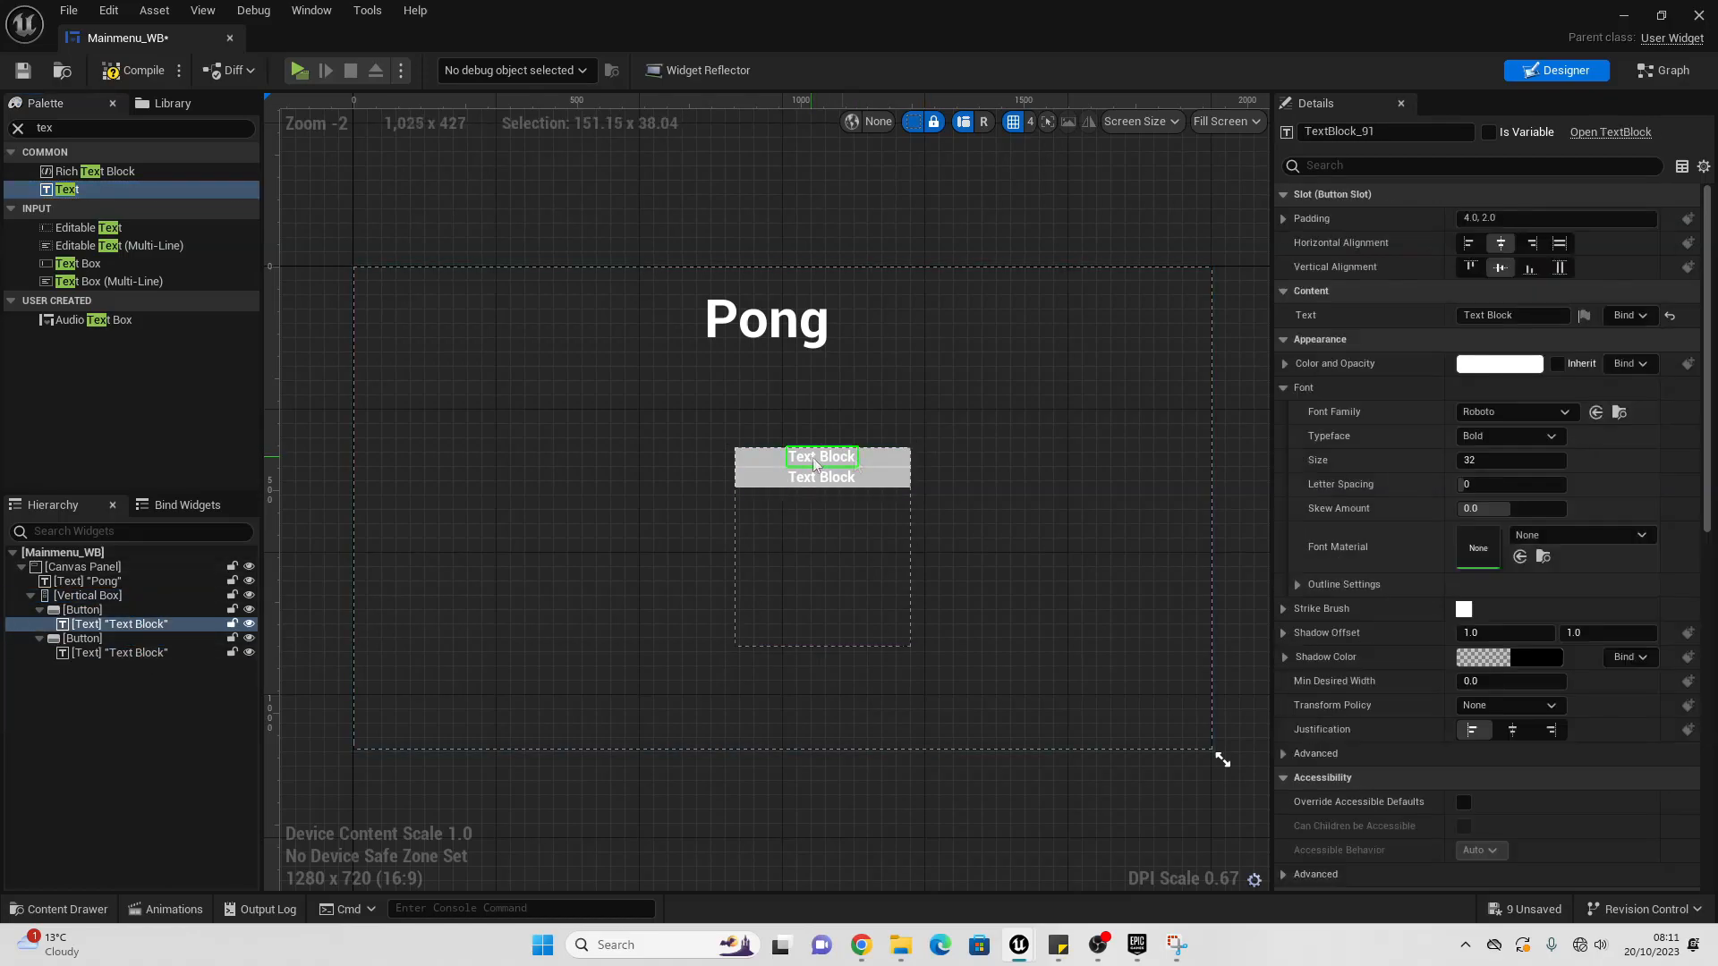
pyautogui.click(1521, 315)
pyautogui.write('Play')
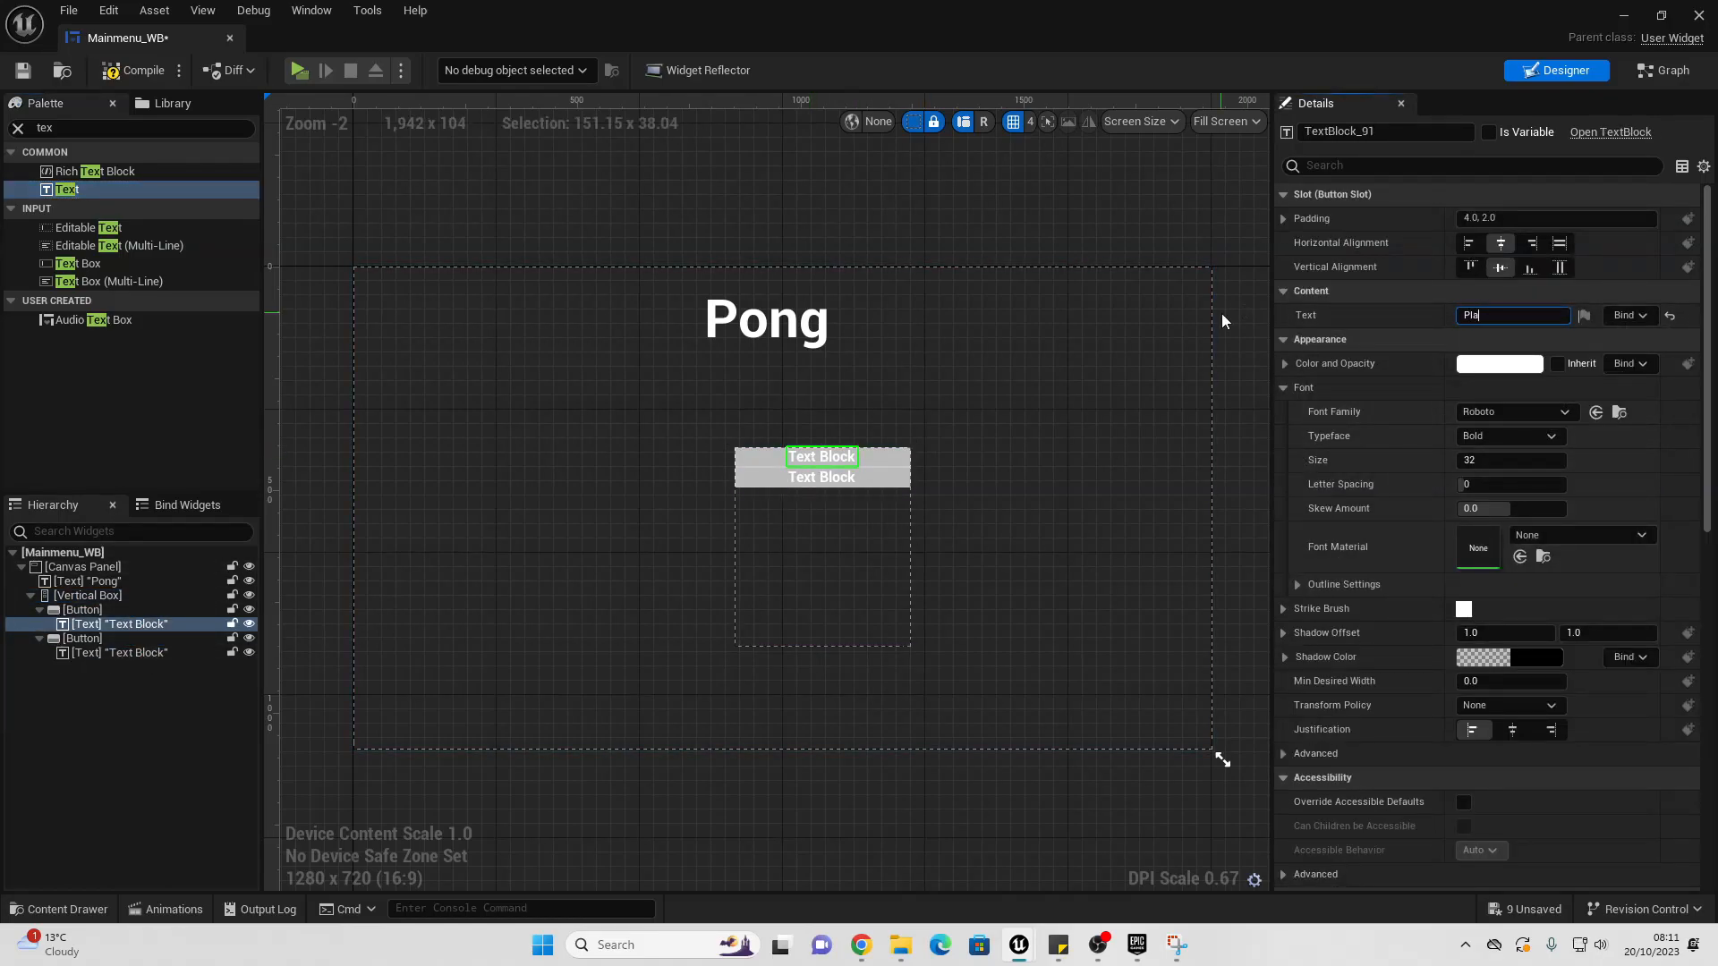
pyautogui.click(870, 475)
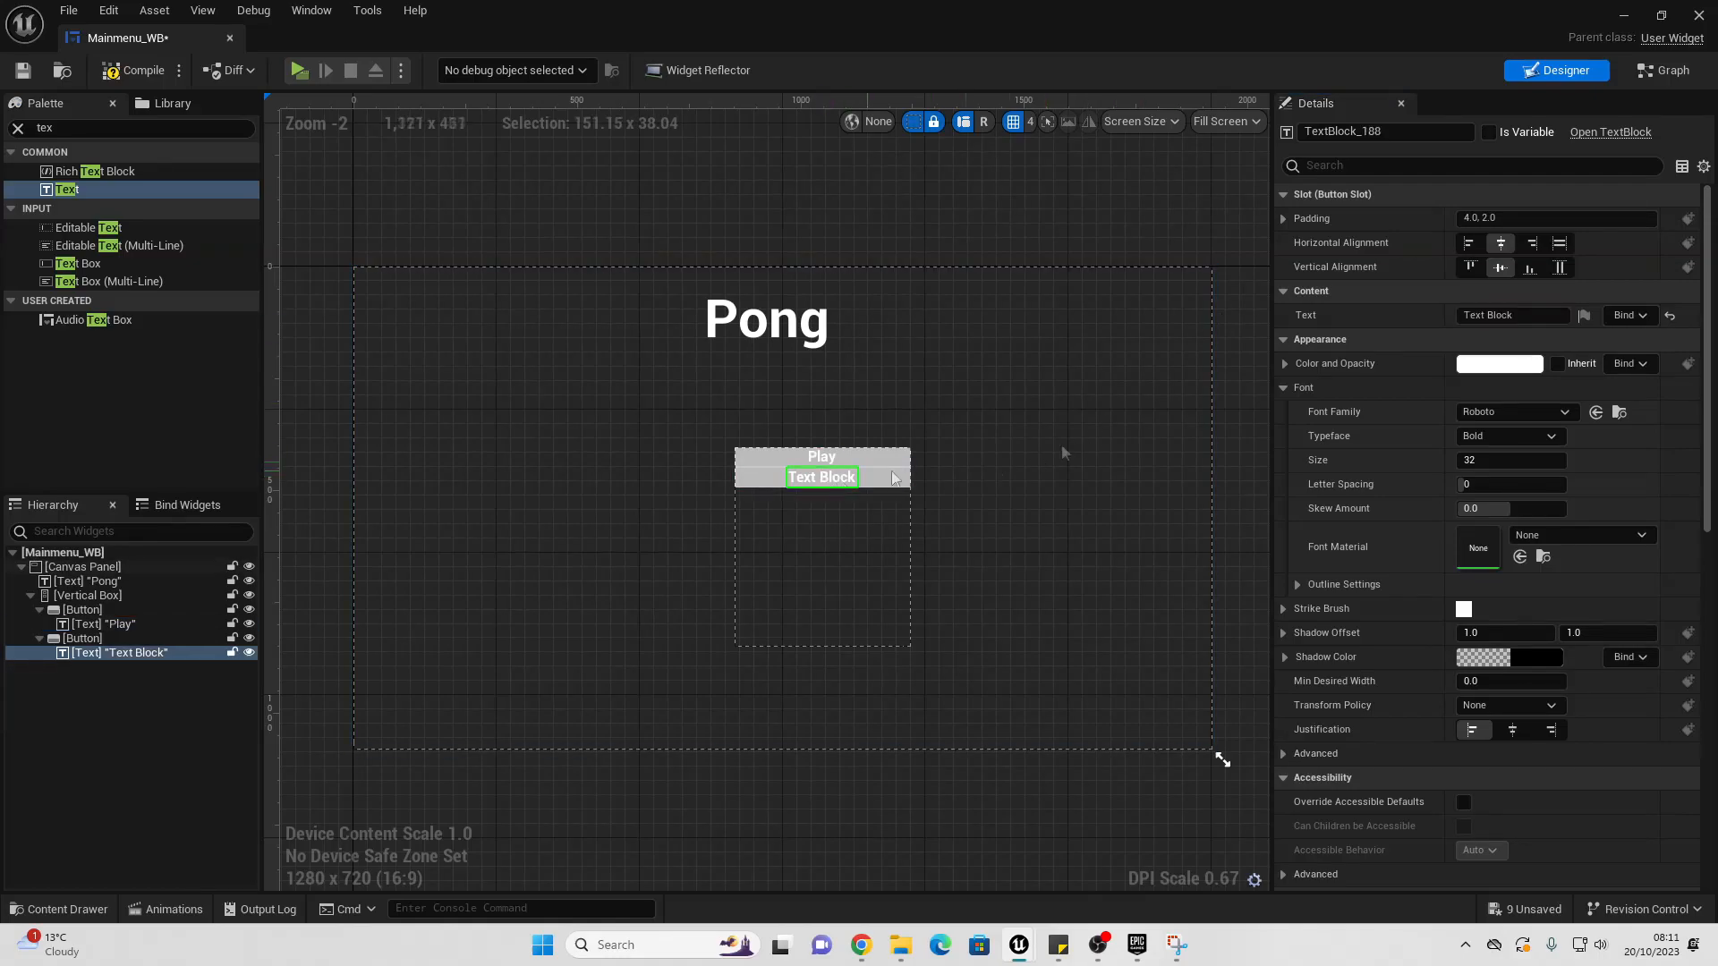
pyautogui.click(1521, 315)
pyautogui.write('Quit')
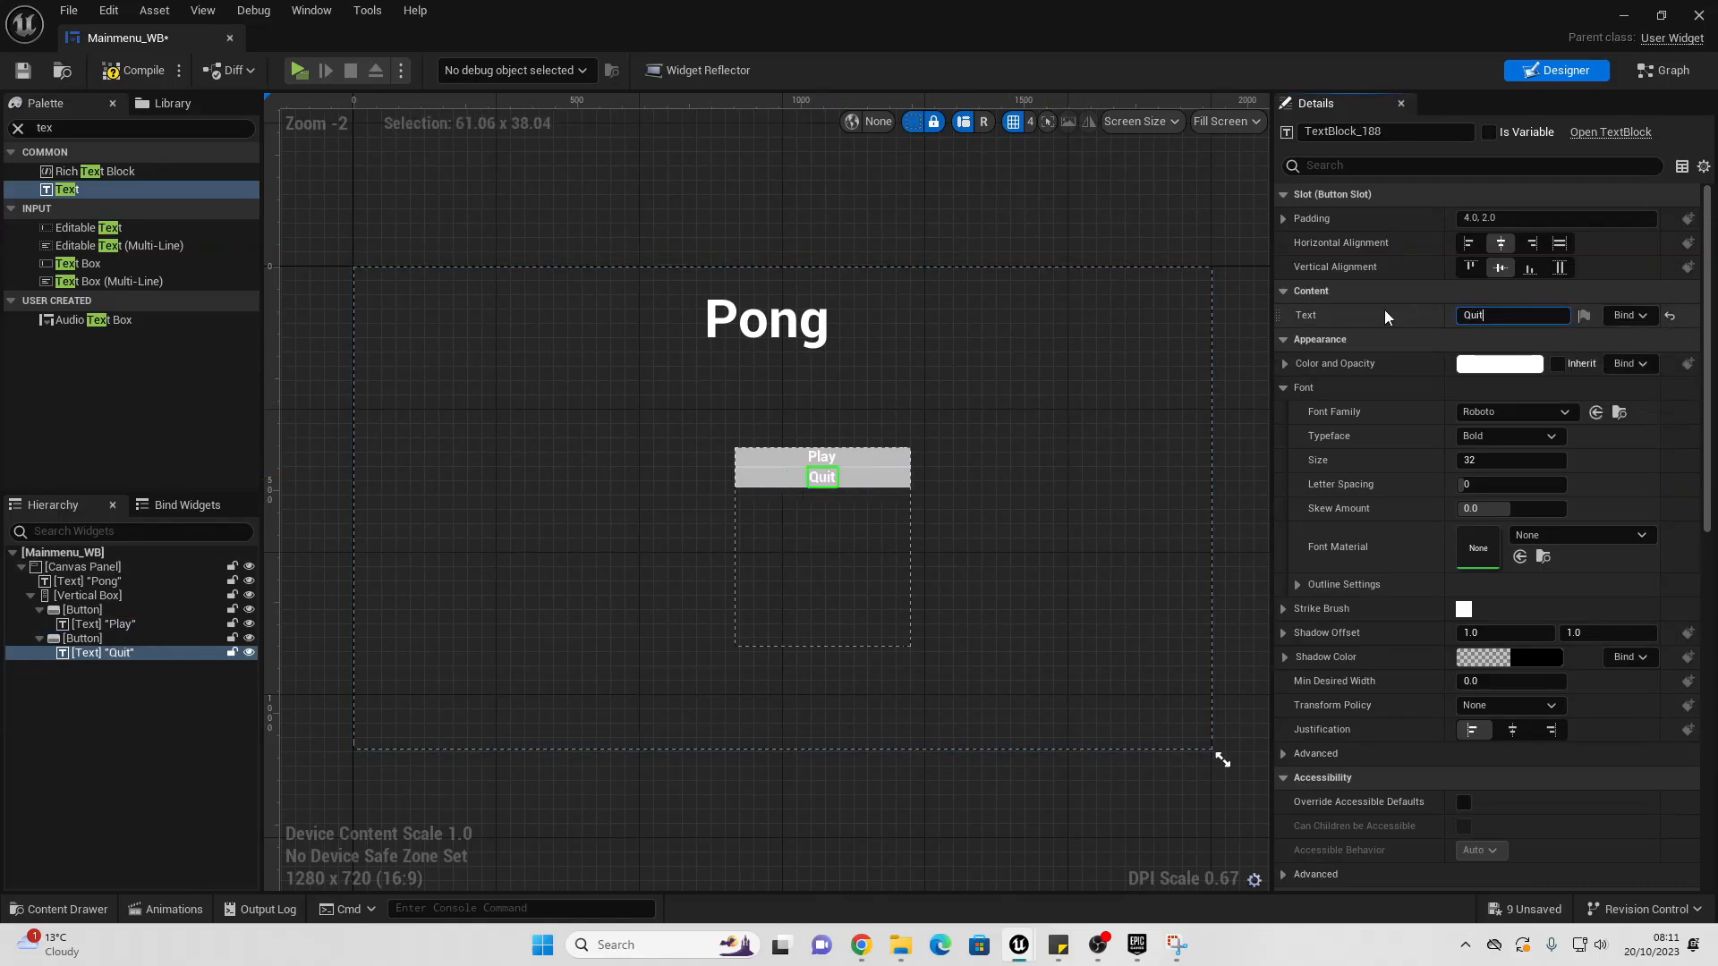
# Step: Set the font size of both the Play and Quit texts to 70
pyautogui.click(823, 459)
pyautogui.keyDown('ctrl'); pyautogui.click(823, 479); pyautogui.keyUp('ctrl')
pyautogui.click(1490, 460)
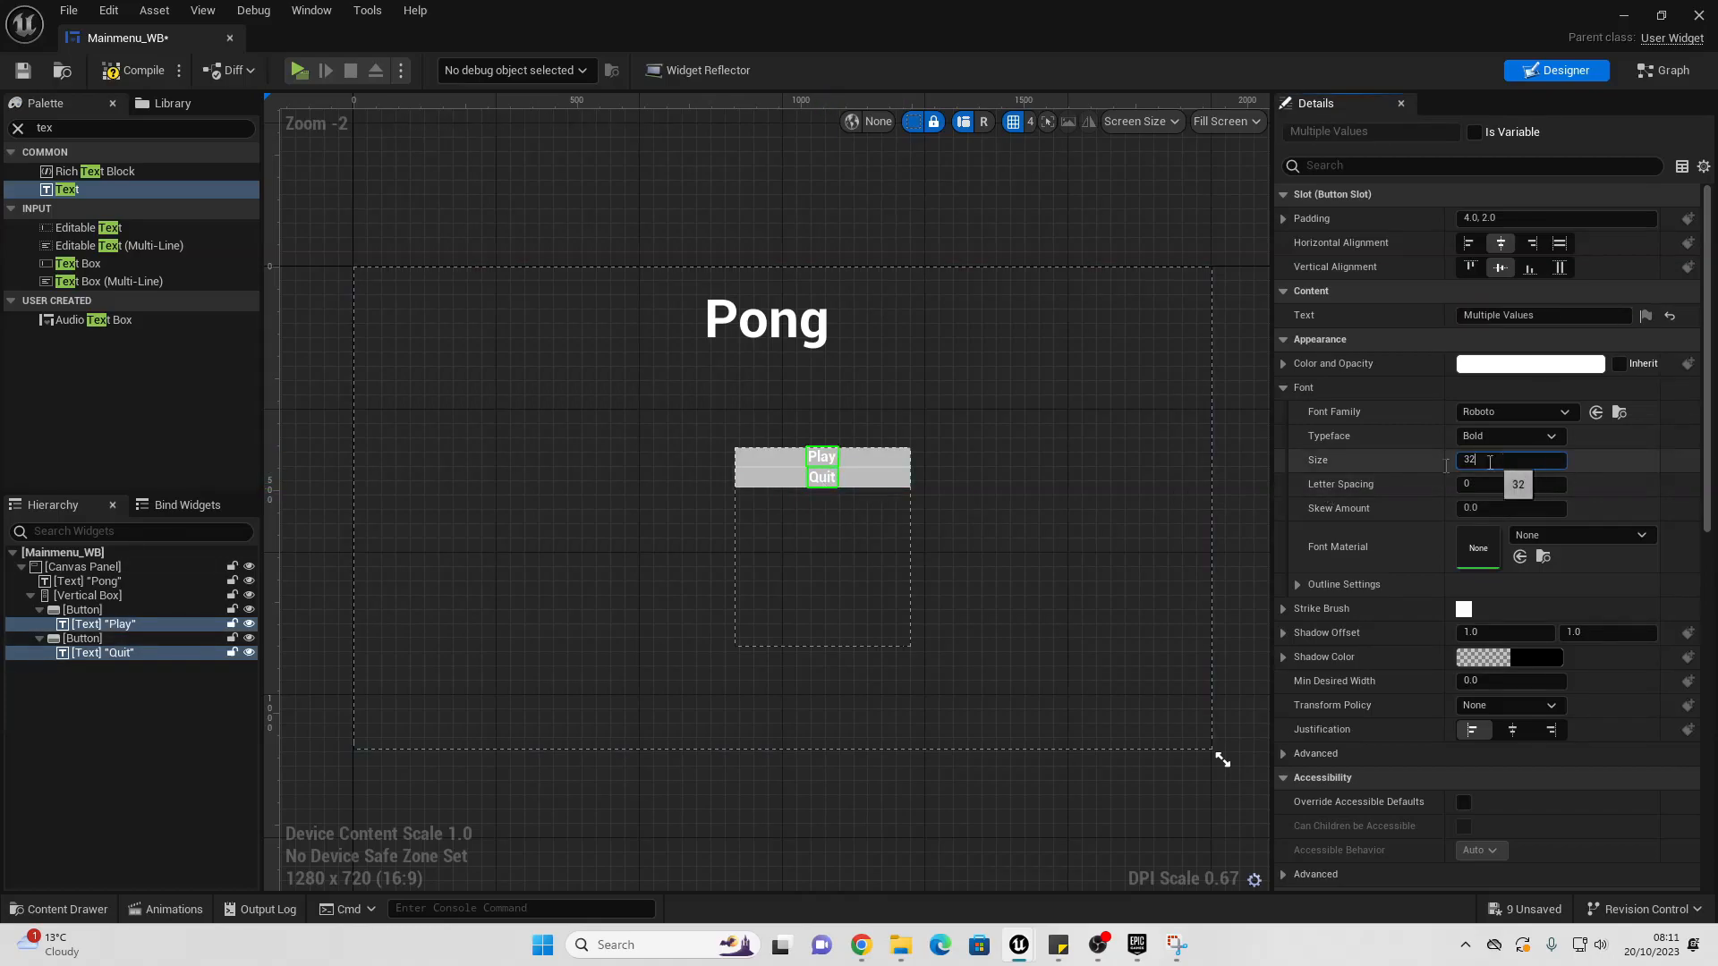
pyautogui.write('70')
pyautogui.press('Return')
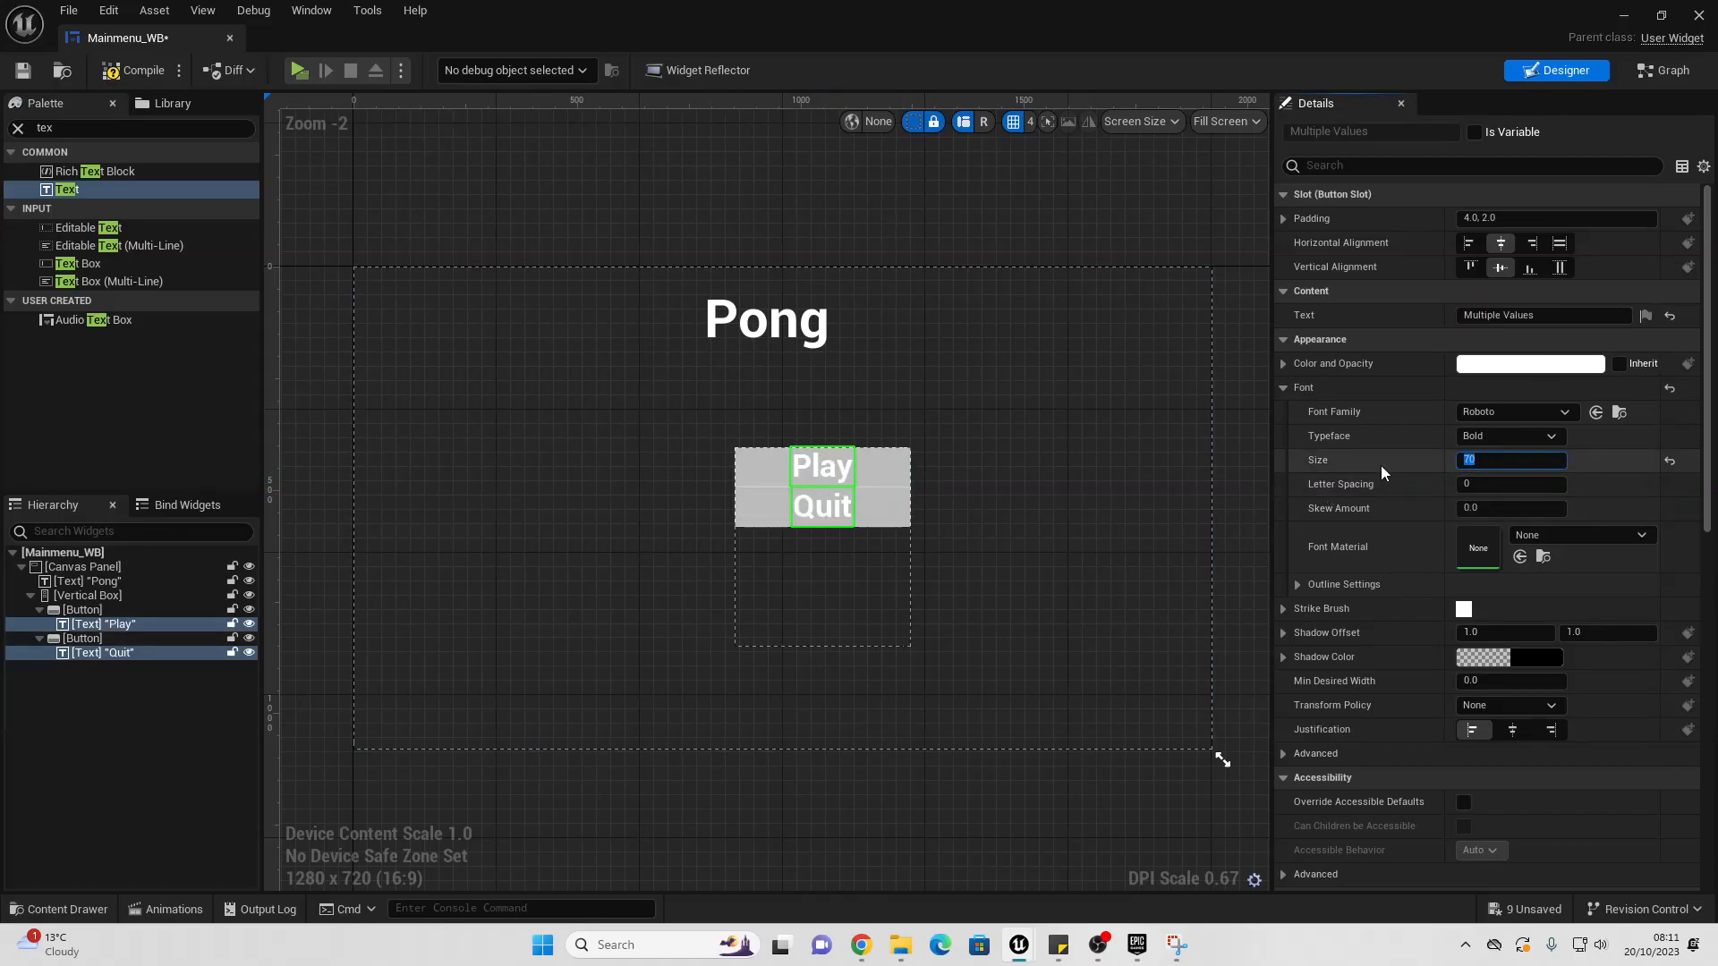
# Step: Set the bottom padding of the Play button to 100, after trying 200
pyautogui.click(891, 467)
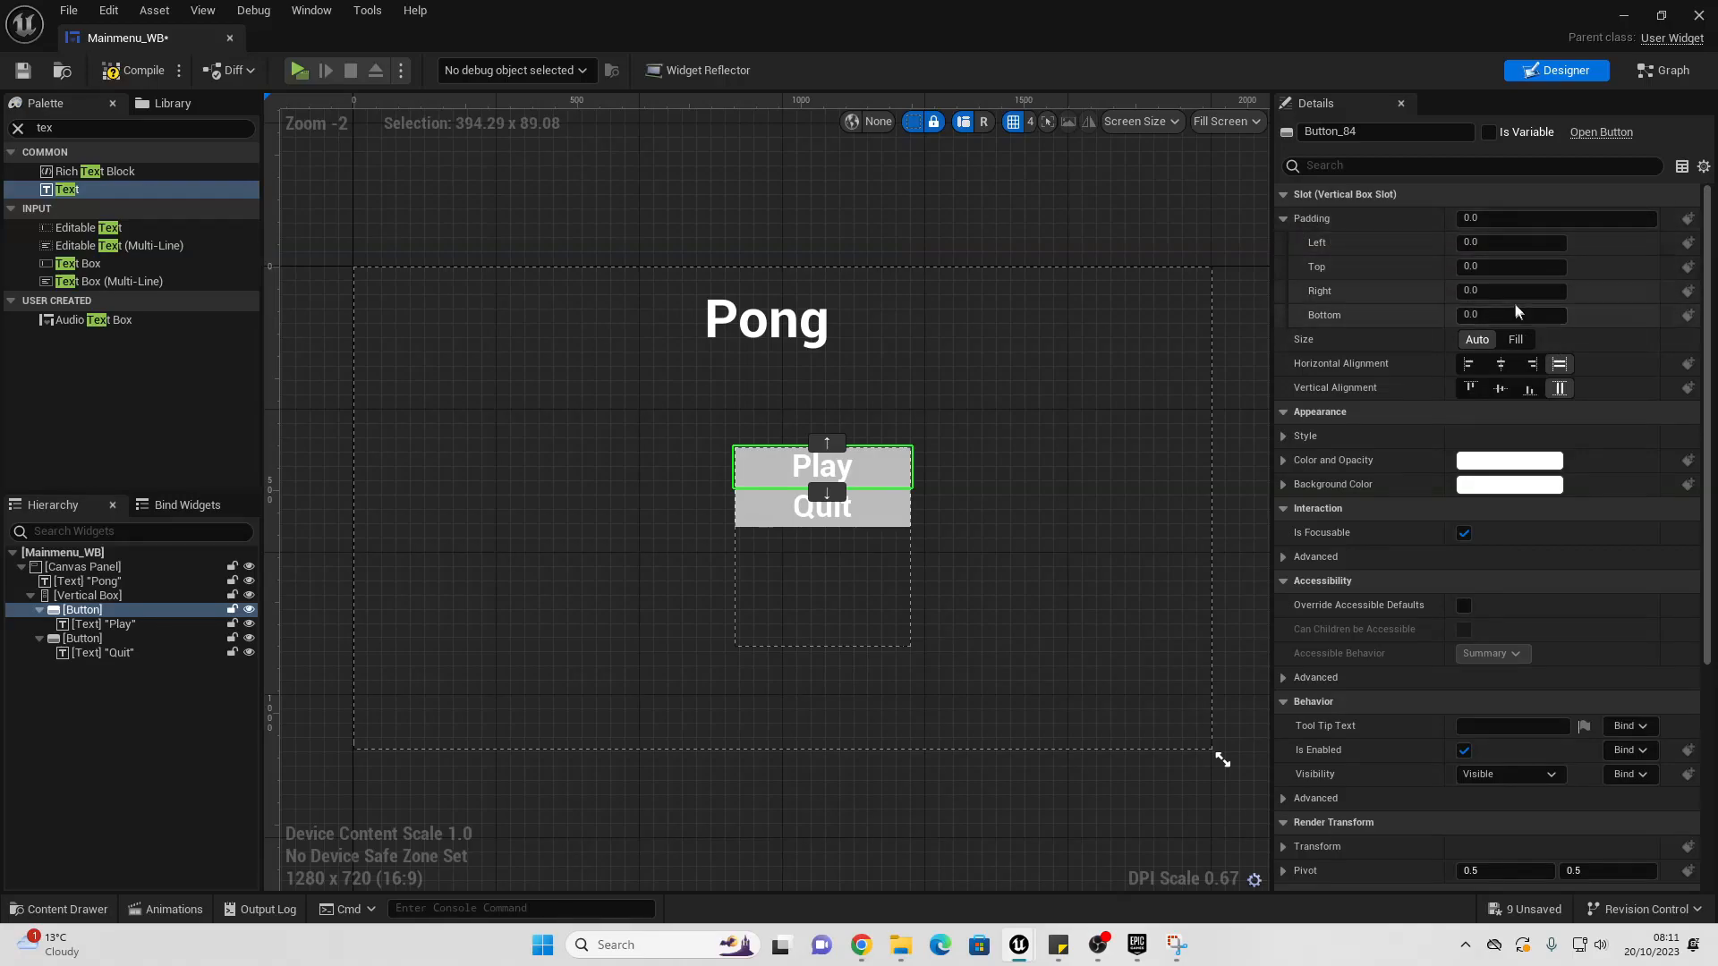
pyautogui.click(1495, 315)
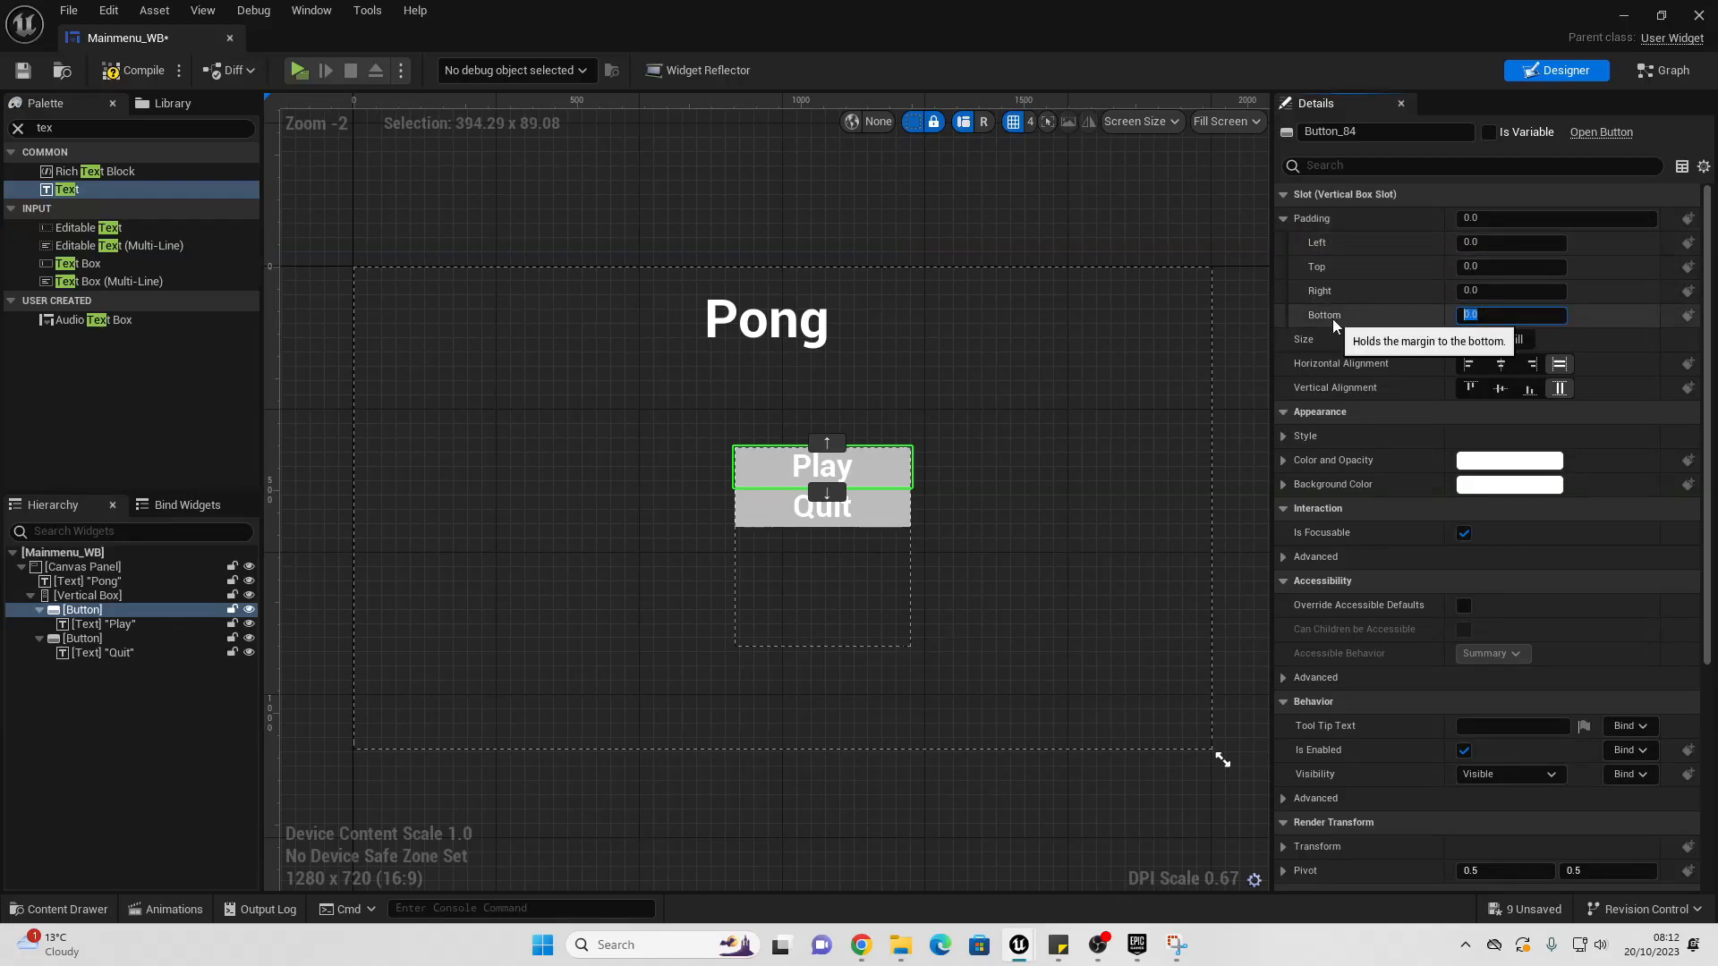
pyautogui.write('200')
pyautogui.press('Return')
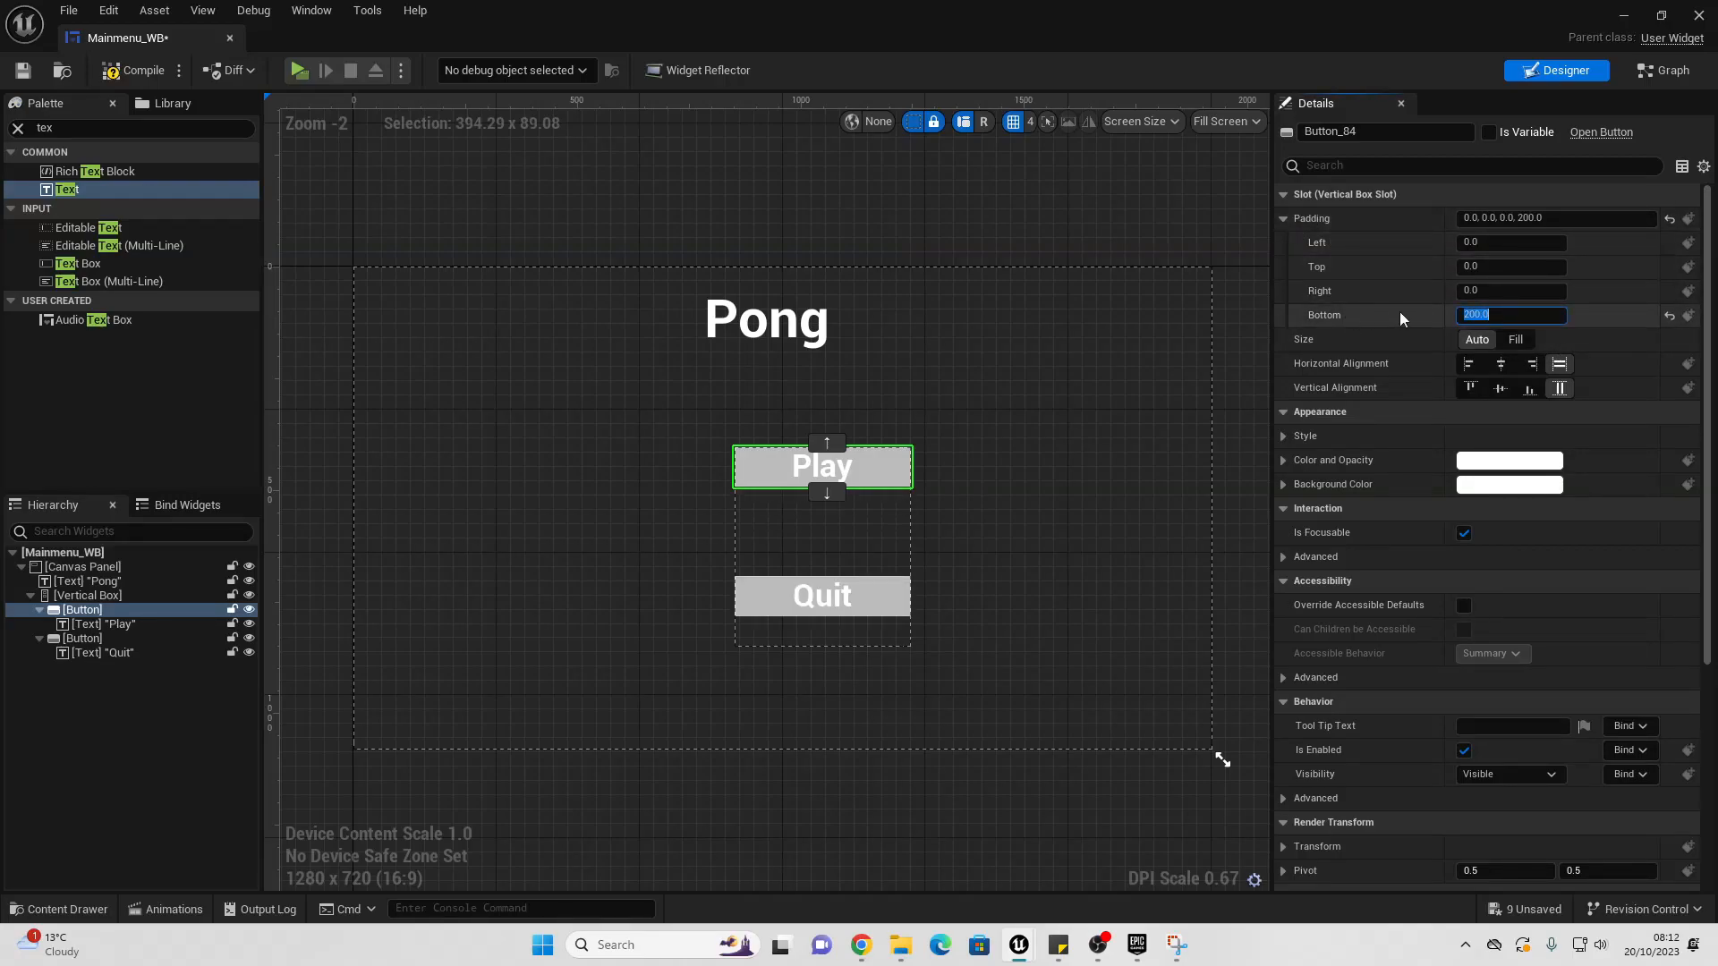
pyautogui.write('100')
pyautogui.press('Return')
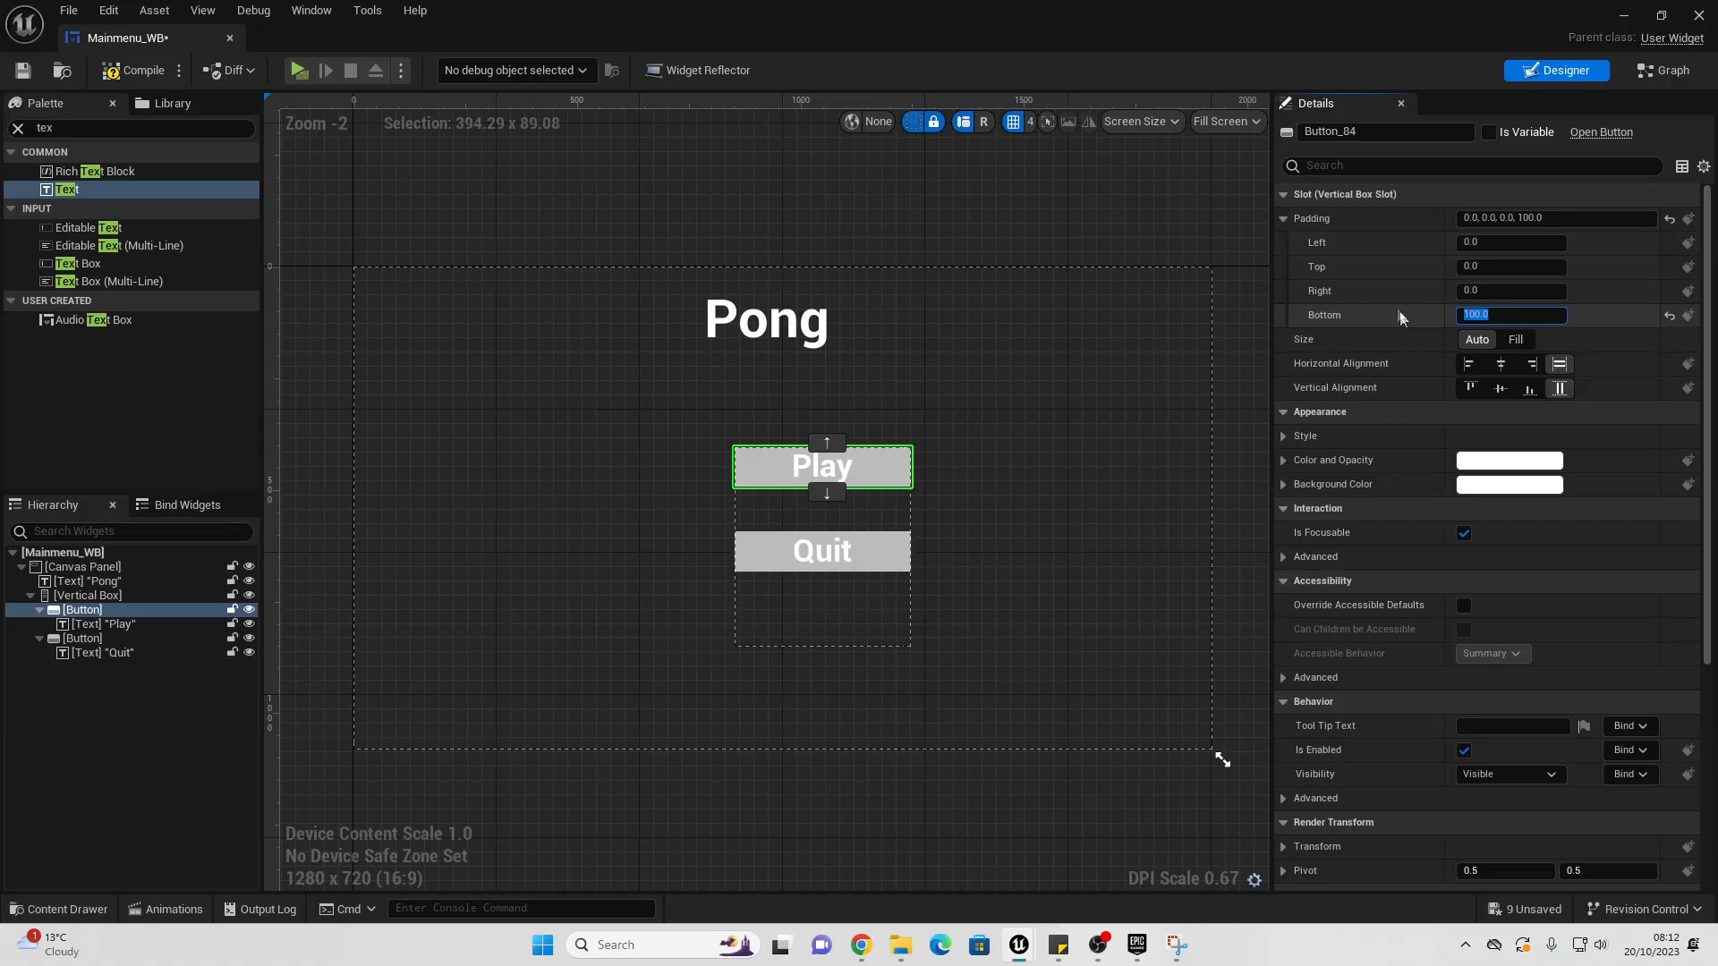
# Step: Move the Vertical Box to about X -221, Y -129 and the Pong title to about X -185, Y 116
pyautogui.click(864, 607)
pyautogui.moveTo(864, 607); pyautogui.dragTo(813, 611)
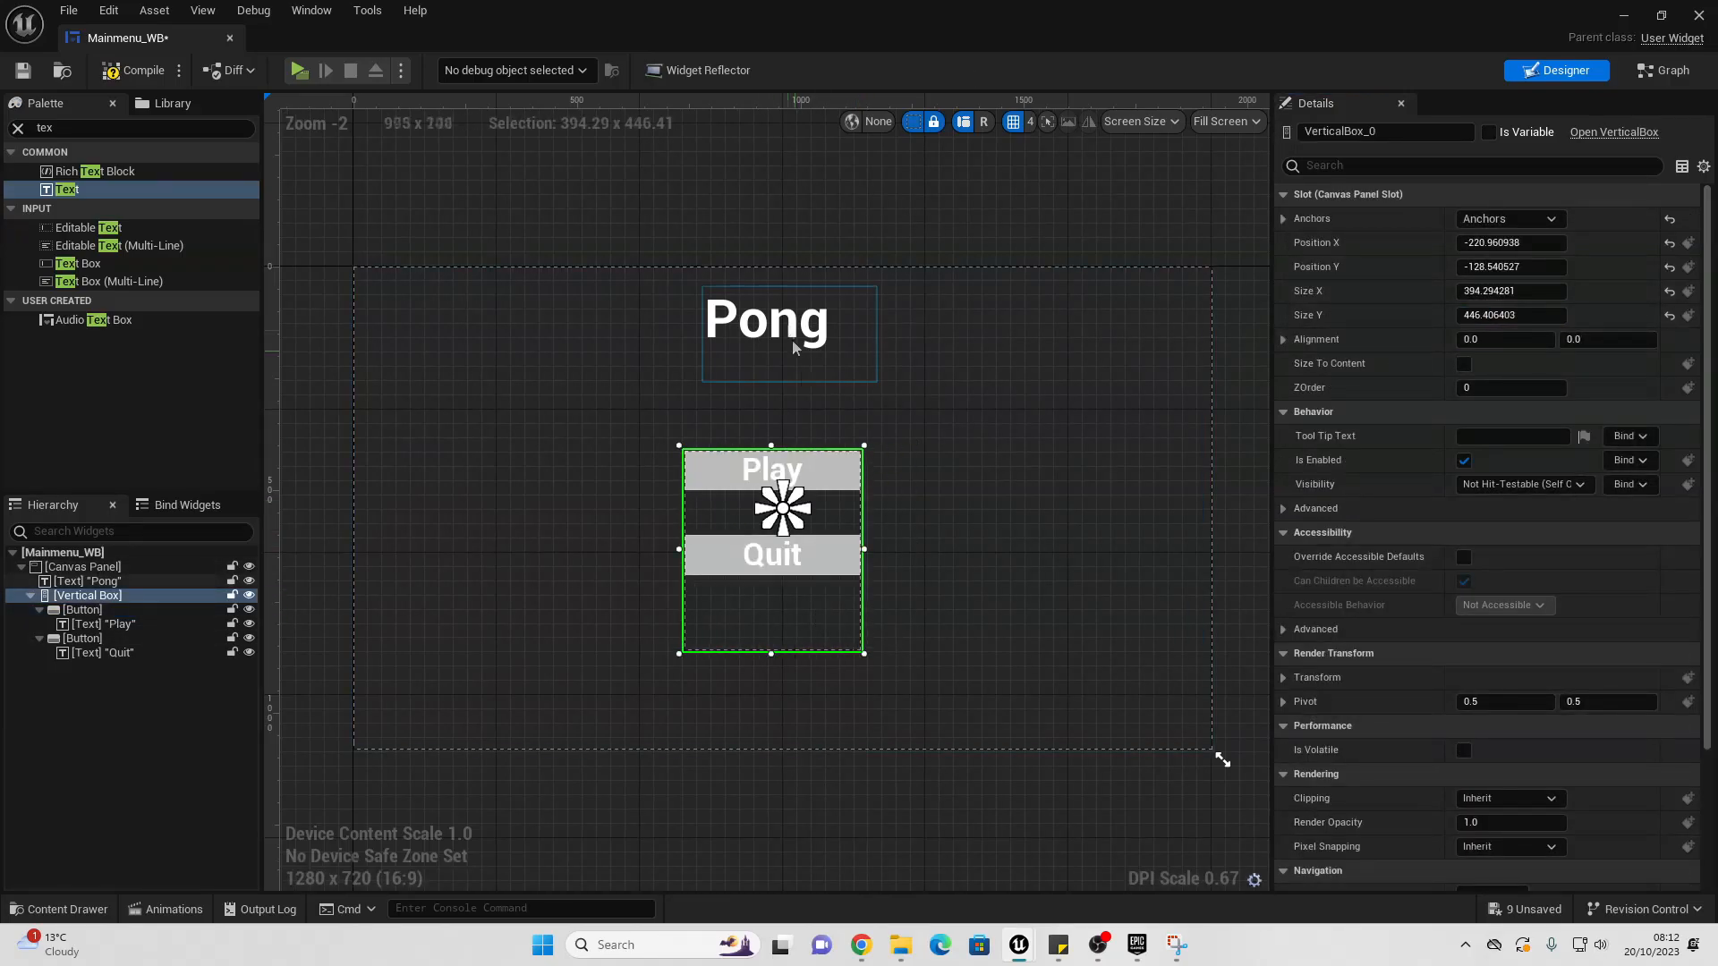
pyautogui.moveTo(793, 347); pyautogui.dragTo(789, 377)
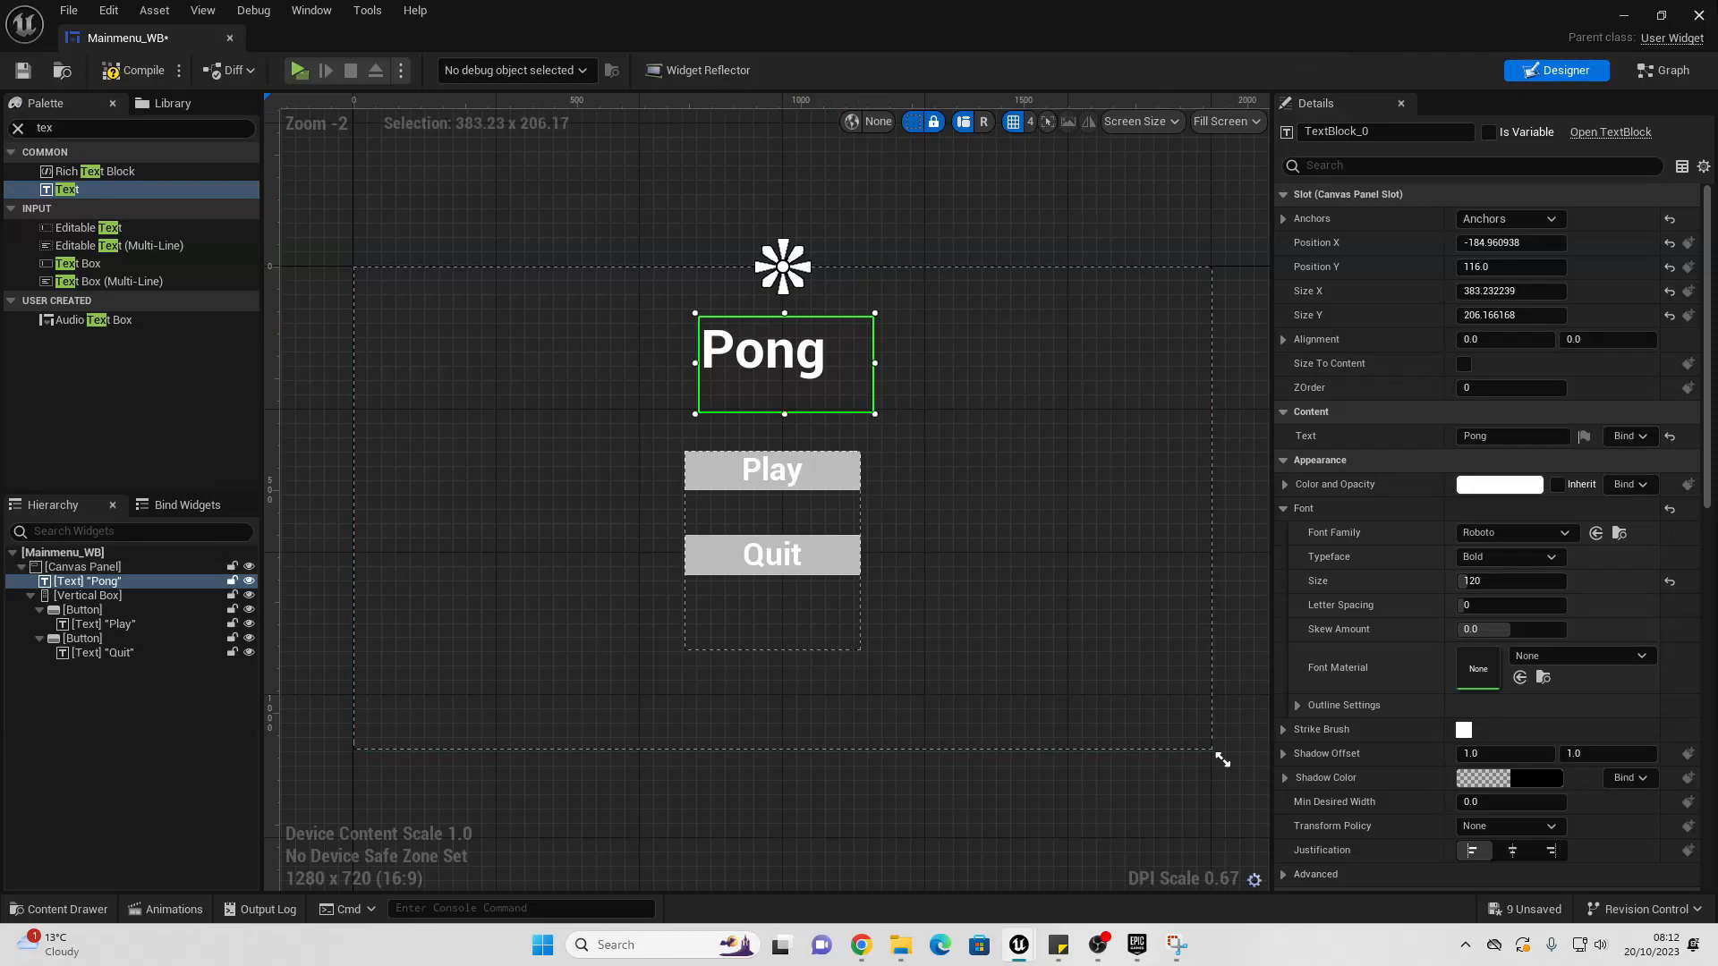
# Step: Rename the Play button widget as playbutton and the Quit button widget as quitbutton
pyautogui.click(806, 472)
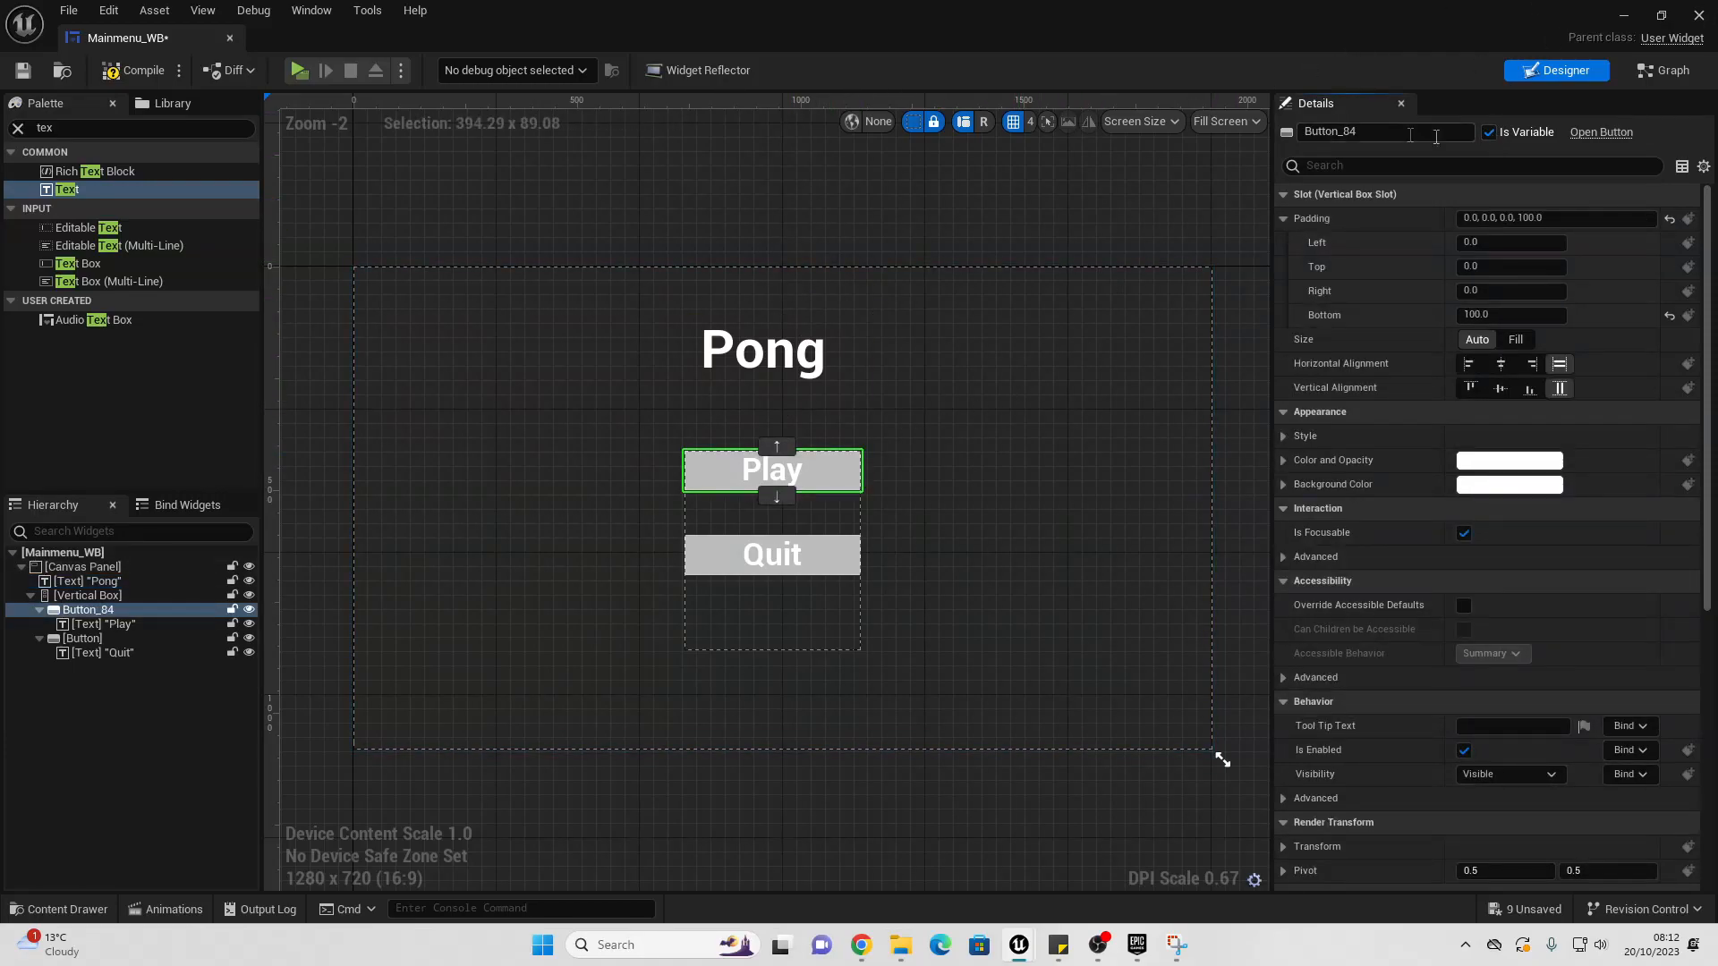
pyautogui.write('playbutton')
pyautogui.press('Return')
pyautogui.click(772, 555)
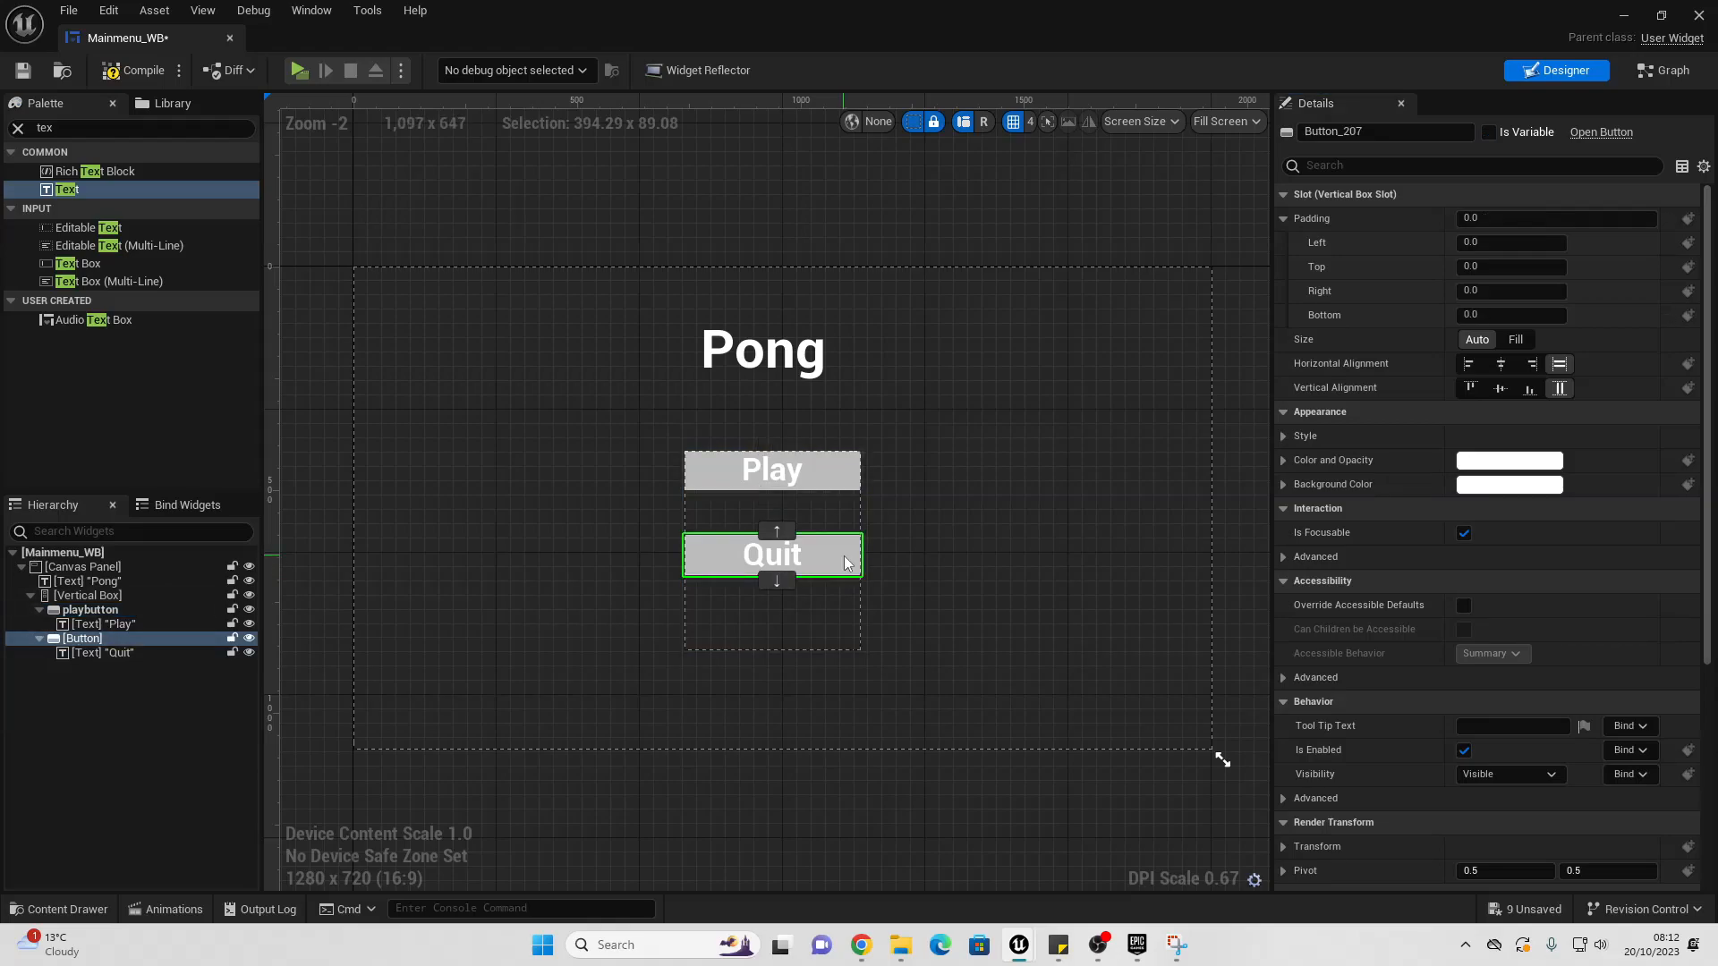
pyautogui.doubleClick(1431, 132)
pyautogui.write('quitb')
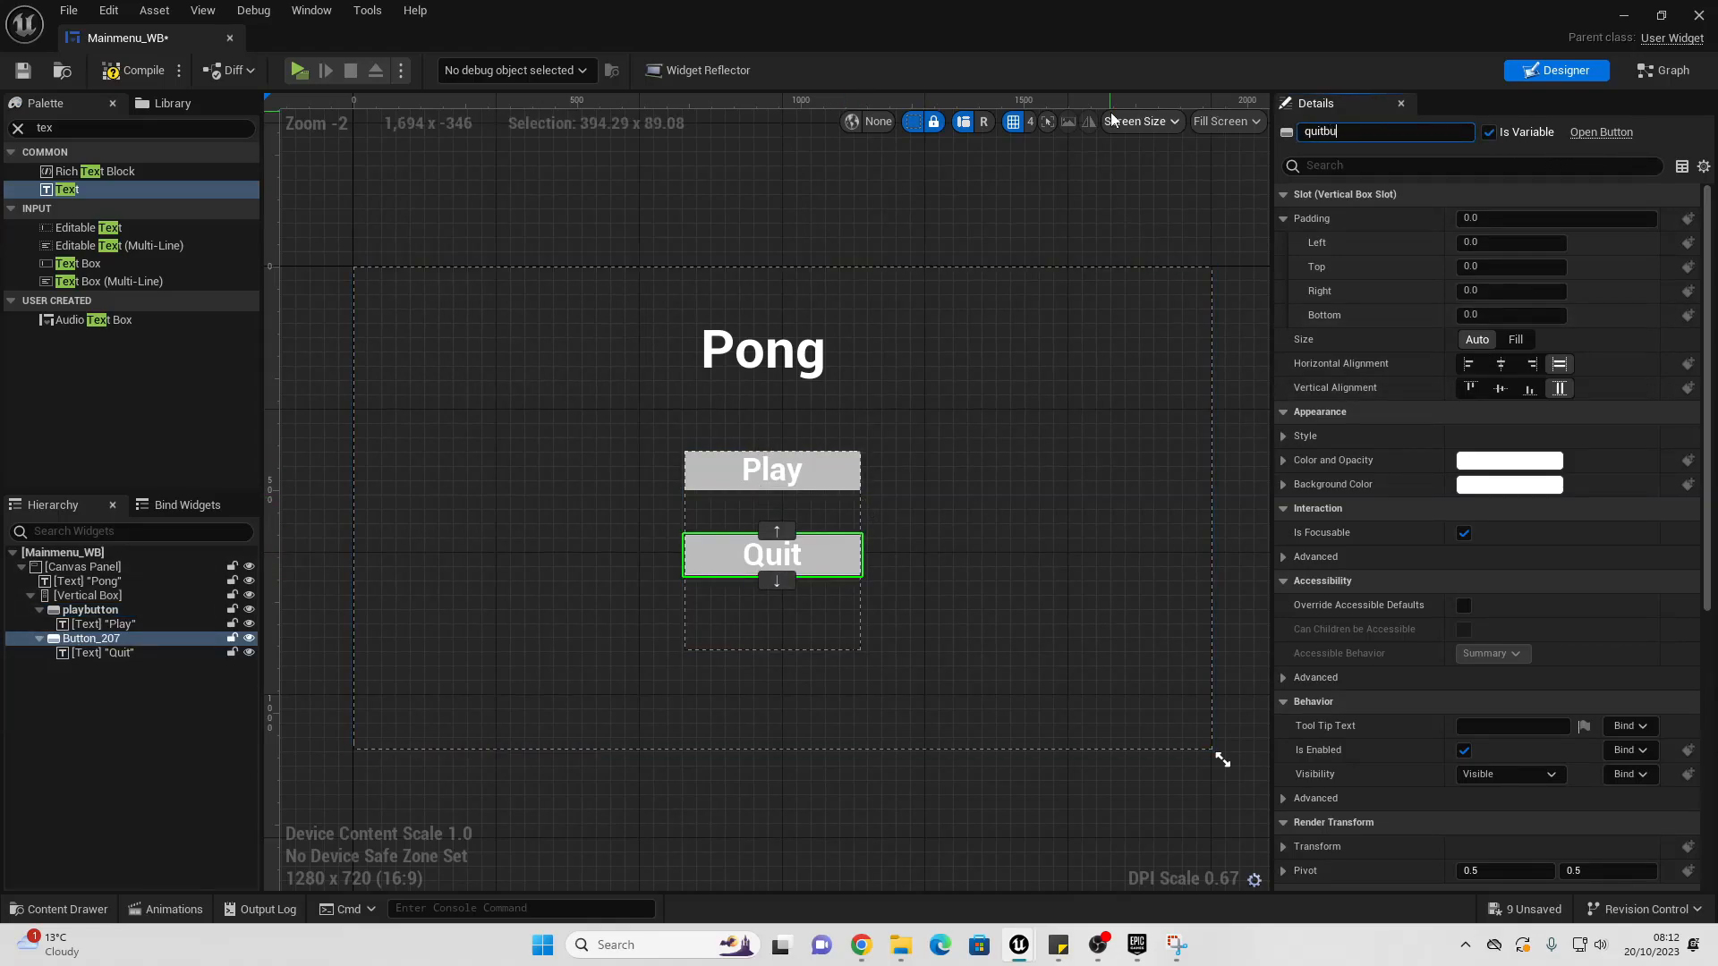
# Step: Add an On Clicked event for quitbutton and connect it to a Quit Game node placed level with the event
pyautogui.scroll(-6, 1464, 573)
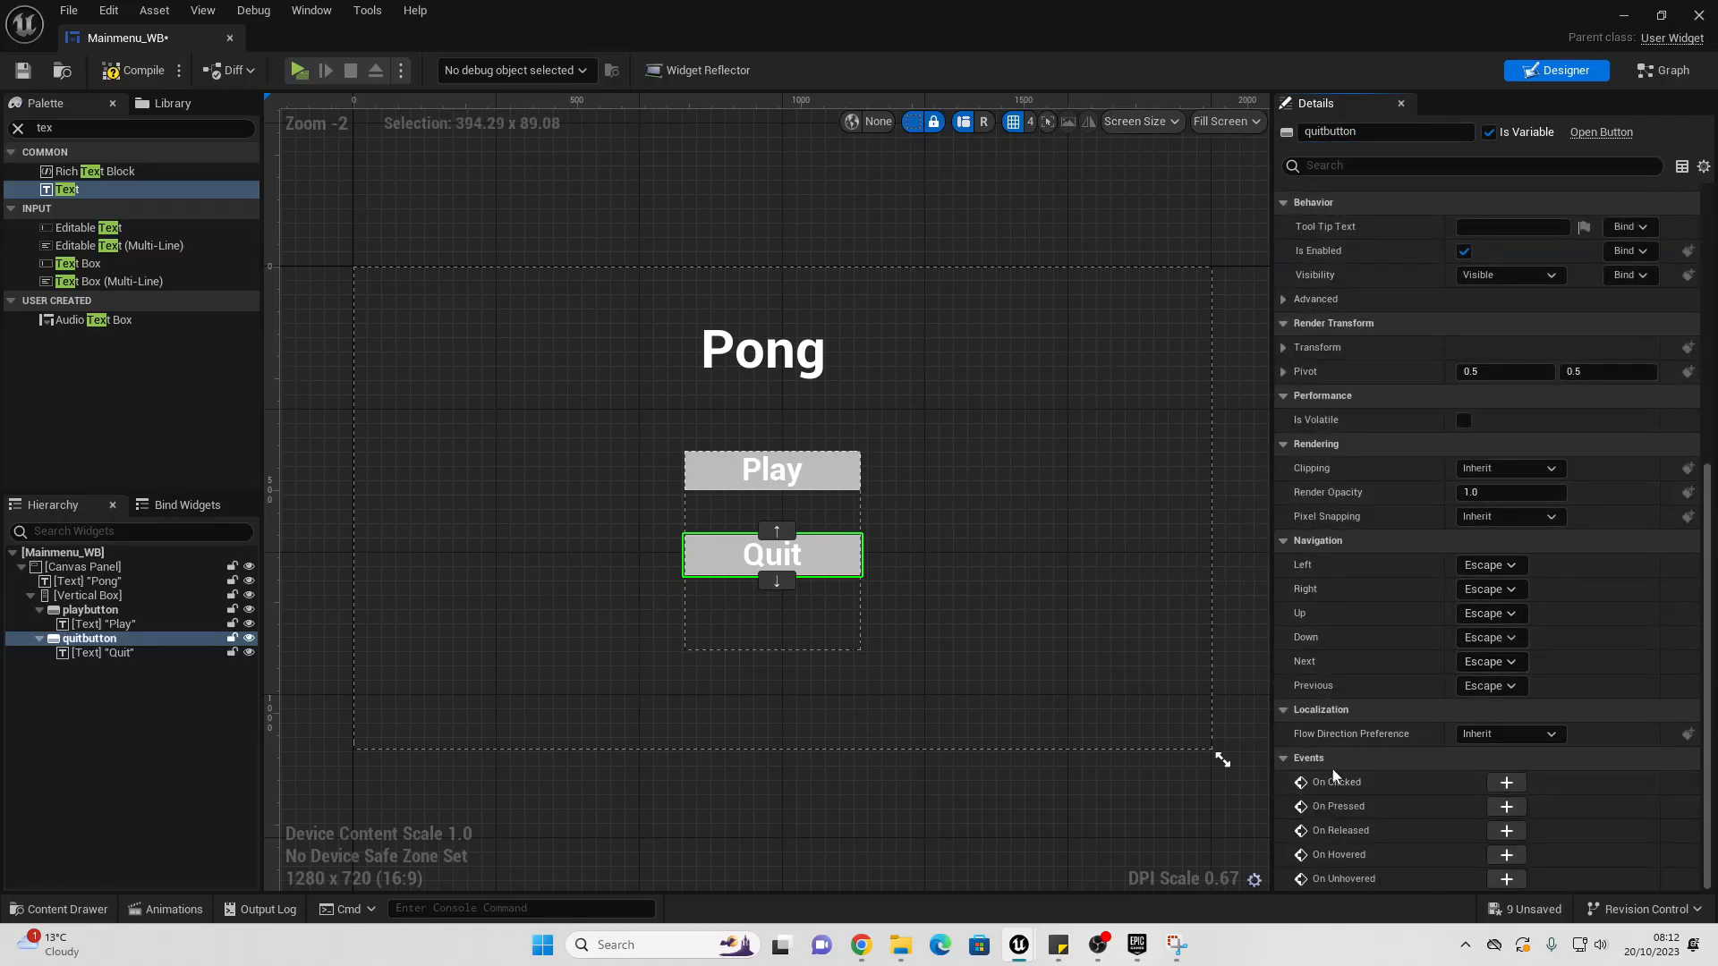
pyautogui.click(1506, 782)
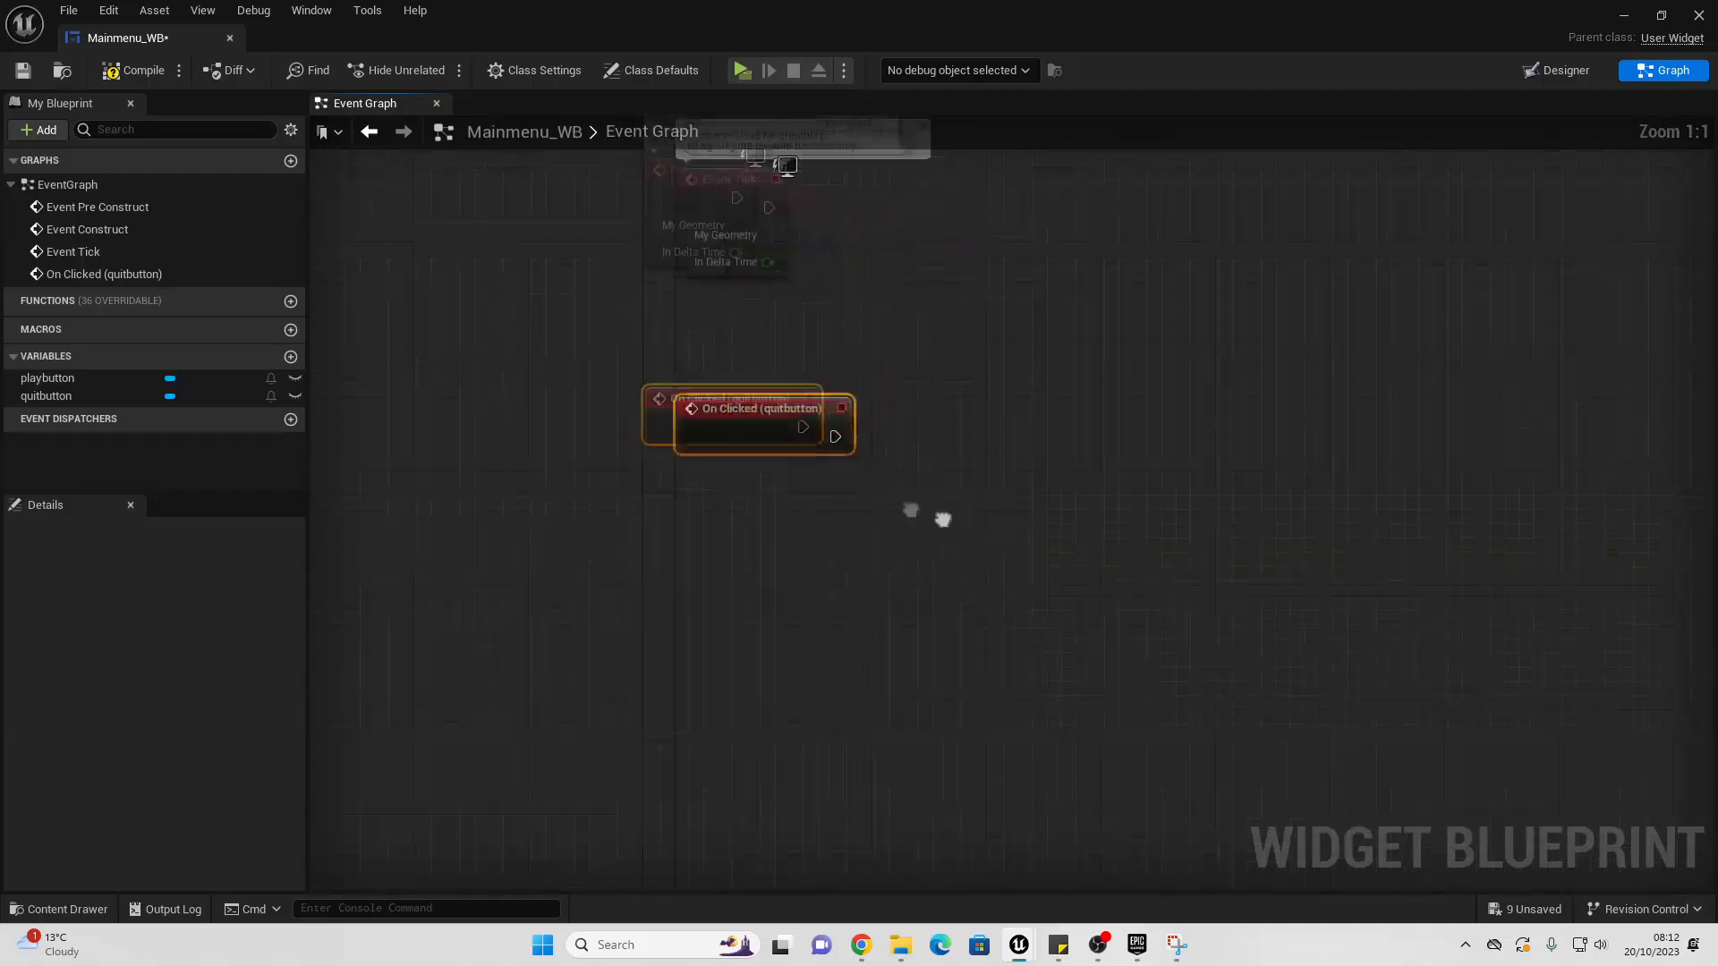
pyautogui.moveTo(793, 424); pyautogui.dragTo(972, 474)
pyautogui.write('quit')
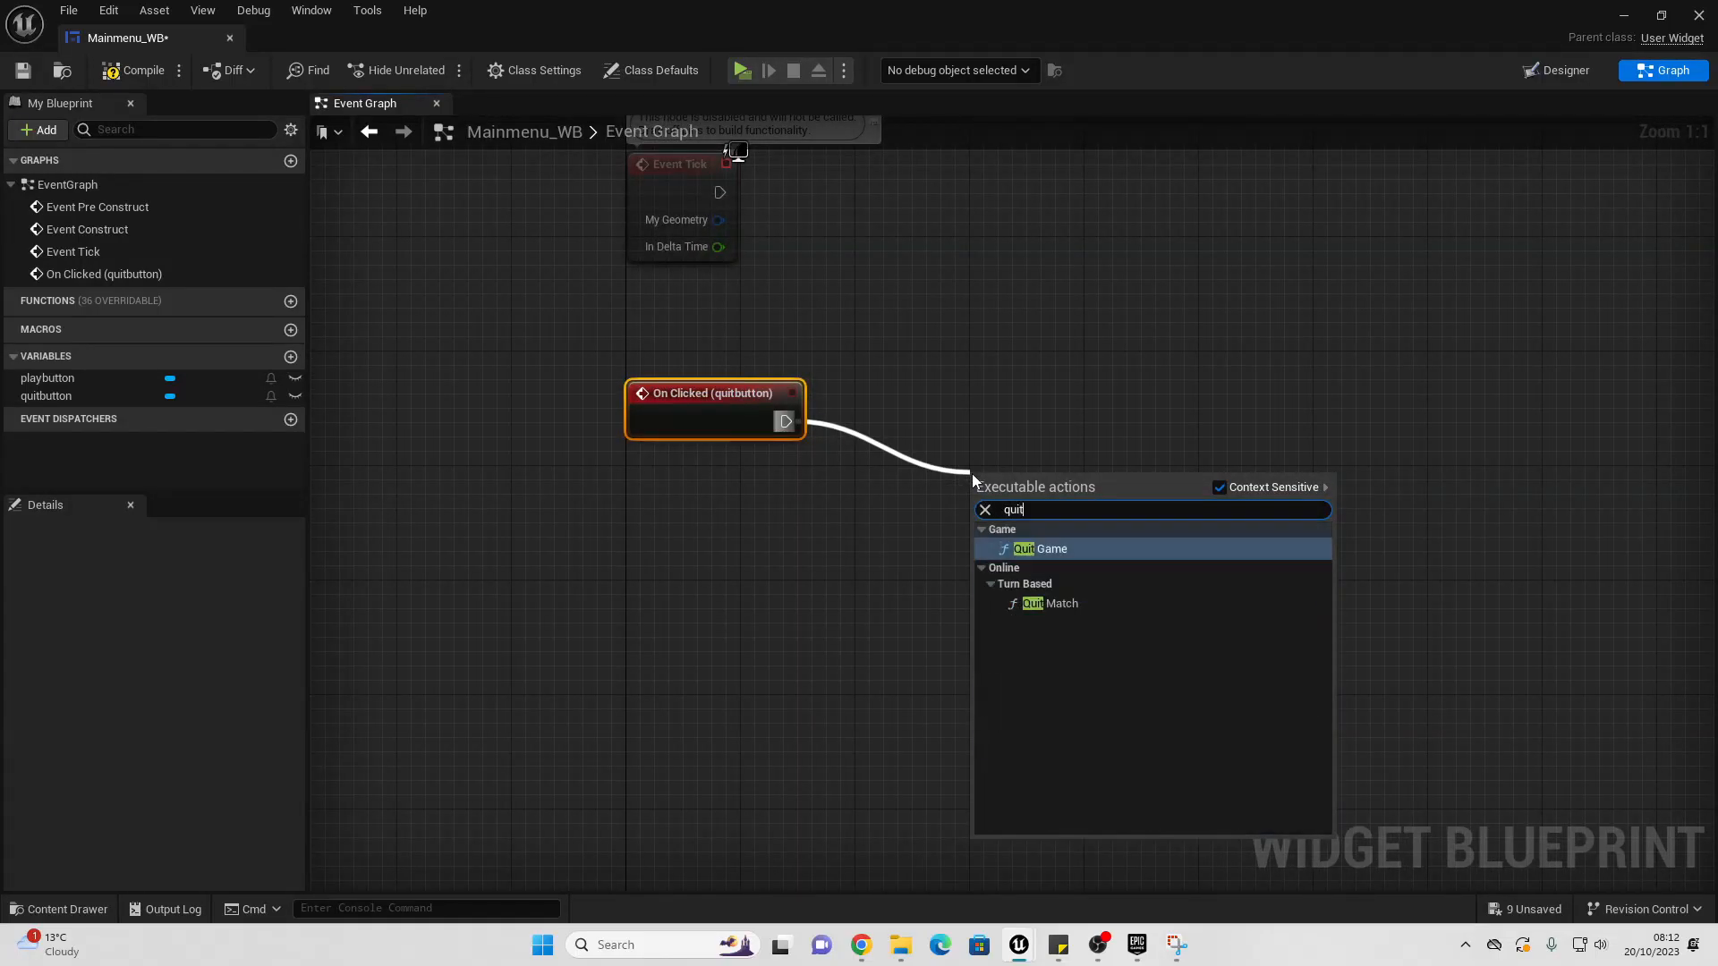
pyautogui.press('Return')
pyautogui.moveTo(972, 475); pyautogui.dragTo(1029, 388)
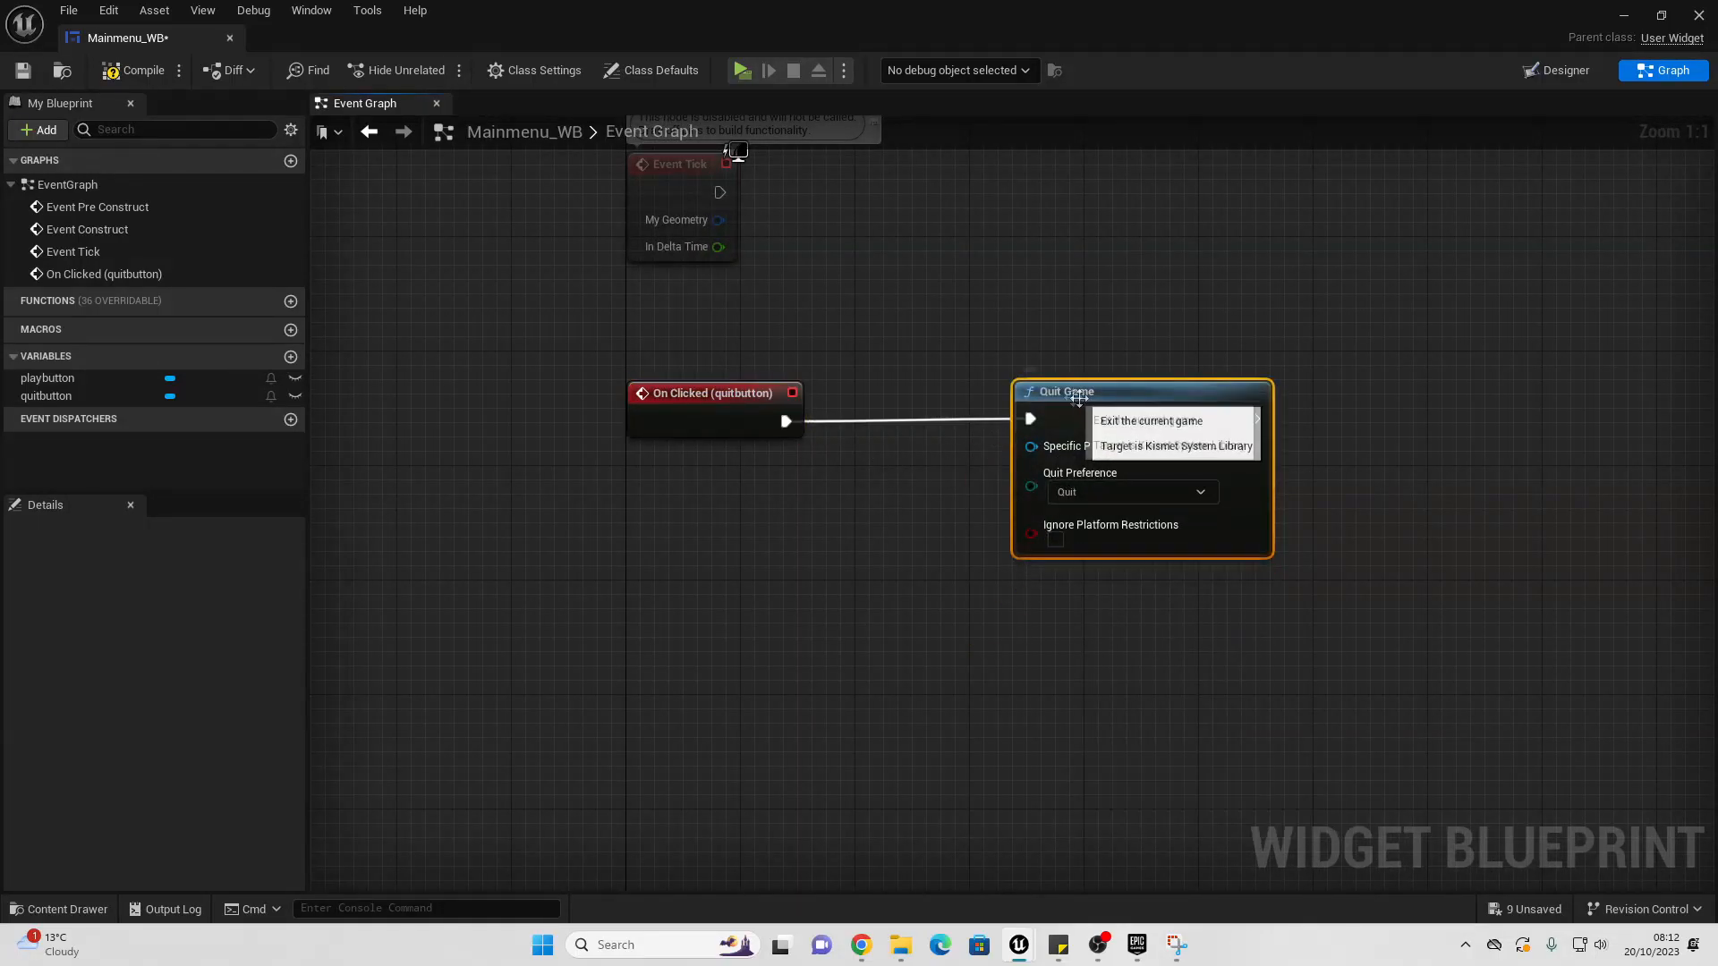
# Step: Add an On Clicked event for playbutton and connect it to an Open Level (by Object Reference) node
pyautogui.click(1557, 70)
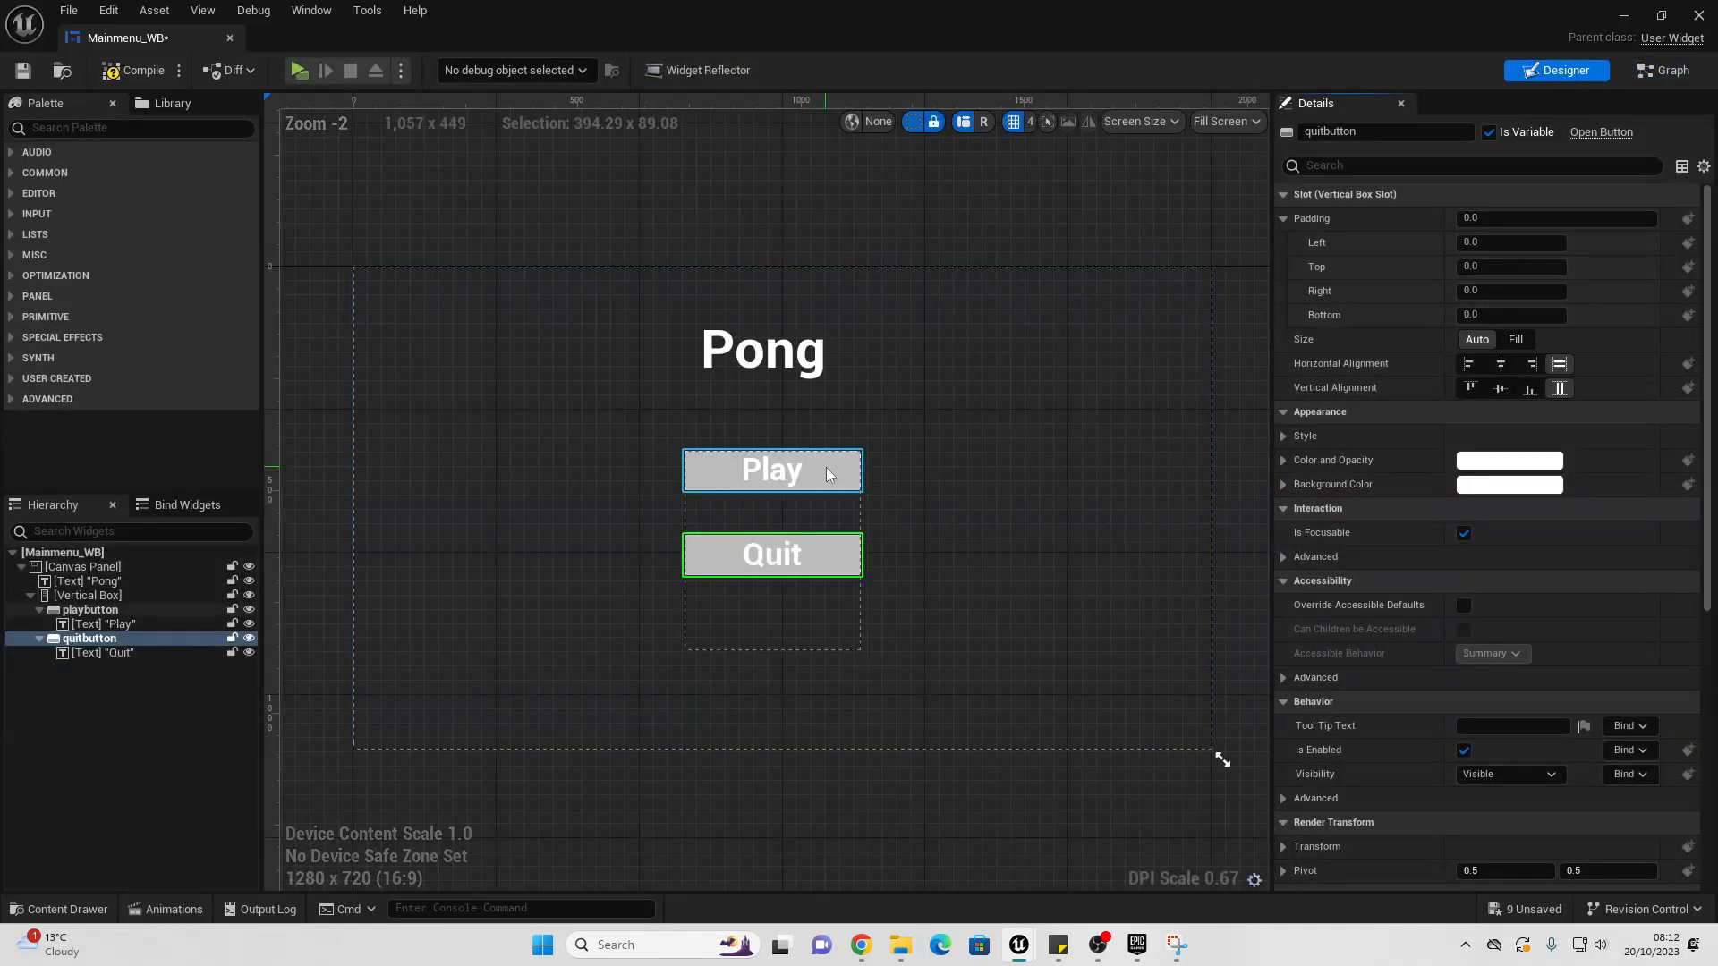
pyautogui.click(772, 469)
pyautogui.scroll(-10, 1527, 680)
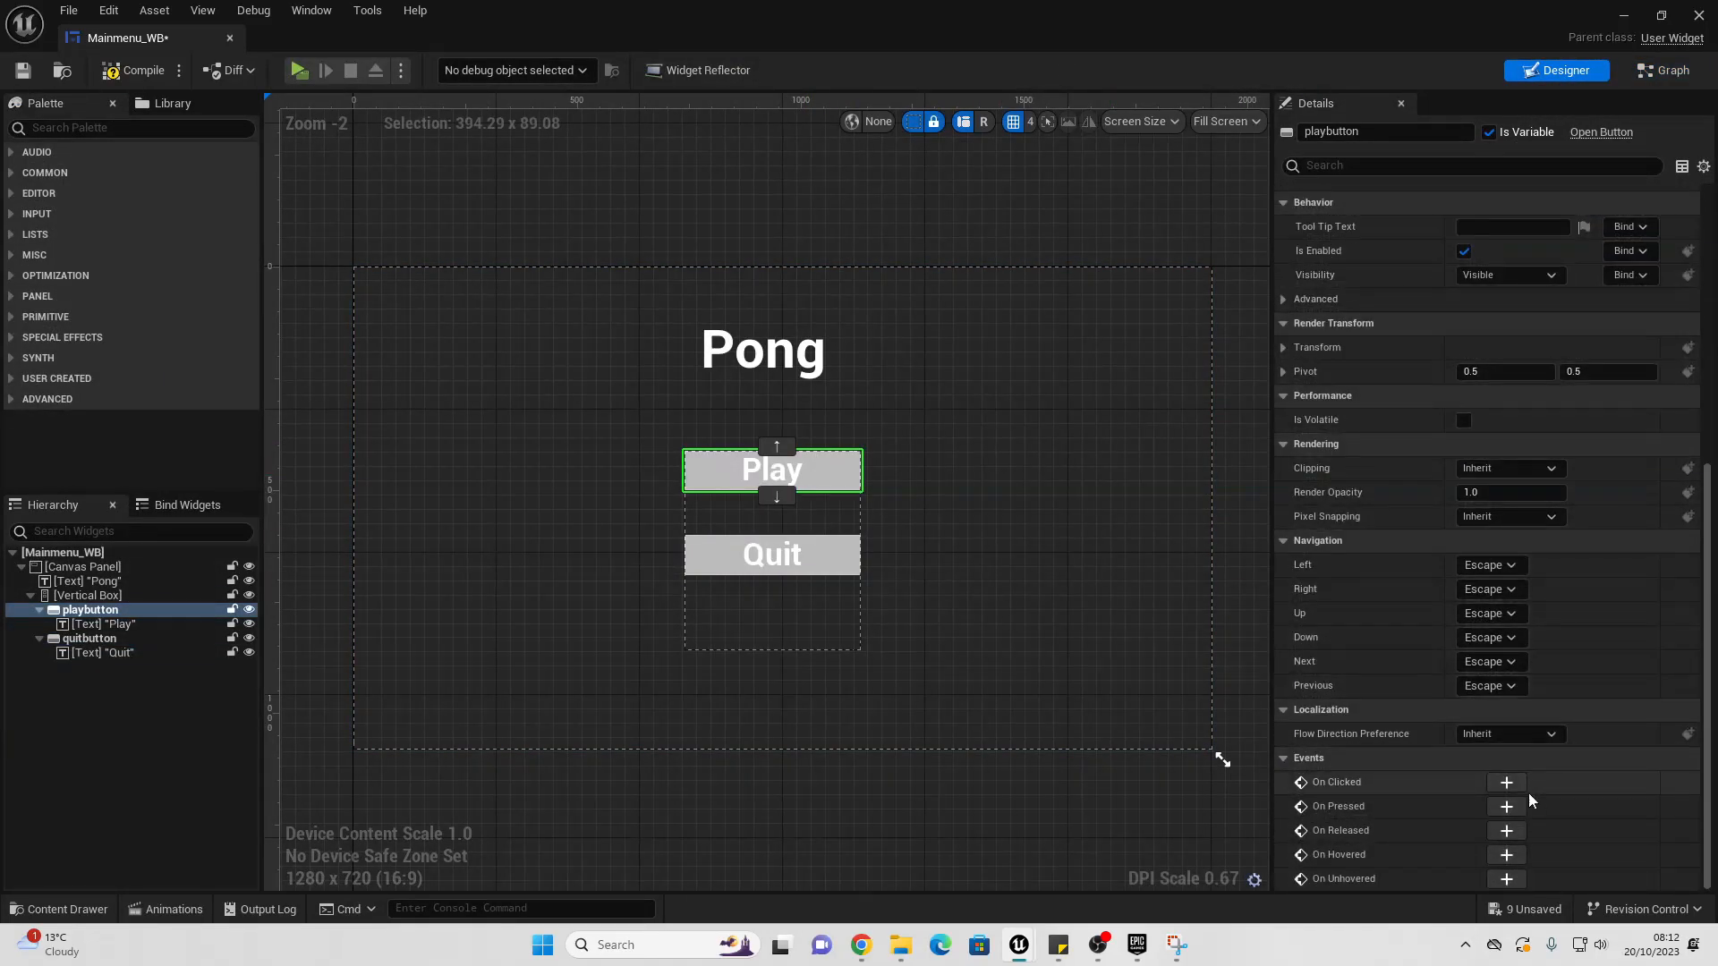
pyautogui.click(1507, 783)
pyautogui.moveTo(823, 510); pyautogui.dragTo(1077, 534)
pyautogui.write('open l')
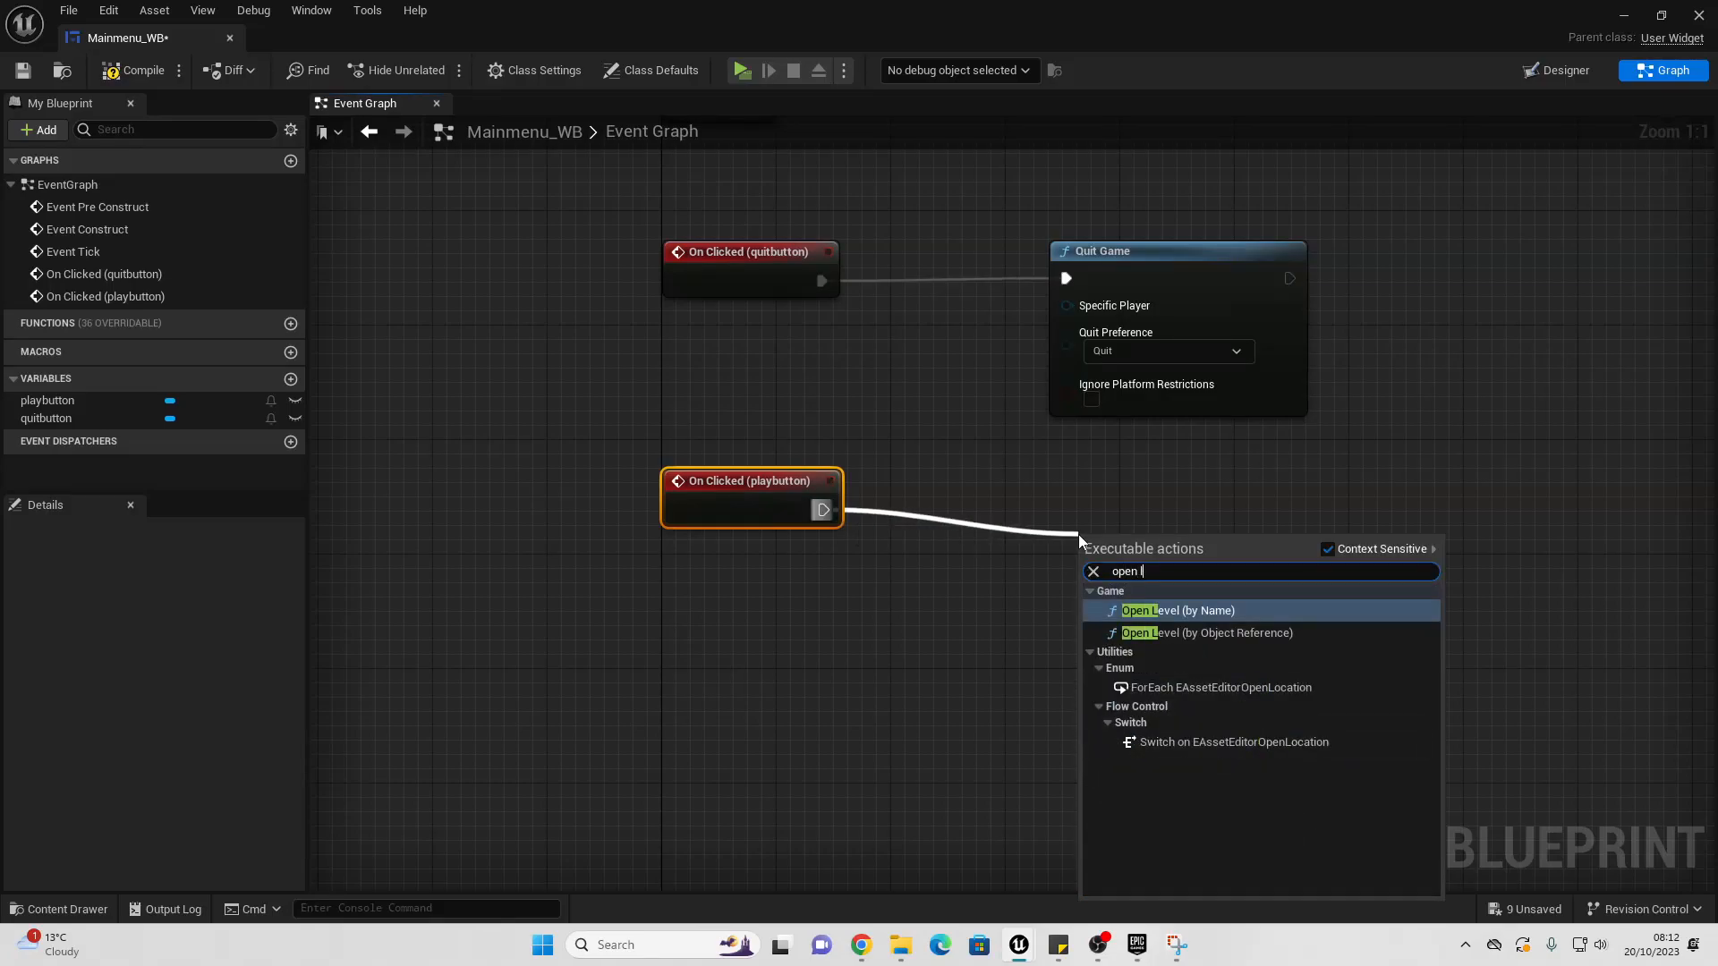
pyautogui.press('Down')
pyautogui.press('Return')
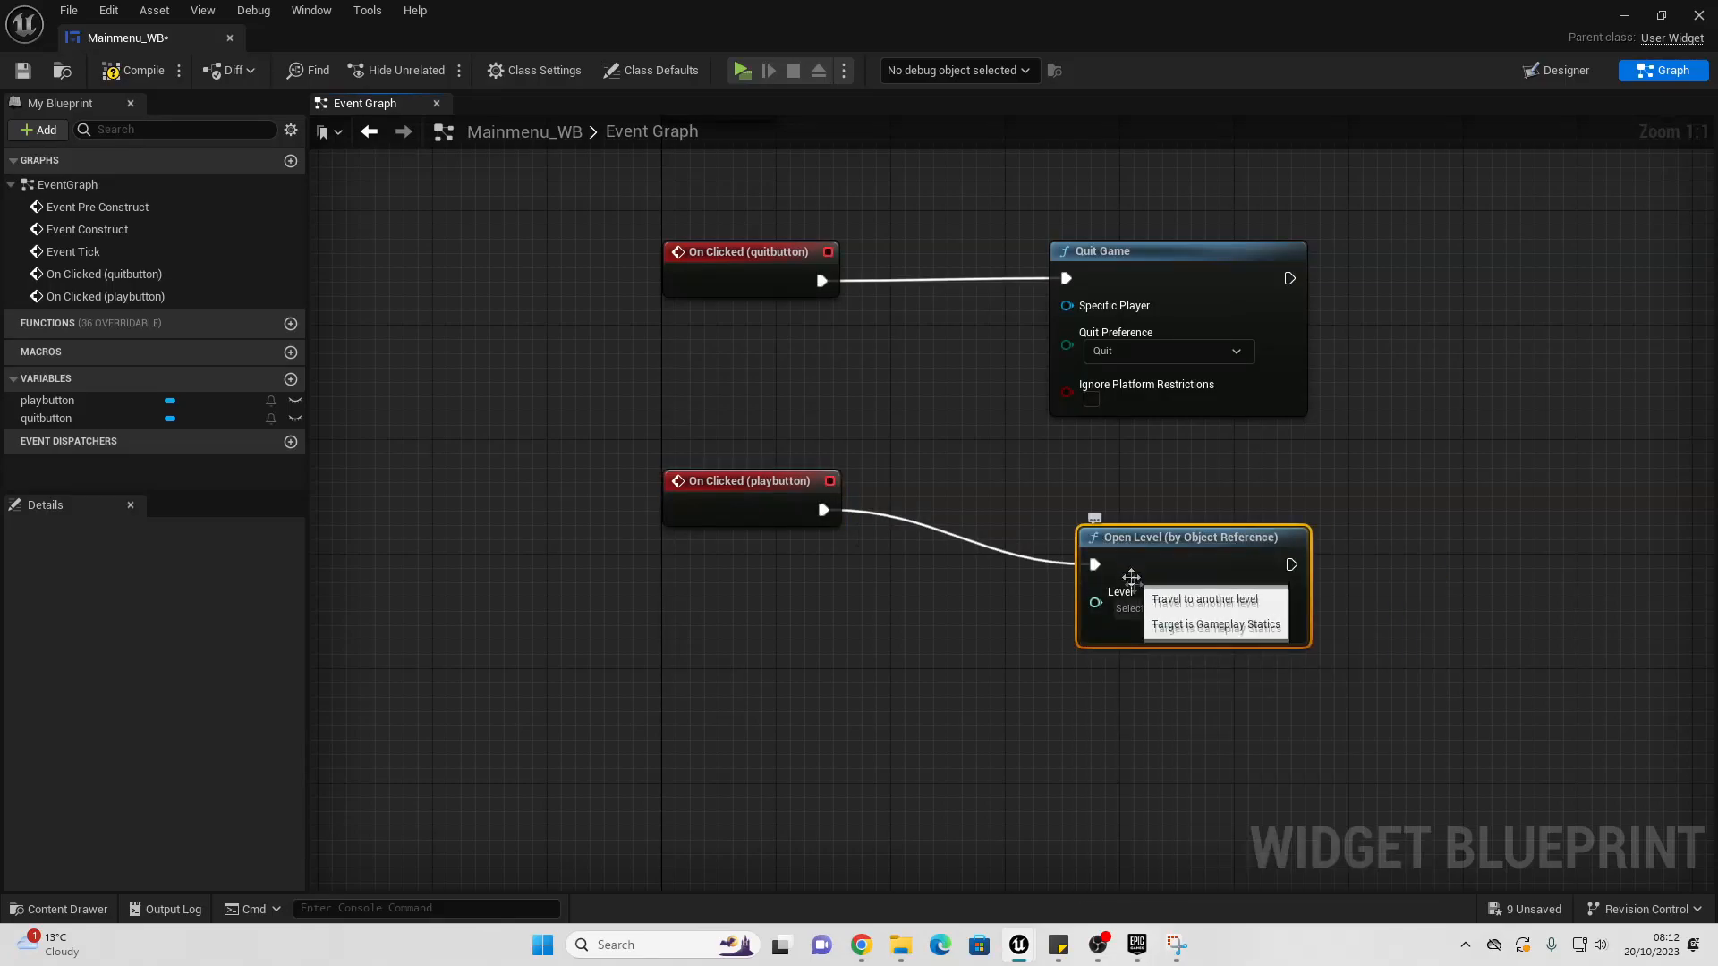
# Step: Choose the map named level as the level that the Open Level node loads
pyautogui.click(1147, 609)
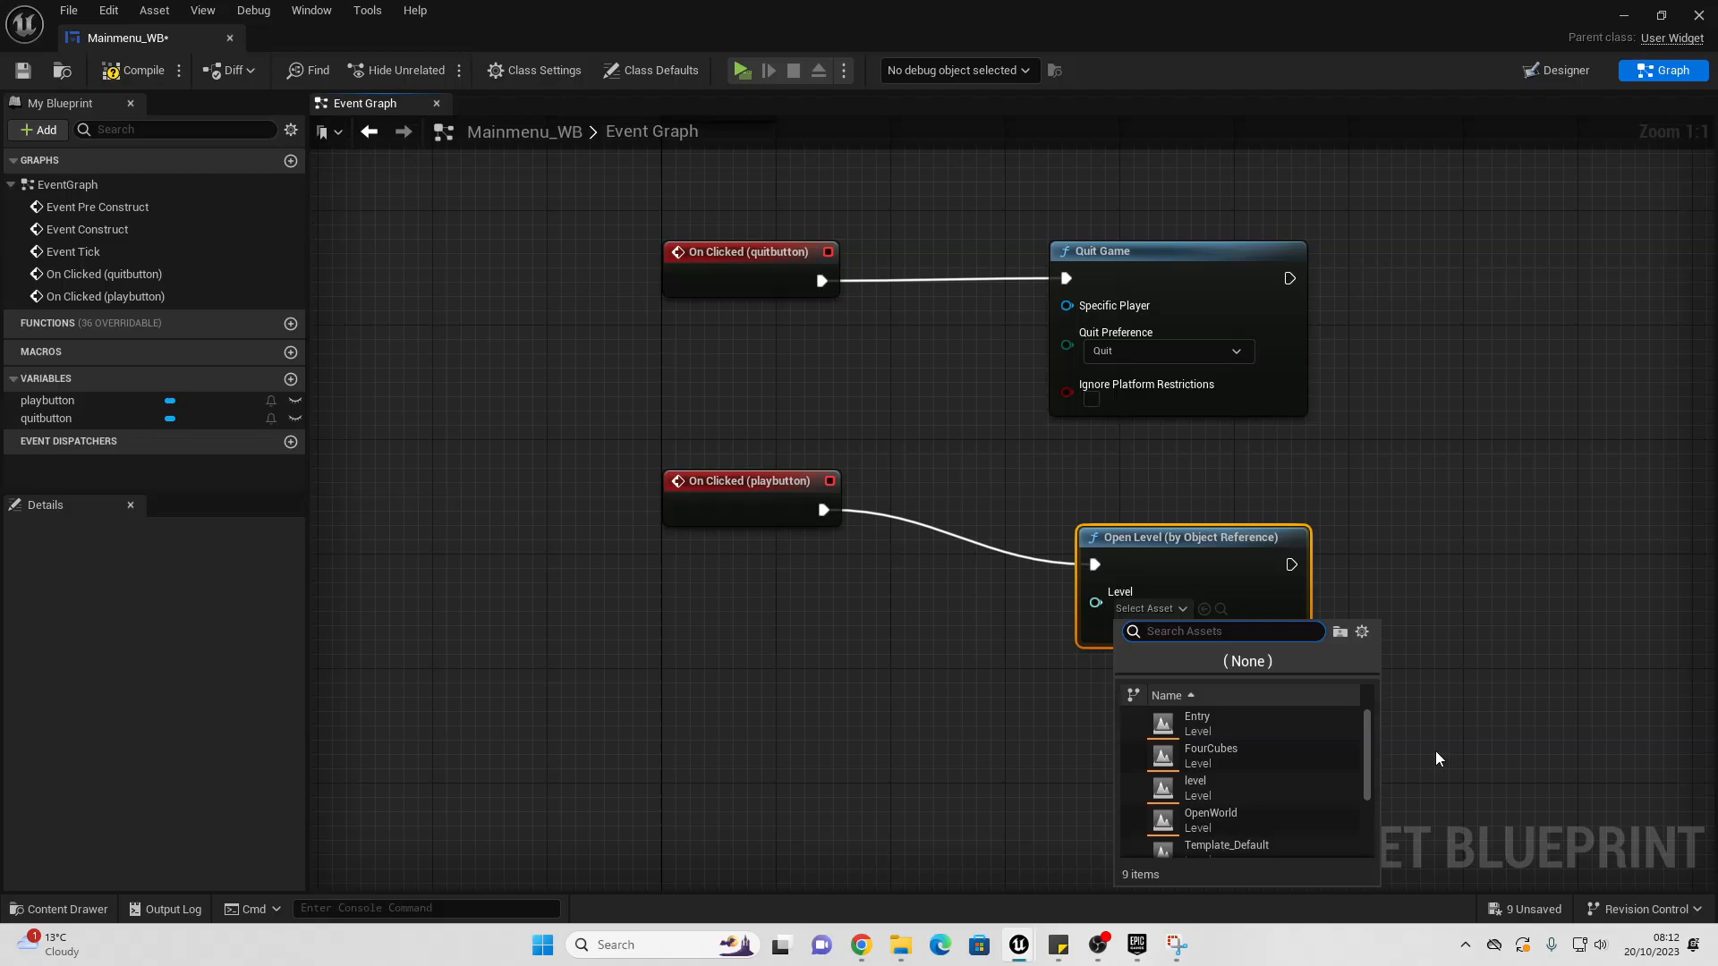
pyautogui.write('leve')
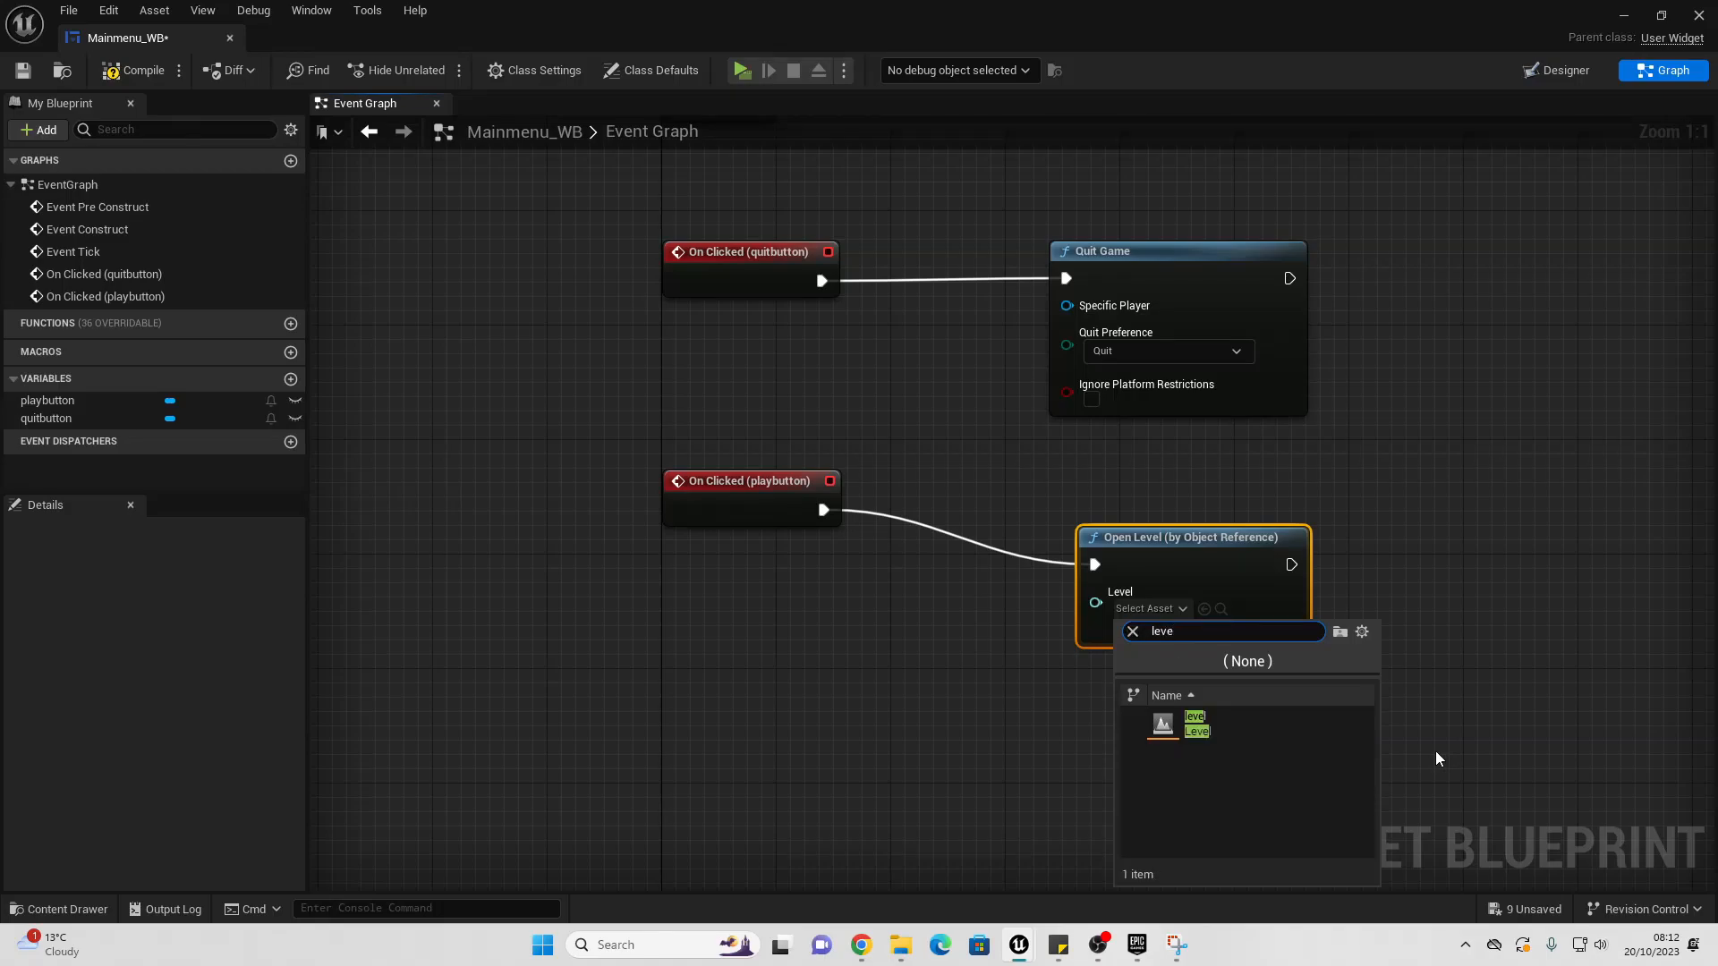
pyautogui.click(1233, 727)
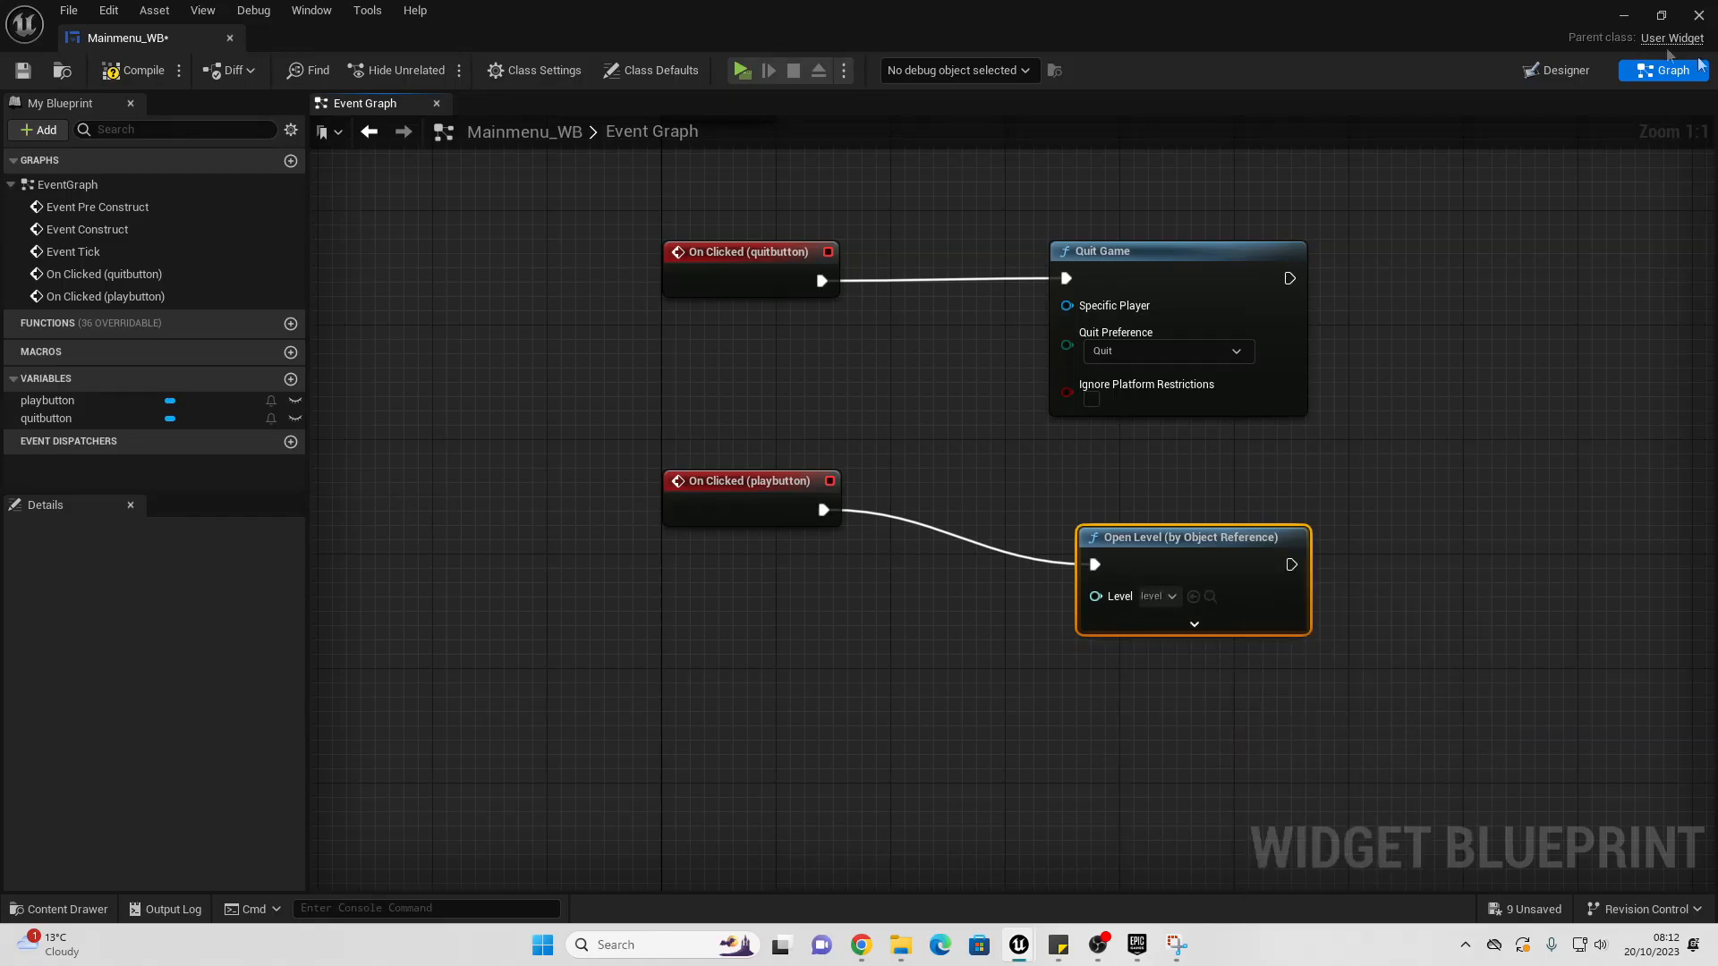
# Step: Check the level asset in the Maps folder, and compile the Mainmenu_WB widget blueprint
pyautogui.click(1623, 16)
pyautogui.click(118, 793)
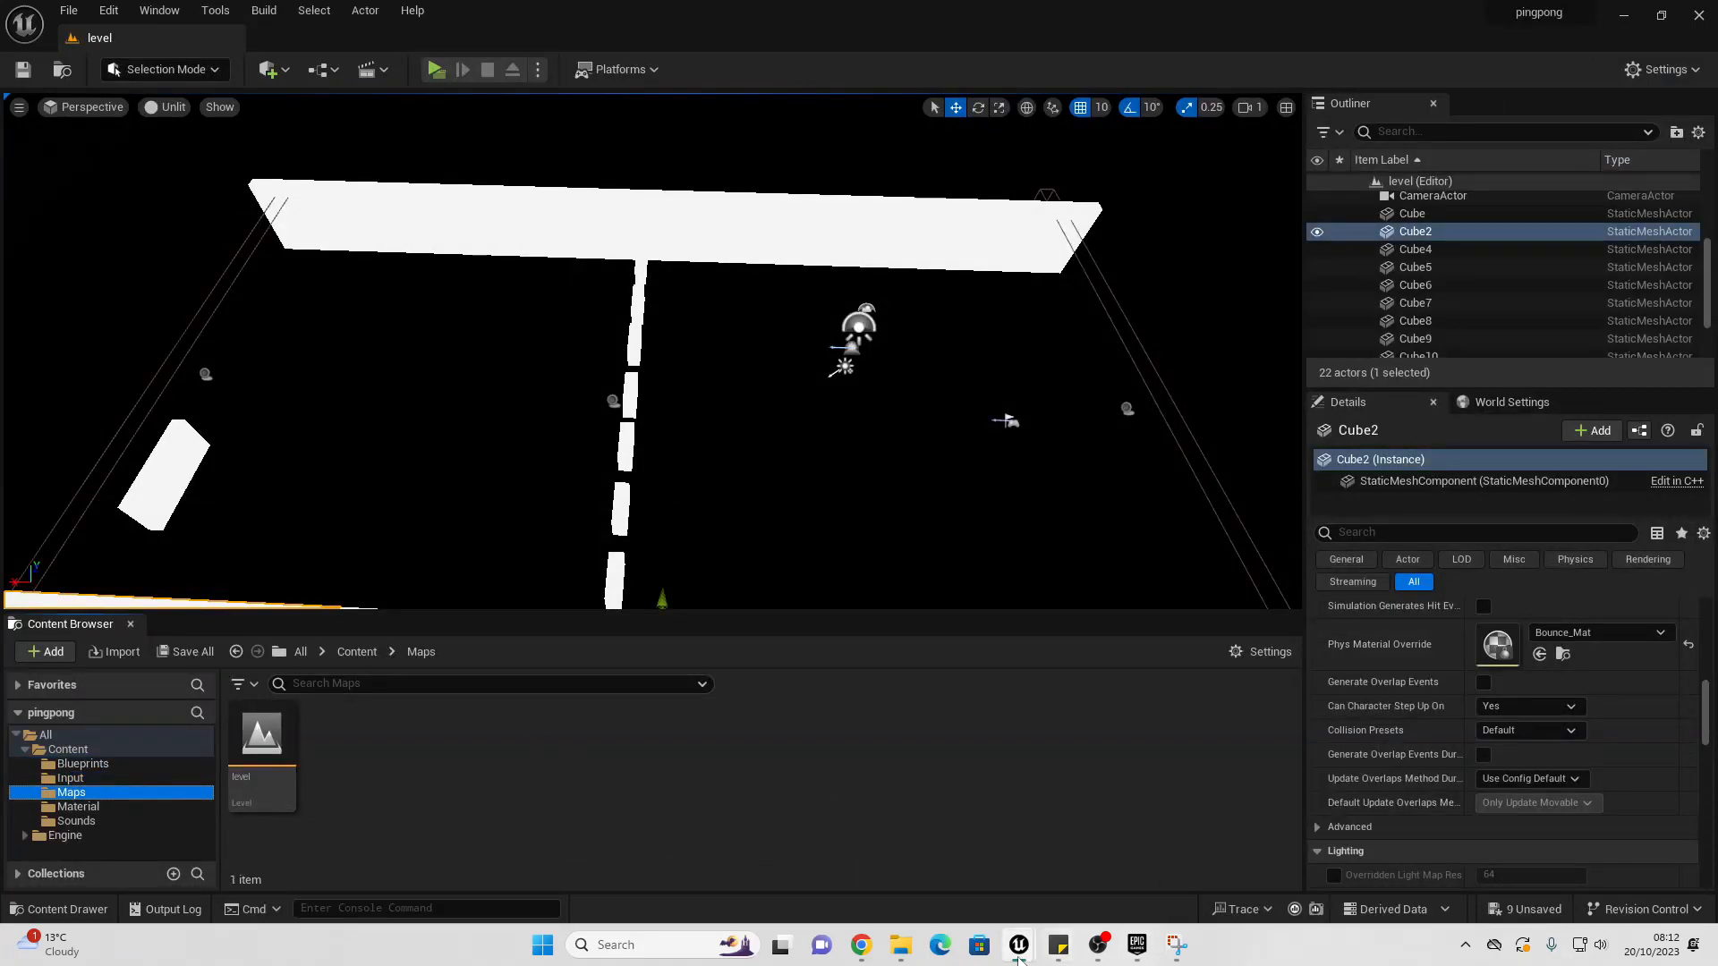
pyautogui.moveTo(1020, 950)
pyautogui.click(1097, 861)
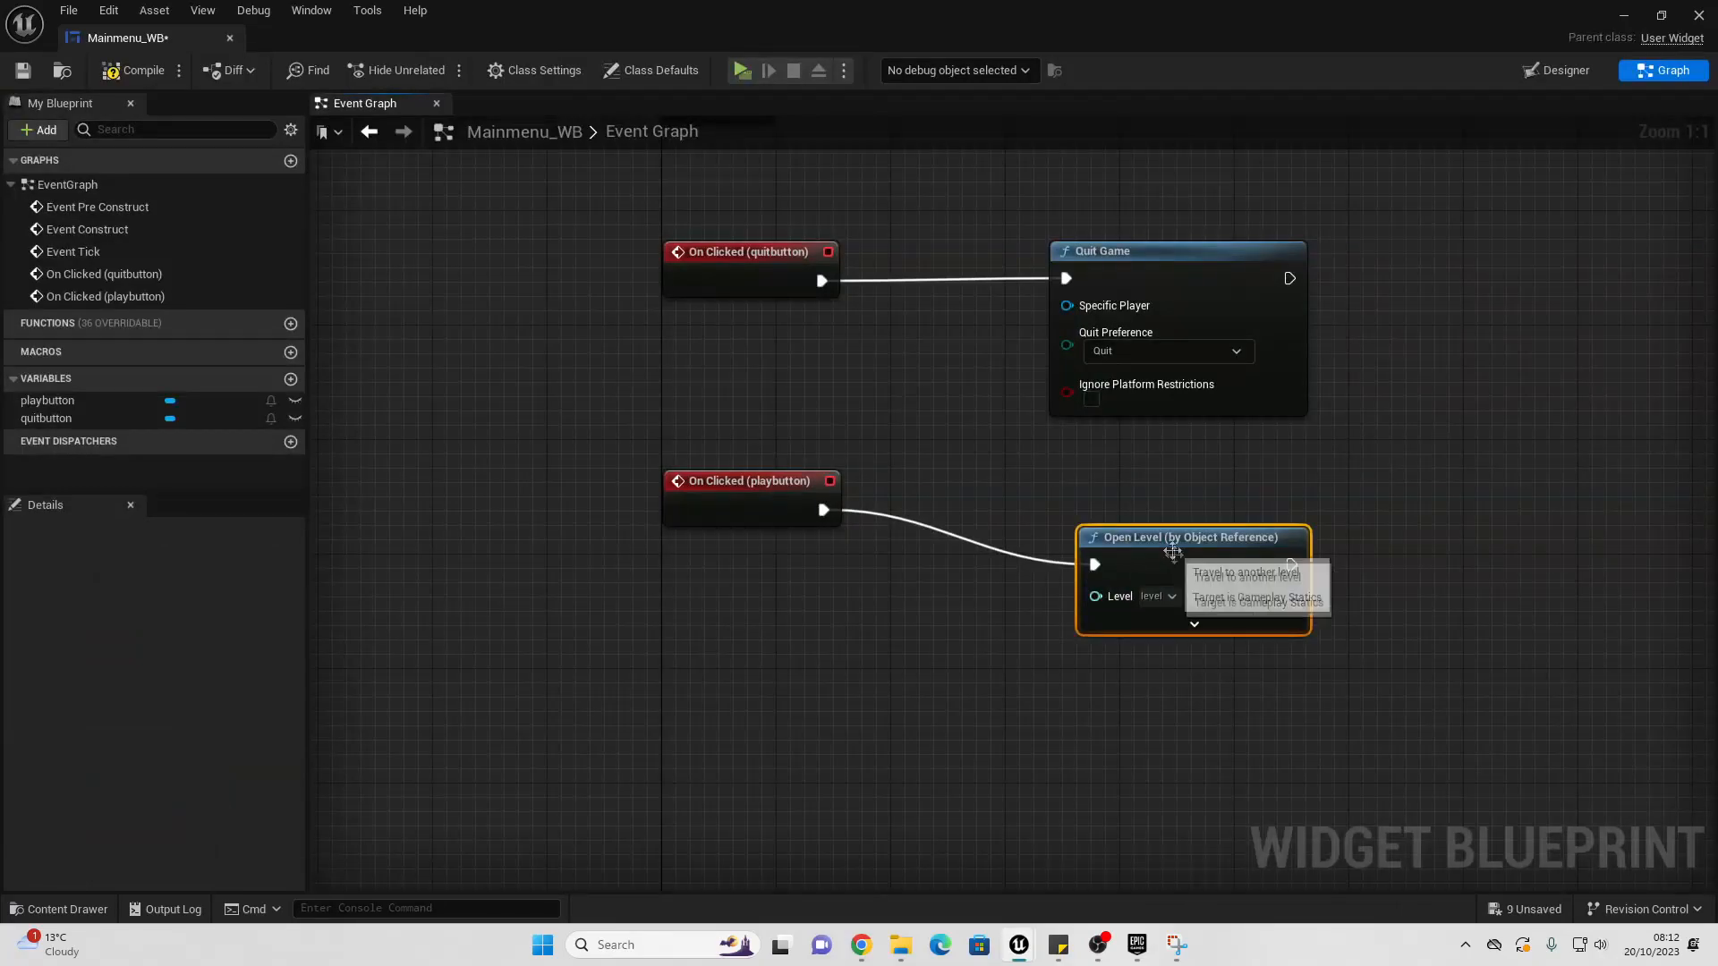
pyautogui.scroll(-4, 1172, 552)
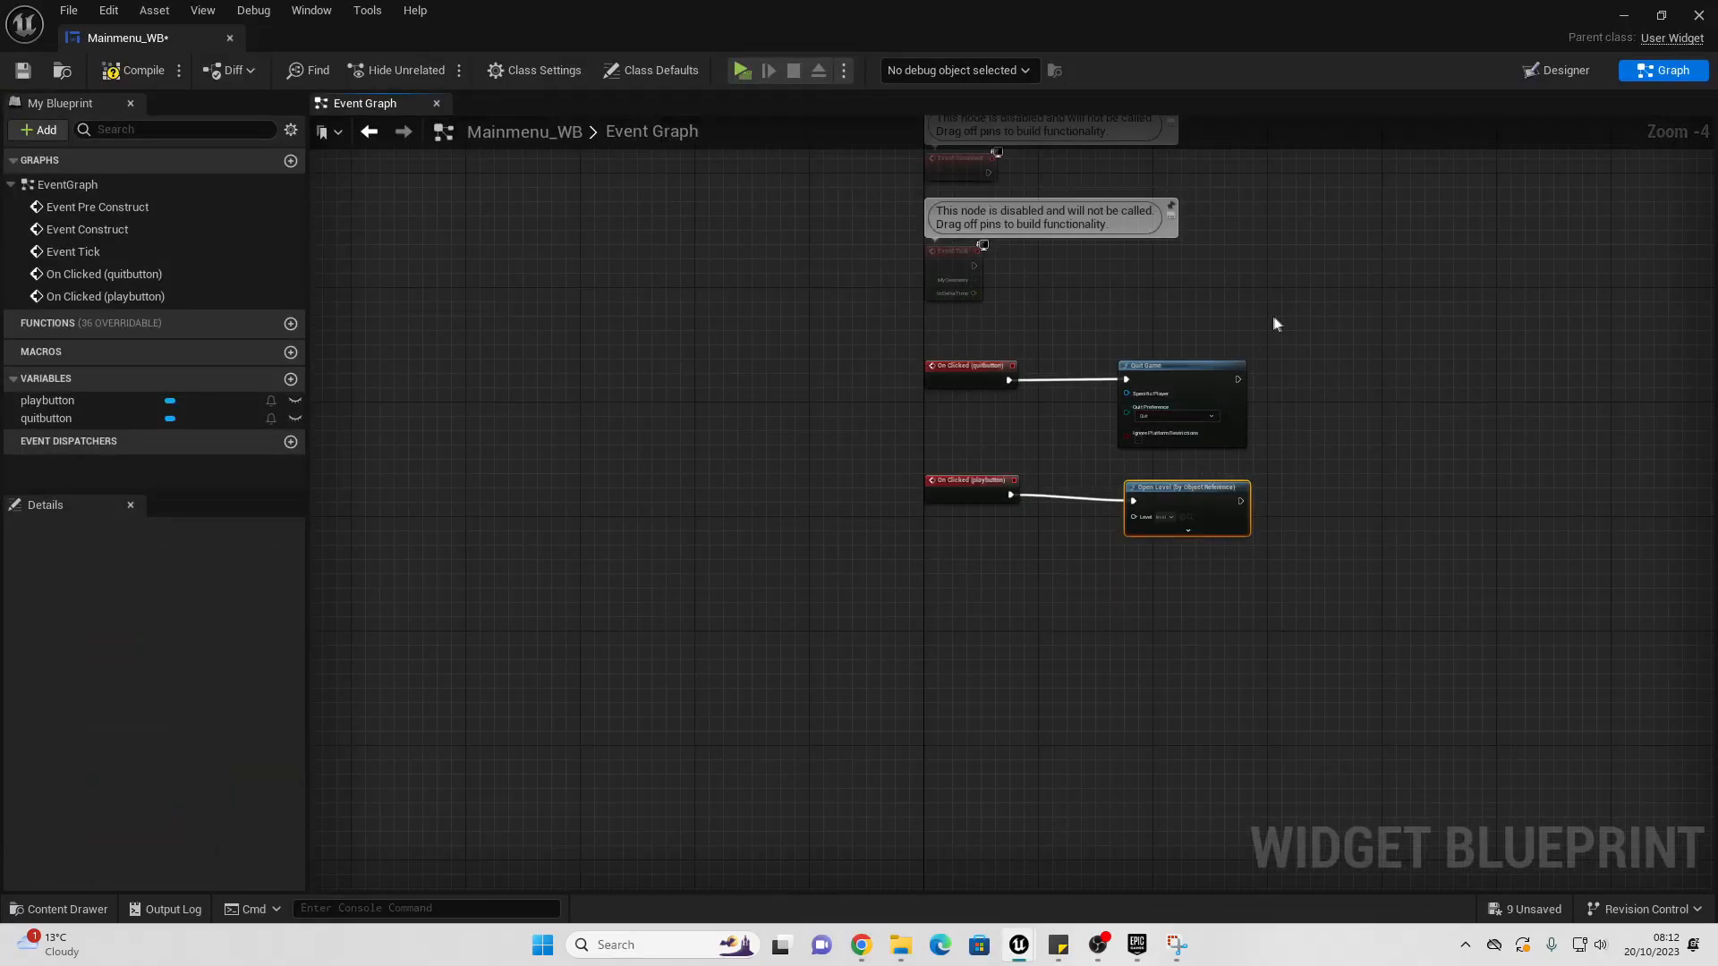
pyautogui.click(143, 71)
# Step: Create a new level from the Empty Level template
pyautogui.click(1635, 20)
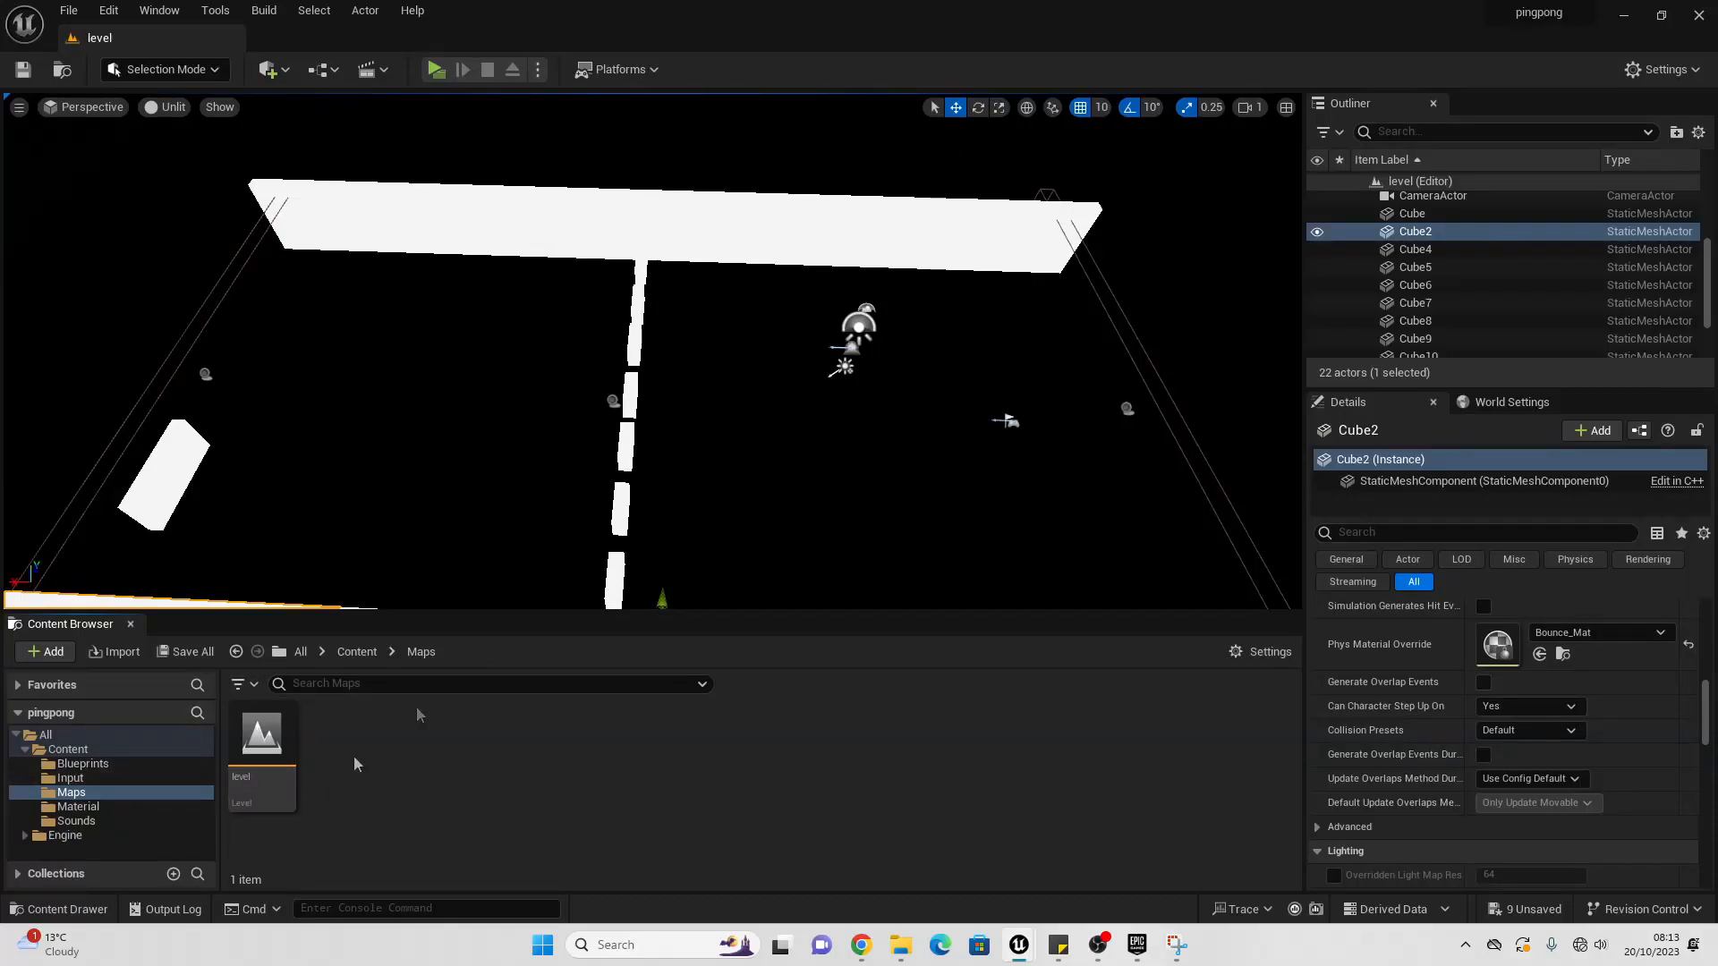
pyautogui.click(69, 9)
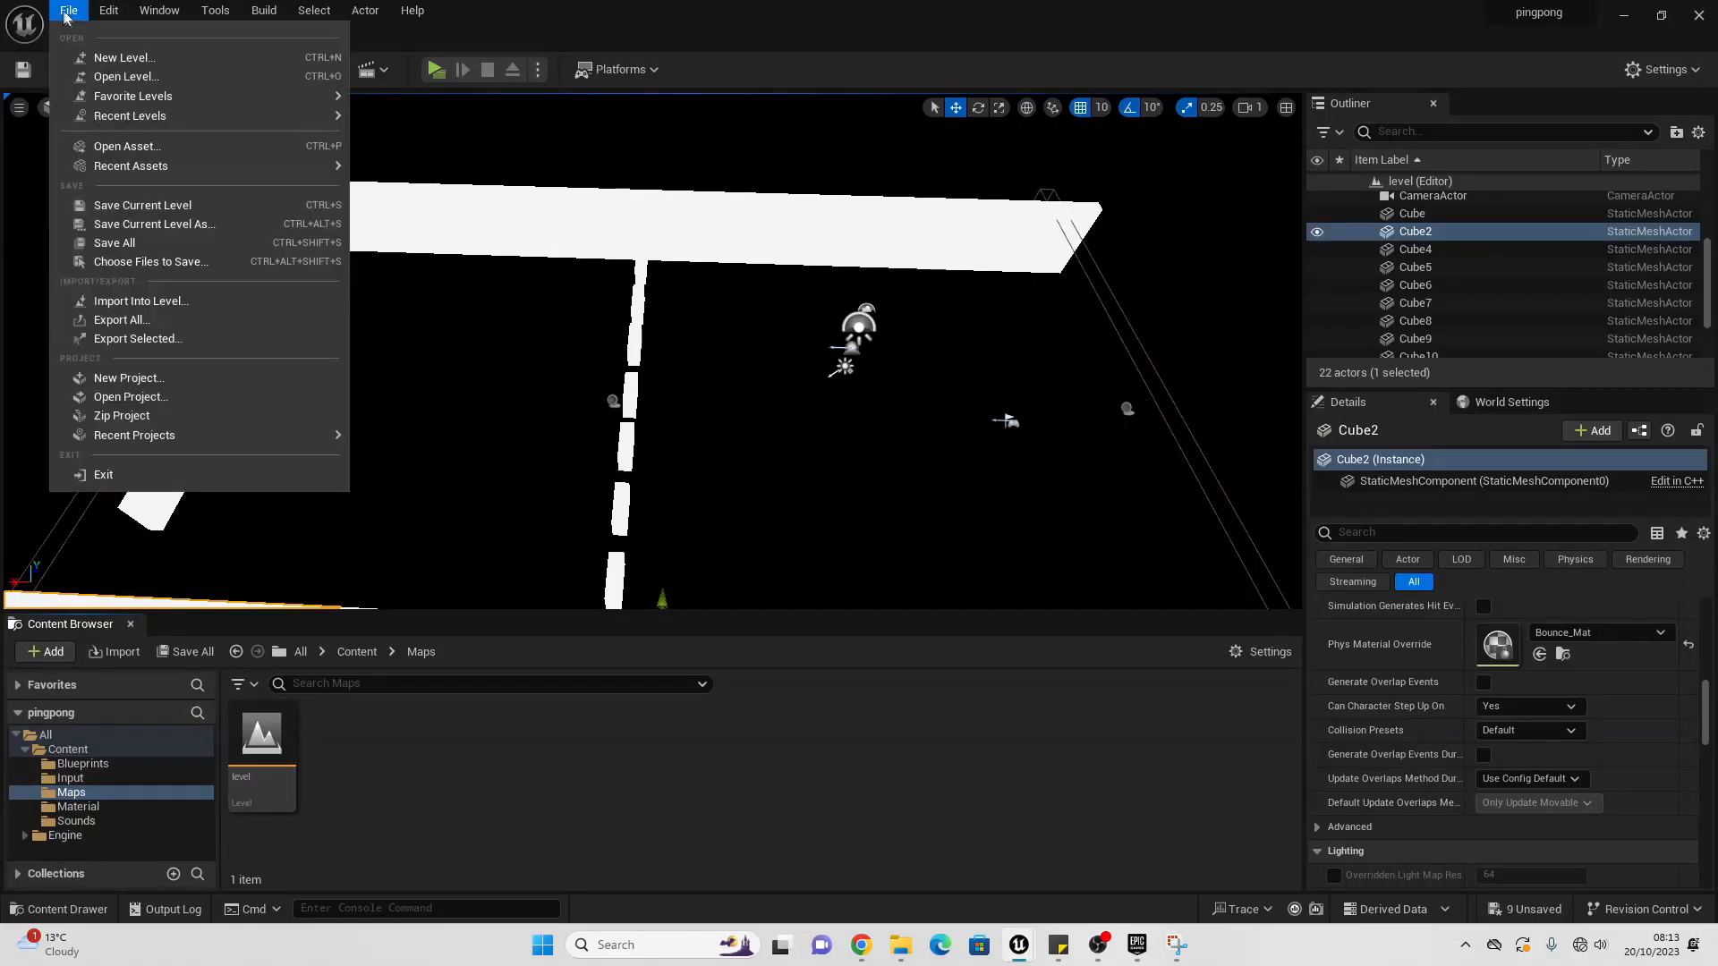
pyautogui.click(104, 59)
pyautogui.click(975, 367)
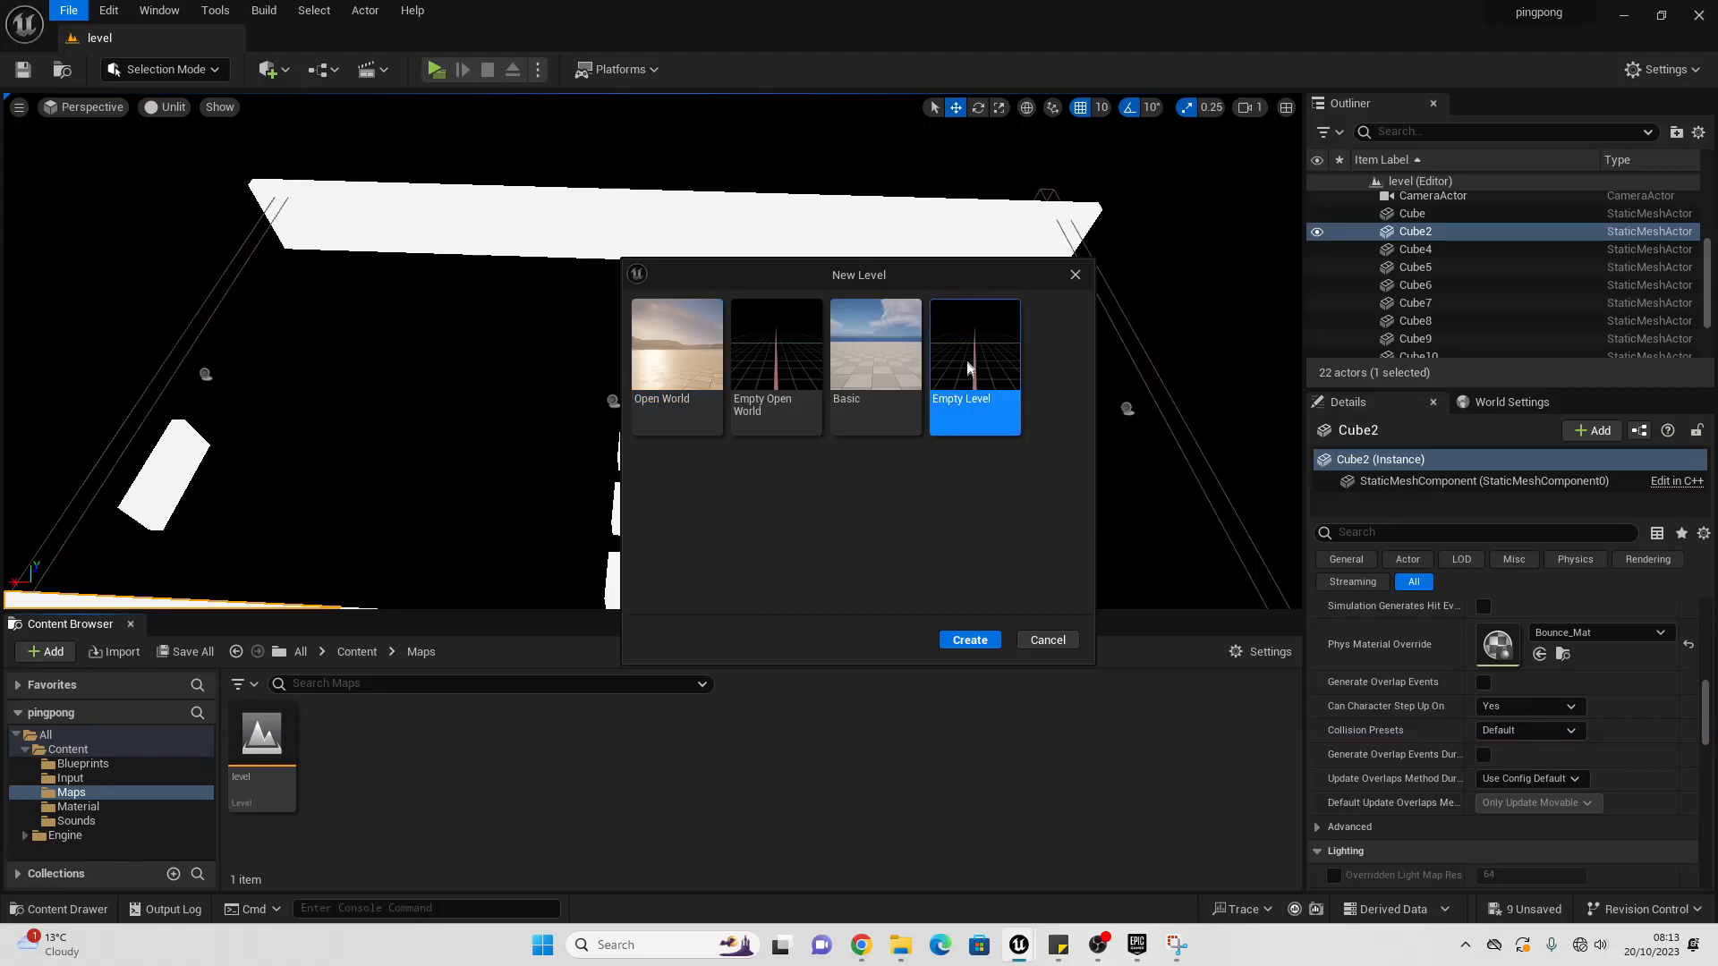
pyautogui.click(969, 641)
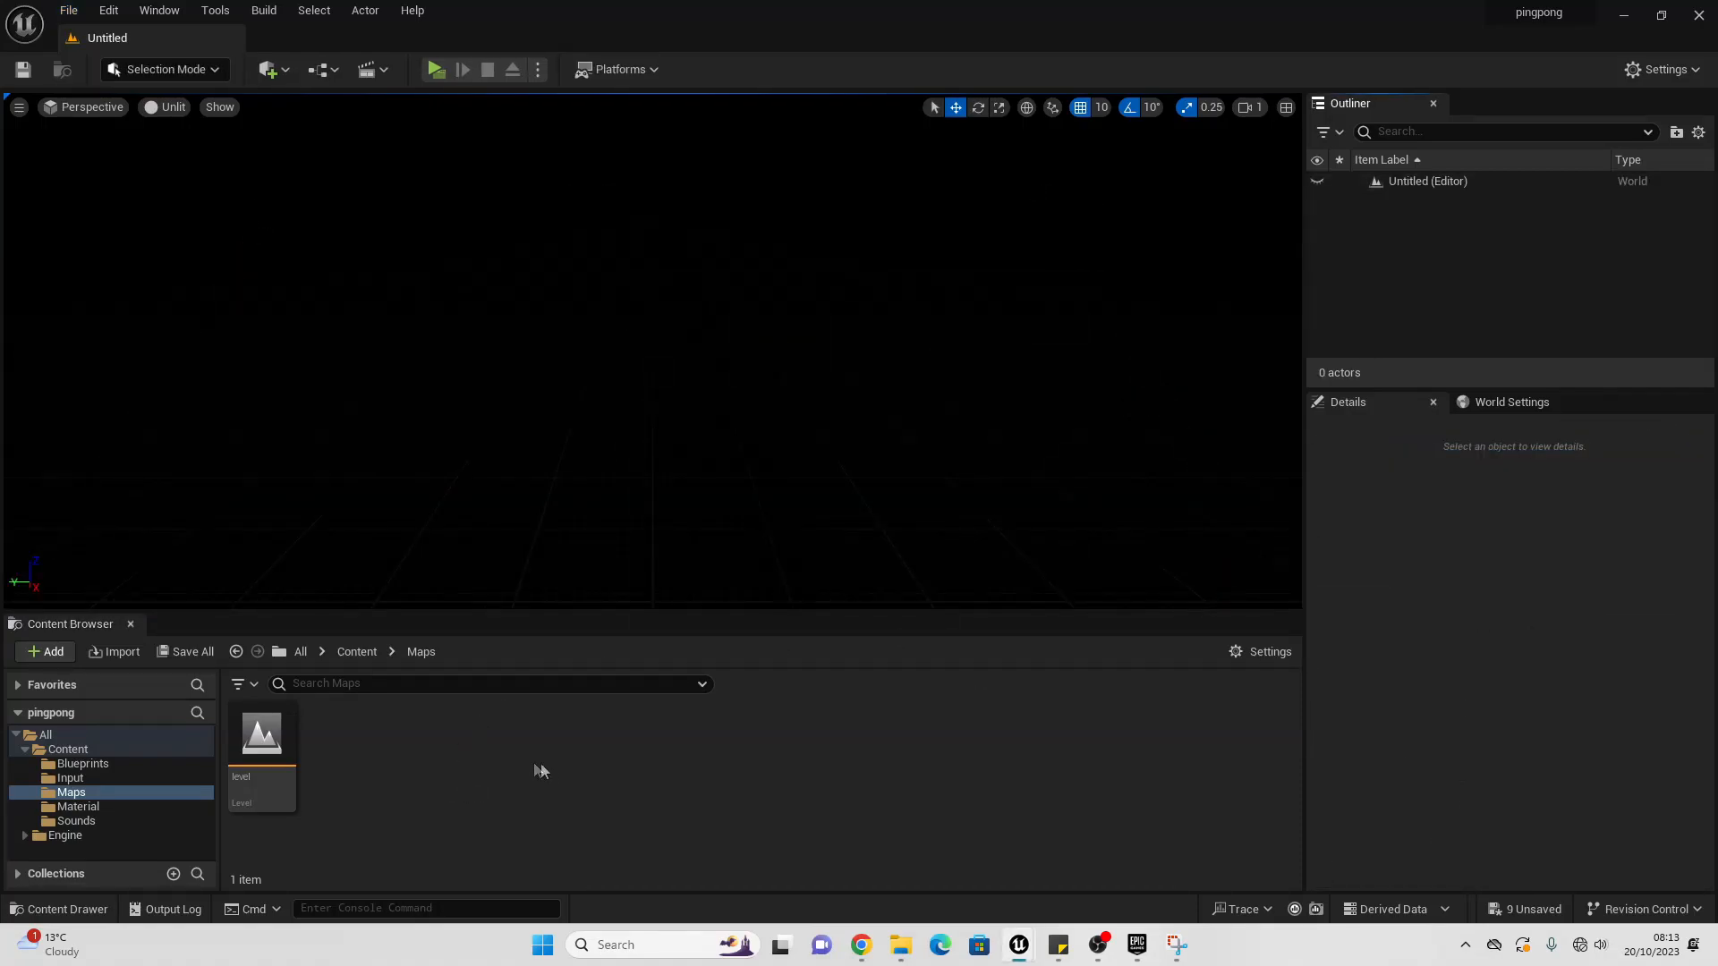
# Step: In the new level's Level Blueprint, connect Event BeginPlay to a Create Widget node with the class Mainmenu_WB
pyautogui.click(328, 69)
pyautogui.click(394, 197)
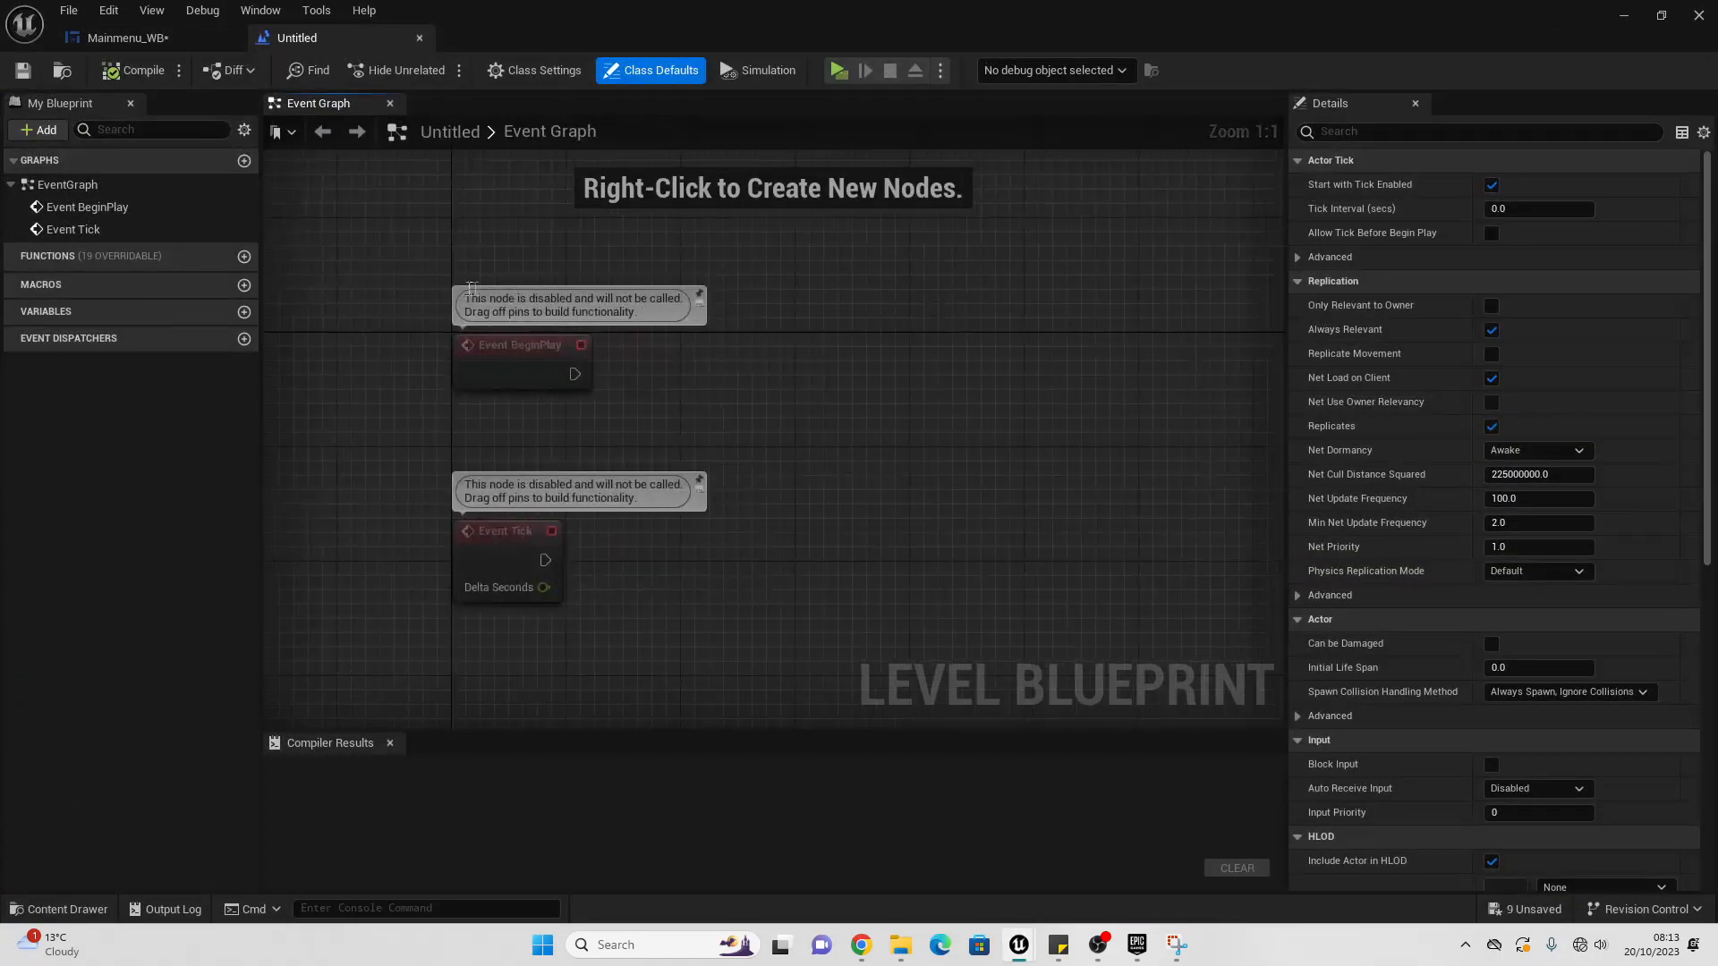
pyautogui.moveTo(575, 374); pyautogui.dragTo(740, 369)
pyautogui.write('create wi')
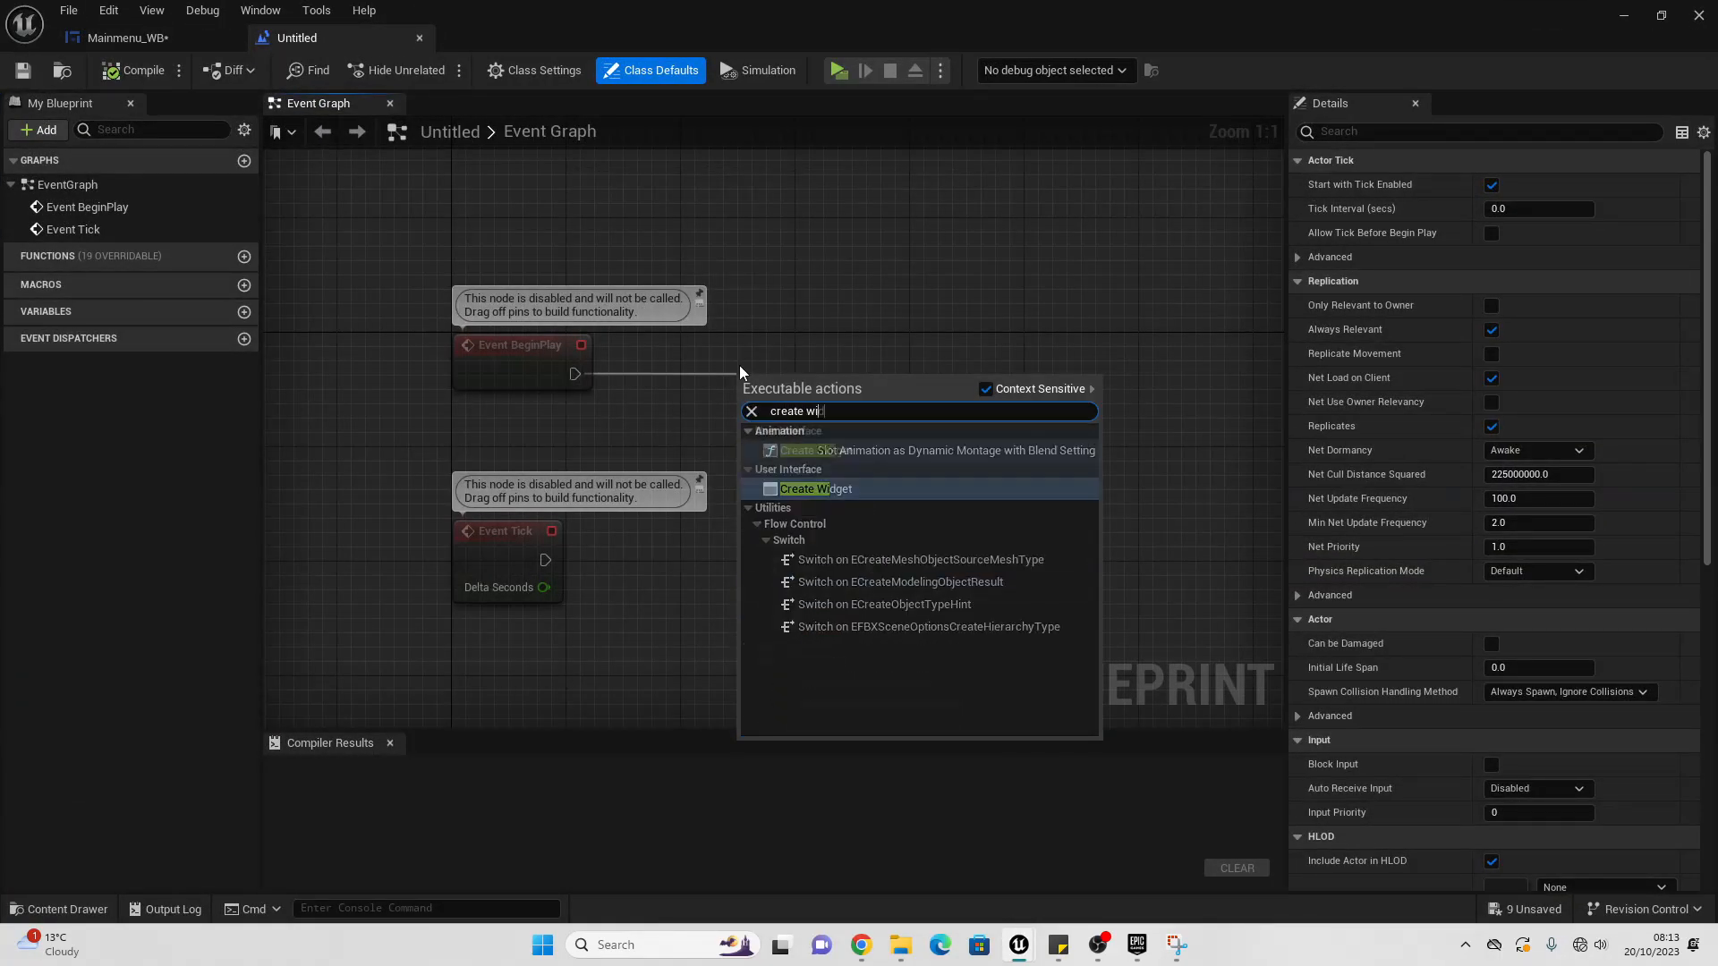
pyautogui.press('Return')
pyautogui.click(801, 445)
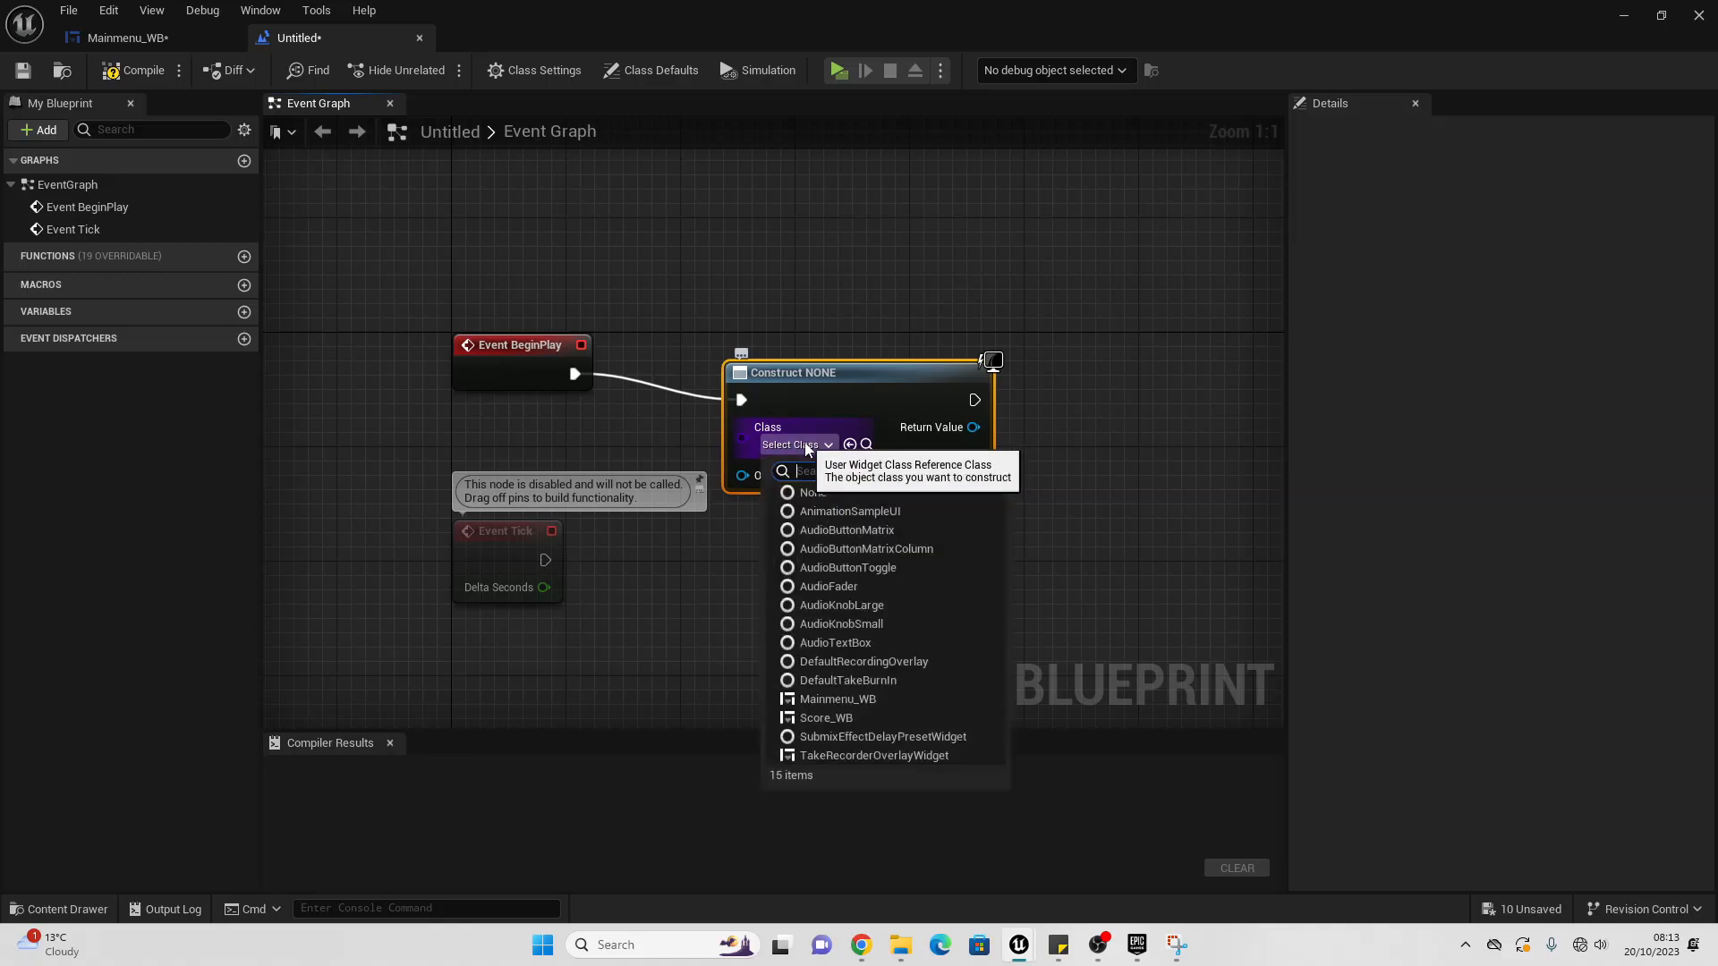
pyautogui.write('main')
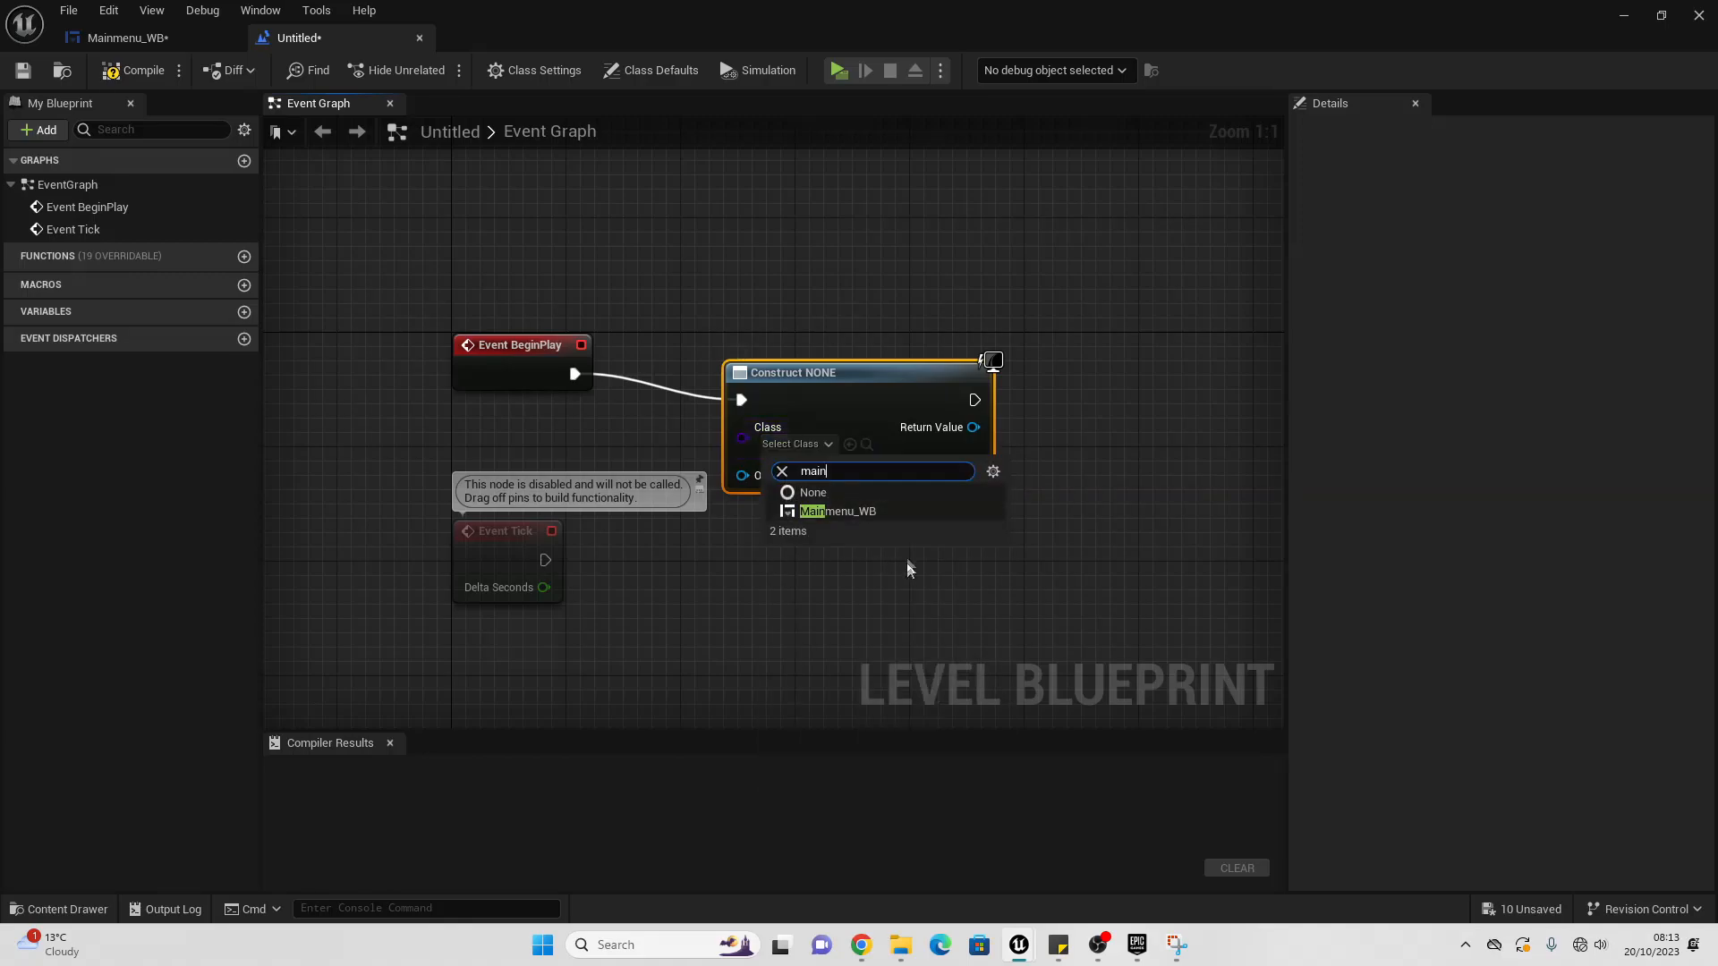
pyautogui.click(881, 512)
# Step: Add an Add to Viewport node fed by the return value of the Create Mainmenu WB Widget node
pyautogui.moveTo(981, 426); pyautogui.dragTo(1141, 415)
pyautogui.write('add')
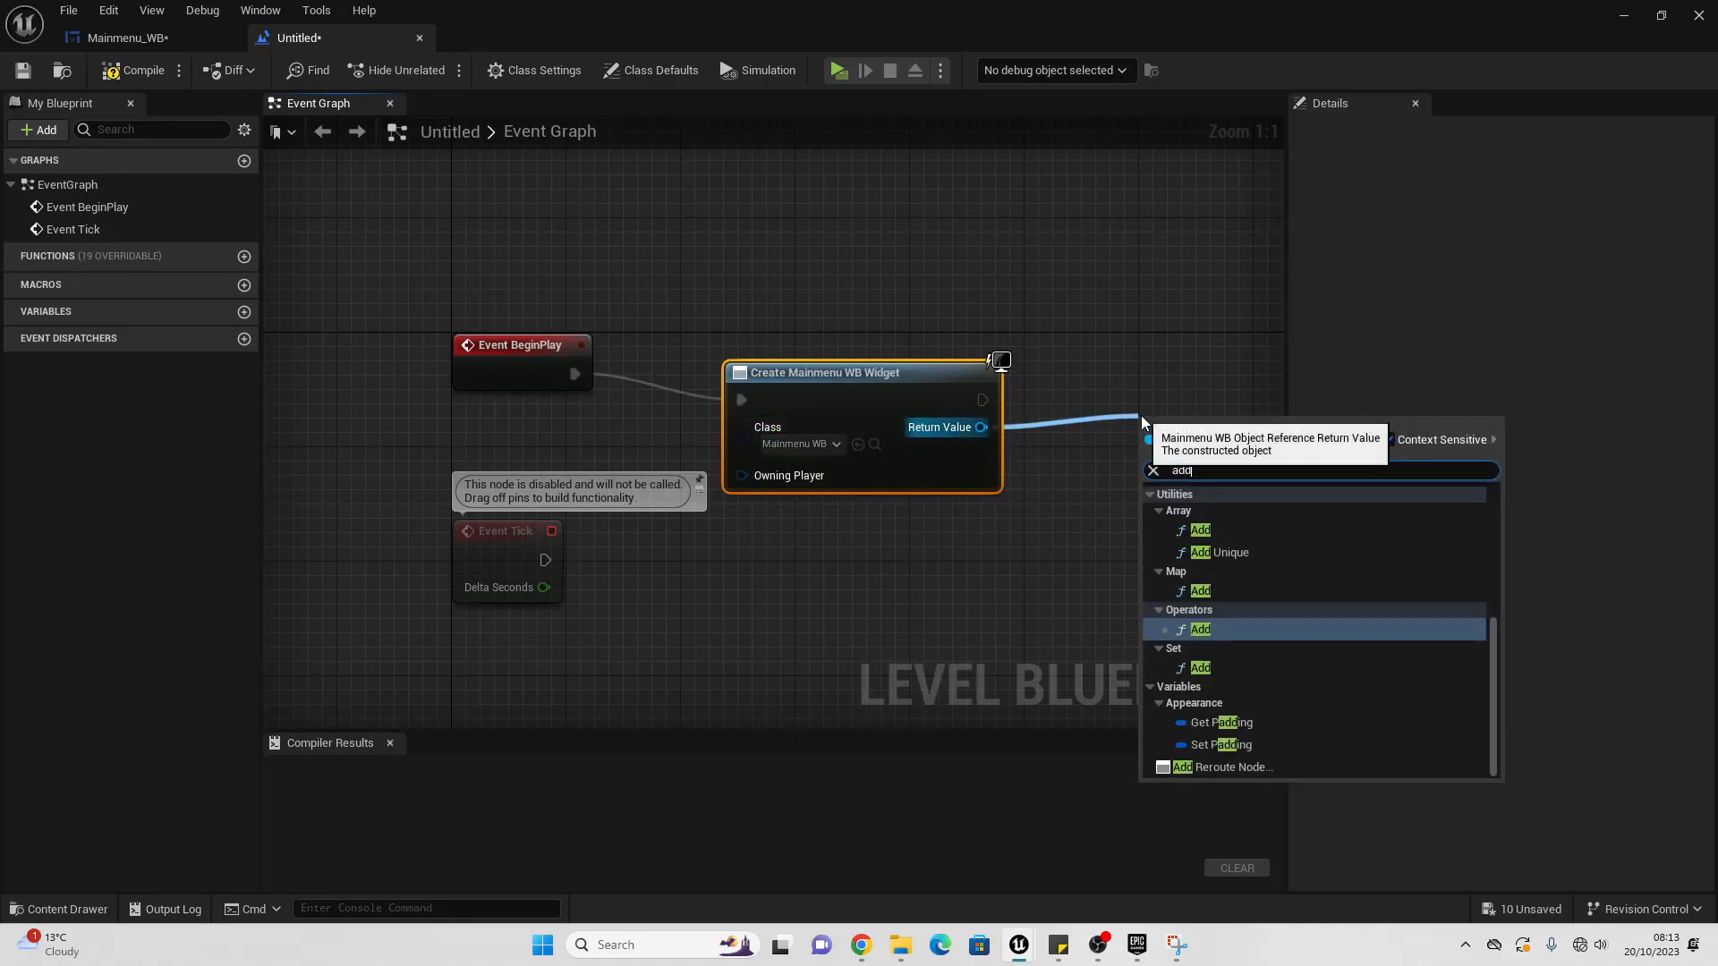
pyautogui.write(' to v')
pyautogui.press('Return')
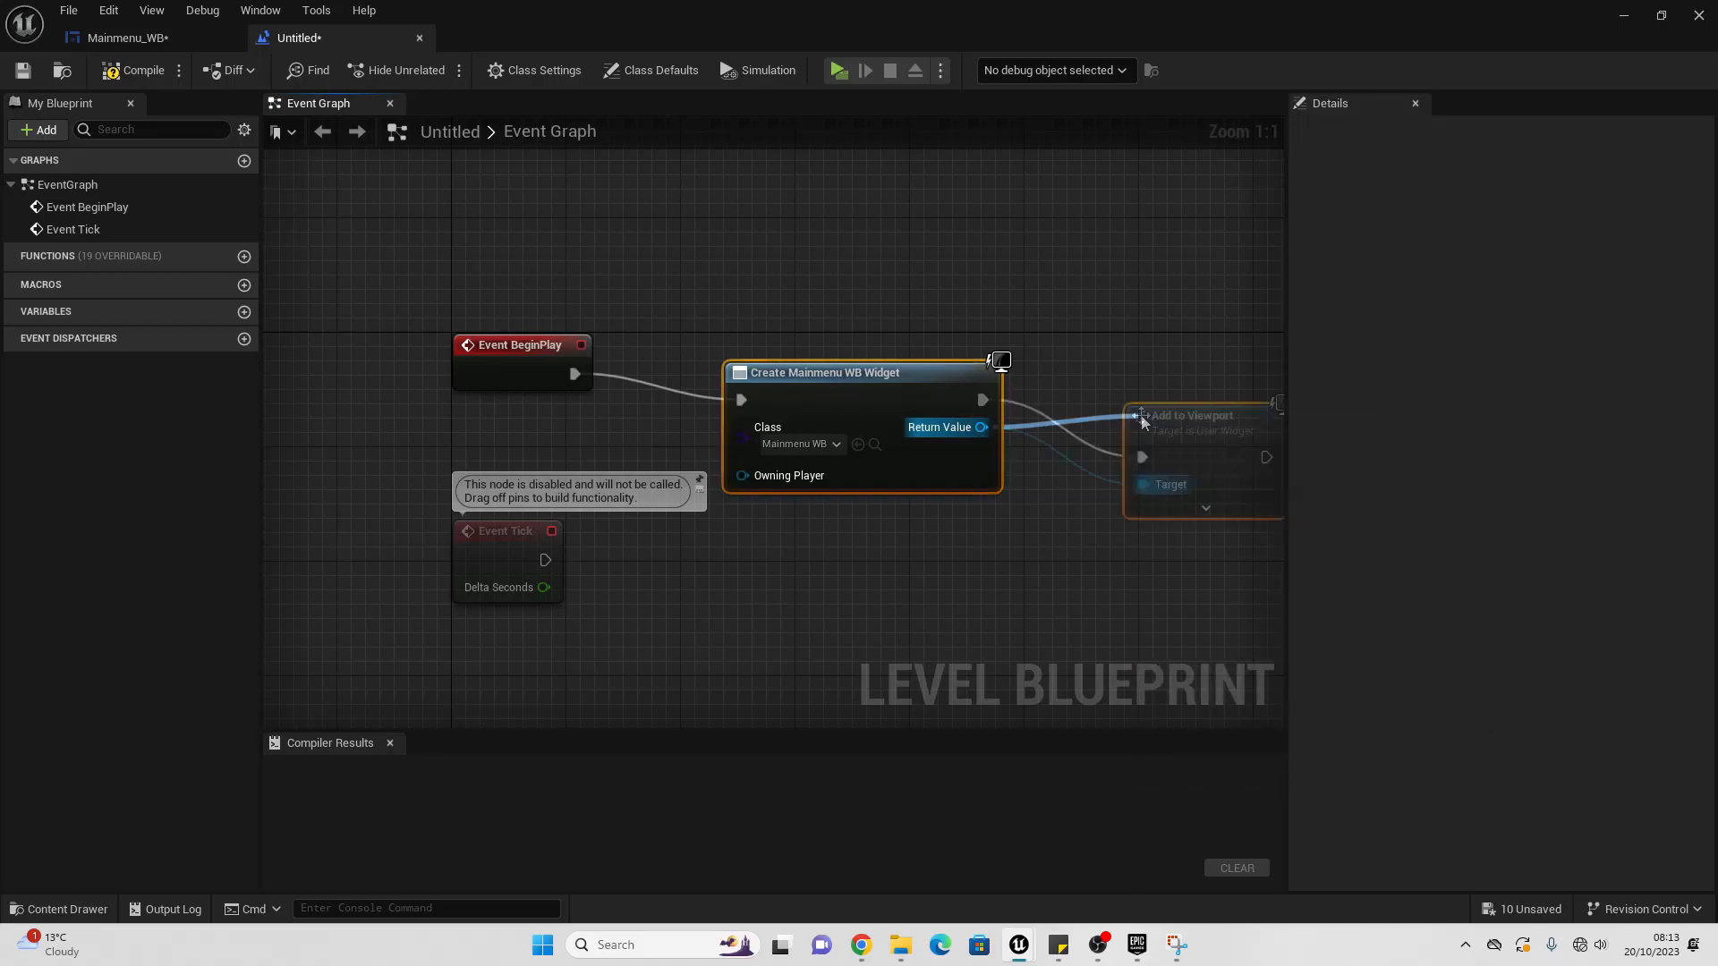
# Step: Compile the Level Blueprint, and create a Game Mode Base blueprint in the Blueprints folder named as the main menu game mode
pyautogui.click(137, 72)
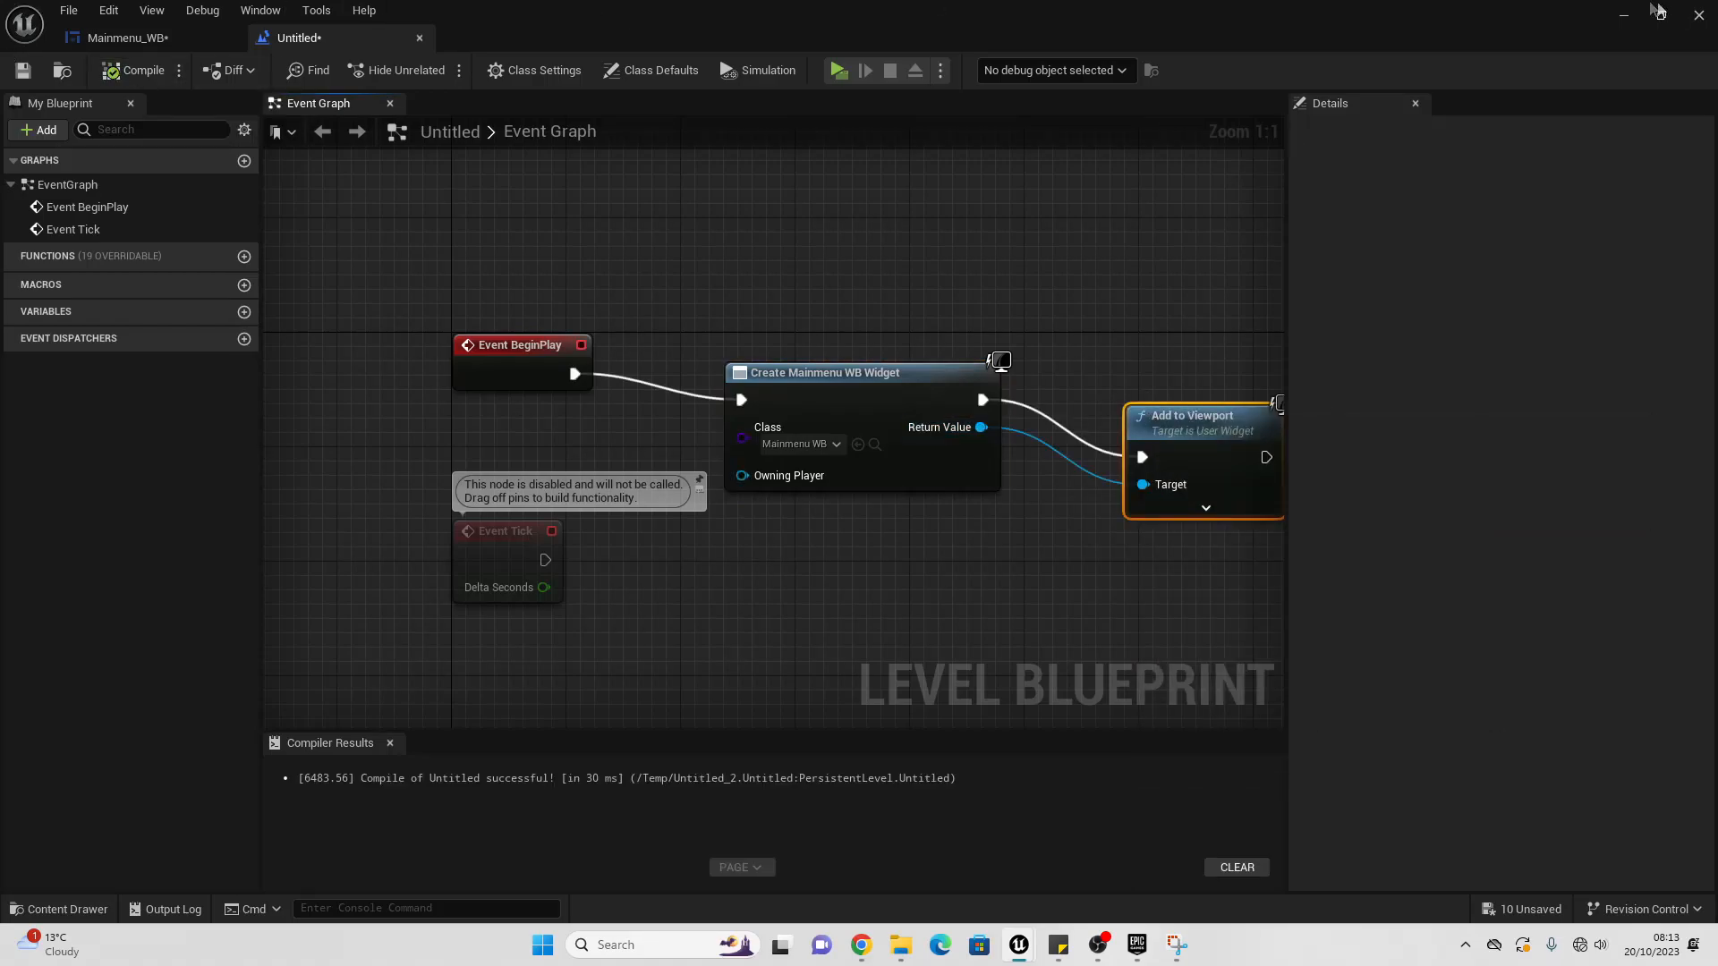
pyautogui.click(1625, 15)
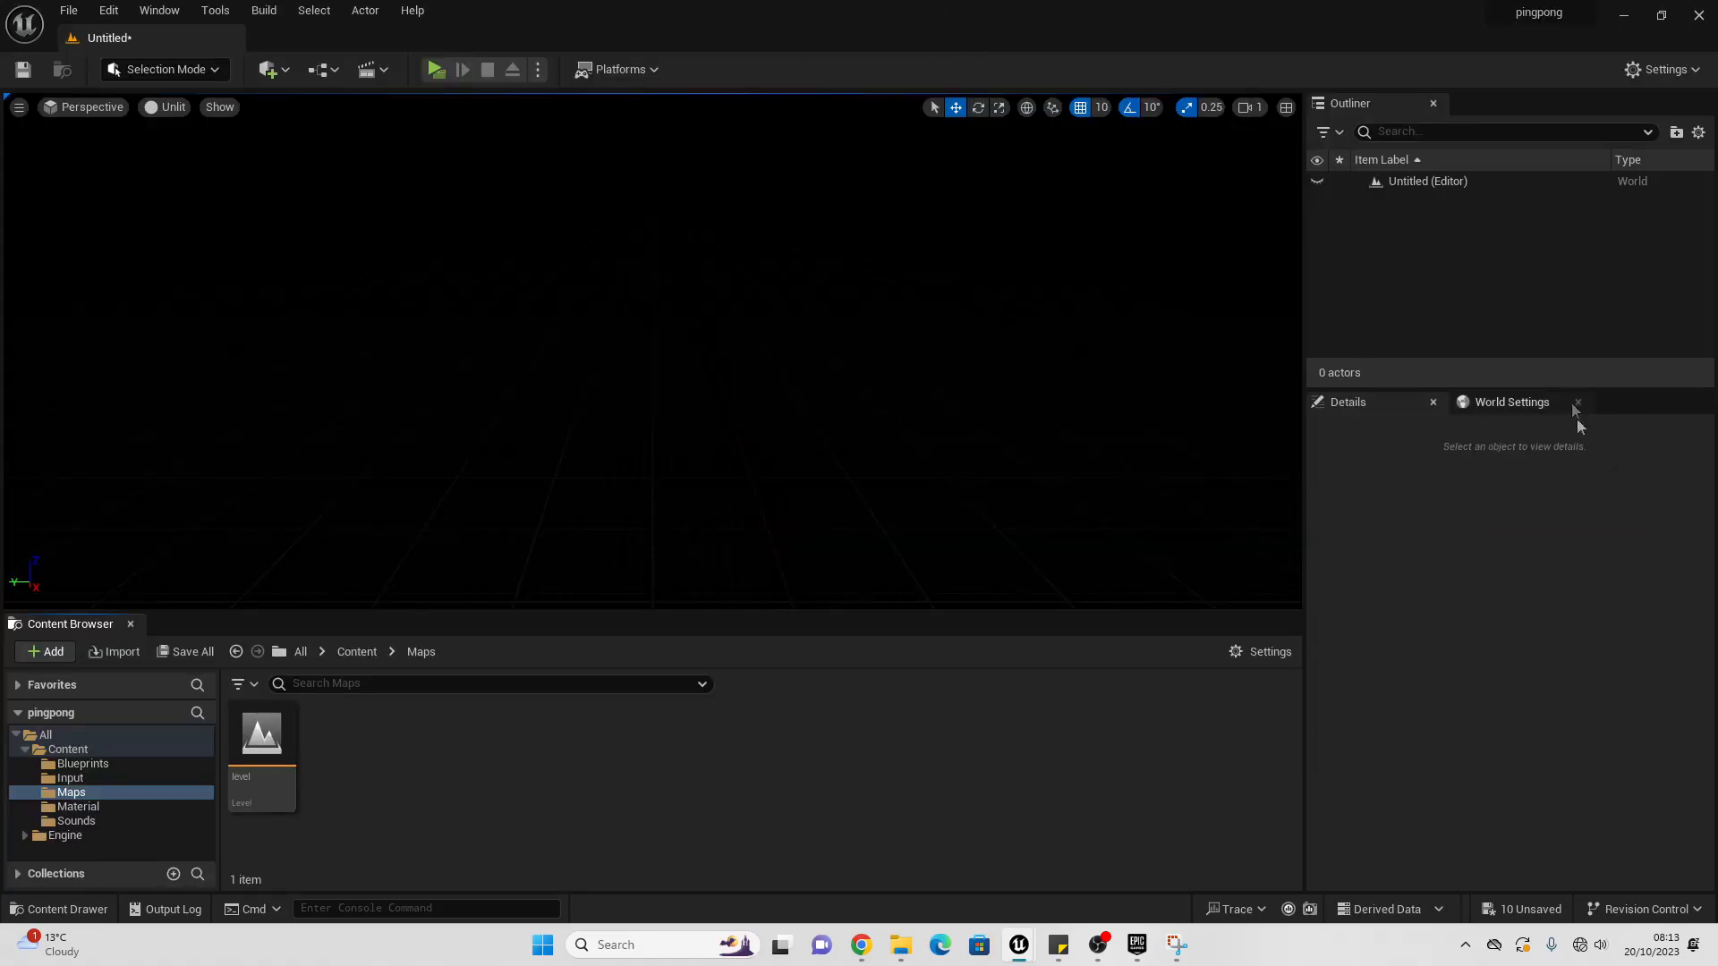
pyautogui.click(100, 765)
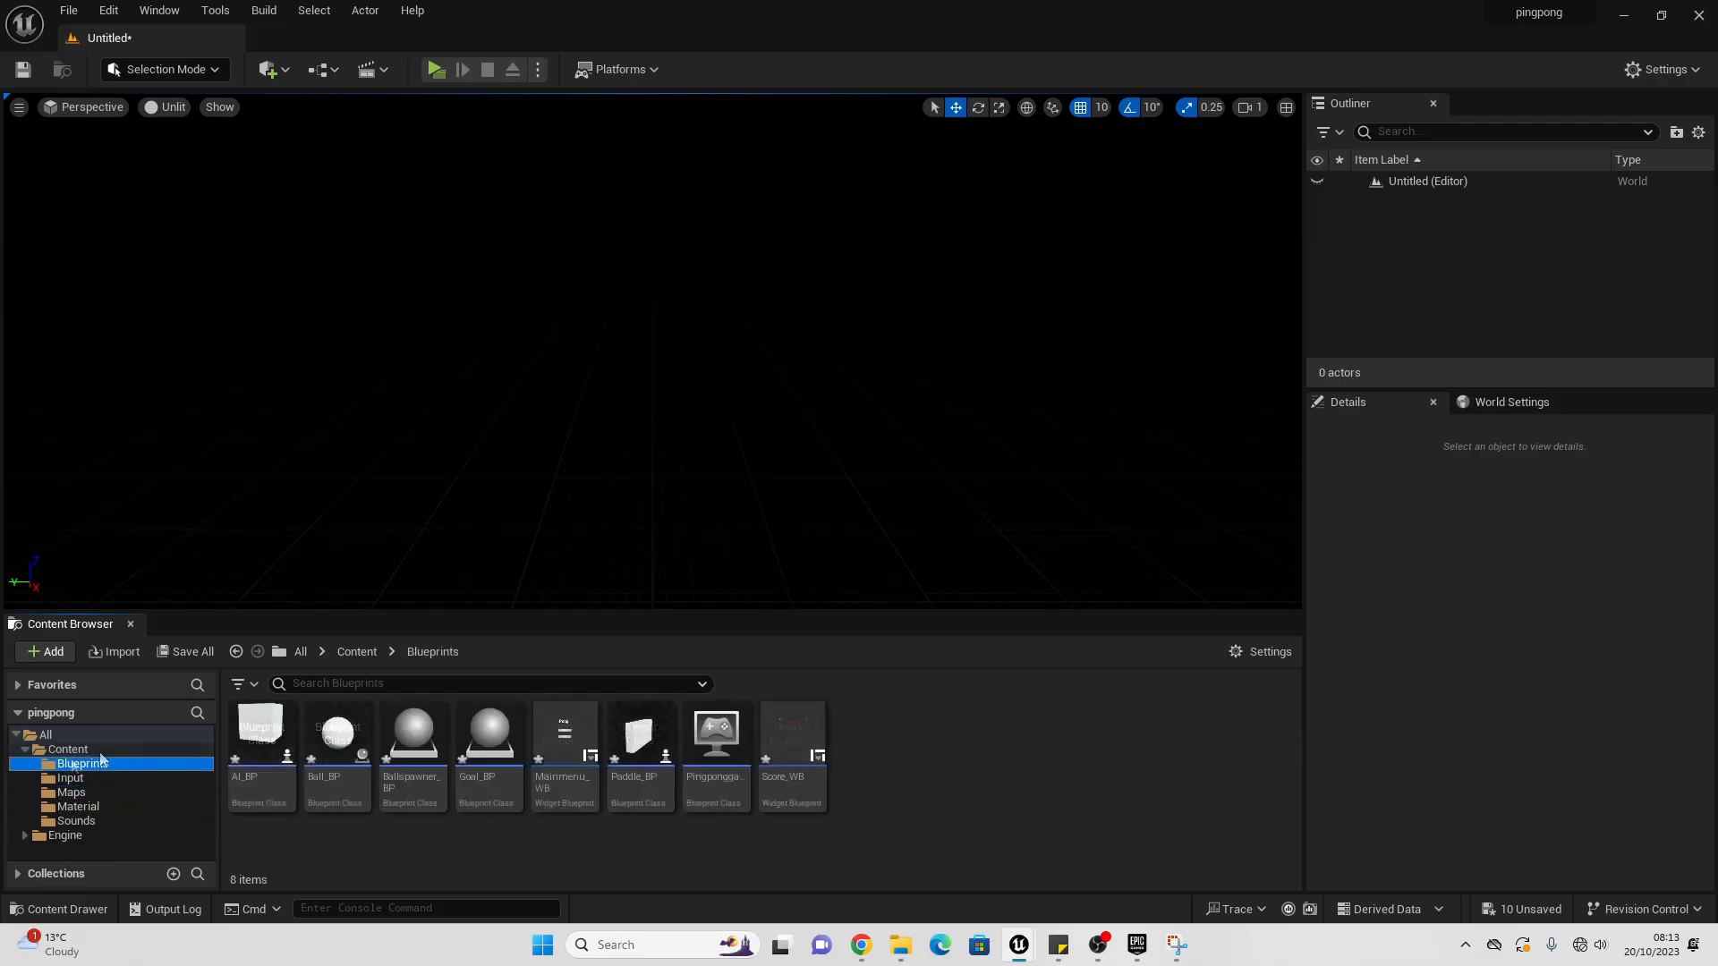
pyautogui.rightClick(932, 760)
pyautogui.moveTo(1074, 637)
pyautogui.click(1047, 238)
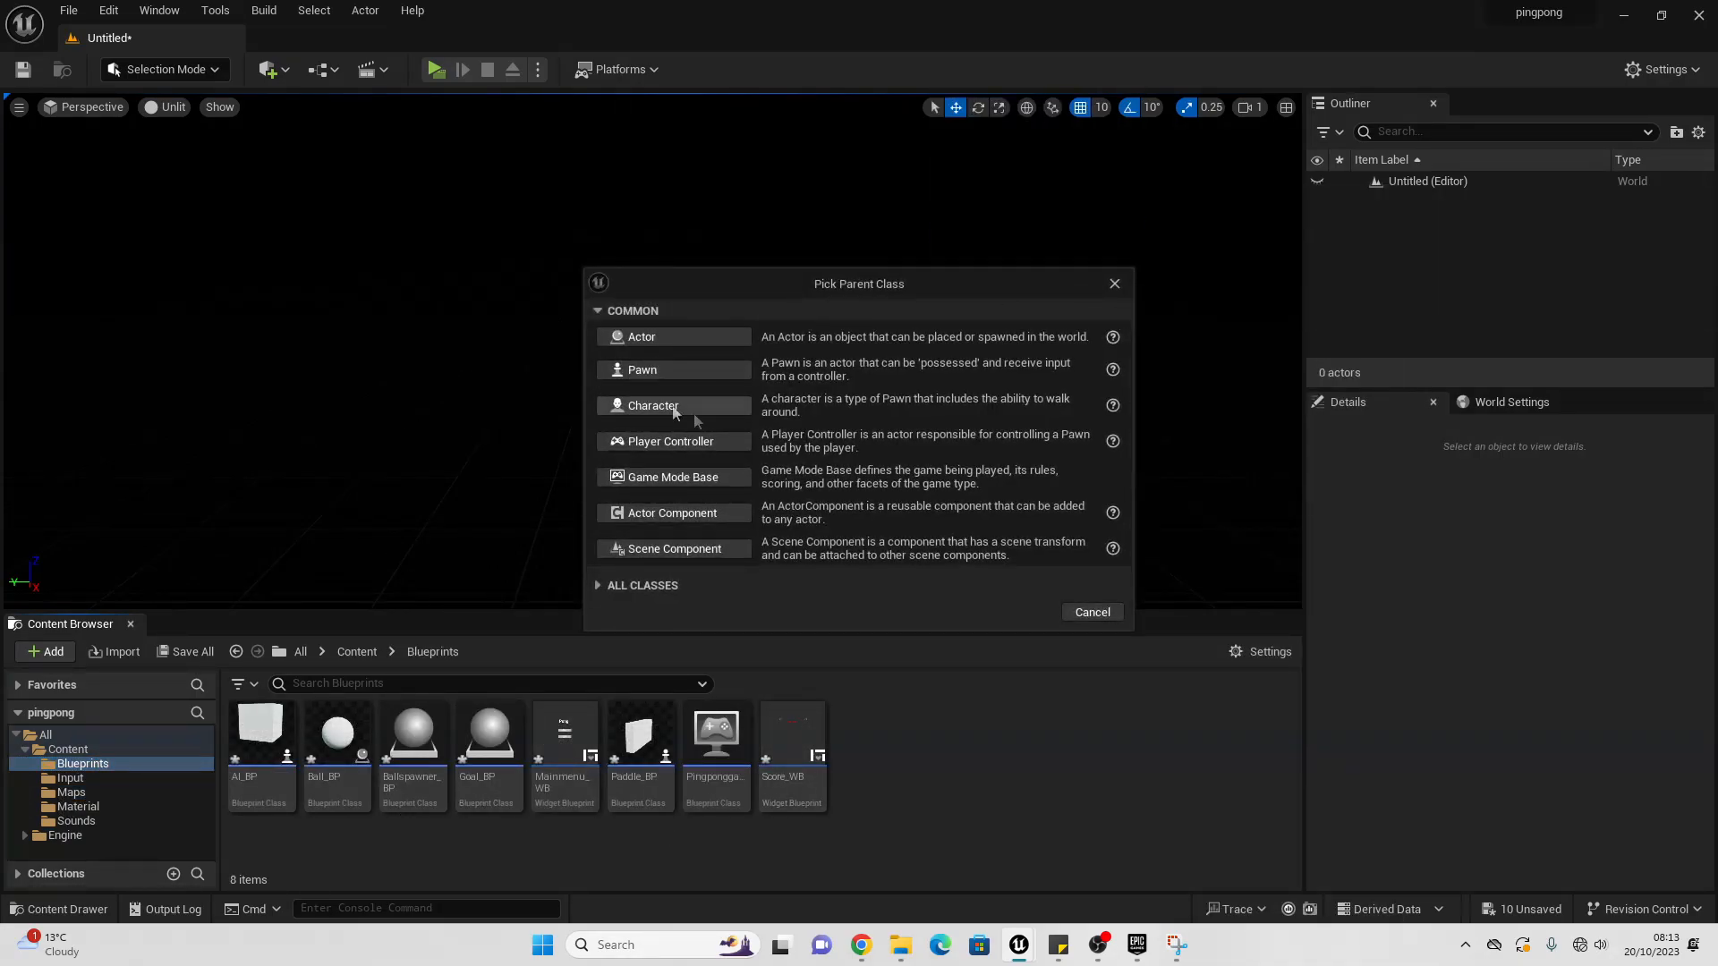
pyautogui.click(715, 480)
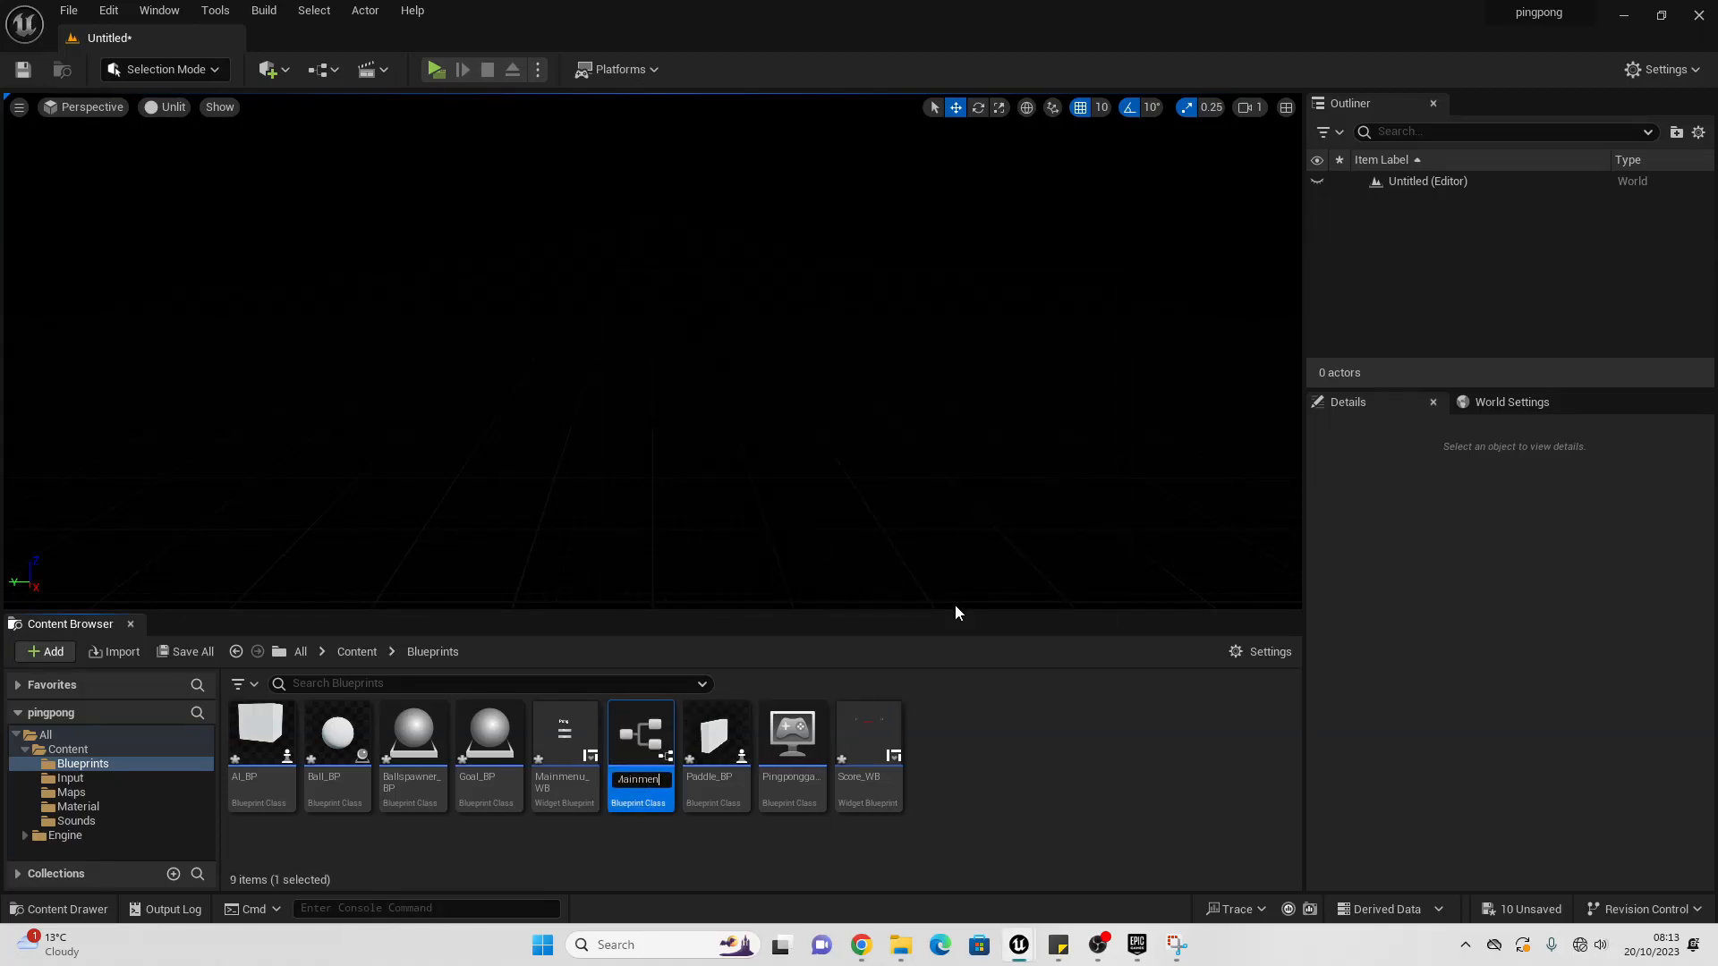
pyautogui.press('Return')
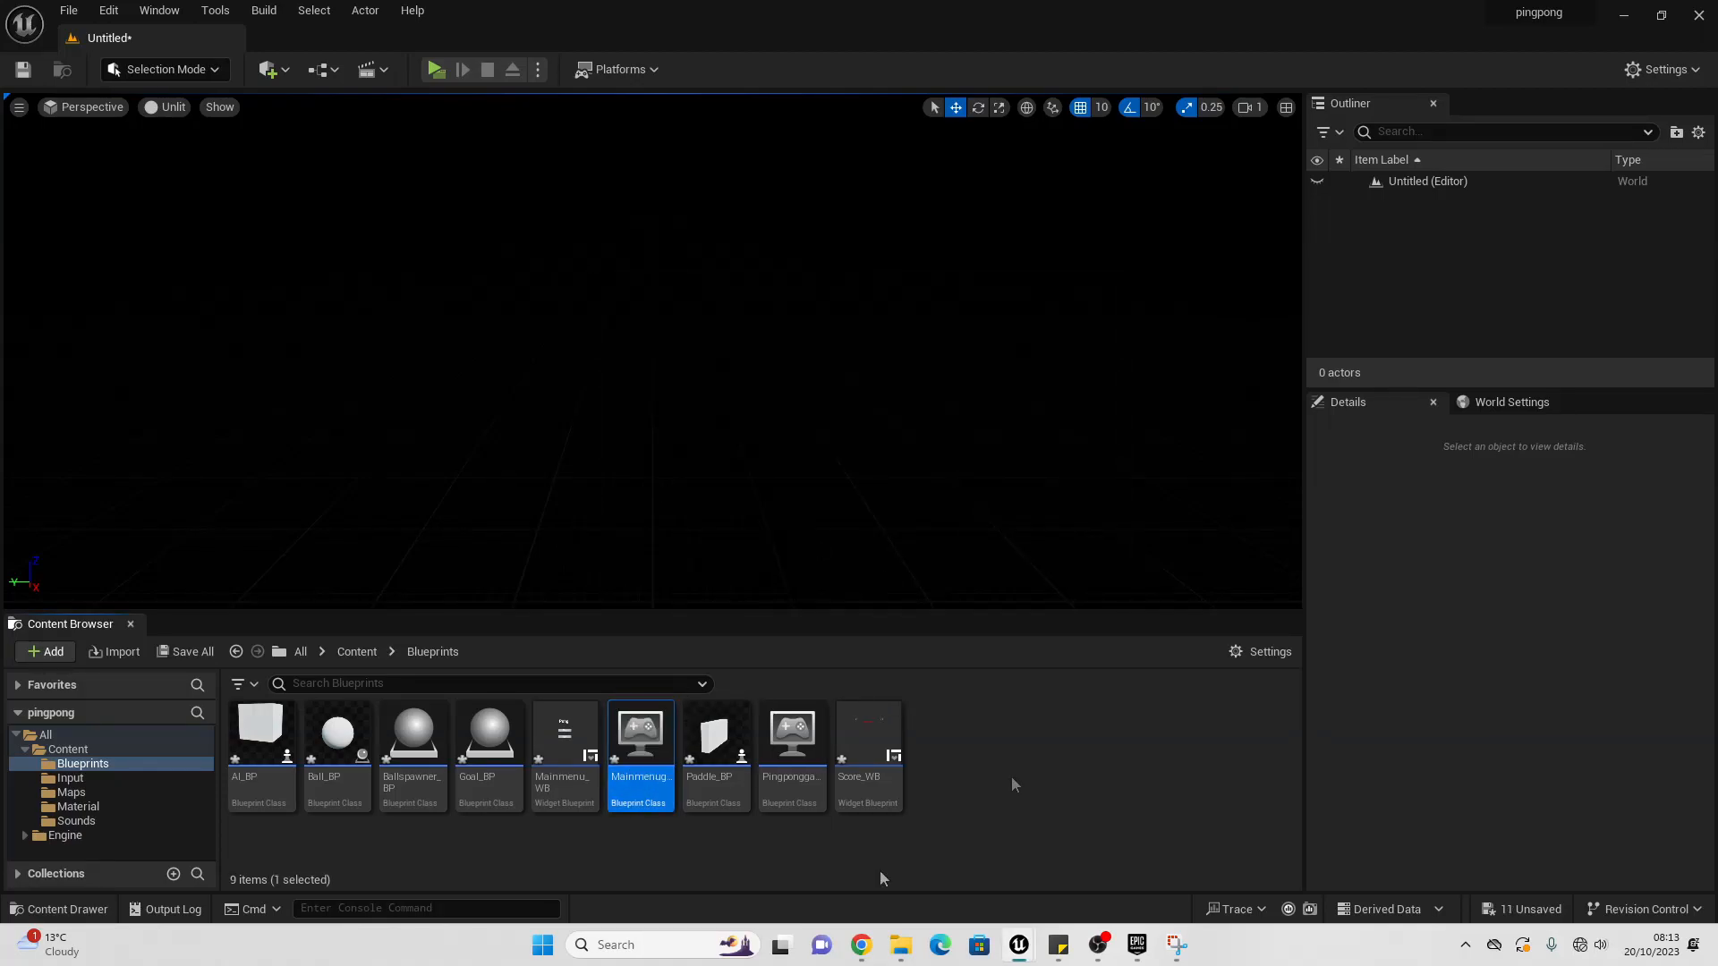
# Step: Set the menu level's GameMode Override to the new main menu game mode blueprint
pyautogui.click(1513, 403)
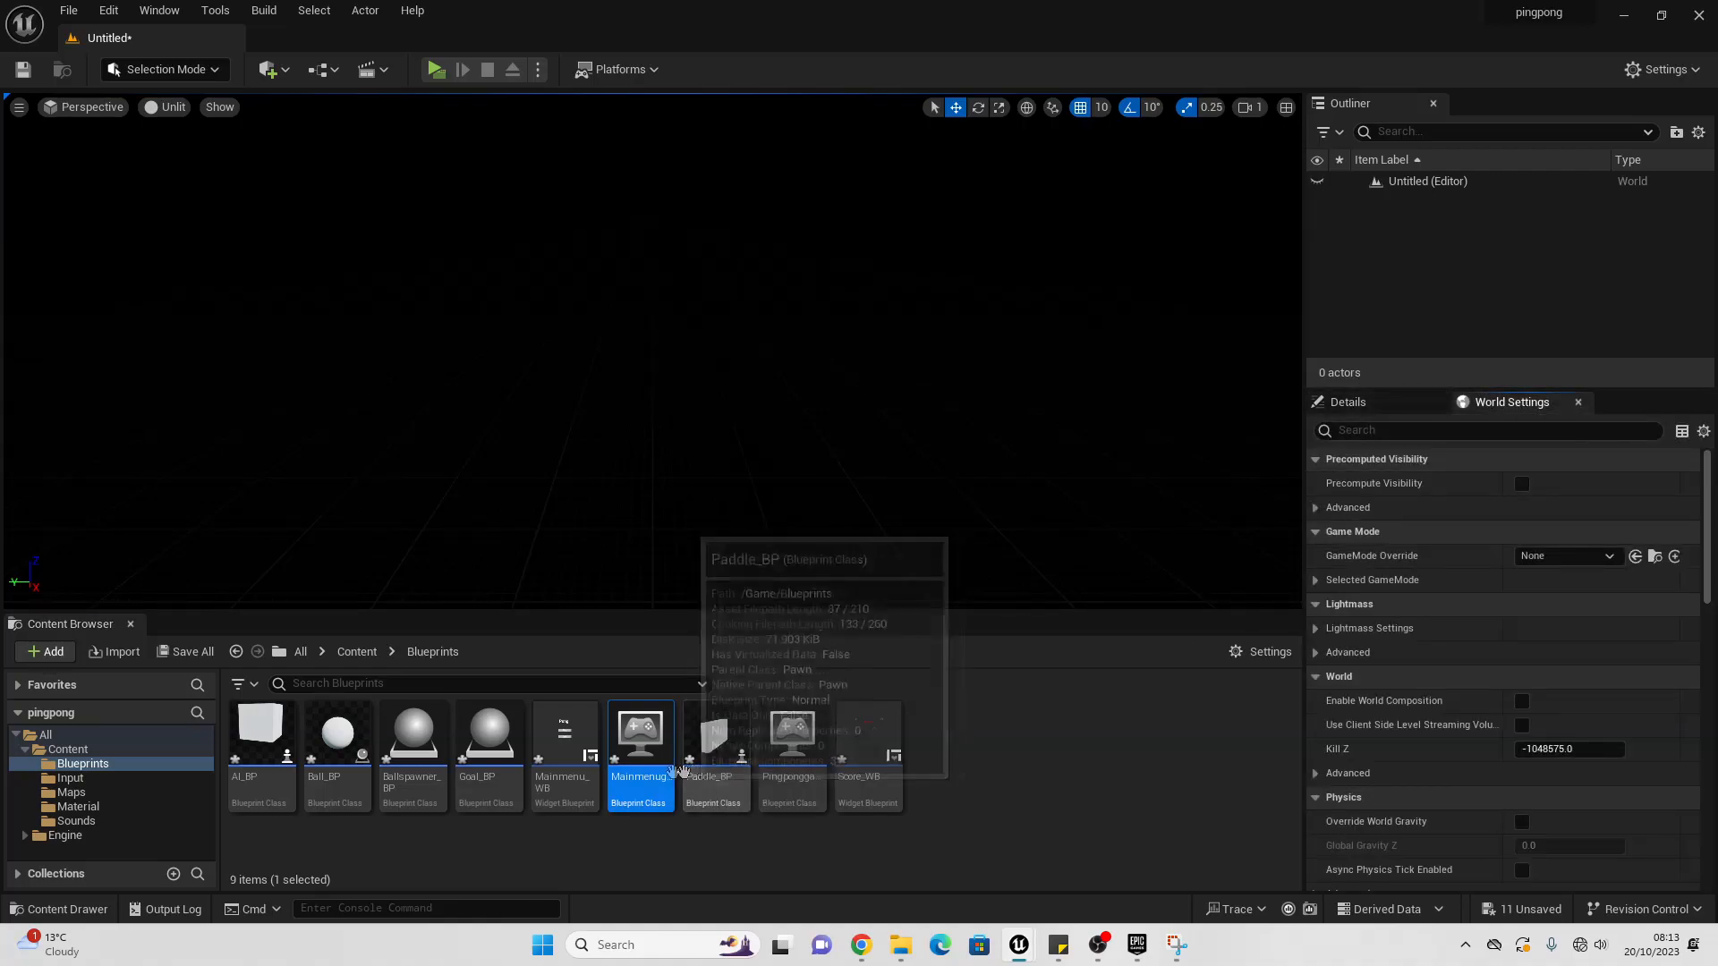
pyautogui.moveTo(640, 738); pyautogui.dragTo(1585, 561)
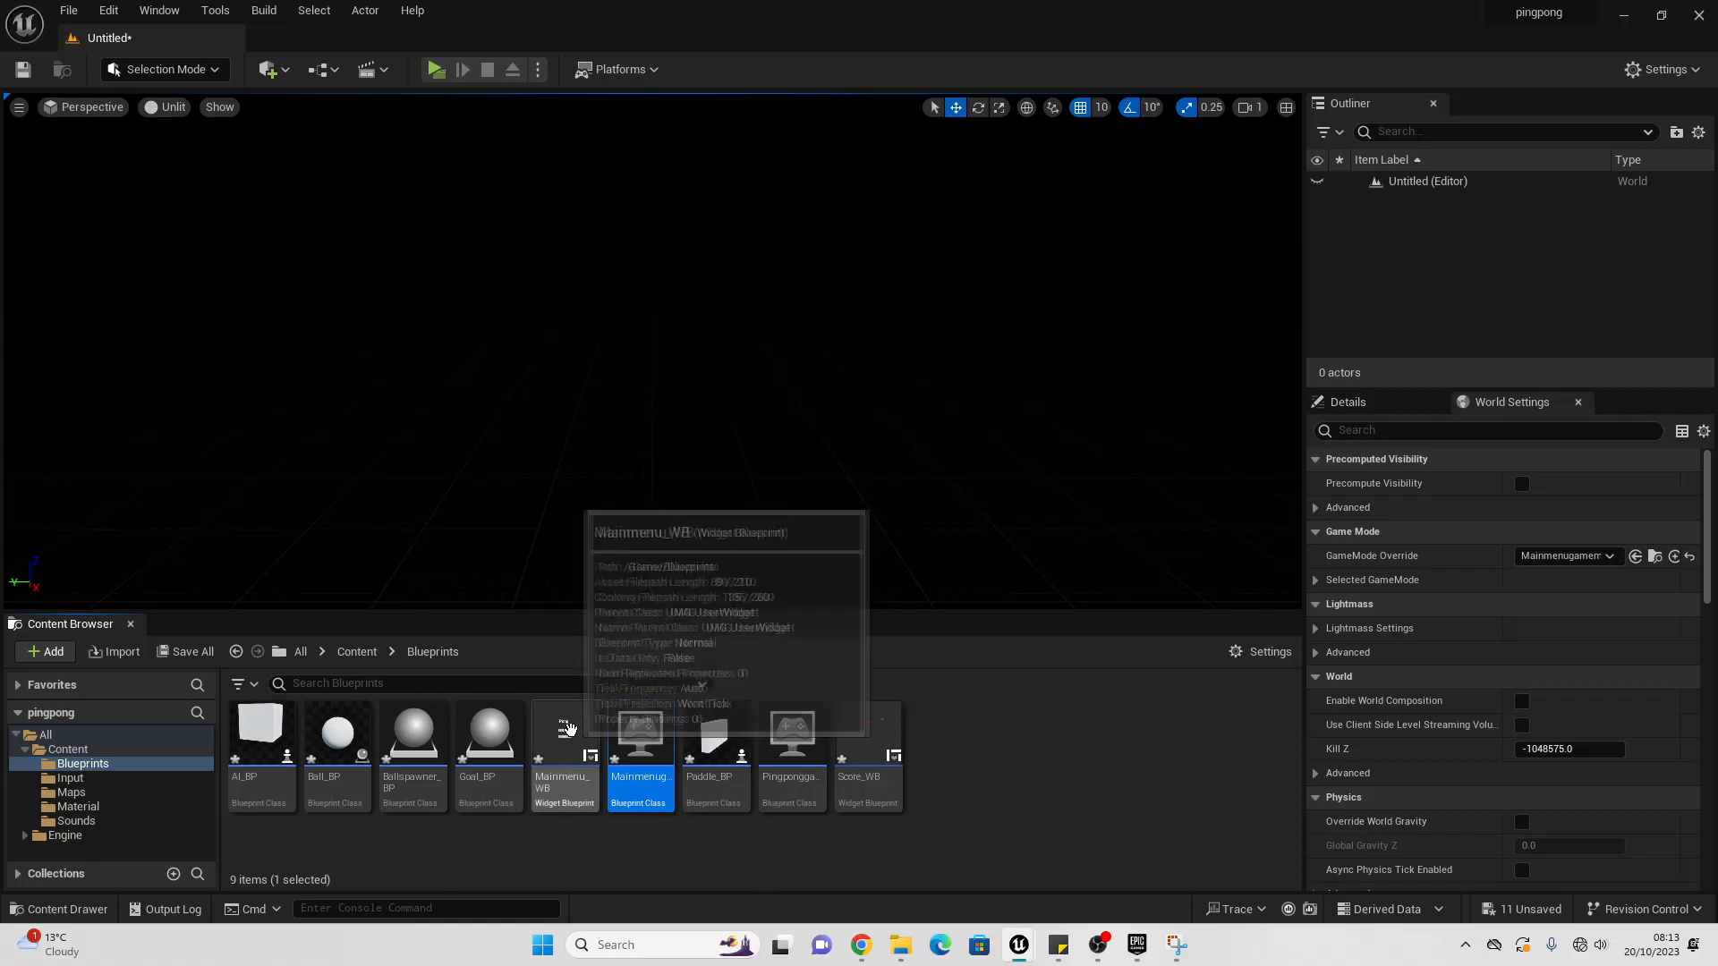
# Step: In the Mainmenu_WB event graph, move the Event Construct node to free space and add a Get Player Controller node below it
pyautogui.doubleClick(564, 742)
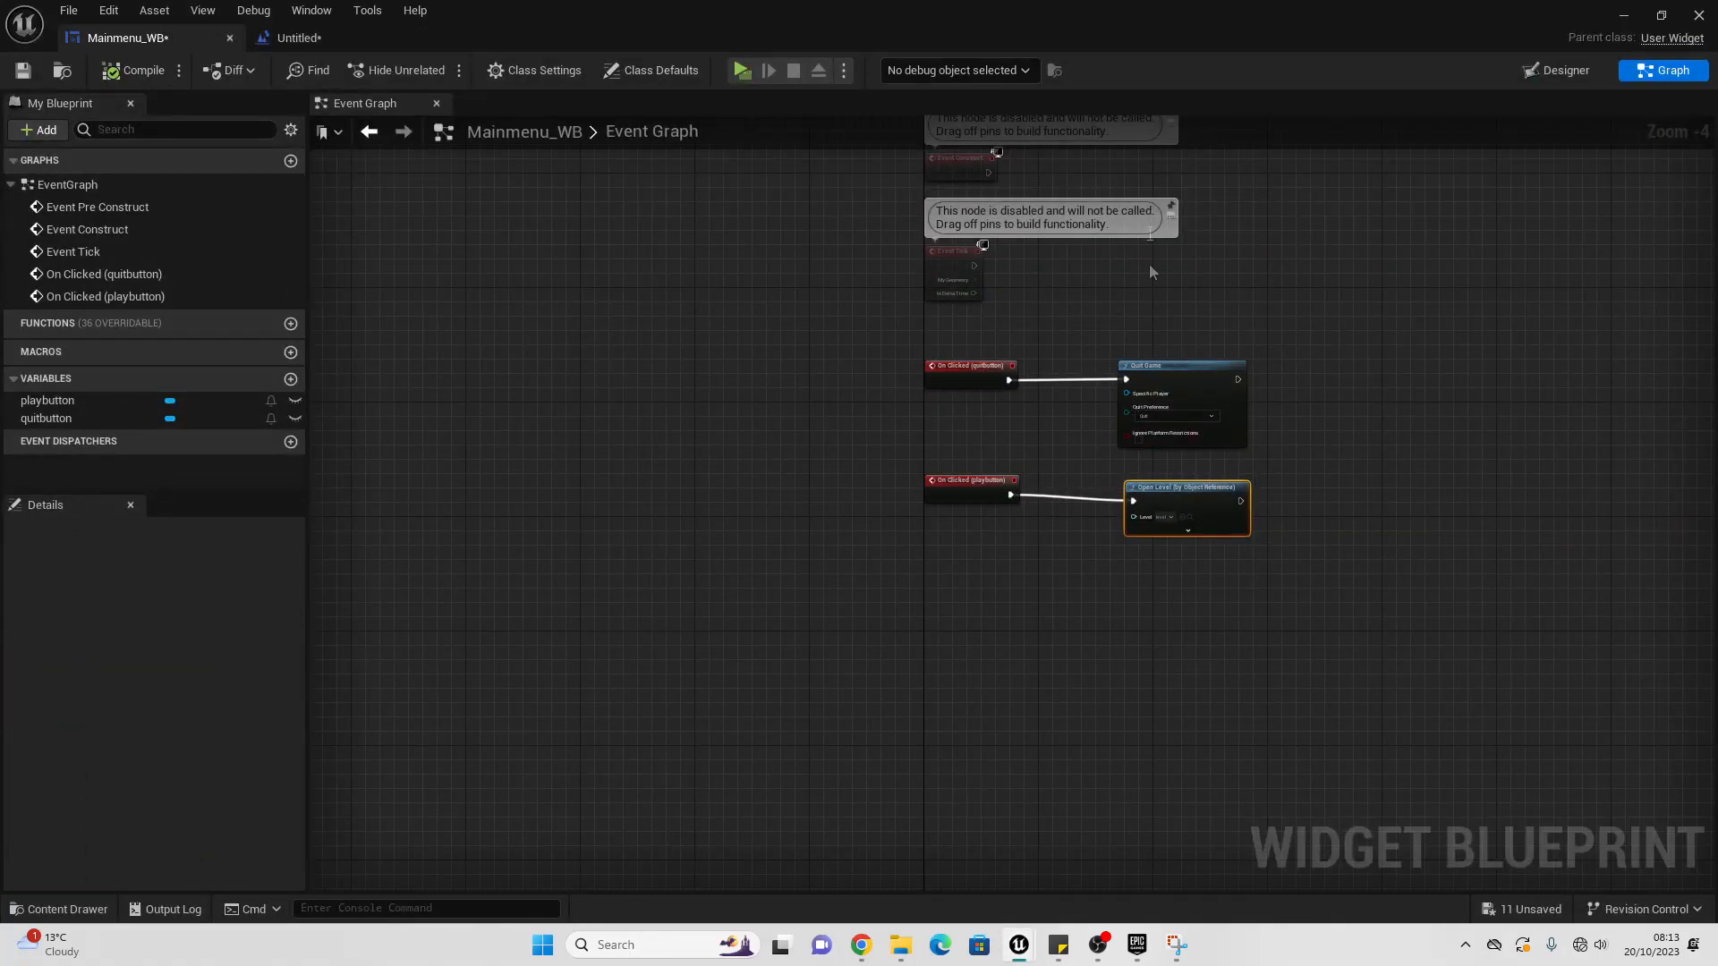
pyautogui.scroll(4, 1222, 276)
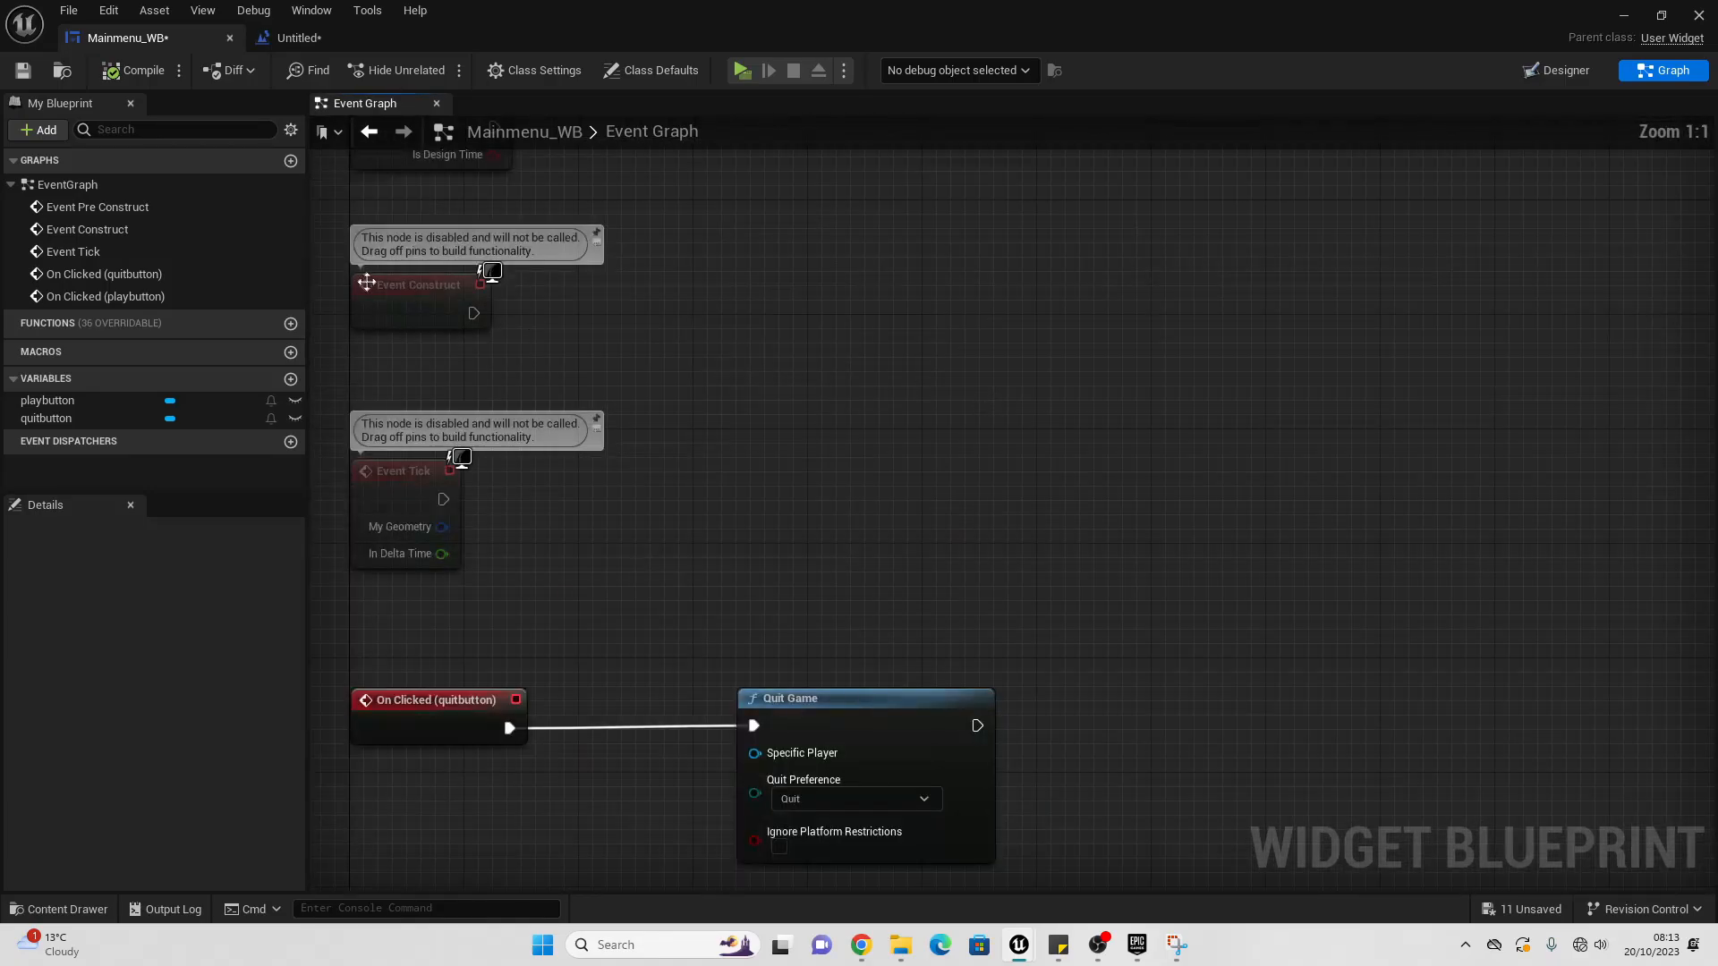
pyautogui.moveTo(387, 303); pyautogui.dragTo(839, 270)
pyautogui.moveTo(1025, 380); pyautogui.dragTo(647, 410, button='right')
pyautogui.rightClick(535, 400)
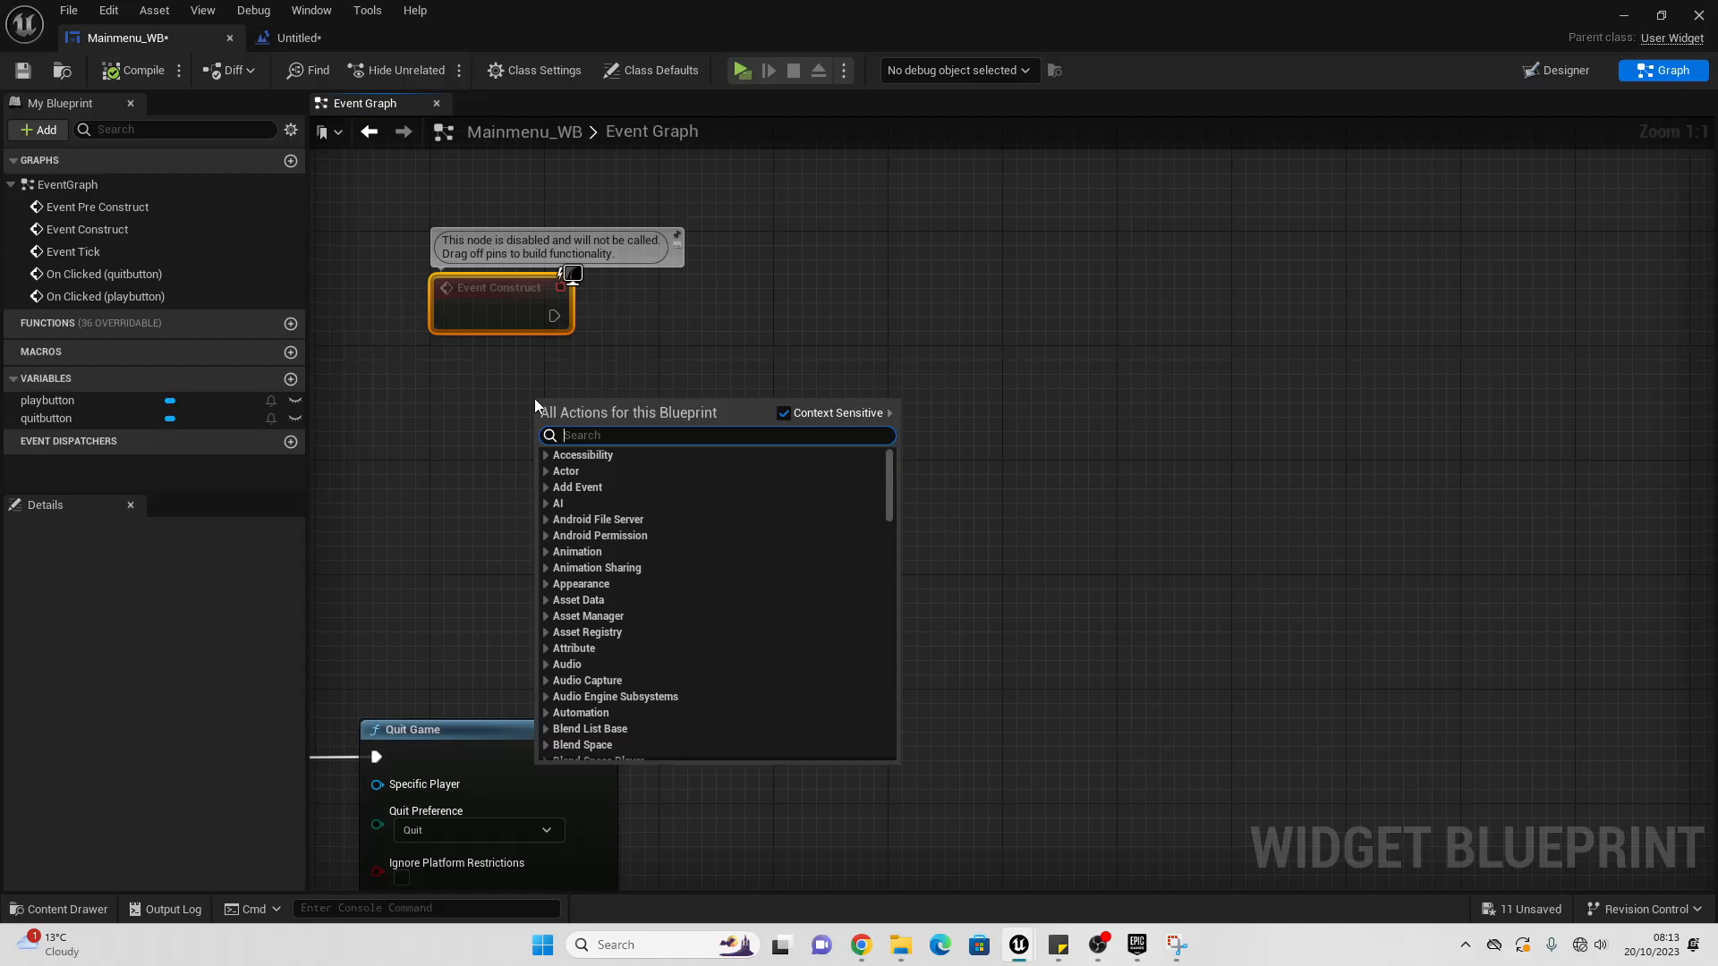
pyautogui.write('get player con')
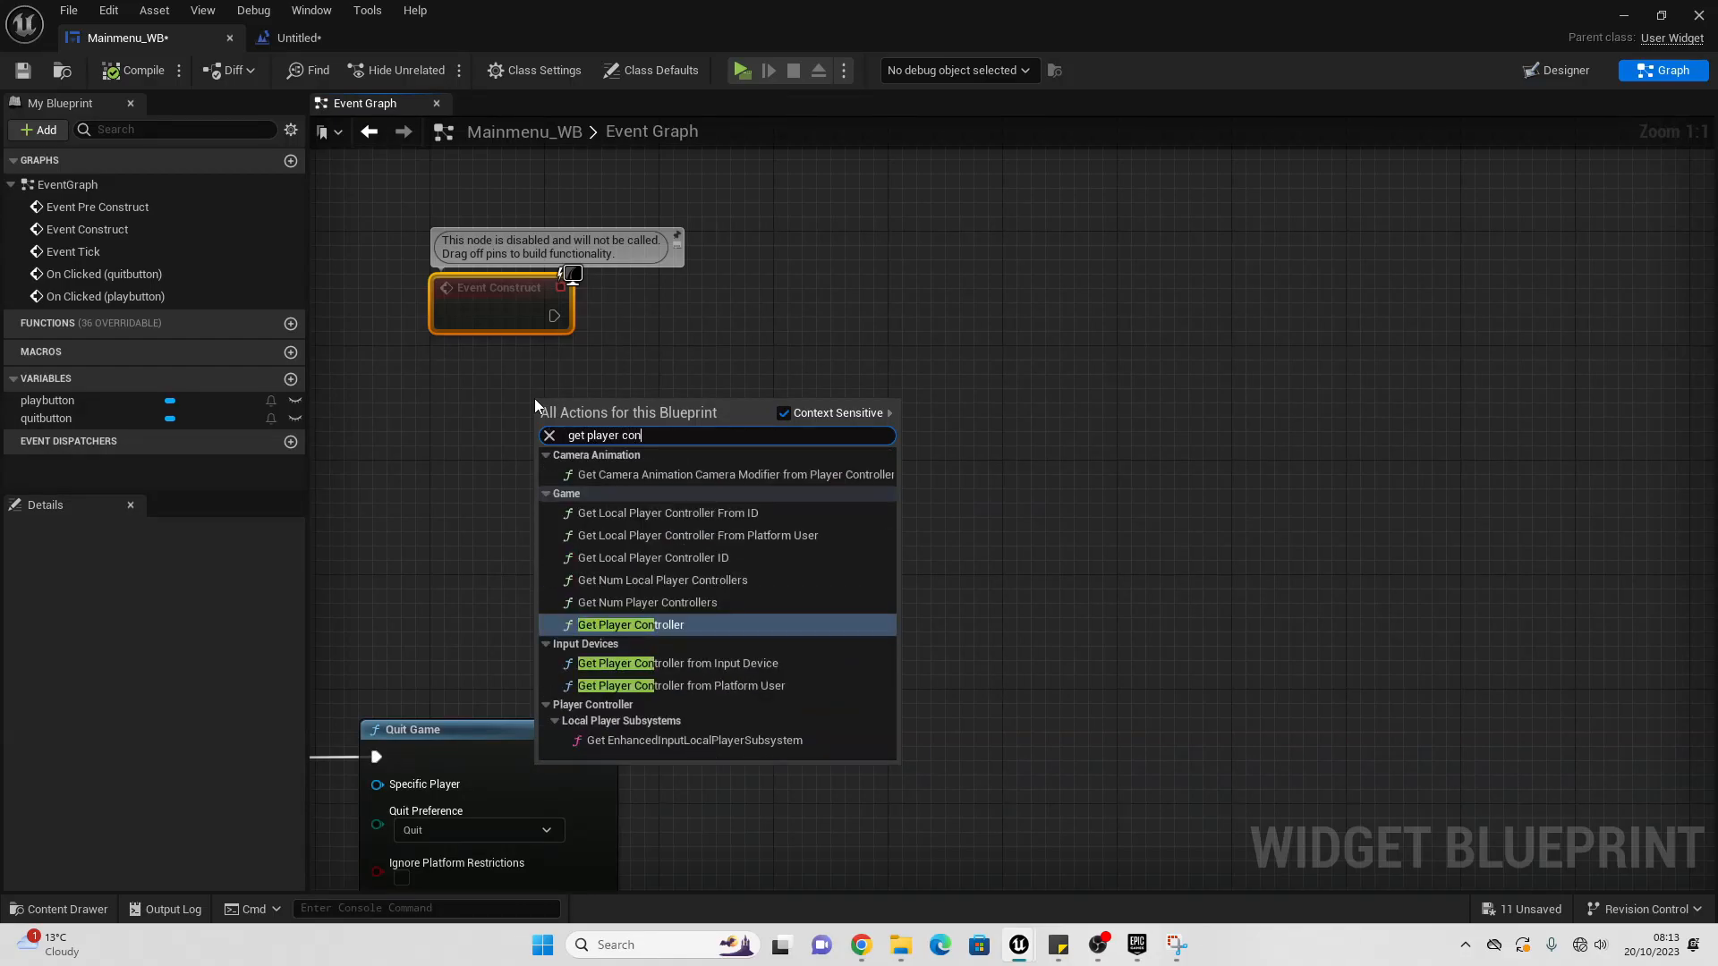
pyautogui.press('Return')
# Step: Add a Set Show Mouse Cursor node for the player controller, enable Show Mouse Cursor, and connect it to Event Construct
pyautogui.moveTo(739, 427); pyautogui.dragTo(857, 340)
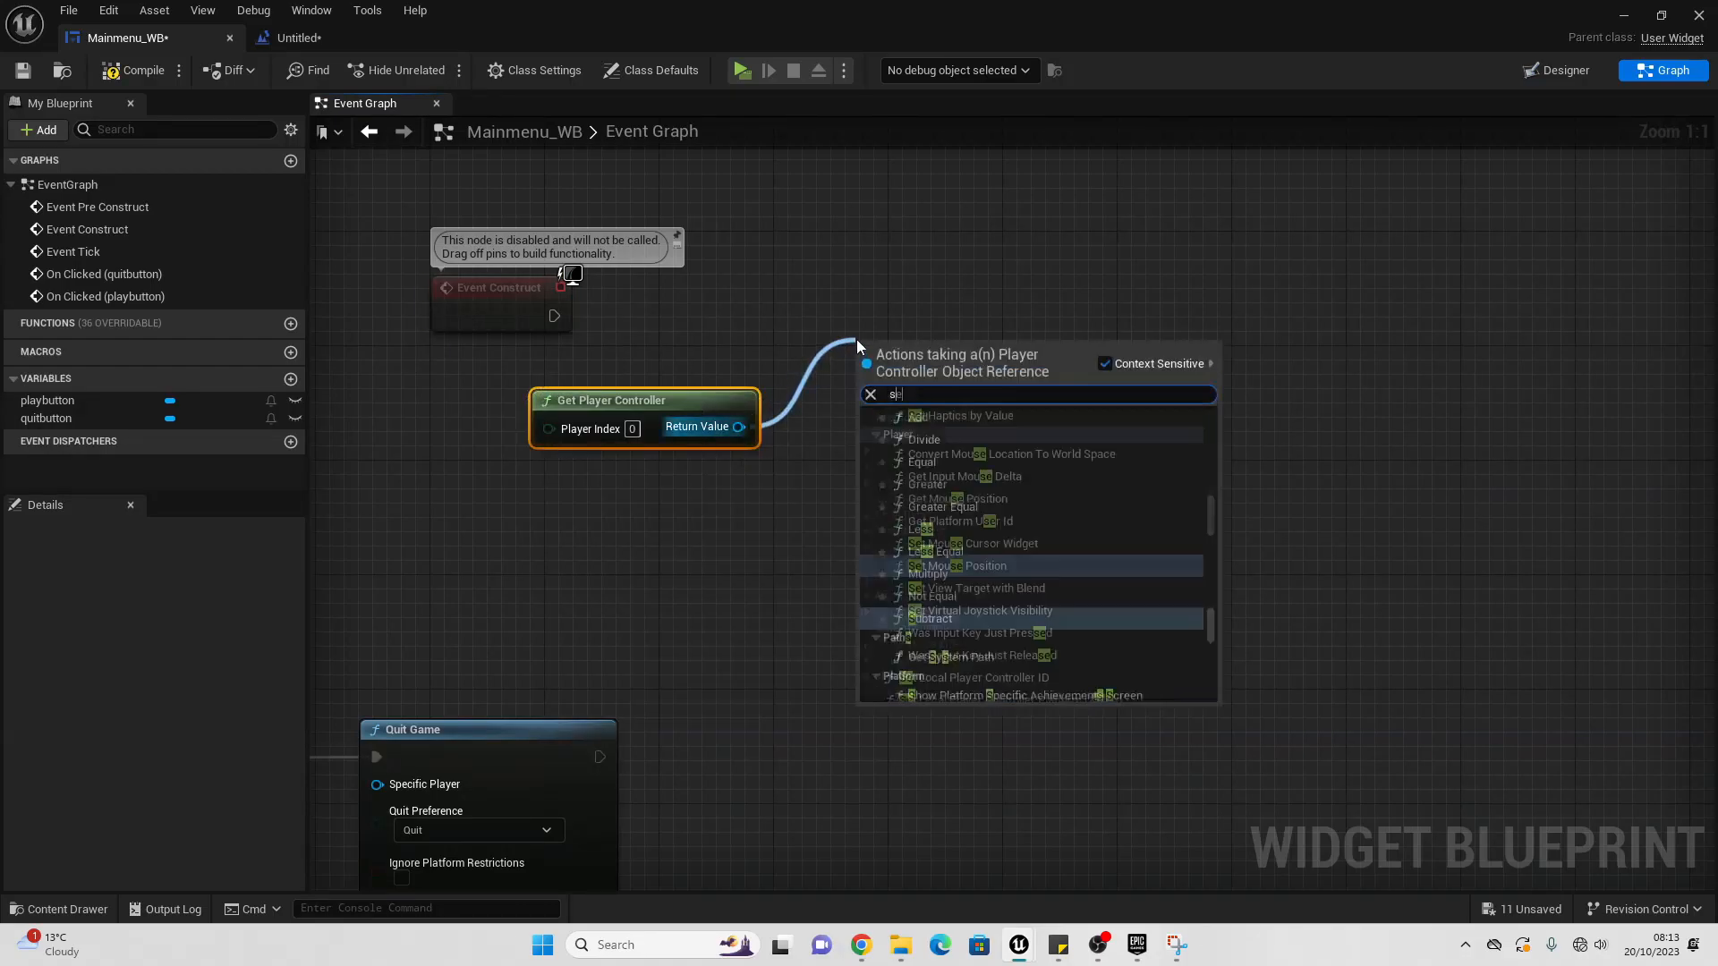
pyautogui.write('set show')
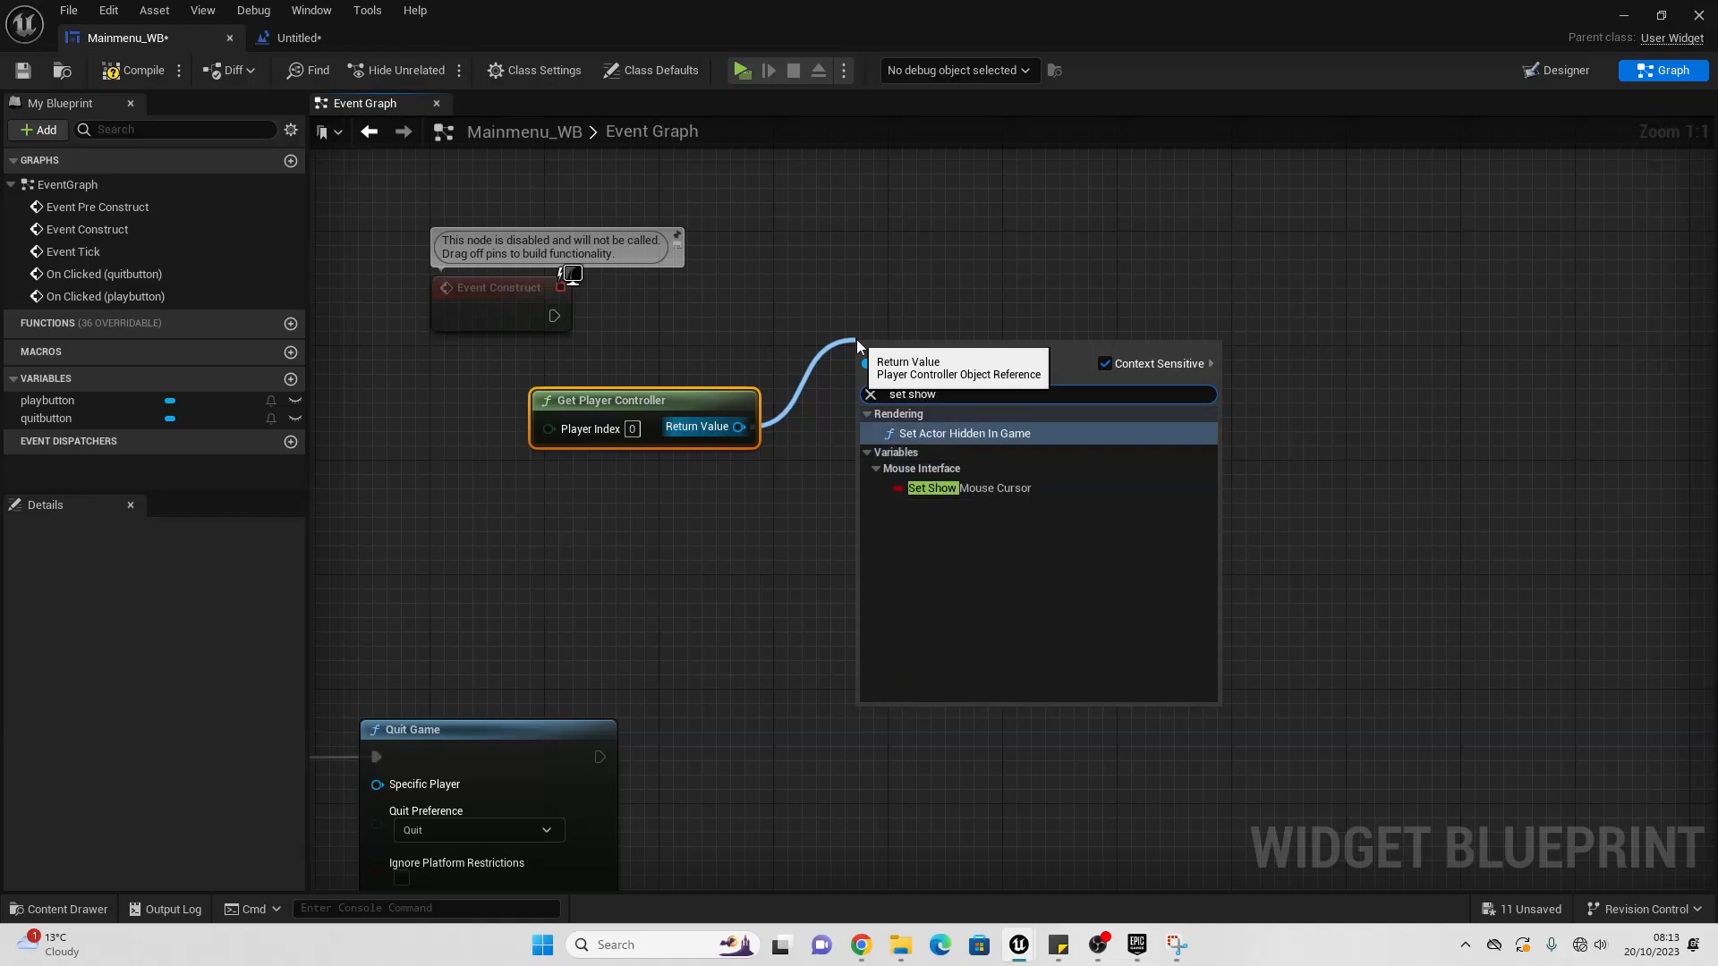
pyautogui.press('Return')
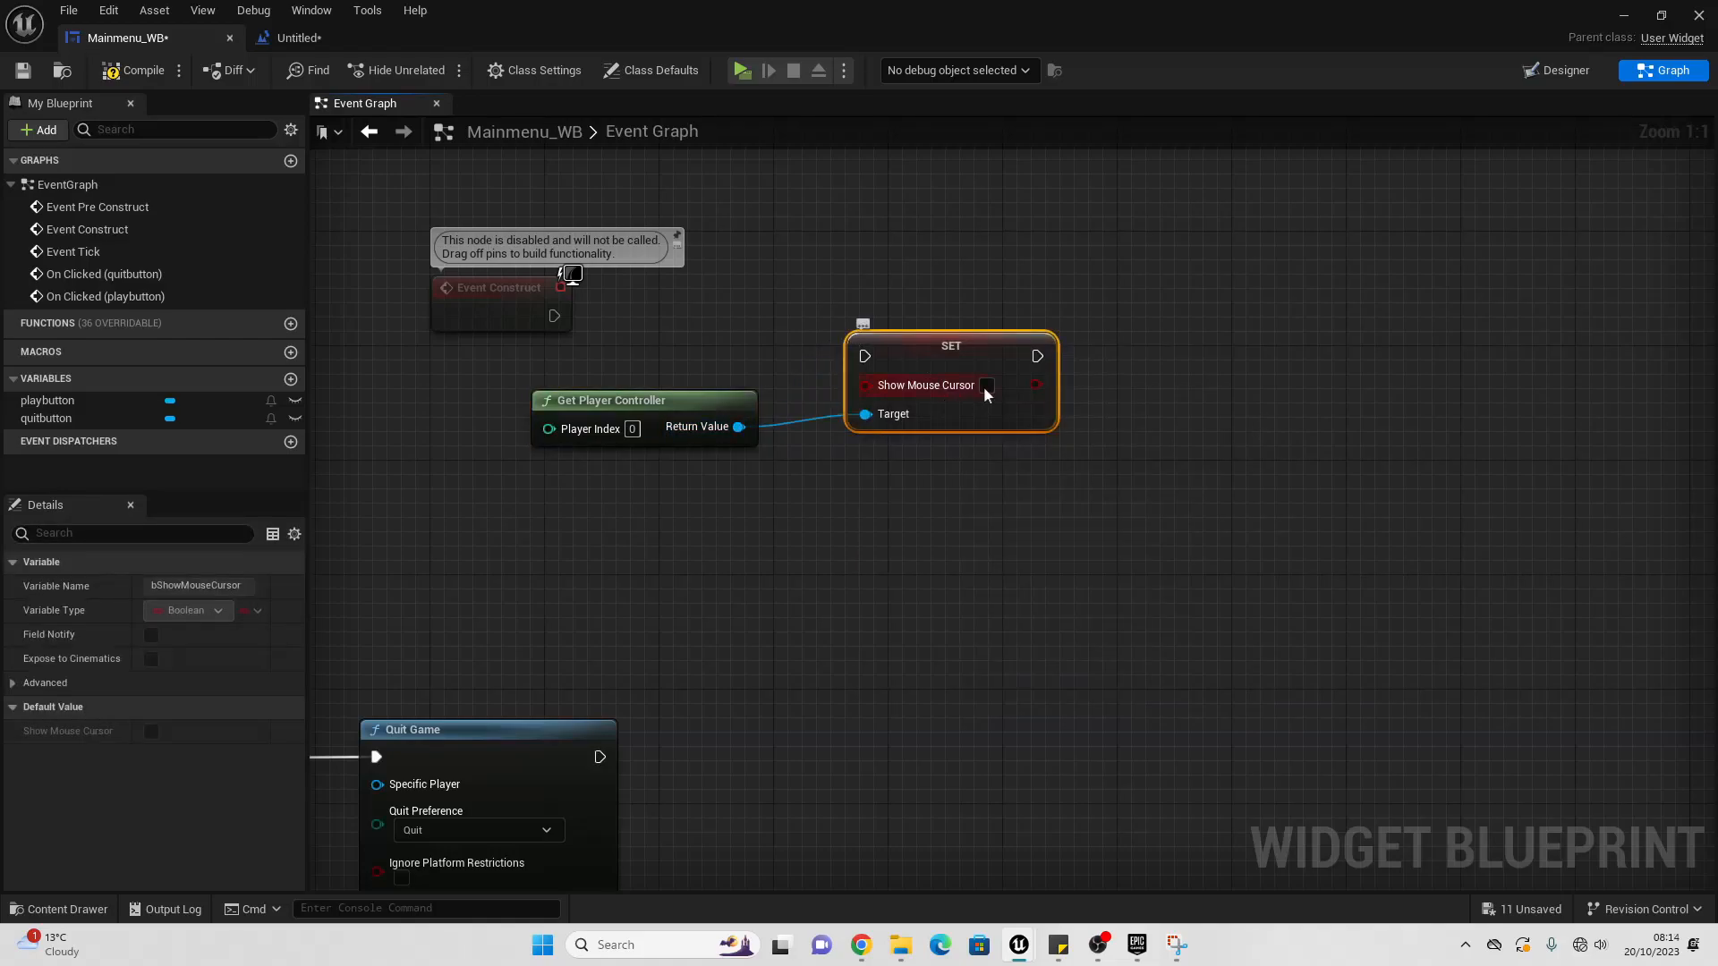
pyautogui.click(985, 387)
pyautogui.moveTo(979, 358); pyautogui.dragTo(920, 283)
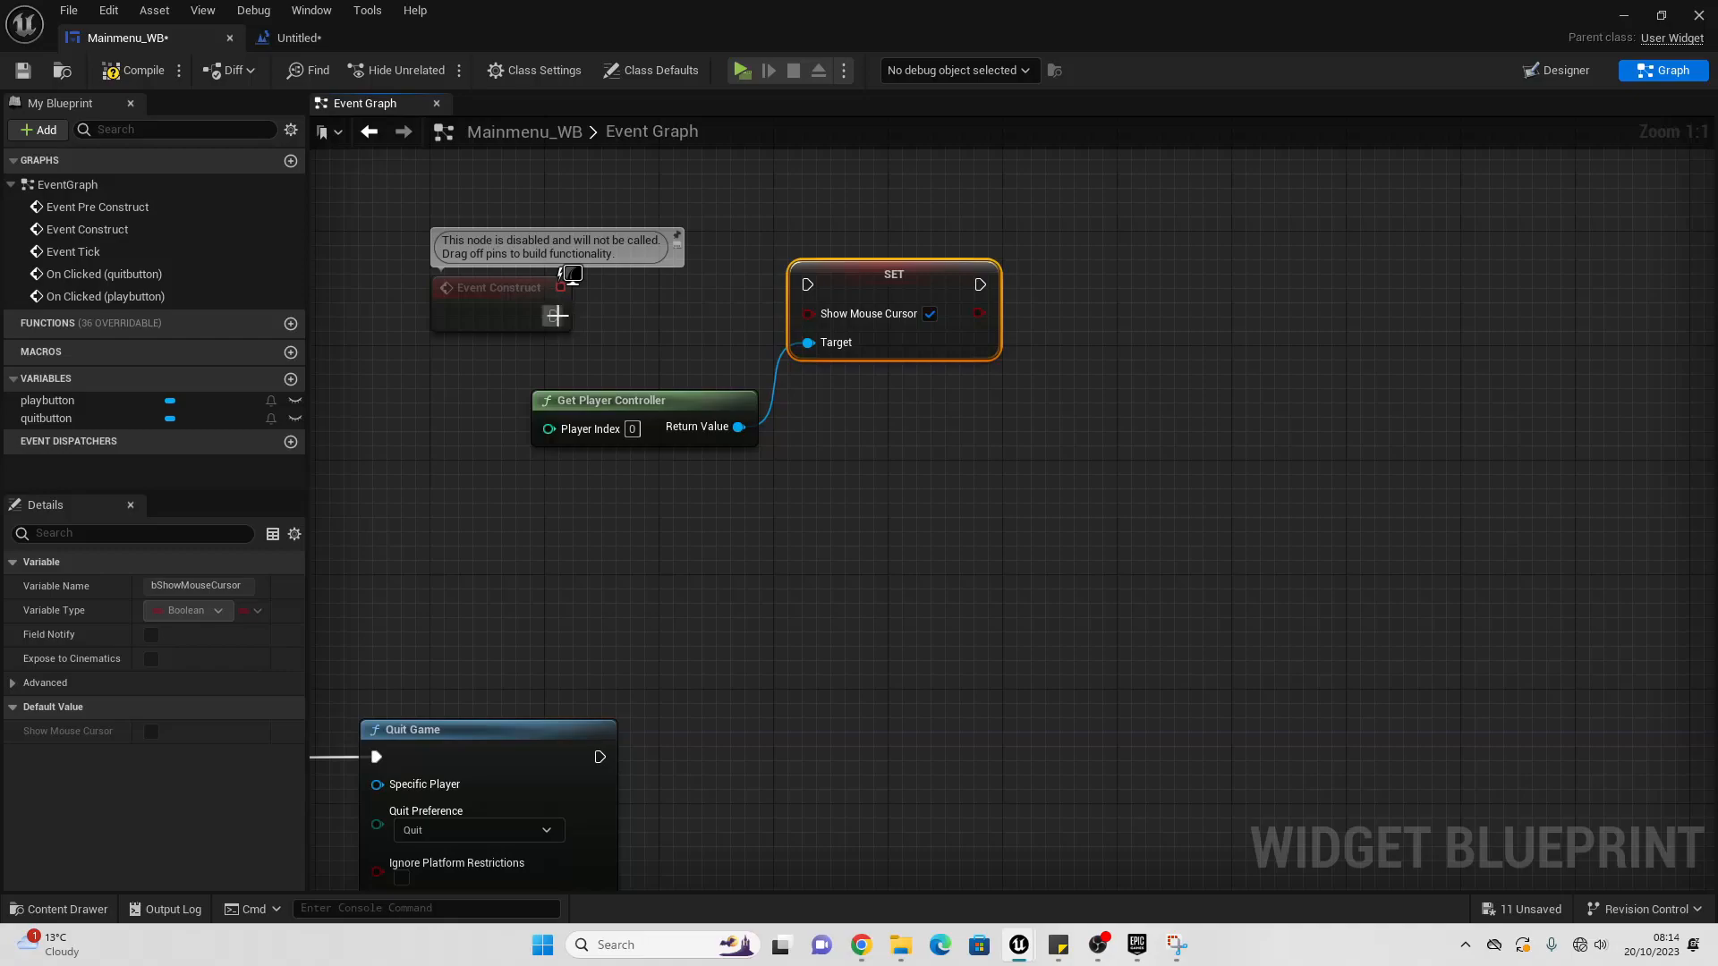
pyautogui.moveTo(555, 315); pyautogui.dragTo(808, 284)
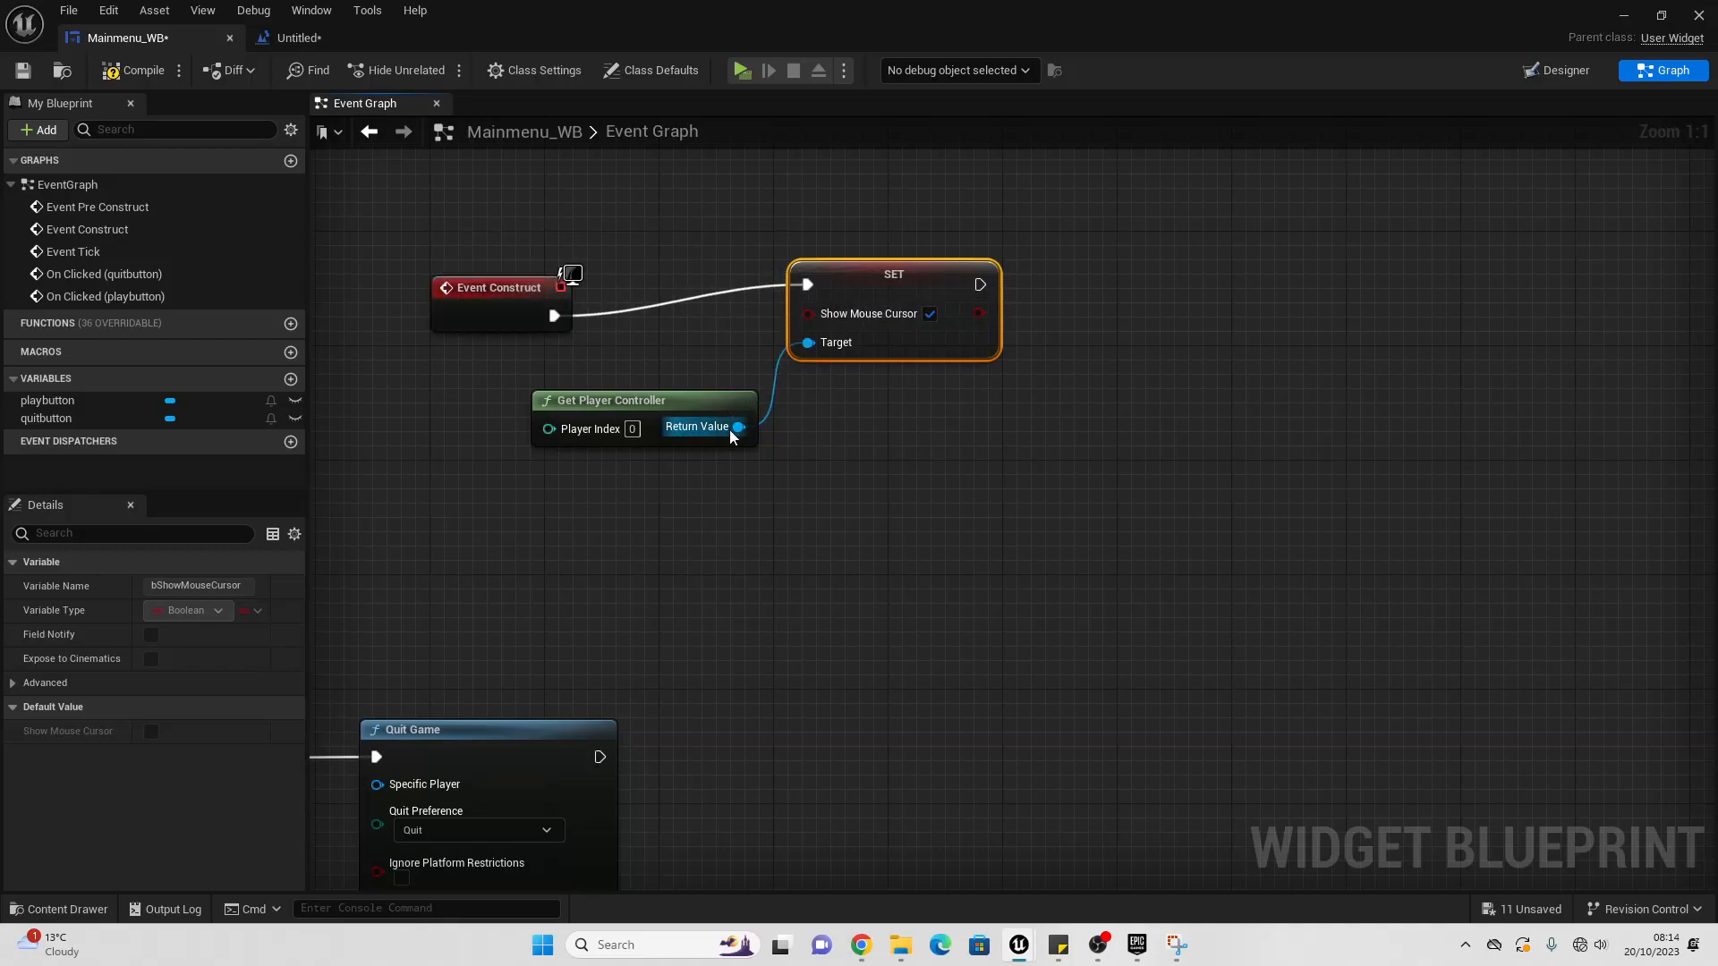
# Step: Add a Set Input Mode UI Only node for the player controller, run it after the mouse cursor node, and compile the widget
pyautogui.moveTo(737, 427); pyautogui.dragTo(1116, 398)
pyautogui.write('set')
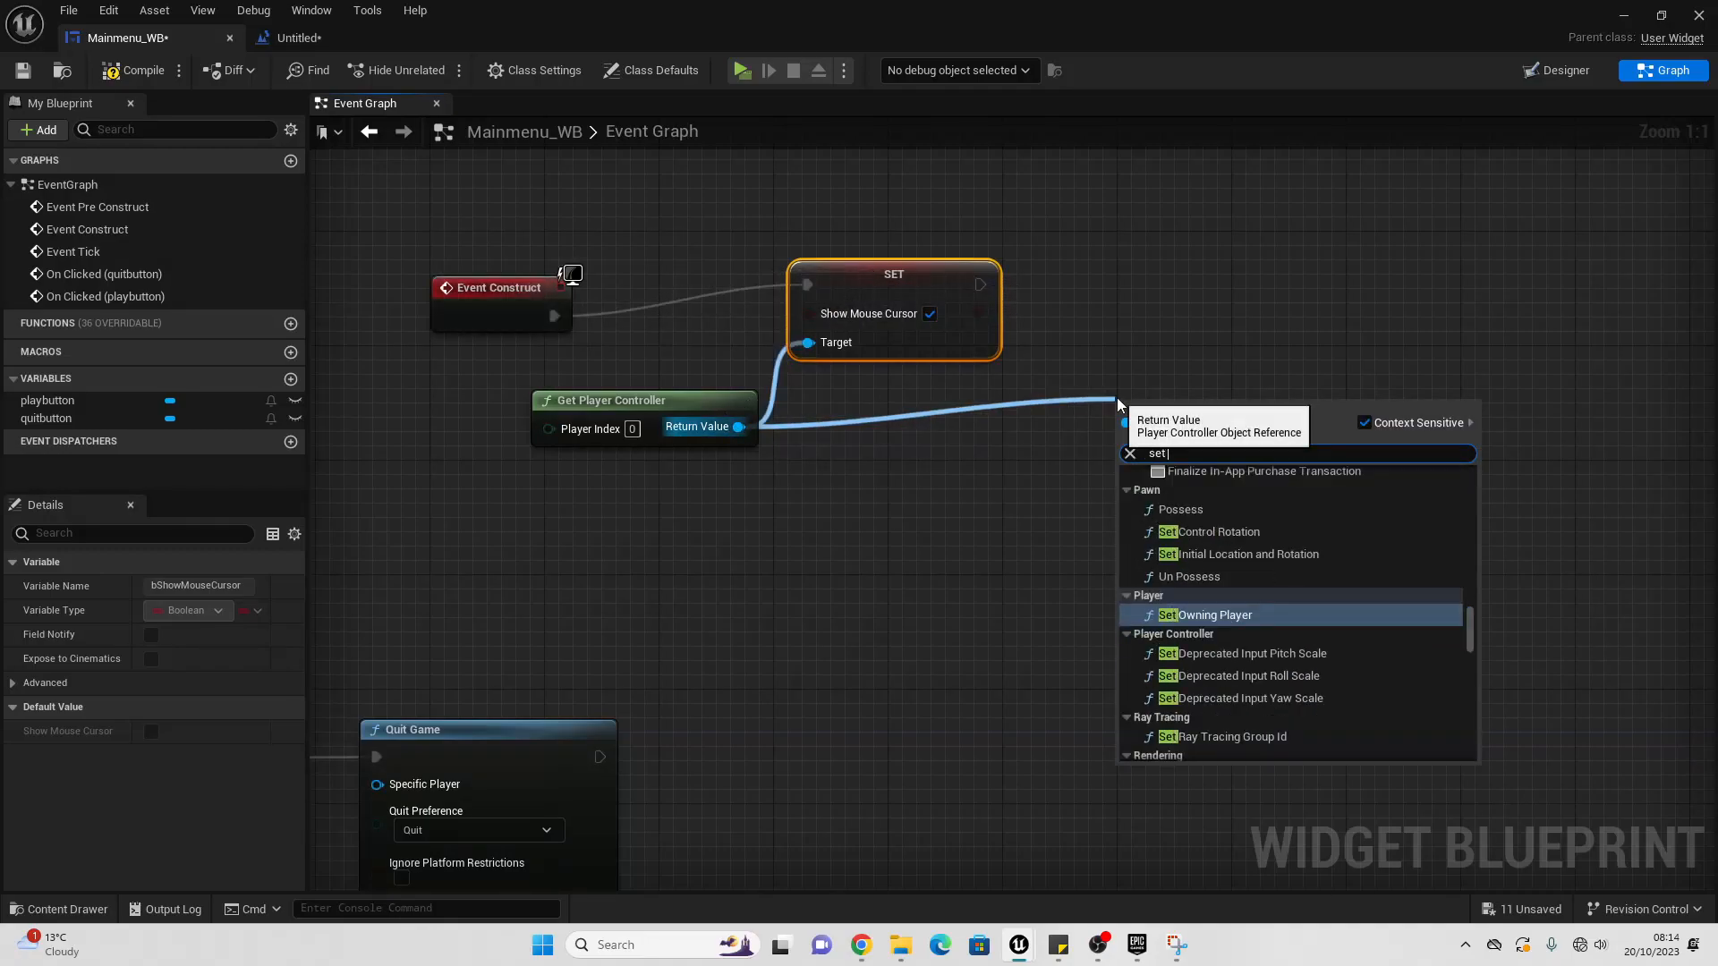
pyautogui.write(' input ui')
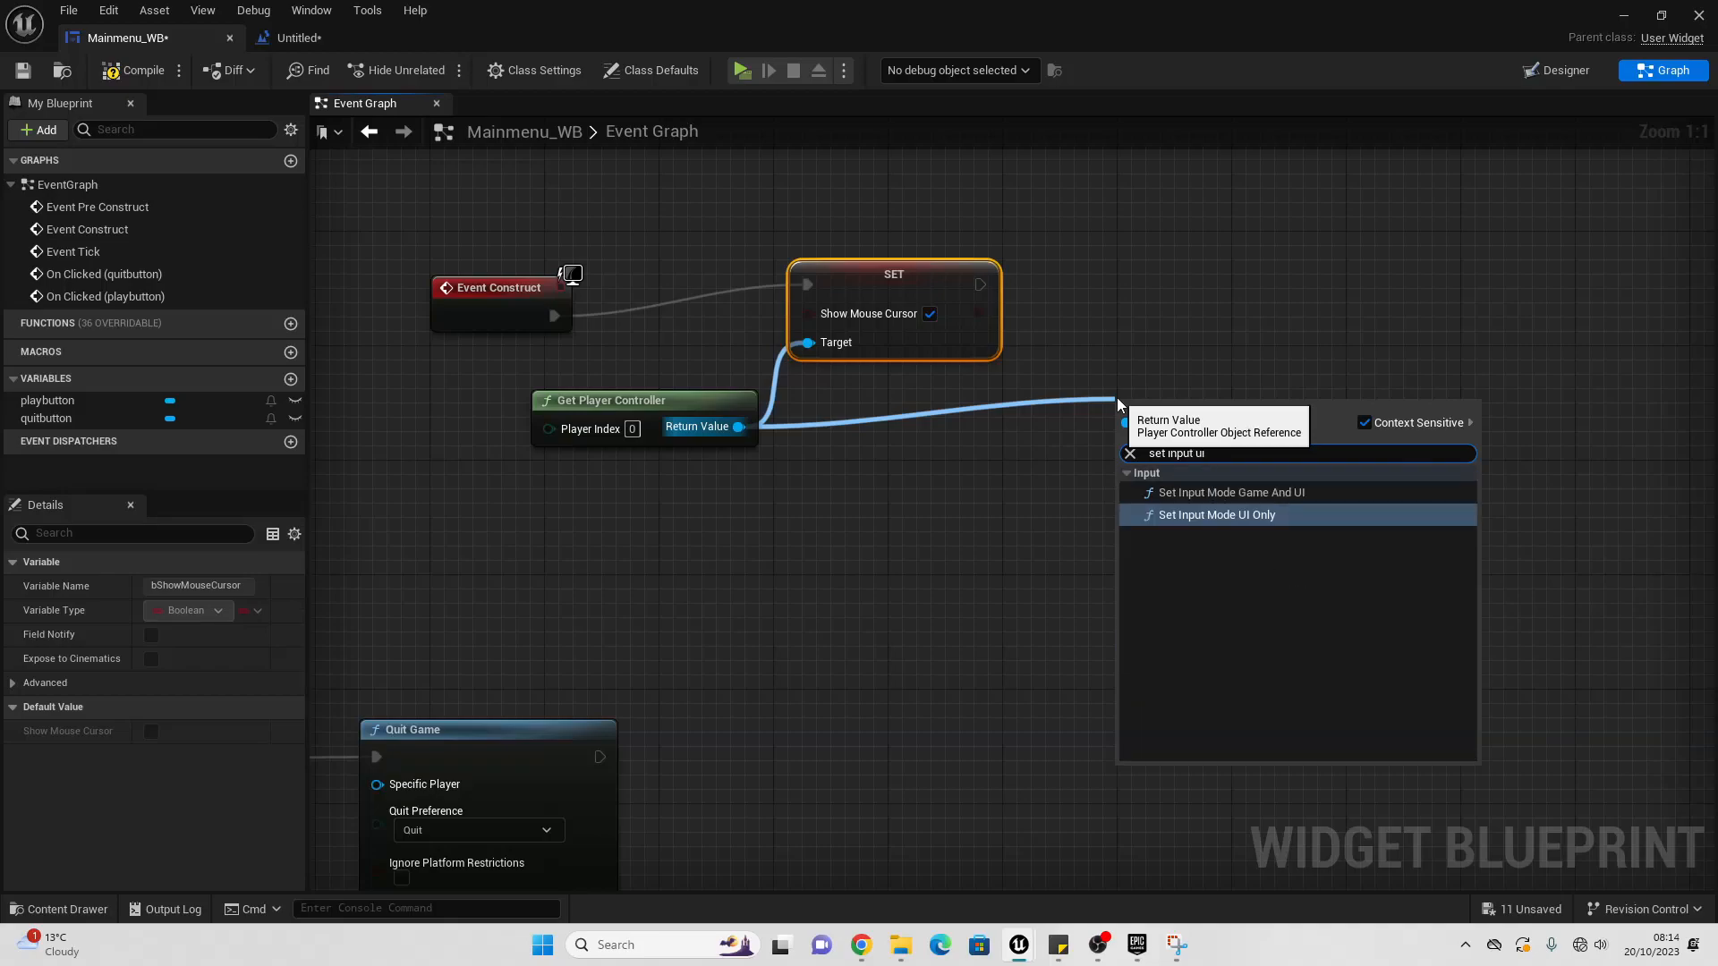
pyautogui.press('Return')
pyautogui.moveTo(1232, 413); pyautogui.dragTo(1230, 333)
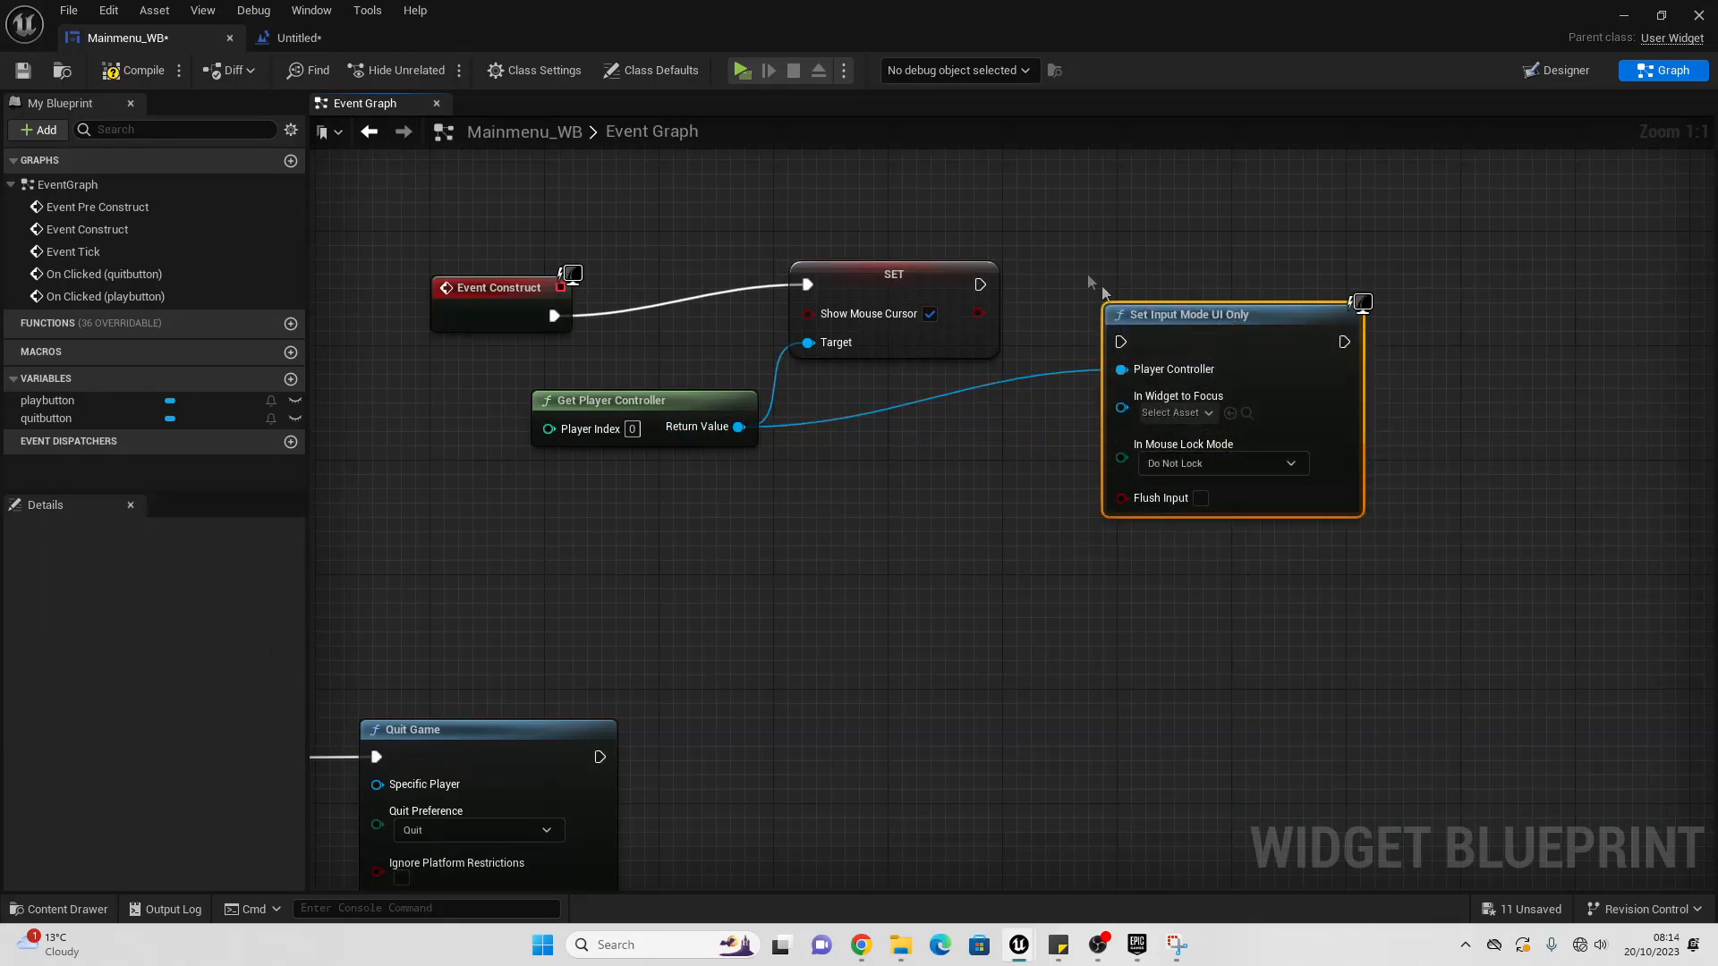
pyautogui.moveTo(980, 285); pyautogui.dragTo(1205, 286)
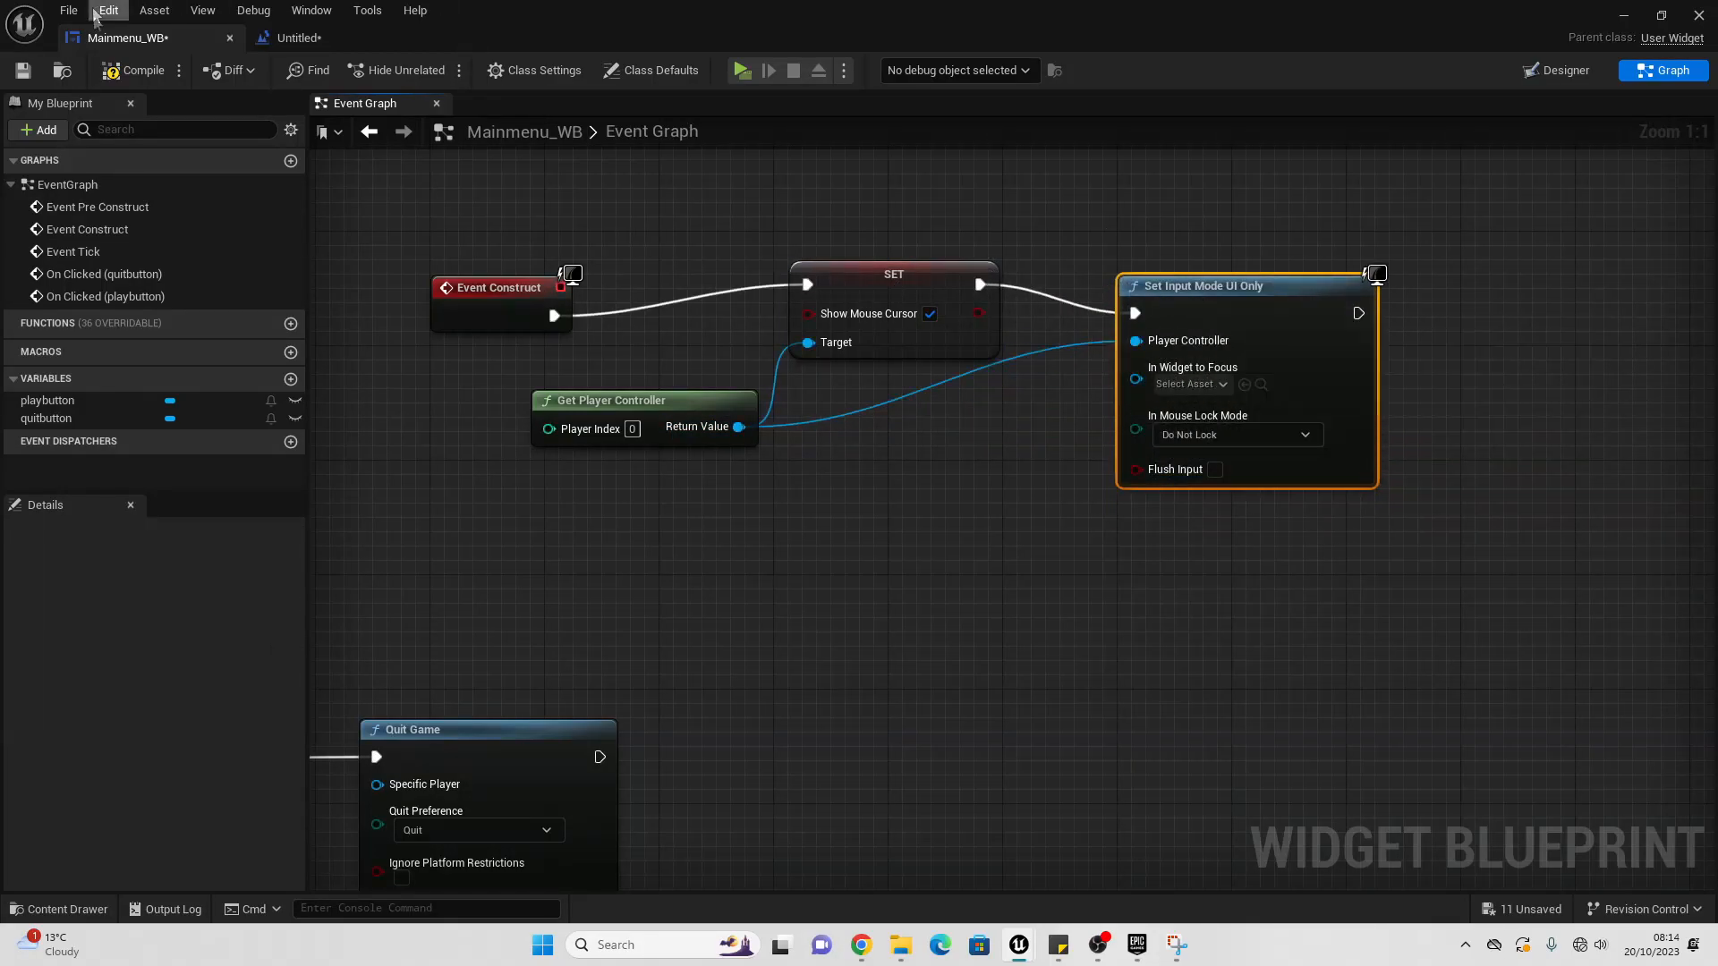
pyautogui.click(129, 74)
# Step: Play-test the main menu, trying Quit in one run and Play with paddle movement in another
pyautogui.click(742, 69)
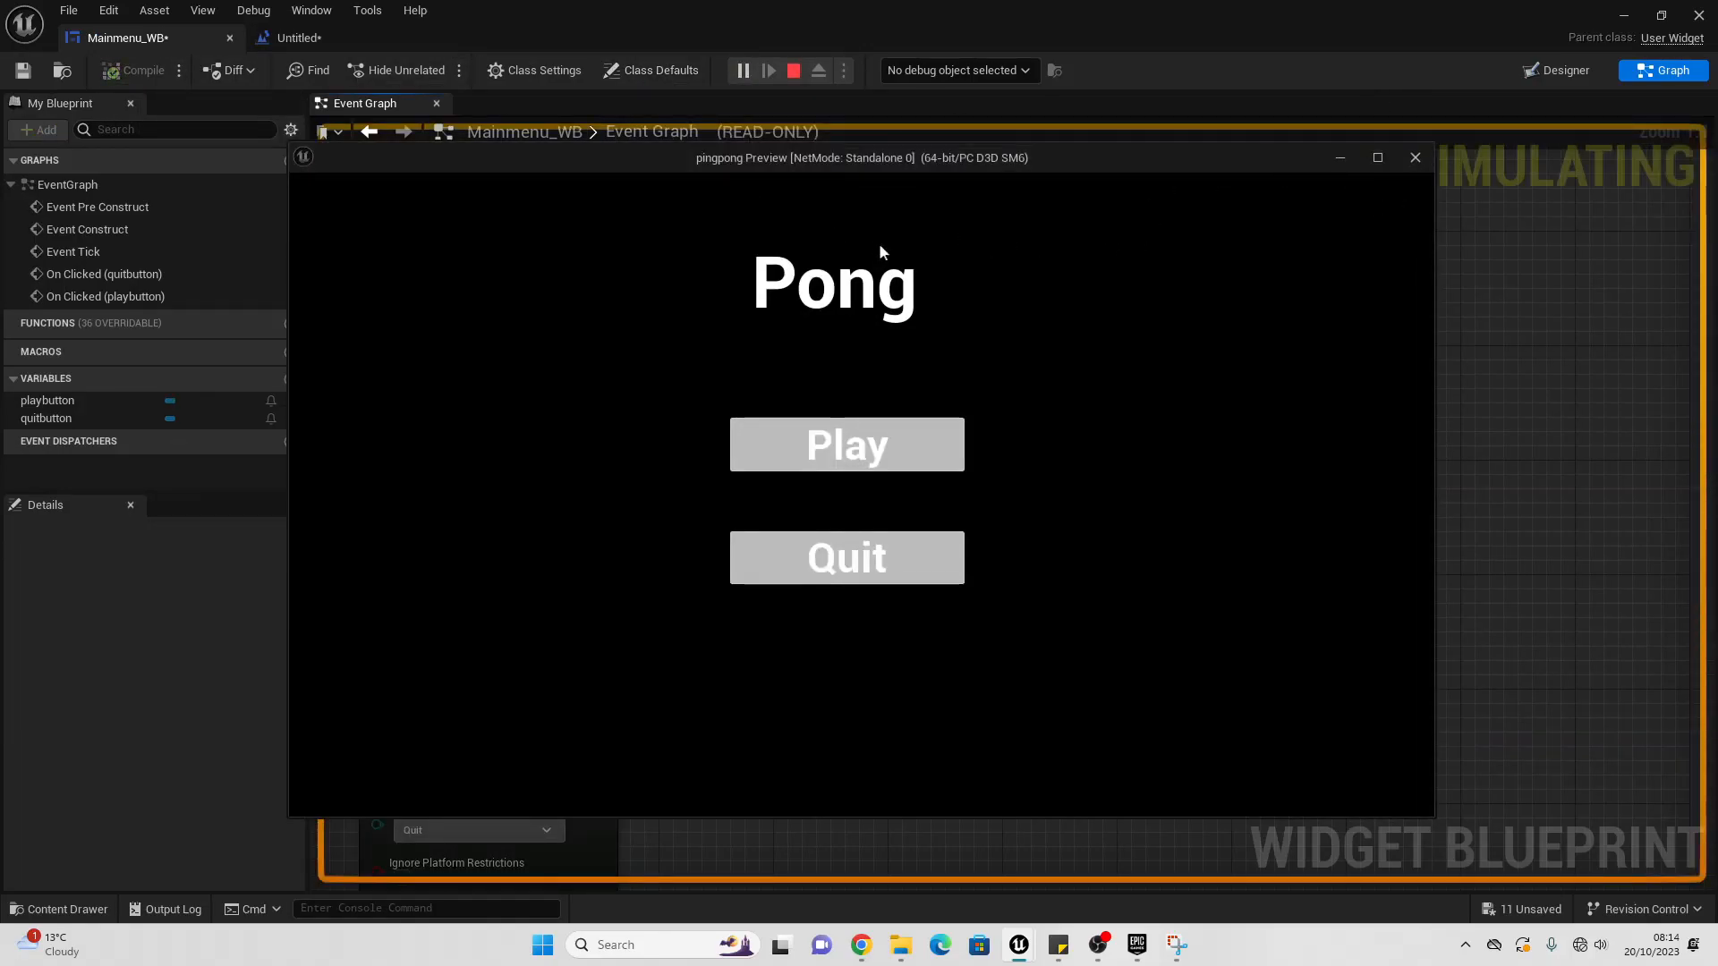
pyautogui.click(924, 547)
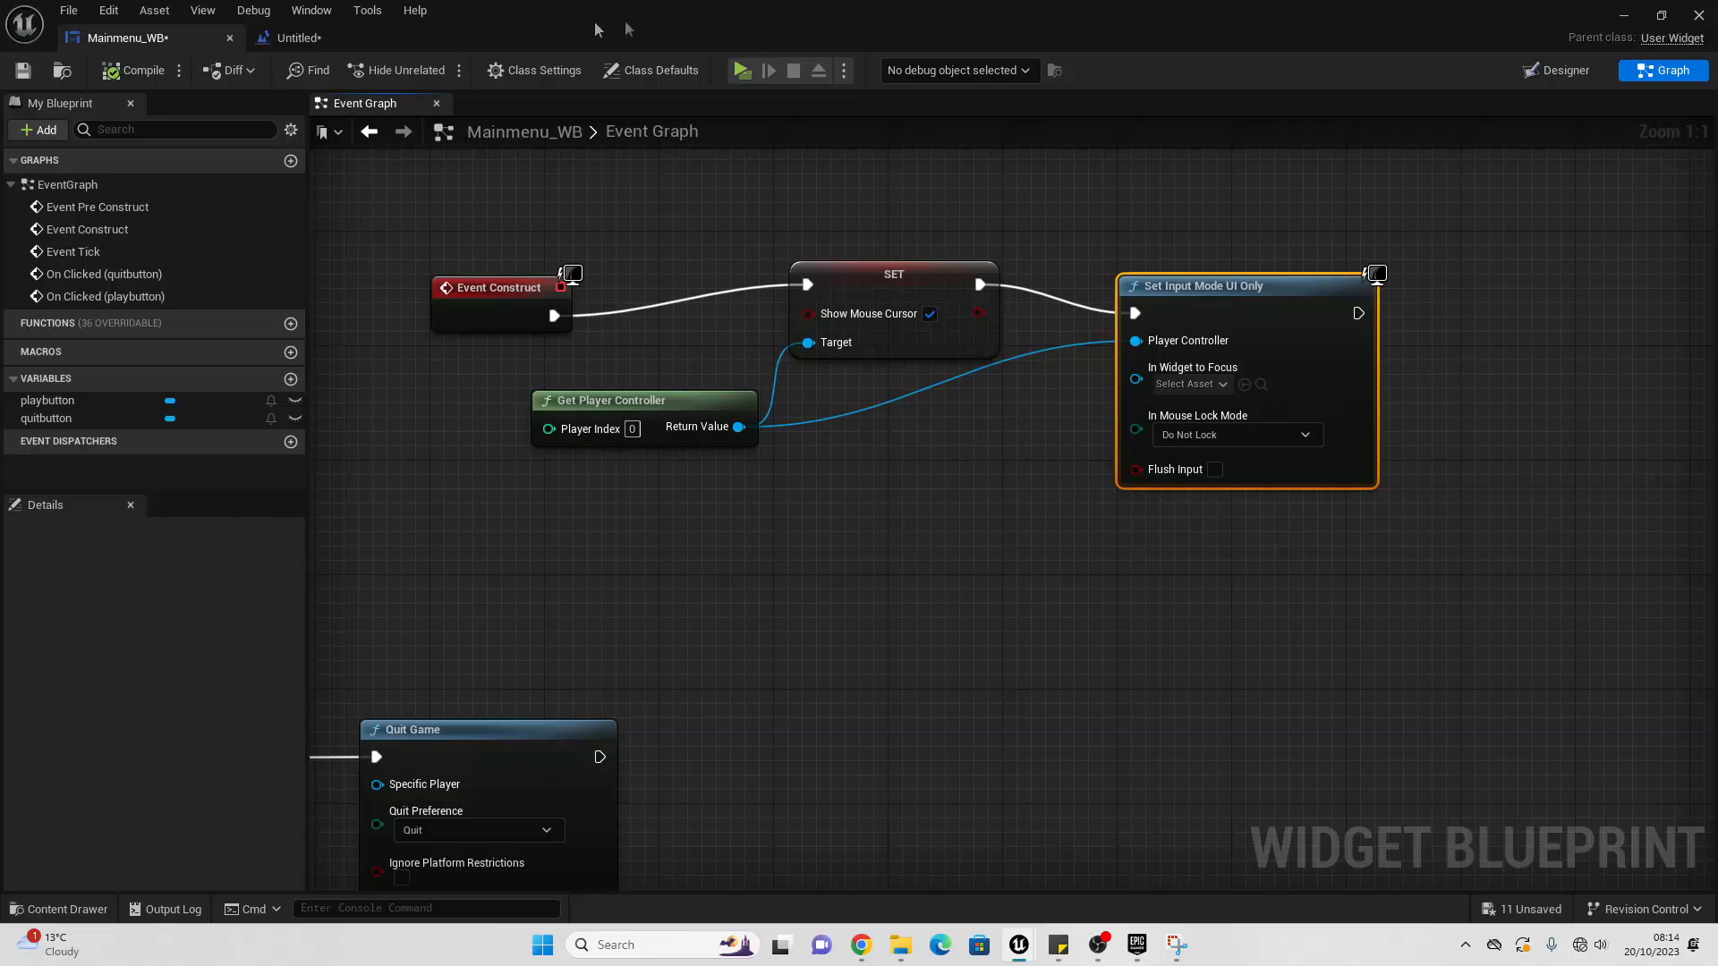
pyautogui.click(742, 69)
pyautogui.click(846, 443)
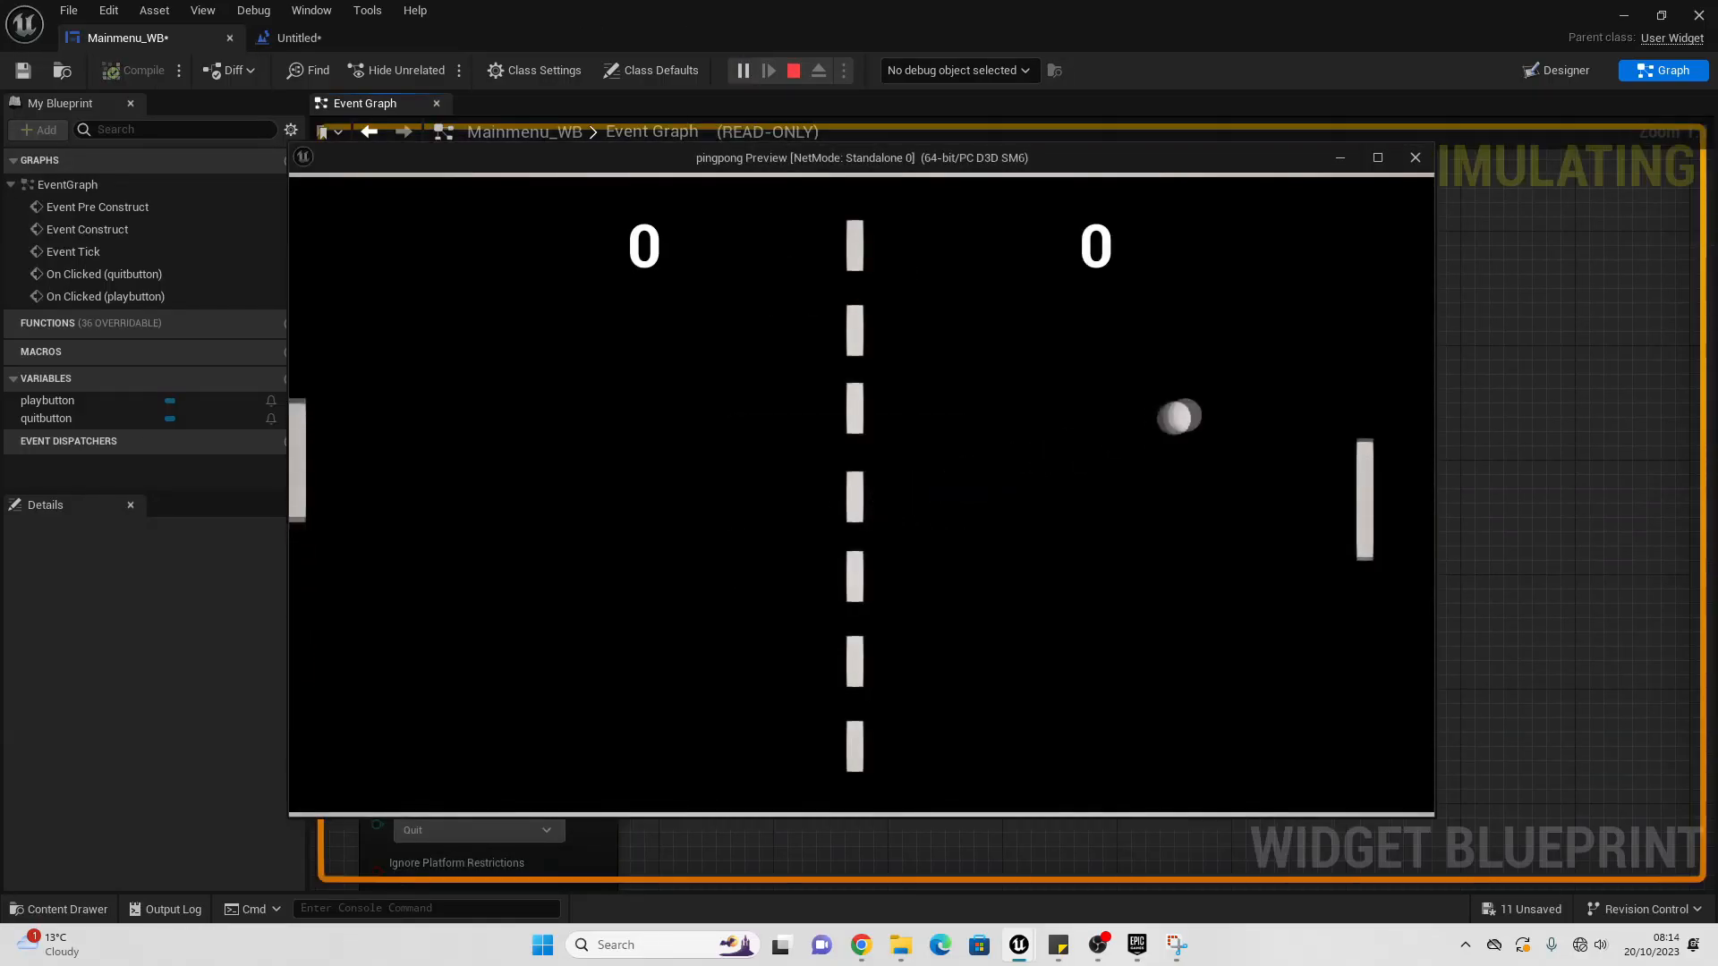
pyautogui.press('Up')
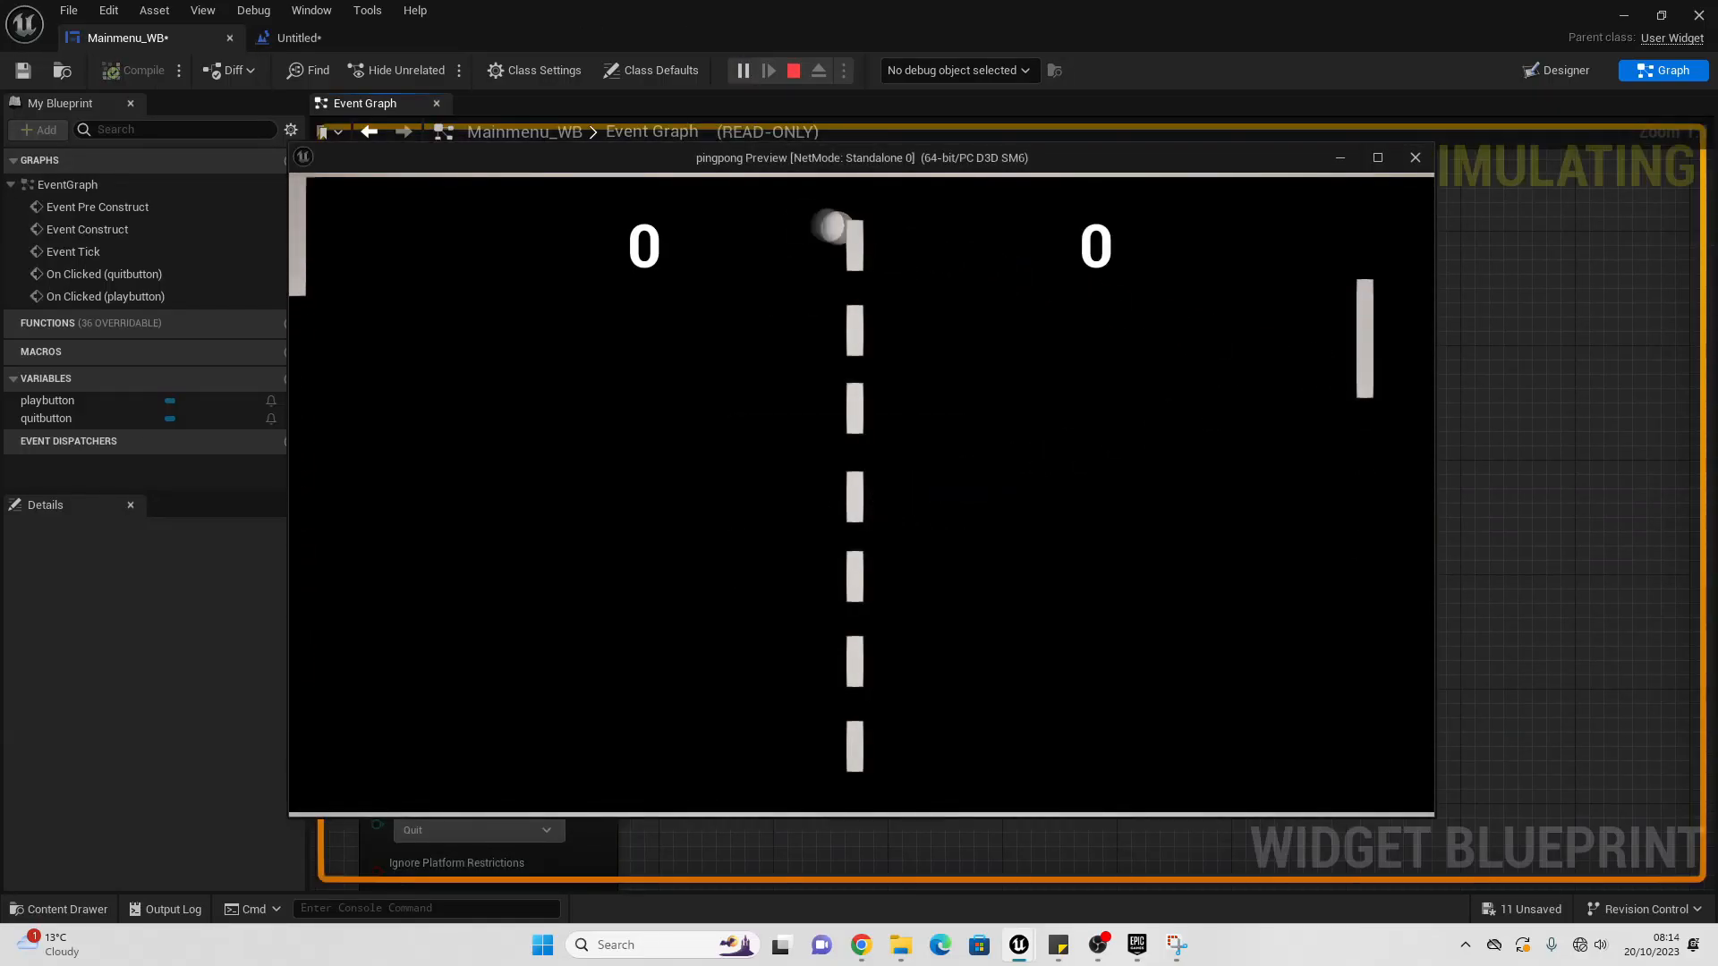
pyautogui.press('Escape')
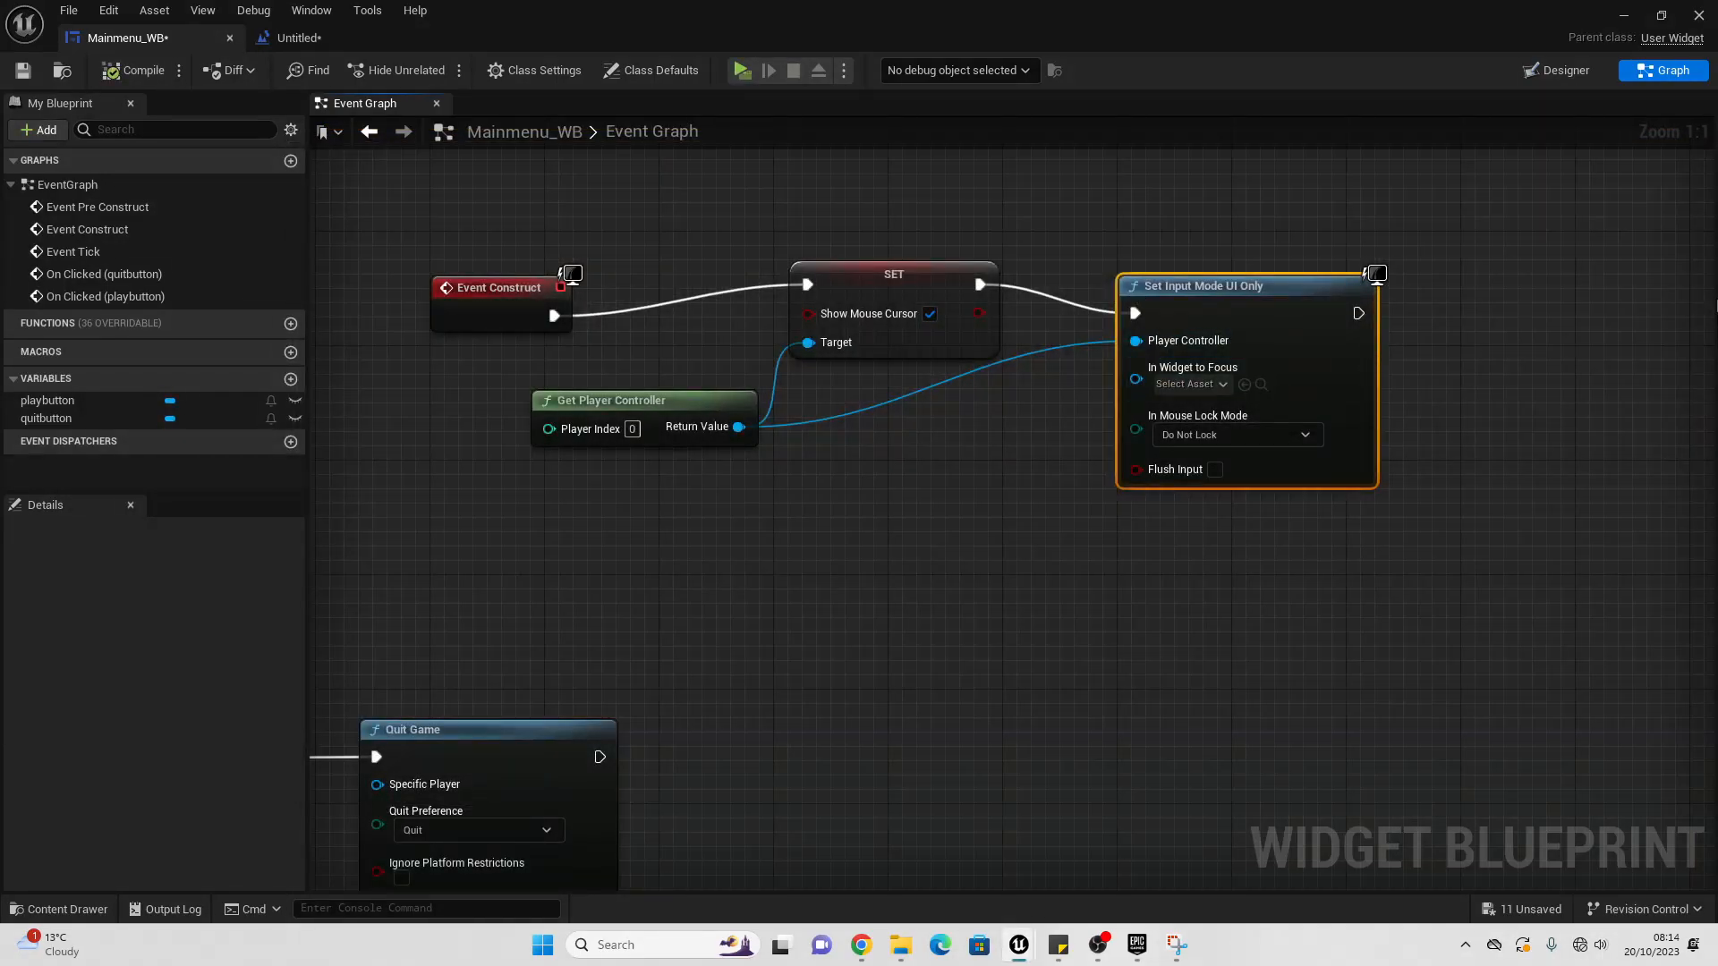
# Step: Open Score_WB and add a Vertical Box of about 292 by 326 below the text block, anchored to the centre
pyautogui.click(1625, 15)
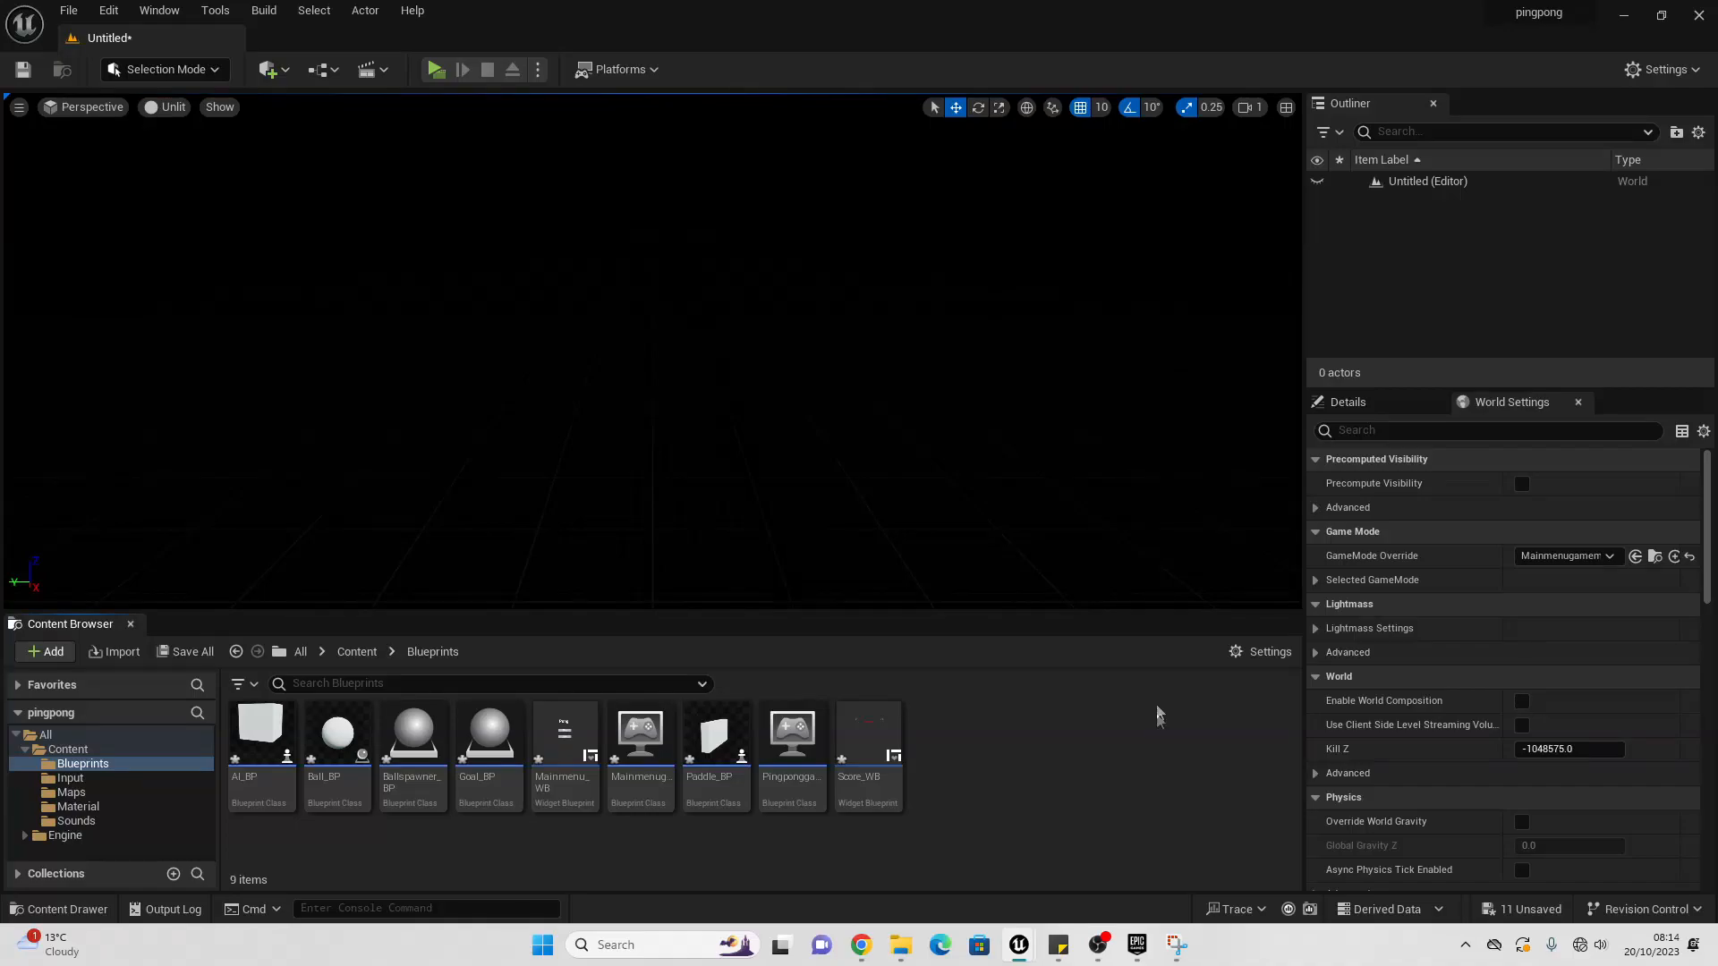
pyautogui.doubleClick(852, 780)
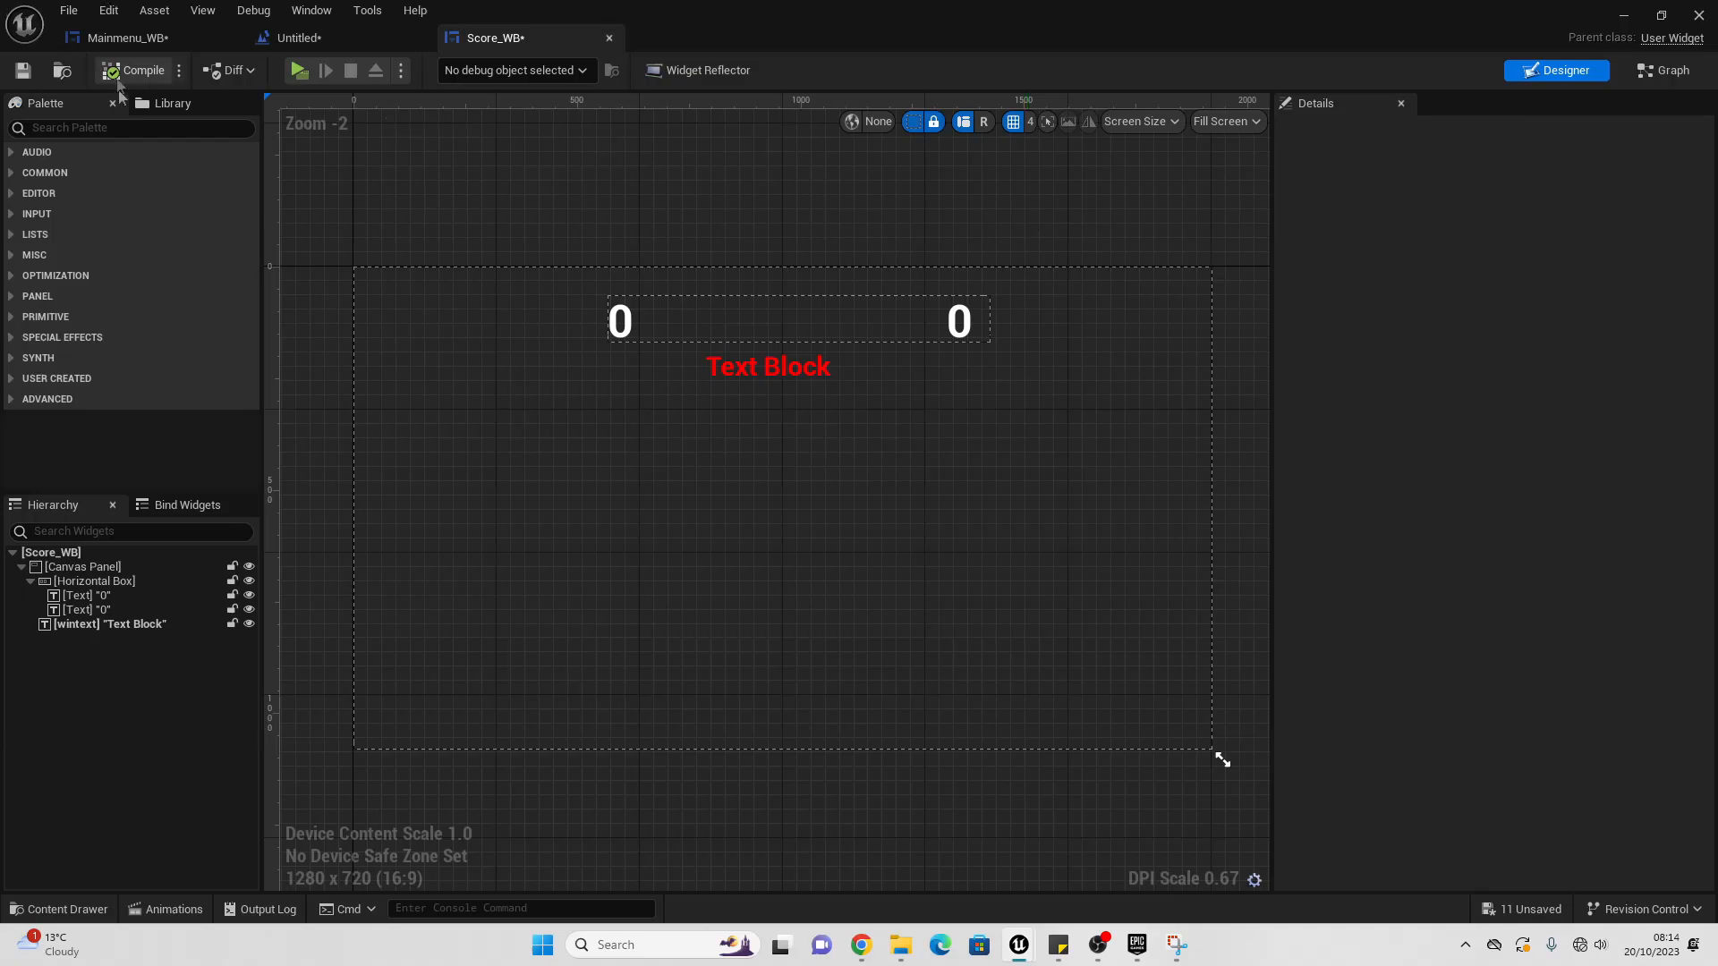
pyautogui.write('r')
pyautogui.moveTo(86, 188); pyautogui.dragTo(775, 597)
pyautogui.click(1517, 220)
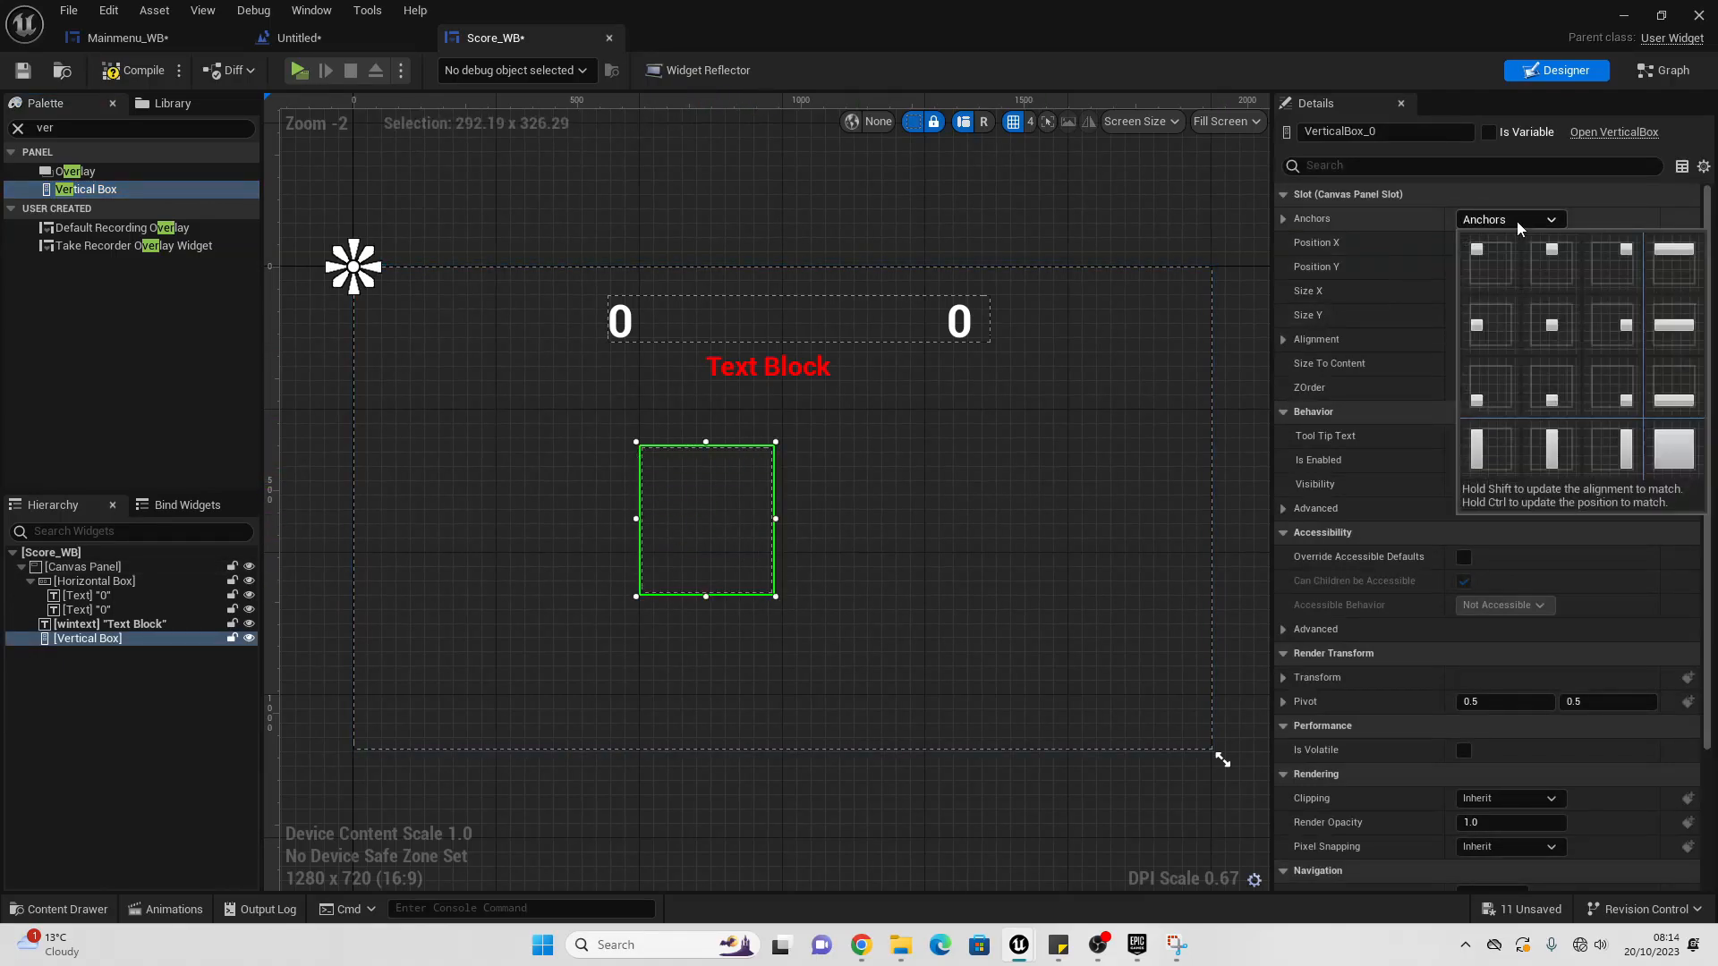
pyautogui.click(1552, 325)
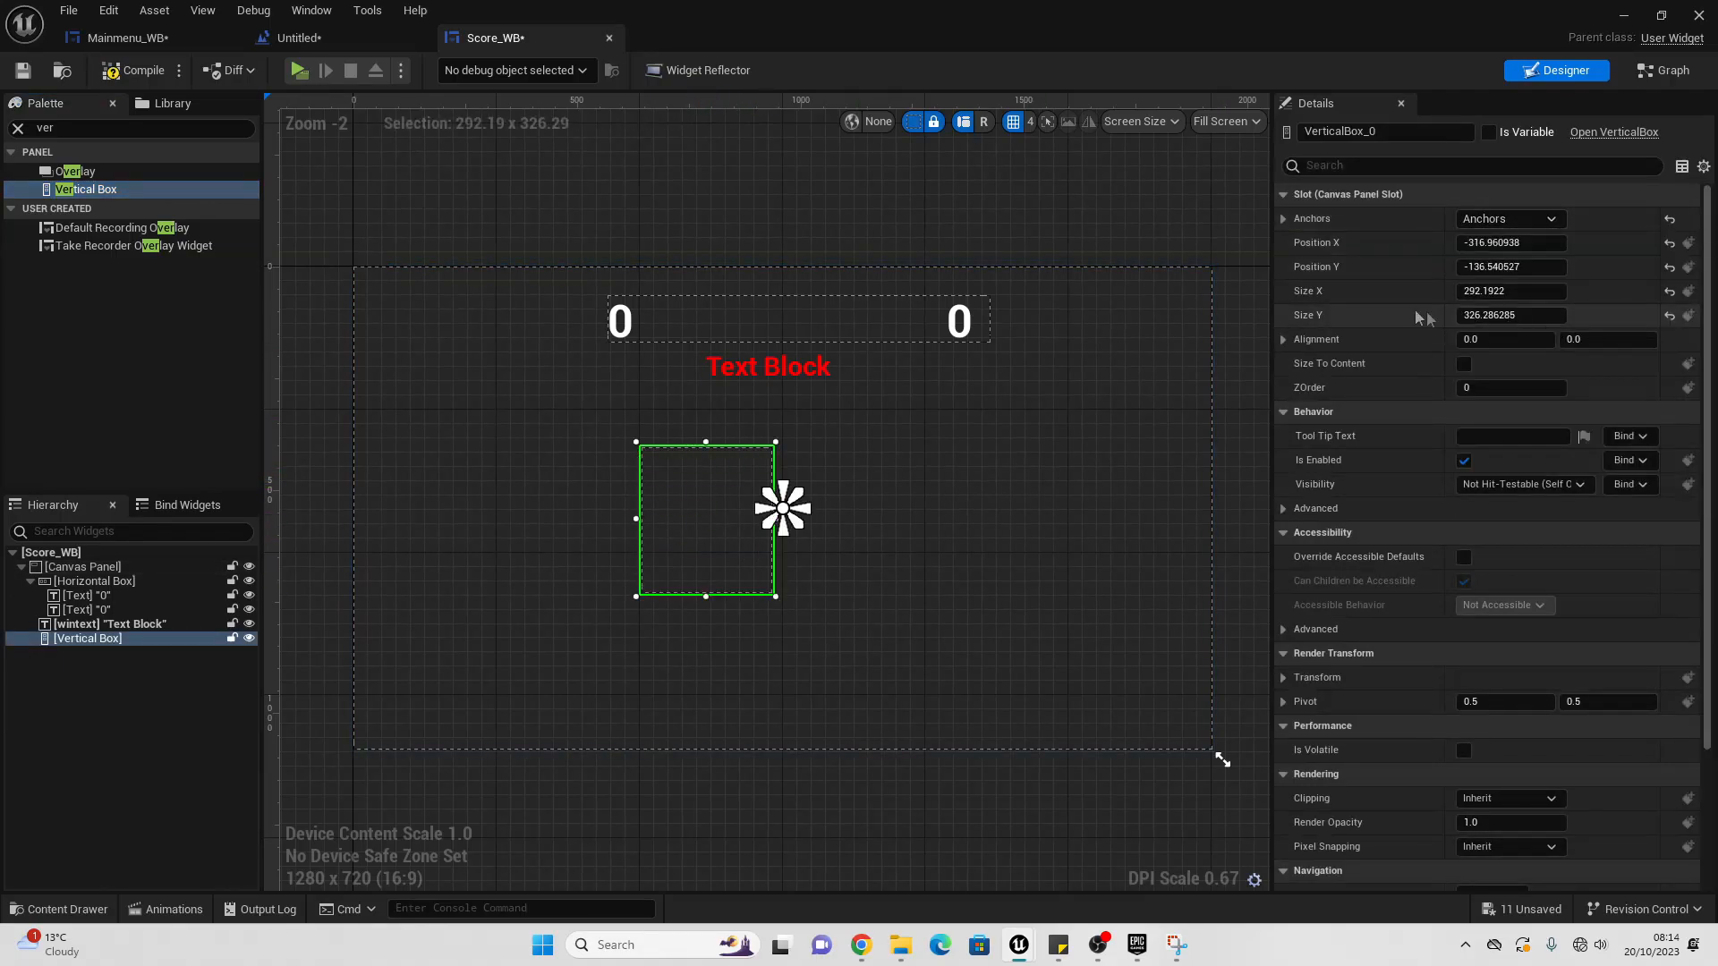
# Step: Copy playbutton and quitbutton from Mainmenu_WB into Score_WB's Vertical Box, and move the box to the middle of the canvas
pyautogui.click(128, 37)
pyautogui.click(1587, 69)
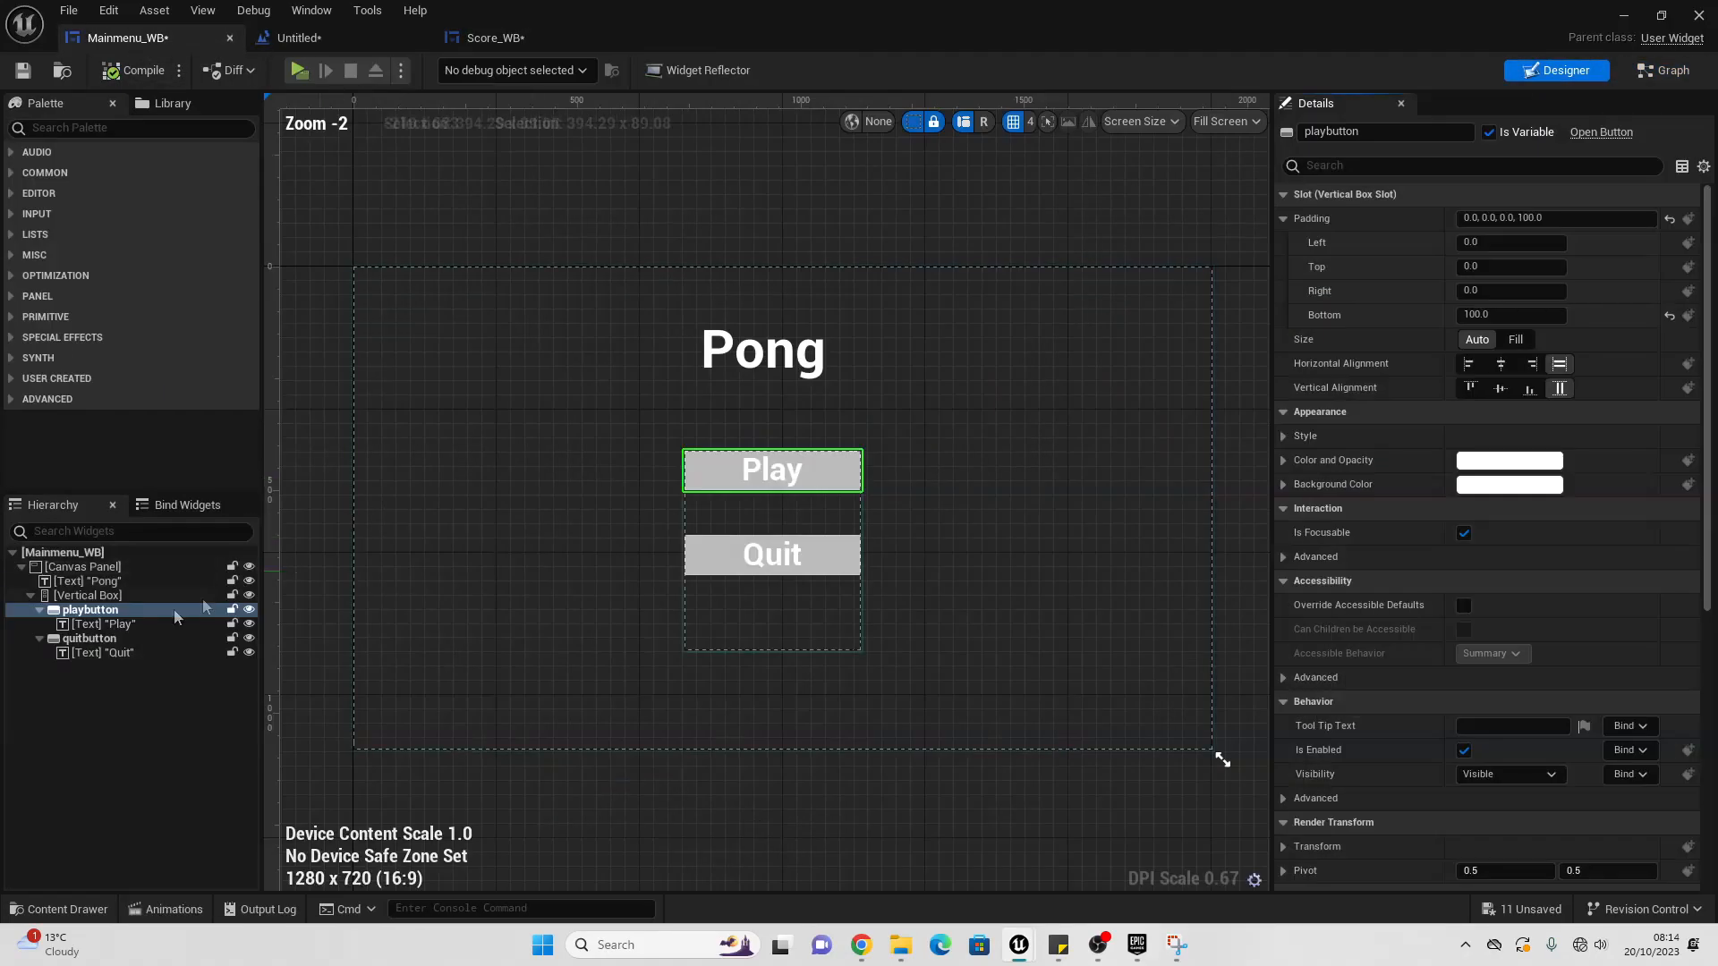
pyautogui.keyDown('shift'); pyautogui.click(111, 641); pyautogui.keyUp('shift')
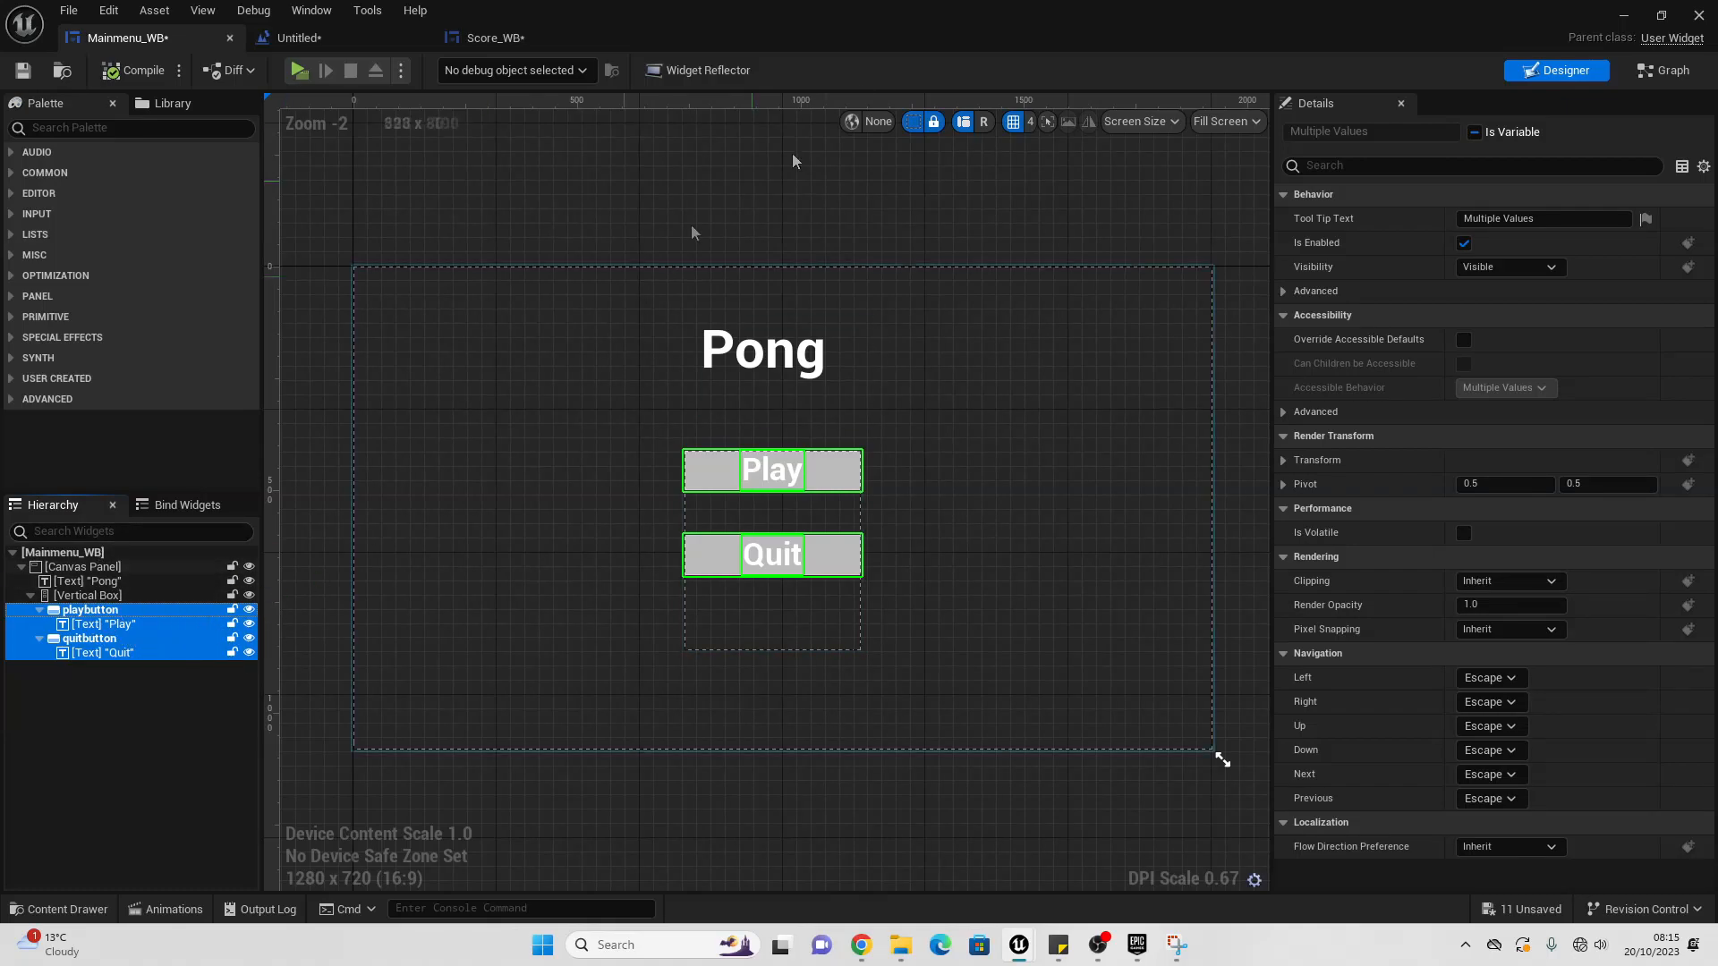
pyautogui.click(577, 38)
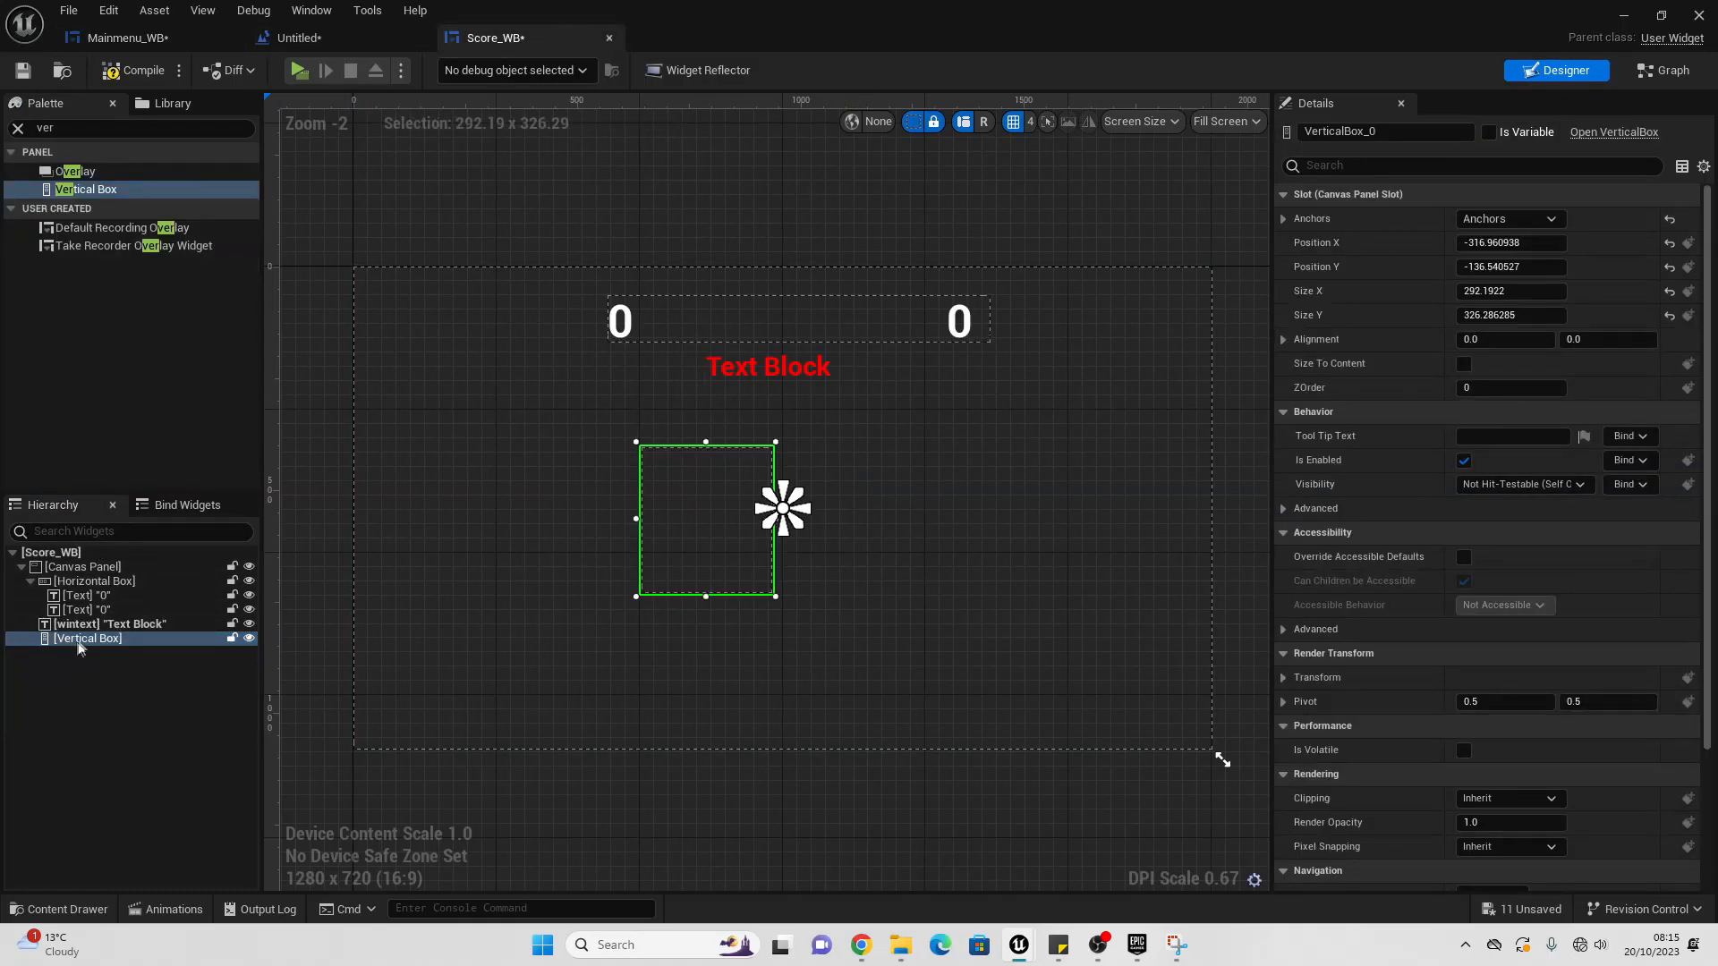
pyautogui.hotkey('ctrl', 'v')
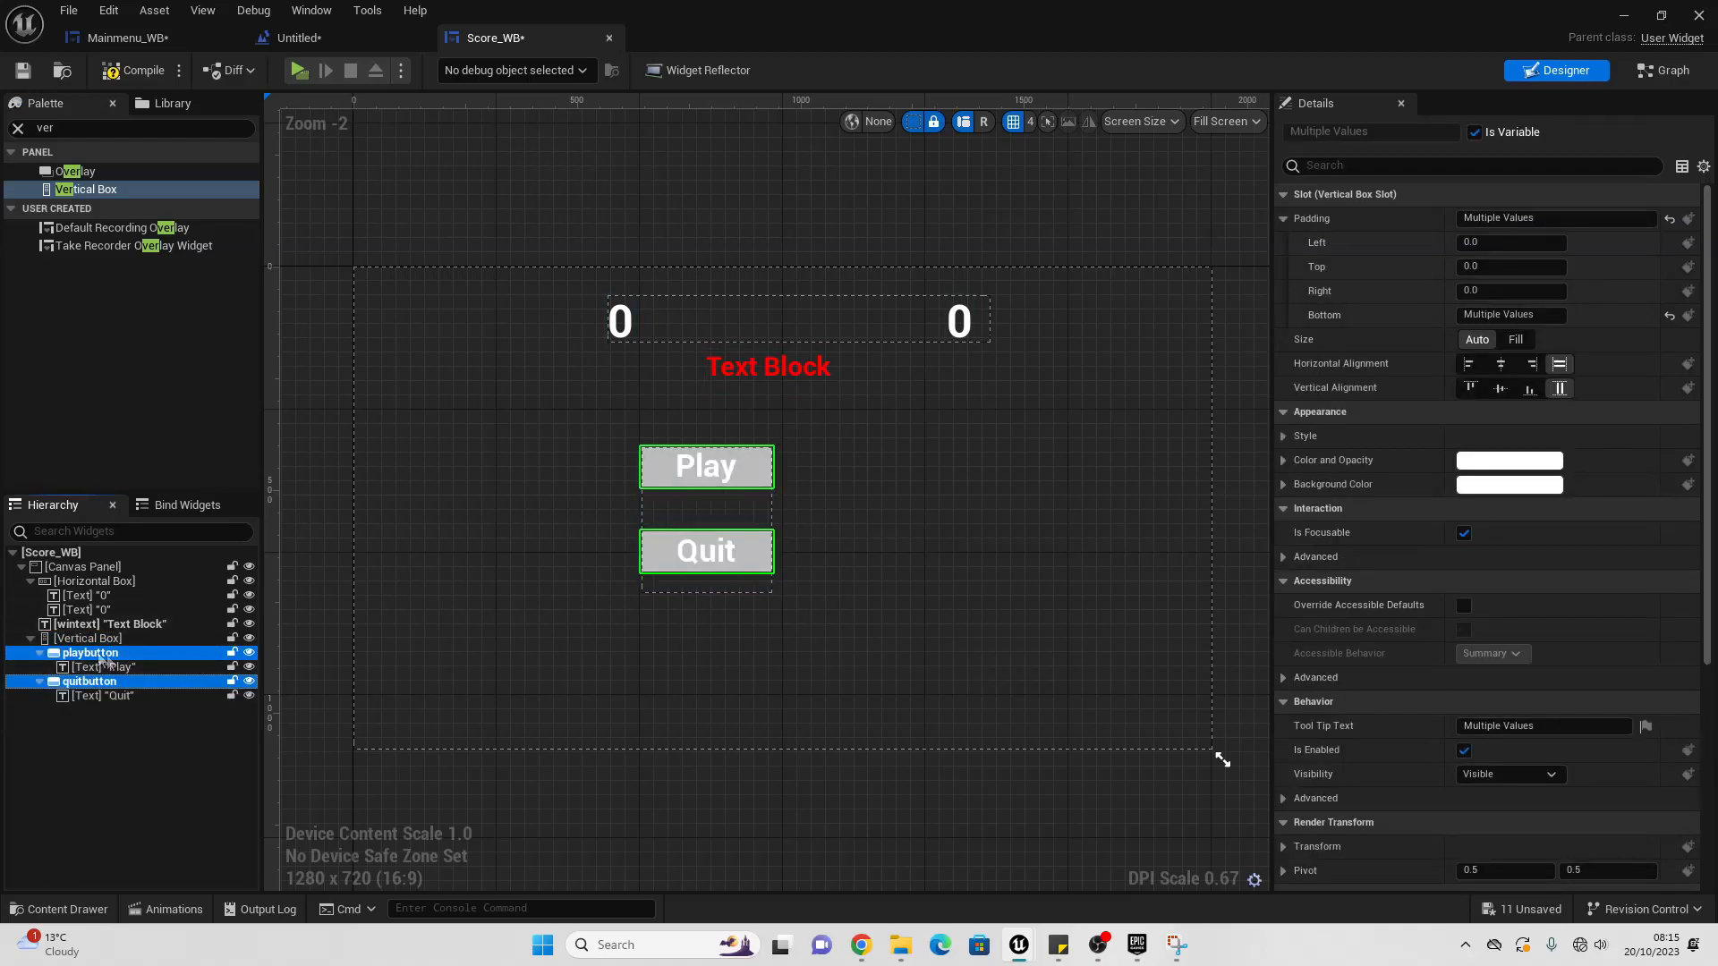
pyautogui.click(89, 638)
pyautogui.moveTo(779, 503); pyautogui.dragTo(810, 562)
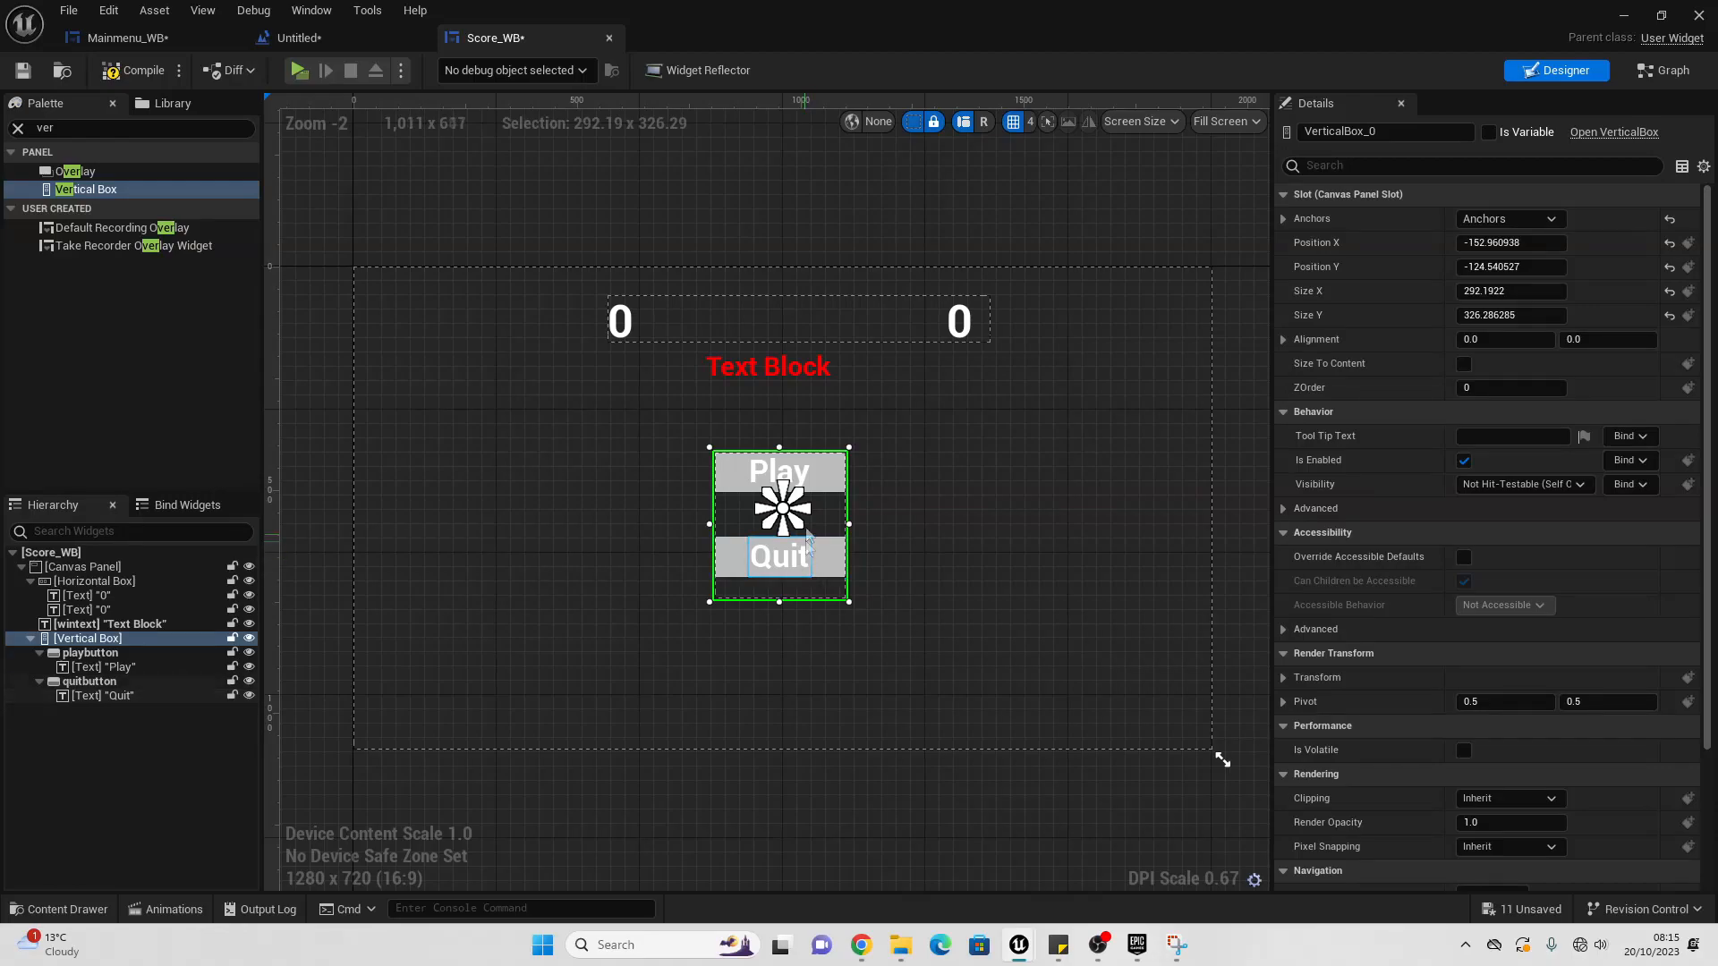
# Step: Change the playbutton's label to Retry and lower the Vertical Box's upper edge, making the box about 292 high
pyautogui.click(802, 480)
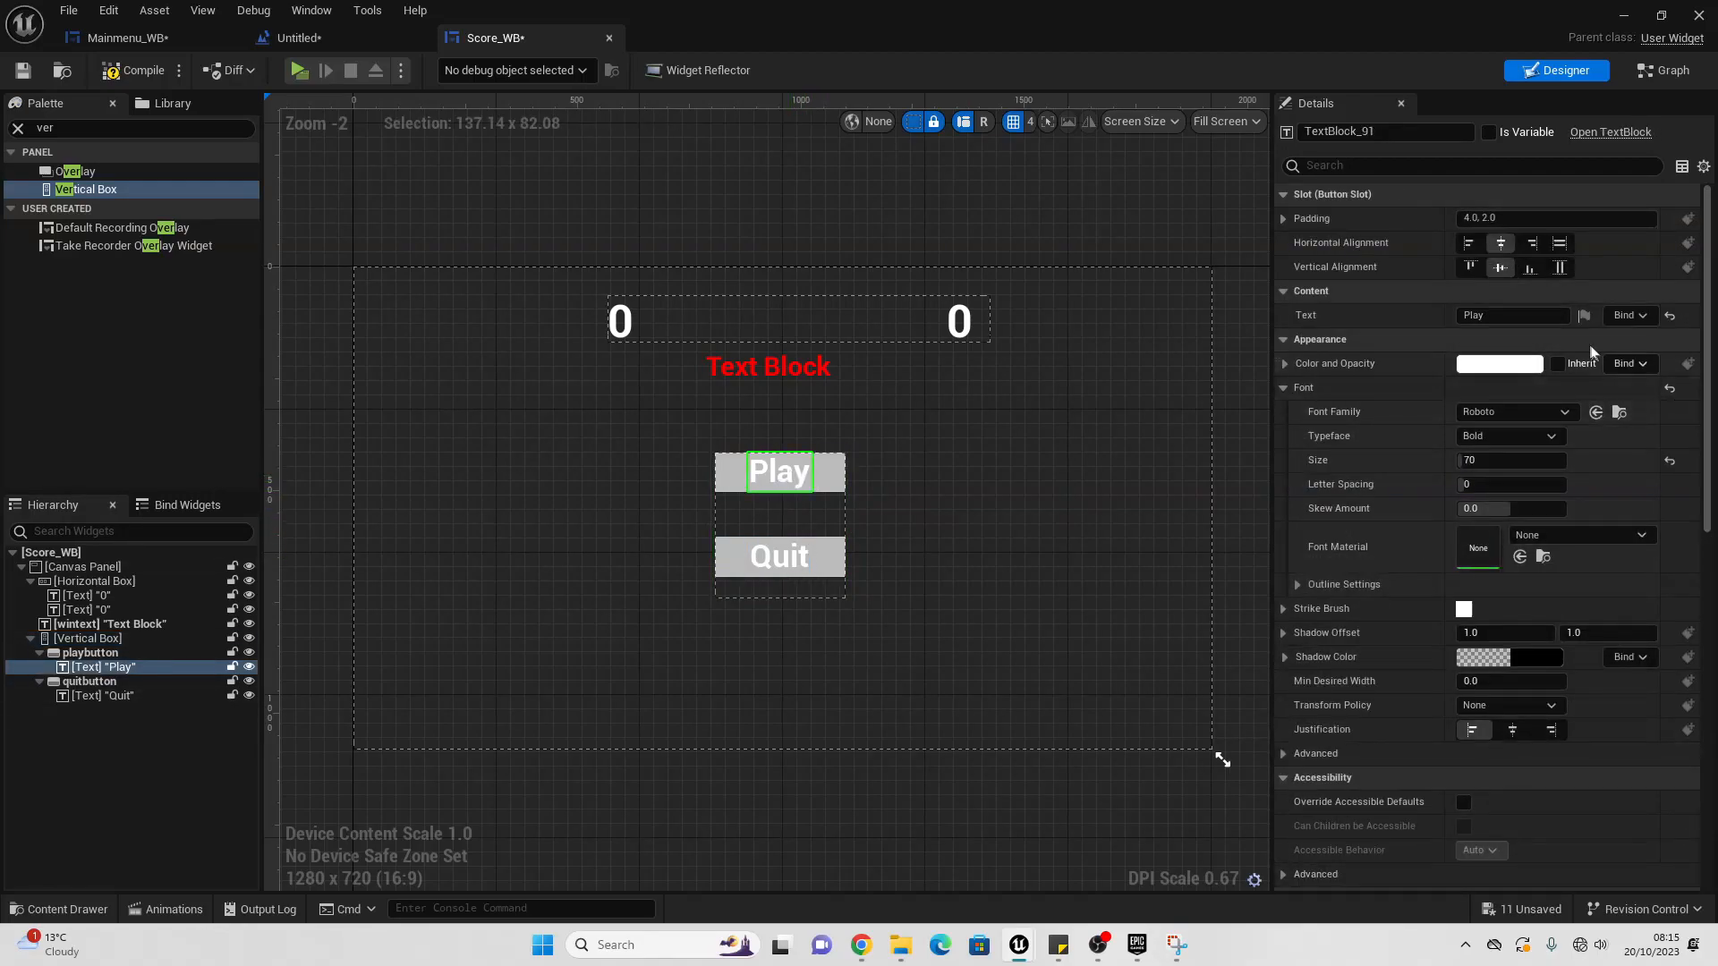
pyautogui.click(1512, 315)
pyautogui.write('Retry')
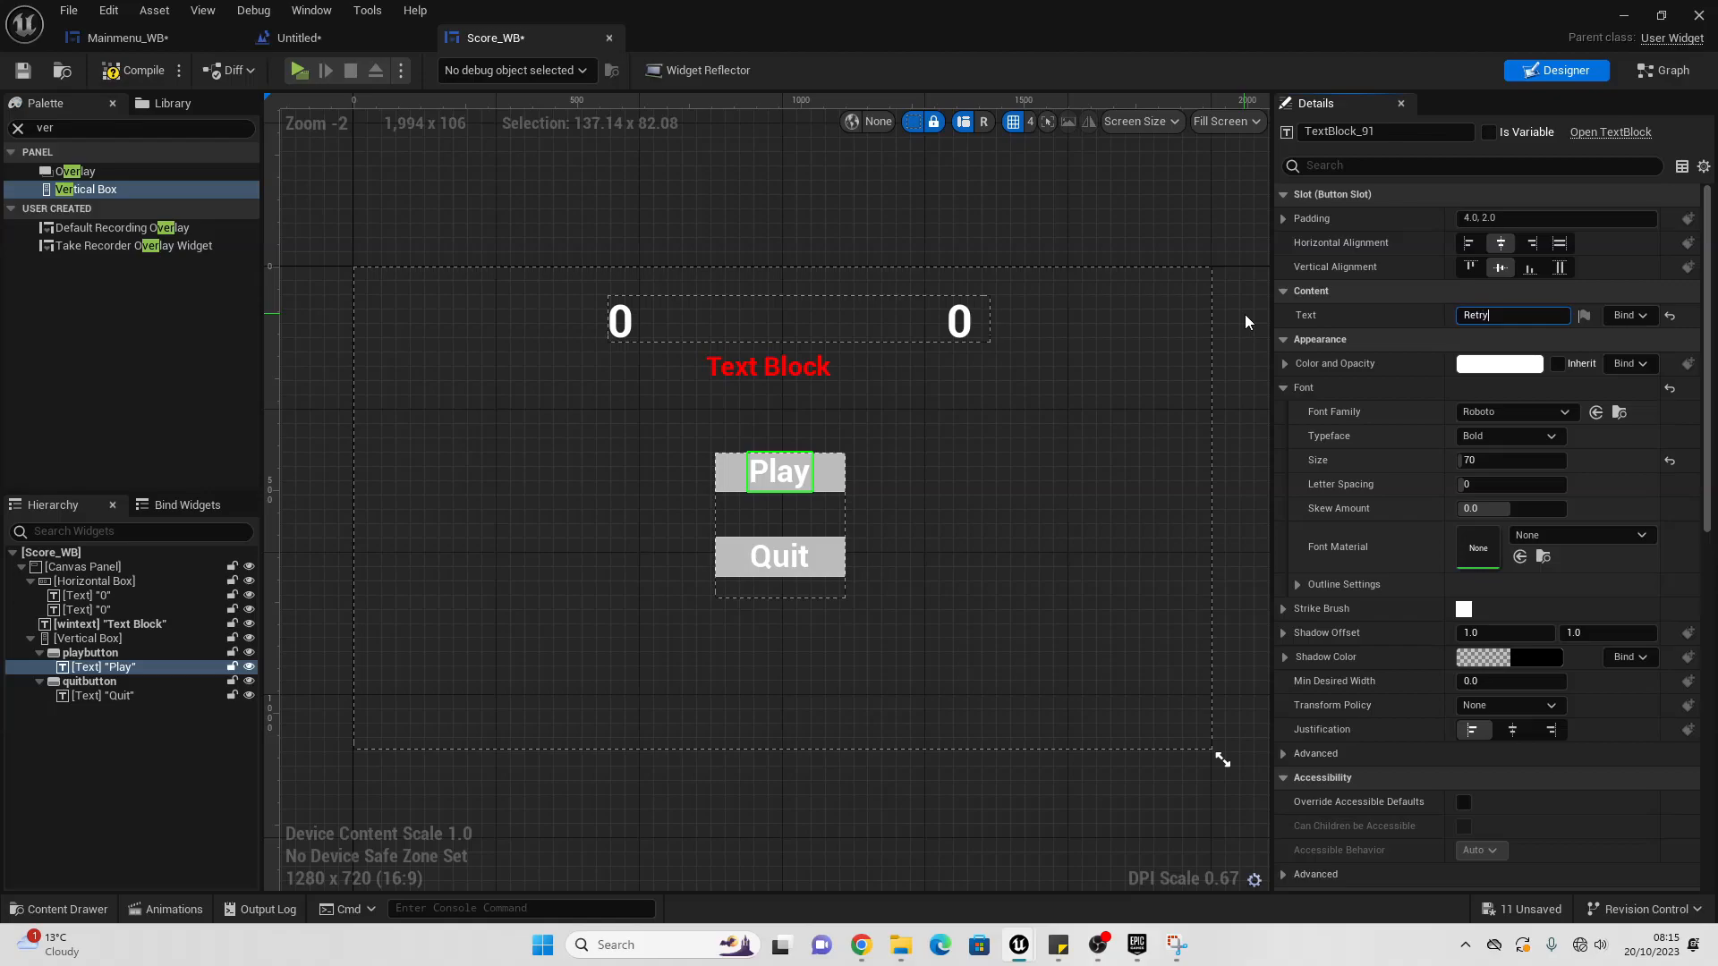
pyautogui.press('Return')
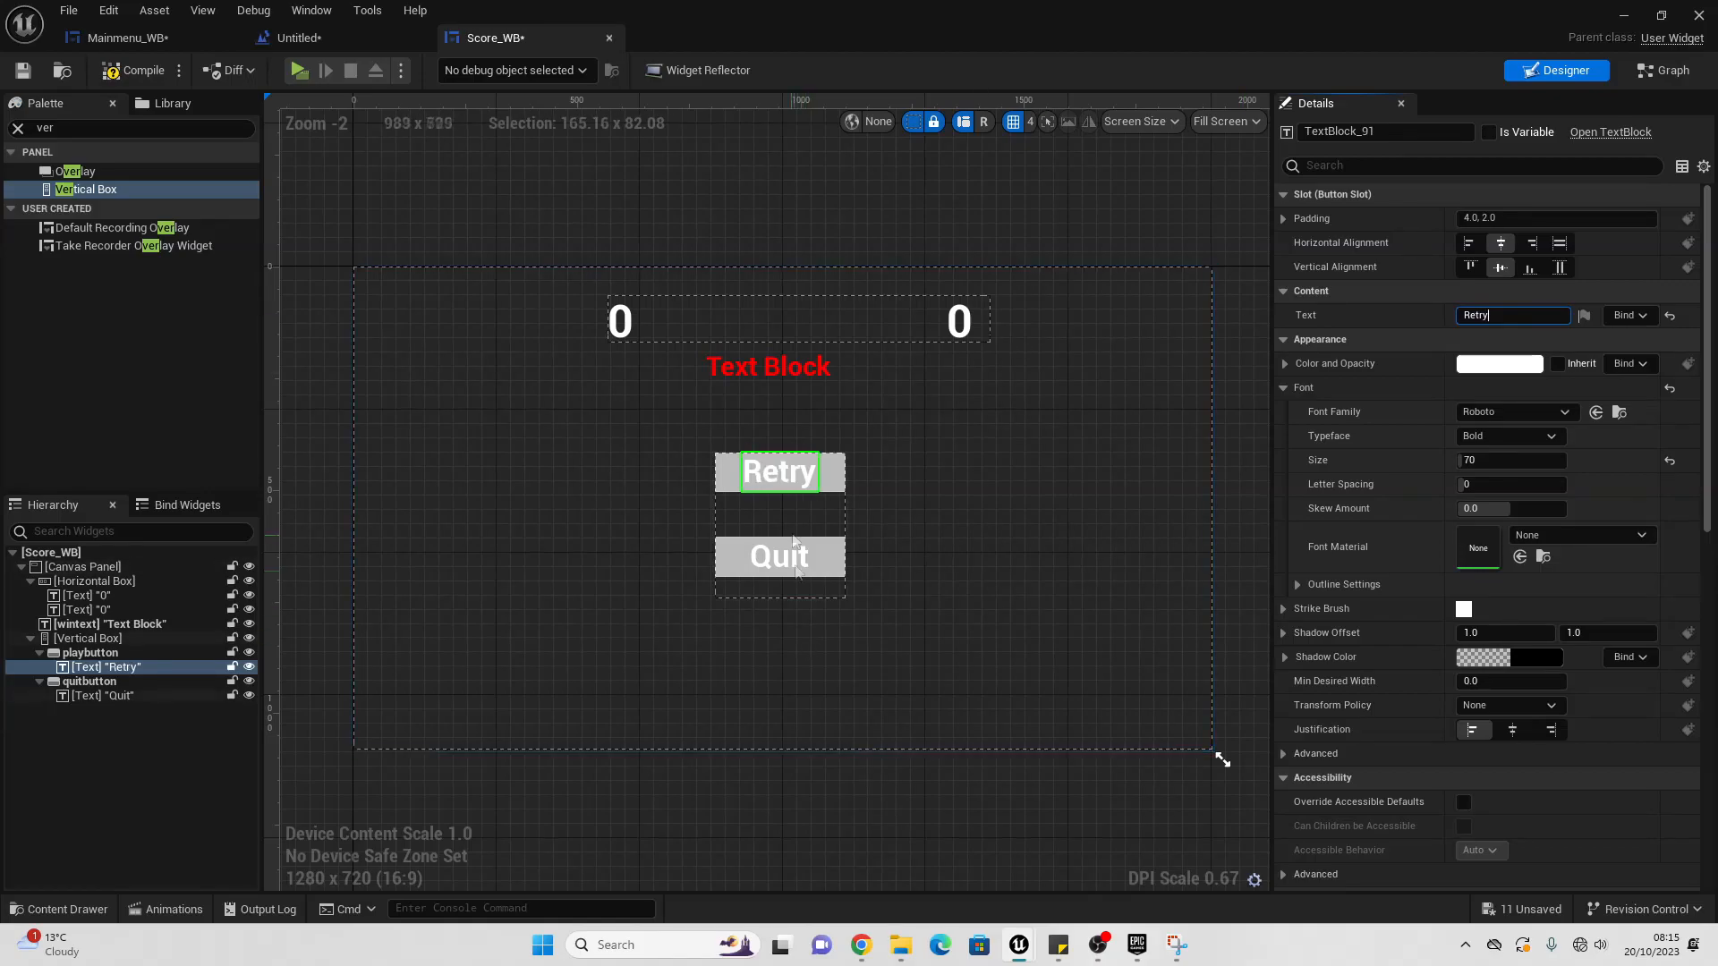
pyautogui.click(782, 514)
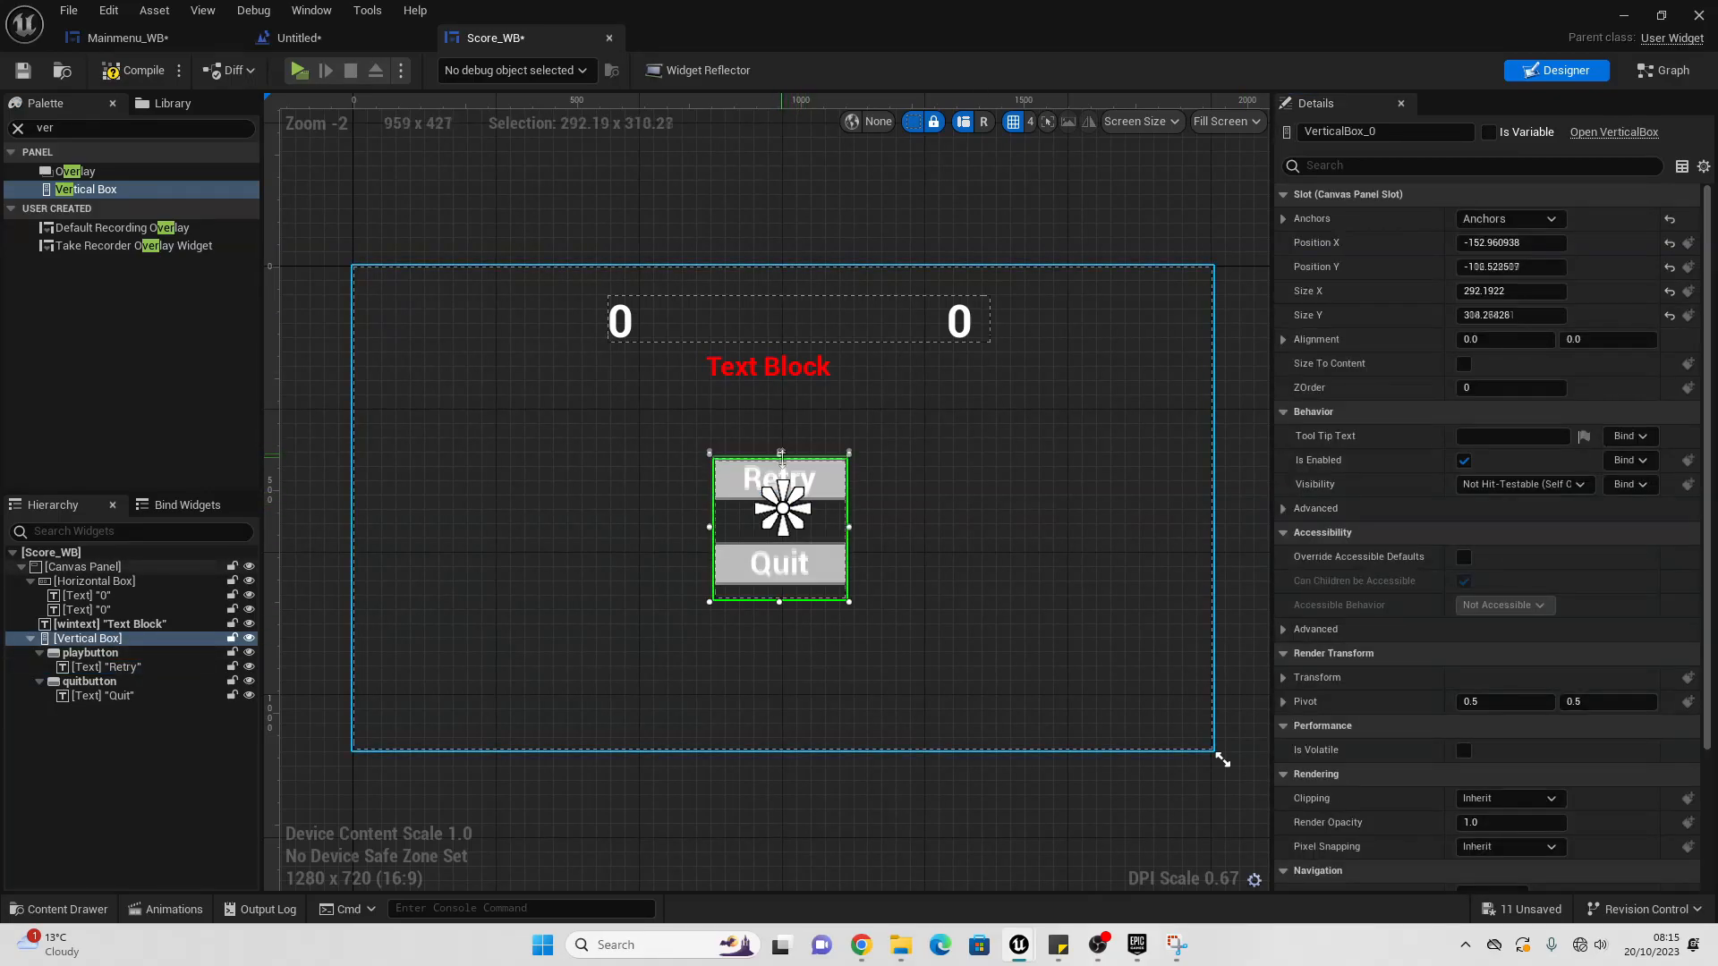
# Step: Add an On Clicked event for the quitbutton and connect it to a Quit Game node
pyautogui.click(805, 563)
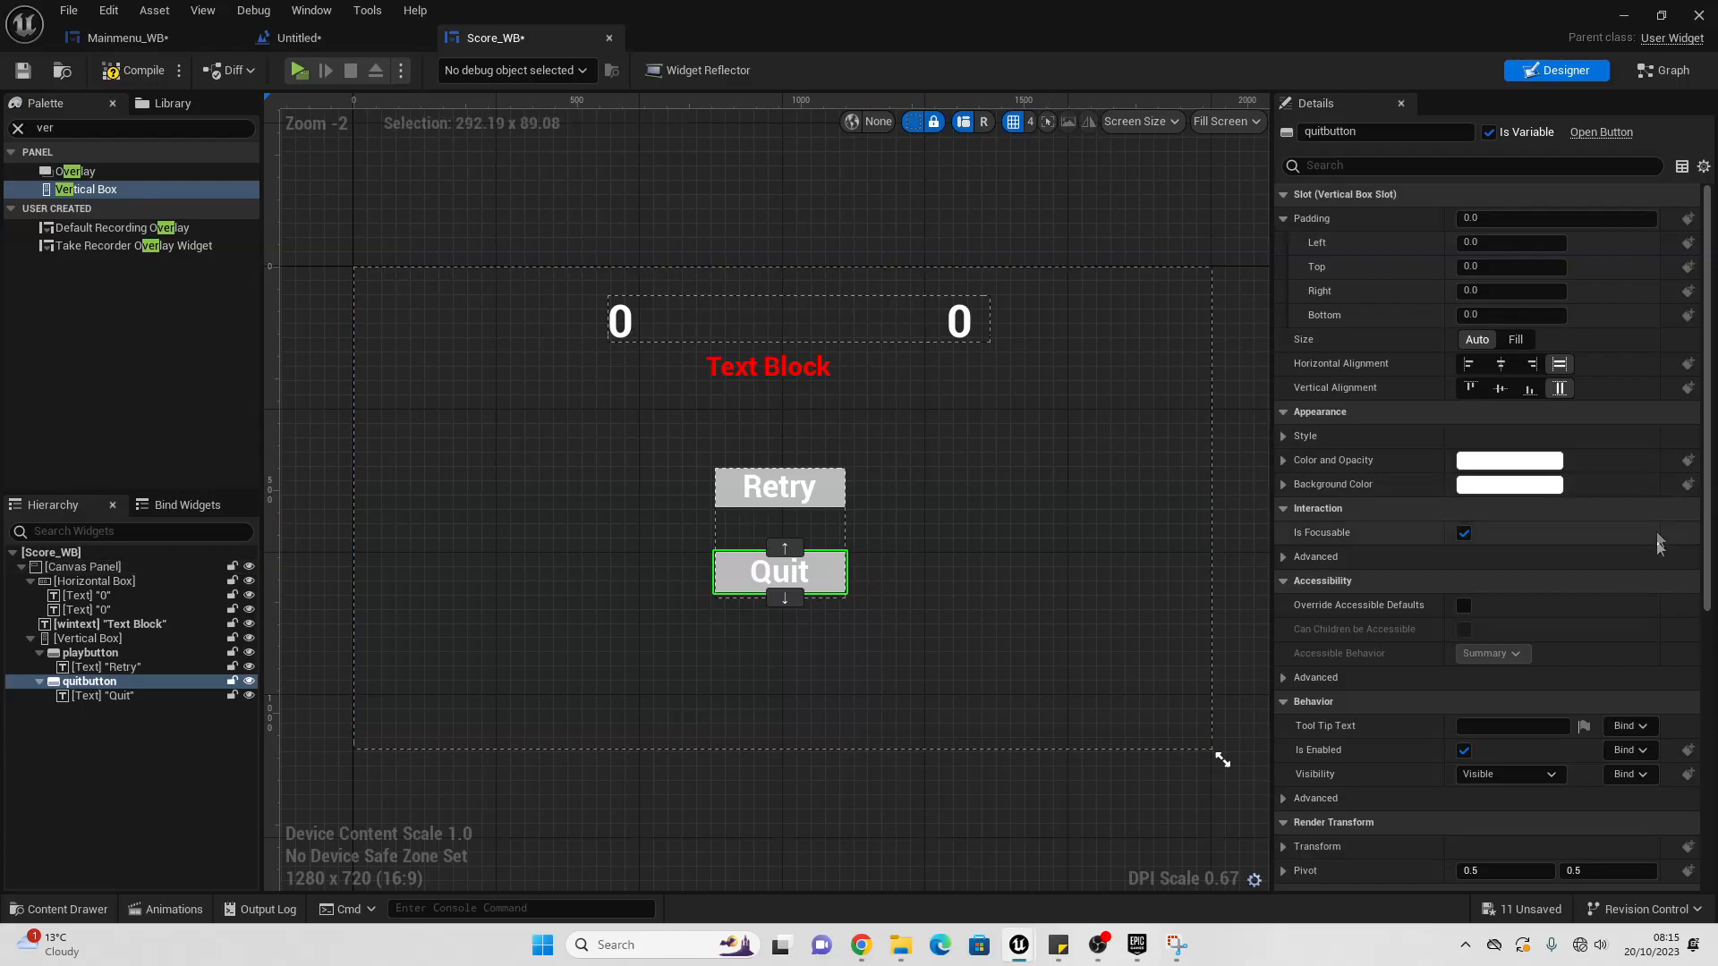
pyautogui.scroll(-10, 1641, 583)
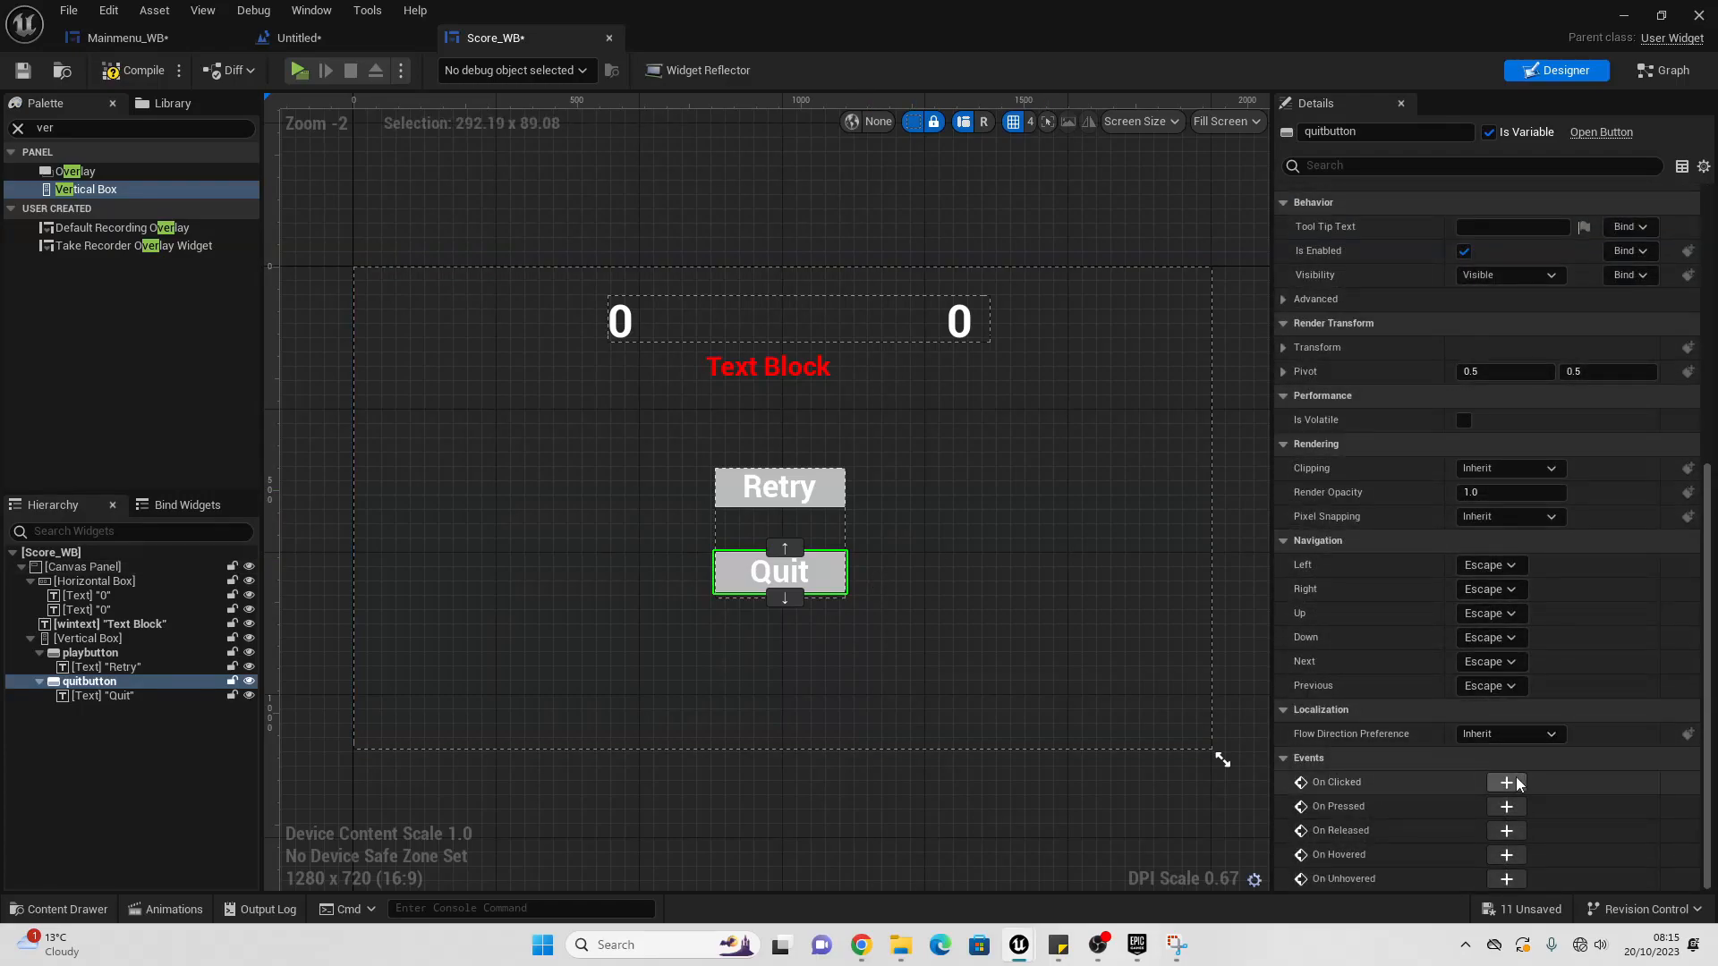
pyautogui.click(1507, 782)
pyautogui.moveTo(905, 379); pyautogui.dragTo(1042, 426)
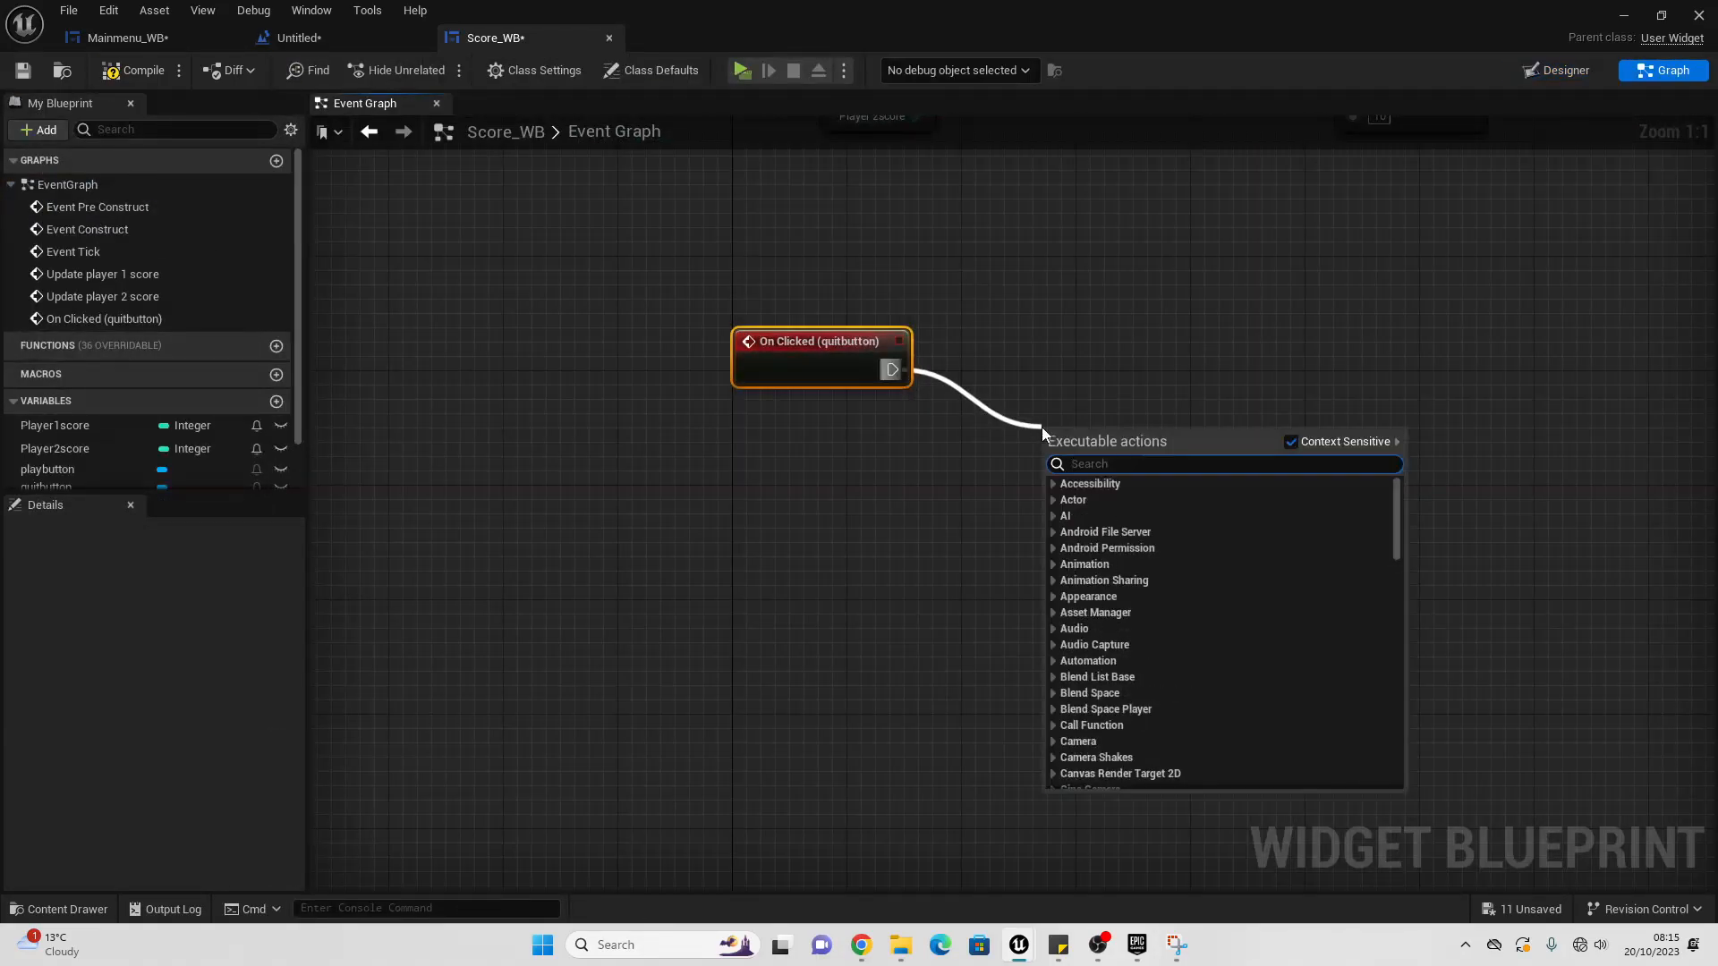
pyautogui.write('quit')
pyautogui.press('Return')
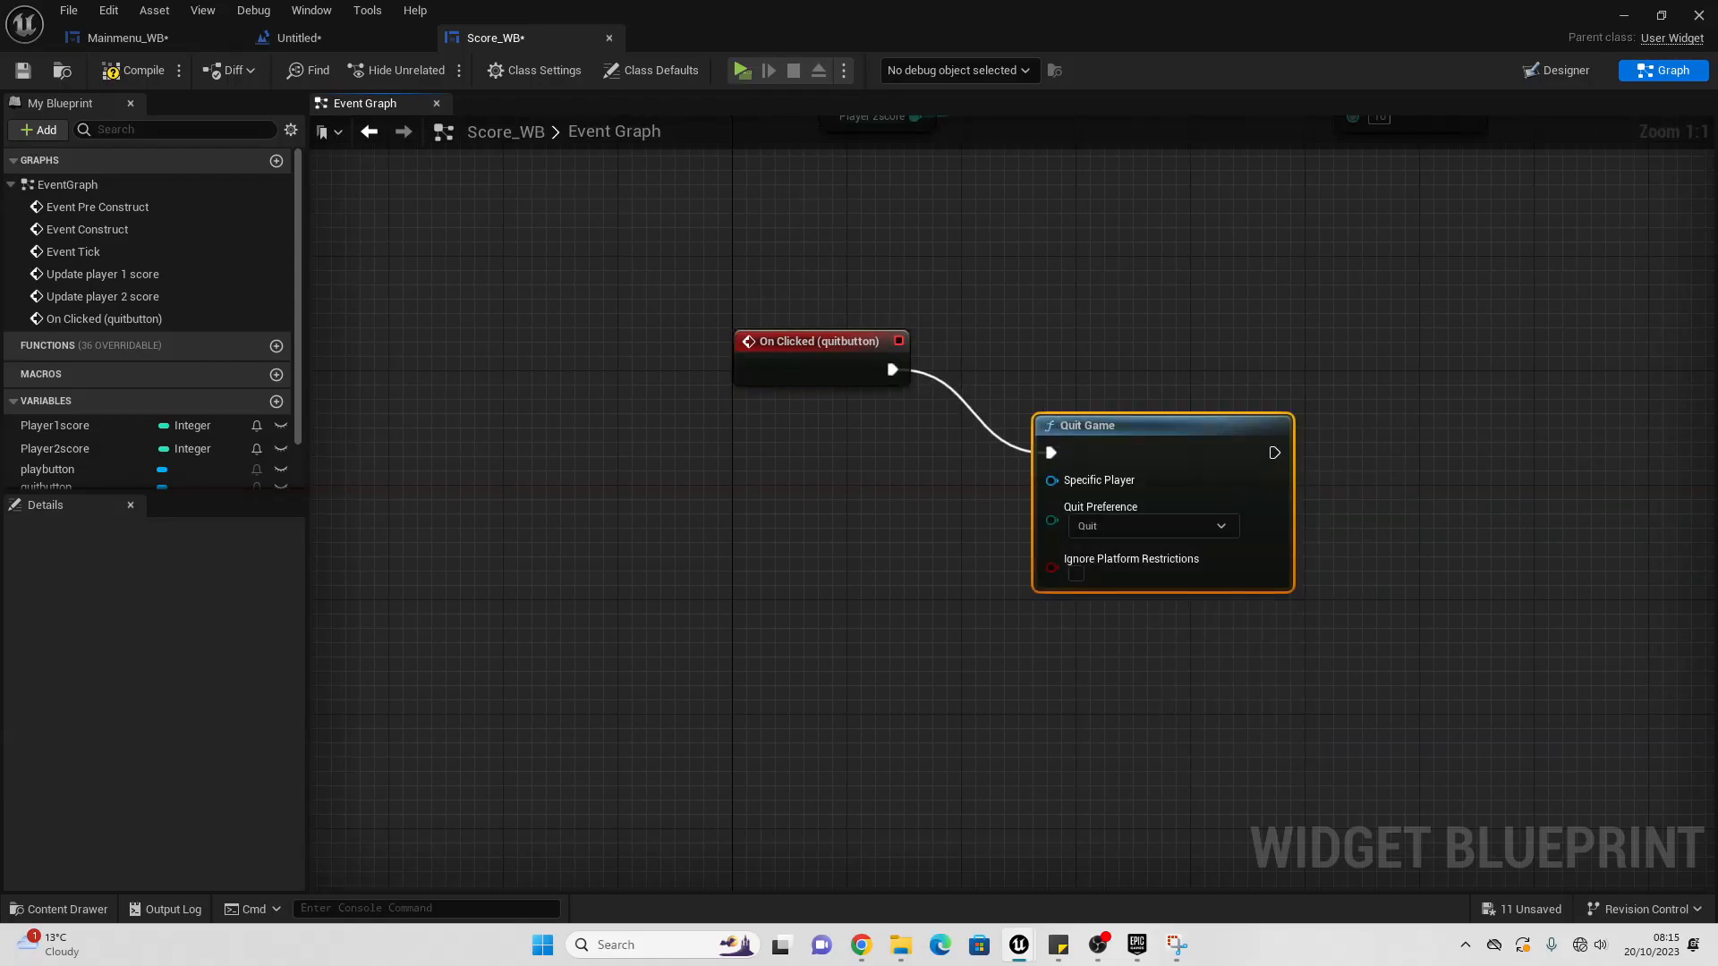
# Step: Add an On Clicked event for the playbutton and connect it to Open Level (by Object Reference) with the level asset "level"
pyautogui.click(1557, 71)
pyautogui.click(780, 487)
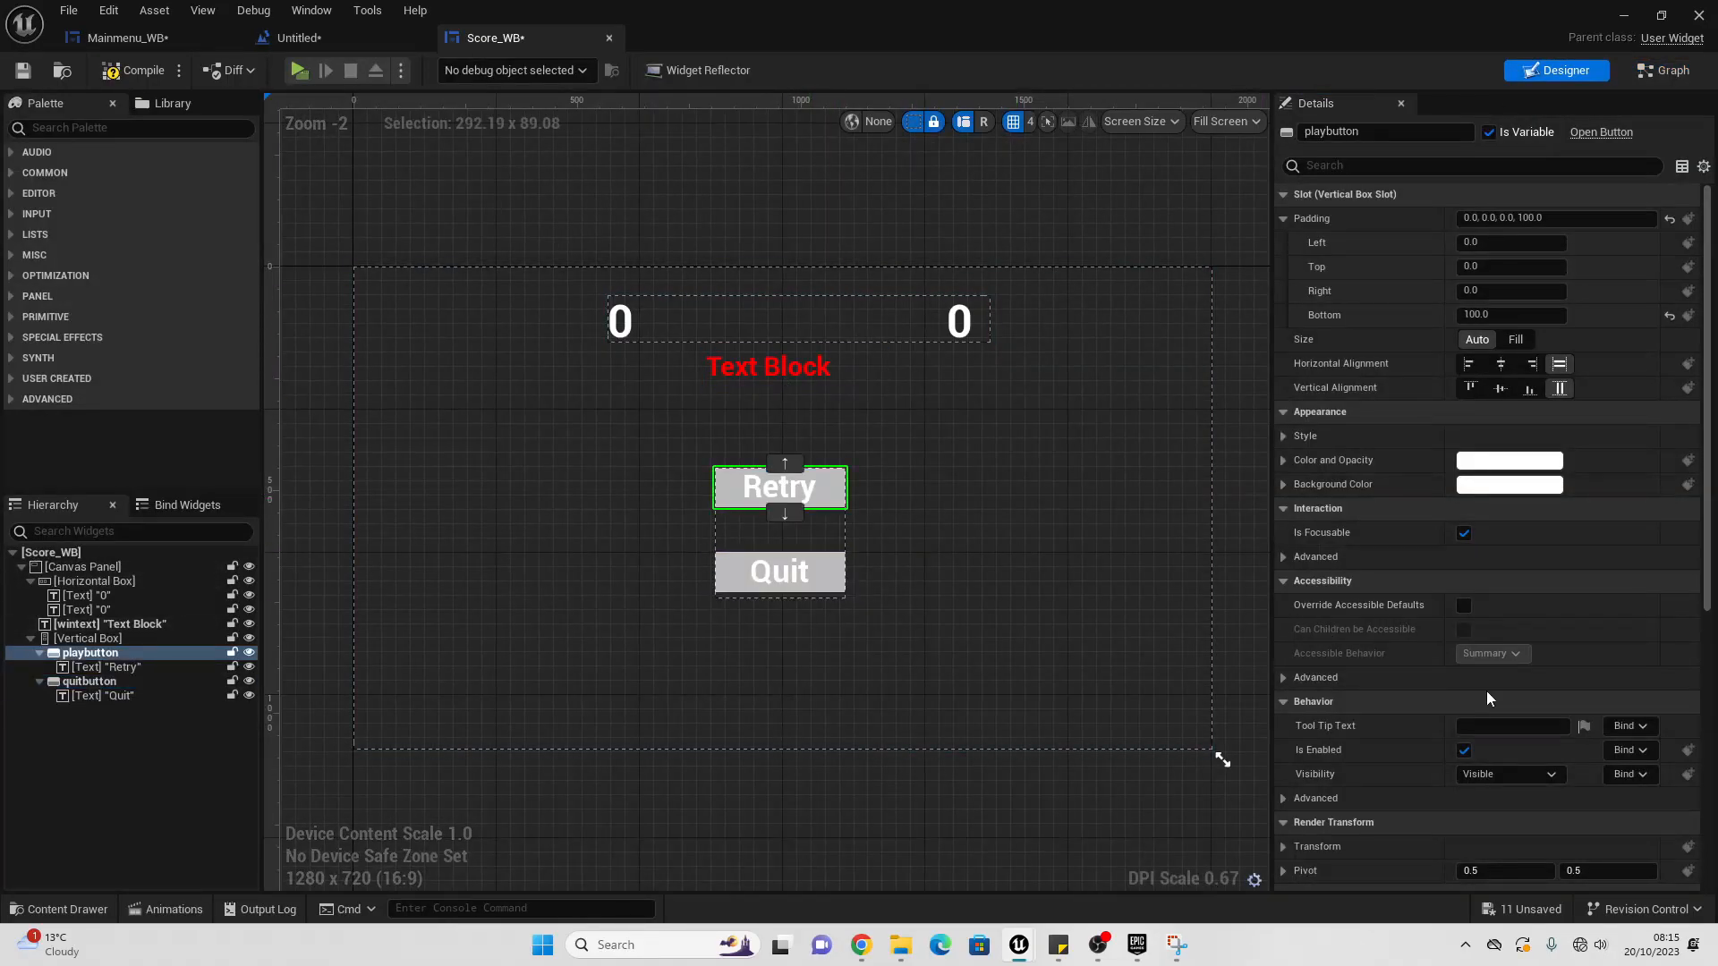
pyautogui.scroll(-3, 1507, 689)
pyautogui.click(1506, 782)
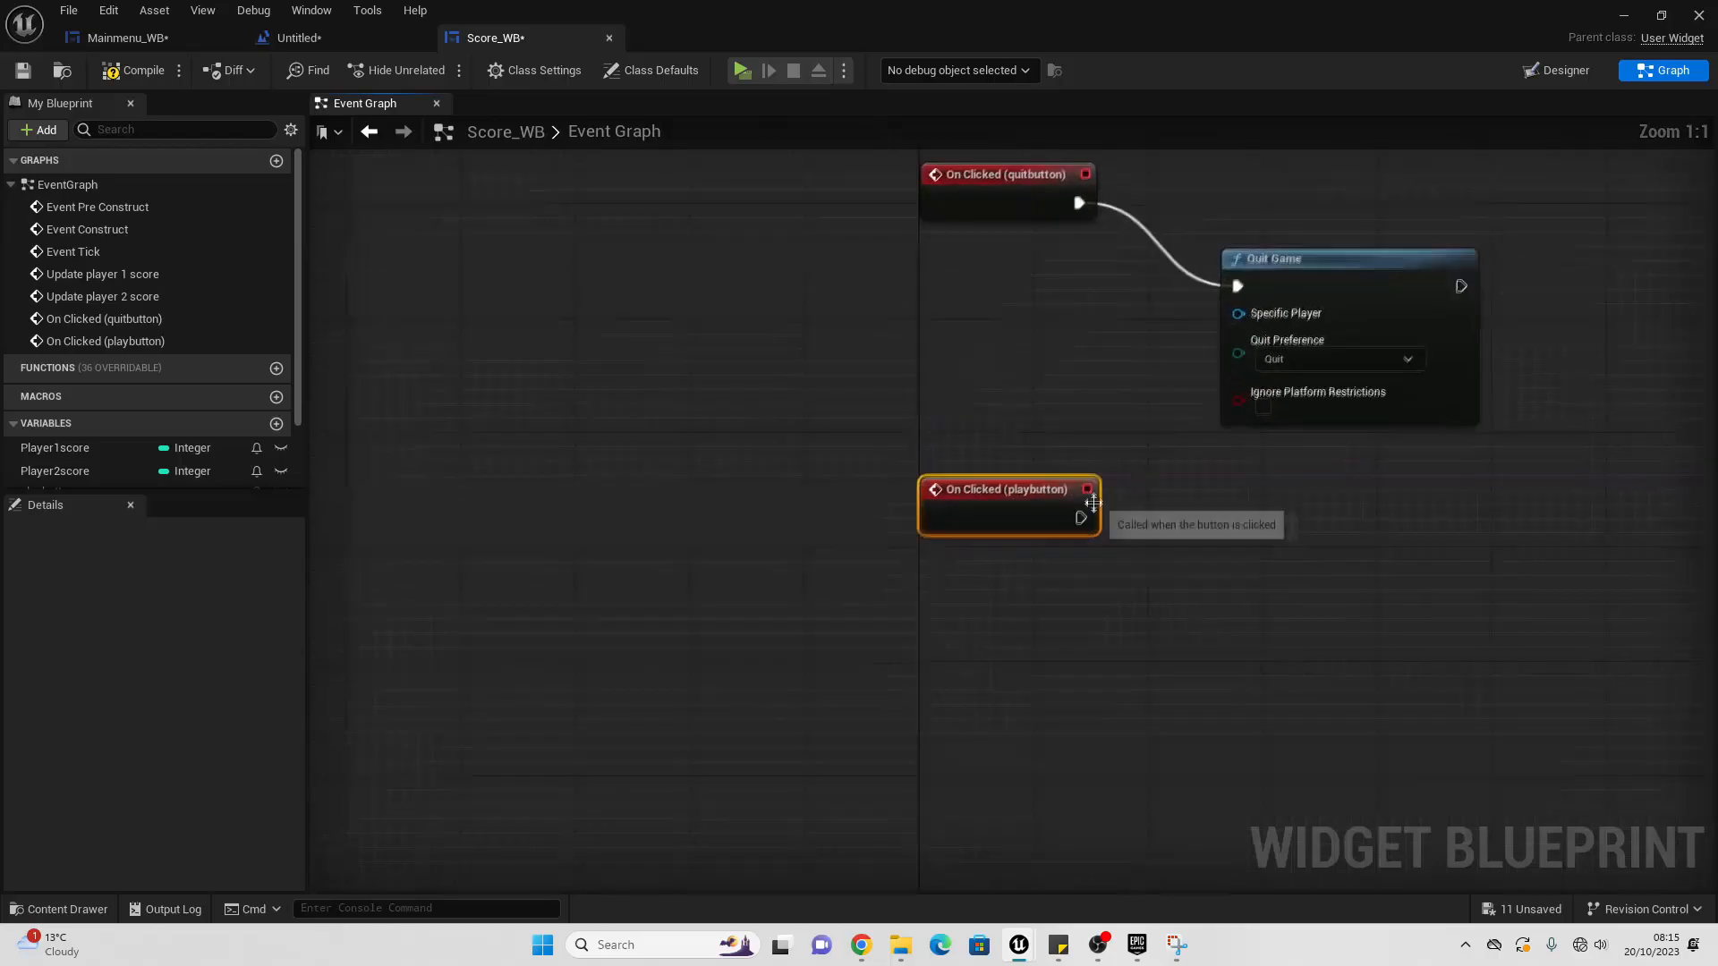
pyautogui.moveTo(1083, 515); pyautogui.dragTo(1240, 529)
pyautogui.write('open l')
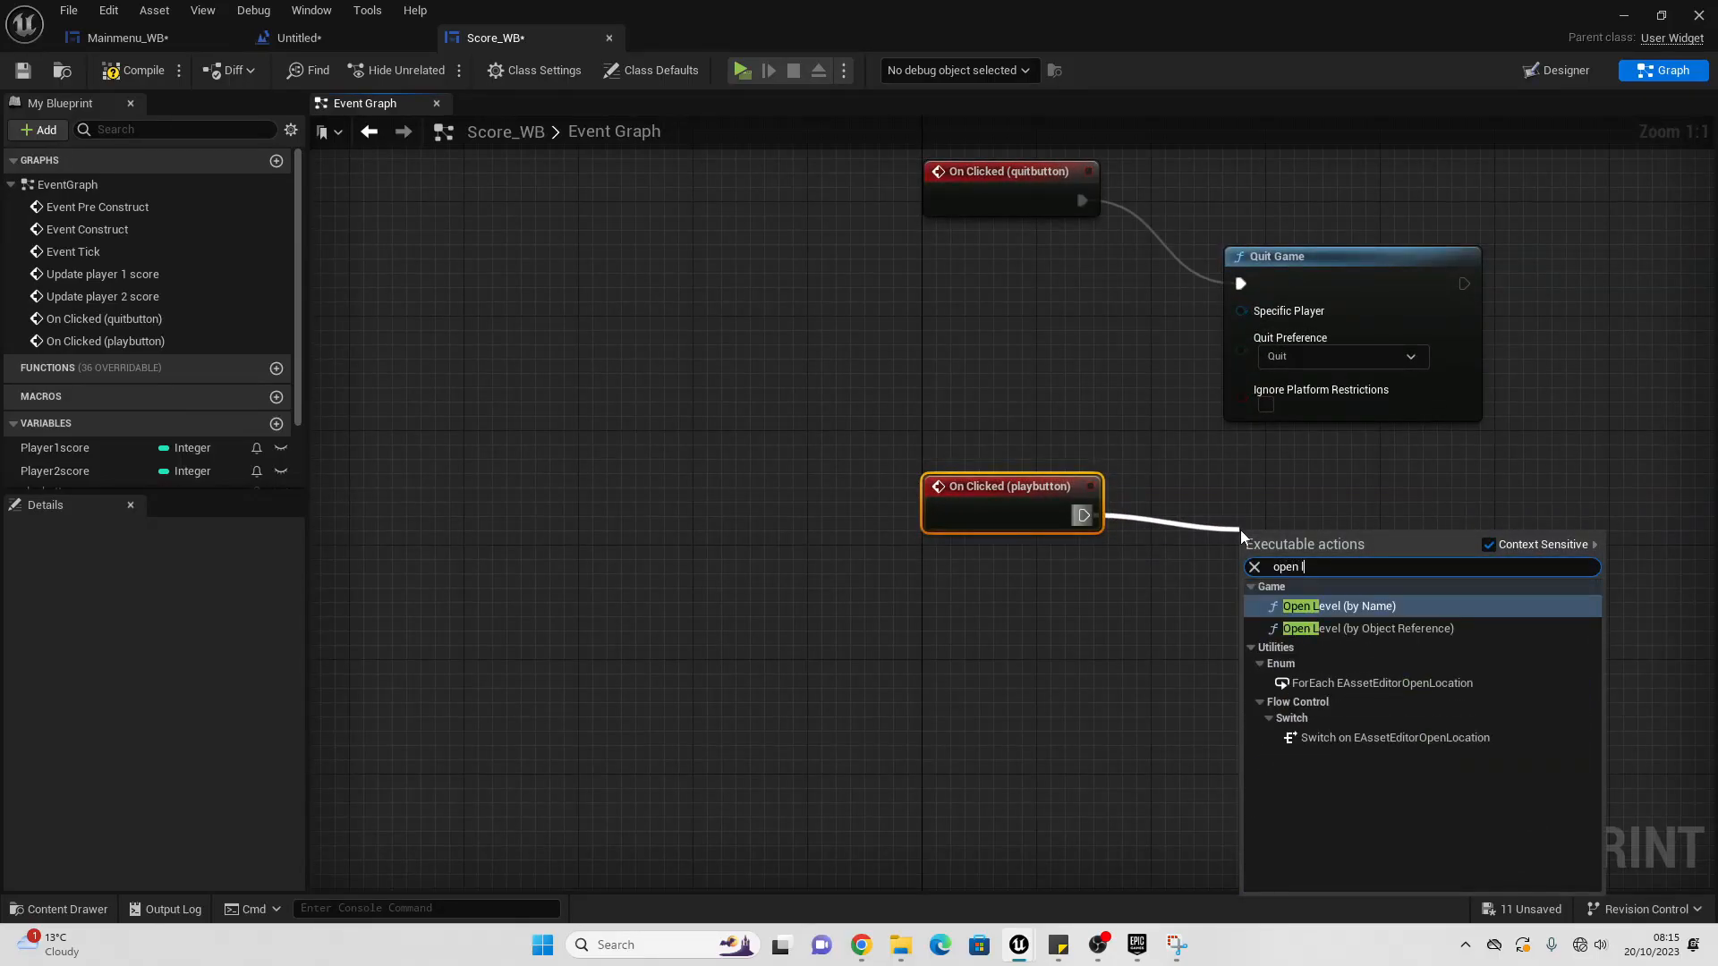
pyautogui.press('Down')
pyautogui.press('Return')
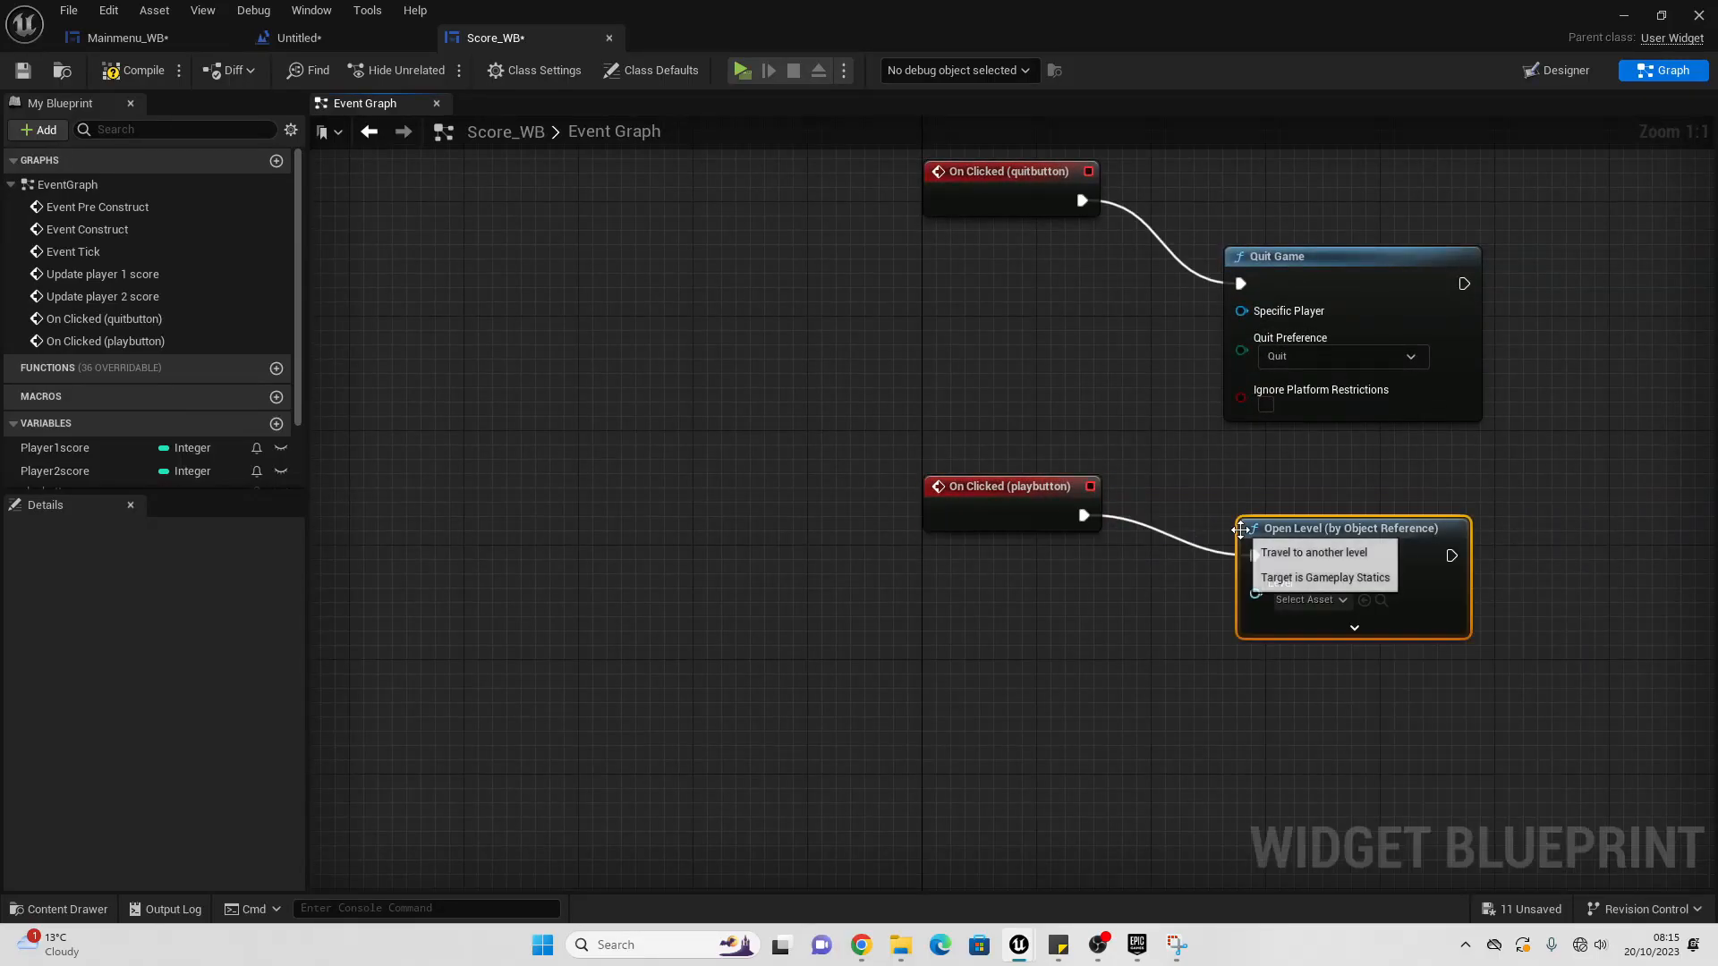
pyautogui.click(1338, 600)
pyautogui.click(1375, 776)
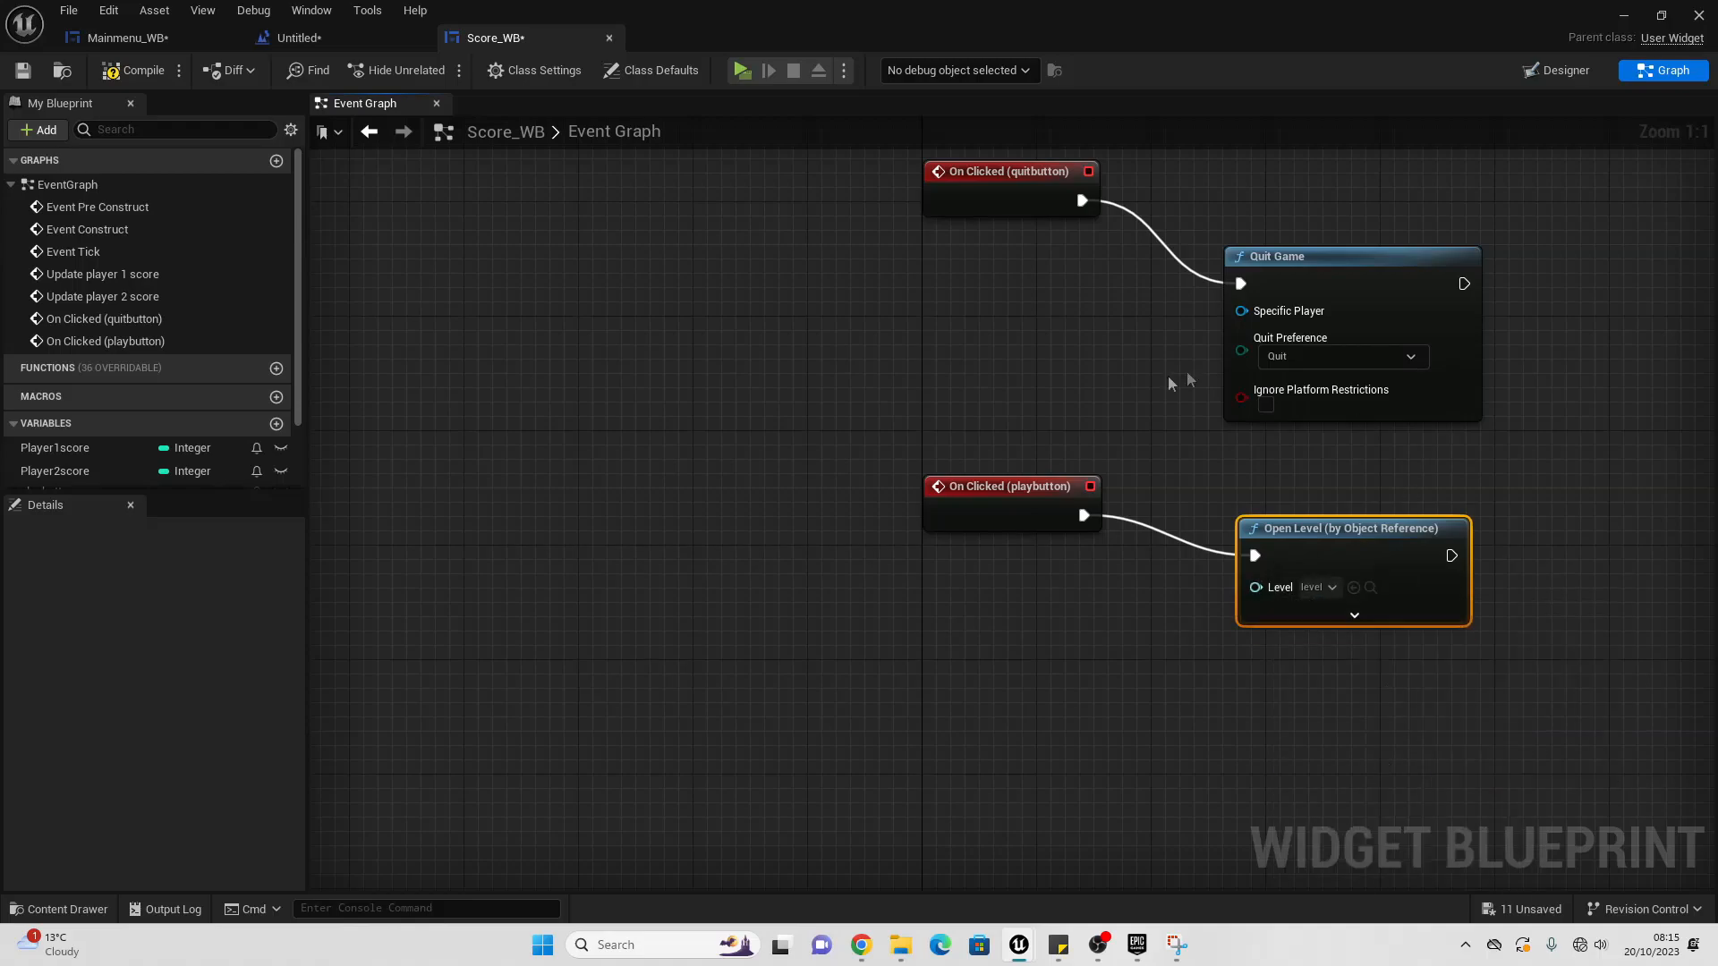
# Step: Make the Vertical Box a variable and rename it buttons
pyautogui.scroll(-5, 1168, 376)
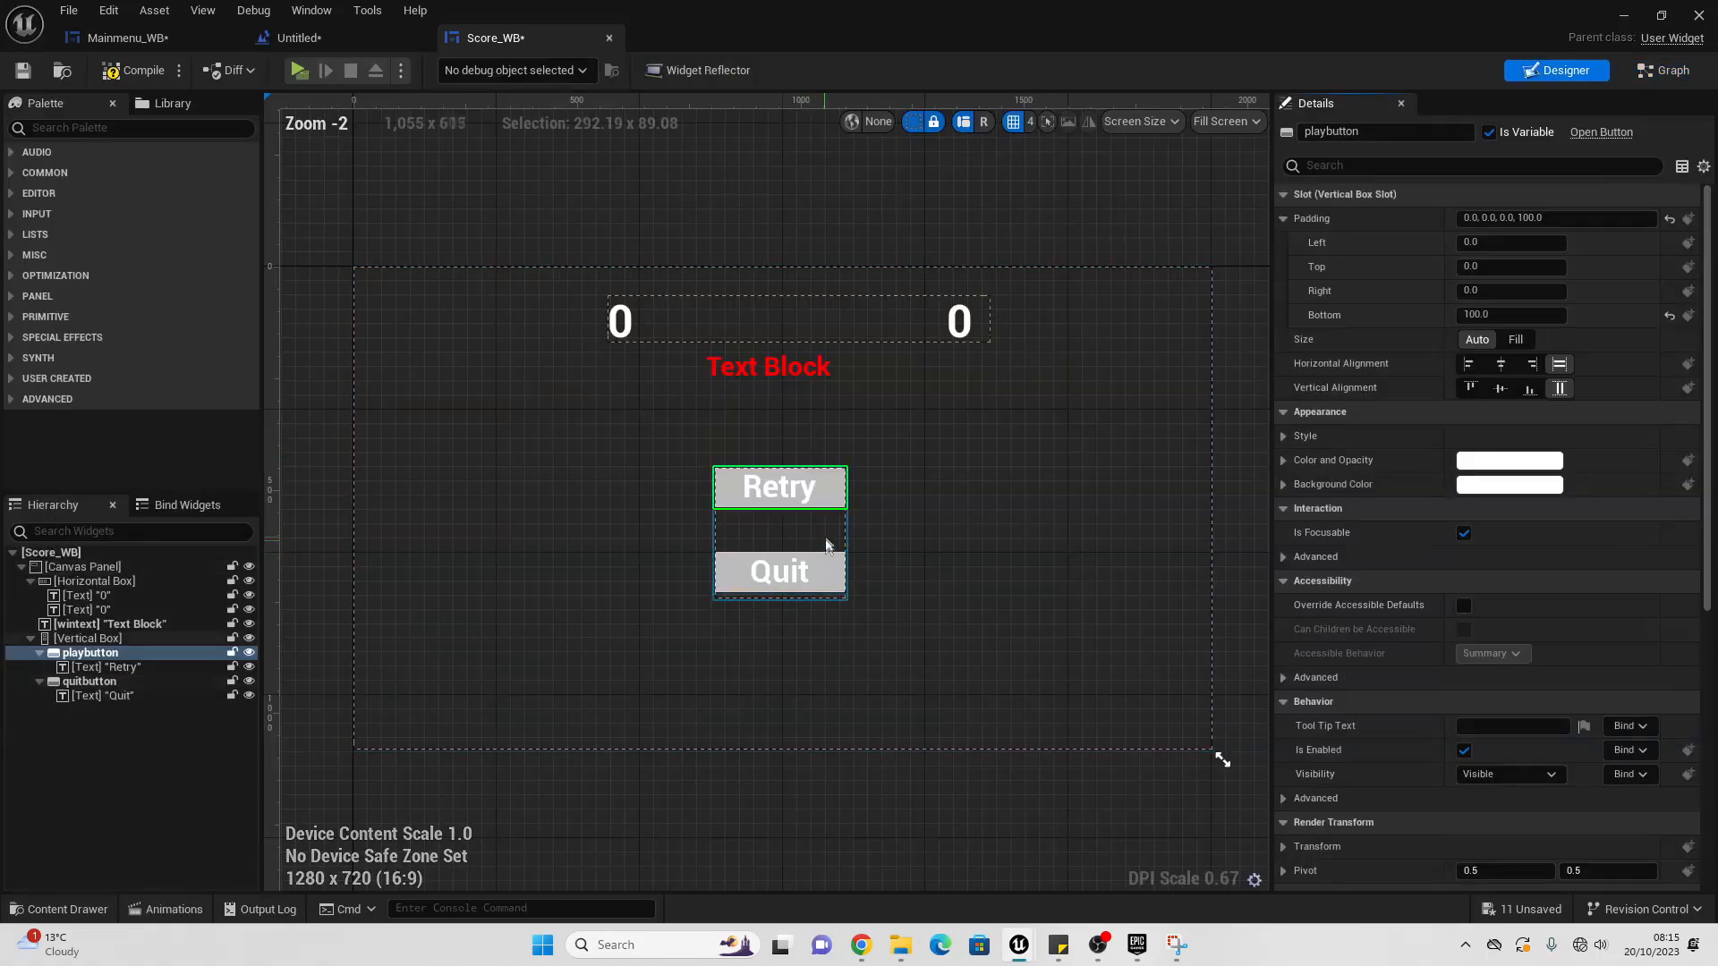
pyautogui.click(780, 530)
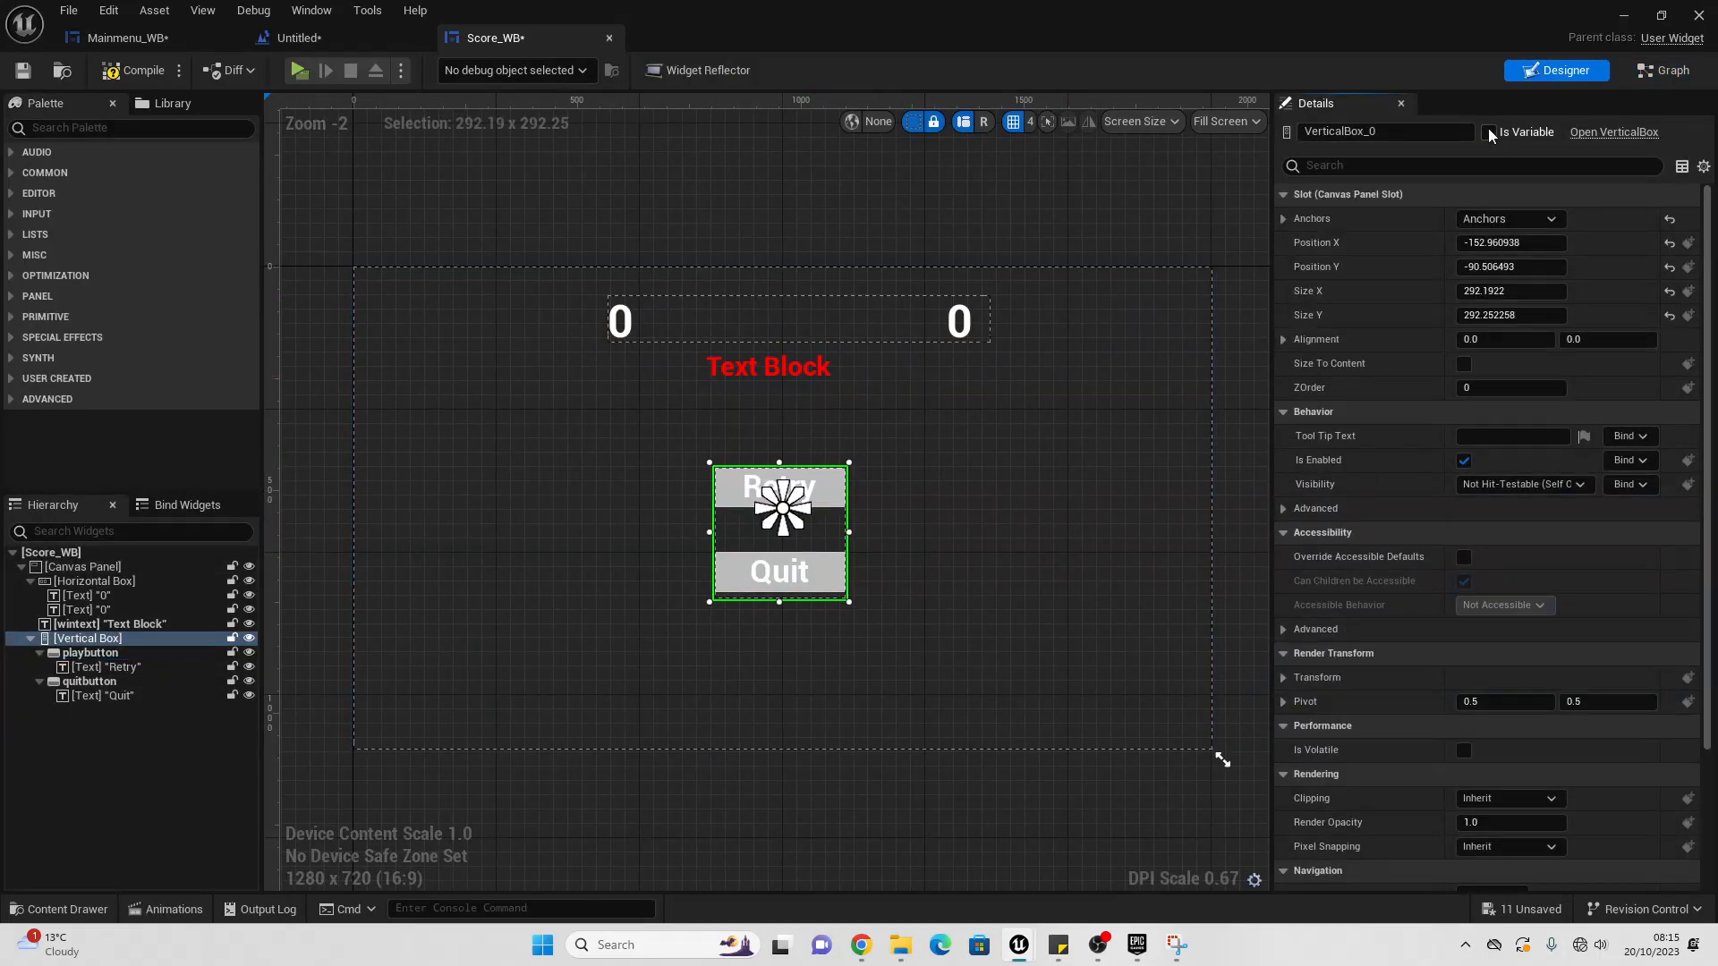
pyautogui.click(1488, 132)
pyautogui.click(1378, 131)
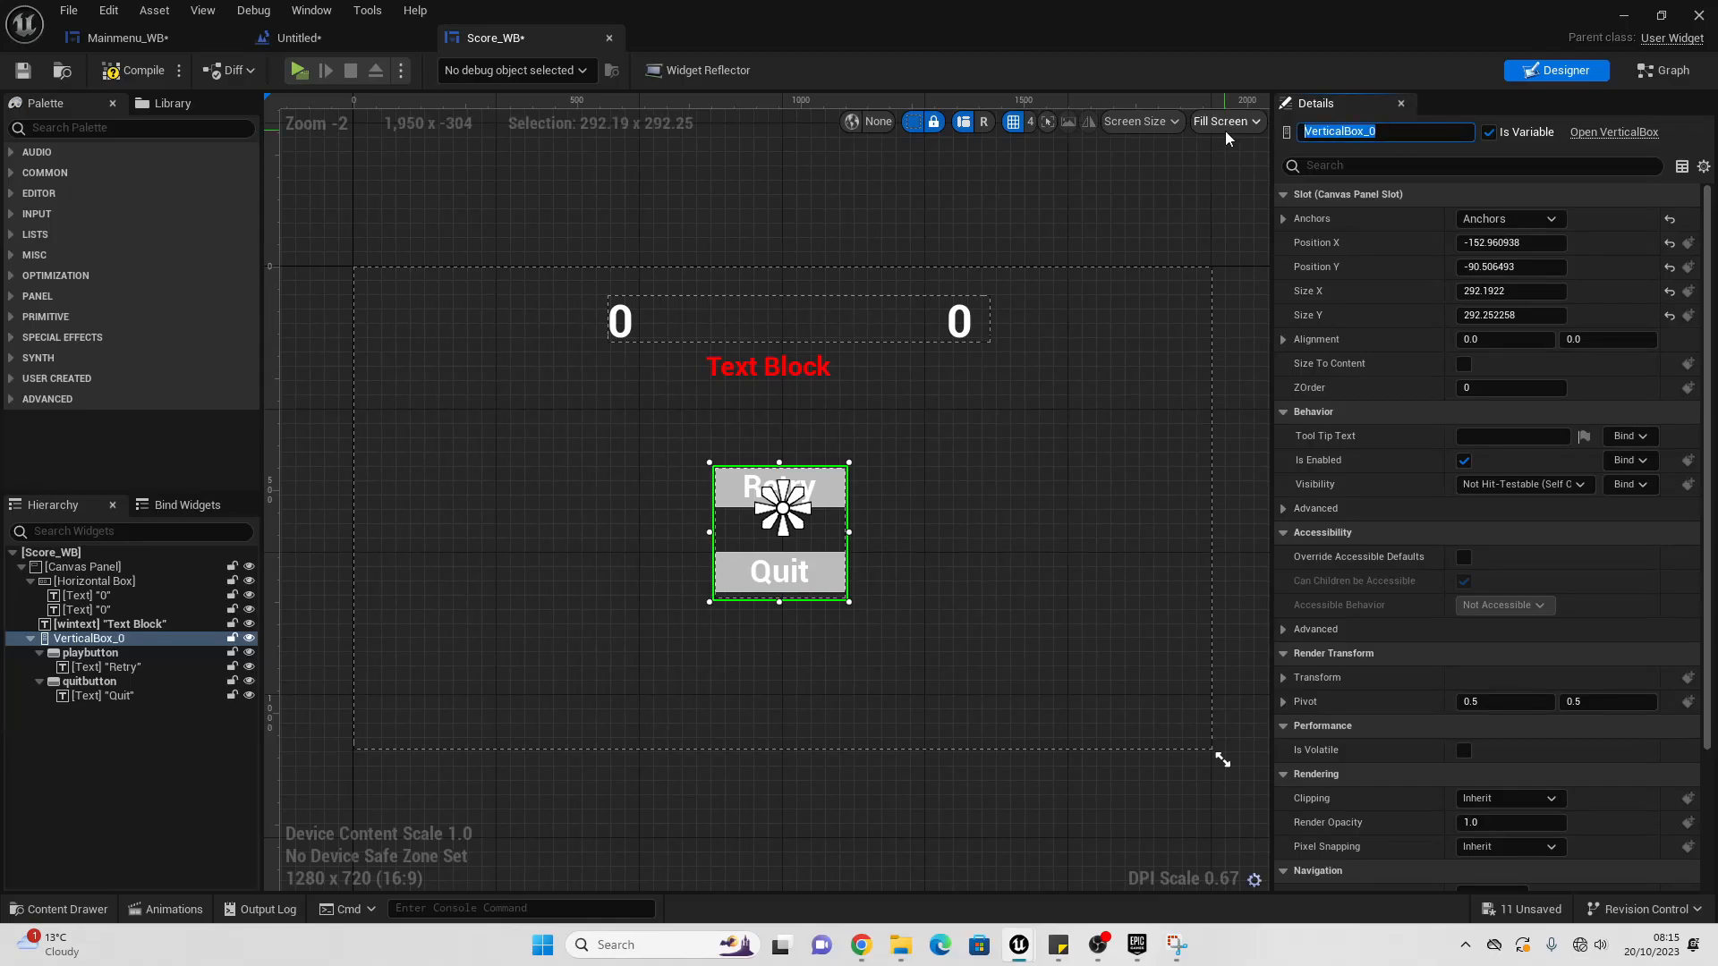
pyautogui.write('buttons')
pyautogui.press('Return')
# Step: Set the visibility of the buttons box to Hidden
pyautogui.click(1330, 167)
pyautogui.write('v')
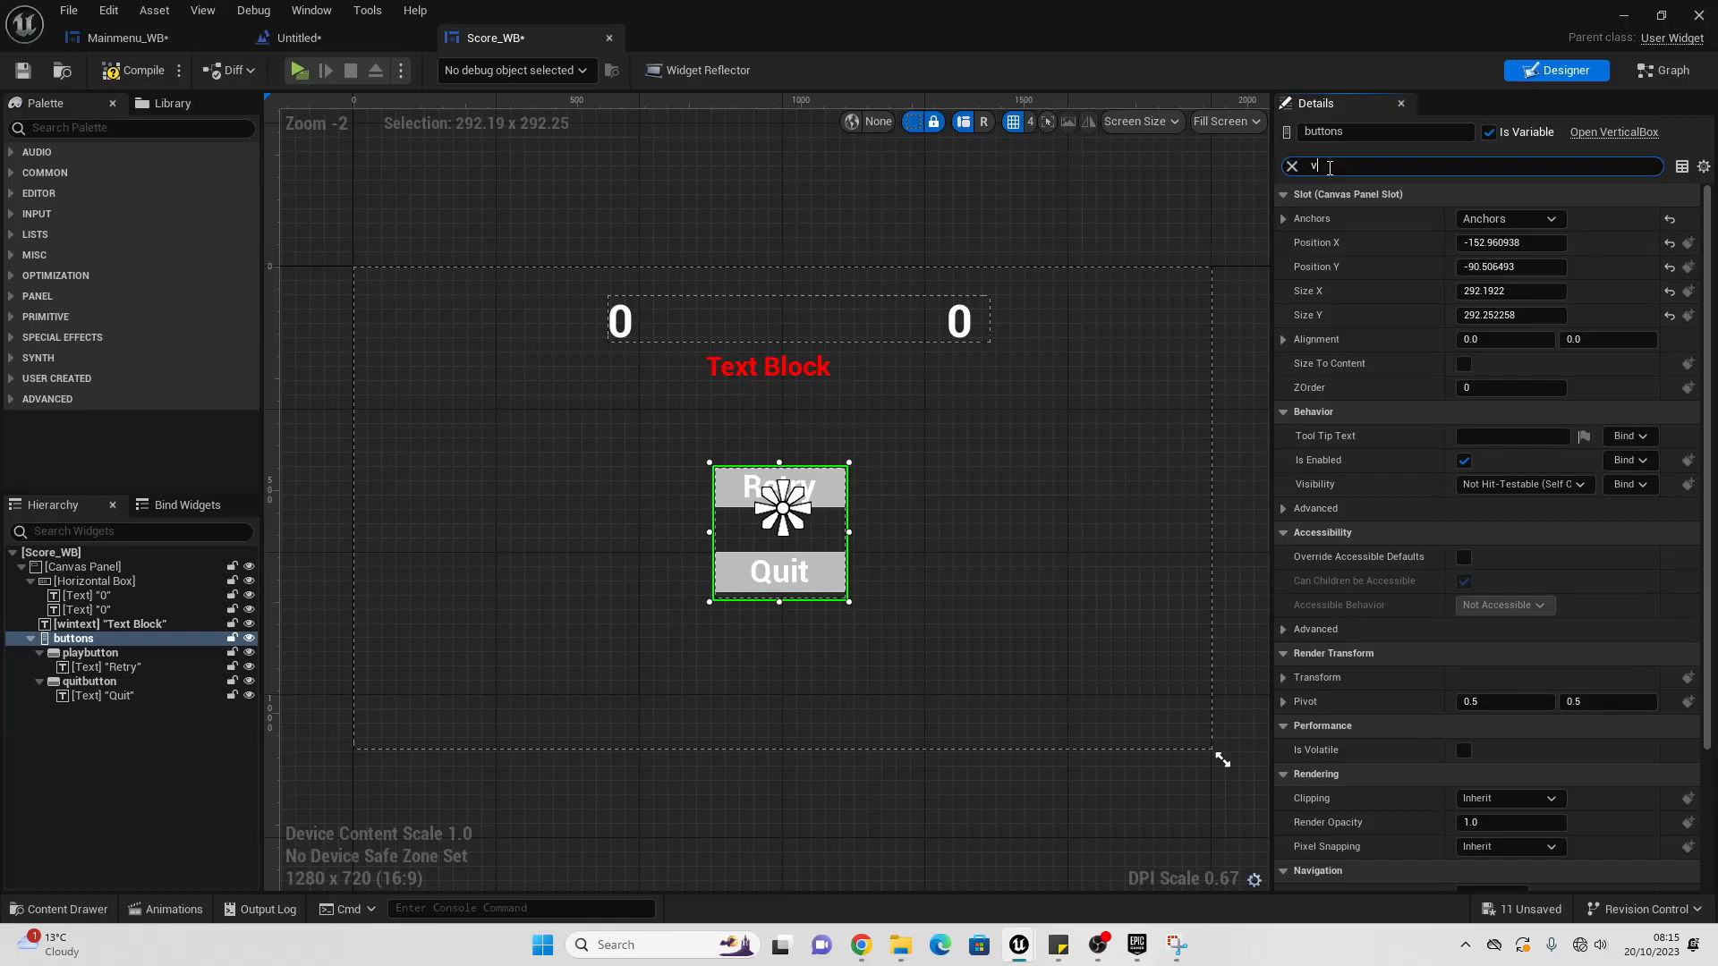
pyautogui.write('is')
pyautogui.click(1532, 219)
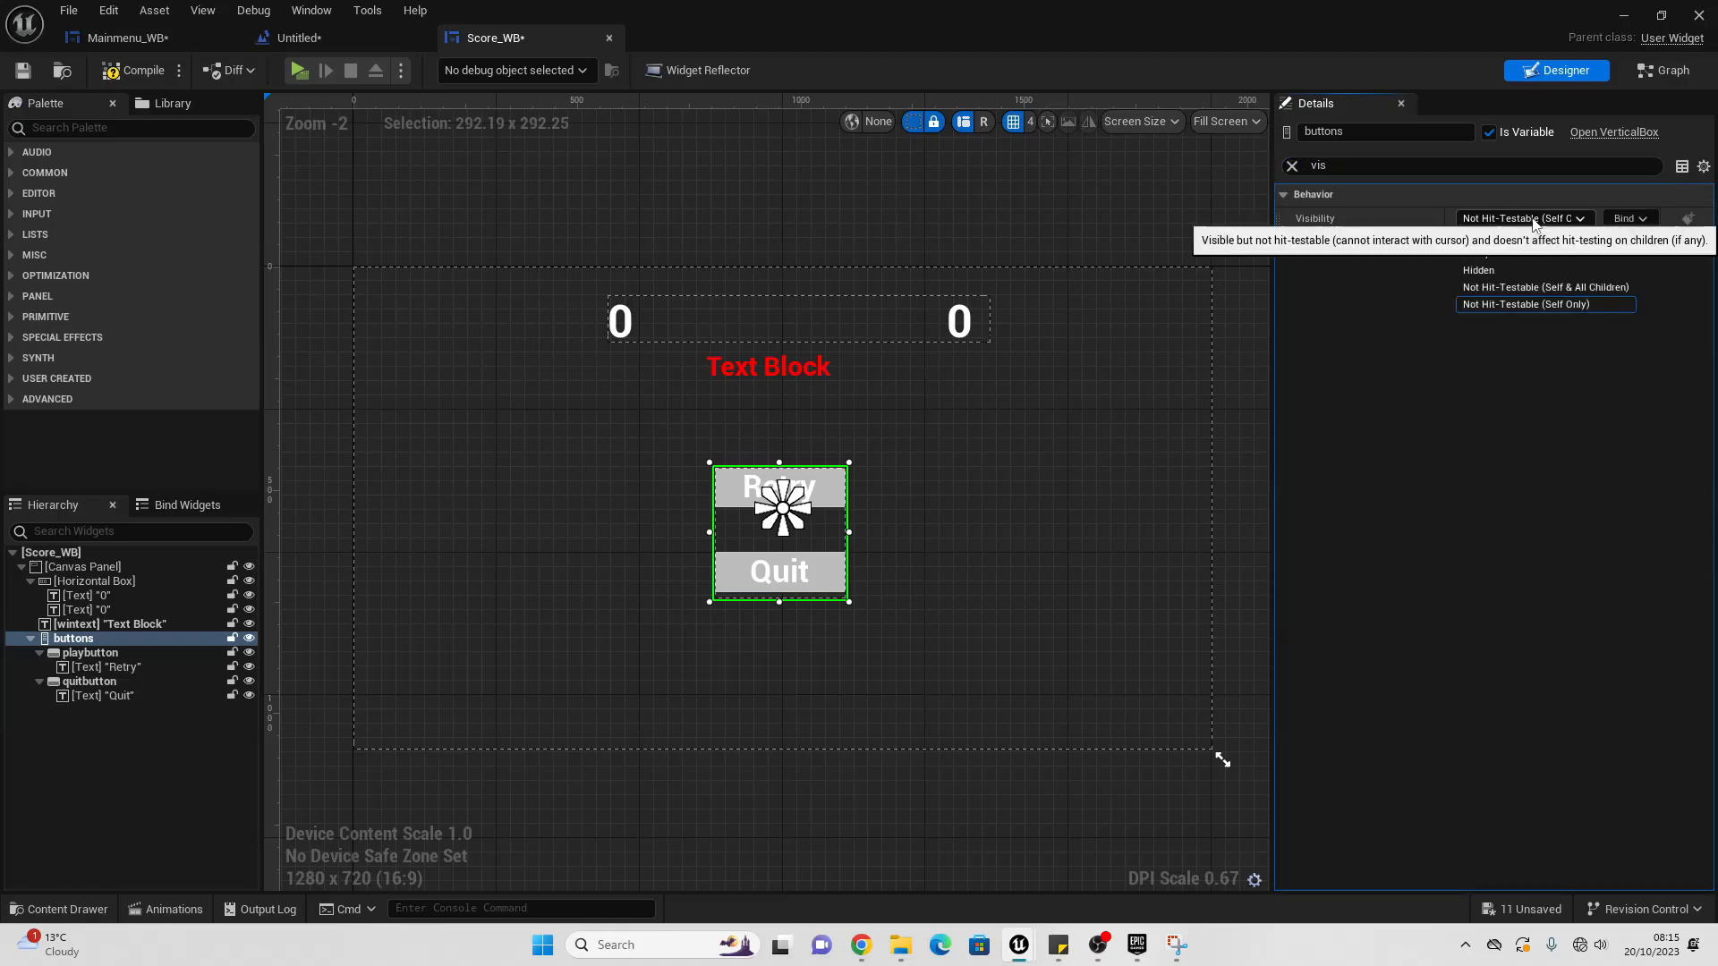
pyautogui.click(1479, 271)
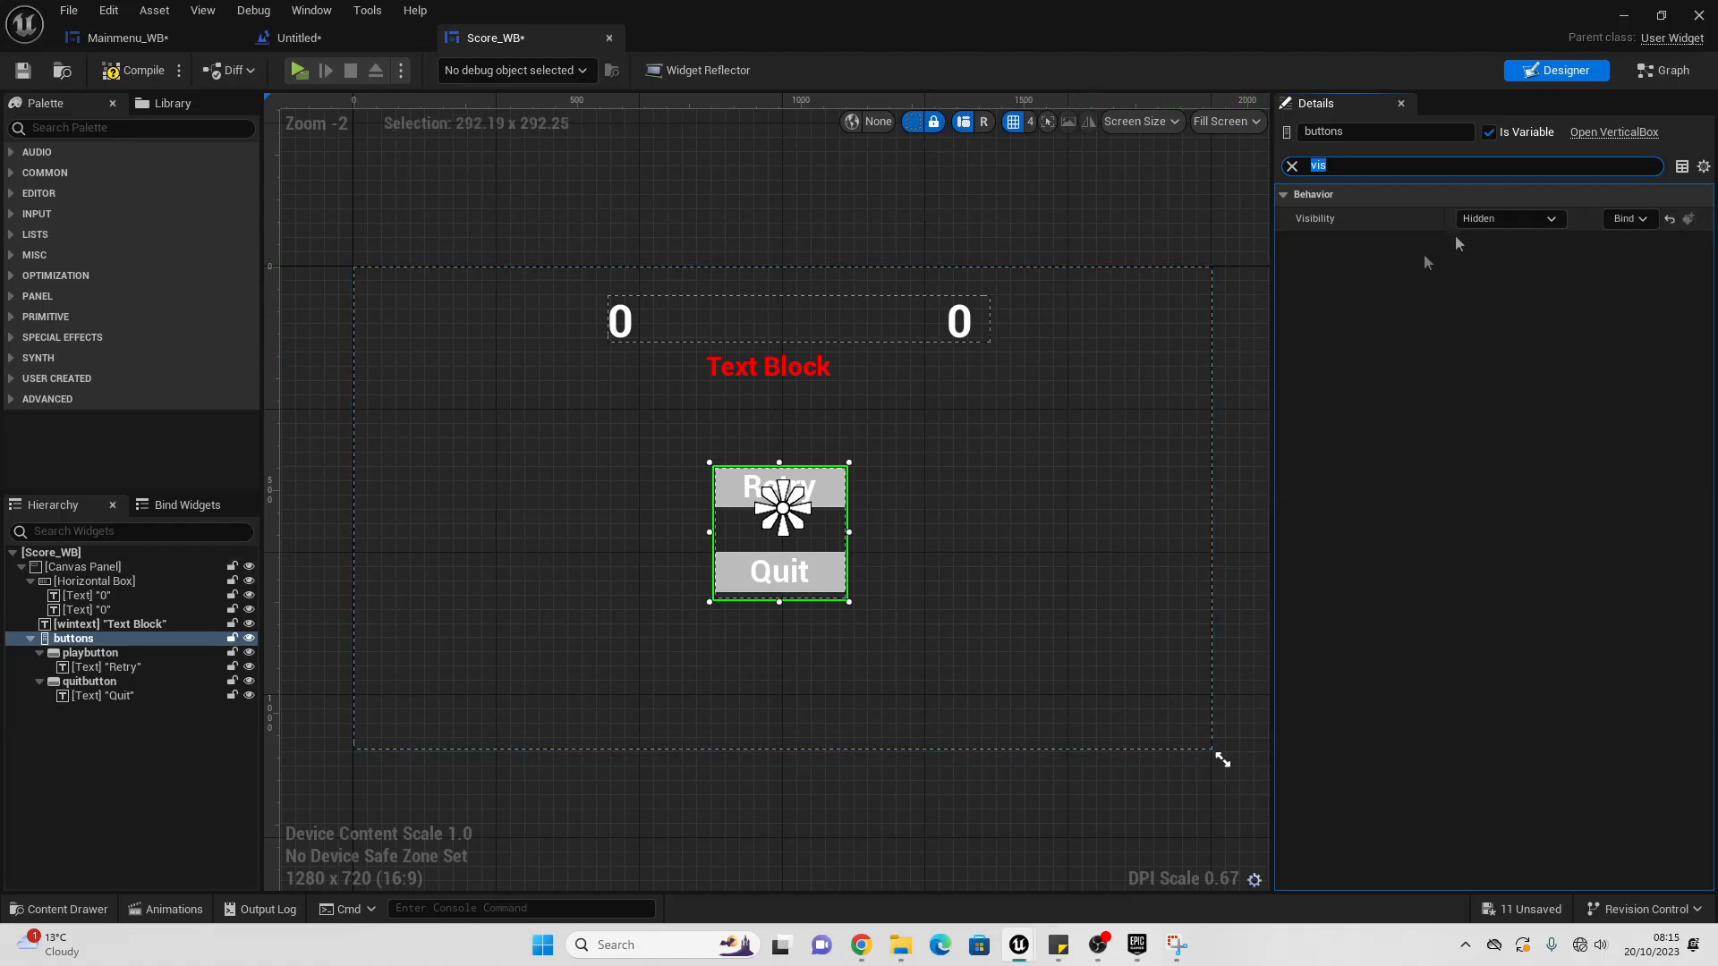
# Step: Add a Buttons reference to the event graph and connect it as target of the Player 1 Wins branch's Set Visibility node
pyautogui.click(1666, 70)
pyautogui.scroll(3, 991, 346)
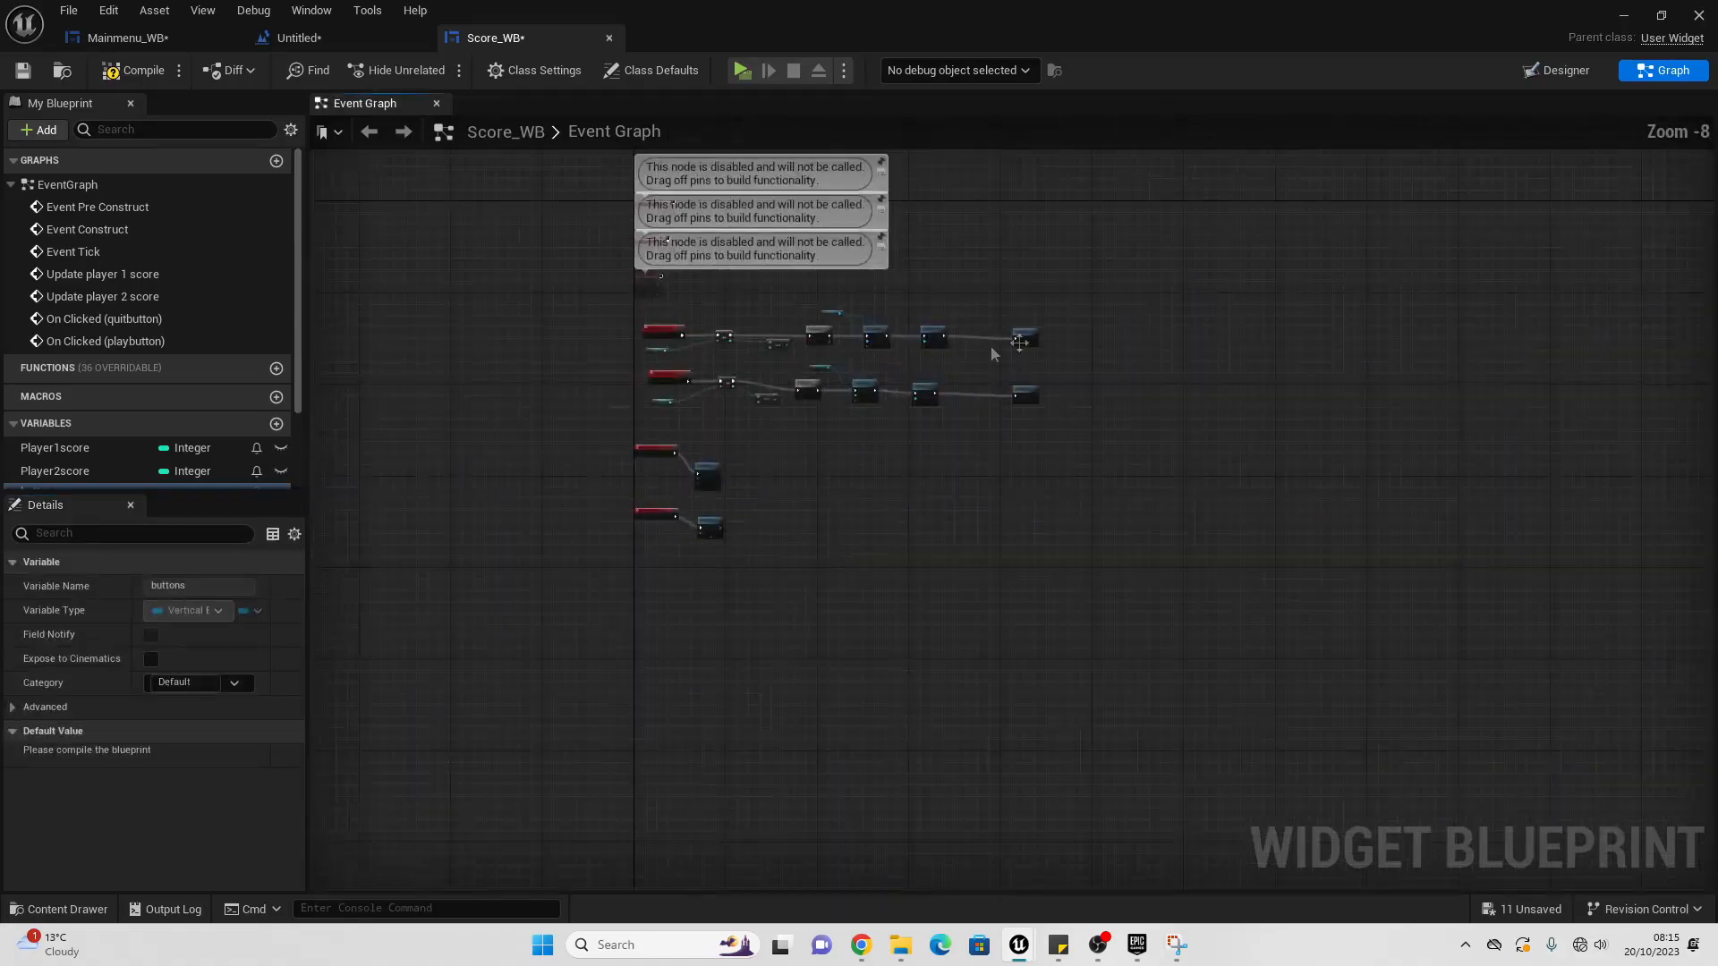
pyautogui.scroll(-3, 136, 470)
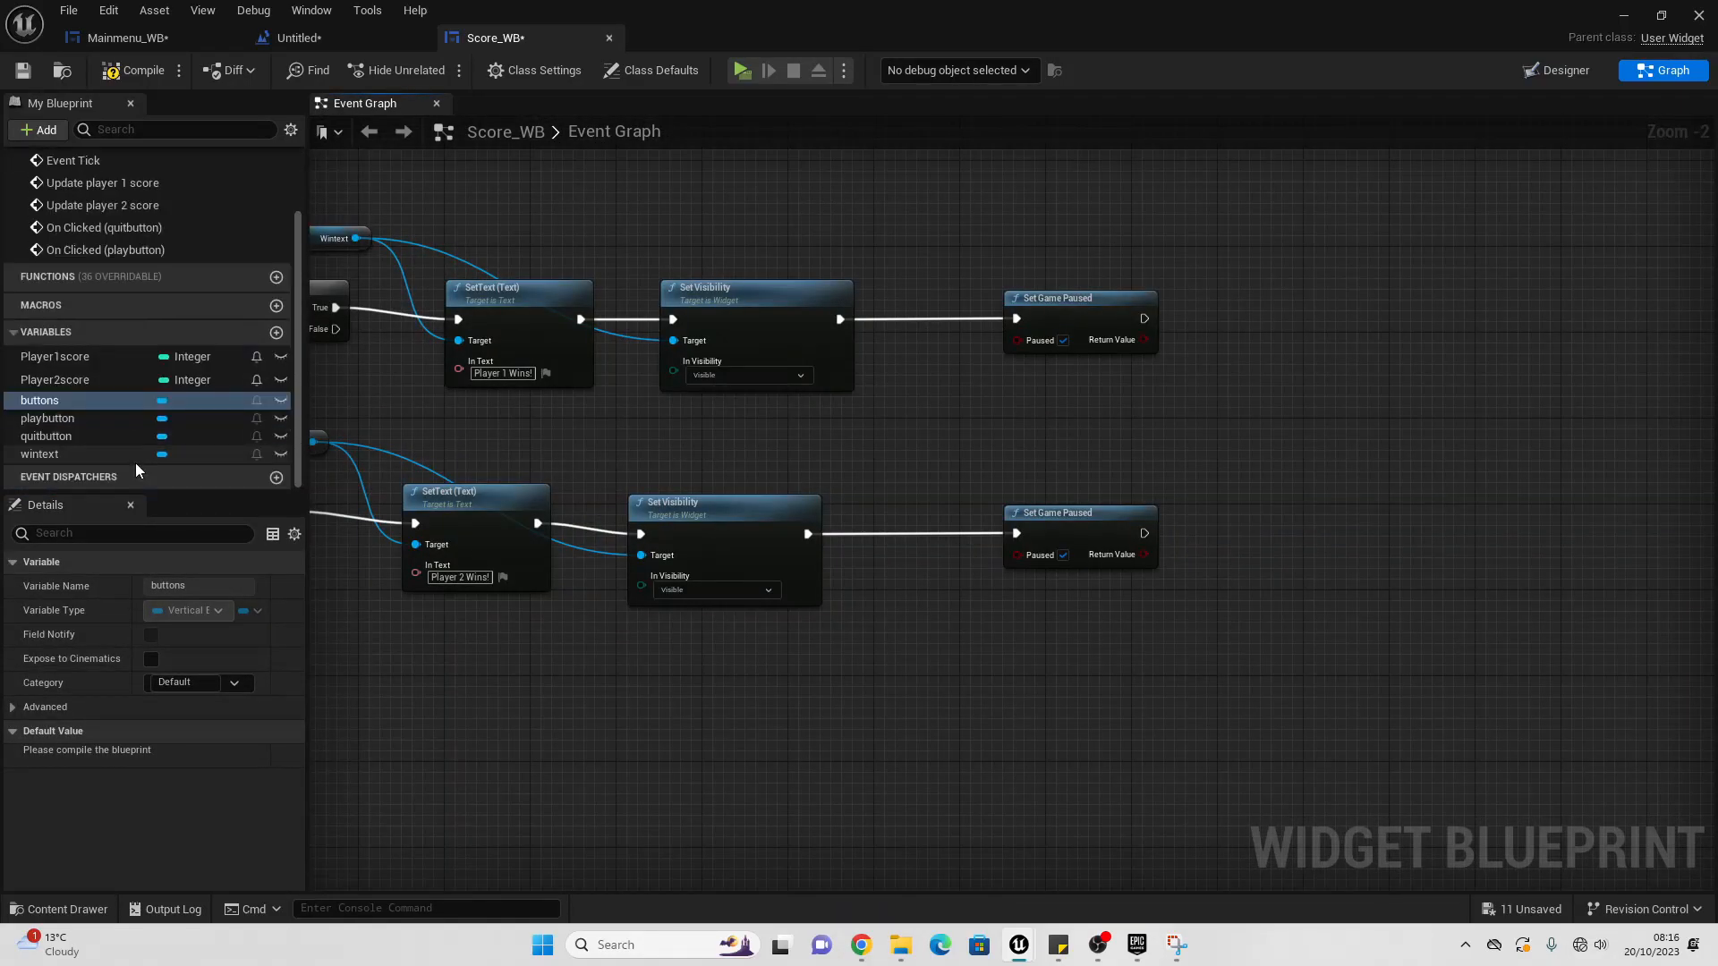
pyautogui.moveTo(58, 401); pyautogui.dragTo(879, 204)
pyautogui.click(753, 233)
pyautogui.write('set vis')
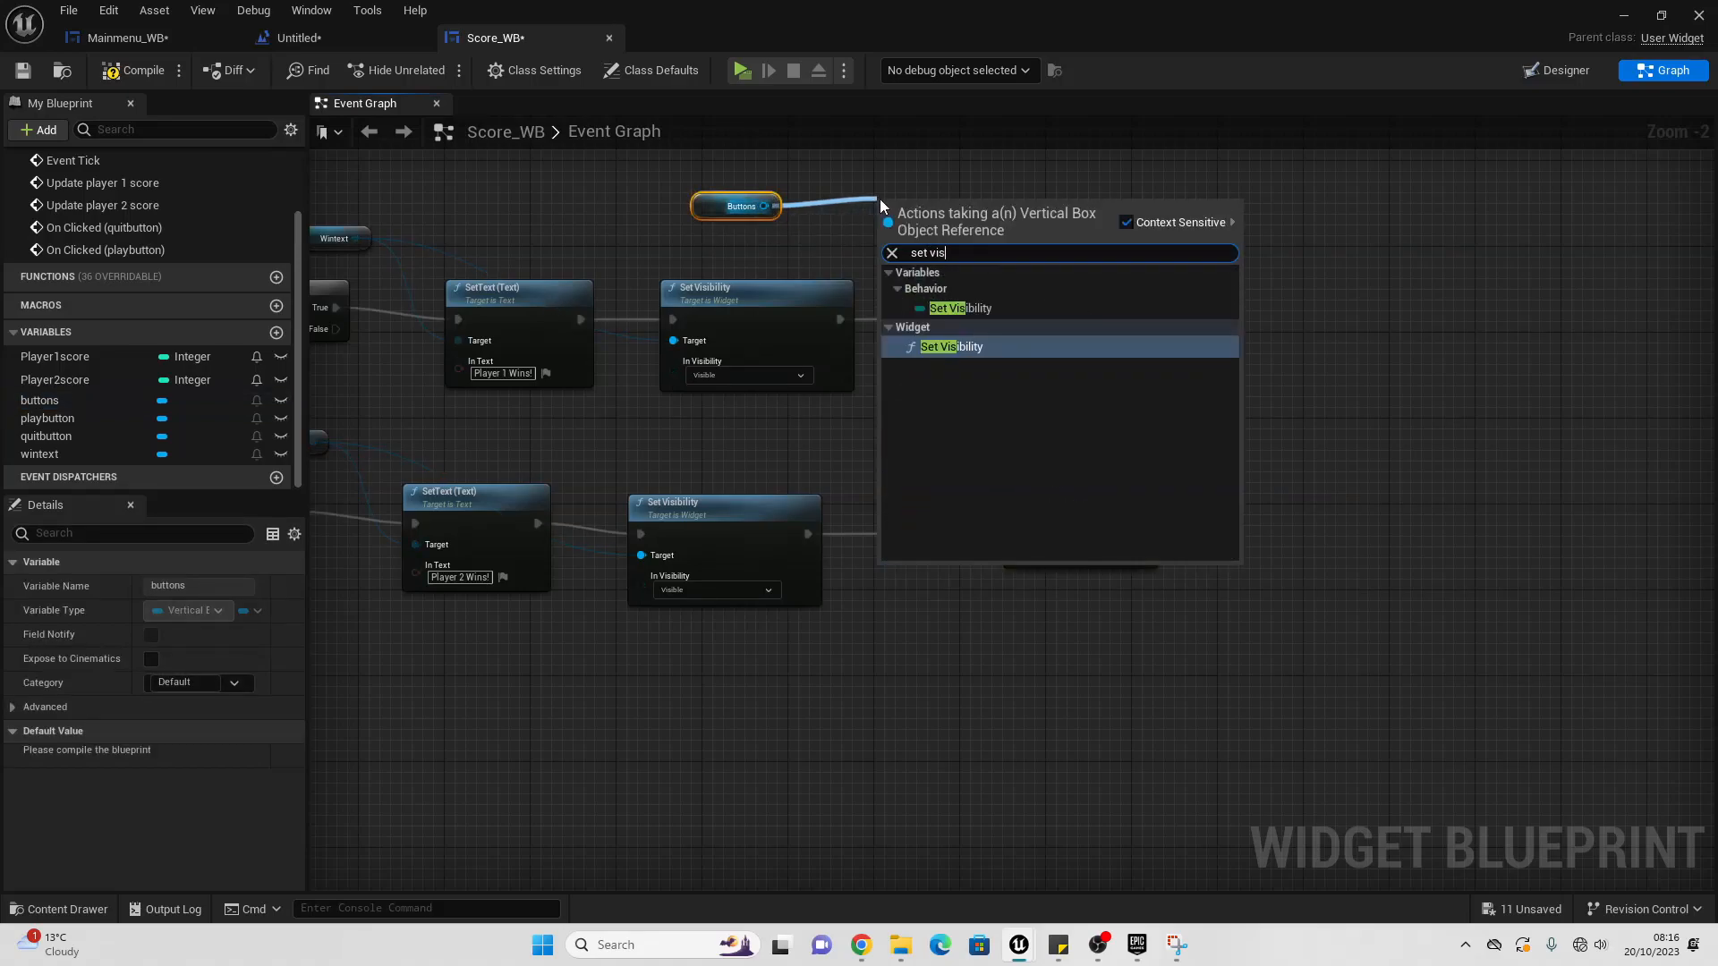
pyautogui.click(586, 264)
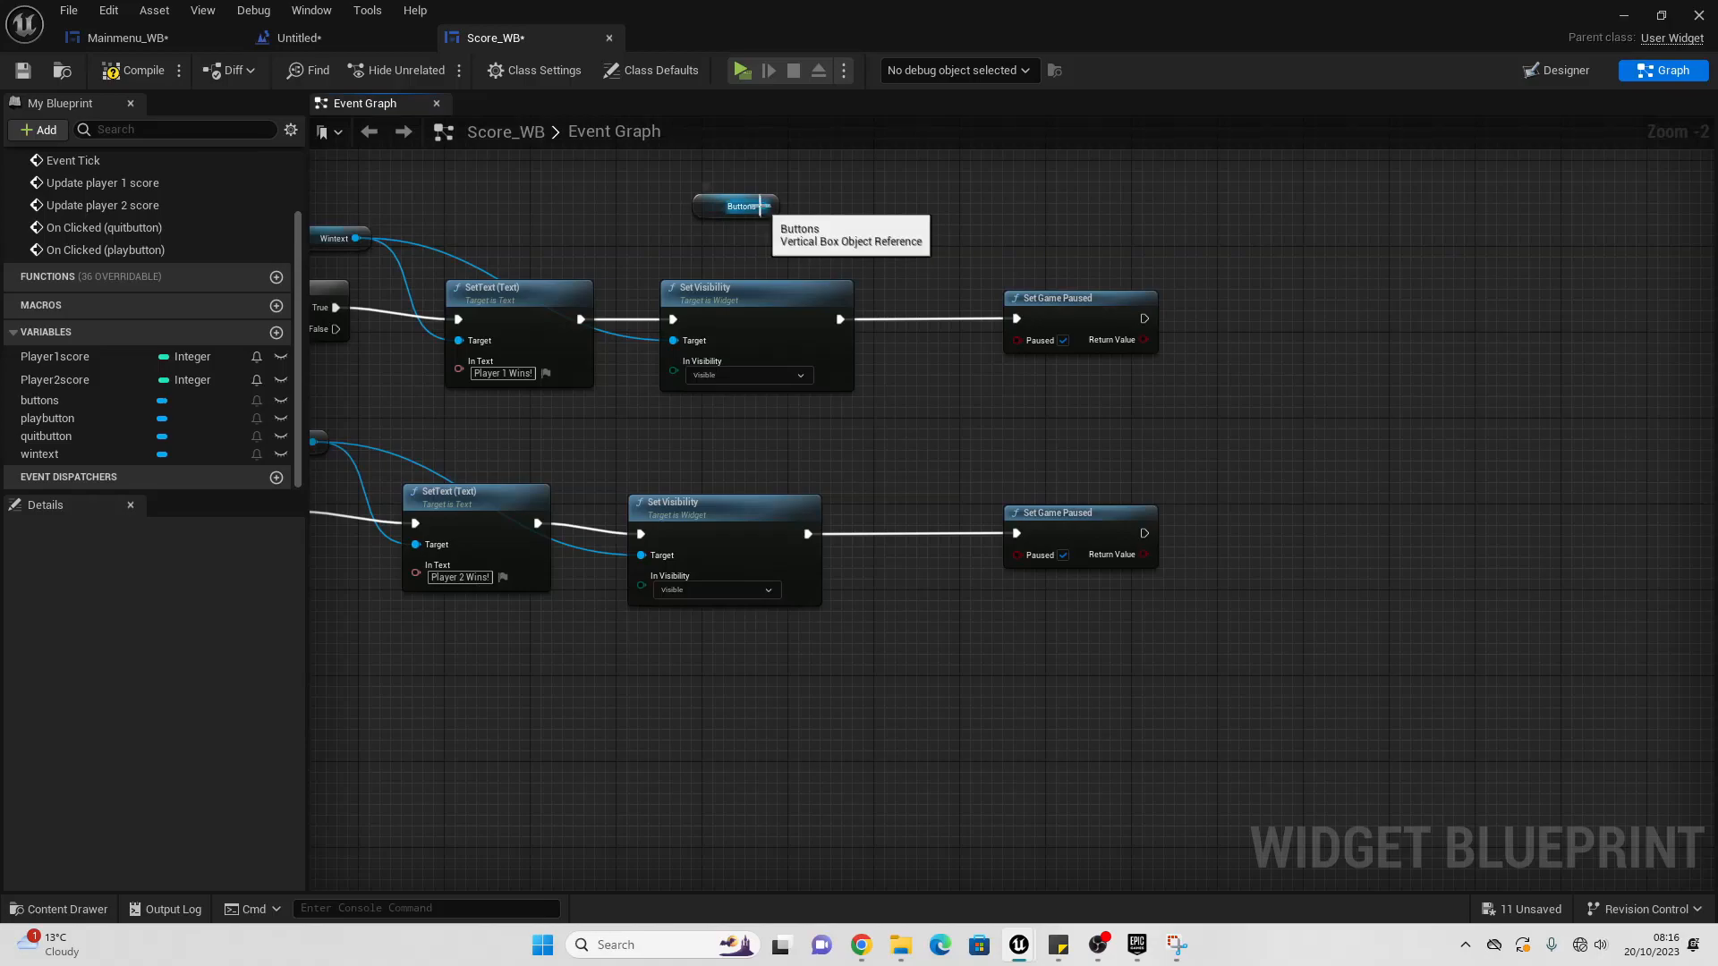
pyautogui.moveTo(764, 206); pyautogui.dragTo(695, 343)
pyautogui.moveTo(706, 206); pyautogui.dragTo(392, 195)
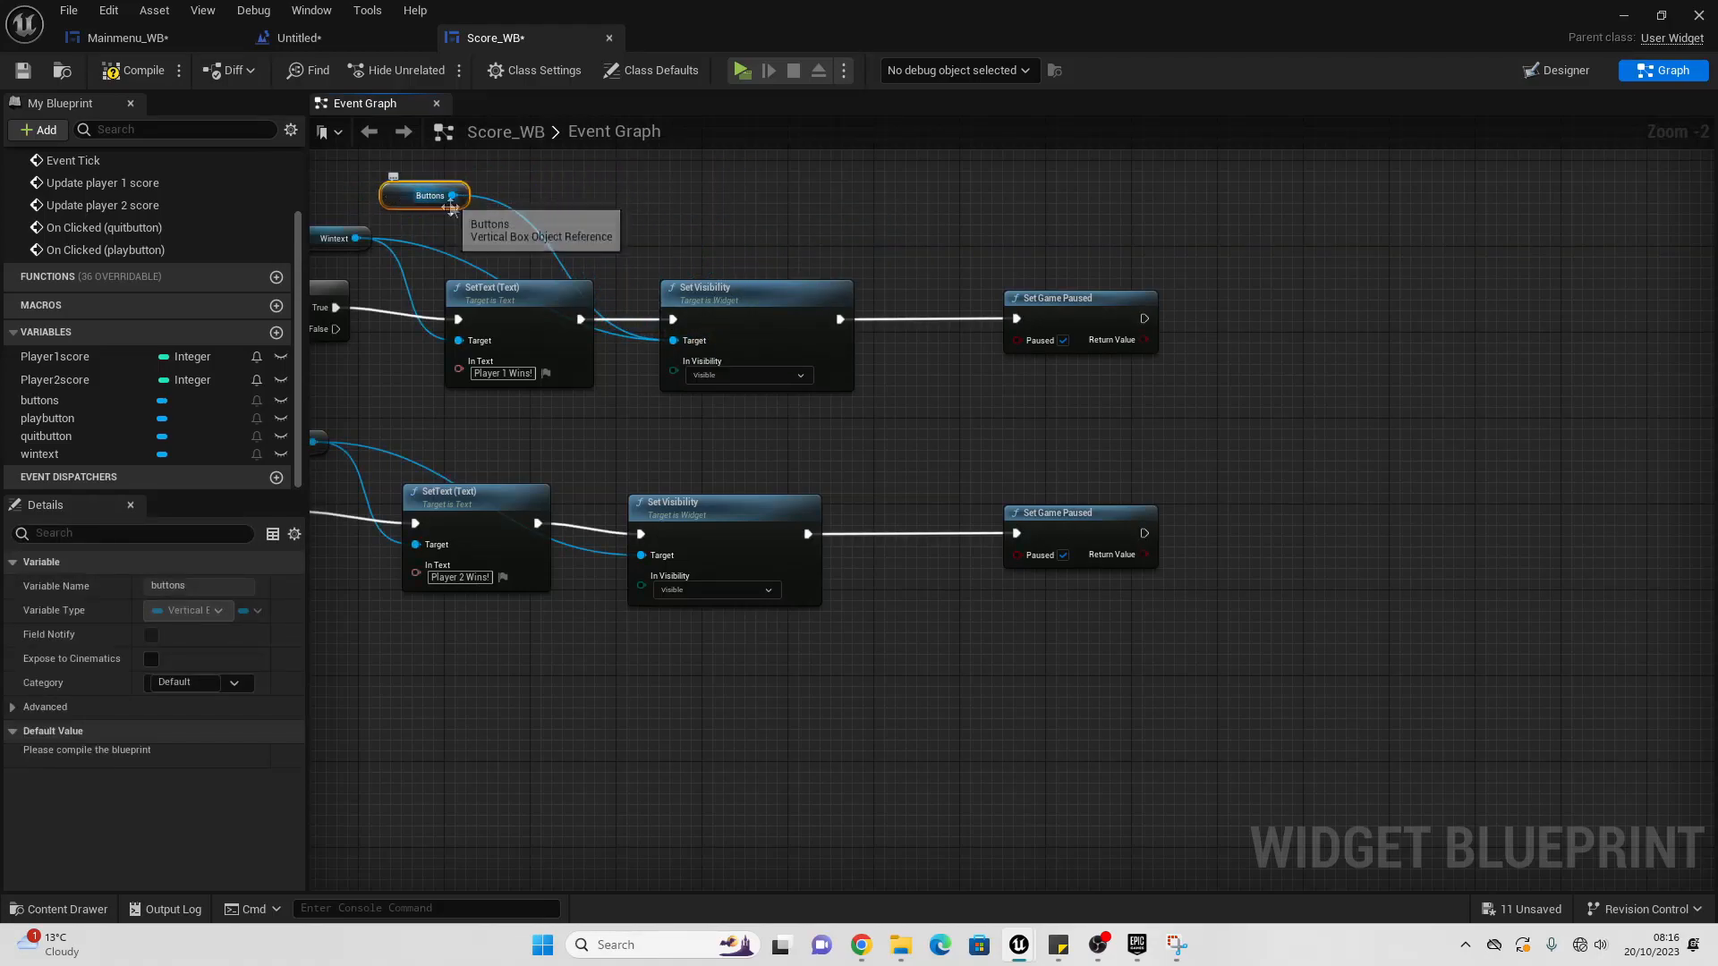
# Step: Add a second Buttons reference, connect it to the Player 2 Wins branch's Set Visibility target, and place it below the nodes
pyautogui.moveTo(452, 387); pyautogui.dragTo(602, 363, button='right')
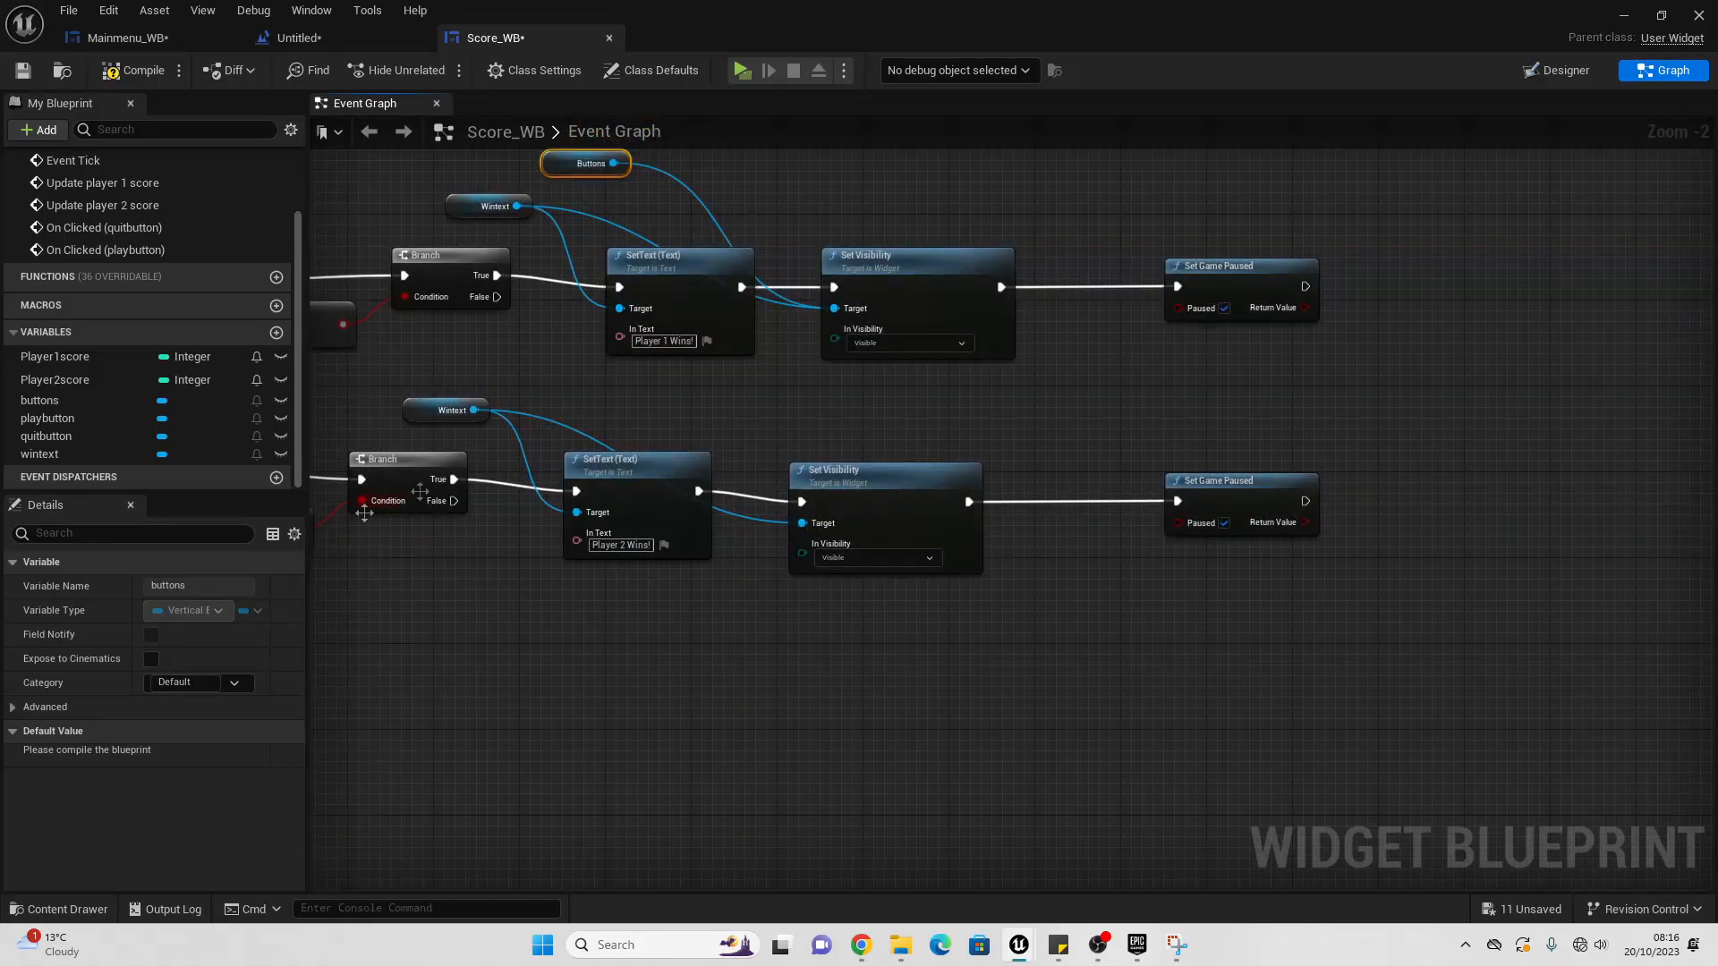
pyautogui.moveTo(39, 400); pyautogui.dragTo(814, 529)
pyautogui.click(729, 650)
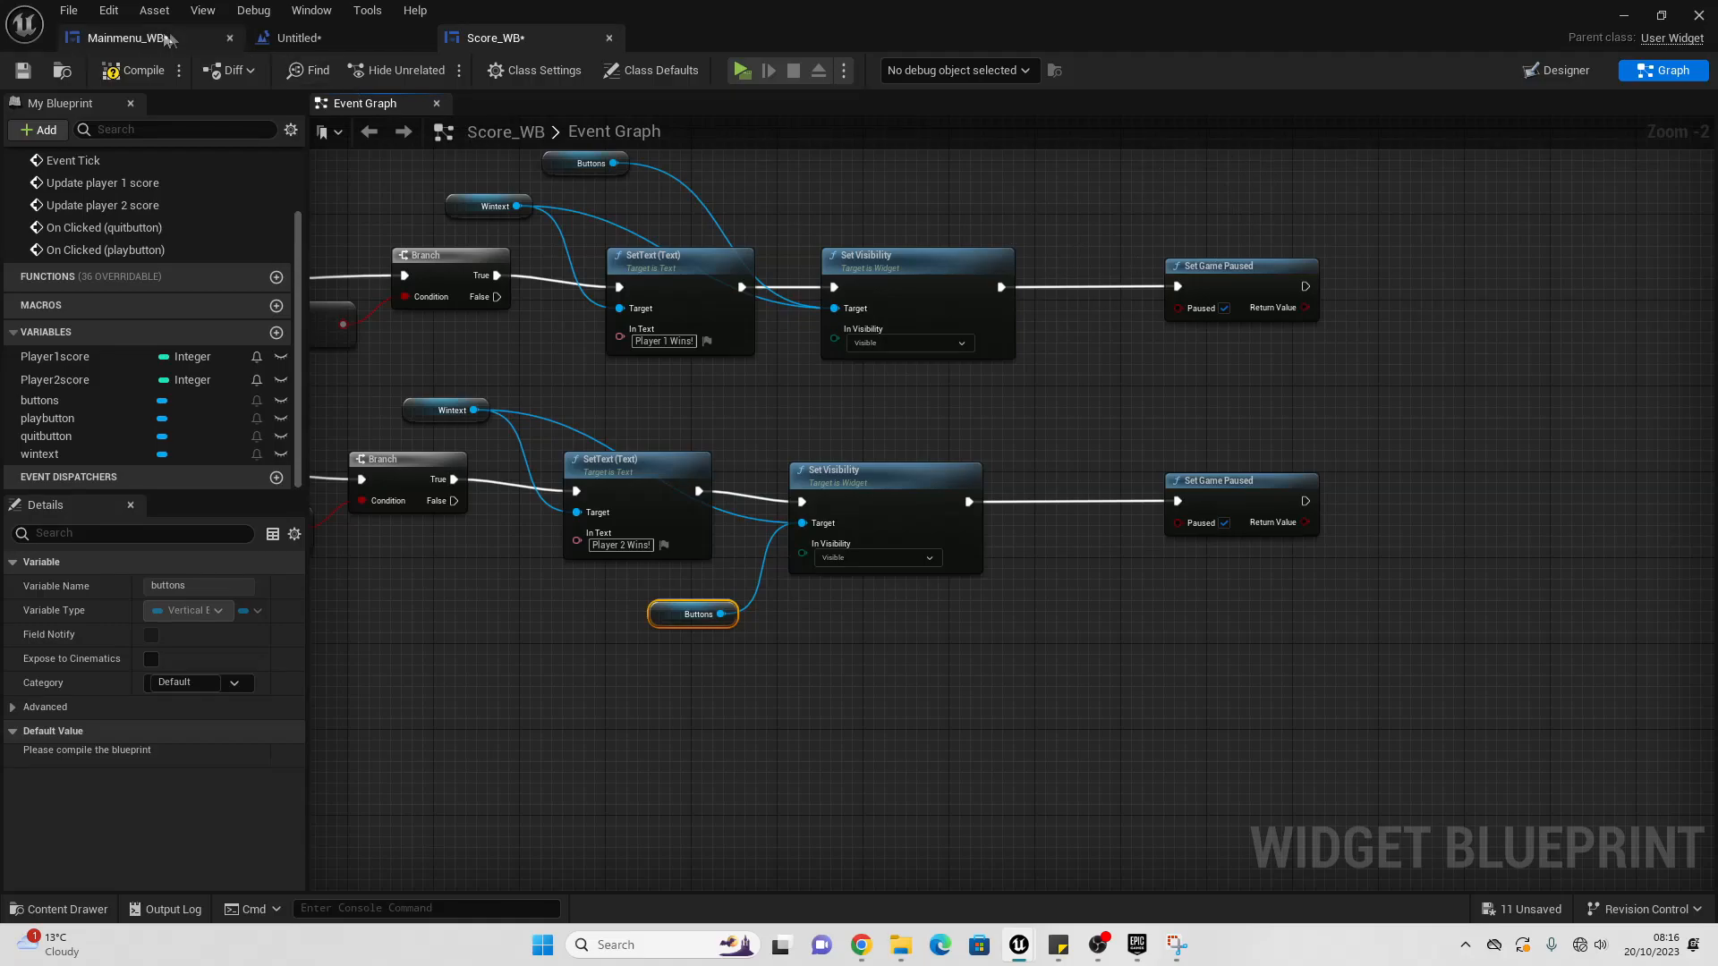
# Step: Copy the Get Player Controller, Show Mouse Cursor and Set Input Mode UI Only nodes from Mainmenu_WB into Score_WB's event graph
pyautogui.click(128, 38)
pyautogui.click(1665, 70)
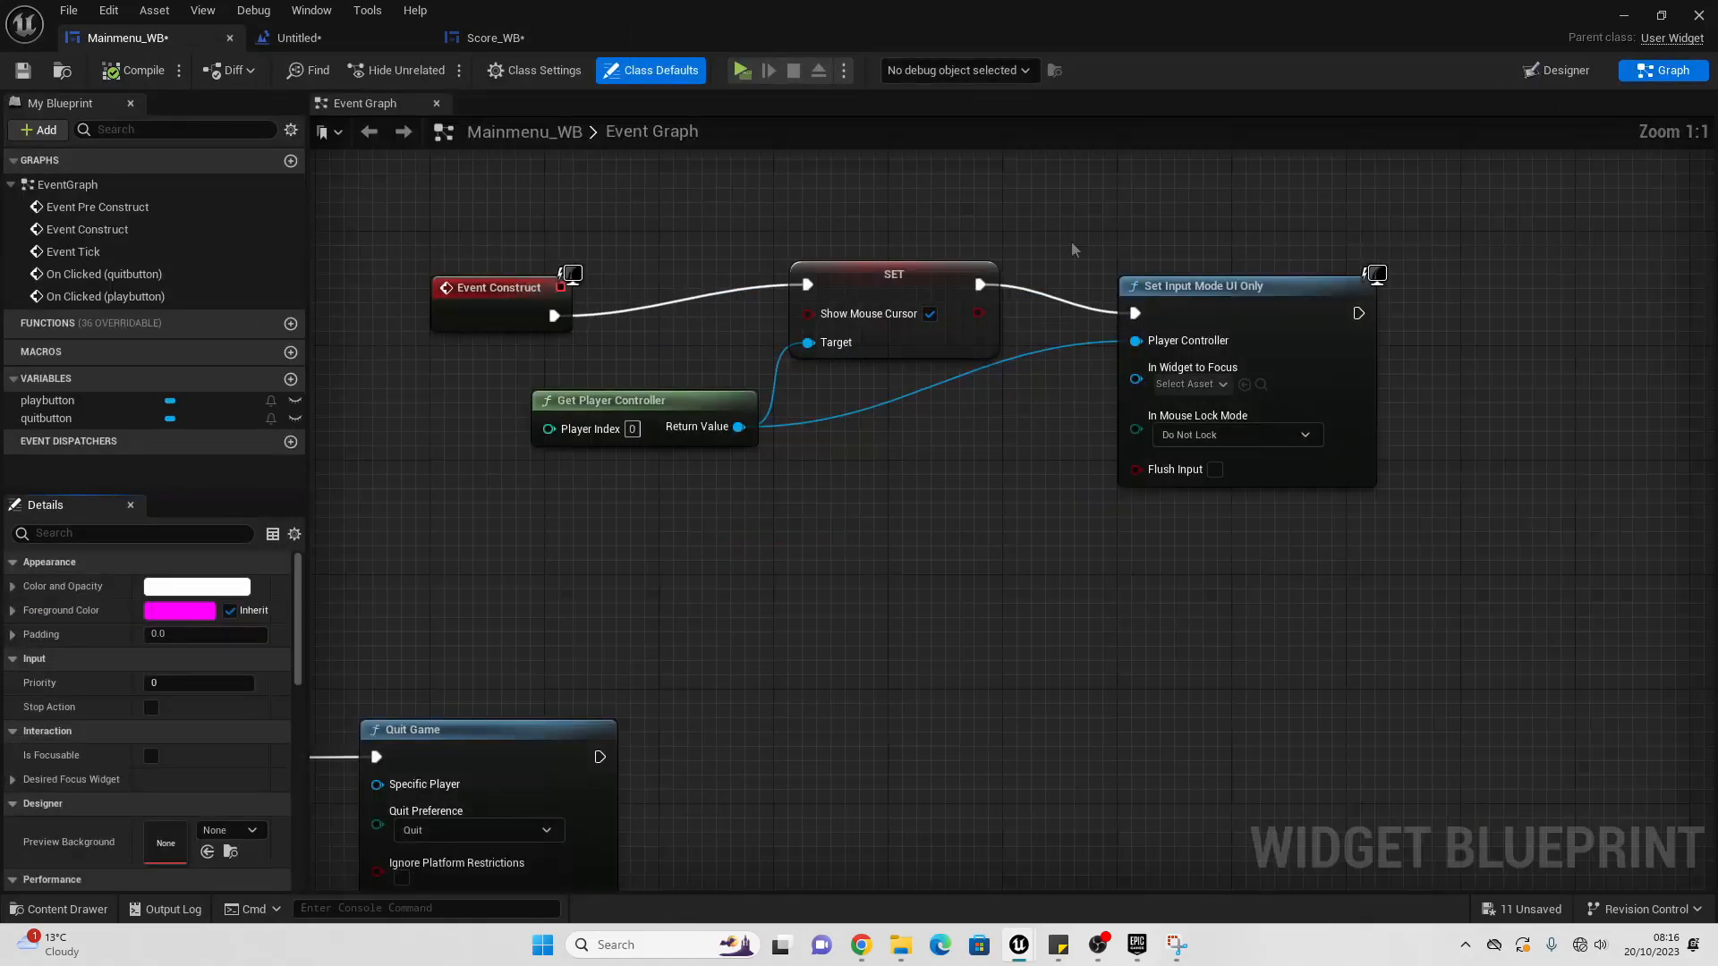
pyautogui.moveTo(710, 306); pyautogui.dragTo(1303, 518)
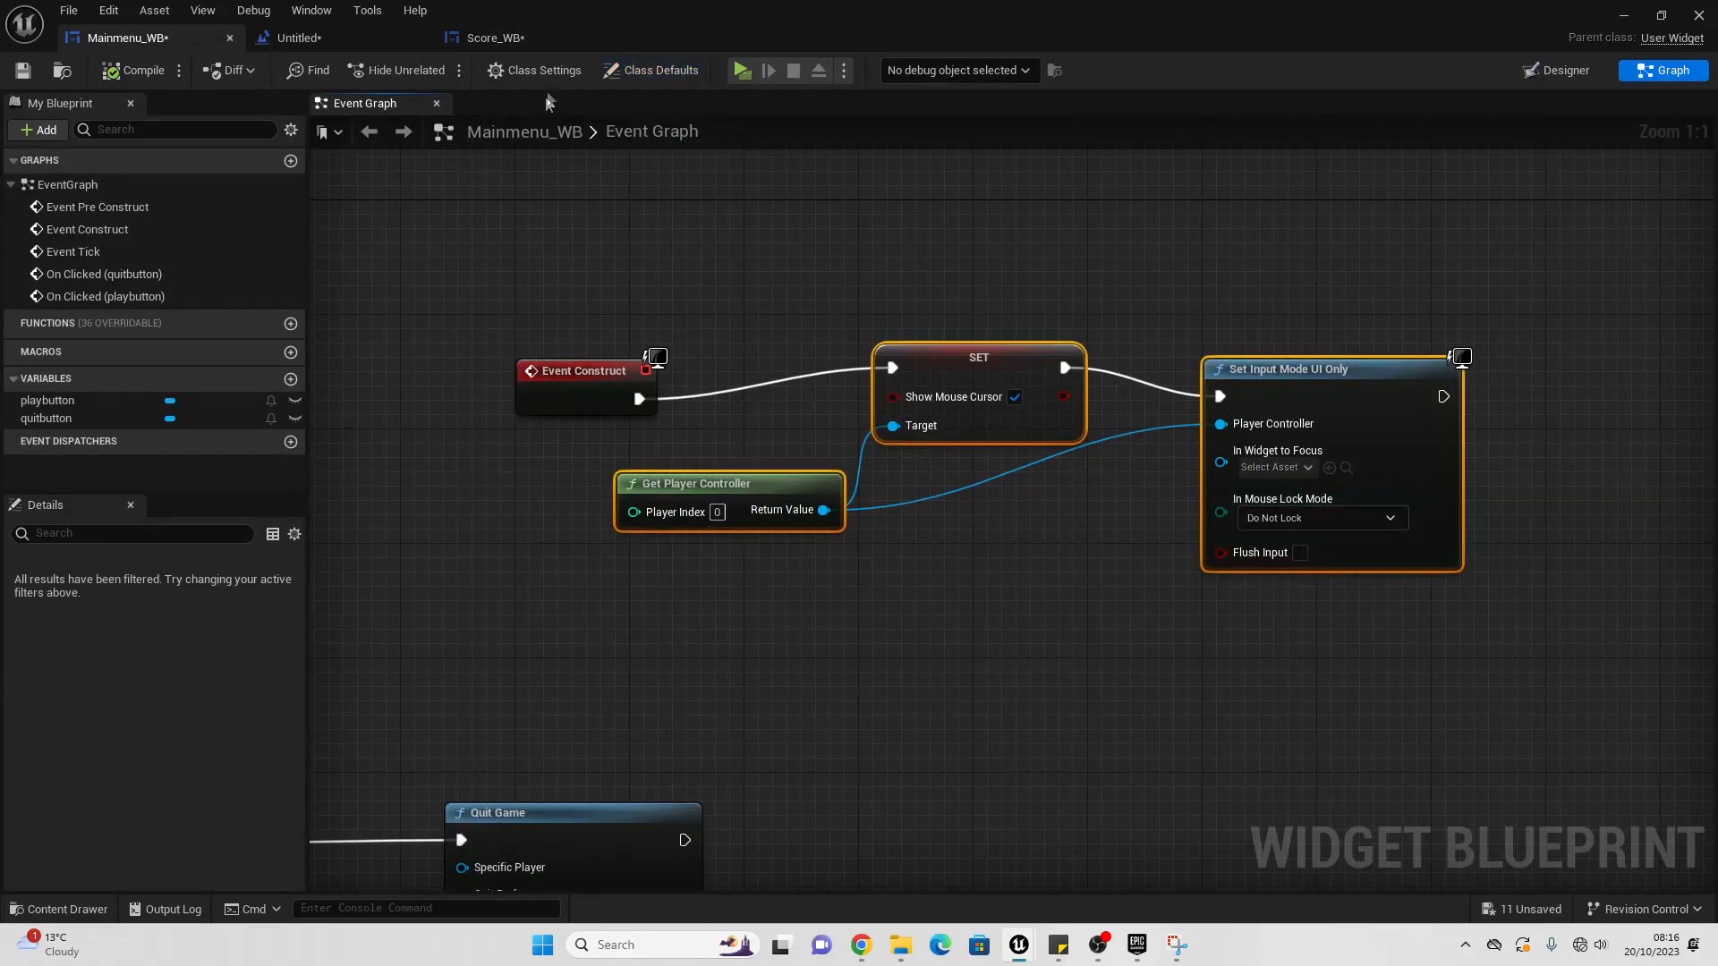
pyautogui.click(524, 39)
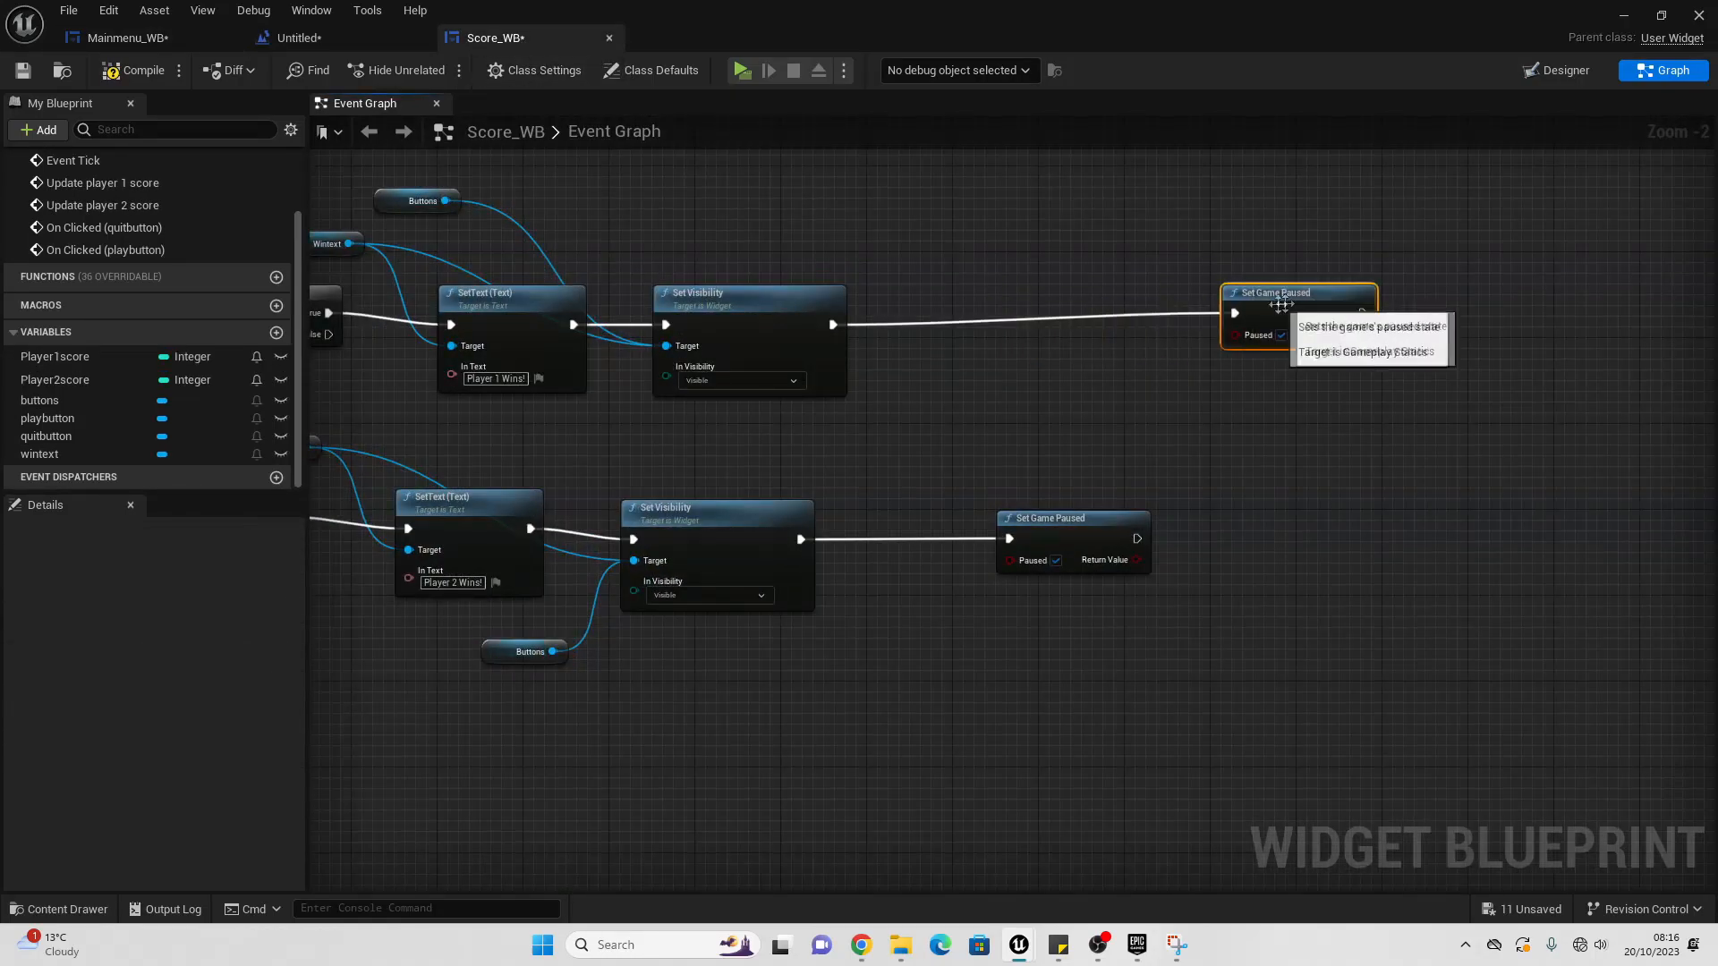
pyautogui.hotkey('ctrl', 'v')
# Step: Arrange the pasted nodes and wire them between the Player 1 Wins branch's Set Visibility and Set Game Paused nodes
pyautogui.moveTo(1343, 294); pyautogui.dragTo(1552, 304)
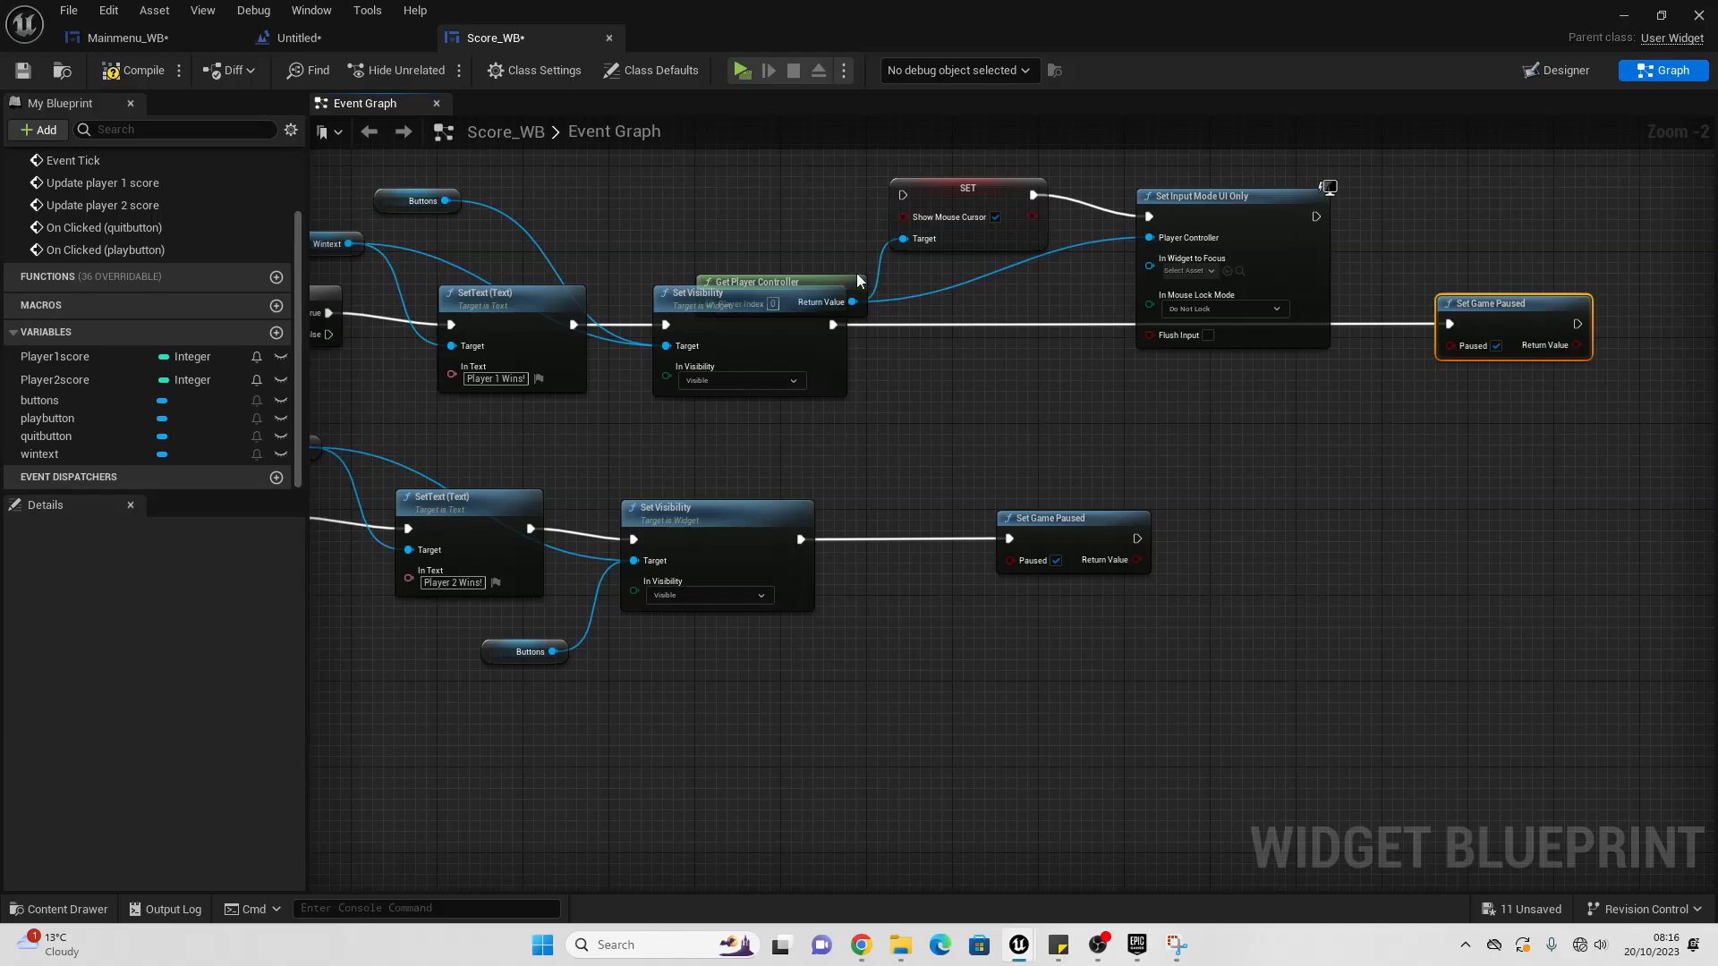
pyautogui.moveTo(858, 280); pyautogui.dragTo(832, 215)
pyautogui.moveTo(833, 324); pyautogui.dragTo(903, 195)
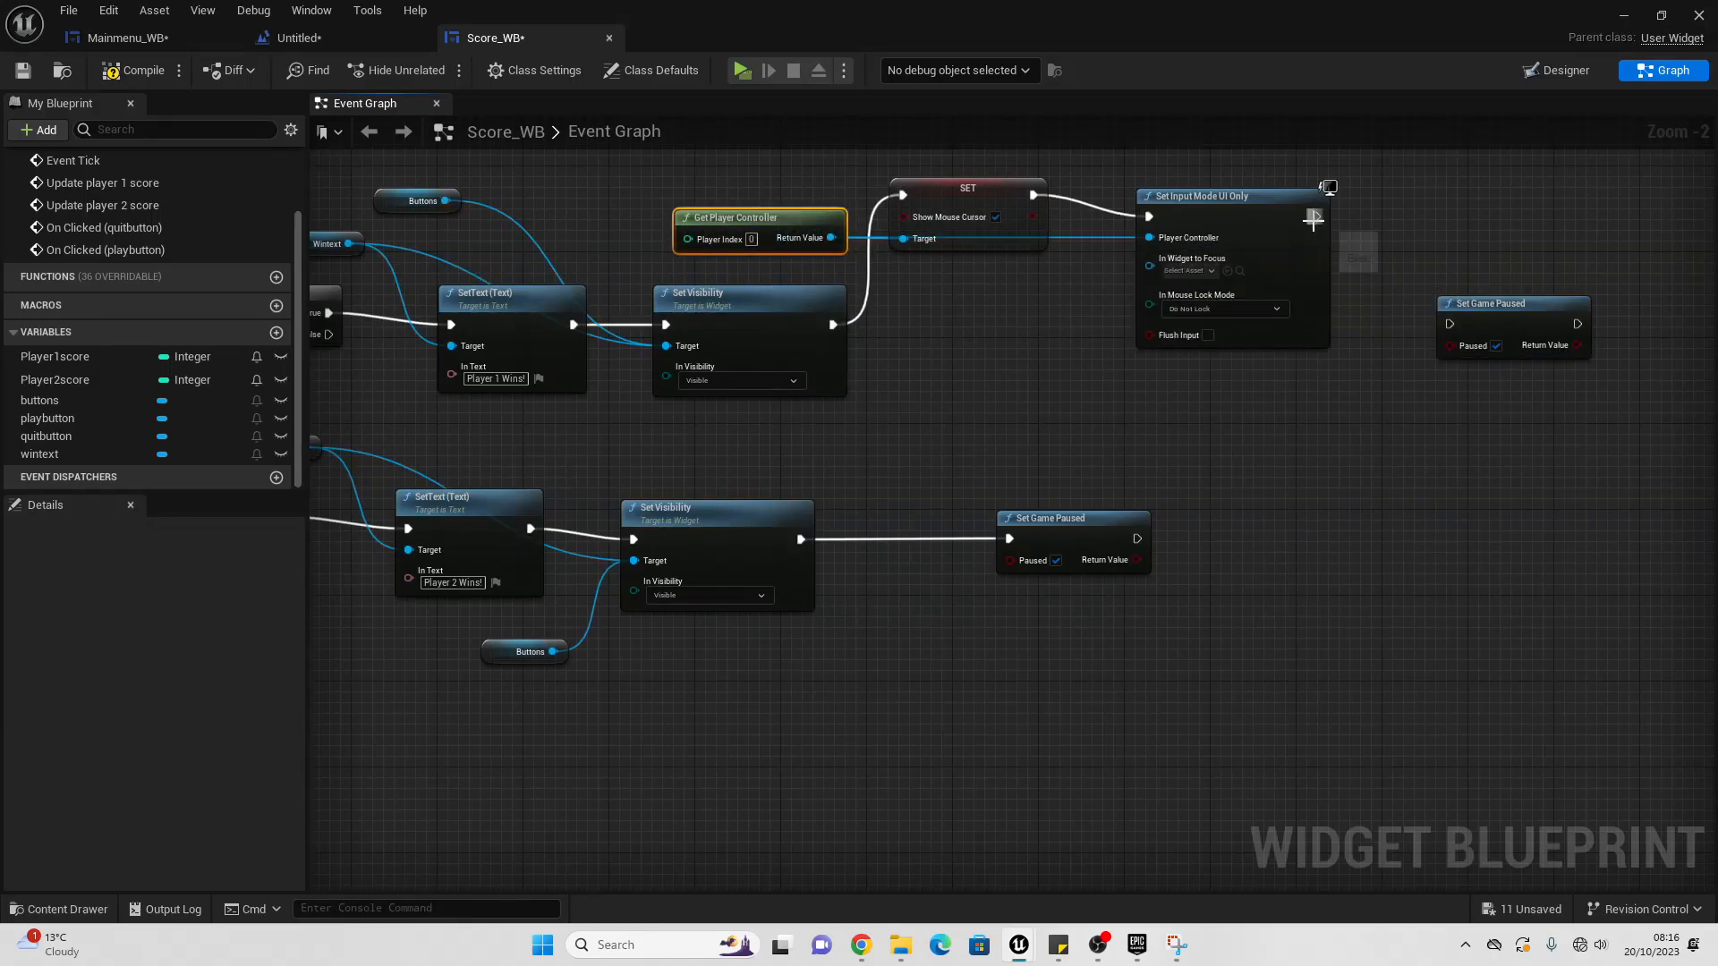
pyautogui.moveTo(1313, 218); pyautogui.dragTo(1450, 324)
# Step: Paste the cursor and input-mode nodes again and wire them between the Player 2 Wins branch's Set Visibility and Set Game Paused
pyautogui.moveTo(1082, 519); pyautogui.dragTo(1456, 509)
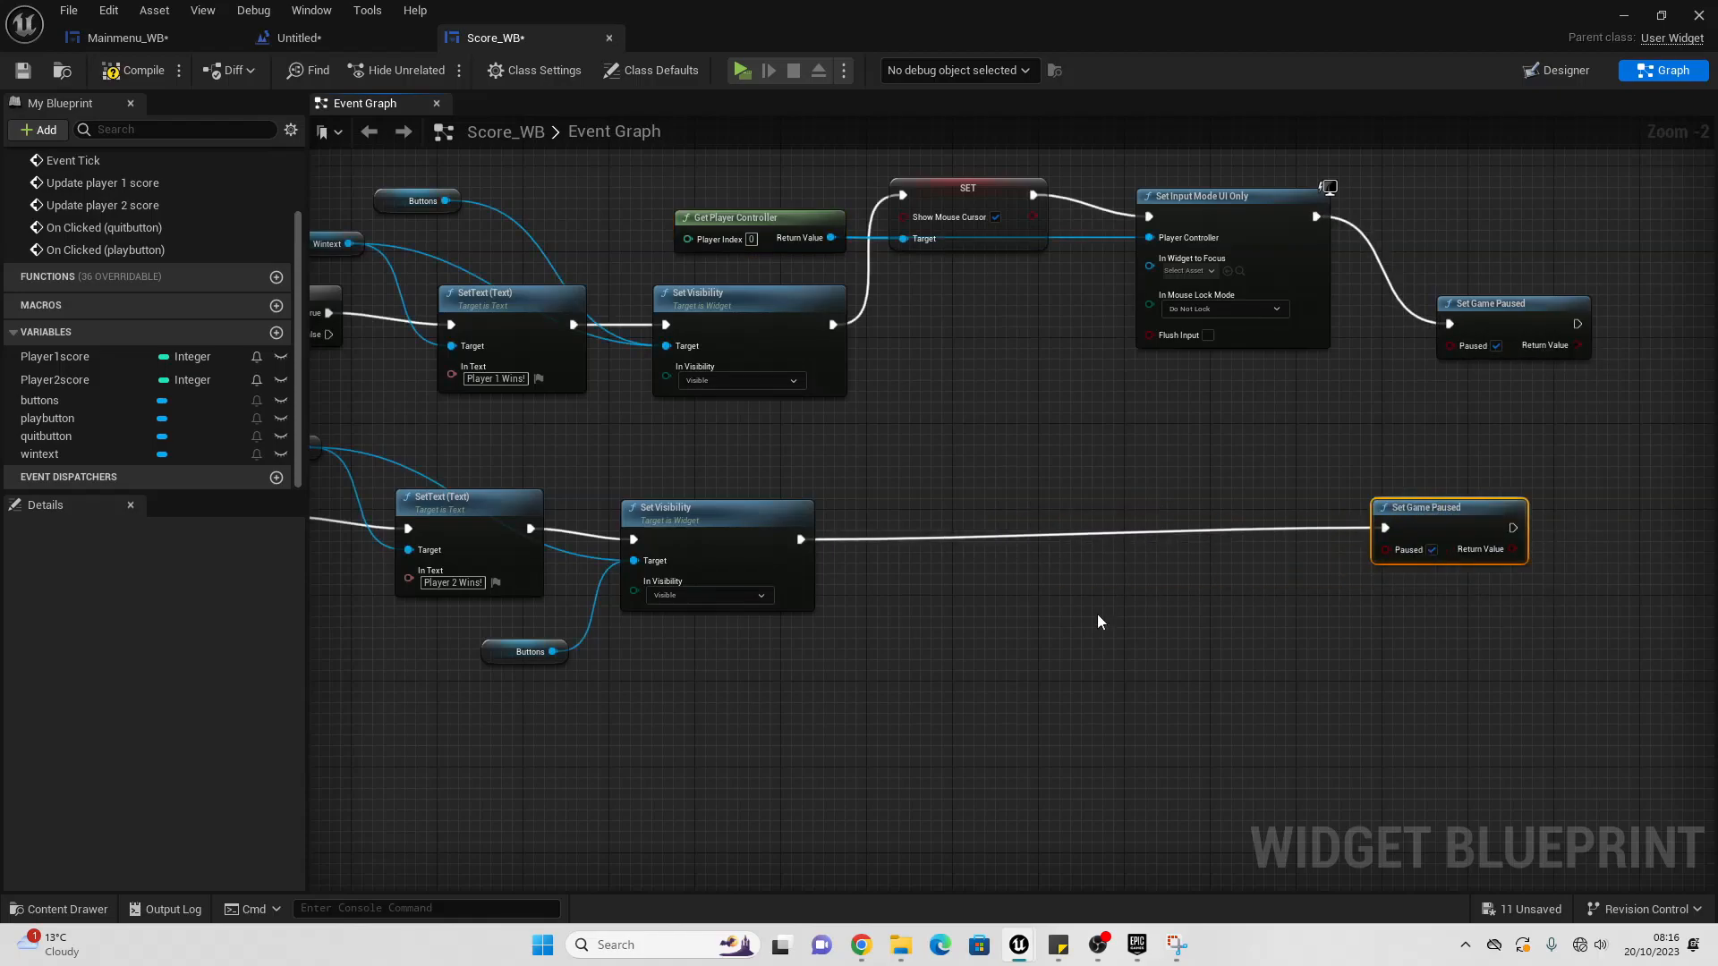
pyautogui.hotkey('ctrl', 'v')
pyautogui.moveTo(801, 540); pyautogui.dragTo(1014, 591)
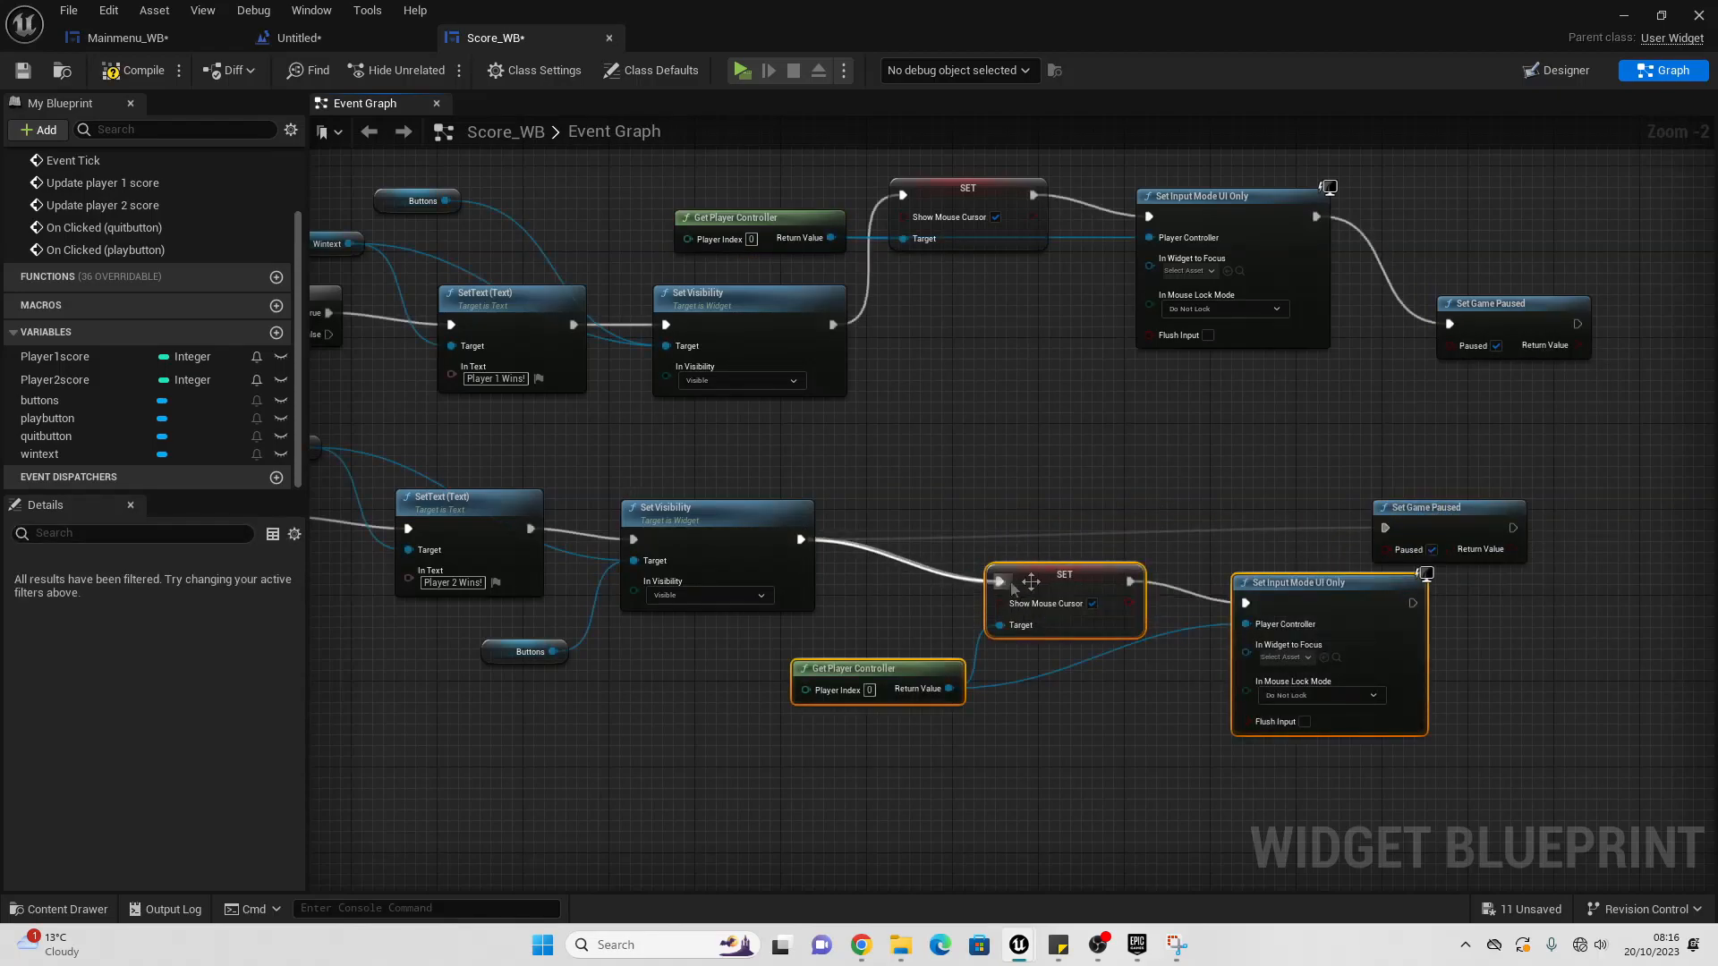
pyautogui.moveTo(1413, 603); pyautogui.dragTo(1576, 530)
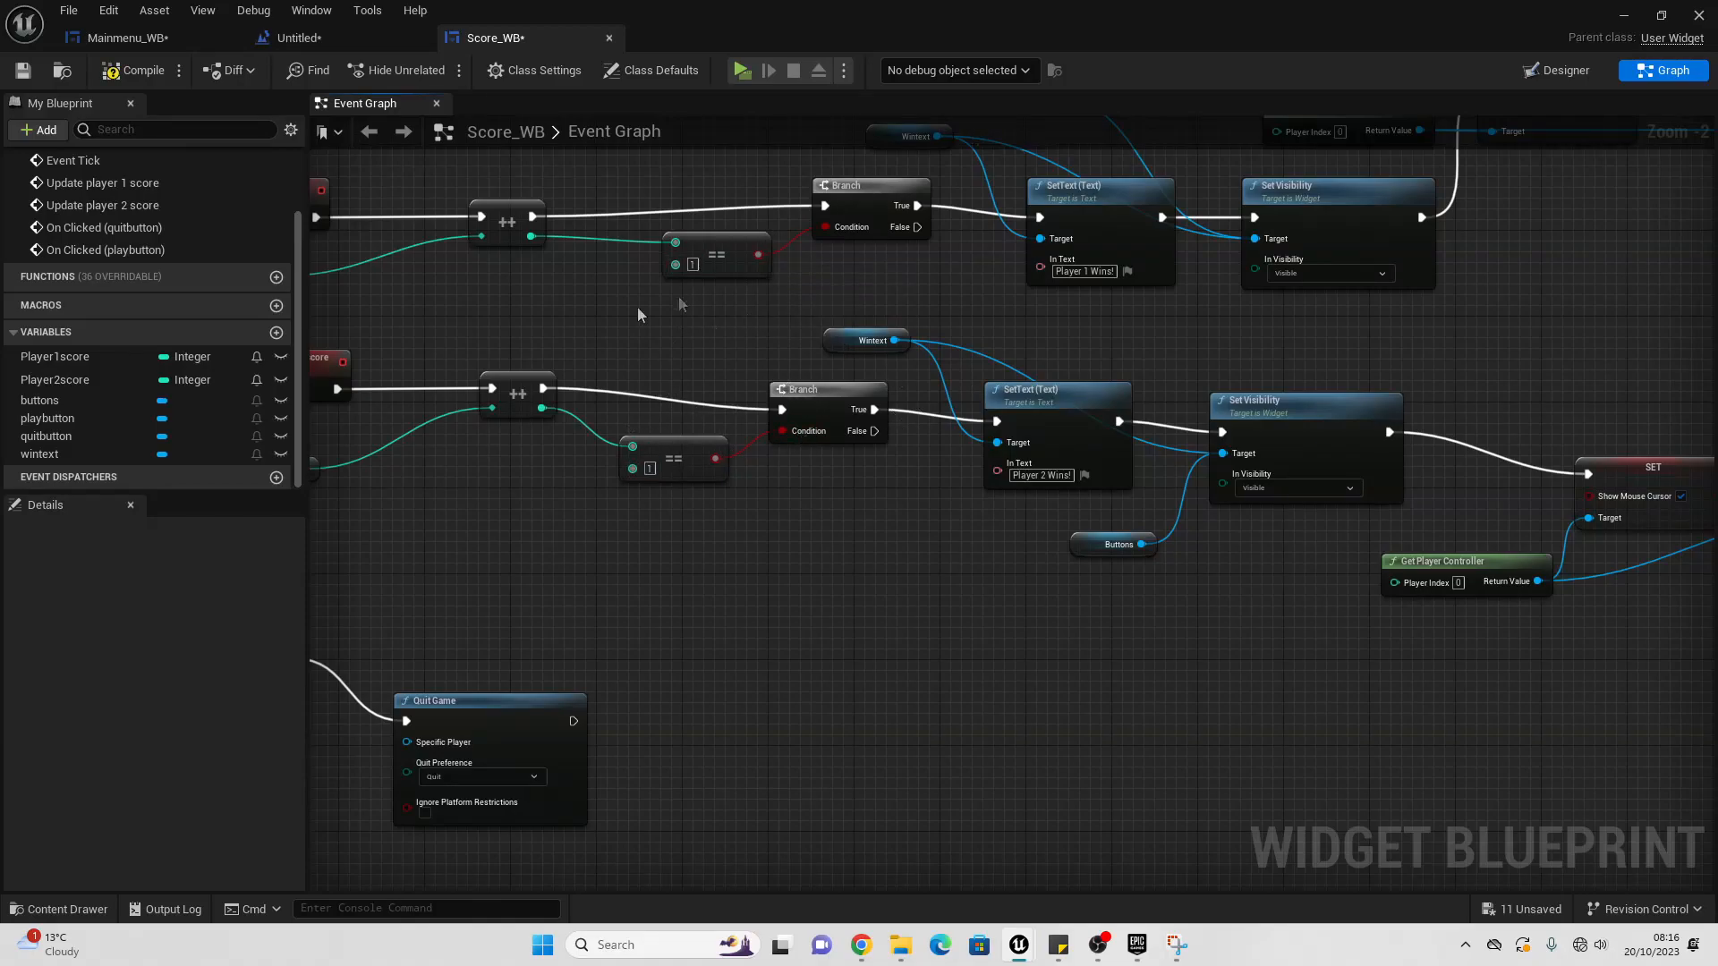
# Step: Play-test the match in the preview window until a player wins to check the win text and the Retry and Quit buttons
pyautogui.click(748, 72)
pyautogui.click(820, 440)
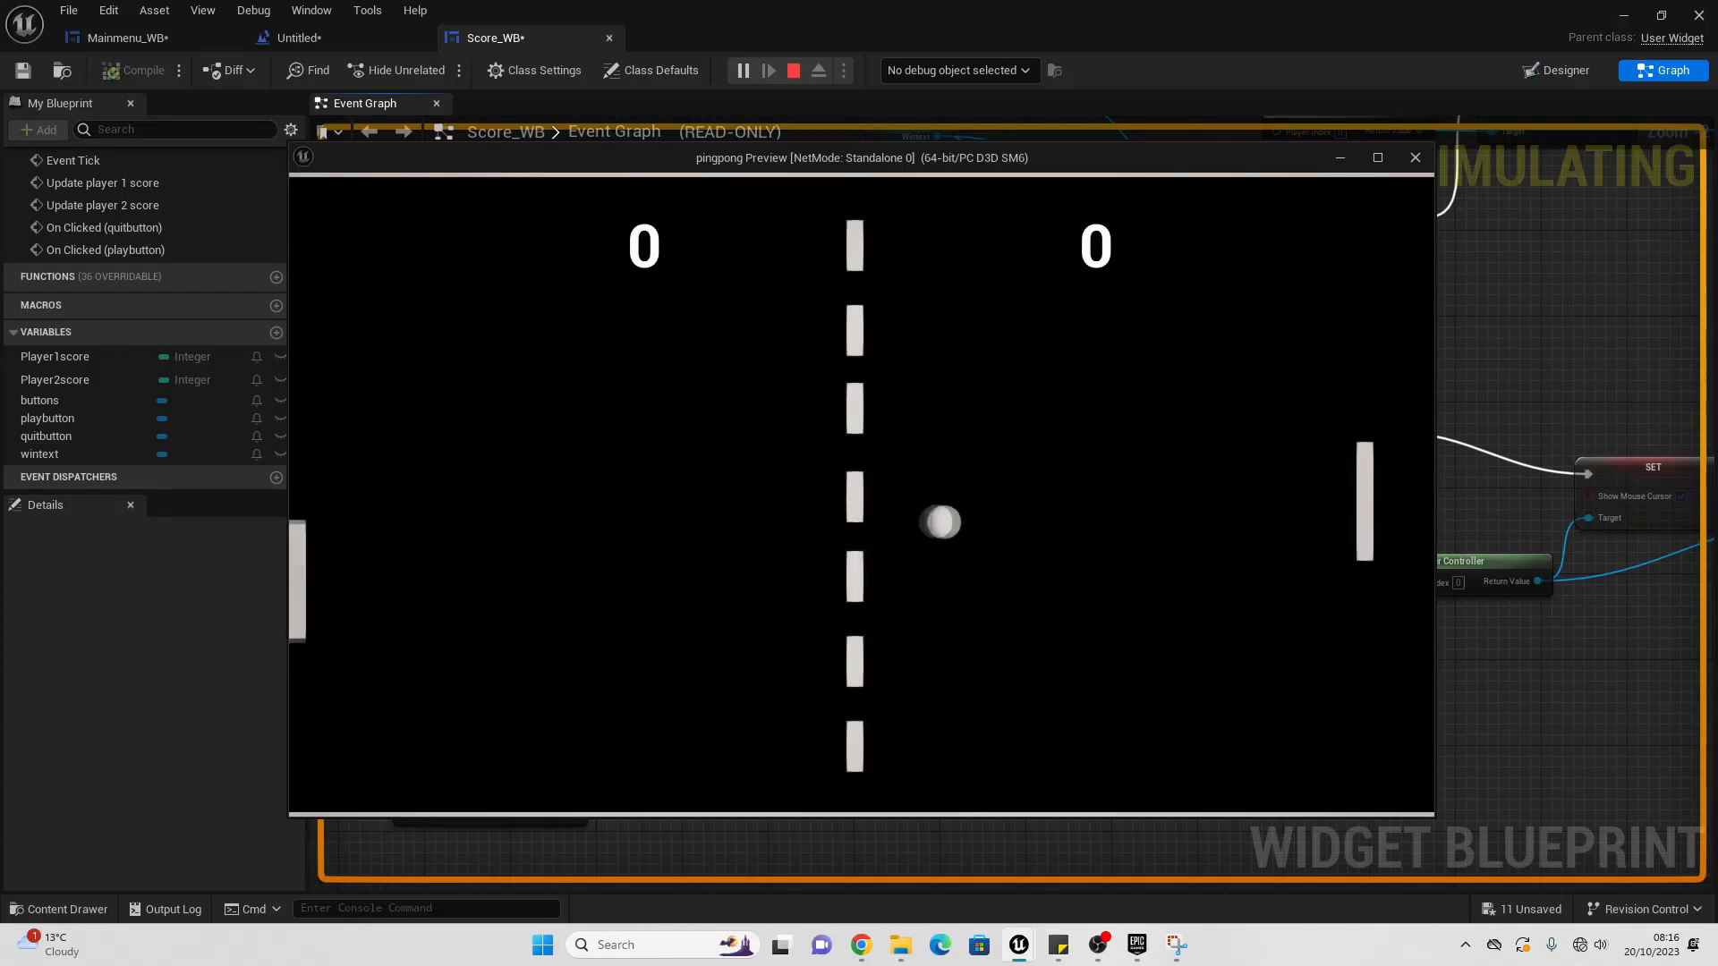
pyautogui.press('w')
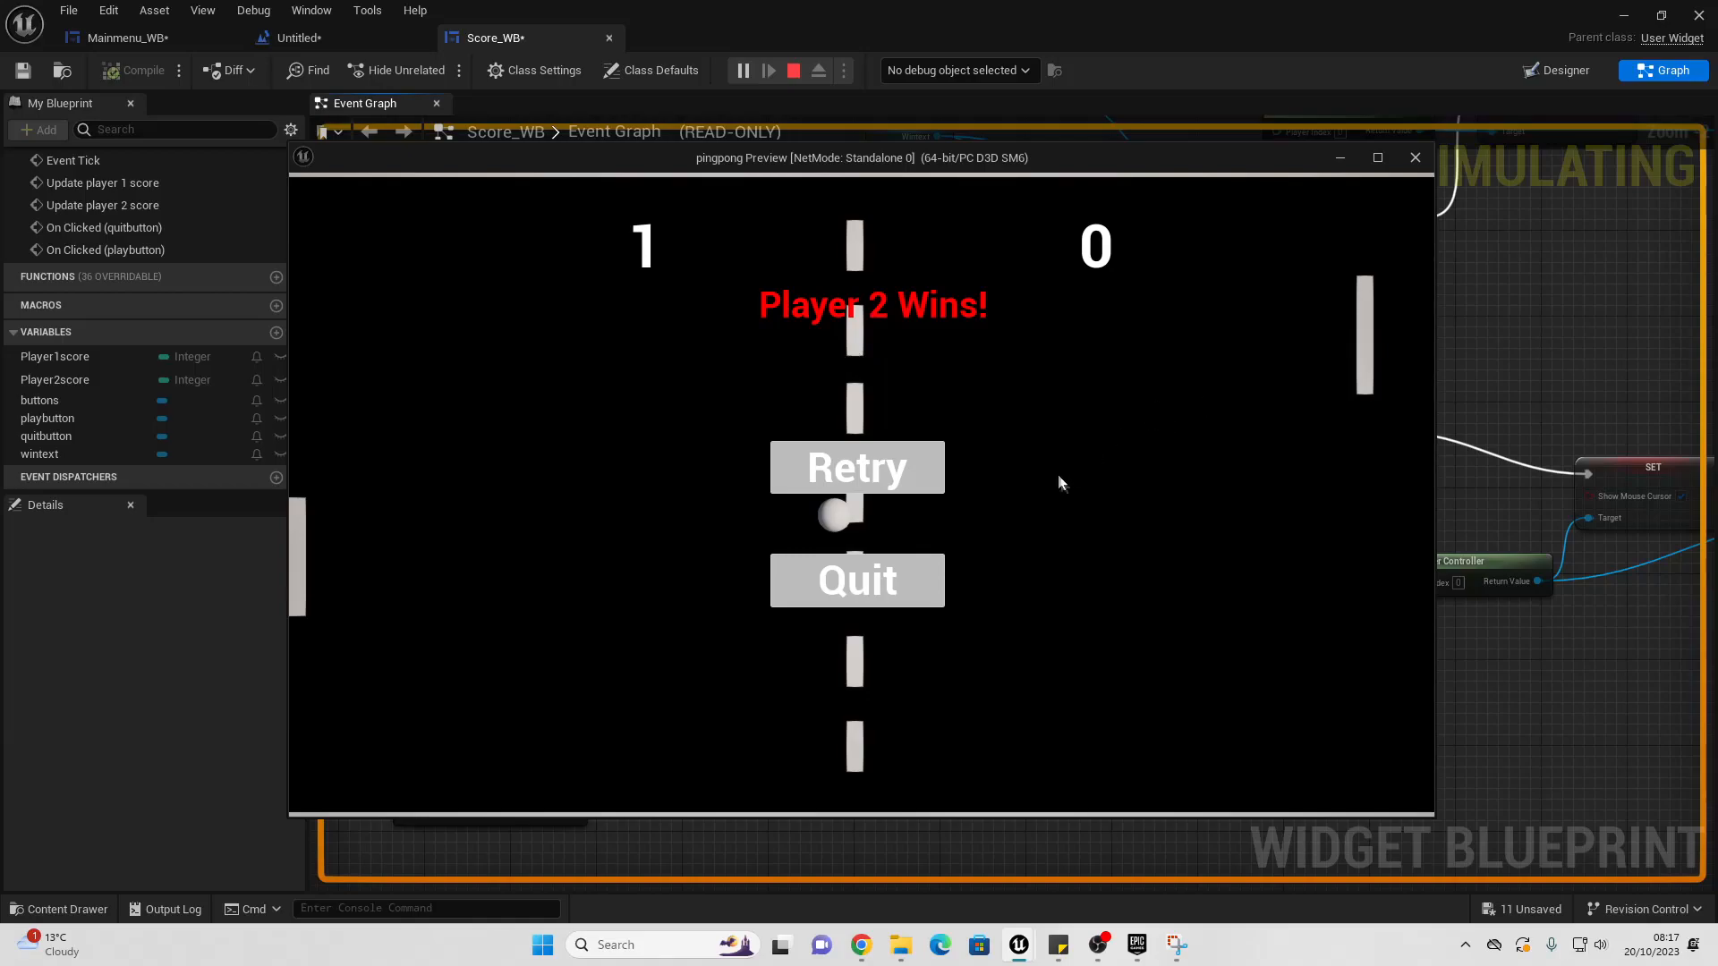
pyautogui.press('Escape')
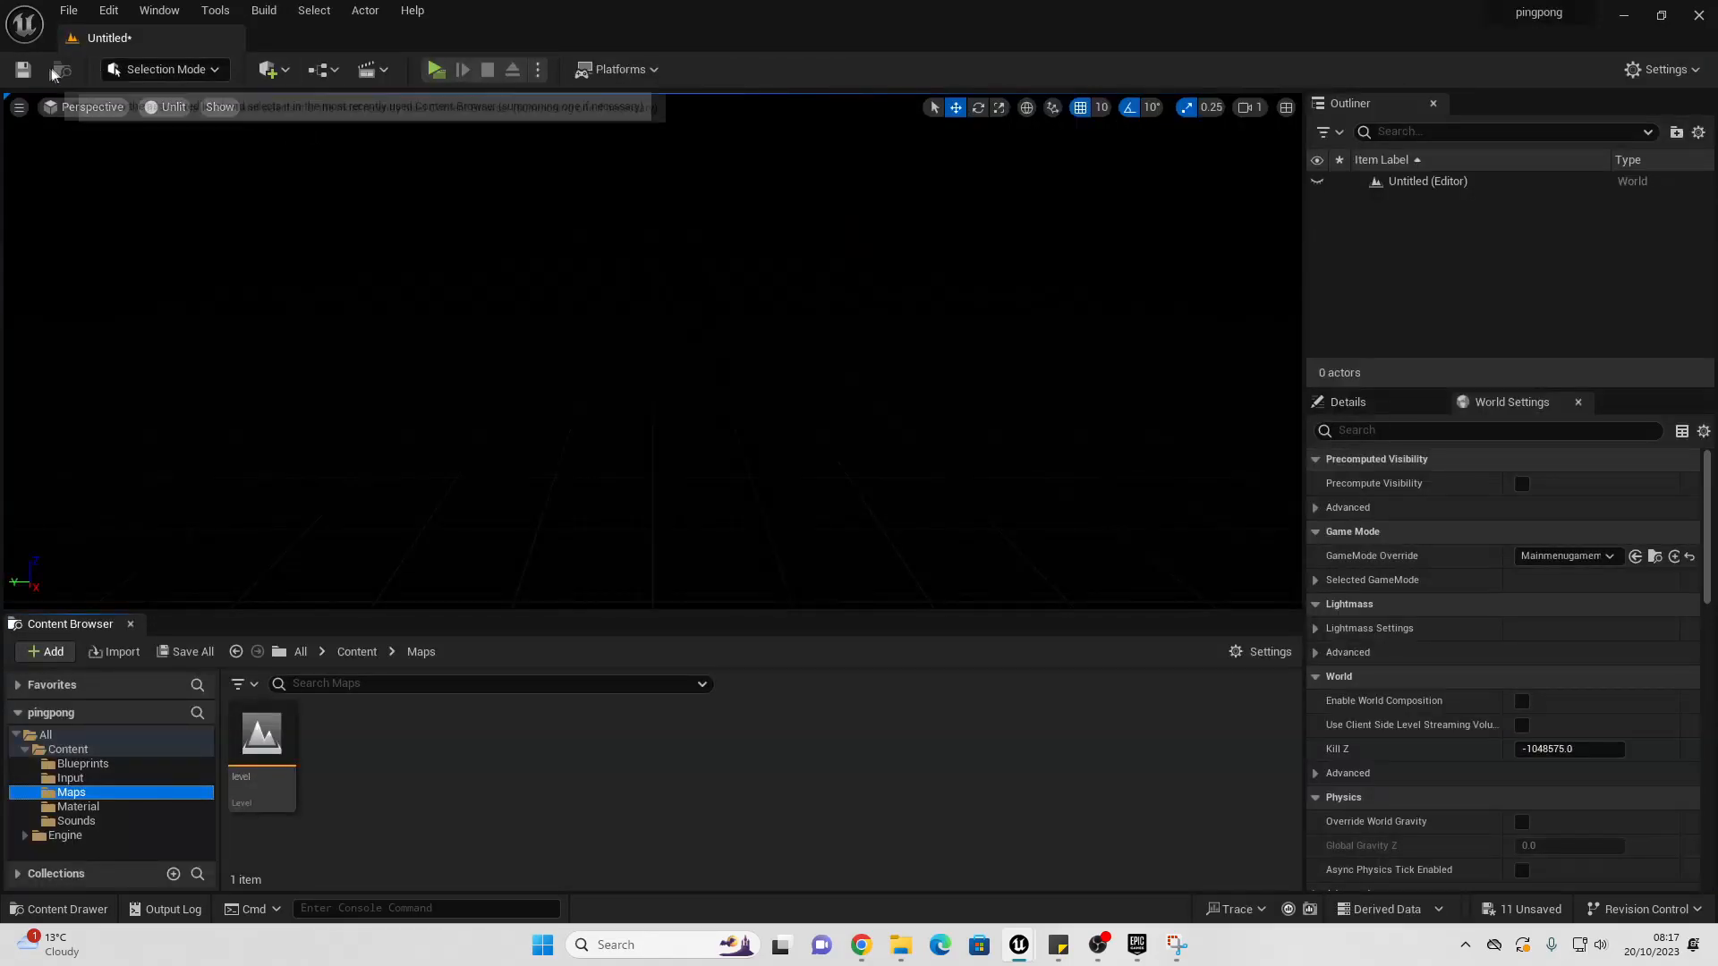
# Step: Save the untitled level as mainmenu in the Maps folder and set it as the project's Game Default Map
pyautogui.click(24, 70)
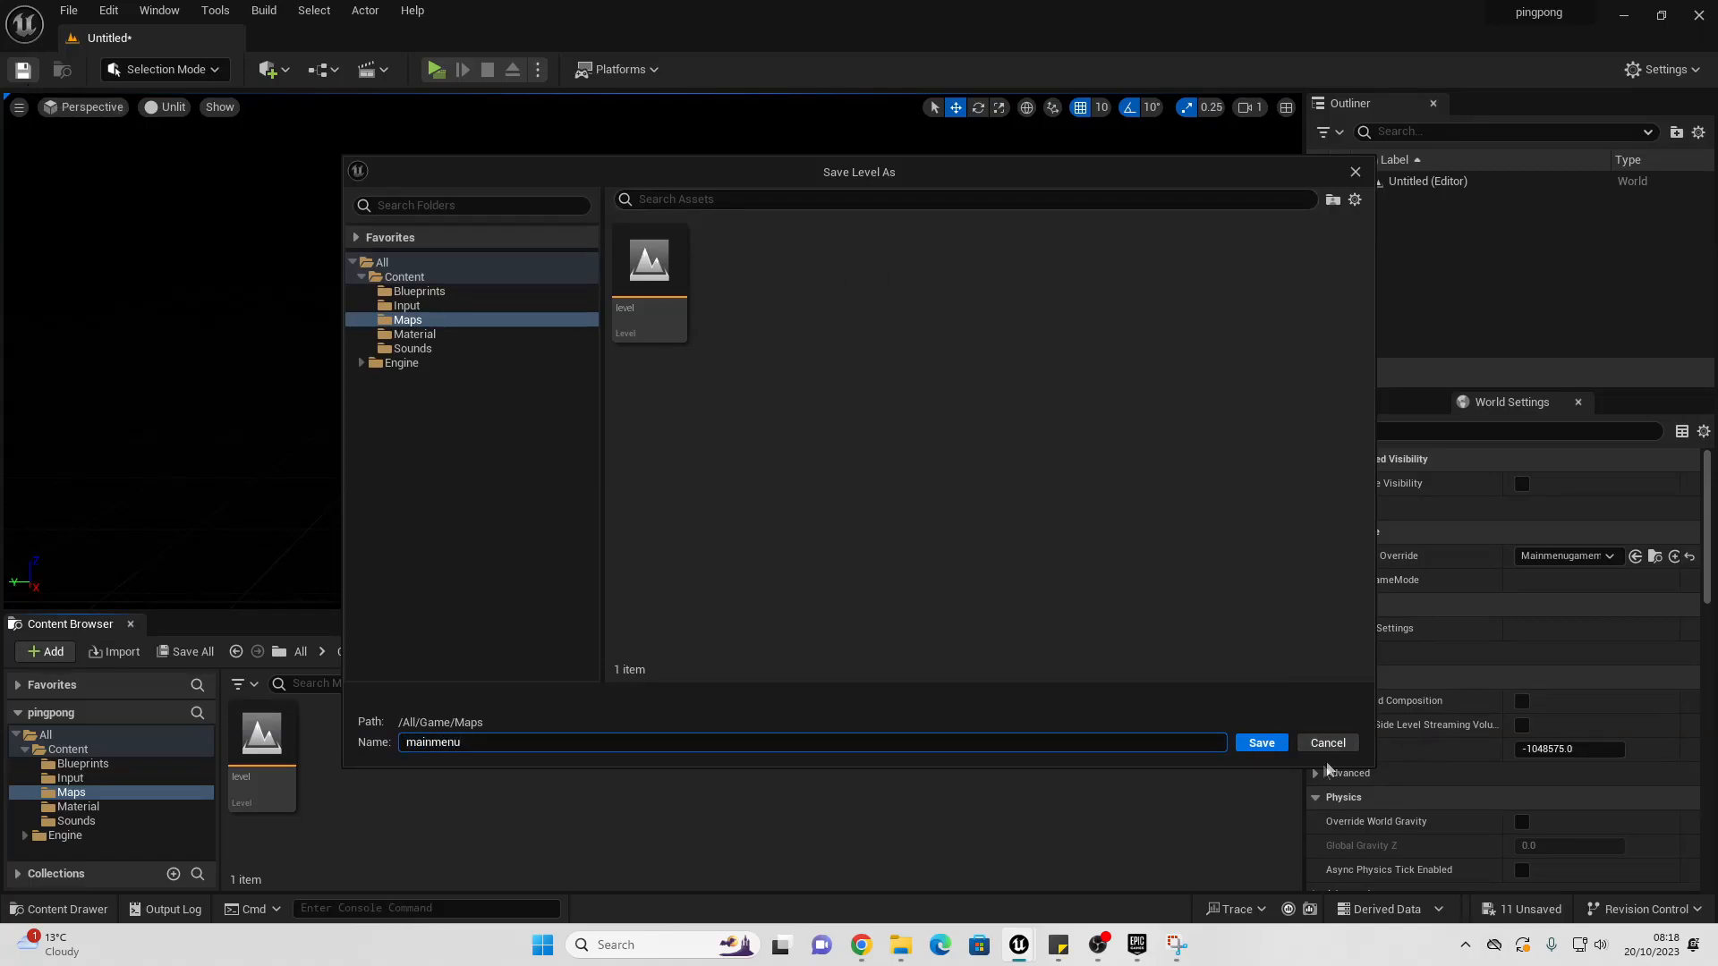
pyautogui.click(1262, 744)
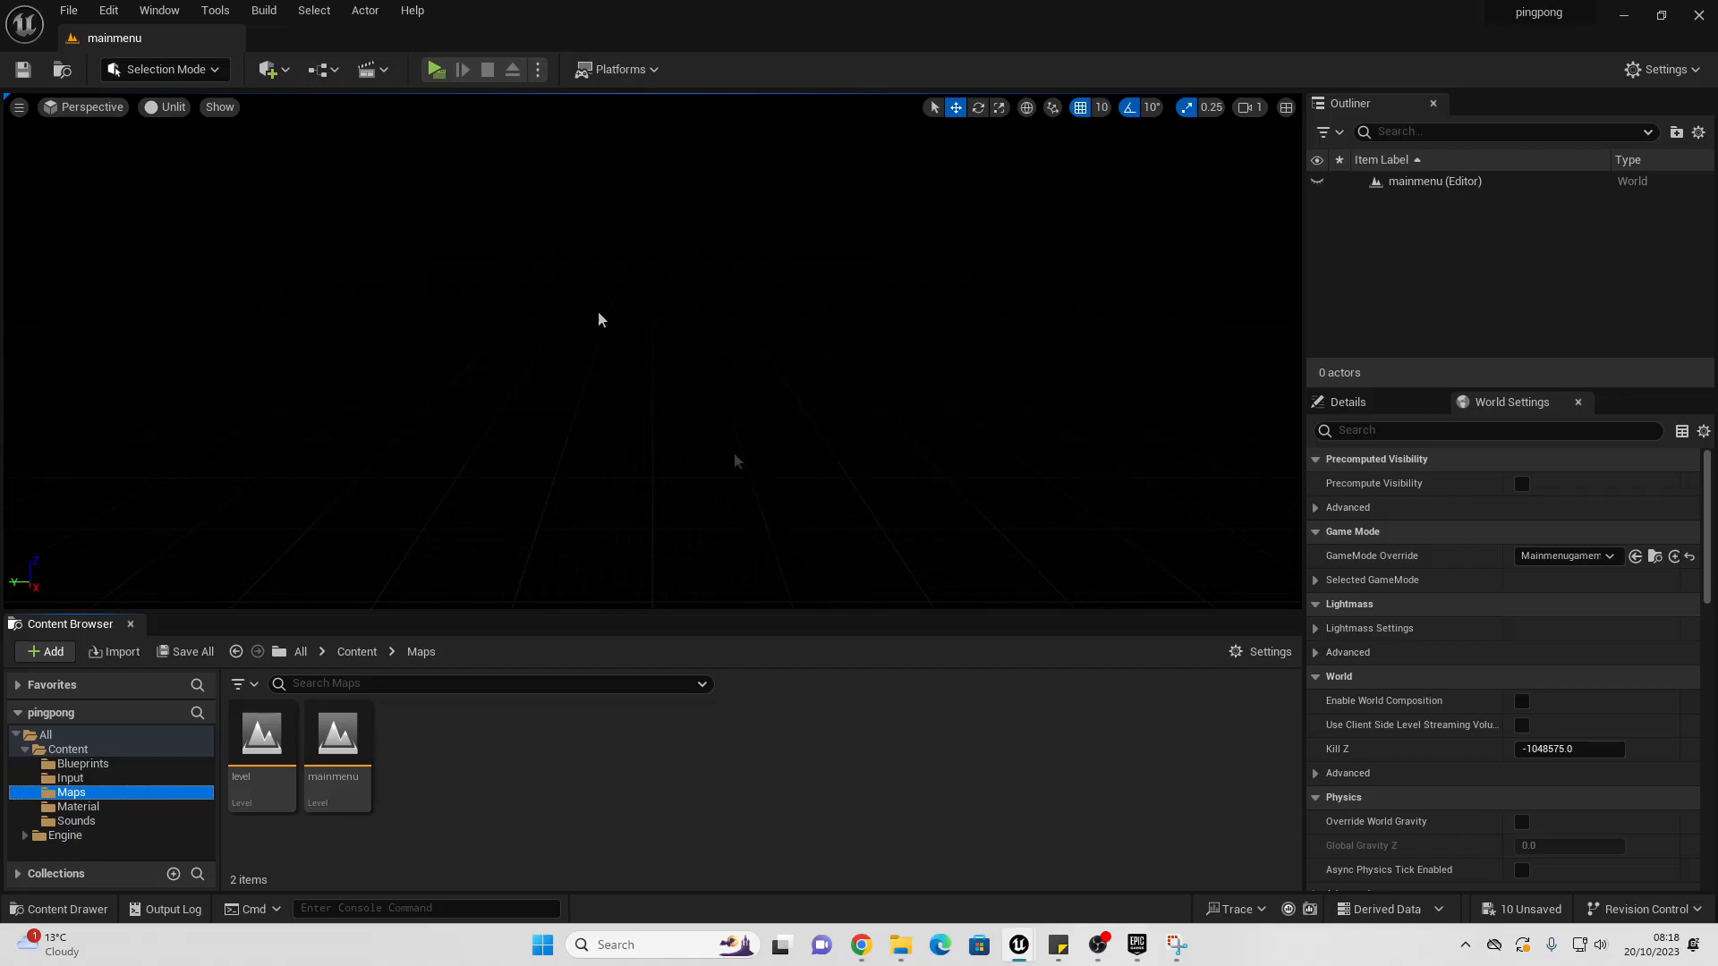
pyautogui.click(108, 10)
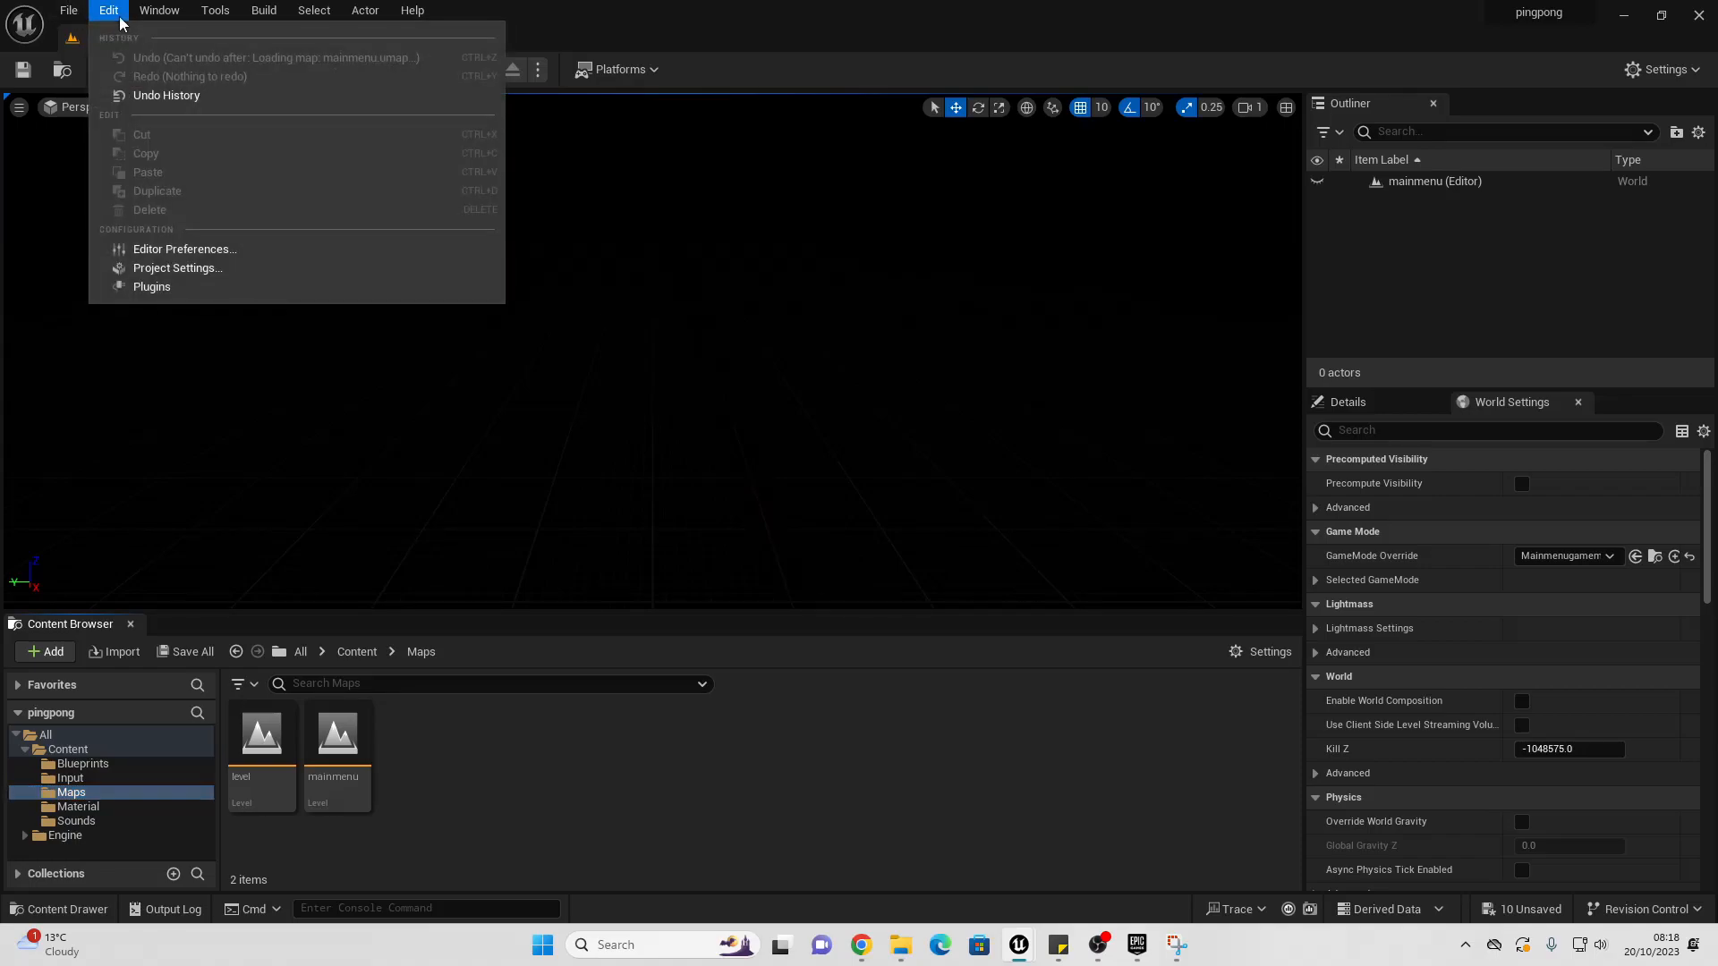
pyautogui.click(191, 269)
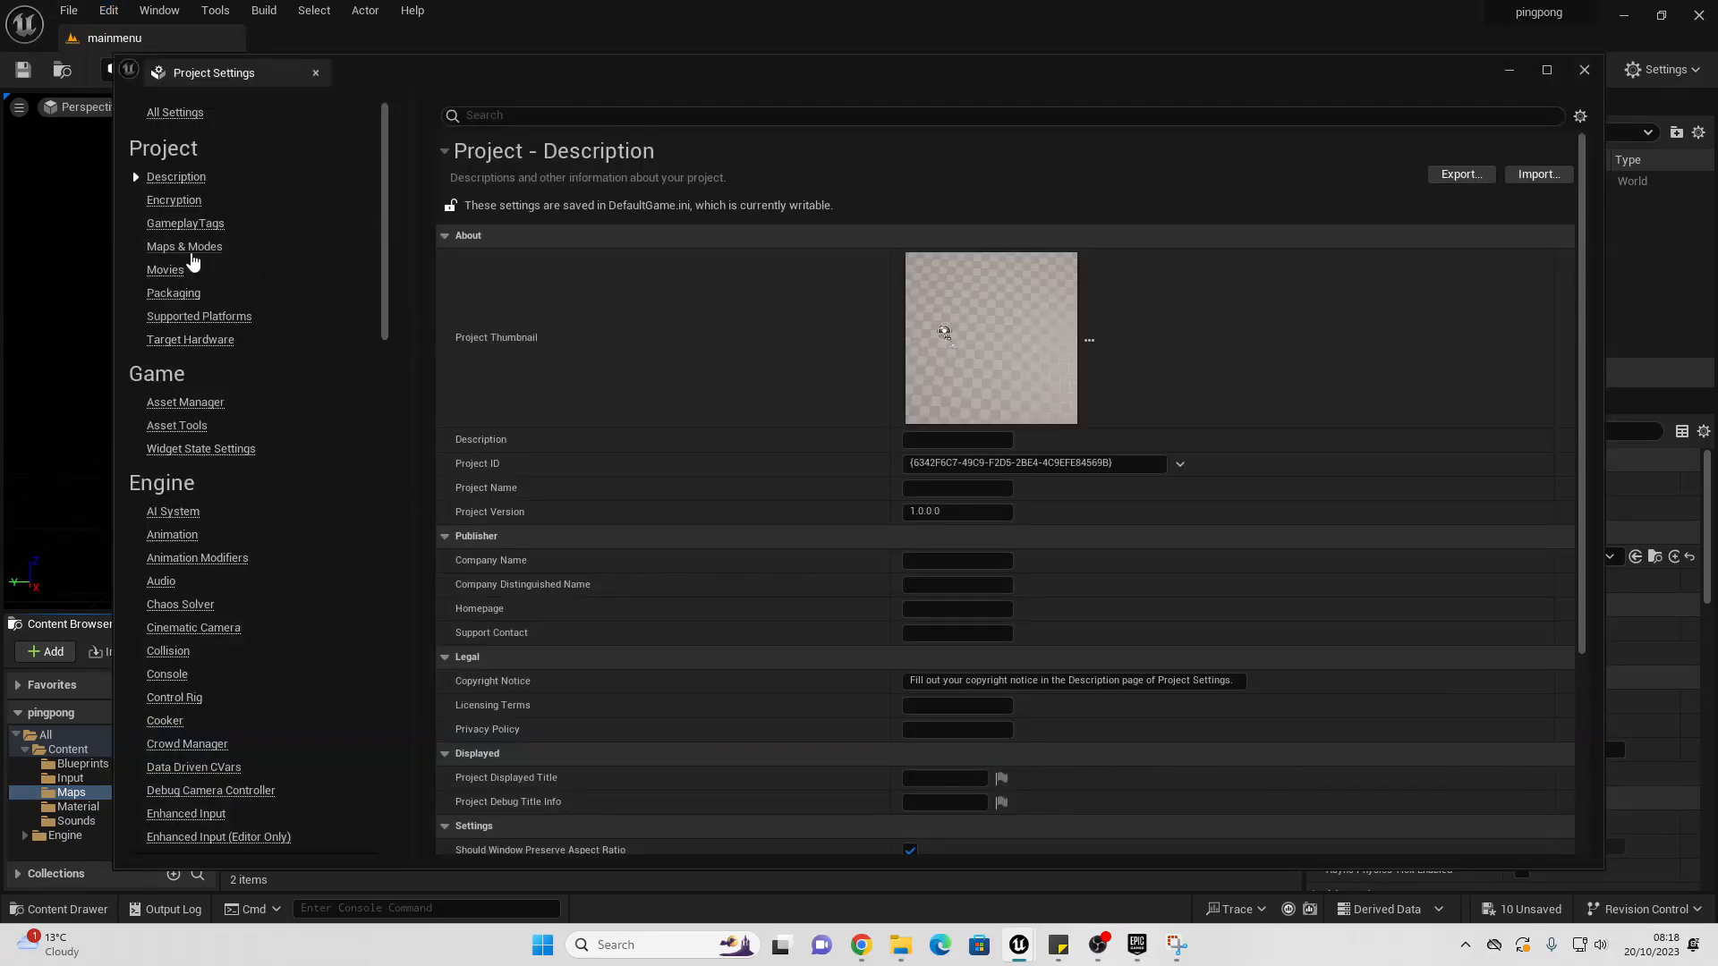
pyautogui.click(186, 248)
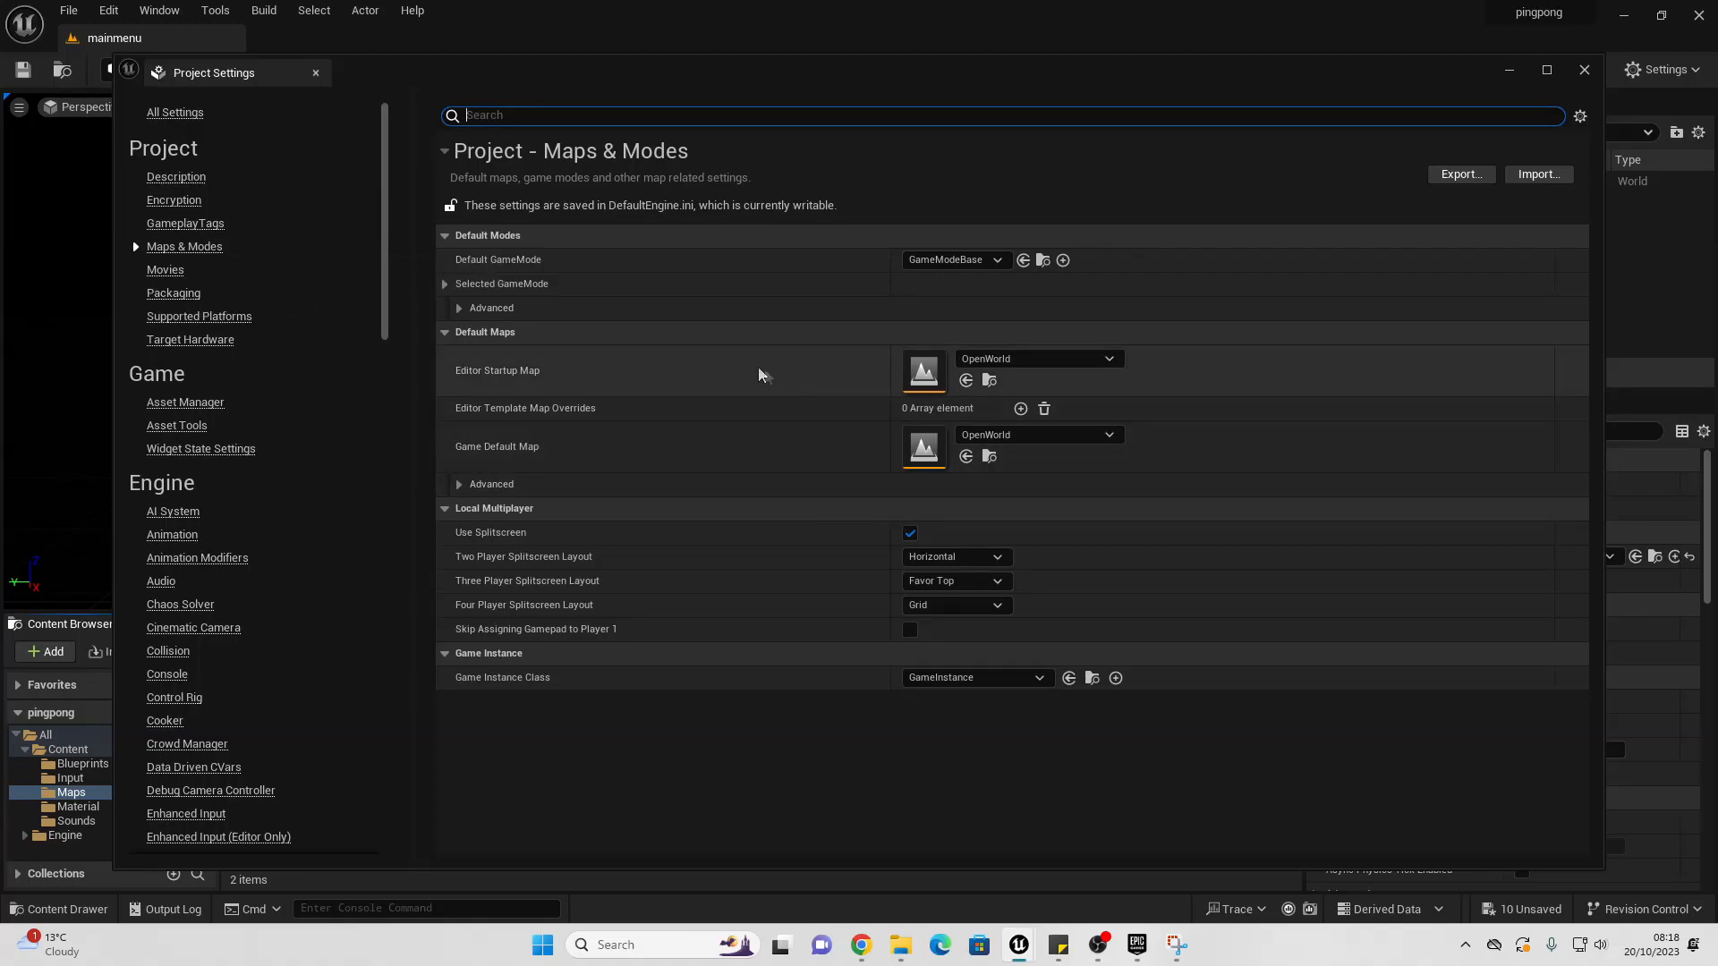
pyautogui.click(1041, 439)
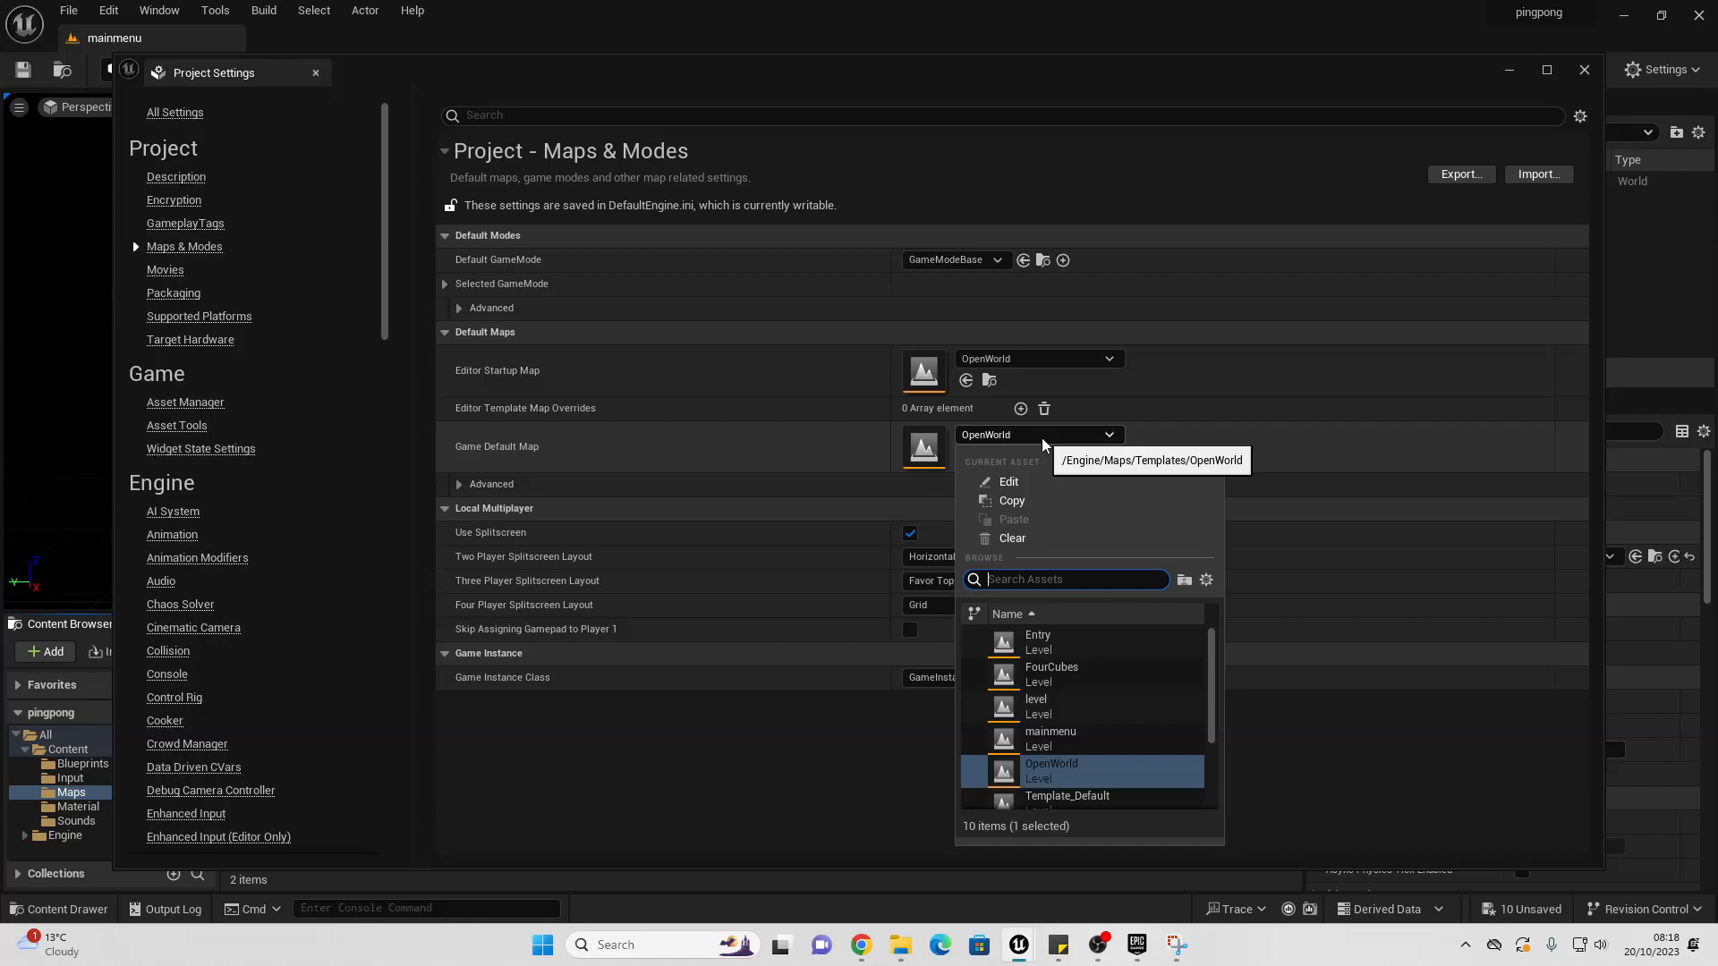
pyautogui.click(1055, 637)
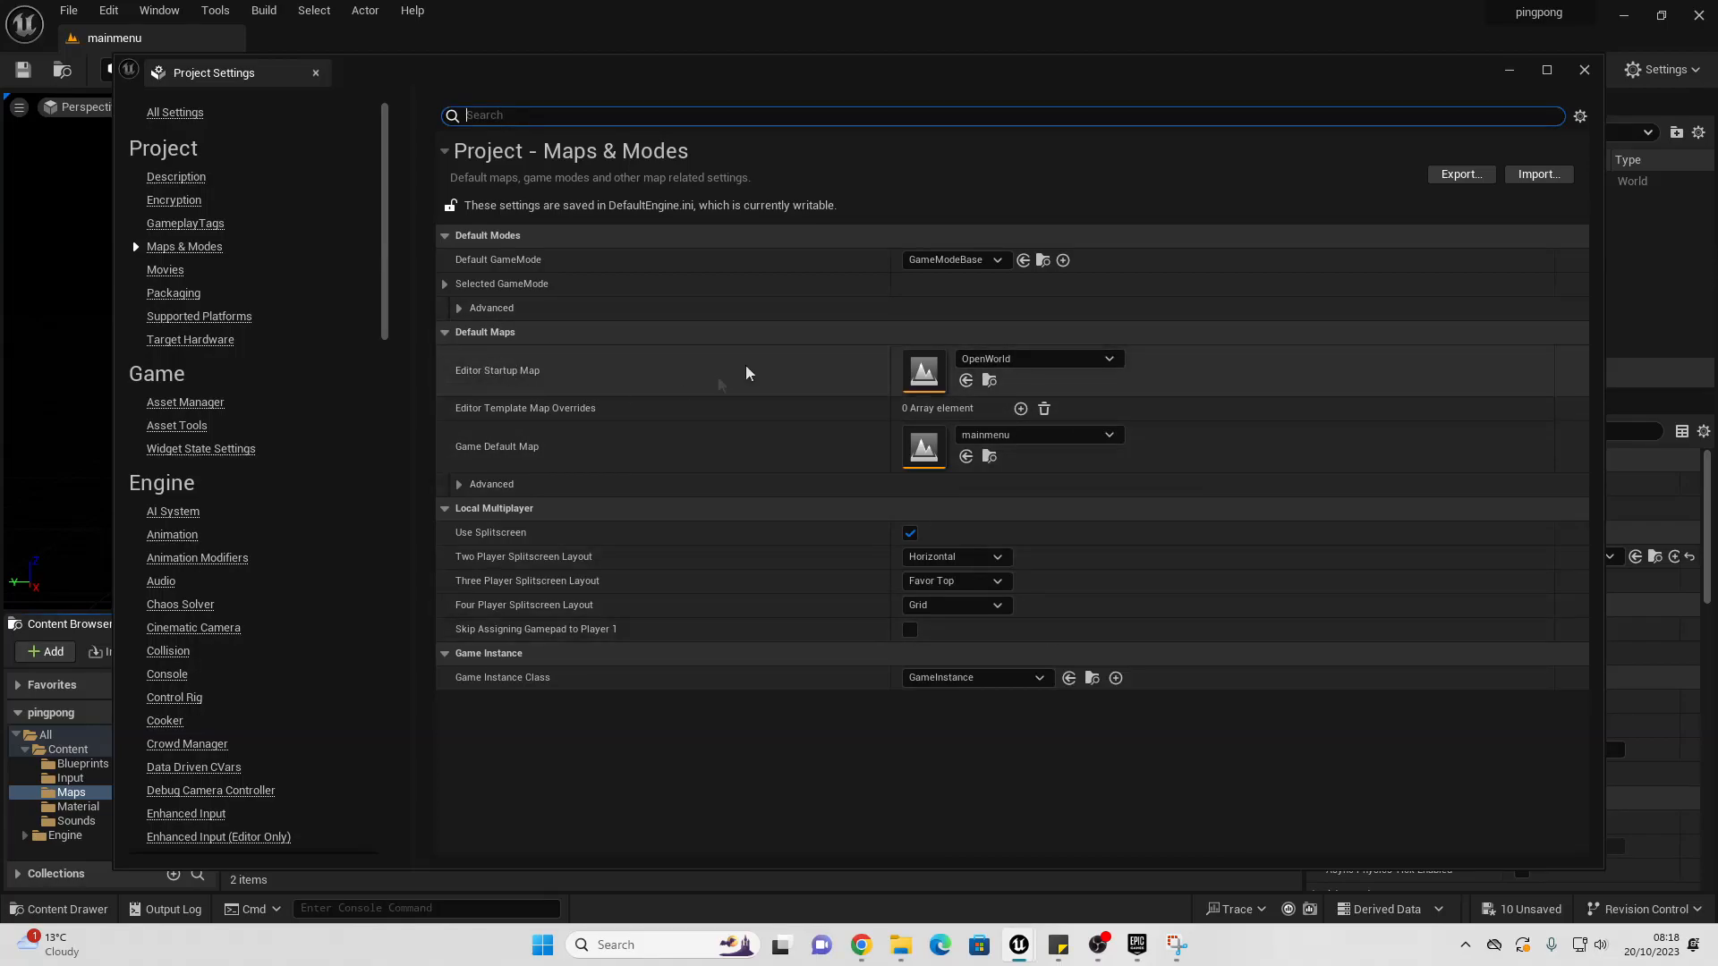
# Step: Set the project's Editor Startup Map to level and close the Project Settings
pyautogui.click(1063, 360)
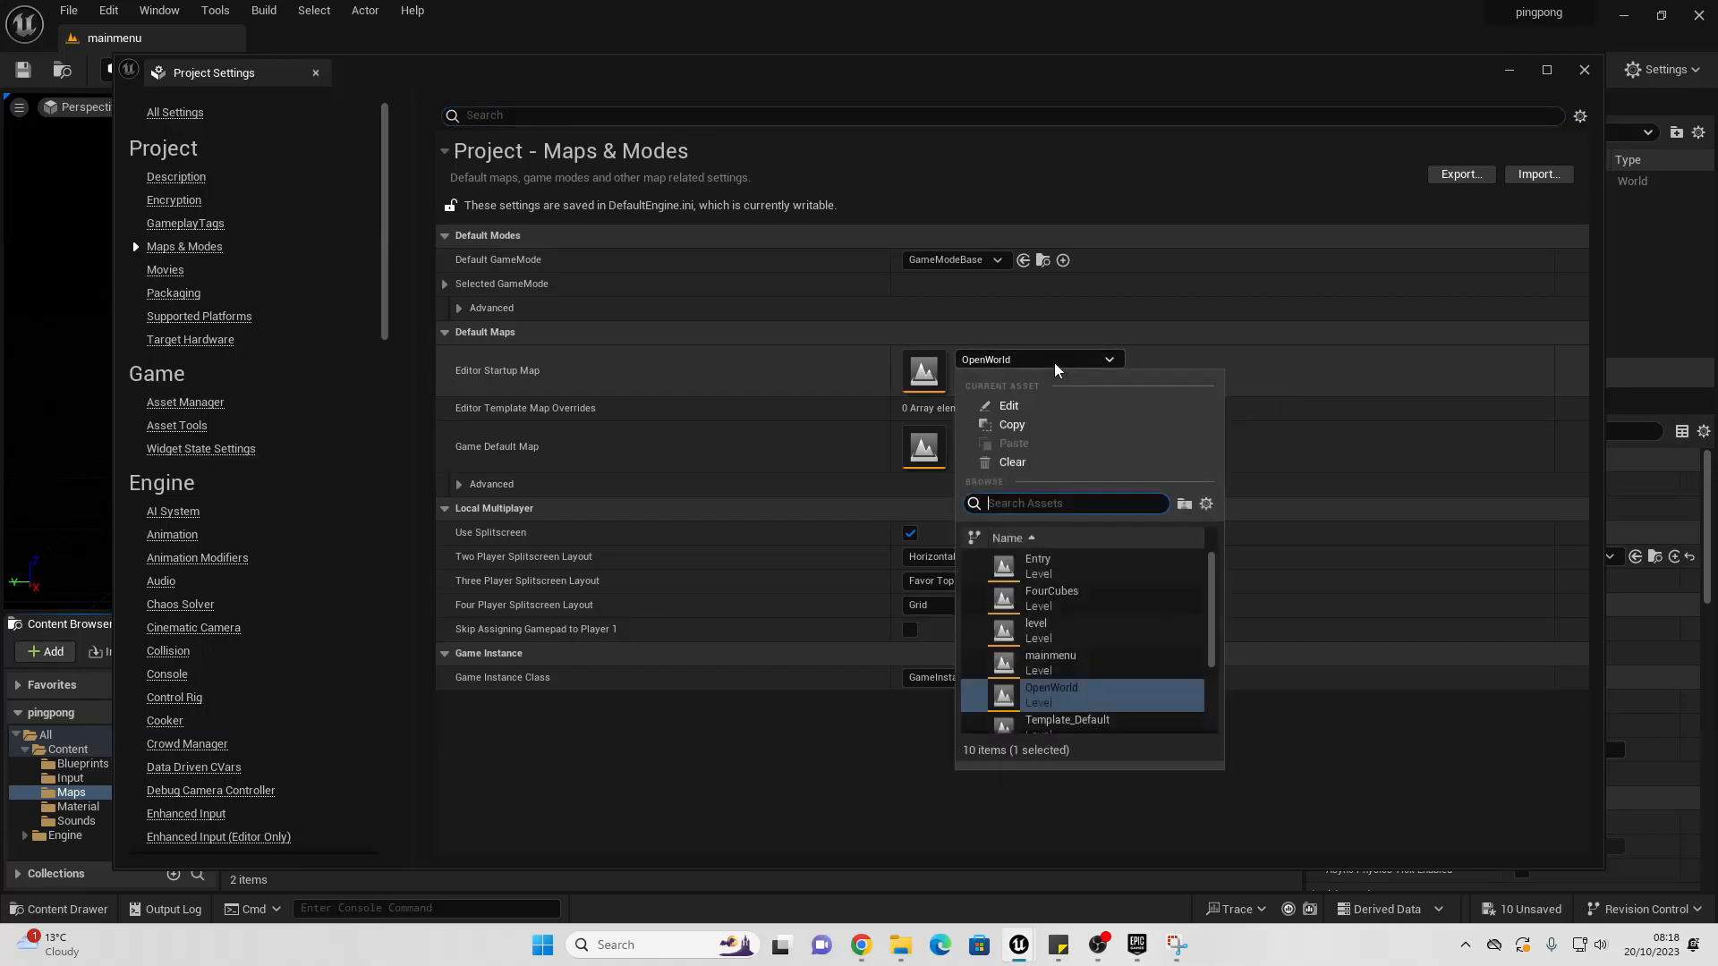
pyautogui.write('leve')
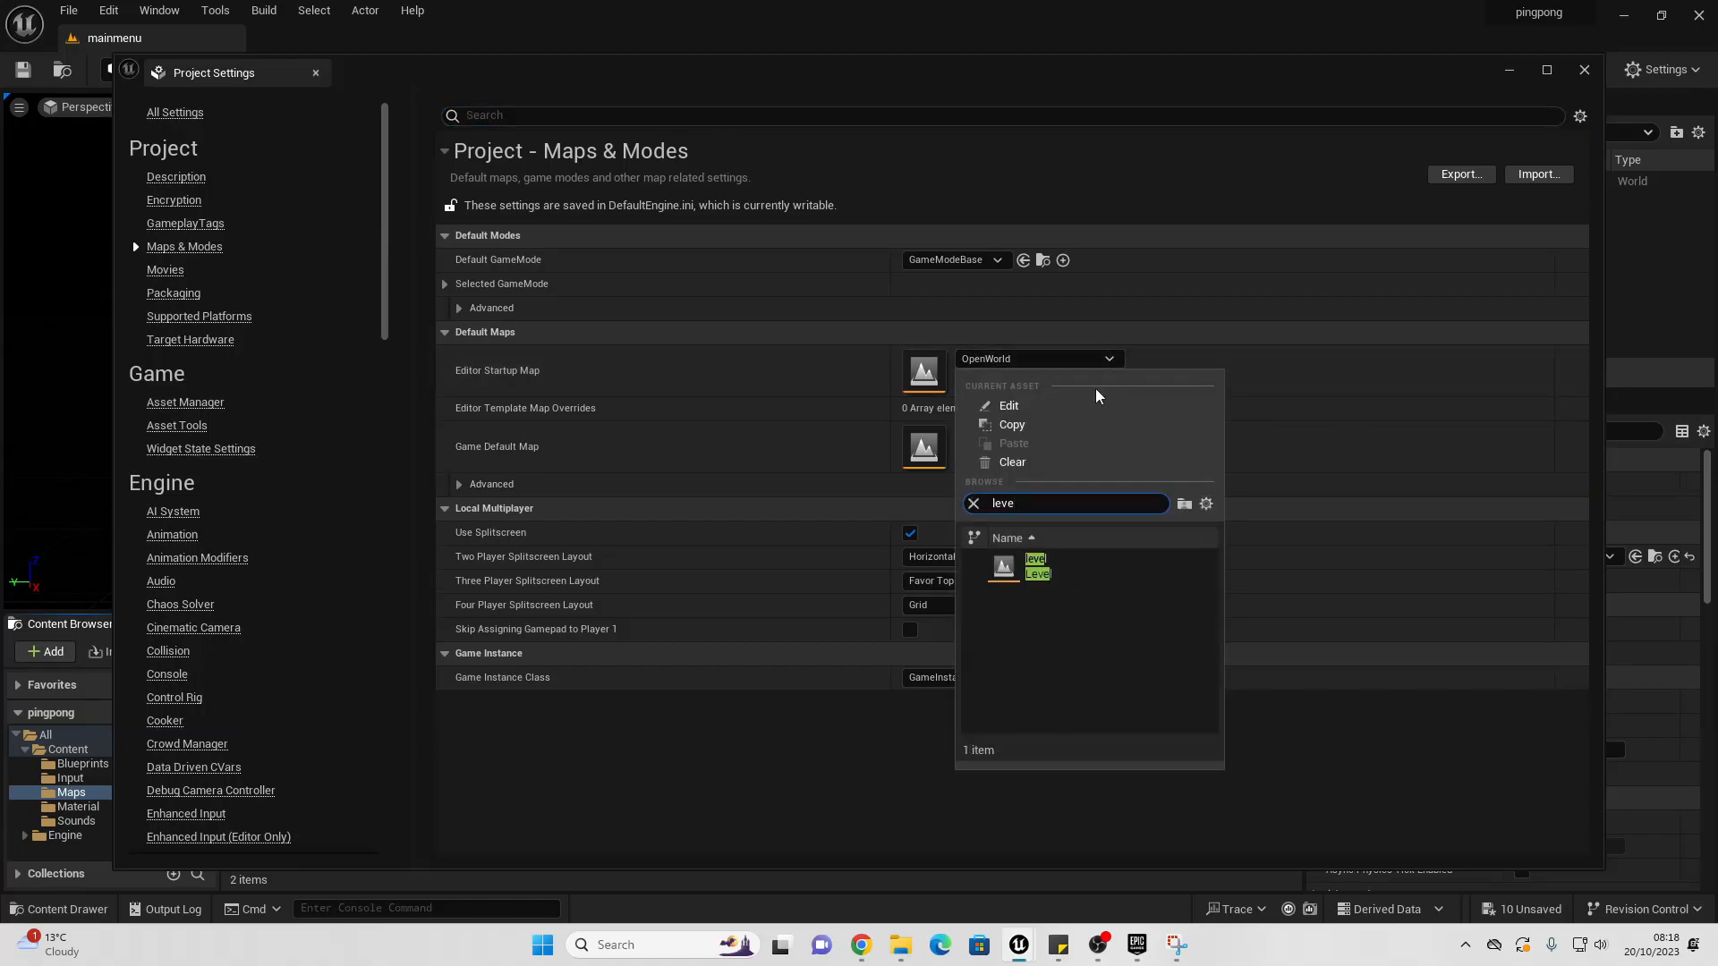
pyautogui.click(1082, 567)
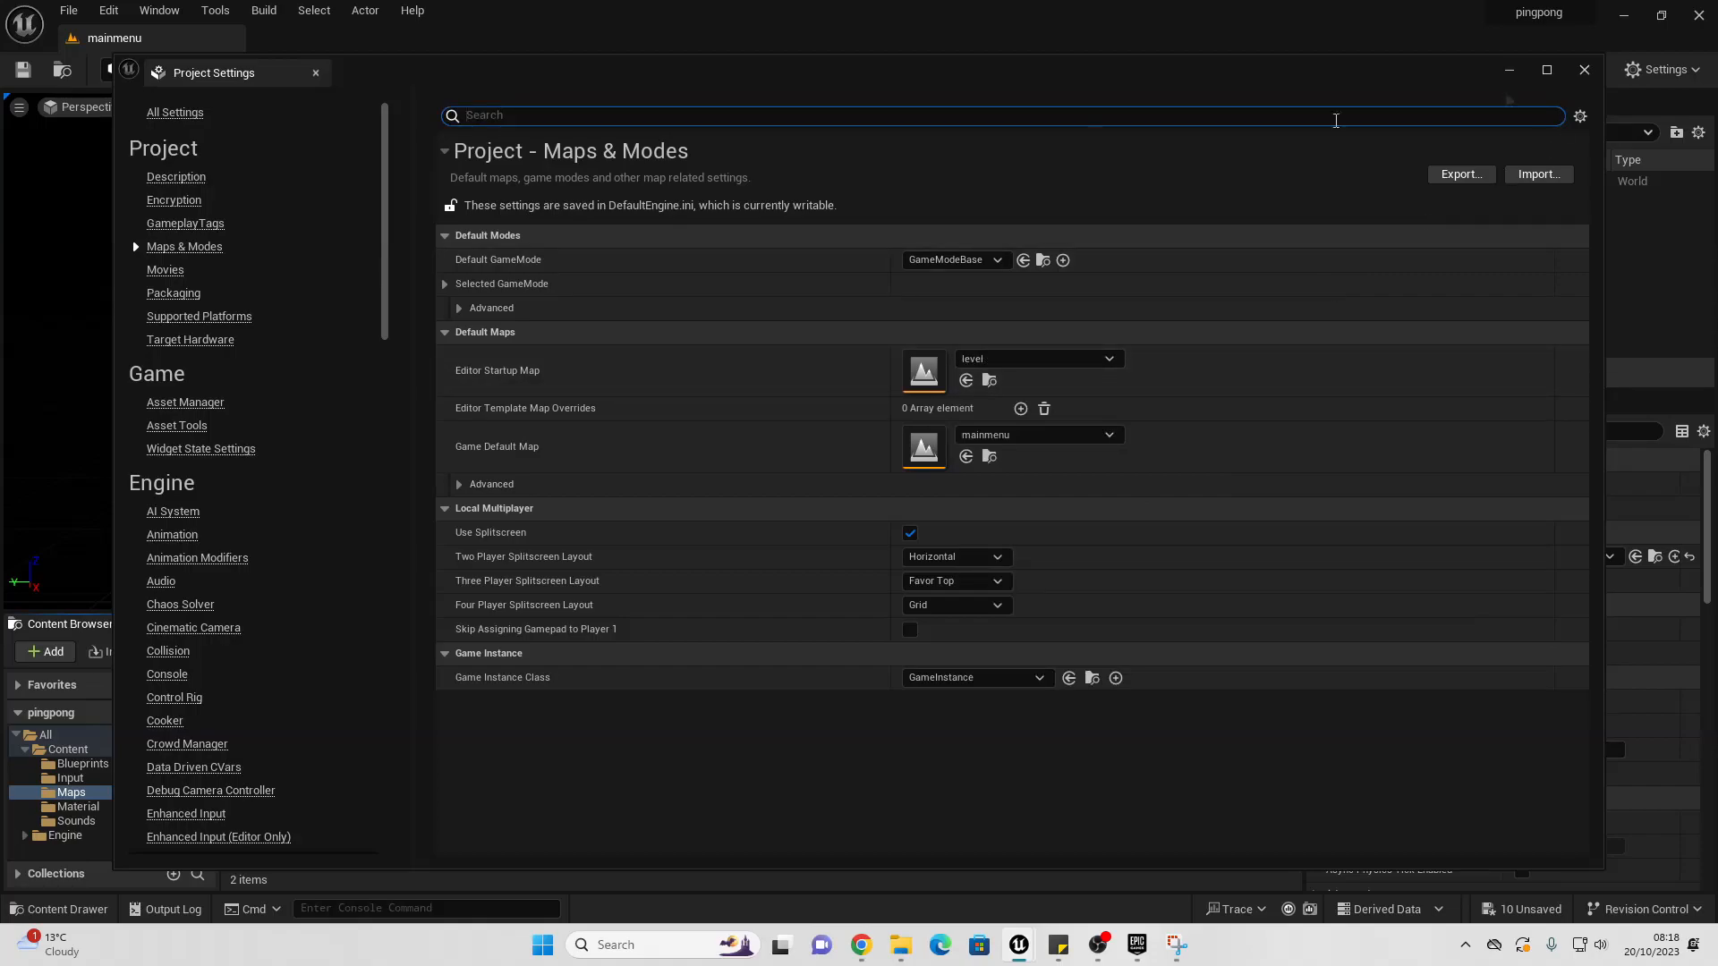
pyautogui.click(1584, 70)
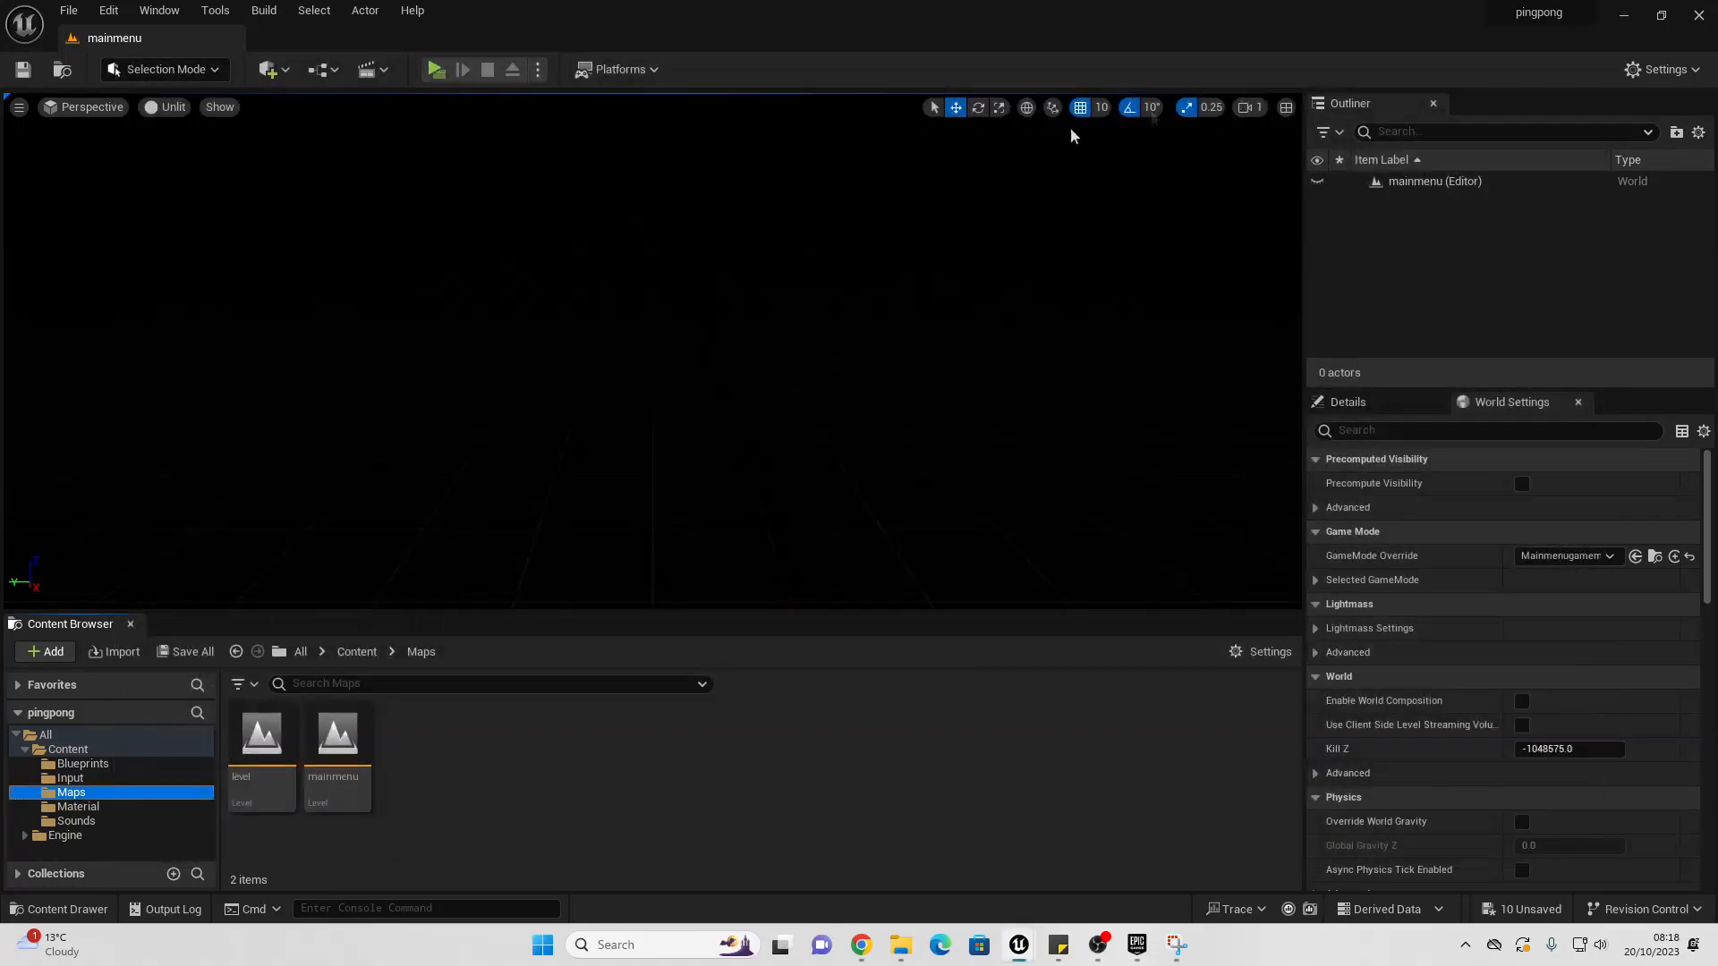
# Step: Package the project for Windows into the Desktop folder and allow UnrealEditor access through the firewall
pyautogui.click(618, 69)
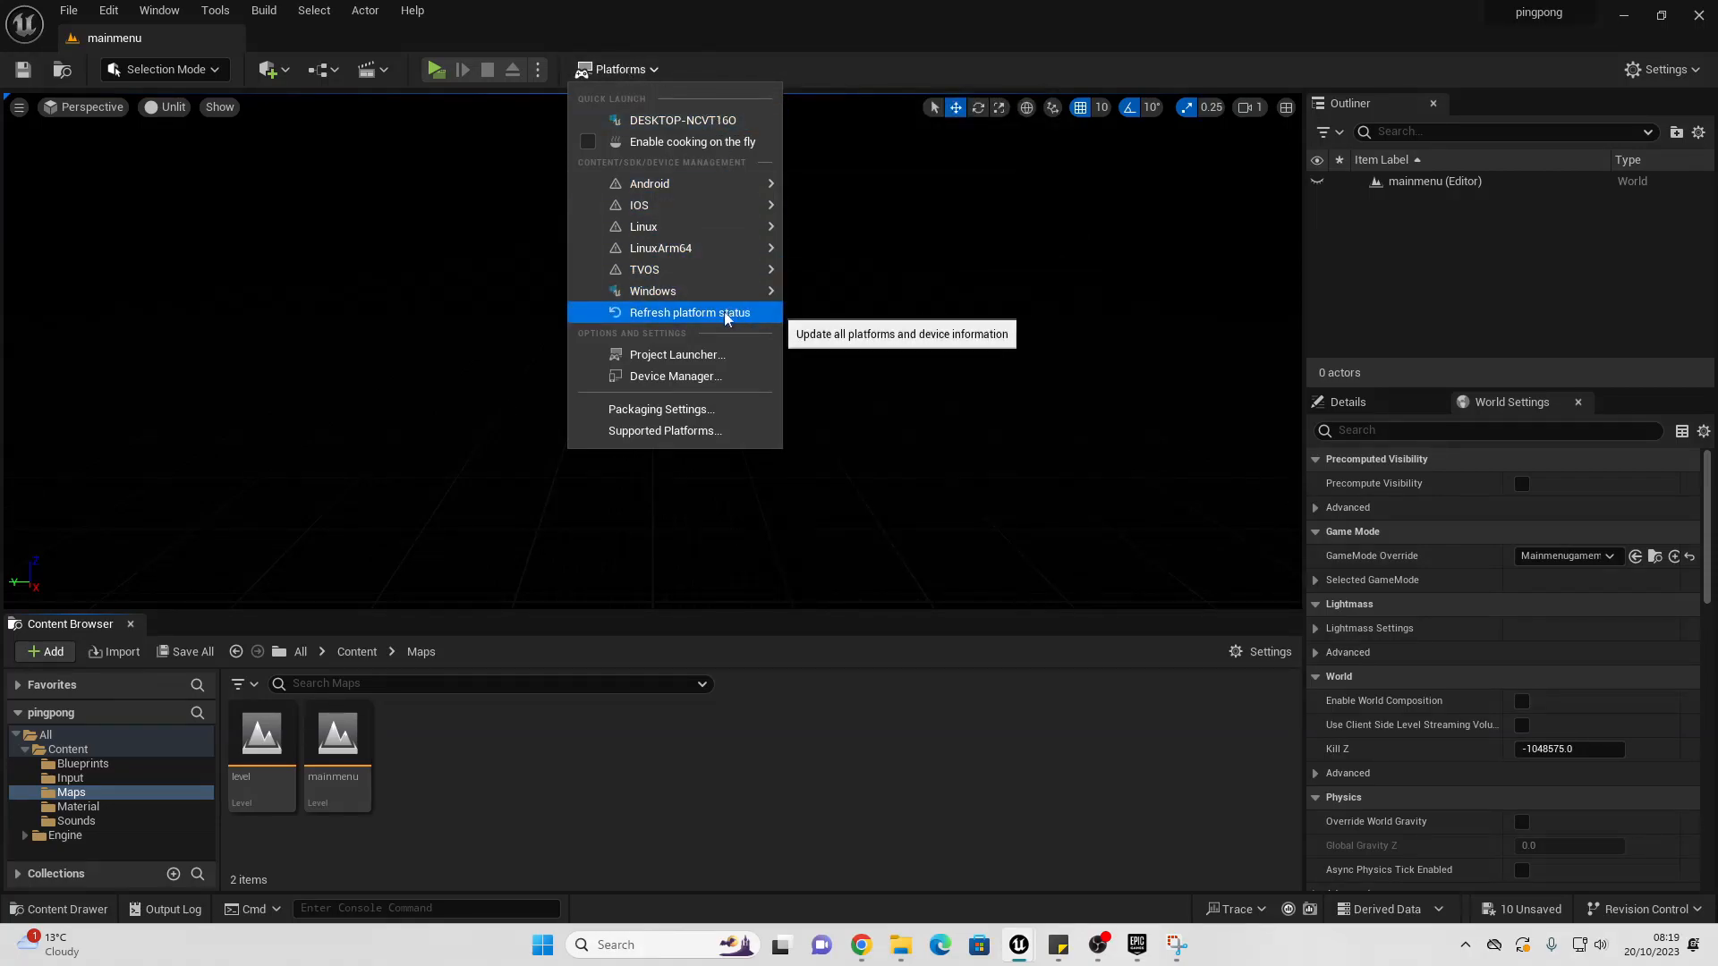
pyautogui.moveTo(720, 292)
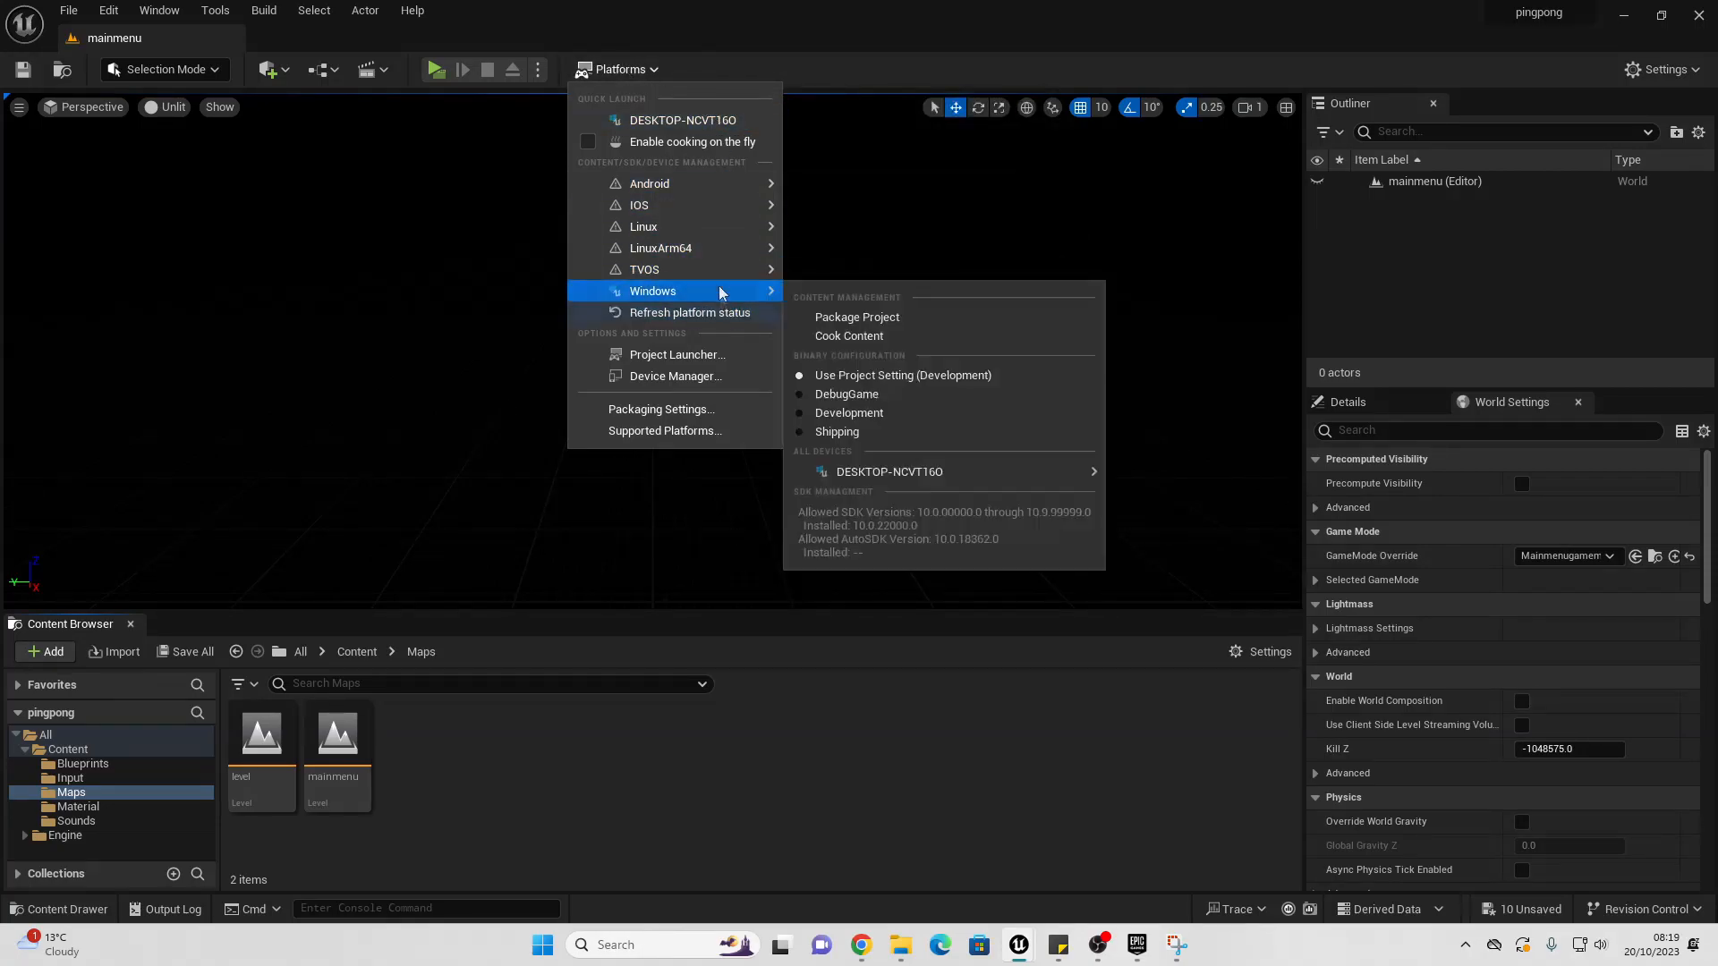
pyautogui.click(908, 327)
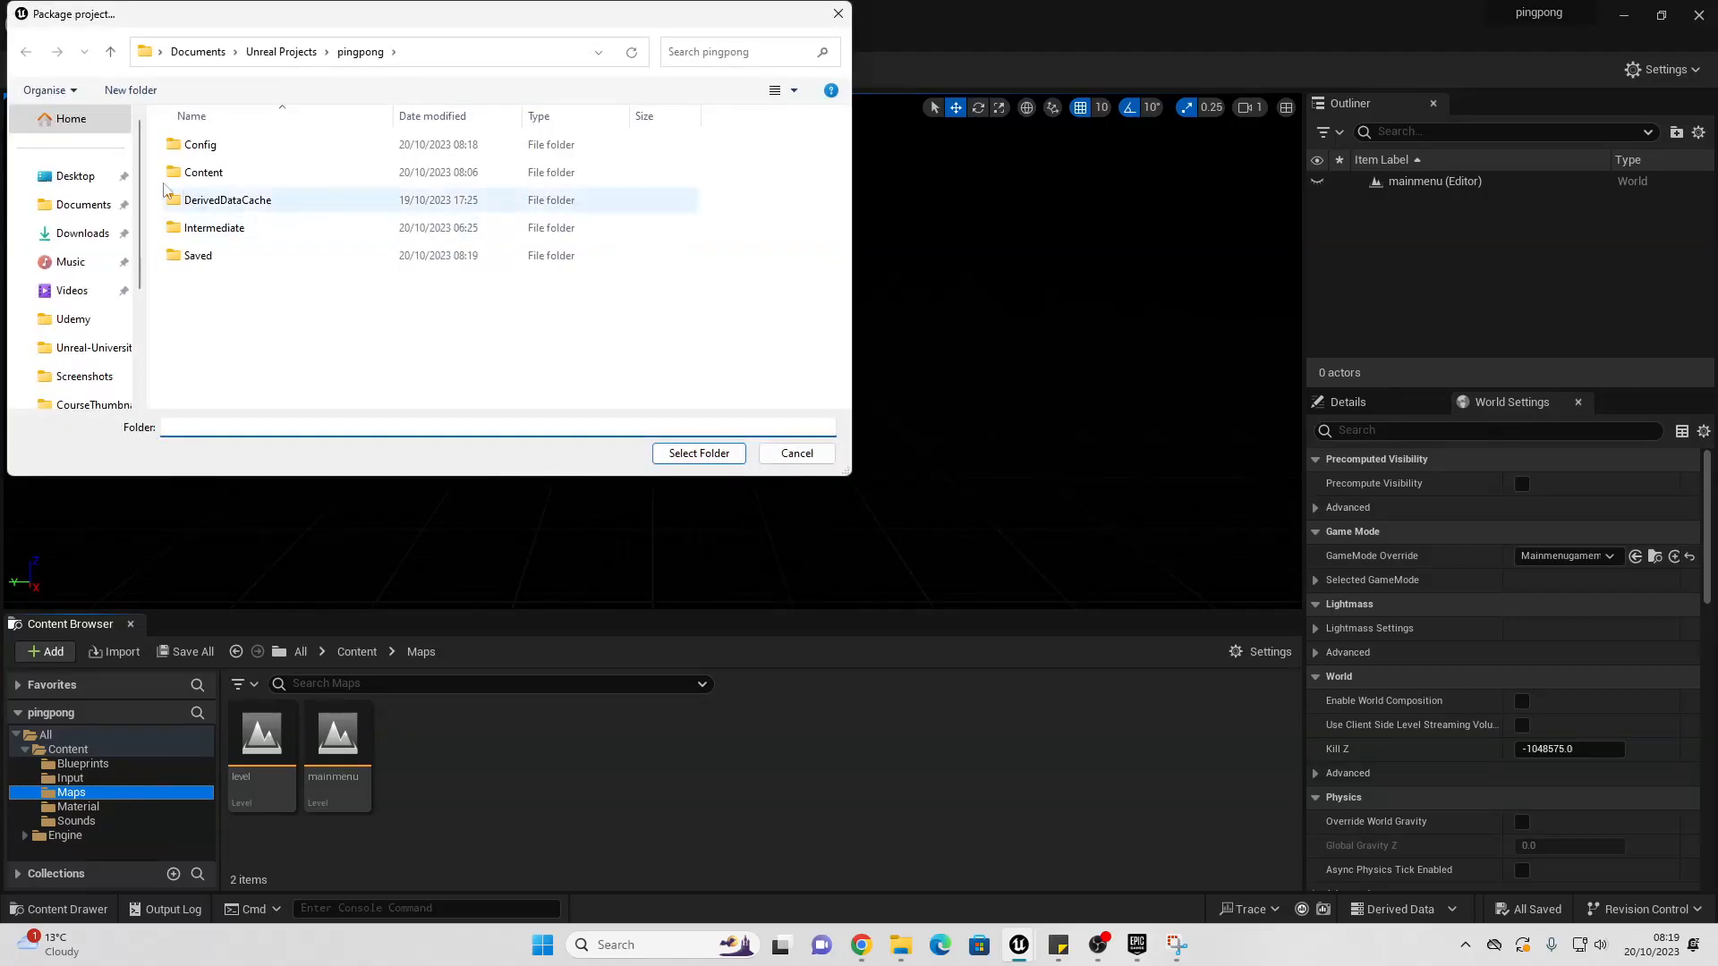
pyautogui.click(72, 177)
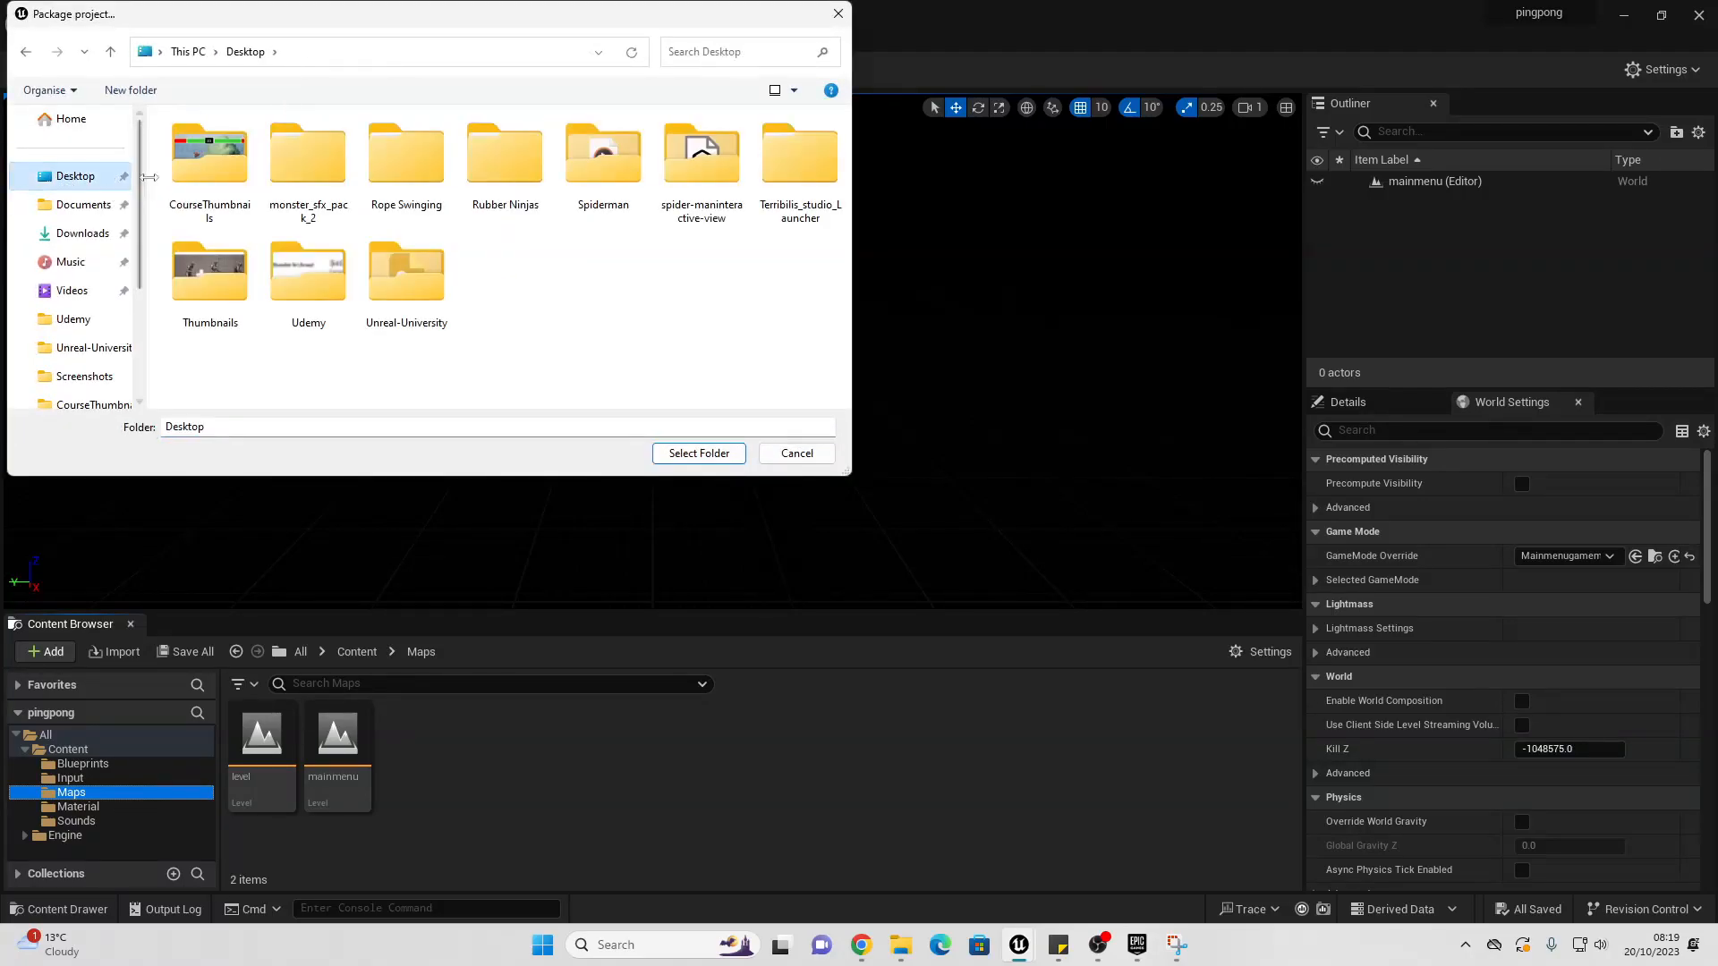
pyautogui.click(696, 453)
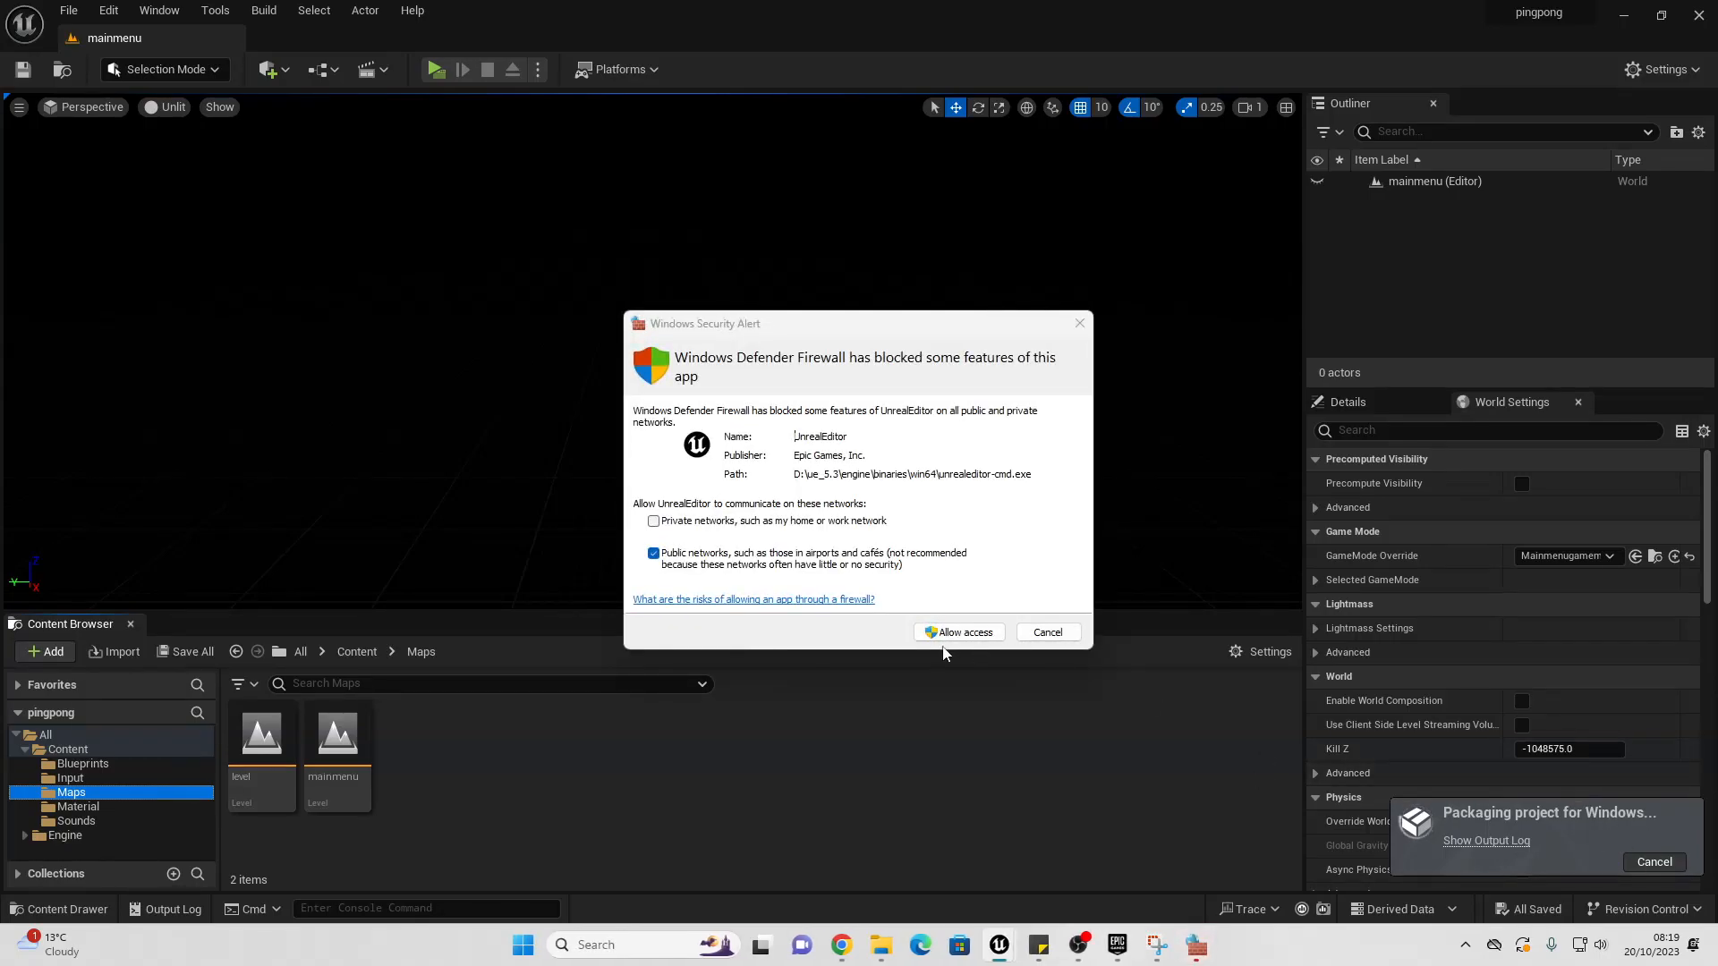
pyautogui.click(951, 632)
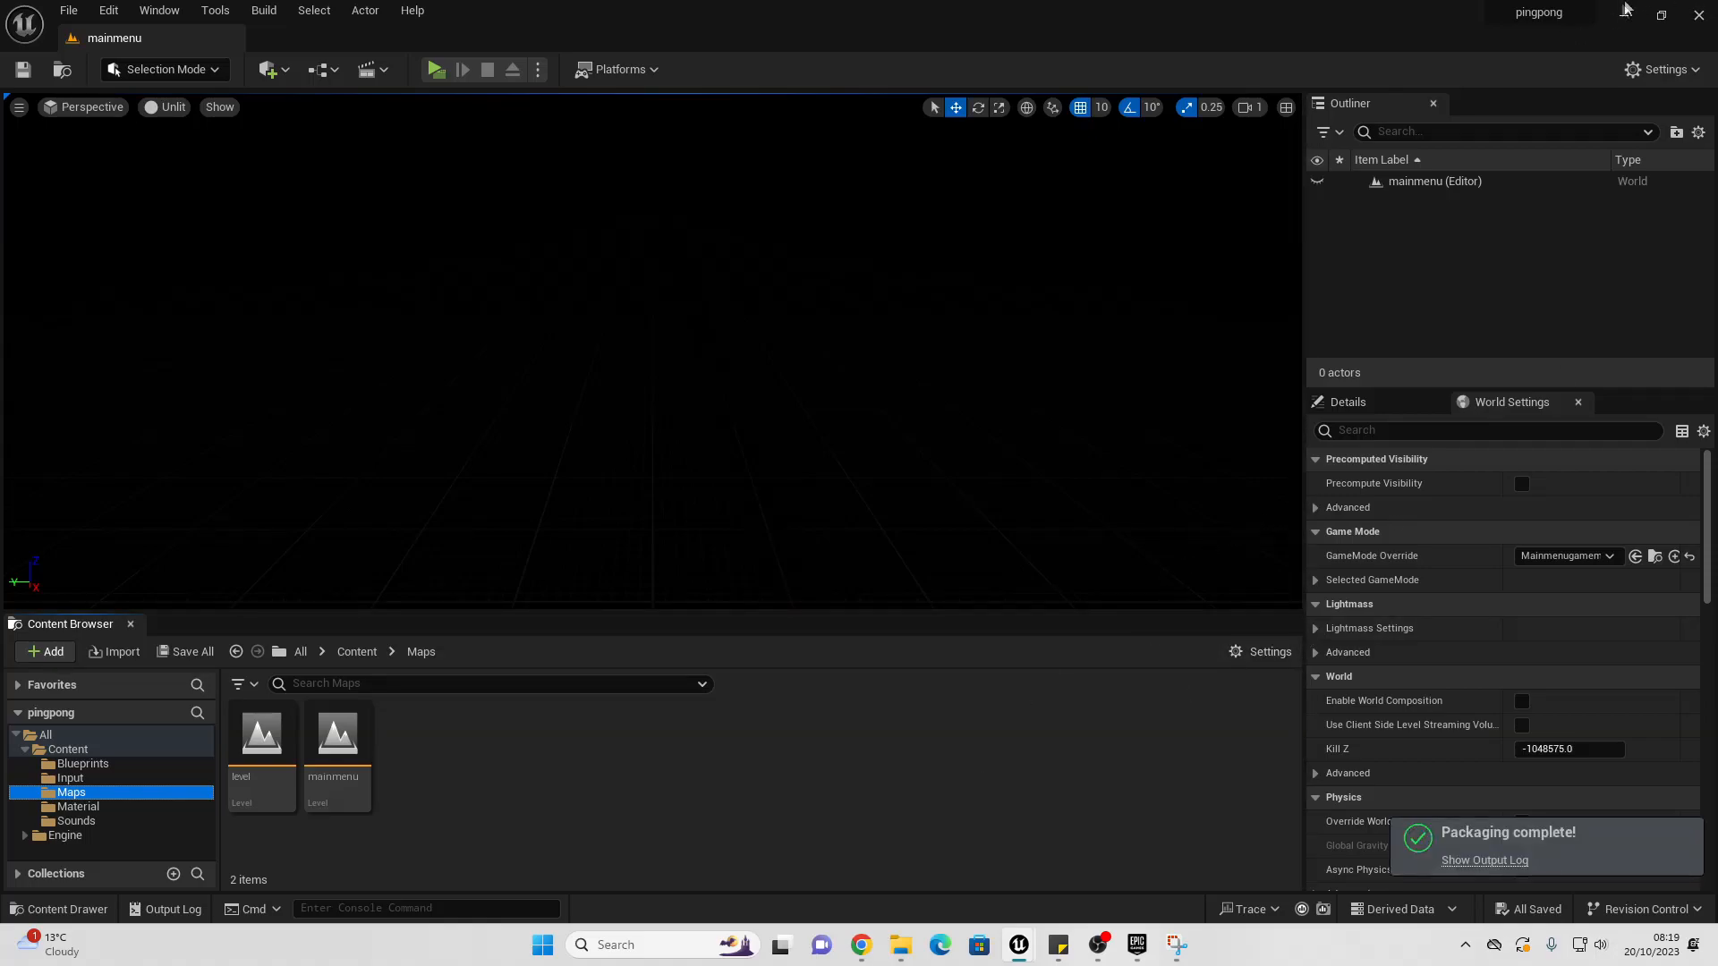
# Step: Launch the packaged pingpong application from the Windows build folder and start a match from its main menu to test it
pyautogui.click(1625, 9)
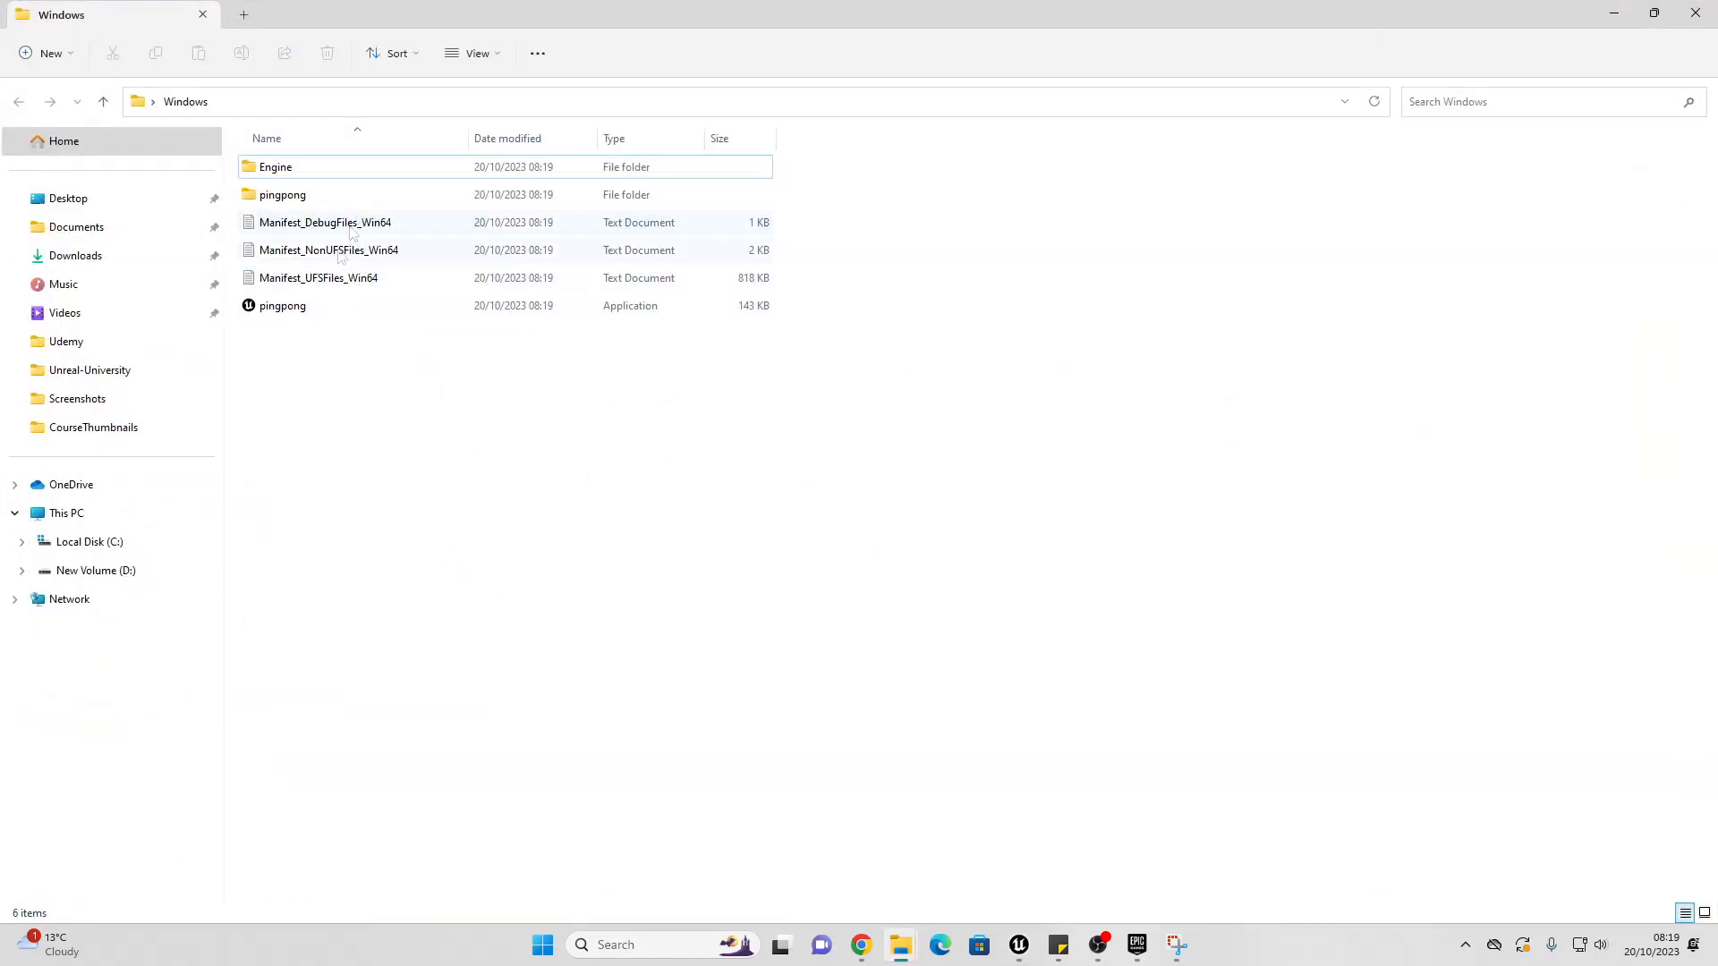
pyautogui.doubleClick(298, 312)
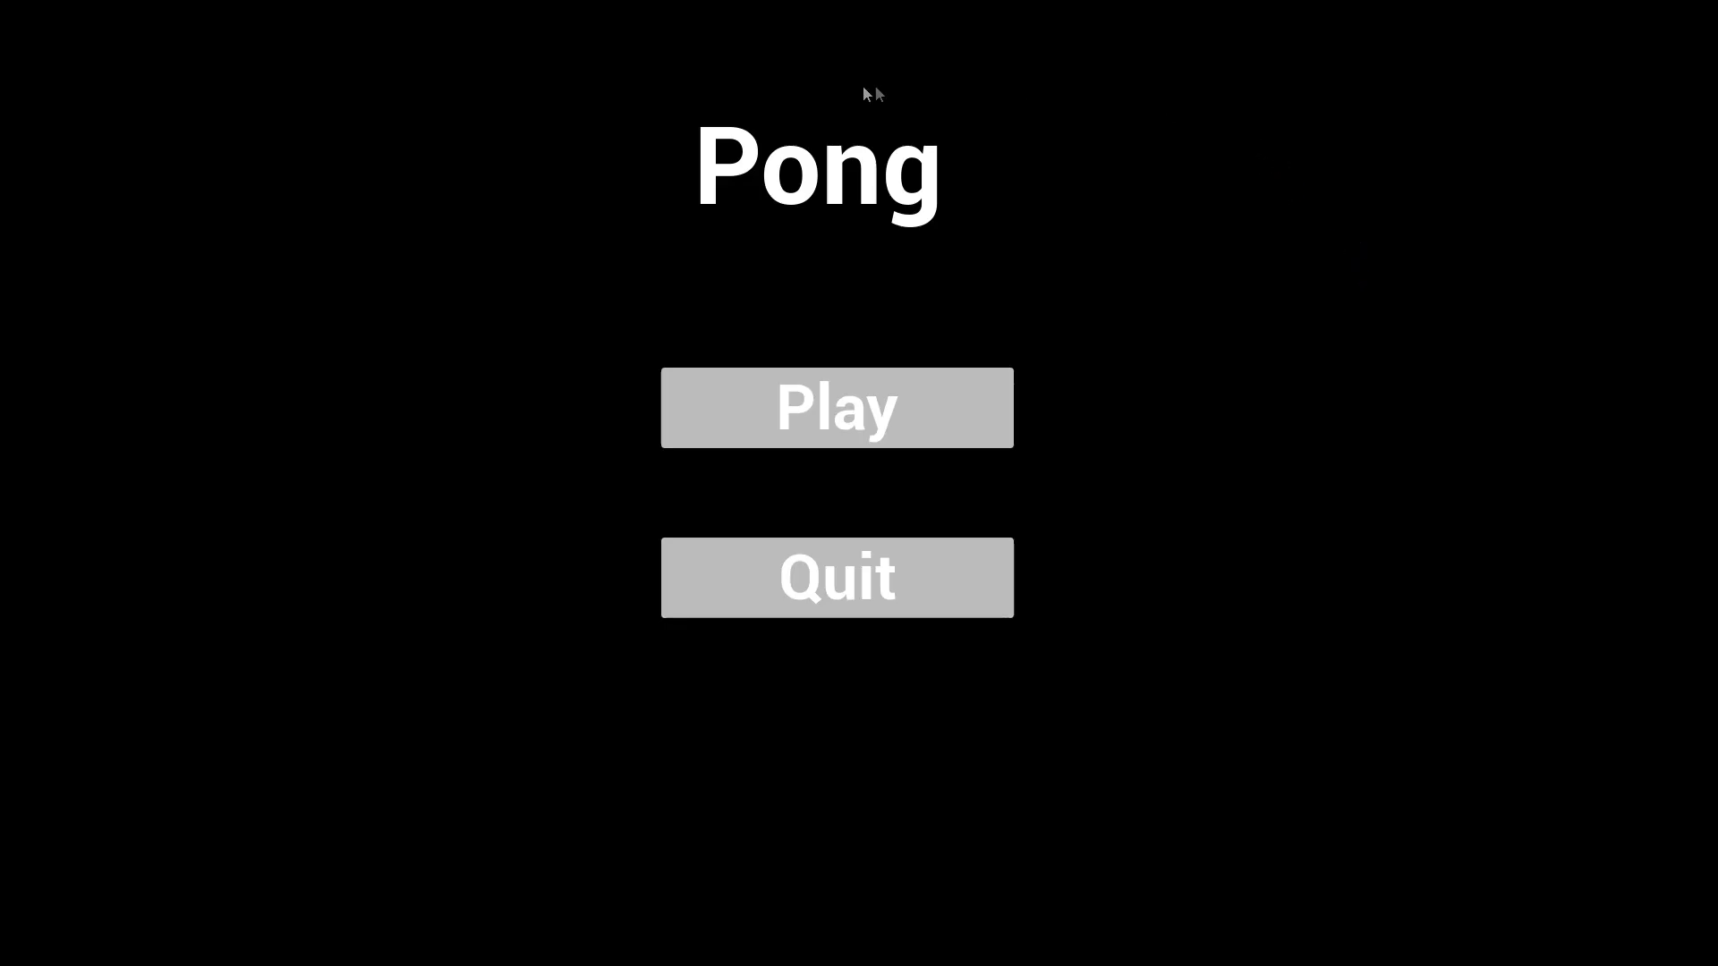
pyautogui.click(963, 411)
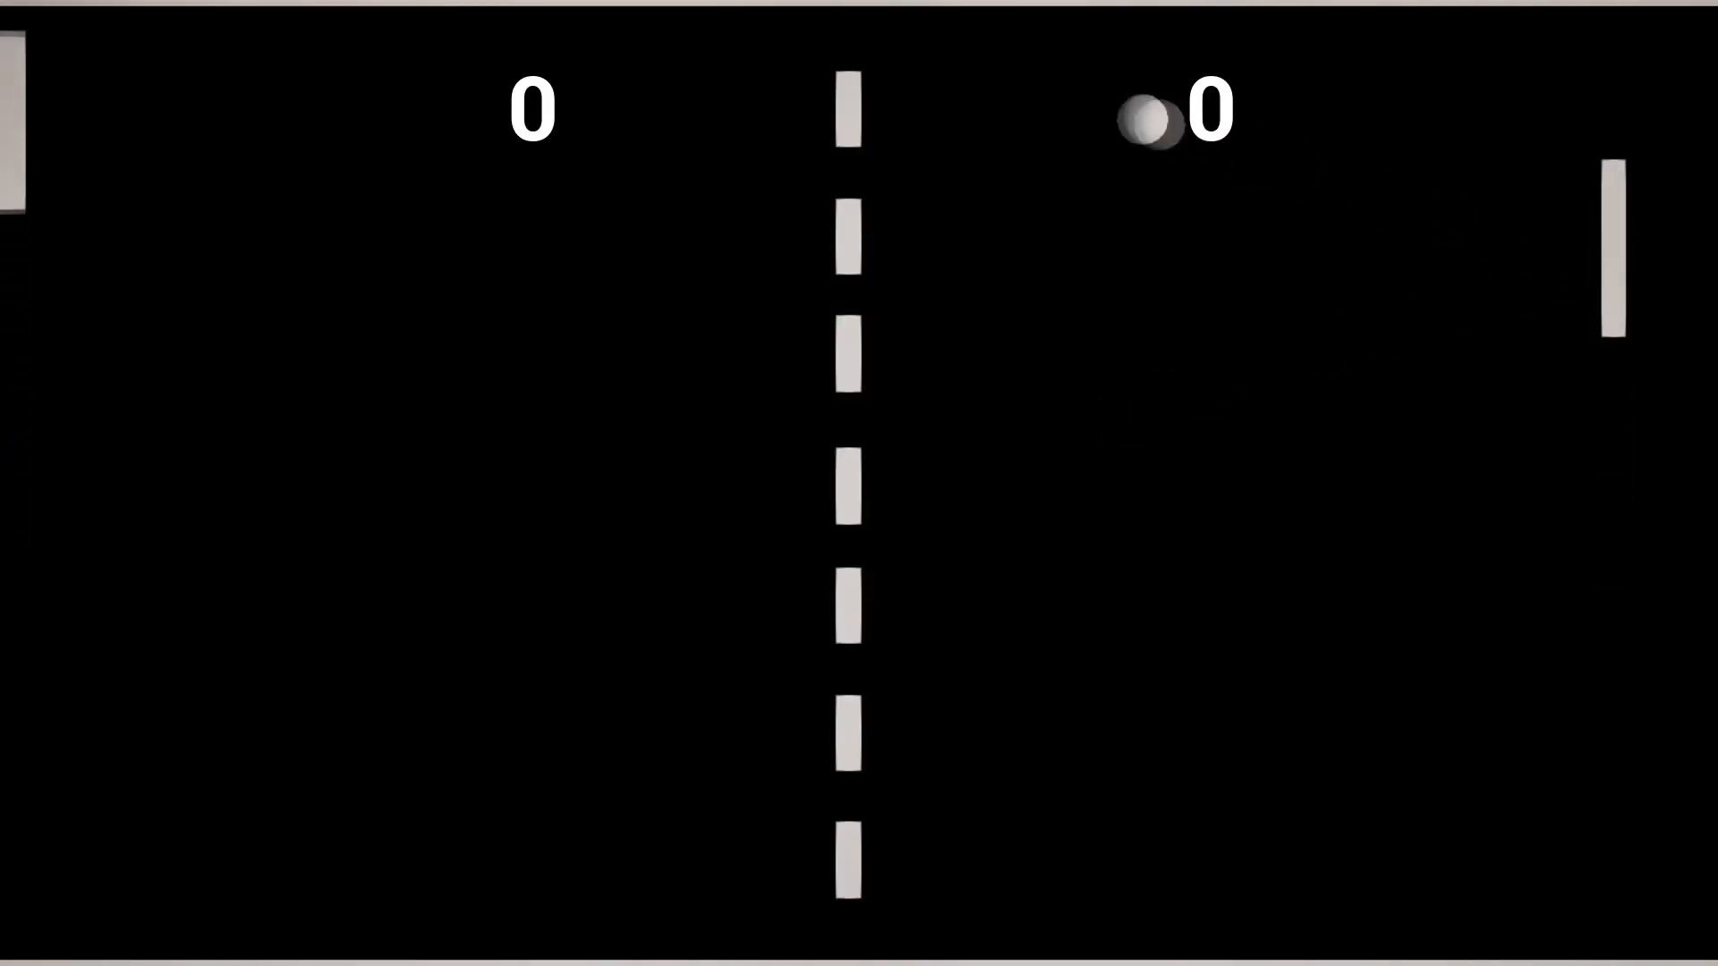
pyautogui.press('Down')
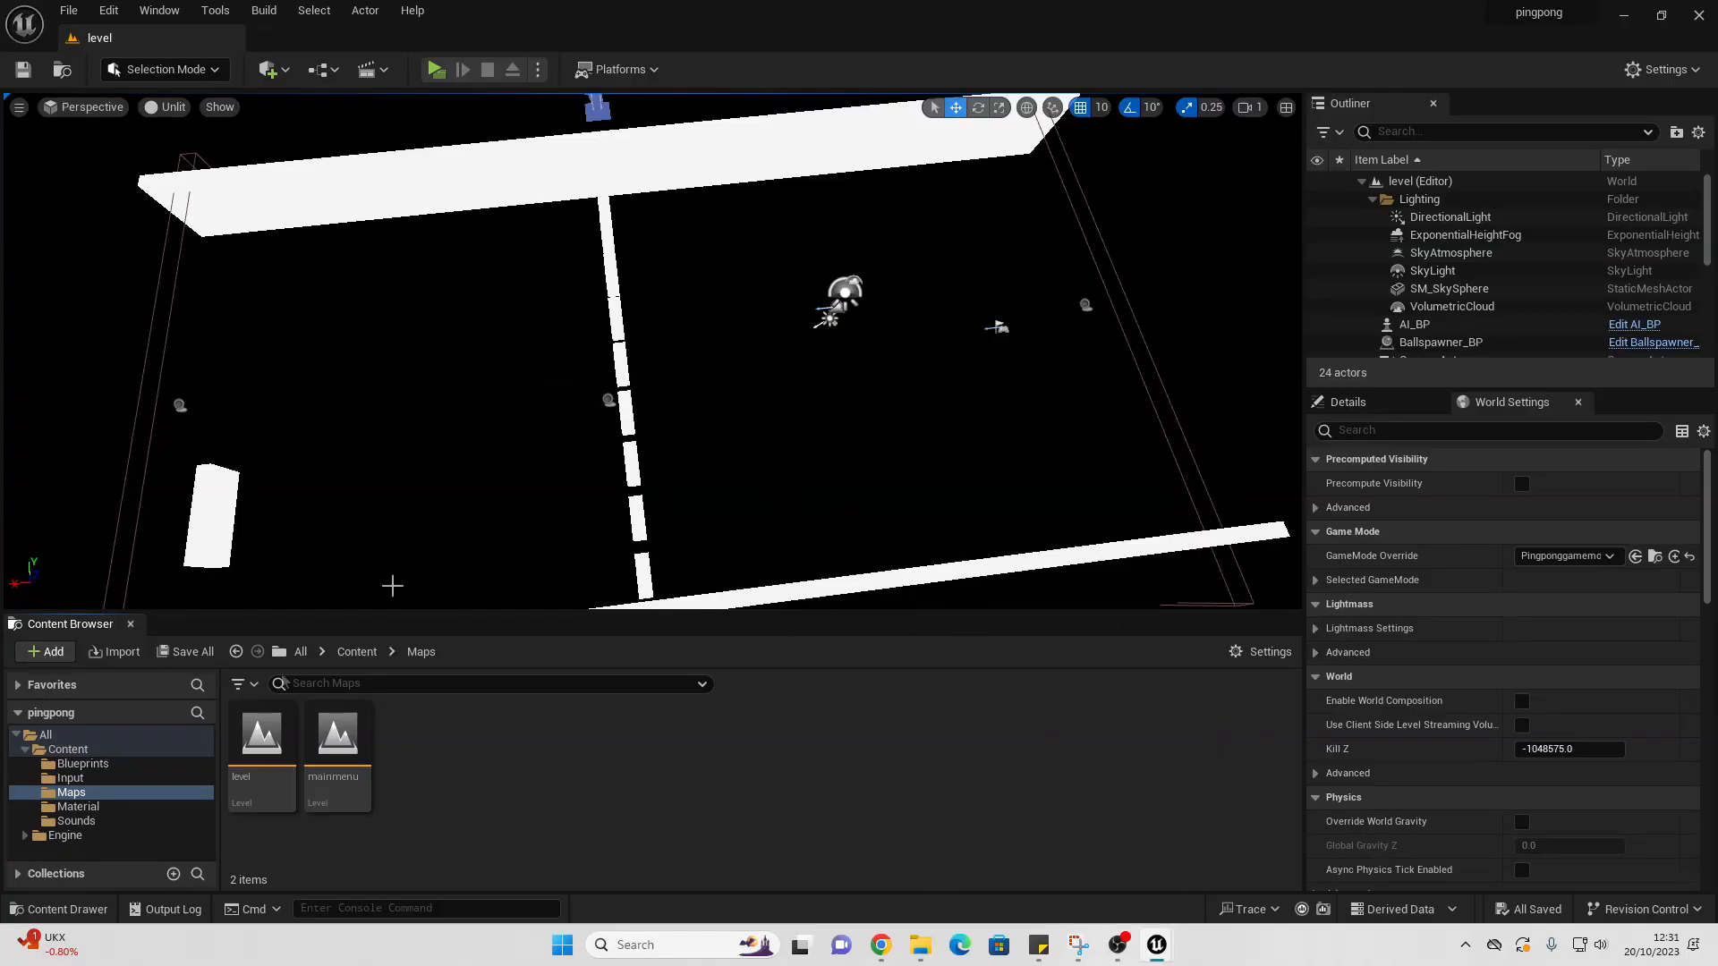
# Step: Open the Score_WB widget from the Blueprints folder and add a Background Blur to its canvas
pyautogui.click(76, 763)
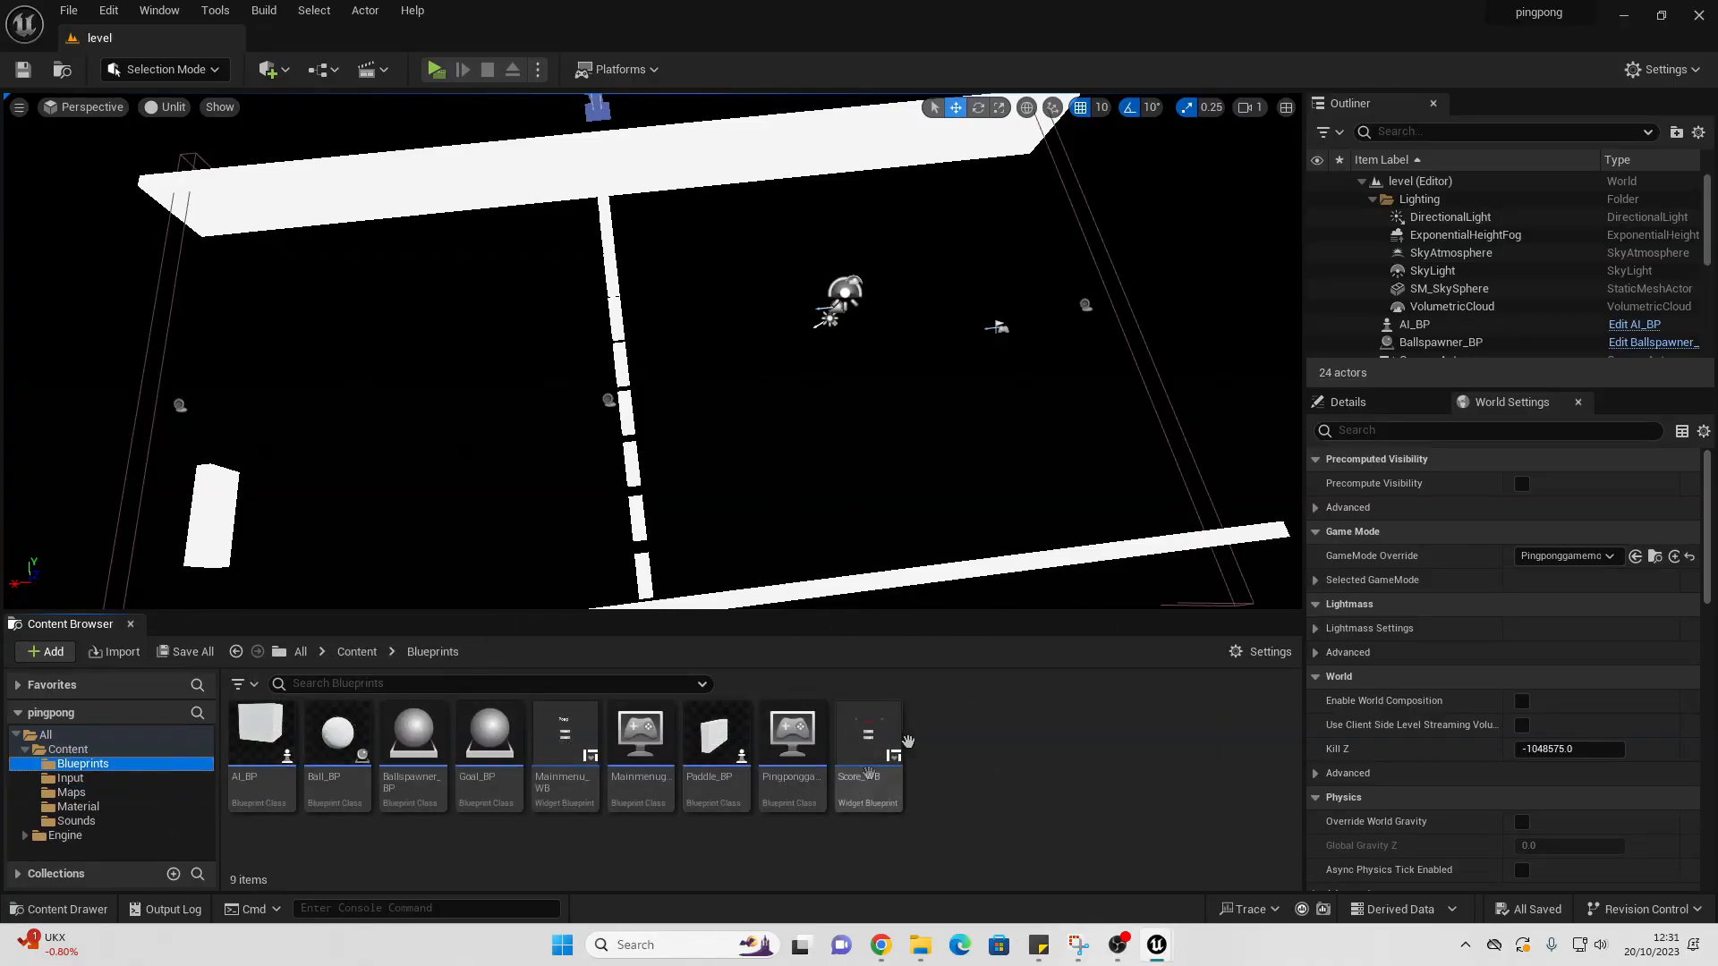
pyautogui.doubleClick(868, 761)
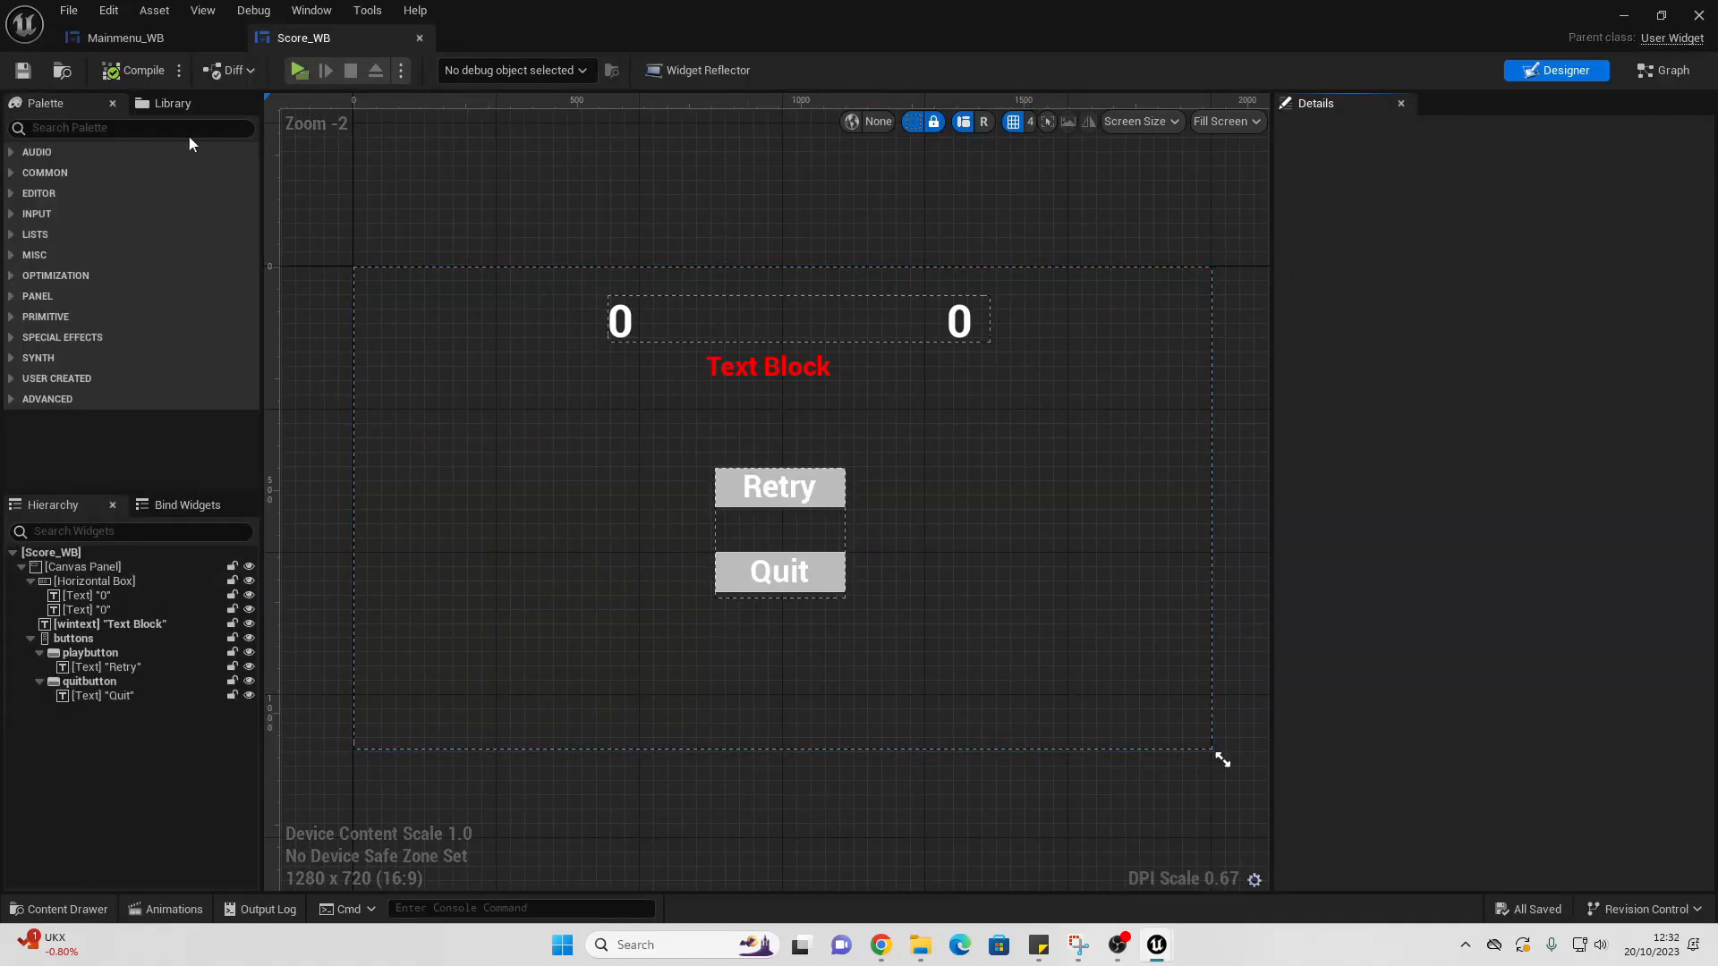
pyautogui.click(175, 131)
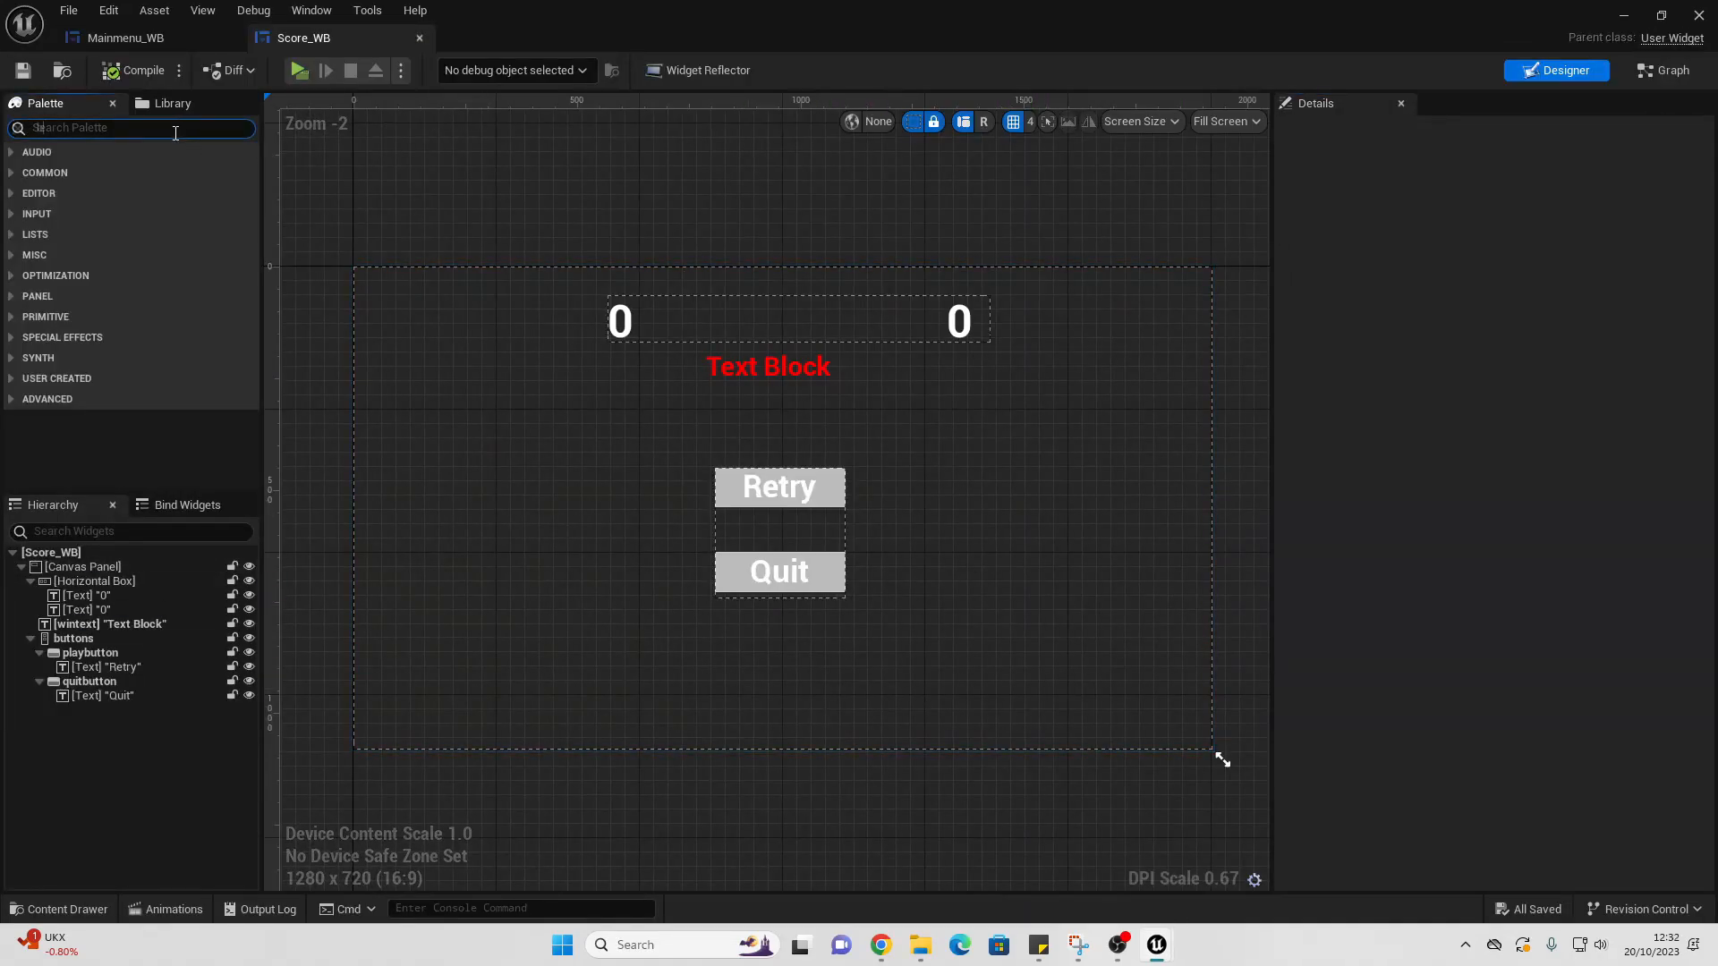
pyautogui.write('blur')
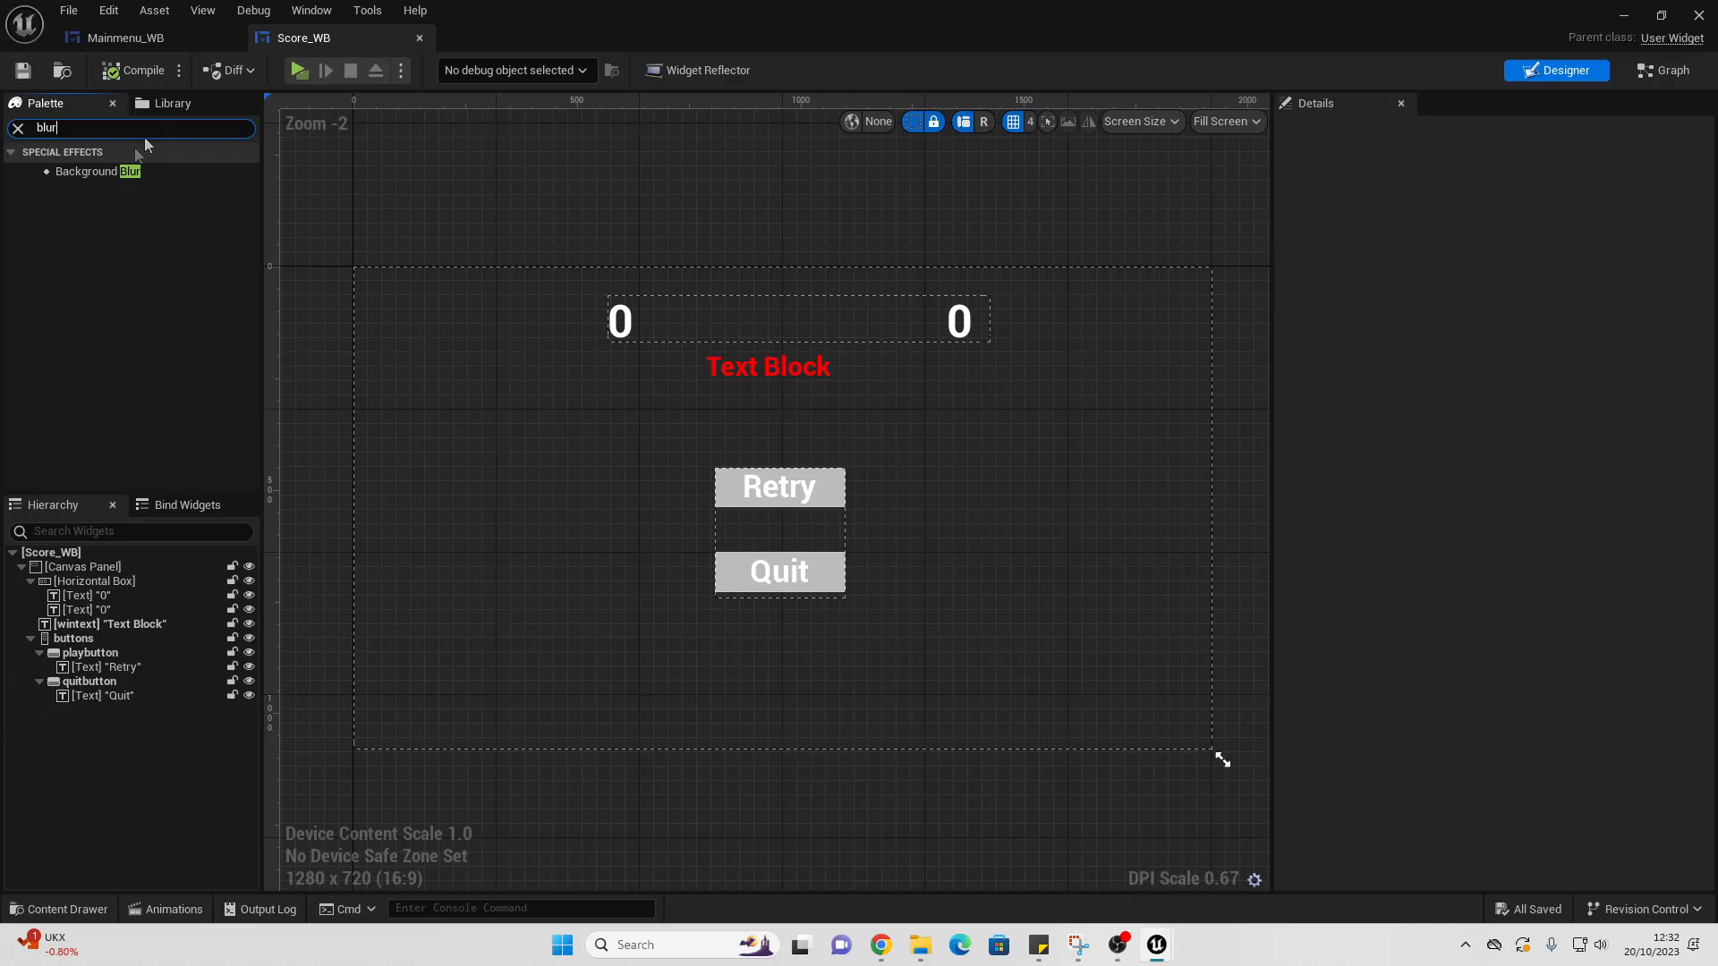
pyautogui.moveTo(90, 171); pyautogui.dragTo(582, 490)
# Step: Anchor the Background Blur to stretch across the full canvas and set its left, top, right and bottom offsets to 0
pyautogui.click(1554, 220)
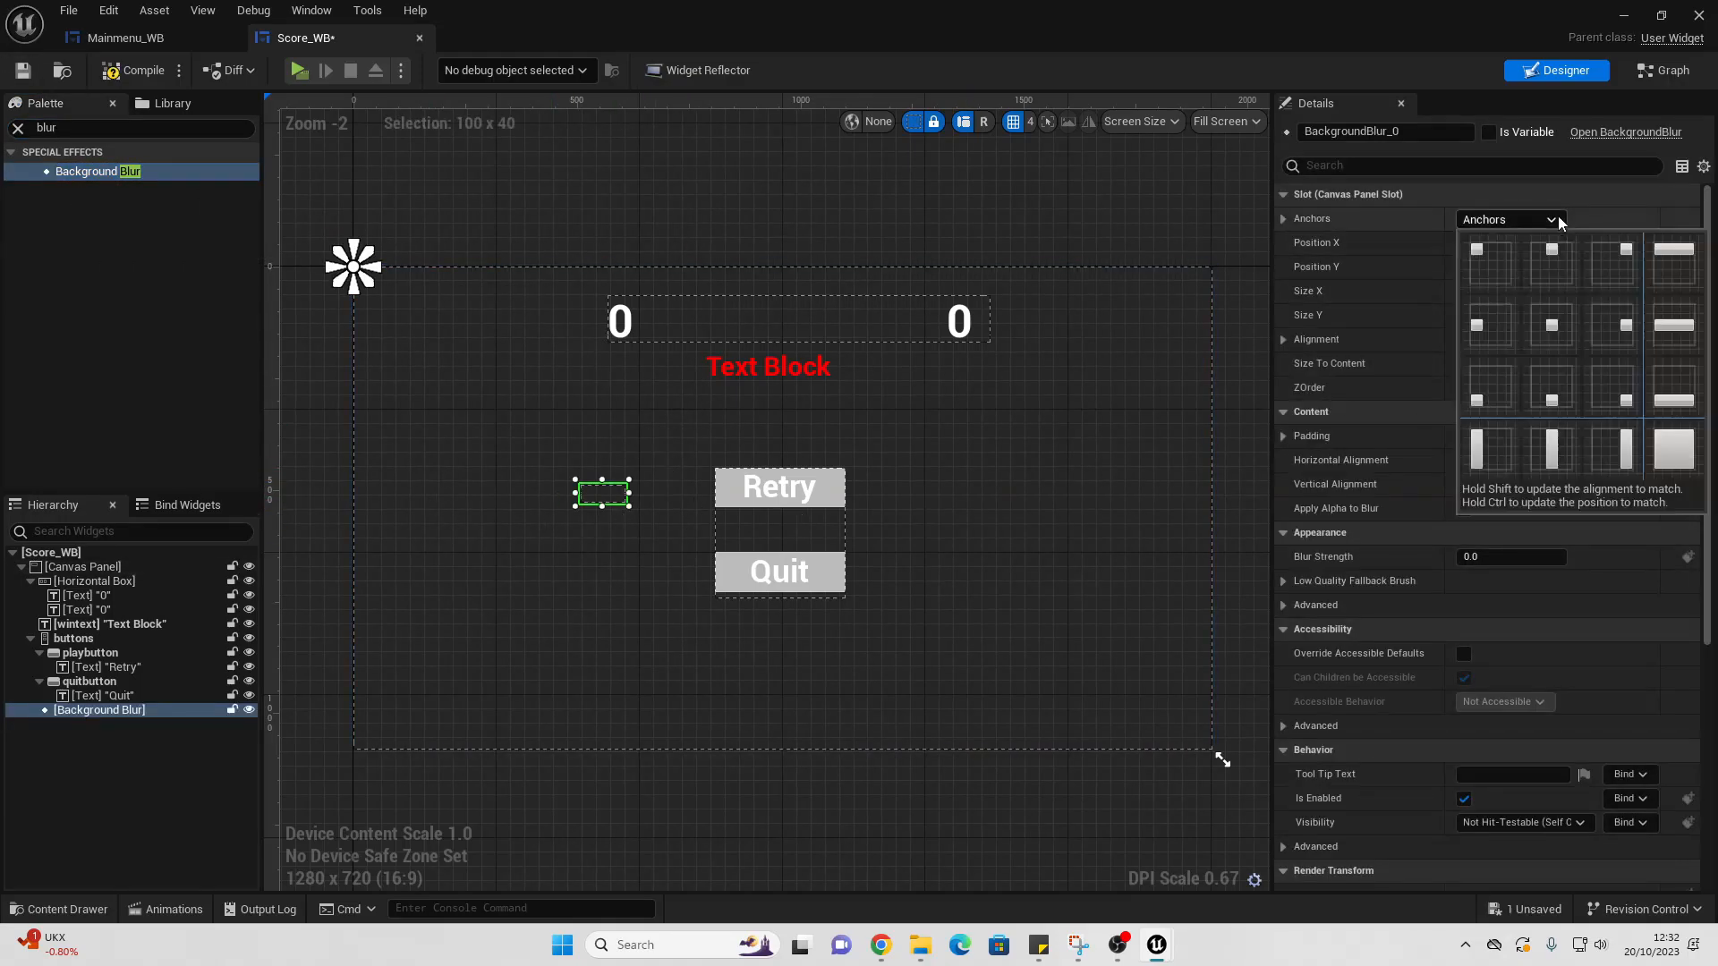
pyautogui.click(1680, 450)
pyautogui.click(1510, 242)
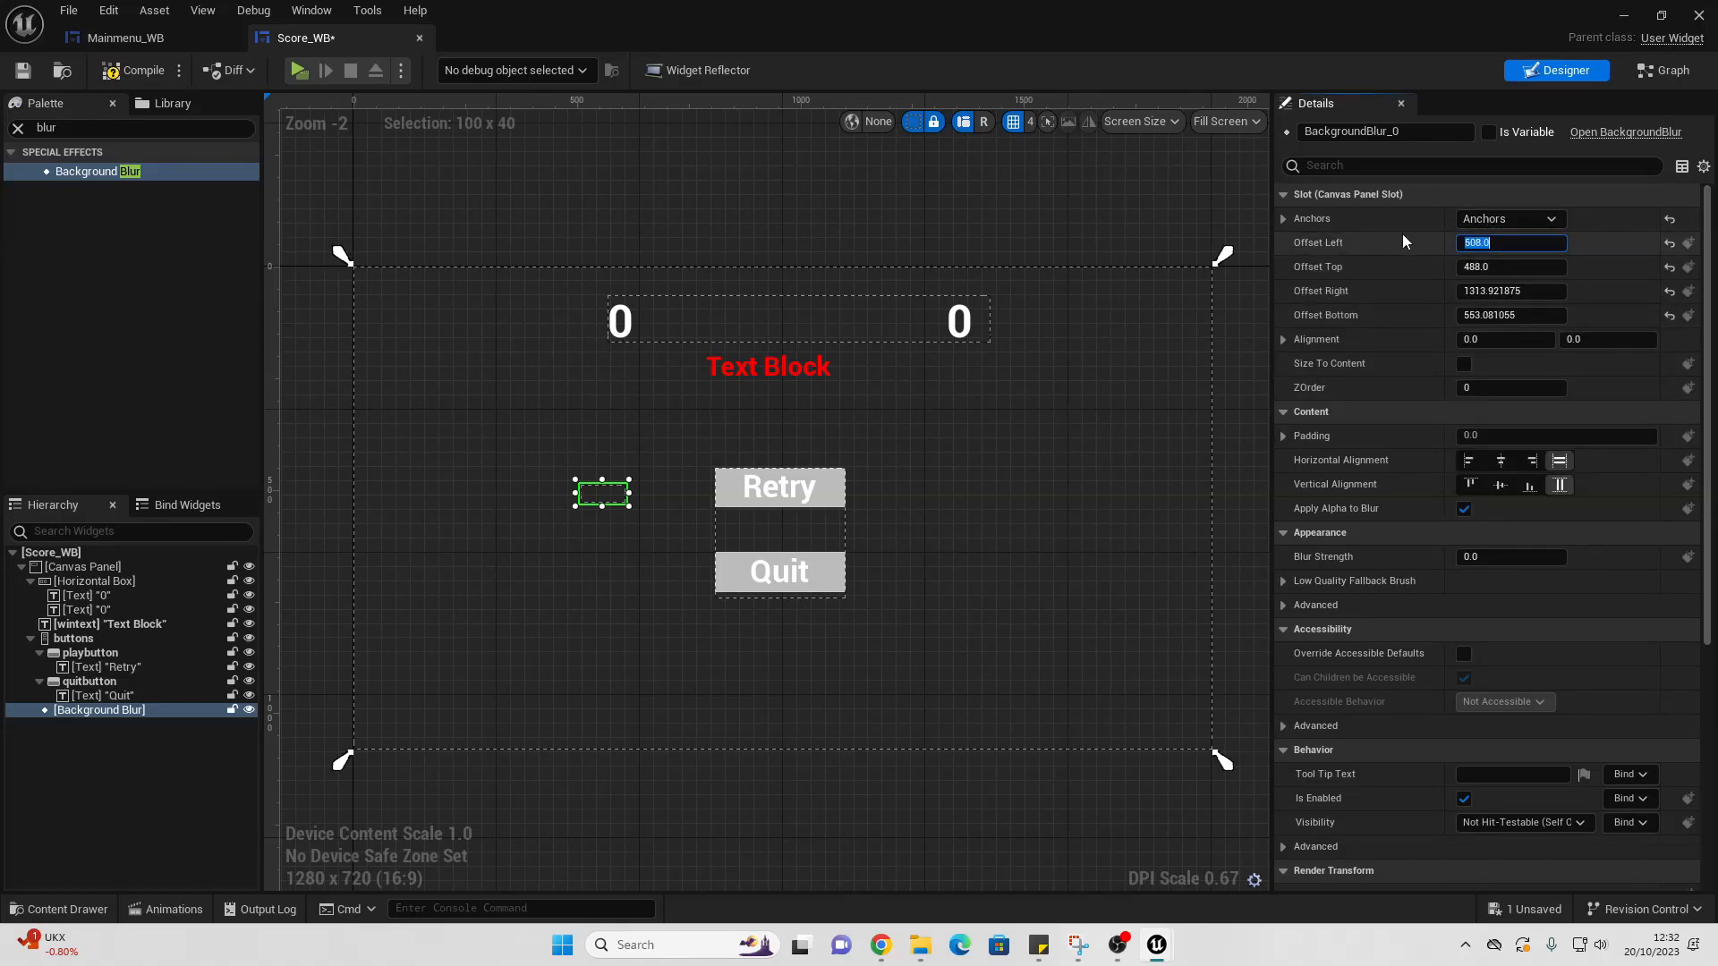
pyautogui.write('0')
pyautogui.press('Return')
pyautogui.press('Tab')
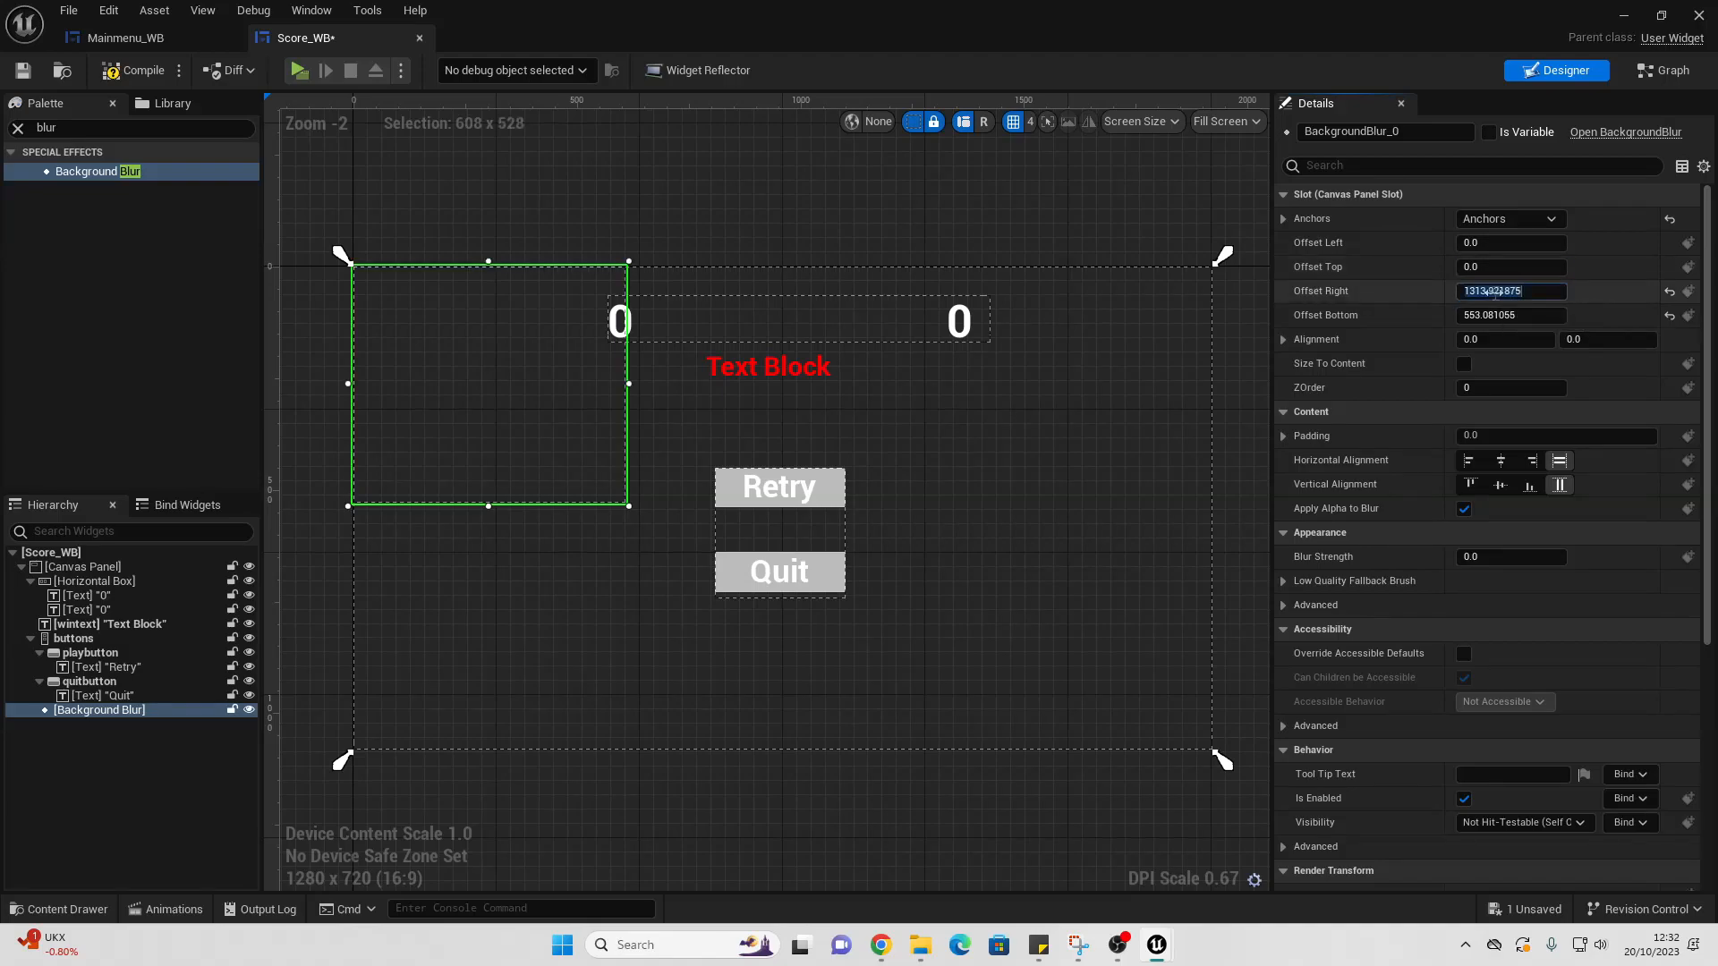
pyautogui.write('0')
pyautogui.press('Tab')
pyautogui.write('0')
pyautogui.press('Return')
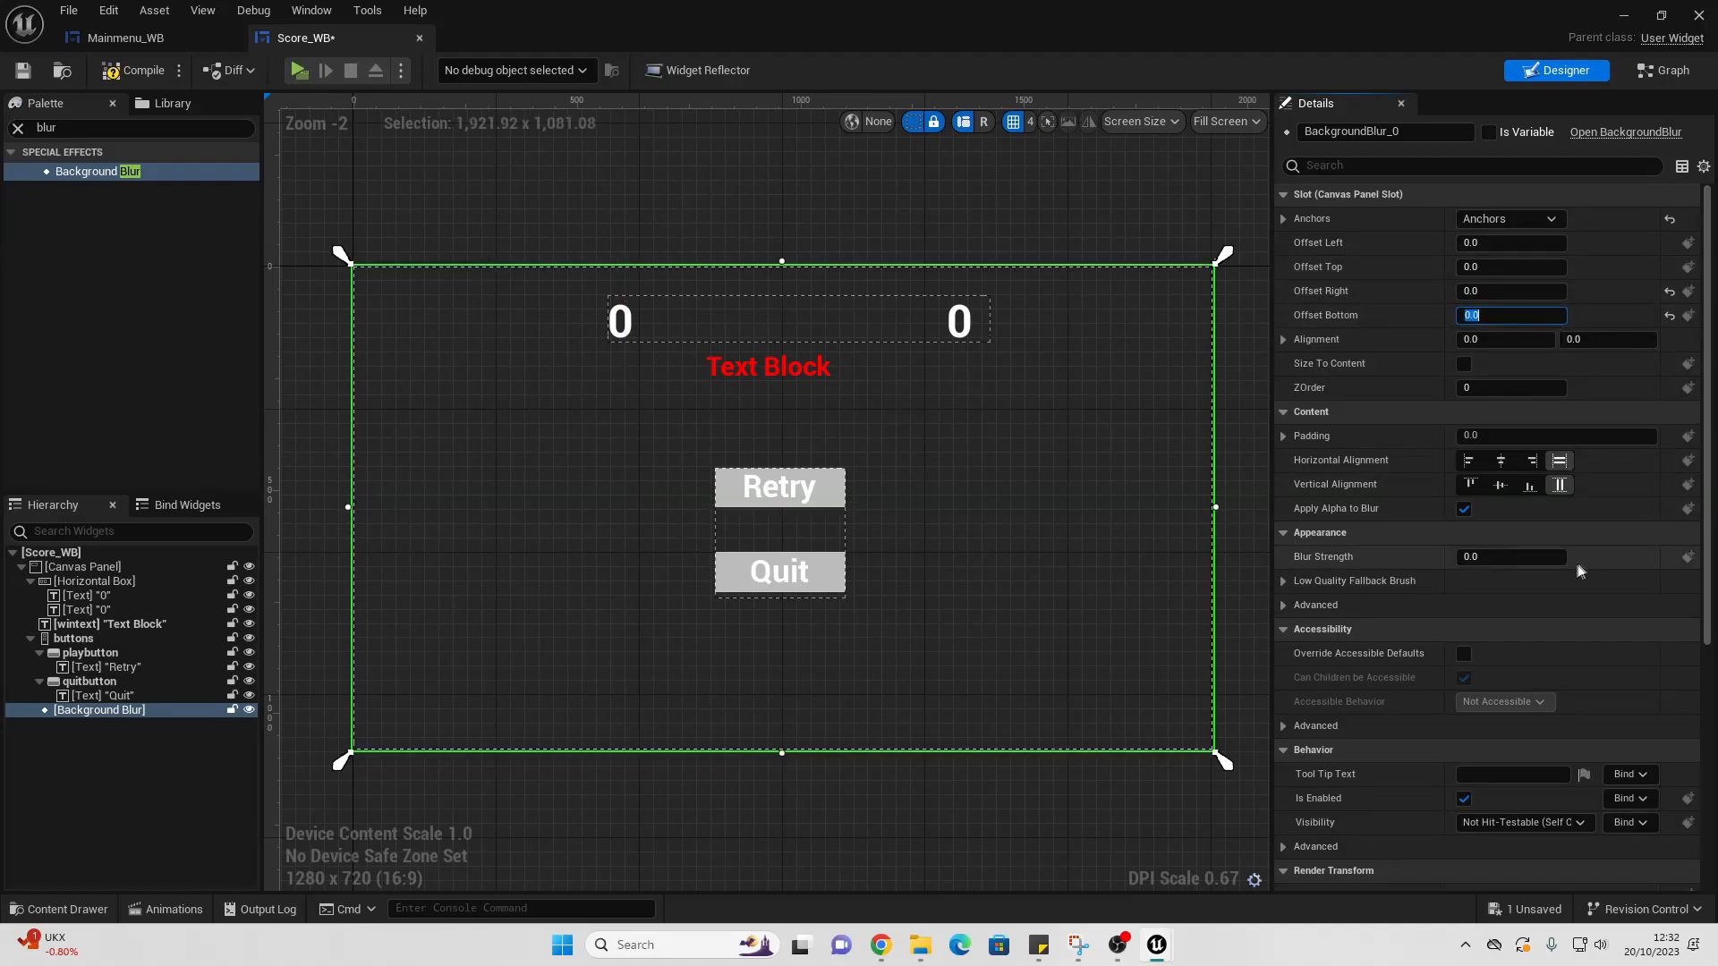
# Step: Try a Blur Strength of 1.6 on the Background Blur and reset it to 0
pyautogui.moveTo(1475, 557)
pyautogui.mouseDown()
pyautogui.moveTo(1521, 557)
pyautogui.moveTo(1483, 557)
pyautogui.moveTo(1492, 580)
pyautogui.mouseUp()
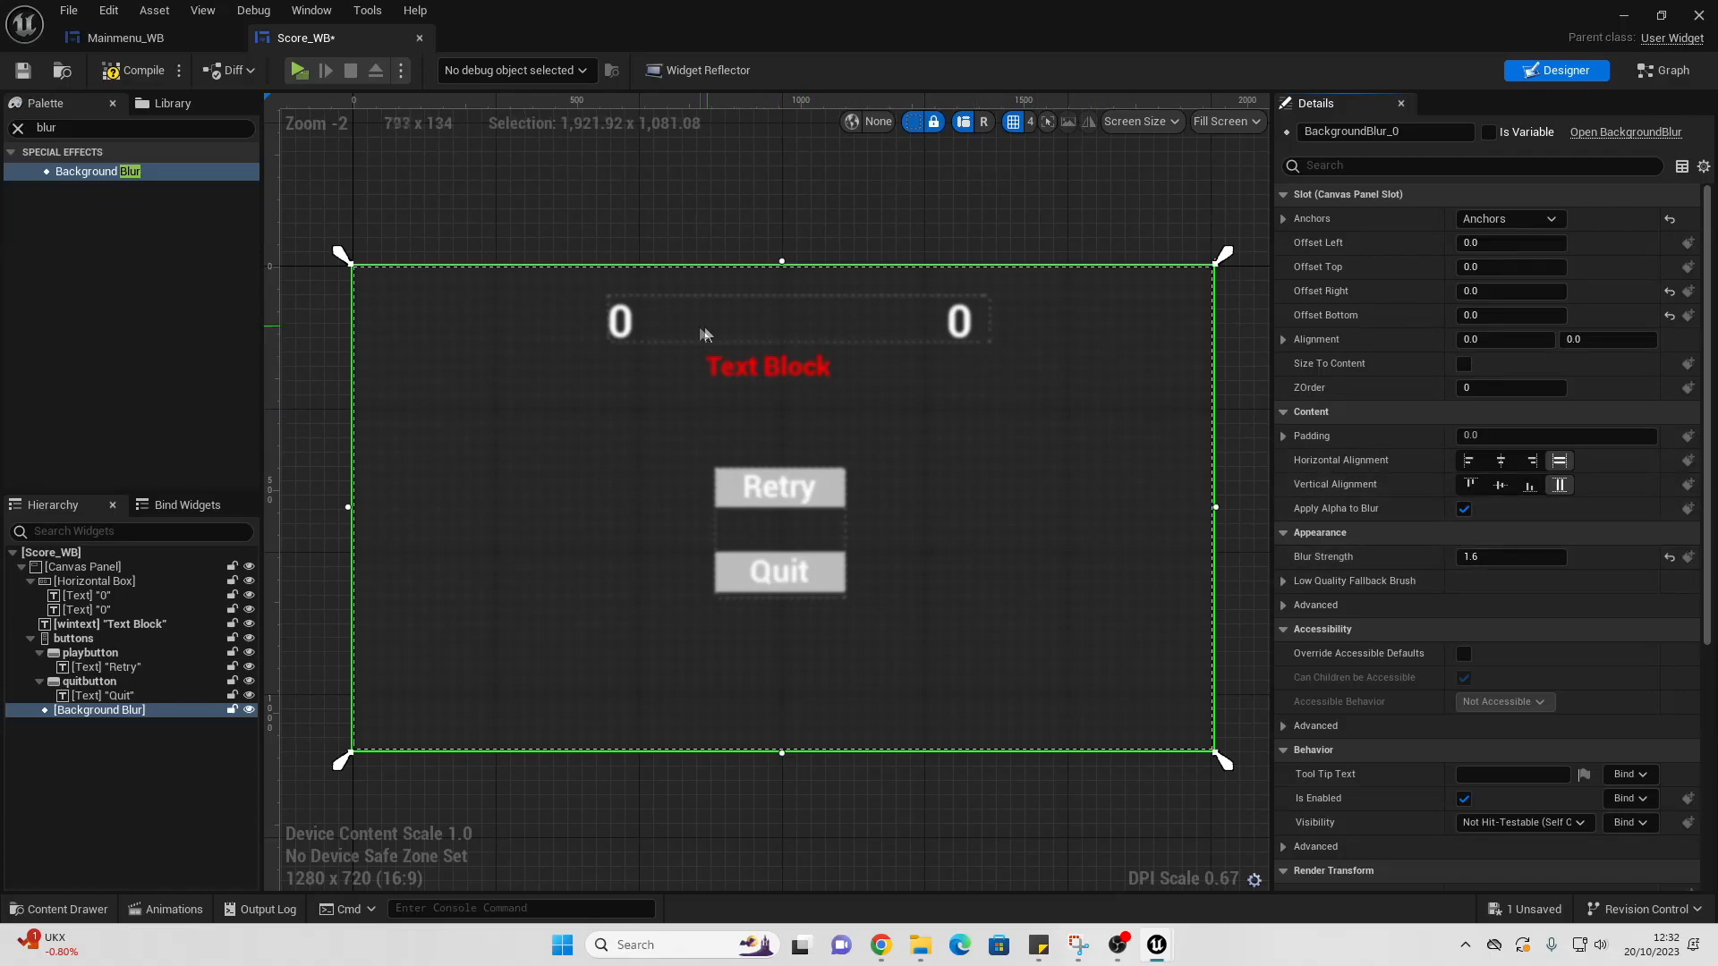
pyautogui.click(1480, 557)
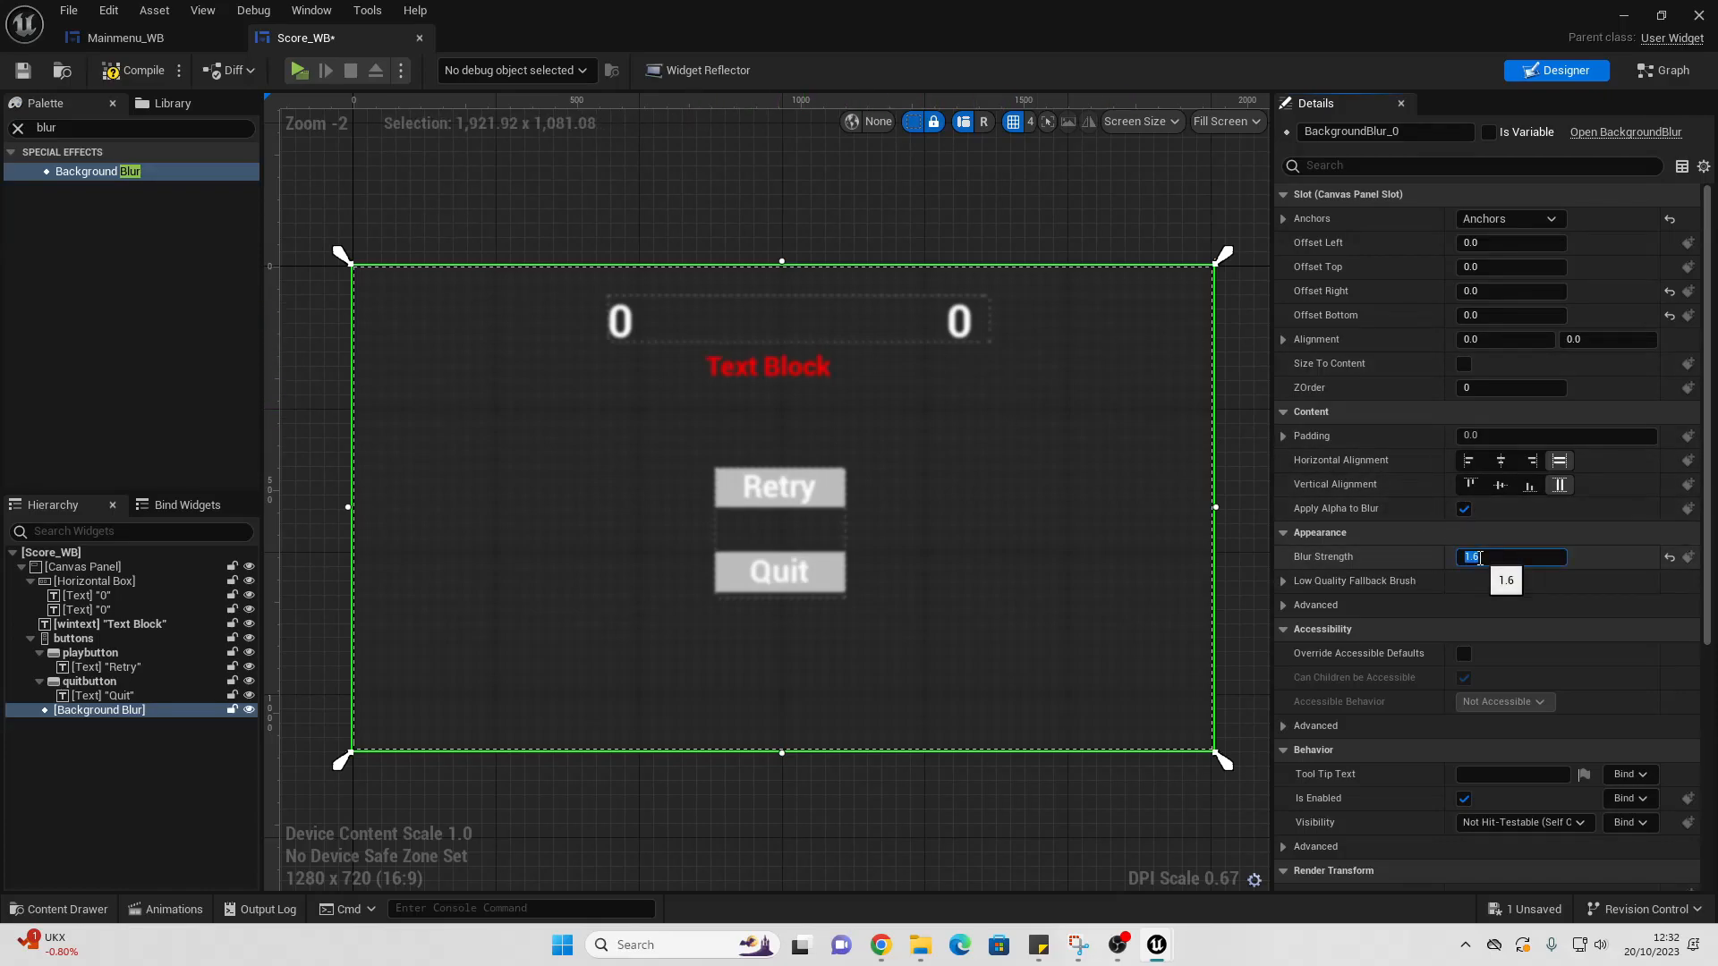
pyautogui.press('Return')
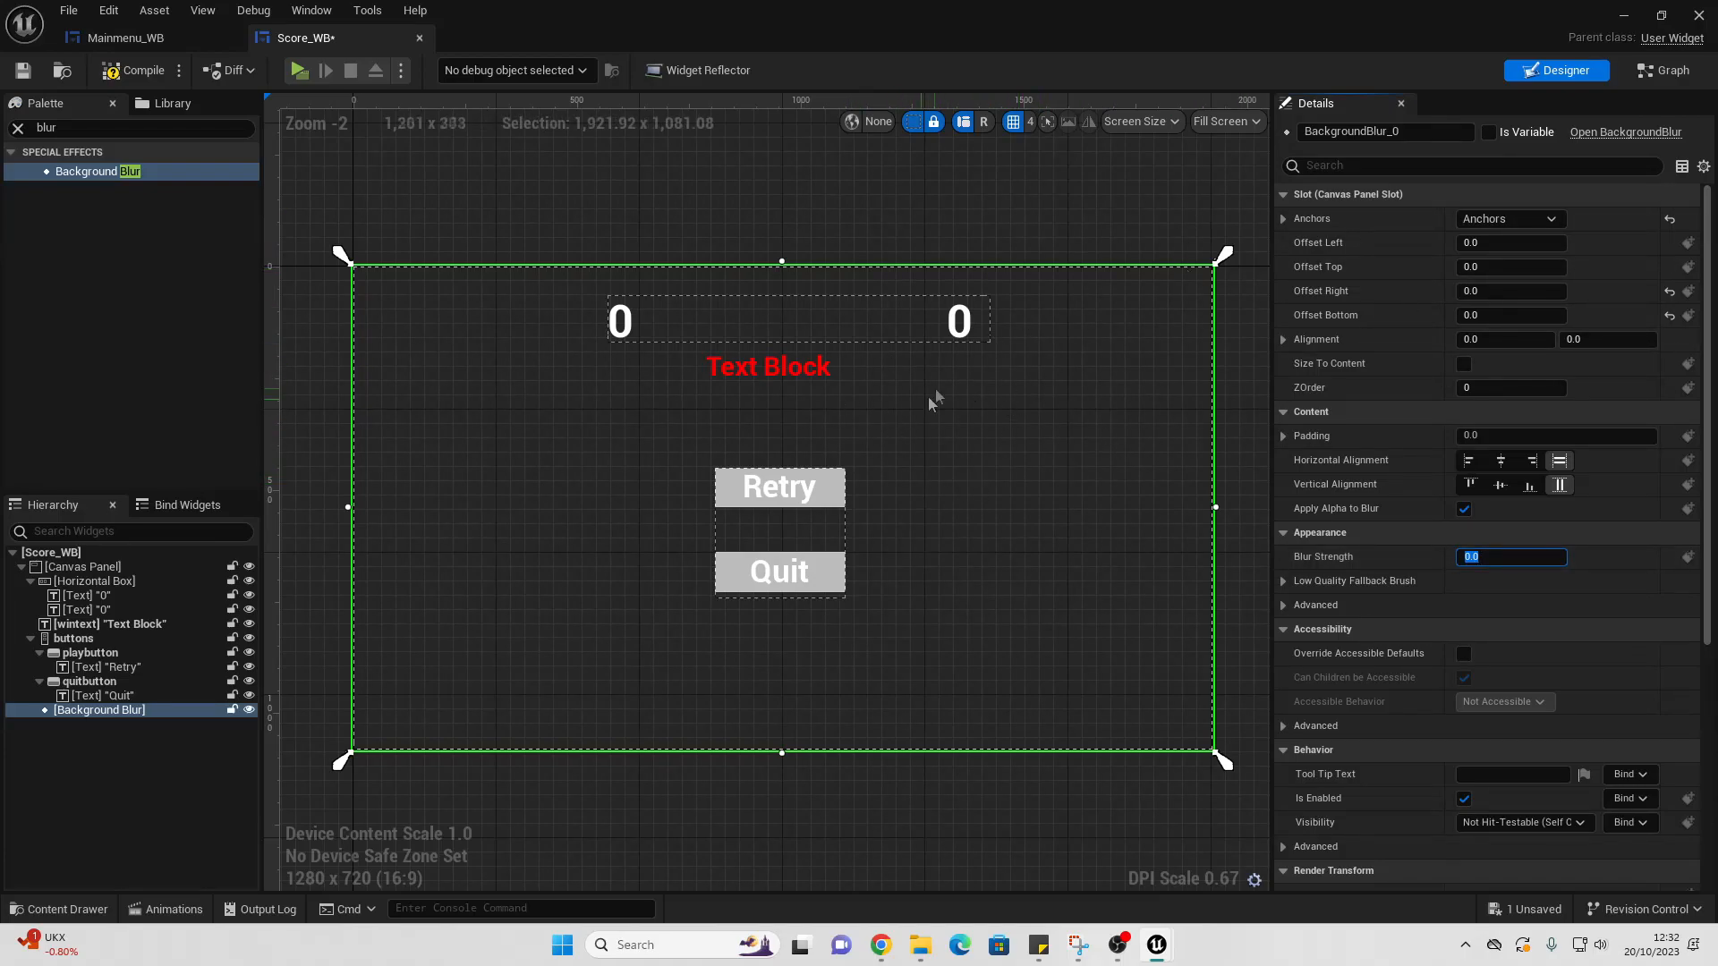
# Step: Set the Background Blur's ZOrder to -1 so it is drawn behind the score widget's text and buttons
pyautogui.click(89, 652)
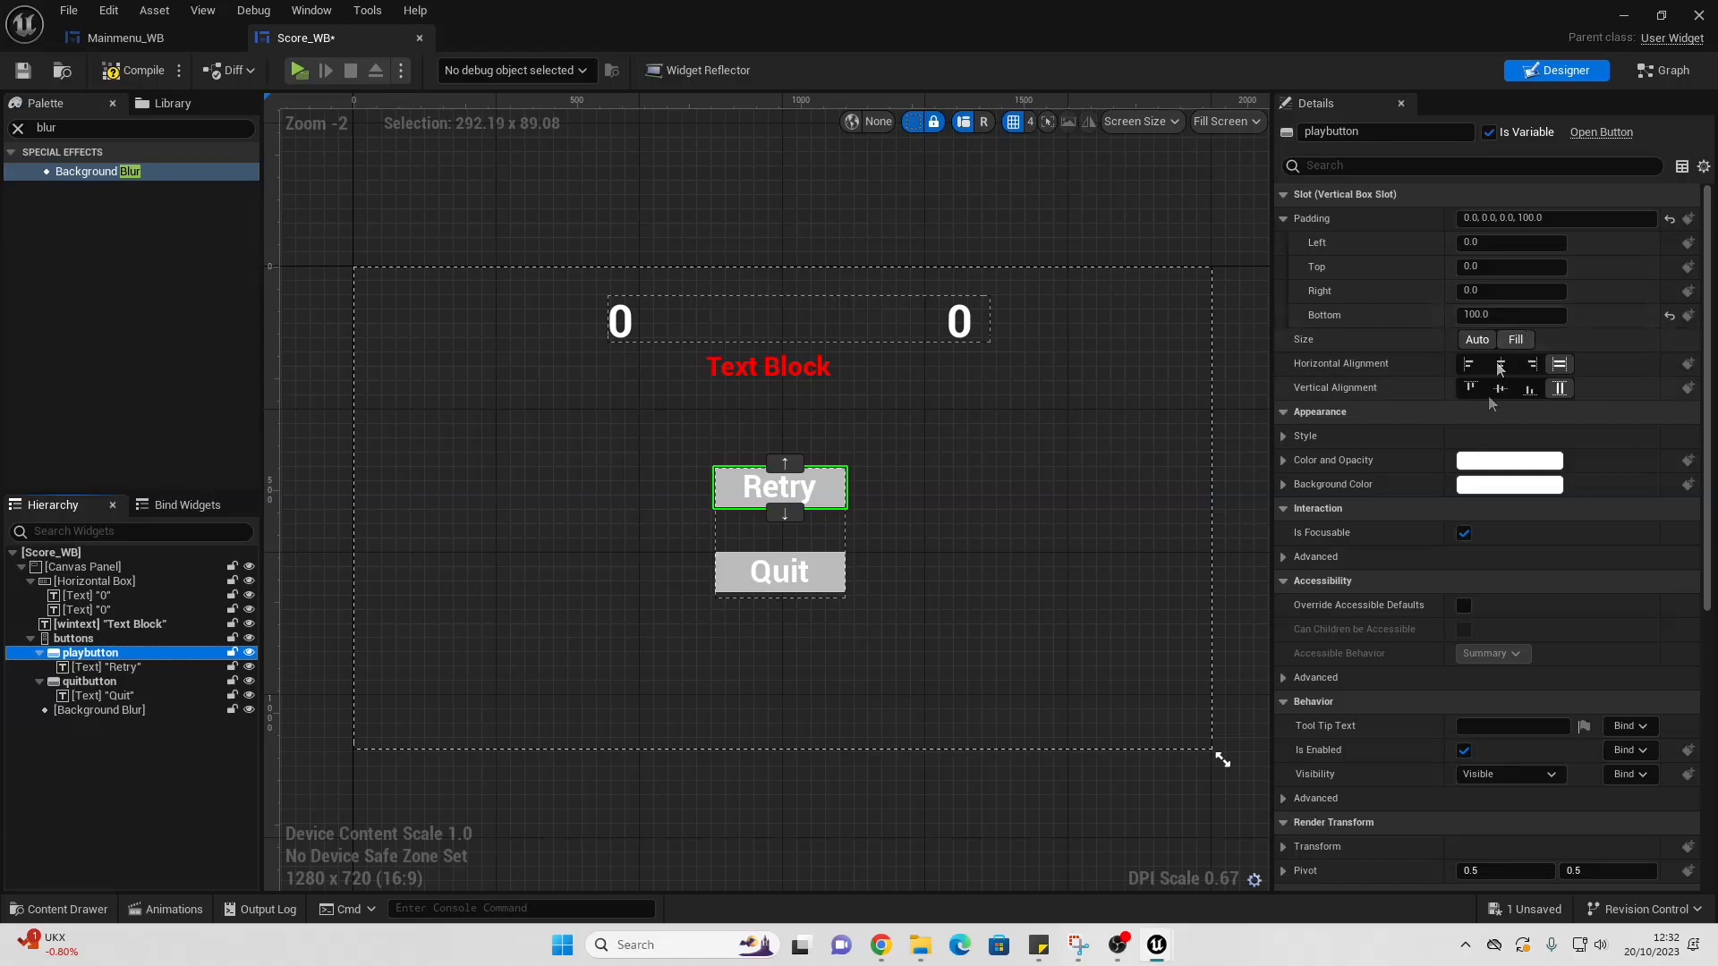
pyautogui.click(126, 710)
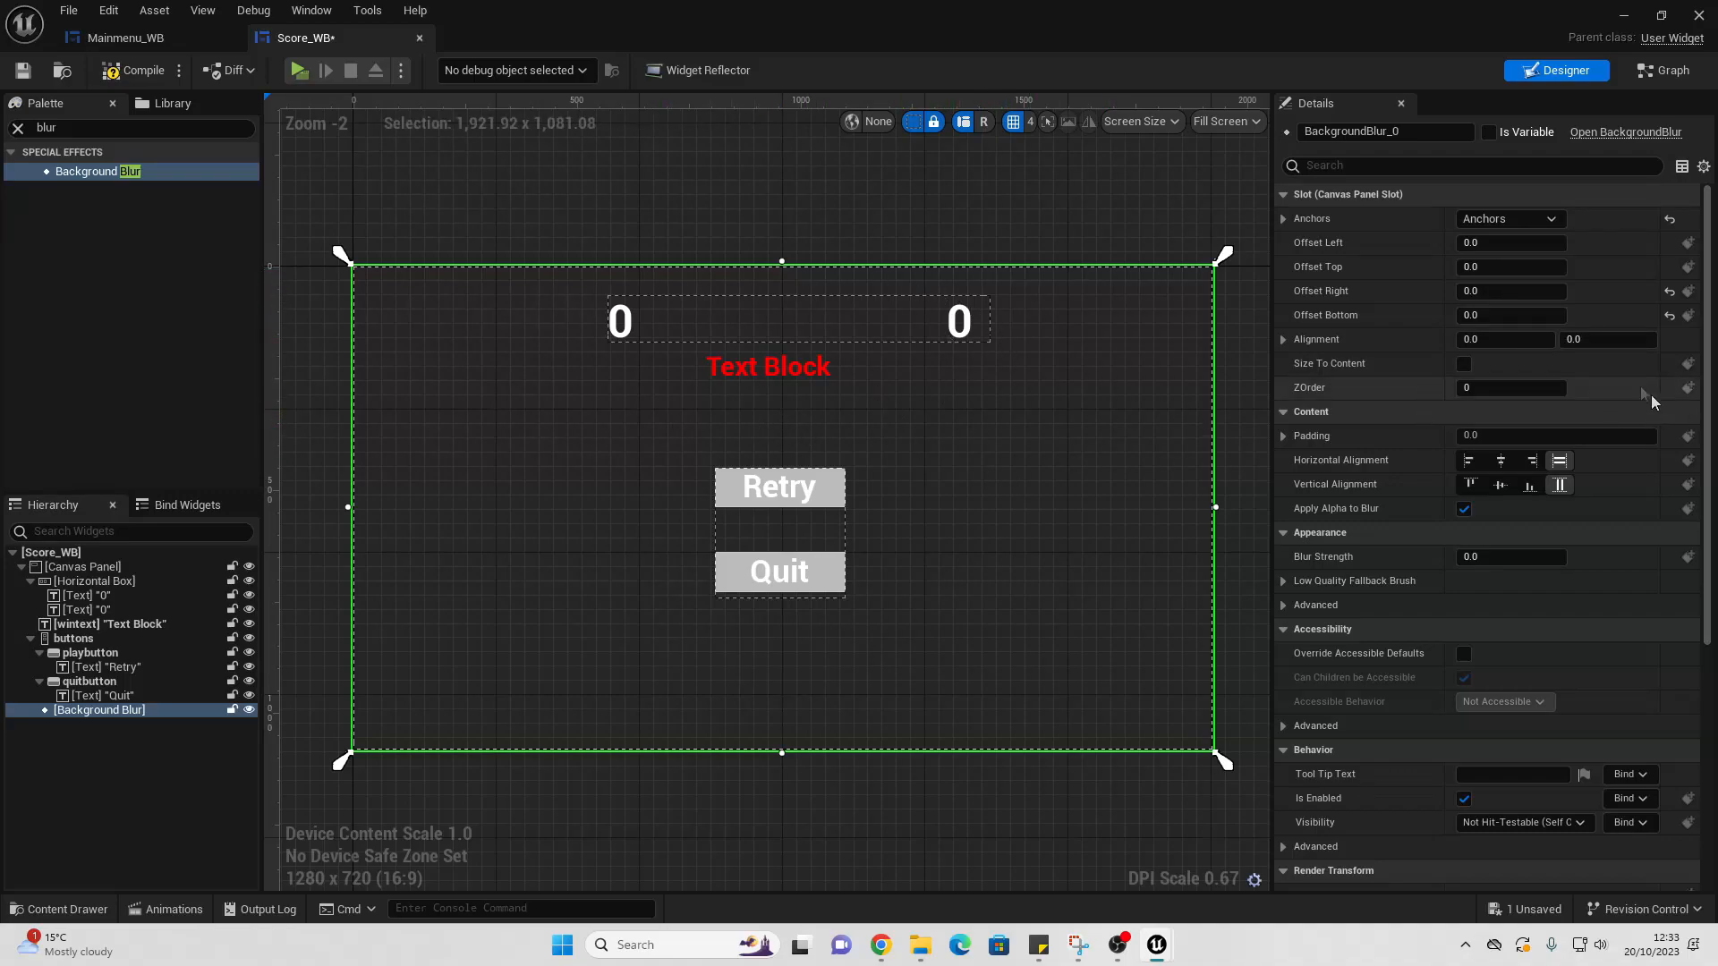
pyautogui.click(1492, 389)
pyautogui.press('Return')
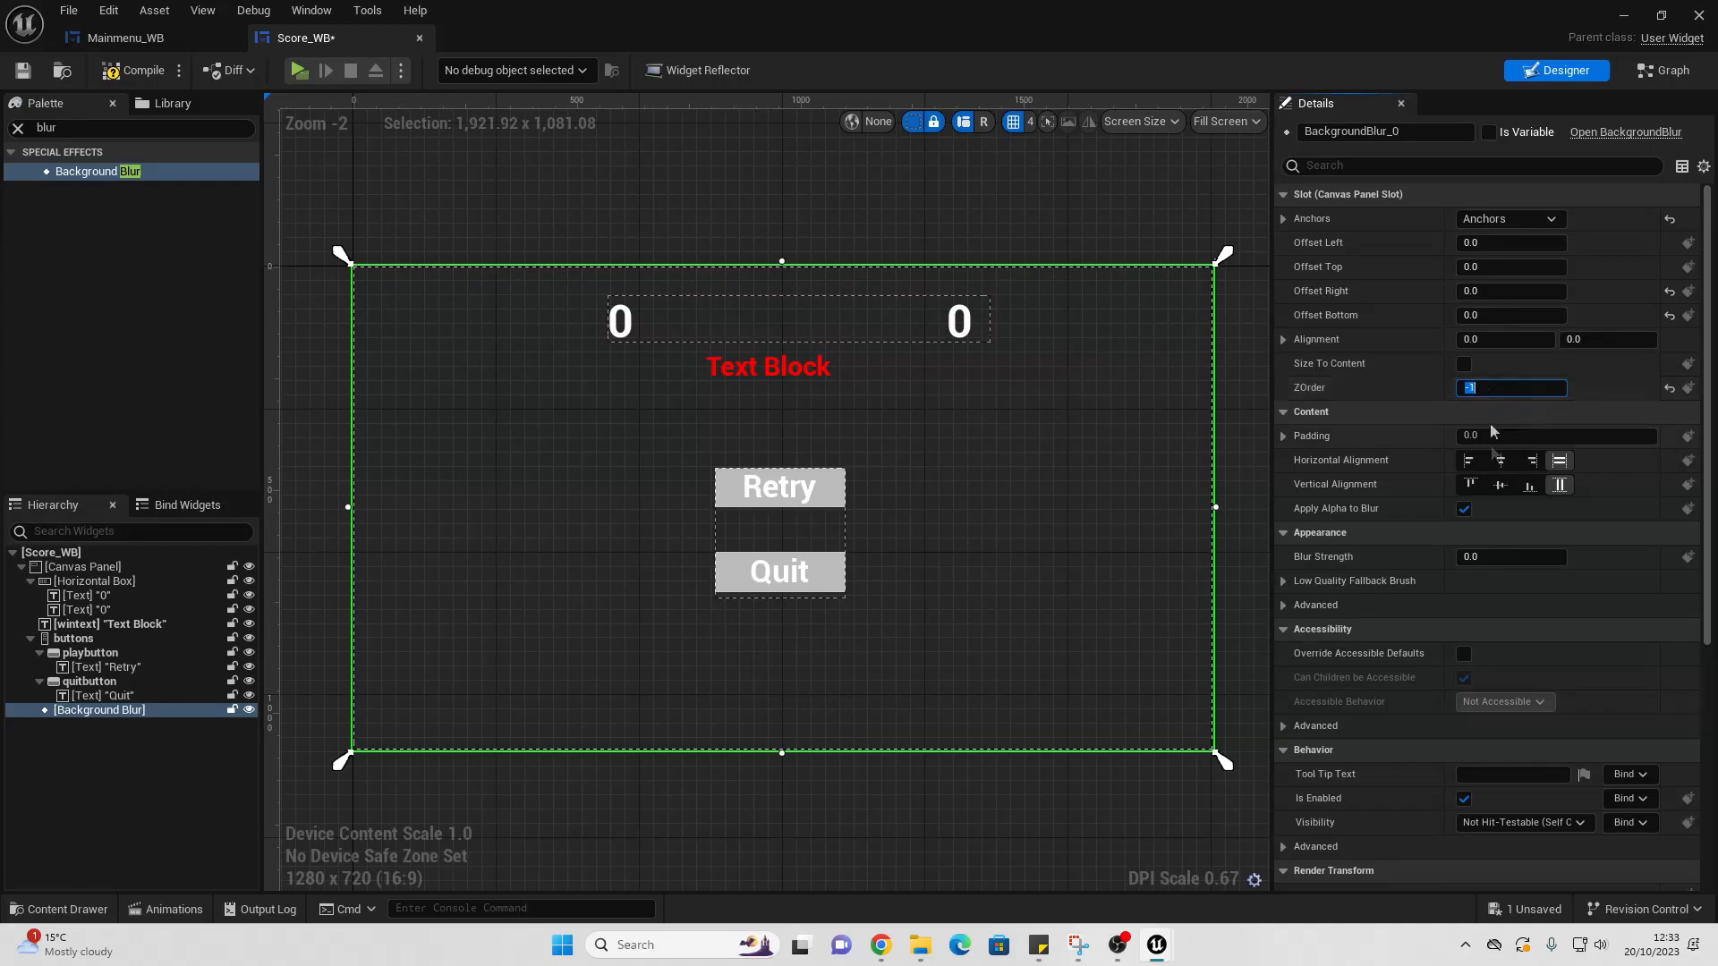
# Step: Try a Blur Strength of 100 on the Background Blur
pyautogui.click(1512, 557)
pyautogui.write('100')
pyautogui.press('Return')
# Step: Expose the Background Blur as a variable and place a getter for it near the Set Game Paused nodes in the event graph
pyautogui.click(1490, 132)
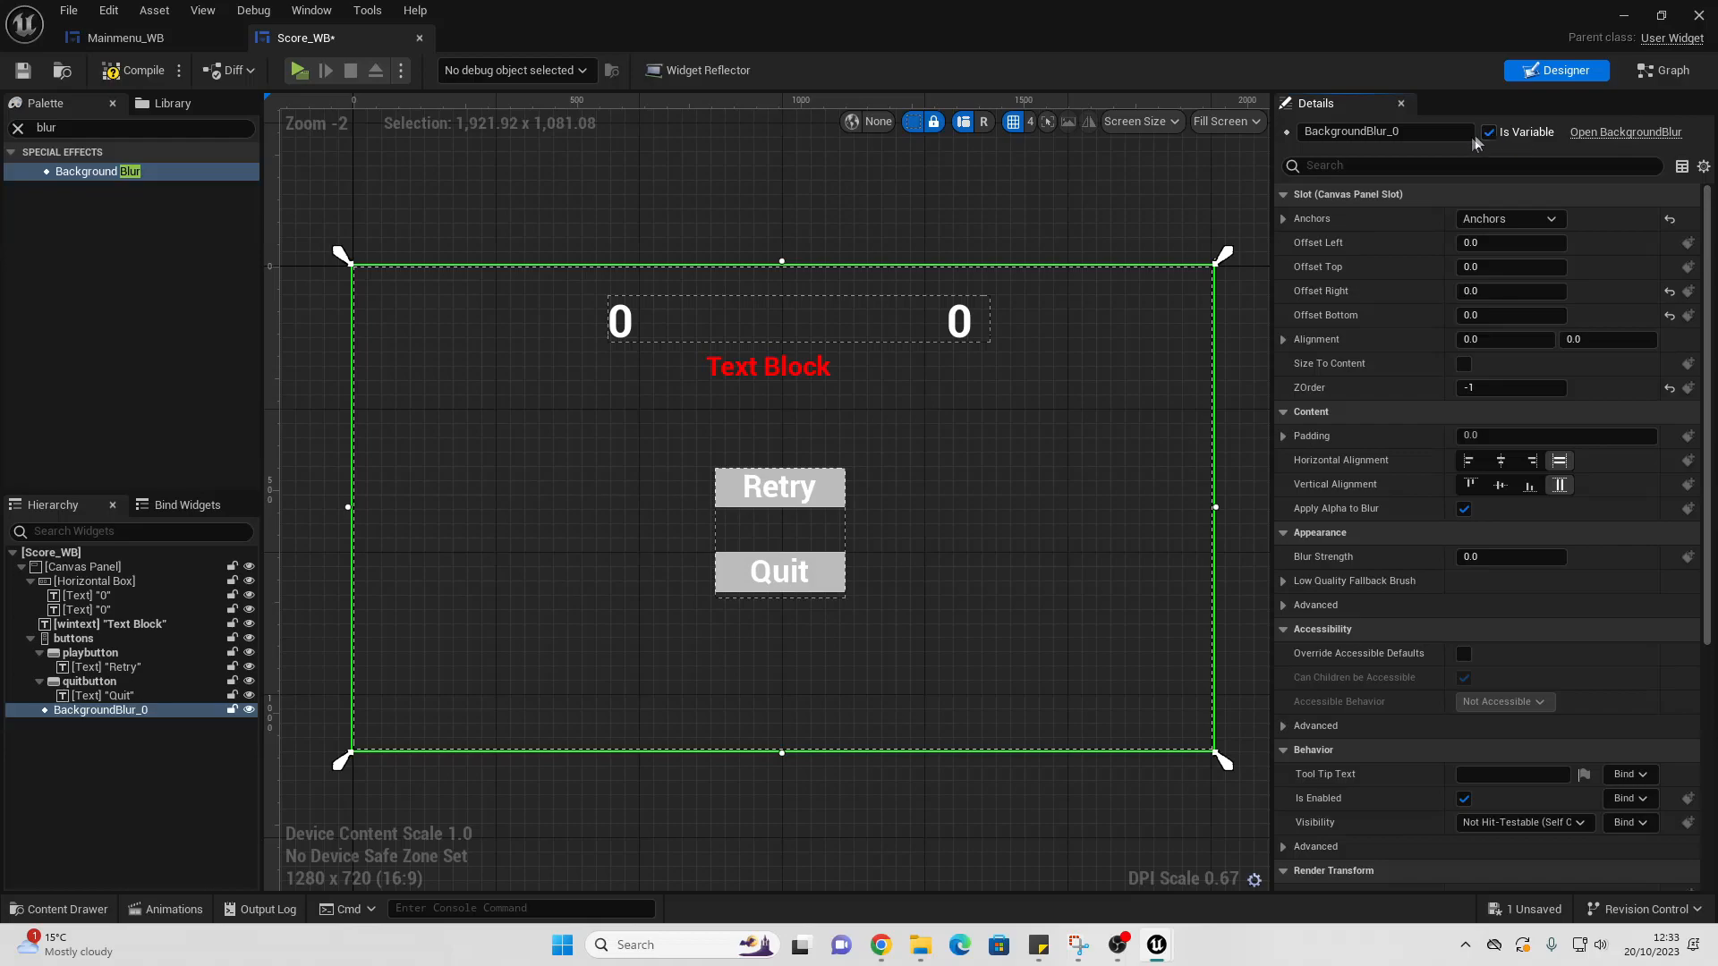
pyautogui.click(1666, 70)
pyautogui.scroll(-4, 804, 482)
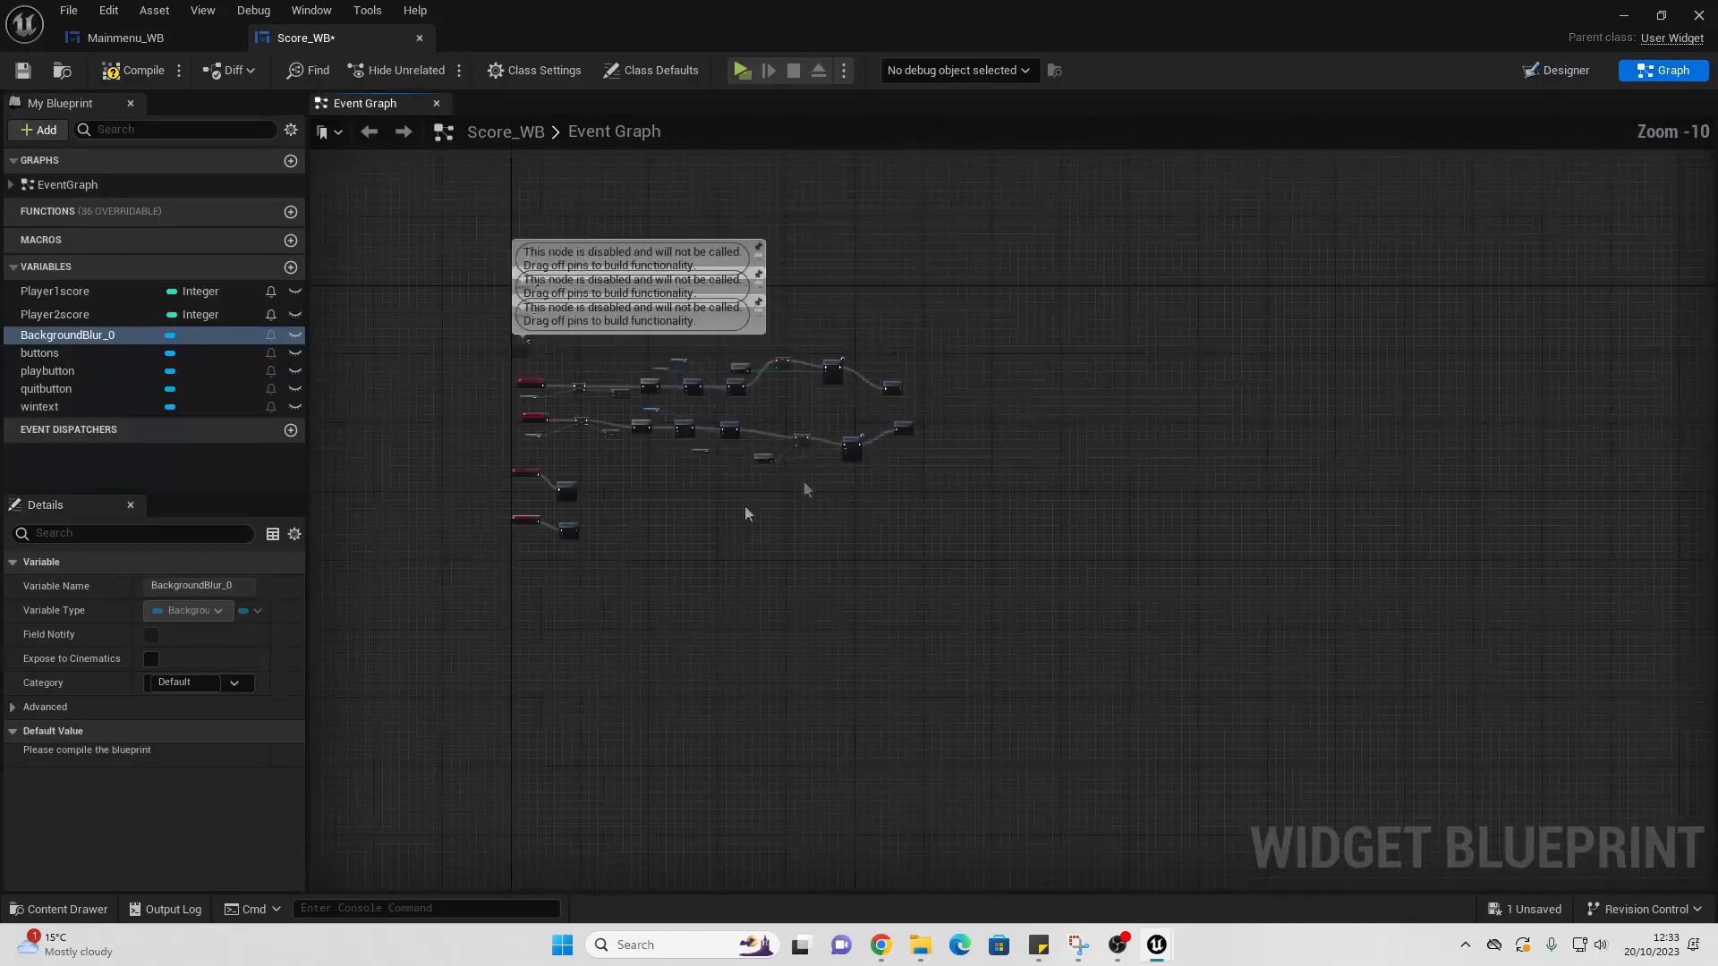
pyautogui.scroll(5, 726, 449)
pyautogui.scroll(3, 805, 399)
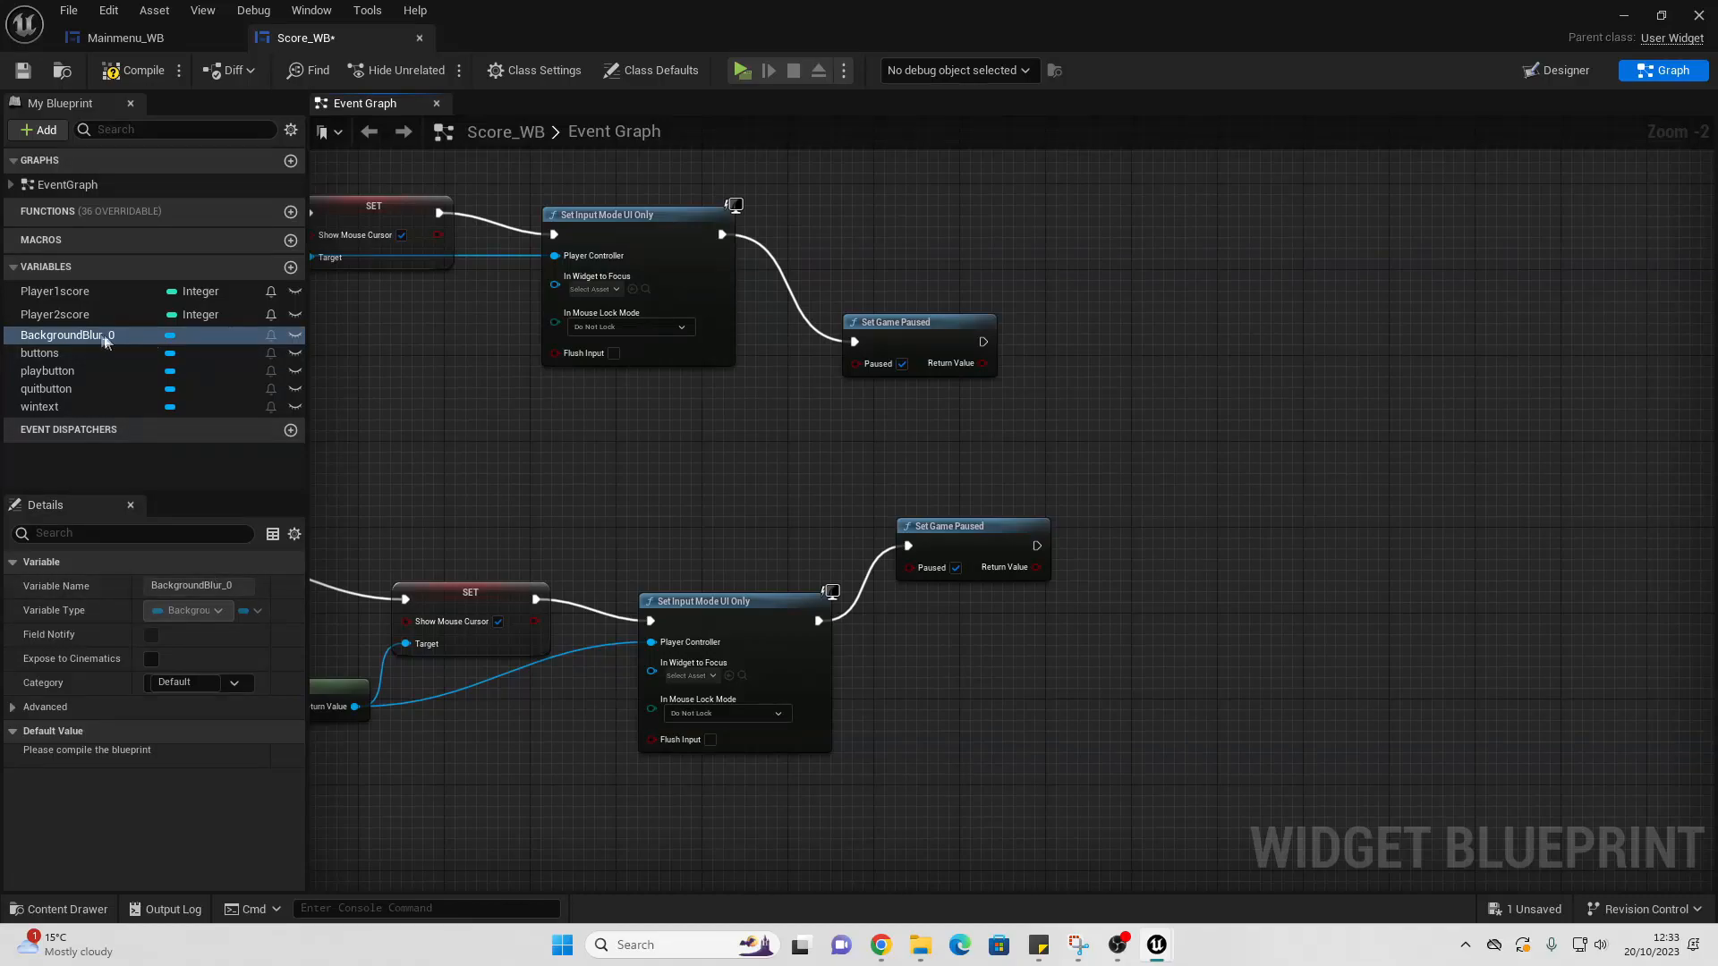
pyautogui.moveTo(106, 341); pyautogui.dragTo(1120, 282)
pyautogui.click(931, 257)
# Step: Add a Set Blur Strength node targeting the Background Blur reference and set its In Strength to 35
pyautogui.write('set')
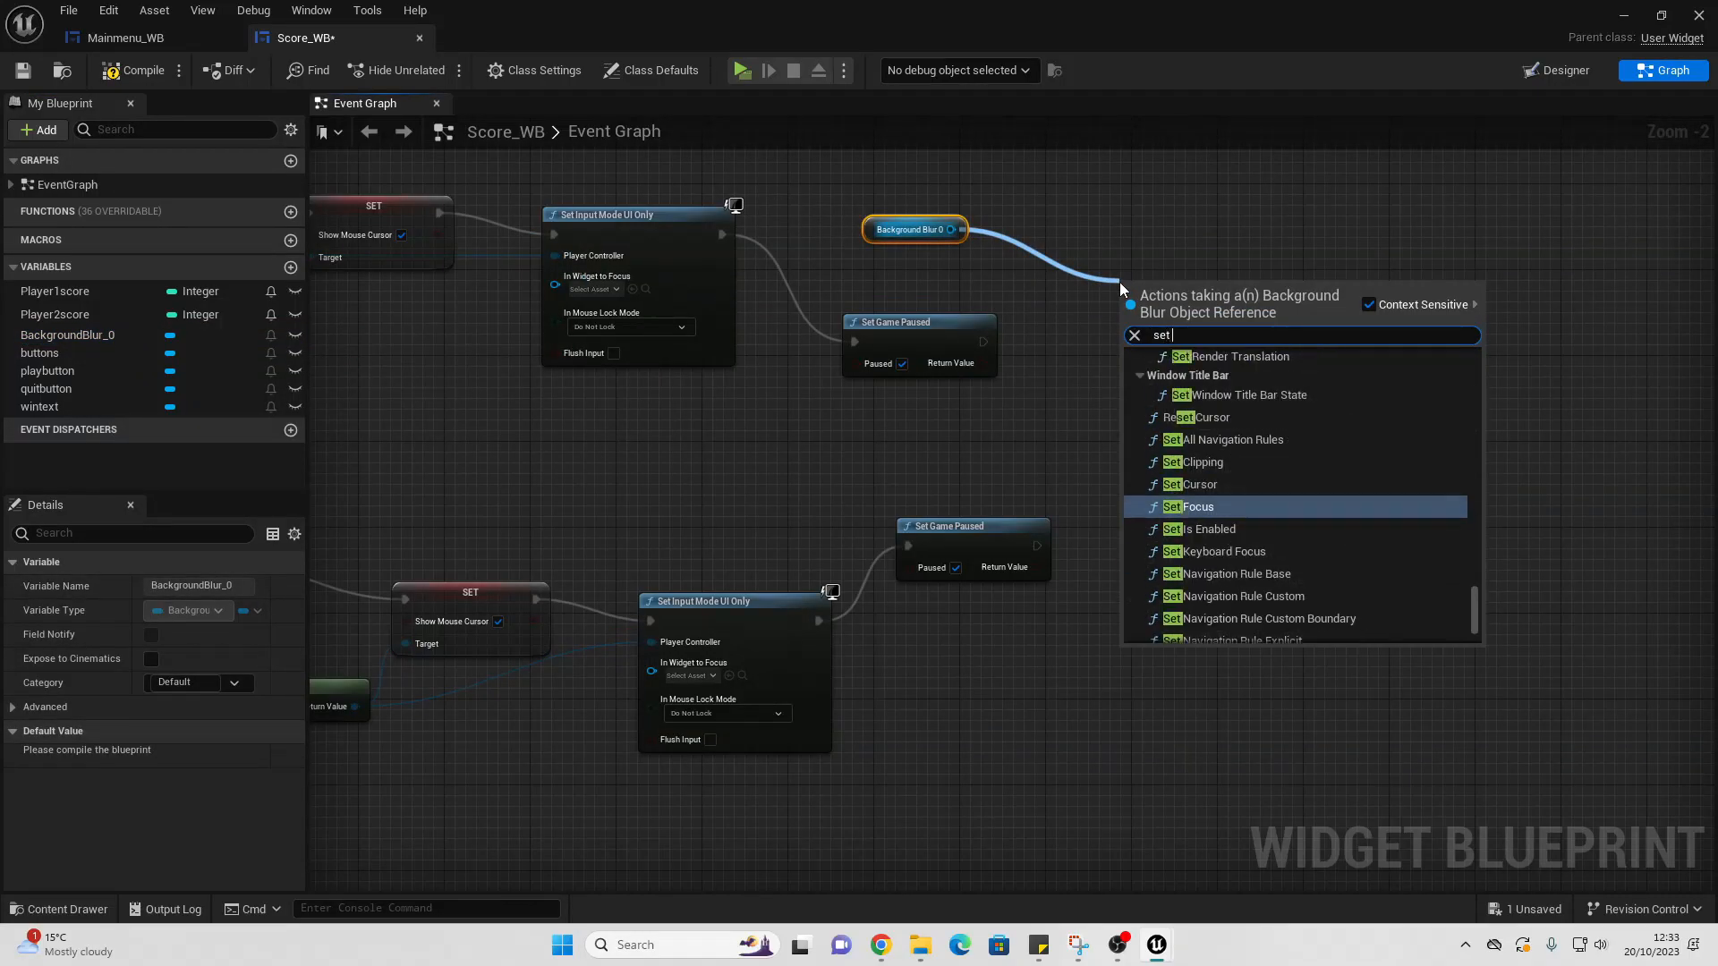
pyautogui.write(' blur')
pyautogui.press('Return')
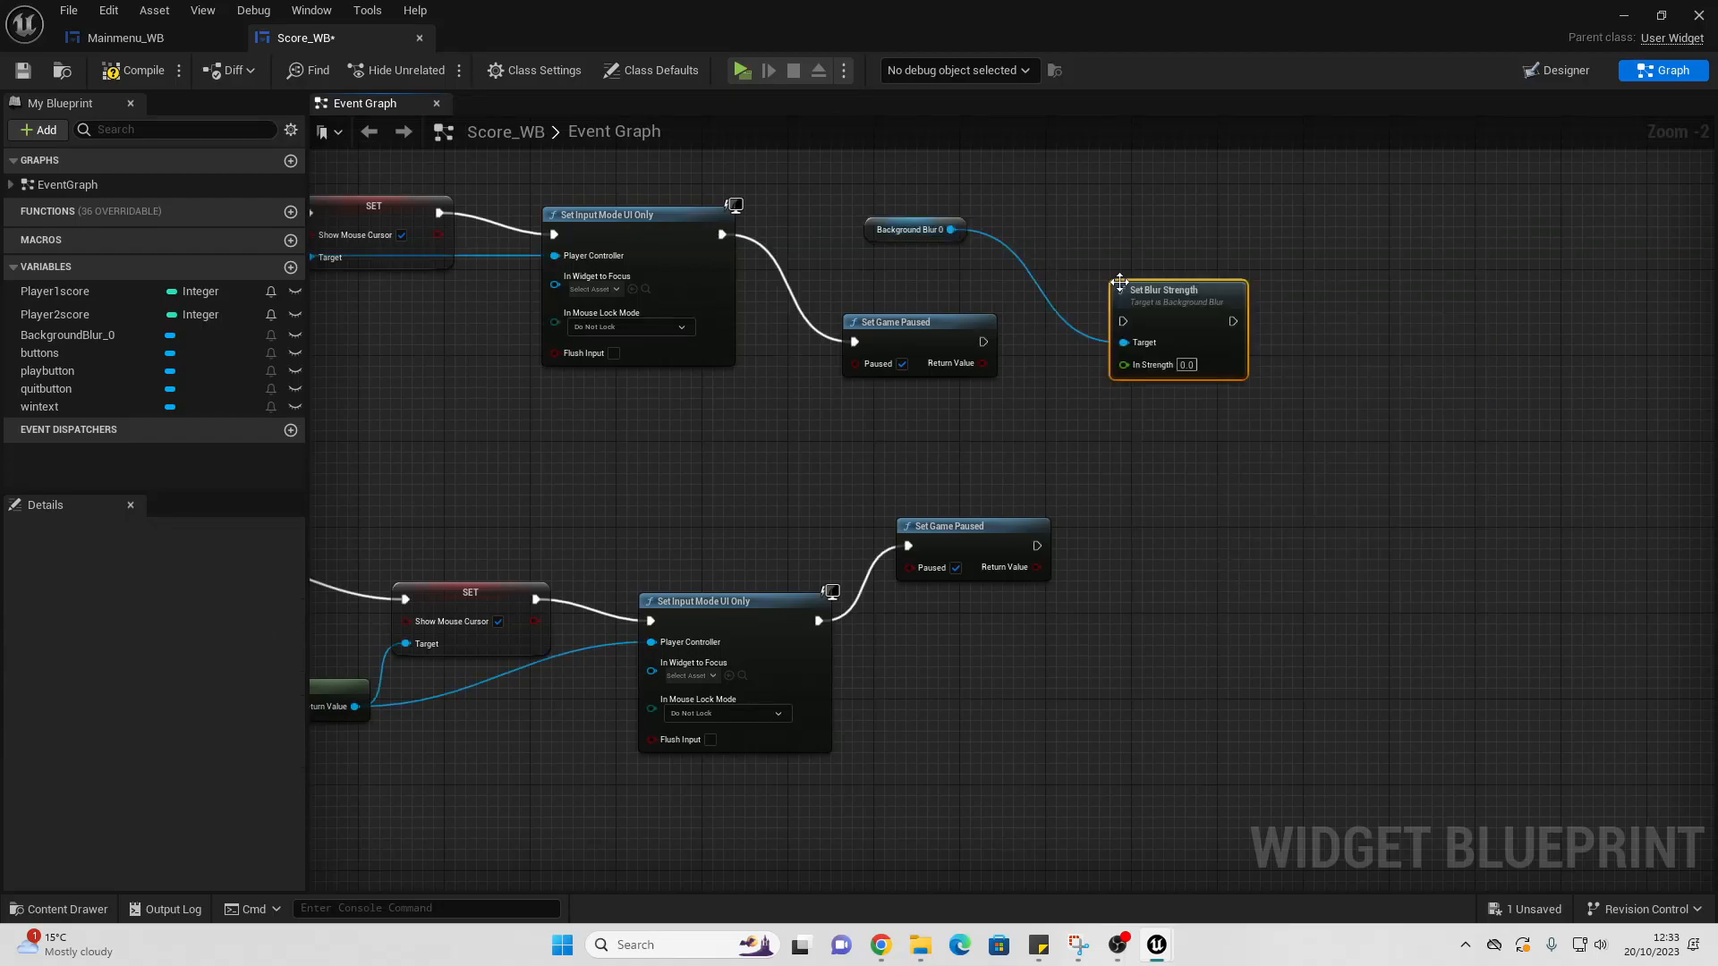
pyautogui.click(1190, 364)
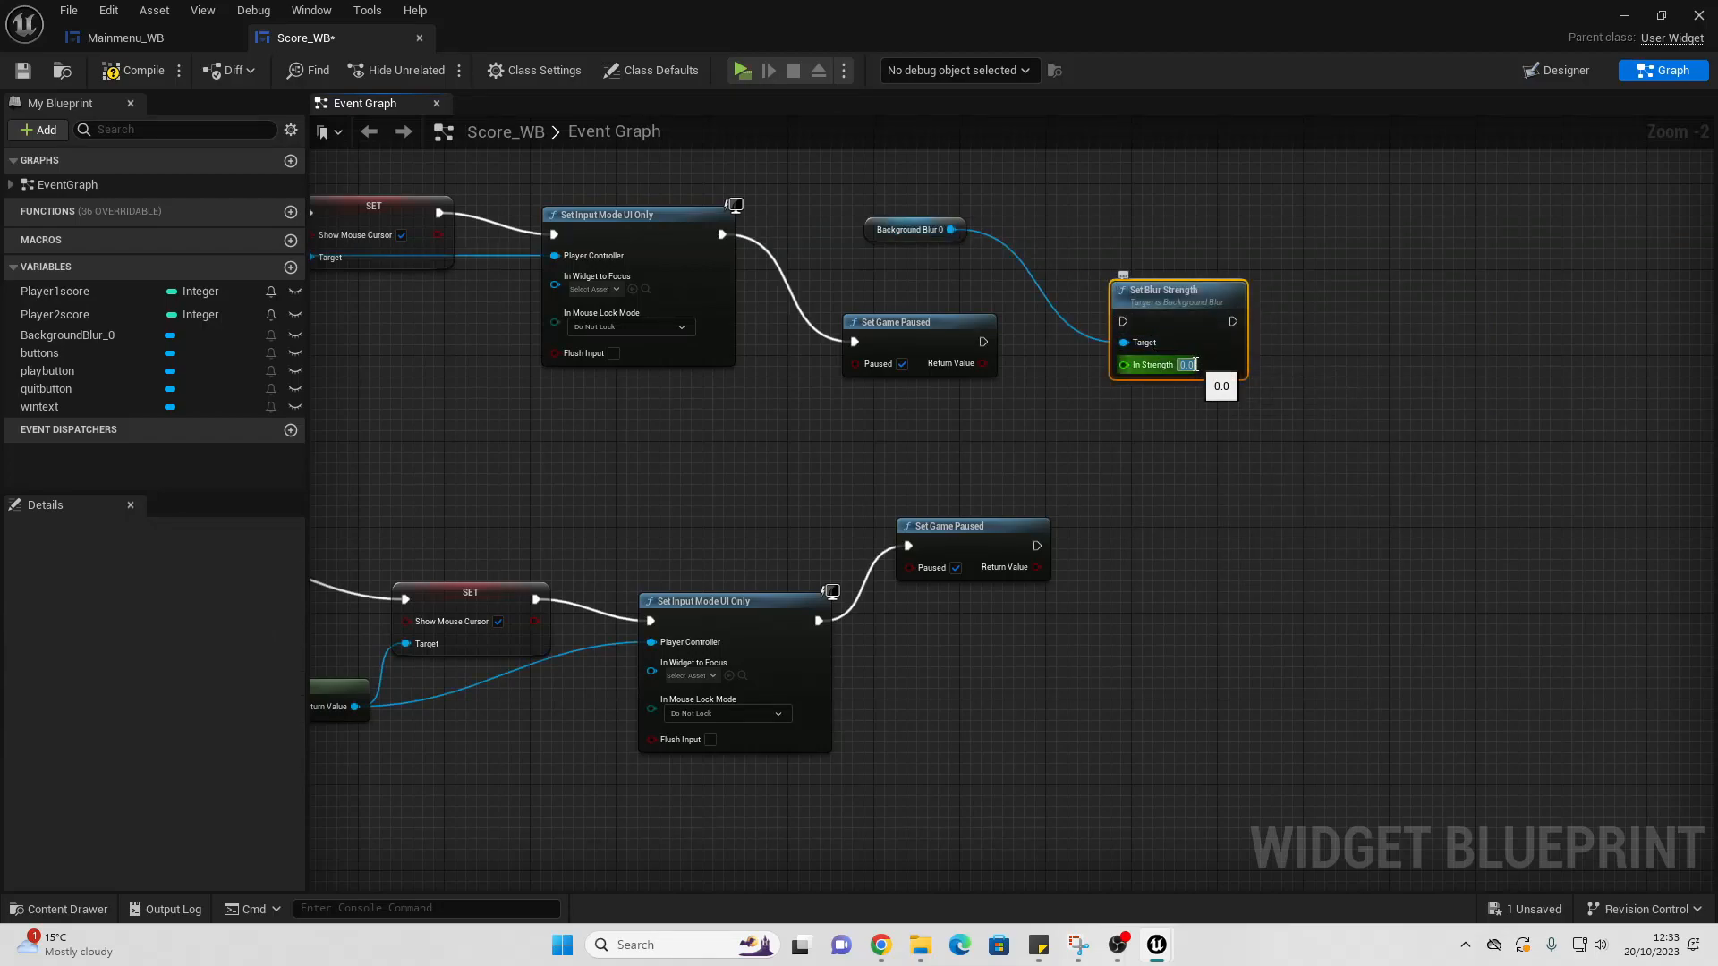
pyautogui.write('35')
pyautogui.click(1065, 521)
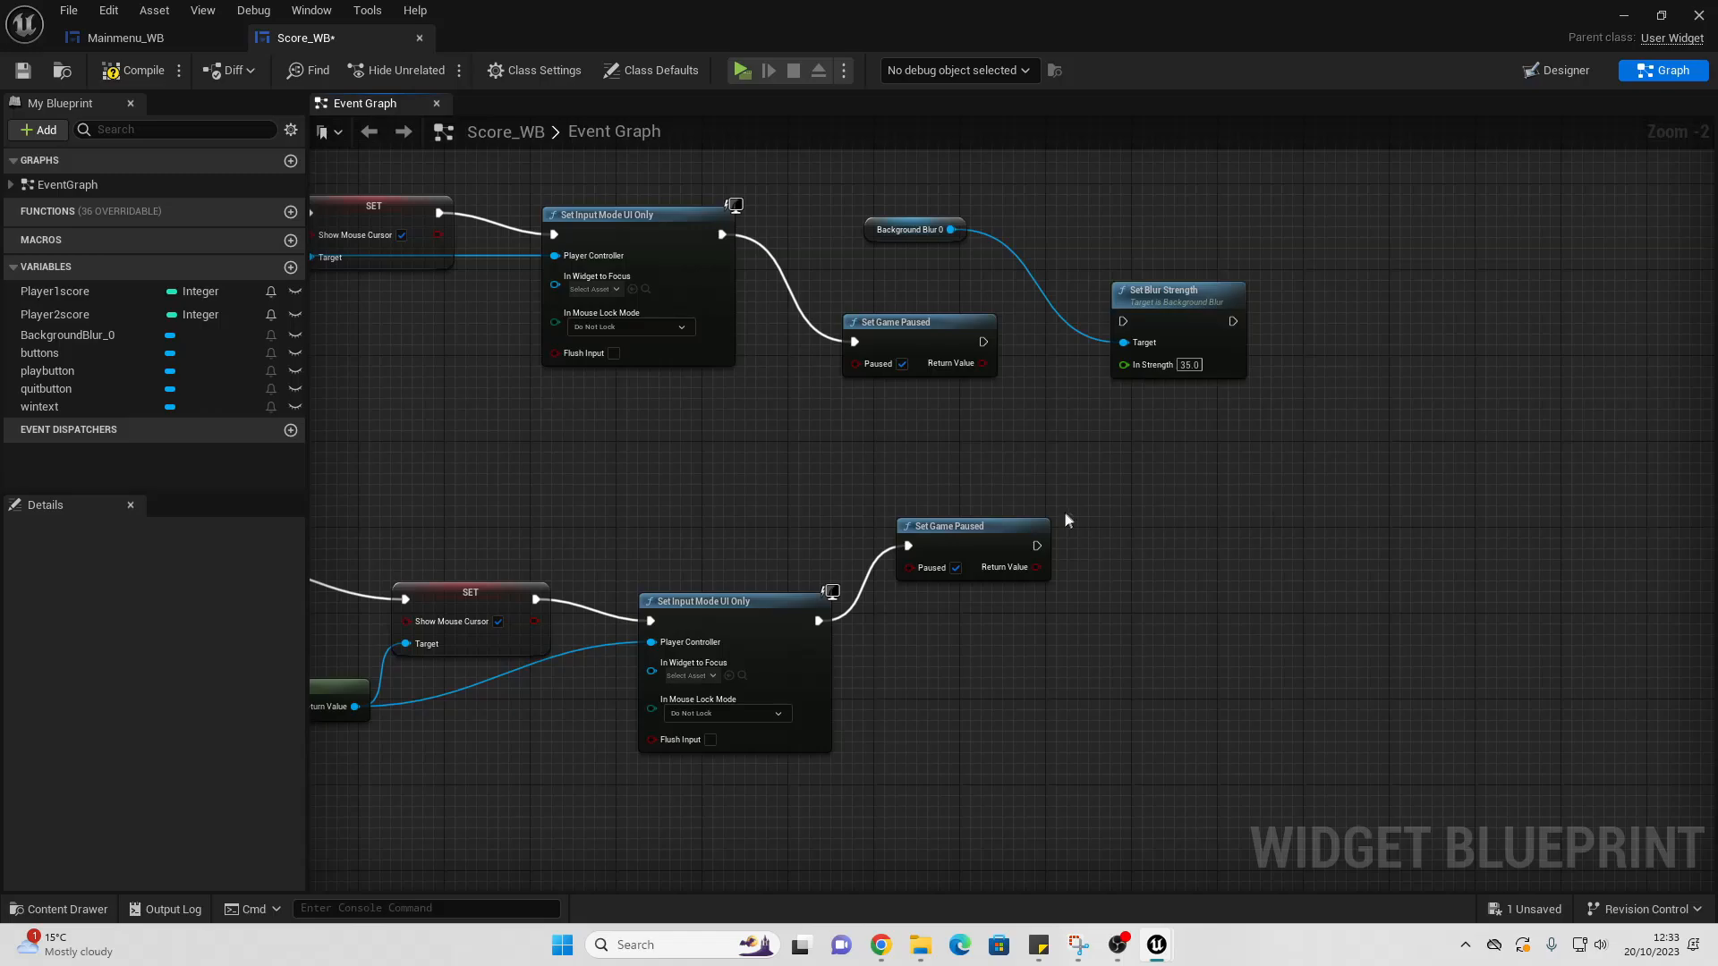
# Step: Connect the execution outputs of both Set Game Paused nodes to the Set Blur Strength node
pyautogui.moveTo(1043, 549); pyautogui.dragTo(1125, 322)
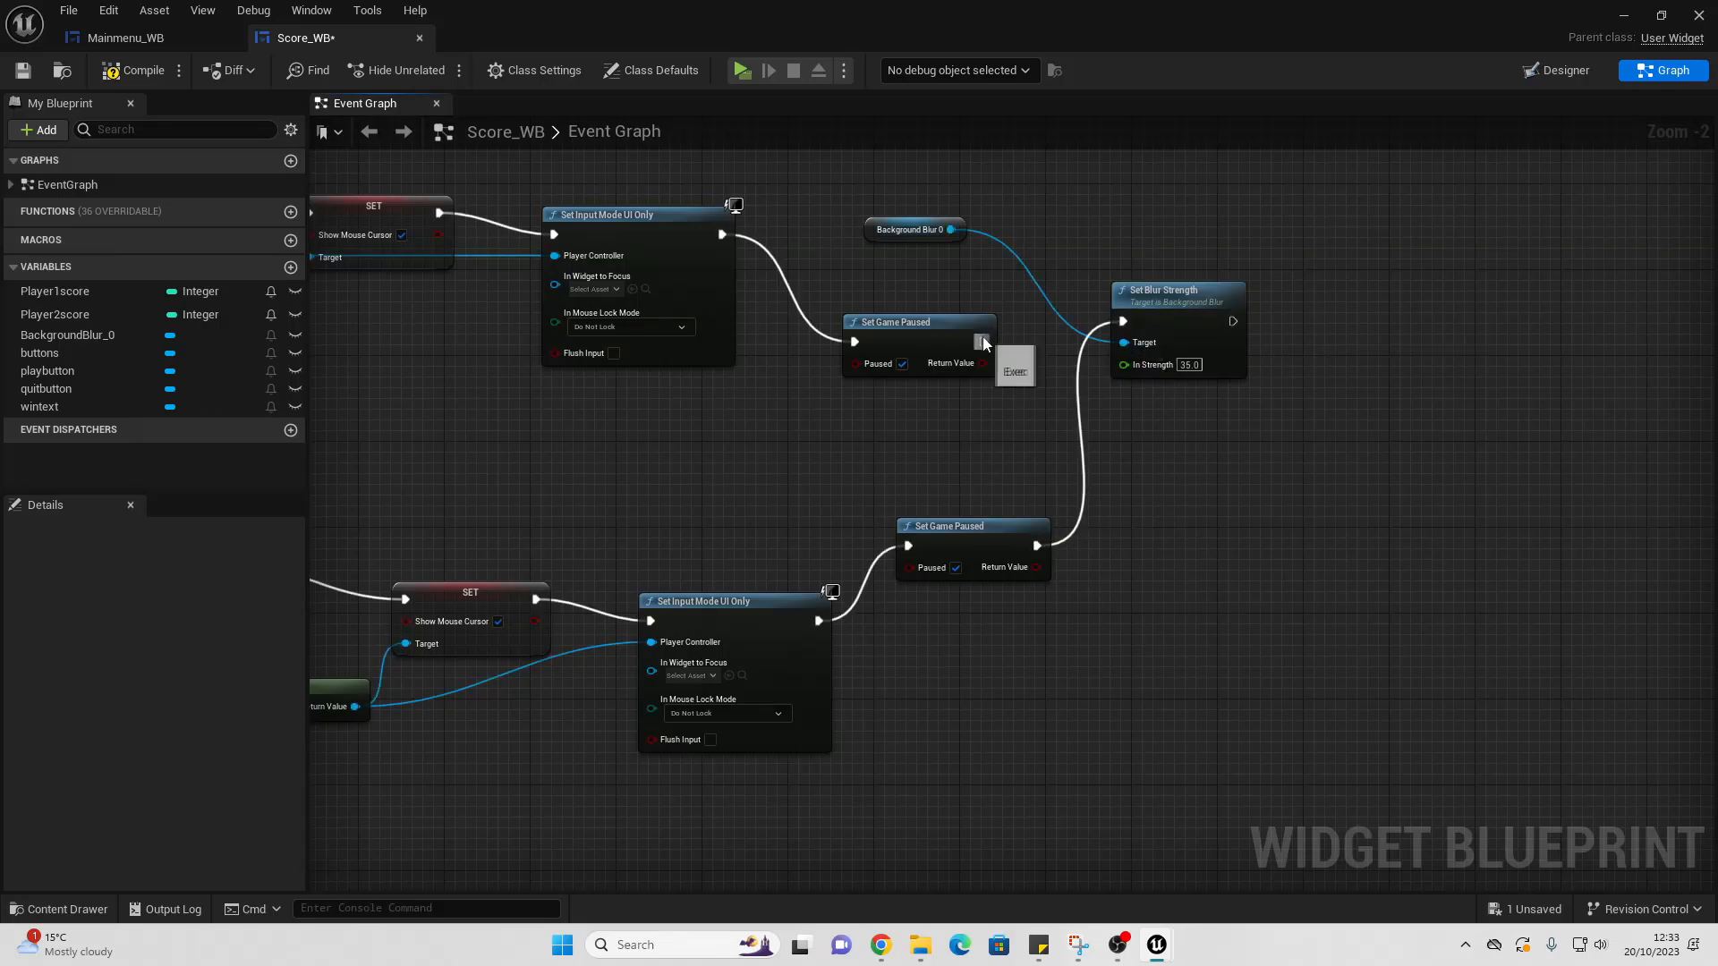
pyautogui.moveTo(983, 341); pyautogui.dragTo(1125, 322)
pyautogui.moveTo(975, 379); pyautogui.dragTo(1423, 474, button='right')
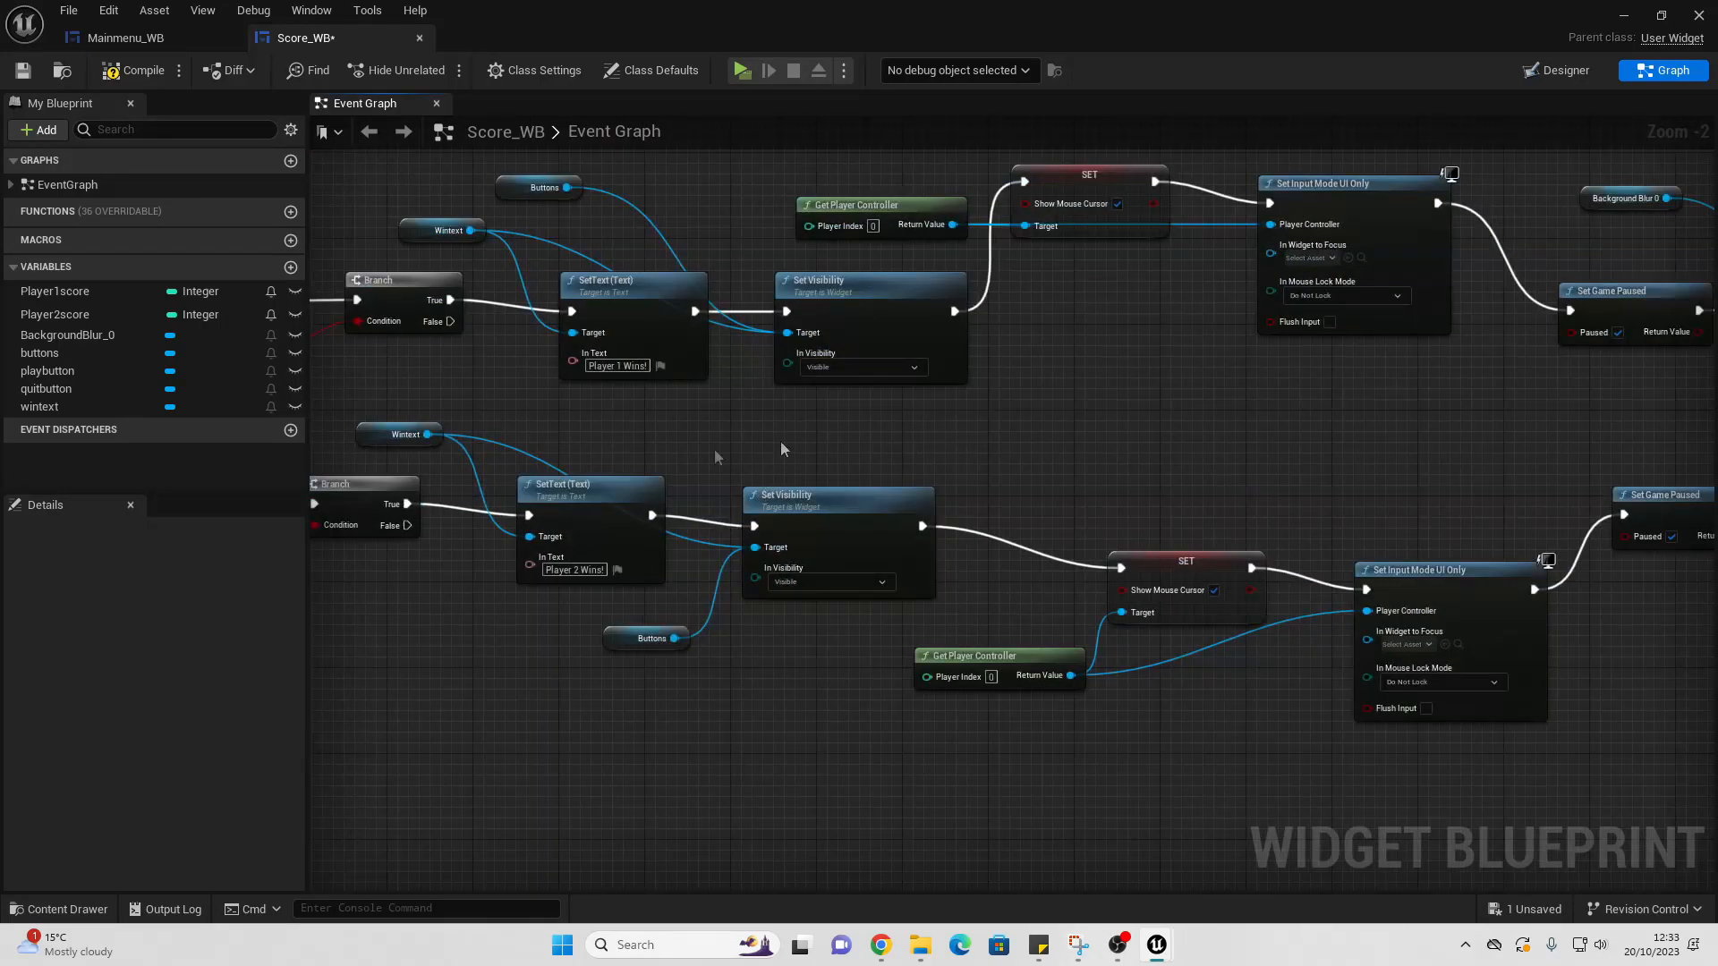
pyautogui.moveTo(629, 477); pyautogui.dragTo(1128, 439, button='right')
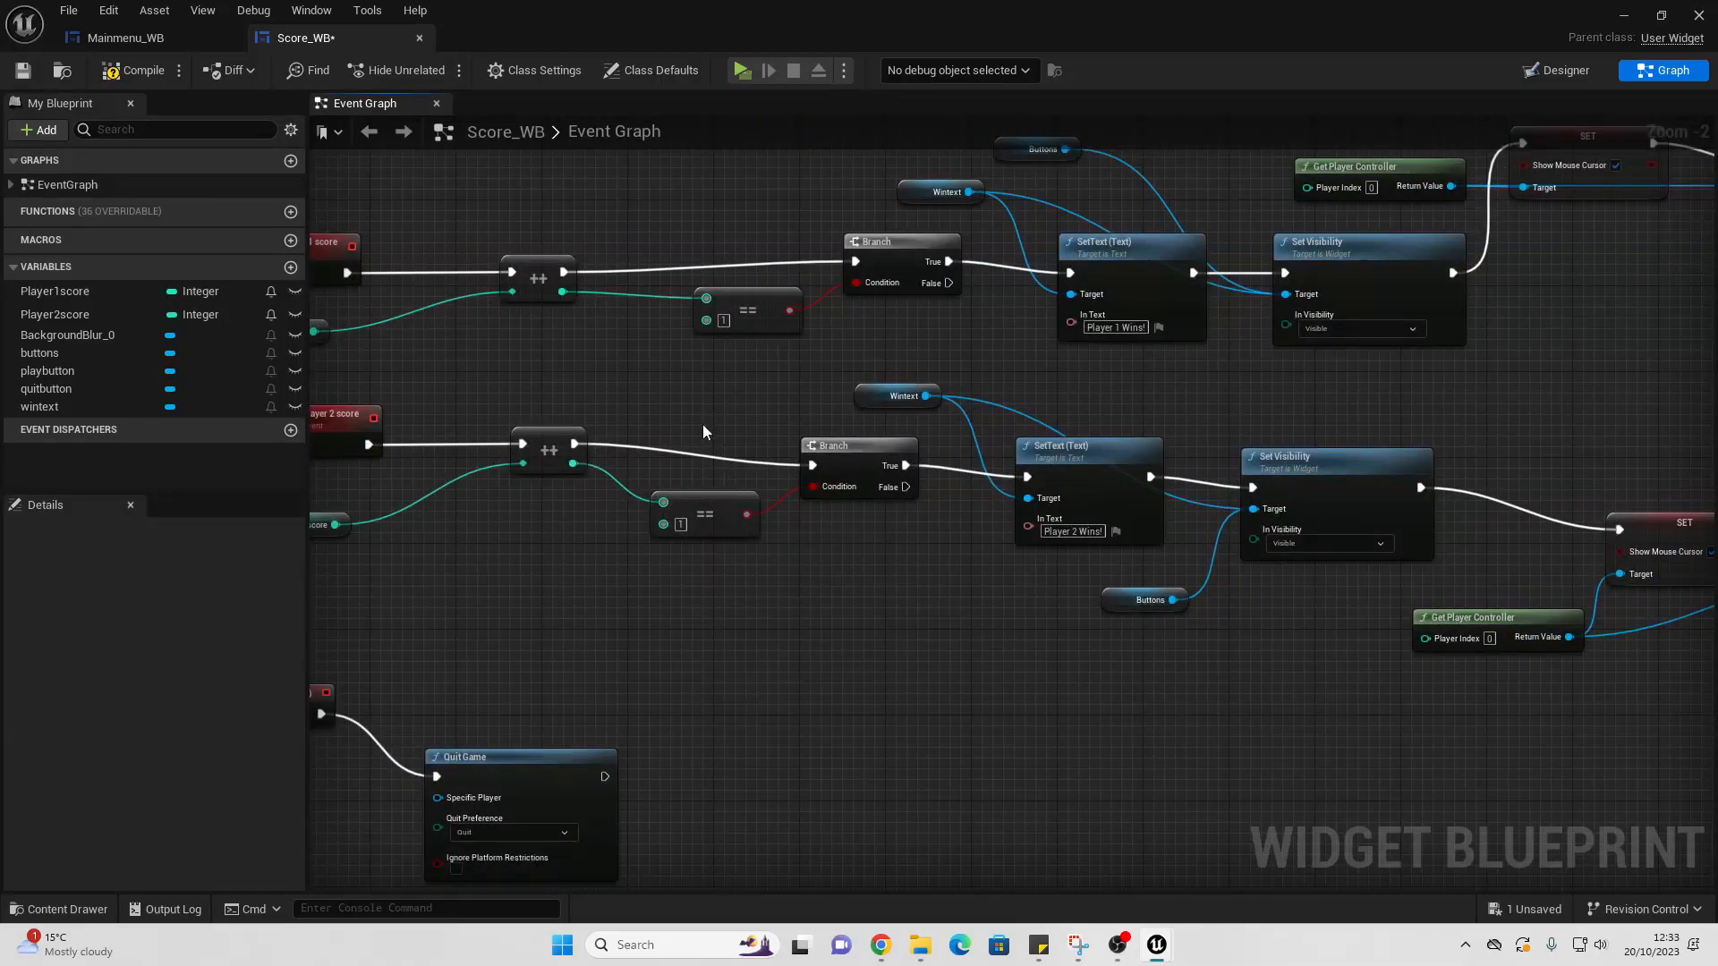
pyautogui.moveTo(703, 433); pyautogui.dragTo(958, 414, button='right')
pyautogui.scroll(2, 1031, 380)
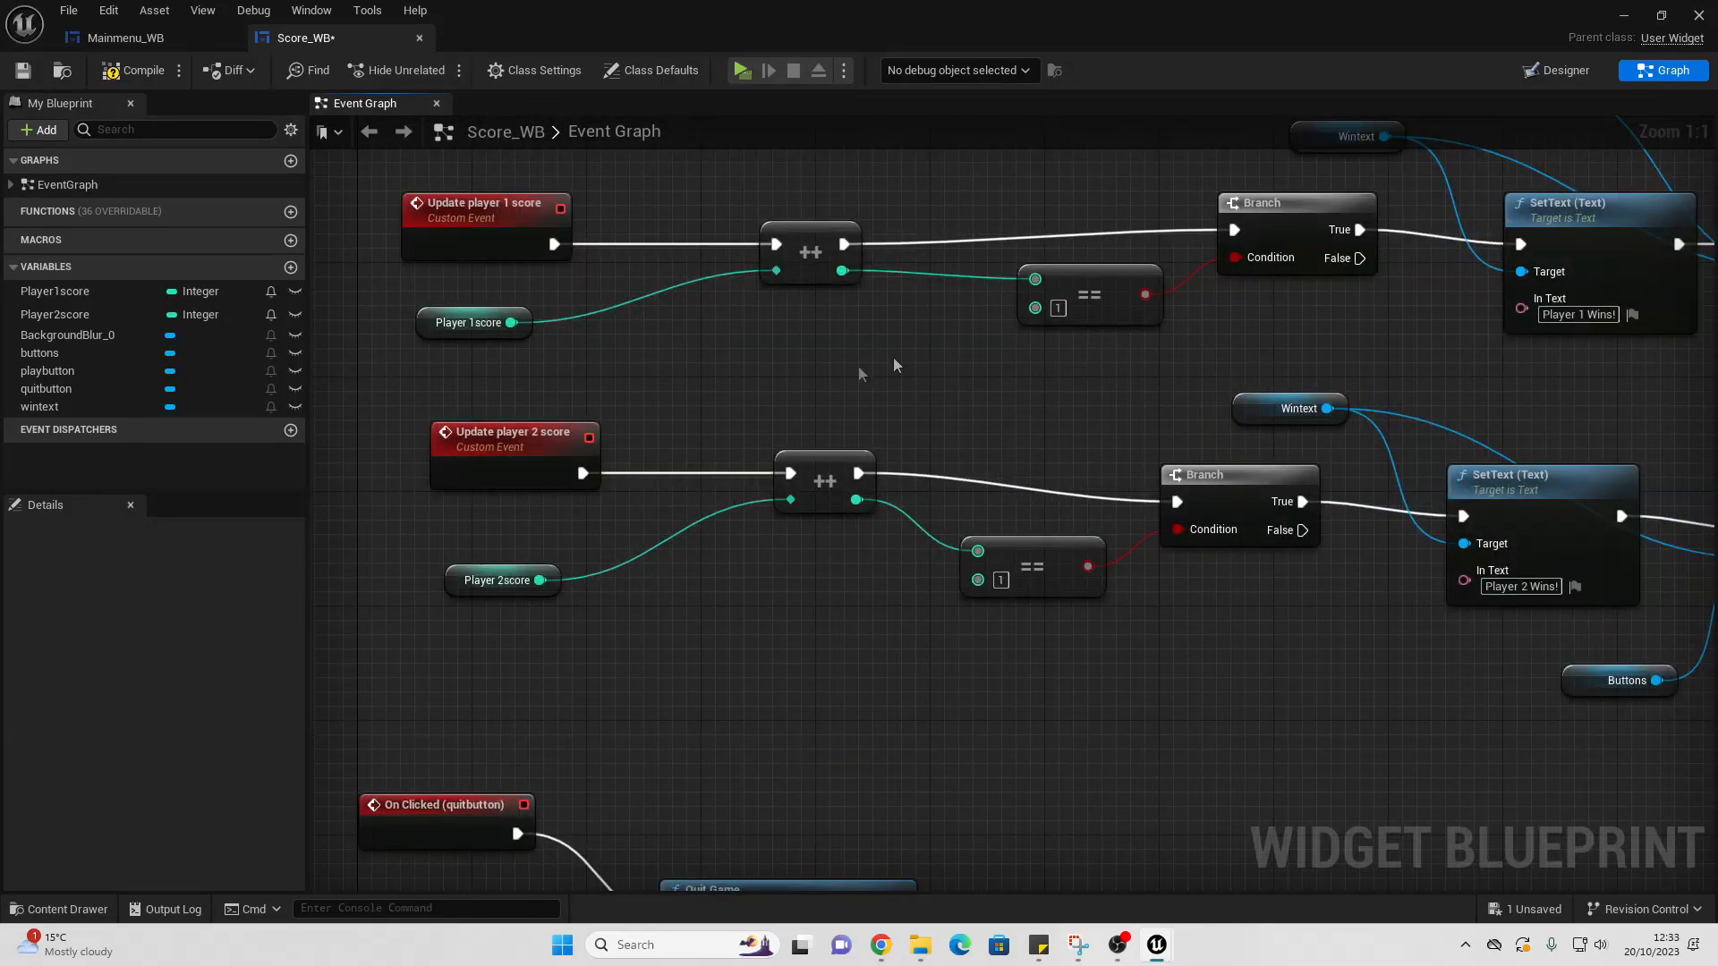
# Step: Play the game in preview and move the paddle until a point ends the match to test the background blur
pyautogui.click(743, 71)
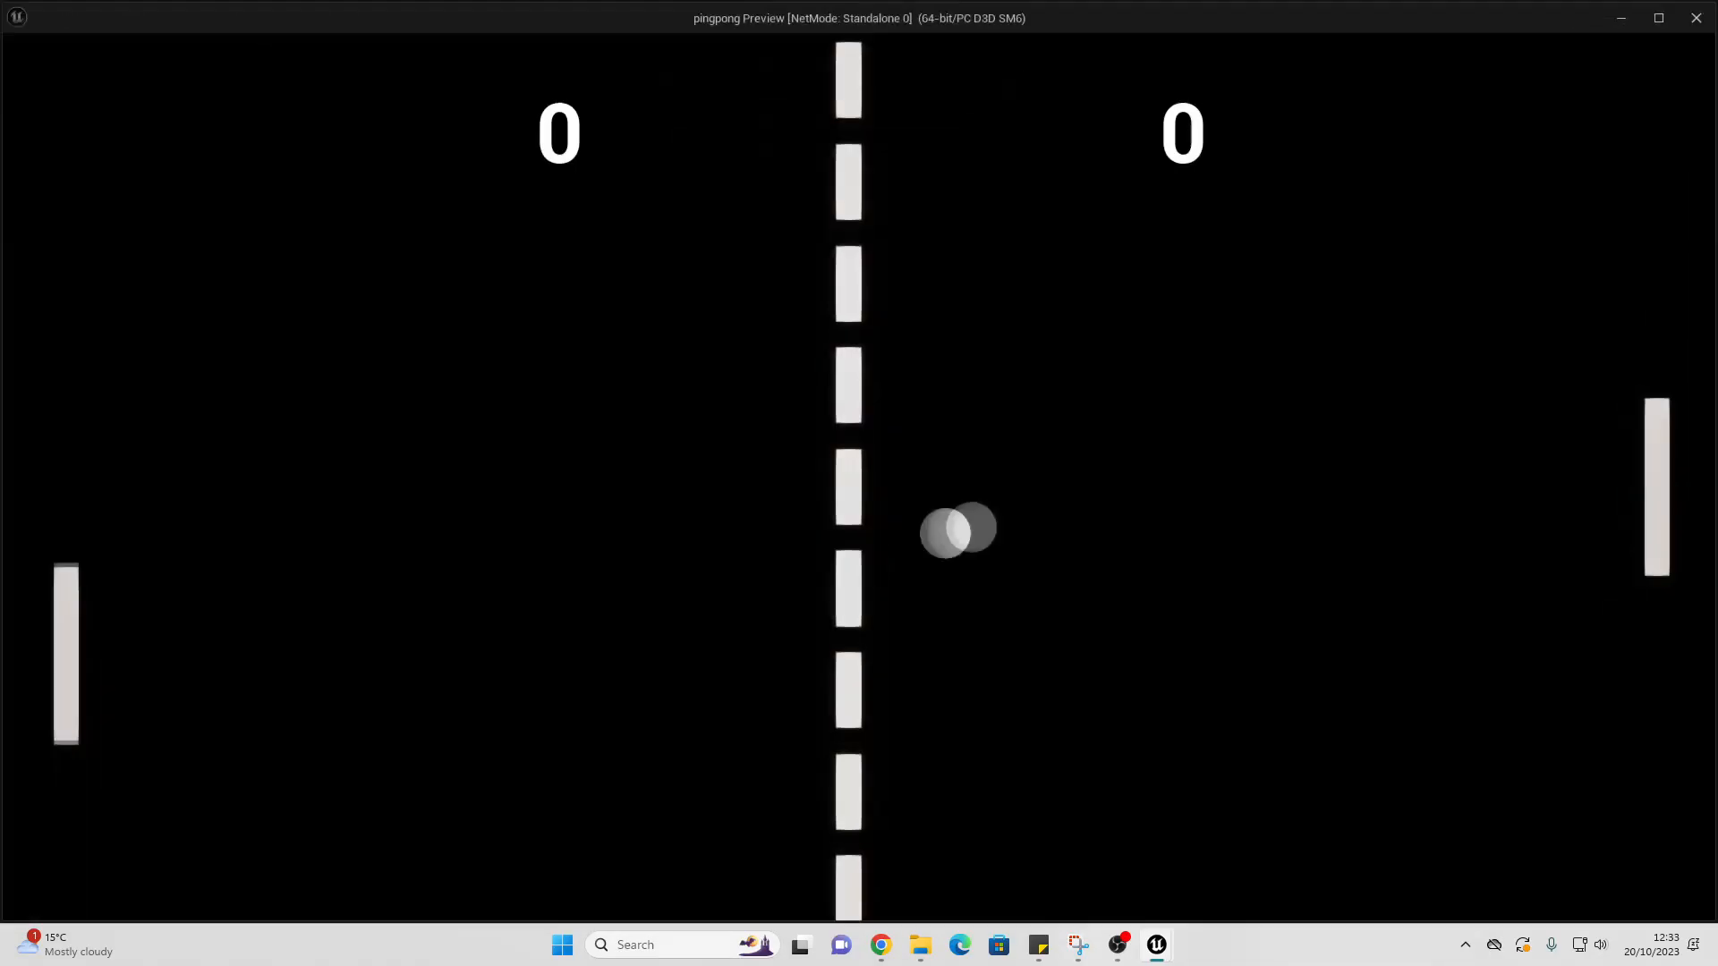
pyautogui.press('w')
pyautogui.press('s')
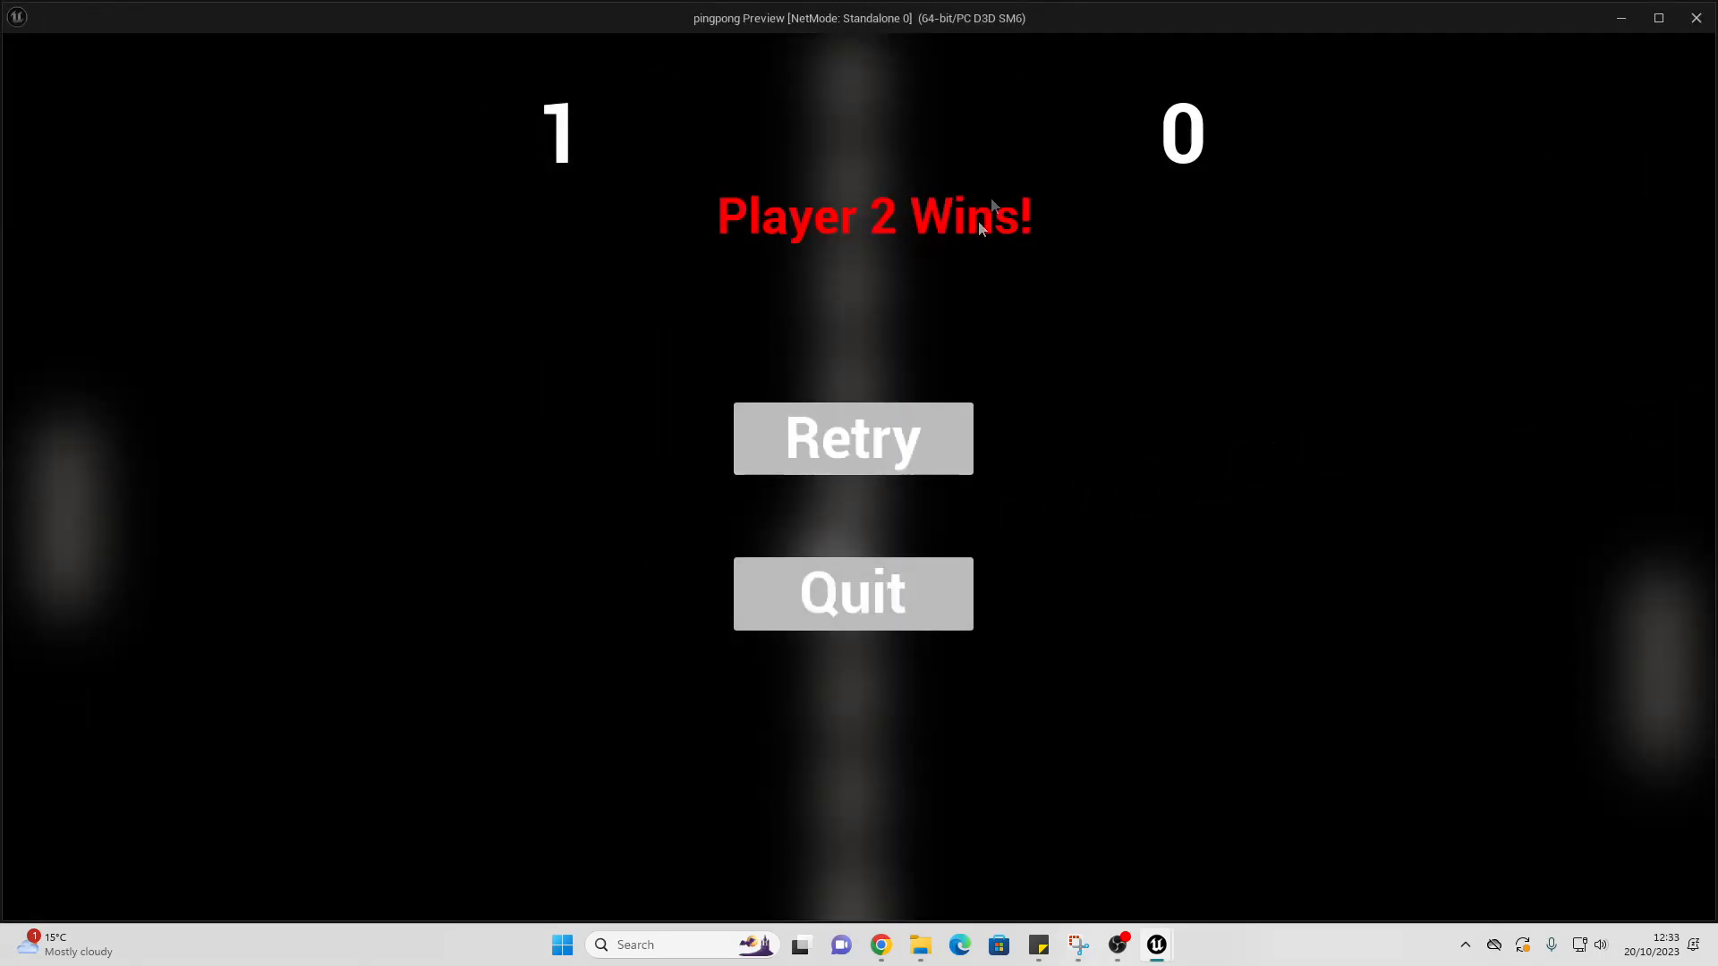